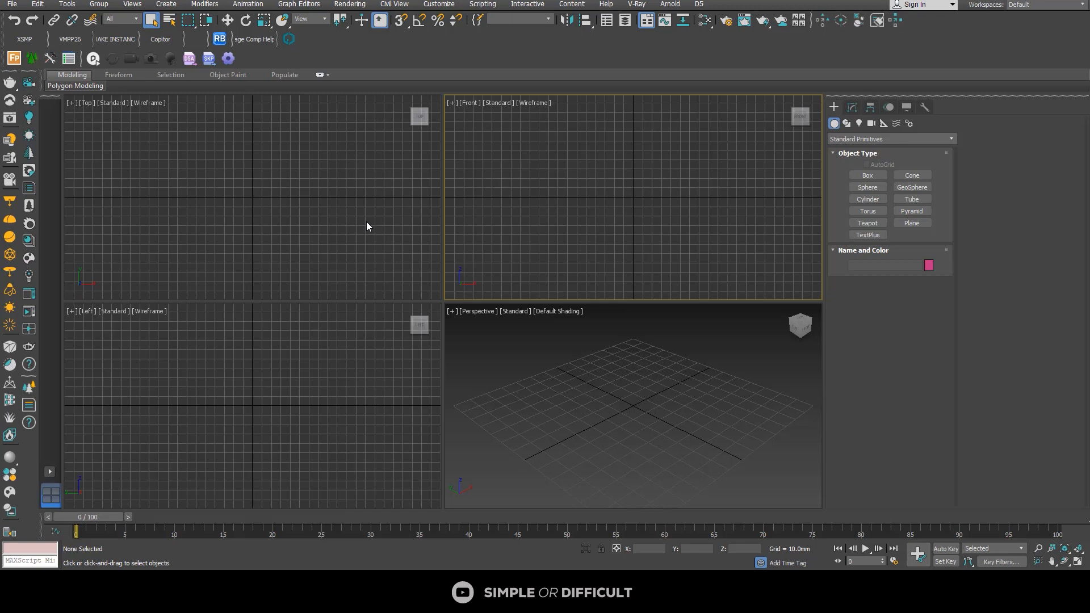
Step: Check that the display units are metric millimeters and that one system unit equals one millimeter
left_click(386, 198)
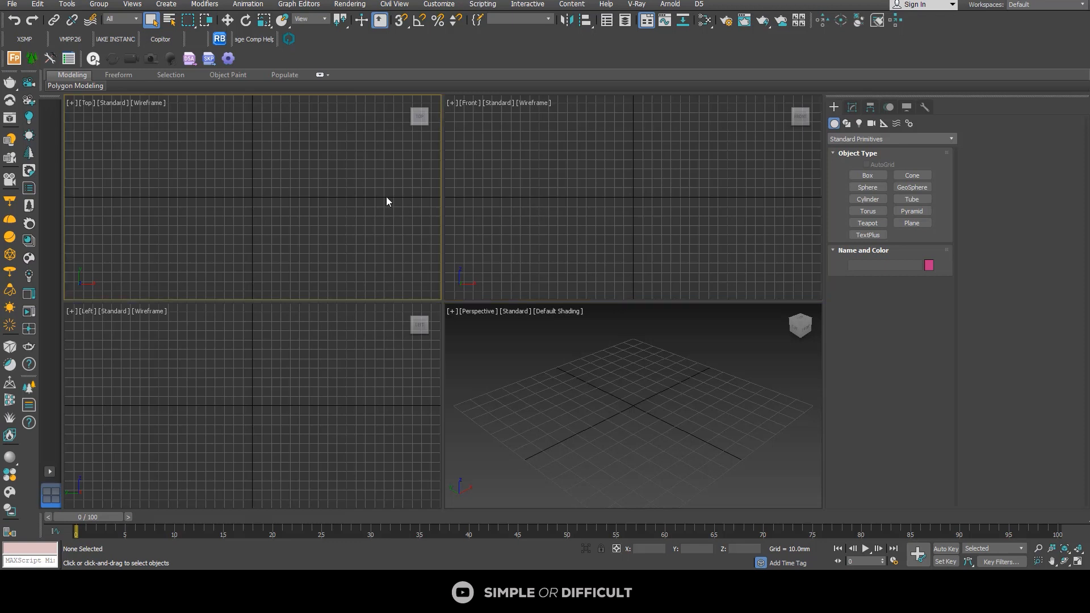
left_click(438, 4)
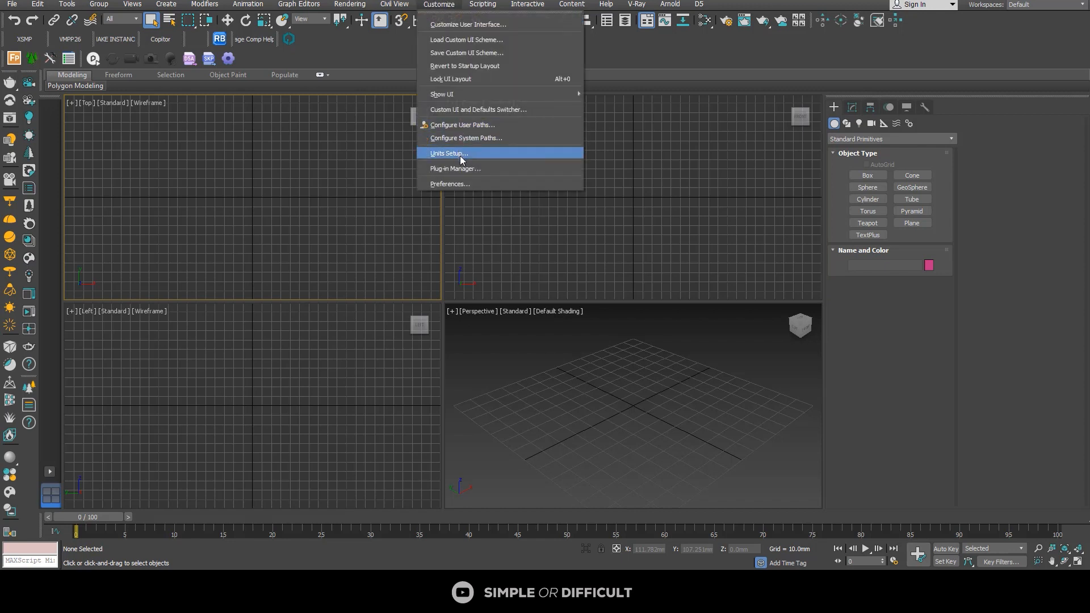
left_click(480, 155)
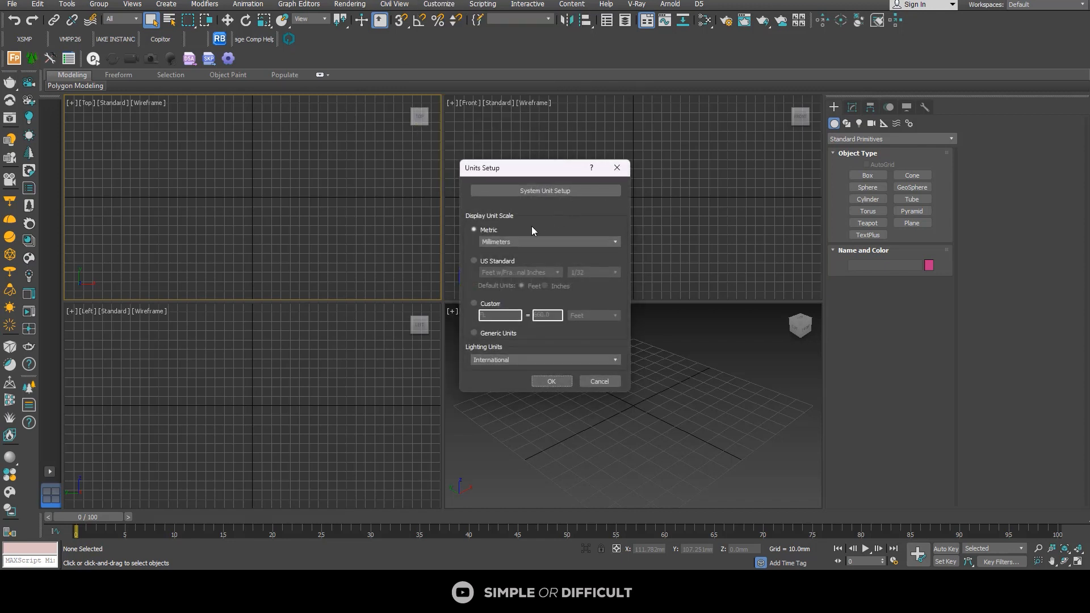
left_click(535, 189)
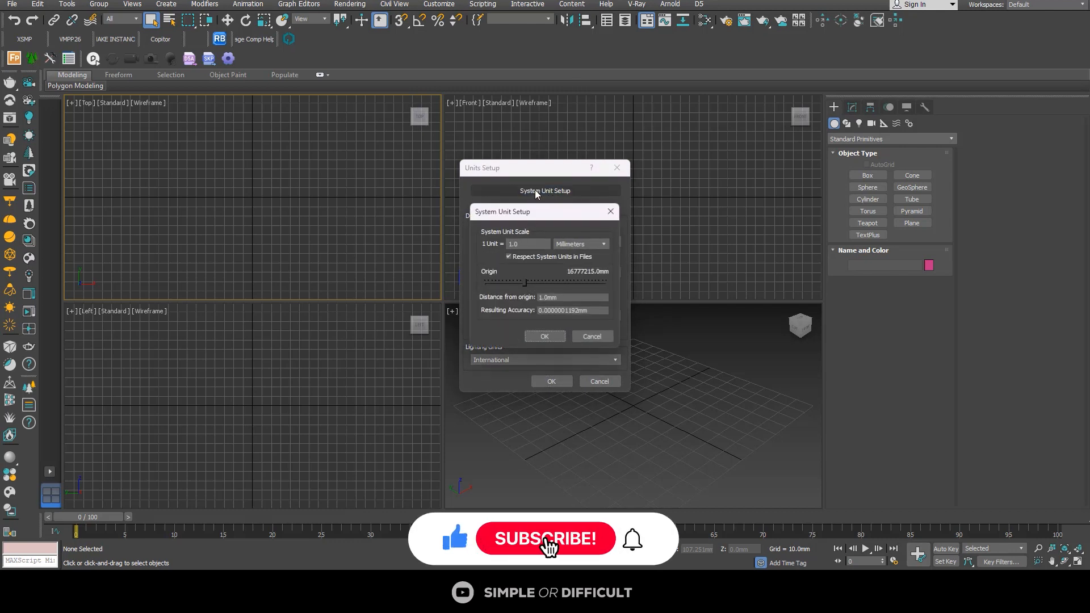
left_click(545, 337)
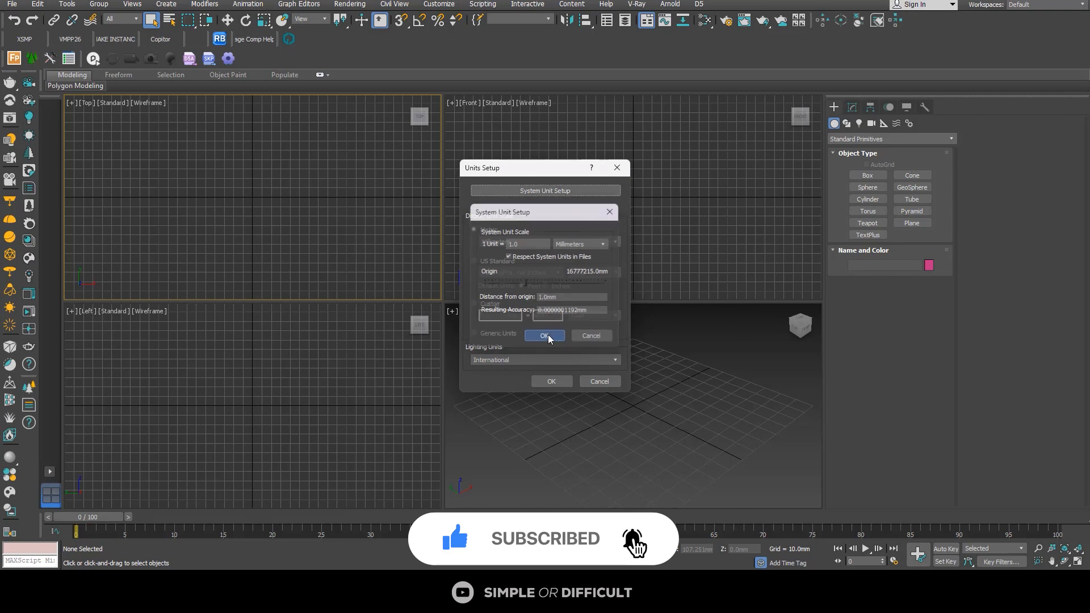
left_click(551, 382)
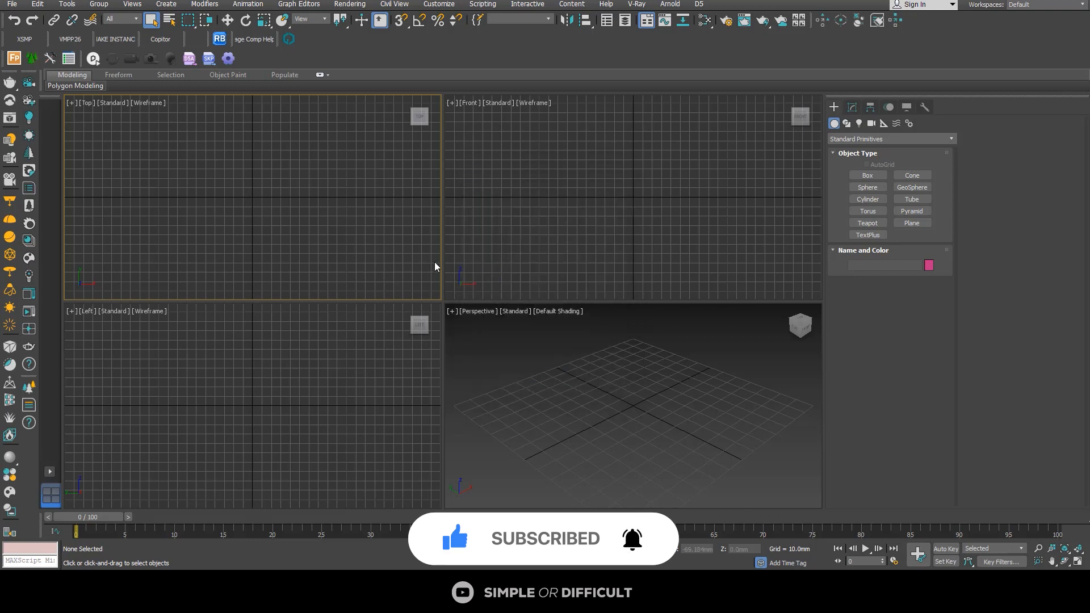
Step: Import DUPLEXREDESIGN-3DView-3DView2.fbx from the DOCUMENTS folder using the Autodesk Media & Entertainment preset, and clear the selection
left_click_drag(443, 256, 502, 260)
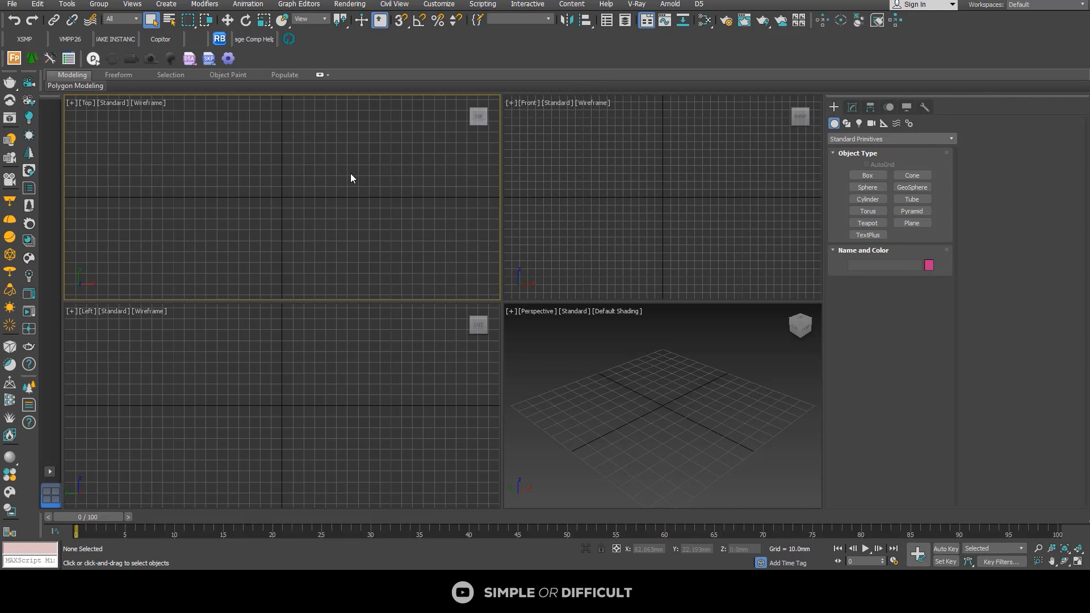
left_click(12, 5)
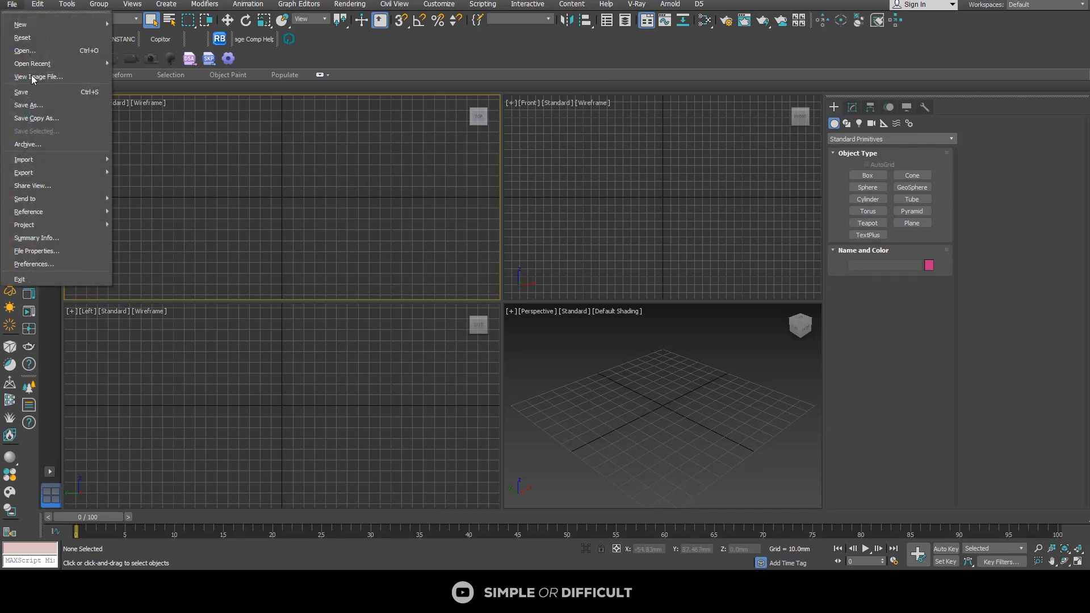
mouse_move(42, 161)
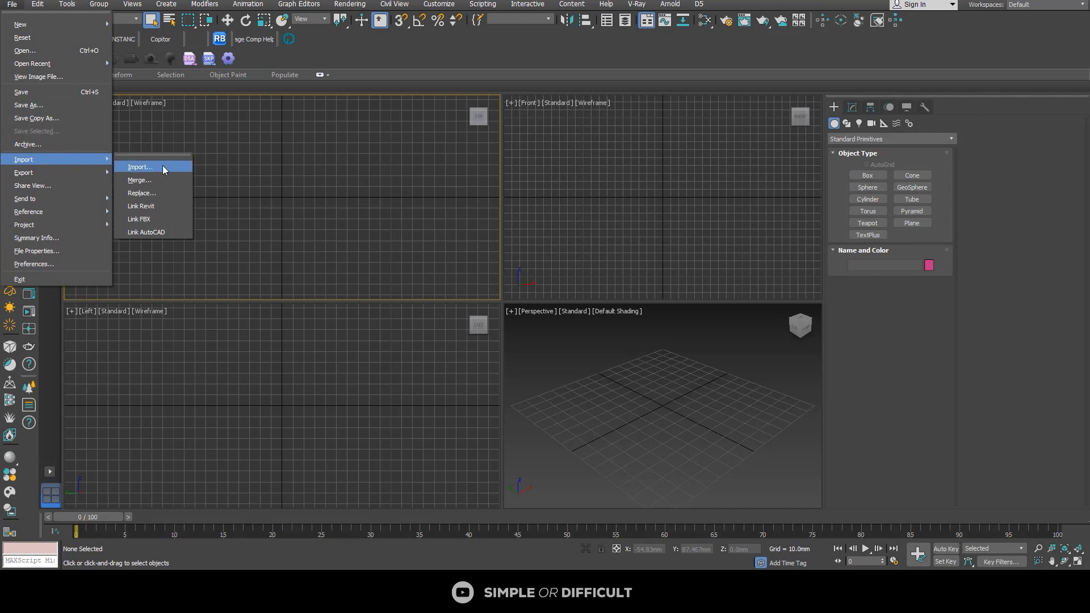
left_click(199, 166)
left_click(113, 24)
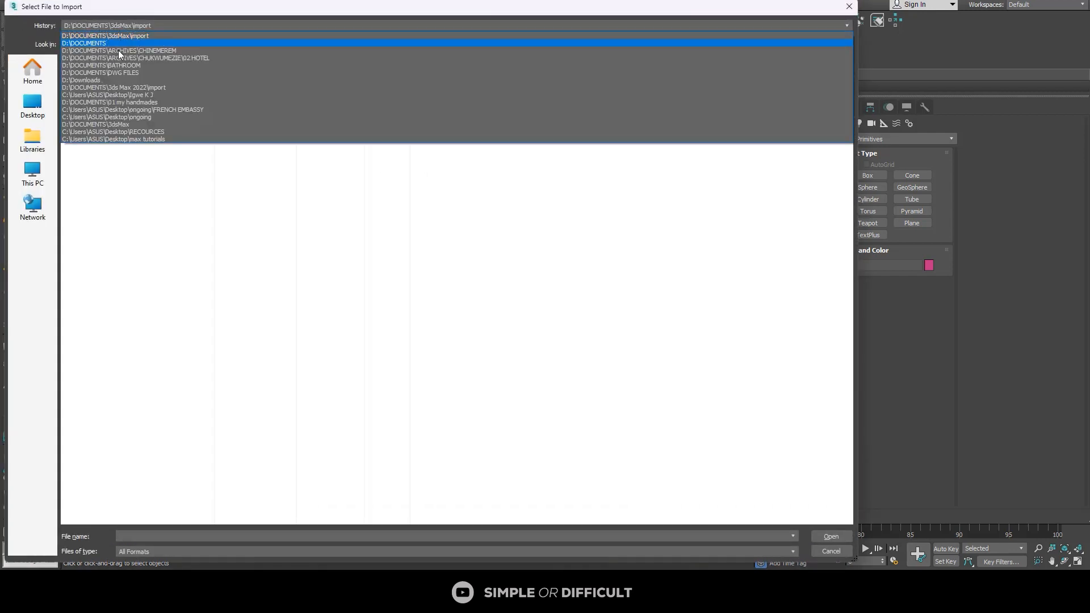
left_click(108, 45)
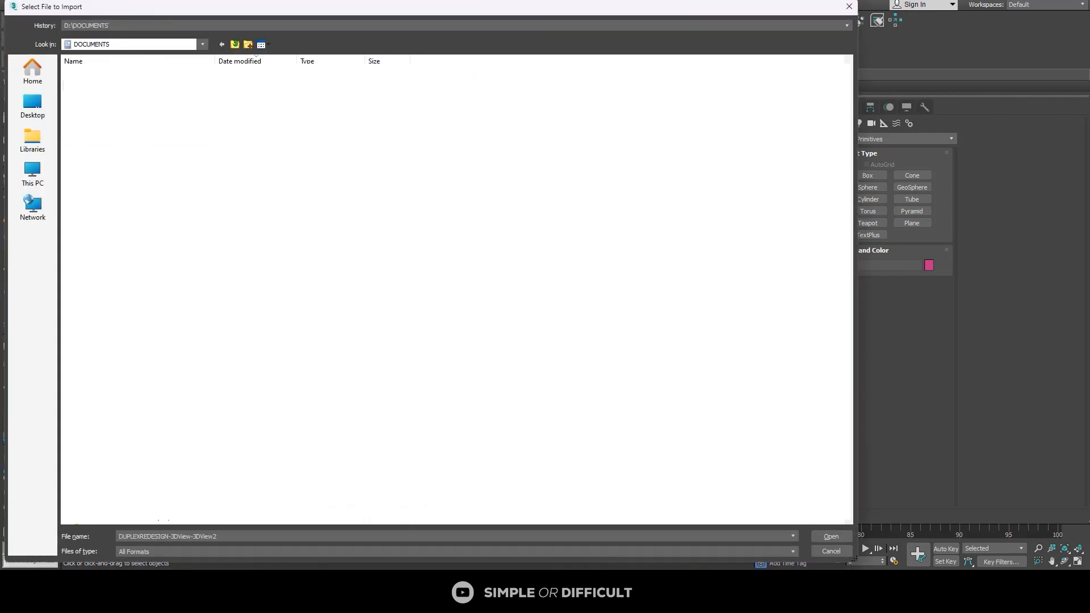
left_click(830, 536)
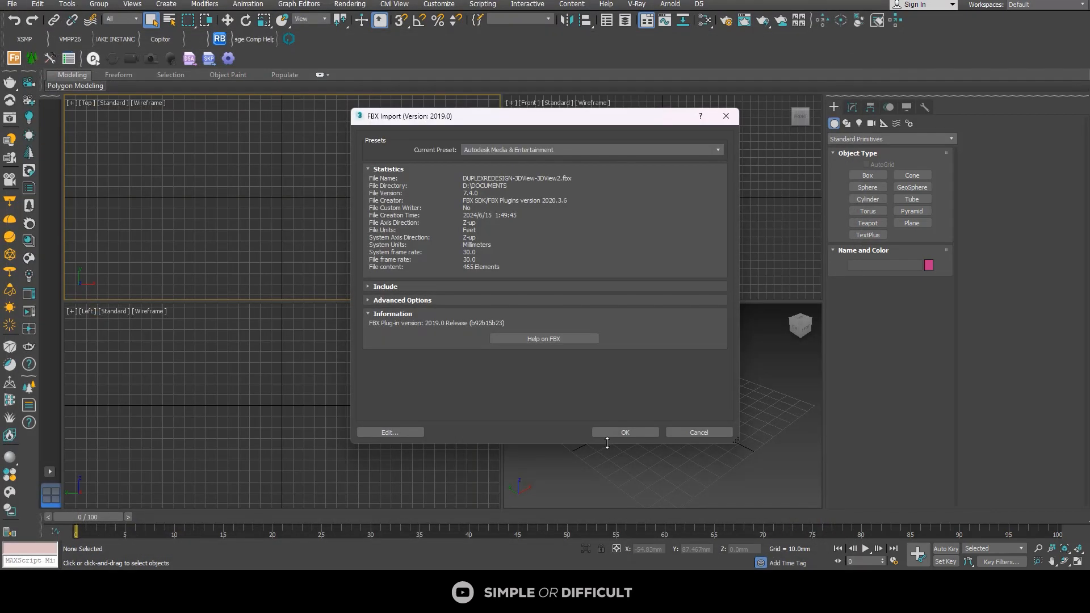
left_click(610, 434)
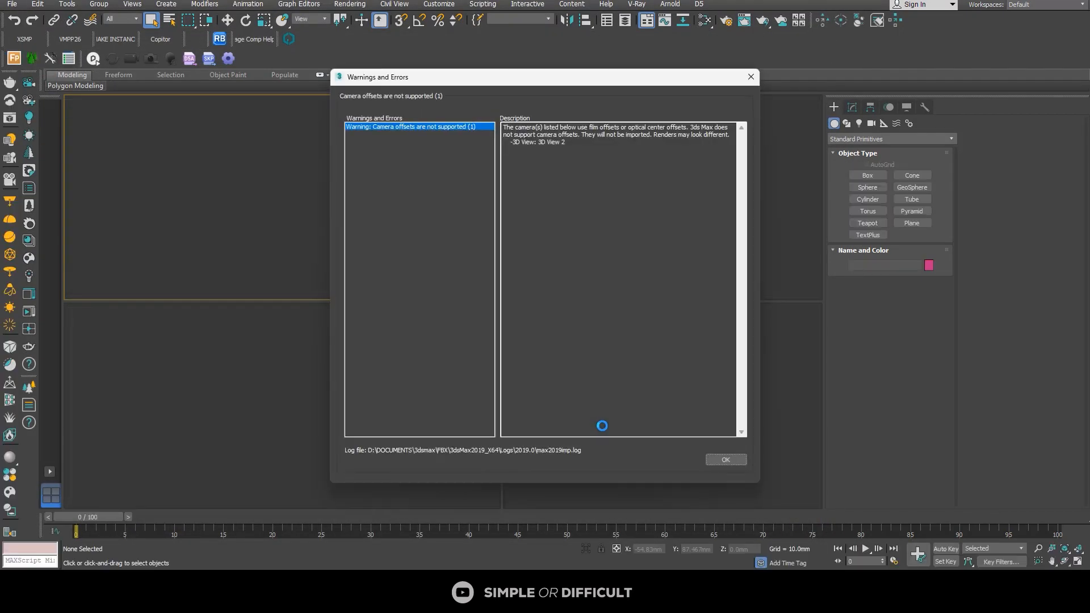
left_click(726, 461)
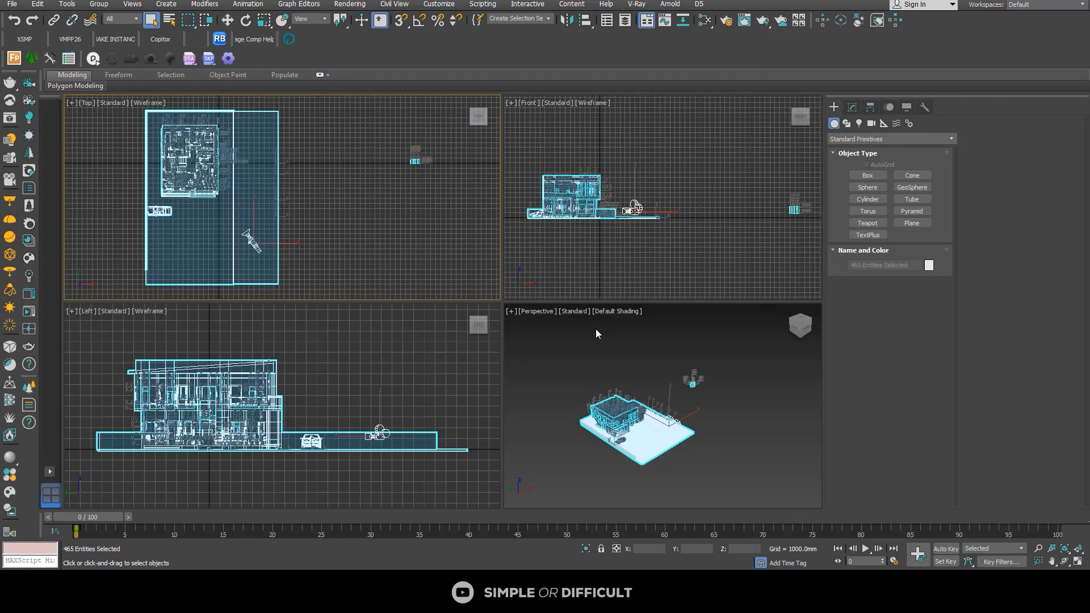
left_click(360, 343)
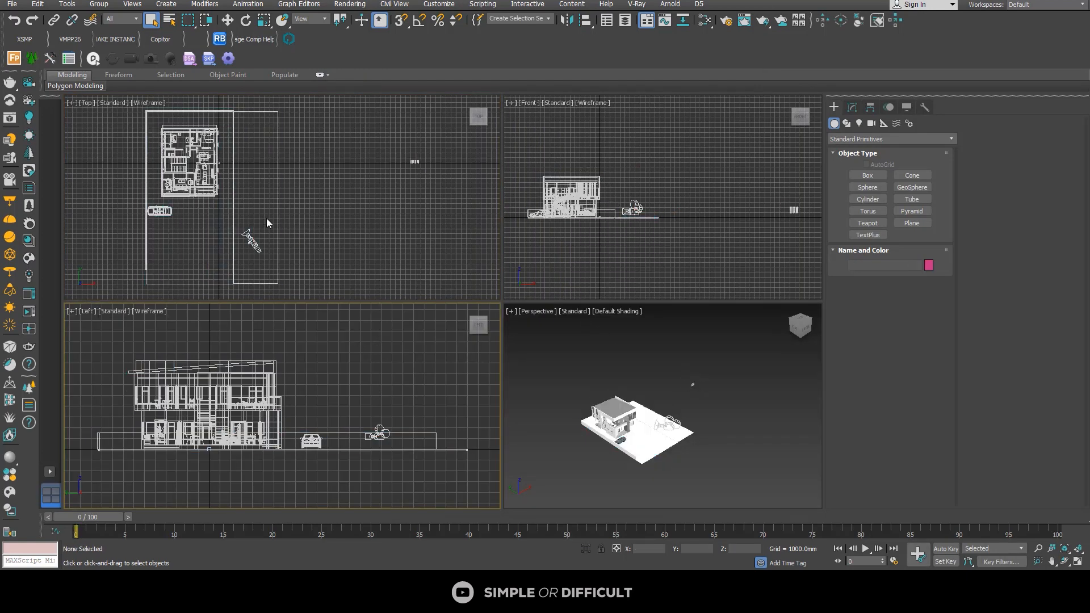
middle_click_drag(266, 218, 347, 218)
scroll(353, 217, "up", 2)
left_click(360, 211)
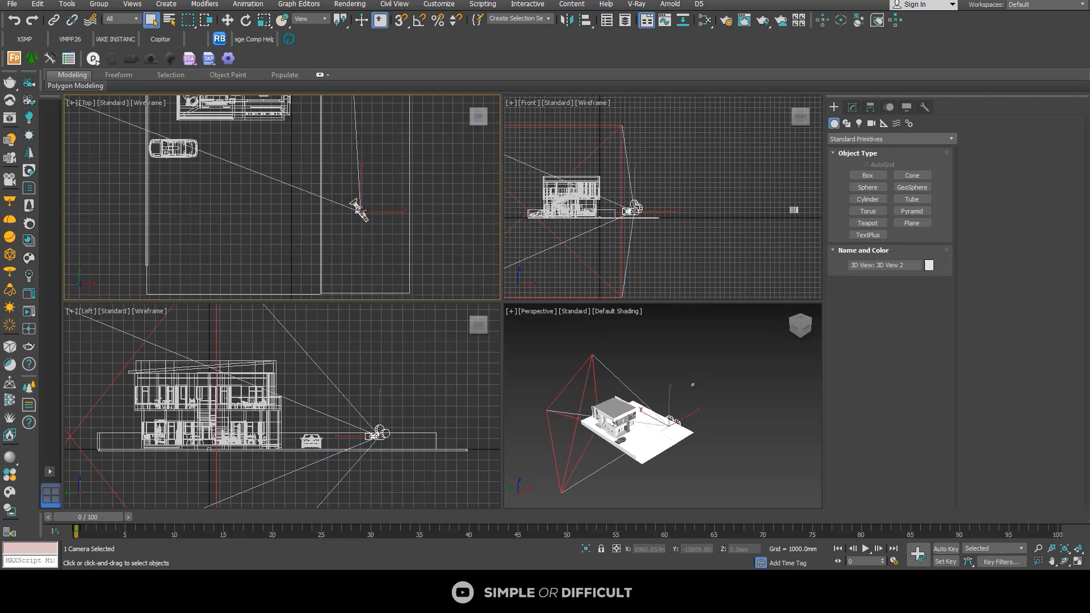
scroll(361, 211, "down", 1)
scroll(353, 203, "down", 5)
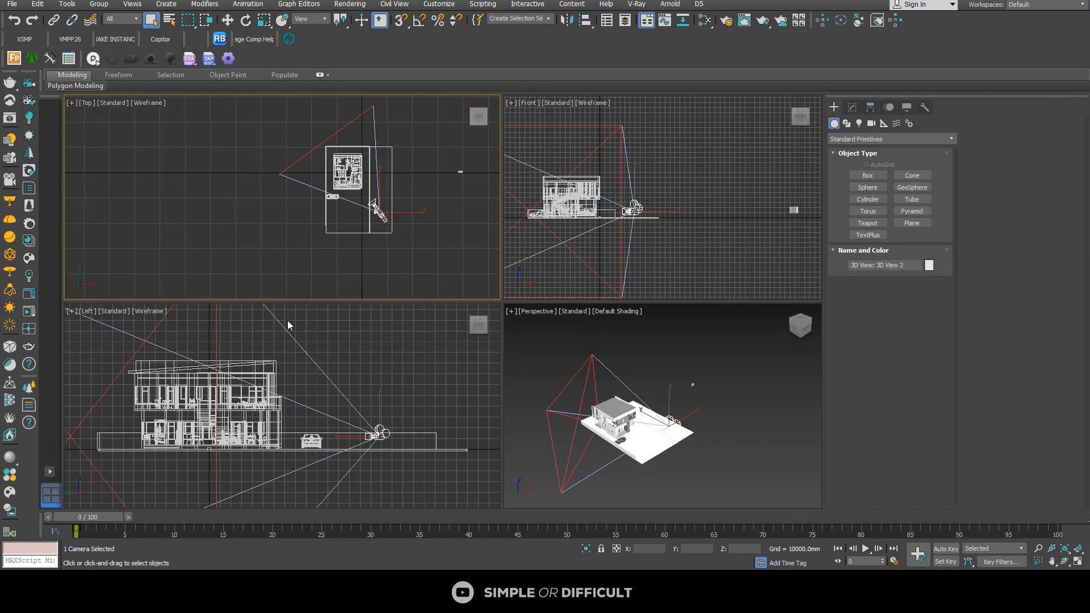
left_click(397, 360)
Step: Set a layout of two viewports side by side and widen the Top viewport around the house plan
left_click(49, 472)
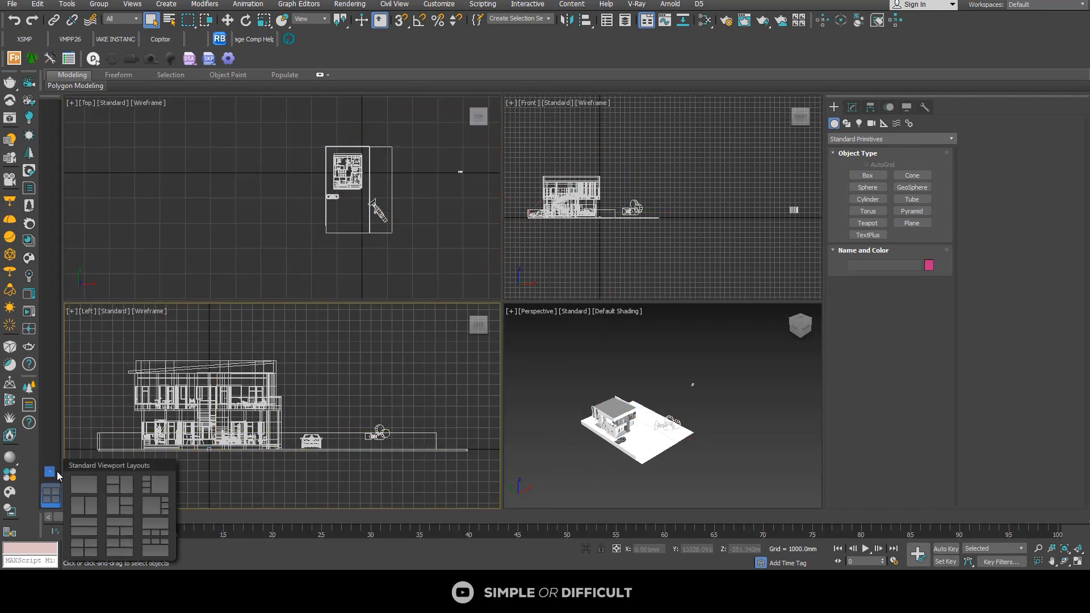
left_click(84, 506)
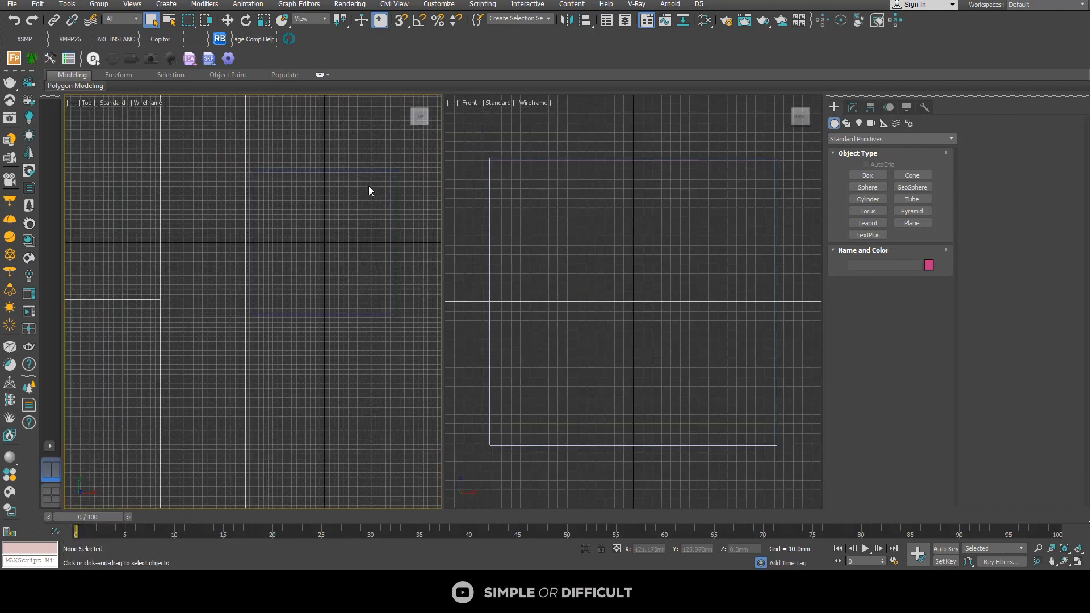
scroll(345, 199, "up", 5)
scroll(345, 199, "down", 5)
middle_click_drag(368, 274, 282, 325)
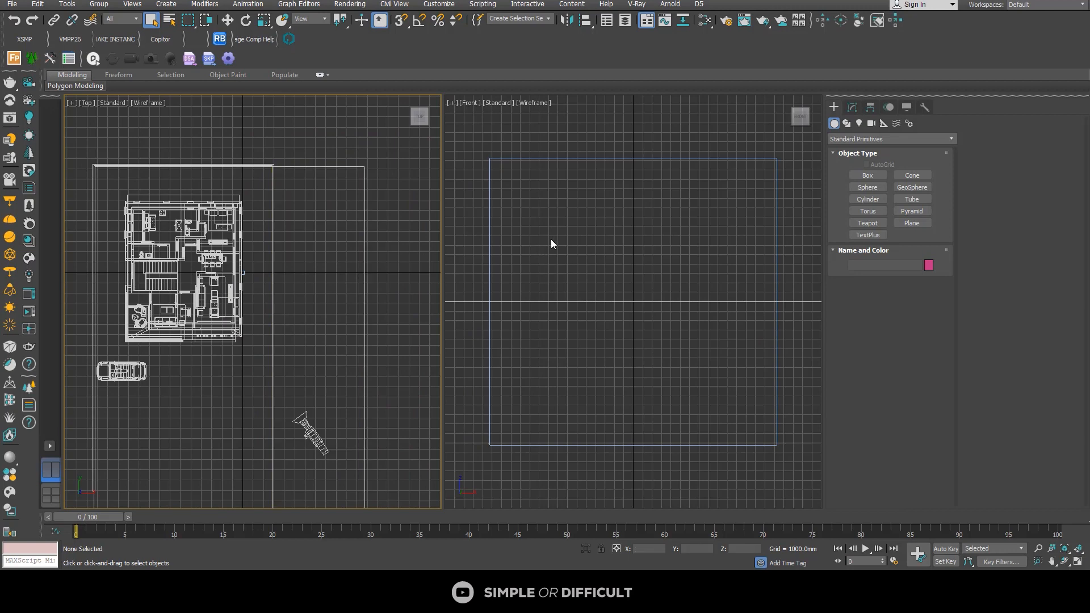
scroll(753, 165, "down", 2)
scroll(244, 322, "down", 4)
middle_click_drag(244, 322, 302, 296)
scroll(291, 268, "up", 2)
scroll(270, 281, "up", 2)
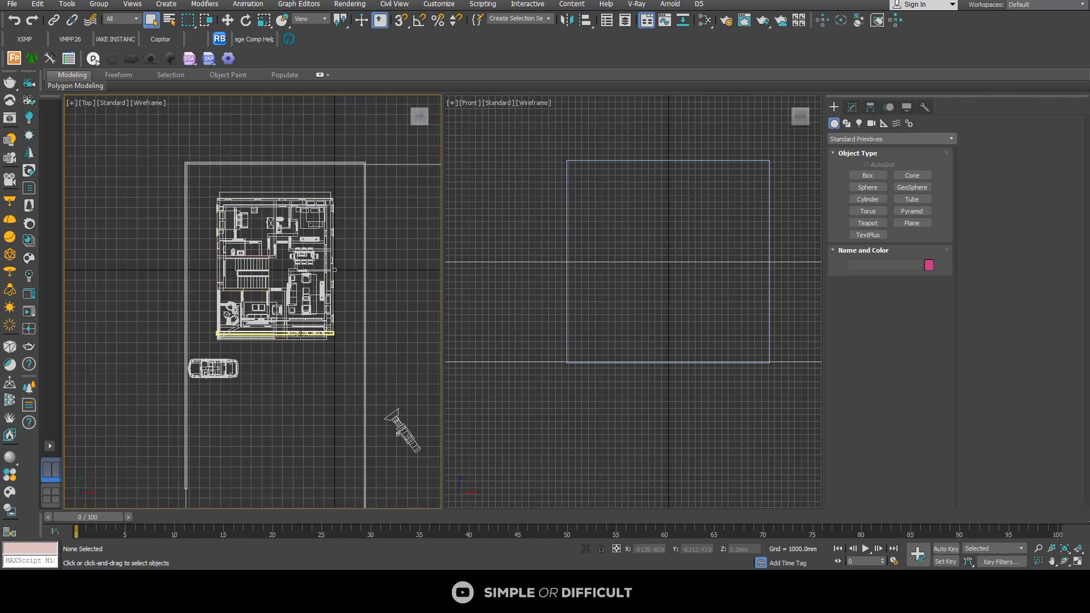
left_click_drag(444, 294, 606, 288)
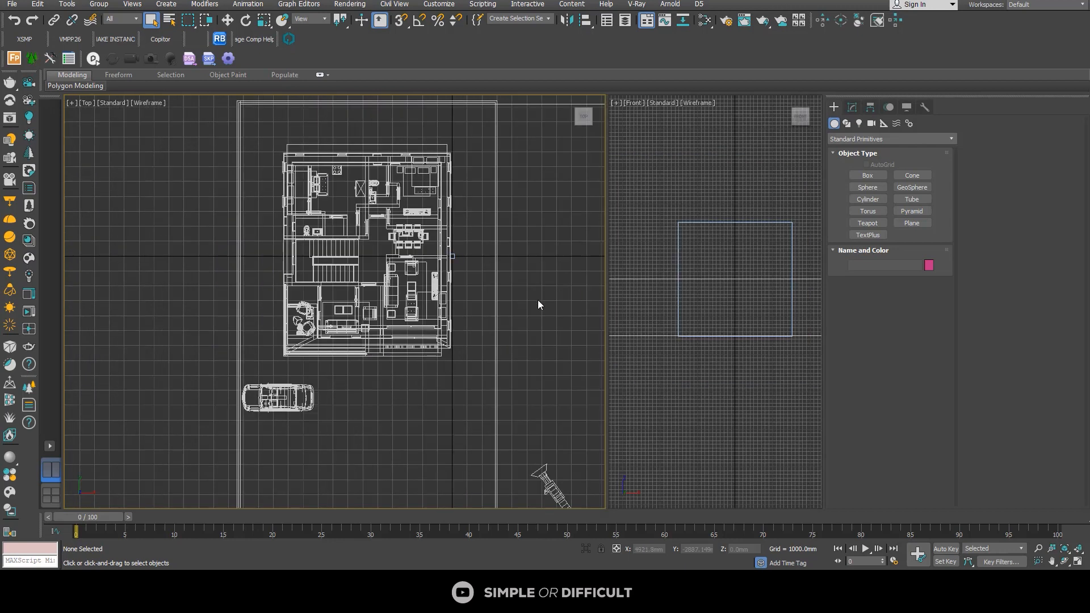
Step: Delete the imported car and the imported 3D View 2 camera from the scene
scroll(564, 291, "down", 3)
scroll(397, 370, "up", 6)
left_click(349, 261)
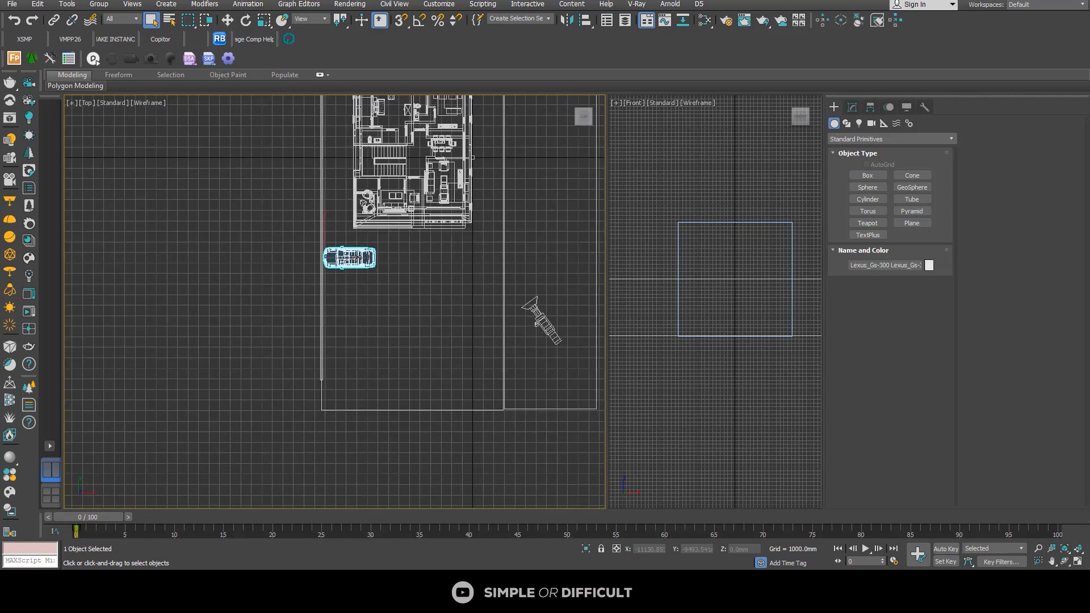
key("Delete")
left_click(548, 325)
key("Delete")
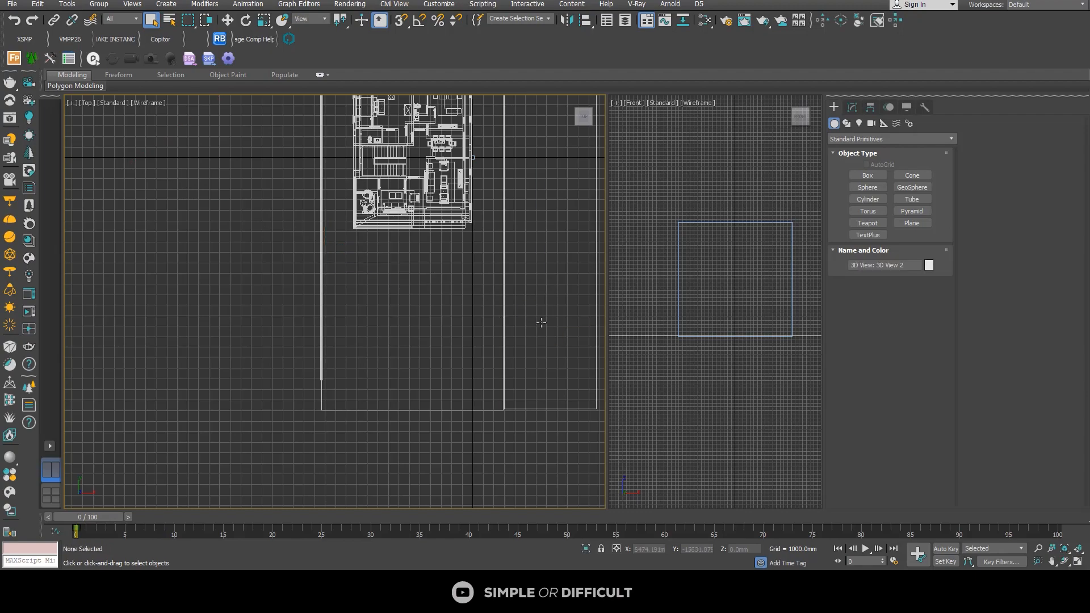
Step: Delete the stray group of frame-like objects lying far away from the house
scroll(388, 324, "down", 4)
middle_click_drag(382, 343, 424, 195, "alt")
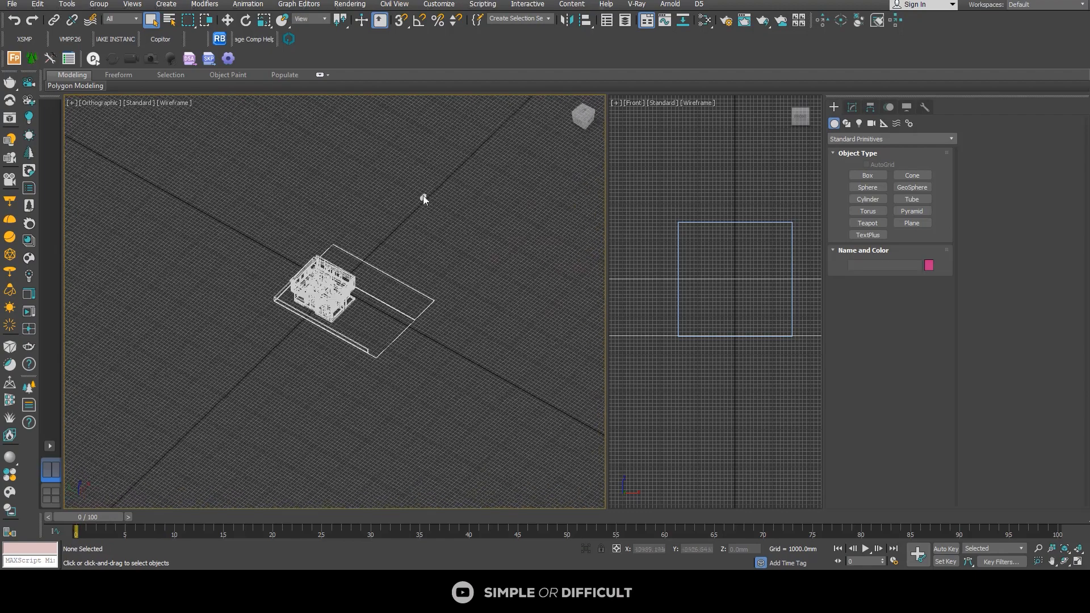
scroll(453, 226, "down", 5)
scroll(452, 226, "up", 4)
scroll(426, 203, "down", 4)
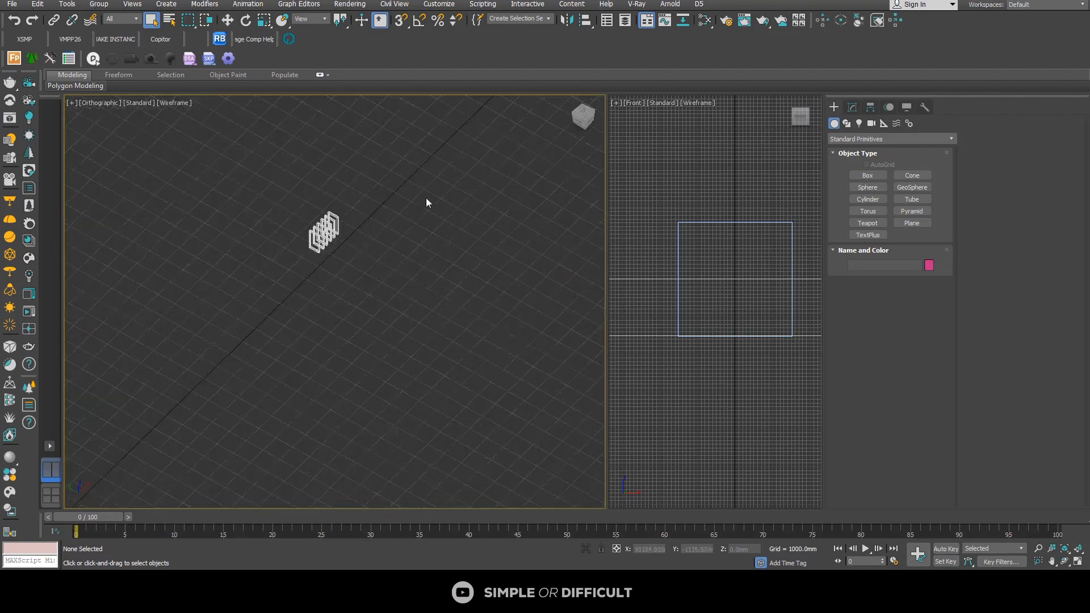
left_click_drag(426, 202, 170, 325)
scroll(336, 282, "down", 3)
middle_click_drag(335, 282, 394, 214)
key("Delete")
scroll(377, 256, "up", 3)
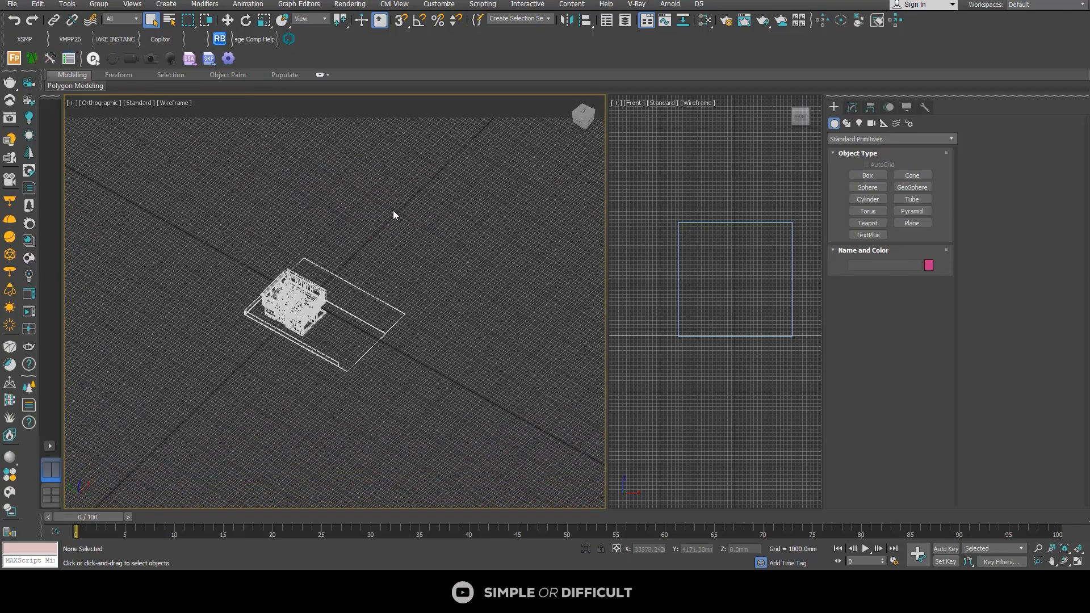
Step: Create a targeted Corona camera in the Top view, from outside the plot's lower-left boundary to the house front, target distance about 13445 mm
left_click(582, 112)
middle_click_drag(441, 281, 312, 306, "alt")
key("t")
key("z")
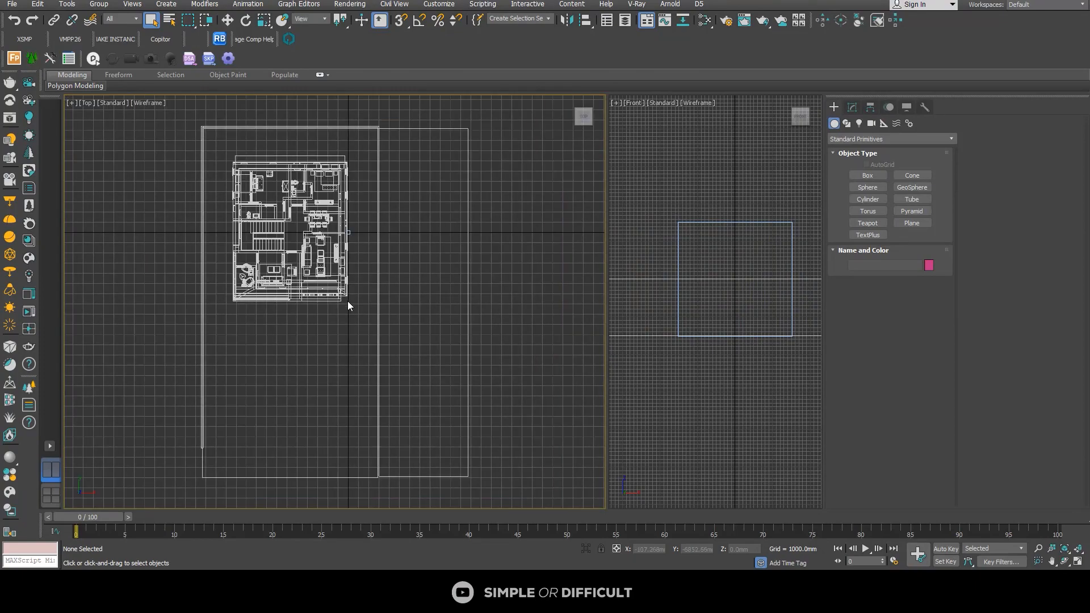
left_click(873, 123)
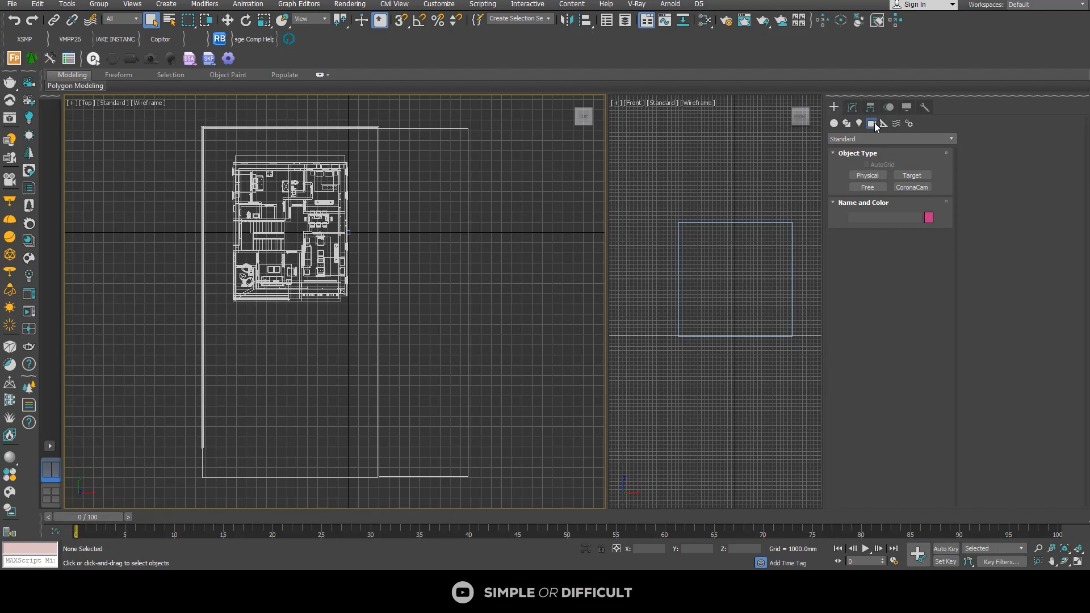
left_click(911, 188)
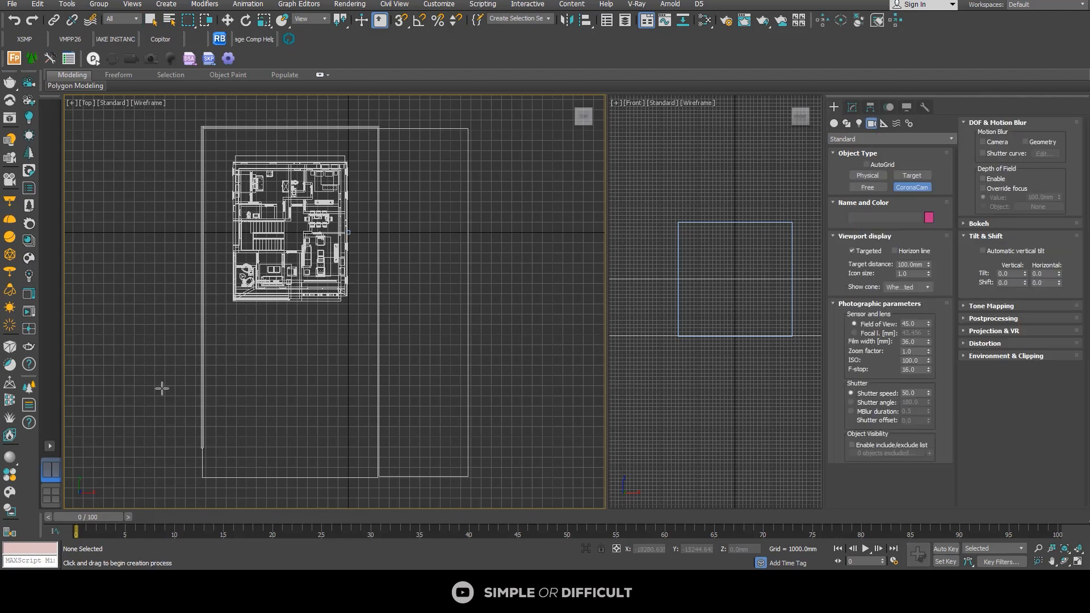
left_click_drag(165, 394, 250, 291)
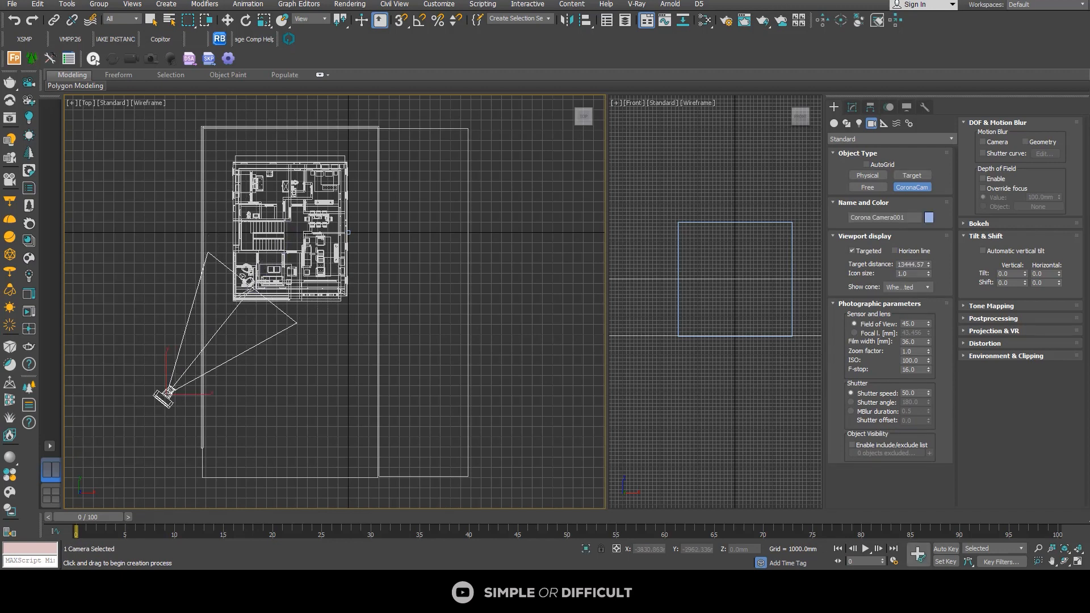
Step: Move the Corona camera and its target together towards the house by about 626 mm in X and 1952 mm in Y
key("w")
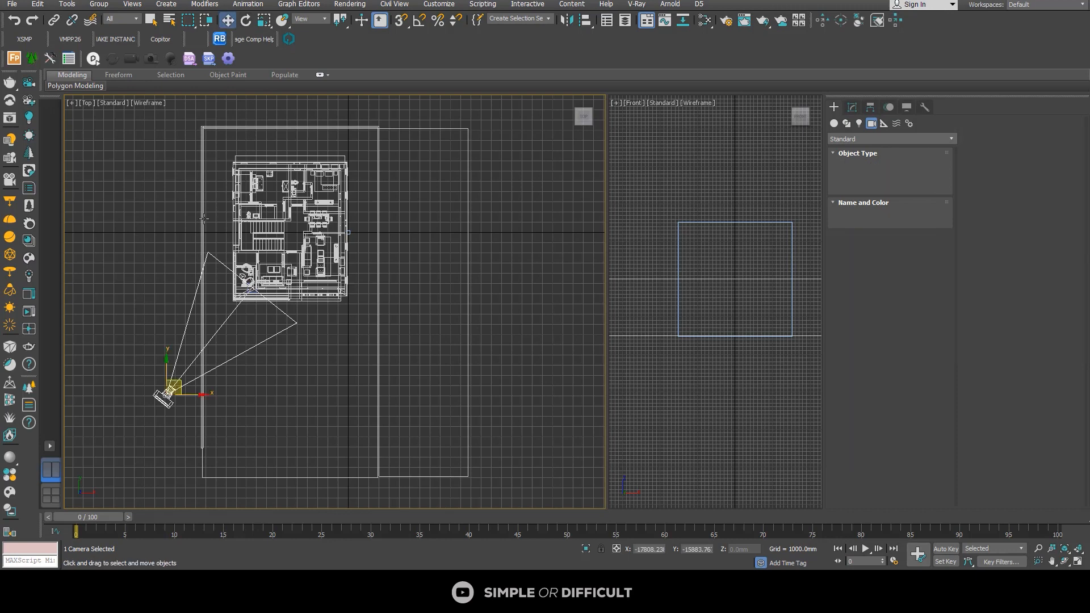
left_click(212, 339)
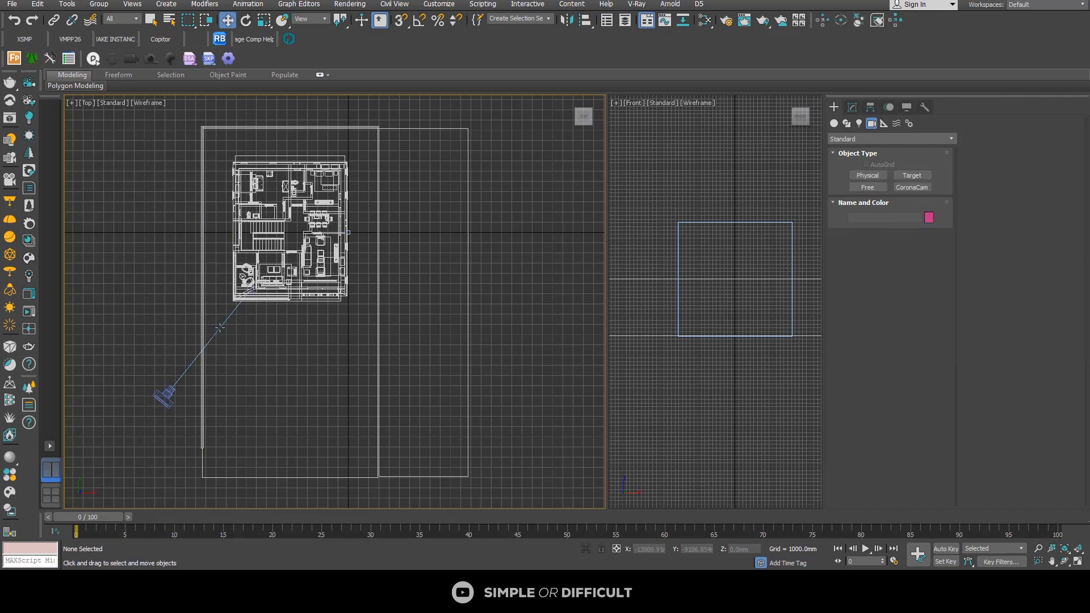
left_click(220, 327)
left_click_drag(221, 328, 224, 310)
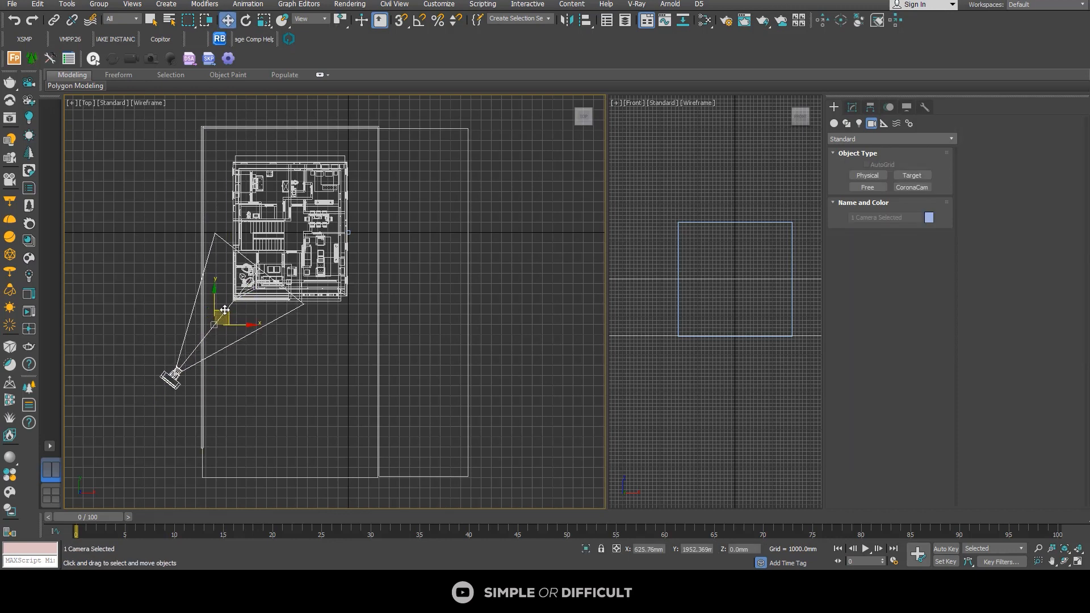
Step: Check which renderer is assigned in the render setup and review the available renderers
left_click(727, 21)
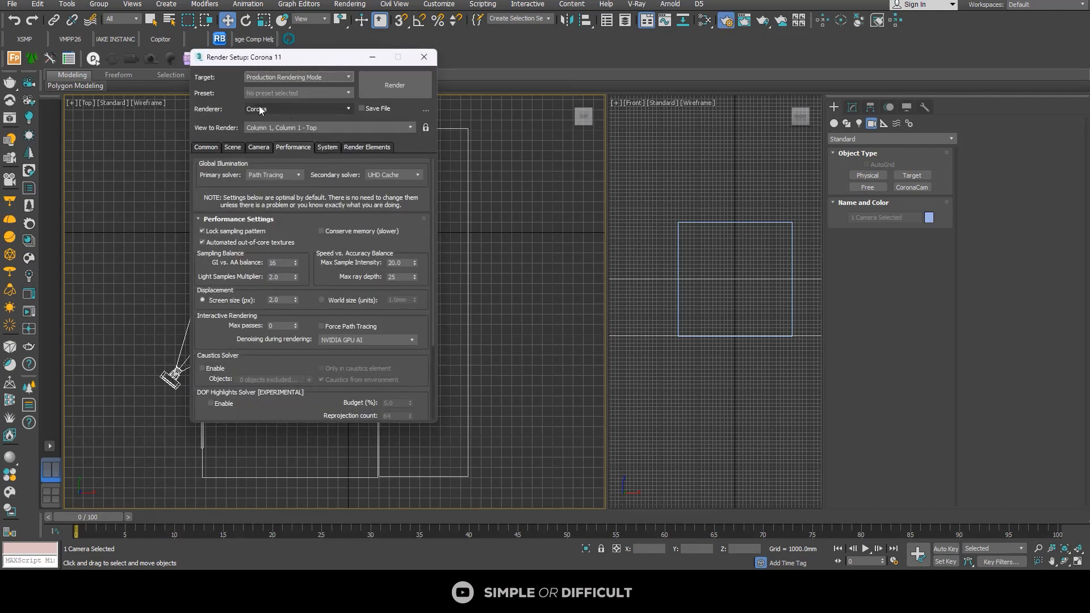
left_click(286, 108)
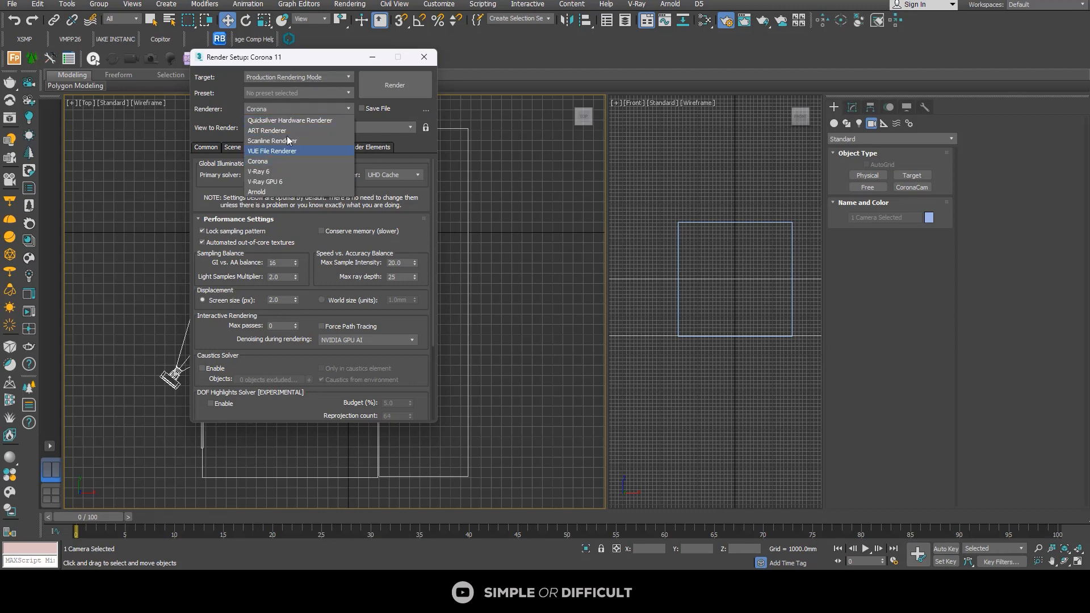
left_click(231, 101)
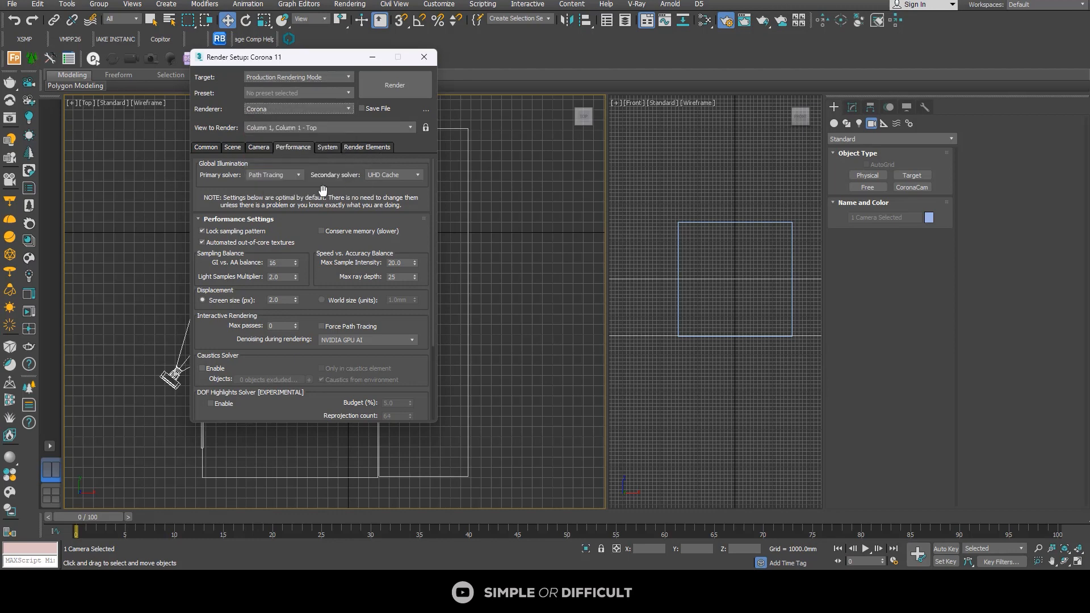
left_click(424, 56)
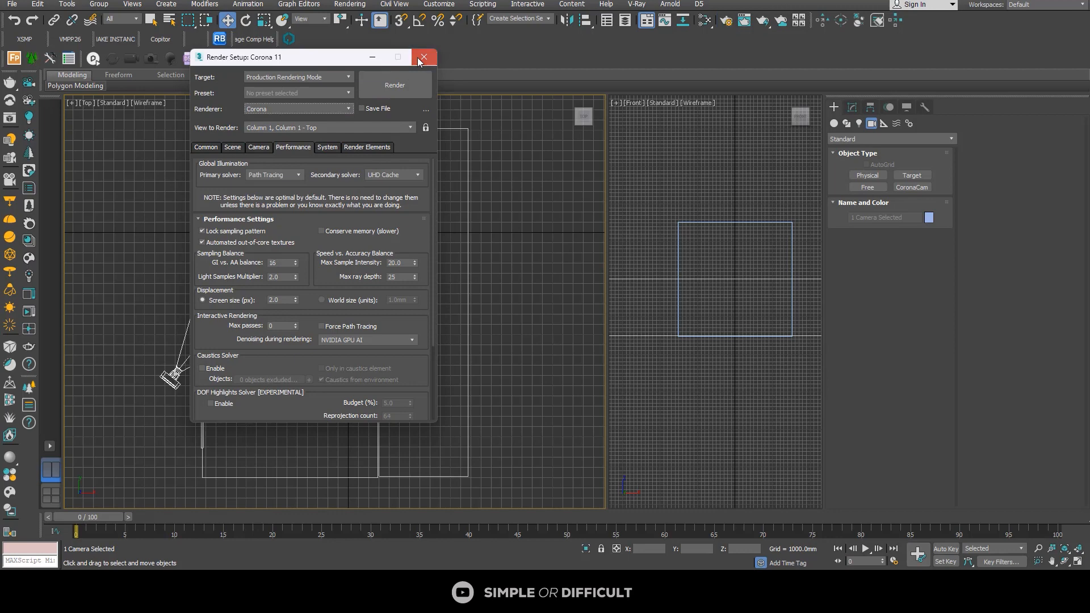
Step: Select the Corona camera and switch the Front viewport to its view
left_click(169, 378)
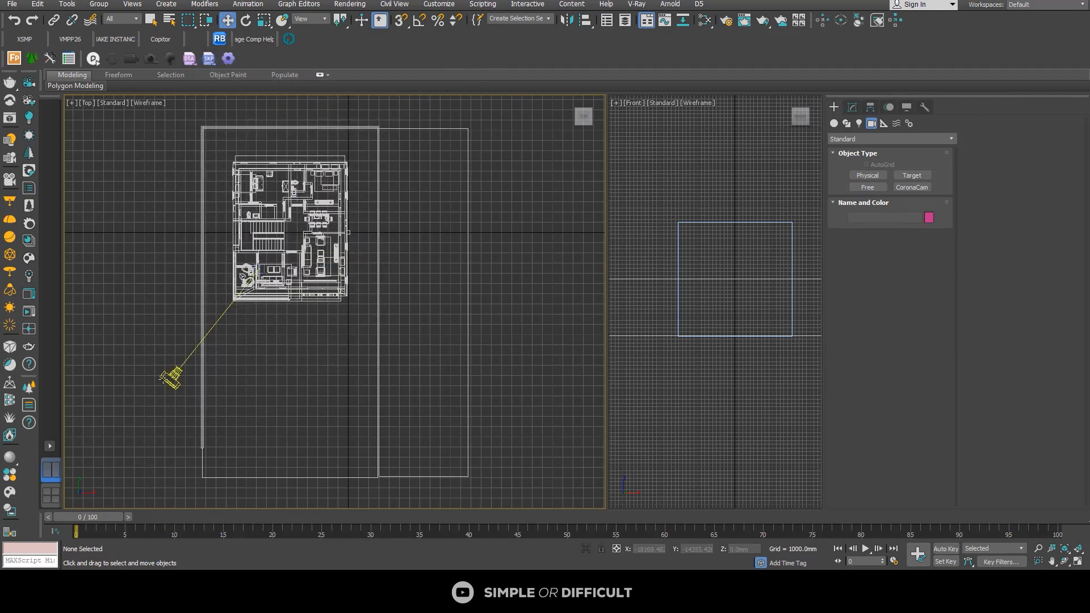
right_click(690, 229)
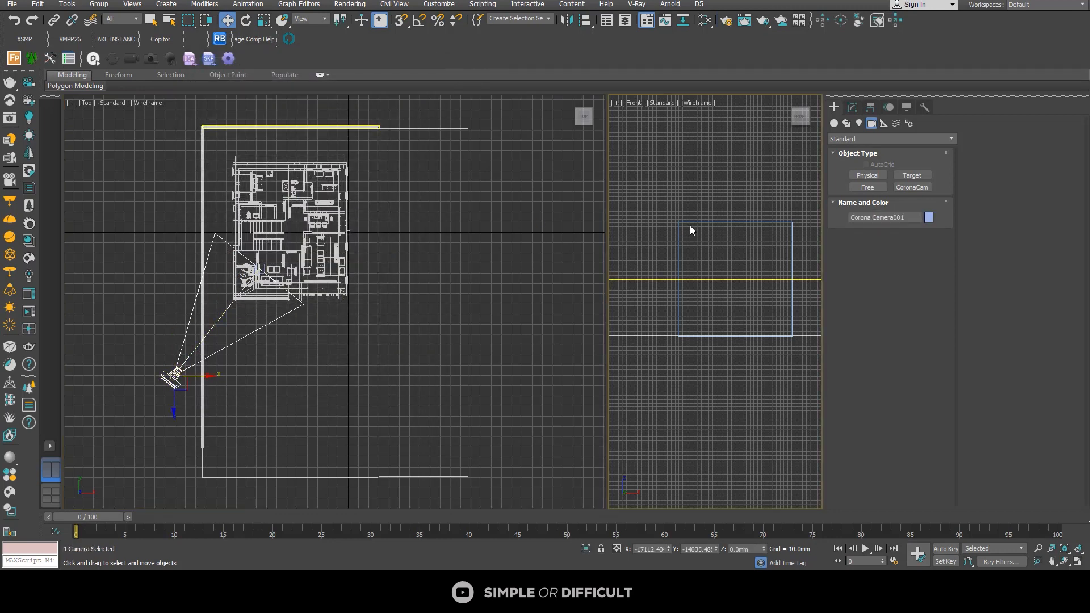
key("c")
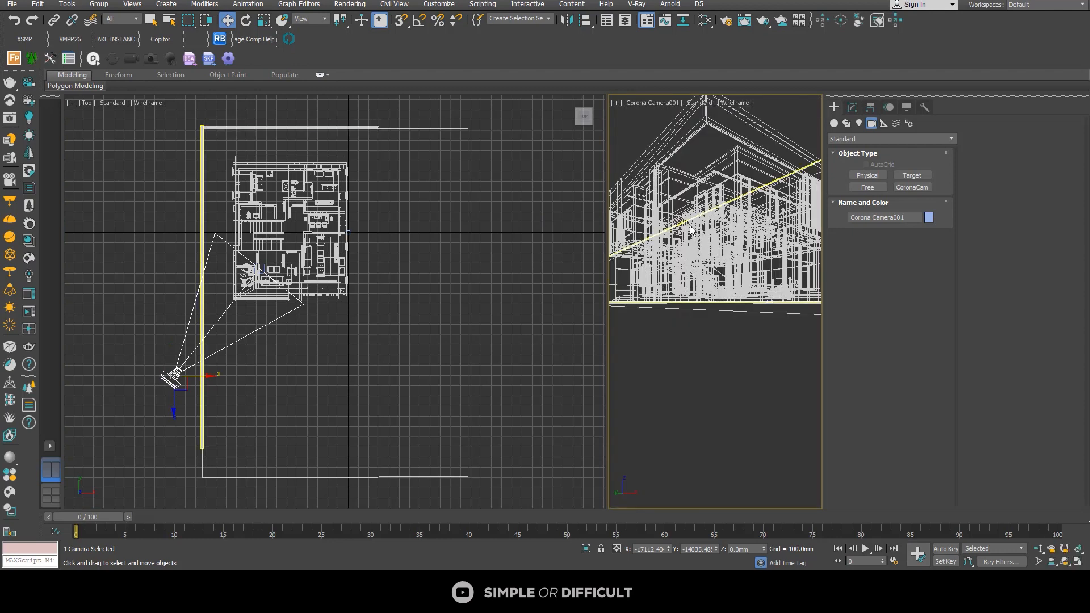
Step: Display the camera viewport in Clay shading with Edged Faces, and clear the camera selection
left_click(734, 106)
left_click(755, 177)
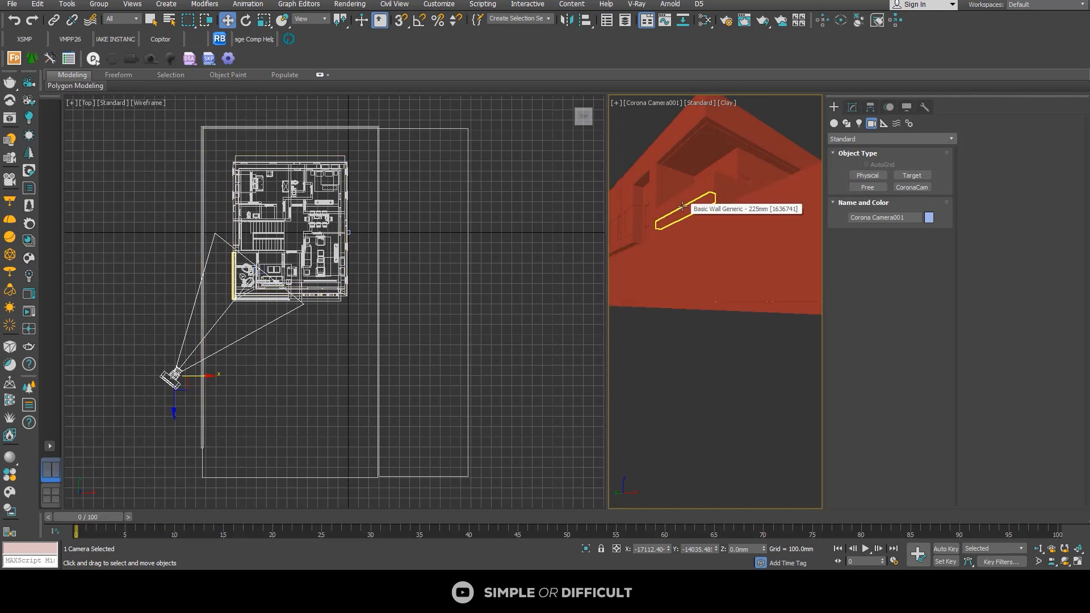
left_click(730, 106)
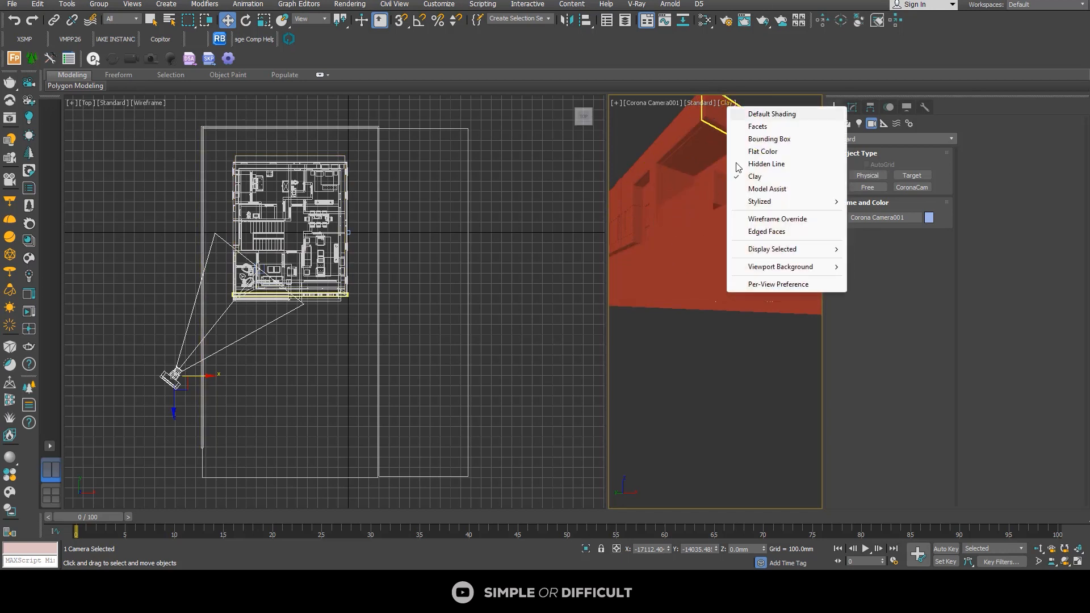
left_click(764, 232)
left_click(679, 373)
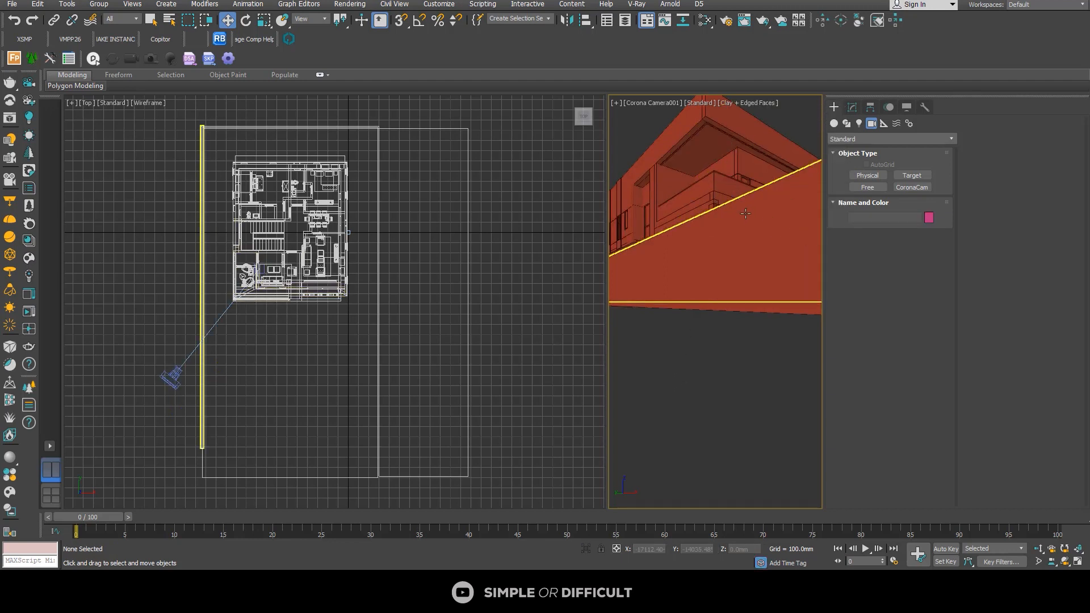
Step: Hide the long boundary wall that stands between the camera and the house
left_click(760, 242)
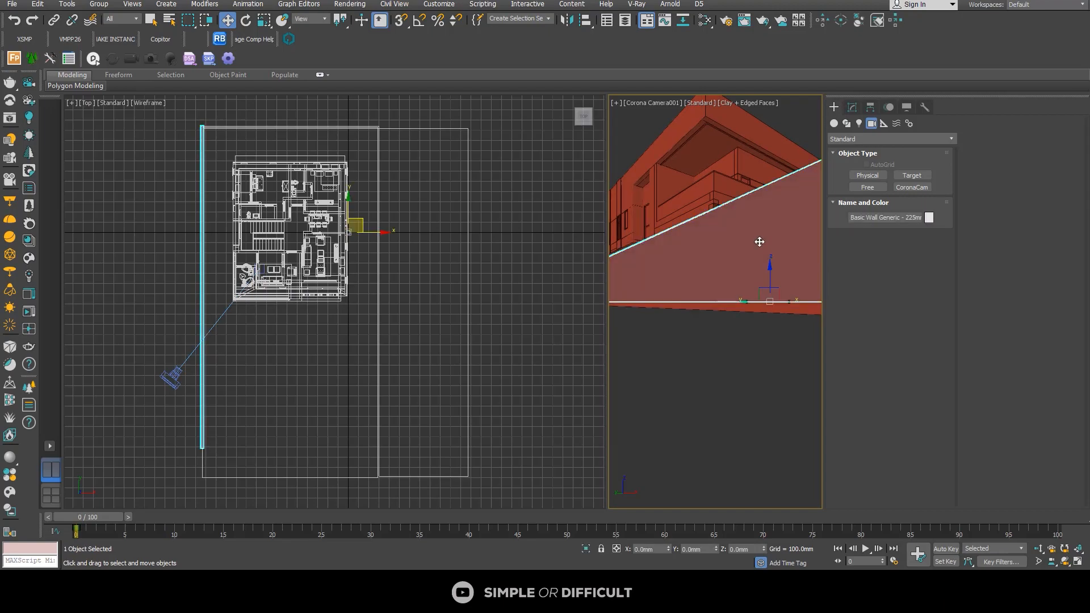
middle_click_drag(368, 270, 335, 236, "alt")
key("z")
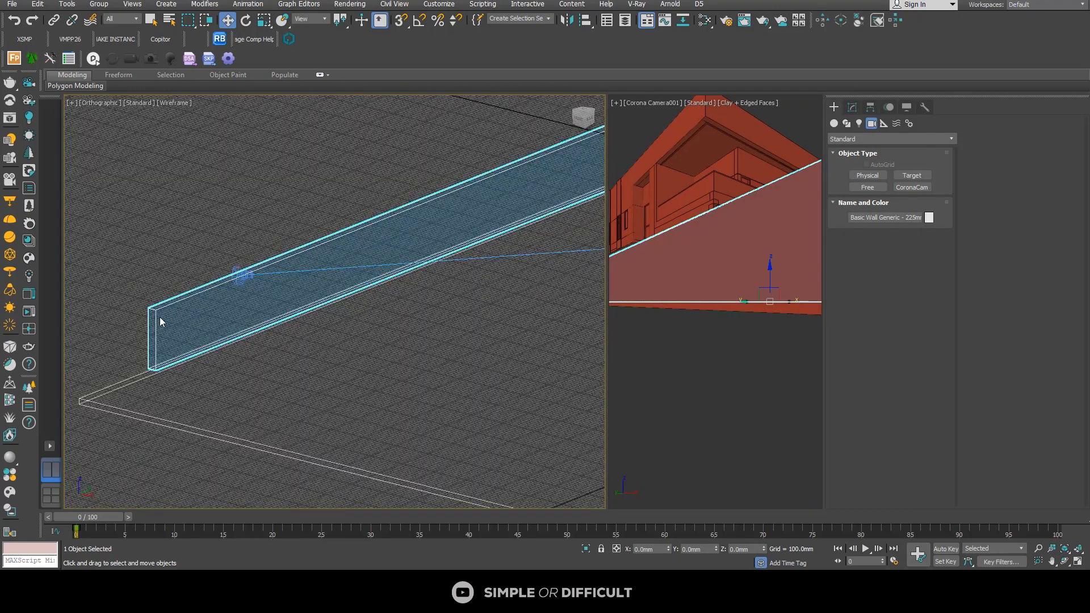
scroll(158, 316, "down", 5)
right_click(737, 228)
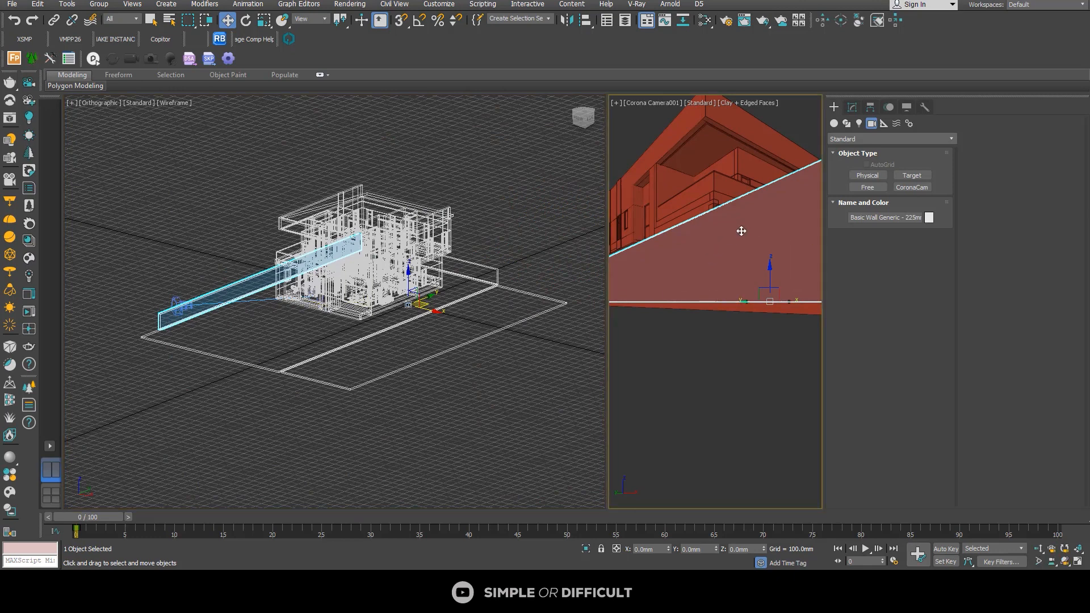
right_click(737, 227)
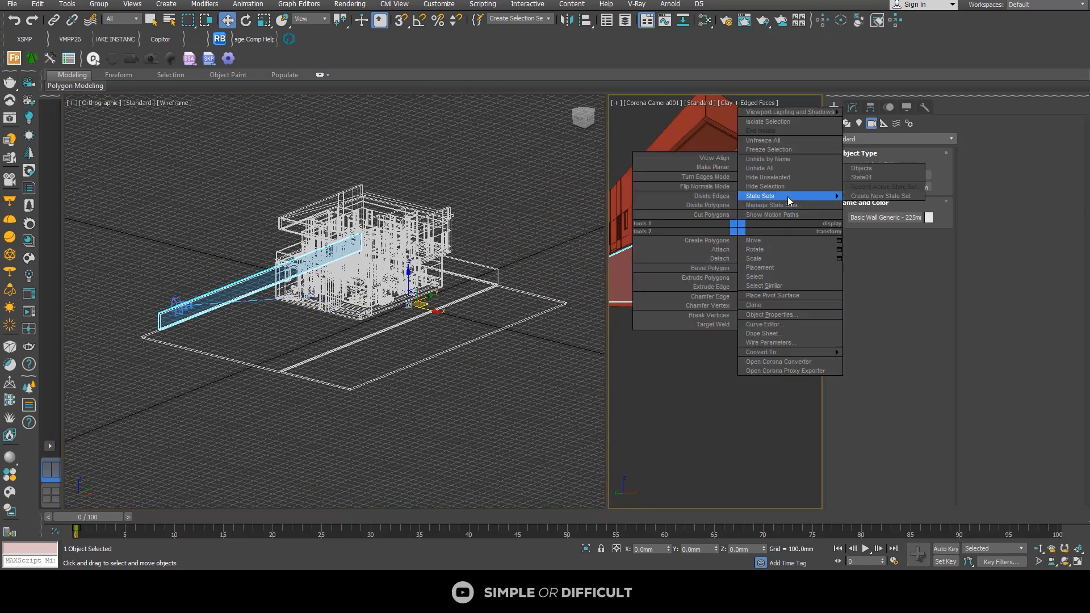
left_click(780, 185)
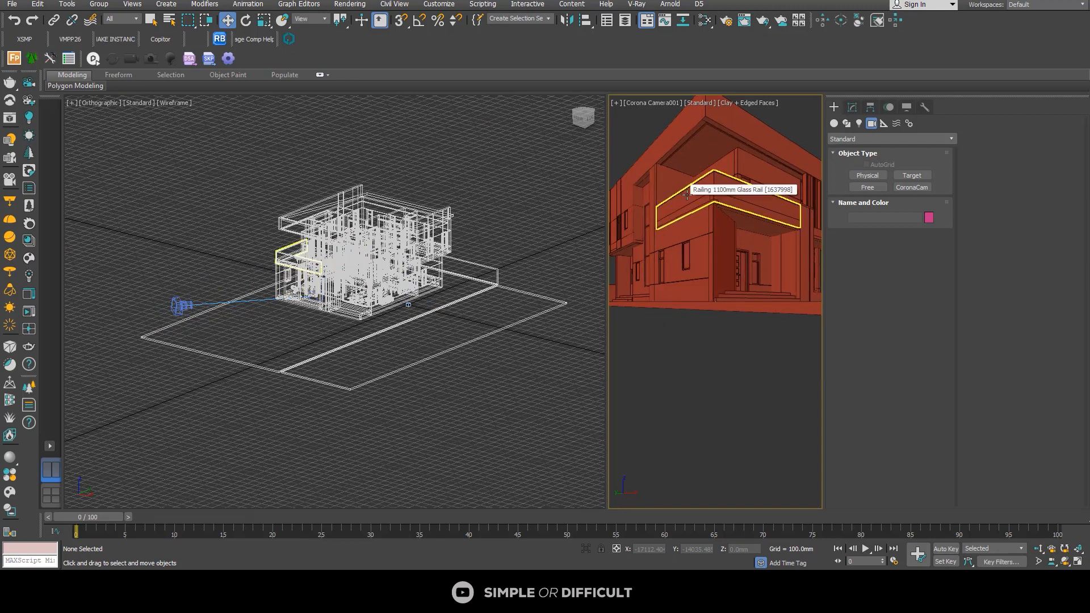
Step: Raise the Corona camera and its target together to about 1936 mm above the ground to frame the house front
middle_click_drag(687, 194, 697, 225)
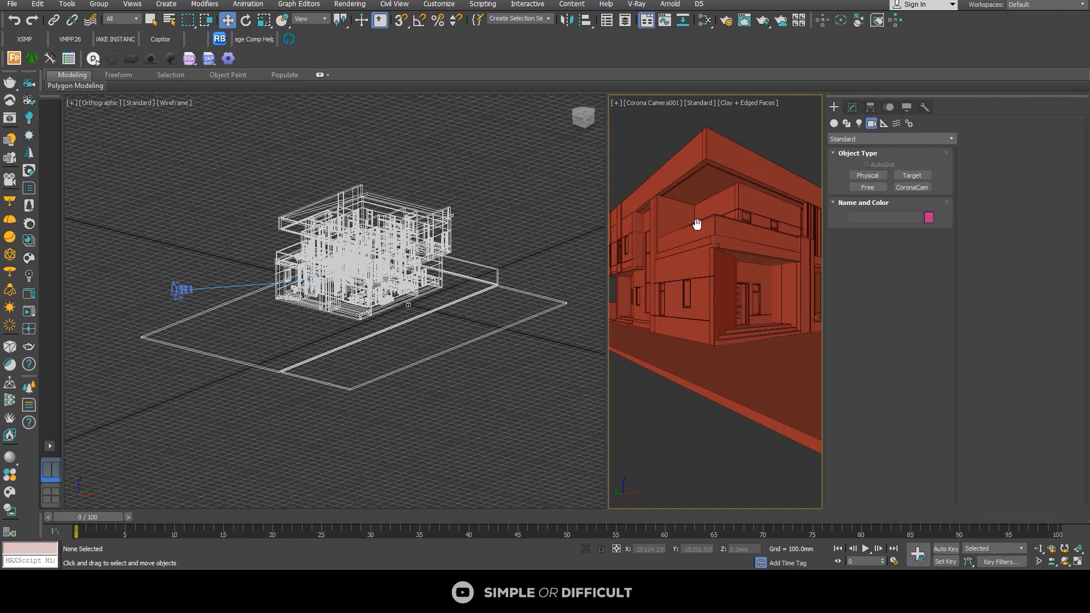
mouse_move(697, 224)
middle_mouse_down()
mouse_move(695, 195)
mouse_move(700, 219)
mouse_move(672, 232)
mouse_move(699, 226)
middle_mouse_up()
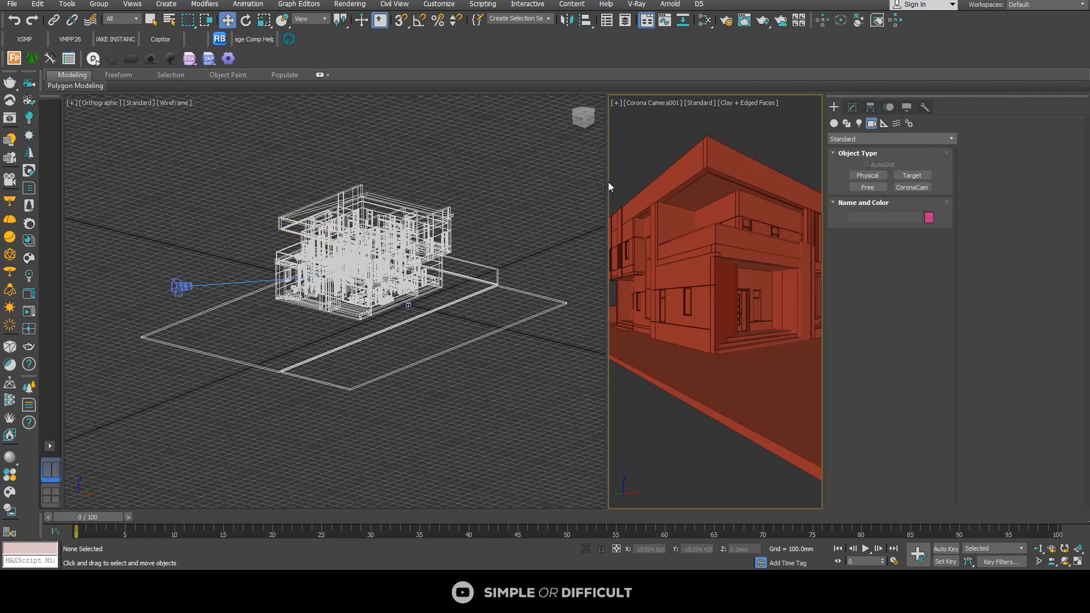
Step: Widen the camera viewport to more than half of the viewport area and show its safe frames
left_click_drag(608, 185, 387, 215)
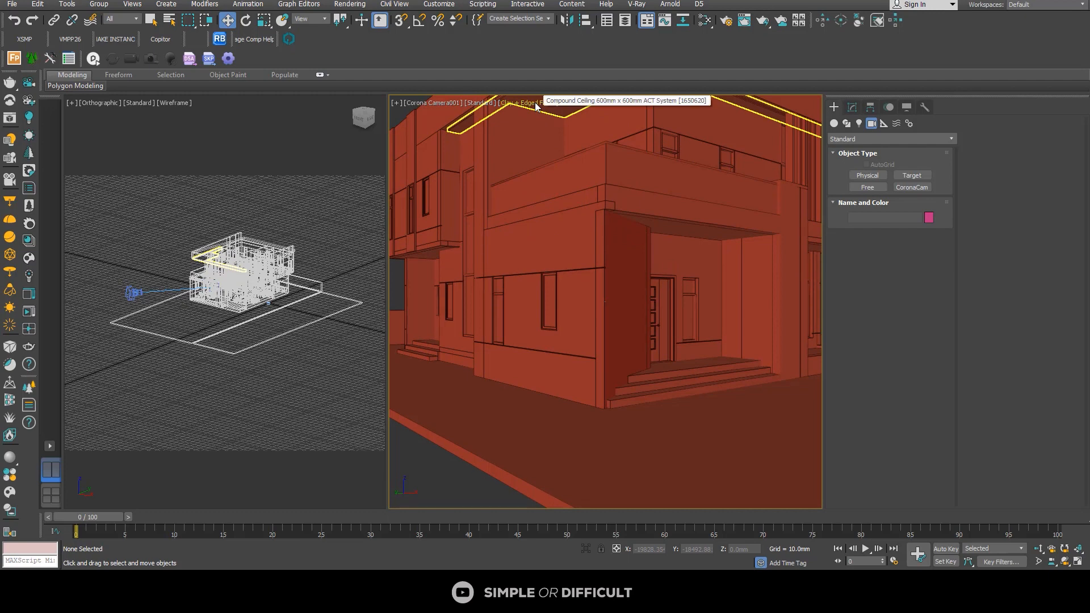
left_click(421, 104)
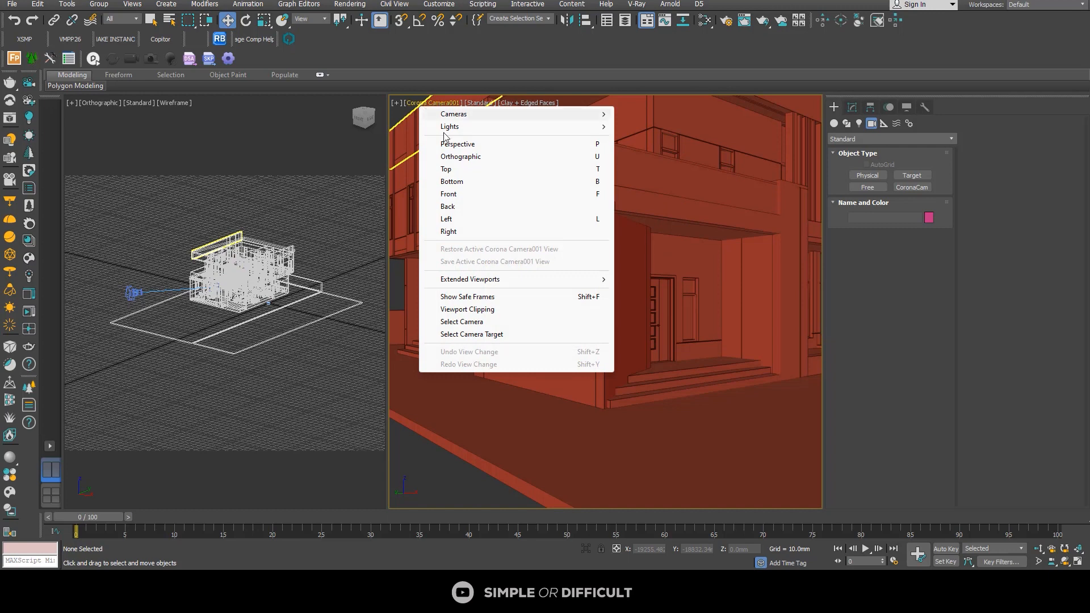
left_click(594, 297)
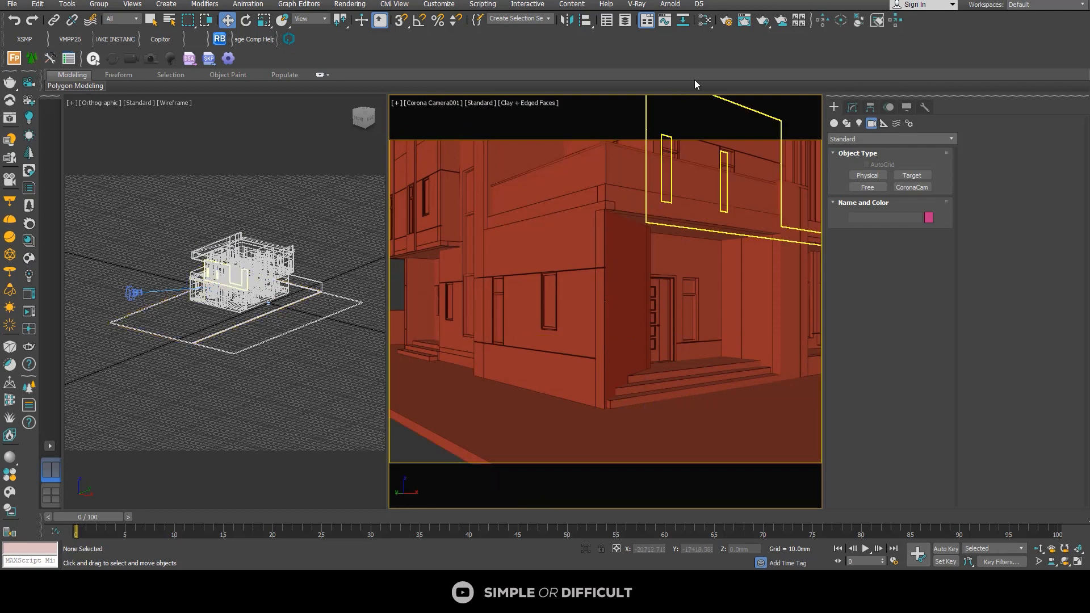
Step: Set the render output size to the 35mm cine preset at 512 × 389
left_click(726, 21)
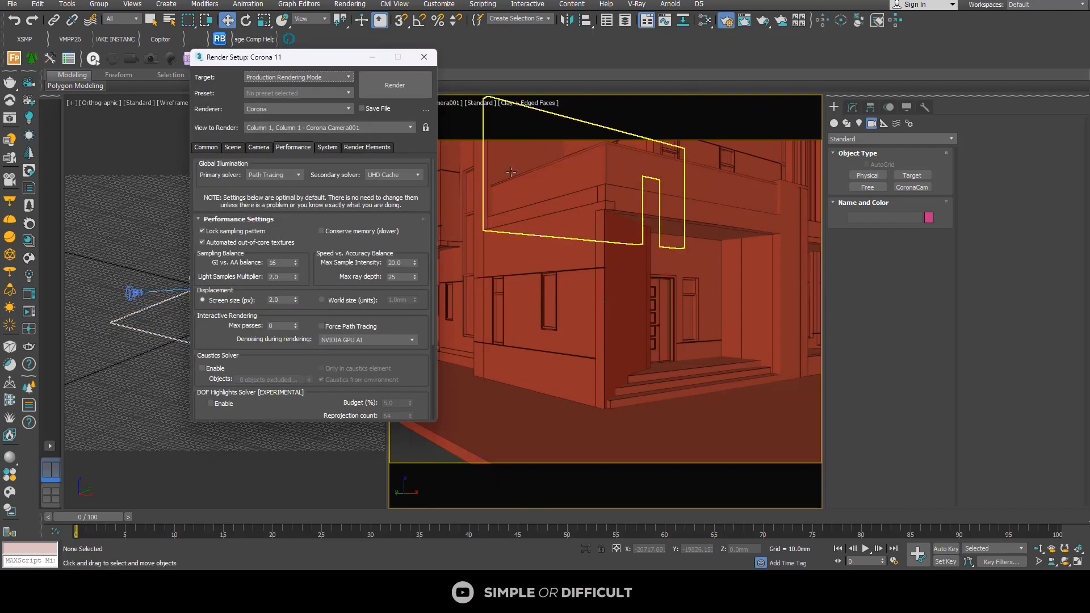
left_click(206, 148)
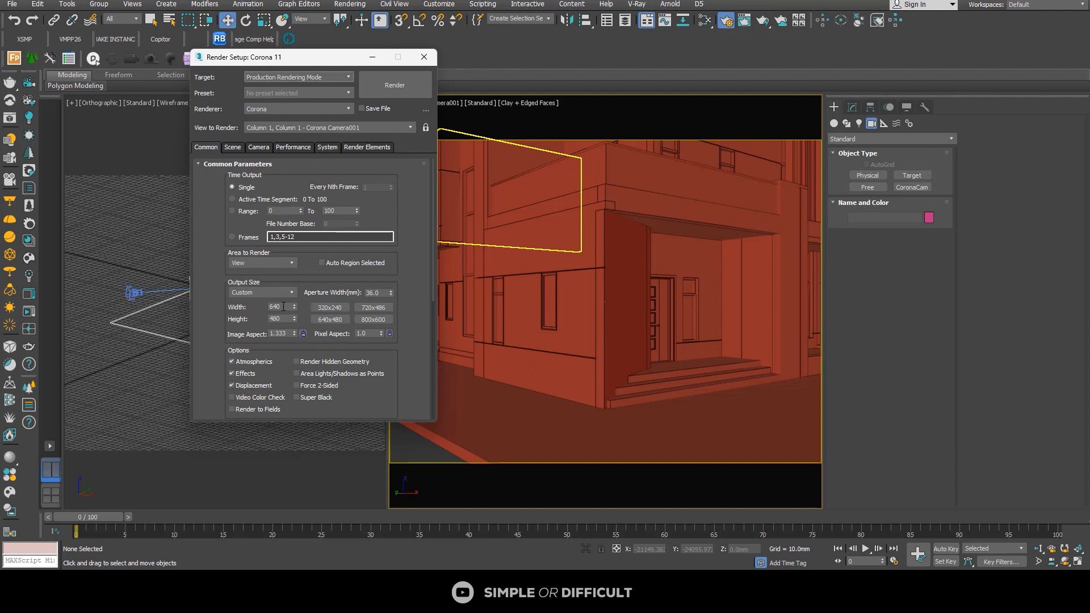
left_click(268, 295)
left_click(266, 294)
left_click(264, 294)
left_click(260, 308)
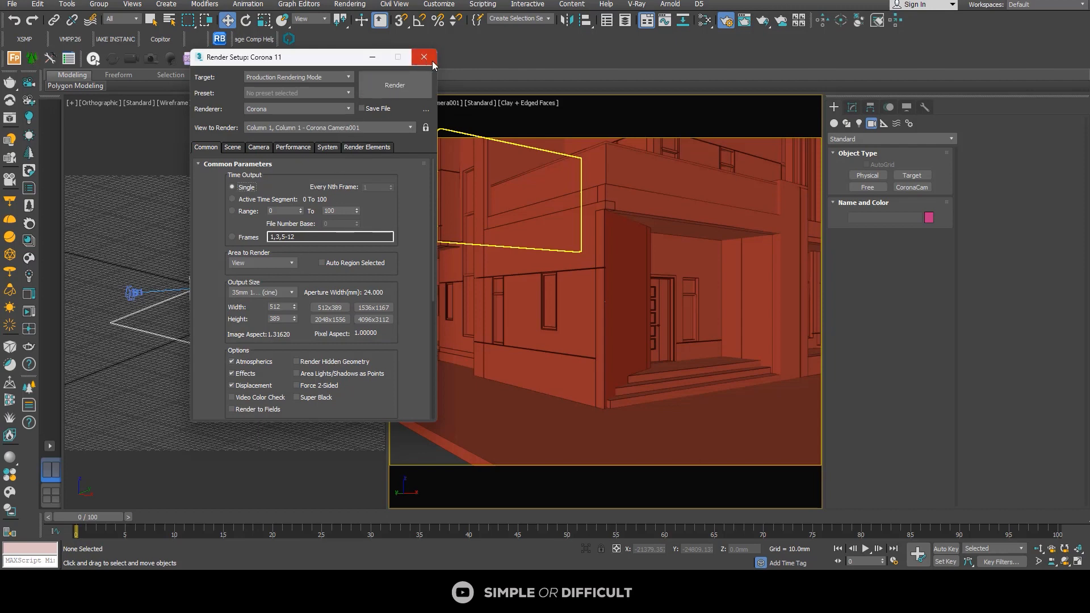
Step: Lock the view to render to Corona Camera001 and set denoising during interactive rendering to None
left_click(672, 186)
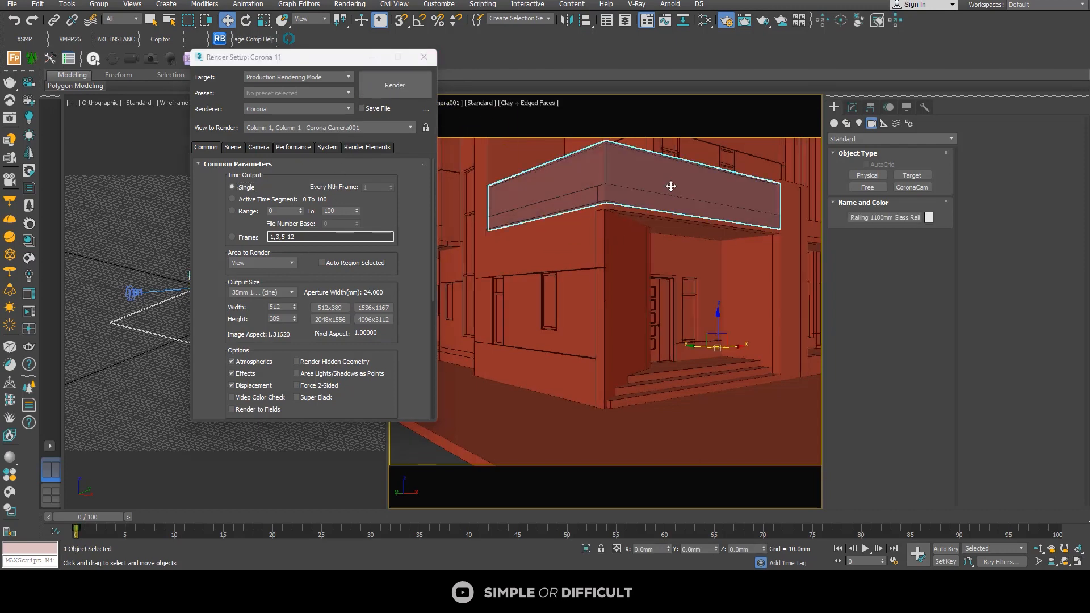
left_click(427, 129)
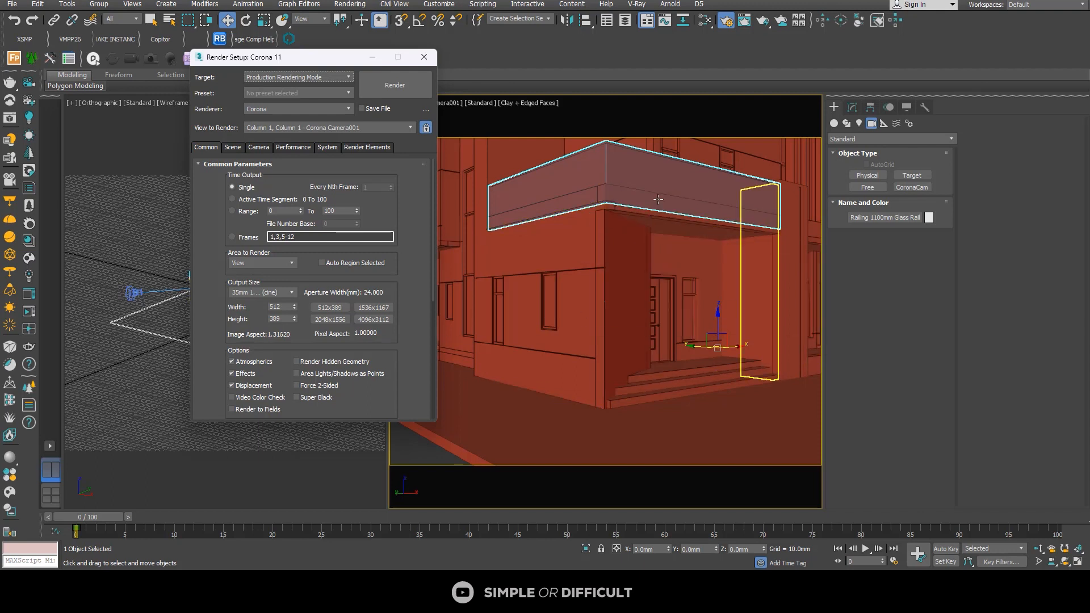
left_click(293, 148)
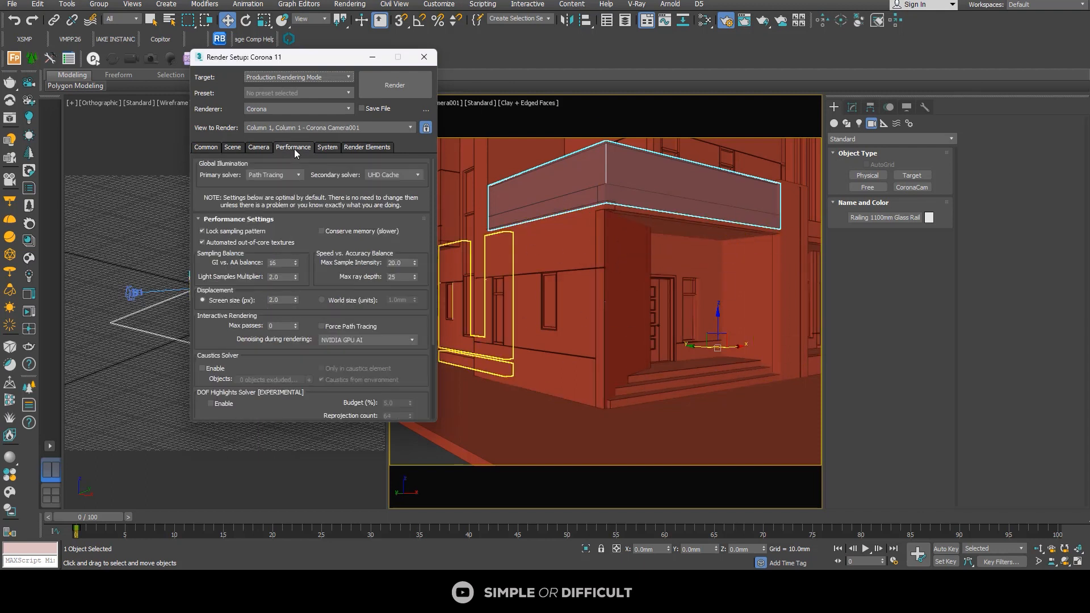
left_click(352, 340)
left_click(343, 350)
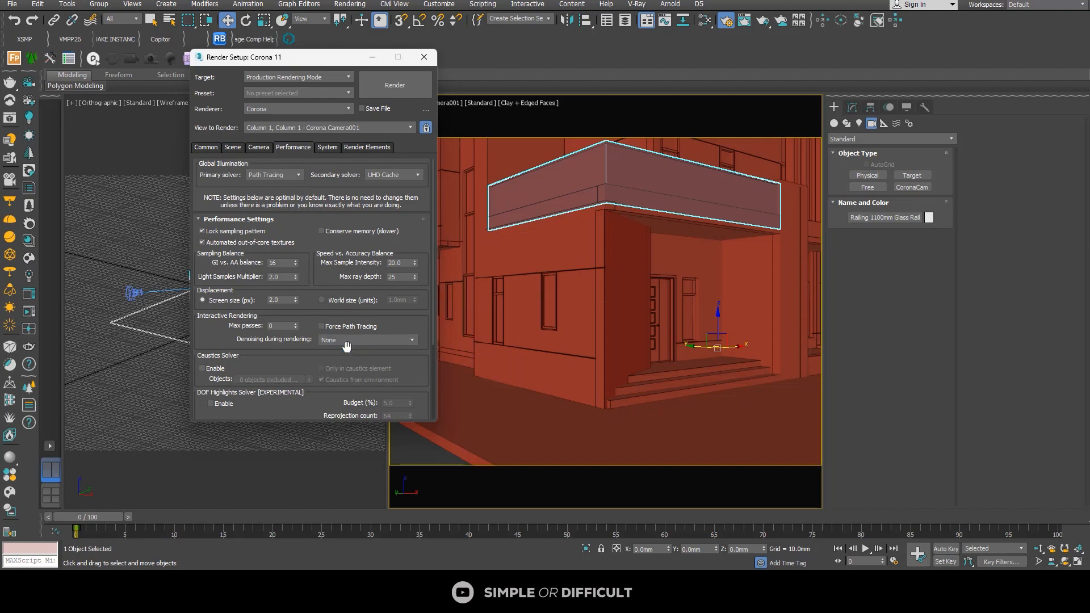
left_click(425, 57)
Step: Hide the grid in the Orthographic viewport and deselect the glass railing
scroll(319, 243, "down", 5)
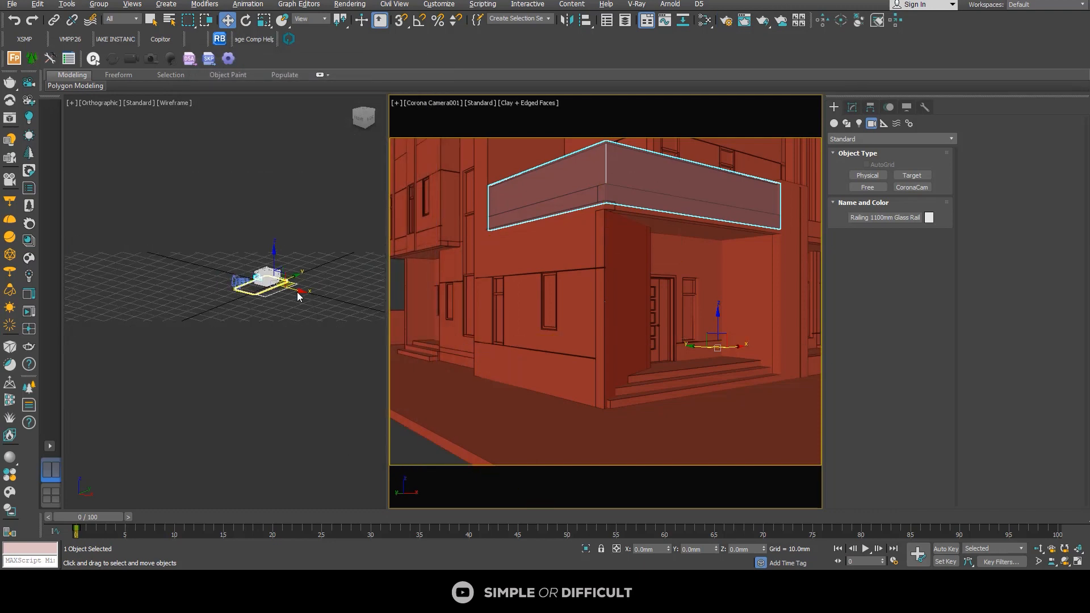
middle_click_drag(291, 336, 261, 334, "alt")
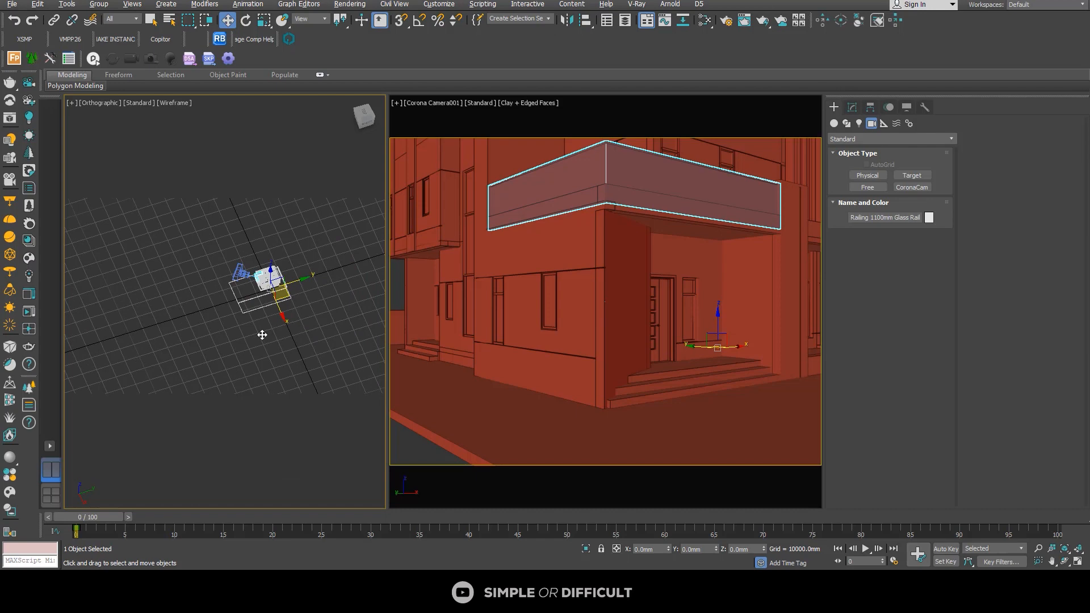
middle_click_drag(223, 377, 303, 372, "alt")
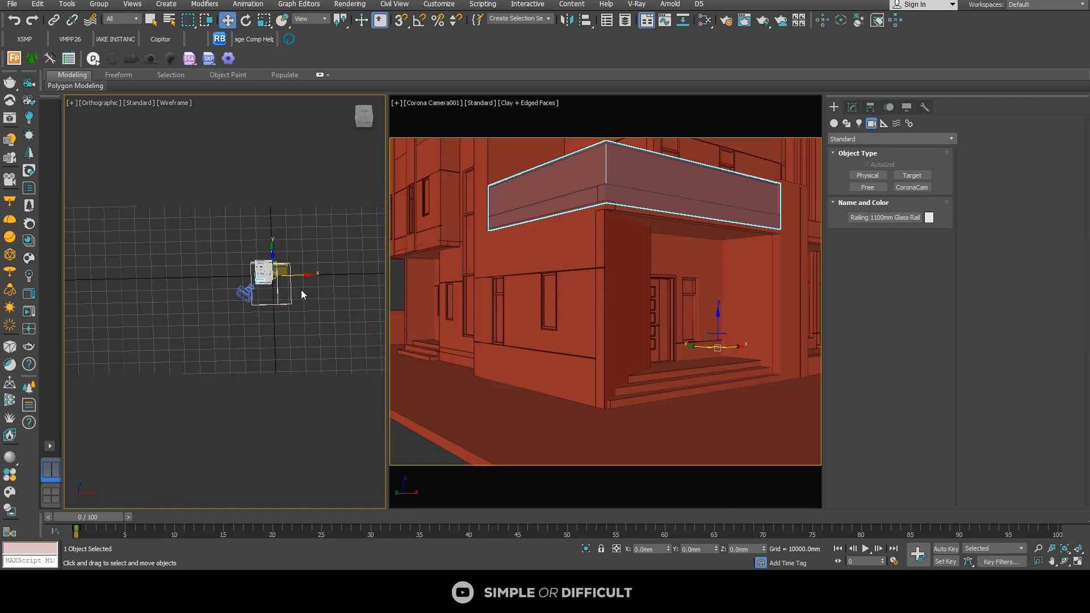
scroll(301, 289, "up", 4)
key("g")
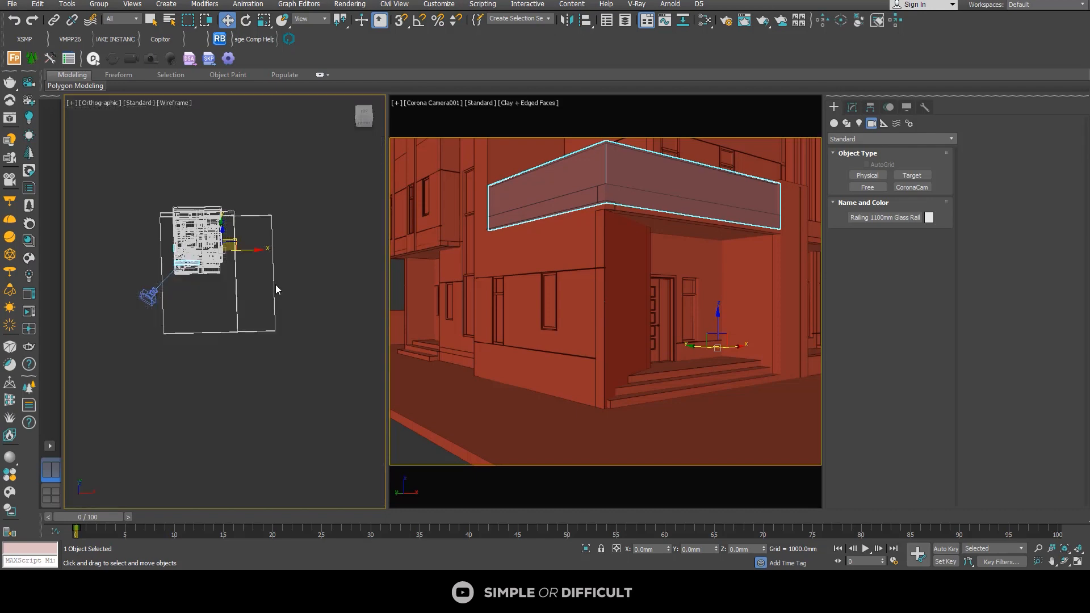
scroll(243, 300, "down", 4)
middle_click_drag(235, 316, 281, 369)
scroll(293, 346, "up", 4)
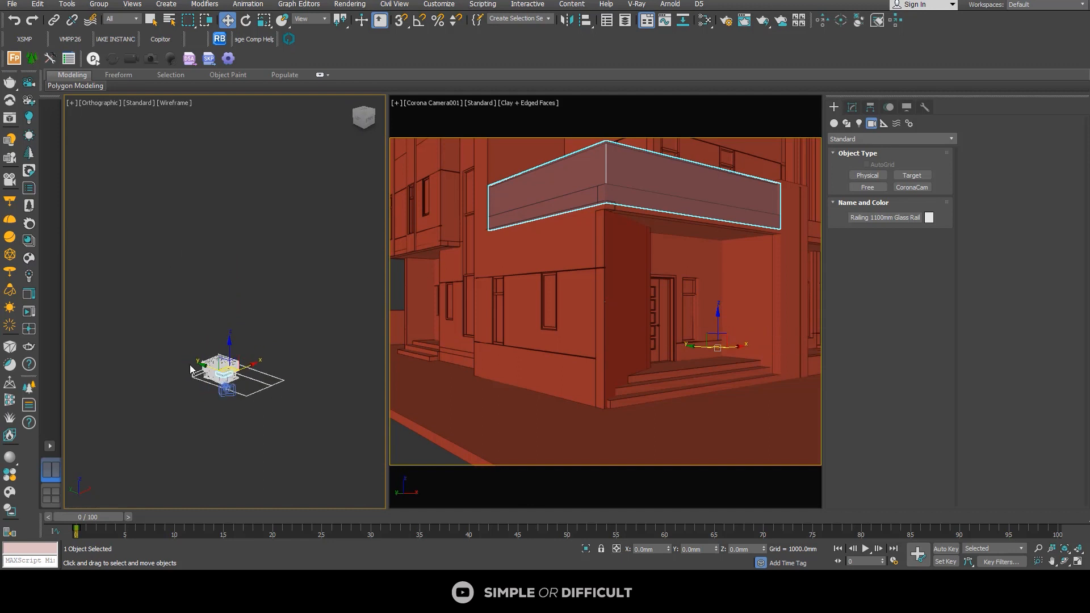
left_click(280, 261)
Step: Select Corona Camera001 from its own view and open its parameters for editing
middle_click(436, 108)
left_click(436, 108)
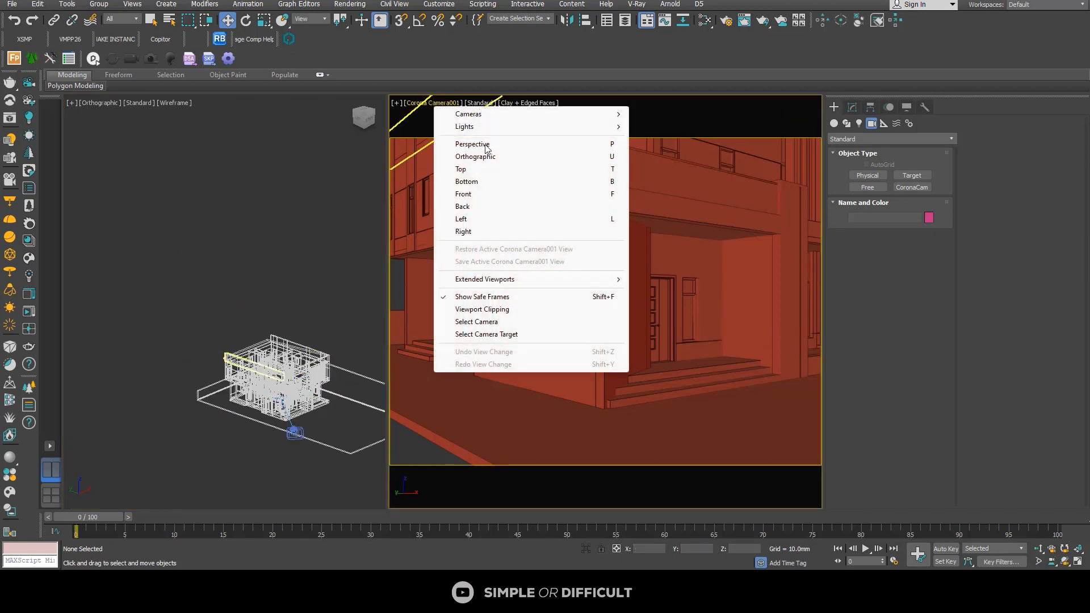
left_click(487, 320)
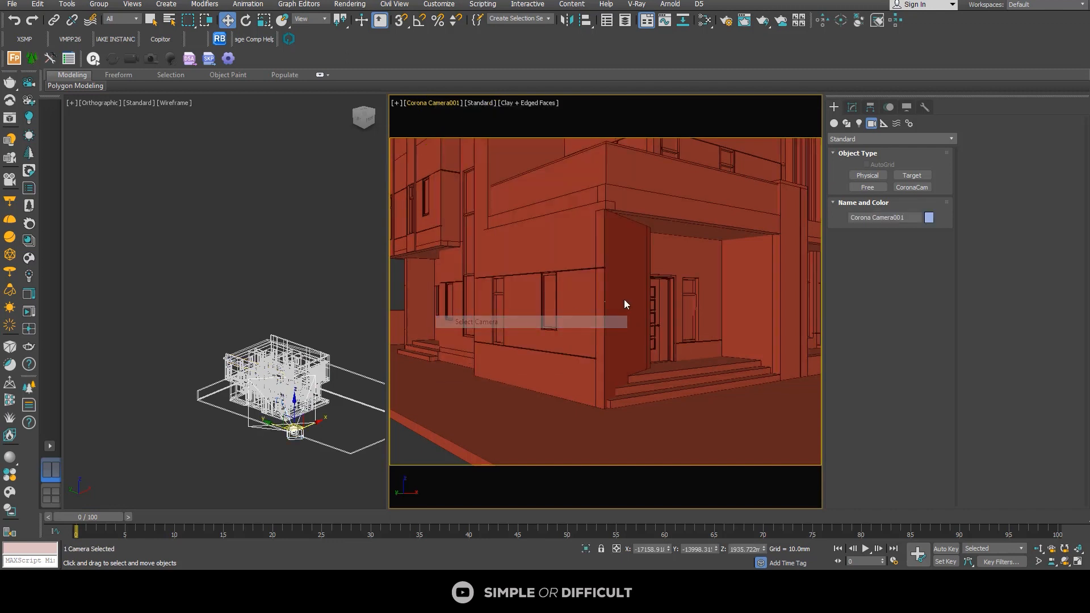
left_click(853, 107)
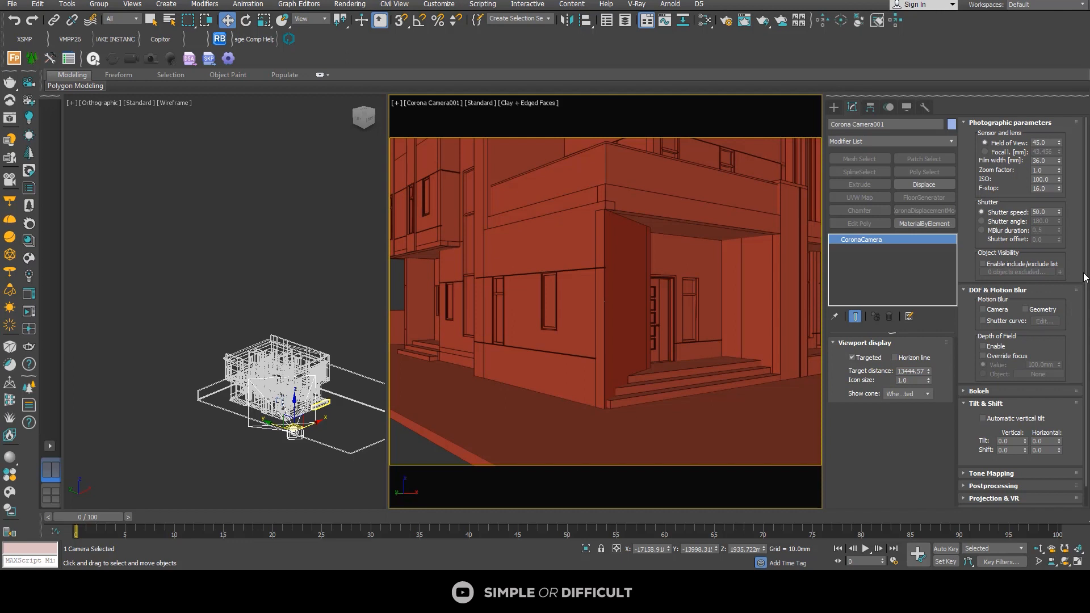
Step: Switch Corona Camera001's lens control from field of view to focal length and set the focal length to 30 mm
scroll(1086, 277, "down", 1)
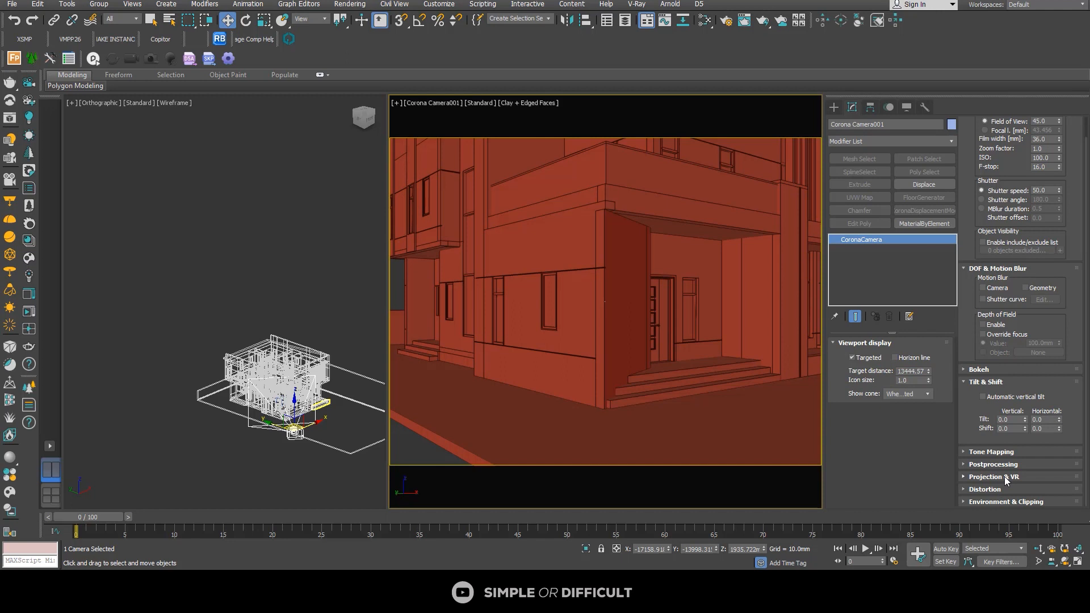
scroll(1016, 193, "up", 1)
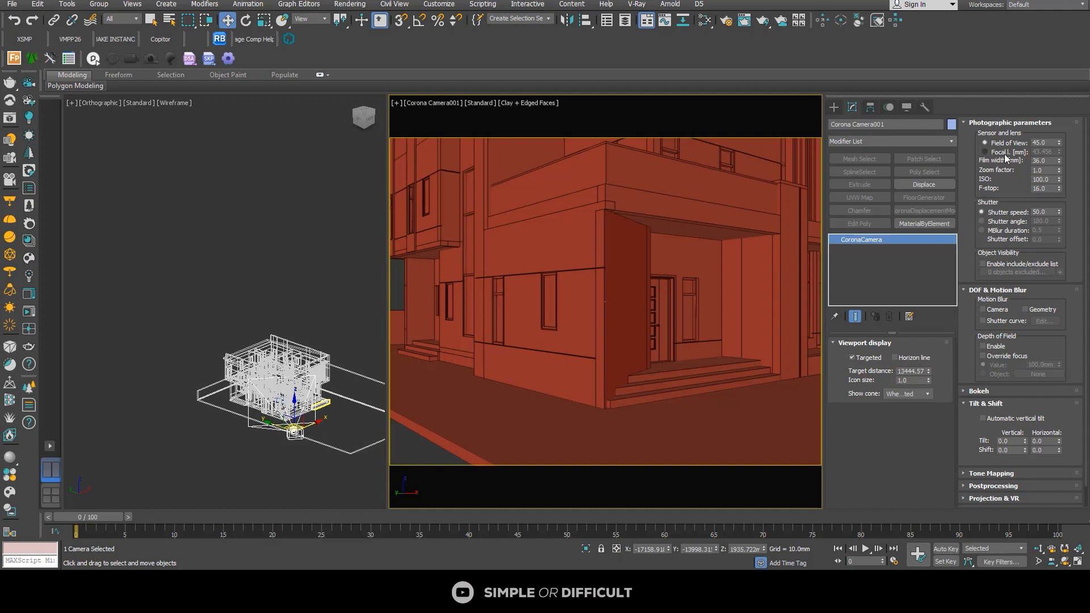
left_click(985, 151)
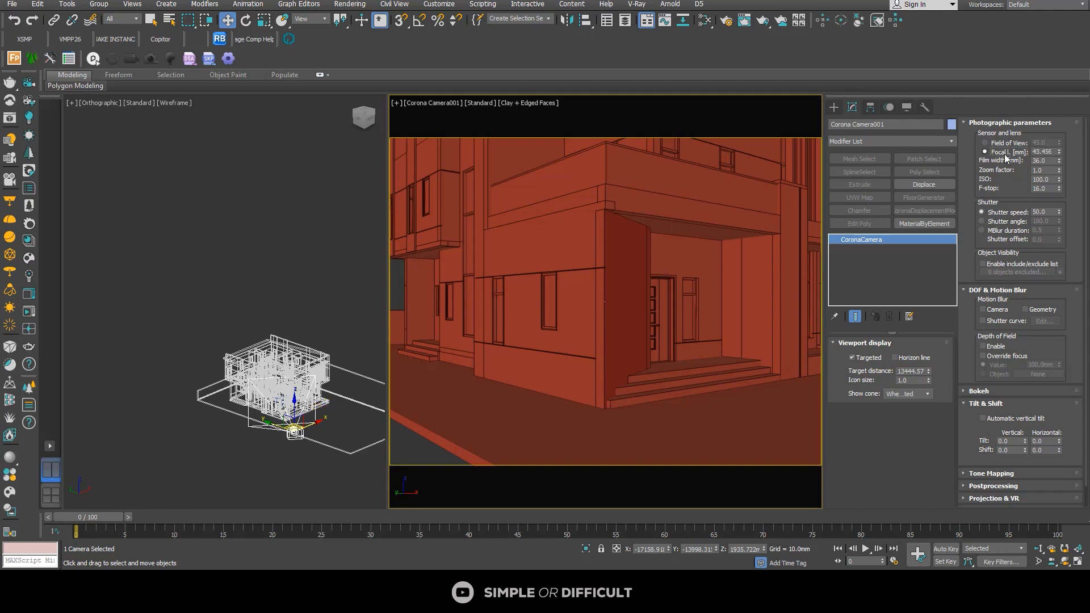
left_click(1048, 150)
type("30")
key("Return")
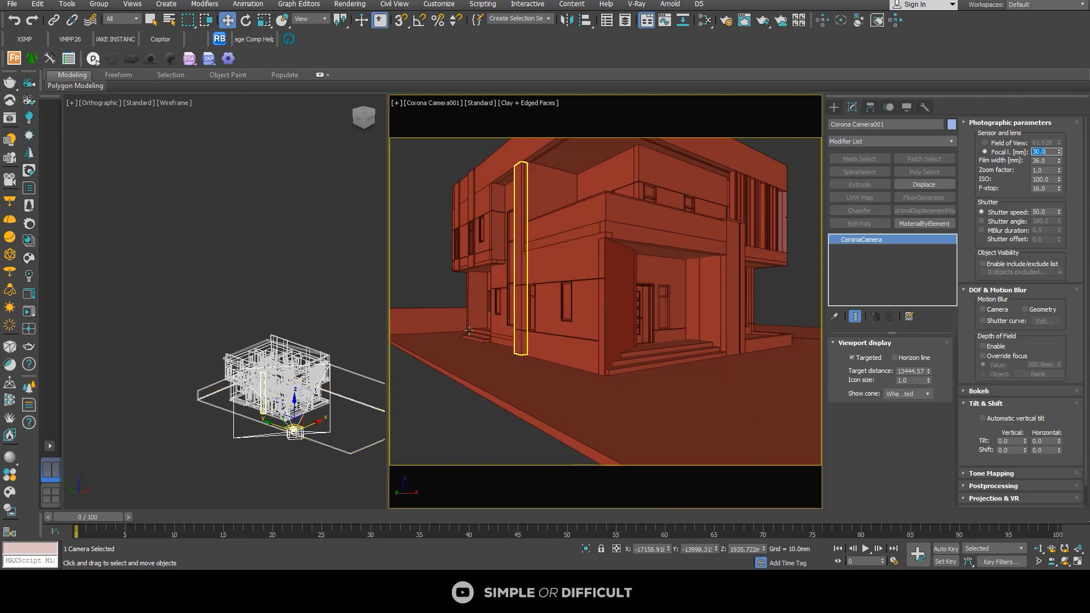
Step: Set Corona Camera001's Z height, trying 1350 mm before lowering it to 1200 mm
left_click(419, 104)
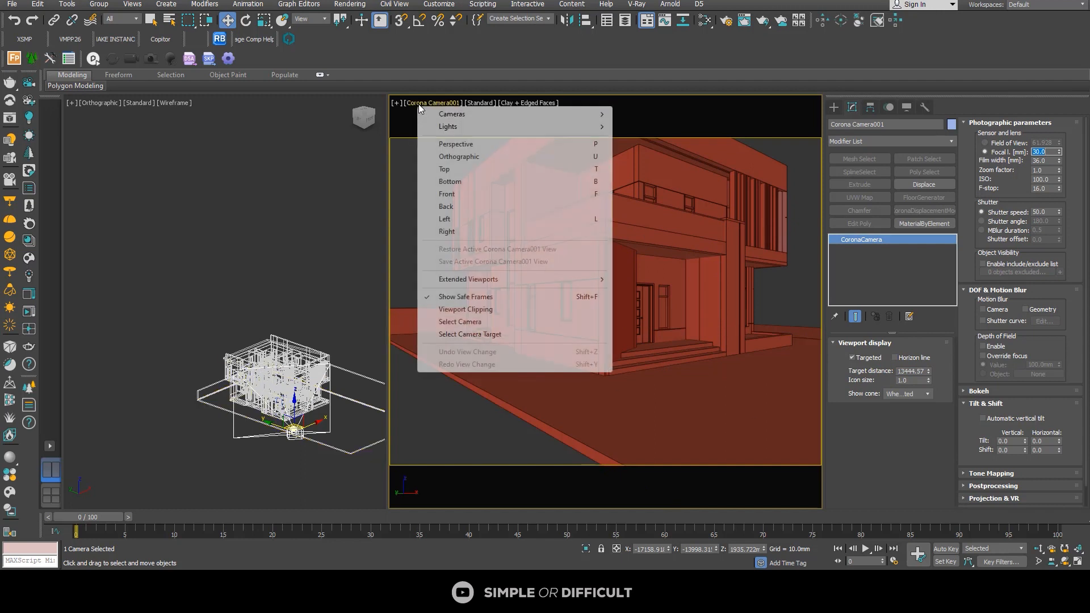
left_click(445, 322)
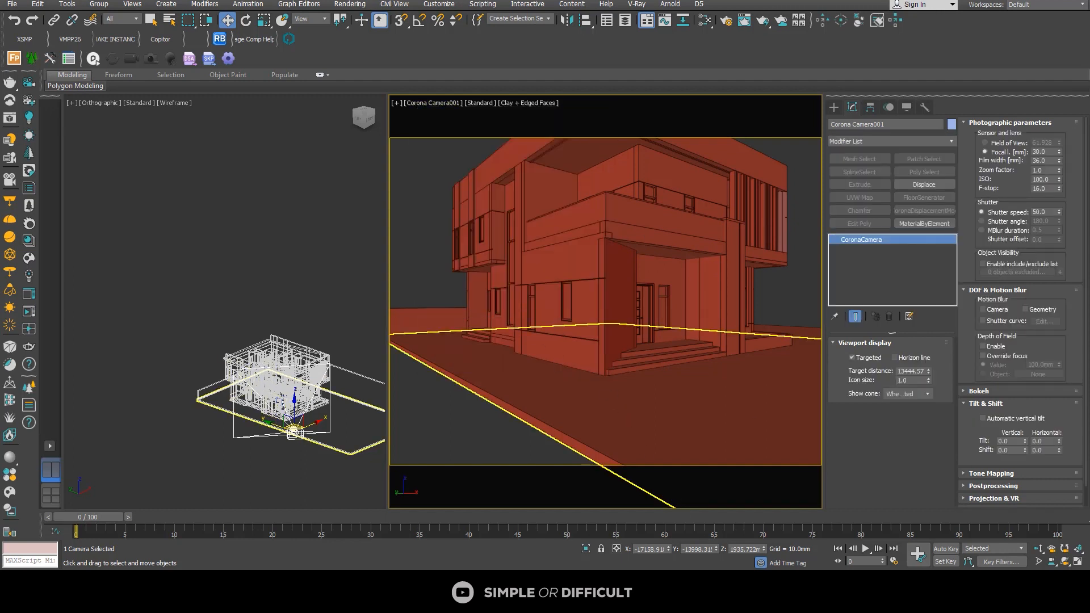
double_click(741, 549)
type("1350")
key("Return")
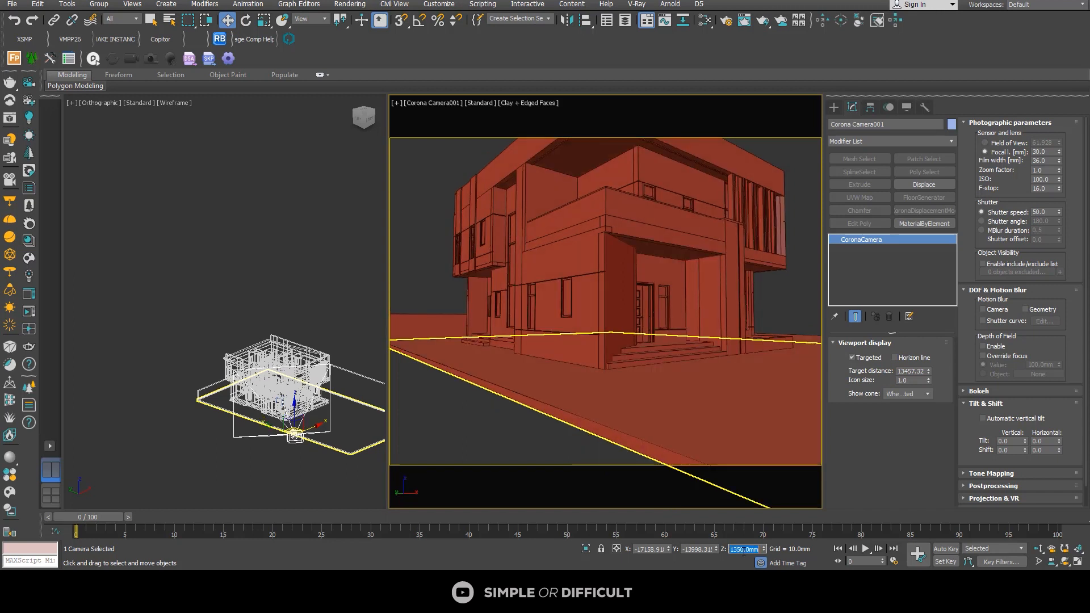
type("1200")
key("Return")
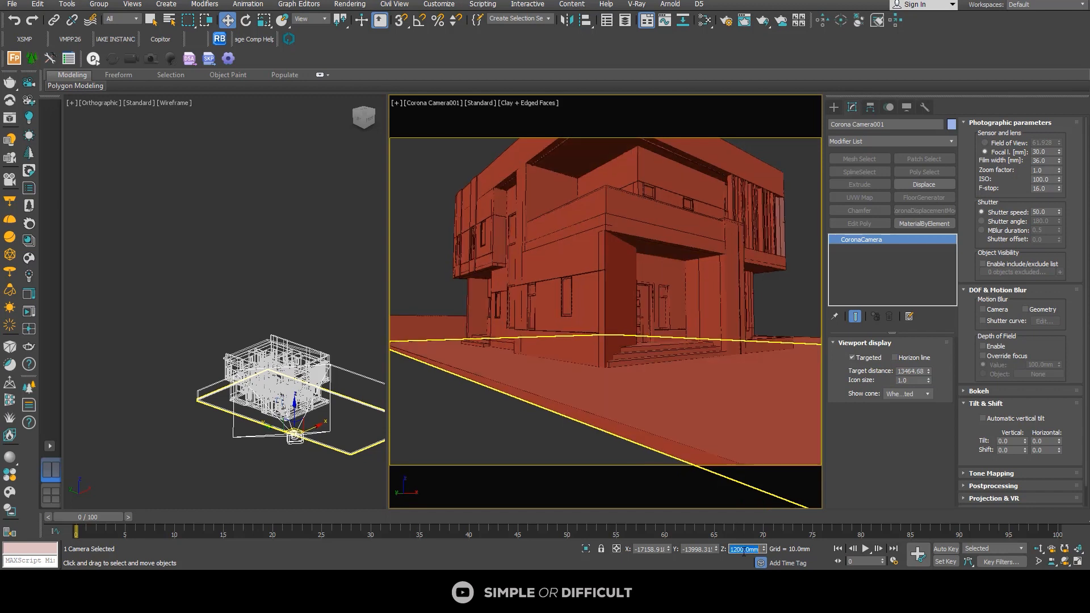
Step: Try a camera Z height of 1000 mm and return it to 1200 mm
type("1000")
key("Return")
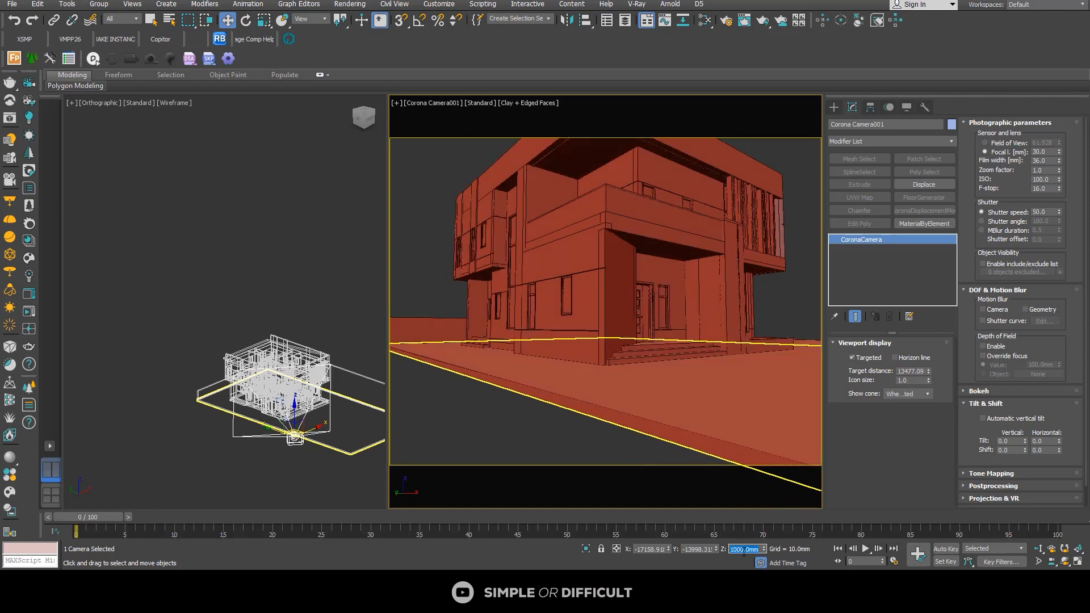
type("1200")
key("Return")
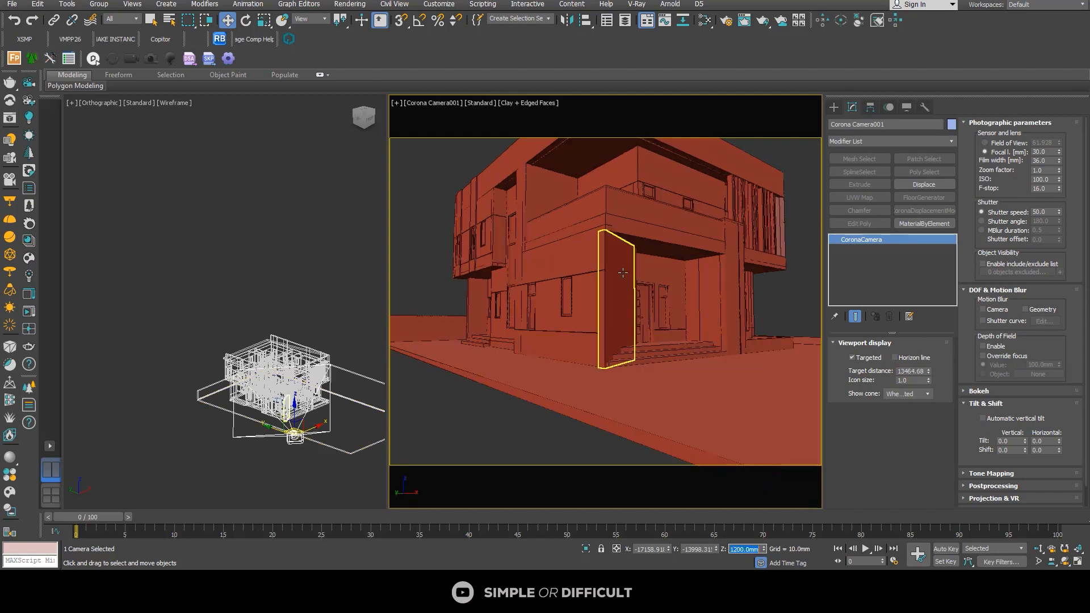
Step: Select the camera's target and raise it to a Z height of about 4229 mm to frame the whole building
left_click(443, 103)
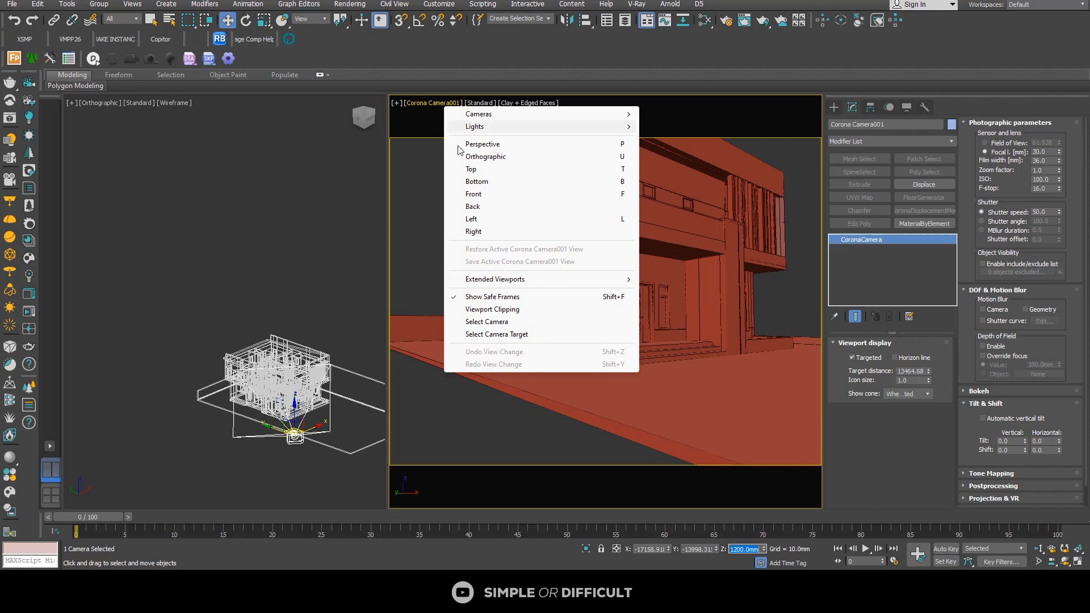
left_click(497, 334)
left_click_drag(608, 276, 632, 219)
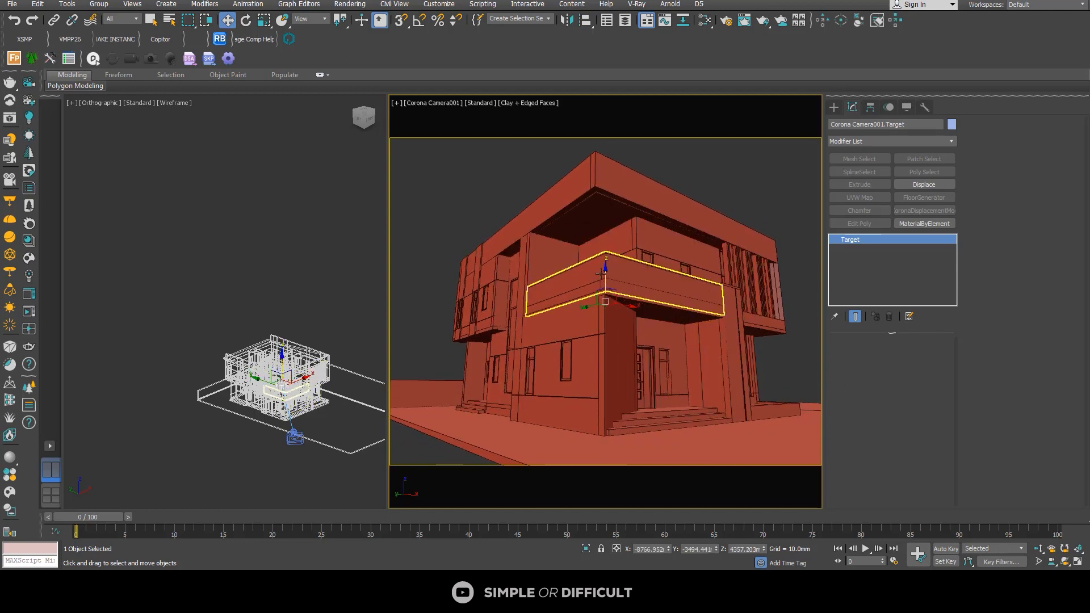
left_click_drag(607, 275, 608, 278)
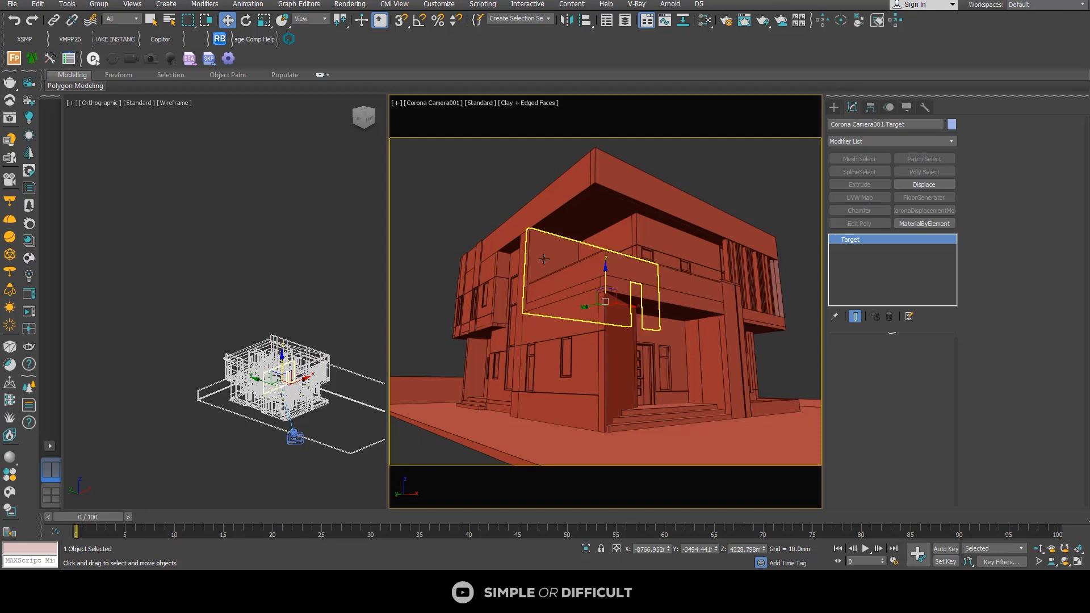
Step: Select Corona Camera001 again and enable its automatic vertical tilt
left_click(427, 103)
left_click(471, 322)
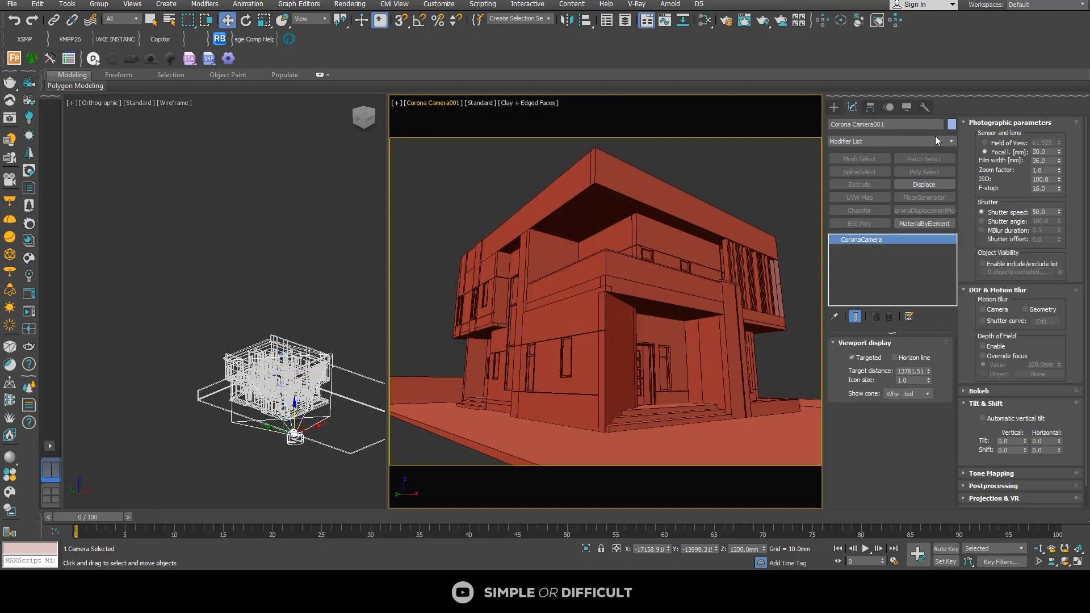
left_click(983, 418)
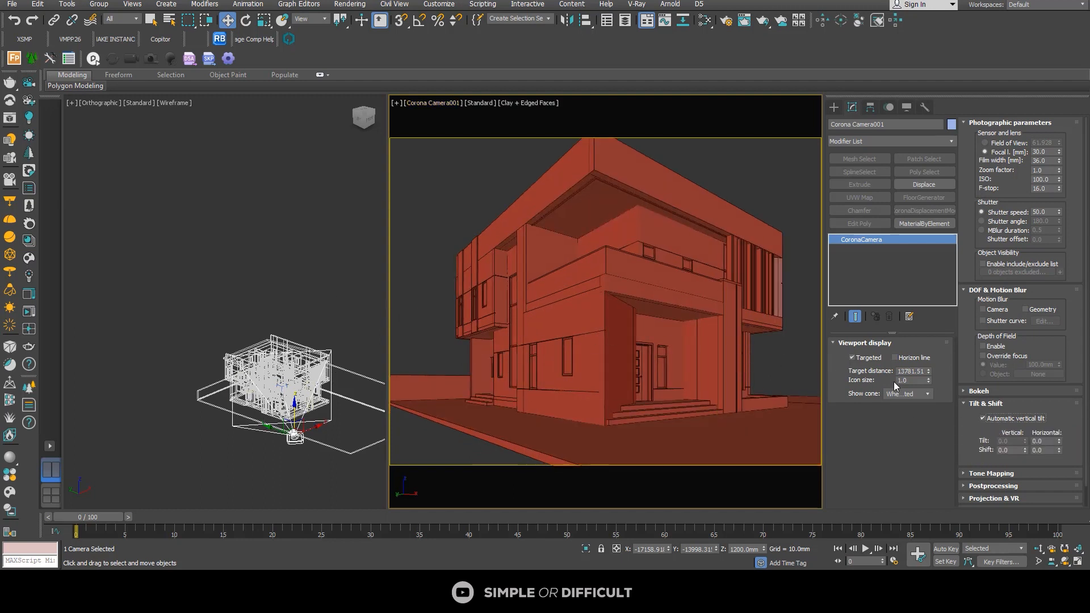
Step: Turn off the camera's Targeted option, move the camera diagonally away from the building in the Top view, and deselect it
left_click(861, 360)
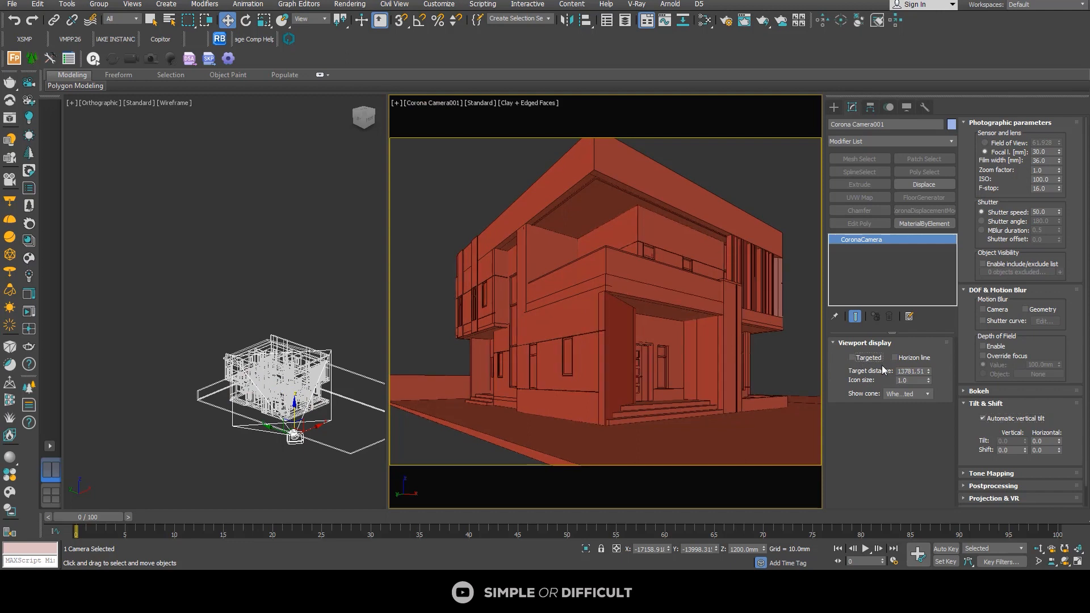
middle_click(291, 373)
key("t")
key("z")
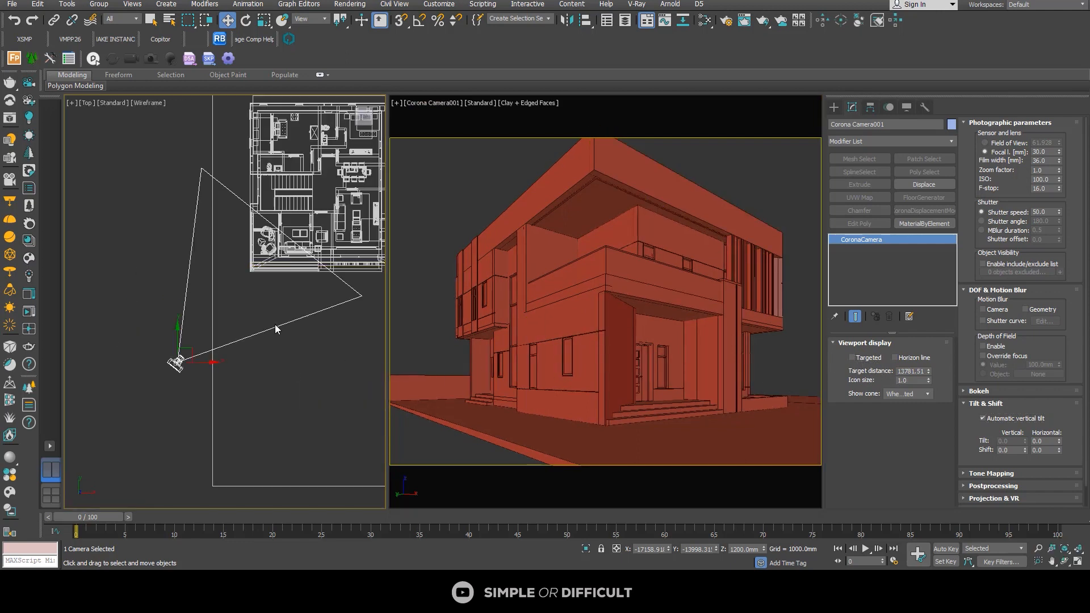
scroll(275, 329, "down", 3)
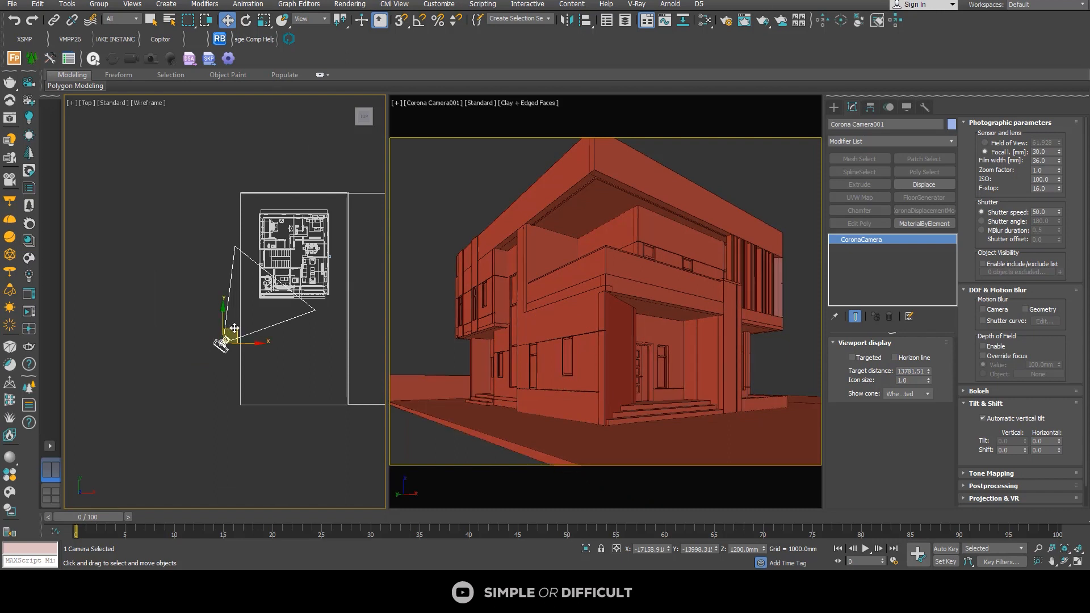
left_click_drag(234, 329, 226, 337)
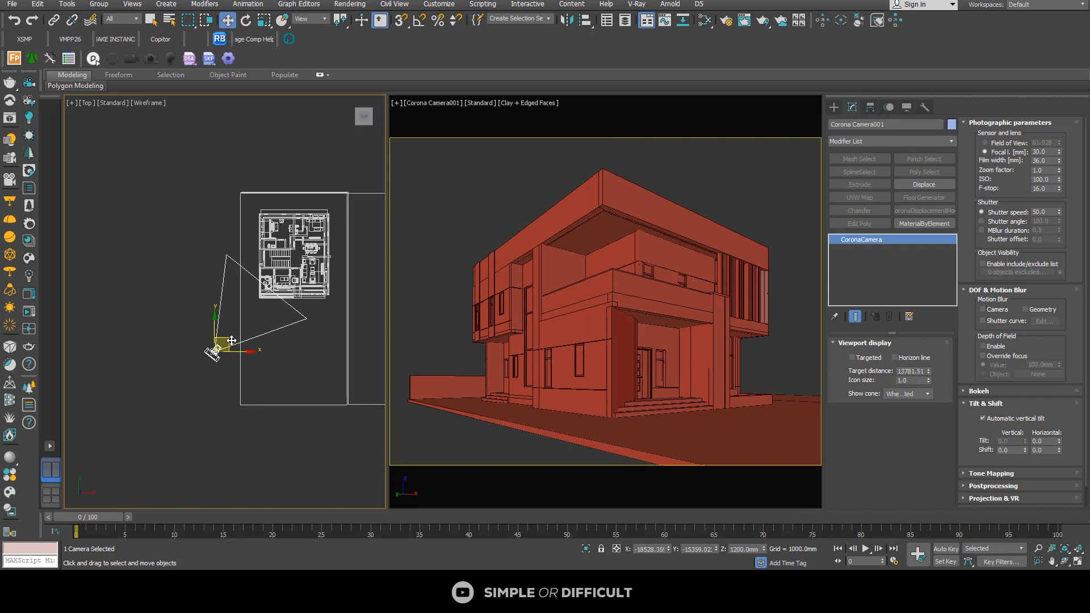
left_click_drag(231, 341, 234, 341)
left_click(520, 165)
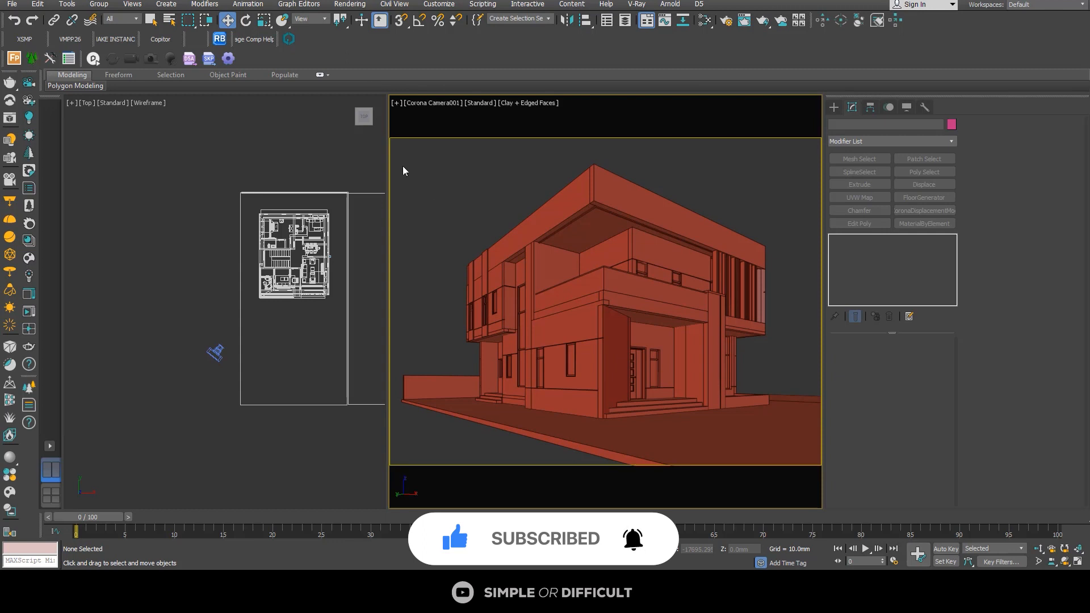
Step: Display the Rule of Thirds and Center Cross guides, shift the camera view to center the roof's front corner, and close the composition helper
left_click(253, 39)
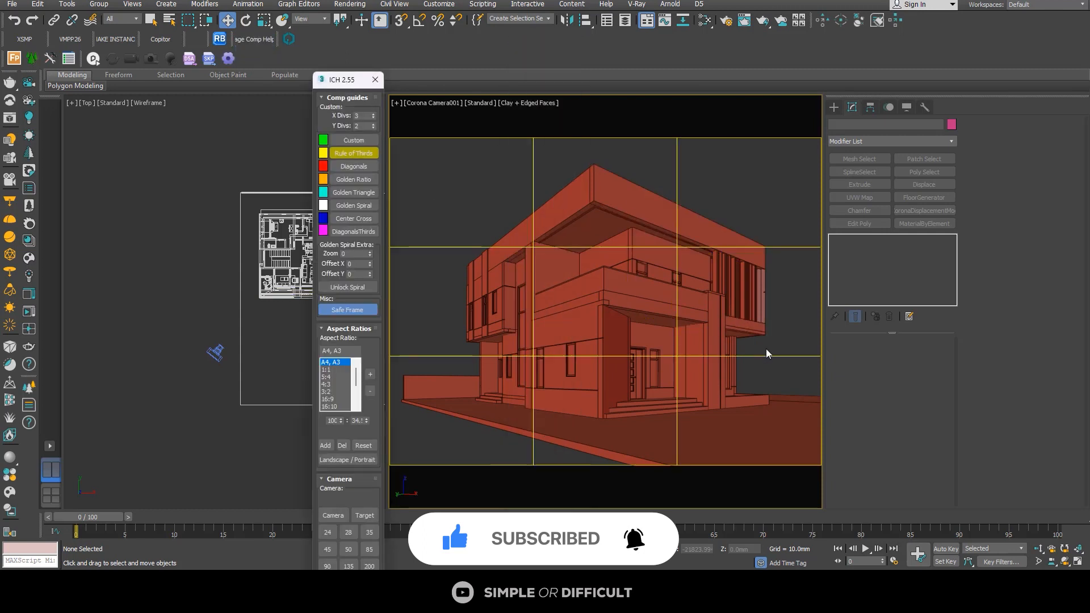
left_click(354, 219)
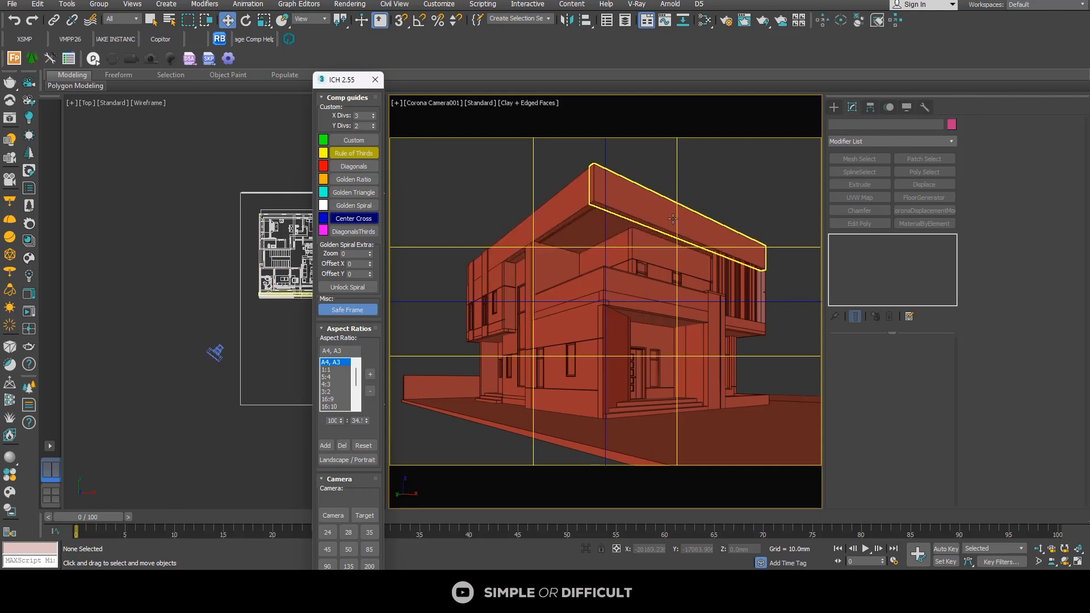
middle_click_drag(672, 218, 682, 219)
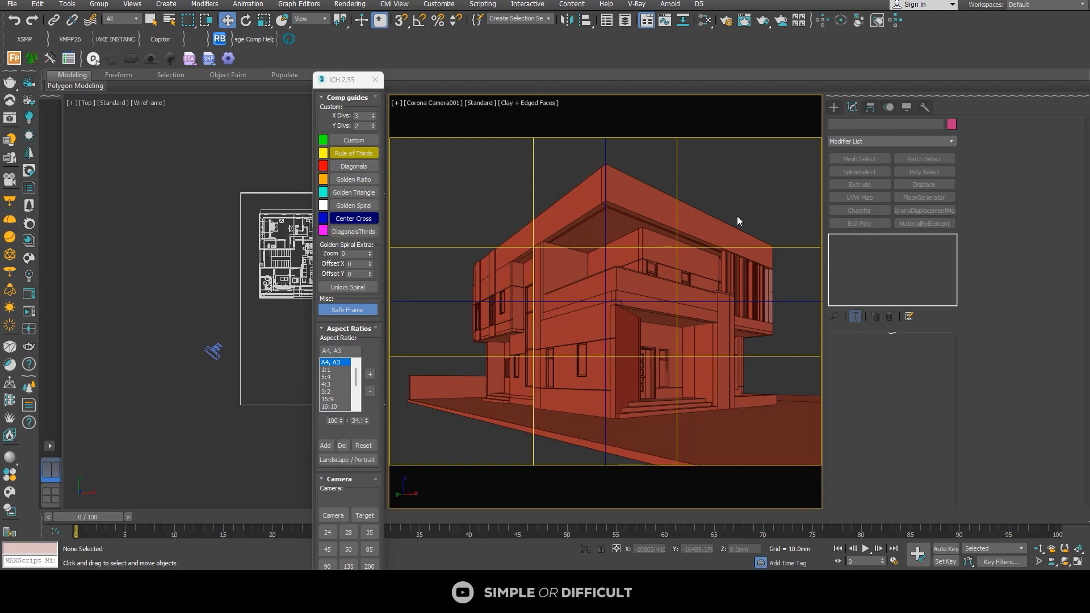
left_click(375, 80)
Step: Select the camera in the Top view, turn its Targeted option back on, and deselect it
right_click(222, 355)
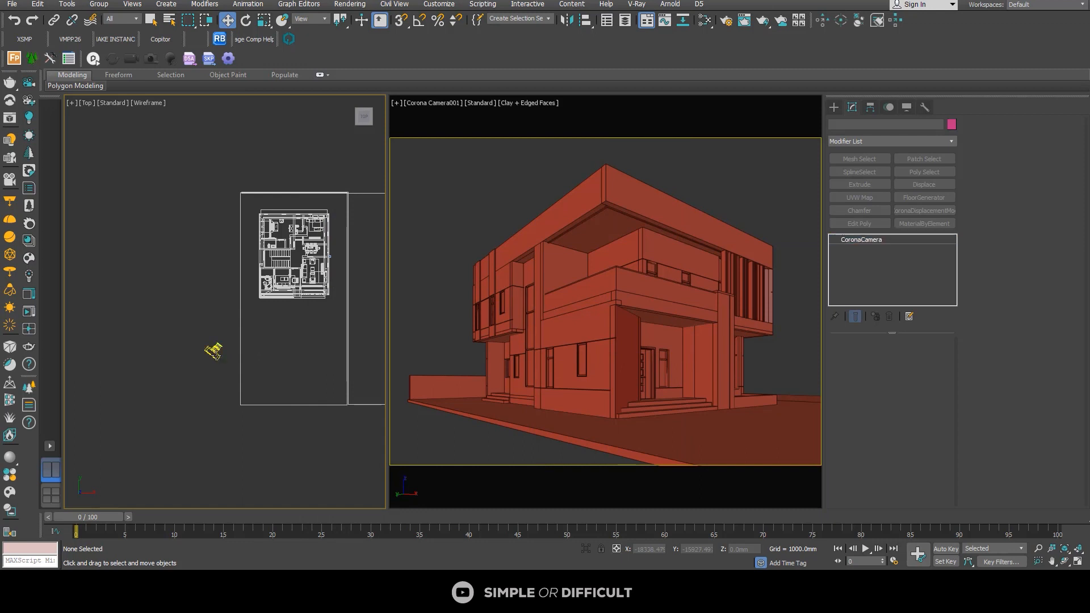
left_click(215, 350)
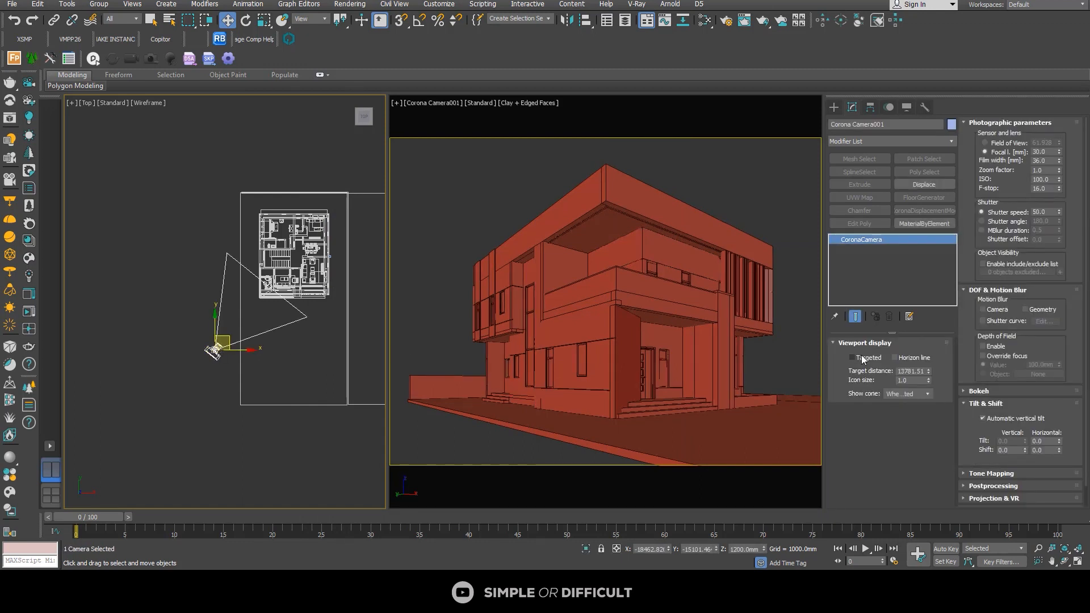
left_click(853, 357)
left_click(167, 362)
Step: Reposition the camera toward the entrance side, to about X -15483 mm and Y -15810 mm, and reframe the building in its view
left_click(212, 351)
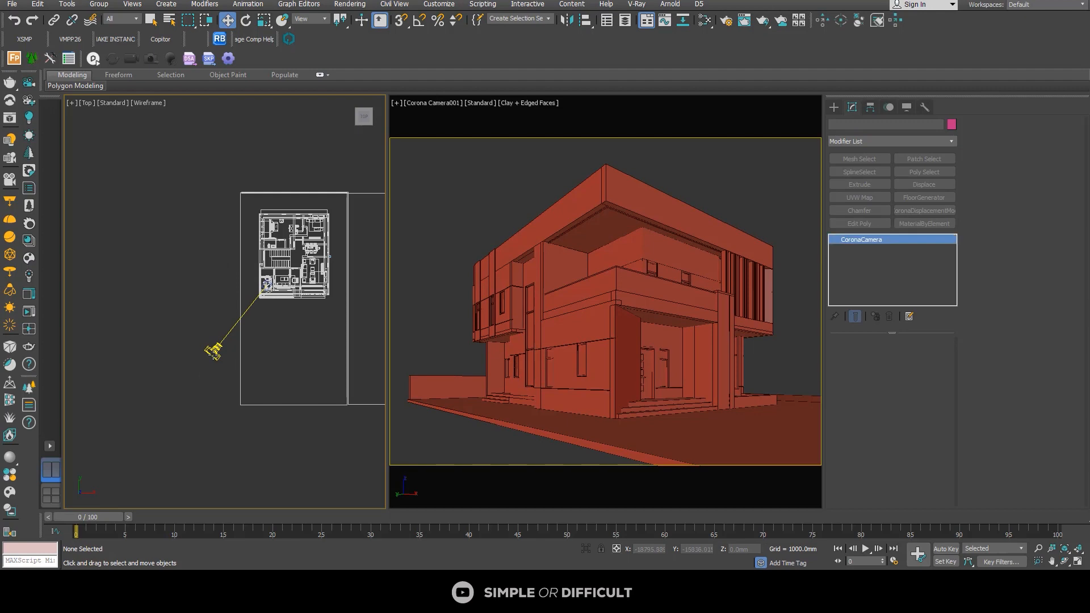
left_click_drag(239, 350, 252, 354)
middle_click_drag(448, 340, 419, 336)
mouse_move(584, 338)
middle_mouse_down()
mouse_move(516, 339)
mouse_move(572, 337)
middle_mouse_up()
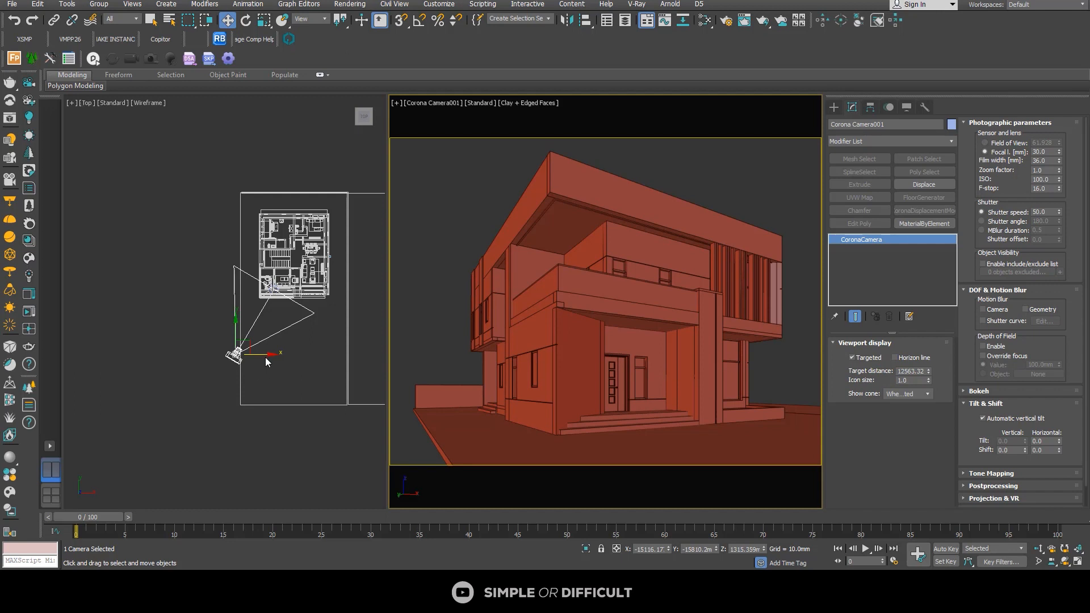
middle_click(260, 353)
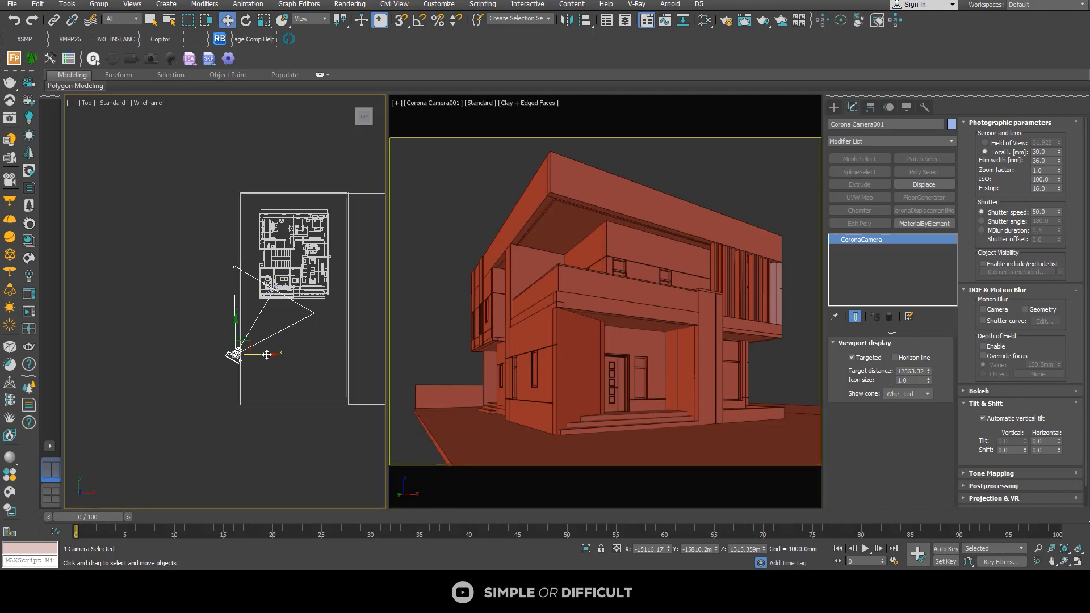
left_click_drag(267, 355, 265, 355)
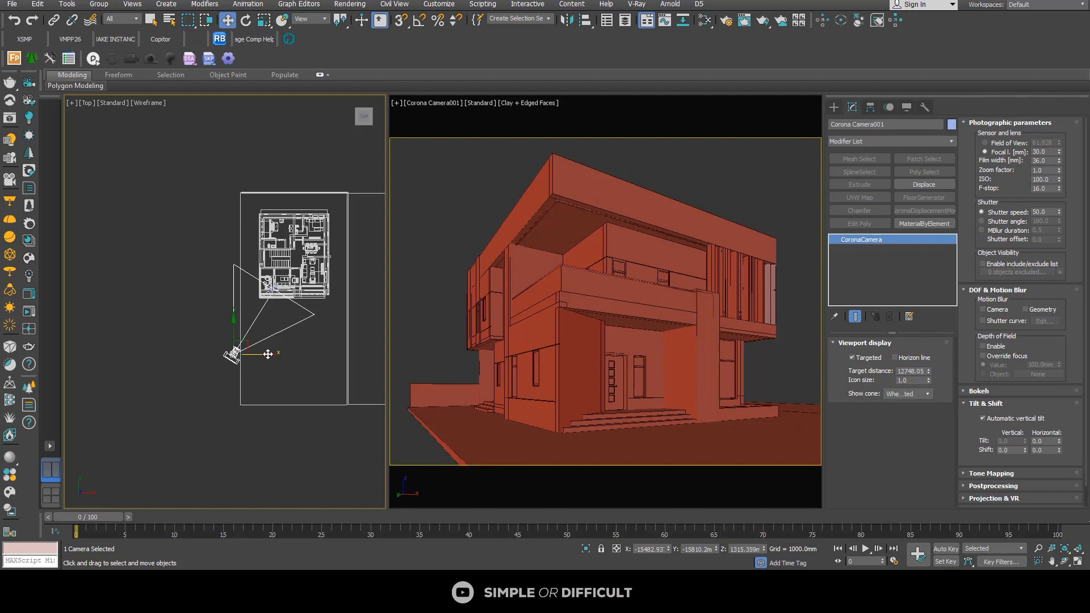
Step: Reselect Corona Camera001 and set its Z height, trying 1350 mm before settling on 1200 mm
left_click(439, 100)
left_click(441, 104)
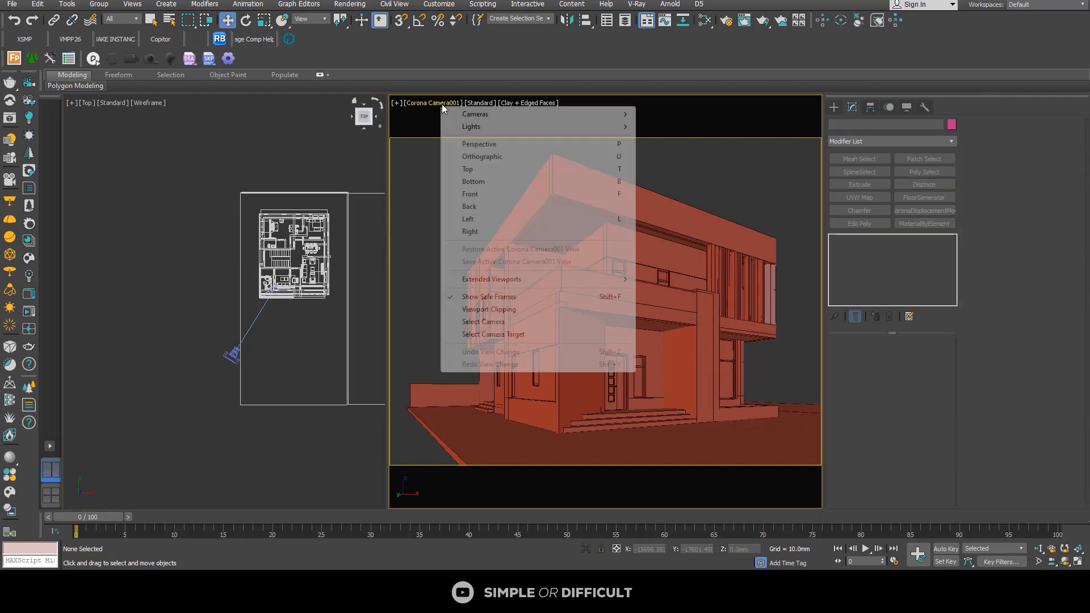
left_click(483, 322)
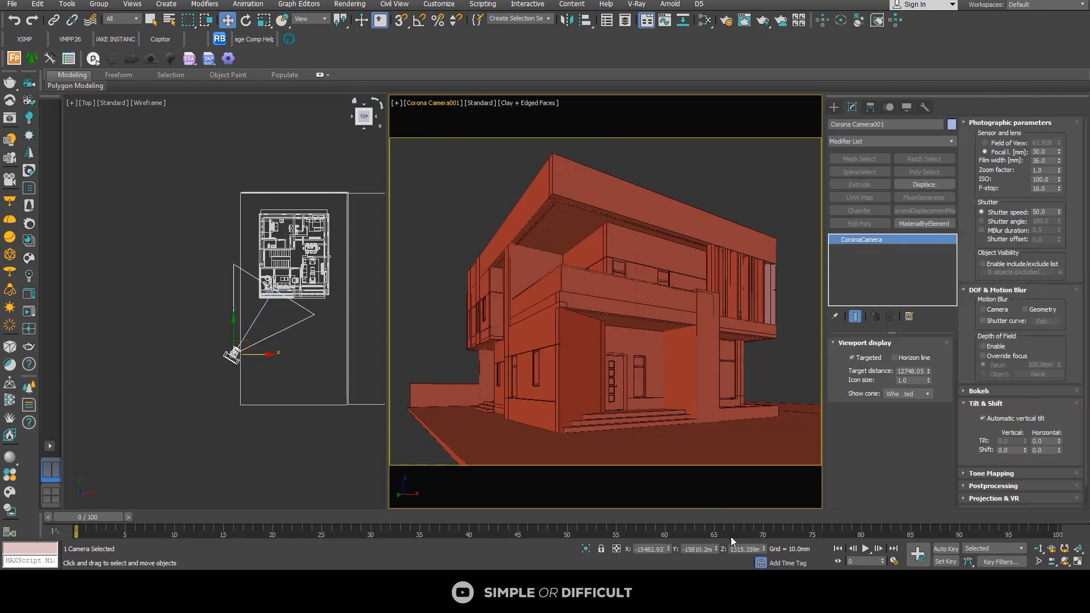
double_click(736, 550)
type("1550")
key("Return")
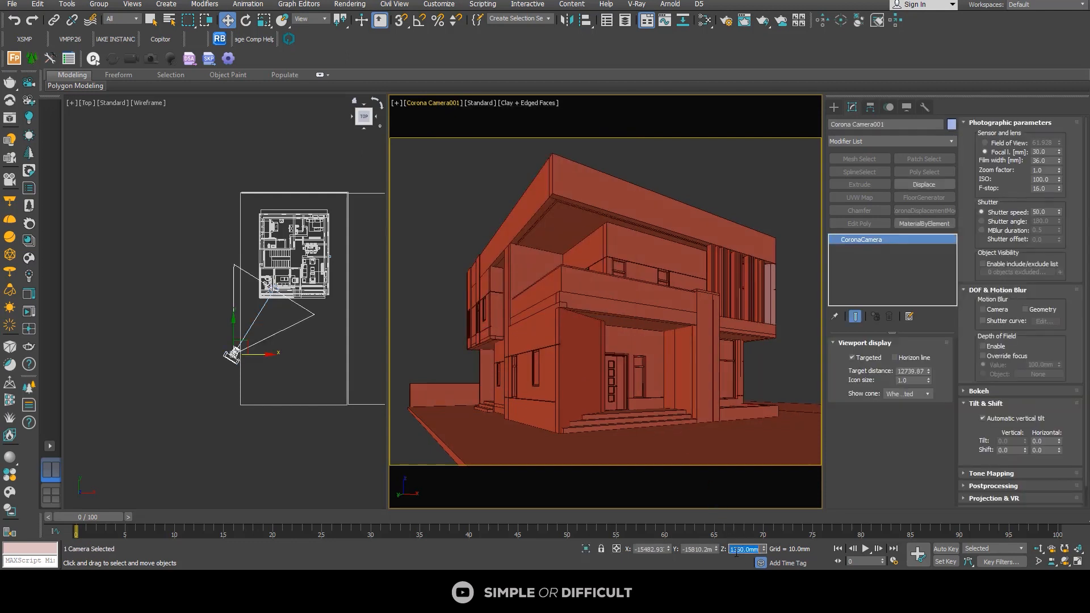
type("1200")
key("Return")
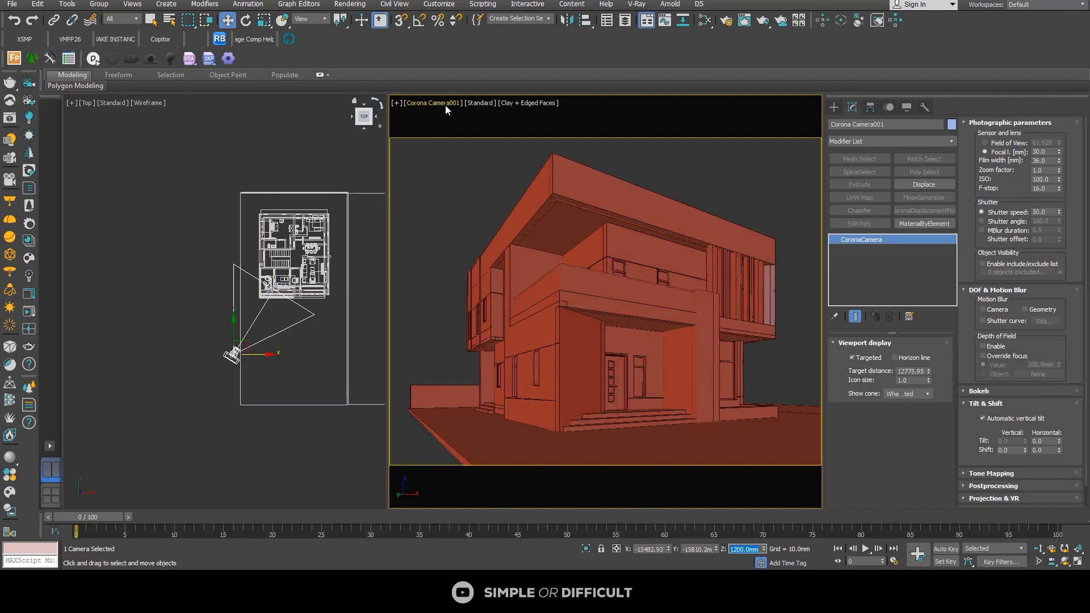
Step: Select the camera's target and raise it to a Z height of about 4534 mm
left_click(446, 103)
left_click(510, 336)
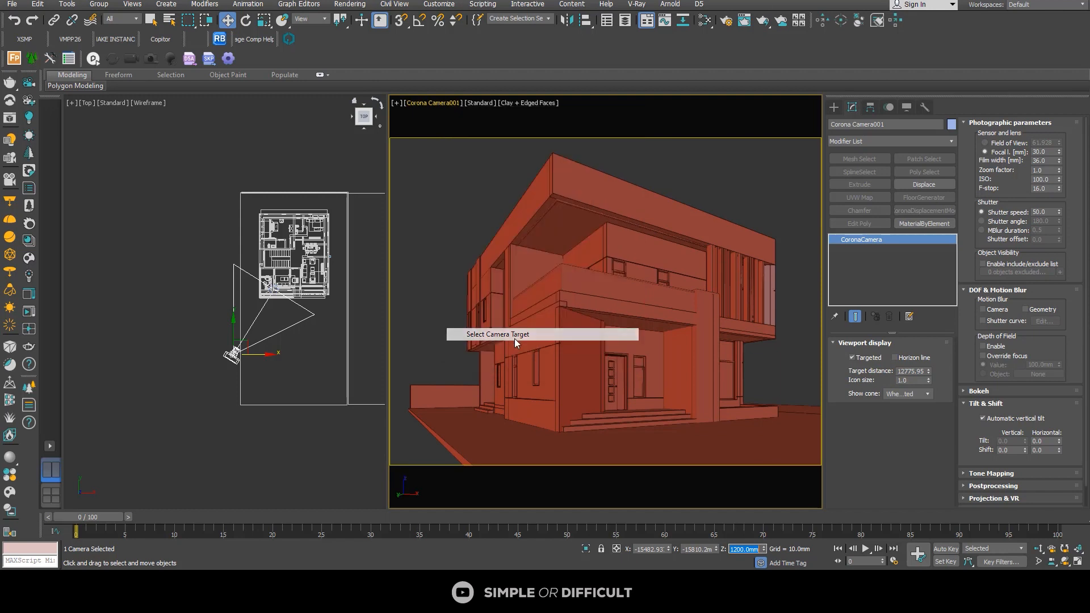
left_click_drag(609, 271, 605, 267)
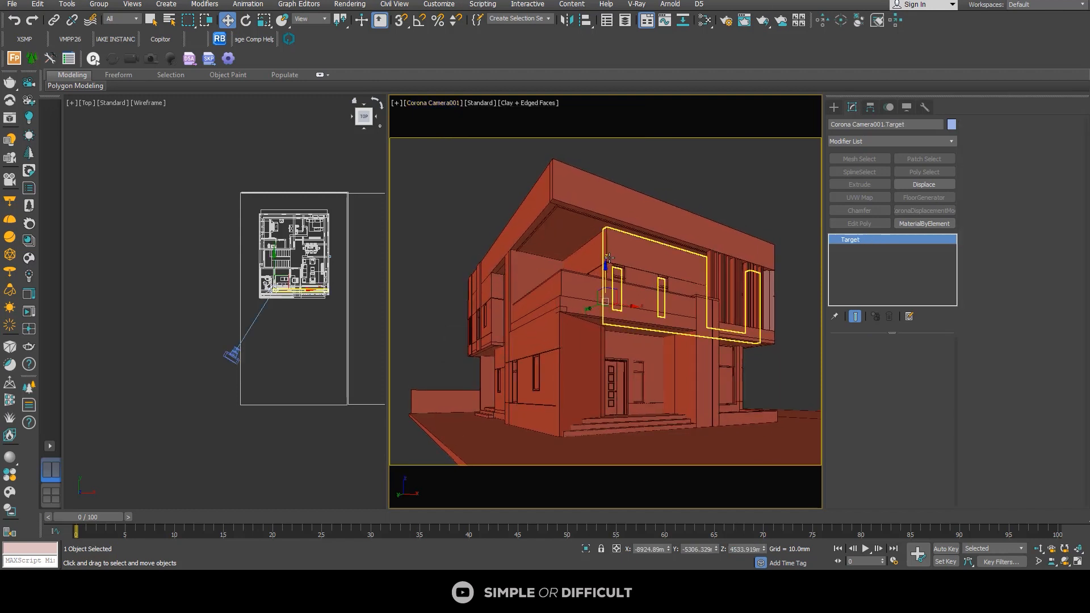
Step: Select Corona Camera001 through its viewport, review its Targeted and Horizon line display options, and deselect it
left_click(433, 103)
left_click(466, 321)
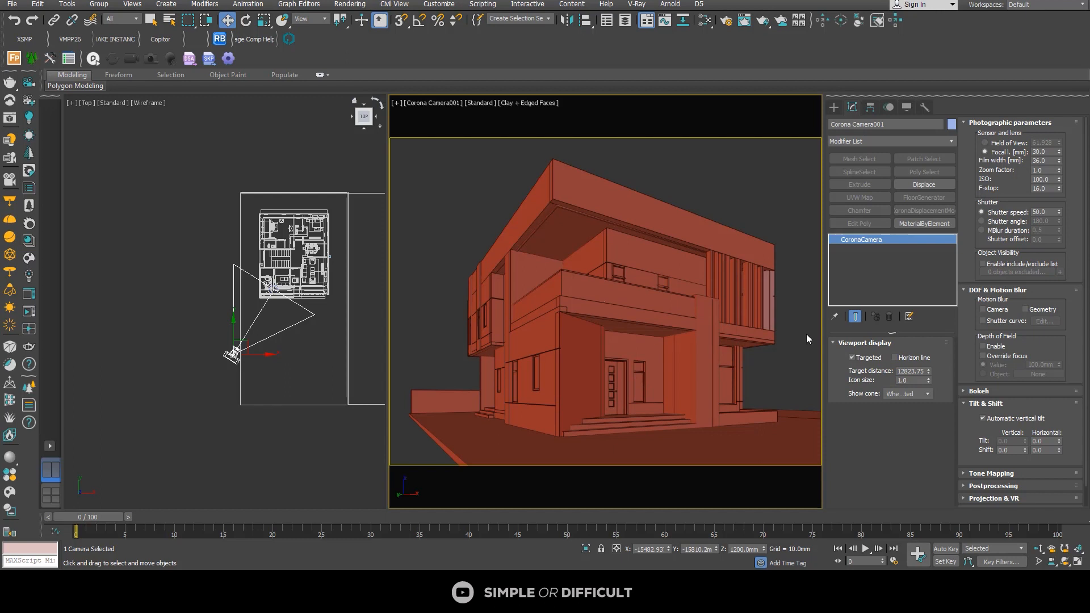
left_click(879, 360)
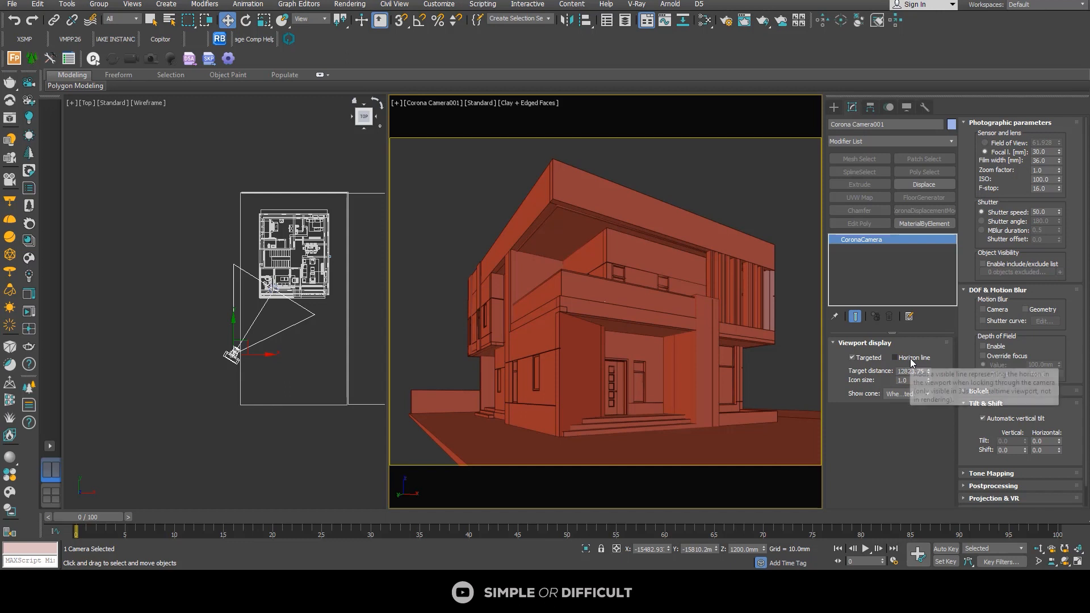
left_click(215, 206)
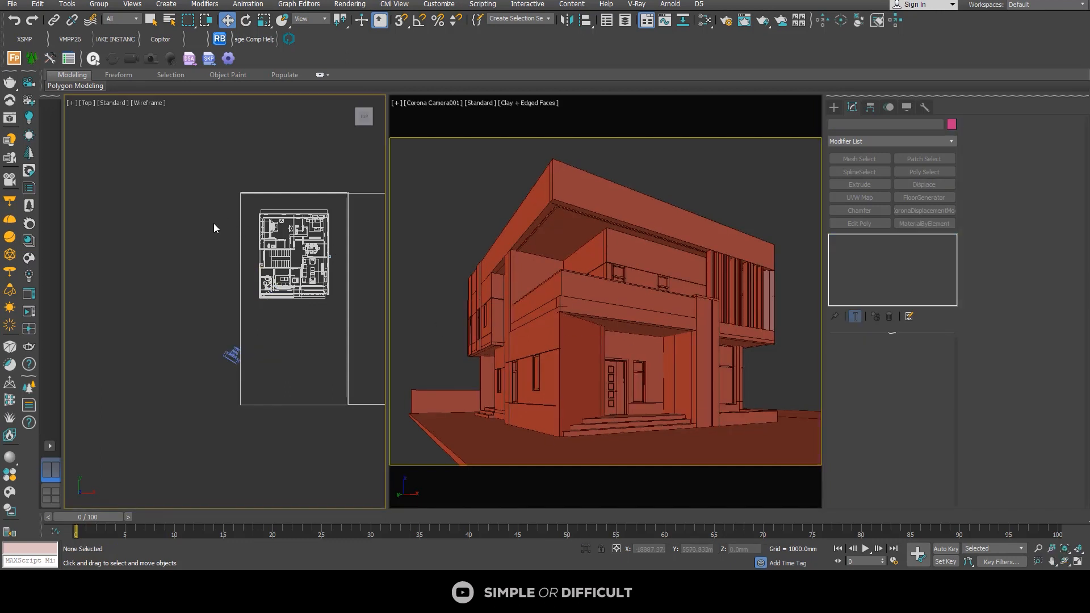
Step: Copy the Floor GREEN AREA strip to the opposite side of the pavement floor and move it flush against the paving edge
left_click(242, 210)
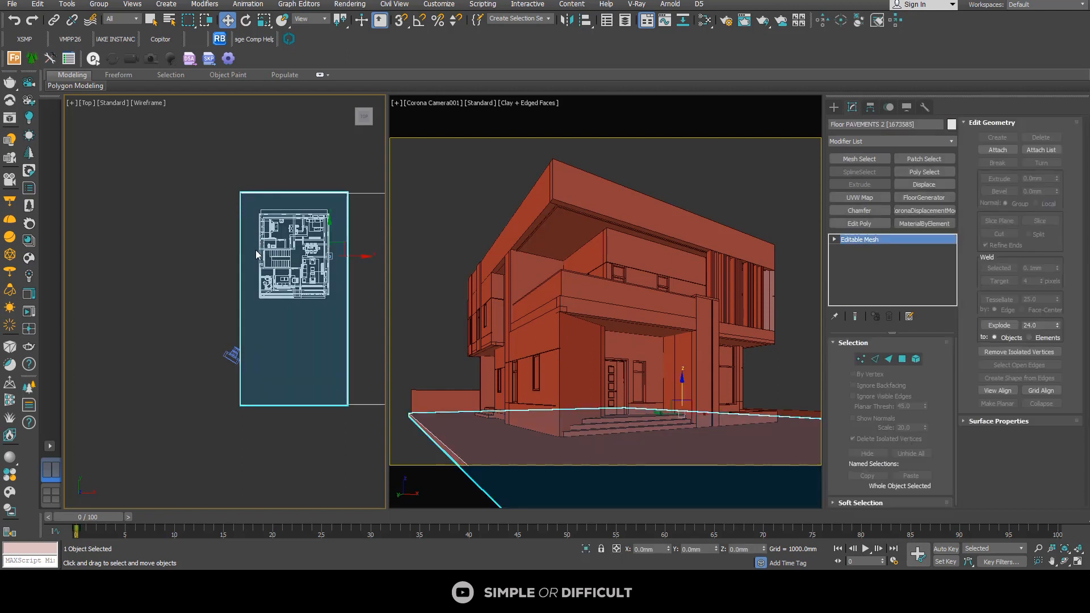
scroll(249, 256, "down", 2)
scroll(325, 270, "up", 2)
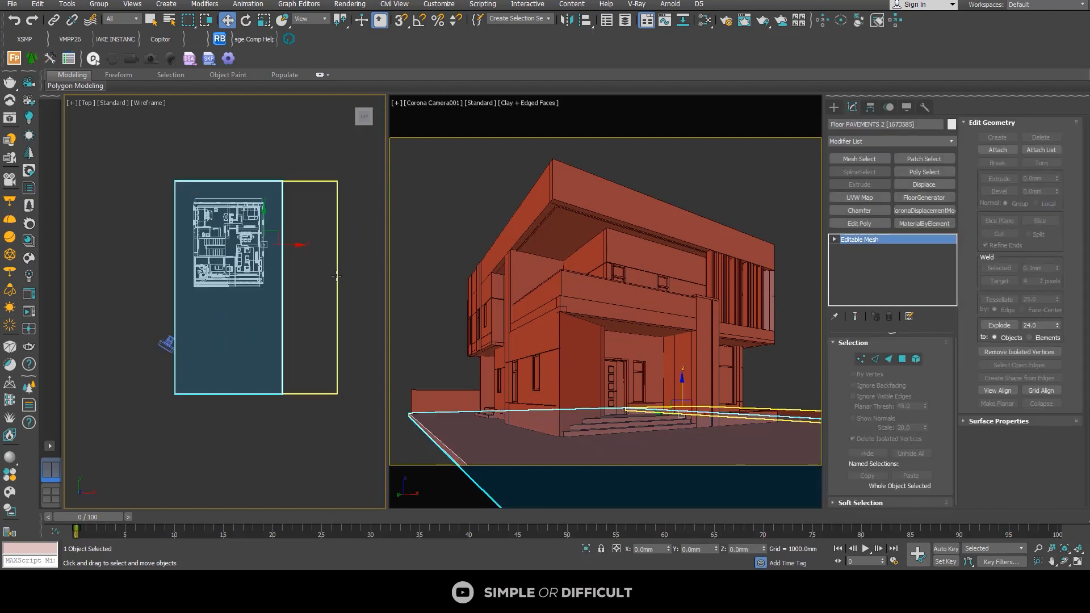
left_click(336, 272)
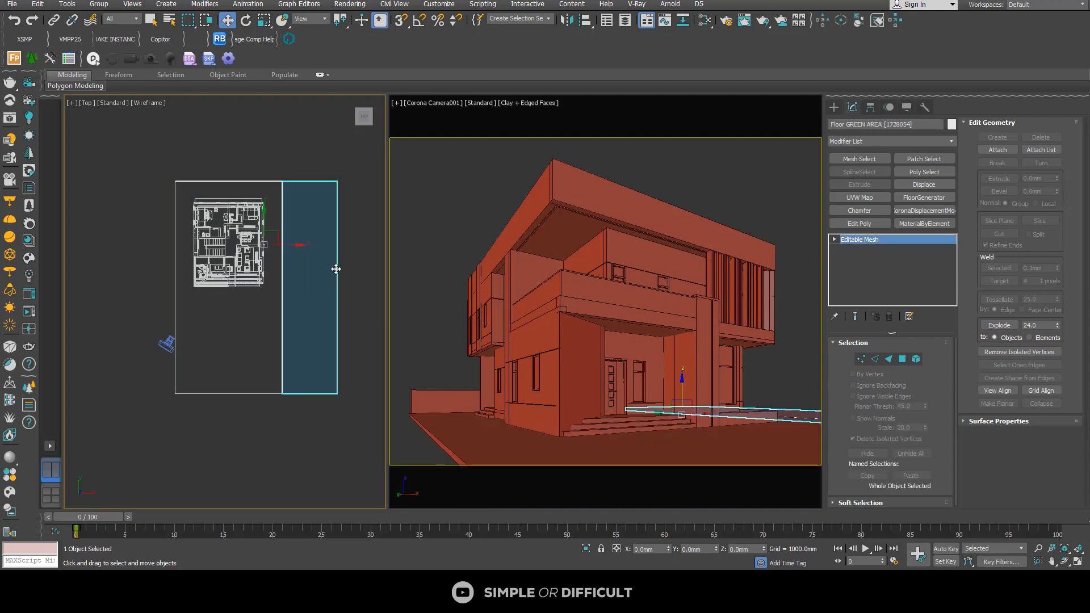
scroll(336, 271, "down", 1)
left_click_drag(309, 252, 193, 255, "shift")
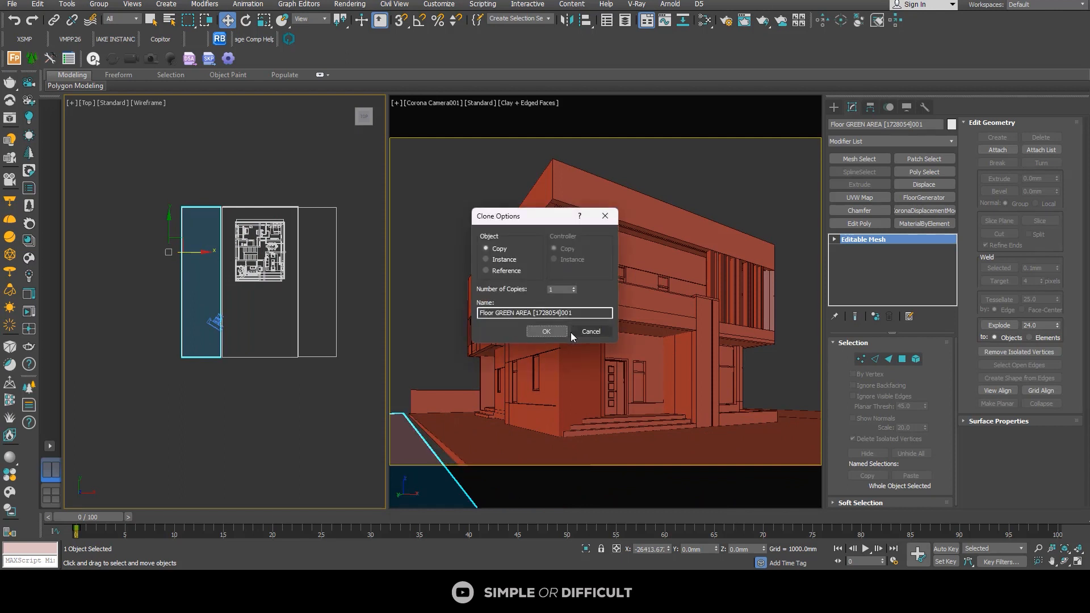
left_click(546, 332)
scroll(214, 214, "up", 8)
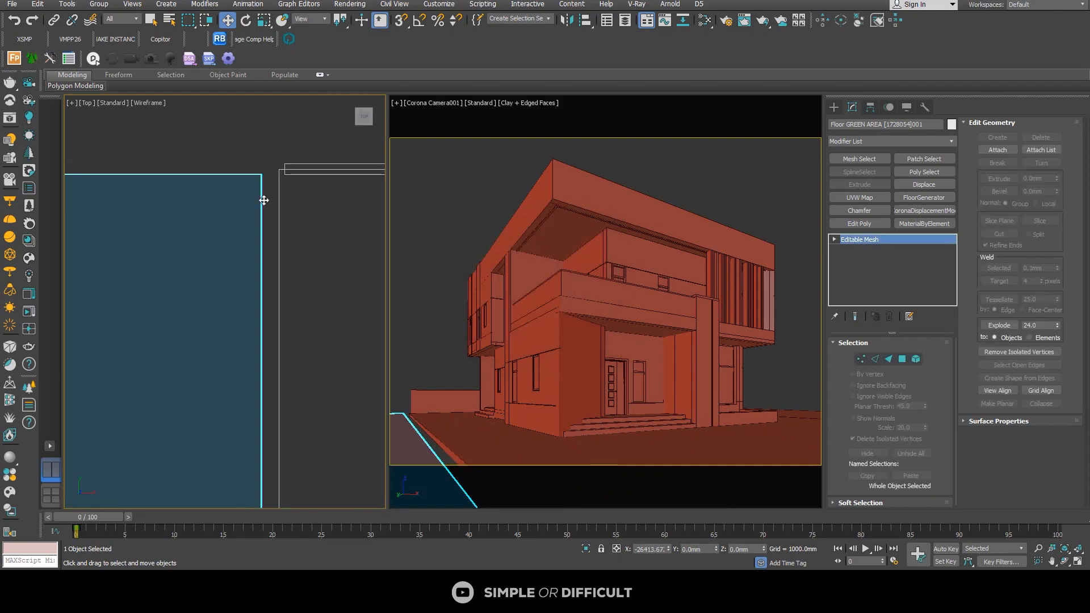
left_click_drag(261, 201, 281, 204)
Step: Extend the rear boundary wall by moving its end vertices to the outer edge of the copied green area, and deselect the wall
left_click(295, 172)
scroll(256, 184, "down", 5)
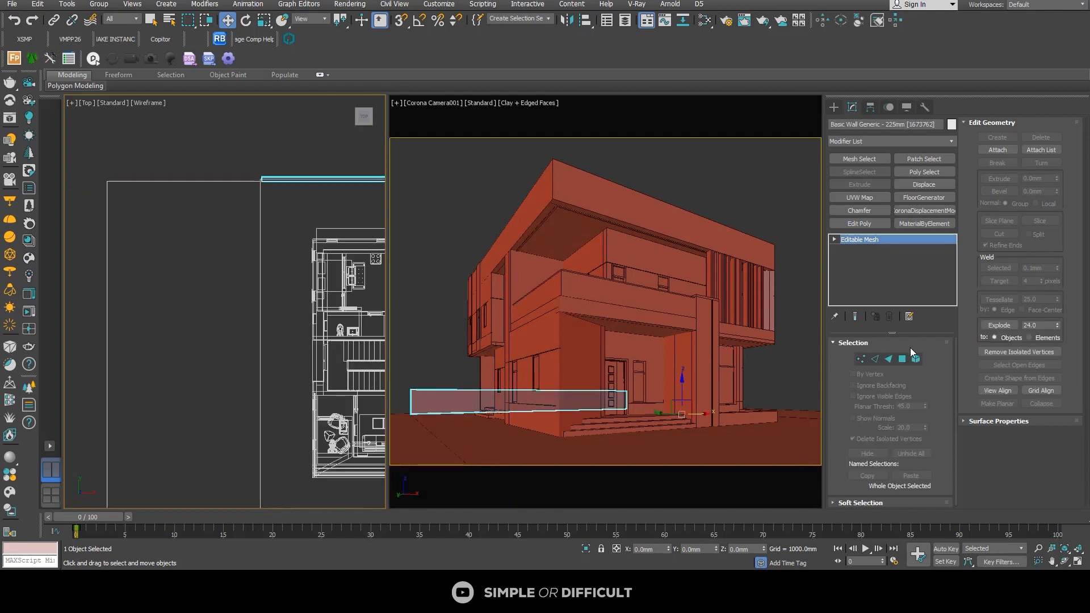
left_click(861, 359)
left_click_drag(235, 155, 236, 196)
scroll(307, 213, "down", 3)
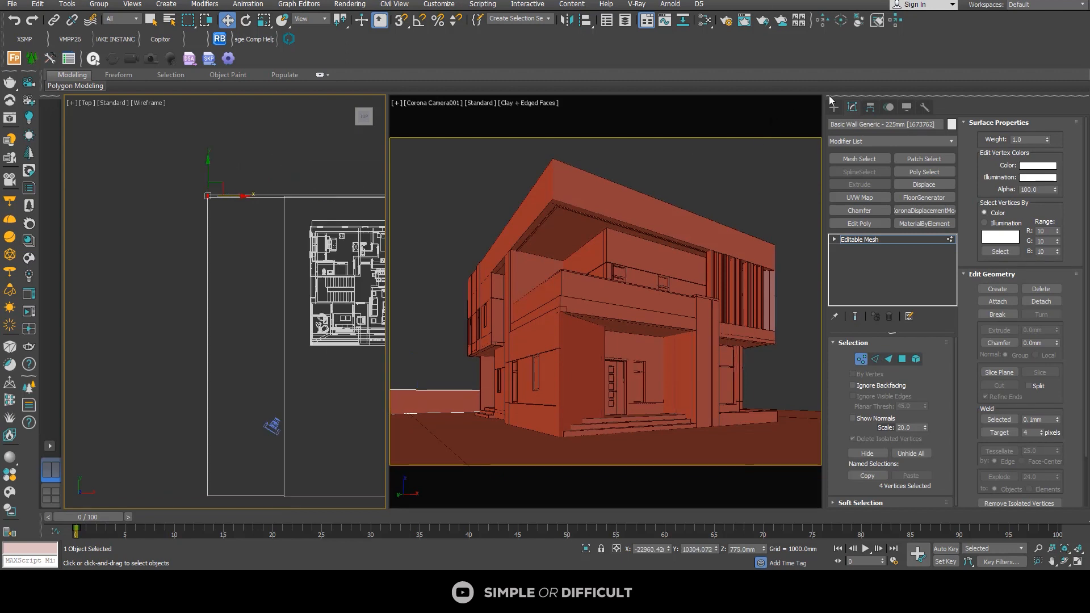
left_click(834, 107)
scroll(277, 200, "down", 3)
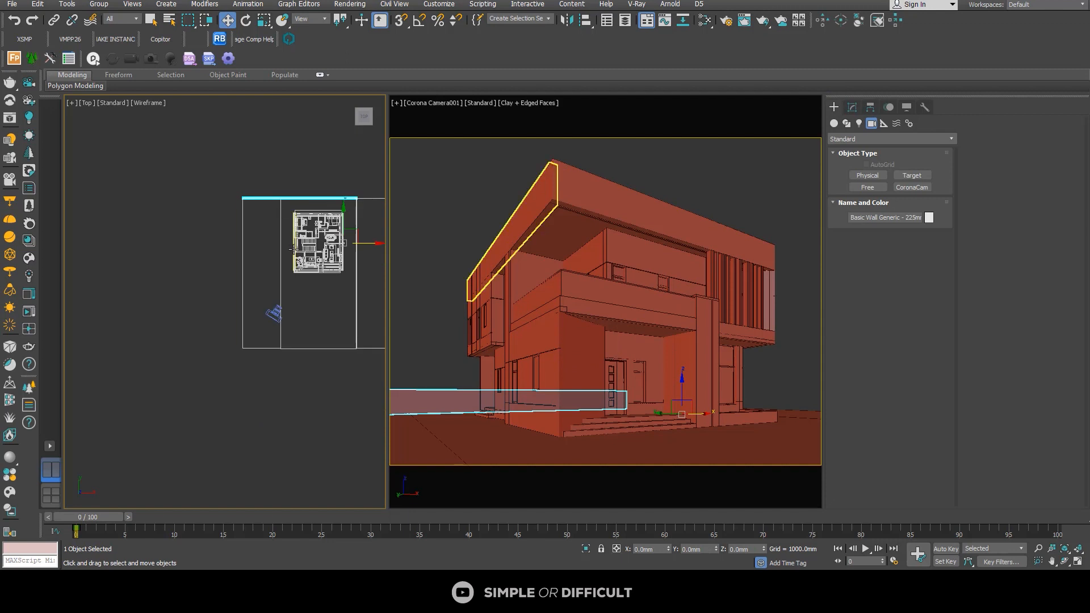
left_click(224, 259)
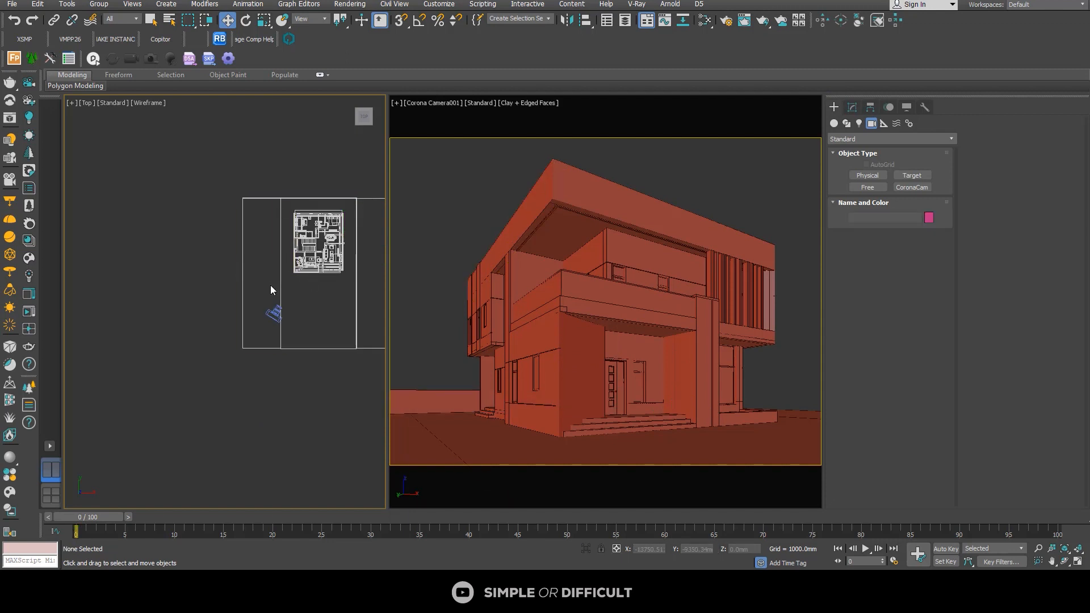
scroll(221, 277, "down", 2)
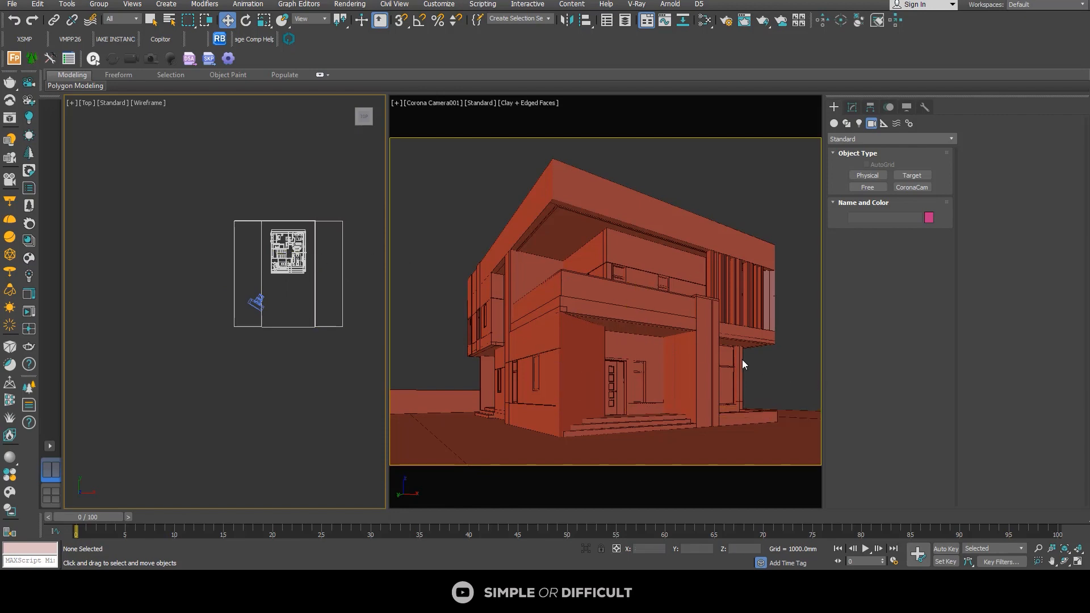
Step: Select the rear boundary wall and place one copy of it beside the building, starting at the pavement's edge in the Top view
scroll(360, 244, "up", 3)
scroll(303, 277, "up", 2)
left_click(307, 282)
middle_click_drag(306, 282, 309, 214, "alt")
left_click(229, 246)
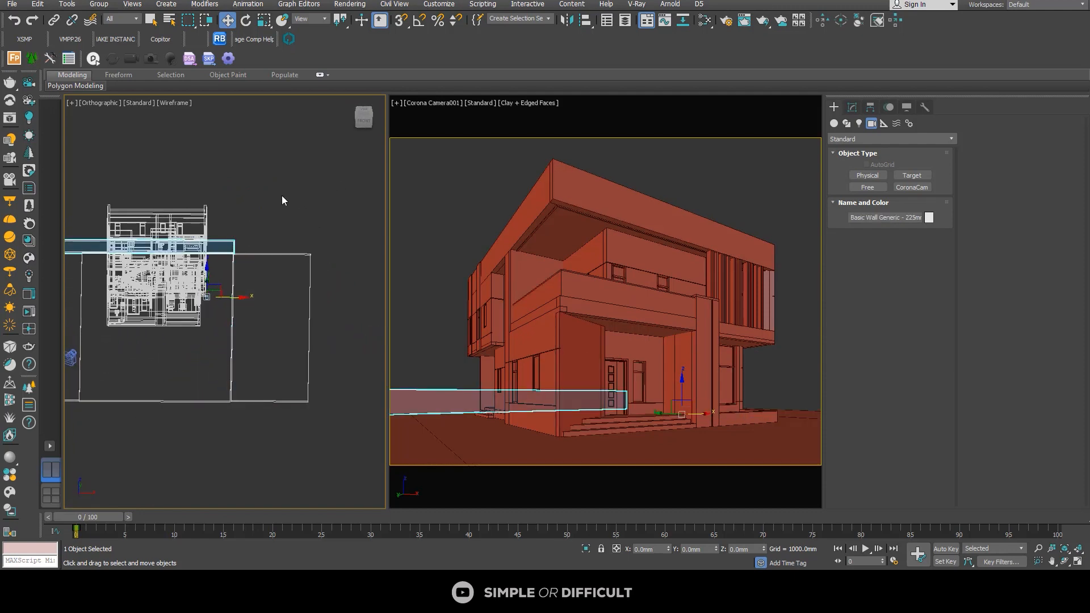
left_click(364, 115)
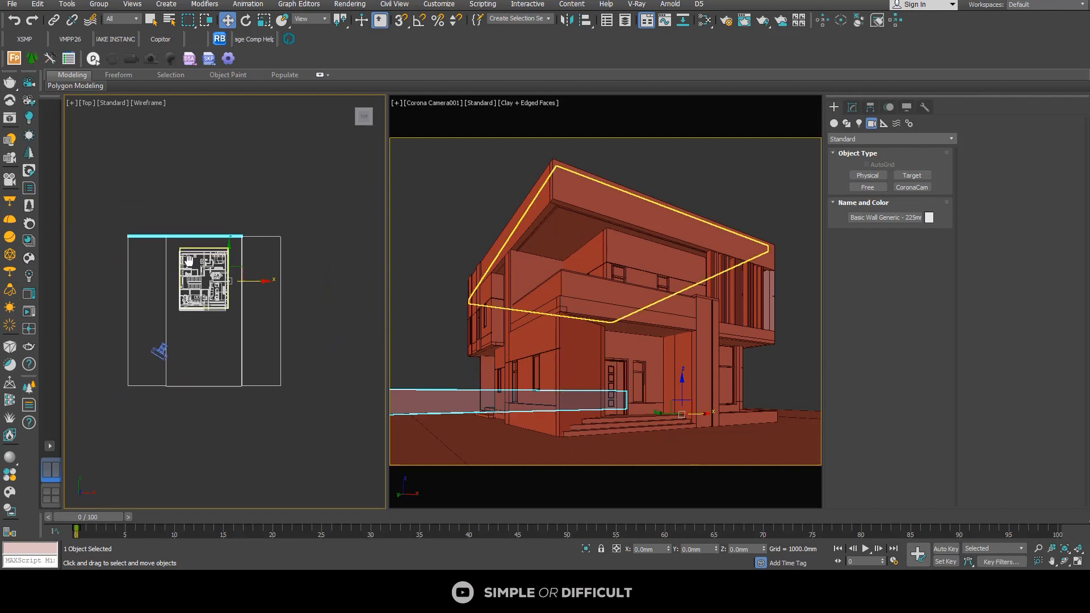
mouse_move(180, 251)
left_mouse_down("shift")
mouse_move(245, 254)
mouse_move(295, 296)
left_mouse_up("shift")
left_click(556, 334)
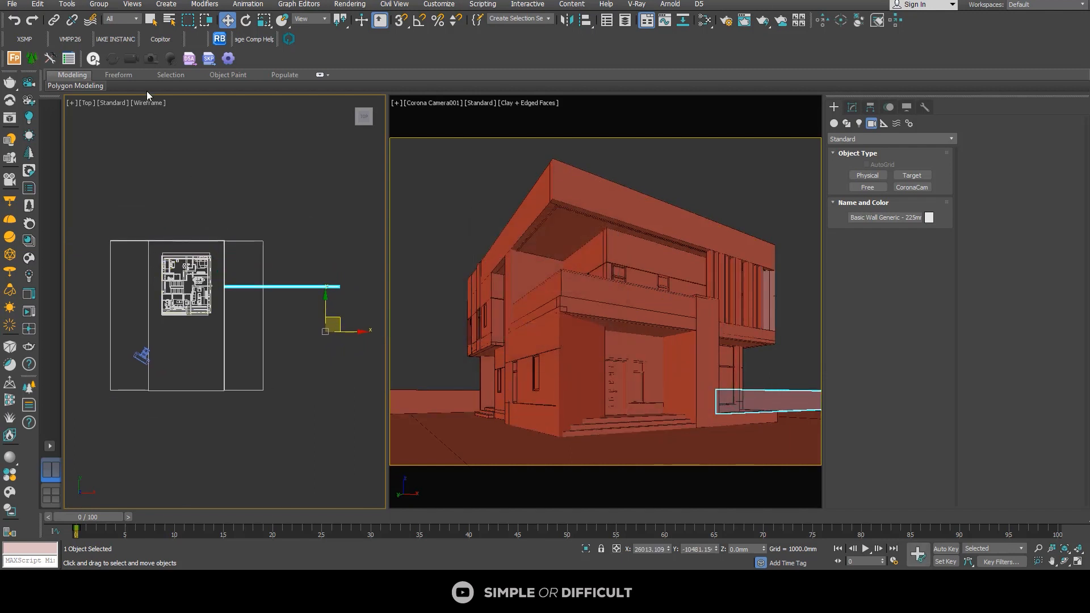
Step: Center the copied wall's pivot on the object with Affect Pivot Only, ready for rotation
left_click(245, 20)
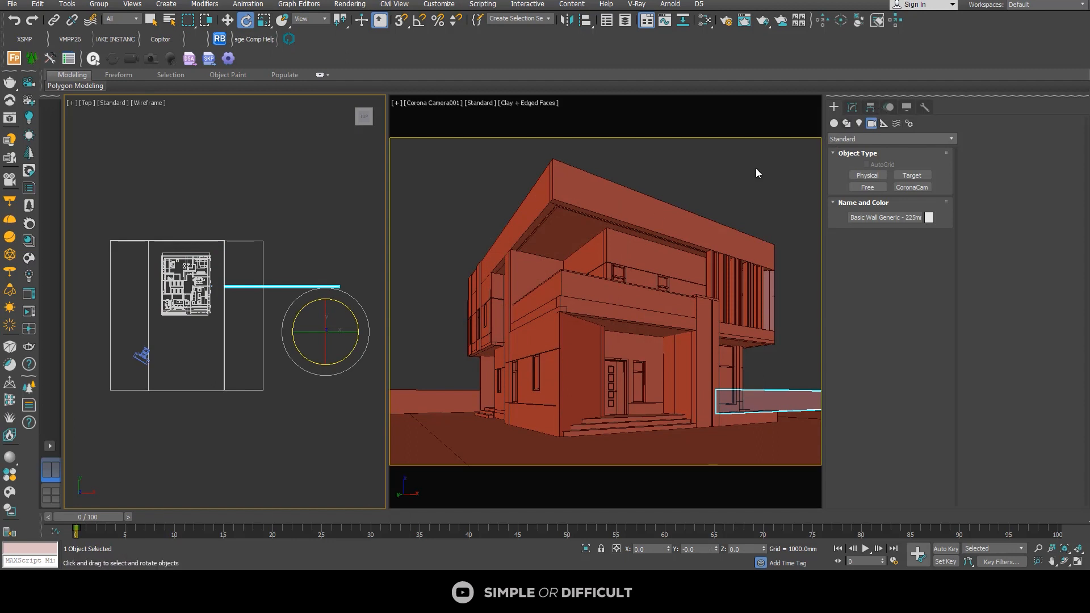
scroll(334, 311, "up", 5)
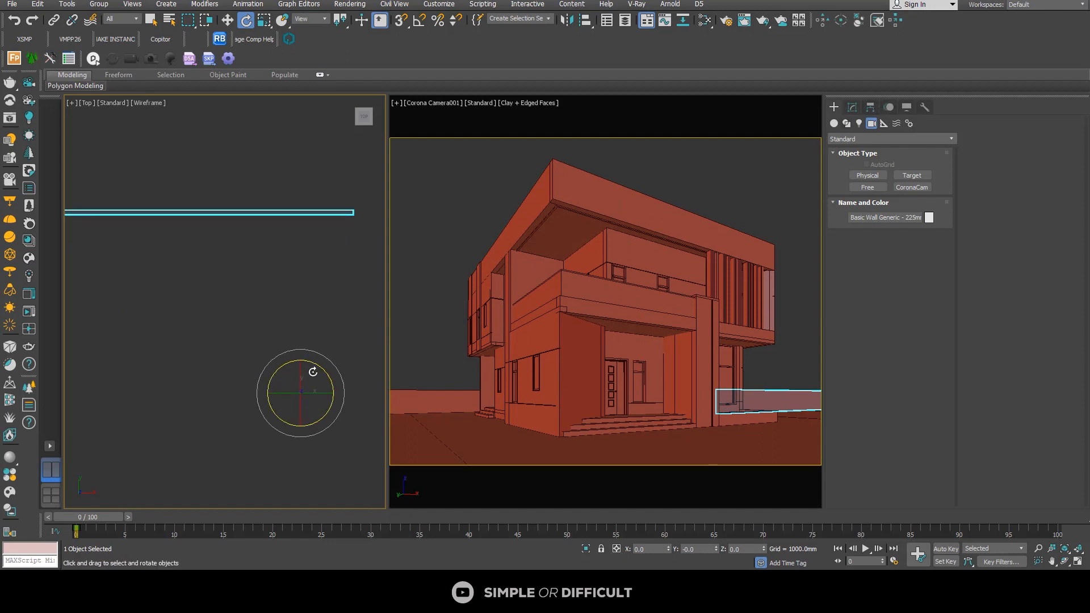
scroll(307, 366, "down", 2)
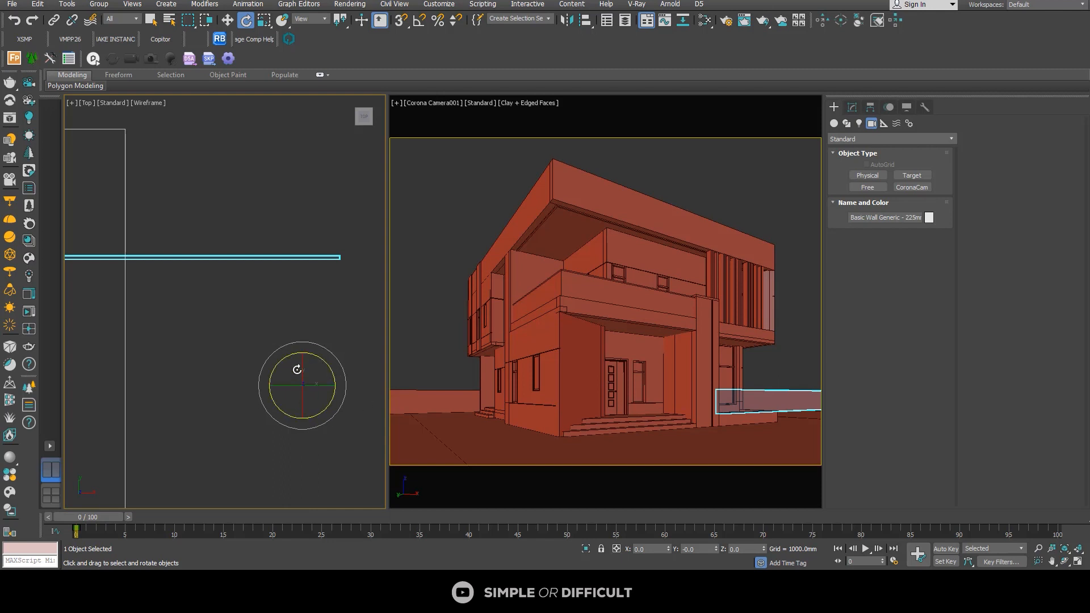
scroll(297, 367, "down", 2)
scroll(221, 313, "up", 3)
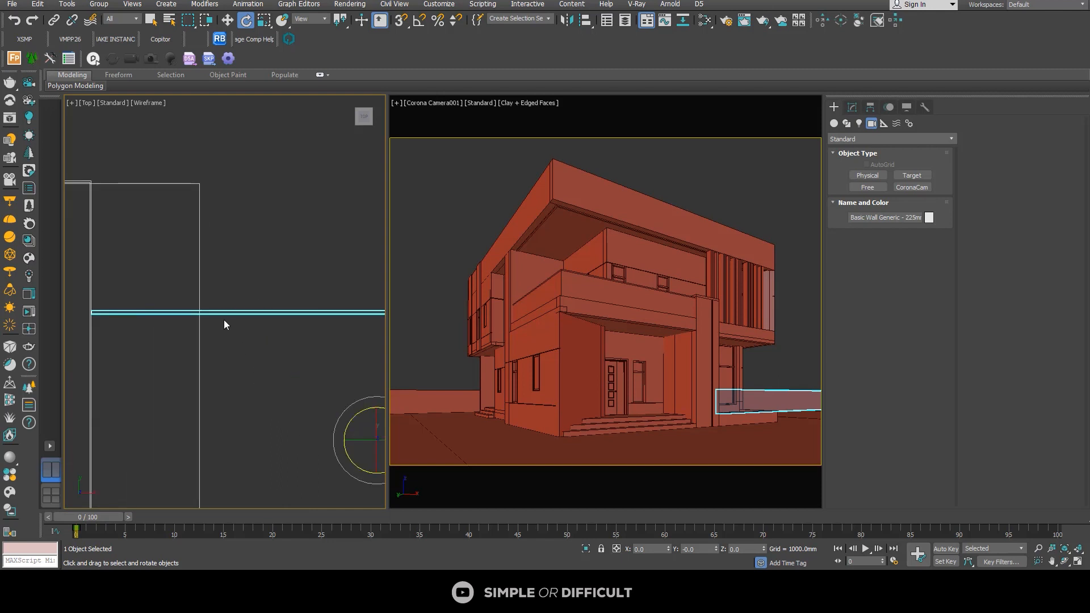
scroll(209, 315, "down", 2)
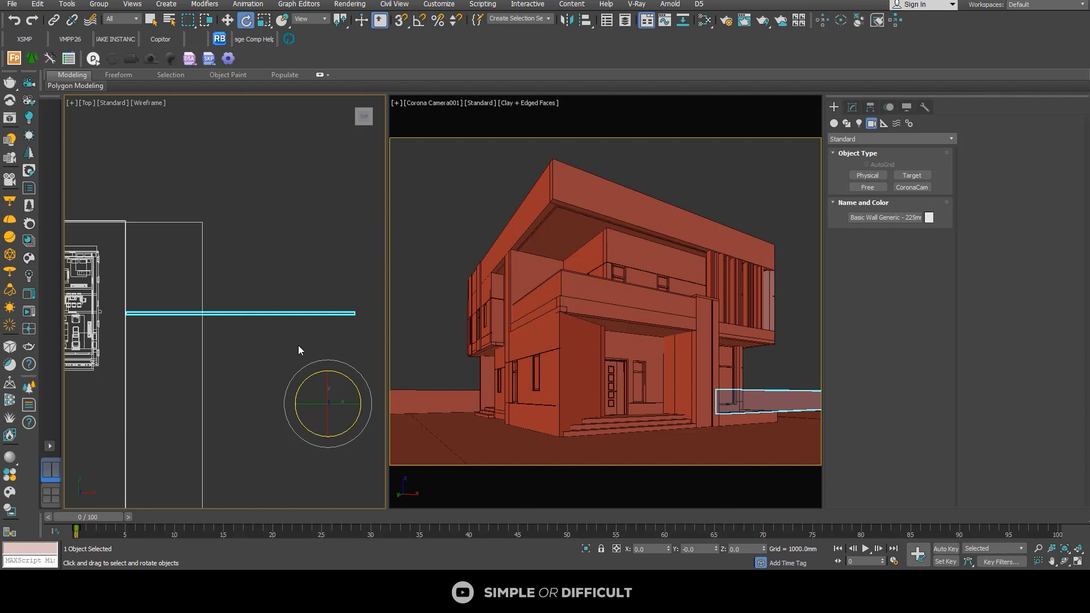
left_click(871, 107)
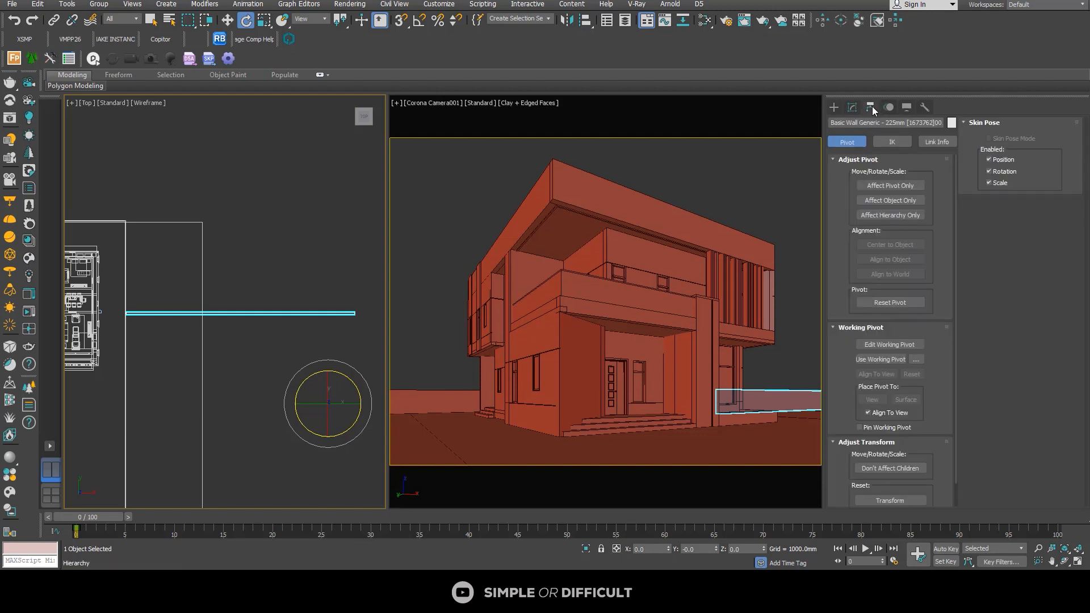
left_click(888, 189)
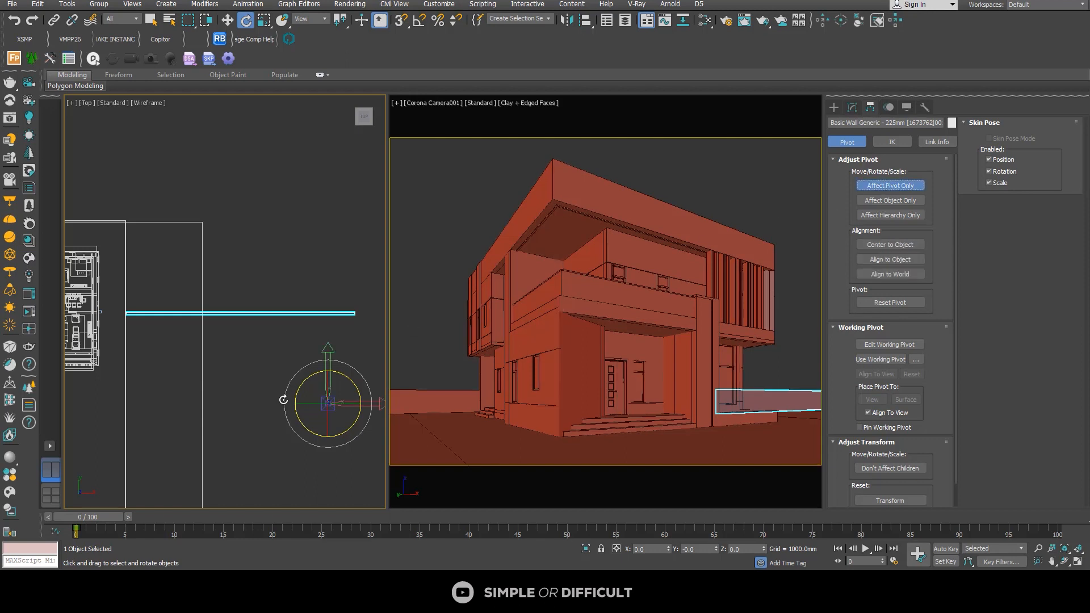
left_click(880, 245)
left_click(835, 107)
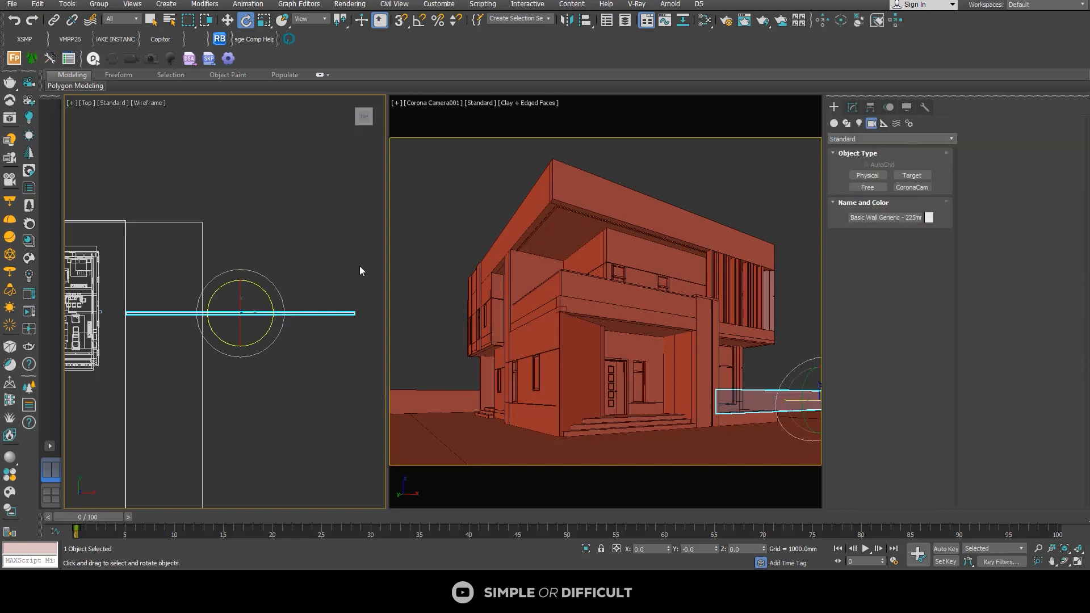
Step: Turn on angle snap and rotate the copied wall -90 degrees about Z
left_click_drag(253, 285, 330, 297)
right_click(331, 297)
left_click(418, 23)
right_click(424, 24)
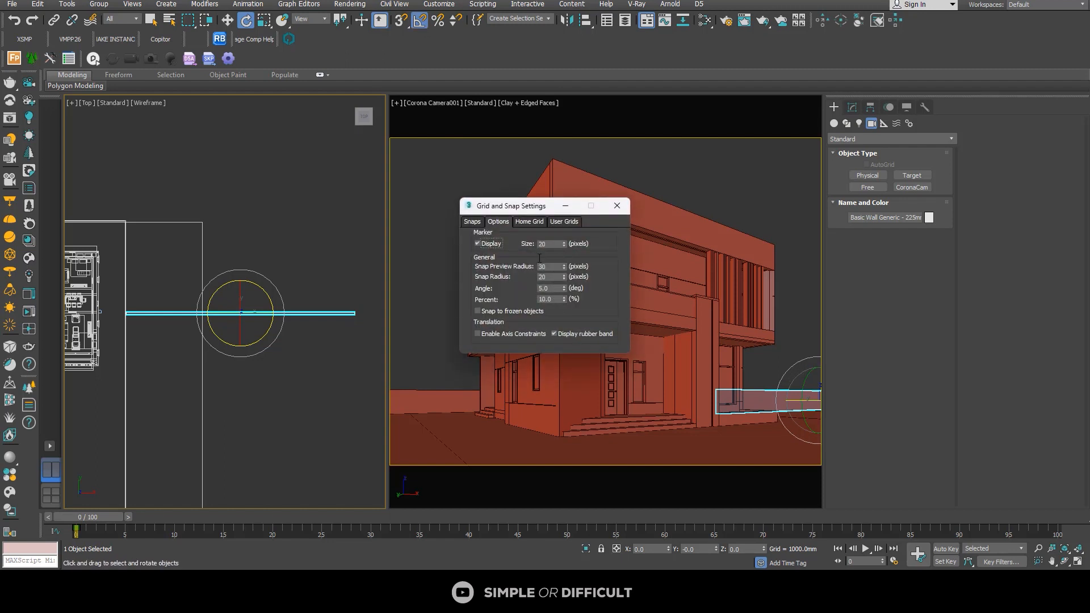
left_click(615, 208)
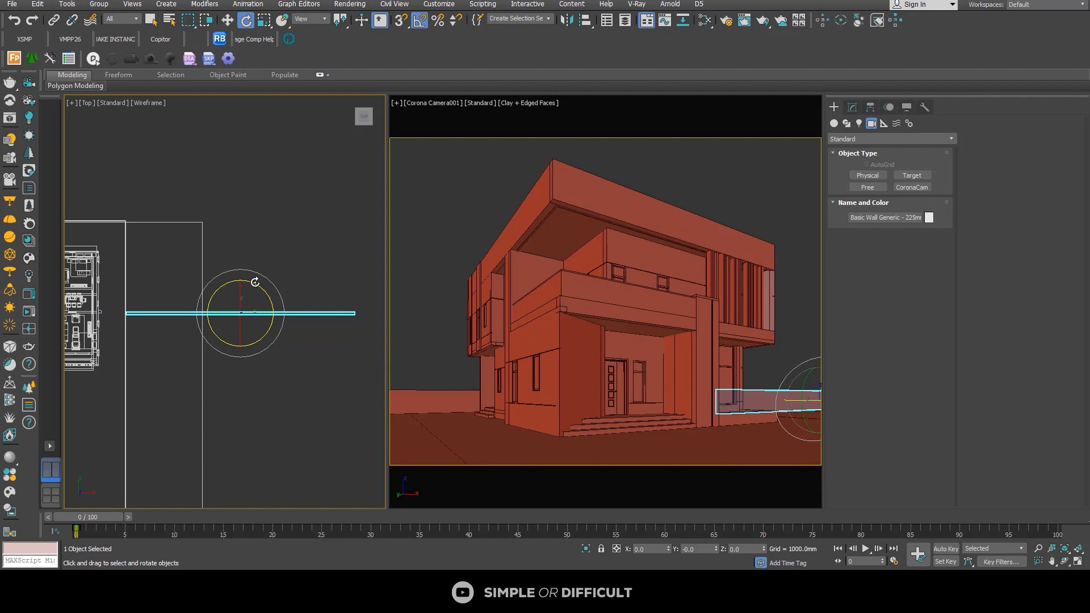
left_click_drag(255, 284, 303, 301)
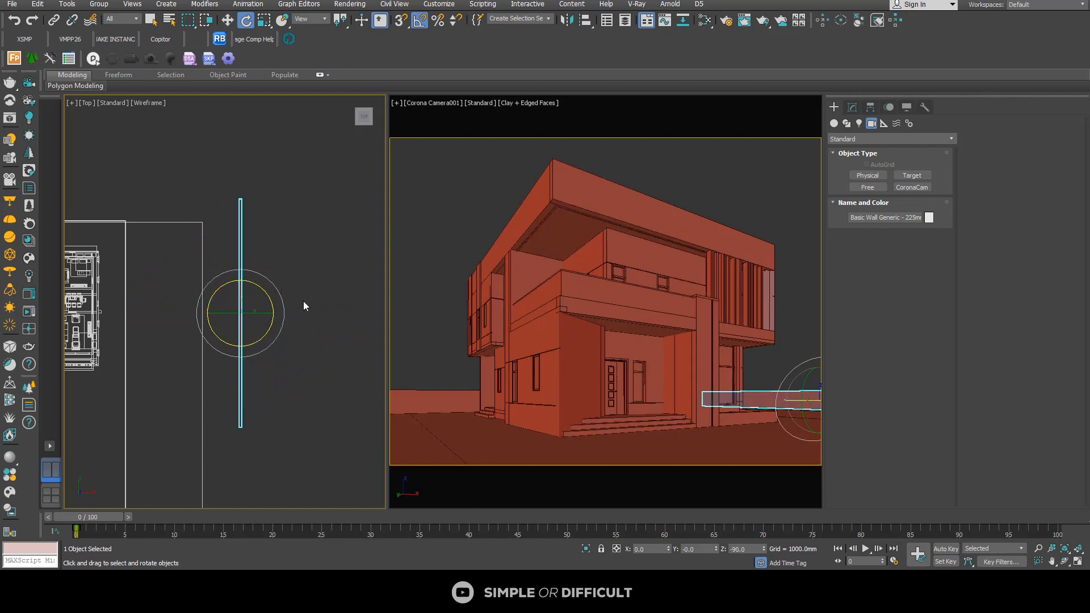
Step: Move the rotated wall onto the border between pavement and original green strip, meeting the rear wall, at about X 2926 mm, Y -2646 mm, and deselect it
scroll(303, 301, "down", 4)
left_click(224, 17)
scroll(279, 299, "up", 3)
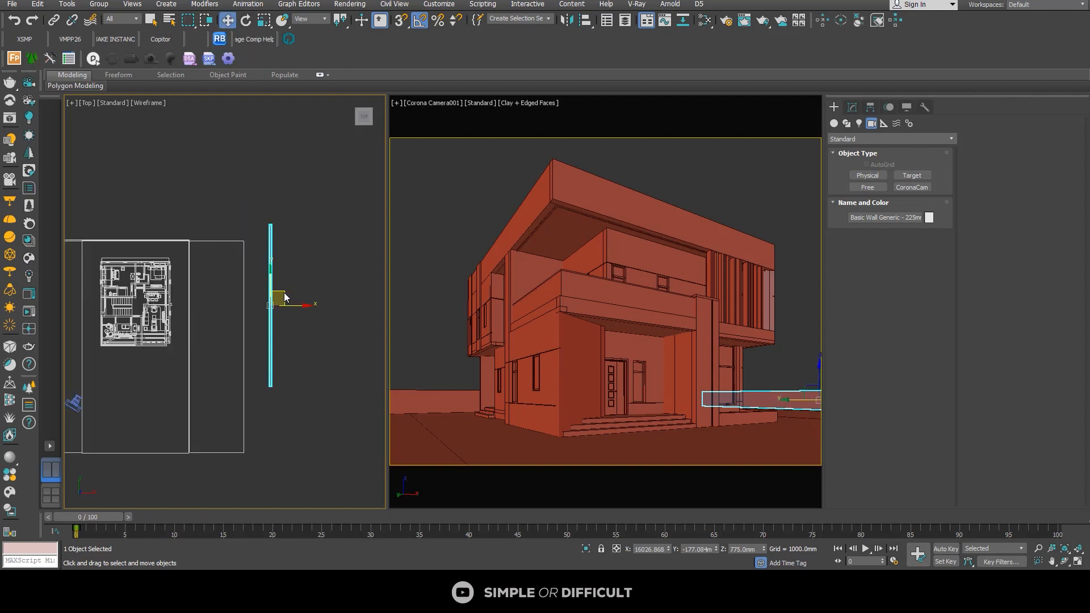
scroll(278, 303, "down", 1)
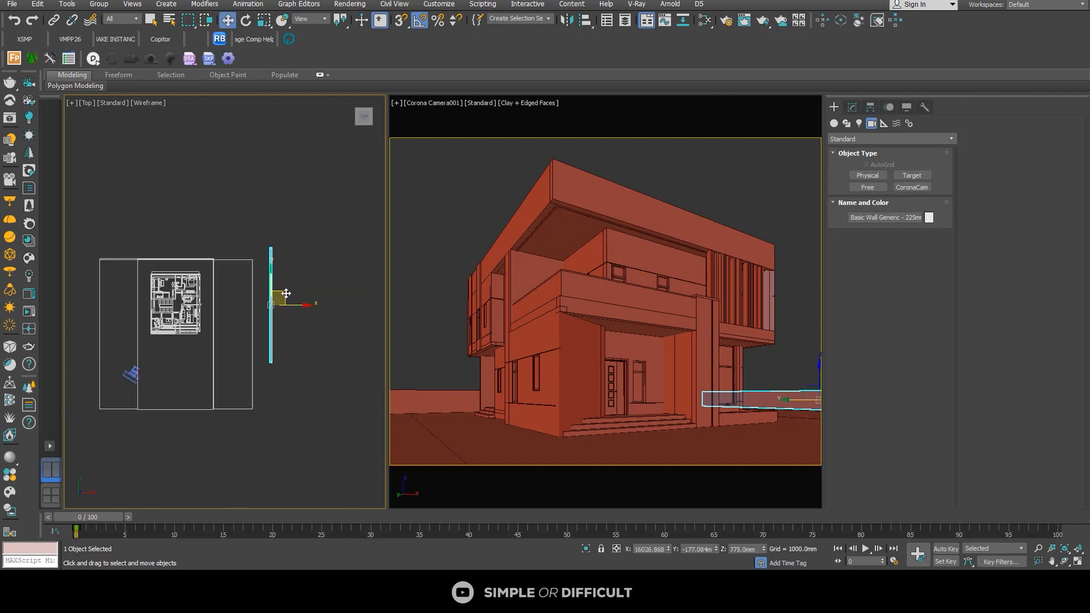
left_click_drag(284, 294, 225, 306)
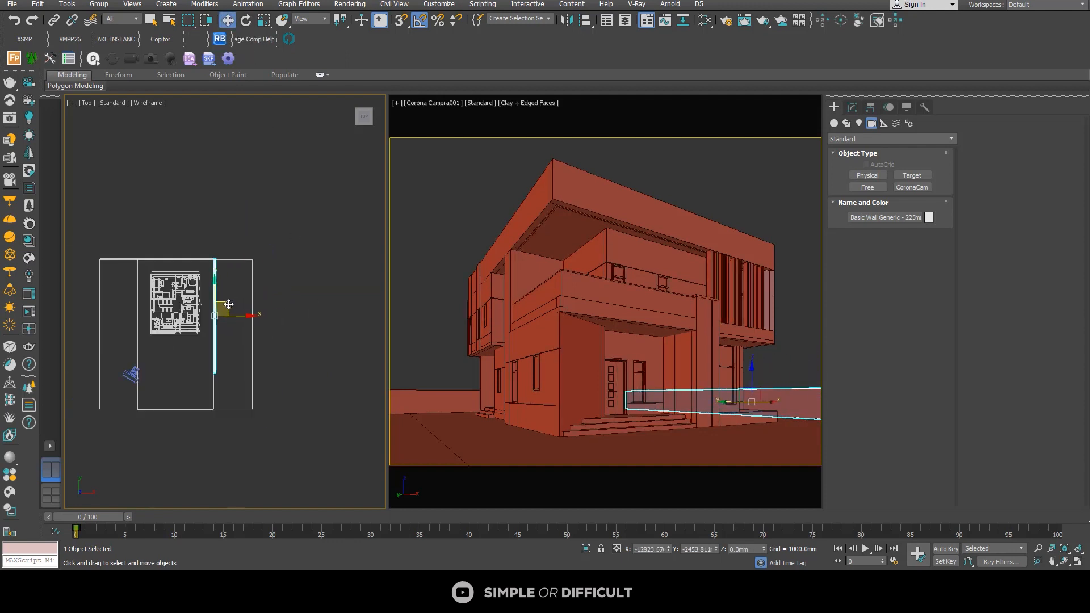
scroll(198, 254, "up", 4)
scroll(212, 267, "up", 5)
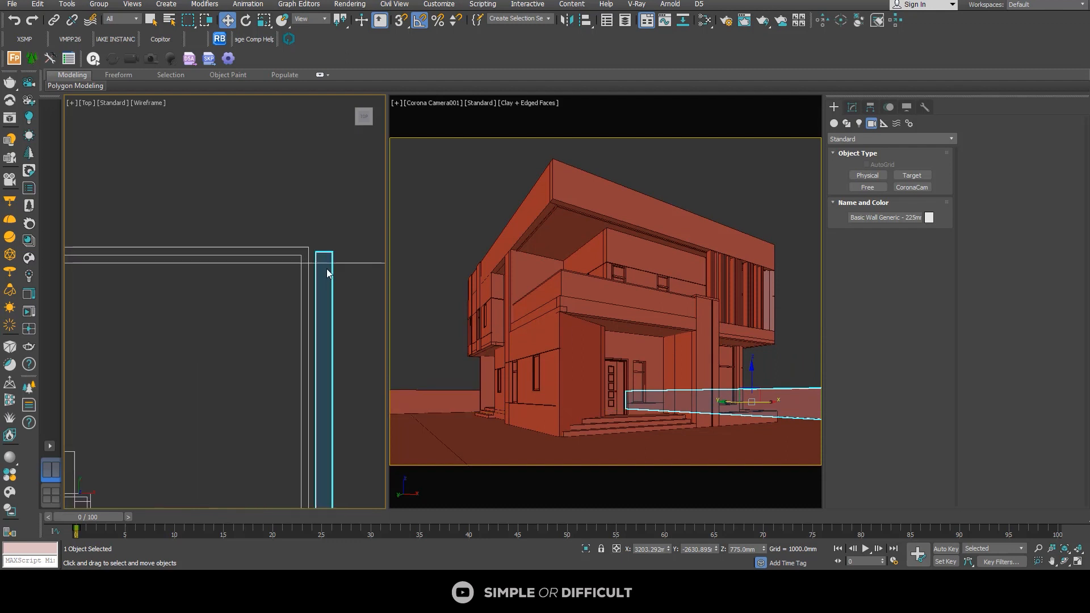
left_click_drag(330, 272, 314, 275)
scroll(314, 274, "down", 8)
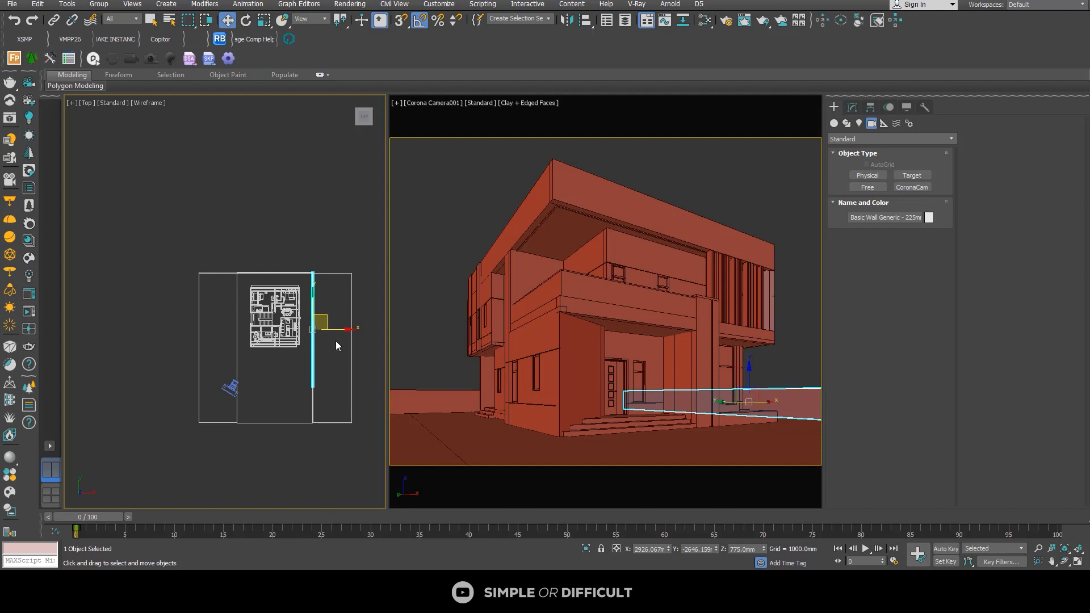
scroll(322, 324, "up", 5)
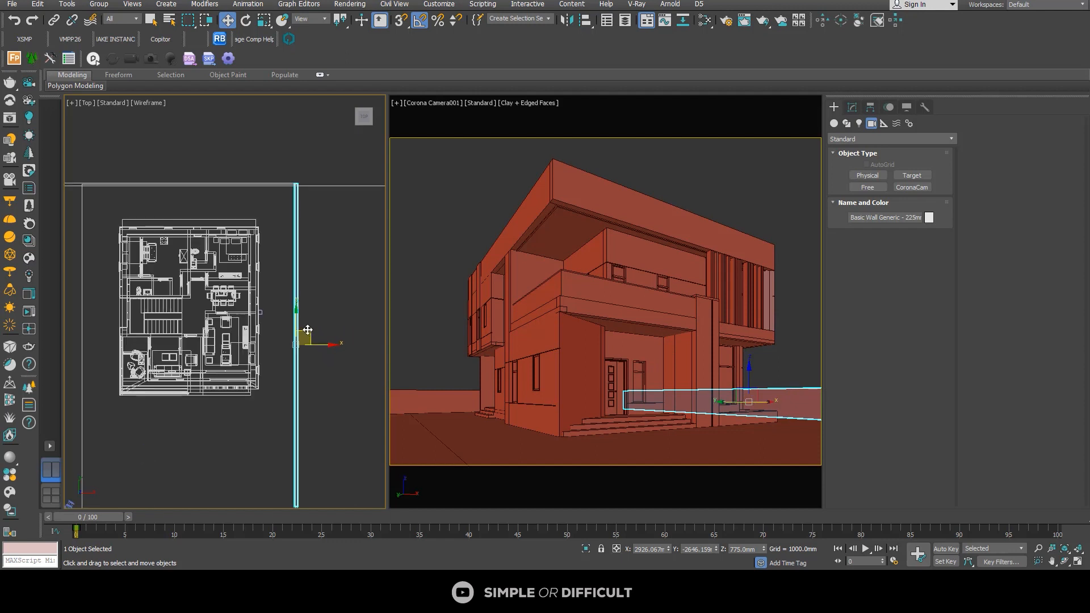
scroll(317, 331, "down", 5)
left_click(321, 238)
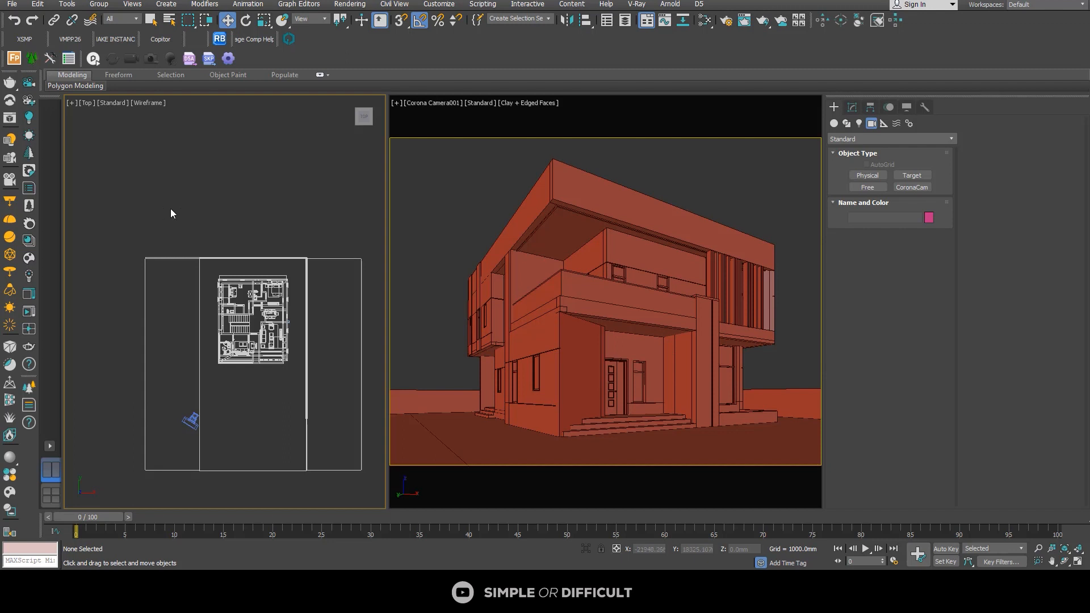
left_click(854, 108)
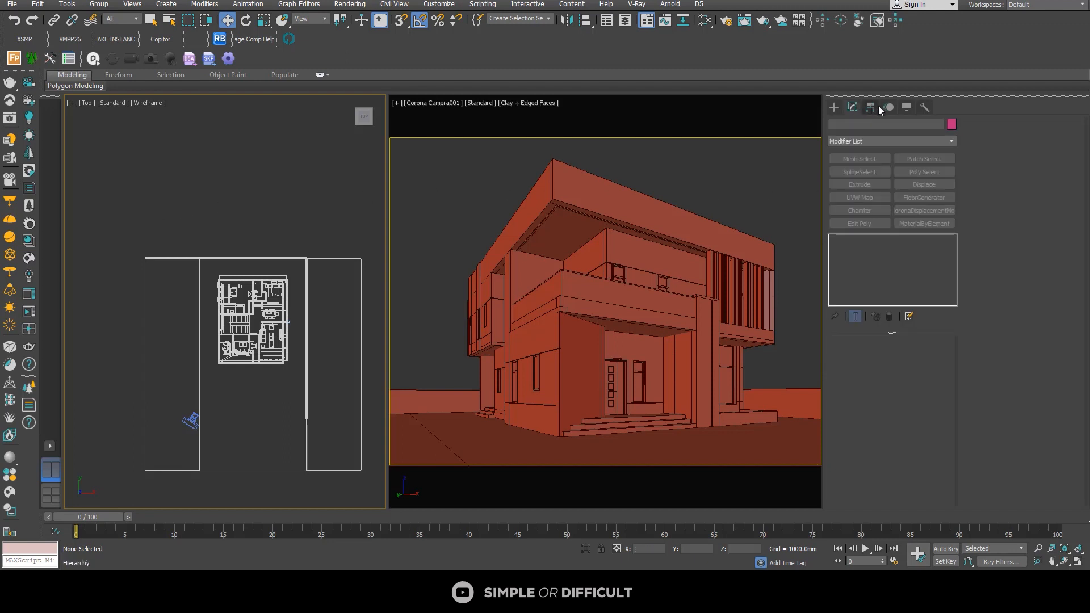
Step: Create a targeted Corona Sun in the Top view outside the camera-side ground strip, at about X -28896 mm, Y -12752 mm
left_click(833, 108)
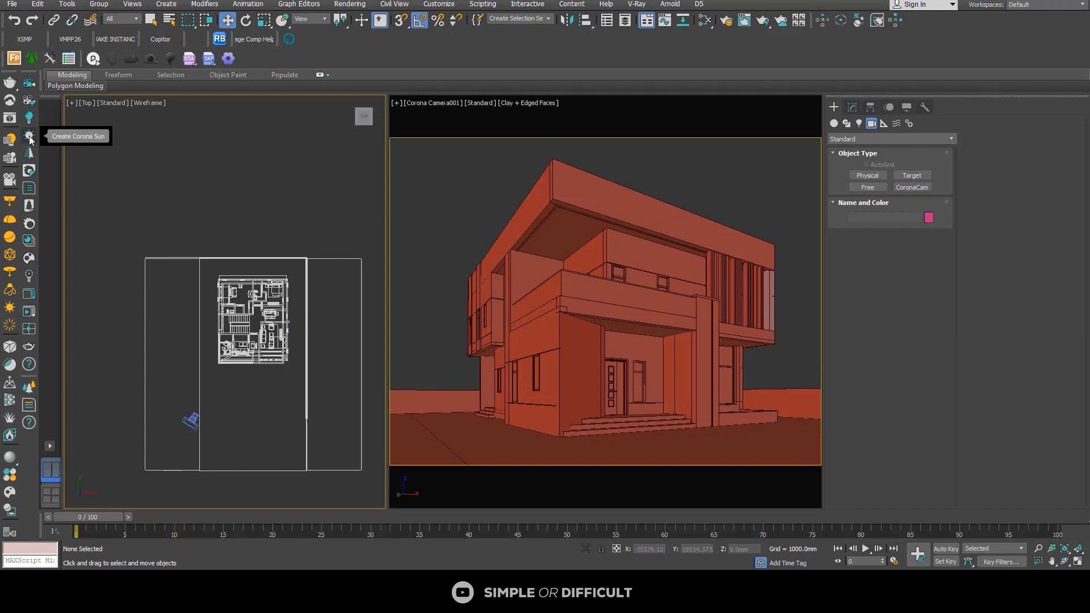
left_click(859, 124)
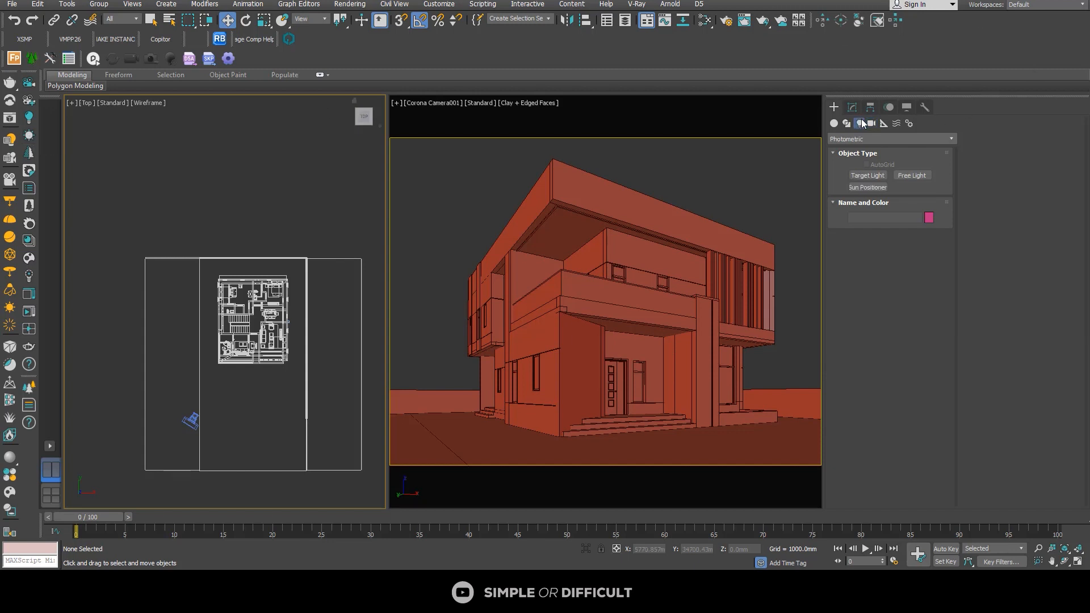
left_click(894, 139)
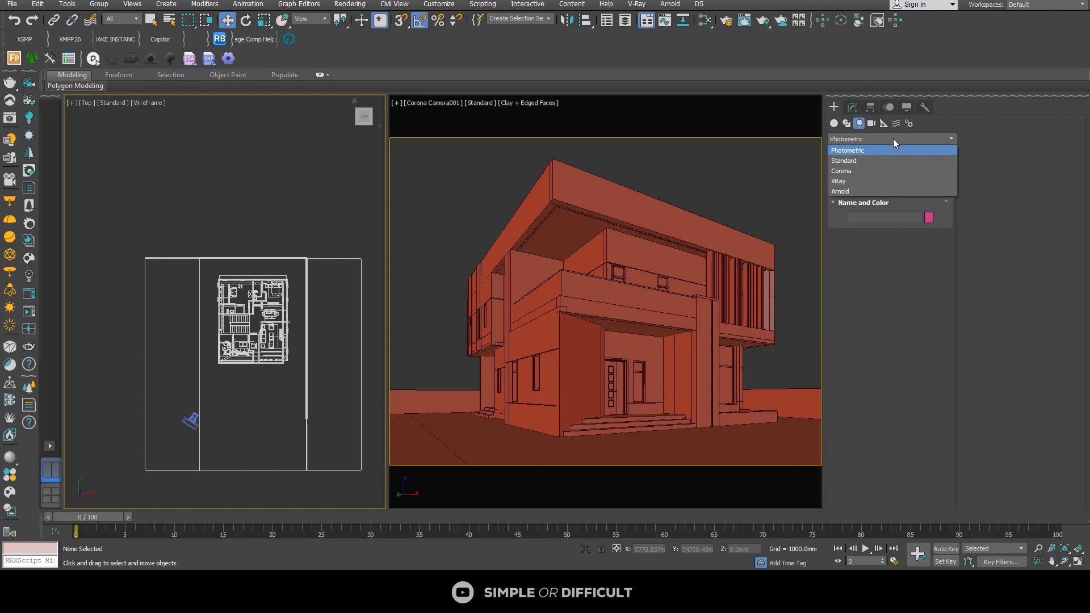
left_click(856, 165)
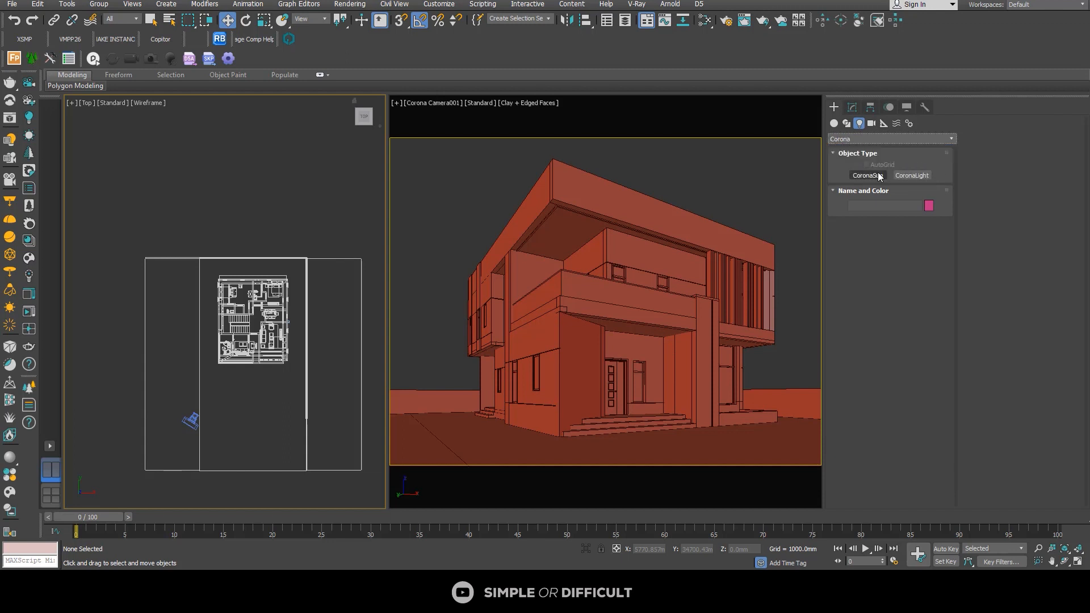
left_click(29, 136)
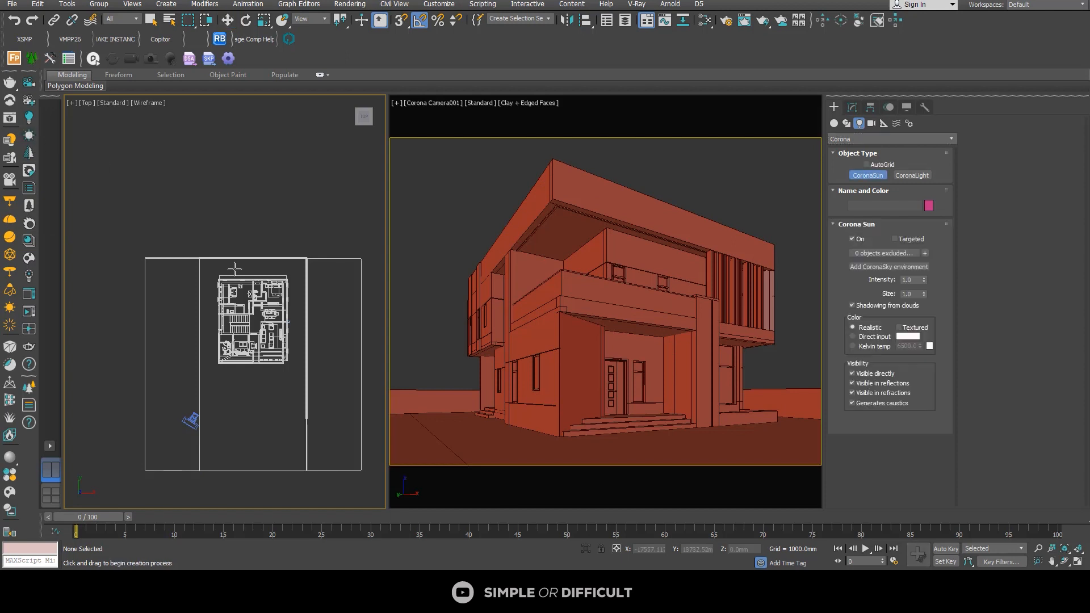
scroll(148, 384, "up", 3)
middle_click_drag(168, 381, 246, 358)
scroll(222, 357, "down", 2)
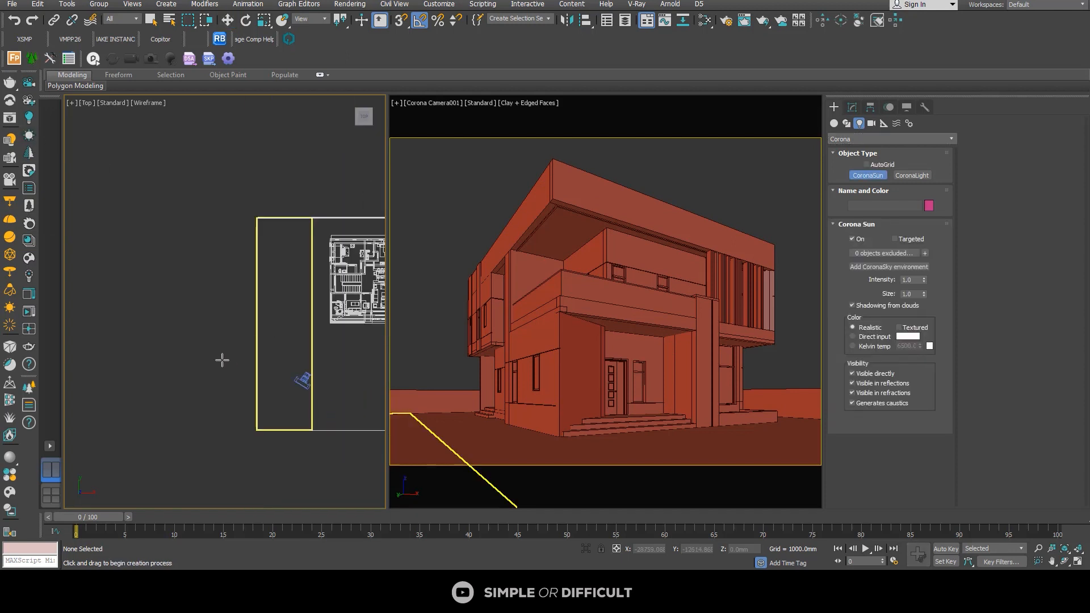
left_click_drag(221, 359, 243, 329)
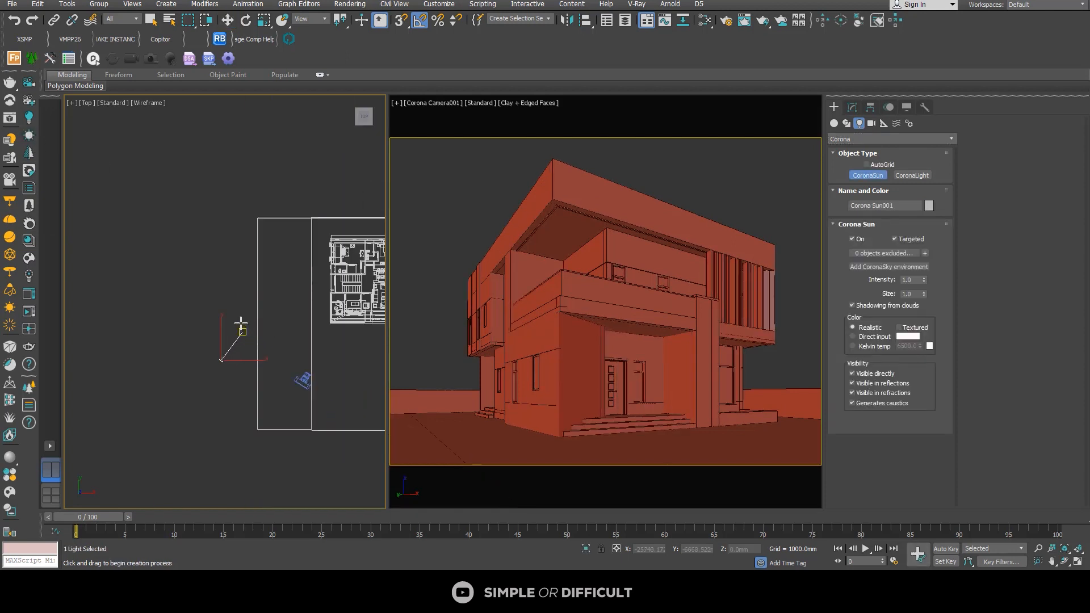
Step: Raise the Corona Sun along Z to about 2624 mm above its target and deselect it
middle_click_drag(238, 335, 318, 243, "alt")
scroll(237, 342, "up", 3)
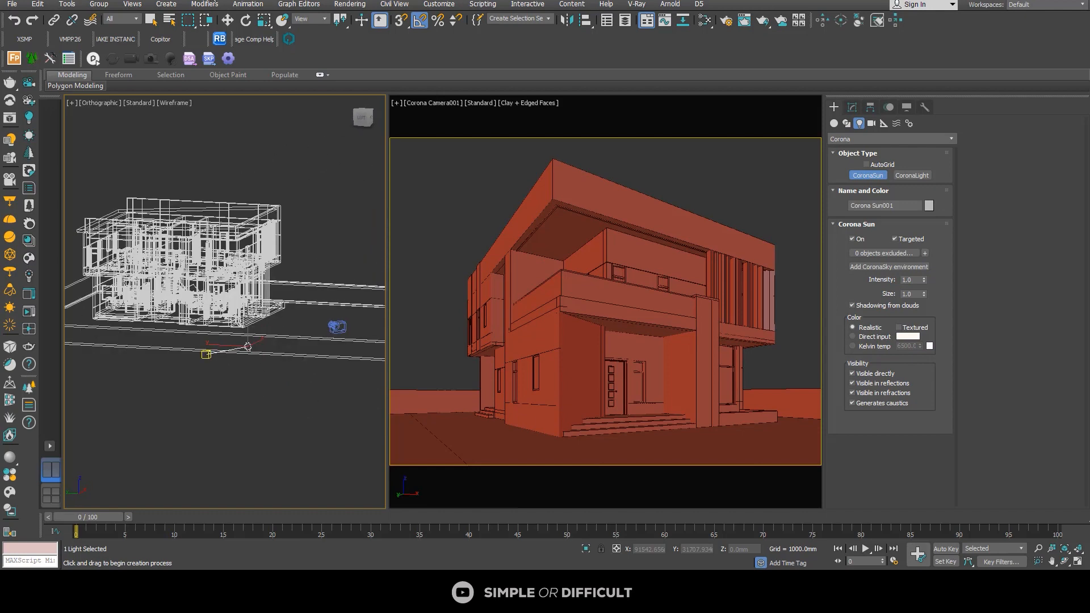
left_click(228, 21)
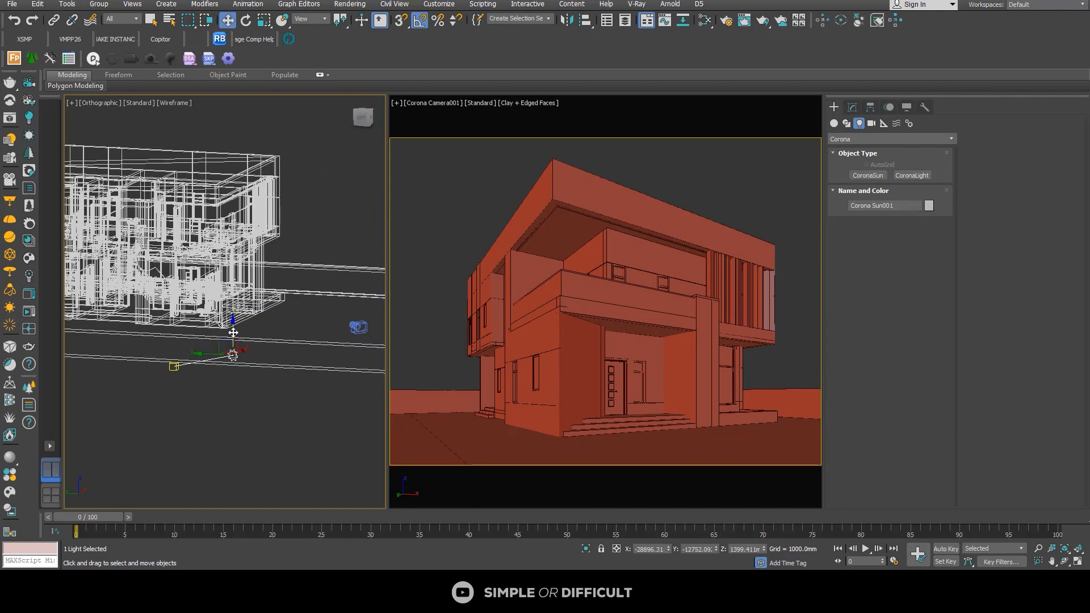
scroll(245, 307, "down", 4)
middle_click_drag(246, 307, 127, 309, "alt")
left_click(264, 359)
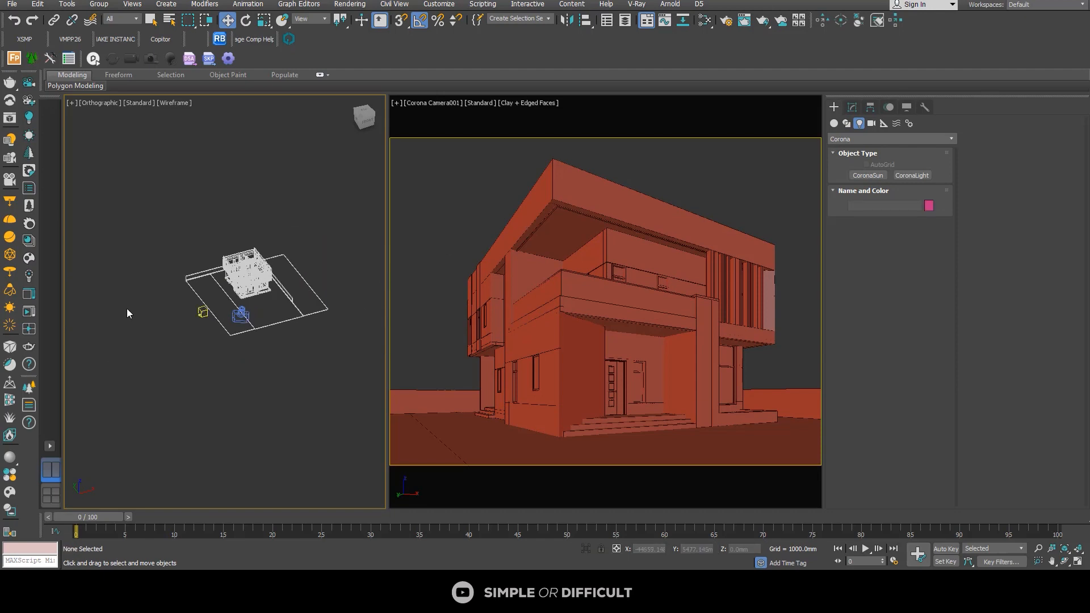
Step: Run a Corona test render of the camera view, then minimize the error message and the frame buffer
left_click(29, 310)
left_click(580, 23)
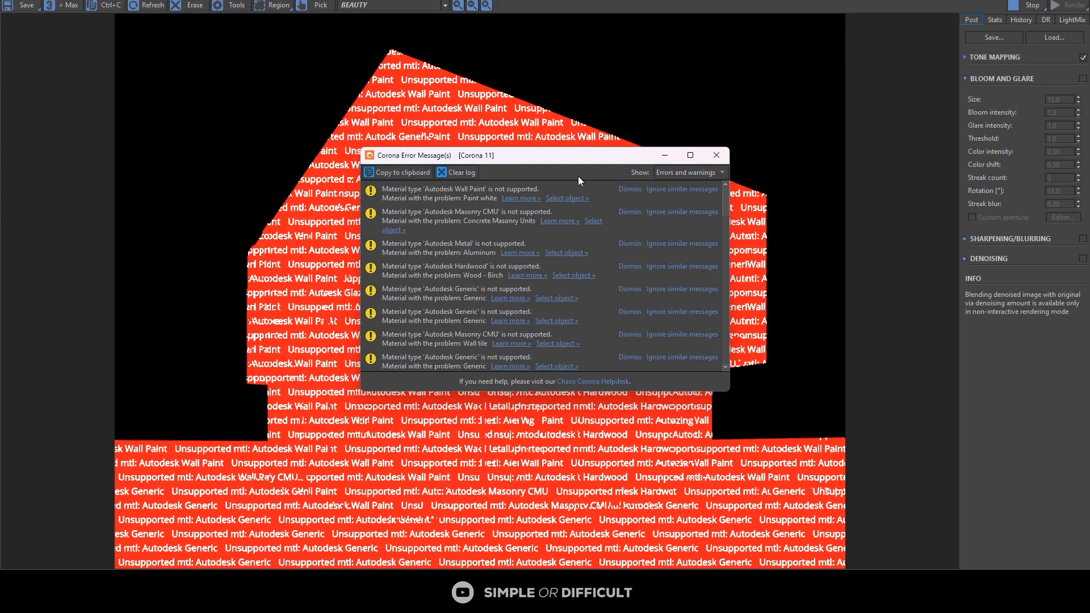
left_click(661, 155)
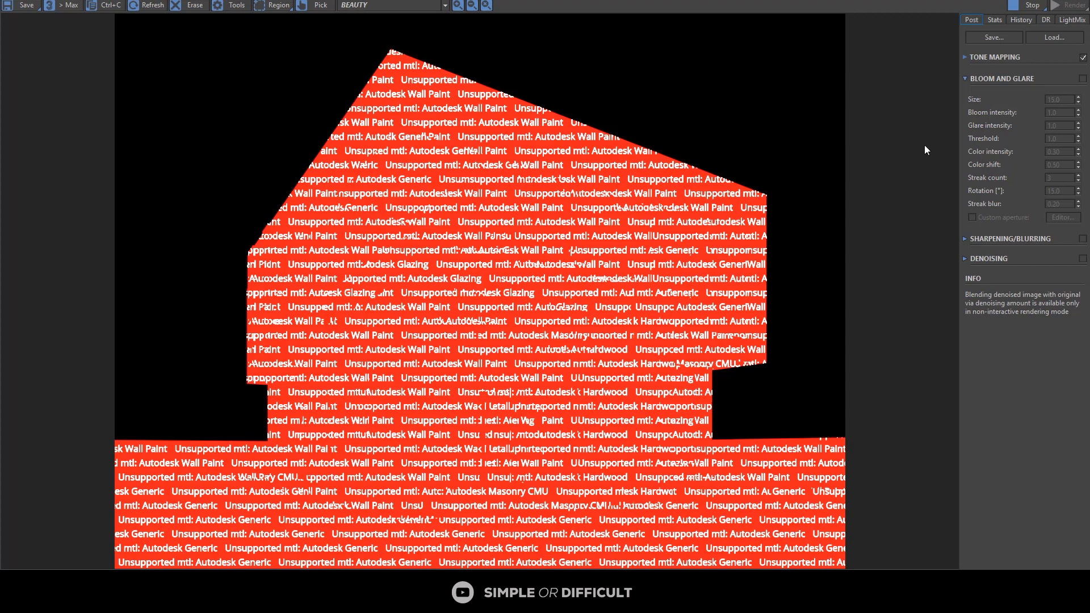
left_click(1021, 10)
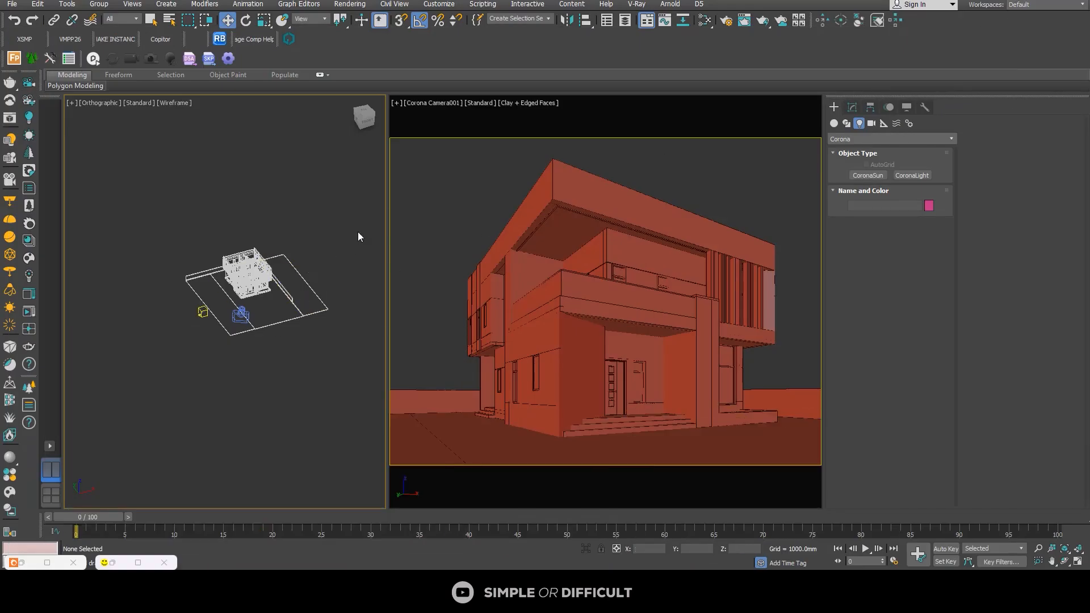
Step: Select the whole scene and assign it a new CoronaLegacyMtl material in the Slate Material Editor
scroll(246, 247, "down", 1)
left_click_drag(193, 220, 350, 356)
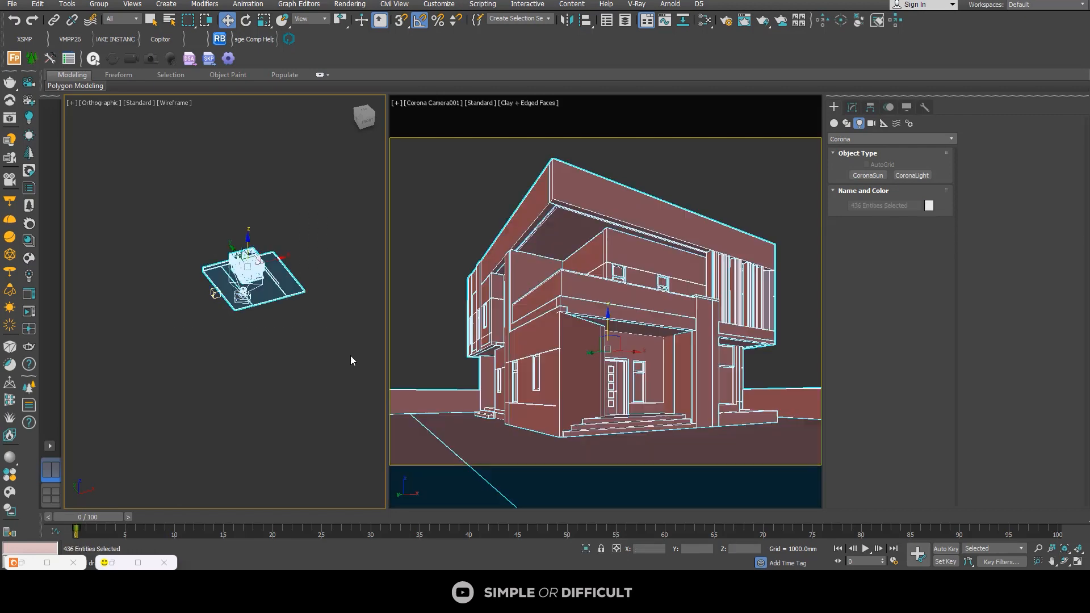
left_click(702, 22)
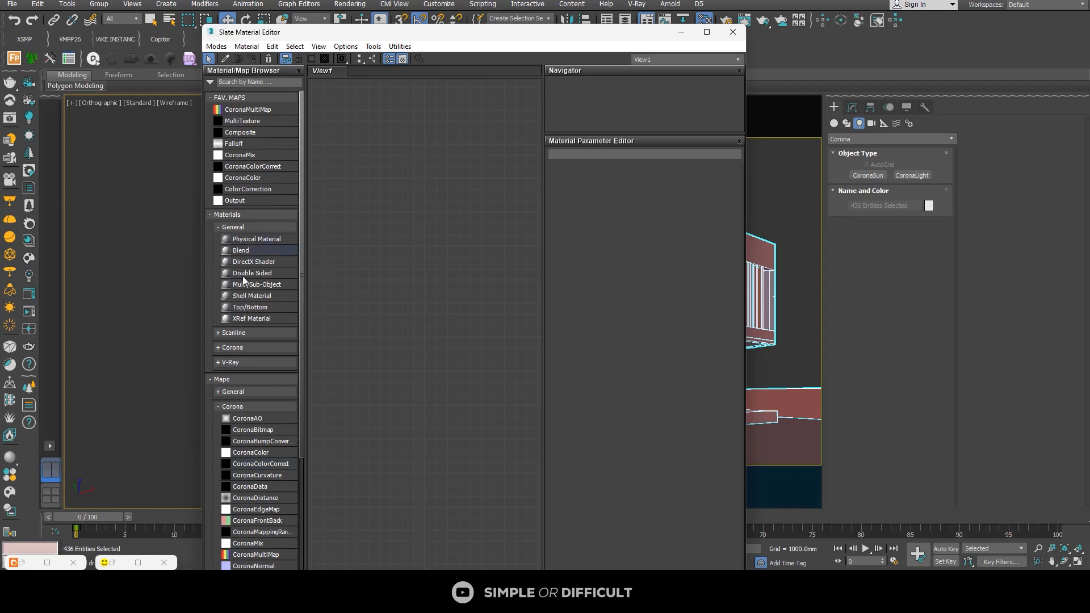
left_click(224, 228)
left_click(219, 257)
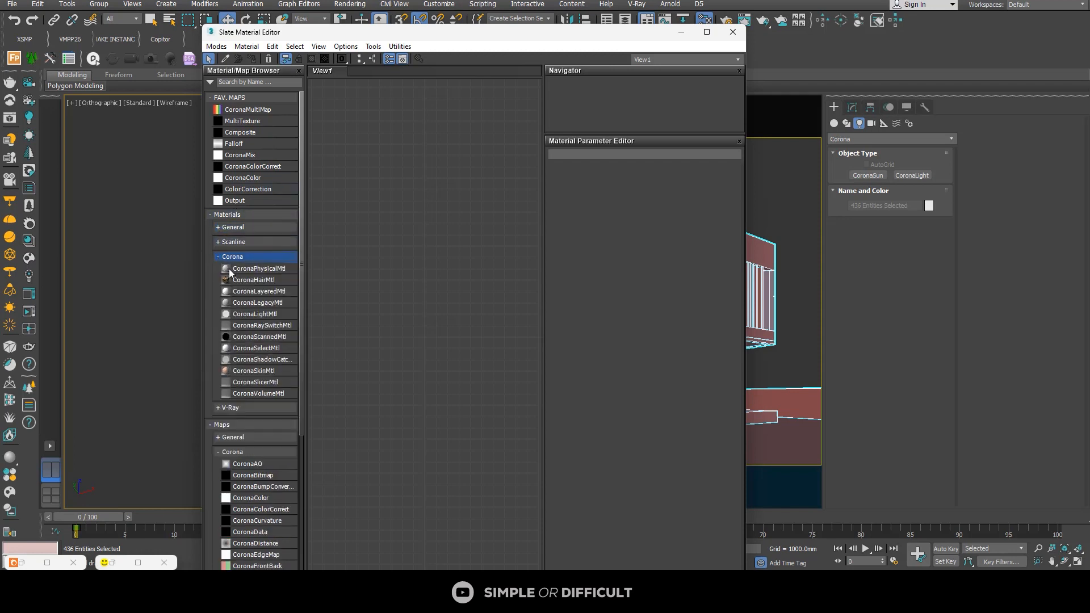
left_click_drag(259, 303, 454, 262)
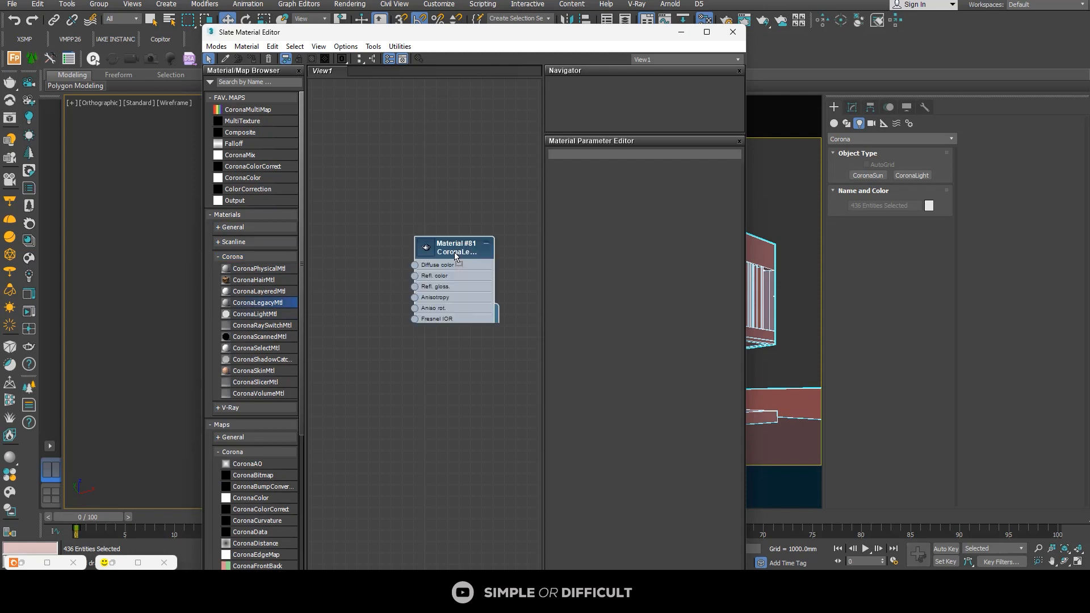
double_click(446, 250)
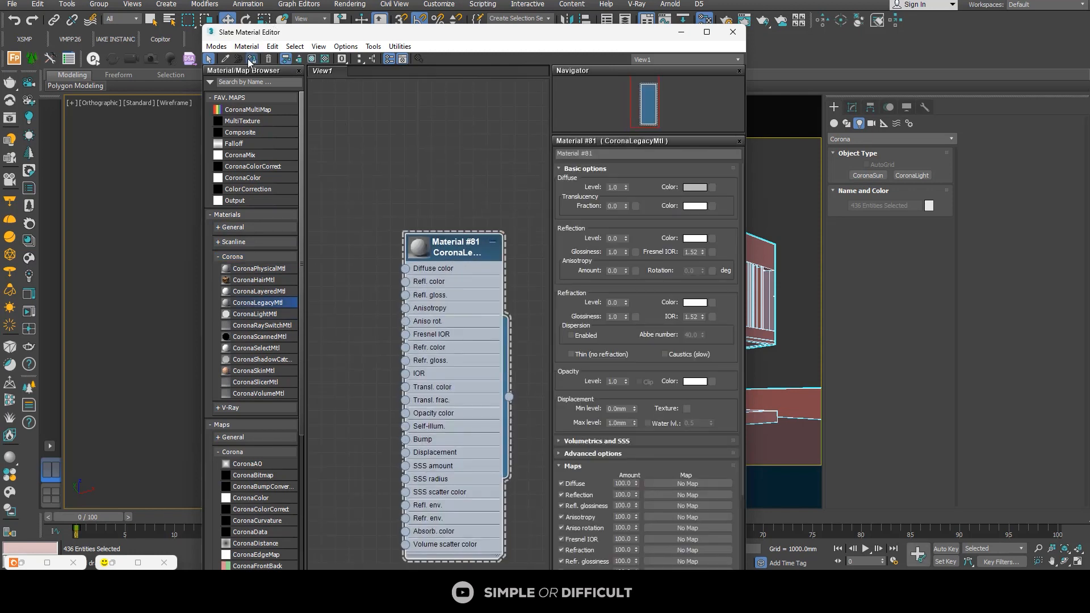
left_click(457, 247)
Step: Set the CoronaLegacyMtl's diffuse color to a gray with value 90
left_click(694, 187)
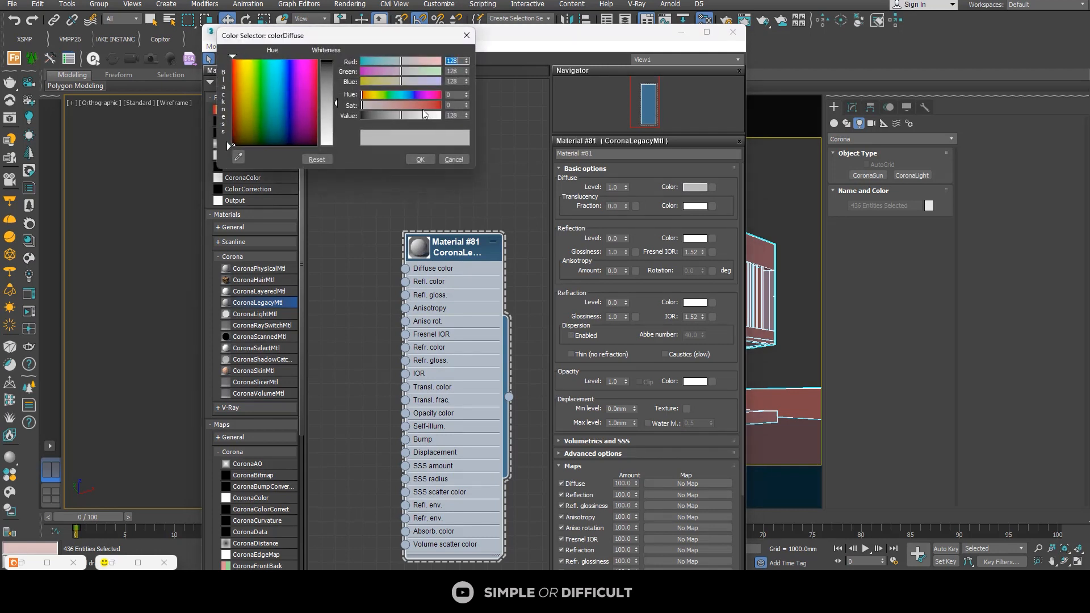
left_click(459, 115)
type("90")
key("Return")
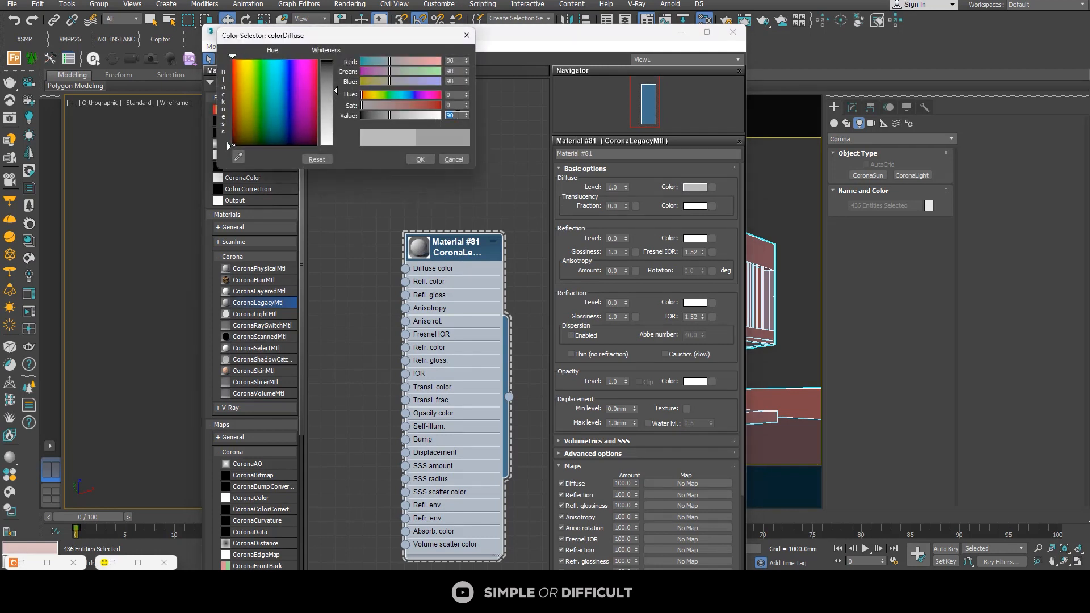
left_click(421, 160)
Step: Set the material's reflection color to a gray with value 120
left_click(695, 238)
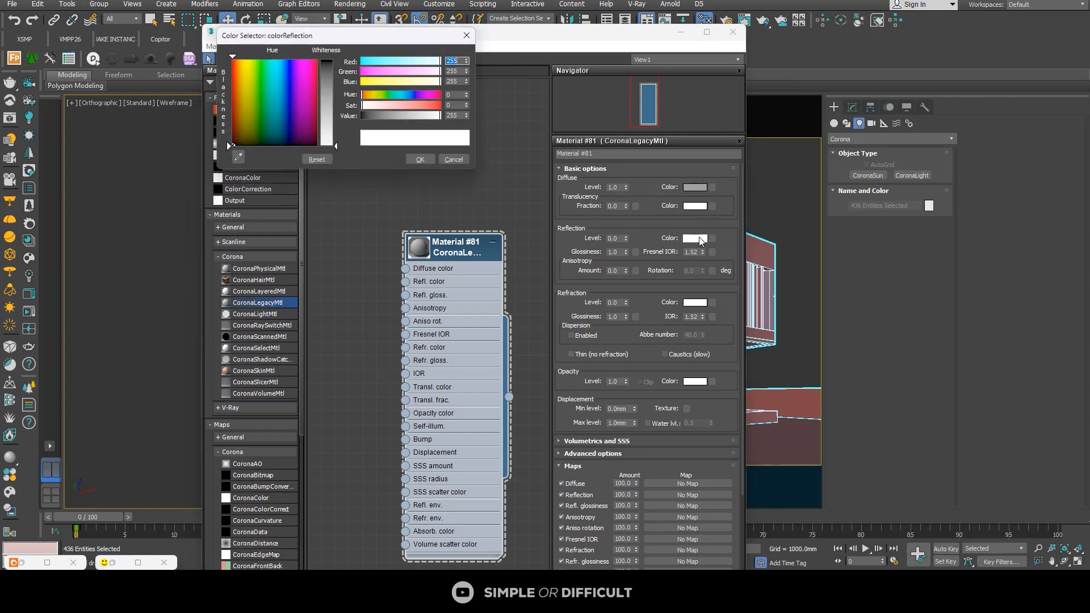
left_click(461, 116)
type("120")
key("Return")
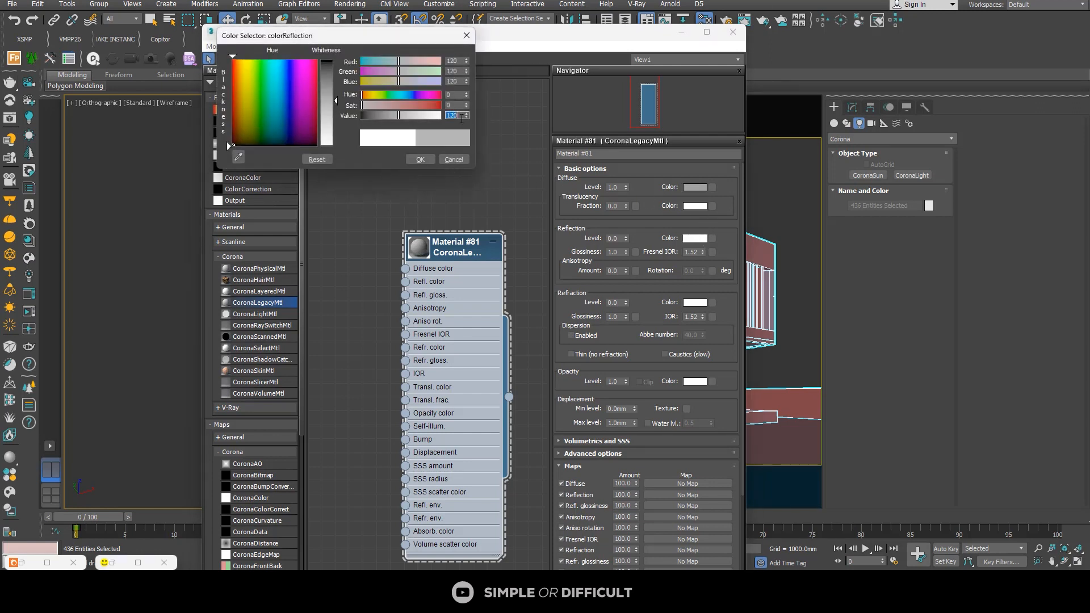
left_click(421, 161)
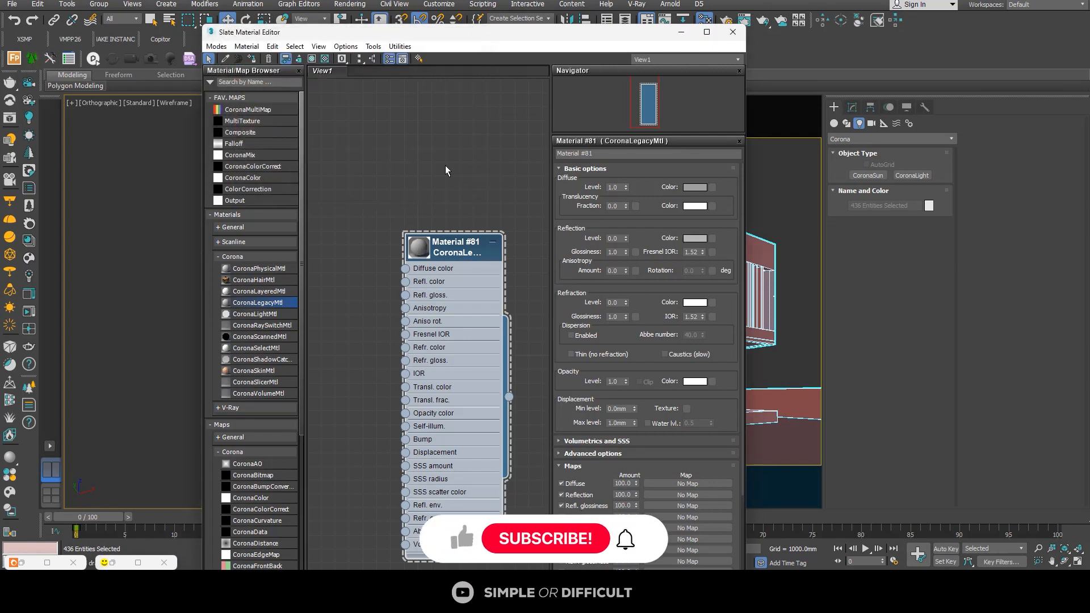
Step: Set the material's reflection level to 1.0 and glossiness to 0.6, then close the material editor
left_click_drag(617, 240, 592, 232)
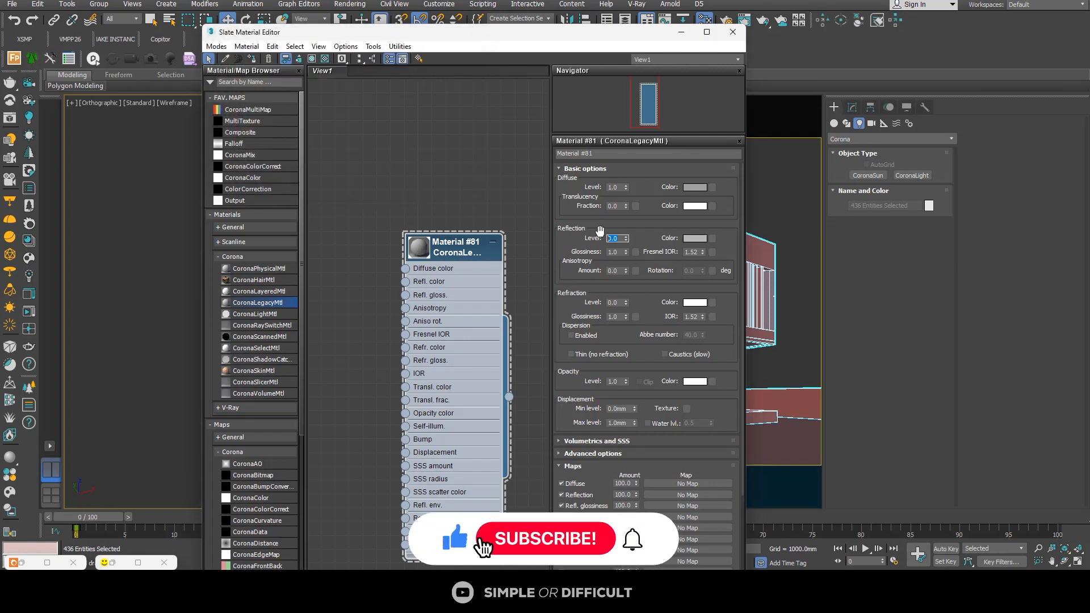
type("1")
key("Return")
double_click(616, 252)
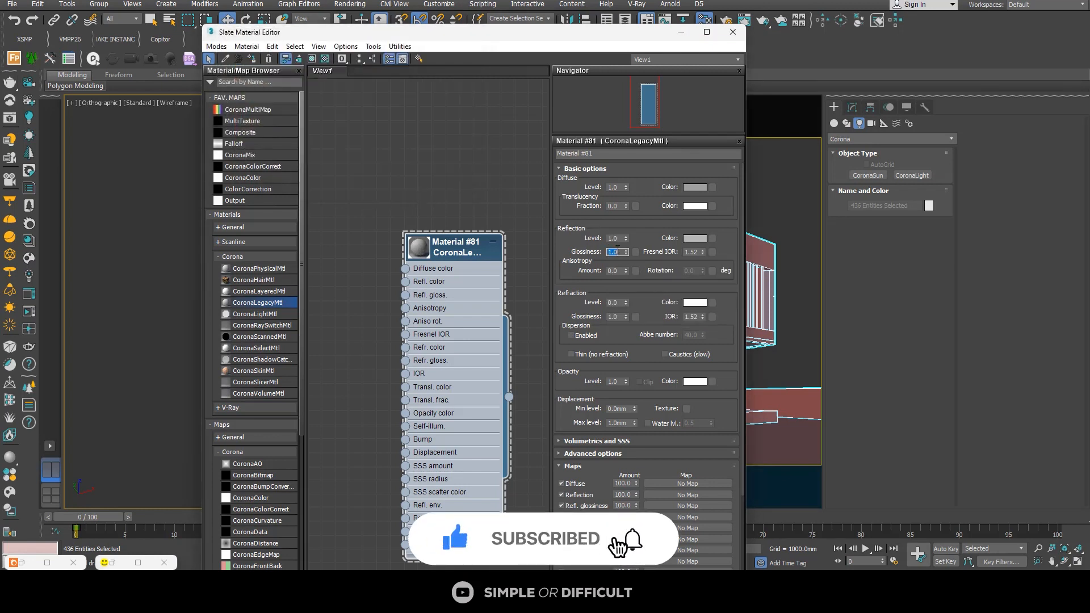
type("0.6")
key("Return")
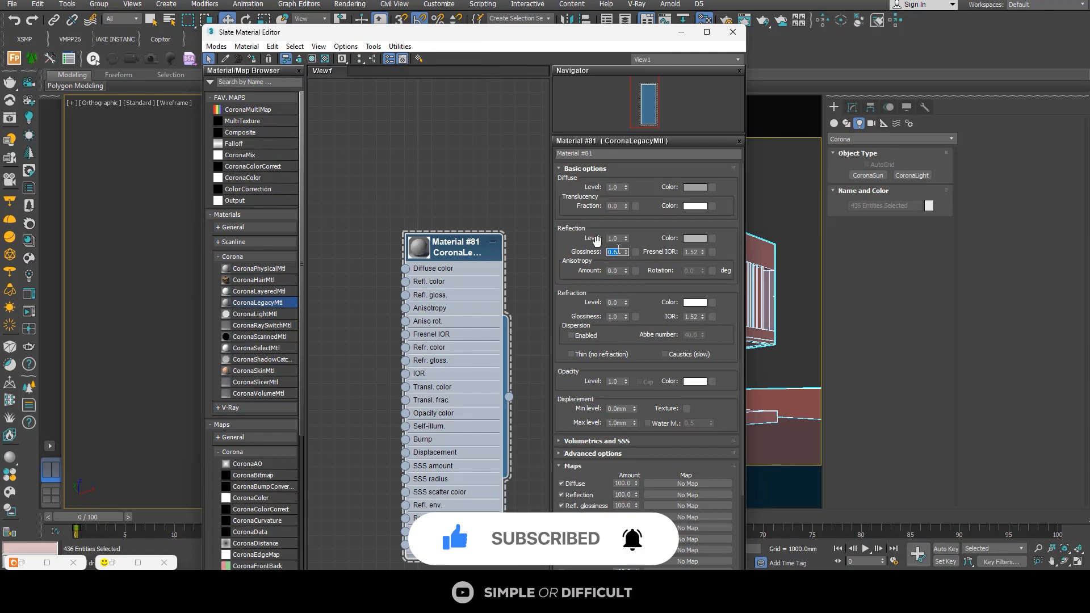
left_click(497, 174)
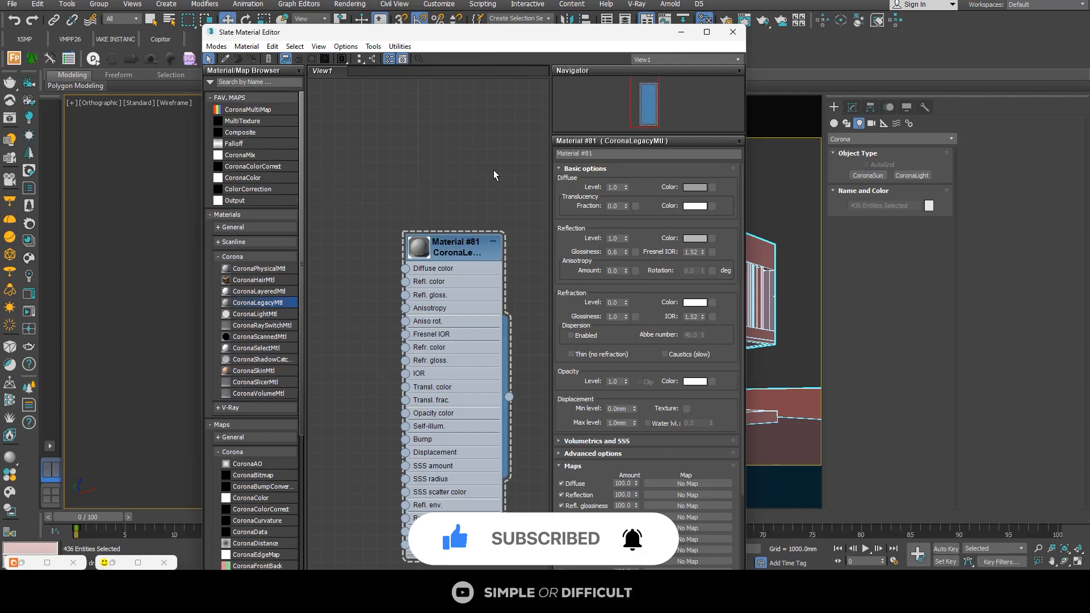
left_click(732, 32)
Step: Deselect everything, restore the Corona frame buffer and render the camera view again
left_click(145, 363)
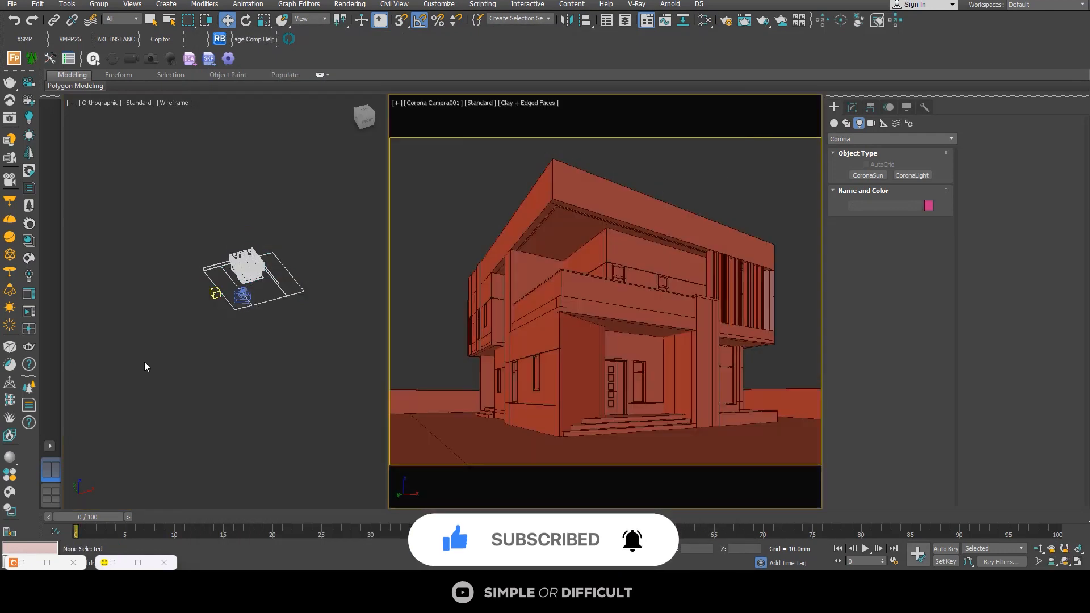
left_click(138, 562)
left_click(1056, 5)
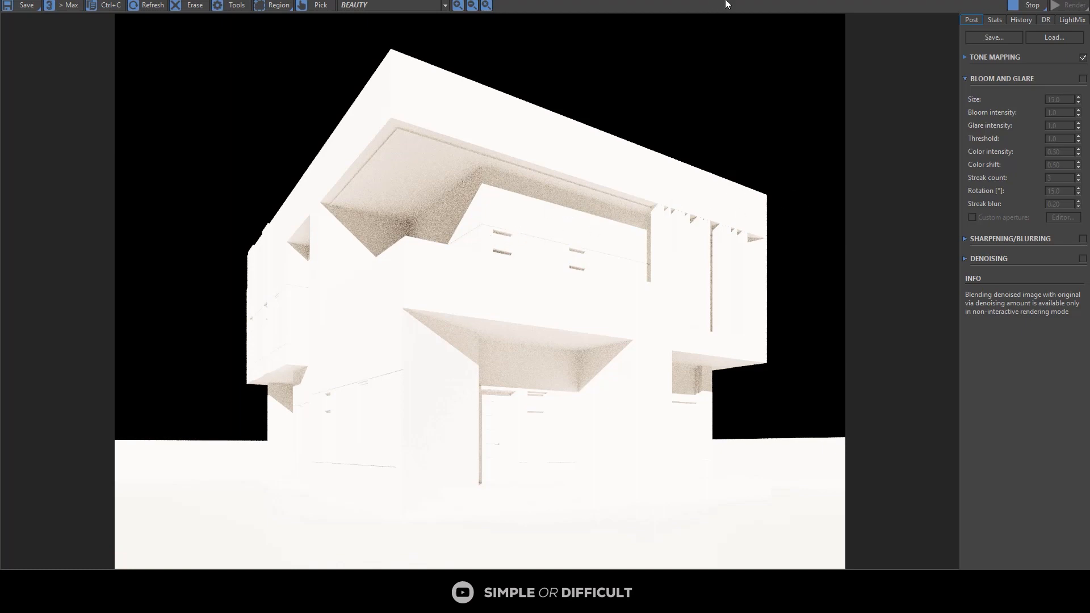
Step: Shrink the frame buffer out of the way, select the Corona Sun and add a CoronaSky environment in its parameters
left_click_drag(727, 4, 557, 78)
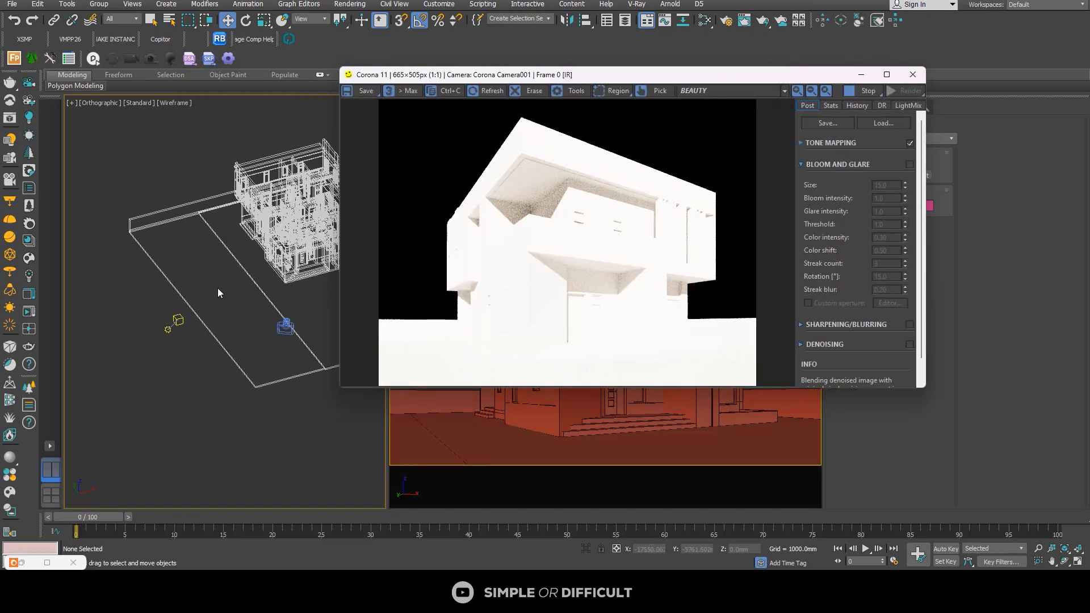
scroll(187, 310, "up", 5)
left_click(120, 377)
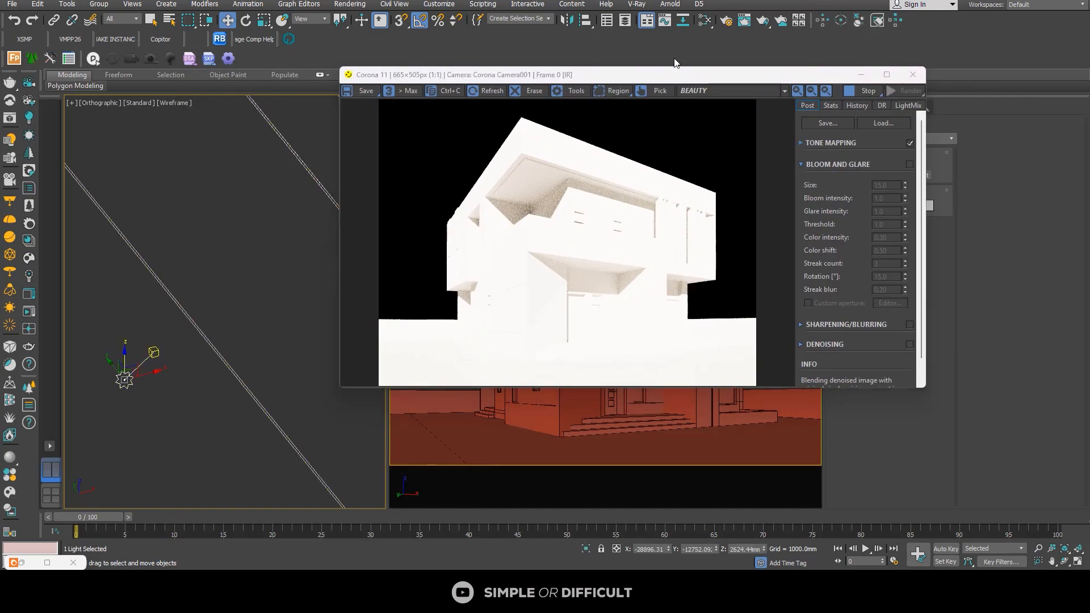
left_click_drag(697, 81, 445, 89)
left_click(854, 106)
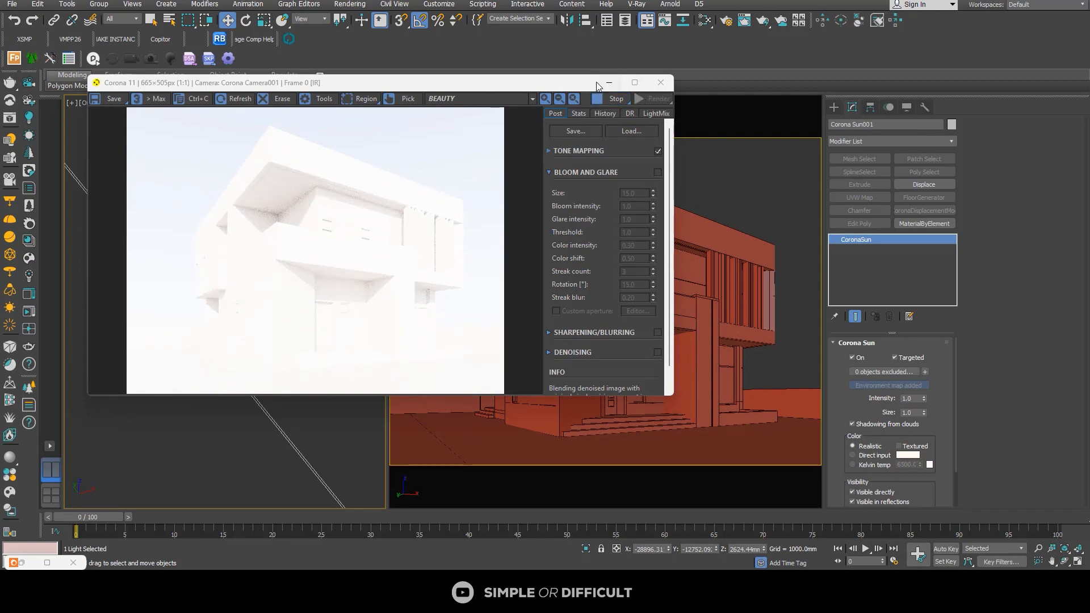
Step: Restart the interactive render and lower Simple Exposure in the tone mapping to about -1.726
left_click(608, 99)
left_click(653, 98)
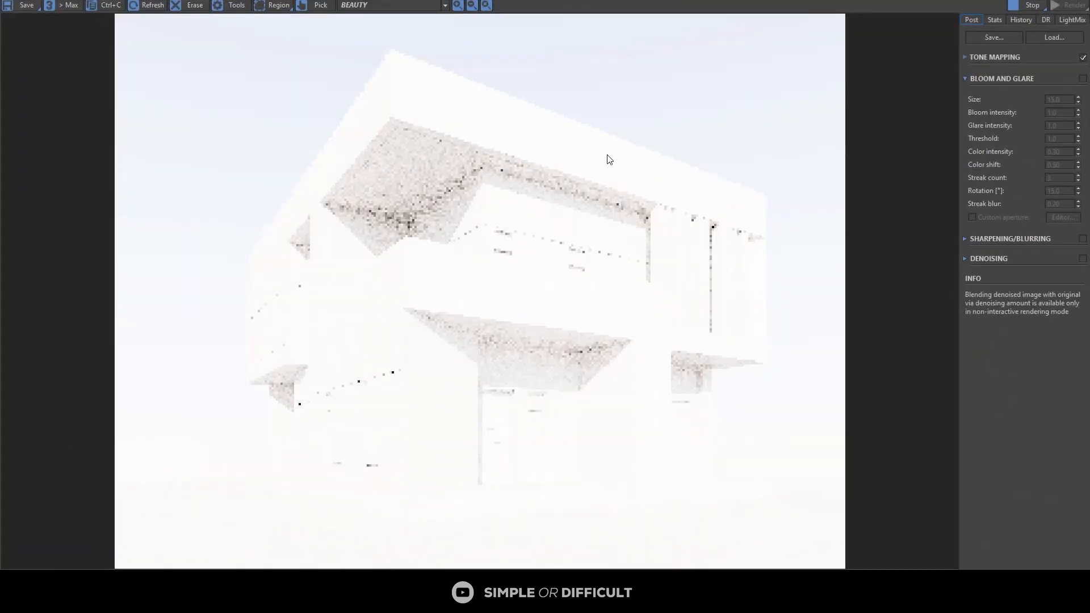
left_click(967, 57)
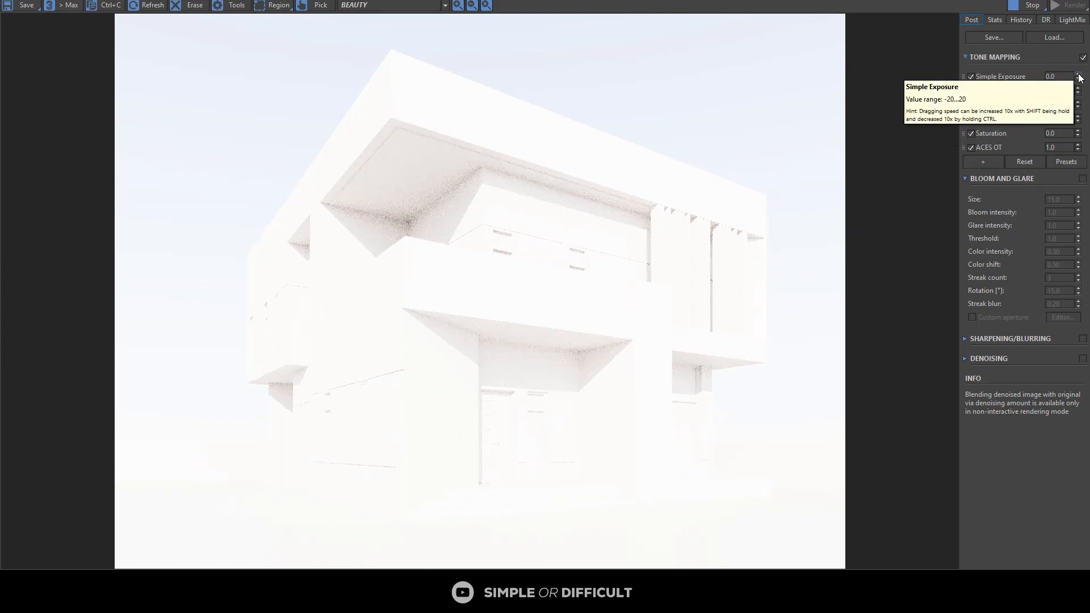
left_click_drag(1078, 76, 1078, 303)
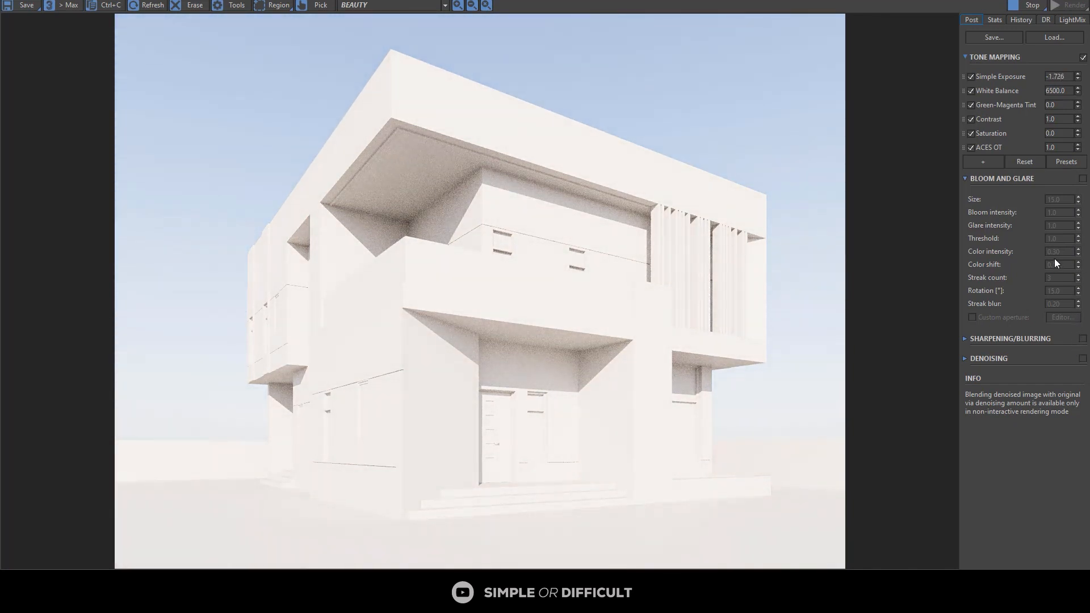
Step: Toggle the ACES output transform off and on to compare, then set its strength to 0.2
double_click(1051, 117)
left_click(971, 146)
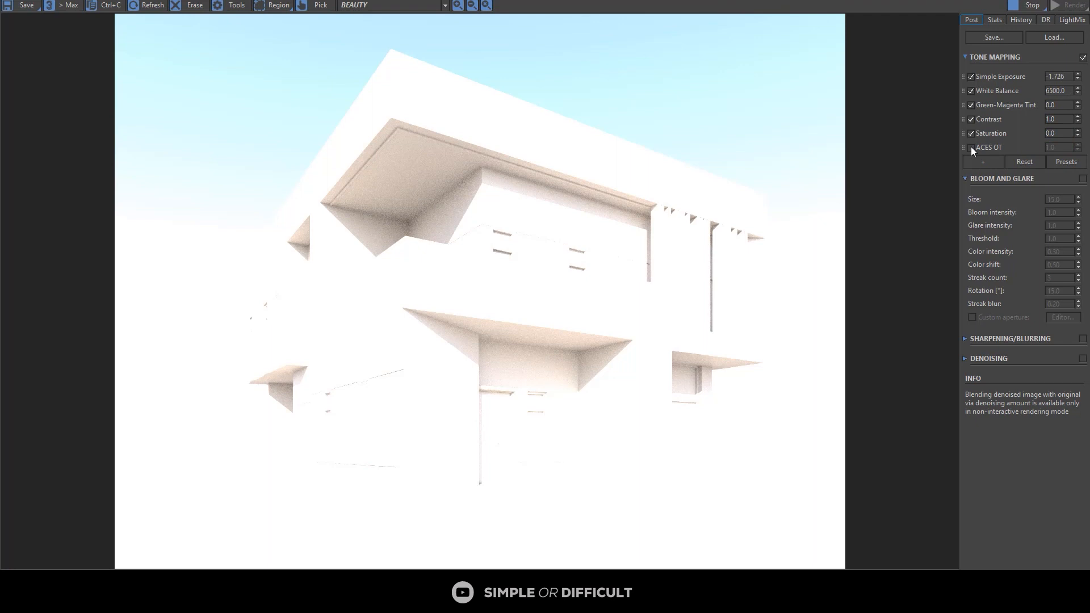
left_click(970, 147)
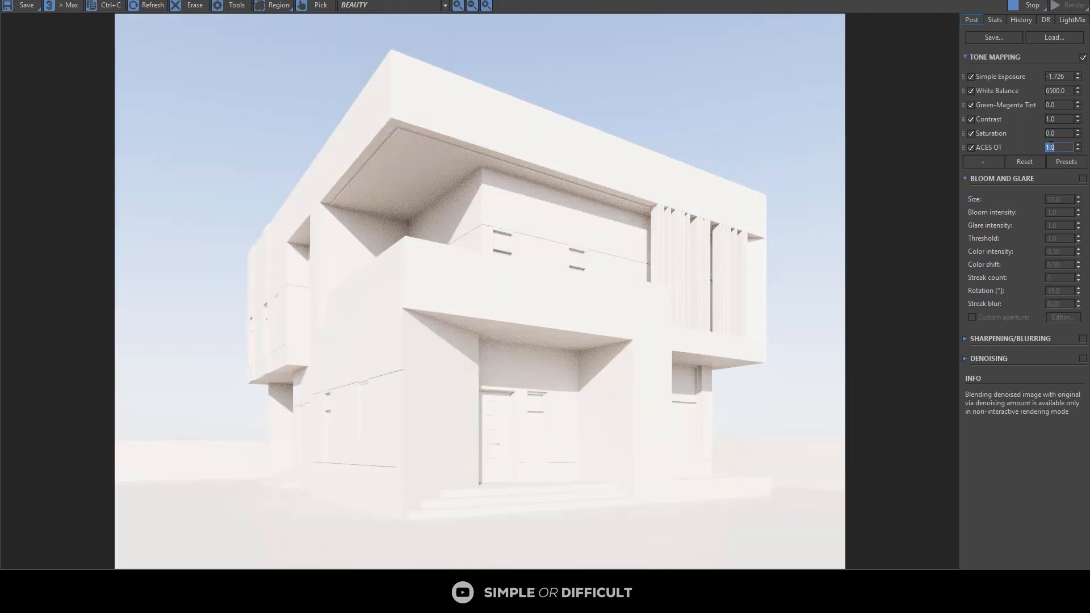
type("0.2")
key("Return")
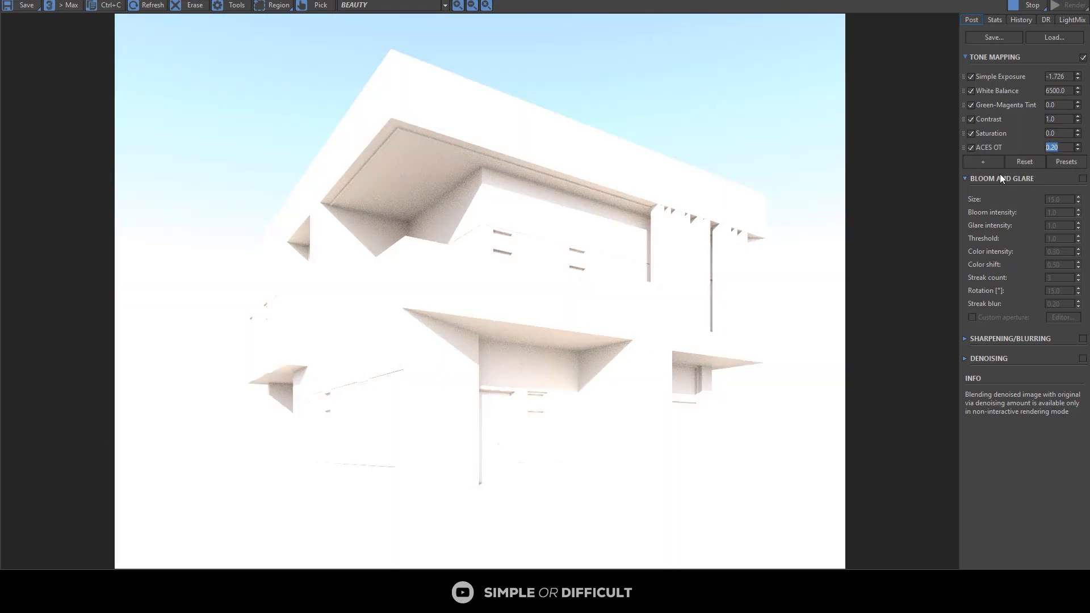
Step: Add a Reinhard Highlight Compression operator to the tone mapping and set it to 55
left_click(988, 163)
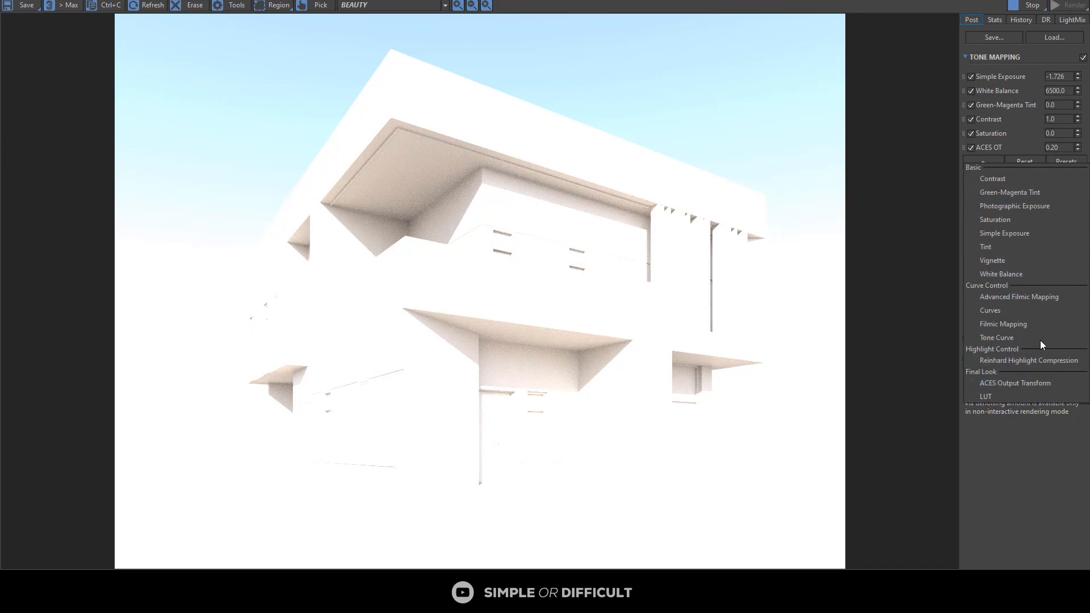
left_click(1040, 361)
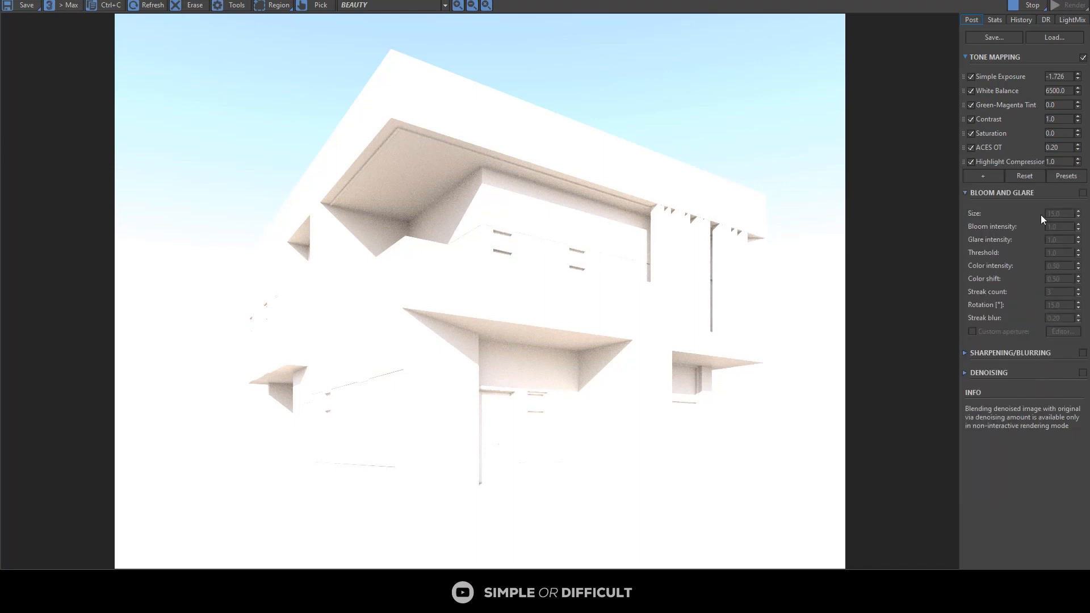
left_click(1063, 160)
type("55")
key("Return")
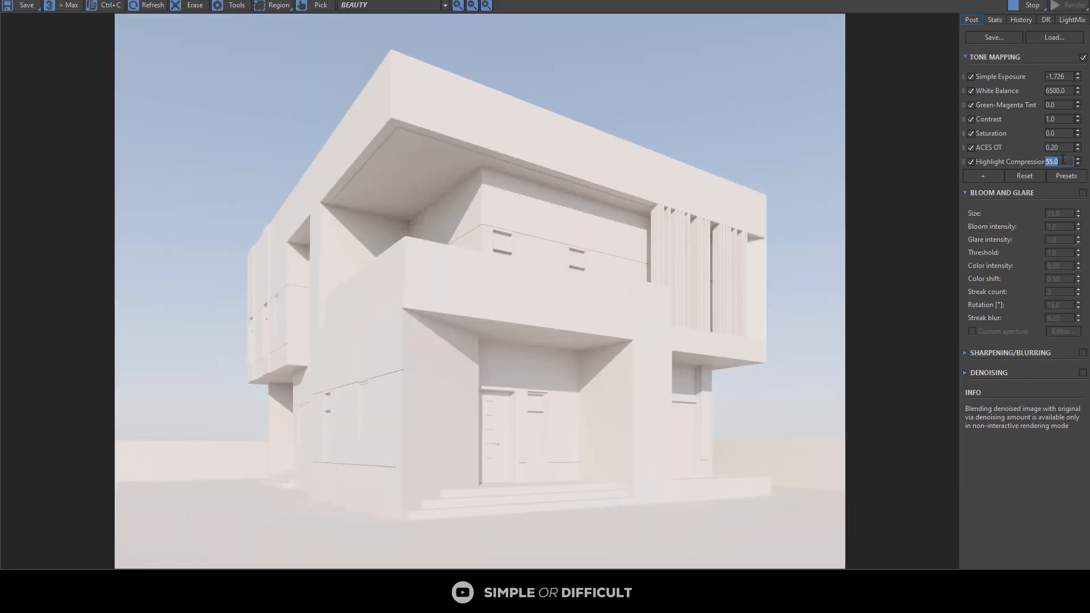
Step: Add a LUT operator to the tone mapping, enable it with the Advantix_100 LUT, adjust its opacity and collapse its settings
left_click(986, 176)
left_click(1011, 397)
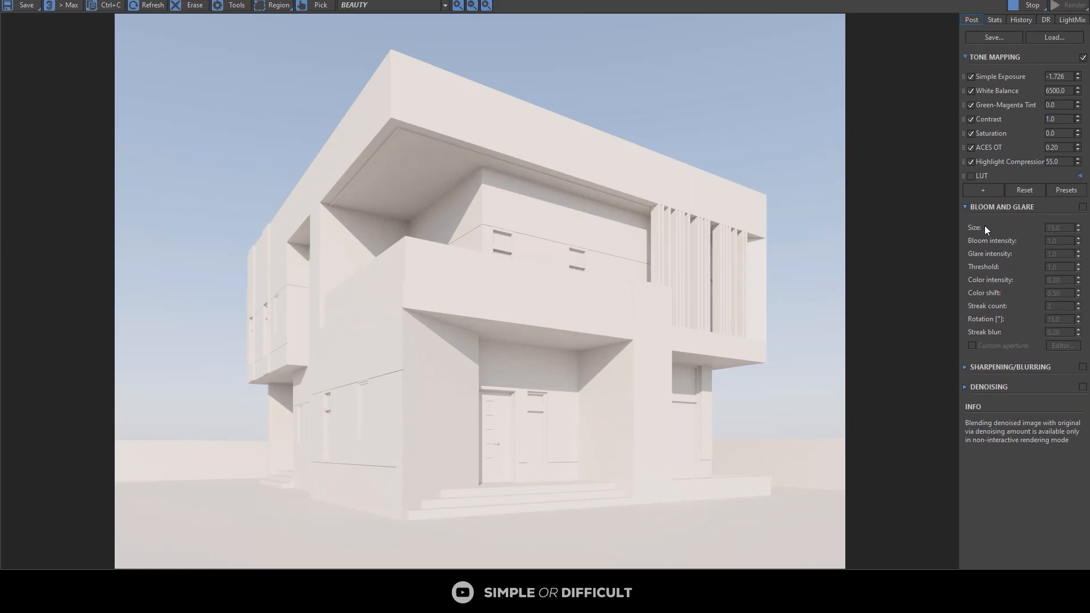
left_click(971, 175)
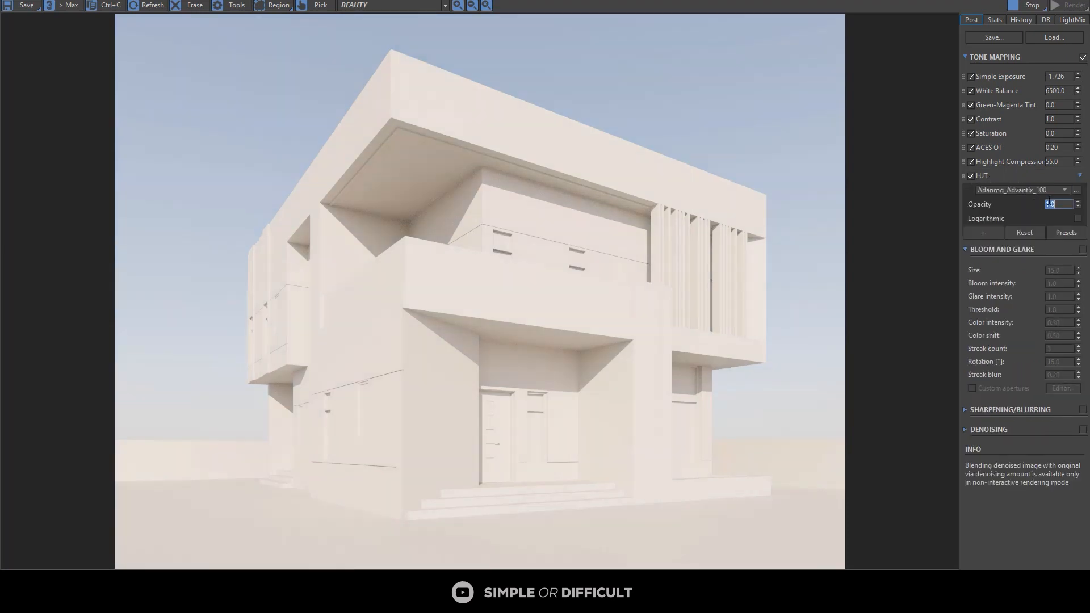
key("Return")
left_click(1080, 176)
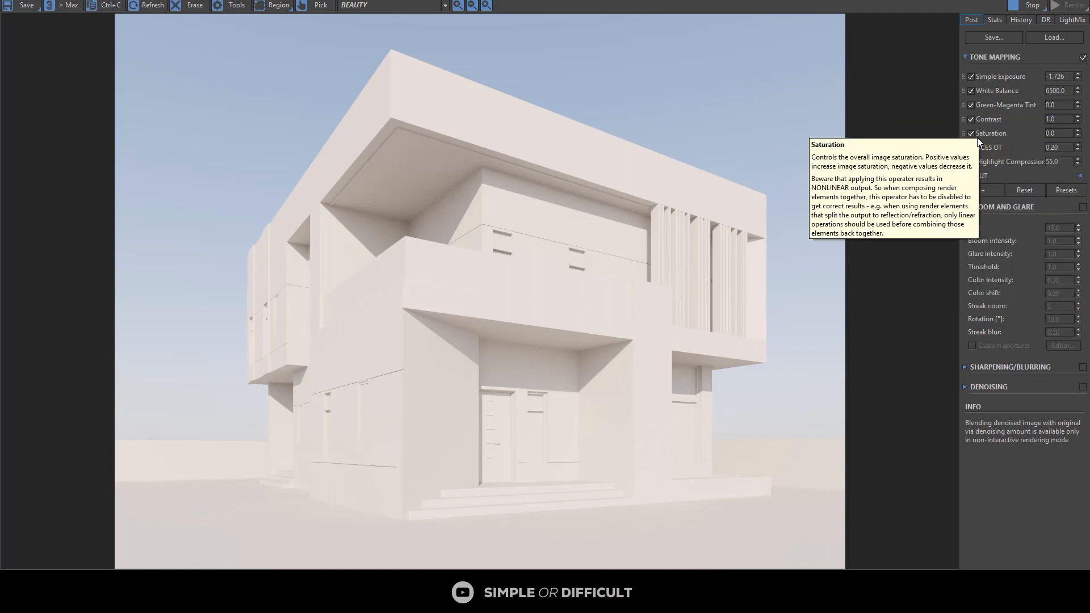
Step: Restore the frame buffer to its smaller size and open the Slate Material Editor, making room beside the existing material node
double_click(895, 1)
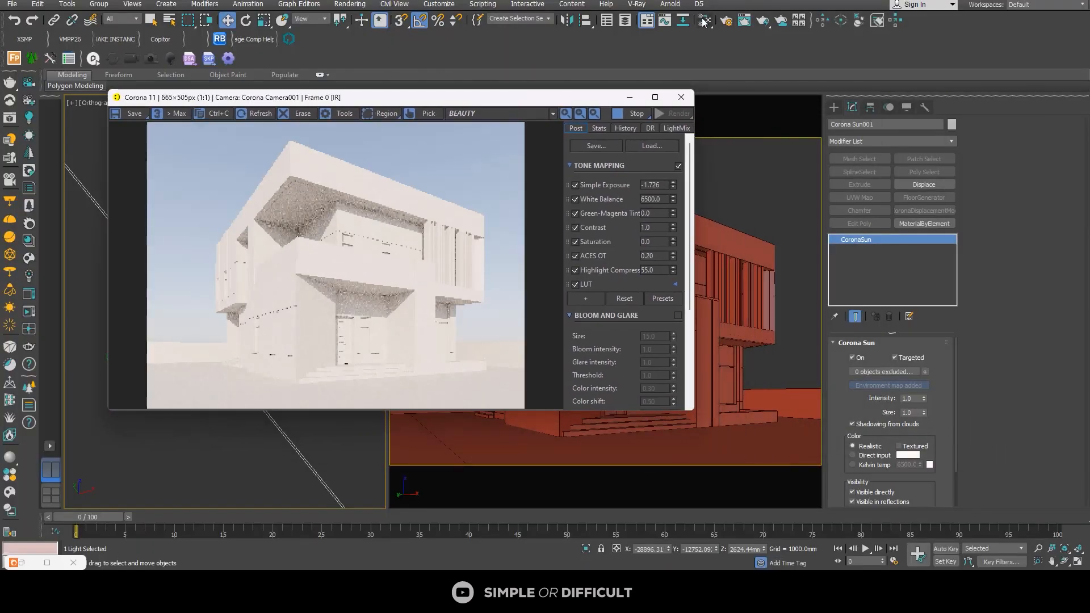
left_click(704, 21)
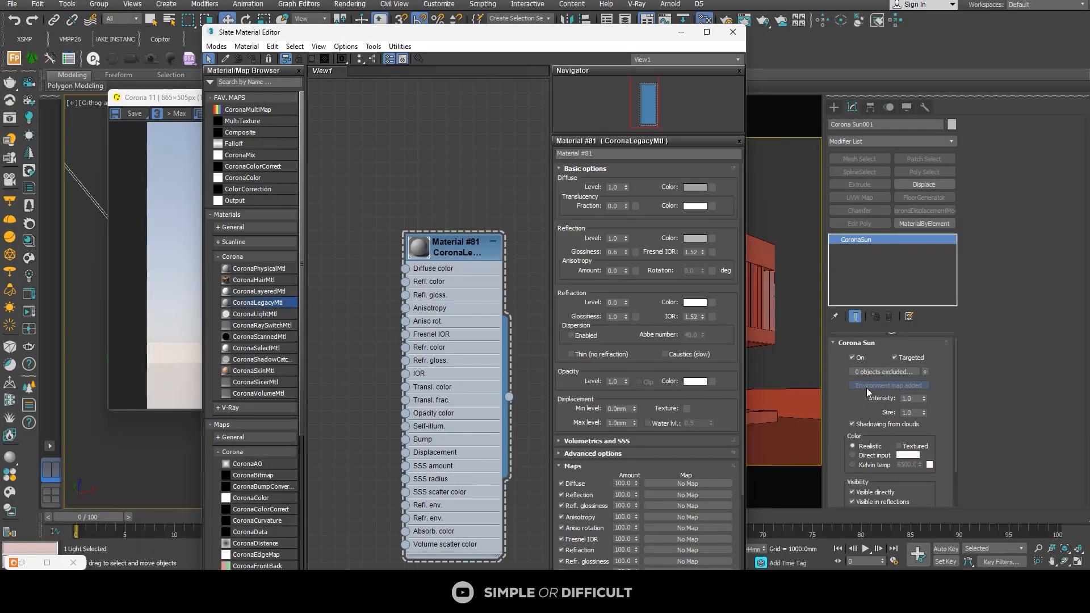
scroll(467, 261, "down", 5)
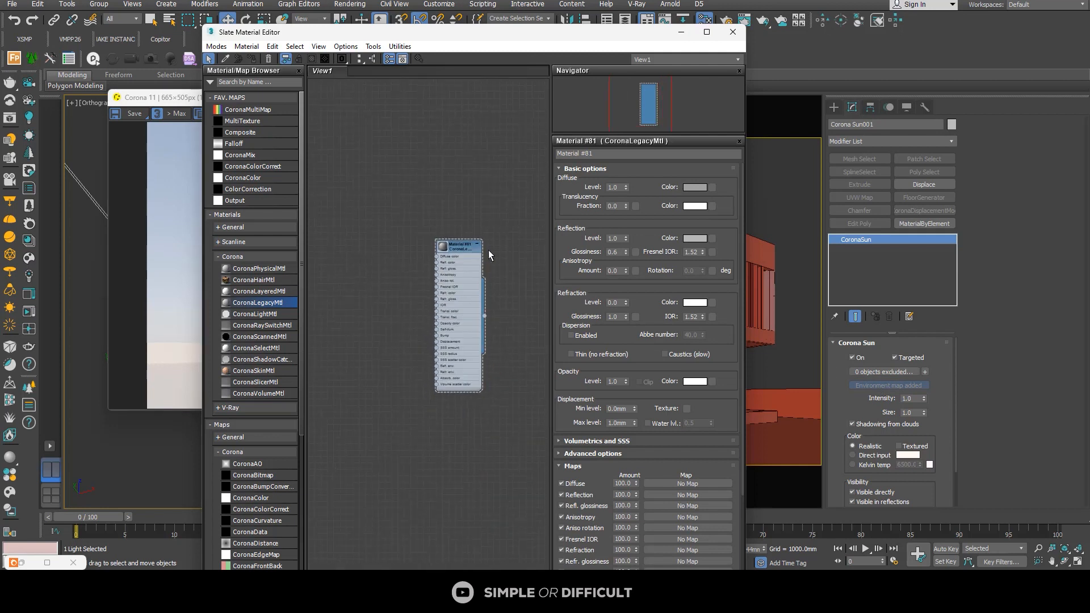
middle_click_drag(489, 249, 421, 233)
left_click_drag(566, 32, 486, 31)
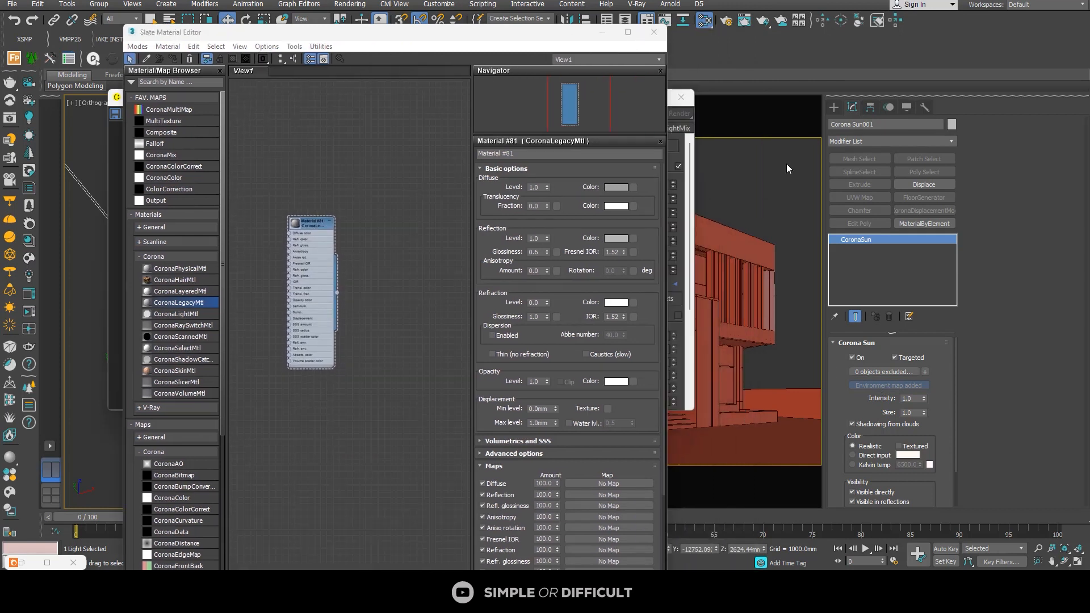
Step: Bring the CoronaSky environment map into the material editor as an instance, then close the environment settings
left_click(785, 163)
key("8")
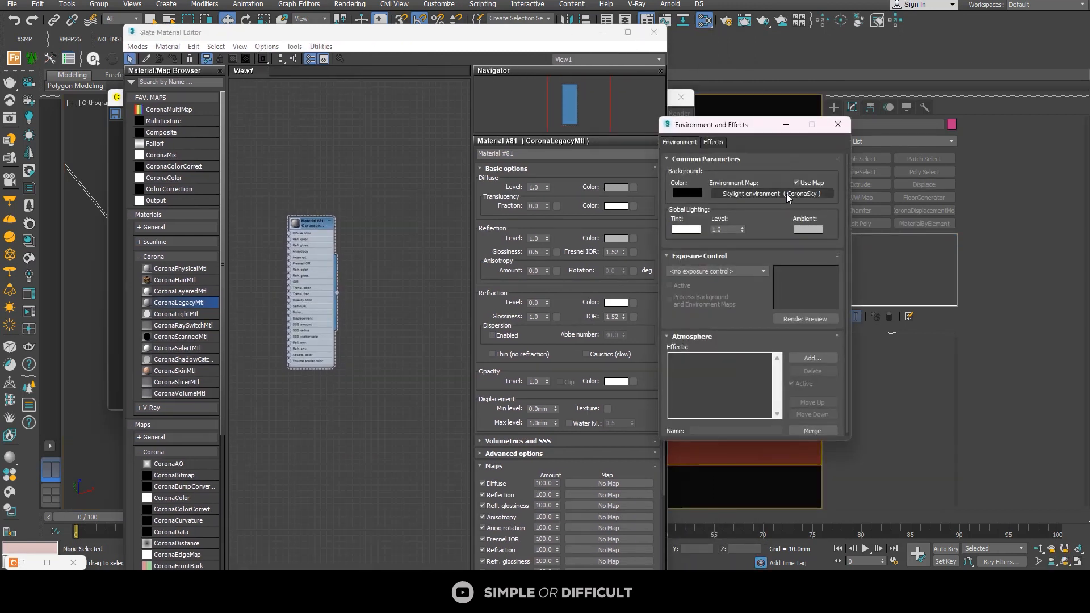
left_click_drag(418, 370, 410, 377)
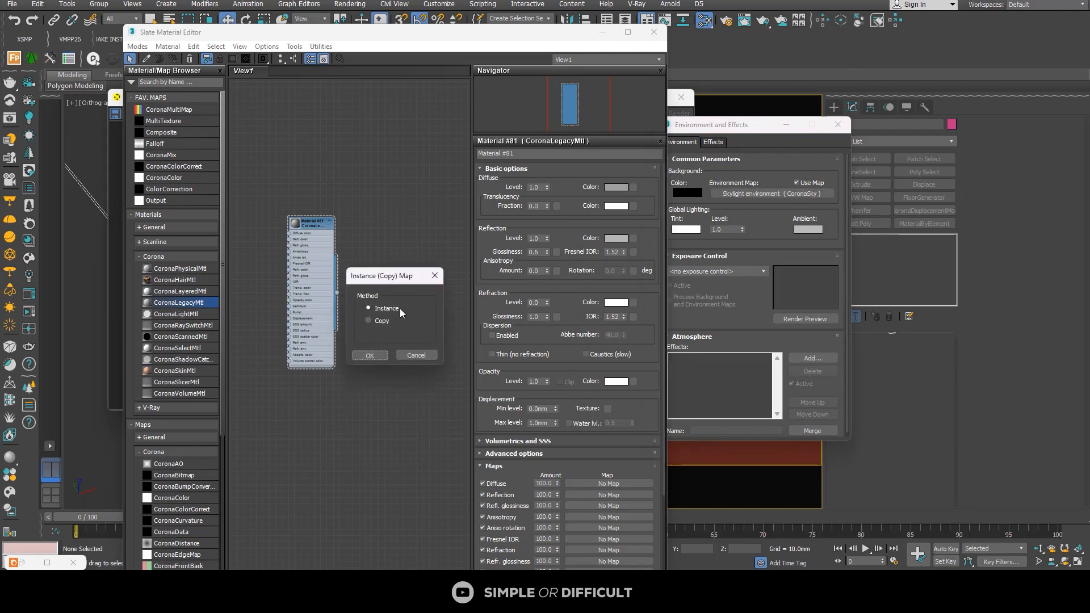
left_click(370, 354)
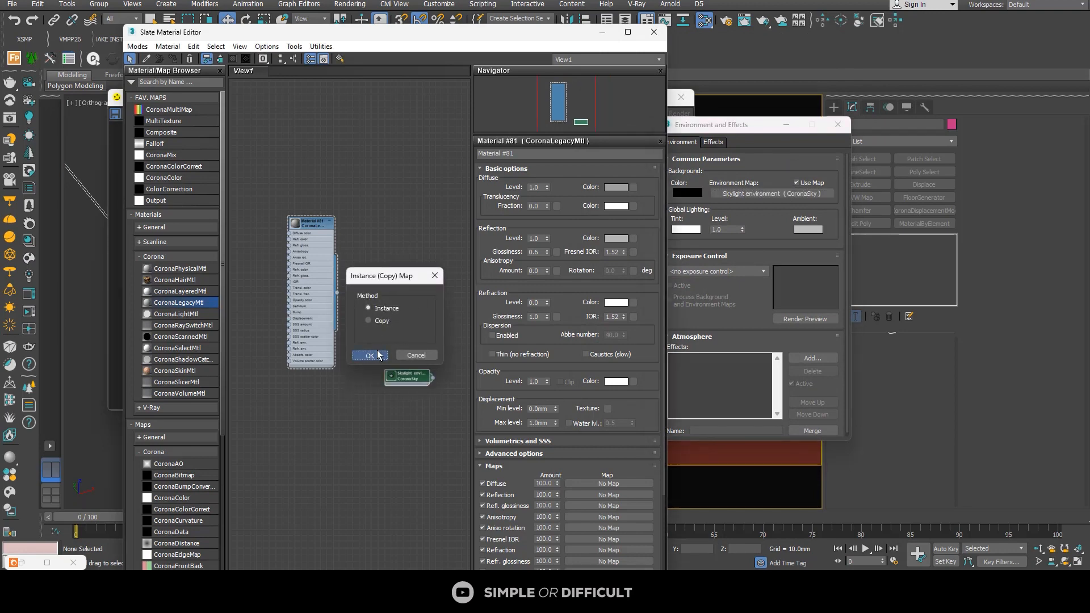
left_click(837, 124)
Step: Enable clouds in the CoronaSky map's parameters and enlarge the frame buffer to inspect the sky
left_click_drag(511, 42, 927, 48)
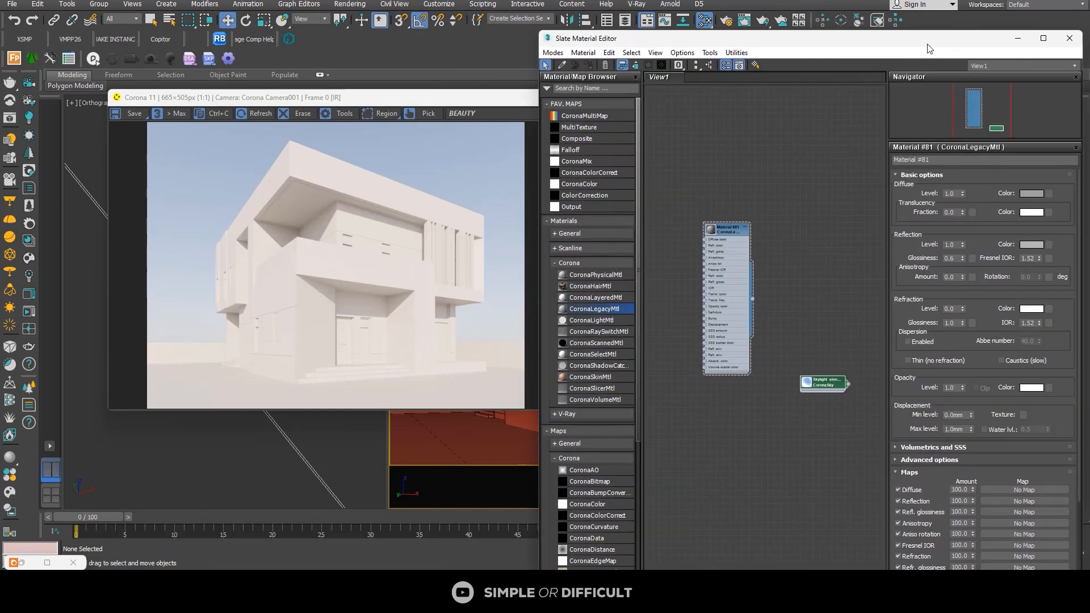
left_click(810, 382)
scroll(810, 381, "up", 2)
double_click(811, 379)
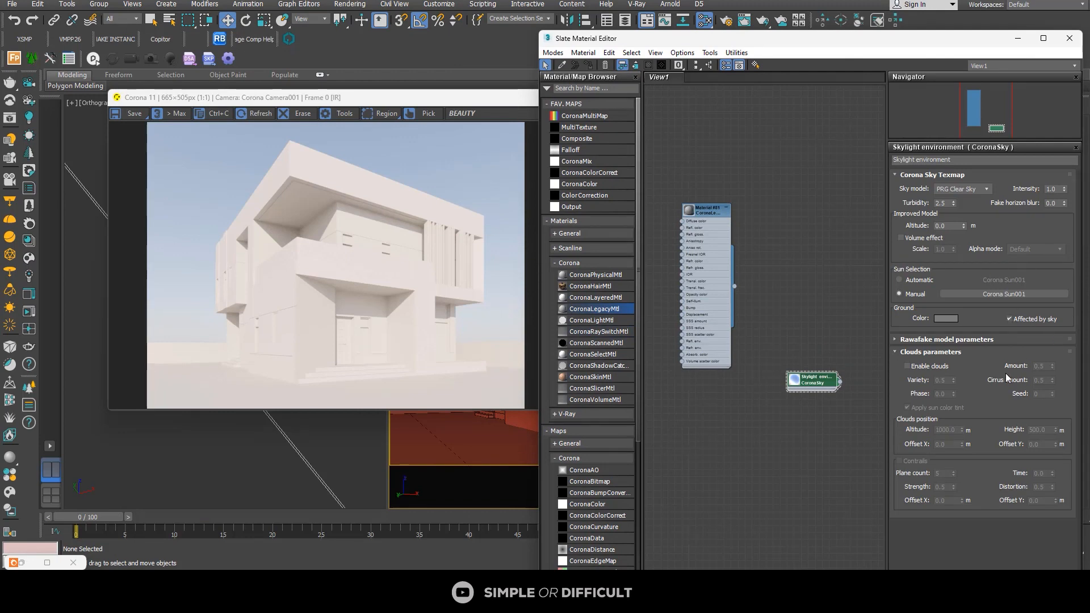
left_click(928, 368)
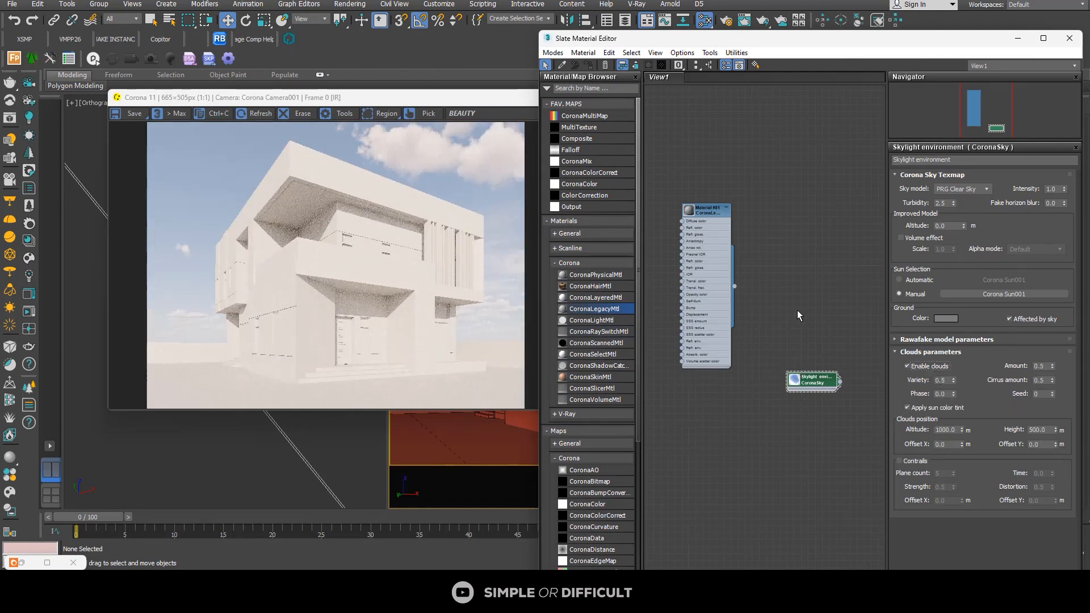
left_click(505, 100)
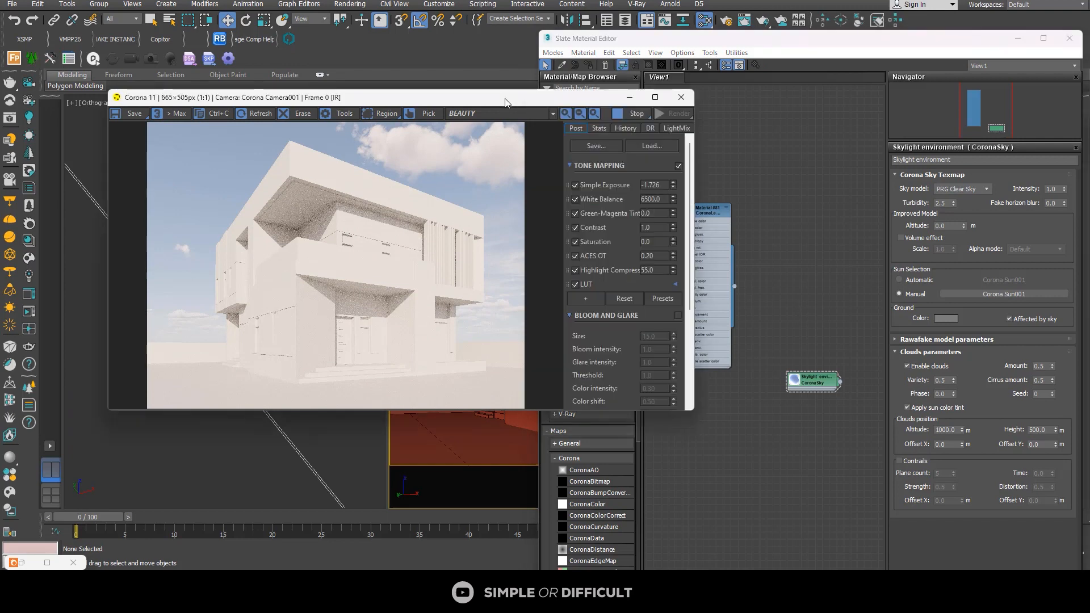
left_click(657, 97)
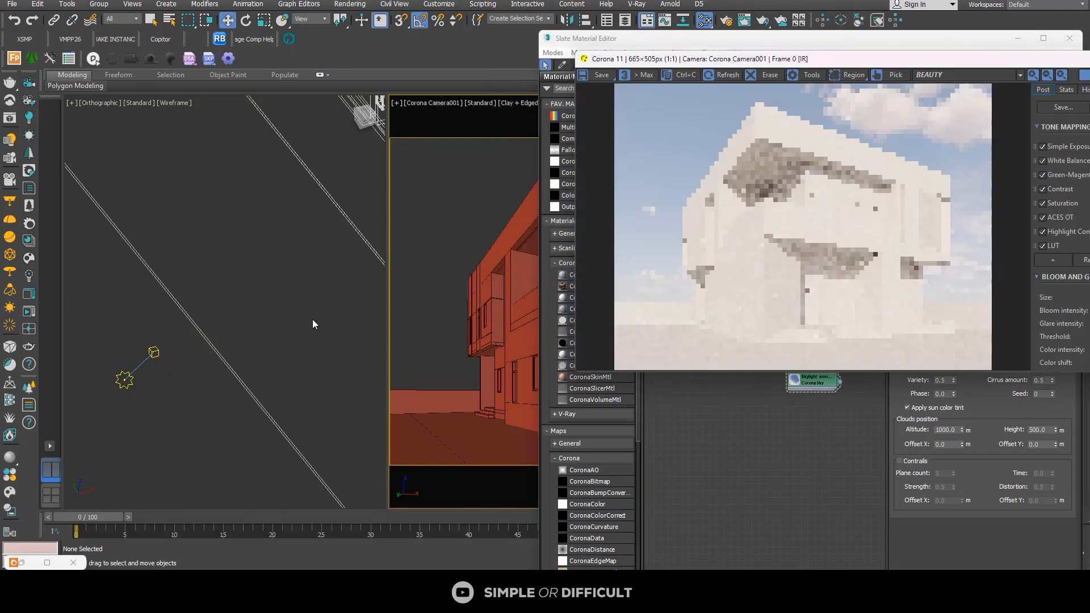
Step: Select the Corona Sun in the orthographic view, minimize the material editor and set the sun's Z position to 1200 mm
middle_click_drag(260, 357, 334, 293, "alt")
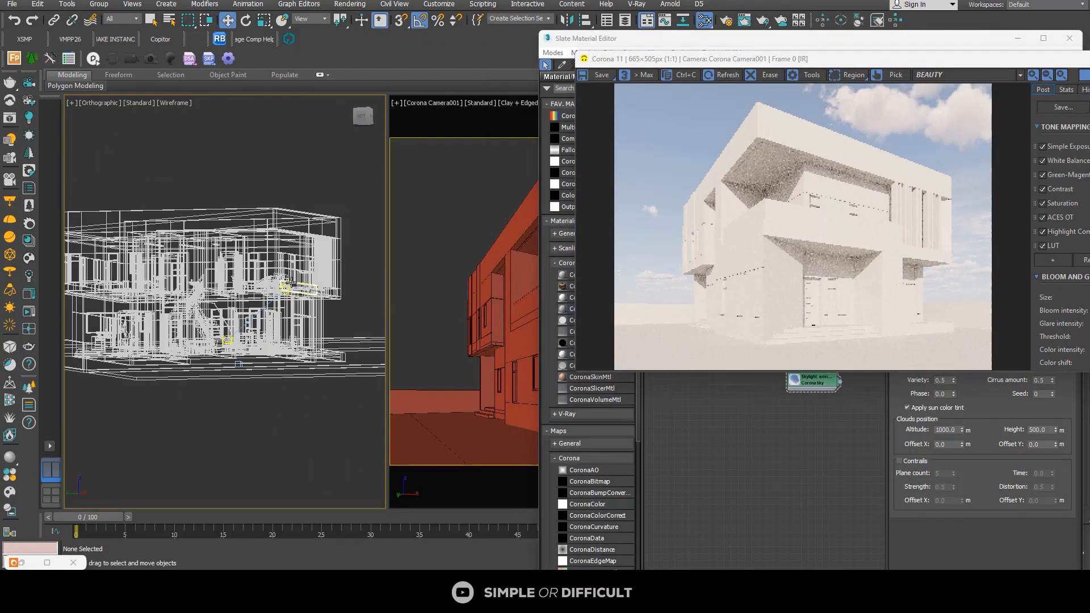
left_click(285, 288)
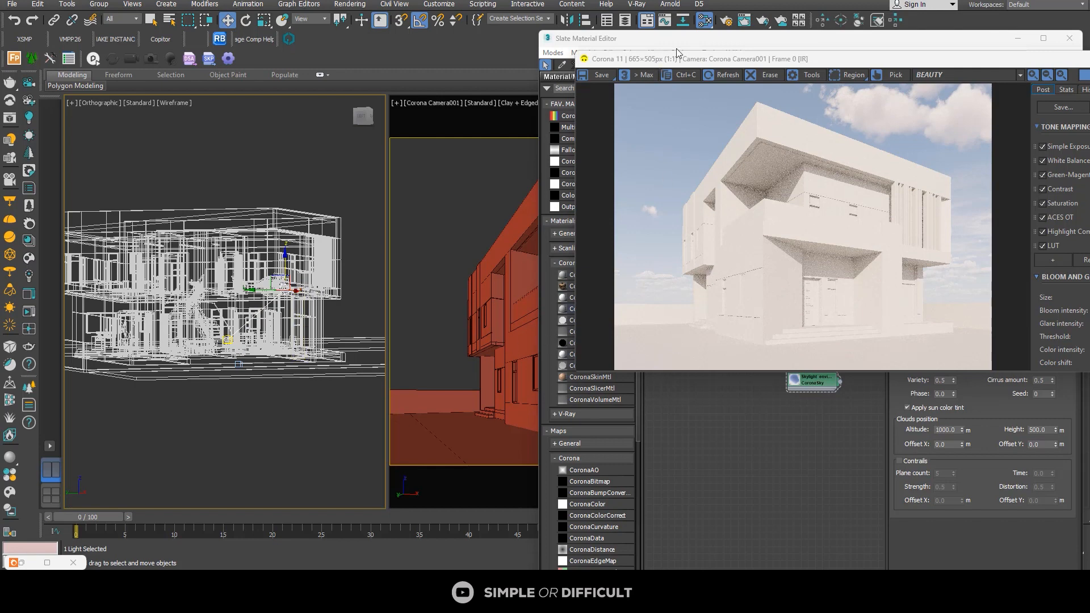
left_click(681, 50)
left_click_drag(610, 38, 374, 37)
left_click(766, 37)
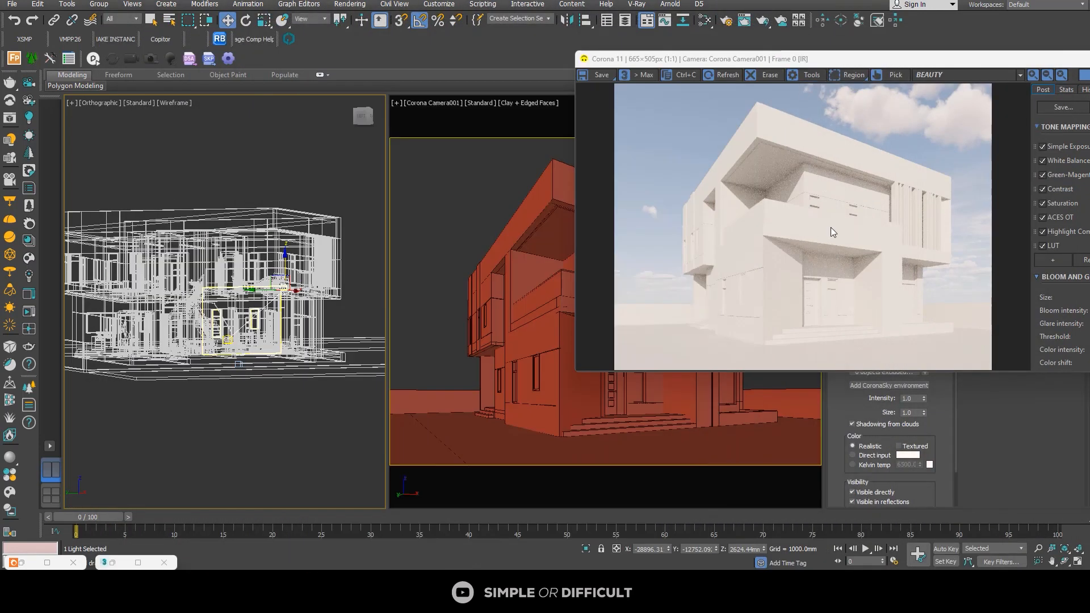
left_click(746, 549)
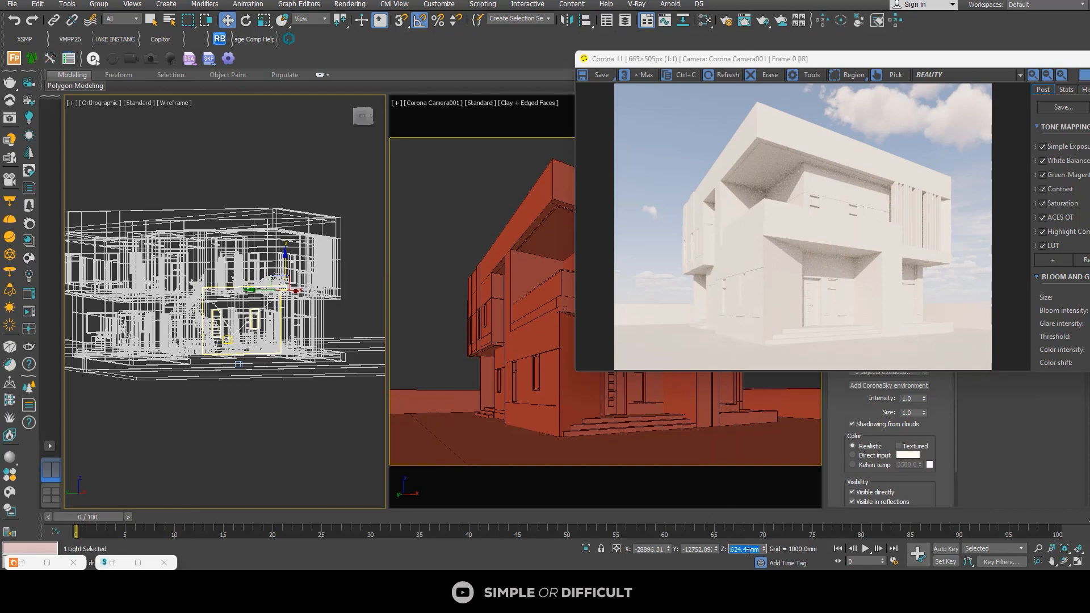
type("1200")
key("Return")
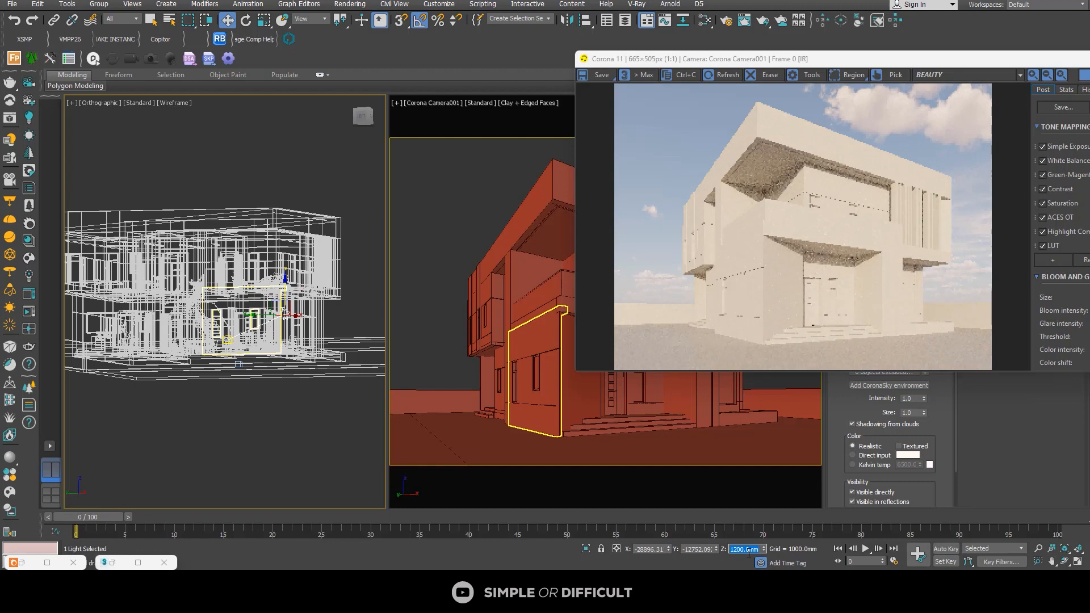
Step: Move the Corona Sun's target closer to the sun in the ground plane and enlarge the frame buffer to check the lighting
left_click_drag(952, 64, 729, 54)
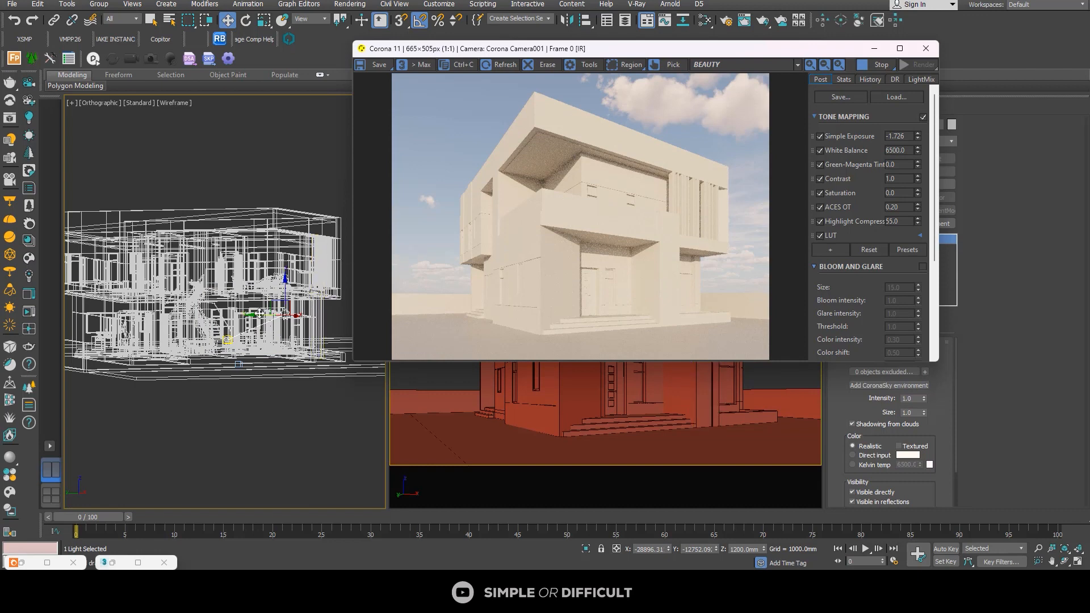
scroll(300, 318, "up", 5)
middle_click_drag(303, 328, 316, 344, "alt")
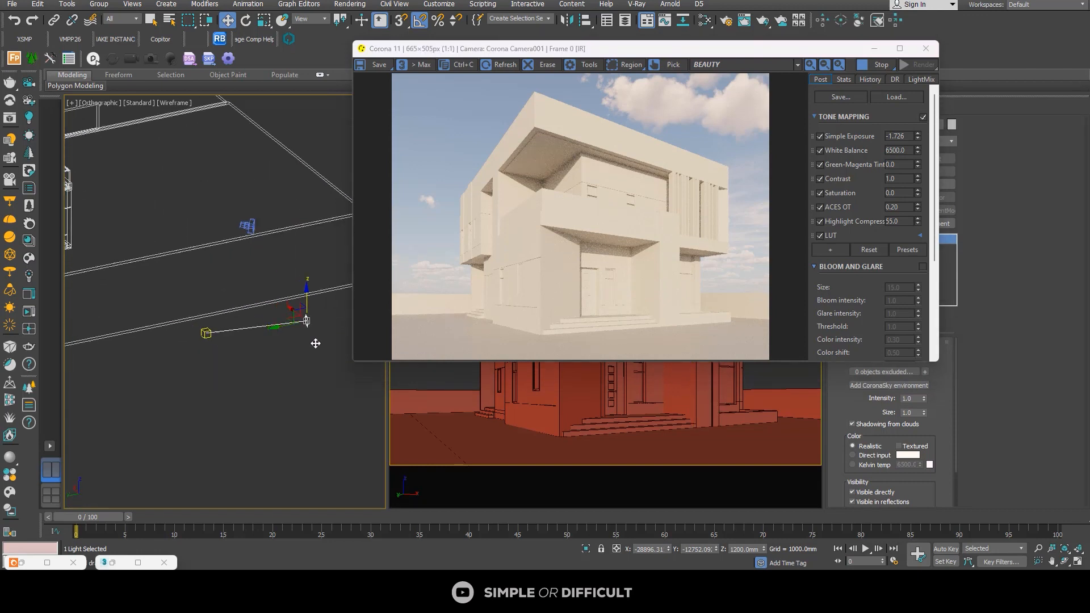
left_click(206, 333)
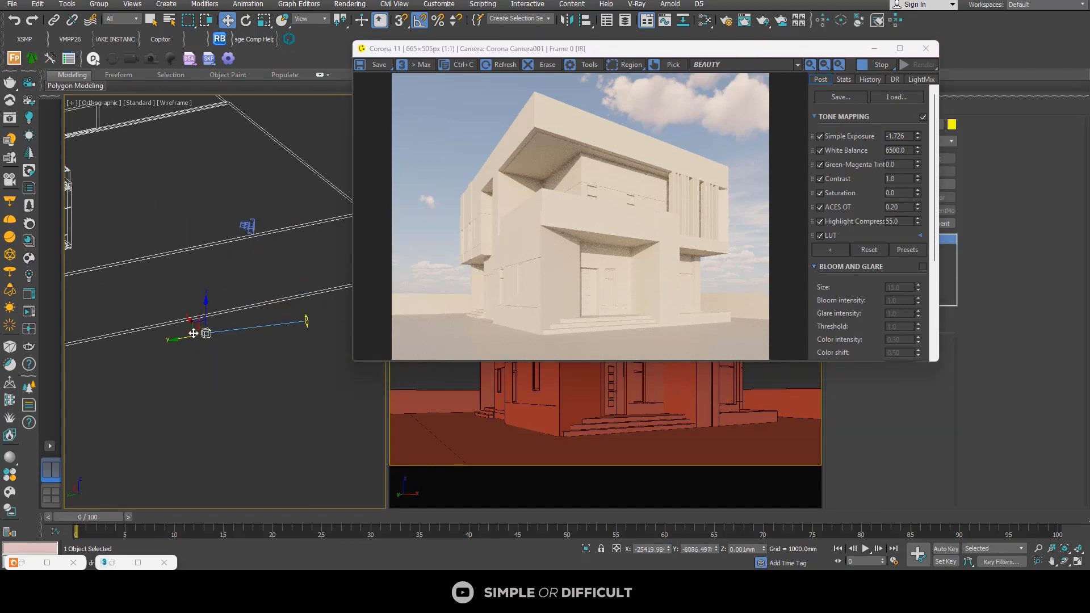
left_click_drag(190, 334, 234, 348)
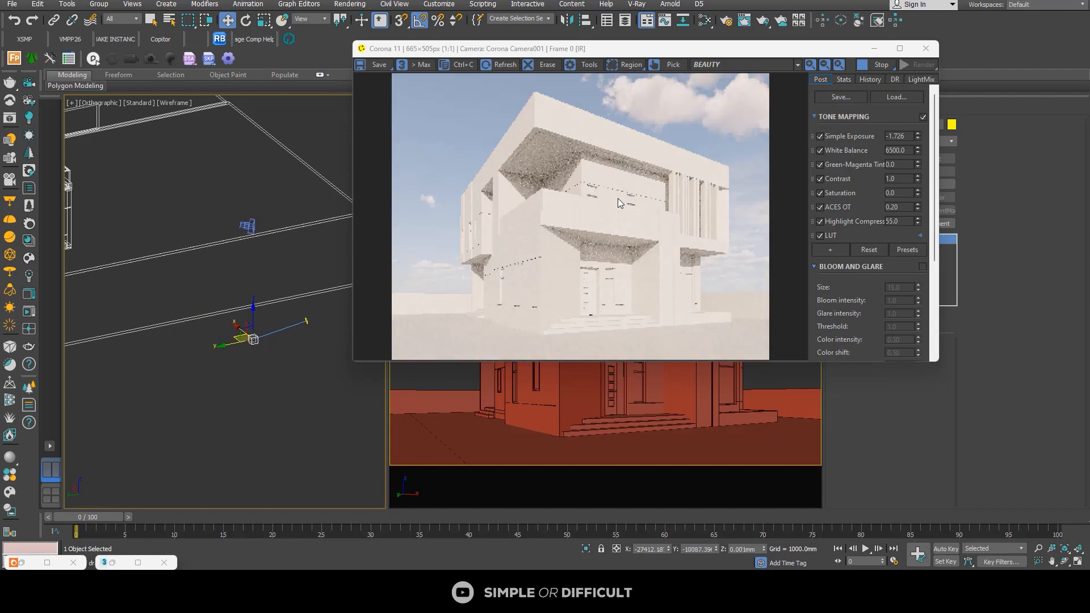
left_click(899, 48)
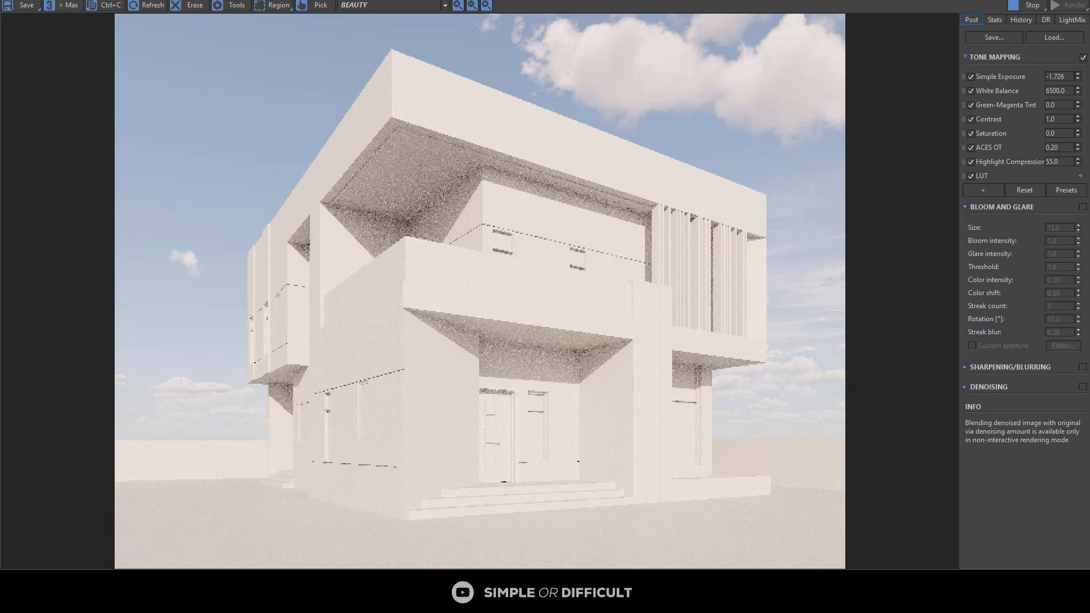
Step: Restore the frame buffer, raise the Corona Sun slightly and move its target farther from the sun in the ground plane
left_click_drag(802, 1, 813, 30)
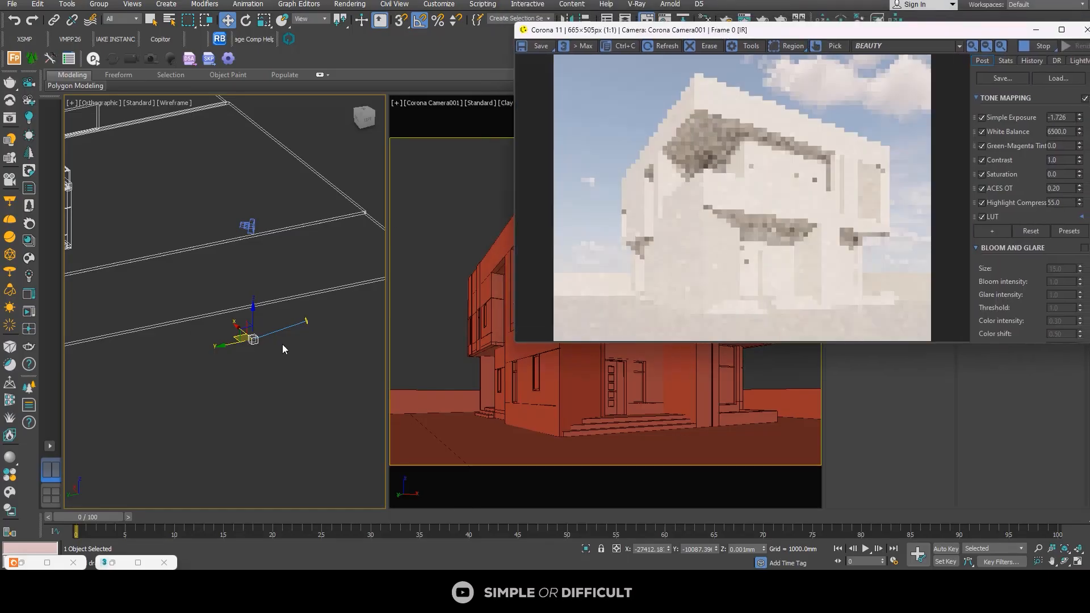
left_click(305, 314)
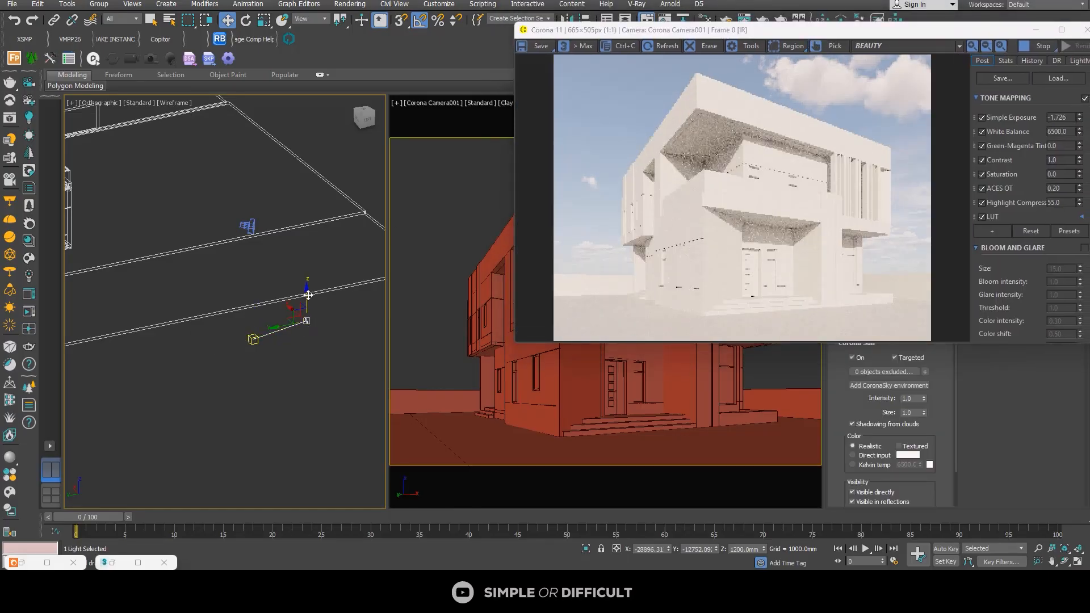
left_click_drag(307, 287, 307, 277)
left_click(254, 339)
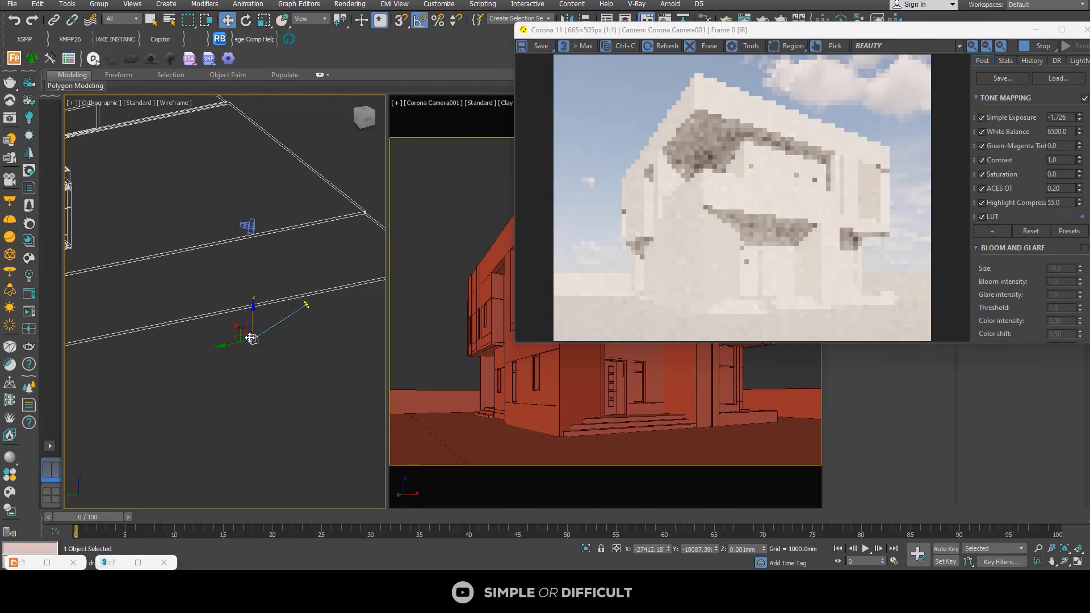
left_click_drag(239, 338, 213, 331)
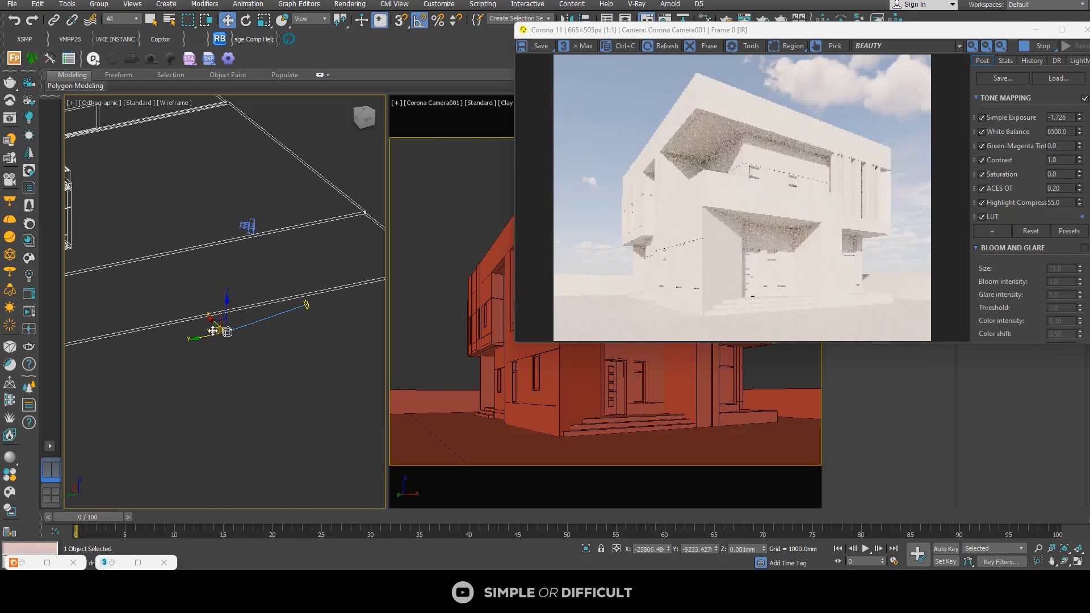
Step: Clear the Corona Sun selection and enlarge the frame buffer to check the lighting on the building
left_click(307, 306)
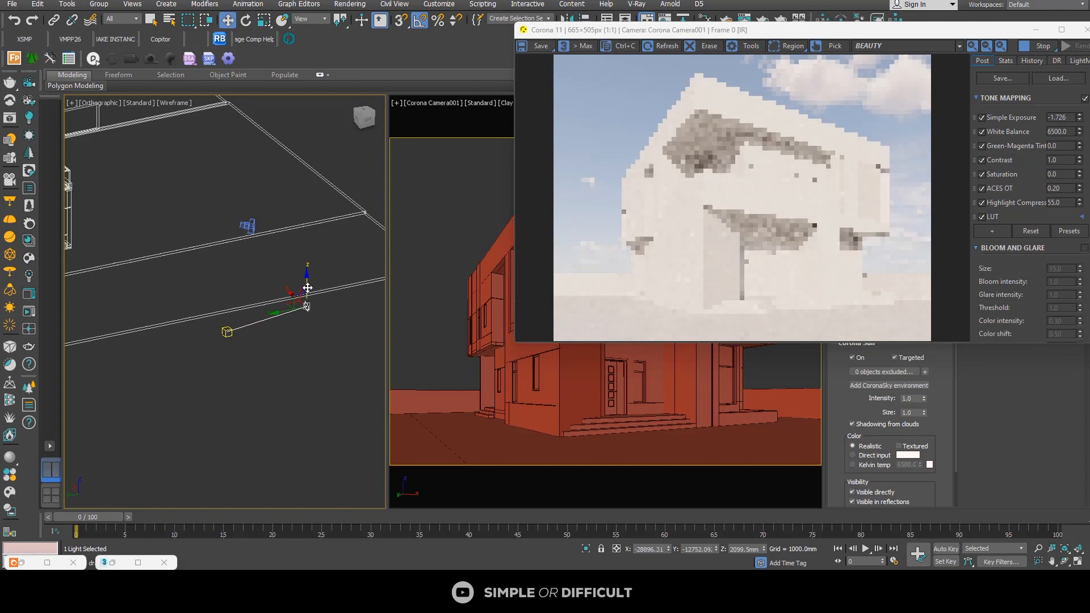
left_click(323, 345)
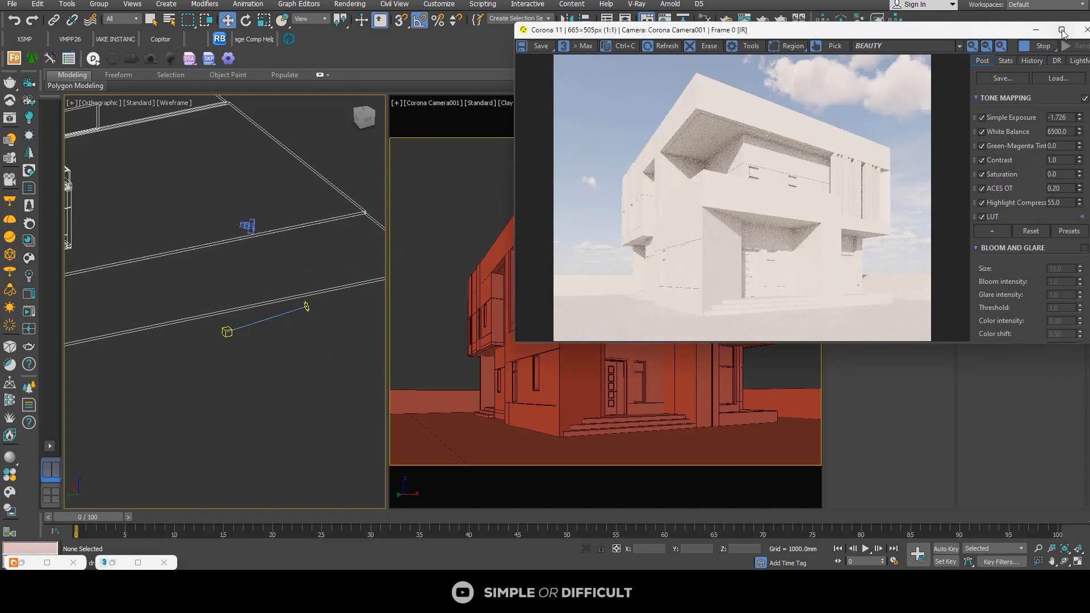
left_click(1062, 30)
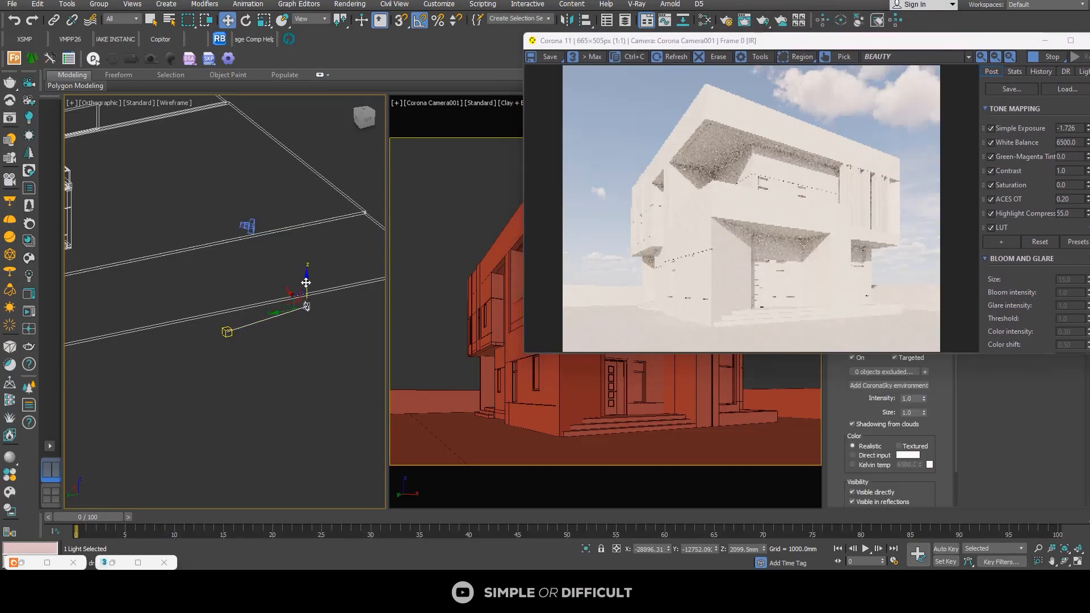
Step: Lower the Corona Sun slightly to a Z position of about 1954 mm and enlarge the frame buffer to inspect the facade
left_click_drag(306, 283, 307, 285)
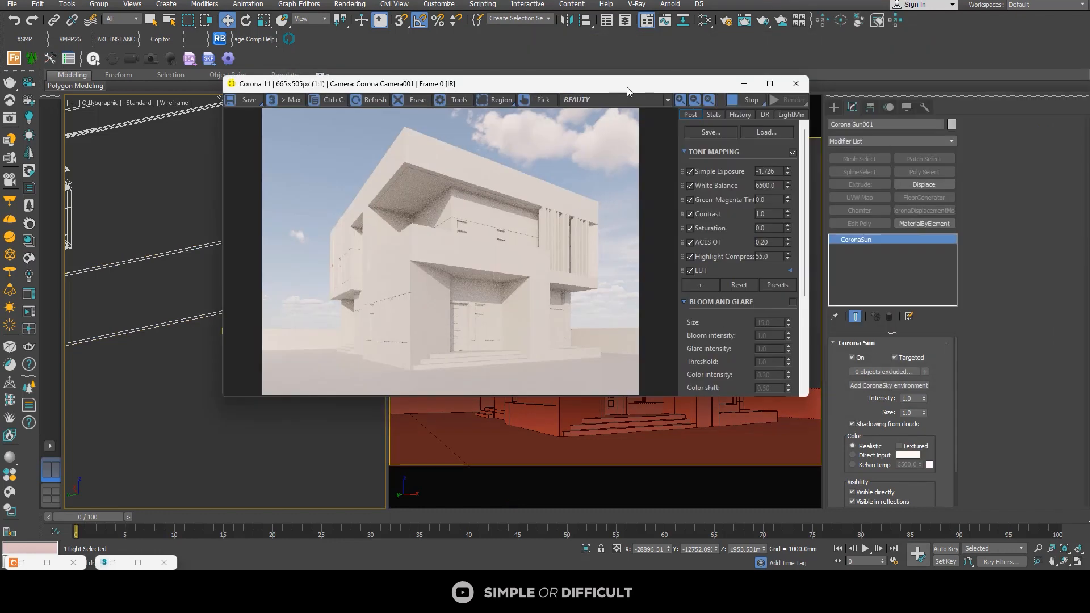
left_click_drag(1064, 47, 764, 90)
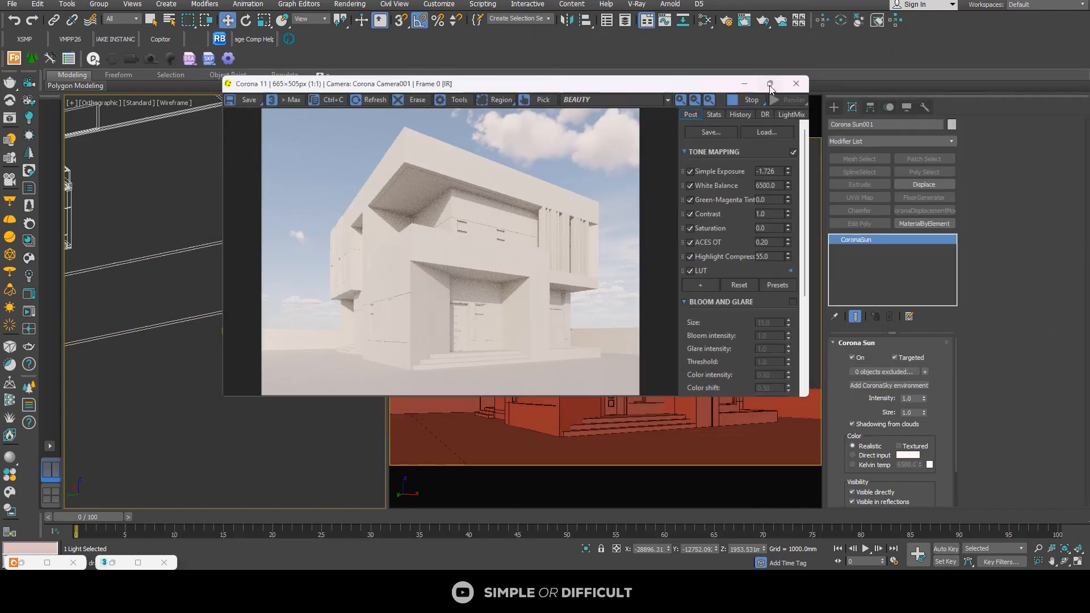
left_click(769, 86)
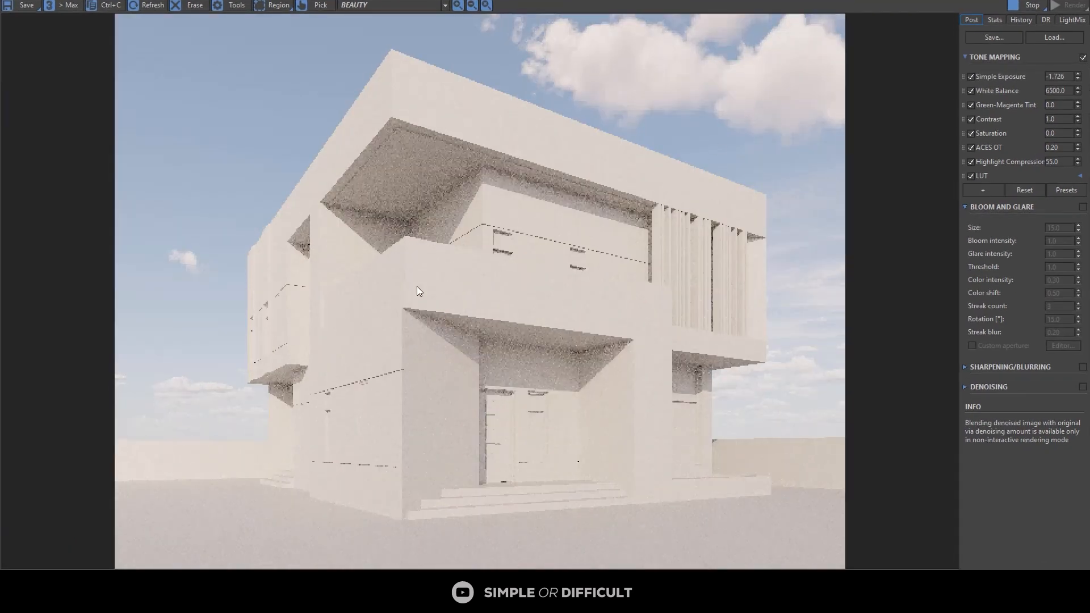
scroll(472, 307, "up", 2)
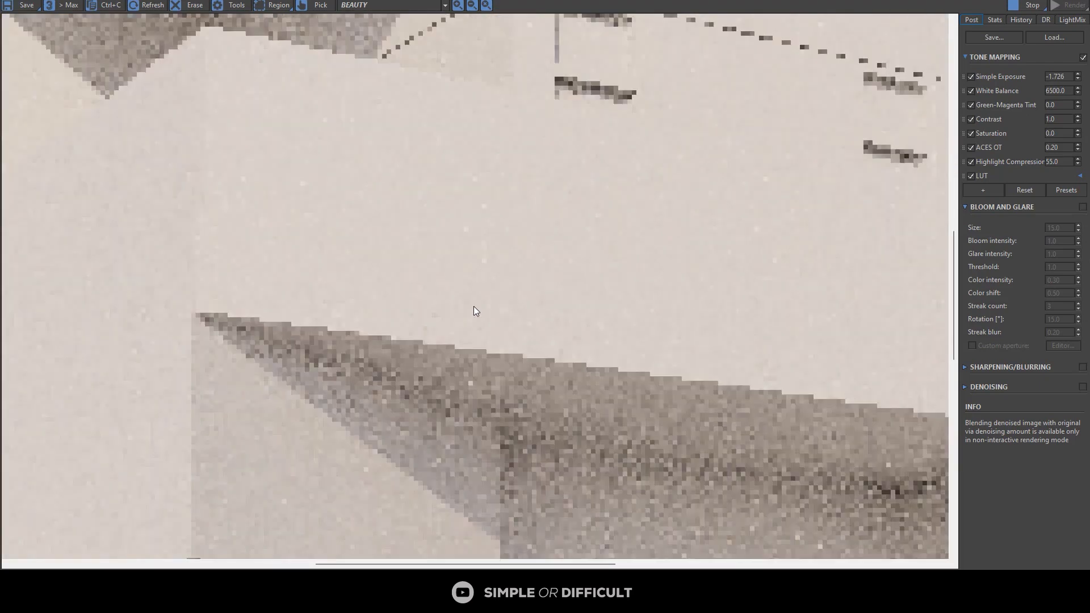
scroll(482, 299, "down", 2)
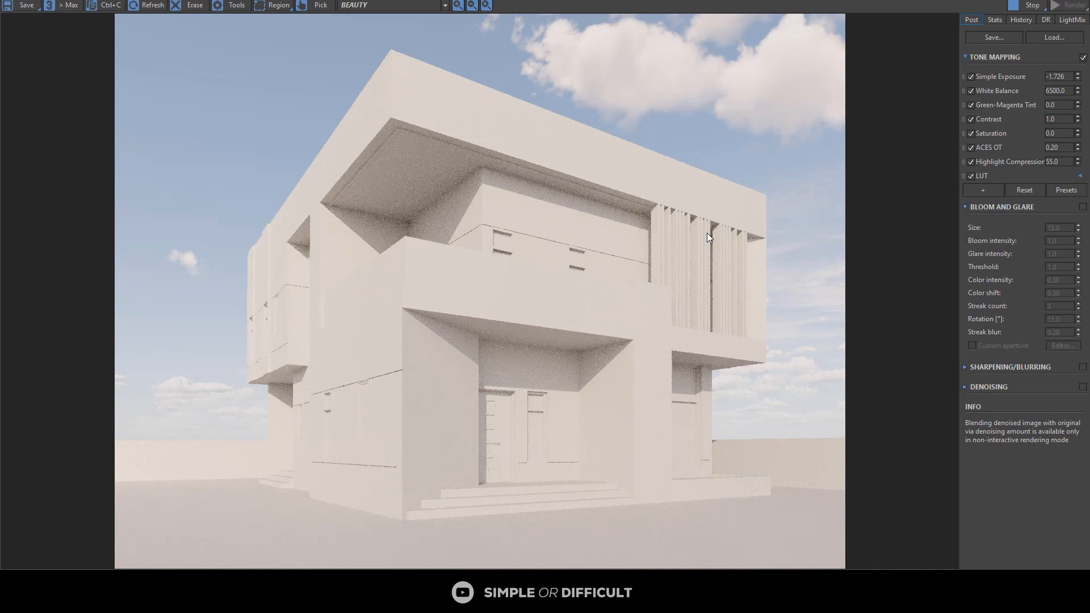
Step: Enable Bloom and Glare and Sharpening/Blurring for the render and show the sharpening settings
left_click(1082, 207)
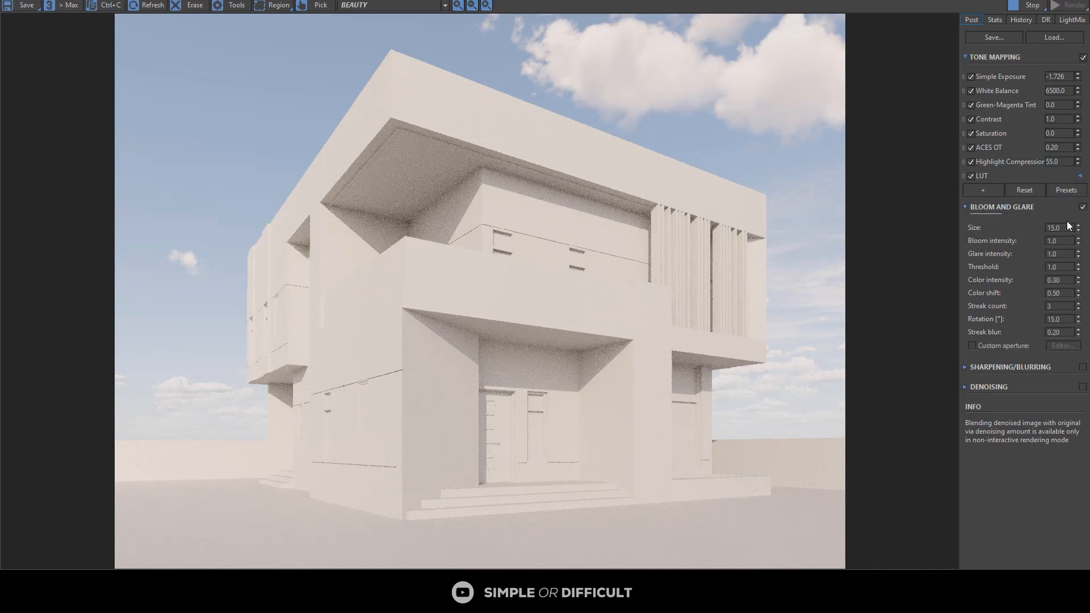
left_click(1083, 368)
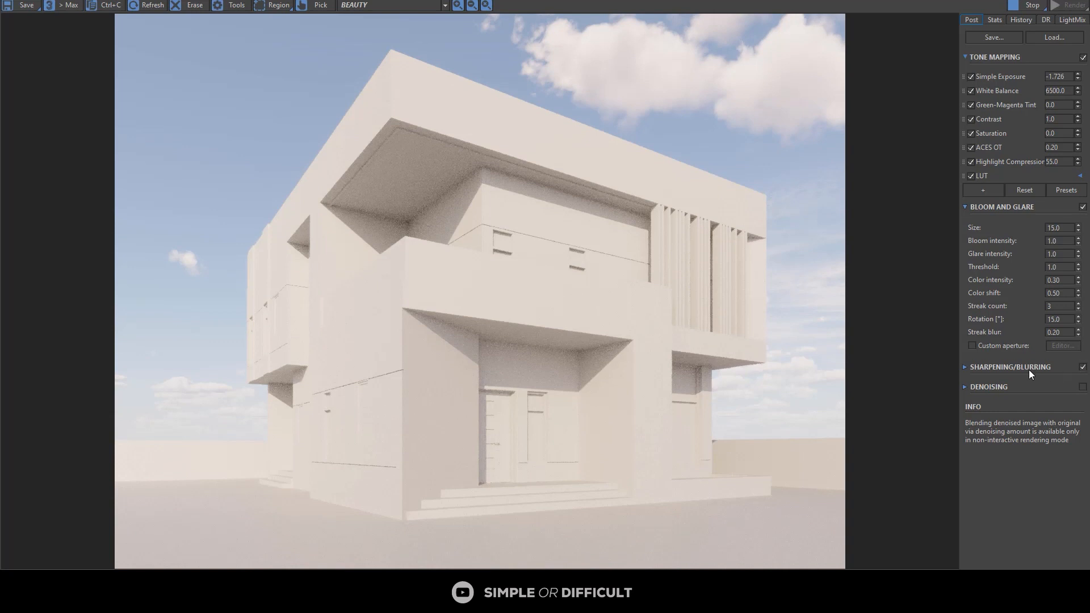
left_click(965, 367)
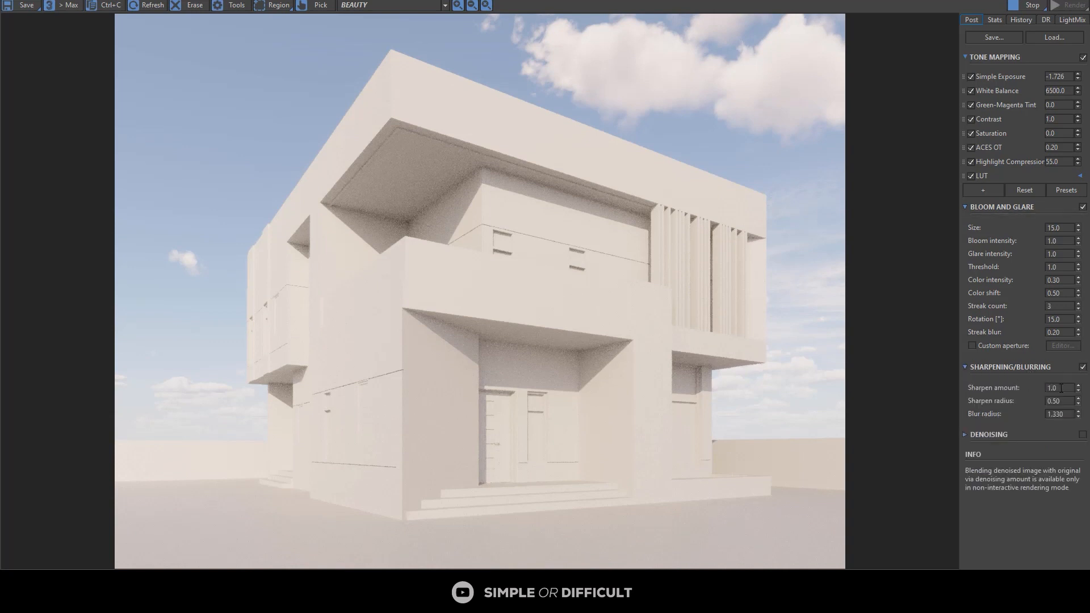
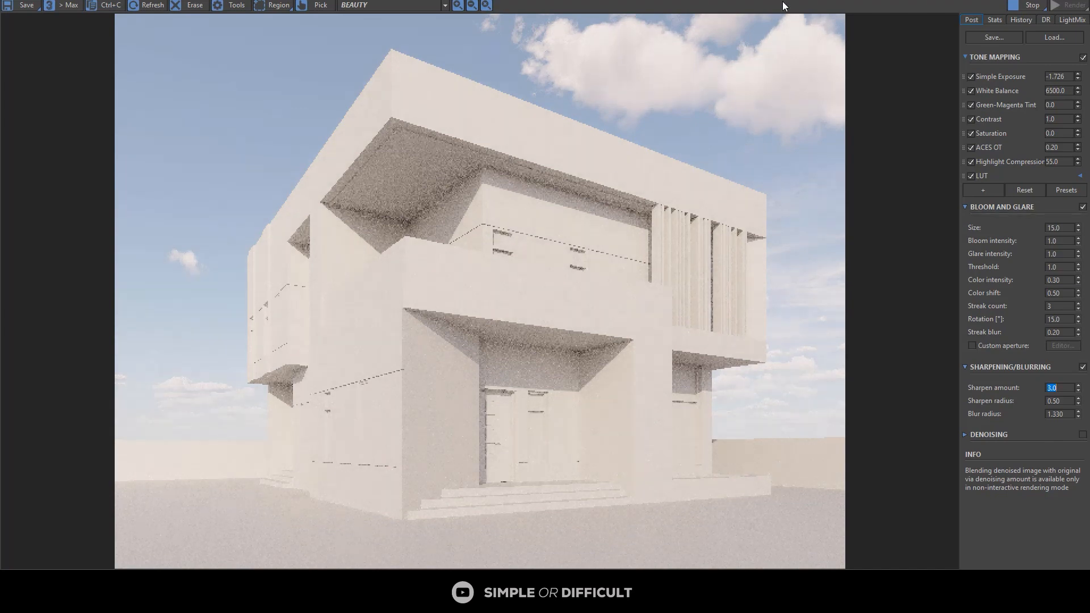
Step: Restore the frame buffer to a smaller window, show the left viewport as a top view and clear the Corona Sun selection
left_click_drag(808, 1, 815, 38)
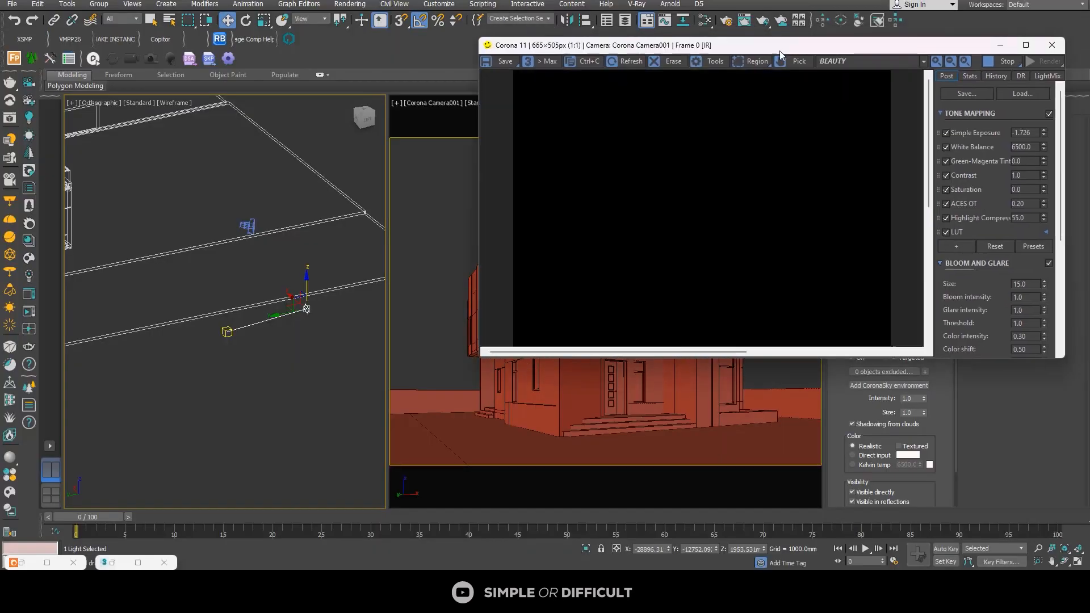
key("t")
key("z")
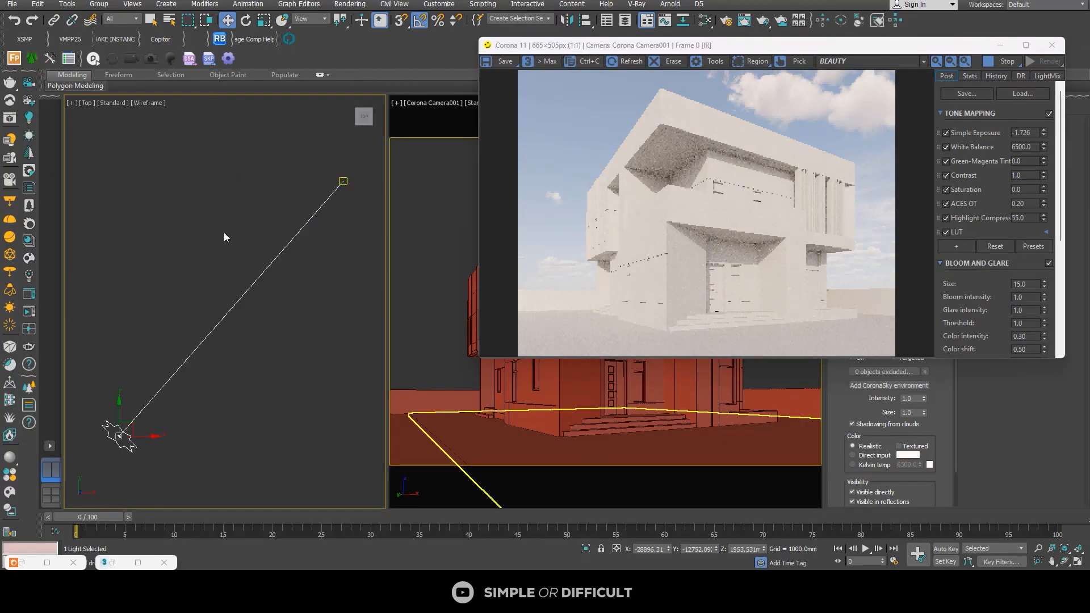
scroll(254, 220, "down", 10)
left_click(234, 291)
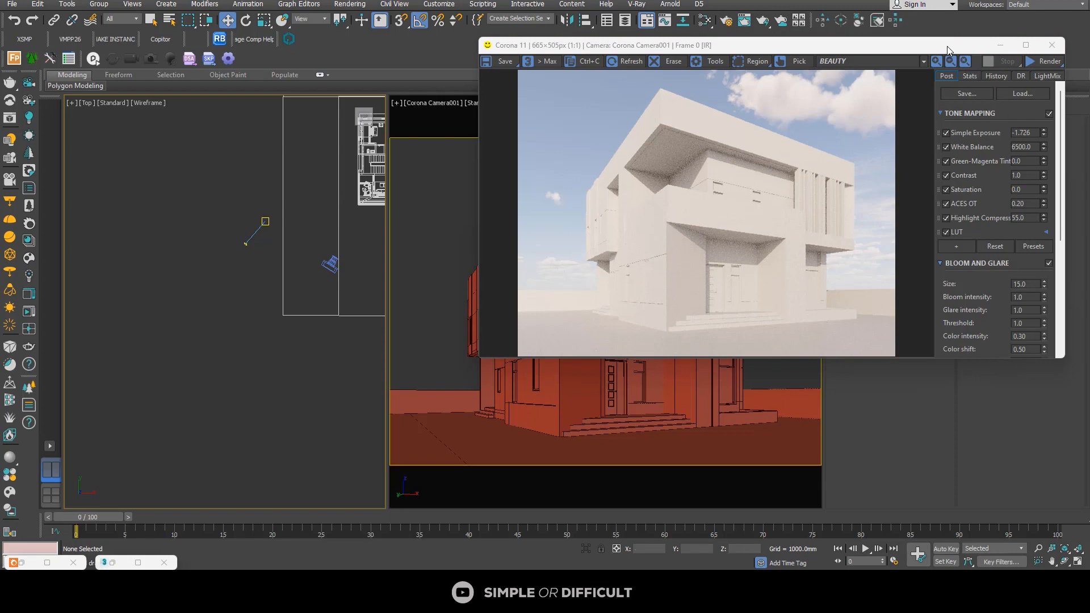
Step: Start a Forest Pro object and open the 3D Starter Library as its model source
left_click_drag(947, 46, 903, 155)
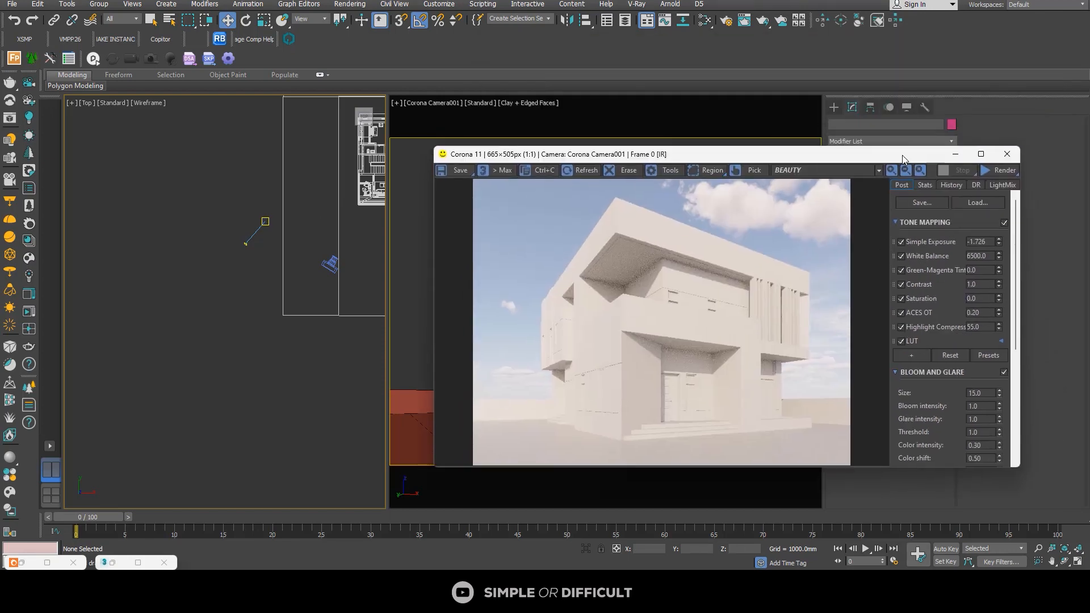
left_click(15, 59)
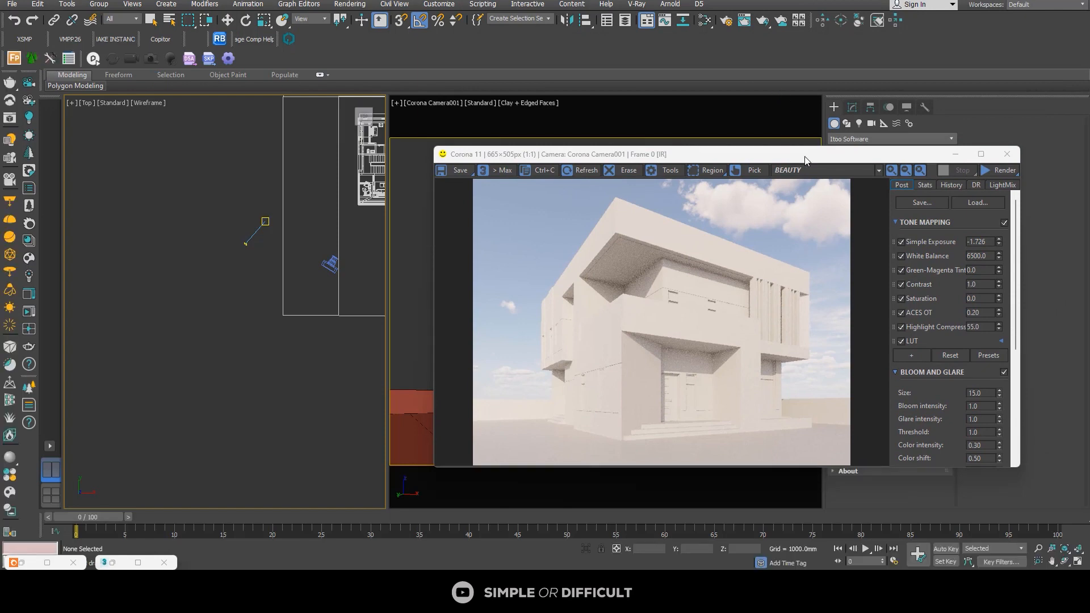
left_click_drag(833, 159, 575, 171)
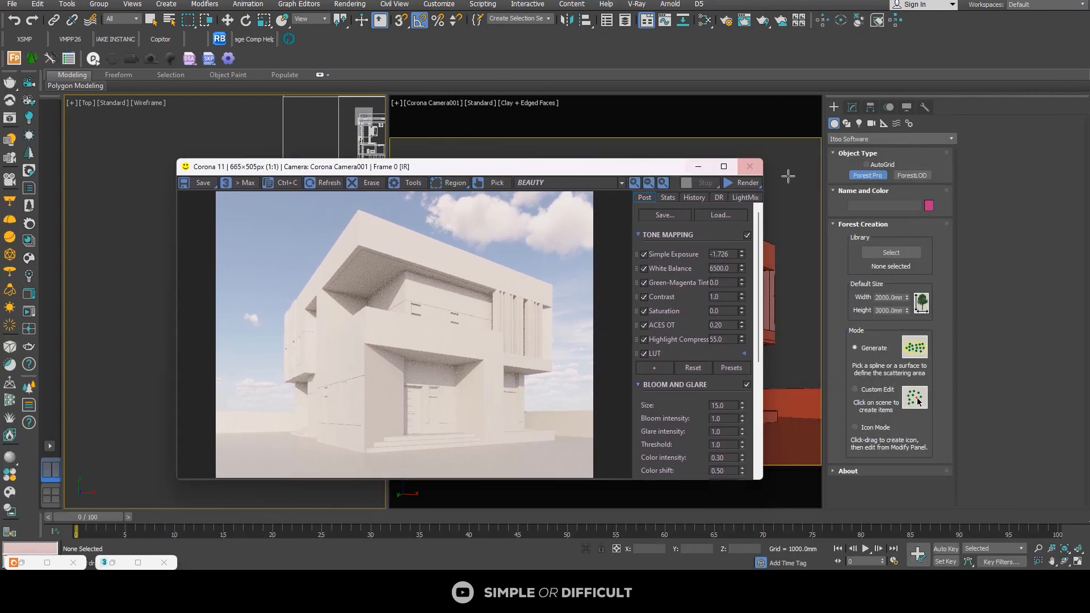
left_click(891, 253)
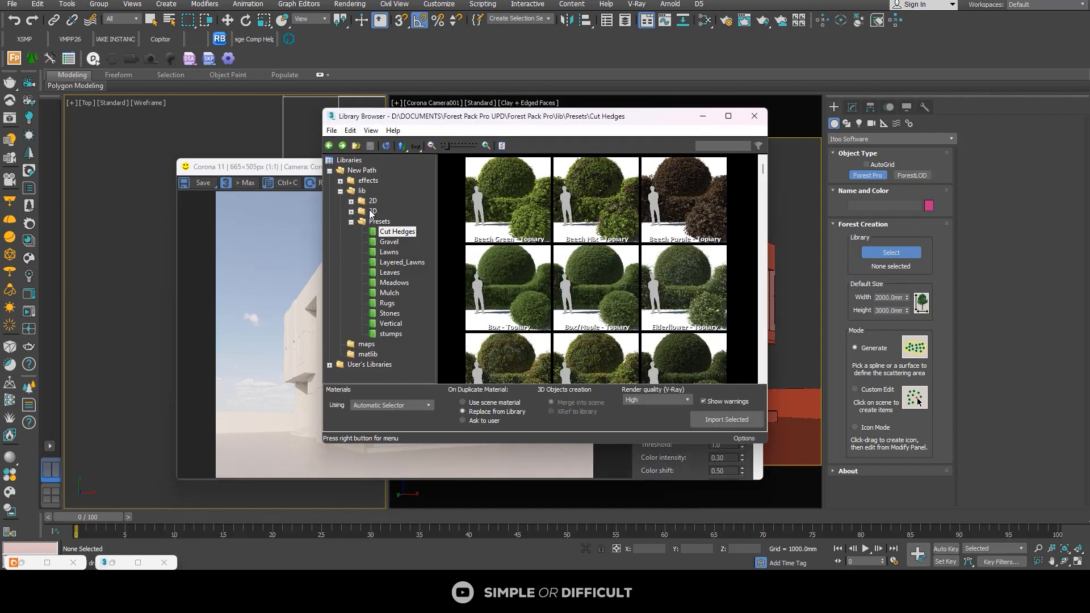
left_click(372, 212)
double_click(609, 211)
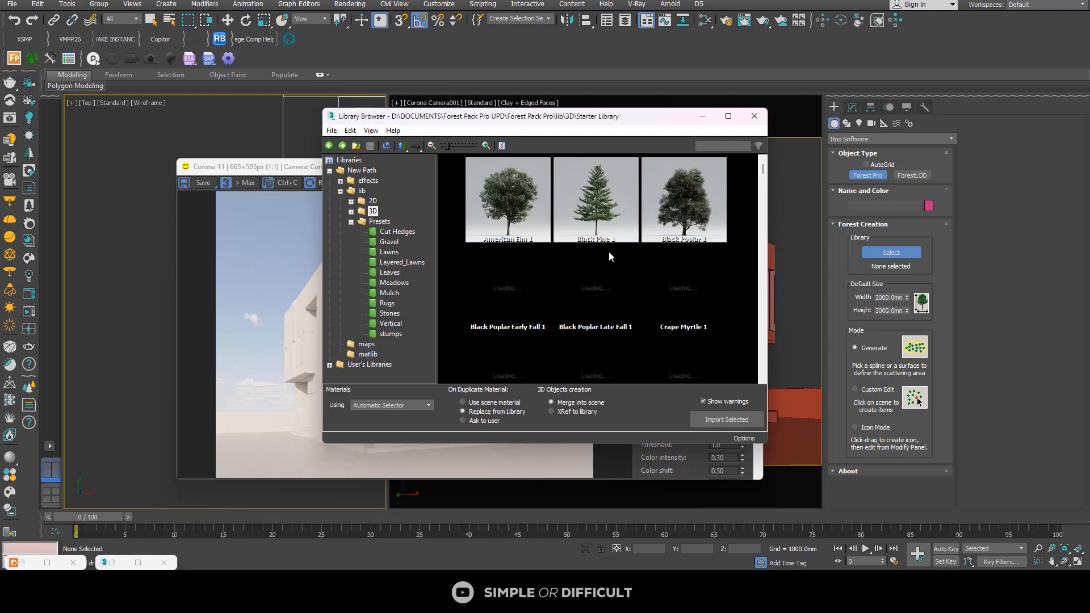
Step: Browse the Starter Library trees and import Holm Oak 1 as the Forest Pro model
scroll(687, 261, "down", 2)
scroll(692, 270, "down", 3)
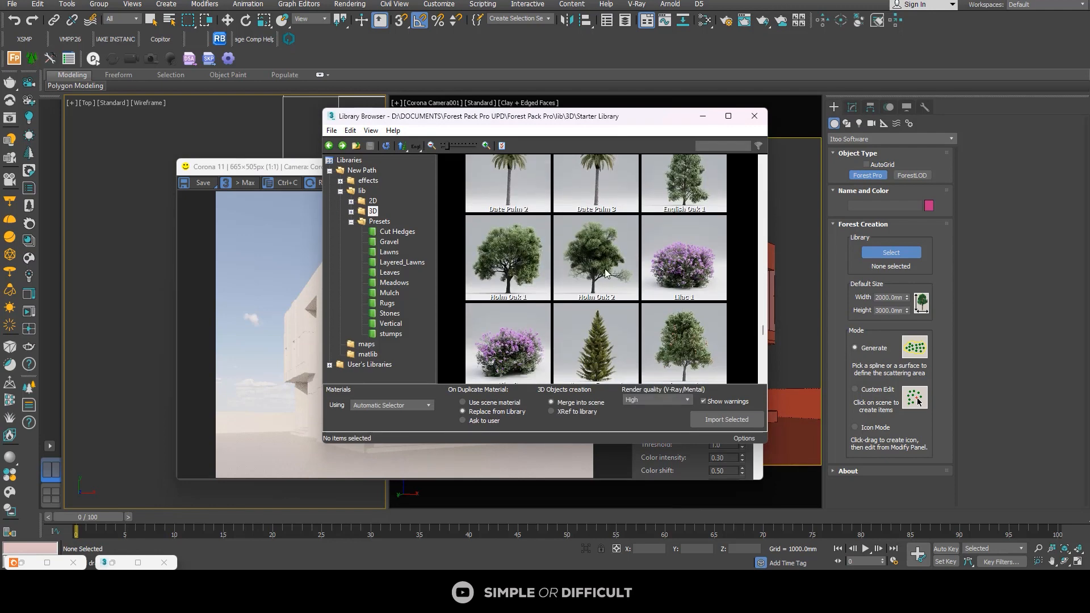
scroll(605, 271, "down", 1)
scroll(645, 292, "down", 1)
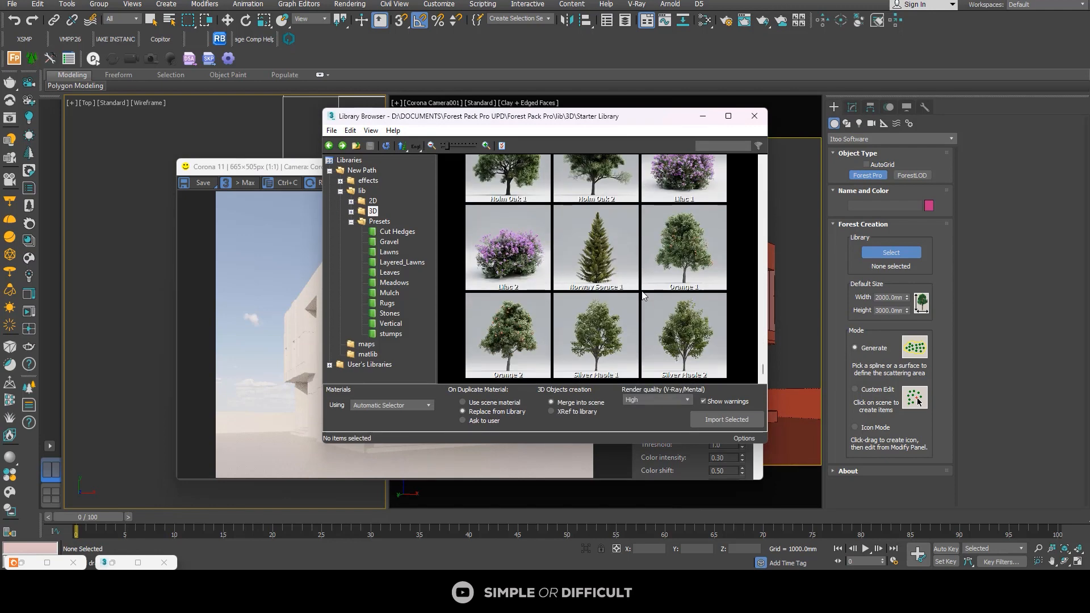
scroll(644, 292, "up", 3)
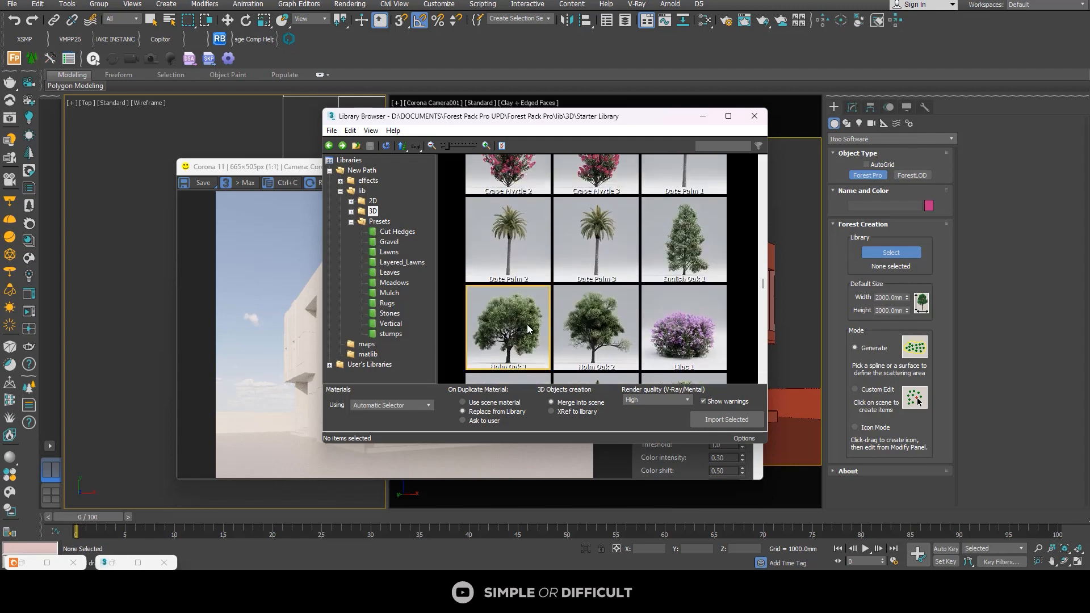
scroll(653, 306, "up", 3)
scroll(652, 307, "down", 2)
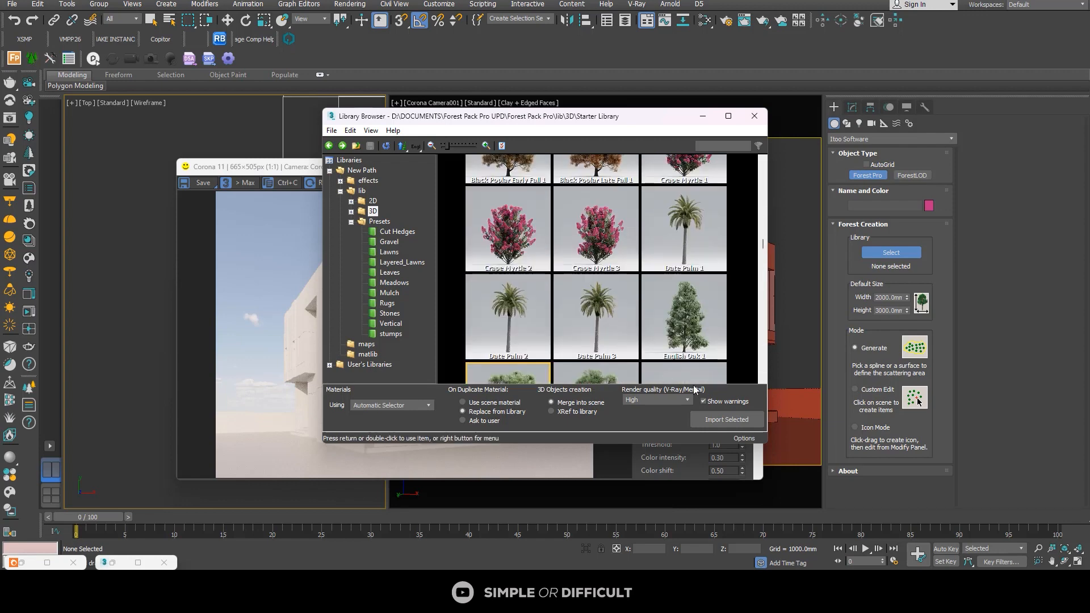
left_click(720, 420)
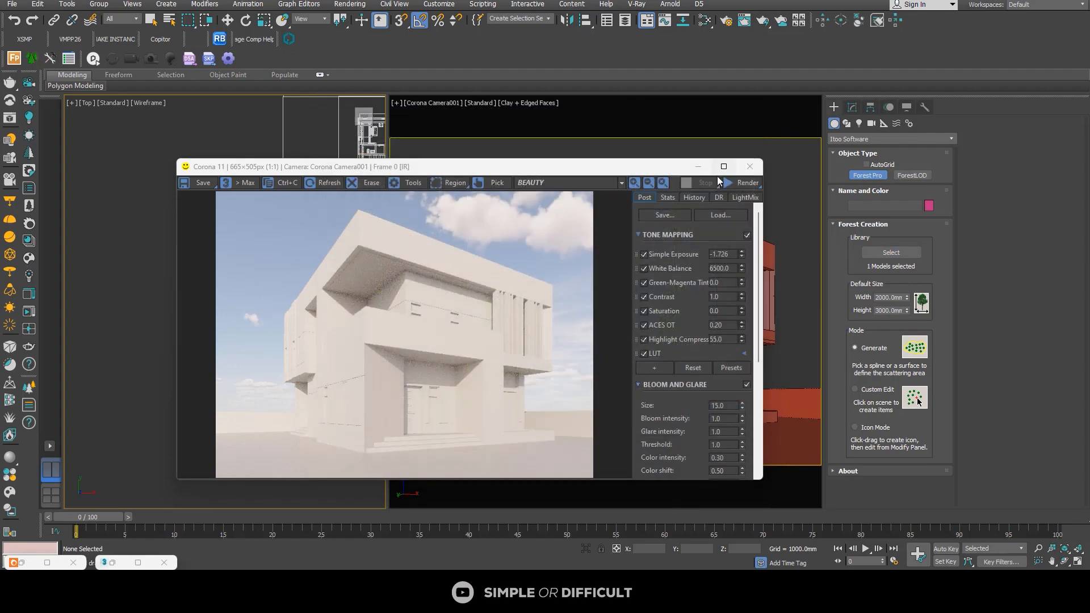
Step: Place one tree in Custom Edit mode near the ground's far corner behind the building, rescaling the XRef objects to the system units
left_click(699, 167)
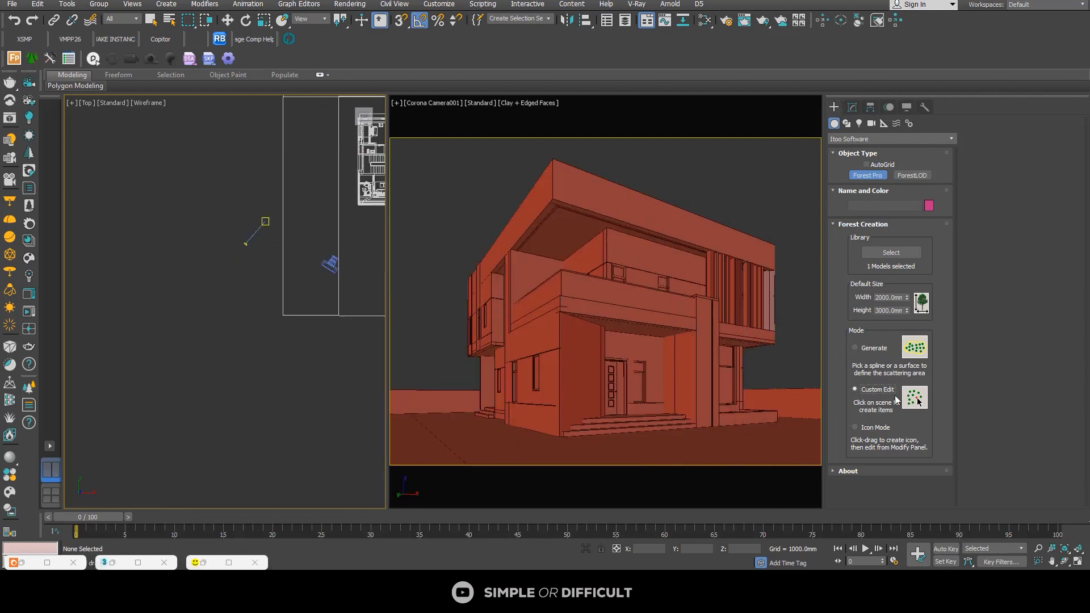
scroll(242, 256, "down", 5)
scroll(267, 201, "up", 6)
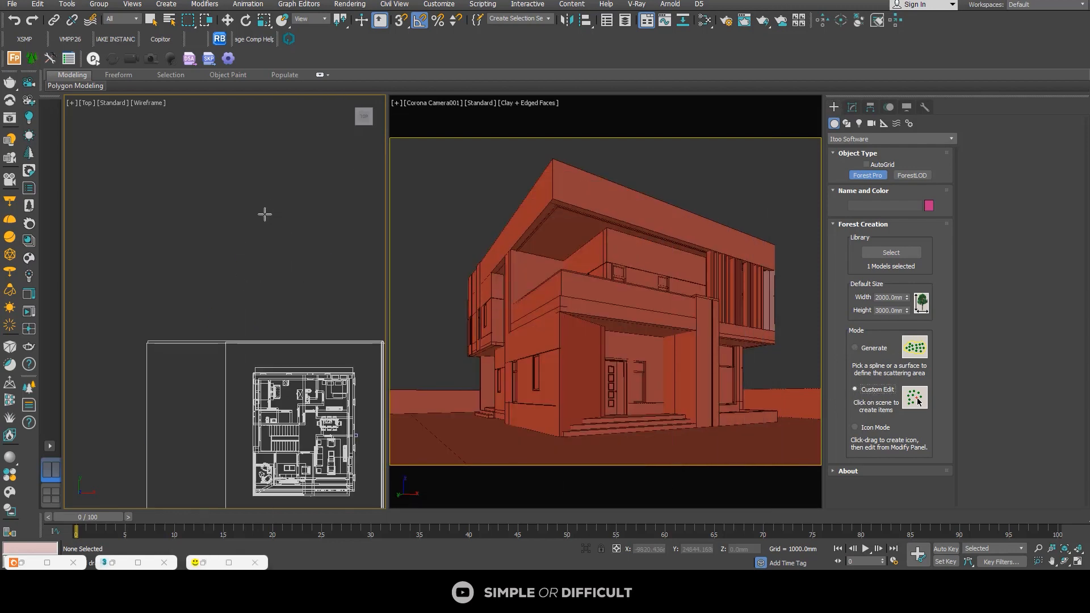
left_click(210, 309)
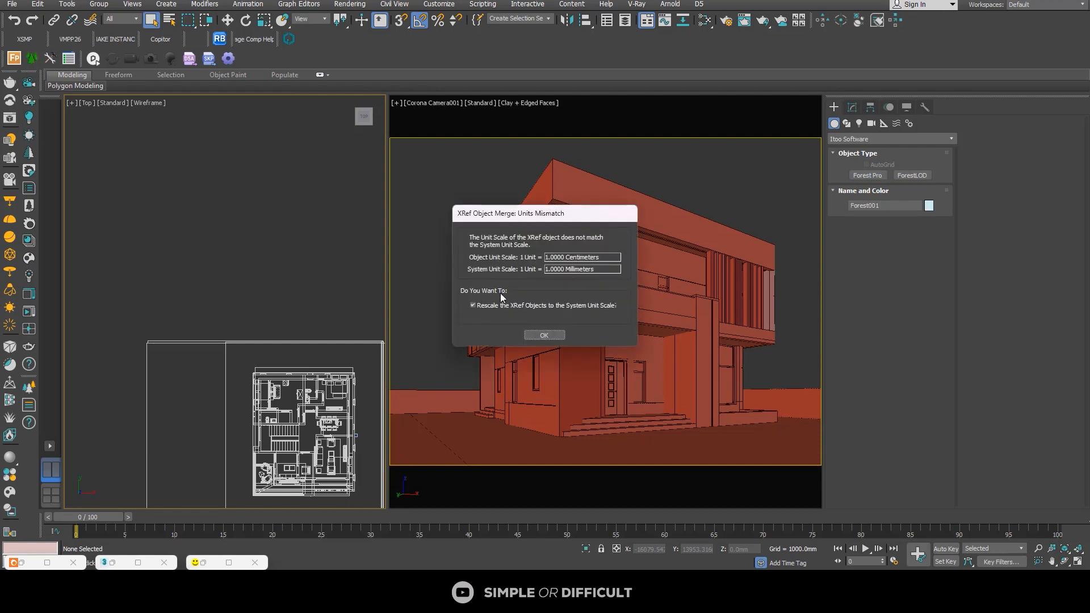
left_click(555, 335)
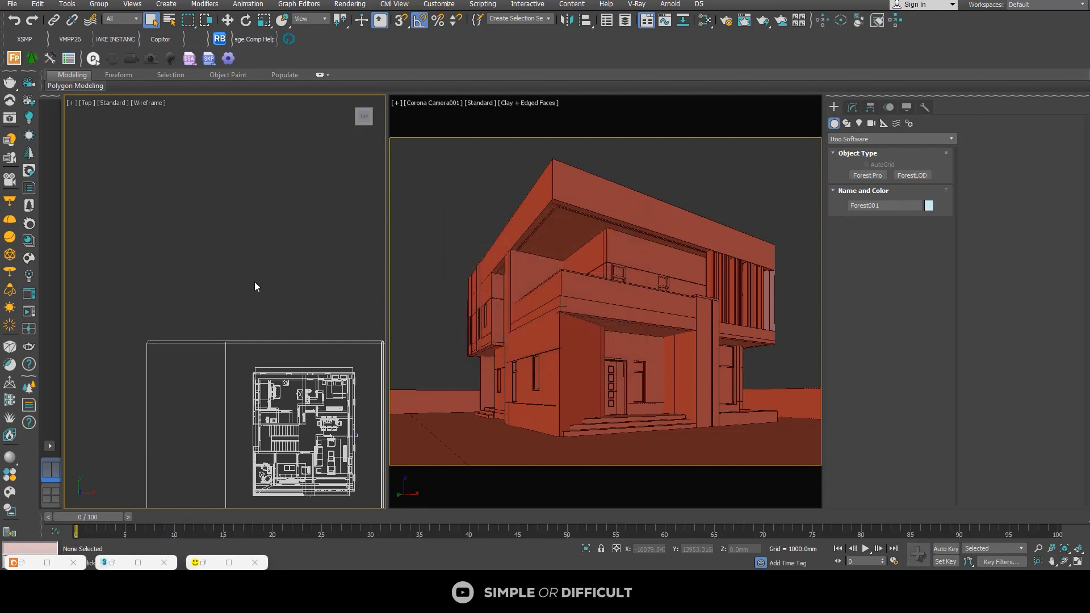
scroll(254, 282, "down", 2)
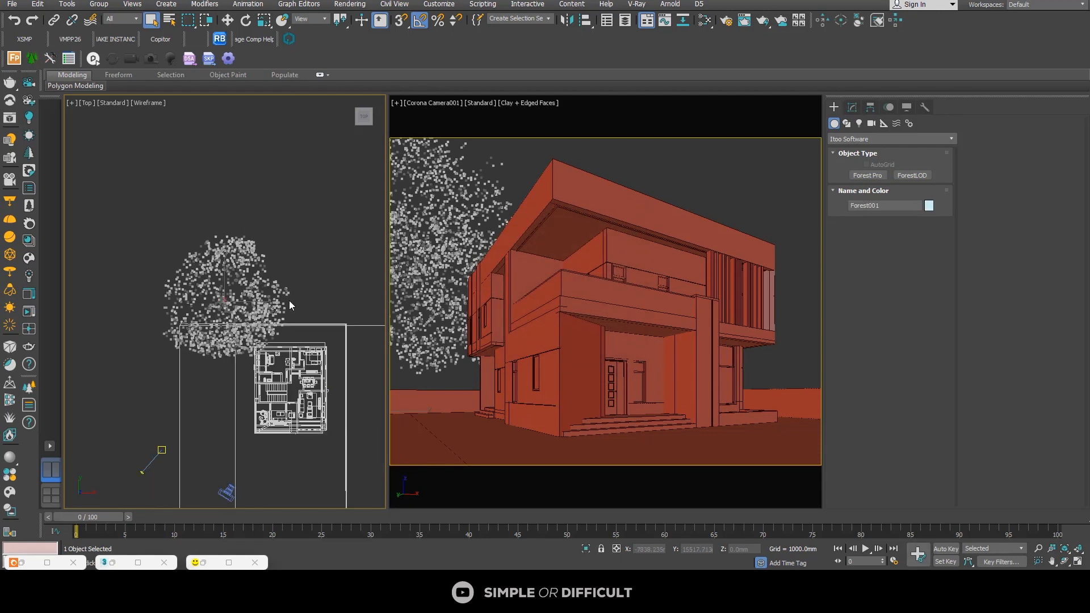
Step: Restore the frame buffer beside the top view and start interactive rendering with the Move tool active
left_click(228, 21)
left_click(229, 562)
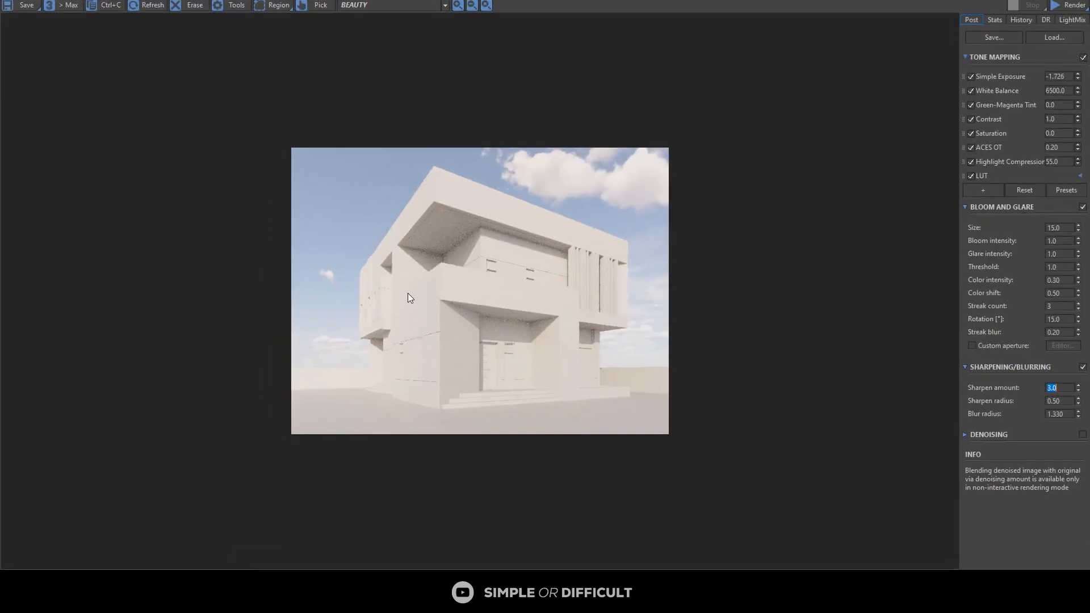
left_click_drag(754, 1, 837, 59)
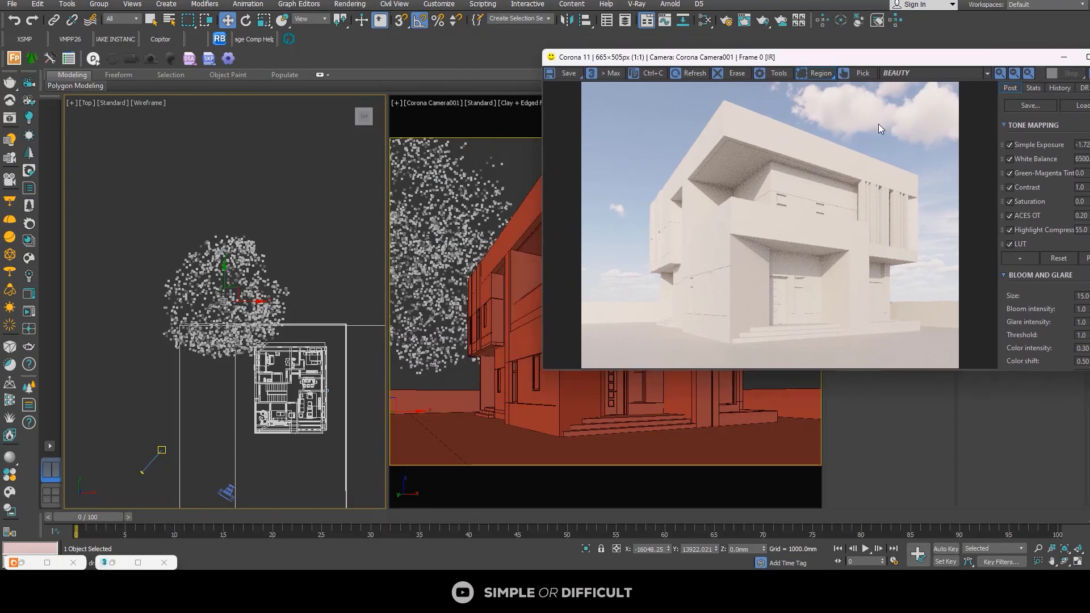
left_click_drag(963, 64, 906, 61)
left_click(1047, 75)
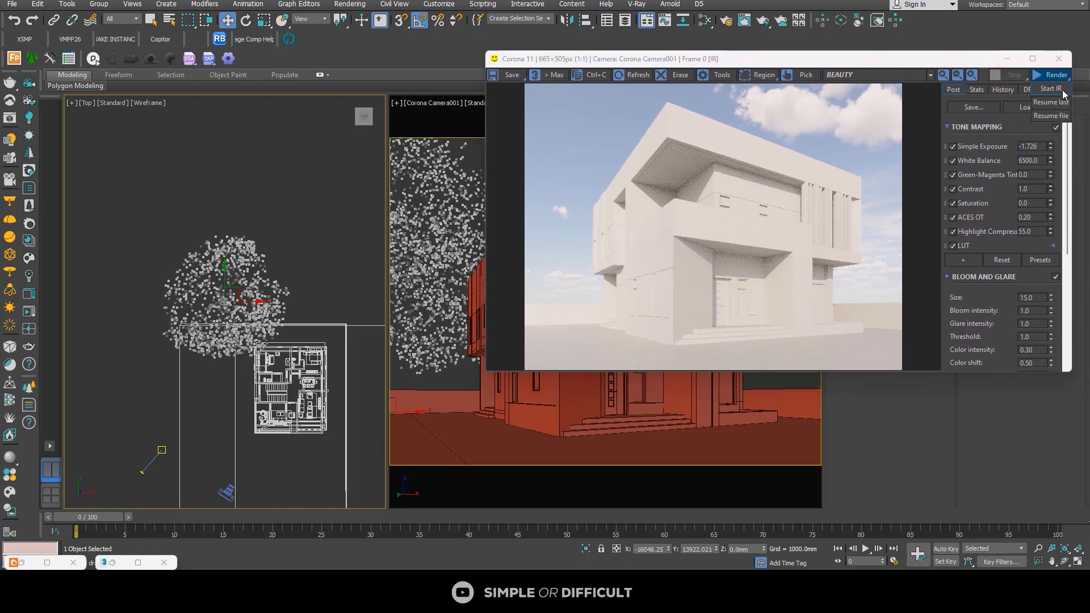
left_click(1047, 89)
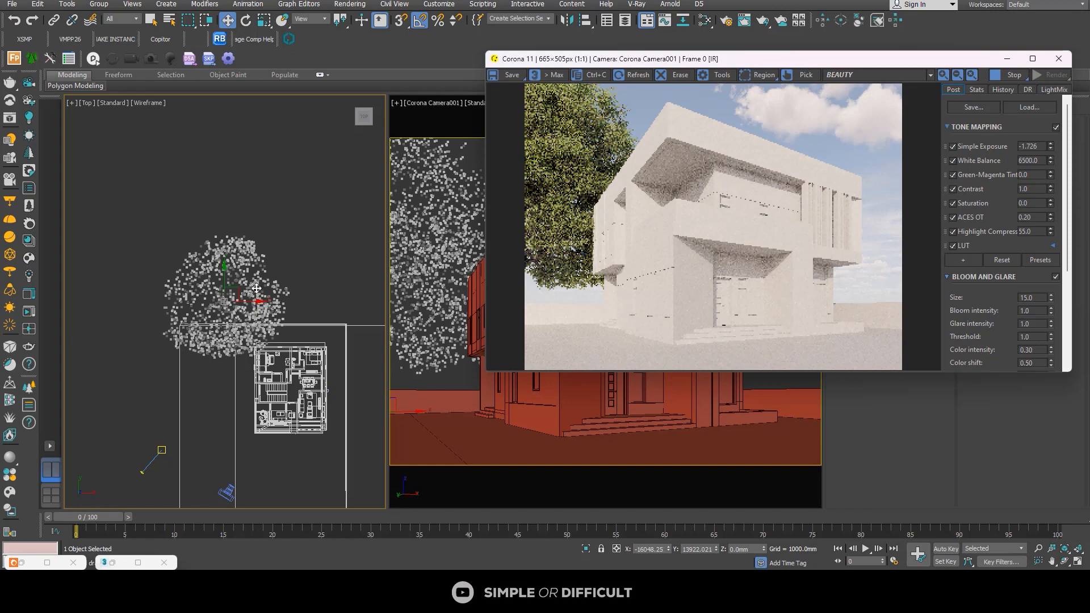
Step: Move the tree farther behind the building and scale it down uniformly to about 45%
left_click_drag(243, 291, 275, 212)
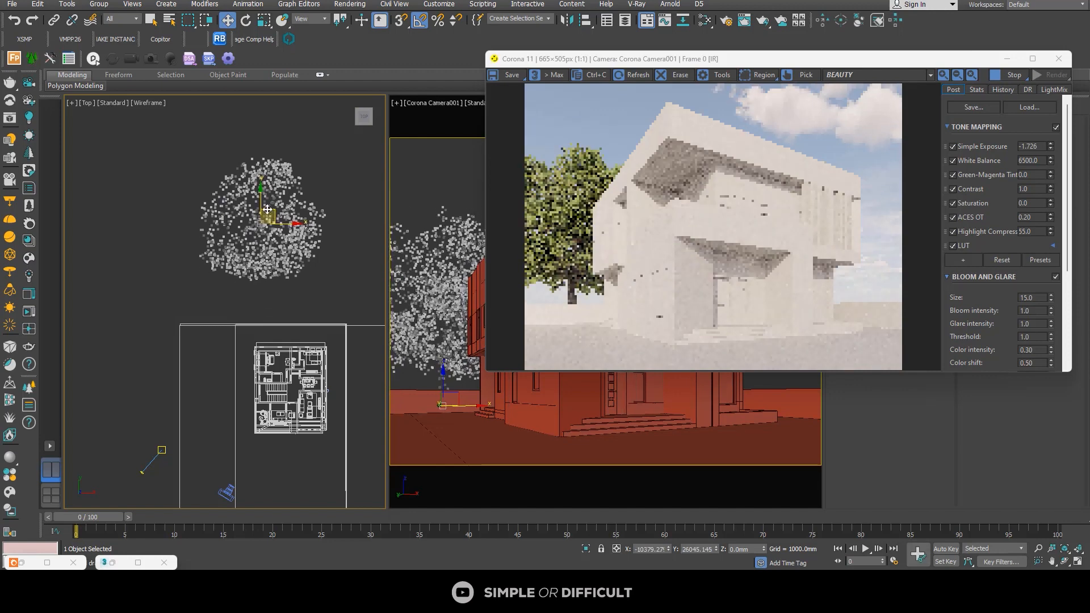
left_click(260, 23)
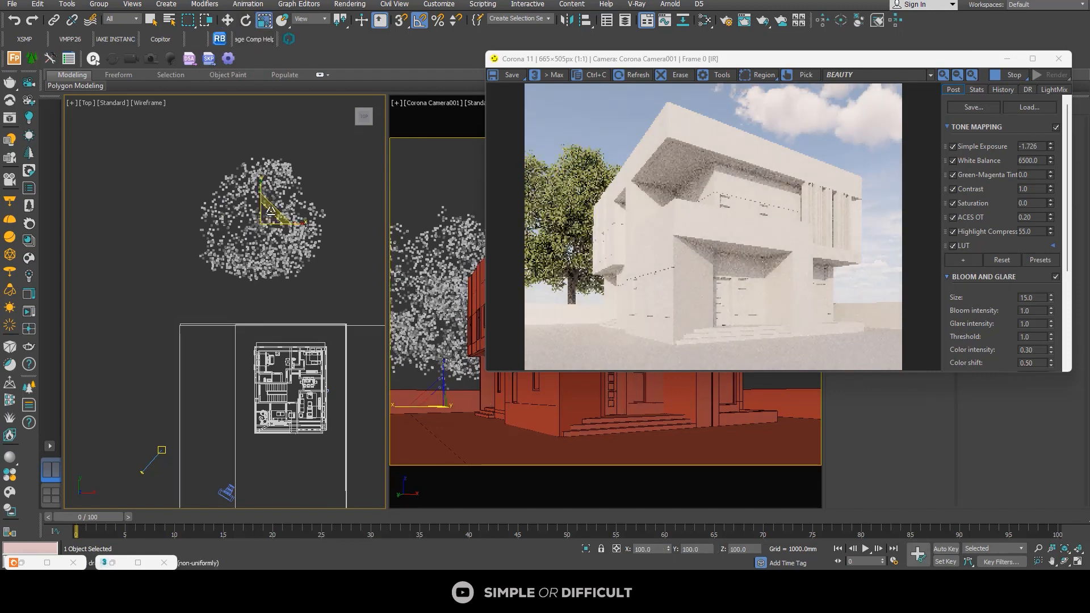
left_click_drag(263, 220, 267, 255)
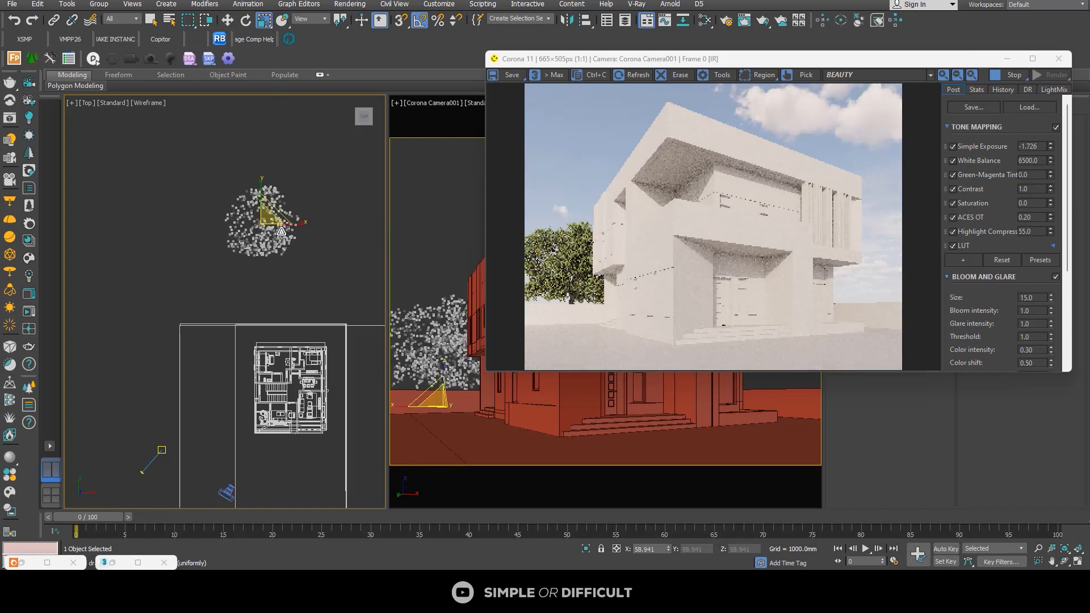
left_click_drag(268, 219, 271, 227)
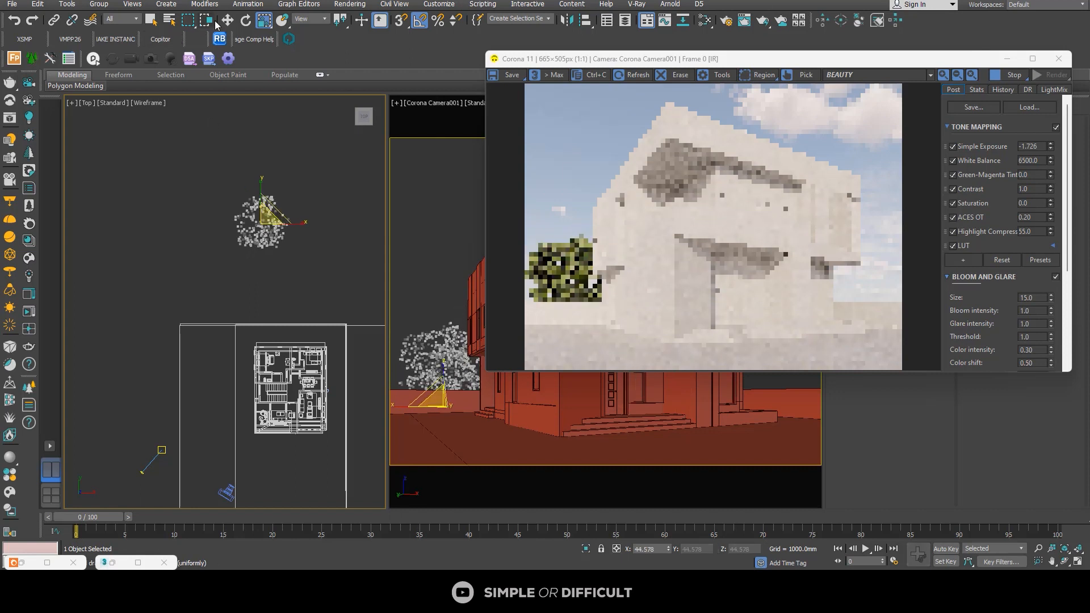
Step: Clone the tree as one Copy, placed beside the camera in front of the building
key("w")
scroll(248, 340, "down", 2)
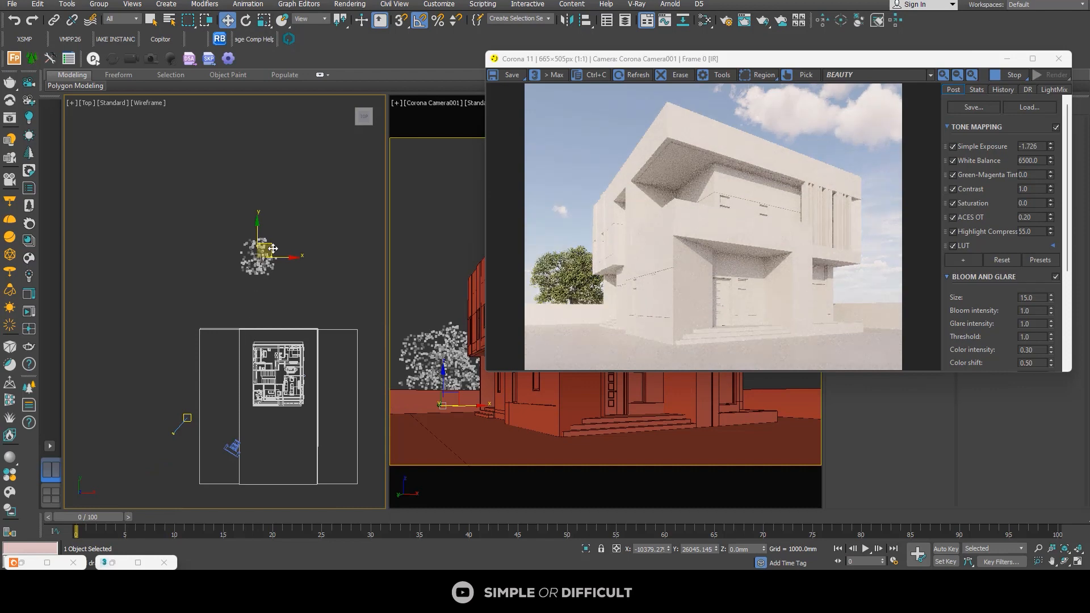
left_click_drag(273, 249, 237, 427, "shift")
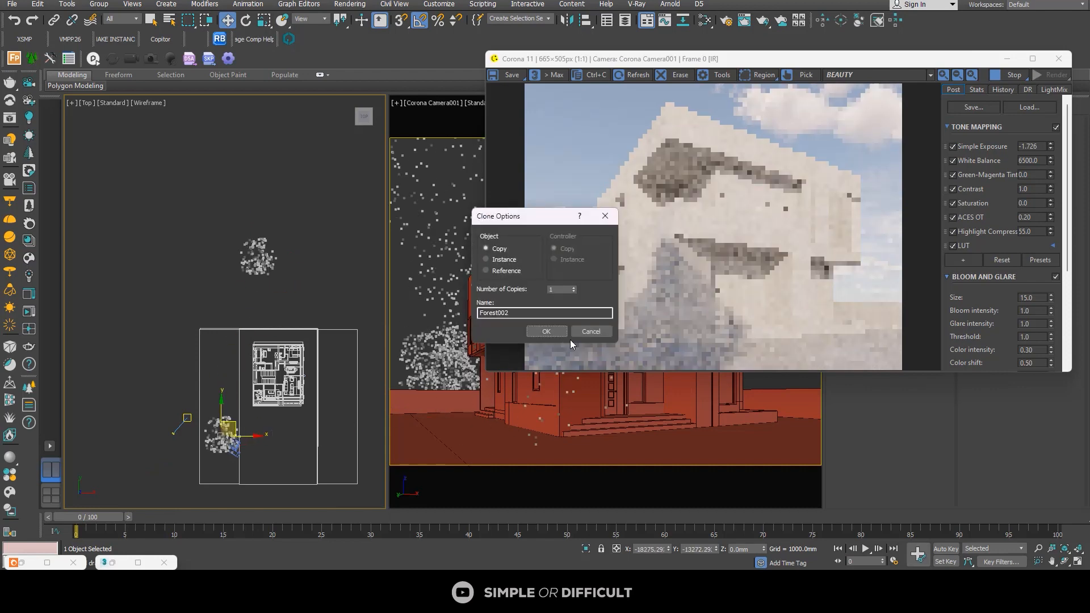
left_click(547, 333)
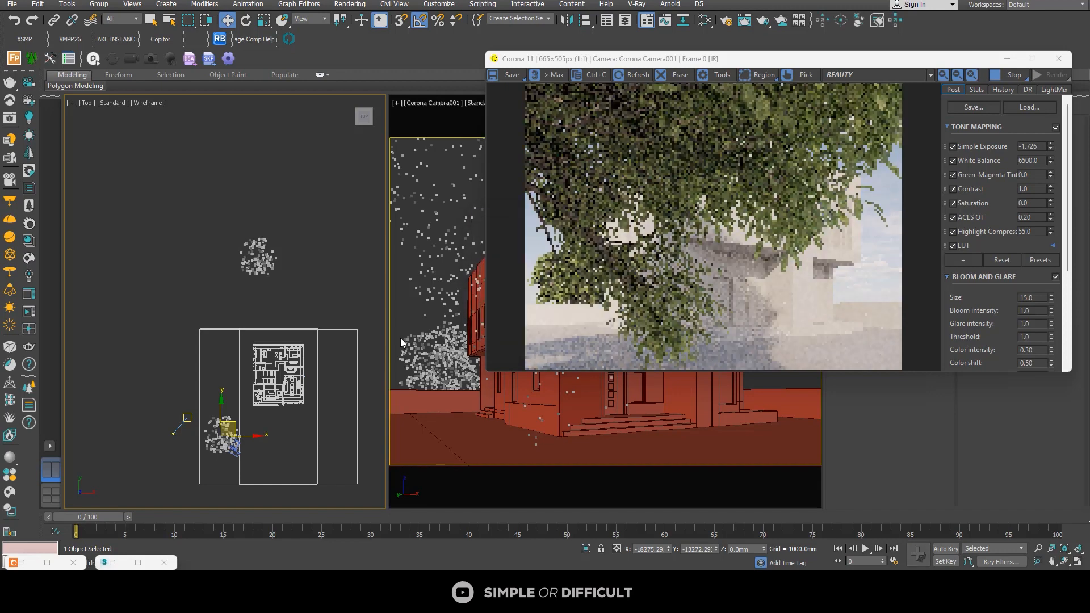
Step: Move the copied tree out of the camera's view toward the sun, to about X -23126 mm, Y -13199 mm
scroll(203, 438, "up", 8)
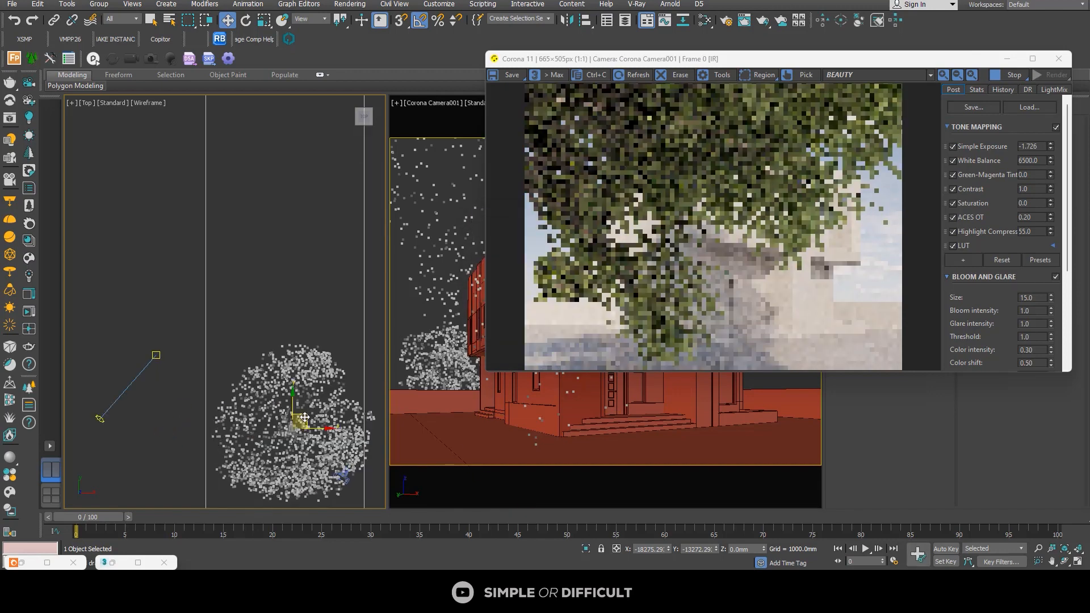
left_click_drag(304, 417, 201, 417)
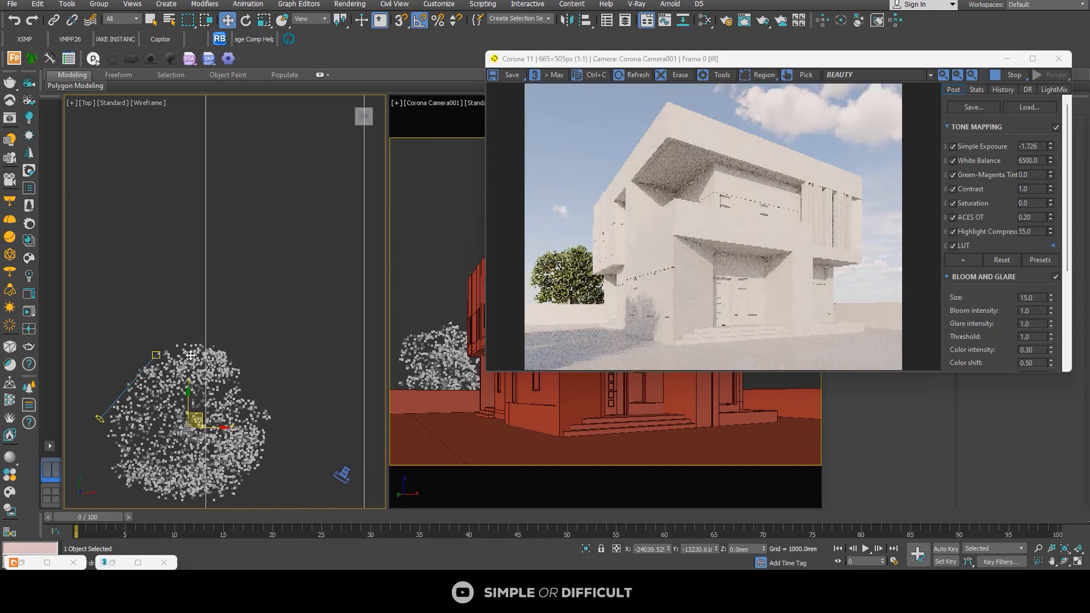
middle_click_drag(191, 356, 177, 280)
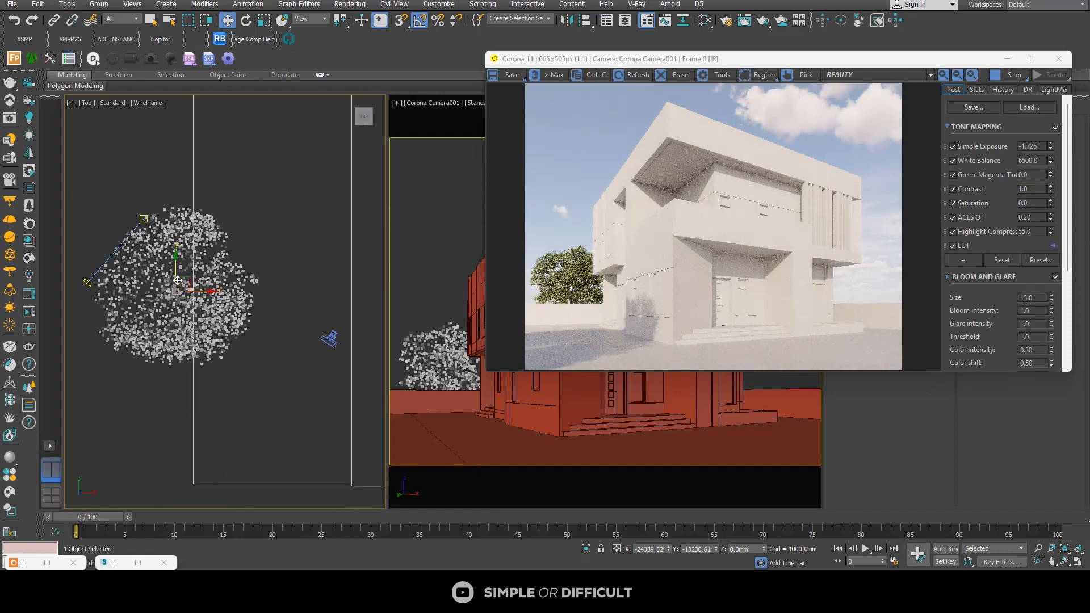
left_click_drag(177, 281, 207, 280)
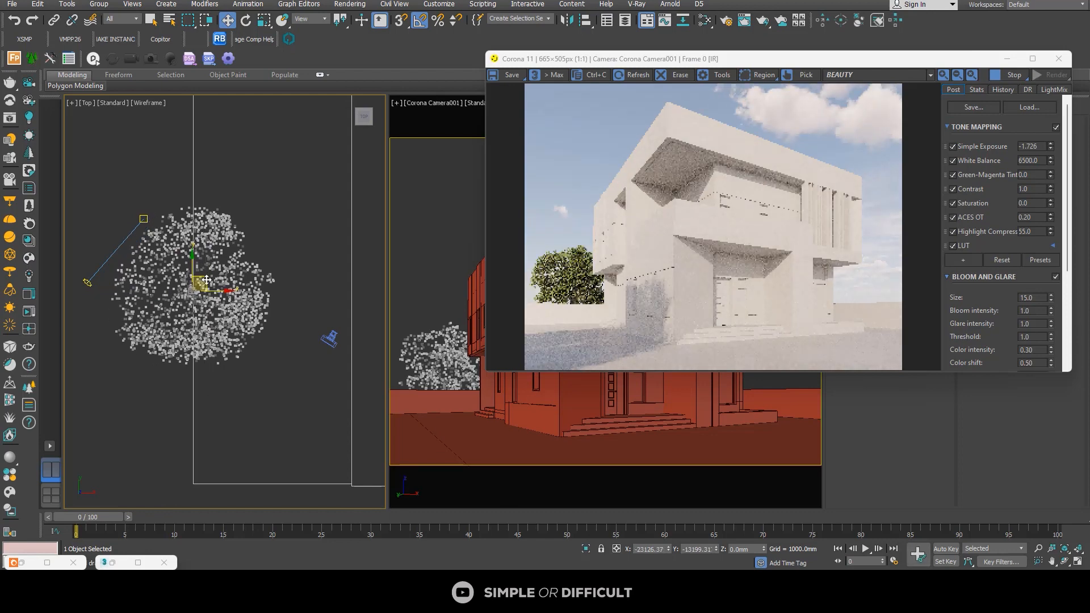
Step: Clone the tree twice as single Copies near the camera, at about X -16213, Y -24888 mm and X -24092, Y -21741 mm
scroll(205, 285, "down", 5)
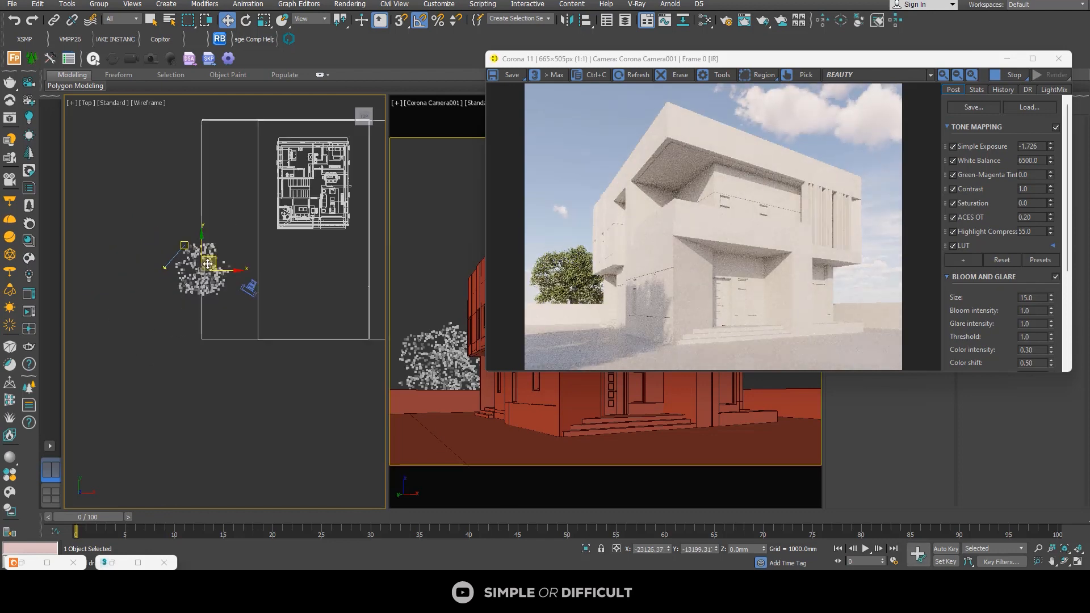
left_click_drag(211, 261, 252, 336, "shift")
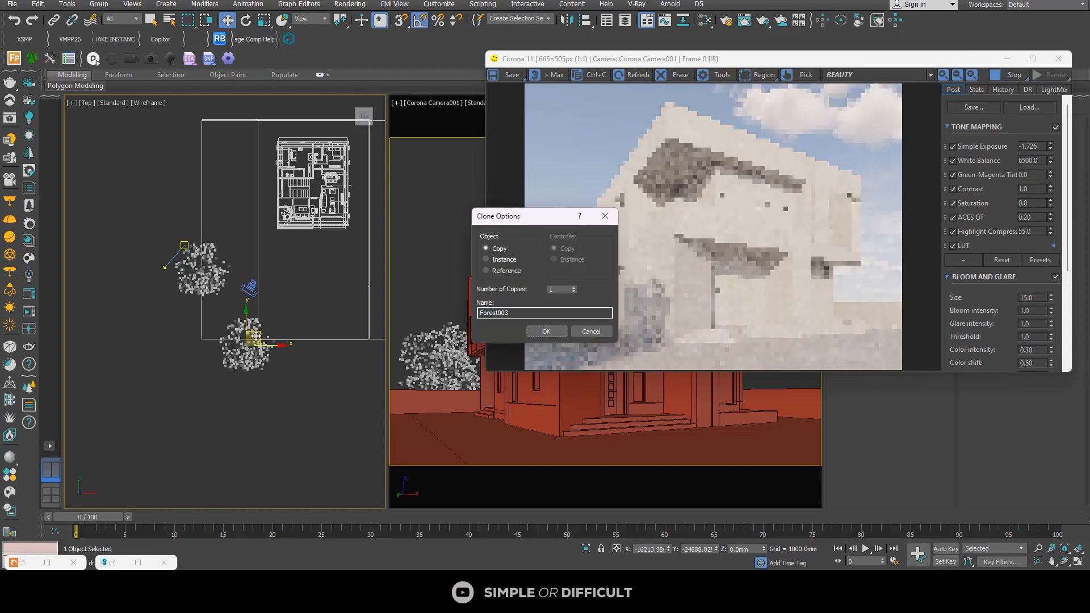
left_click(546, 332)
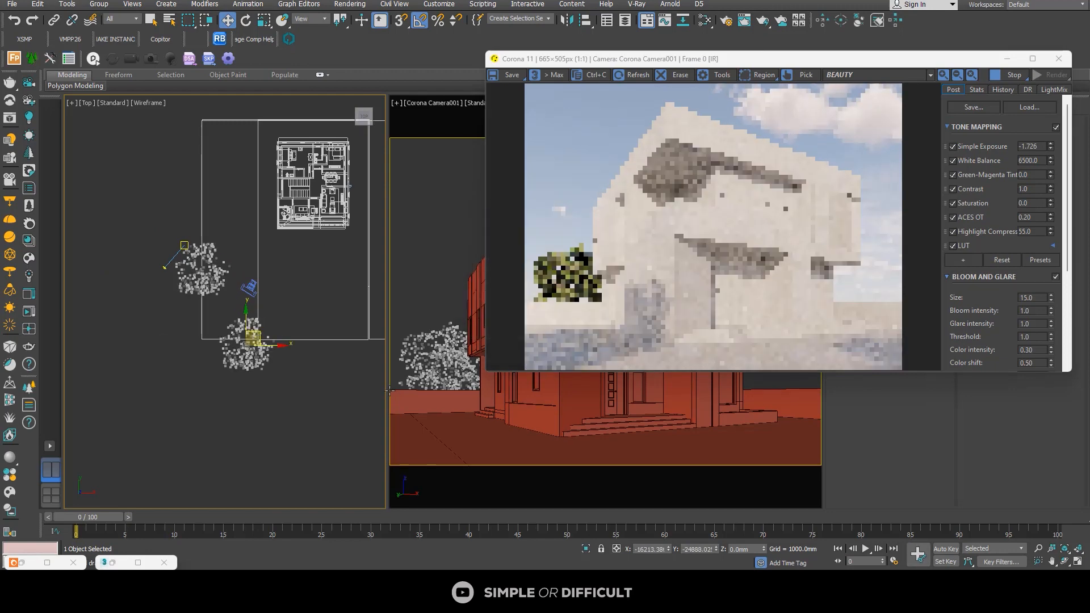
scroll(254, 345, "up", 4)
scroll(254, 345, "down", 2)
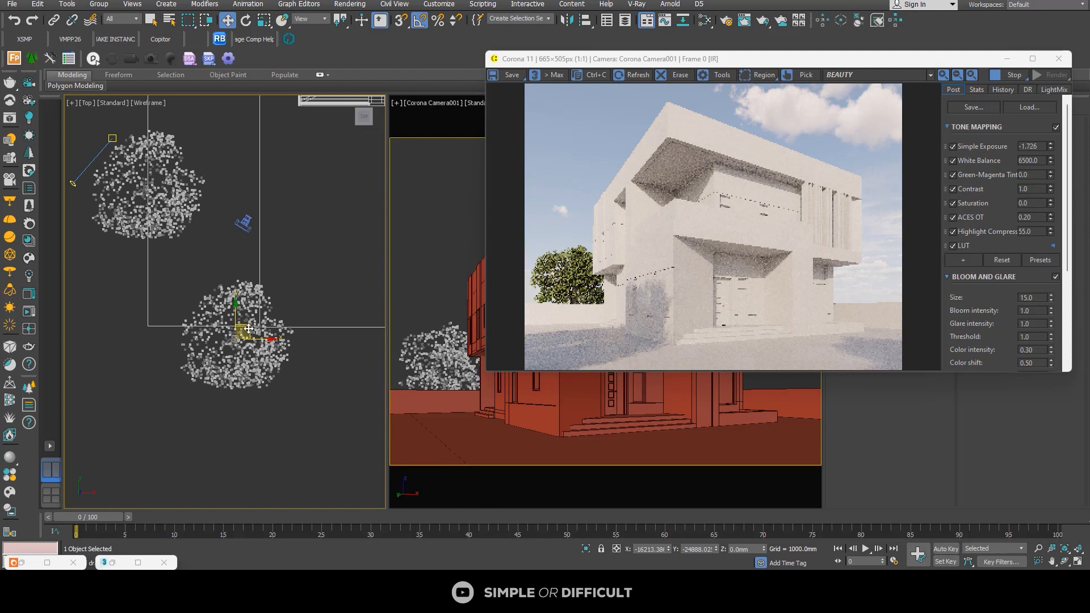
left_click_drag(249, 329, 149, 288, "shift")
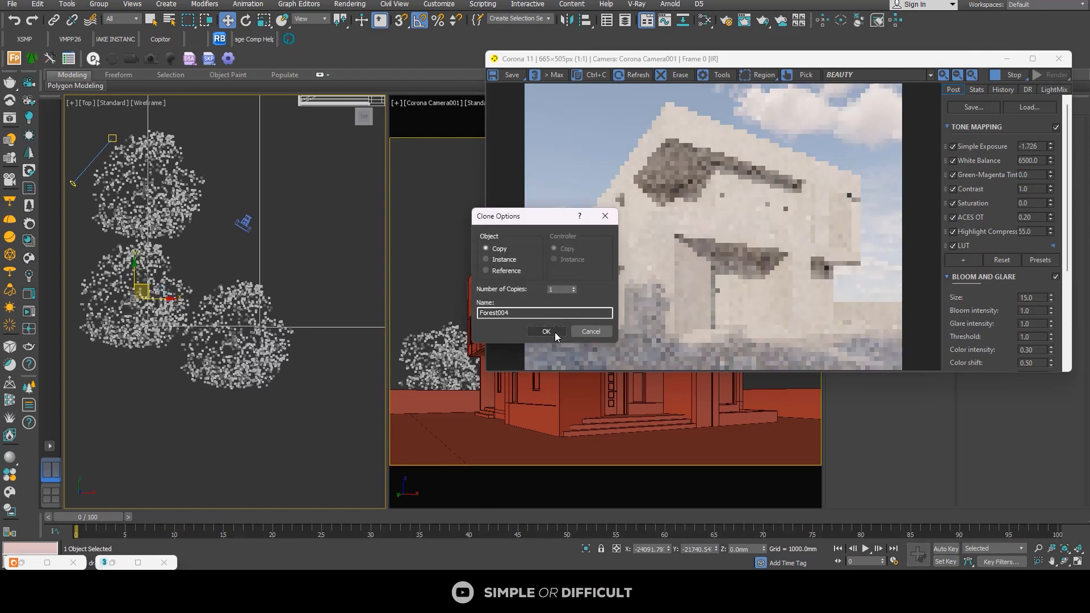
left_click(550, 332)
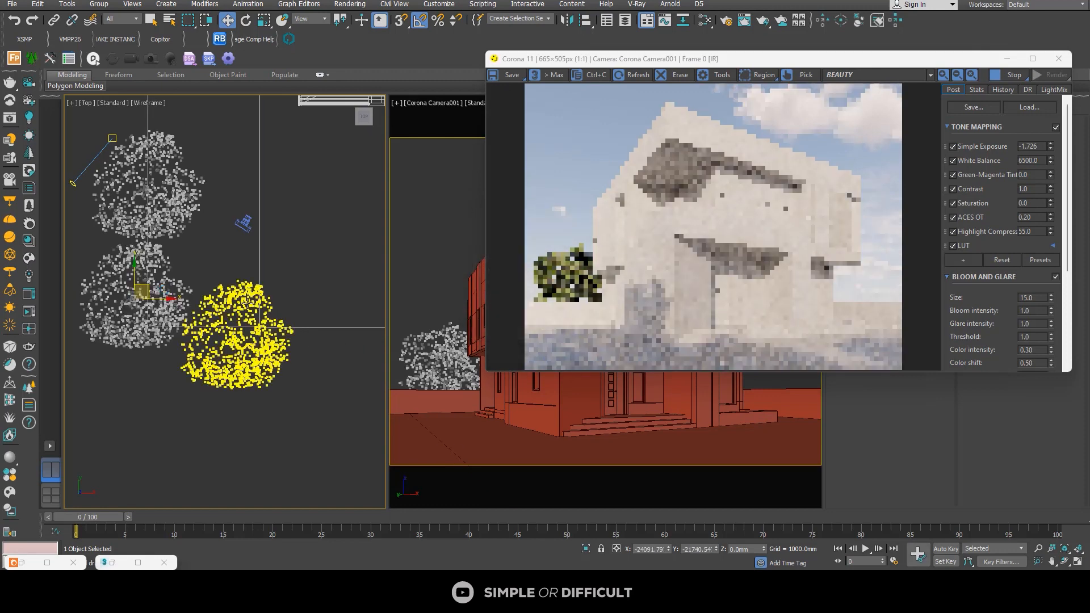
Step: Clone the last tree as one Copy farther out behind the camera, at about X -28616 mm, Y -26997 mm
scroll(205, 298, "down", 4)
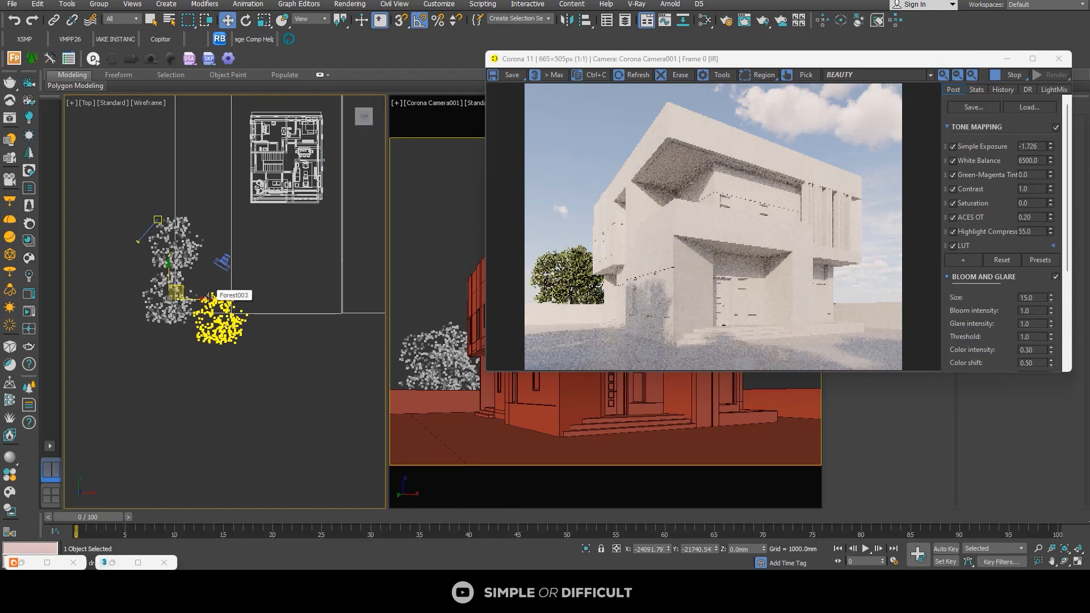
middle_click_drag(210, 297, 197, 289, "alt")
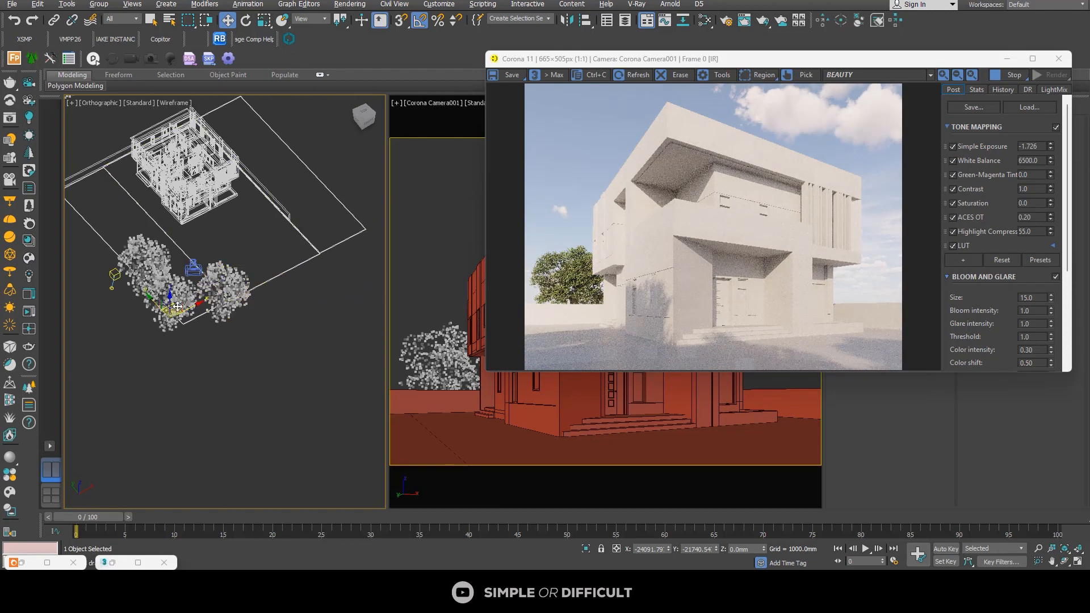
left_click_drag(177, 307, 172, 342, "shift")
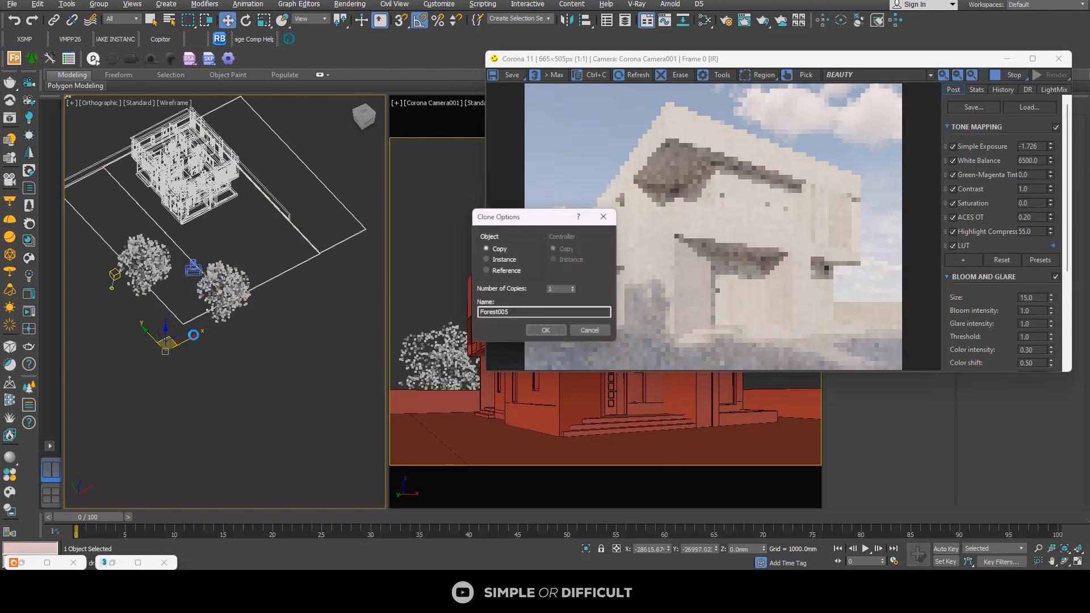
left_click(547, 332)
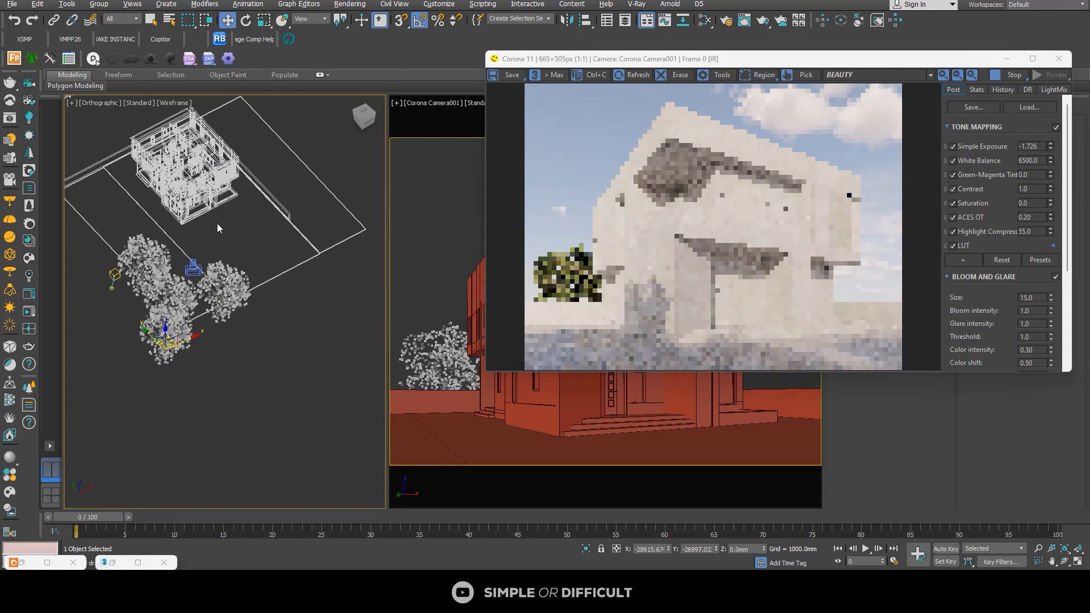
Step: Enlarge the outermost tree copy uniformly to about 82% and raise it to about Z 3322 mm
key("r")
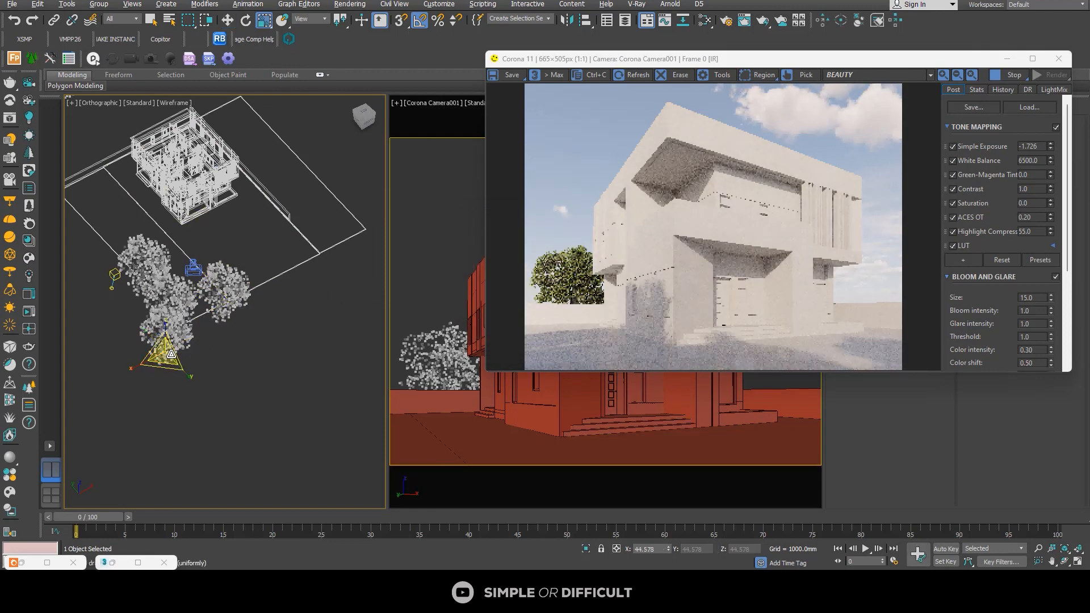
left_click_drag(198, 310, 200, 287)
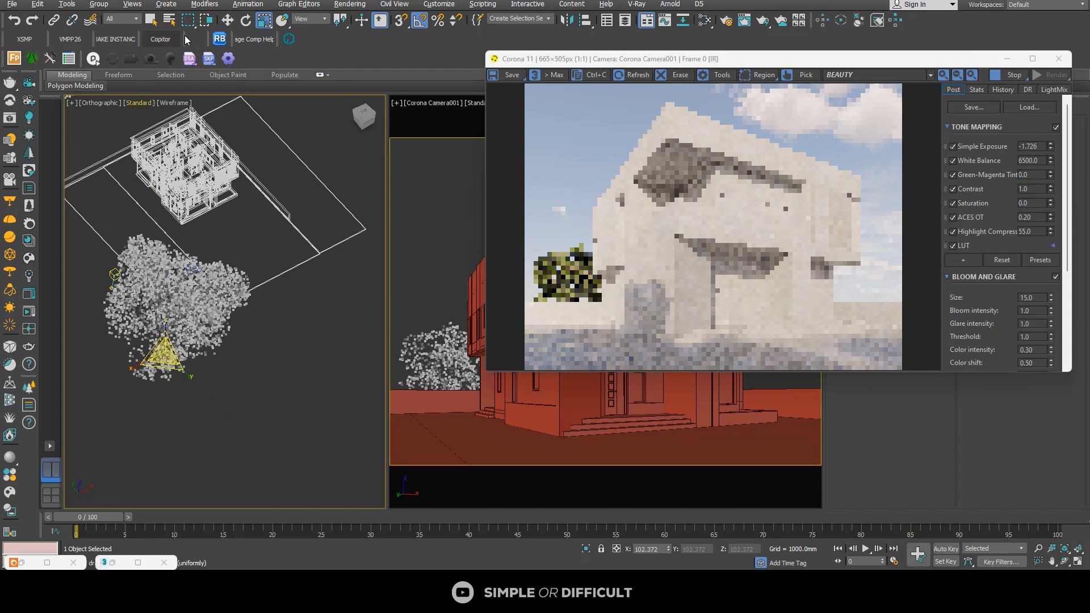
left_click(229, 22)
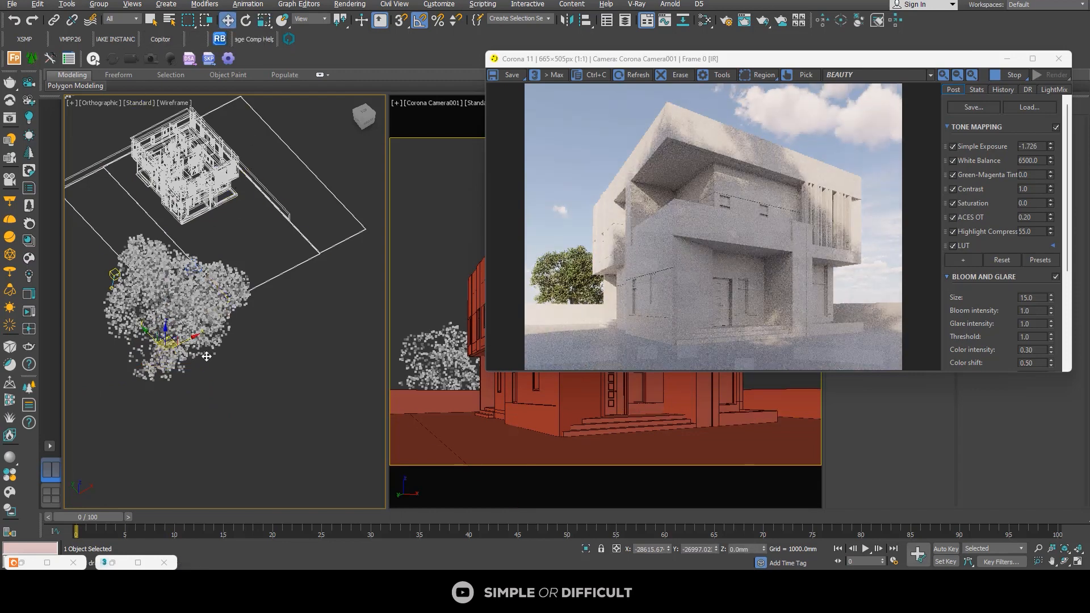
middle_click_drag(208, 355, 159, 342, "alt")
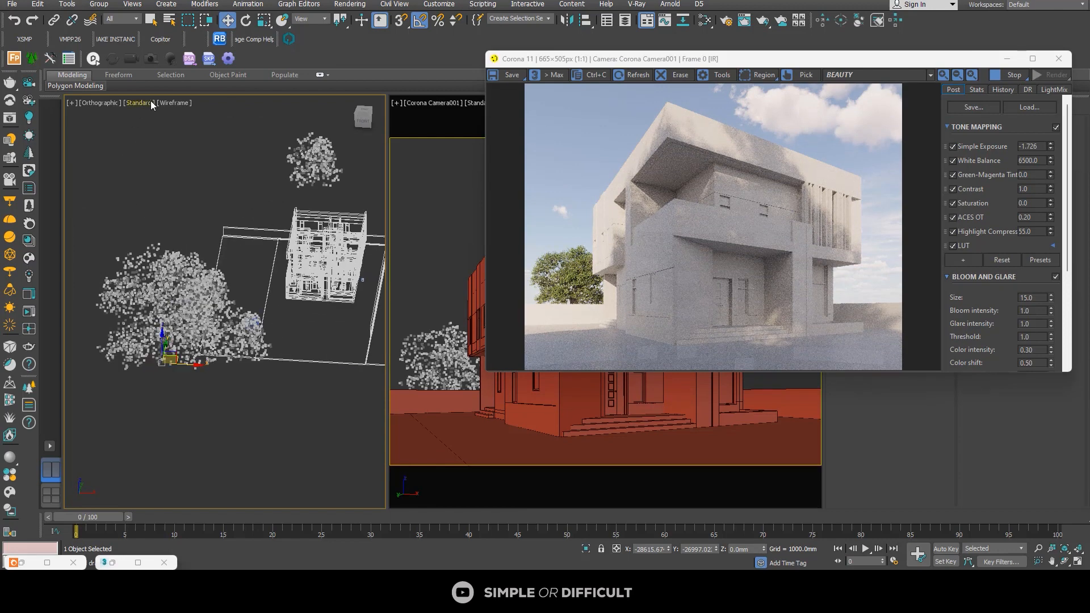
left_click(264, 20)
left_click_drag(169, 359, 182, 377)
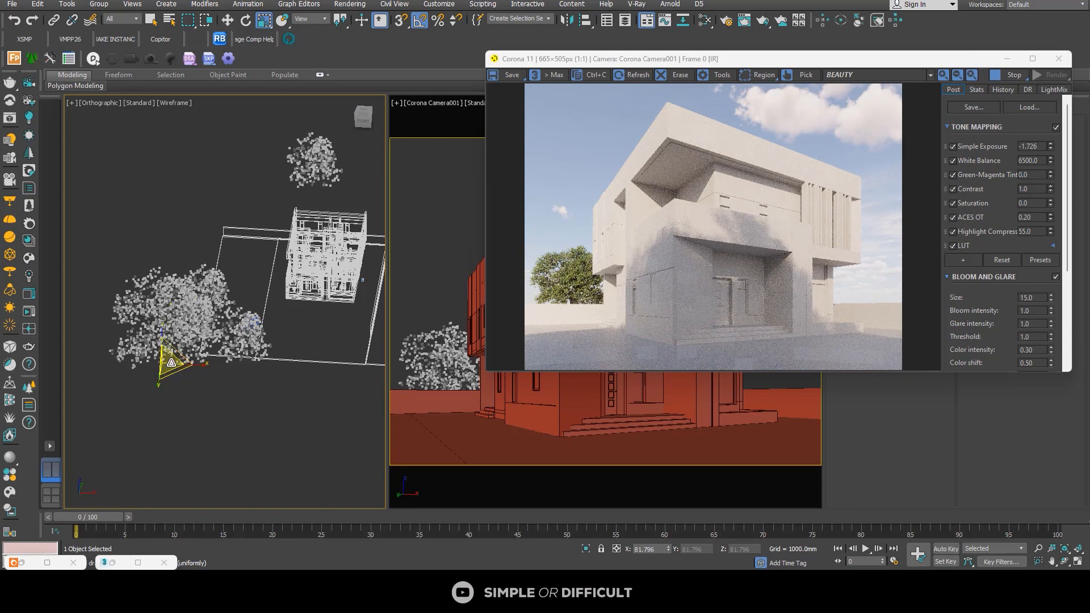
left_click(231, 22)
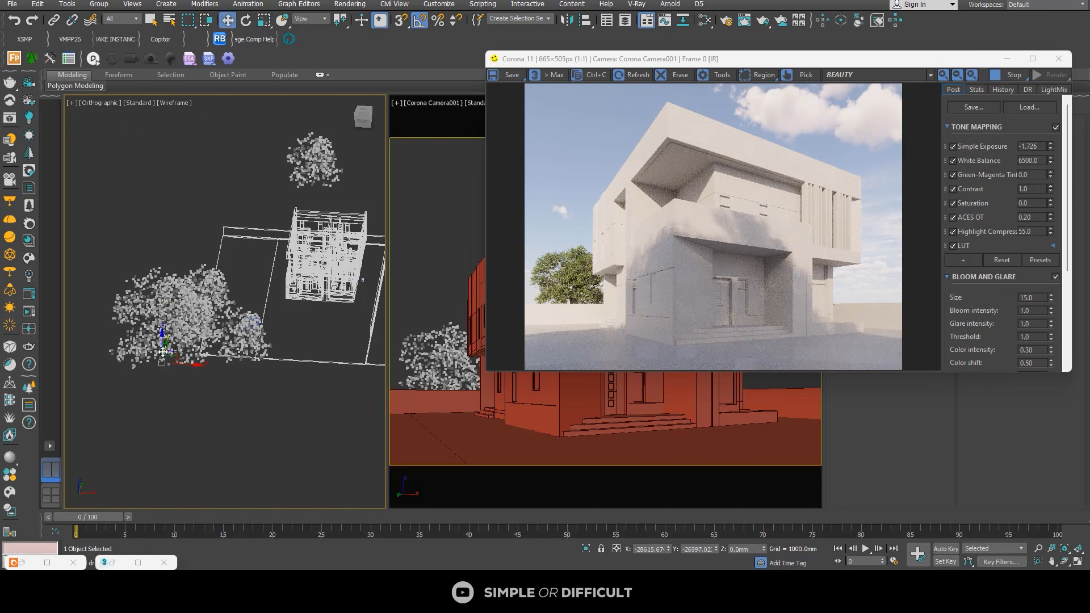
left_click_drag(163, 344, 166, 325)
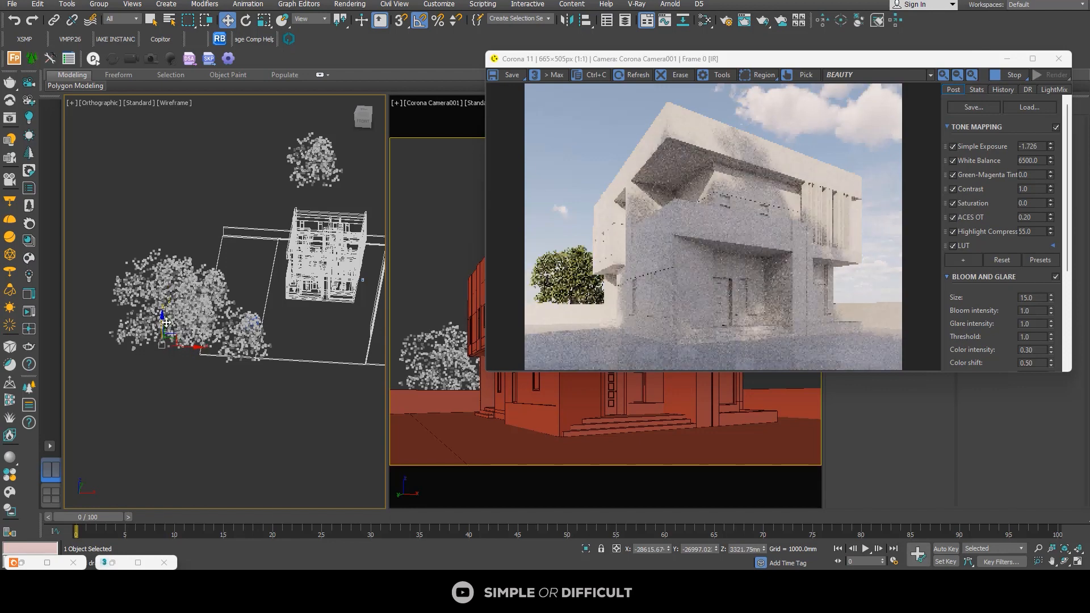
Step: Rotate the raised tree 55° about Z and scale it down to about 75%
left_click(246, 20)
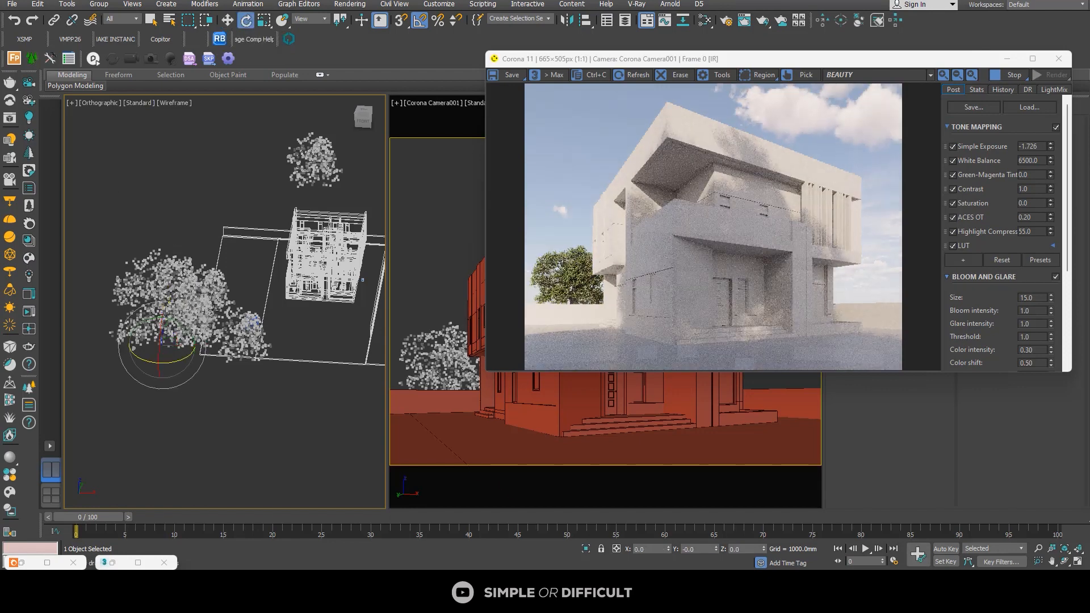
left_click_drag(145, 363, 181, 369)
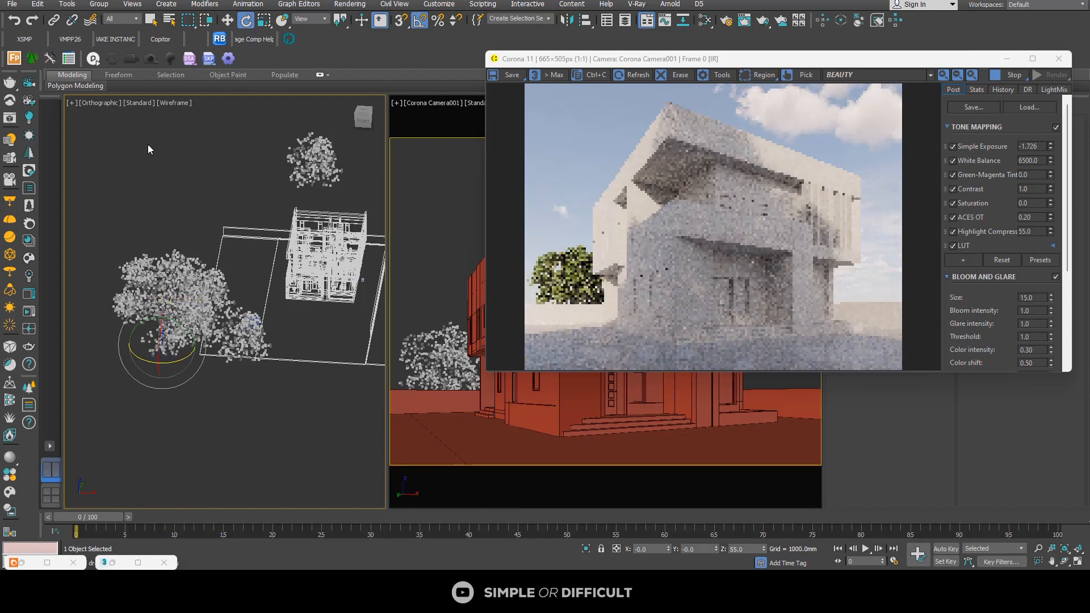
left_click(264, 20)
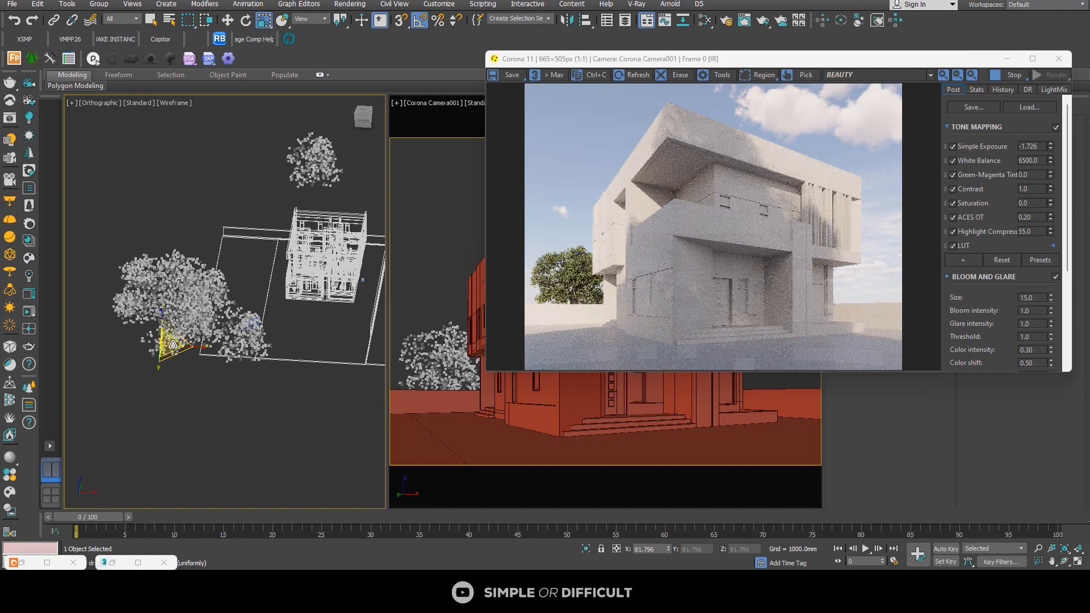
left_click_drag(173, 344, 179, 348)
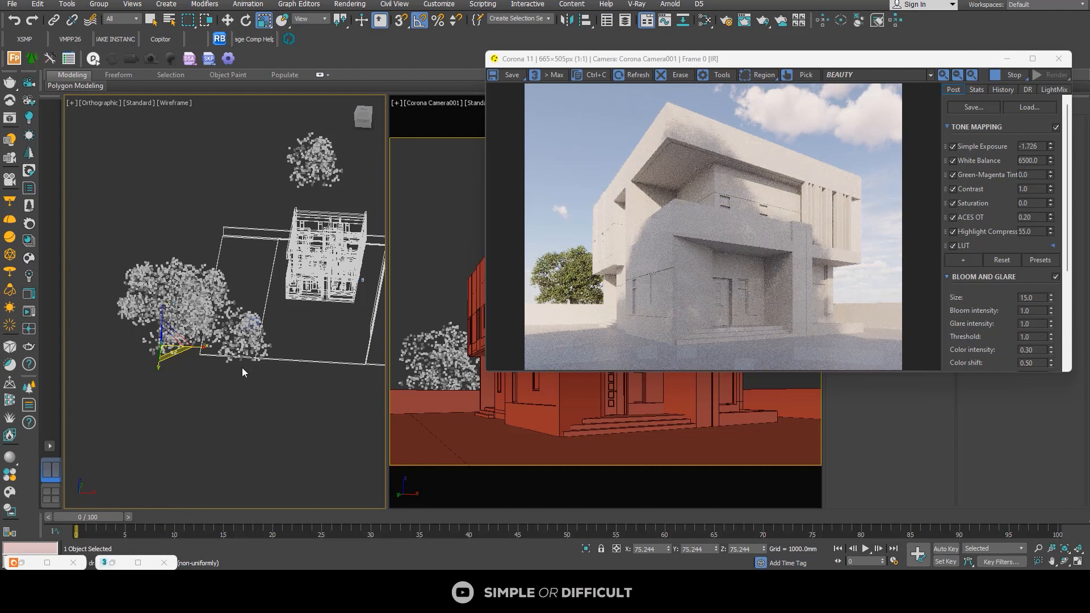
Step: Clone the raised tree as one Copy along Y and adjust its position to about Y -7809 mm
middle_click_drag(252, 322, 291, 294, "alt")
left_click(228, 20)
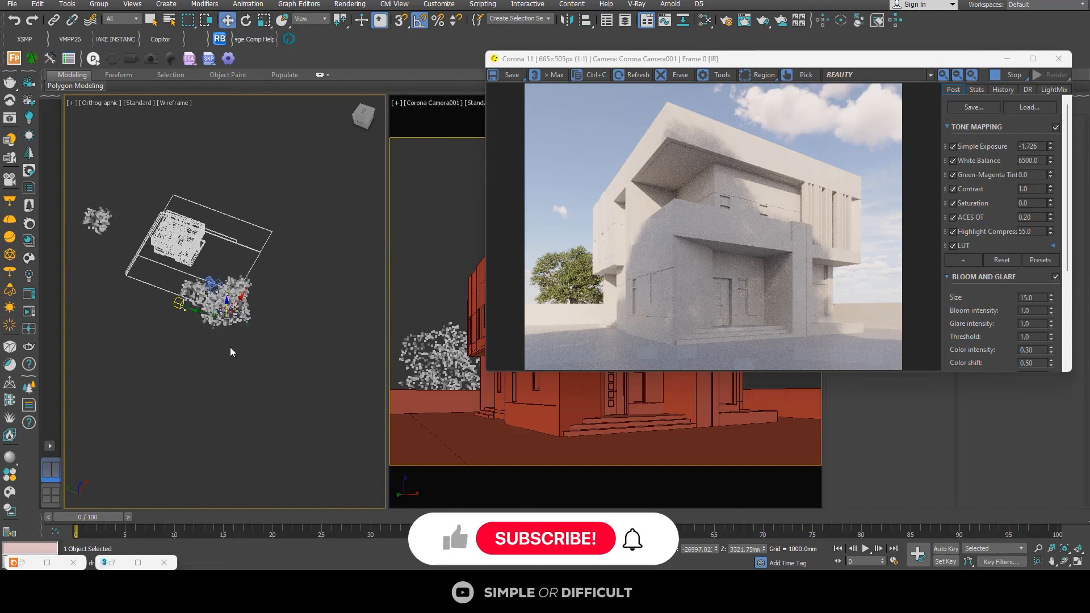
left_click_drag(204, 315, 134, 288, "shift")
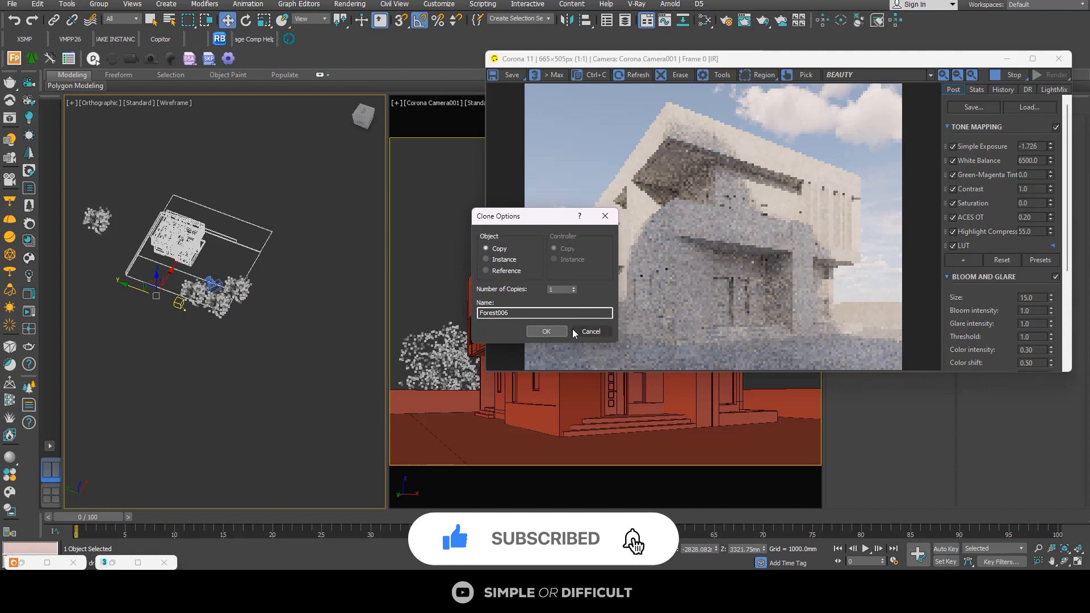
left_click(546, 332)
scroll(147, 300, "up", 3)
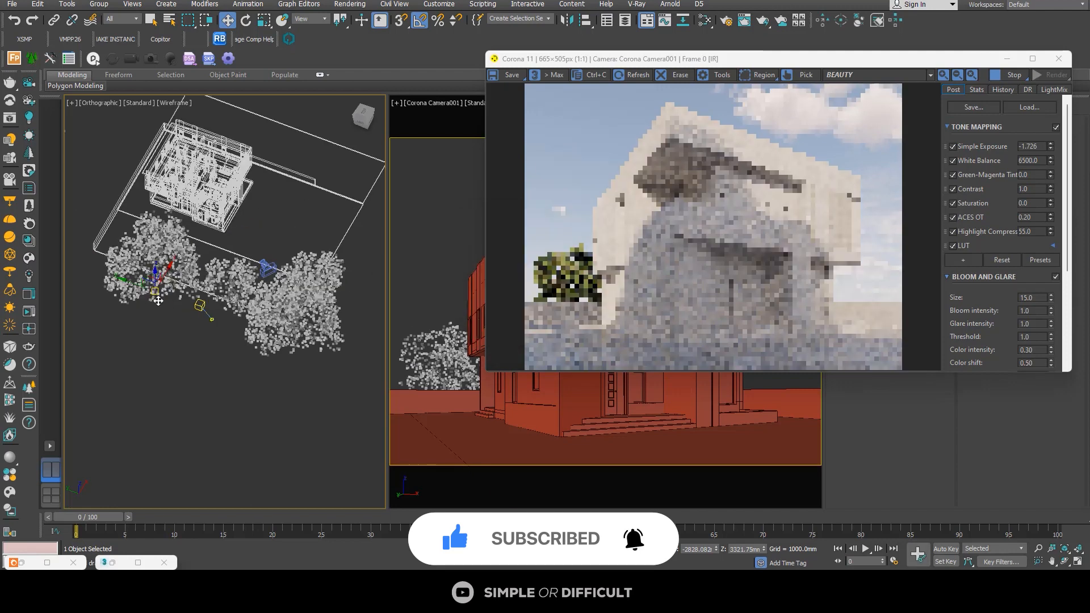
left_click_drag(147, 300, 149, 302)
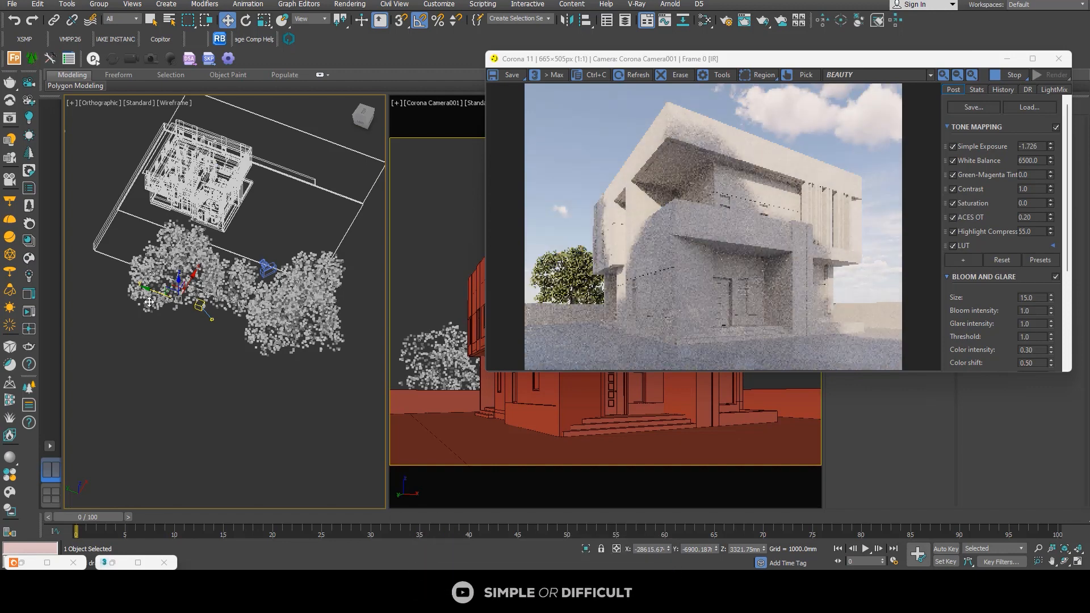
left_click_drag(150, 293, 148, 288)
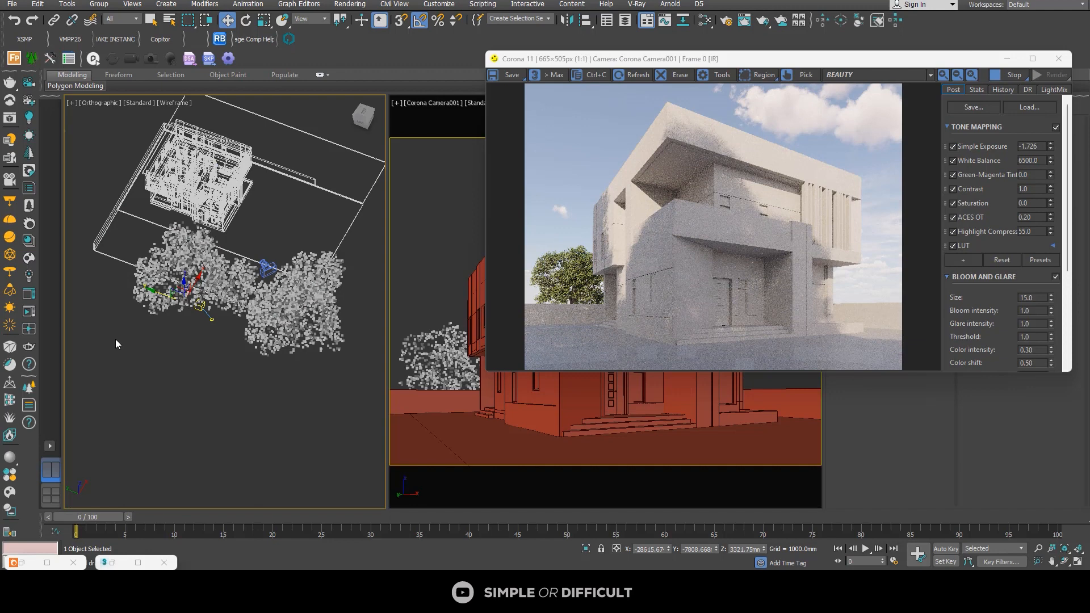
Step: Clone the tree as one Copy behind the building at about X 8338 mm and set its Z to 0
scroll(115, 339, "down", 4)
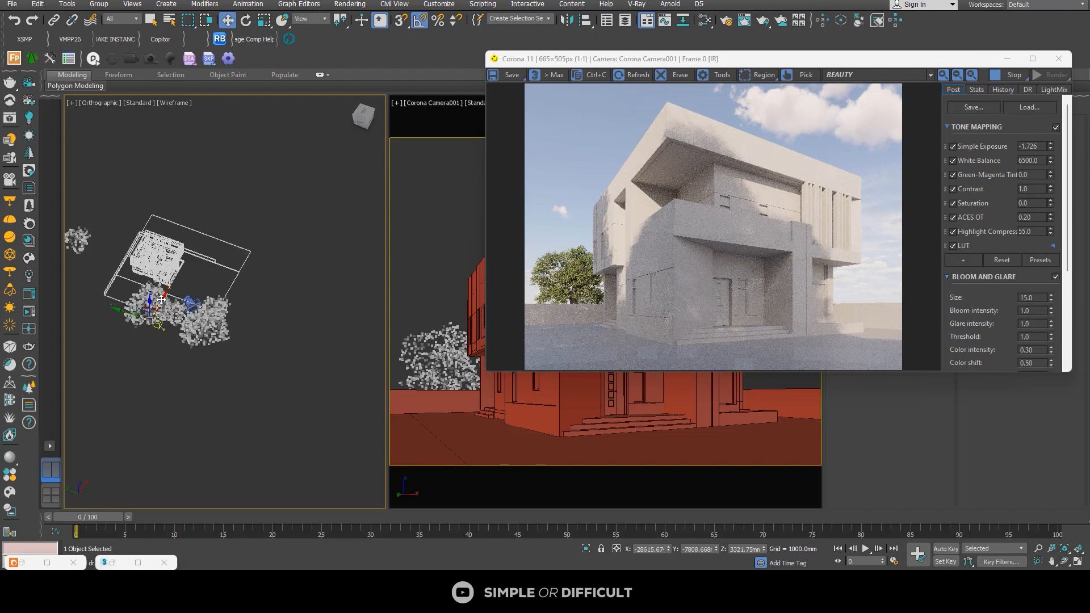
left_click_drag(161, 299, 210, 209, "shift")
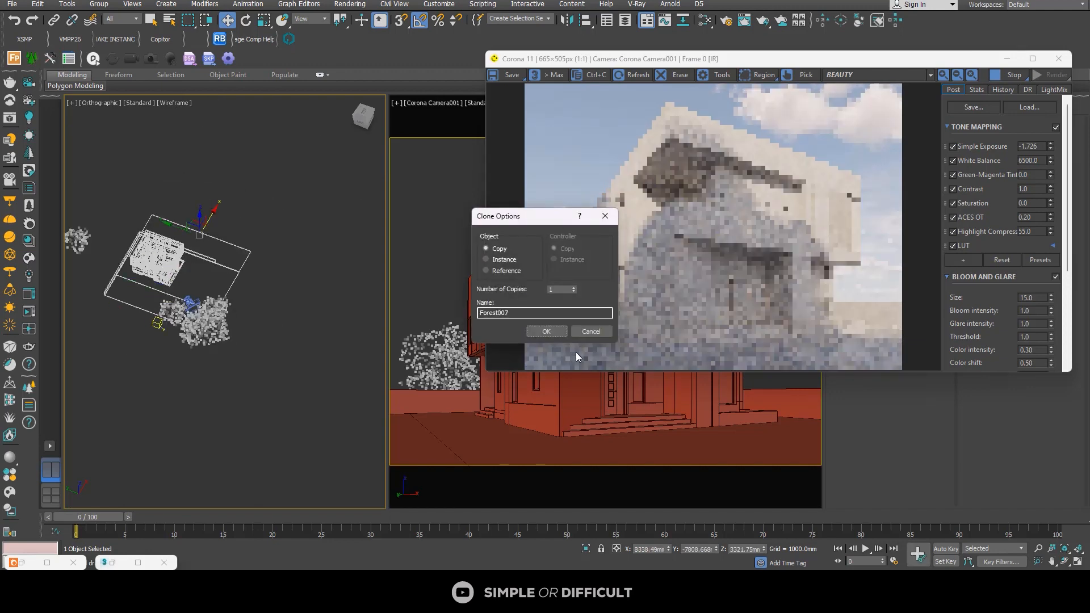
left_click(546, 332)
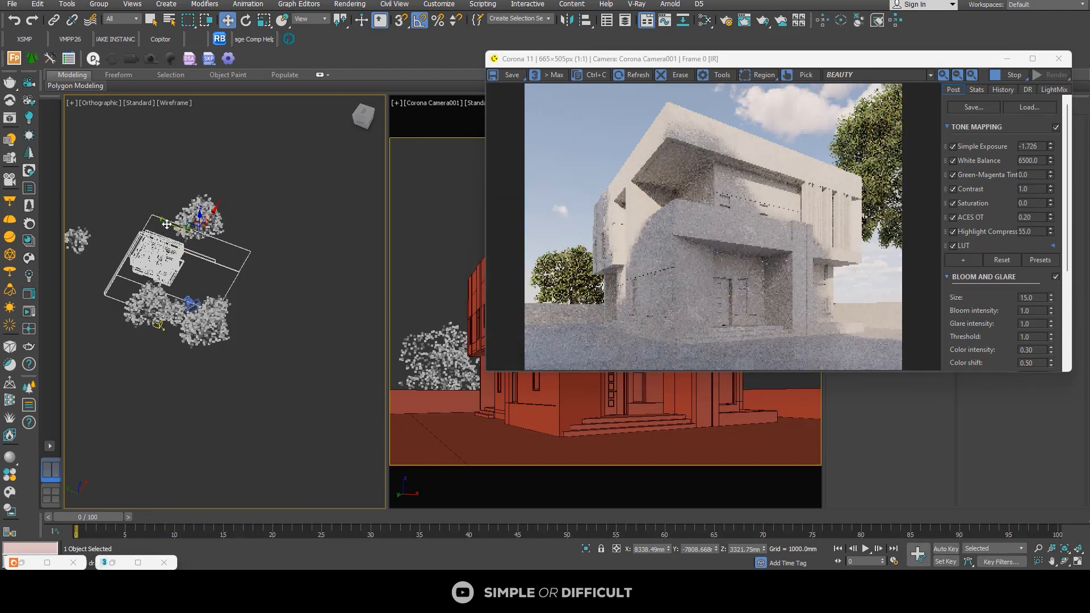
double_click(742, 548)
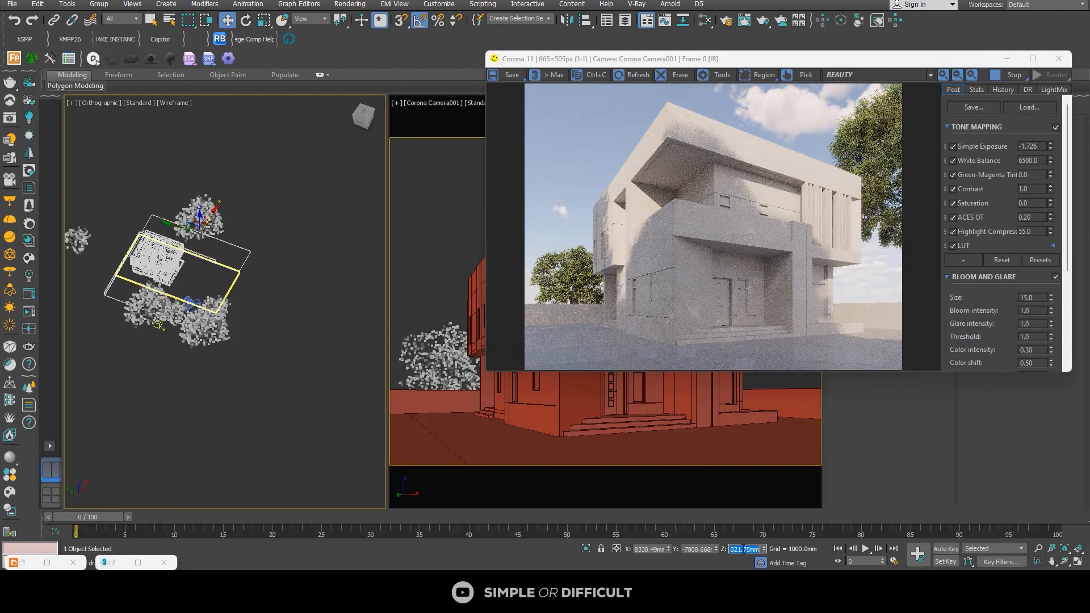
type("0")
key("Return")
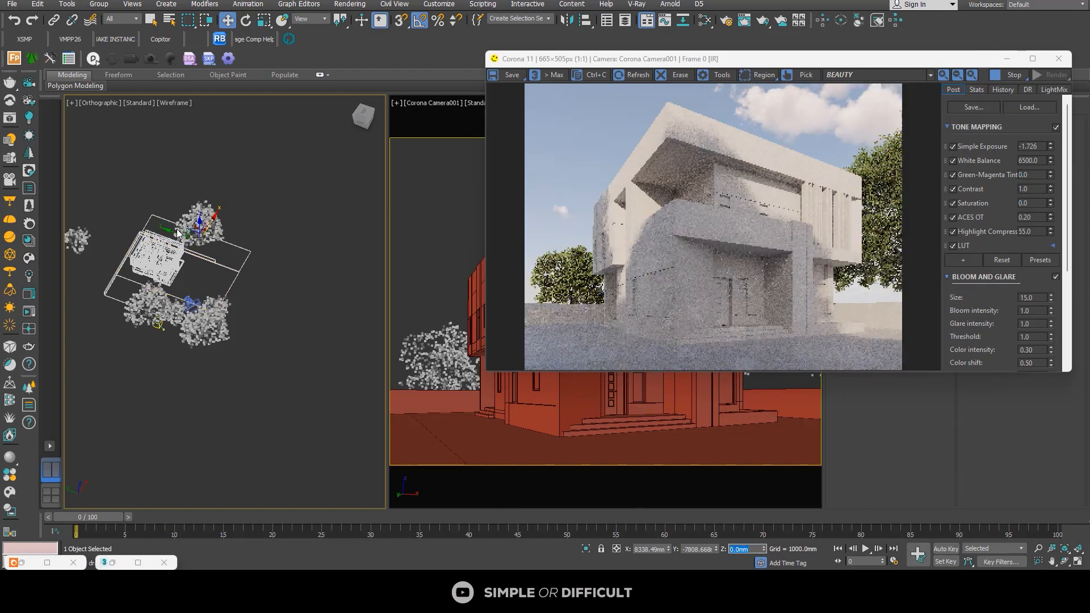
Step: Shift the background tree along Y to about -3036 mm and scale it down uniformly to about 55%
left_click_drag(162, 232, 159, 231)
left_click(264, 20)
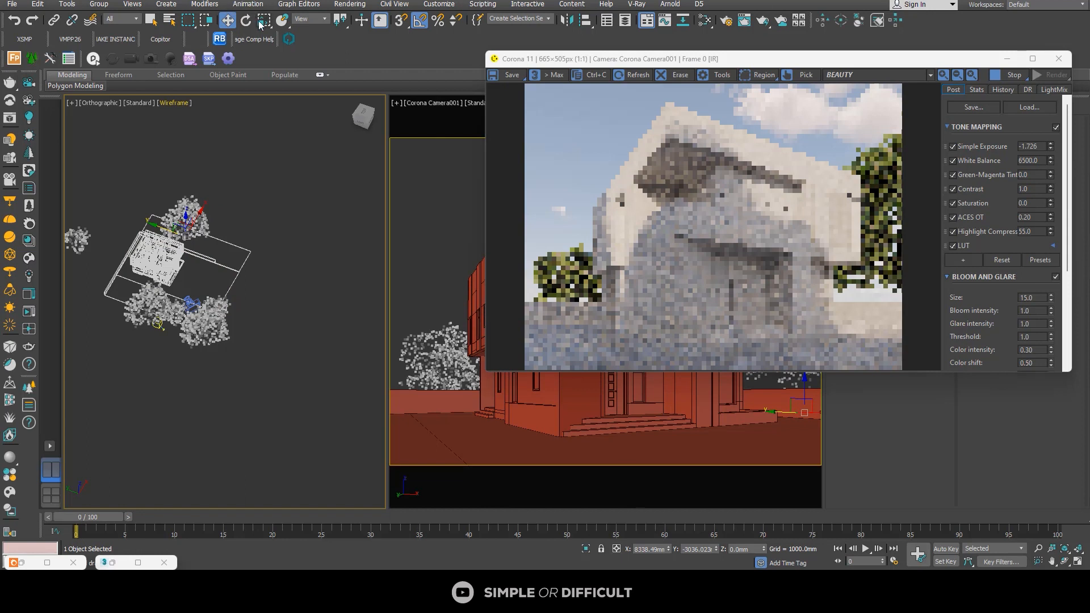
left_click_drag(193, 242, 199, 258)
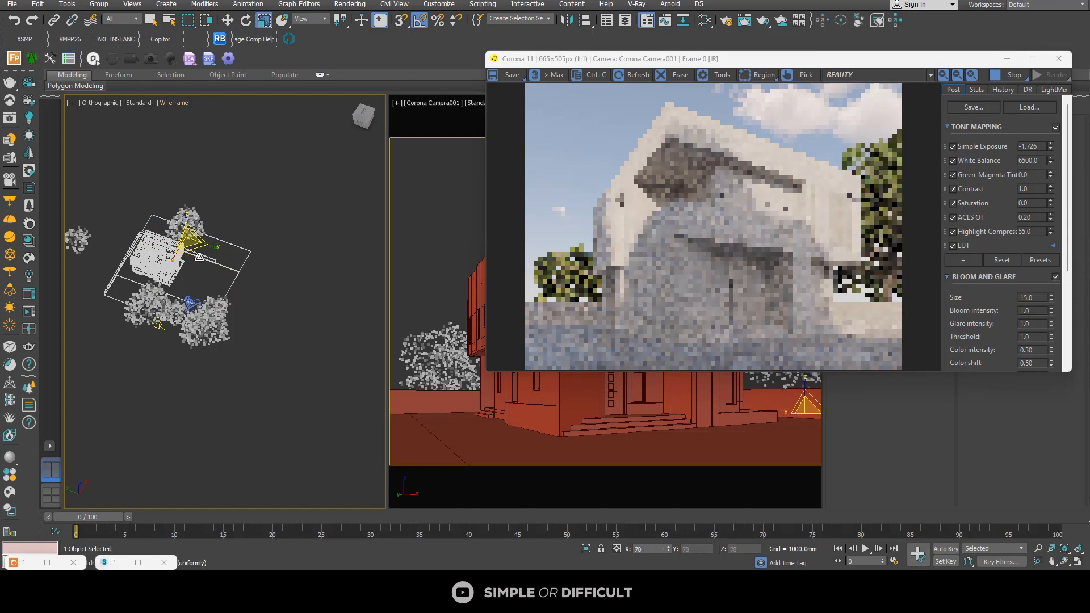
left_click_drag(199, 257, 181, 246)
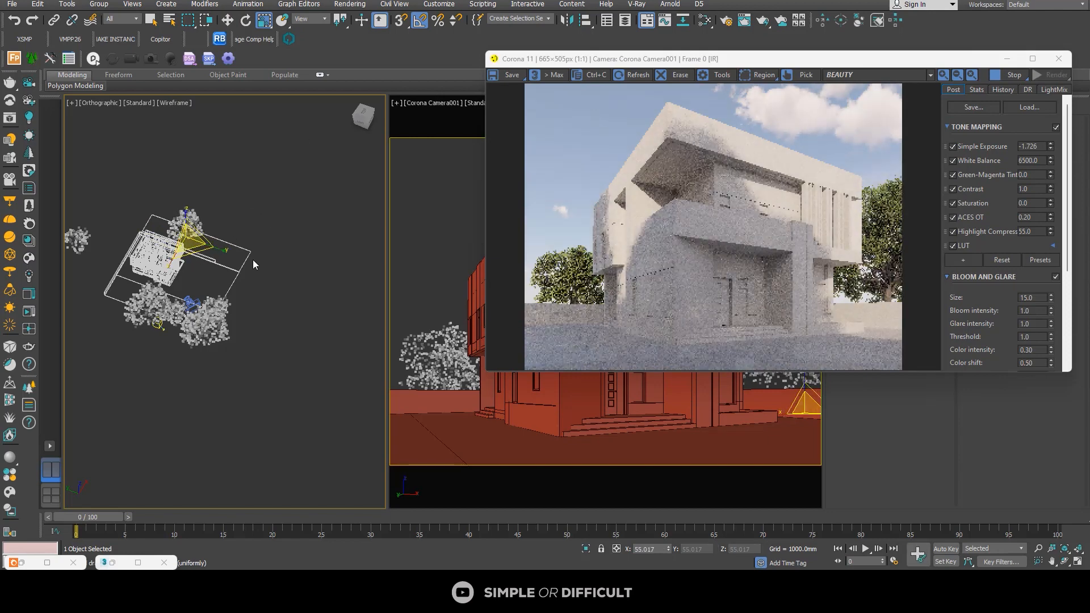
scroll(198, 251, "up", 5)
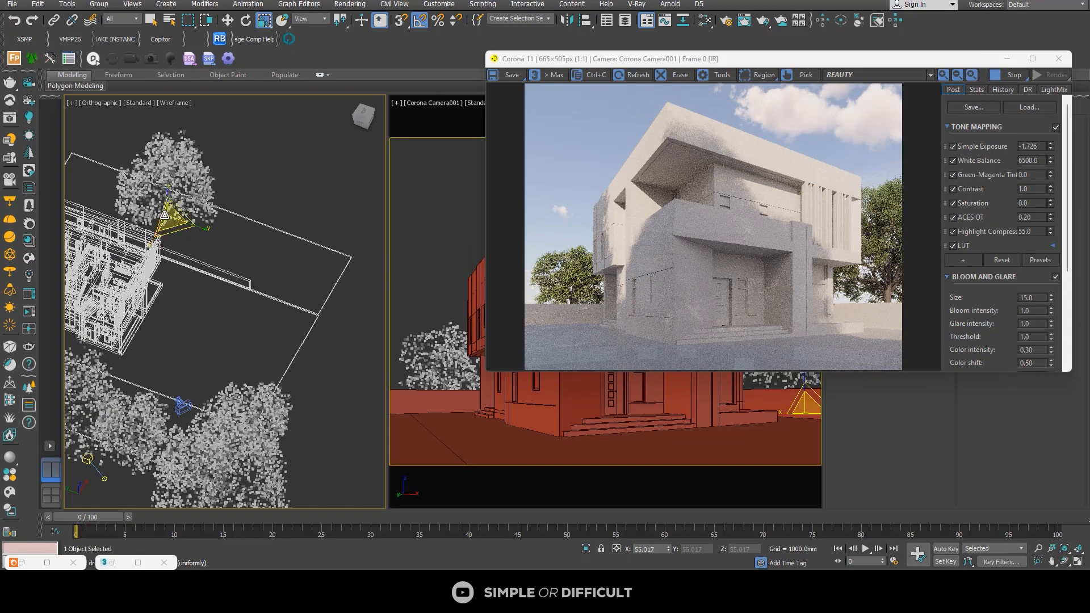
Step: Move the camera in plan view away from the house to about X -15093 mm, Y -18266 mm
key("w")
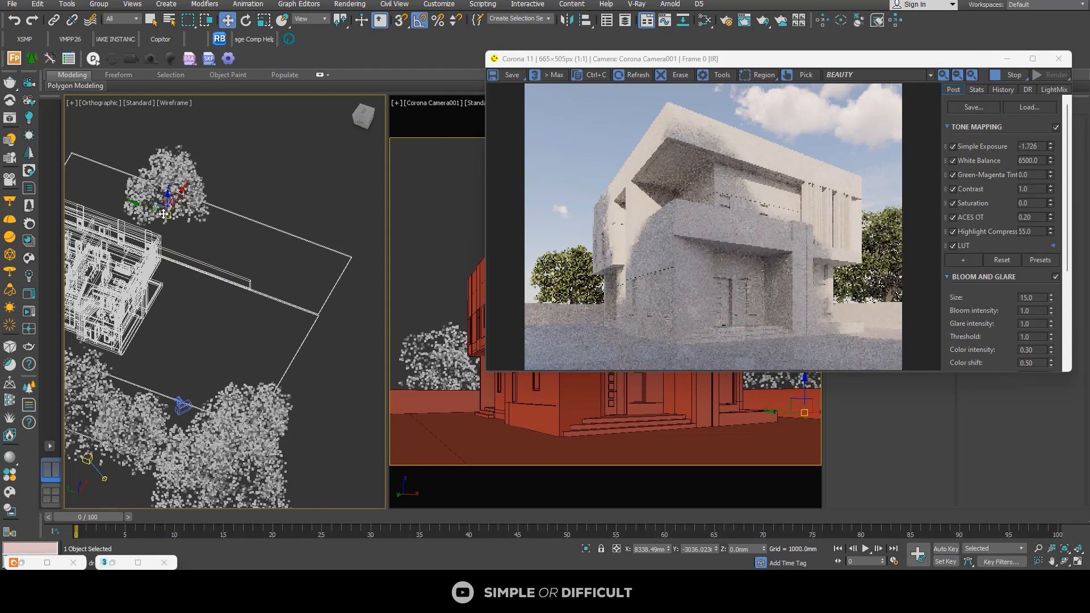
middle_click_drag(164, 213, 227, 231)
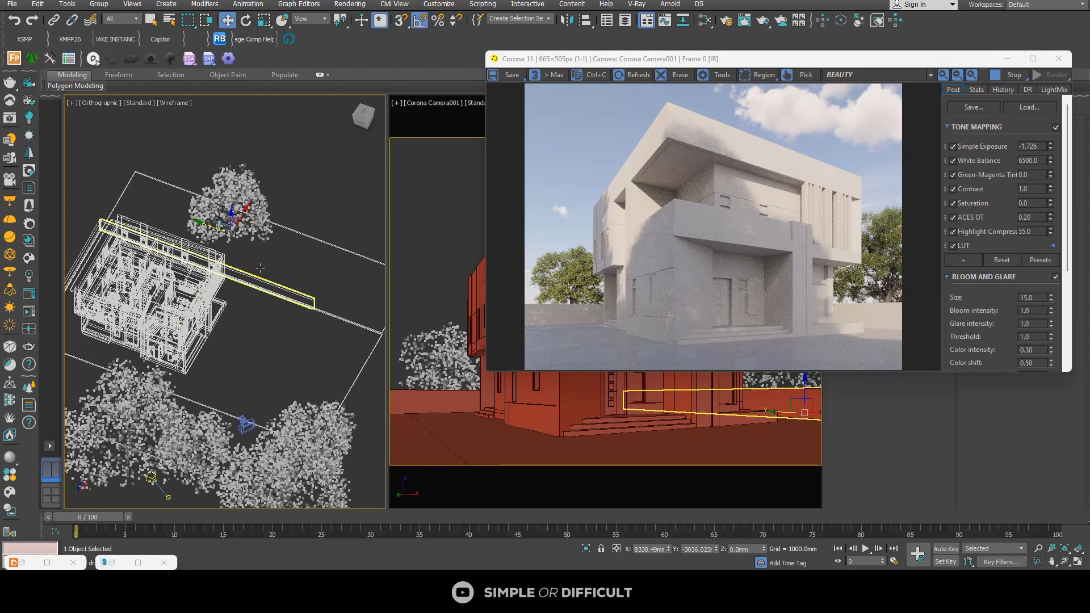
left_click(365, 114)
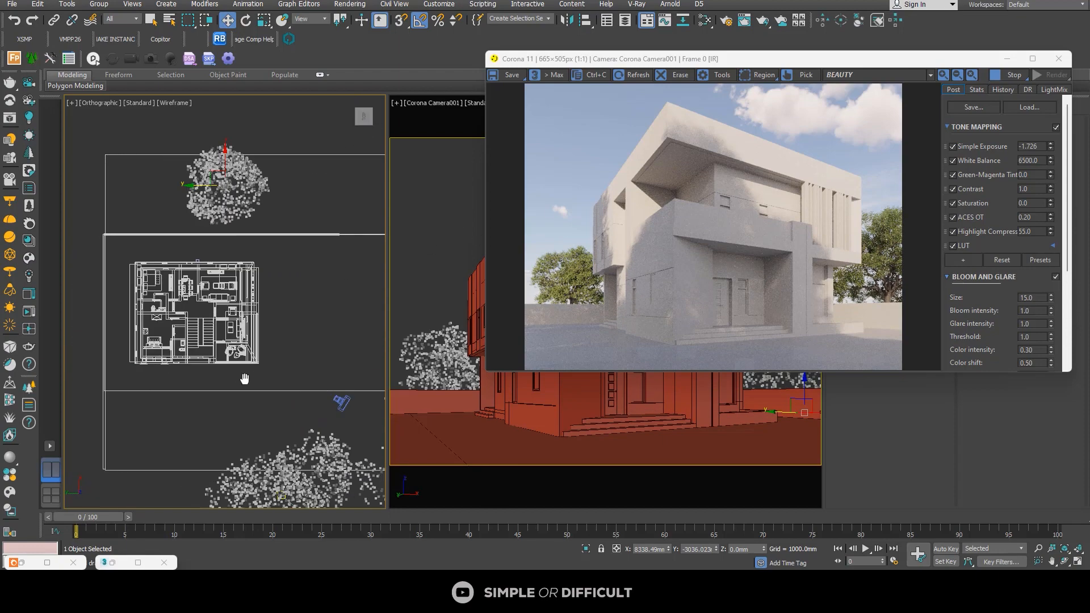
scroll(227, 375, "up", 5)
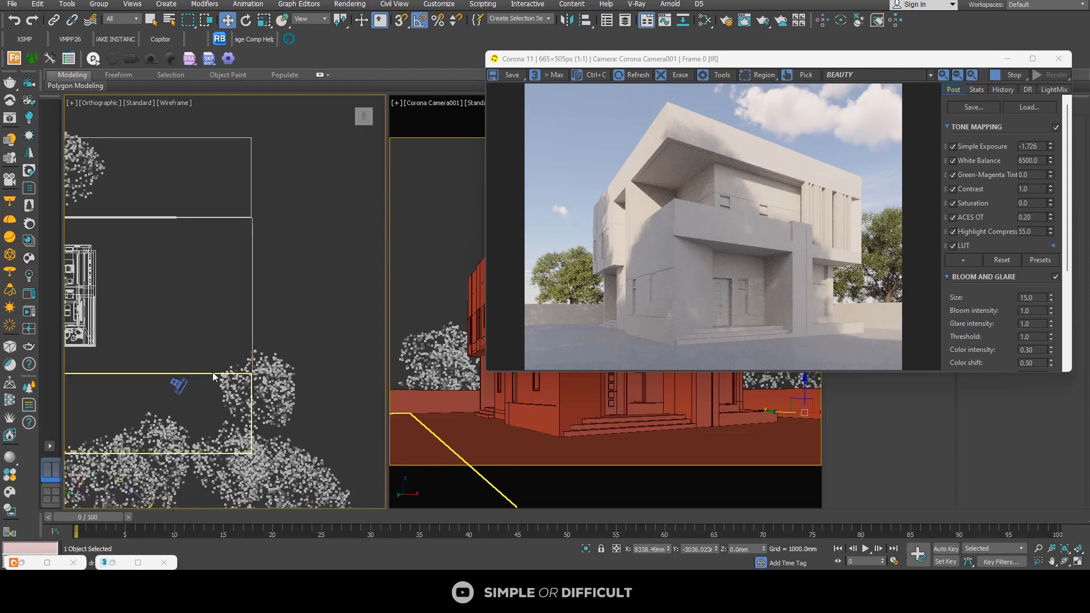
left_click(179, 384)
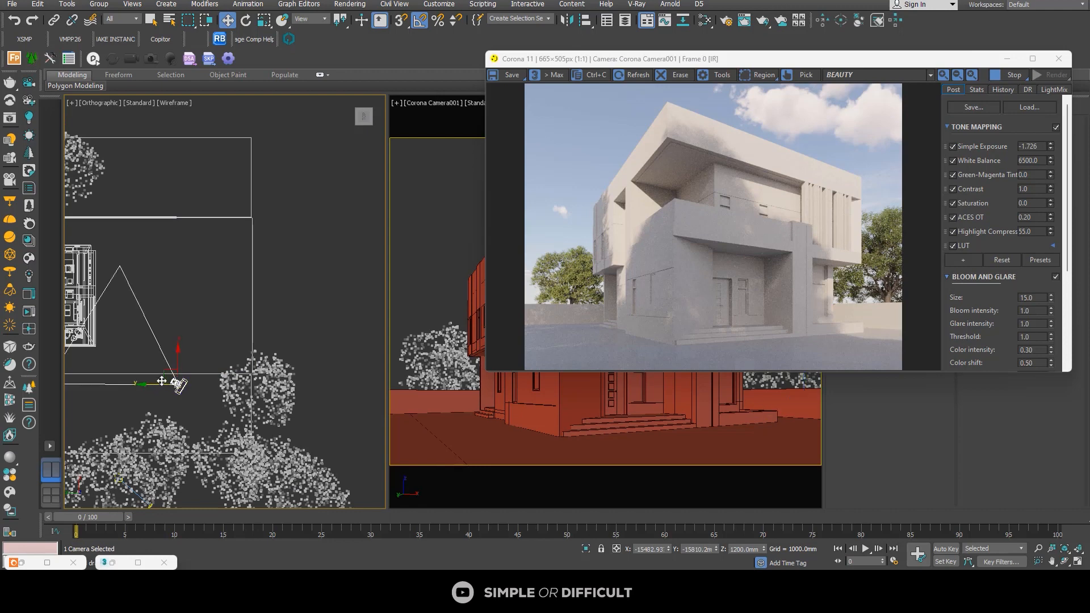
left_click_drag(154, 385, 186, 388)
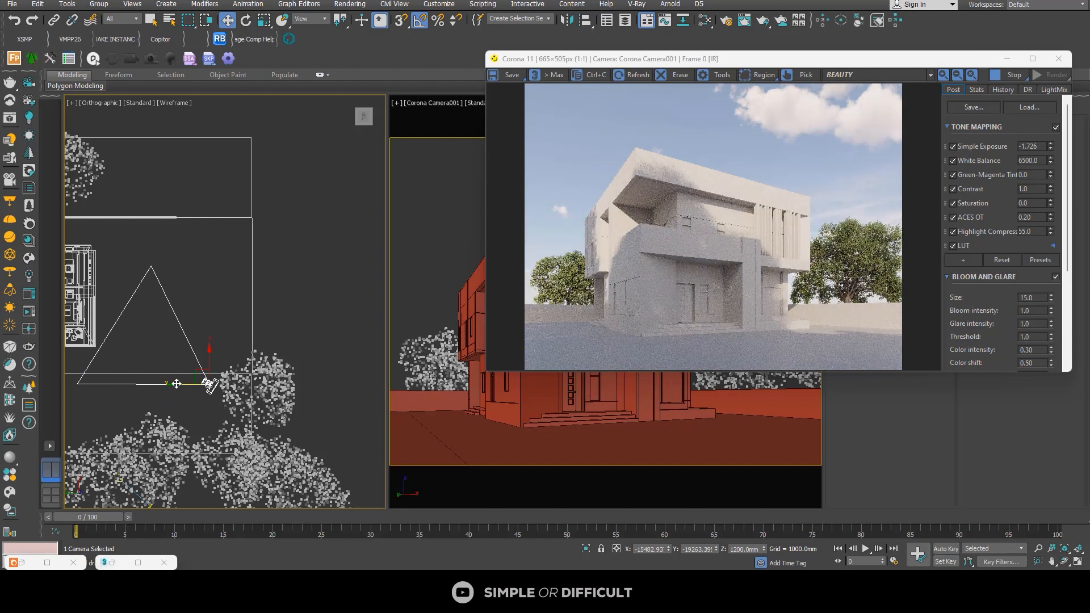
left_click_drag(177, 386, 200, 360)
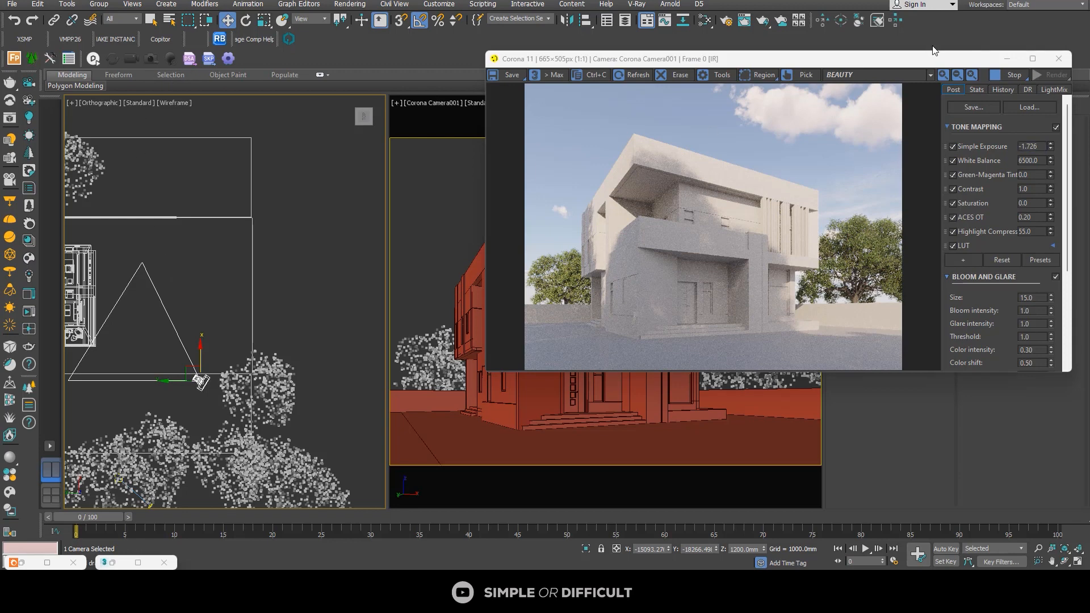
Step: Open the camera's parameters and make it a targeted camera
left_click_drag(938, 57, 670, 65)
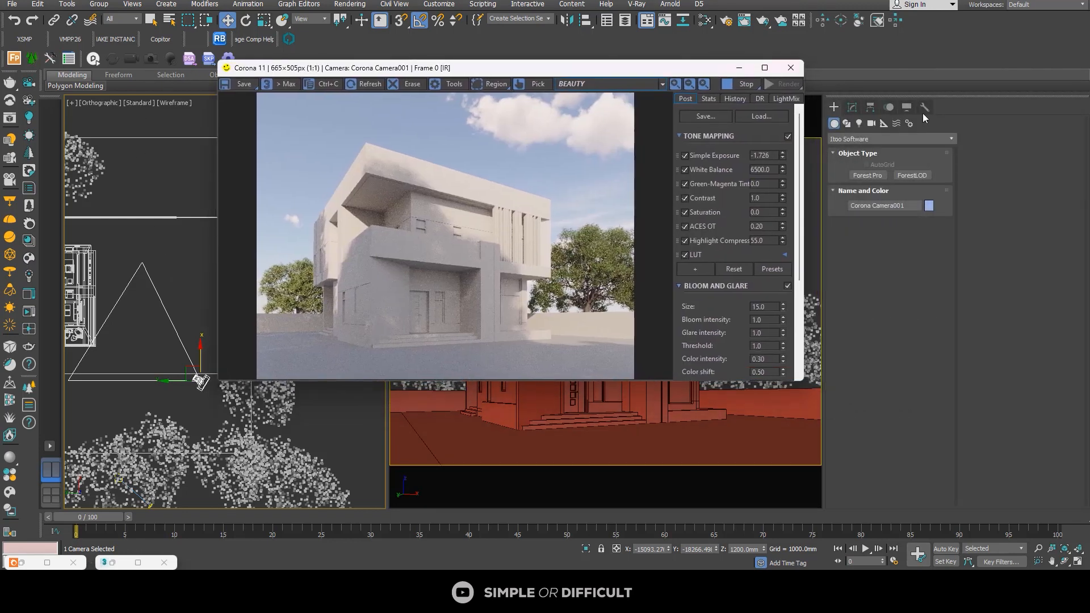
left_click(851, 107)
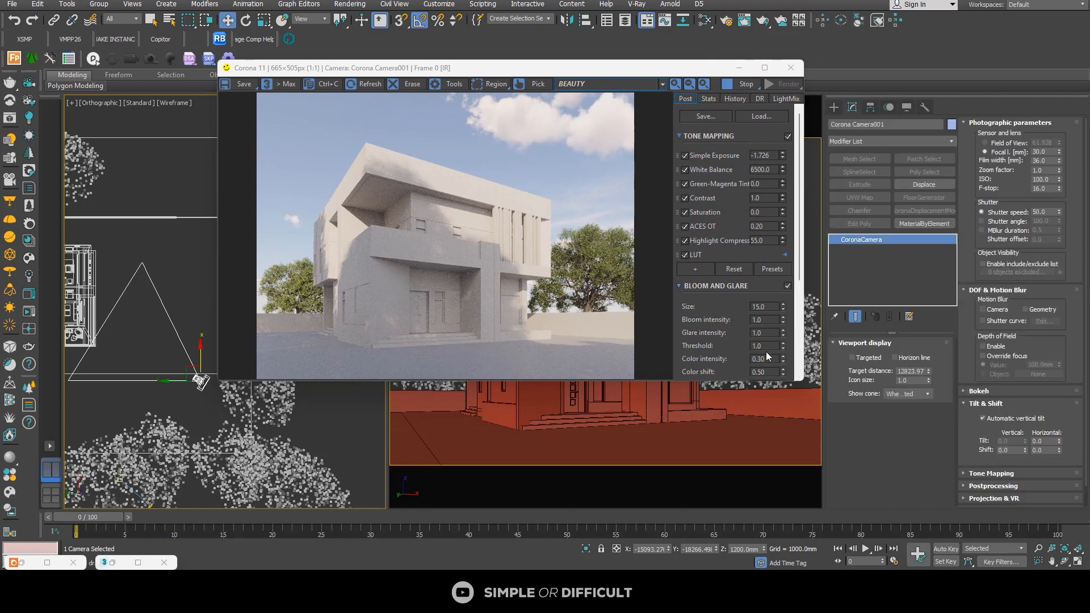
left_click(852, 358)
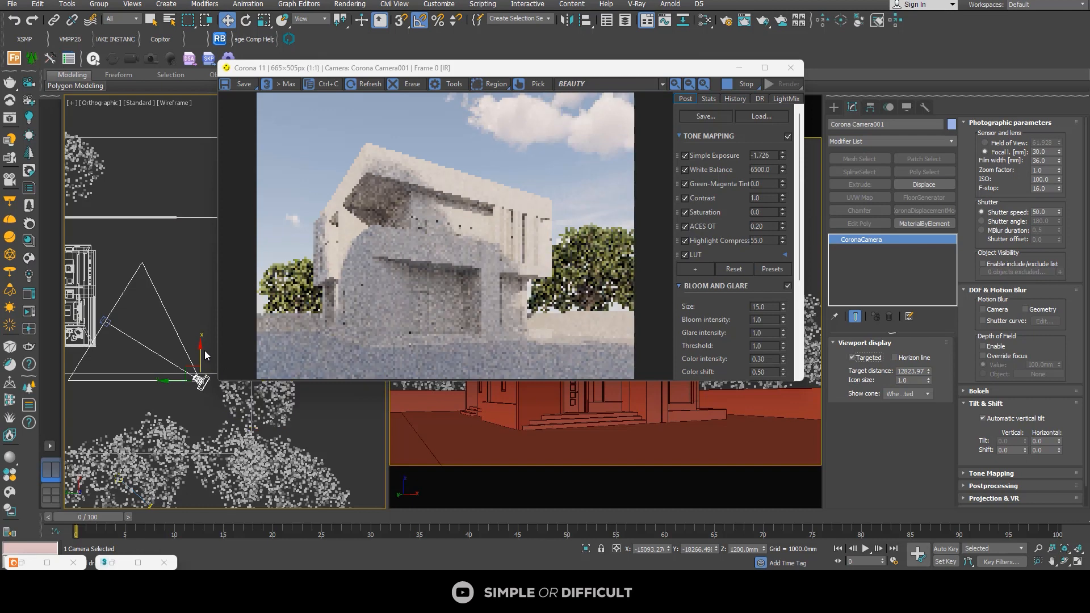
Step: Fine-tune the targeted camera's position to about X -15600 mm, Y -17960 mm
left_click_drag(201, 348, 201, 354)
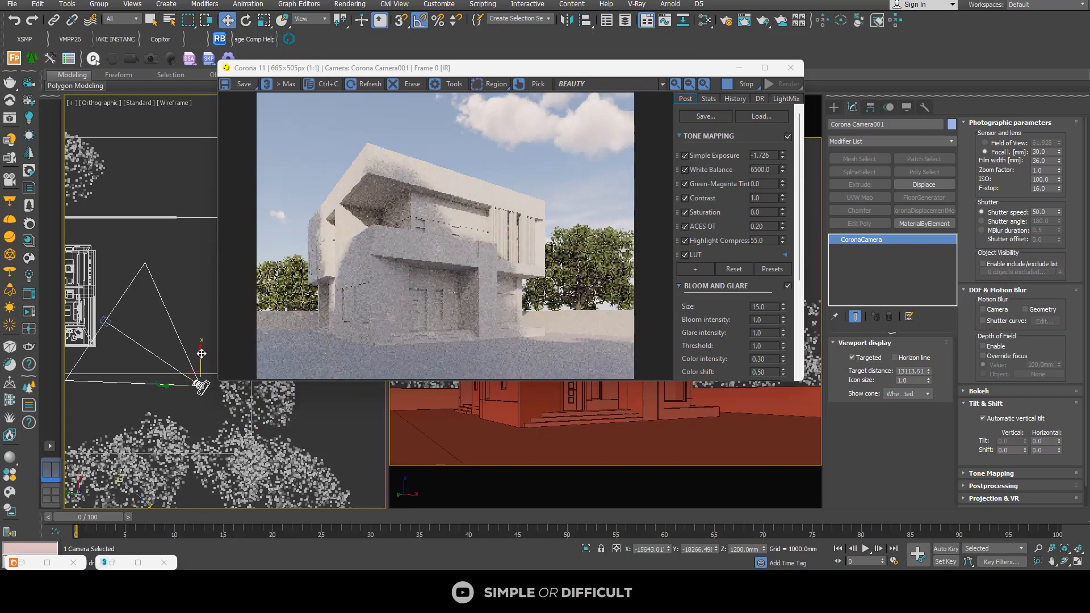
mouse_move(202, 354)
left_mouse_down()
mouse_move(197, 364)
mouse_move(199, 353)
left_mouse_up()
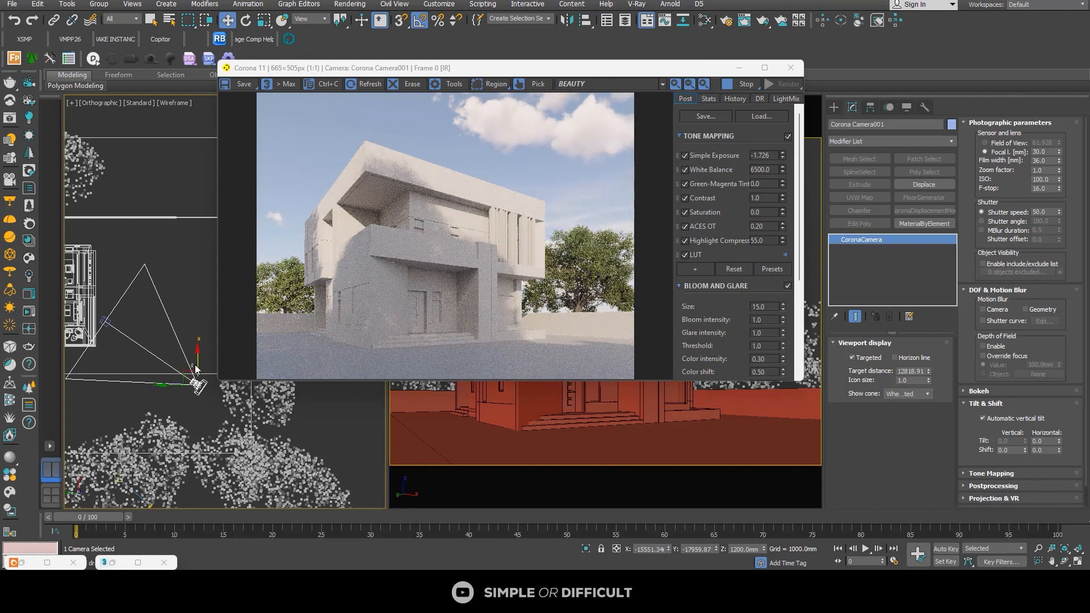
left_click(196, 370)
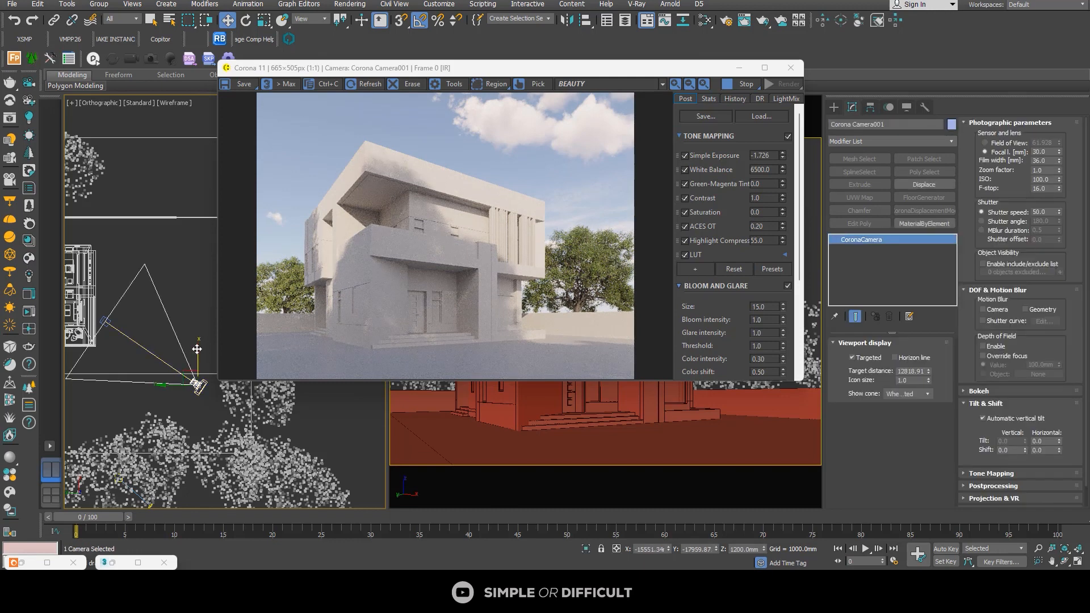
left_click_drag(197, 348, 197, 375)
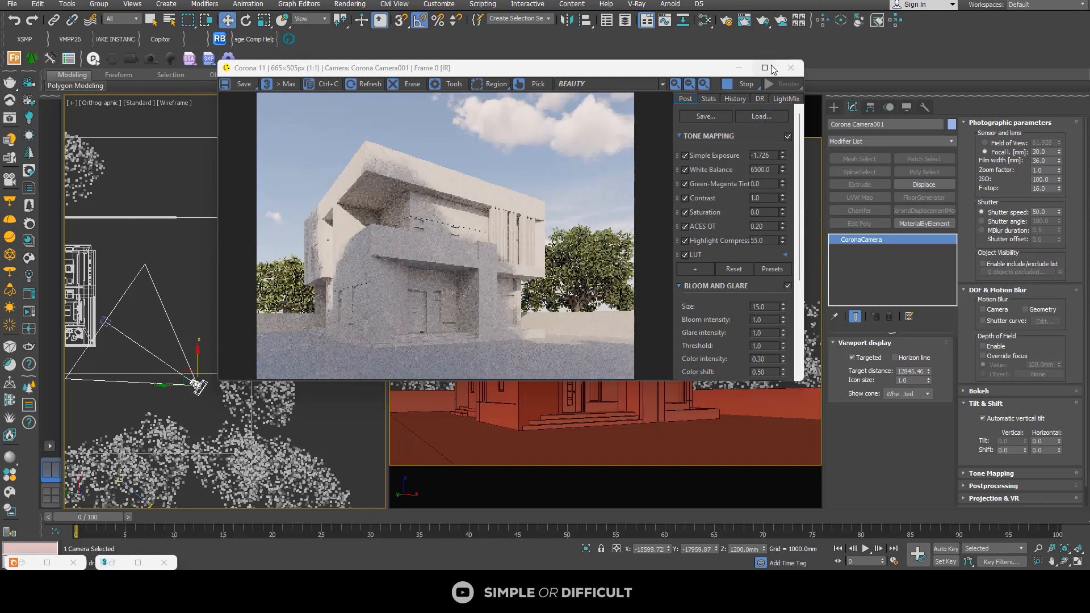
Step: Review the interactive render in an enlarged frame buffer with the camera deselected, and resize its window beside the viewports
left_click(765, 68)
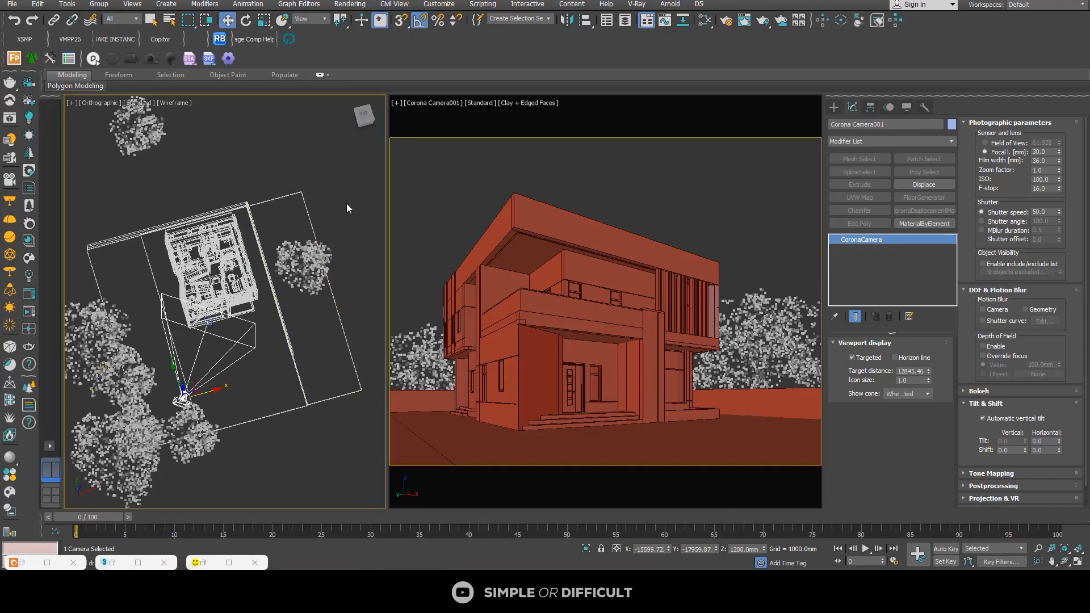
left_click(347, 204)
left_click(235, 563)
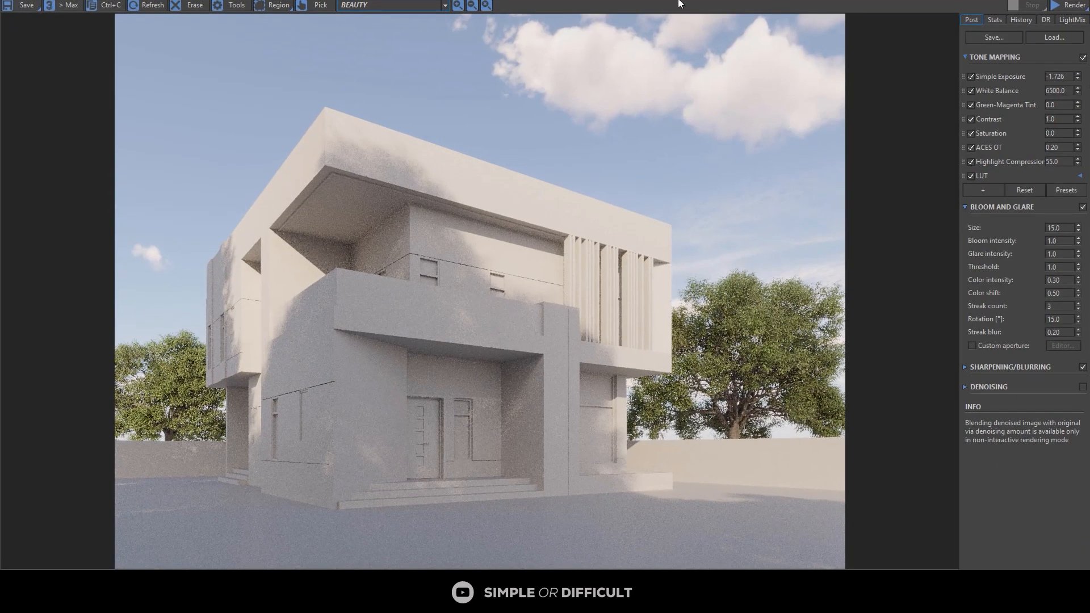
left_click_drag(694, 0, 875, 36)
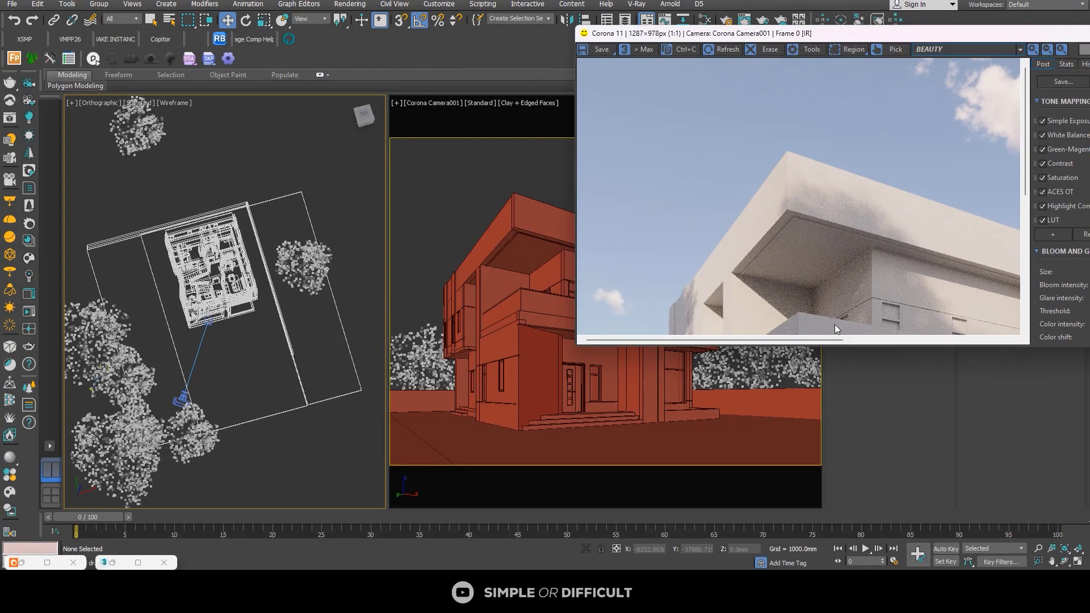
left_click_drag(820, 345, 813, 512)
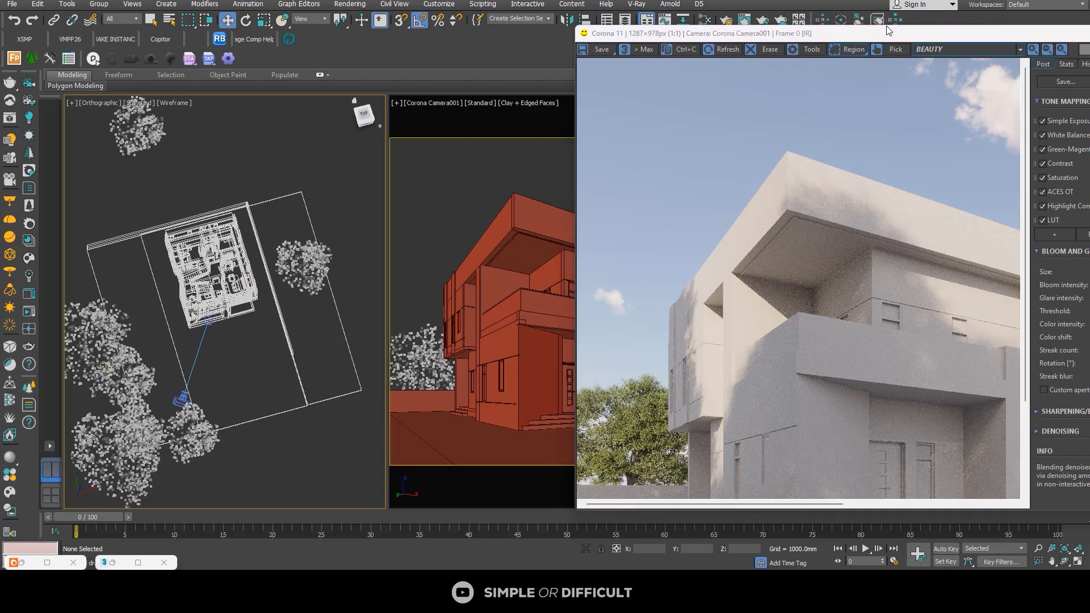
left_click_drag(1040, 35, 966, 31)
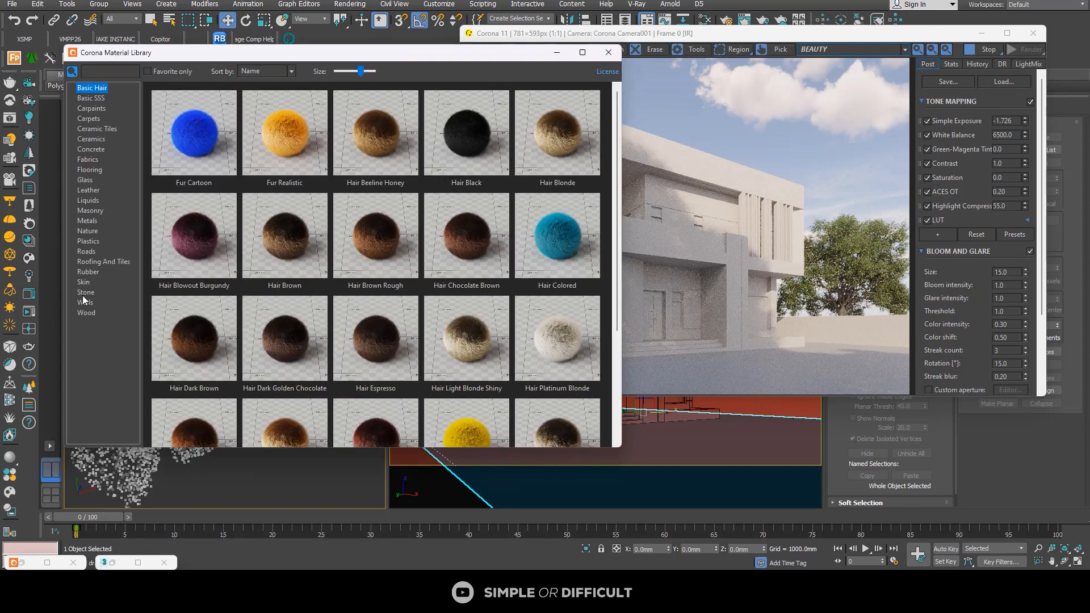
Step: Assign the Cobblestone Running material from the Corona library's Stone category to the selected pavement floor
left_click(86, 292)
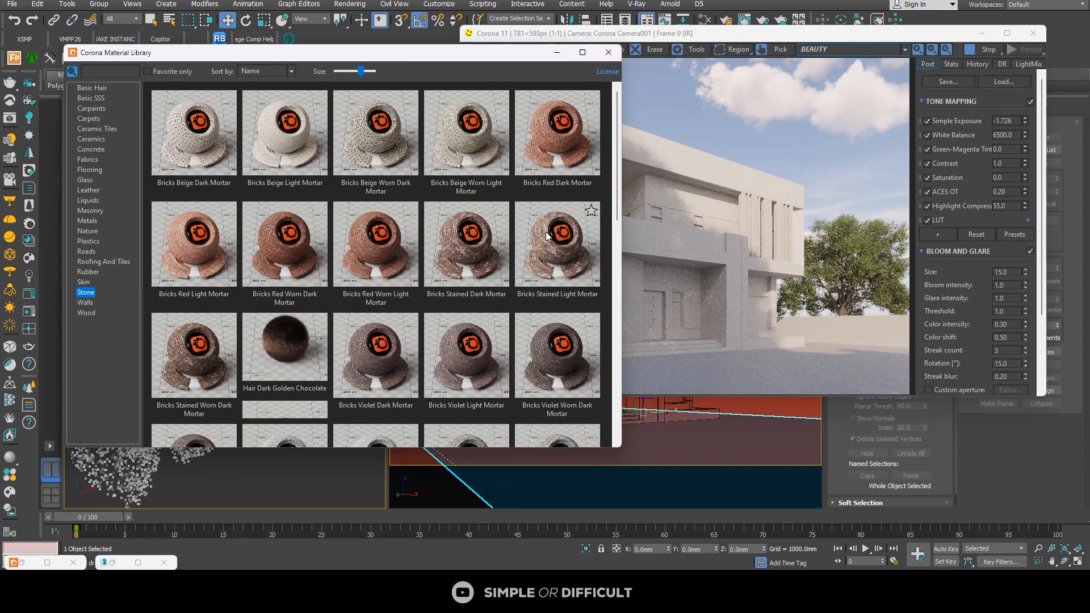
scroll(516, 297, "down", 2)
scroll(516, 297, "down", 2)
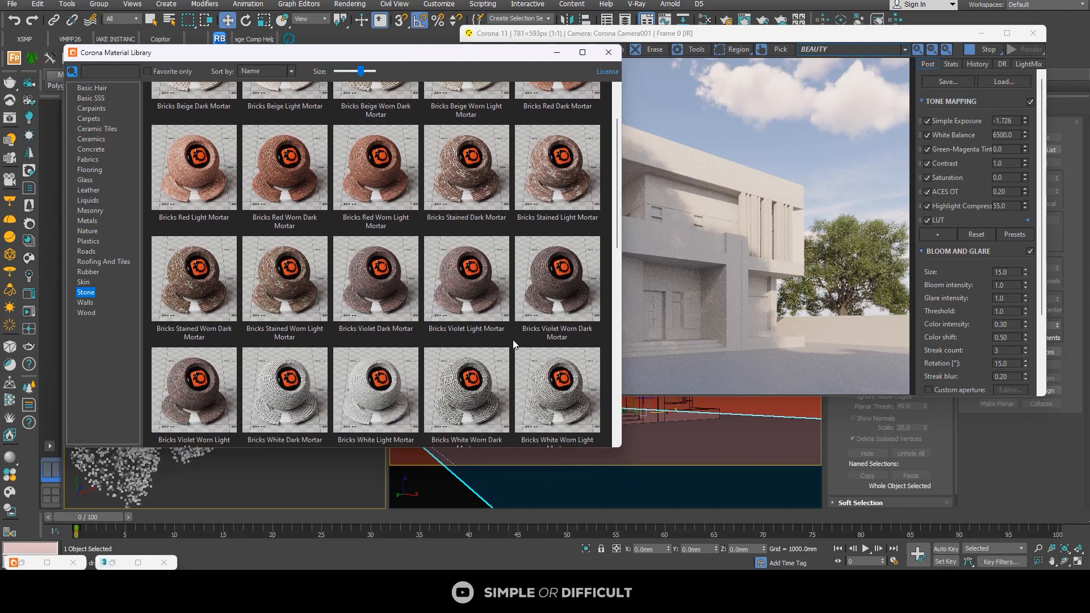
scroll(521, 337, "down", 4)
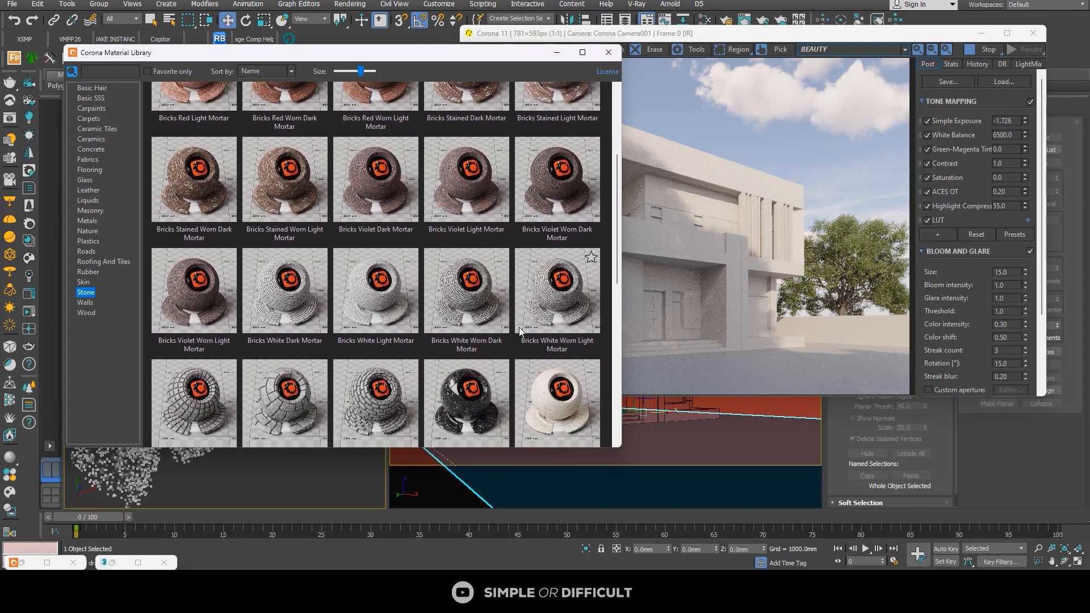
scroll(398, 352, "down", 1)
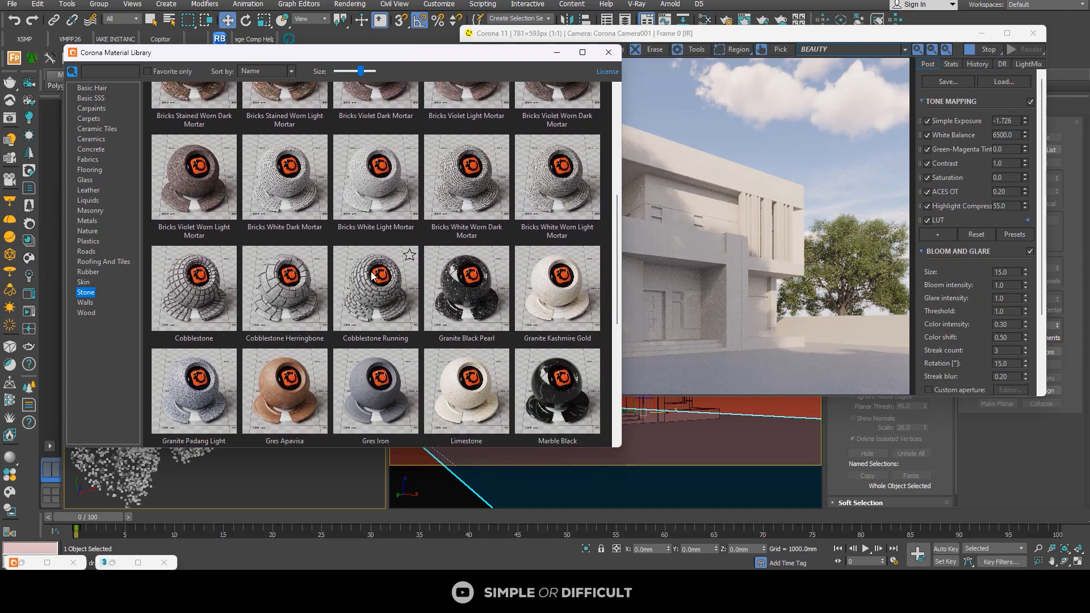
right_click(364, 287)
left_click(395, 315)
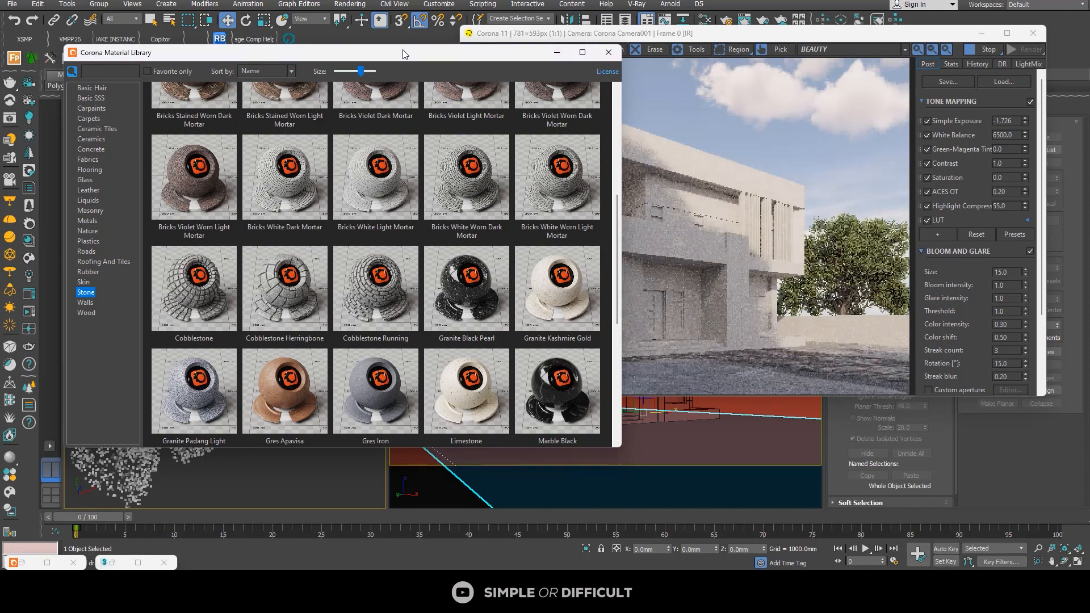
Step: Select the two ground strips beside the pavement and assign them the Ground Mossy material from the Nature category
left_click_drag(386, 52, 657, 72)
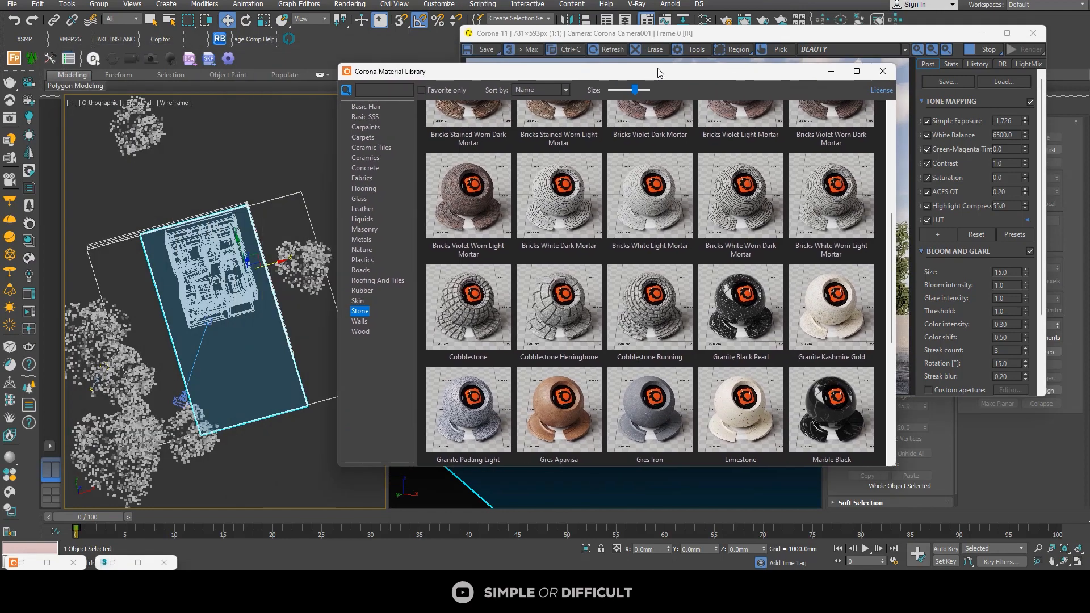
left_click(325, 401)
left_click(90, 264, "ctrl")
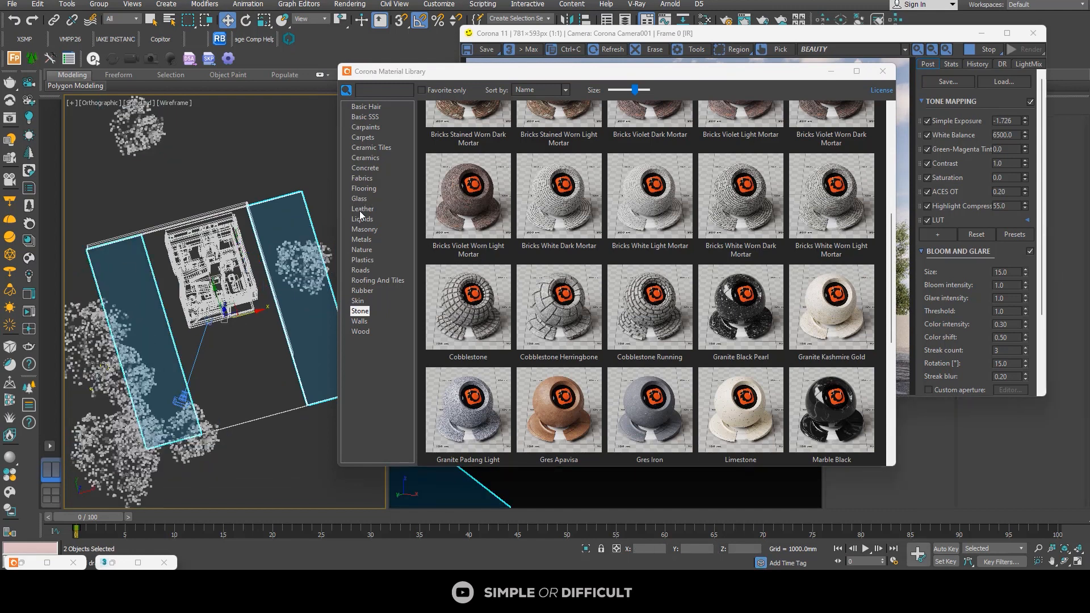
left_click(362, 250)
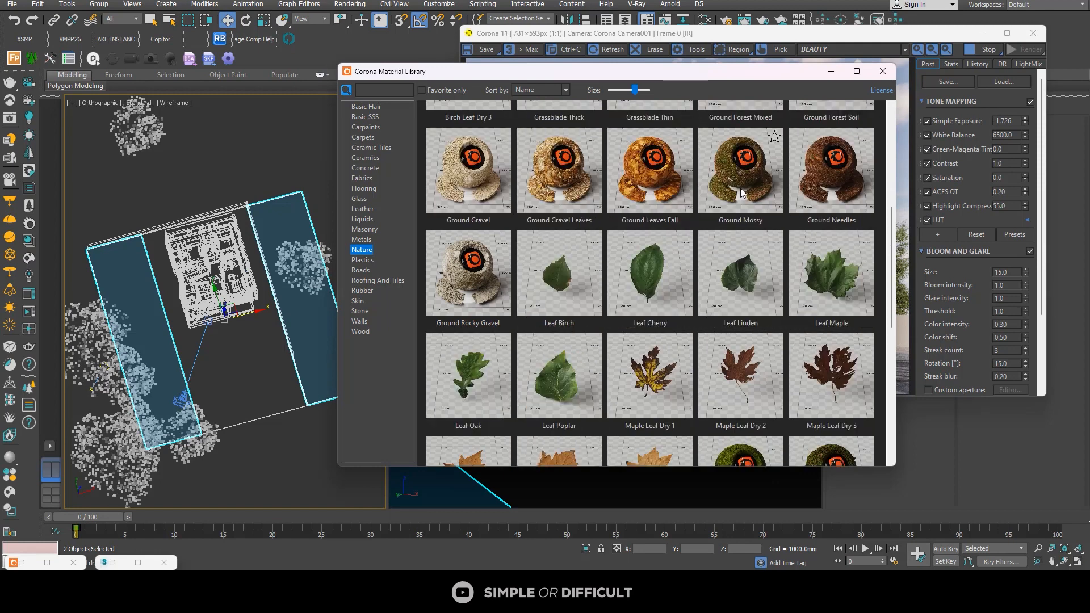
right_click(768, 176)
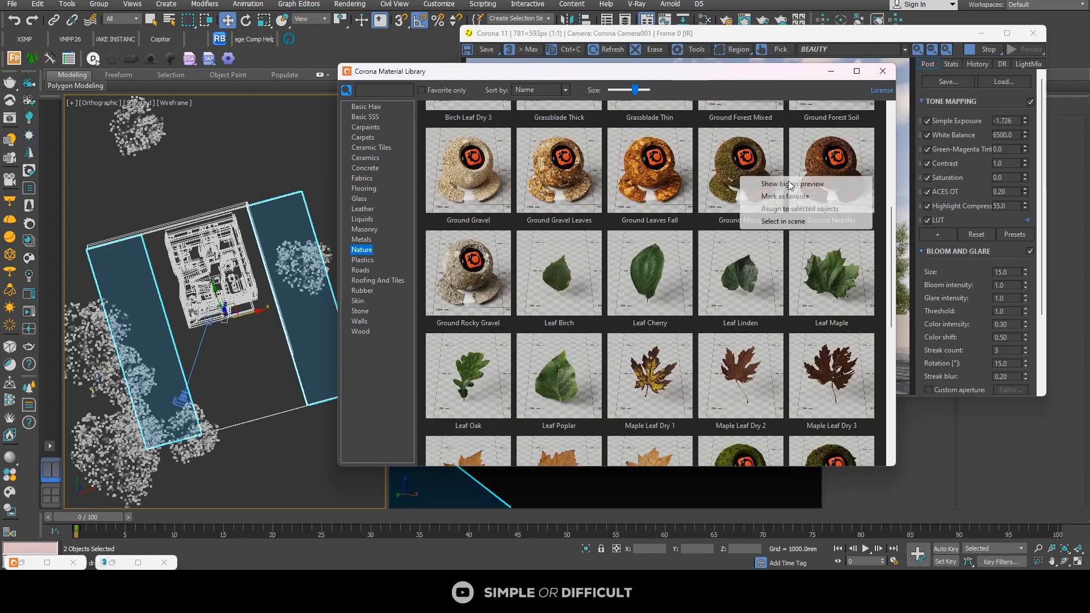
left_click(817, 210)
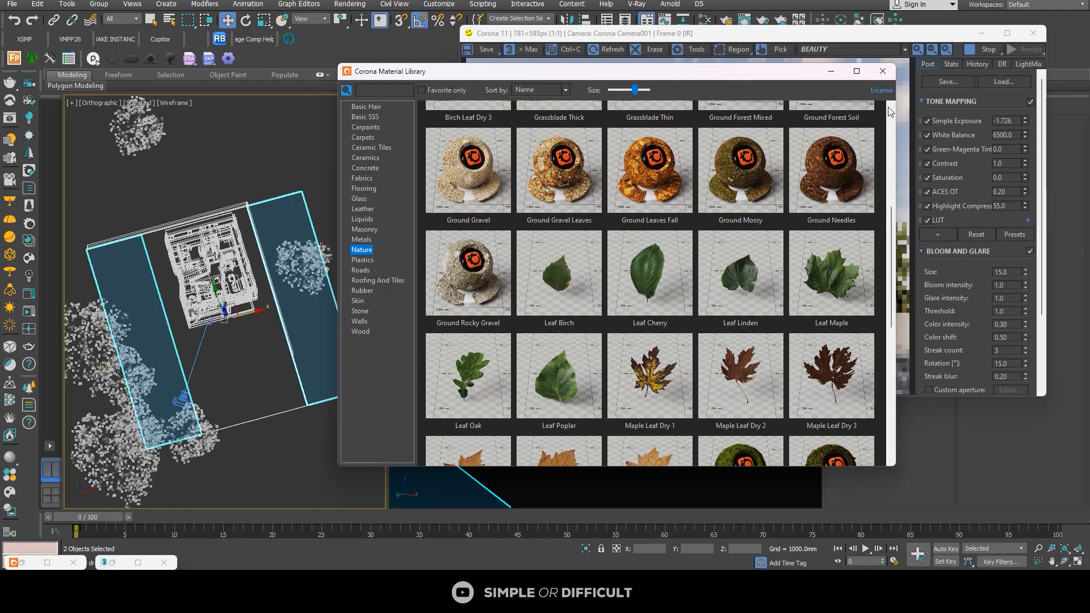
left_click(883, 72)
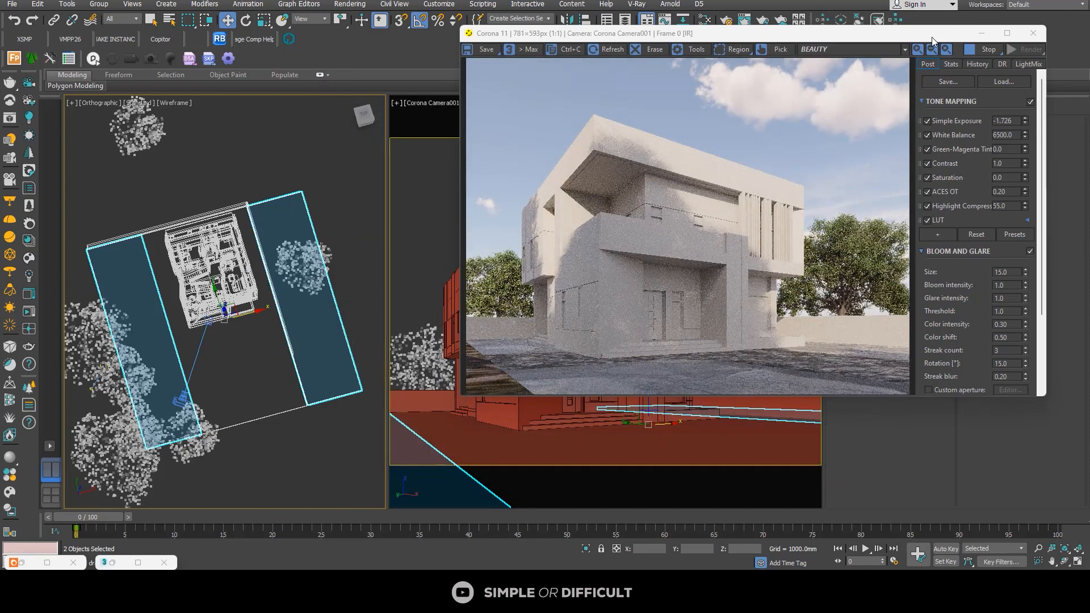
Step: Apply a UVW Map modifier with Box mapping to the pavement floor, with the frame buffer moved off the modifier settings
left_click_drag(932, 36, 665, 26)
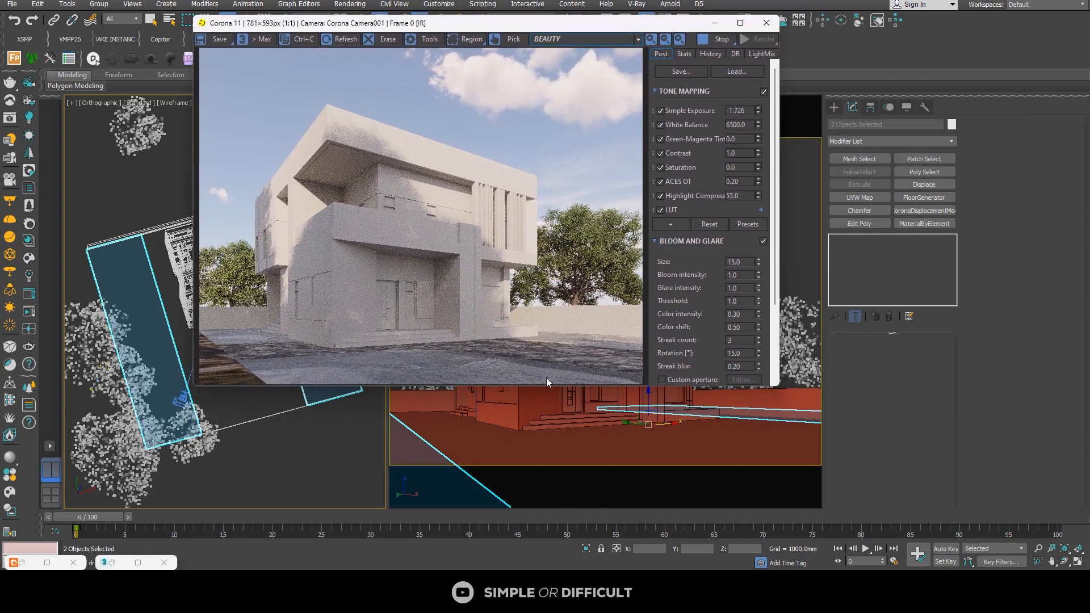
left_click(269, 416)
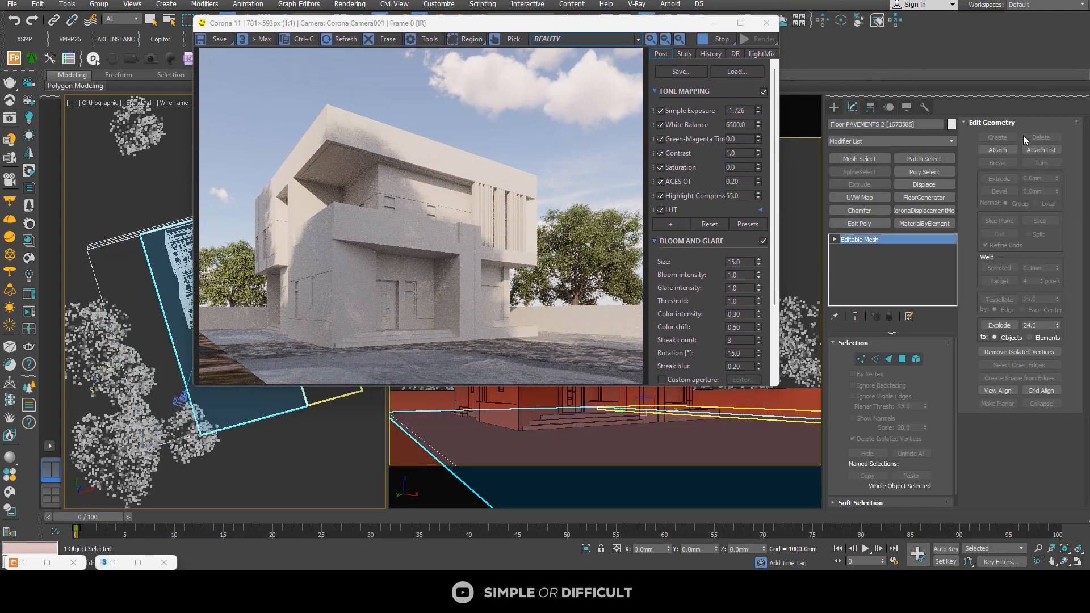
left_click(871, 198)
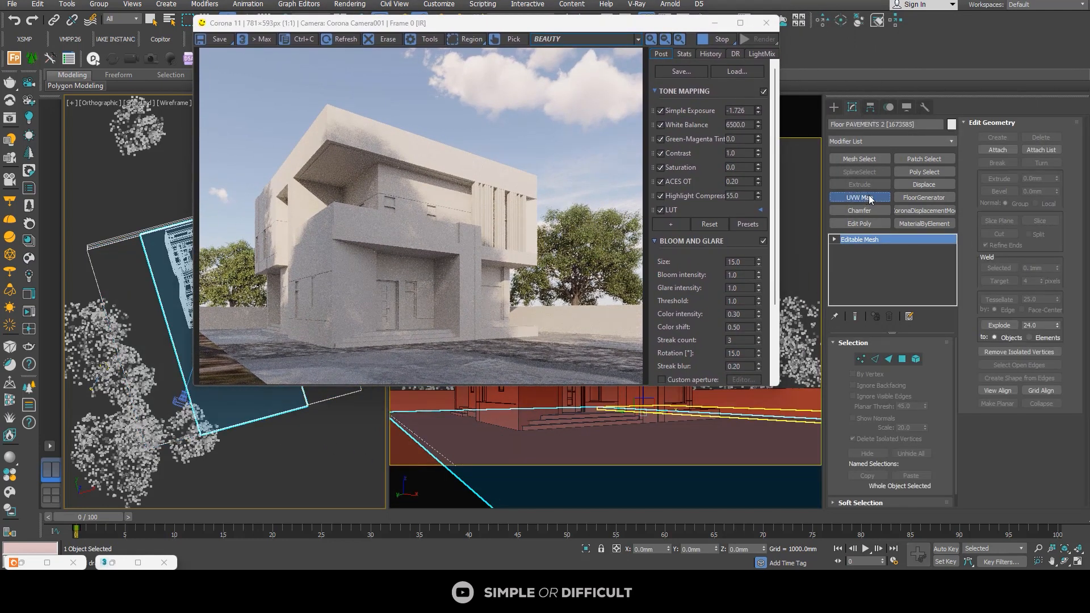
left_click(923, 405)
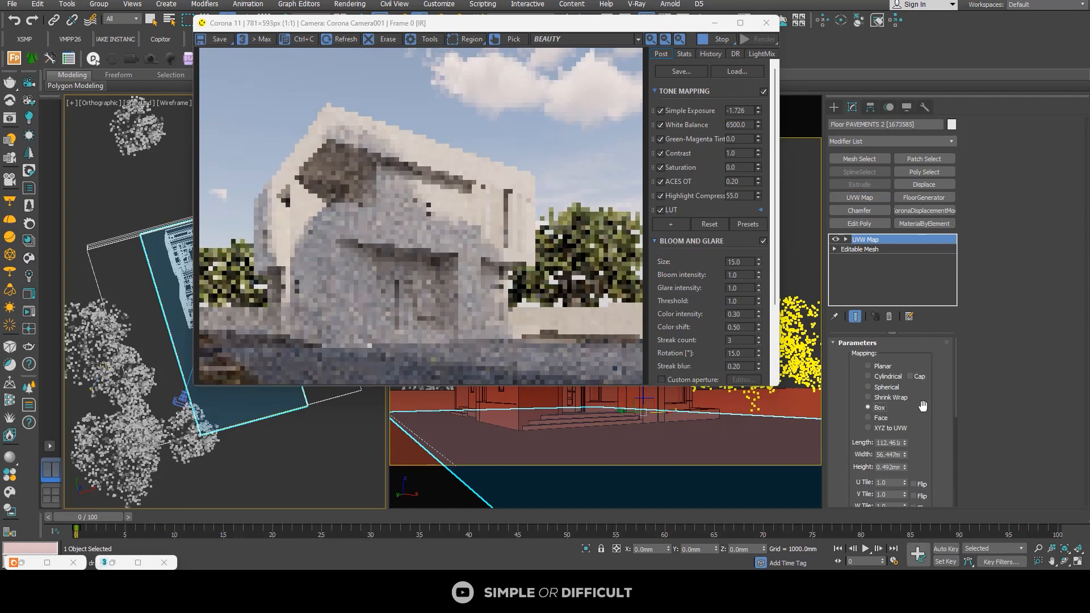
Step: Set the pavement's UVW Map length, width and height each to 0.005 mm
scroll(941, 456, "down", 3)
double_click(888, 391)
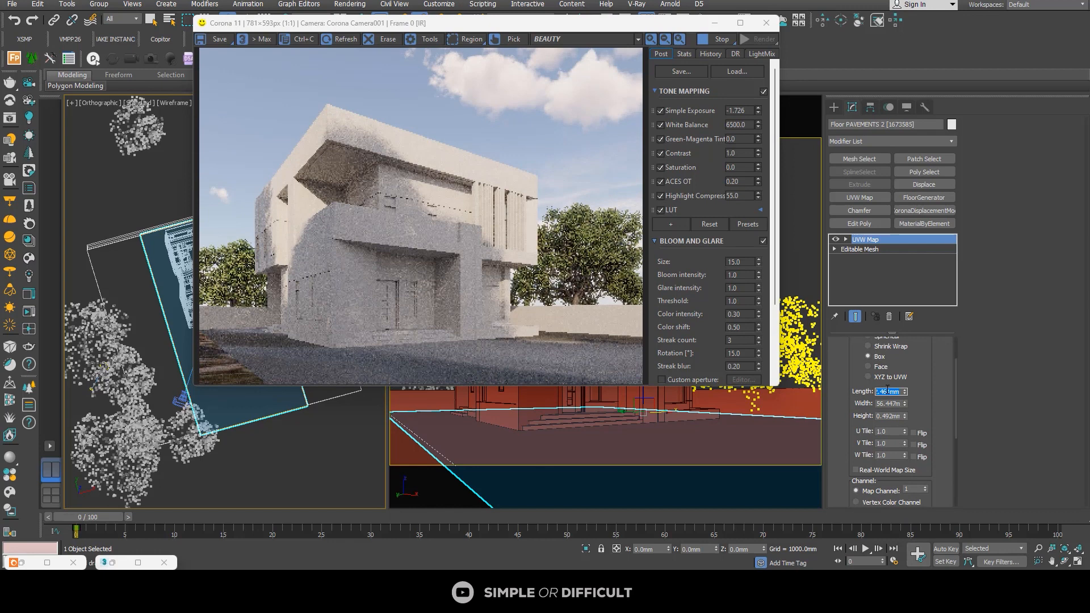
type("0.005")
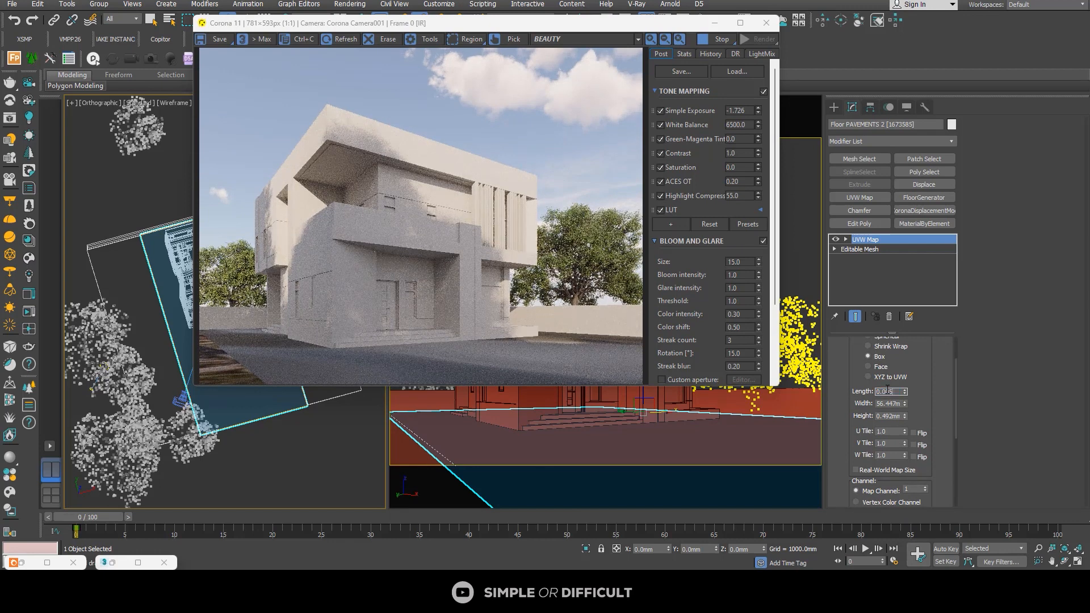
key("Return")
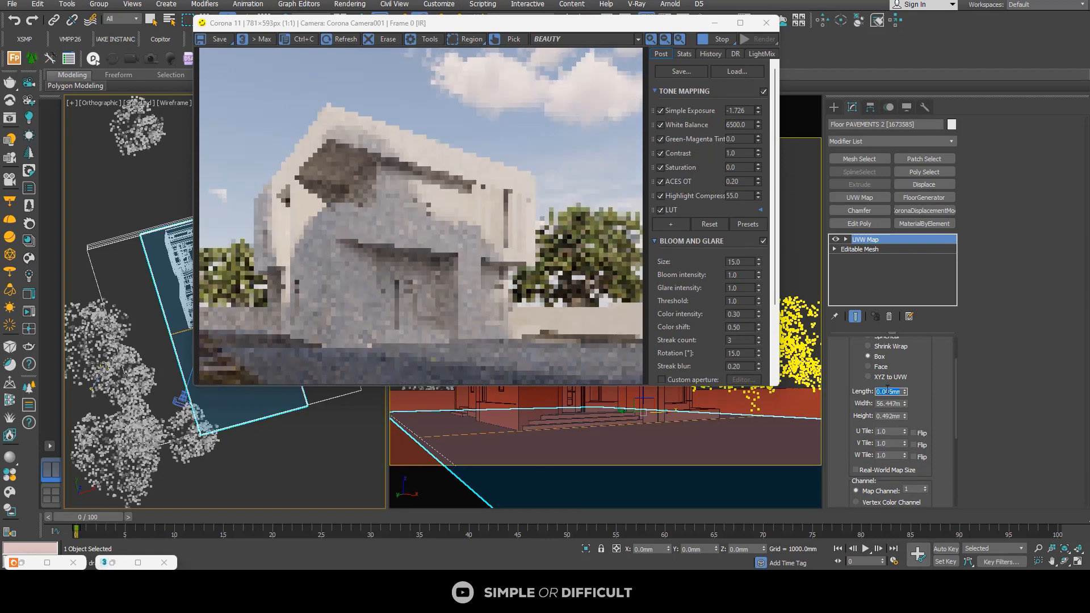
left_click(892, 403)
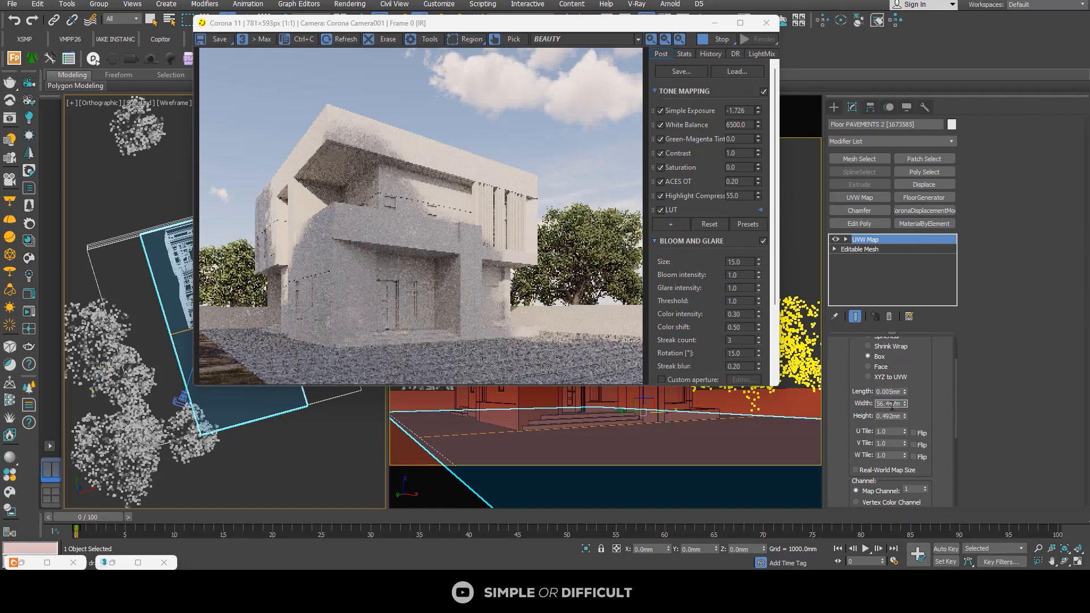
type("0.005")
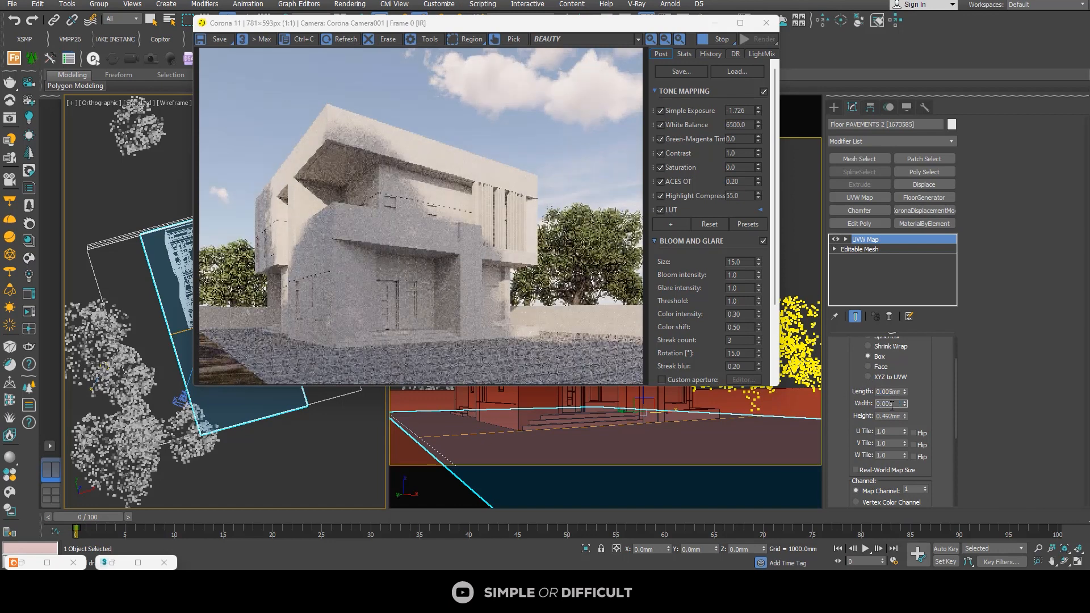
key("Return")
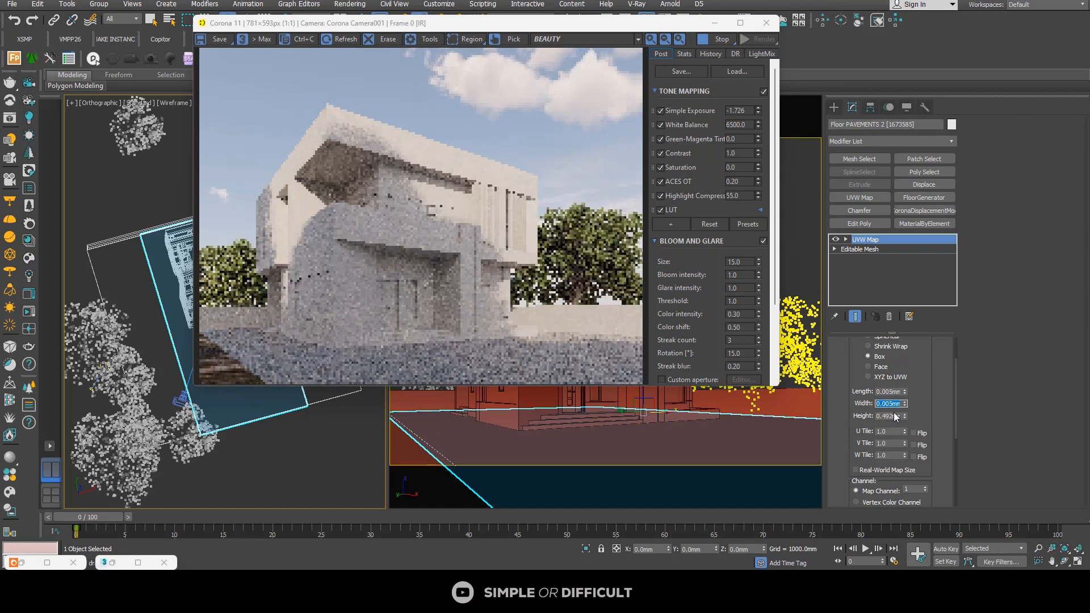
double_click(890, 416)
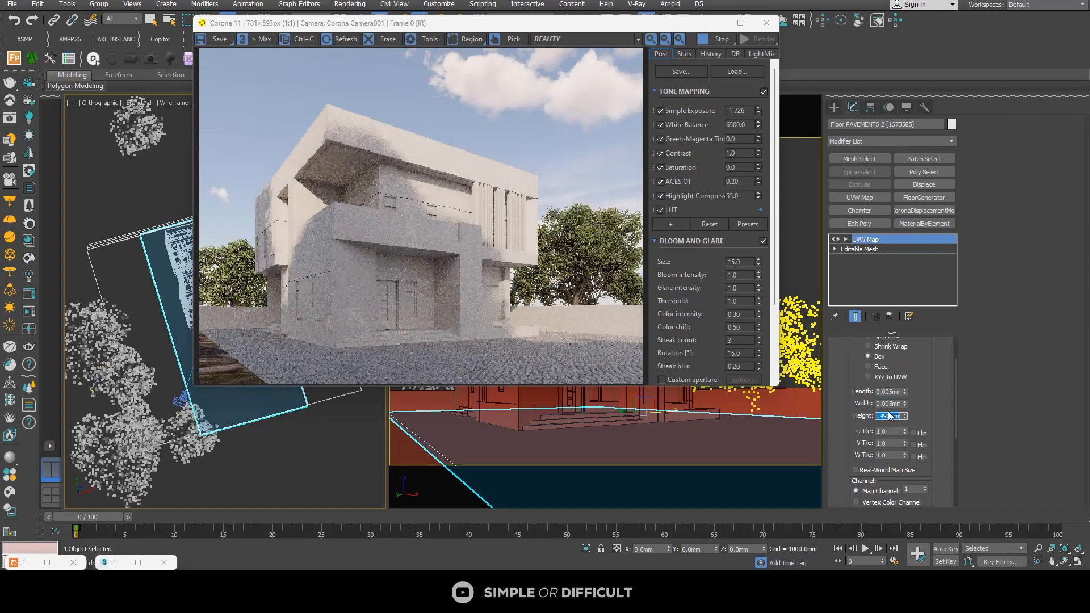
type("0.0")
key("Return")
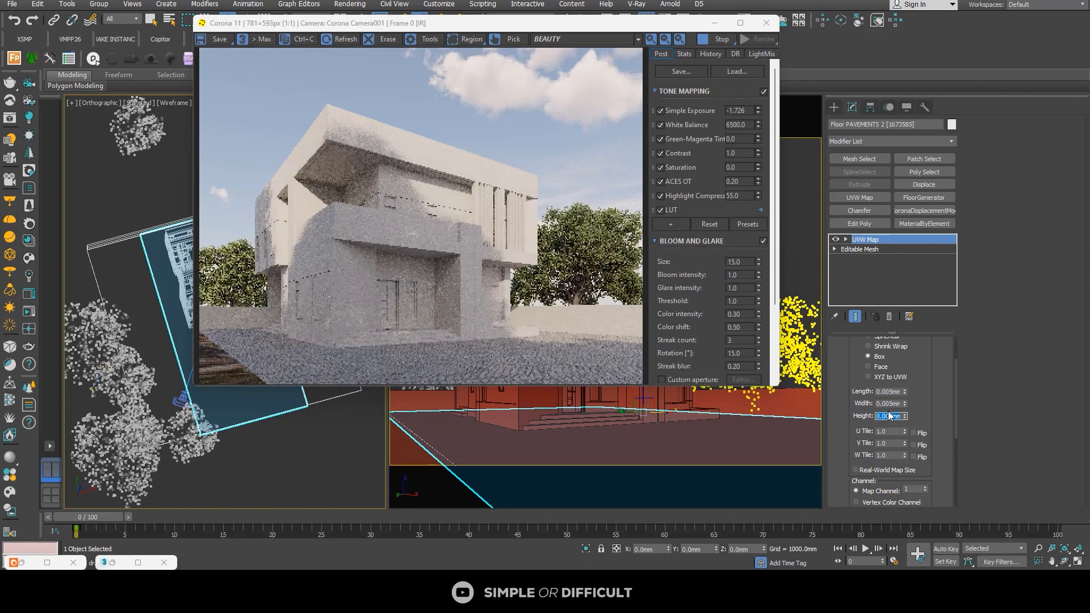
Step: Review the cobblestone scale in an enlarged frame buffer, and restore the window to a smaller size beside the plan view
left_click(740, 23)
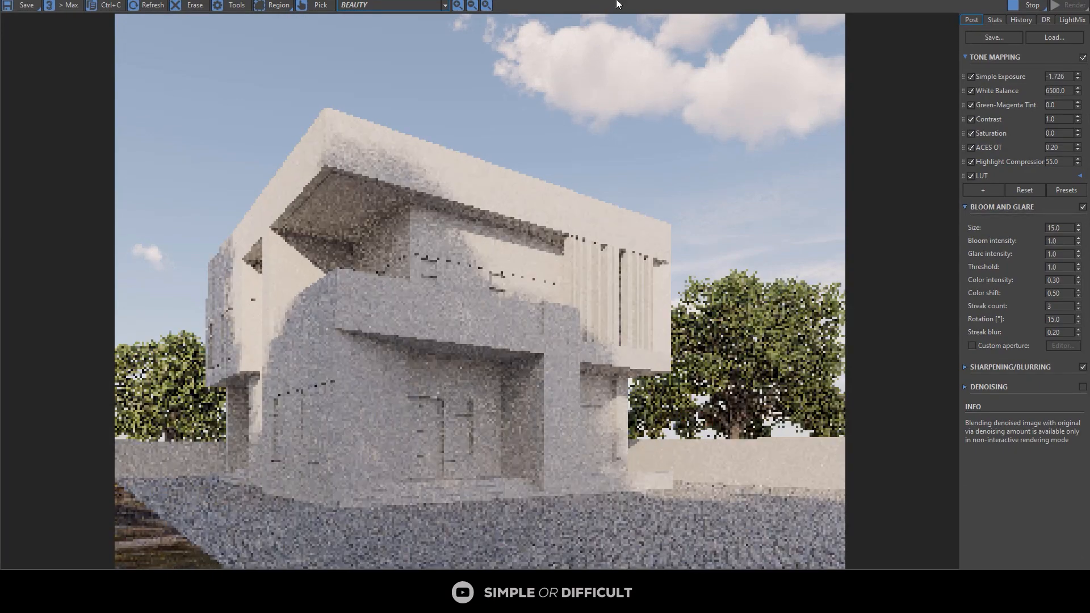
left_click_drag(618, 0, 848, 21)
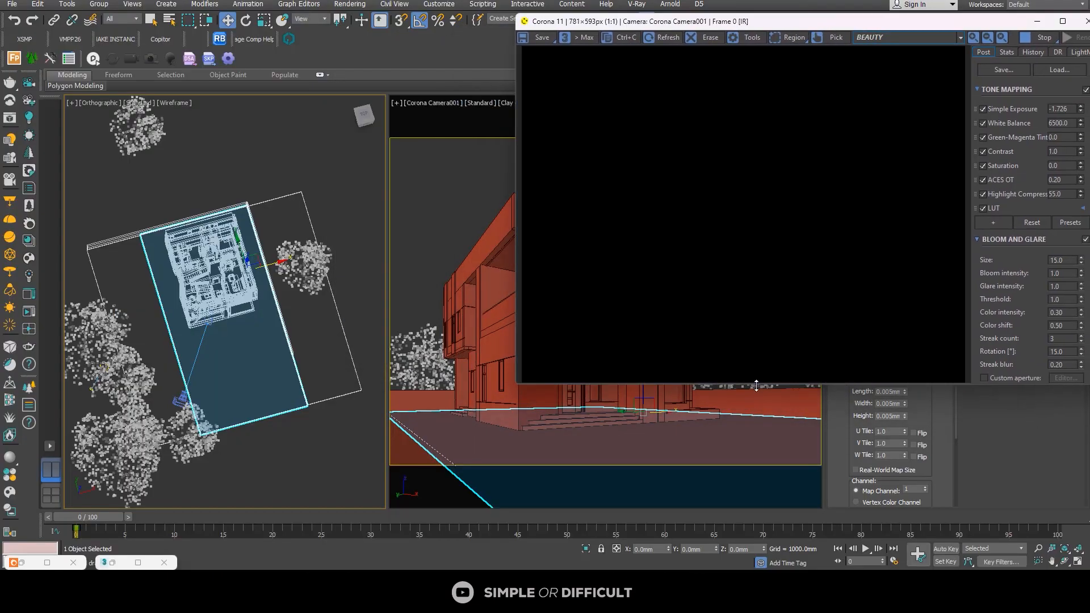
left_click_drag(756, 386, 769, 504)
Step: Move the oak tree beside the camera to about X -17610 mm, Y -28440 mm, behind the camera
scroll(197, 439, "up", 3)
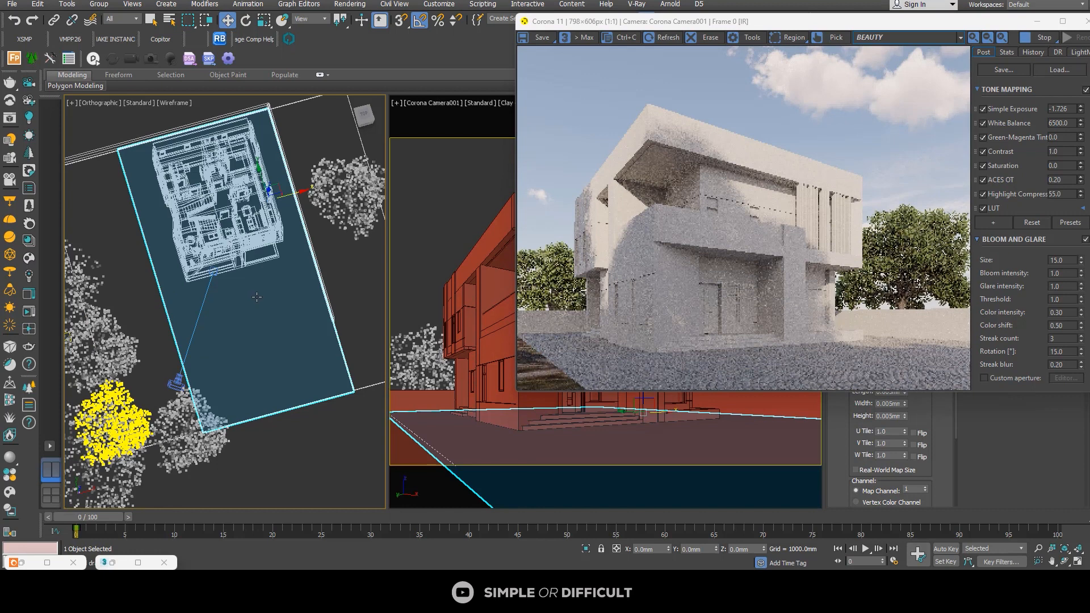
scroll(261, 297, "down", 3)
left_click(190, 397)
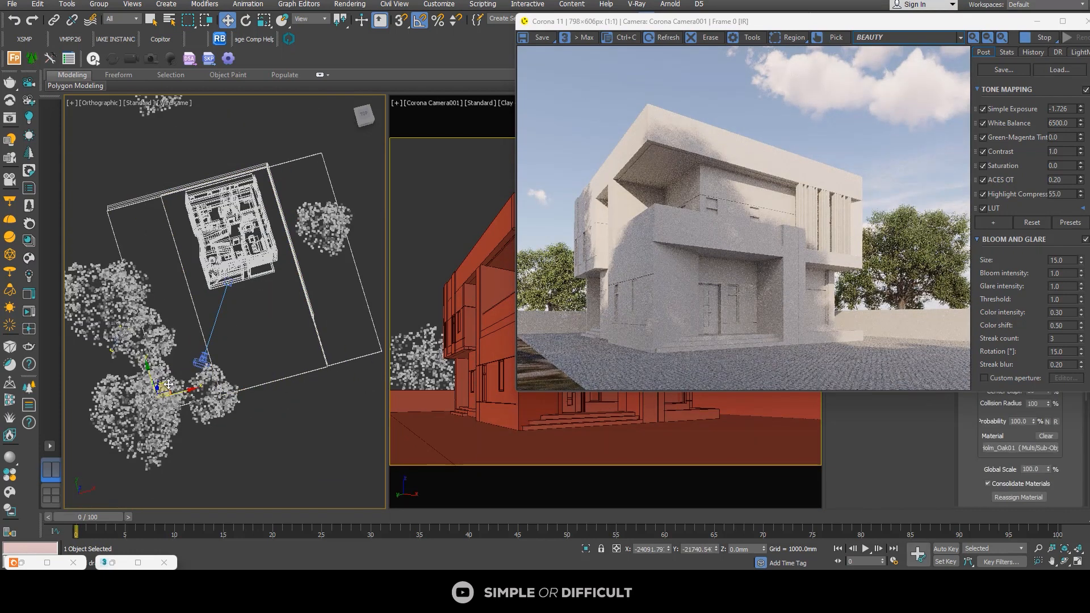
left_click_drag(190, 398, 220, 414)
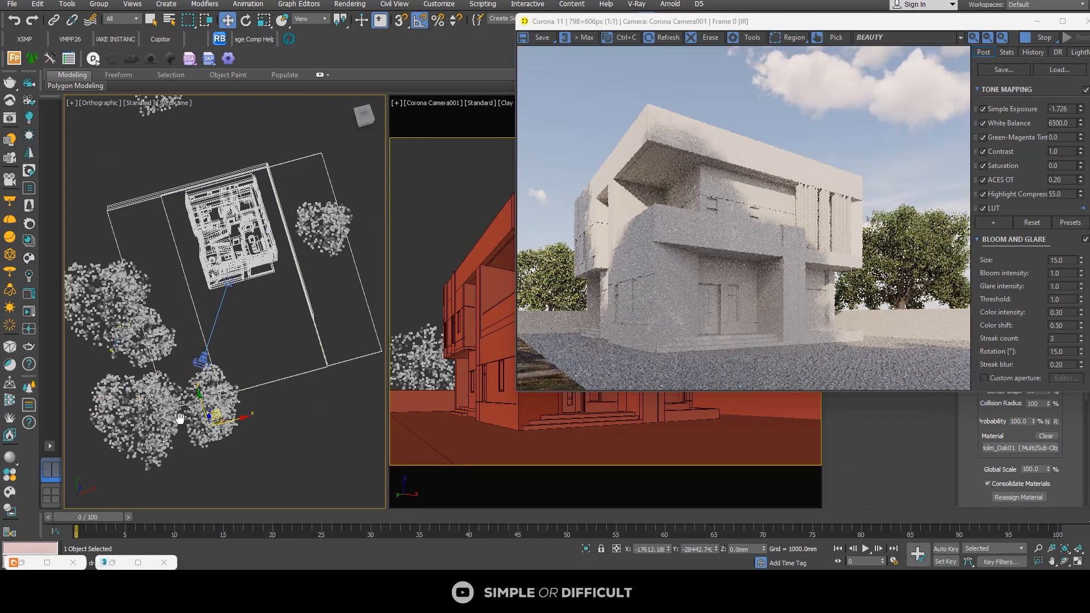
Step: Scale the large tree outside the plot's corner near the camera down to about 50% on all axes
middle_click_drag(179, 419, 173, 304)
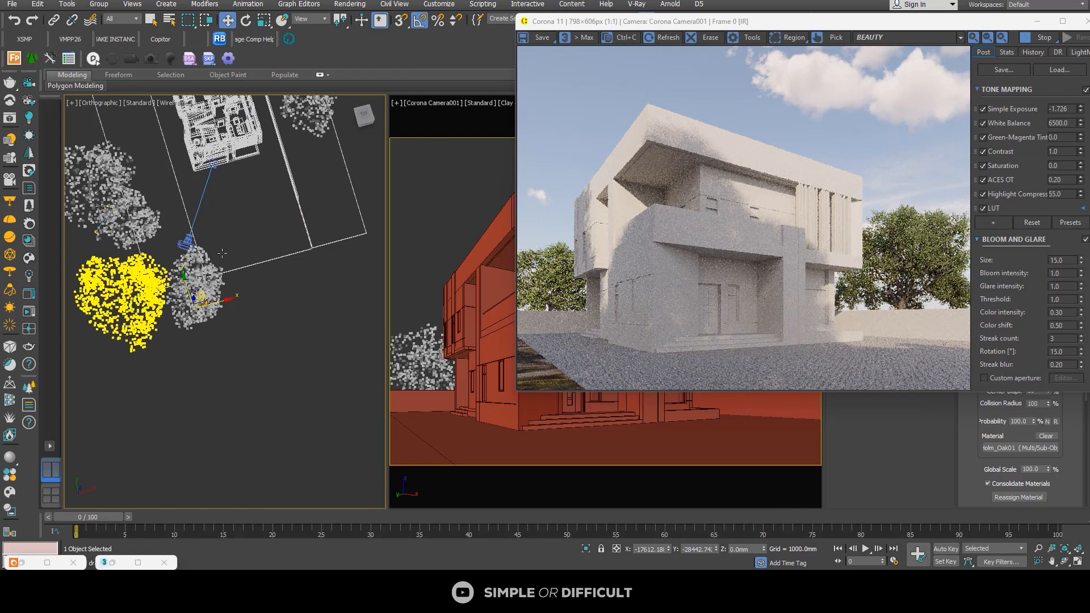
left_click(269, 24)
left_click_drag(121, 322, 132, 351)
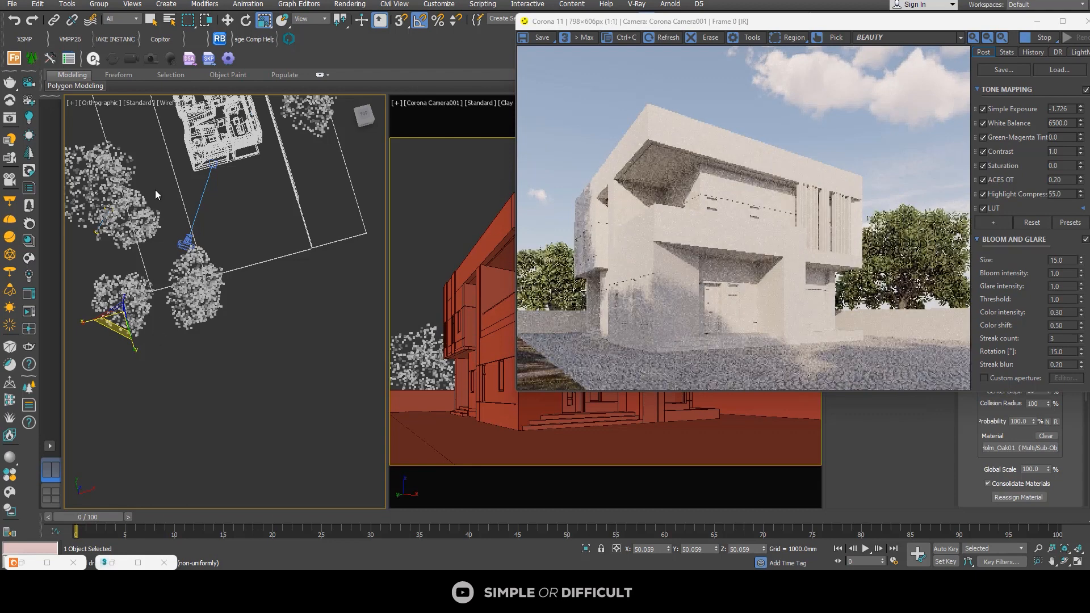
Step: Raise the scaled-down tree to about Z 11400 mm and shift it along Y to about -23850 mm
key("w")
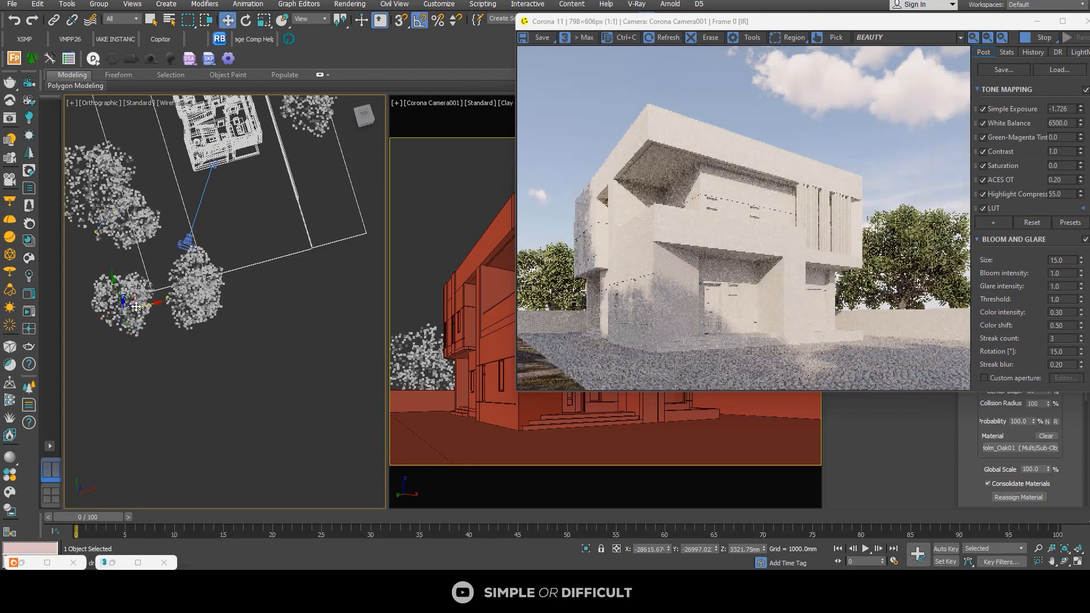
middle_click_drag(156, 323, 161, 301, "alt")
scroll(164, 300, "down", 2)
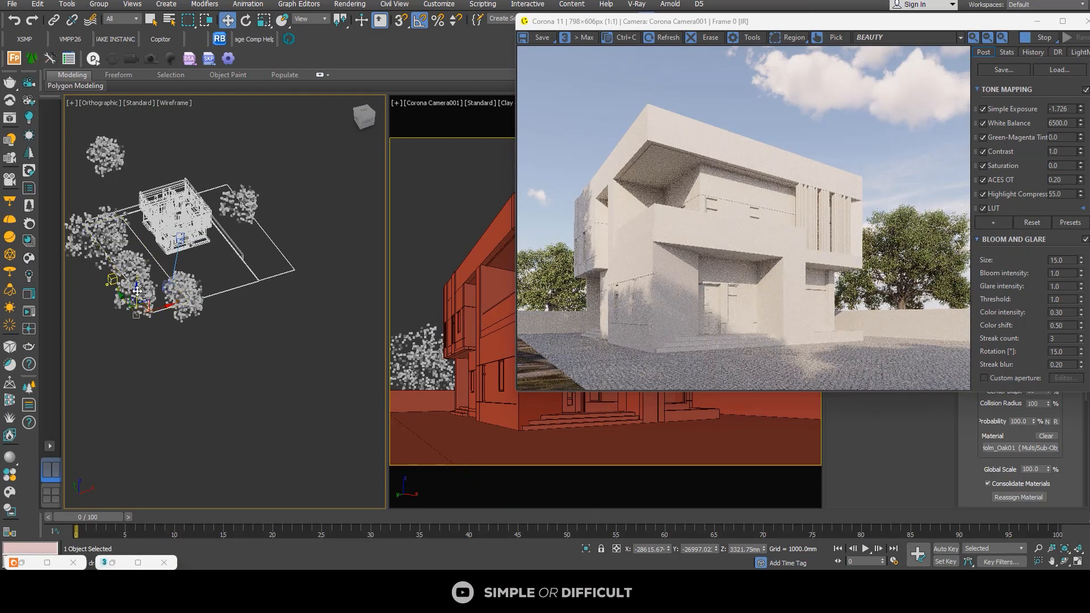
left_click_drag(132, 297, 156, 254)
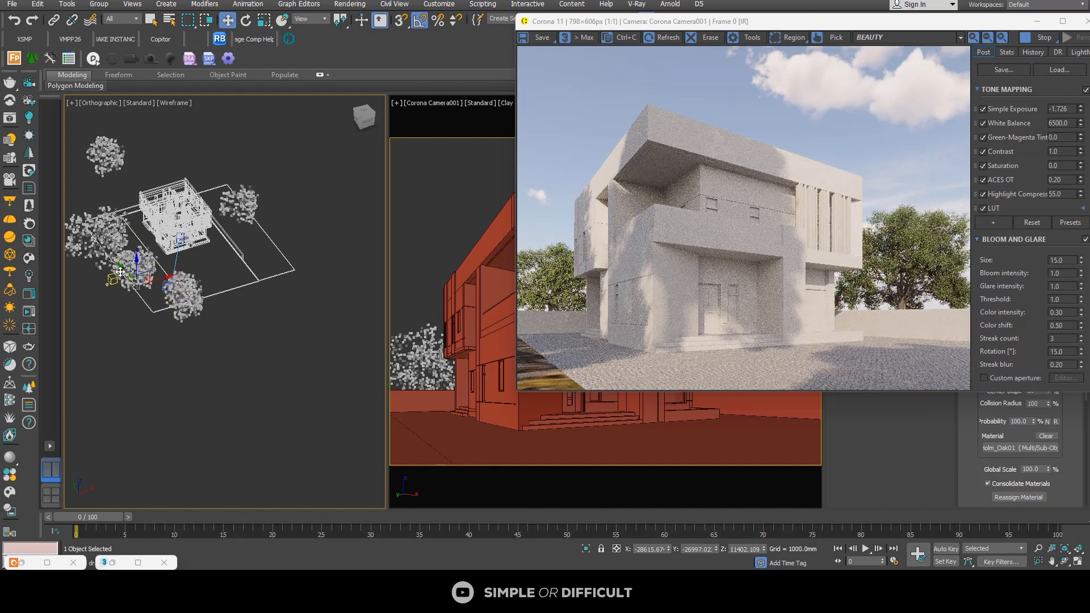
left_click_drag(119, 270, 108, 266)
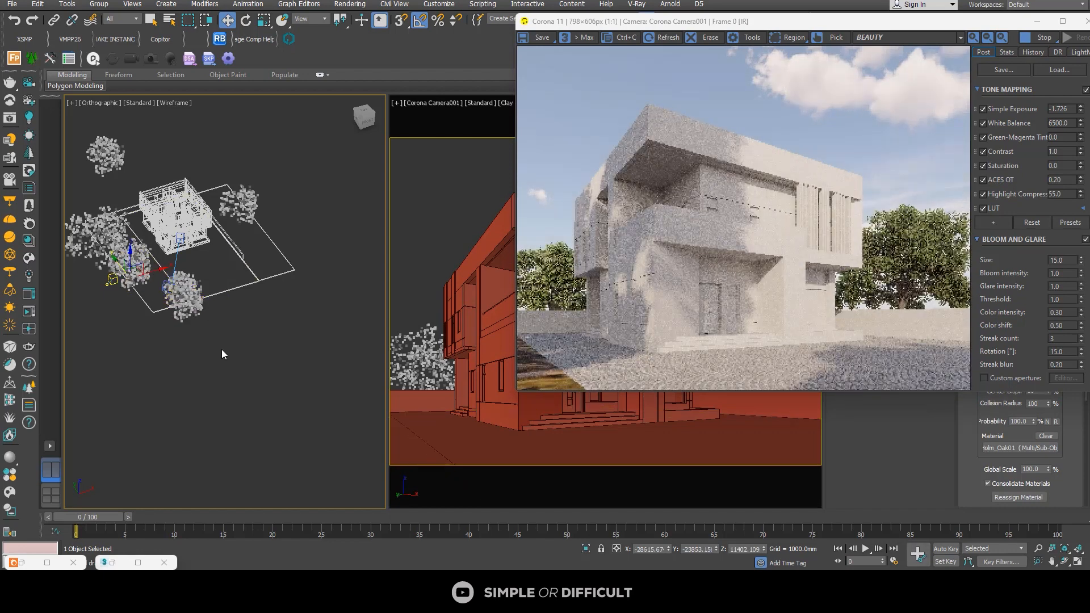
Step: Add the overlapping neighbouring tree to the selection and nudge both trees slightly together
scroll(127, 290, "up", 4)
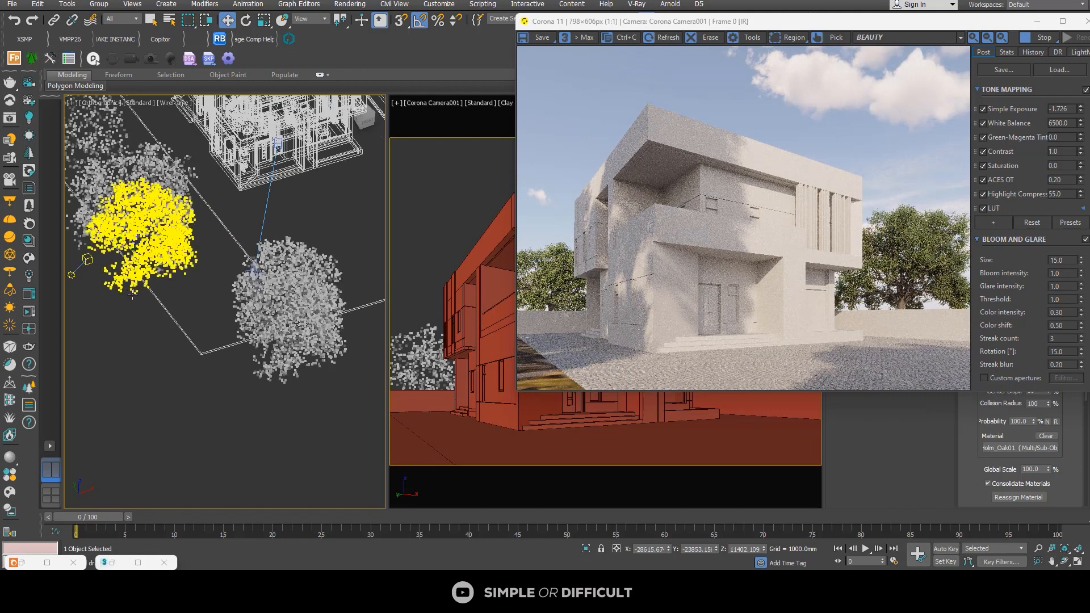
left_click(131, 292, "ctrl")
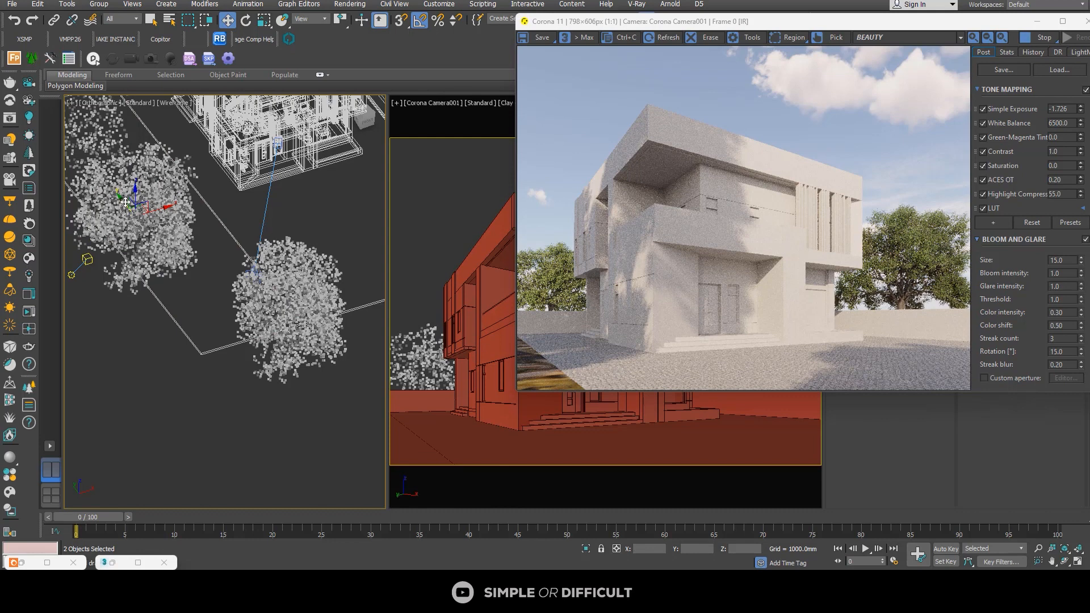
left_click_drag(125, 202, 130, 196)
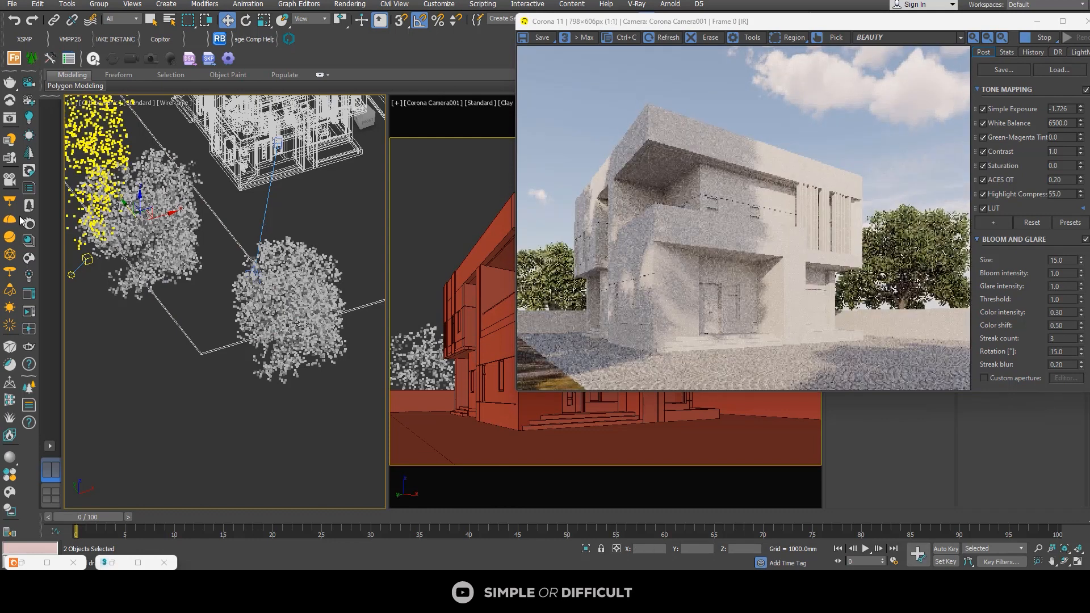
Step: In the top view, move the camera together with its target along X, placing the camera at about X -17090 mm
scroll(195, 300, "down", 5)
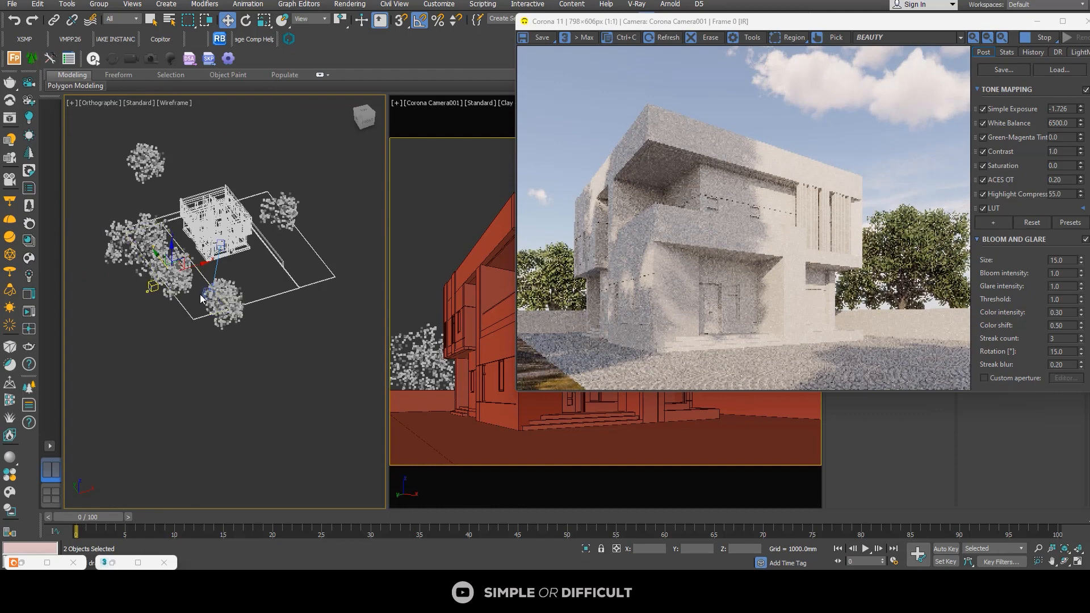
key("t")
scroll(205, 293, "up", 4)
scroll(266, 261, "down", 2)
middle_click_drag(269, 261, 224, 289)
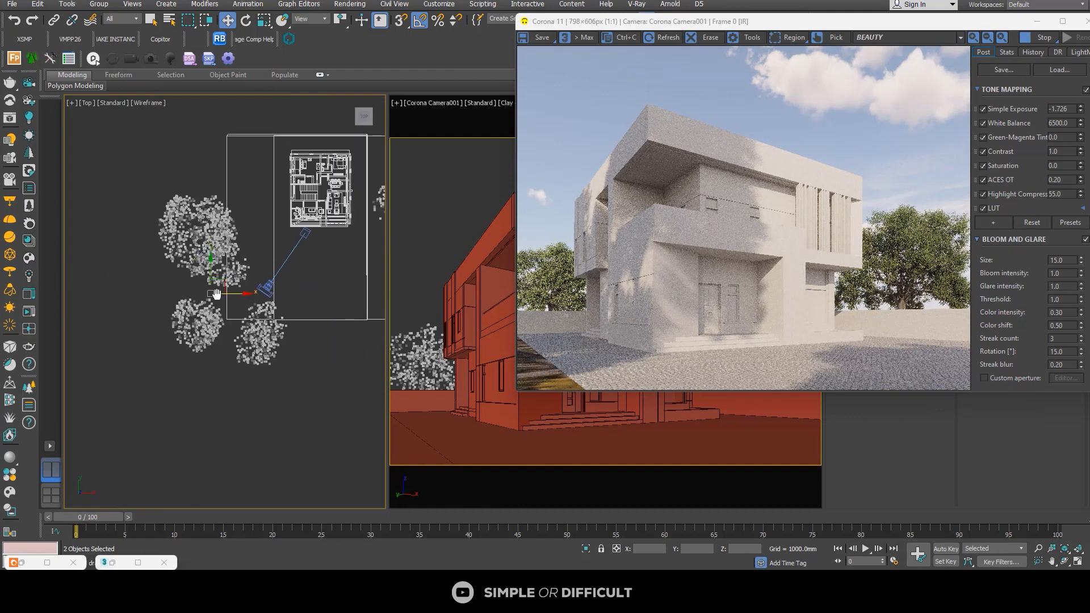
left_click(266, 287)
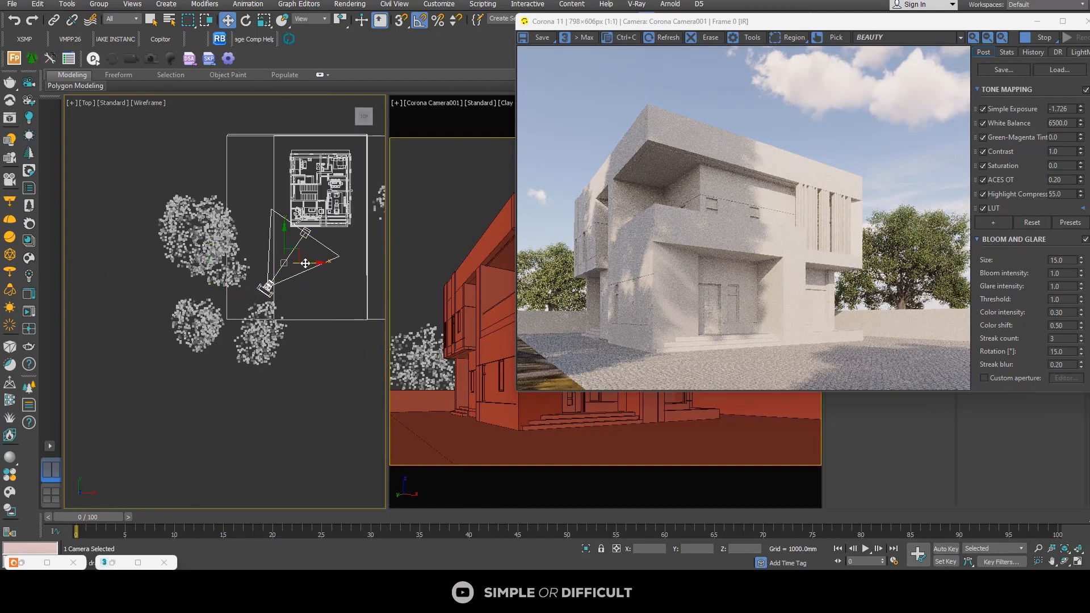
left_click_drag(306, 263, 298, 265)
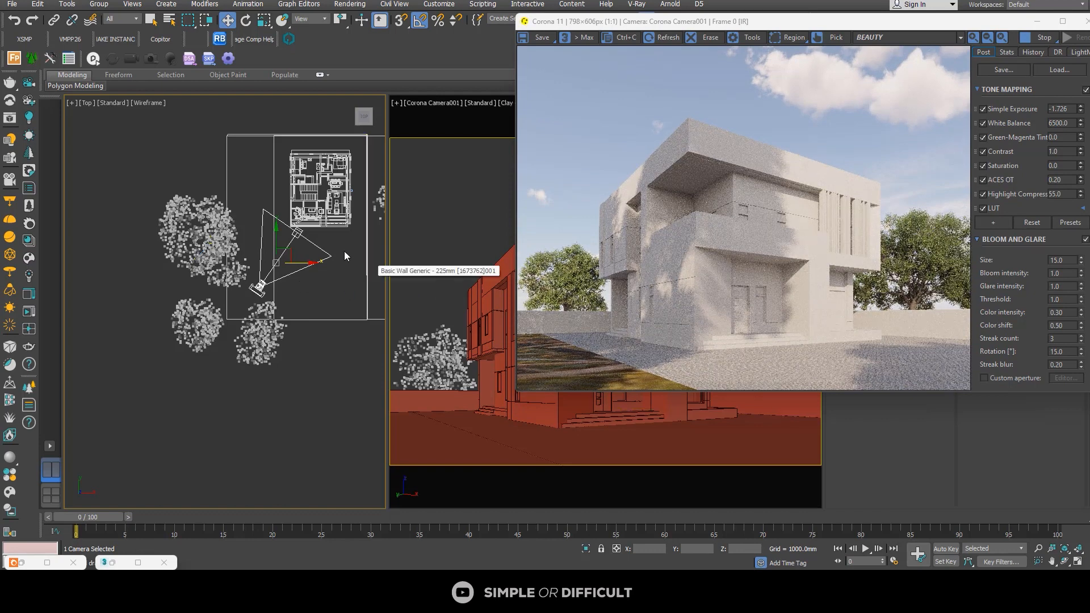
Step: Move only the camera target along X to about -9510 mm
left_click(298, 233)
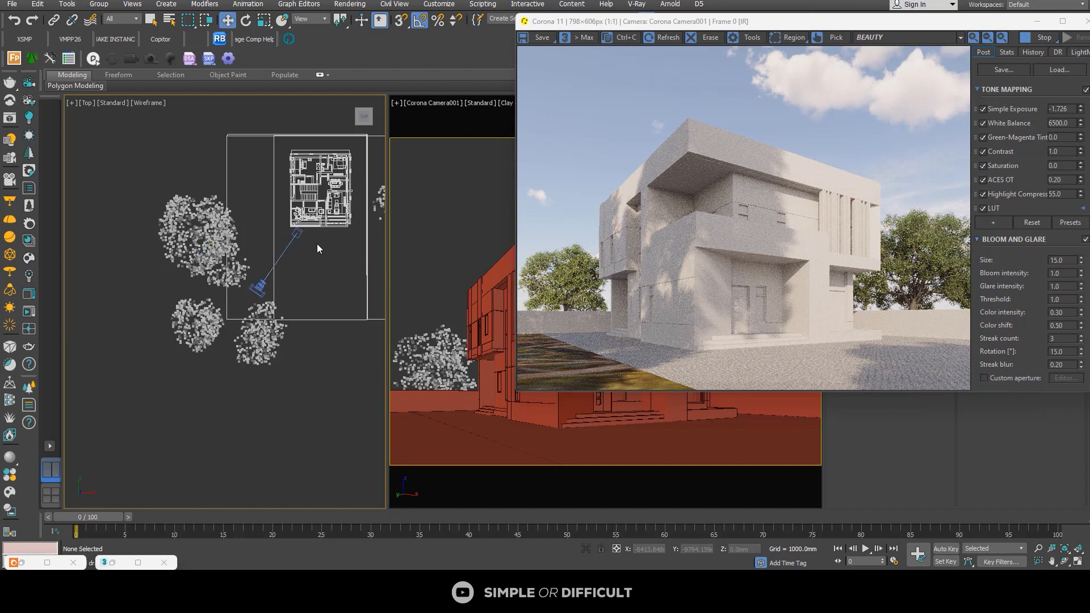
scroll(317, 244, "up", 4)
left_click_drag(295, 222, 301, 222)
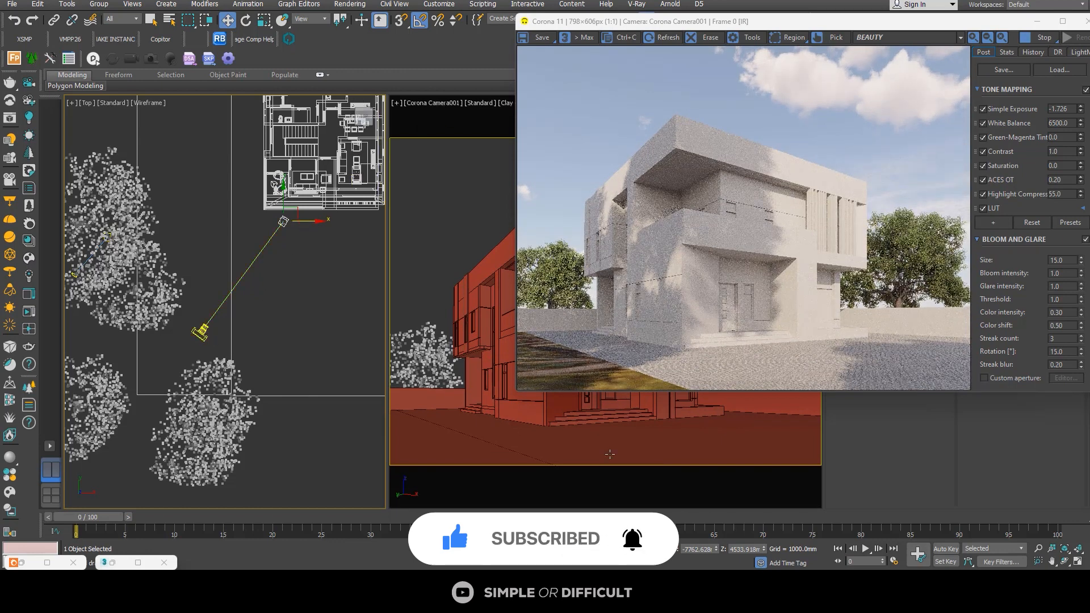
Step: Reselect the camera target and move the frame buffer over the plan view to uncover the camera view
left_click(201, 331)
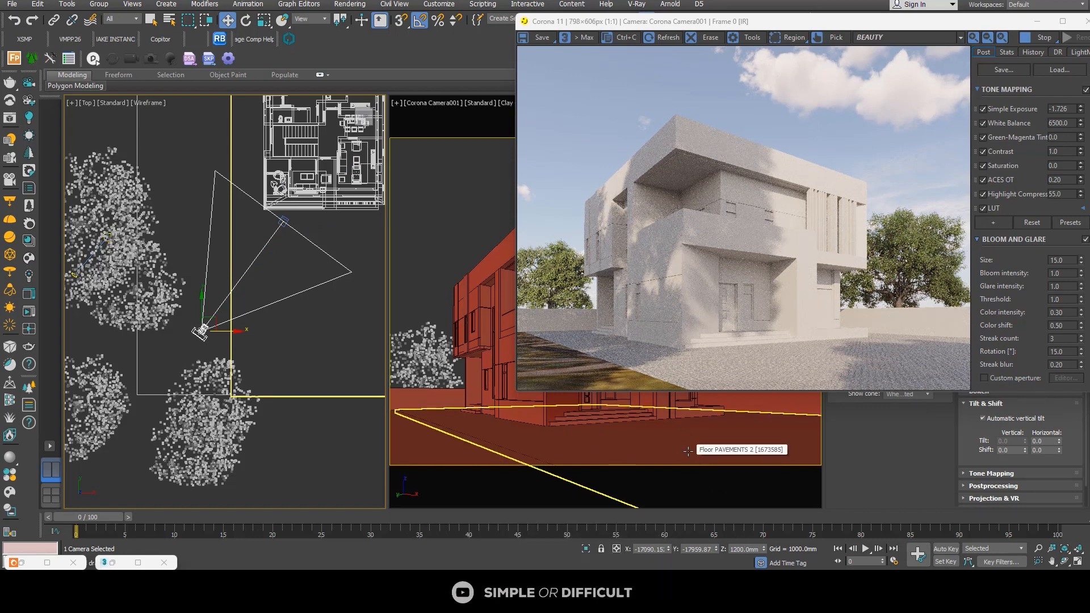
left_click(283, 220)
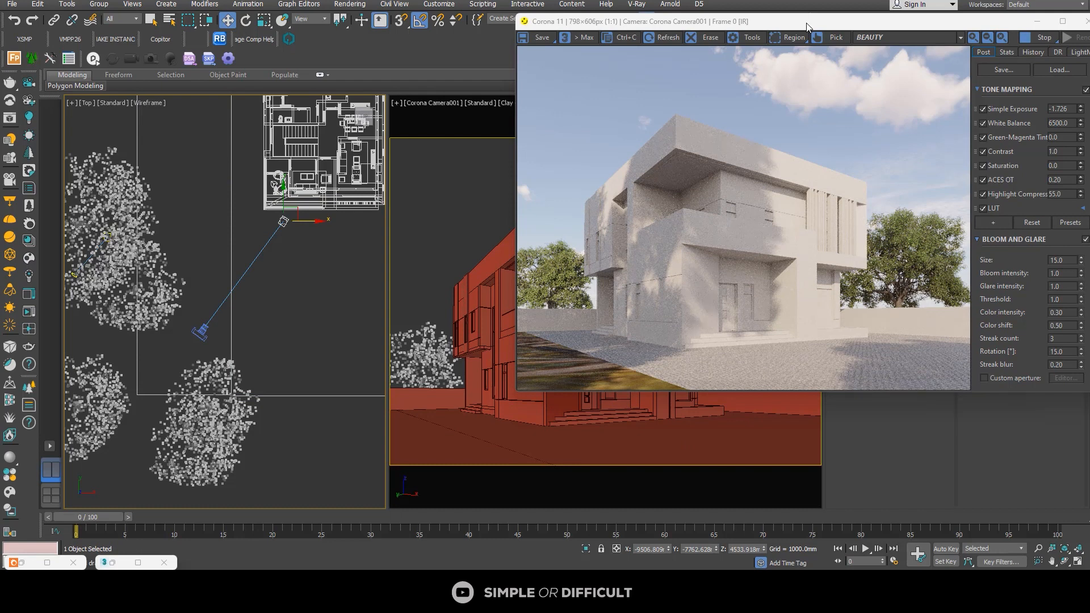
left_click_drag(807, 27, 219, 72)
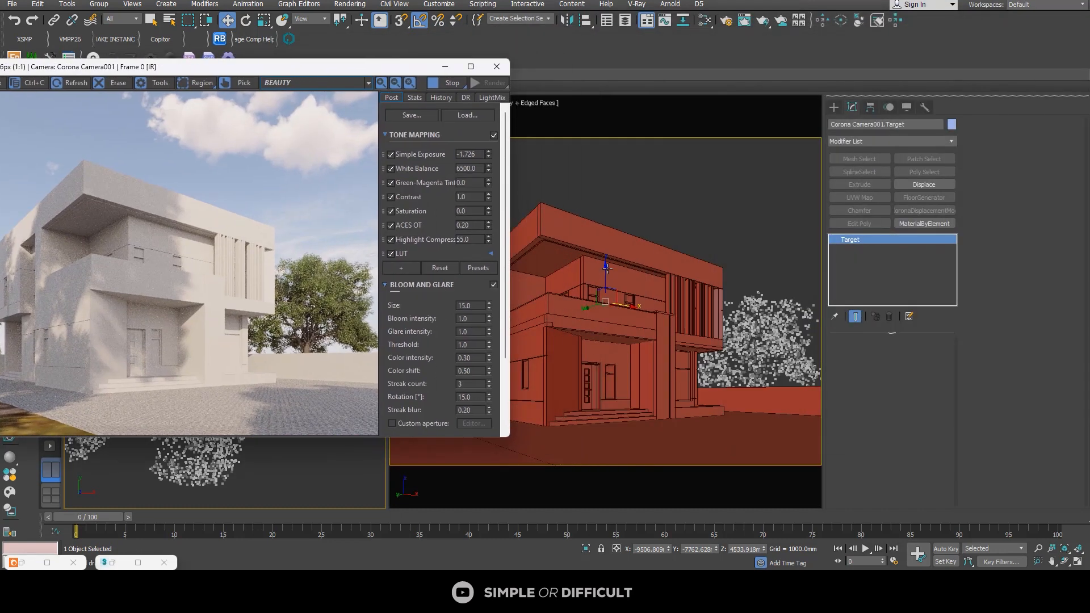
Step: Lower the camera target along Z to about 3892 mm and inspect the framing in the enlarged frame buffer
left_click_drag(606, 266, 602, 285)
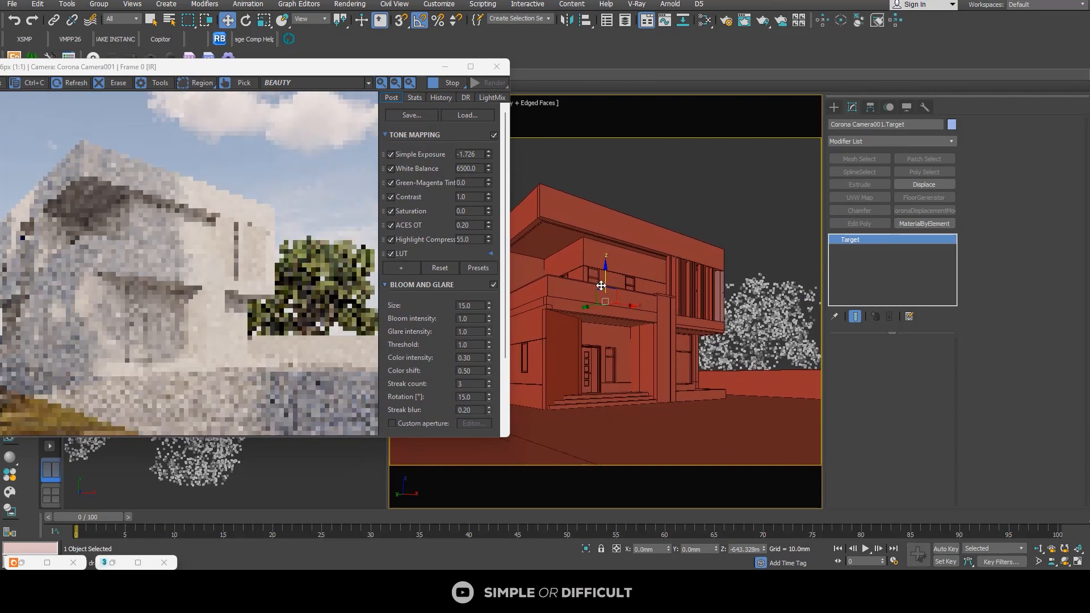
left_click_drag(370, 70, 598, 63)
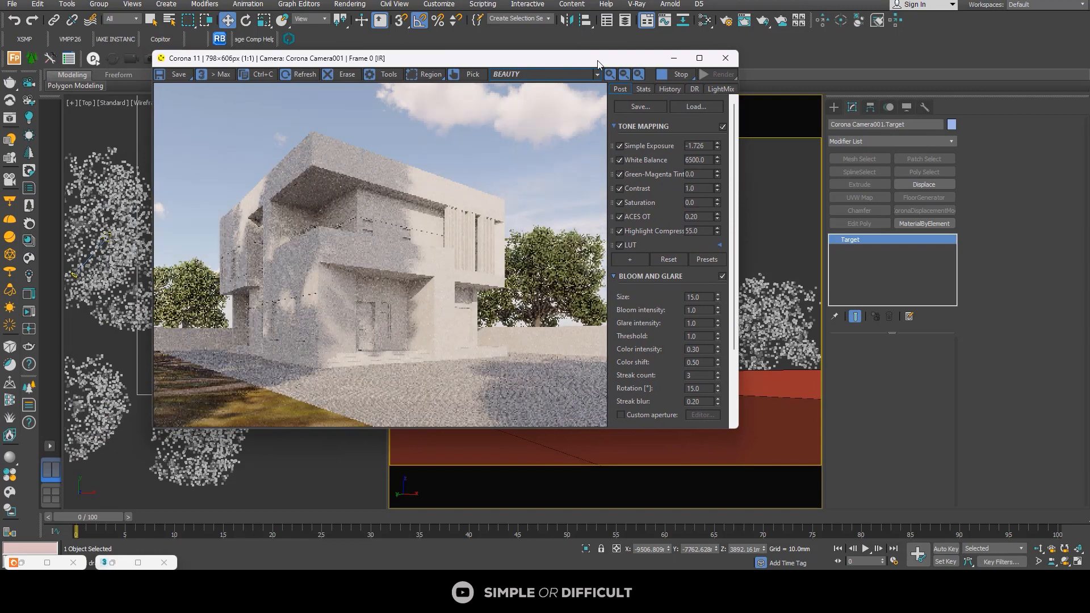
mouse_move(617, 58)
left_mouse_down()
mouse_move(421, 59)
mouse_move(627, 60)
left_mouse_up()
left_click(690, 56)
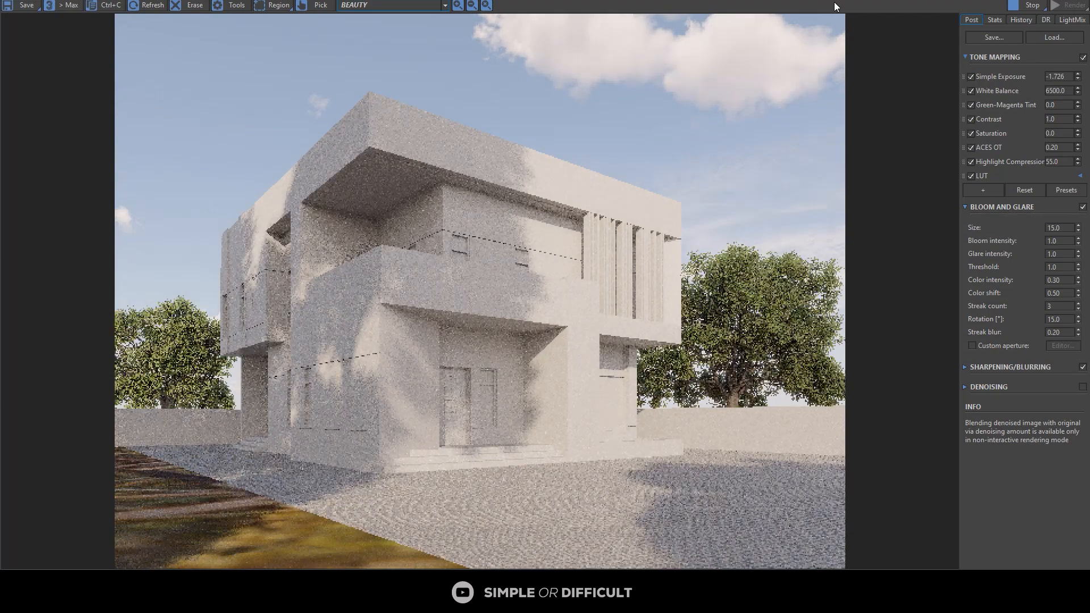
left_click_drag(859, 0, 844, 62)
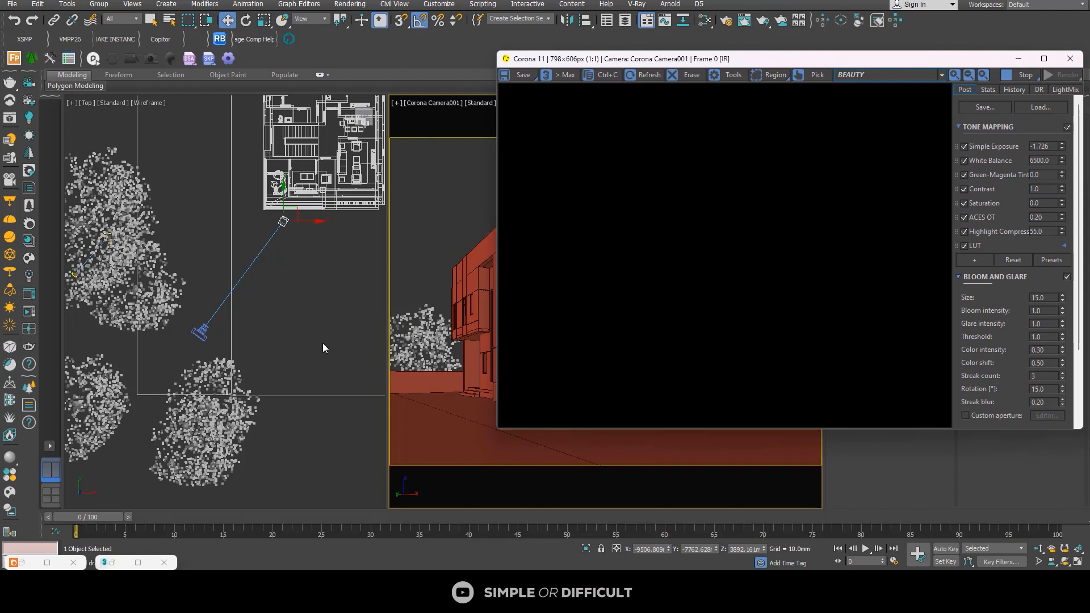
Step: In the top view, duplicate the tree behind the camera, placing the copy at about X -21297 mm, Y -26275 mm
left_click(174, 475)
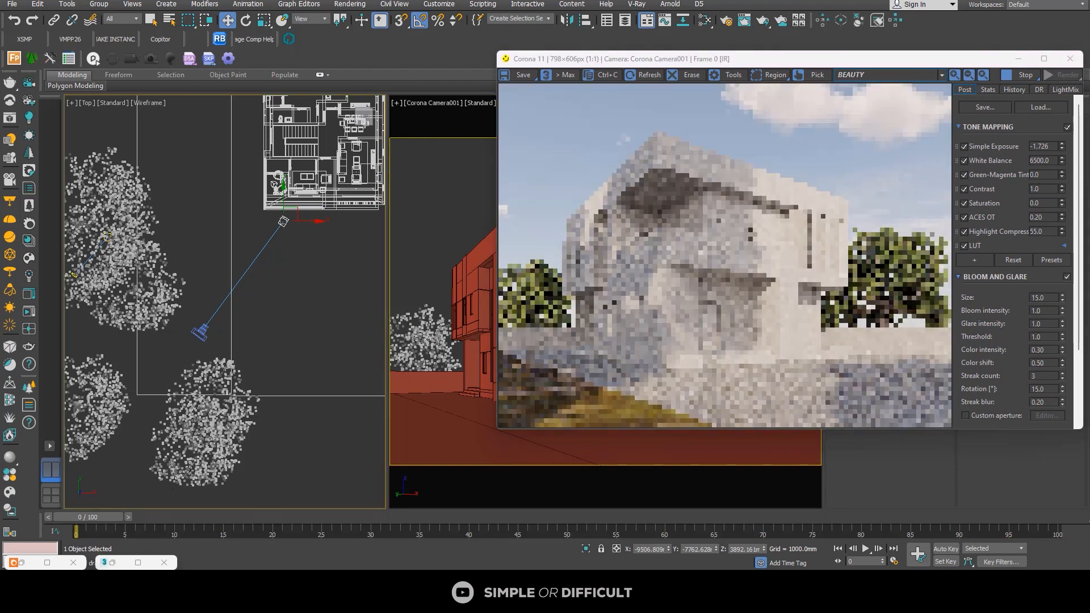
left_click(241, 432)
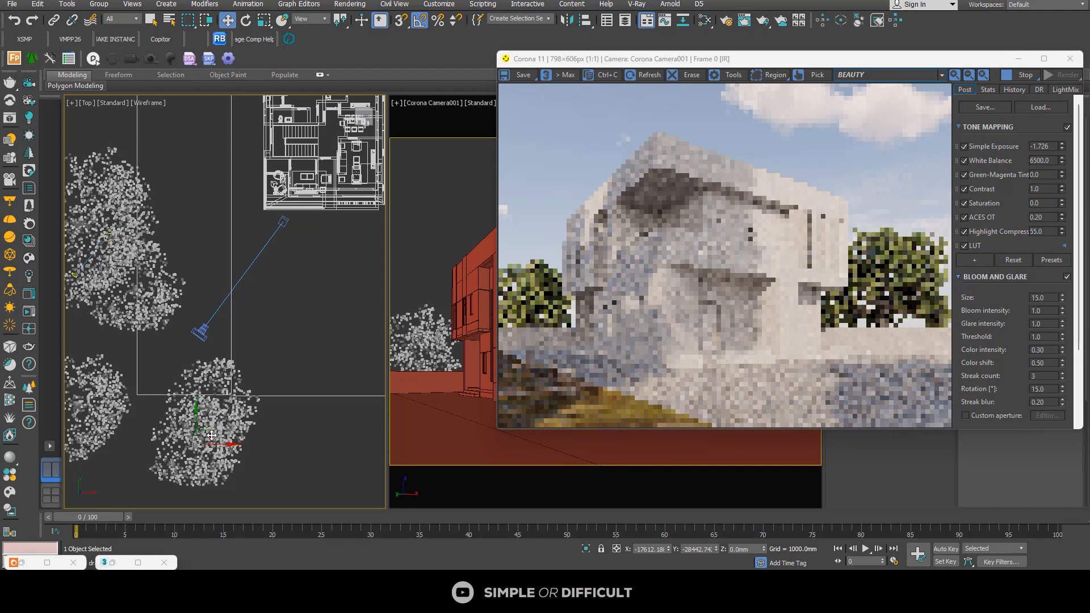
scroll(185, 432, "down", 2)
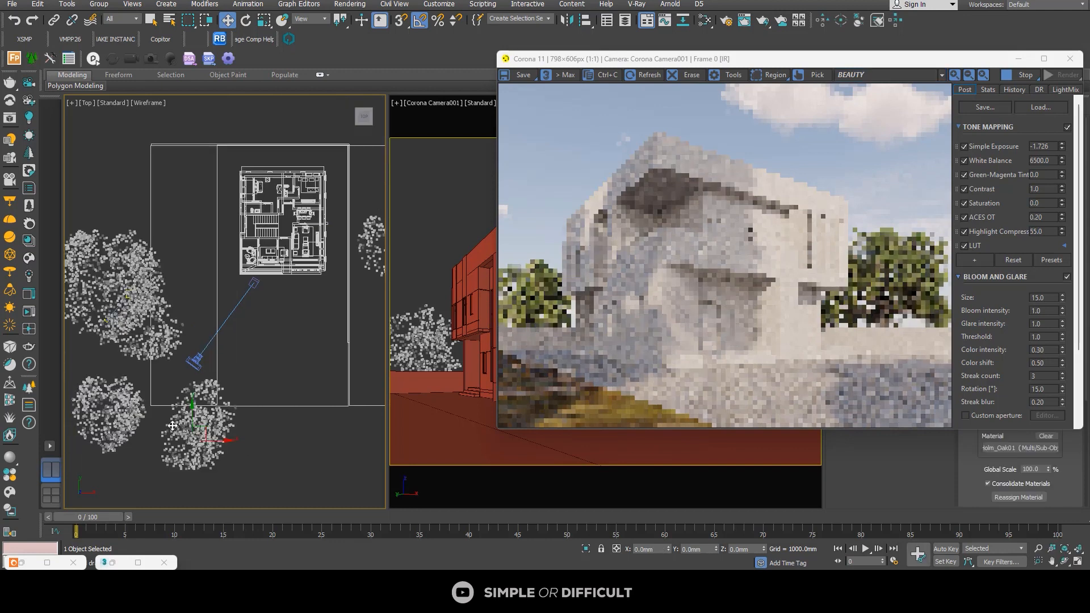
scroll(165, 418, "up", 3)
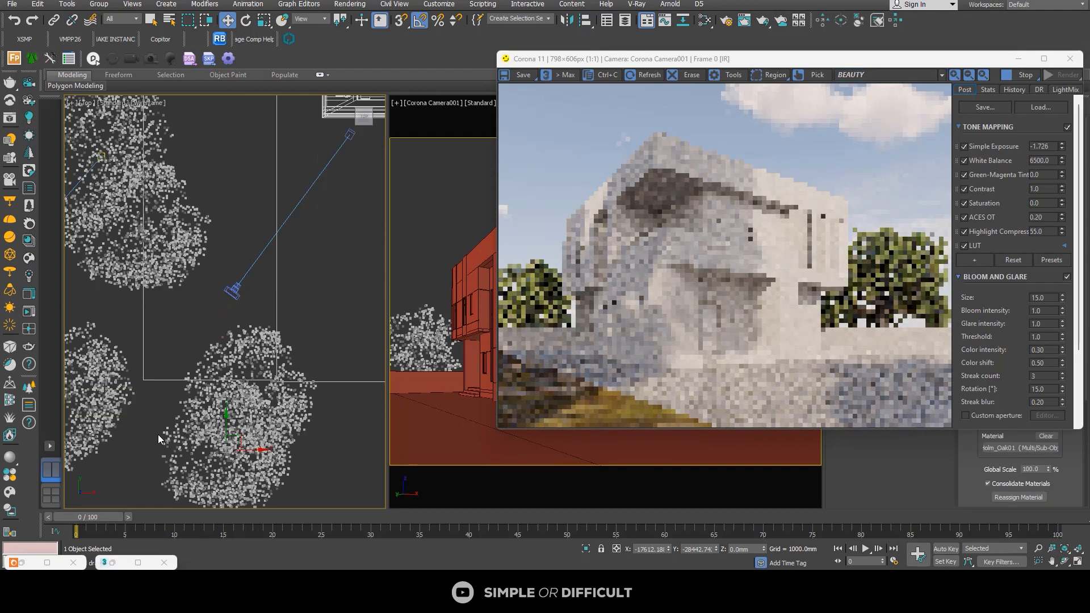
left_click_drag(262, 441, 186, 397)
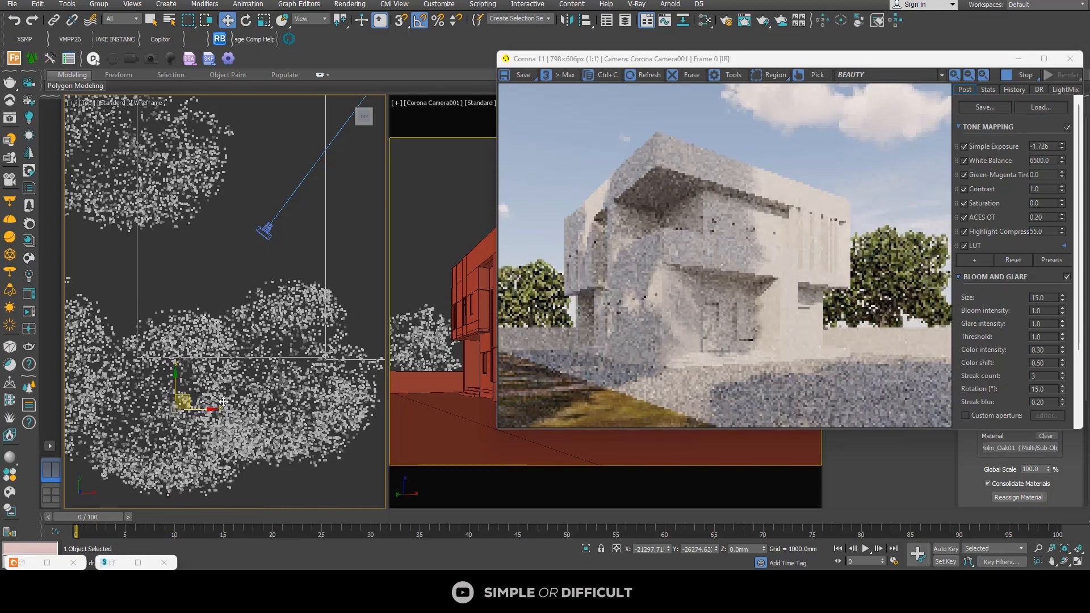
Step: Lower the copied tree along Z to about -2134 mm in an orthographic view and deselect it
scroll(206, 384, "down", 3)
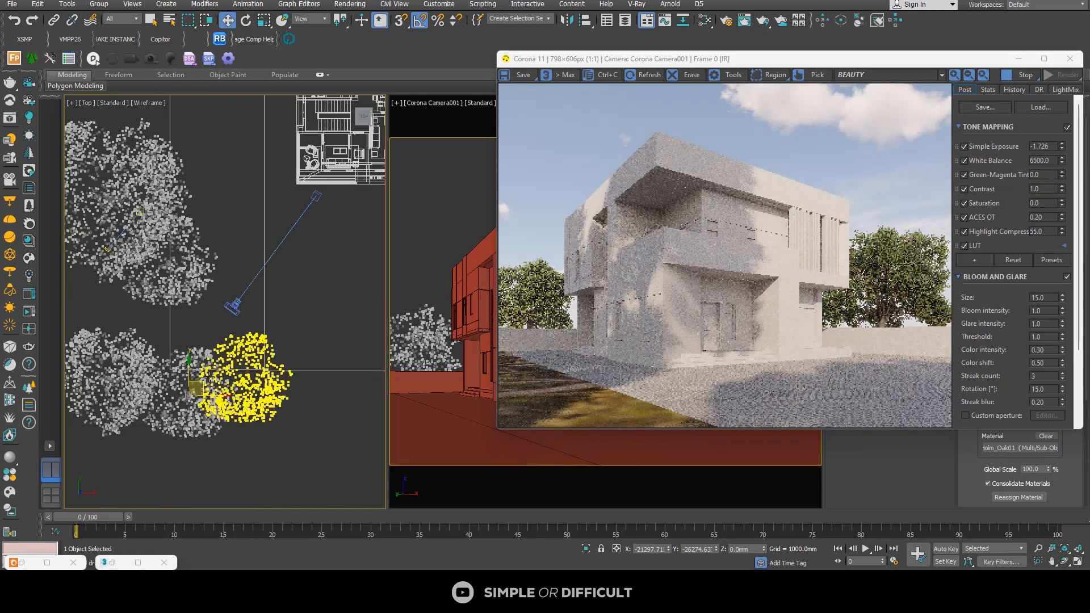
scroll(221, 379, "down", 1)
middle_click_drag(233, 397, 196, 393, "alt")
left_click_drag(195, 392, 197, 408)
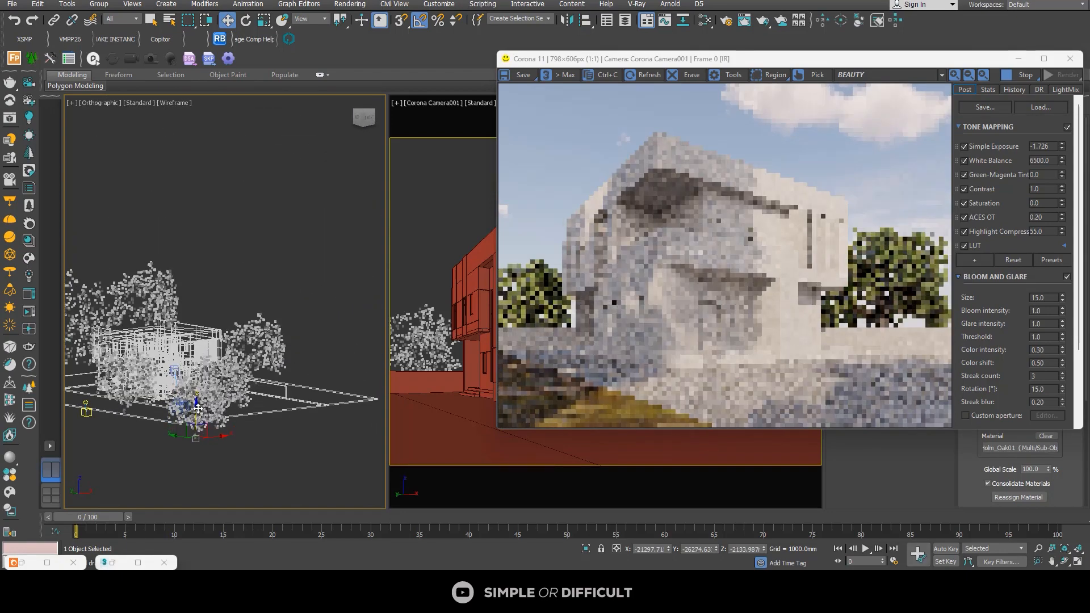
left_click(182, 438)
Step: Reselect the lowered tree copy and move it horizontally to about X -23777 mm, Y -25487 mm
scroll(188, 440, "up", 5)
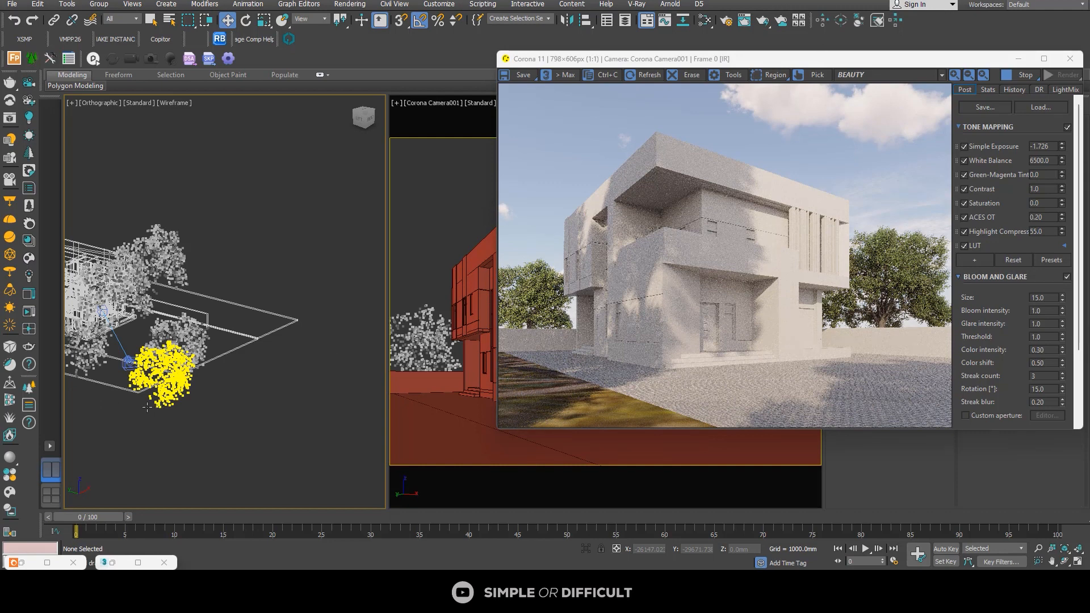
left_click(148, 406)
scroll(148, 407, "up", 3)
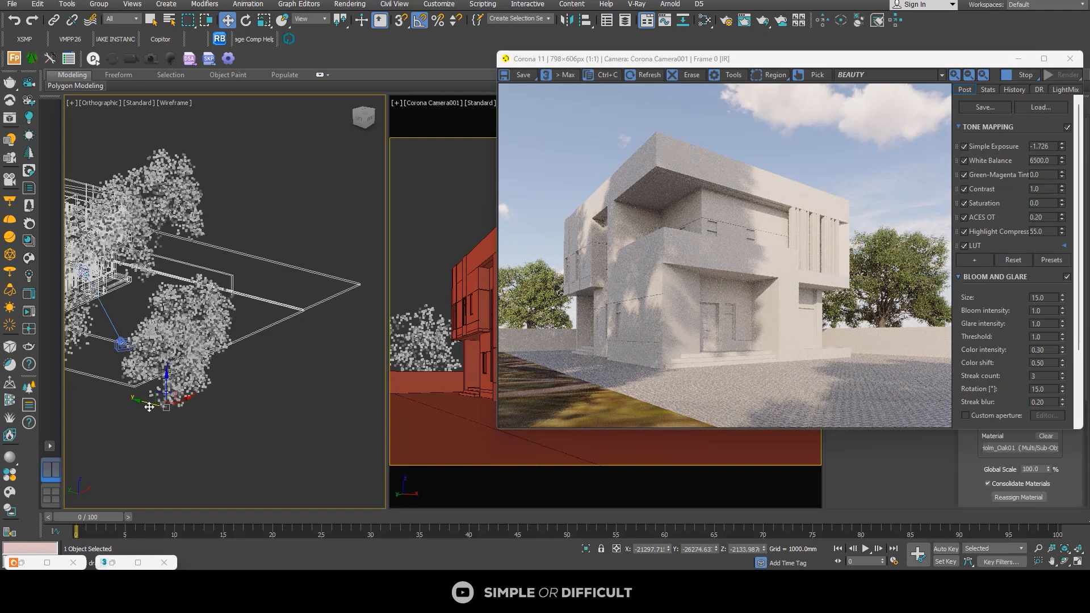
scroll(149, 407, "up", 3)
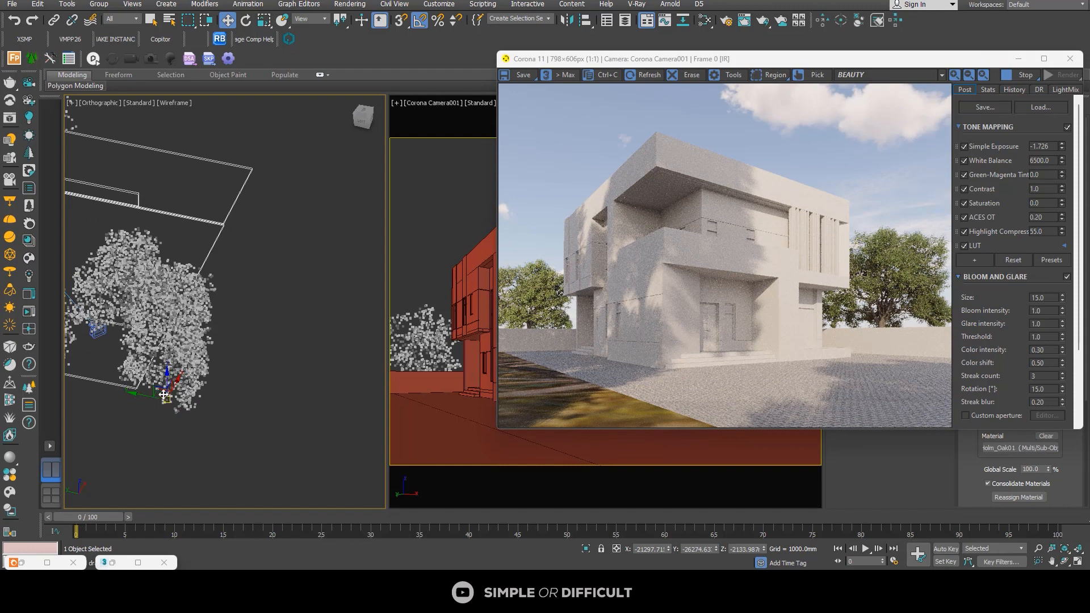
left_click_drag(161, 391, 148, 400)
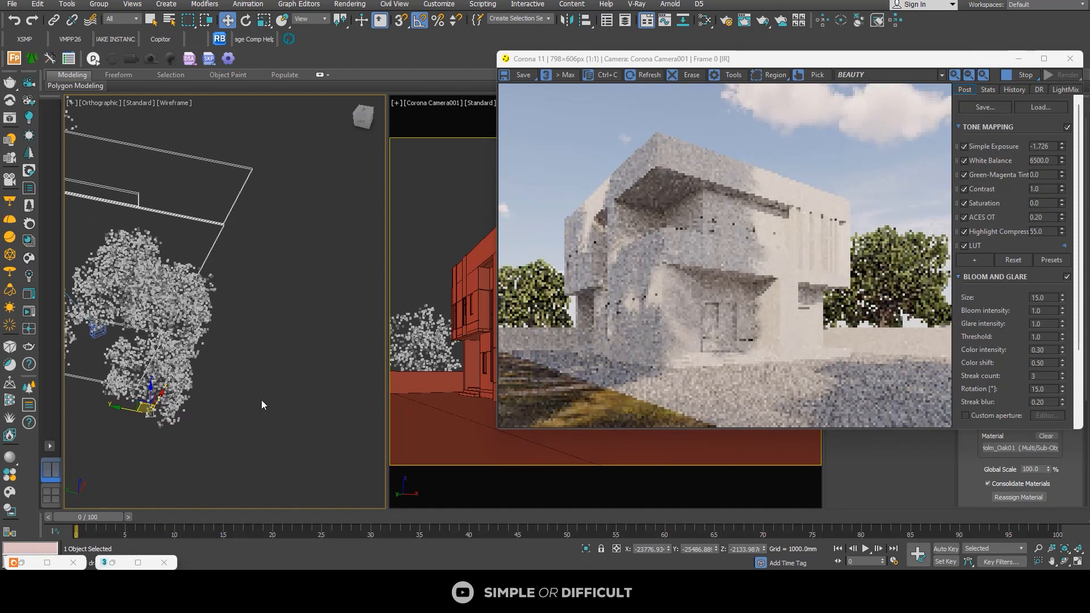
Step: From a top-down view, fine-tune the tree copy's position to about X -23683 mm, Y -24439 mm and deselect it
middle_click_drag(176, 384, 196, 374, "alt")
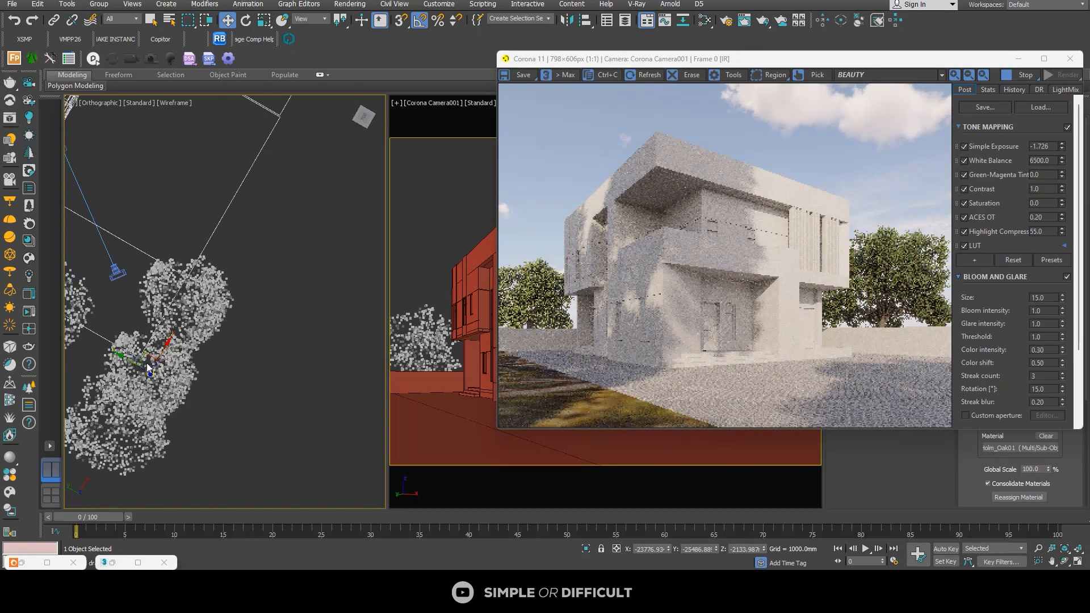
left_click(361, 117)
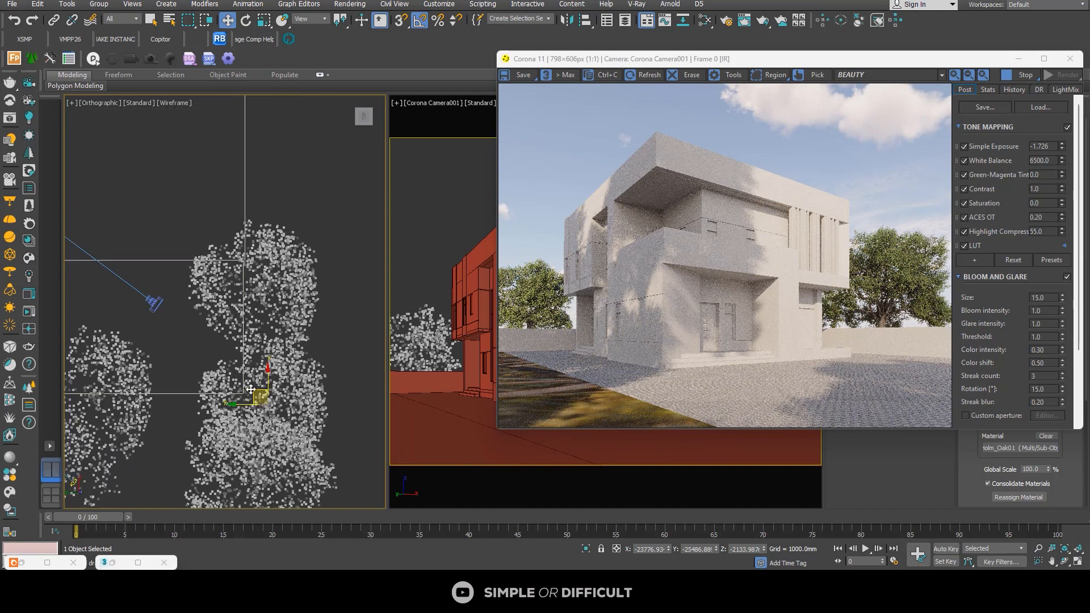
left_click_drag(252, 390, 240, 388)
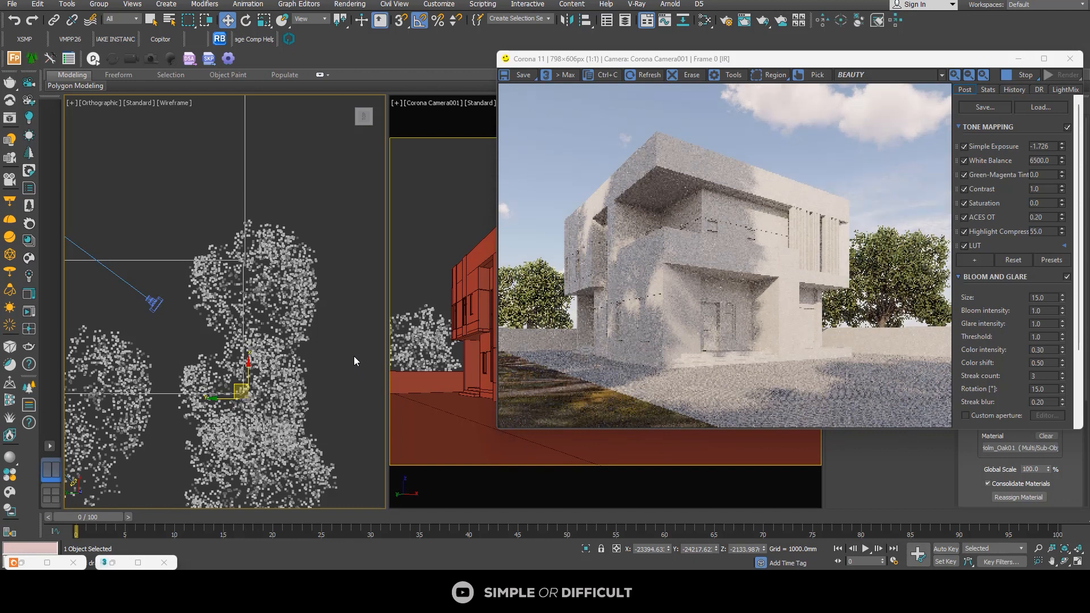
left_click_drag(242, 390, 243, 390)
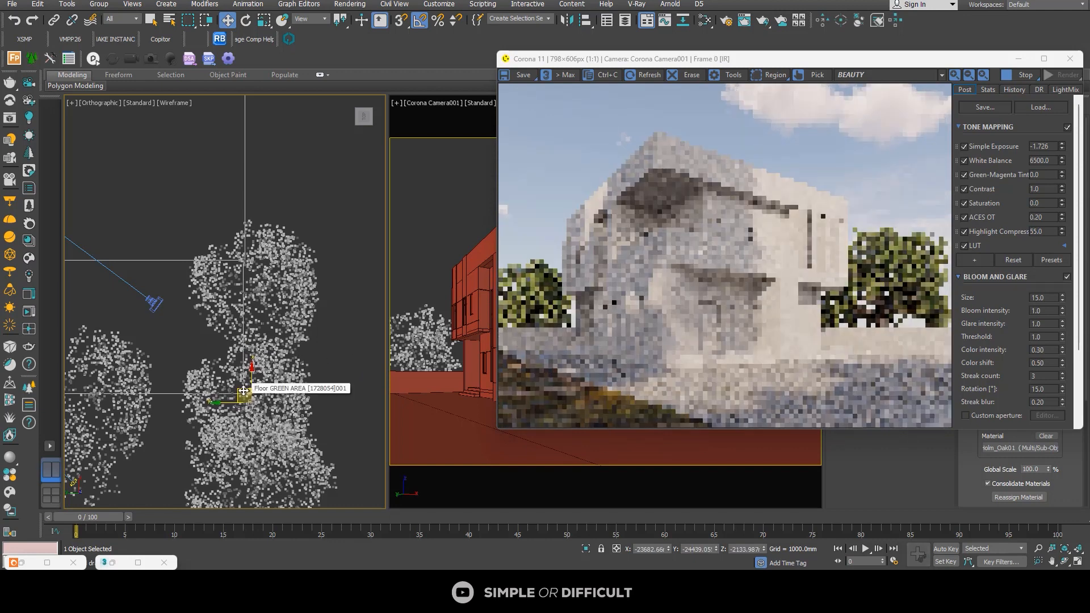
scroll(336, 255, "down", 3)
left_click(337, 251)
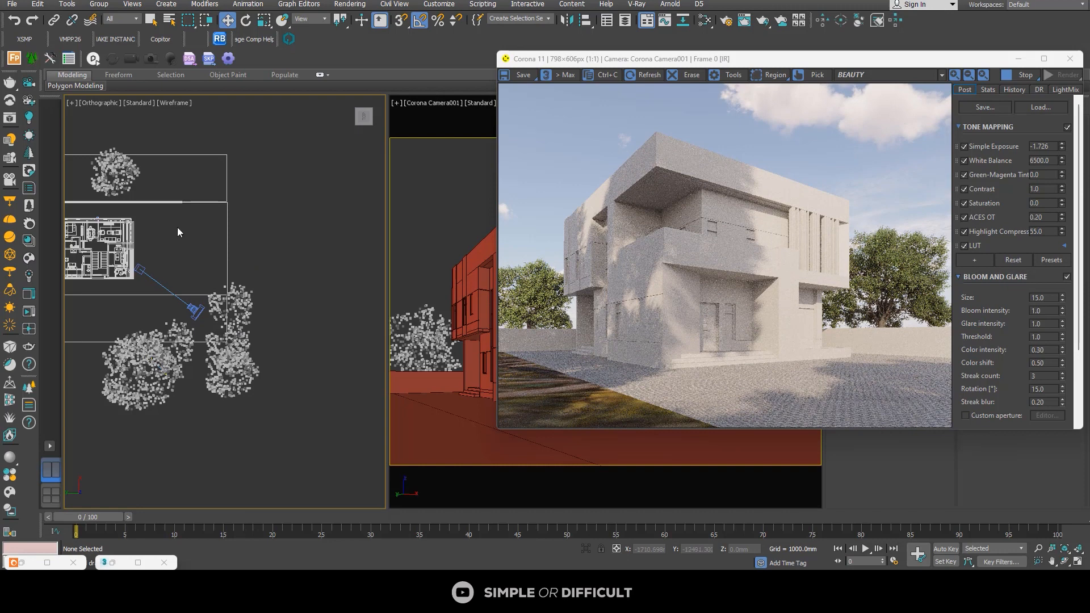
Step: Select the pavement floor mesh and copy its UVW Map modifier
scroll(289, 261, "down", 4)
middle_click_drag(290, 264, 231, 230, "alt")
scroll(308, 217, "up", 4)
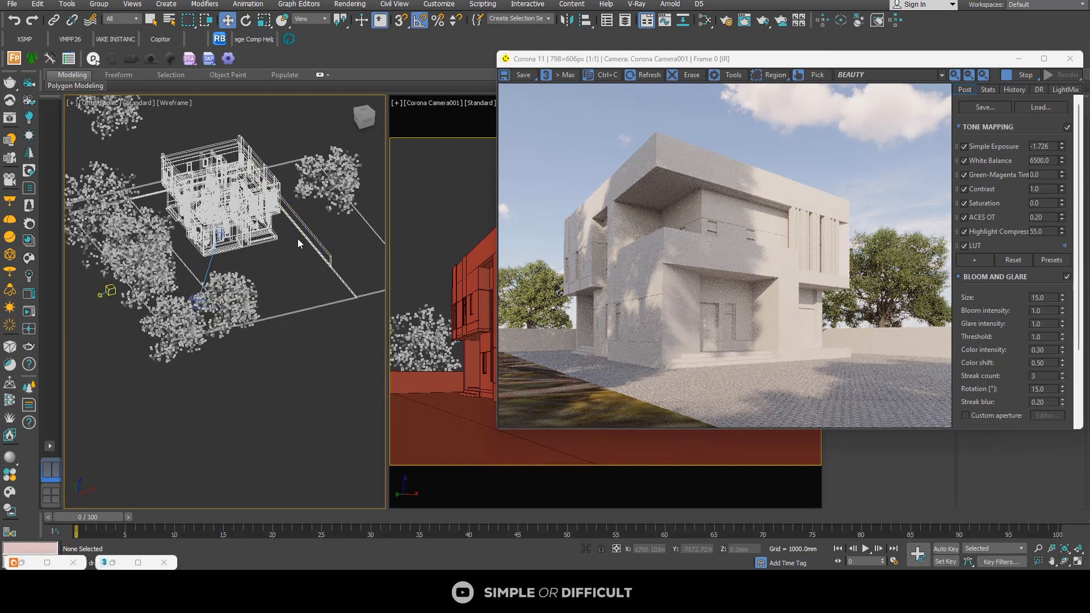
scroll(252, 268, "up", 4)
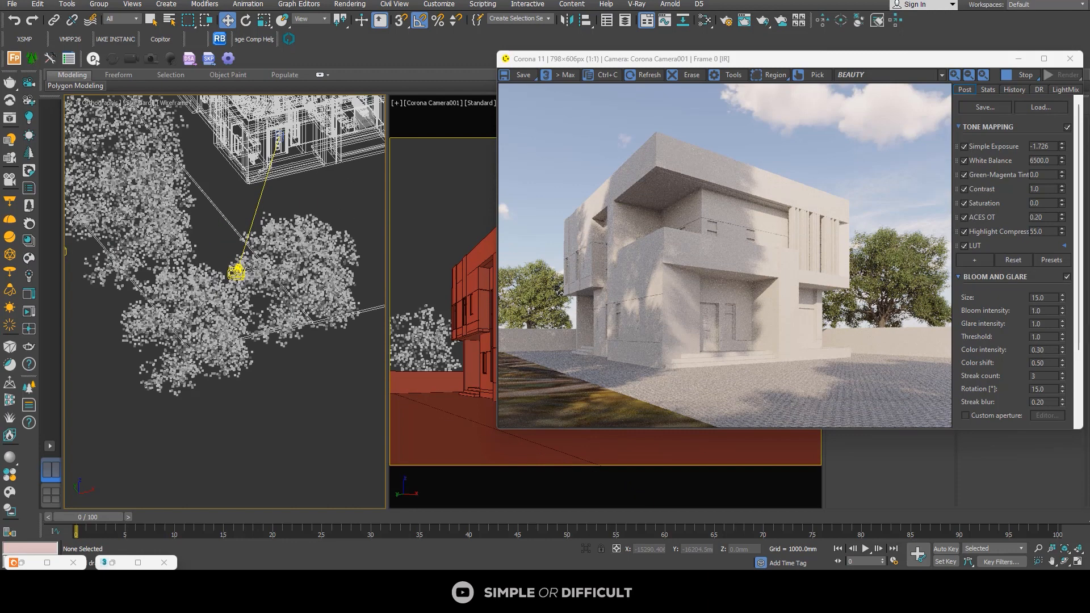
left_click(372, 309)
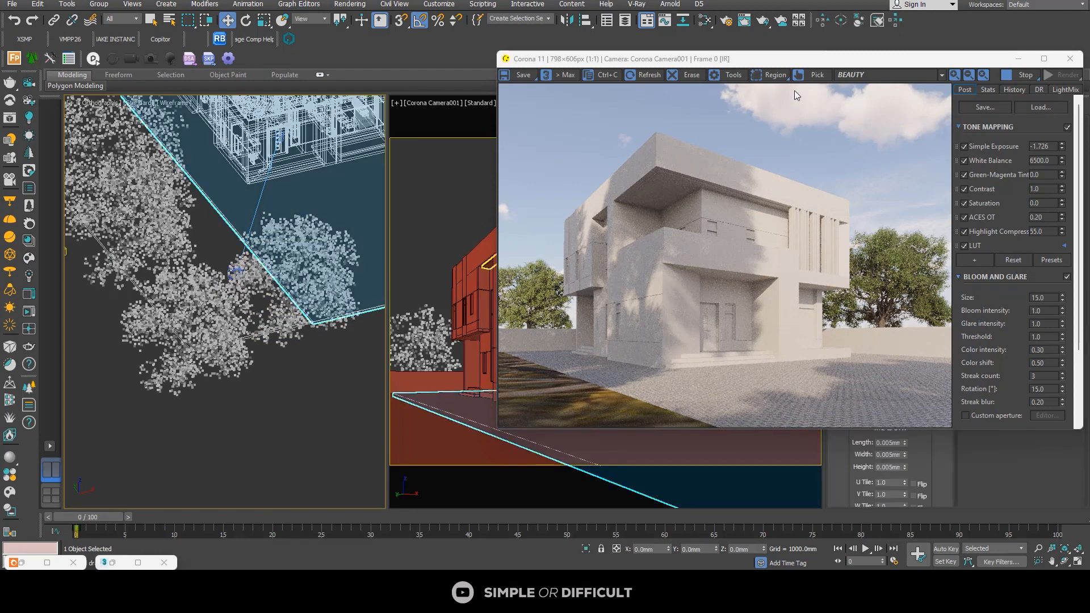
left_click_drag(795, 59, 472, 86)
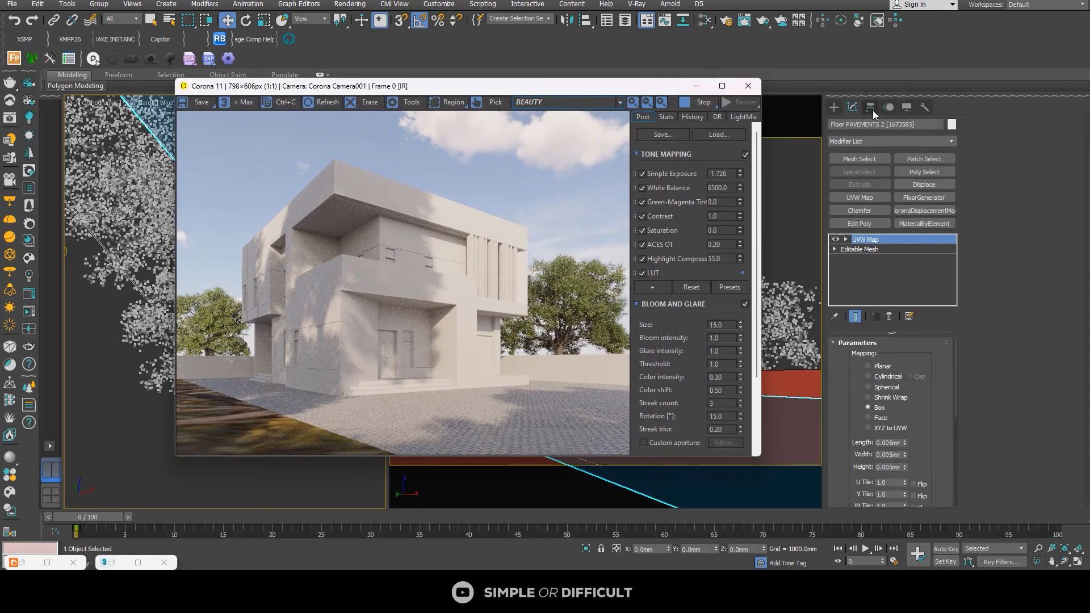
left_click(873, 109)
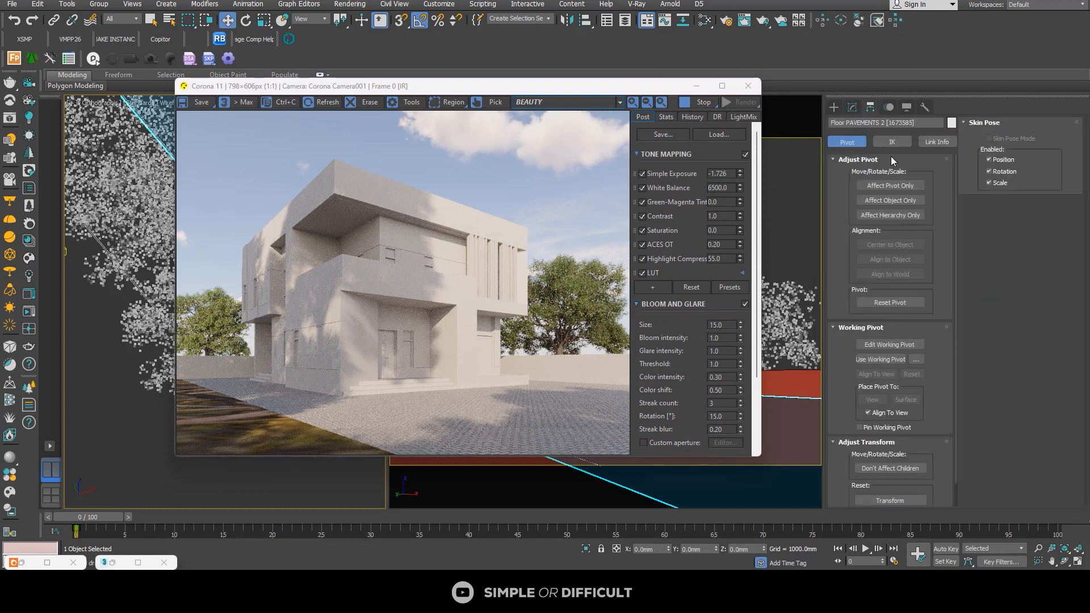
left_click(852, 107)
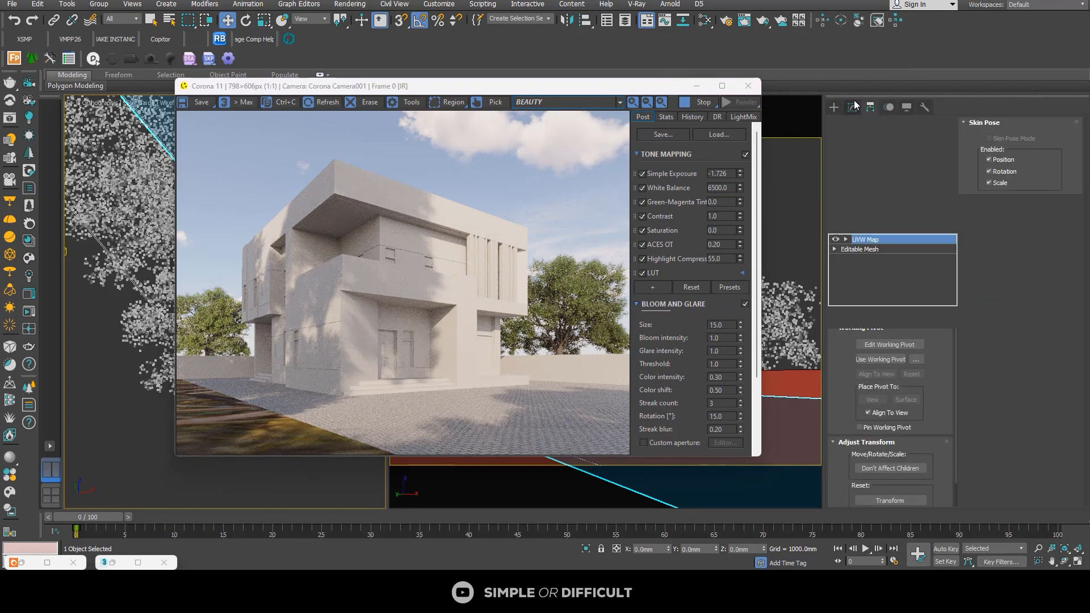
right_click(879, 240)
left_click(914, 285)
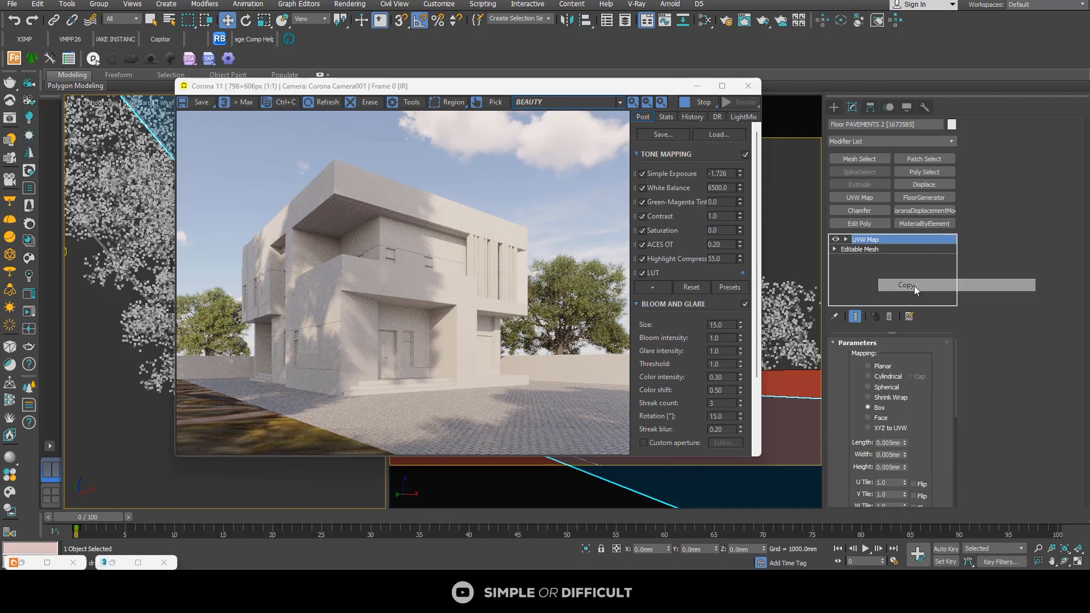
Step: Paste the copied UVW Map modifier onto the green area floor and inspect the grass scale in the enlarged render
left_click_drag(540, 86, 751, 78)
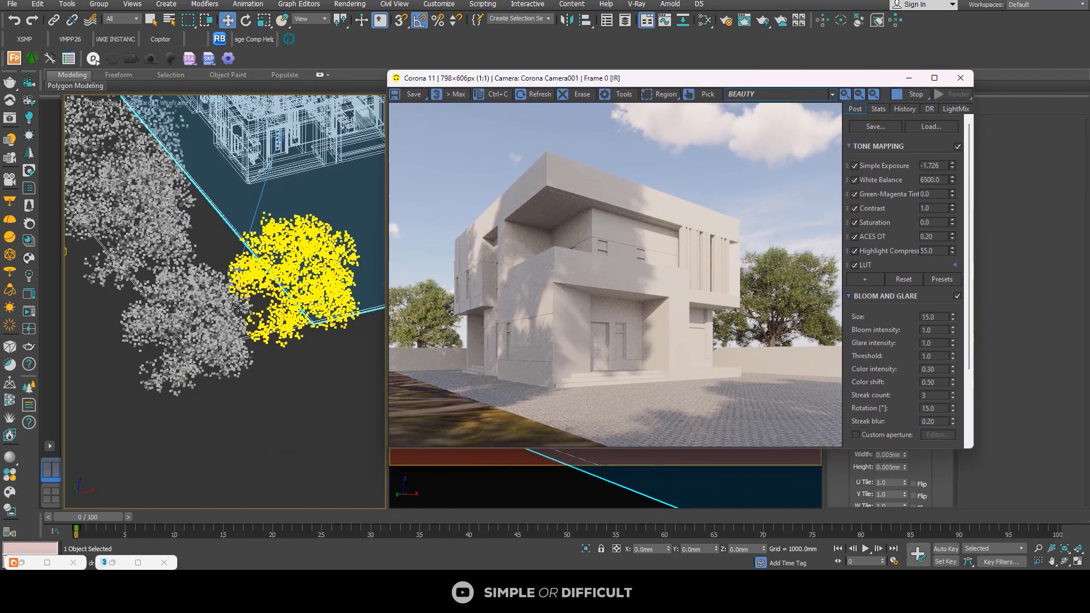
left_click(511, 462)
left_click_drag(827, 79, 703, 81)
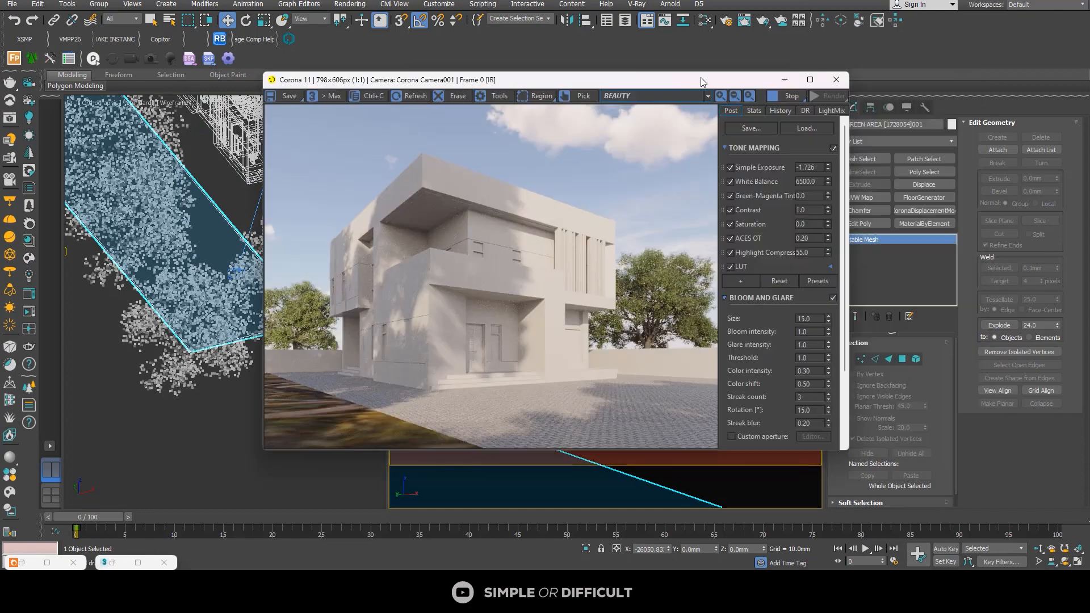
right_click(905, 243)
left_click(925, 257)
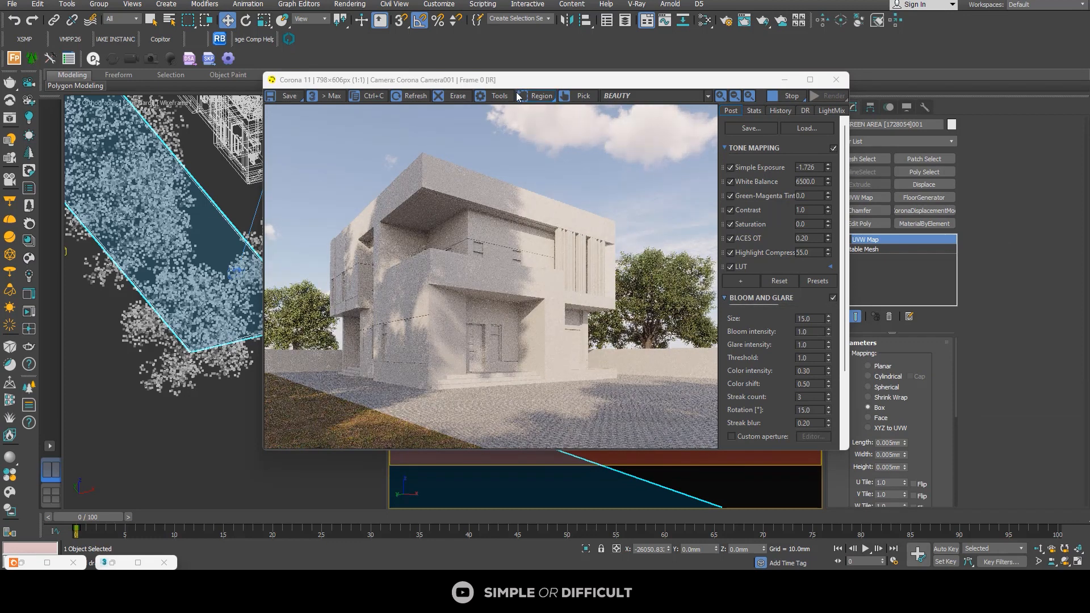
left_click(810, 80)
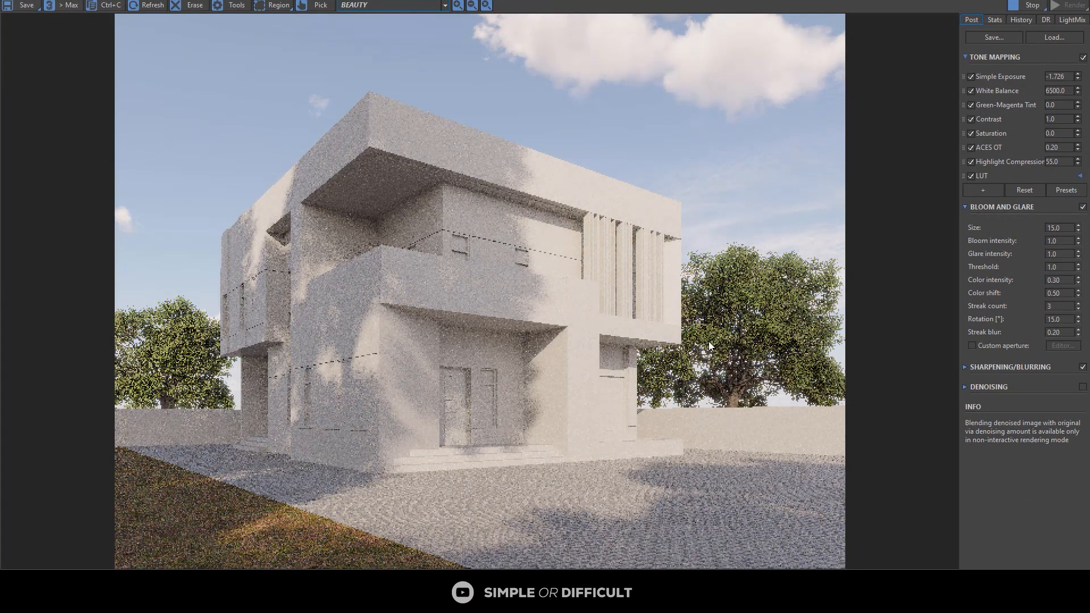
double_click(909, 1)
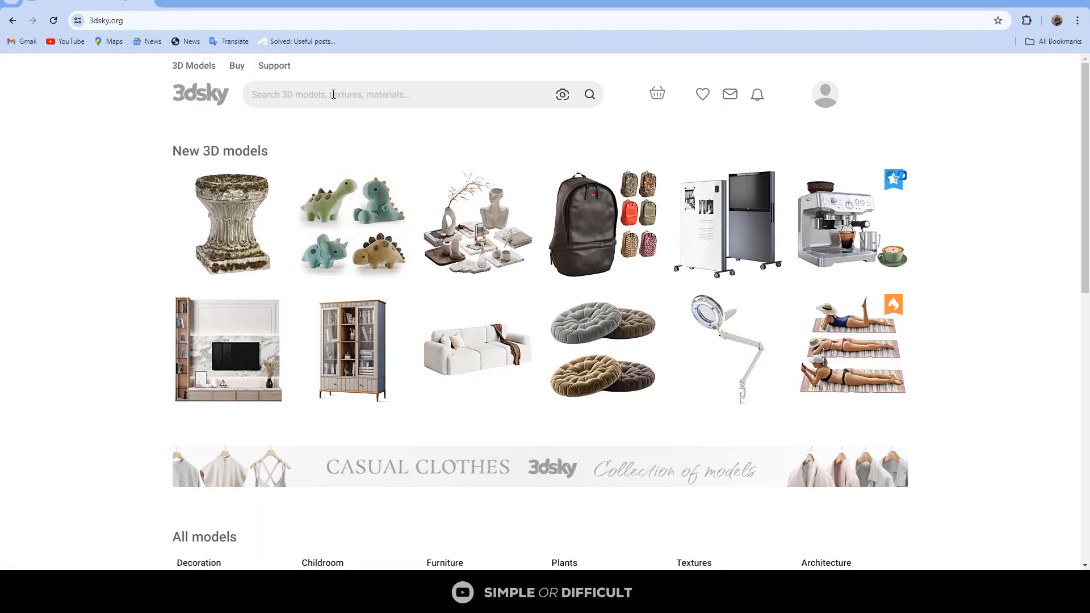
Step: Switch to 3dsky.org in the browser, search for "BUILDING MODEL" in the Building category and skim the results
left_click(333, 94)
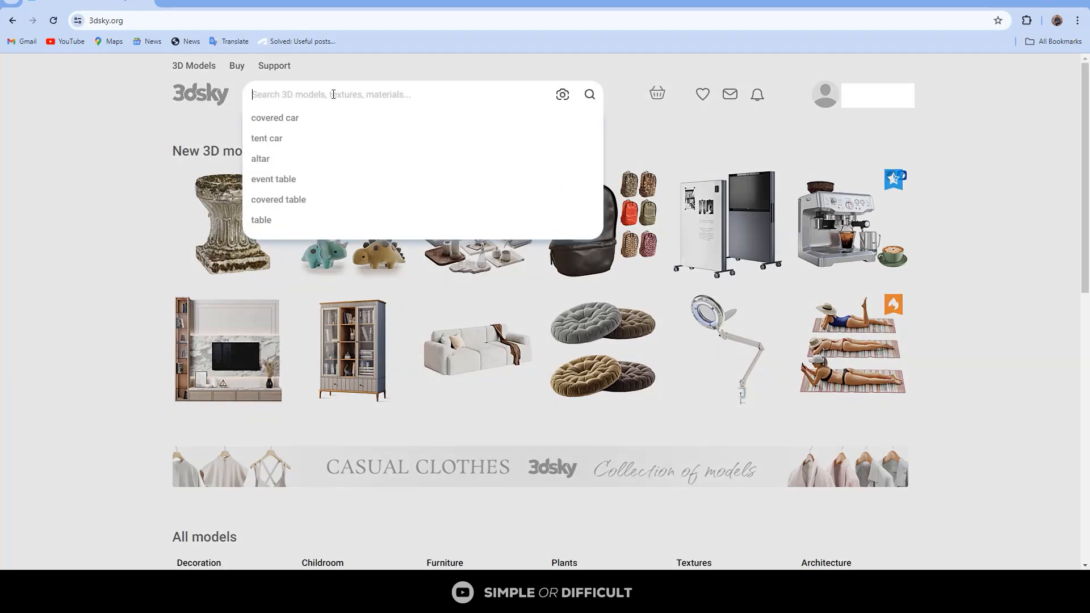
type("build")
left_click(293, 137)
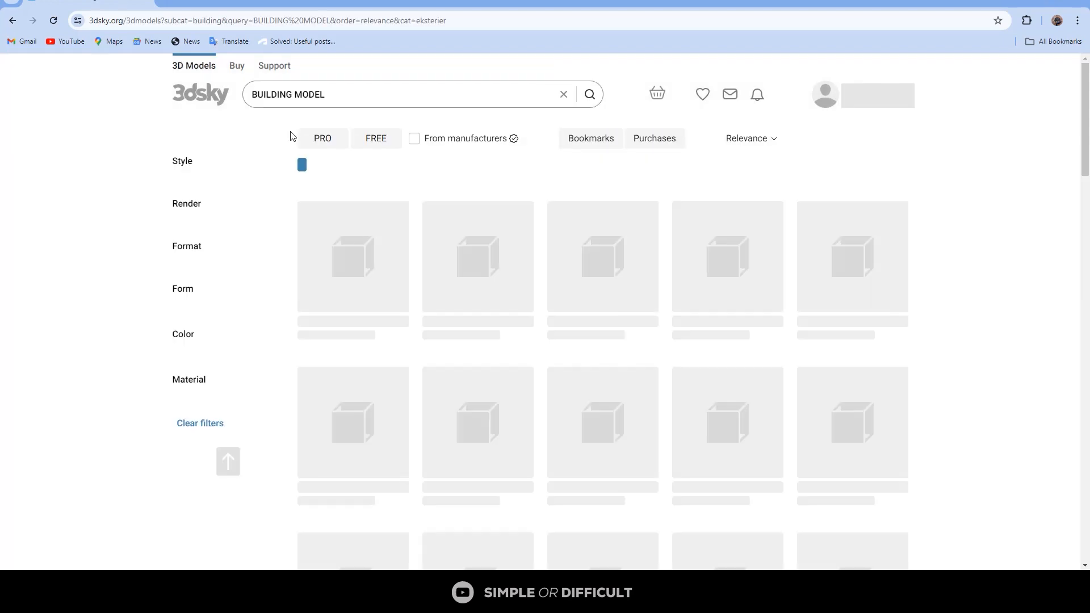
scroll(659, 267, "down", 4)
scroll(625, 284, "up", 4)
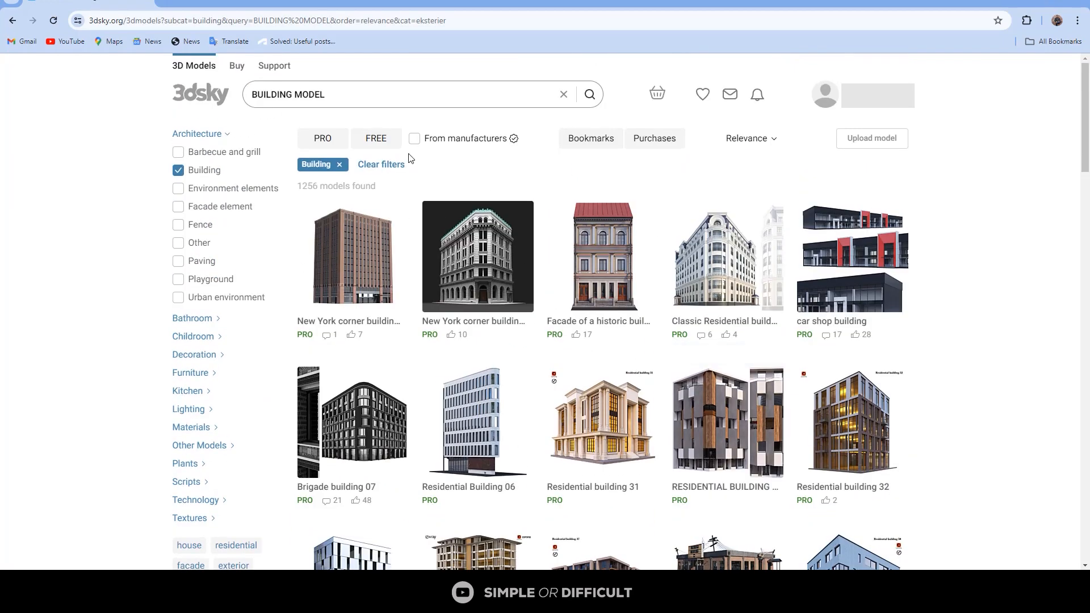
Step: Filter the 3dsky building results to free models, browse them and switch back to 3ds Max
left_click(370, 147)
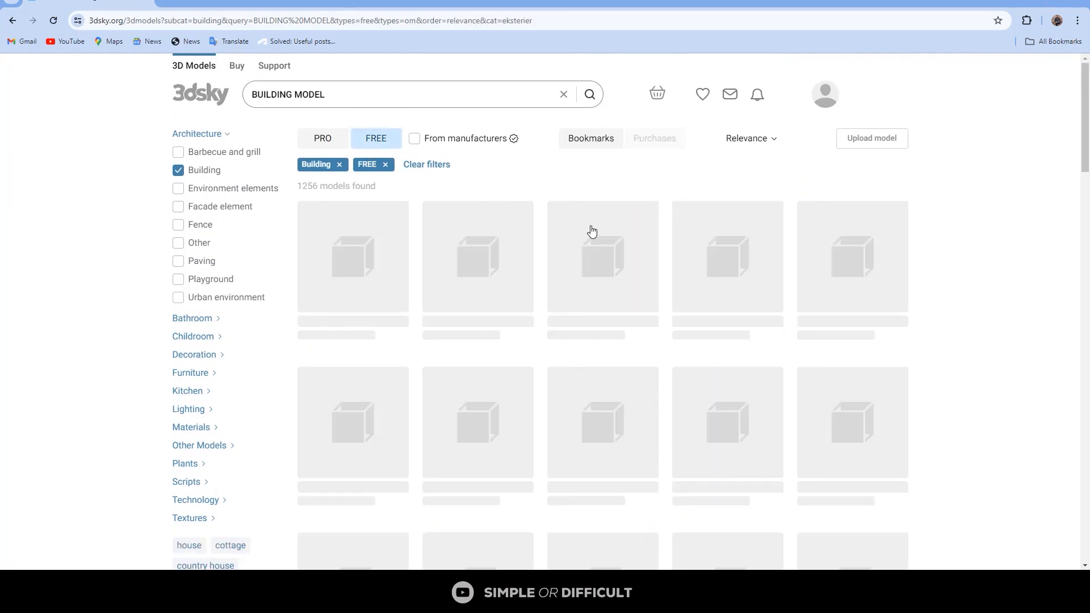
scroll(925, 317, "down", 5)
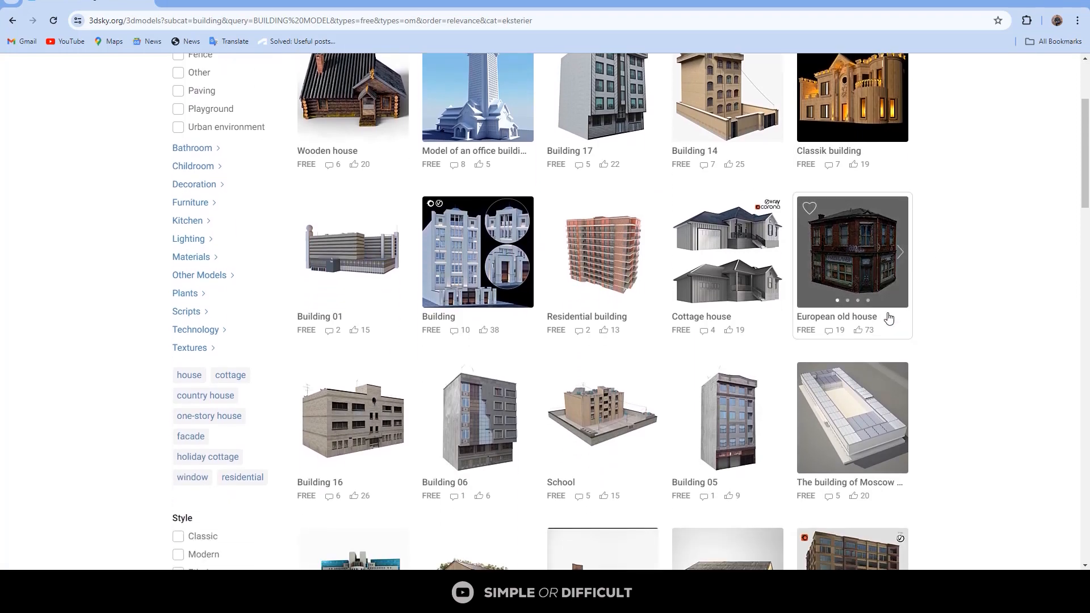
scroll(816, 320, "down", 5)
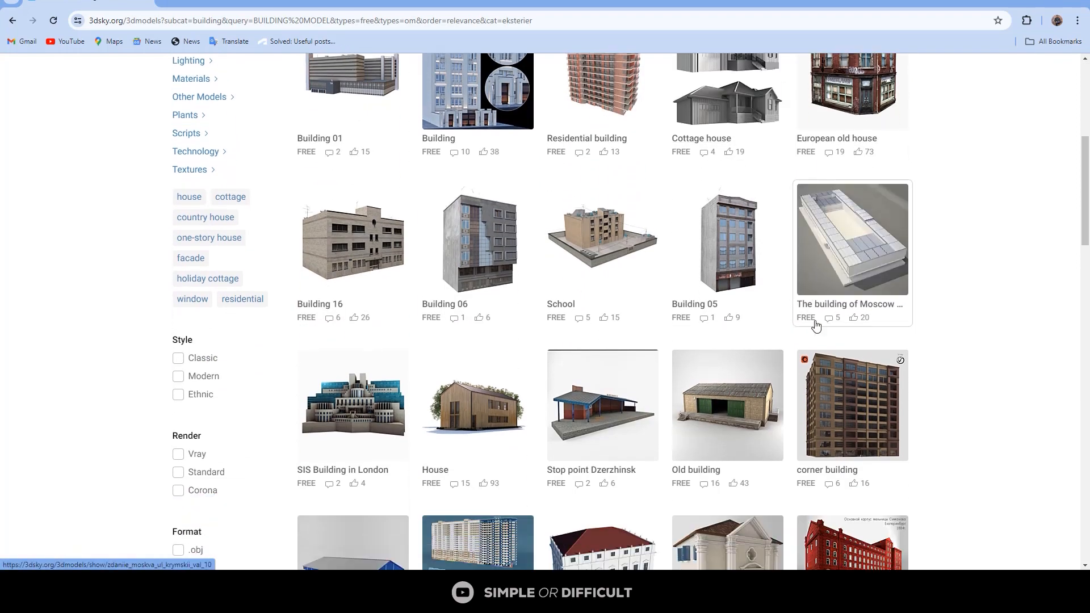
scroll(816, 324, "down", 5)
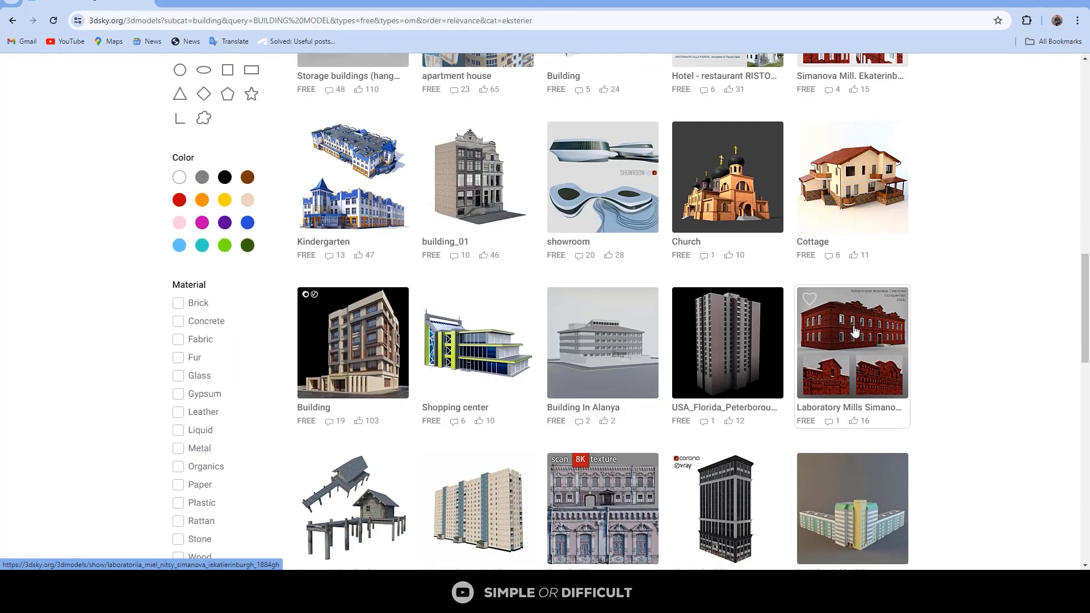
left_click(895, 327)
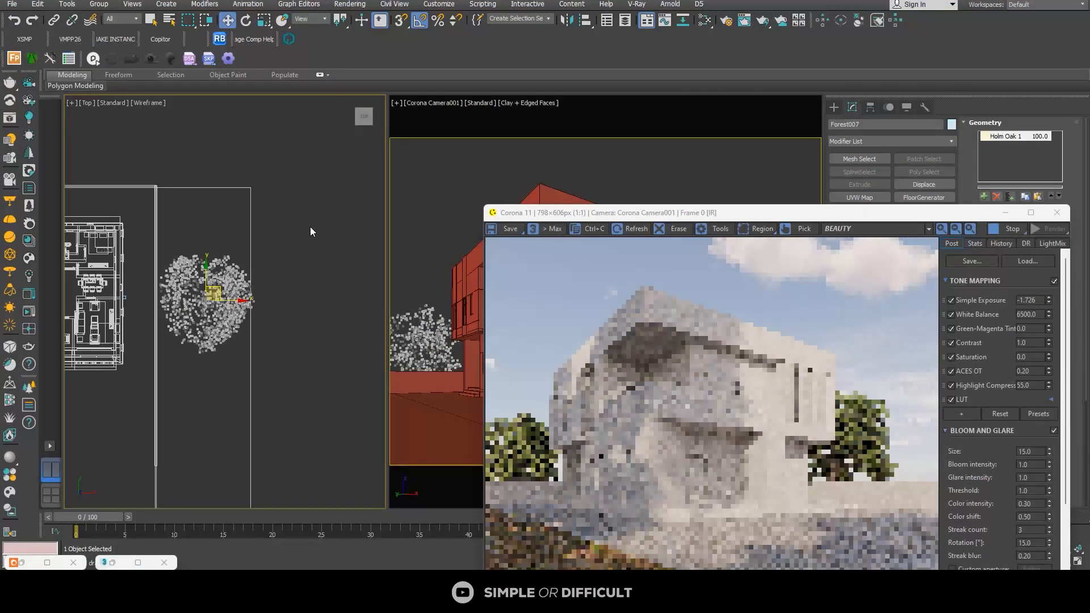
Step: Stop the interactive render and save the scene in the scenes folder as "exterioor"
scroll(300, 261, "down", 4)
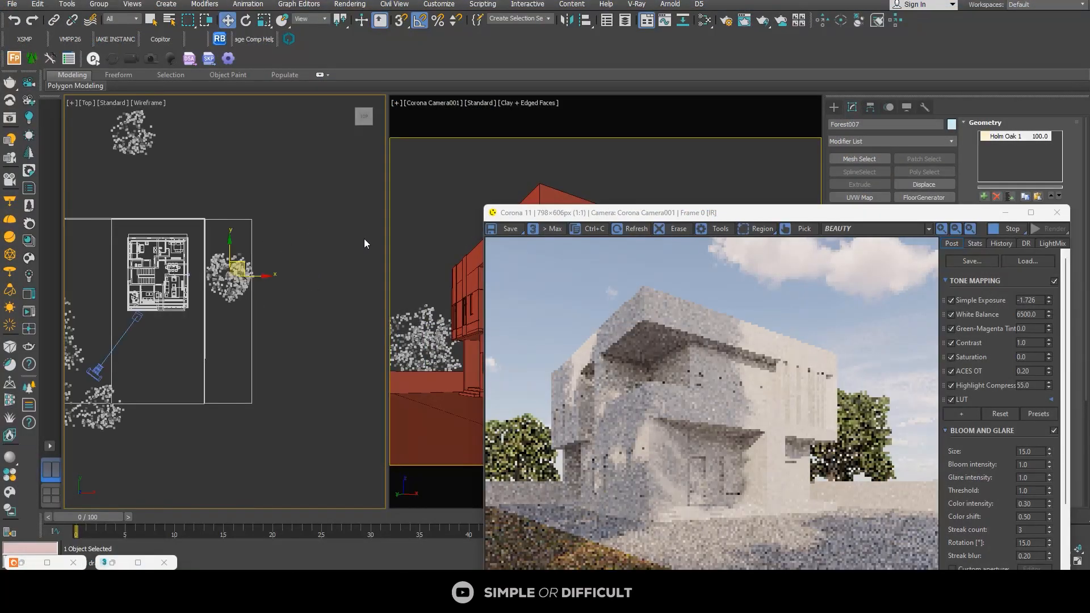
left_click(1013, 228)
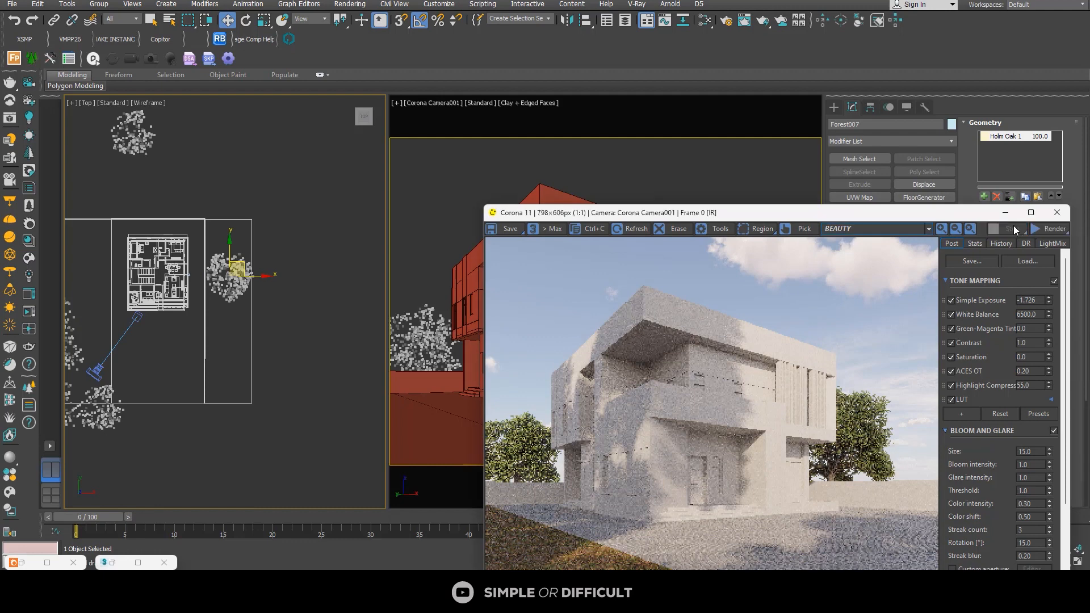
left_click(11, 4)
left_click(19, 92)
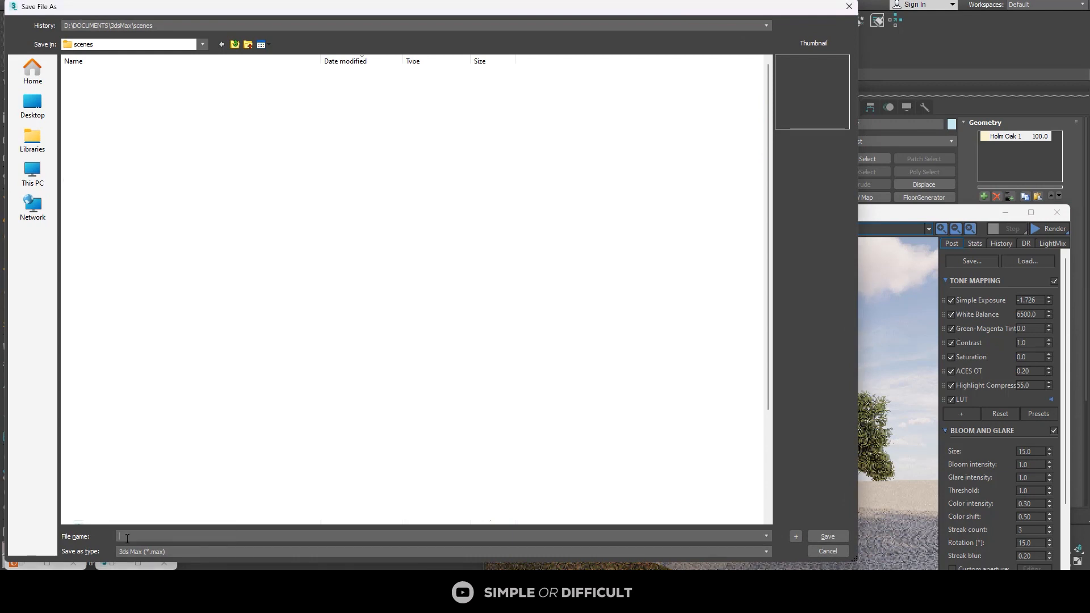
type("exteriioor")
left_click(828, 536)
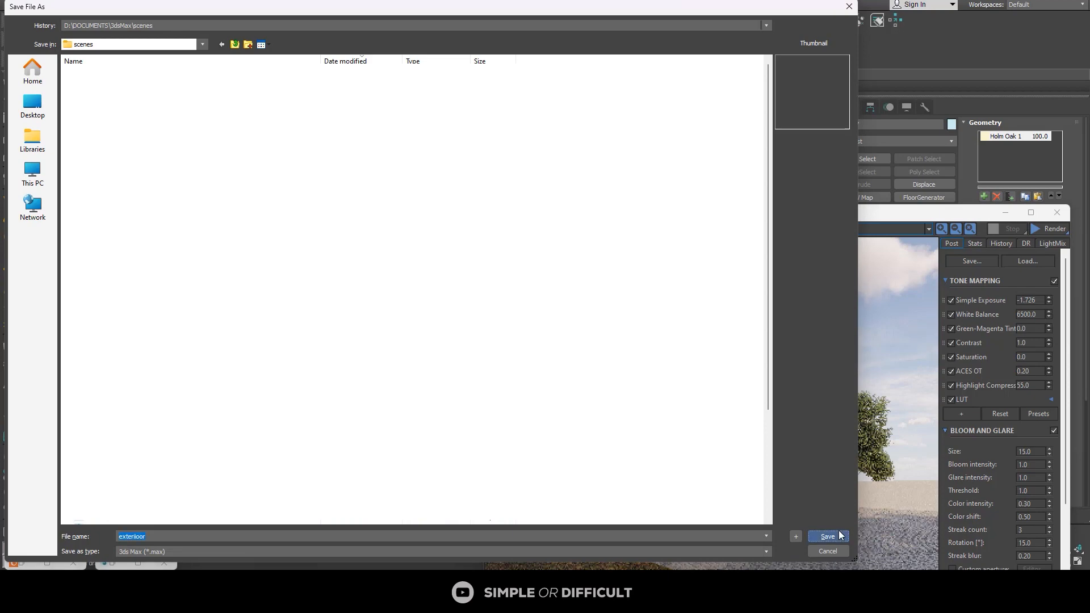
Step: Deselect the tree and merge the "Fill building 1" scene file from the fill building assets folder into the scene
scroll(284, 226, "down", 4)
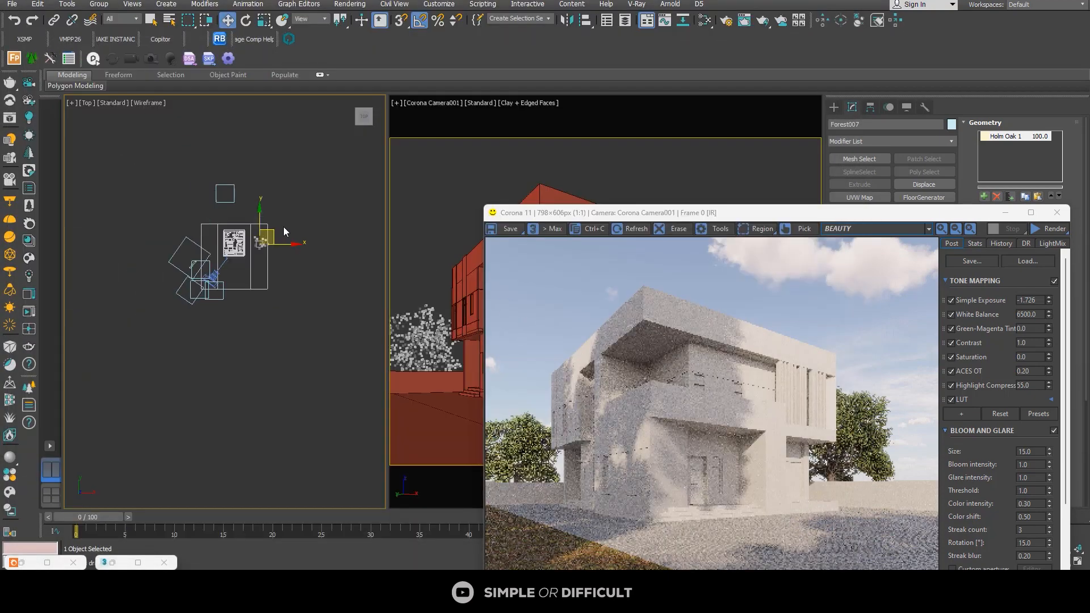
left_click(330, 256)
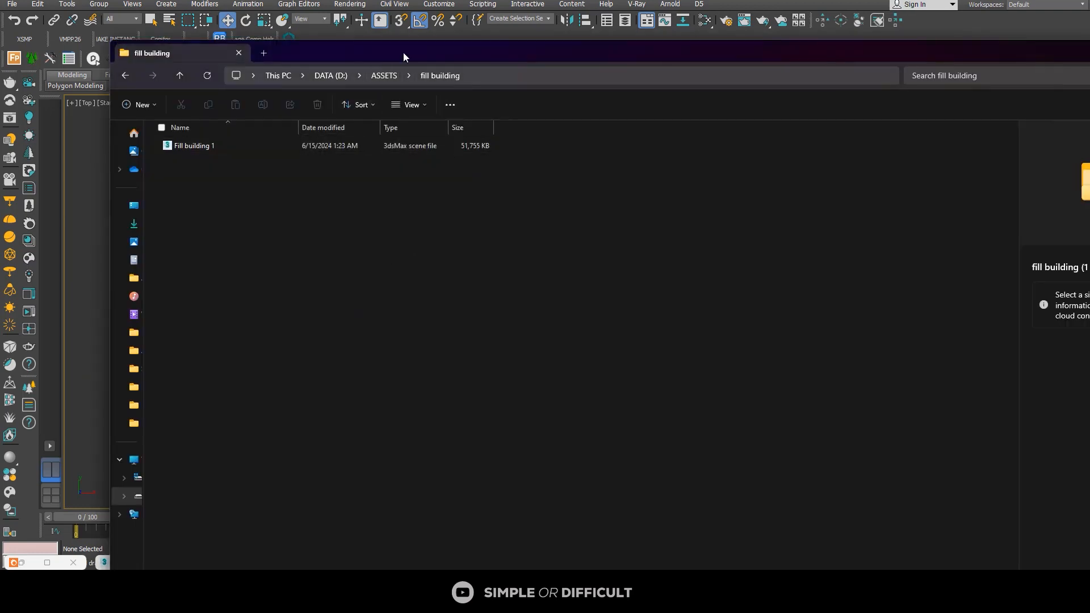
left_click_drag(403, 52, 718, 48)
left_click_drag(497, 151, 238, 349)
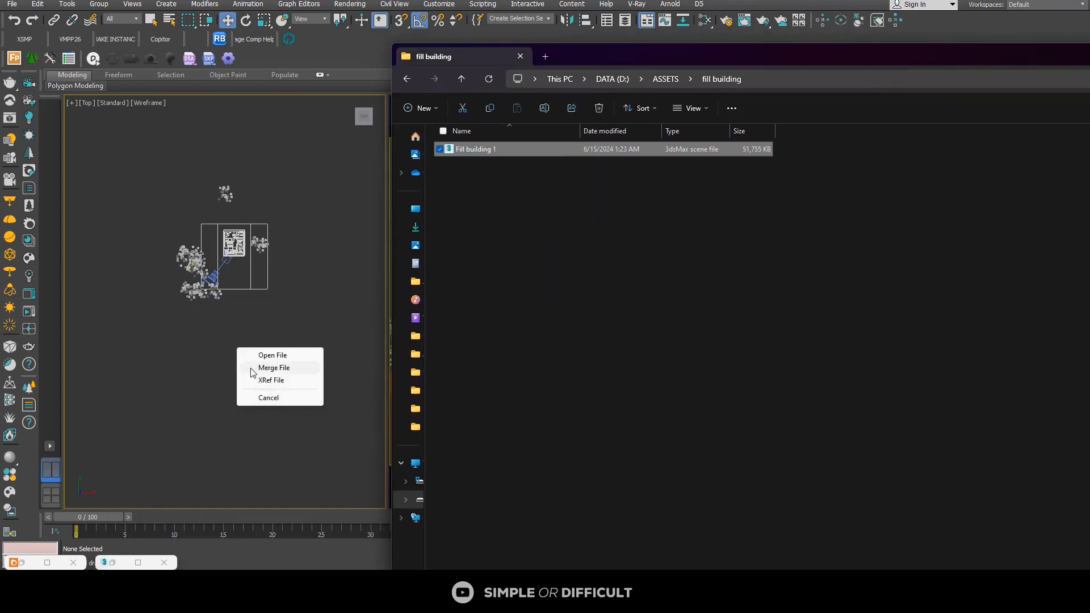
left_click(255, 369)
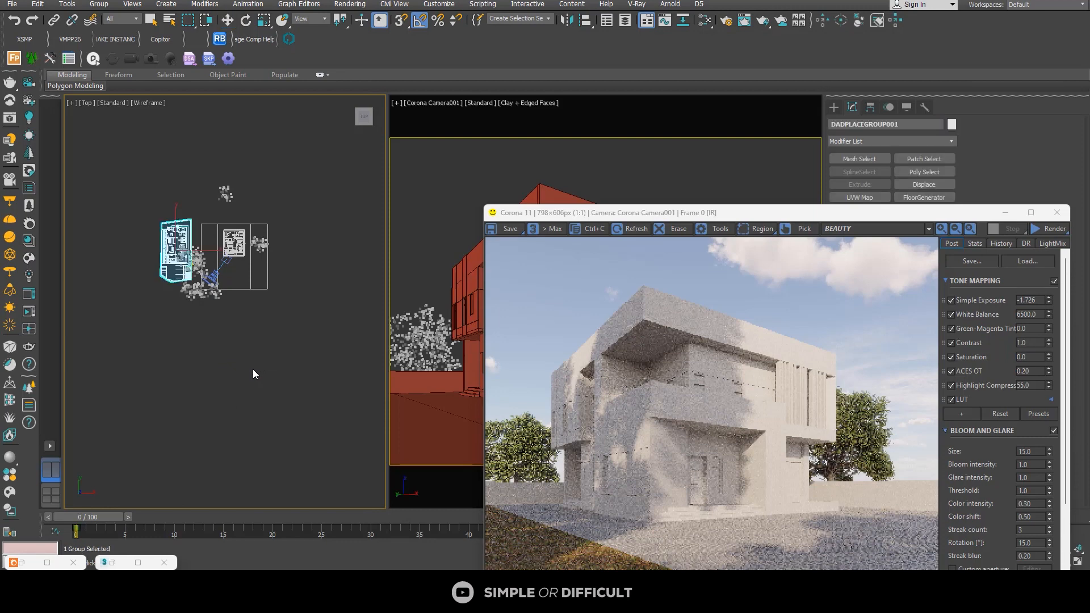
Step: Move the merged building beyond the tree beside the duplex, to about X 21249 mm, Y -3665 mm, and start the interactive render
left_click(228, 21)
left_click_drag(221, 256, 330, 257)
left_click_drag(936, 213, 959, 51)
left_click(1073, 67)
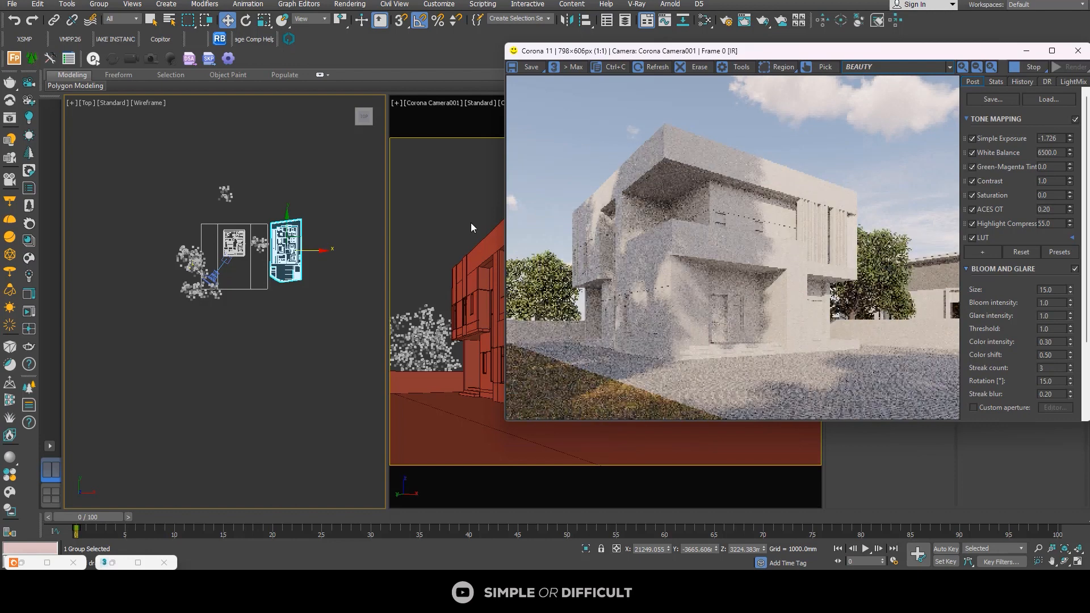
Step: Fine-tune the merged building's position to about X 21553 mm, Y 3513 mm and inspect it in the enlarged render
scroll(295, 244, "up", 5)
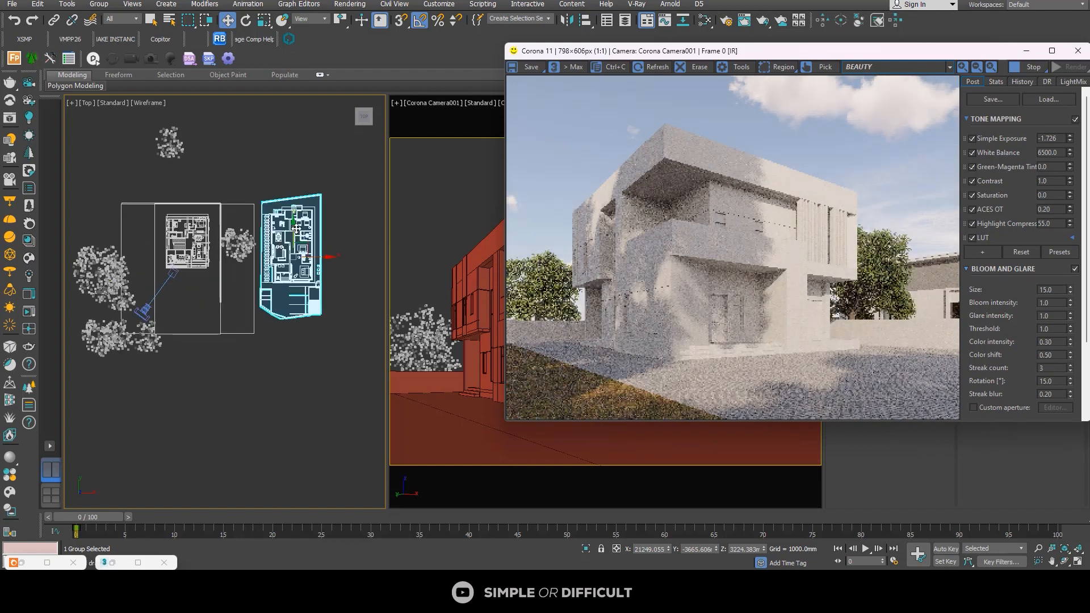
left_click_drag(296, 229, 295, 211)
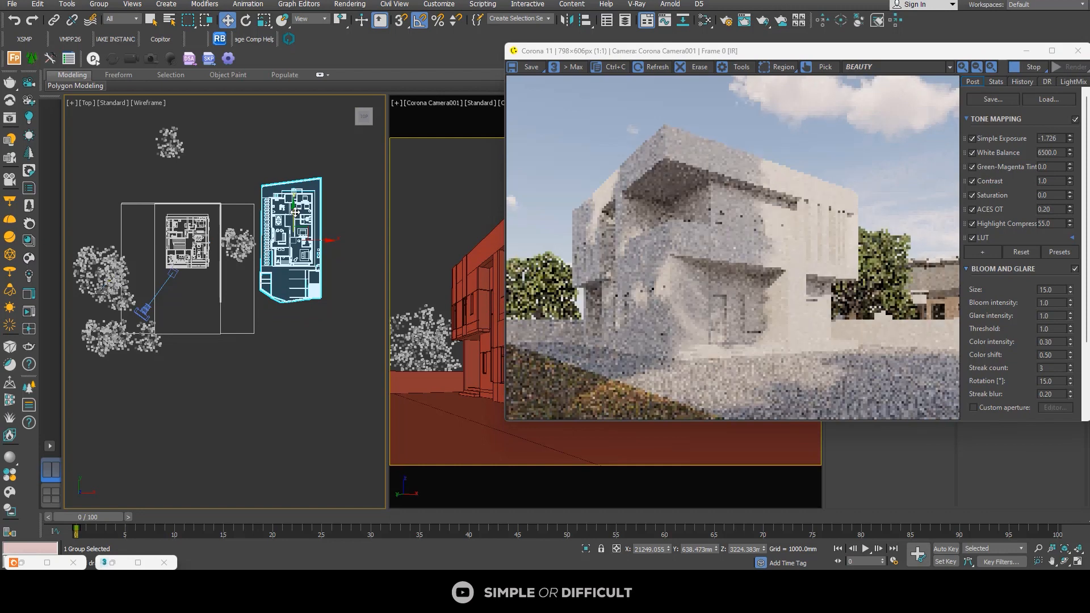
scroll(289, 241, "up", 7)
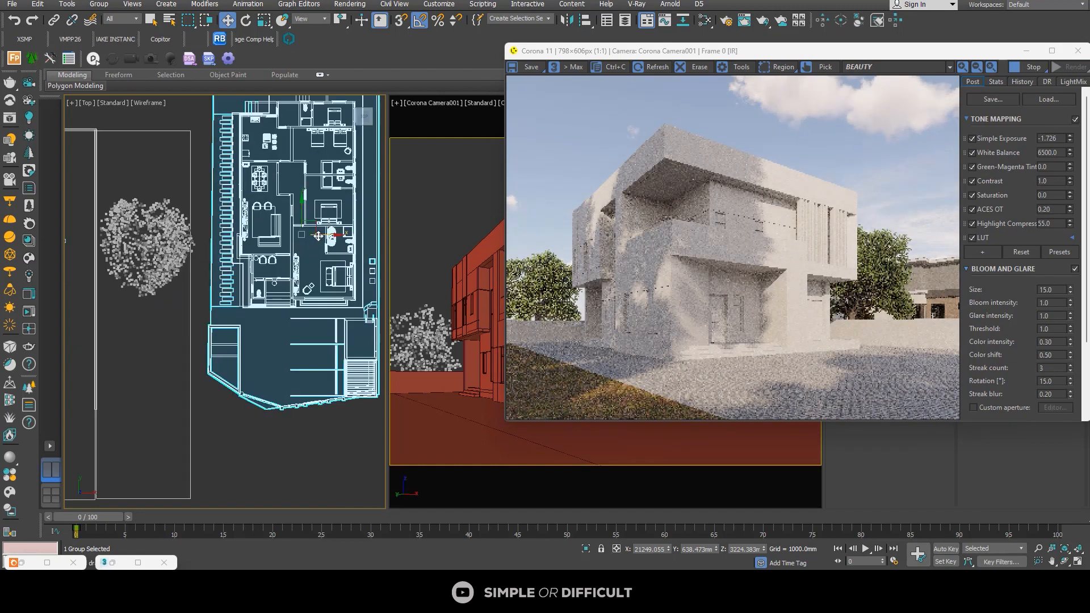
left_click_drag(318, 236, 310, 166)
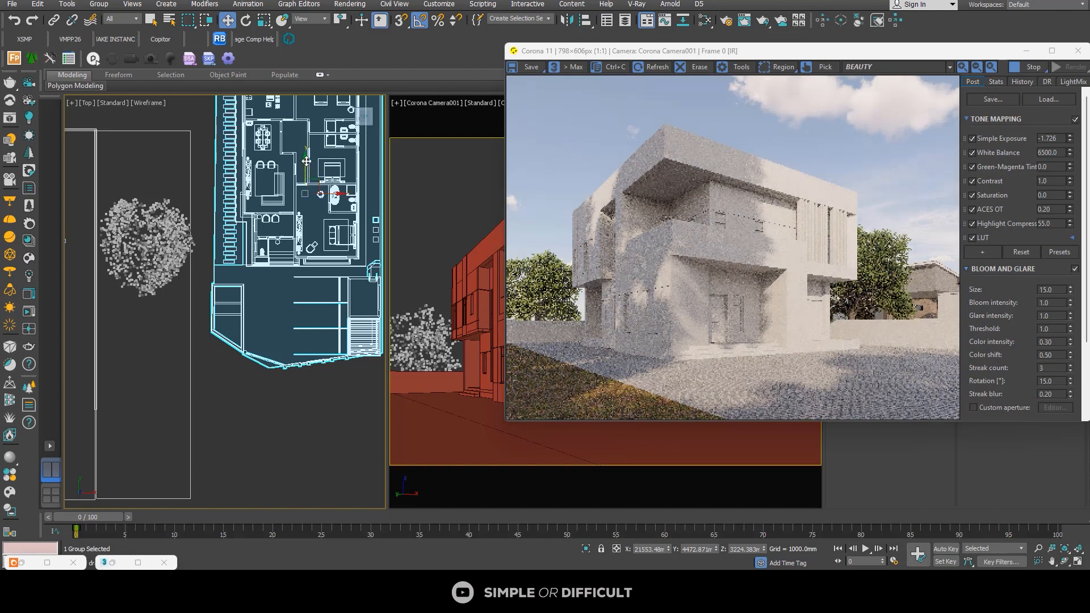
left_click_drag(307, 162, 308, 171)
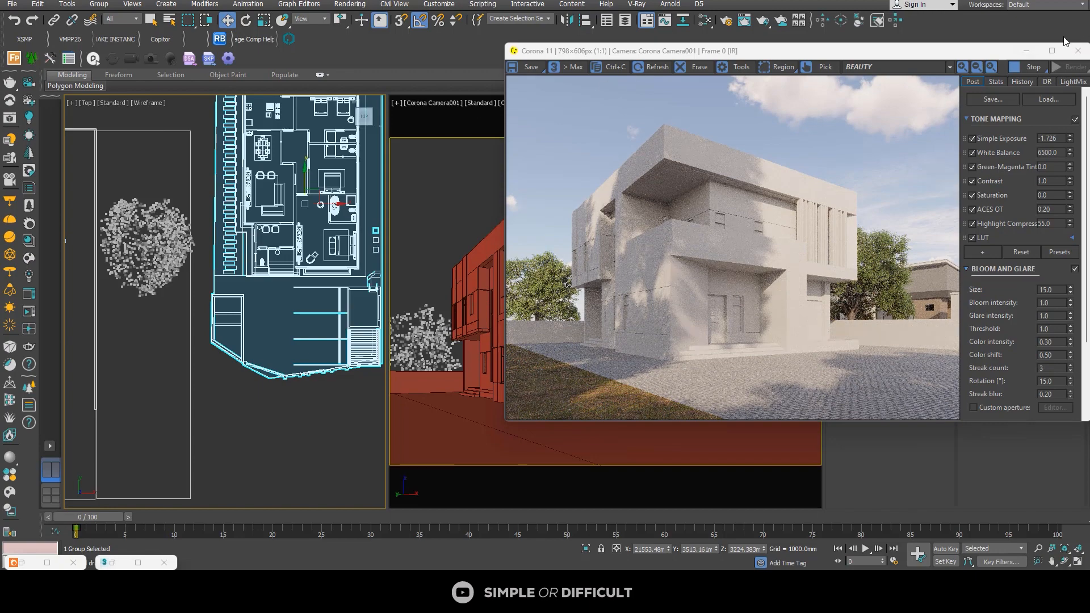
left_click(1051, 51)
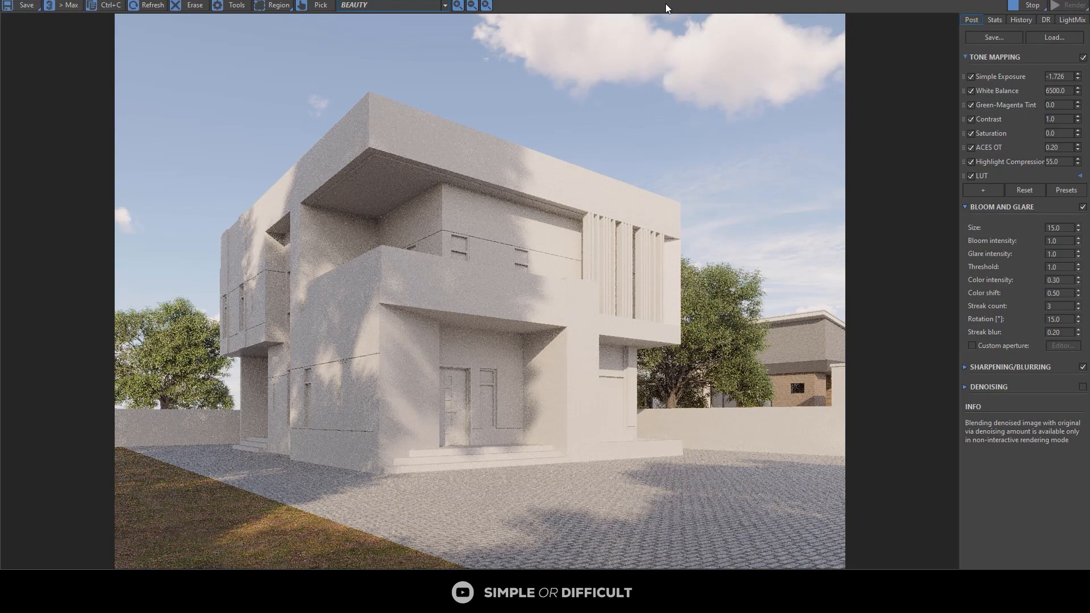
left_click_drag(685, 0, 836, 104)
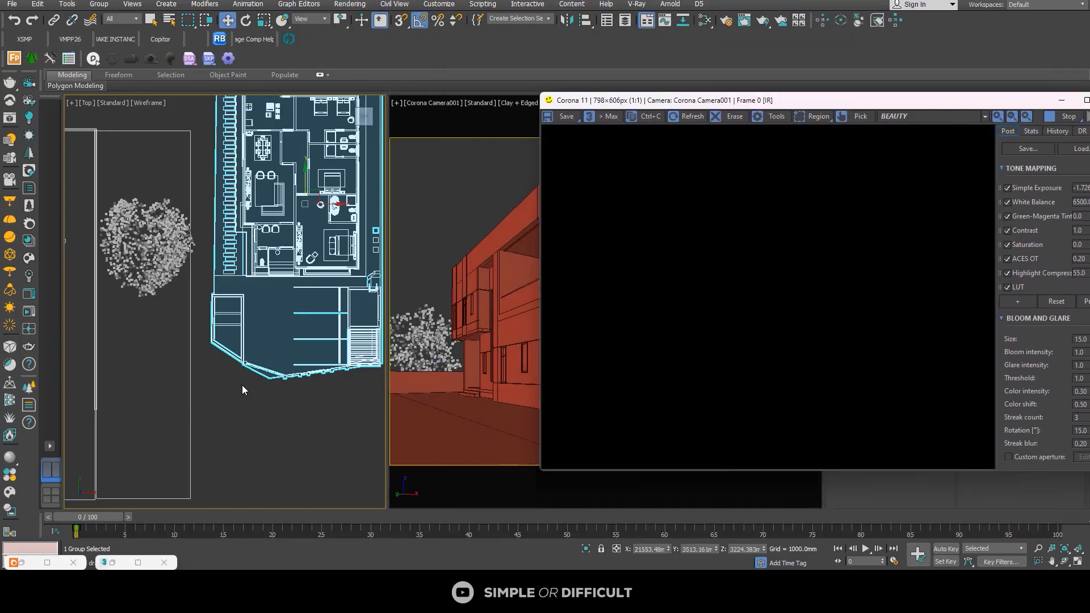
Step: Select both fence wall objects around the duplex from an angled orthographic view
scroll(191, 365, "down", 5)
middle_click_drag(191, 365, 314, 314)
scroll(267, 346, "up", 2)
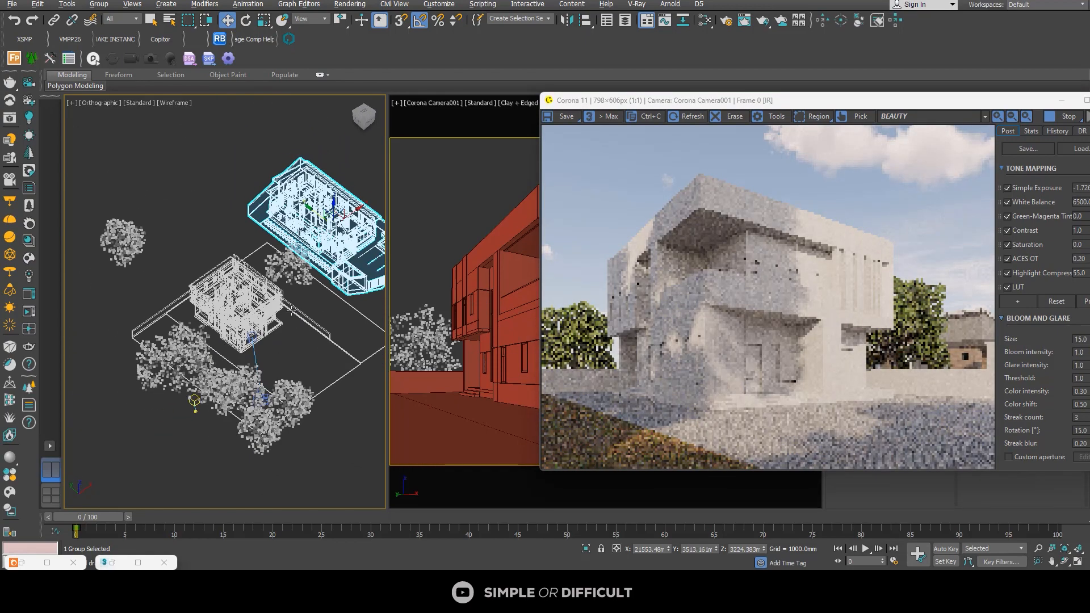
scroll(314, 313, "up", 4)
left_click(314, 311)
scroll(314, 311, "down", 3)
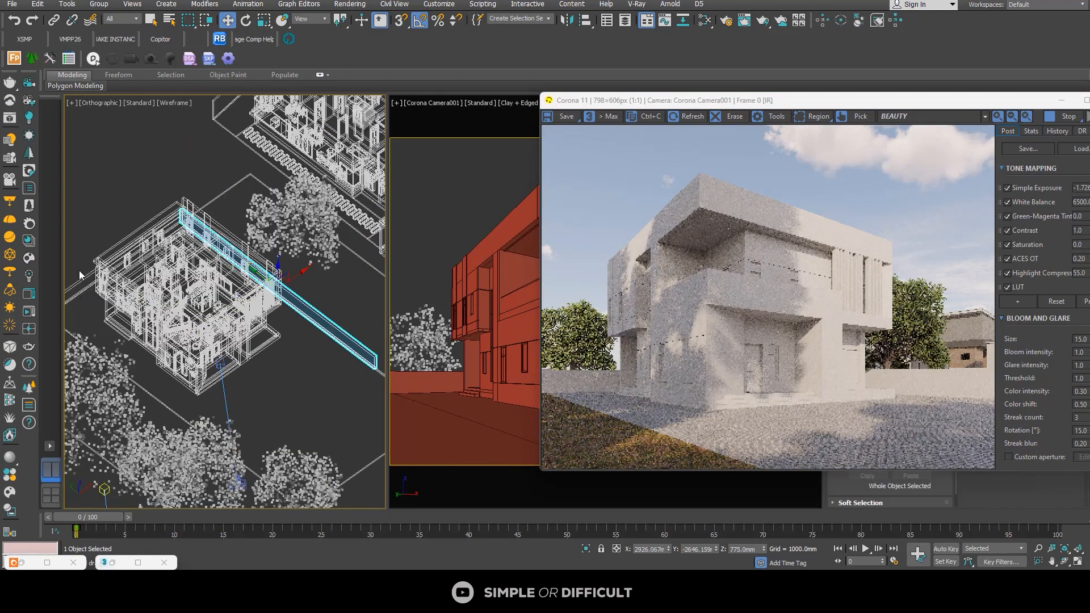
middle_click_drag(82, 276, 202, 271)
left_click(178, 299, "ctrl")
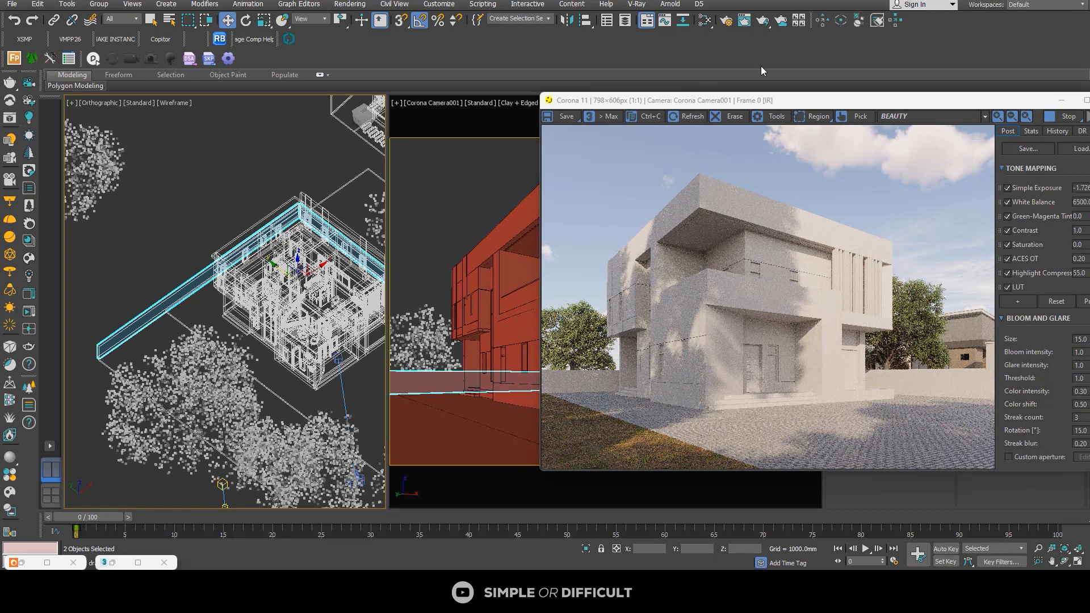
Step: Create a CoronaLegacyMtl in the Slate Material Editor for the selected fence walls and open its parameters
left_click(706, 25)
scroll(452, 287, "down", 1)
middle_click_drag(452, 287, 538, 201)
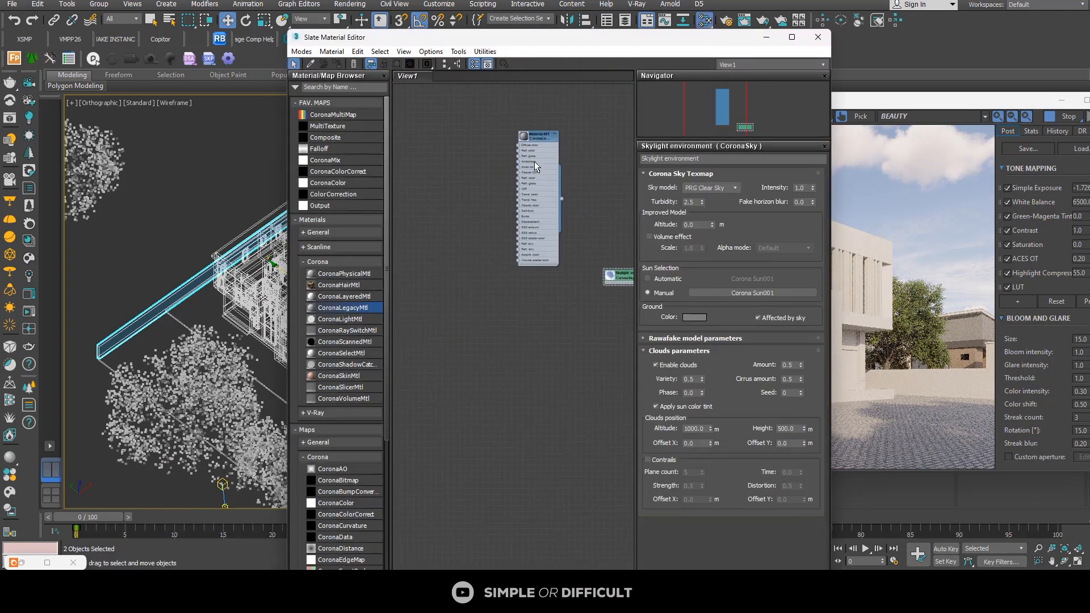
left_click_drag(531, 135, 426, 305, "shift")
scroll(445, 321, "up", 3)
middle_click_drag(449, 321, 553, 286)
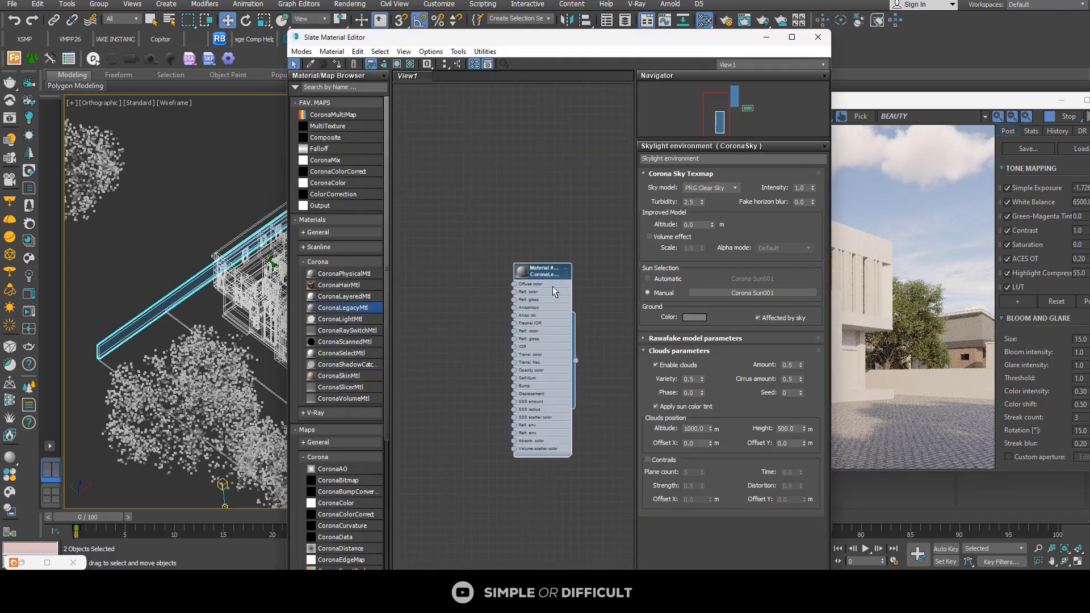
double_click(525, 266)
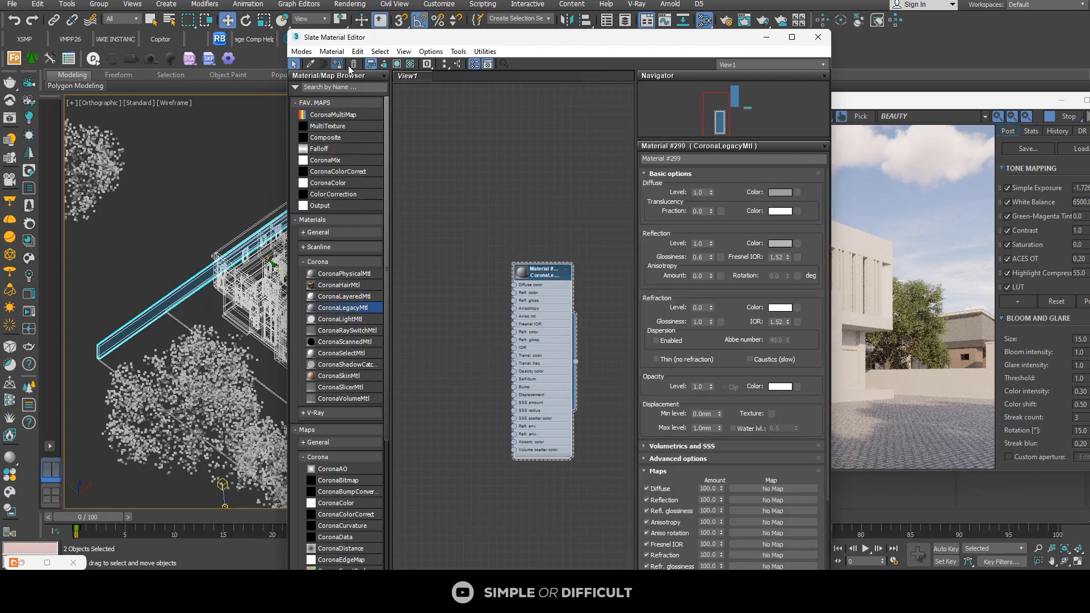
Step: Rename the new Corona material as "fence stone material"
scroll(475, 226, "down", 1)
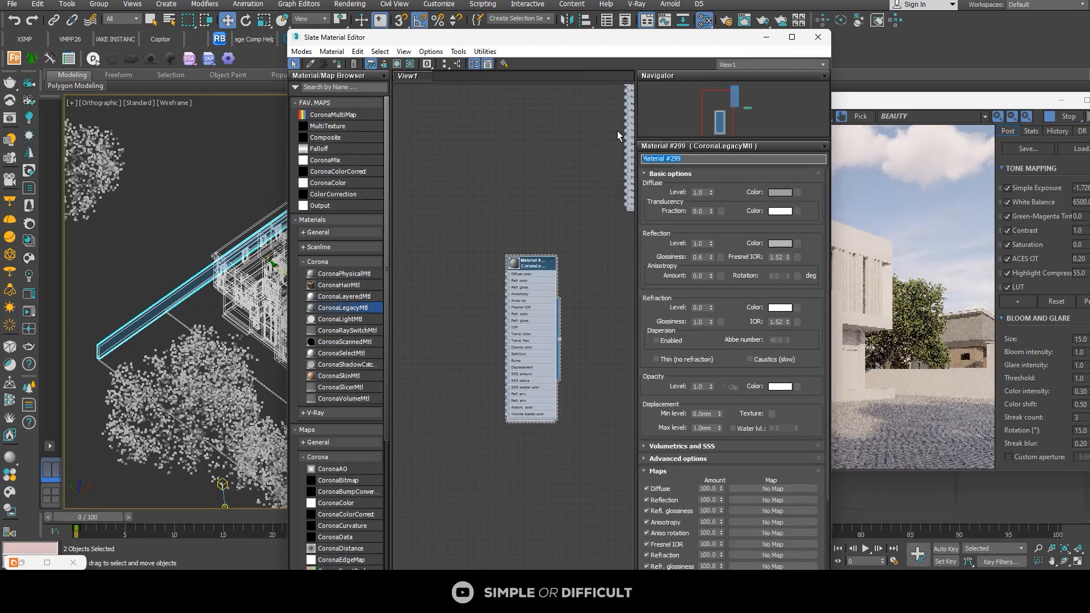
type("fenc")
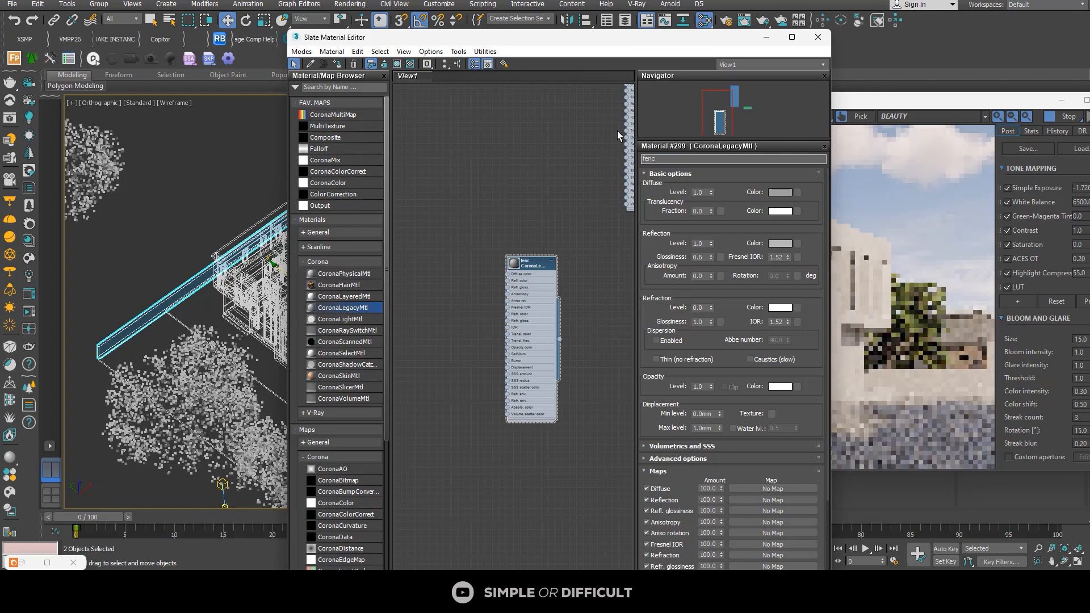
type("e stone ")
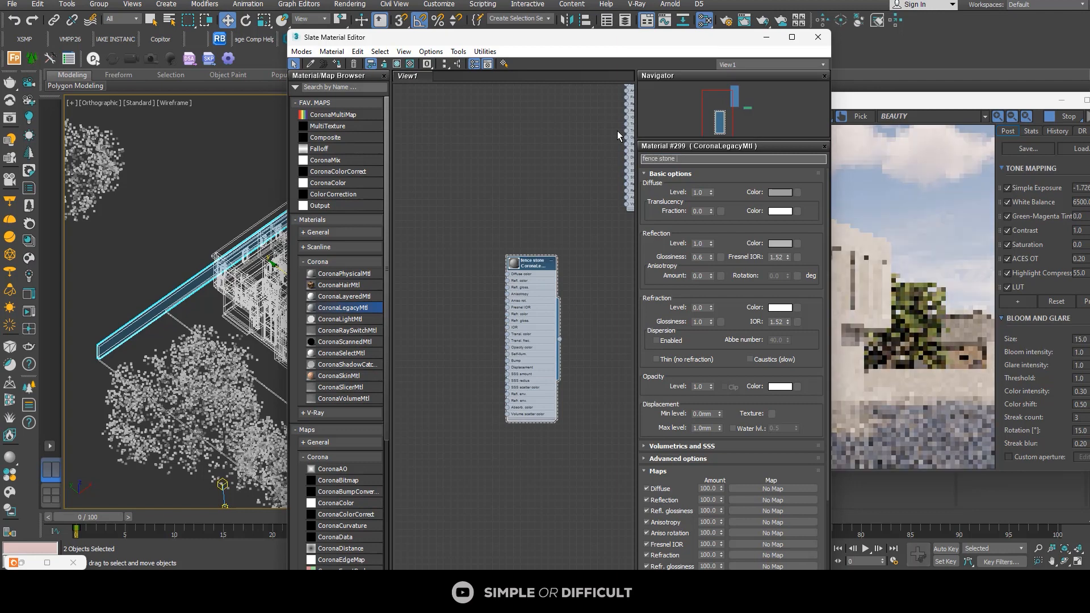
type("material")
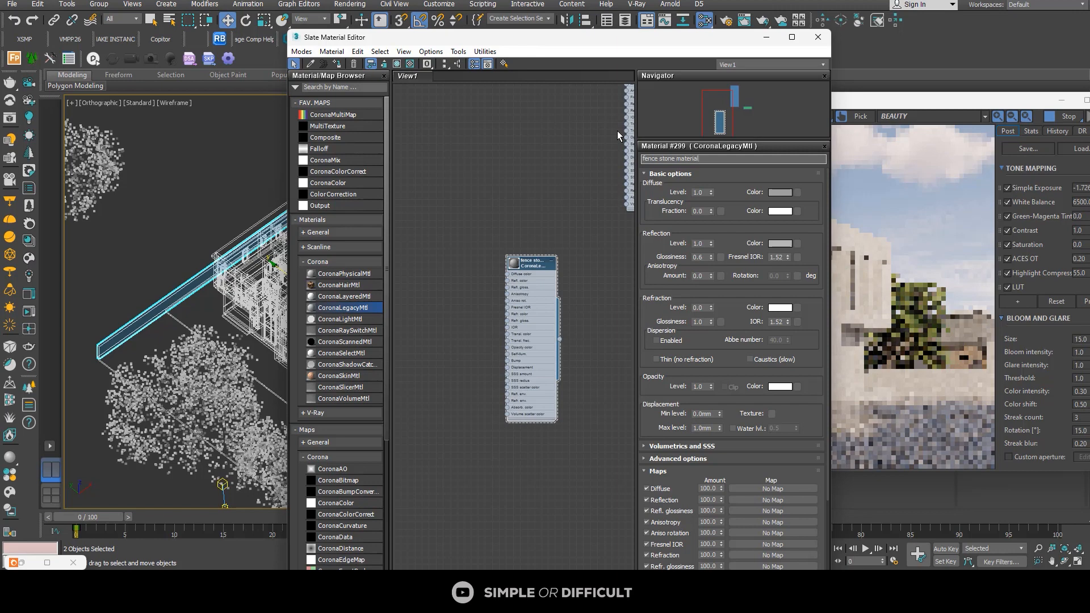
scroll(533, 267, "up", 4)
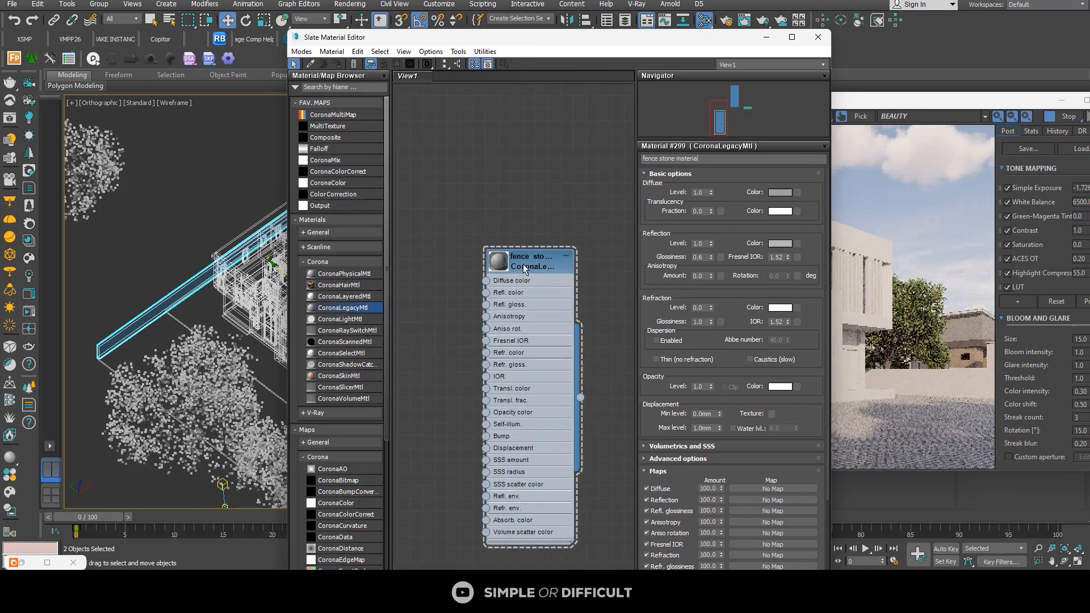
scroll(574, 251, "down", 2)
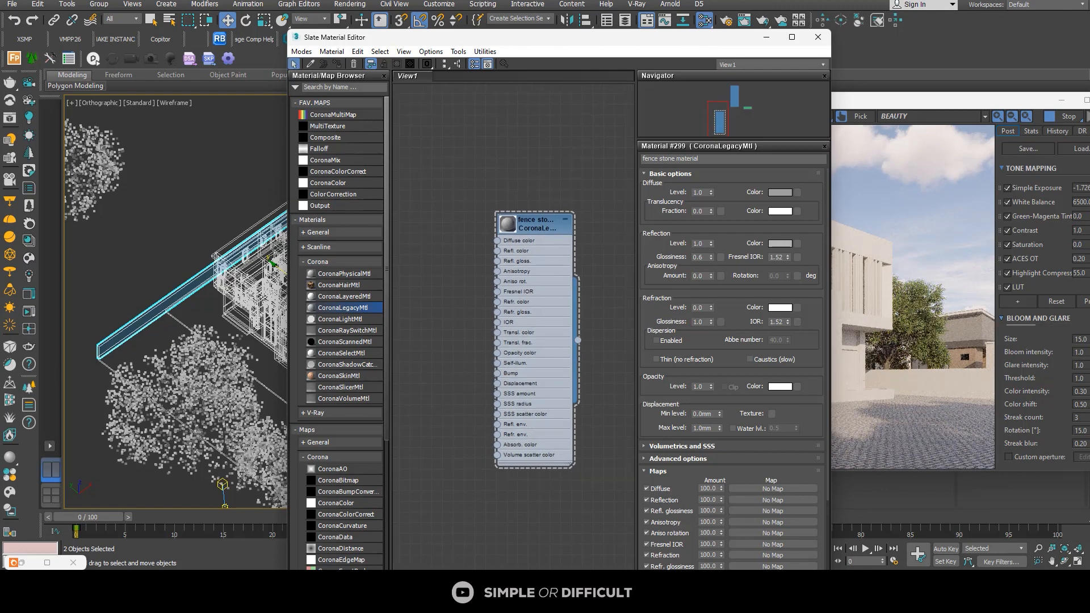
Step: Switch to the VP_Brick1_11 texture folder, arrange it beside the Slate Material Editor, and shrink its thumbnails to show all maps
key("alt+Tab")
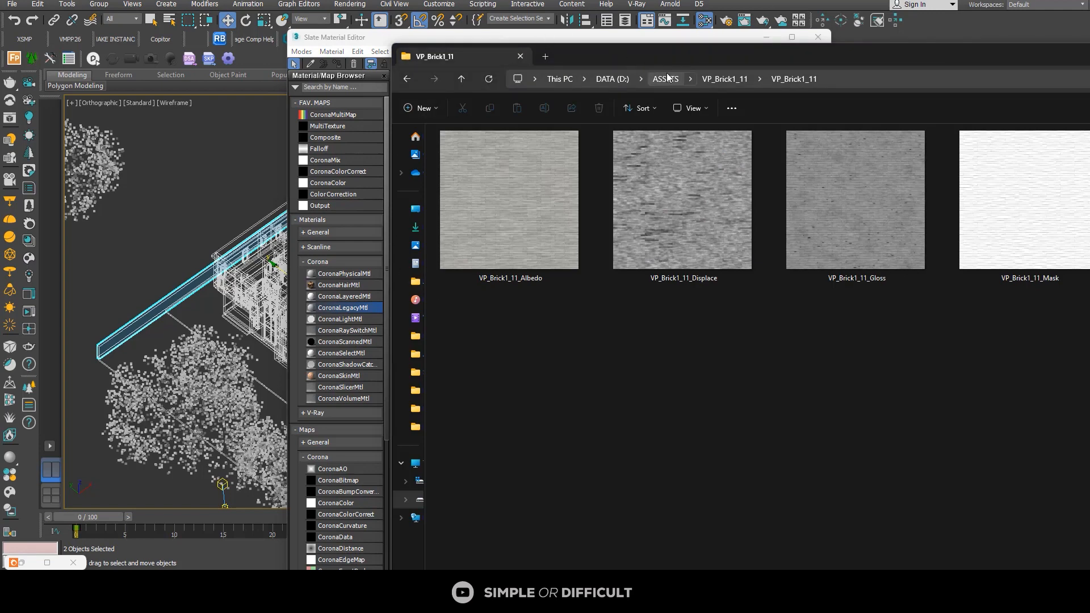
left_click_drag(671, 59, 757, 189)
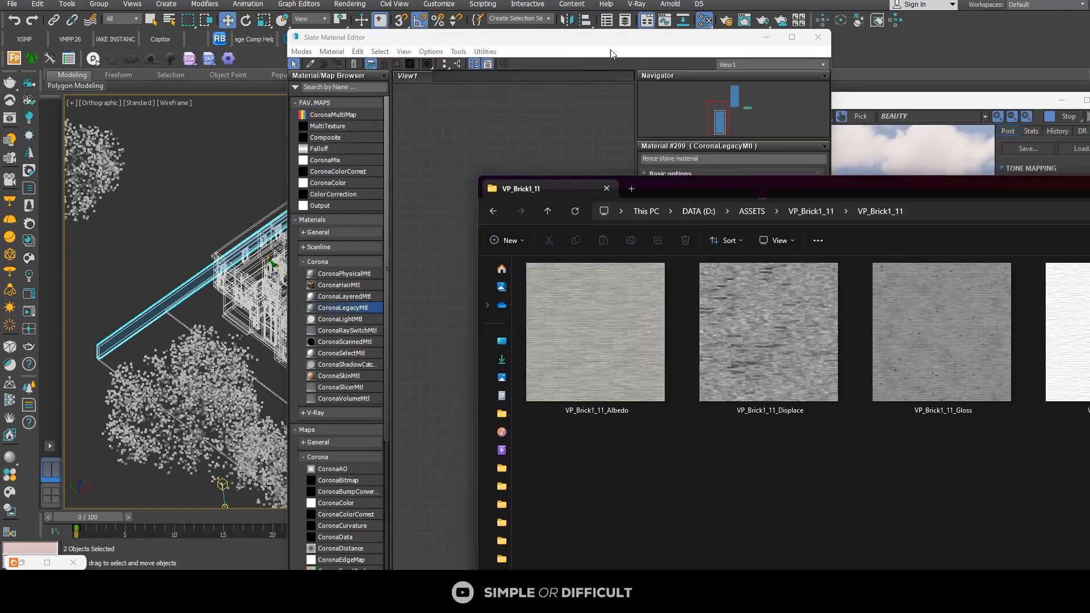
left_click_drag(572, 45, 279, 24)
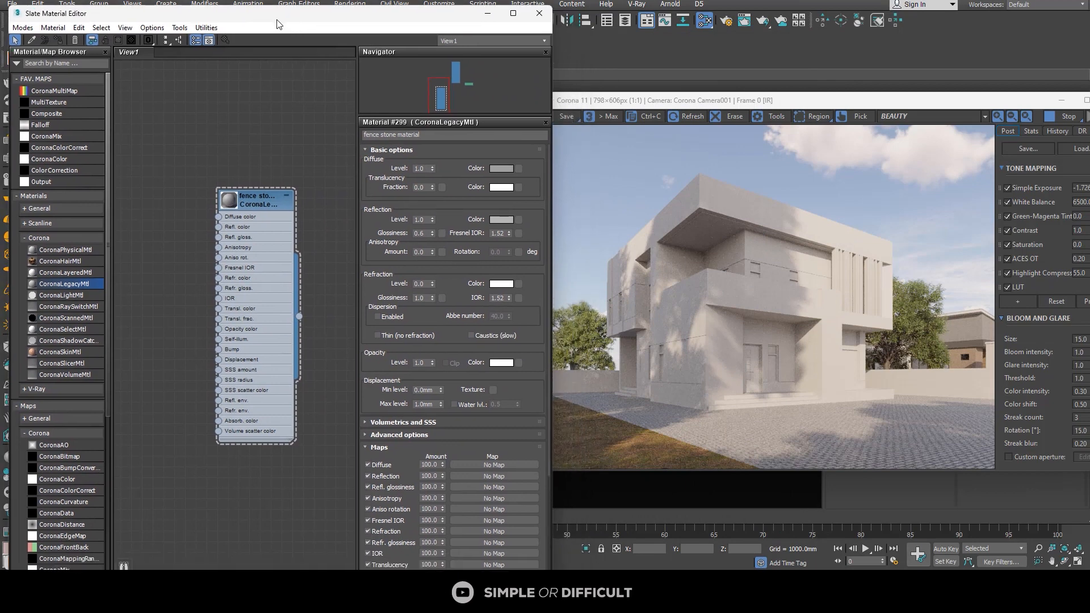
left_click(1051, 117)
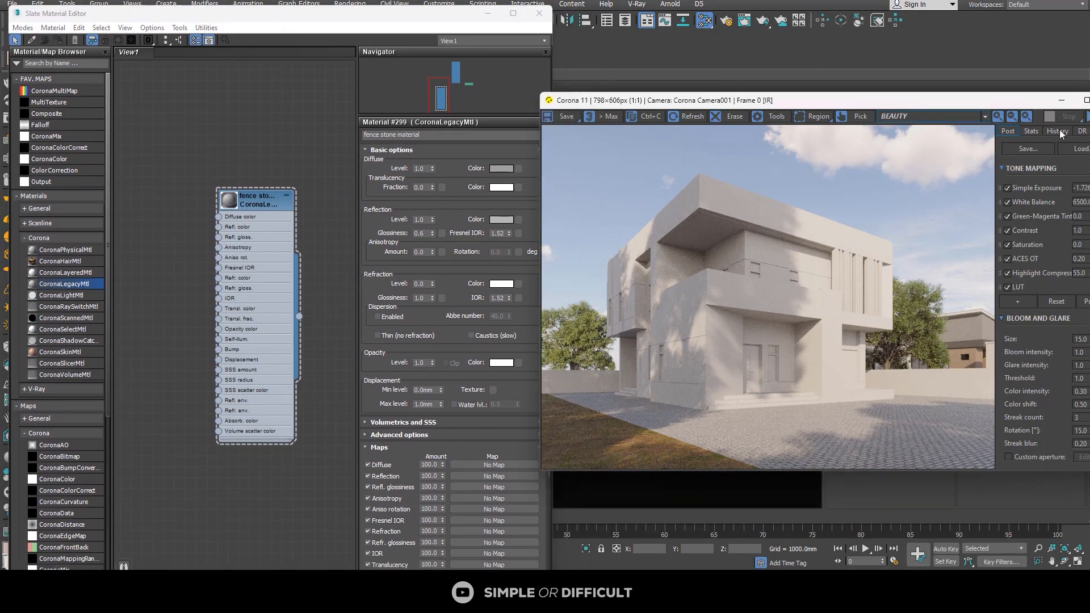
key("alt+Tab")
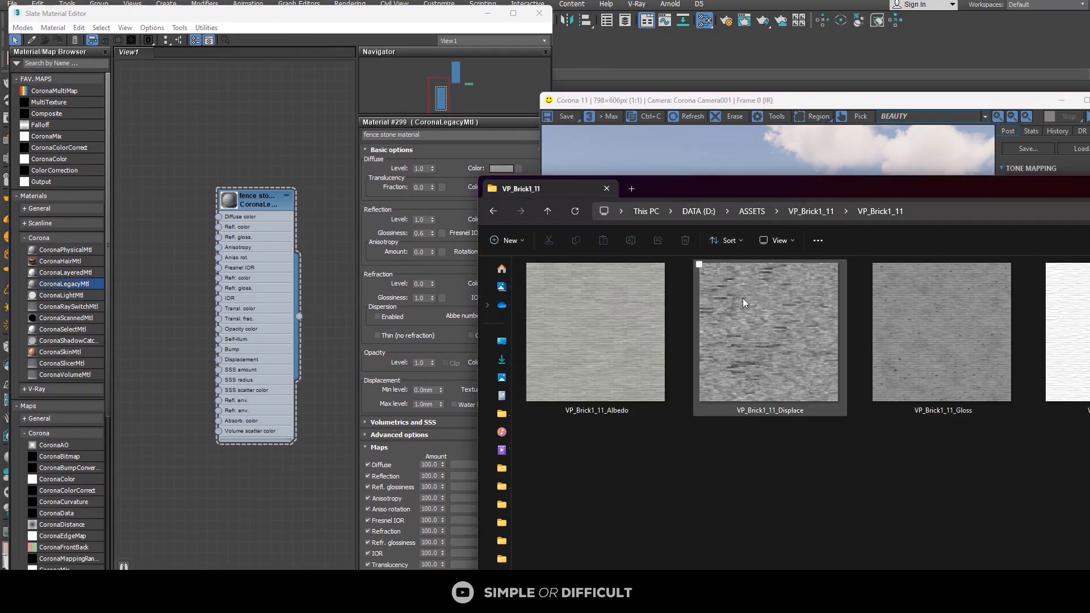
mouse_move(827, 339)
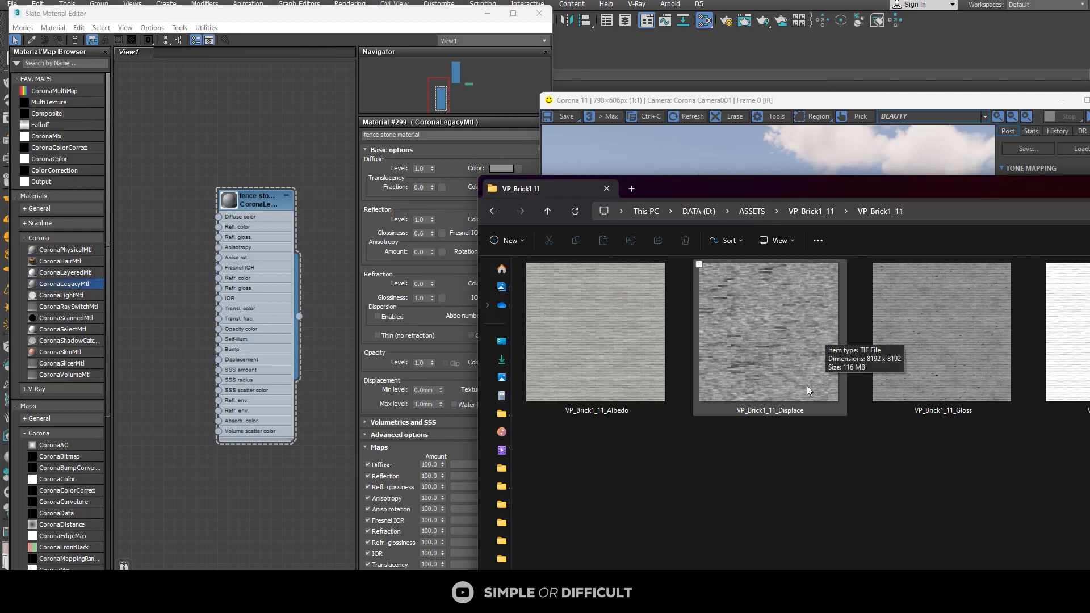
scroll(799, 409, "down", 2, "ctrl")
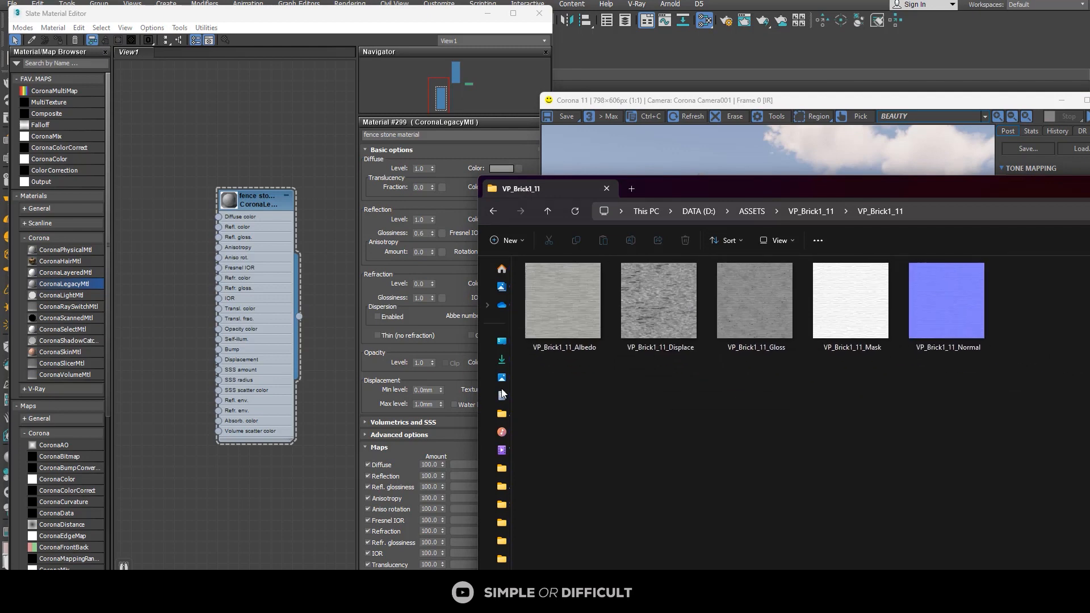
Step: Bring the VP_Brick1_11 Albedo, Displace, Gloss and Normal images into the Slate Material Editor as bitmap nodes
left_click_drag(567, 319, 182, 204)
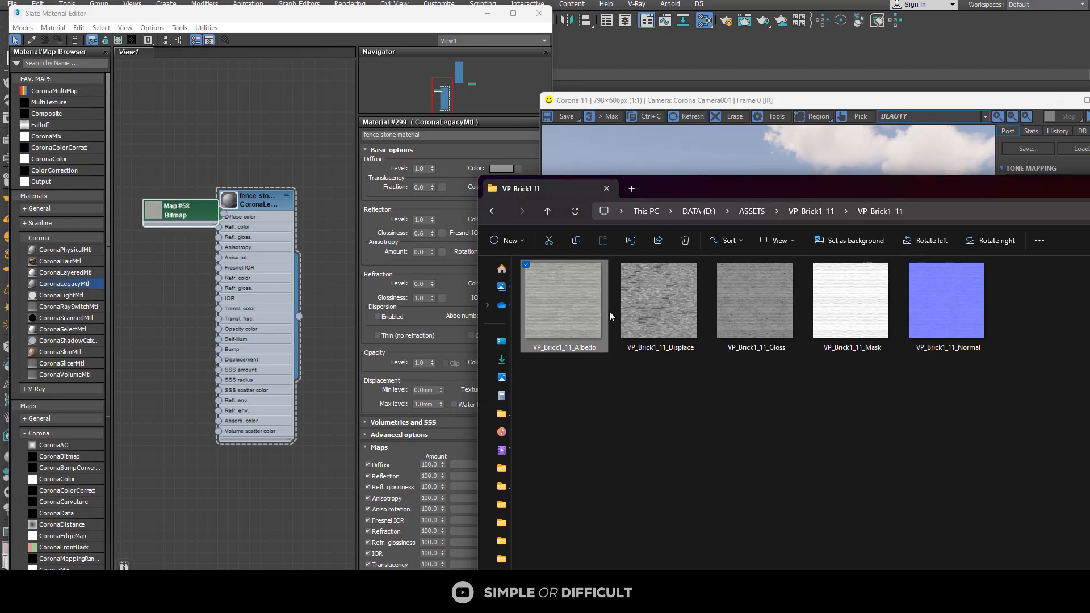
left_click_drag(655, 313, 239, 322)
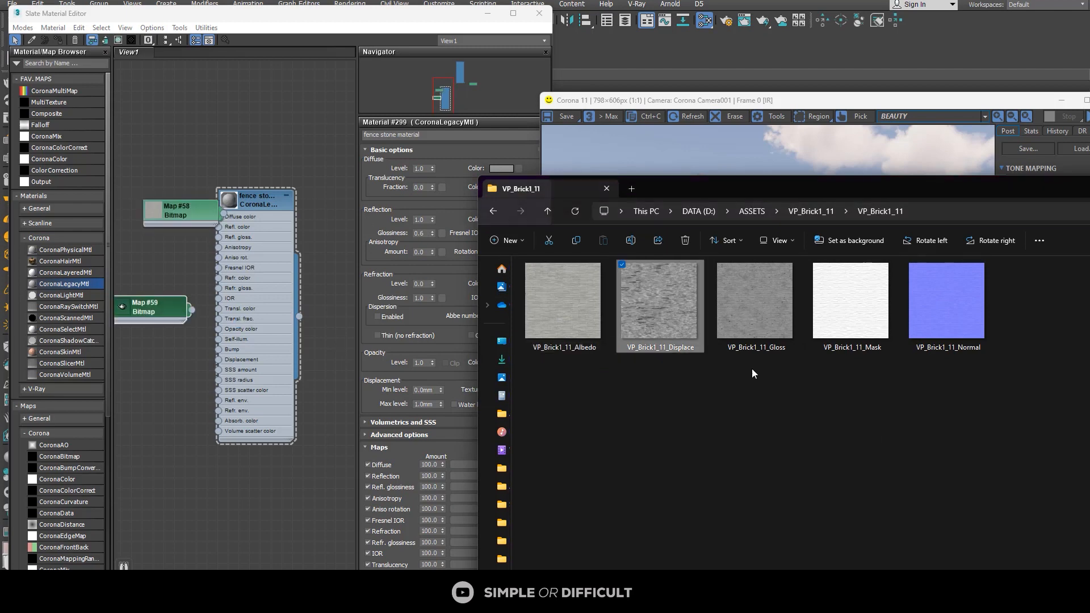
left_click_drag(755, 309, 161, 267)
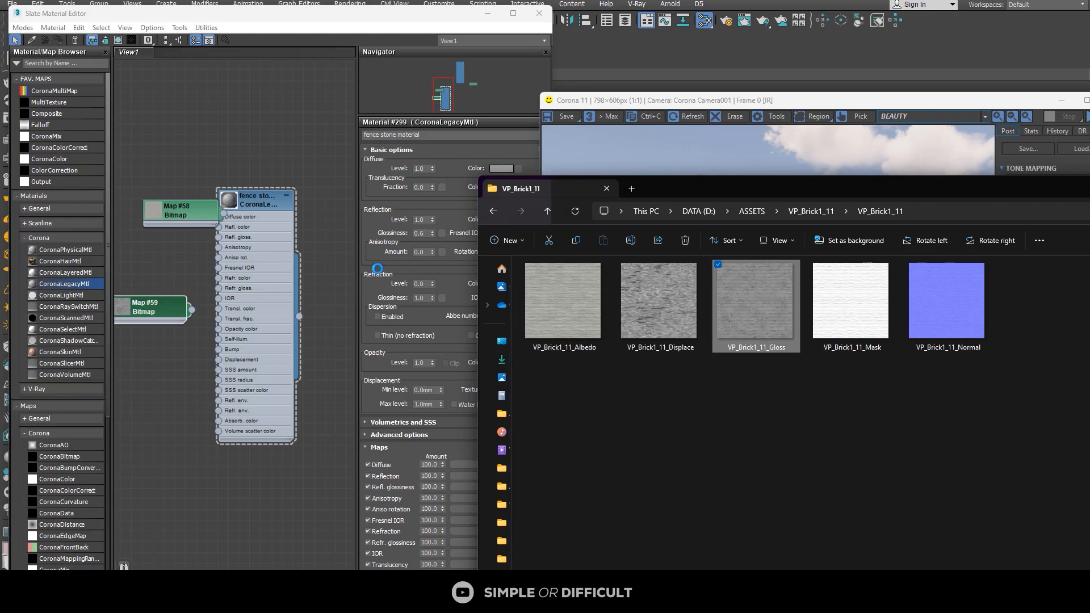
left_click(935, 342)
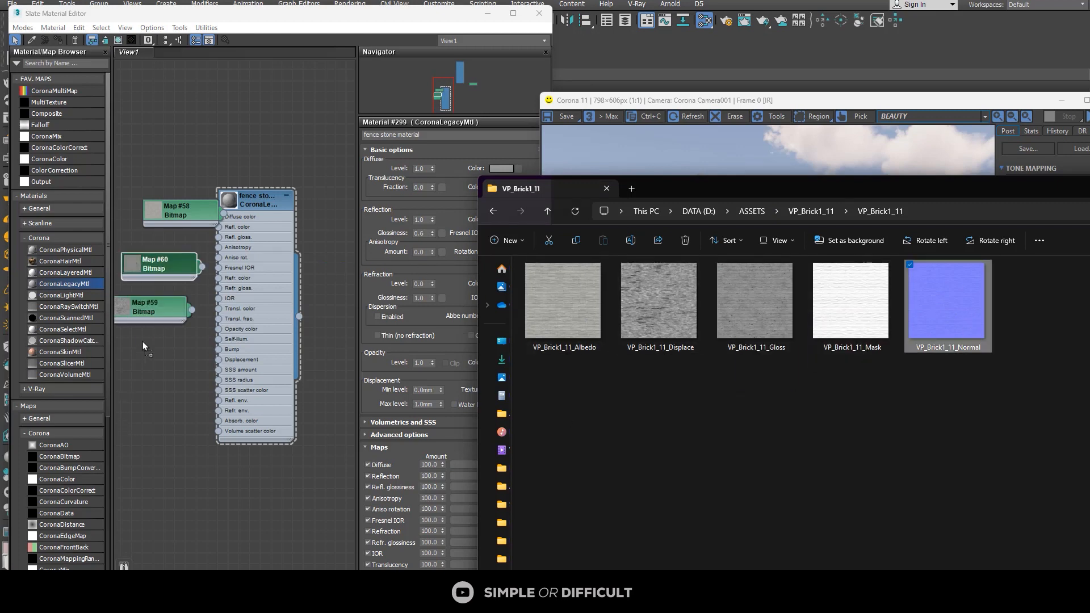
left_click_drag(143, 346, 158, 341)
scroll(201, 309, "down", 1)
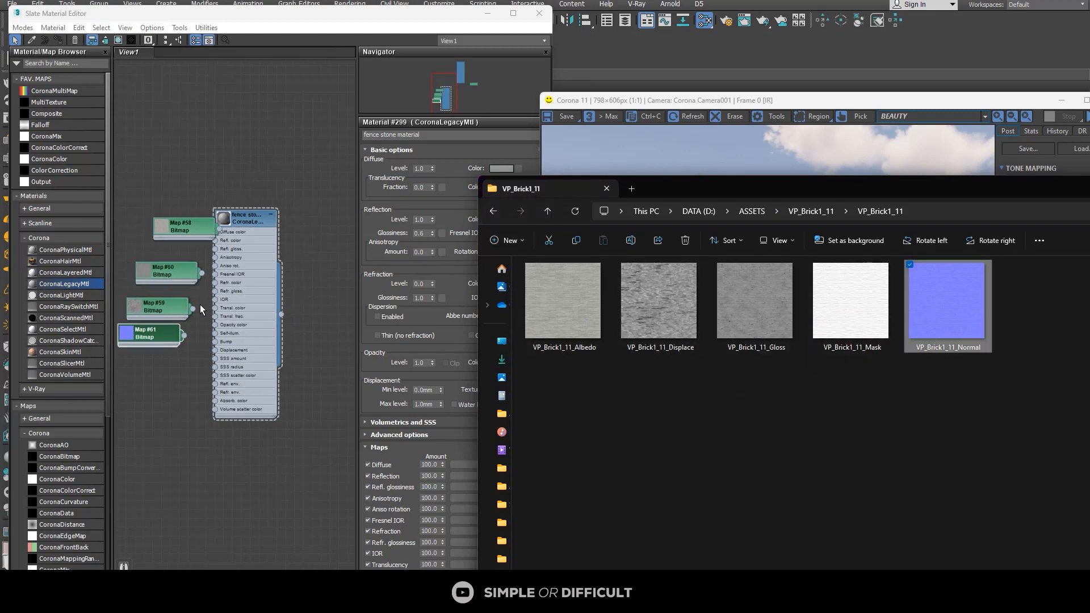
Step: Space out the four brick bitmap nodes in a column beside the fence stone material node
middle_click_drag(199, 305, 253, 290)
scroll(288, 230, "up", 2)
left_click_drag(230, 215, 197, 205)
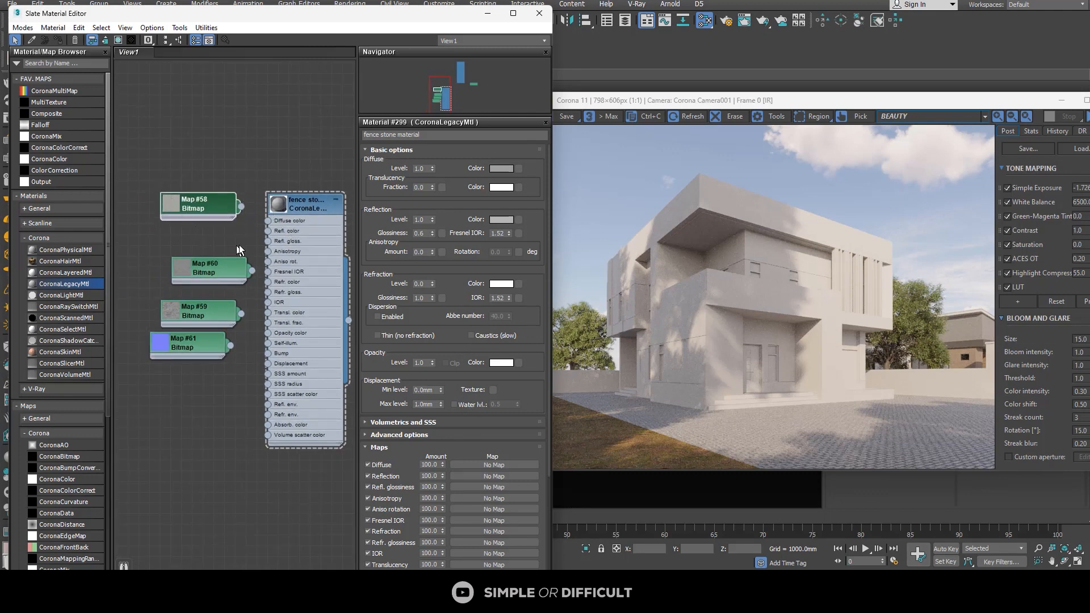
left_click_drag(222, 267, 199, 267)
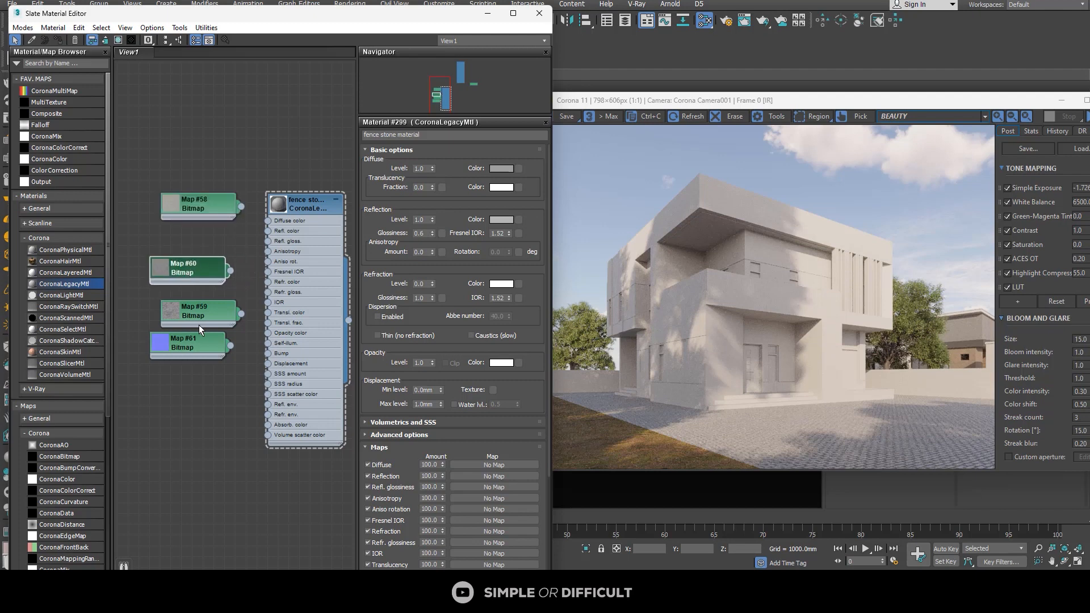
left_click_drag(199, 329, 199, 357)
Step: Connect the Albedo bitmap to the fence stone material's Diffuse color and enlarge the material node's preview
left_click_drag(210, 211, 283, 223)
scroll(168, 211, "up", 1)
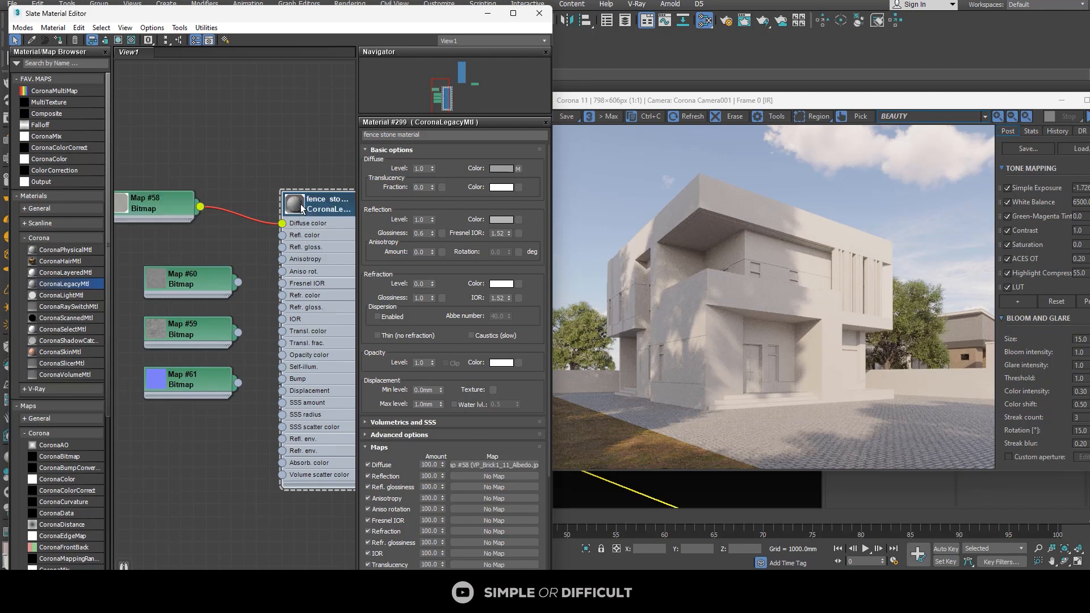
double_click(301, 208)
Step: Move the Normal bitmap node out of the way and connect the Displace bitmap to the material's Displacement input
left_click_drag(206, 351, 180, 431)
double_click(178, 322)
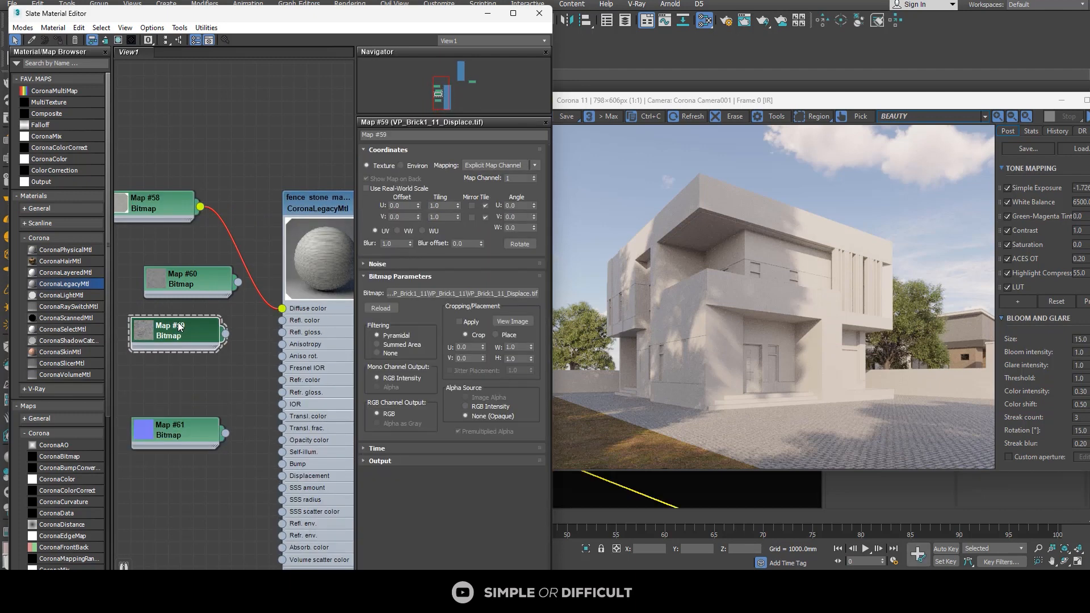
left_click_drag(179, 322, 282, 476)
scroll(213, 425, "down", 1)
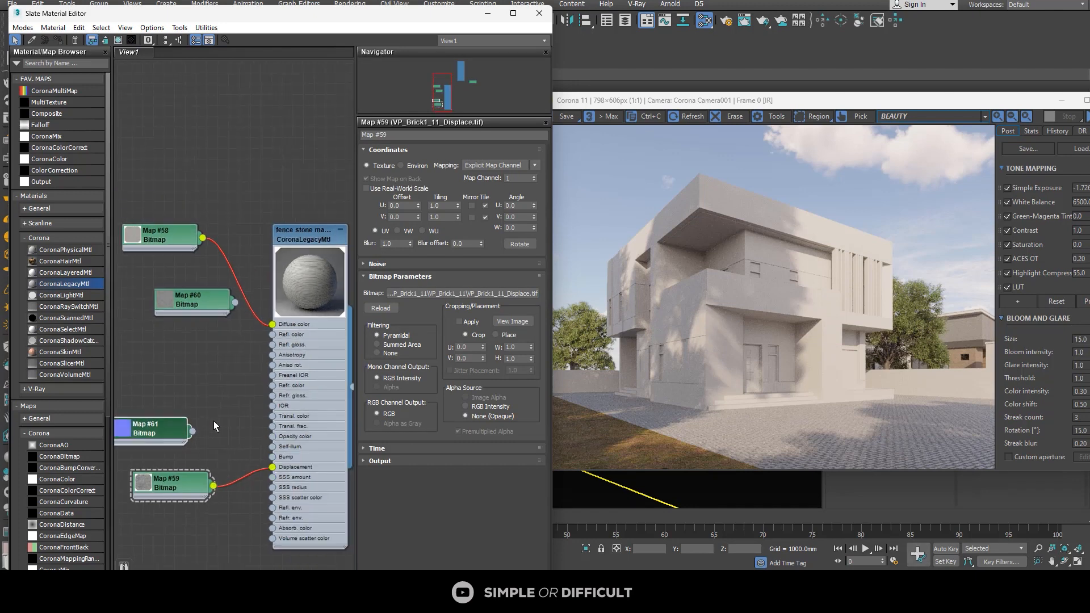
Step: Maximize the Slate Material Editor and connect the Gloss bitmap to the fence stone material's Refl. gloss. input
middle_click_drag(213, 426, 269, 318)
left_click(512, 13)
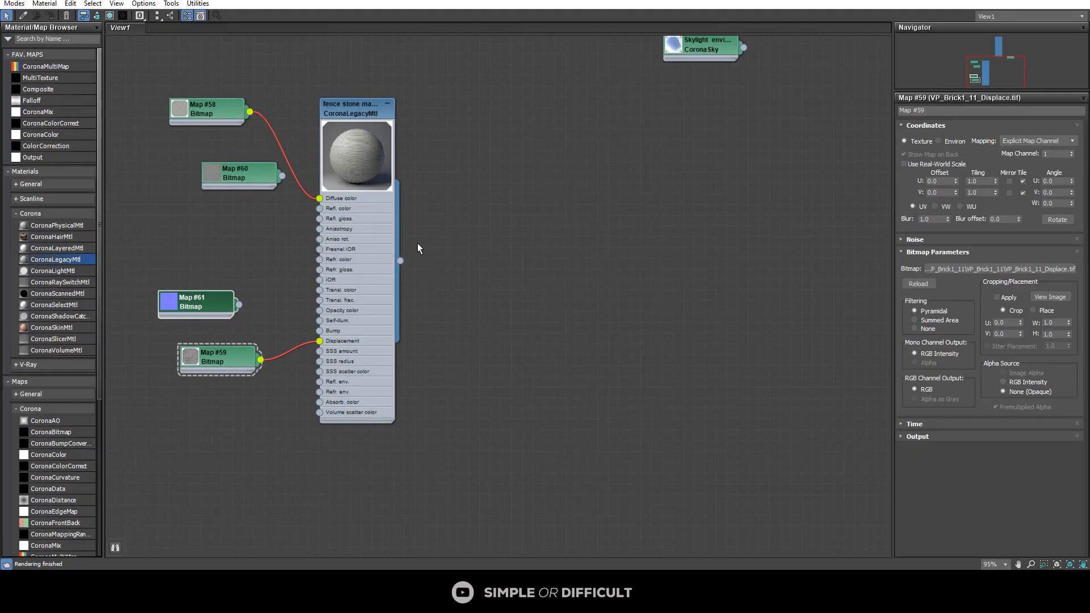
middle_click_drag(417, 243, 649, 243)
scroll(555, 199, "up", 1)
left_click_drag(446, 165, 421, 190)
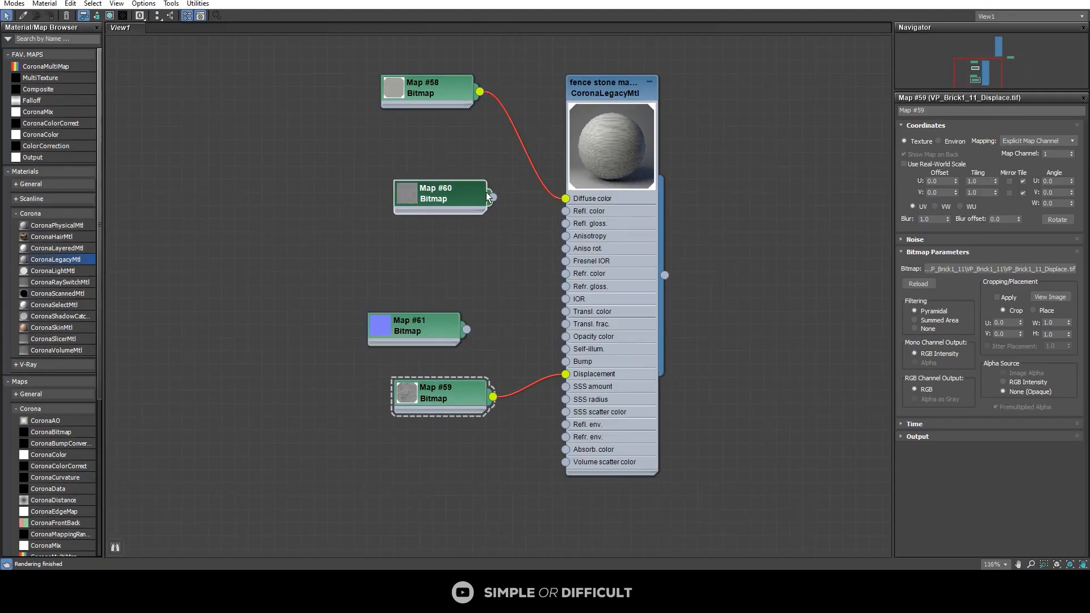
scroll(489, 196, "up", 1)
left_click_drag(560, 227, 579, 229)
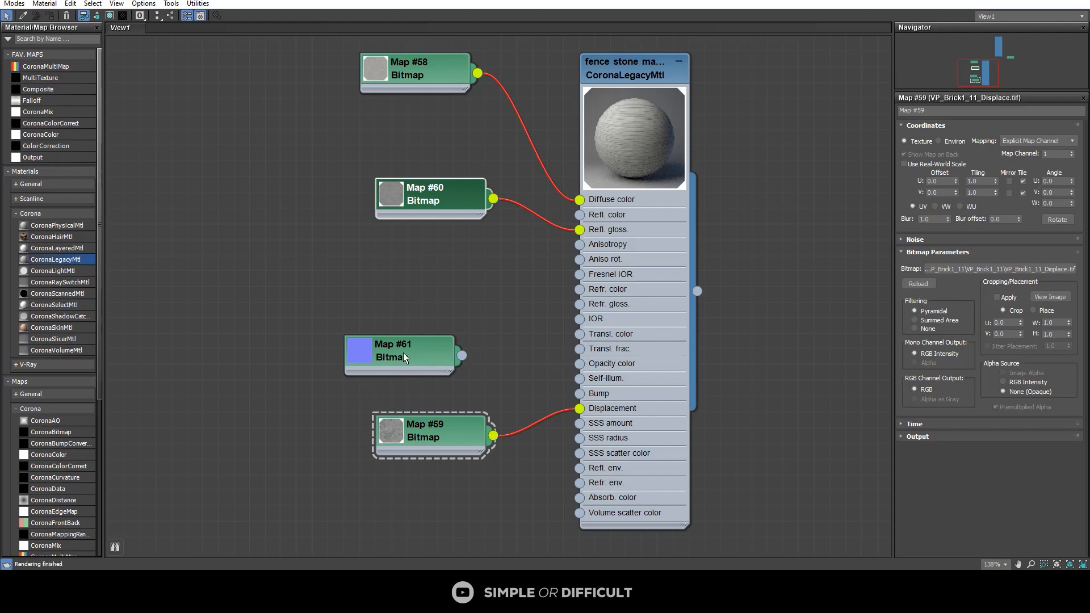
Step: Feed the Normal bitmap into the Normal input of a new CoronaNormal map and connect that map to the material's Bump
left_click_drag(403, 355, 517, 327)
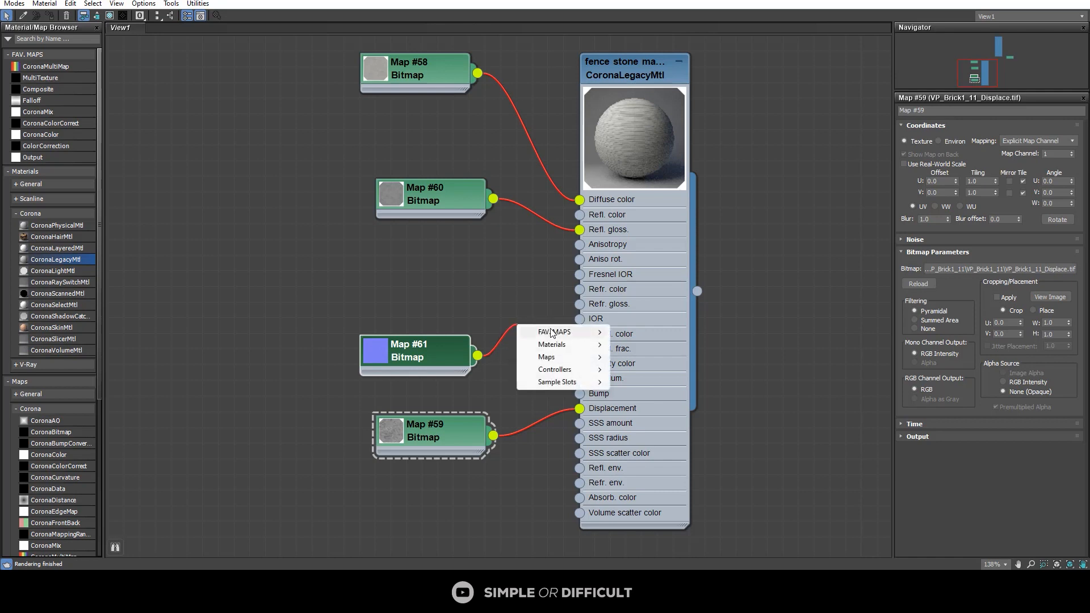
mouse_move(564, 358)
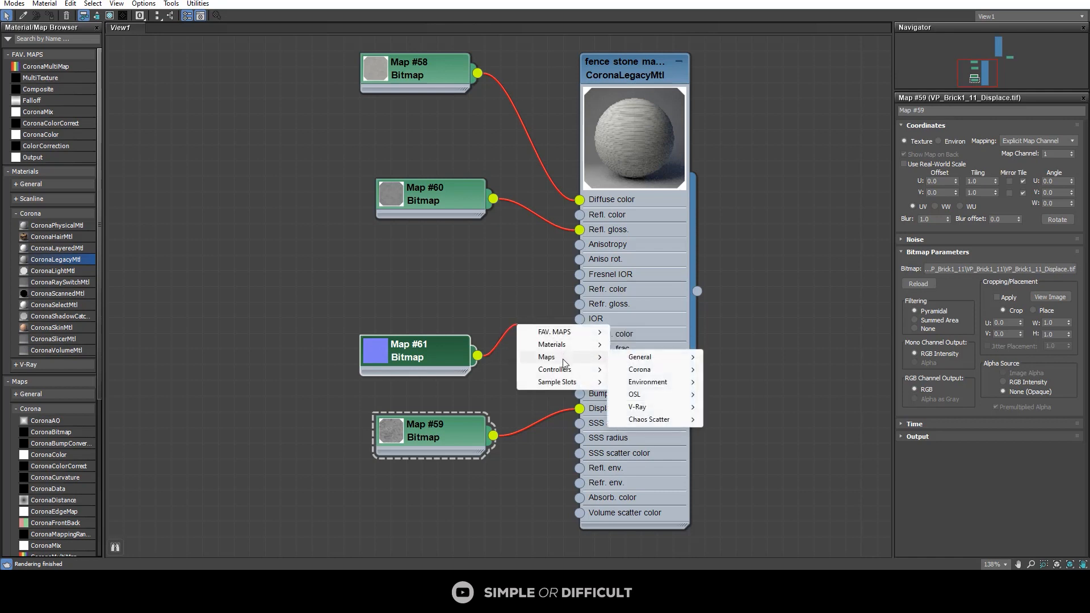
mouse_move(641, 374)
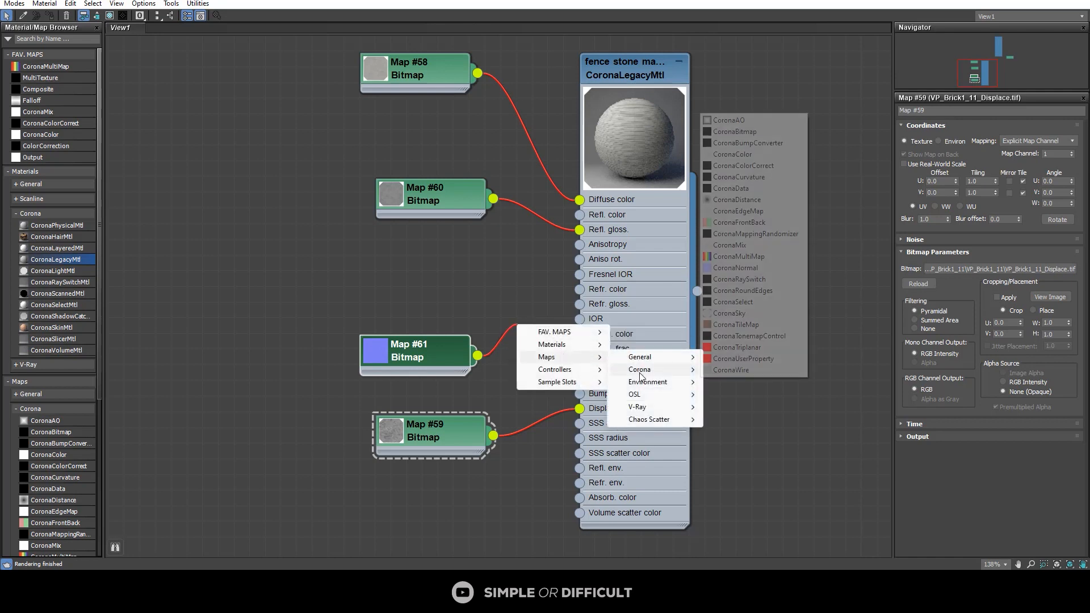
left_click(775, 267)
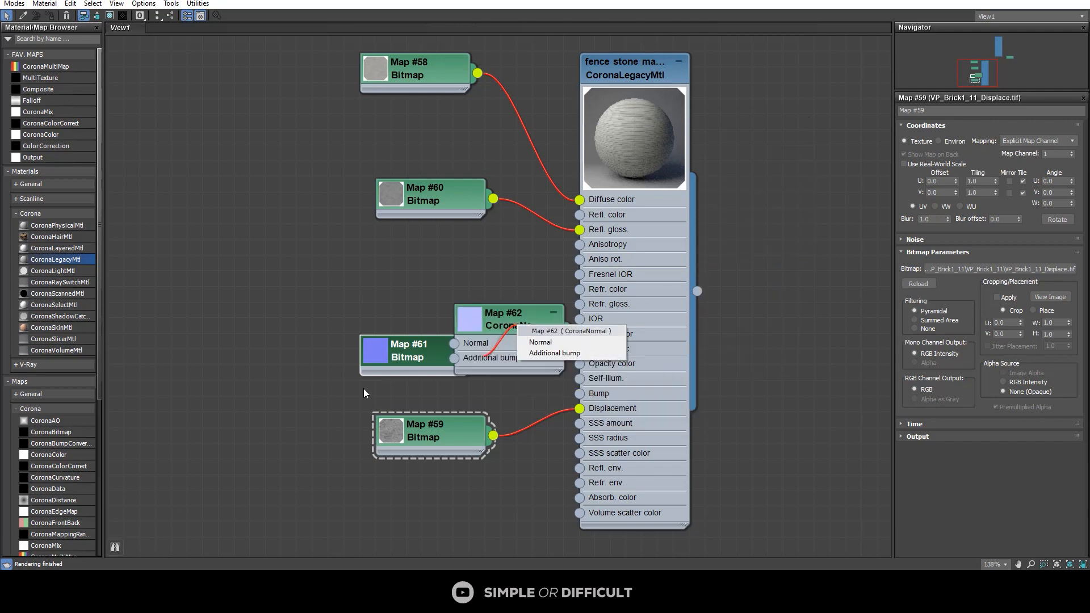
left_click(541, 342)
left_click_drag(411, 357, 314, 344)
left_click_drag(550, 334, 585, 396)
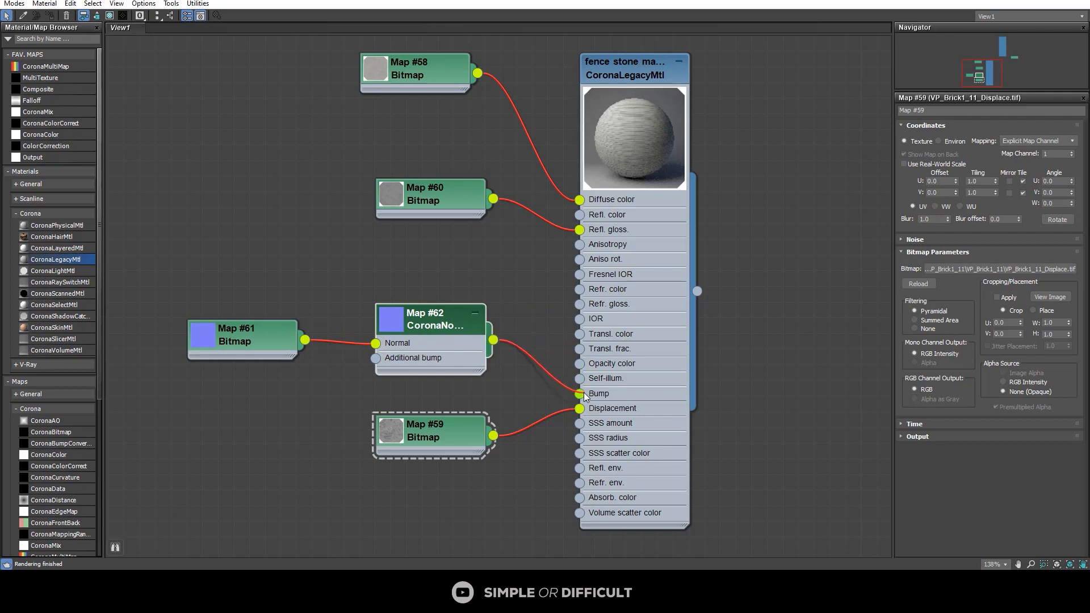
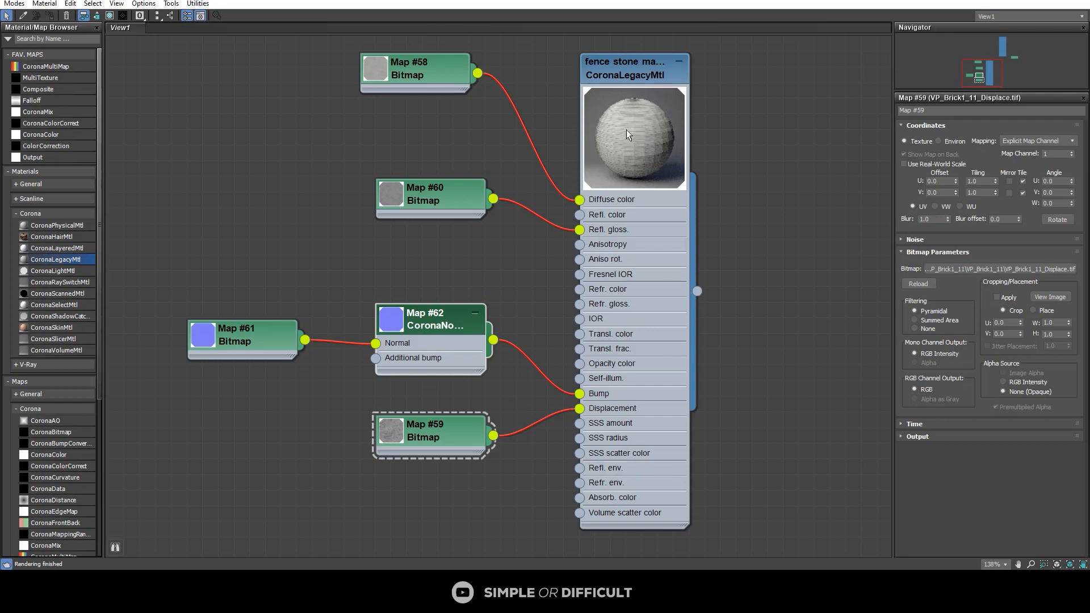
Step: Turn on Add gamma to input for the CoronaNormal map that feeds the fence stone material's Bump
double_click(448, 326)
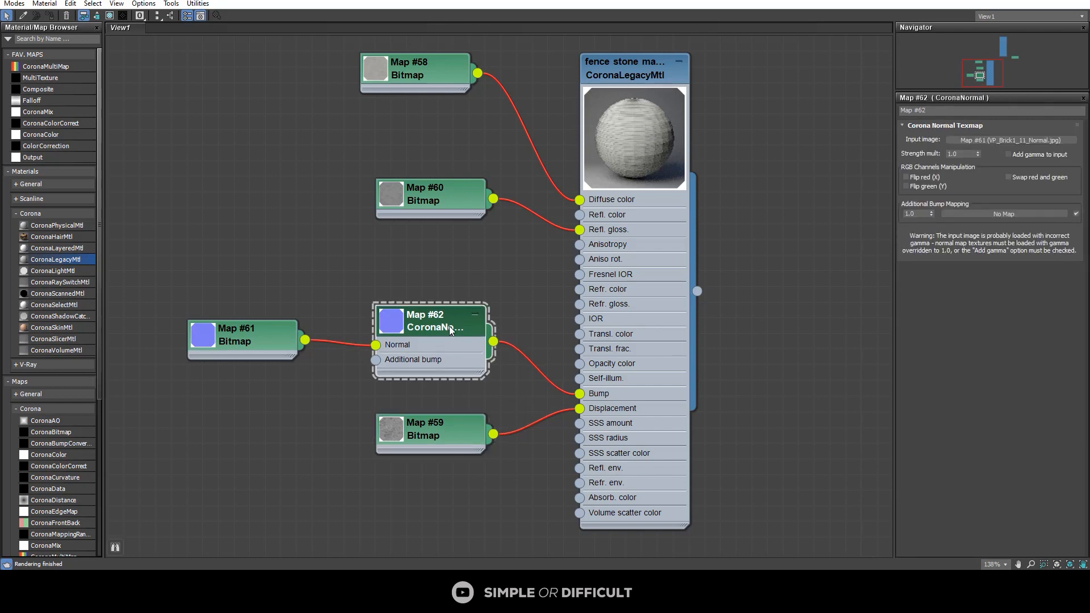
left_click(1009, 155)
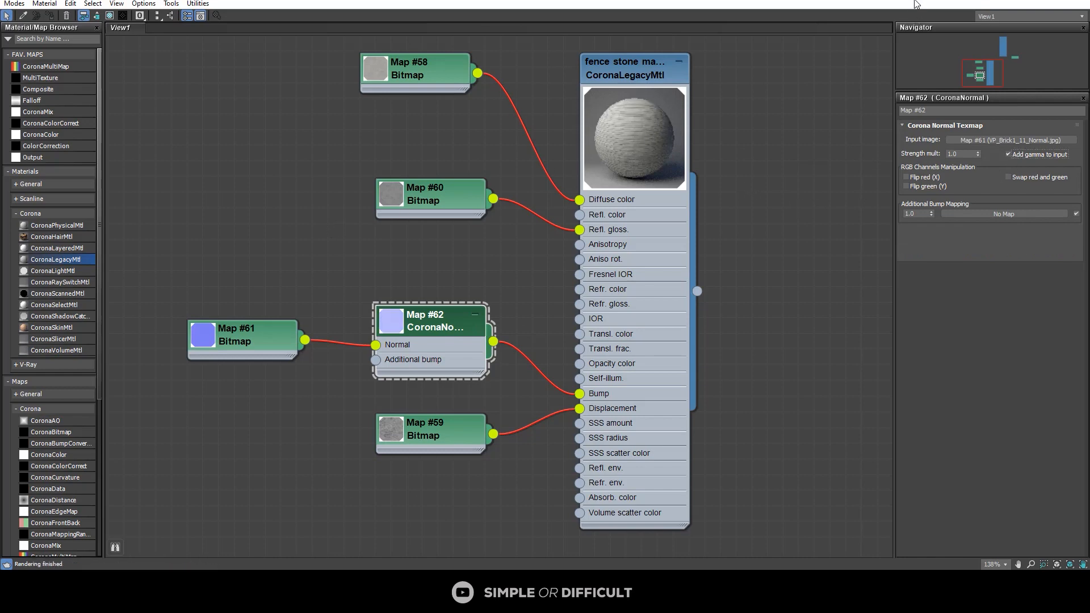
left_click_drag(915, 3, 900, 386)
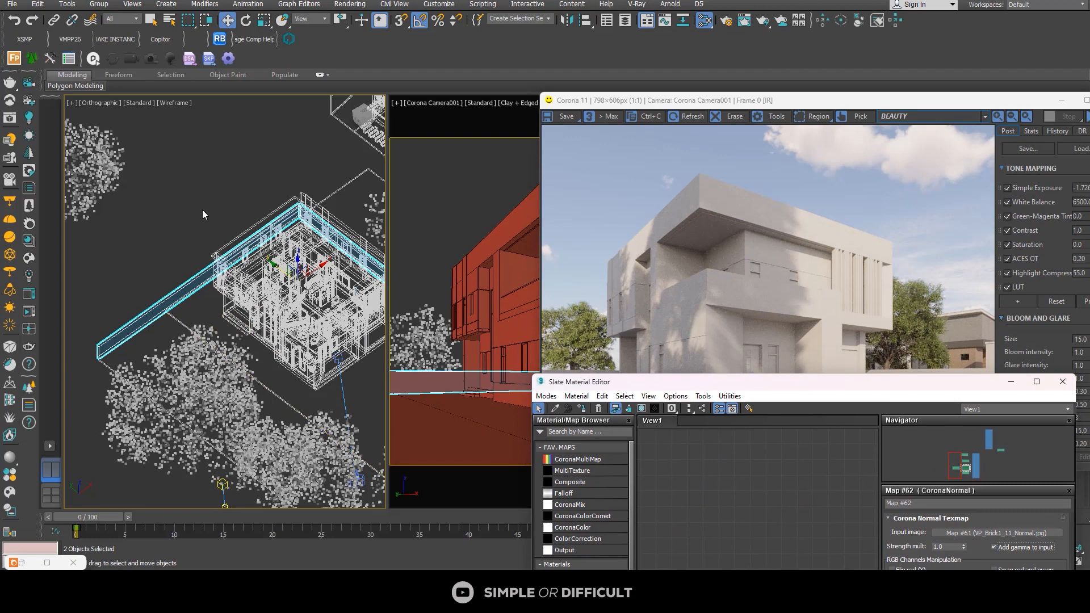
Step: Switch the orthographic viewport to Default Shading and select only the long fence wall beside the building
left_click(176, 104)
left_click(193, 113)
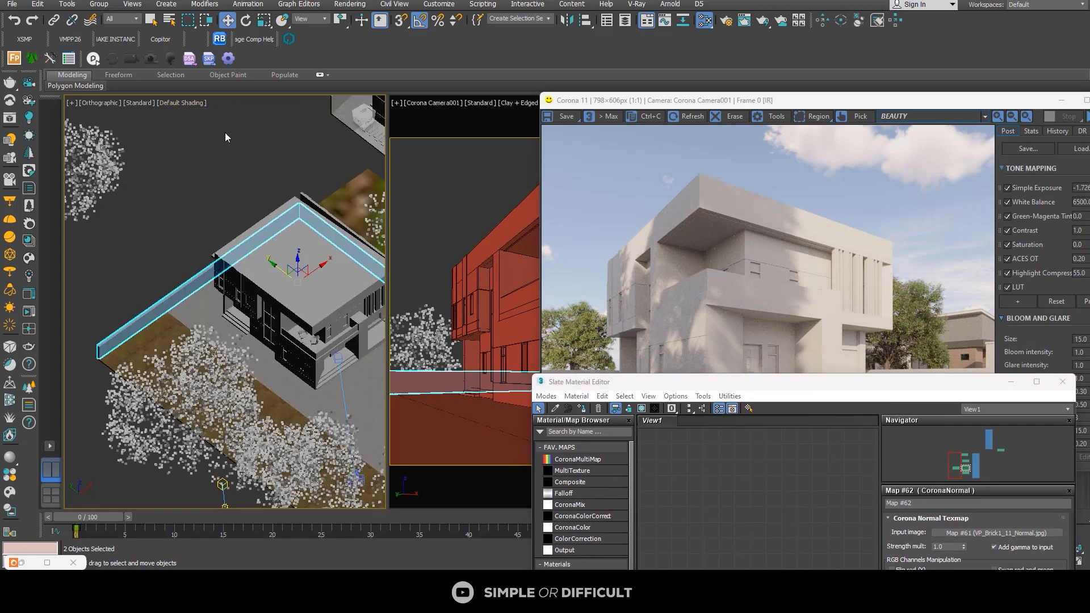
scroll(181, 301, "up", 5)
scroll(184, 298, "up", 5)
scroll(185, 297, "down", 2)
key("ctrl+d")
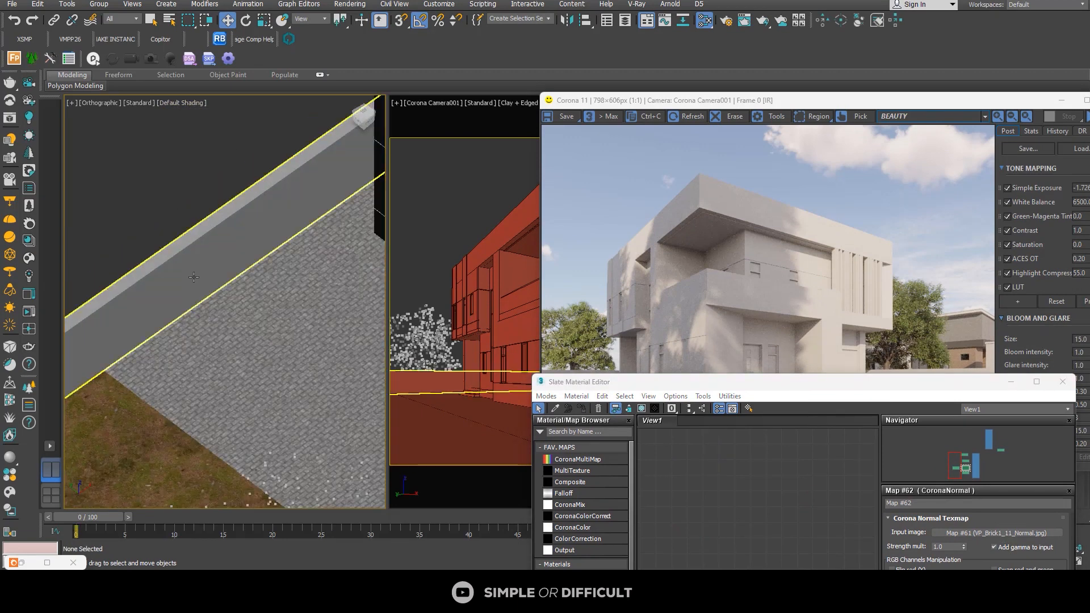
scroll(190, 278, "up", 8)
left_click(191, 278)
scroll(190, 274, "down", 8)
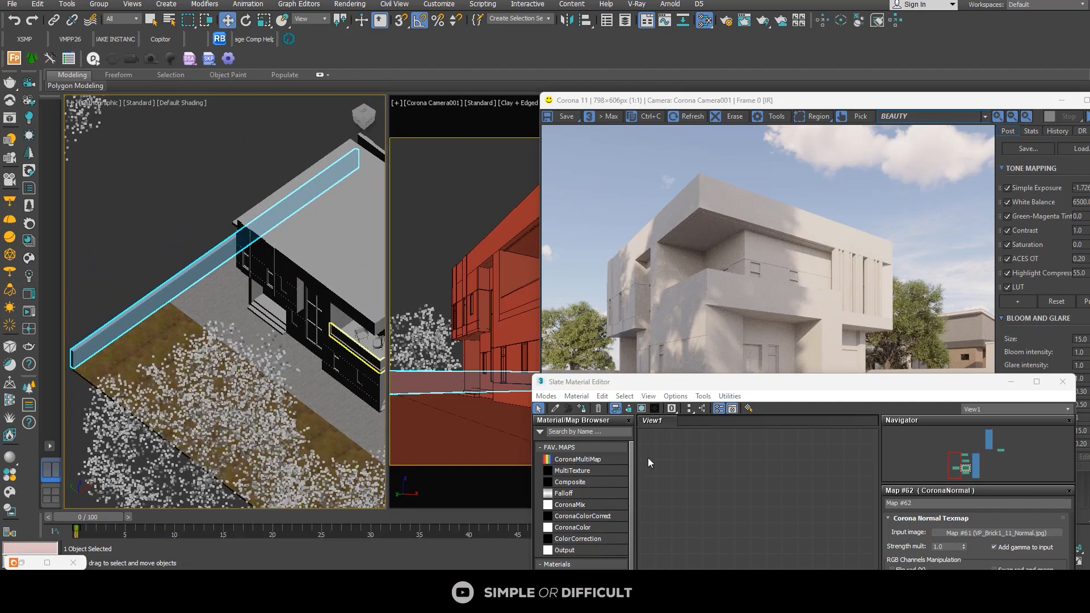
Step: Show the fence stone material shaded in the viewport
left_click(1038, 383)
scroll(454, 258, "down", 3)
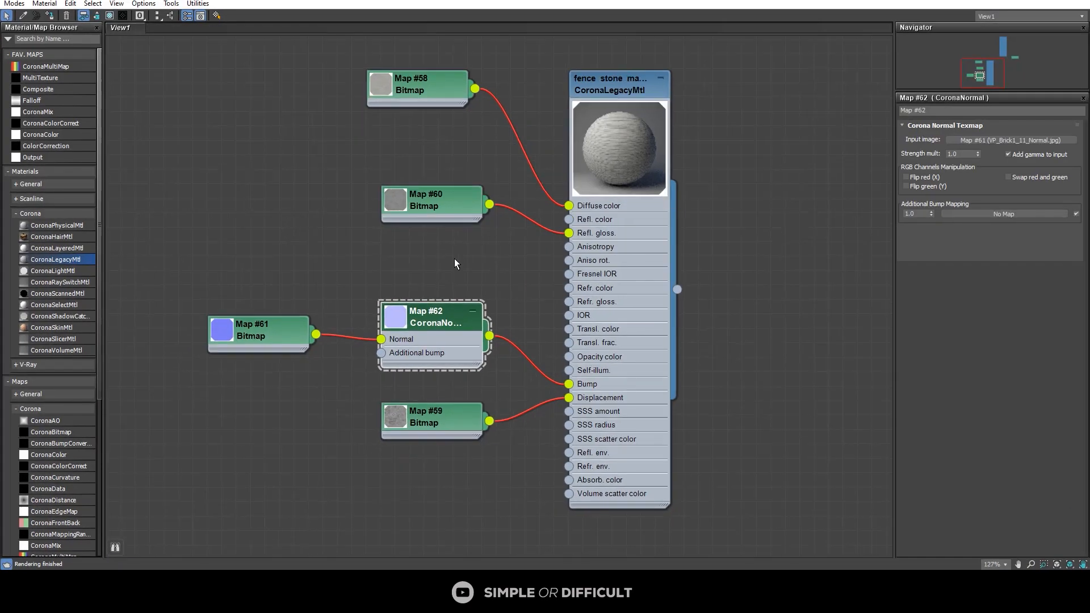
left_click_drag(533, 0, 769, 129)
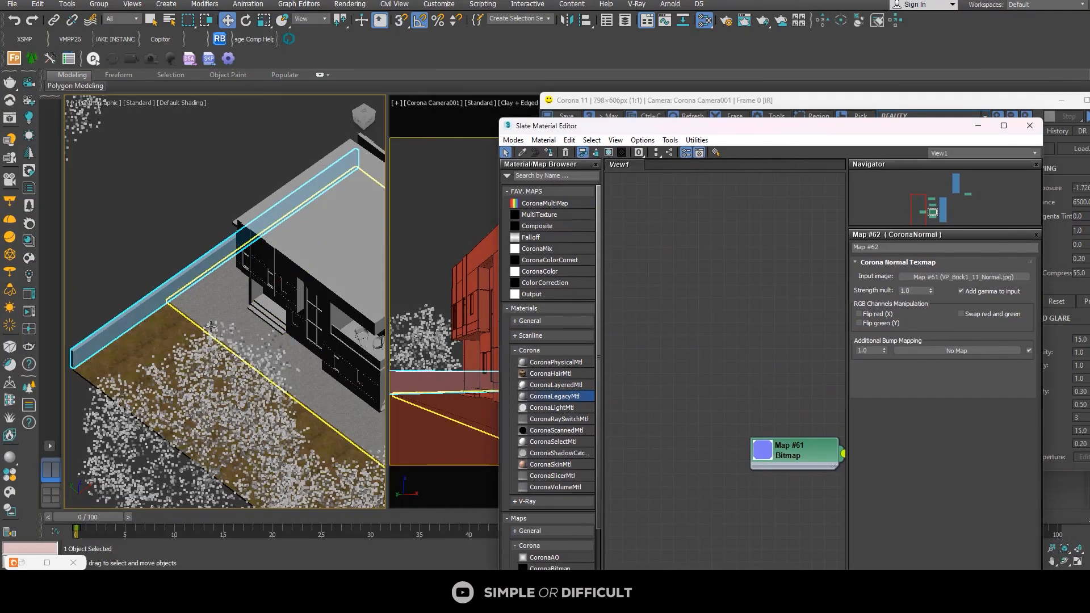
scroll(174, 283, "up", 5)
scroll(760, 408, "down", 3)
middle_click_drag(786, 419, 641, 372)
middle_click_drag(720, 305, 592, 375)
scroll(741, 315, "up", 2)
double_click(737, 302)
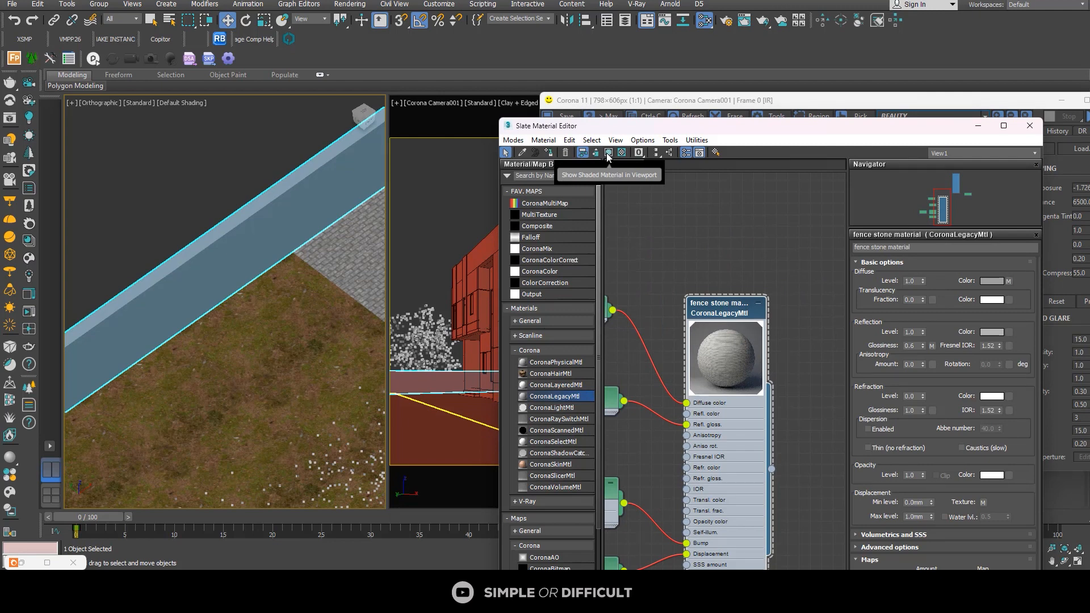
left_click(607, 155)
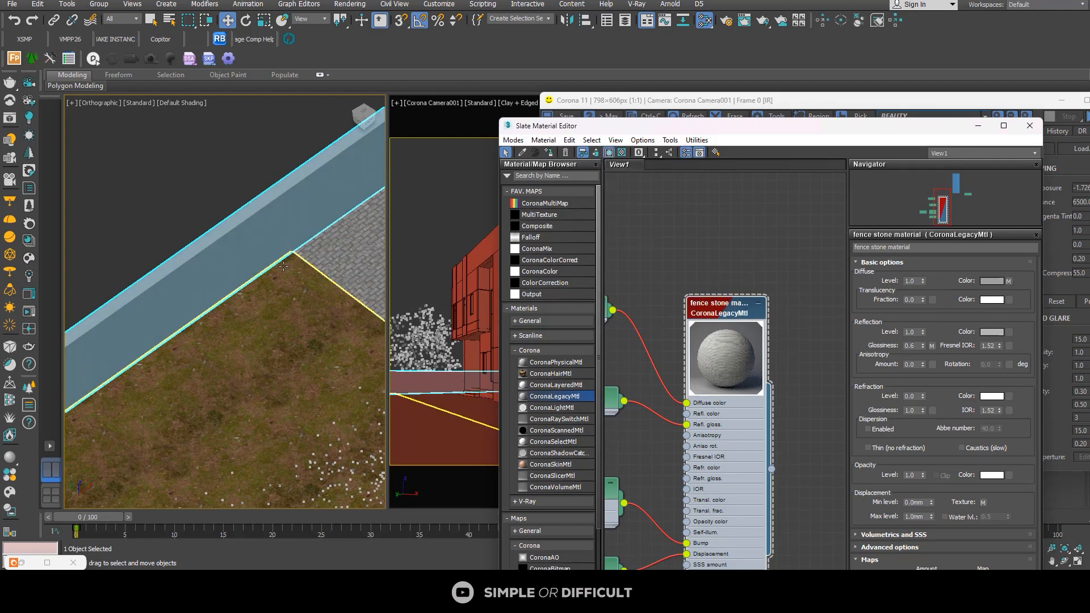
Step: Minimize the Slate Material Editor and the Corona render window, and add a UVW Map modifier to the fence wall
scroll(227, 264, "up", 5)
scroll(227, 264, "down", 5)
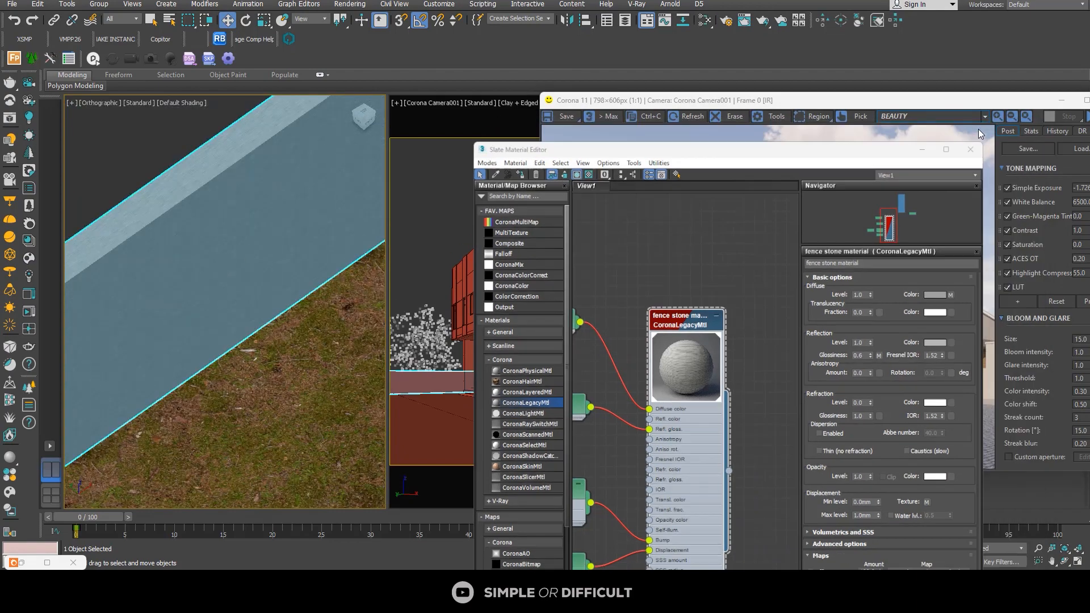
left_click(977, 126)
left_click_drag(1066, 105, 872, 109)
left_click(867, 105)
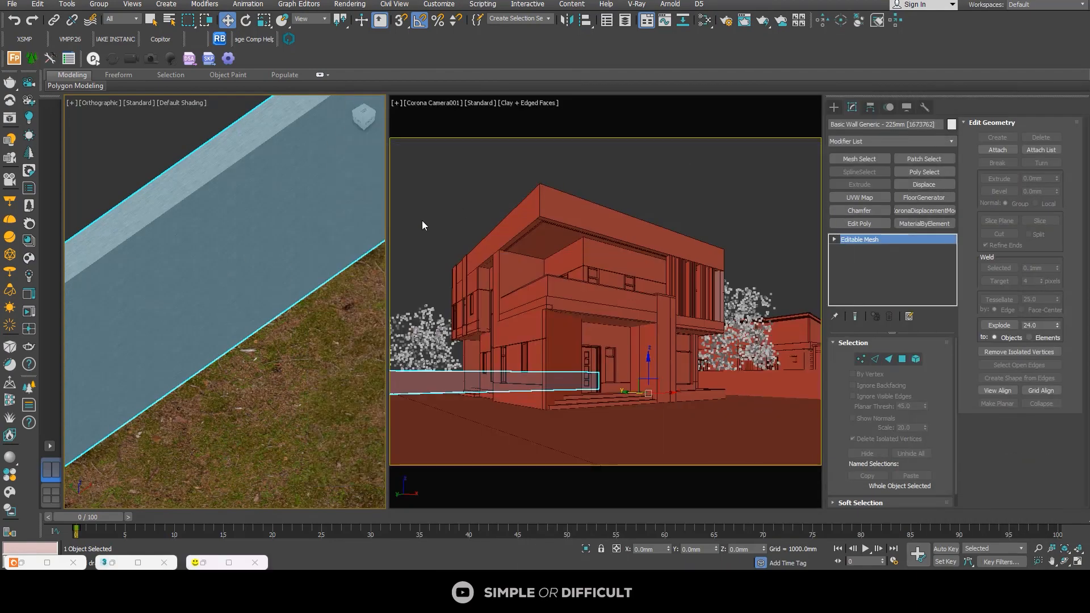
scroll(301, 244, "down", 6)
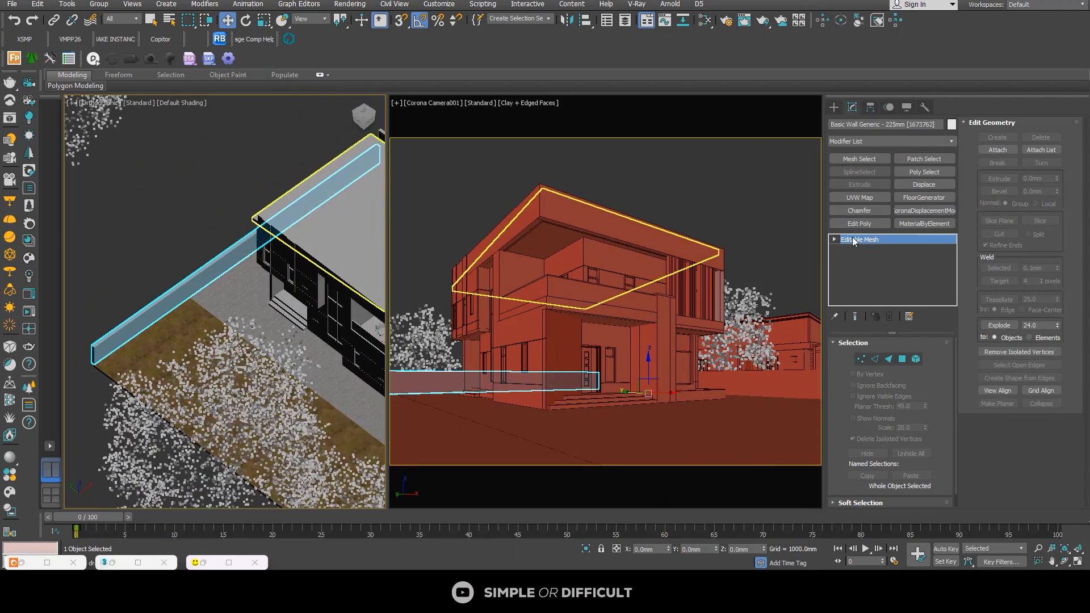
left_click(859, 198)
scroll(196, 283, "up", 5)
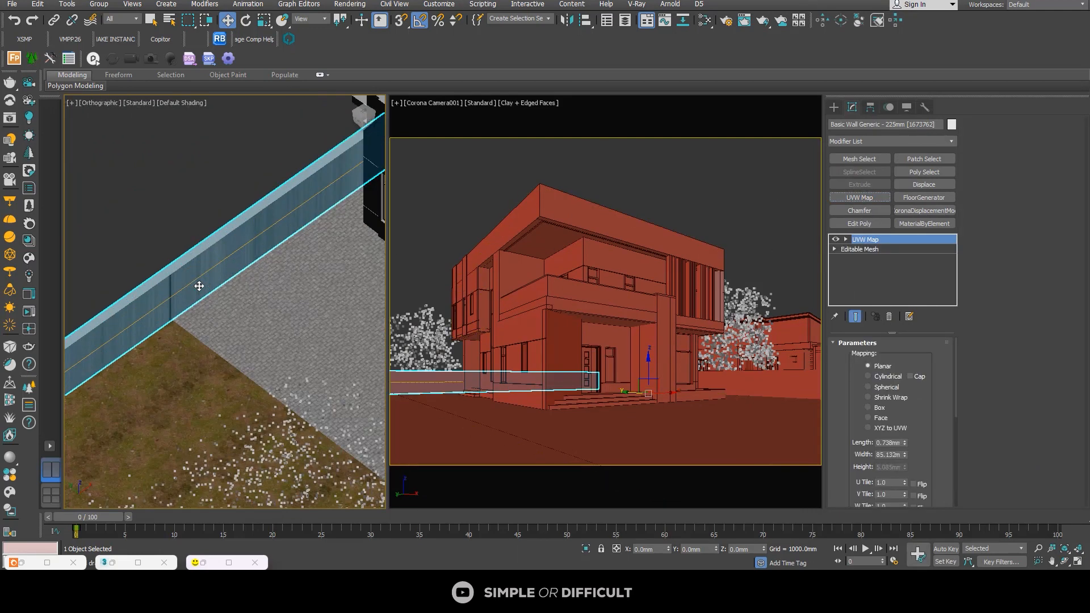
Step: Maximize the orthographic viewport and set the fence wall's UVW mapping type to Box
scroll(310, 193, "down", 2)
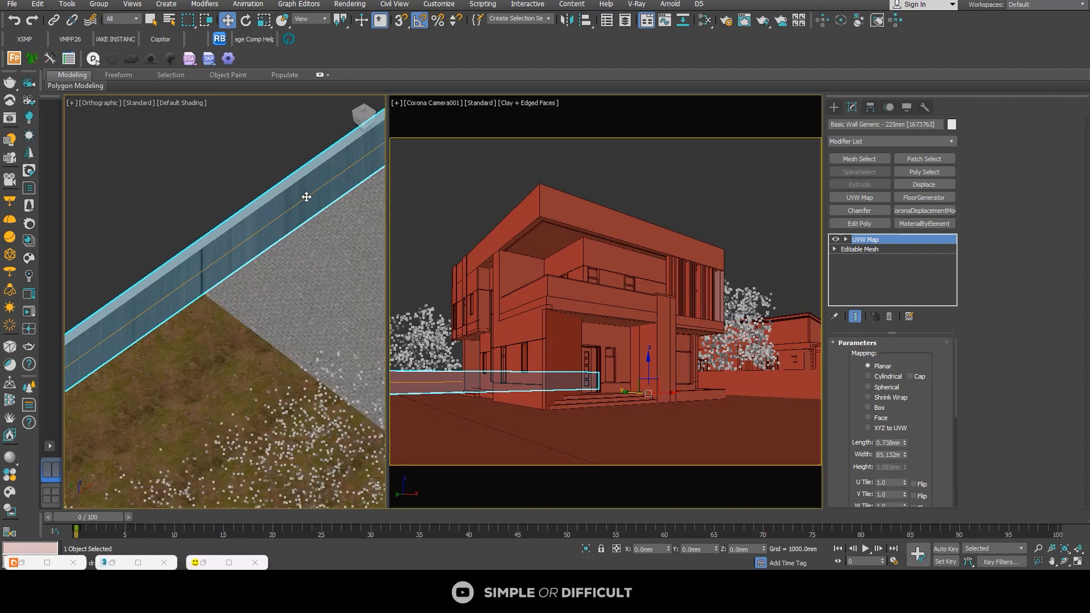
key("alt+w")
scroll(543, 329, "down", 2)
middle_click_drag(356, 220, 550, 311)
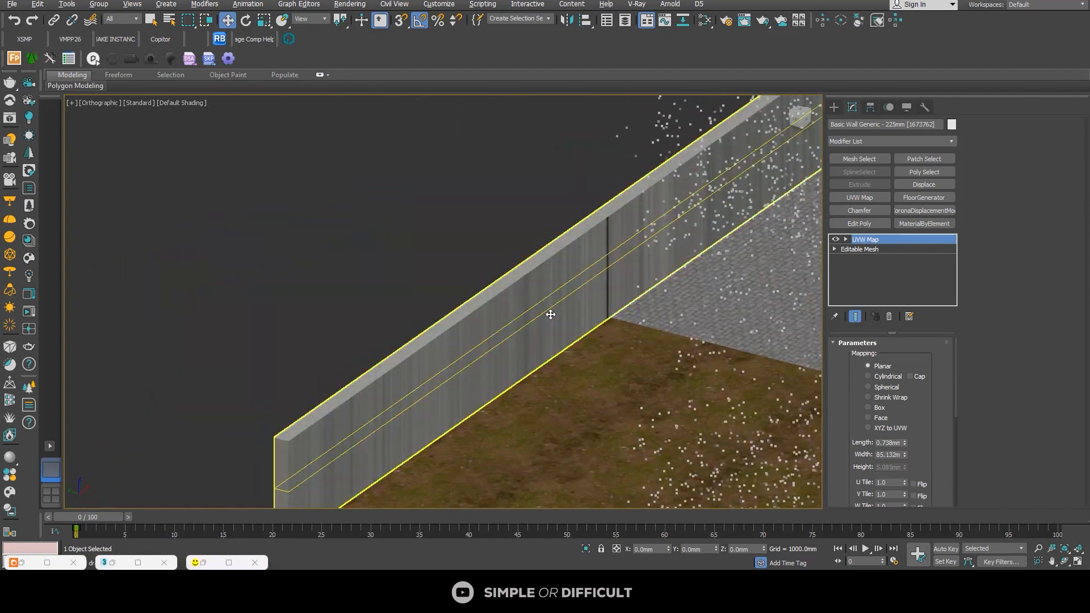
left_click(880, 408)
Step: Try Real-World Map Size on the fence wall's UVW mapping and turn it off again
scroll(917, 440, "down", 2)
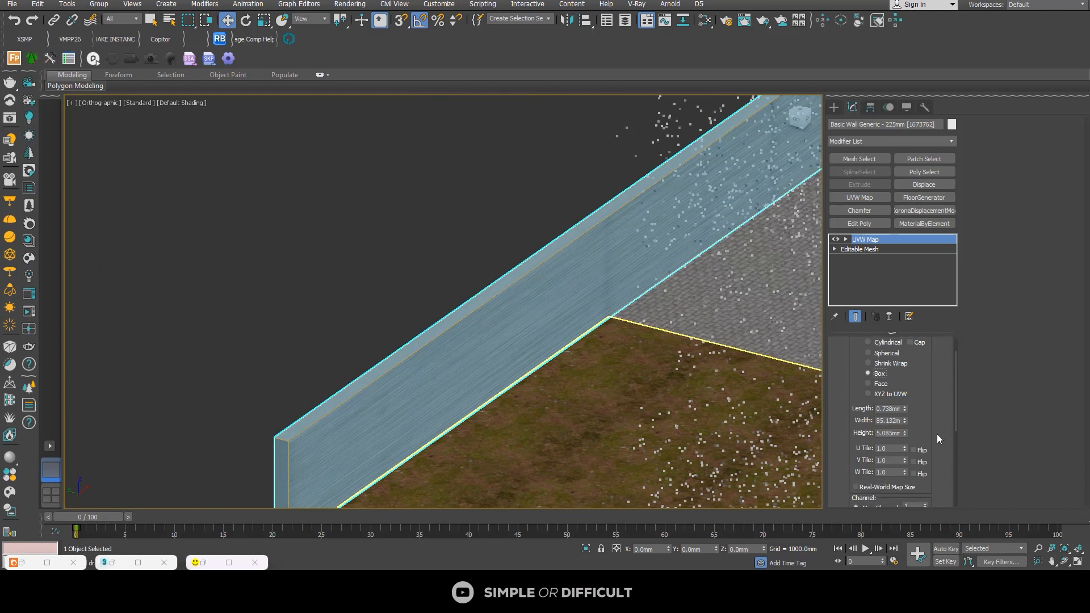
left_click(897, 470)
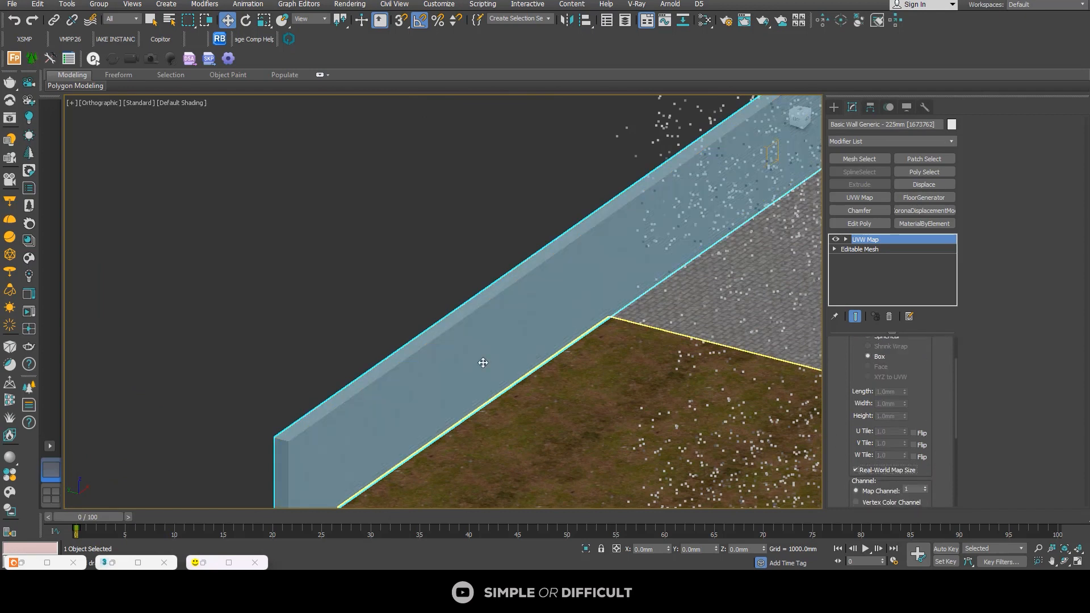
scroll(461, 344, "up", 5)
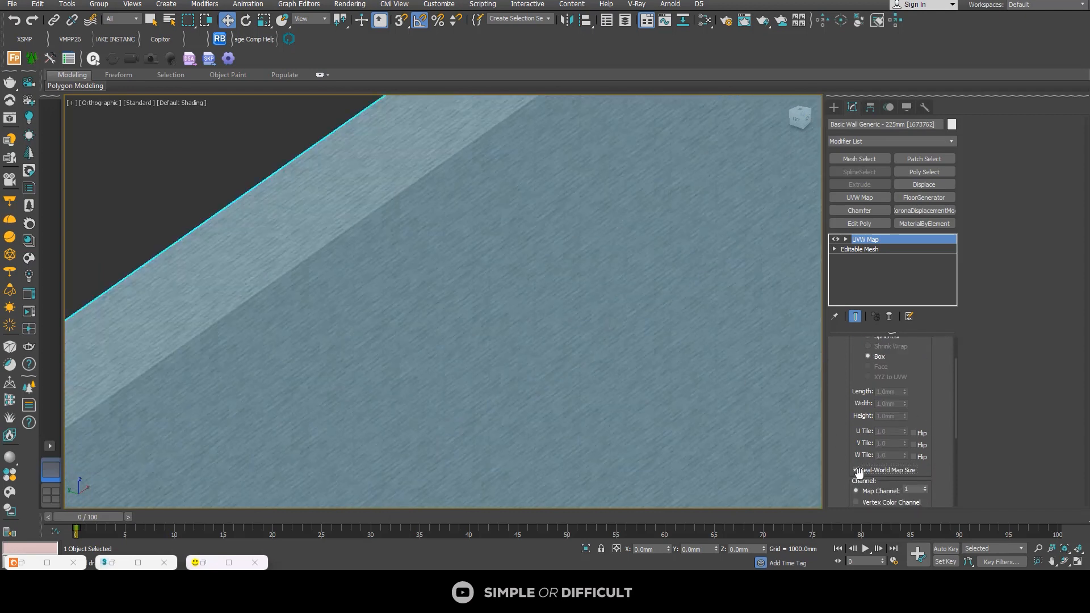
left_click(857, 470)
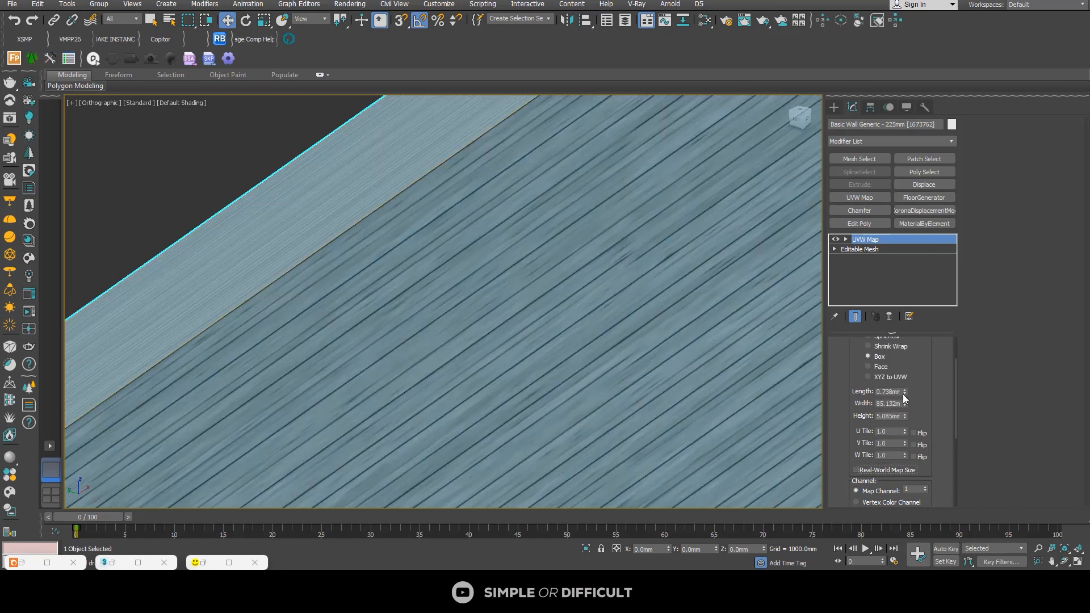
Step: Set the Length, Width and Height of the fence wall's box mapping to 5 mm each
scroll(592, 373, "down", 2)
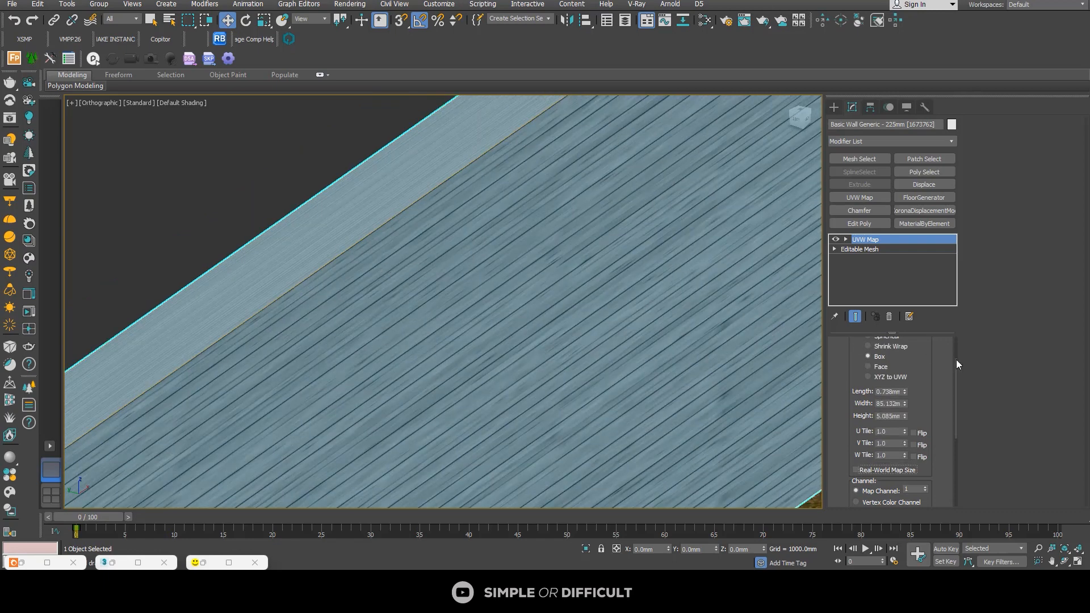
double_click(889, 392)
type("5")
key("Tab")
type("5")
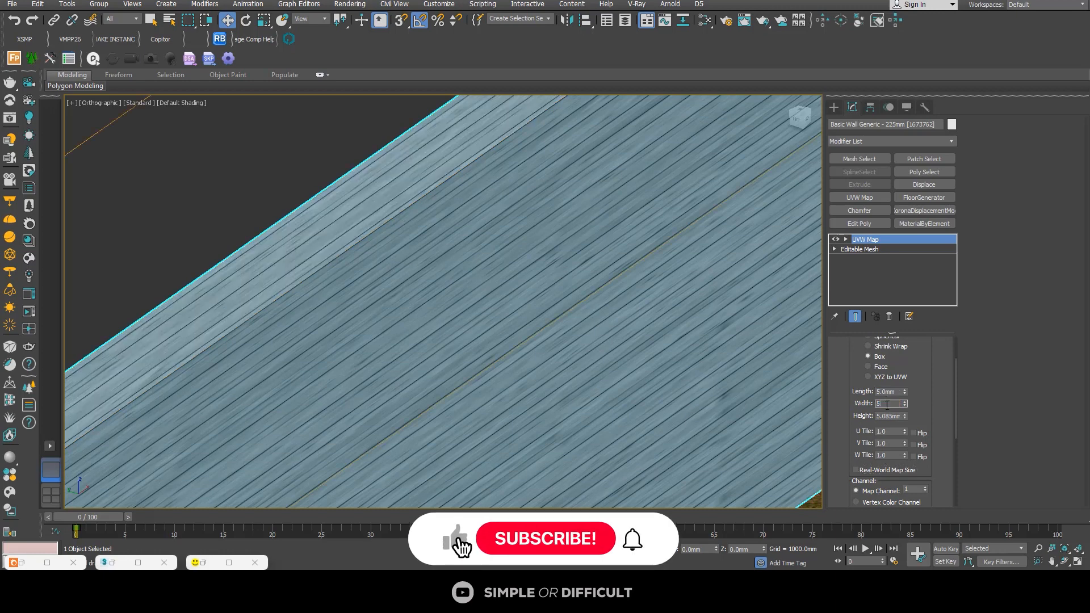
key("Tab")
type("5")
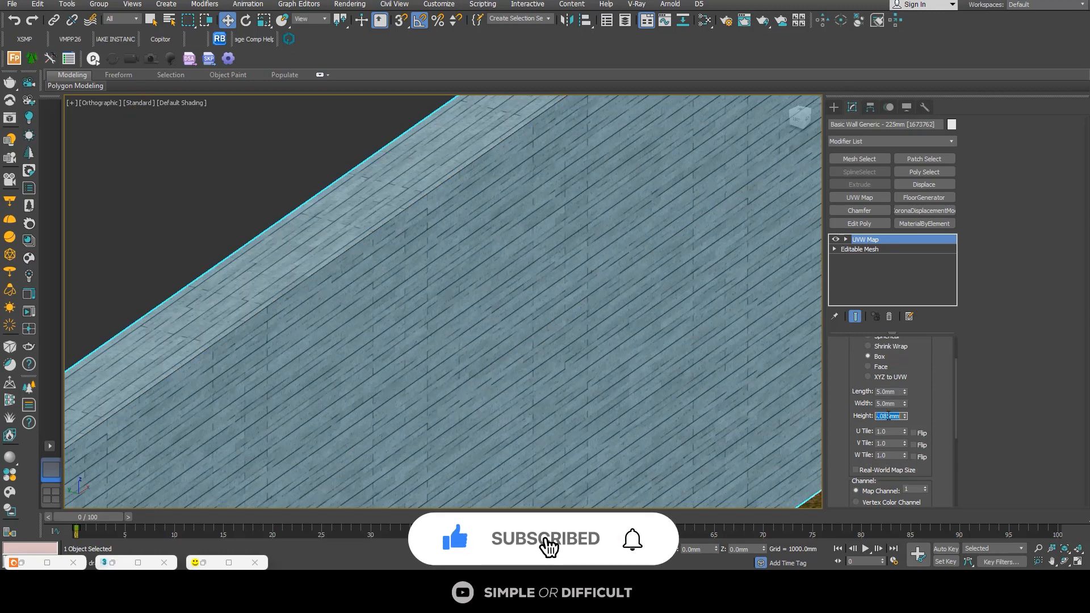
key("Tab")
scroll(528, 274, "down", 5)
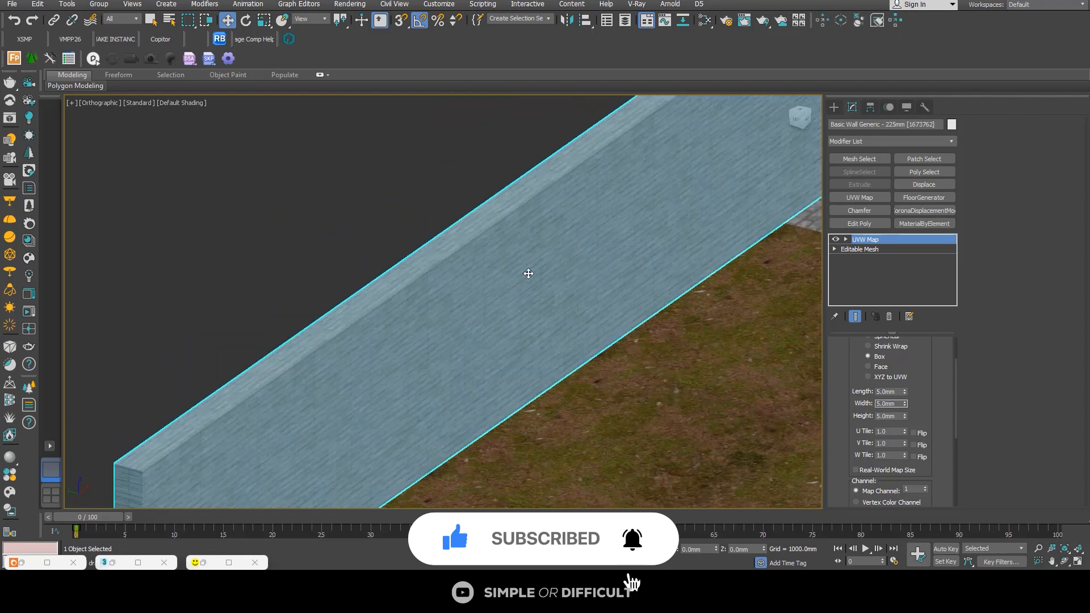
Step: Check the brick pattern at the fence wall's end and add a CoronaDisplacementMod modifier to the wall
middle_click_drag(528, 274, 536, 309, "alt")
scroll(506, 298, "up", 5)
scroll(505, 299, "up", 5)
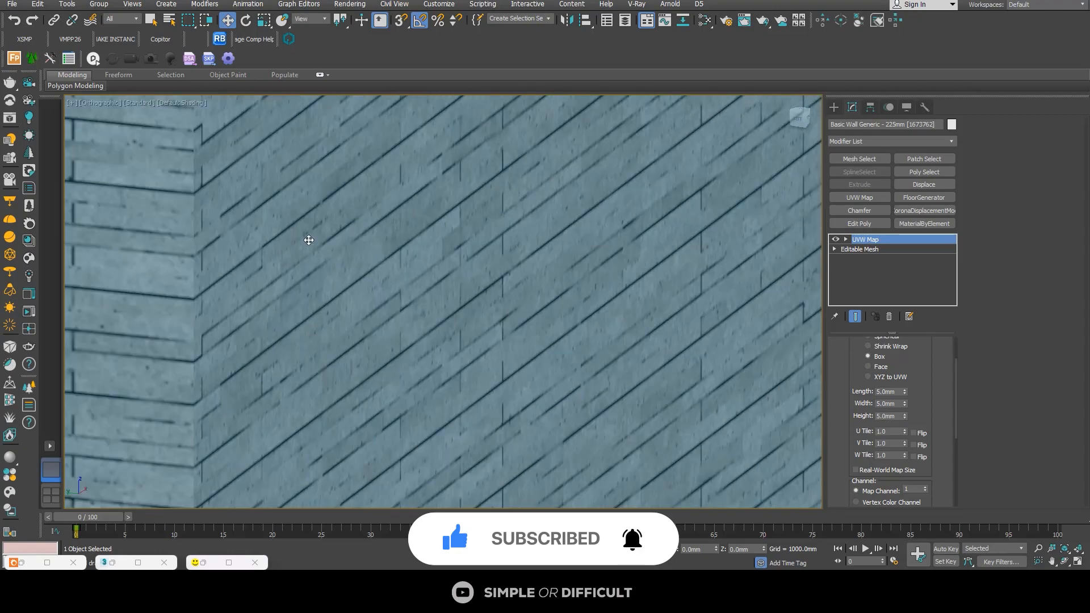
scroll(306, 240, "down", 5)
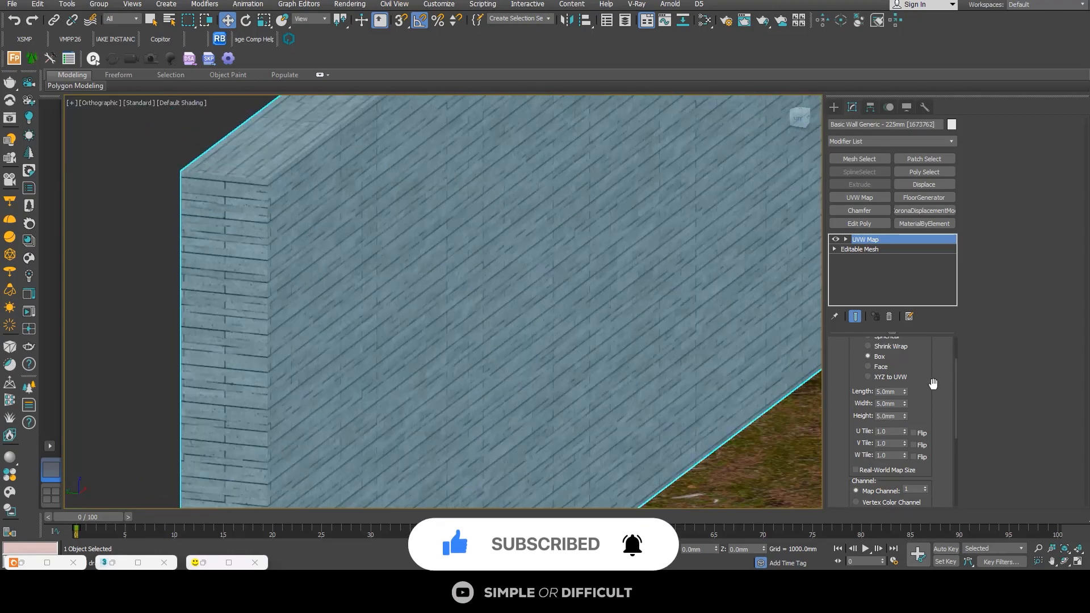
scroll(463, 276, "down", 5)
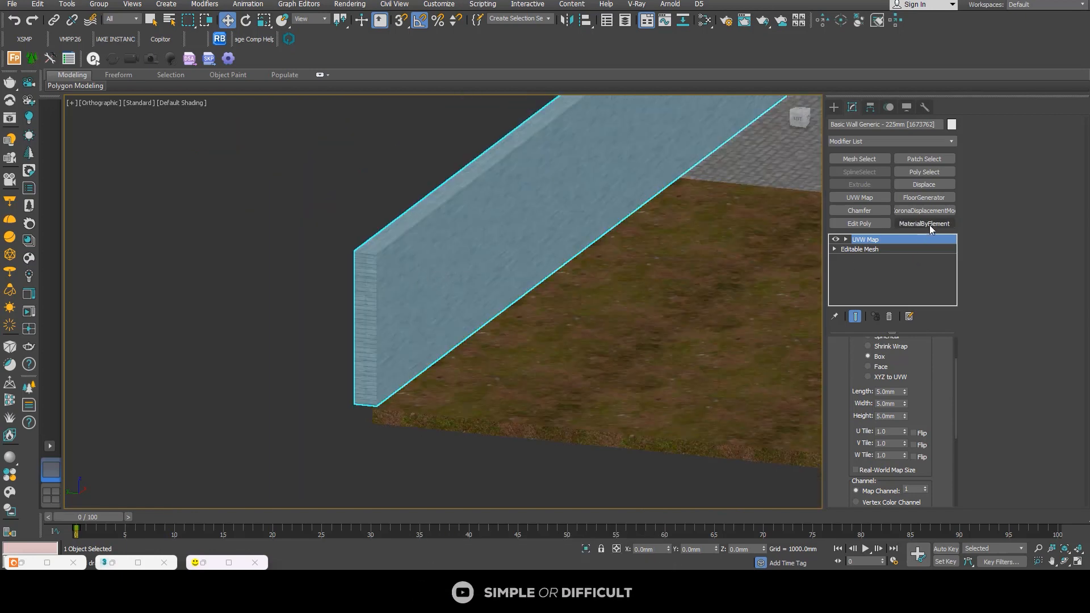
left_click(921, 211)
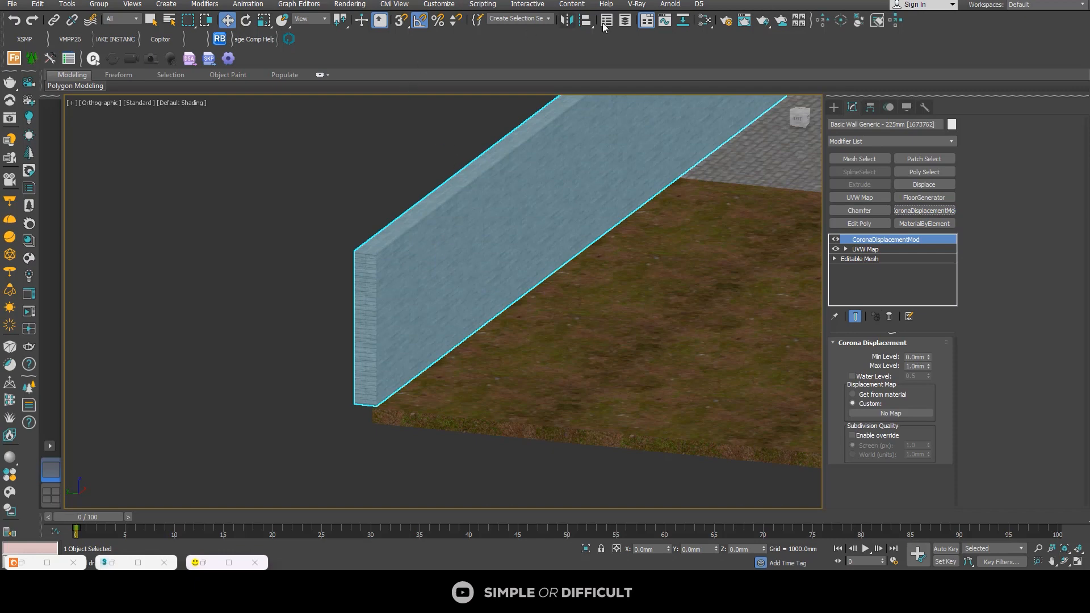
Step: Assign the fence stone material's Displace bitmap as an instance to the Corona displacement modifier's custom map
left_click(713, 19)
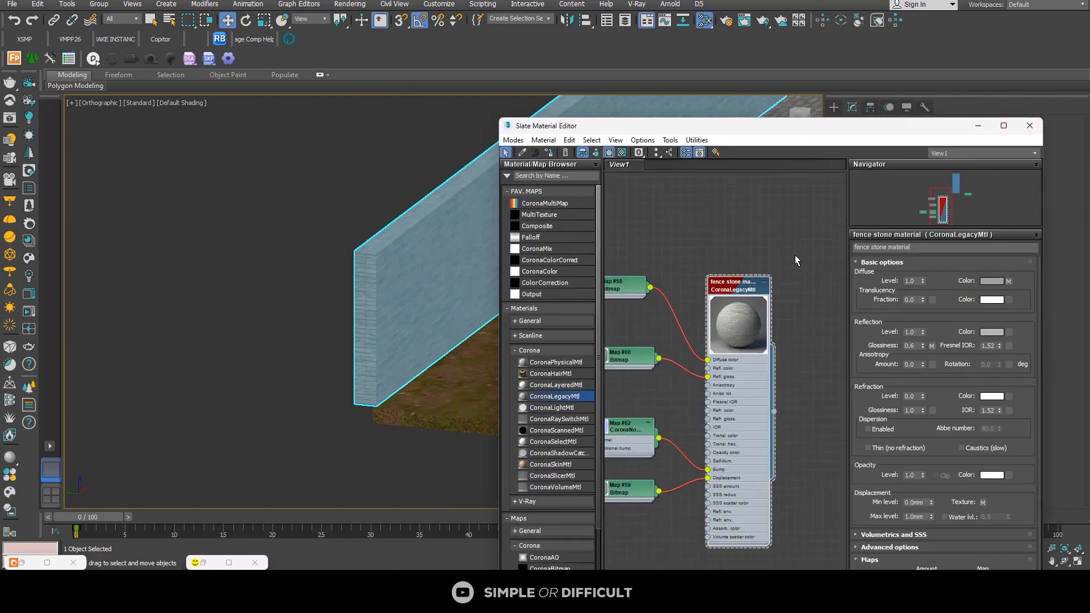
left_click_drag(681, 126, 188, 80)
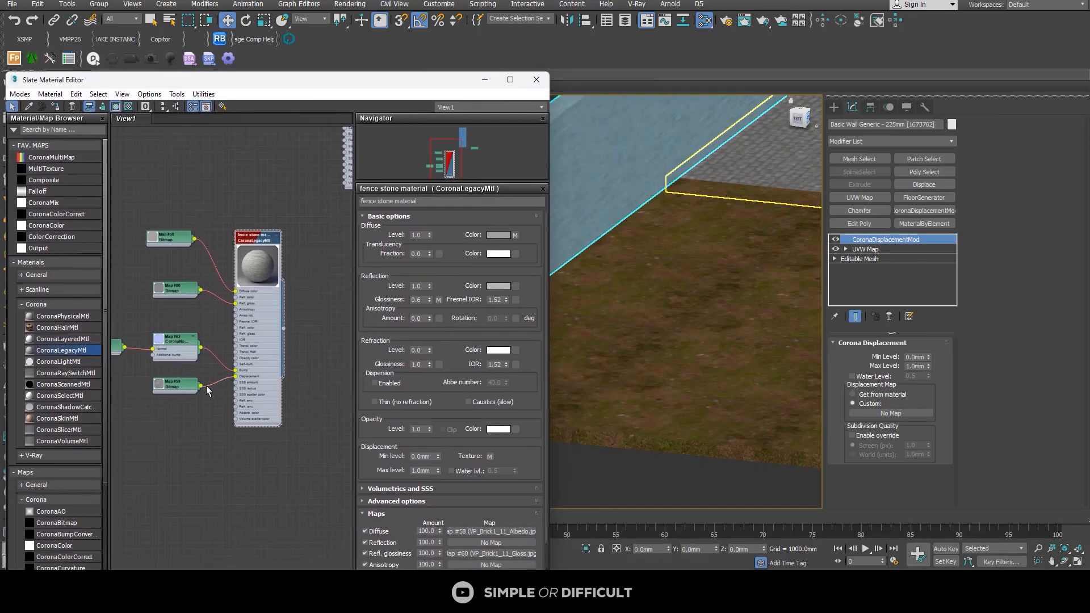
double_click(149, 374)
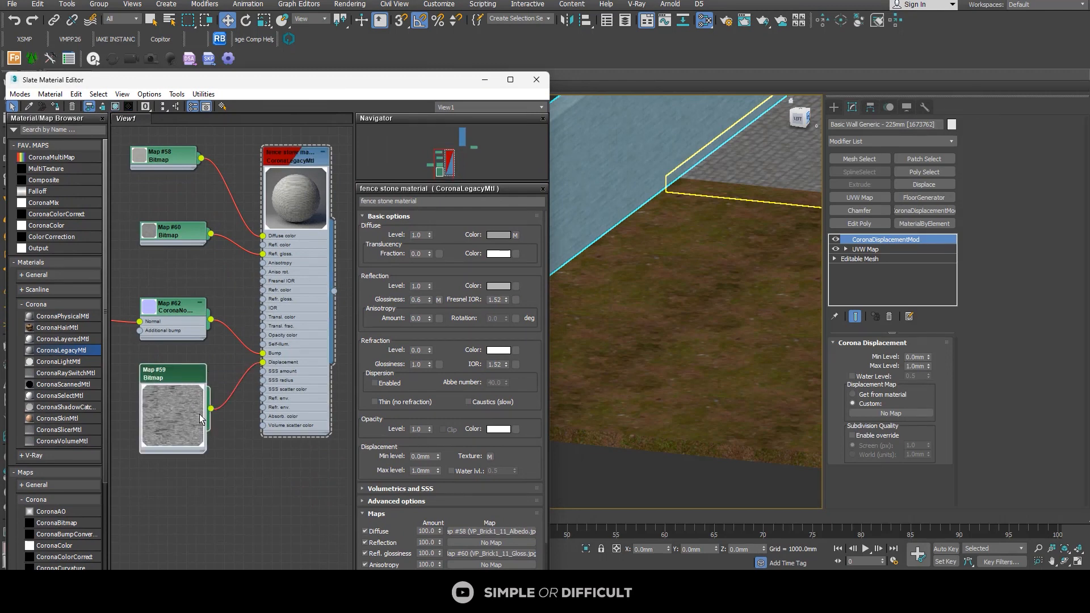
left_click_drag(210, 410, 881, 415)
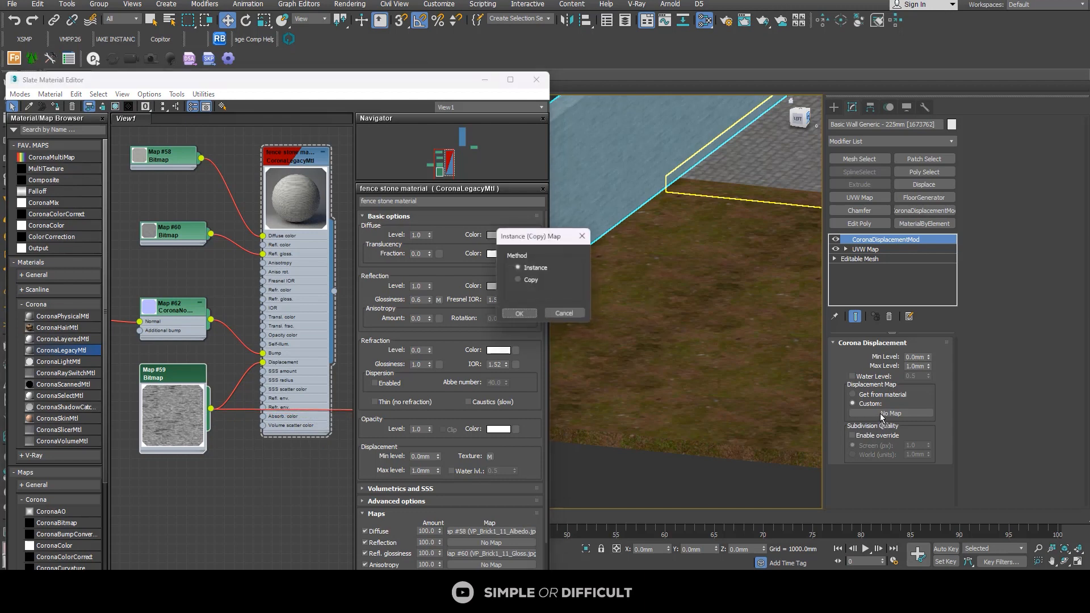
left_click(518, 312)
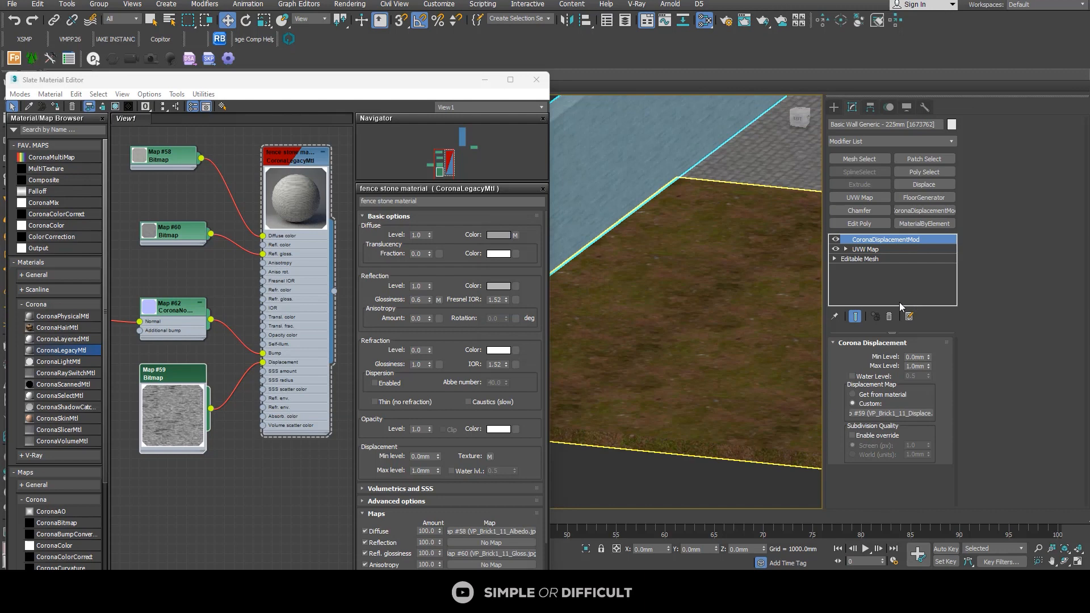
Step: Set the Corona displacement modifier's Min Level to -10 mm and Max Level to 10 mm
double_click(924, 357)
key("Tab")
scroll(213, 386, "down", 2)
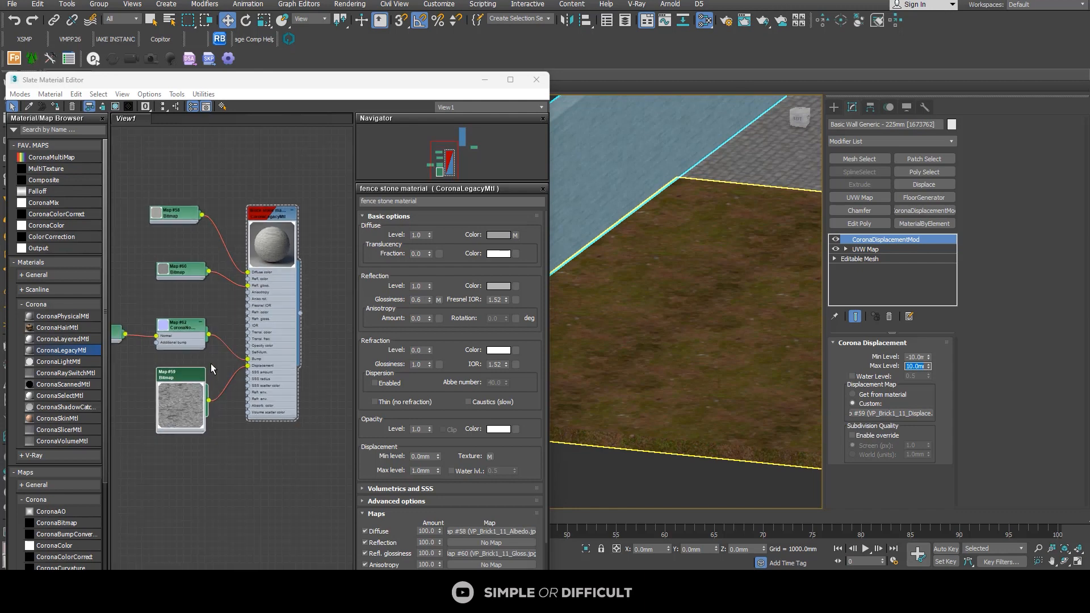
middle_click_drag(223, 353, 249, 330)
scroll(231, 339, "up", 2)
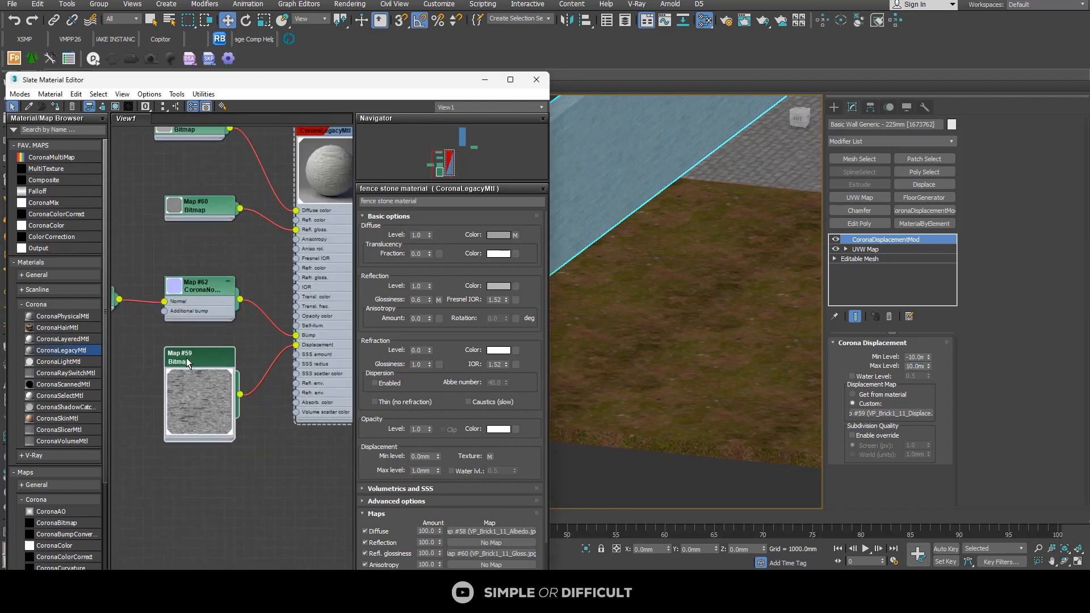
Step: Open the fence stone material's parameters and set its Bump map amount to 5
middle_click_drag(314, 158, 269, 185)
right_click(268, 157)
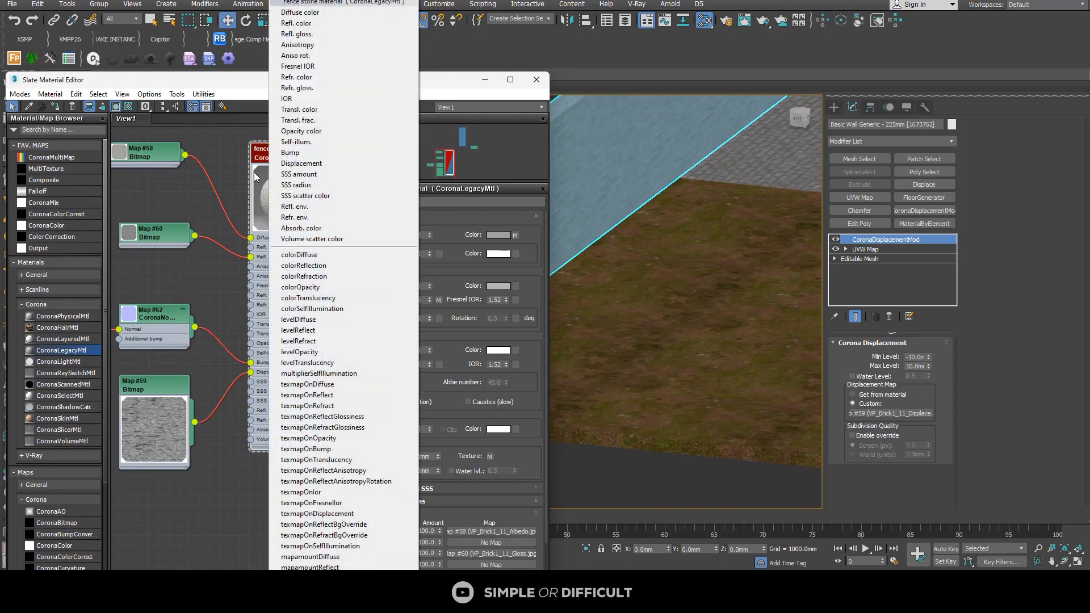
left_click(238, 173)
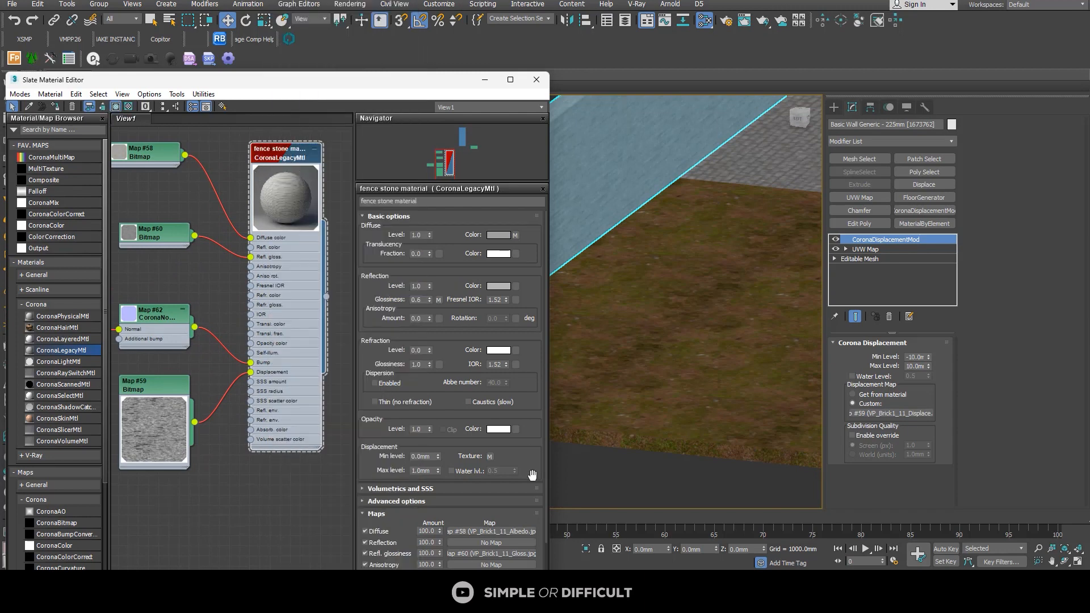
scroll(529, 474, "down", 1)
scroll(532, 482, "down", 6)
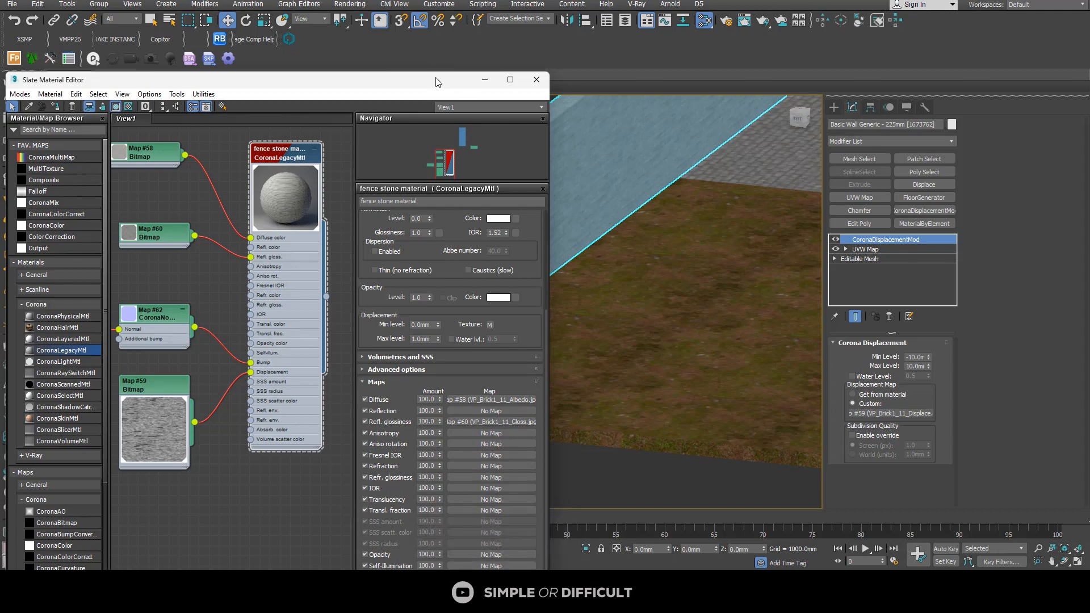
left_click_drag(437, 82, 473, 3)
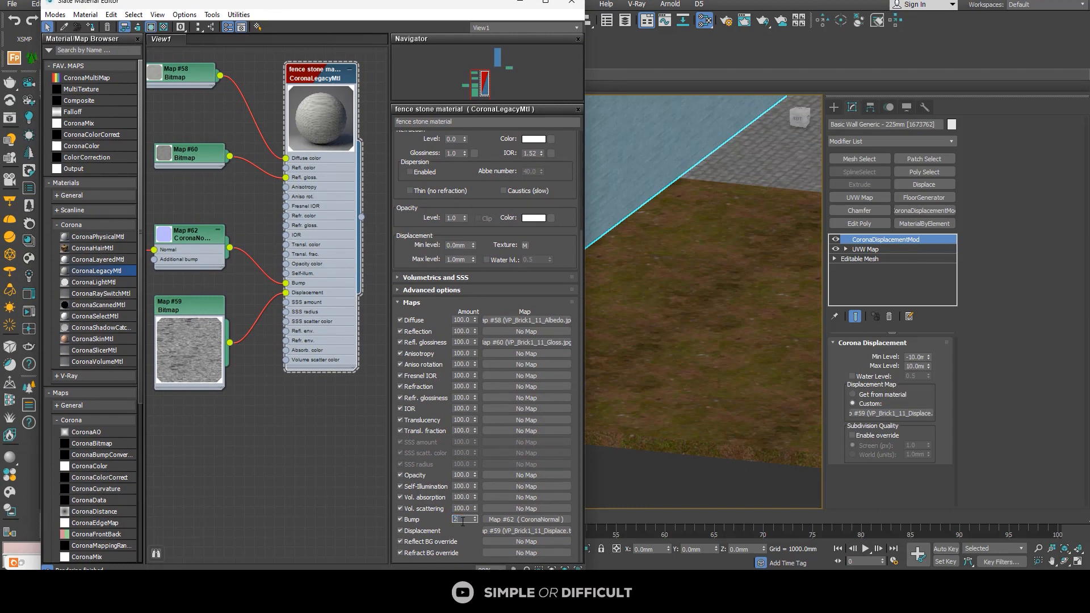
type("5")
key("Return")
Step: Expand the fence stone material's advanced options and set its displacement Max level to 5 mm
left_click(405, 290)
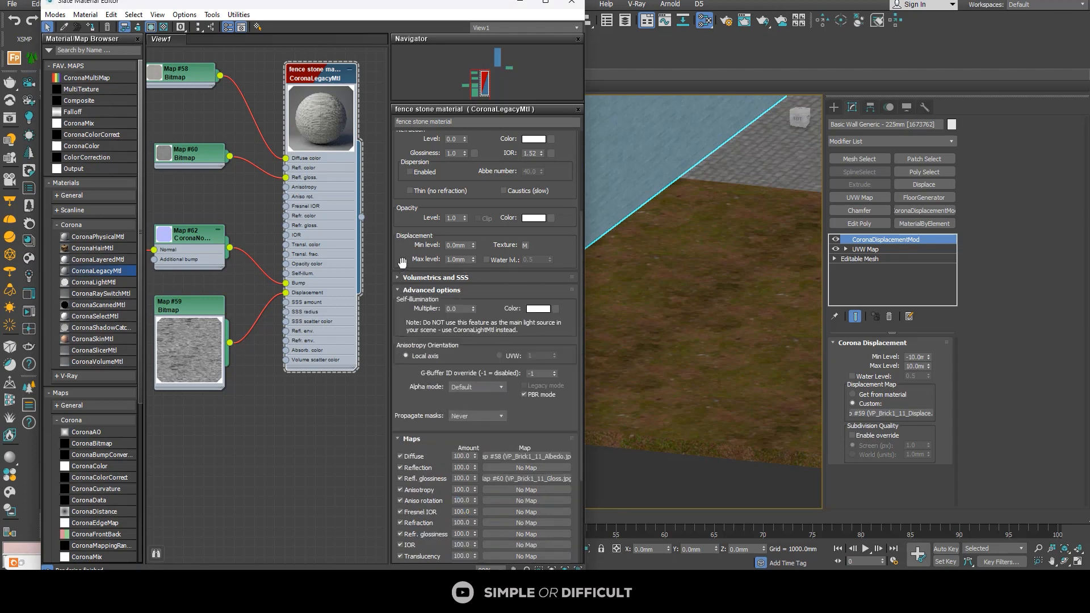
double_click(453, 259)
type("5")
left_click(242, 451)
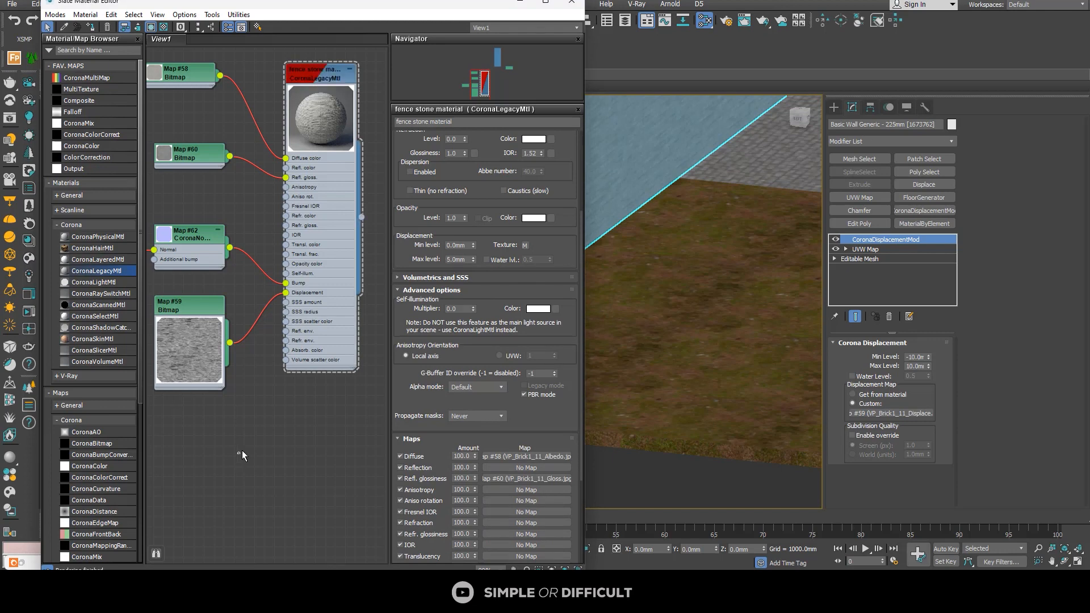
Step: Set the fence stone material's reflection color to pure white (255, 255, 255) and inspect its preview sphere
left_click(325, 73)
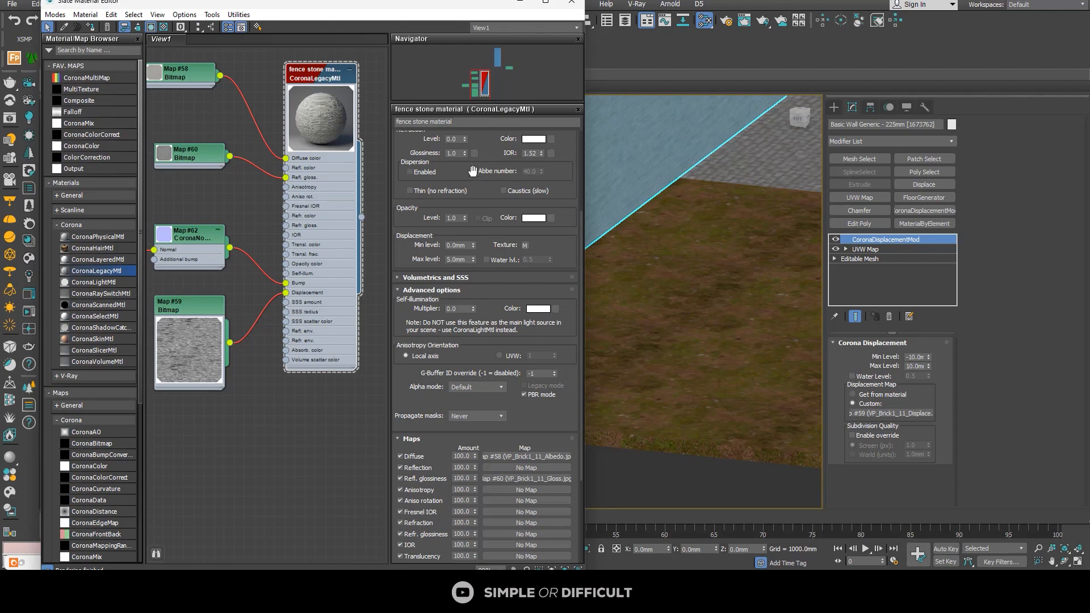
scroll(568, 175, "up", 3)
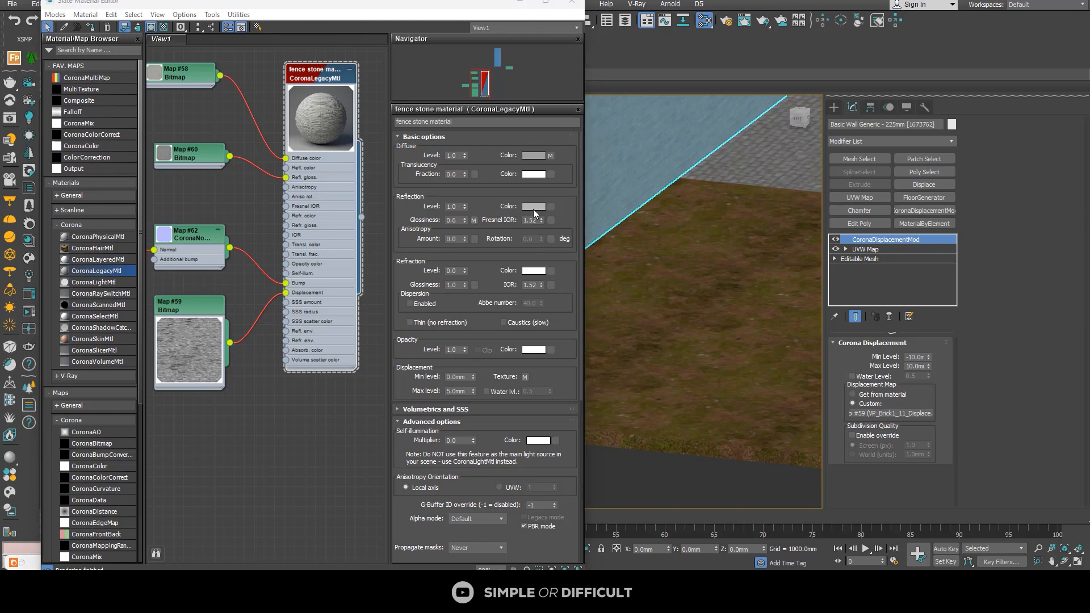
left_click(534, 209)
left_click_drag(337, 124, 341, 164)
left_click(422, 159)
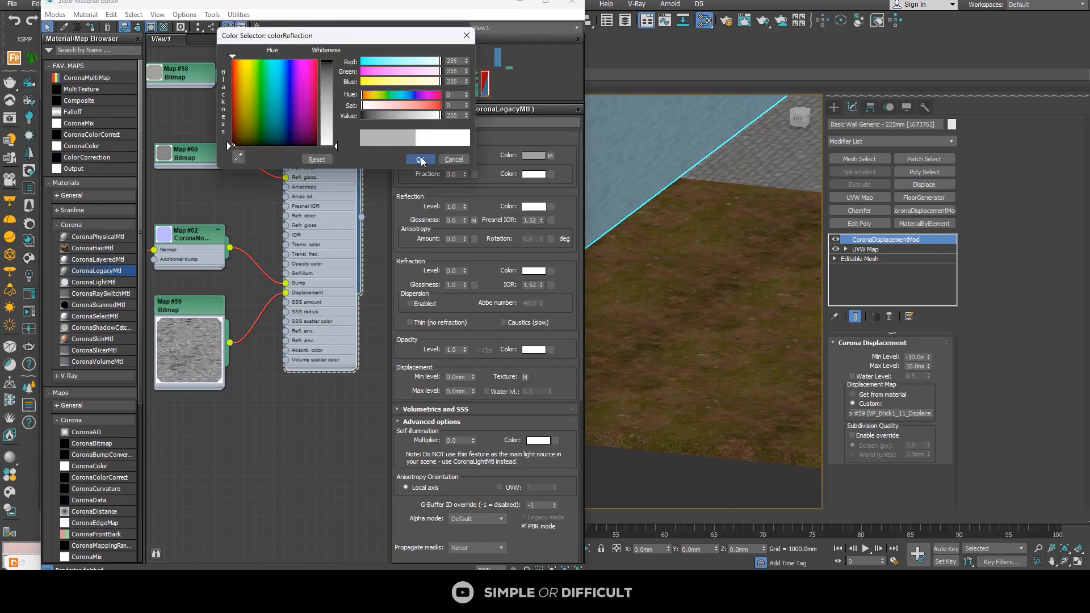
scroll(344, 118, "up", 2)
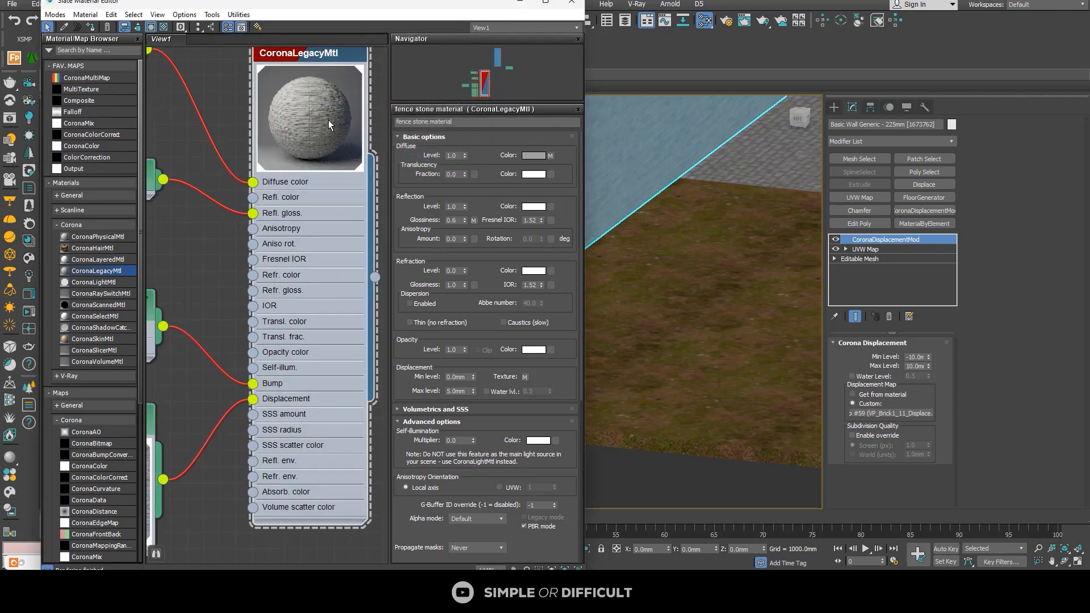
Step: Copy the side fence wall's CoronaDisplacementMod and UVW Map modifiers together from its modifier stack
scroll(764, 153, "down", 5)
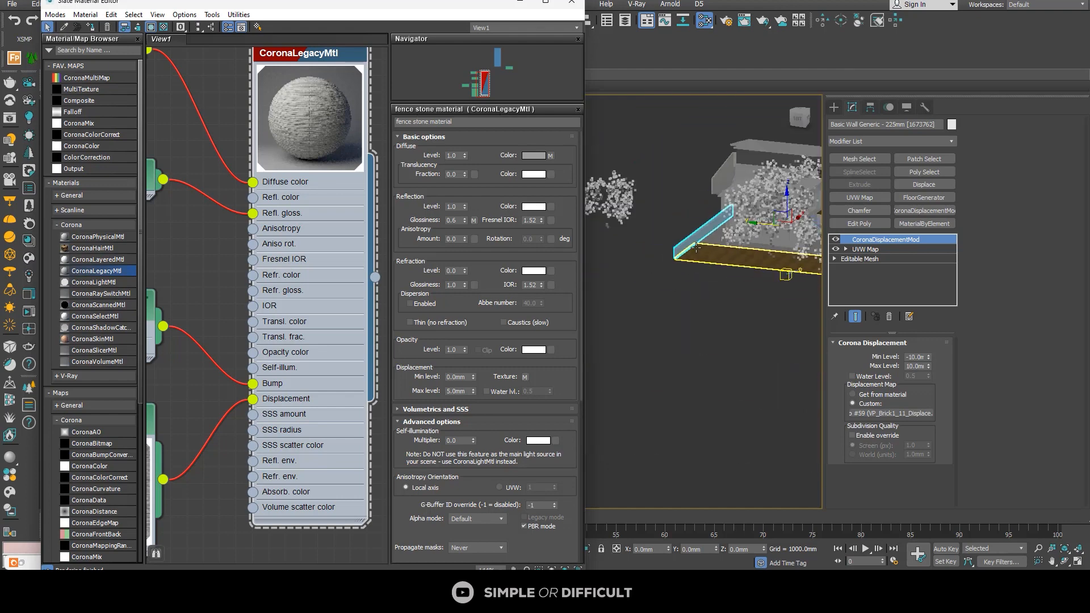
scroll(732, 180, "up", 4)
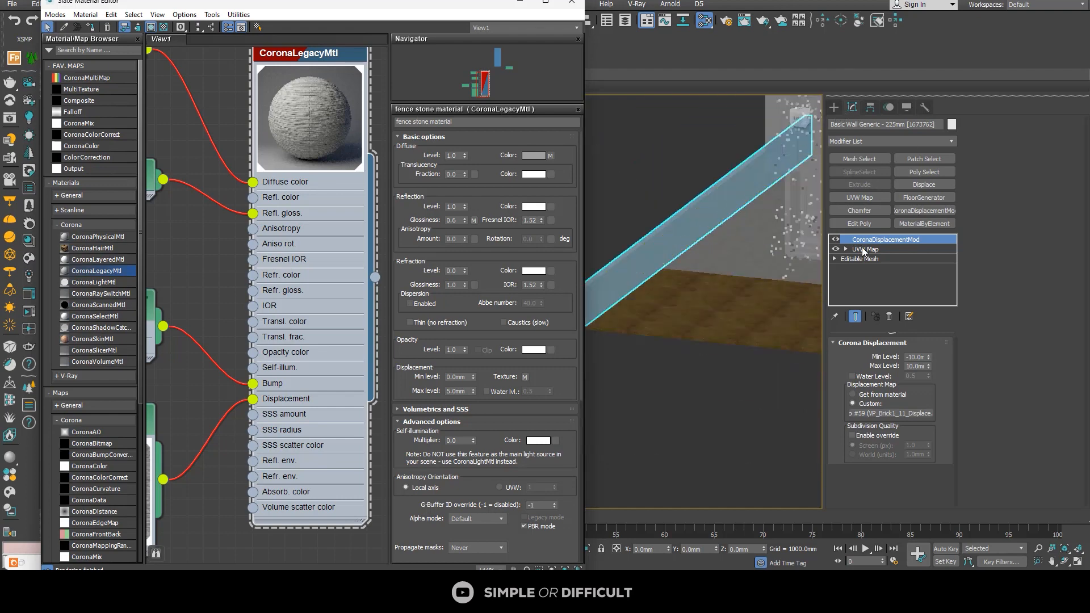
left_click(864, 250)
left_click(866, 241, "ctrl")
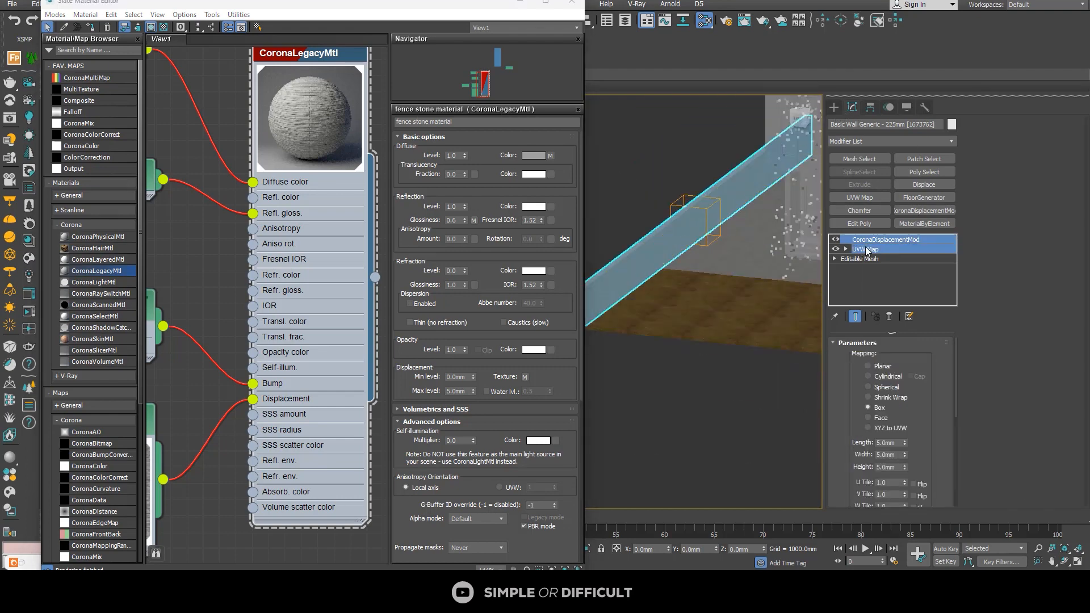
right_click(866, 247)
left_click(895, 295)
Step: Select the fence wall along the paved yard and paste the copied displacement and UVW Map modifiers onto it
scroll(741, 271, "down", 5)
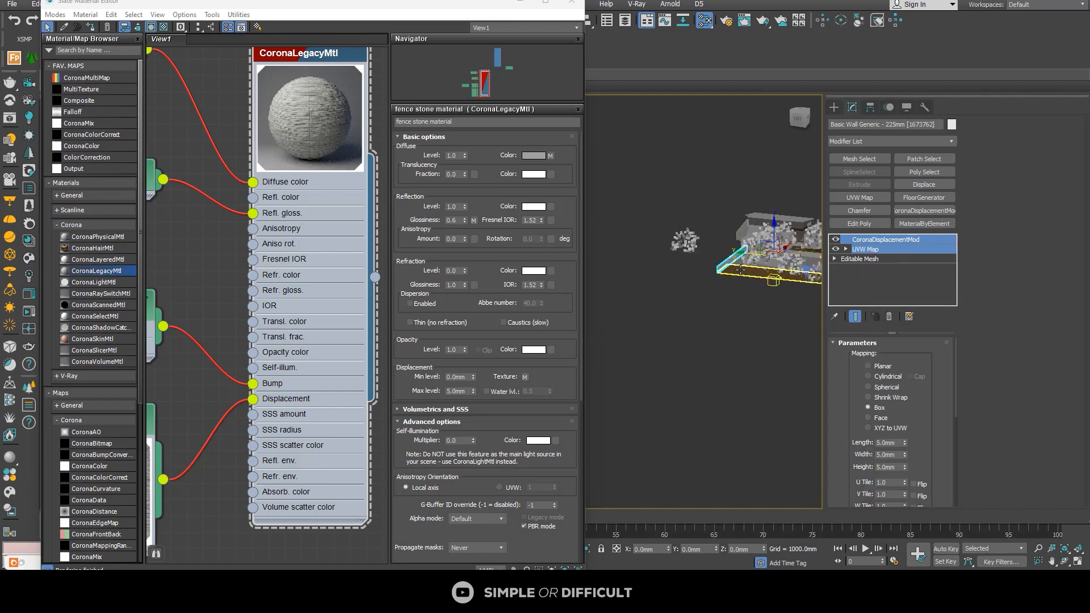
scroll(740, 270, "up", 12)
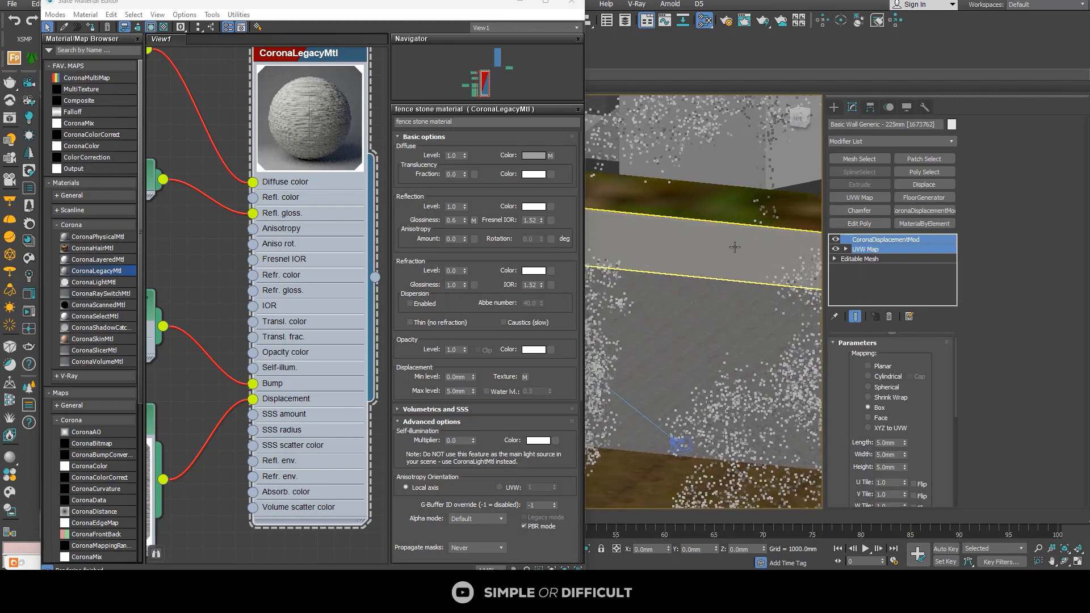
left_click(735, 247)
scroll(735, 247, "up", 3)
right_click(864, 240)
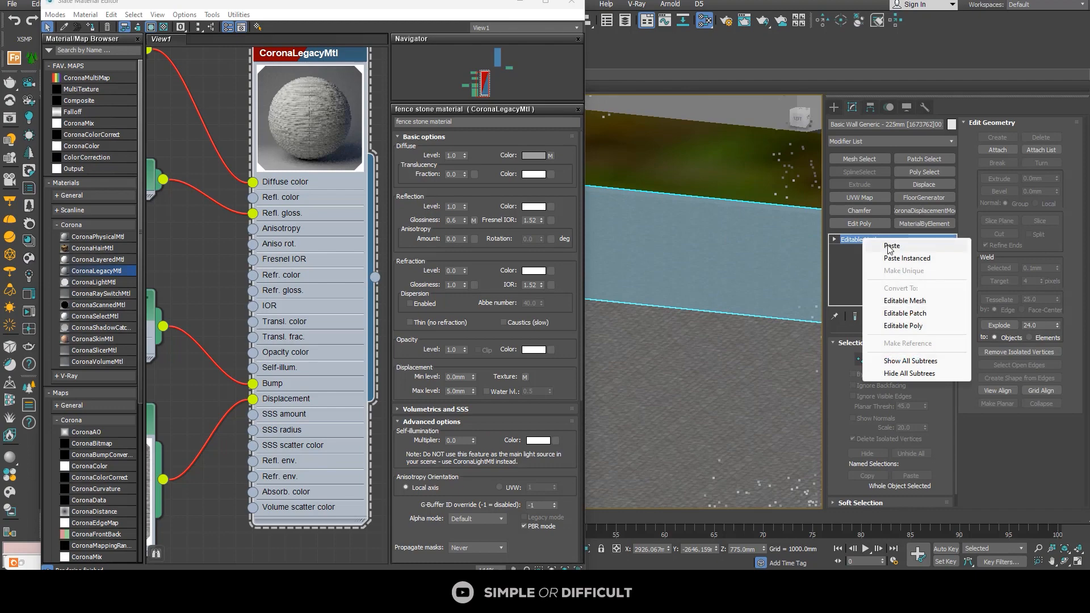
left_click(891, 246)
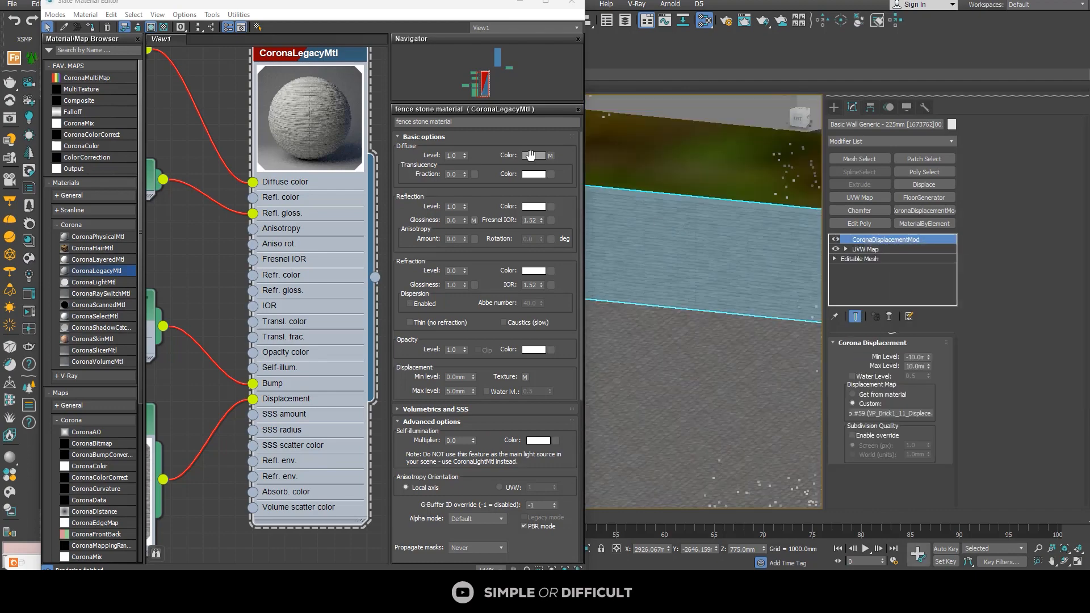
Step: Close the material editor, deselect the wall and start an interactive render in the Corona frame buffer
left_click(570, 4)
scroll(616, 202, "down", 10)
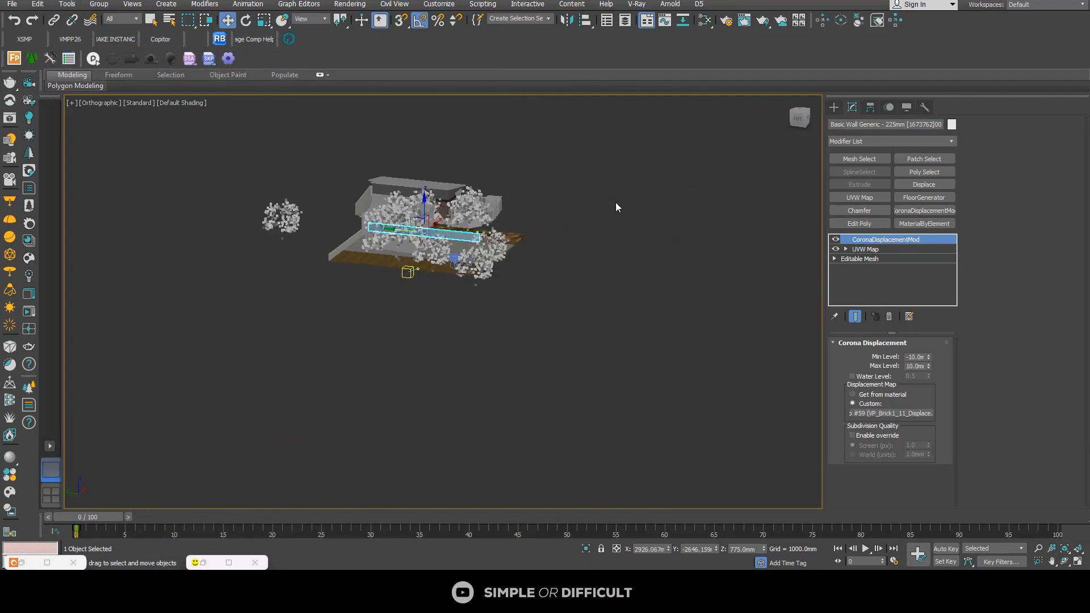
left_click(498, 376)
left_click(230, 562)
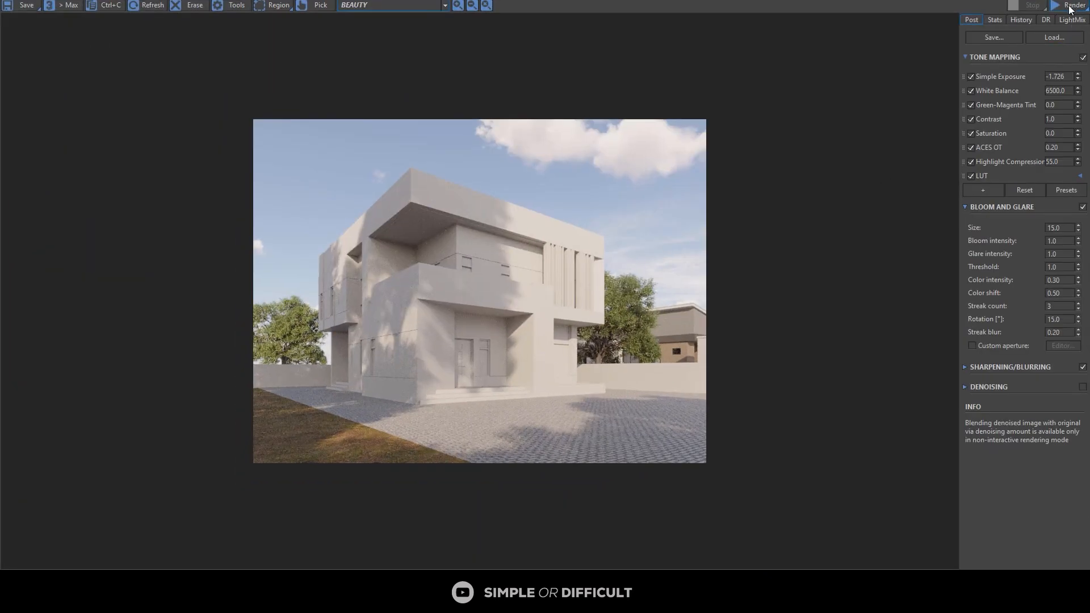
left_click(1072, 7)
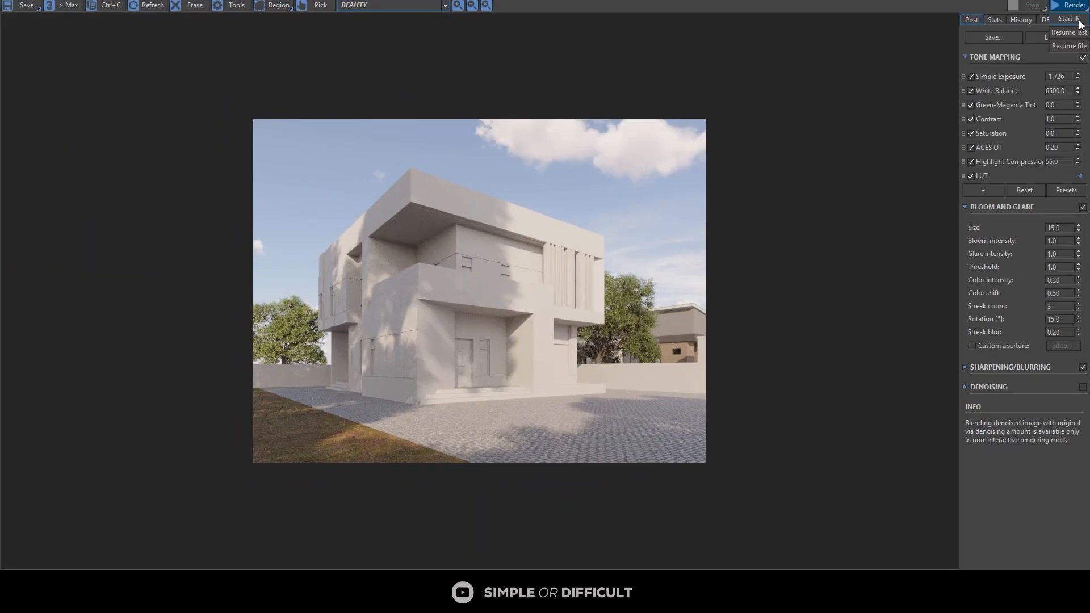
left_click(1070, 19)
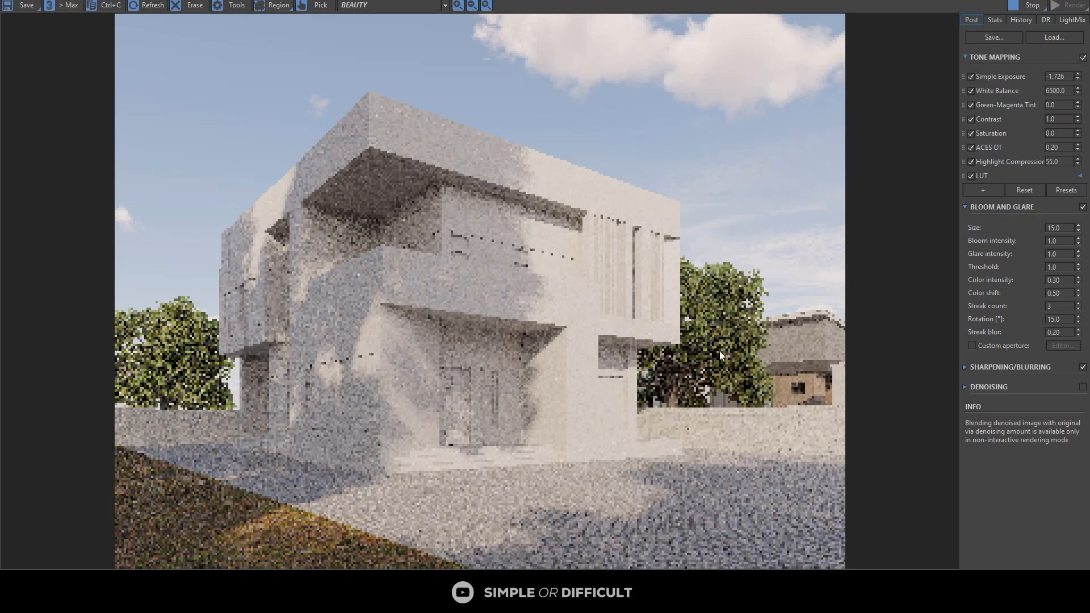
Step: Examine the fence texture on both sides of the duplex in the interactive render and stop it
scroll(738, 391, "up", 5)
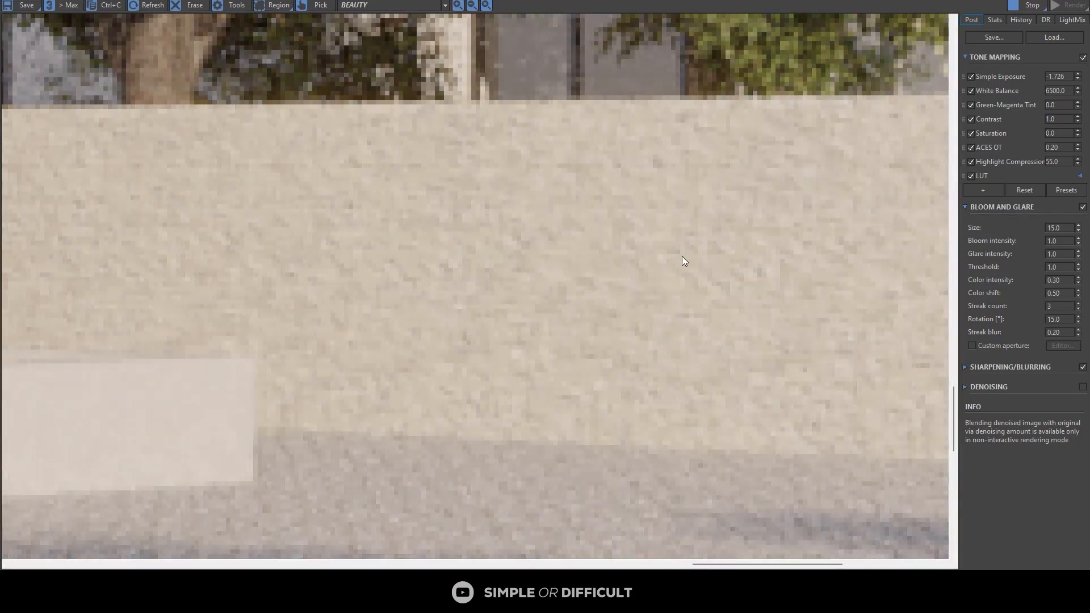
scroll(682, 256, "down", 5)
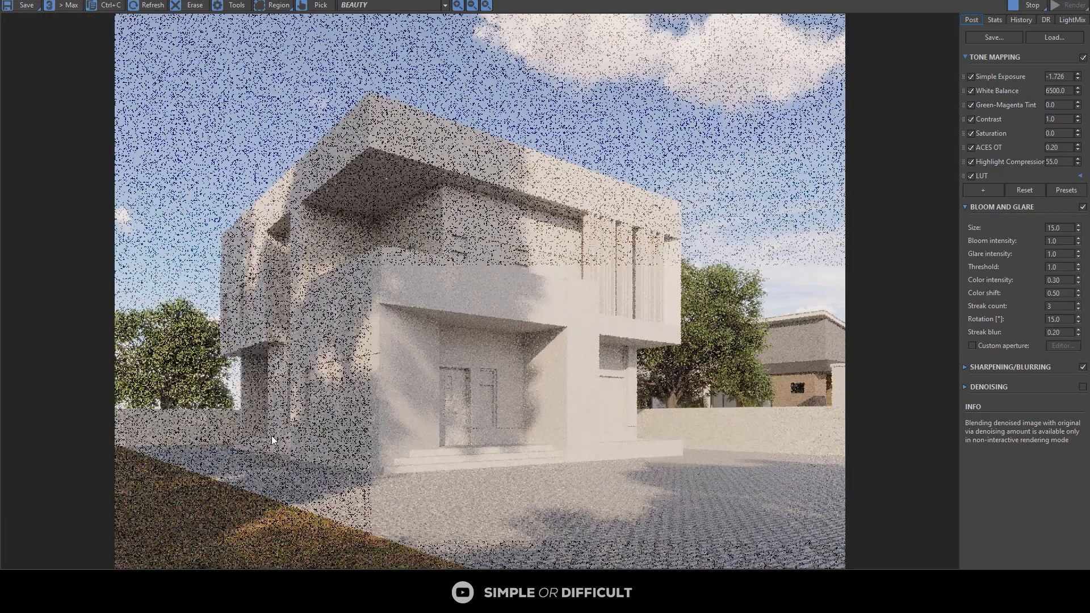
scroll(178, 437, "up", 5)
scroll(254, 316, "down", 1)
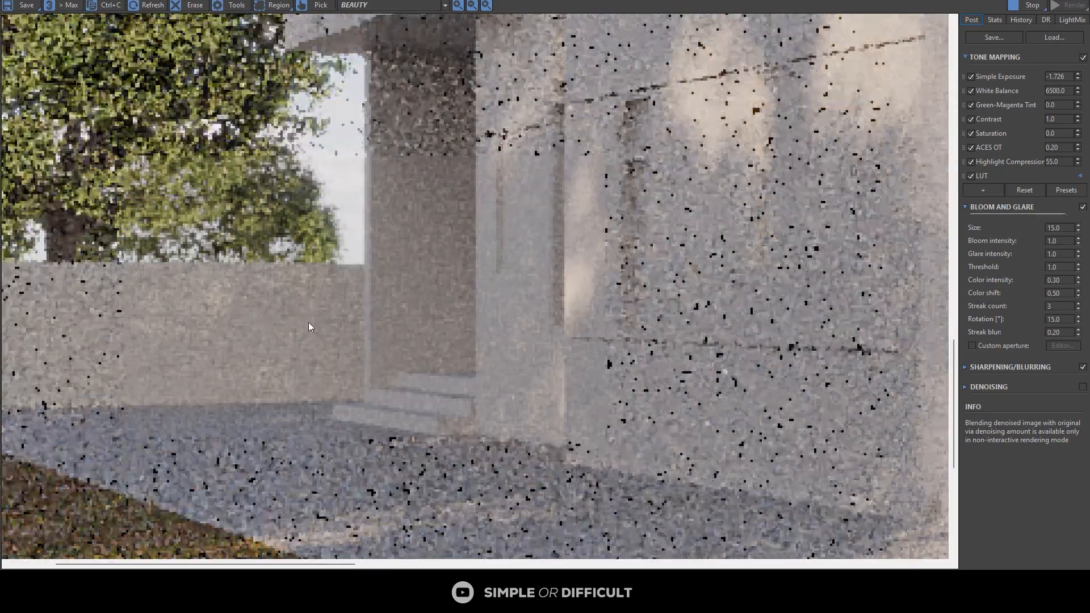
scroll(308, 322, "down", 4)
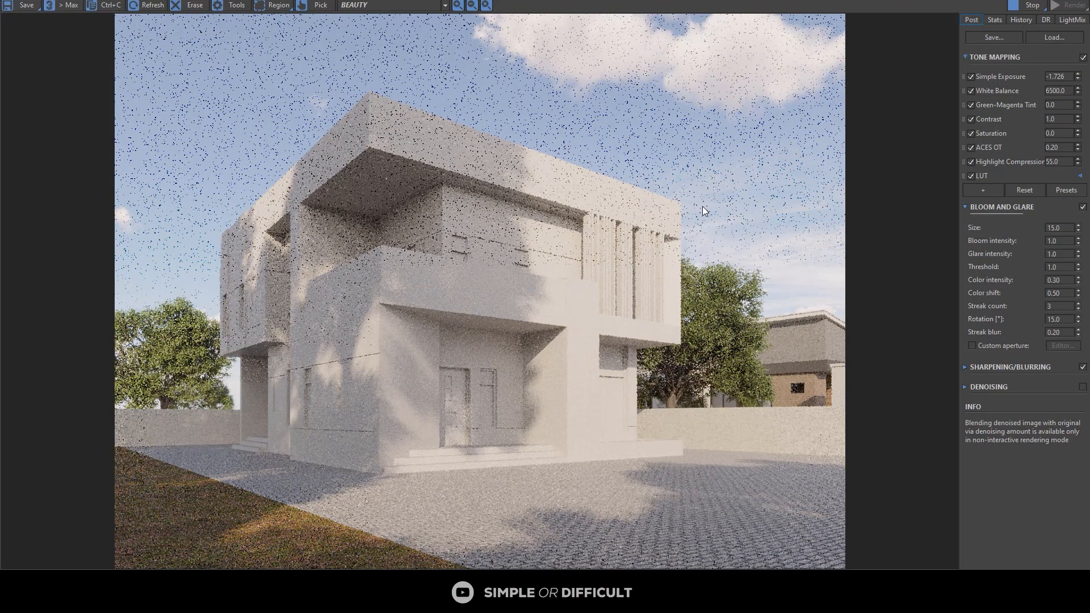
left_click(1029, 8)
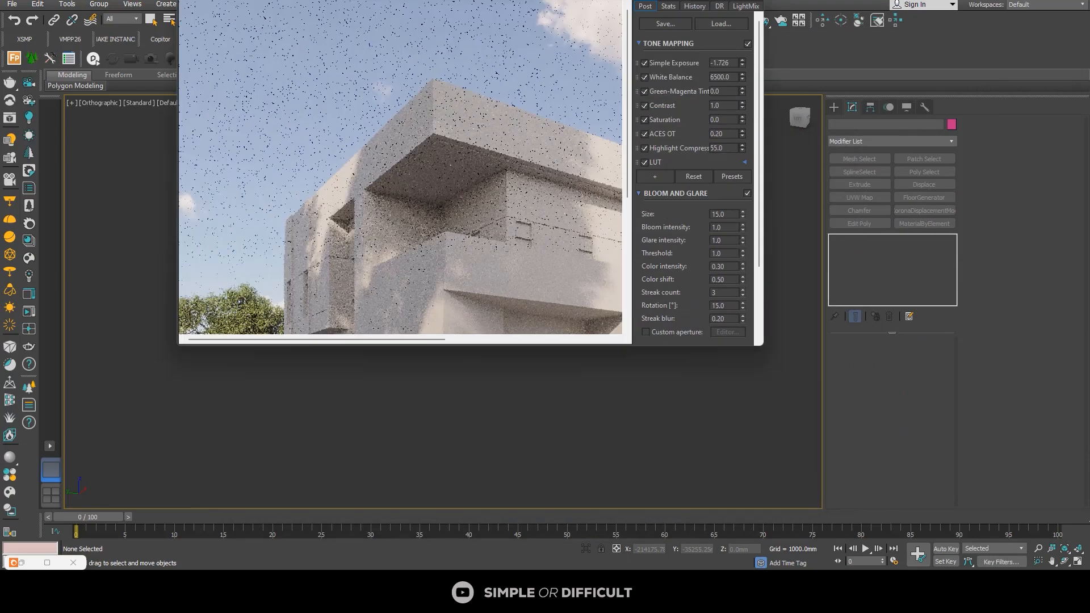
Step: Reopen the Slate Material Editor and insert a ColorCorrection map between the brick albedo bitmap and the fence material's diffuse color
left_click_drag(609, 0, 633, 146)
left_click(704, 21)
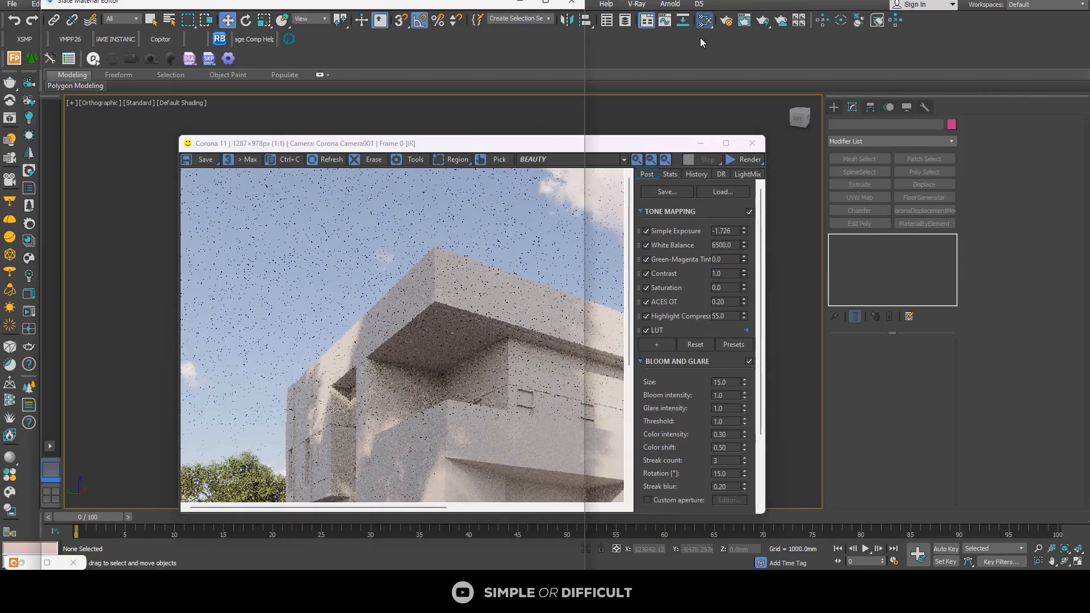
middle_click_drag(391, 241, 426, 260)
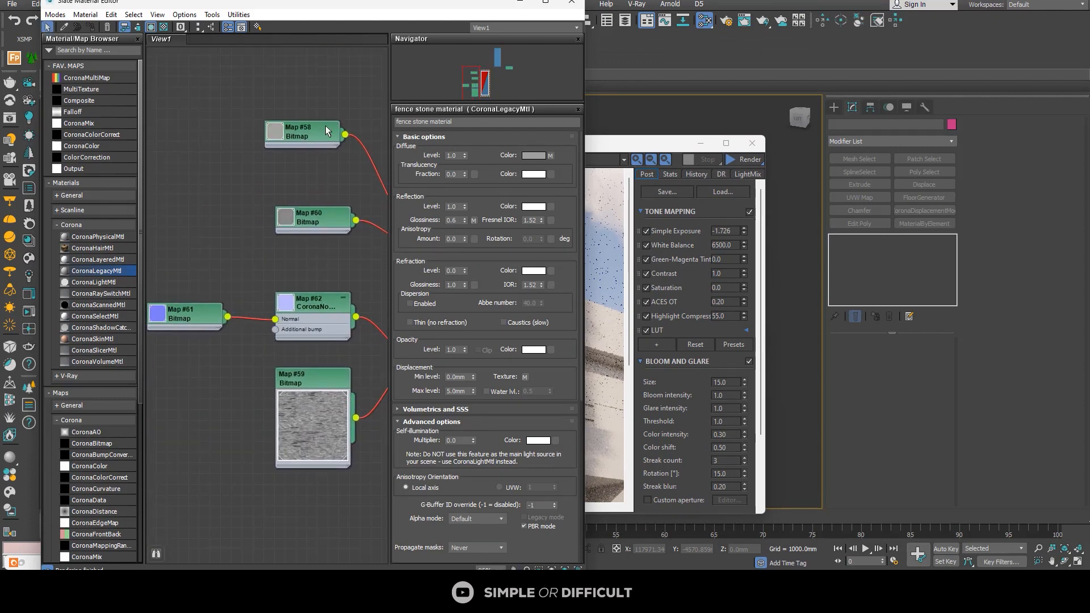
left_click_drag(291, 141, 237, 141)
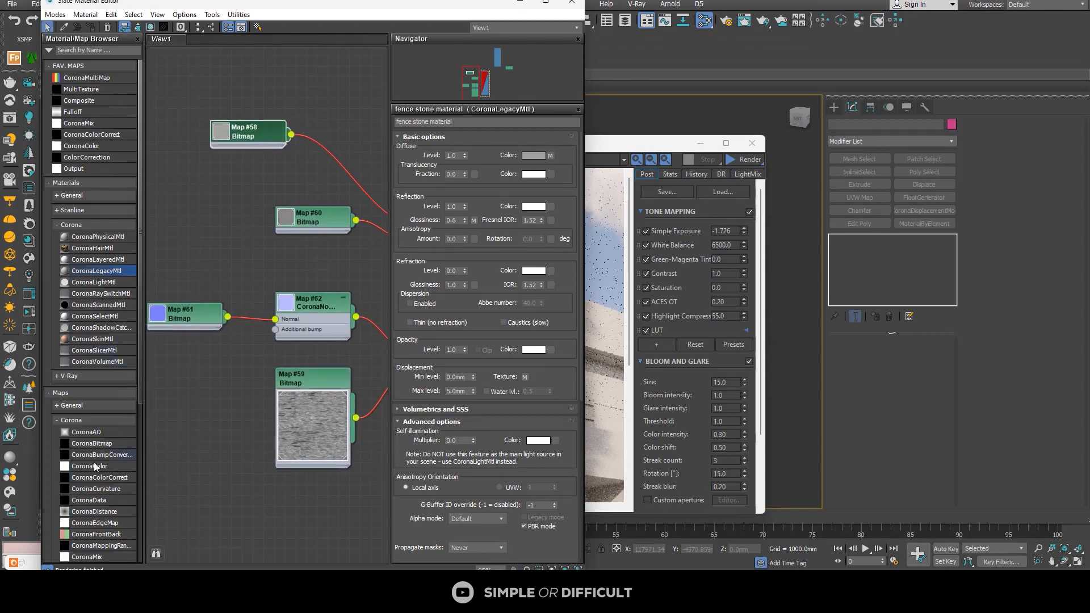
left_click(57, 420)
left_click(57, 406)
left_click_drag(91, 485, 336, 182)
middle_click_drag(343, 166, 333, 260)
left_click_drag(251, 233, 218, 260)
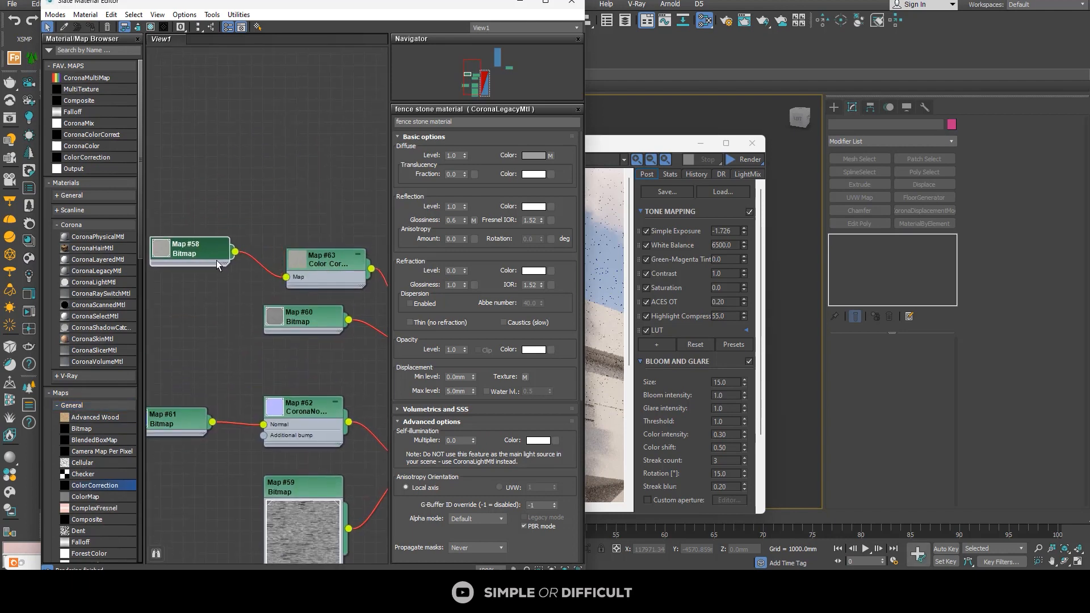
Step: Set the color correction's Saturation to -26.91, switch Lightness to Advanced and set the RGB Gamma/Contrast to 0.8
left_click_drag(319, 265, 293, 255)
scroll(292, 256, "up", 3)
double_click(293, 258)
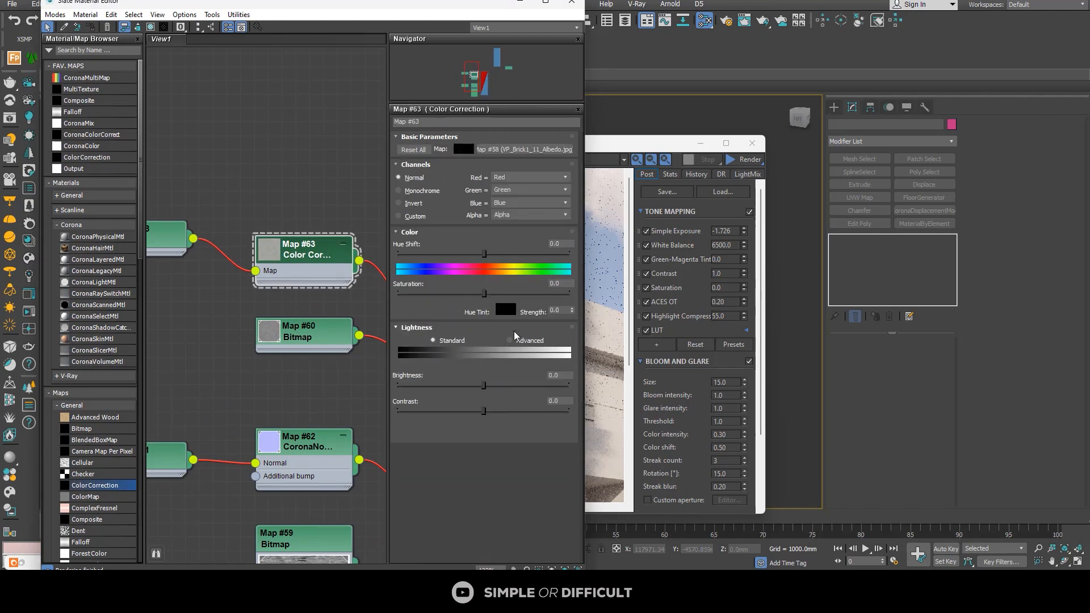
left_click(461, 293)
left_click(523, 341)
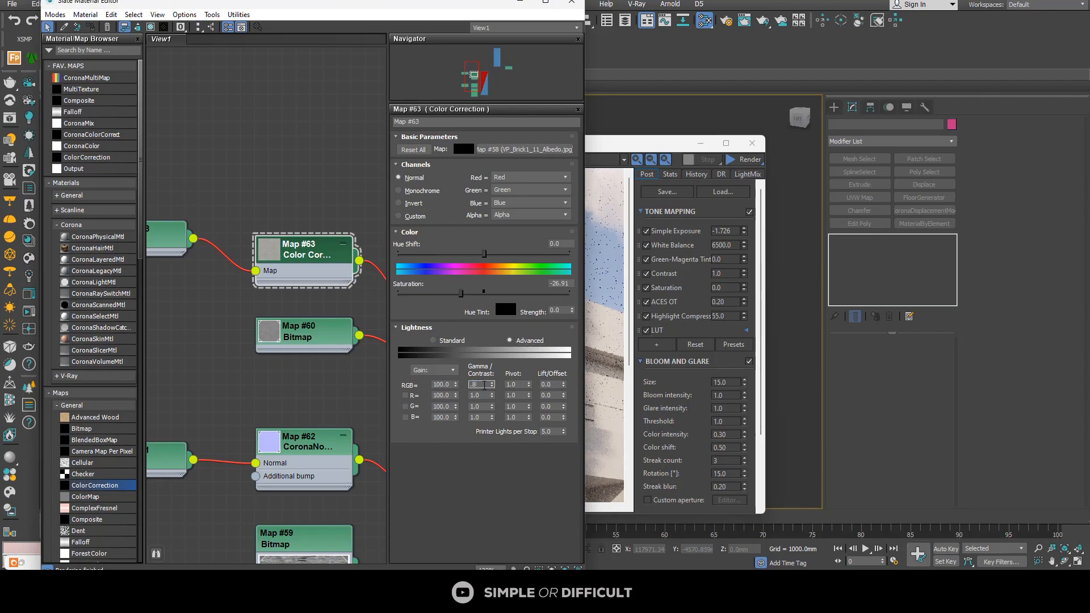
key("Return")
Step: Maximize the Corona frame buffer and restart the interactive render with the color-corrected fence texture
left_click(734, 145)
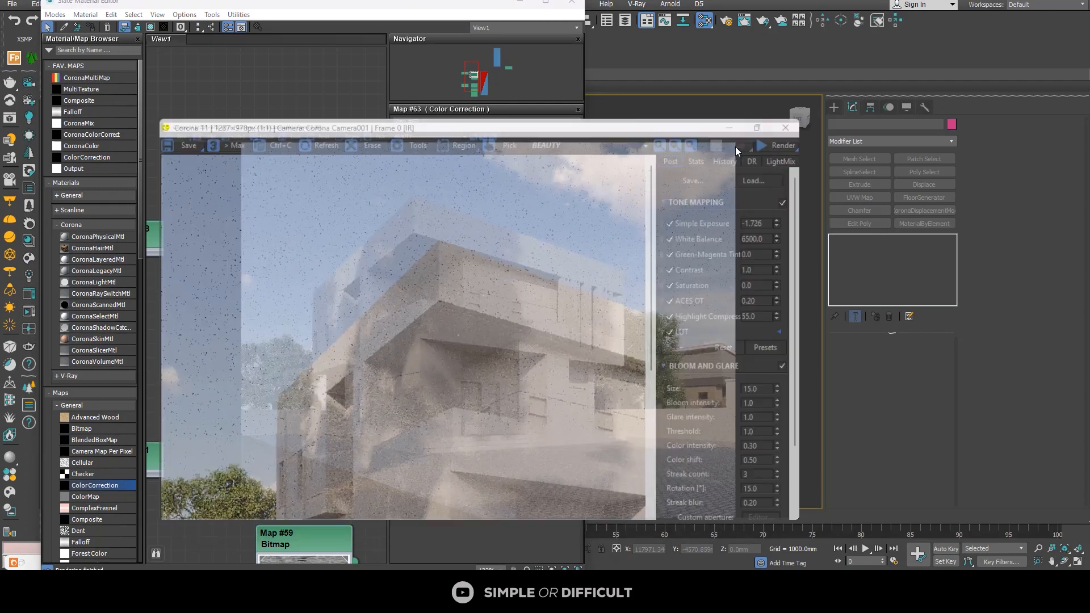
left_click(1086, 8)
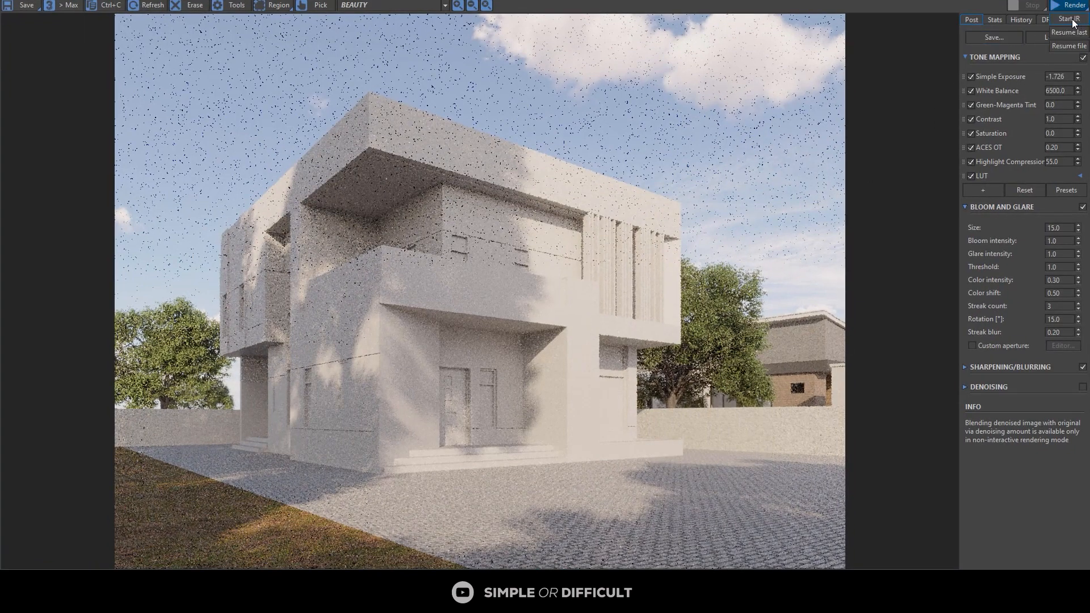
left_click(1069, 18)
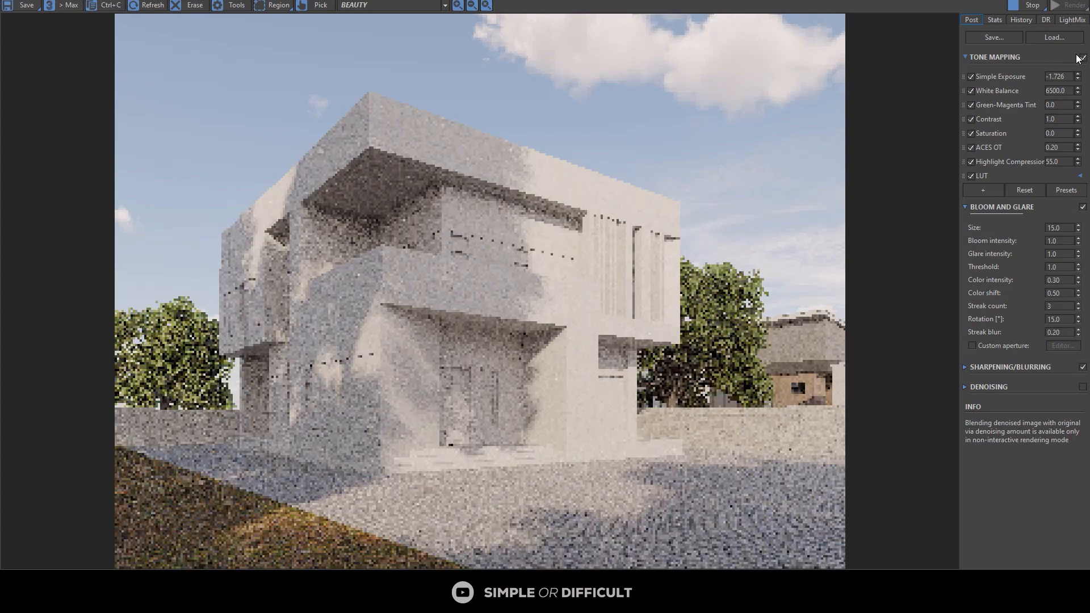
Step: Examine the color-corrected fence and the paving beside the duplex up close in the interactive render
scroll(769, 468, "up", 8)
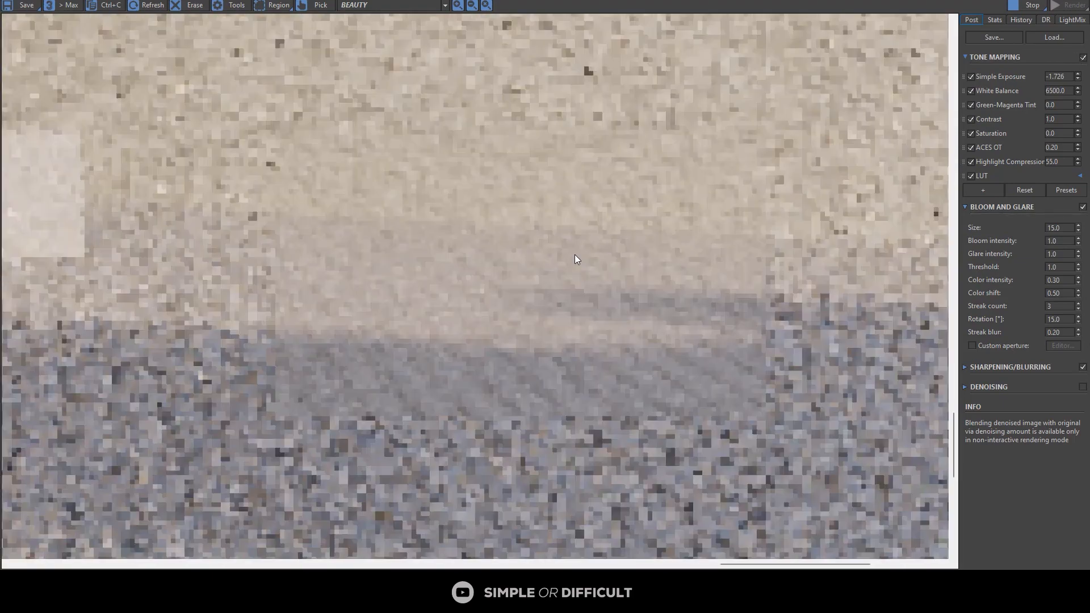
scroll(580, 232, "down", 4)
scroll(612, 144, "up", 4)
scroll(639, 182, "down", 3)
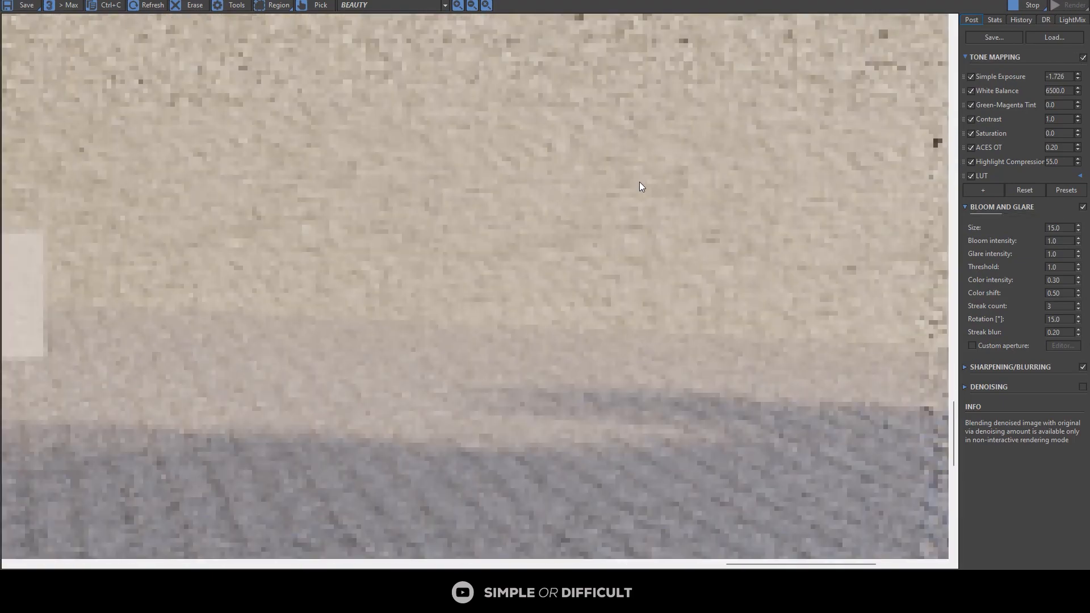
scroll(682, 176, "down", 3)
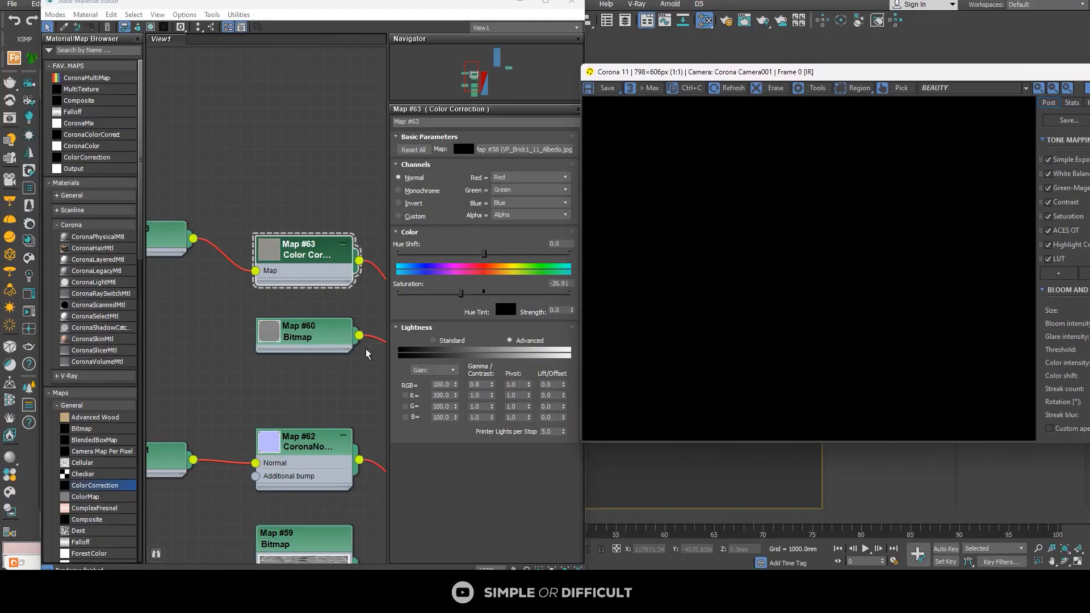
scroll(290, 272, "down", 3)
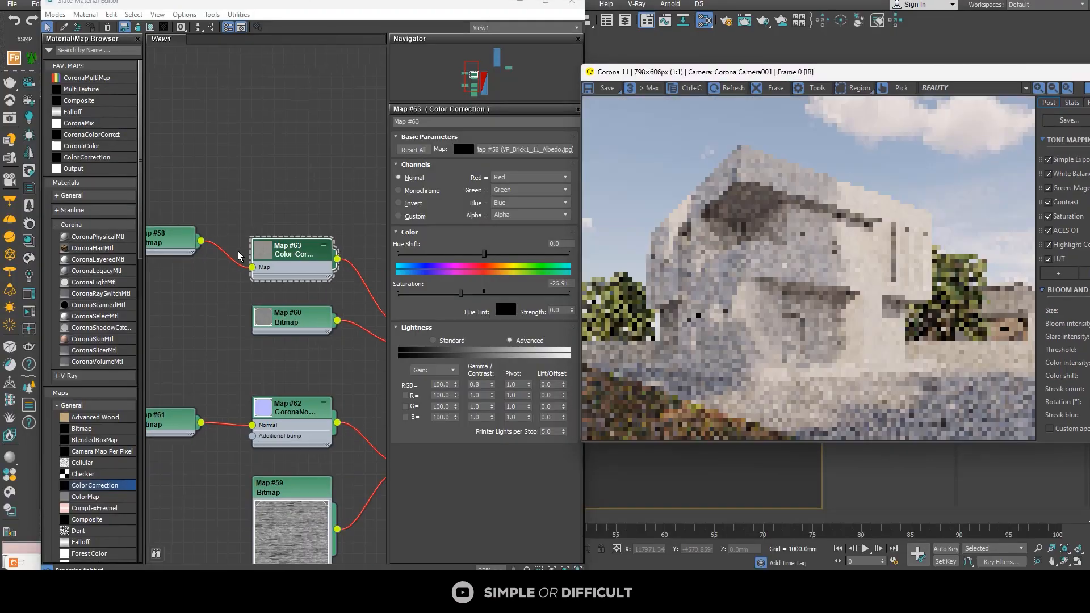
Step: Show the fence stone material's parameters, then minimize the Slate Material Editor to uncover the camera view
scroll(290, 271, "up", 2)
double_click(290, 227)
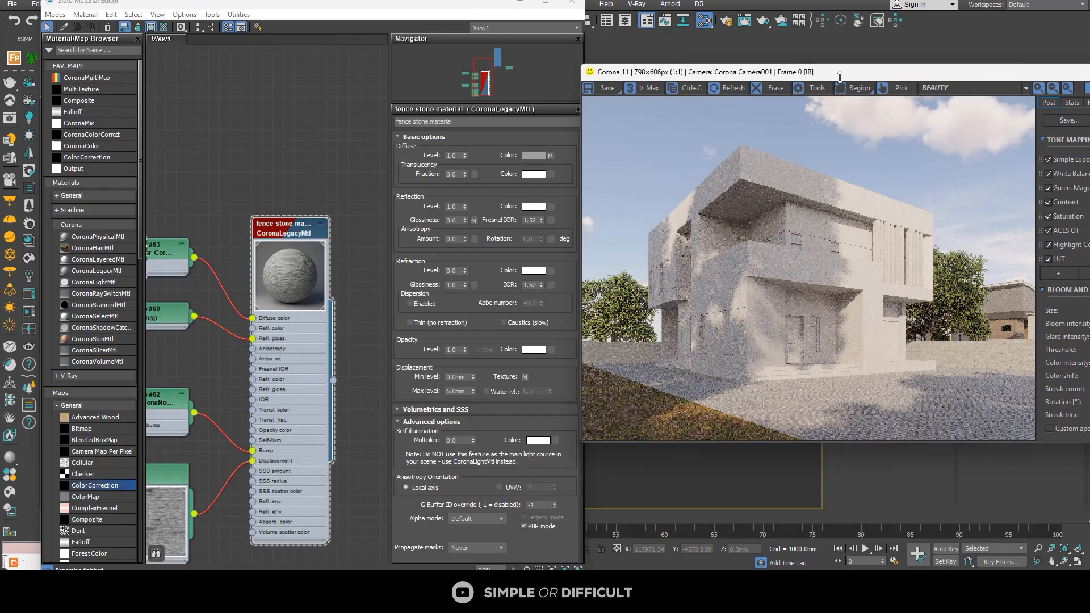
left_click_drag(851, 65, 317, 138)
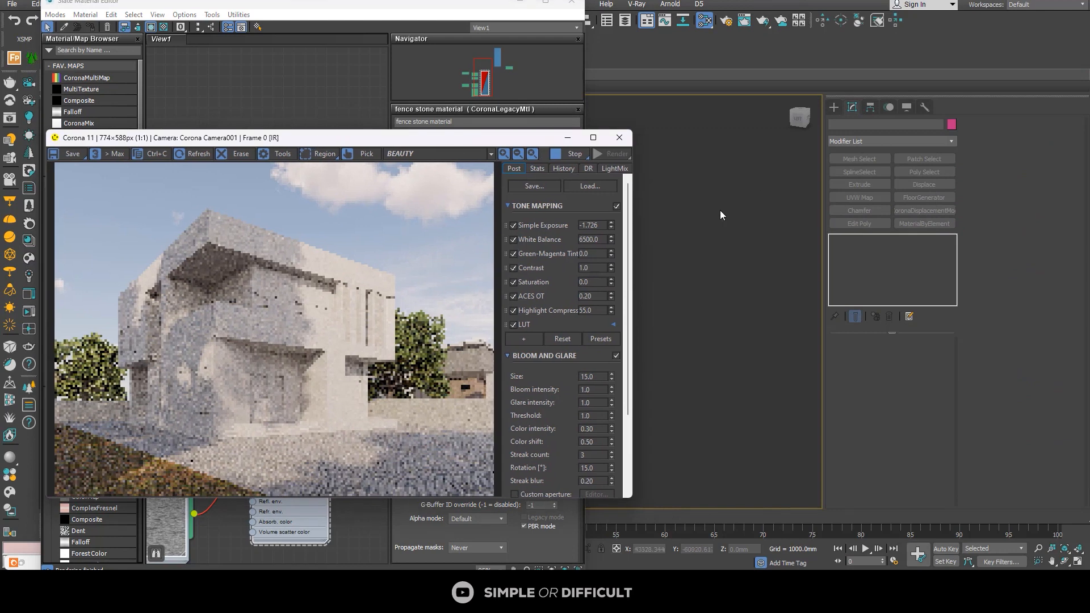
left_click(1078, 562)
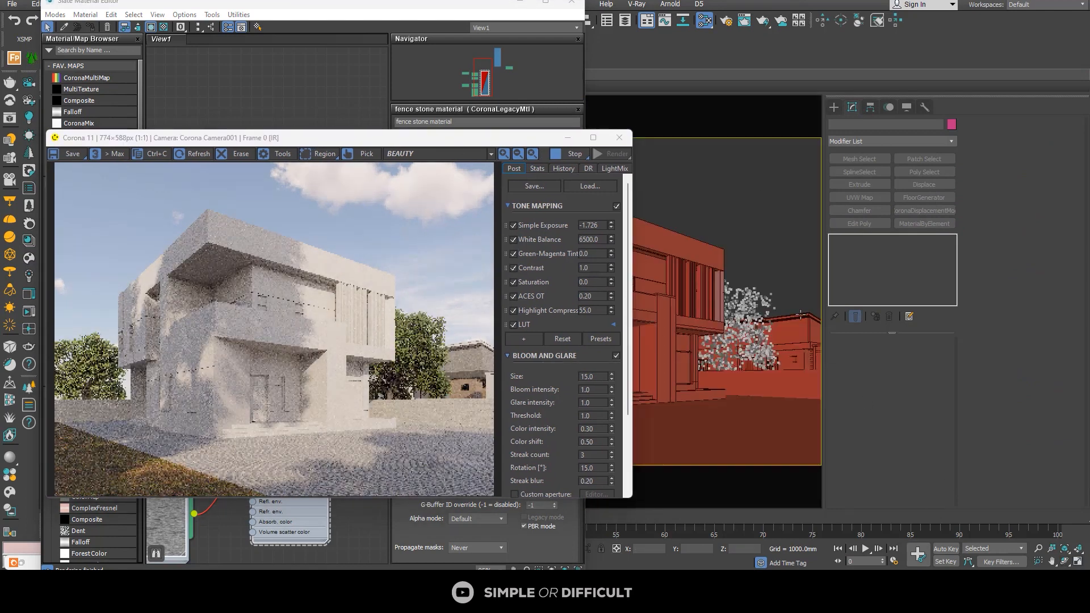
left_click(352, 16)
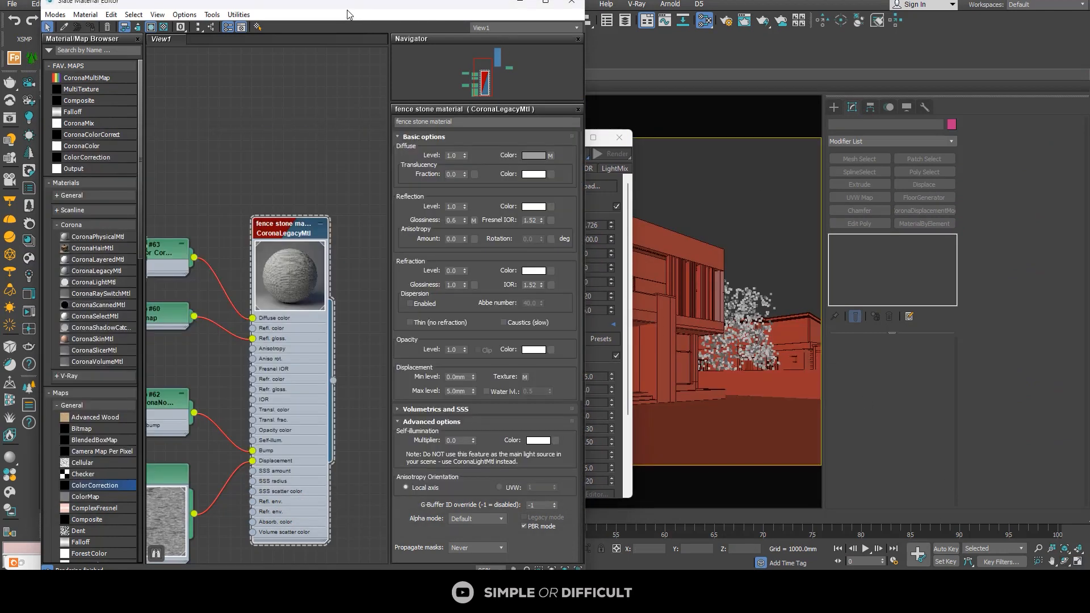
left_click(519, 2)
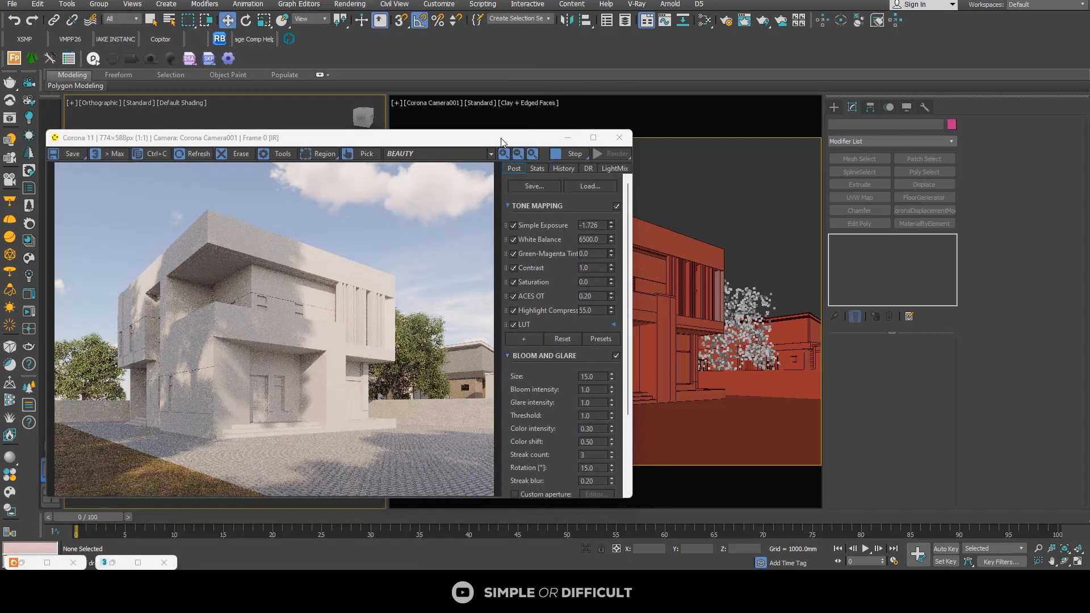
Step: Enable 2D Pan Zoom Mode in the Corona camera view and zoom in on the fence beside the duplex
left_click_drag(501, 142, 584, 200)
left_click(396, 103)
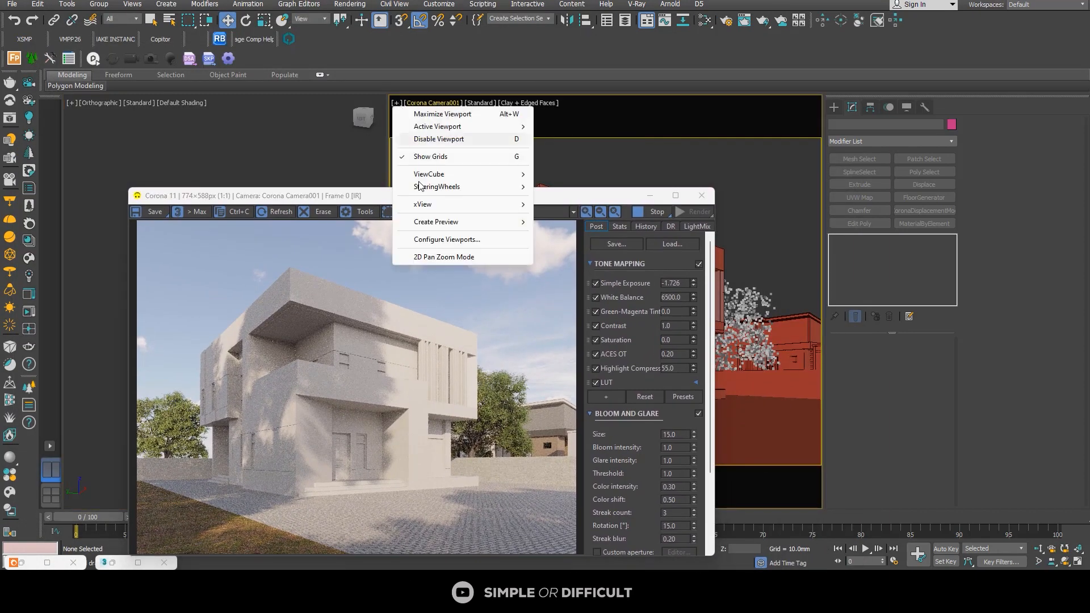
left_click(436, 258)
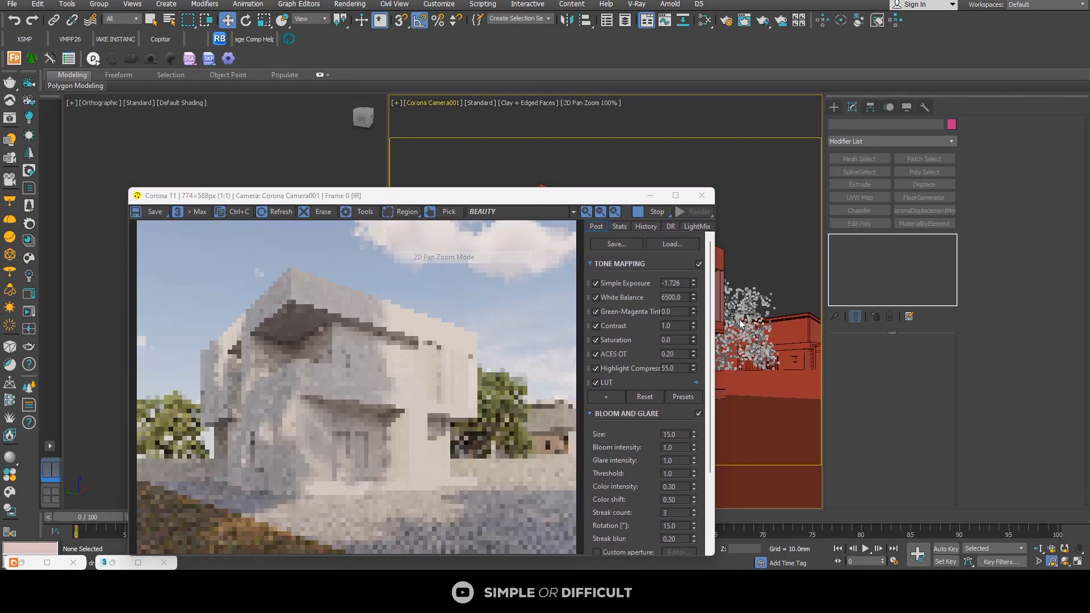
scroll(761, 333, "up", 10)
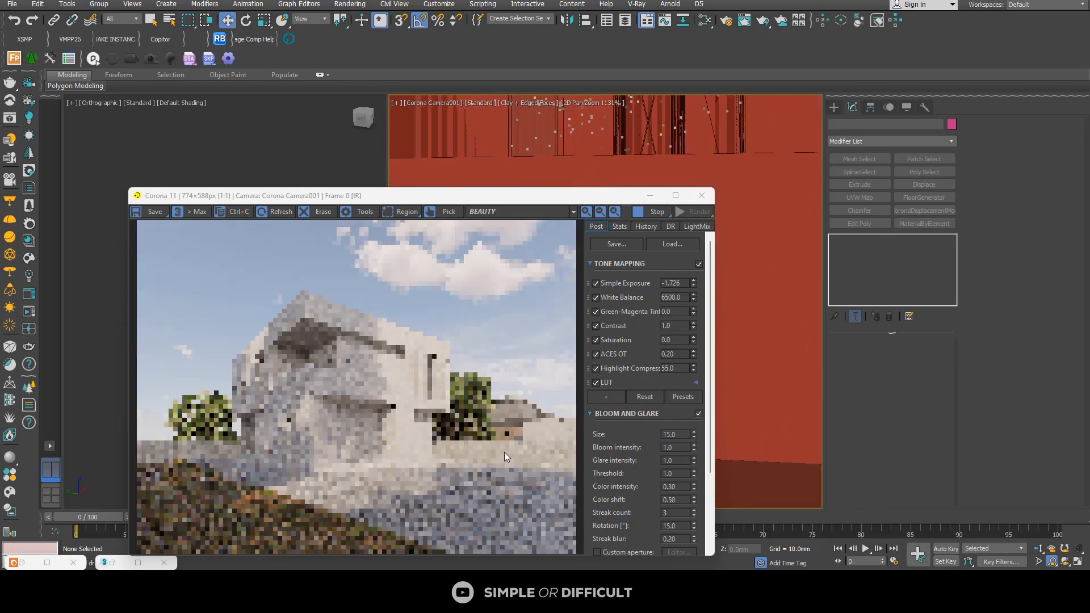
Step: Maximize the Corona frame buffer and examine the scale and relief of the brick texture on the zoomed-in fence
left_click(675, 196)
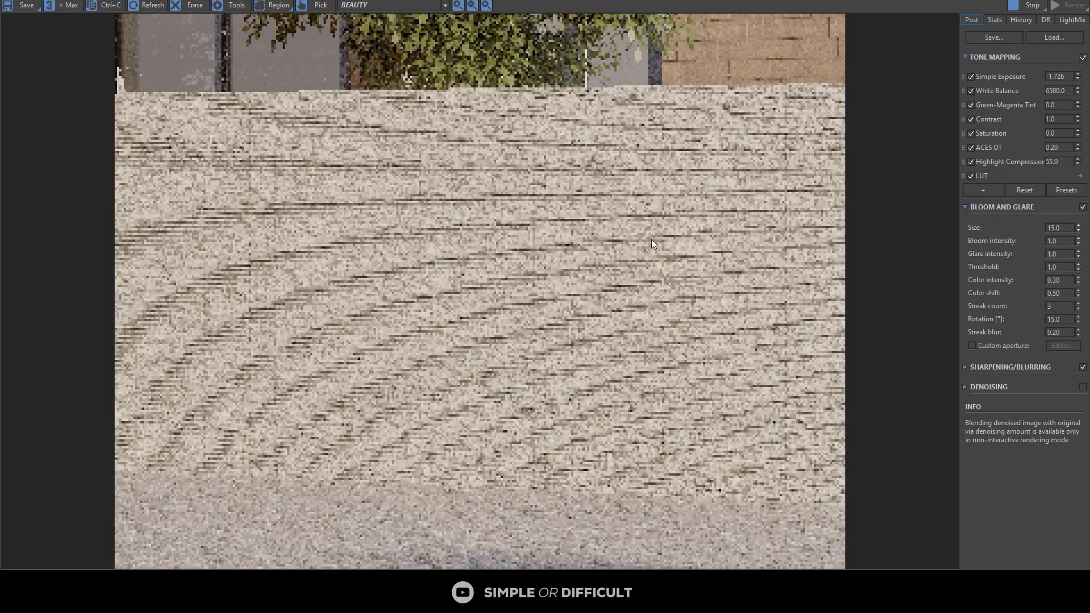
scroll(500, 311, "up", 3)
scroll(534, 314, "down", 2)
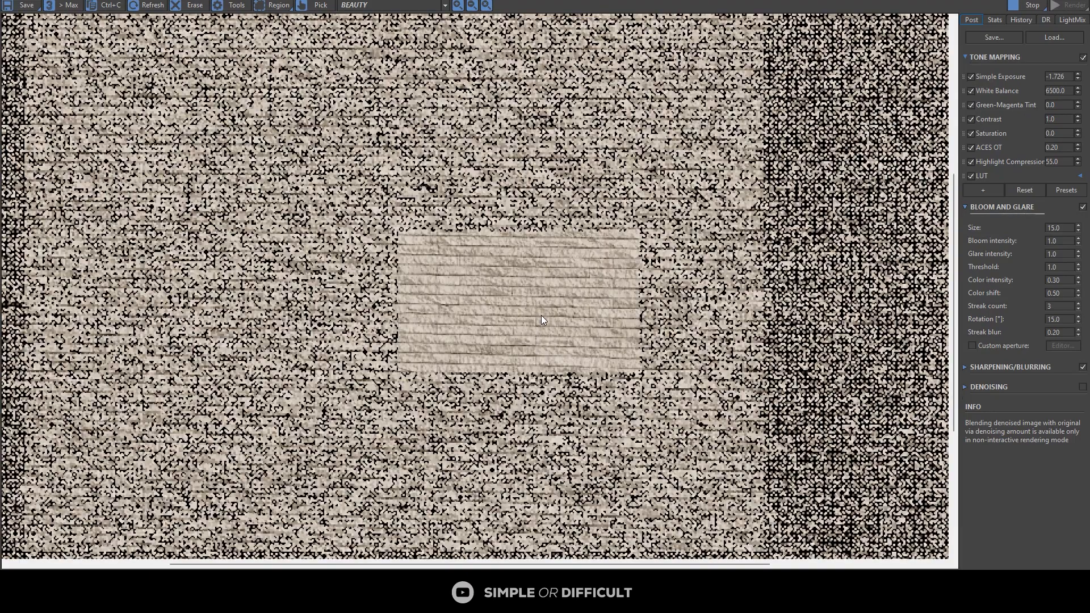
scroll(511, 239, "down", 2)
scroll(490, 197, "up", 4)
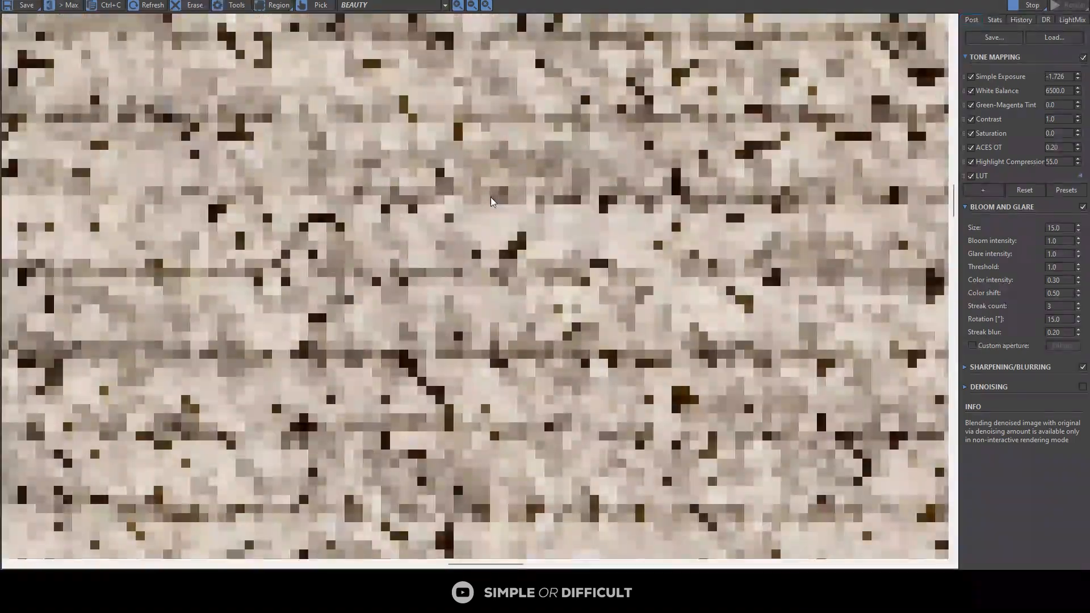
scroll(503, 205, "down", 5)
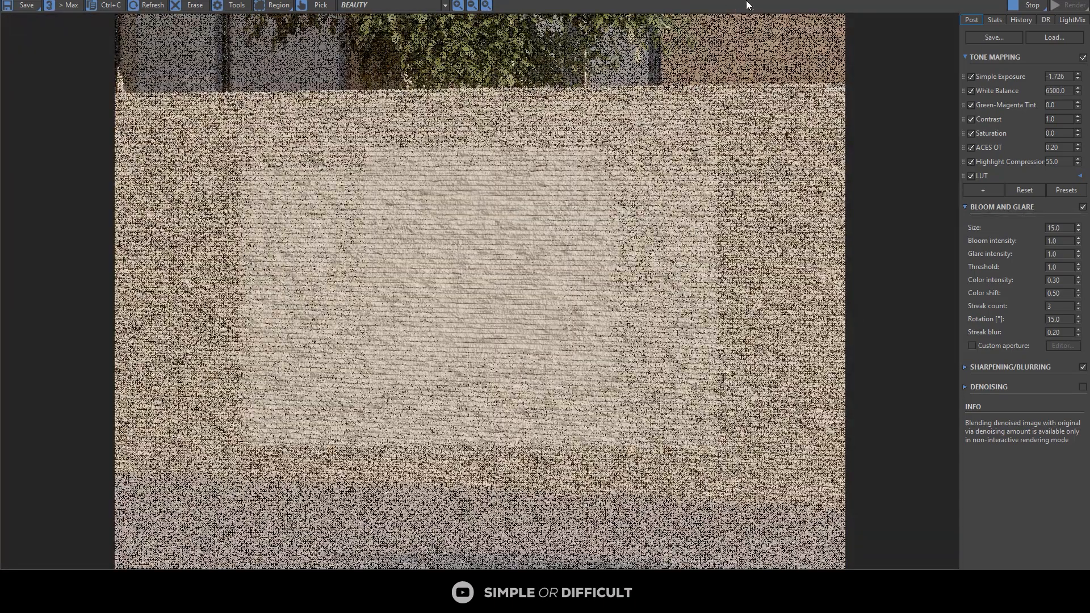
Step: Restore the frame buffer's size, select the zoomed-in fence wall and set its UVW Map Length, Width and Height to 20 mm
left_click_drag(852, 3, 364, 123)
left_click(704, 284)
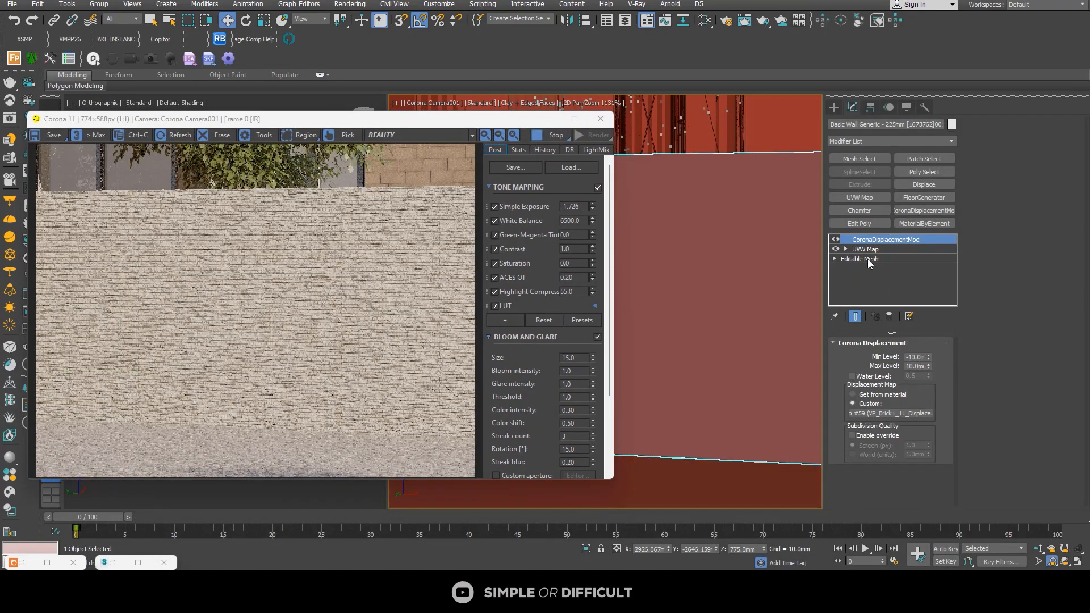
left_click(867, 249)
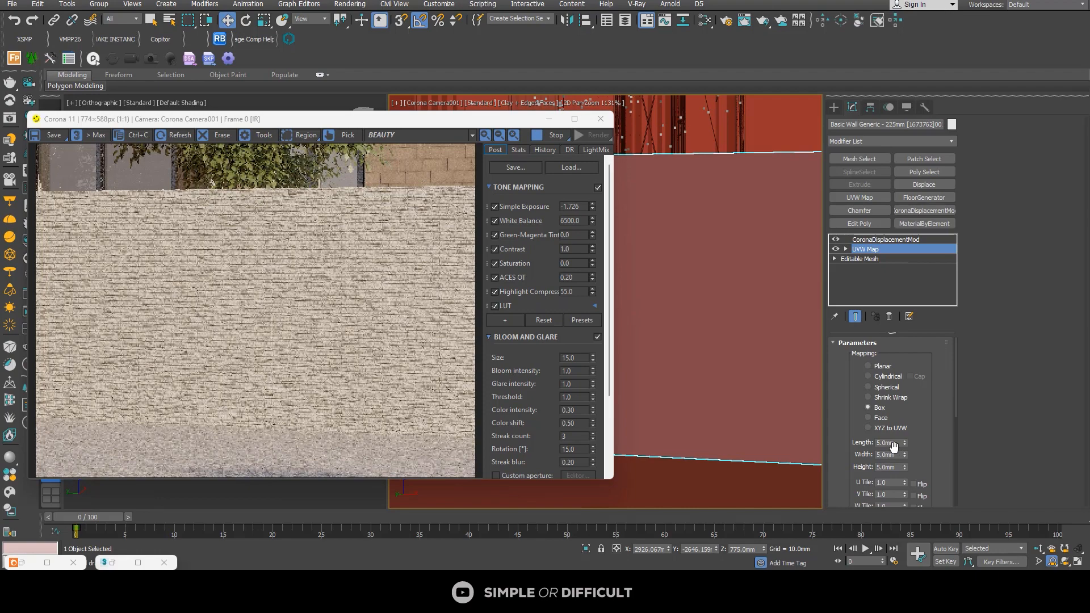
type("20")
key("Return")
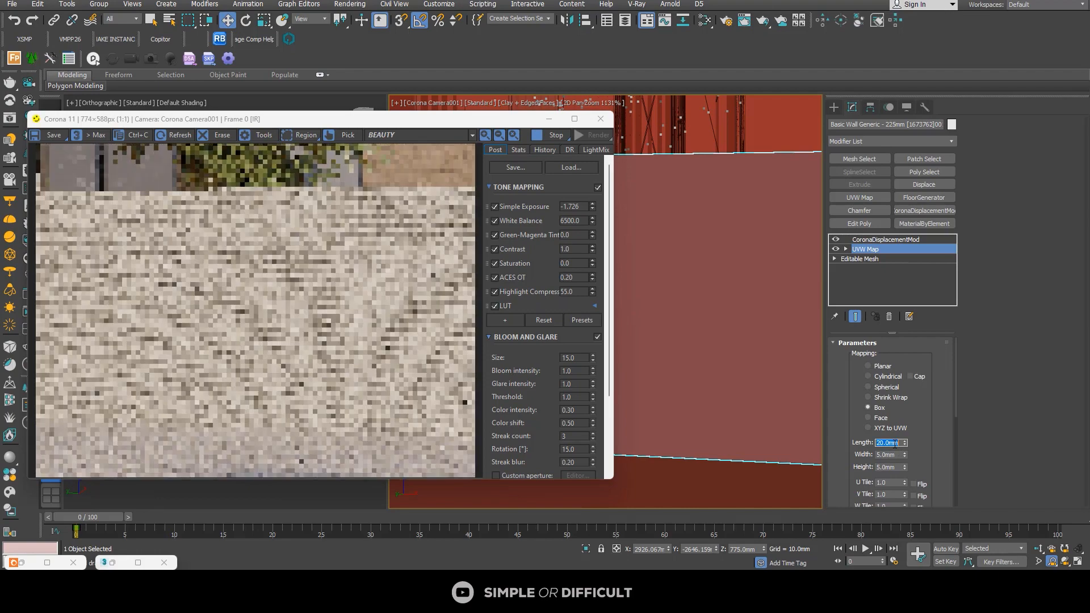
double_click(889, 455)
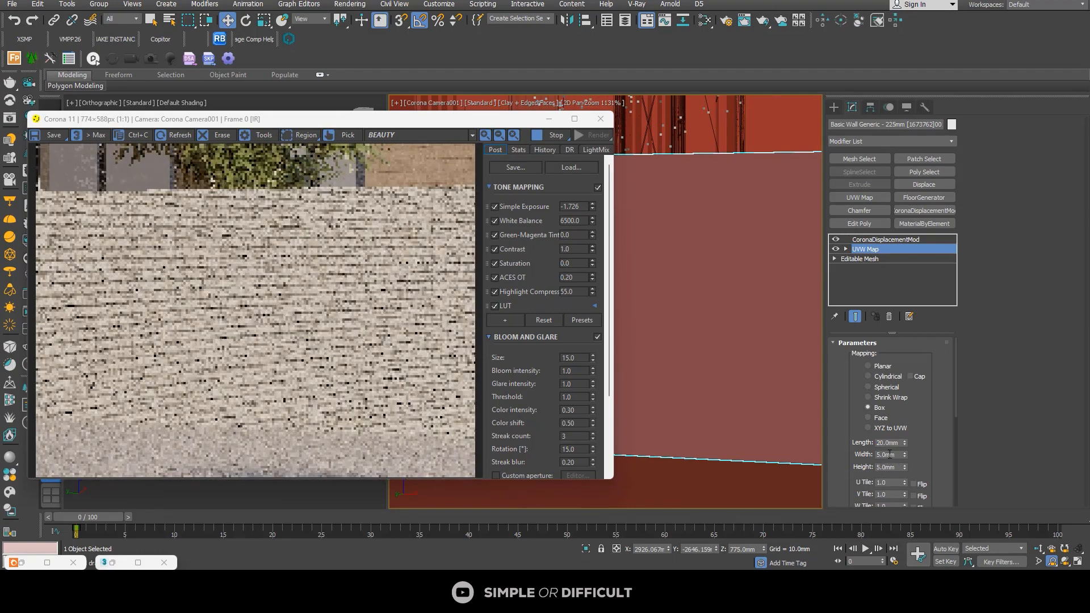
key("Return")
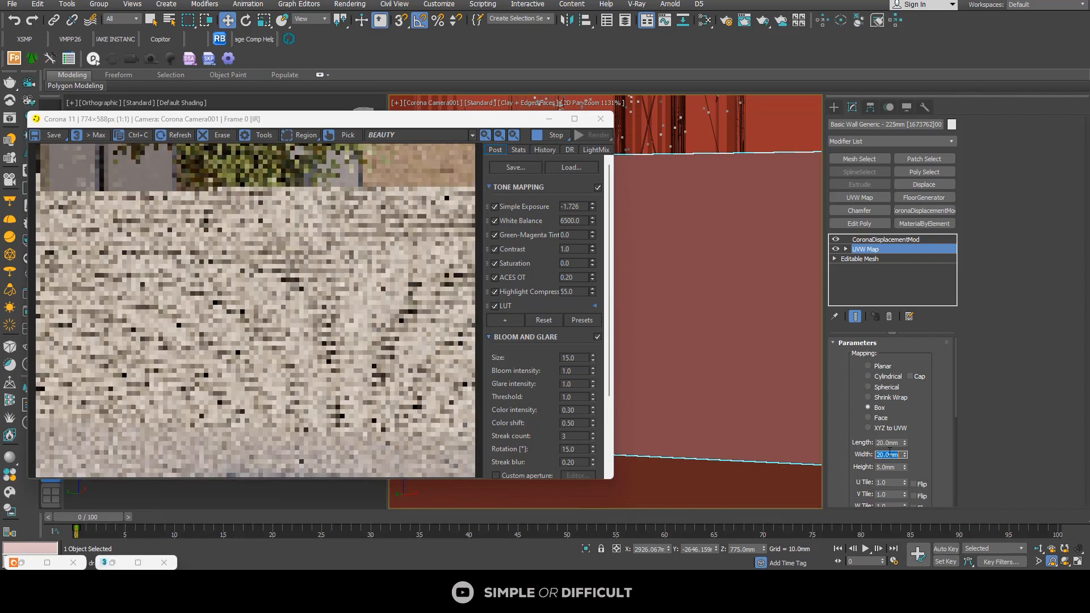
double_click(888, 467)
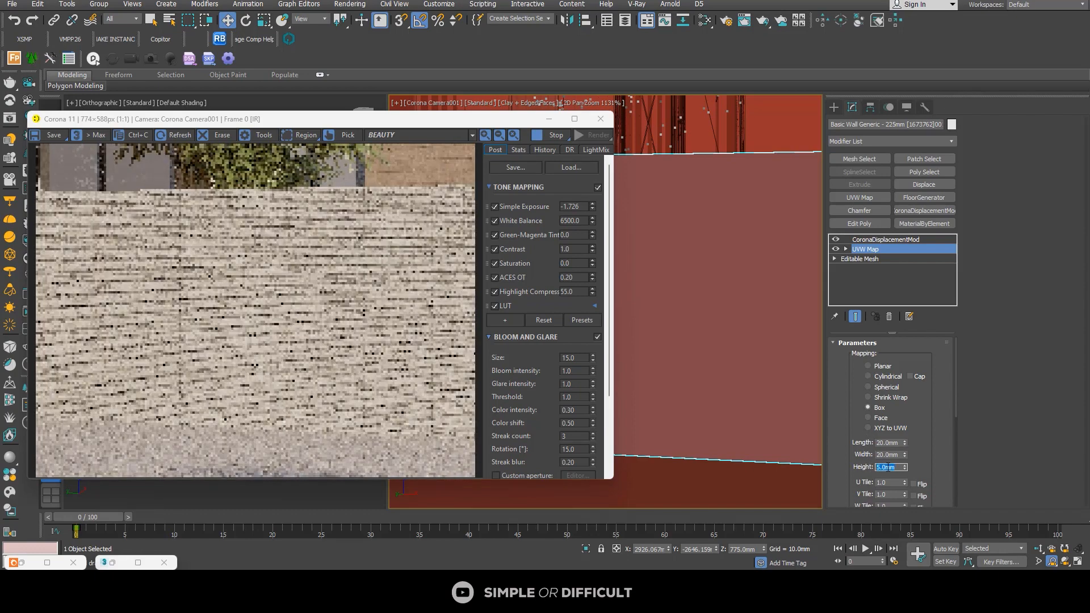
type("20")
key("Return")
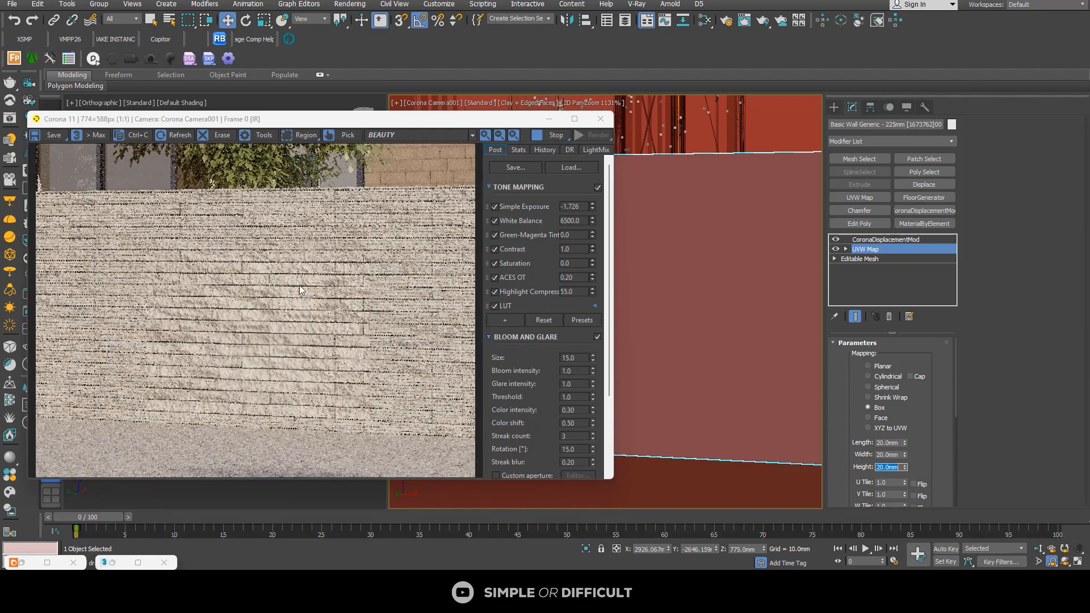
Step: Select the fence wall on the other side of the duplex and set its UVW Map Length to 20 mm
scroll(817, 236, "down", 5)
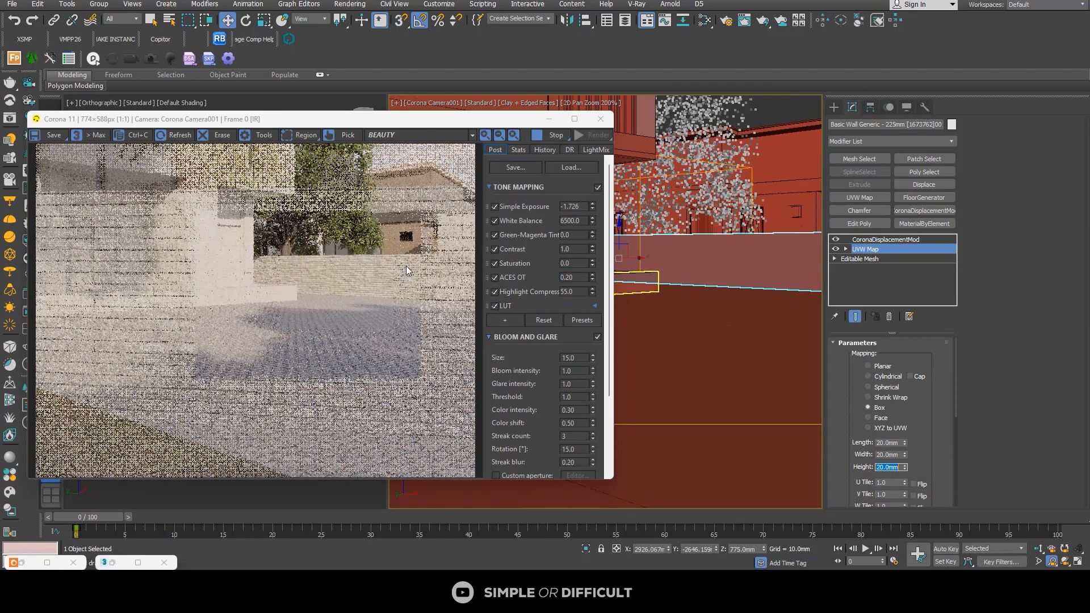
scroll(800, 257, "down", 1)
scroll(801, 256, "up", 2)
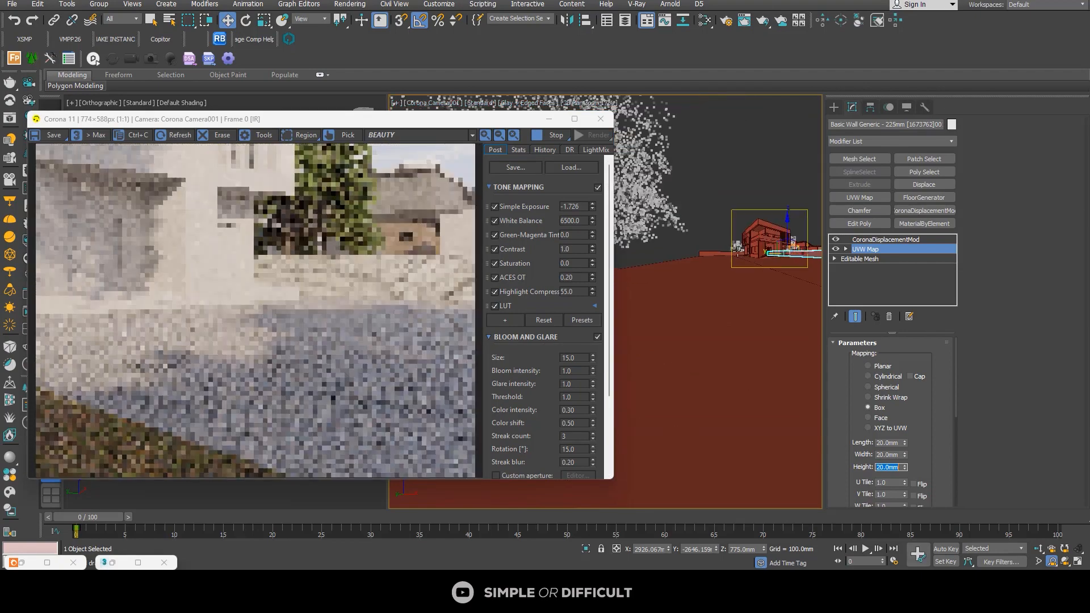
left_click(886, 239)
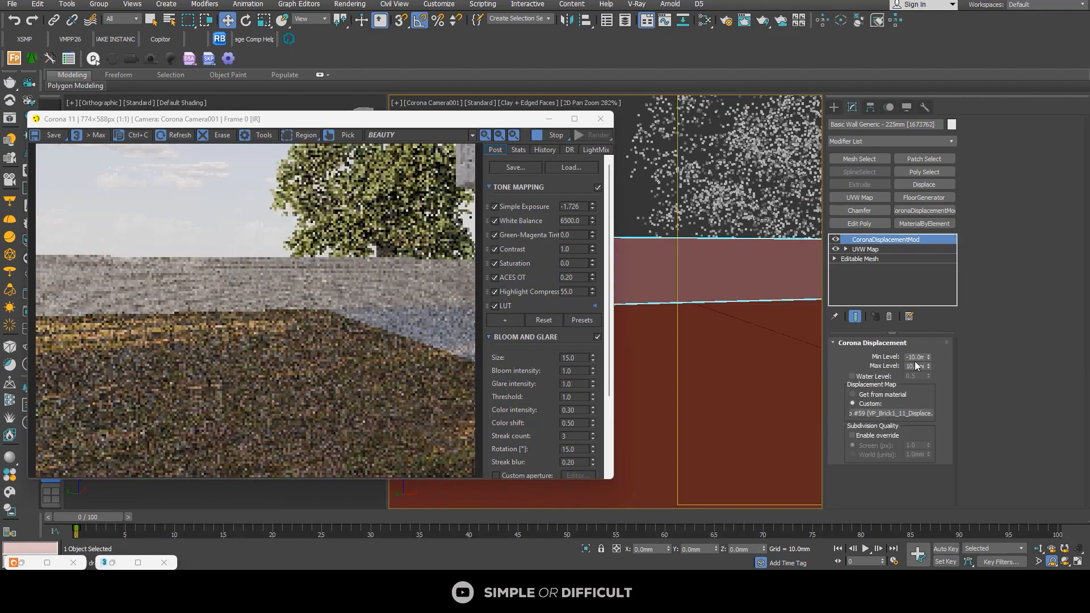
left_click(864, 249)
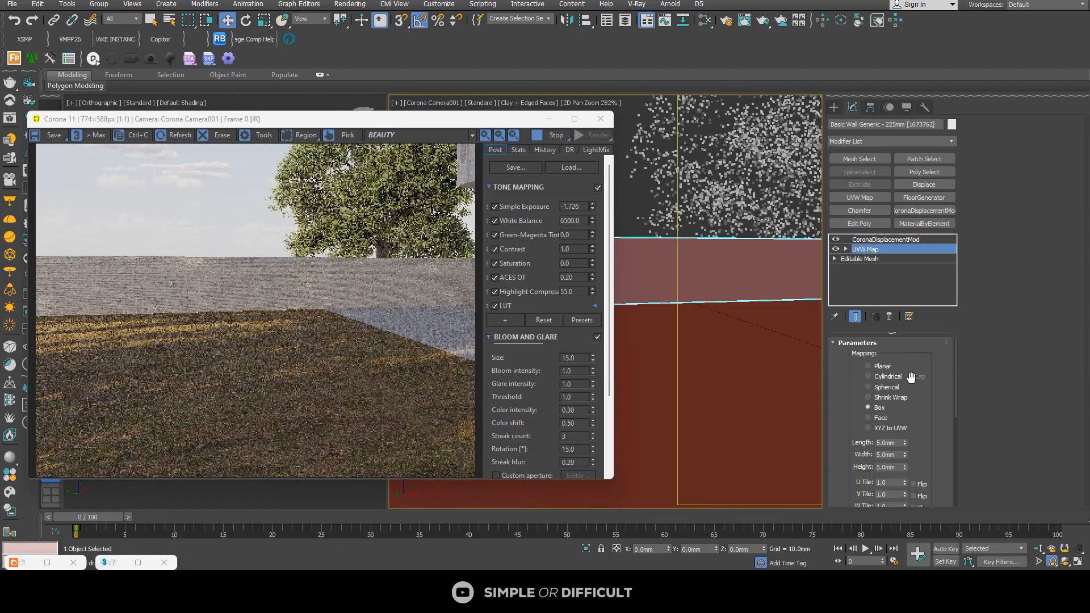
double_click(893, 444)
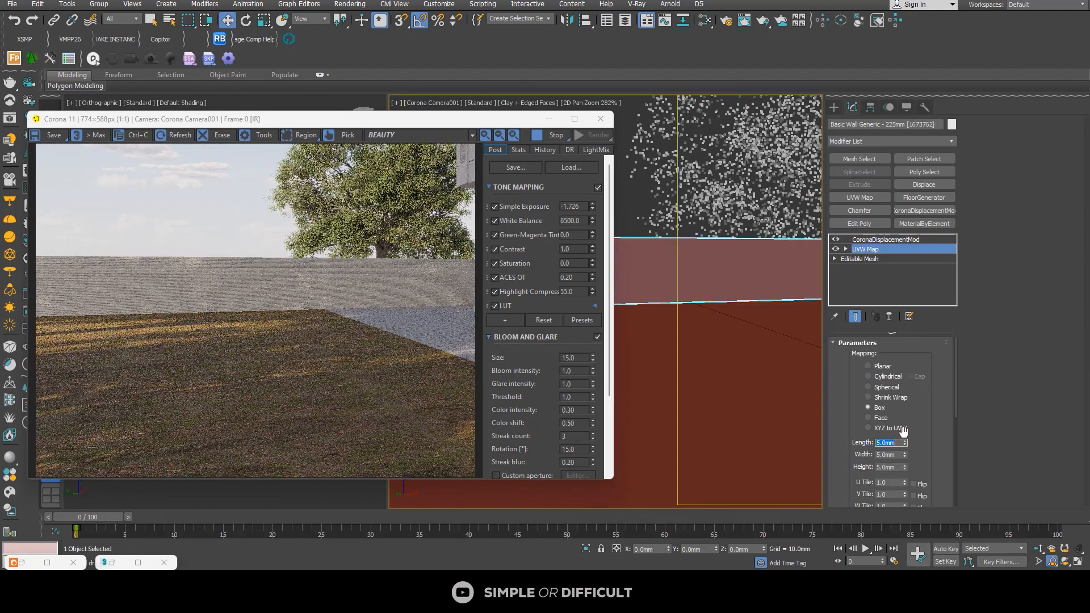
type("20")
key("Return")
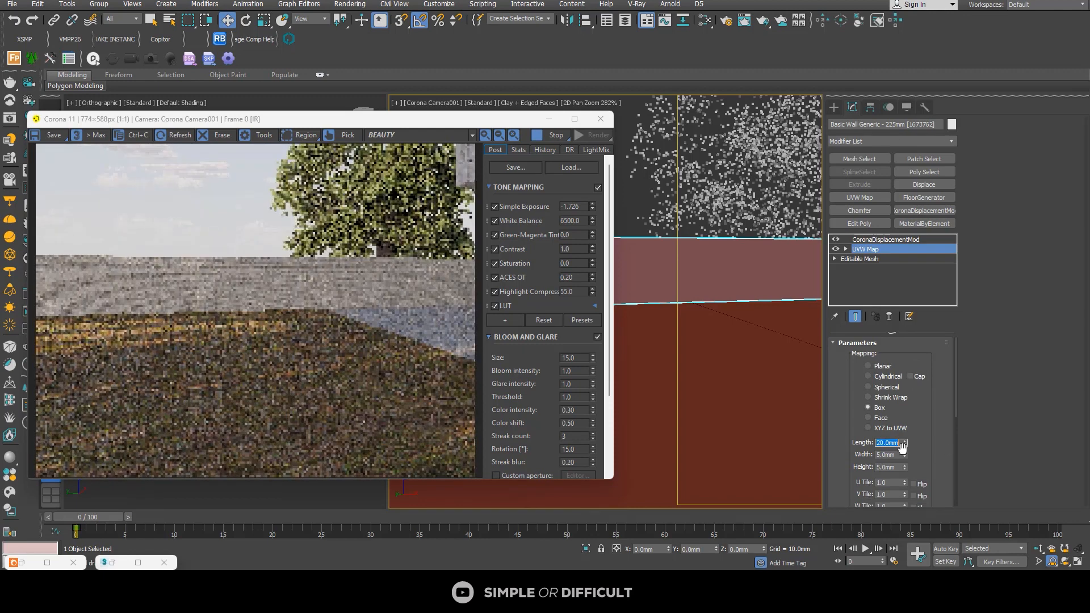
Step: Set the second fence wall's UVW Map Width and Height to 20 mm
left_click(898, 455)
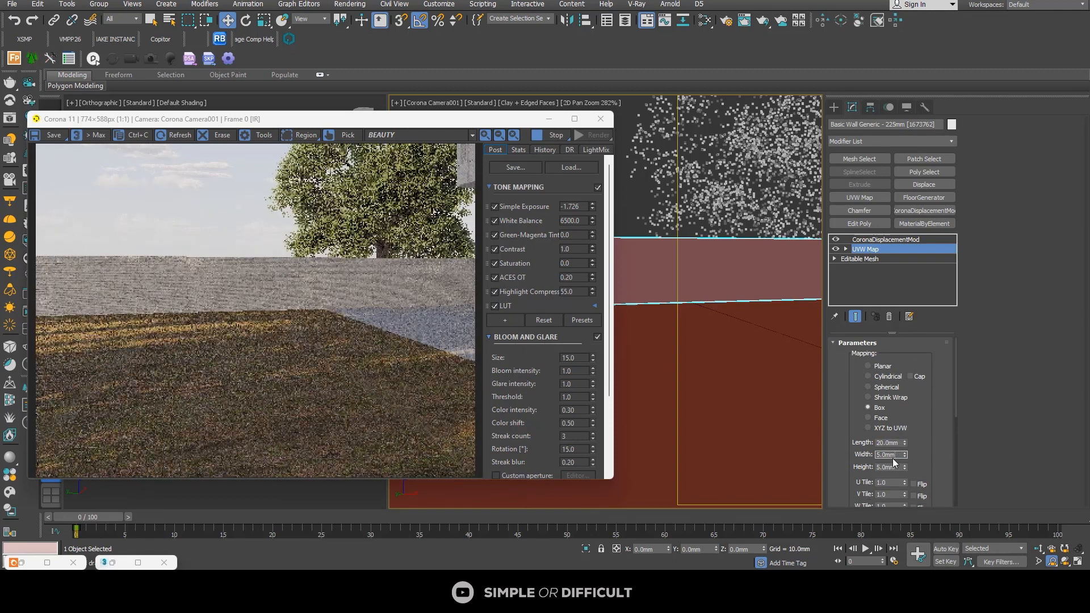
double_click(886, 454)
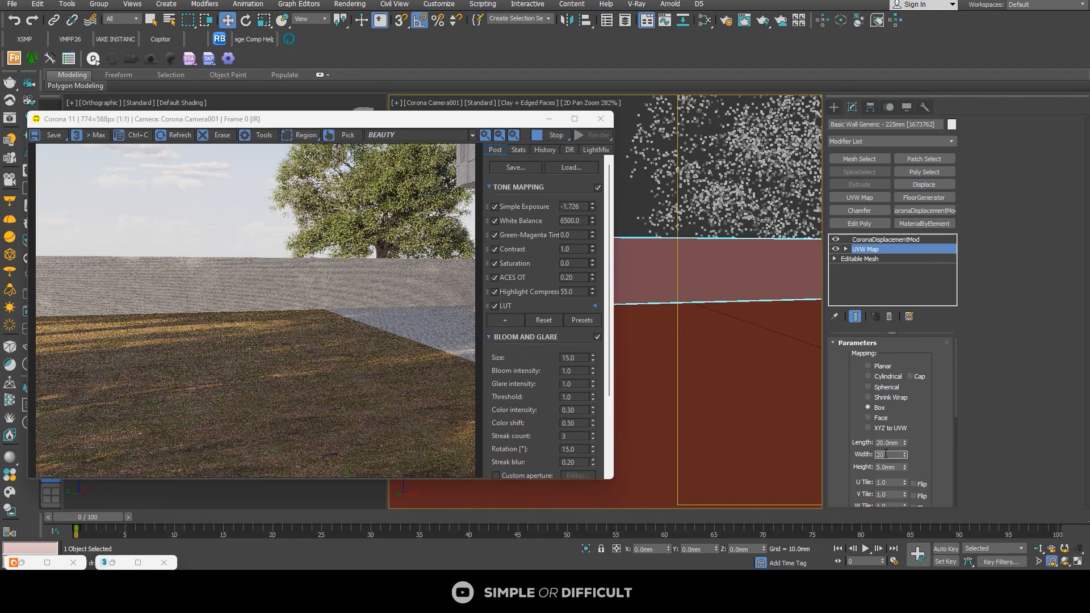
type("20")
key("Return")
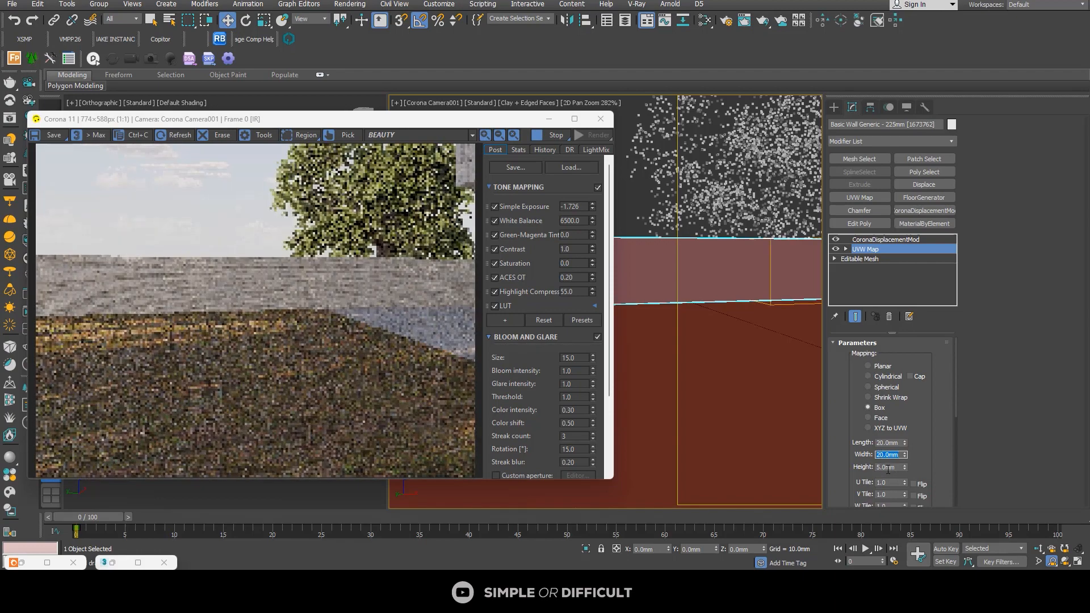
double_click(888, 467)
type("20")
key("Return")
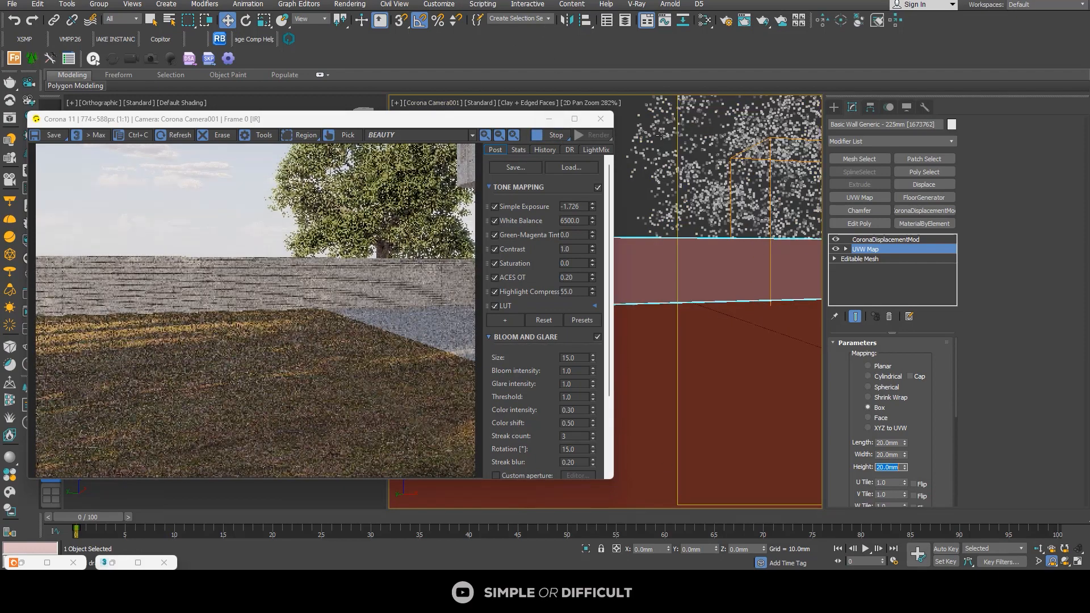
Step: Leave 2D Pan Zoom Mode in the camera view and check the rescaled fence texture in the full render
left_click(607, 103)
left_click(645, 114)
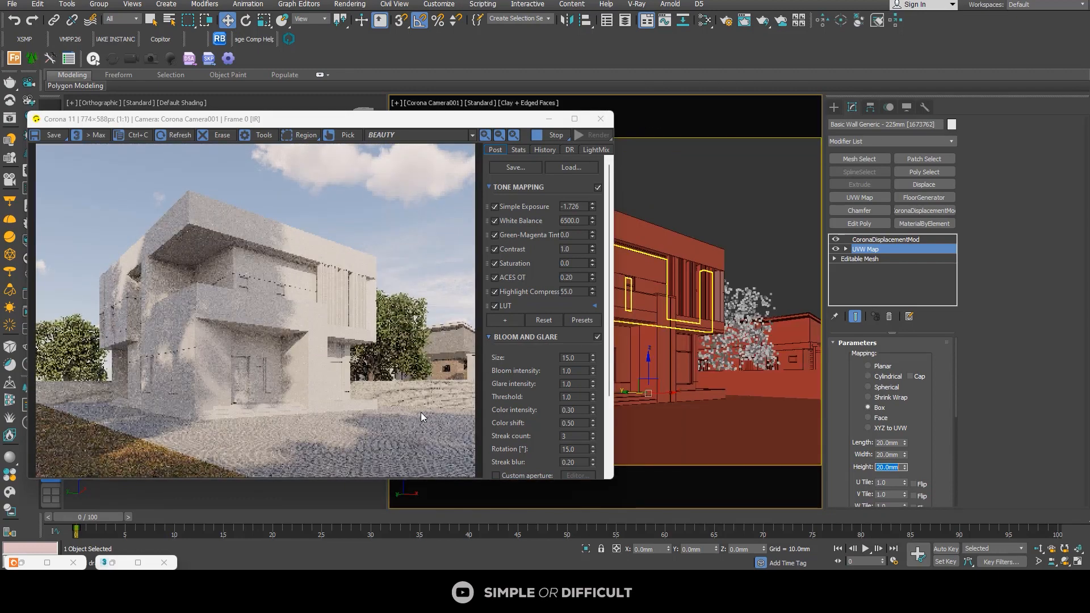
scroll(406, 352, "up", 2)
scroll(405, 329, "down", 1)
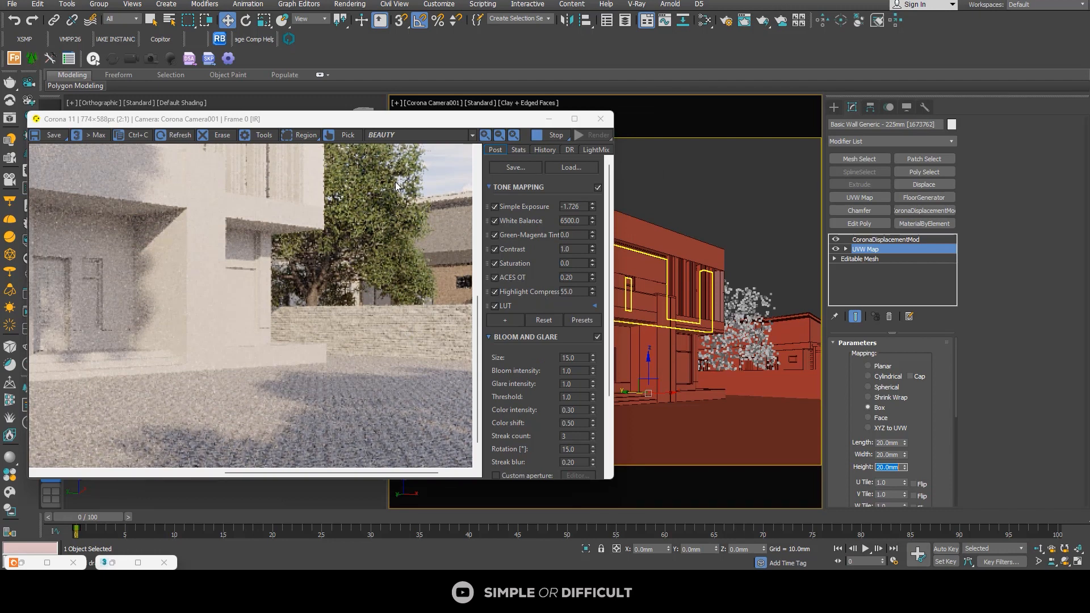
Step: Move the Corona frame buffer aside and open the Slate Material Editor beside it, showing an empty area of its node view
scroll(366, 280, "down", 1)
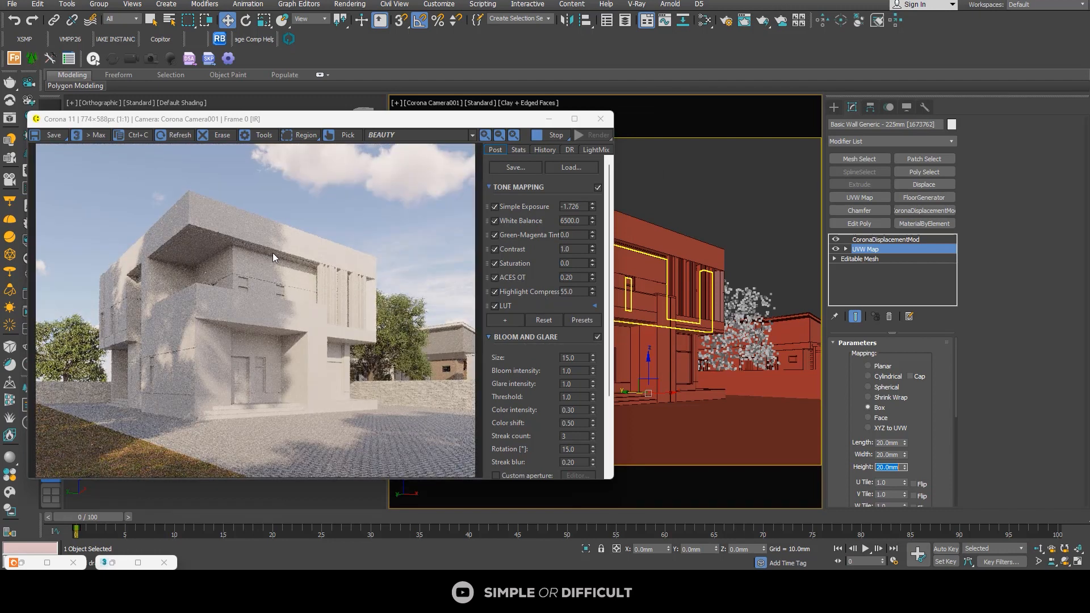
left_click_drag(289, 126, 613, 218)
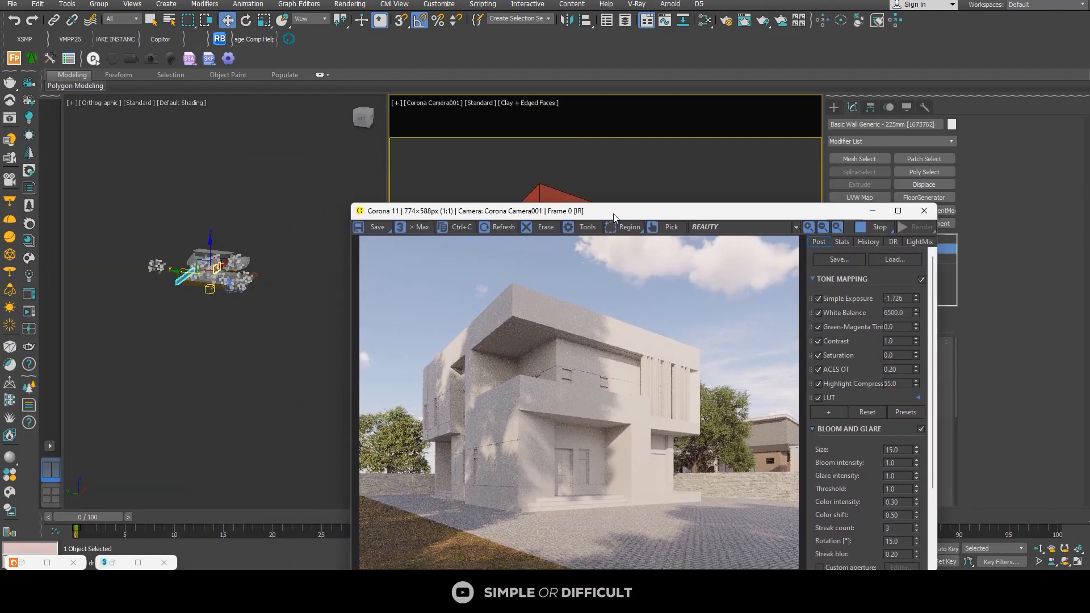
left_click(705, 21)
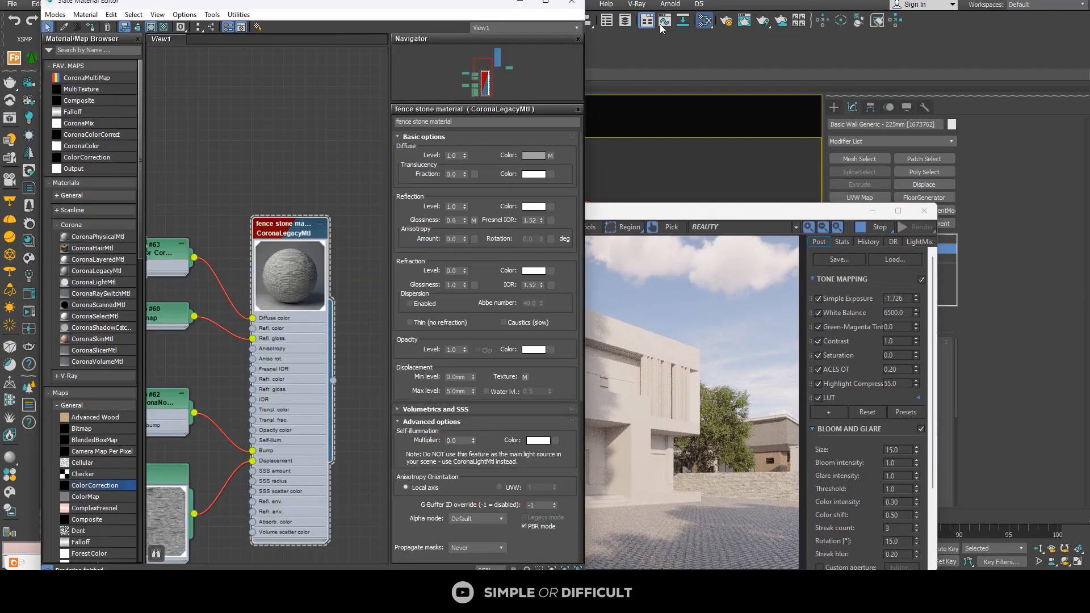
left_click_drag(369, 5, 933, 56)
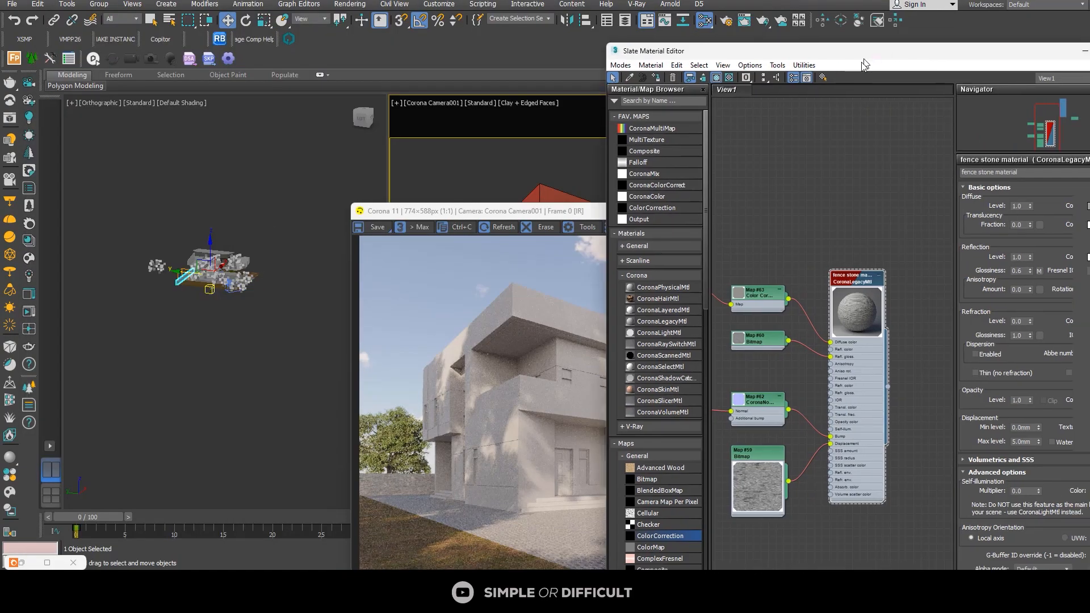
scroll(853, 280, "down", 3)
middle_click_drag(853, 280, 749, 166)
middle_click_drag(800, 326, 789, 293)
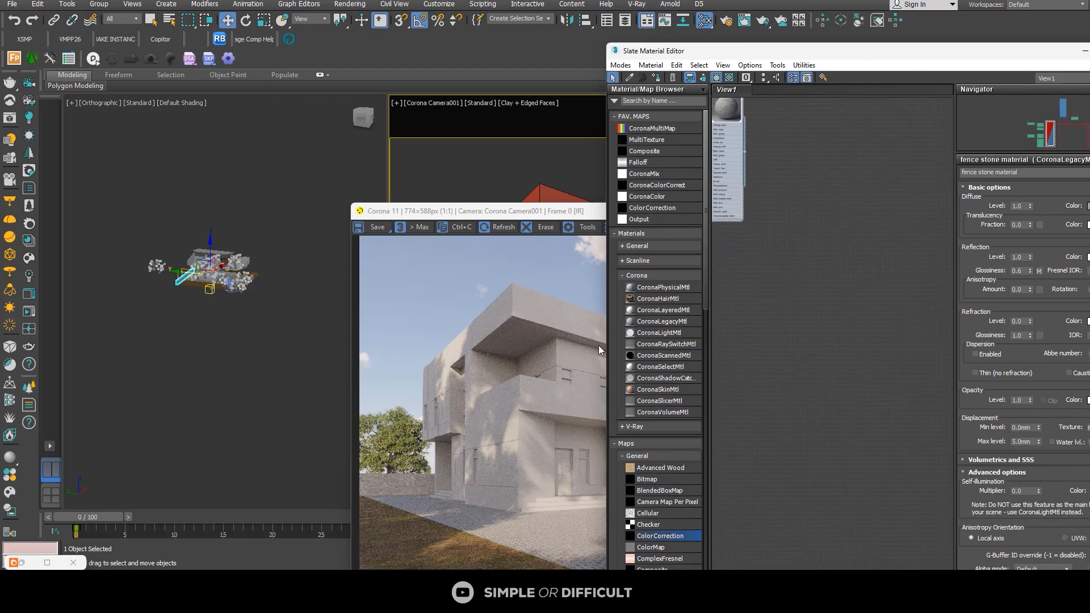
Step: Add the Aluminium Black Anodized material from the Corona Material Library's Metals category to the Slate node view
left_click(27, 240)
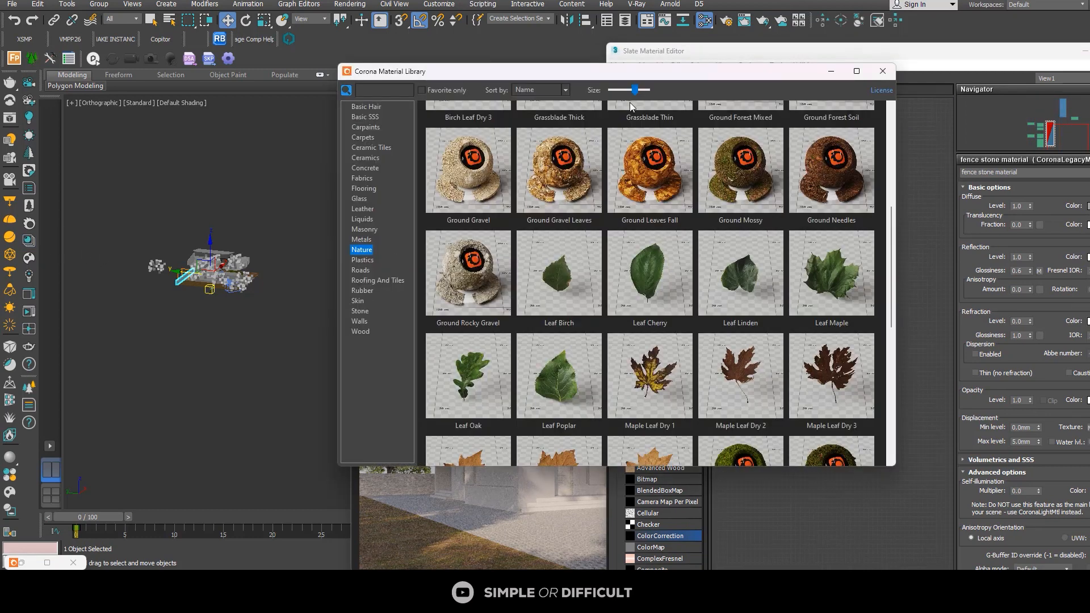
left_click_drag(660, 72, 385, 75)
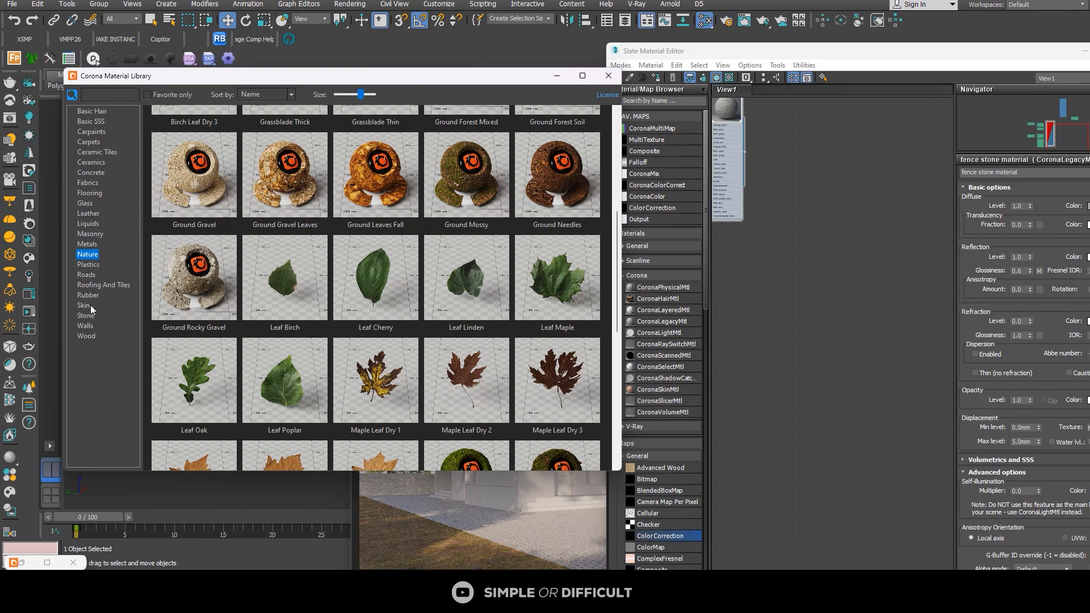
left_click(83, 184)
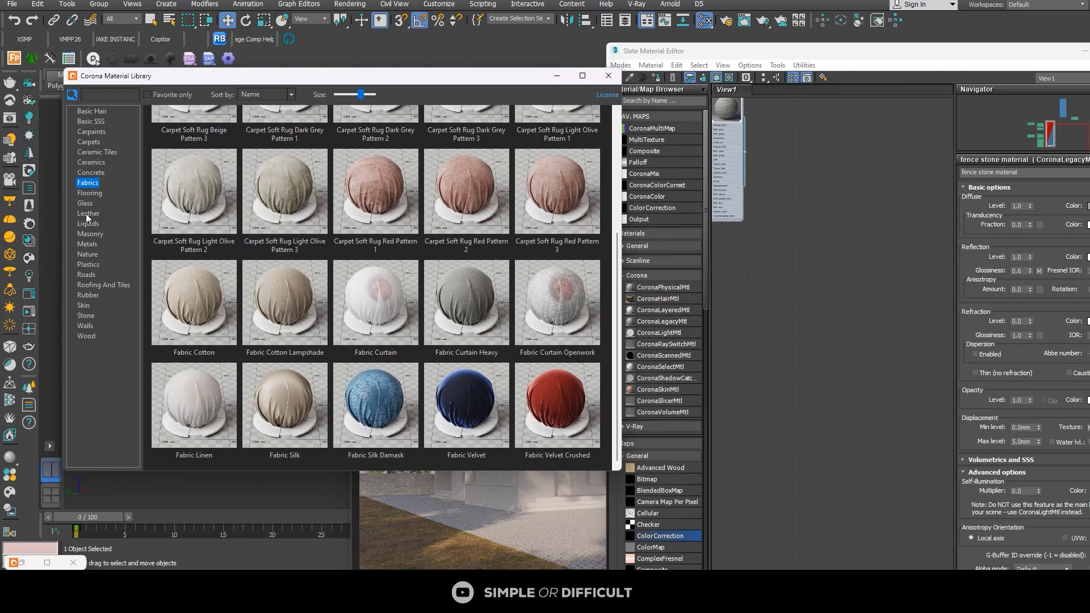
left_click(89, 245)
left_click_drag(618, 178, 623, 137)
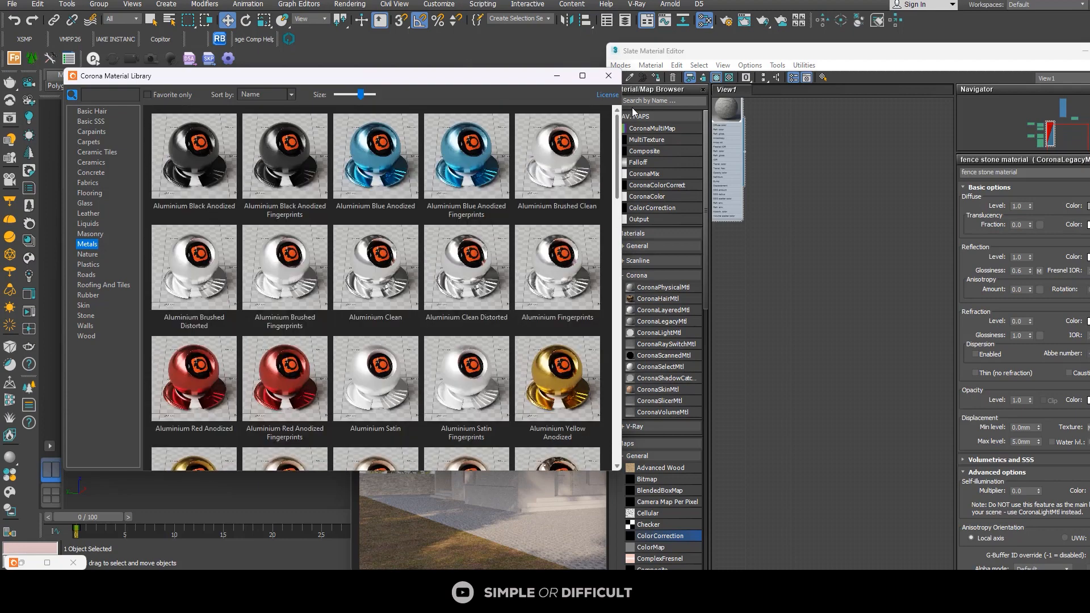
left_click_drag(227, 122, 882, 305)
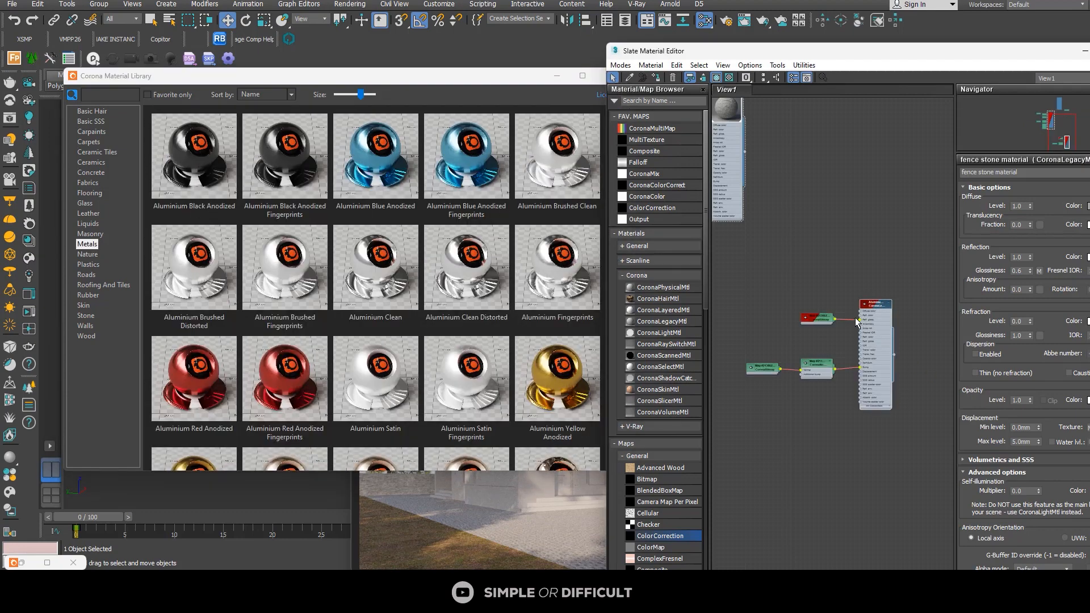
Step: Delete the map nodes connected to the Aluminium Black Anodized material and open the material's parameters
left_click_drag(776, 369, 718, 417)
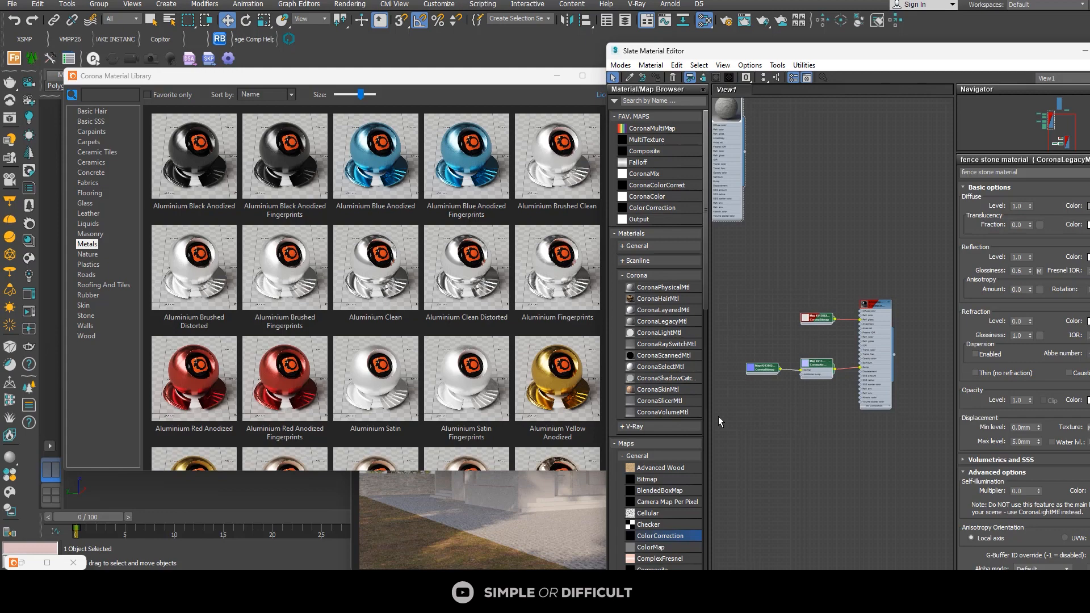
key("Delete")
scroll(907, 311, "up", 2)
middle_click_drag(908, 311, 858, 291)
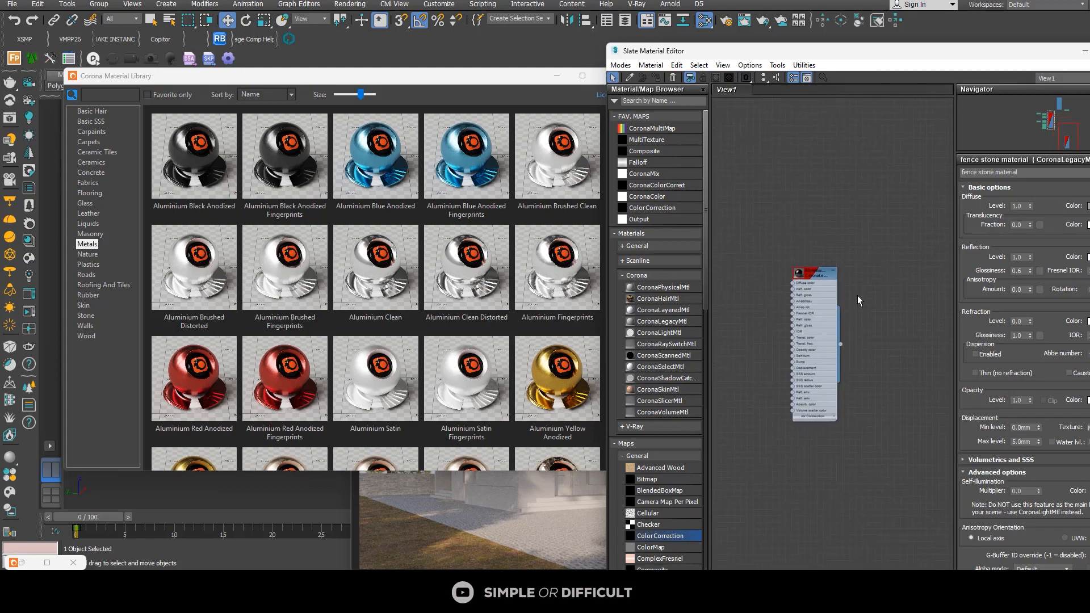
scroll(857, 294, "up", 3)
double_click(804, 268)
Step: Set the black aluminium material's reflection Glossiness to 0.6 and close the Corona Material Library
left_click_drag(891, 59, 605, 43)
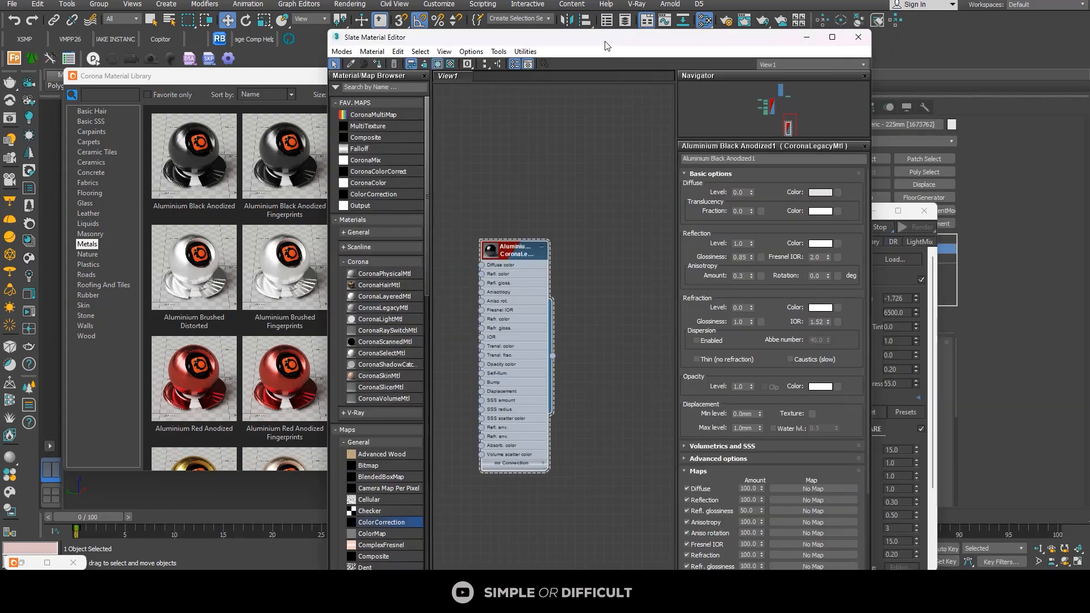
double_click(740, 257)
left_click(273, 81)
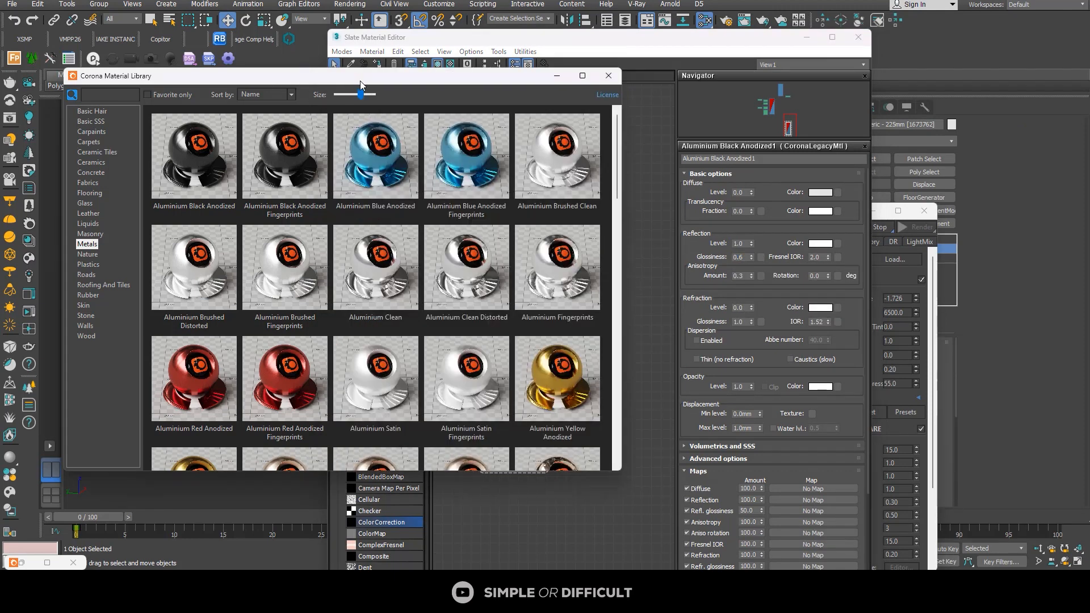
left_click(607, 76)
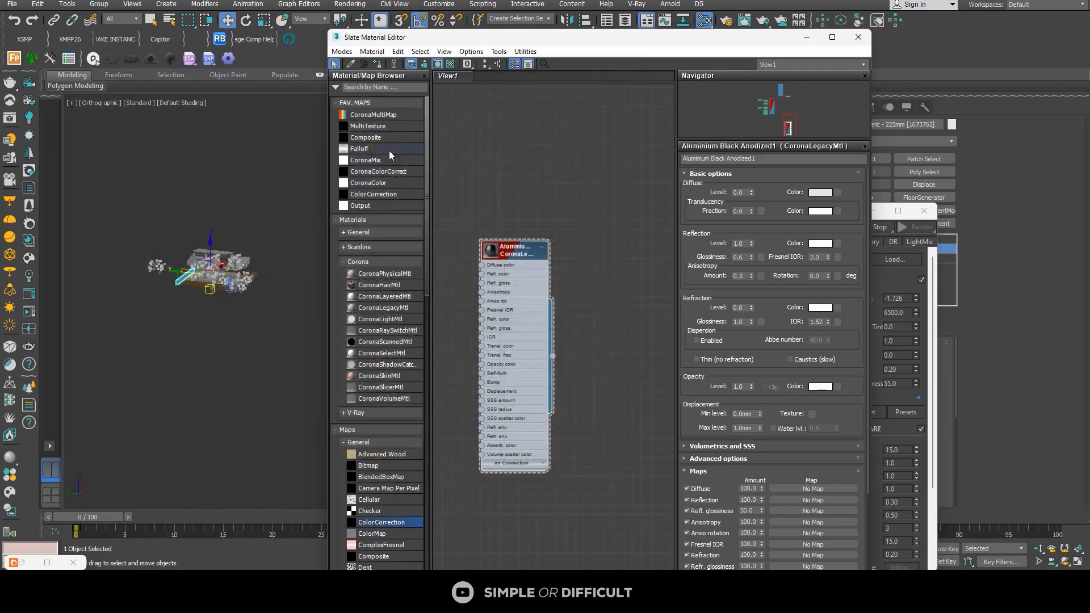
Step: Select one vertical casework fin in front of the duplex's upper-floor window and try to select the fins similar to it
scroll(250, 258, "up", 6)
scroll(290, 252, "down", 3)
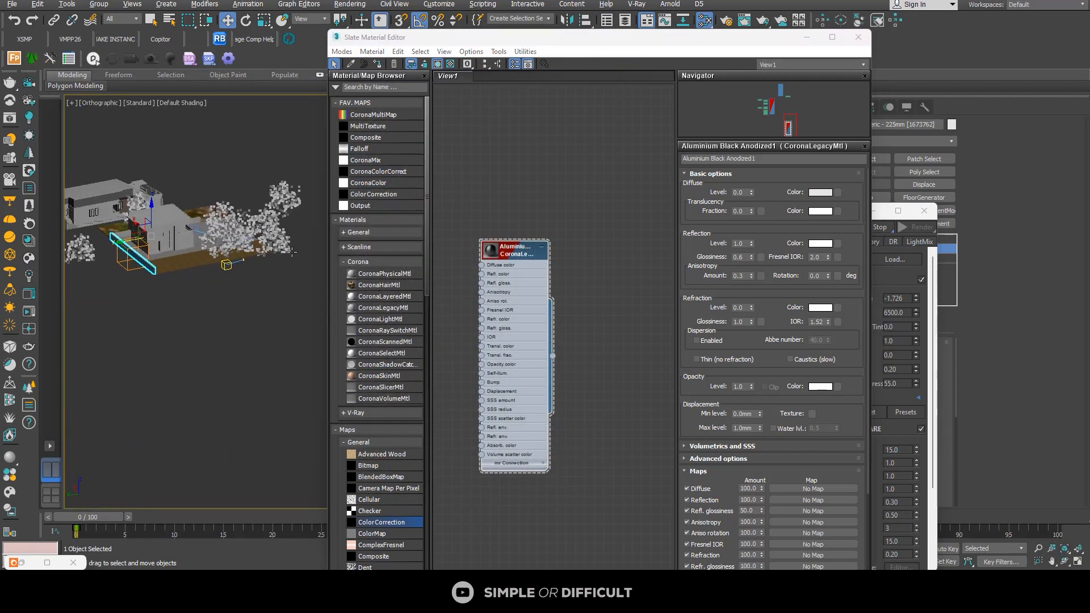
scroll(292, 251, "up", 6)
scroll(192, 283, "down", 3)
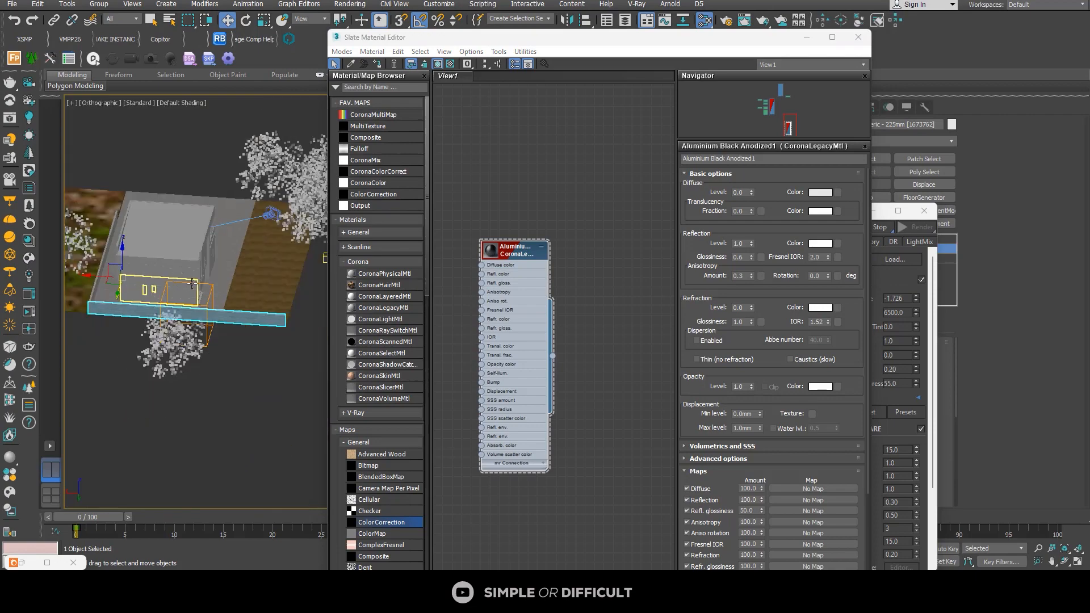
middle_click_drag(192, 283, 241, 306, "alt")
scroll(235, 298, "up", 5)
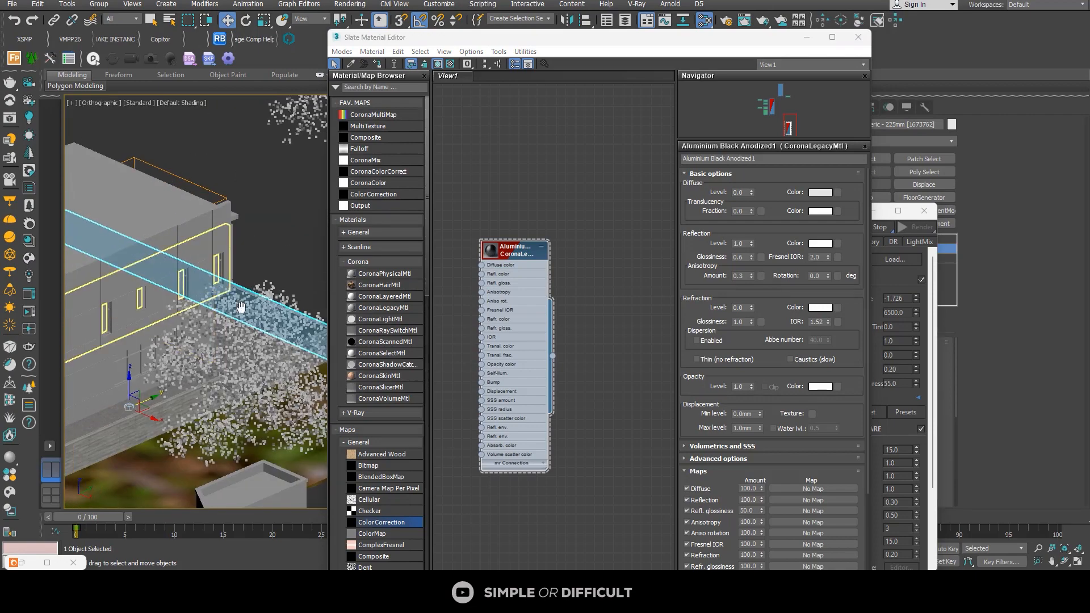
scroll(241, 307, "up", 5)
left_click(274, 287)
right_click(272, 288)
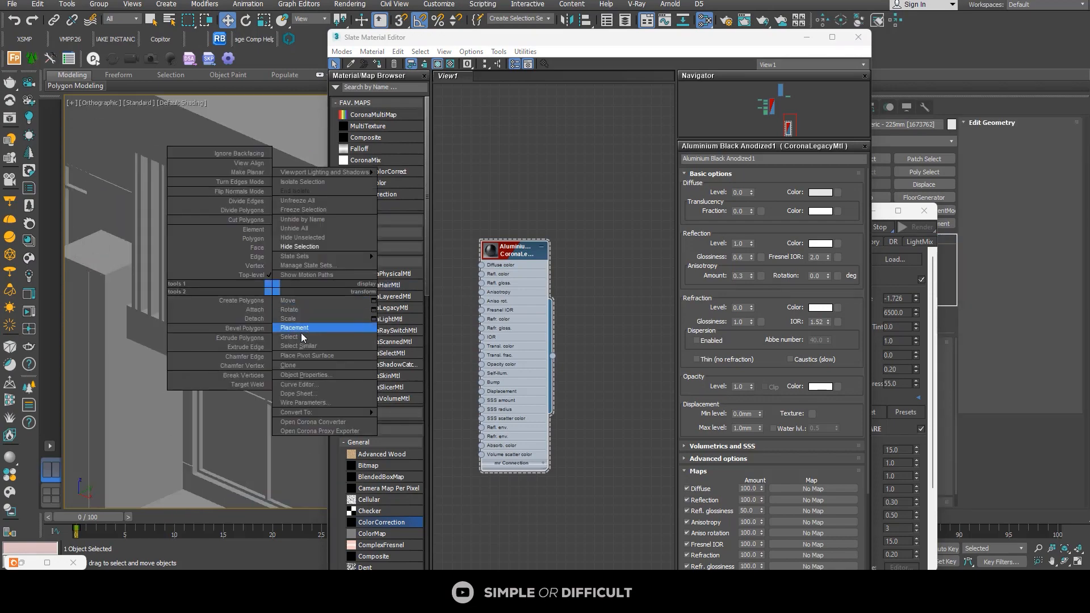
left_click(301, 337)
scroll(201, 290, "down", 5)
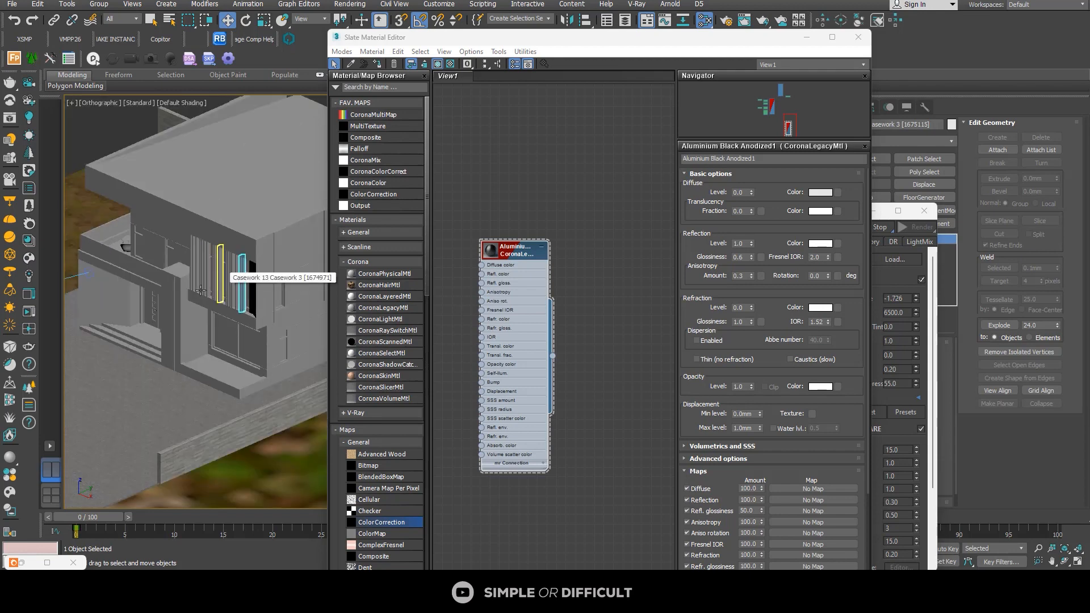
middle_click_drag(200, 290, 232, 302, "alt")
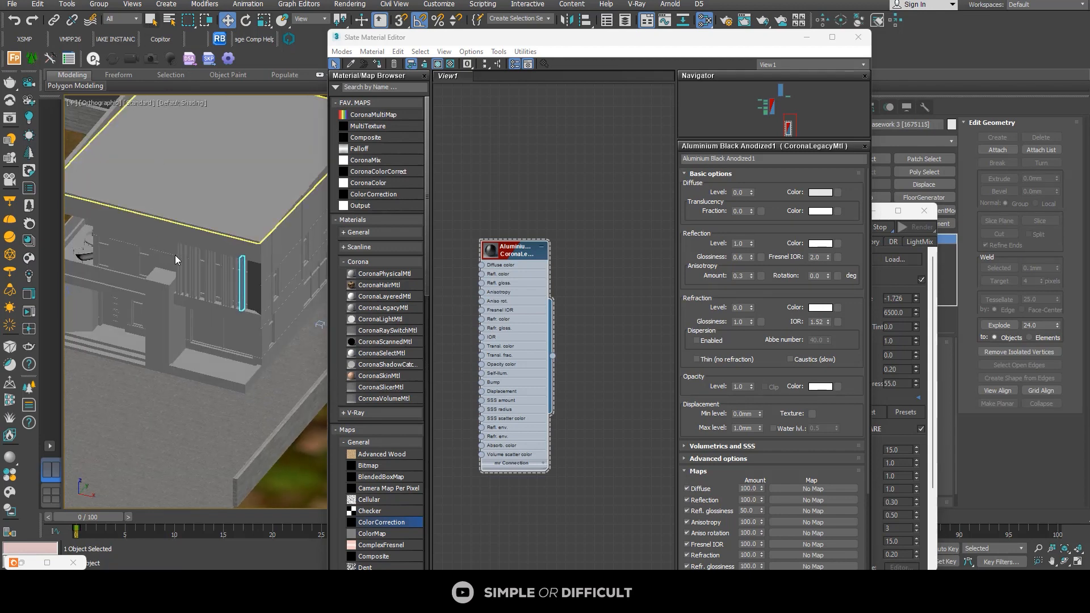
Step: Add the first group of upper-floor vertical fins to the selection, showing edged faces in the orthographic view
scroll(176, 260, "up", 8)
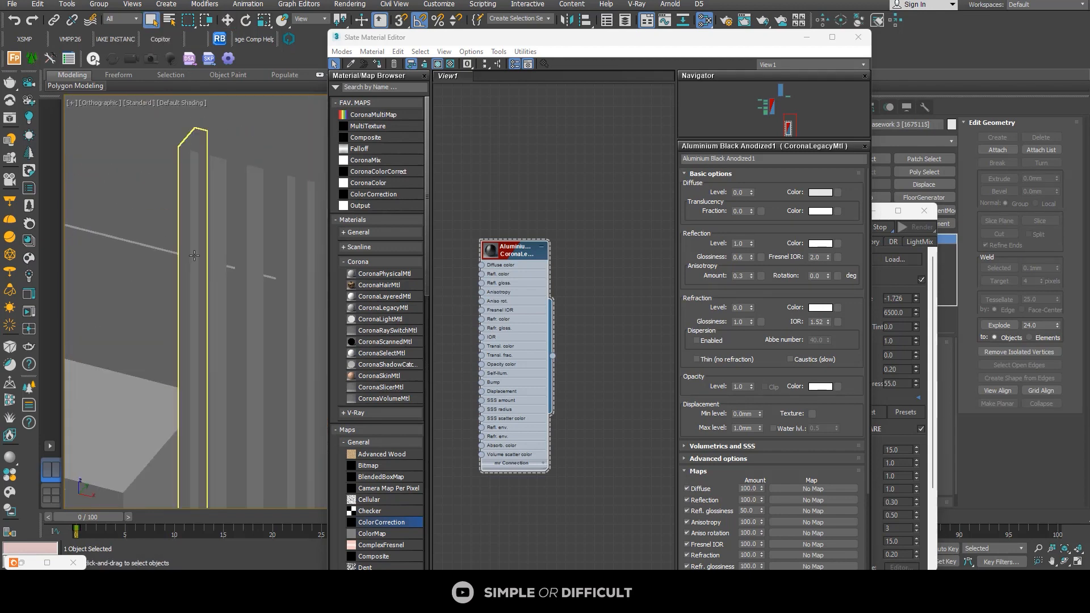
left_click(199, 252, "ctrl")
left_click(215, 250, "ctrl")
scroll(214, 249, "down", 3)
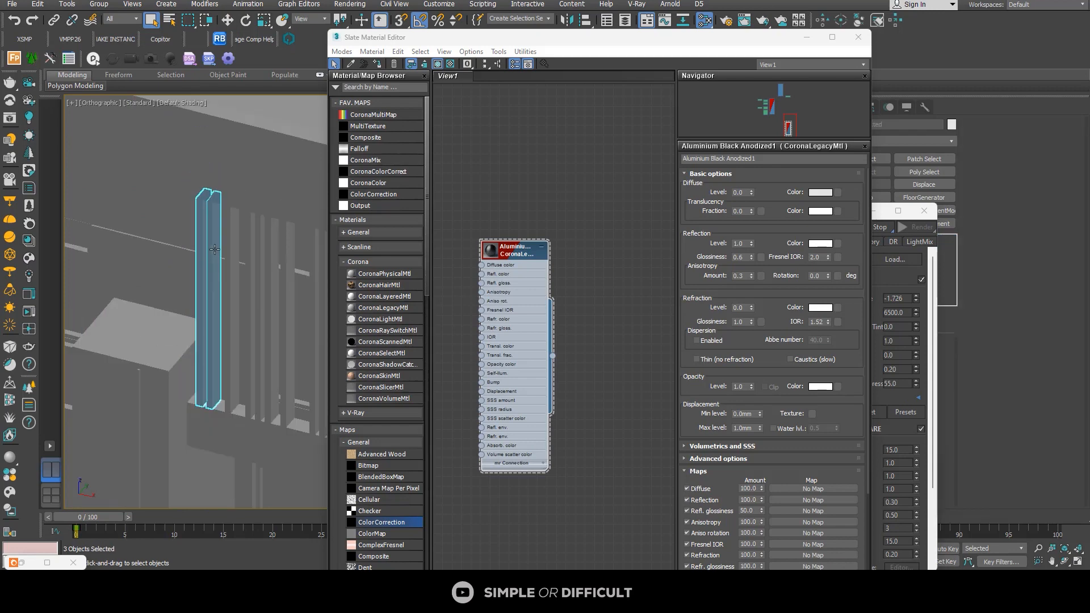
key("F4")
scroll(227, 250, "up", 3)
left_click(235, 249, "ctrl")
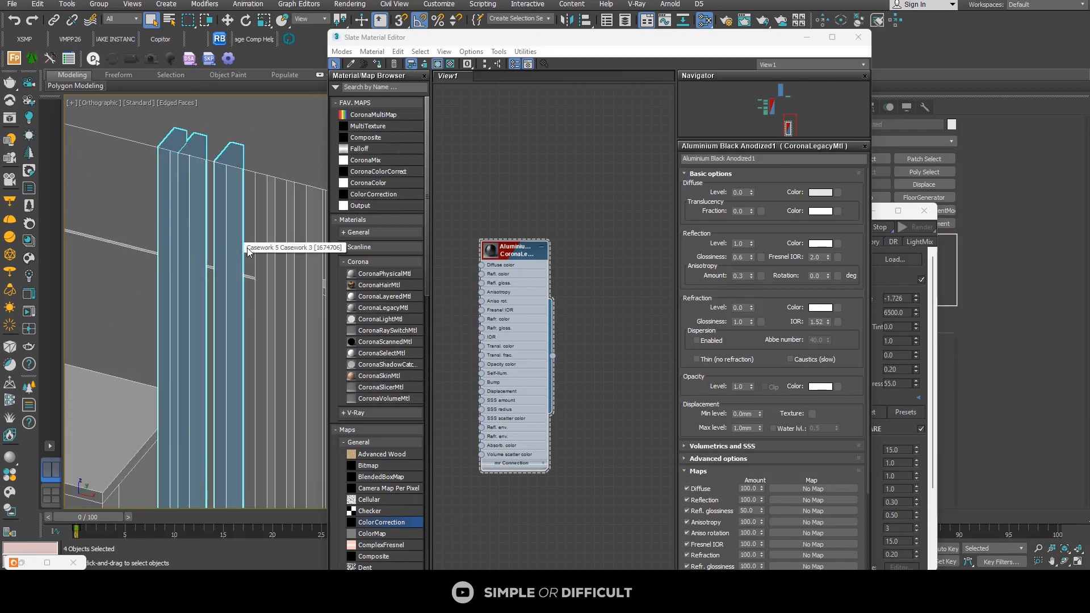
left_click(267, 254, "ctrl")
left_click(289, 254, "ctrl")
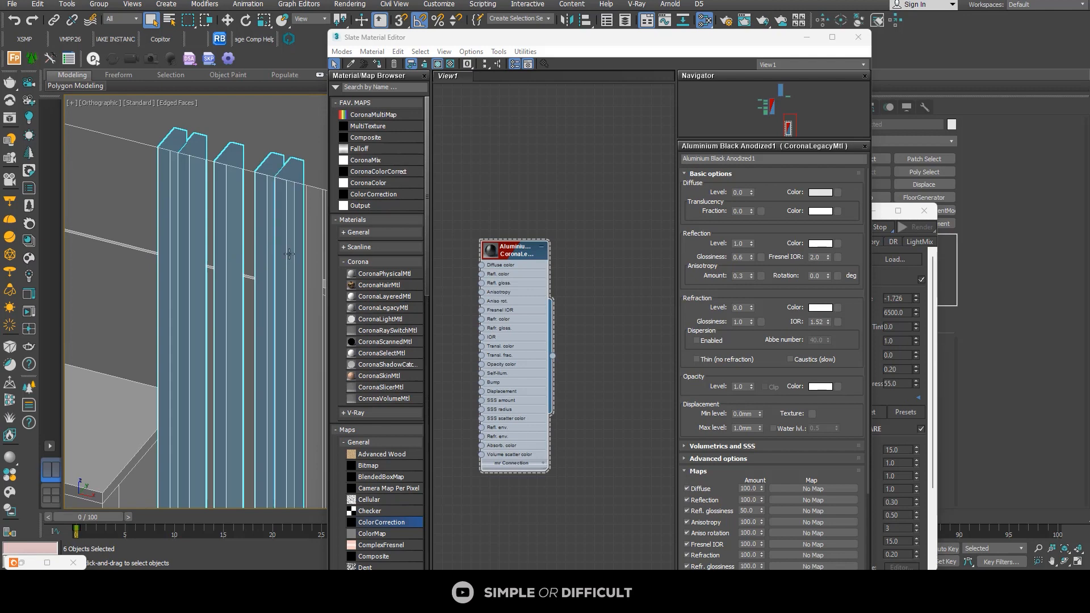
left_click(310, 256, "ctrl")
Step: Add the remaining upper-floor vertical fins to the selection and assign the Aluminium Black Anodized material to all of them
scroll(202, 250, "down", 4)
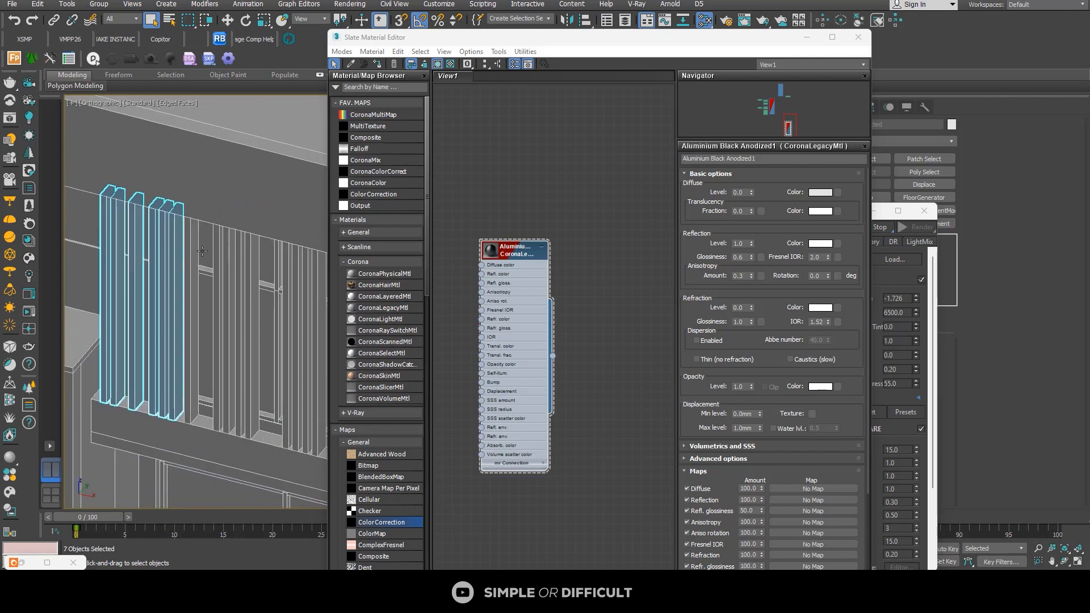
left_click(193, 251, "ctrl")
left_click(222, 256, "ctrl")
left_click(231, 258, "ctrl")
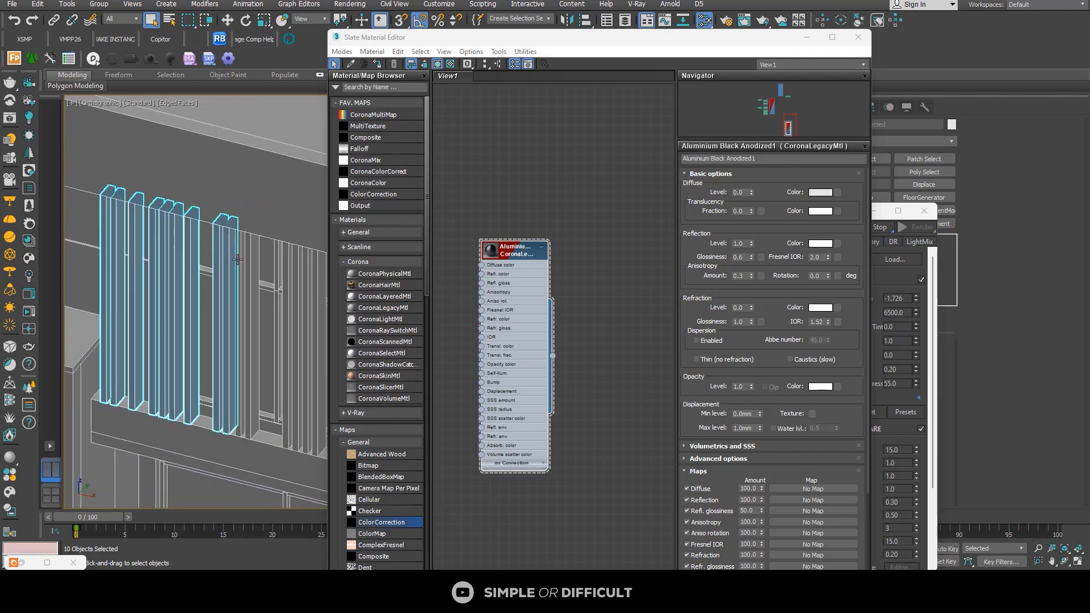
left_click(248, 263, "ctrl")
left_click(253, 264, "ctrl")
middle_click_drag(253, 264, 179, 262)
left_click(179, 262, "ctrl")
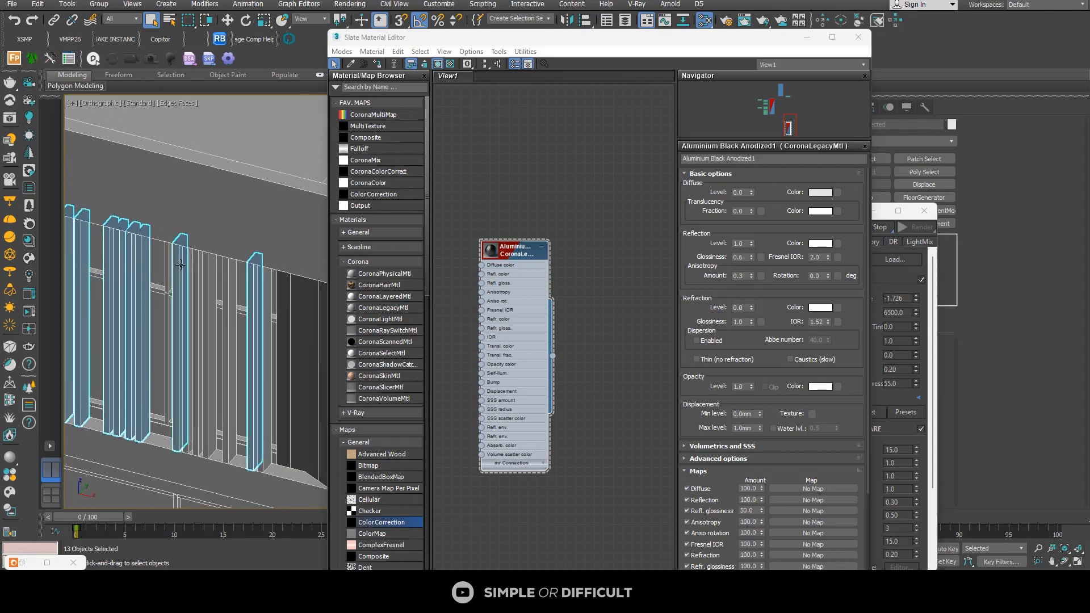
left_click(202, 277, "ctrl")
left_click(191, 273, "ctrl")
left_click(215, 277, "ctrl")
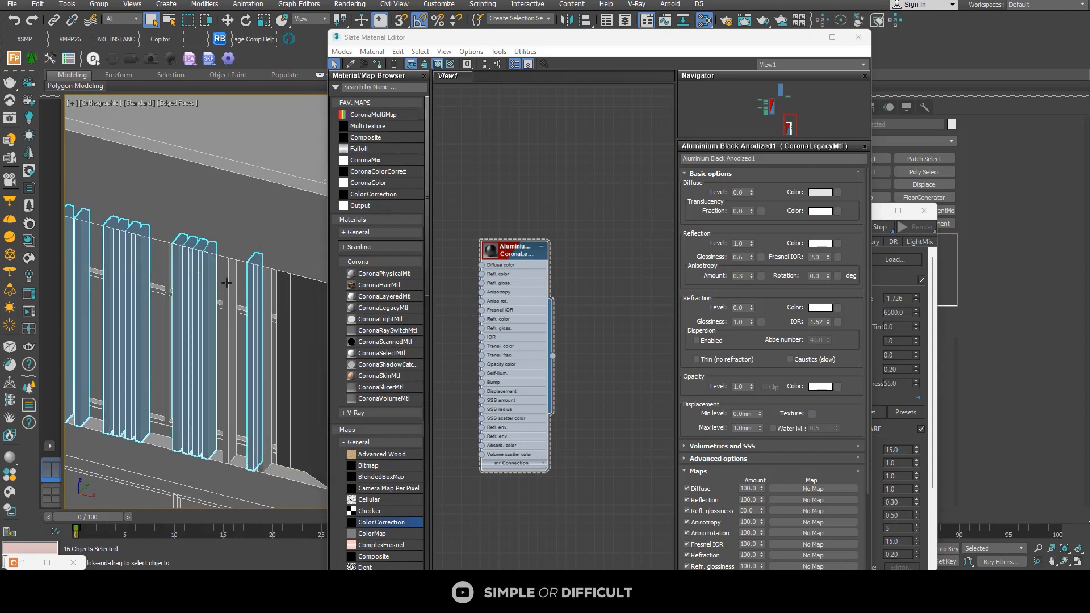
left_click(231, 283, "ctrl")
left_click(265, 298, "ctrl")
middle_click_drag(265, 298, 335, 284, "alt")
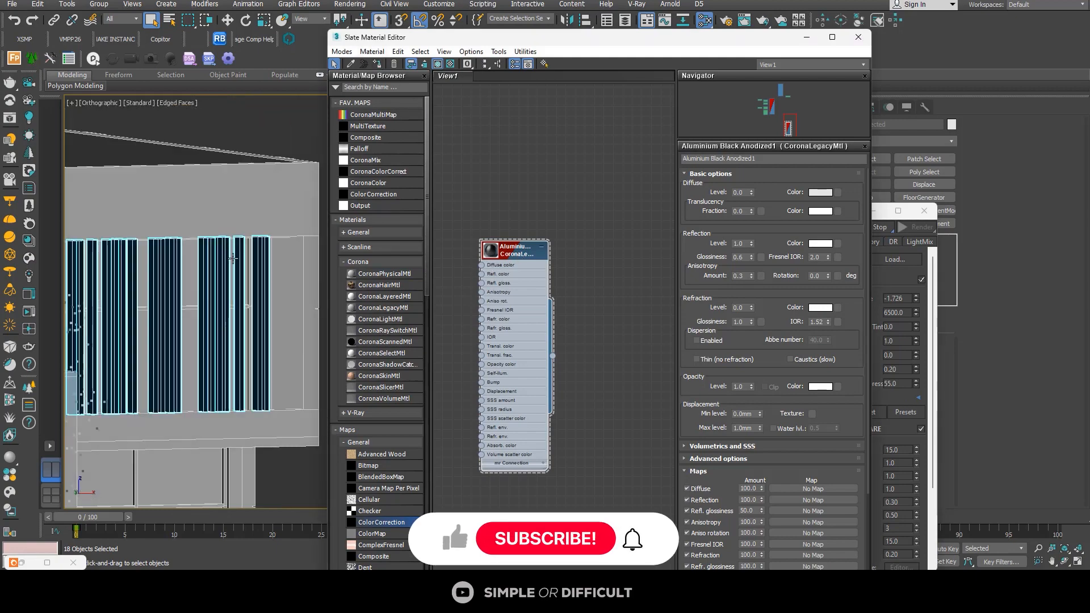
Step: Select a rectangular window mullion below the fins, select all similar window frame parts and assign them the Aluminium Black Anodized material
middle_click_drag(238, 318, 205, 334, "alt")
scroll(186, 376, "up", 4)
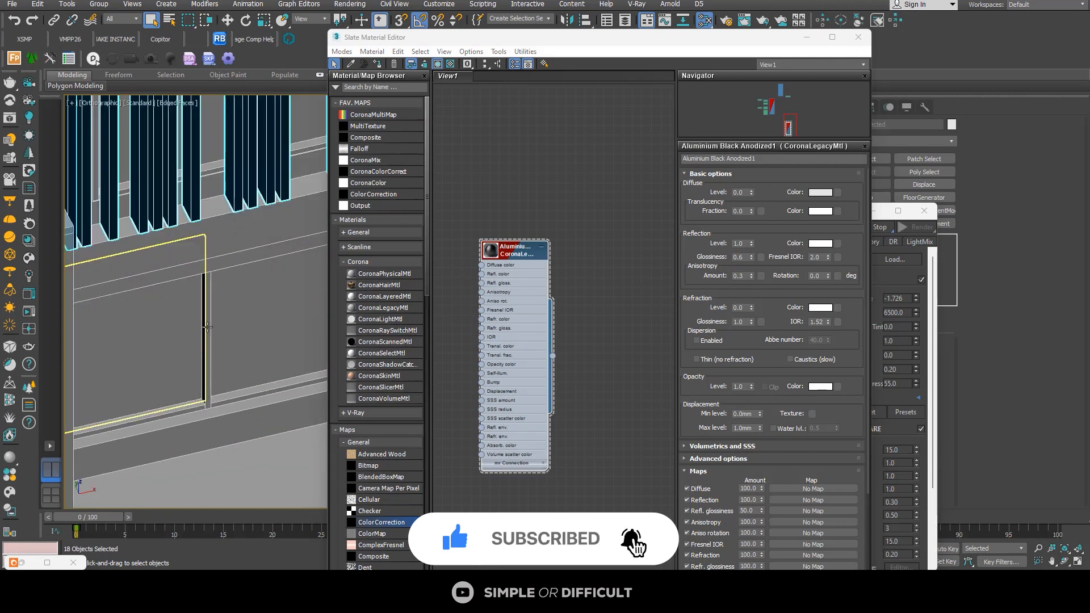
left_click(208, 326)
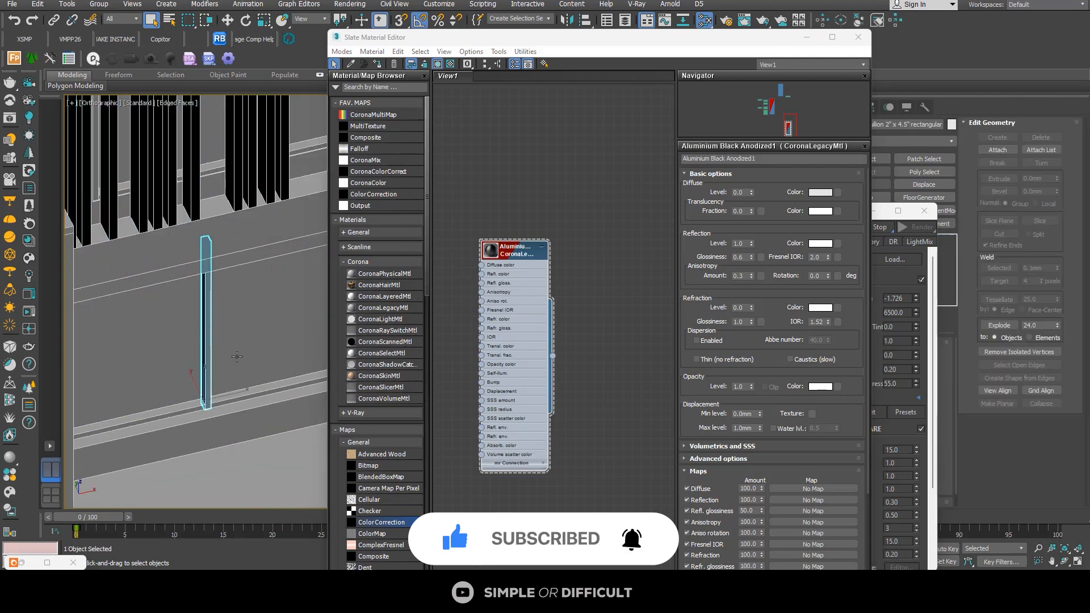
key("ctrl+q")
scroll(190, 333, "down", 12)
middle_click_drag(190, 333, 266, 336, "alt")
scroll(440, 293, "up", 1)
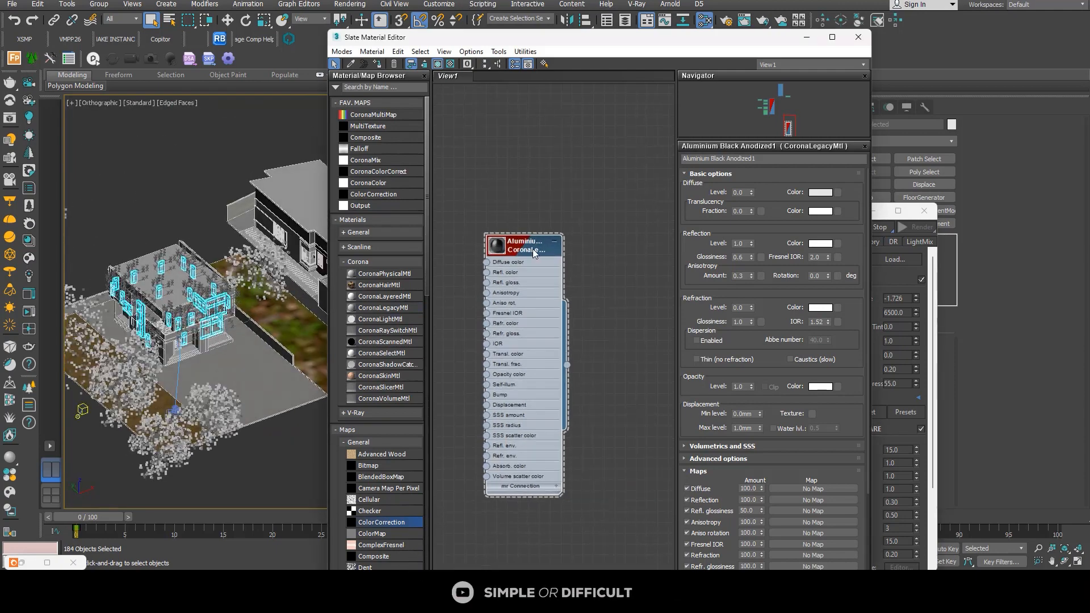
left_click(377, 64)
Step: Select a window glass pane on the duplex and all glass panes similar to it
scroll(227, 306, "up", 10)
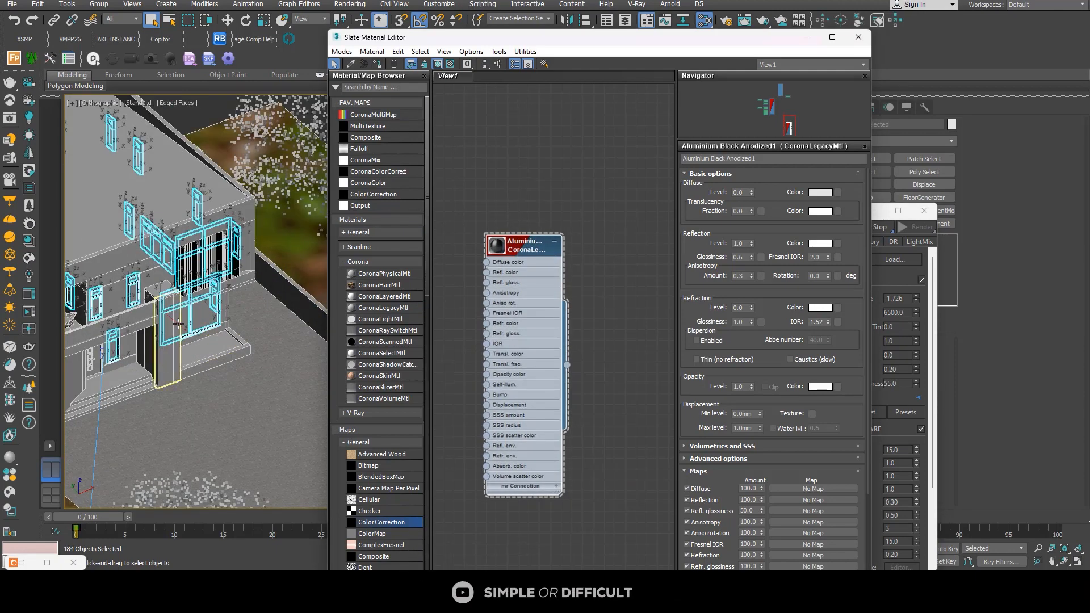
left_click(227, 306)
right_click(225, 303)
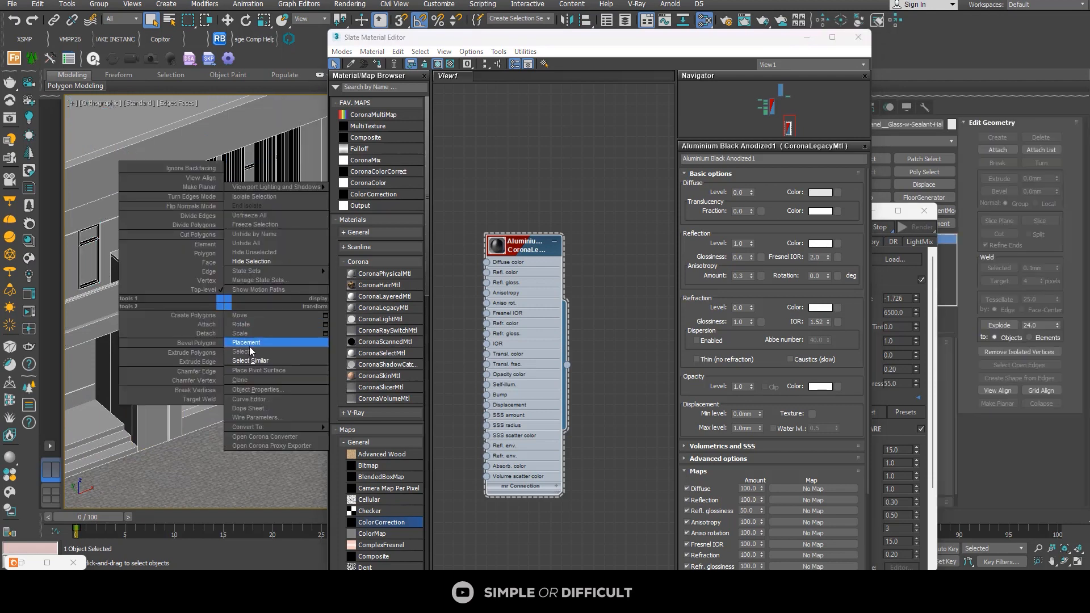
left_click(250, 361)
scroll(243, 266, "down", 3)
scroll(243, 267, "down", 8)
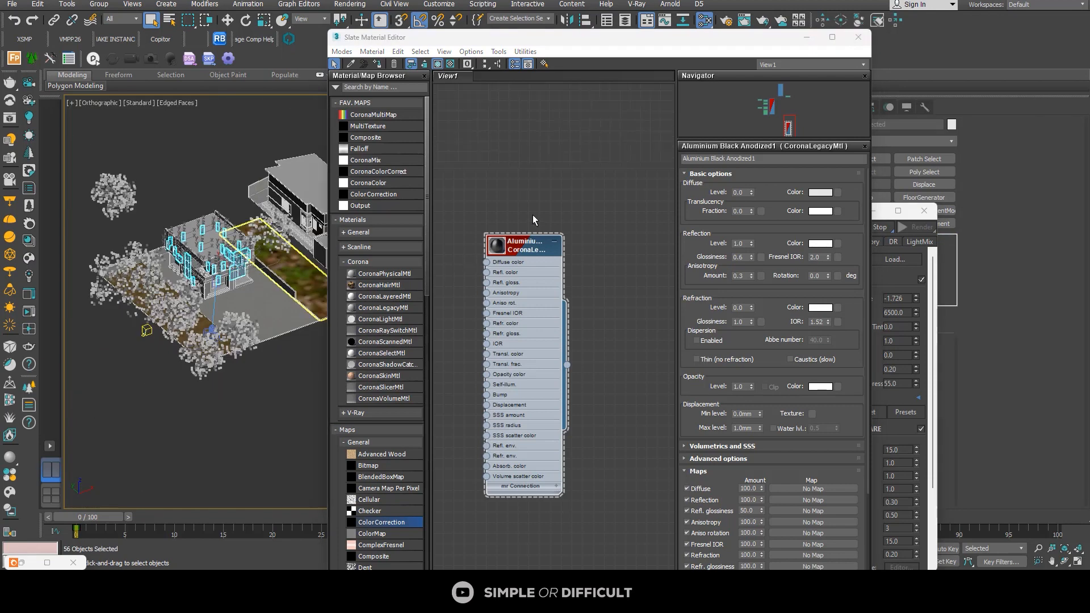
Step: Add a new CoronaLegacyMtl node beside the Aluminium Black Anodized material and open its parameters
scroll(534, 219, "down", 1)
left_click_drag(385, 311, 722, 271)
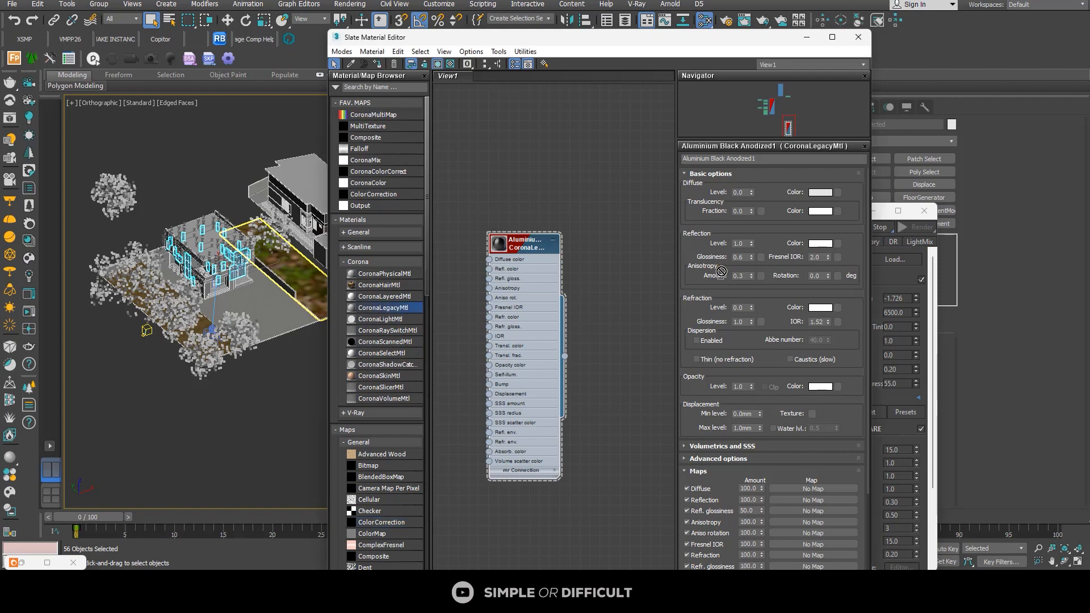
left_click_drag(641, 220, 634, 213)
middle_click_drag(616, 230, 519, 207)
left_click_drag(534, 187, 588, 189)
double_click(588, 192)
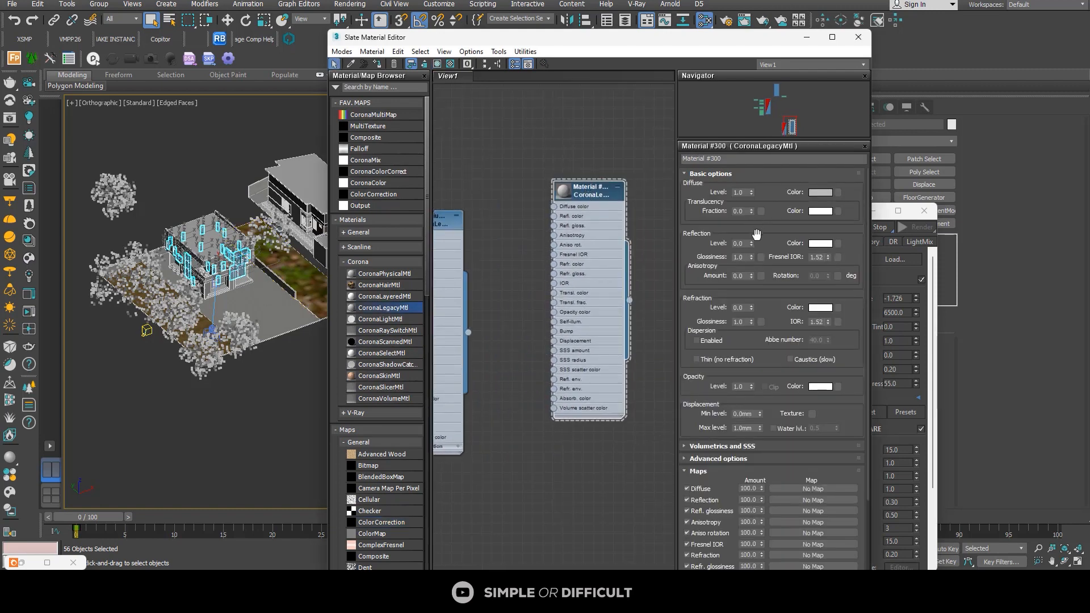
Step: Set the new material's reflection level and refraction level to 1.0 and assign it to the selected window glass panes
left_click_drag(752, 243, 757, 149)
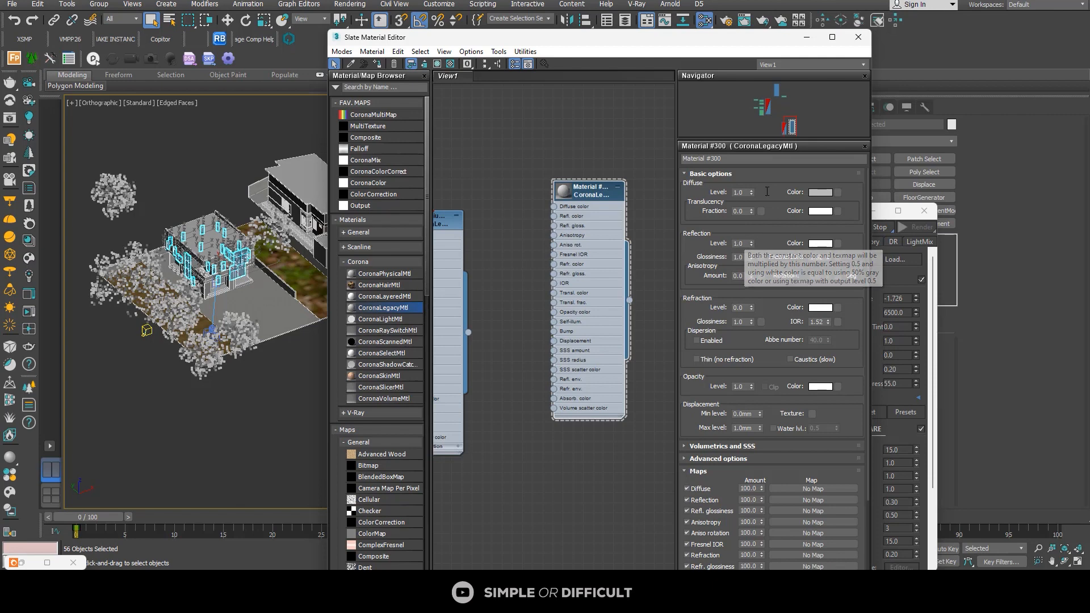
left_click_drag(754, 310, 752, 163)
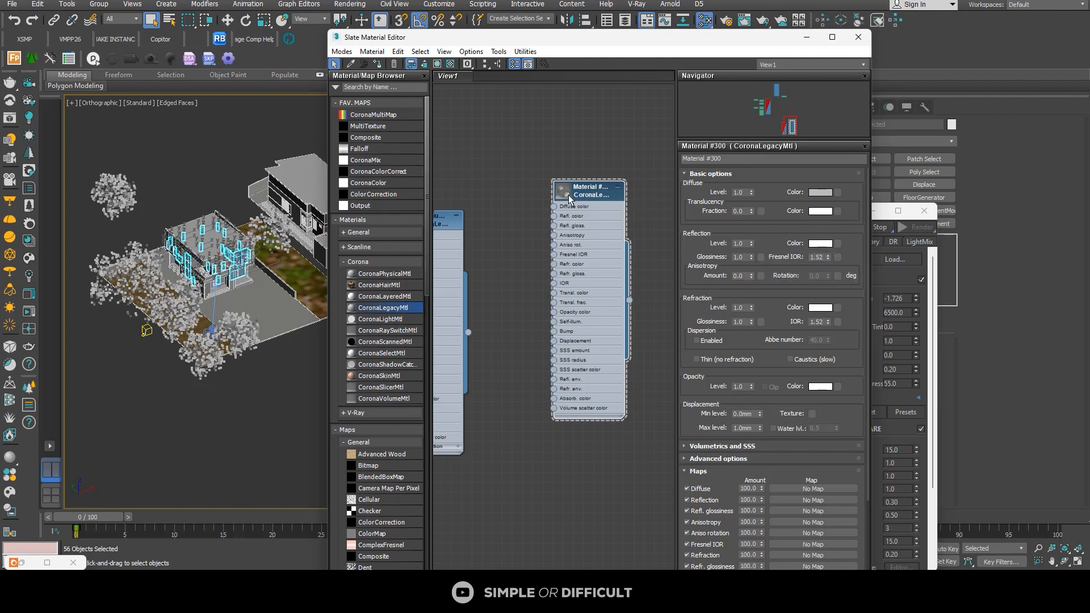
scroll(571, 197, "up", 2)
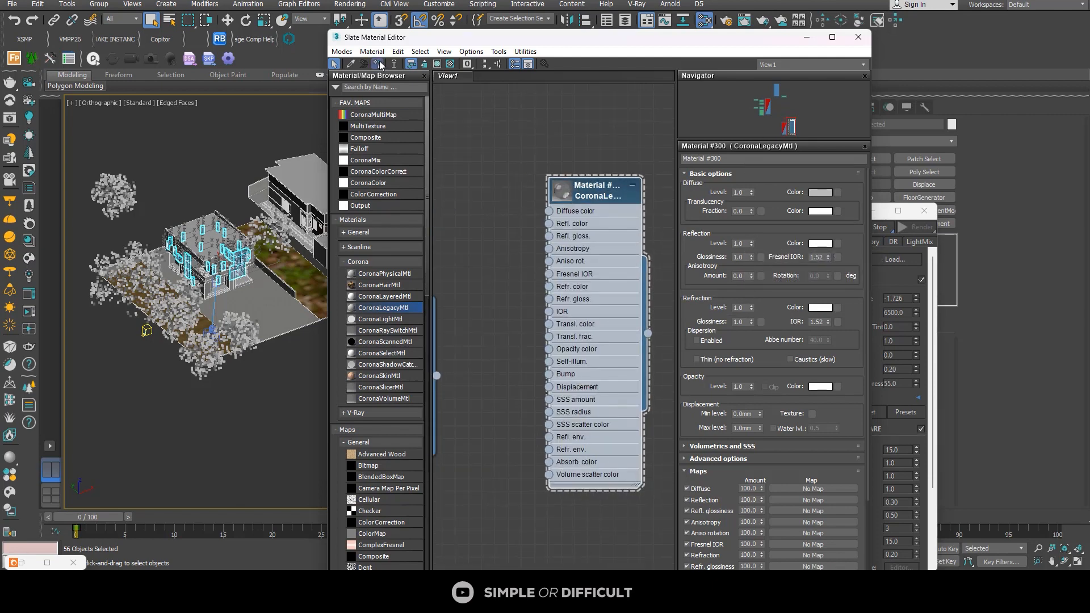
Step: Select the balcony's glass rail, duplicate the new glass material node and assign the copy to the rail
scroll(214, 331, "up", 5)
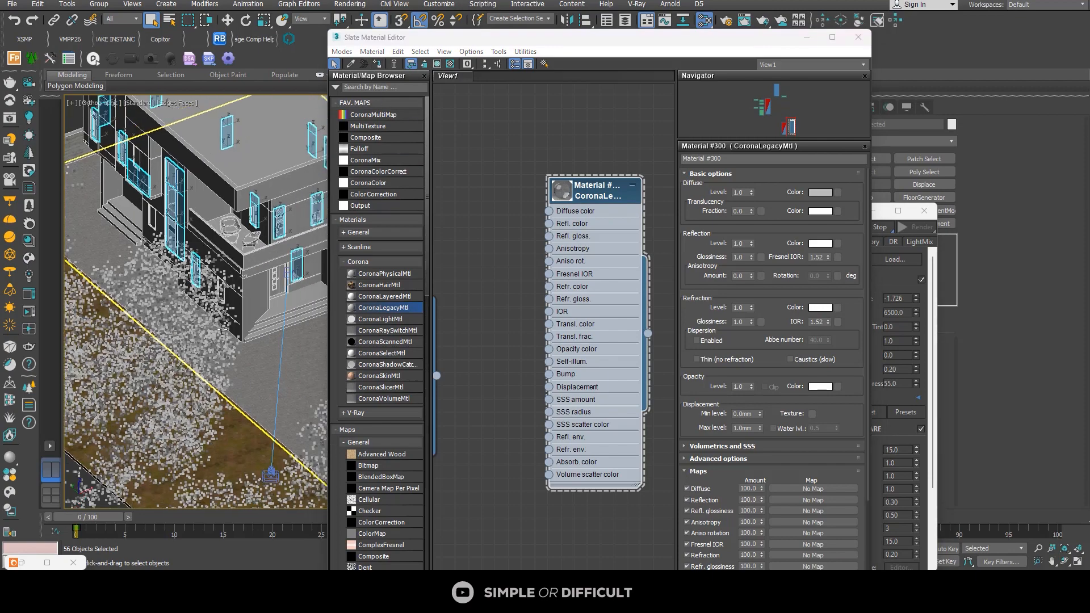
middle_click_drag(214, 331, 238, 304, "alt")
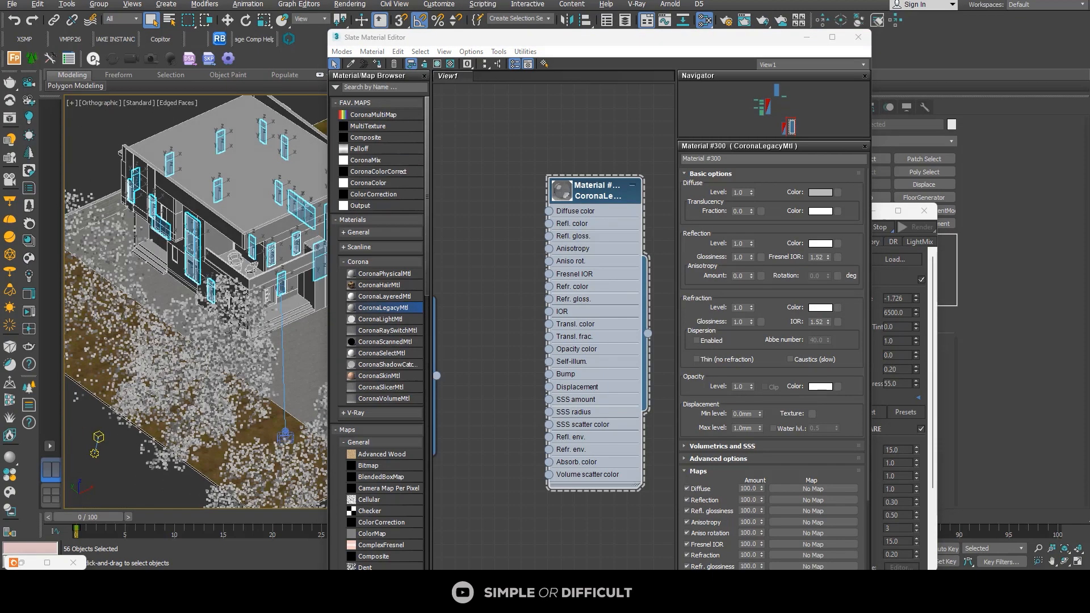
scroll(295, 267, "up", 4)
left_click(295, 266)
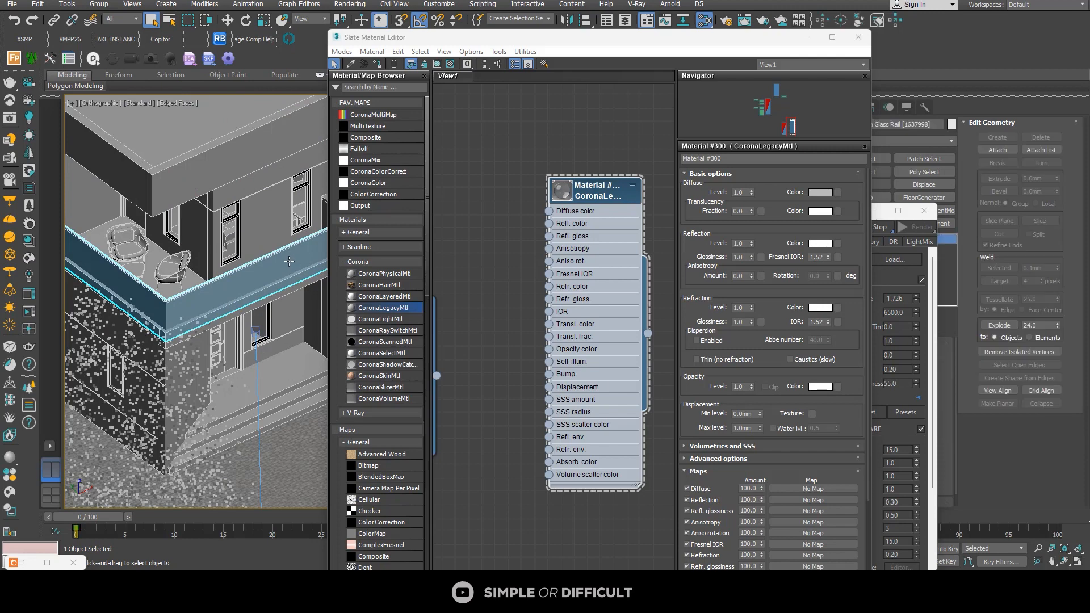
scroll(498, 189, "down", 2)
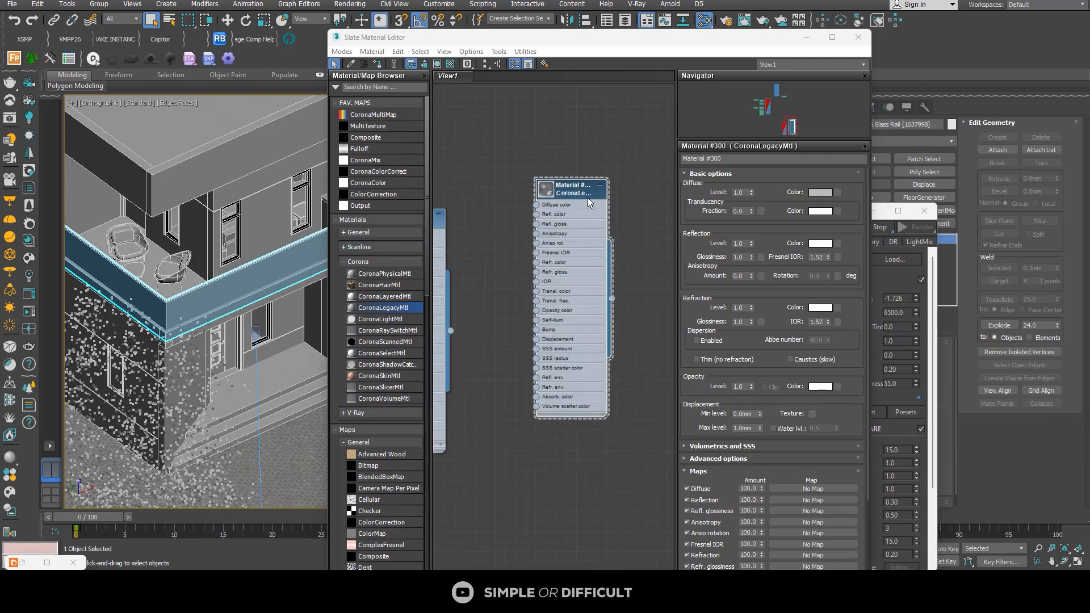
middle_click_drag(588, 197, 575, 109)
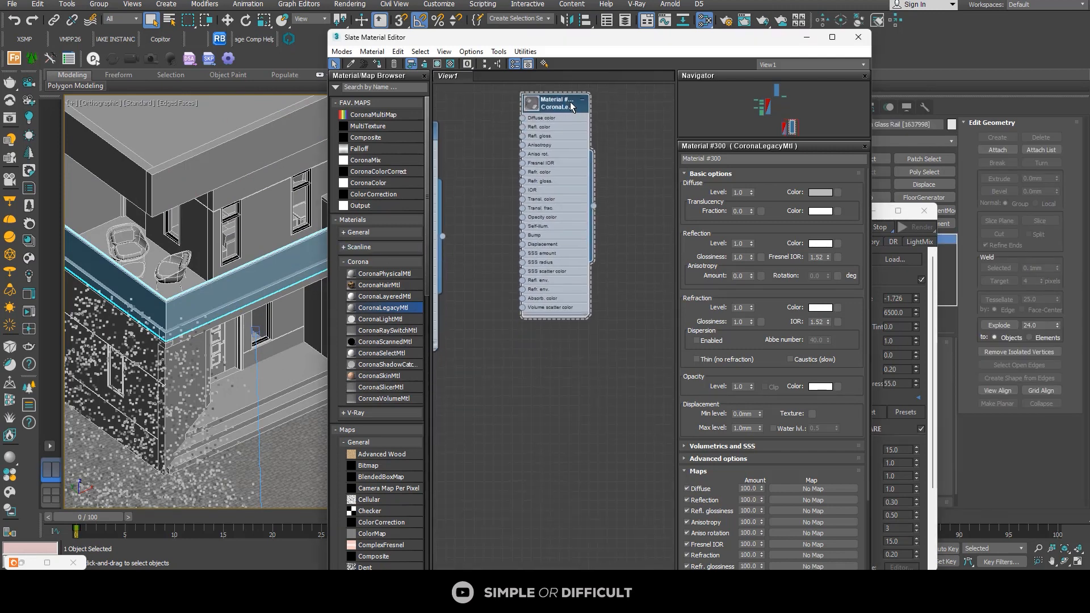
left_click_drag(572, 107, 590, 372, "shift")
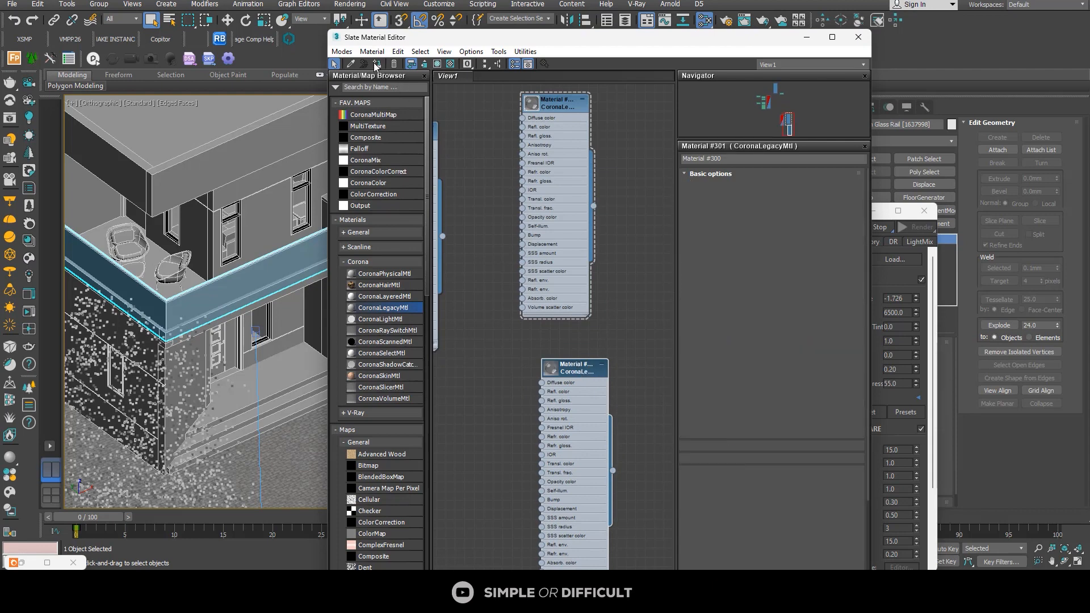
Step: Select the top rail above the balcony glass and assign the Aluminium Black Anodized material to it
scroll(157, 359, "up", 5)
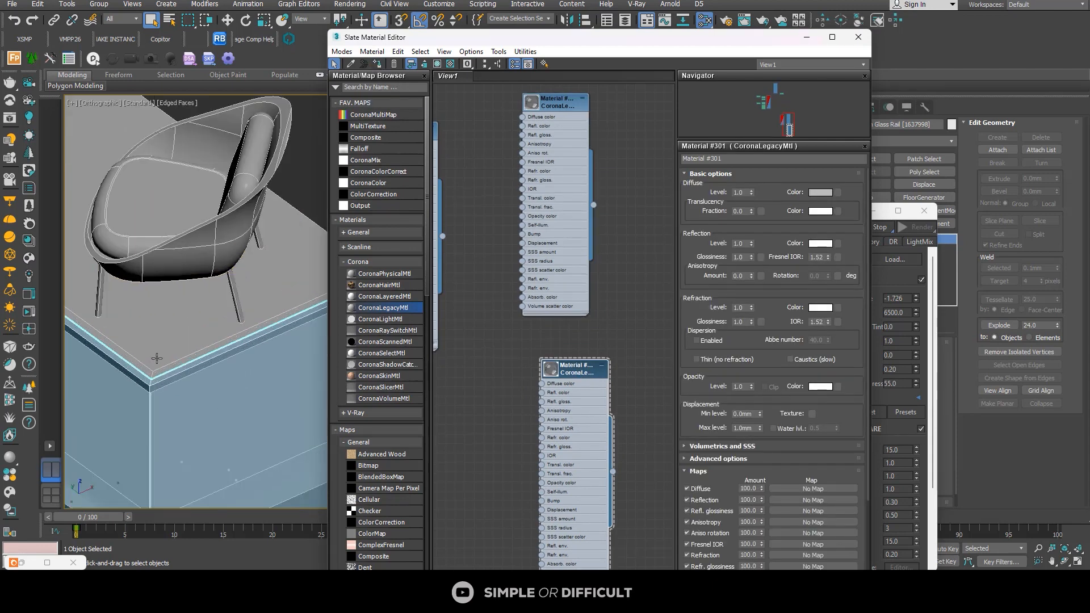
scroll(157, 359, "up", 3)
left_click(258, 360)
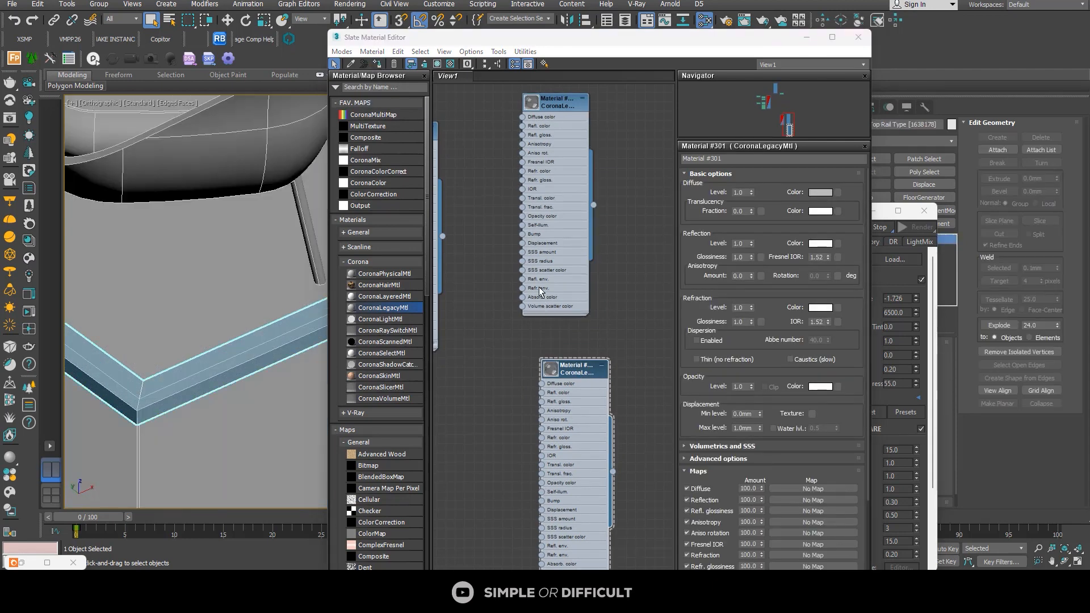
scroll(551, 284, "down", 4)
scroll(477, 222, "up", 3)
scroll(477, 222, "up", 2)
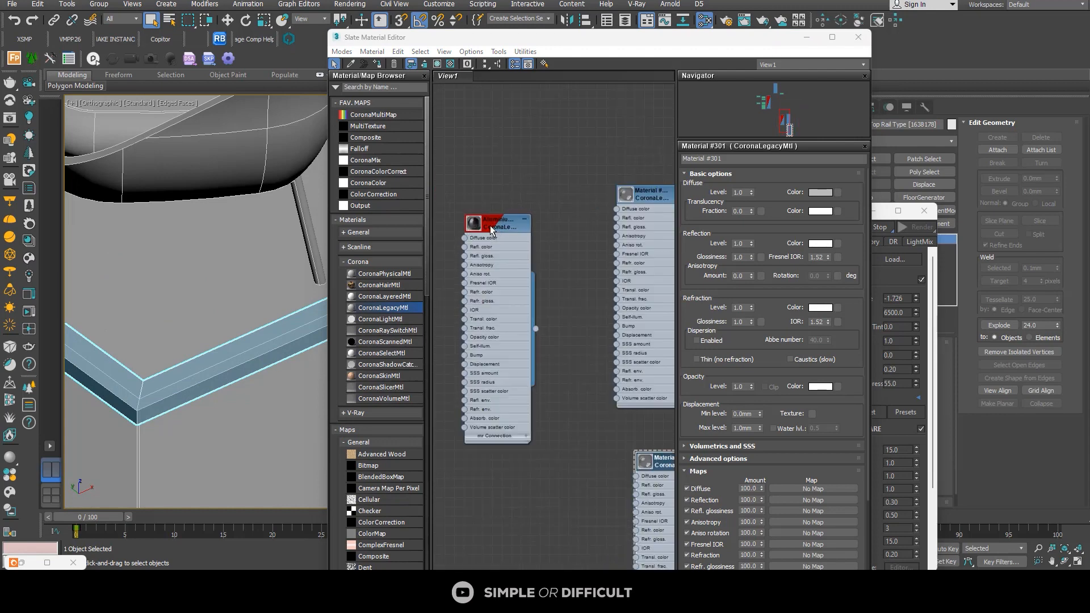
double_click(477, 222)
left_click(379, 65)
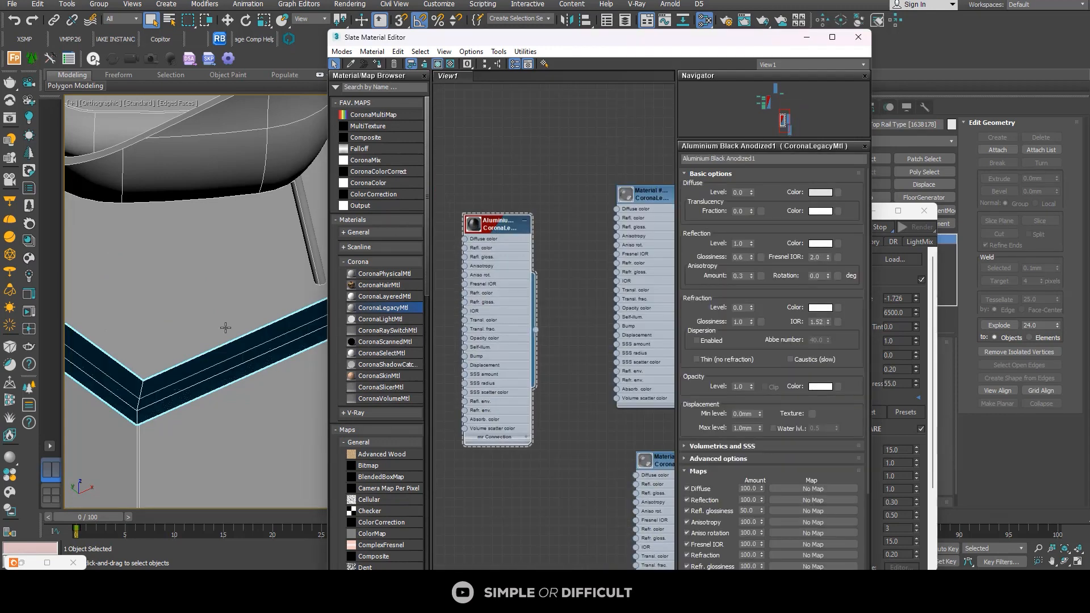
Step: Enlarge the interactive render to full screen and examine the balcony railing, window glass and frames up close
scroll(226, 325, "down", 6)
left_click(807, 38)
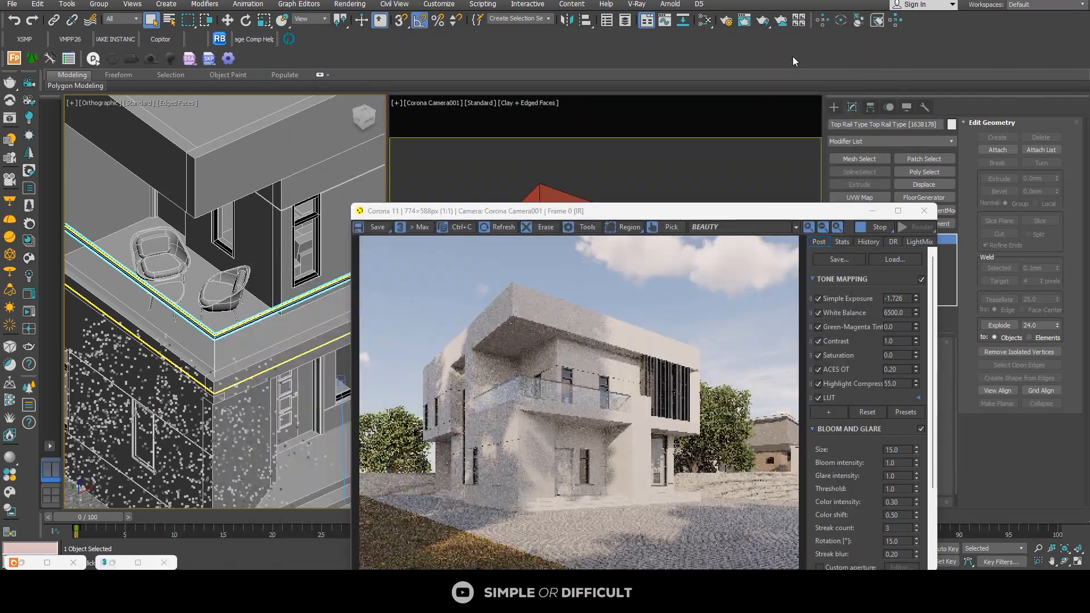
left_click(898, 210)
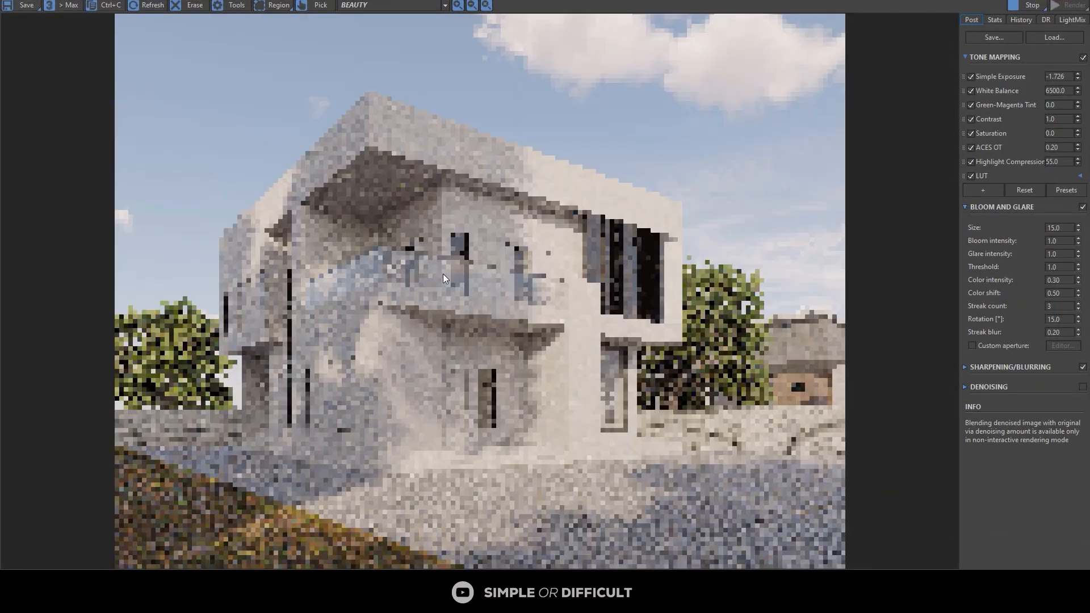
scroll(444, 272, "up", 5)
scroll(442, 245, "down", 5)
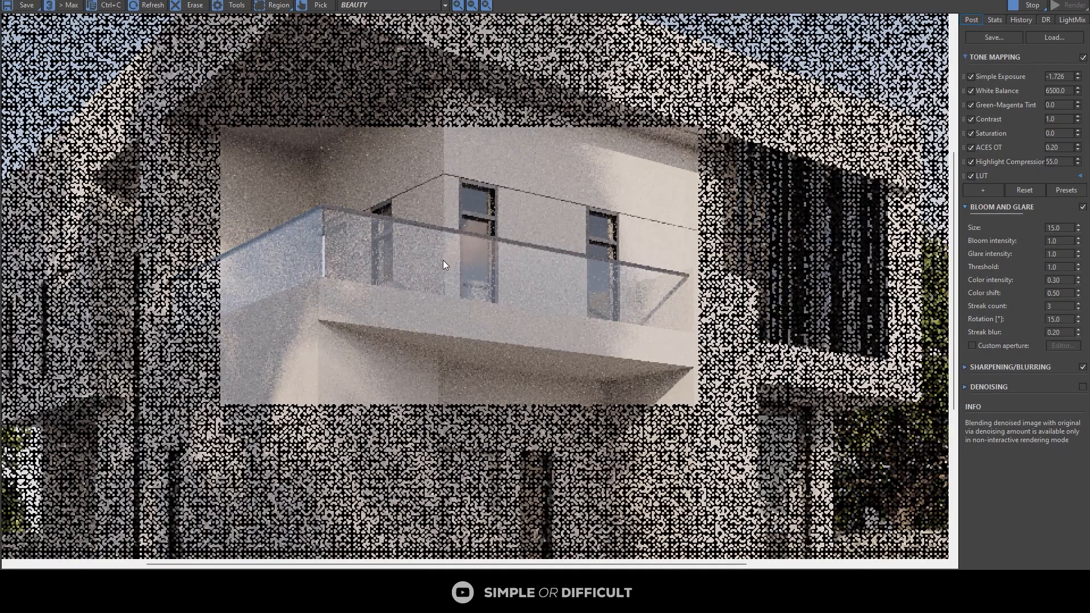
scroll(608, 254, "up", 5)
scroll(608, 255, "down", 2)
scroll(377, 221, "up", 3)
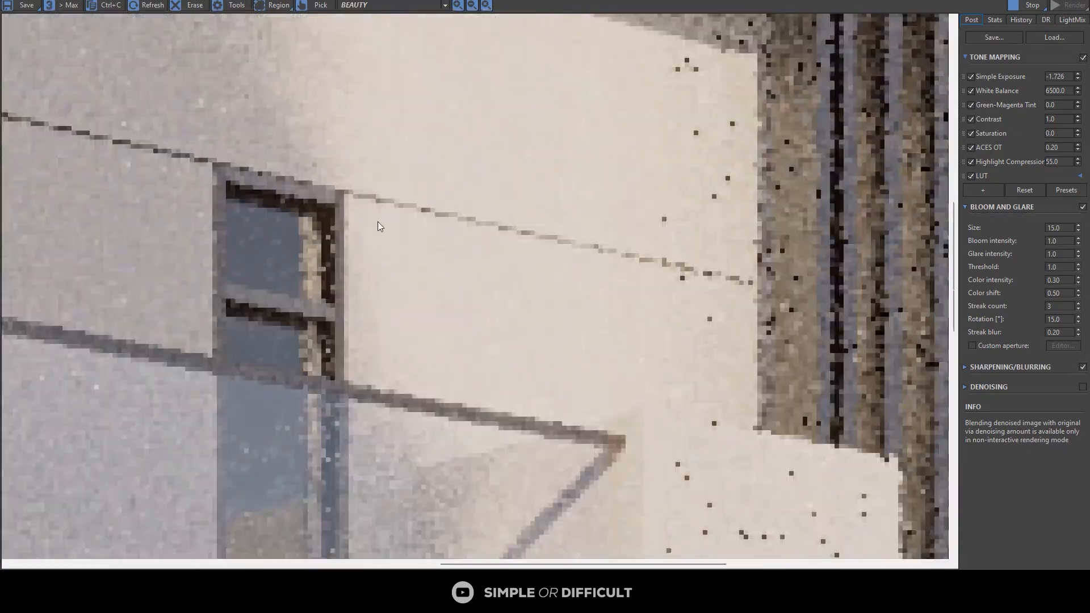
scroll(390, 220, "down", 5)
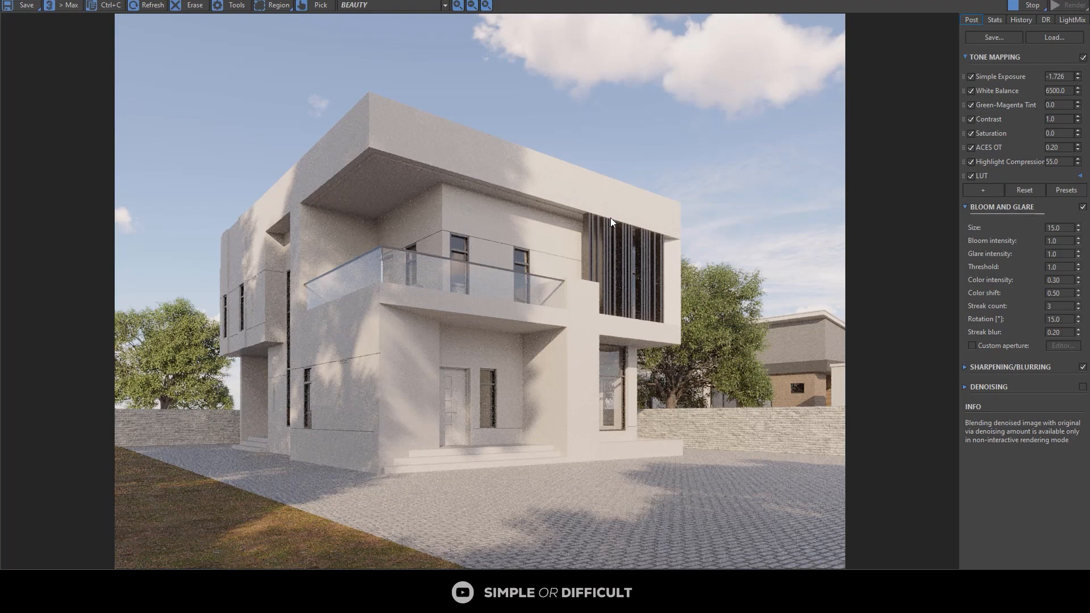
Step: Shrink the render window, return to the material editor and duplicate the Material #81 node below the original
left_click_drag(772, 6, 817, 68)
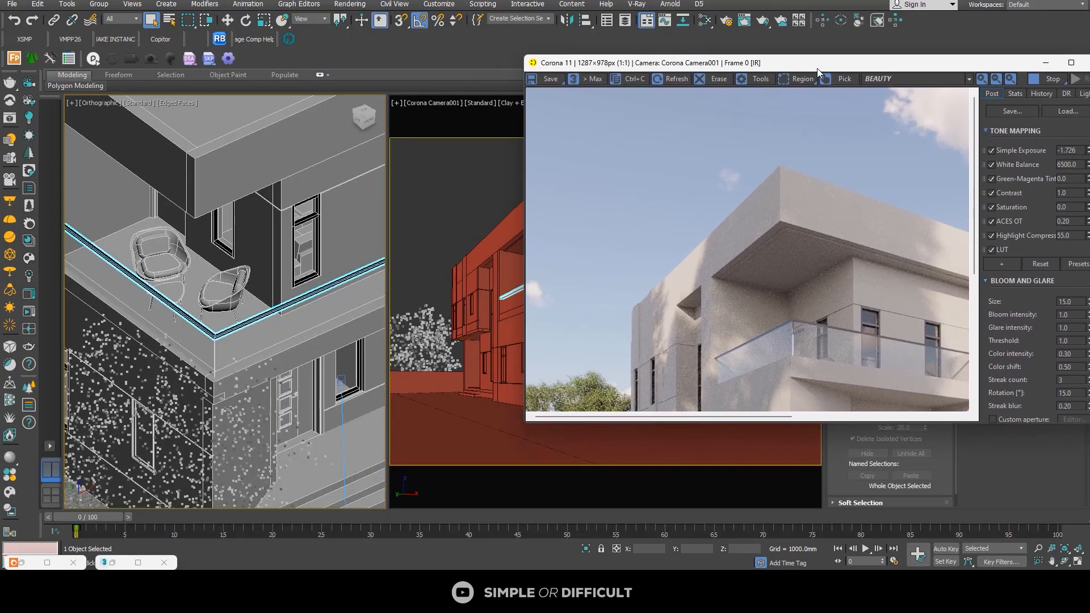
left_click(709, 20)
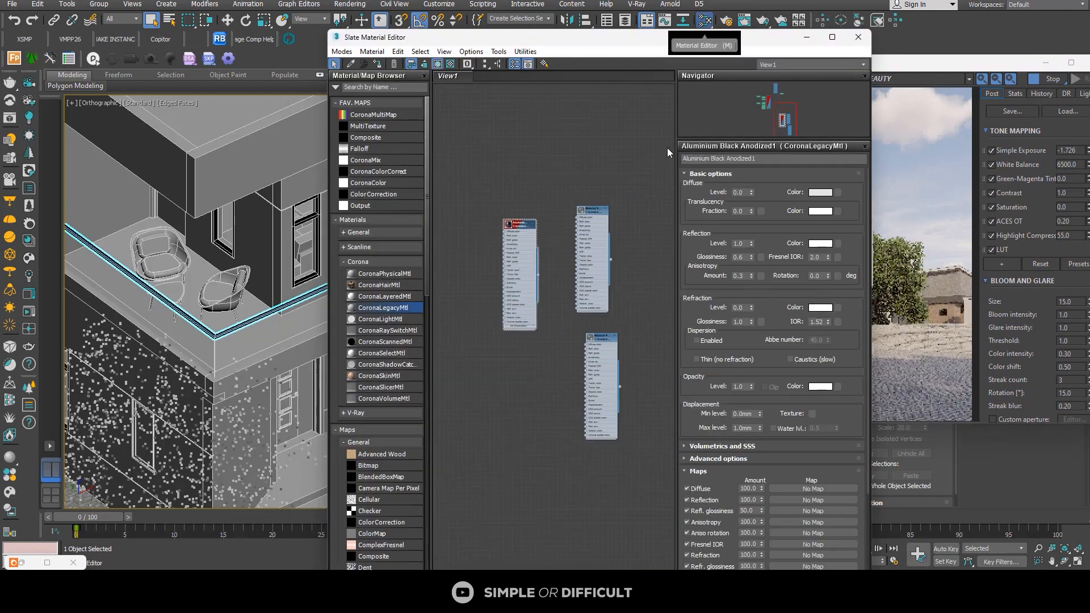
middle_click_drag(609, 279, 595, 208)
middle_click_drag(544, 314, 562, 255)
middle_click_drag(575, 189, 591, 252)
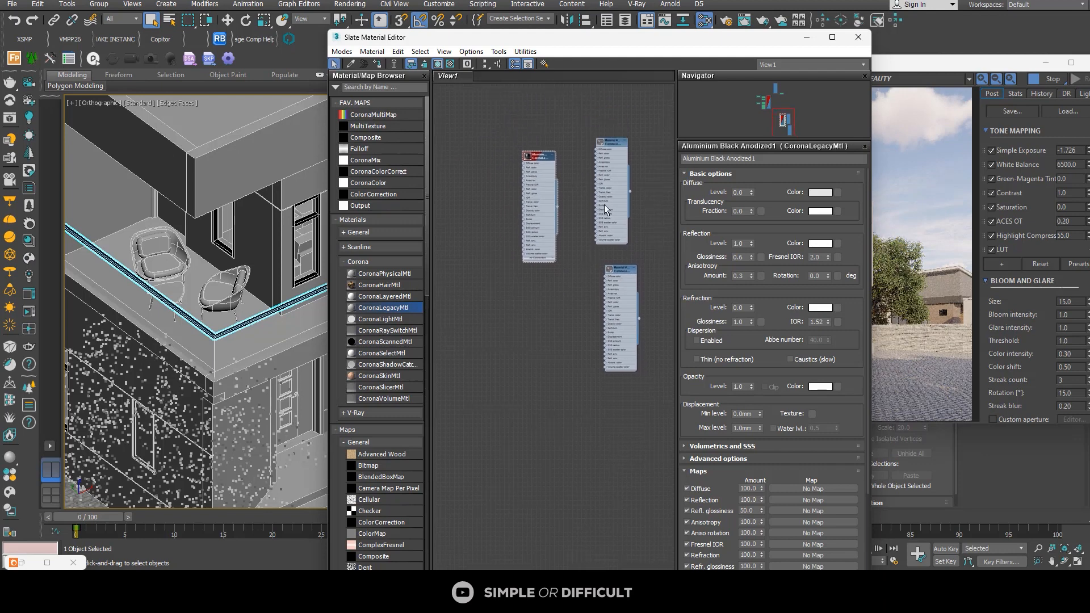
scroll(602, 210, "down", 3)
middle_click_drag(601, 208, 640, 309)
middle_click_drag(533, 243, 574, 356)
scroll(615, 198, "up", 5)
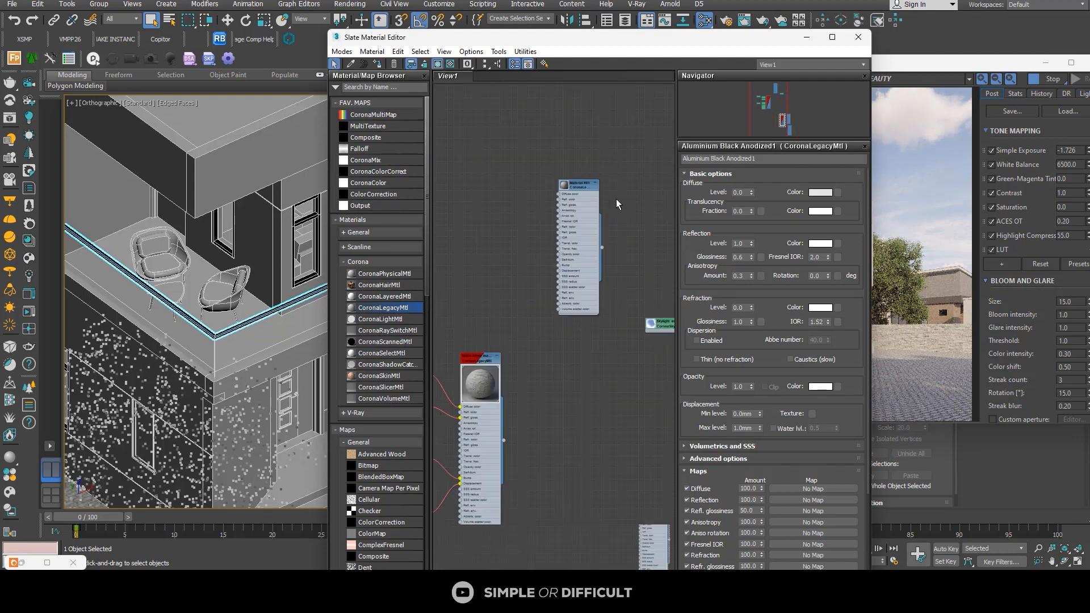
left_click_drag(544, 223, 553, 400, "shift")
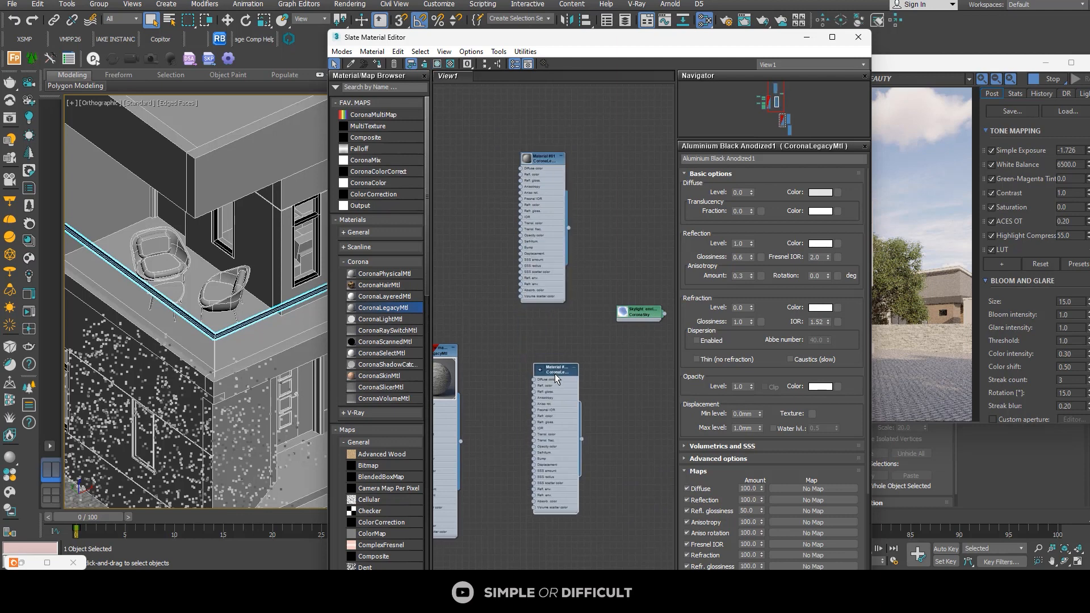
scroll(561, 396, "up", 3)
mouse_move(565, 400)
middle_mouse_down()
mouse_move(544, 226)
mouse_move(554, 339)
middle_mouse_up()
scroll(544, 226, "down", 4)
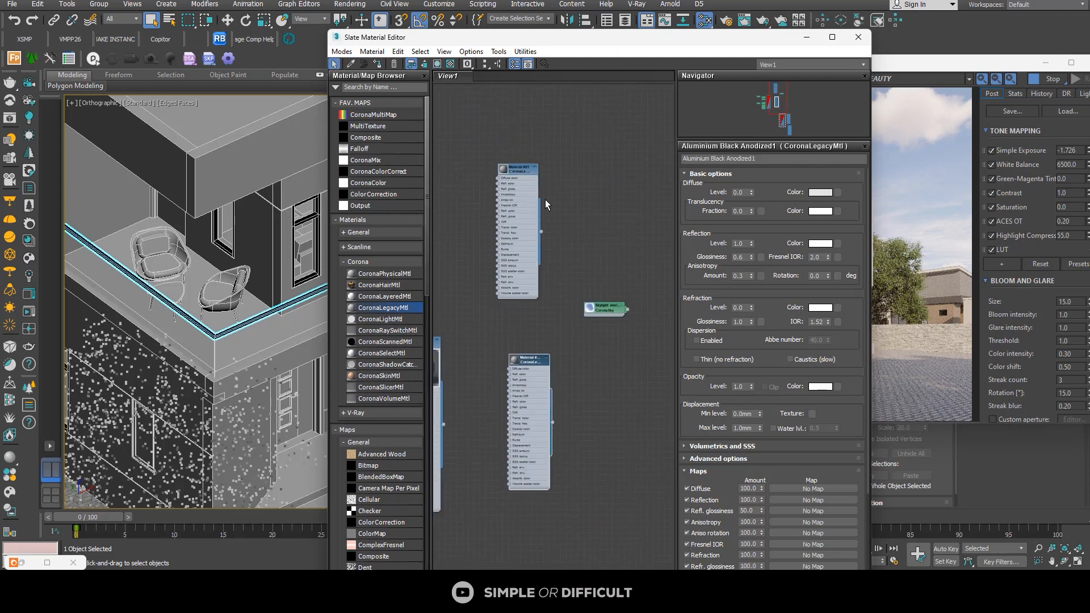
Step: Set the diffuse color of Material #81 to RGB 138, 138, 138, with the material editor moved clear of the render
scroll(545, 199, "up", 2)
double_click(514, 164)
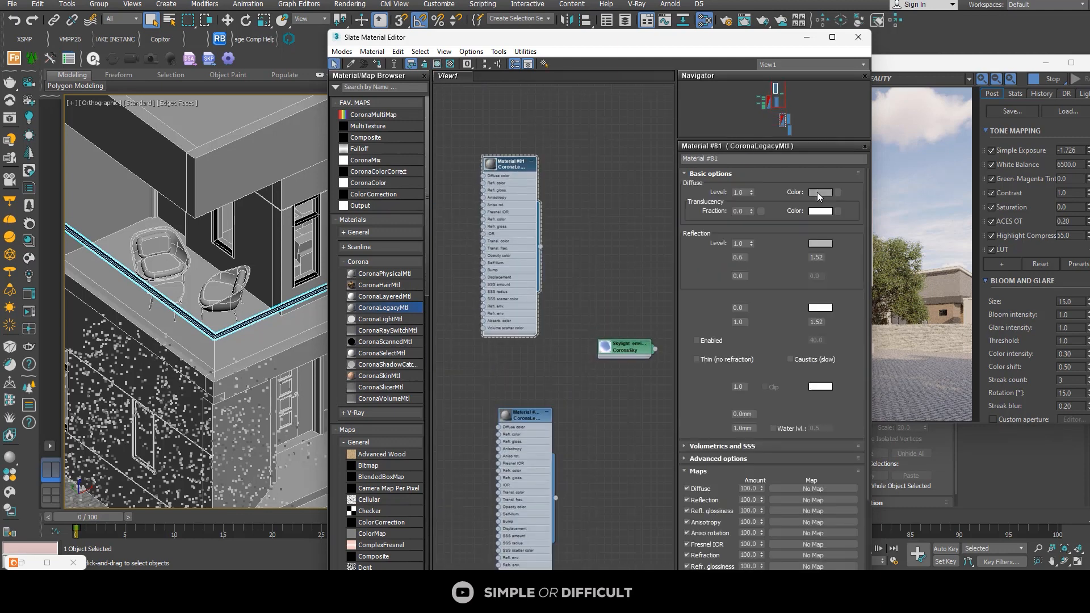
left_click(818, 192)
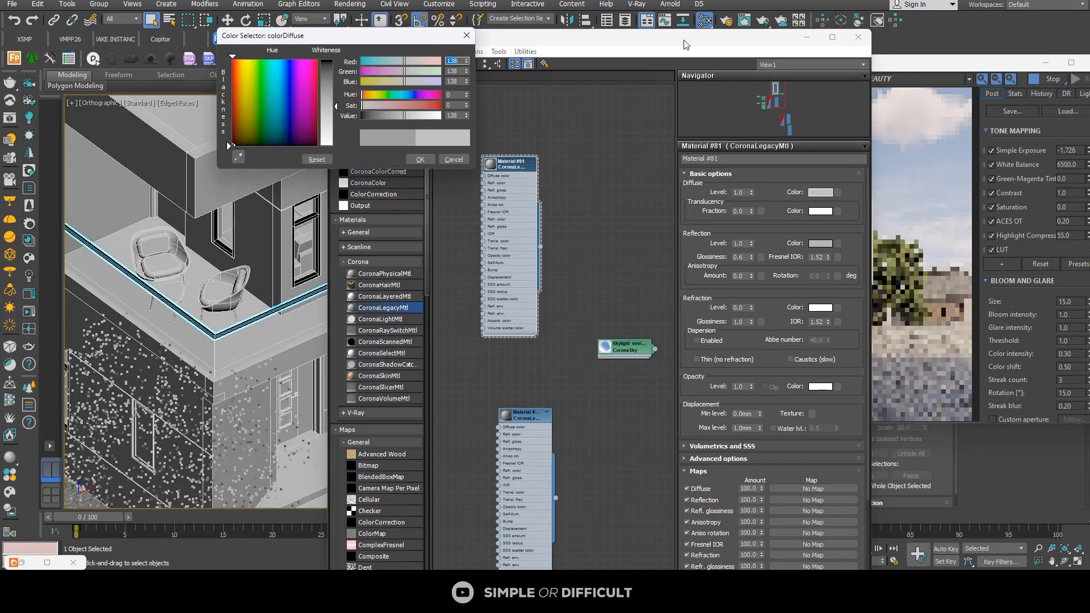
left_click_drag(686, 44, 506, 44)
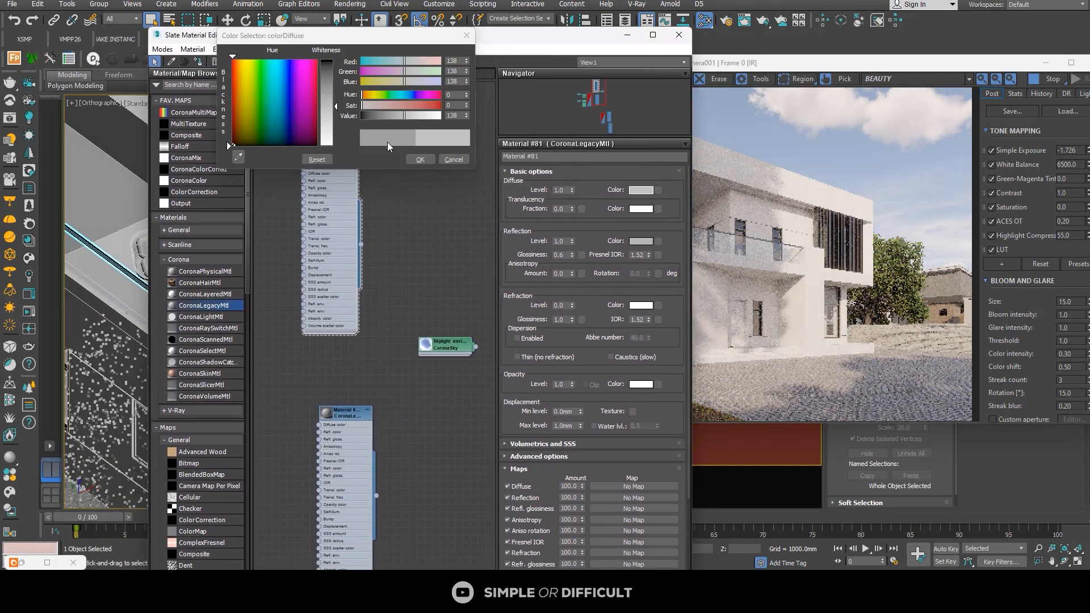
left_click(424, 160)
Step: Create another CoronaLegacyMtl copy from the existing nodes and place it in a free area beside the sky map
scroll(368, 173, "down", 2)
middle_click_drag(420, 197, 418, 168)
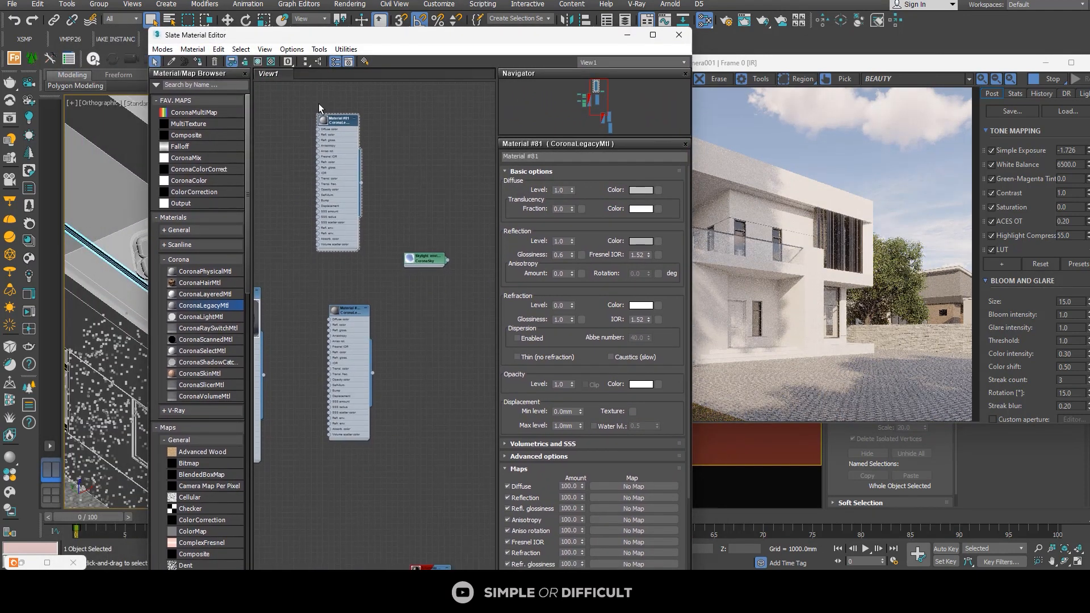
scroll(319, 108, "down", 3)
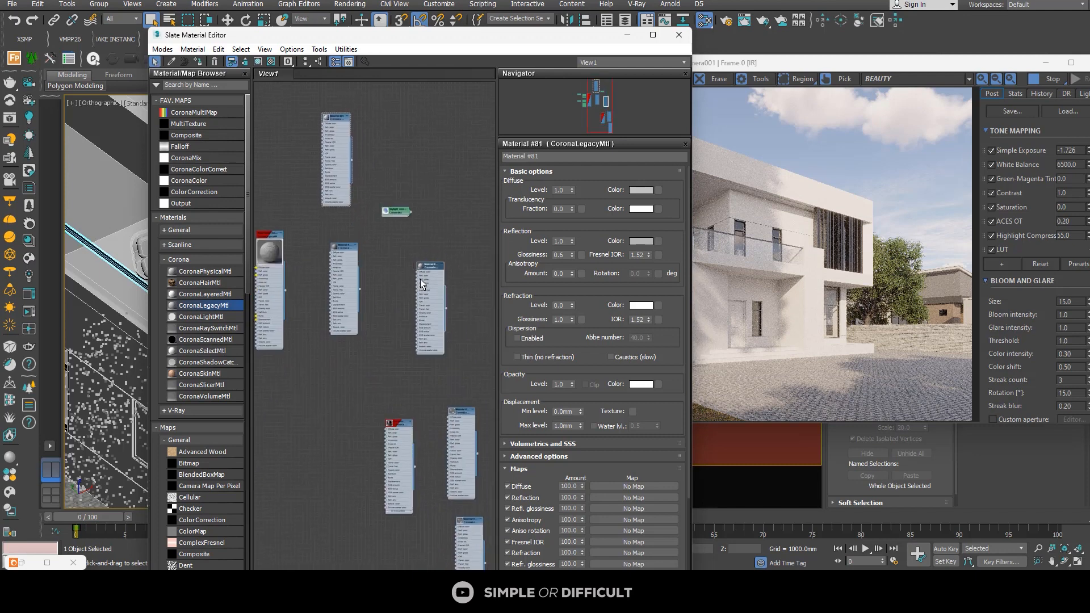
scroll(420, 281, "up", 2)
middle_click_drag(420, 284, 322, 287)
left_click_drag(347, 254, 401, 172)
scroll(402, 169, "up", 1)
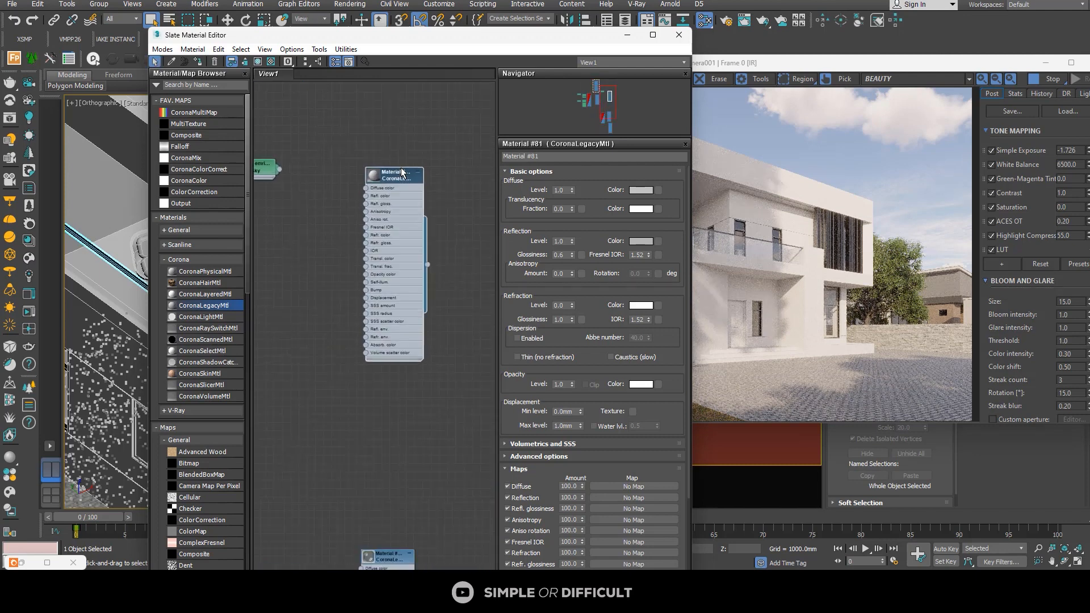
Step: Open the parameters of the new CoronaLegacyMtl copy, Material #303, and set its diffuse color to RGB 34, 34, 34
scroll(398, 173, "up", 1)
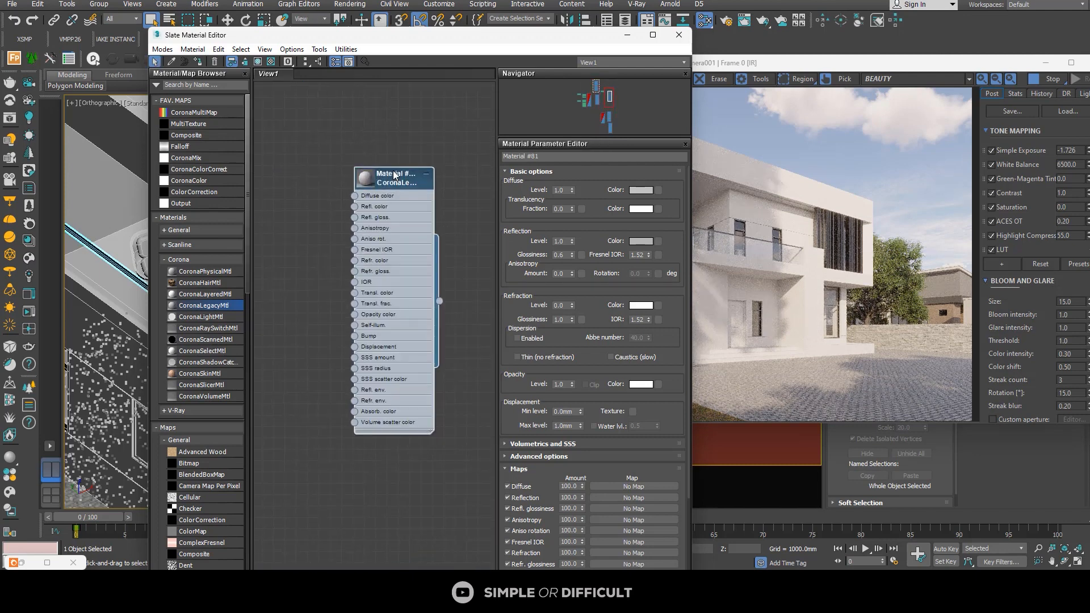
double_click(394, 174)
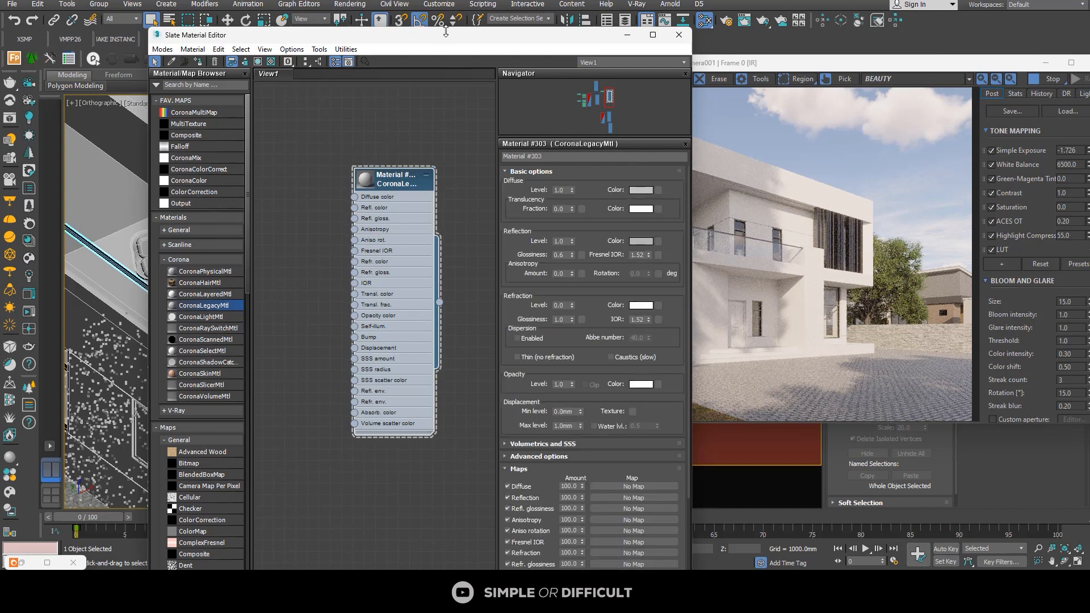
left_click(635, 192)
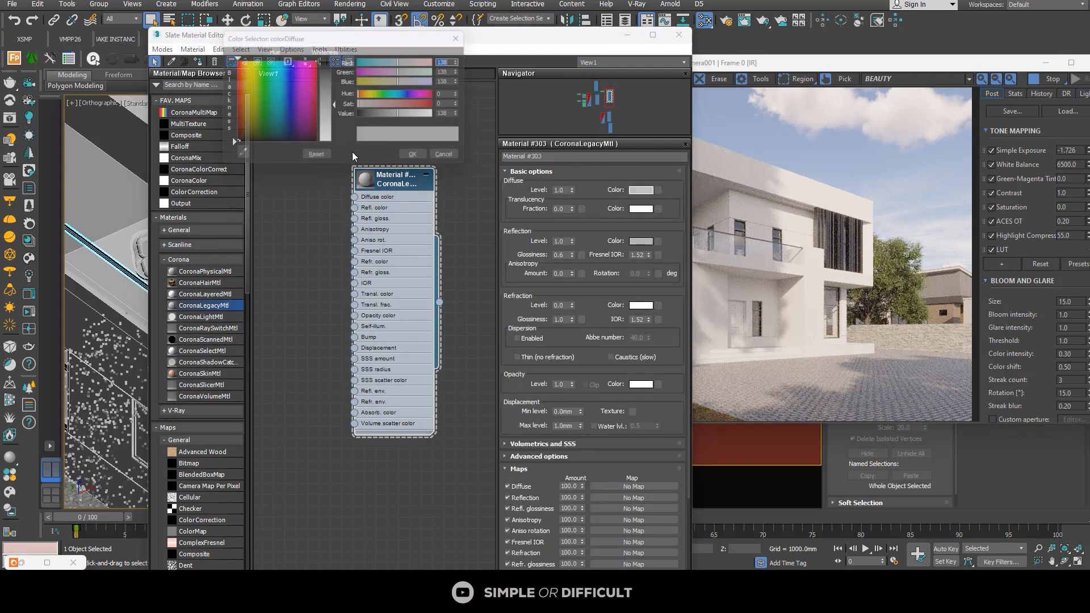
left_click_drag(335, 100, 336, 71)
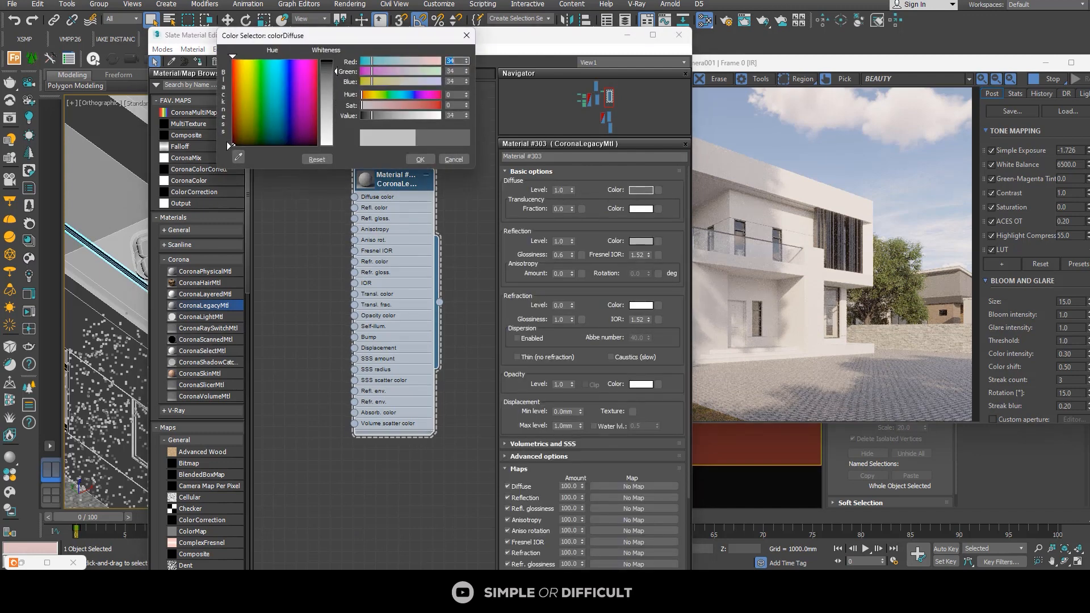
left_click(425, 161)
Step: Select the two tall vertical wall panels around the narrow upper windows and assign Material #303 to them
left_click_drag(458, 38, 832, 69)
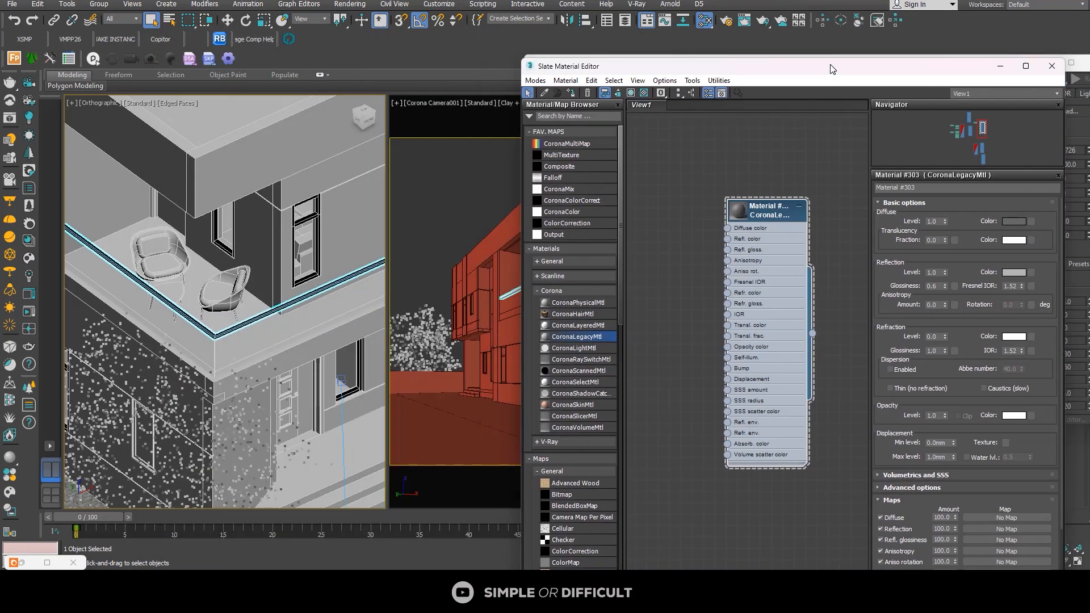
scroll(269, 213, "down", 5)
scroll(269, 213, "up", 8)
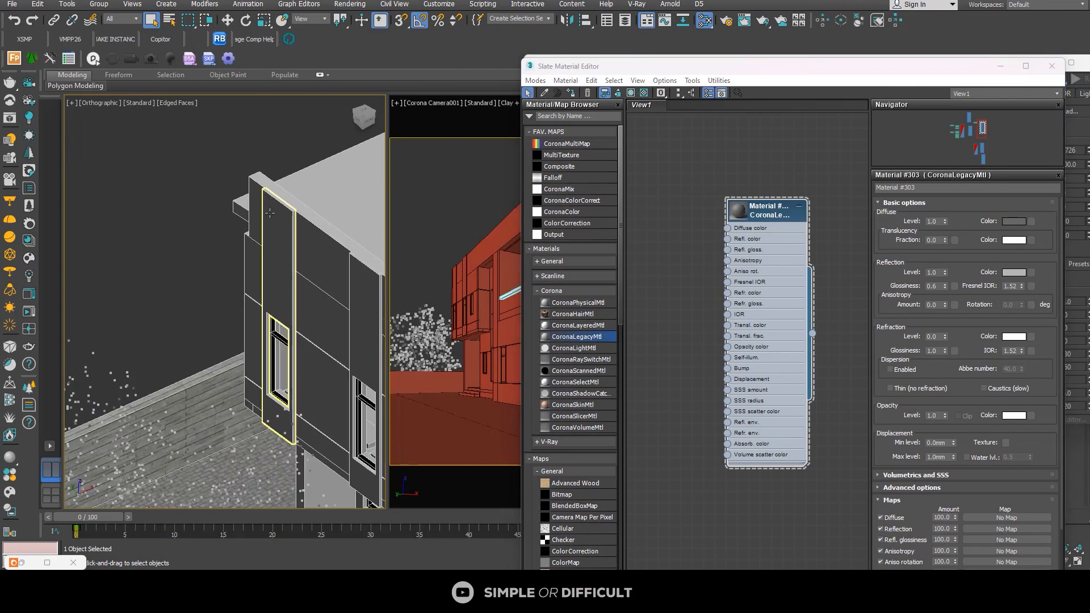
left_click(270, 213)
scroll(284, 261, "down", 4)
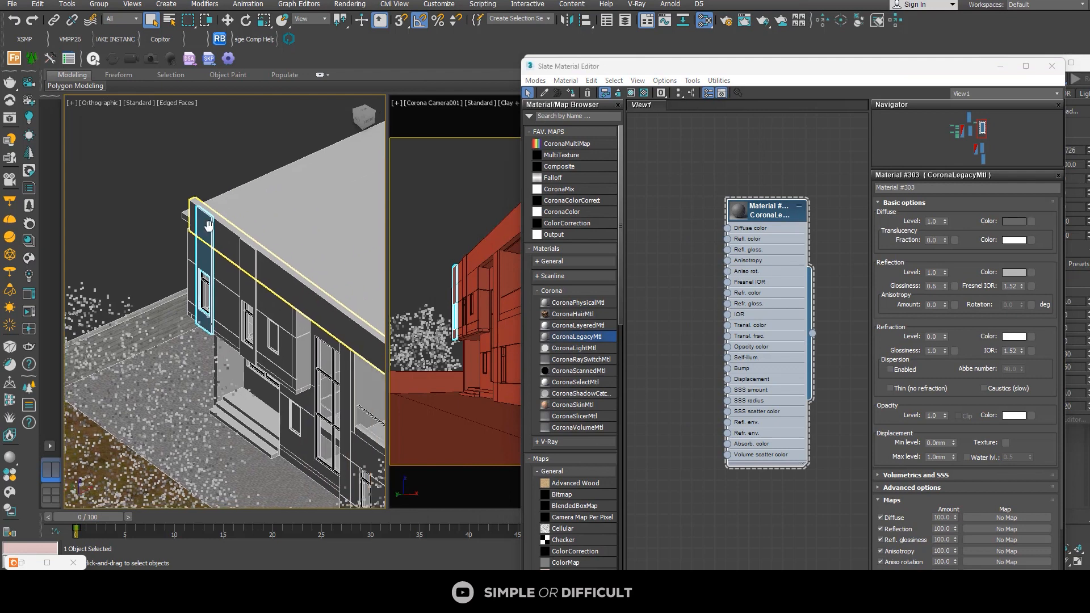
scroll(256, 261, "up", 4)
left_click(262, 261, "ctrl")
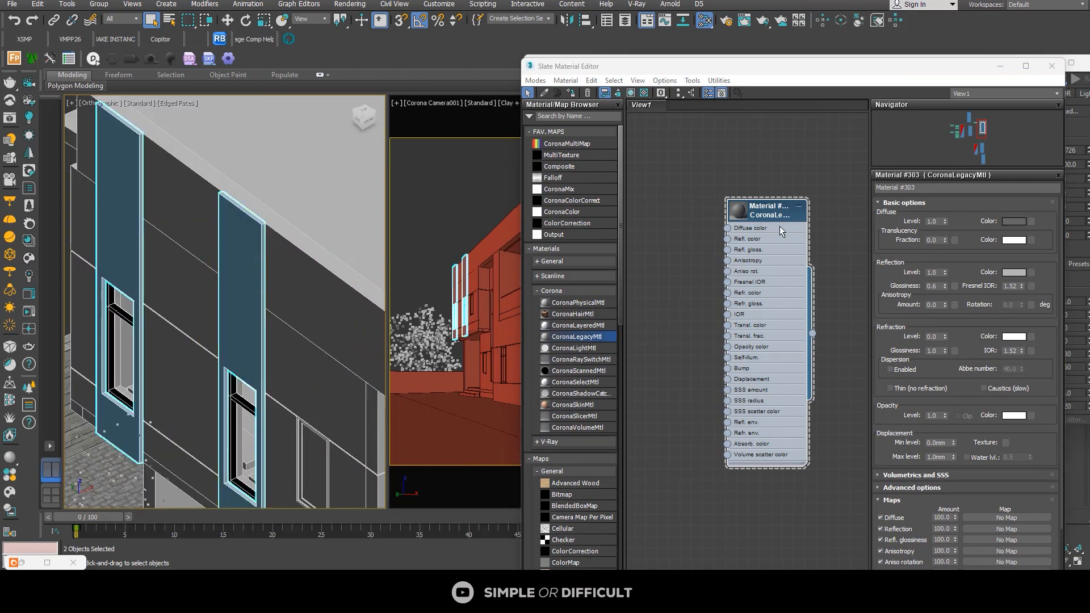
left_click(759, 212)
left_click(580, 92)
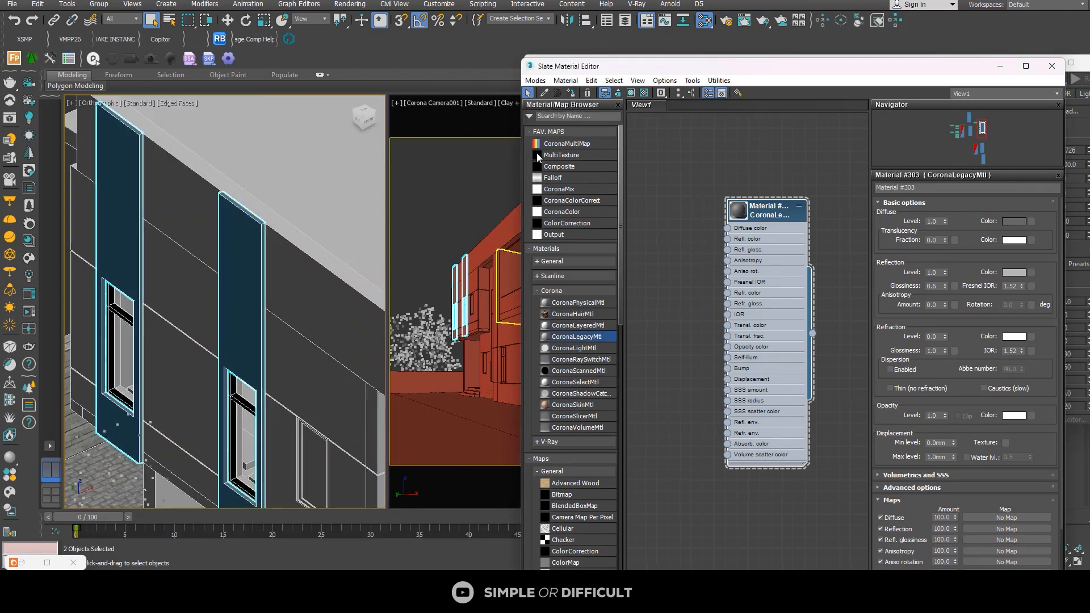
Step: Check the panels in the render with the material editor moved aside, and darken Material #303's diffuse color to RGB 14, 14, 14
left_click_drag(813, 61, 241, 77)
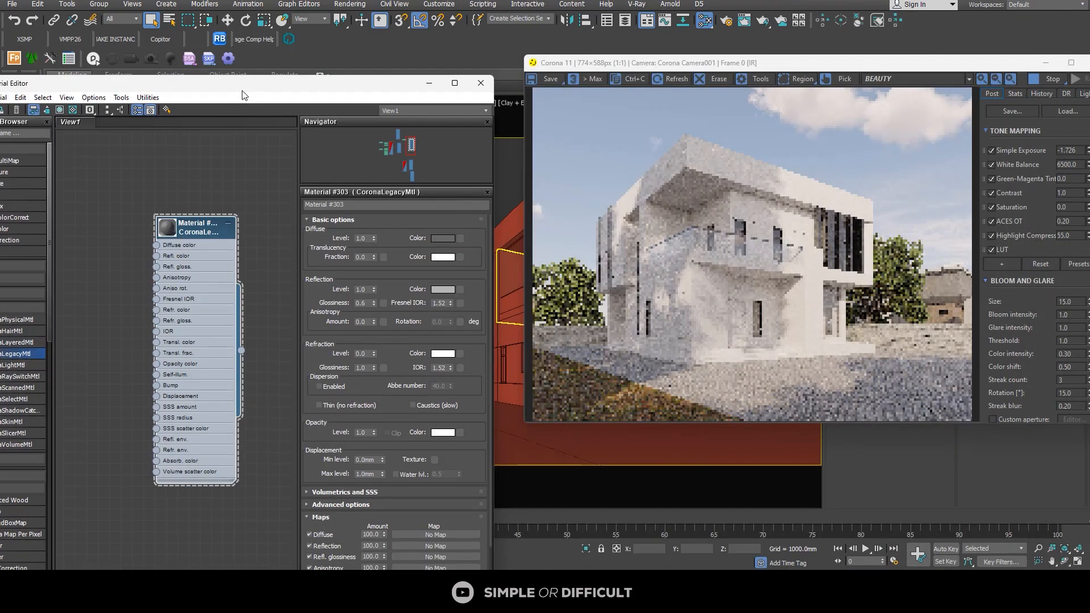
scroll(625, 236, "up", 4)
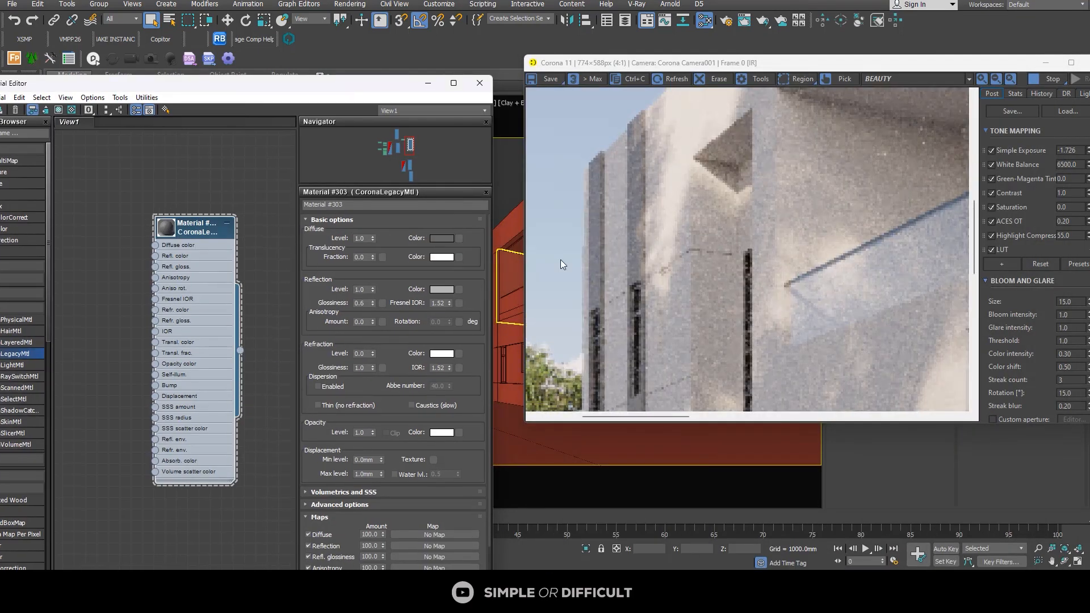
left_click(435, 239)
left_click(366, 118)
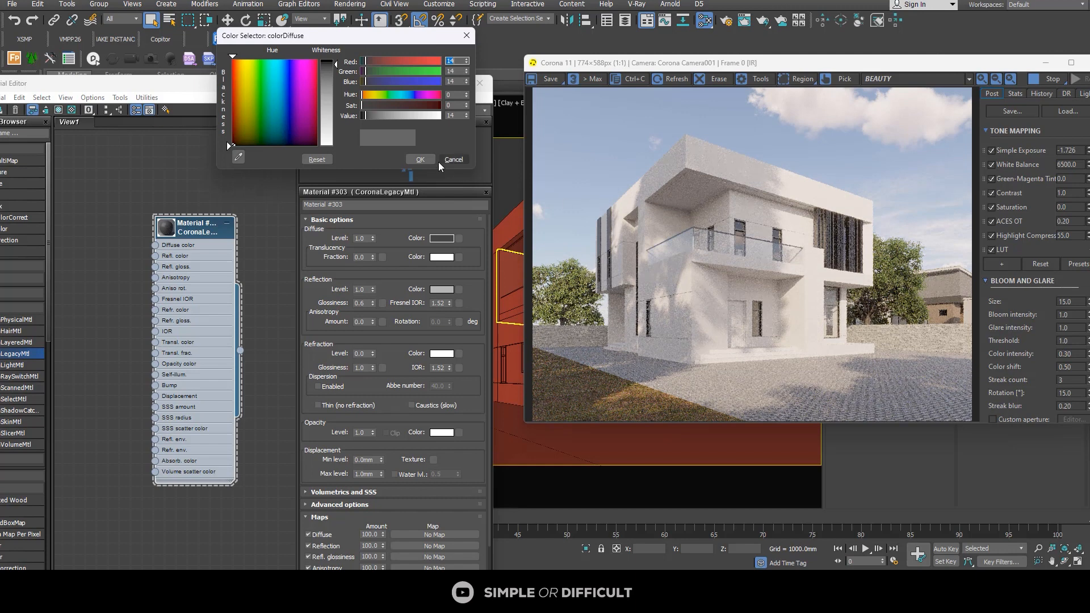
left_click(420, 159)
Step: Duplicate the Material #303 node and place the copy beside the original
scroll(163, 209, "down", 2)
scroll(163, 205, "down", 1)
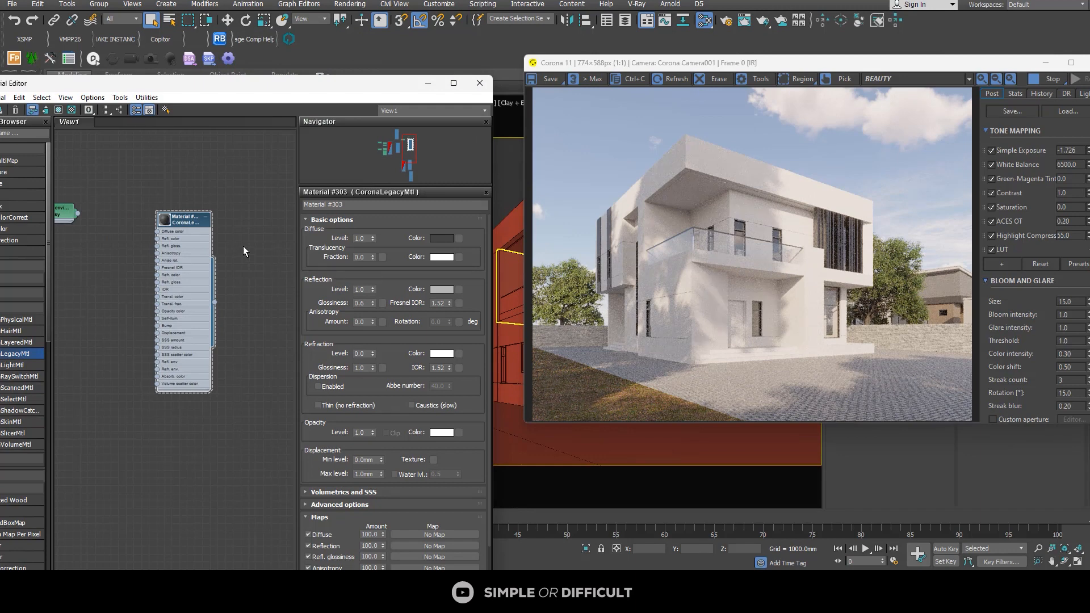
middle_click_drag(177, 228, 146, 158)
scroll(187, 174, "down", 1)
left_click_drag(146, 158, 225, 225, "shift")
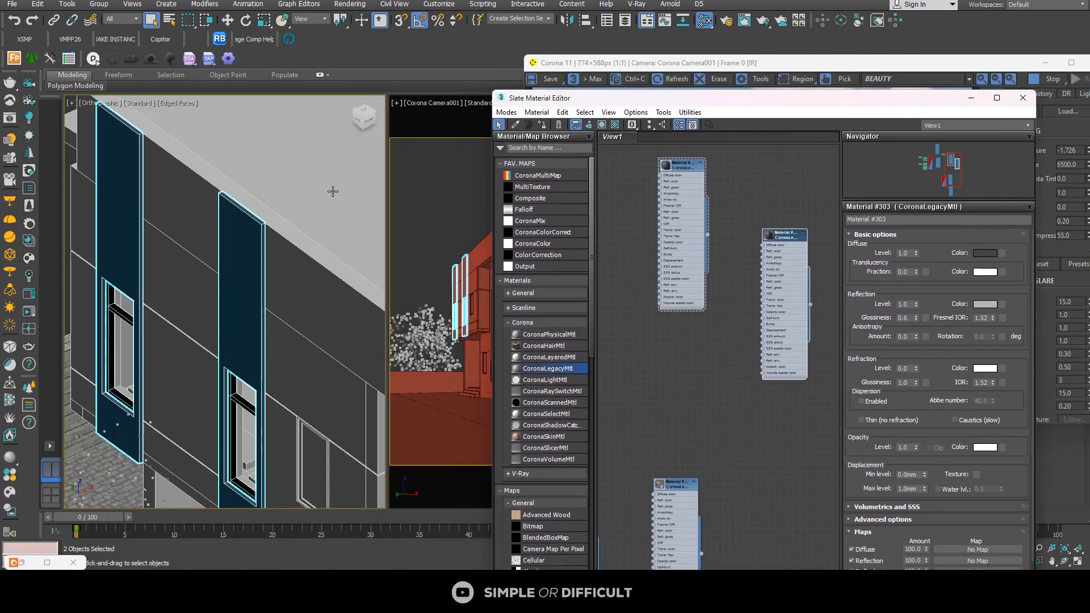
Step: Assign the copied Material #304 to the walls behind the balcony and the wall sections around the tall side window
scroll(332, 191, "down", 5)
scroll(252, 292, "up", 3)
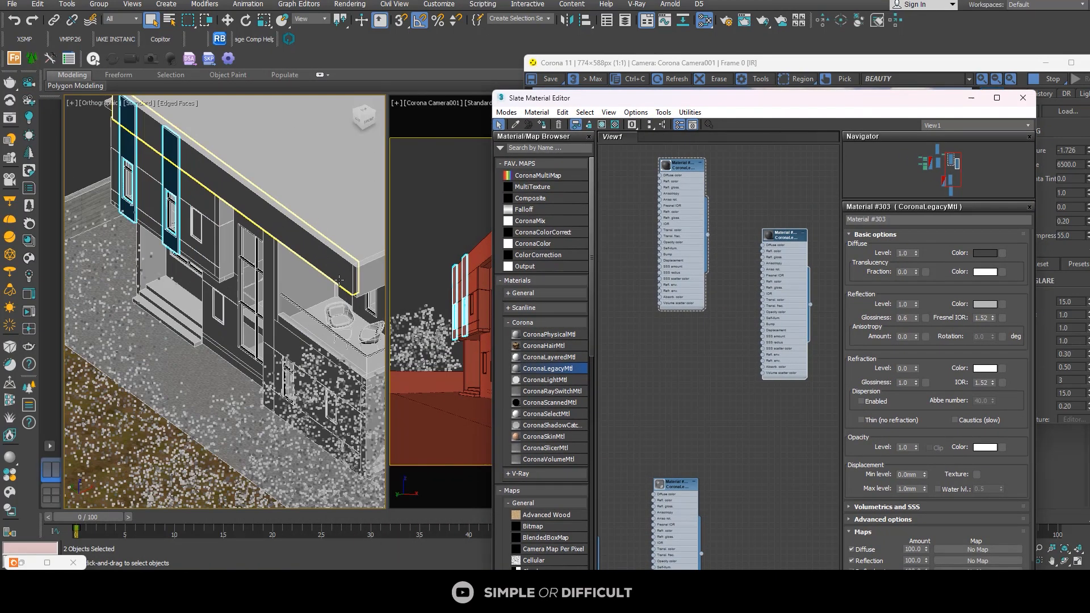
left_click(258, 263)
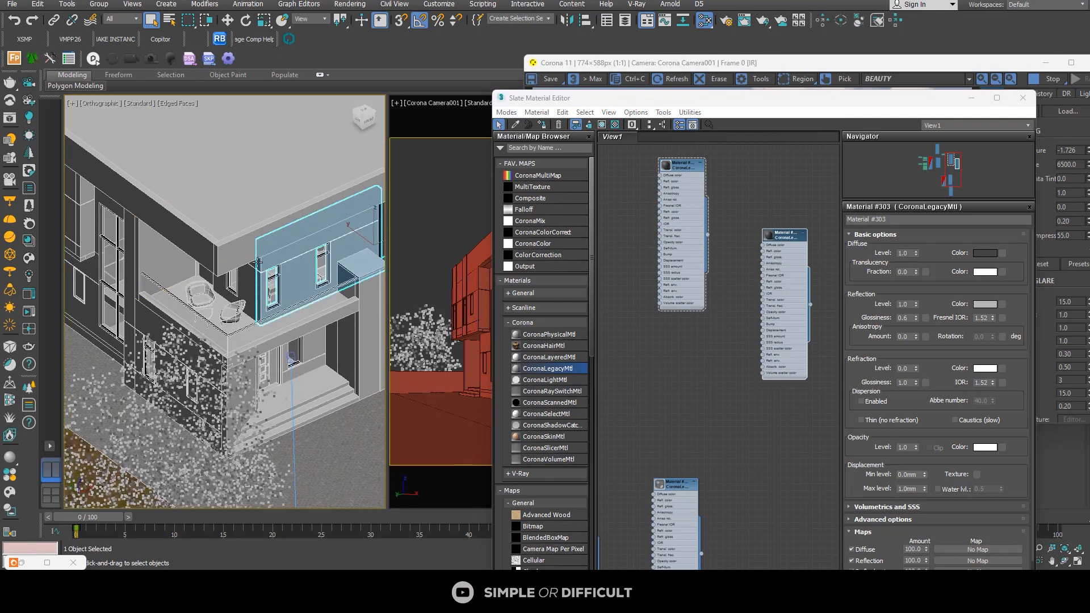
left_click(244, 282, "ctrl")
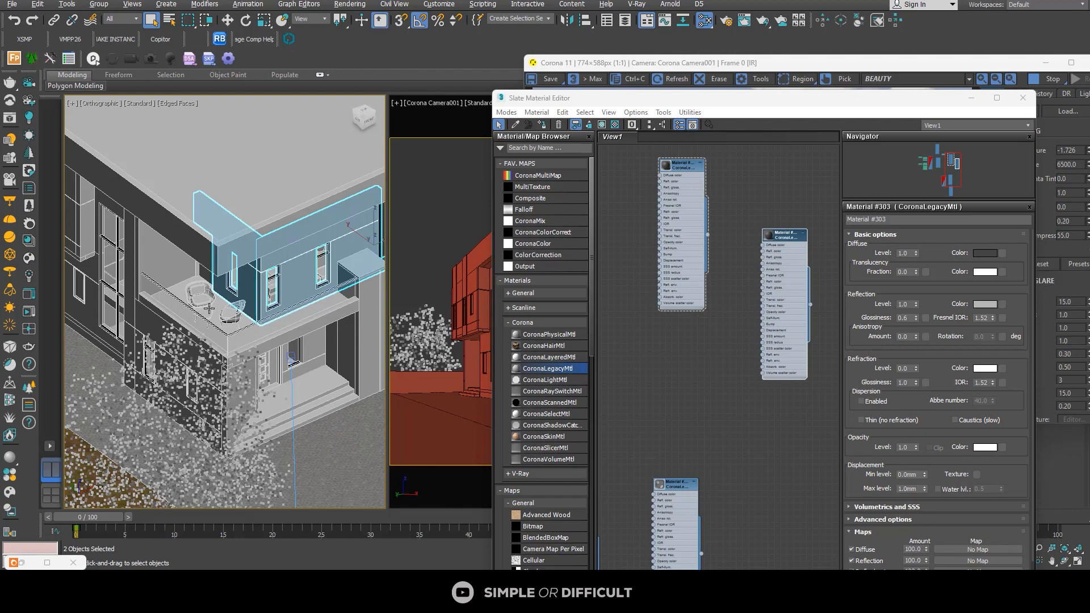
middle_click_drag(209, 308, 277, 294, "alt")
left_click(176, 274, "ctrl")
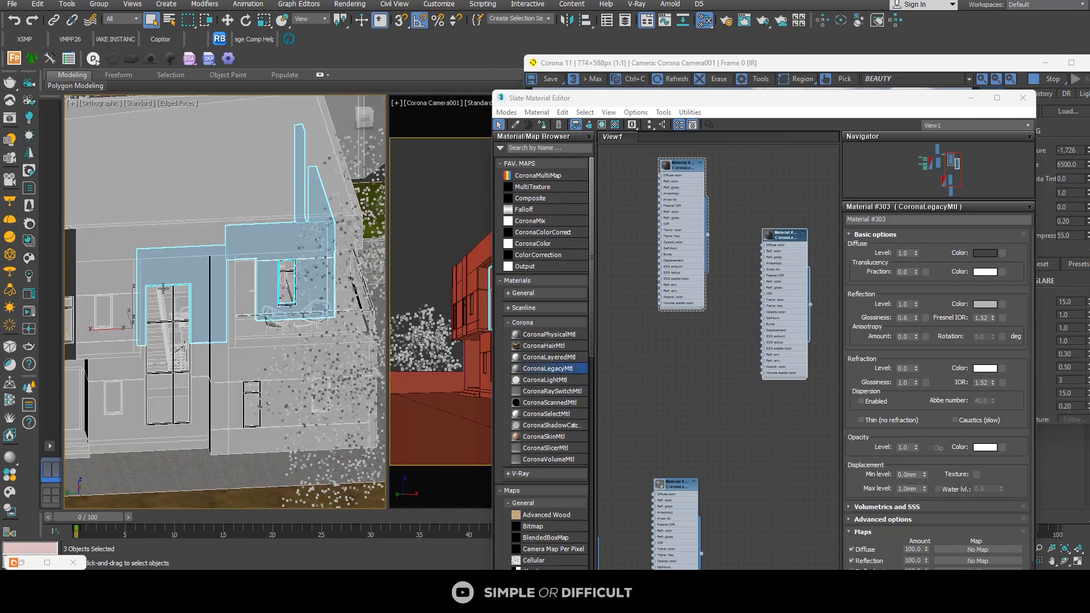
left_click(130, 405, "ctrl")
middle_click_drag(131, 409, 80, 422, "alt")
left_click(116, 424, "ctrl")
scroll(122, 422, "down", 5)
middle_click_drag(145, 415, 214, 386, "alt")
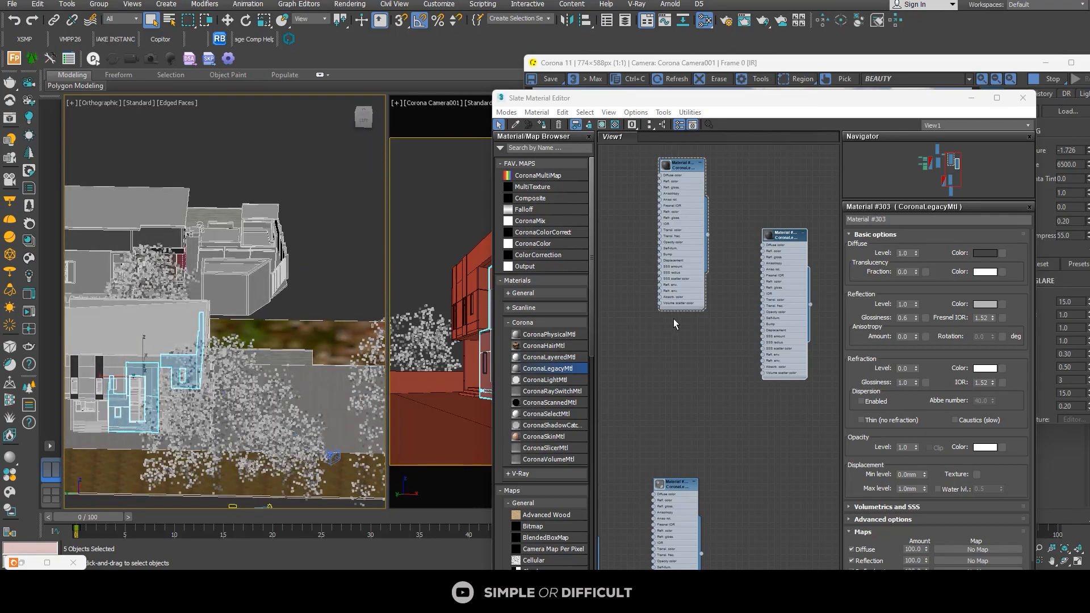
double_click(780, 236)
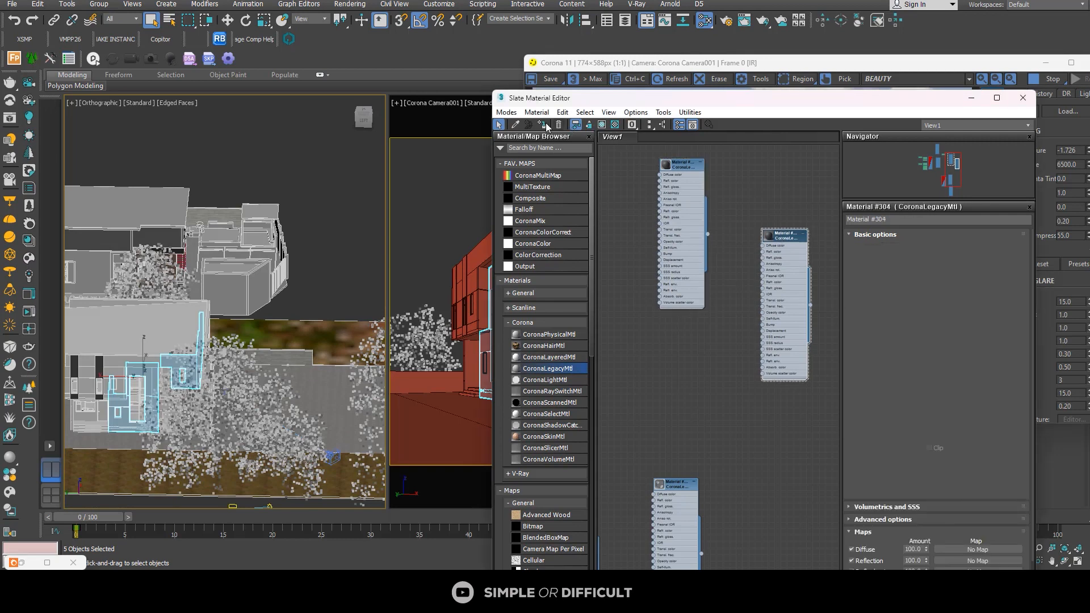
Step: Inspect the side wall's base in the render, select the floor slab mesh there, and minimize the material editor with the render alongside
left_click_drag(713, 107, 258, 85)
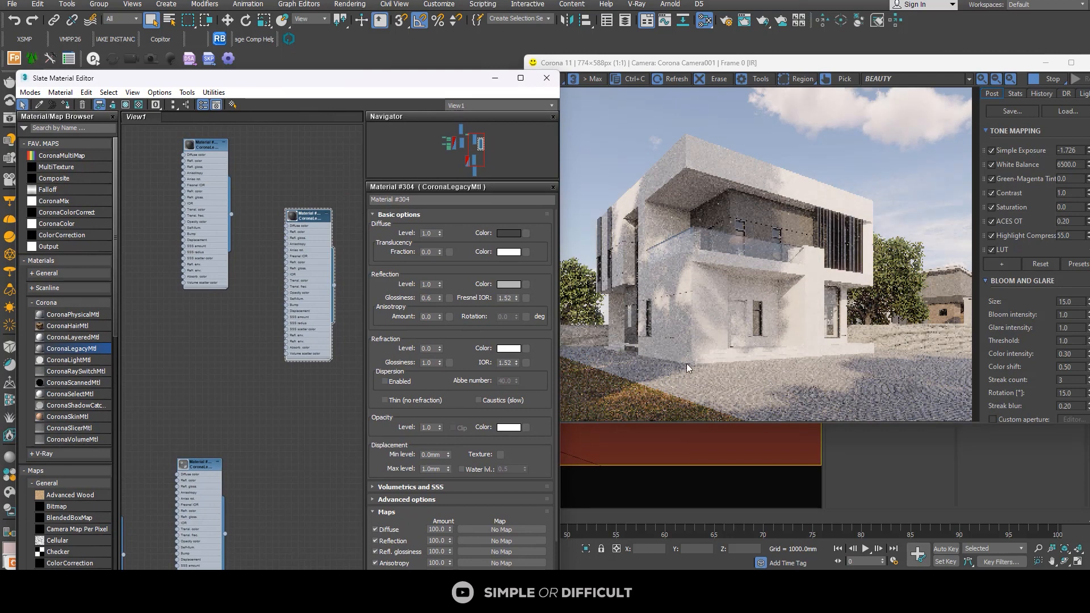
scroll(616, 349, "up", 4)
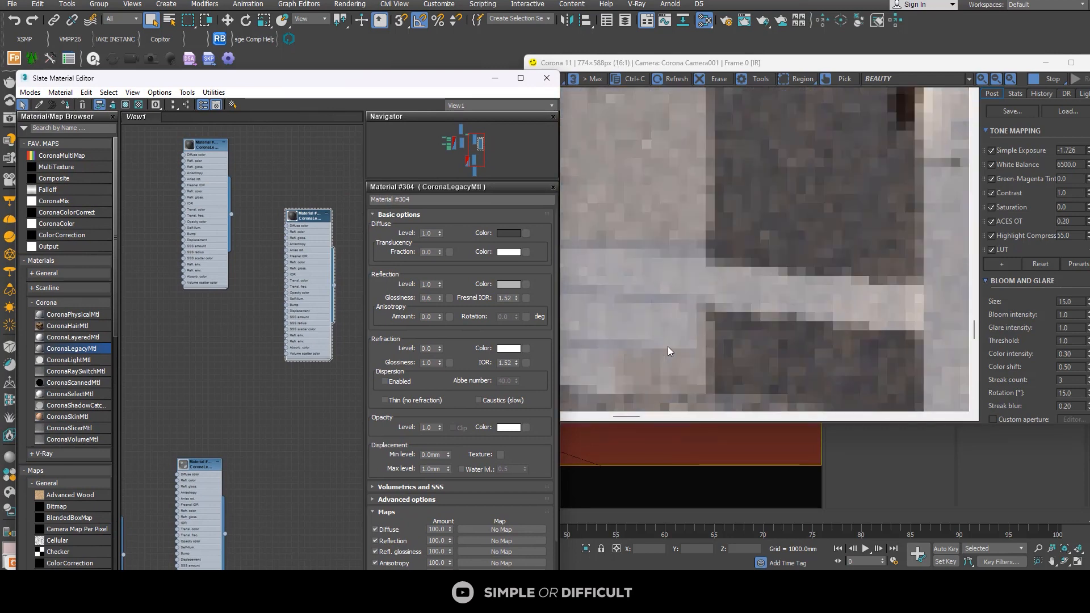
scroll(776, 305, "down", 2)
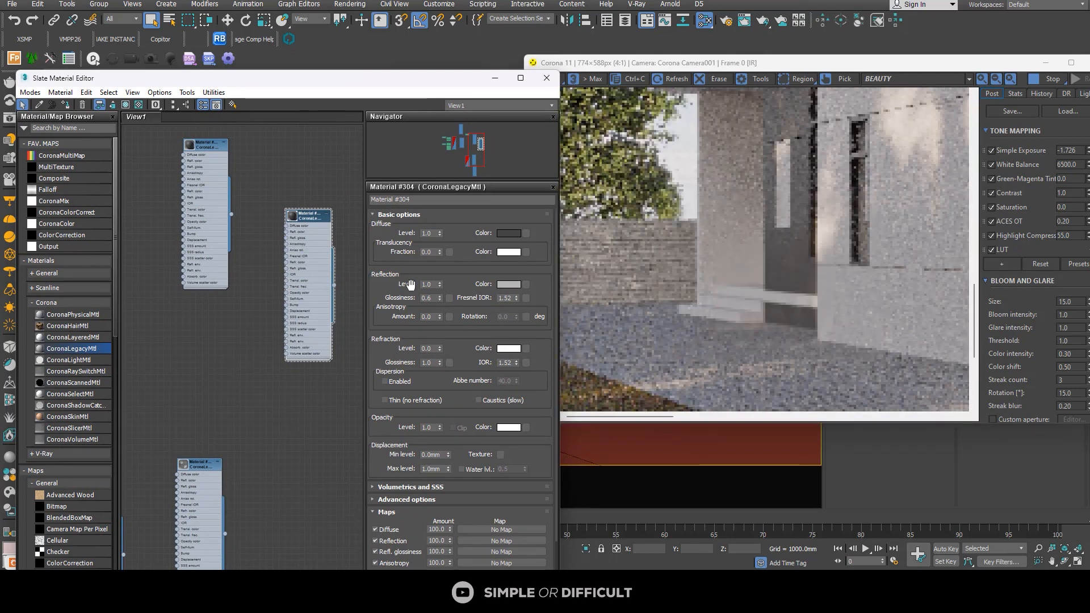
left_click_drag(355, 80, 820, 102)
scroll(133, 433, "up", 10)
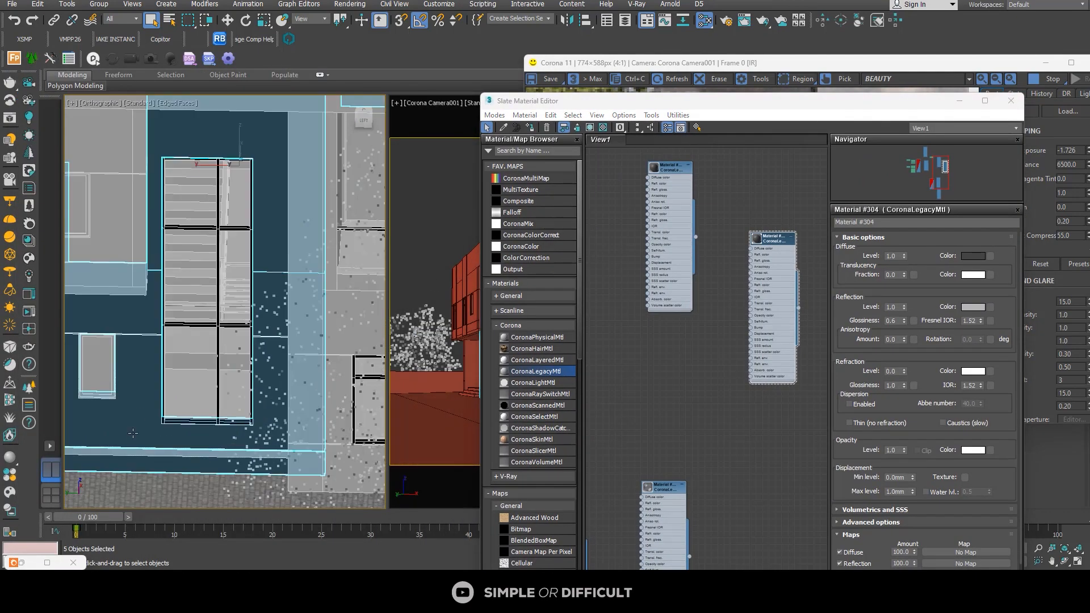
scroll(133, 452, "down", 5)
left_click(142, 458)
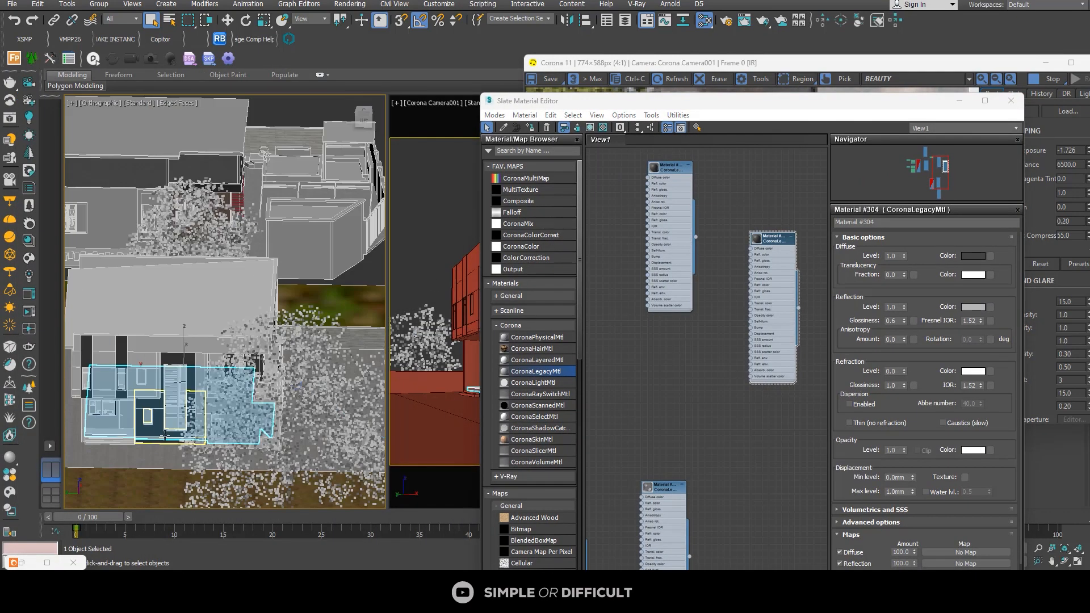
scroll(147, 460, "up", 5)
middle_click_drag(154, 464, 212, 387, "alt")
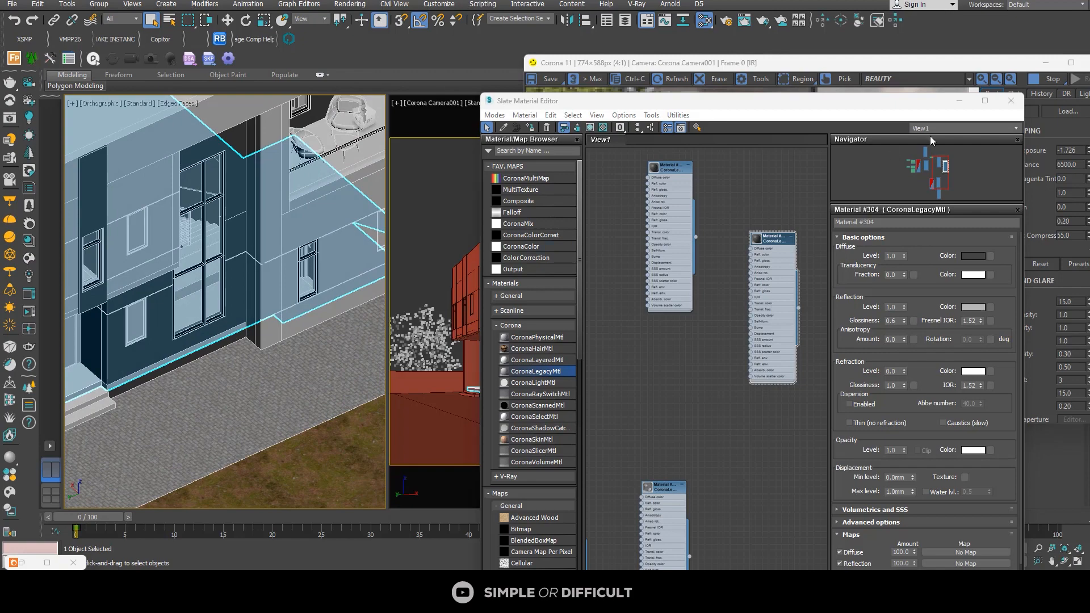
left_click_drag(938, 68, 649, 128)
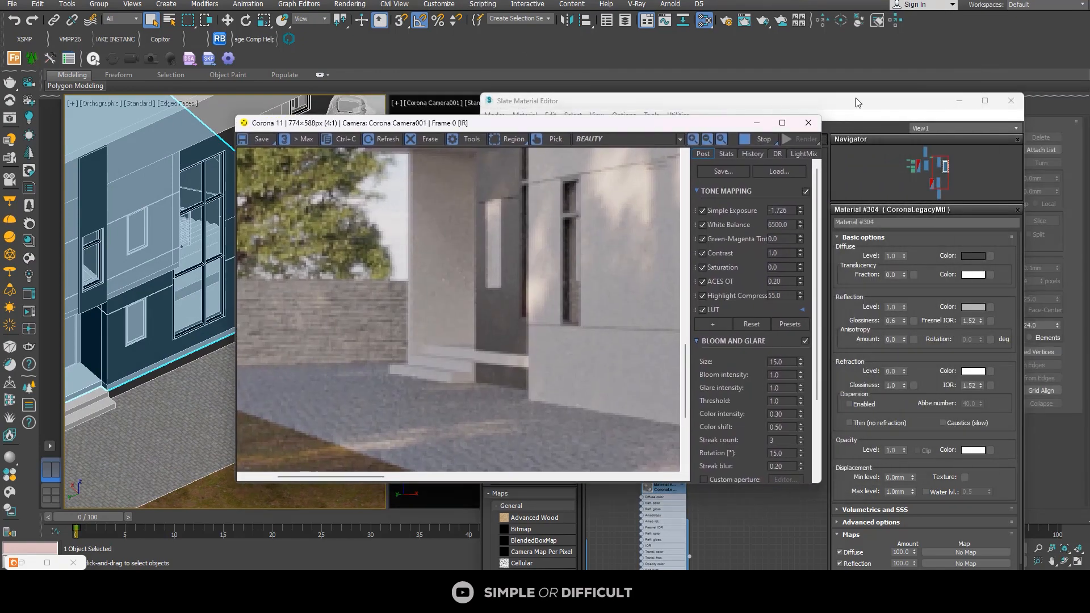
left_click(958, 102)
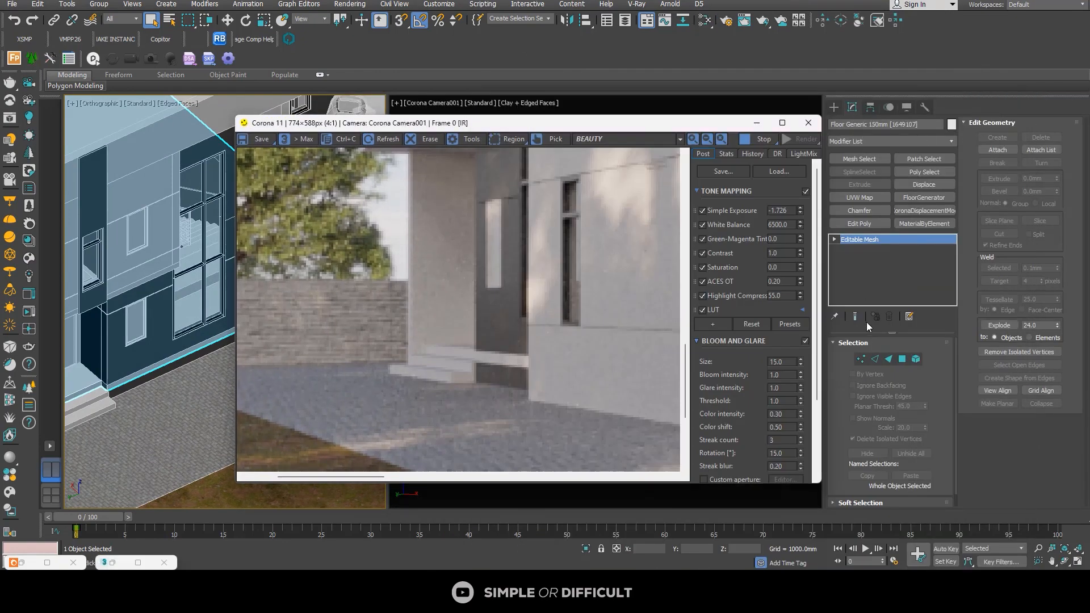
Step: Try to move the slab's exposed edge faces along X below the dark side wall, and undo the move
left_click(902, 359)
scroll(109, 382, "up", 3)
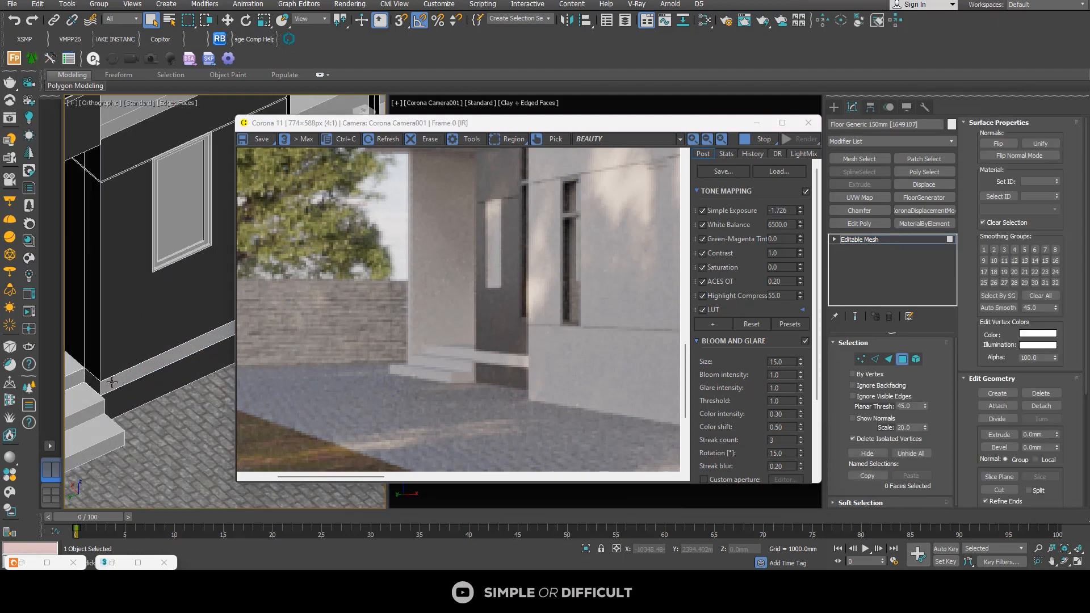
left_click(109, 382)
scroll(116, 353, "down", 3)
scroll(163, 352, "down", 2)
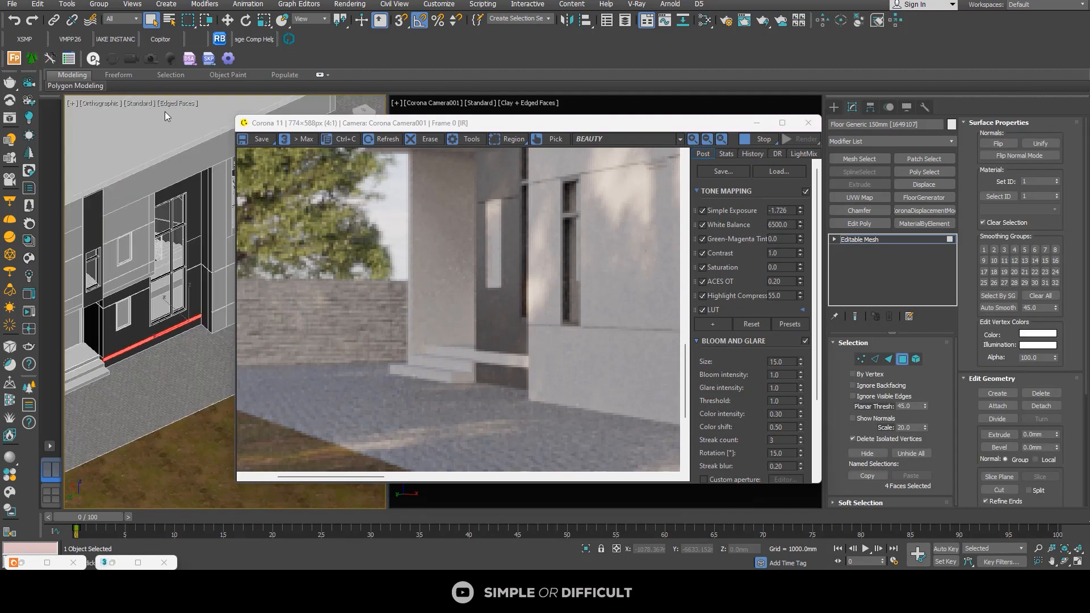
key("w")
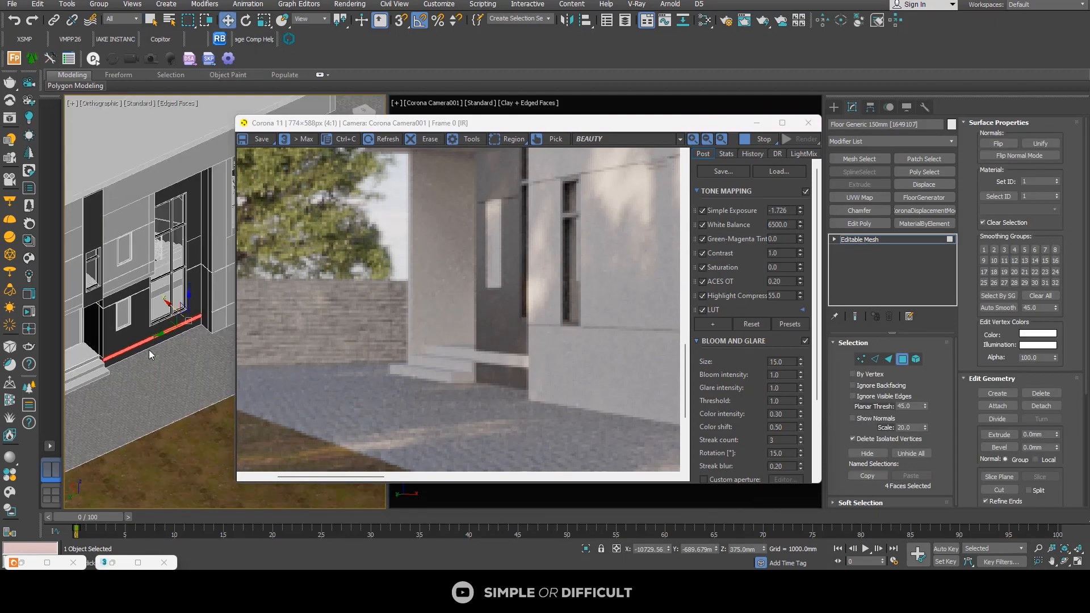
scroll(188, 292, "up", 3)
left_click_drag(202, 280, 189, 270)
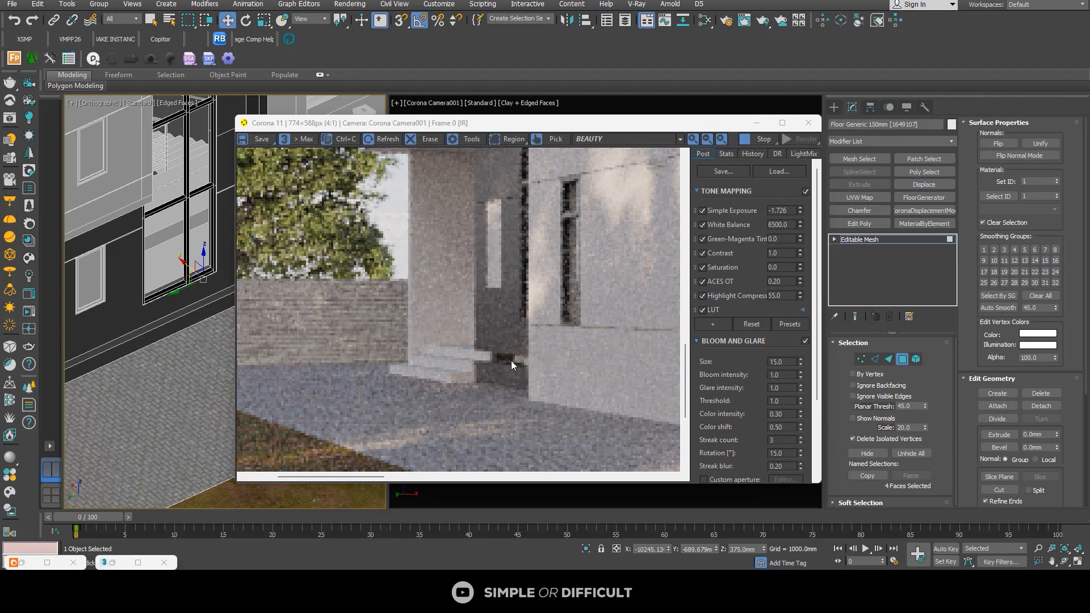
scroll(522, 357, "down", 1)
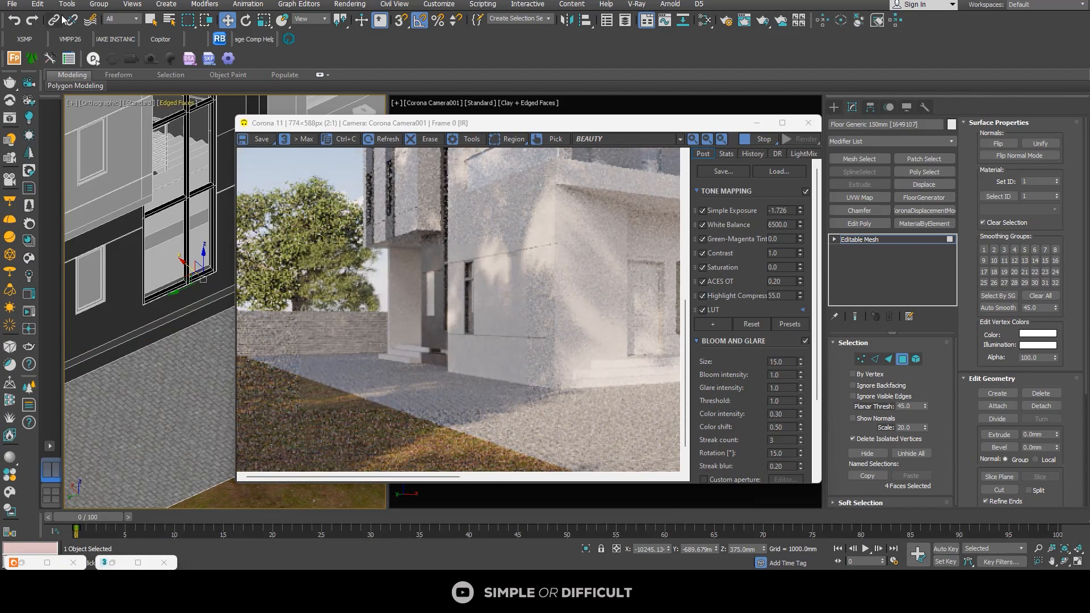
left_click(14, 20)
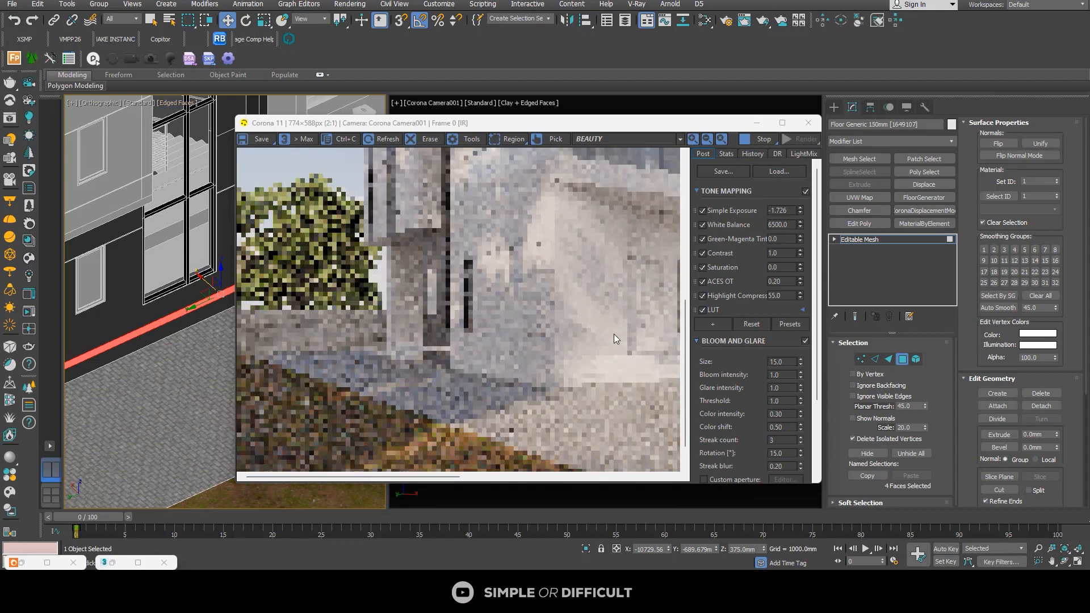
Step: Detach the four exposed slab edge faces below the dark side wall as a separate object, with the material editor reopened
left_click(903, 359)
scroll(124, 339, "up", 3)
left_click(125, 340)
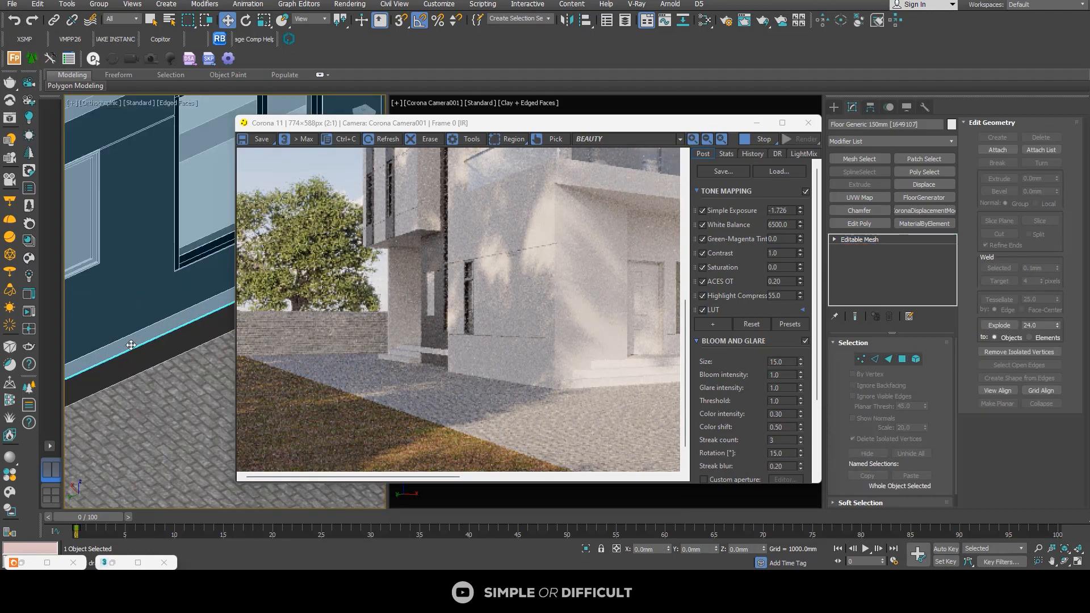
left_click(903, 360)
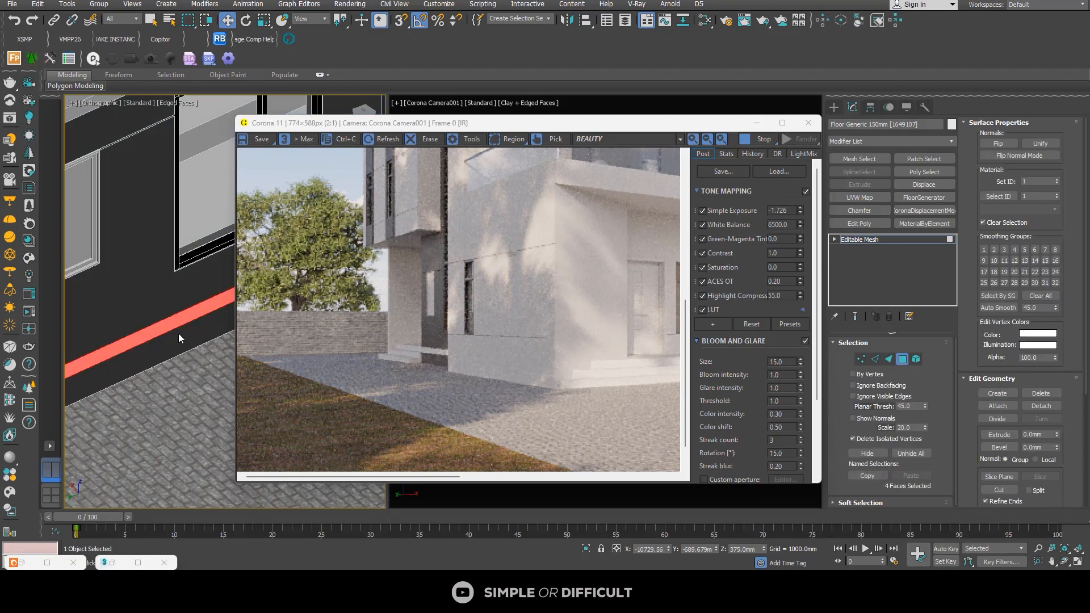
key("m")
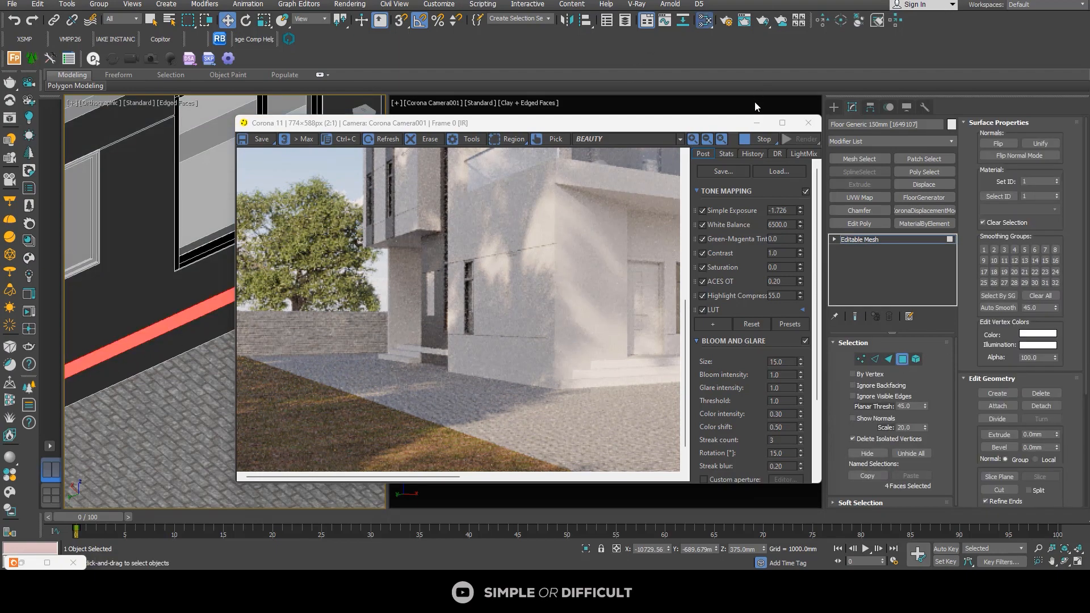
scroll(697, 408, "down", 2)
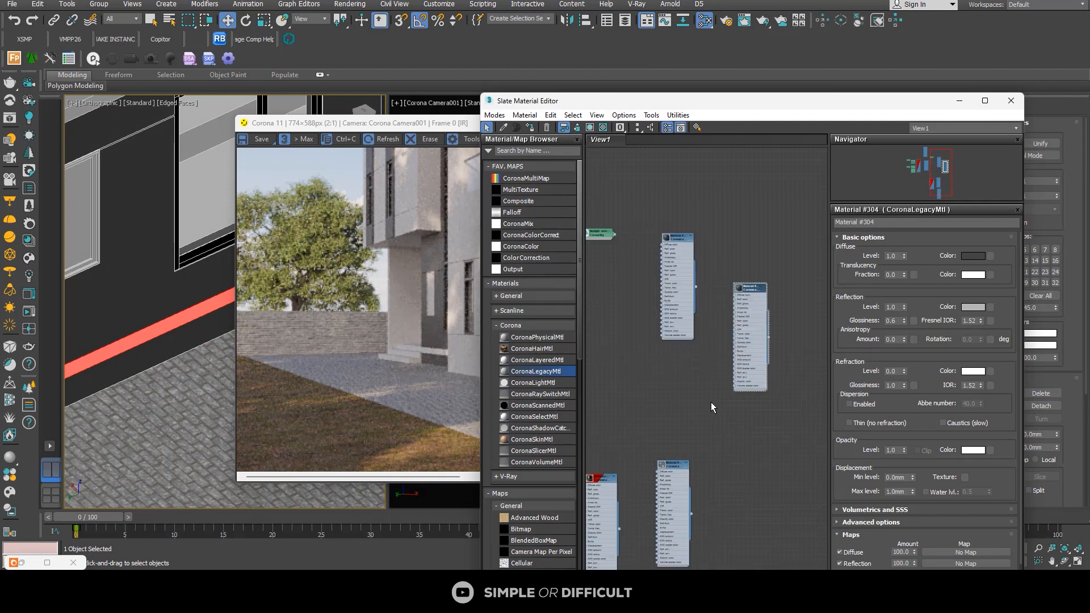
left_click_drag(897, 106, 666, 72)
left_click(1042, 406)
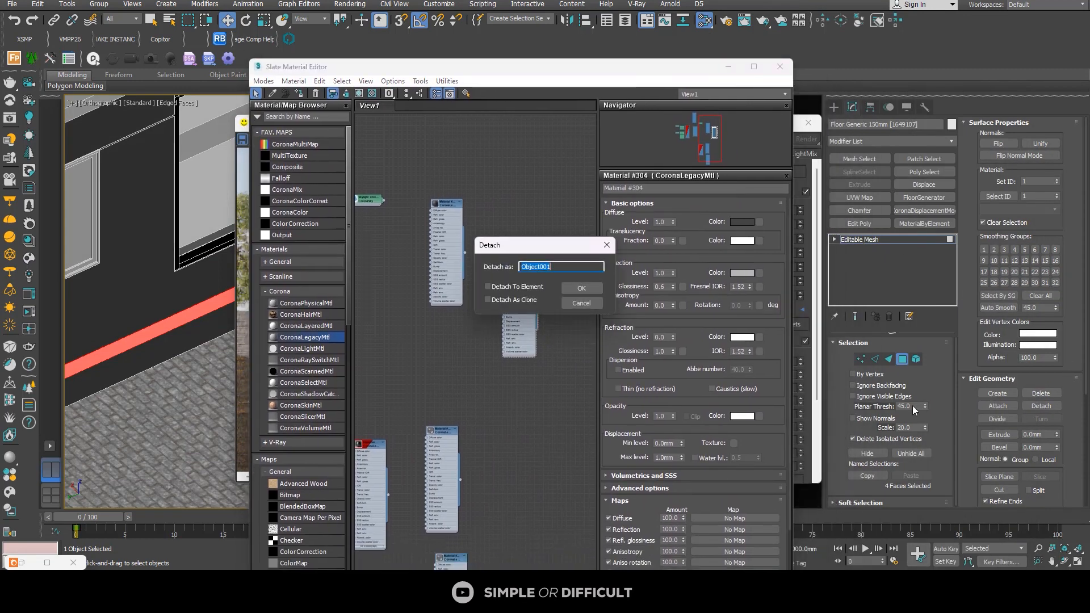
left_click(582, 294)
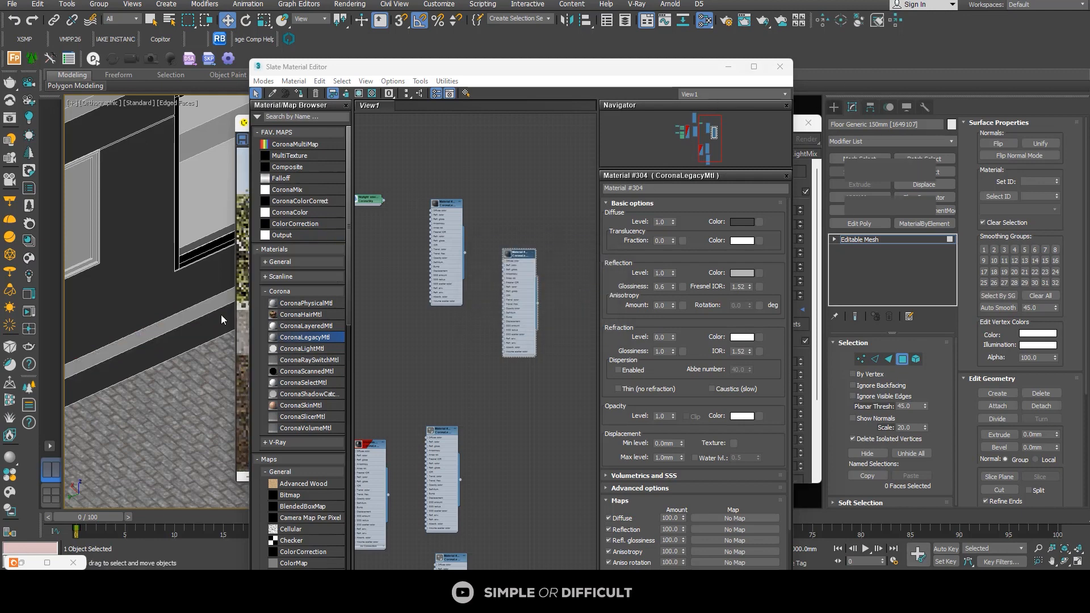
Step: Assign Material #304 to the detached slab edge strip and check the side wall's base in the render
left_click(833, 107)
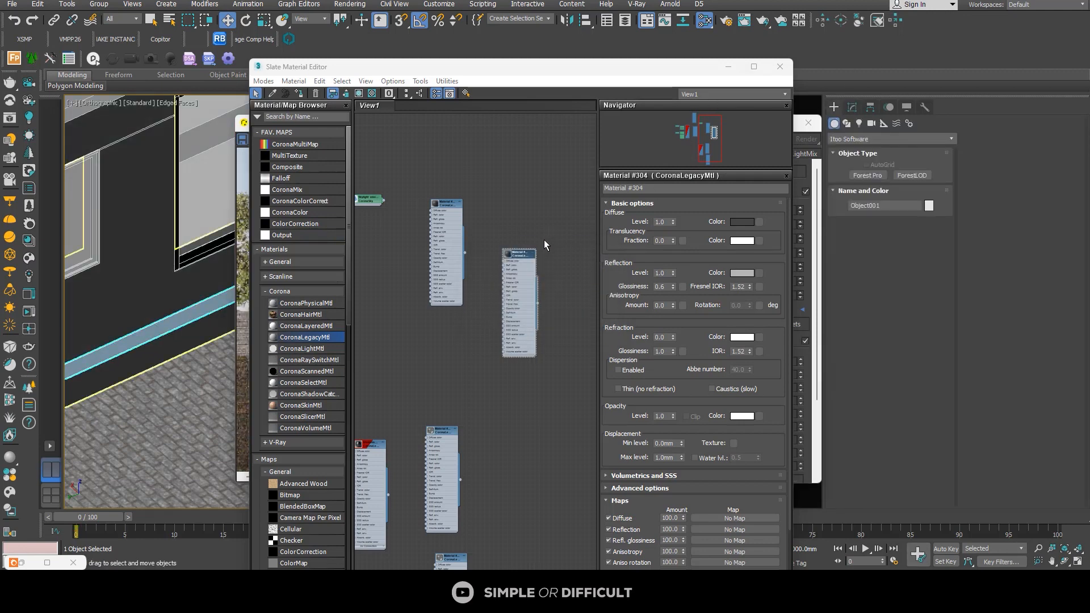
scroll(520, 257, "up", 3)
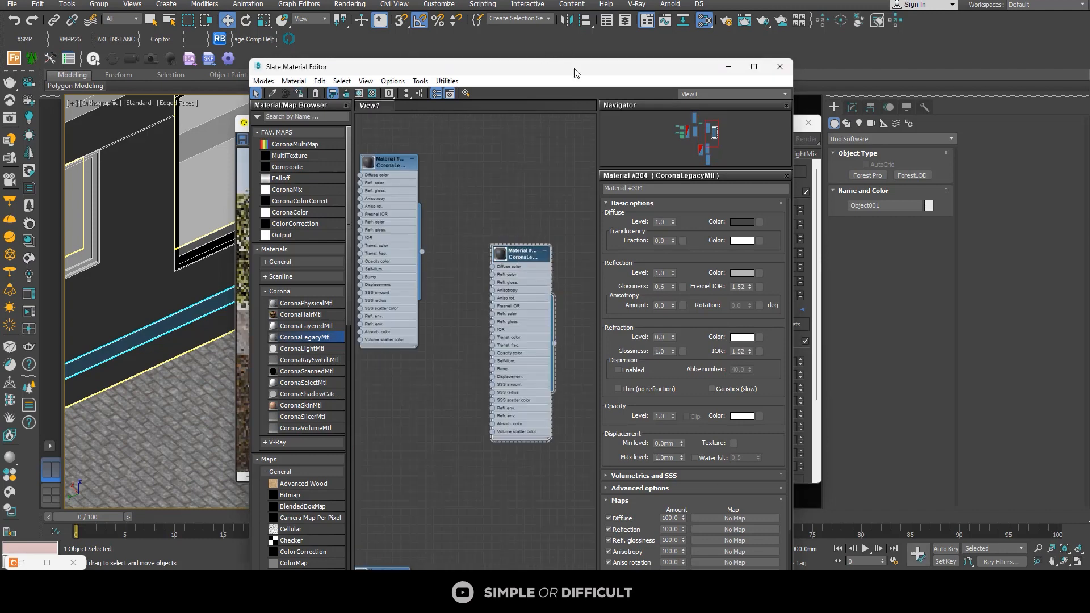
left_click_drag(576, 72, 206, 85)
scroll(444, 360, "up", 4)
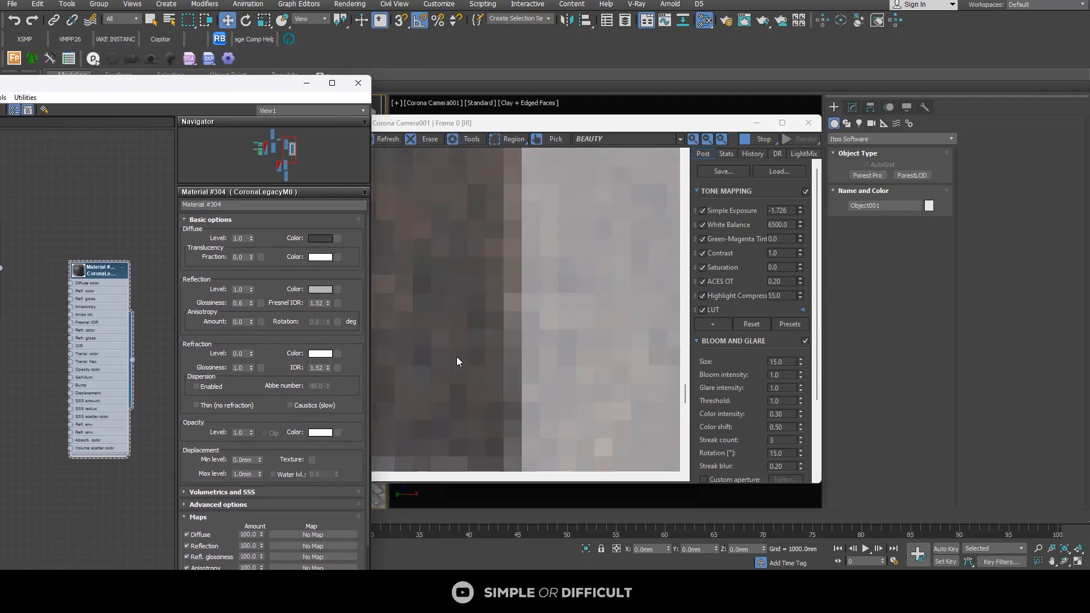
scroll(457, 358, "down", 4)
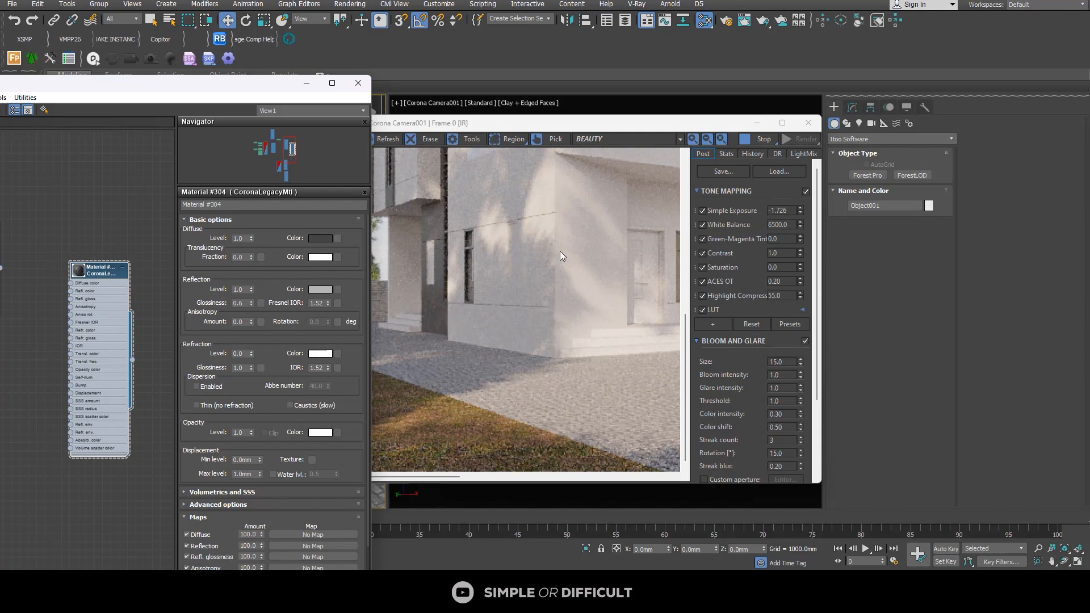
left_click_drag(238, 89, 840, 124)
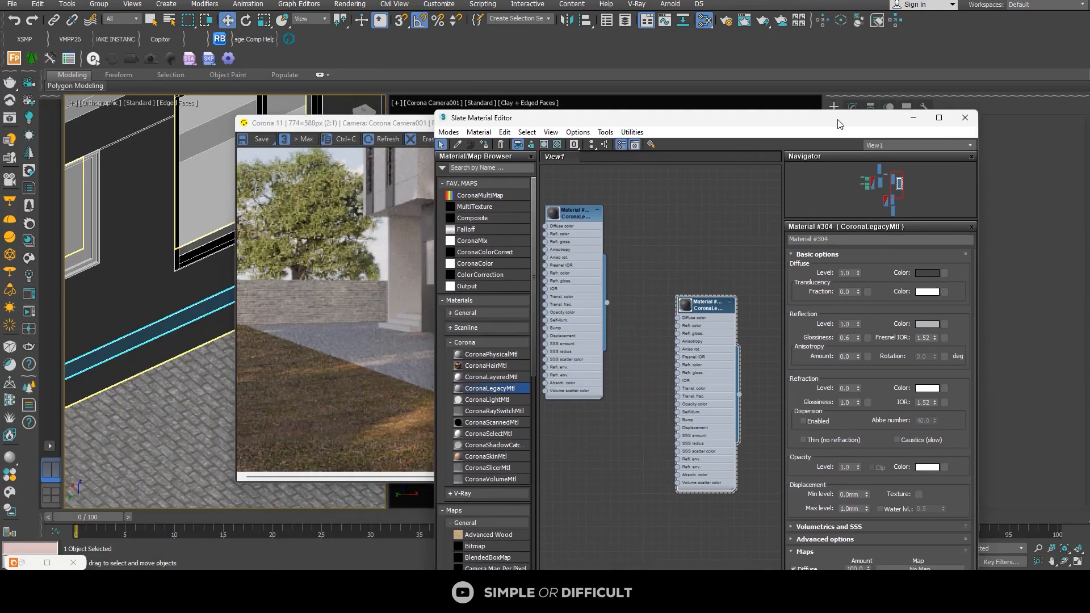
Step: Select the fixed 900 x 1200 window on the dark side wall and minimize the material editor and render window
scroll(186, 183, "down", 5)
scroll(153, 196, "up", 5)
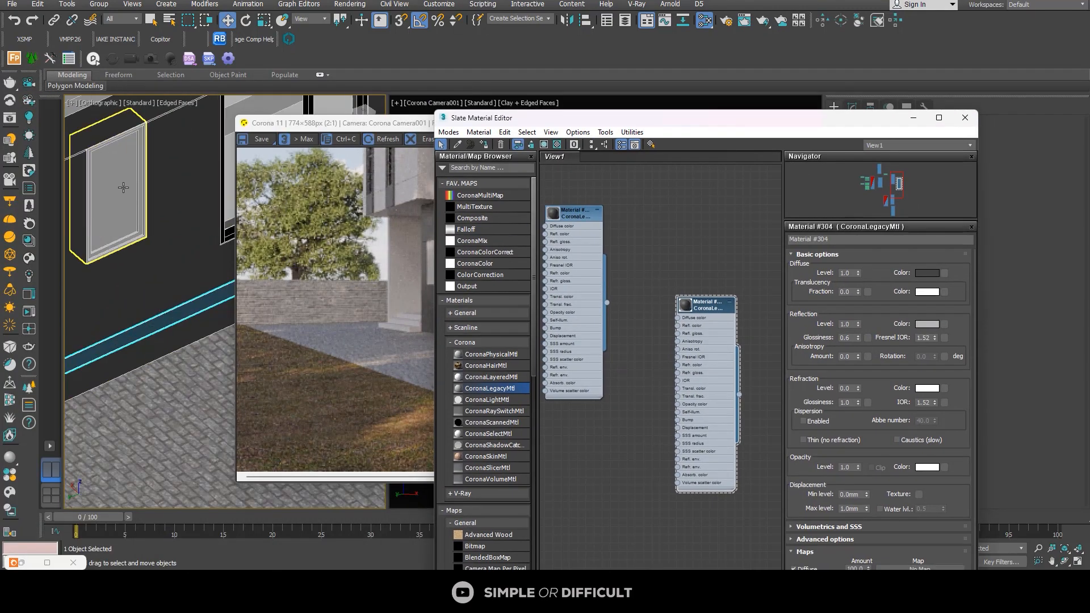
left_click(124, 188)
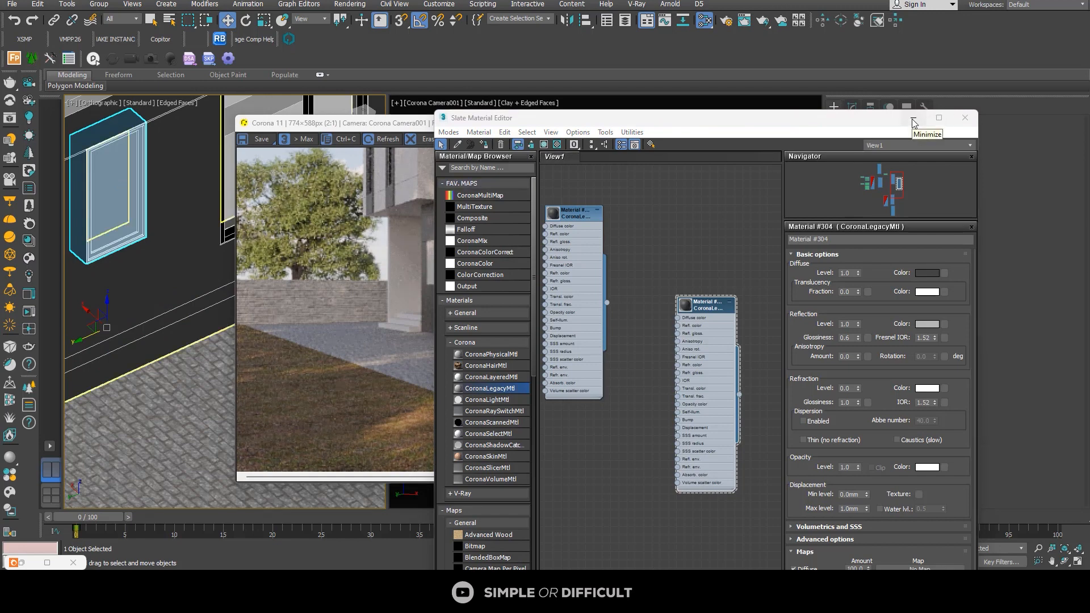
left_click(914, 123)
left_click(756, 123)
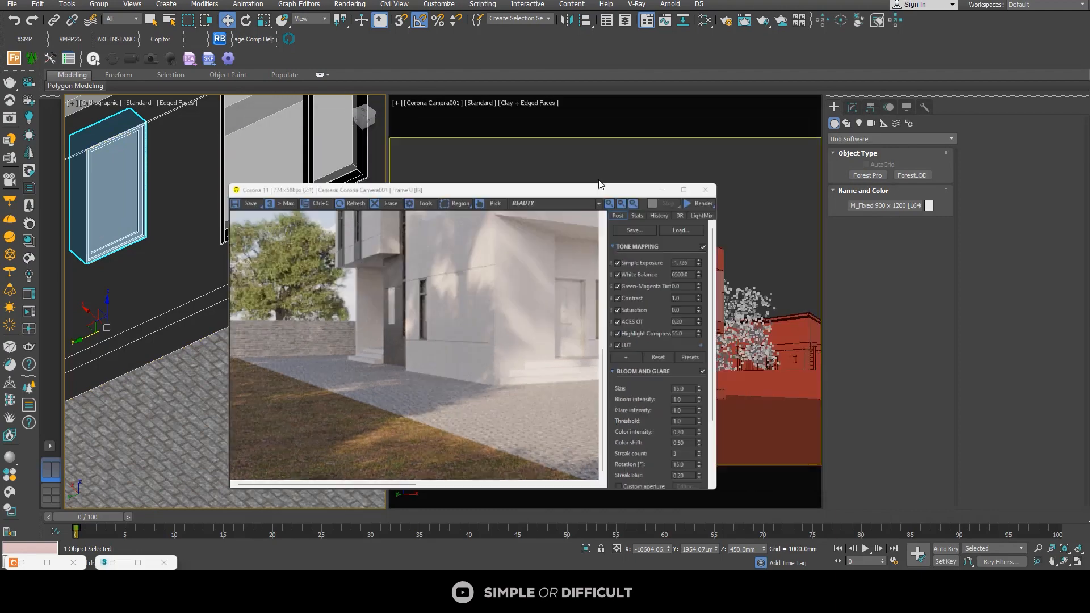
scroll(221, 231, "down", 5)
scroll(198, 223, "up", 4)
Step: Select all windows similar to the chosen fixed window, isolate them, and clear the selection
right_click(195, 224)
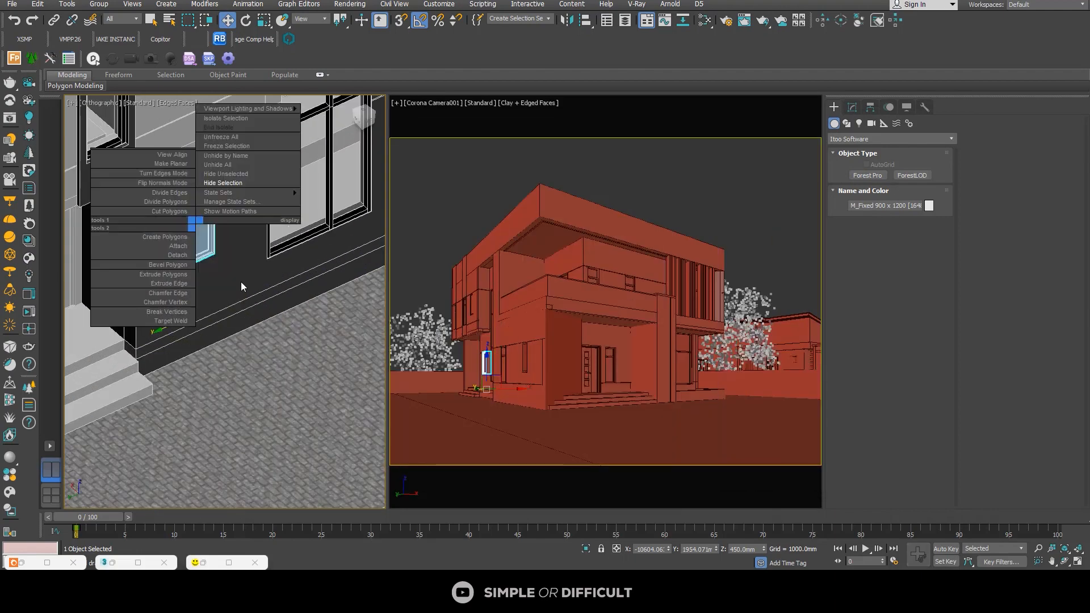
left_click(241, 281)
scroll(241, 282, "down", 6)
scroll(350, 391, "up", 2)
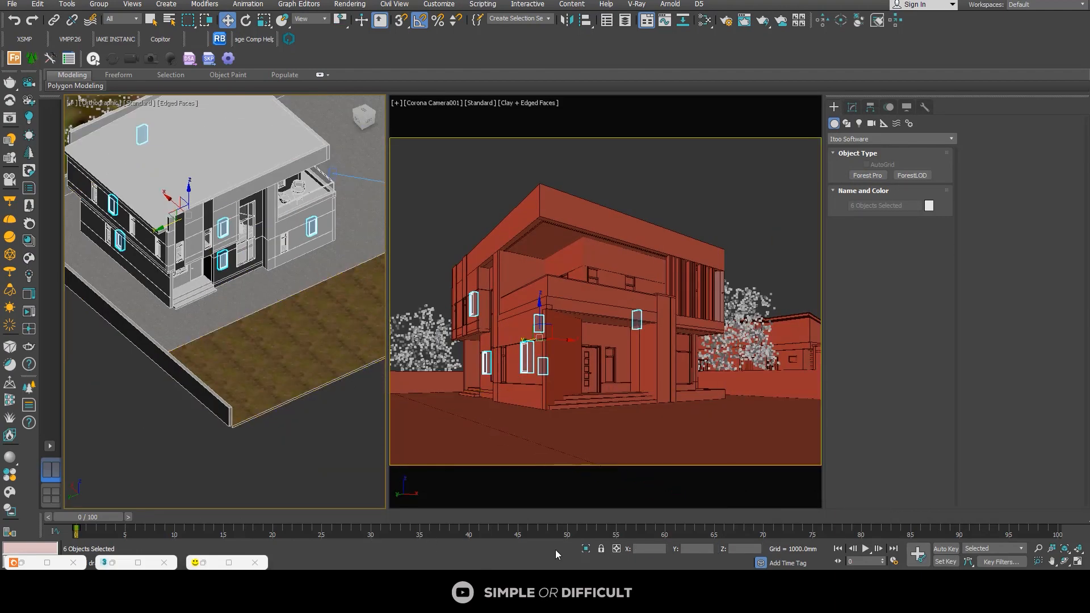
left_click(586, 548)
left_click(259, 292)
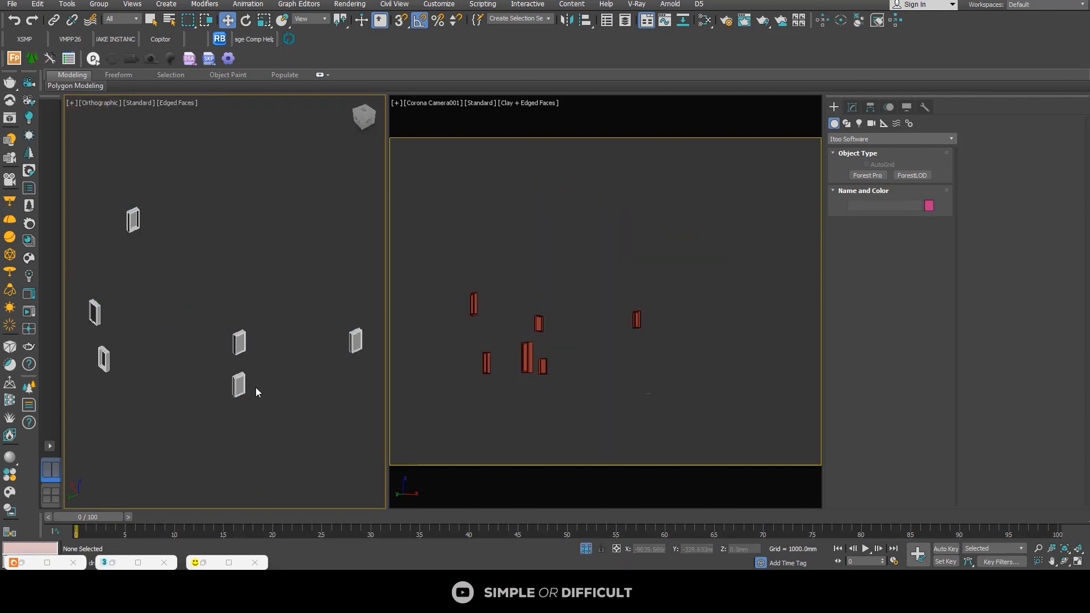
Step: Check the material IDs of the glass faces and the frame faces on one isolated side window
scroll(239, 378, "up", 5)
left_click(139, 319)
left_click(854, 107)
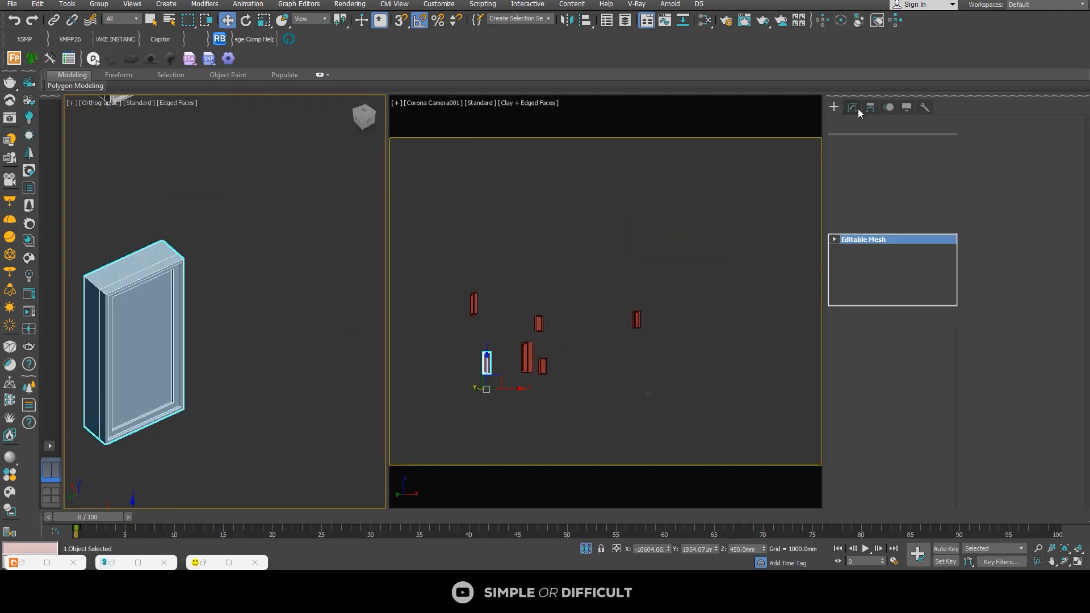
left_click(904, 359)
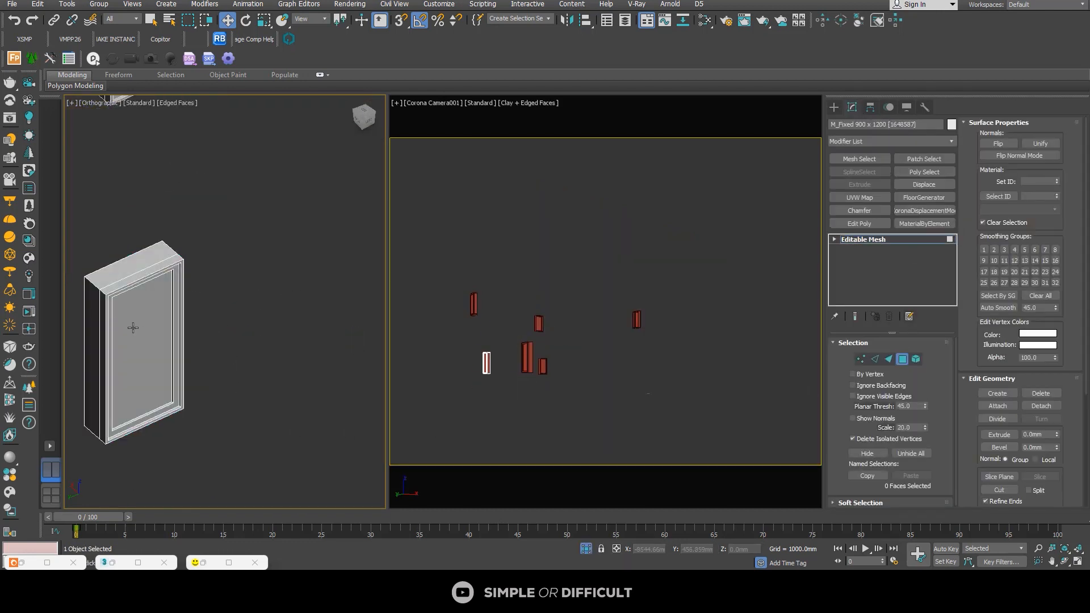
left_click(151, 352)
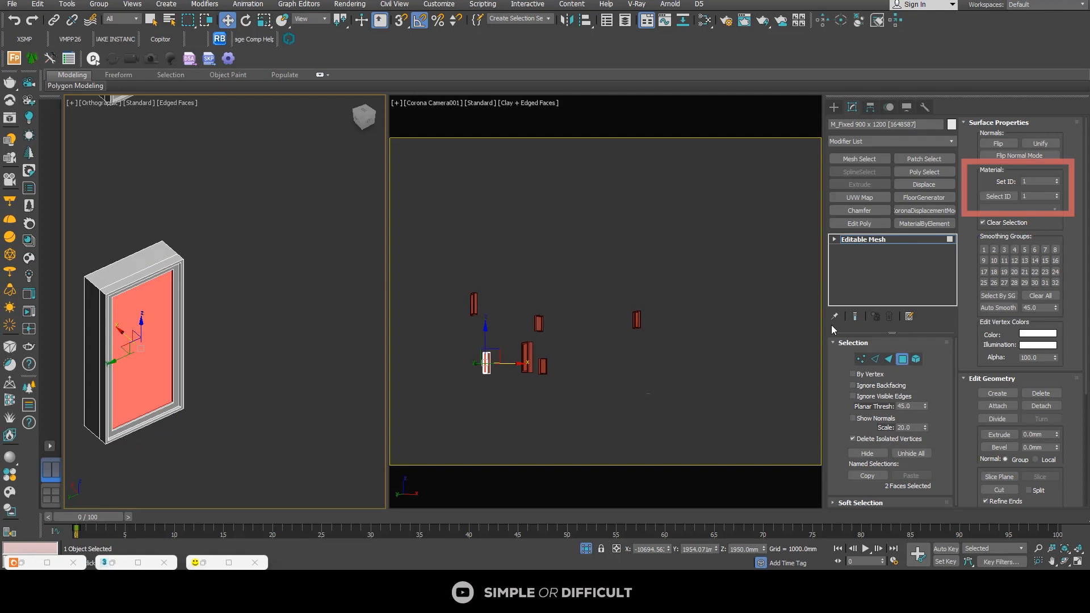
left_click(145, 272)
scroll(227, 261, "down", 3)
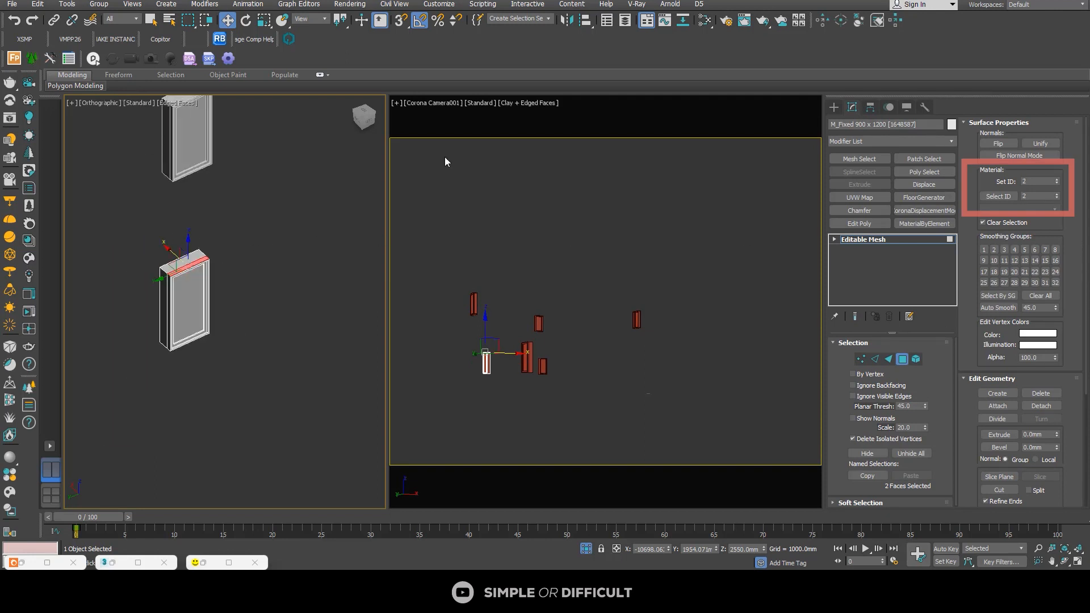
Step: Reopen the material editor, duplicate the glass material node, and place the copy in an empty area of the node view
left_click(707, 21)
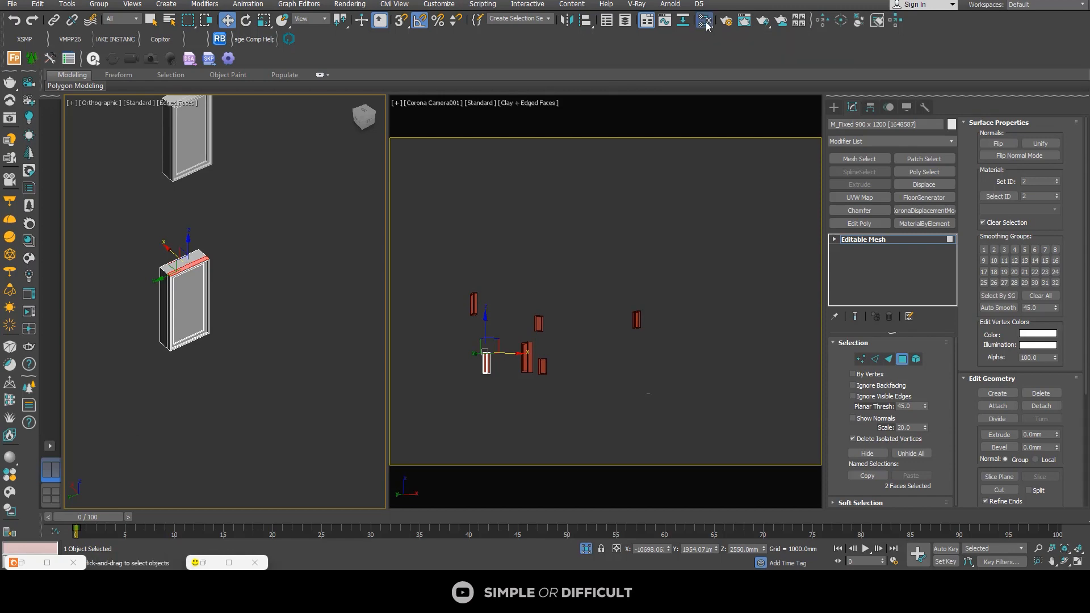
middle_click_drag(634, 282, 714, 181)
scroll(746, 324, "up", 2)
middle_click_drag(755, 318, 704, 249)
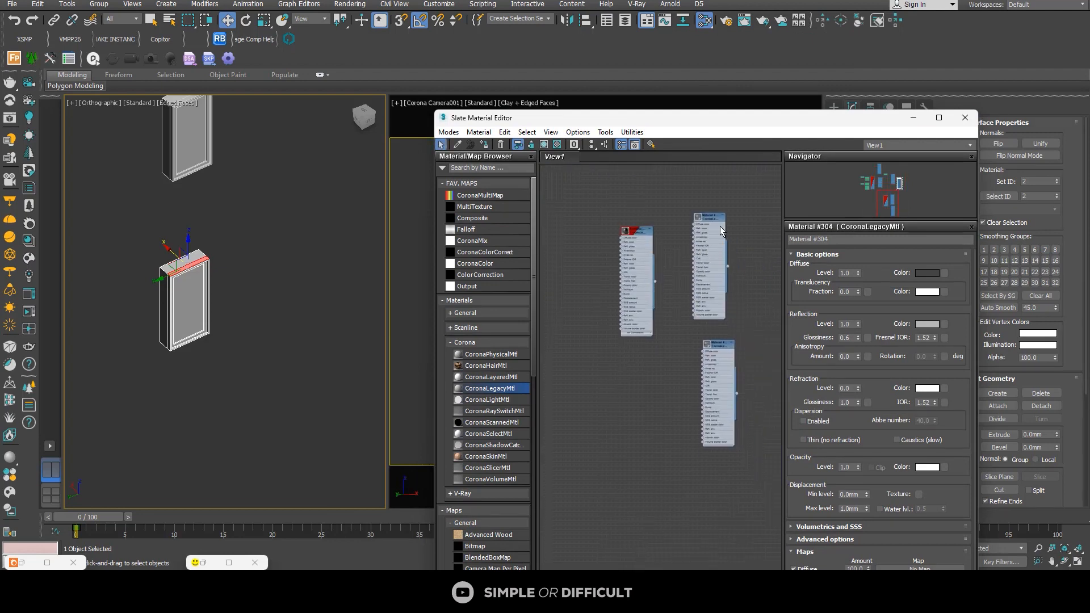
left_click_drag(714, 218, 608, 361, "shift")
middle_click_drag(664, 334, 804, 253)
left_click_drag(745, 280, 655, 285)
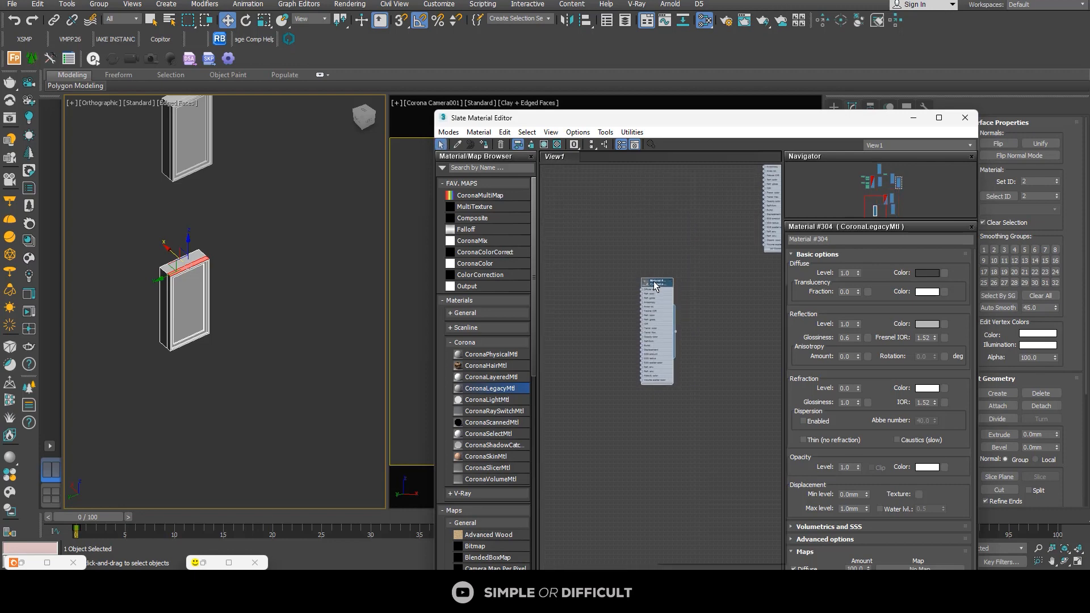
right_click(654, 284)
left_click(585, 236)
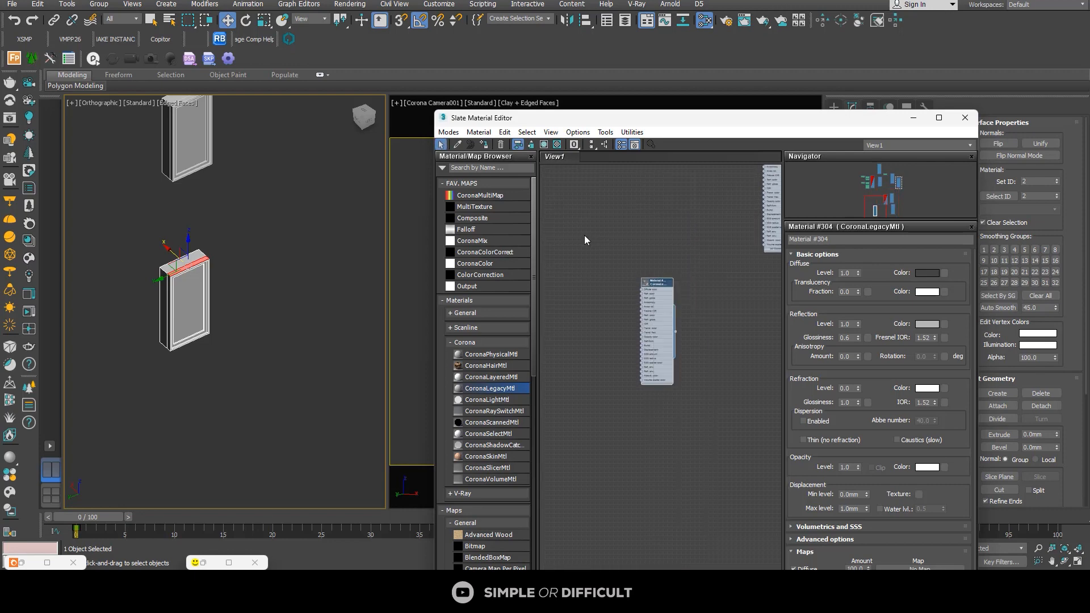
Step: Change the copied glass Material #305 to a Multi/Sub-Object material, keeping the old material as a sub-material
left_click(660, 286)
scroll(659, 286, "up", 2)
right_click(657, 278)
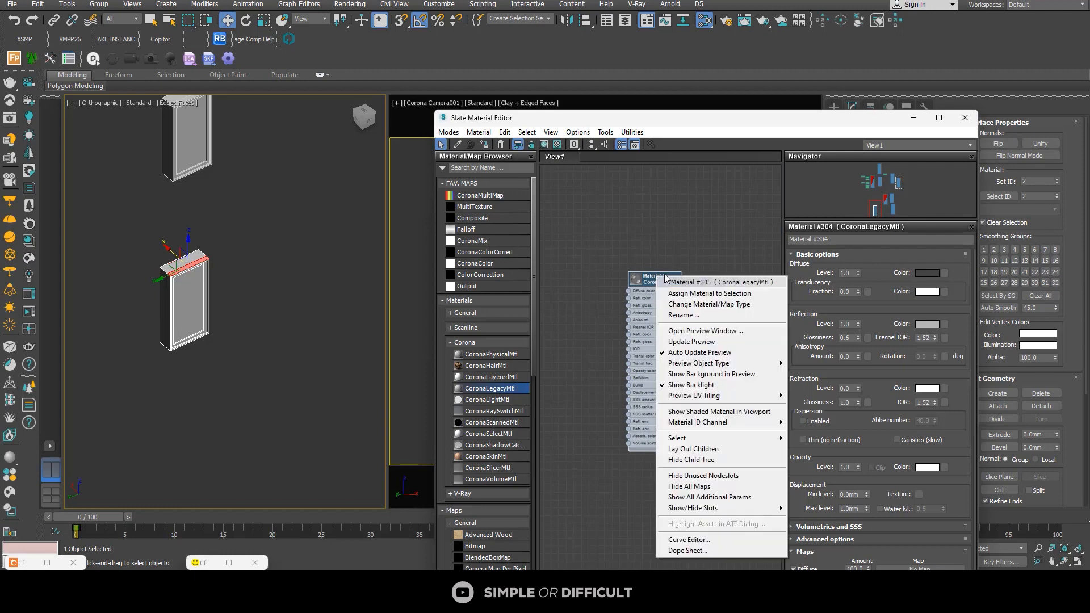
left_click(717, 305)
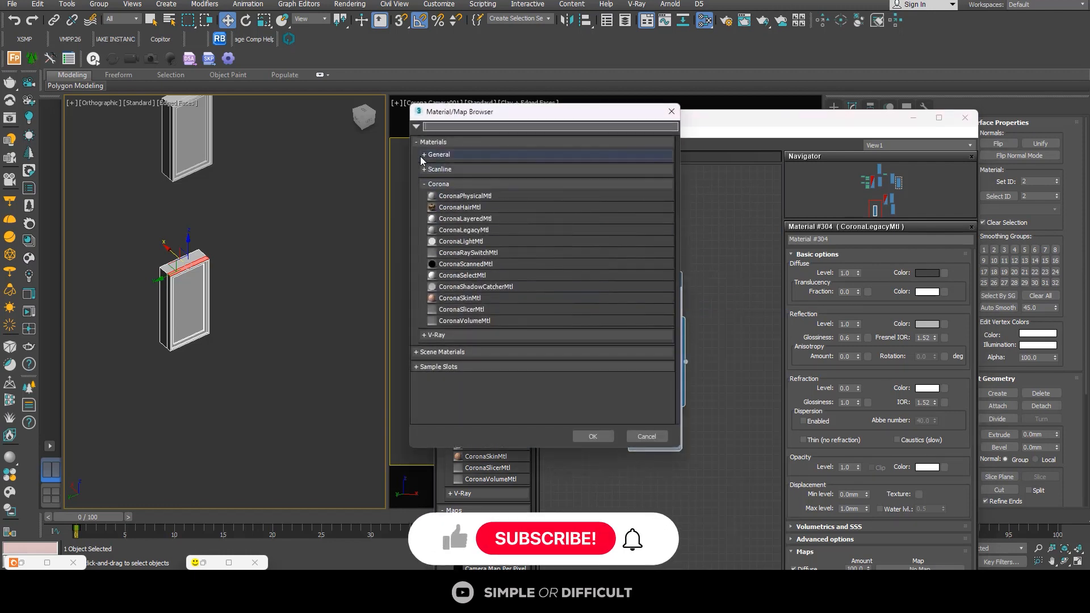
left_click(440, 154)
left_click(465, 212)
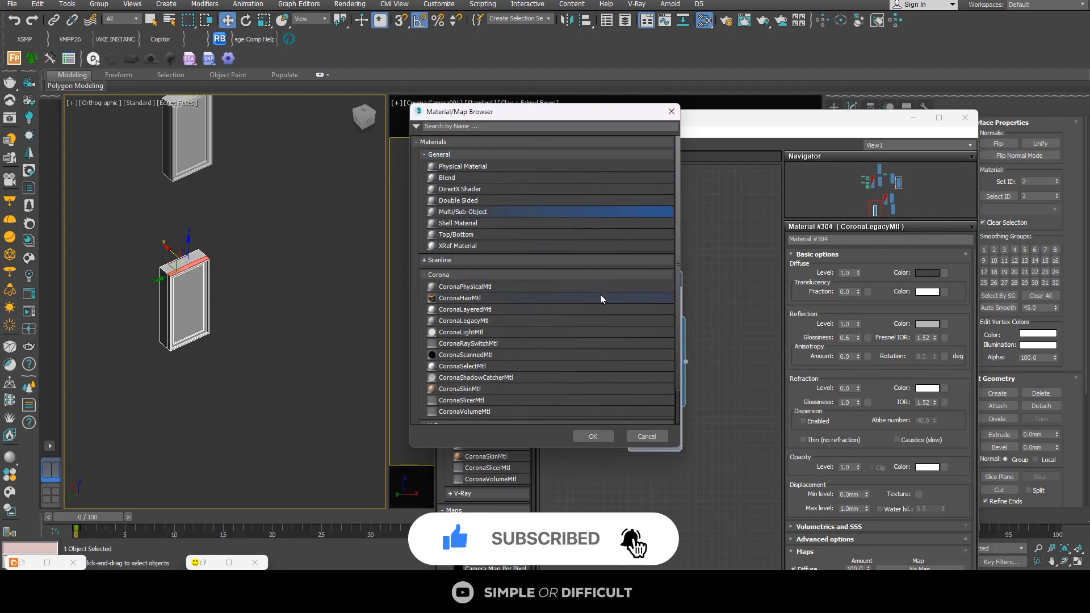
left_click(593, 436)
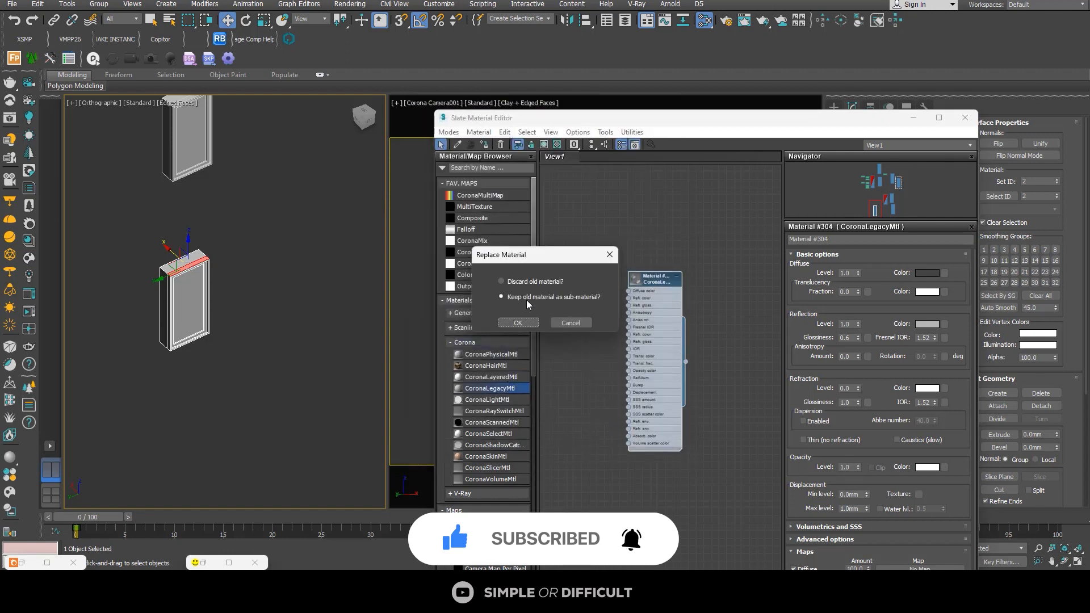
left_click(518, 323)
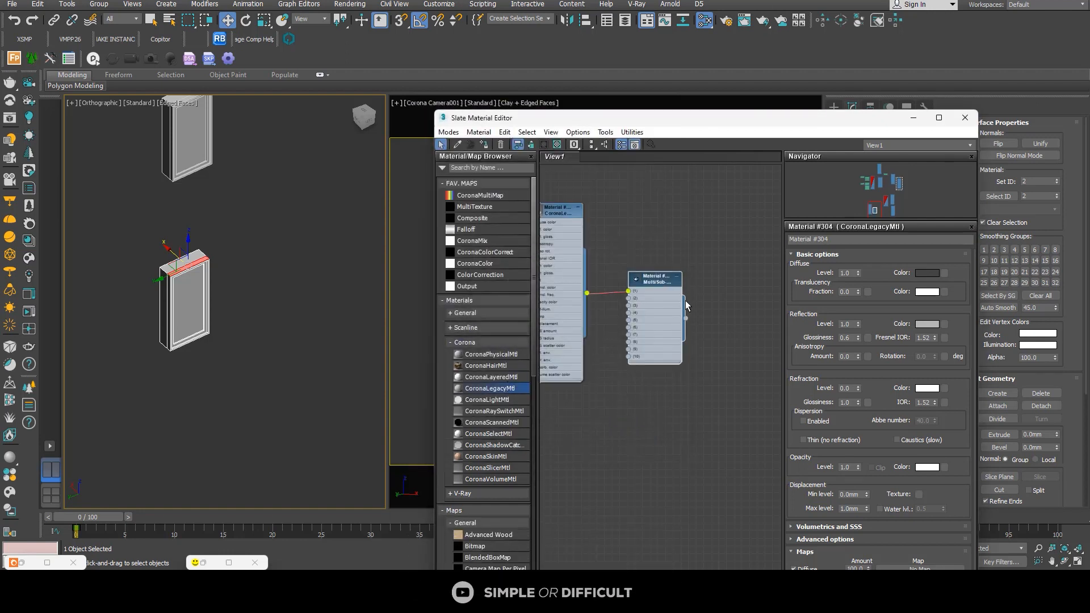
Step: Copy the black frame material beside the Multi/Sub-Object node, connect it to slot 2, and collapse both sub-material nodes
left_click(614, 221)
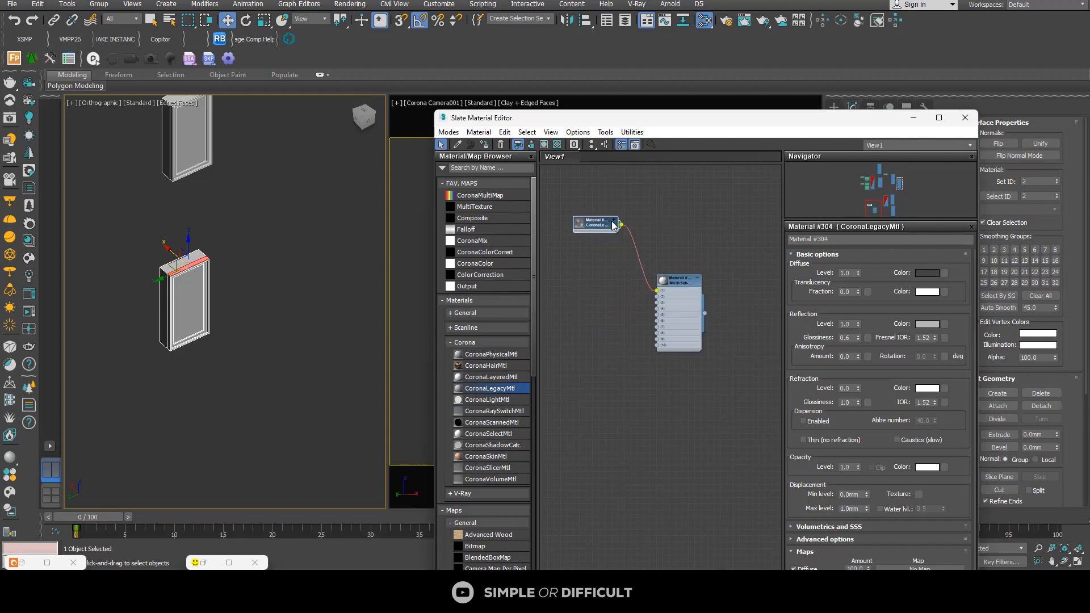
left_click_drag(601, 225, 633, 260)
scroll(624, 260, "down", 2)
scroll(706, 245, "down", 1)
middle_click_drag(706, 245, 714, 301)
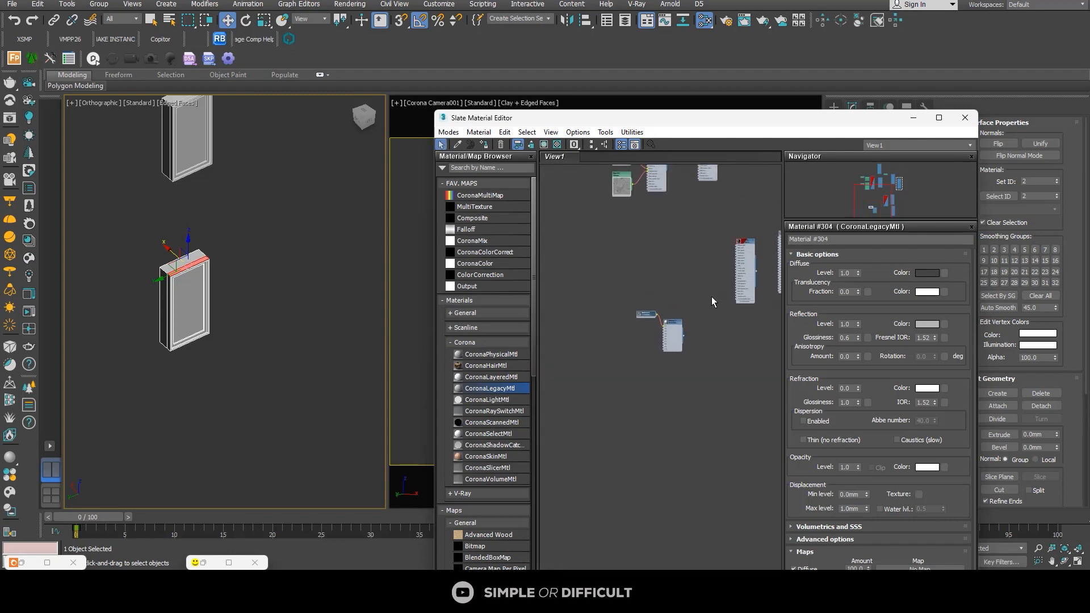
left_click_drag(742, 245, 688, 326)
scroll(635, 326, "up", 4)
left_click(631, 319)
scroll(652, 331, "up", 1)
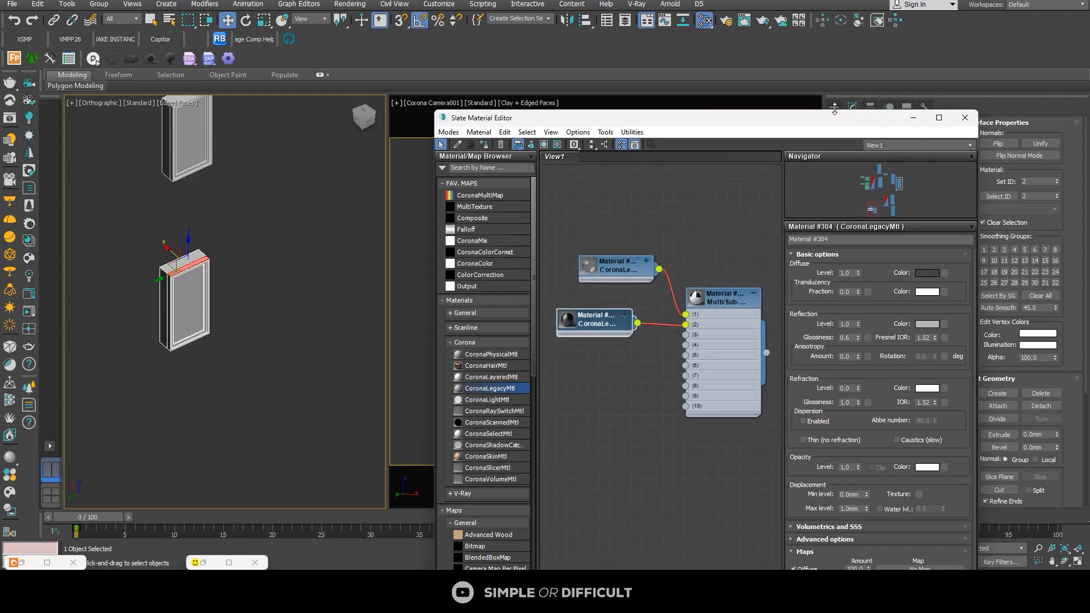
Step: Select all the isolated side windows and assign the Multi/Sub-Object Material #305 to them
left_click(242, 230)
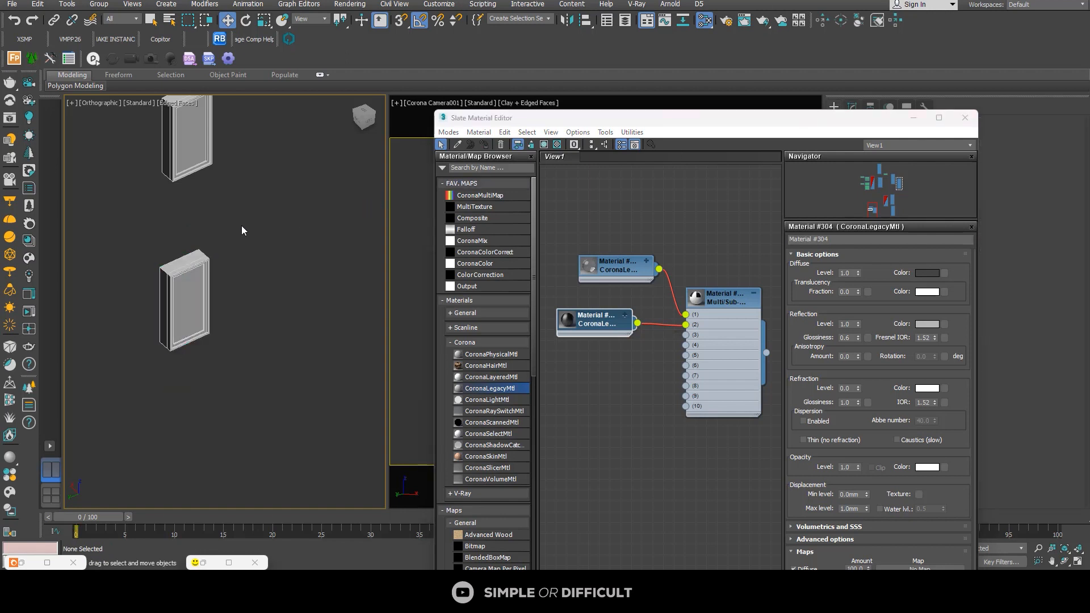
left_click(184, 307)
left_click(723, 298)
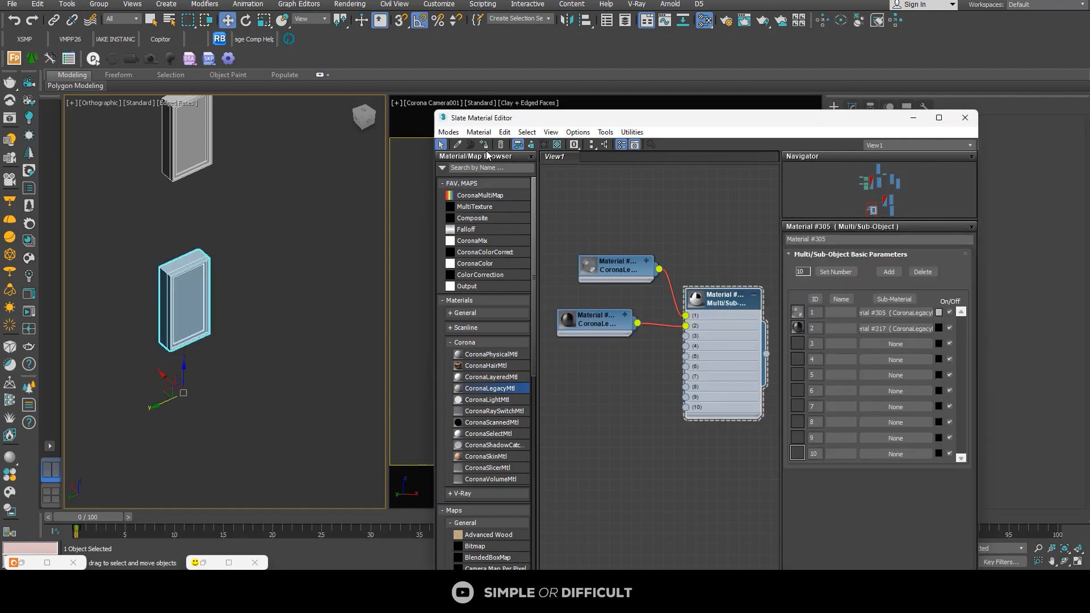
scroll(217, 254, "up", 10)
scroll(192, 267, "down", 12)
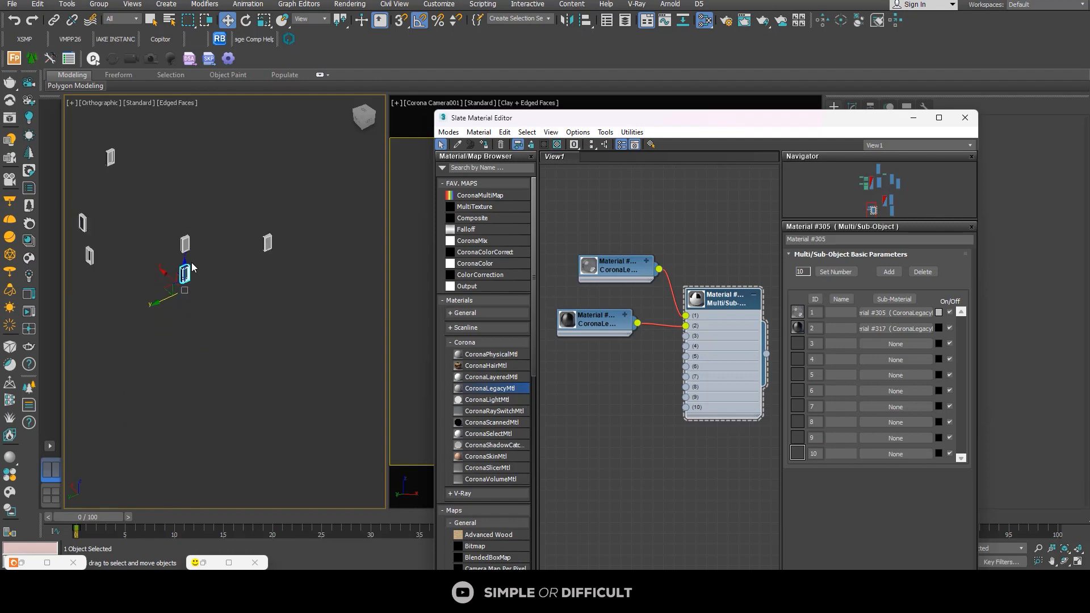
left_click_drag(264, 173, 138, 295)
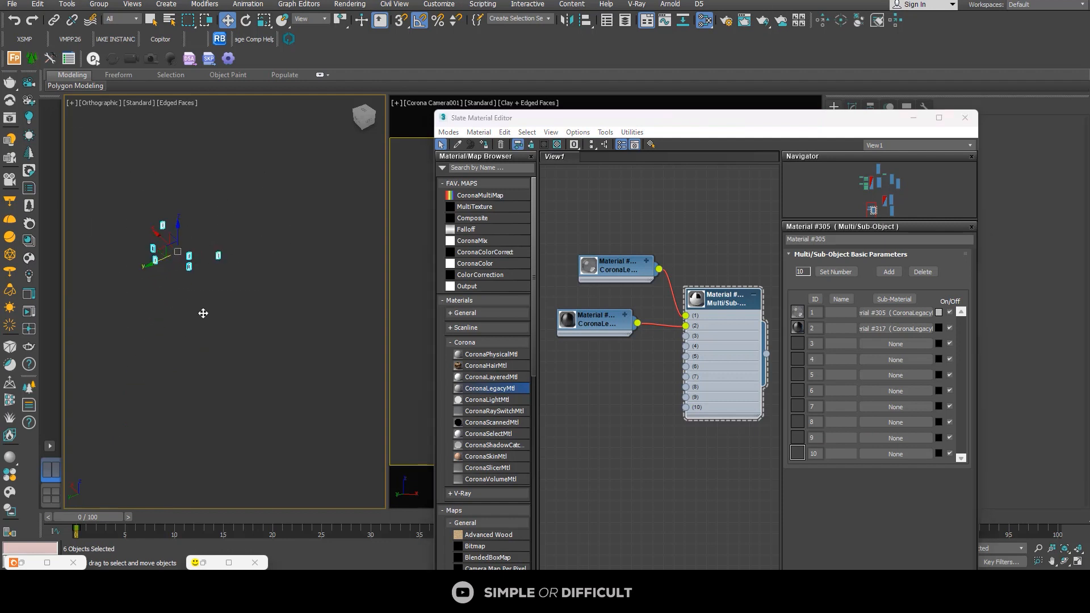
scroll(221, 246, "up", 2)
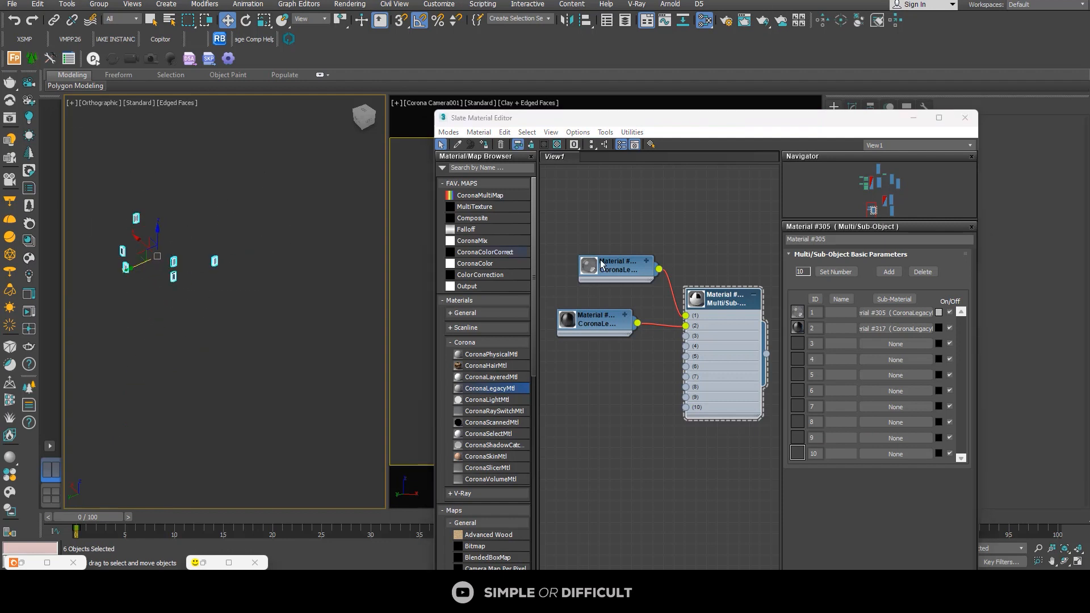
left_click(486, 143)
scroll(204, 290, "up", 9)
middle_click_drag(212, 206, 214, 402)
left_click(260, 339)
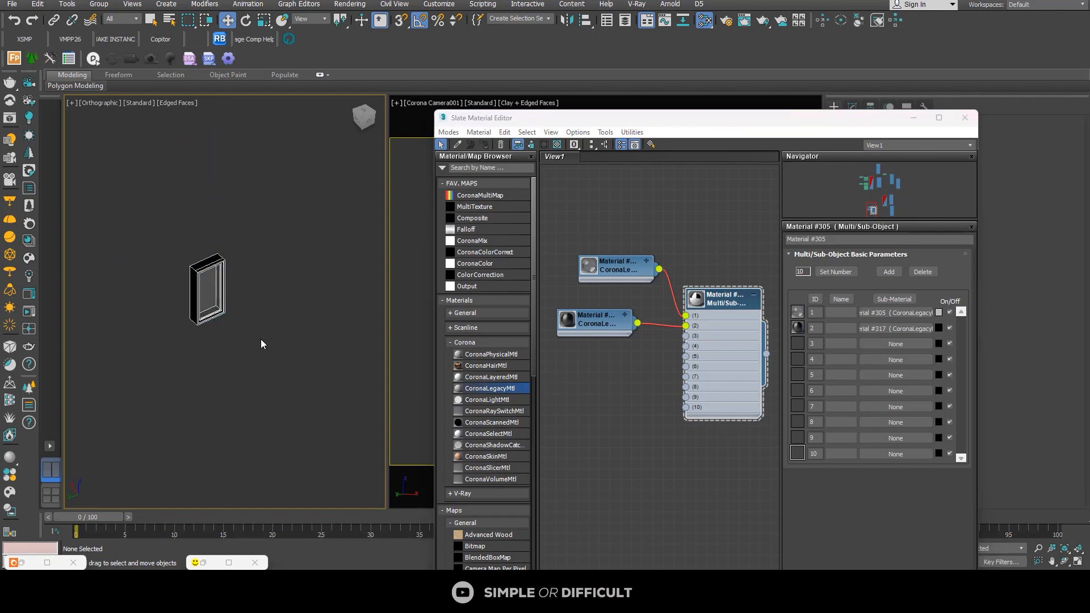
scroll(262, 331, "up", 4)
scroll(261, 330, "down", 6)
Step: Close the material editor and exit isolation mode to bring back the whole duplex scene
left_click_drag(721, 117, 837, 96)
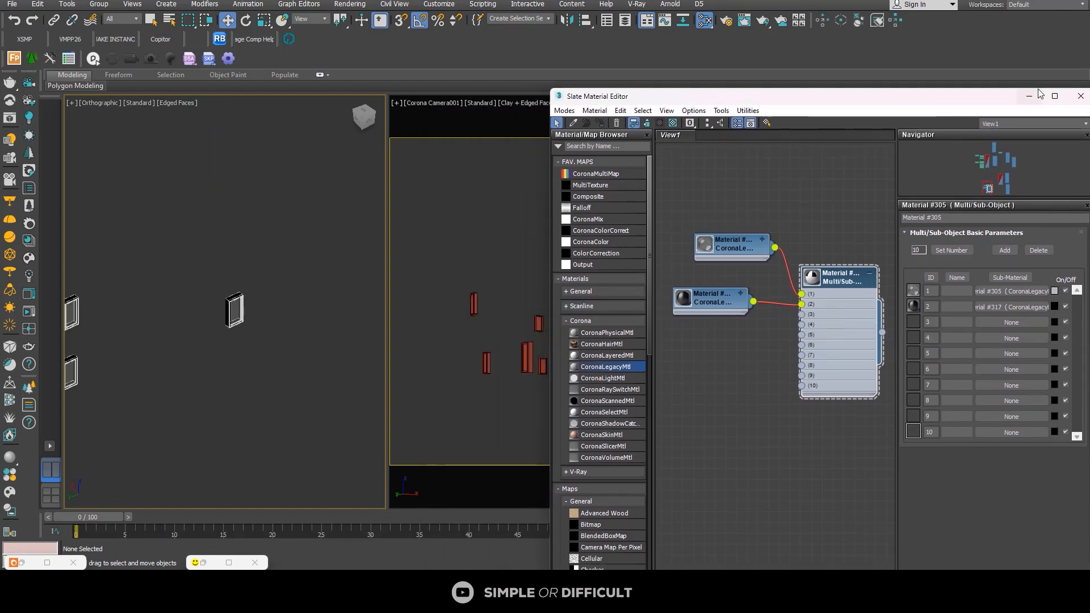
left_click(1080, 96)
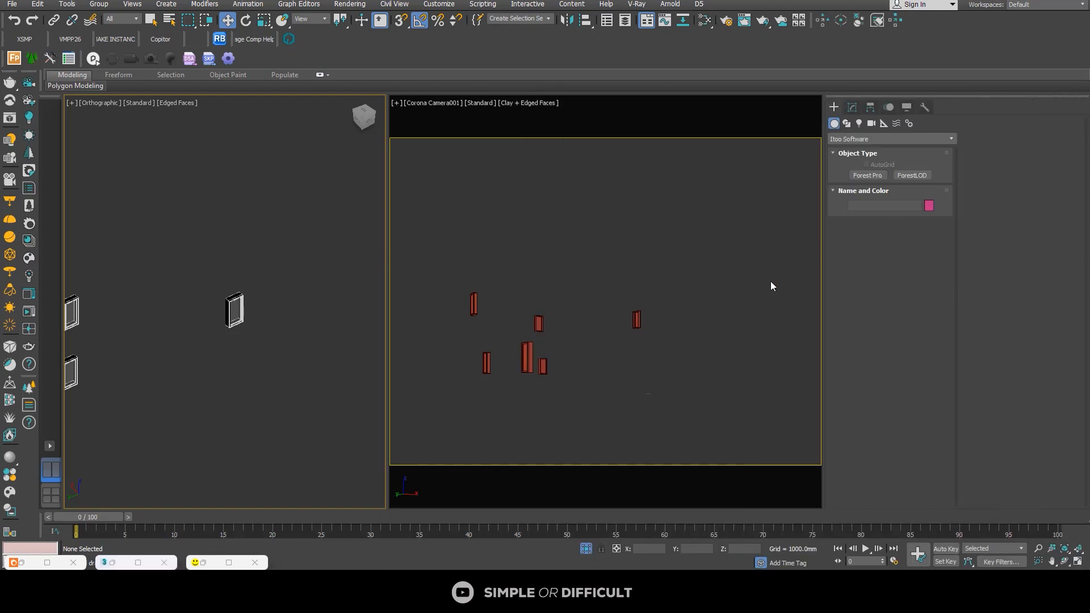
left_click(586, 548)
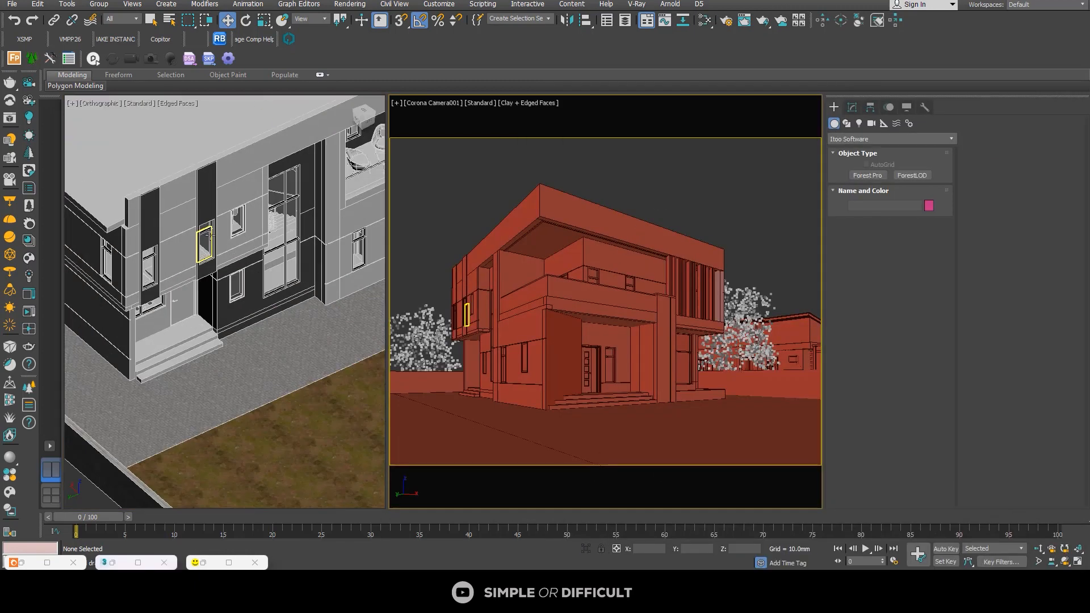
scroll(210, 235, "up", 8)
scroll(240, 225, "down", 8)
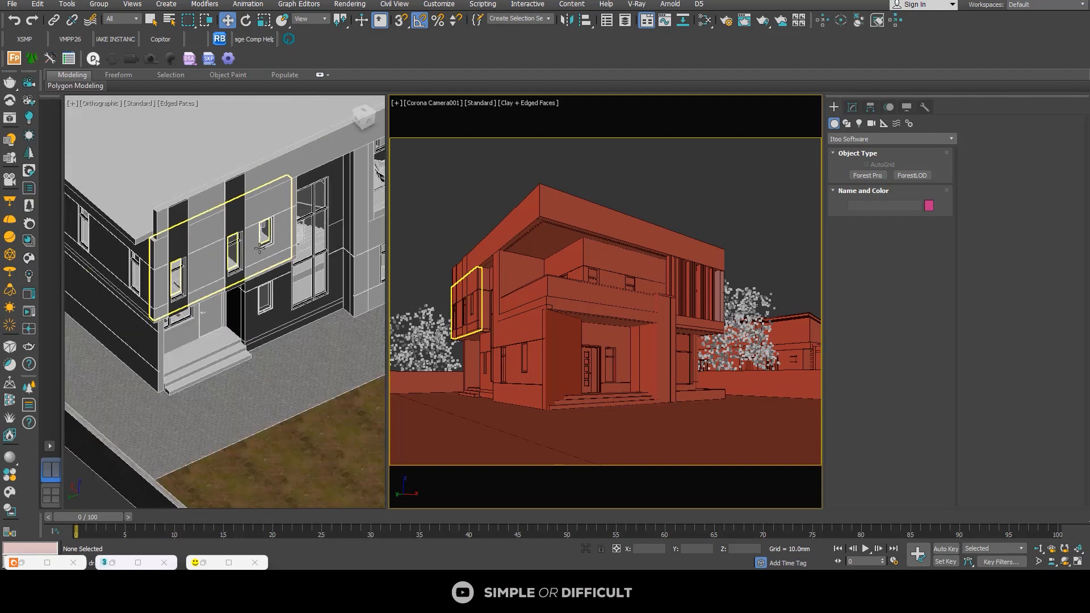
scroll(259, 248, "down", 4)
scroll(293, 402, "up", 4)
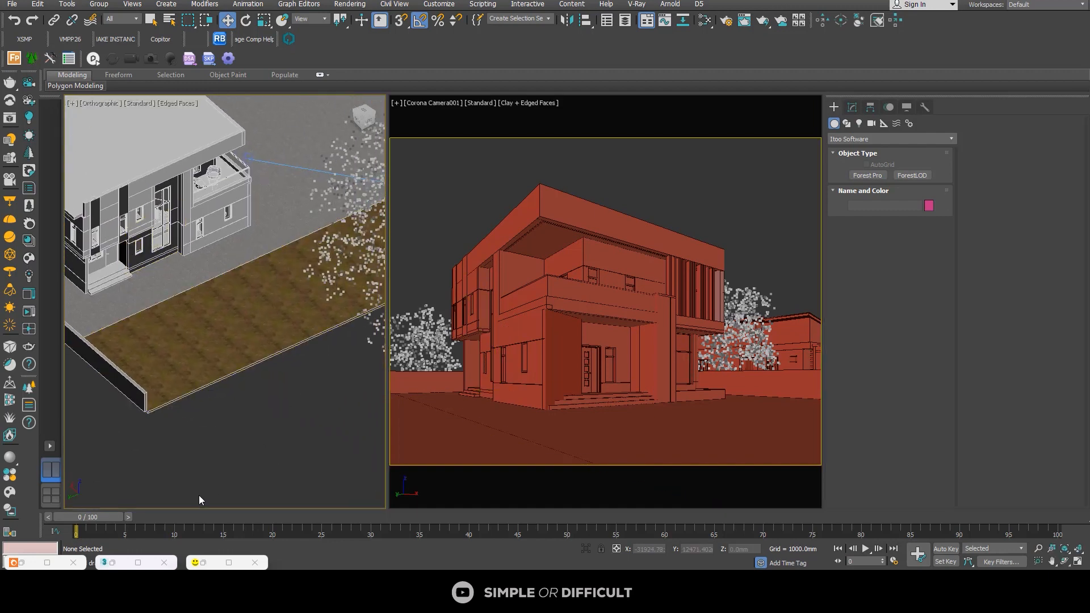
Step: Open the Corona frame buffer and start interactive rendering of Corona Camera001
right_click(201, 445)
left_click(170, 421)
left_click(30, 314)
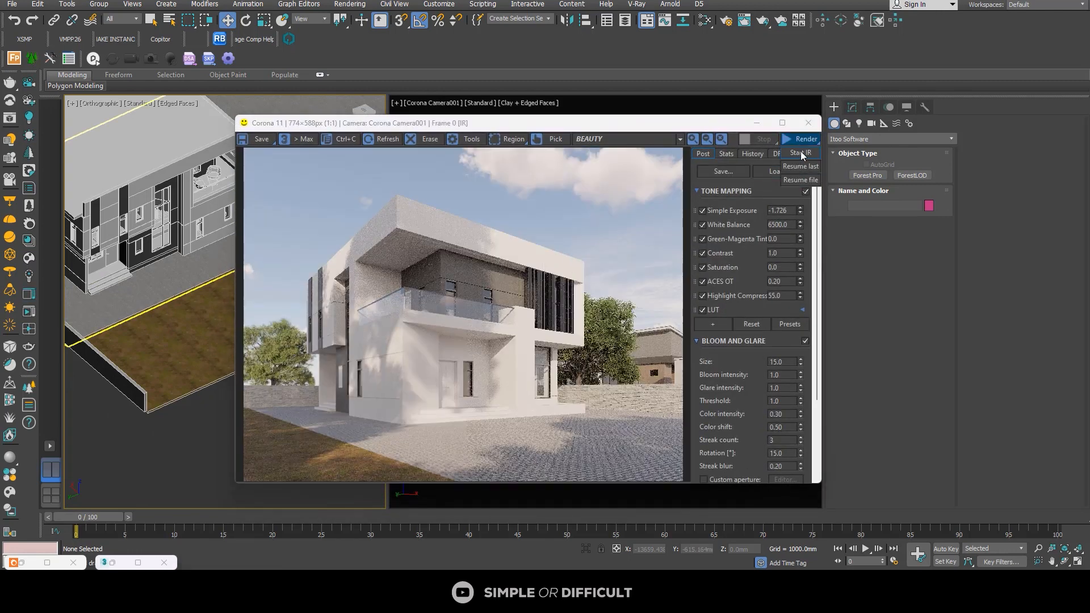
left_click(800, 140)
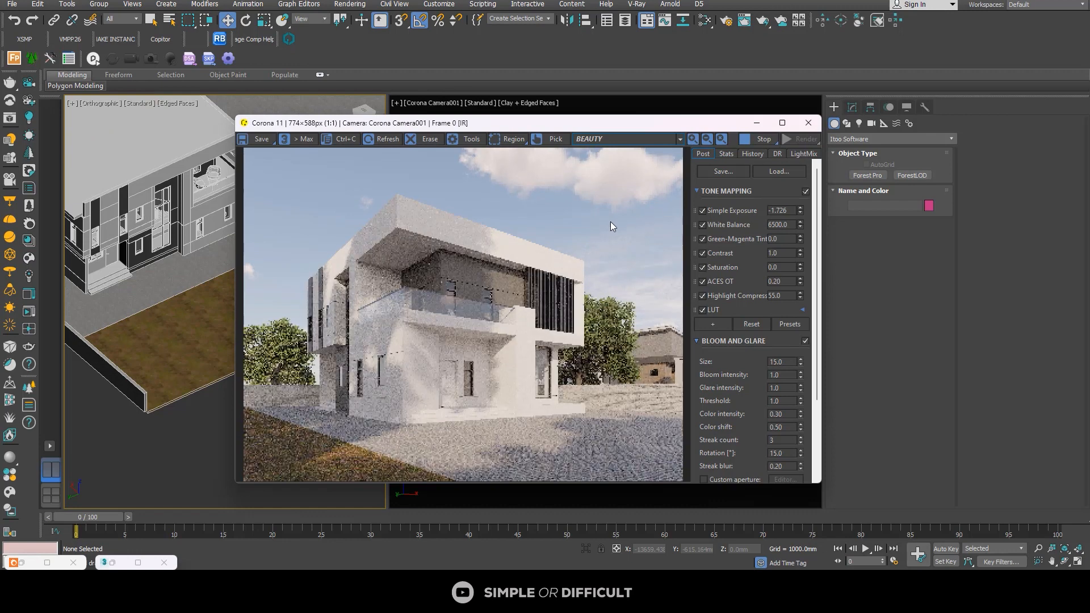
Step: Examine the window glass and frames up close in the render, stop the interactive rendering, and minimize the frame buffer
scroll(349, 410, "up", 4)
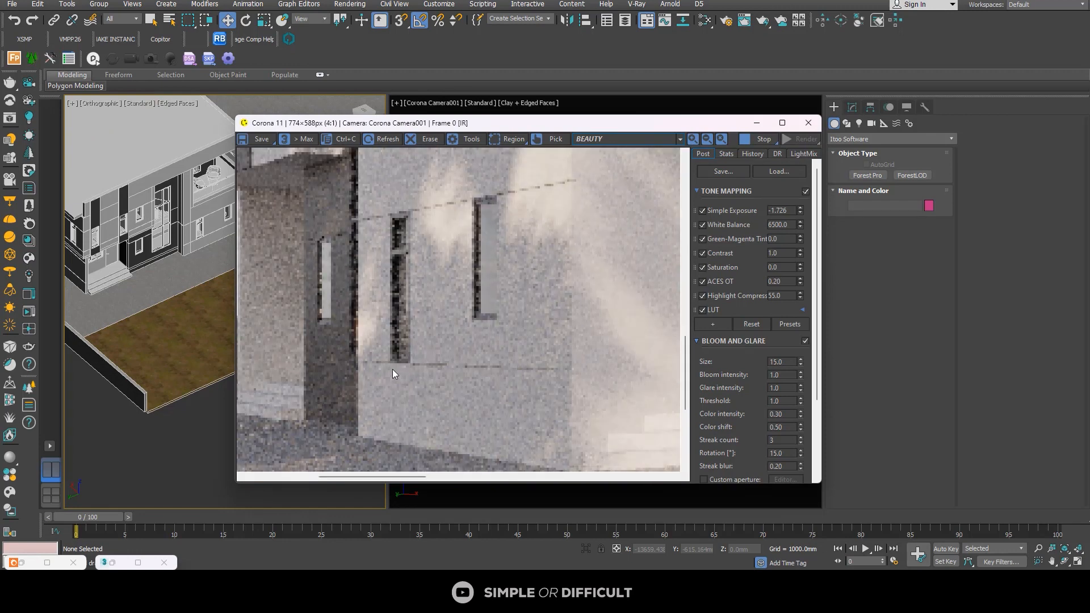
scroll(405, 364, "down", 3)
scroll(407, 364, "up", 4)
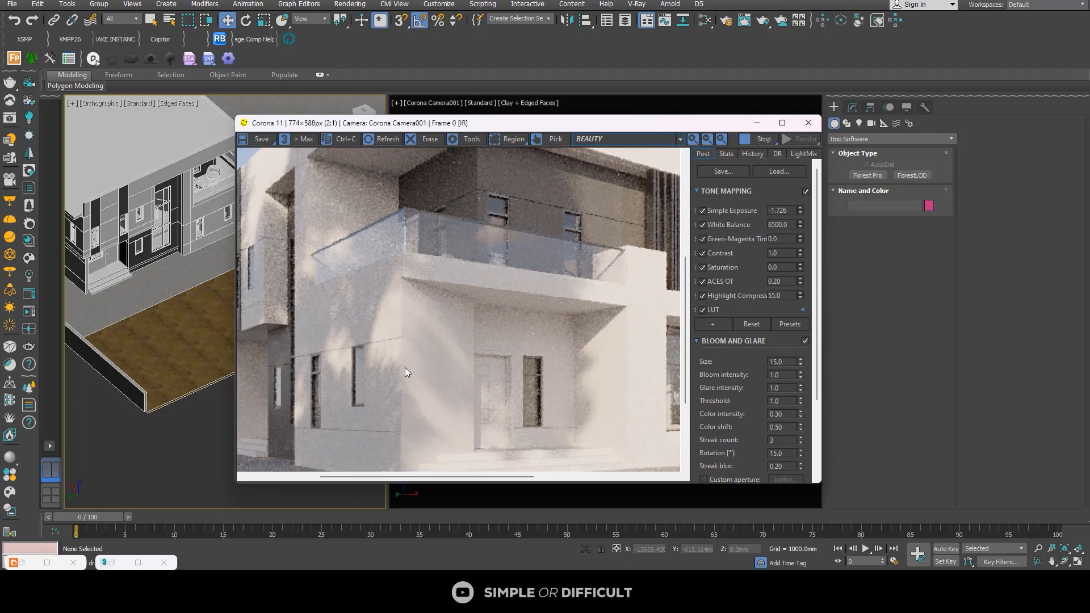
scroll(483, 325, "down", 2)
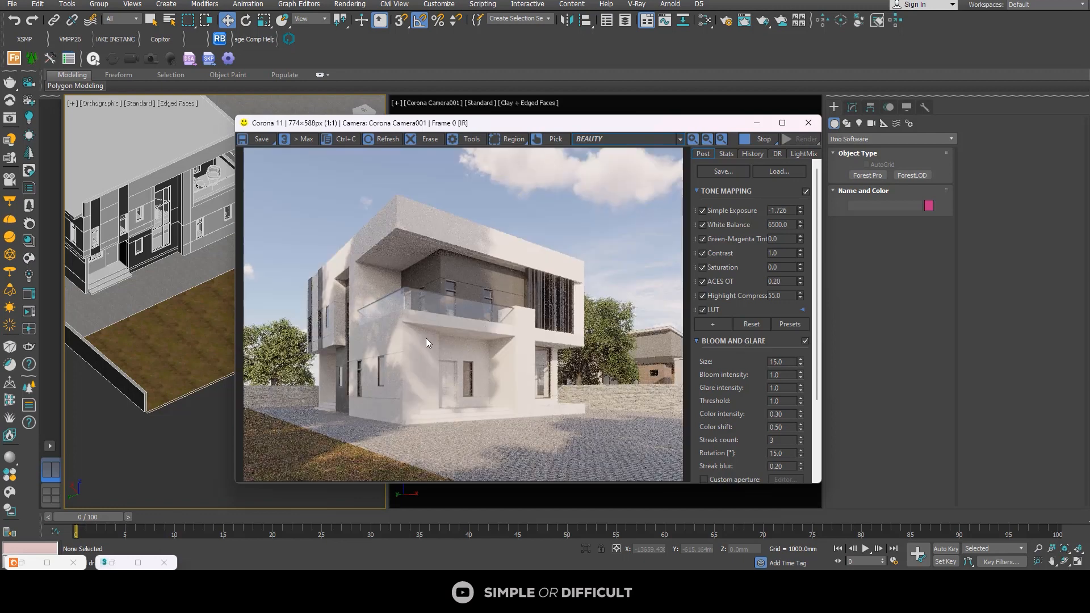
scroll(468, 294, "up", 3)
scroll(475, 287, "down", 3)
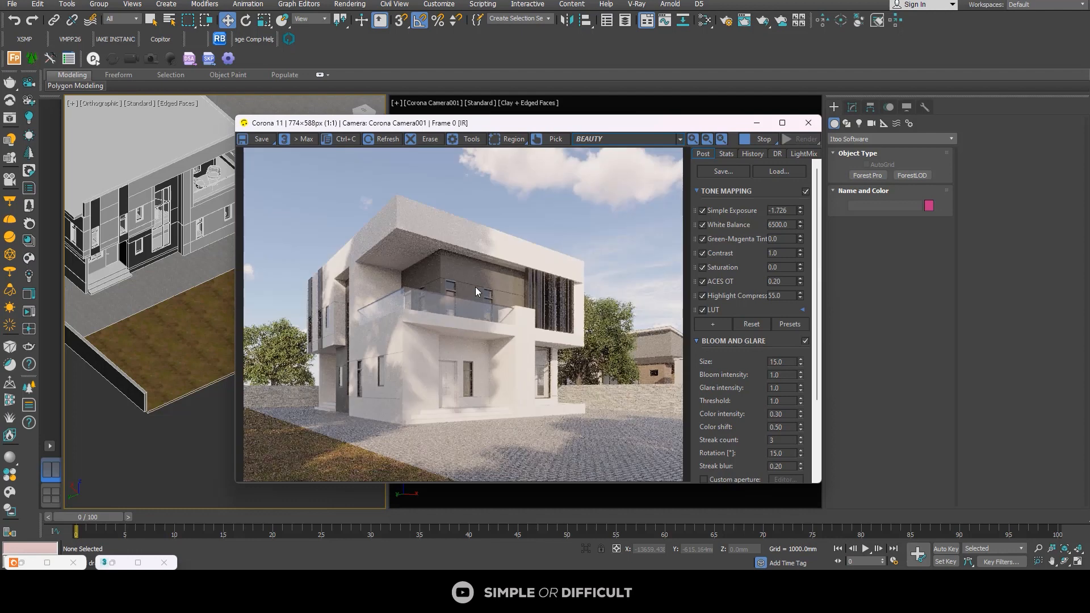
left_click(751, 142)
left_click(761, 125)
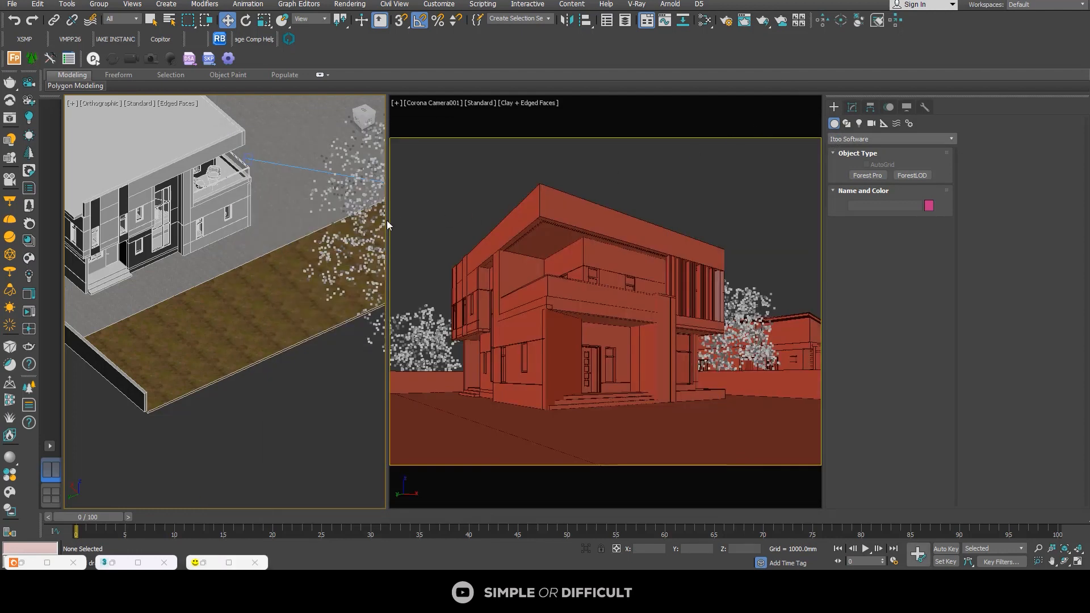
Step: Reopen the material editor and add the image from the tyrolene folder as a bitmap beside the standalone CoronaLegacyMtl node
left_click(705, 21)
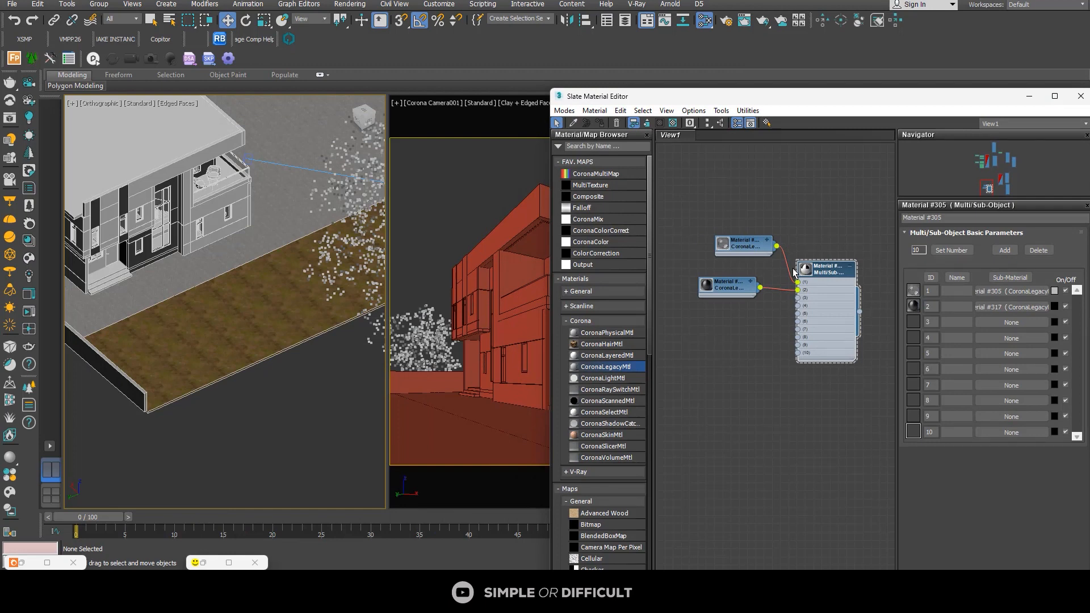
scroll(783, 275, "down", 8)
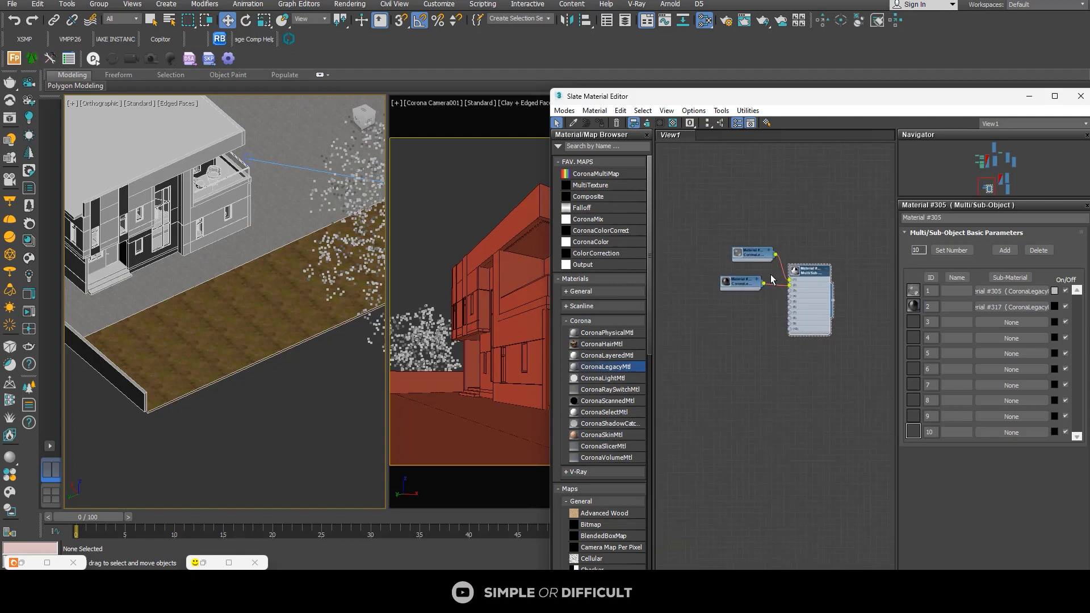
scroll(781, 292, "up", 8)
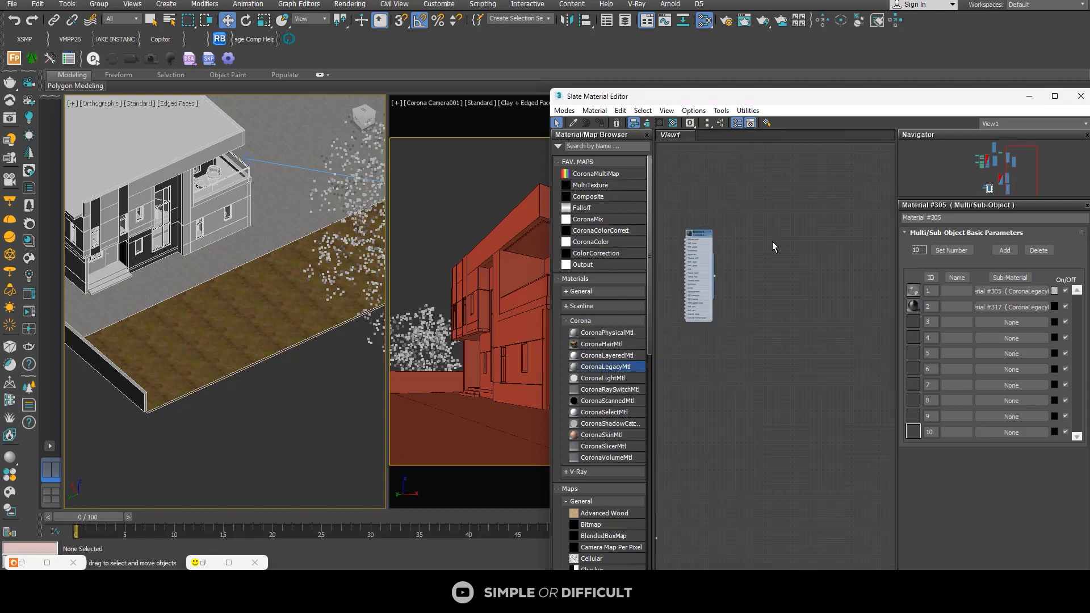
left_click_drag(817, 233, 818, 231)
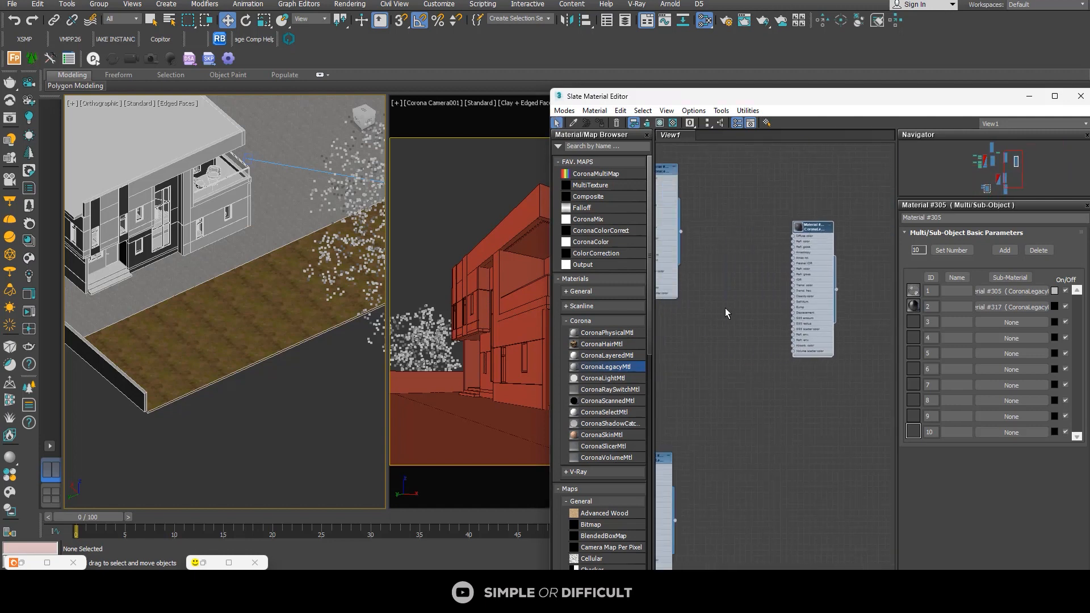
left_click(683, 380)
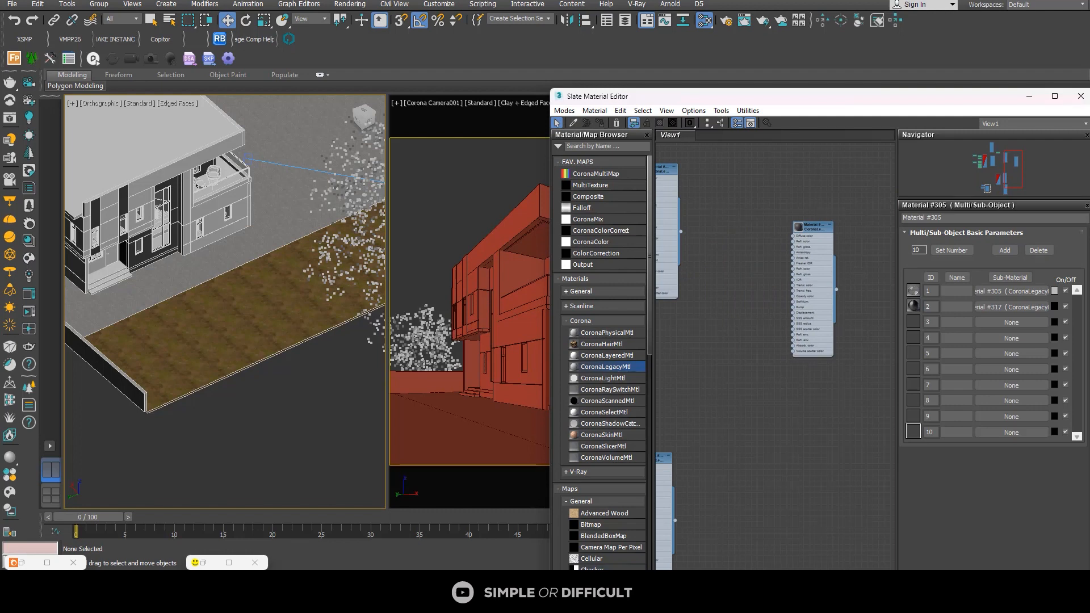
mouse_move(413, 595)
left_click(432, 537)
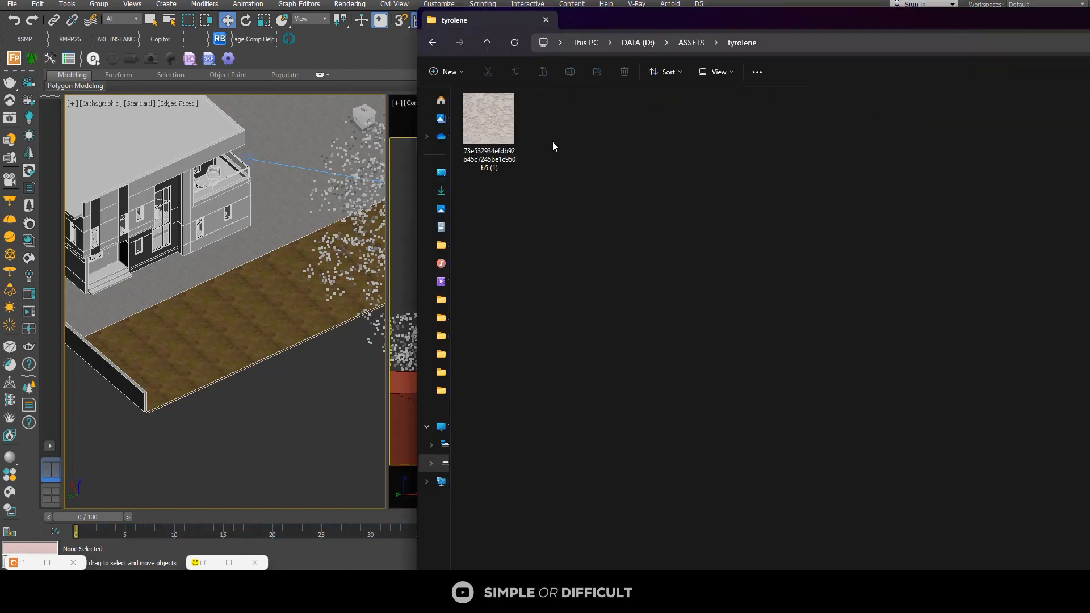
left_click(494, 126)
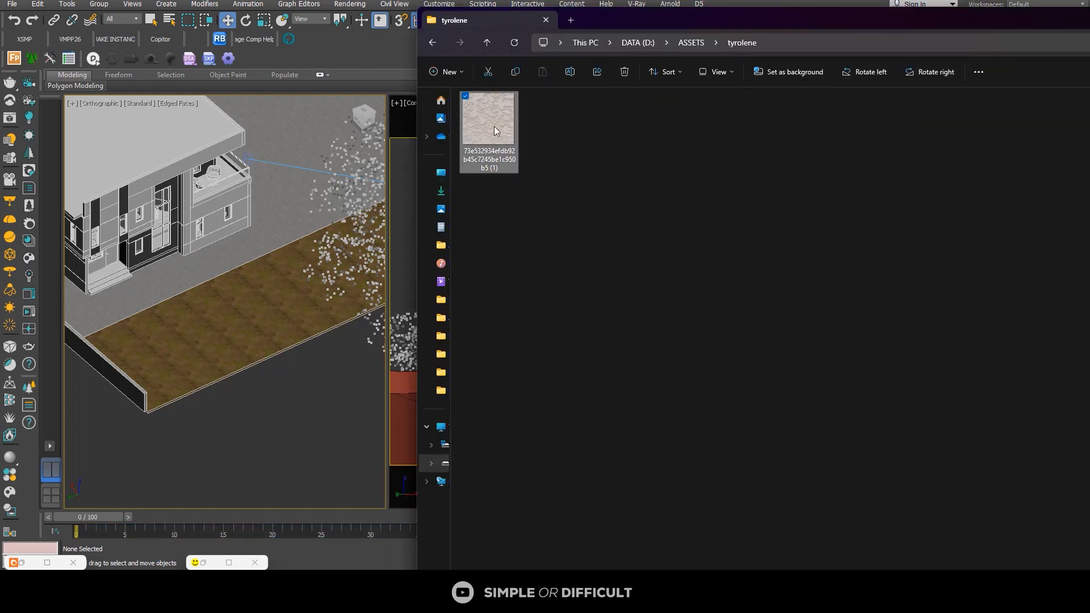
left_click_drag(696, 27, 665, 367)
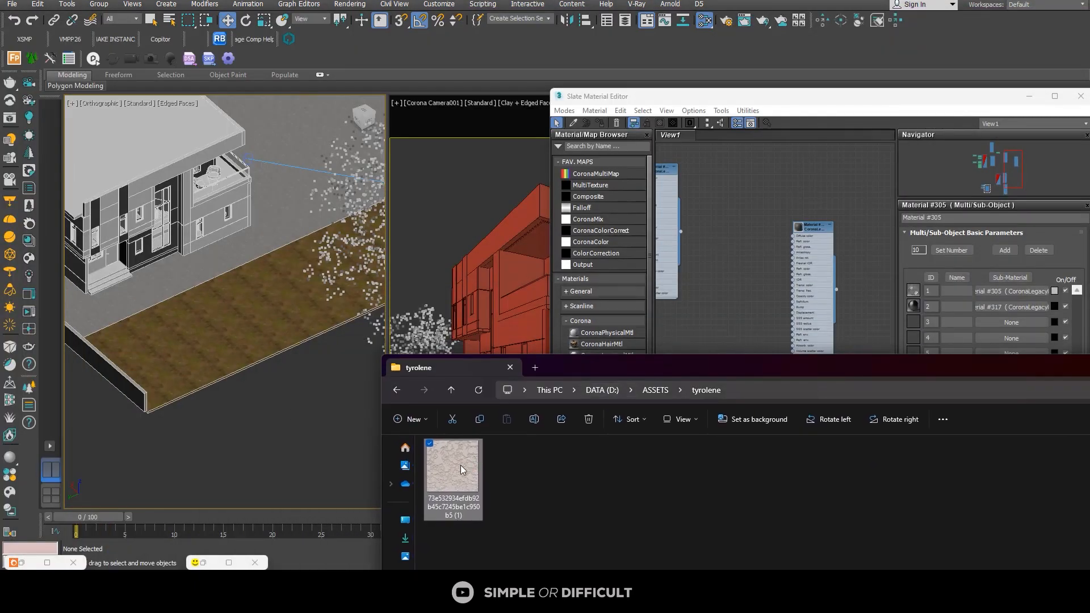
left_click_drag(461, 465, 754, 268)
left_click(794, 195)
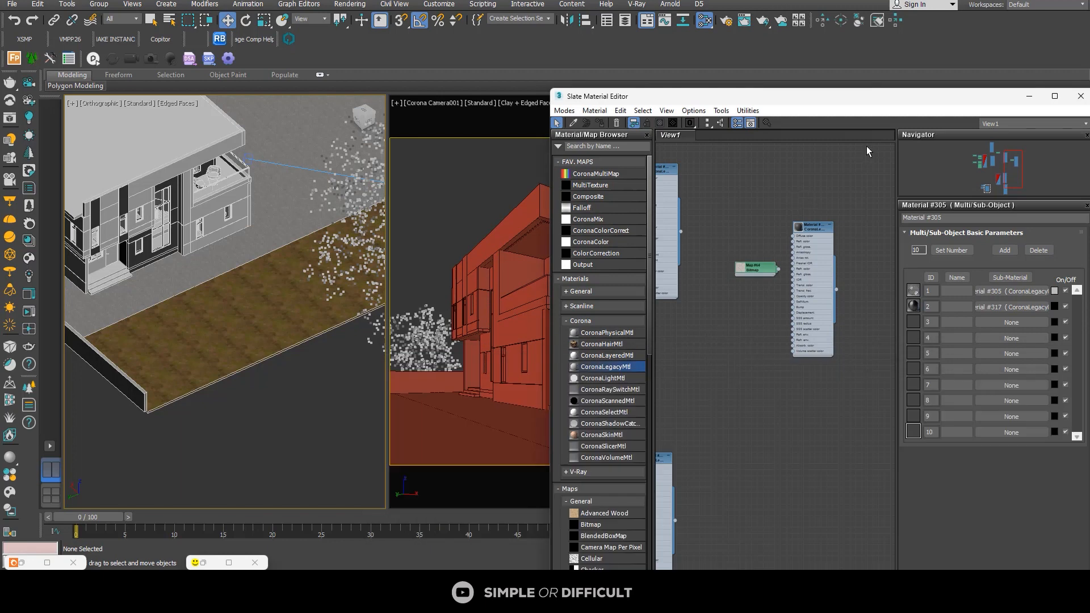
Step: Connect the tyrolene bitmap to the material's Diffuse color input and move the bitmap node further from the material
scroll(791, 264, "up", 3)
left_click_drag(766, 275, 792, 217)
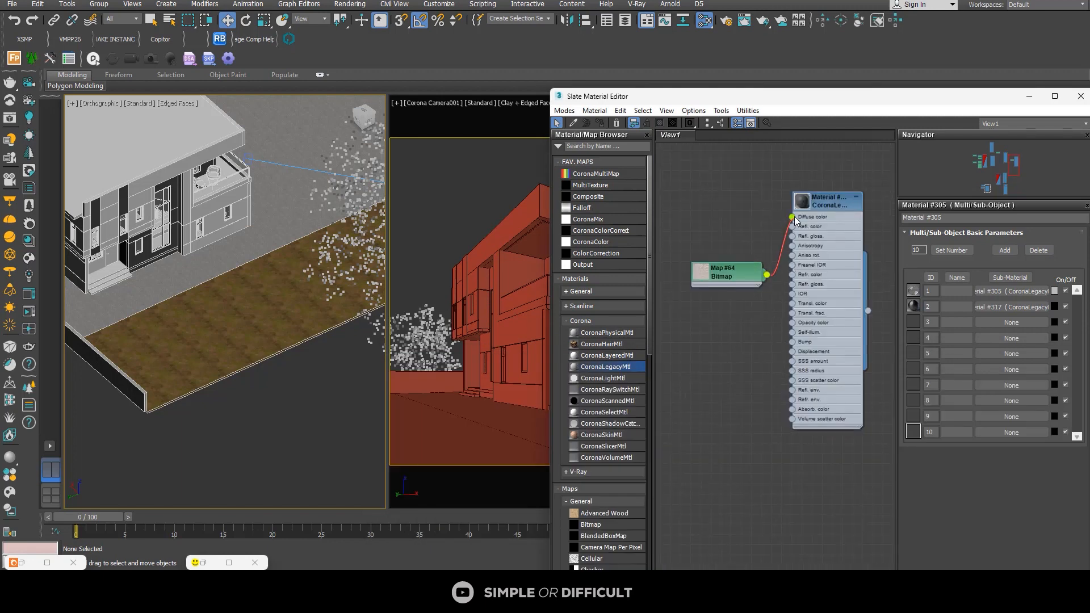
left_click_drag(738, 275, 713, 255)
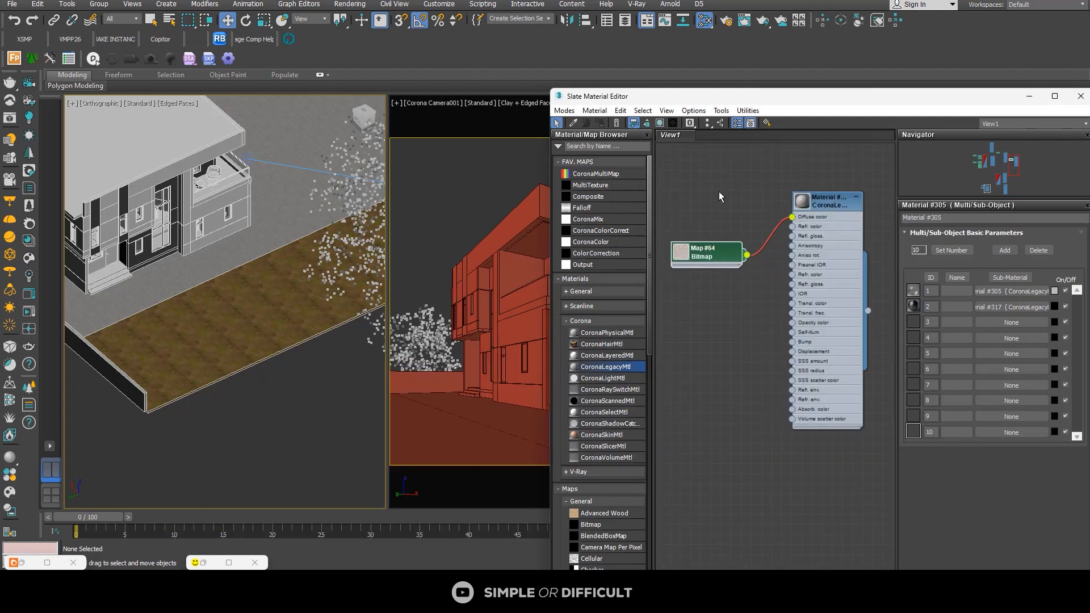
Step: Restart interactive rendering, place the frame buffer beside the material editor, and inspect the upper-floor wall and vertical fins up close
left_click(229, 562)
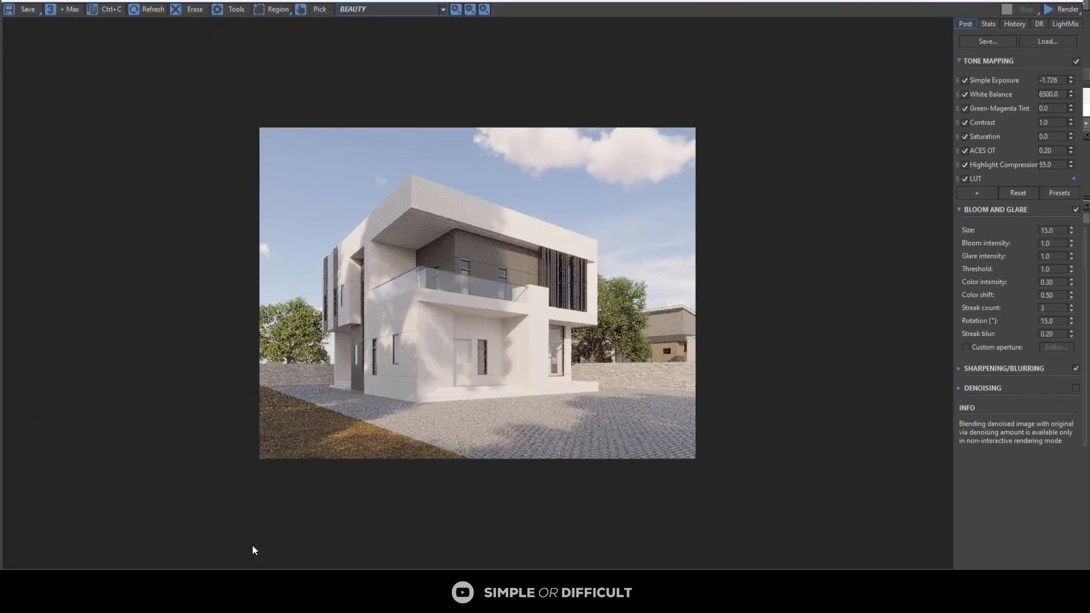
left_click(1073, 6)
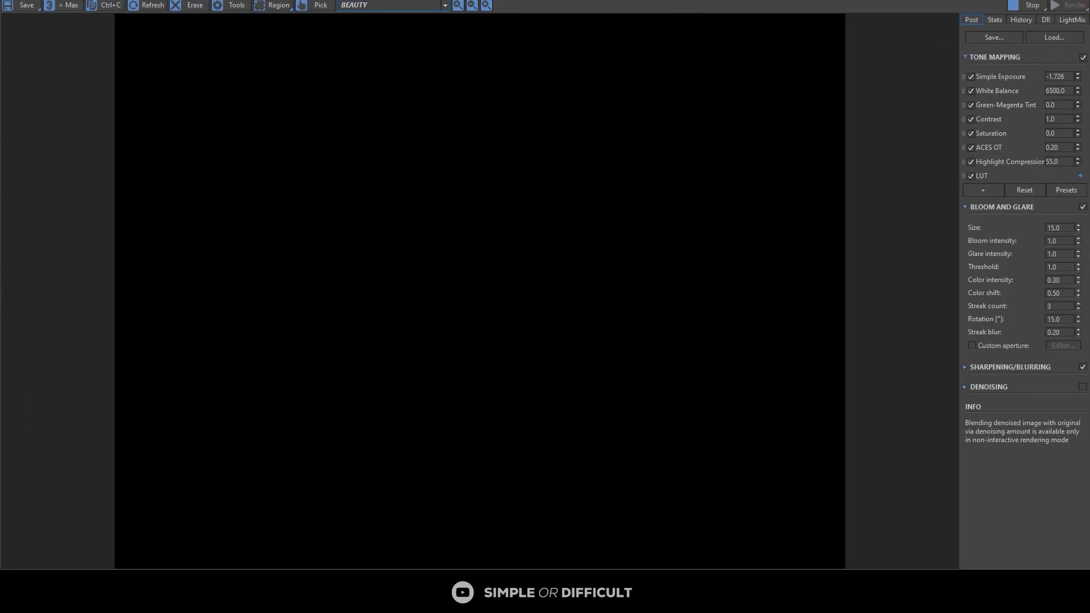
left_click_drag(693, 6, 287, 78)
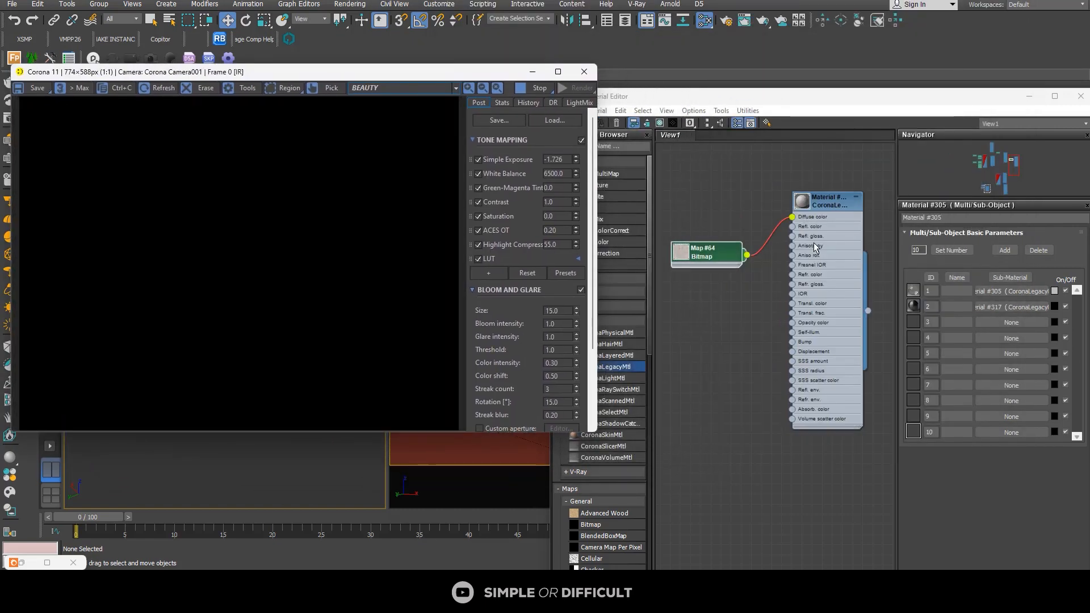
scroll(349, 213, "up", 3)
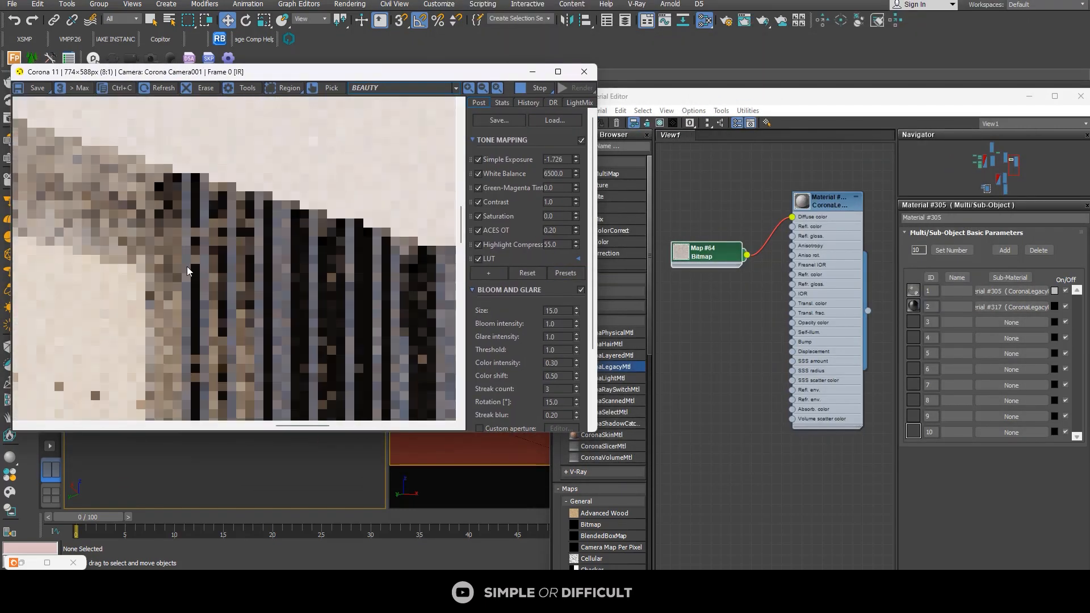
scroll(186, 267, "down", 2)
Step: Insert a CoronaColorCorrect map between the tyrolene bitmap and the material's Diffuse color input
left_click(735, 269)
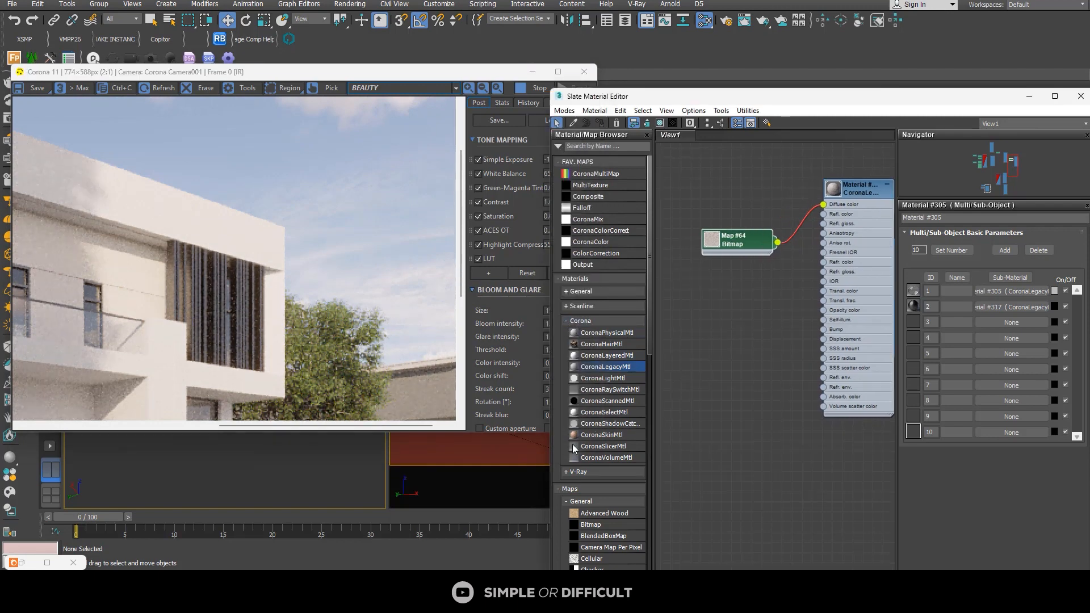
left_click(568, 500)
scroll(574, 501, "down", 5)
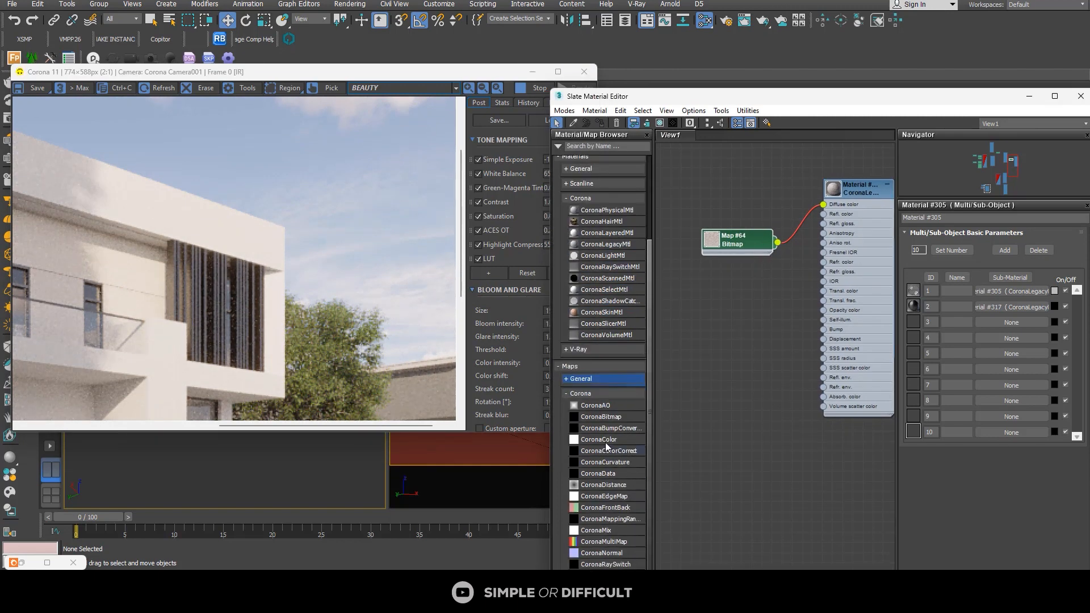
left_click_drag(605, 453, 794, 228)
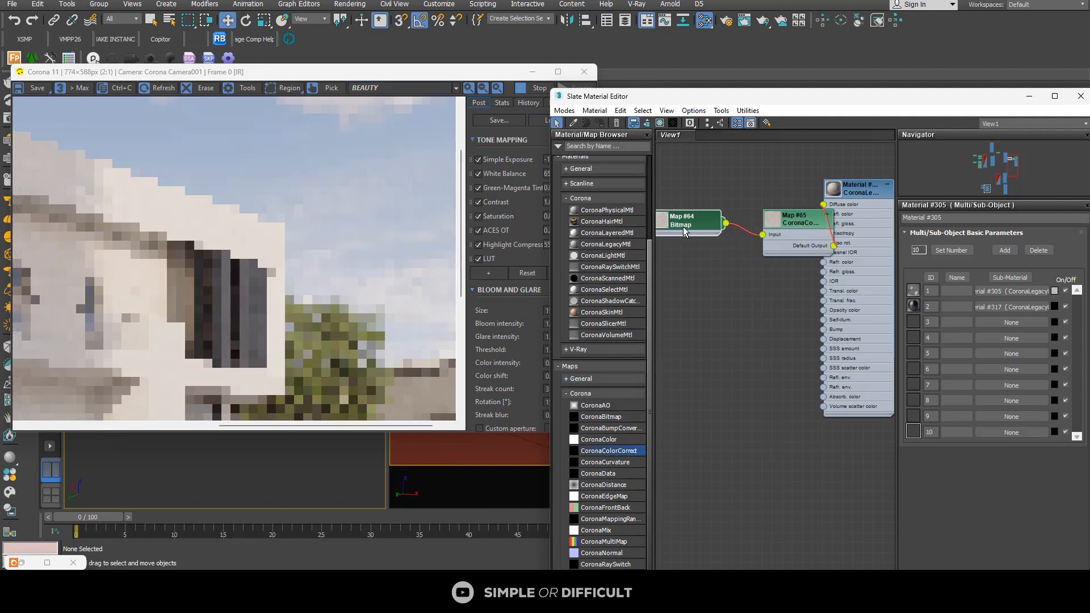
Step: Space out the bitmap and CoronaColorCorrect nodes, and set the color correction's saturation to -1.0
left_click_drag(683, 226, 665, 225)
left_click_drag(790, 220, 739, 220)
double_click(739, 221)
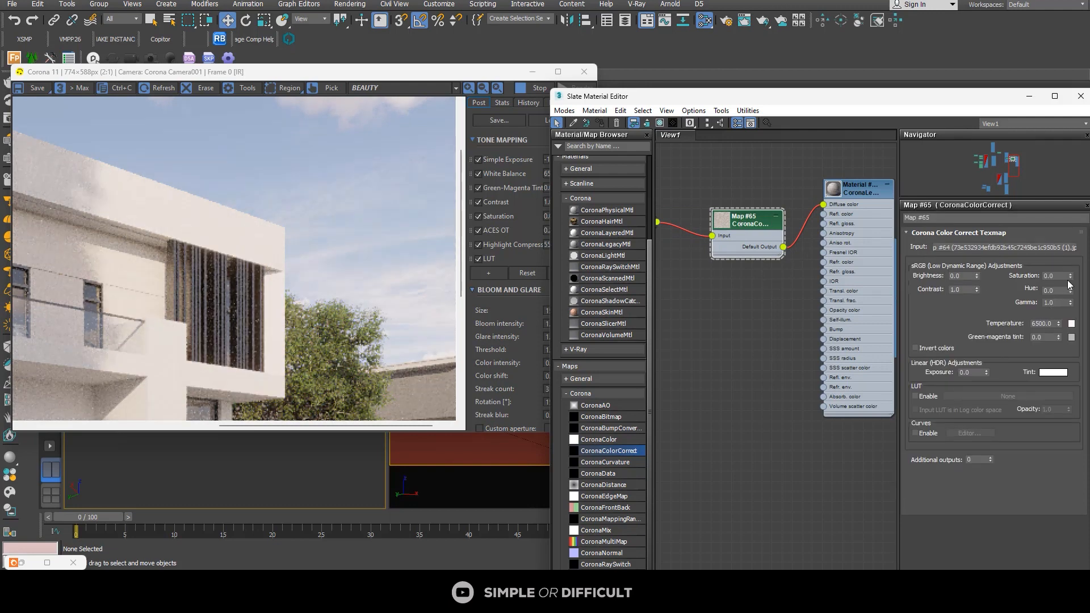
left_click_drag(1071, 277, 1074, 136)
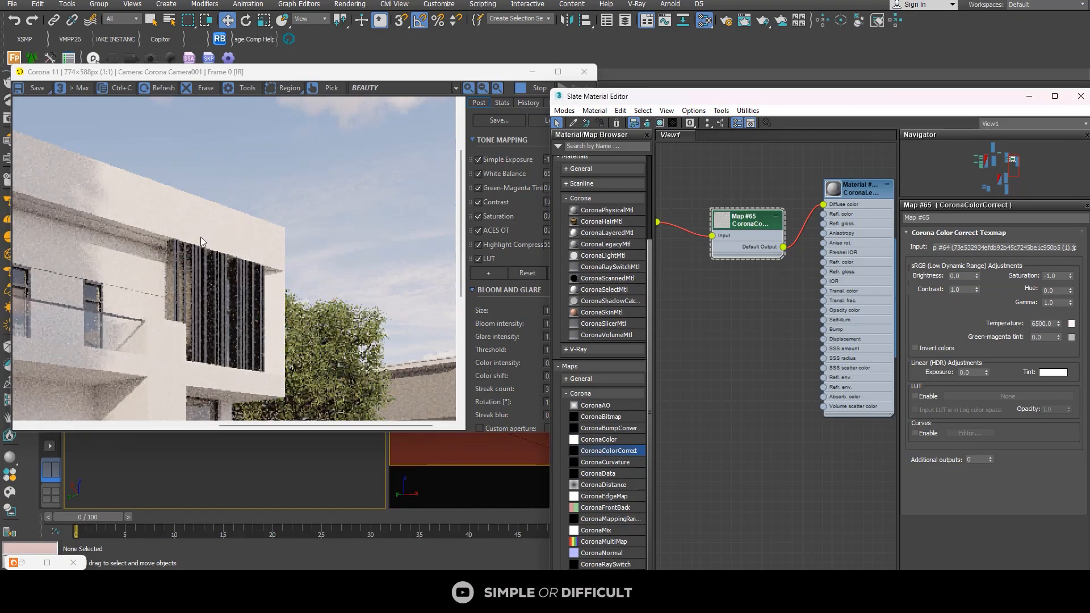
Step: Darken the CoronaColorCorrect map's tint to a dark gray with red, green and blue at 29
scroll(249, 222, "down", 1)
scroll(226, 219, "up", 1)
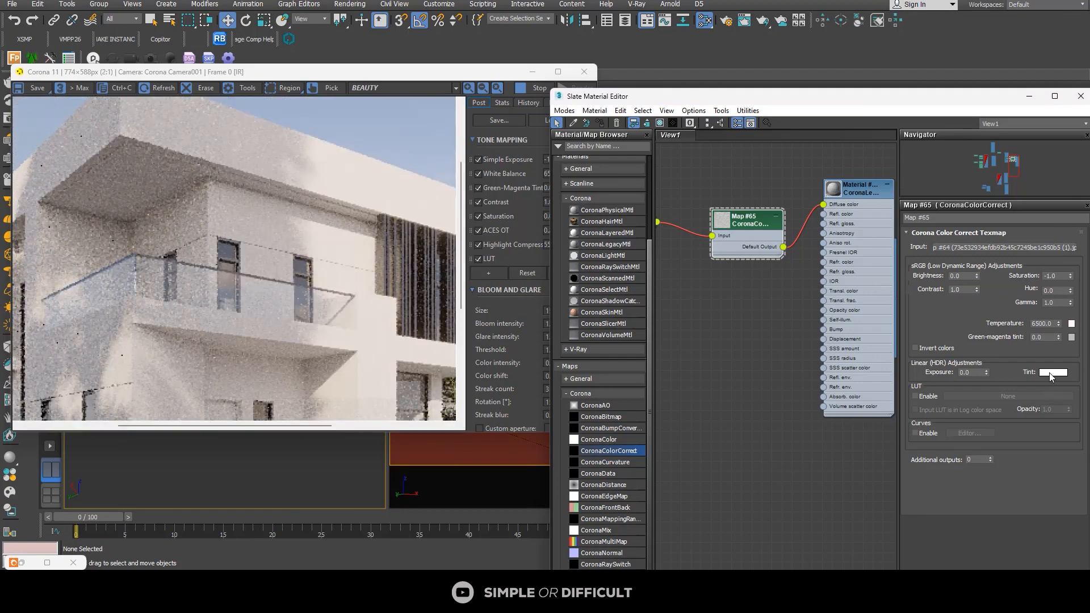
left_click(1051, 373)
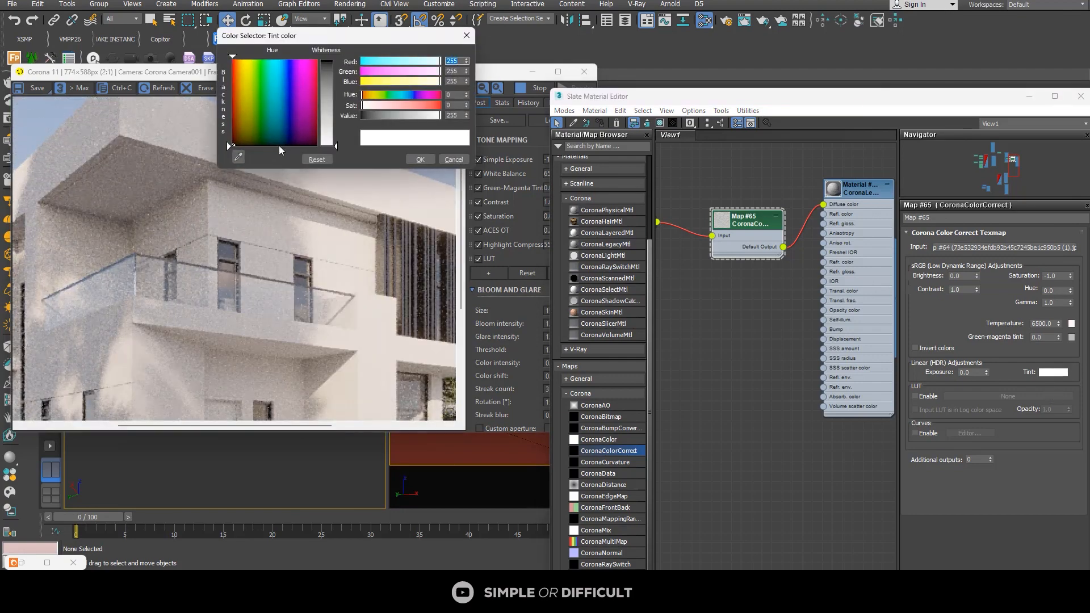
left_click(330, 82)
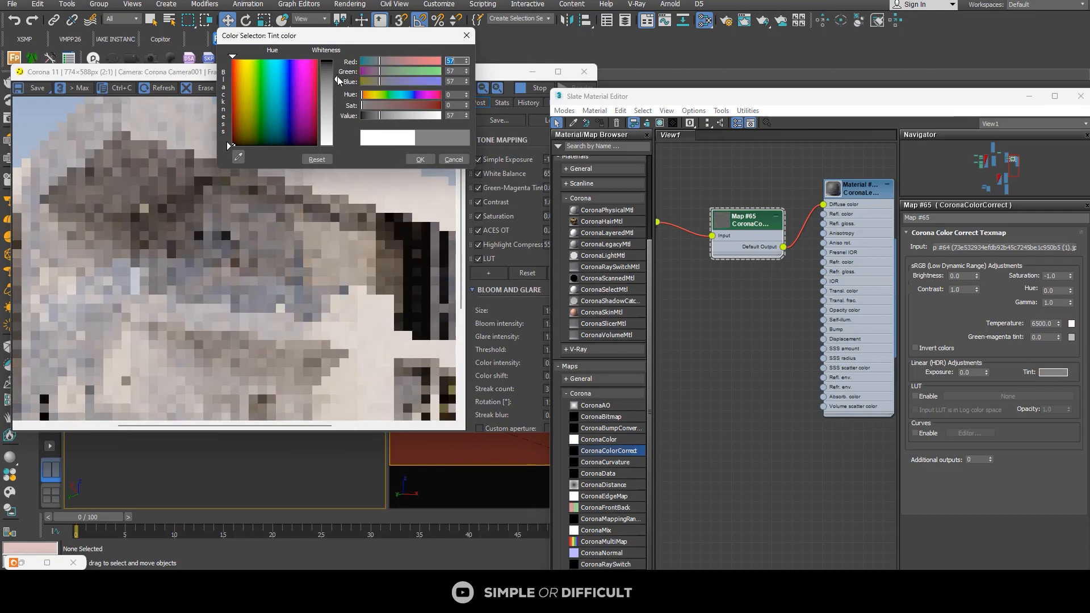
left_click(343, 69)
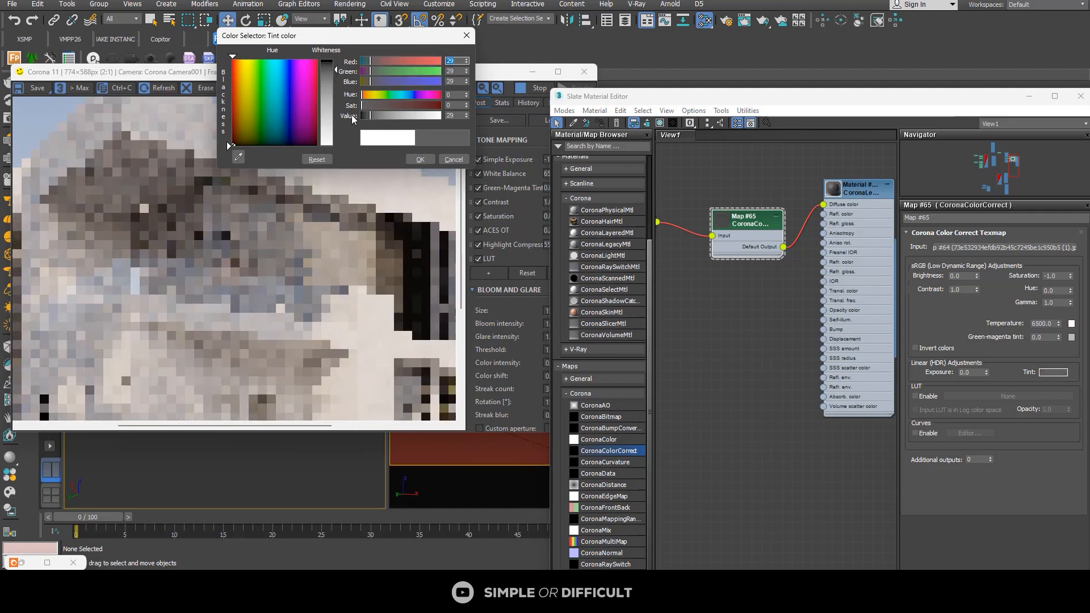
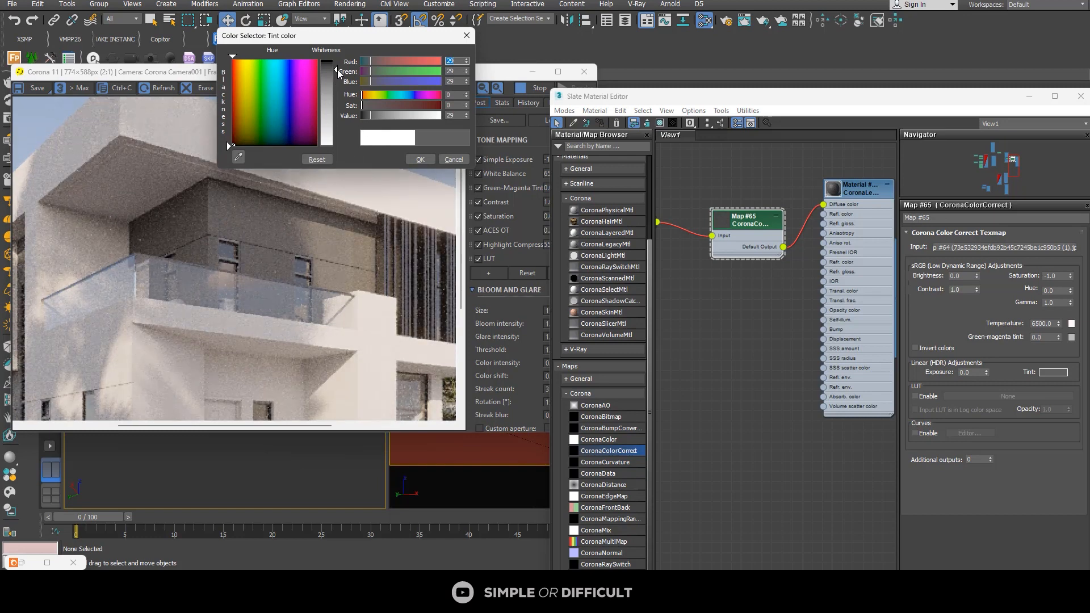
Step: Darken the CoronaColorCorrect tint to red, green and blue 18, and check the wall color in the render
left_click_drag(338, 73, 337, 69)
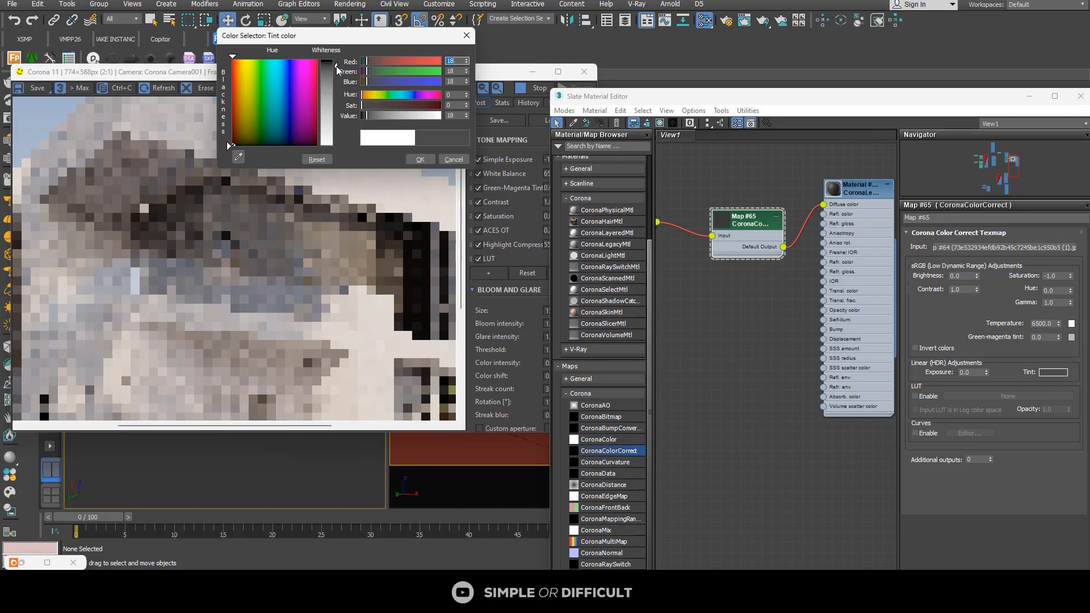
left_click(421, 159)
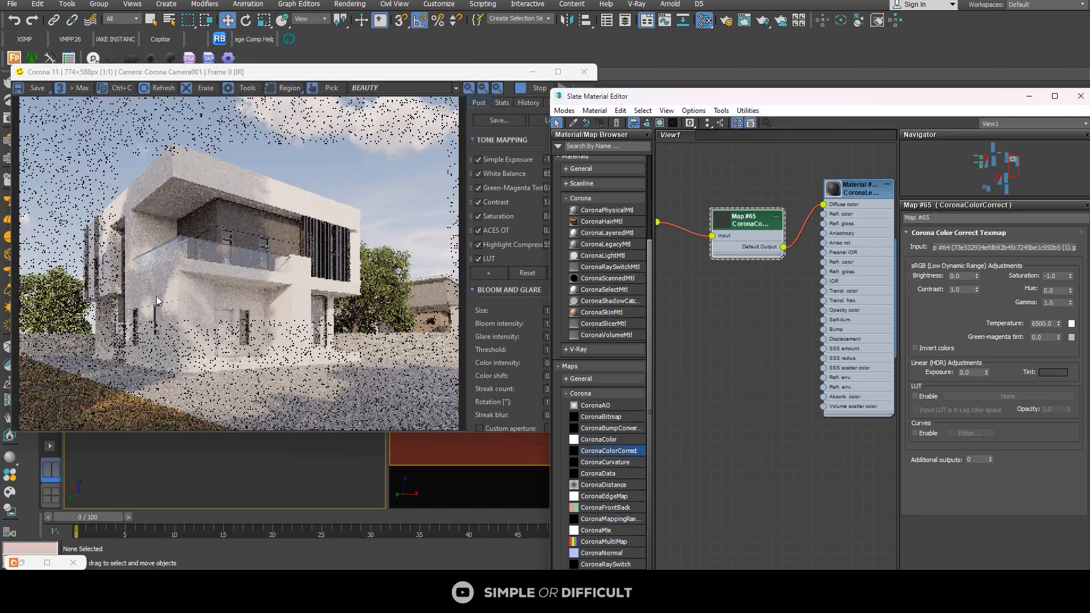
scroll(222, 239, "up", 2)
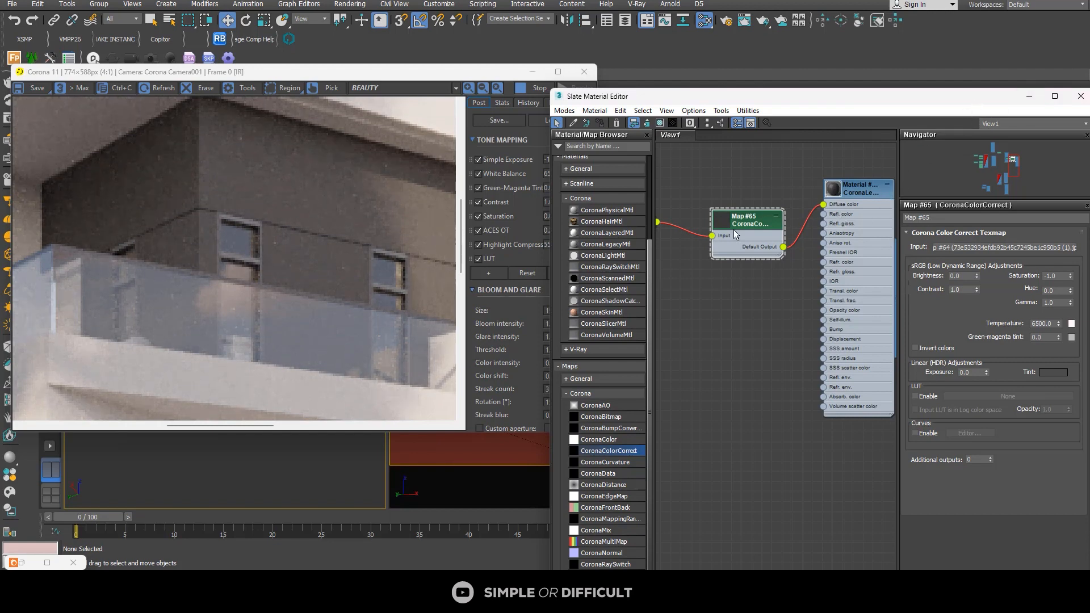
Step: Select the upper-floor wall in the camera view and add a UVW Map modifier with Box mapping
left_click_drag(734, 234, 674, 204)
left_click_drag(934, 97, 383, 278)
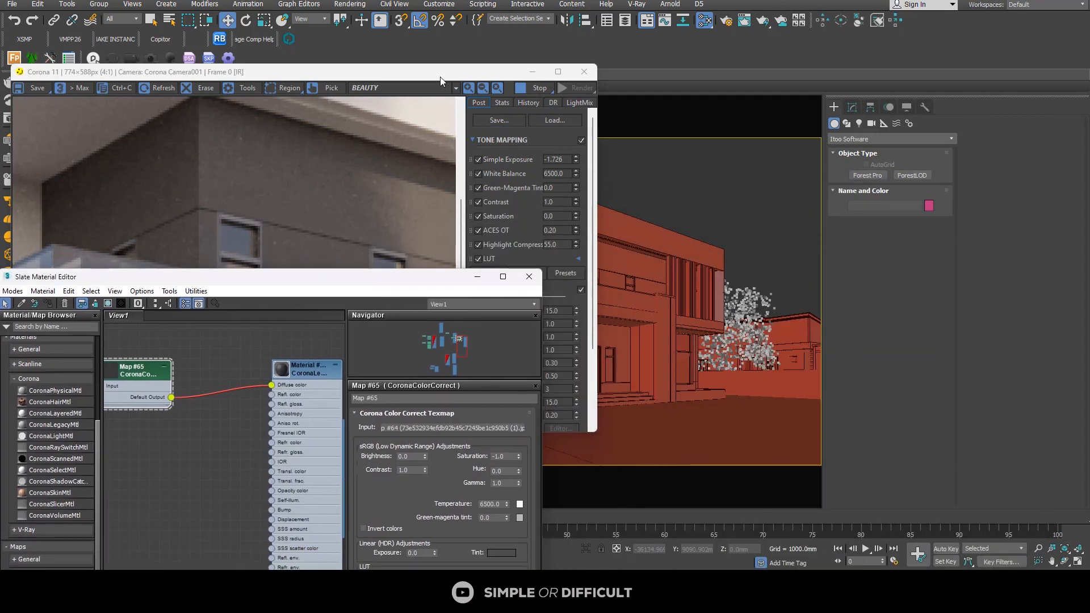
left_click_drag(460, 76, 310, 80)
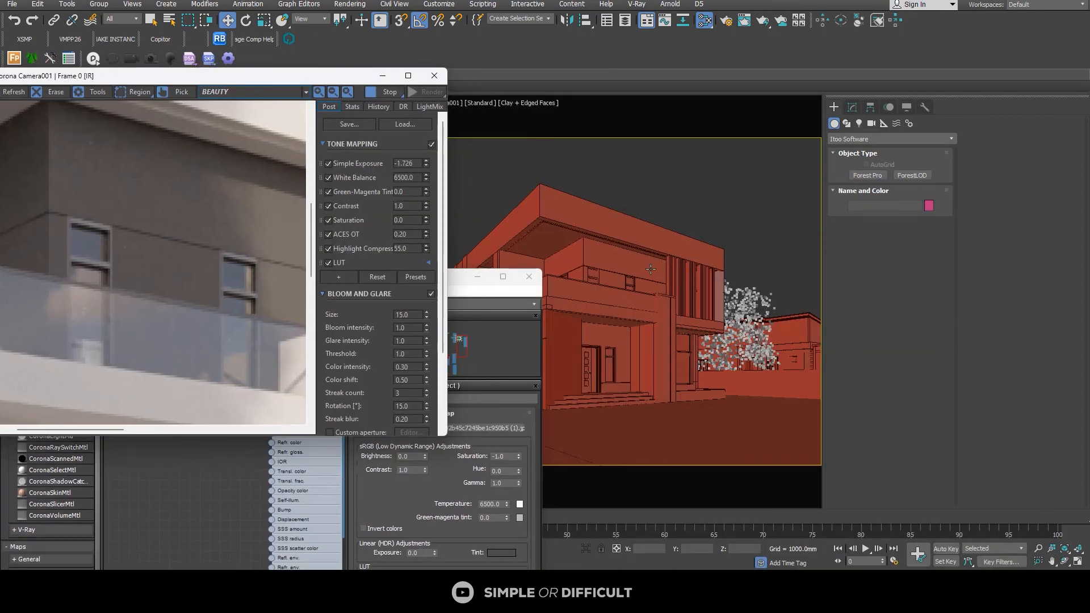
left_click(622, 262)
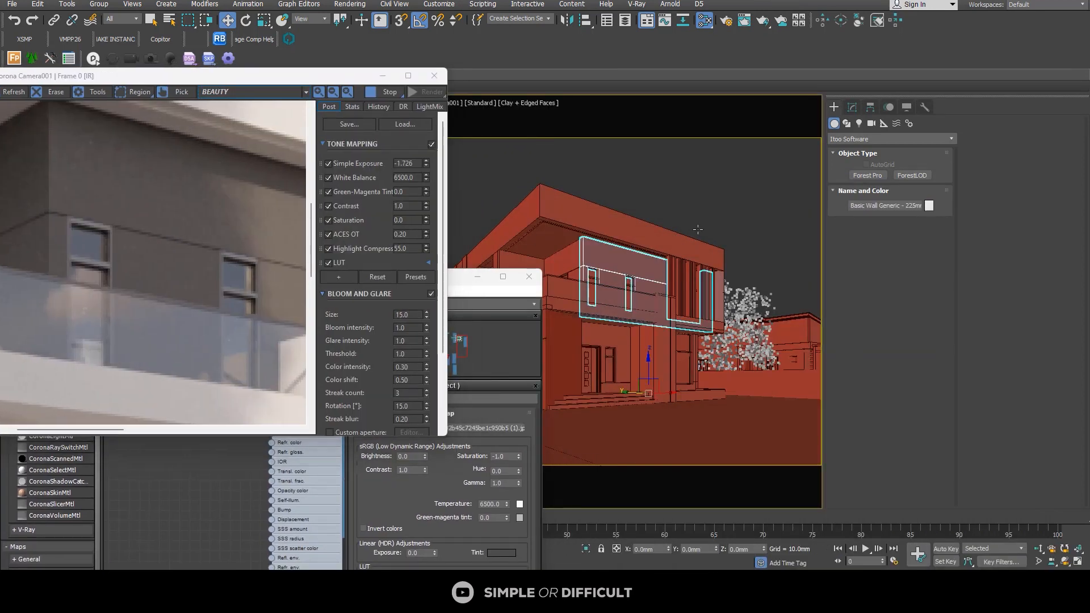
left_click(855, 107)
left_click(860, 198)
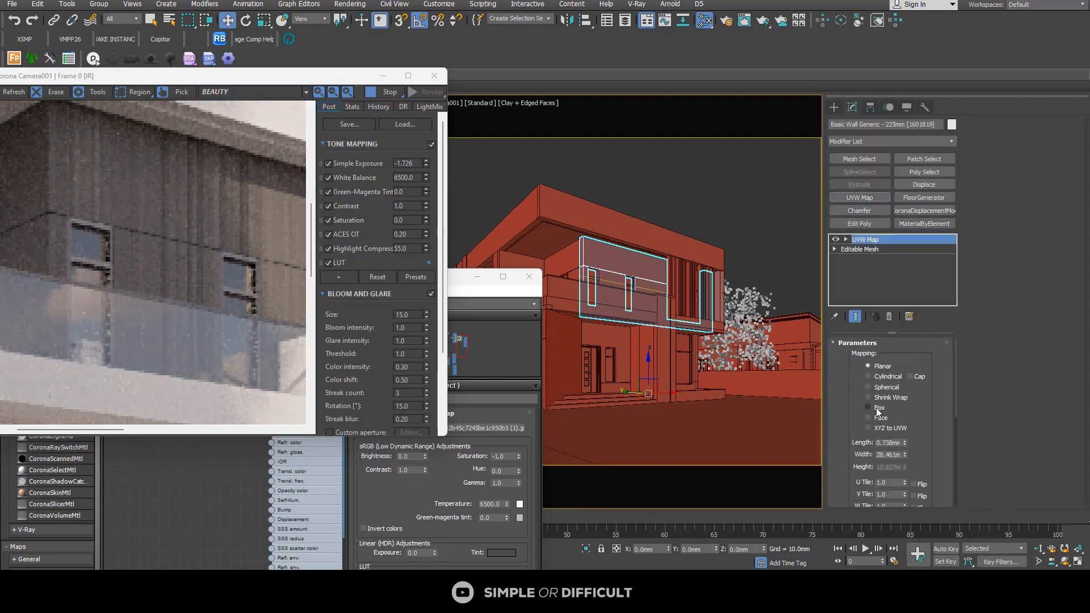
left_click(878, 408)
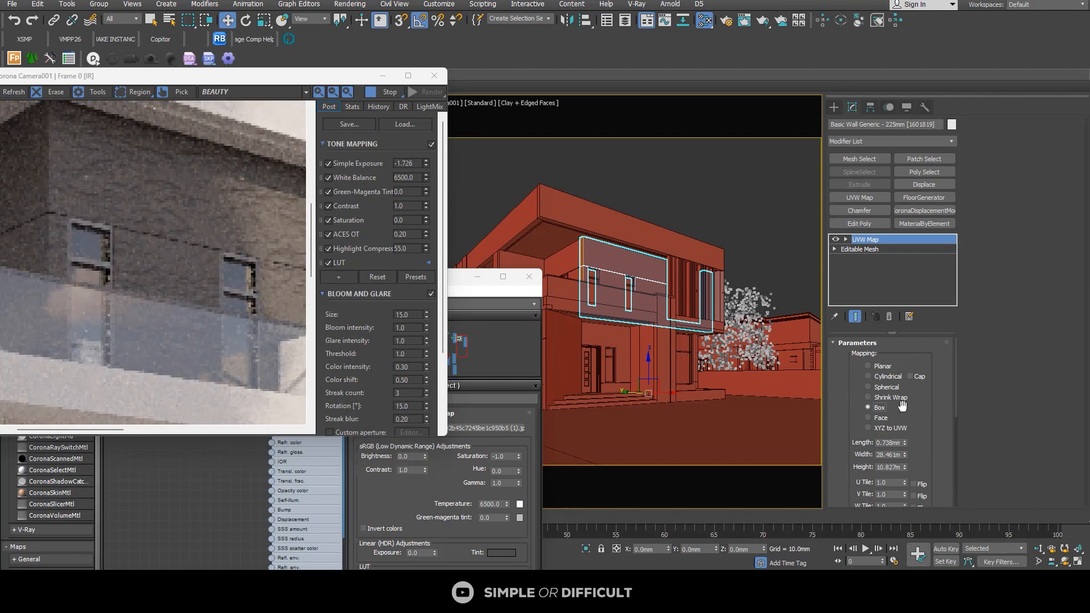
Step: Set the wall's box mapping length, width and height to 5.0 mm each
scroll(889, 429, "down", 1)
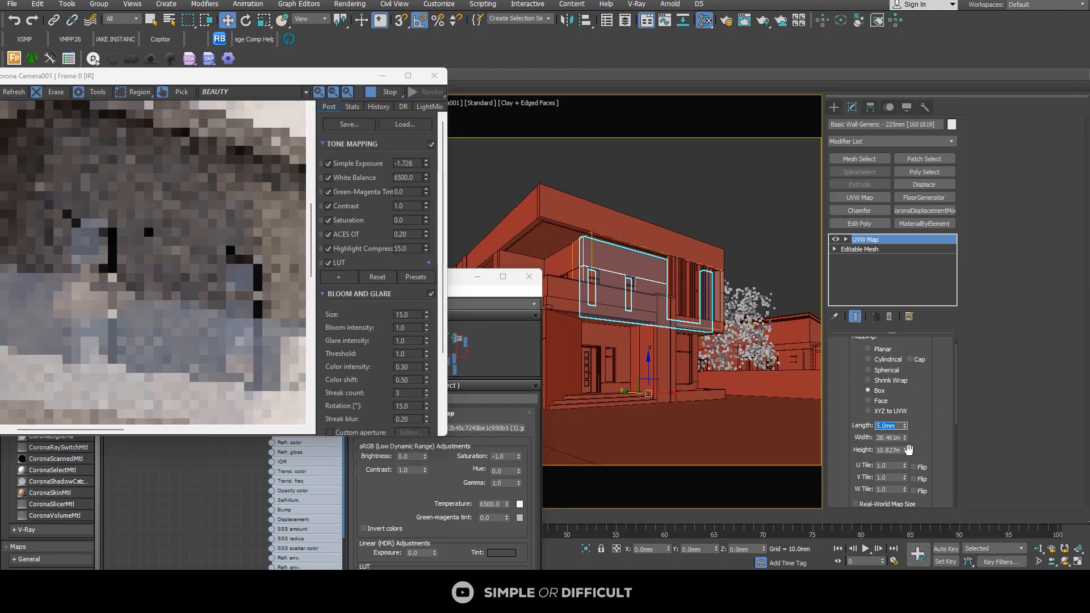
left_click(886, 438)
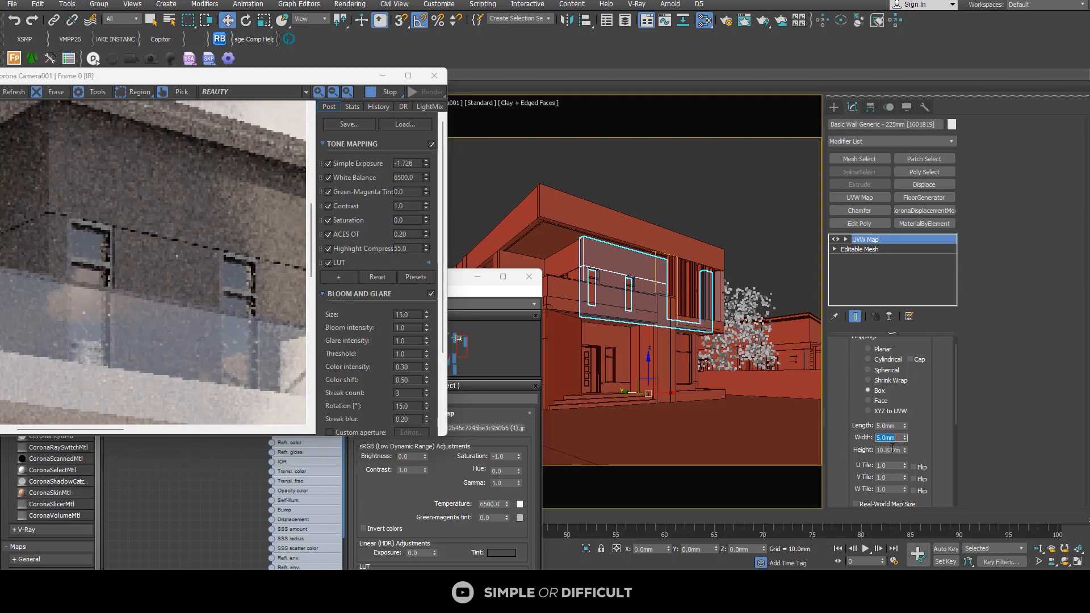
left_click(889, 449)
type("5")
key("Return")
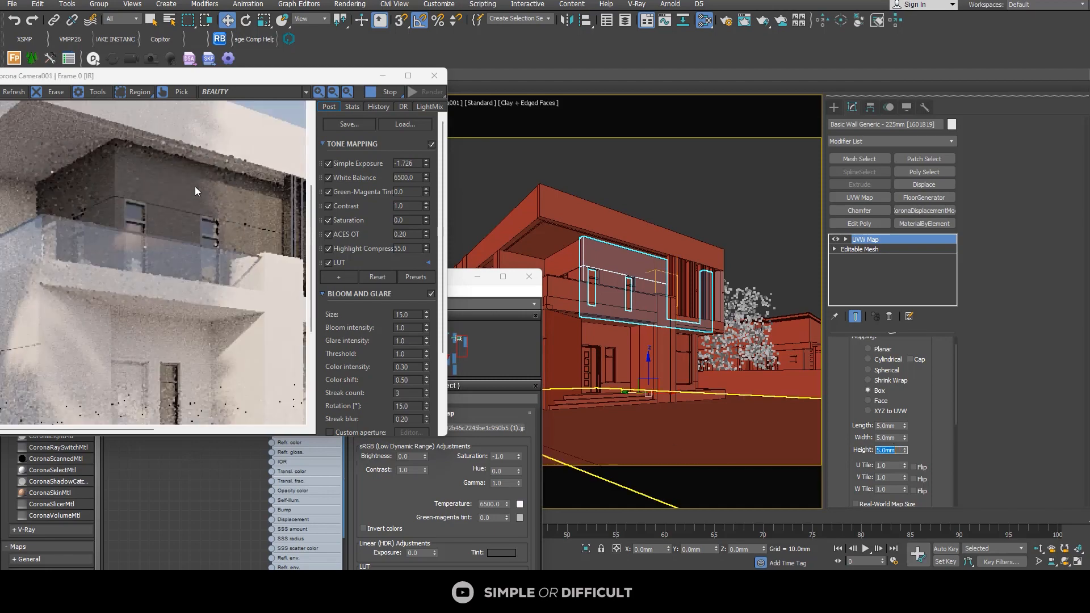
Step: Inspect the upper-floor wall's remapped texture in the maximized frame buffer, and restore the buffer to a smaller window
left_click(407, 76)
scroll(577, 273, "up", 1)
scroll(436, 230, "up", 1)
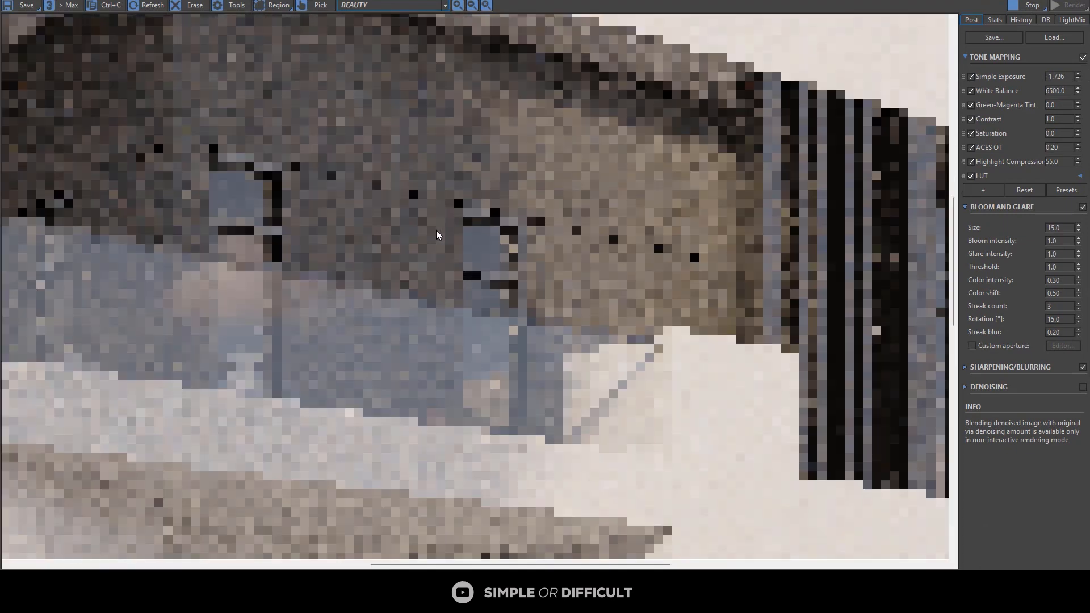
scroll(439, 221, "down", 1)
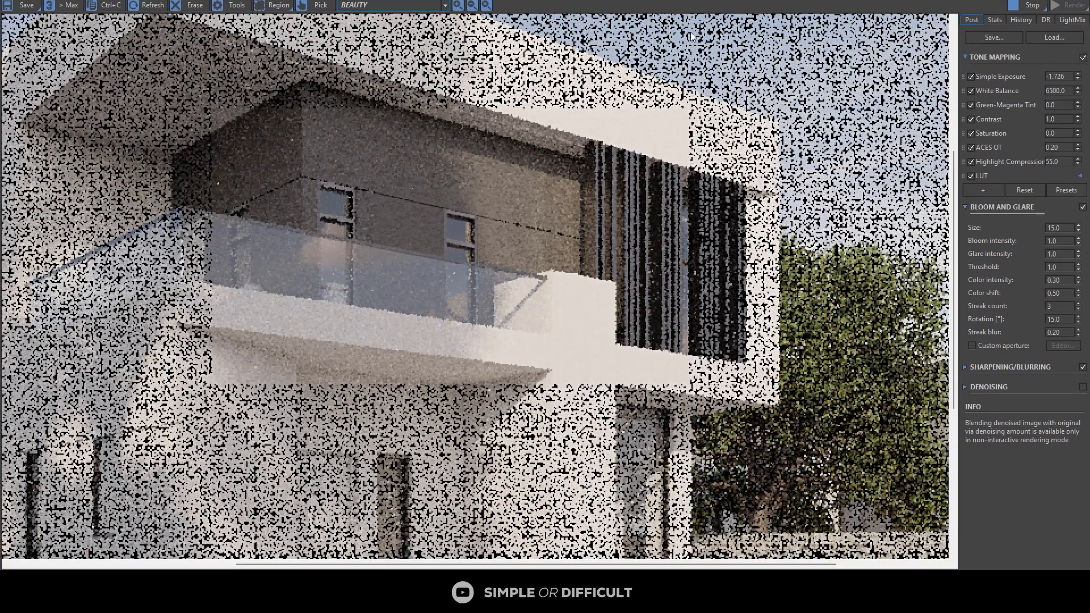
left_click_drag(694, 0, 173, 123)
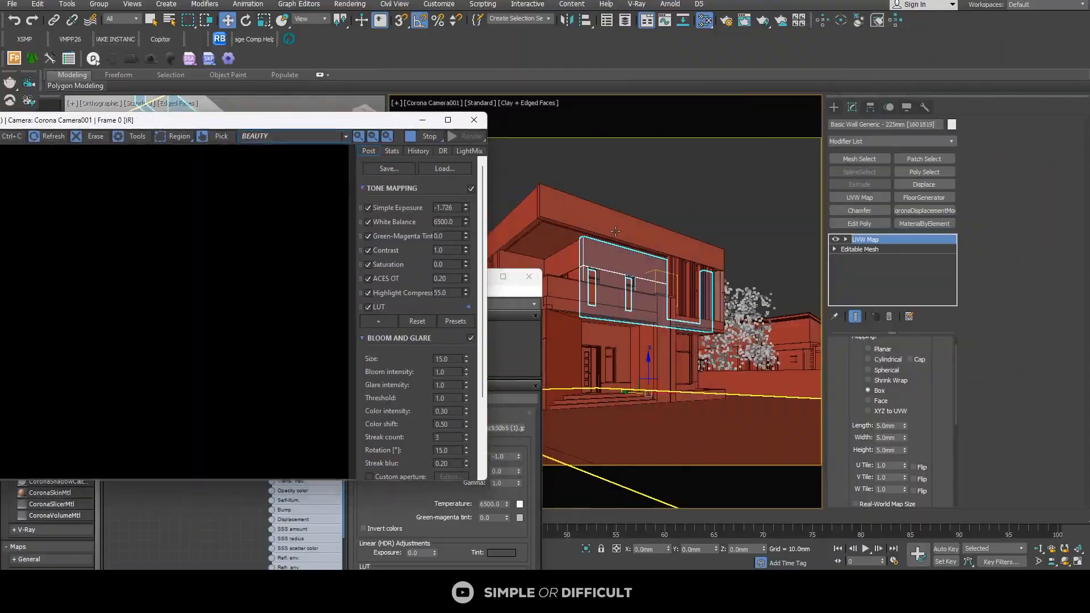
Step: Magnify the camera view around the upper-floor windows with 2D Pan Zoom Mode and examine the wall texture in the render
left_click(395, 103)
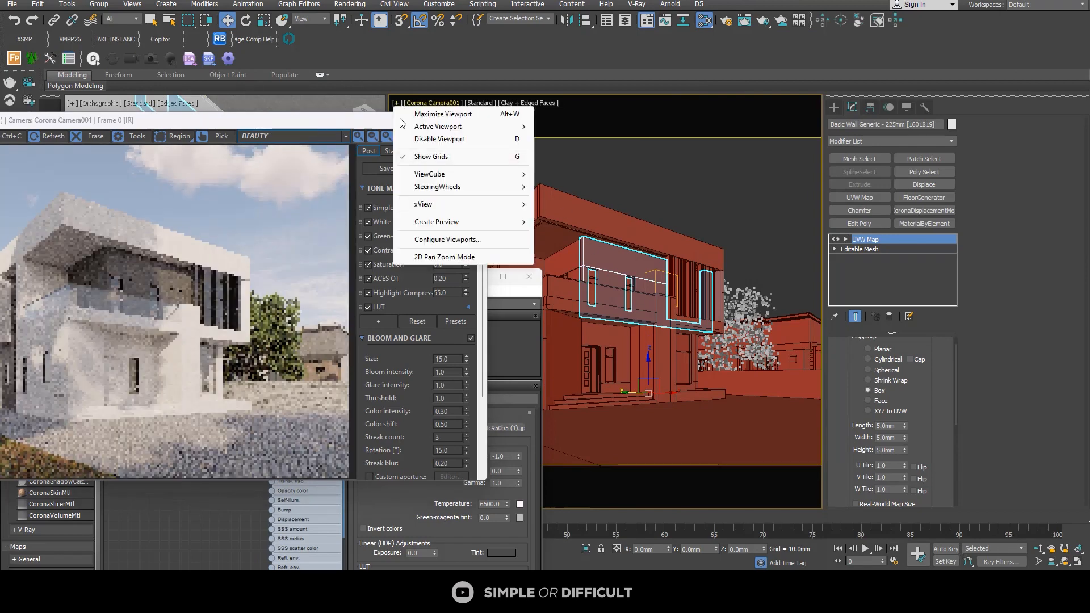
left_click(444, 258)
scroll(620, 245, "up", 5)
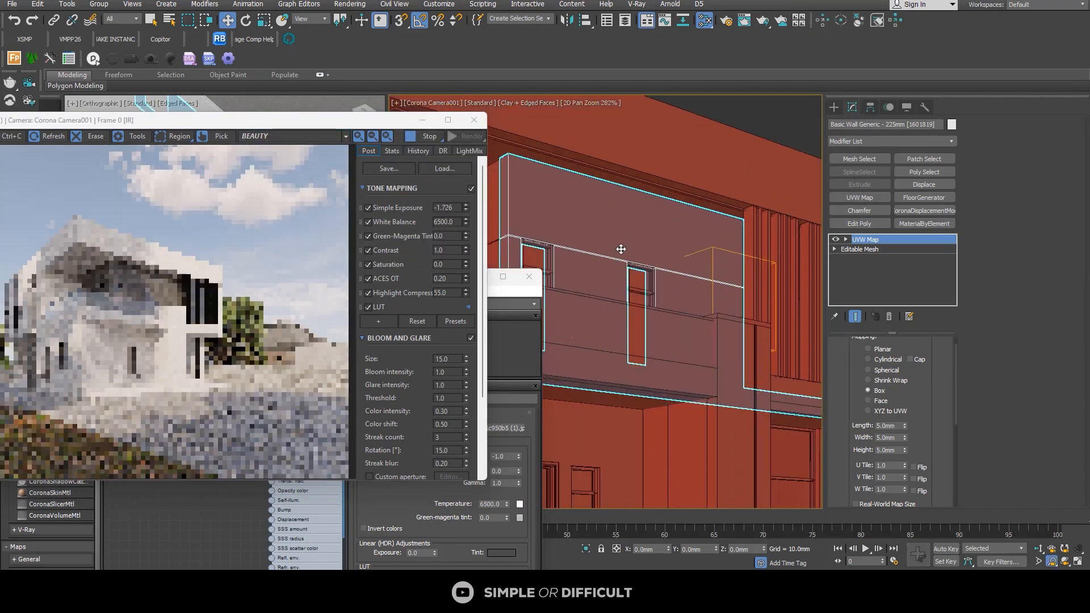
scroll(553, 261, "up", 3)
scroll(115, 263, "up", 4)
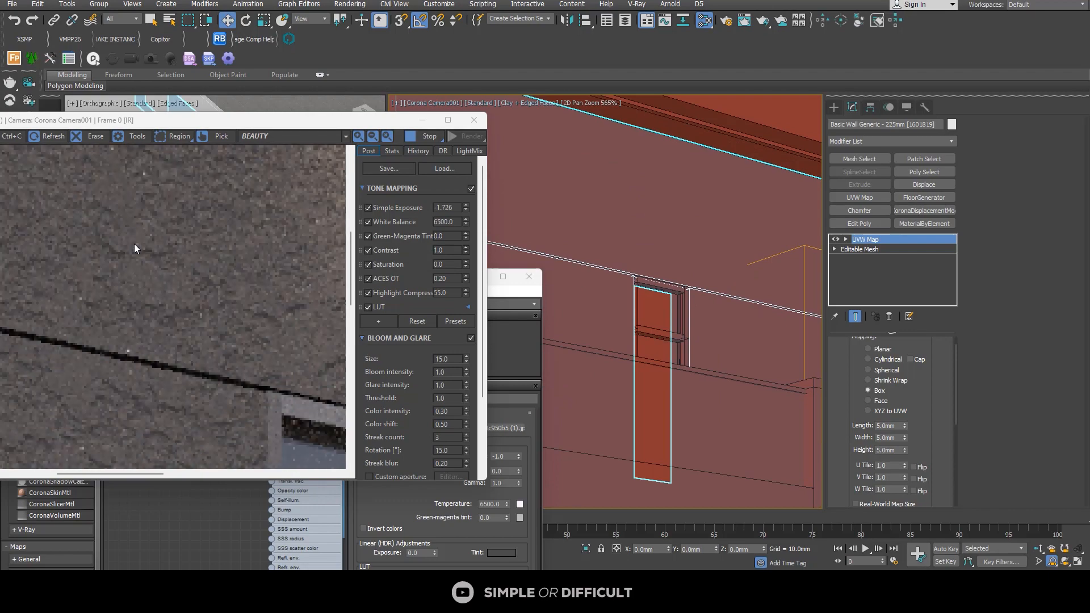
scroll(148, 244, "down", 4)
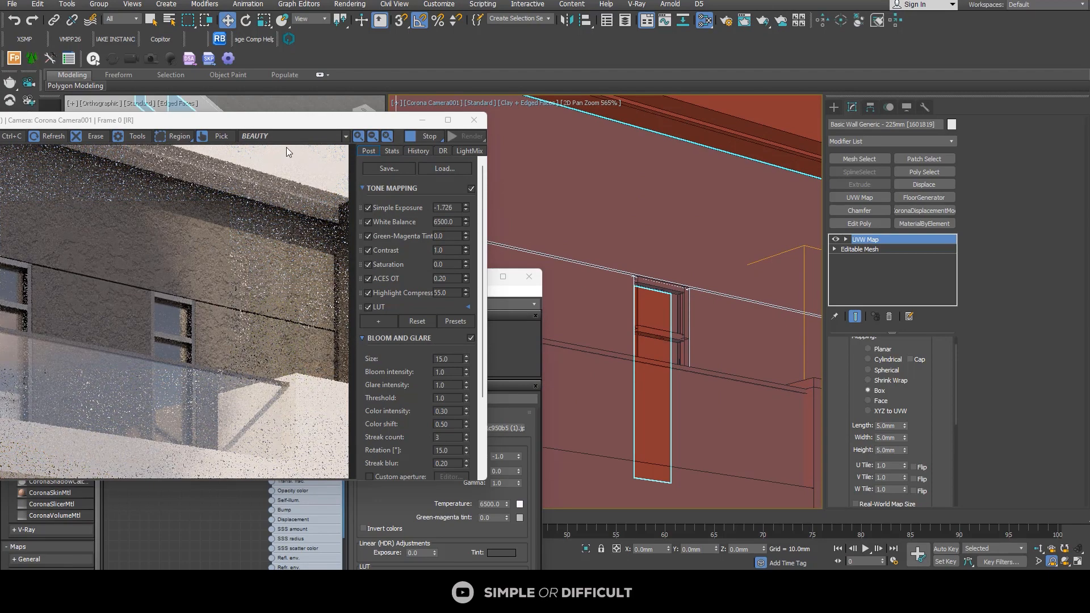
Step: Arrange the material editor and frame buffer side by side with the wall material's nodes in view, and minimize the Render Setup window
left_click_drag(332, 121, 762, 113)
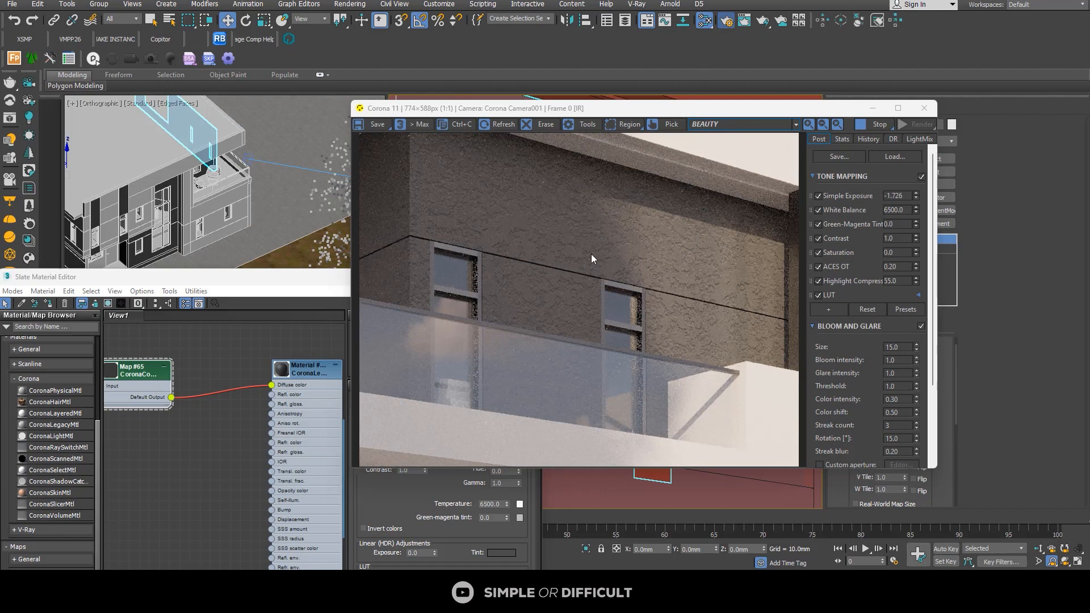
left_click(298, 278)
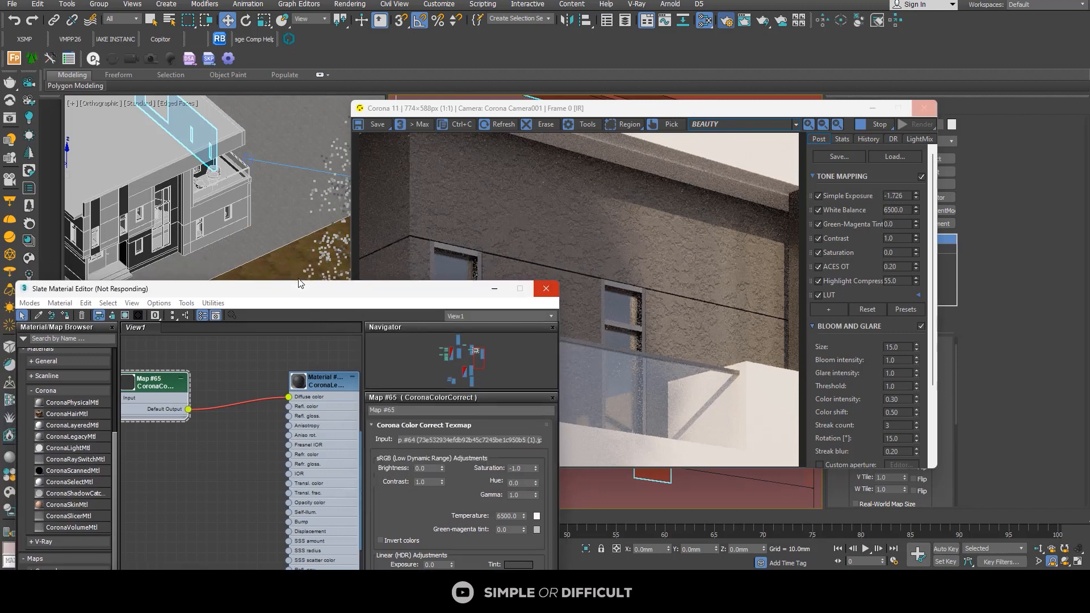
middle_click_drag(407, 238, 362, 216)
left_click_drag(432, 190, 454, 295)
left_click_drag(352, 308, 373, 337)
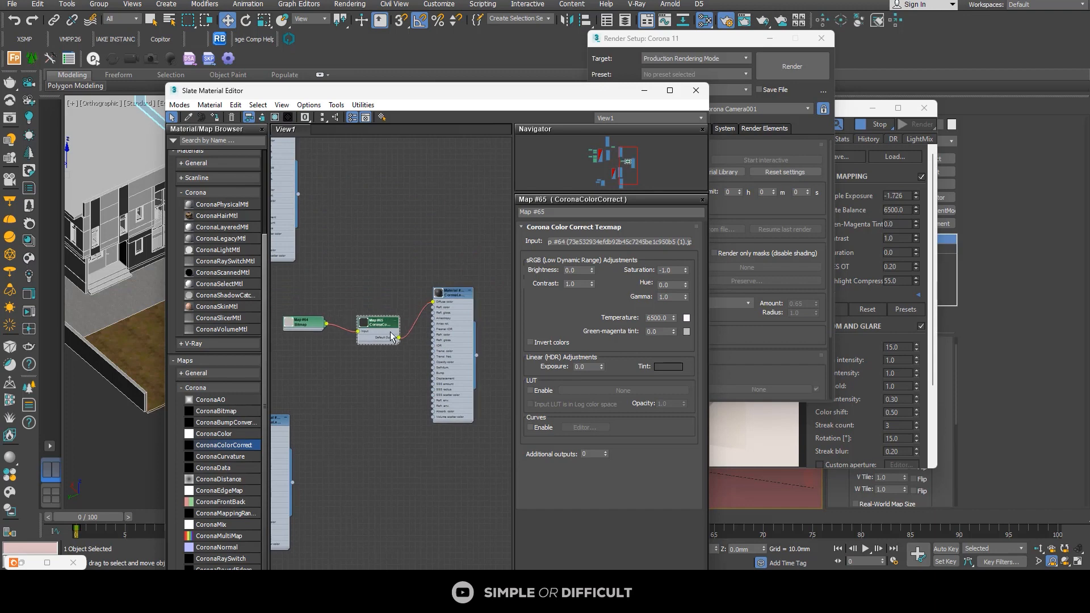
scroll(392, 338, "up", 2)
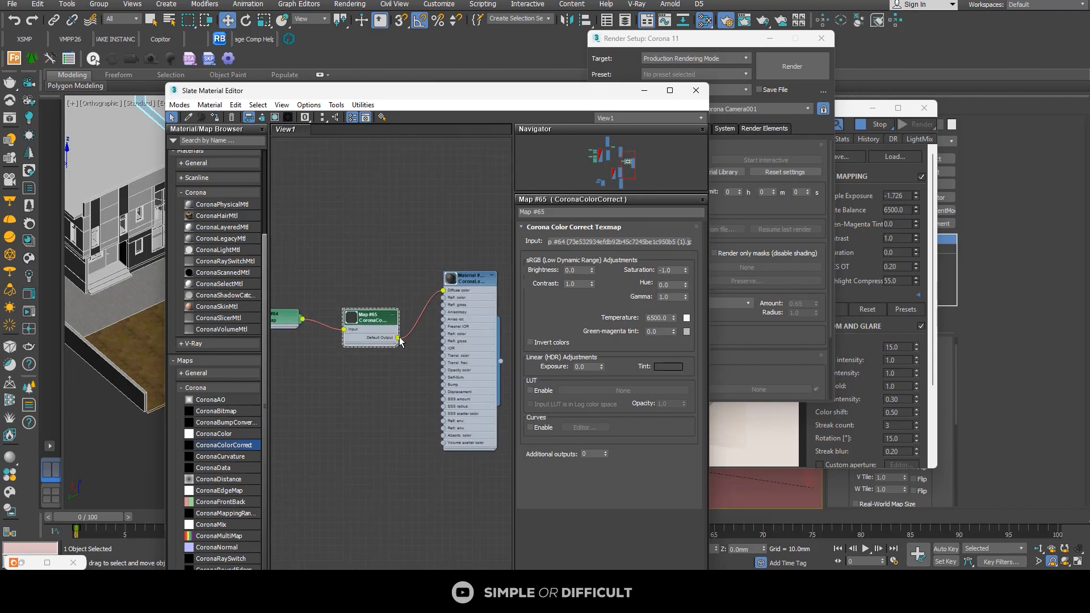
left_click_drag(704, 44, 837, 40)
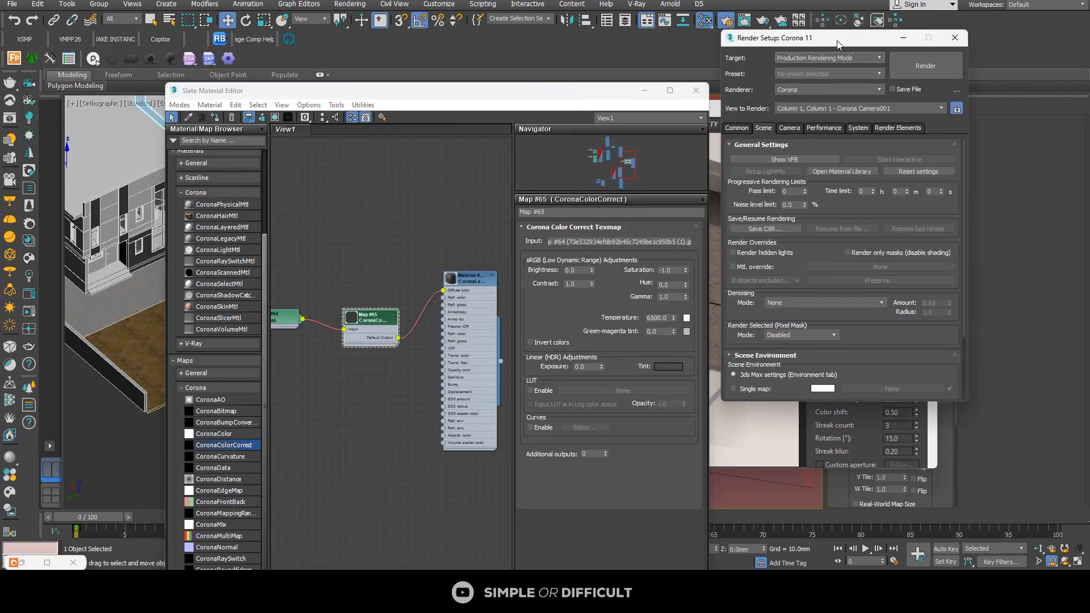
left_click(909, 44)
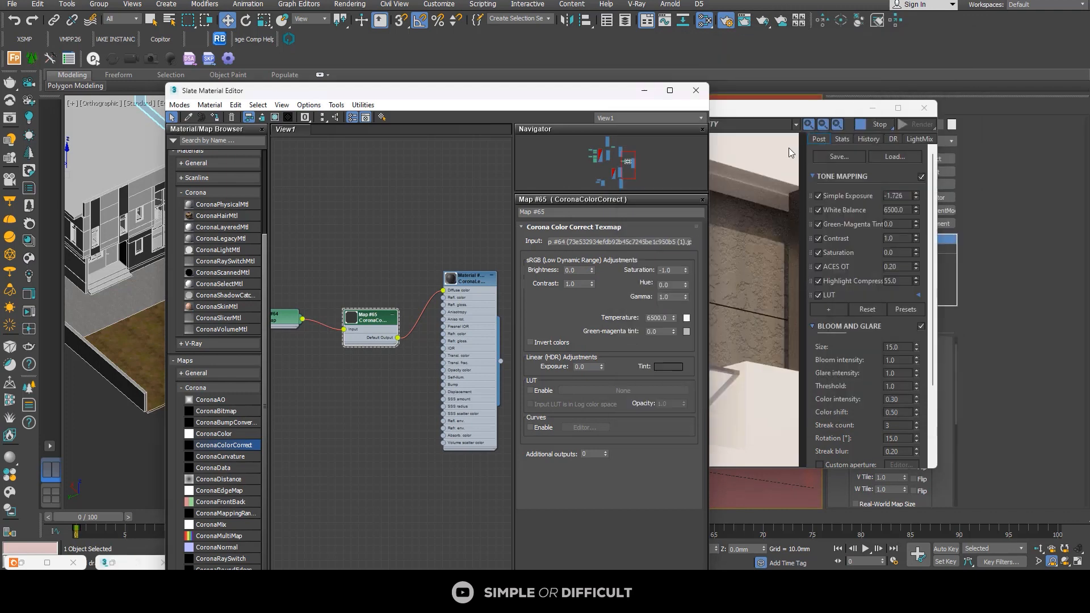
left_click(780, 114)
left_click_drag(639, 114, 789, 110)
Step: Connect the CoronaColorCorrect output to the wall material's Bump input and check the relief in the render
left_click(390, 336)
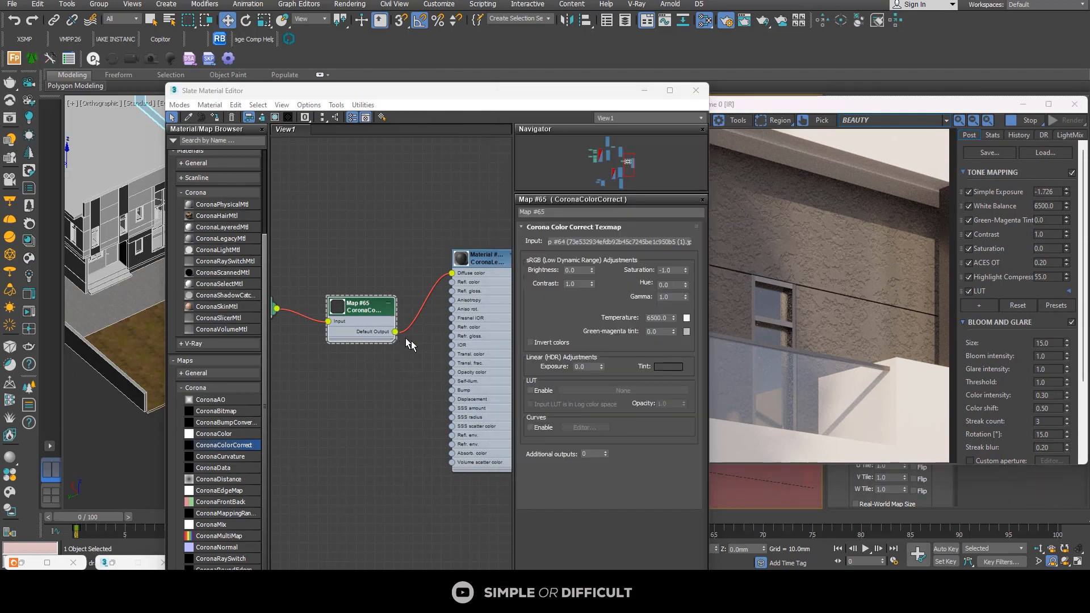
left_click_drag(396, 332, 451, 390)
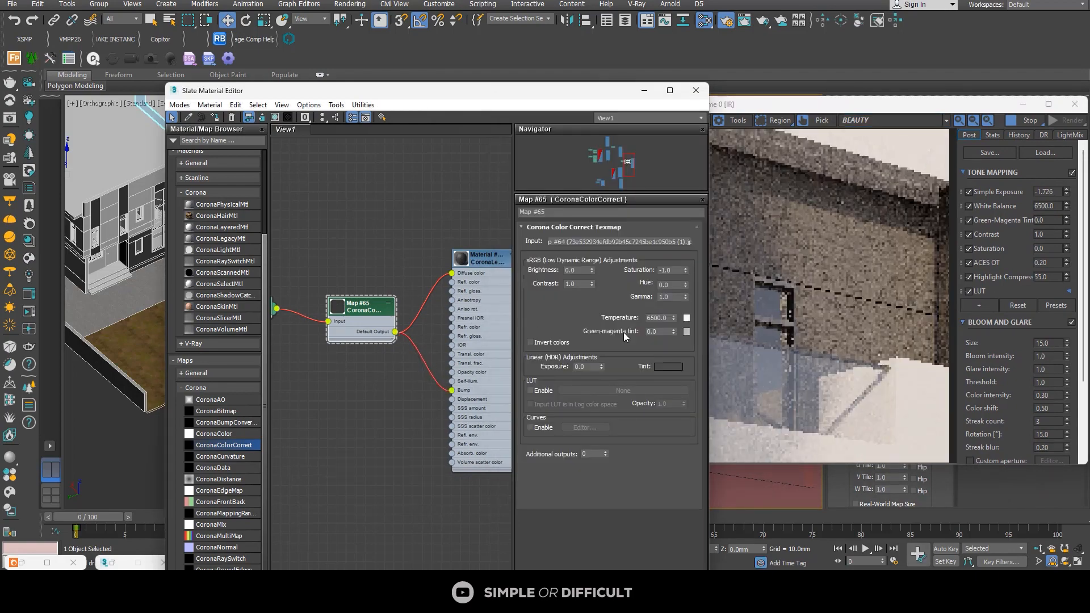
scroll(871, 259, "up", 3)
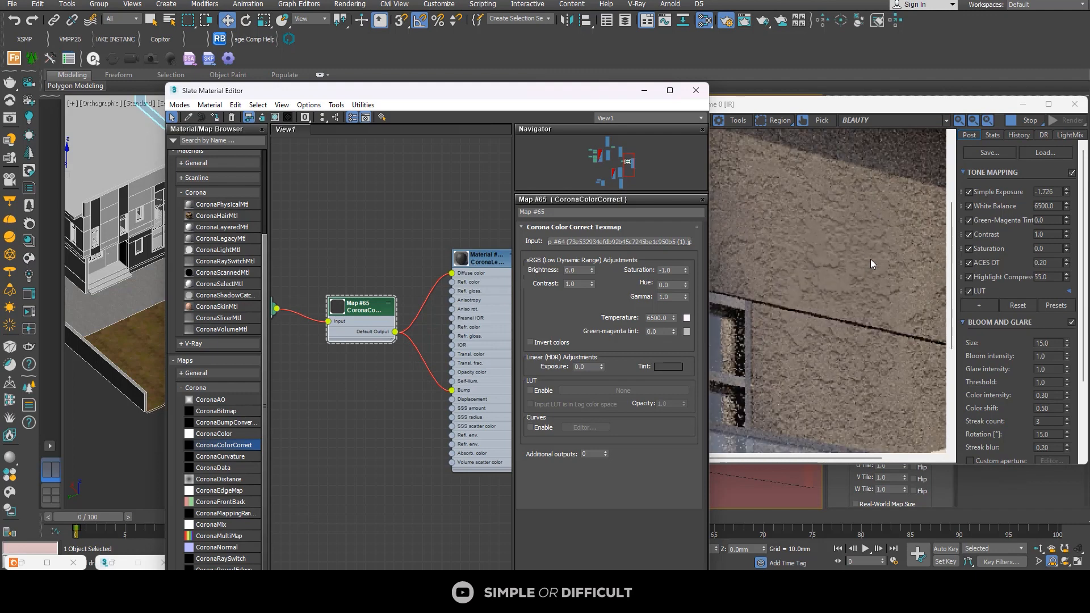
scroll(870, 259, "down", 3)
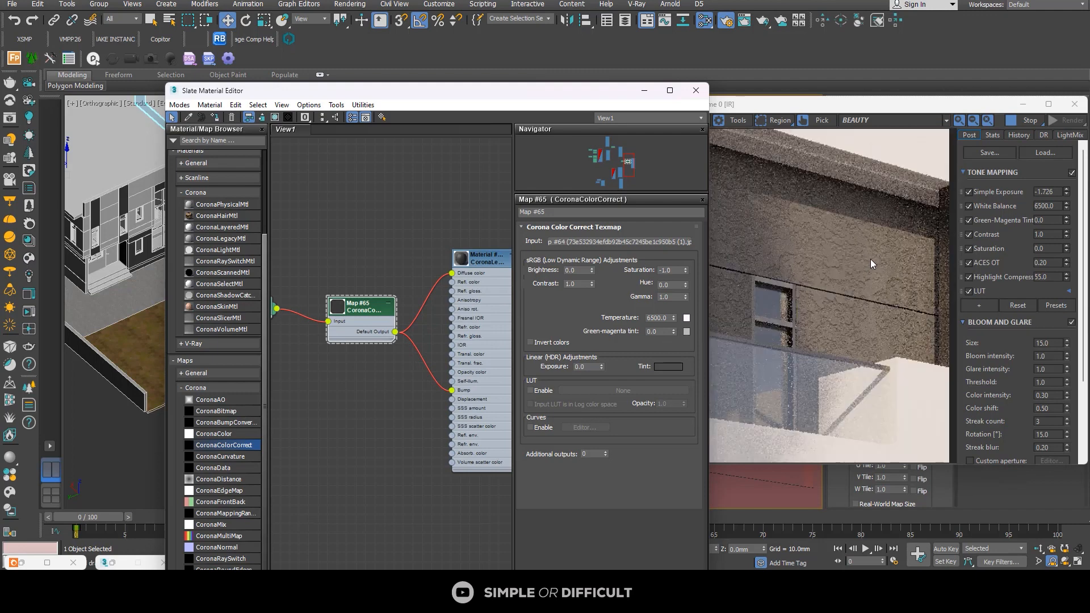
Step: Open the wall material's parameters, try a Bump map amount of 5.0, and raise it to 8.0
double_click(460, 265)
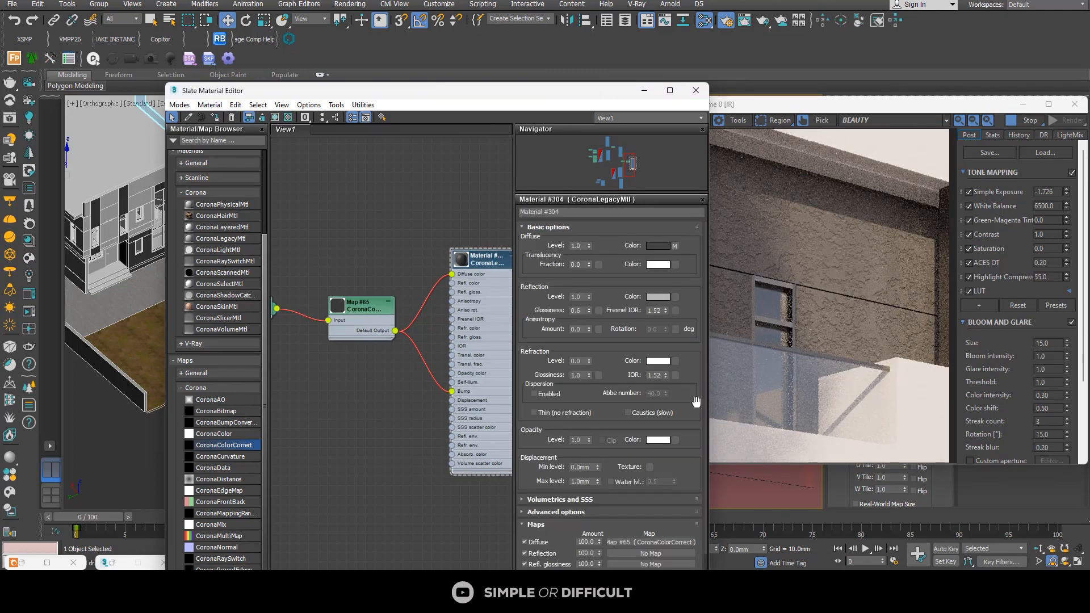
left_click_drag(706, 382, 707, 515)
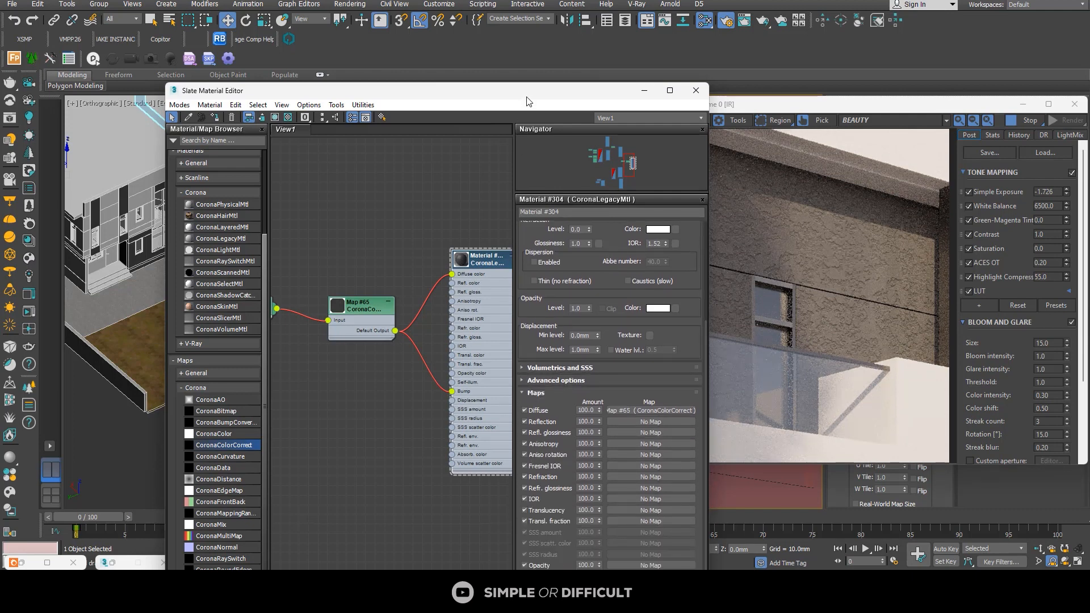
left_click_drag(527, 97, 508, 28)
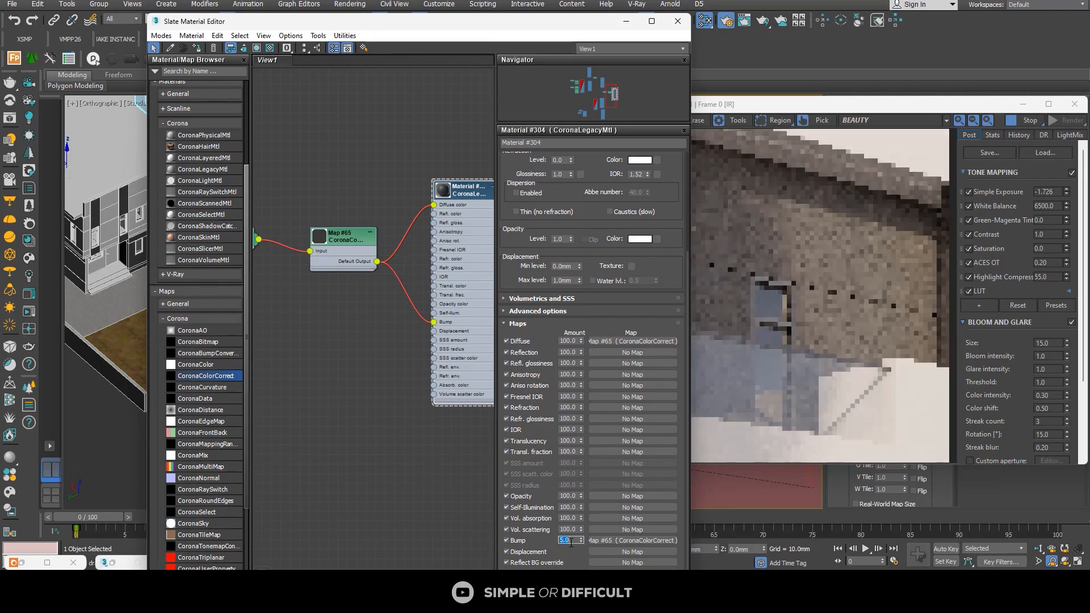
key("Return")
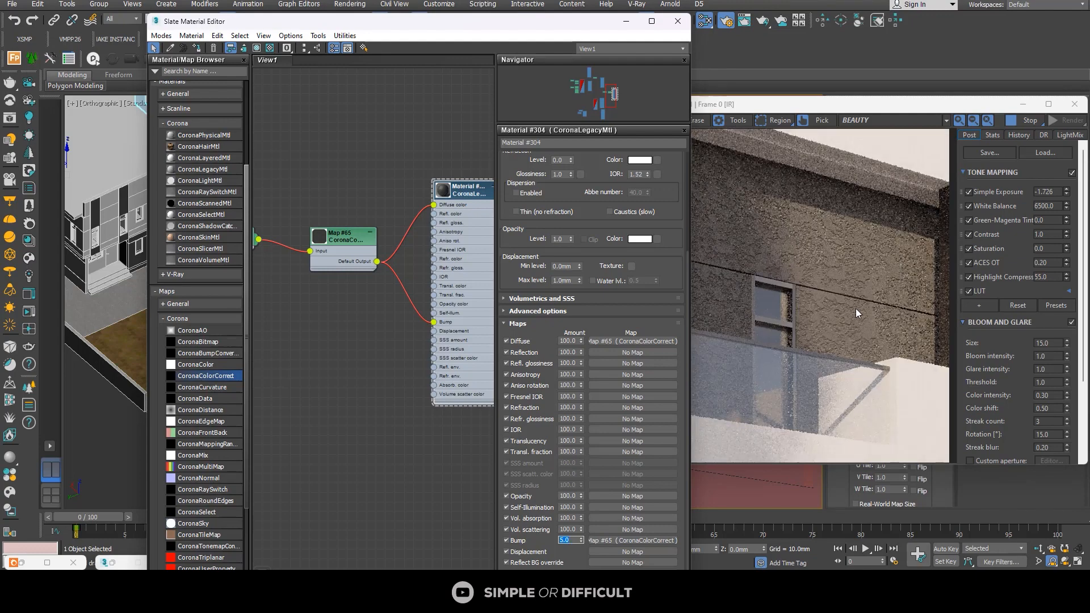
type("8")
key("Return")
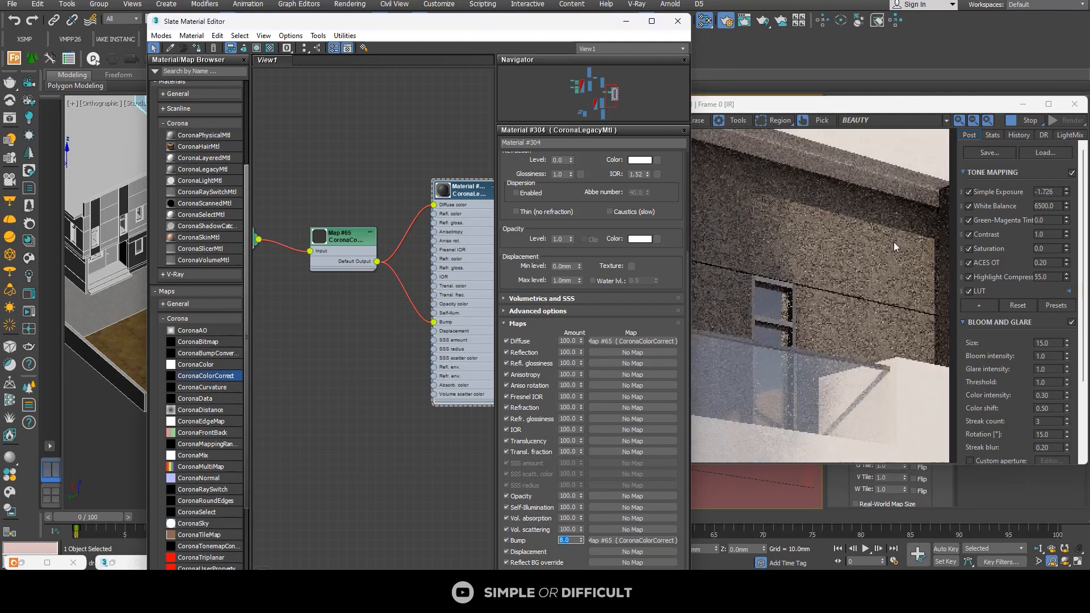
scroll(892, 245, "up", 4)
scroll(850, 267, "down", 4)
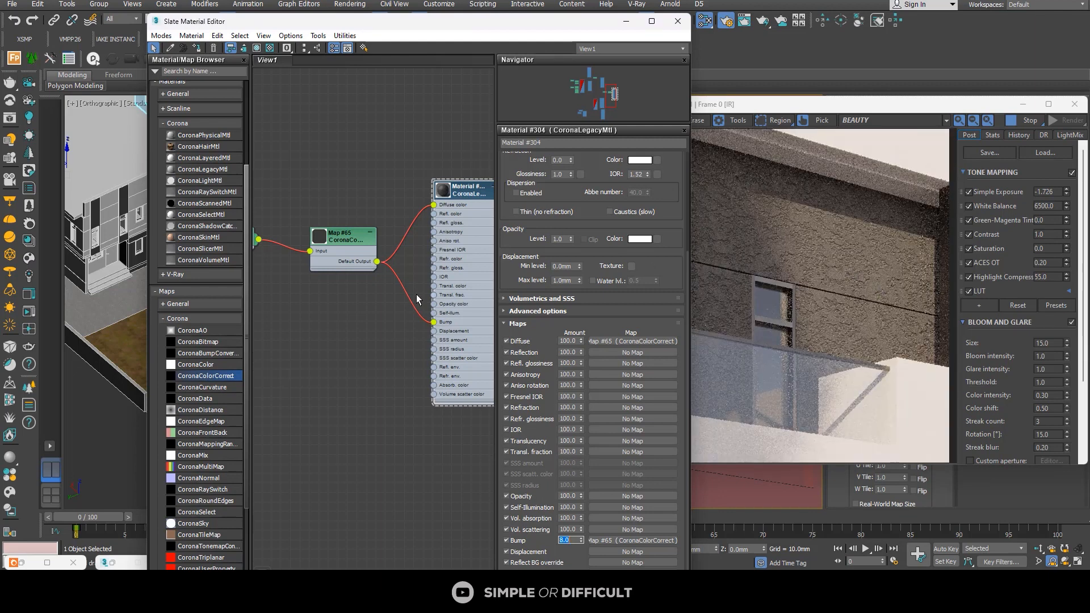
Step: Connect the CoronaColorCorrect output to the wall material's Displacement input and examine the wall surface up close
left_click_drag(377, 261, 433, 331)
scroll(874, 277, "up", 4)
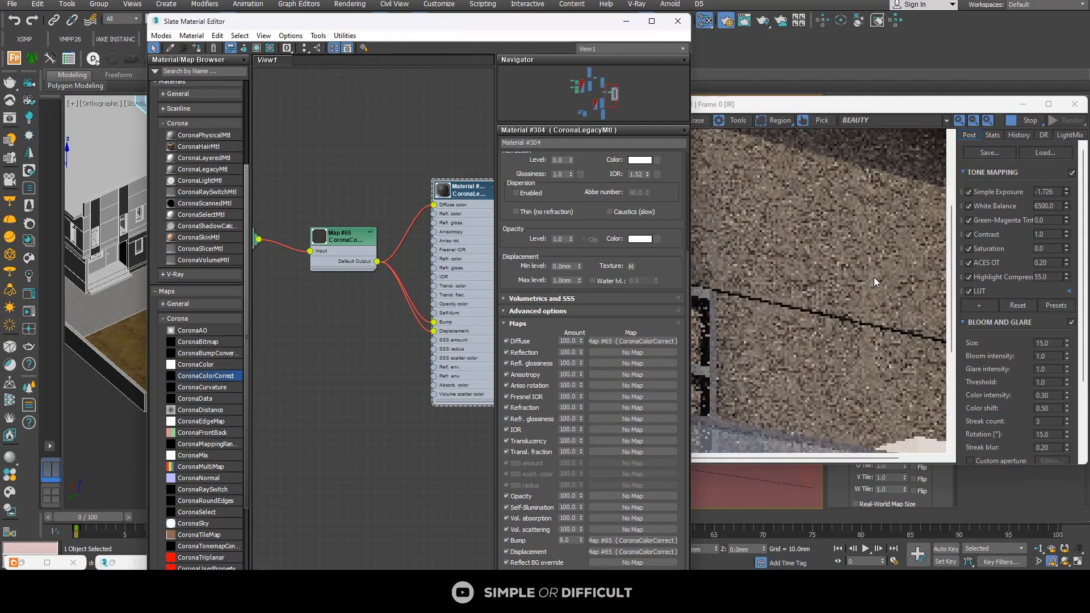
Step: Set the wall material's maximum displacement level to 4 mm and examine the wall relief in the render
scroll(874, 277, "down", 4)
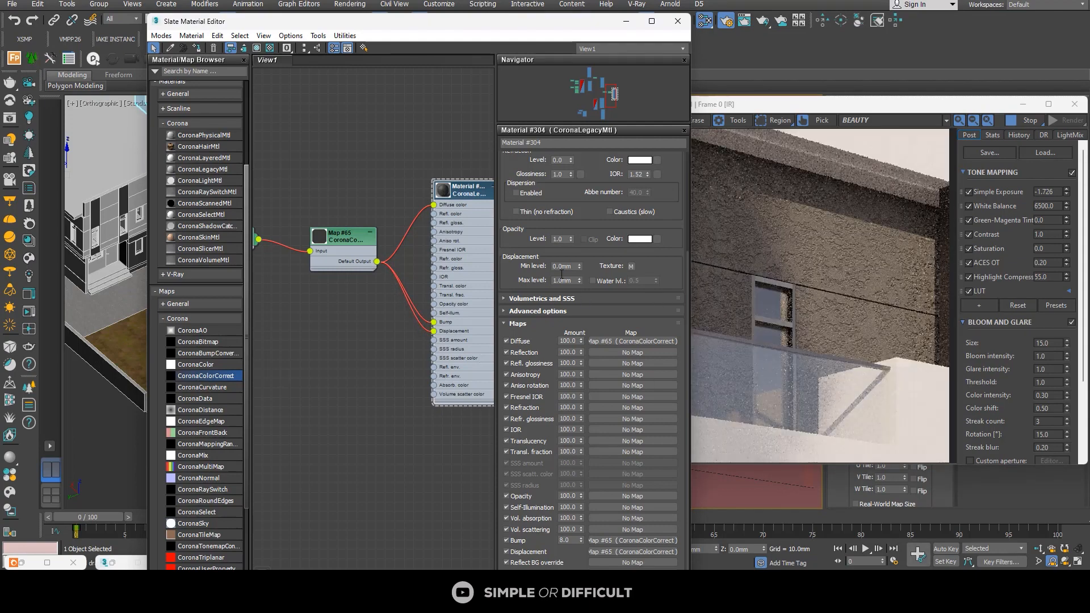
left_click(507, 311)
left_click(503, 300)
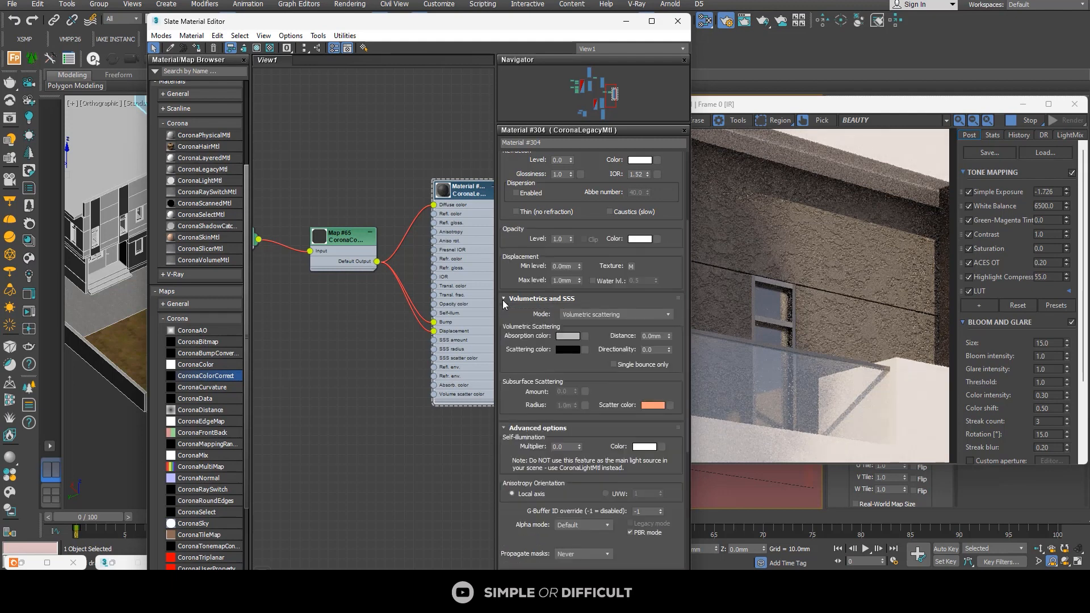
left_click(503, 300)
type("4")
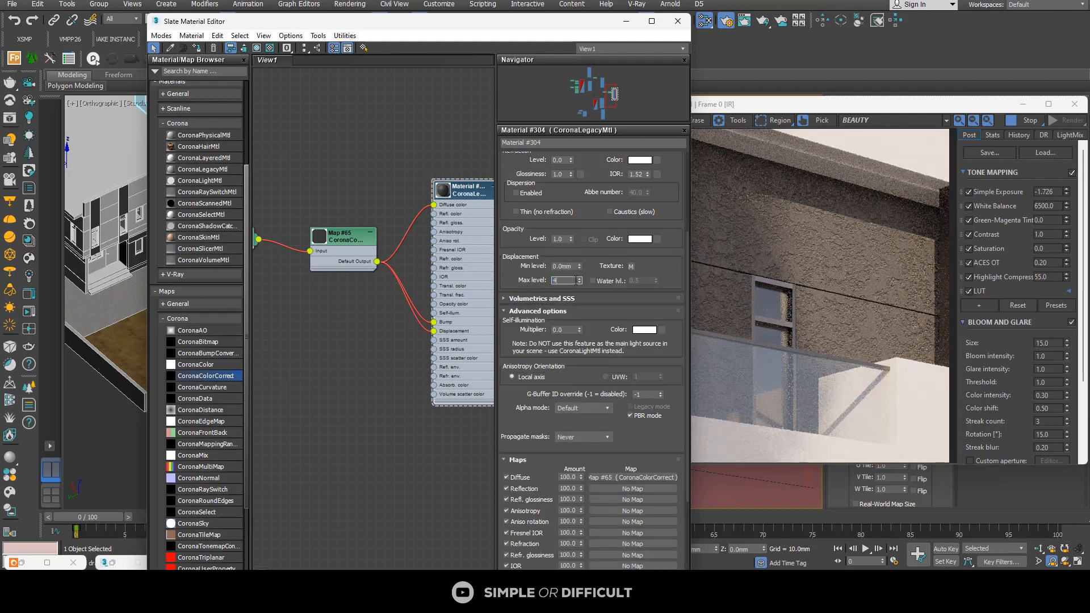
key("Return")
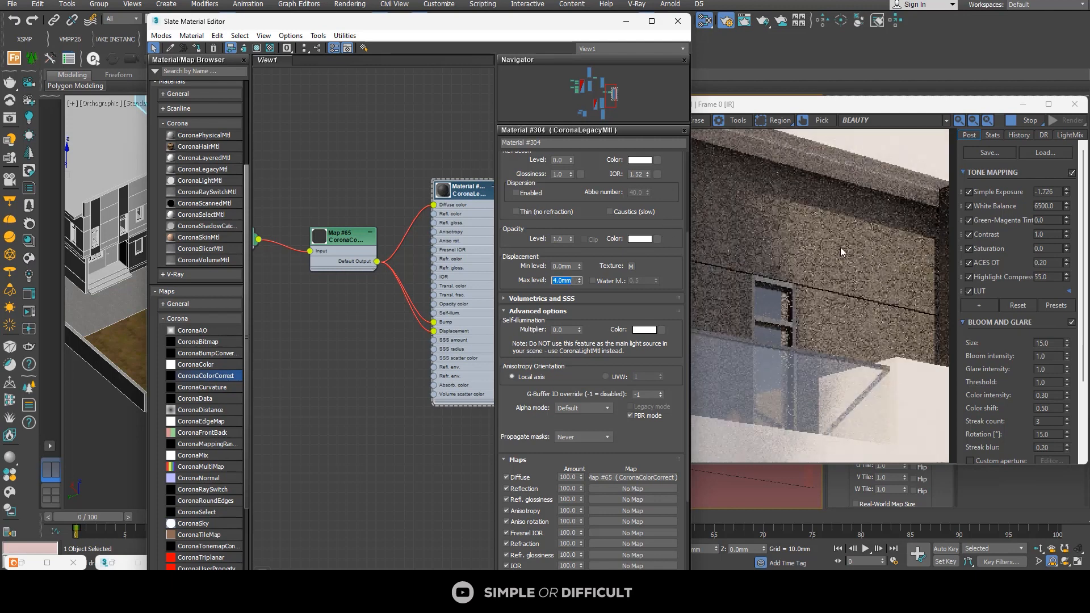
left_click_drag(929, 108, 751, 107)
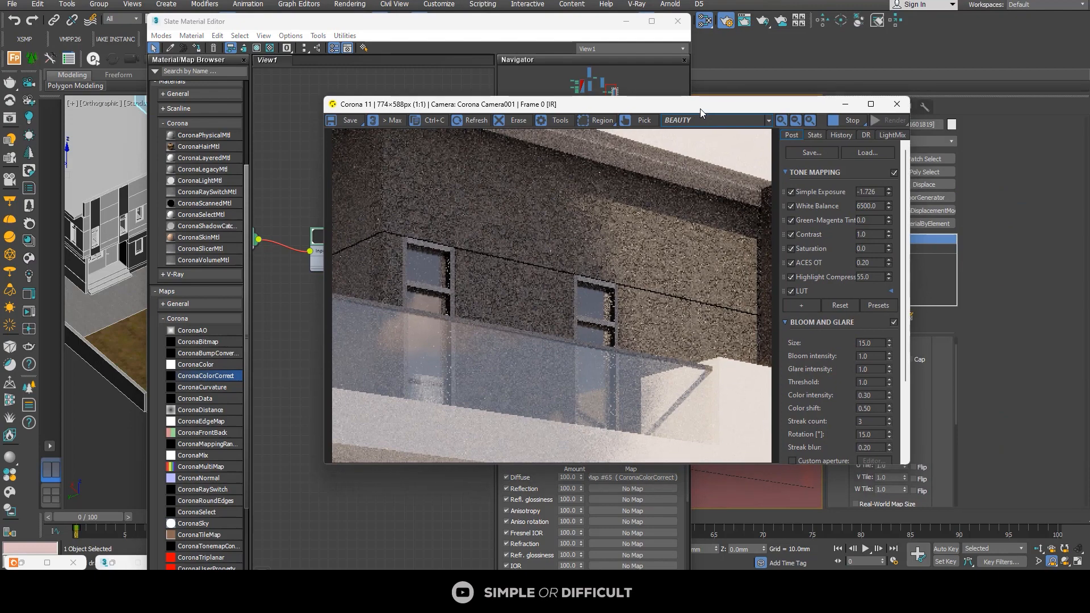
scroll(608, 322, "up", 3)
scroll(621, 274, "down", 3)
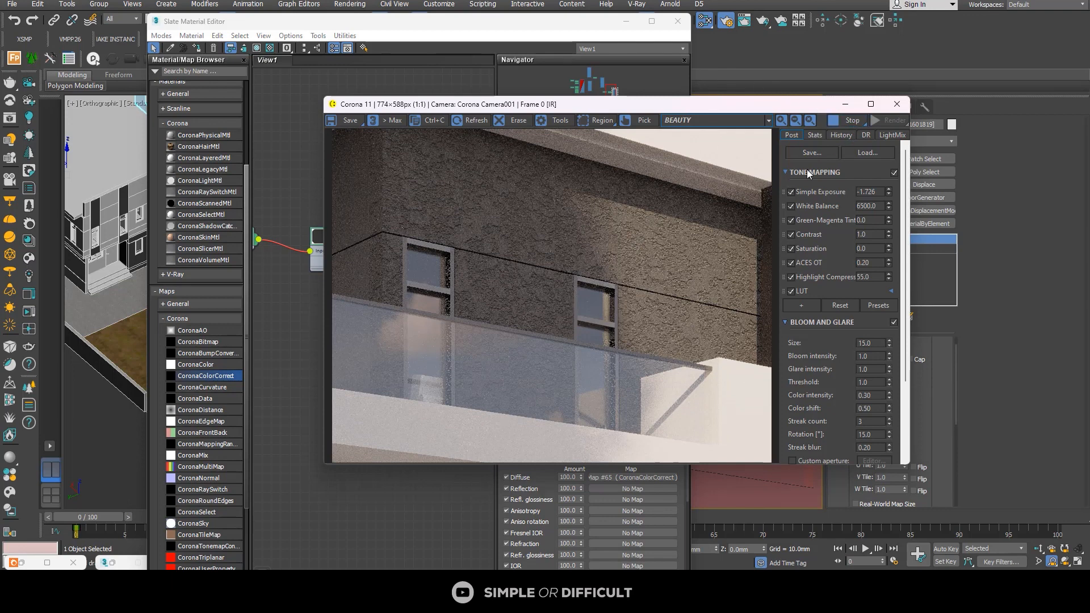
Step: Uncover the camera view and copy the UVW Map modifier of the dark upper wall behind the balcony
left_click_drag(806, 104, 451, 116)
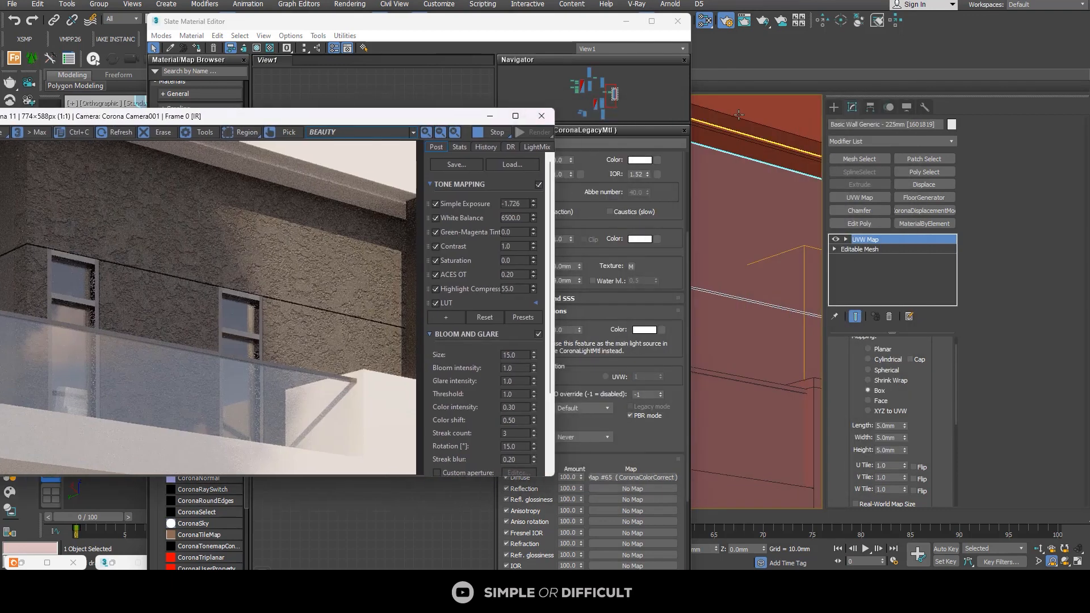
left_click(619, 27)
left_click_drag(619, 27, 437, 54)
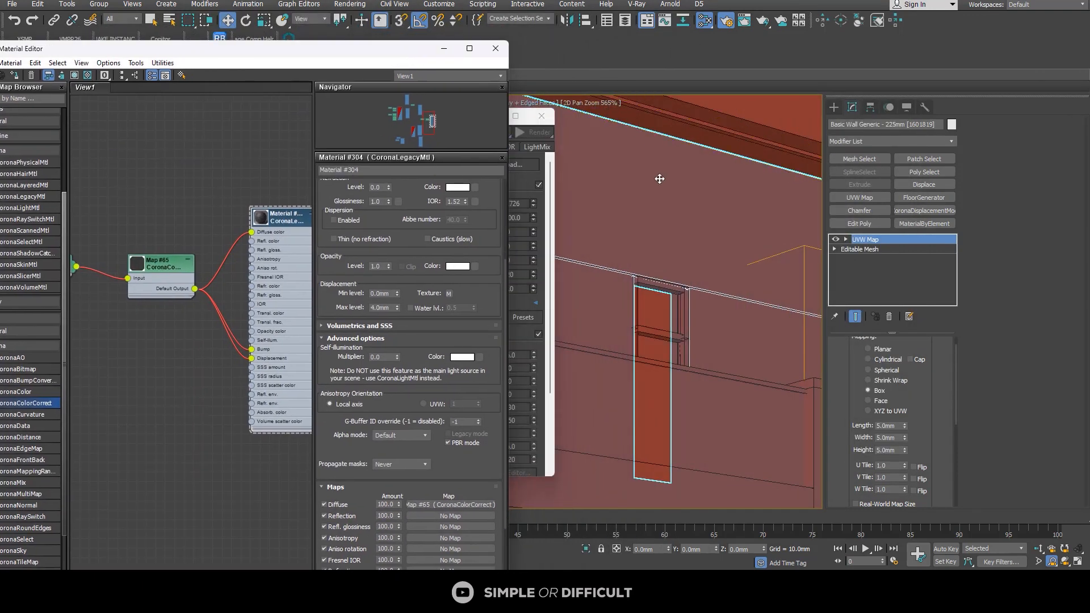
scroll(704, 189, "down", 2)
middle_click_drag(726, 196, 796, 192)
scroll(709, 195, "up", 1)
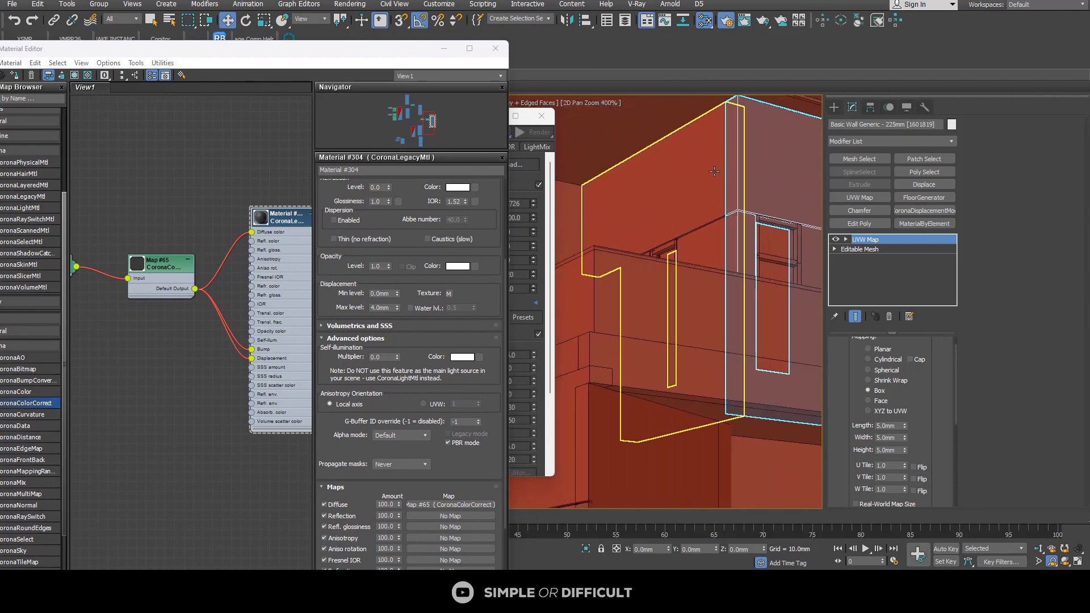
right_click(874, 241)
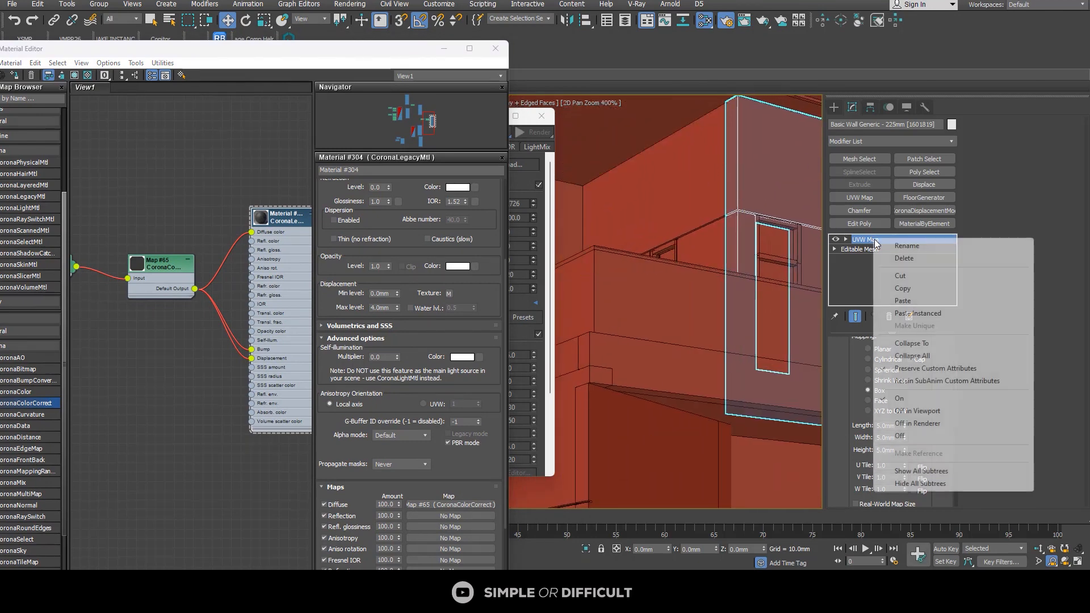
left_click(903, 288)
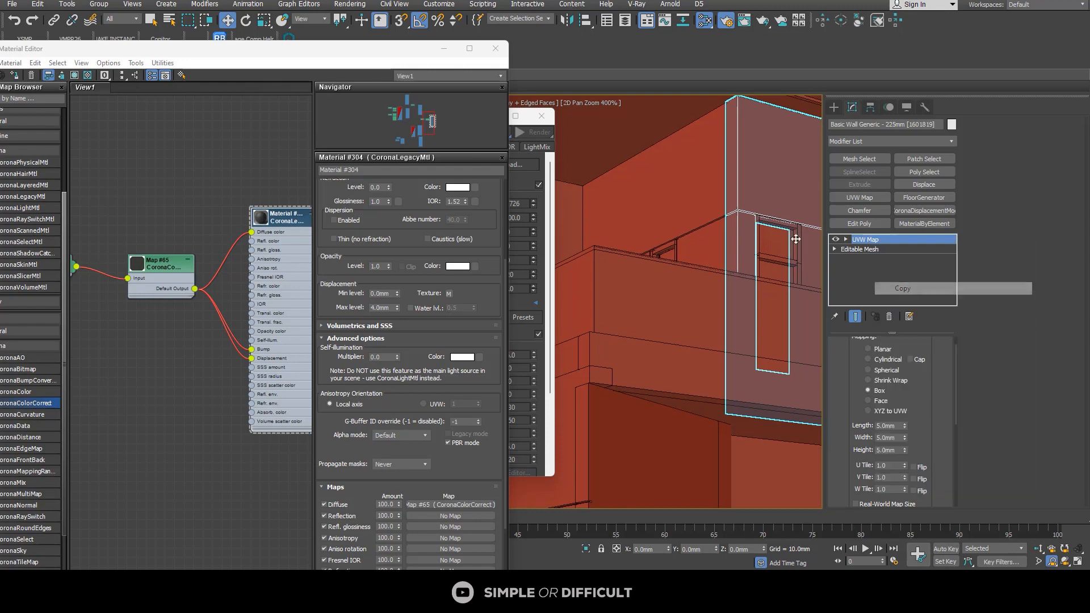
Step: Paste the copied UVW Map modifier onto the adjoining side wall of the balcony and check its texture in the render
left_click(709, 187)
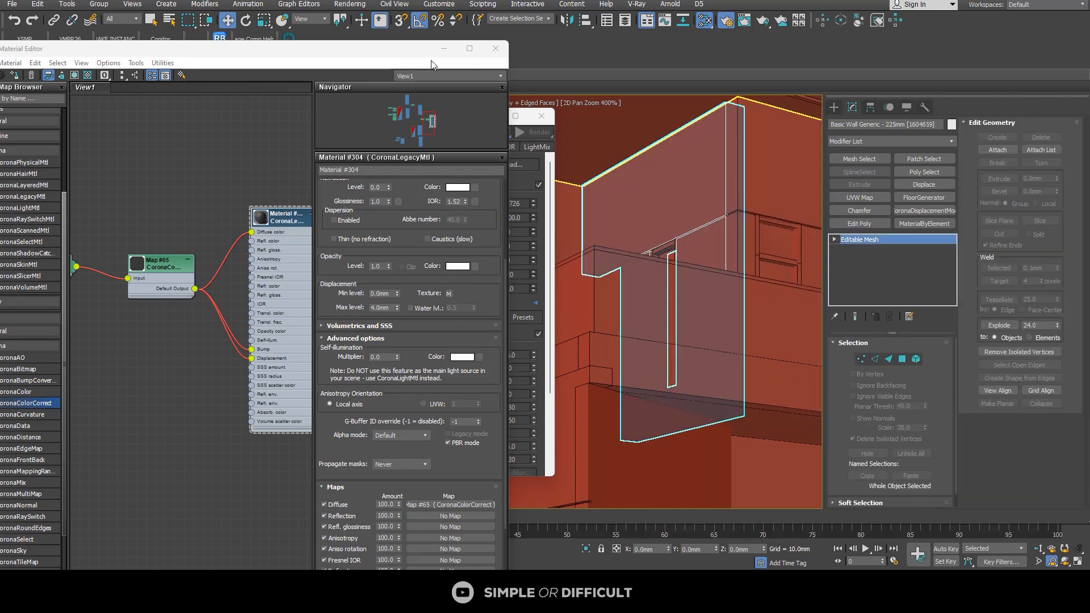
left_click(444, 48)
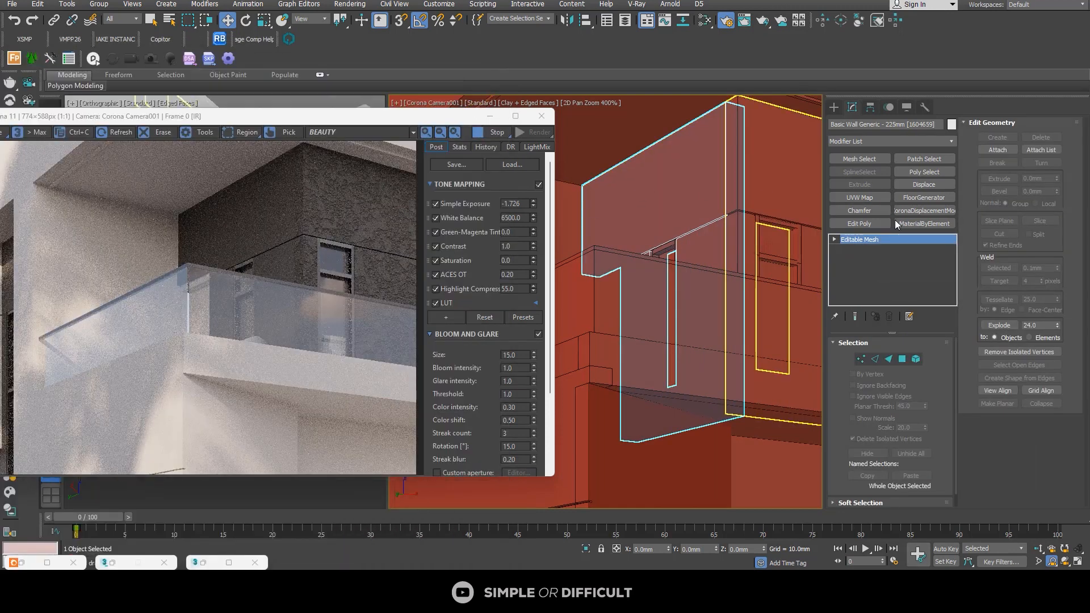
right_click(895, 238)
left_click(922, 247)
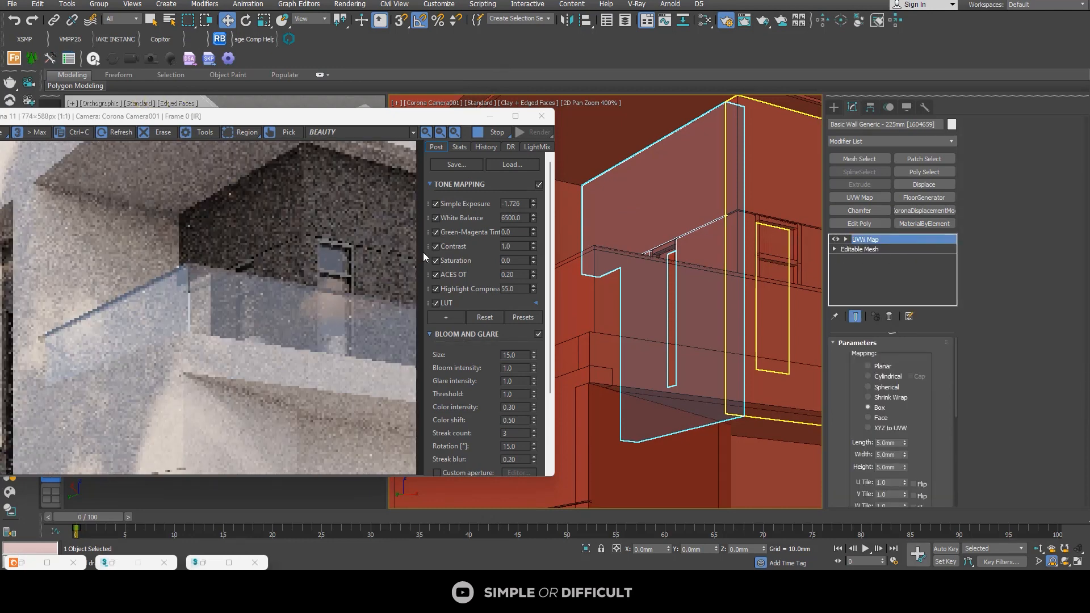
scroll(299, 215, "up", 2)
scroll(299, 216, "down", 2)
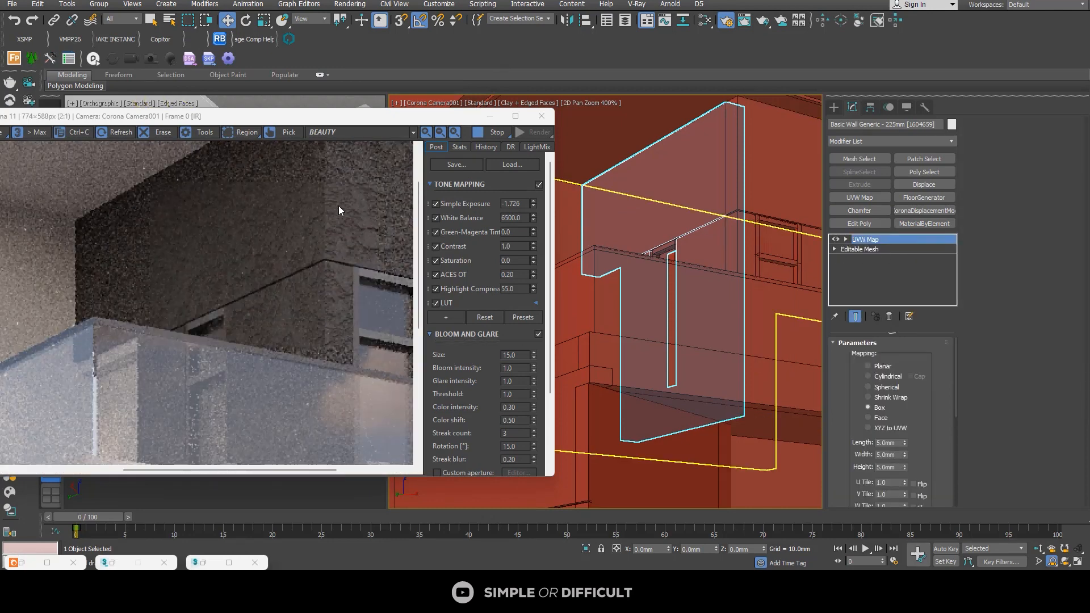
Step: Paste the copied UVW Map modifier onto the ground-floor wall with the slim windows on the building's side
scroll(749, 259, "down", 8)
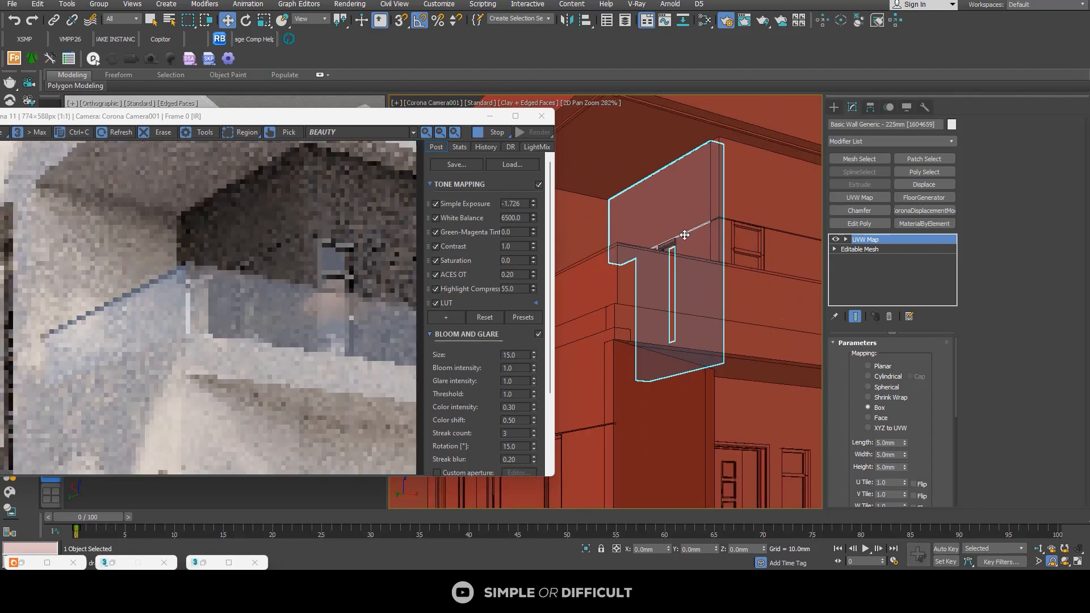
middle_click_drag(749, 259, 789, 246)
scroll(789, 246, "up", 4)
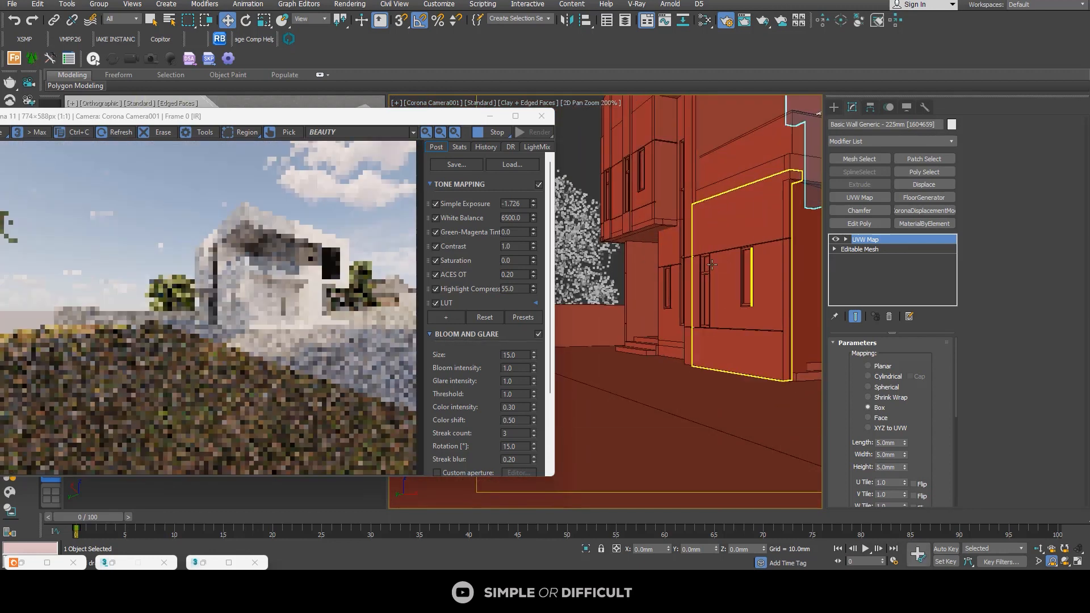
left_click(671, 250)
right_click(850, 269)
left_click(866, 271)
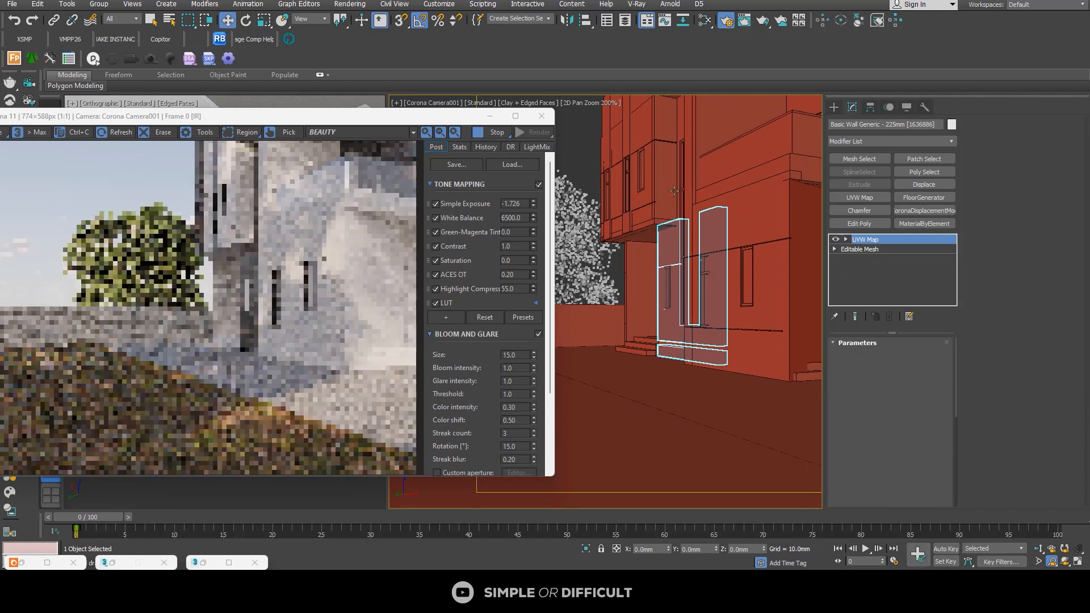
Step: Paste the copied UVW Map modifier onto the upper-floor wall directly above that side wall
left_click(681, 123)
left_click(680, 123)
right_click(884, 270)
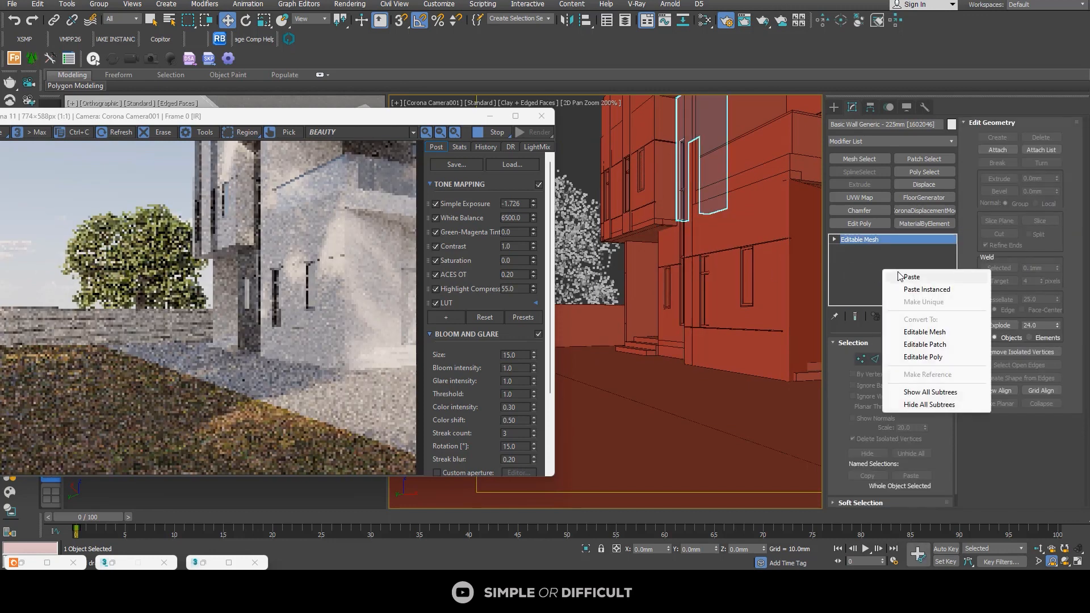
left_click(903, 278)
Step: Turn off 2D Pan Zoom in the camera view and enlarge the frame buffer to examine the whole house render
scroll(746, 256, "down", 4)
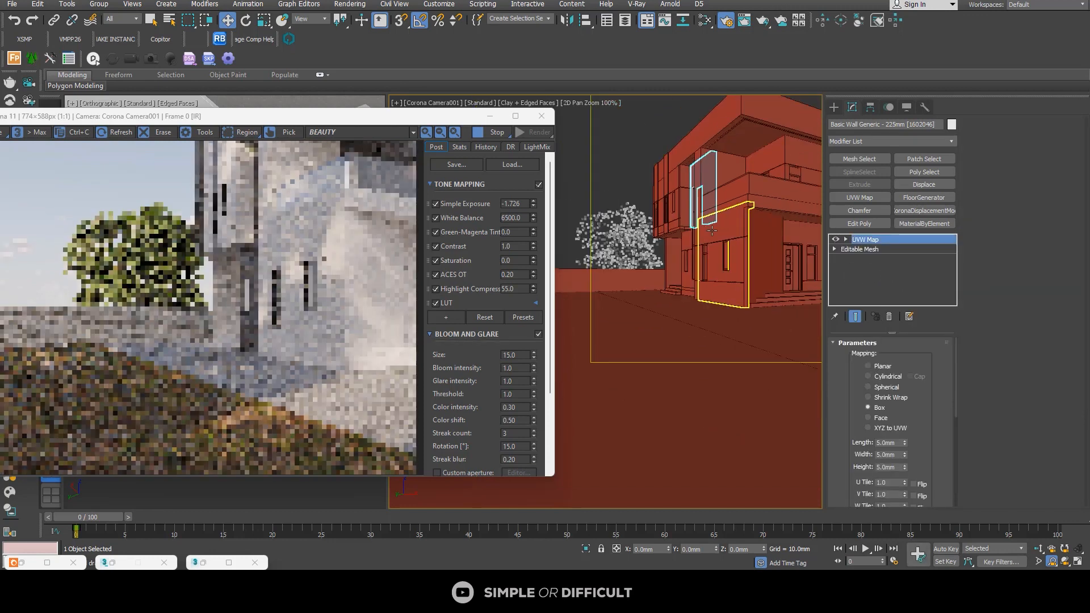
left_click(517, 117)
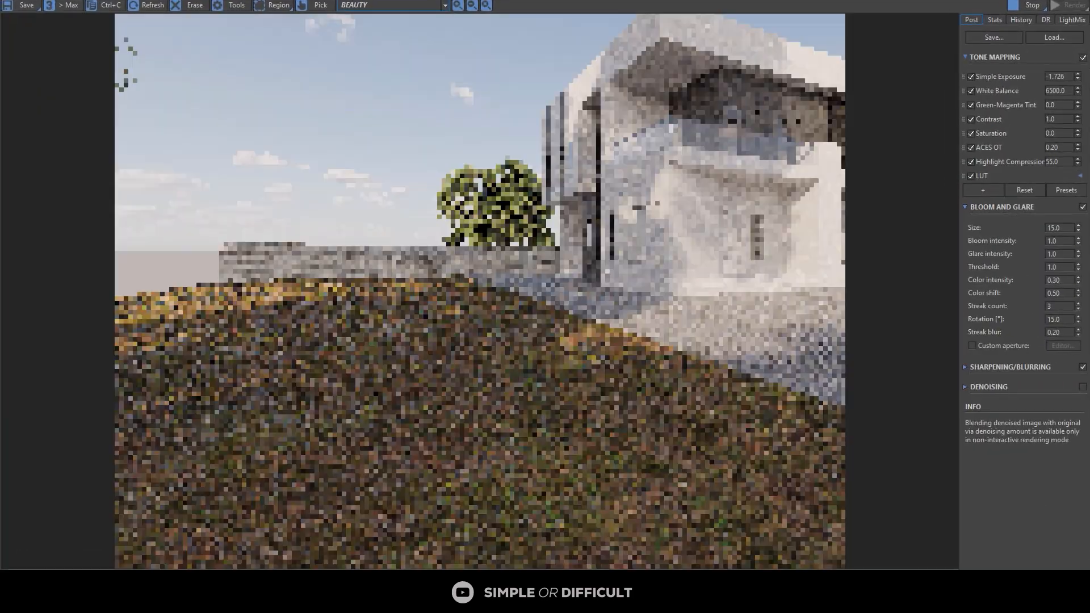
left_click_drag(918, 0, 423, 145)
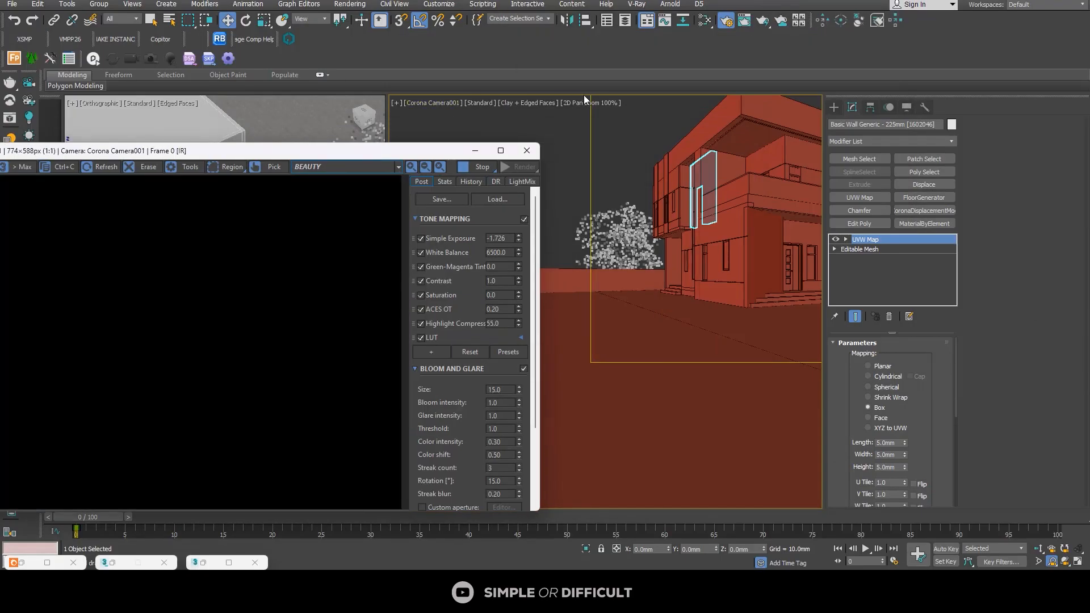
left_click(587, 101)
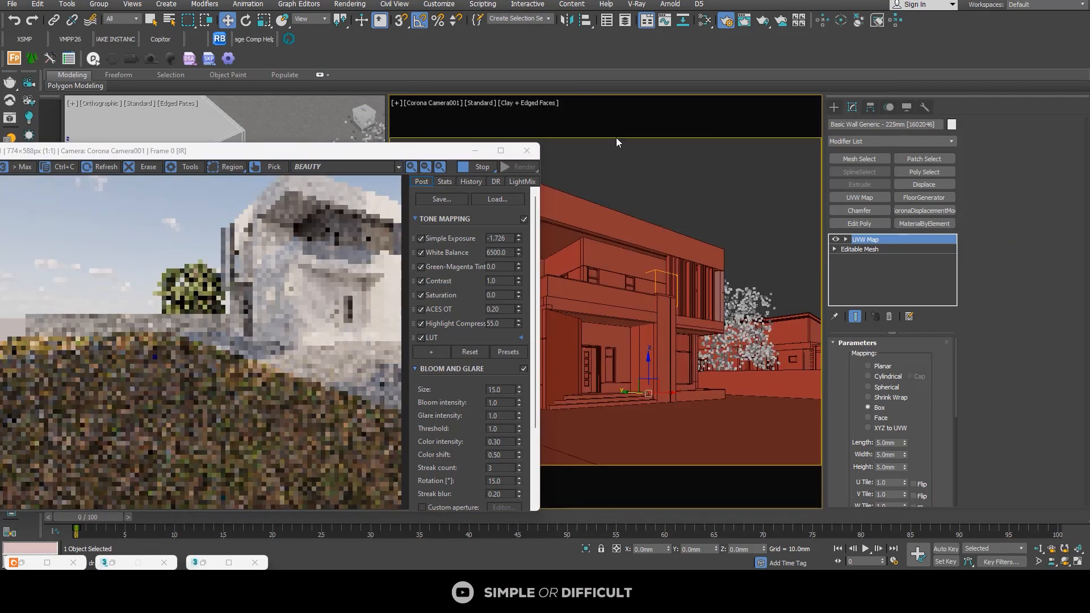
left_click(501, 150)
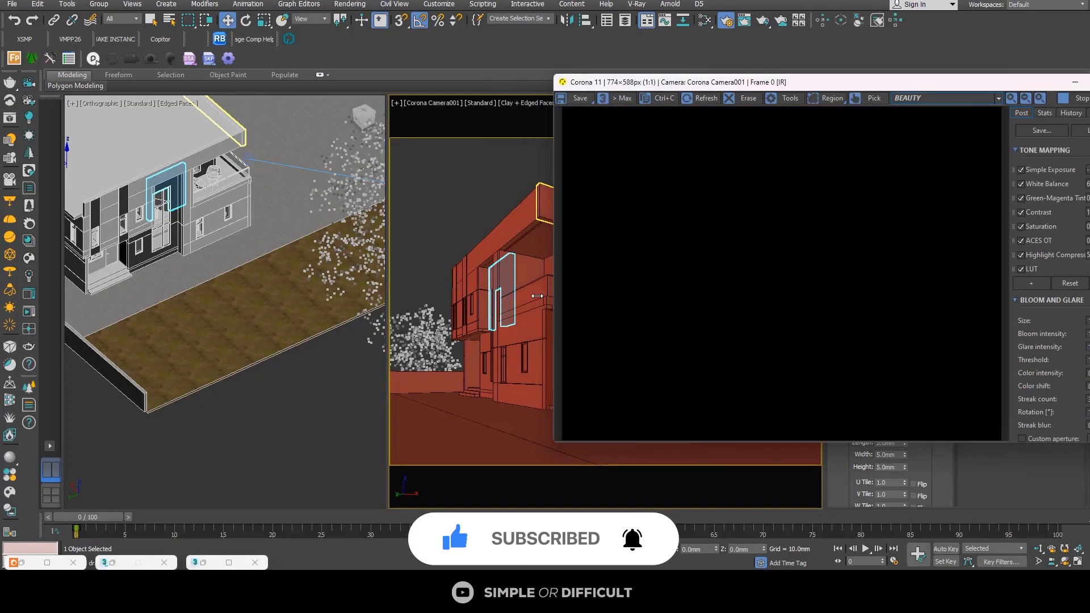
Step: Select the raised tree near the camera and, in a top view, move it away from the plot to about -28819.5 mm in Y
scroll(272, 268, "down", 5)
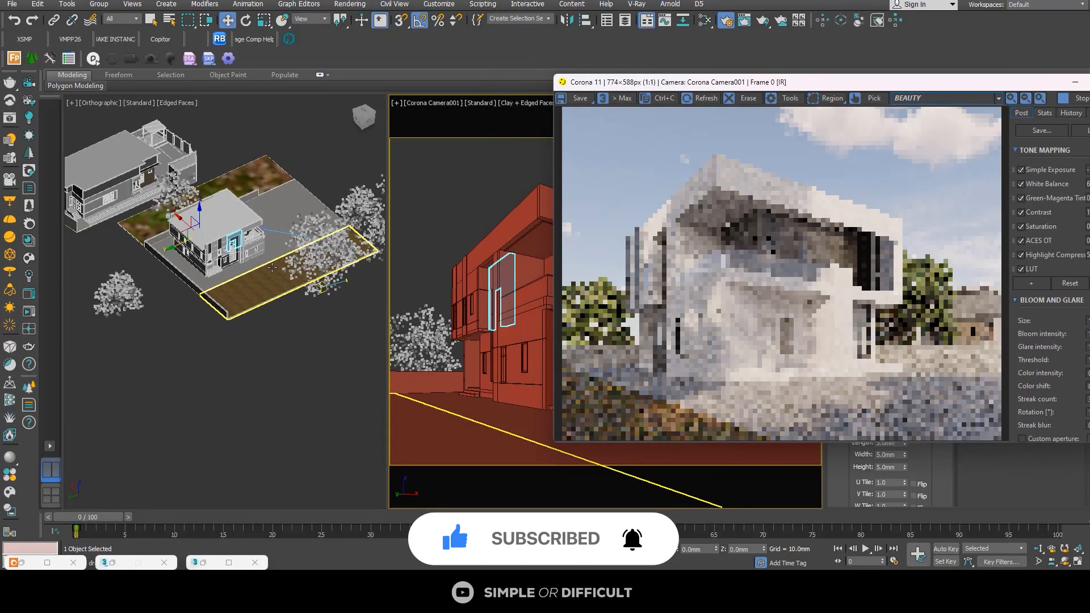
middle_click_drag(272, 306, 267, 256, "alt")
scroll(281, 260, "up", 5)
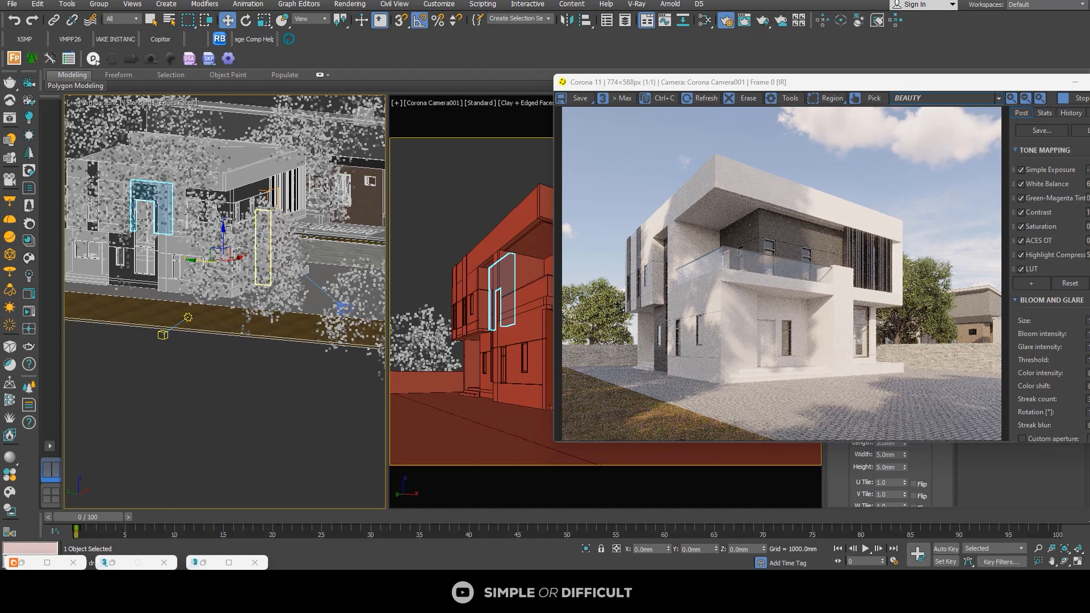
scroll(277, 267, "down", 5)
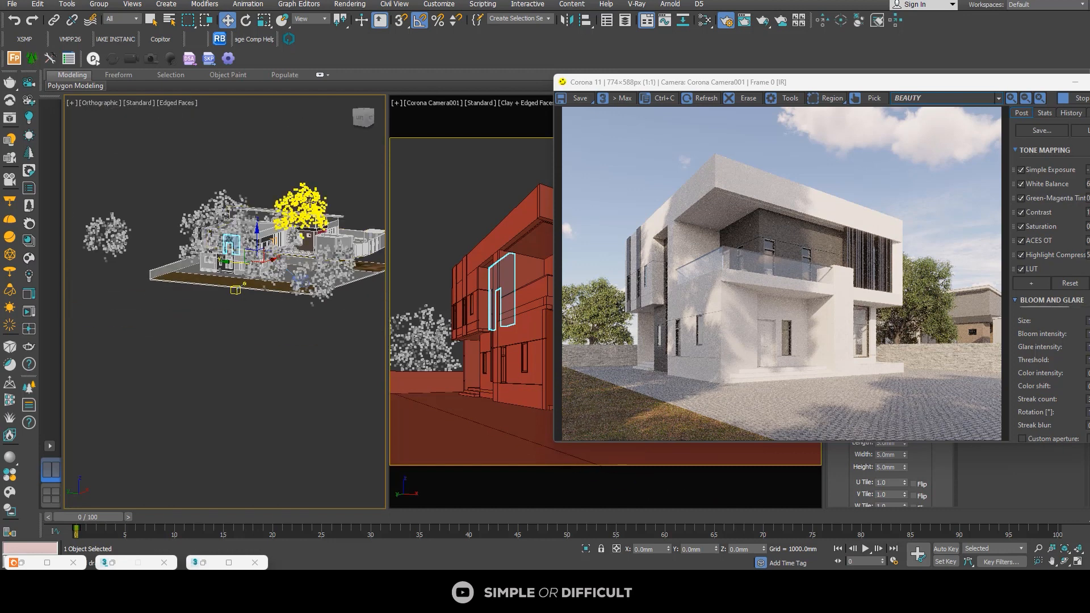
left_click(297, 273)
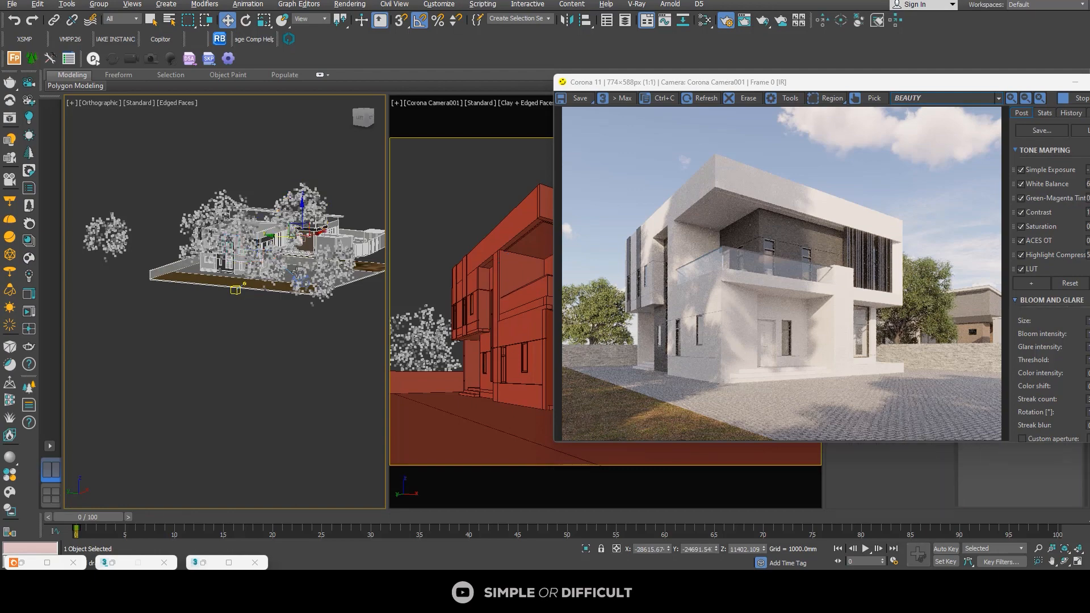
middle_click_drag(319, 302, 316, 358, "alt")
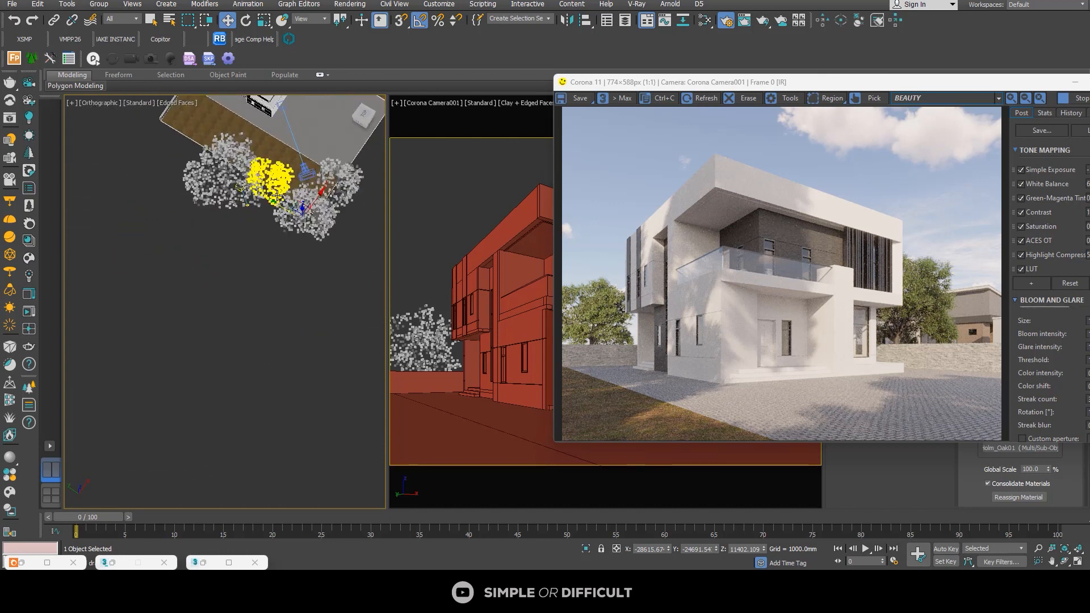
left_click(364, 116)
scroll(289, 205, "down", 5)
middle_click_drag(230, 237, 77, 278)
scroll(225, 245, "up", 5)
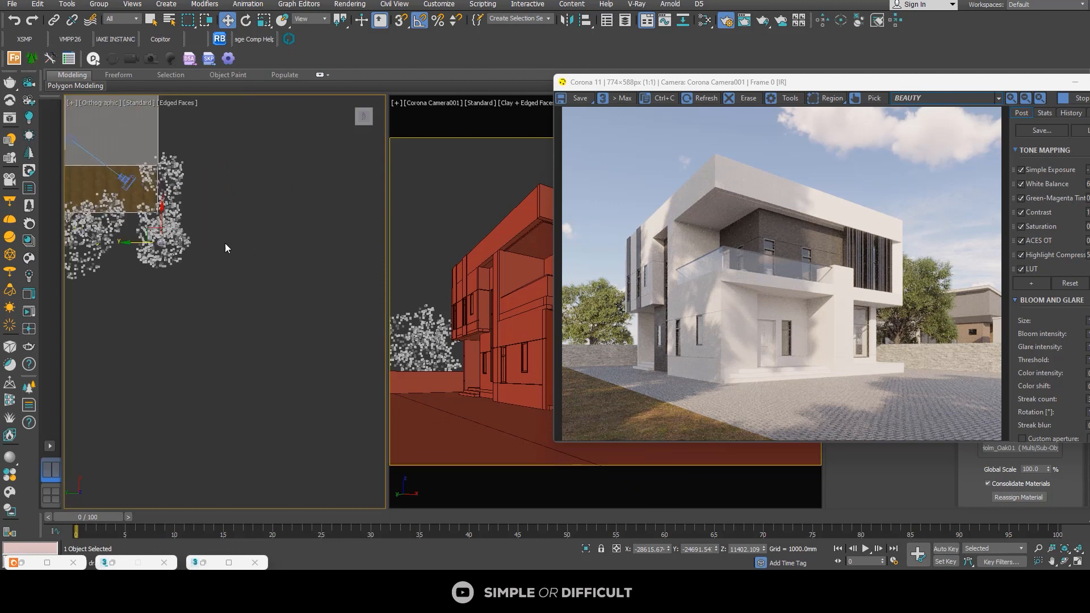
left_click_drag(130, 244, 152, 242)
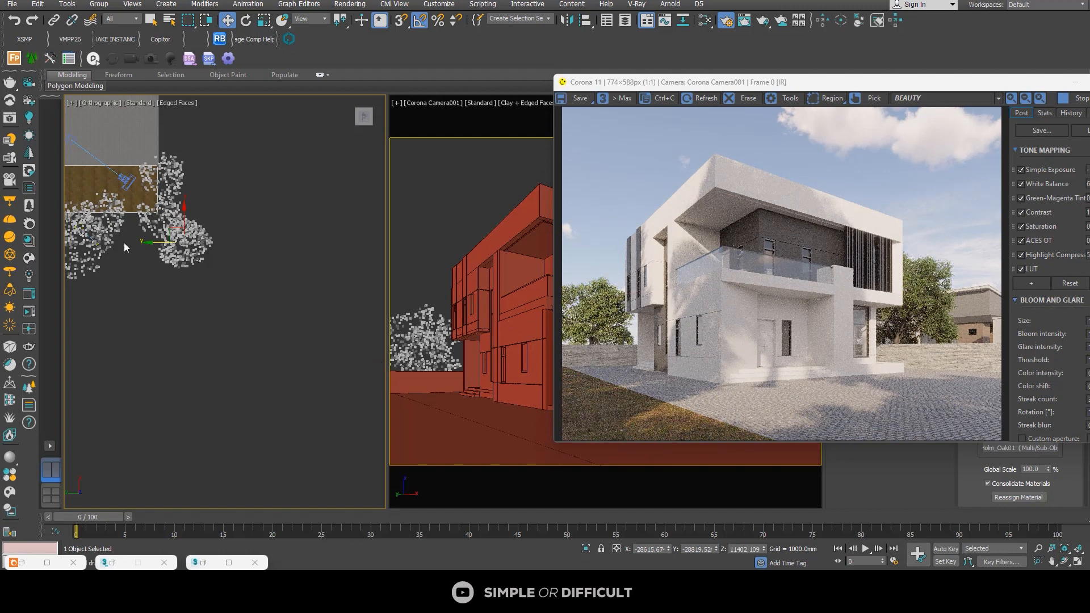
Step: Select the ground-level tree over the grass strip beside the camera and move it about 941 mm in negative Y
middle_click_drag(136, 254, 150, 228)
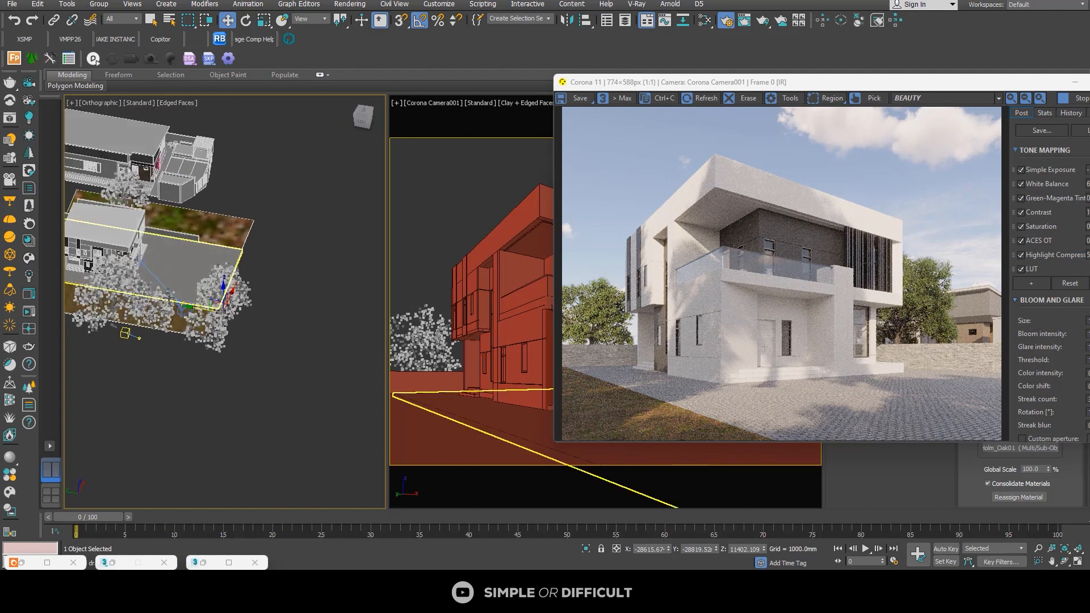
scroll(156, 298, "up", 5)
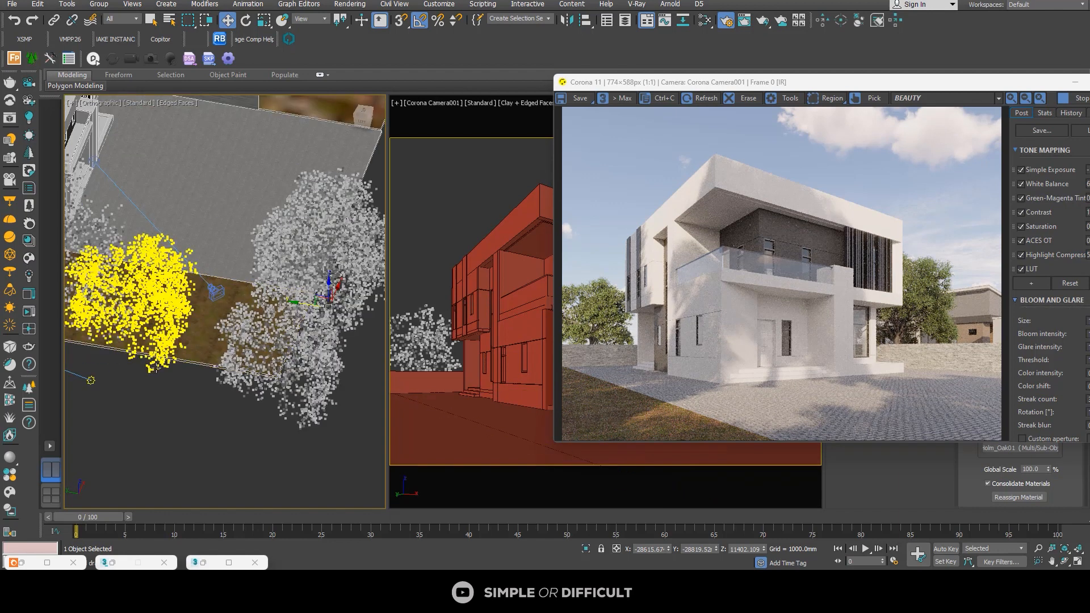
left_click(169, 323)
scroll(169, 323, "down", 2)
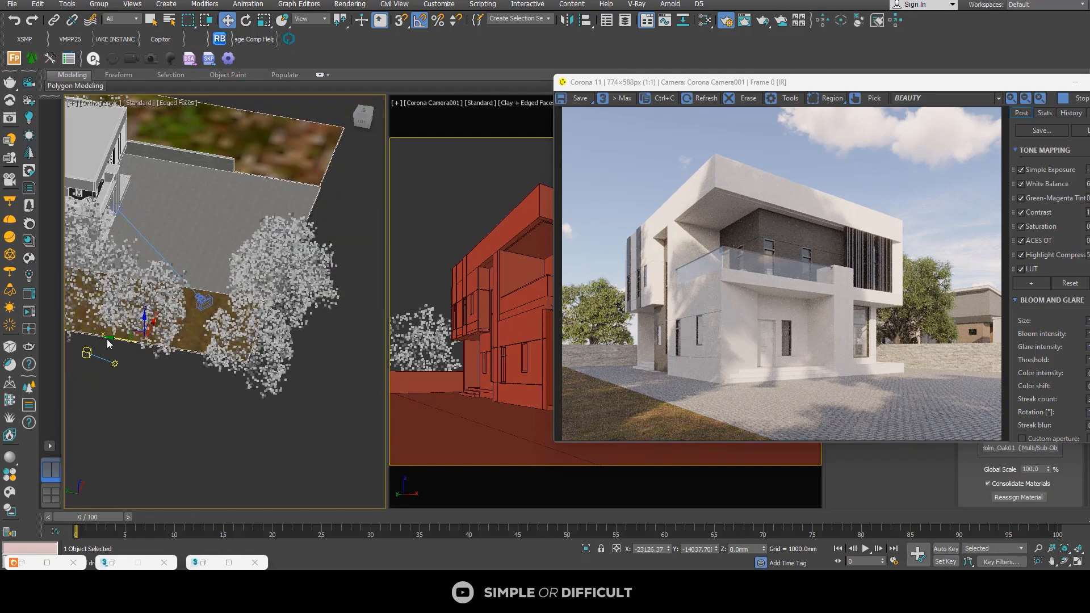
left_click_drag(109, 339, 120, 338)
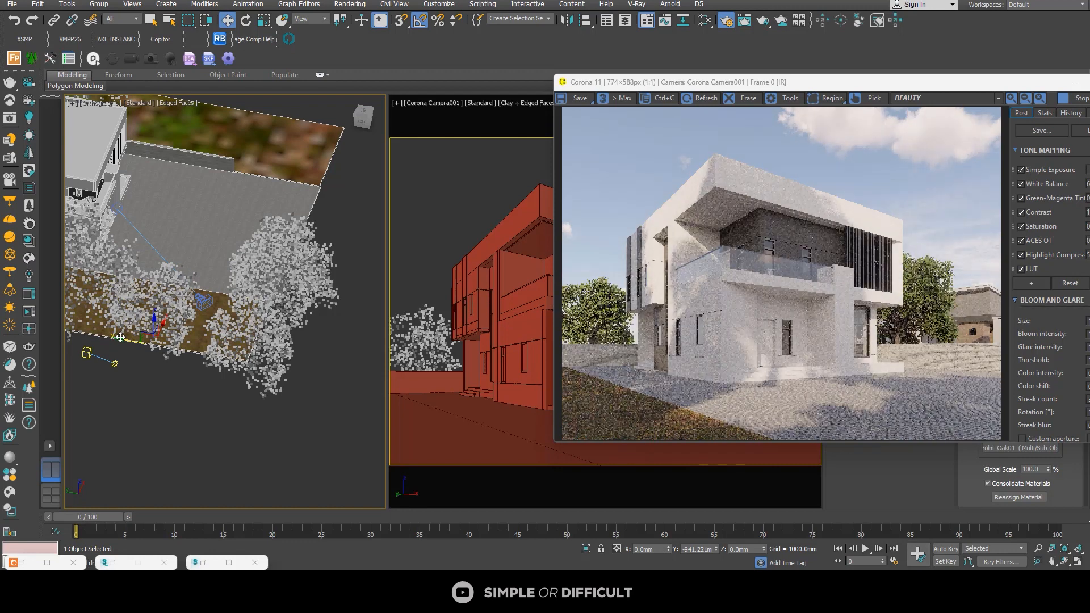
Step: Move the ground-level tree further in negative Y to about -16474.6 mm and examine its shadows on the balcony in the render
left_click_drag(120, 337, 124, 340)
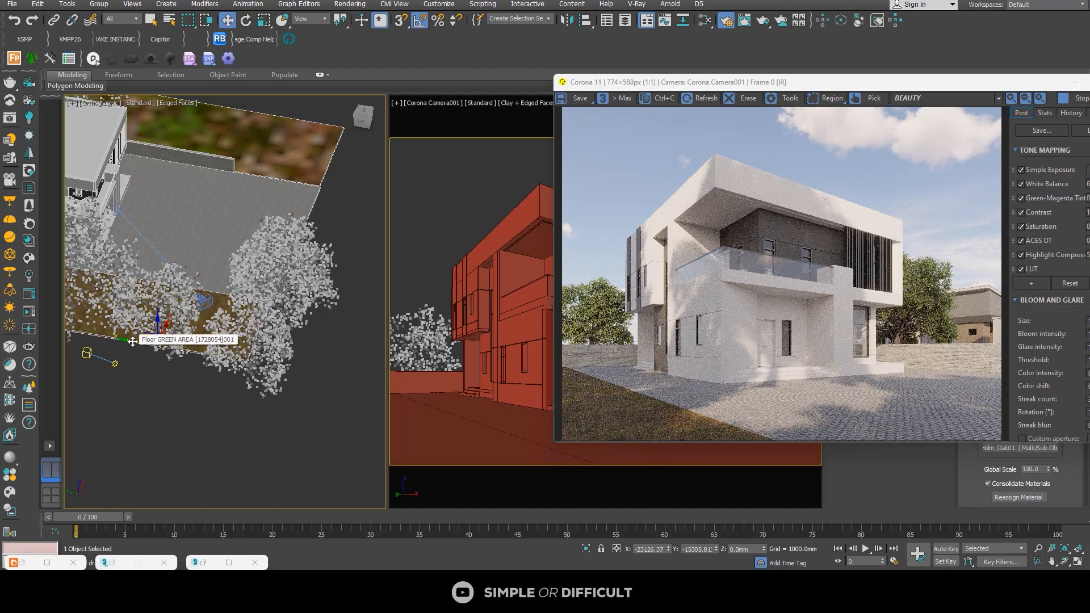
left_click_drag(131, 341, 136, 343)
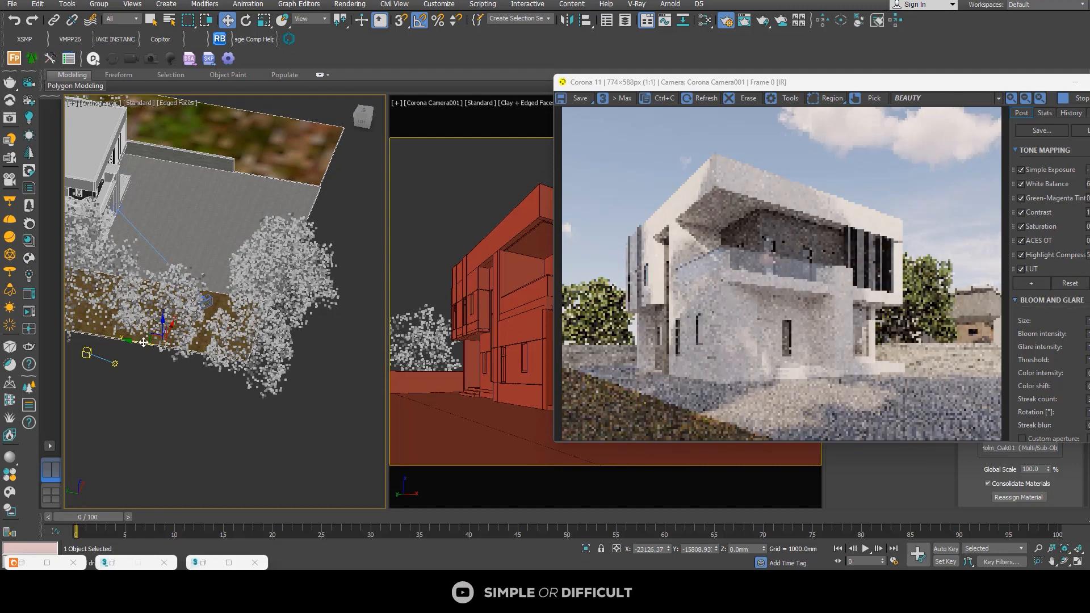
left_click_drag(142, 343, 141, 347)
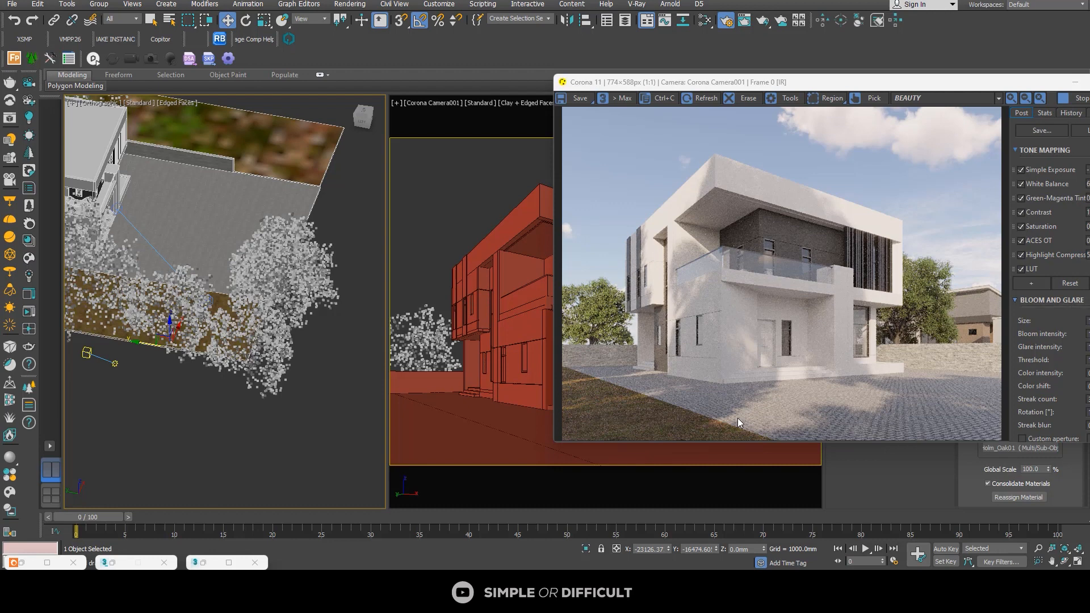
scroll(836, 268, "up", 3)
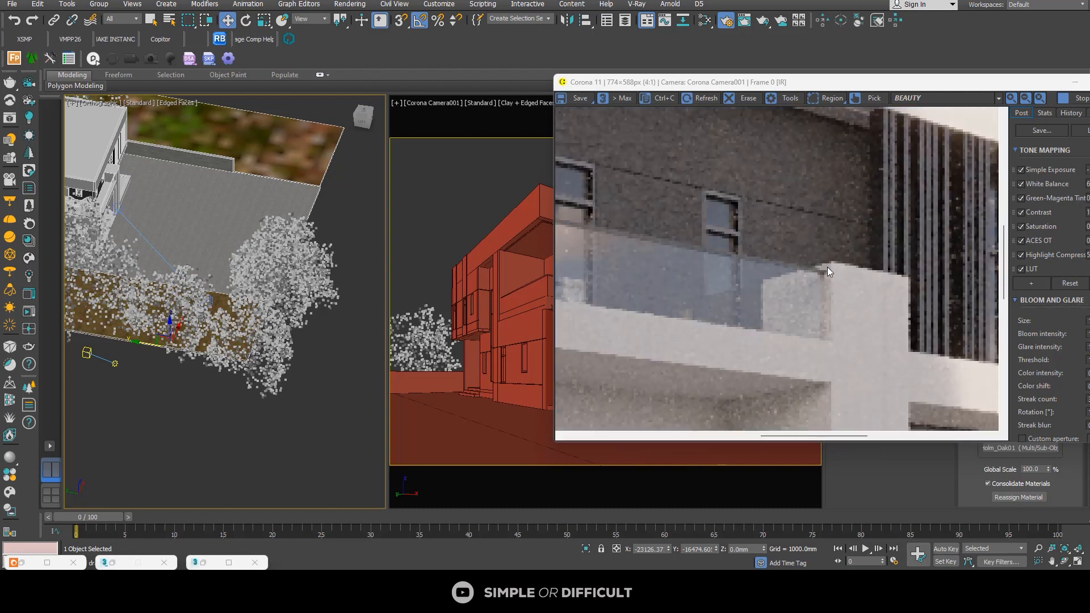
scroll(832, 267, "down", 3)
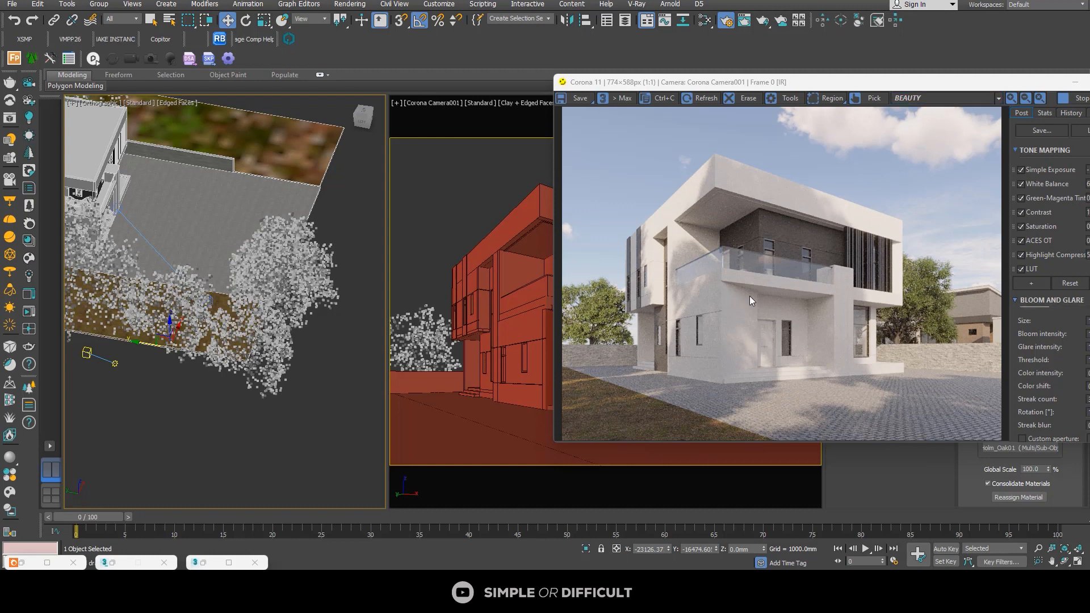
Step: Examine the tree arrangement around the plot from above and in an angled view
left_click(317, 293)
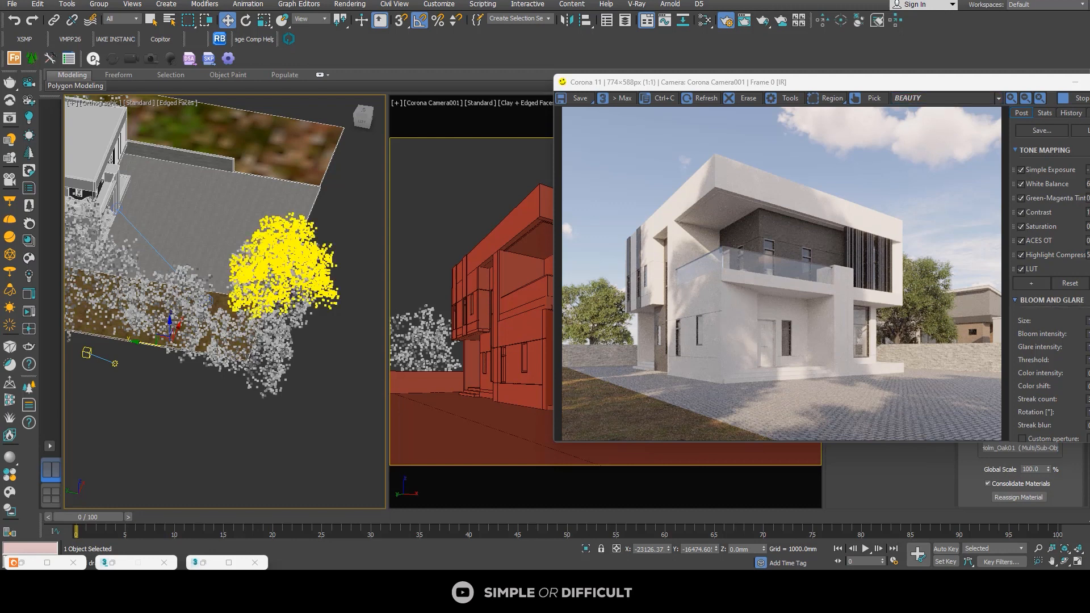
key("t")
key("z")
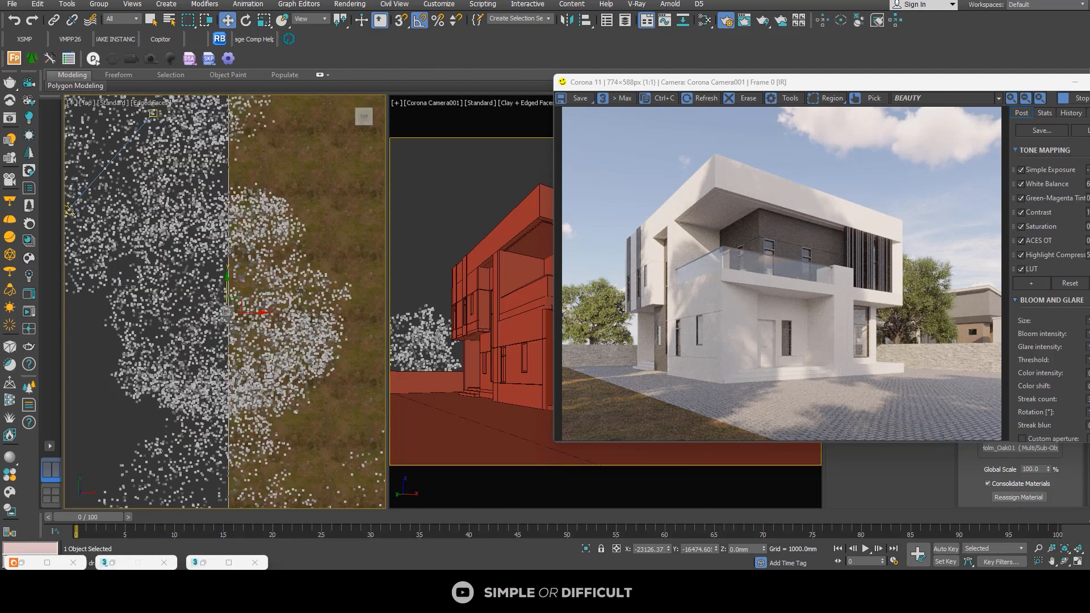
left_click(284, 262)
scroll(284, 262, "down", 6)
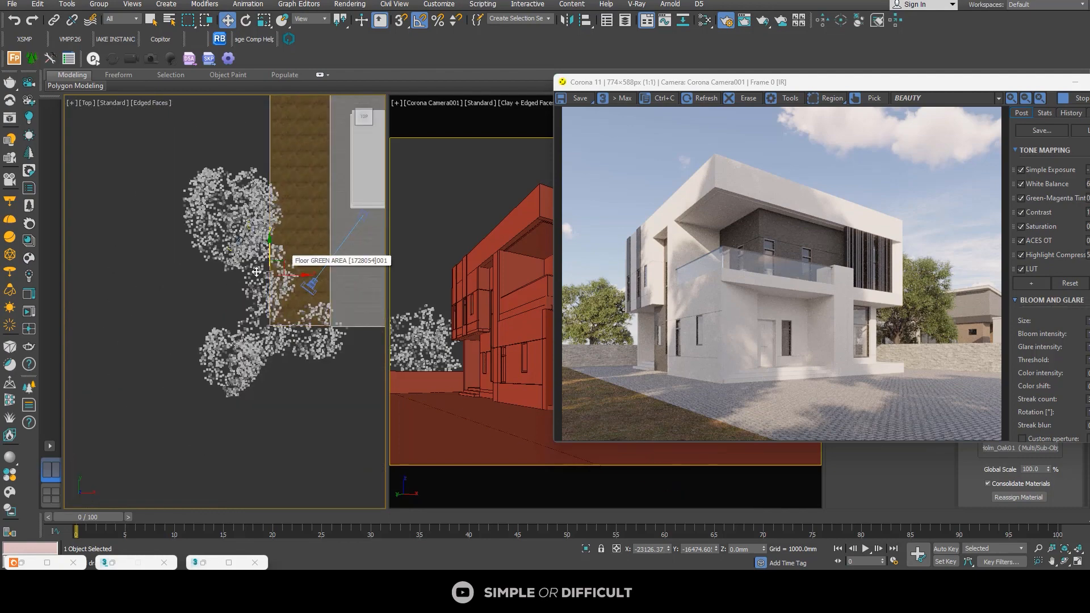
middle_click_drag(233, 282, 237, 234, "alt")
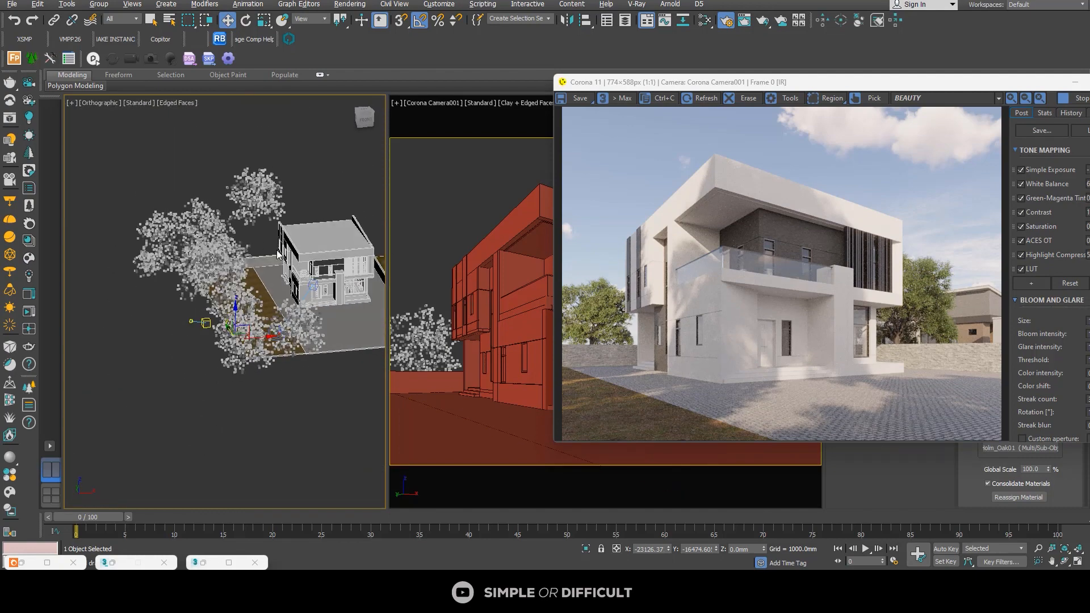
Step: Select one wall of the pillar beside the entrance steps, stop the interactive render and minimize the frame buffer
scroll(349, 281, "up", 6)
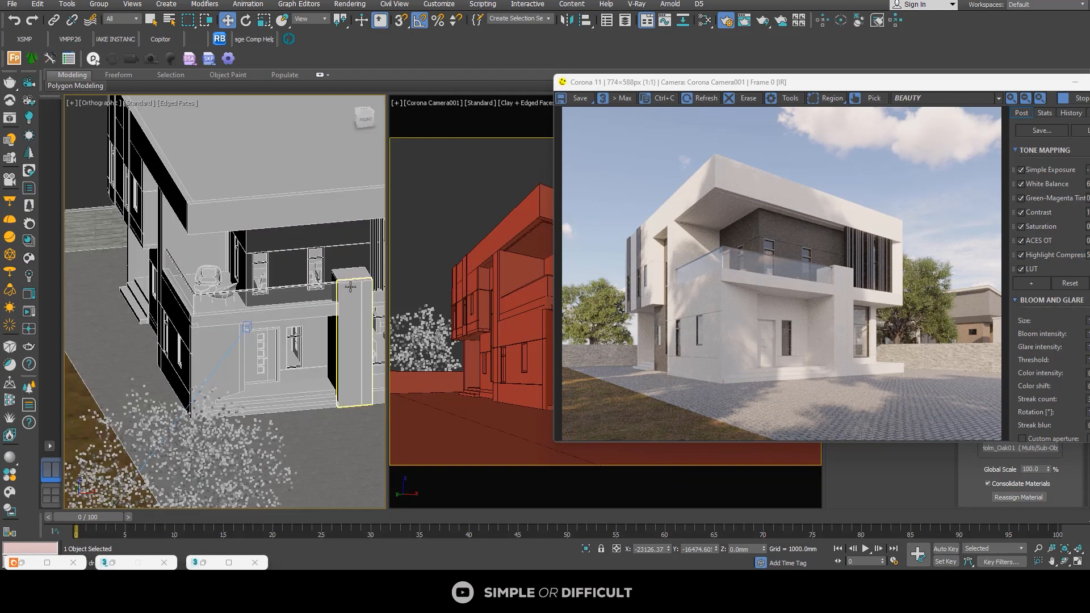
left_click(351, 287)
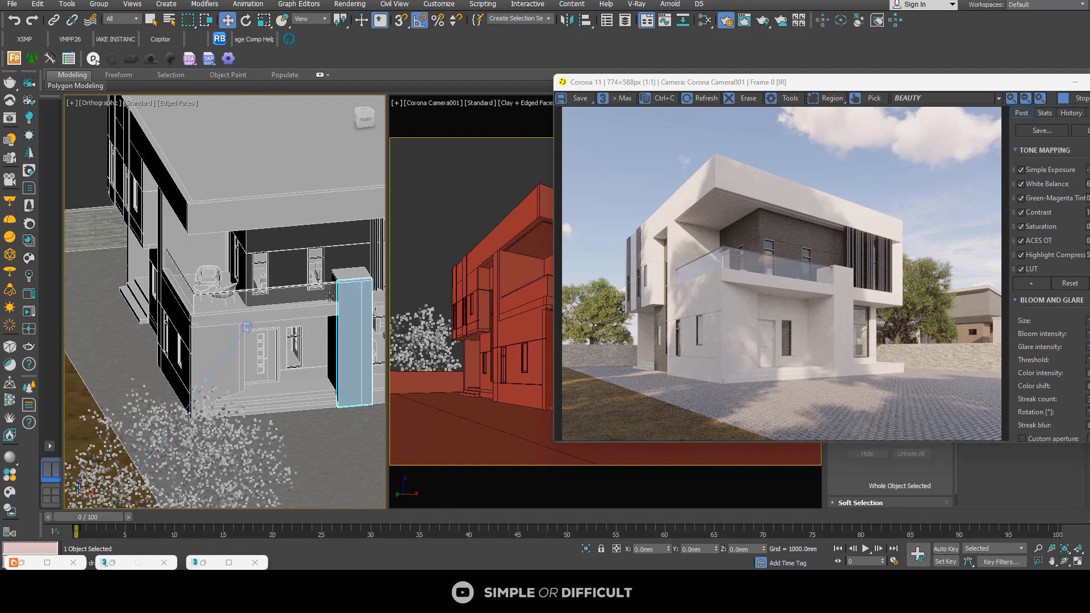
middle_click_drag(350, 286, 314, 283)
middle_click_drag(260, 317, 330, 322, "alt")
scroll(330, 322, "up", 4)
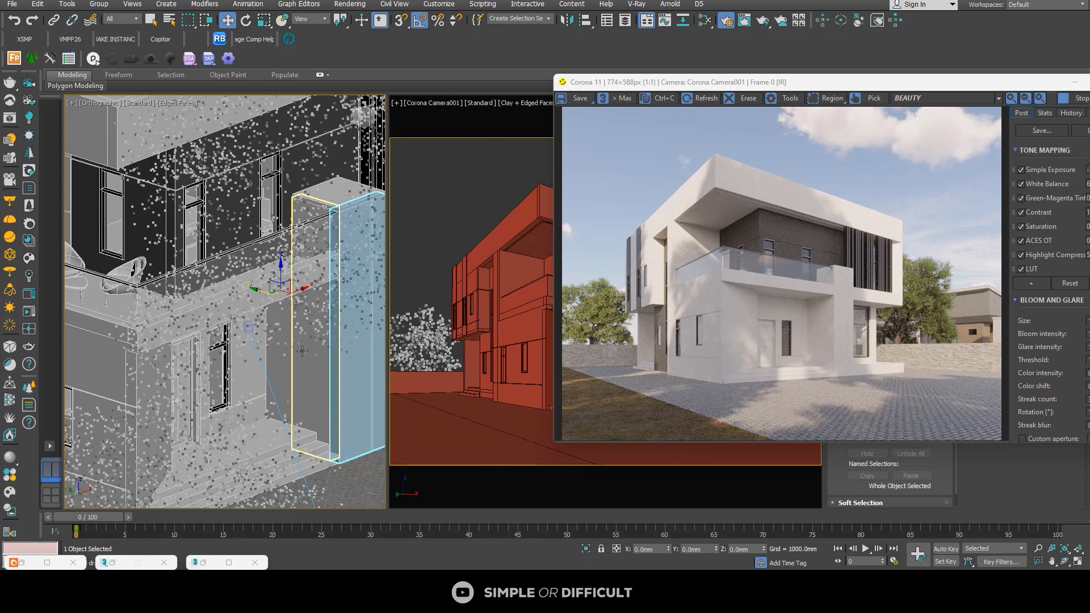
scroll(302, 351, "down", 10)
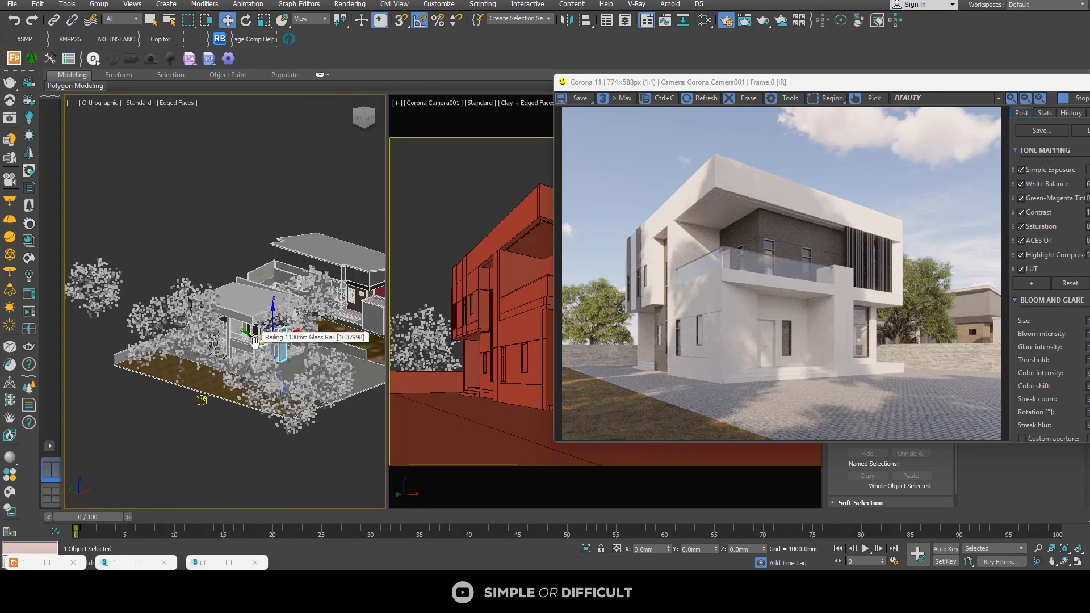
middle_click_drag(253, 339, 183, 343)
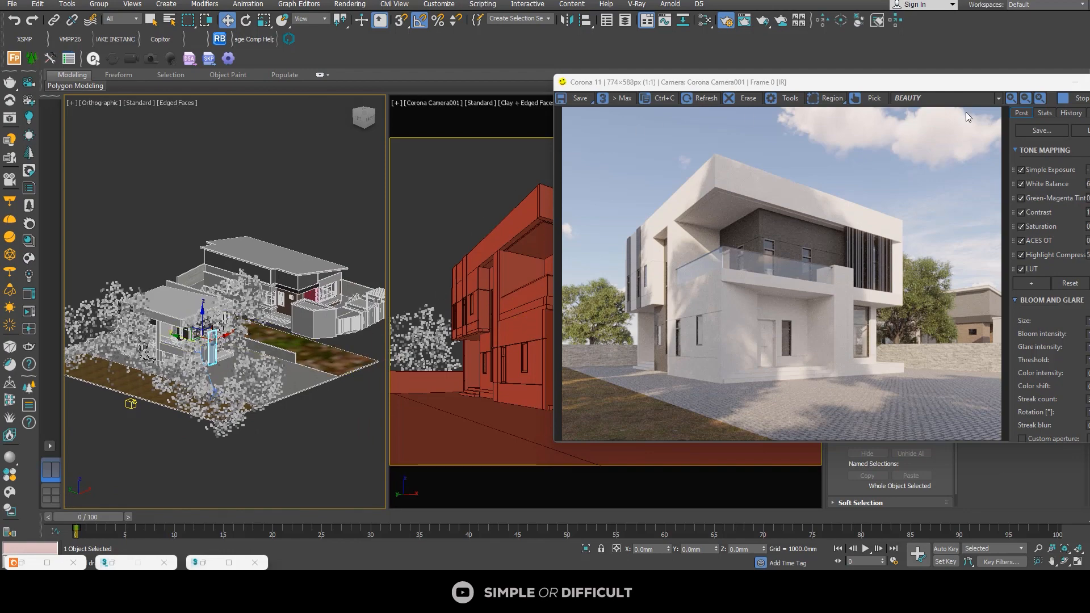
left_click(1074, 82)
Step: Add the entrance pillar's other wall pieces to the selection, including the lower wall adjoining it
scroll(183, 377, "up", 10)
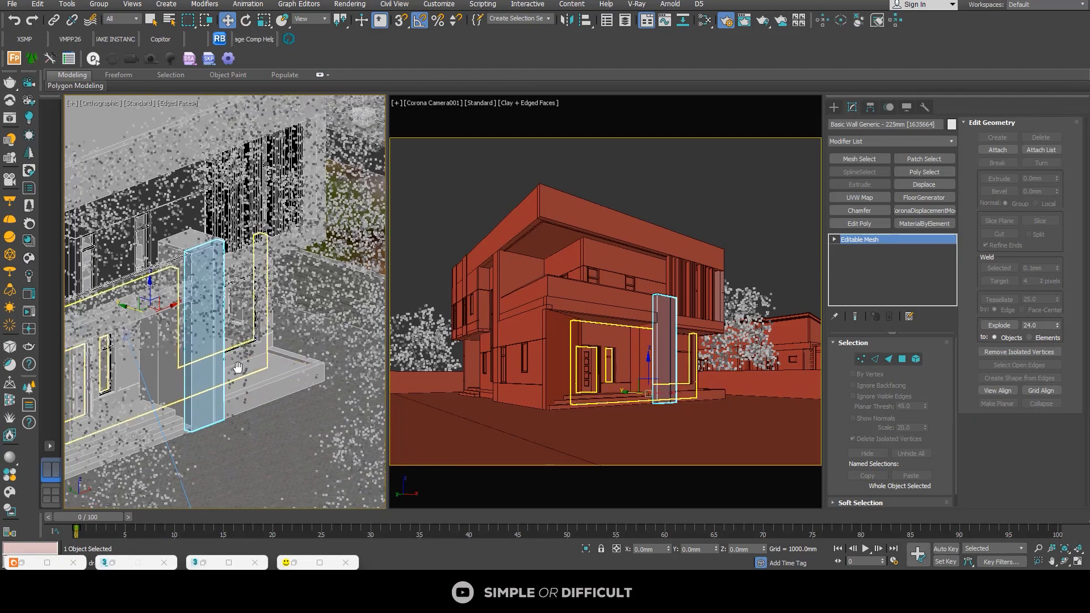
middle_click_drag(178, 394, 173, 405, "alt")
scroll(273, 357, "up", 4)
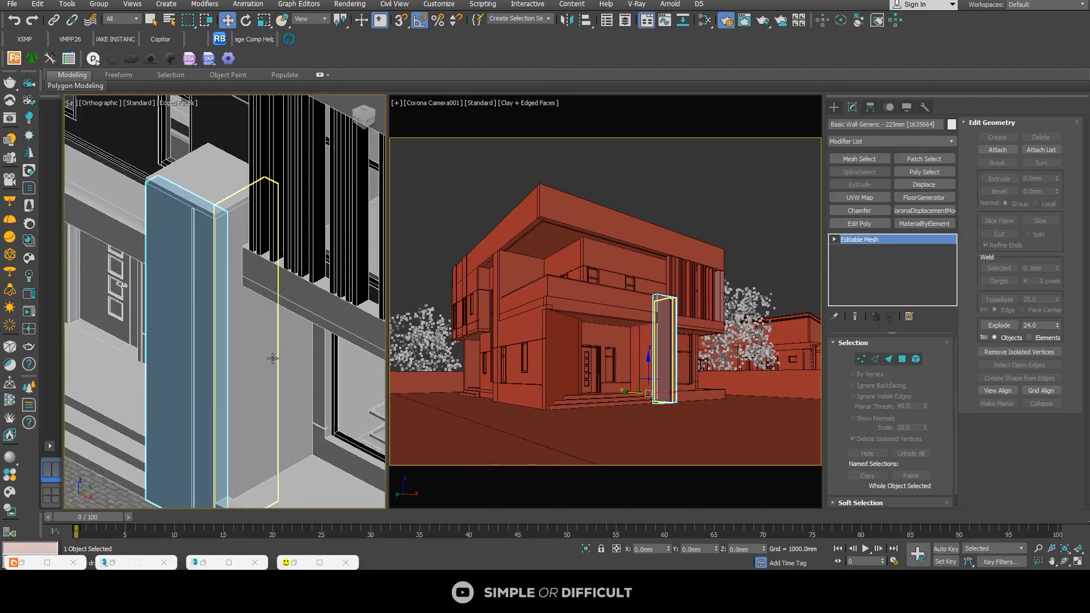
left_click(274, 358, "ctrl")
left_click(289, 361, "ctrl")
scroll(241, 377, "down", 5)
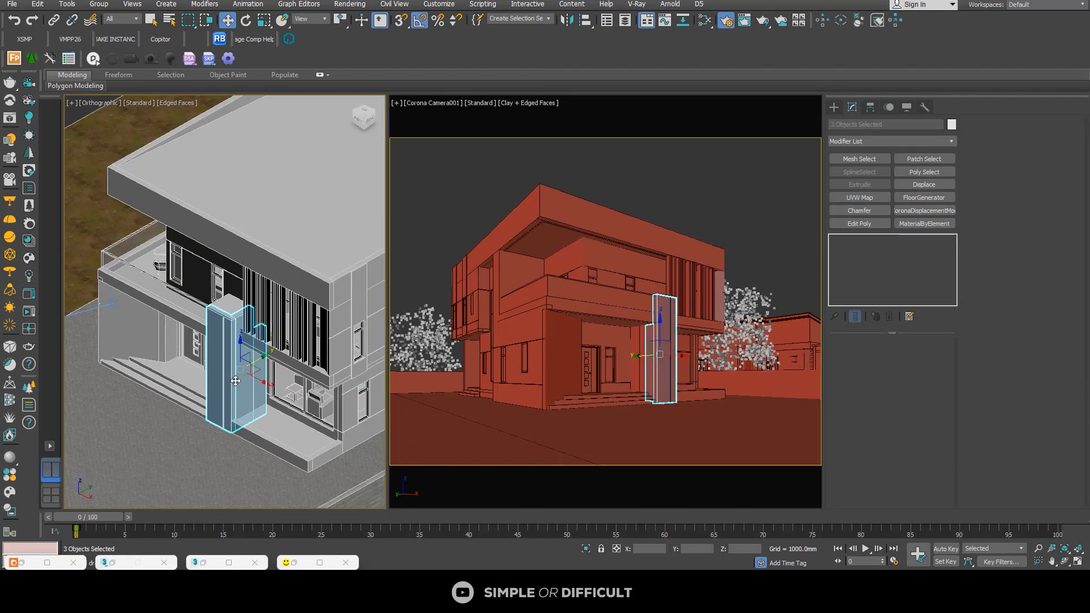
middle_click_drag(198, 377, 242, 385, "alt")
scroll(242, 385, "up", 5)
left_click(216, 372, "ctrl")
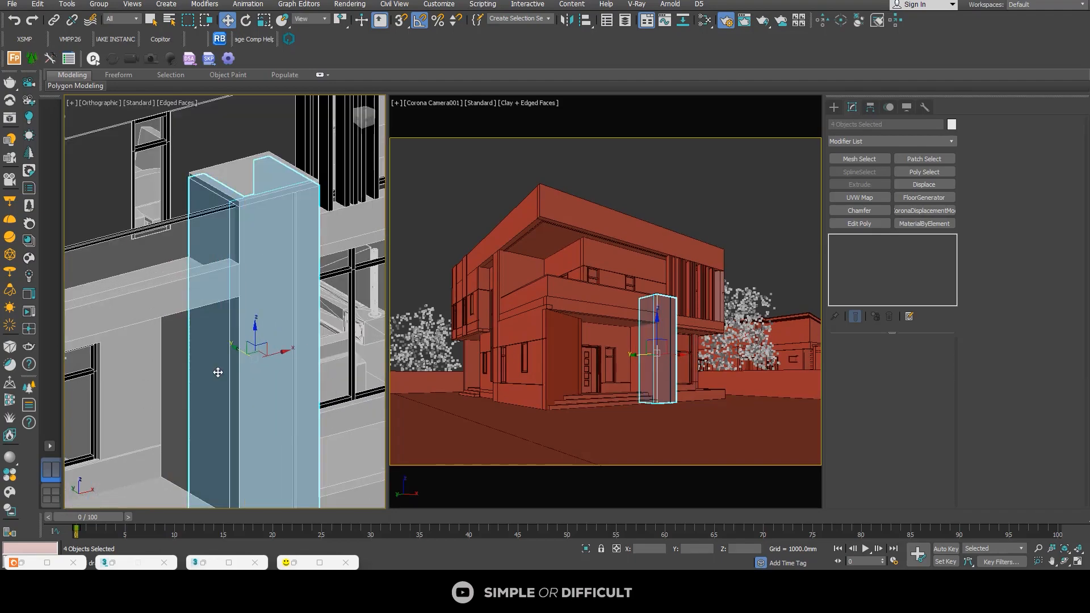
left_click(190, 364, "ctrl")
scroll(191, 364, "down", 4)
middle_click_drag(204, 346, 199, 318, "alt")
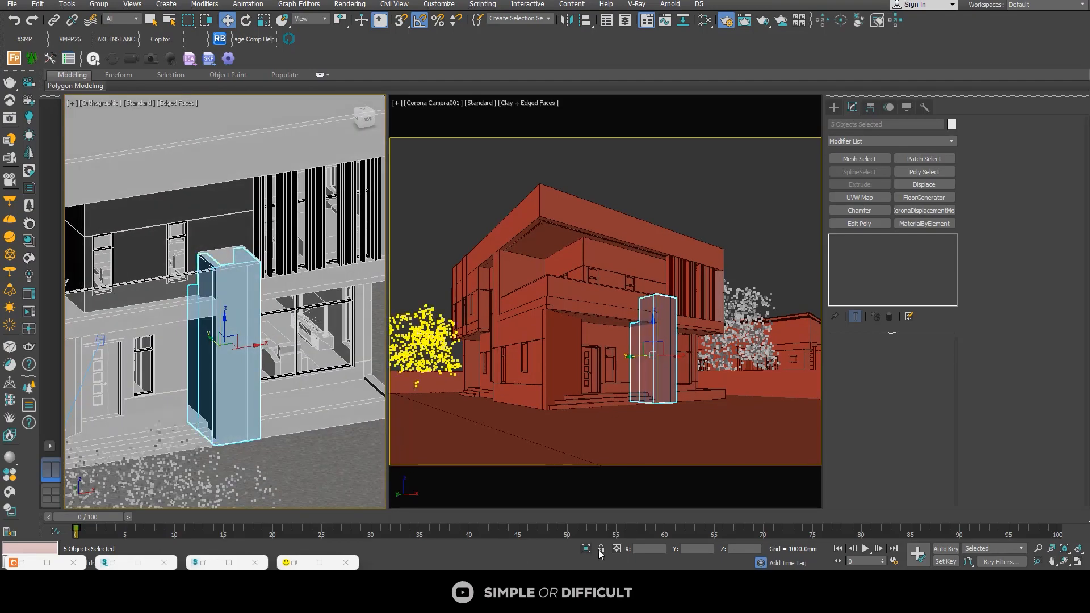
Step: Isolate the selected pillar walls in the viewports and clear the selection
key("alt+q")
scroll(239, 266, "down", 2)
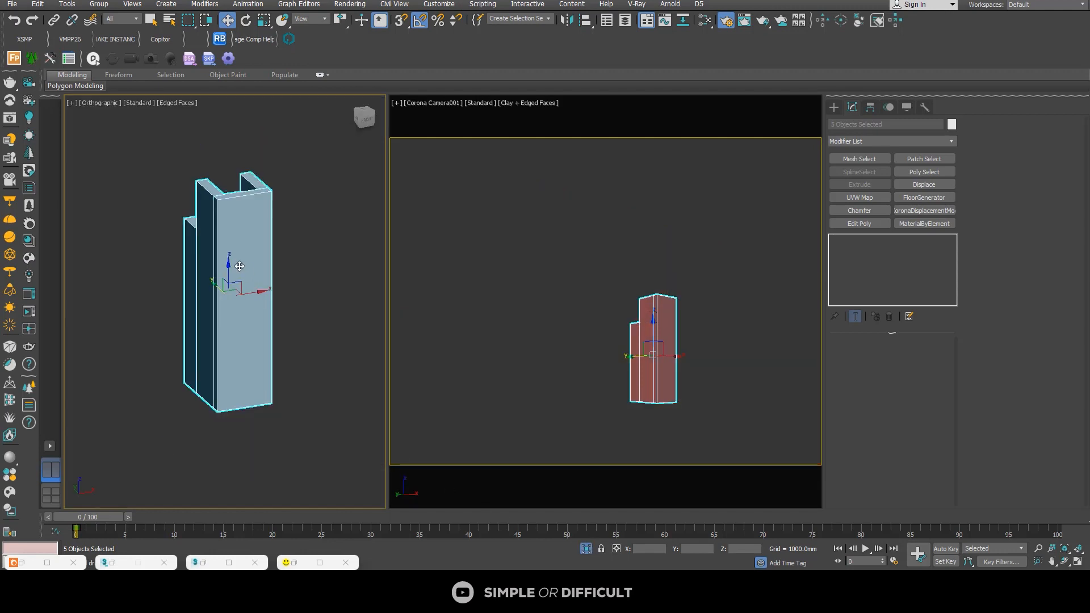
left_click(292, 272)
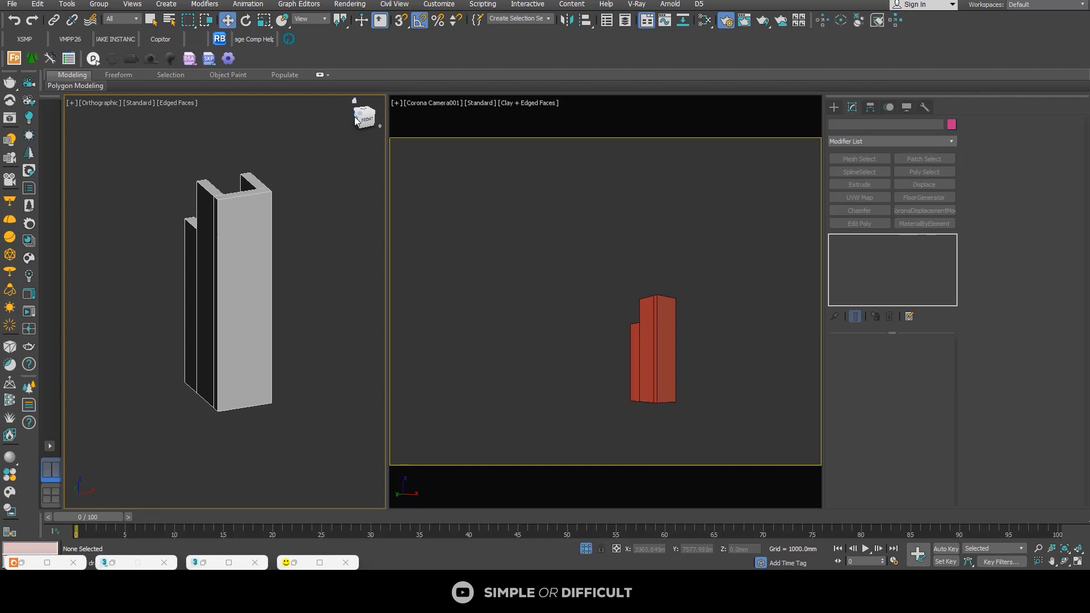
Step: Draw a Rectangle spline about 4907 mm long and 1869 mm wide over the pillar's side in the Left view
left_click(359, 122)
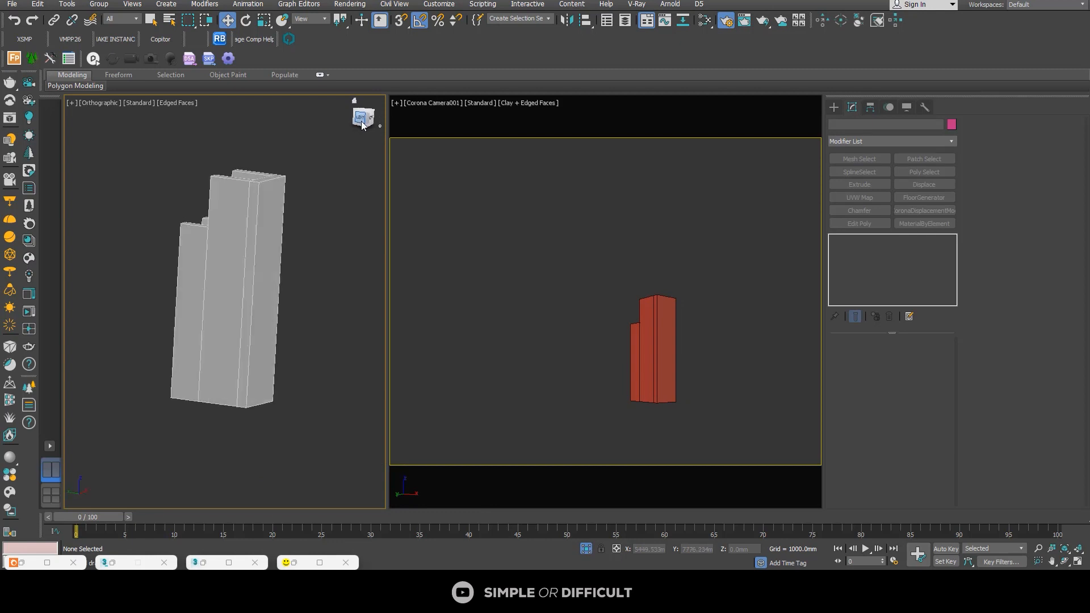
left_click(834, 108)
left_click(848, 124)
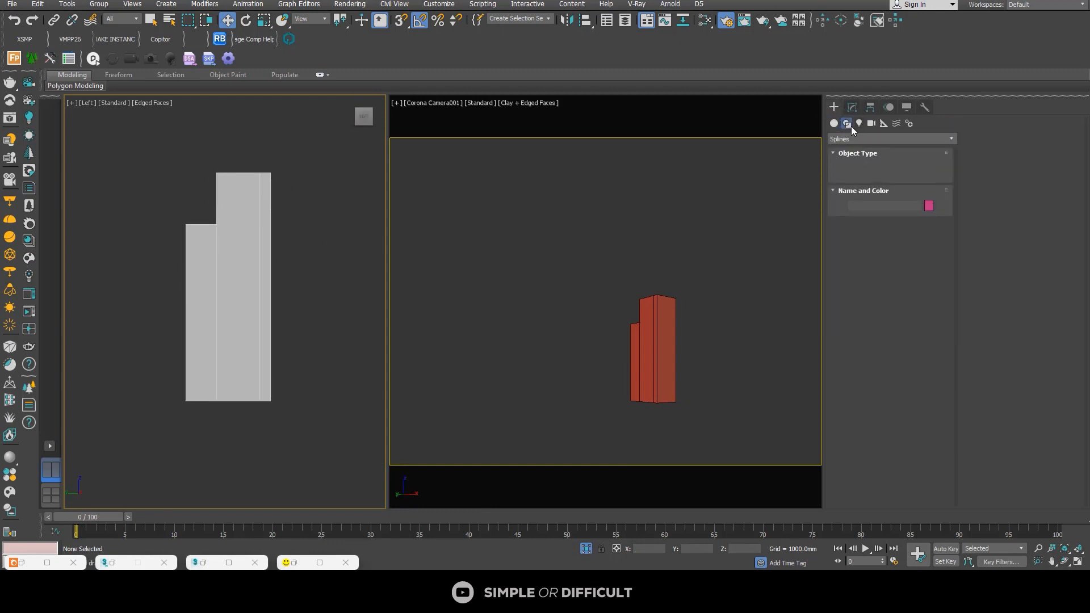
left_click(896, 185)
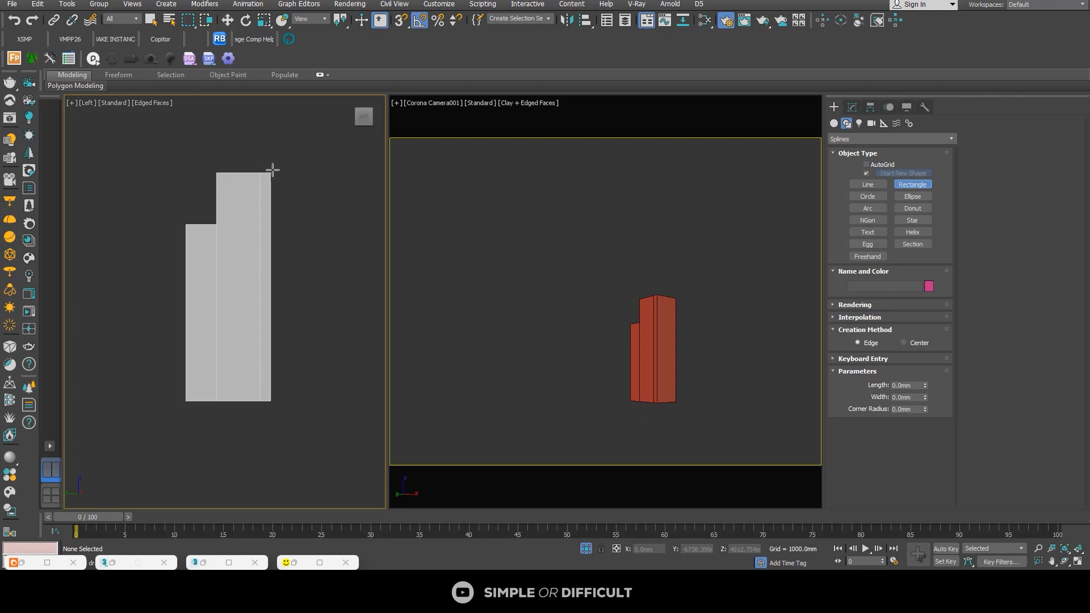
left_click_drag(273, 170, 185, 402)
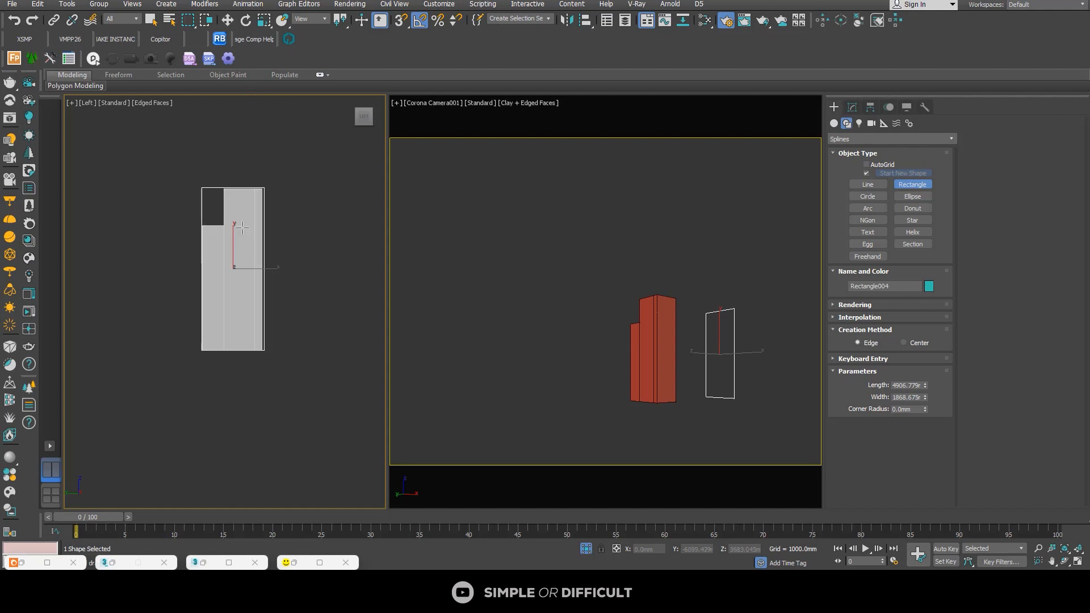
middle_click_drag(252, 139, 268, 226, "alt")
scroll(267, 230, "down", 3)
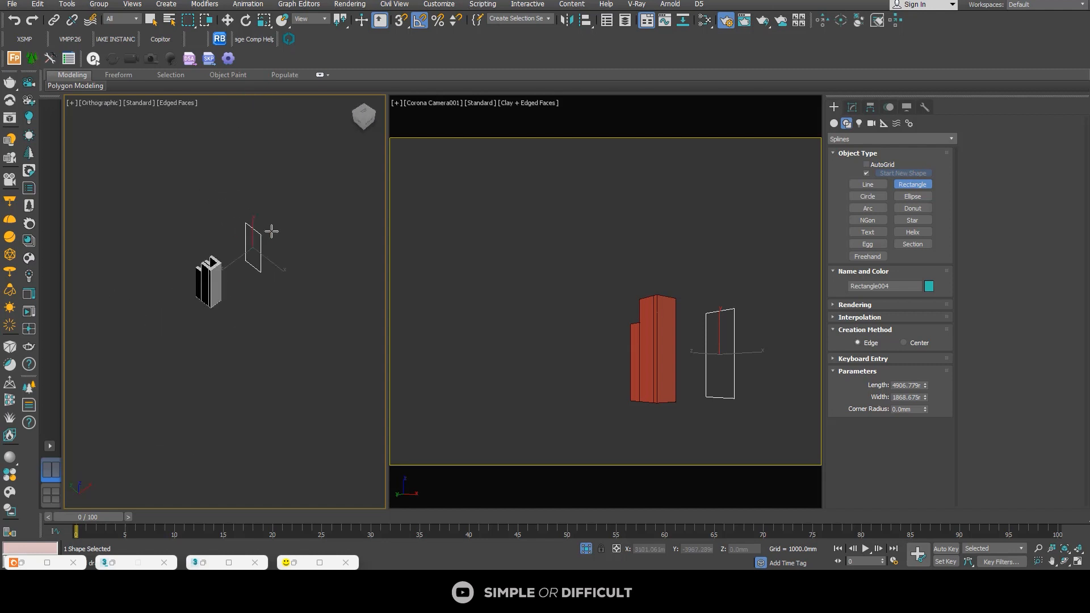
Step: Convert the rectangle to an Editable Spline and move it against the pillar, to about -6446 mm in X
left_click(227, 21)
right_click(244, 228)
mouse_move(301, 346)
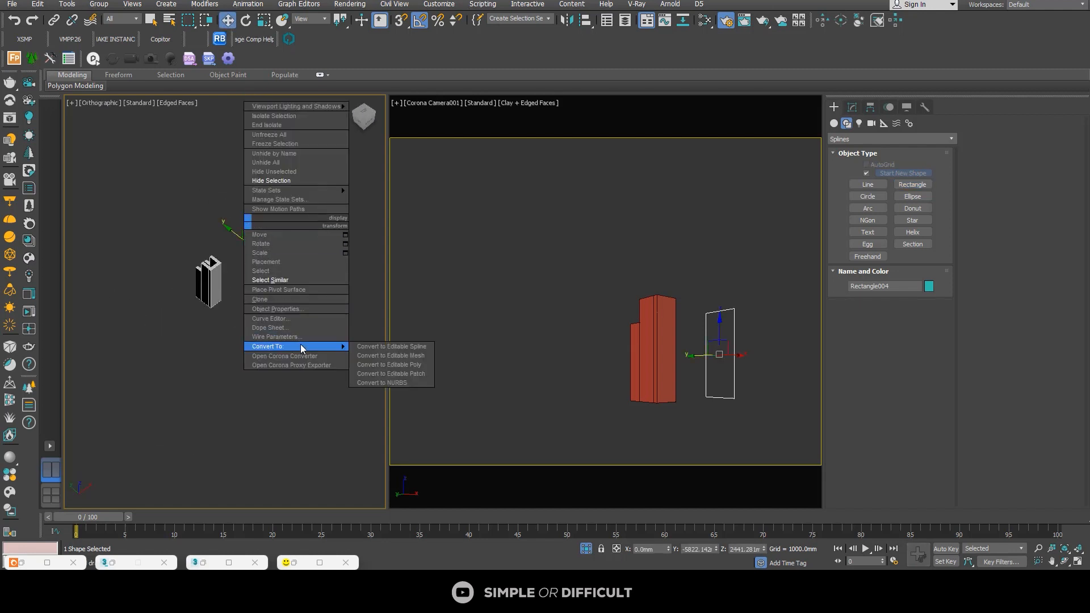
left_click(393, 347)
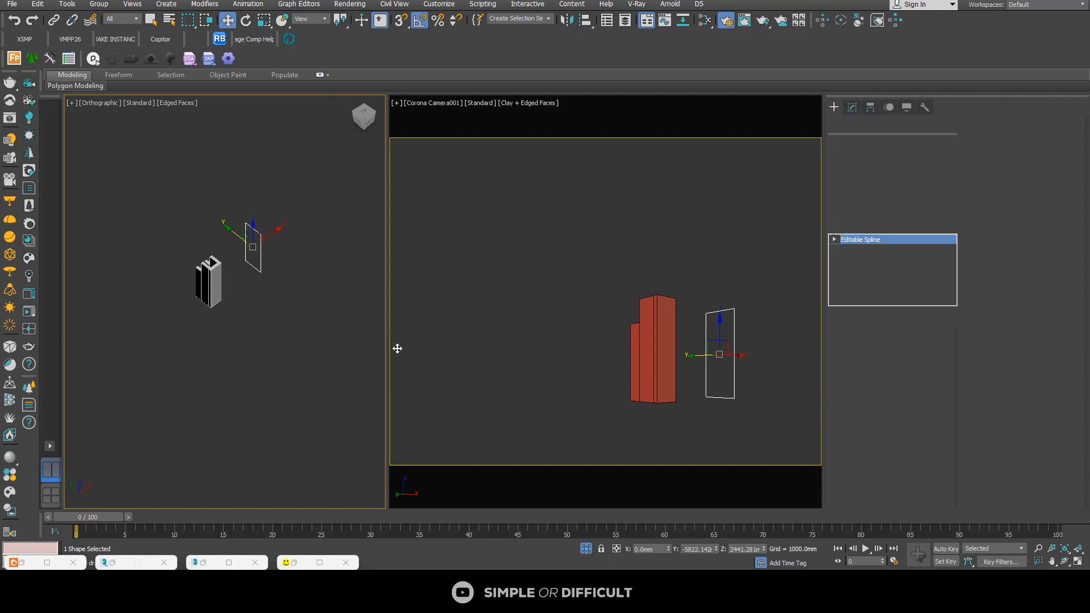
left_click_drag(271, 223, 215, 268)
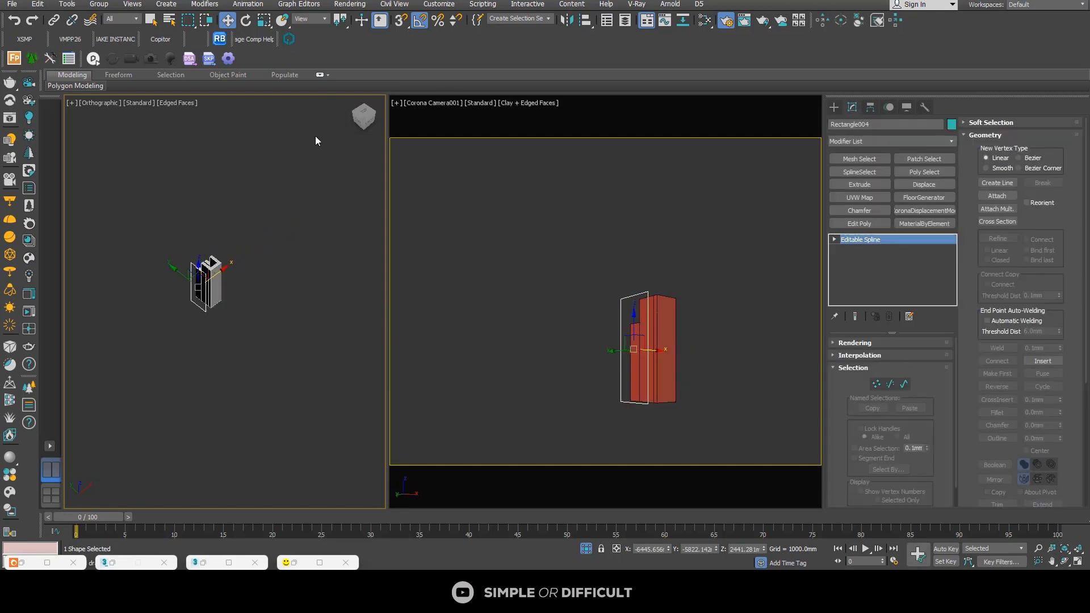
Step: In a wireframe Left view, lower the rectangle's top vertices to the top edge of the pillar wall
left_click(357, 125)
middle_click_drag(151, 326, 347, 242)
scroll(231, 297, "up", 2)
key("F3")
scroll(309, 187, "up", 4)
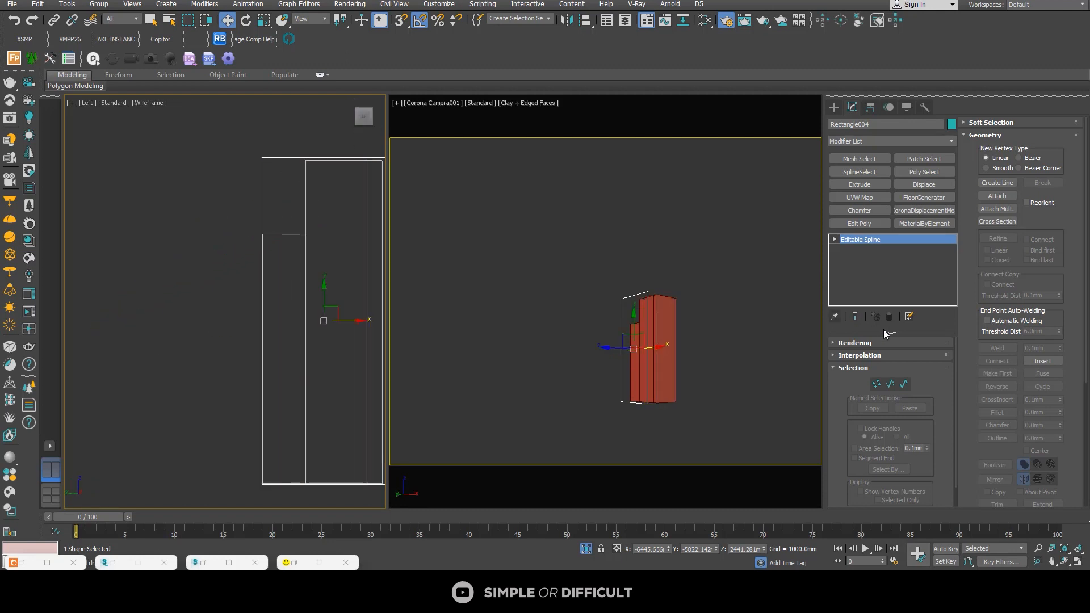
left_click(876, 386)
scroll(198, 181, "down", 3)
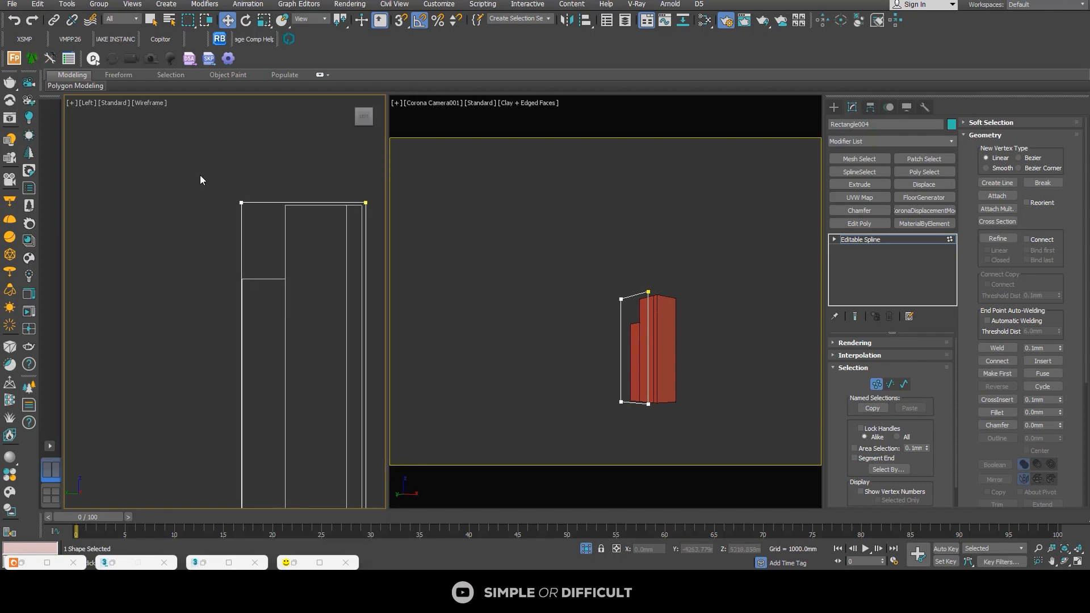
left_click(317, 195)
scroll(313, 193, "up", 4)
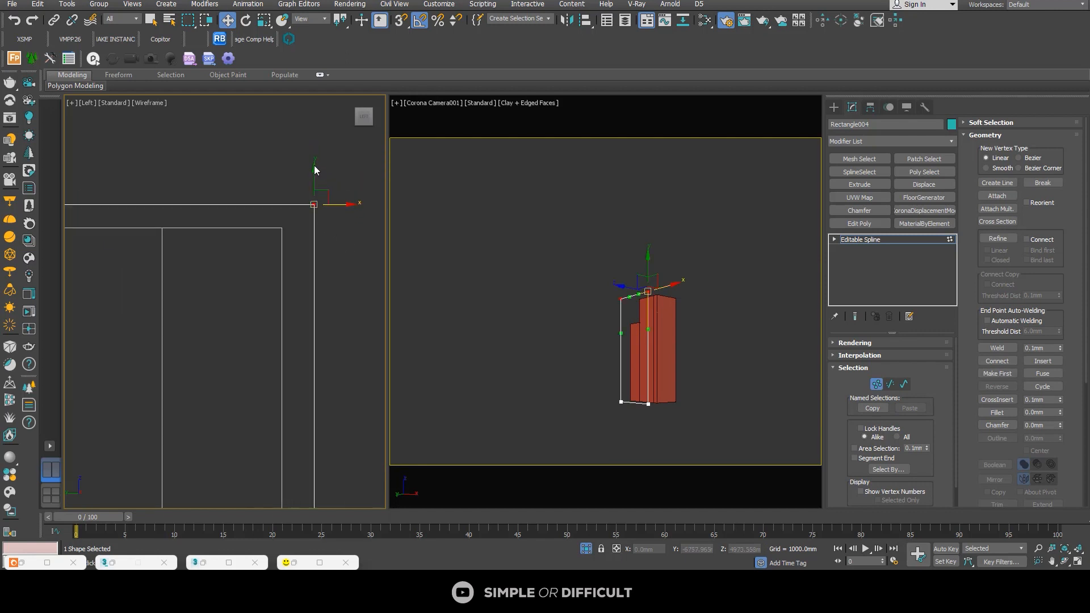
left_click_drag(311, 195, 302, 196)
scroll(268, 170, "down", 2)
Step: Move the rectangle's right-hand vertices about -59.7 mm in X onto the pillar wall's outer edge
scroll(265, 168, "down", 3)
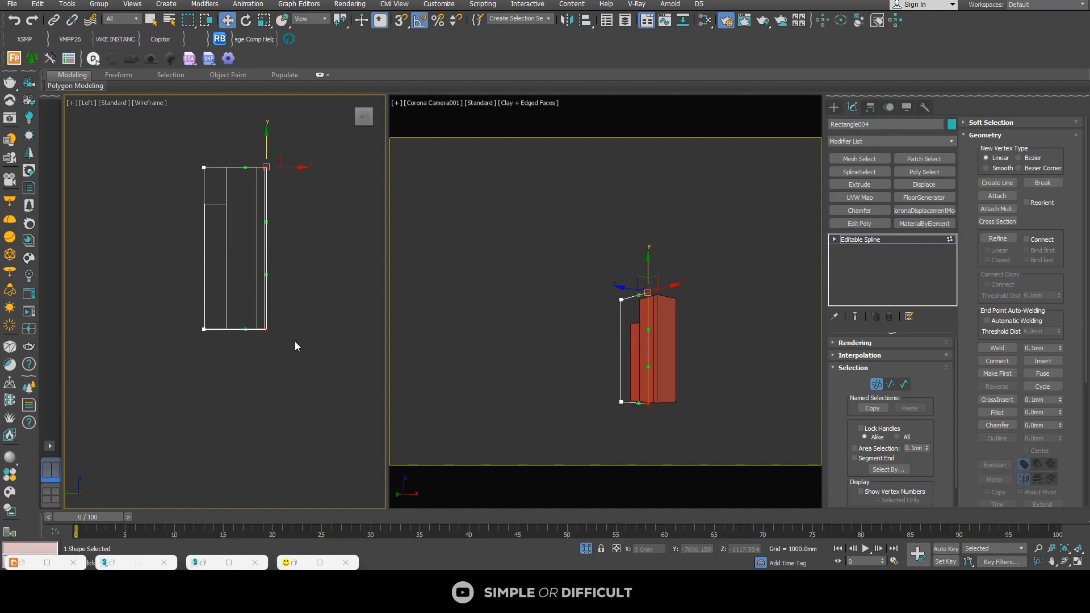
scroll(268, 171, "up", 4)
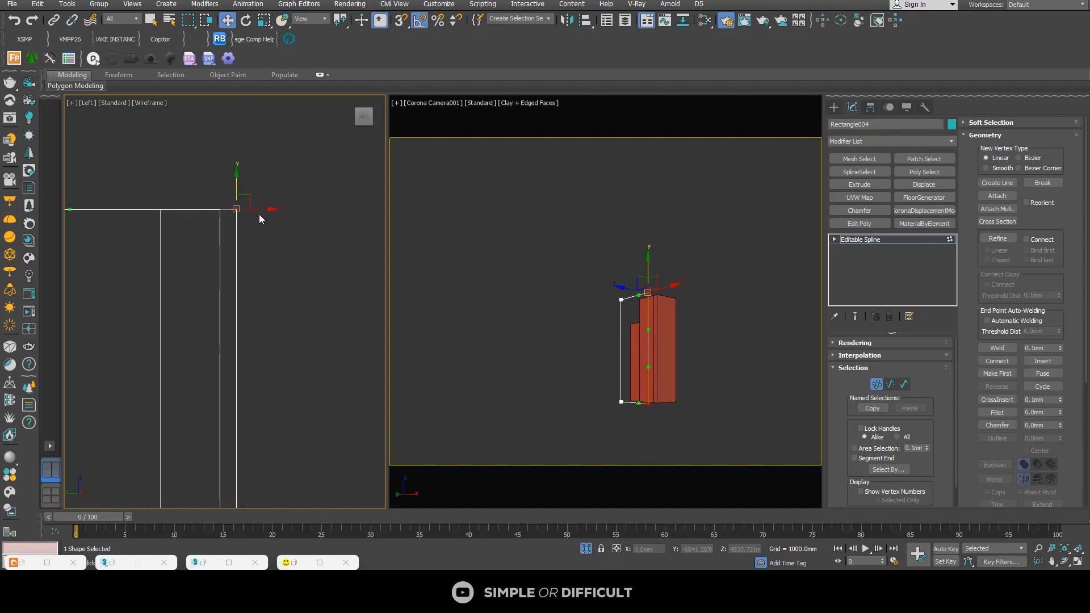
left_click_drag(260, 209, 245, 209)
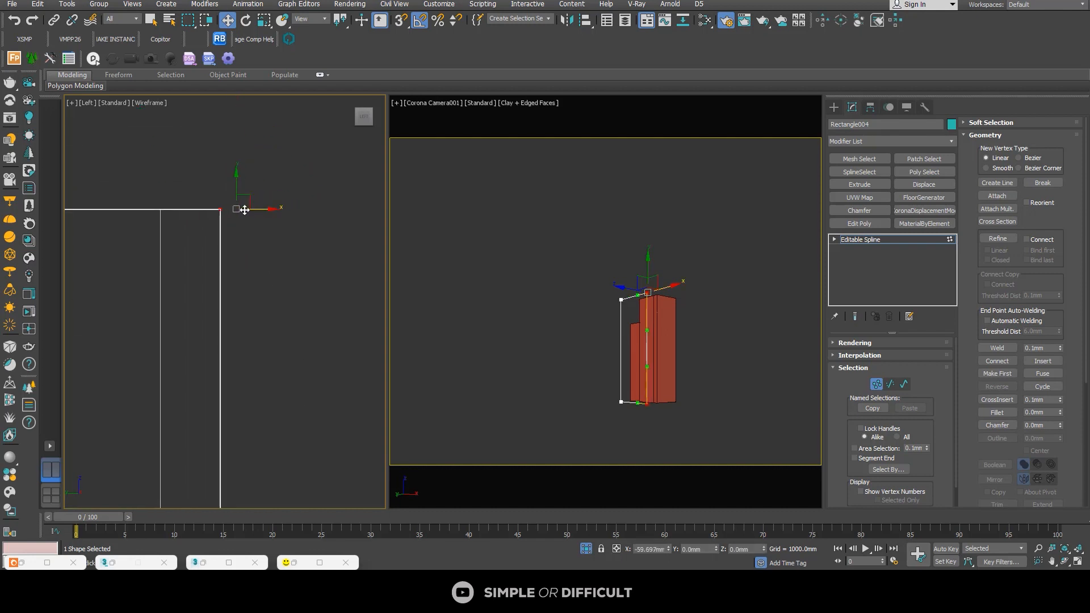
Step: Move the rectangle's left-hand vertices in X onto the pillar wall's opposite vertical edge
scroll(243, 193, "down", 5)
left_click_drag(271, 311, 271, 310)
scroll(260, 194, "up", 6)
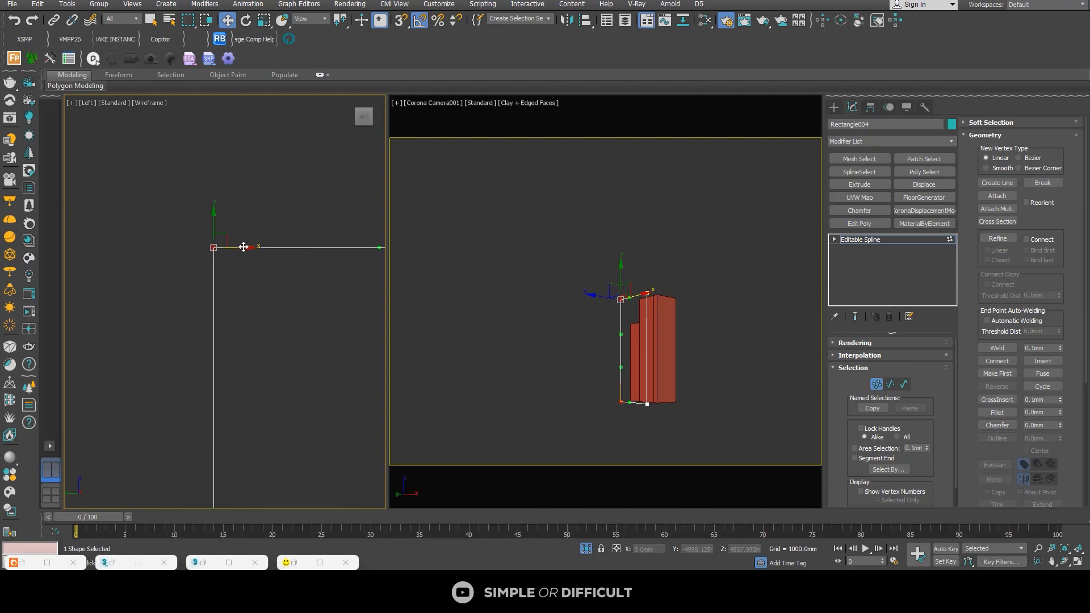
middle_click_drag(243, 247, 264, 157)
left_click_drag(267, 161, 267, 163)
scroll(233, 176, "down", 6)
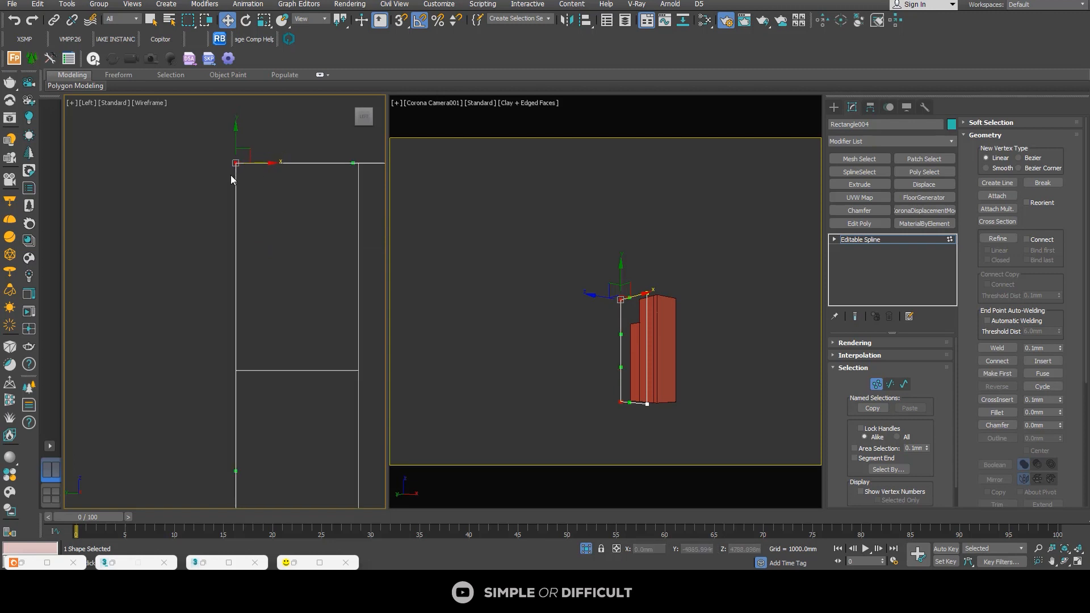
Step: Raise the rectangle's bottom vertices to the bottom edge of the pillar wall
scroll(278, 285, "up", 6)
scroll(248, 312, "up", 5)
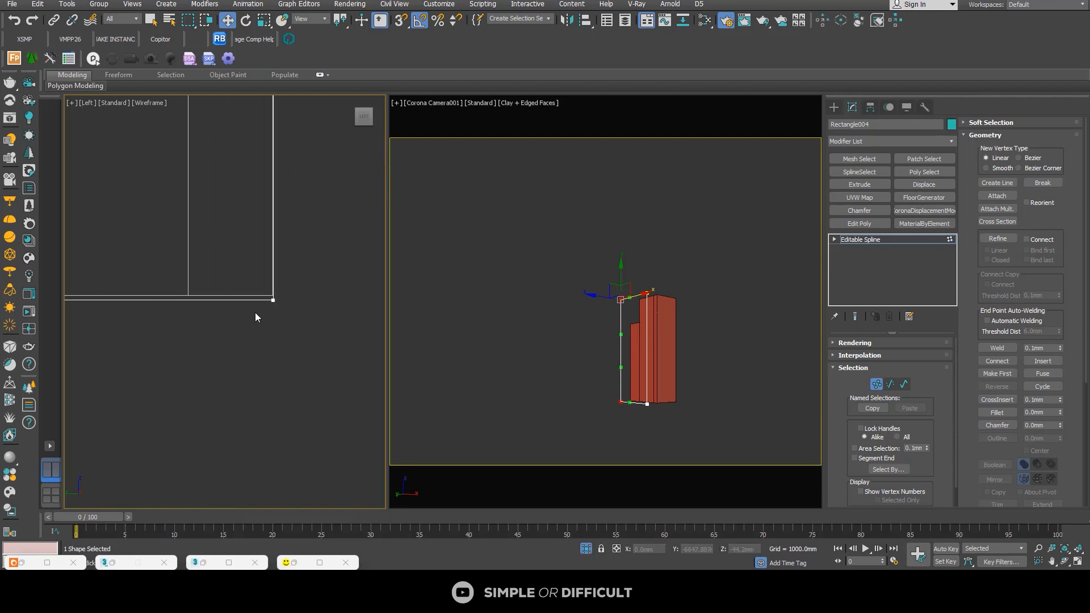
scroll(255, 313, "down", 7)
left_click_drag(333, 348, 332, 348)
scroll(254, 314, "up", 9)
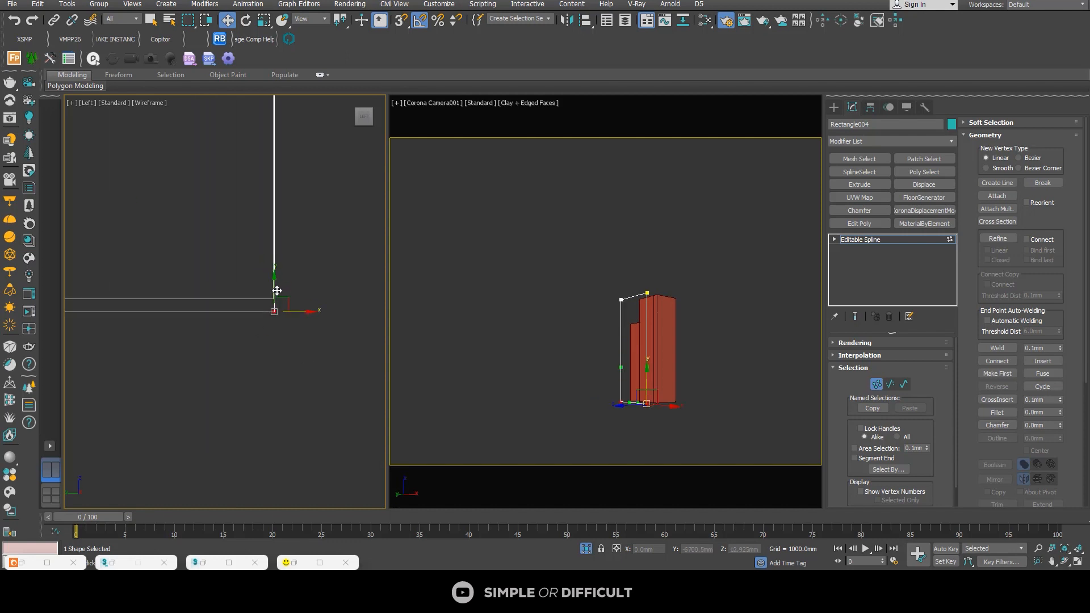
left_click_drag(276, 289, 276, 276)
scroll(276, 295, "down", 9)
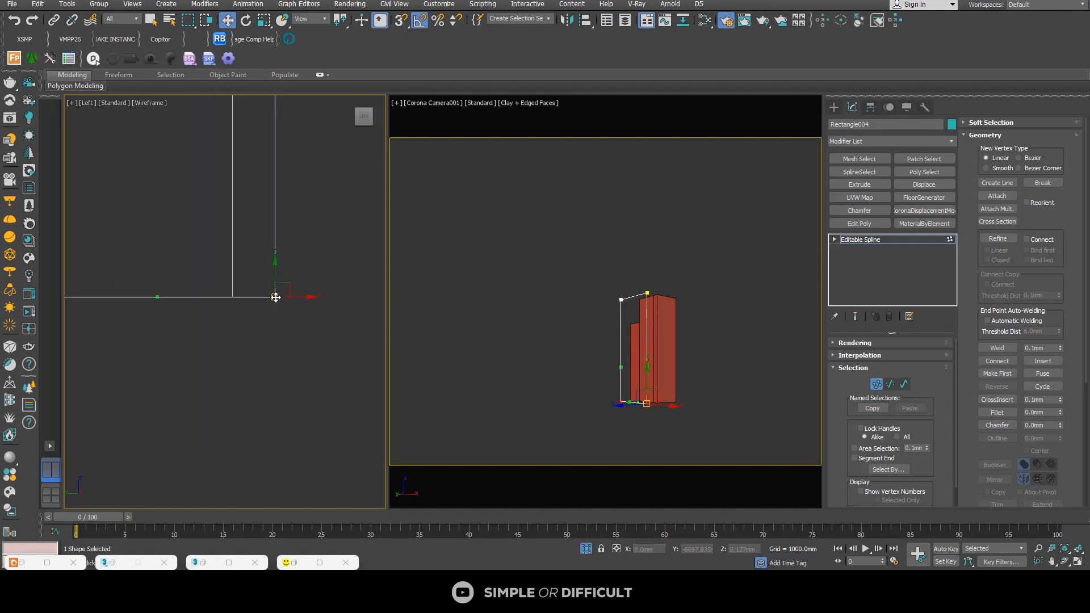
Step: Fine-tune the rectangle's right-hand vertices by about -1.07 mm in X to meet the wall's outer edge
left_click_drag(306, 405, 306, 403)
scroll(277, 291, "up", 8)
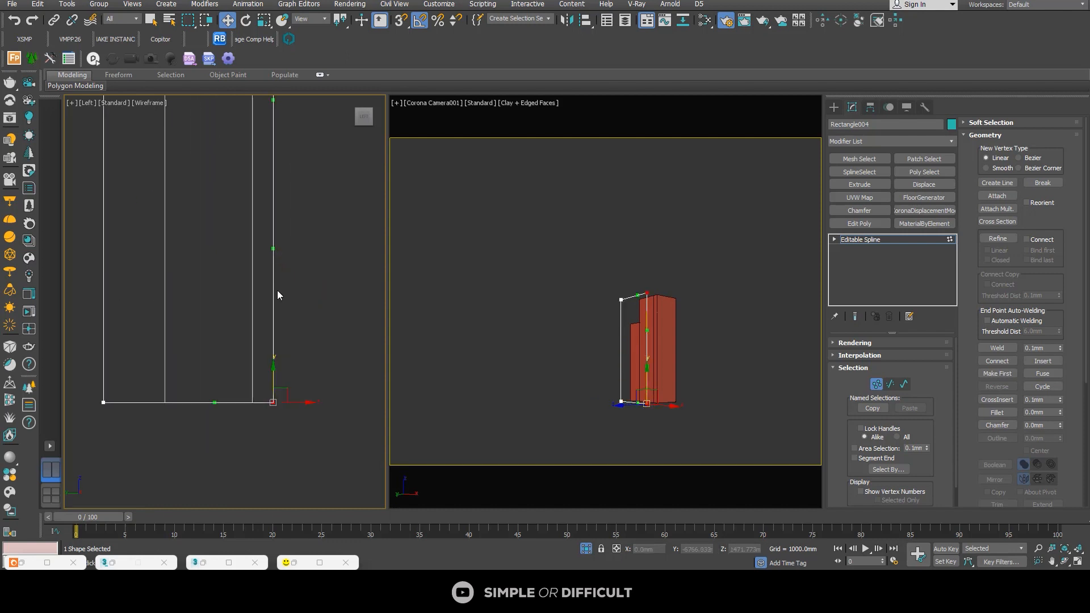
left_click_drag(273, 251, 269, 252)
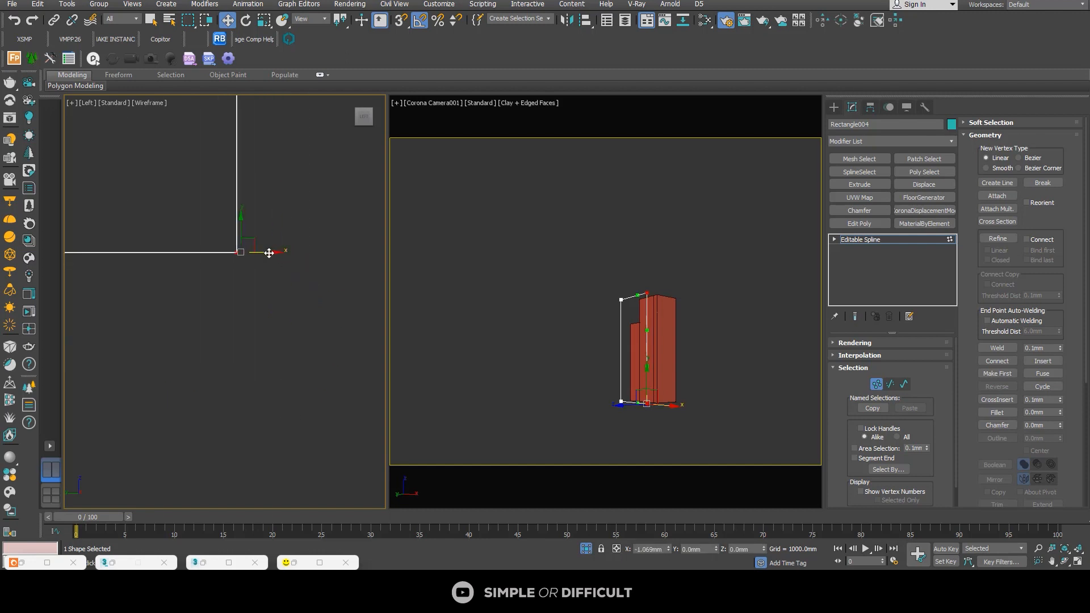
scroll(265, 299, "down", 3)
Step: Leave vertex editing and, viewed from above, move the rectangle flush against the pillar's outer side face, at about -5844 mm in X
middle_click_drag(264, 298, 259, 337, "alt")
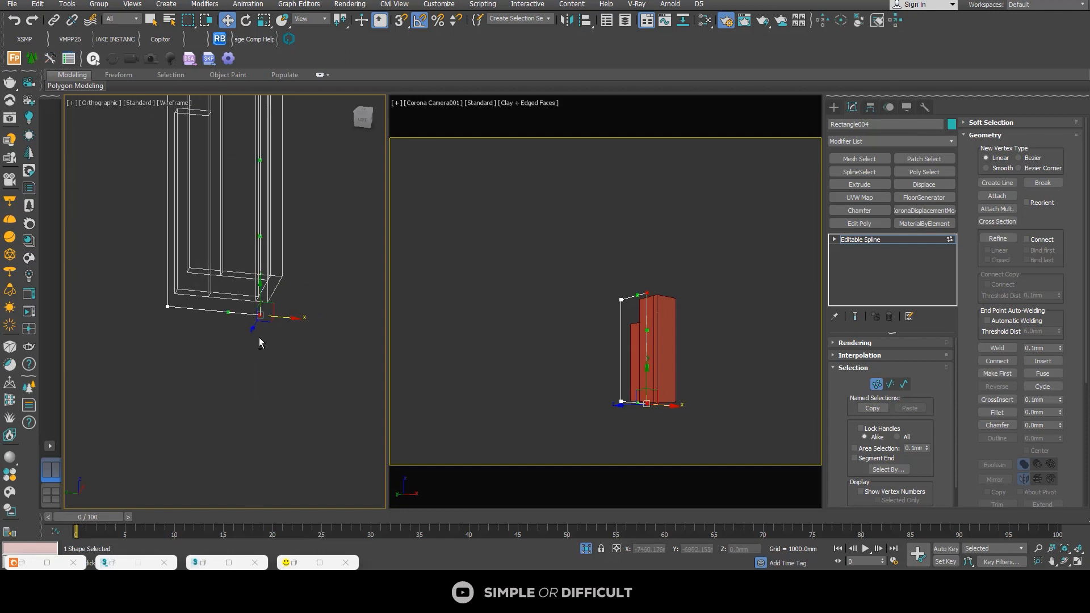
scroll(259, 337, "down", 5)
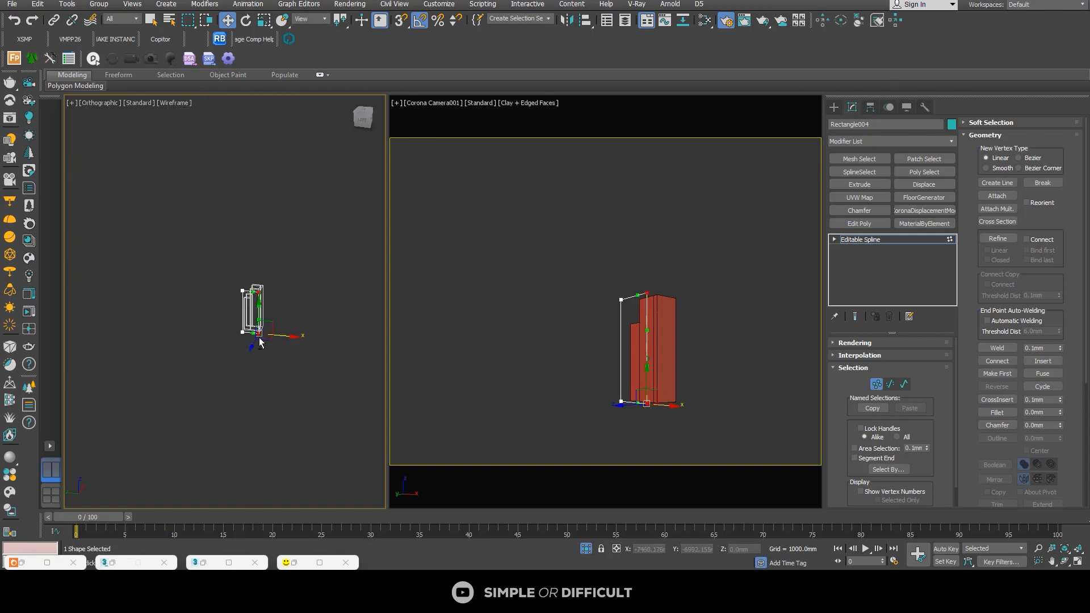
left_click(365, 115)
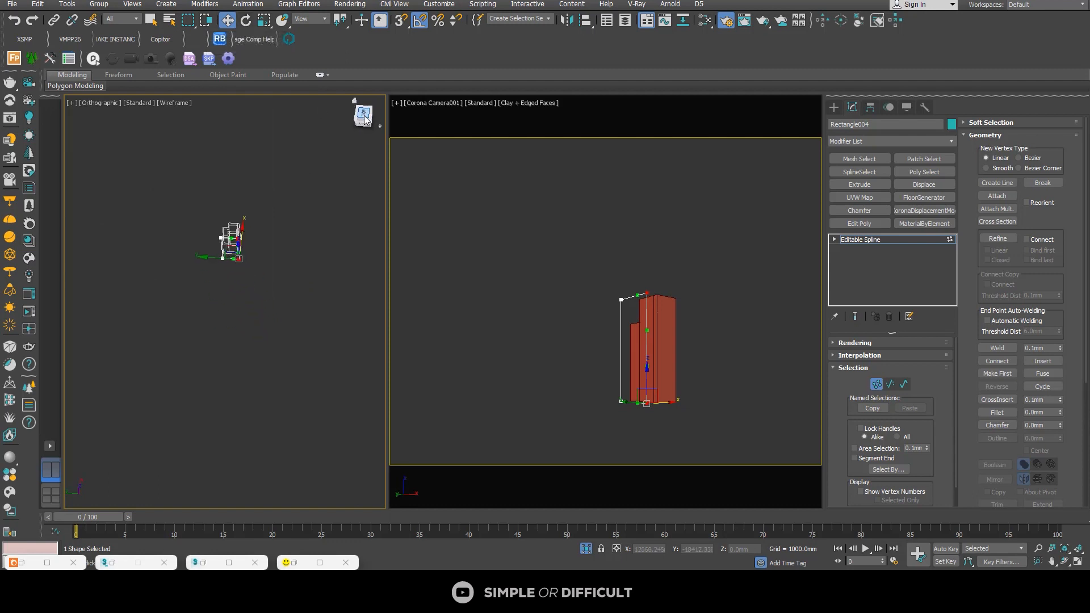
scroll(236, 266, "up", 3)
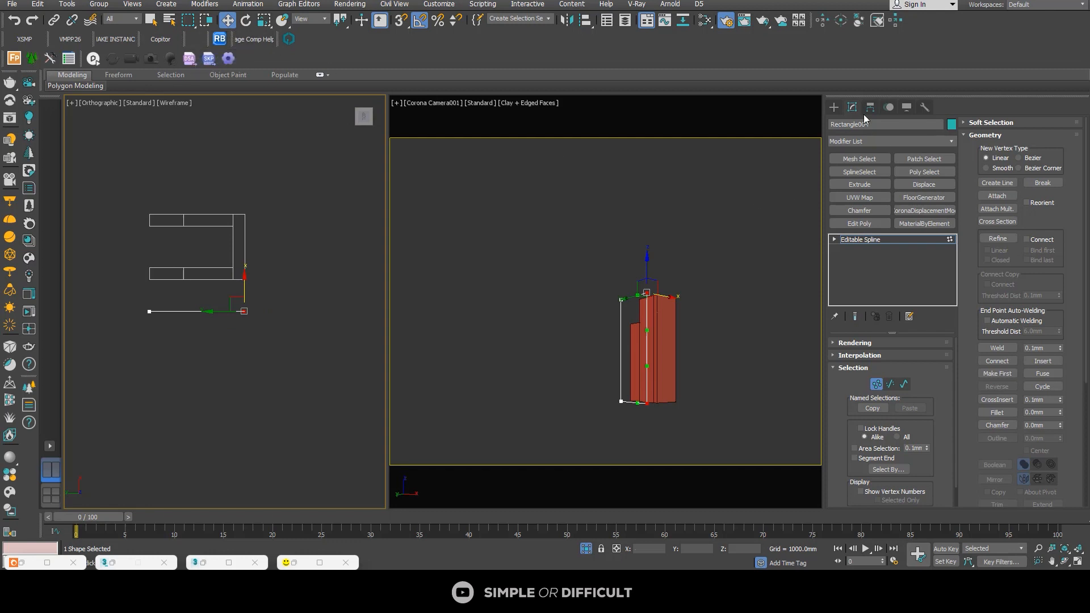
left_click(835, 107)
scroll(206, 296, "up", 3)
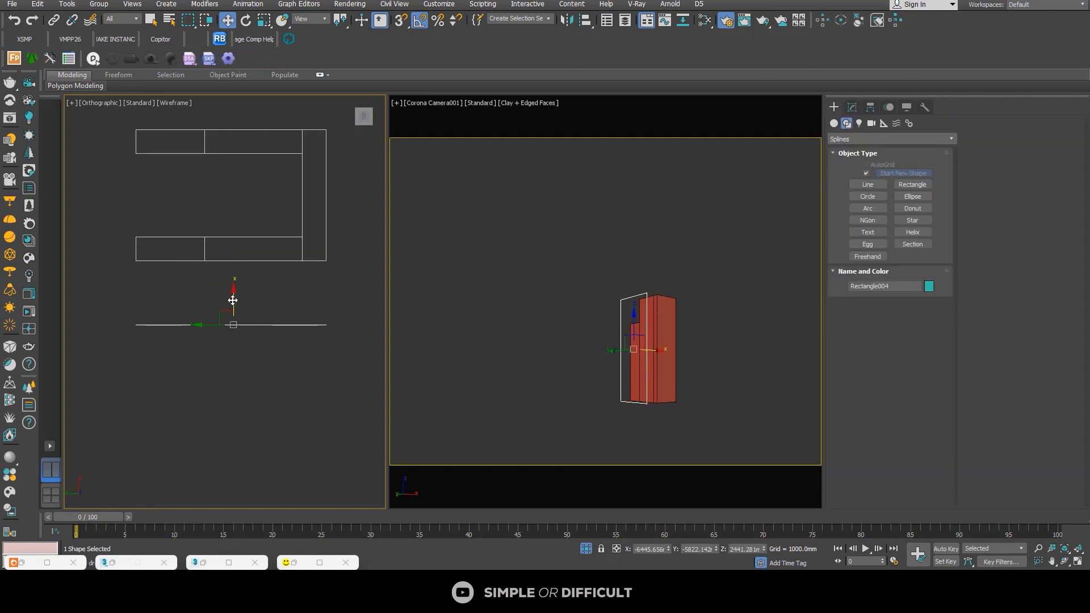
left_click_drag(233, 299, 234, 239)
middle_click_drag(232, 246, 205, 287)
scroll(205, 287, "down", 1)
scroll(208, 287, "up", 4)
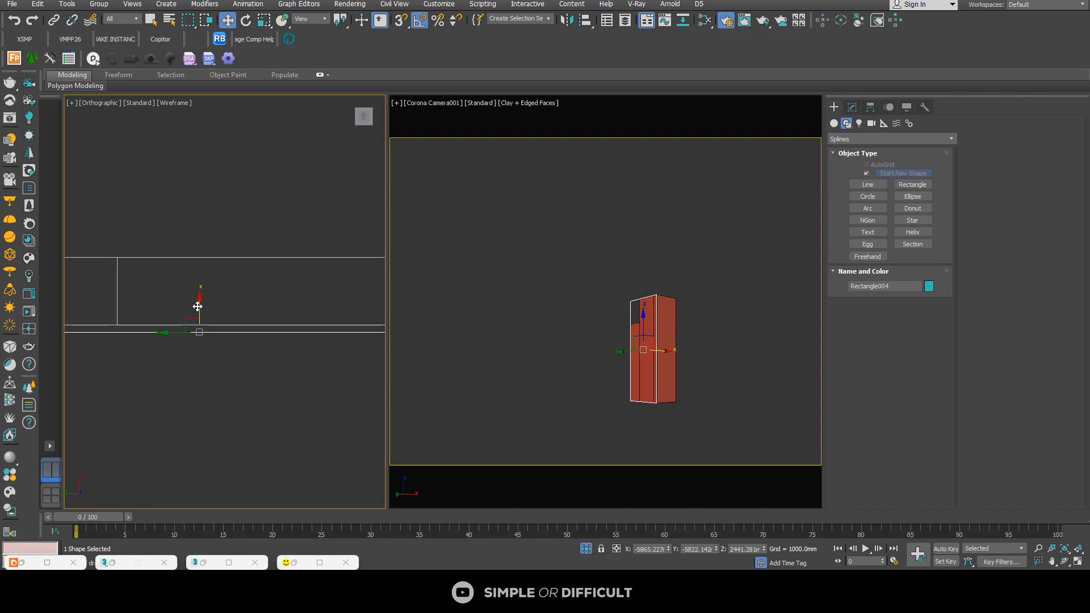
scroll(197, 306, "up", 3)
Step: Clone the side rectangle as one independent copy beside the pillar and rotate the copy 90 degrees in the top view
mouse_move(204, 331)
left_mouse_down()
mouse_move(203, 312)
mouse_move(192, 314)
mouse_move(254, 360)
left_mouse_up()
scroll(200, 314, "down", 3)
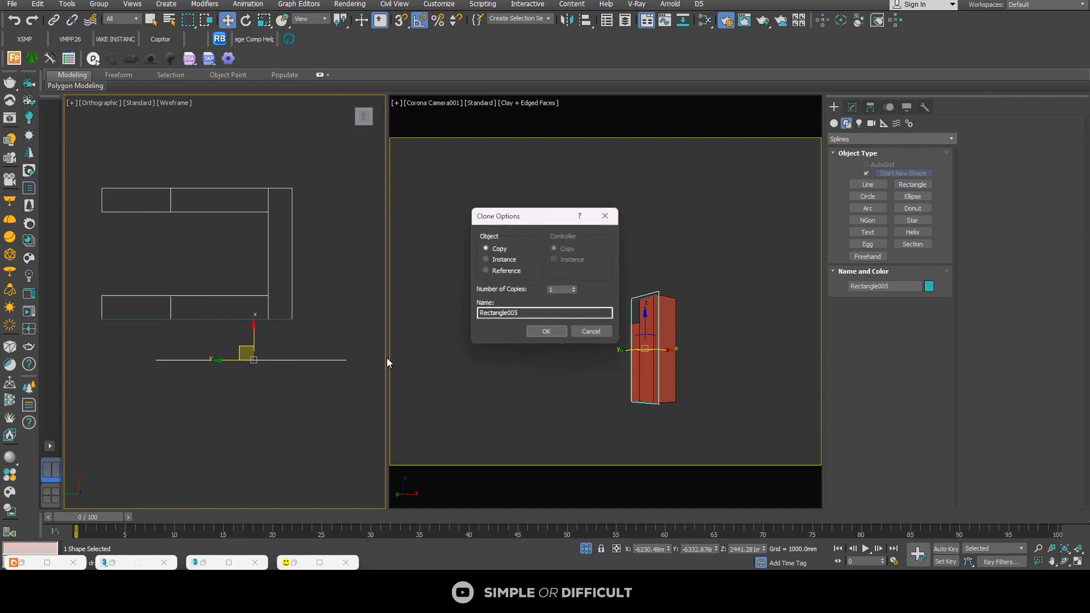
left_click(544, 332)
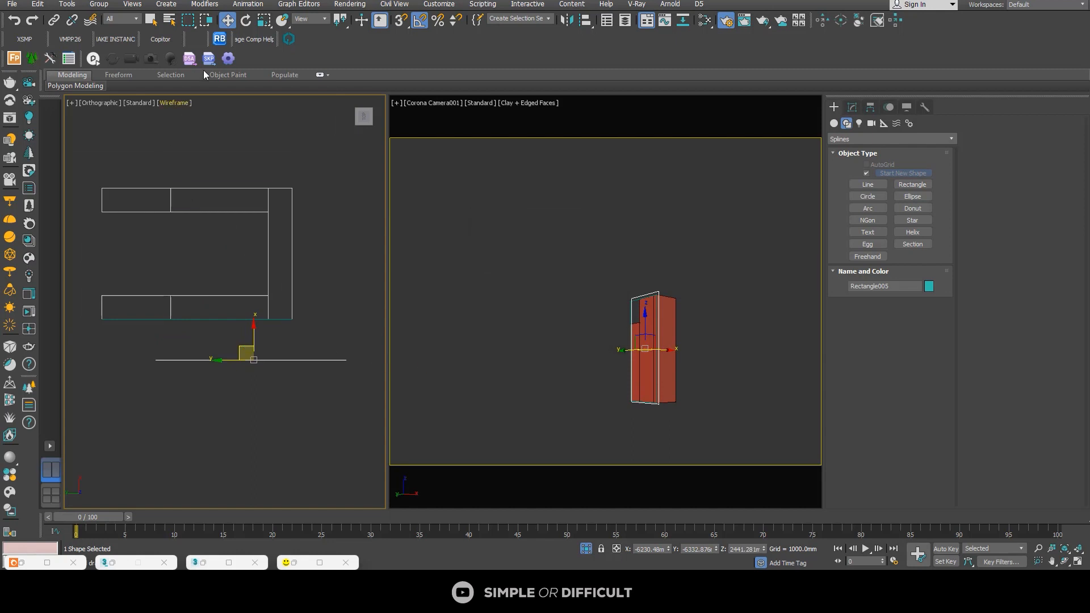
left_click(244, 22)
left_click_drag(273, 338, 246, 277)
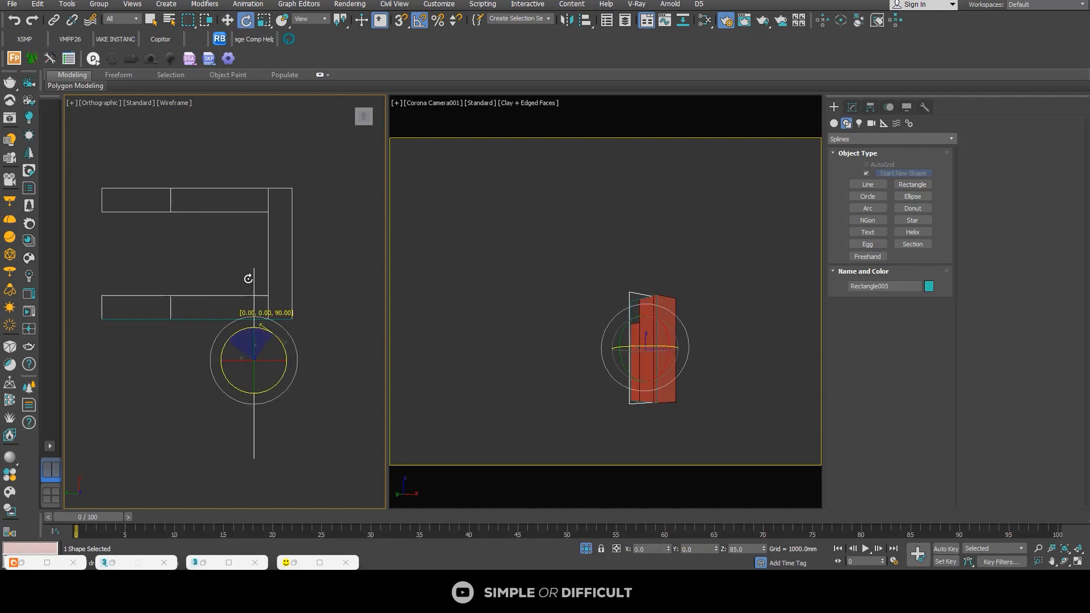
Step: Move the rotated copy against the pillar's front face, to about -4917 mm in X and -6702 mm in Y
left_click(227, 20)
left_click_drag(248, 346, 290, 206)
scroll(307, 275, "up", 6)
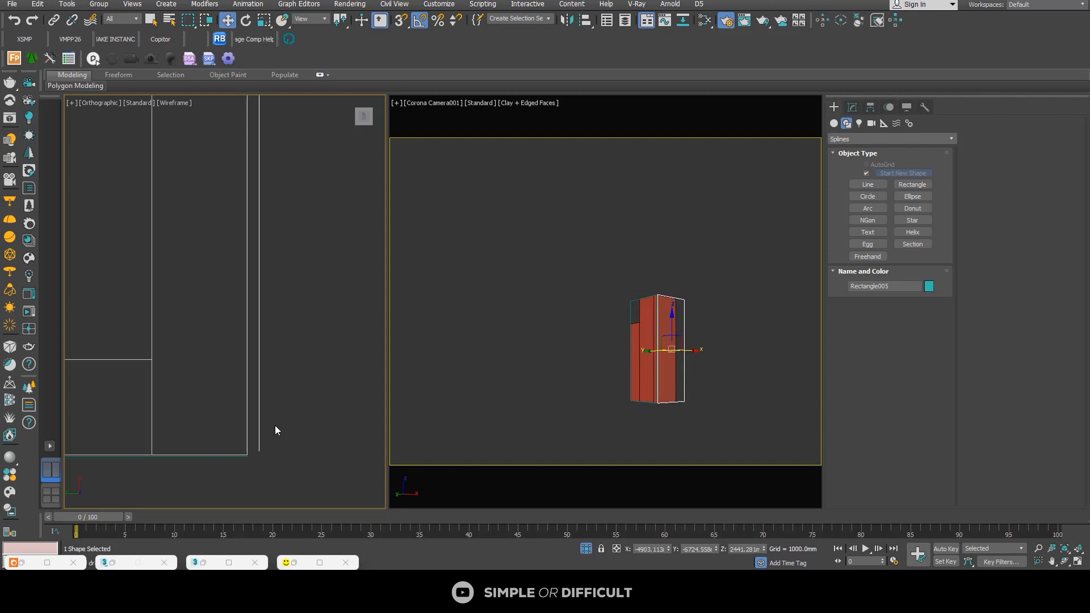
left_click_drag(266, 389, 257, 392)
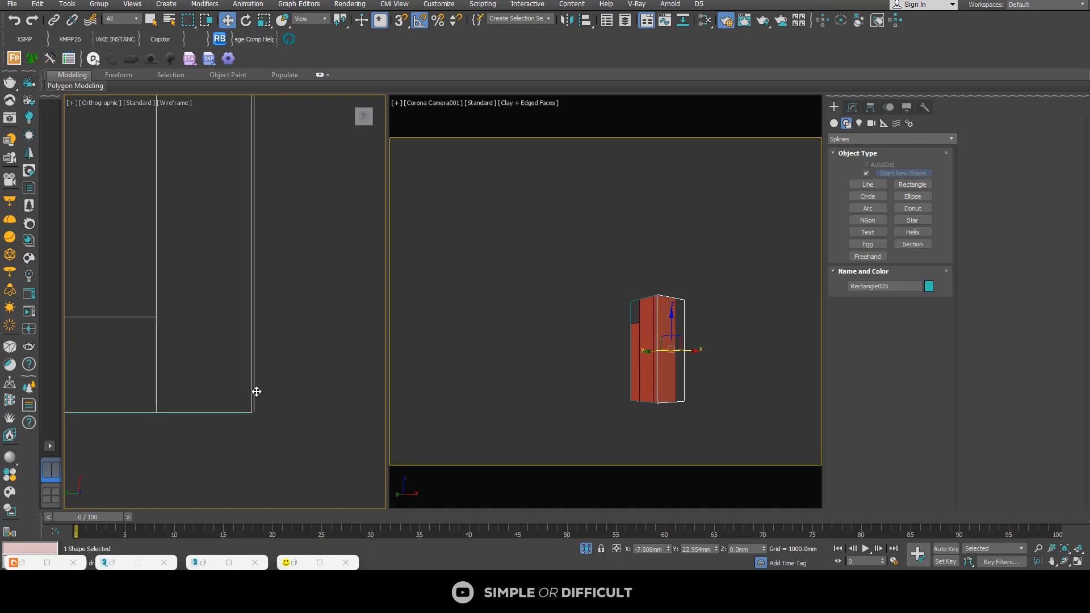
scroll(258, 394, "down", 5)
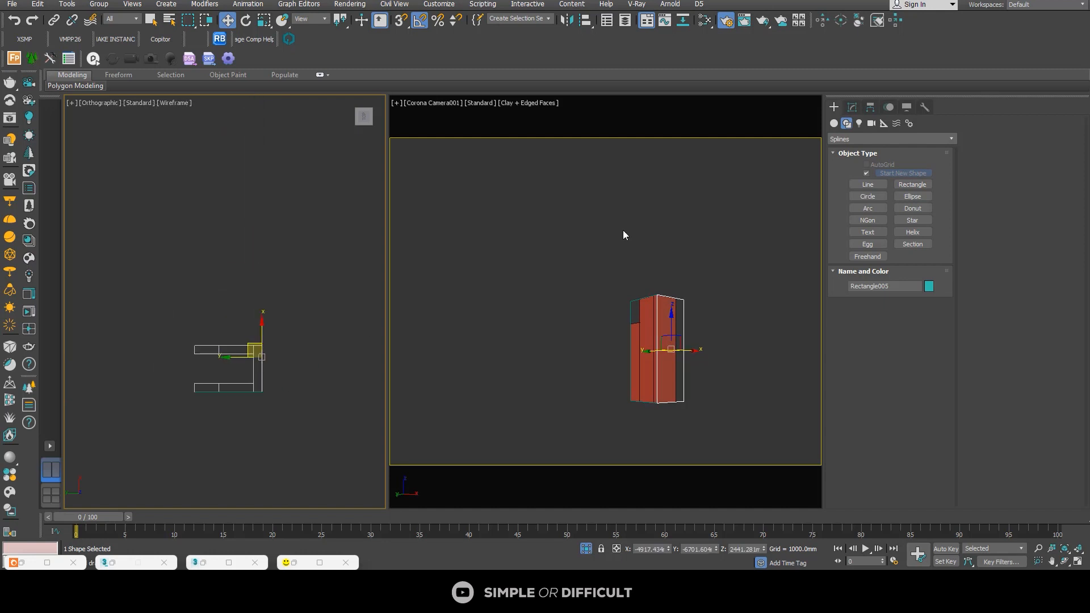
Step: Shorten the front rectangle by moving its far vertices back to the pillar's front corner, and leave vertex editing
left_click(853, 107)
left_click(877, 384)
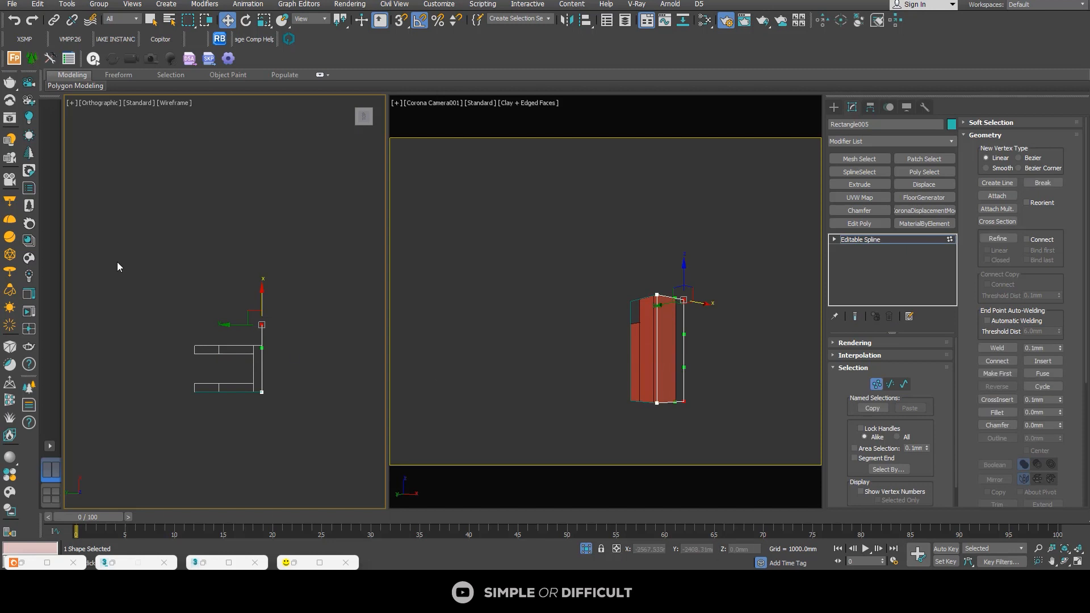
left_click_drag(323, 367, 323, 367)
scroll(246, 314, "up", 4)
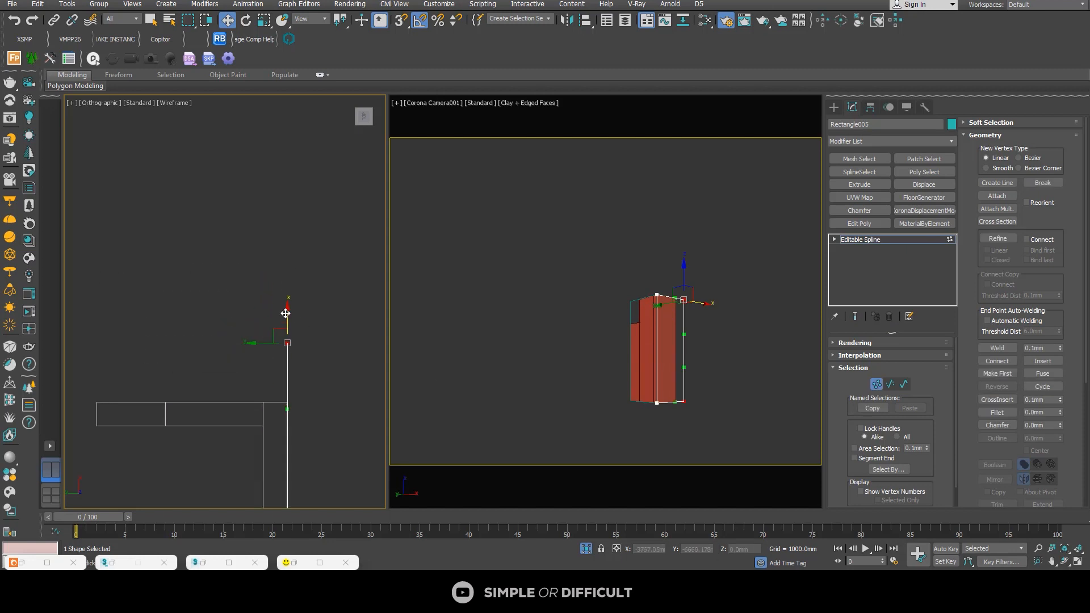
left_click_drag(286, 314, 295, 370)
scroll(288, 419, "up", 2)
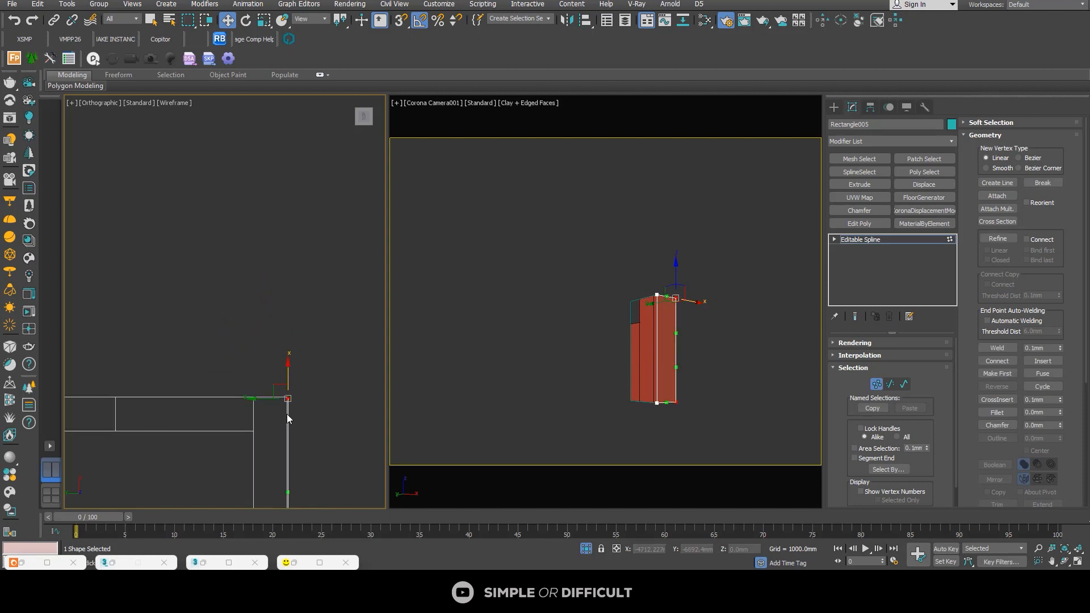
scroll(288, 419, "up", 5)
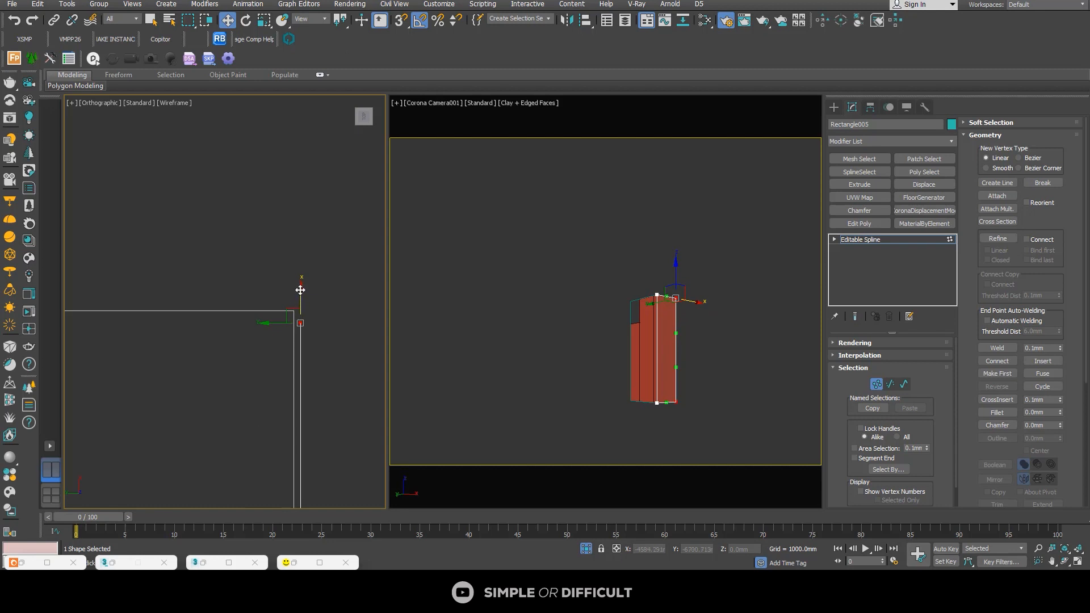
left_click_drag(301, 290, 295, 279)
scroll(296, 279, "down", 5)
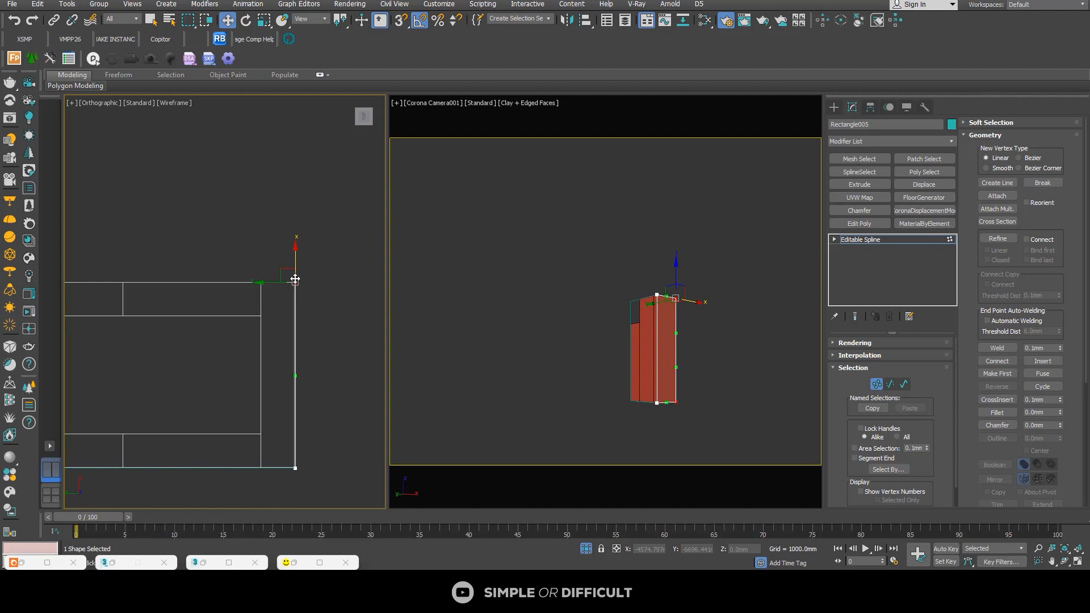
scroll(276, 249, "down", 3)
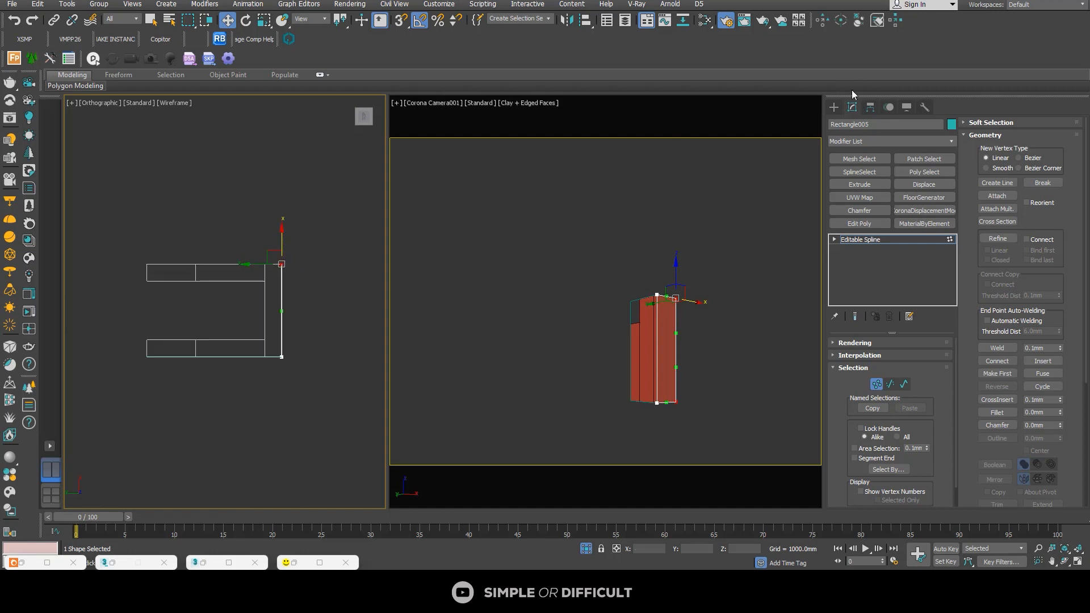
left_click(834, 107)
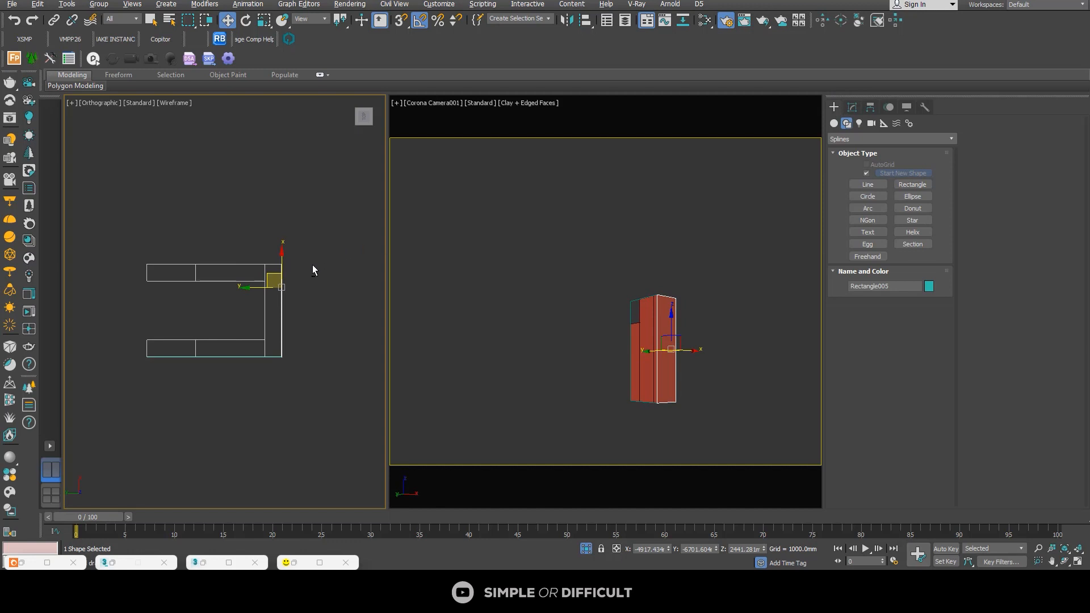
Step: Select the rectangle on the pillar's side and apply the FloorGenerator modifier to it
middle_click_drag(312, 265, 241, 225, "alt")
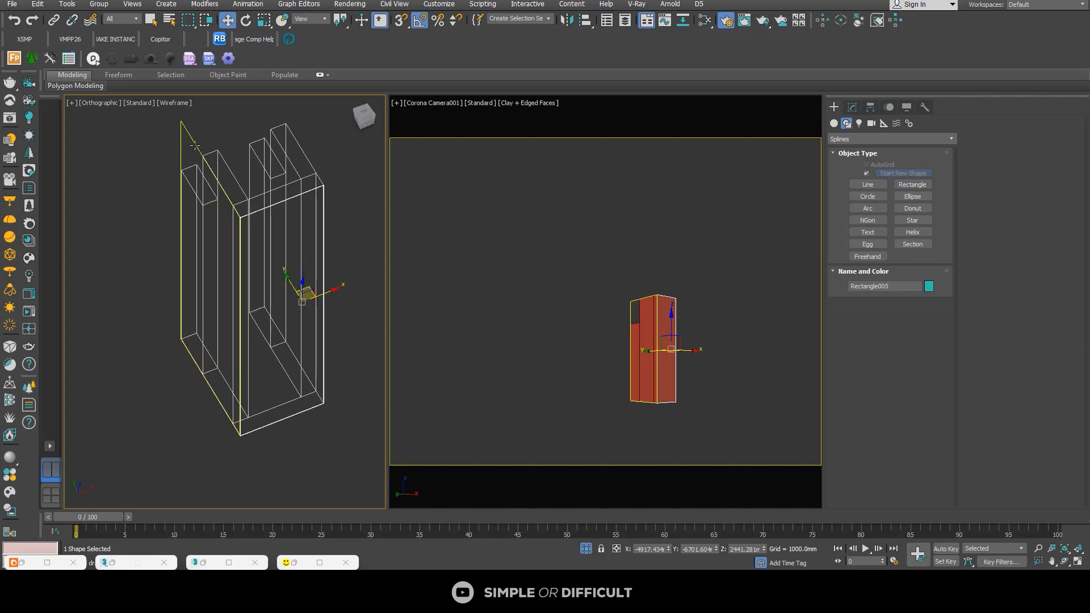
left_click(852, 109)
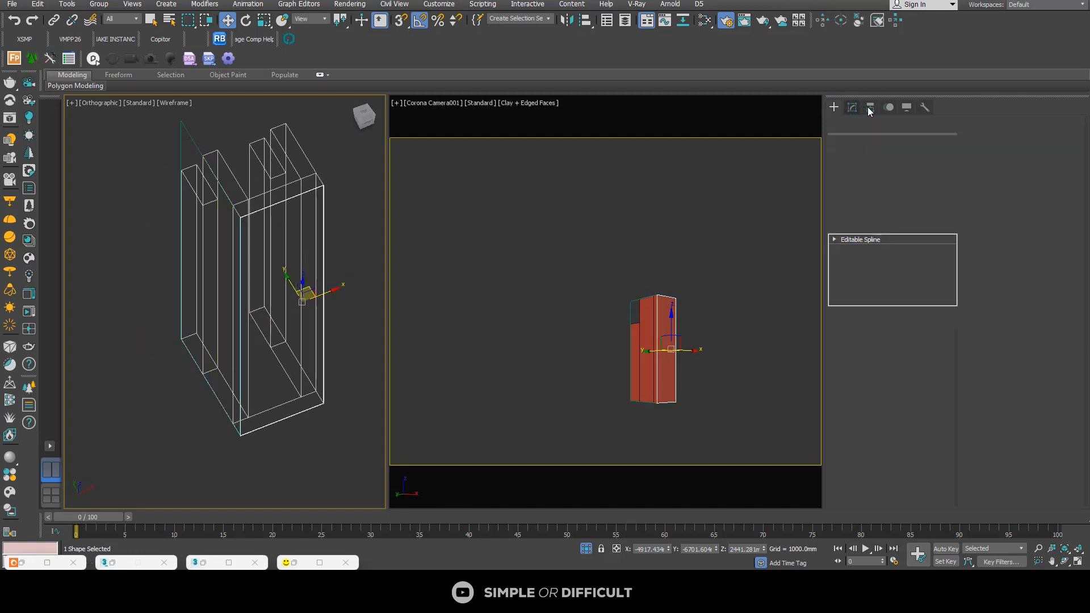
left_click(191, 145)
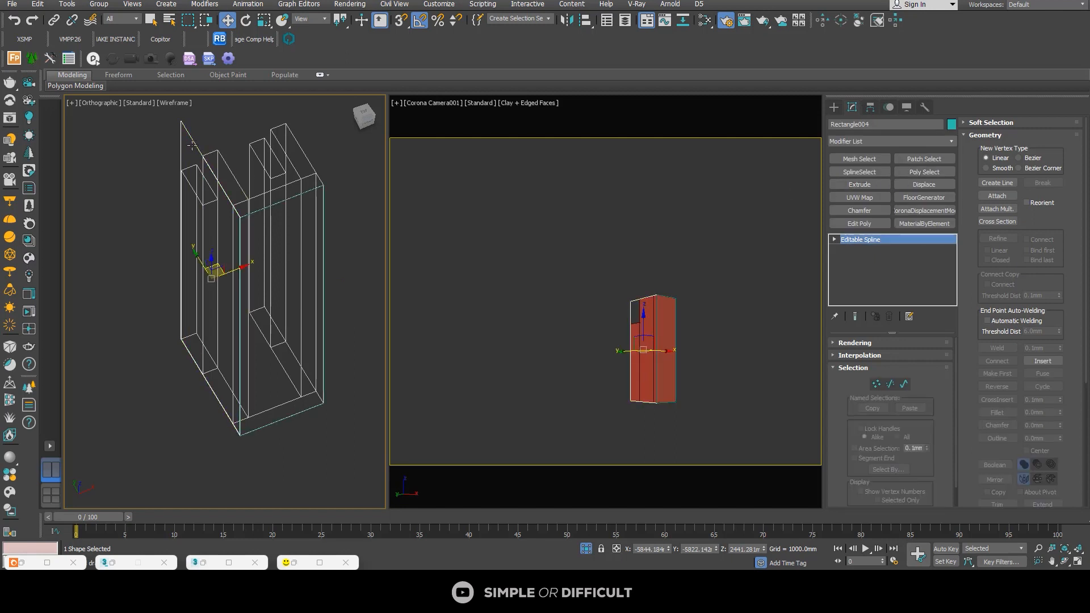
left_click(903, 197)
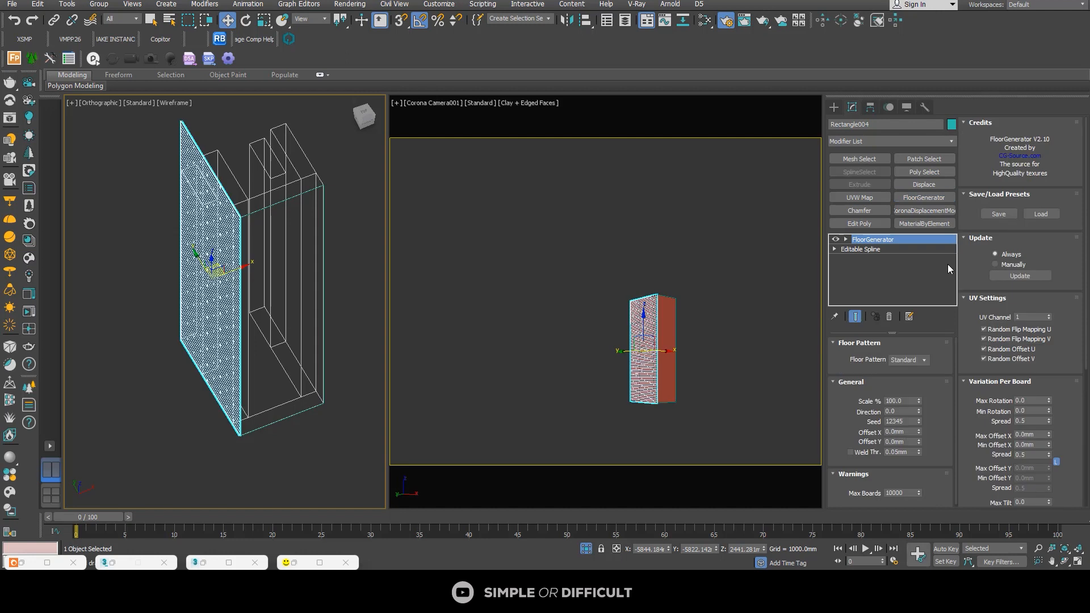
Step: Set the side cladding's FloorGenerator board size to 1200 mm max length and 200 mm max width
scroll(1078, 422, "down", 3)
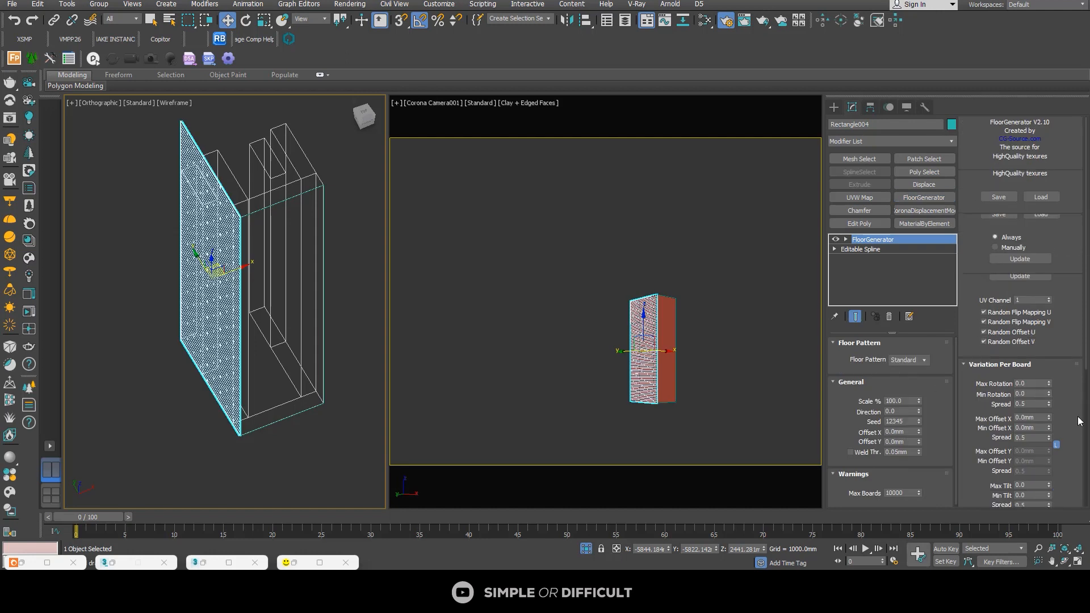
scroll(1079, 421, "down", 3)
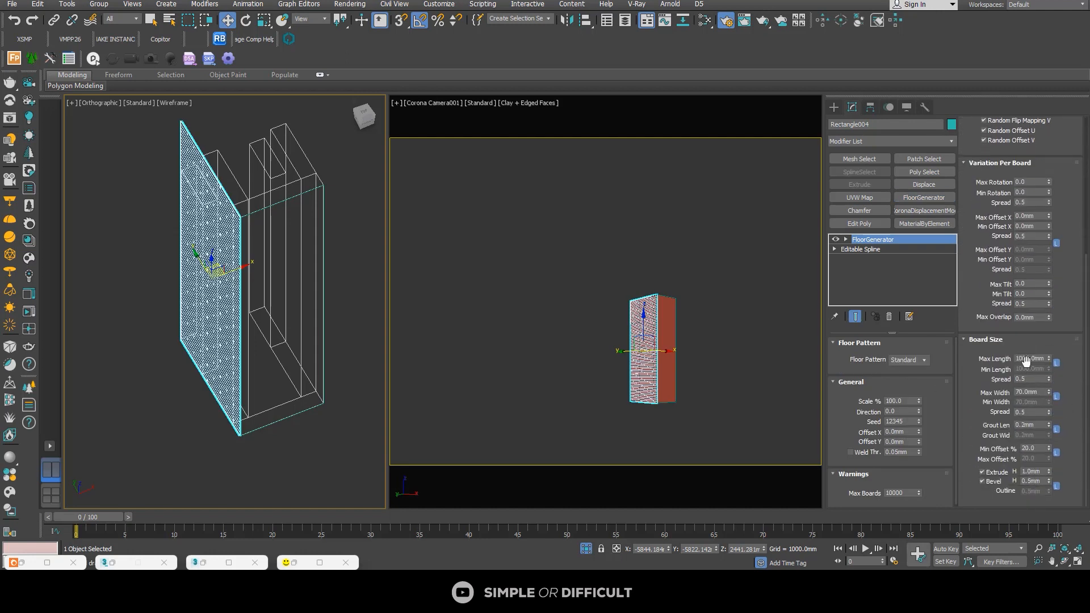
left_click(1034, 358)
type("1200")
key("Return")
double_click(1032, 390)
type("200")
key("Return")
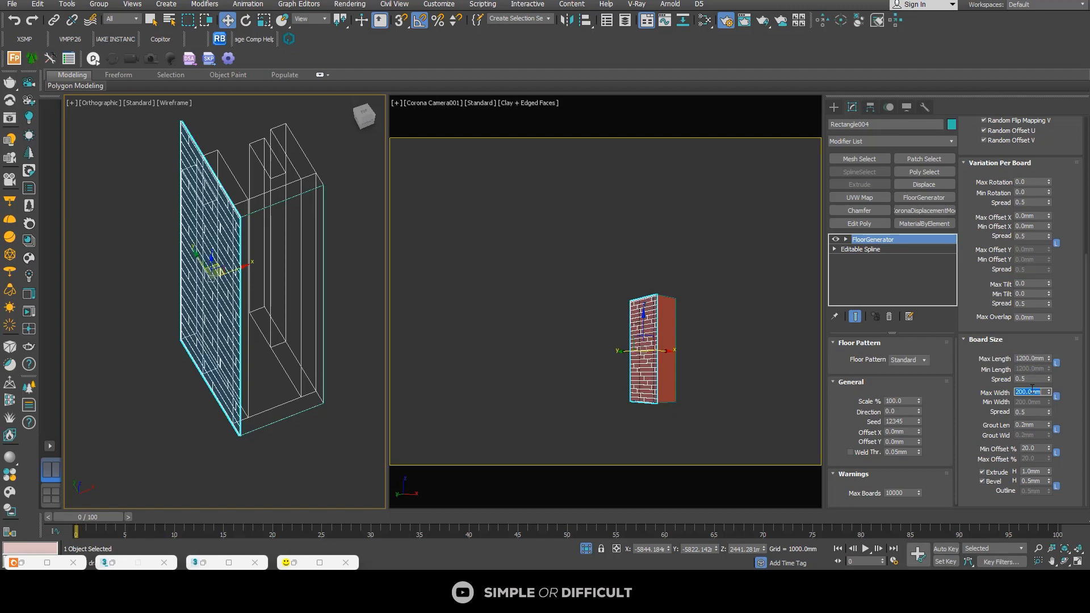
Step: Set the side cladding boards' Min Offset to 0% and inspect the pattern up close
middle_click_drag(223, 316, 315, 278, "alt")
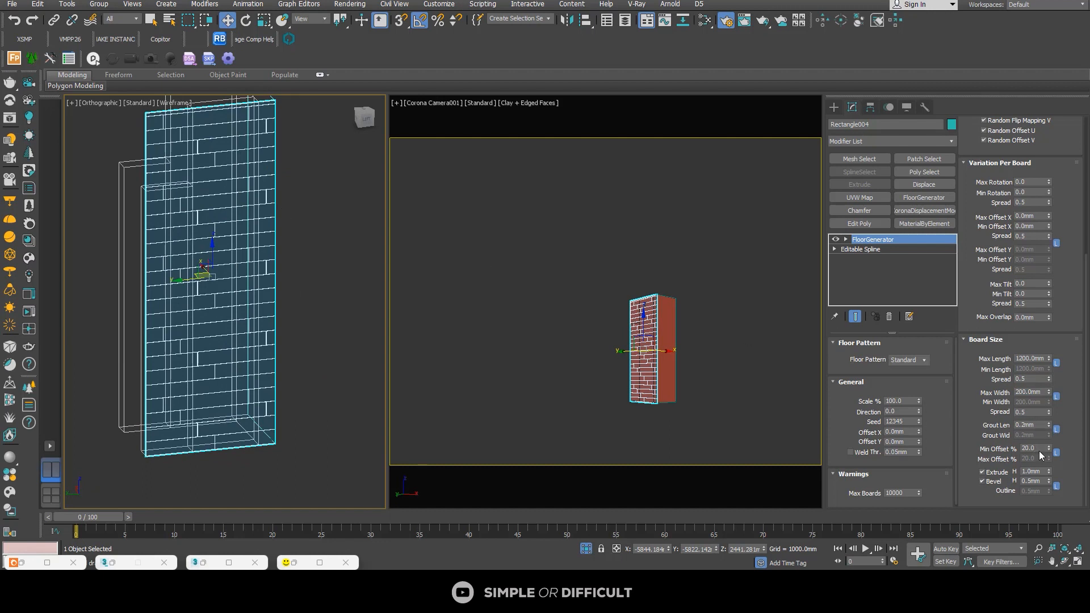
type("0")
key("Return")
scroll(209, 172, "up", 8)
scroll(212, 199, "down", 6)
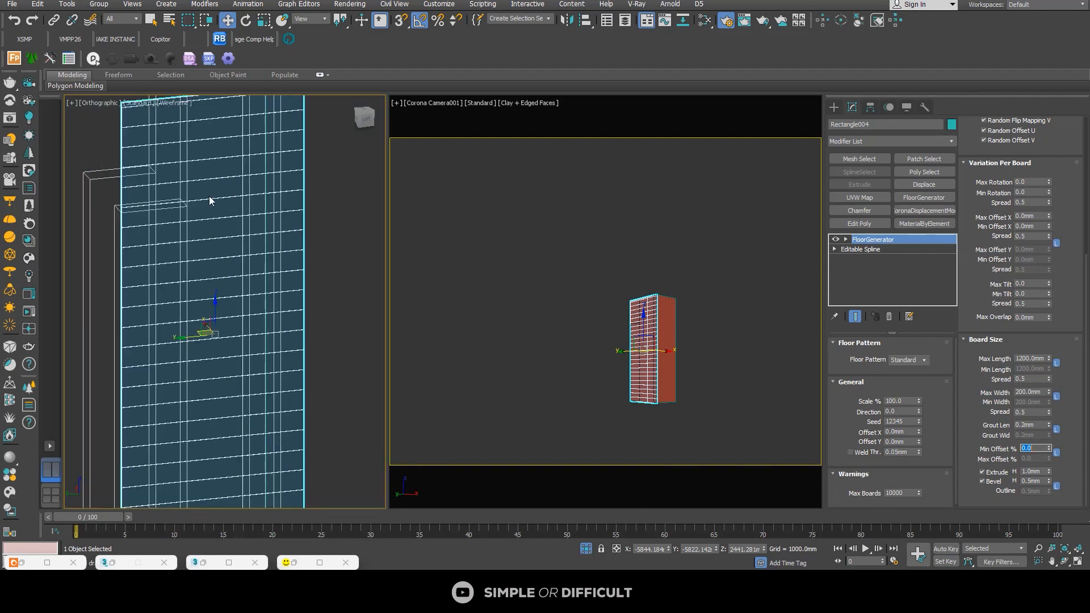
Step: Set the side cladding boards' extrude height to 10 mm and bevel height to 3 mm
middle_click_drag(205, 218, 289, 186, "alt")
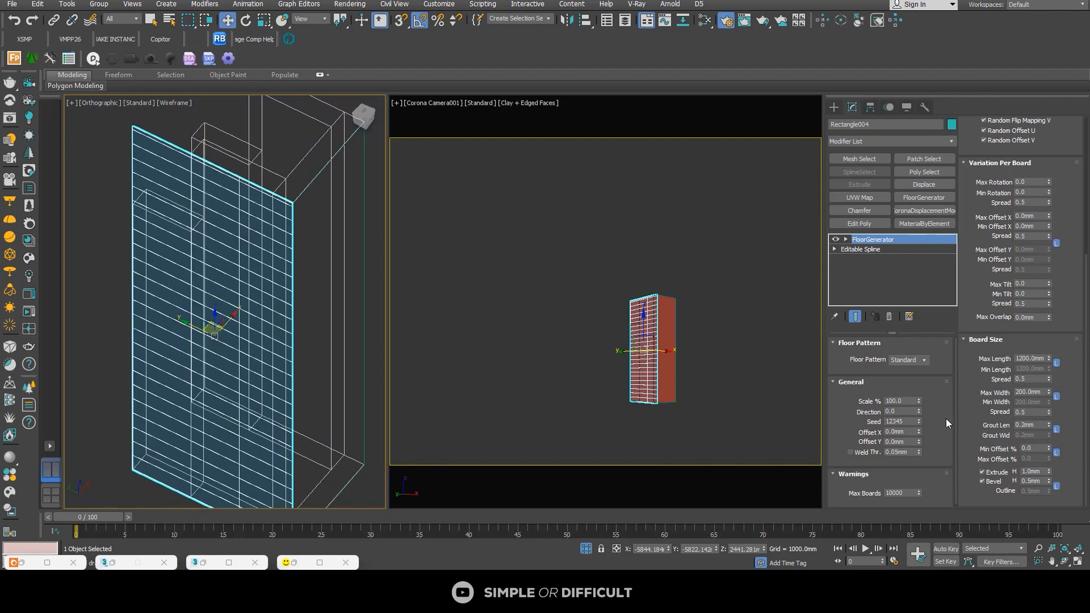
scroll(938, 424, "down", 1)
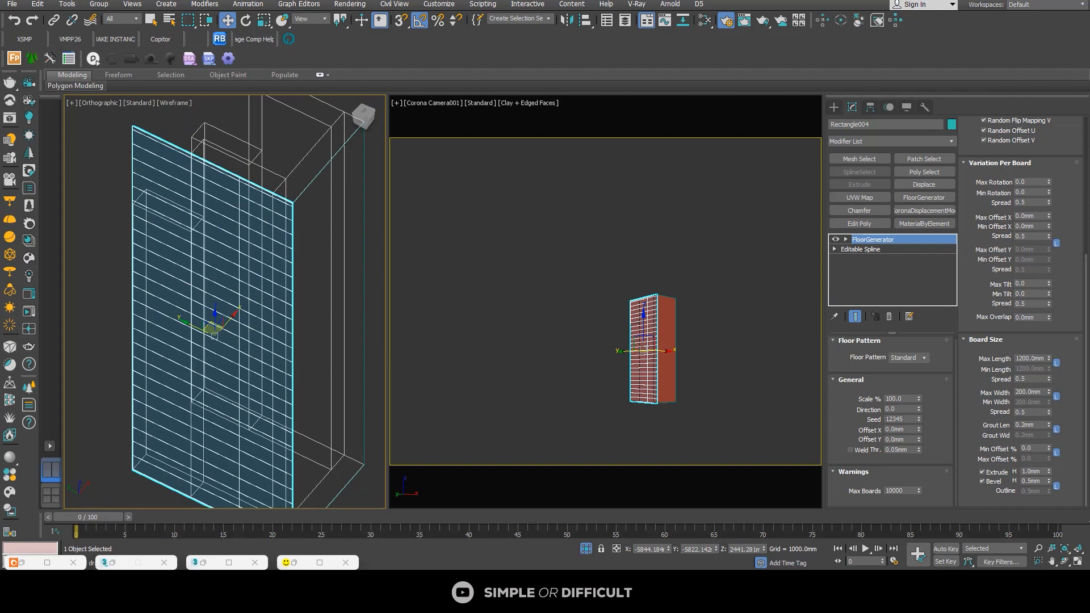
scroll(1078, 182, "up", 10)
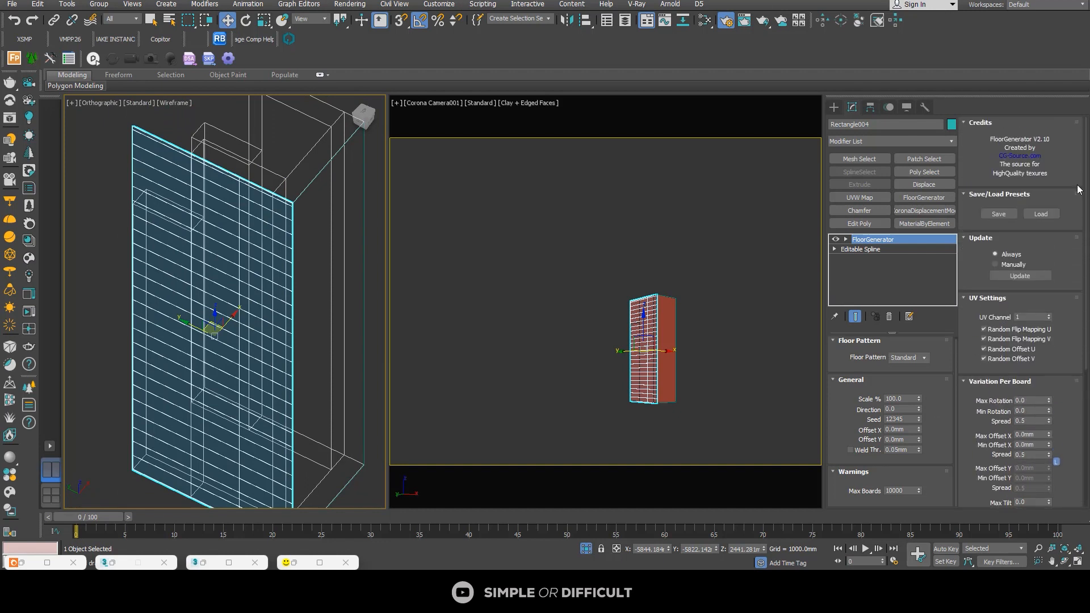
scroll(1081, 236, "down", 8)
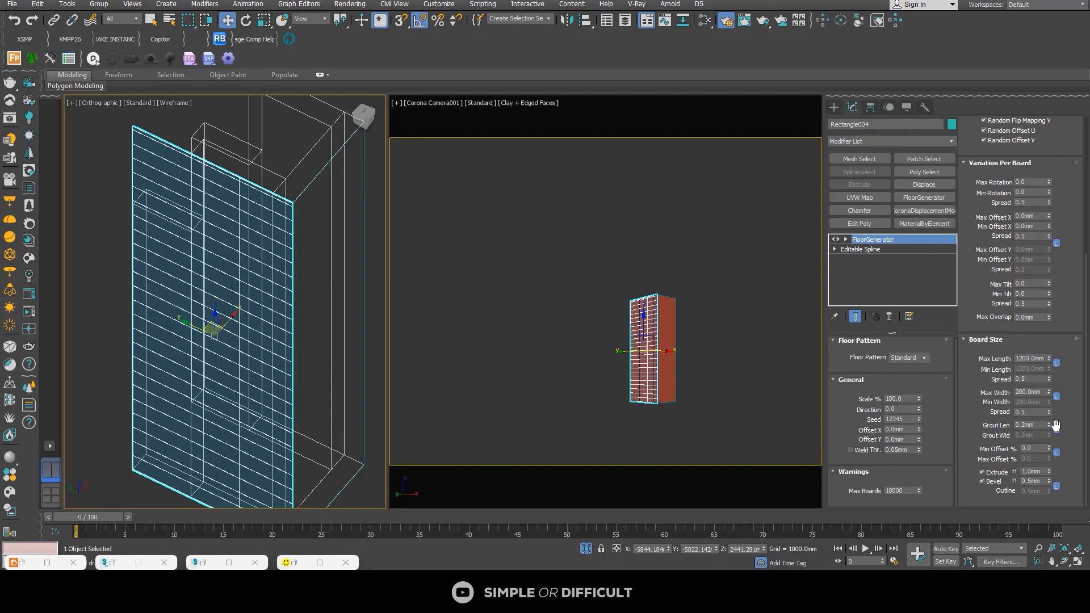
double_click(1042, 472)
key("Return")
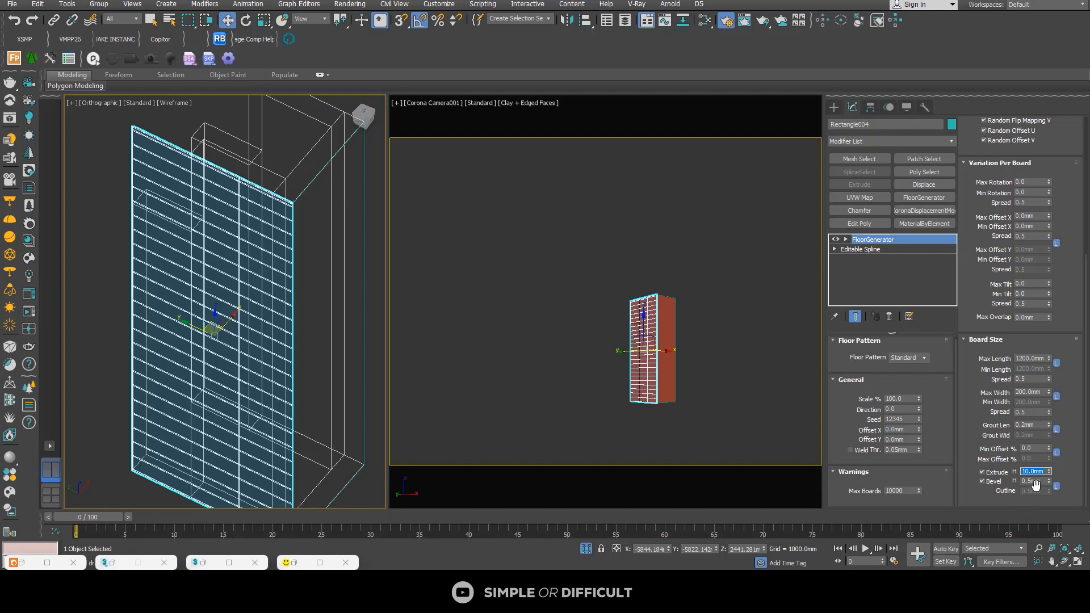
double_click(1027, 481)
key("Return")
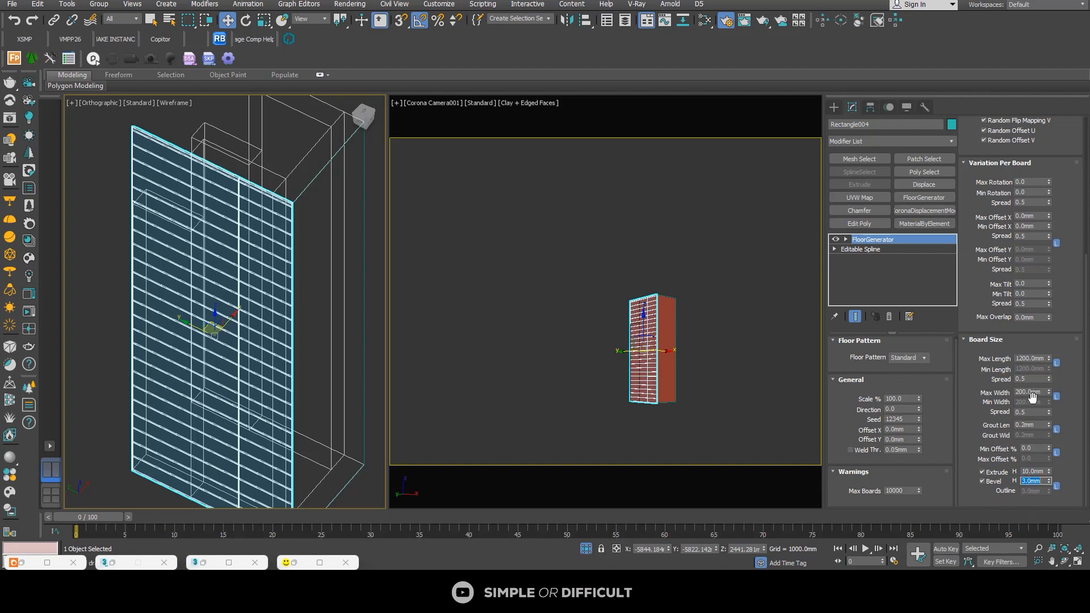
Step: Set the side cladding's grout length to 1 mm
double_click(1038, 426)
type("1")
key("Return")
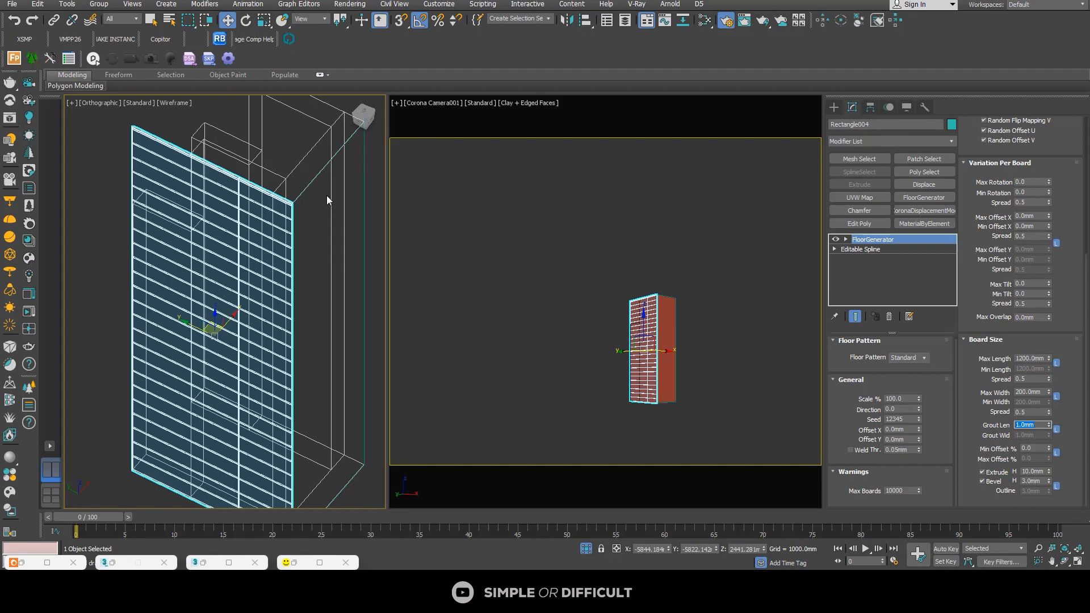
Step: Viewed from above, move the side cladding about 4.5 mm along X to bring its back against the pillar's face
left_click_drag(365, 116, 363, 159)
scroll(281, 354, "up", 5)
scroll(336, 300, "up", 5)
middle_click_drag(354, 302, 377, 326)
scroll(291, 309, "down", 5)
scroll(163, 285, "up", 5)
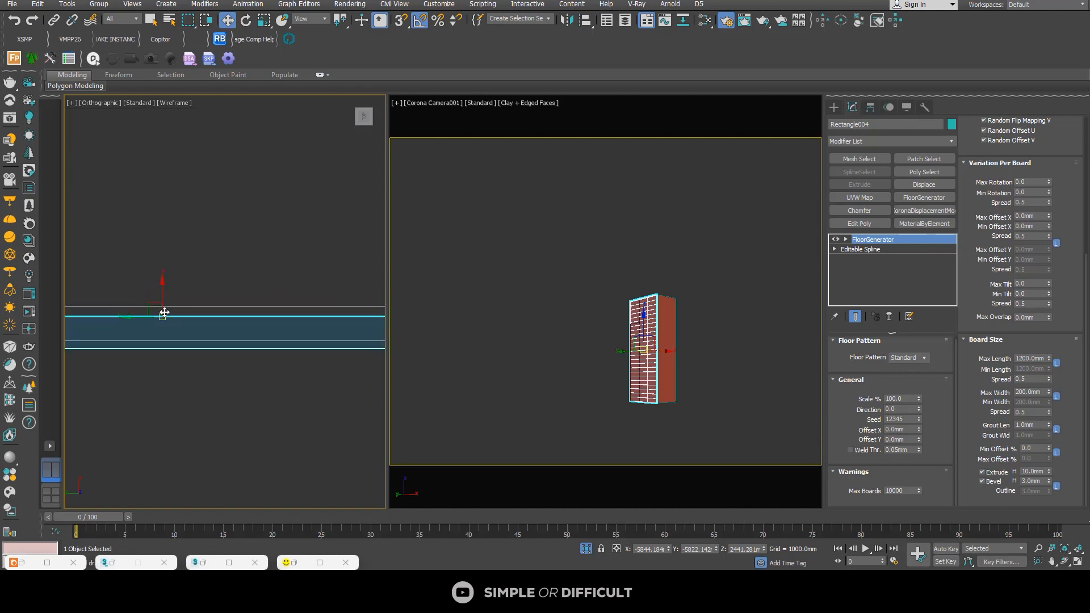
scroll(164, 313, "up", 3)
left_click_drag(161, 296, 162, 274)
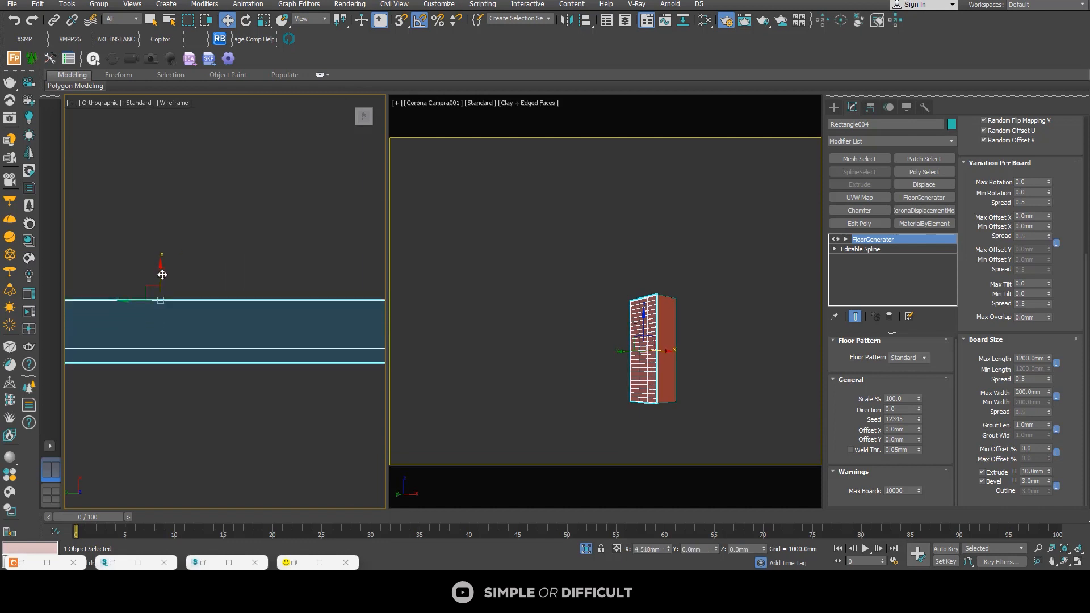
Step: Select the rectangle on the pillar's front and apply the FloorGenerator modifier to it
scroll(162, 274, "down", 12)
scroll(200, 242, "up", 4)
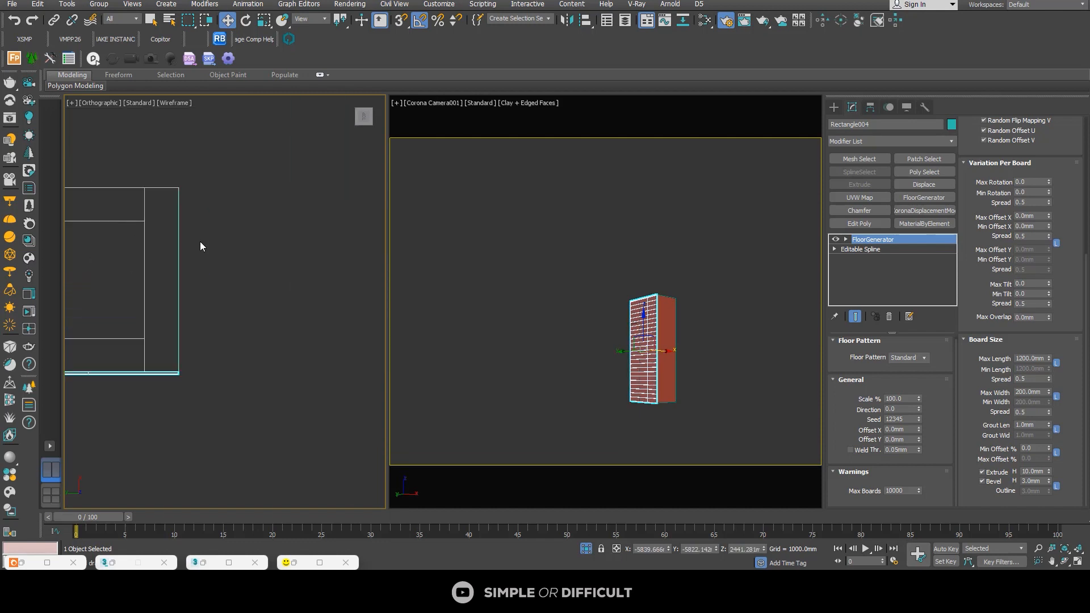
scroll(200, 243, "up", 2)
scroll(173, 183, "up", 4)
left_click(170, 177)
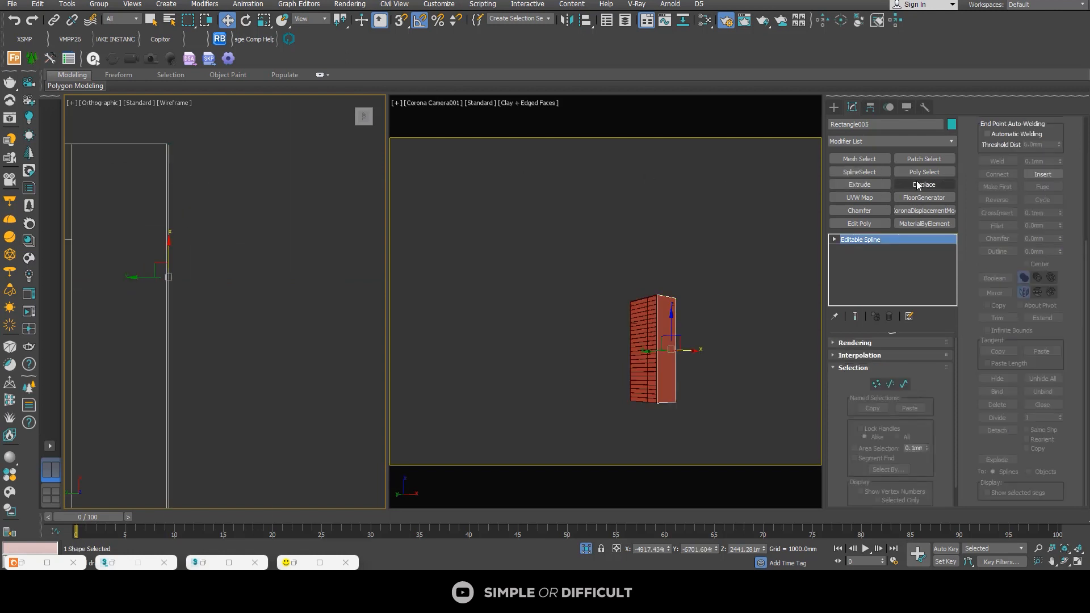
left_click(928, 197)
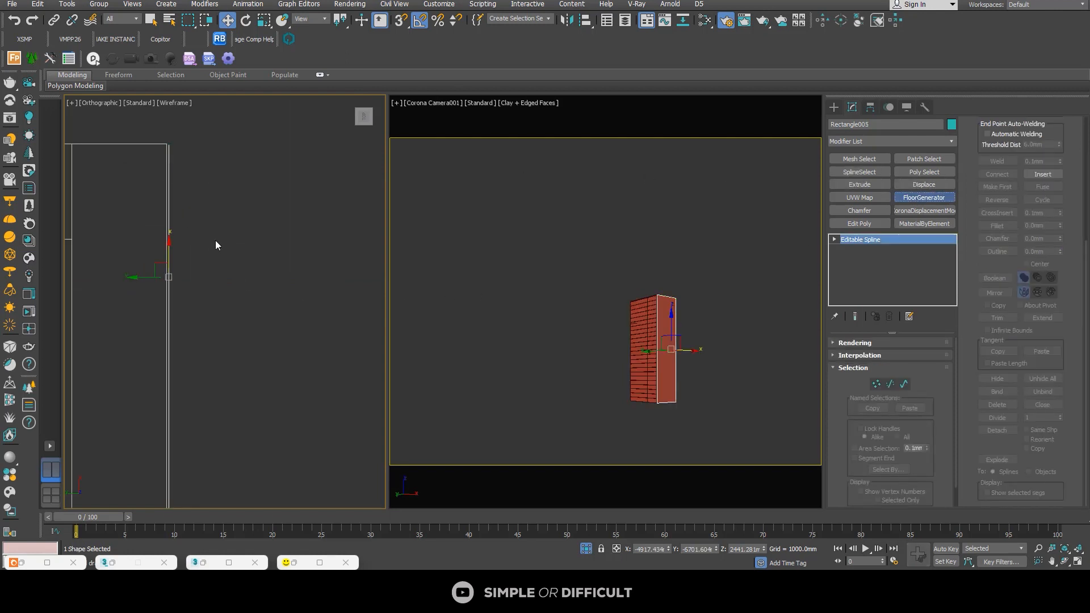
Step: In the top view, move the front cladding about 6.4 mm along Y to bring its back against the pillar's face
scroll(216, 244, "down", 5)
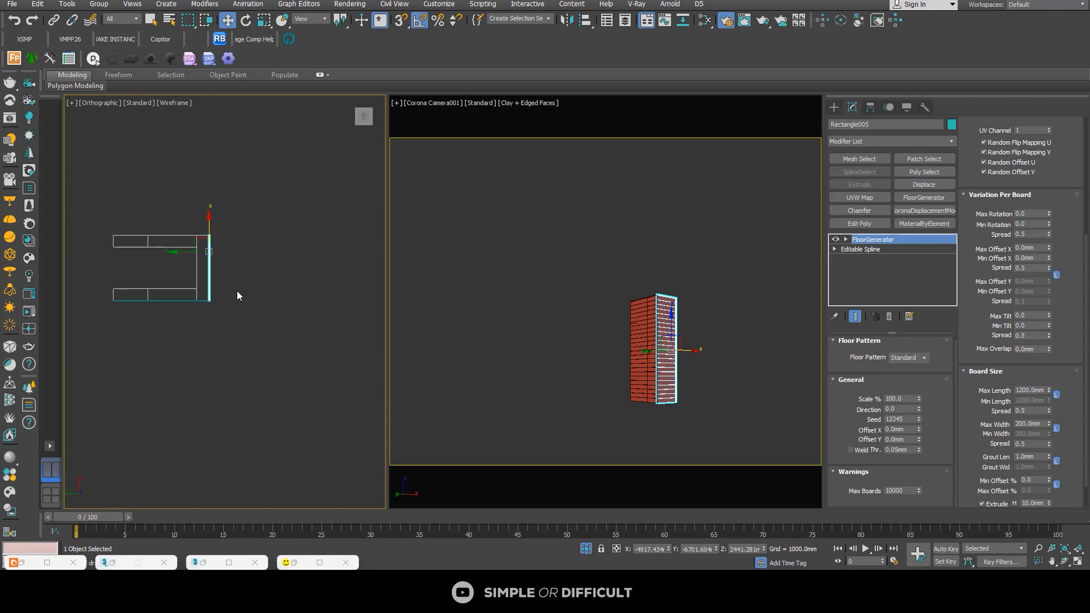
middle_click_drag(226, 311, 165, 236, "alt")
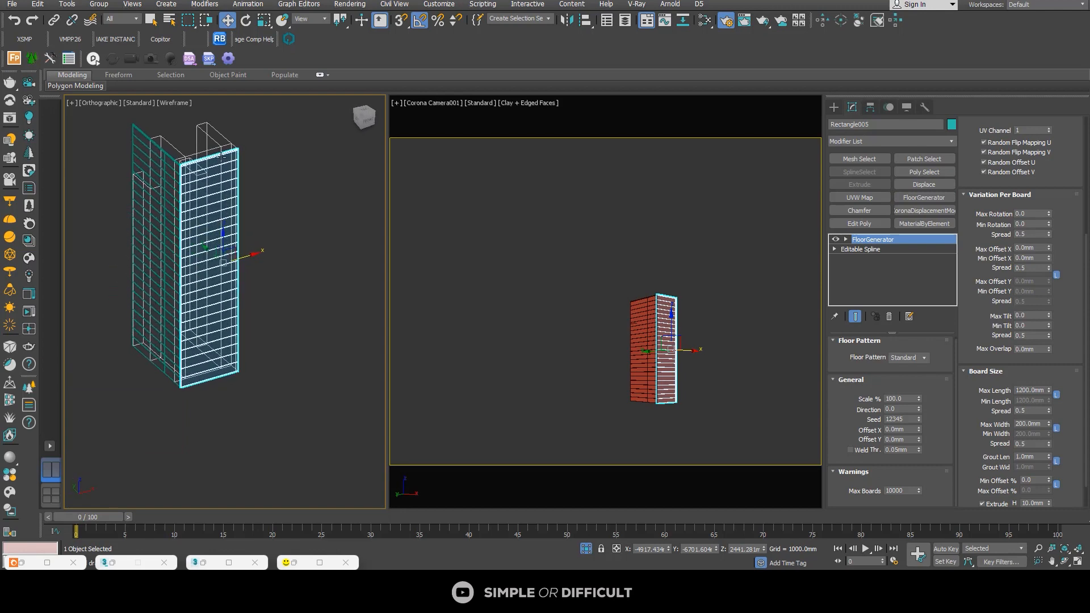
scroll(227, 162, "up", 5)
scroll(278, 154, "up", 3)
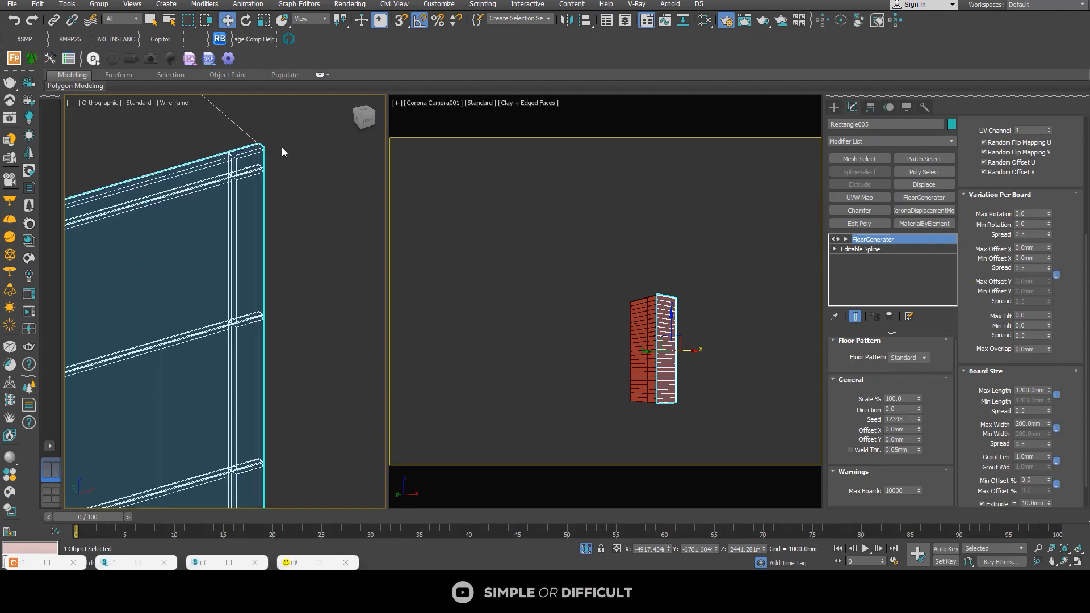
left_click(366, 112)
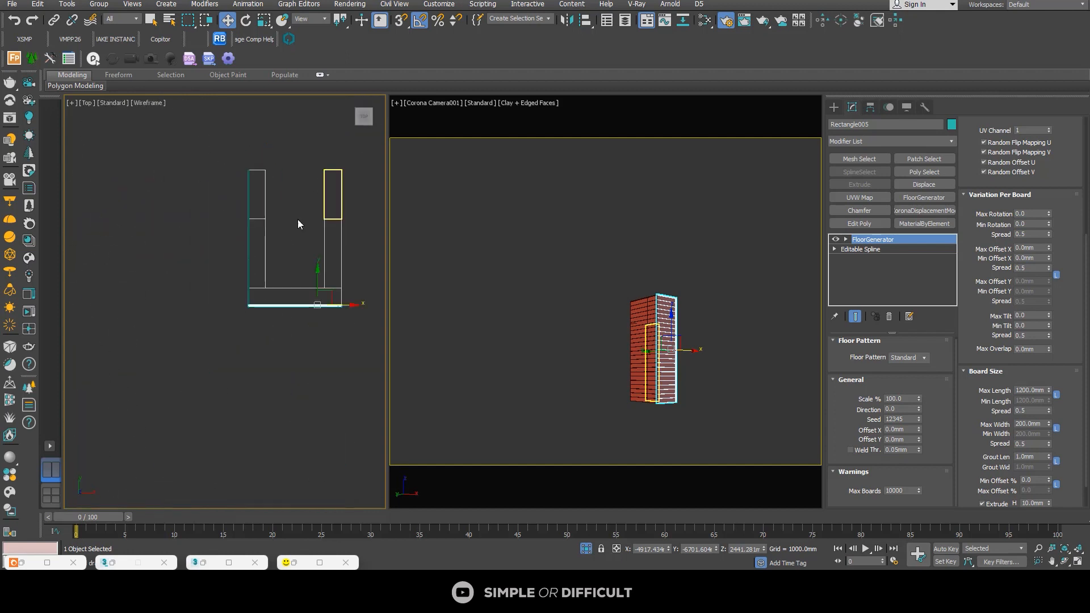
scroll(307, 318, "up", 5)
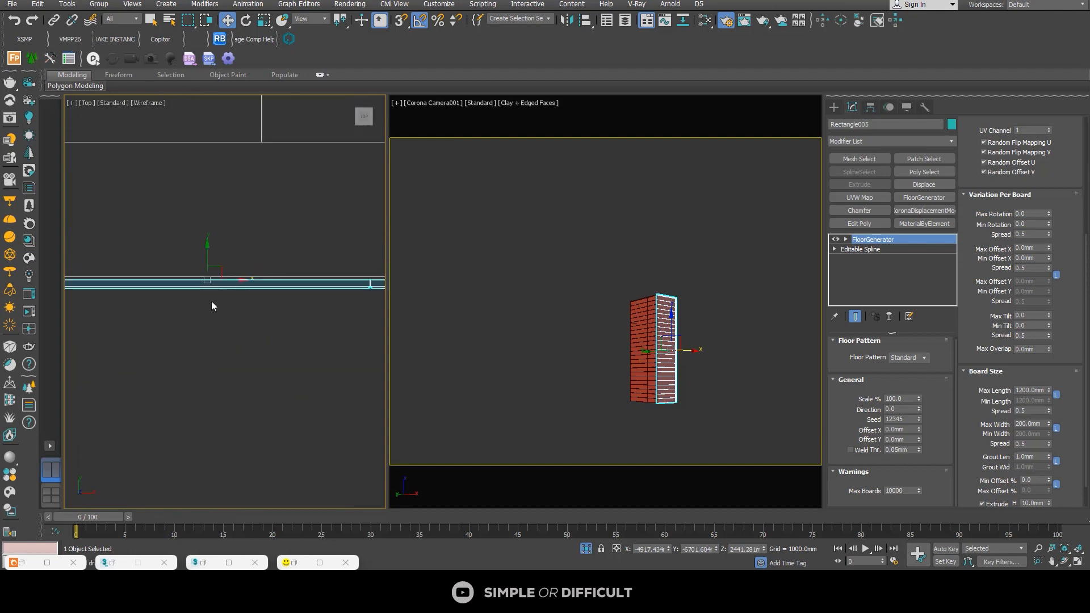
scroll(211, 301, "up", 3)
scroll(197, 261, "up", 1)
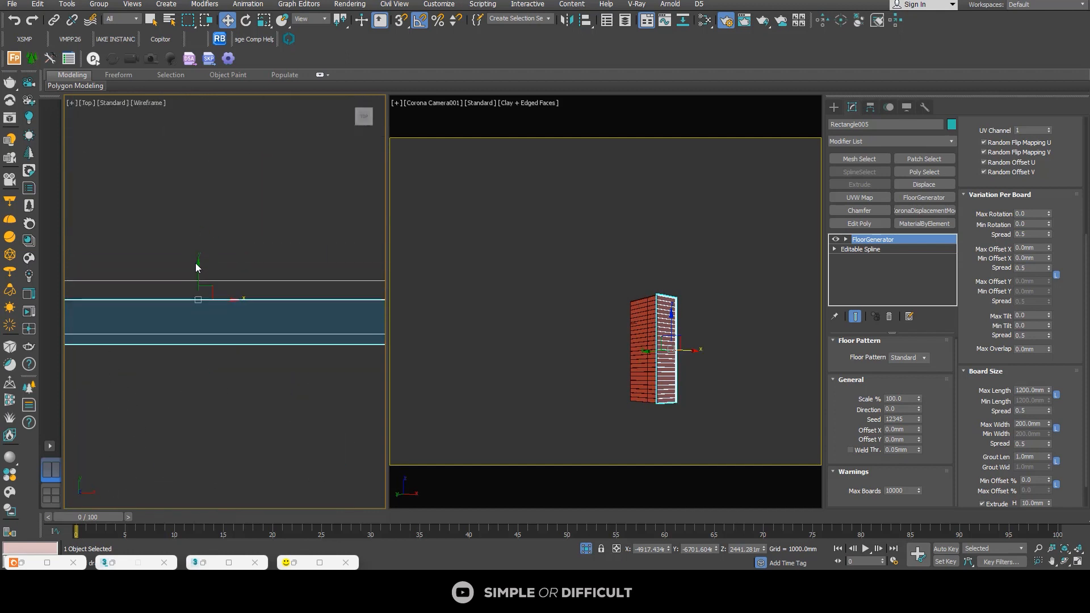
left_click(202, 291)
left_click(204, 301)
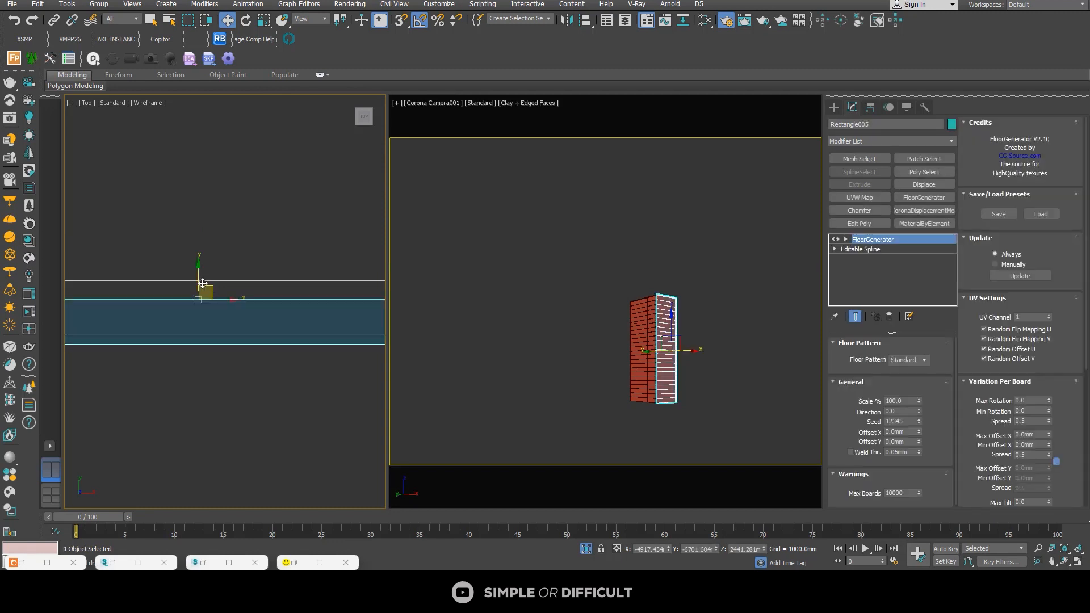
left_click_drag(197, 280, 197, 257)
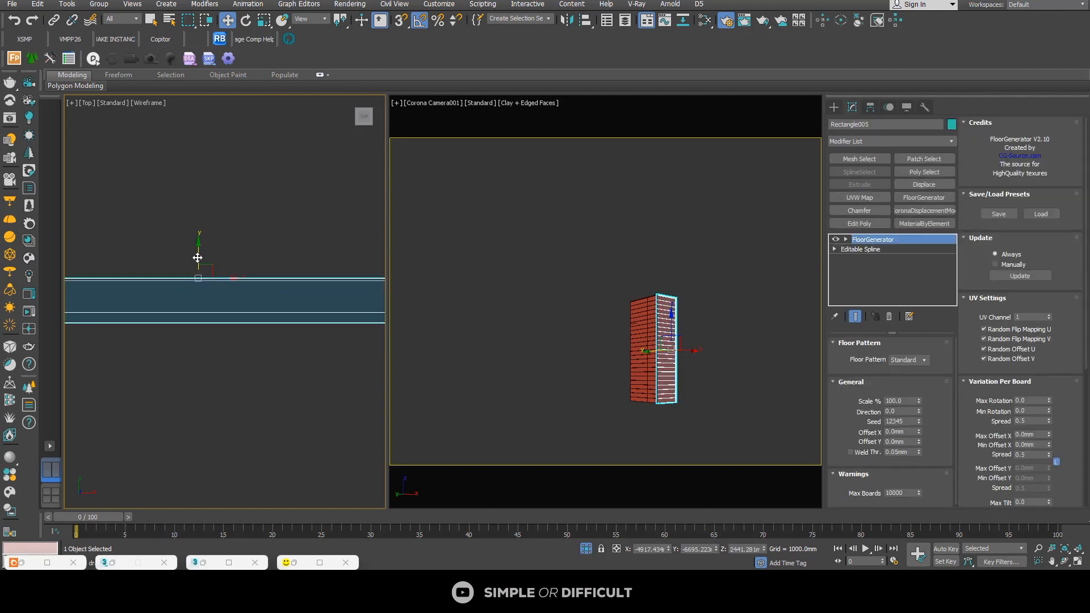
Step: Maximize the viewport, shade the model and examine the front cladding's board joints and corner fit
key("alt+w")
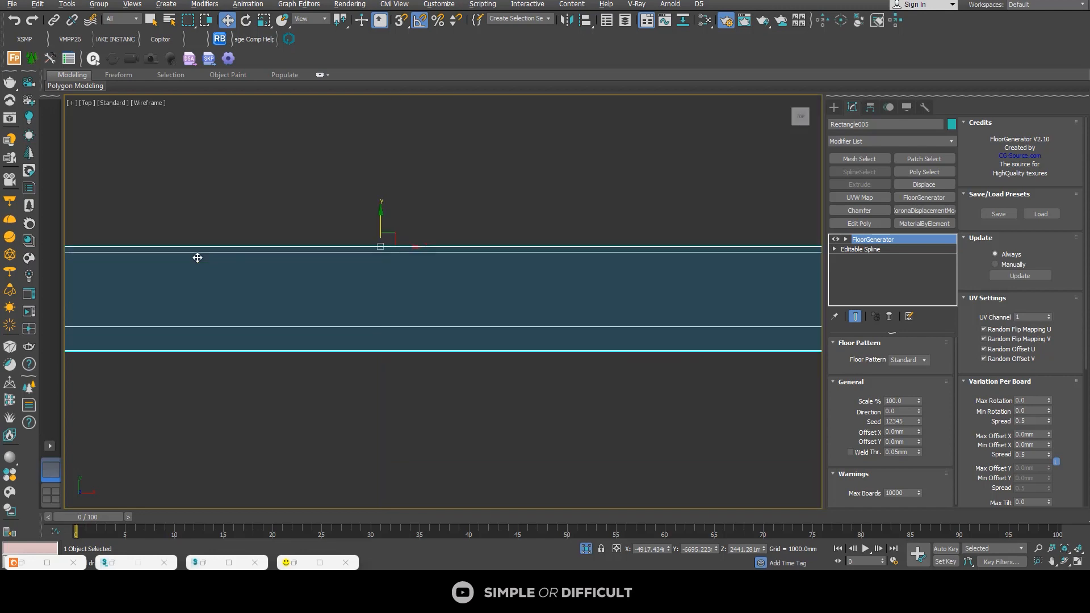
scroll(384, 351, "down", 2)
middle_click_drag(384, 351, 499, 318, "alt")
scroll(498, 319, "down", 3)
left_click(551, 316)
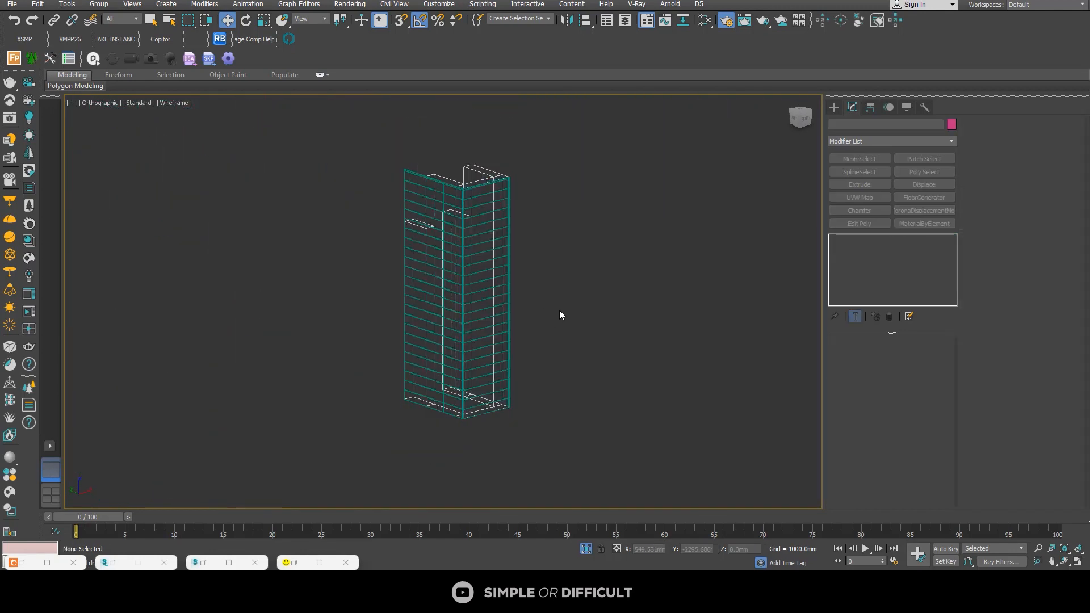
key("F3")
scroll(502, 143, "up", 5)
middle_click_drag(499, 146, 499, 188)
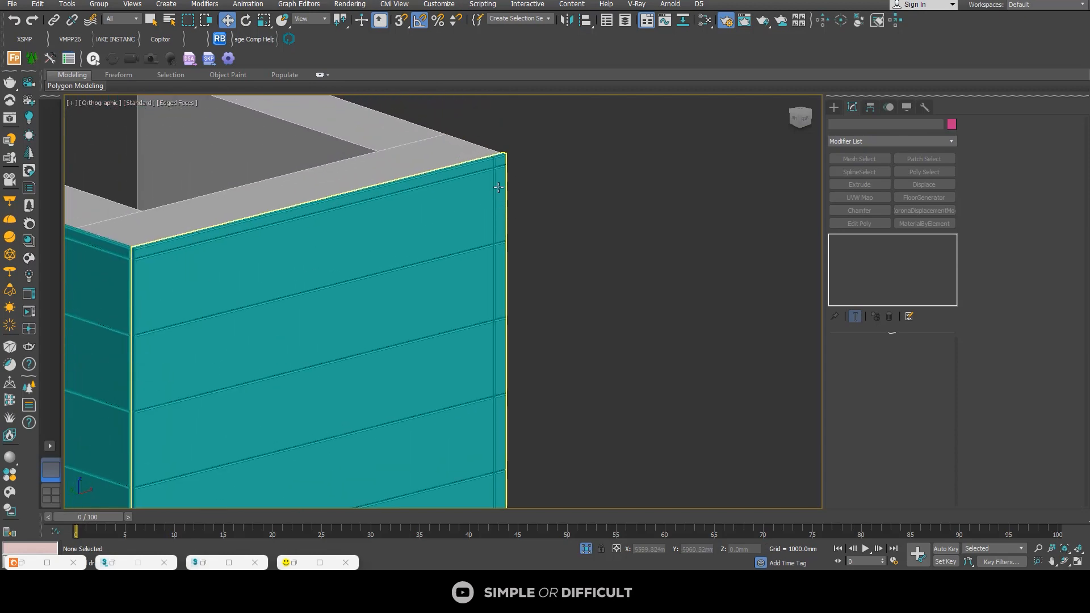
scroll(495, 164, "down", 5)
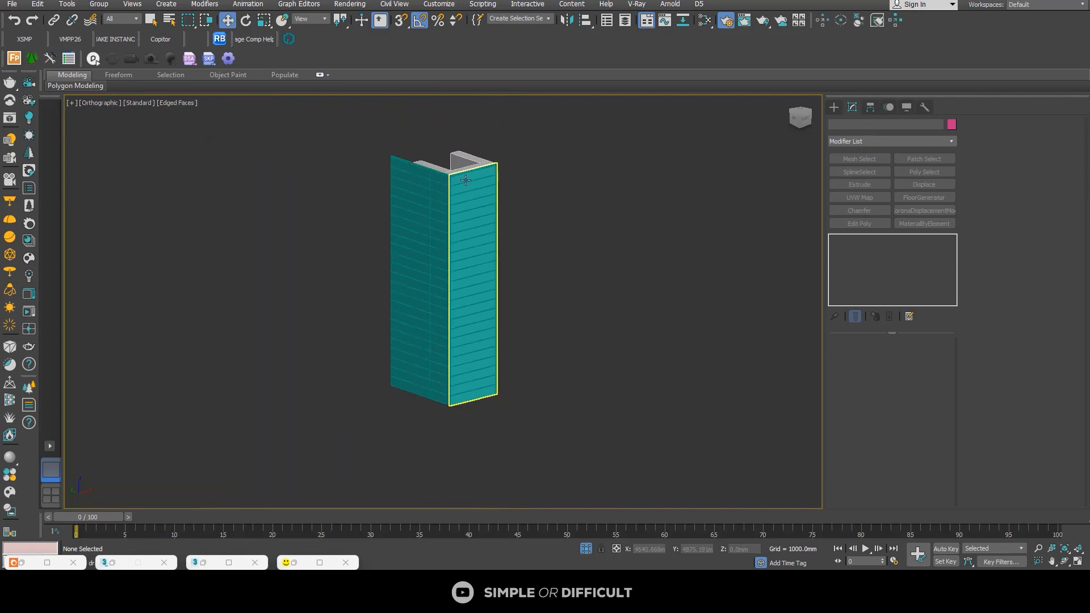
Step: Select the front cladding and rearrange its FloorGenerator settings so Board Size comes first, with the General offsets within reach
left_click(480, 266)
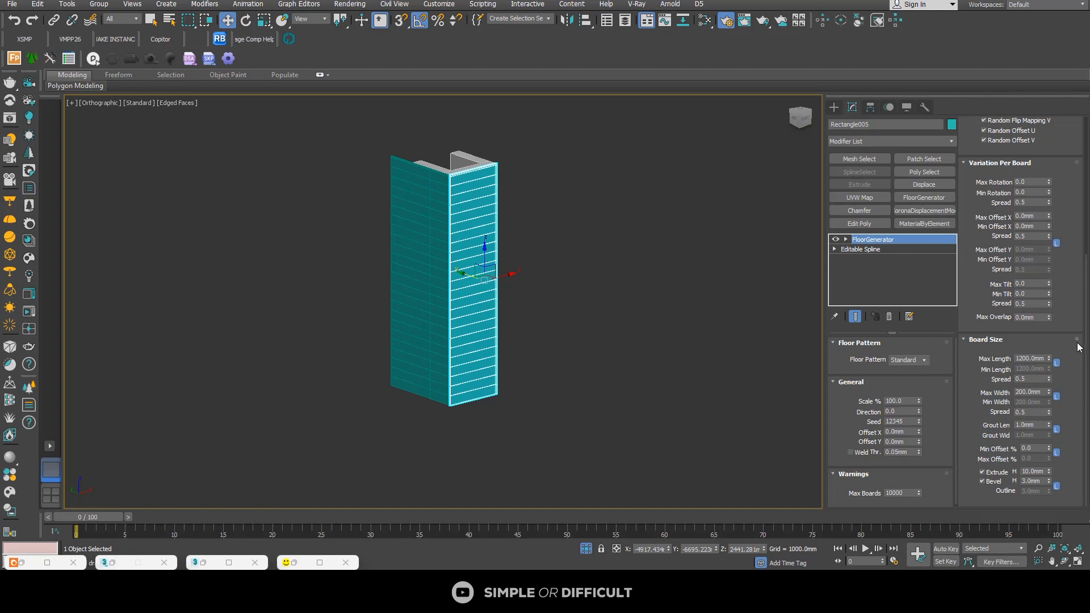
left_click_drag(1077, 340, 938, 371)
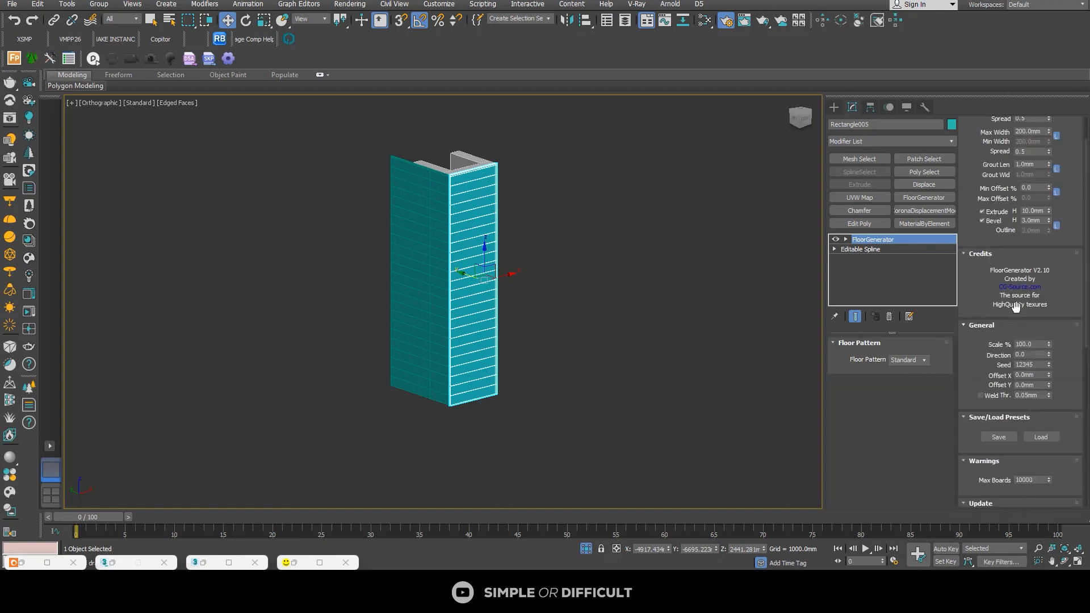
scroll(1054, 281, "up", 2)
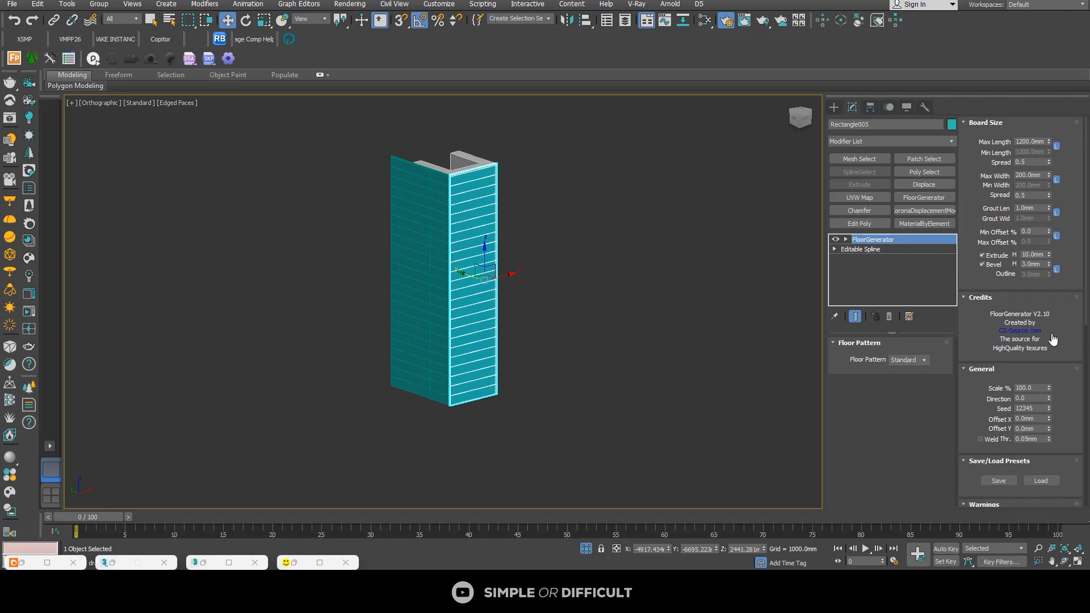
scroll(1052, 341, "down", 1)
scroll(1031, 245, "up", 1)
scroll(1078, 473, "down", 1)
scroll(1026, 346, "up", 1)
scroll(1043, 369, "down", 1)
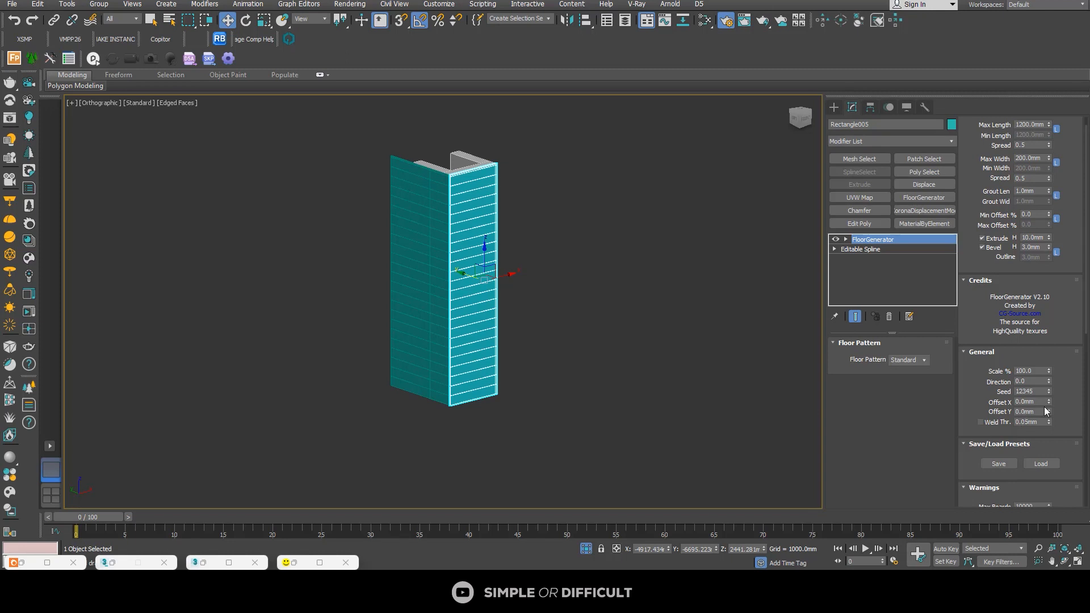
Step: Adjust the front cladding's Offset X to shift the vertical joint near the middle of the face, and deselect the cladding
scroll(484, 188, "up", 5)
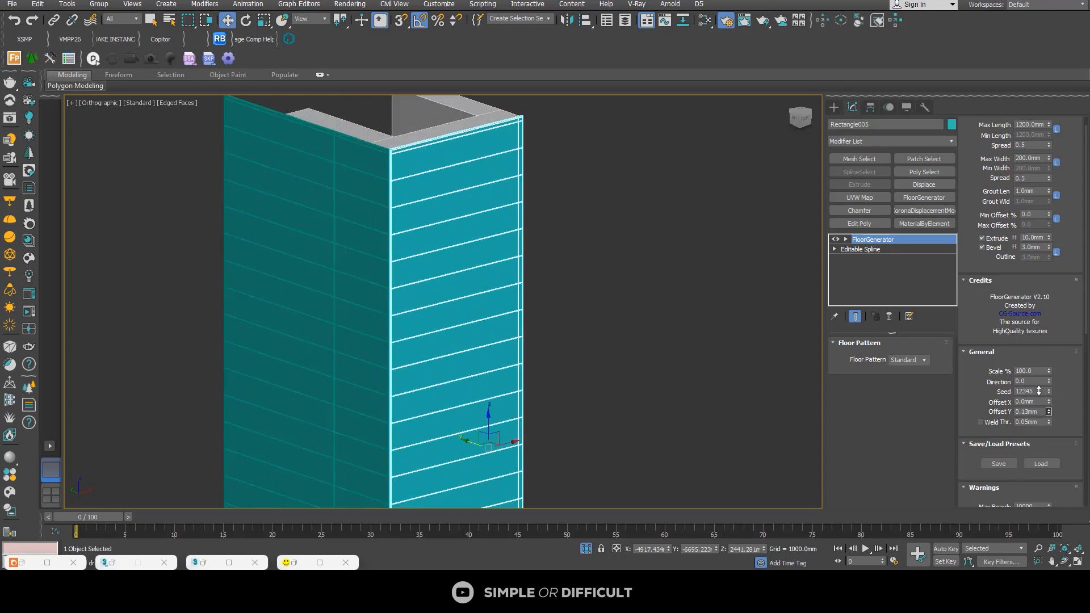
left_click_drag(1039, 390, 667, 95)
left_click_drag(1049, 402, 1048, 352)
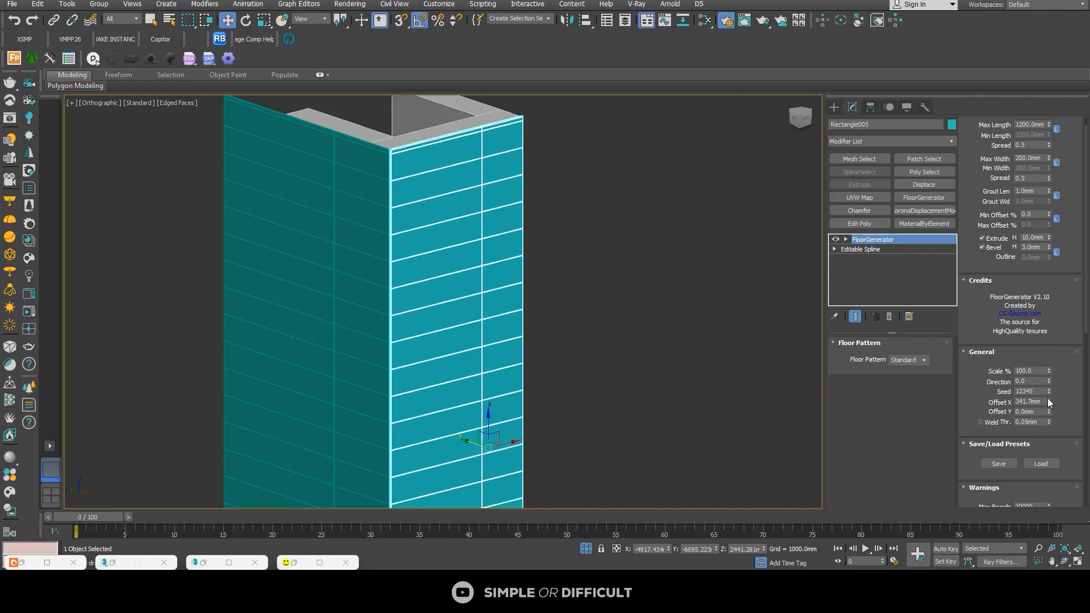
left_click_drag(1048, 401, 1070, 367)
left_click(693, 277)
Step: Select the side and front claddings together and open the Corona Material Library
scroll(629, 227, "down", 5)
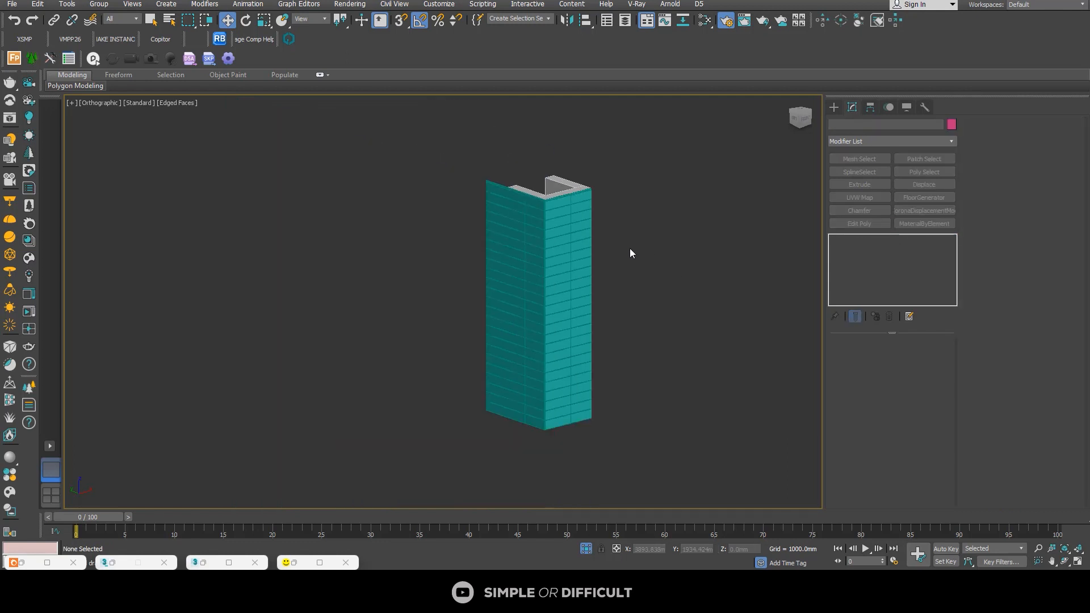
scroll(568, 268, "up", 3)
left_click(568, 268)
left_click(672, 261)
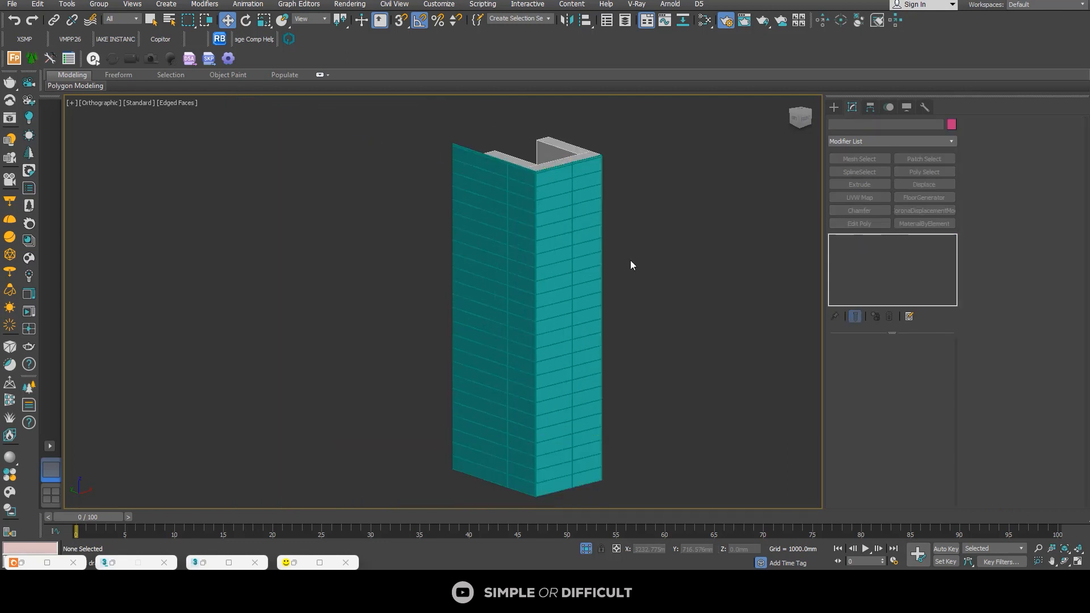
left_click(514, 224)
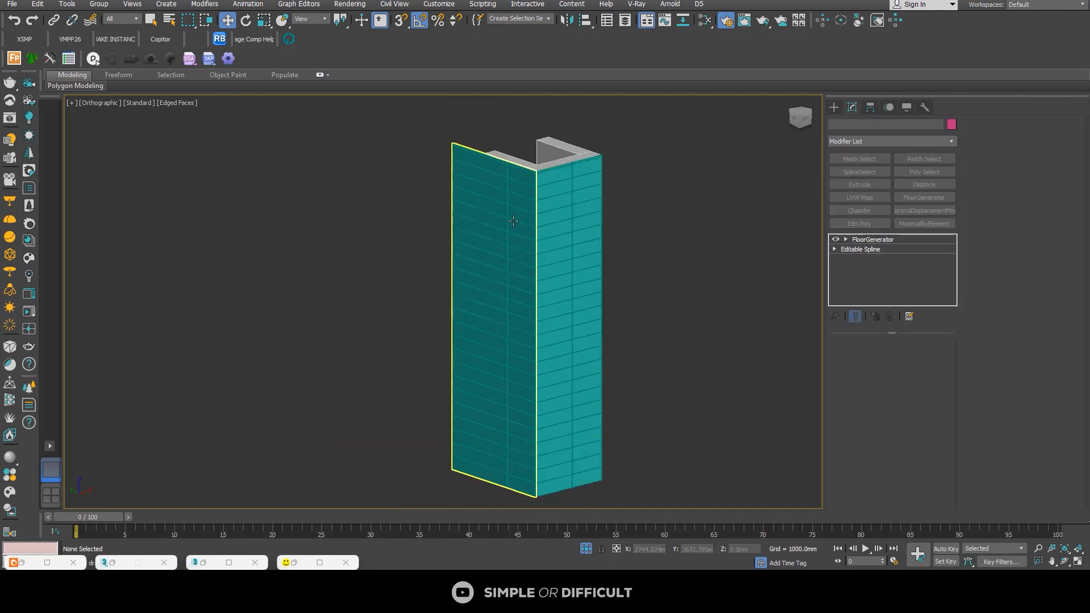
left_click(585, 207, "ctrl")
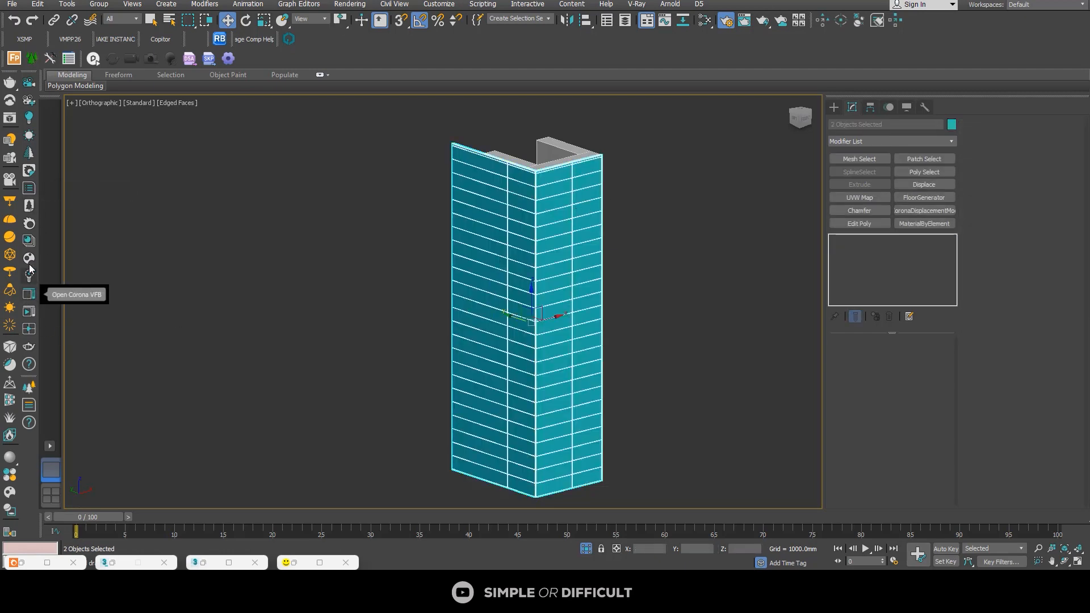
left_click(29, 240)
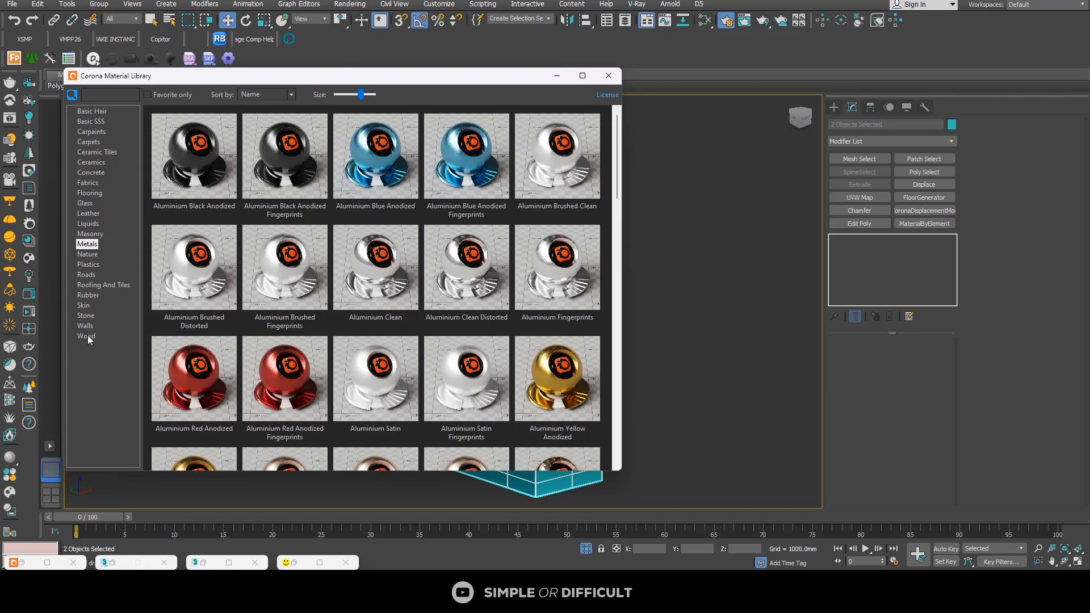
Step: Bring Walnut Semigloss from the library's Wood category into the Slate Material Editor graph and minimize the library
left_click(87, 336)
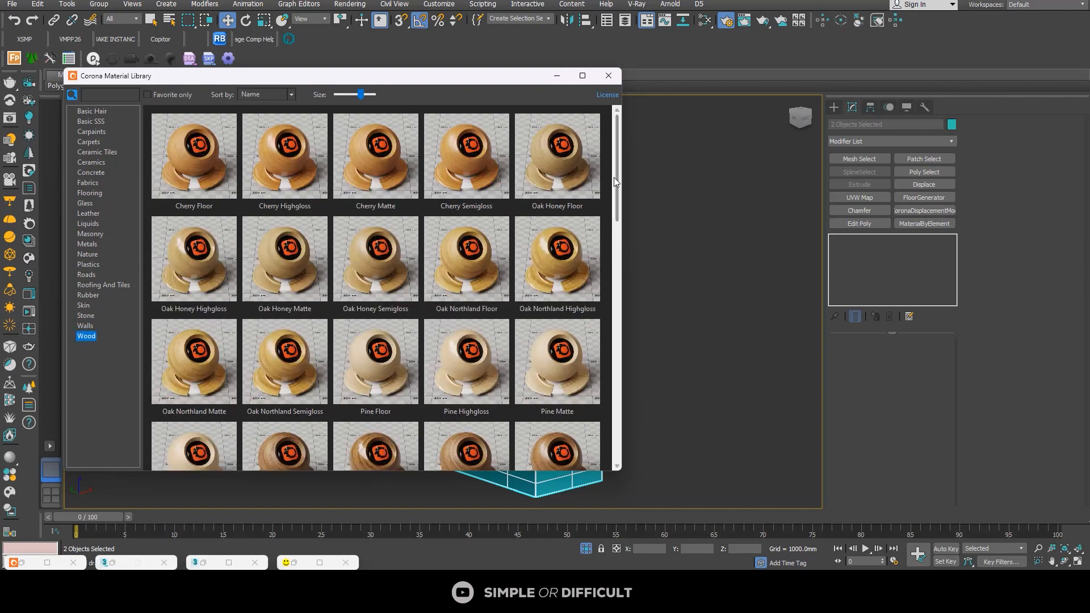
left_click_drag(614, 178, 626, 269)
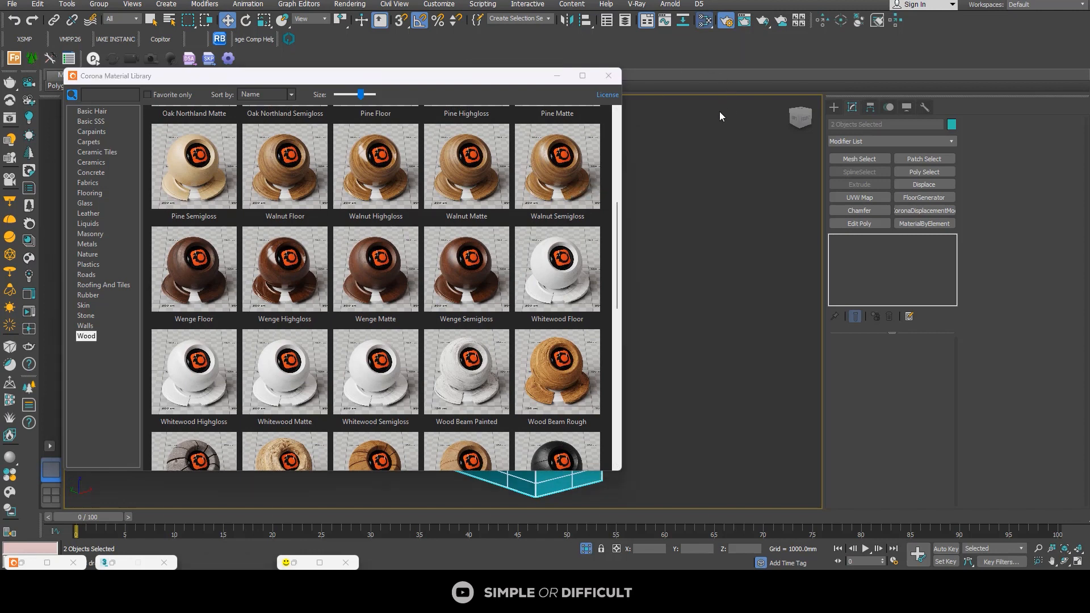
key("m")
scroll(261, 275, "down", 2)
middle_click_drag(256, 448, 171, 205)
left_click_drag(565, 202, 258, 501)
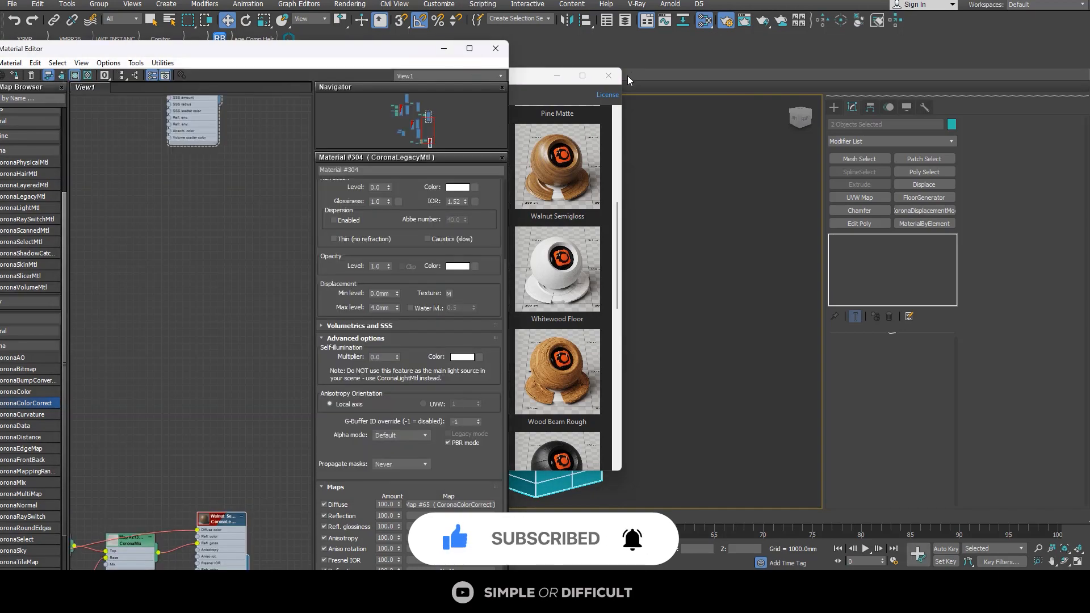
left_click(563, 77)
left_click(564, 77)
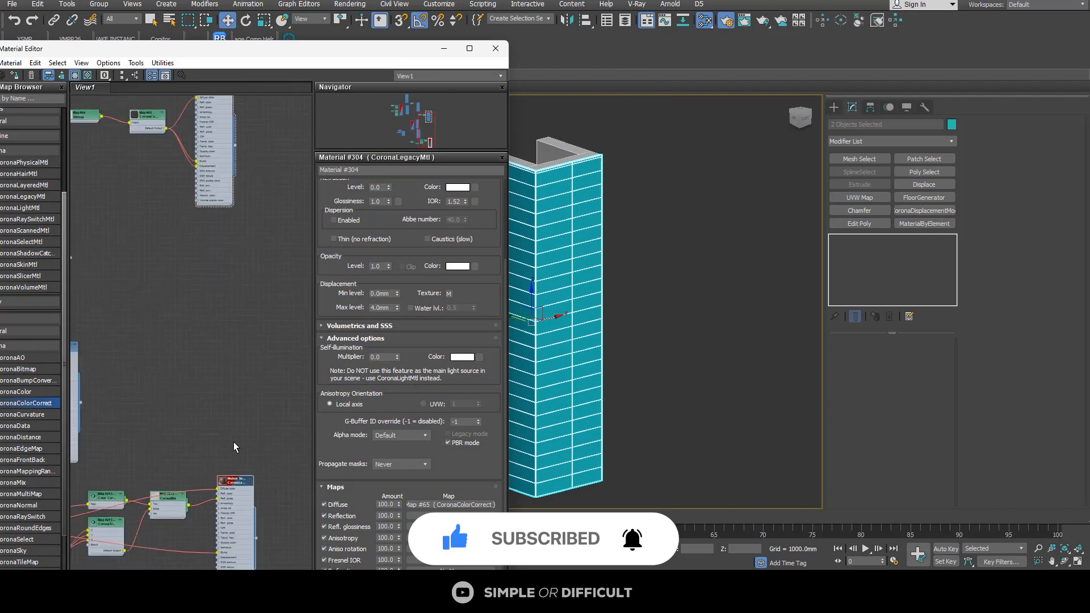
Step: Assign the Walnut Semigloss material to the two selected claddings and close the material editor
middle_click_drag(236, 446, 247, 410)
scroll(202, 327, "up", 2)
double_click(253, 405)
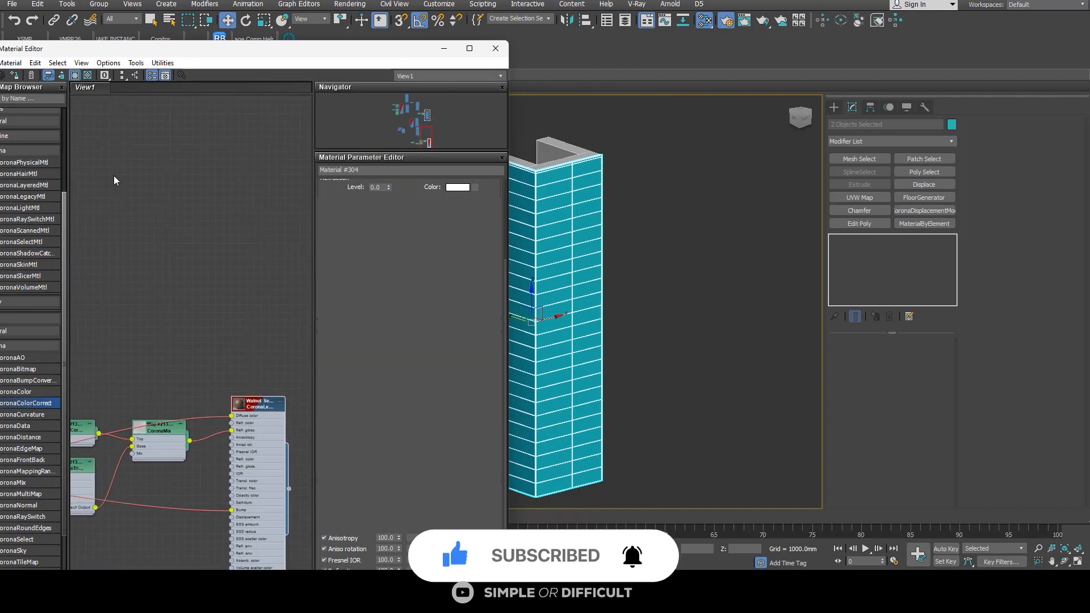
left_click(15, 75)
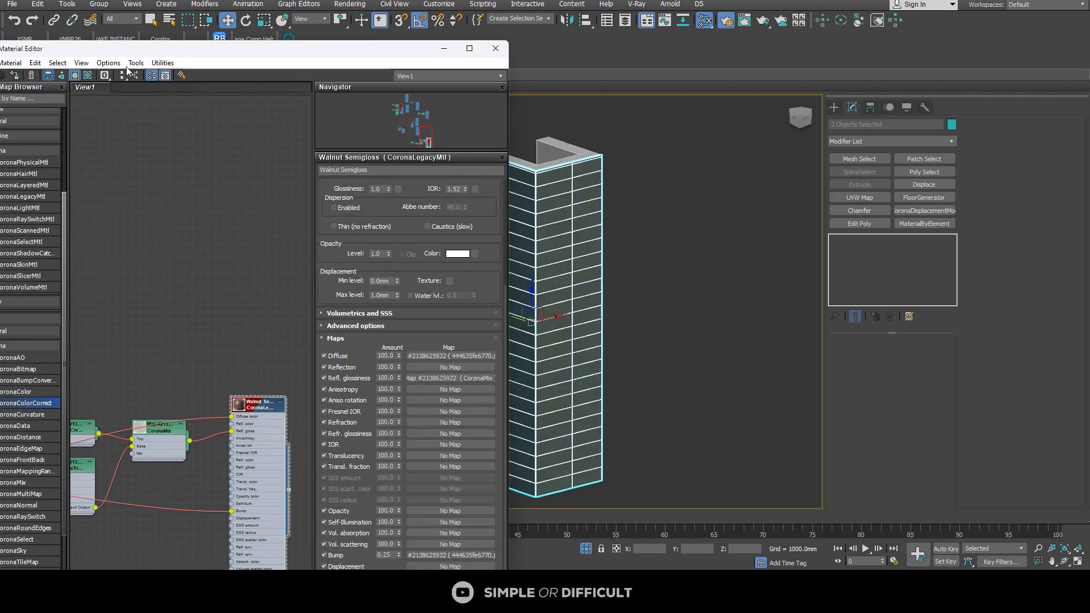
left_click(496, 47)
Step: Examine the wood material on the pillar's claddings with the edge display switched off and on
scroll(607, 203, "up", 4)
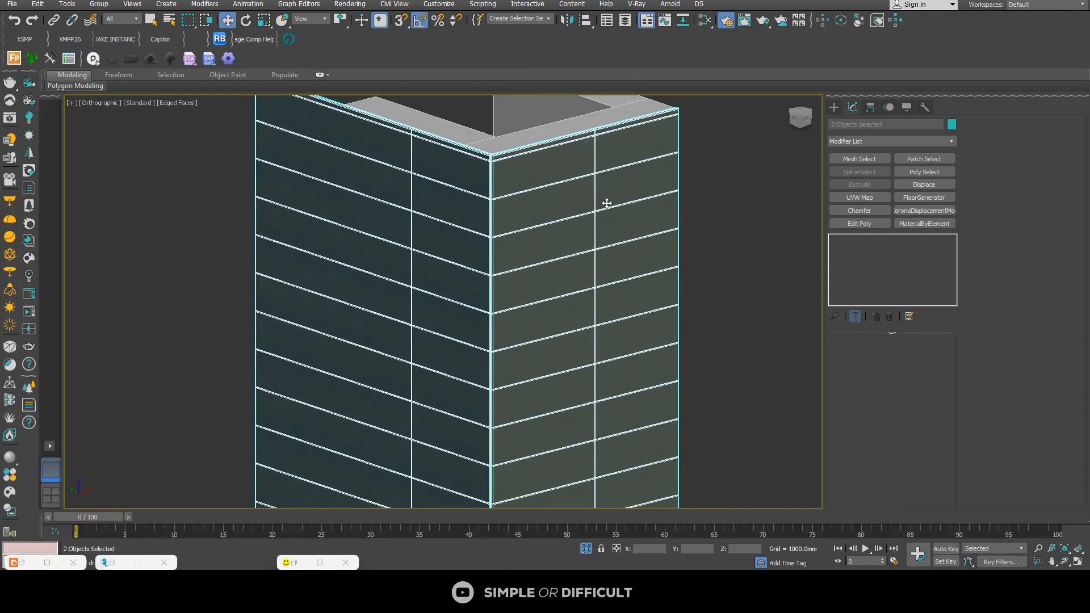
key("F4")
scroll(614, 203, "down", 2)
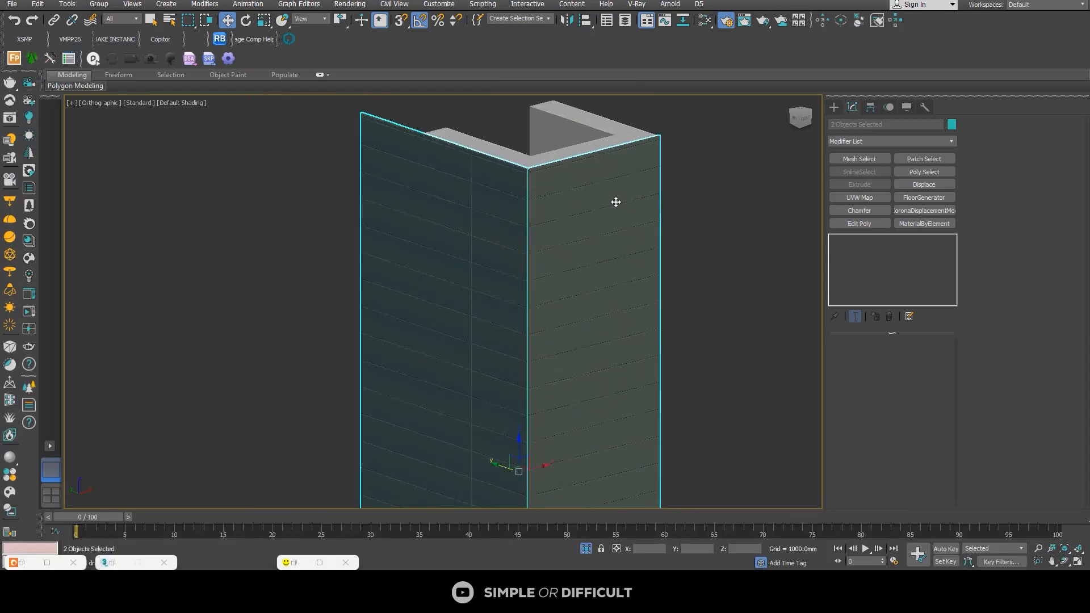
key("F4")
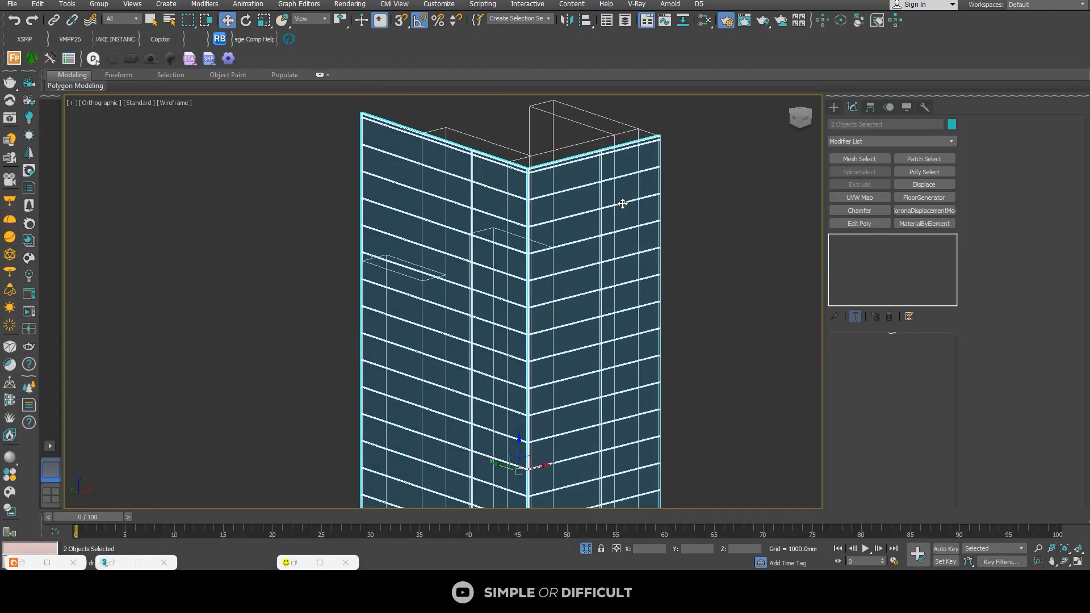
scroll(628, 206, "up", 4)
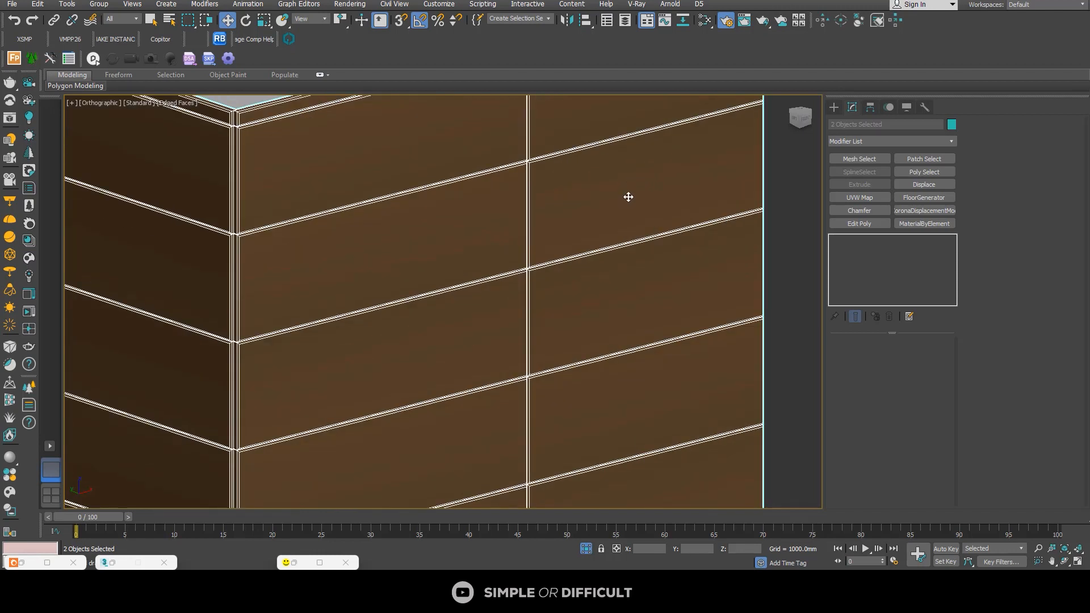
scroll(625, 199, "down", 2)
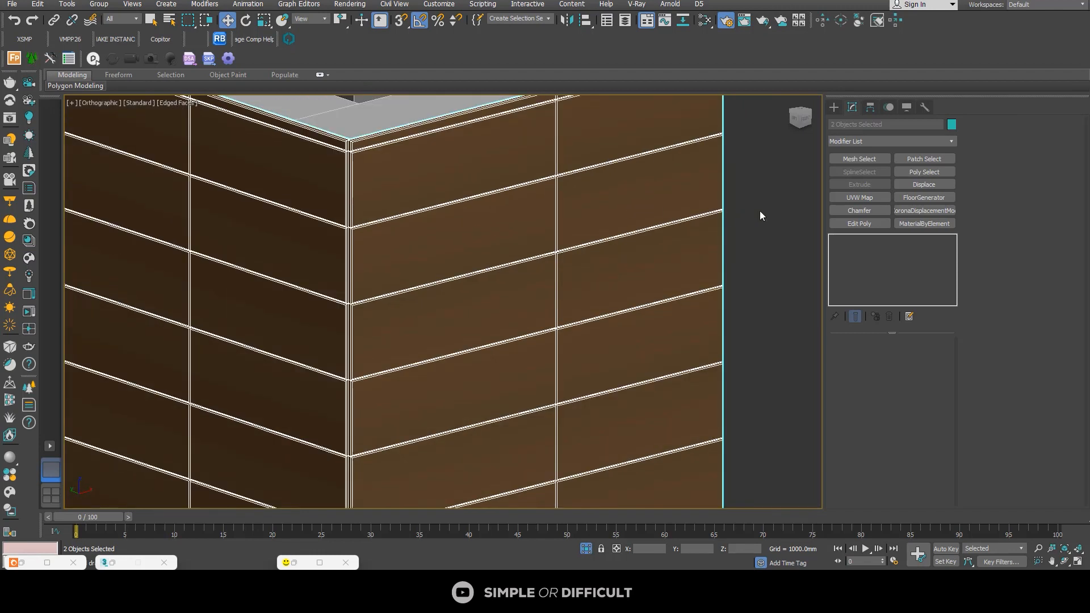
Step: Add a UVW Map modifier to the front cladding alone, using Box mapping and Real-World Map Size
left_click(760, 216)
left_click(683, 147)
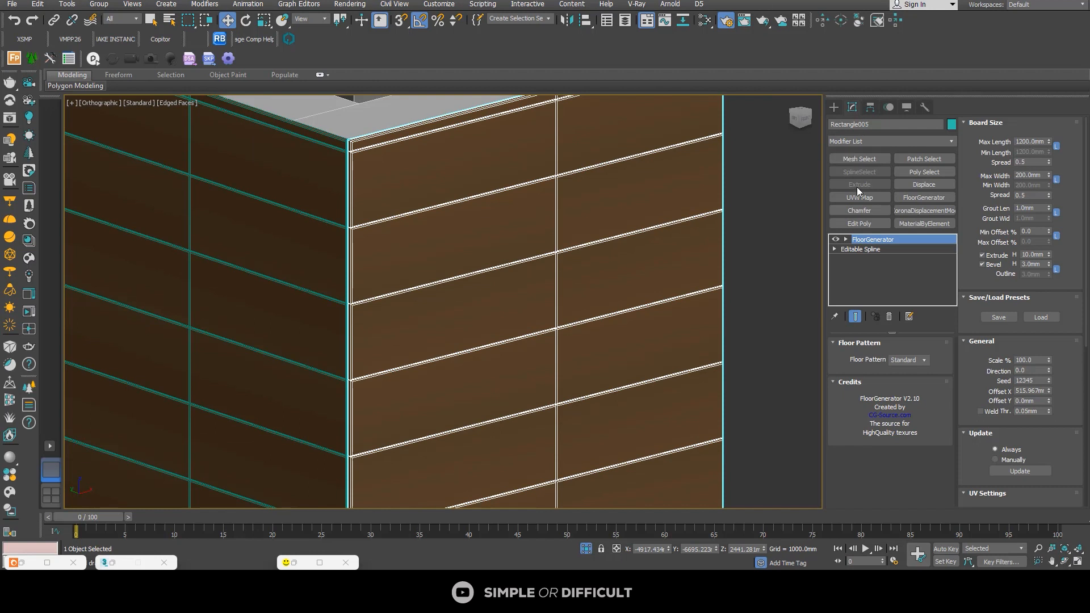
left_click(869, 199)
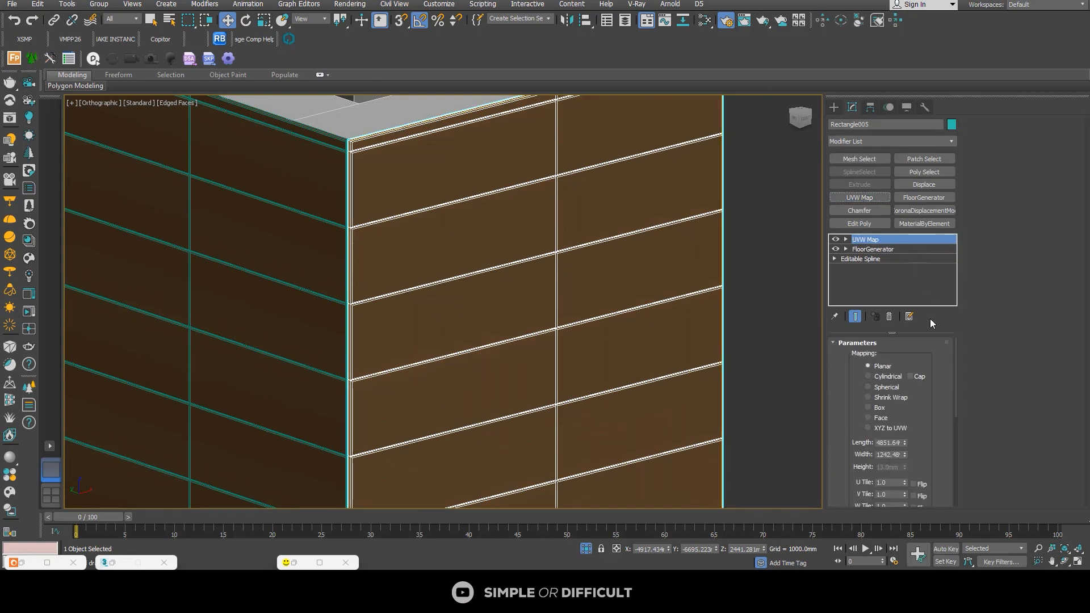
left_click(877, 409)
scroll(944, 406, "down", 2)
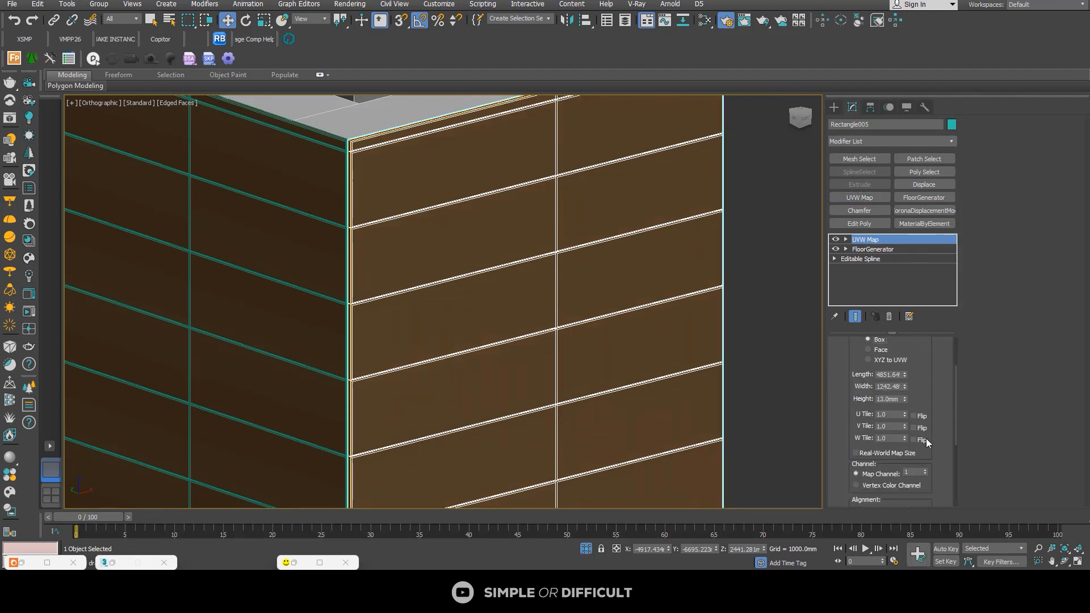
left_click(870, 452)
scroll(457, 213, "down", 5)
Step: Give the side cladding a UVW Map modifier with Box mapping and Real-World Map Size, and deselect it
left_click(395, 221)
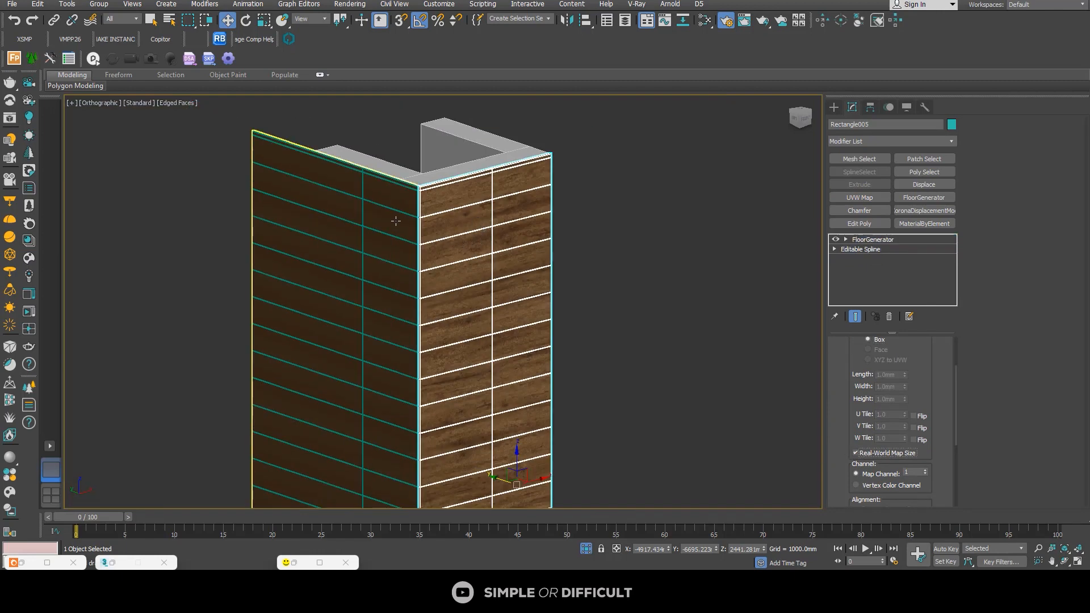
left_click(857, 199)
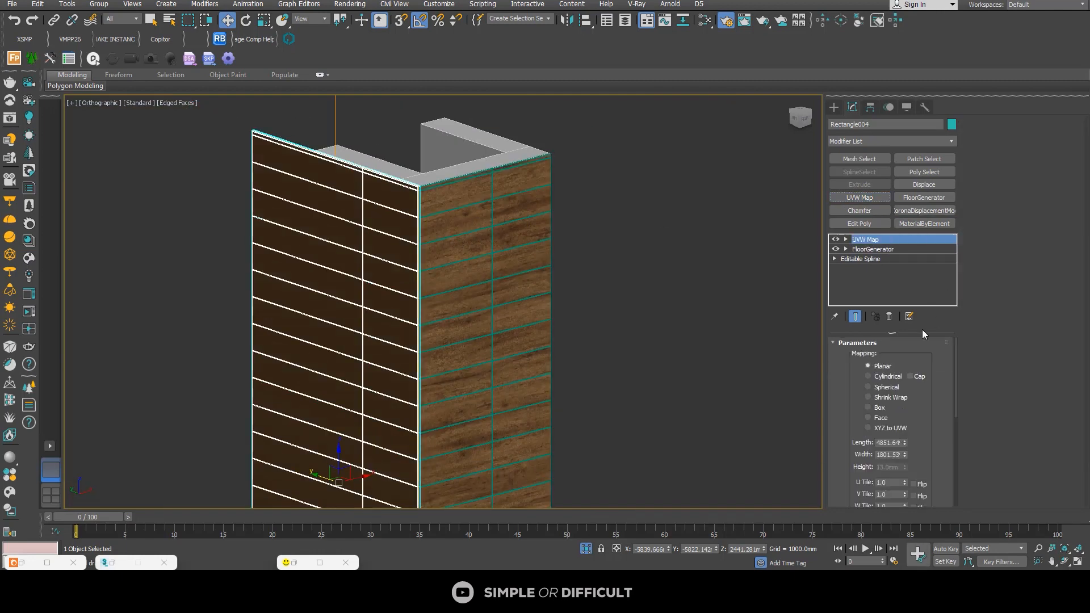
left_click(882, 407)
scroll(952, 435, "down", 3)
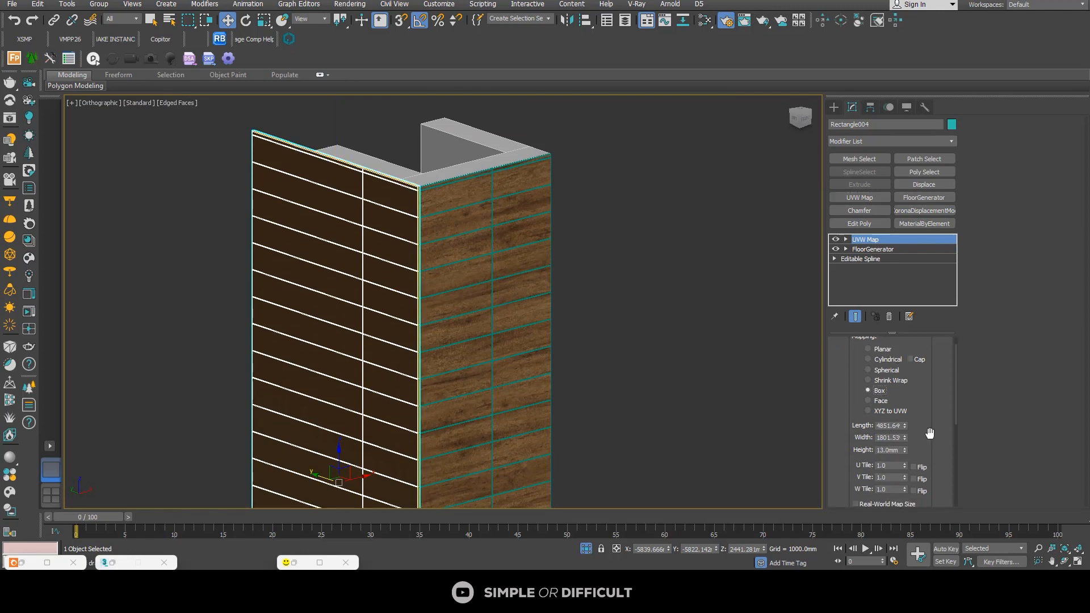
left_click(855, 453)
left_click(635, 289)
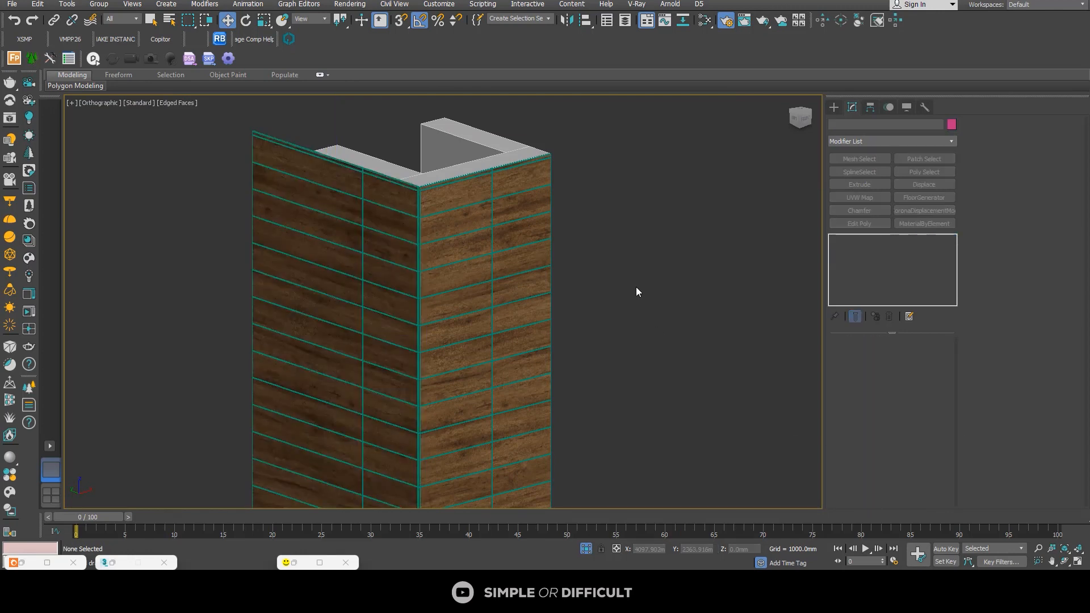
Step: Exit isolation to show the whole house and assign the Aluminium Black Anodized1 material to the pillar's cap
scroll(603, 238, "down", 5)
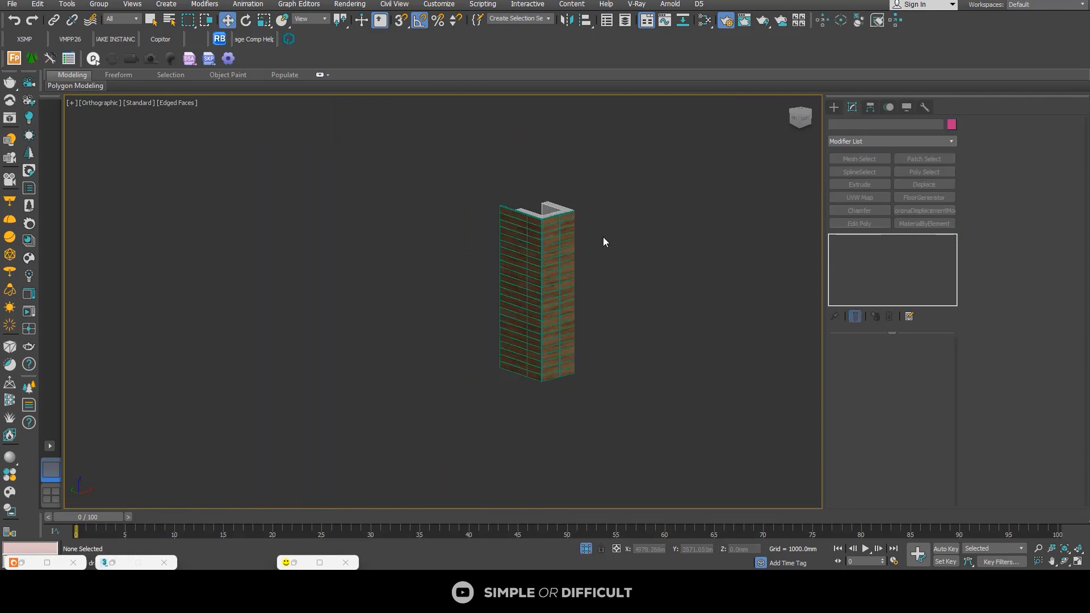
left_click(586, 549)
scroll(518, 176, "down", 5)
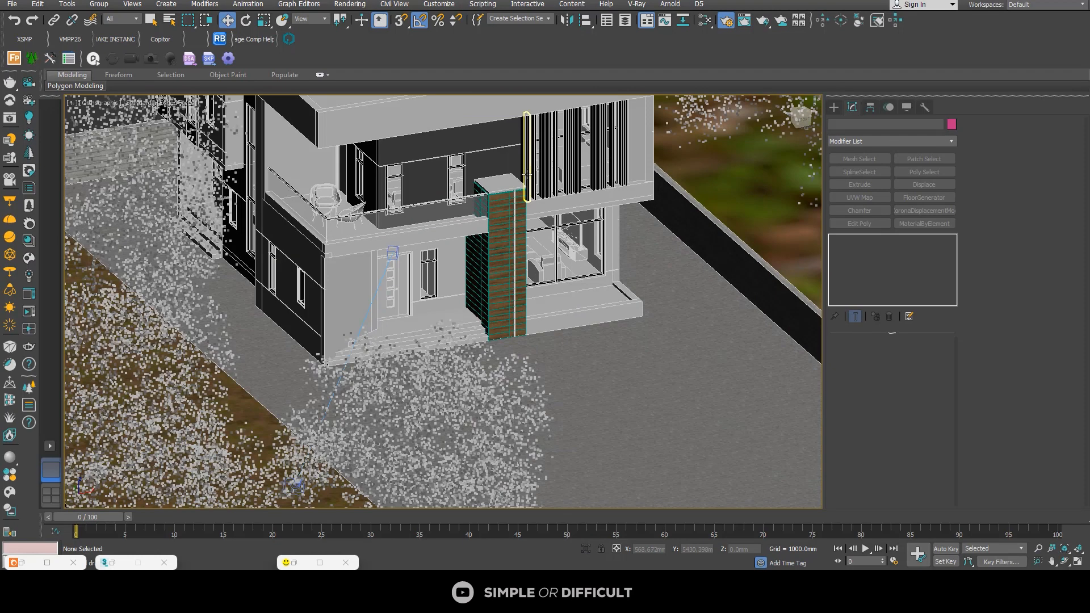
scroll(516, 176, "up", 5)
left_click(508, 178)
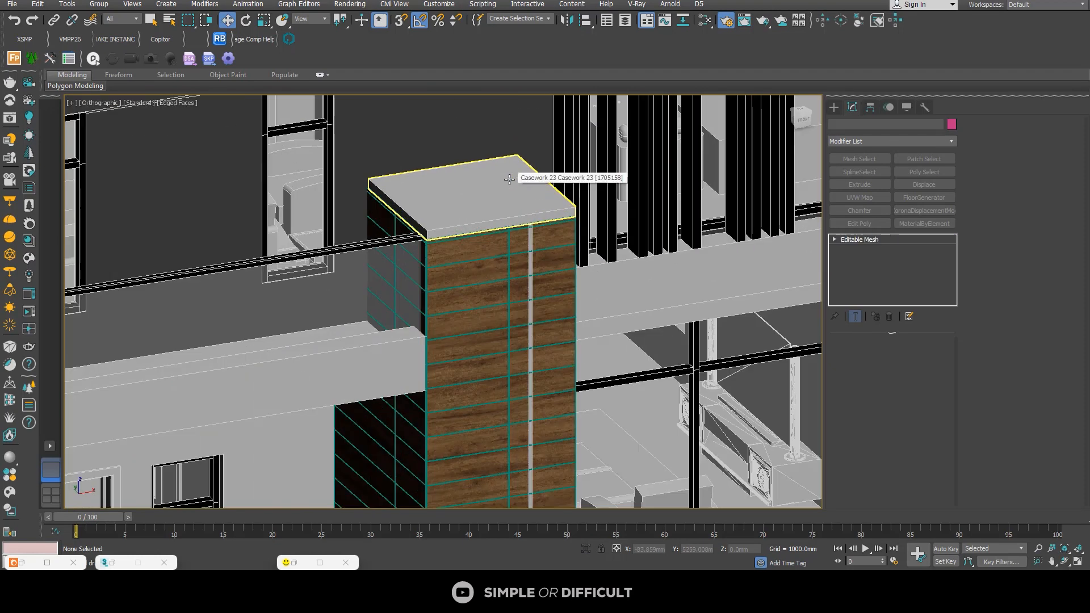
left_click(705, 20)
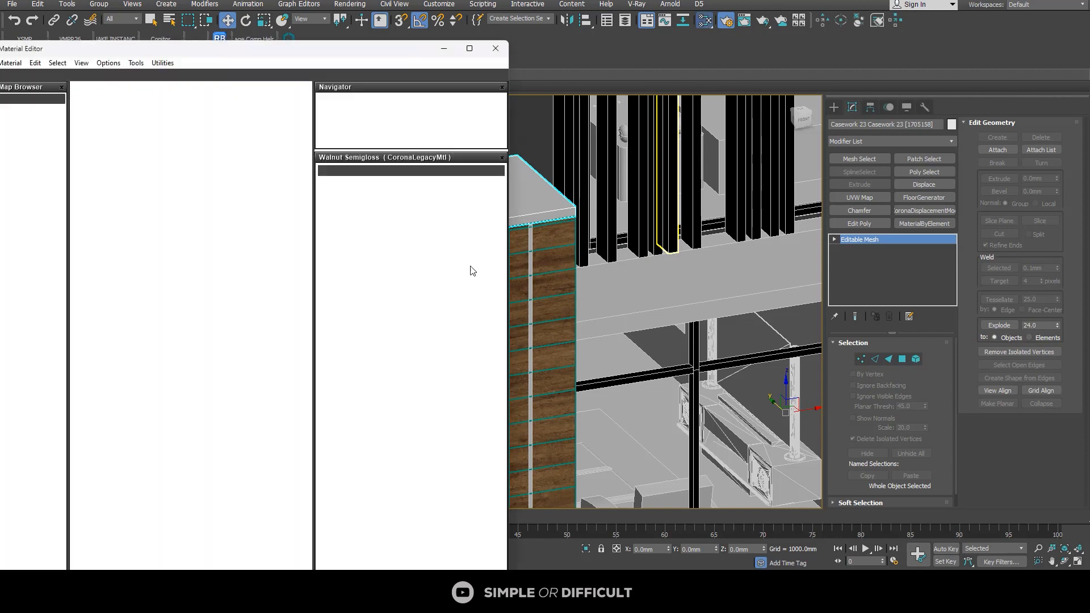
scroll(211, 246, "down", 2)
middle_click_drag(232, 327, 242, 337)
scroll(161, 227, "up", 5)
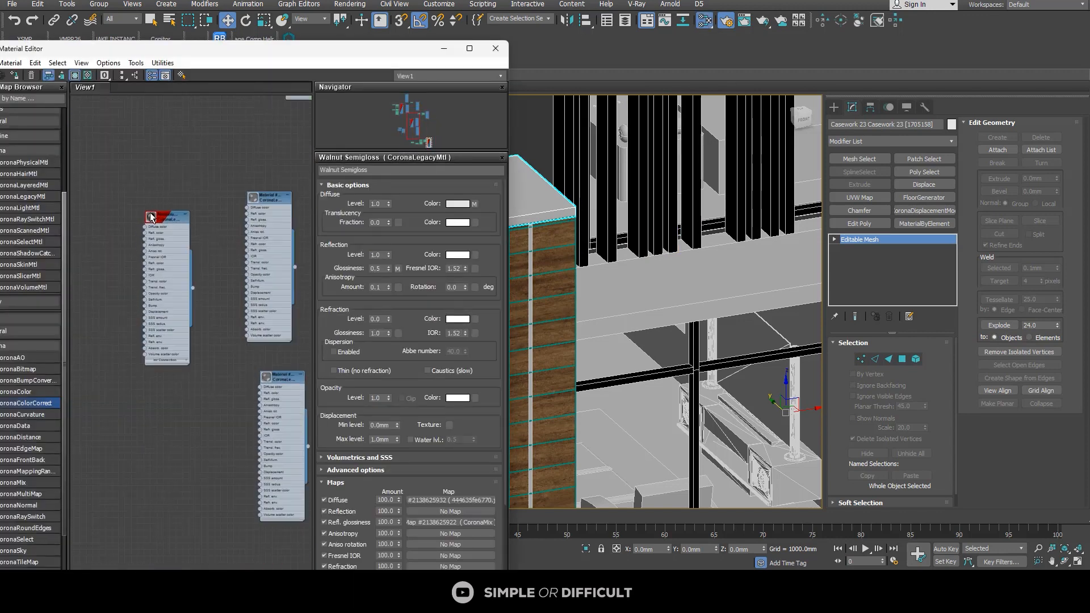
double_click(174, 219)
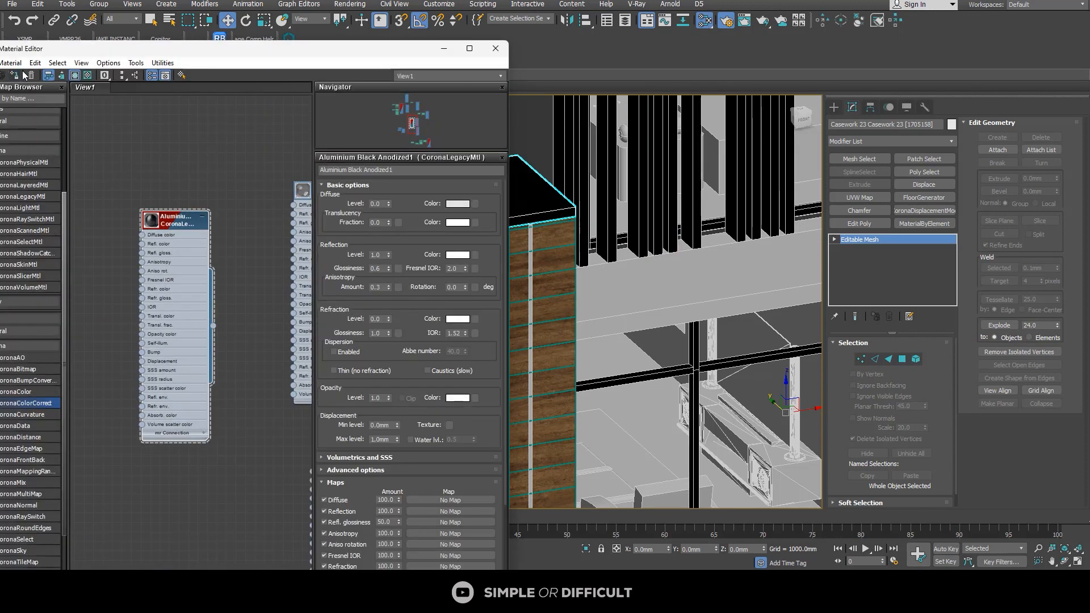
Step: Move the material editor off the pillar and add a new CoronaLightMtl node in an empty area of the graph
left_click_drag(244, 54, 916, 132)
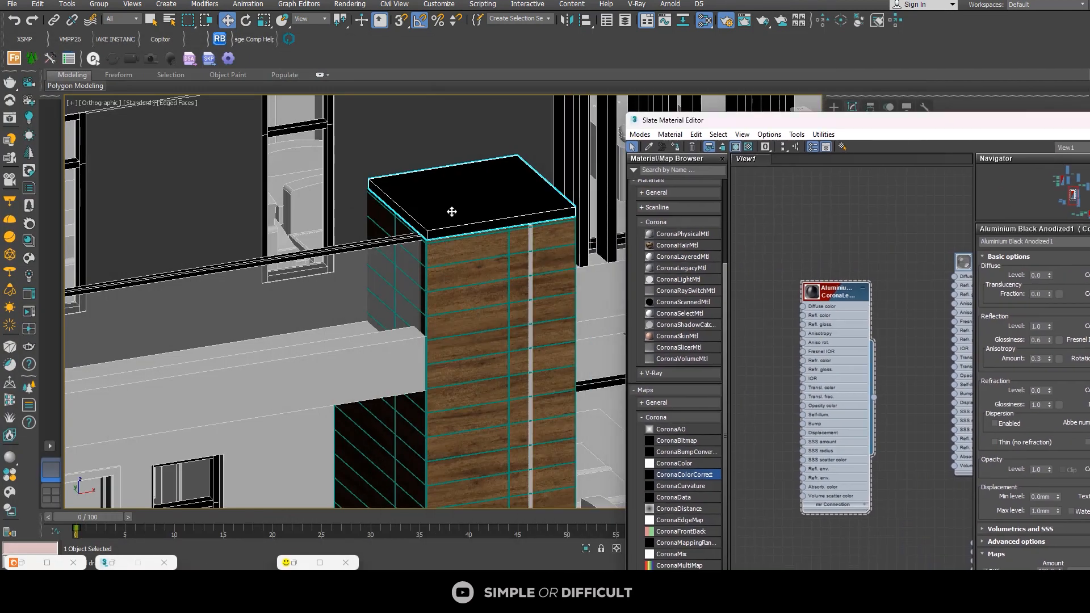
scroll(849, 215, "down", 2)
mouse_move(859, 342)
middle_mouse_down()
mouse_move(857, 263)
mouse_move(823, 253)
mouse_move(852, 204)
middle_mouse_up()
mouse_move(804, 308)
middle_mouse_down()
mouse_move(774, 274)
mouse_move(758, 228)
middle_mouse_up()
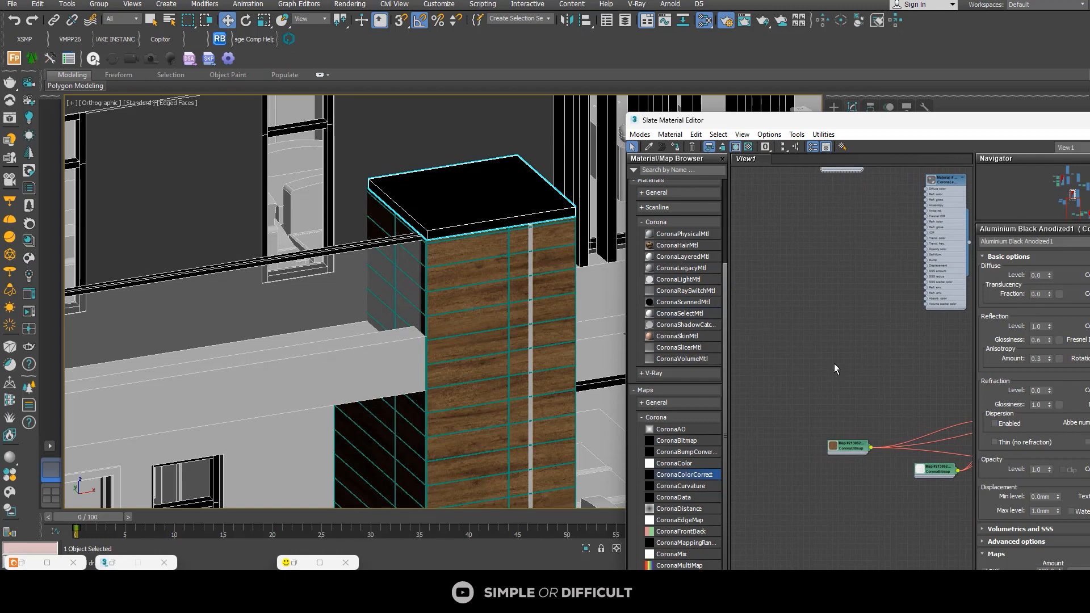
middle_click_drag(846, 366, 881, 199)
middle_click_drag(875, 400, 868, 272)
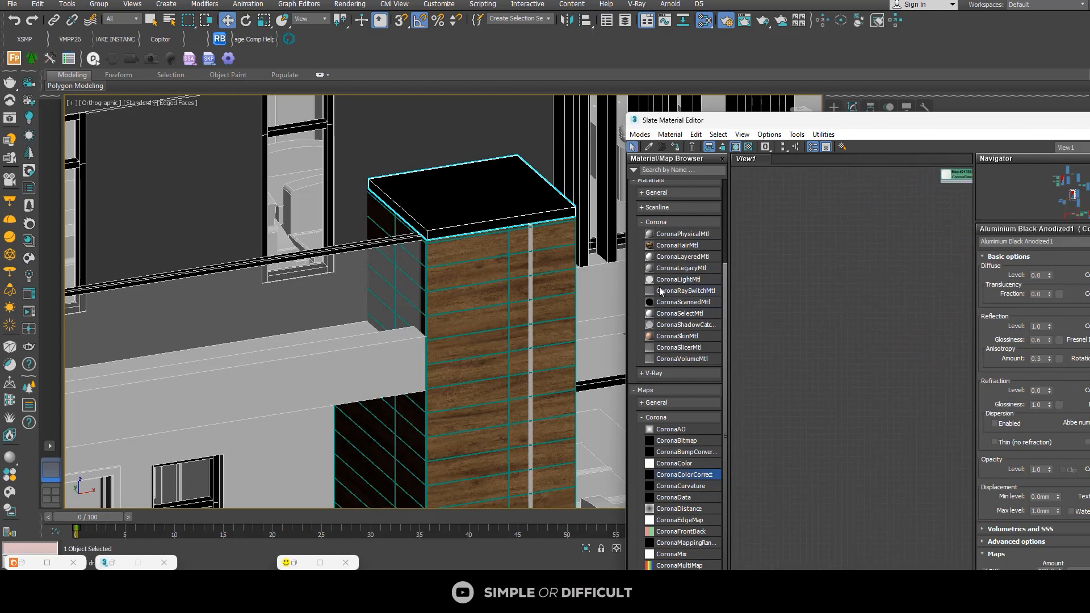
left_click_drag(678, 282, 779, 291)
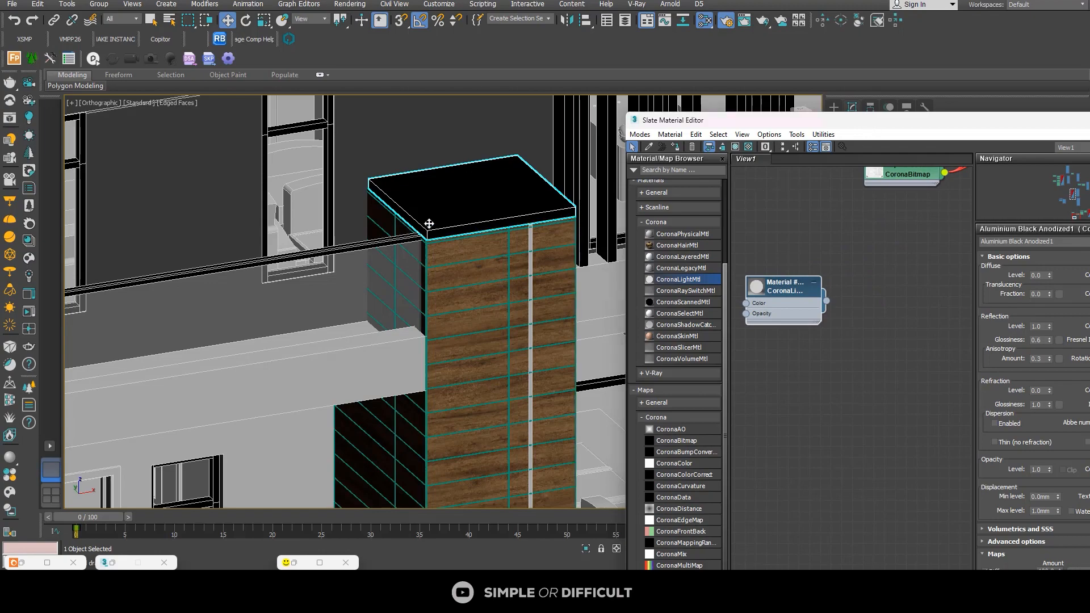
Step: Select the light strip along the upper-floor soffit together with the vertical strip on the pillar's front face
scroll(357, 208, "down", 6)
middle_click_drag(353, 206, 356, 239)
scroll(356, 236, "up", 6)
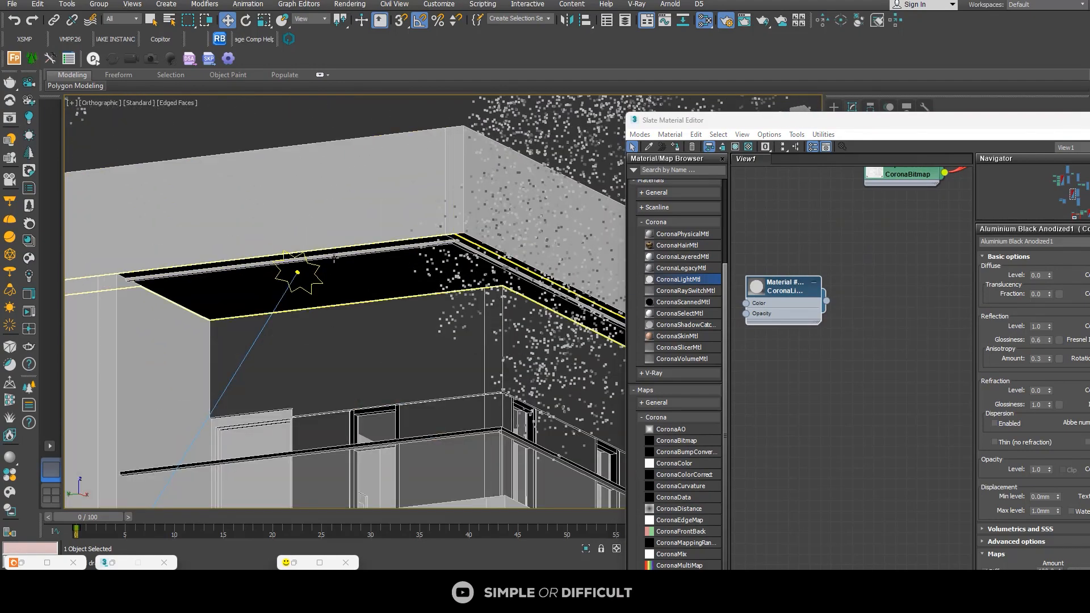
left_click(334, 259)
scroll(334, 259, "down", 5)
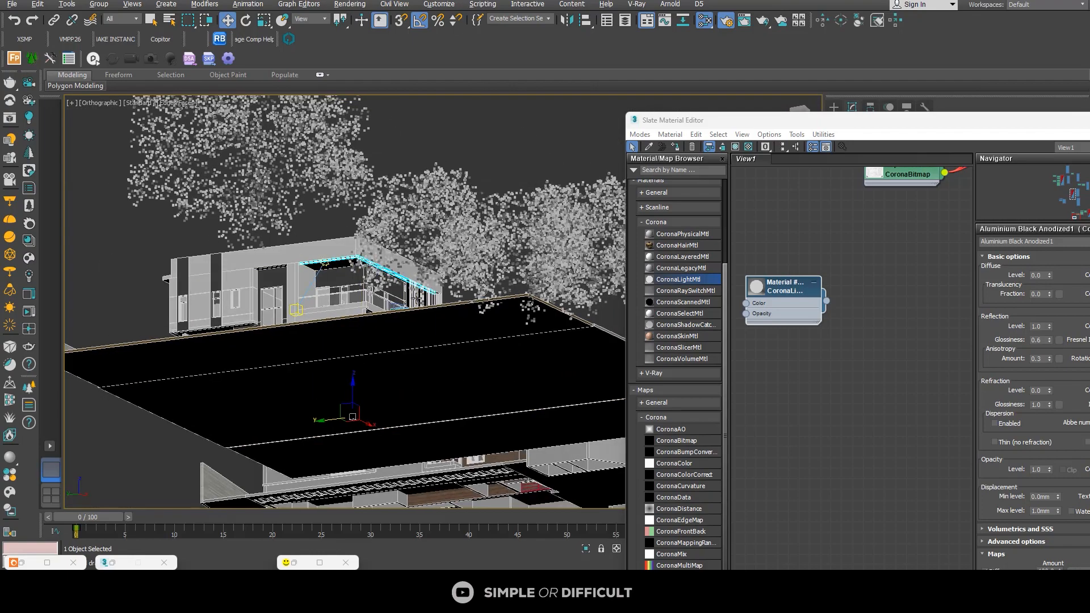
middle_click_drag(416, 298, 410, 353, "alt")
scroll(417, 335, "up", 6)
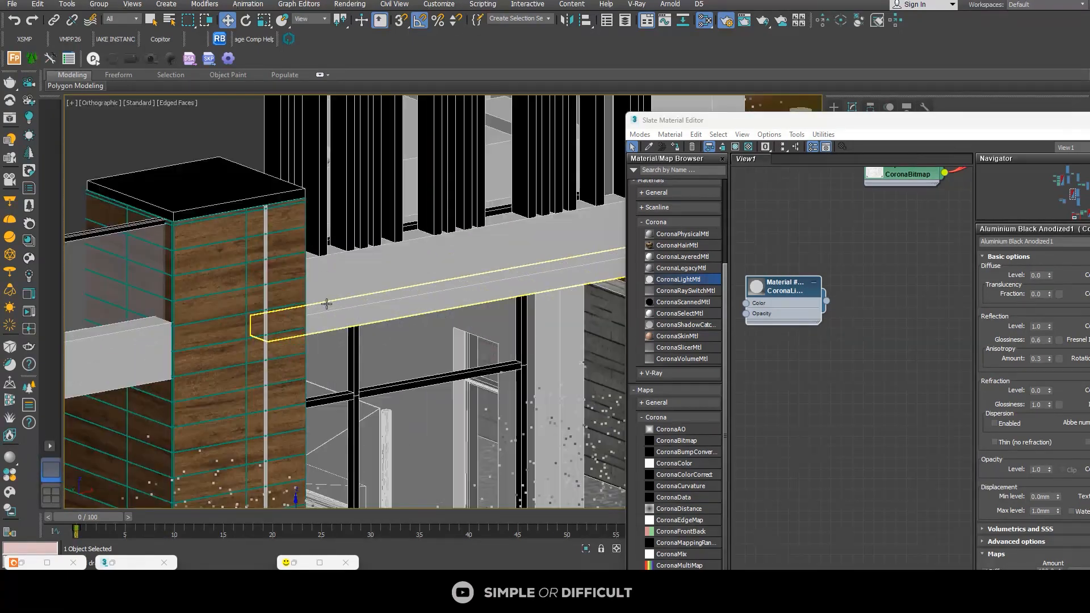
left_click(265, 318, "ctrl")
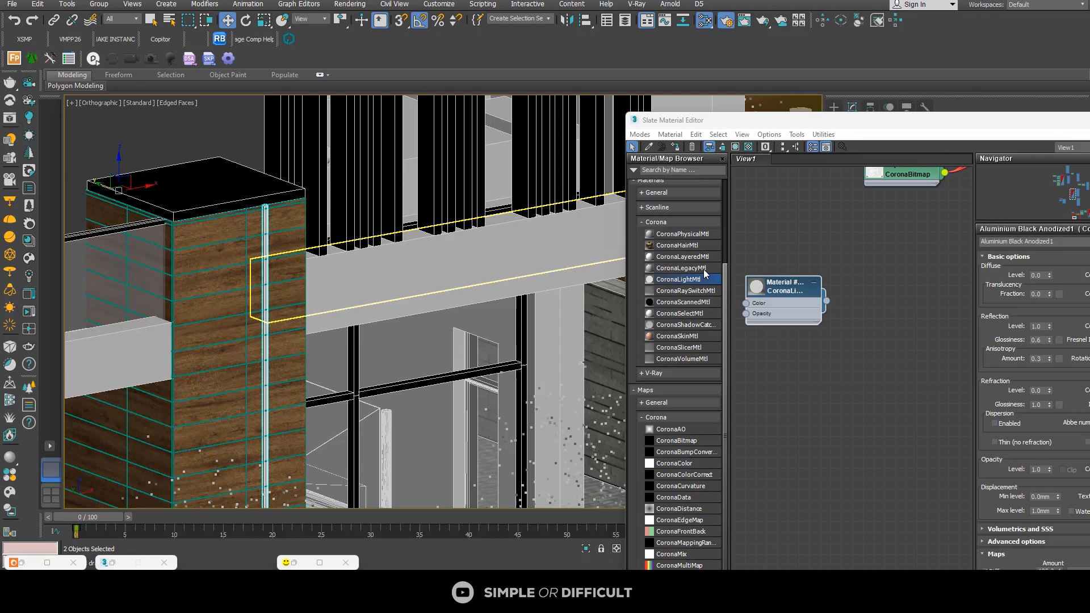
Step: Assign the Corona Light material to the two selected strips and set its intensity to 30
double_click(784, 291)
left_click(676, 147)
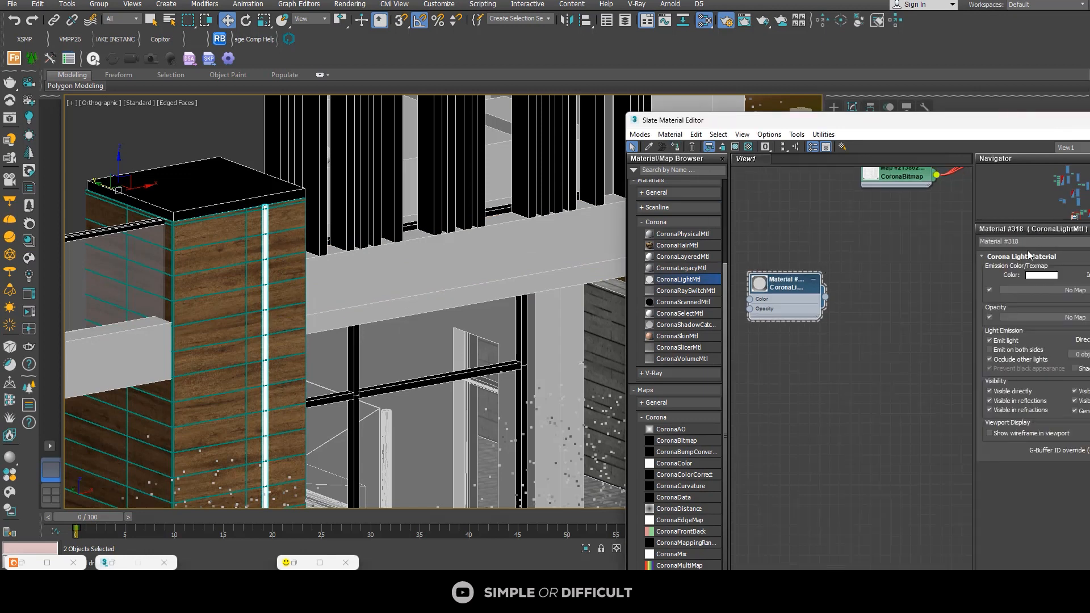
left_click_drag(998, 122, 759, 119)
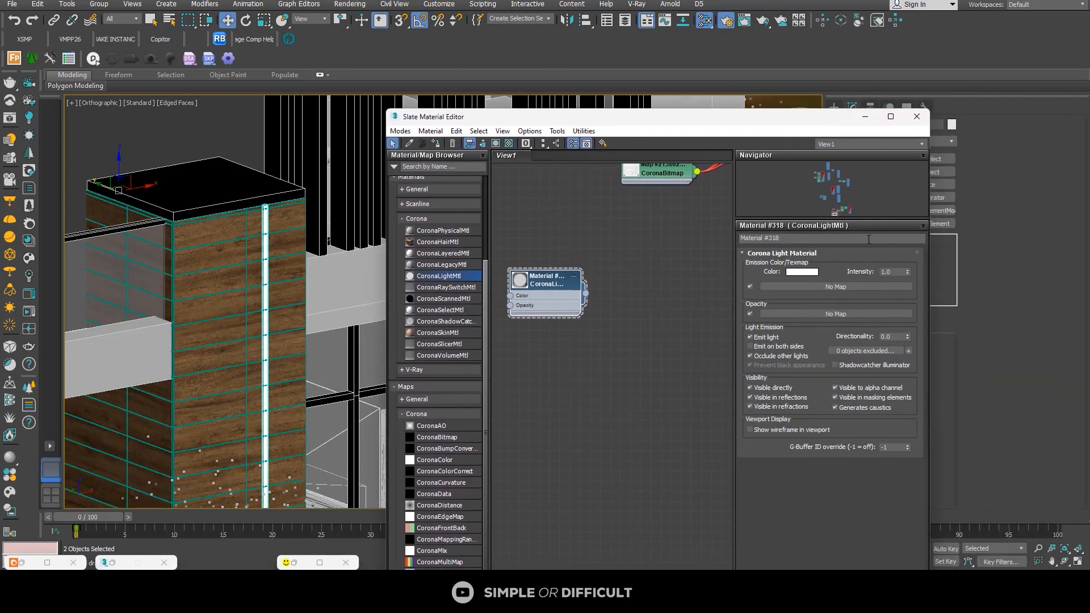
double_click(902, 271)
type("30")
key("Return")
left_click(632, 339)
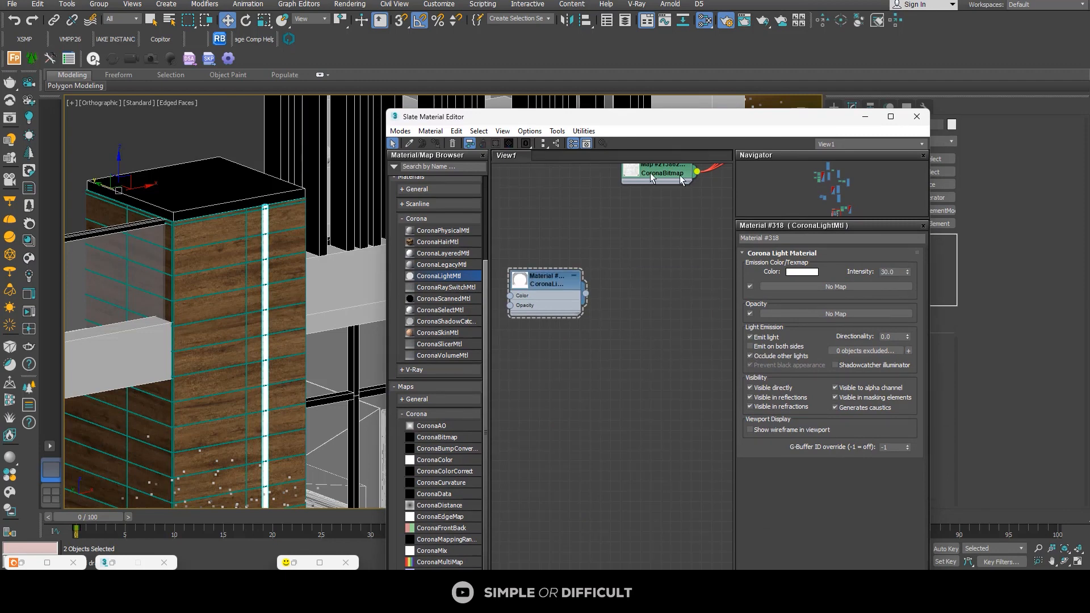
Step: Place a Corona light in the empty area in front of the plot
scroll(250, 355, "down", 10)
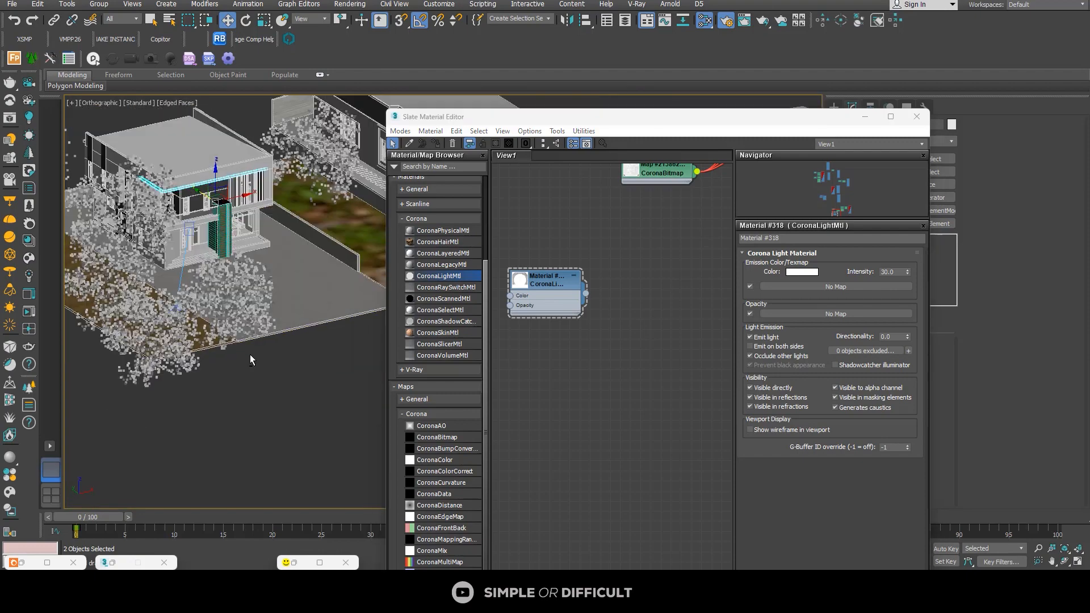
scroll(250, 355, "up", 5)
left_click(250, 411)
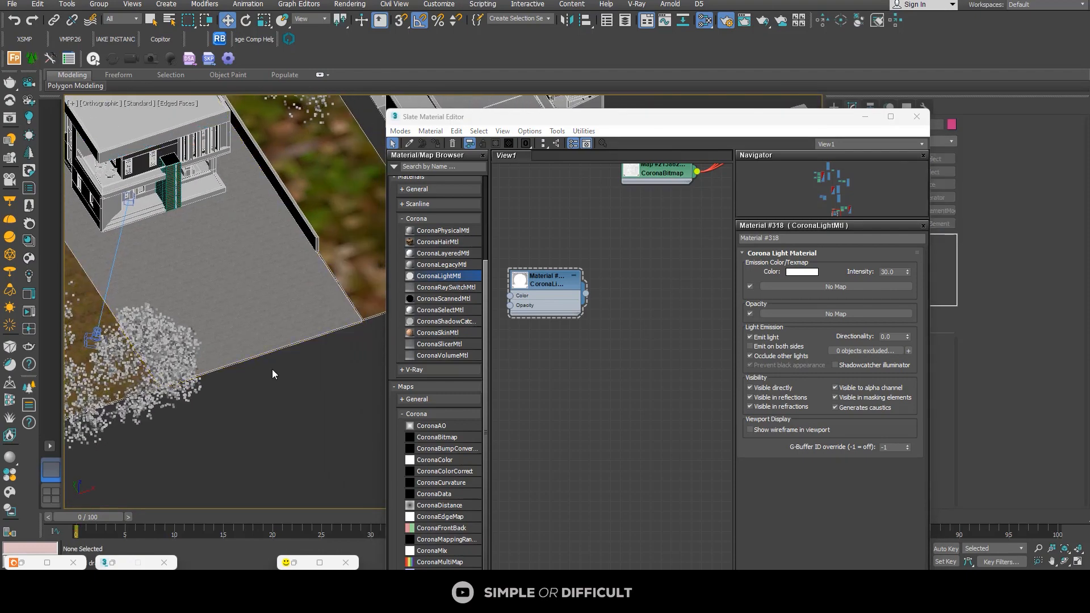
left_click(29, 117)
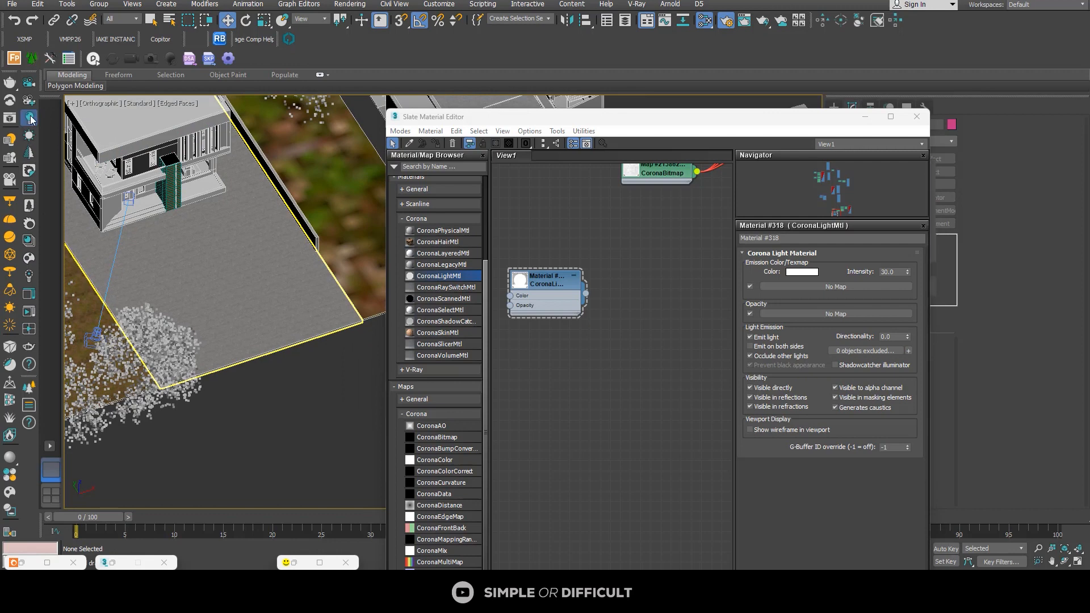
left_click(296, 399)
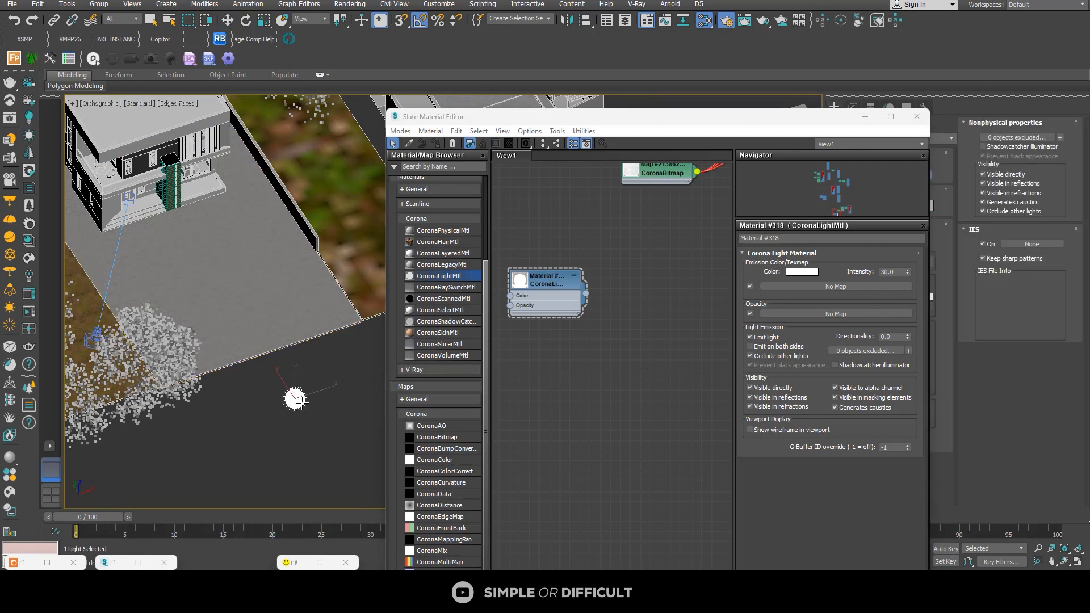
Step: Set the new Corona light's Kelvin temperature to 3200
left_click_drag(817, 126, 705, 105)
left_click(877, 298)
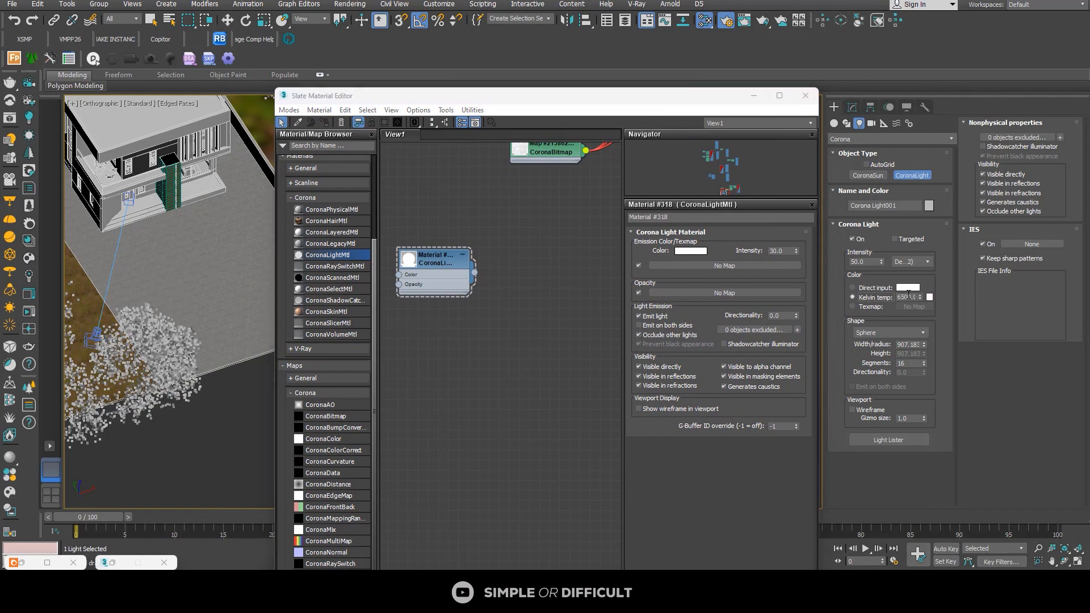
left_click(907, 297)
type("3200")
key("Return")
Step: Sample the Corona light's 3200 K colour swatch as the emission colour of the CoronaLightMtl material
left_click(436, 263)
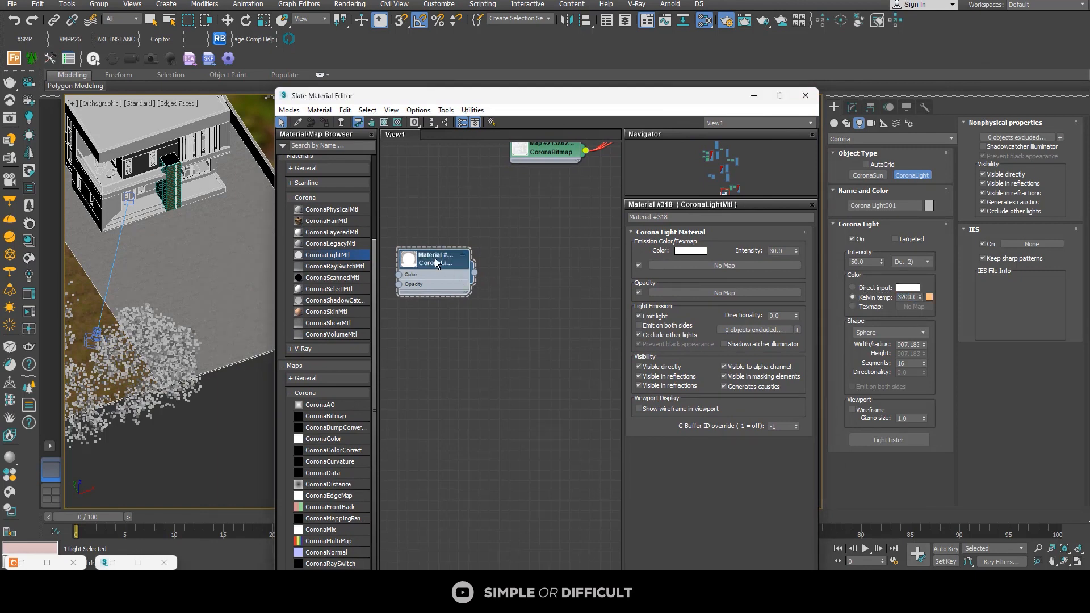
left_click(685, 252)
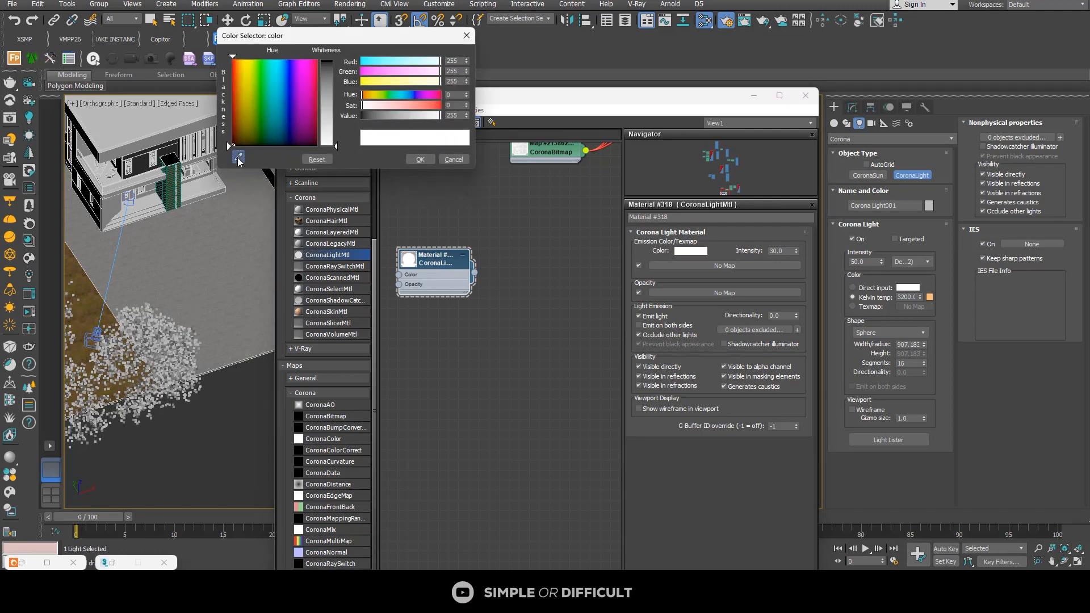
left_click(238, 157)
left_click(930, 298)
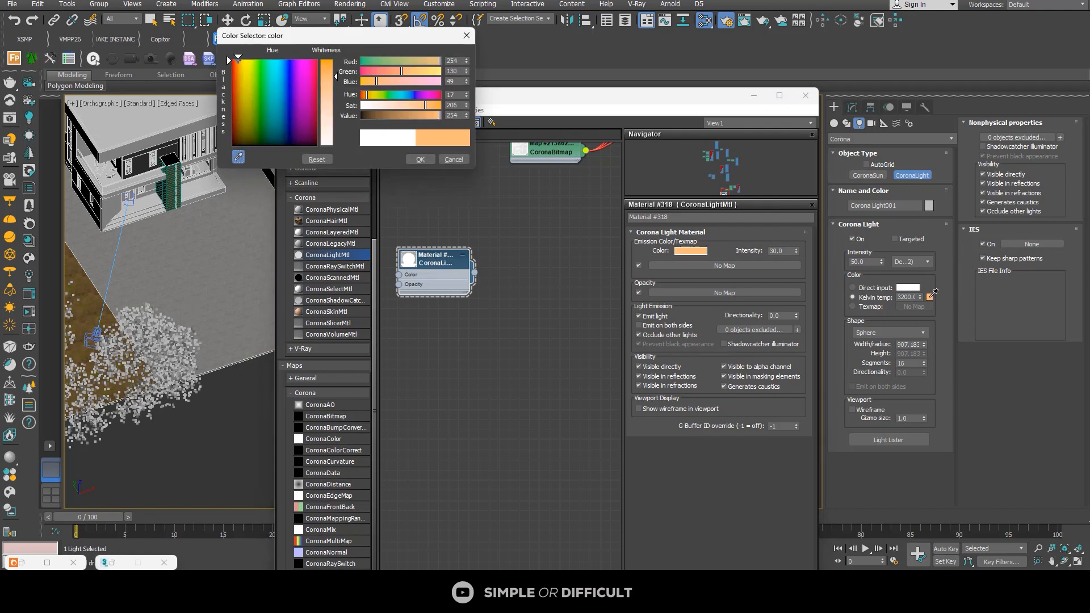
left_click(420, 160)
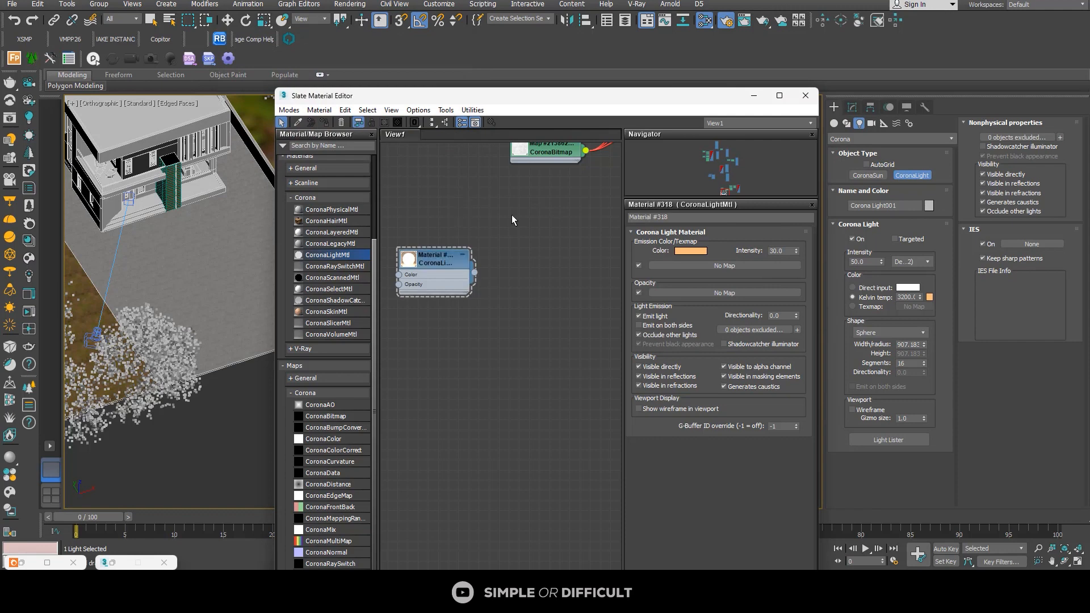
Step: Delete the temporary Corona light and minimize the material editor
key("z")
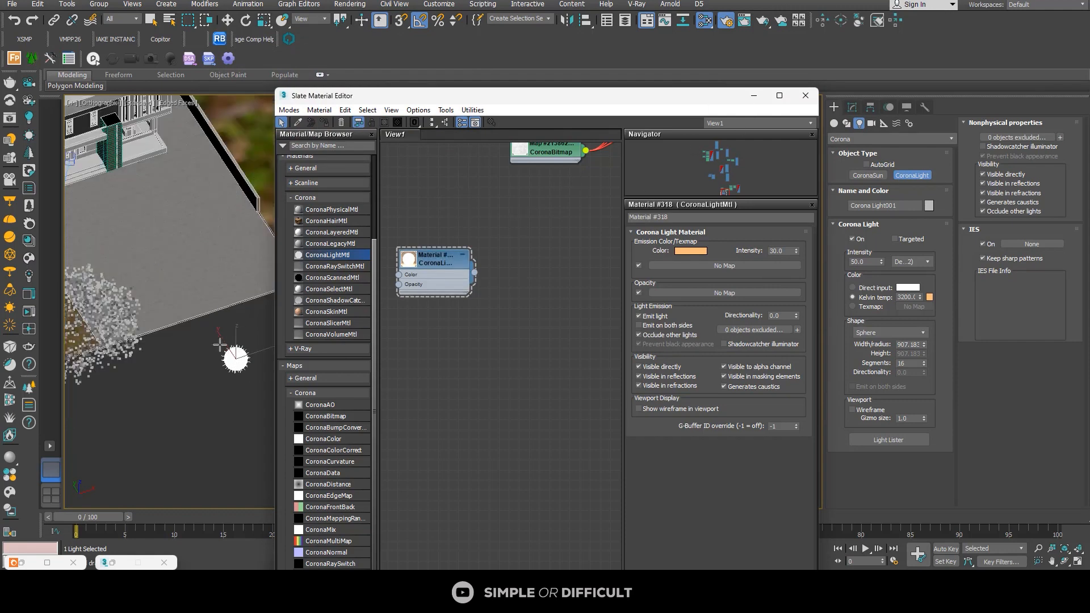
left_click(228, 21)
scroll(188, 330, "down", 2)
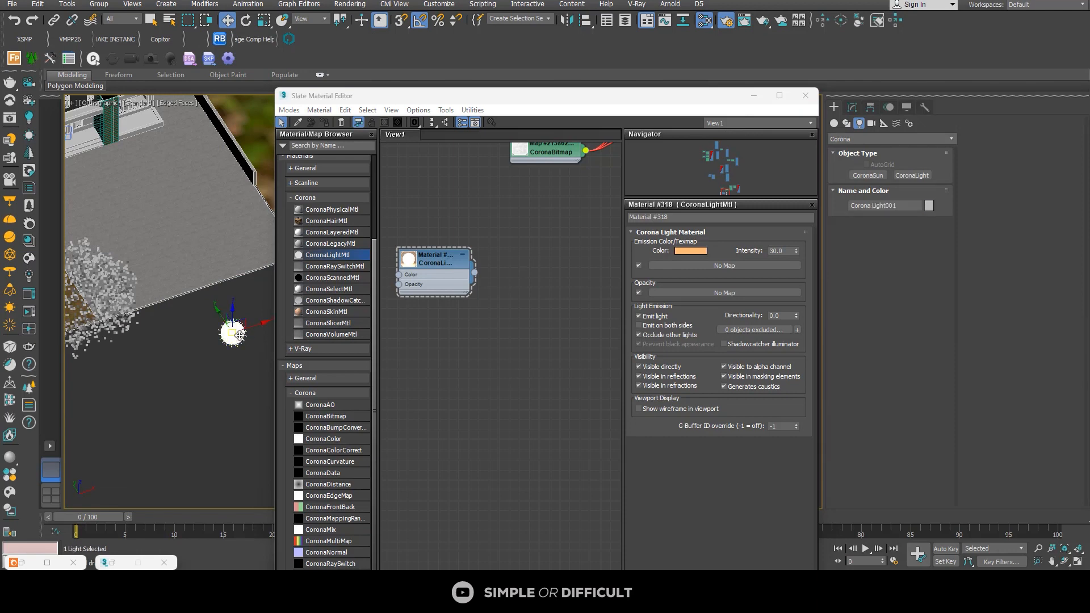
key("Delete")
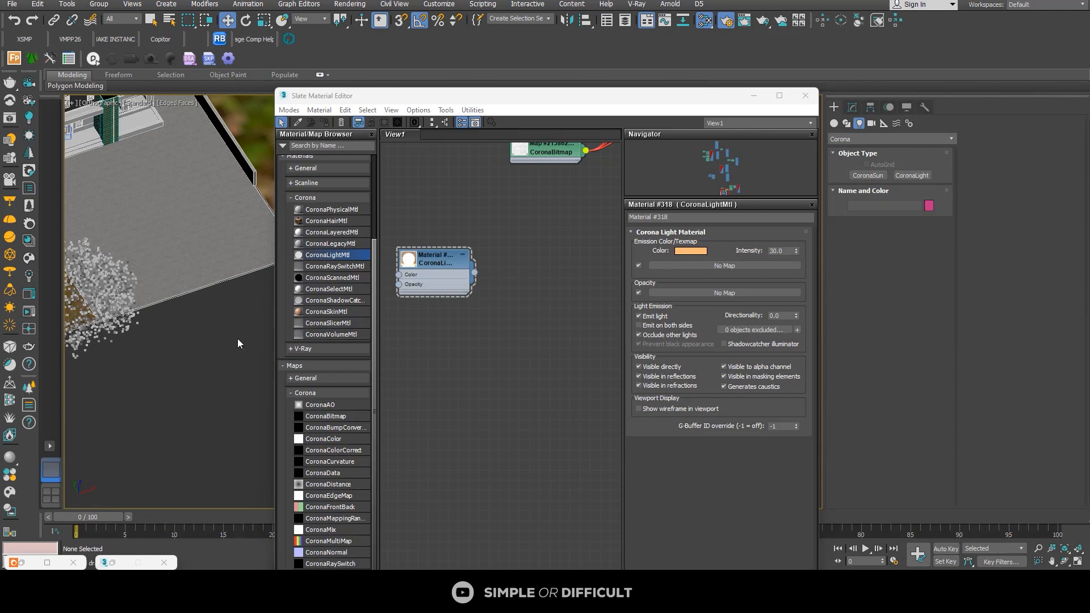
left_click(753, 96)
scroll(515, 322, "down", 3)
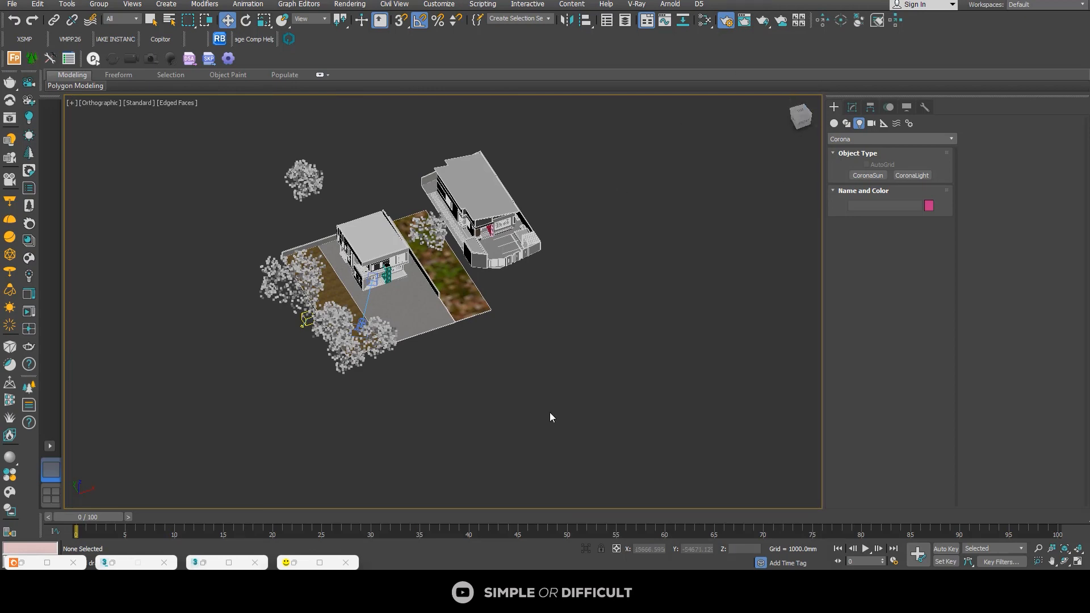
Step: Start interactive rendering in the Corona frame buffer and examine the glowing strips on the soffit and pillar up close
left_click(322, 561)
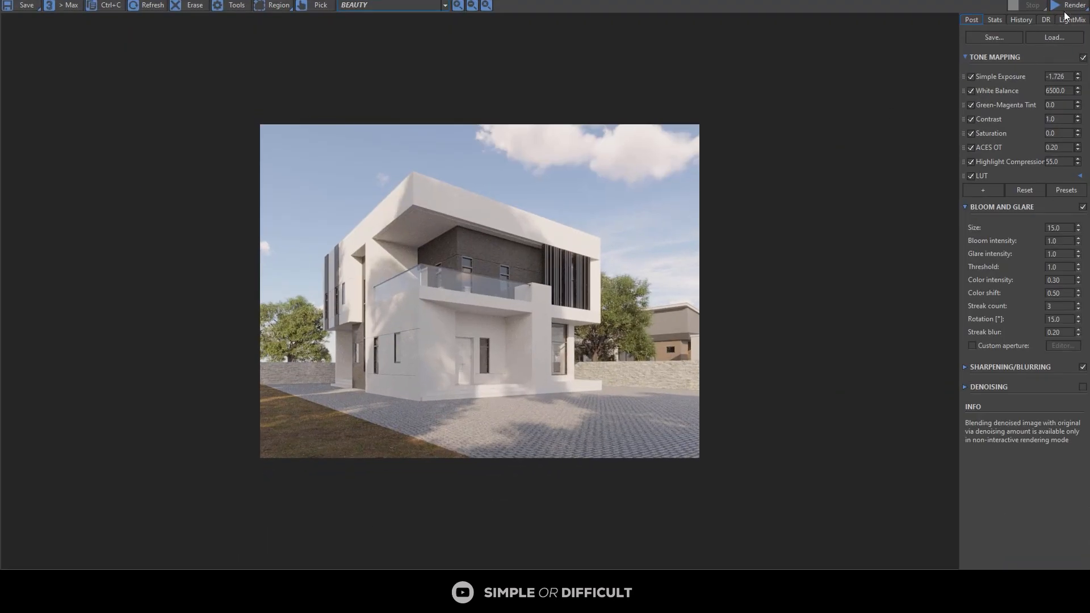
left_click(938, 110)
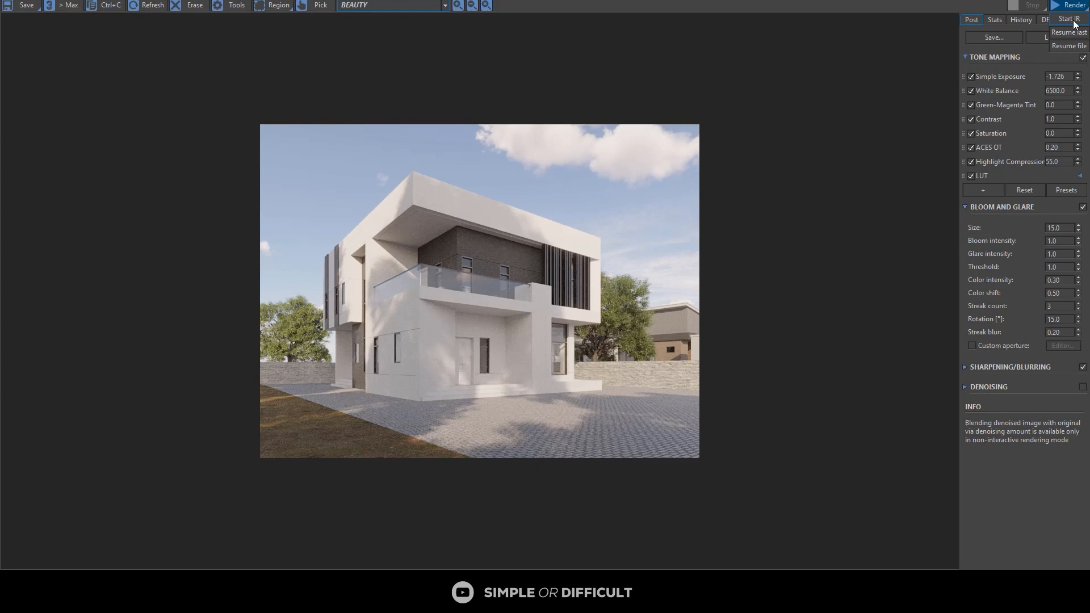
left_click(1071, 20)
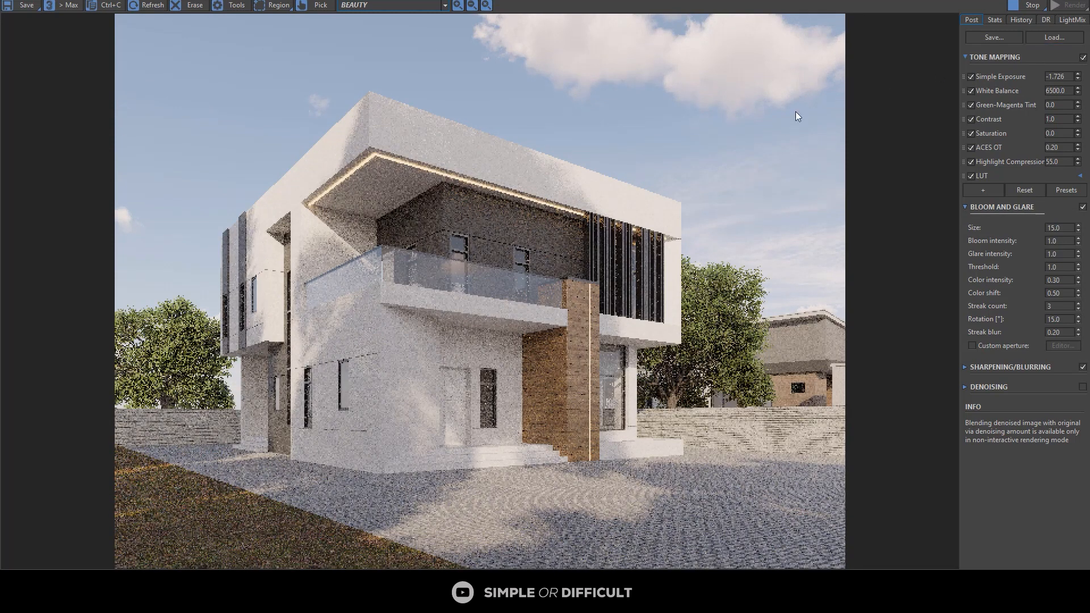
scroll(639, 321, "up", 5)
scroll(570, 182, "down", 5)
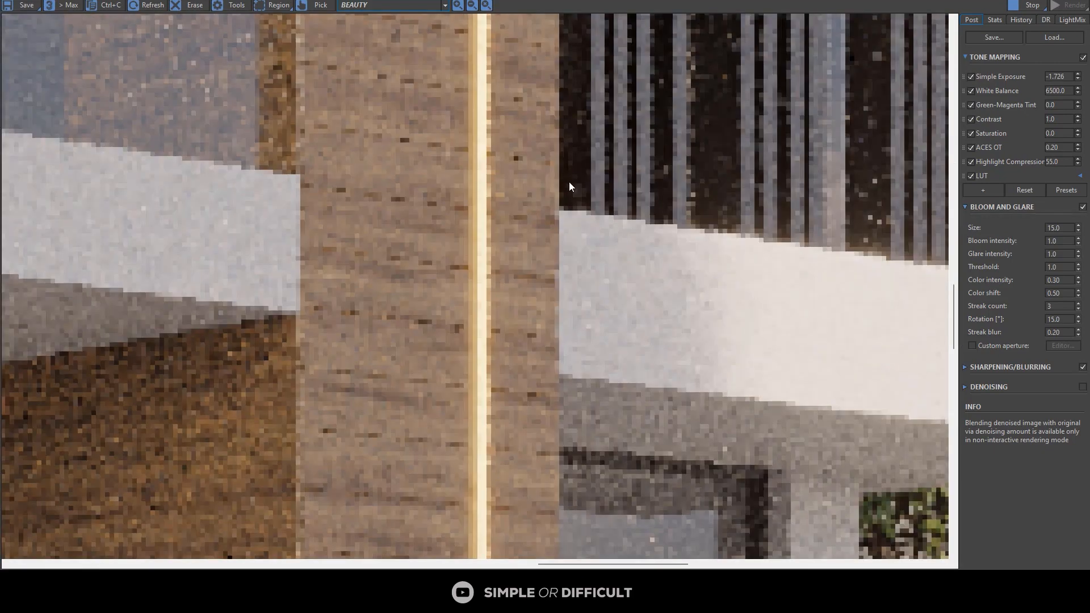
scroll(583, 179, "down", 3)
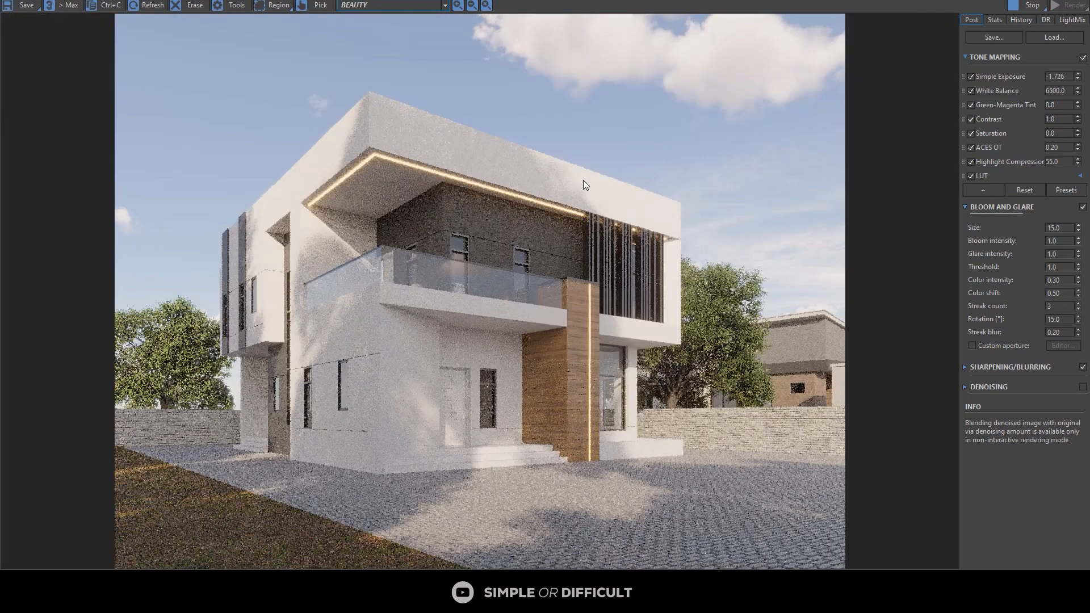
scroll(360, 171, "up", 6)
scroll(369, 162, "down", 6)
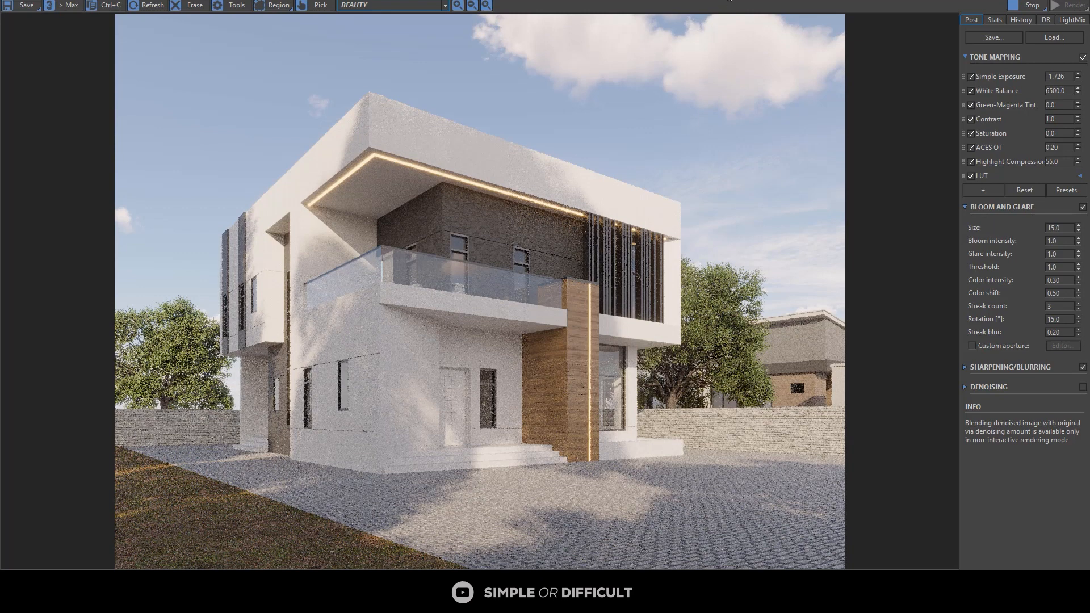
Step: Set the light material's intensity to 50 with the material editor beside a smaller render window, and check the pillar strip
left_click_drag(738, 0, 367, 63)
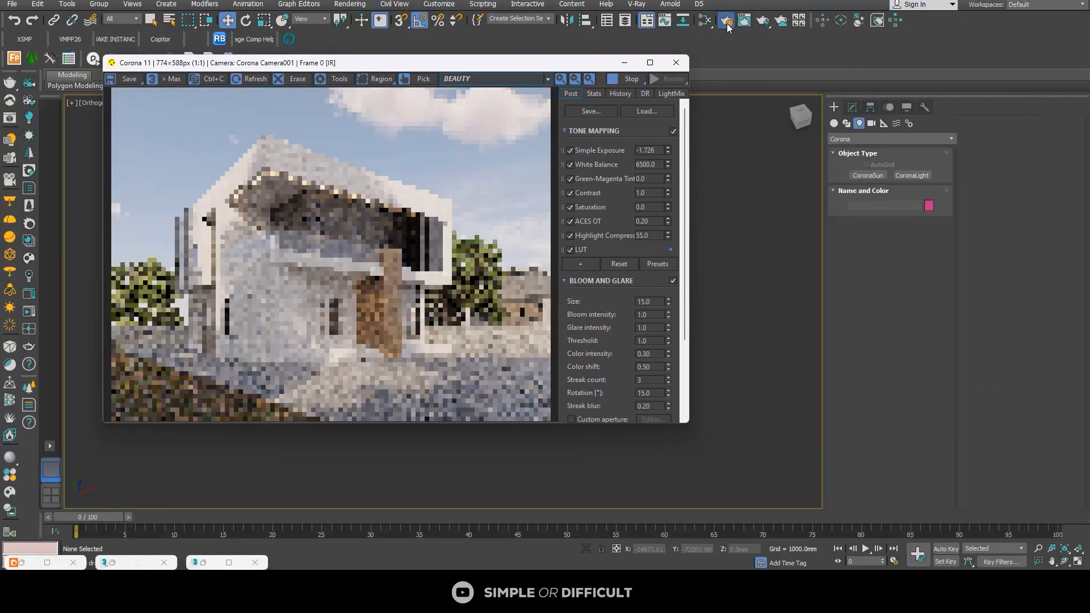
left_click(705, 20)
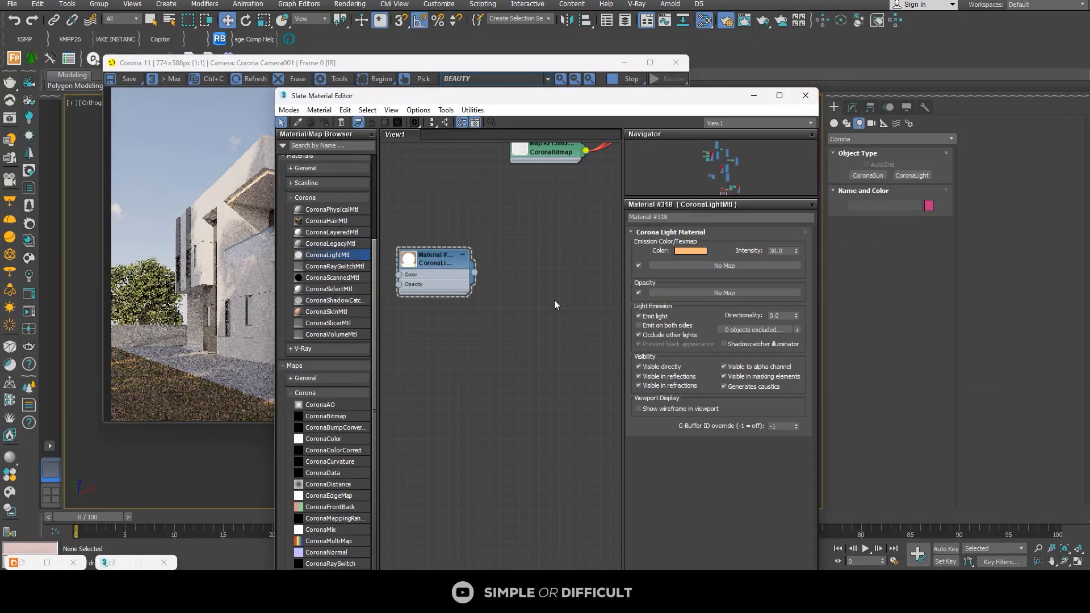
double_click(783, 250)
type("50")
key("Return")
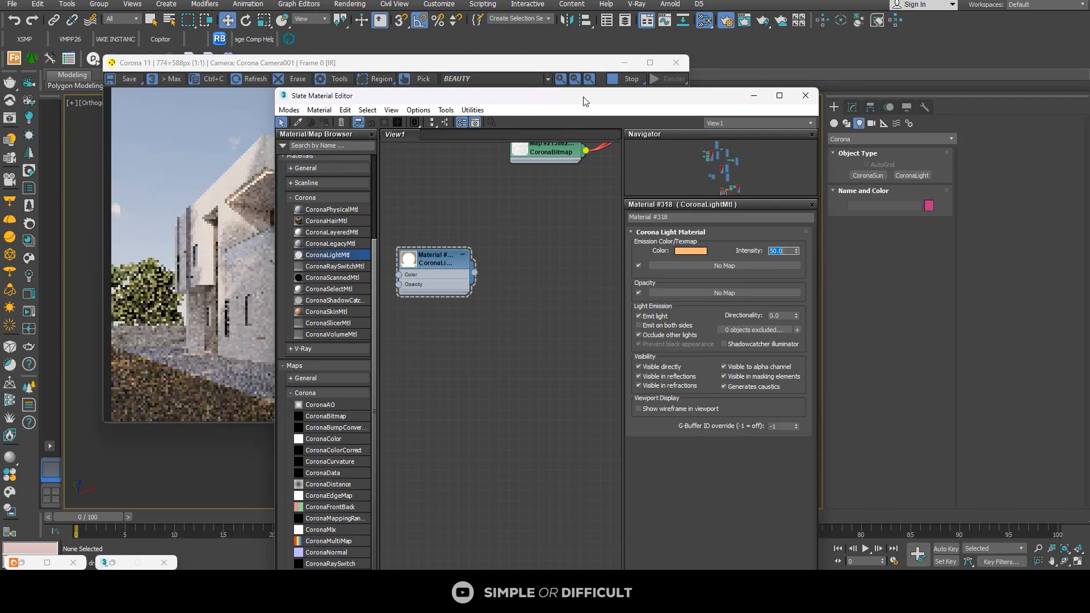
left_click_drag(587, 97, 886, 59)
scroll(374, 219, "up", 2)
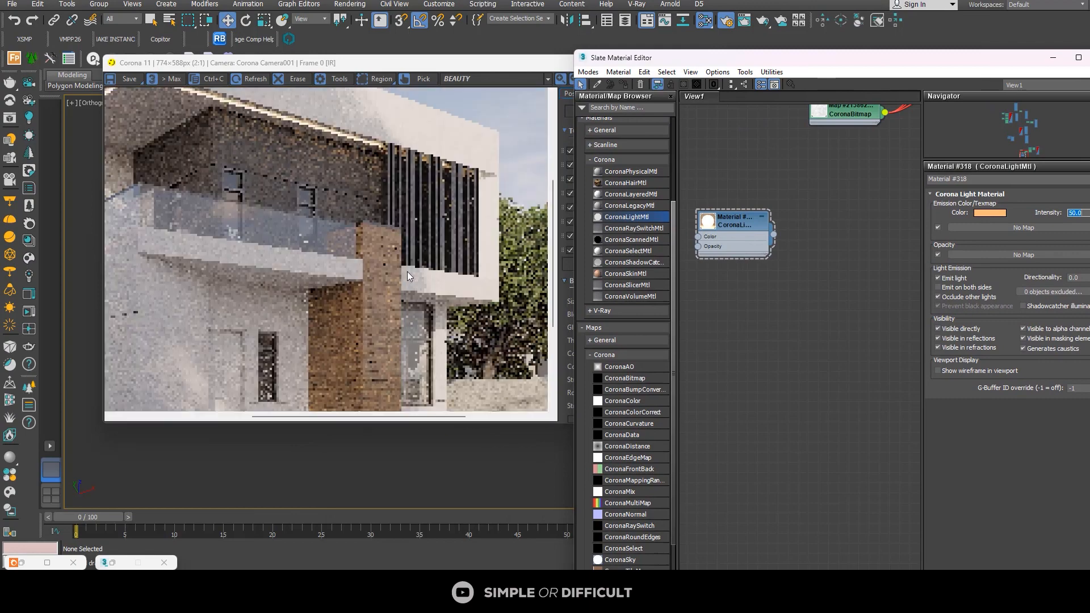
scroll(373, 209, "down", 2)
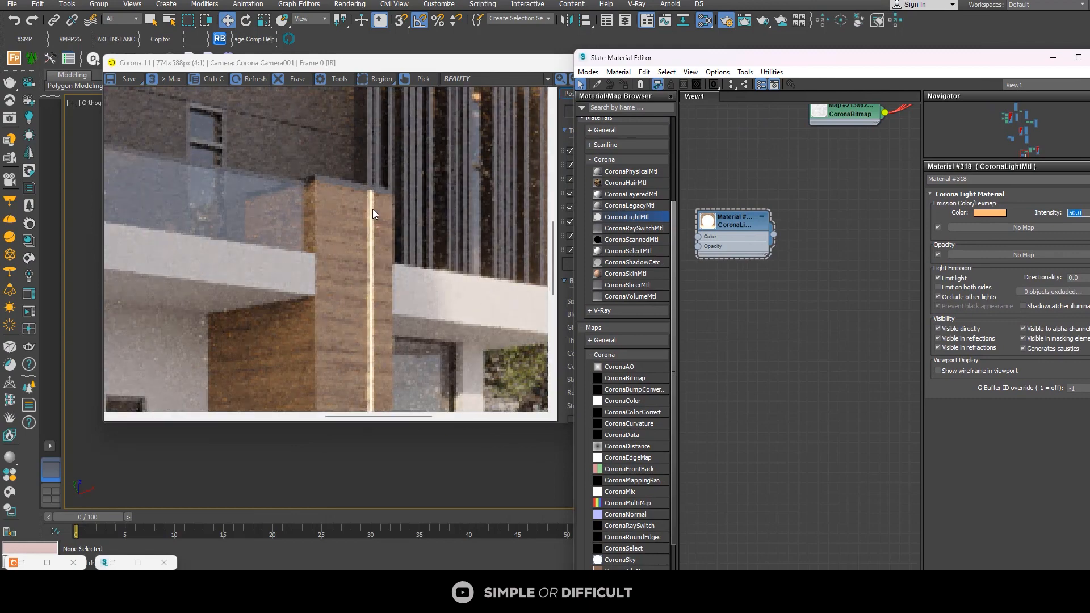
scroll(399, 328, "up", 3)
scroll(400, 326, "down", 3)
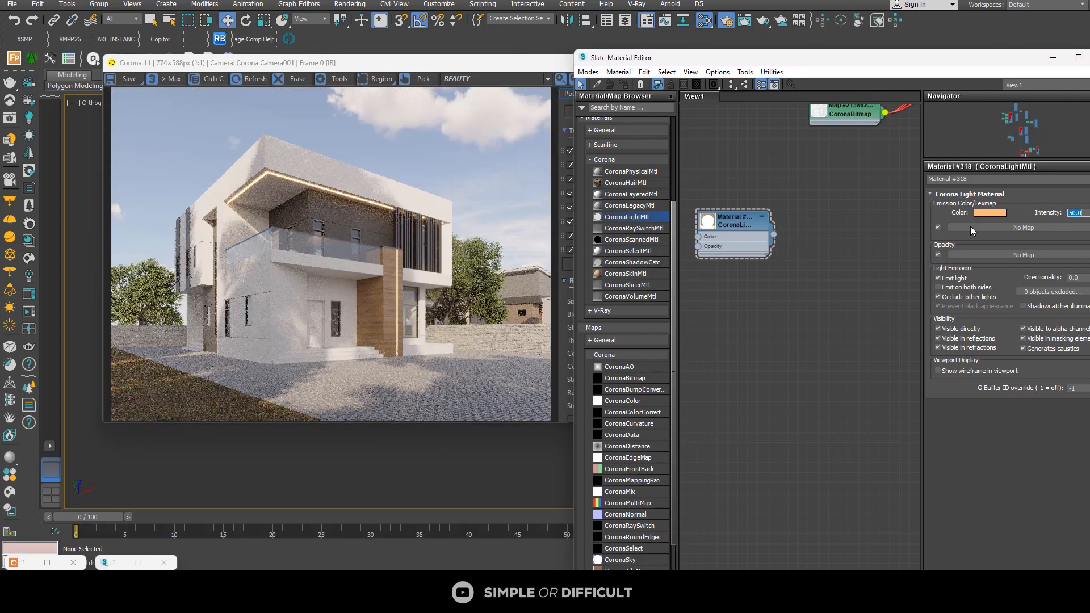
Step: Set the light material's intensity to 100 and check the strips' glow in the interactive render
type("100")
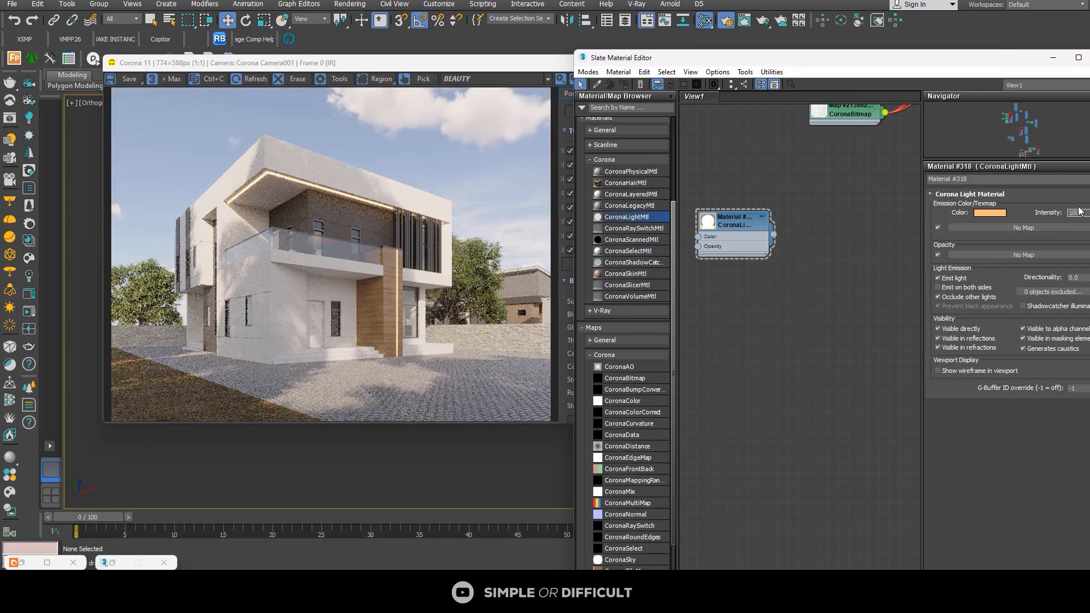
key("Return")
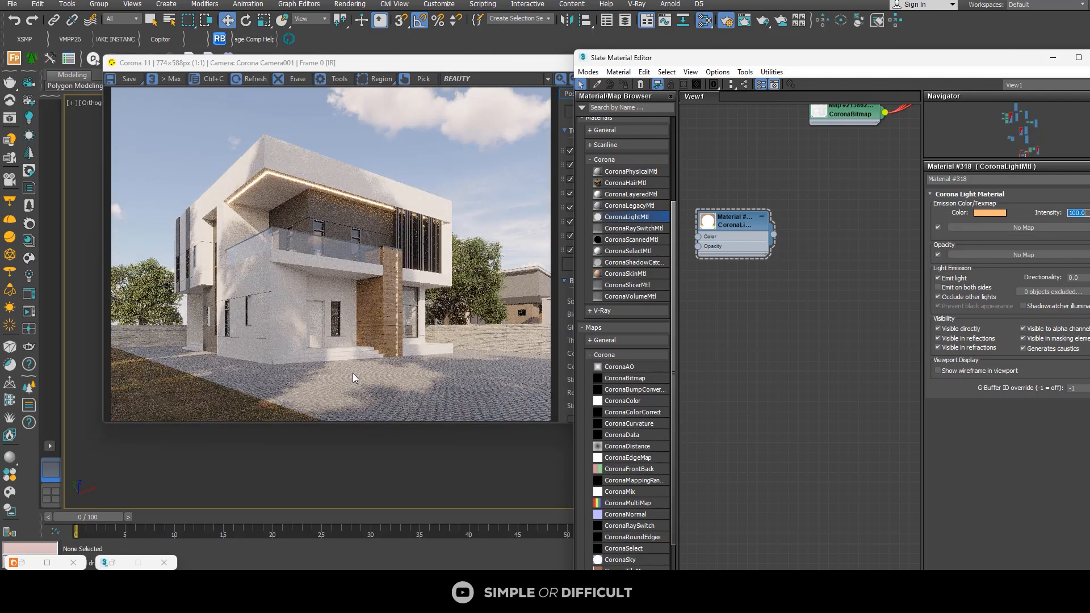
scroll(202, 305, "up", 3)
scroll(205, 303, "down", 3)
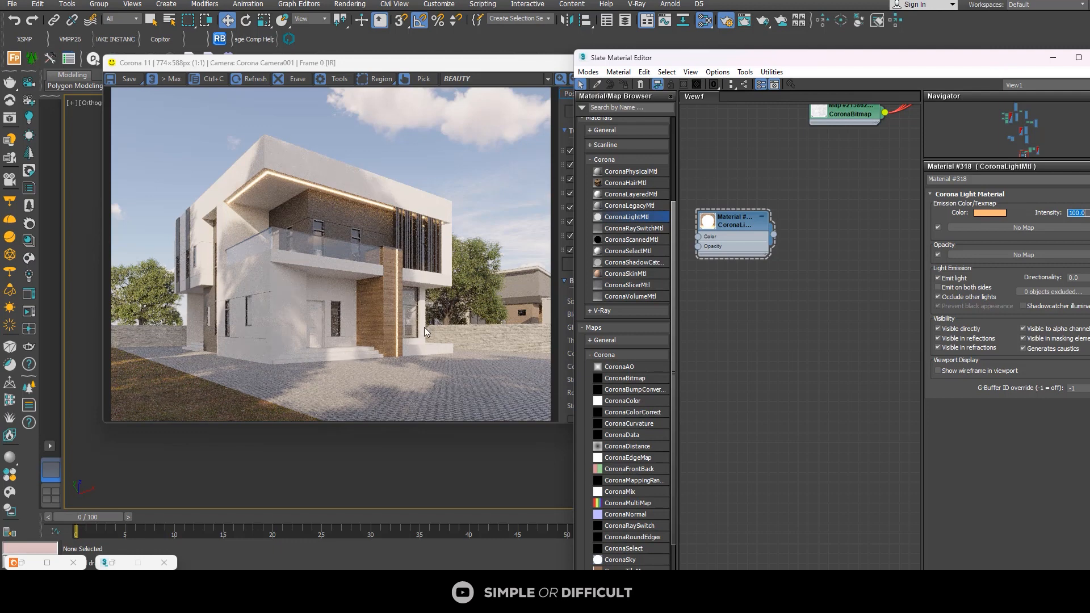
scroll(422, 321, "up", 3)
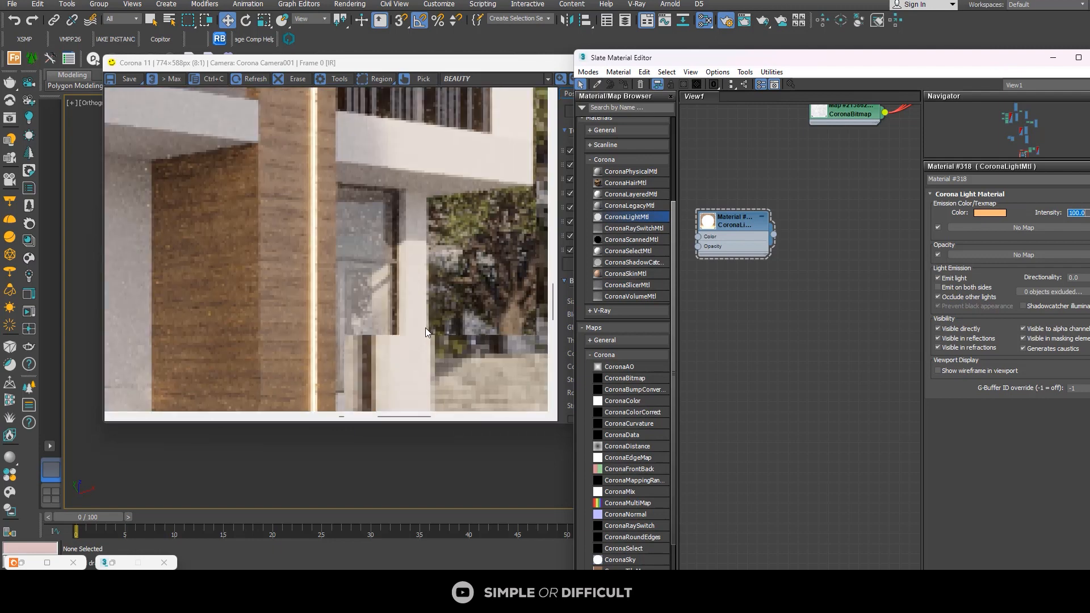
scroll(399, 317, "down", 3)
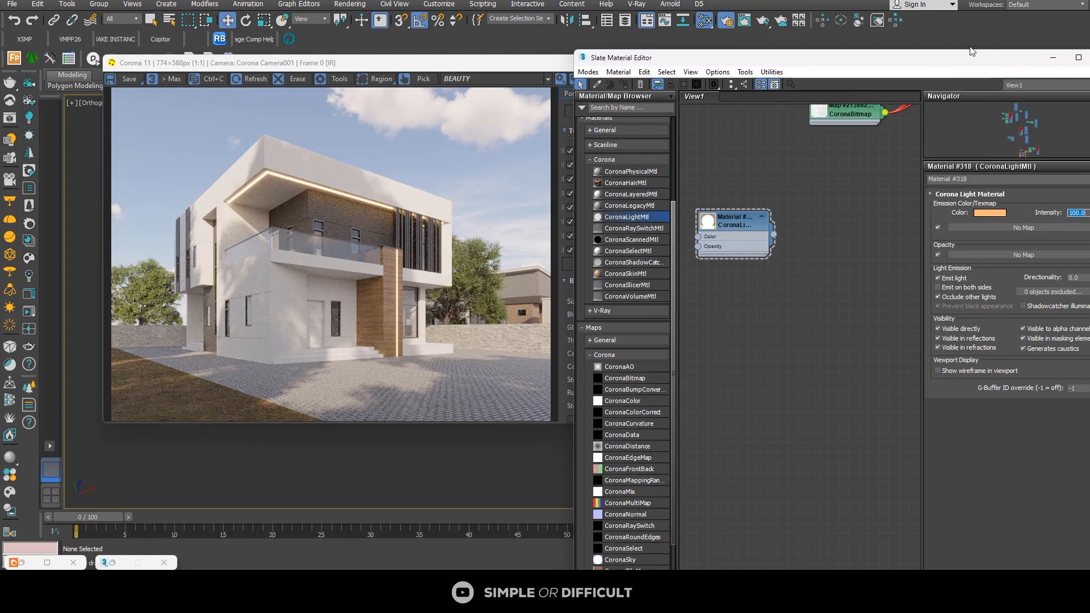
Step: Minimize the render window and select the ground-floor entrance door together with the upper balcony door
left_click(519, 65)
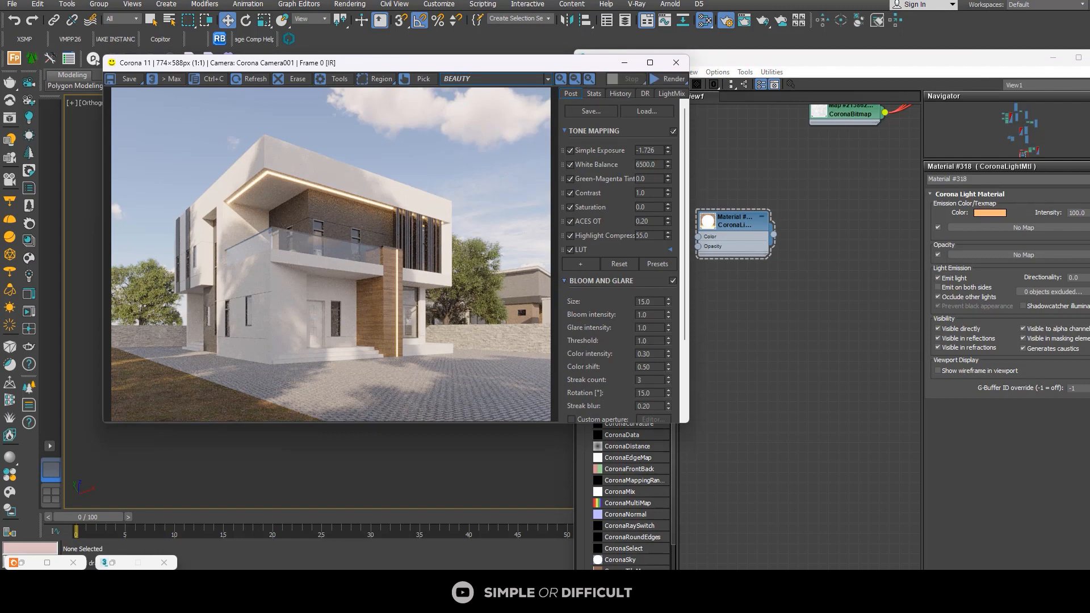
left_click(618, 61)
scroll(302, 287, "up", 10)
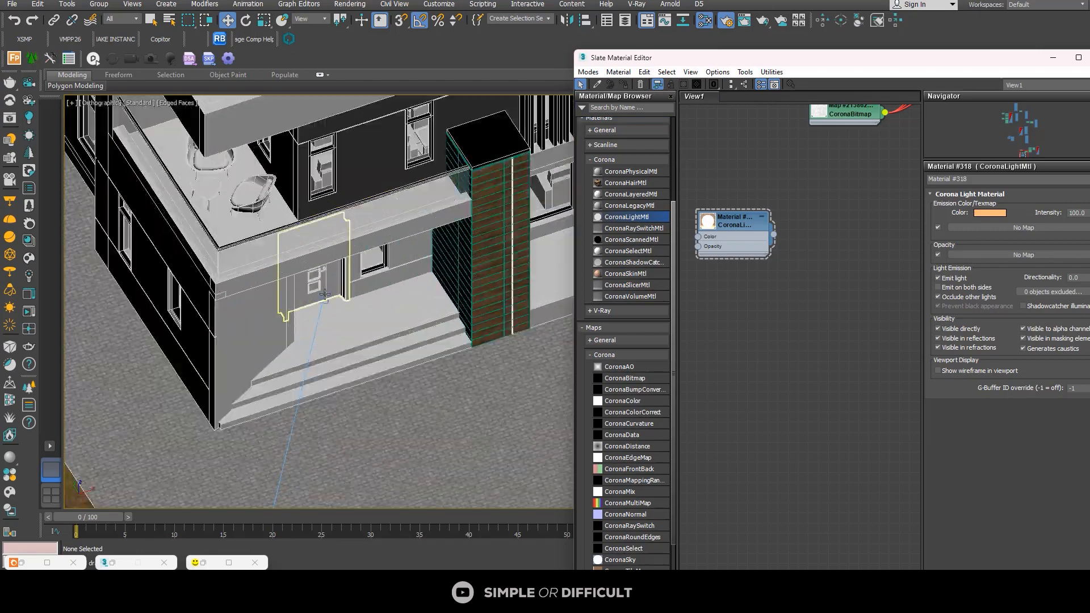
left_click(302, 287)
middle_click_drag(302, 287, 300, 410, "alt")
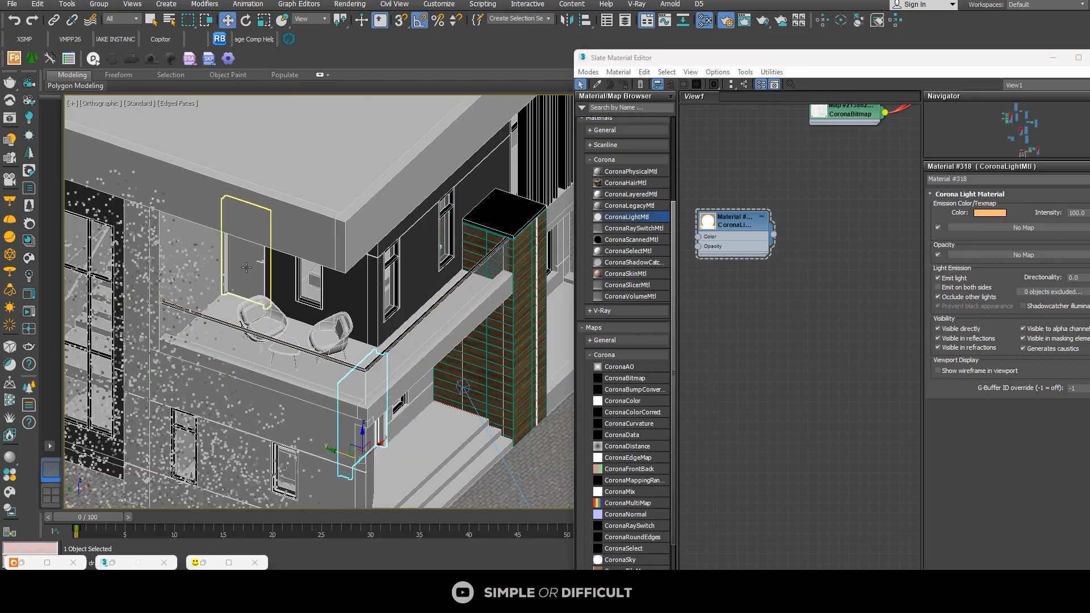
left_click(246, 268, "ctrl")
Step: Shift the material editor aside and isolate the two selected doors in the viewport
scroll(364, 292, "down", 8)
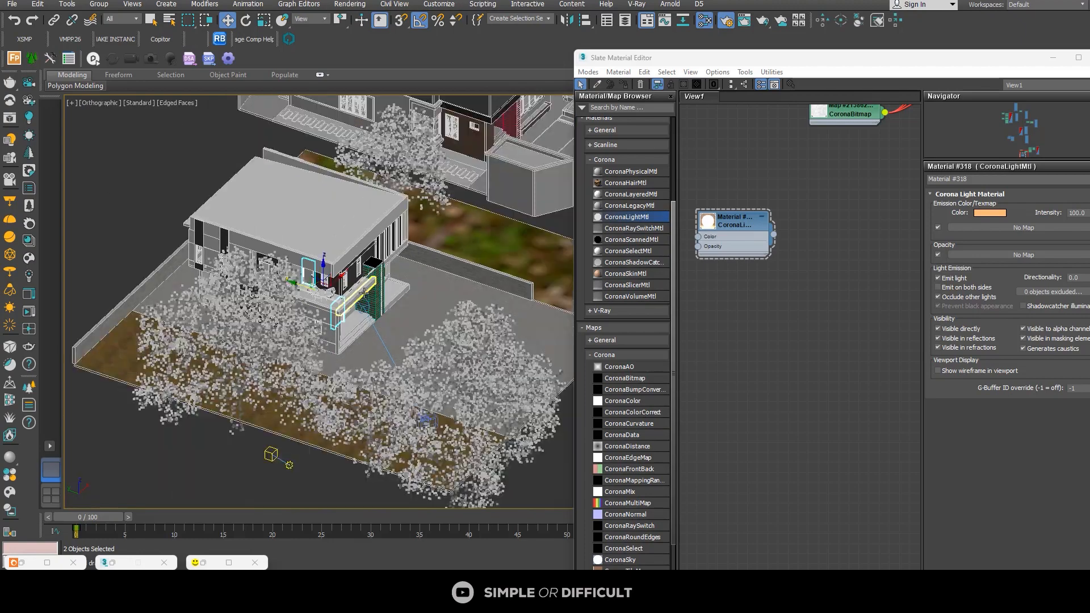
scroll(364, 301, "down", 3)
scroll(377, 318, "up", 7)
middle_click_drag(377, 325, 278, 329, "alt")
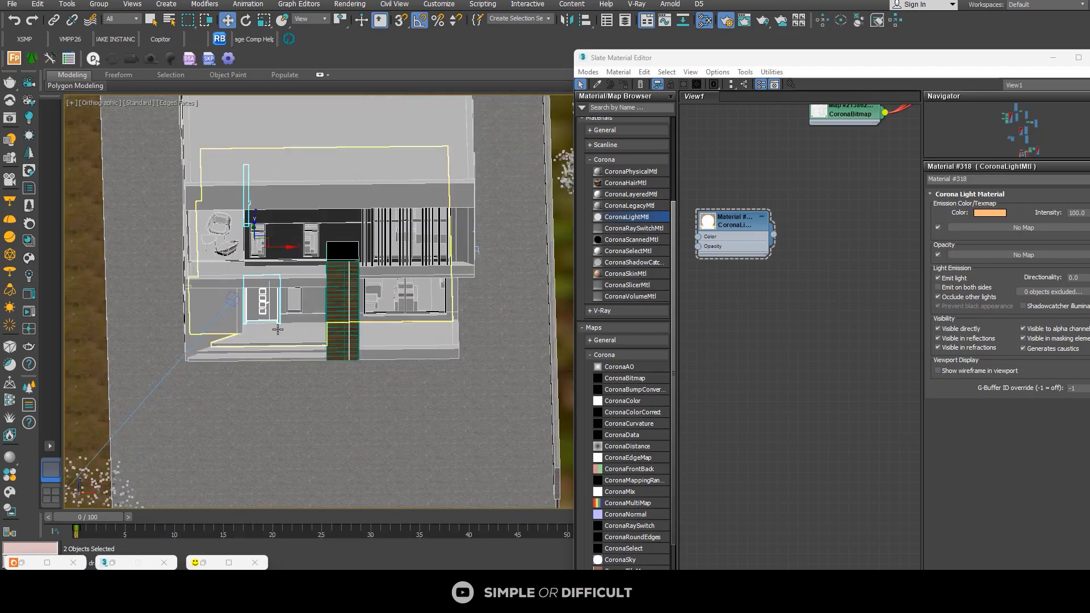
left_click_drag(765, 62, 856, 23)
left_click(586, 549)
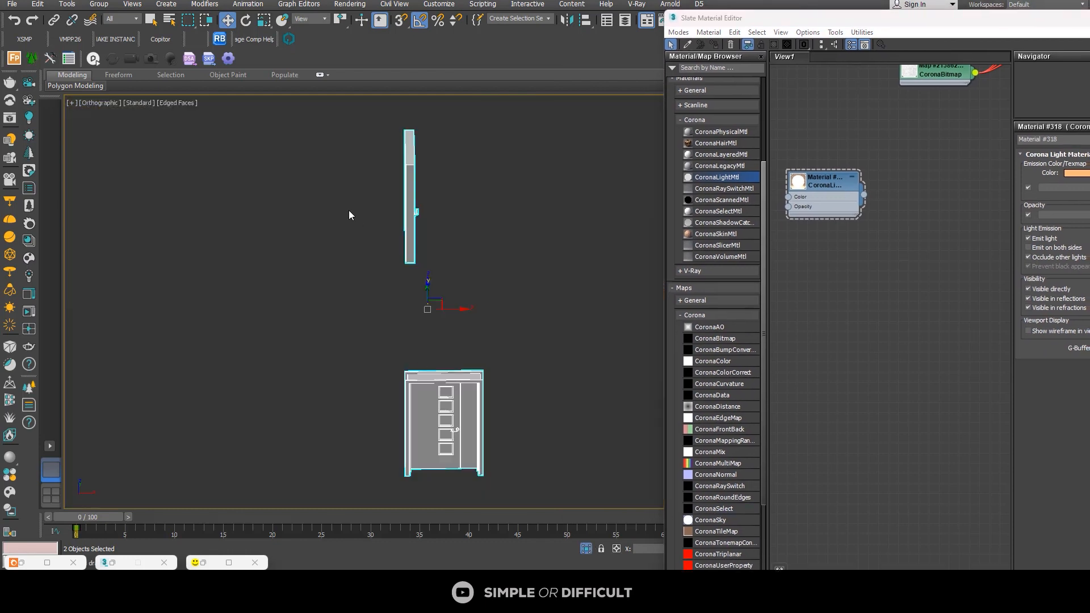
Step: Select only the entrance door and minimize the material editor
middle_click_drag(349, 210, 433, 310, "alt")
scroll(397, 281, "up", 6)
scroll(396, 279, "down", 3)
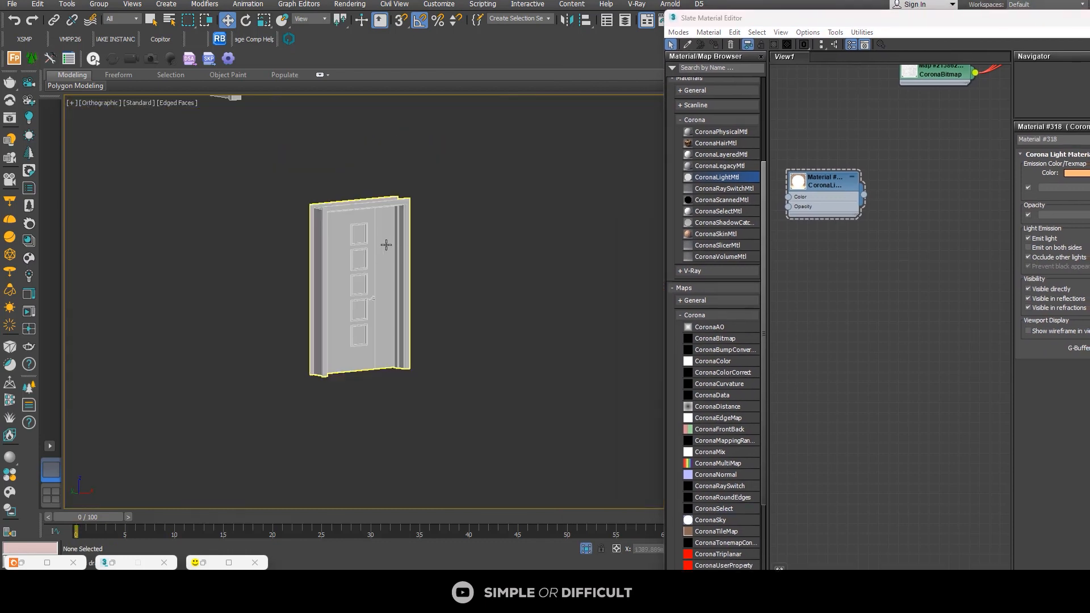
scroll(889, 230, "down", 1)
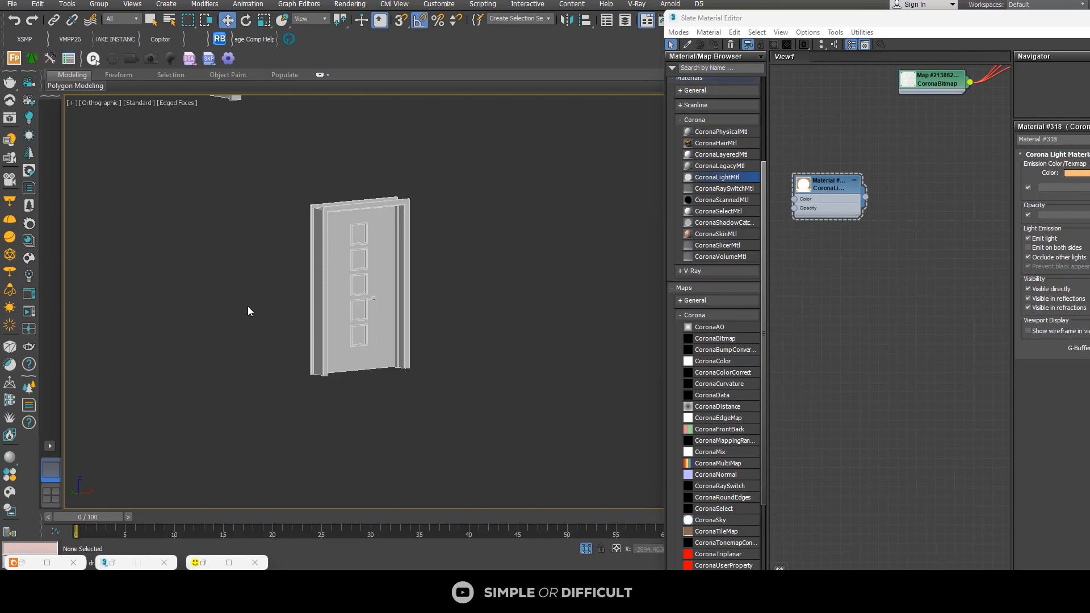
left_click(352, 258)
scroll(324, 248, "down", 2)
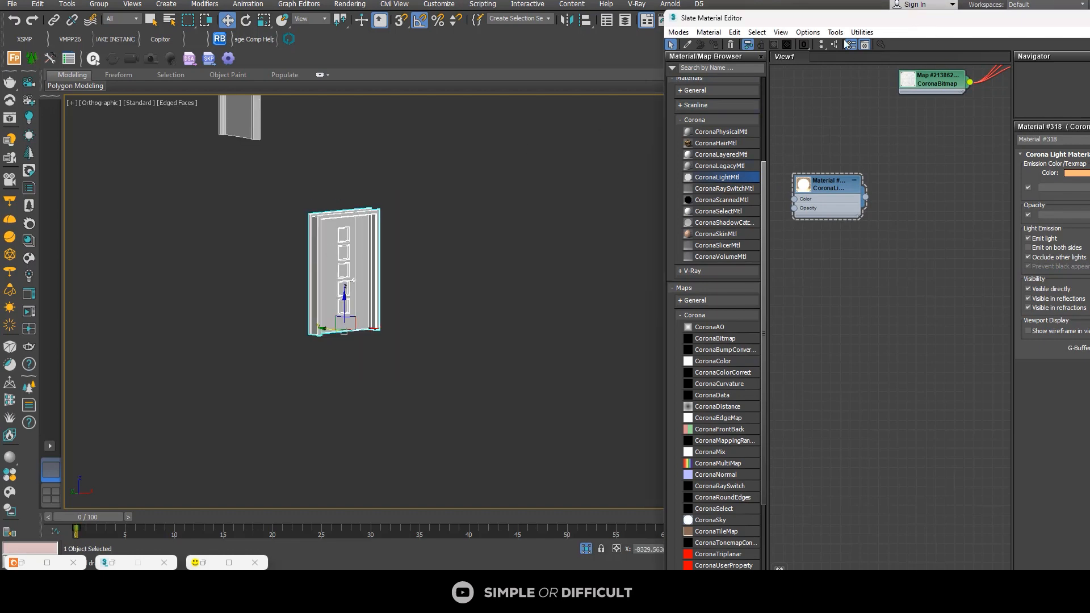
left_click_drag(921, 32, 415, 0)
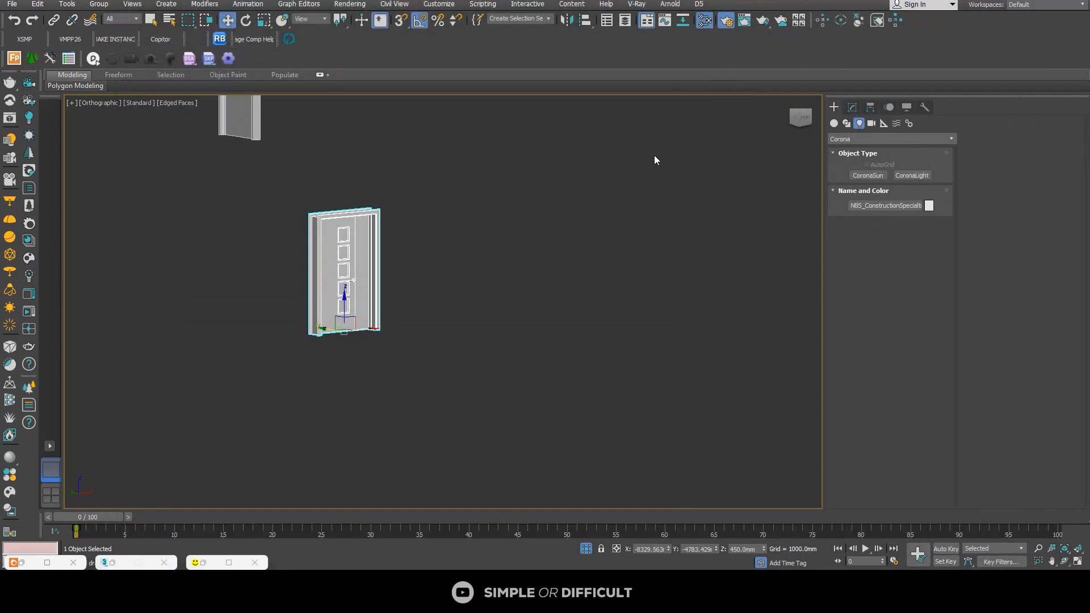
Step: Enter polygon selection on the entrance door's mesh and check the material IDs of its side panel, square insets and main leaf
left_click(852, 107)
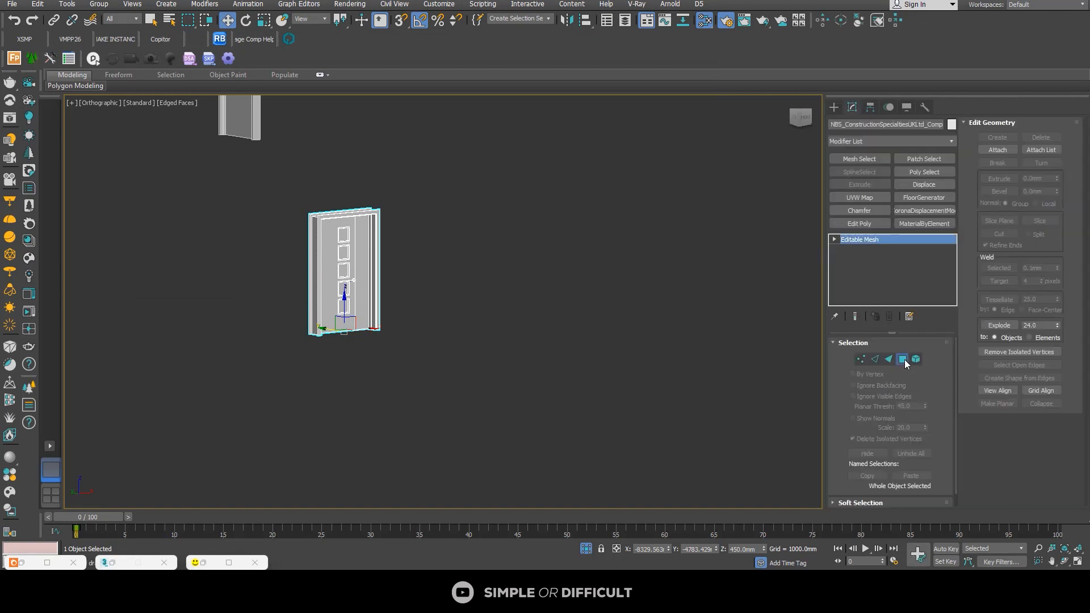
left_click(902, 359)
scroll(376, 219, "up", 5)
left_click(334, 228)
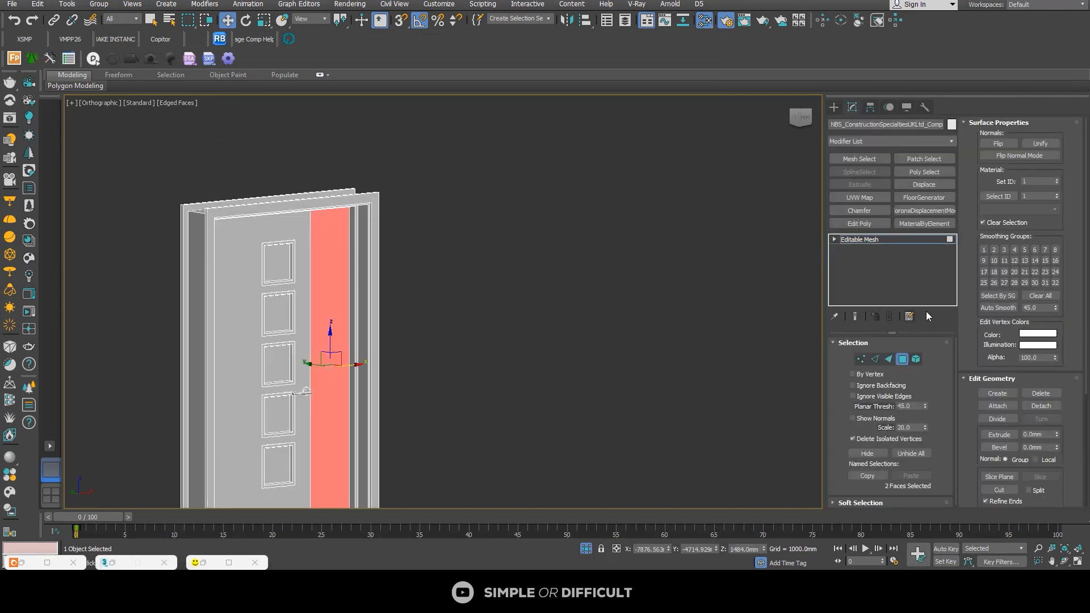
left_click(281, 257)
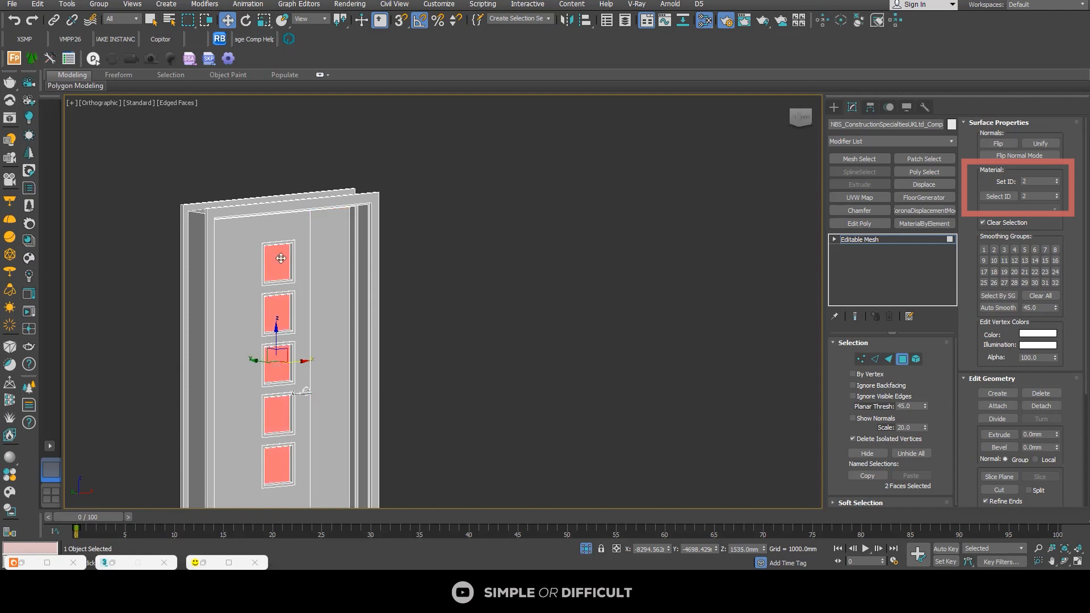
left_click(243, 238)
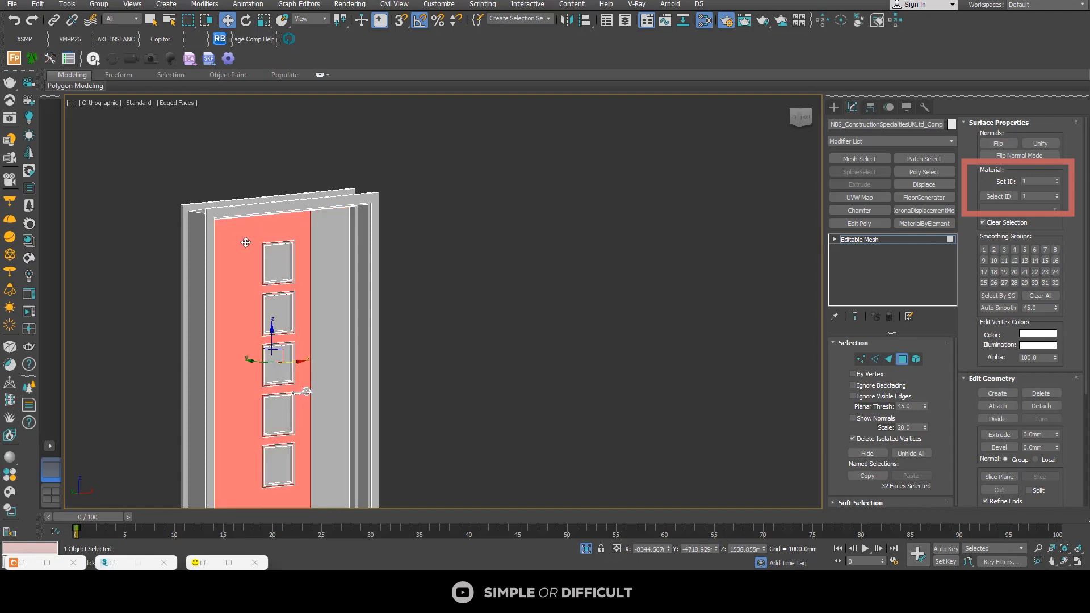
Step: Check the material IDs of the trim around a square inset and of the outer door frame
scroll(245, 242, "up", 6)
left_click(346, 262)
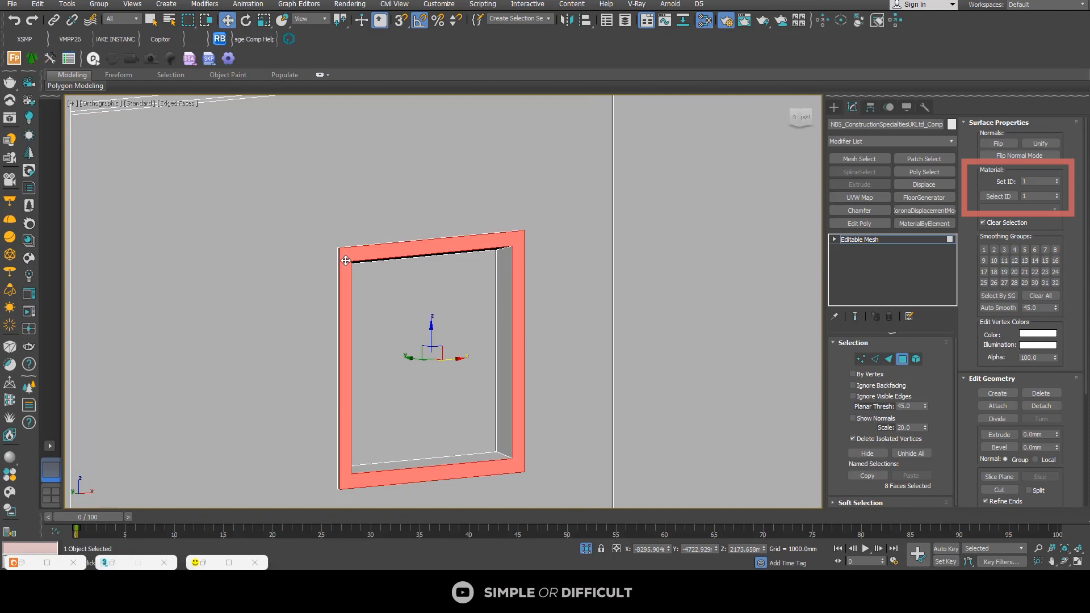
scroll(328, 244, "down", 6)
left_click(309, 216)
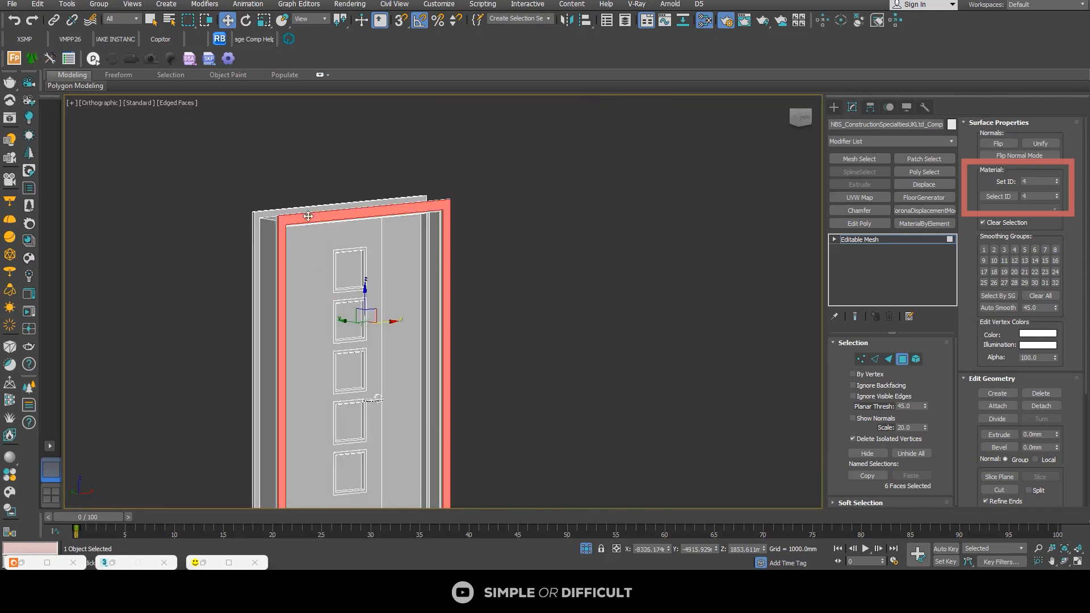
Step: Select the door handle's polygons and check their material ID
scroll(288, 218, "up", 6)
scroll(283, 234, "down", 4)
middle_click_drag(283, 234, 338, 292, "alt")
scroll(397, 431, "up", 6)
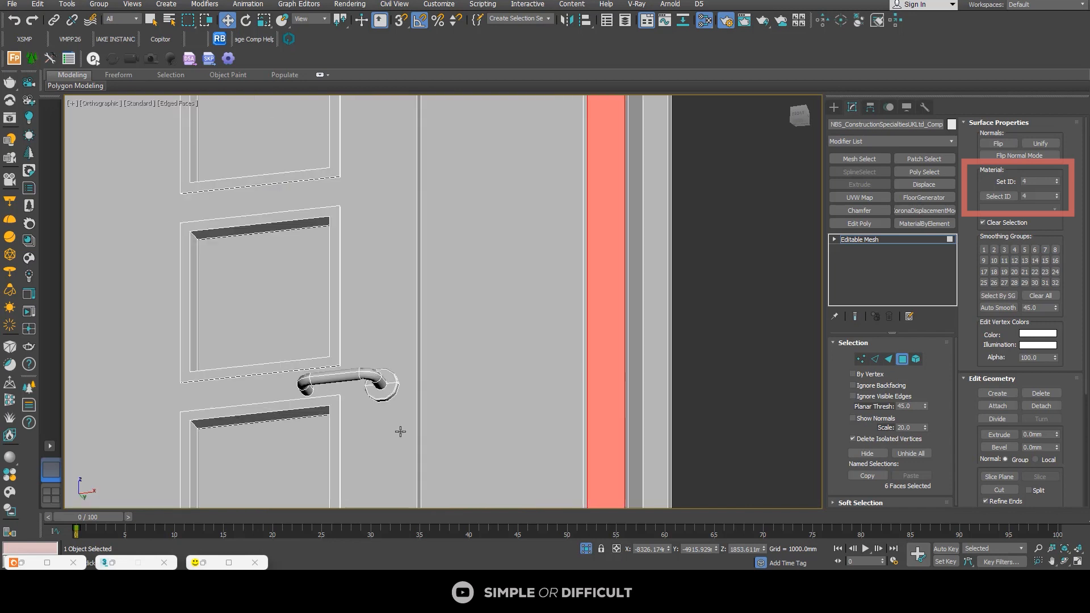
left_click(369, 374)
scroll(360, 288, "down", 8)
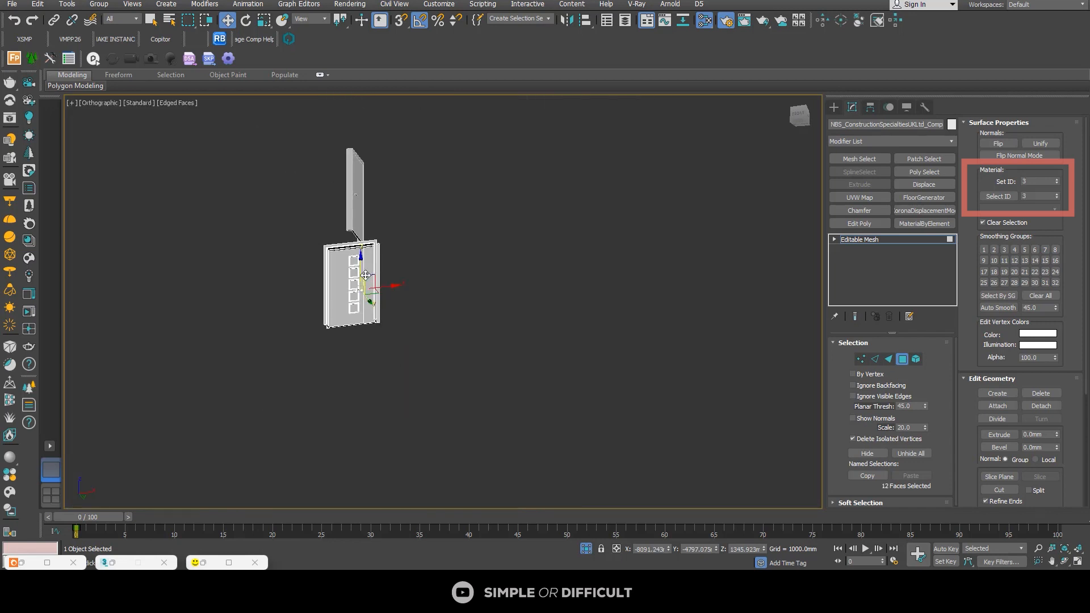
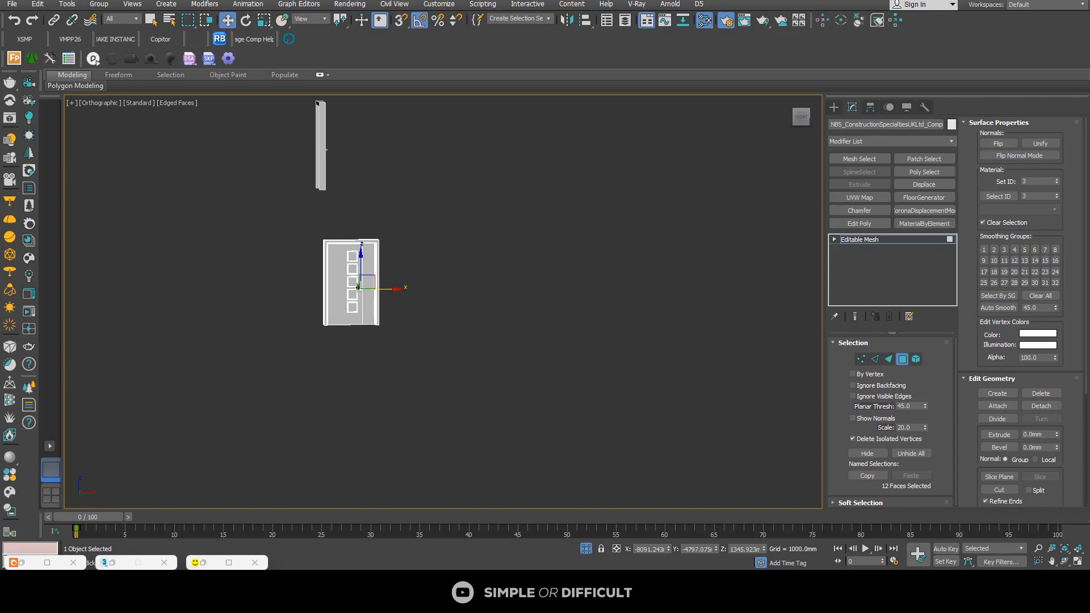
Step: Copy the wood material with its connected maps and place the copy beside the door's Multi/Sub-Object material in the Slate Material Editor
key("m")
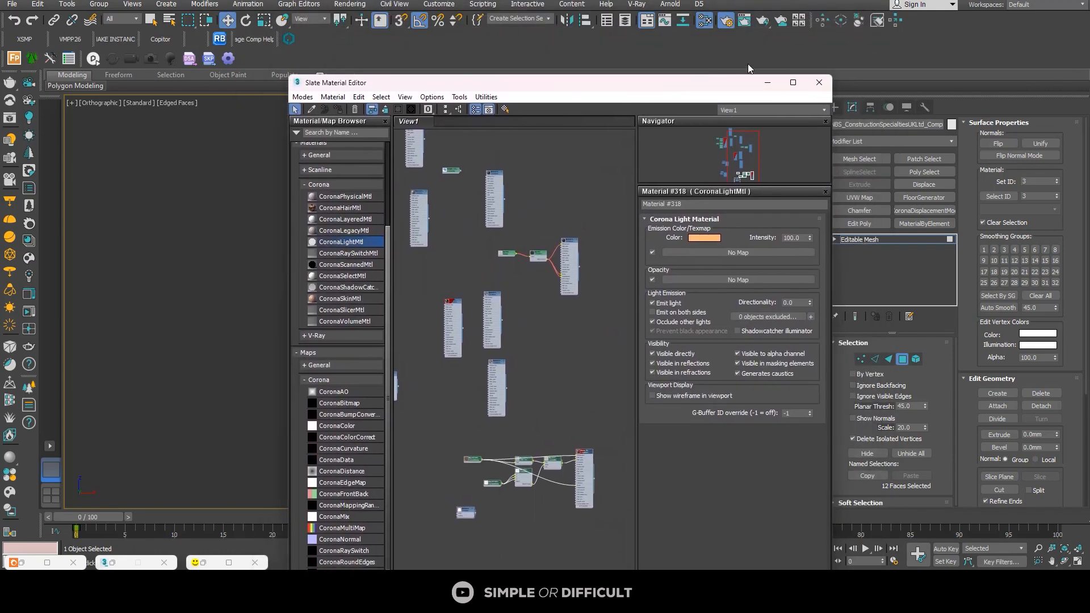
left_click(793, 83)
scroll(475, 190, "down", 3)
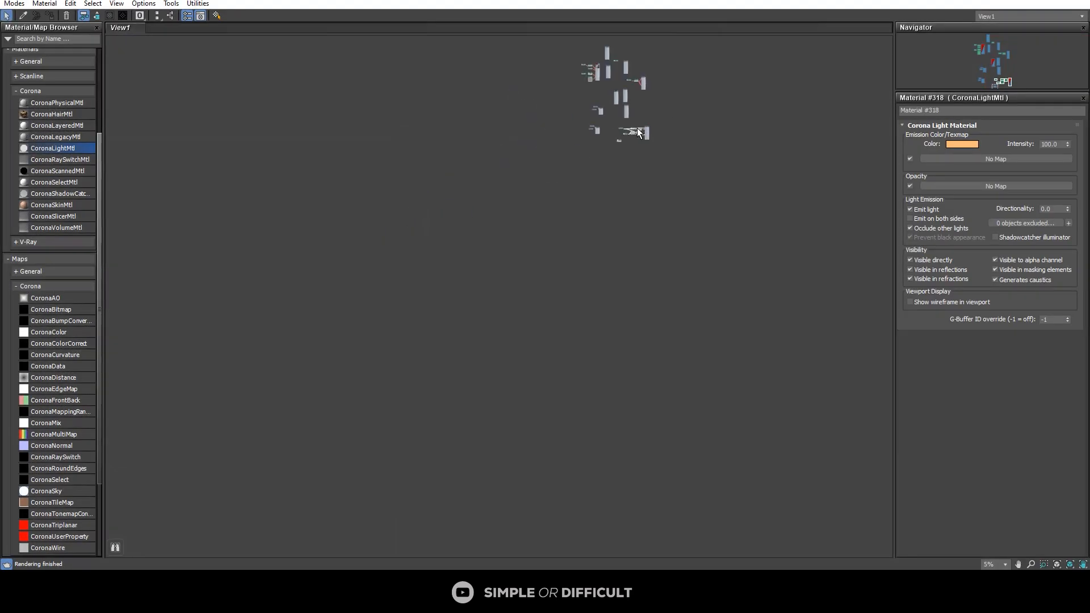
scroll(488, 154, "up", 5)
scroll(488, 155, "up", 3)
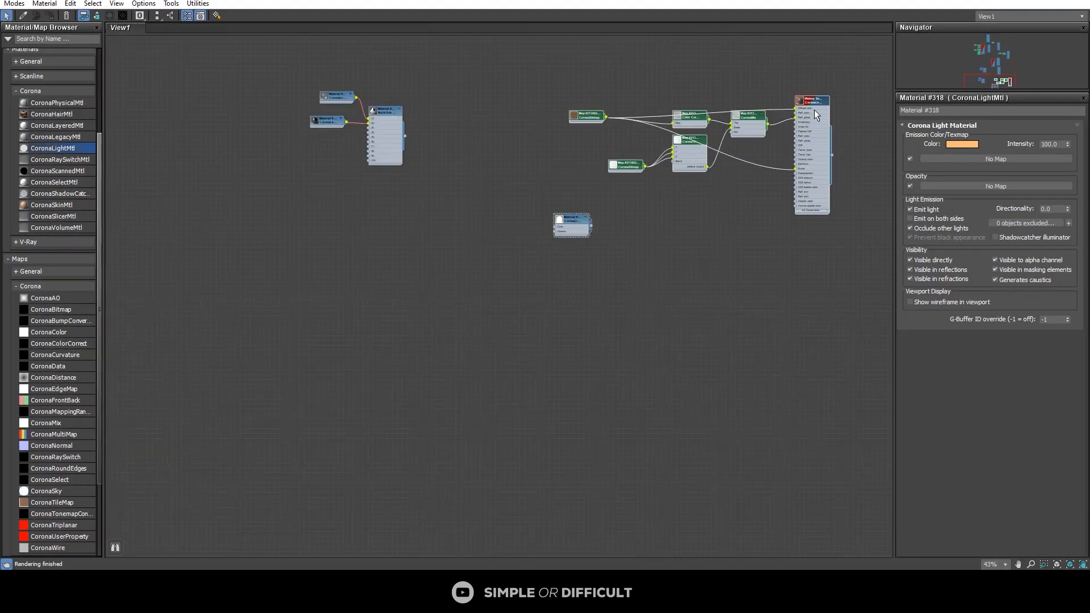
left_click_drag(843, 83, 561, 213)
mouse_move(817, 105)
left_mouse_down("shift")
mouse_move(492, 235)
mouse_move(329, 187)
mouse_move(317, 170)
left_mouse_up("shift")
scroll(329, 169, "up", 2)
scroll(330, 170, "down", 1)
middle_click_drag(330, 169, 404, 216)
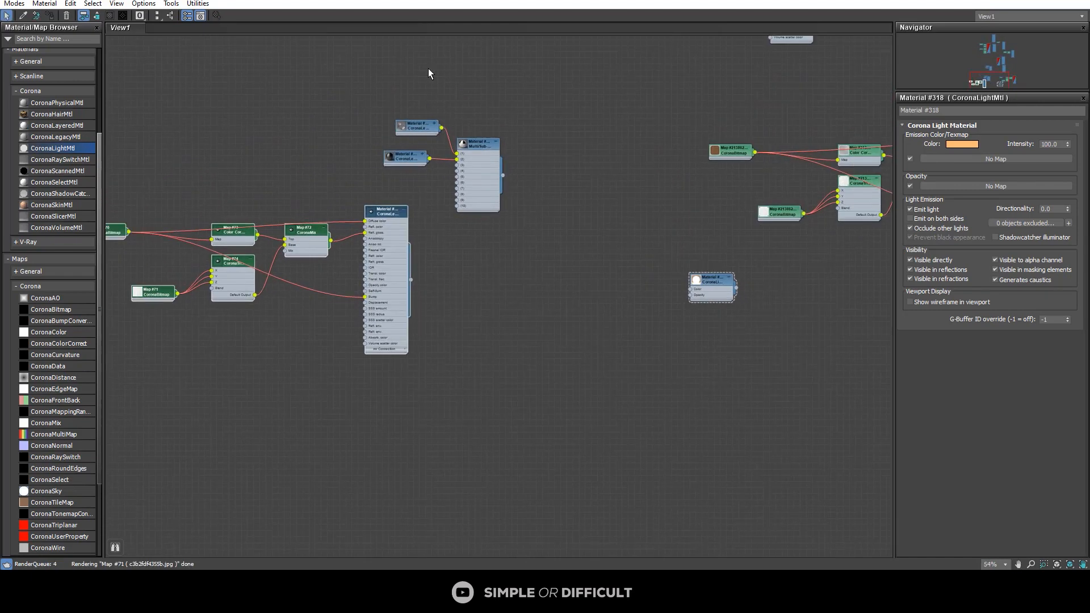
Step: Check the material ID of the door leaf faces and connect the copied wood material to slot 1 of the Multi/Sub-Object
left_click_drag(521, 2, 585, 80)
scroll(402, 274, "up", 3)
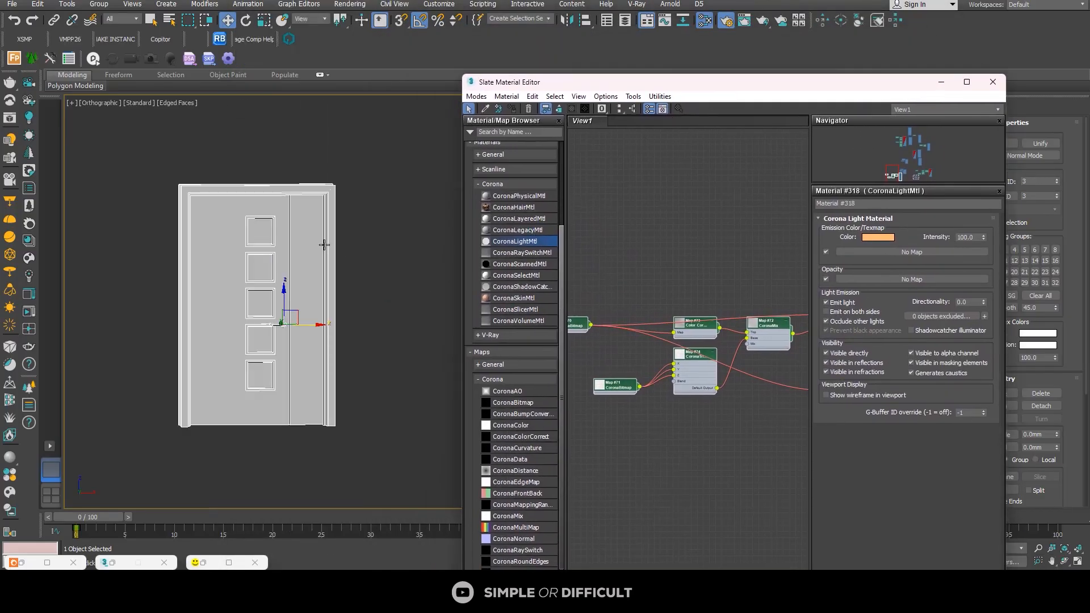
left_click(311, 237)
scroll(729, 314, "down", 5)
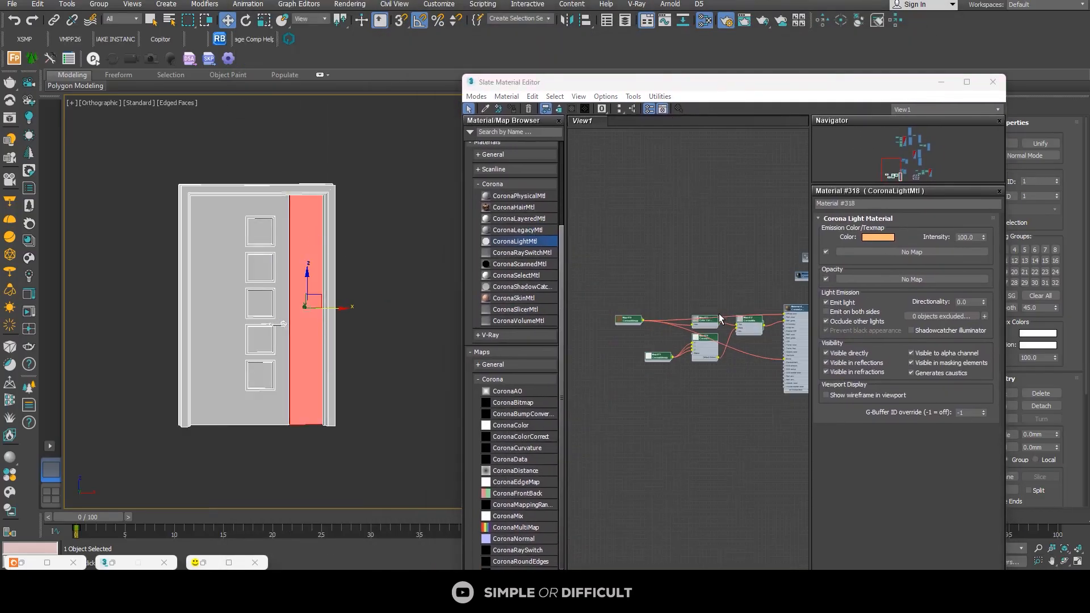
middle_click_drag(797, 318, 665, 303)
scroll(671, 302, "up", 2)
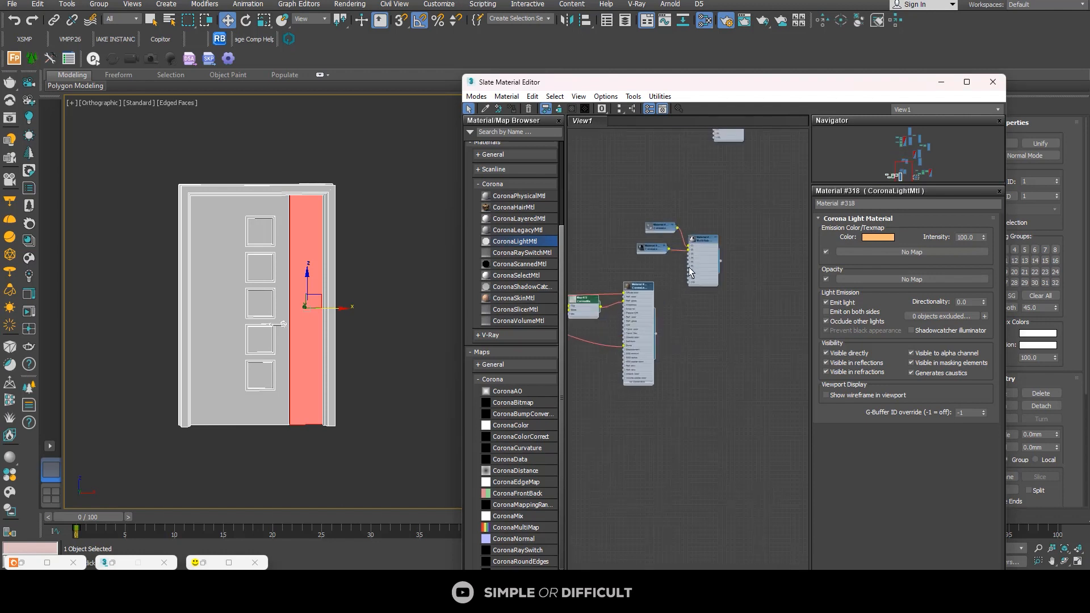
scroll(670, 318, "up", 2)
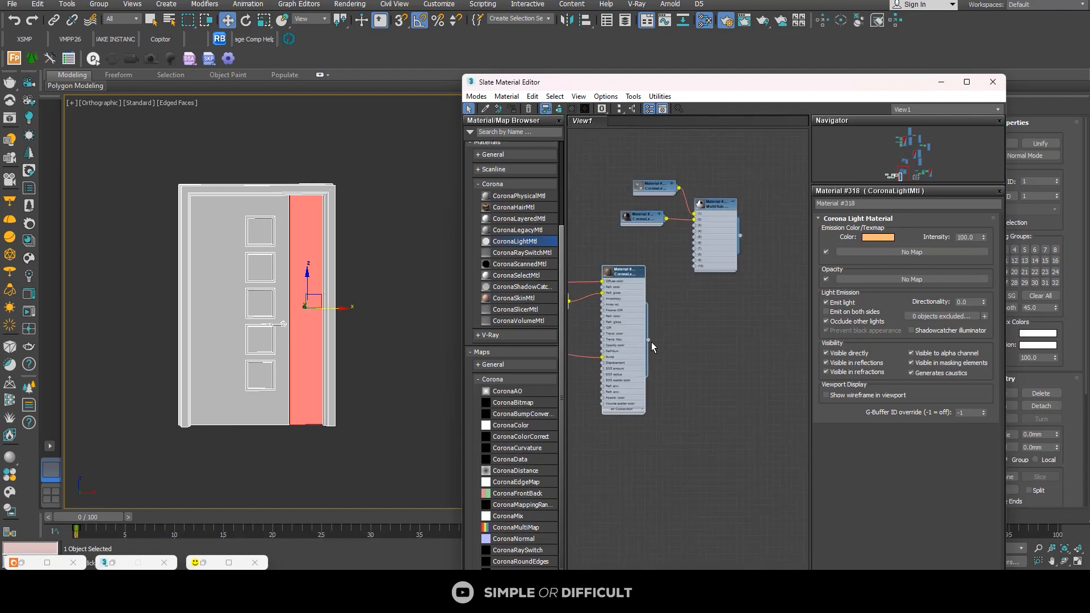
left_click_drag(648, 340, 695, 214)
Step: Connect the light grey material to slot 2 for the door's square panes and the dark material to slot 4 for the frame
left_click(259, 232)
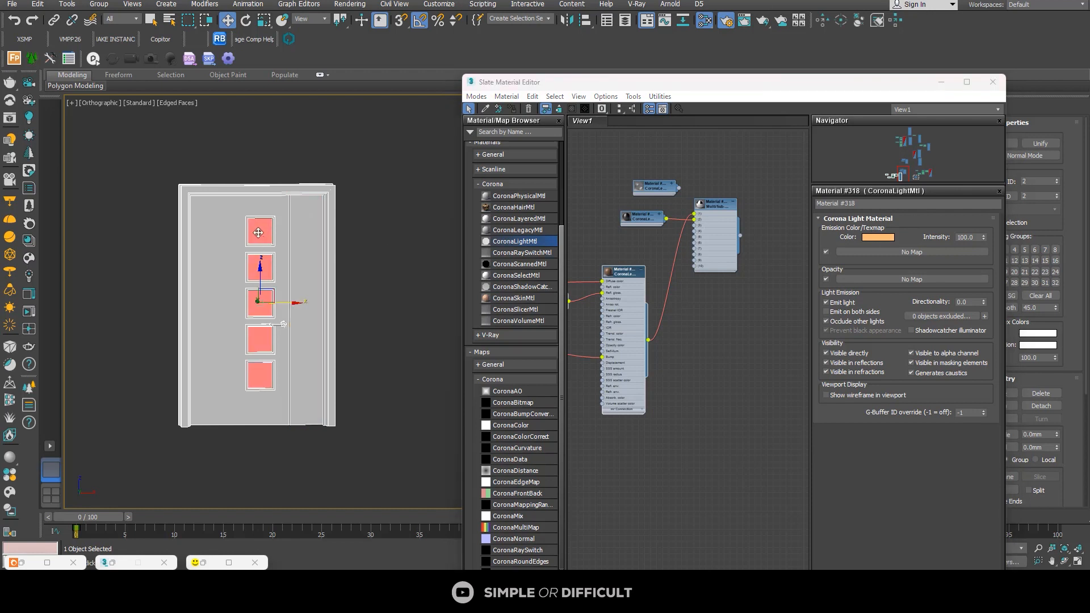
scroll(678, 194, "up", 2)
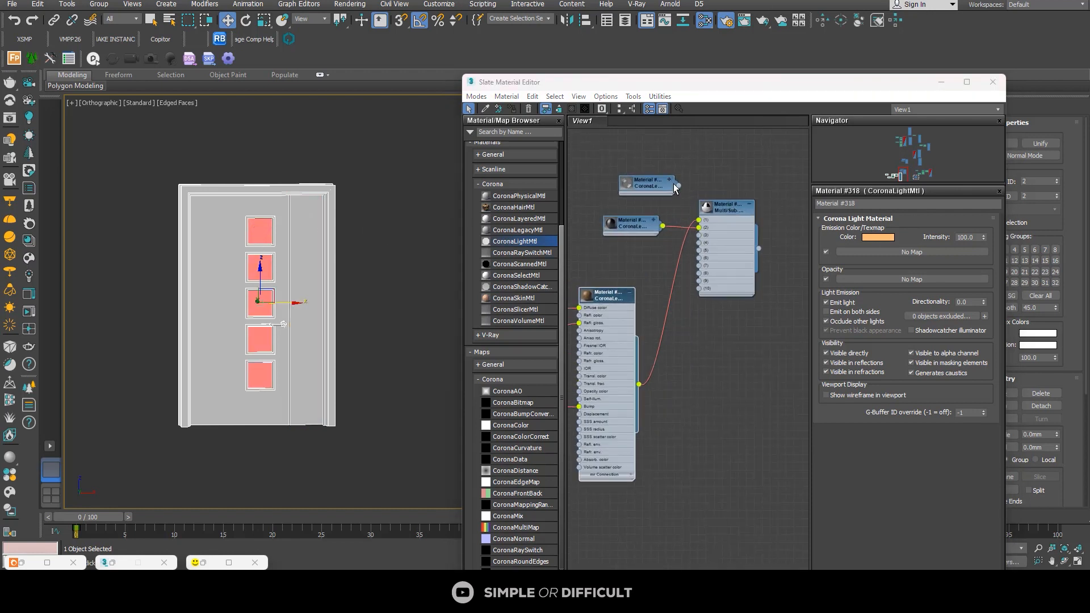
left_click_drag(677, 186, 700, 236)
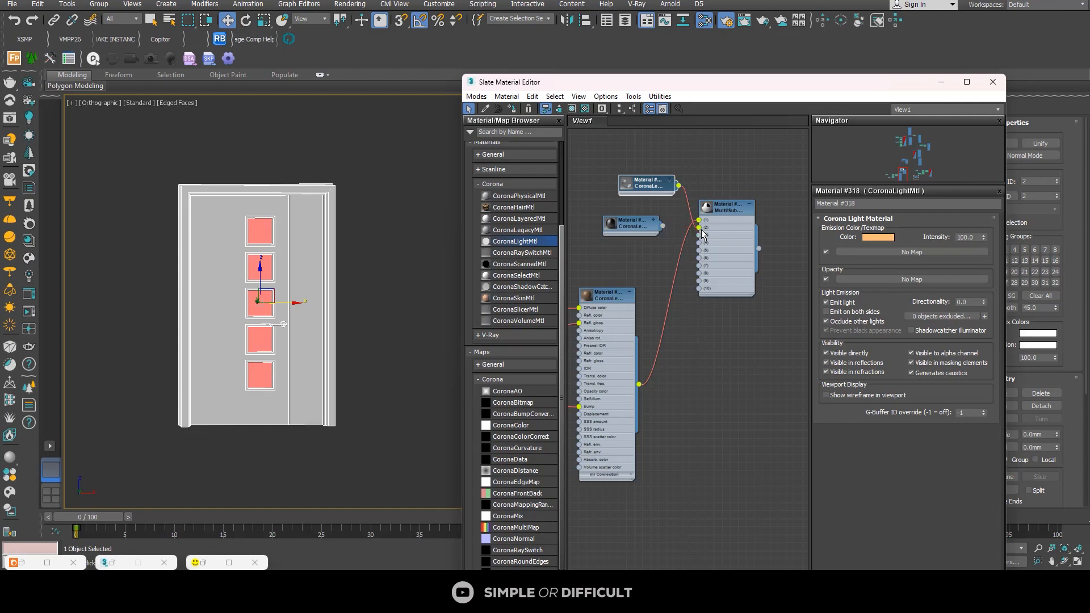
left_click(230, 193)
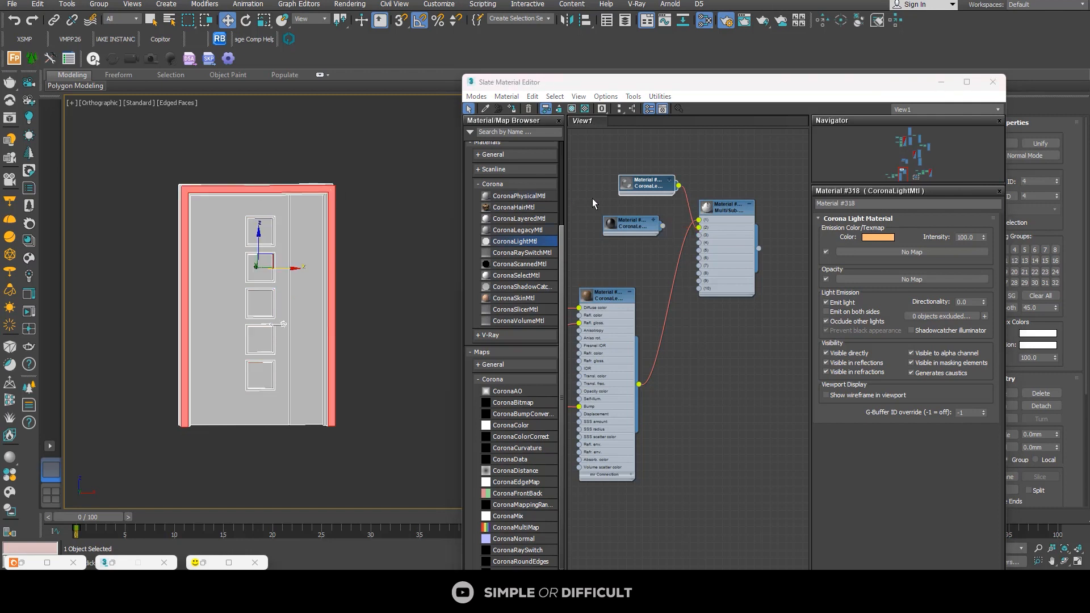
scroll(672, 229, "up", 1)
left_click_drag(662, 226, 703, 244)
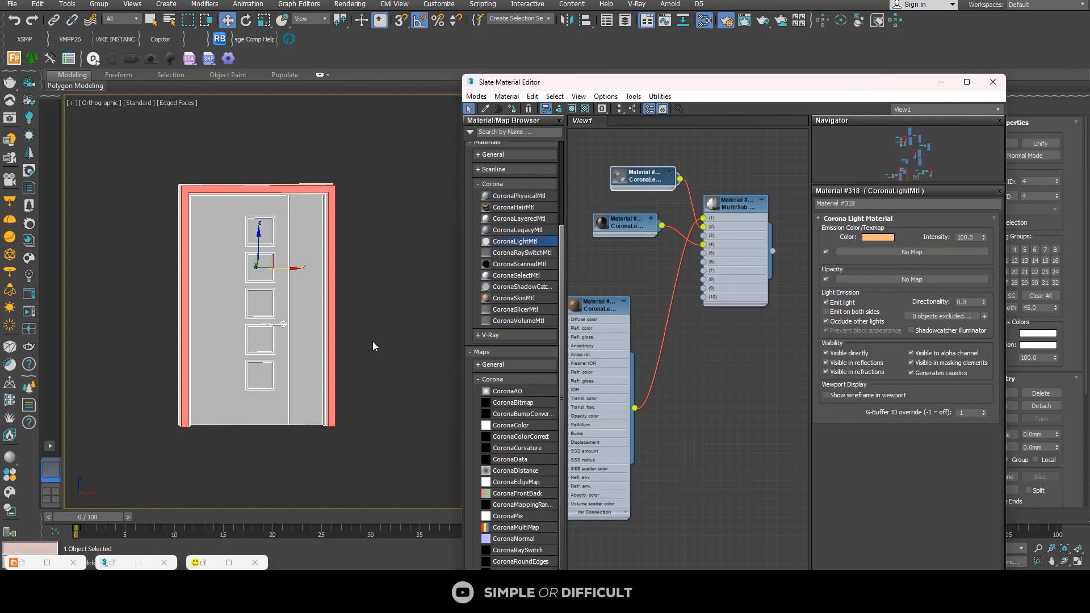
Step: Add the Chrome Clean metal from the Corona Material Library and connect it to slot 3 of the Multi/Sub-Object
left_click(29, 242)
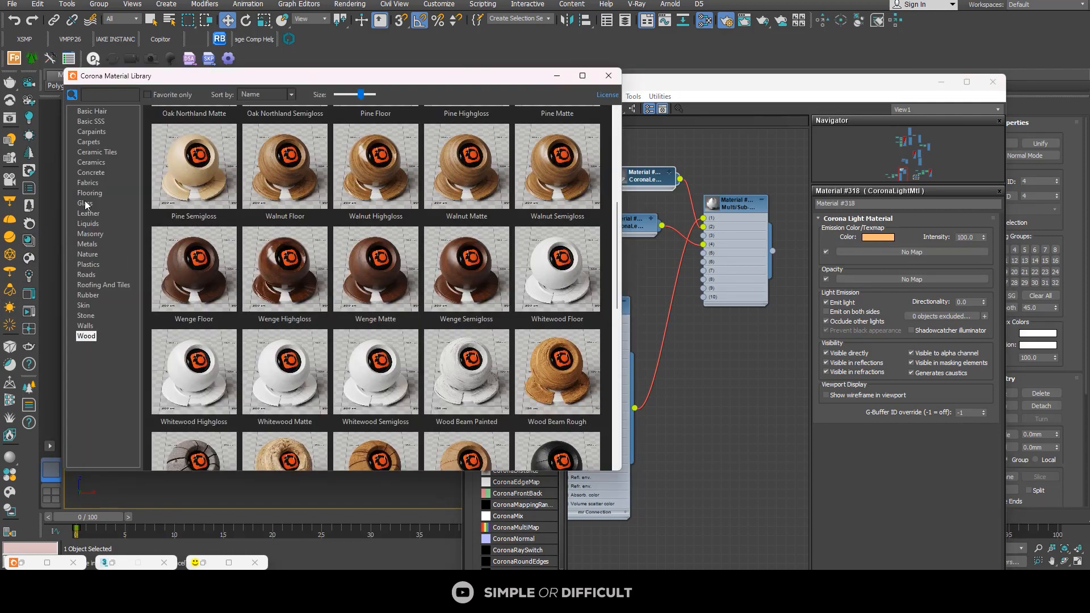
left_click(94, 172)
left_click(97, 166)
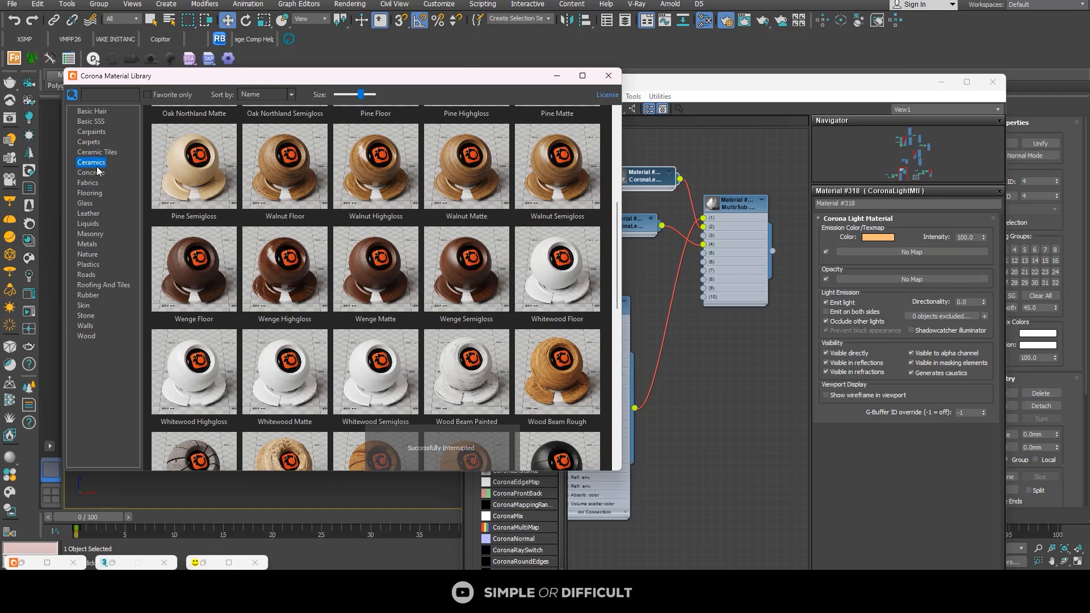
left_click(88, 245)
scroll(273, 290, "up", 2)
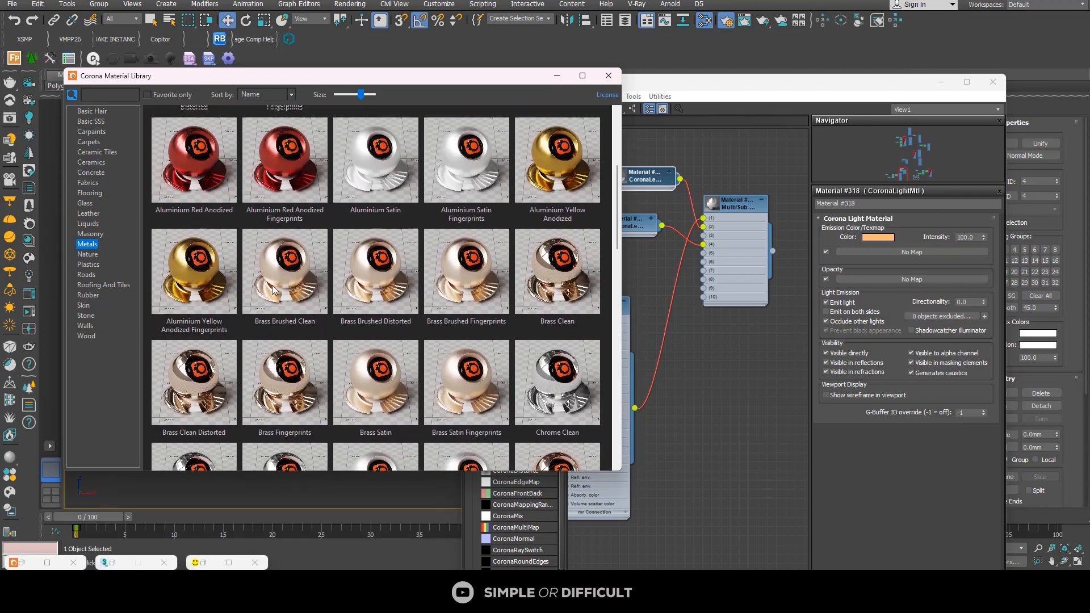
scroll(273, 290, "up", 3)
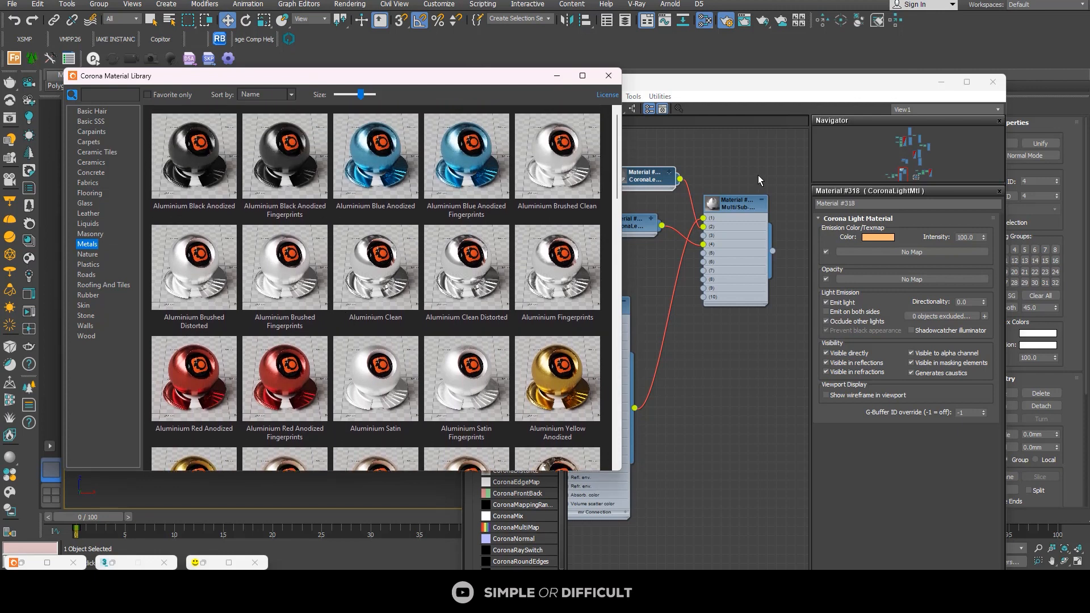
scroll(486, 320, "down", 1)
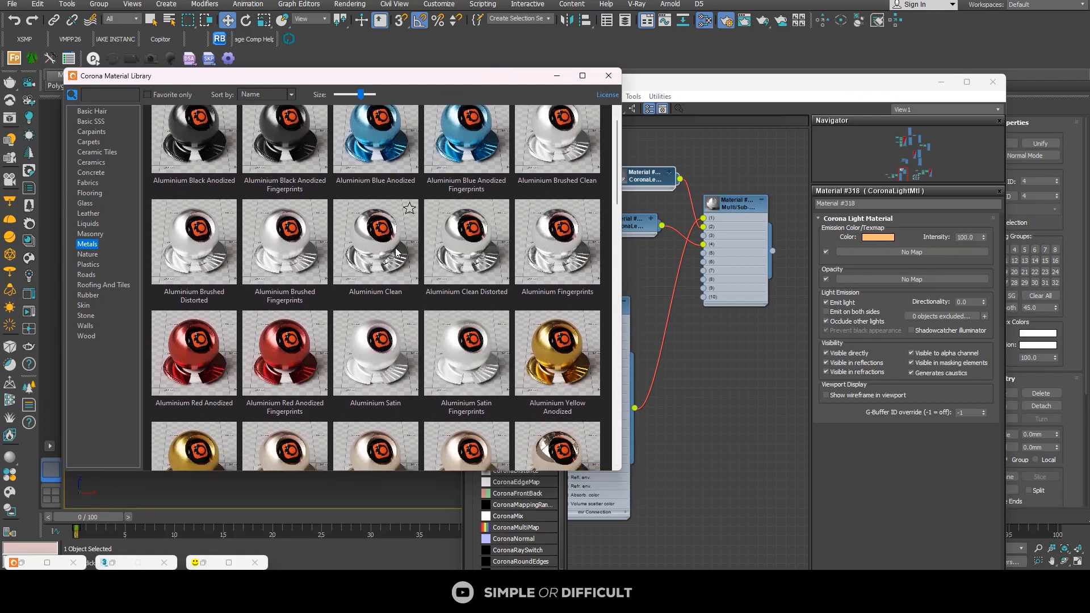
scroll(390, 252, "down", 4)
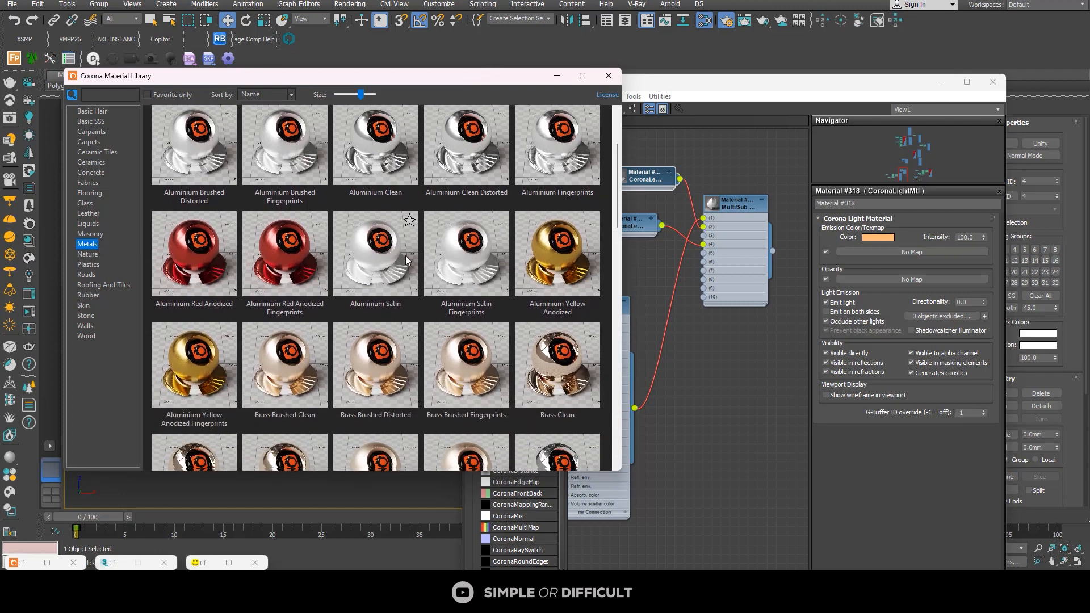
mouse_move(429, 263)
left_mouse_down()
mouse_move(568, 339)
mouse_move(686, 296)
mouse_move(661, 275)
mouse_move(578, 259)
mouse_move(577, 212)
left_mouse_up()
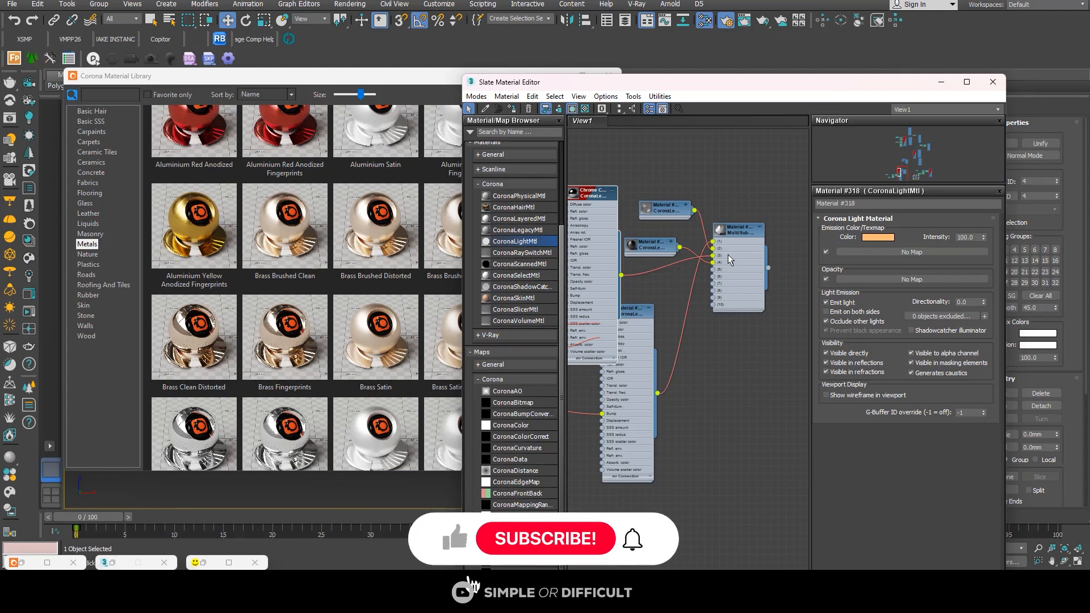
Step: Arrange the sub-material nodes in a column beside the Multi/Sub-Object, collapsing the wood node and keeping Chrome Clean lowest
scroll(714, 246, "down", 2)
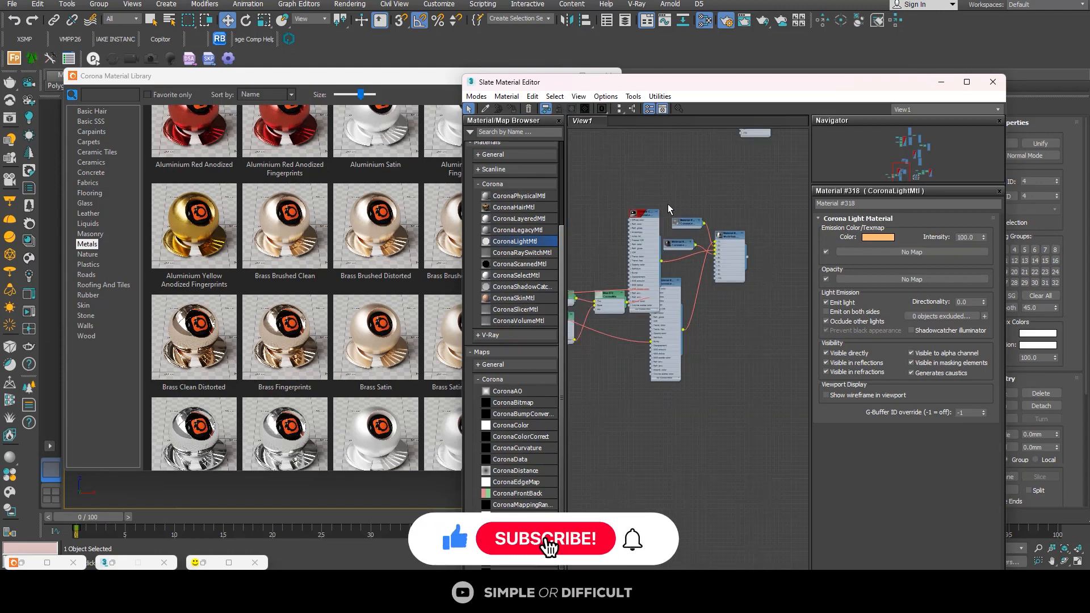
left_click(647, 215)
left_click_drag(647, 215, 672, 417)
middle_click_drag(664, 293, 673, 292)
left_click_drag(673, 293, 631, 185)
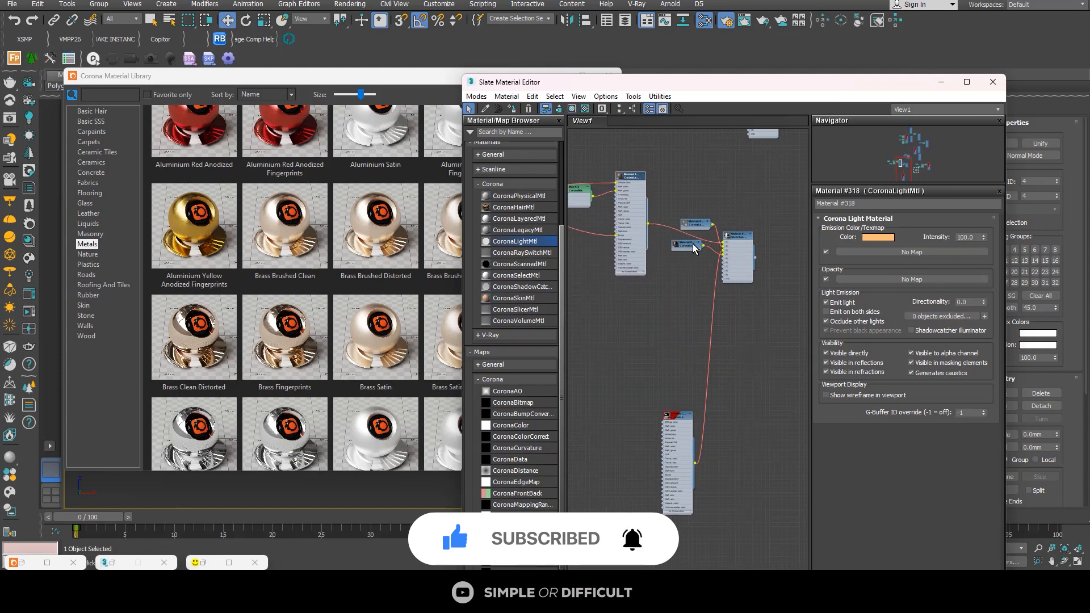
left_click_drag(695, 246, 700, 300)
left_click(643, 177)
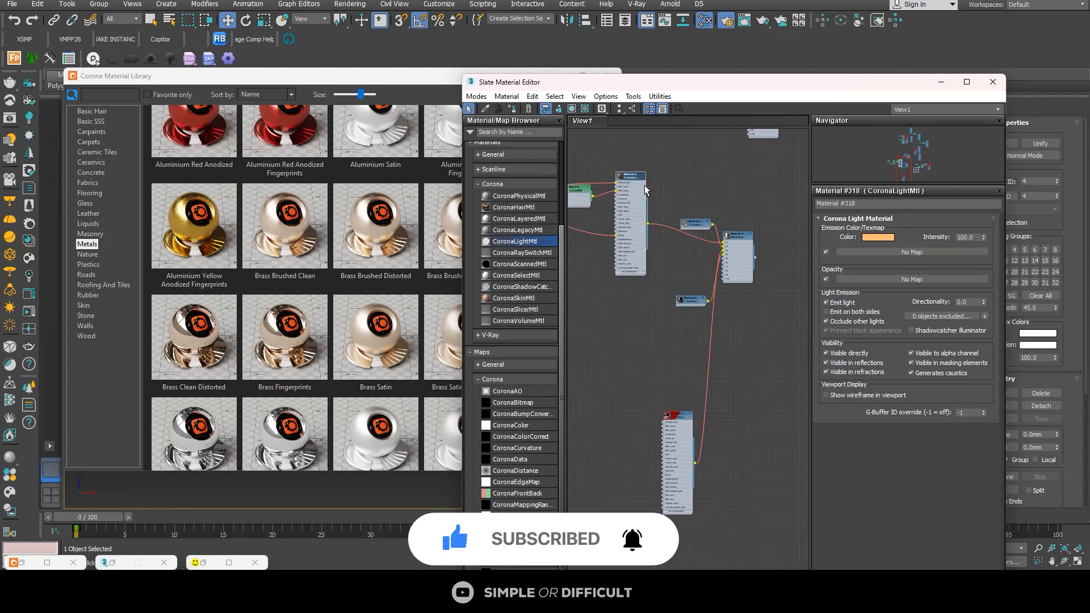
left_click(644, 176)
left_click_drag(643, 177, 697, 250)
left_click_drag(684, 421, 697, 331)
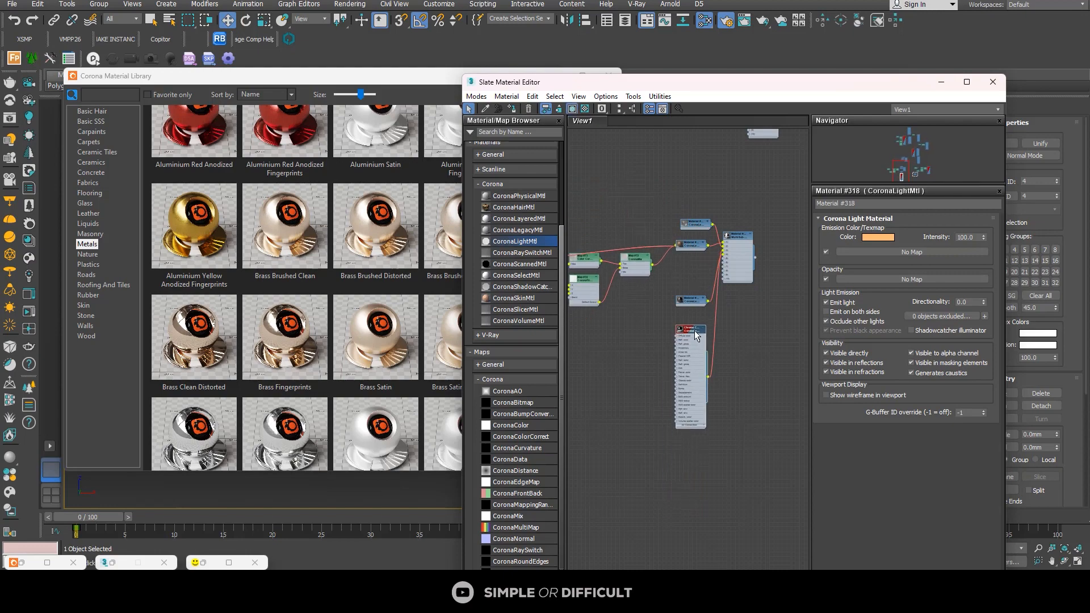
Step: Close the material library and assign the Multi/Sub-Object material to the whole door
left_click(432, 82)
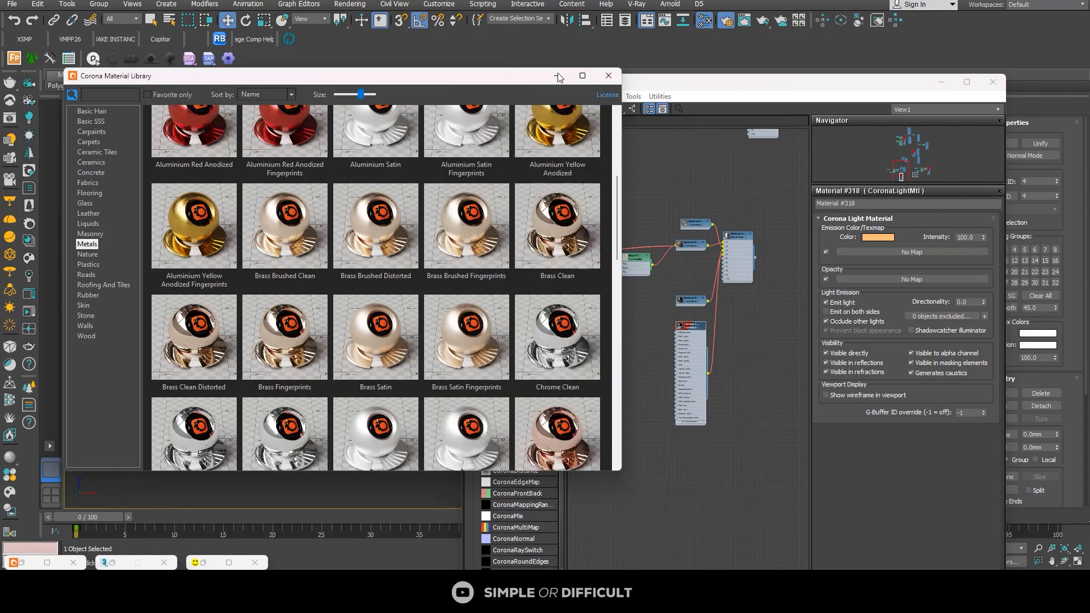
left_click(609, 75)
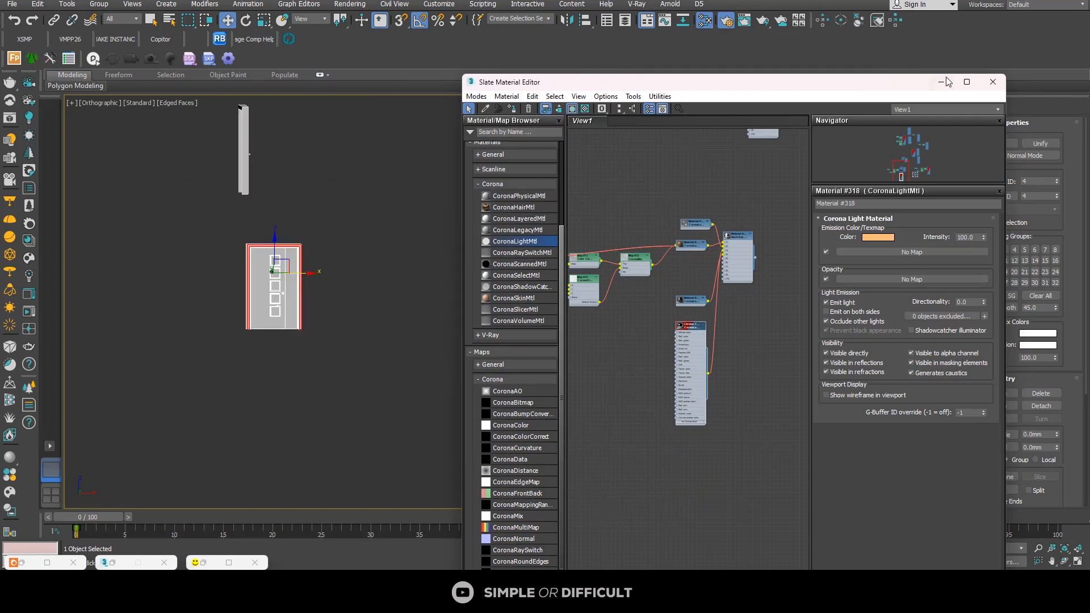
left_click_drag(907, 85, 857, 129)
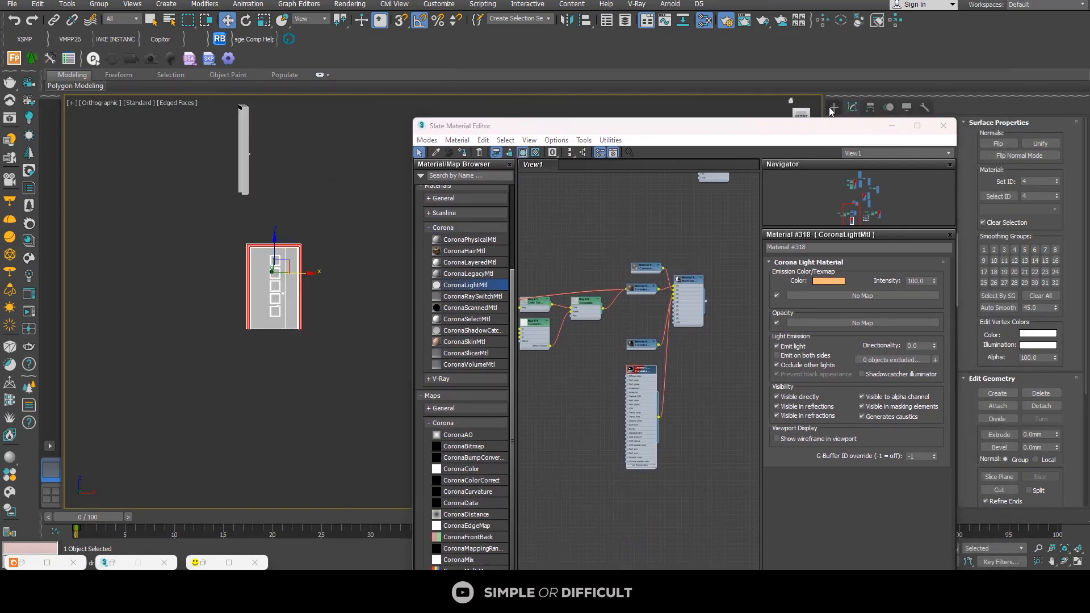
left_click(833, 108)
left_click(347, 222)
left_click(283, 247)
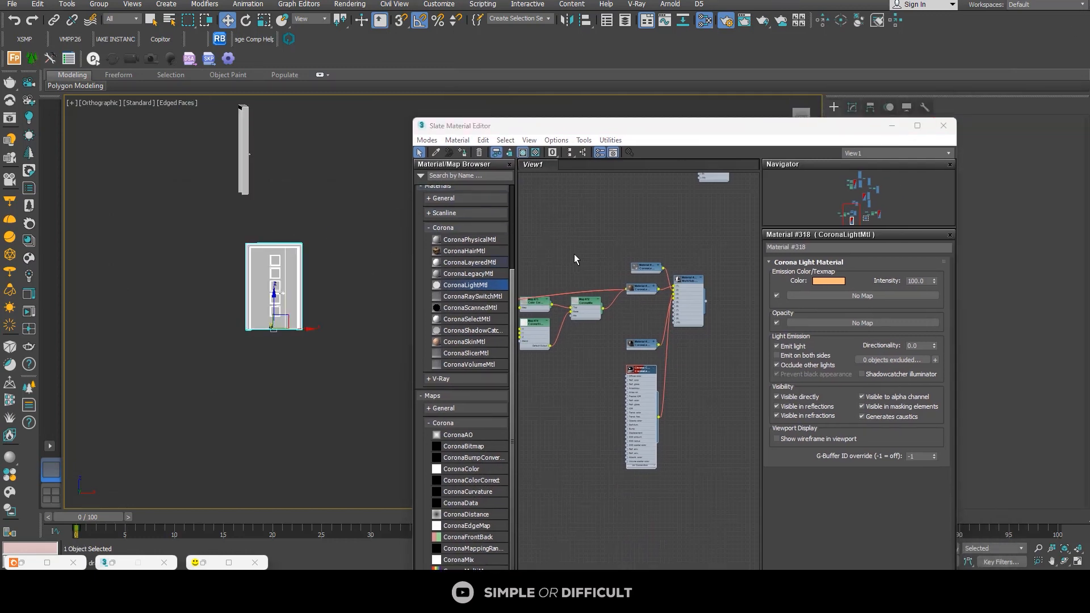
scroll(688, 262, "up", 3)
left_click(689, 295)
double_click(687, 296)
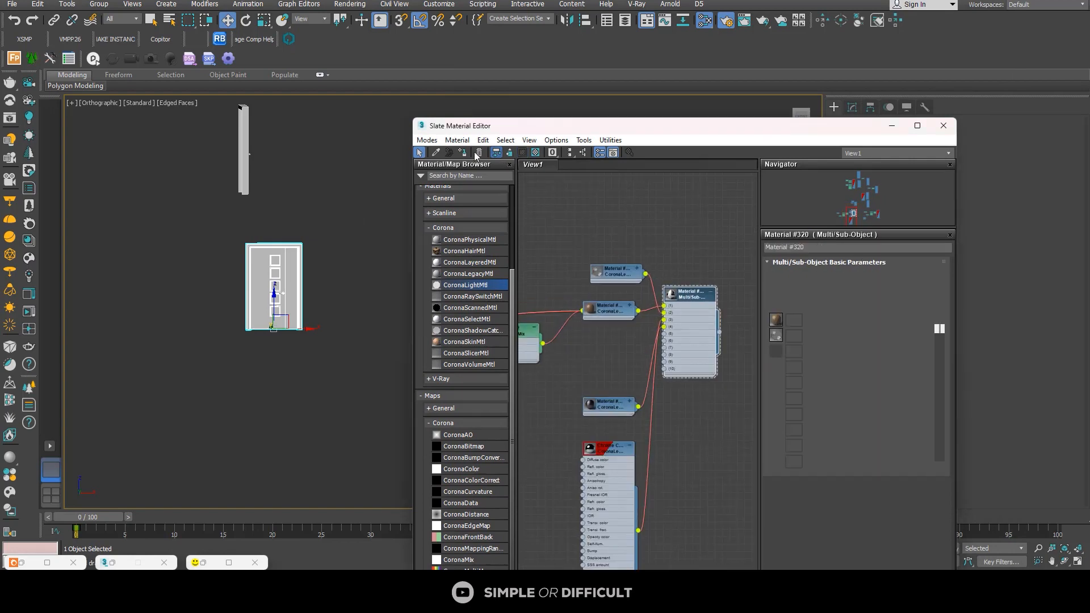
left_click(463, 153)
Step: Show the wood and Chrome Clean sub-materials shaded in the viewport, inspect the door at an angle, and deselect it
scroll(294, 273, "up", 7)
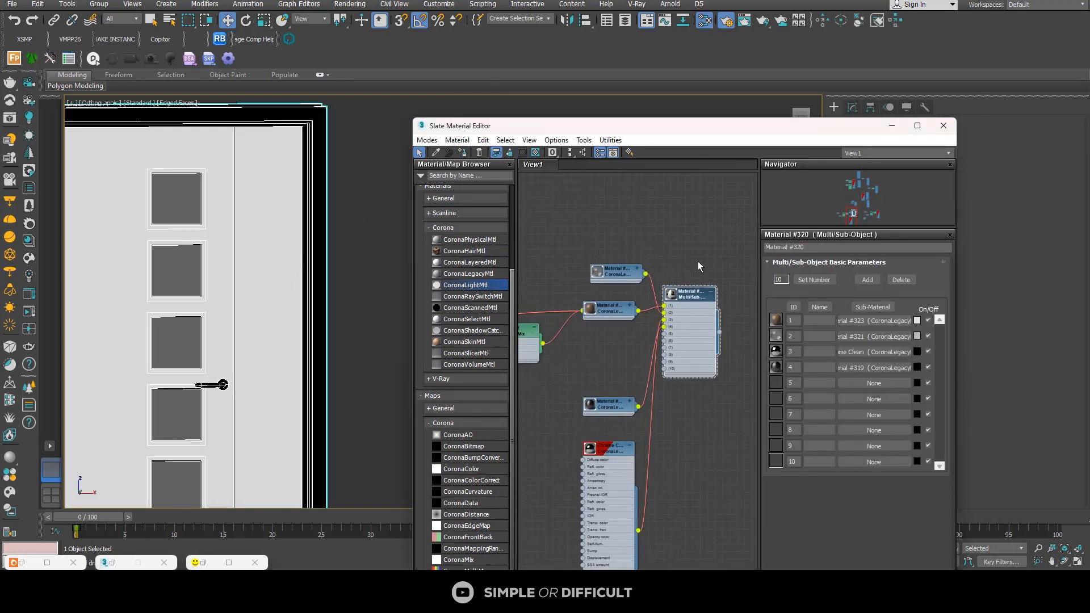
middle_click_drag(611, 465, 666, 462)
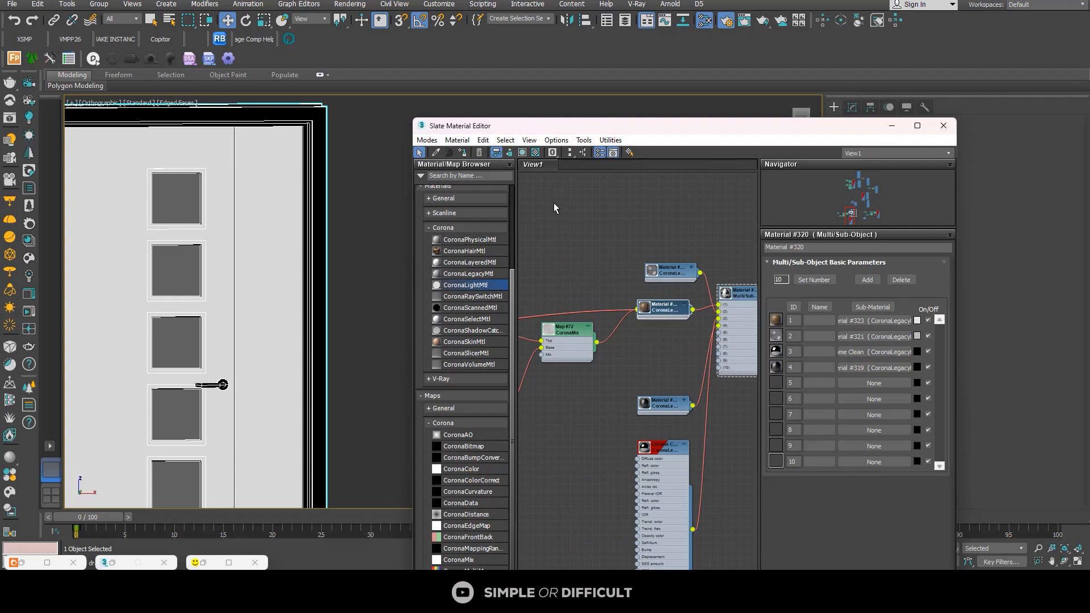
left_click(527, 152)
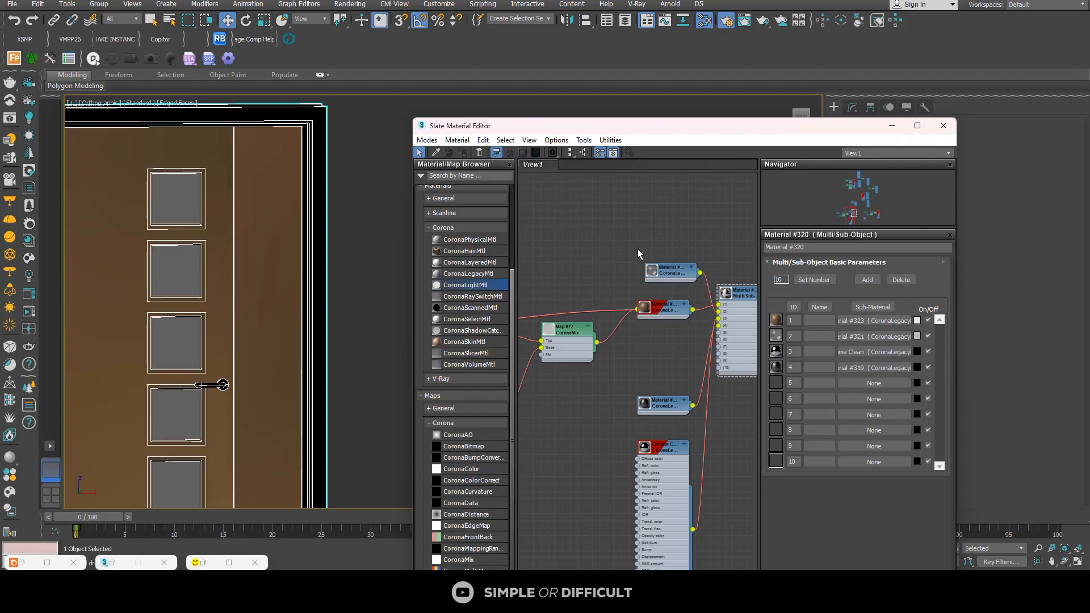
scroll(681, 274, "down", 5)
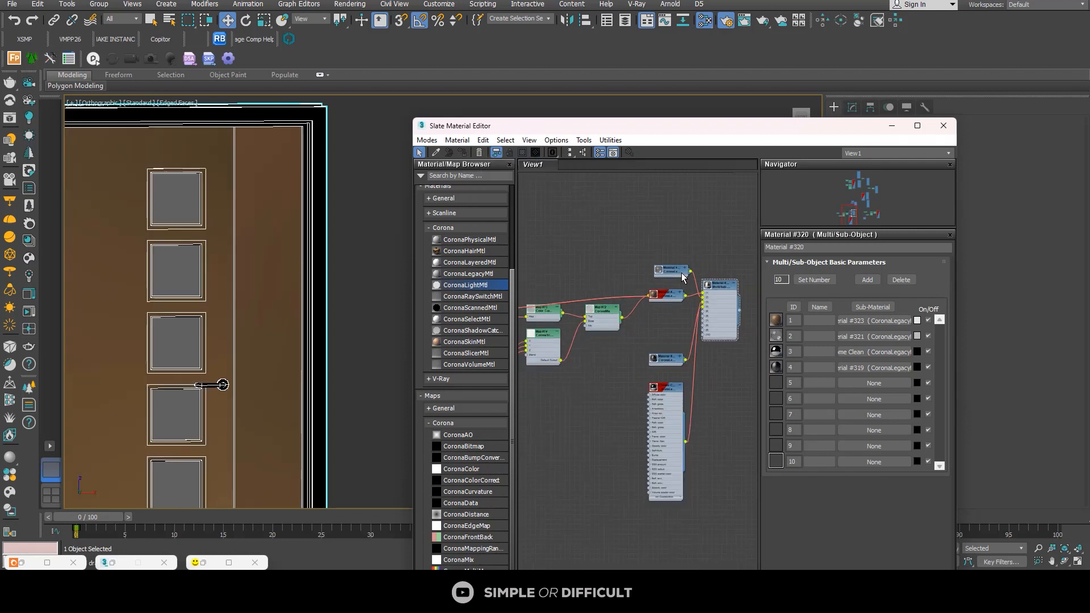
middle_click_drag(316, 282, 348, 314, "alt")
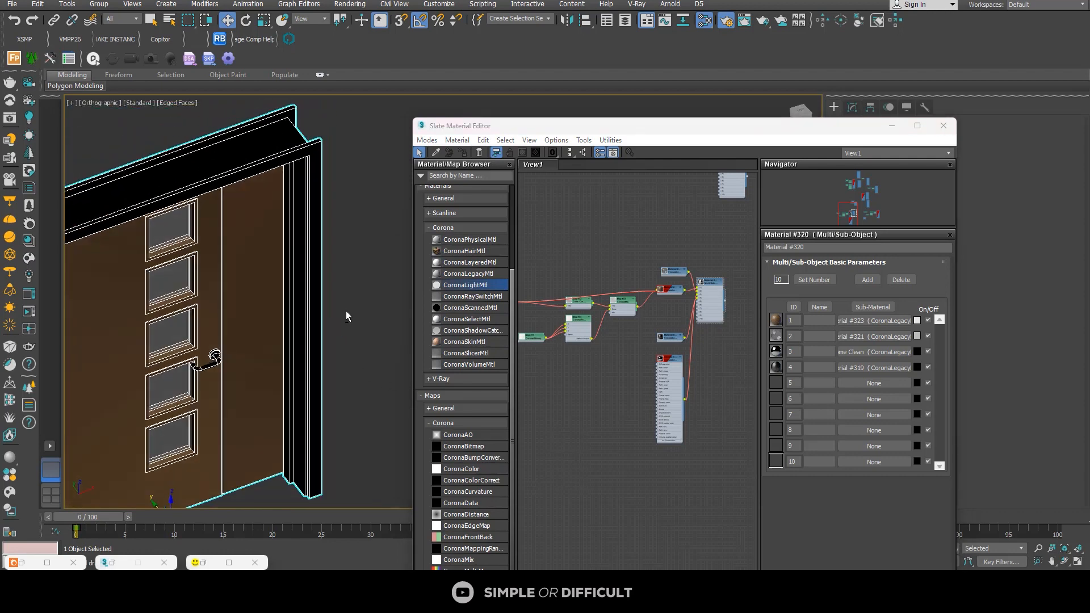
scroll(311, 278, "down", 6)
middle_click_drag(311, 278, 323, 321, "alt")
left_click(324, 321)
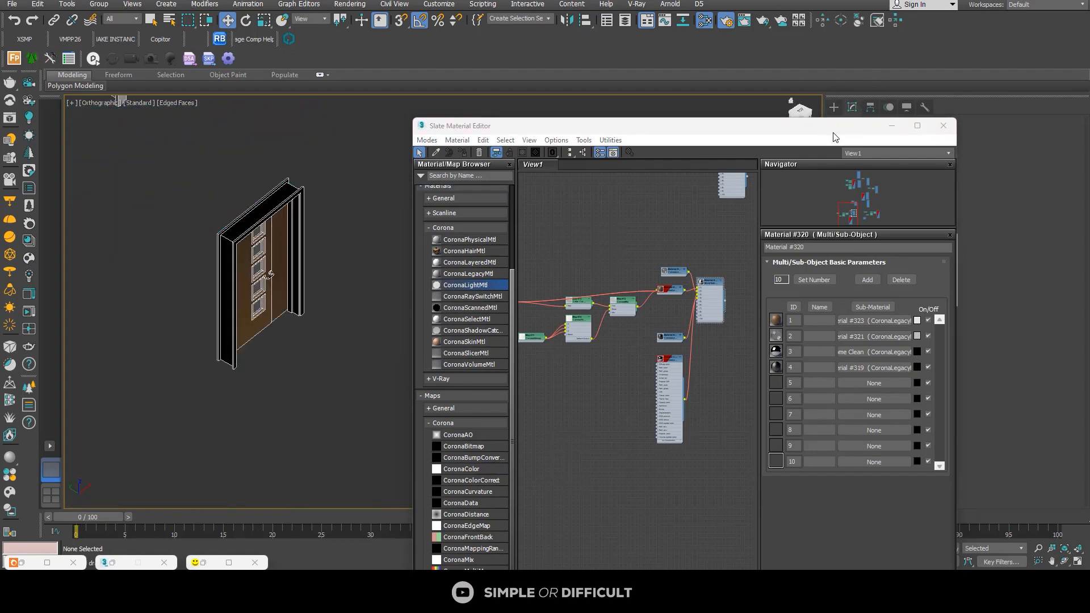
Step: Close the material editor and add a UVW Map modifier with Box mapping to the wood-textured door
left_click_drag(834, 132, 657, 182)
left_click(766, 176)
left_click(833, 107)
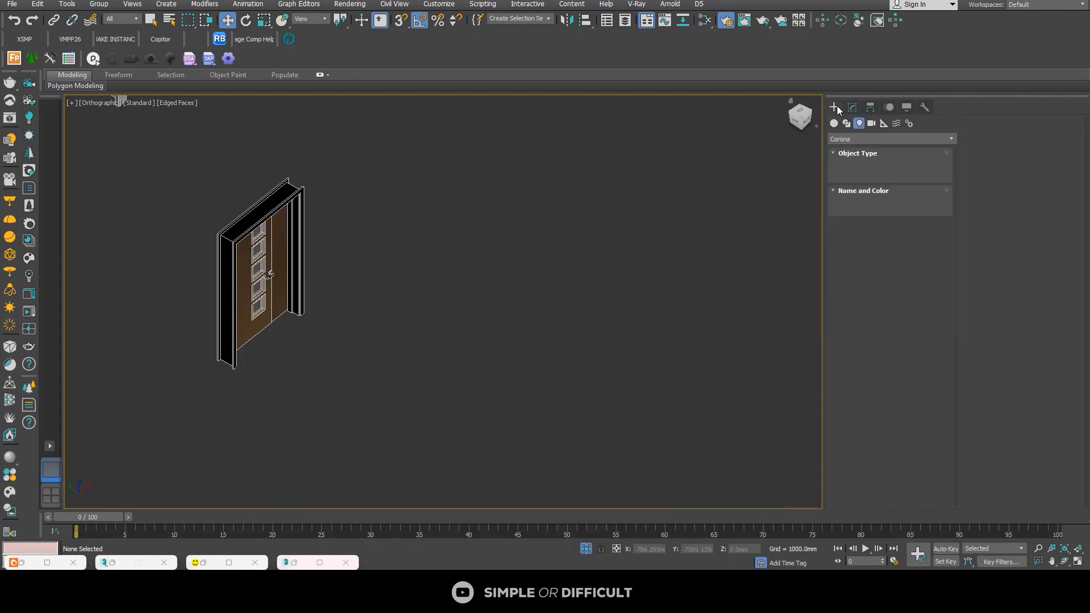
left_click(312, 209)
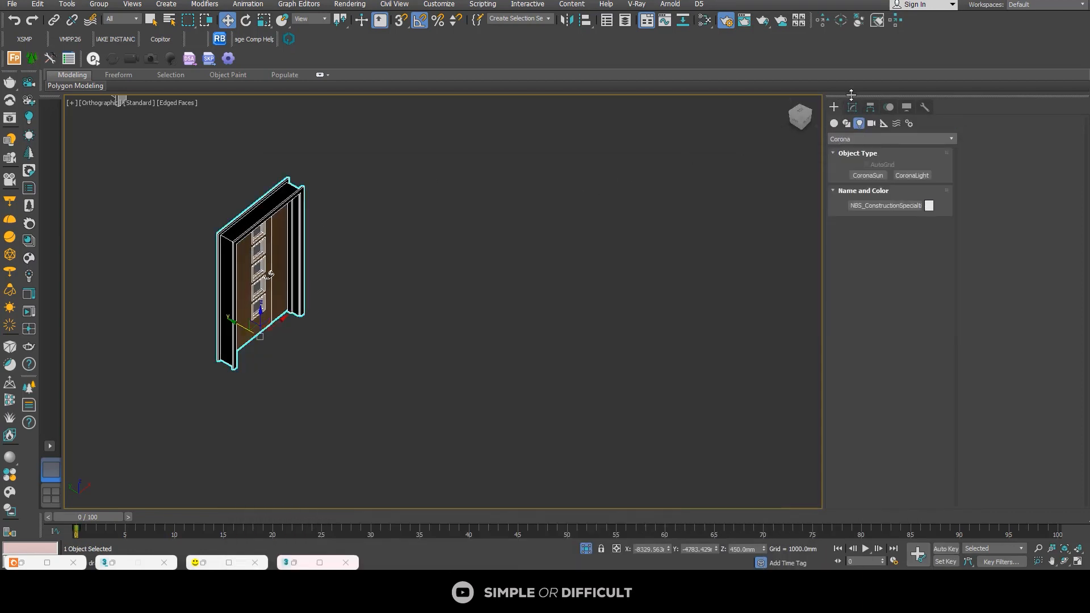
left_click(853, 107)
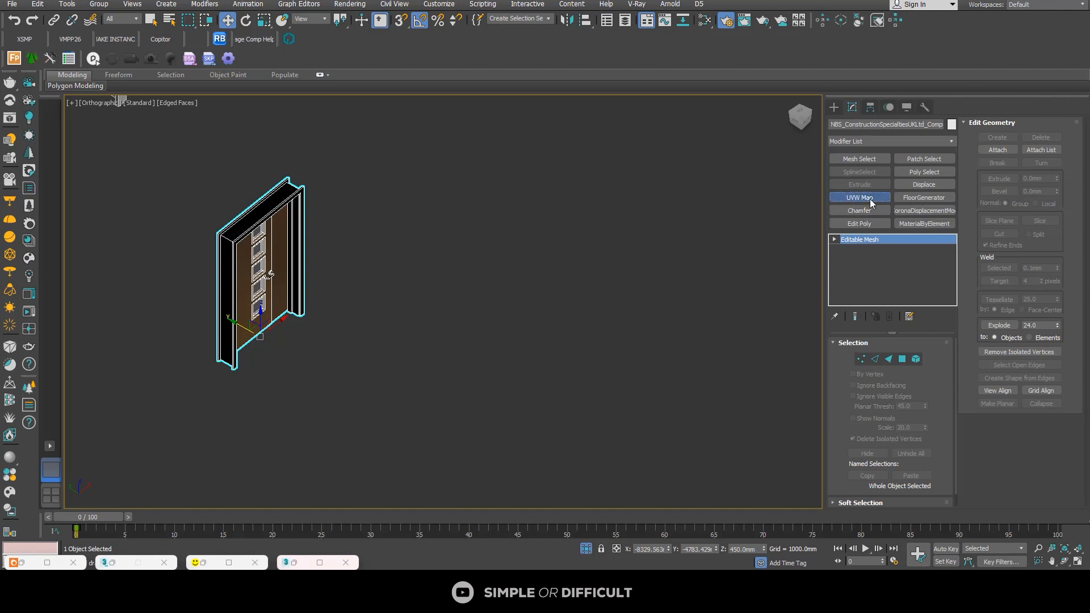
left_click(870, 199)
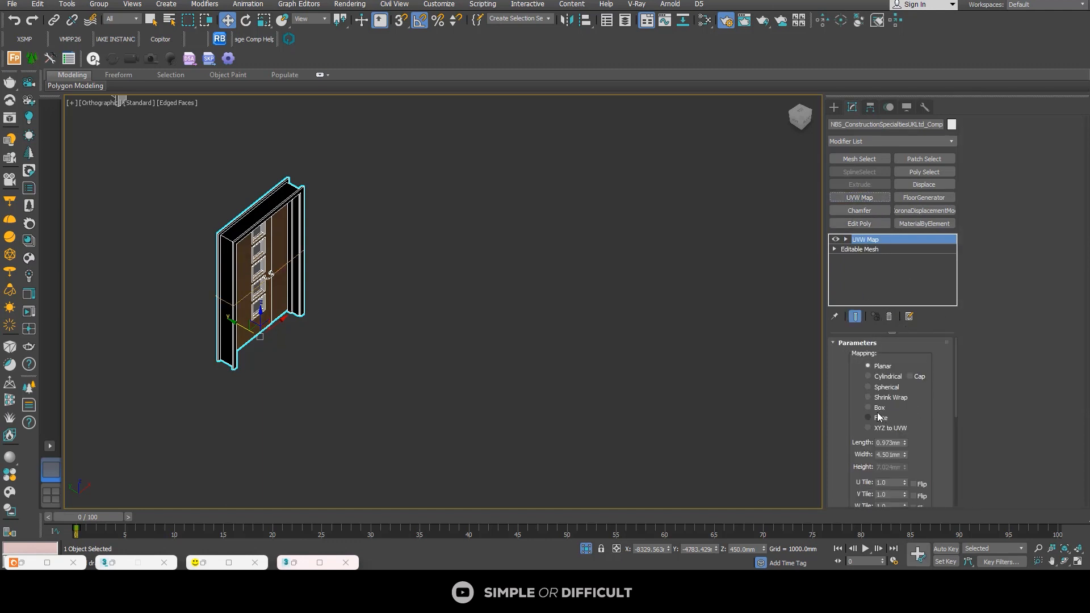
left_click(869, 408)
Step: Set the length, width and height of the door's UVW Map box to 0.005 mm each
scroll(929, 402, "down", 2)
scroll(295, 287, "up", 4)
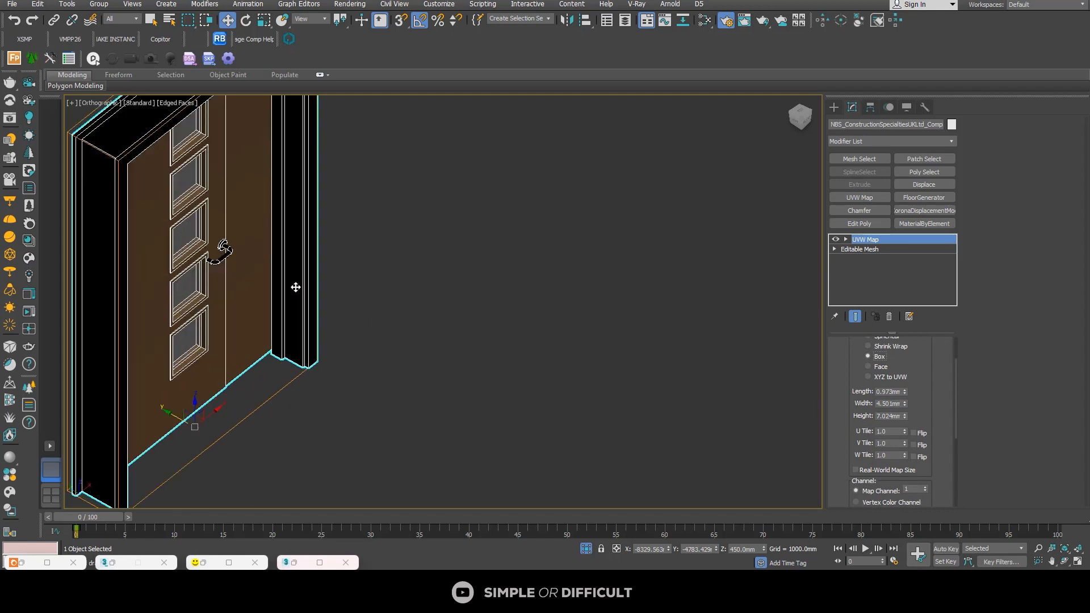
scroll(295, 287, "up", 2)
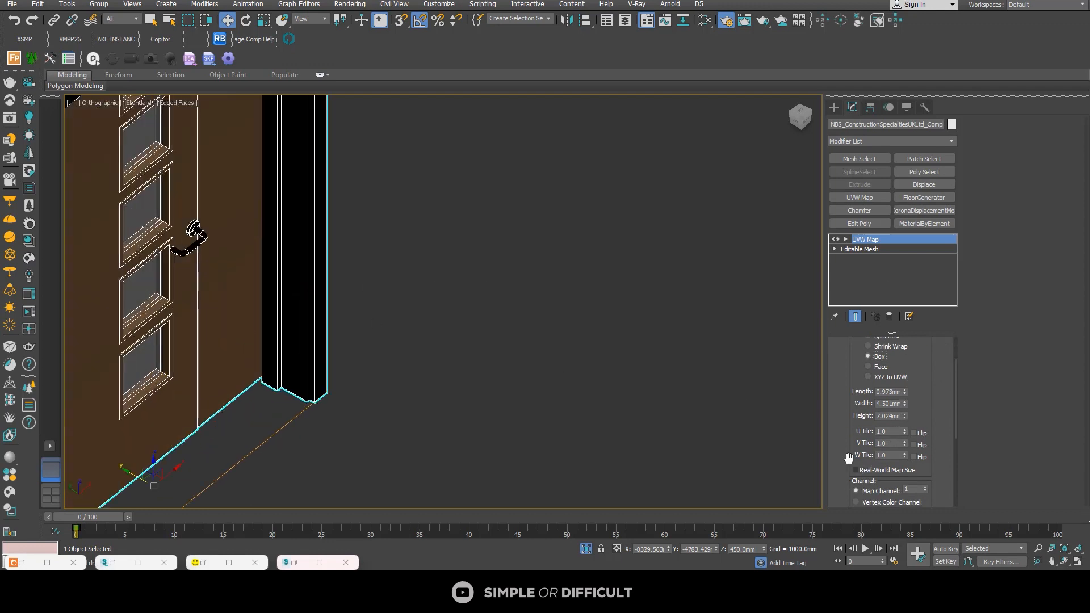
double_click(883, 391)
type("0.005")
key("Return")
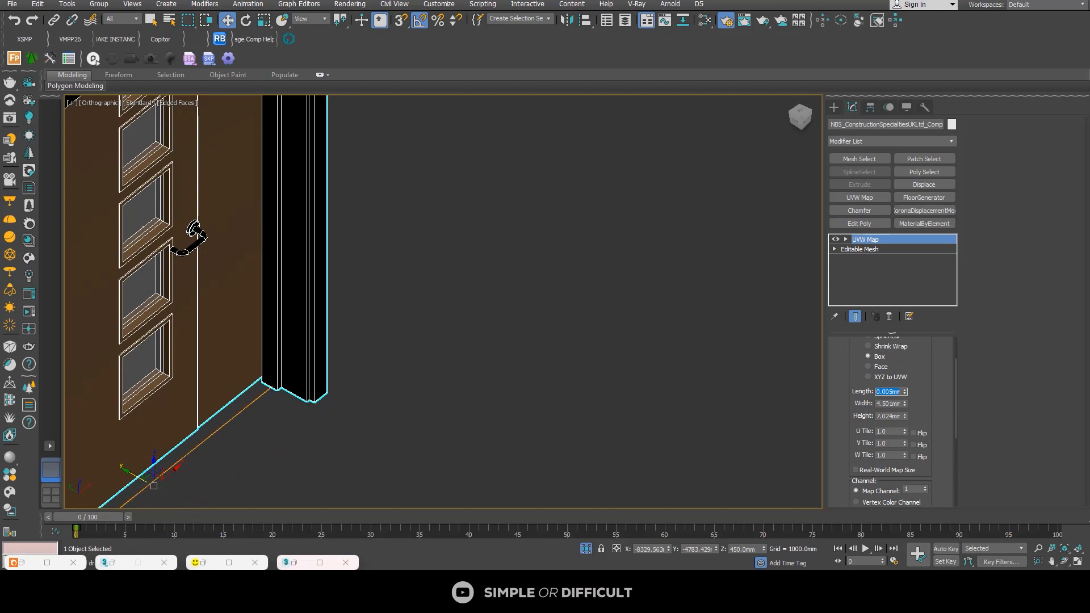
double_click(890, 404)
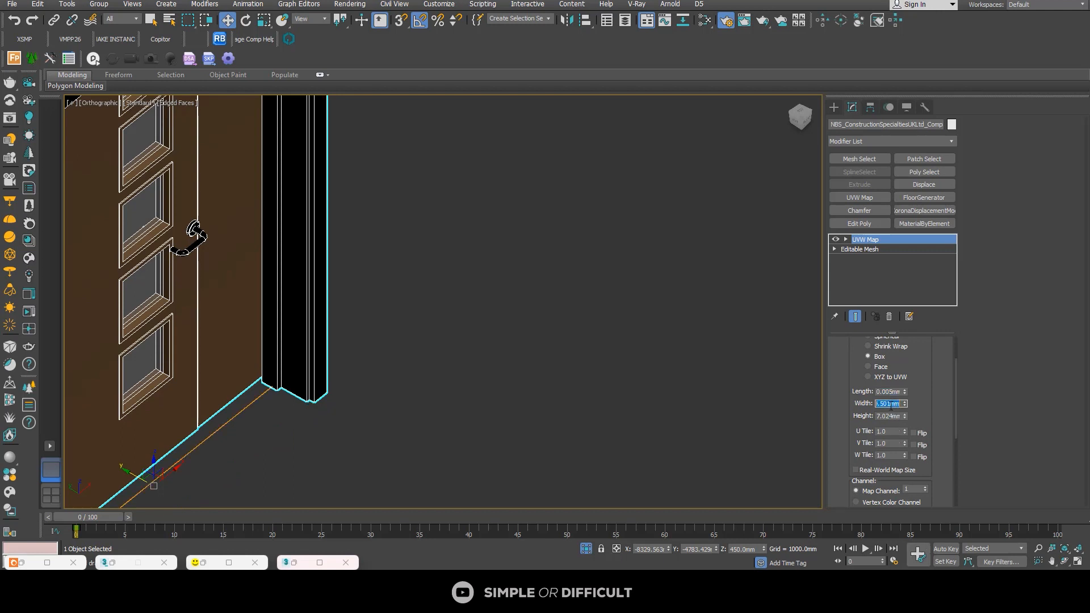
type("0.005")
key("Return")
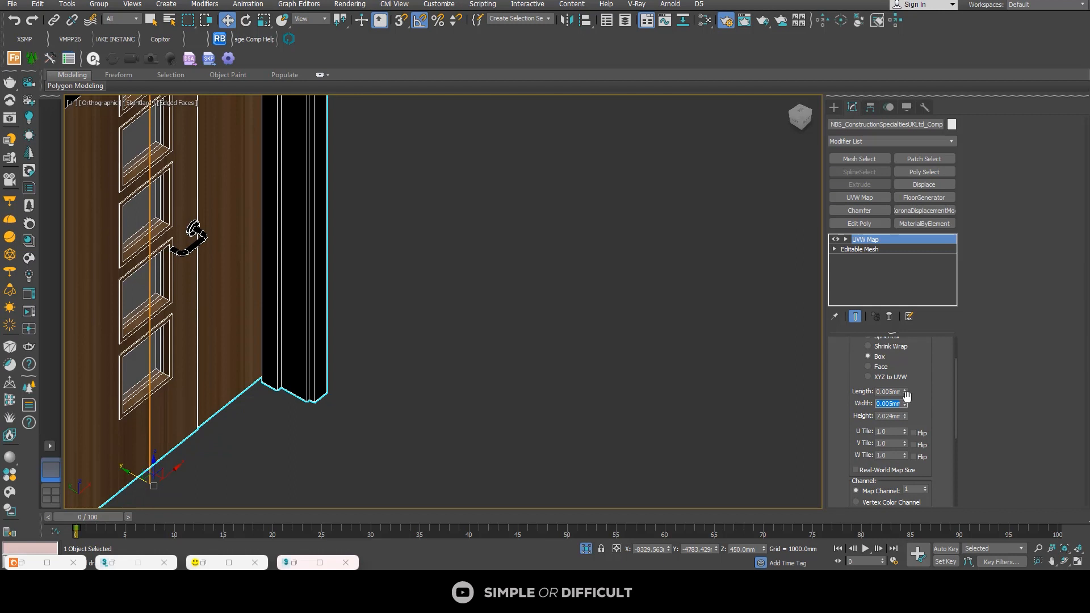
double_click(891, 415)
type("0.005")
key("Return")
key("z")
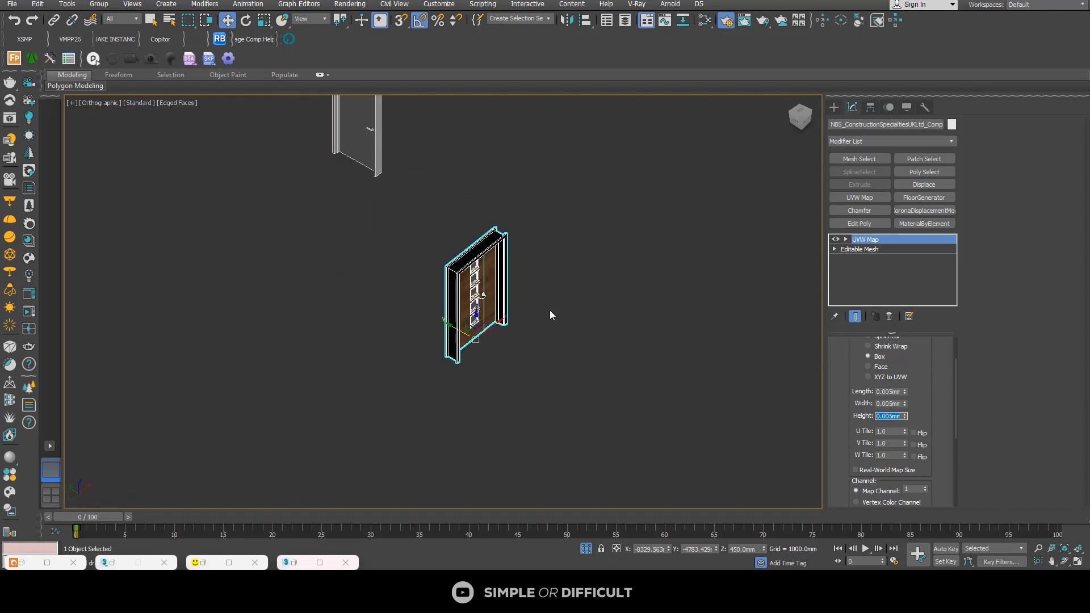
Step: Select the untextured flush door, reopen the Slate Material Editor, and enter the mesh's Polygon level
middle_click_drag(518, 284, 434, 195, "alt")
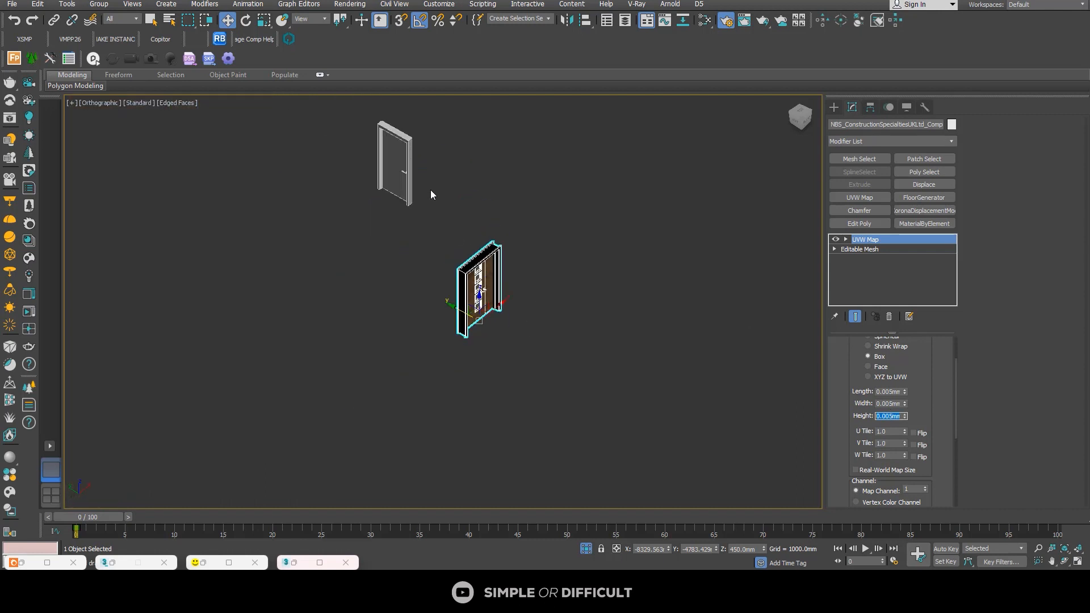
left_click(410, 161)
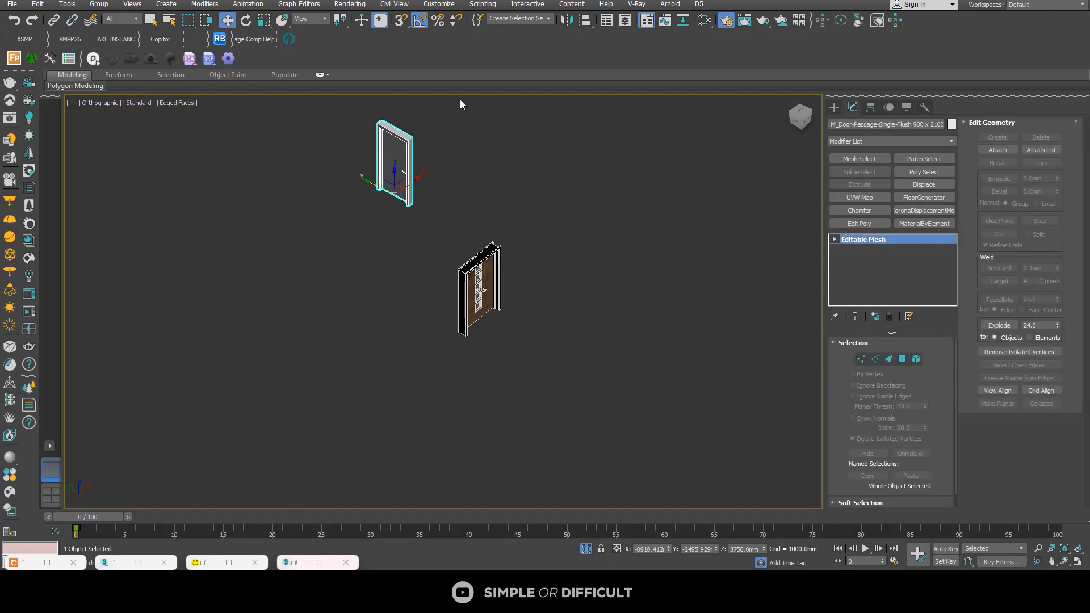
left_click(705, 17)
scroll(511, 322, "up", 2)
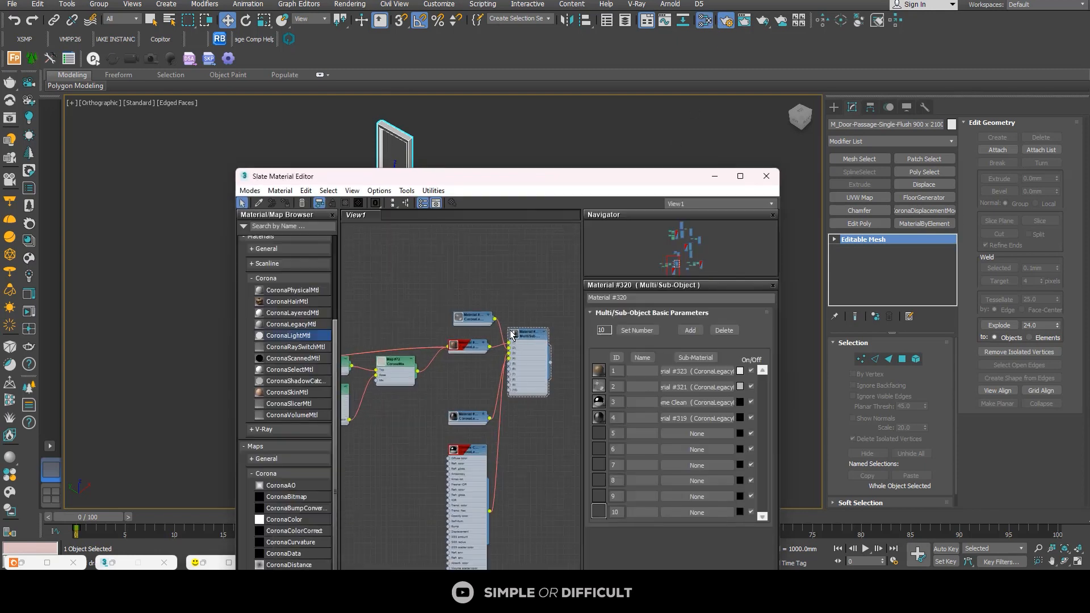
left_click(902, 359)
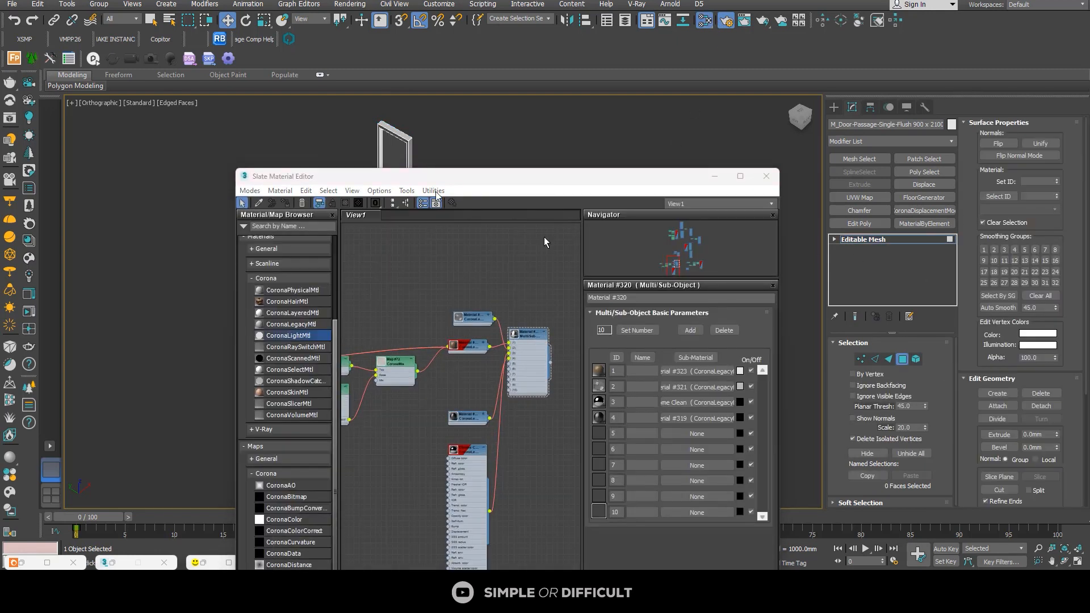
Step: Select the flush door's leaf, frame and handle faces one by one to check their material IDs
scroll(421, 131, "up", 2)
left_click(350, 145)
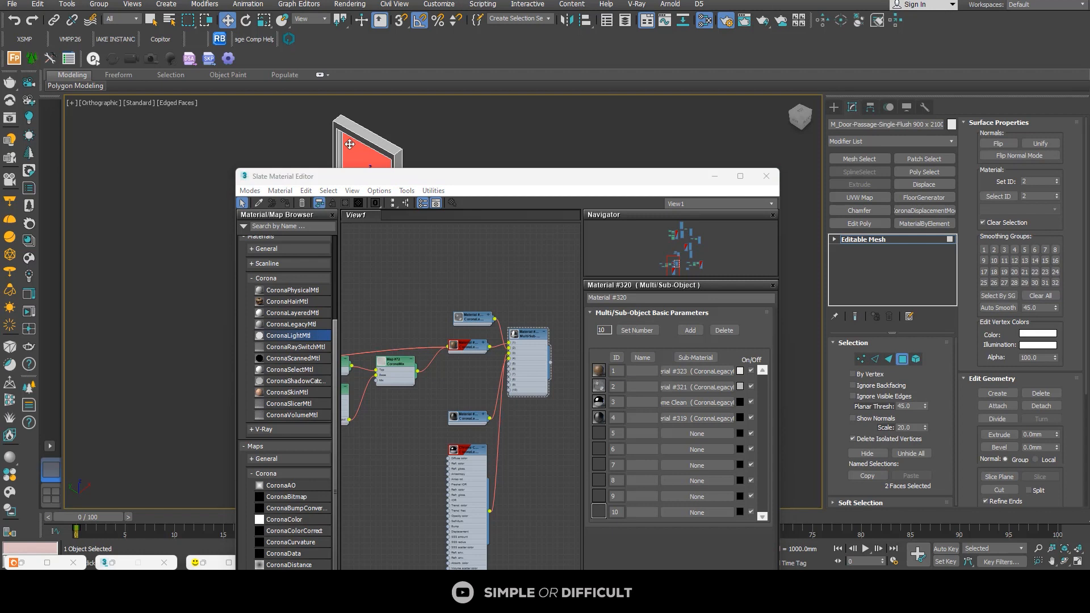
left_click(361, 132)
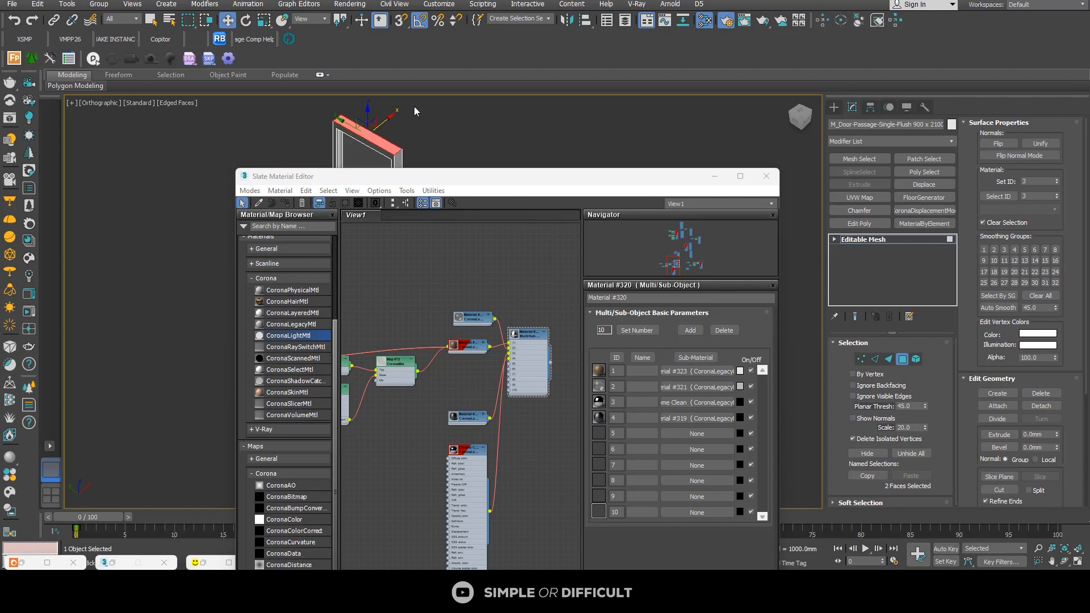
middle_click_drag(345, 126, 380, 96)
scroll(379, 97, "down", 3)
scroll(413, 154, "up", 4)
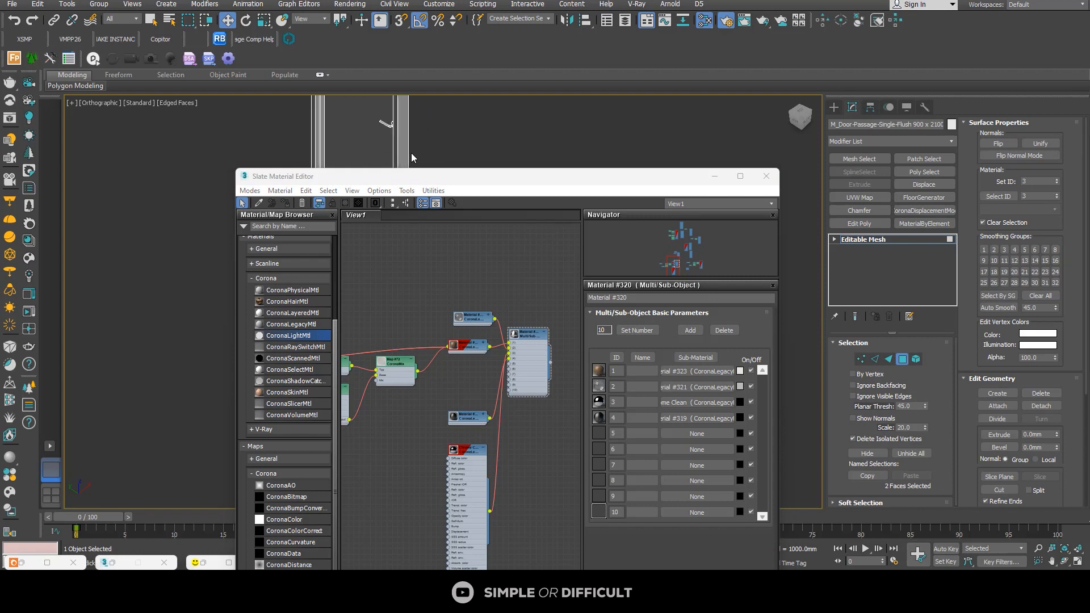
scroll(412, 157, "up", 3)
left_click(375, 111)
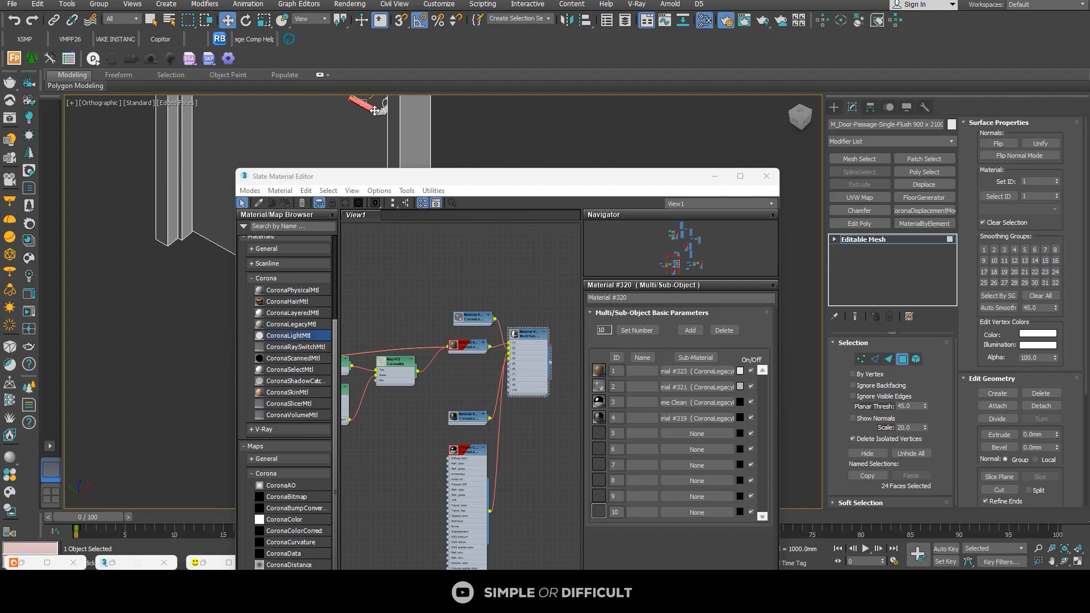
scroll(375, 111, "down", 3)
scroll(448, 315, "down", 2)
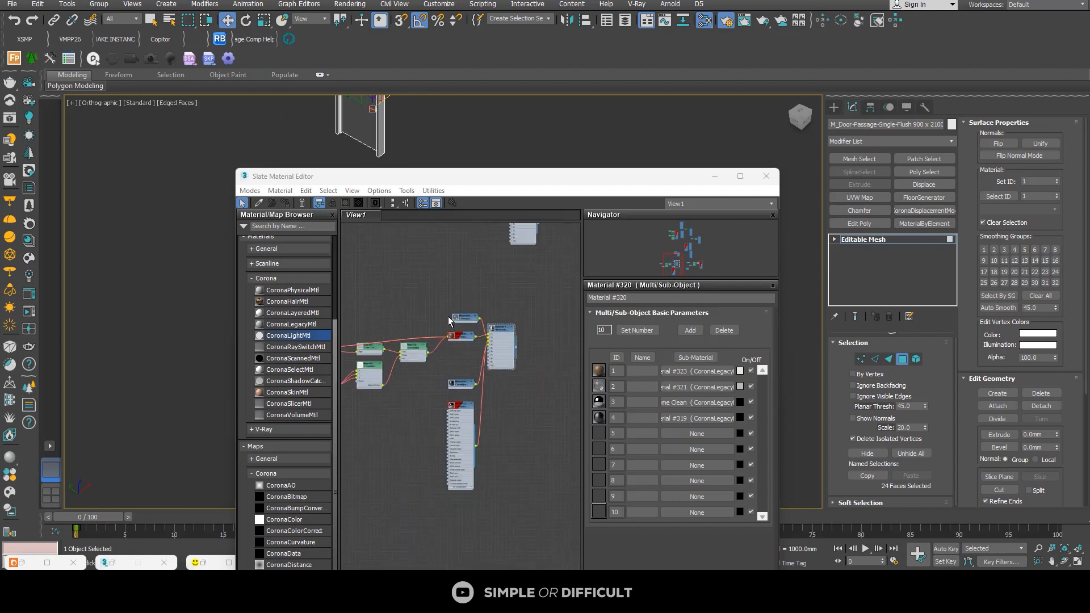
Step: Compare the existing Multi/Sub-Object slots with the material IDs of the flush door's leaf, frame and handle
left_click(514, 326)
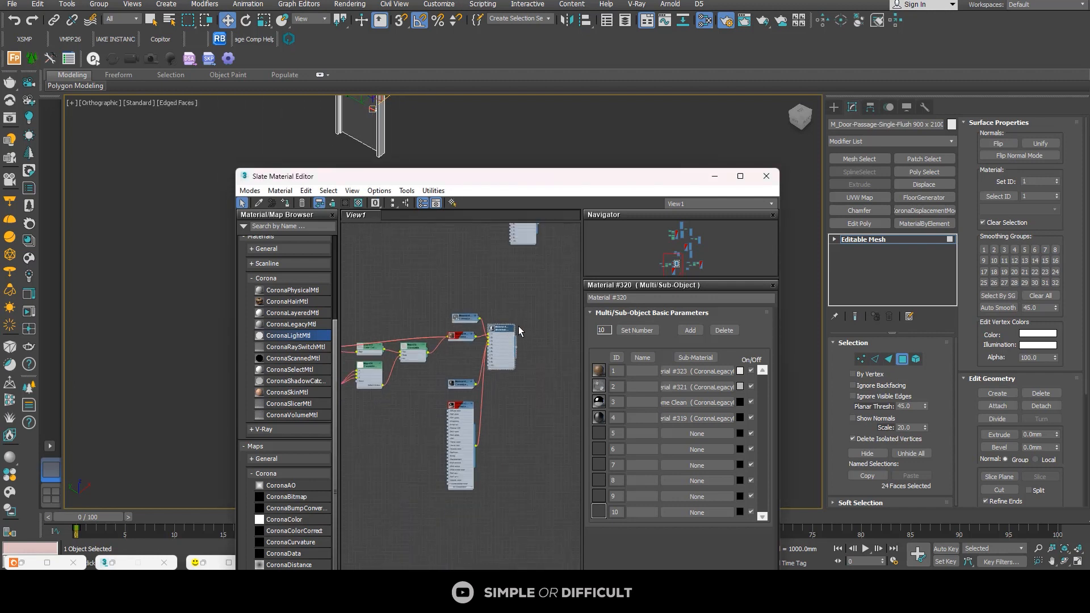
middle_click_drag(466, 387, 472, 341)
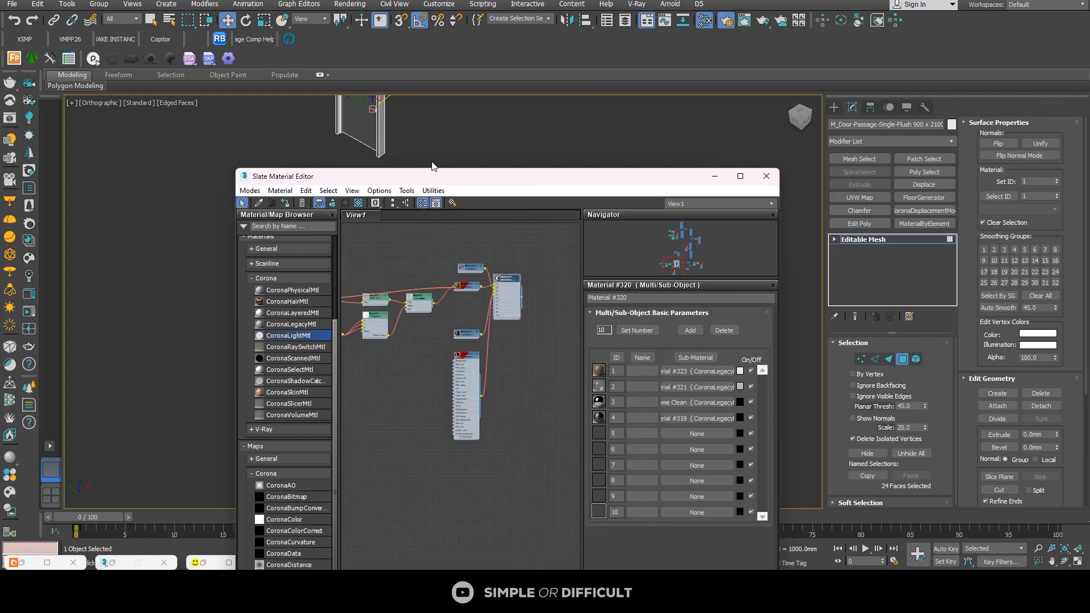
scroll(383, 124, "up", 3)
left_click(355, 119)
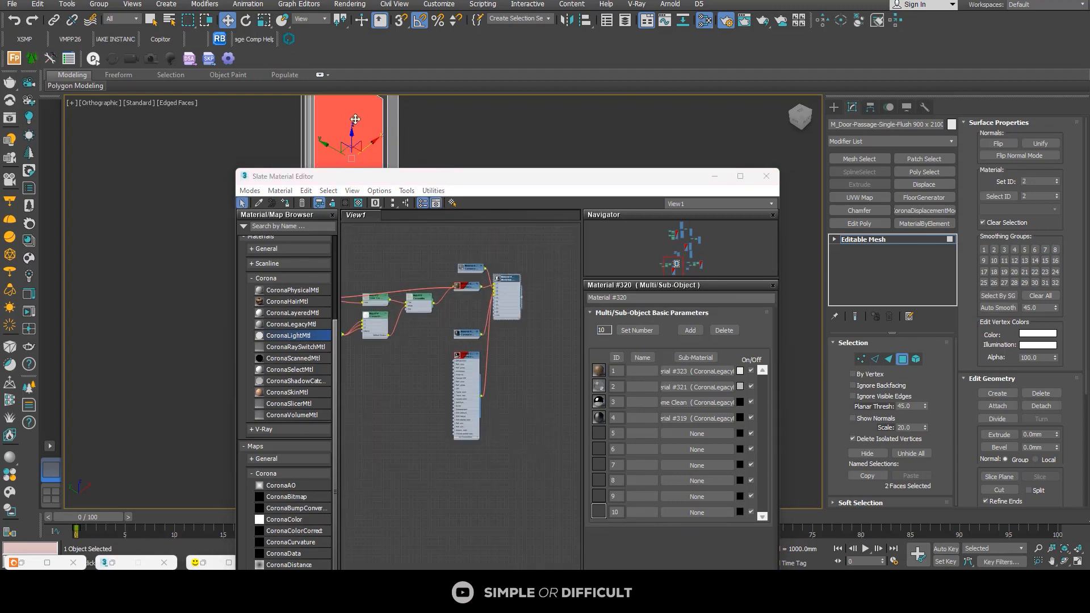
middle_click_drag(354, 118, 381, 143, "alt")
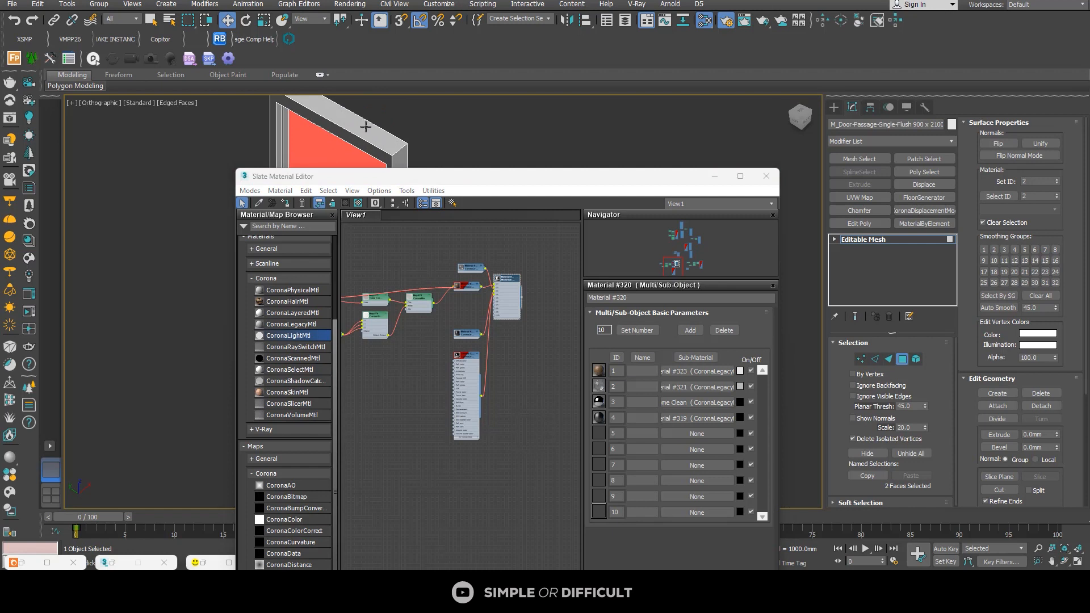
left_click(366, 126)
scroll(365, 126, "down", 3)
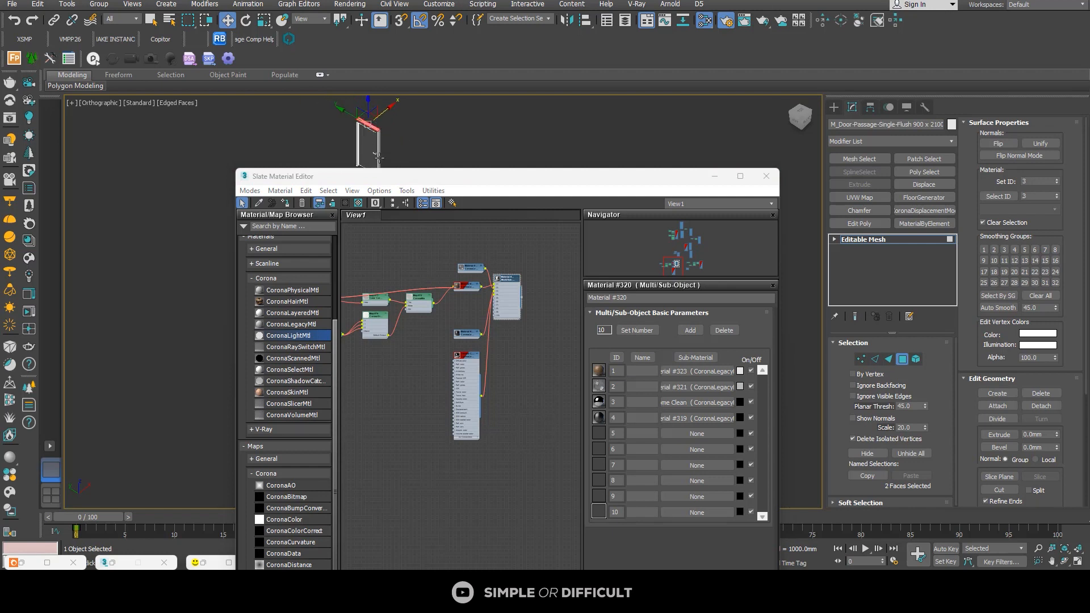
scroll(378, 158, "up", 5)
left_click(360, 141)
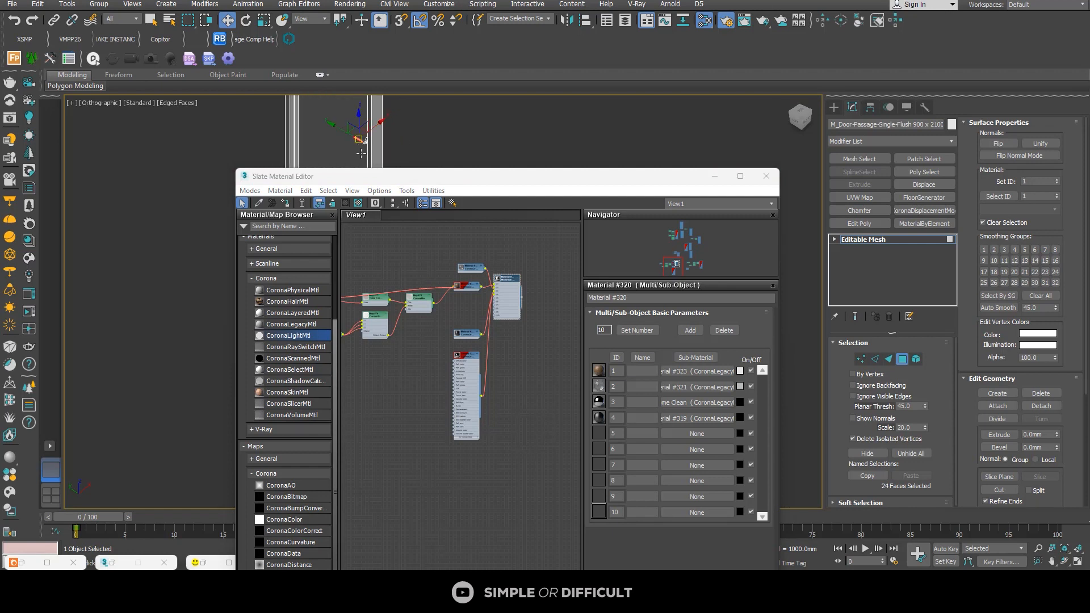
scroll(460, 339, "down", 3)
scroll(460, 338, "up", 3)
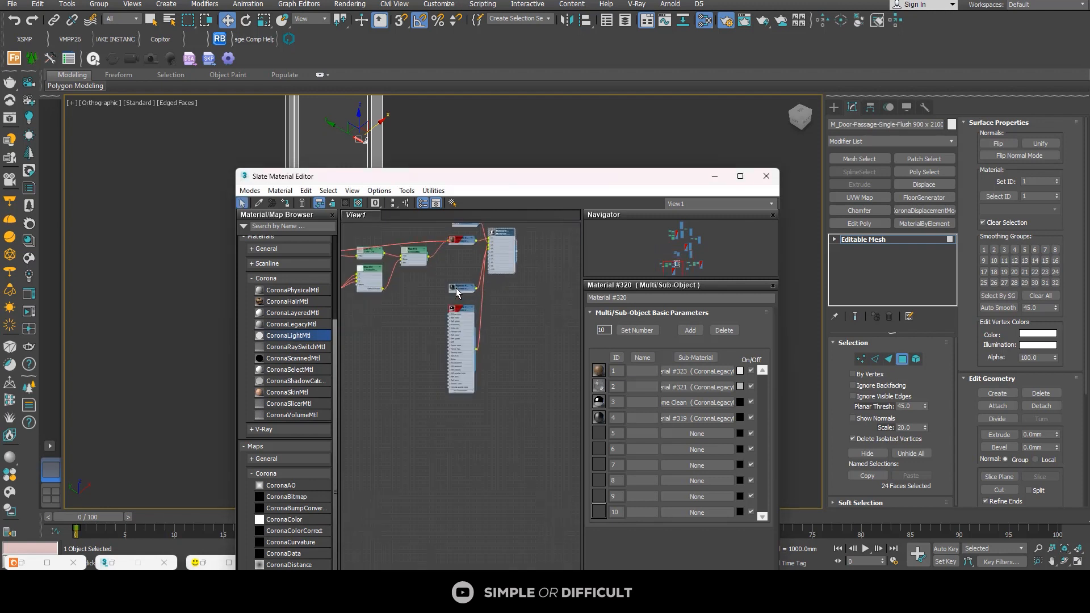
Step: Copy the Chrome Clean material as a separate node below the sub-material column, and collapse and move the original above the dark frame material
middle_click_drag(465, 247, 465, 272)
scroll(445, 267, "up", 2)
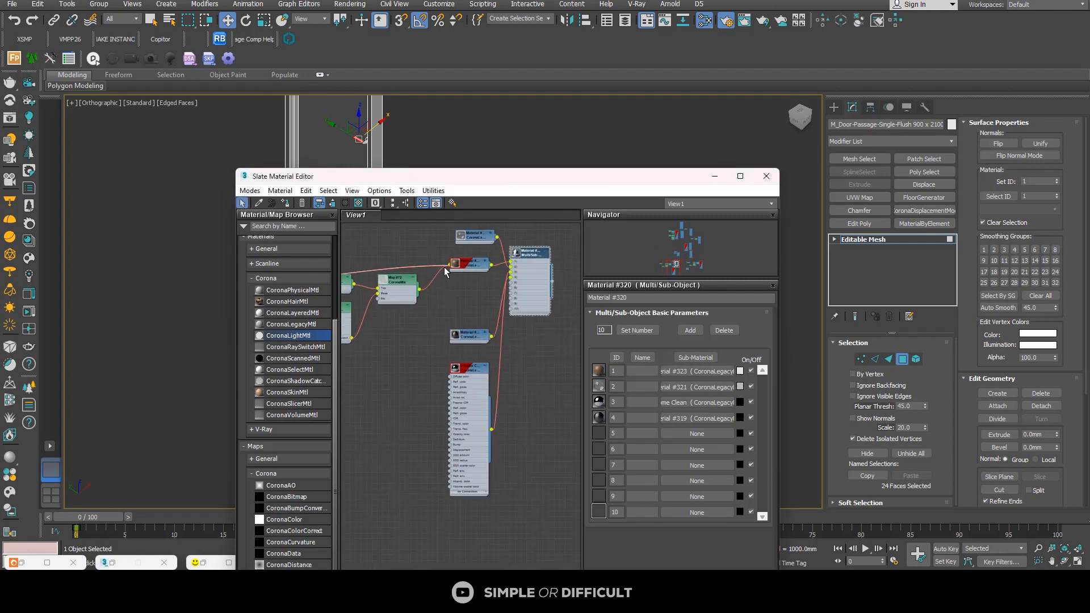
scroll(458, 336, "up", 2)
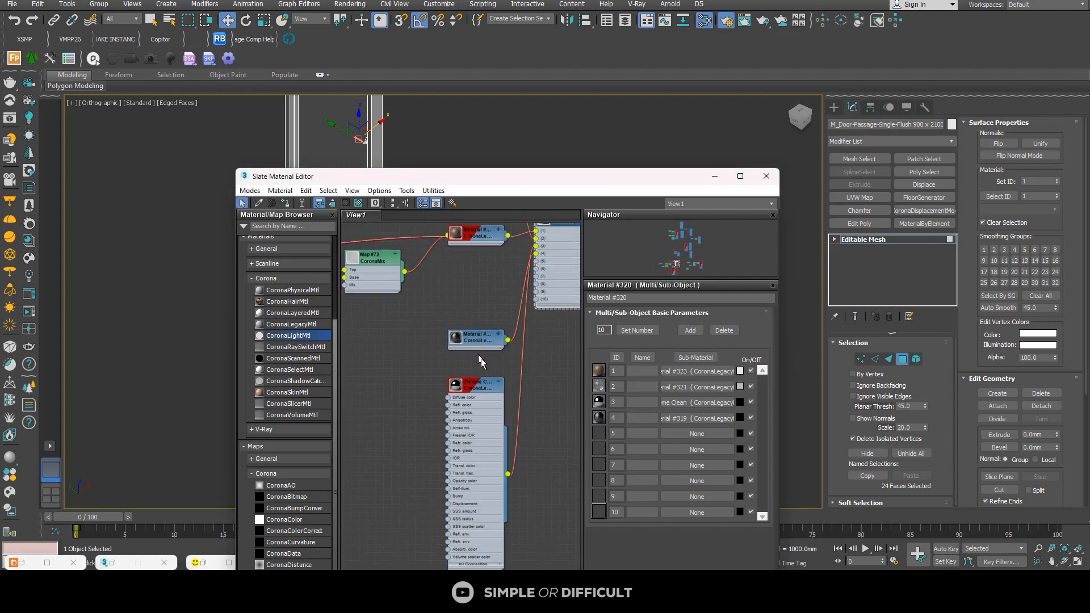
mouse_move(480, 390)
left_mouse_down()
mouse_move(408, 360)
mouse_move(408, 342)
mouse_move(472, 304)
mouse_move(478, 438)
left_mouse_up()
left_click(427, 334)
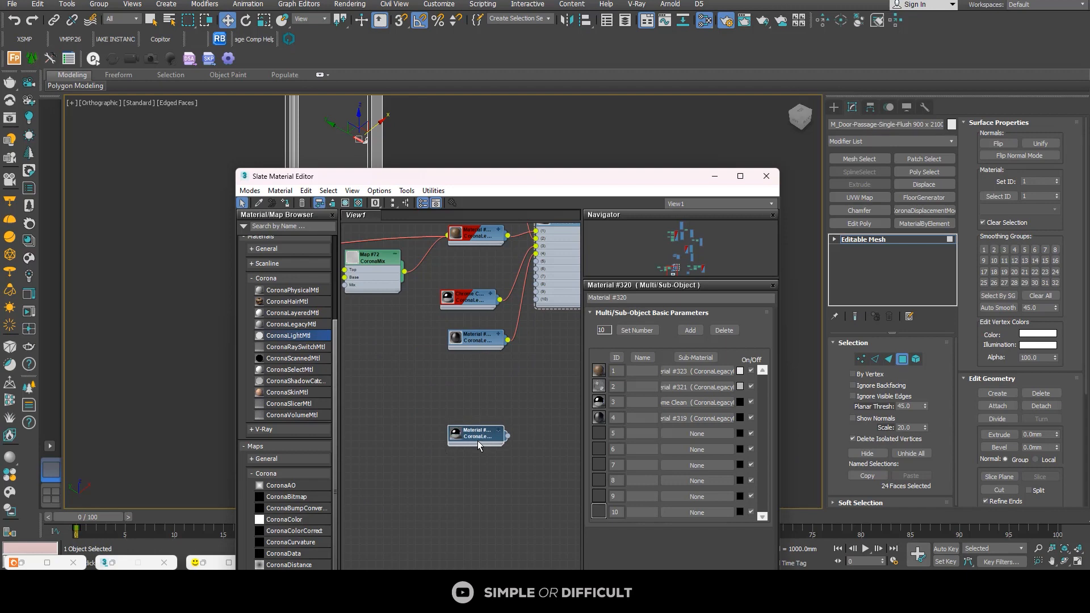
Step: Change the copied chrome material's type to Multi/Sub-Object, keeping the old material as a sub-material
middle_click_drag(471, 433, 401, 347)
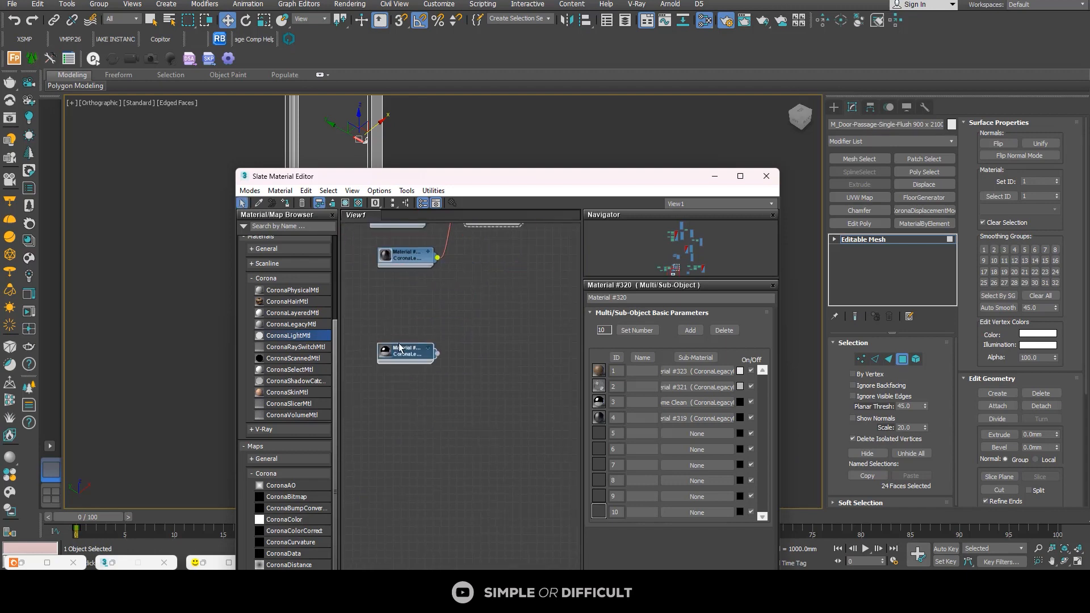
right_click(399, 348)
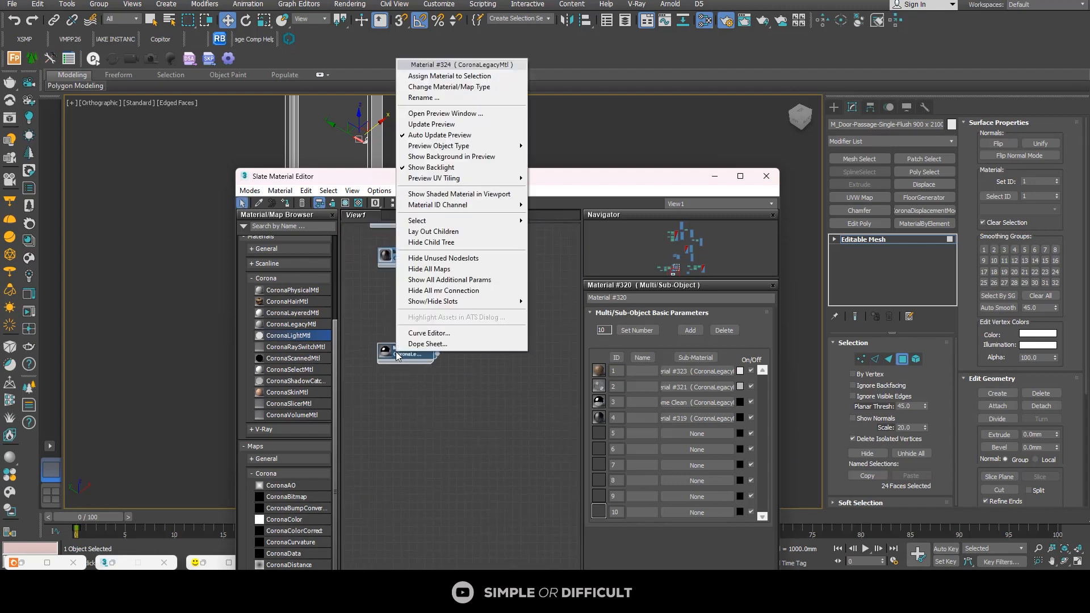
left_click(477, 87)
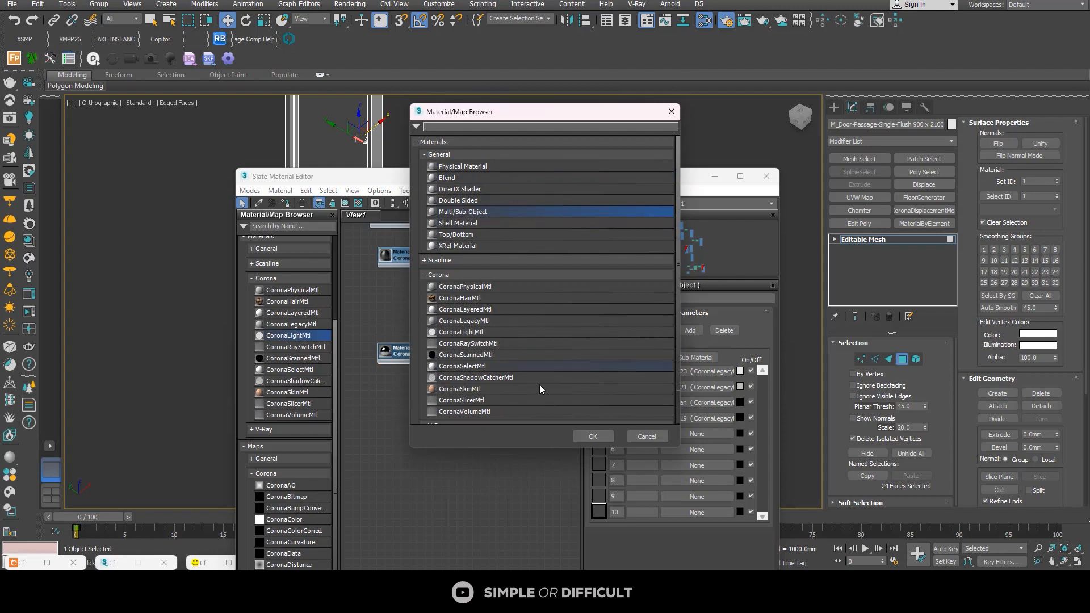
left_click(594, 438)
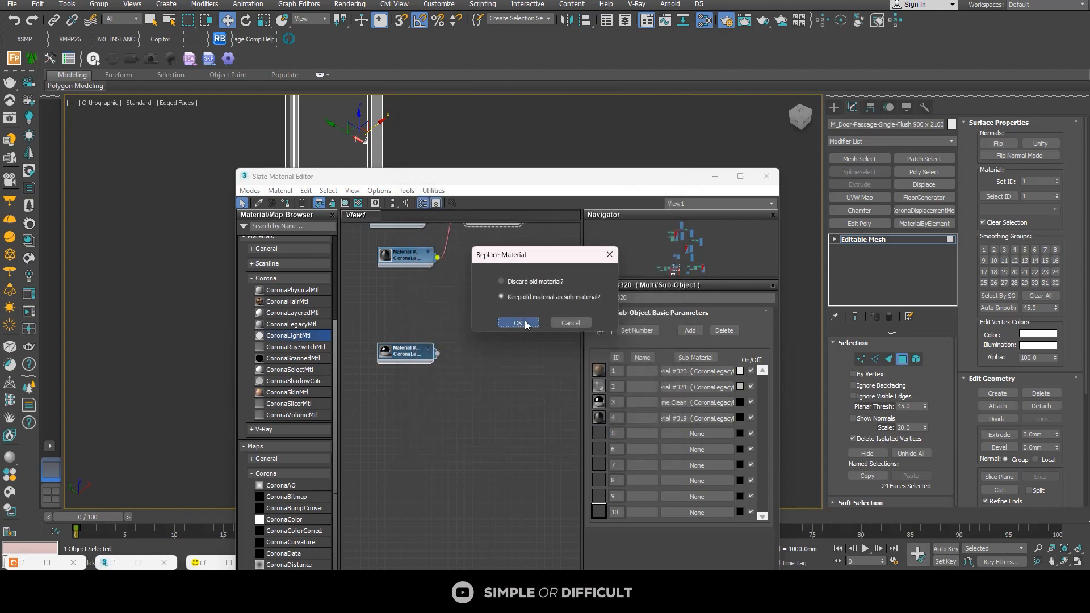
left_click(519, 322)
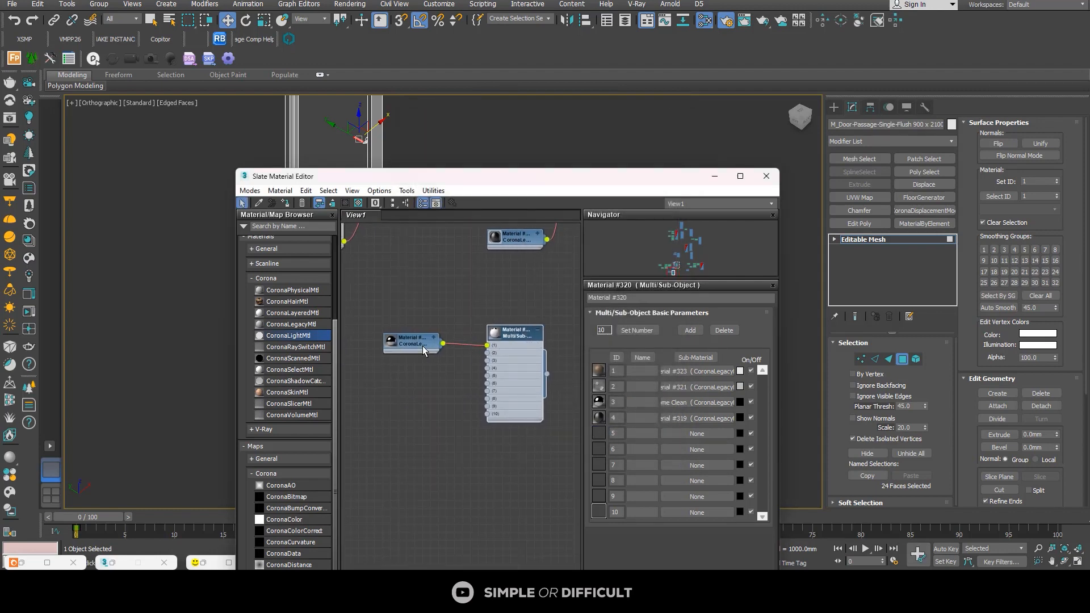
Step: Move the copied chrome sub-material node higher beside the new Multi/Sub-Object node
left_click_drag(423, 346, 423, 314)
scroll(423, 315, "down", 2)
middle_click_drag(434, 313, 498, 373)
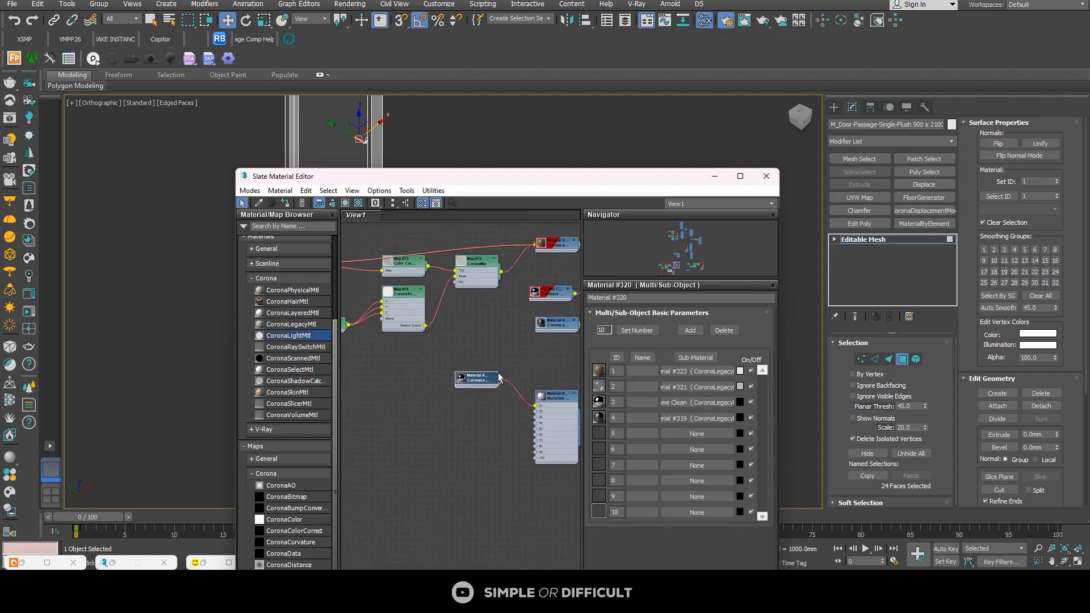
Step: Select the wood sub-material with its connected maps and move the group away from the original sub-material column
scroll(499, 378, "down", 1)
scroll(559, 257, "down", 1)
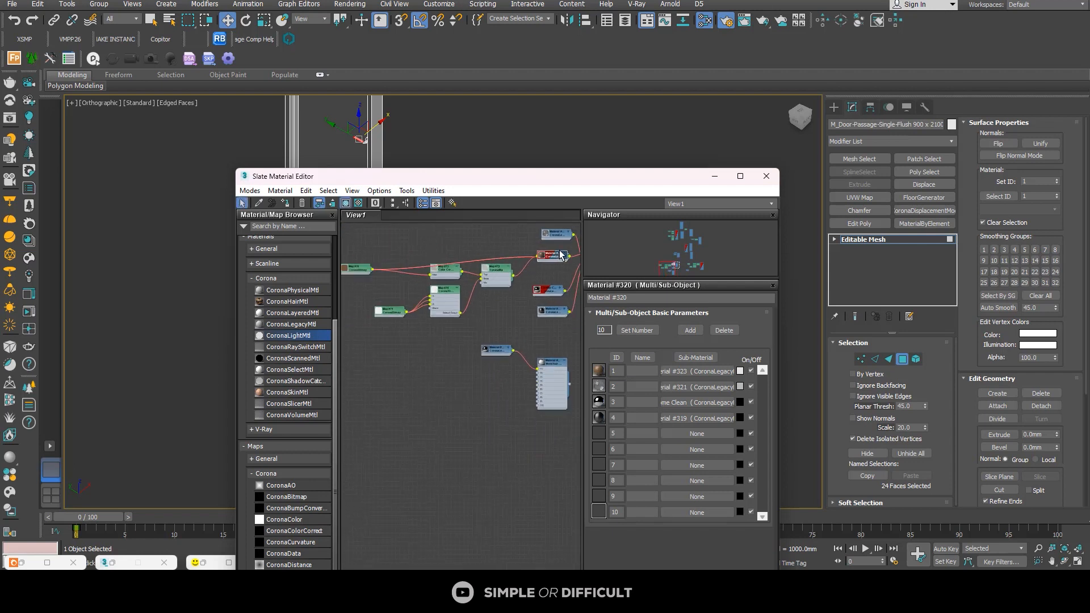
left_click_drag(552, 251, 354, 274)
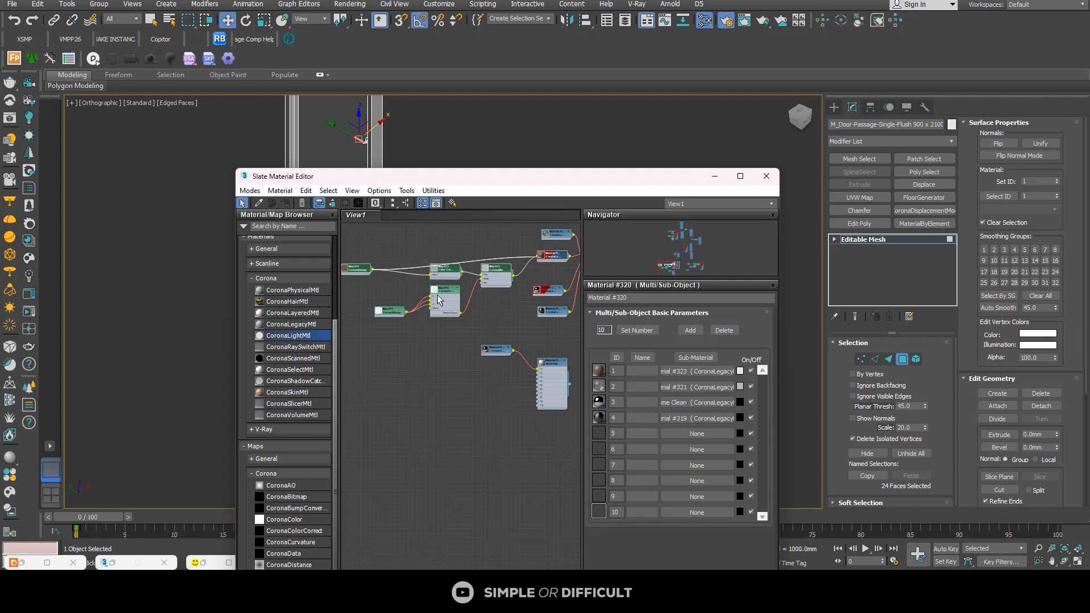
left_click(442, 294)
left_click(391, 310)
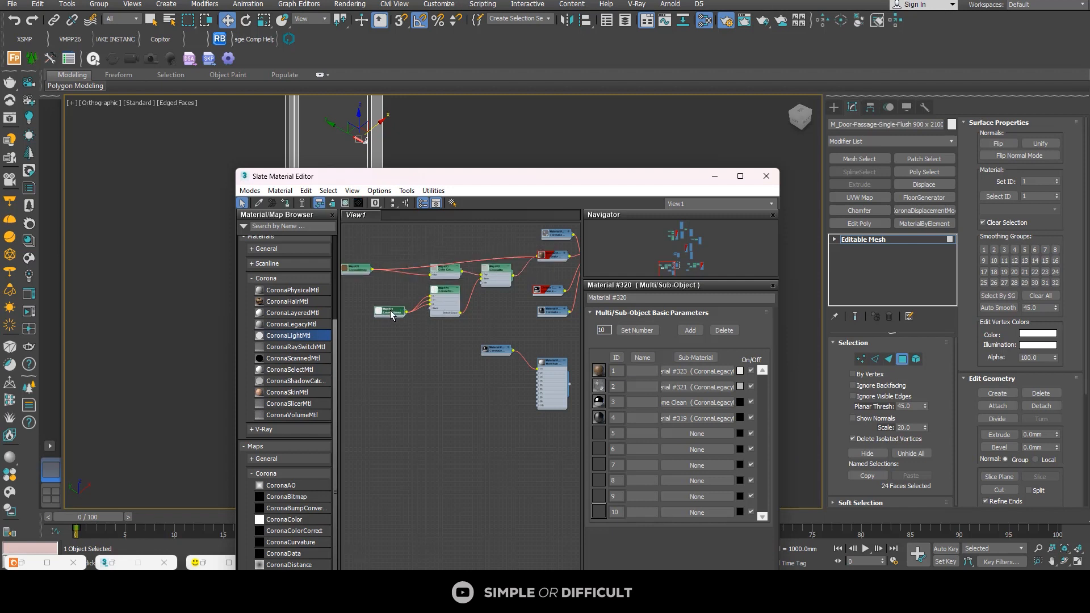
left_click(366, 270)
scroll(400, 249, "down", 2)
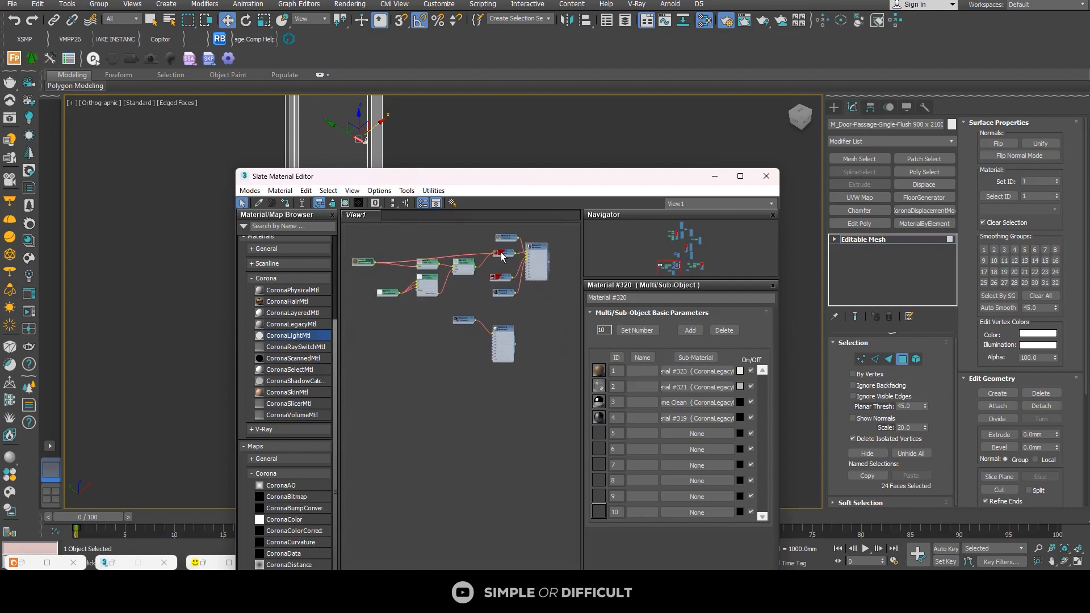
left_click_drag(502, 254, 437, 263)
middle_click_drag(444, 263, 503, 277)
Step: Copy the wood material with all its maps, and the dark frame material, to below the copied chrome node
scroll(487, 276, "down", 2)
left_click_drag(515, 242, 373, 316)
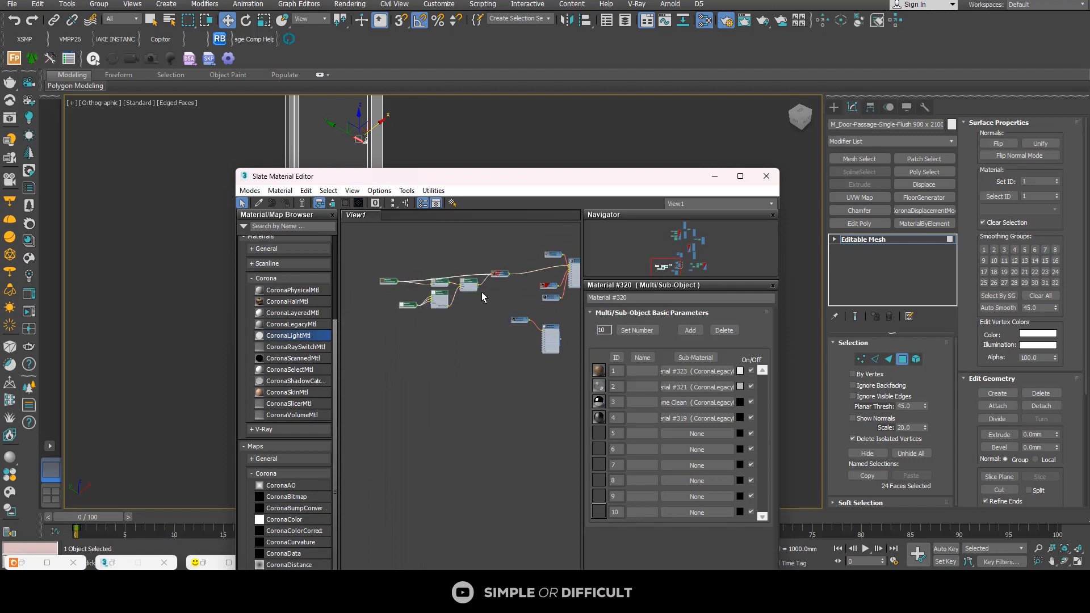
mouse_move(497, 276)
left_mouse_down("shift")
mouse_move(512, 369)
mouse_move(522, 346)
left_mouse_up("shift")
scroll(539, 335, "up", 2)
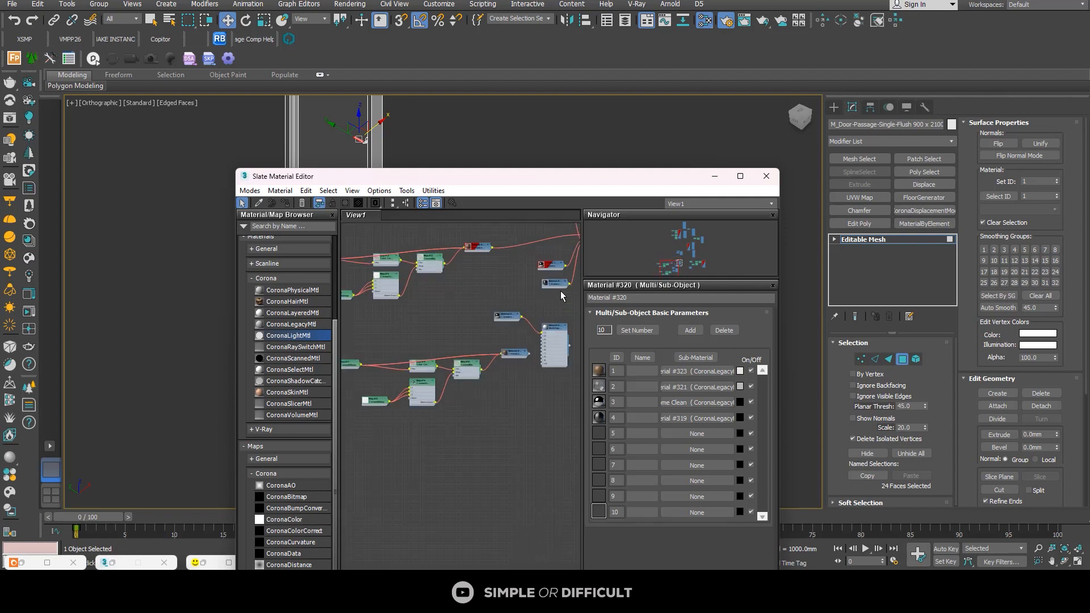
left_click_drag(557, 284, 509, 401, "shift")
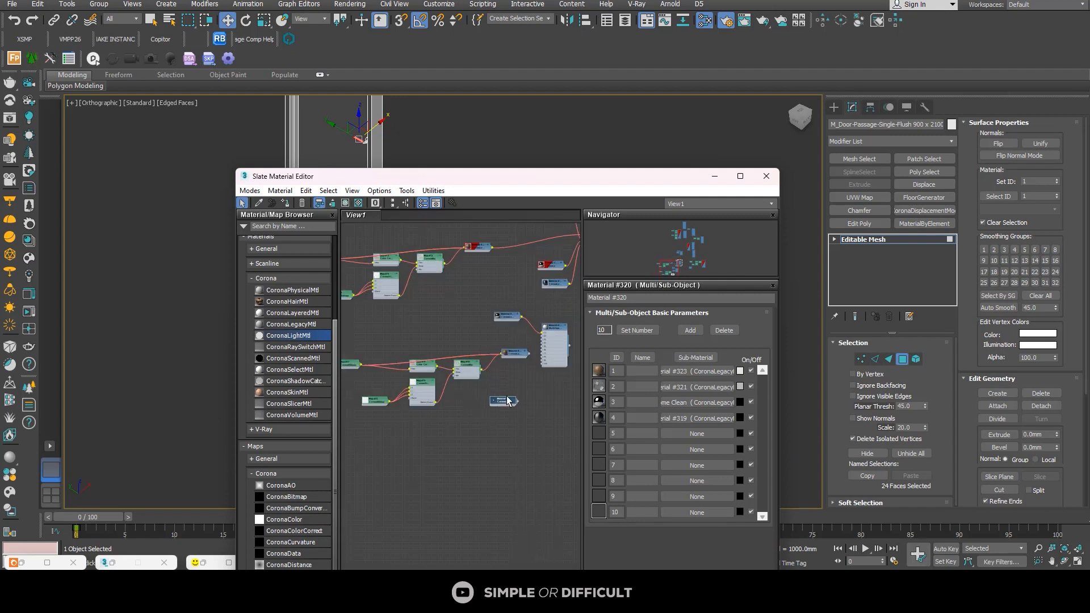
Step: Check the door leaf's material ID and connect the copied wood to slot 2 and copied dark frame material to slot 3 of the new Multi/Sub-Object
left_click(322, 115)
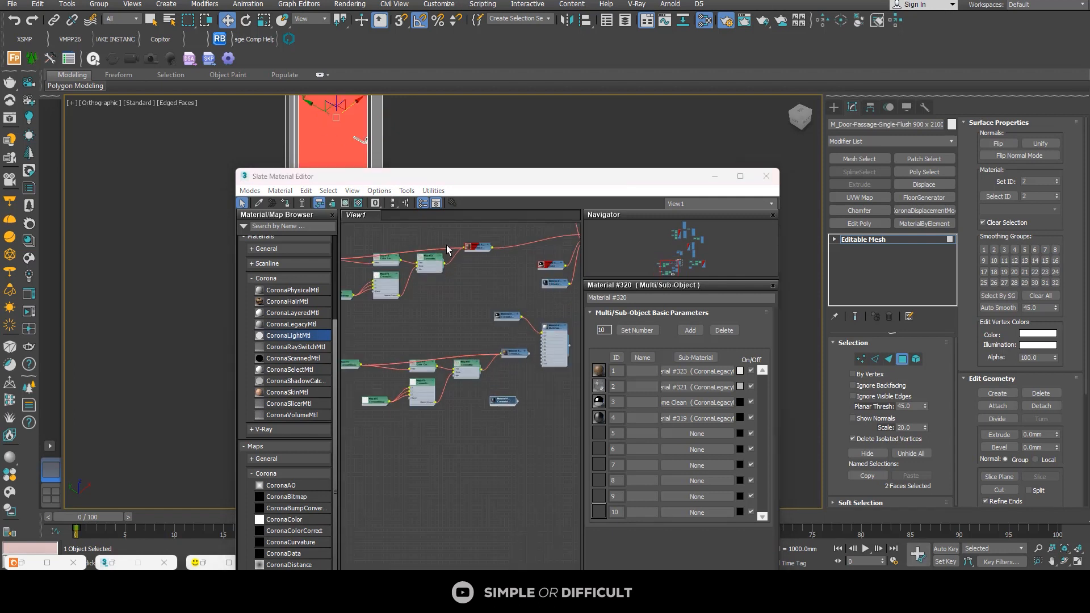
scroll(534, 346, "up", 3)
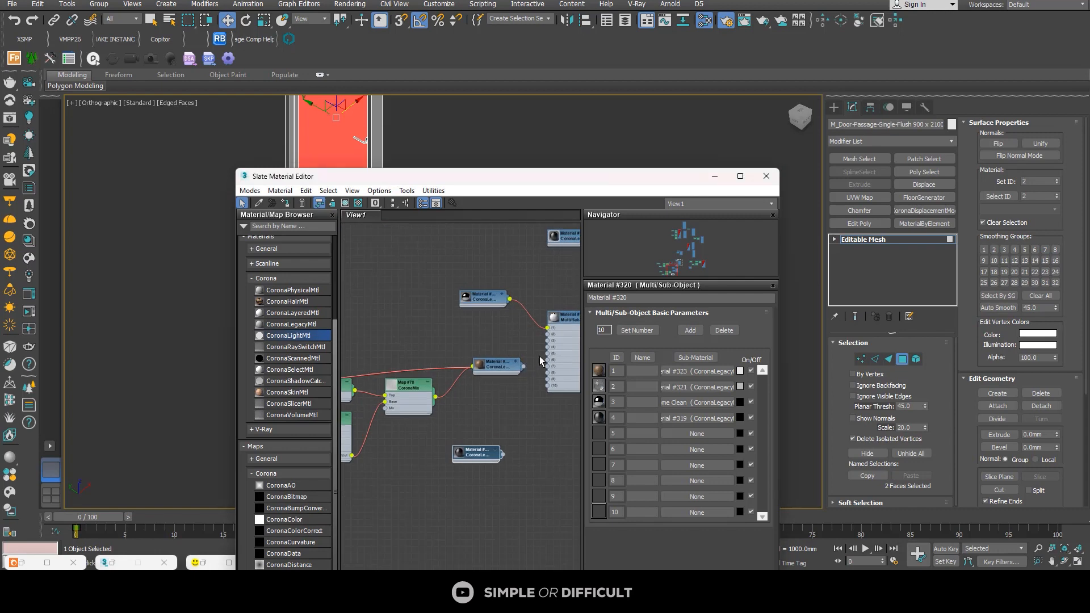
left_click_drag(549, 341, 549, 335)
left_click_drag(497, 366, 491, 339)
left_click_drag(495, 453, 491, 393)
scroll(506, 394, "up", 2)
middle_click_drag(507, 394, 457, 422)
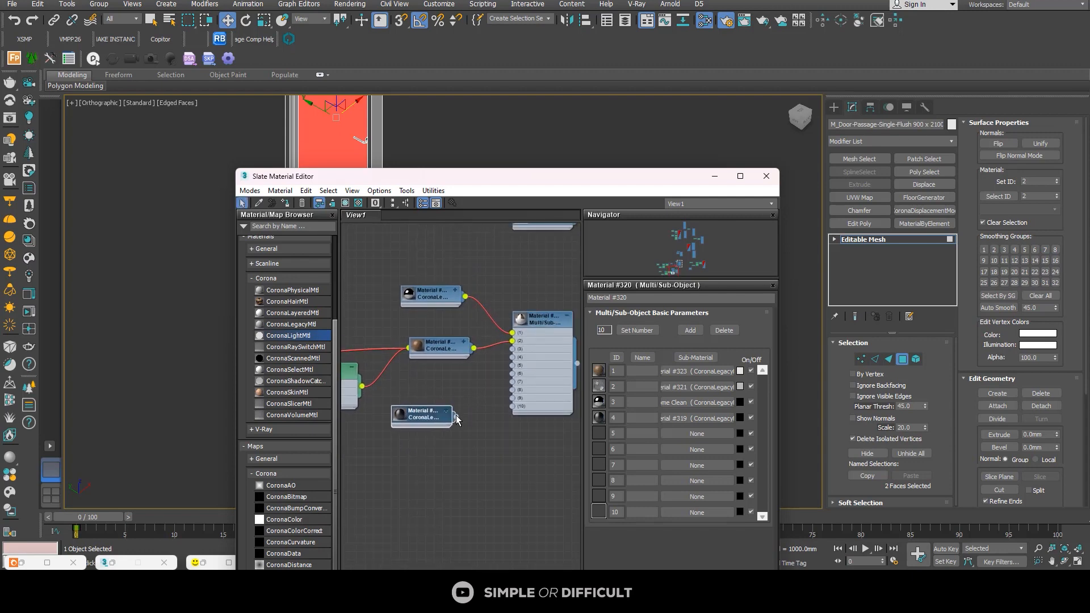
left_click_drag(456, 417, 513, 349)
scroll(470, 360, "down", 1)
Step: Leave face selection, assign the new Multi/Sub-Object material to the whole flush door, and minimize the material editor
double_click(448, 357)
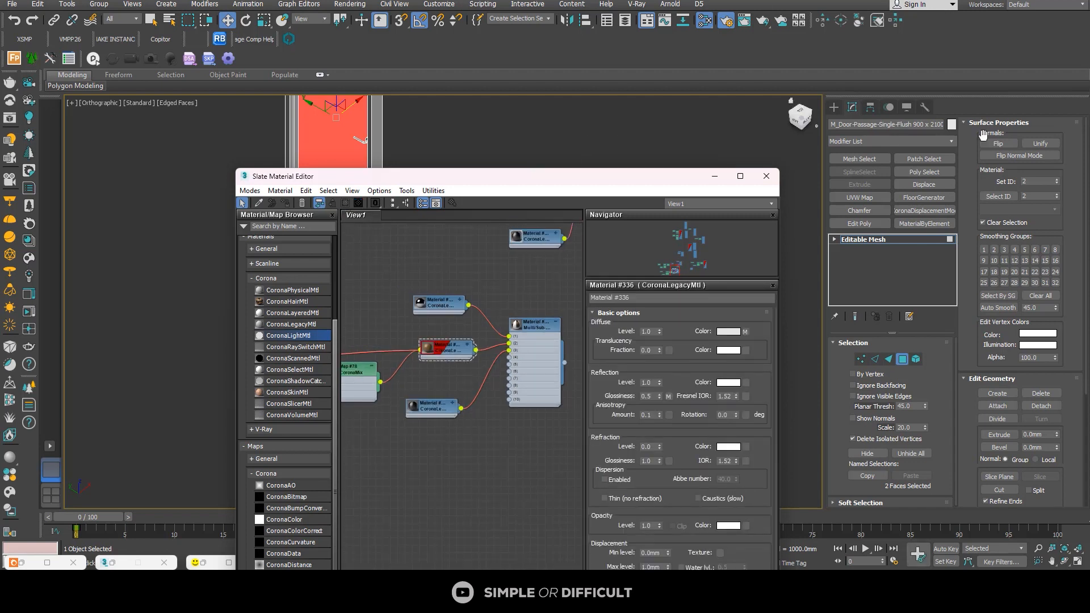
left_click(834, 107)
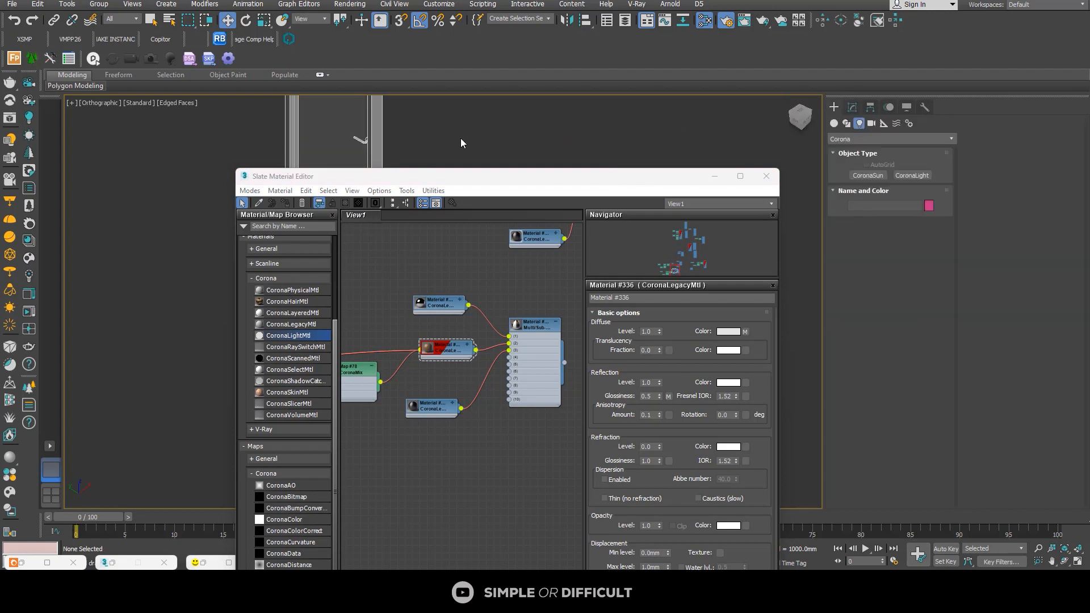
double_click(532, 326)
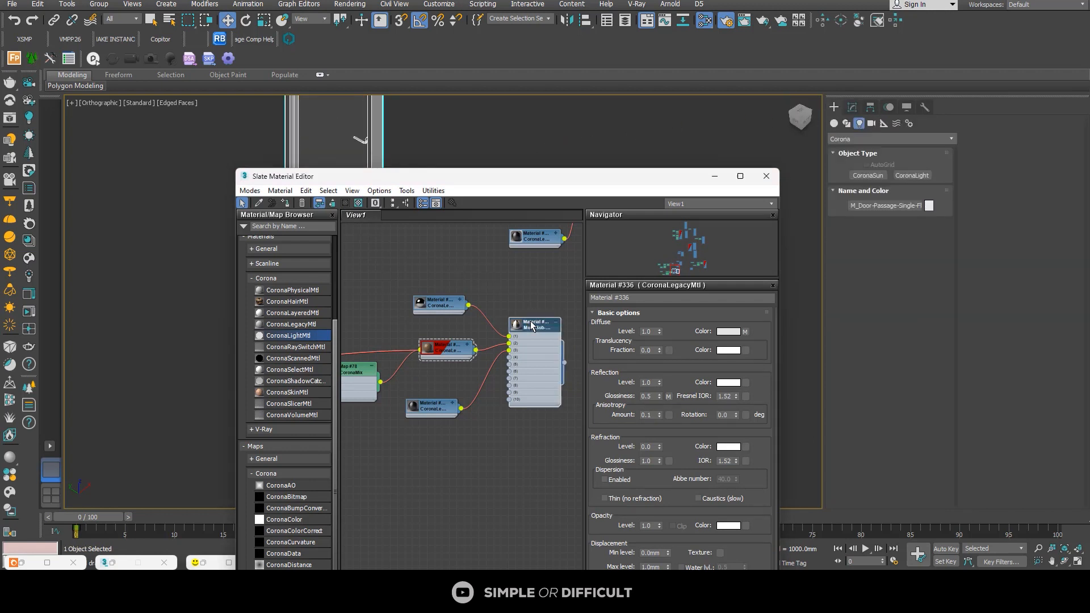
left_click(286, 203)
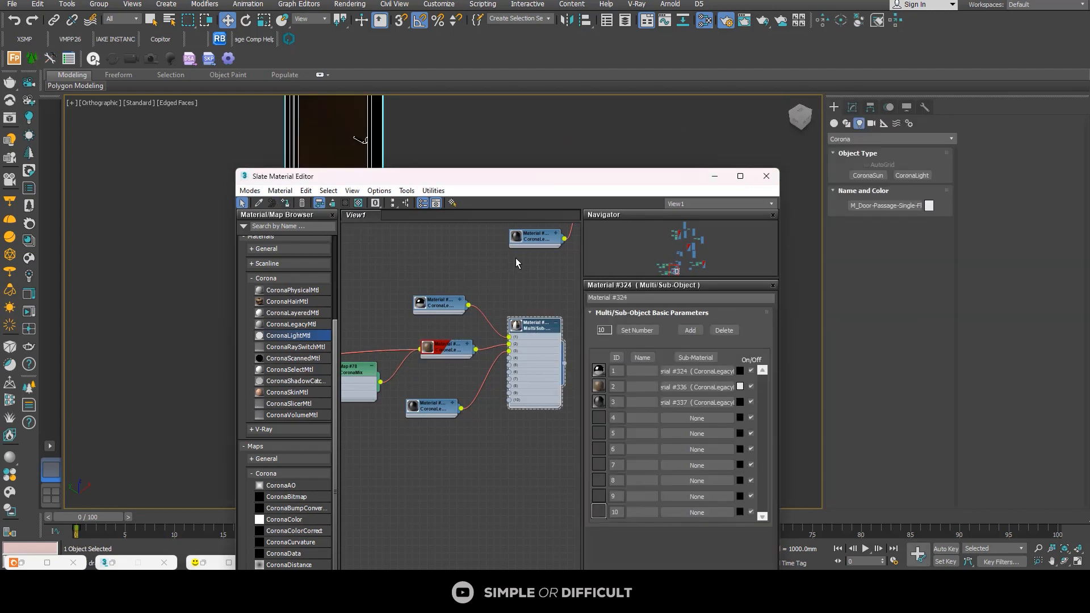
left_click(714, 176)
scroll(400, 223, "down", 5)
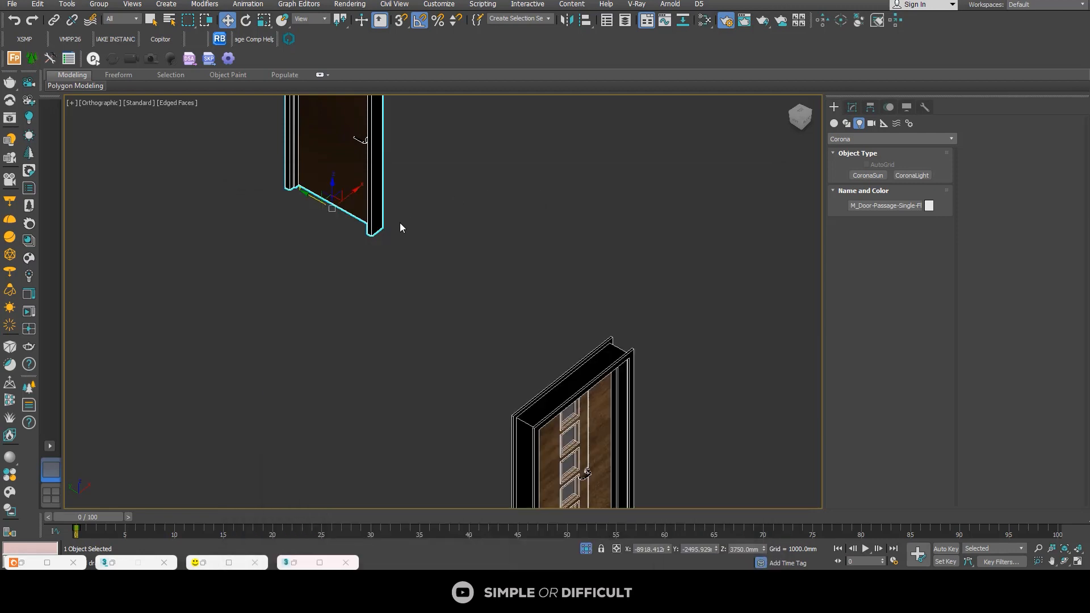
Step: Copy the UVW Map modifier from the door with the square glass panels and paste it onto the flush door
left_click(447, 261)
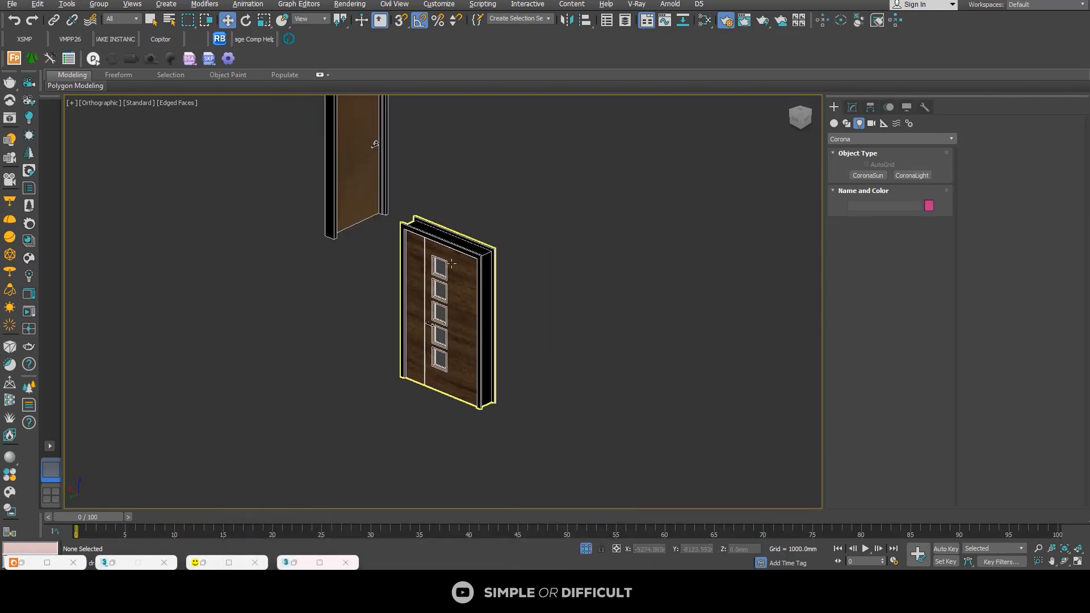
scroll(390, 148, "up", 6)
scroll(389, 148, "down", 6)
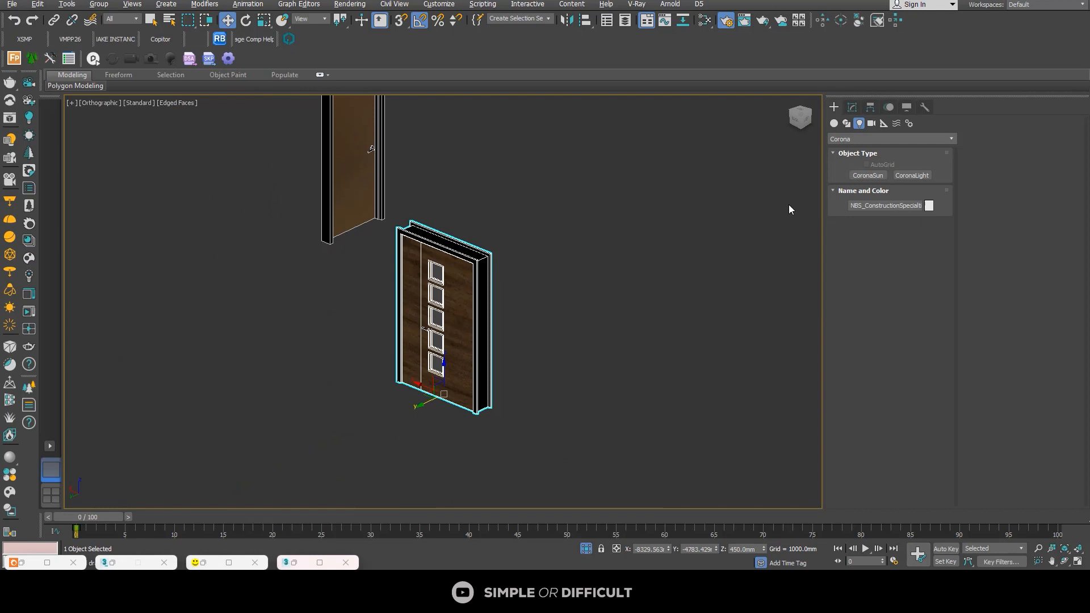
left_click(852, 107)
right_click(863, 241)
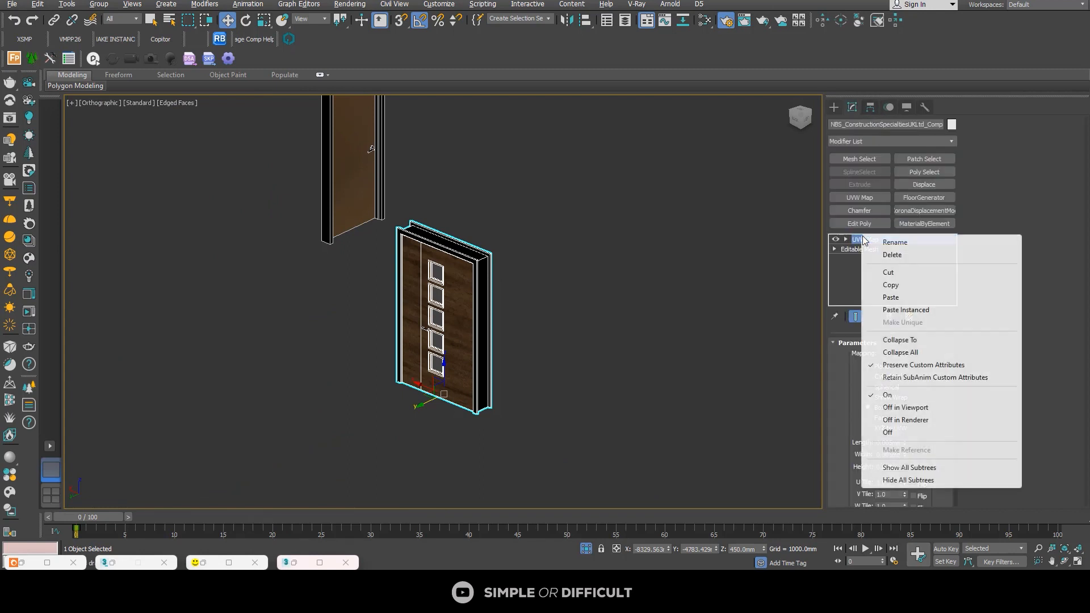
left_click(895, 289)
scroll(557, 271, "down", 5)
left_click(469, 201)
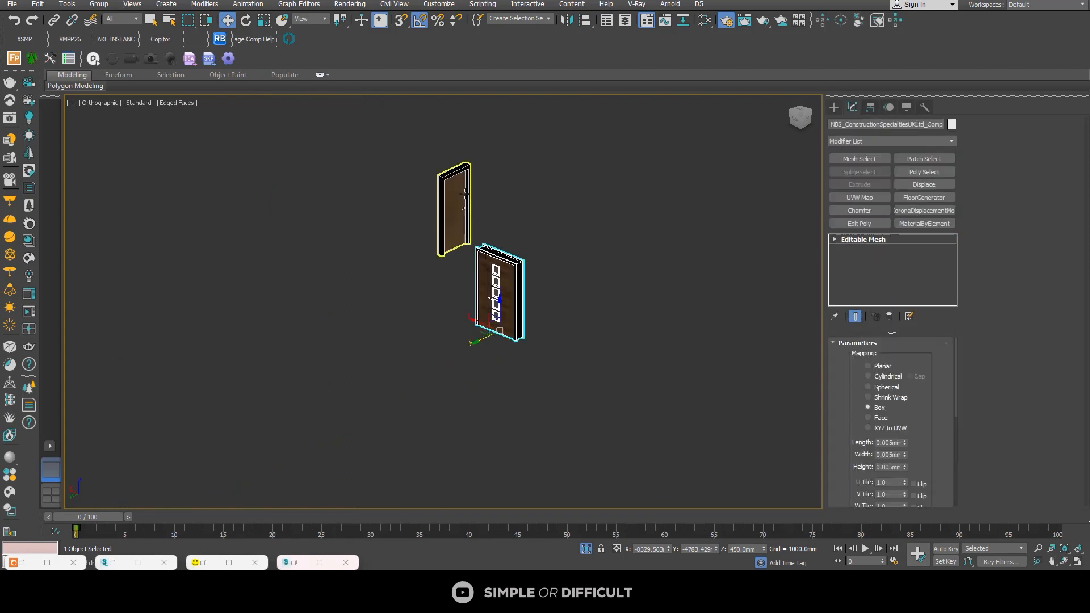
right_click(889, 244)
left_click(922, 265)
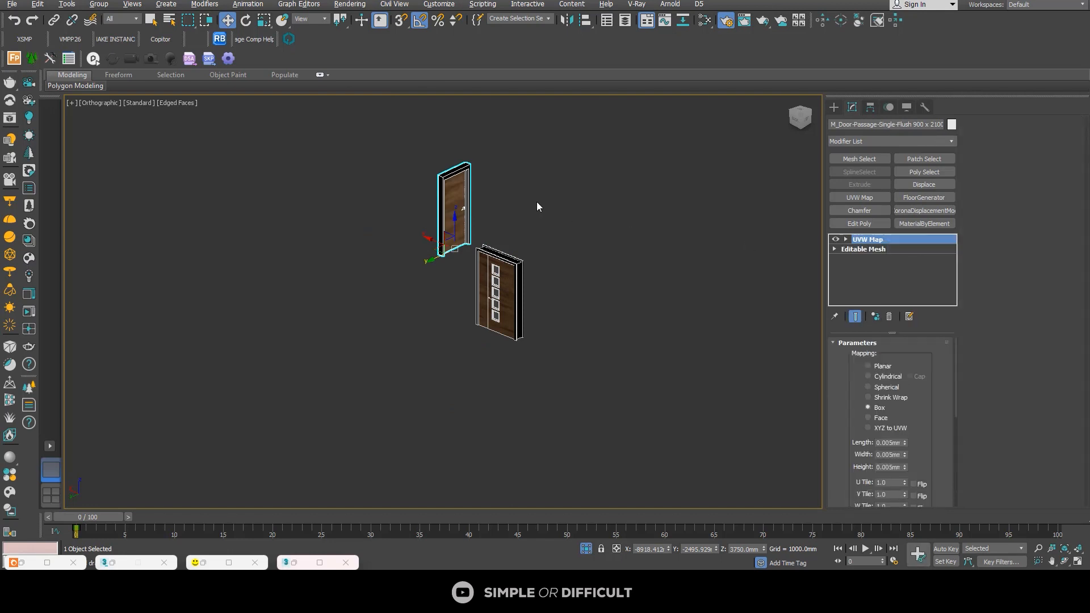
scroll(506, 193, "up", 5)
left_click(506, 193)
Step: Exit isolation of the two doors to bring back the full house scene
scroll(506, 196, "down", 3)
middle_click_drag(525, 253, 499, 341, "alt")
scroll(433, 259, "down", 5)
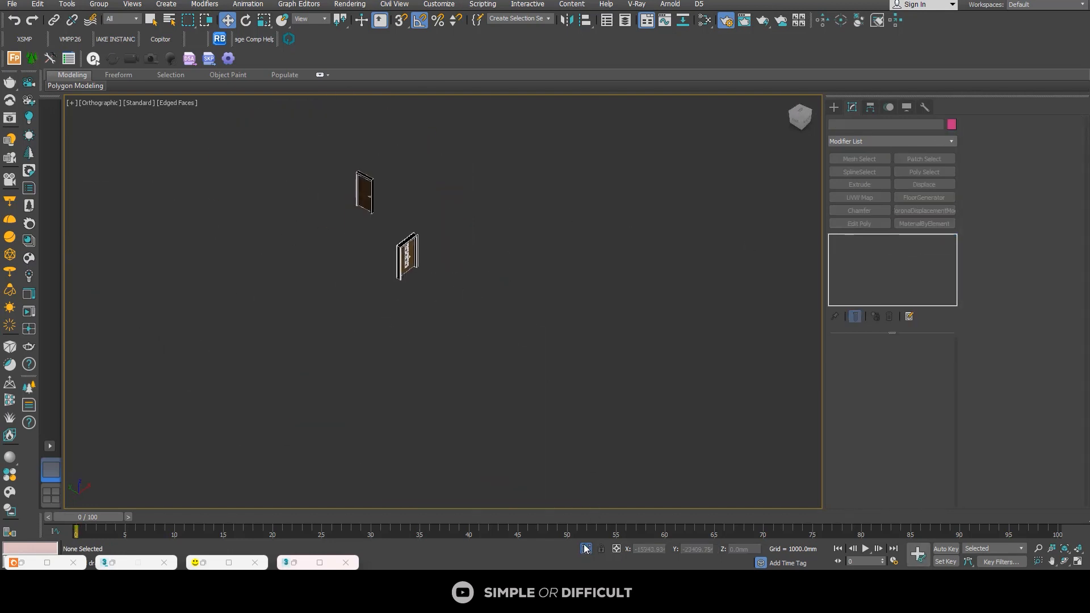
key("alt+q")
middle_click_drag(543, 481, 486, 303, "alt")
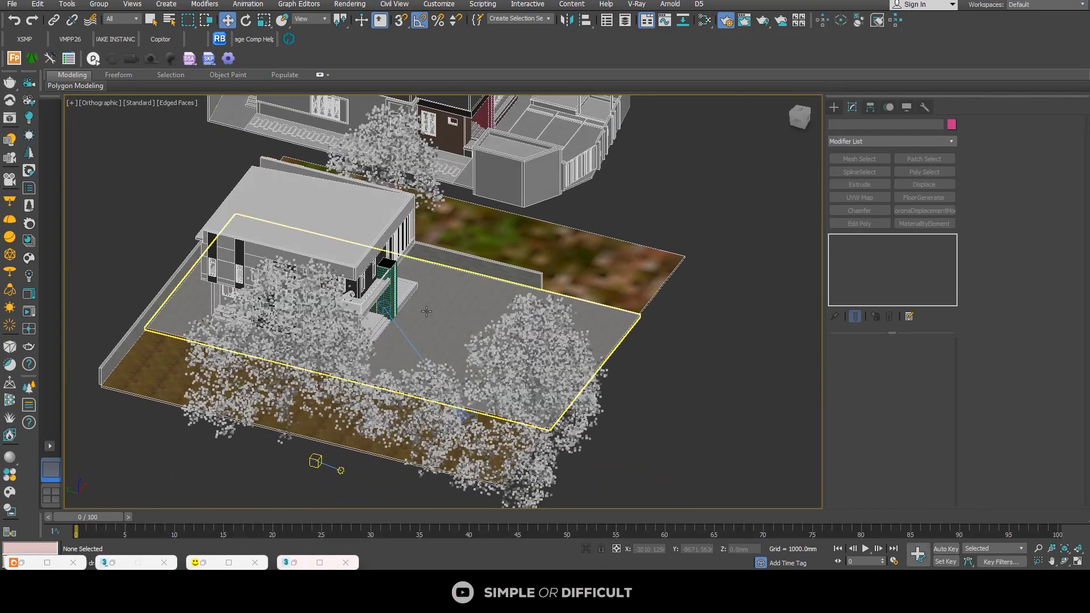
Step: Assign a polished black material from the Corona library's Stone category to the porch floor slab, the front steps and the side entrance steps
scroll(433, 294, "up", 8)
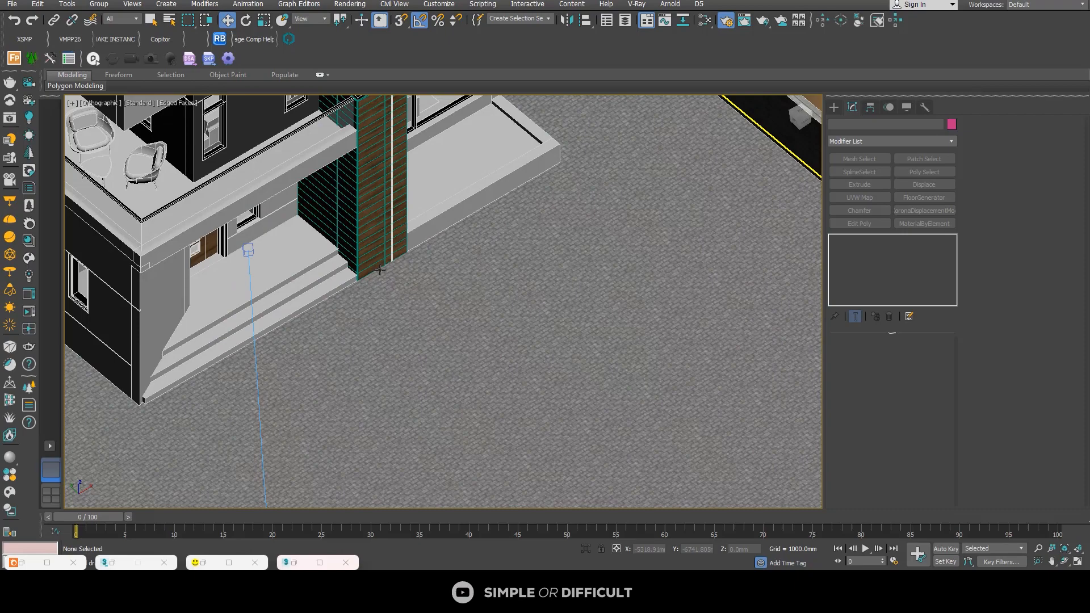
left_click(291, 256)
left_click(300, 298, "ctrl")
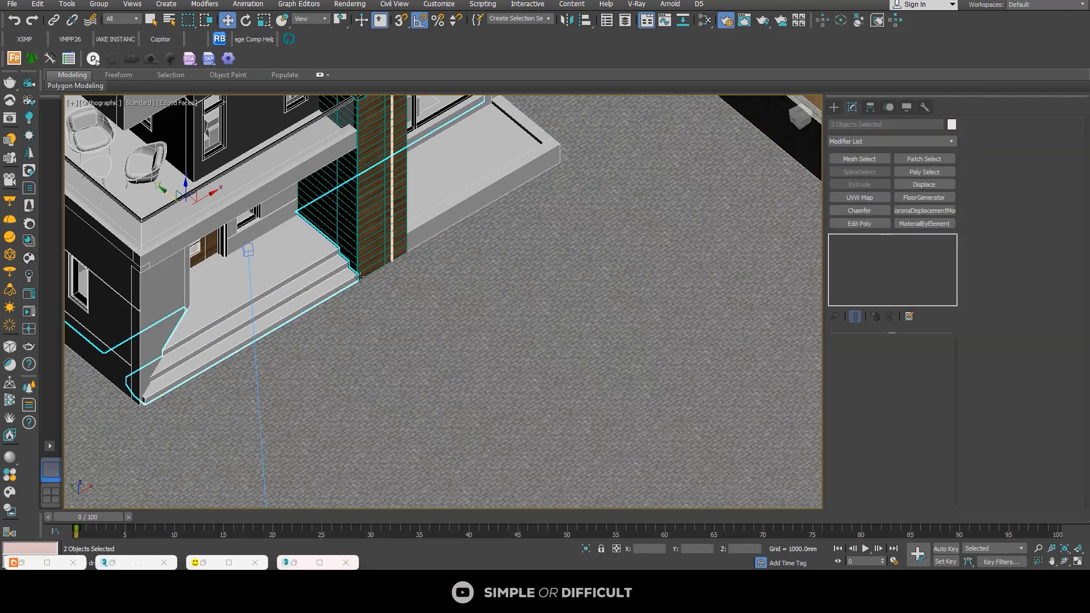
scroll(359, 277, "down", 6)
middle_click_drag(359, 276, 500, 290, "alt")
scroll(275, 293, "up", 5)
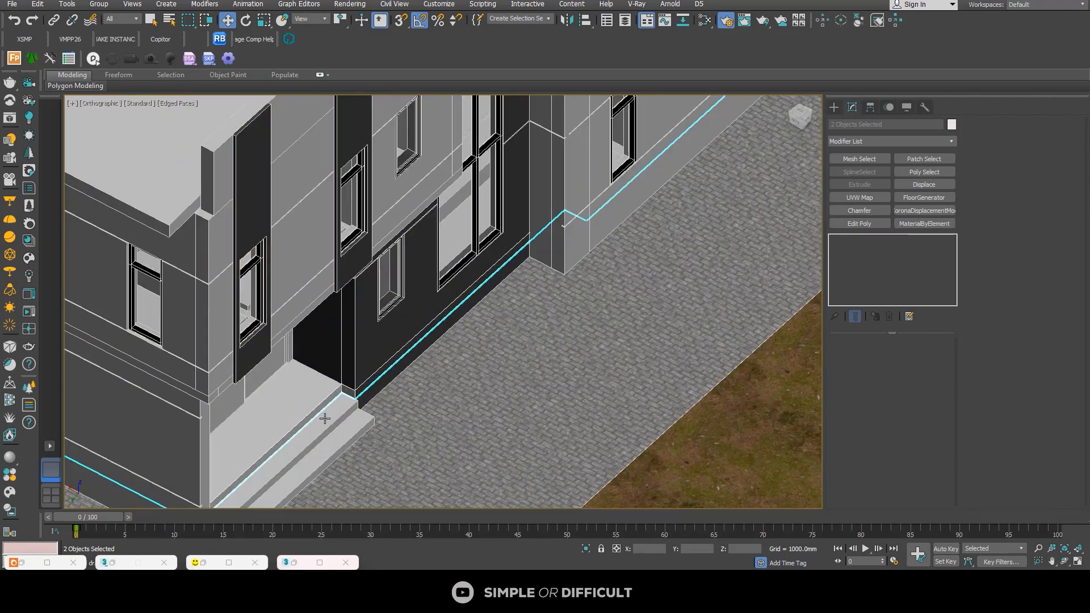
left_click(343, 420, "ctrl")
scroll(444, 318, "down", 8)
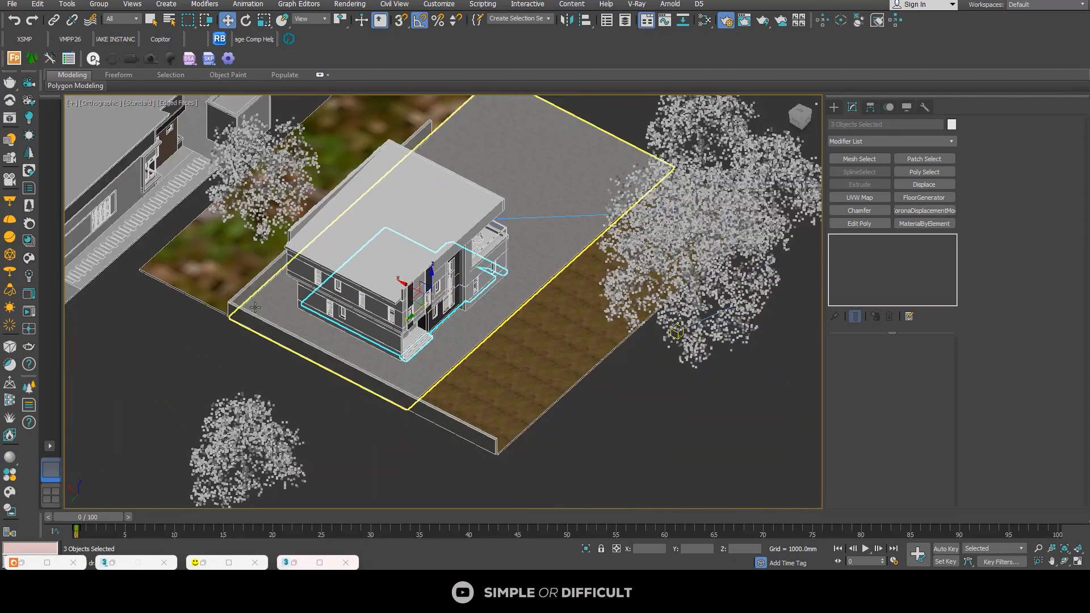
left_click(28, 242)
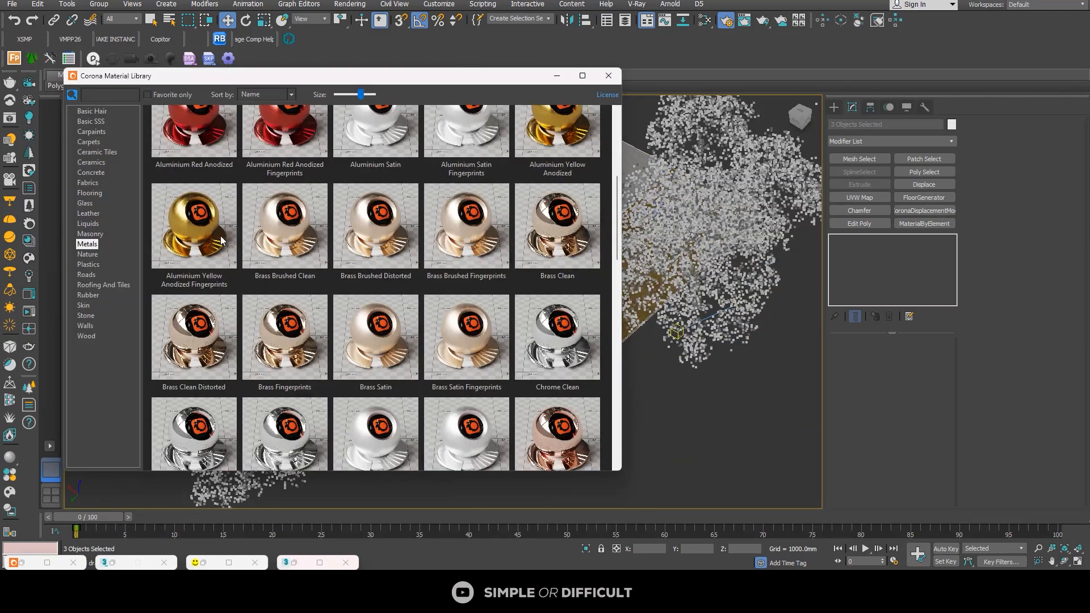
left_click(86, 316)
right_click(557, 428)
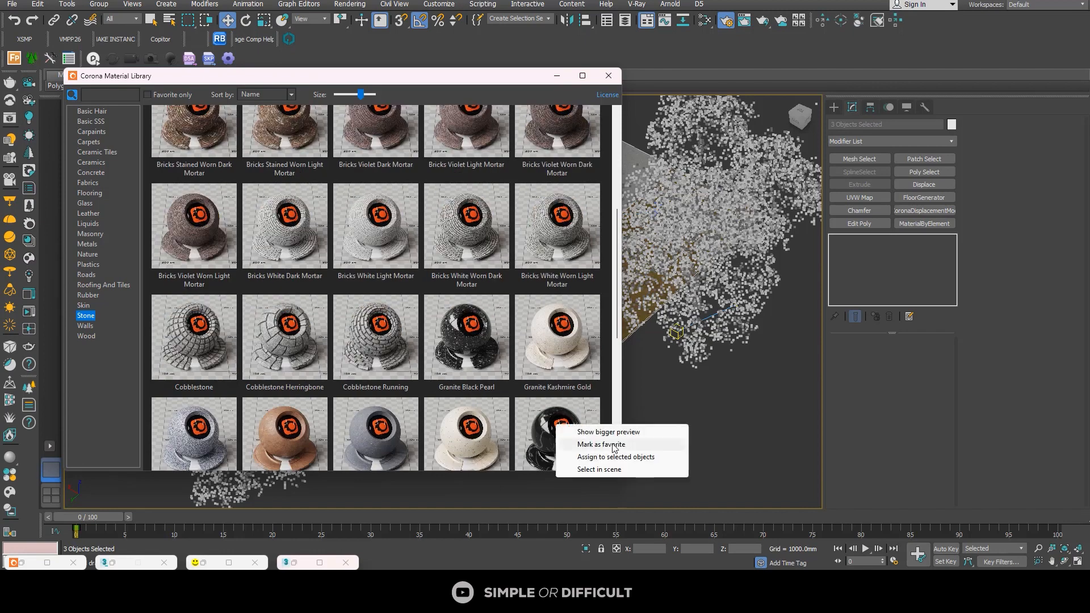
left_click(630, 454)
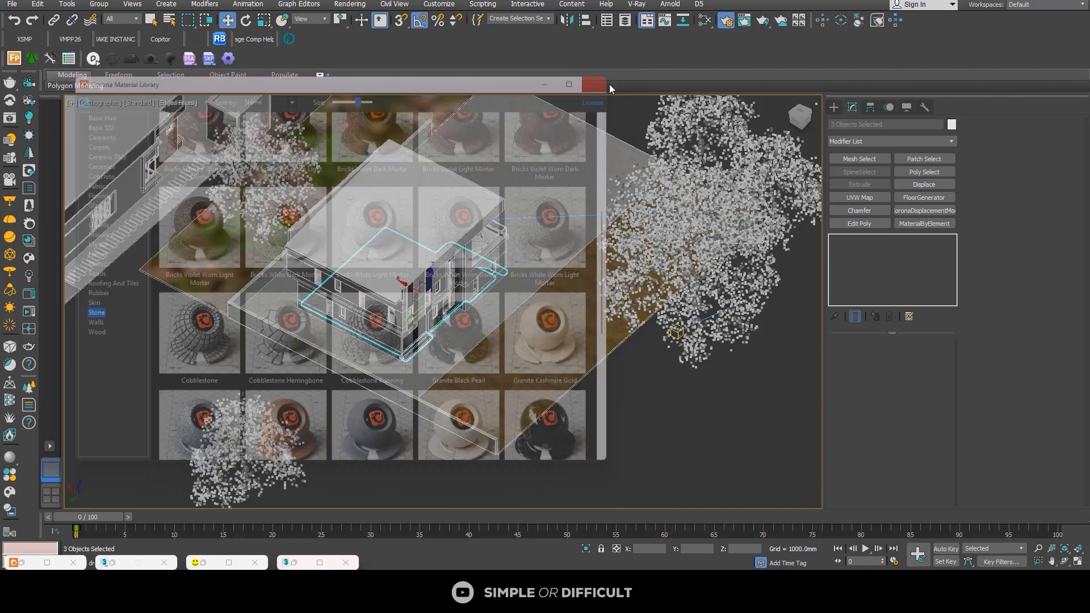
Step: Delete the overlapping black duplicates of the side entrance steps and the front porch steps
scroll(289, 356, "up", 10)
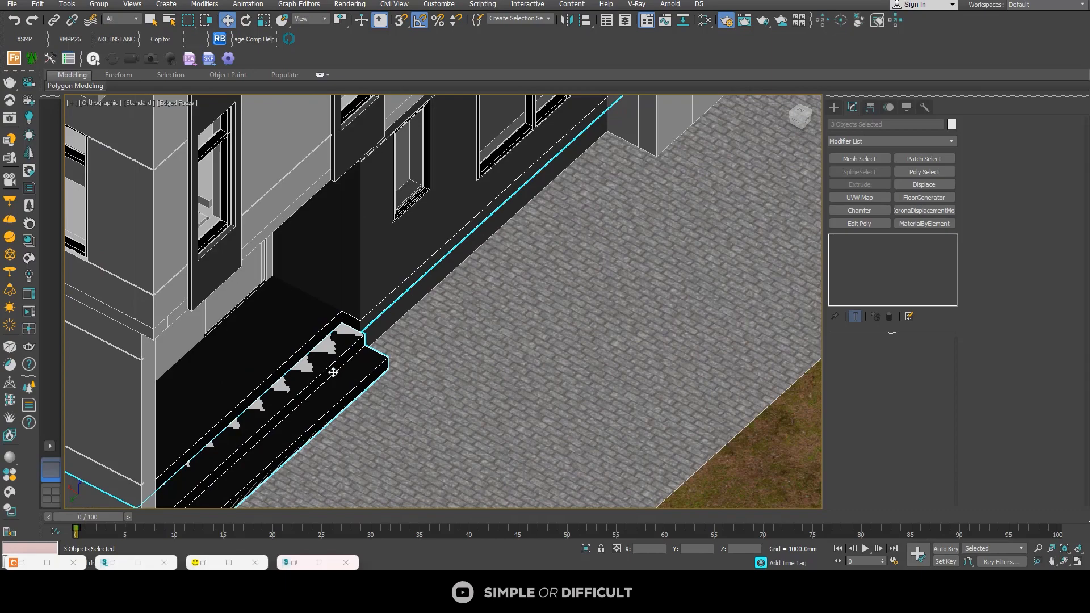
left_click(333, 373)
key("Delete")
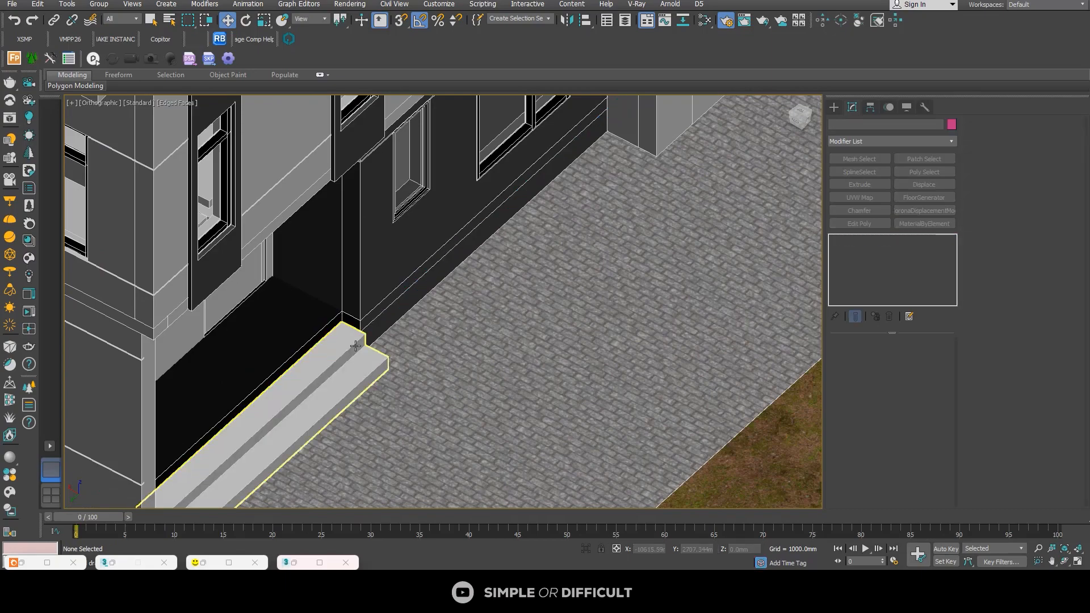
left_click(355, 346)
scroll(360, 340, "down", 8)
middle_click_drag(443, 364, 355, 146, "alt")
scroll(589, 398, "up", 5)
left_click(609, 324)
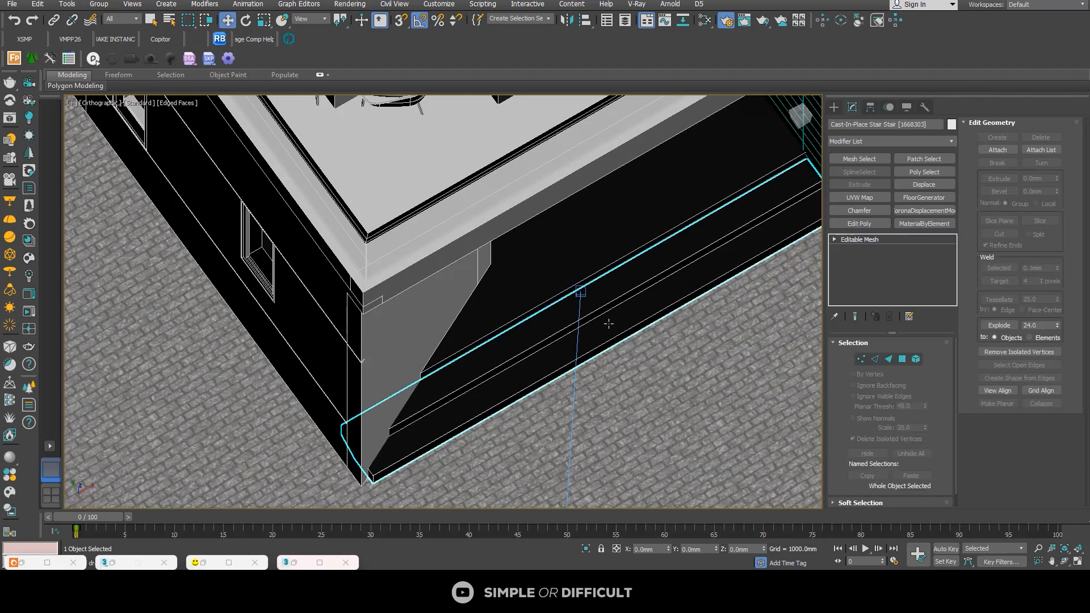
key("Delete")
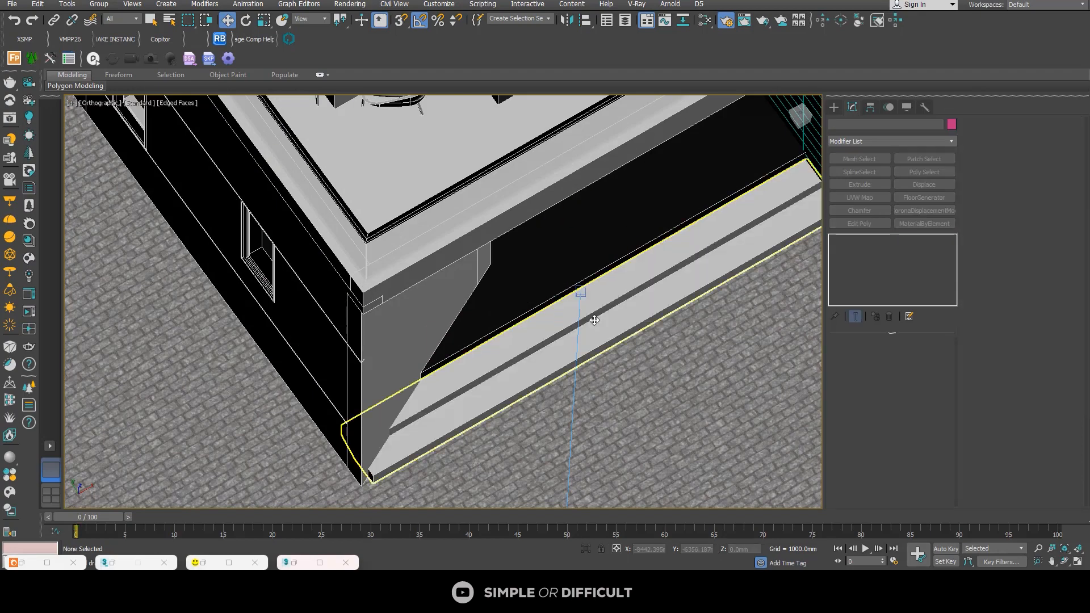
Step: Assign the polished black Stone material from the Corona library to the front porch steps and the side entrance steps
left_click(594, 320)
scroll(613, 287, "down", 6)
middle_click_drag(455, 221, 433, 314)
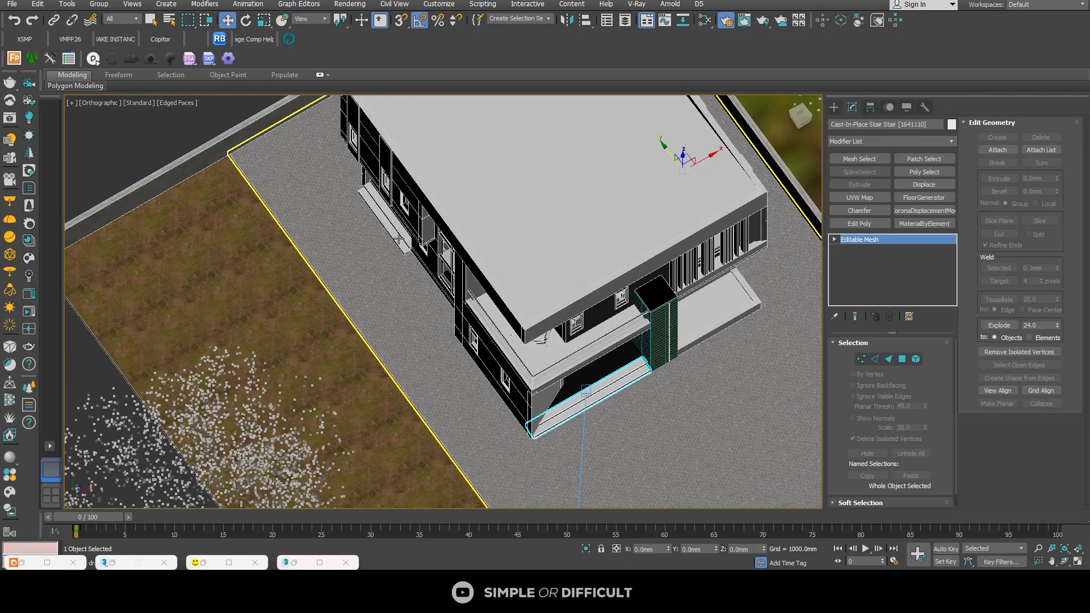
scroll(400, 240, "up", 3)
left_click(398, 240, "ctrl")
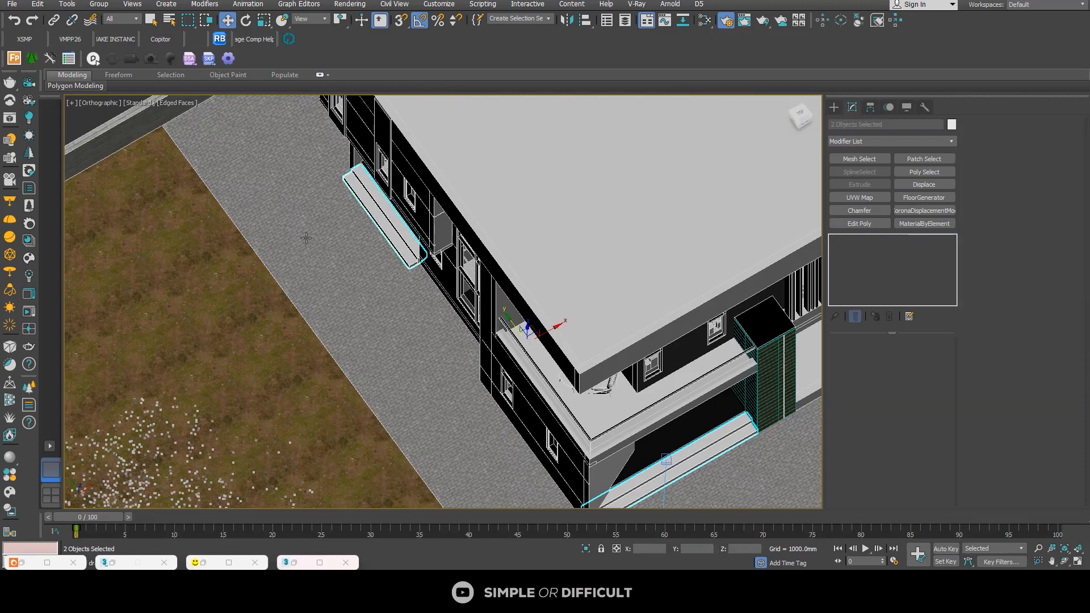
left_click(34, 244)
right_click(557, 438)
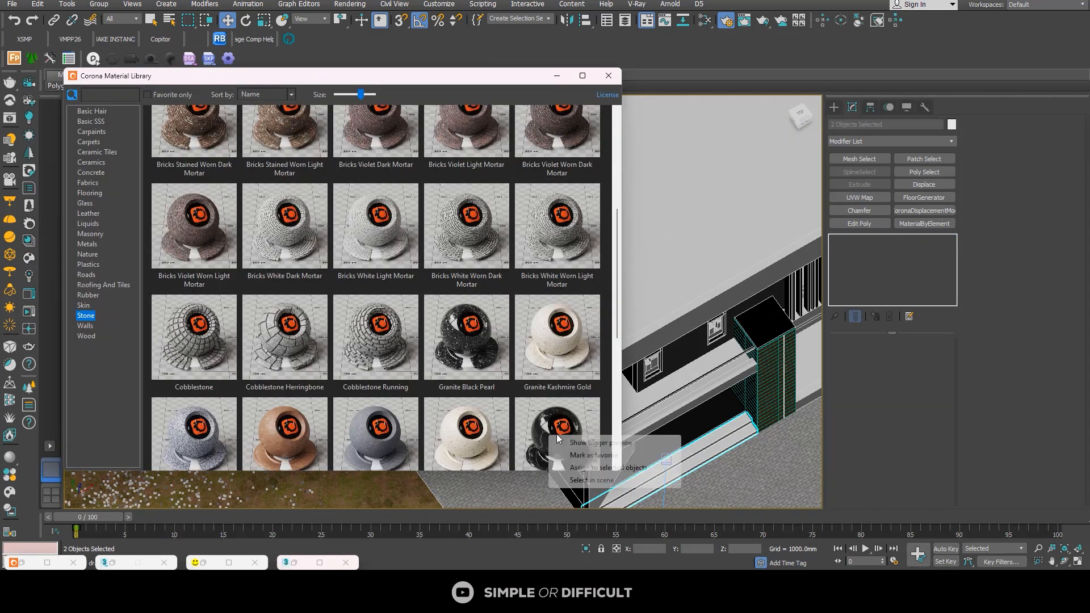
left_click(596, 467)
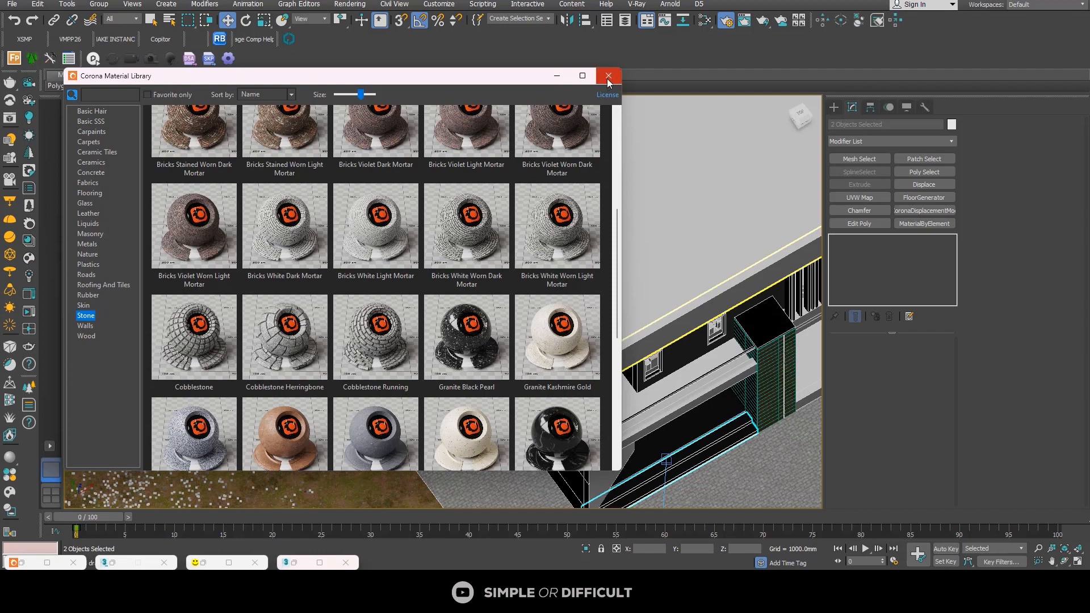
left_click(608, 79)
Step: Paste the copied UVW Map modifier onto the porch floor slab and the front porch steps
left_click(695, 416)
right_click(863, 274)
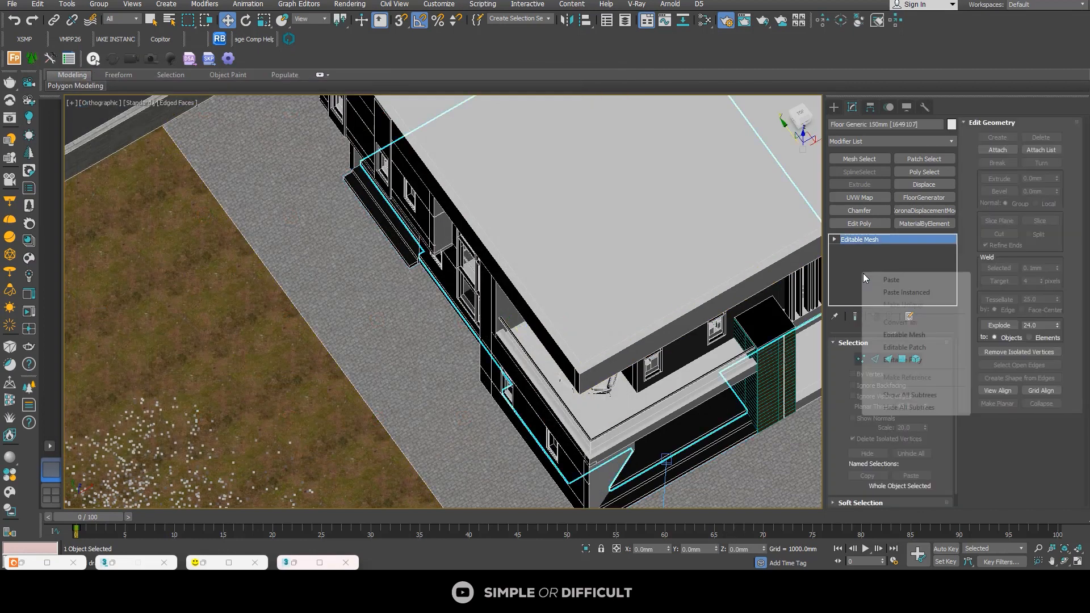
left_click(888, 279)
middle_click_drag(707, 448, 670, 336)
scroll(670, 335, "up", 5)
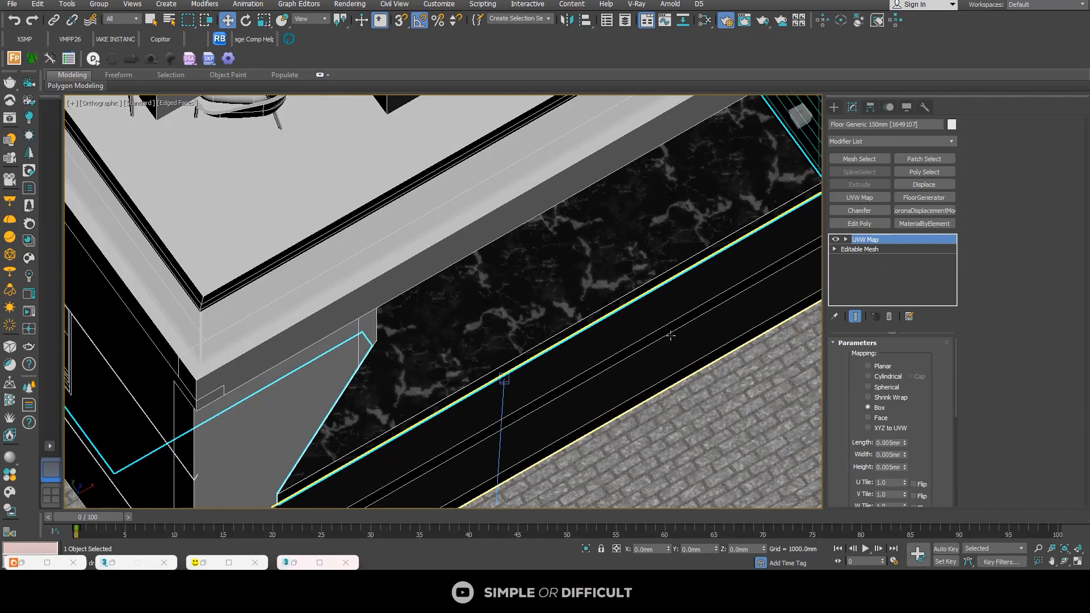
left_click(670, 335)
right_click(915, 278)
left_click(941, 284)
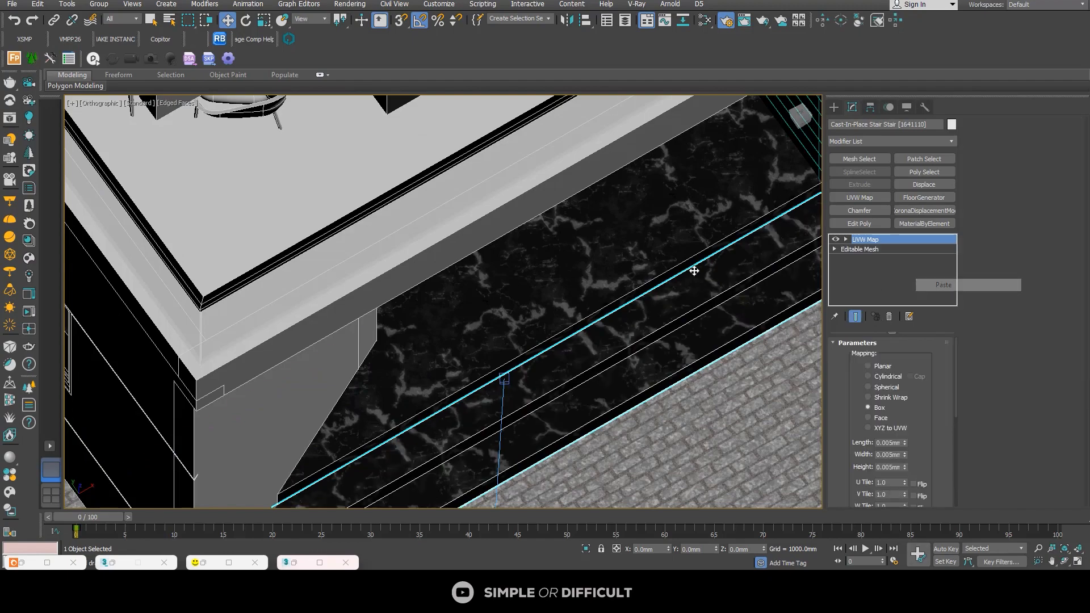
Step: Paste the copied UVW Map modifier onto the side entrance steps
scroll(695, 271, "down", 8)
scroll(504, 239, "up", 5)
middle_click_drag(559, 139, 494, 296)
scroll(495, 296, "up", 2)
left_click(495, 296)
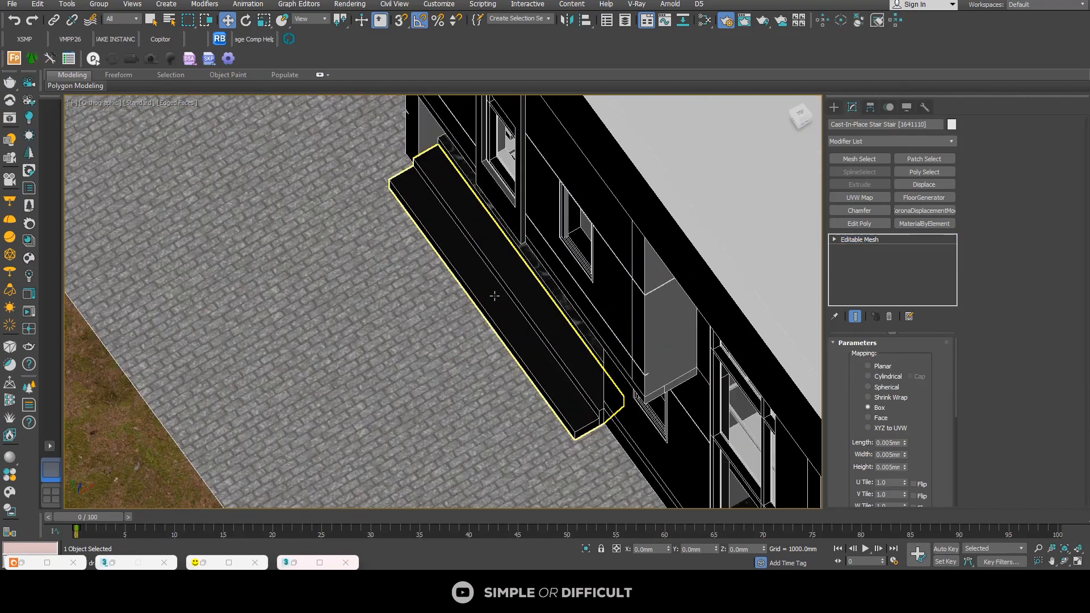
right_click(867, 273)
left_click(948, 279)
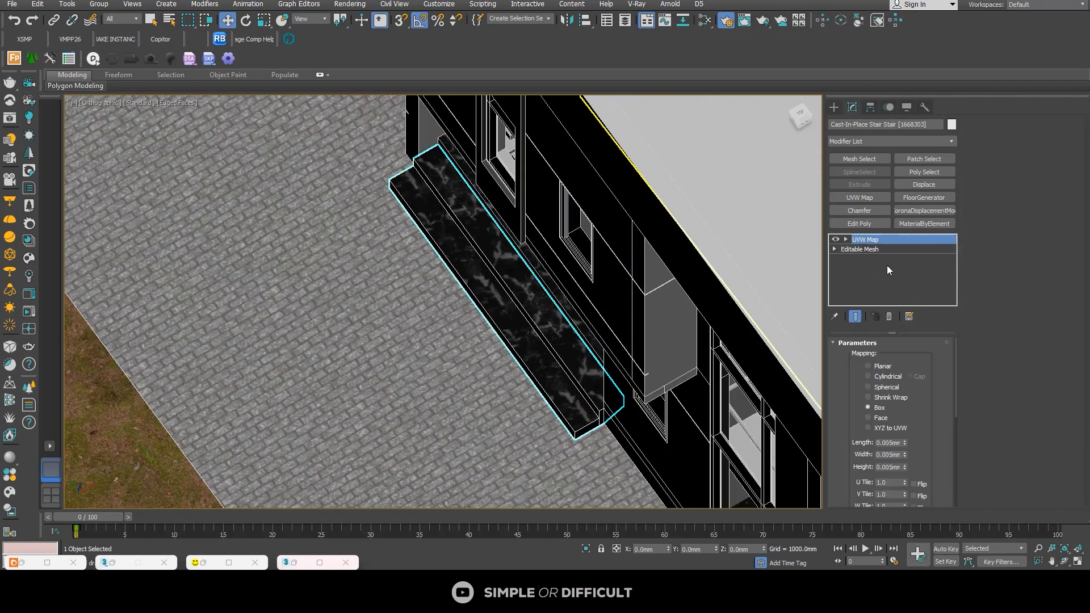
scroll(908, 436, "down", 1)
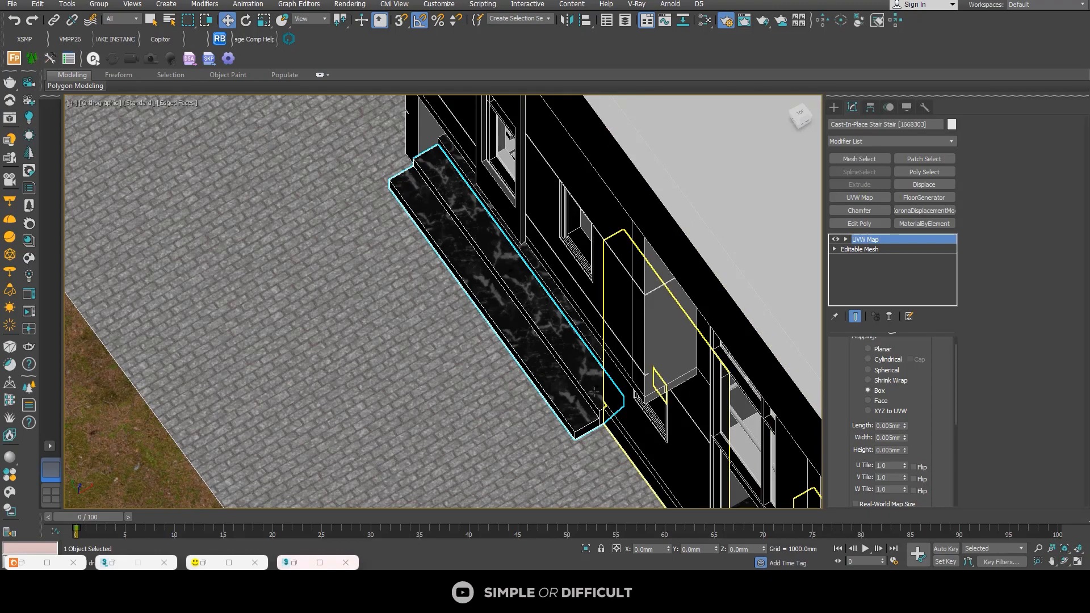
Step: Inspect the house exterior from the side entrance walls around to the balcony and front porch
scroll(409, 344, "down", 8)
middle_click_drag(417, 355, 535, 298, "alt")
scroll(444, 239, "up", 6)
scroll(444, 238, "up", 3)
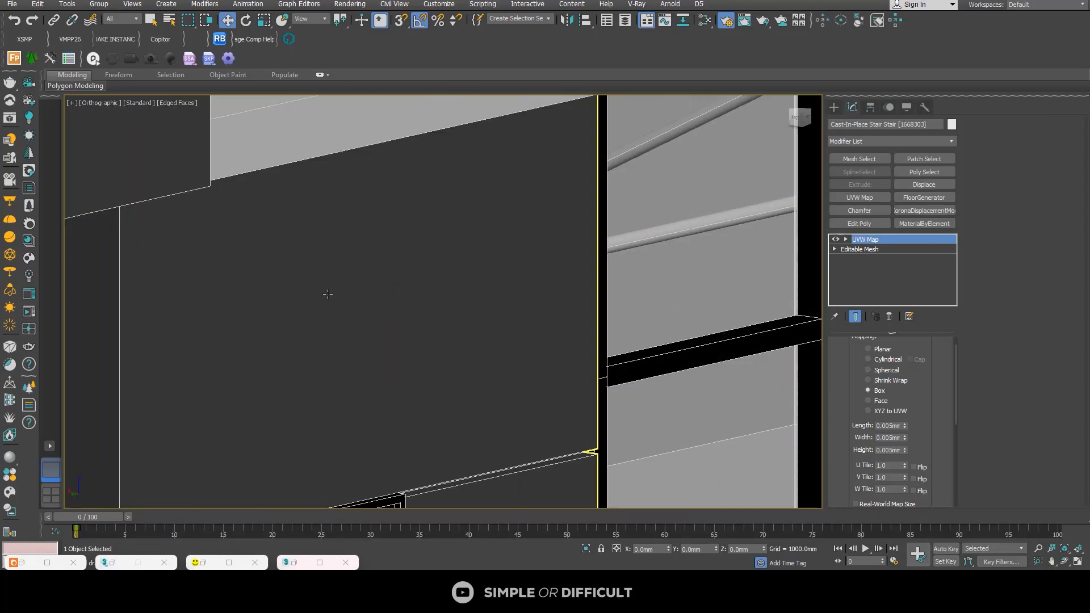
scroll(365, 287, "down", 10)
scroll(425, 271, "down", 3)
middle_click_drag(425, 272, 352, 313, "alt")
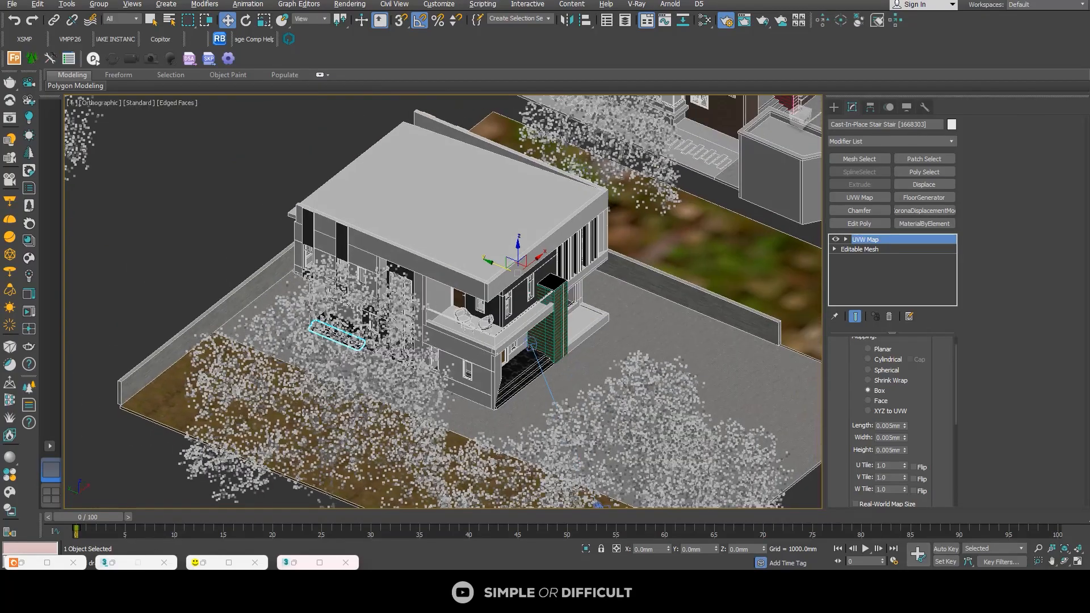
scroll(511, 301, "up", 10)
scroll(577, 288, "down", 5)
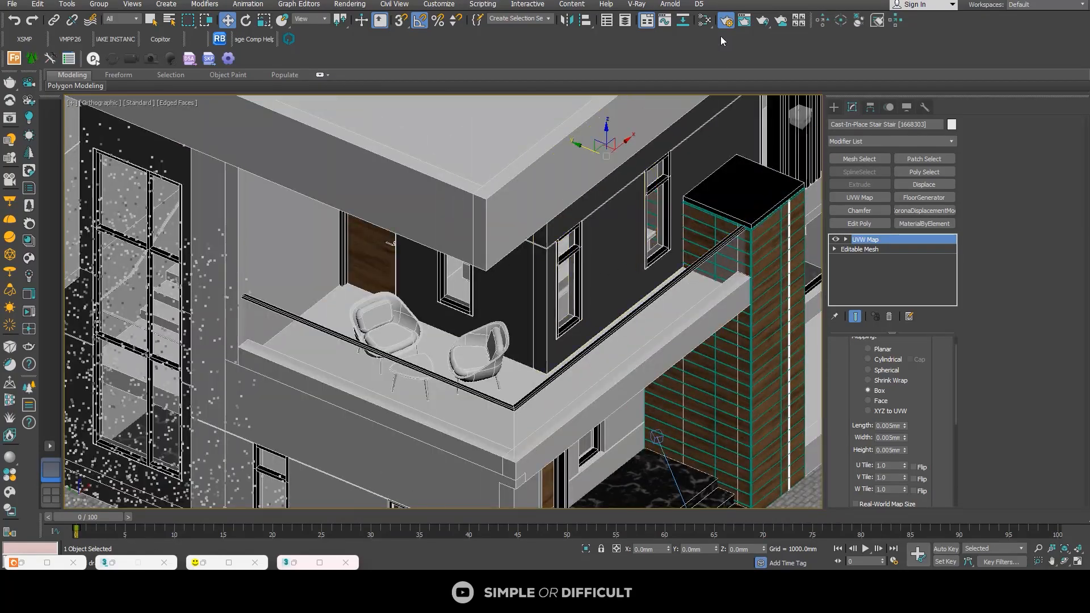
Step: Enable shaded viewport display for the dark wall's CoronaLegacy material in the Slate Material Editor, then minimize the editor
left_click(707, 25)
scroll(500, 302, "down", 3)
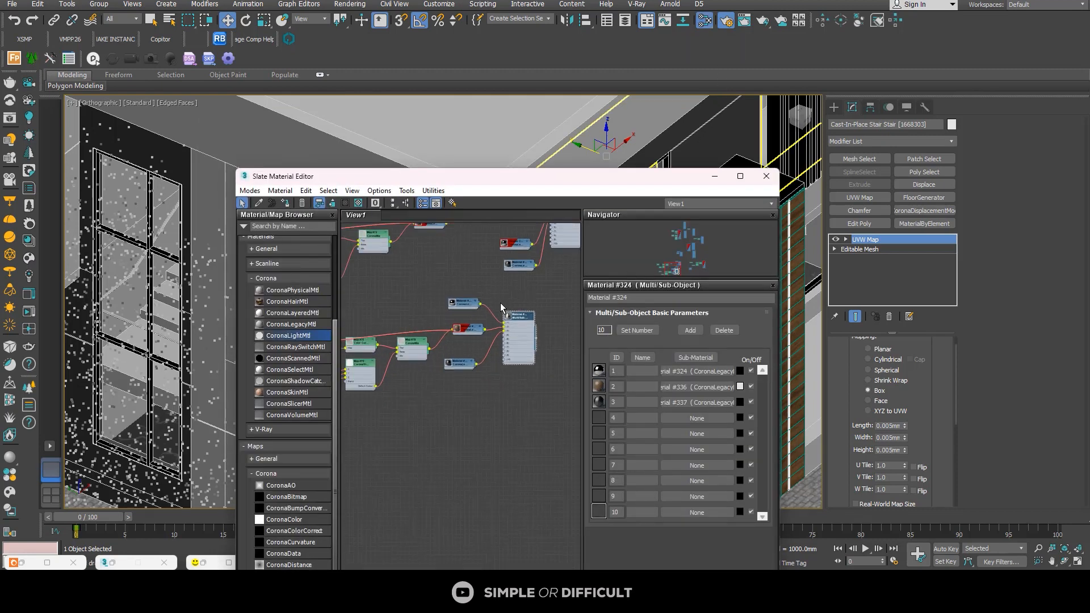
middle_click_drag(502, 302, 458, 389)
scroll(410, 384, "down", 5)
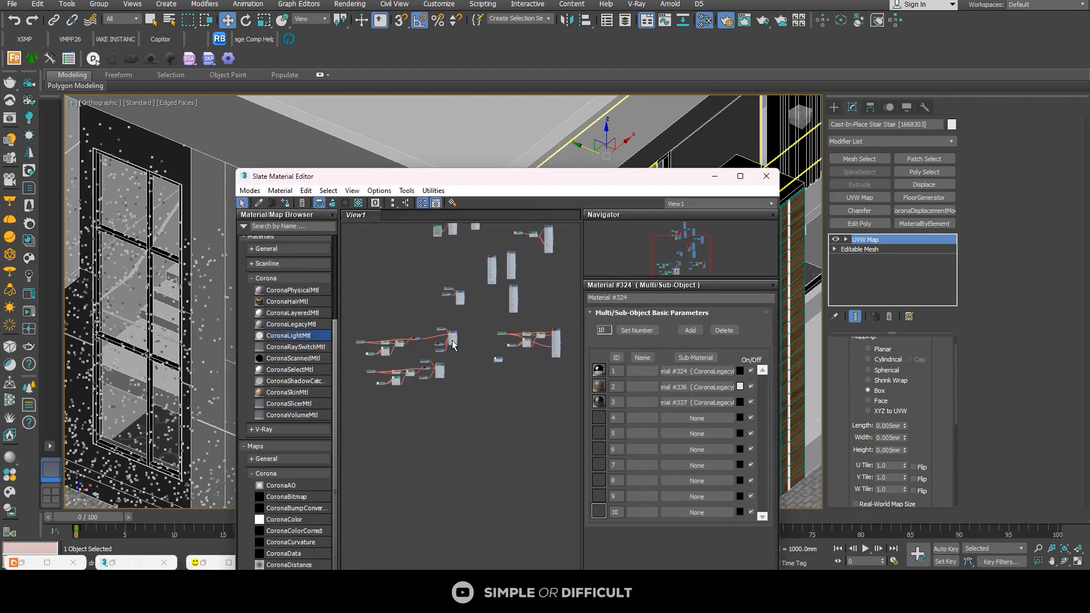
scroll(499, 278, "up", 5)
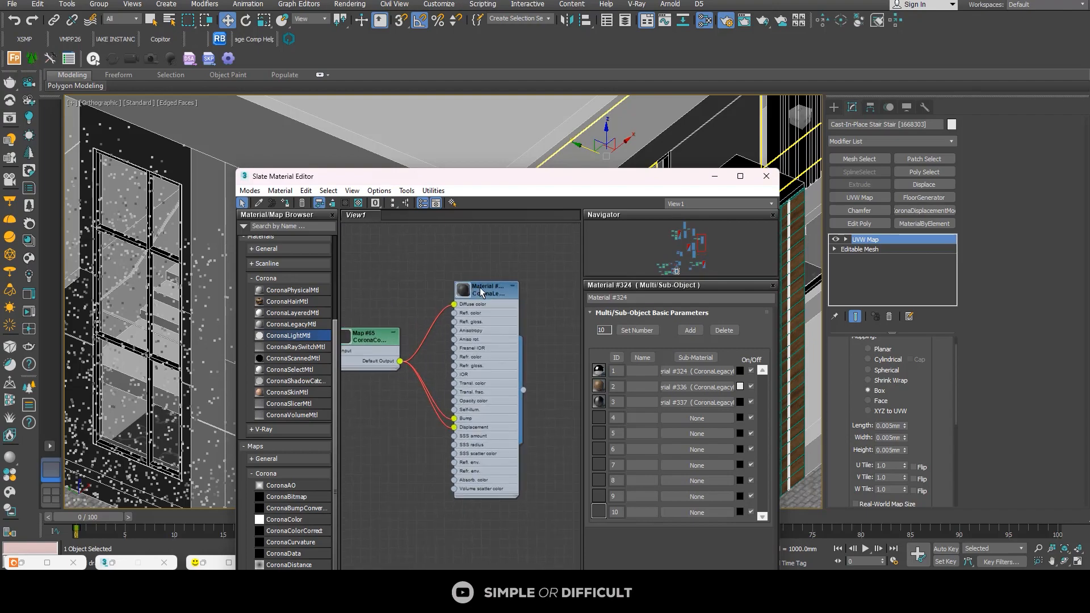
left_click(345, 204)
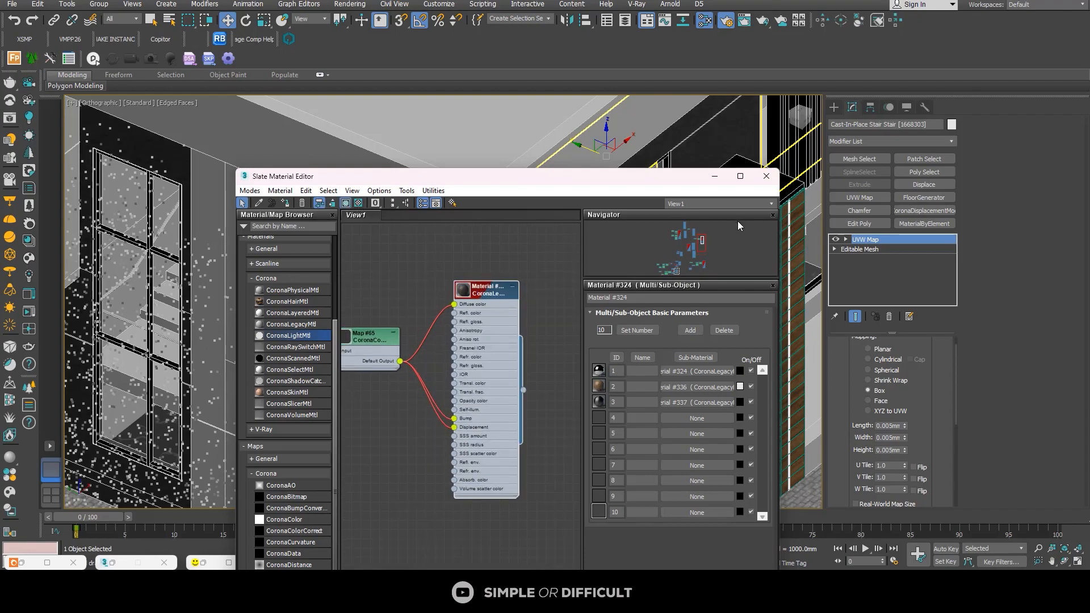
left_click(715, 176)
Step: Copy the UVW Map modifier from the dark textured wall and paste it onto the adjoining wall beside the side entrance steps
scroll(376, 243, "up", 6)
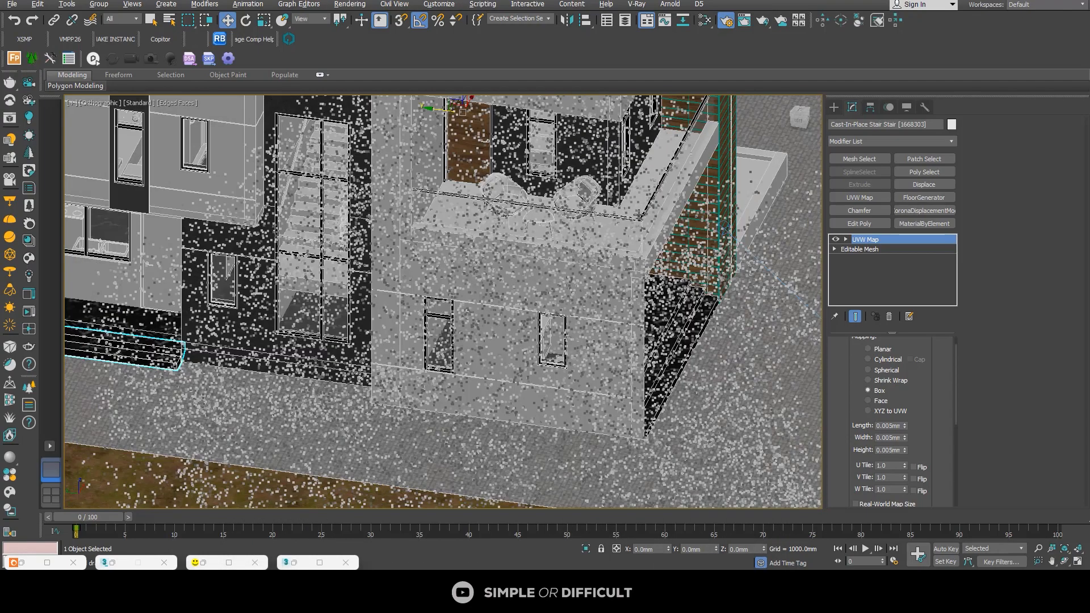
scroll(248, 238, "up", 5)
middle_click_drag(112, 246, 323, 260)
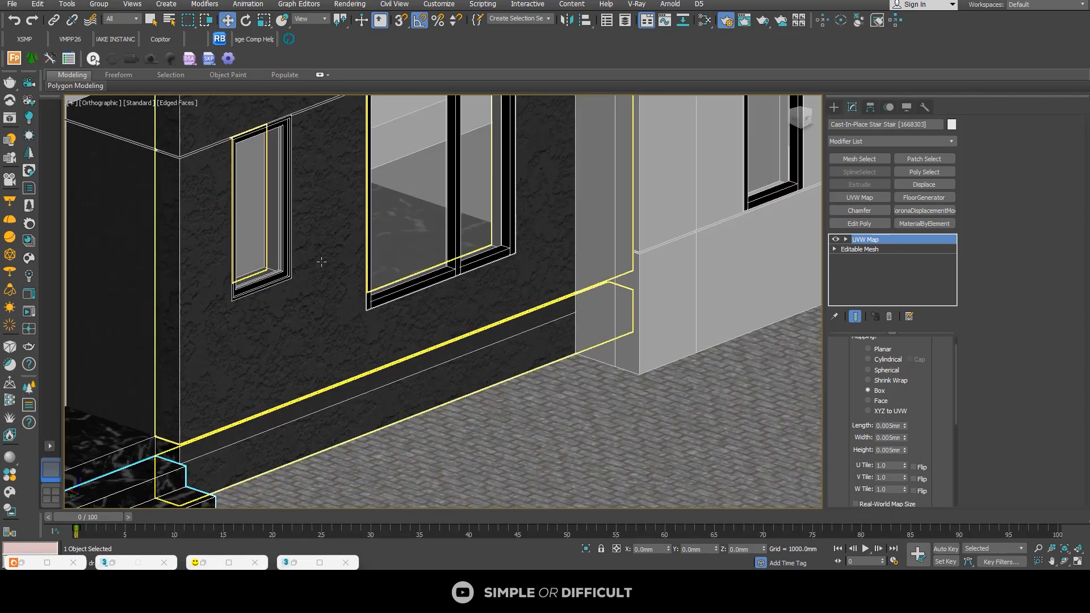
left_click(210, 226)
right_click(876, 241)
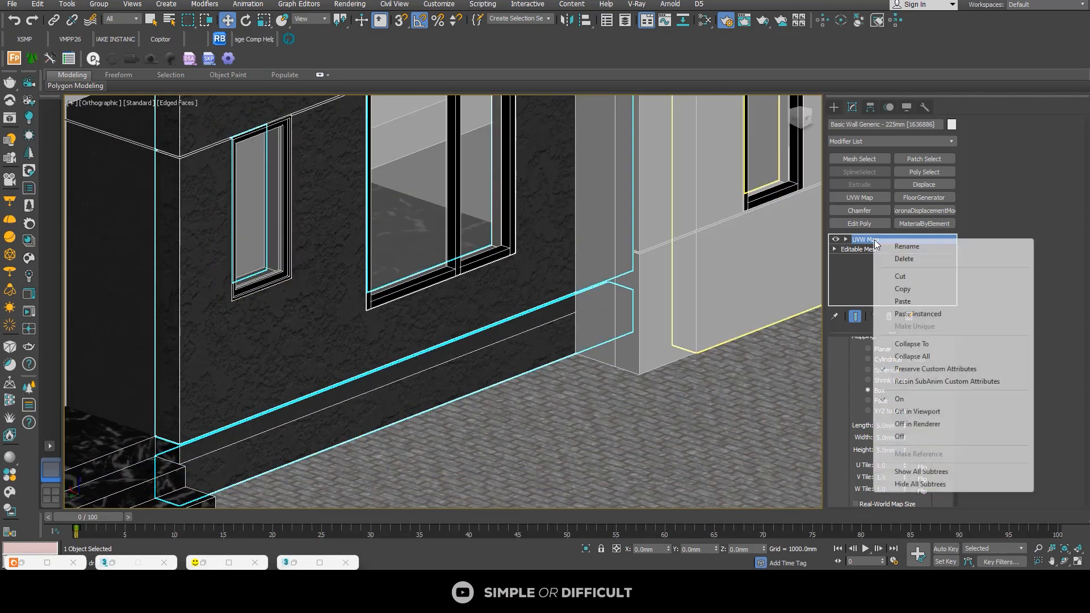
left_click(903, 289)
left_click(171, 278)
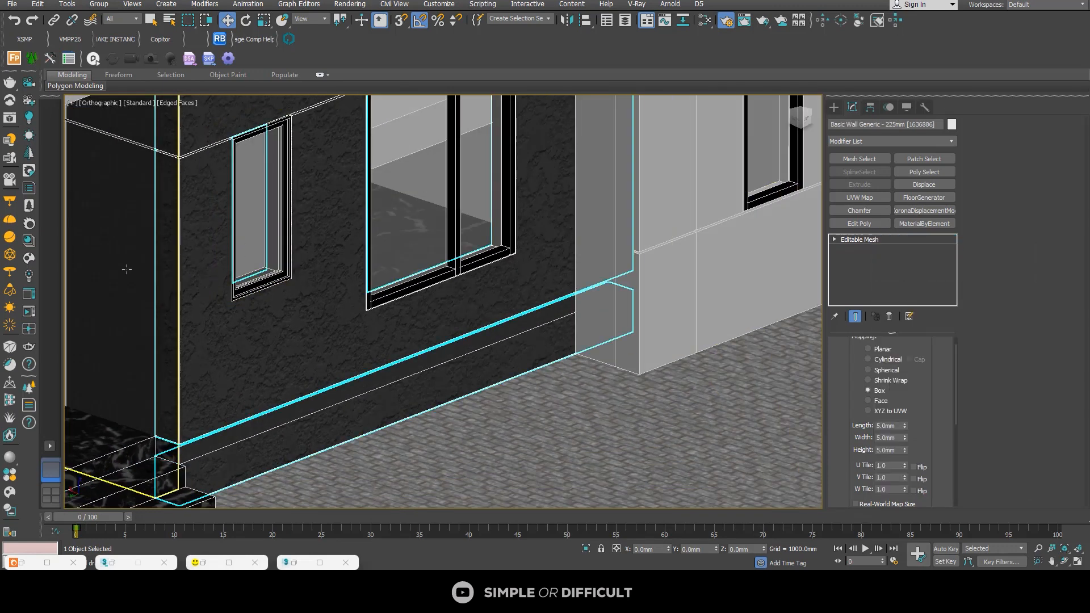
right_click(901, 267)
left_click(926, 273)
scroll(331, 248, "down", 5)
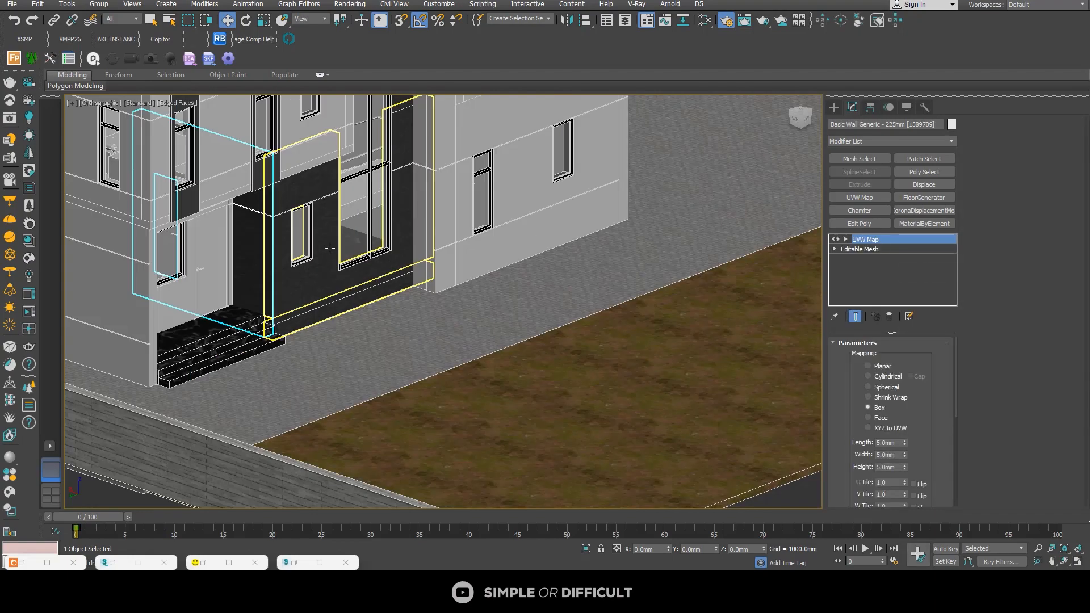
Step: Start a Corona render of the house exterior from the frame buffer
middle_click_drag(331, 248, 307, 288, "alt")
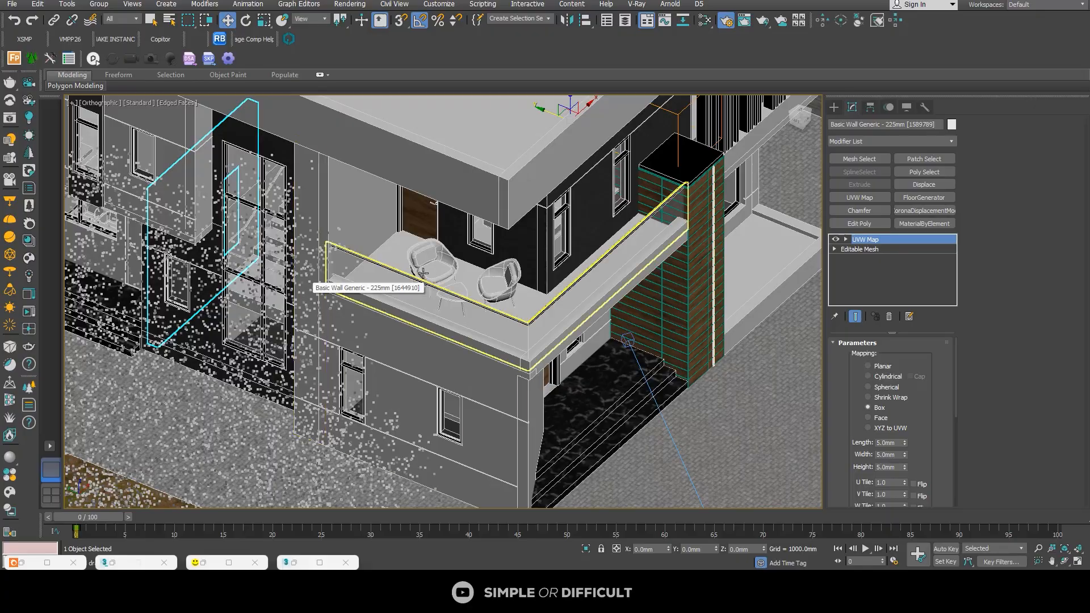
middle_click_drag(479, 296, 506, 327, "alt")
scroll(491, 309, "down", 5)
scroll(593, 340, "up", 3)
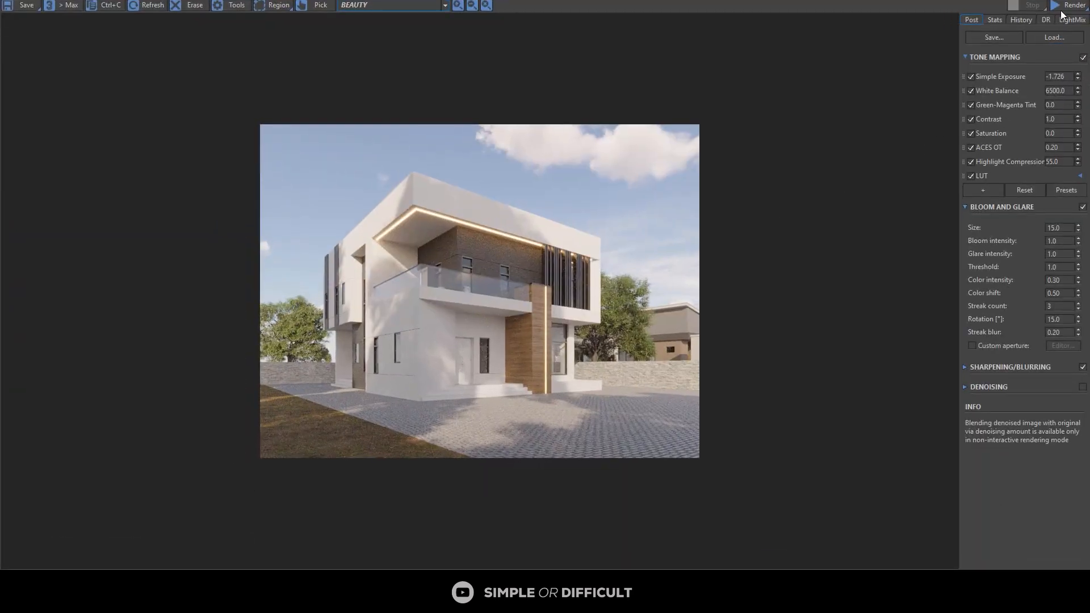
left_click(1077, 10)
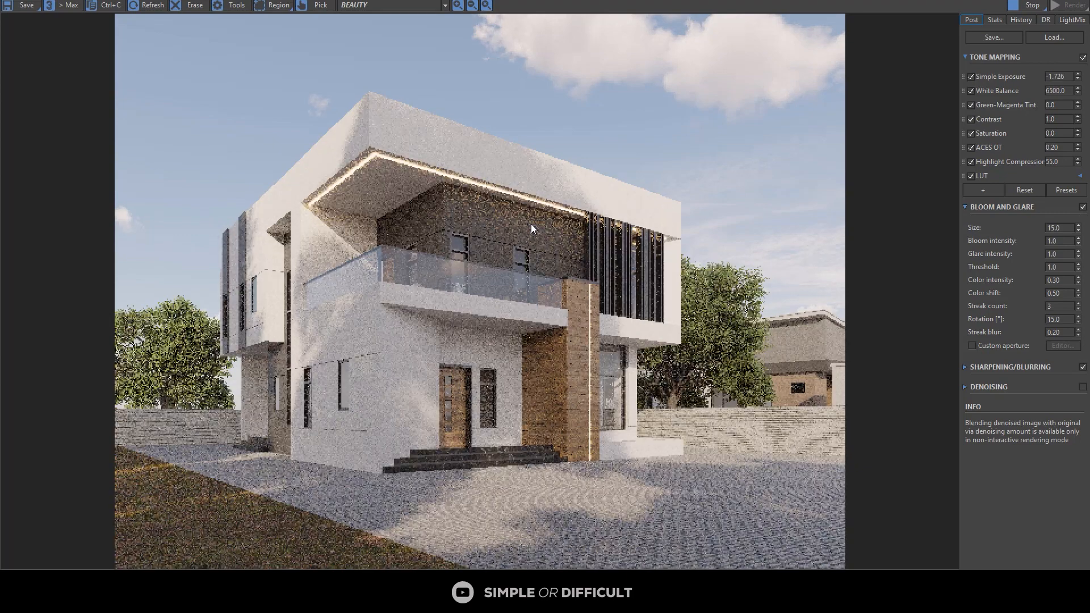
Step: Examine the roof overhang, dark walls, wood column, front door and black steps in the render, then stop rendering
scroll(387, 215, "up", 4)
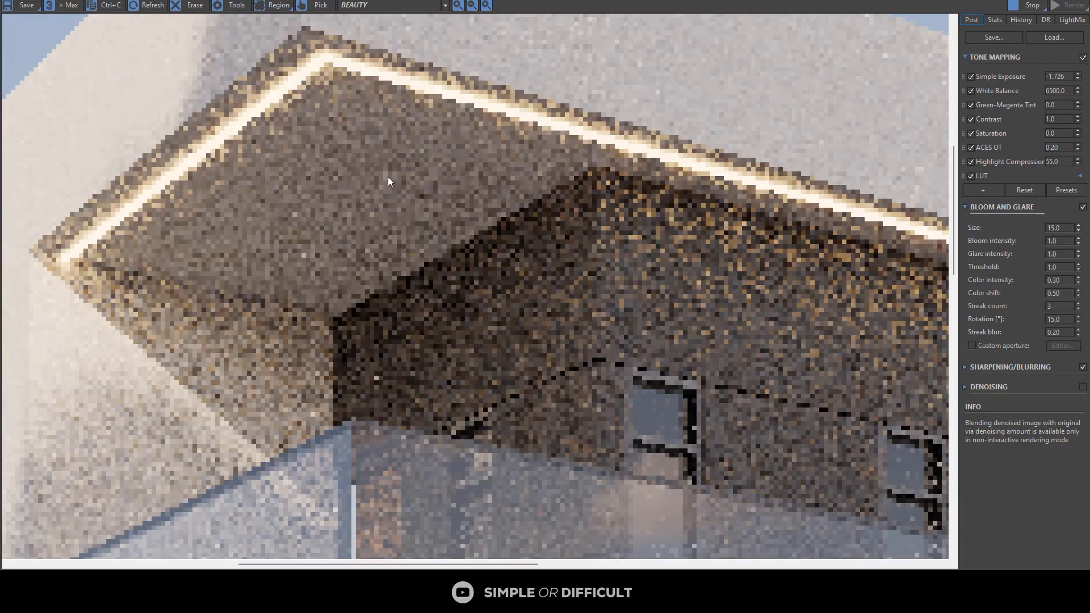
scroll(387, 176, "down", 2)
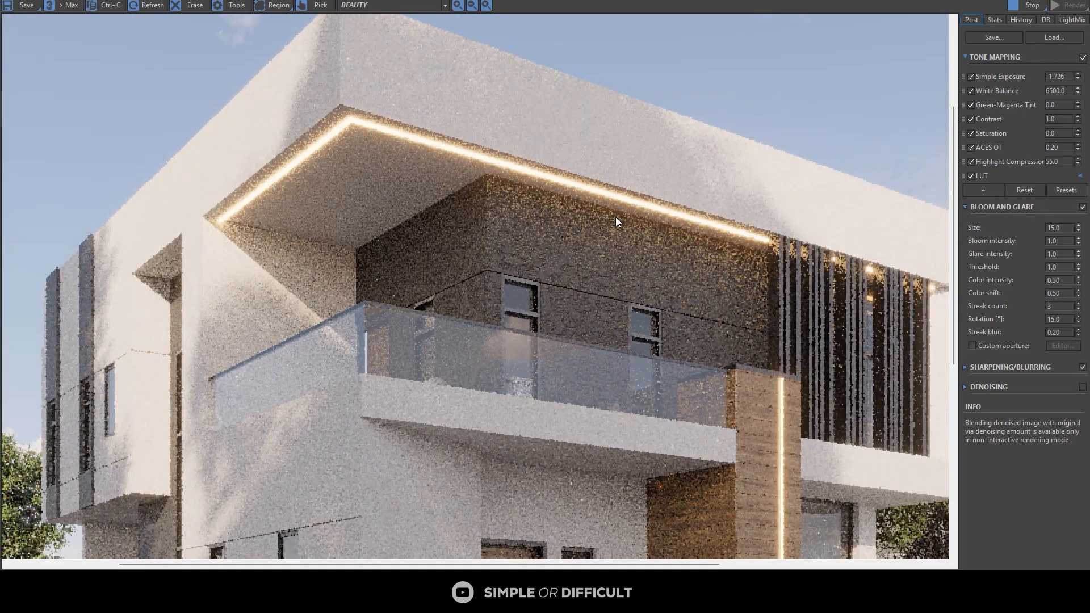
scroll(618, 226, "down", 2)
scroll(607, 268, "up", 3)
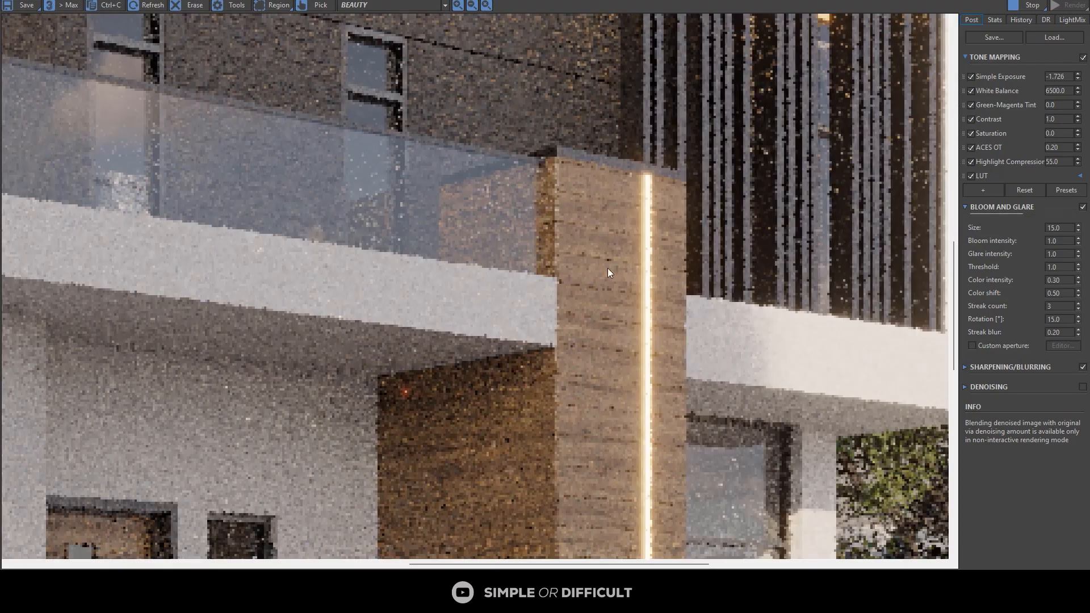
scroll(622, 252, "down", 3)
scroll(507, 387, "up", 2)
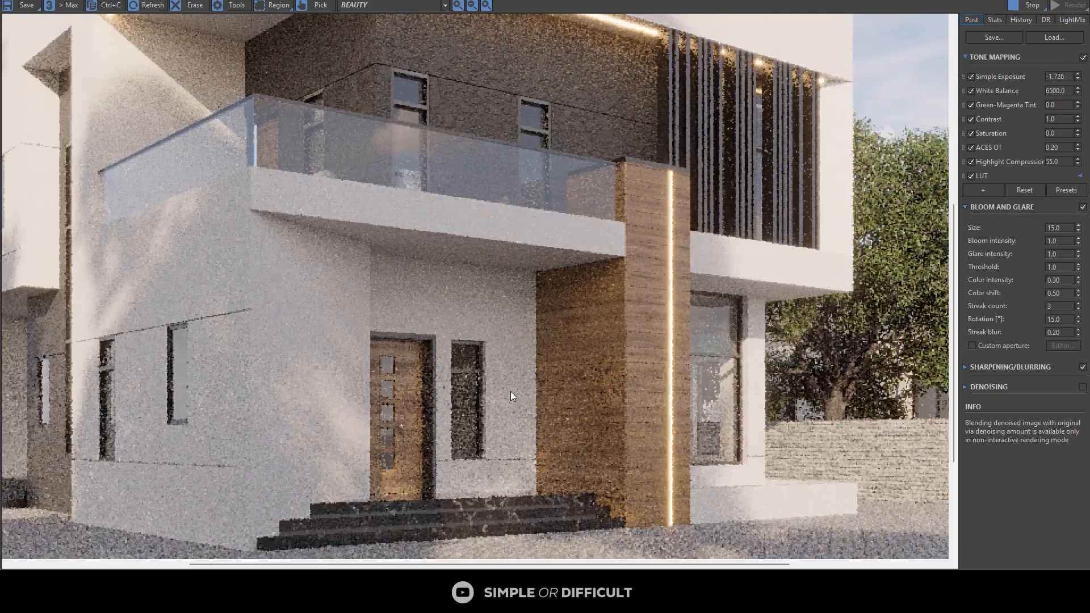
scroll(509, 391, "down", 2)
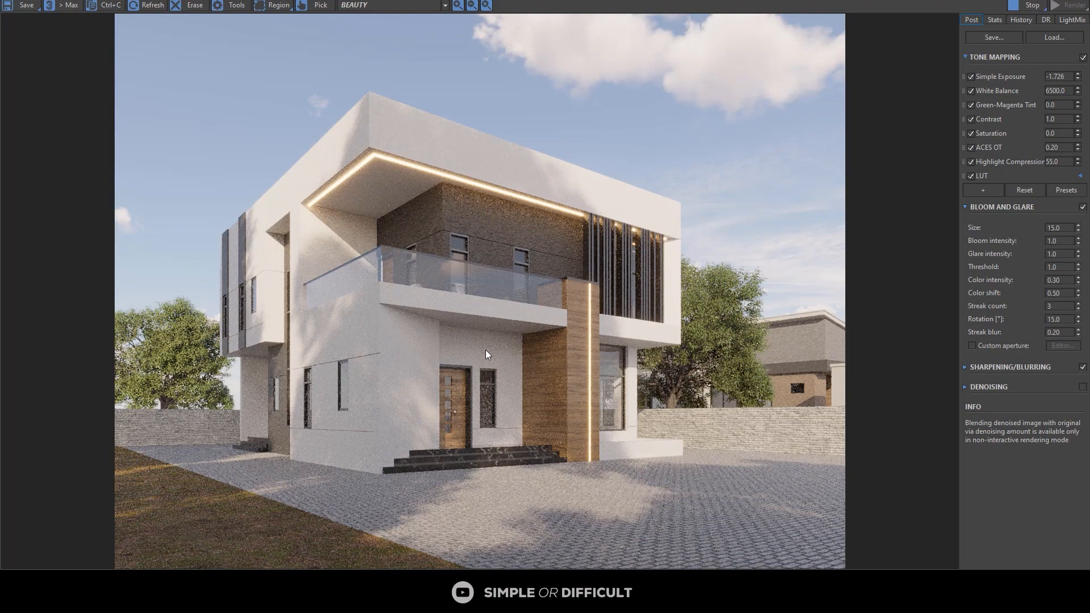
left_click(1022, 6)
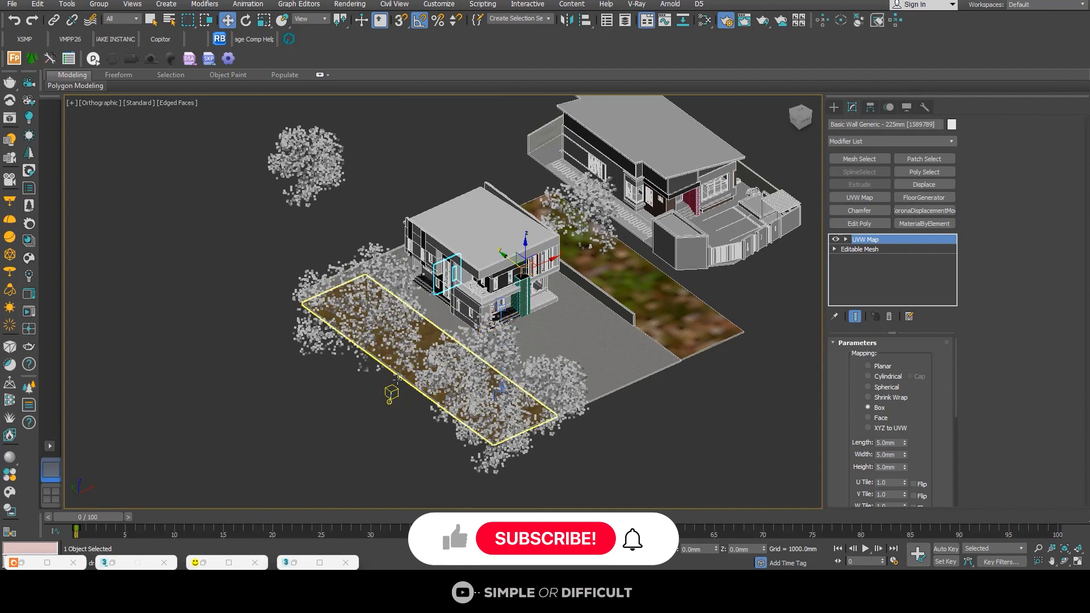
Step: Select the beam wall above the front porch and frame it in a wireframe Top view
scroll(397, 394, "up", 5)
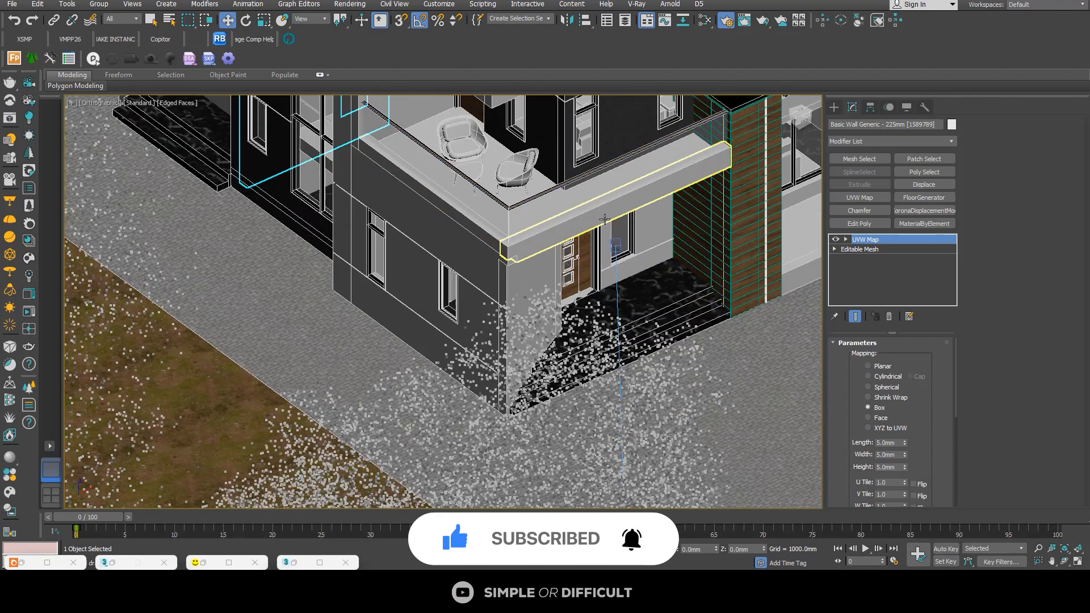
left_click(605, 220)
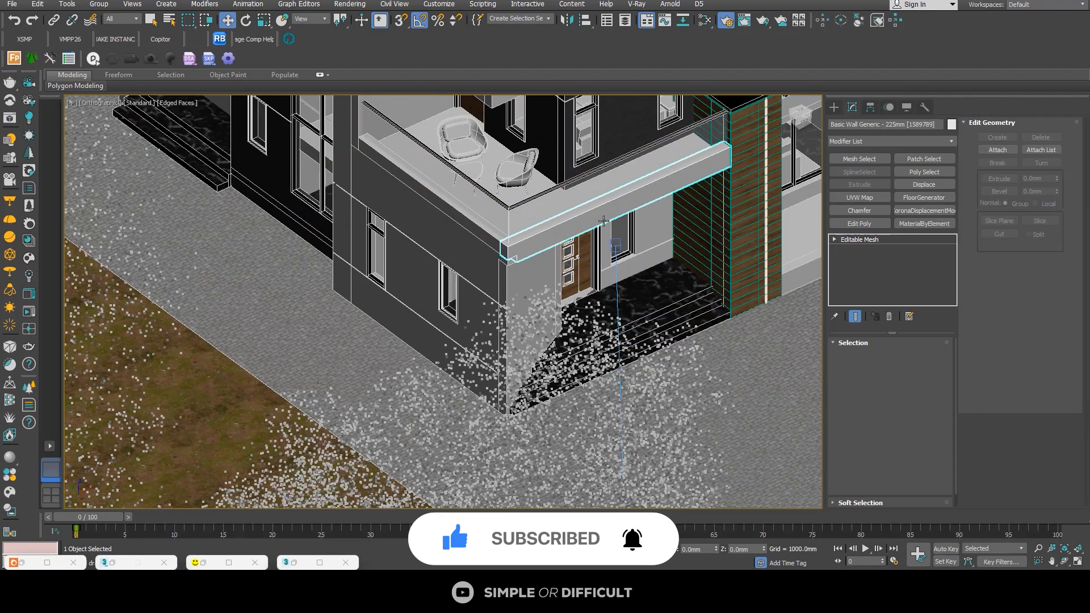
scroll(605, 220, "down", 2)
key("t")
key("z")
scroll(507, 263, "down", 4)
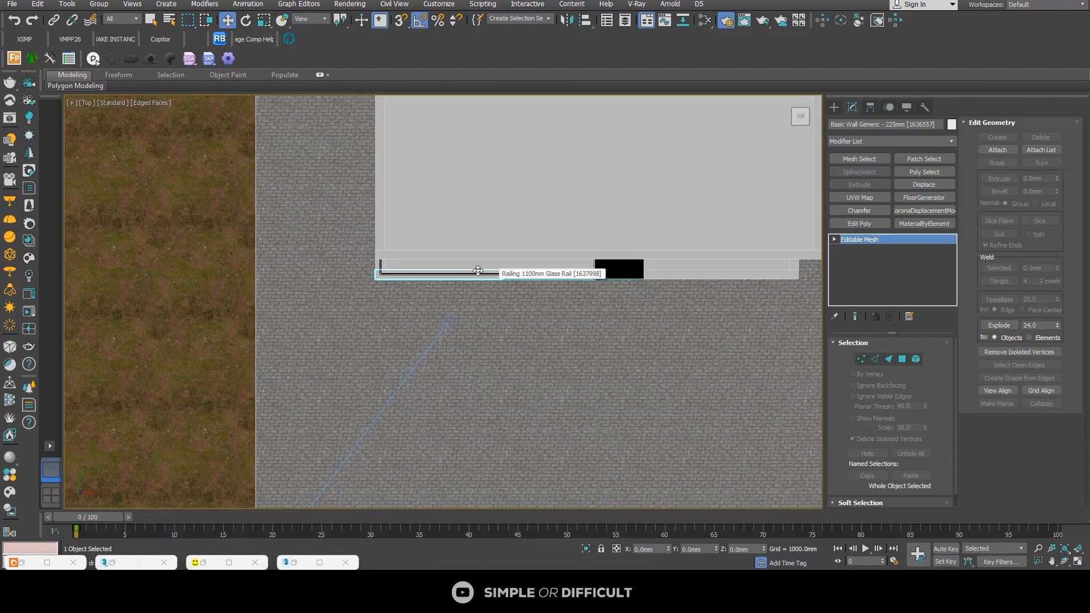
key("F3")
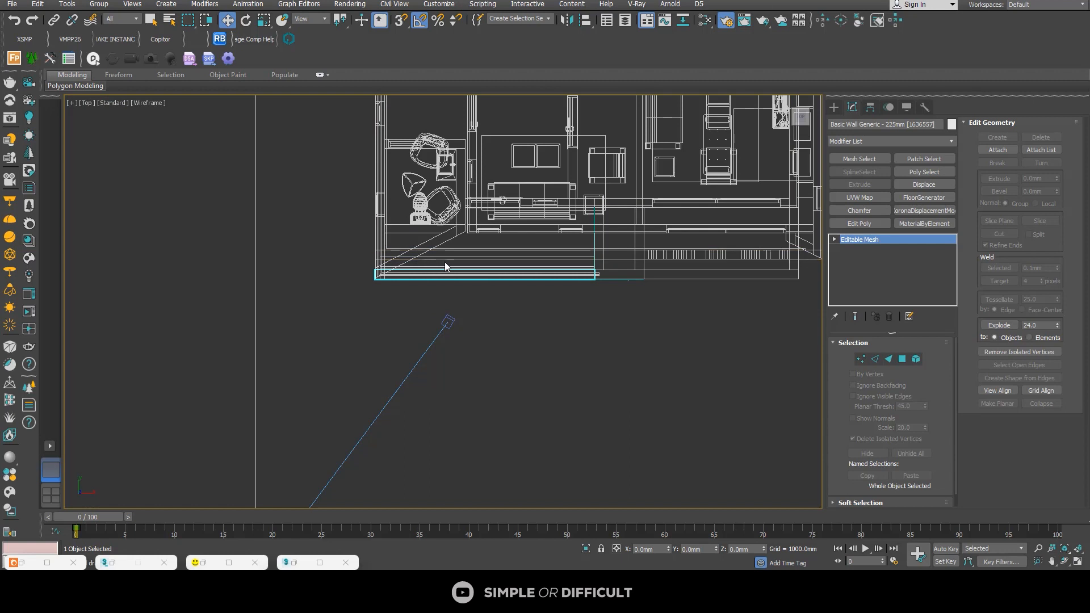
Step: Draw a straight spline line along the inside of the front porch beam, from the house corner to the wood column
left_click(834, 107)
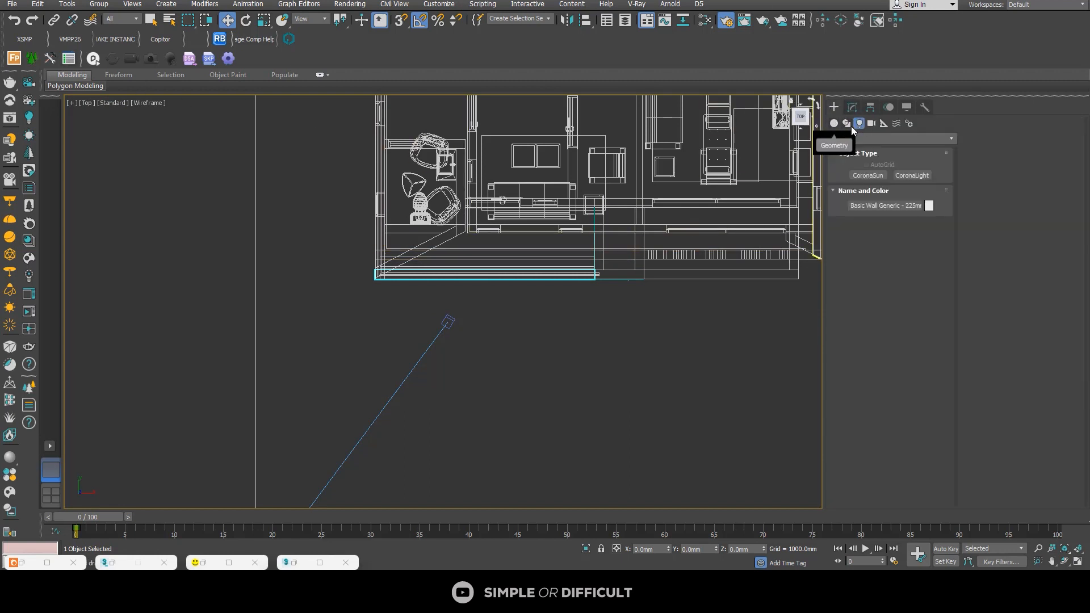
left_click(846, 123)
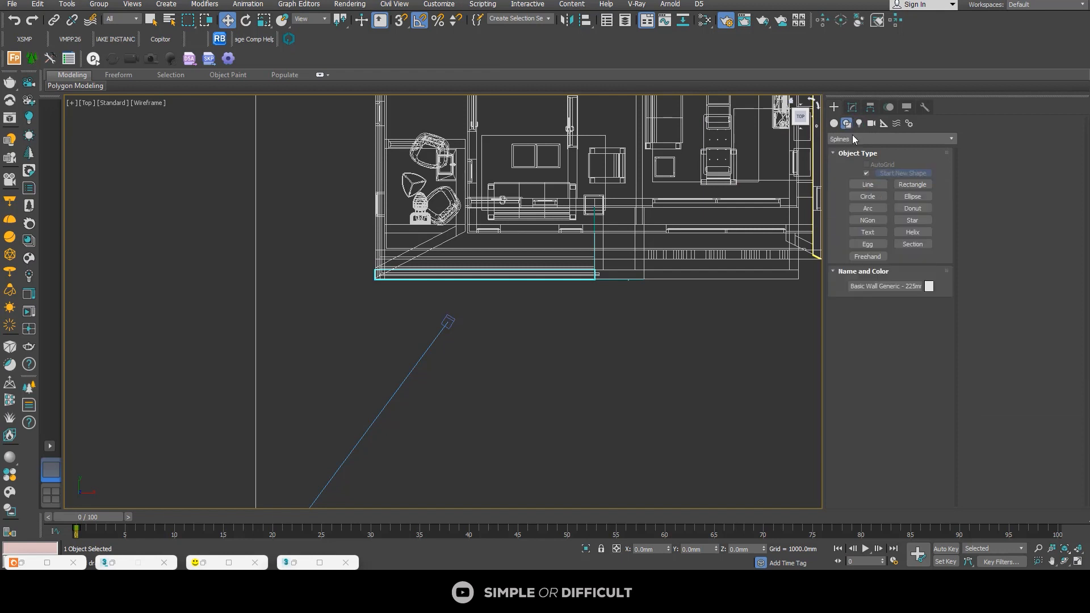
left_click(867, 185)
scroll(370, 250, "up", 2)
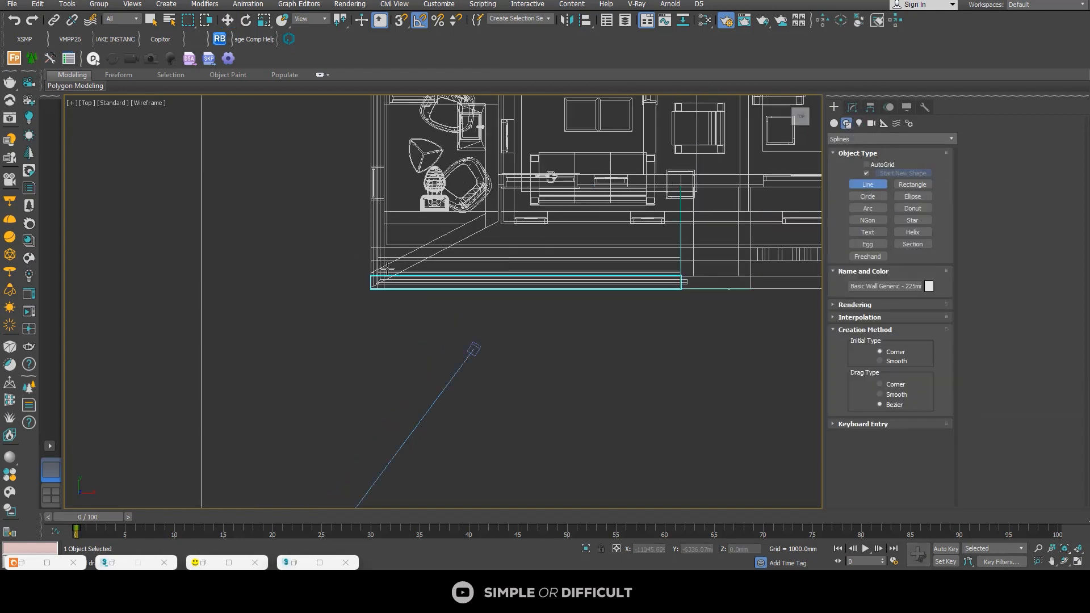
left_click(388, 268)
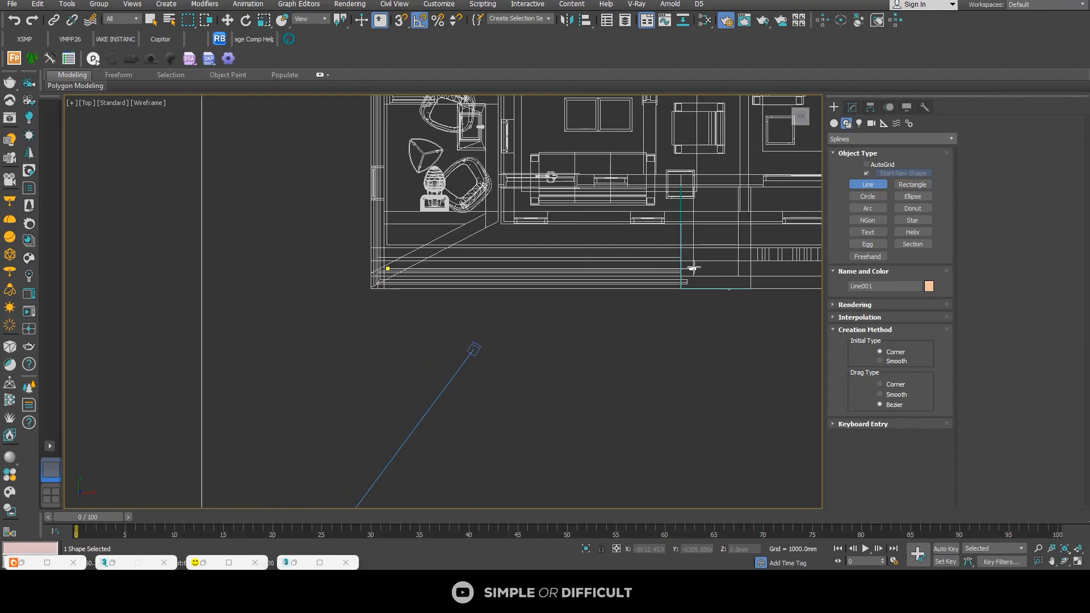
scroll(708, 271, "down", 5)
middle_click_drag(708, 271, 619, 233, "alt")
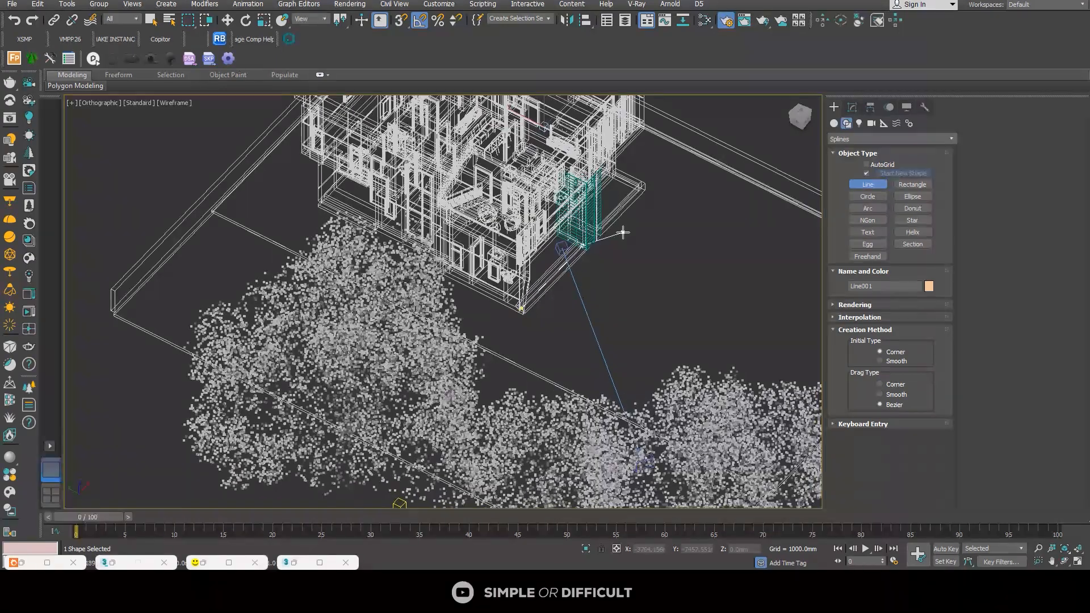
key("1")
scroll(586, 249, "up", 4)
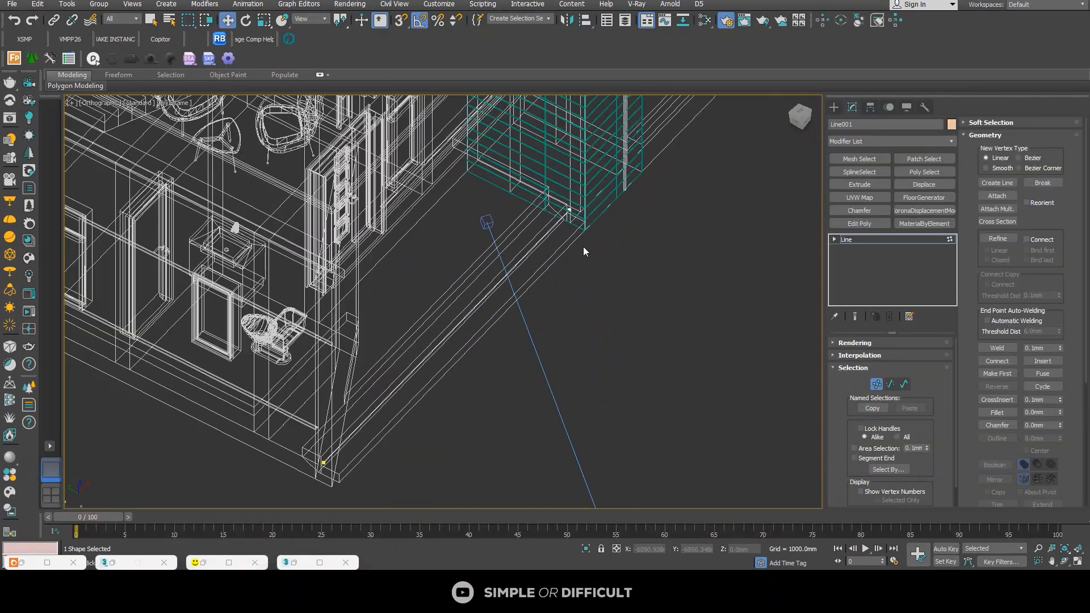
scroll(584, 246, "down", 3)
scroll(655, 230, "down", 2)
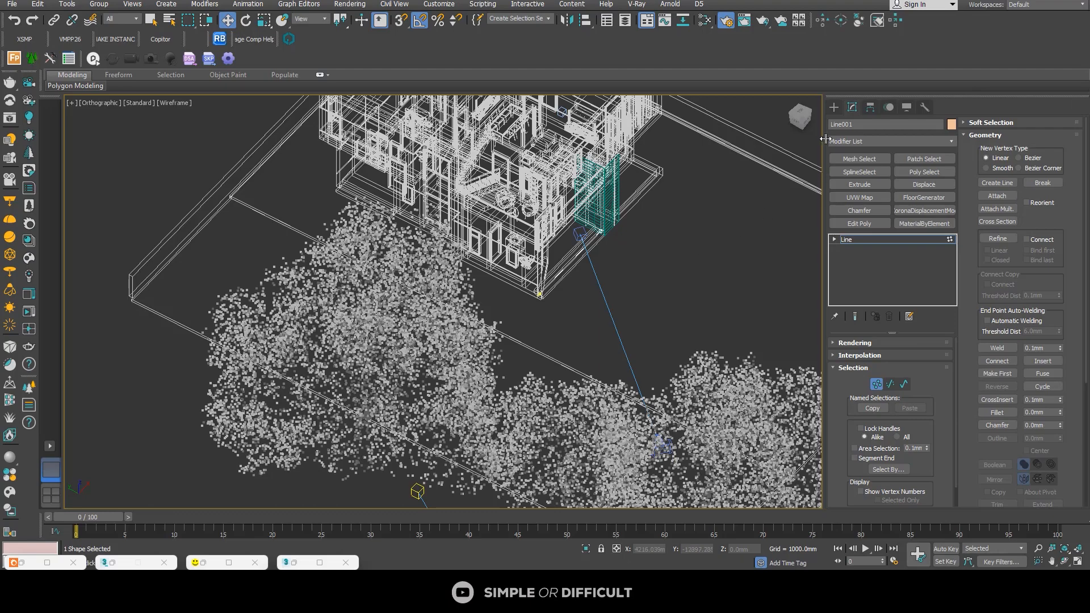
Step: Raise the new line vertically above the porch steps to a Z of about 1317 mm and restore shaded display
left_click(834, 107)
scroll(585, 262, "up", 3)
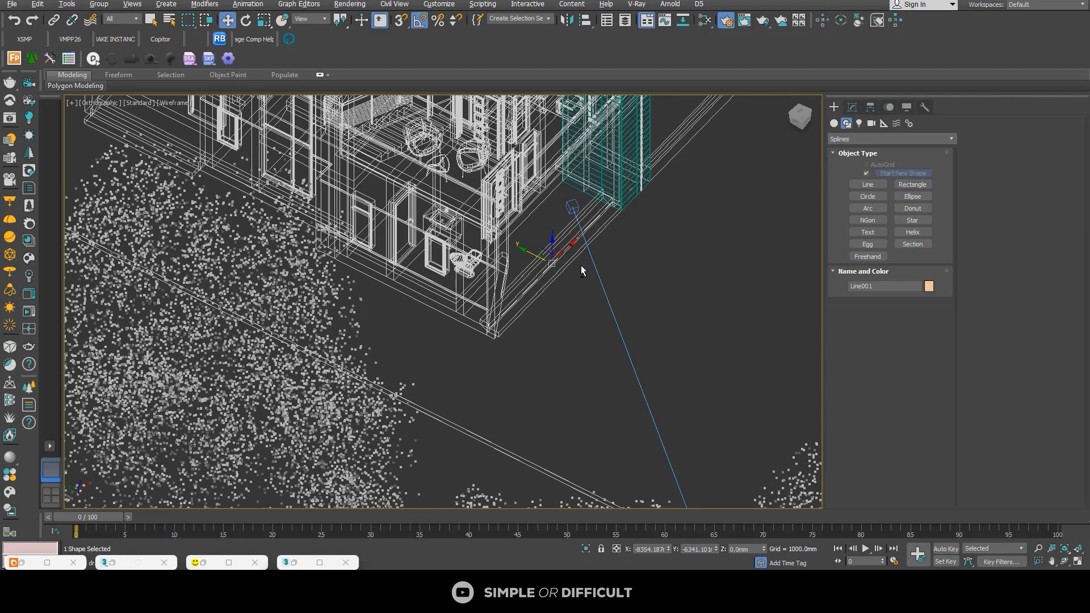
middle_click_drag(581, 265, 547, 247, "alt")
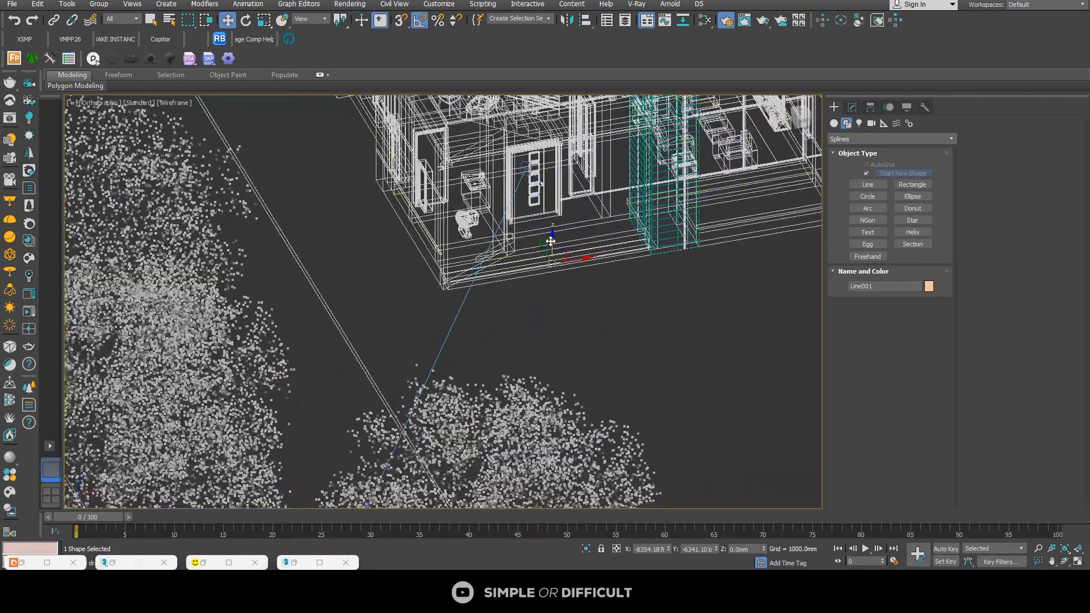
left_click_drag(551, 242, 552, 214)
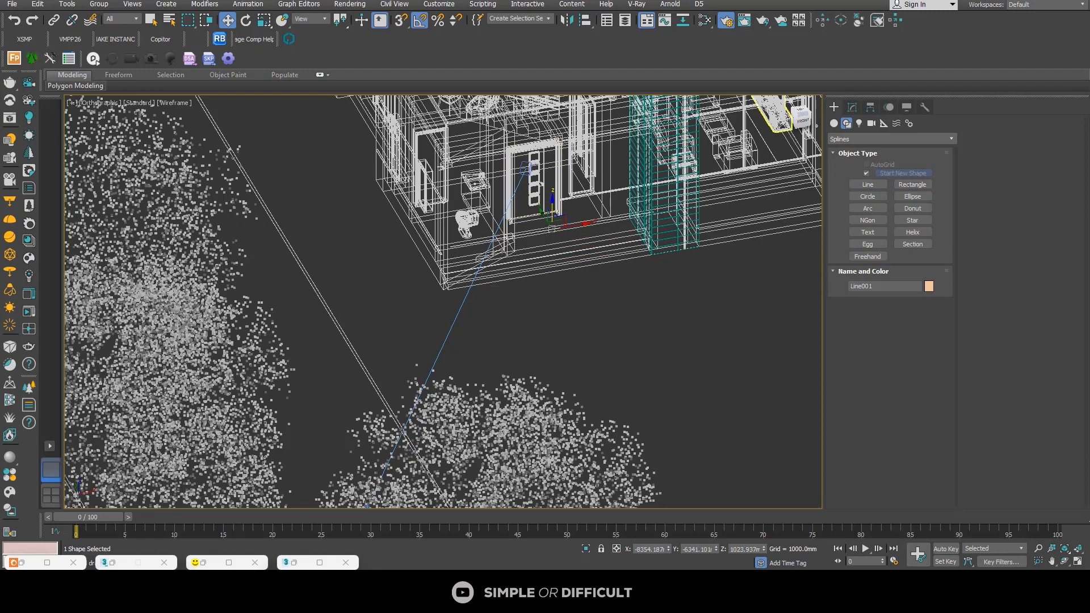
middle_click_drag(552, 241, 575, 229, "alt")
scroll(568, 226, "up", 2)
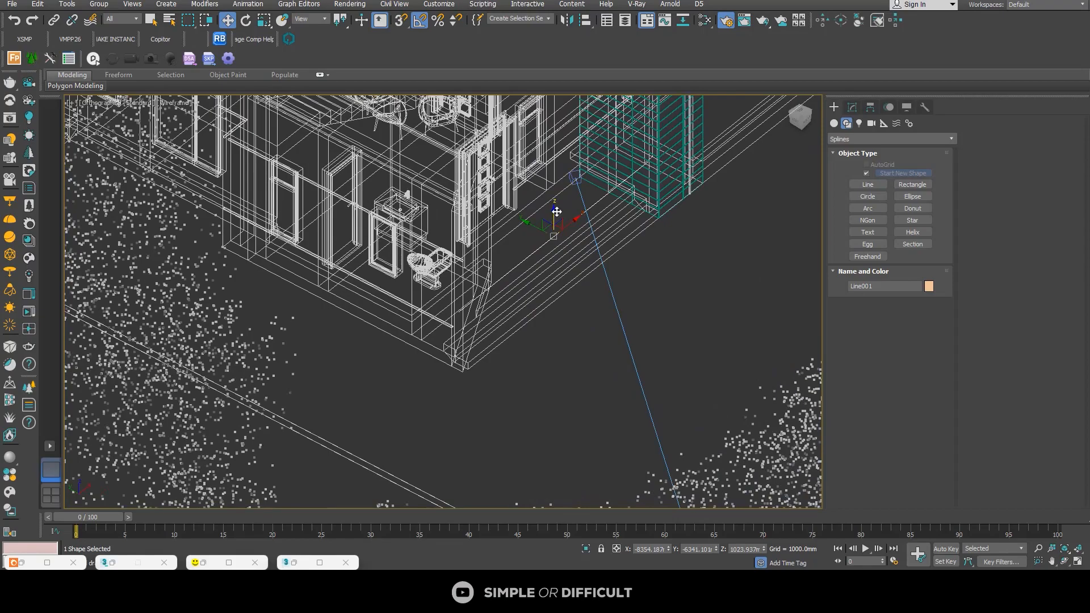
left_click_drag(556, 210, 555, 197)
key("F3")
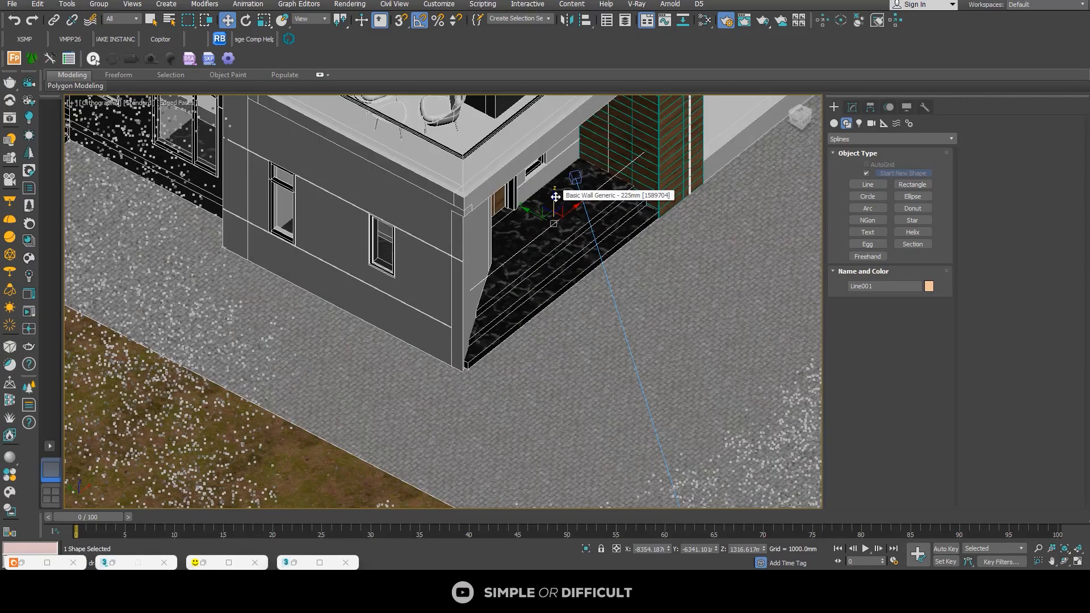
Step: Make the porch line visible in both the renderer and the viewport
scroll(570, 256, "down", 2)
middle_click_drag(570, 257, 477, 235, "alt")
scroll(570, 235, "up", 2)
middle_click_drag(569, 228, 604, 227, "alt")
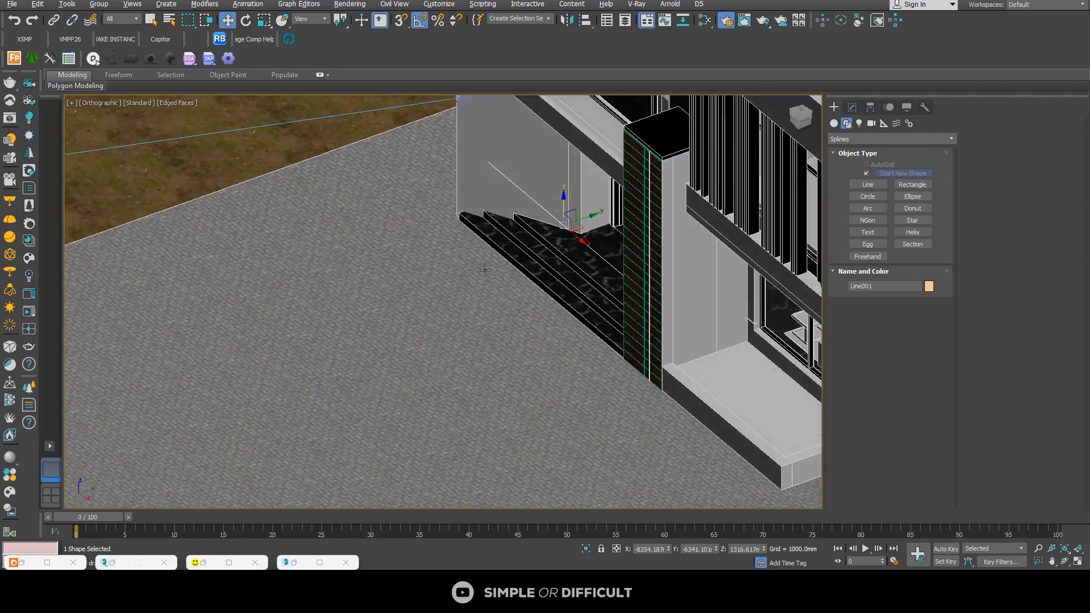
left_click(851, 107)
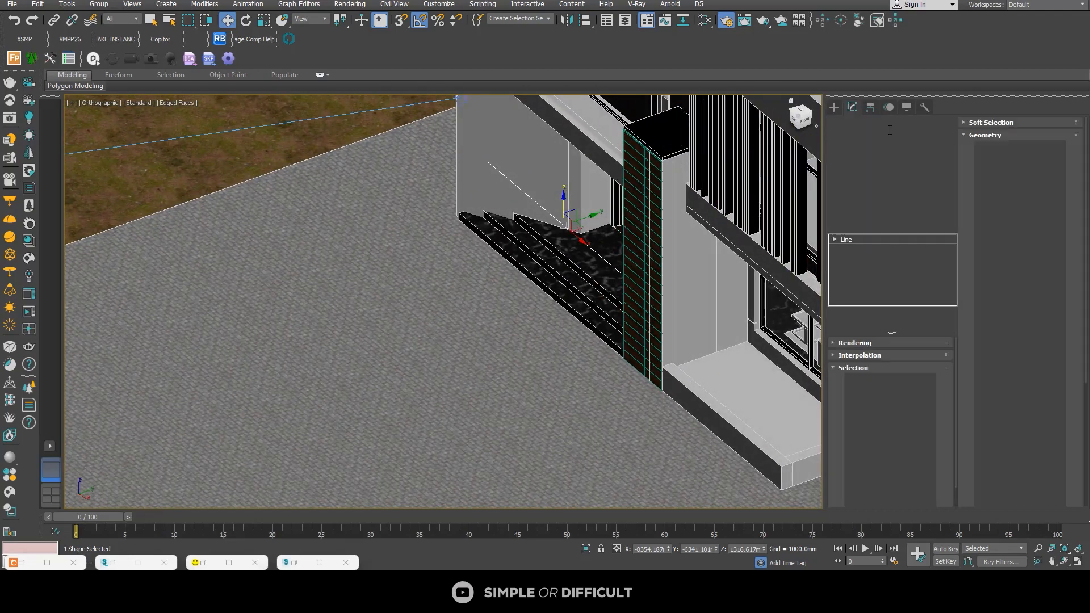
left_click(838, 341)
scroll(909, 363, "up", 2)
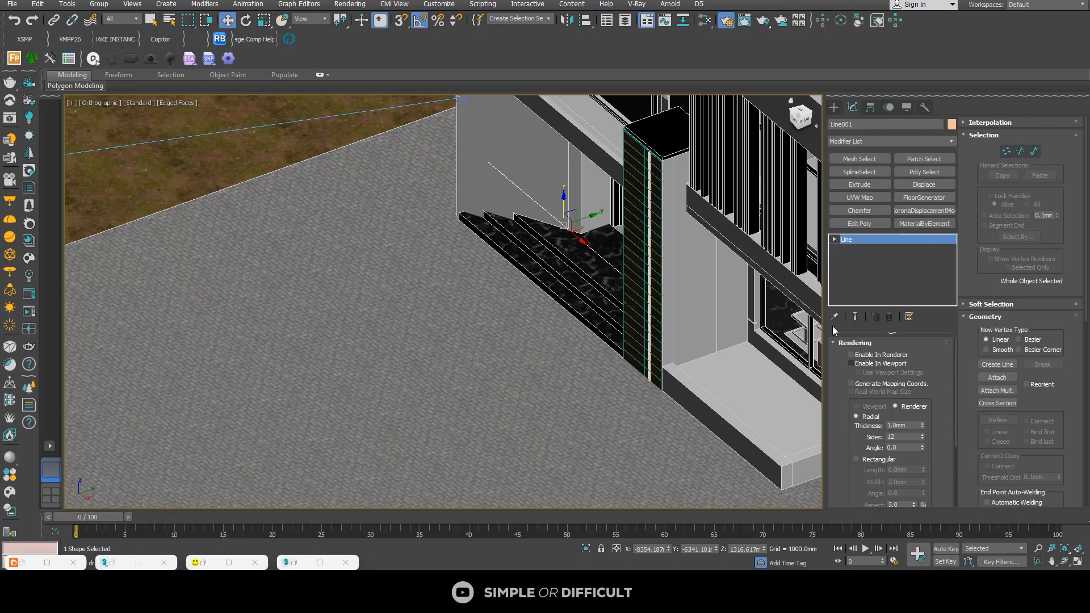
left_click(864, 367)
scroll(577, 244, "up", 6)
scroll(577, 243, "down", 5)
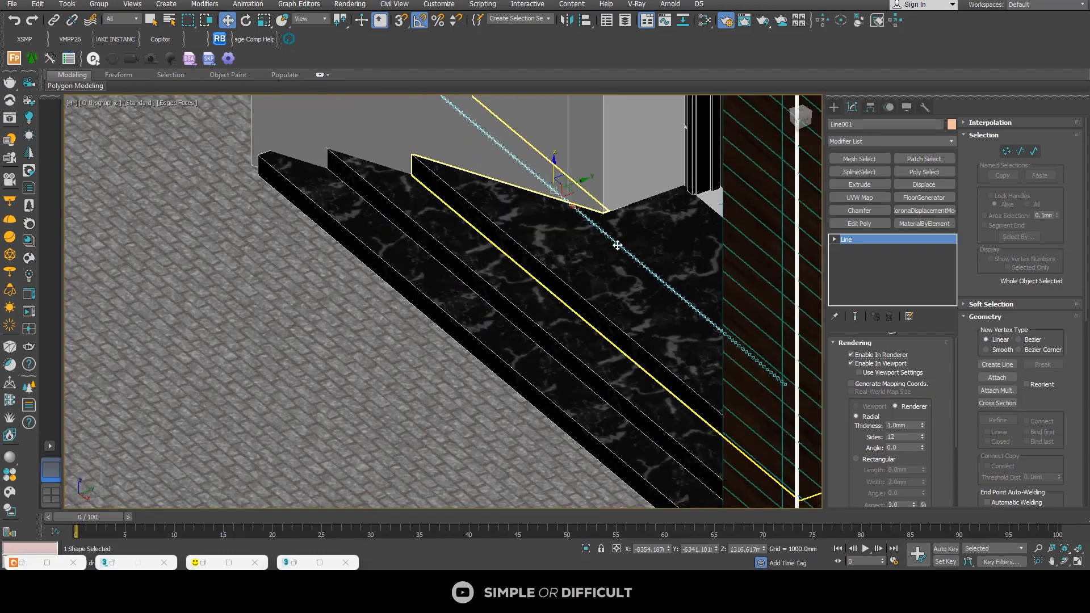
Step: Give the line a rectangular cross-section with a length of 25 mm and a width of 25 mm
left_click(856, 459)
double_click(903, 471)
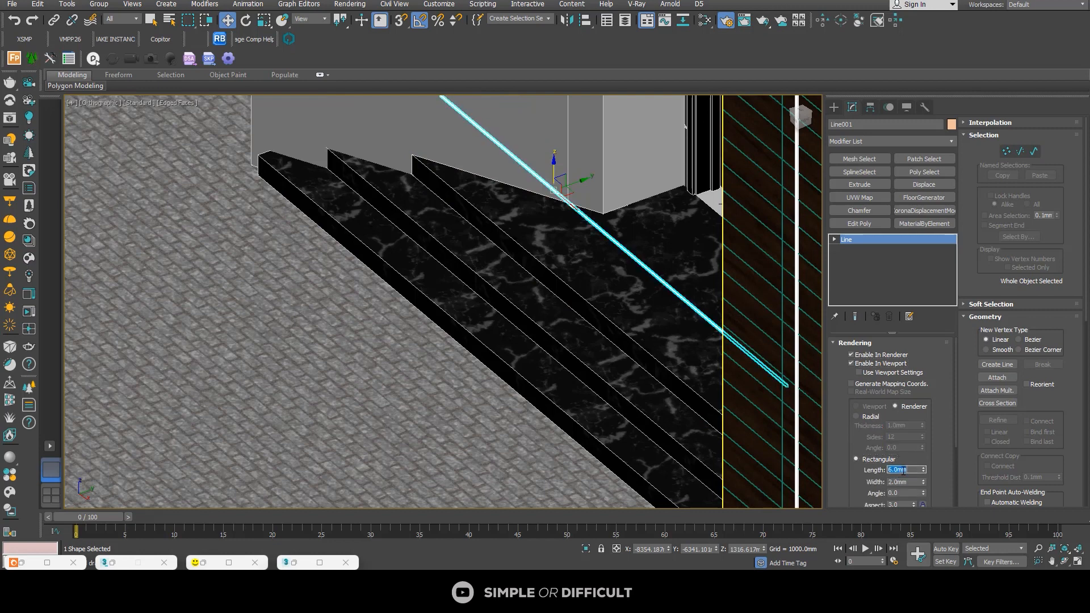
key("Return")
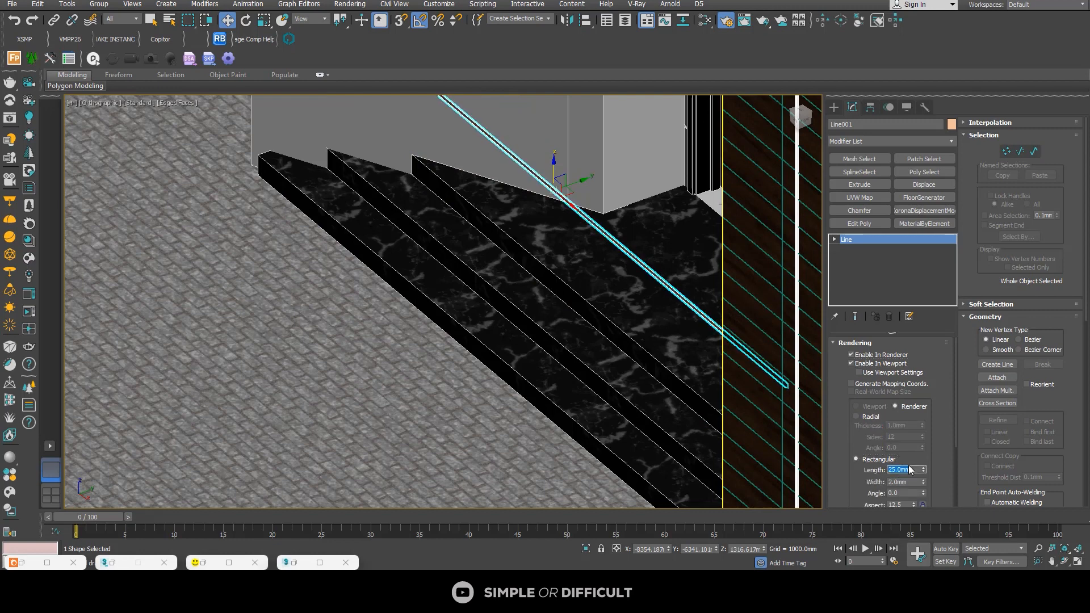
double_click(916, 482)
type("25")
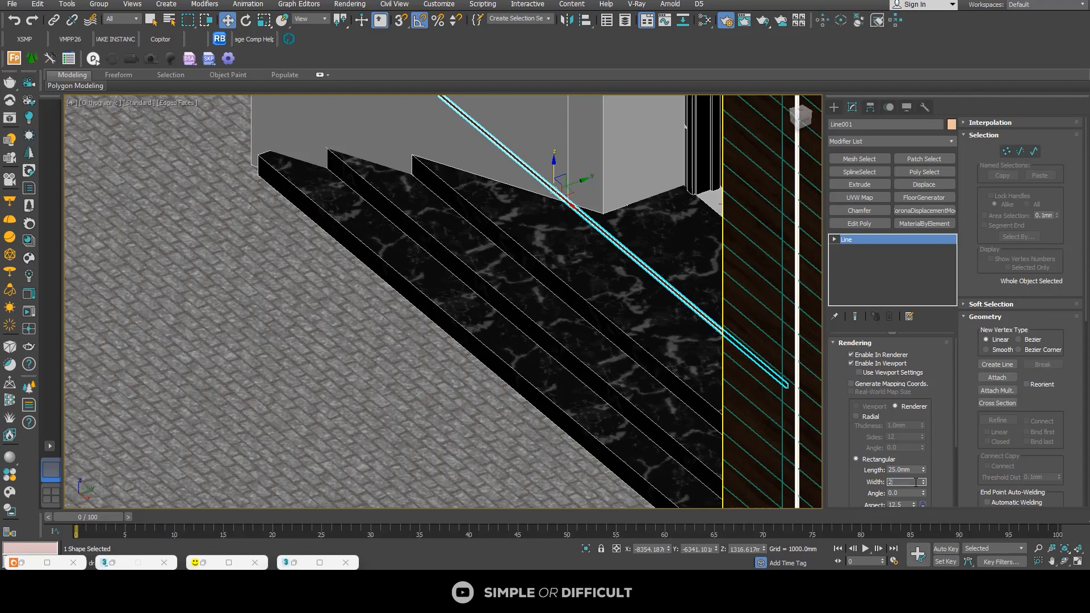
key("Return")
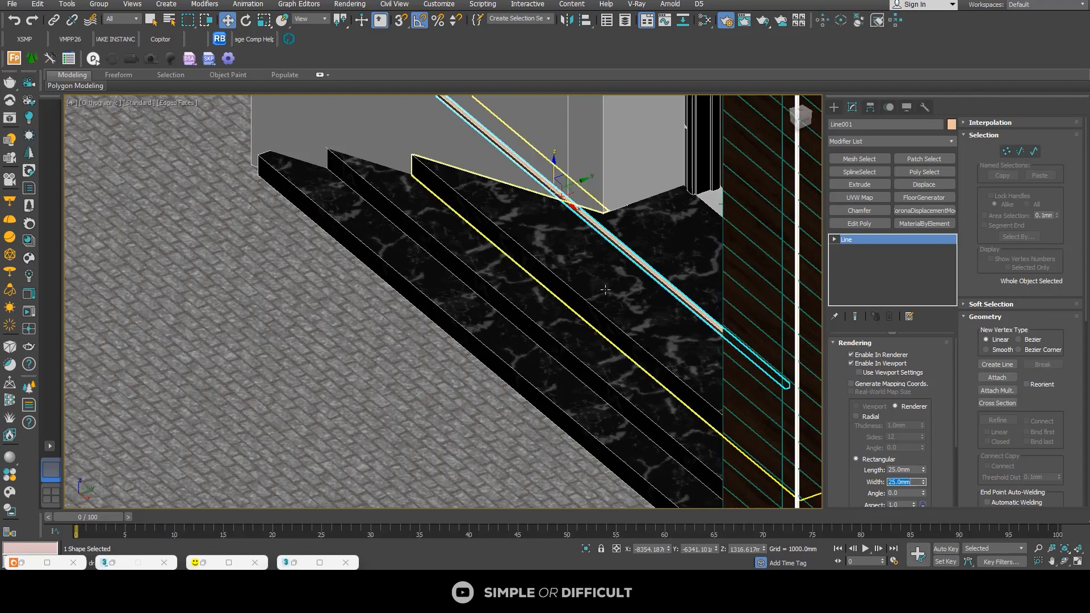
Step: Raise the rectangular strip near the porch ceiling, to a Z of about 3549 mm
middle_click_drag(568, 295, 604, 331, "alt")
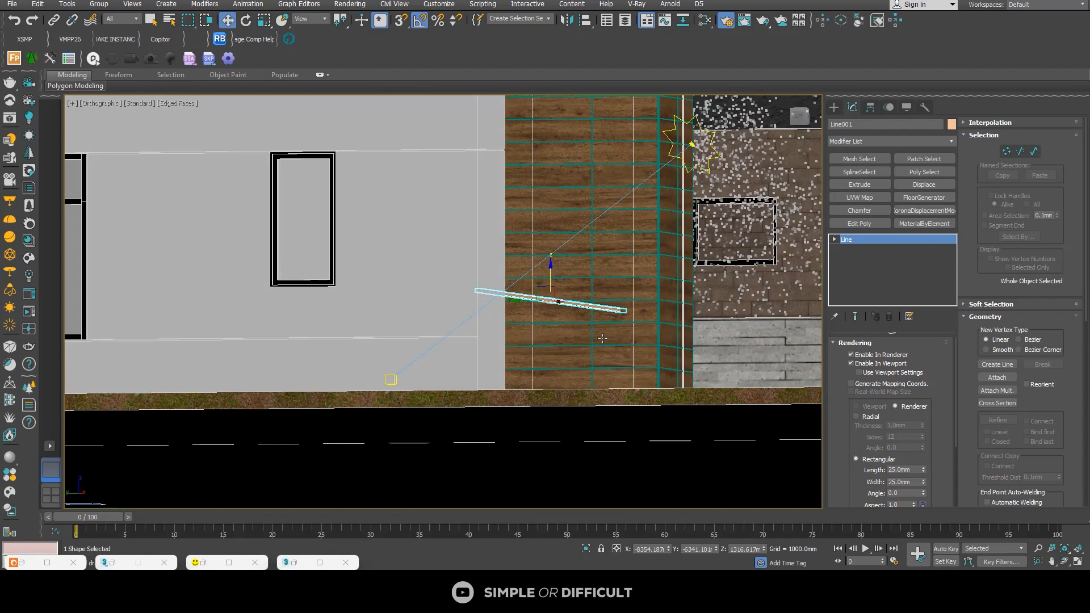
scroll(596, 353, "down", 3)
left_click_drag(574, 352, 599, 211)
scroll(579, 205, "up", 6)
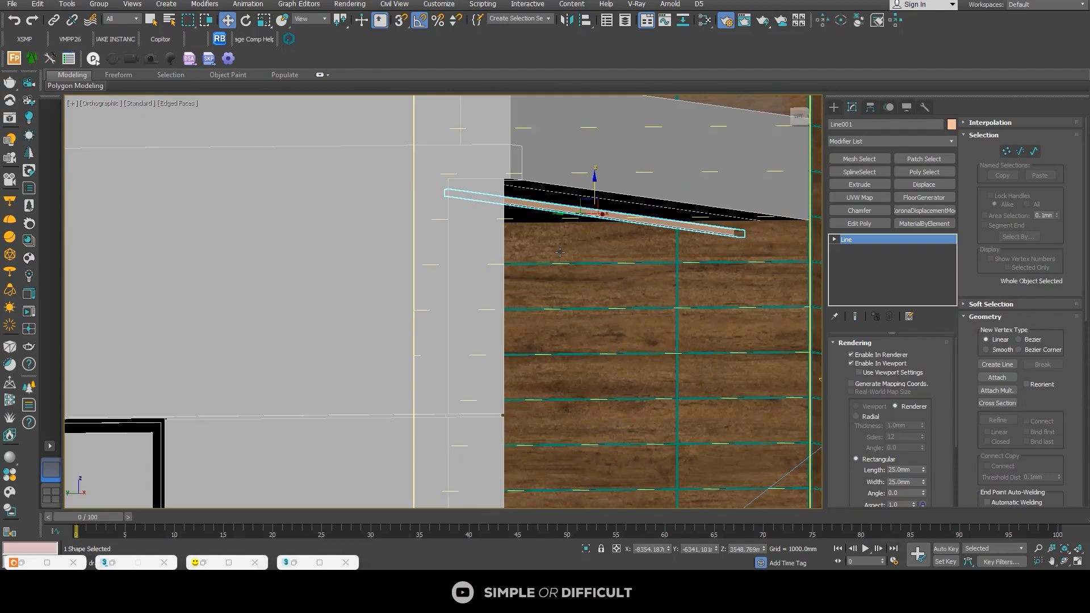
Step: Isolate the strip together with the Floor Generic 150mm slab above it, and reselect only the strip
left_click(557, 199, "ctrl")
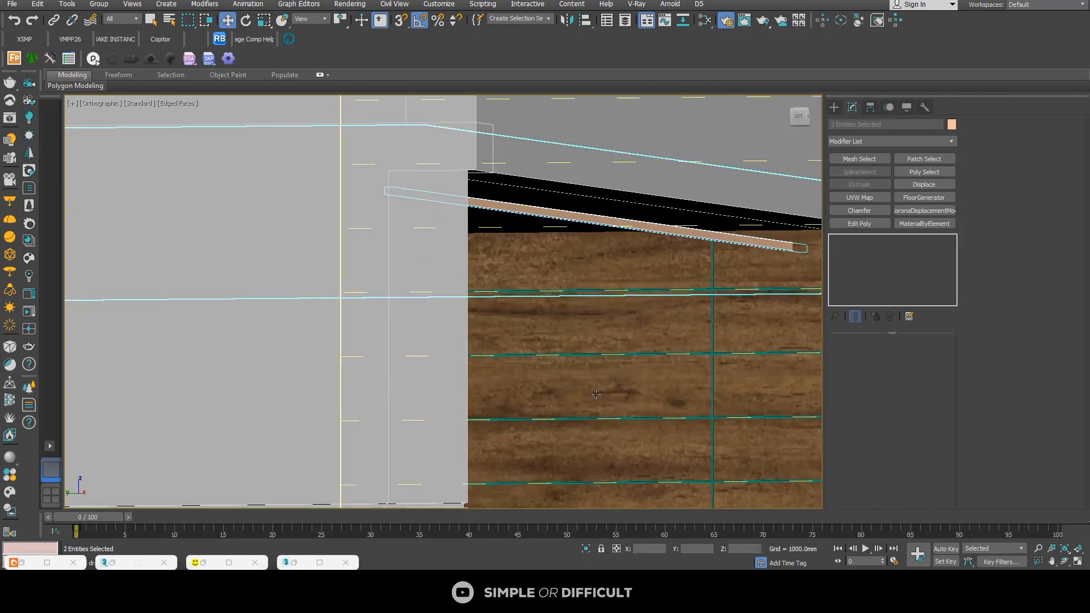
left_click(586, 549)
left_click(673, 323)
scroll(673, 324, "up", 3)
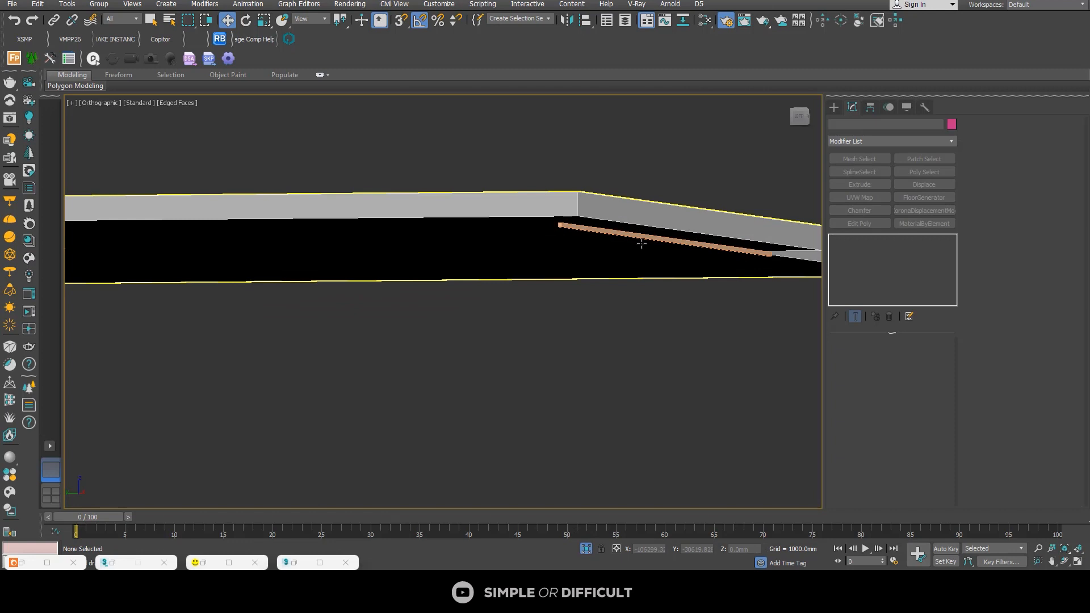
left_click(639, 239)
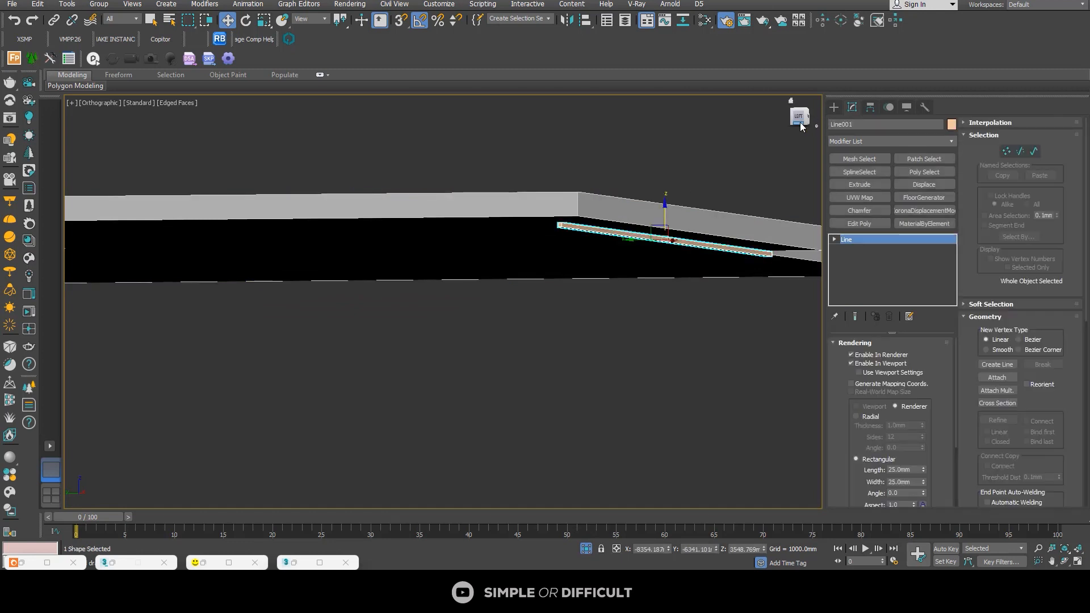
Step: In the Left view, raise the strip against the underside of the slab, to a Z of about 3589 mm
left_click(799, 118)
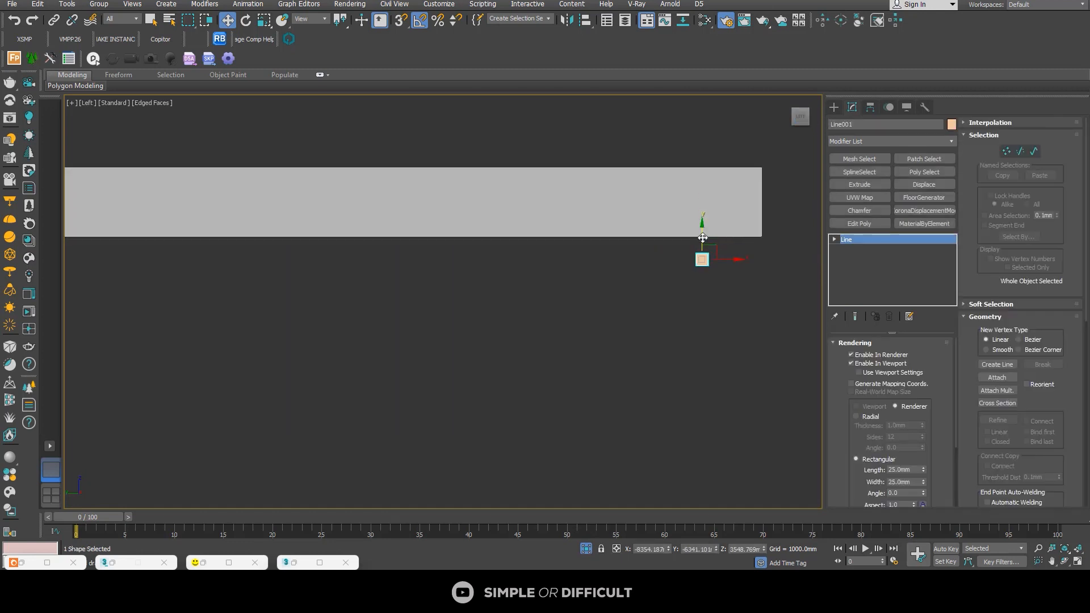
mouse_move(708, 219)
left_mouse_down()
mouse_move(708, 210)
mouse_move(689, 215)
mouse_move(693, 228)
left_mouse_up()
scroll(704, 239, "up", 7)
Step: Assign the existing orange CoronaLightMtl with intensity 100 to the strip from the Slate Material Editor, then close the editor
left_click(705, 20)
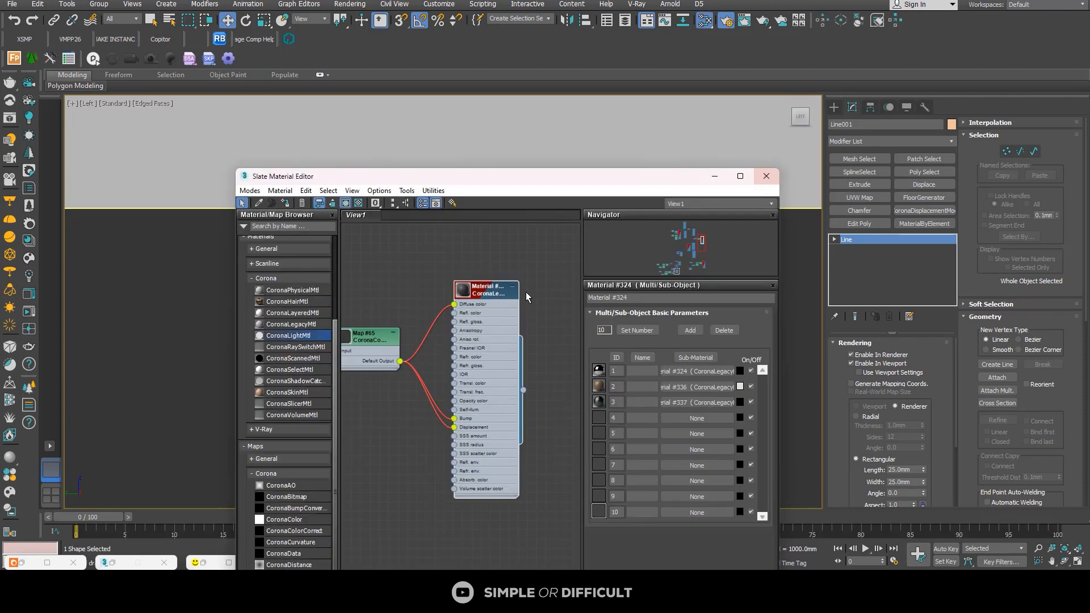
scroll(478, 325, "down", 10)
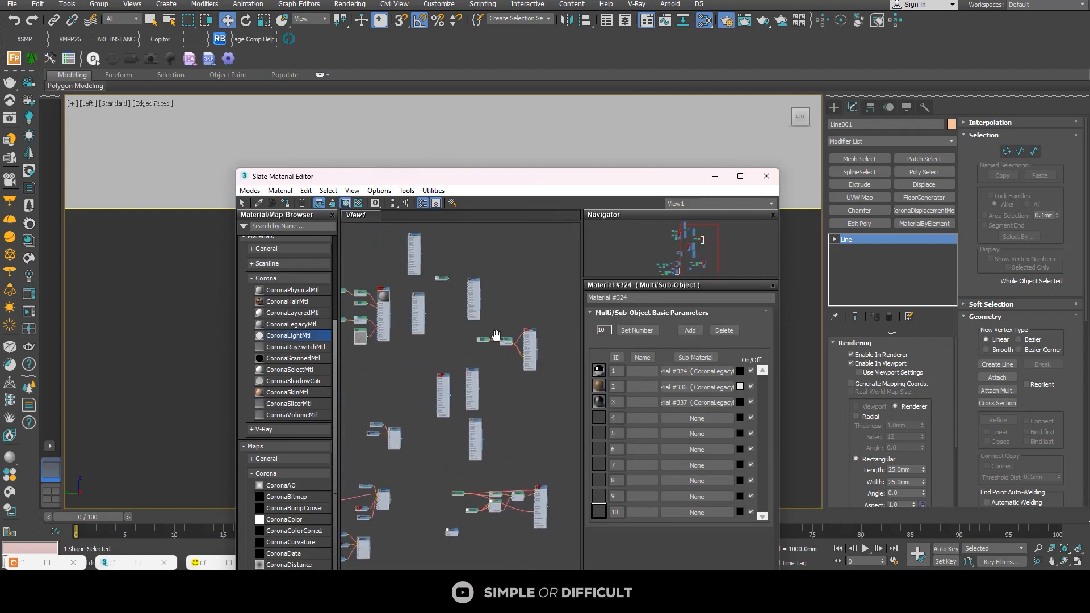
scroll(482, 378, "up", 10)
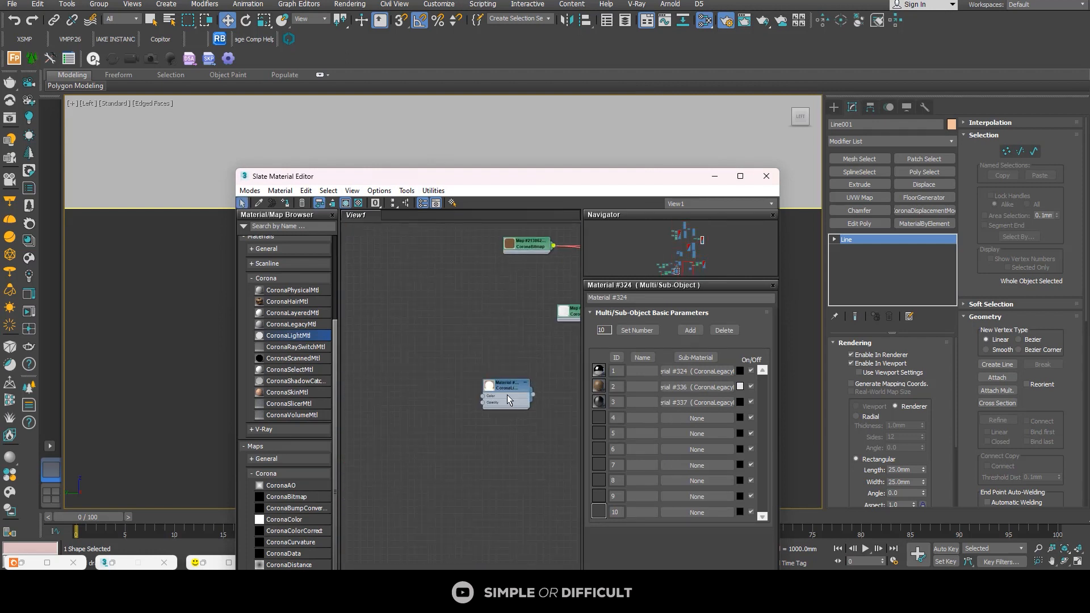
double_click(503, 390)
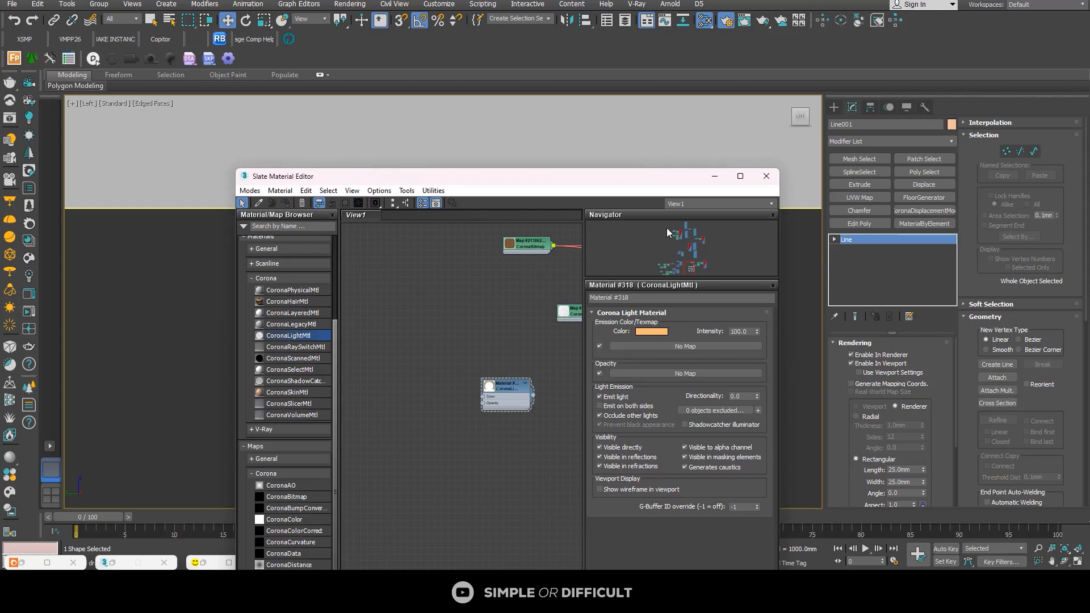
left_click(766, 176)
scroll(577, 329, "down", 3)
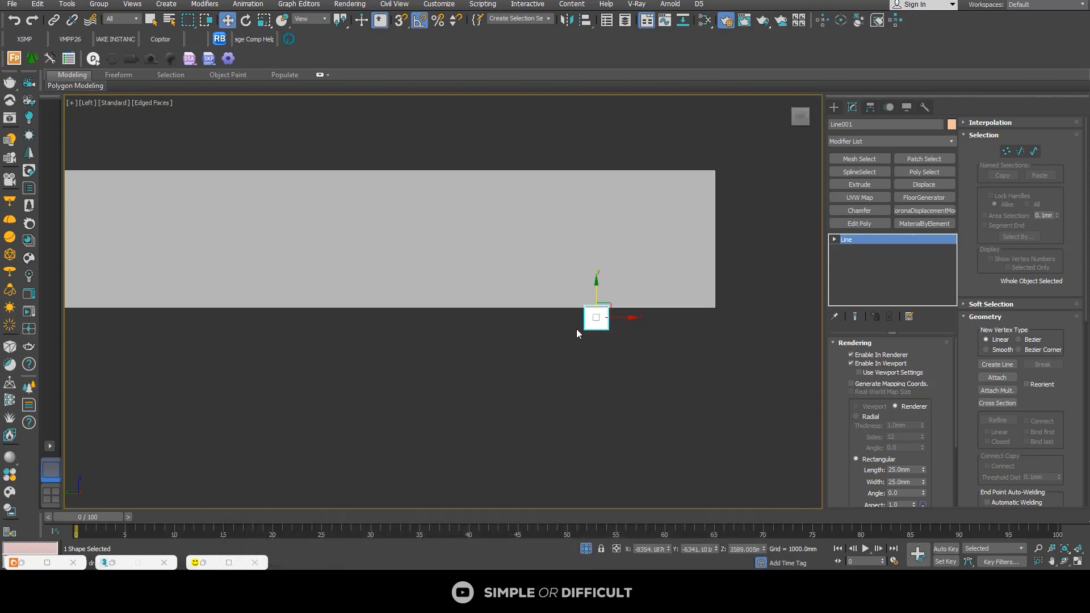
Step: Leave isolation mode and start a Corona interactive render to check the new light strip under the porch ceiling
middle_click_drag(577, 329, 574, 380, "alt")
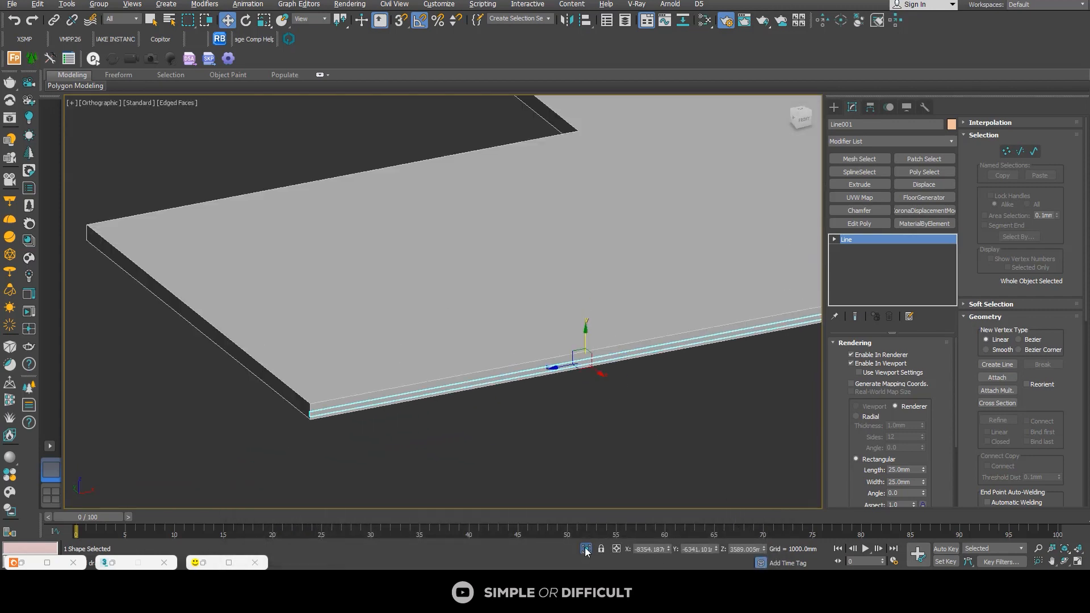
key("l")
scroll(600, 400, "down", 6)
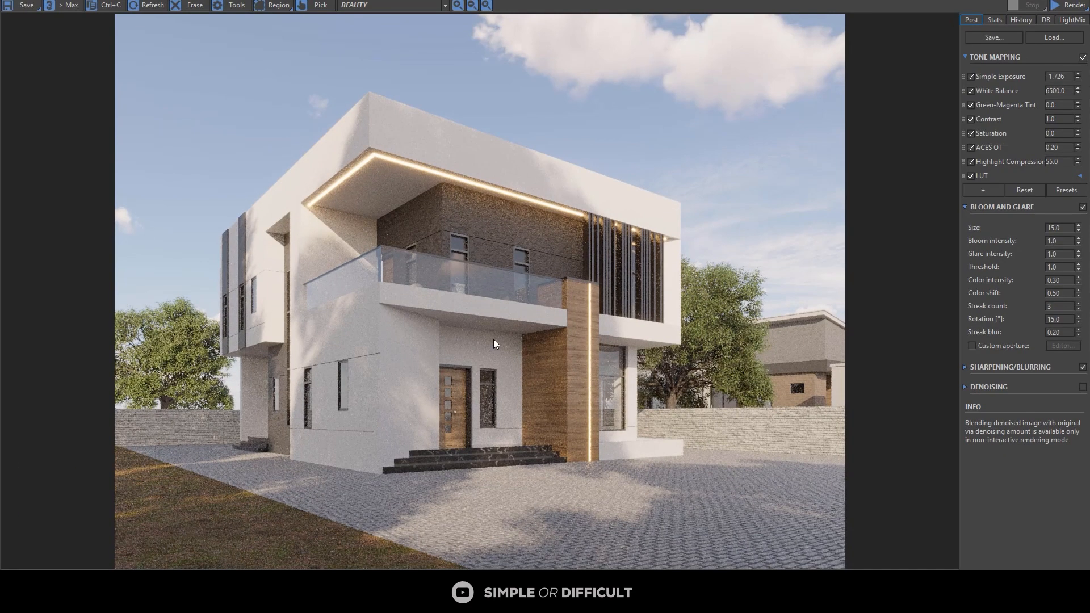
left_click(1067, 7)
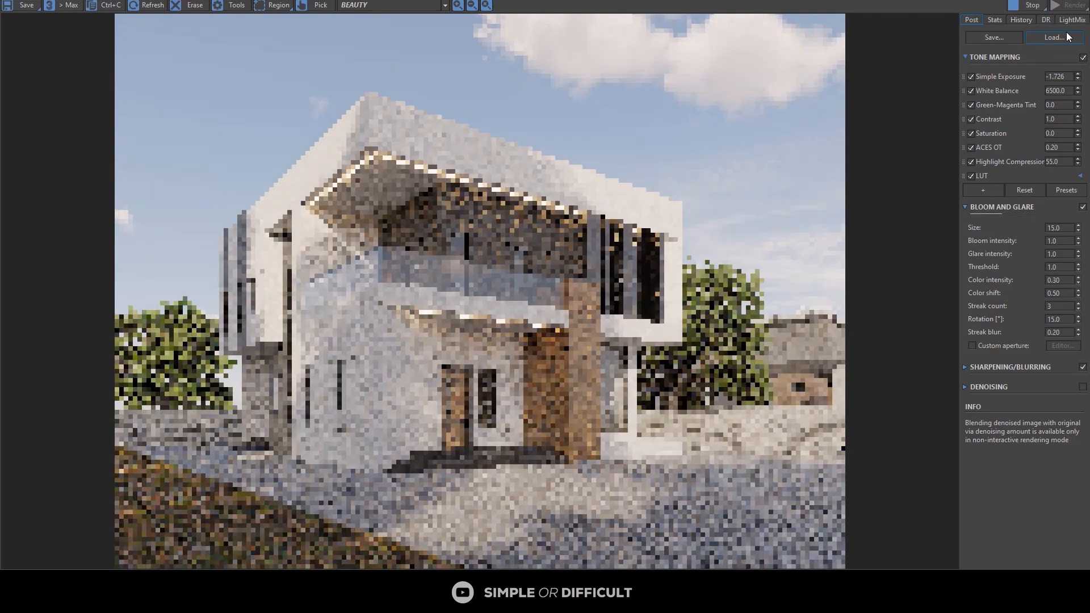
scroll(413, 308, "up", 5)
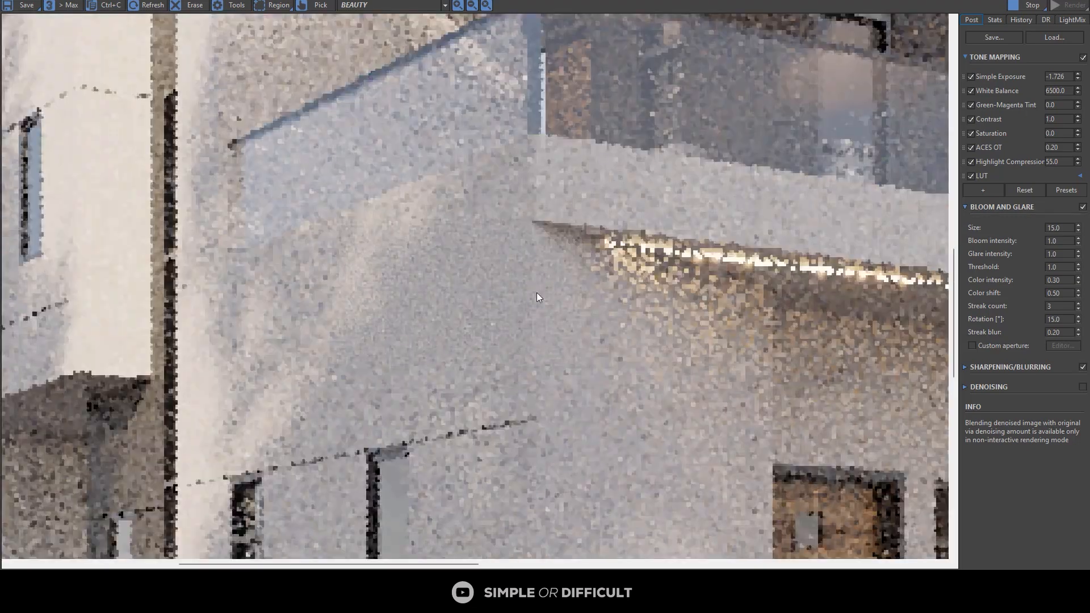
scroll(616, 251, "down", 2)
scroll(614, 250, "down", 3)
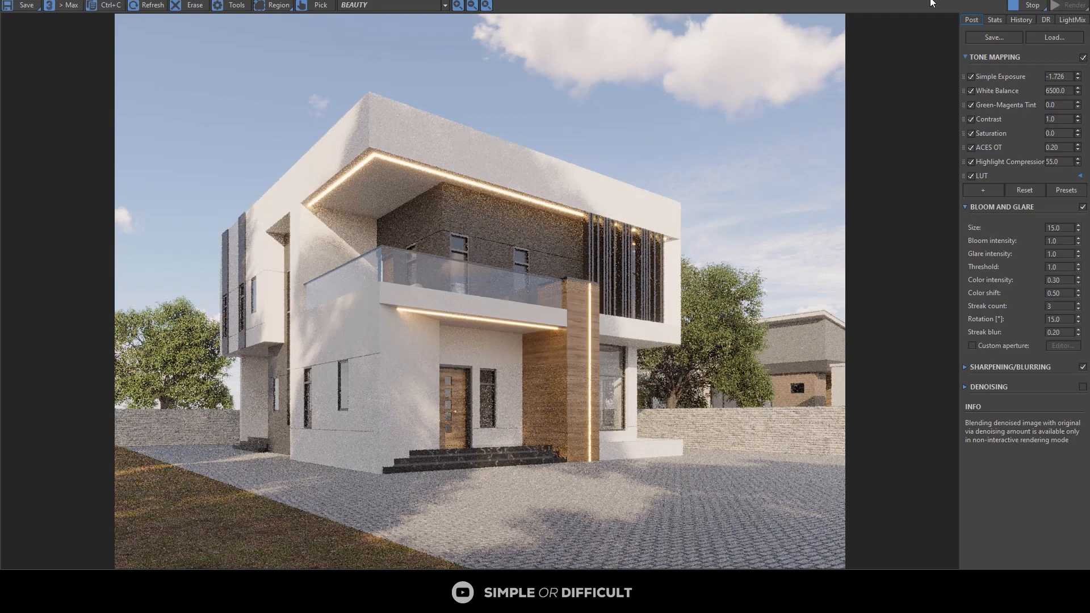
Step: Shrink the render window beside the viewport and show the whole site in the Top view
left_click_drag(882, 0, 884, 44)
scroll(301, 331, "down", 4)
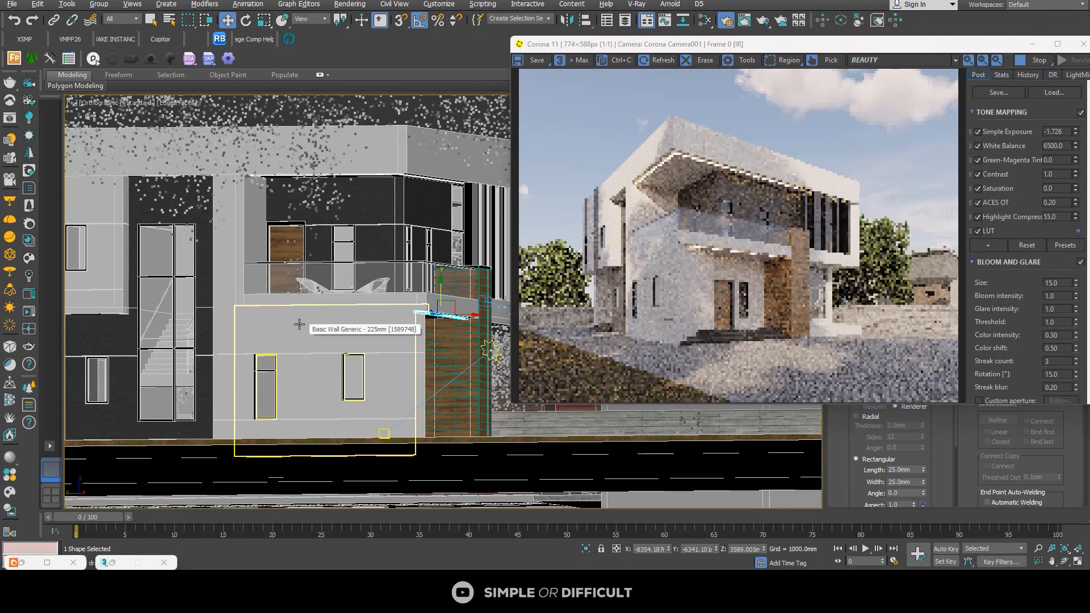
key("t")
scroll(367, 291, "down", 5)
scroll(372, 298, "down", 2)
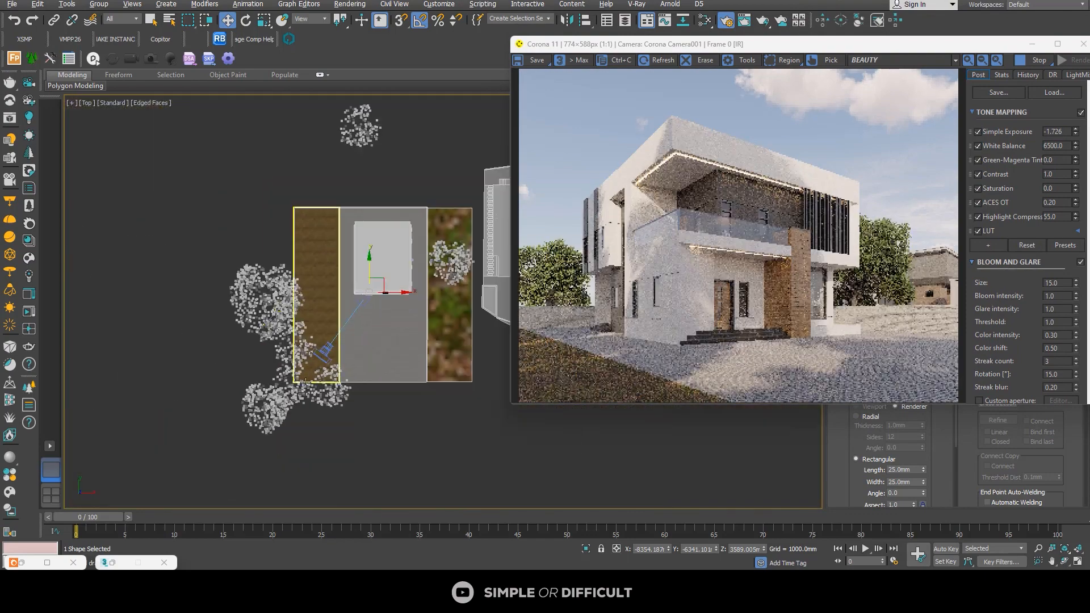
Step: Select the sun near the trees and move it in the Top view to about X -35338 mm, Y -11658 mm
scroll(233, 366, "up", 5)
scroll(219, 360, "down", 7)
middle_click_drag(219, 360, 302, 321)
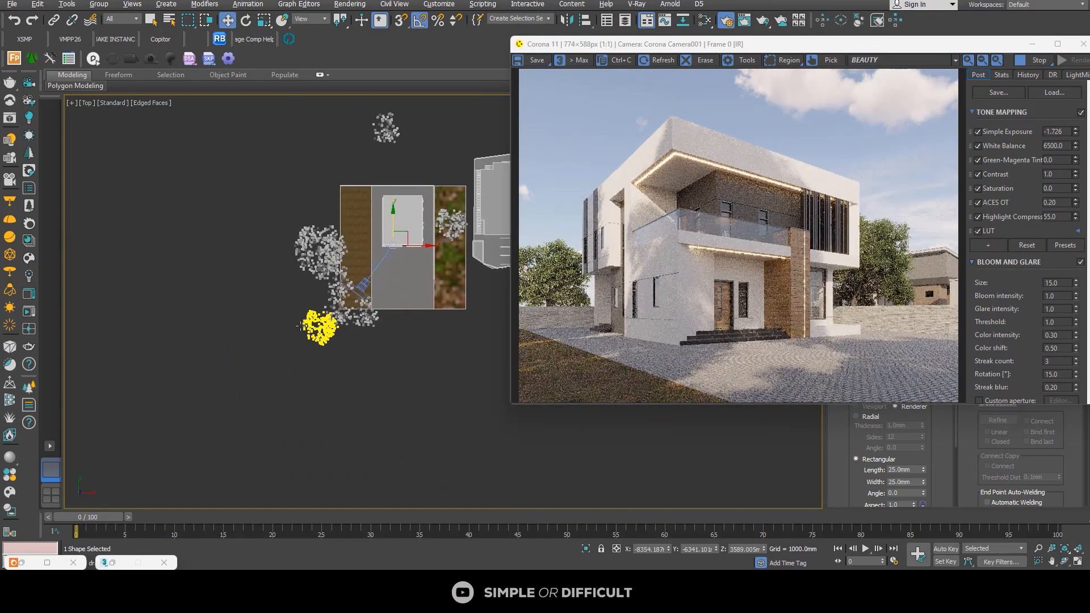
middle_click_drag(305, 359, 333, 364, "alt")
scroll(406, 317, "up", 5)
left_click(396, 324)
scroll(396, 324, "down", 5)
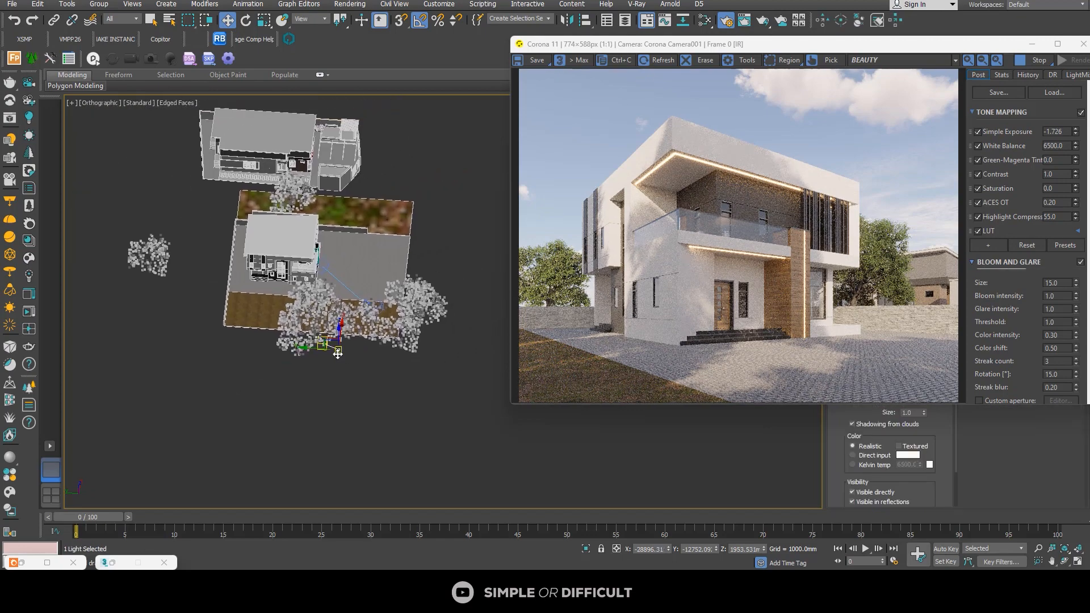
key("t")
scroll(345, 351, "down", 5)
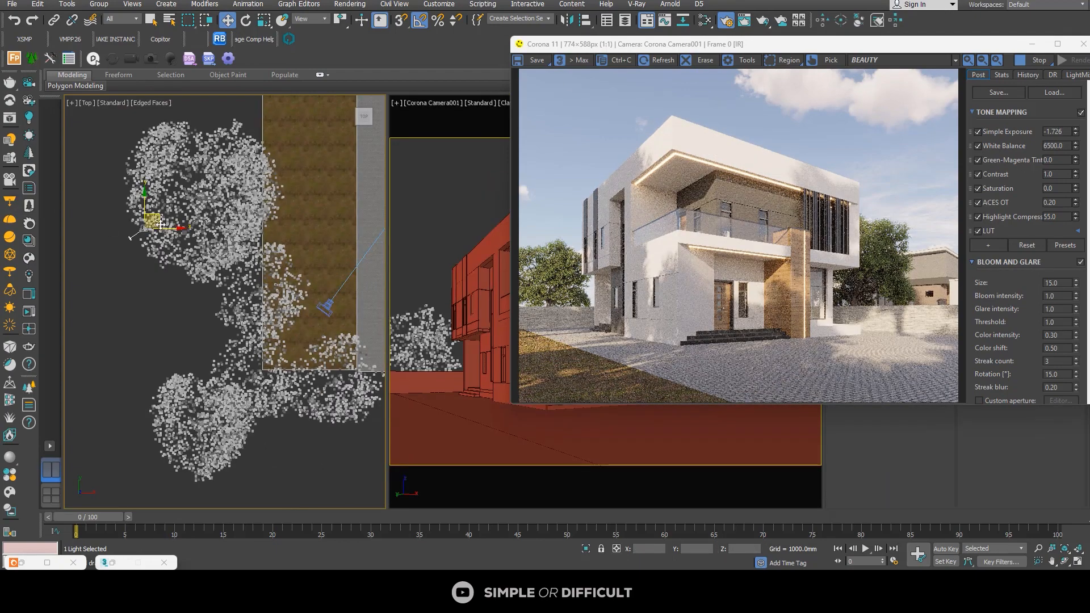
scroll(139, 240, "up", 5)
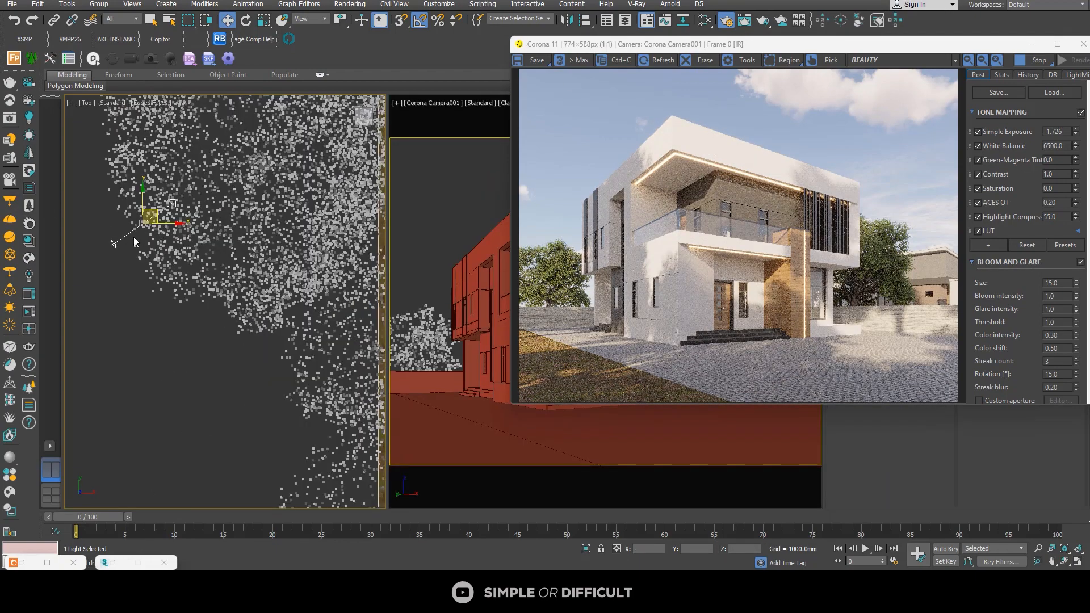
middle_click_drag(134, 245, 143, 259)
left_click(117, 261)
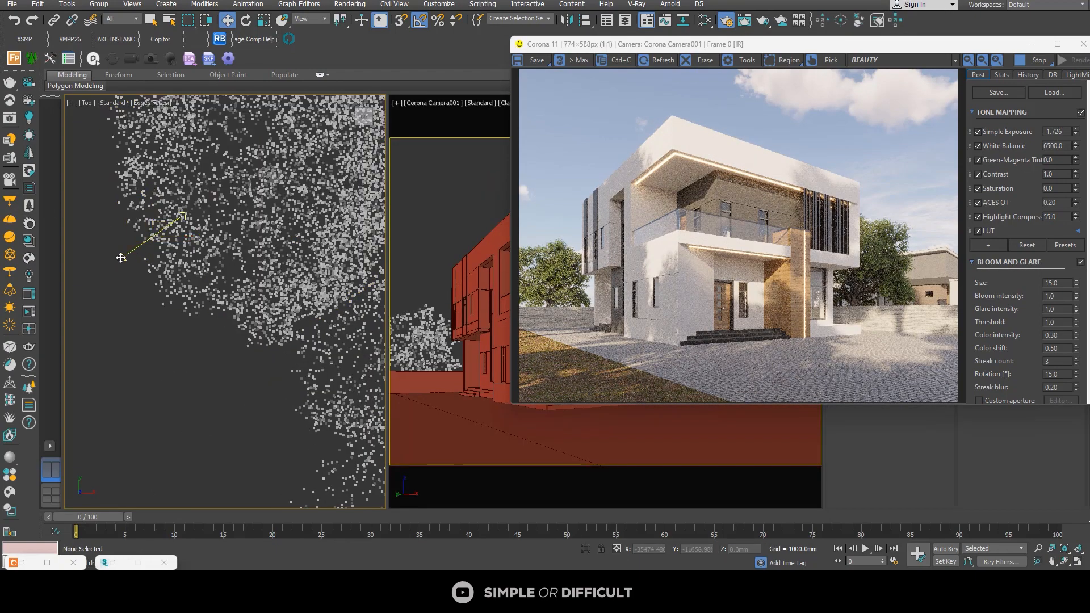
left_click(123, 257)
left_click_drag(124, 233, 132, 273)
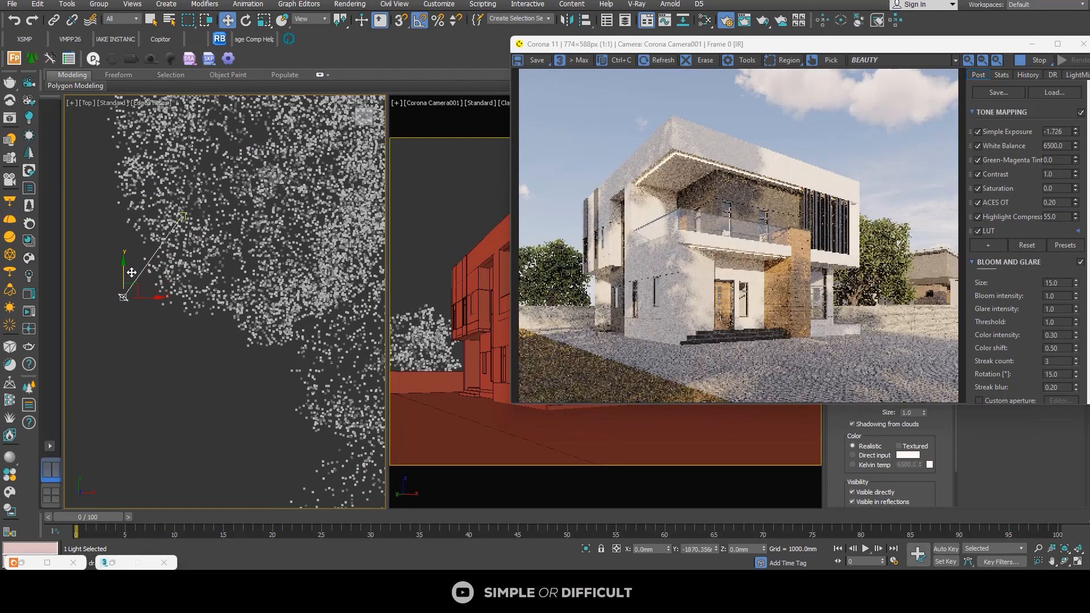
right_click(132, 273)
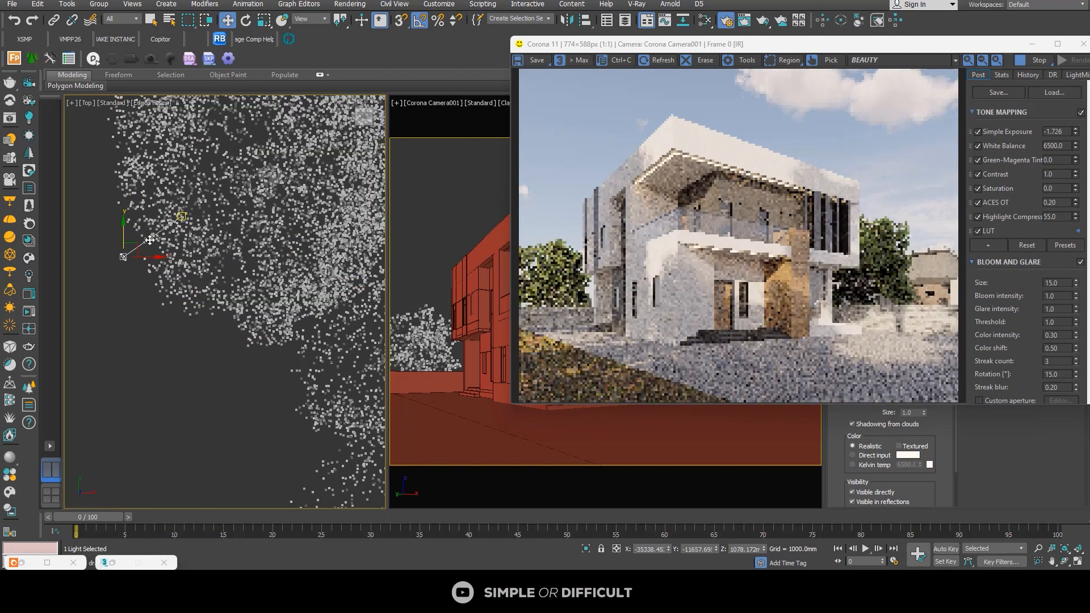
Step: Select the Forest002 tree beside the camera and raise it to a Z of about 4947 mm
scroll(182, 272, "down", 5)
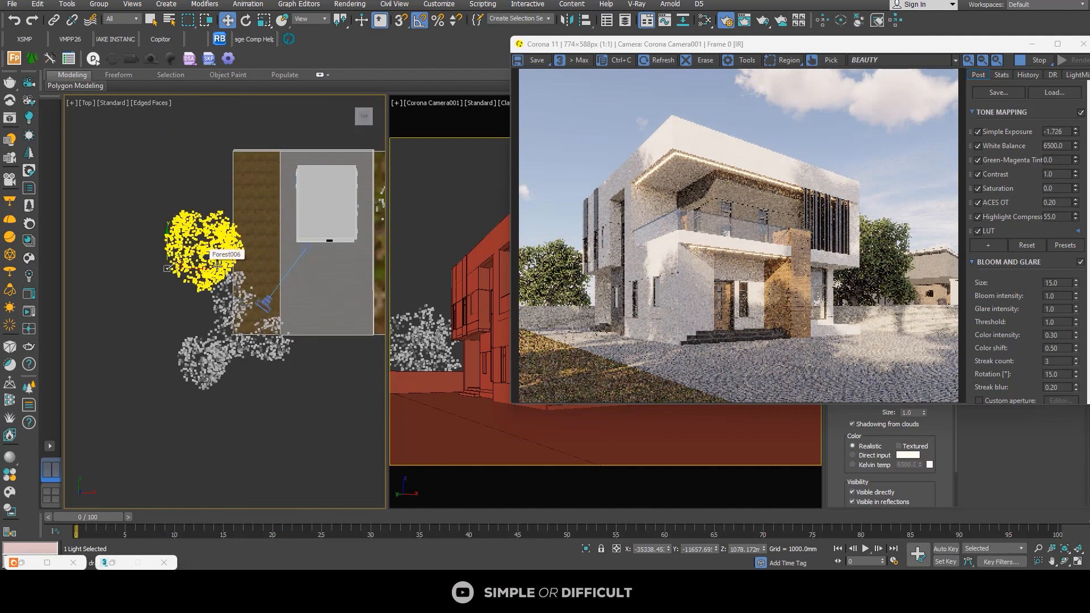
scroll(227, 275, "up", 5)
left_click(227, 287)
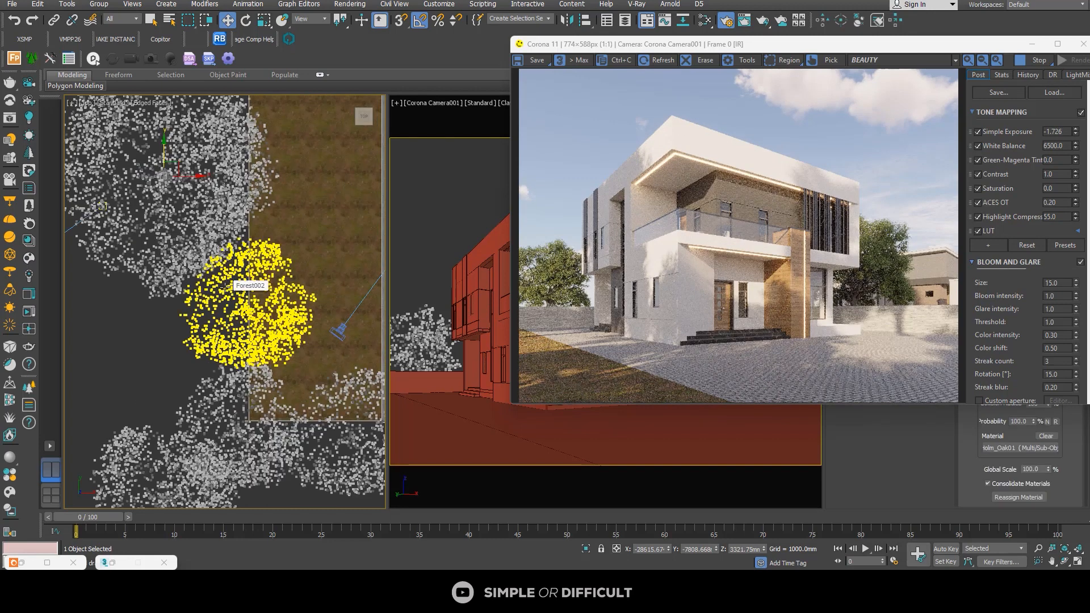
left_click(227, 287)
scroll(226, 287, "down", 2)
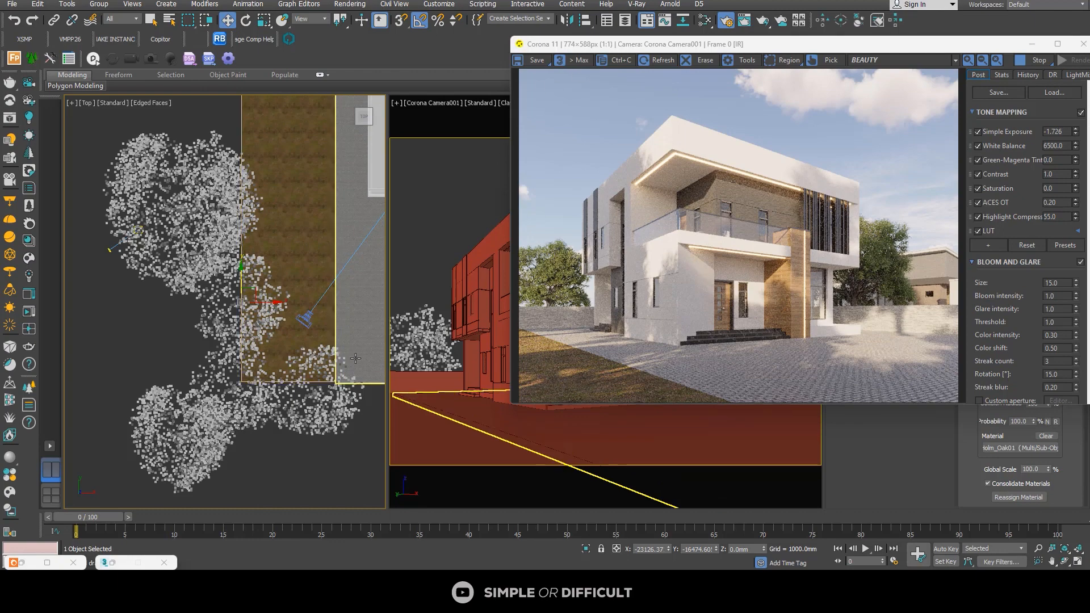
scroll(350, 352, "down", 3)
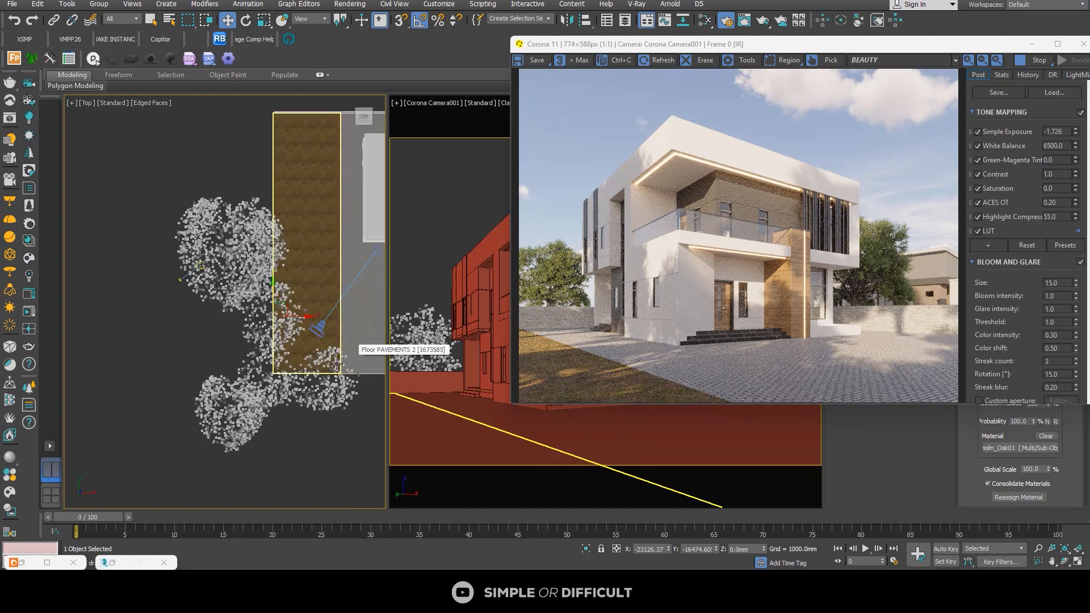
middle_click_drag(338, 367, 312, 319, "alt")
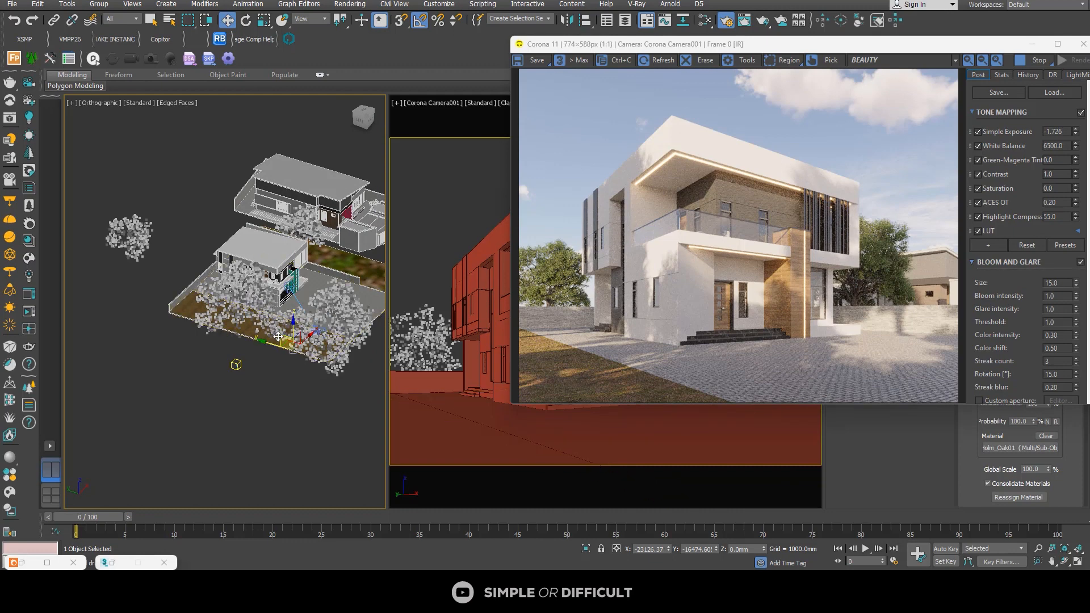
left_click(291, 303)
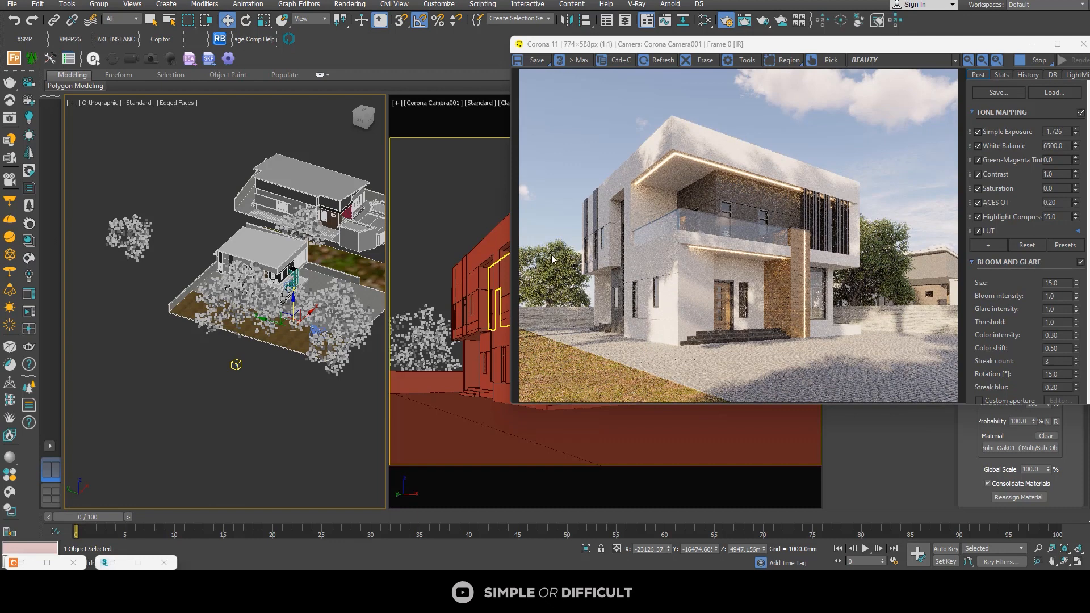
Step: Lower the Forest002 tree to a Z of about 4104 mm
scroll(307, 322, "up", 2)
left_click(307, 322)
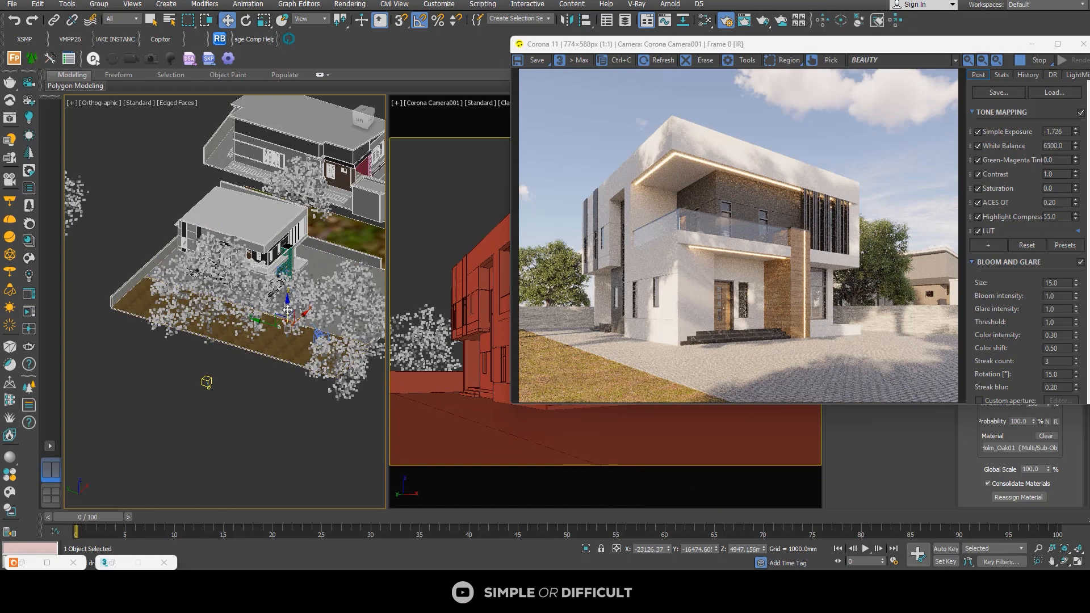
left_click_drag(288, 308, 288, 312)
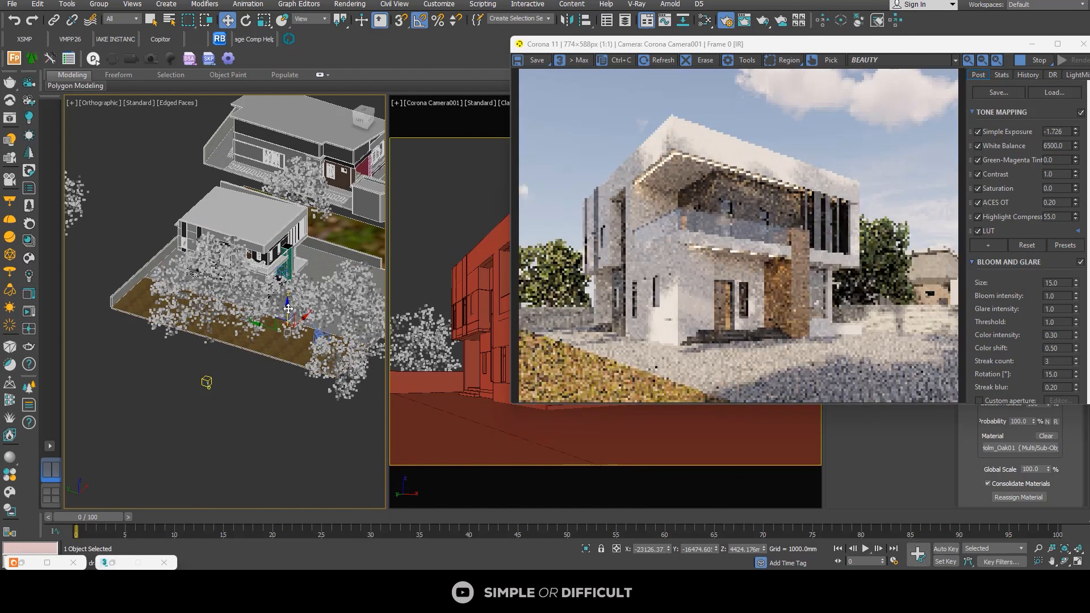
left_click_drag(287, 307, 289, 309)
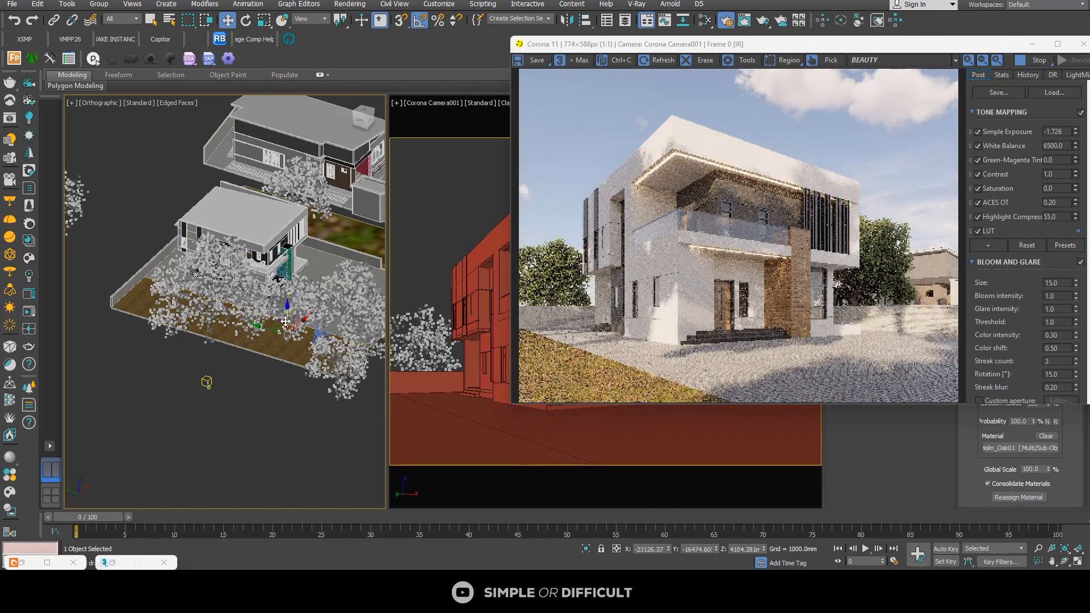
Step: View the sun and trees from above, then maximize the render window to examine the tree shadows on the house
scroll(292, 308, "down", 5)
middle_click_drag(292, 308, 222, 350, "alt")
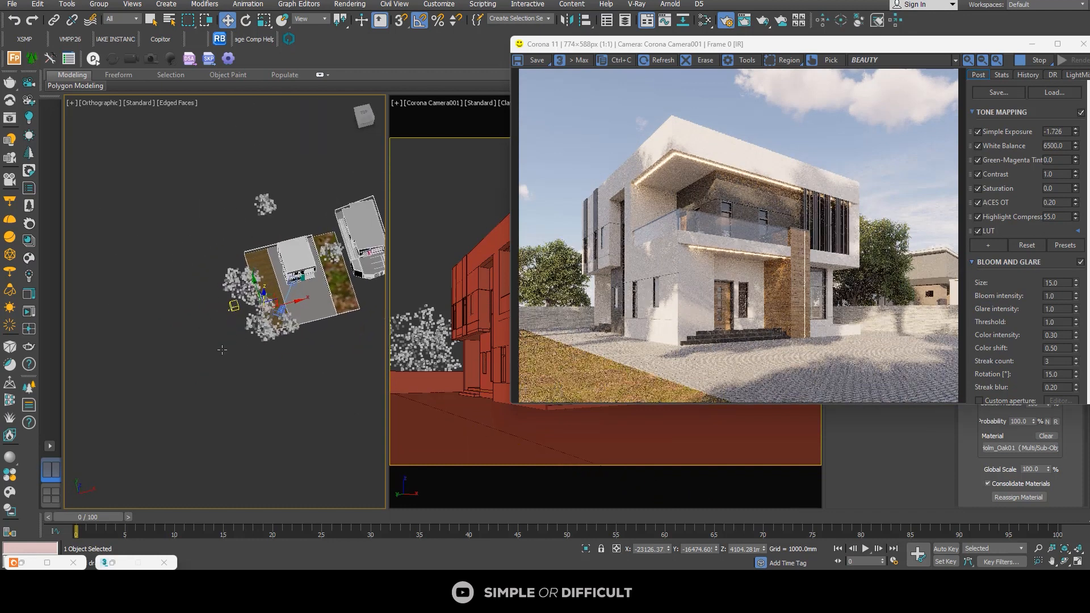
scroll(229, 311, "up", 4)
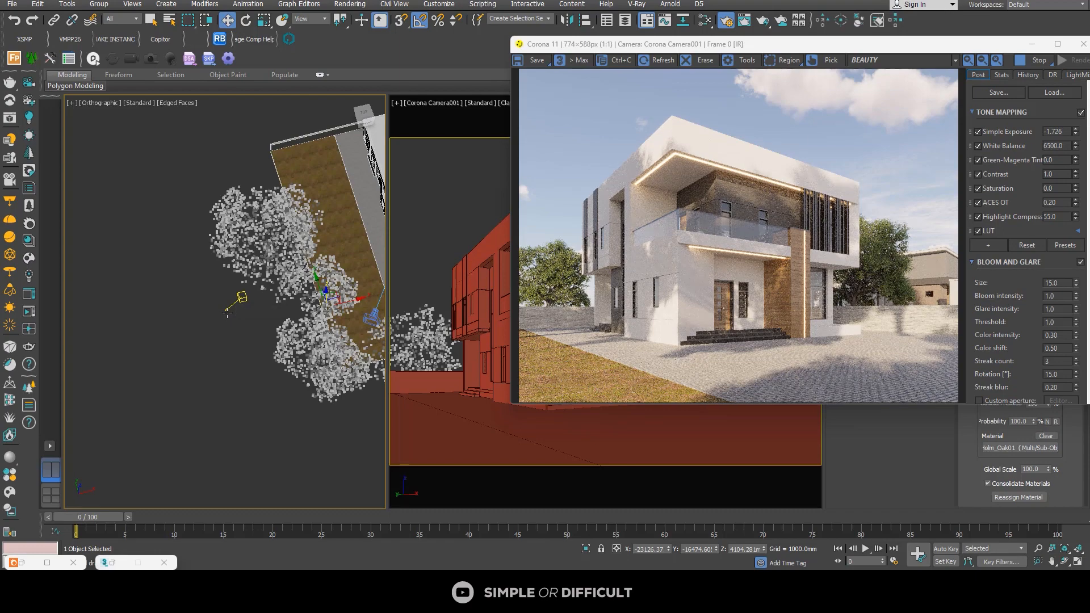
left_click(1058, 45)
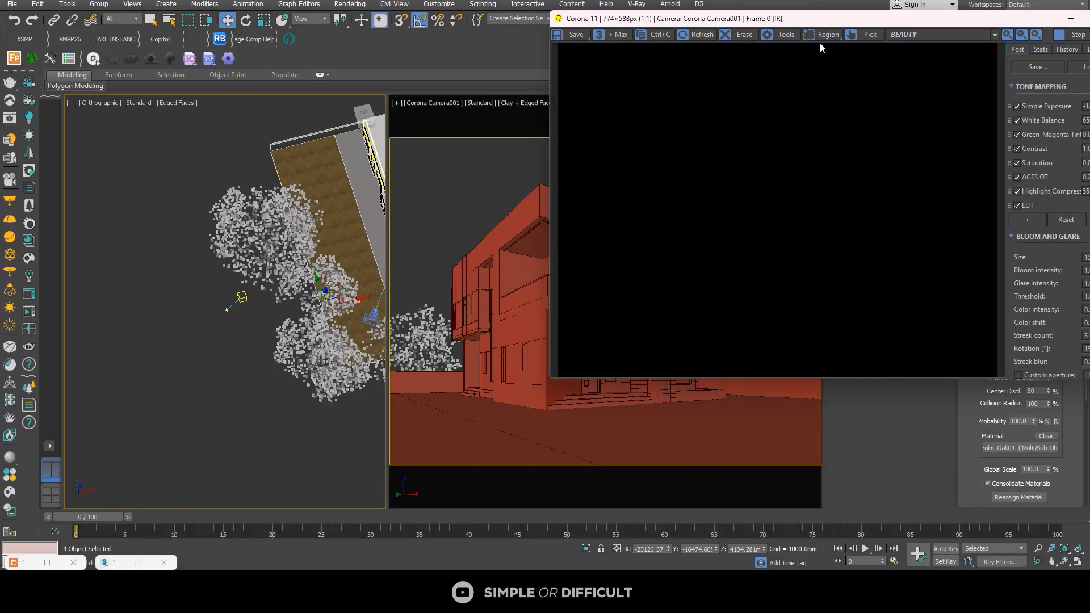
Step: Select the large Forest006 tree, lower it to a Z of about 802 mm and shift it to a Y of about -4610 mm
left_click(243, 214)
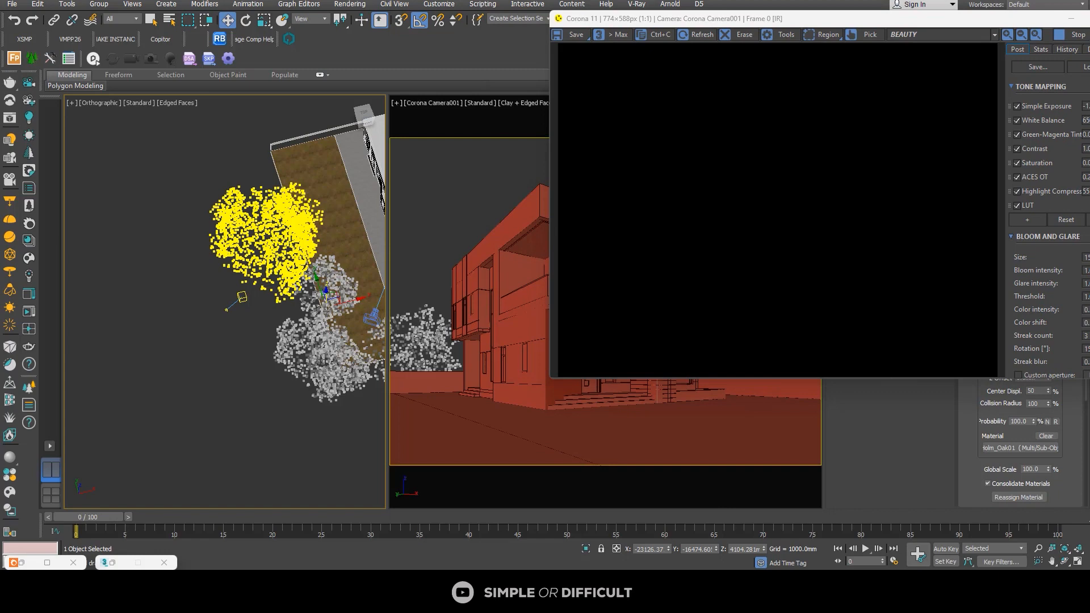
left_click(276, 251)
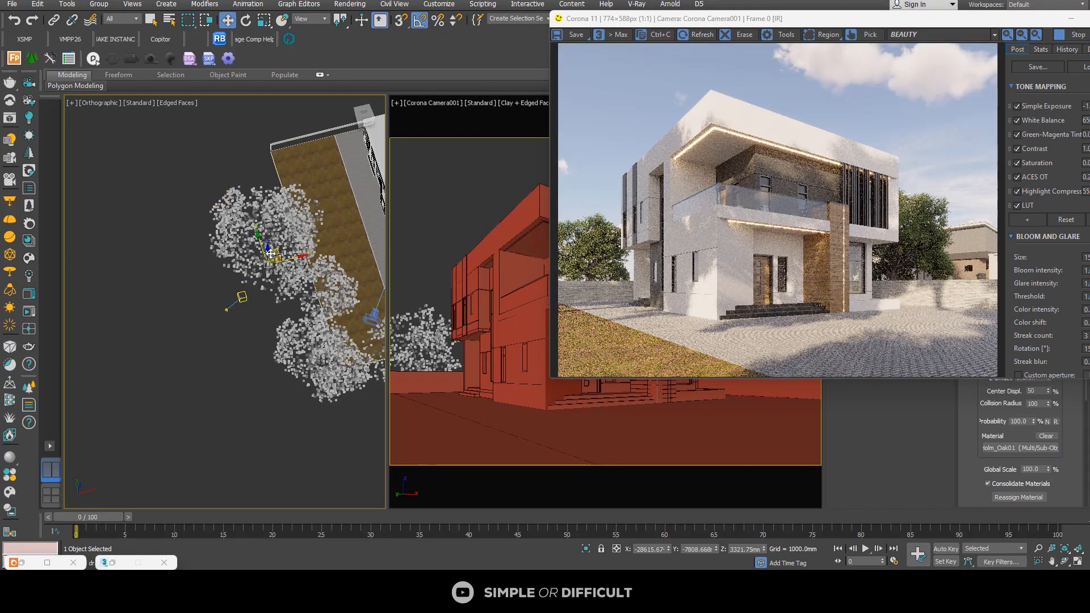
mouse_move(254, 262)
middle_mouse_down("alt")
mouse_move(273, 271)
mouse_move(266, 259)
middle_mouse_up("alt")
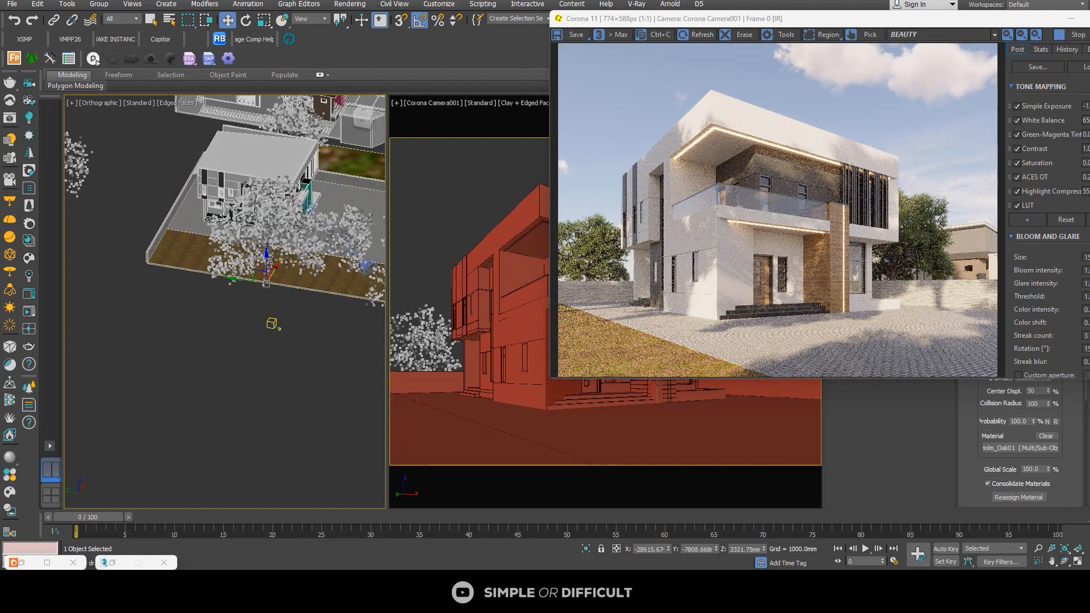
left_click(268, 270)
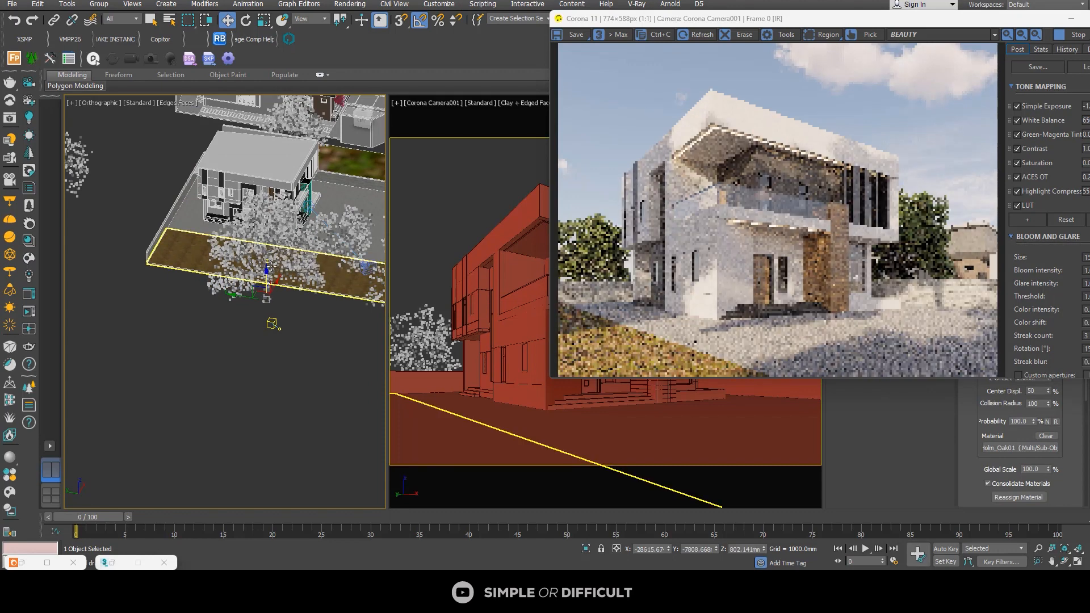
left_click_drag(266, 280, 255, 321)
Step: Scale the Forest006 tree uniformly to about 65.8 percent and return to the Move tool
left_click(264, 21)
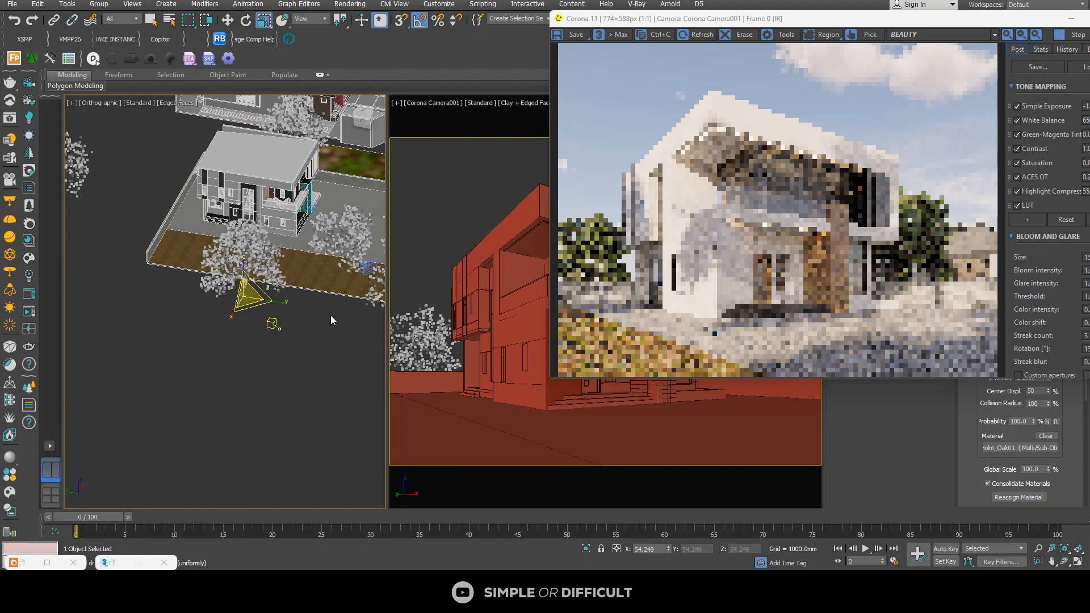
scroll(301, 250, "up", 2)
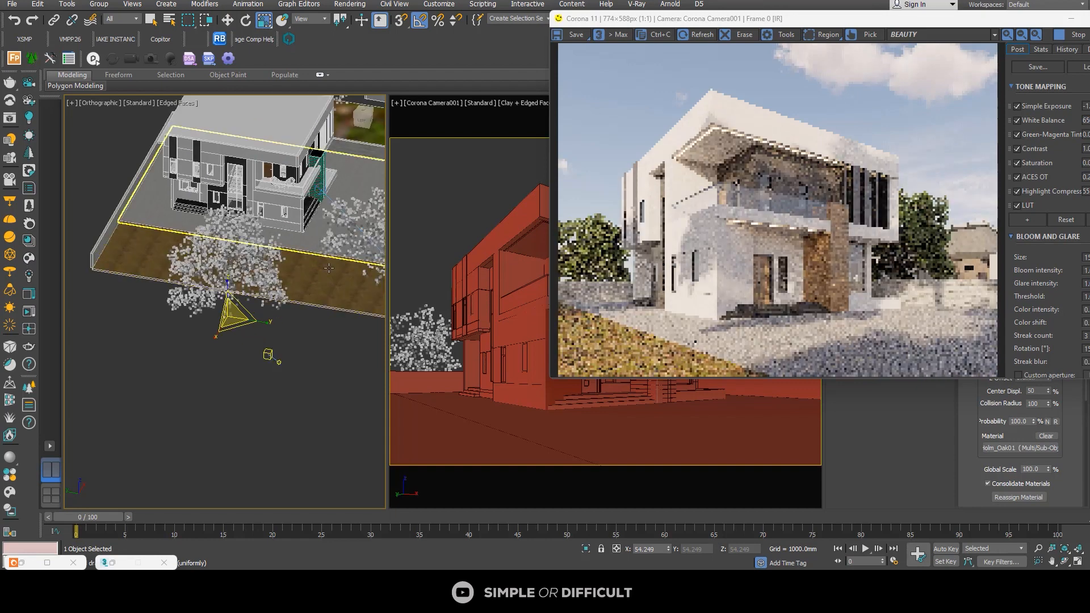
scroll(229, 316, "up", 2)
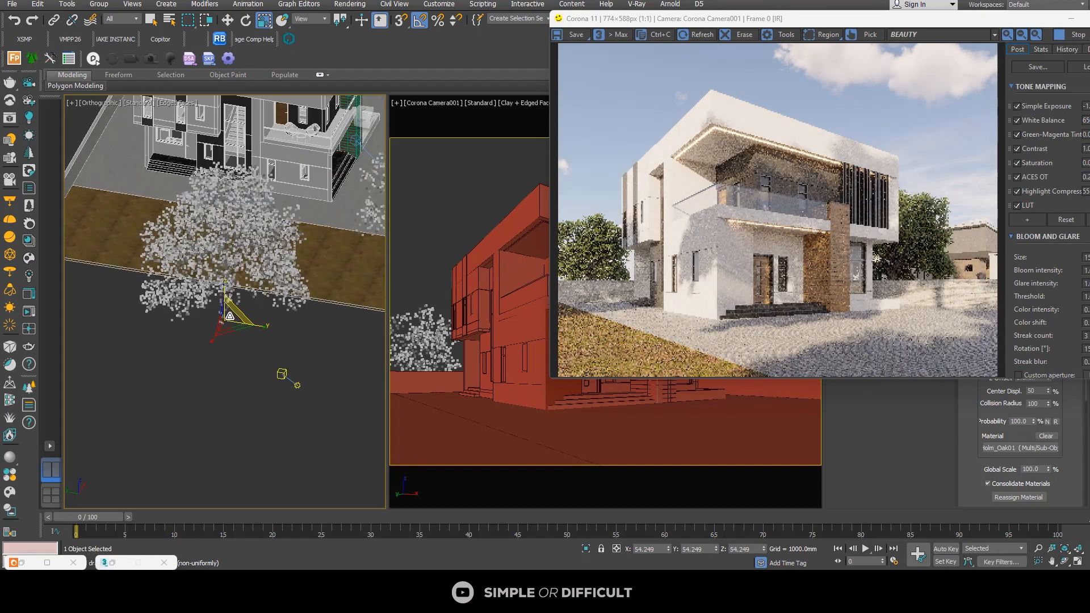
left_click_drag(229, 316, 231, 309)
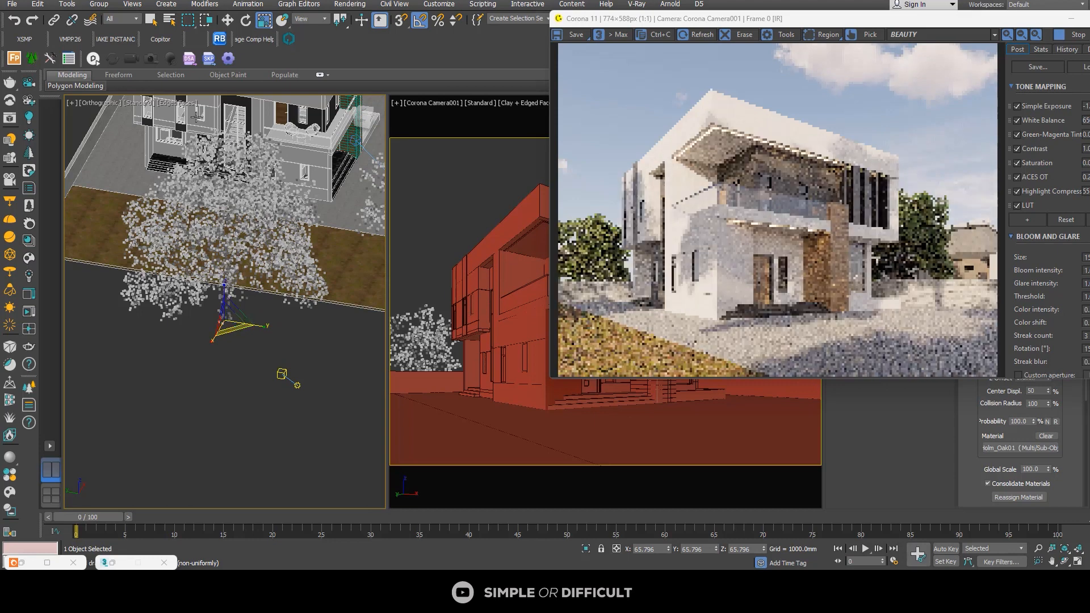
key("w")
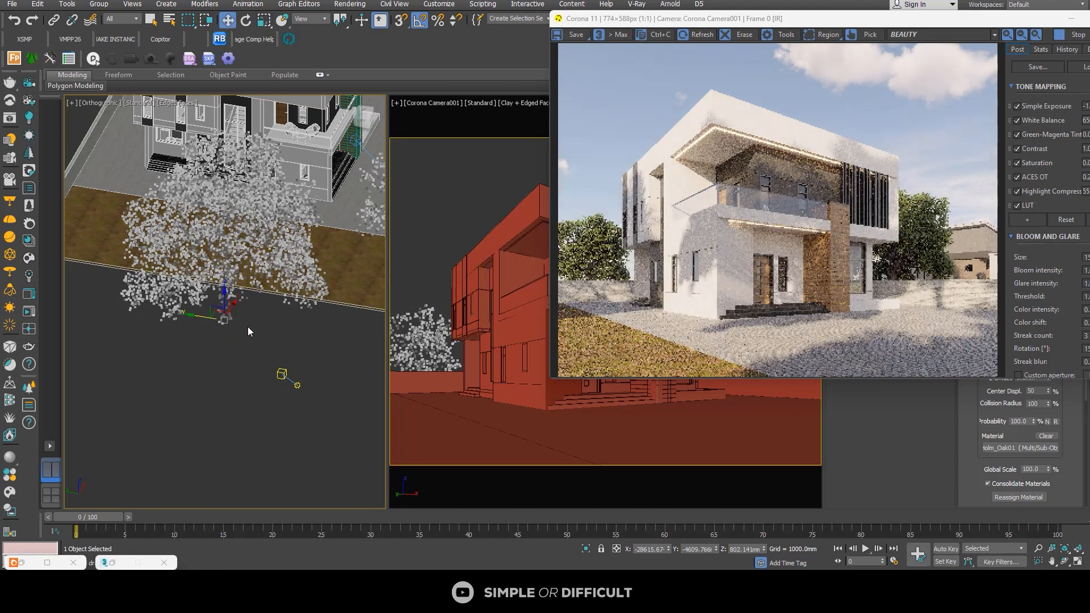
Step: Shift the Forest006 tree along the Y axis to about -10475 mm
left_click_drag(213, 318, 243, 334)
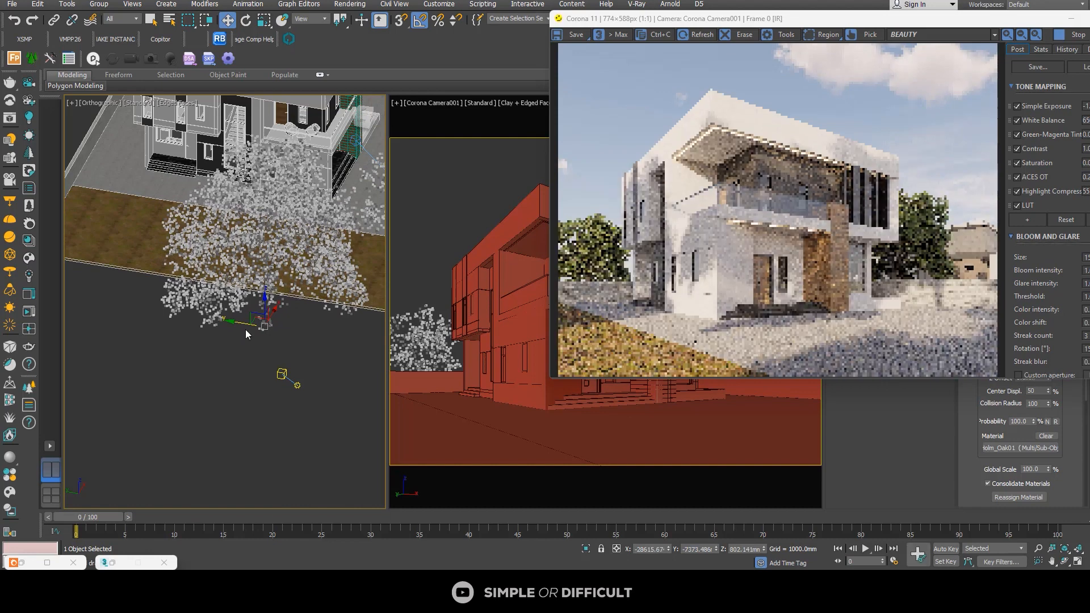
left_click_drag(245, 329, 248, 337)
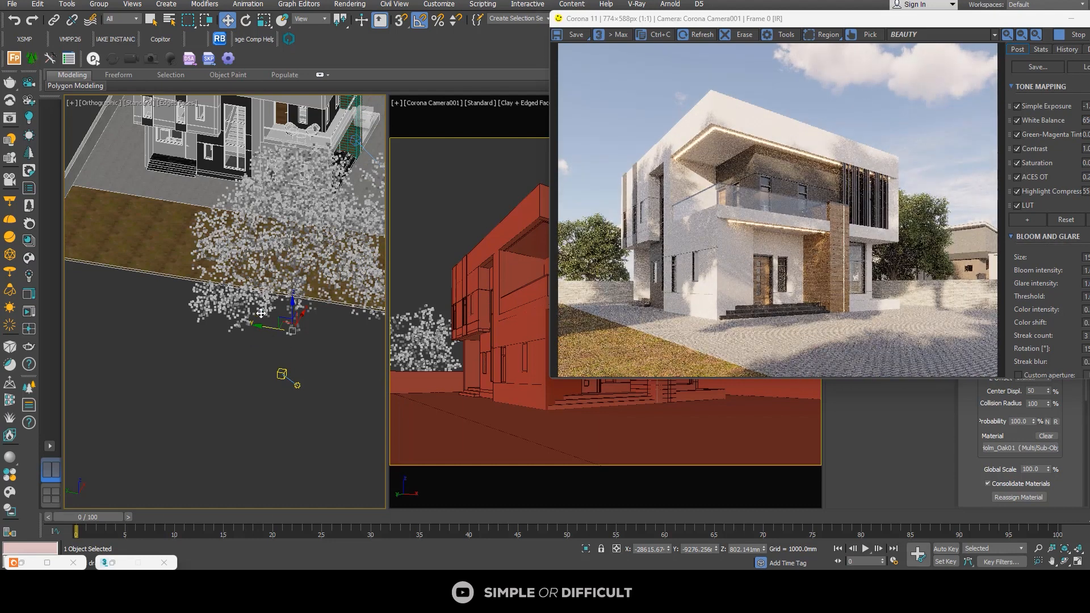
left_click_drag(262, 329, 279, 334)
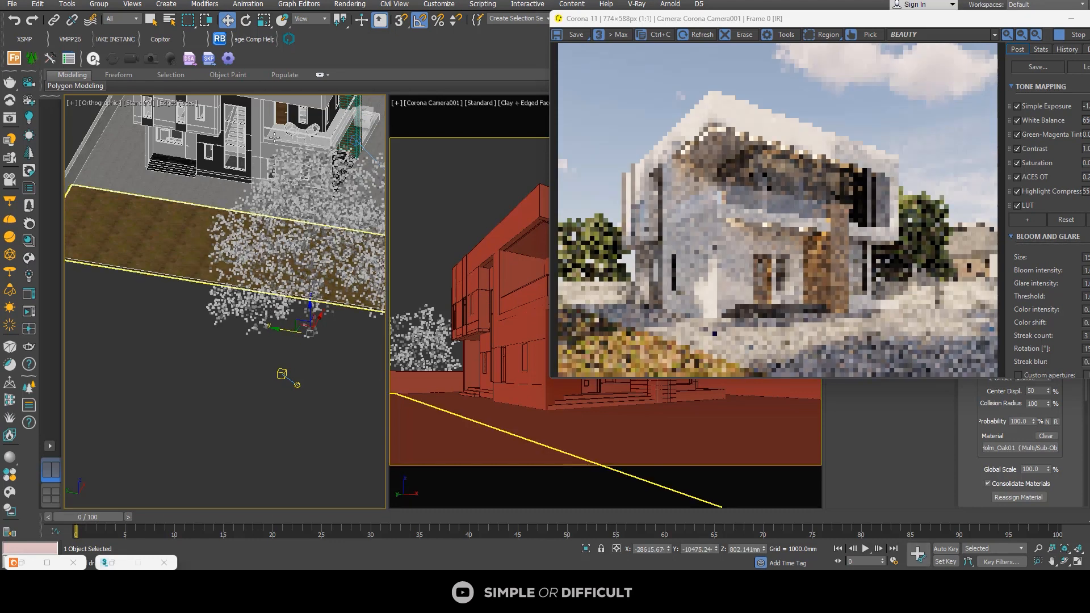
Step: Scale the Forest006 tree down uniformly to about 53.3 percent and return to the Move tool
left_click(264, 20)
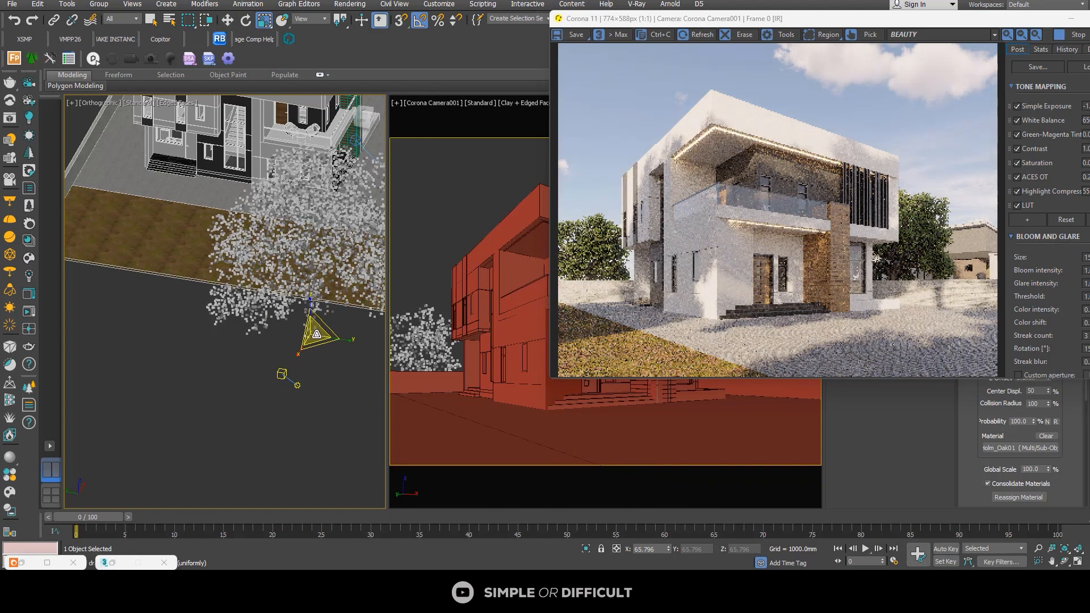
left_click_drag(316, 342, 319, 343)
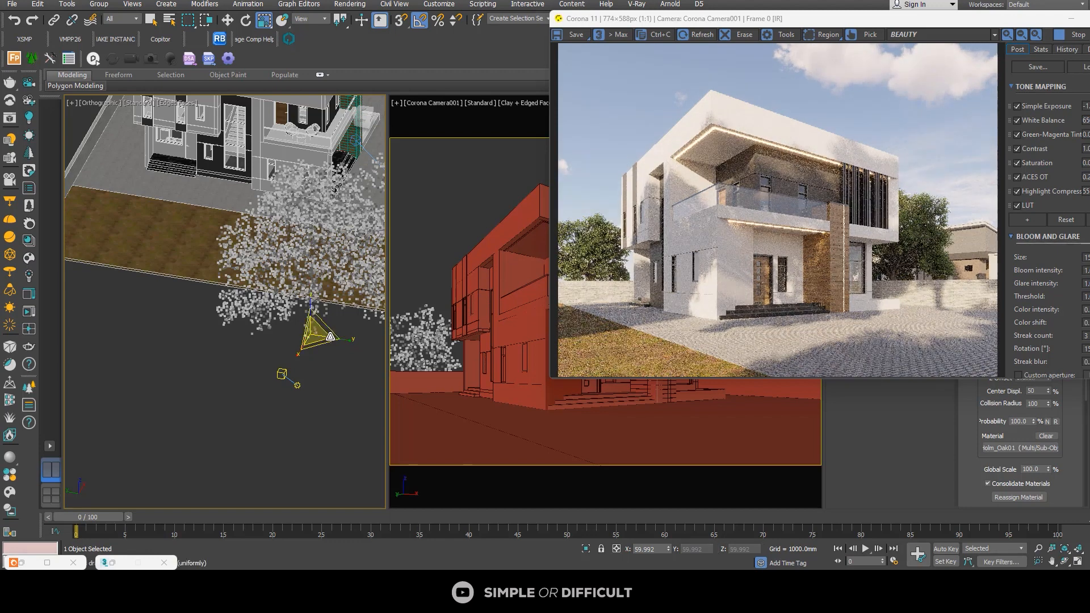
left_click_drag(322, 340, 320, 349)
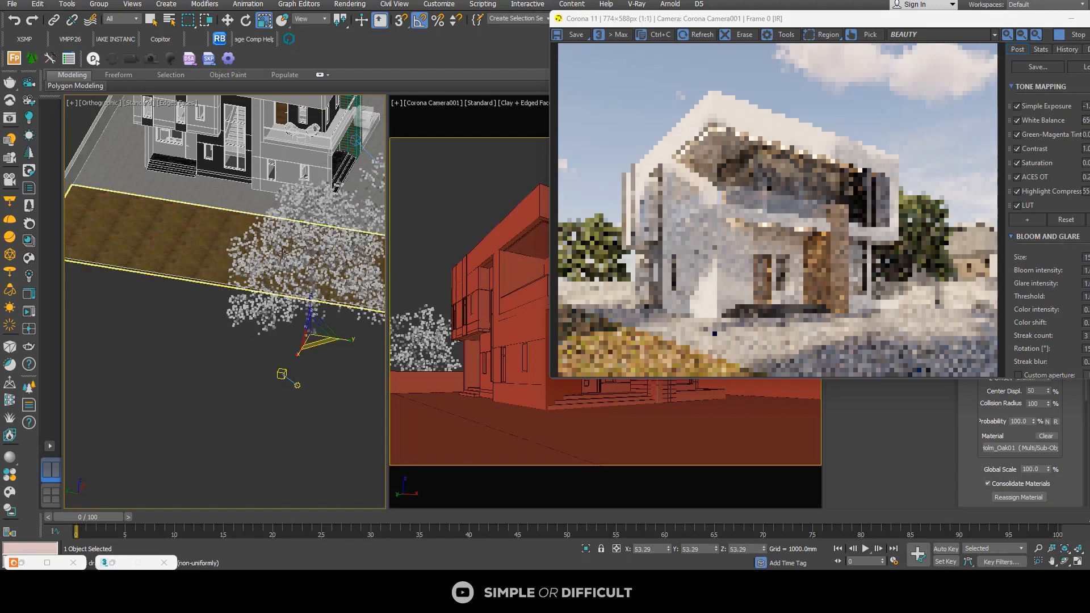
left_click(227, 21)
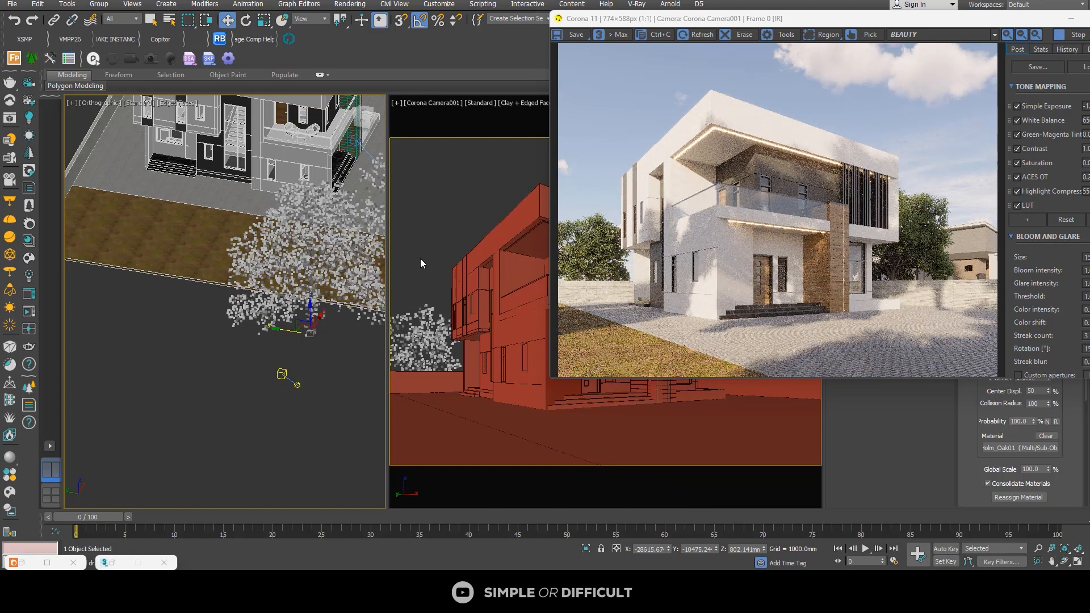
Step: Widen the render window and rotate the Forest006 tree about its vertical axis to a Z rotation of 115 degrees
left_click_drag(550, 275, 432, 290)
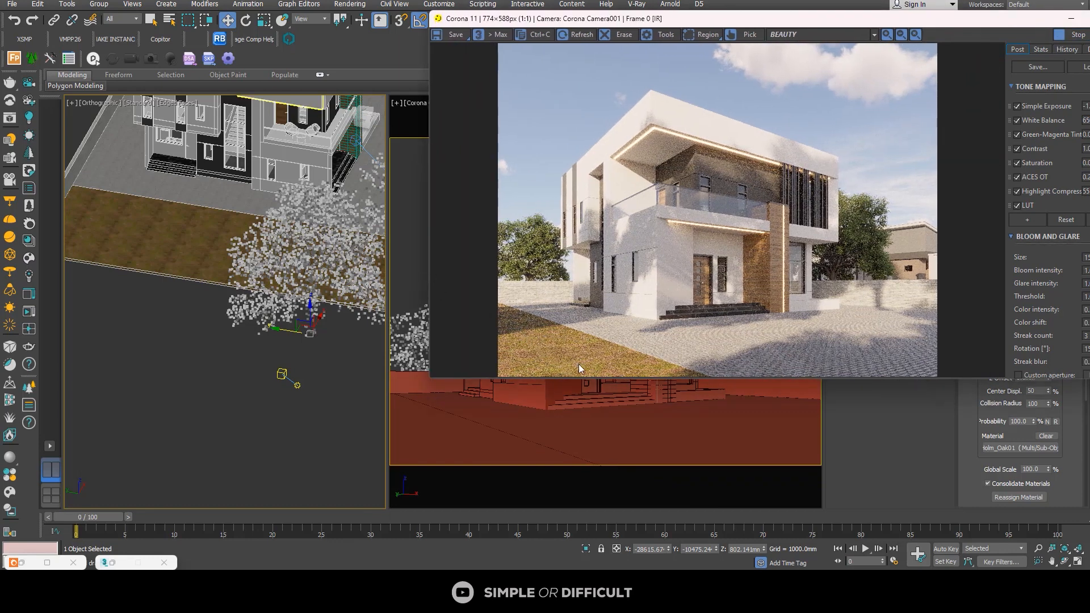
scroll(306, 325, "up", 2)
scroll(306, 325, "up", 2)
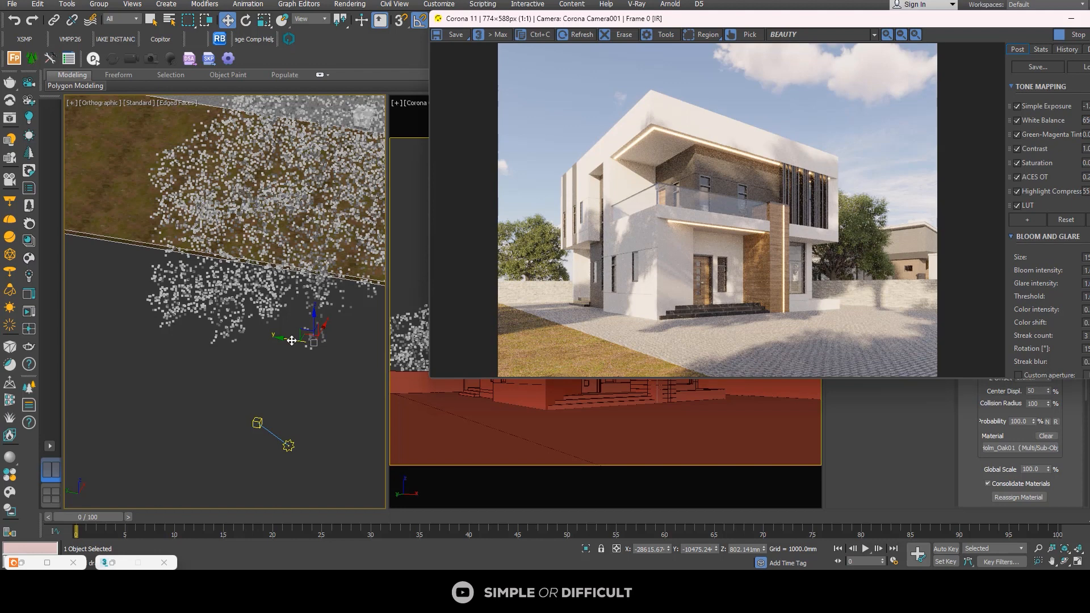
middle_click_drag(291, 340, 206, 349)
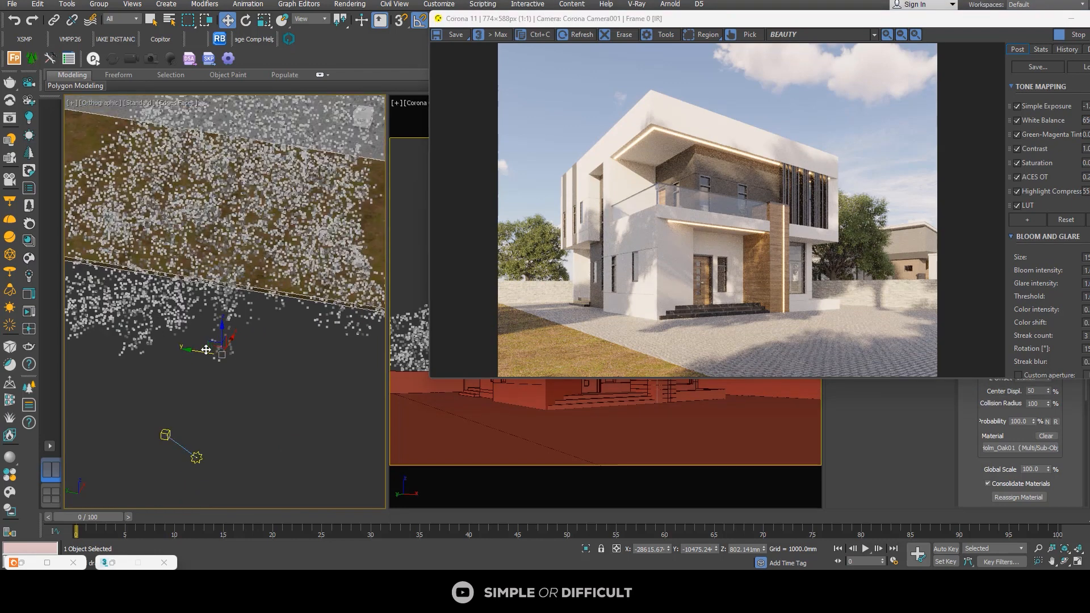
left_click(206, 350)
left_click(245, 20)
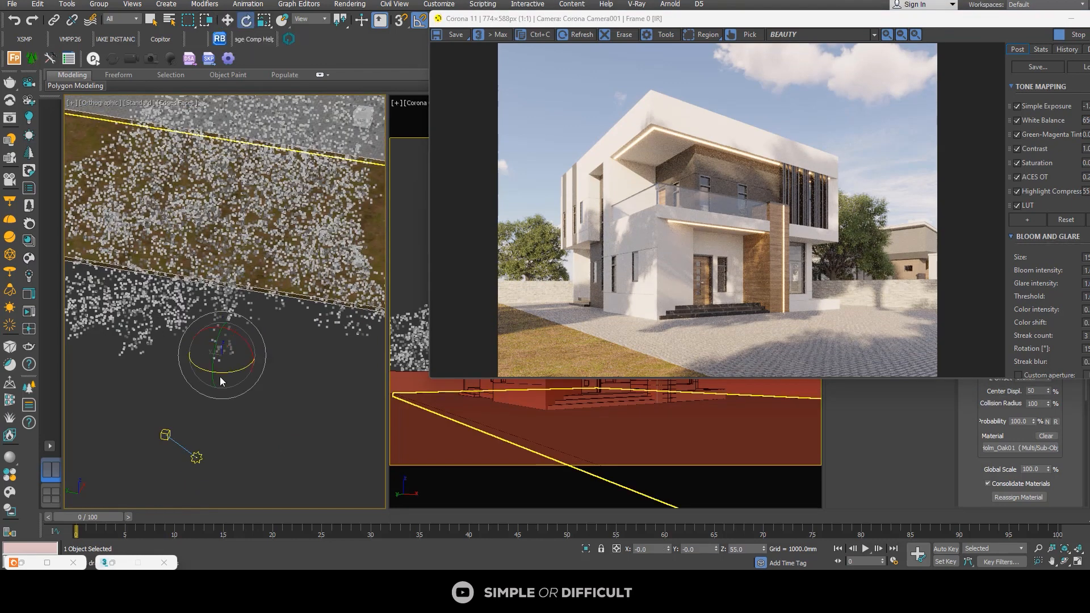
left_click_drag(207, 369, 233, 375)
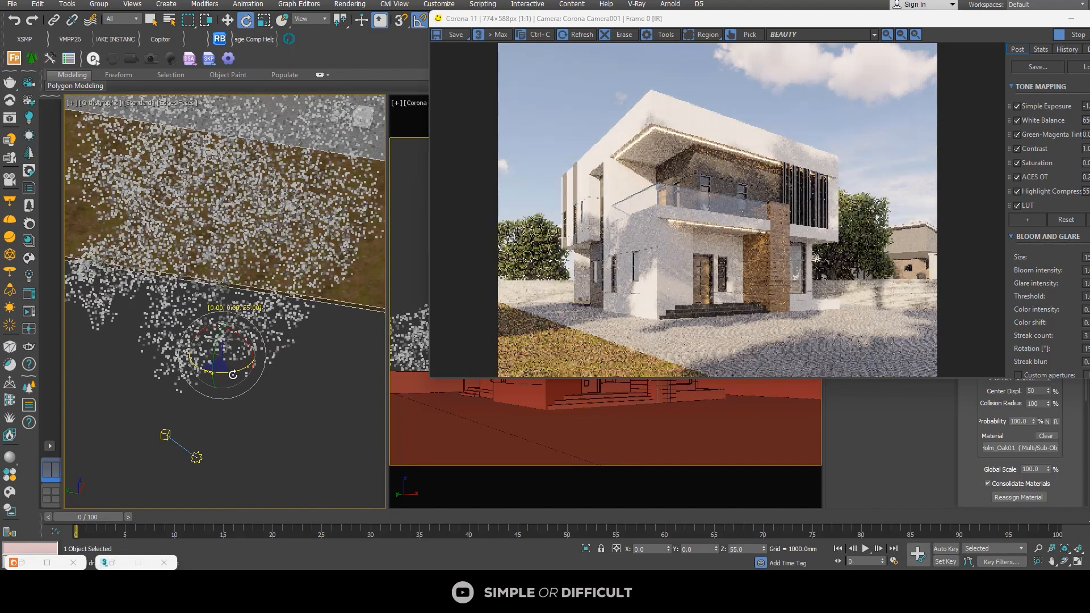
left_click_drag(234, 375, 236, 377)
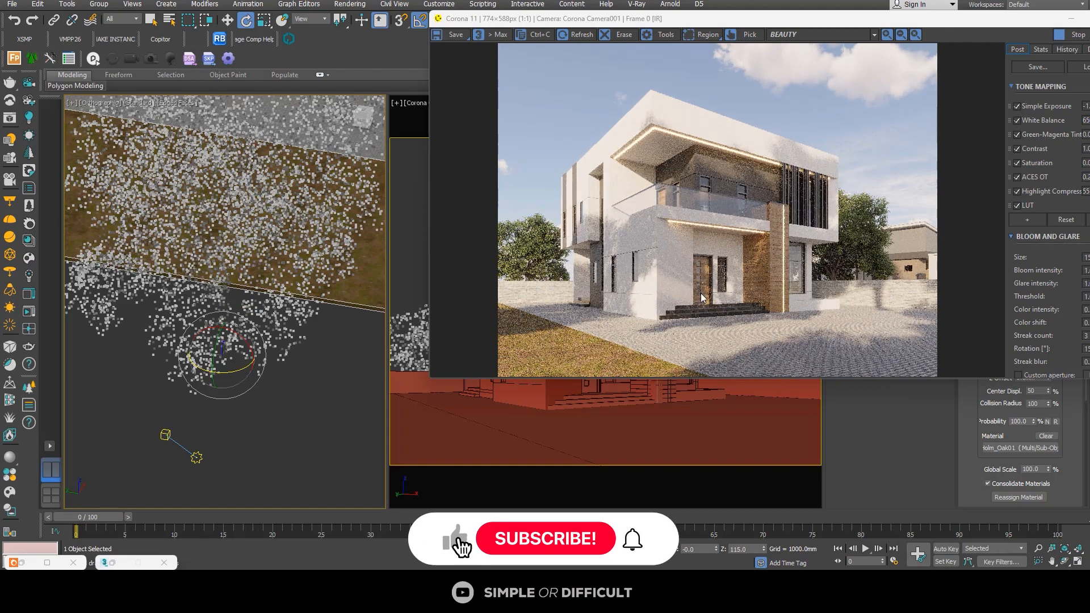
Step: Reposition the render window to expose its tone mapping settings and set the saturation to -0.064
left_click_drag(814, 22, 565, 23)
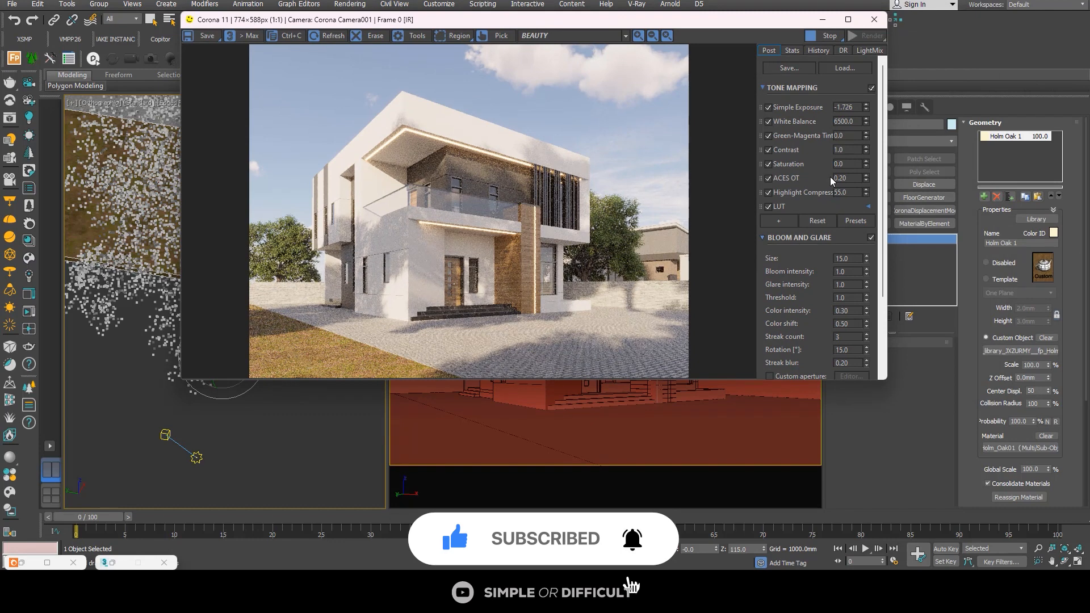
left_click(868, 167)
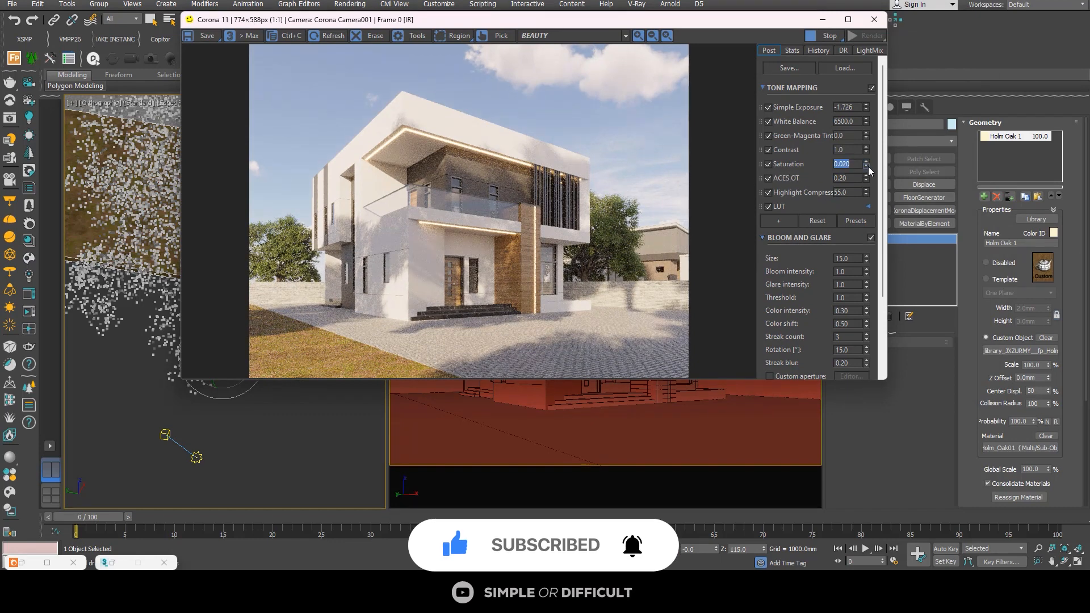
left_click(867, 167)
left_click(867, 165)
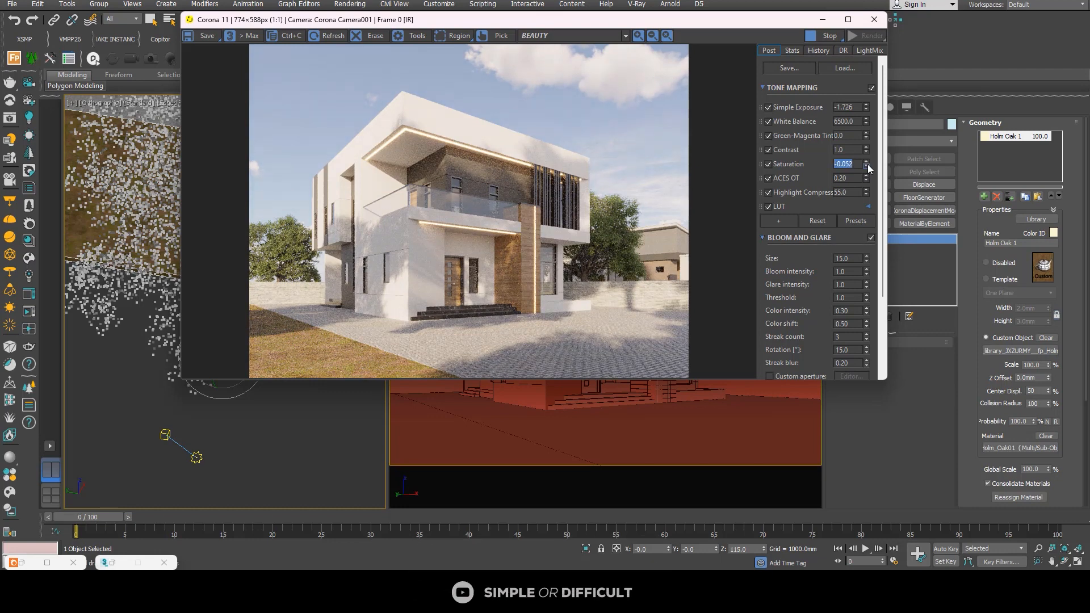
left_click(867, 165)
left_click(867, 161)
Step: Set the tone mapping contrast to 4.0 and check the rendered house
left_click(853, 152)
type("4")
key("Return")
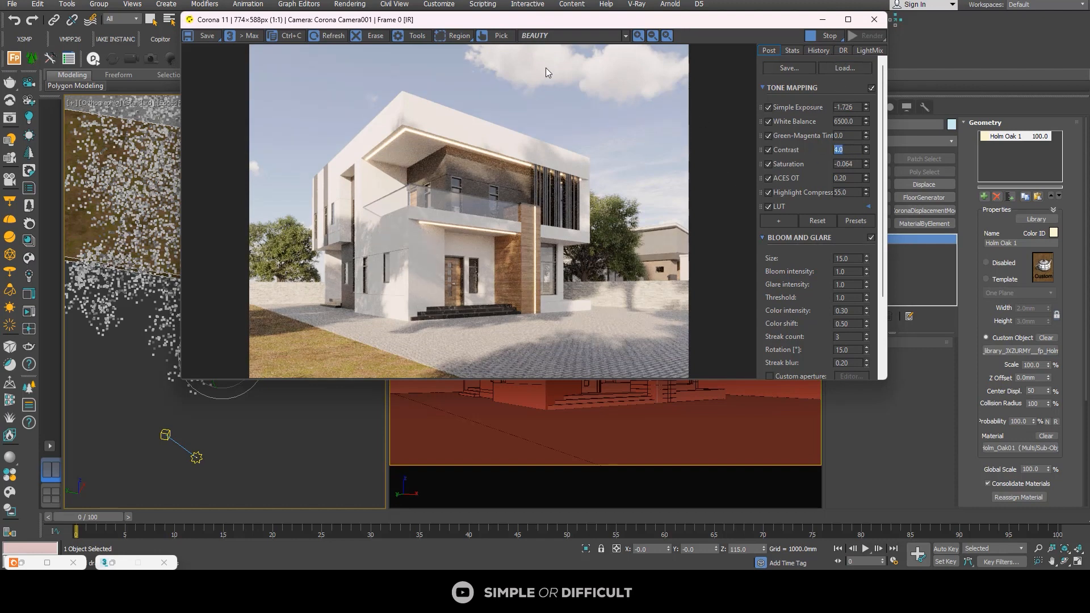
scroll(549, 74, "up", 1)
scroll(557, 83, "down", 1)
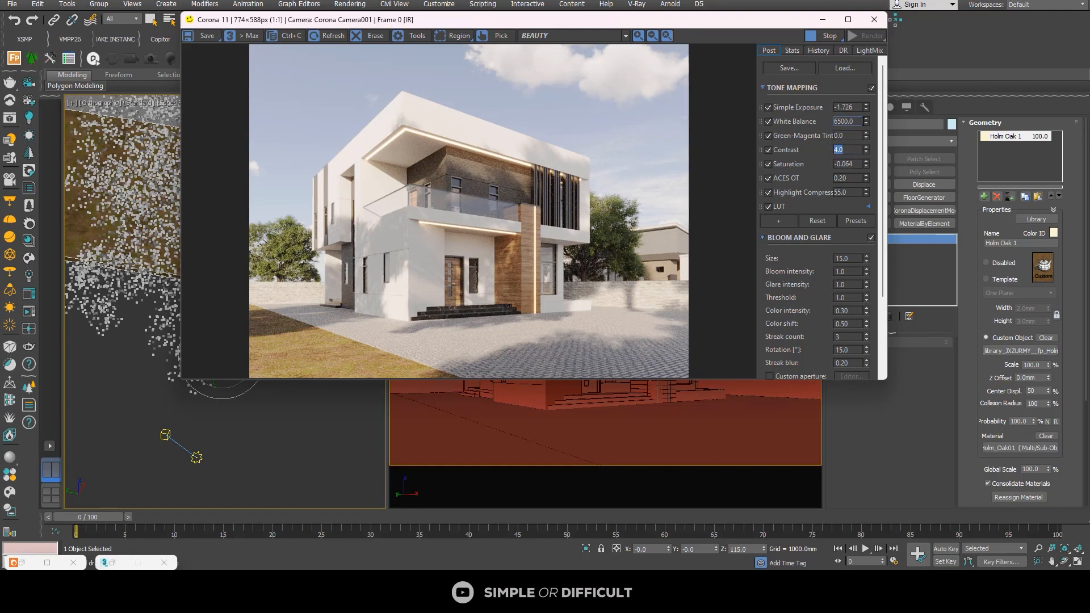
Step: Set the tone mapping white balance to 6736.606 and compare the enlarged render with contrast off and on
left_click(866, 120)
left_click_drag(867, 125, 867, 125)
left_click(850, 19)
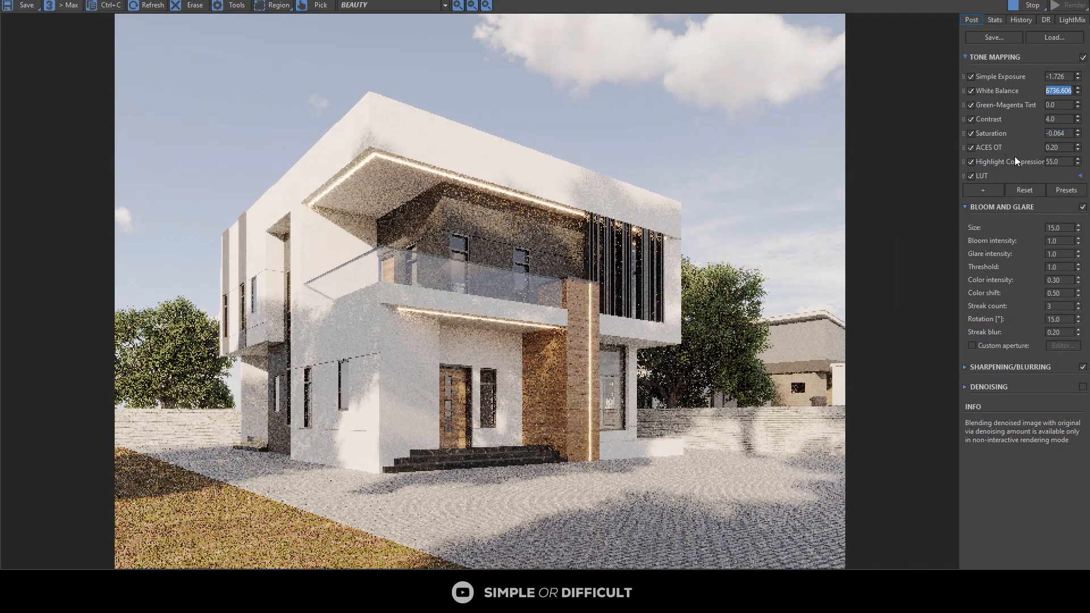
left_click(971, 119)
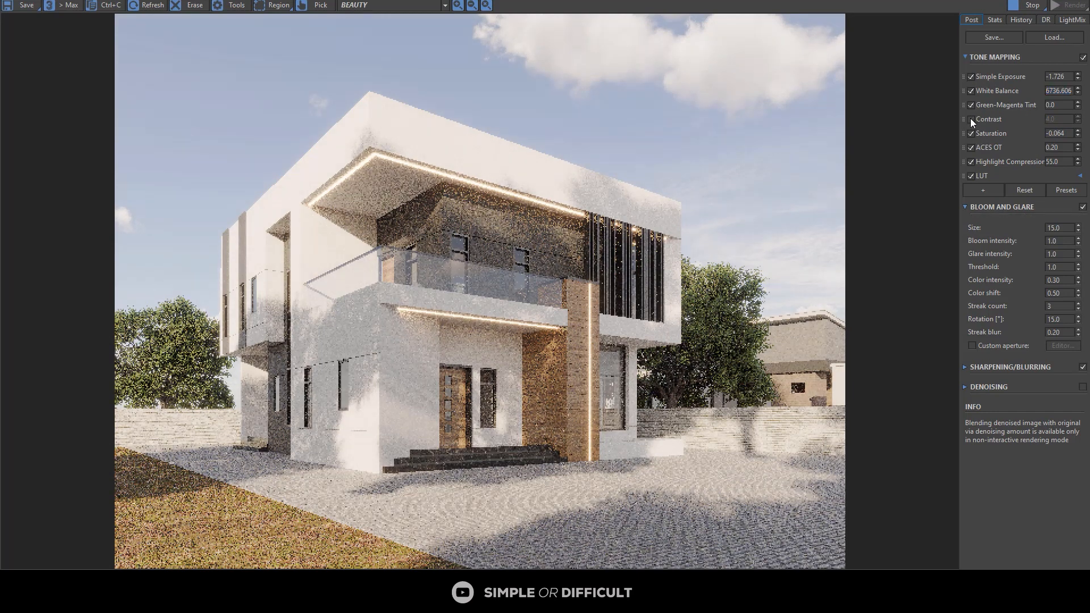
left_click(971, 119)
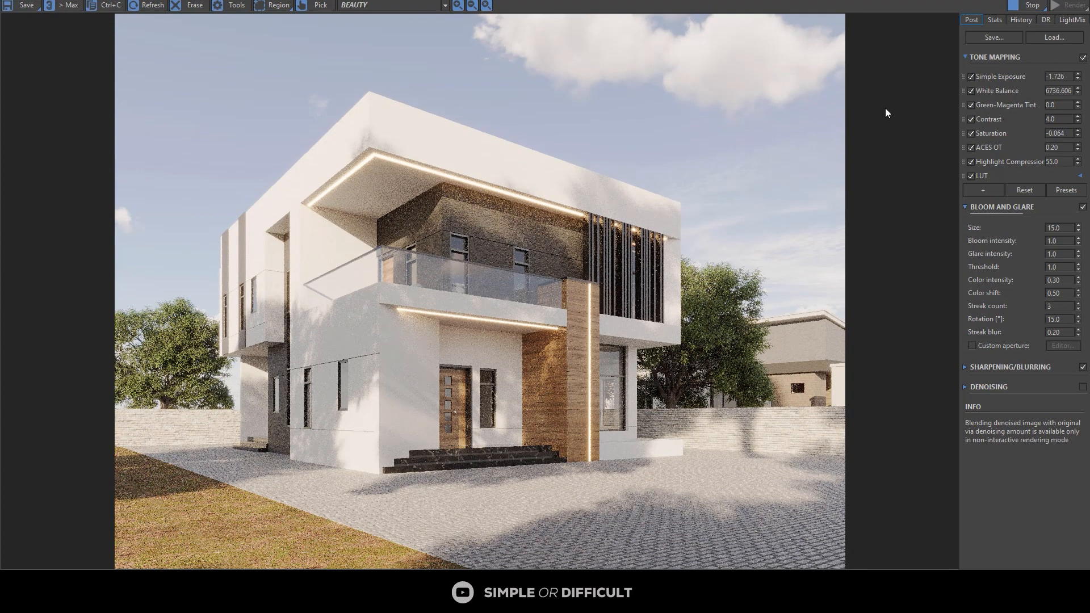
Step: Stop the interactive render and switch the perspective viewport to a Top view framing the plot and trees
left_click(1037, 7)
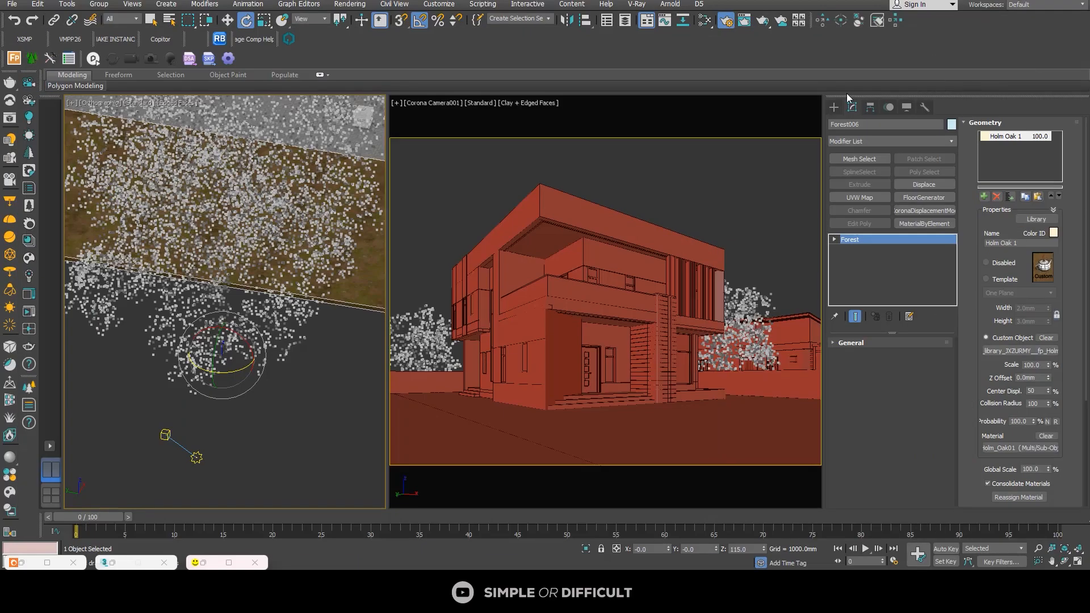
middle_click_drag(244, 318, 260, 303, "alt")
key("t")
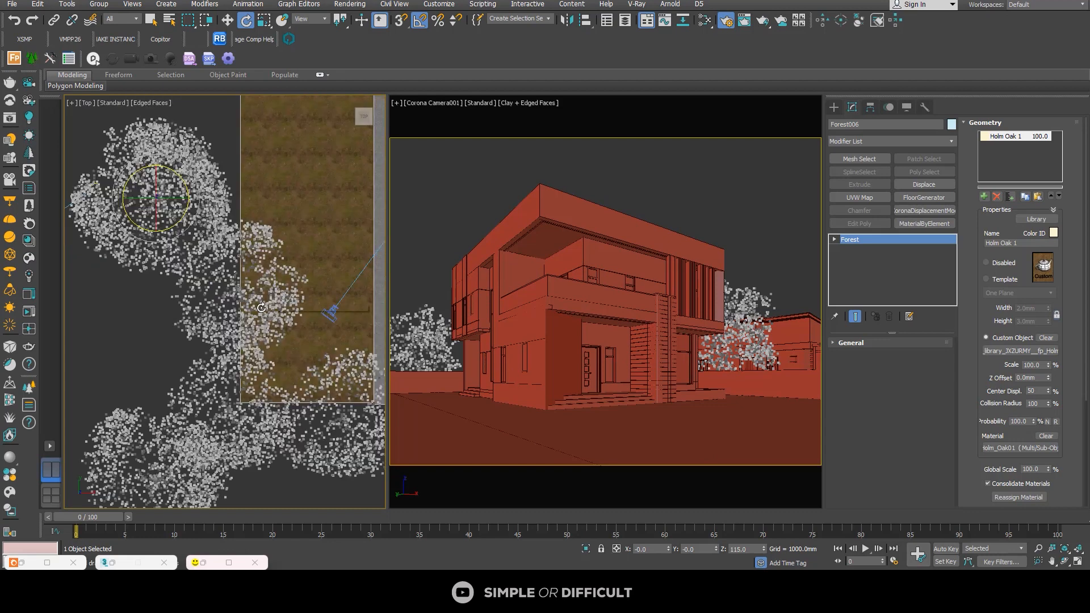
key("z")
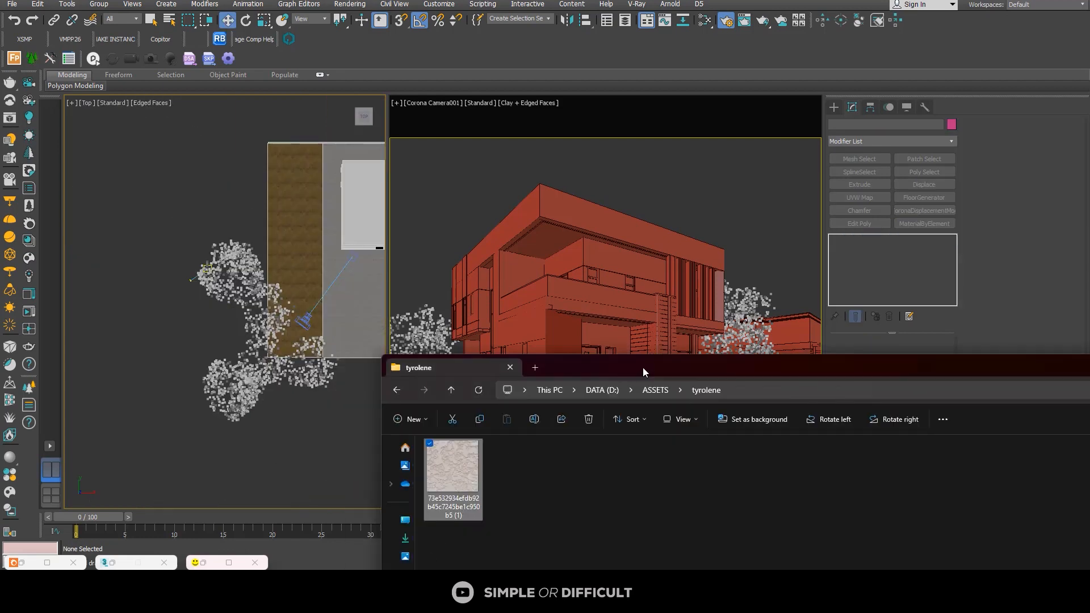
Step: Switch to File Explorer and open the 176_Trees folder inside ASSETS
left_click_drag(643, 367, 469, 24)
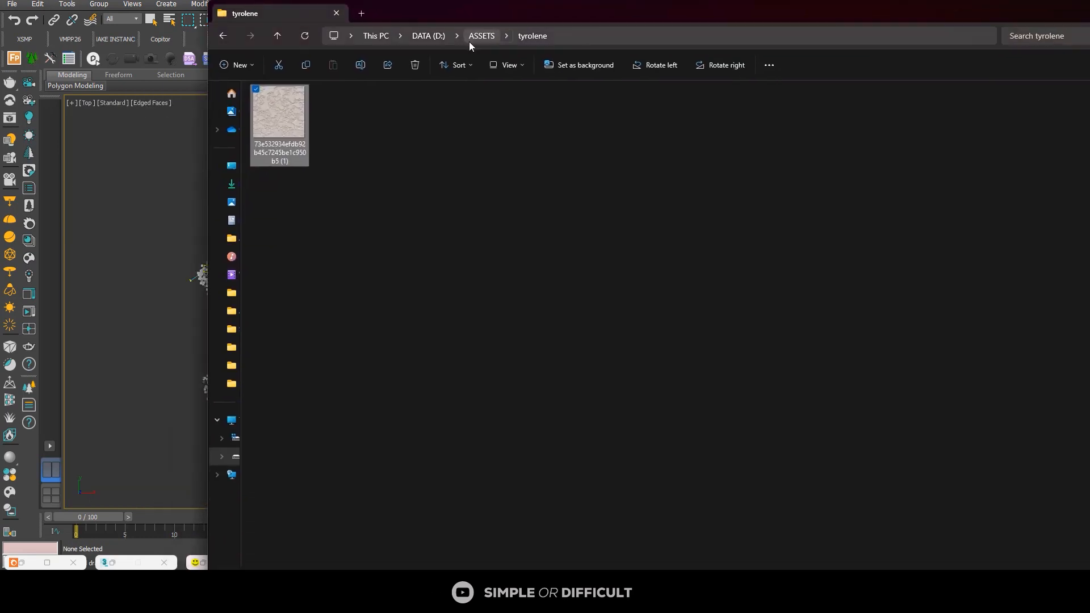
left_click(487, 32)
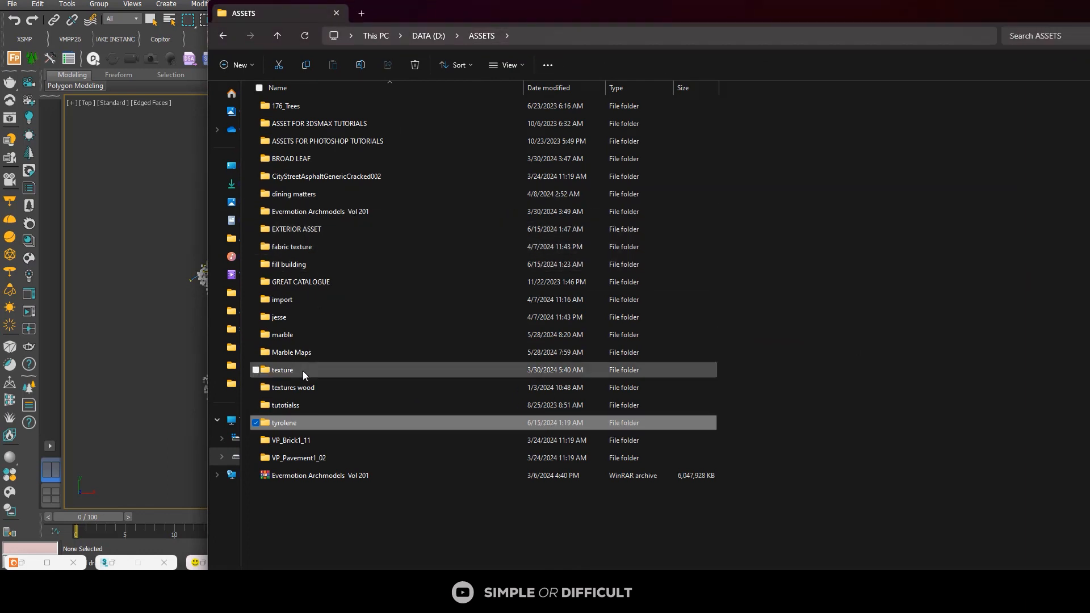
double_click(321, 110)
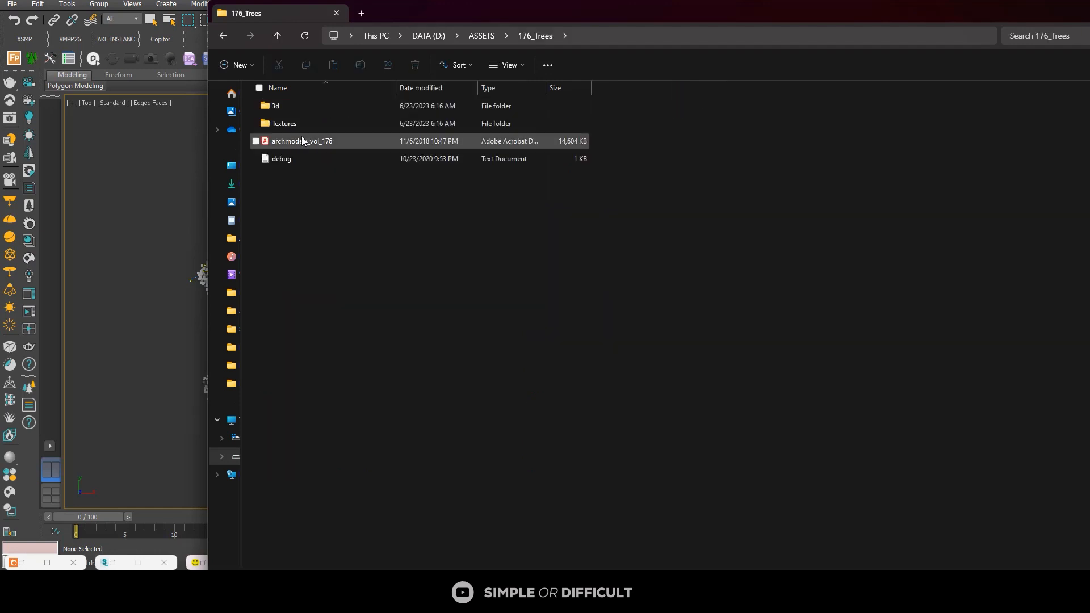
Step: Open the archmodels_vol_176 PDF catalogue and look through its tree models
double_click(305, 142)
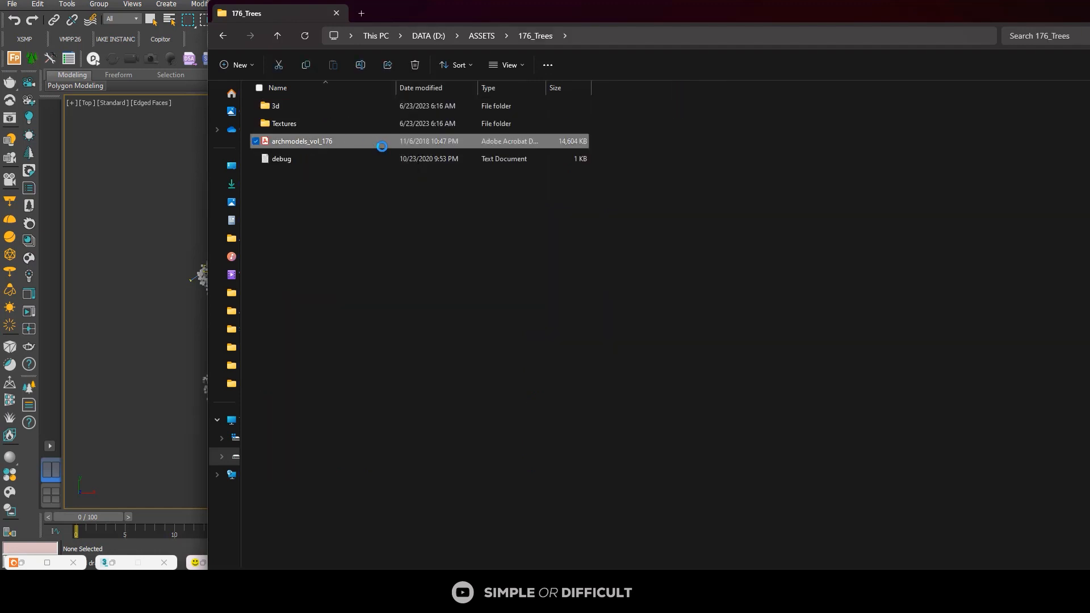
scroll(496, 177, "down", 3, "ctrl")
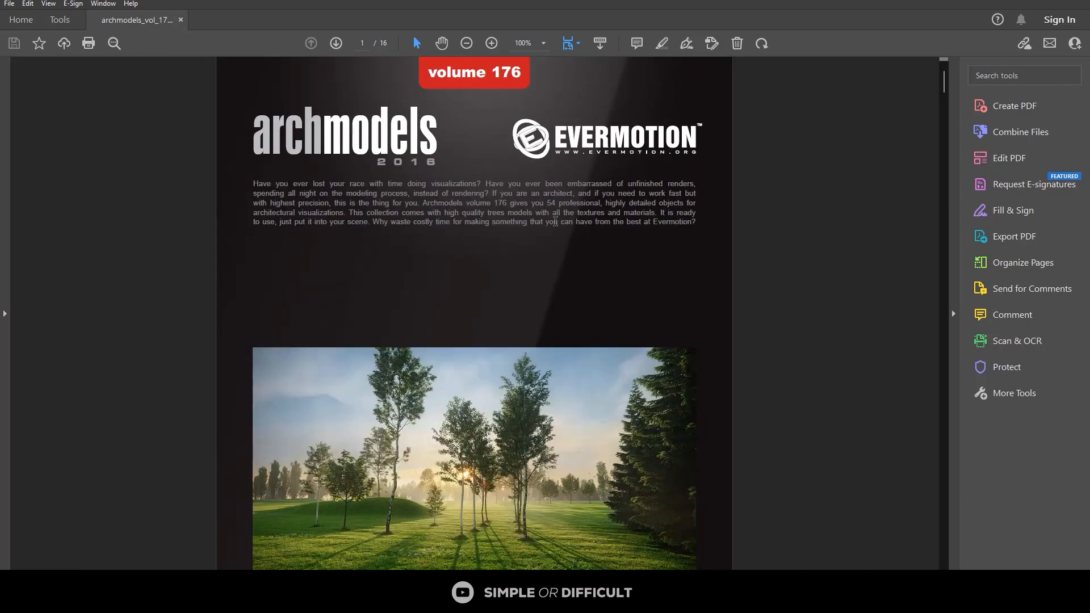
scroll(552, 221, "down", 3)
scroll(552, 221, "down", 20)
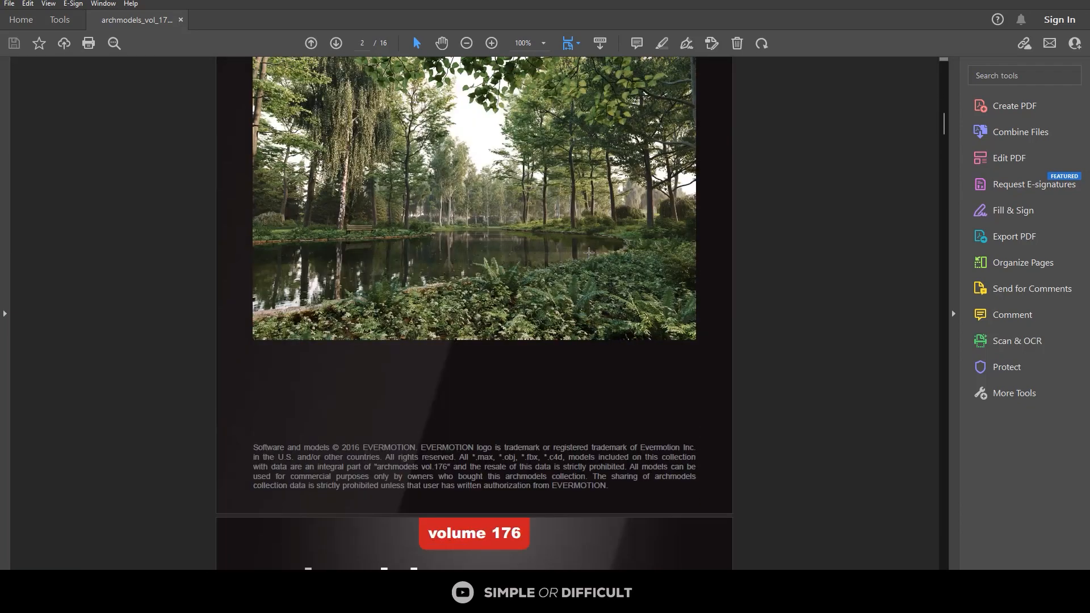
scroll(613, 249, "down", 3)
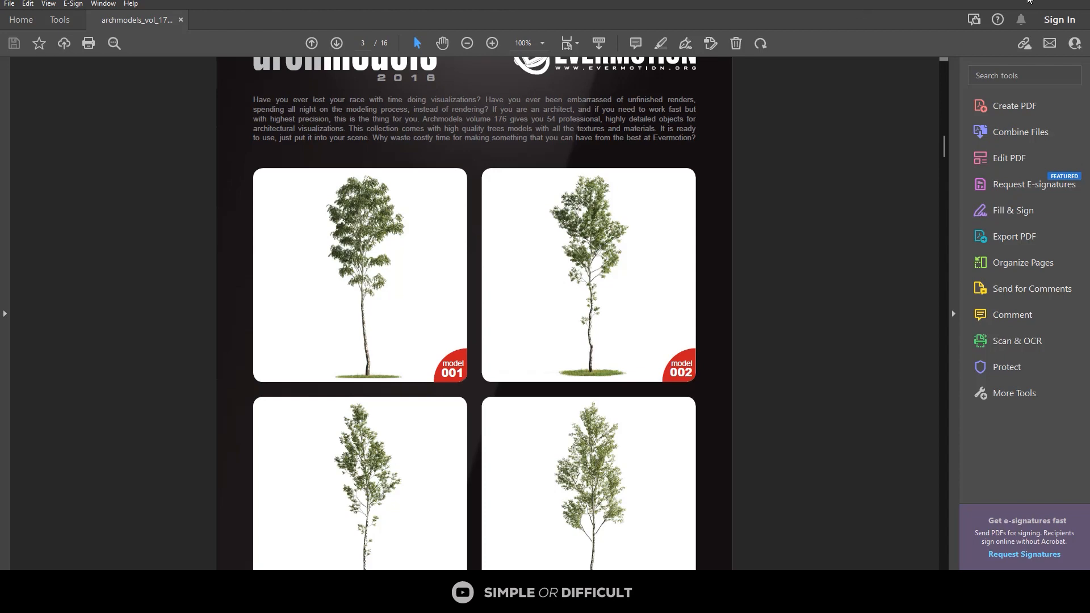
left_click(1029, 1)
Step: Merge the 027_Vray tree file from the 3d folder into the house scene
double_click(278, 108)
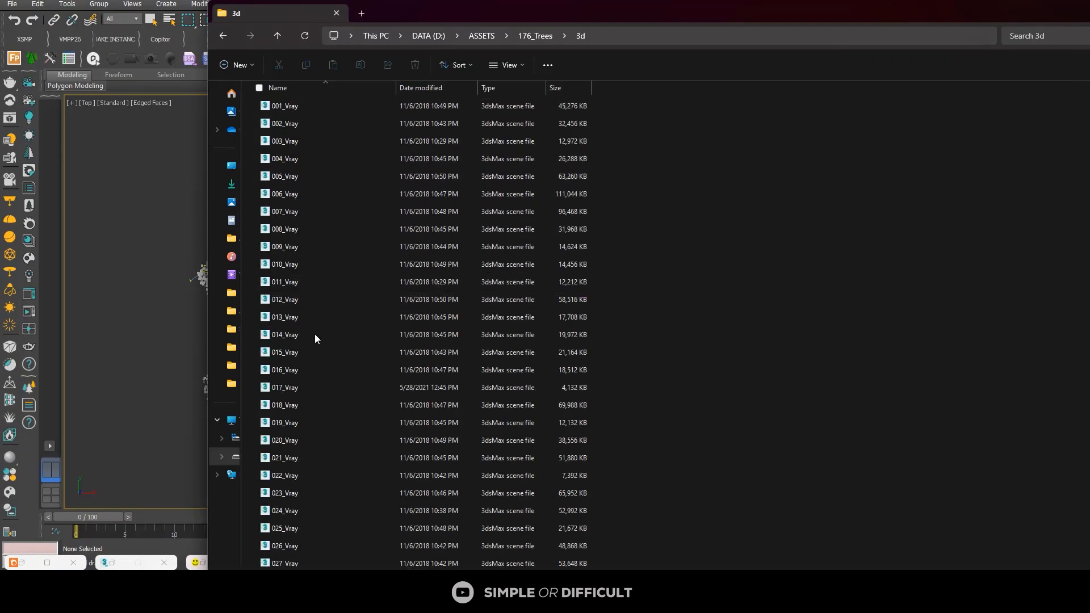
scroll(318, 352, "down", 4)
left_click_drag(298, 366, 126, 259)
left_click(158, 278)
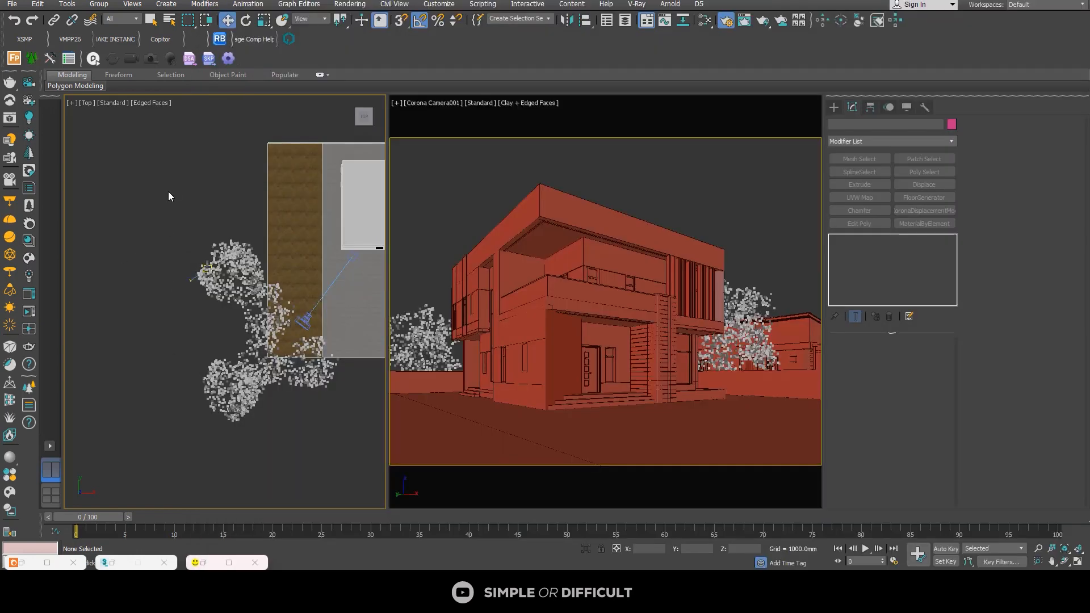
Step: Place the merged 027 tree and move it in the Top view onto the empty area south of the plot
scroll(169, 189, "down", 2)
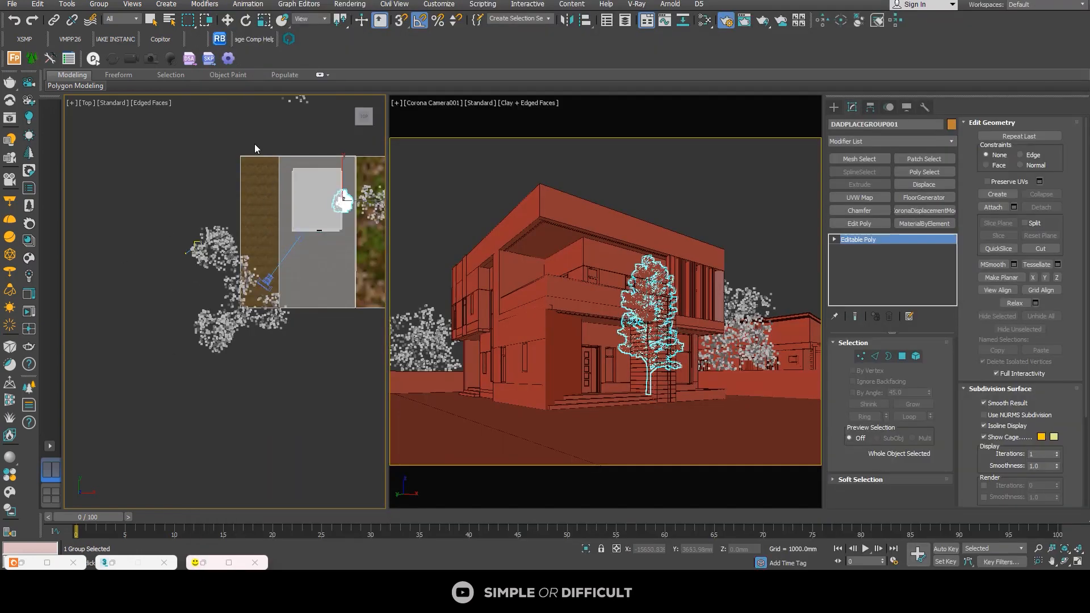
left_click(327, 179)
key("w")
left_click_drag(354, 182, 284, 379)
left_click(302, 458)
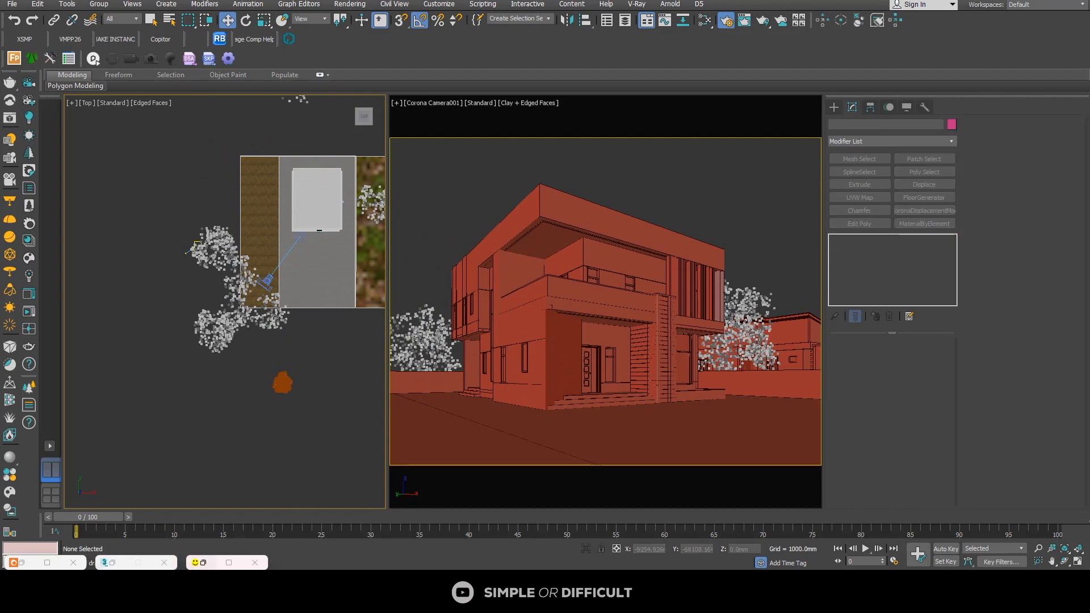
Step: Merge the 033_Vray tree into the scene and move it just west of the first merged tree
key("alt+Tab")
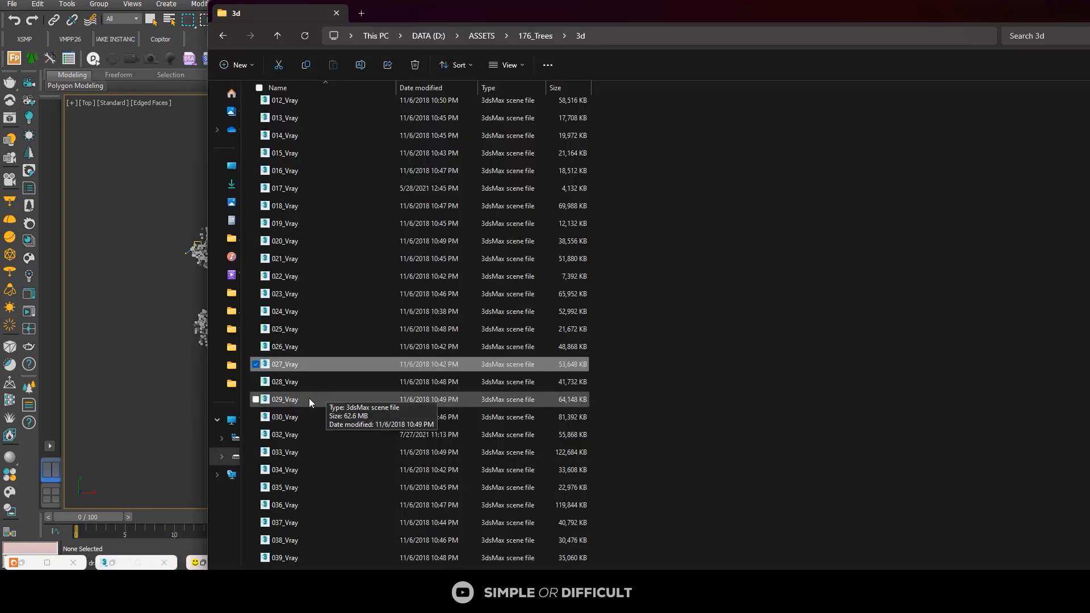
left_click(317, 453)
left_click_drag(312, 451, 140, 353)
left_click(170, 375)
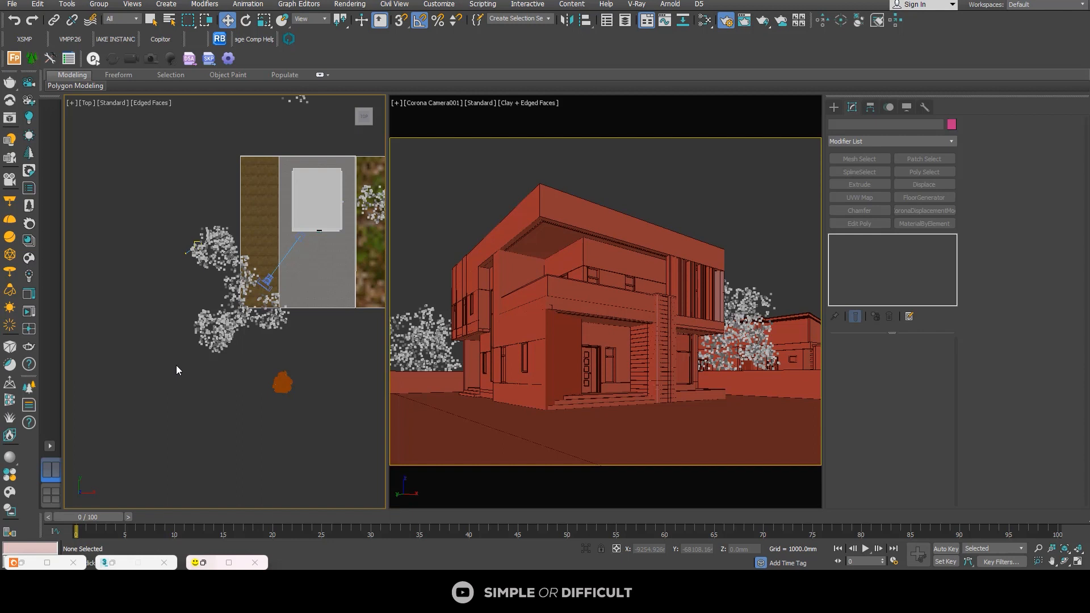
left_click(228, 20)
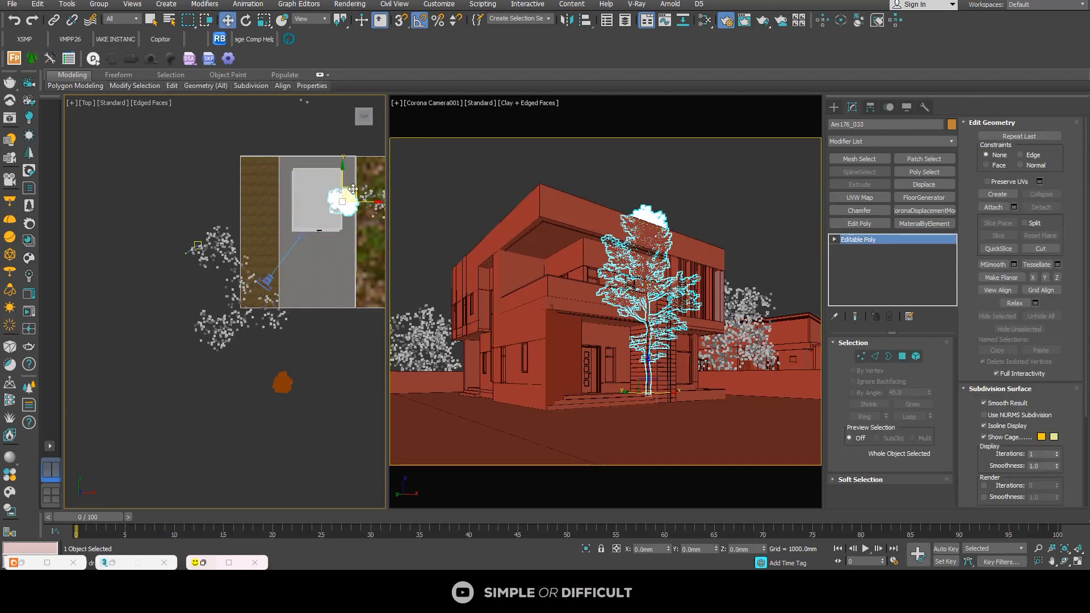
left_click_drag(348, 196, 264, 370)
left_click(291, 352)
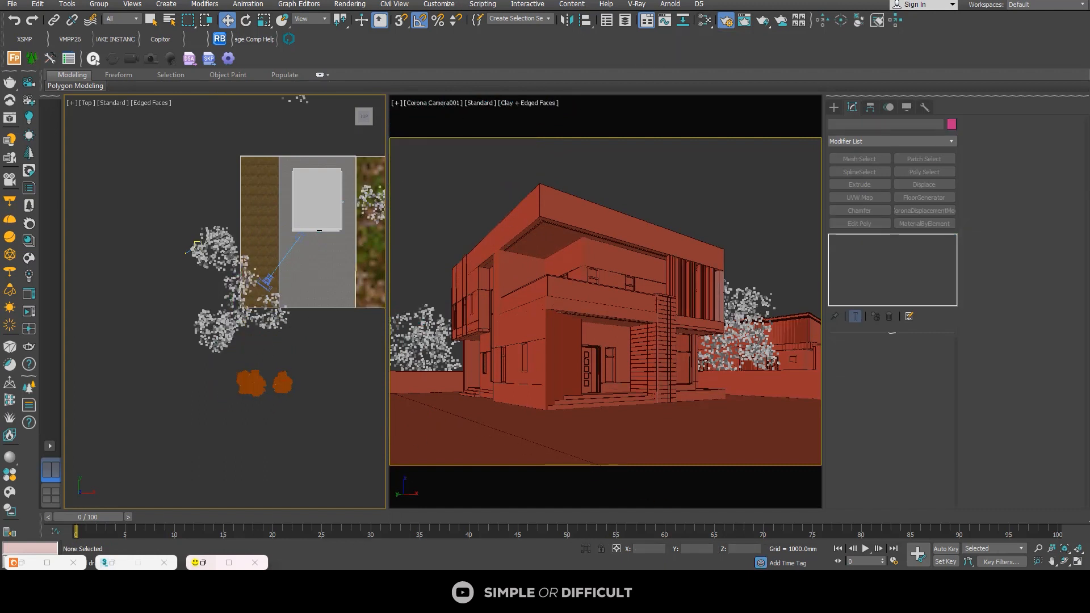
Step: Merge the 035_Vray tree into the scene and move it to the east end of the merged tree row
left_click(386, 538)
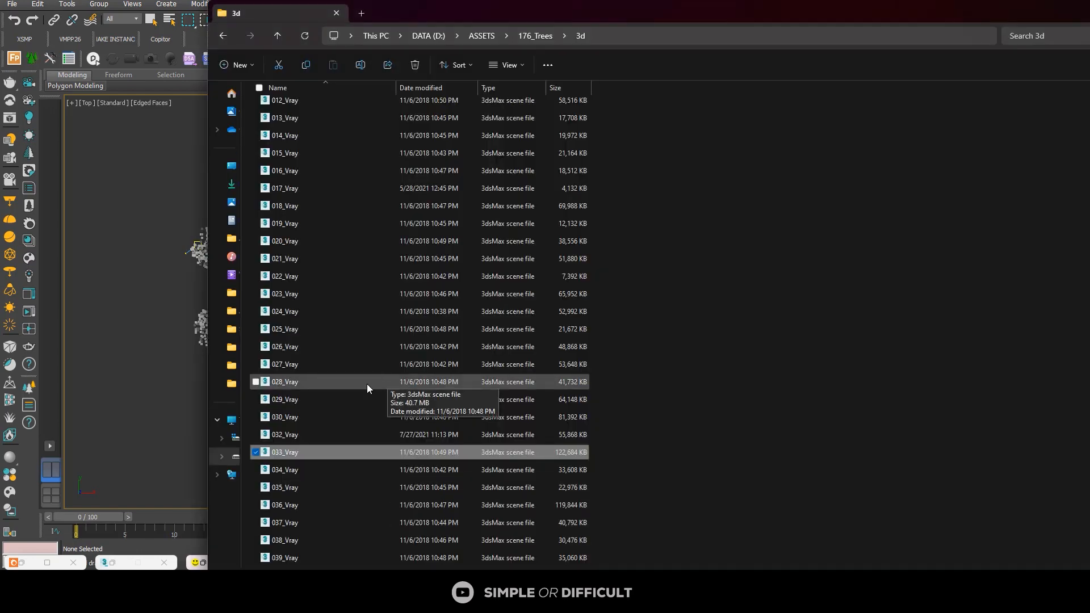
left_click(305, 487)
left_click_drag(305, 487, 132, 333)
left_click(161, 354)
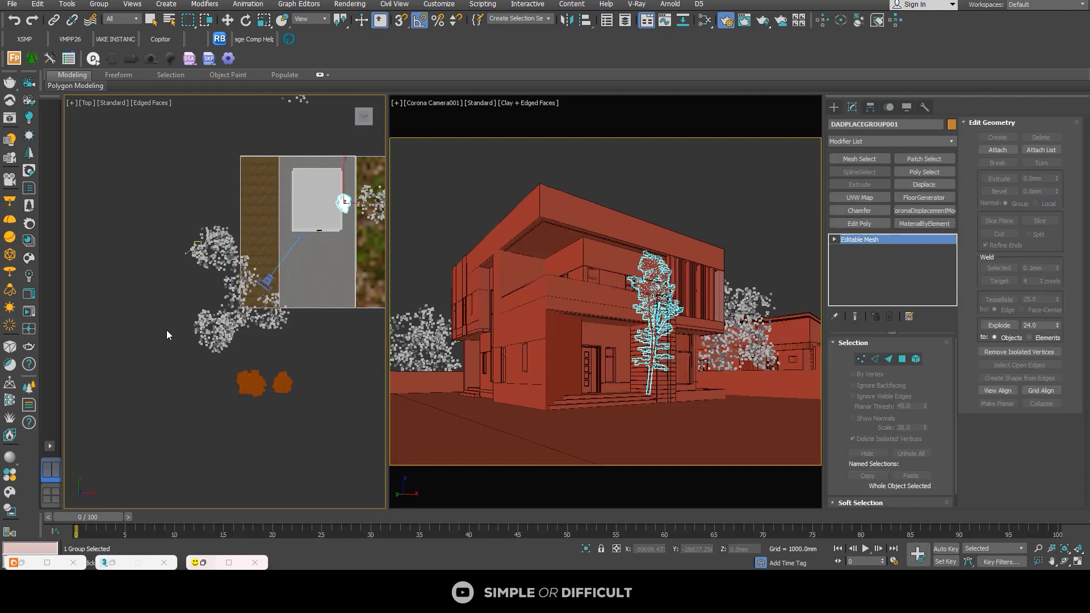
left_click(227, 21)
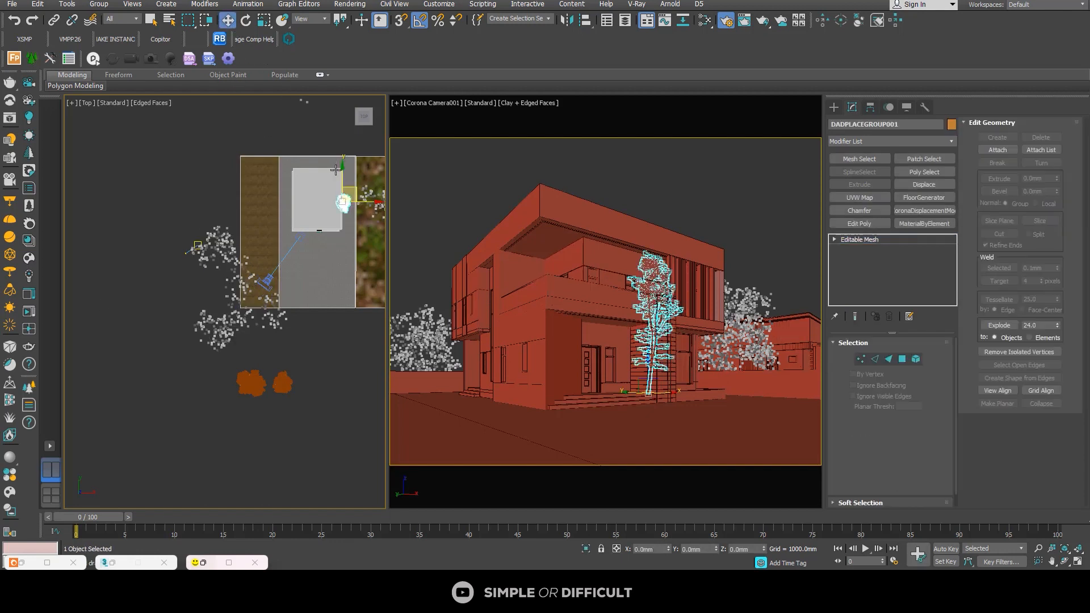
left_click(344, 203)
left_click_drag(344, 203, 310, 364)
Step: Merge the 037_Vray tree into the scene and place it south of the plot, near the other merged trees
left_click(359, 587)
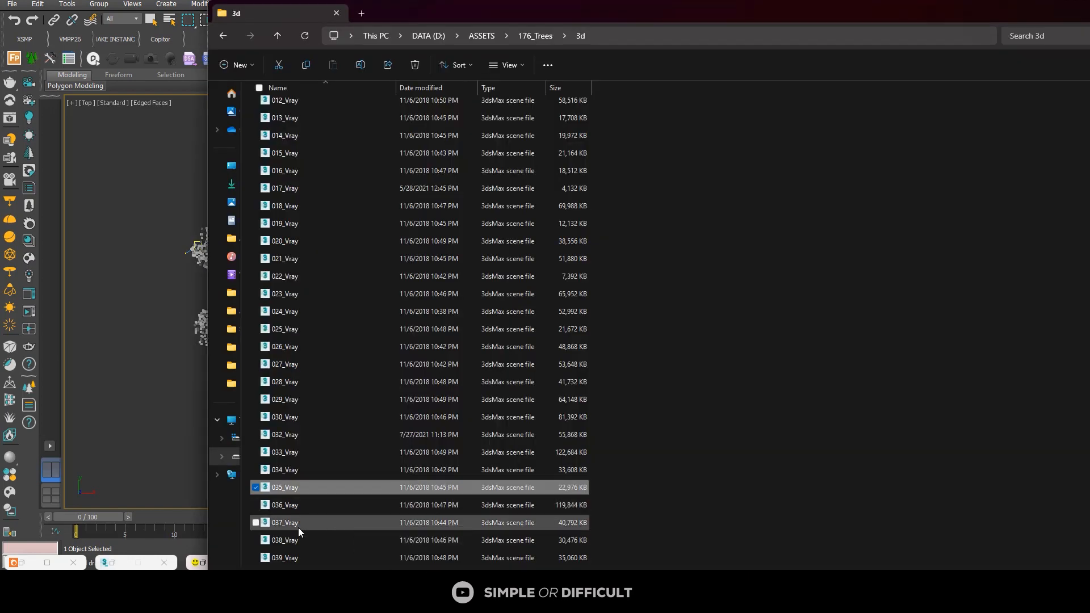
left_click_drag(299, 527, 162, 393)
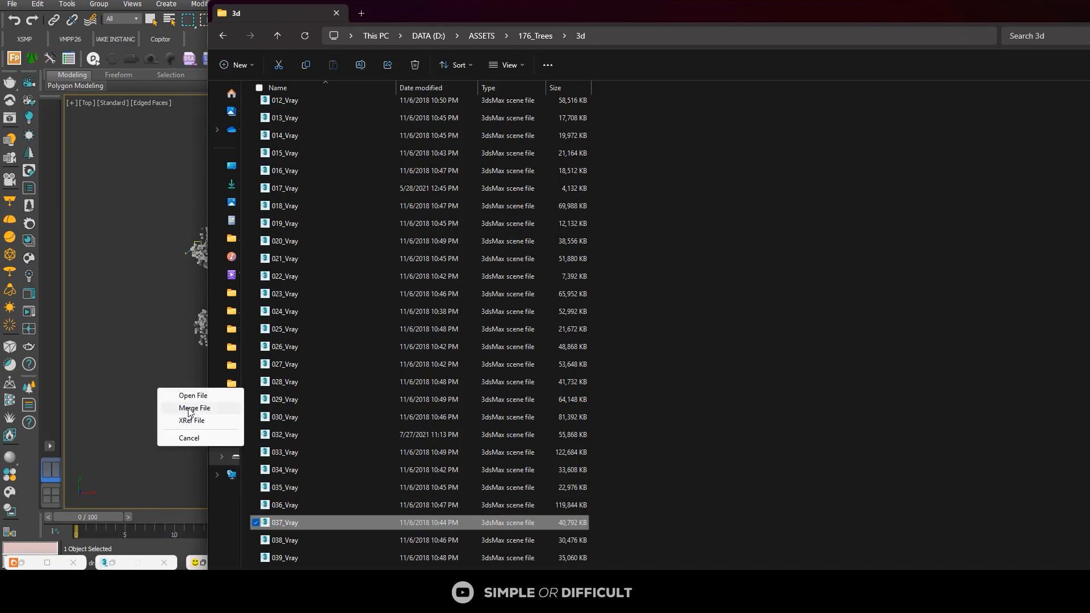
left_click(193, 408)
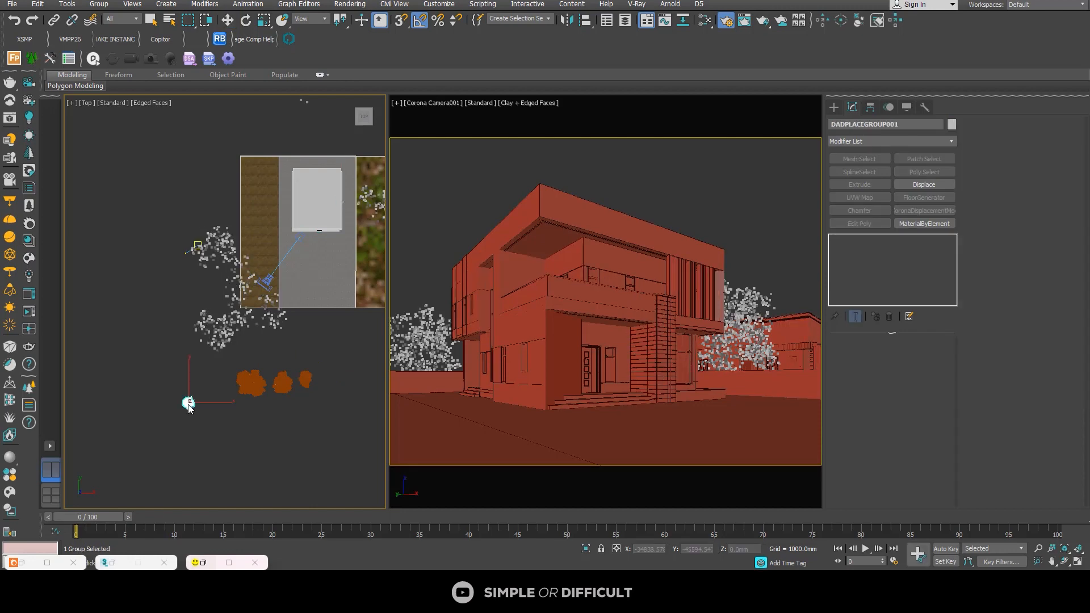
scroll(228, 391, "up", 5)
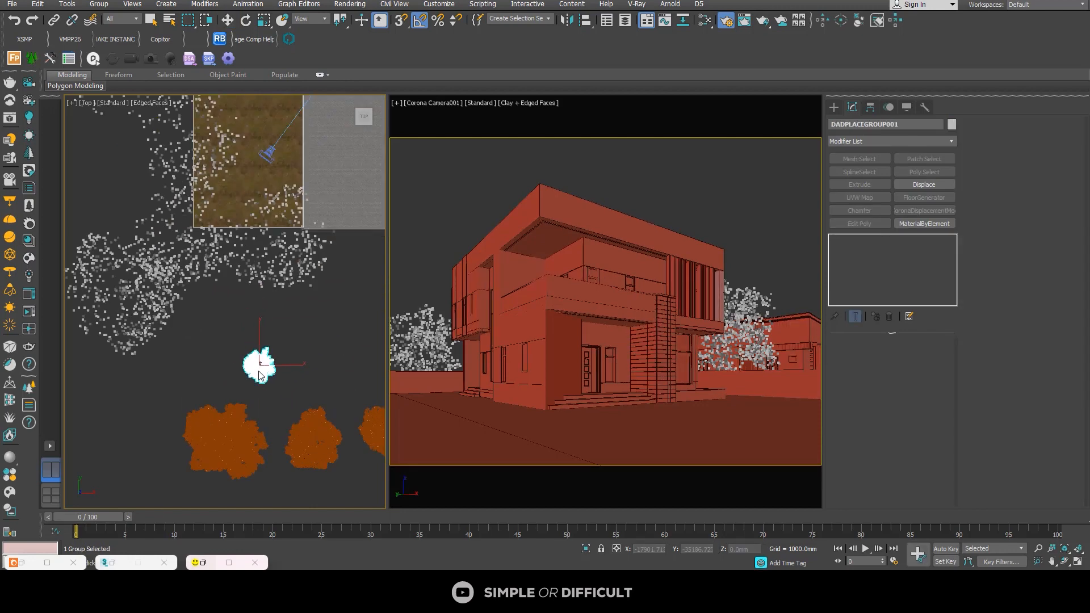
scroll(298, 325, "down", 5)
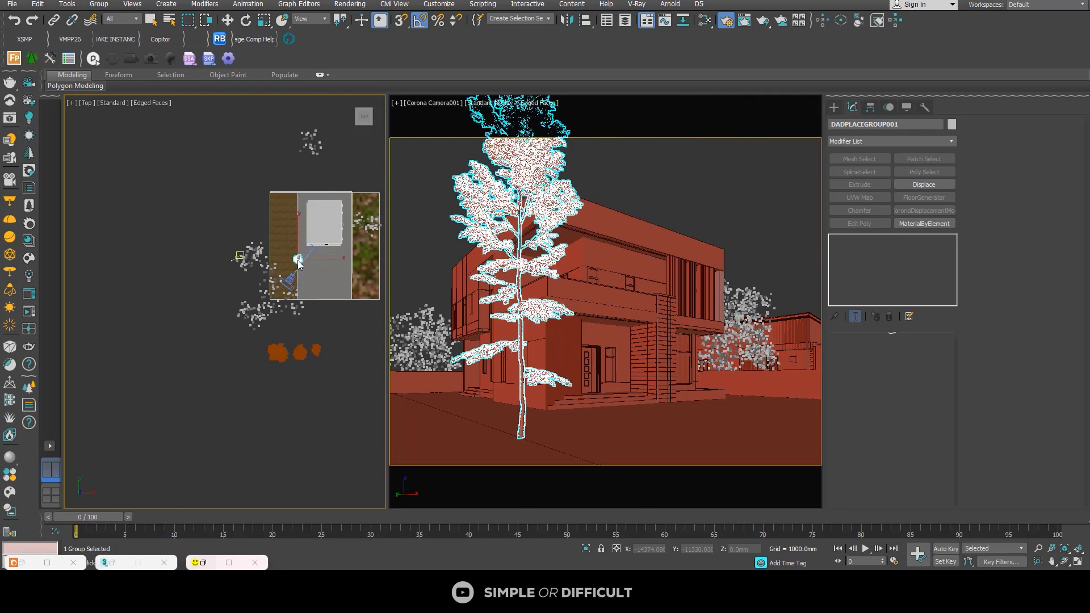
left_click(318, 328)
left_click(329, 363)
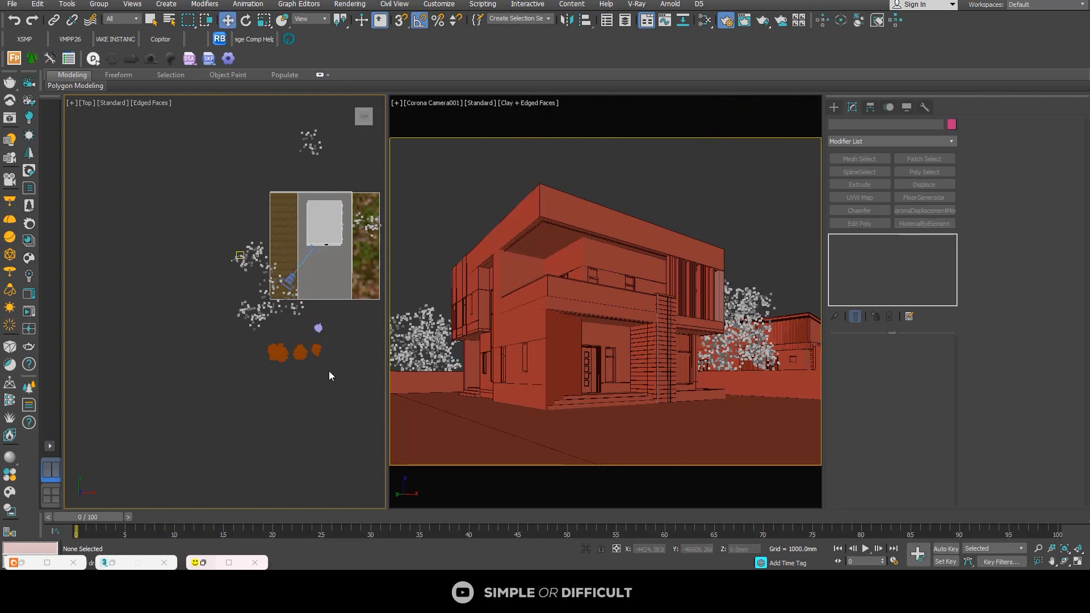
Step: Move the 037 tree slightly southwest, closer to the row of merged trees
scroll(333, 327, "up", 4)
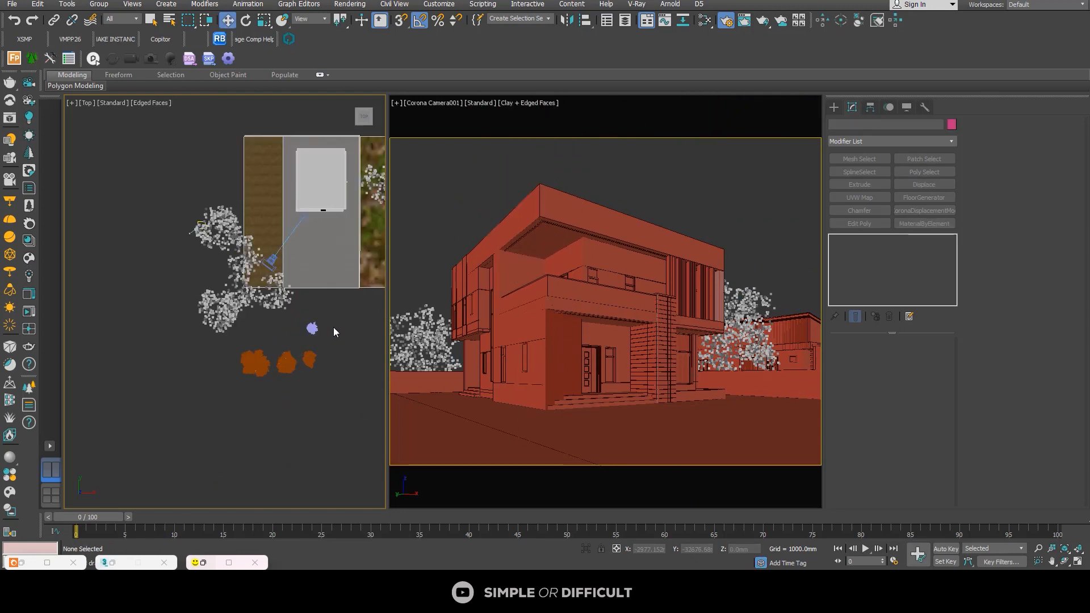
left_click(306, 329)
left_click_drag(307, 329, 296, 337)
left_click(318, 327)
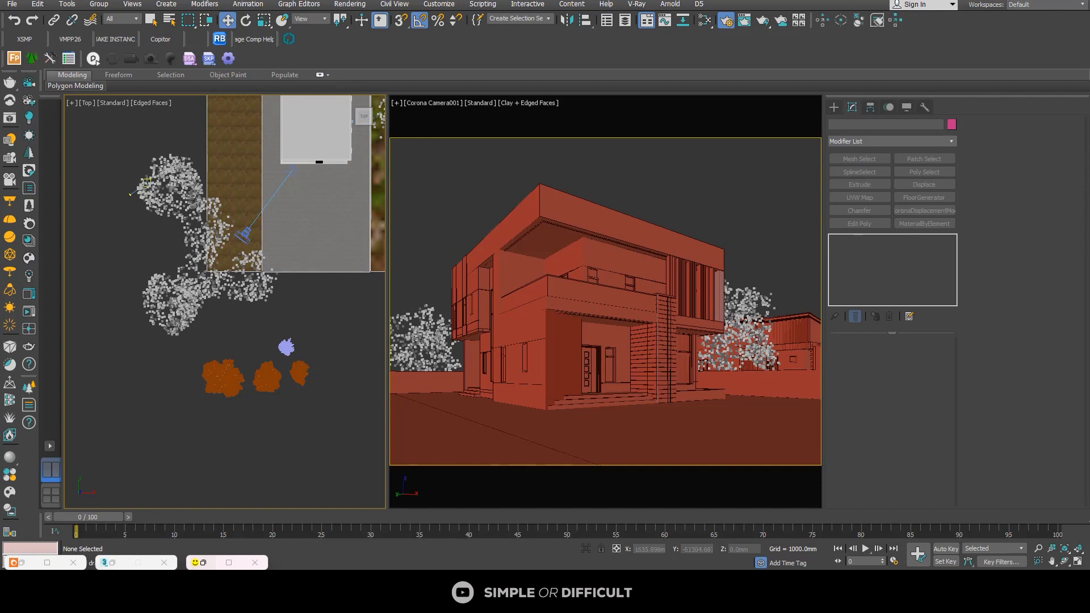
Step: Open the FLOWER HEDGE folder inside ASSETS > EXTERIOR ASSET in File Explorer
left_click(378, 545)
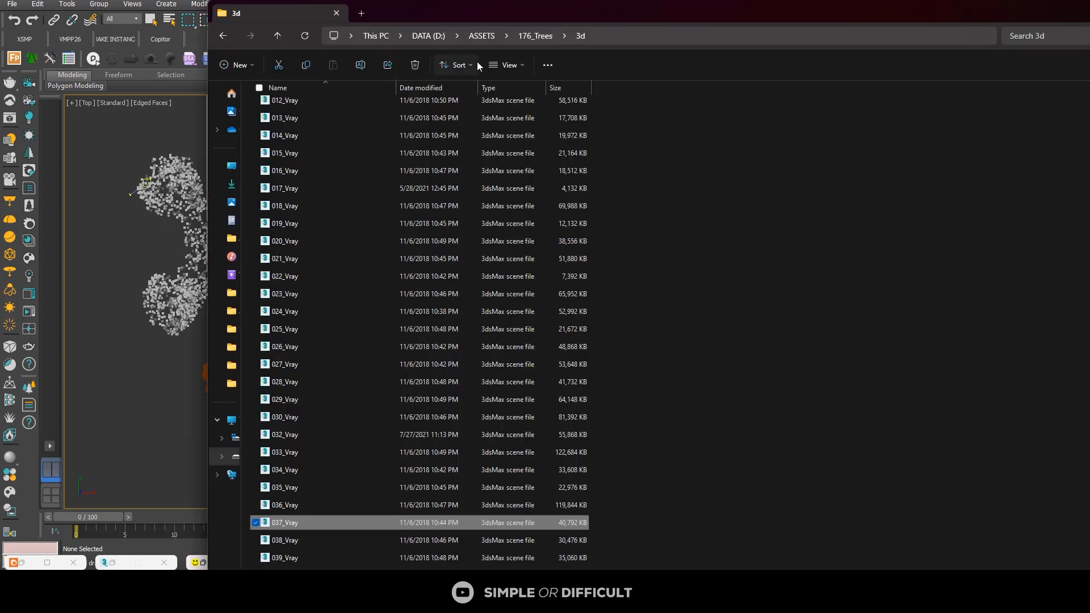
left_click(536, 35)
left_click(482, 36)
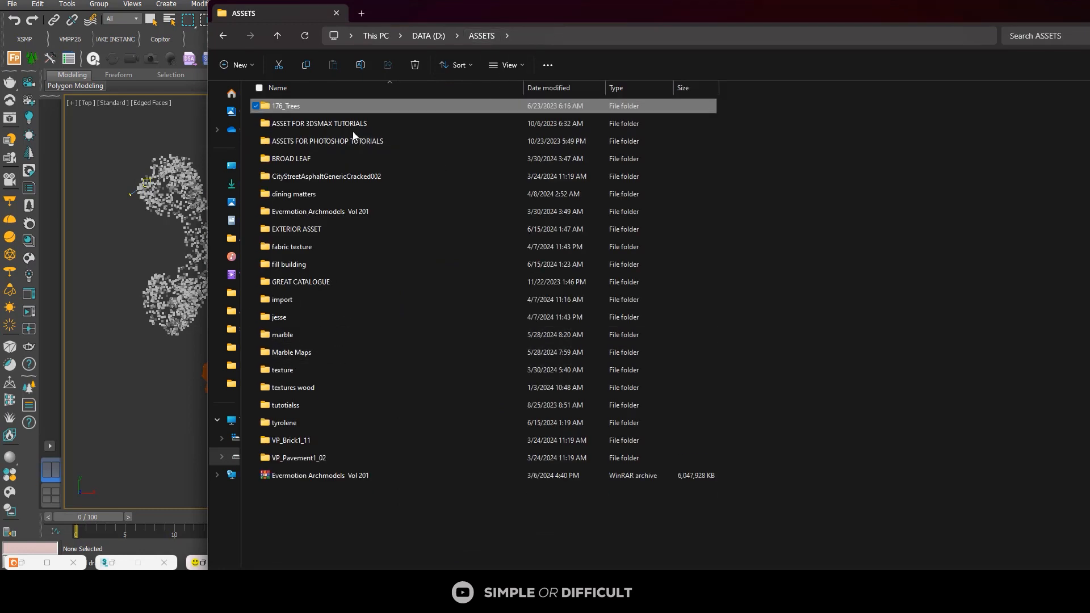
left_click(296, 230)
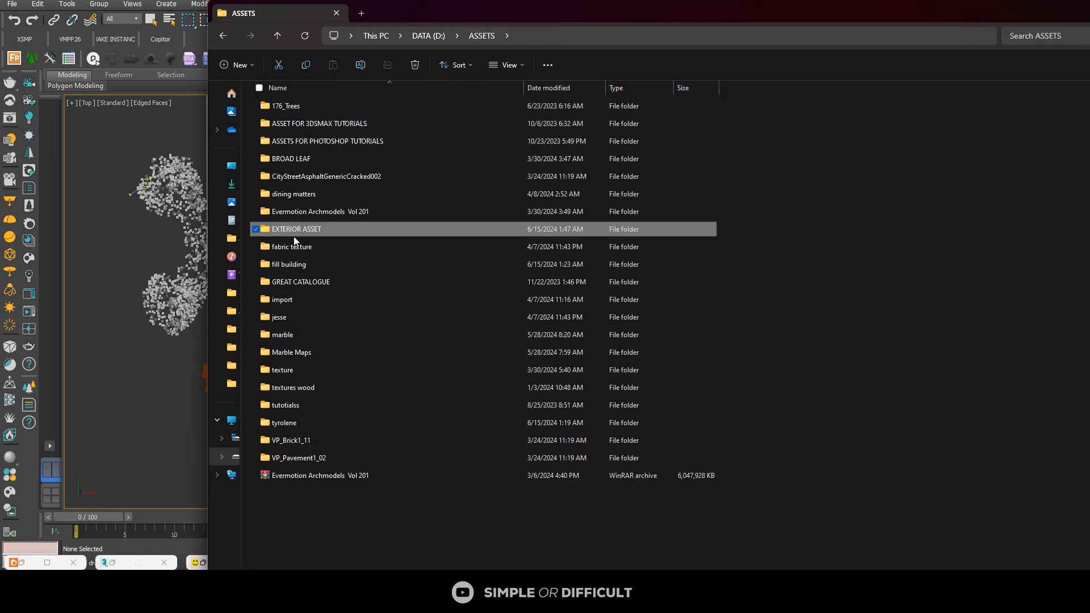
double_click(307, 232)
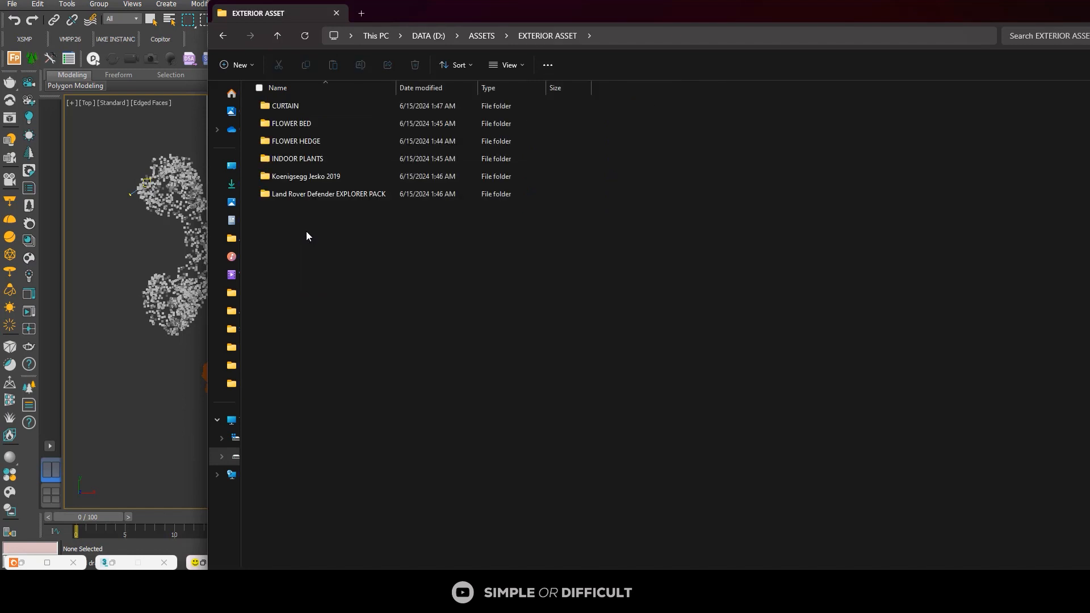
left_click(308, 142)
double_click(307, 142)
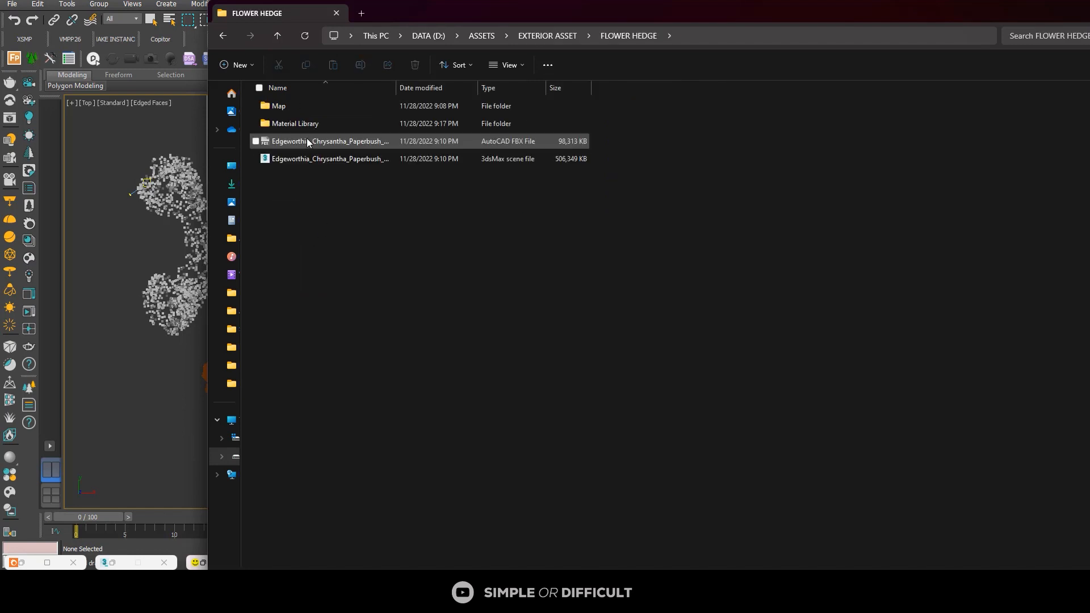
Step: Merge the Edgeworthia_Chrysantha_Paperbush 3ds Max scene file into the house scene
left_click(318, 159)
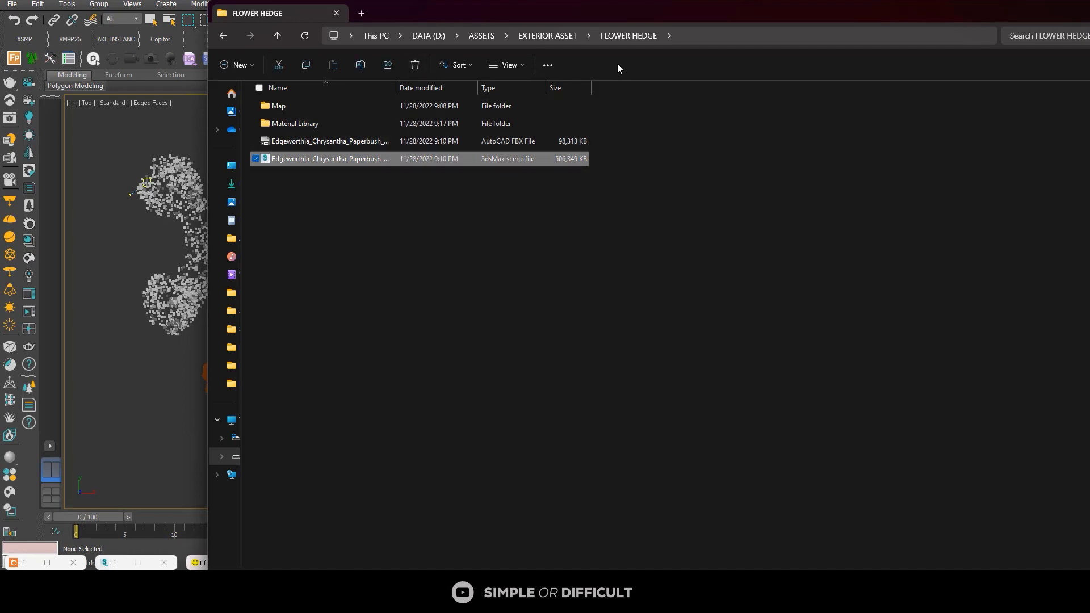
left_click_drag(679, 17, 803, 43)
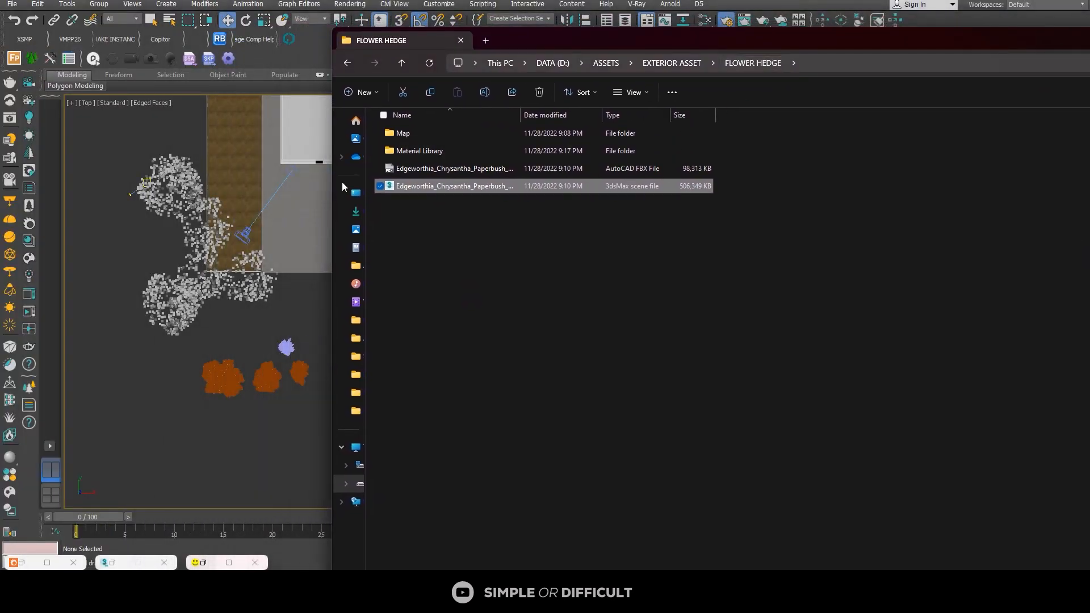
scroll(247, 189, "down", 2)
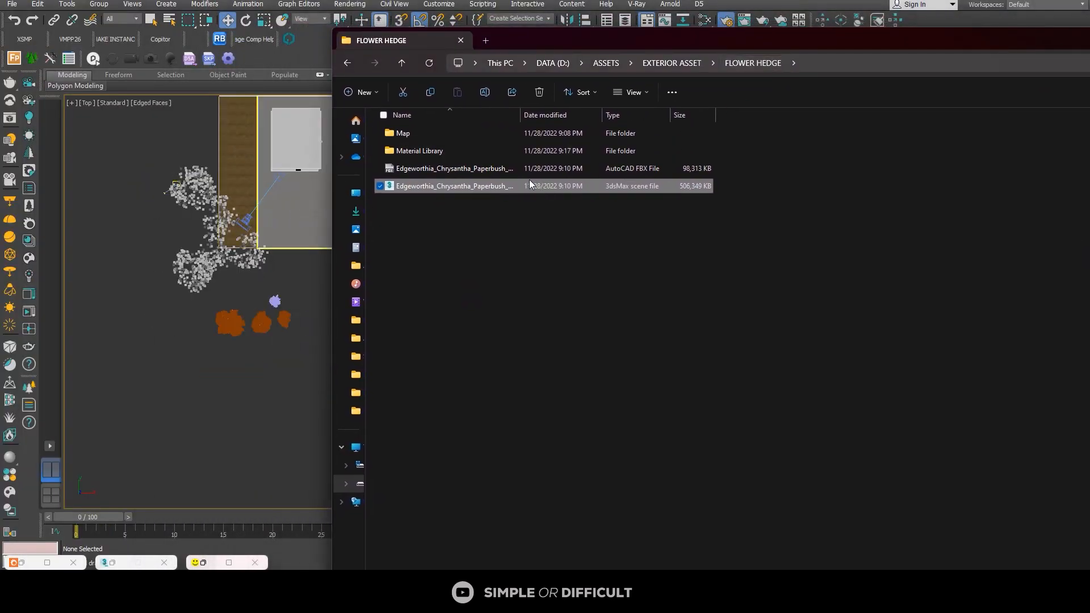
left_click_drag(450, 185, 208, 355)
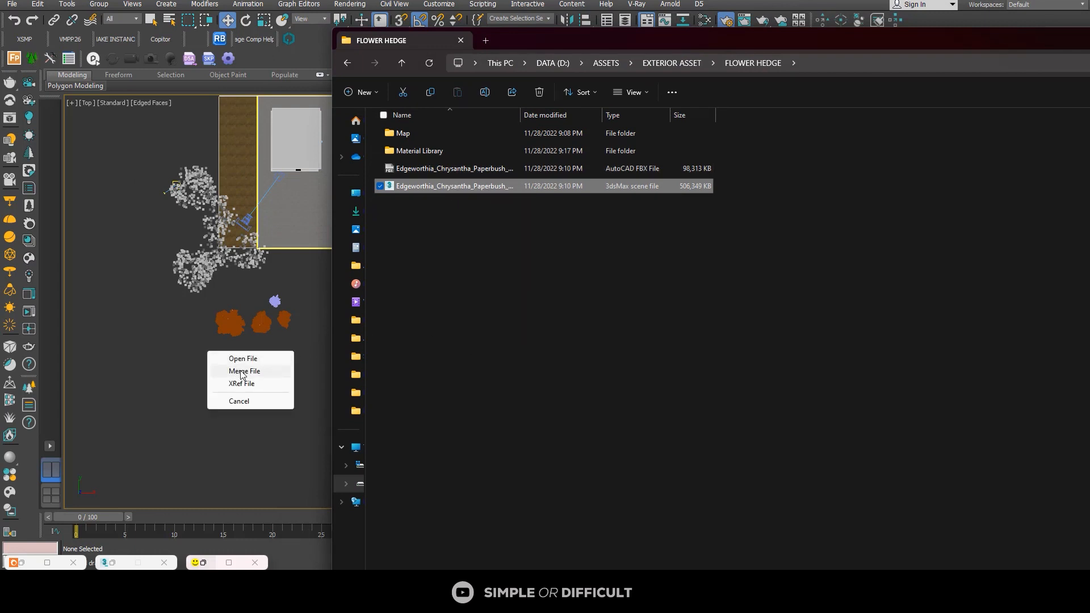
left_click(238, 369)
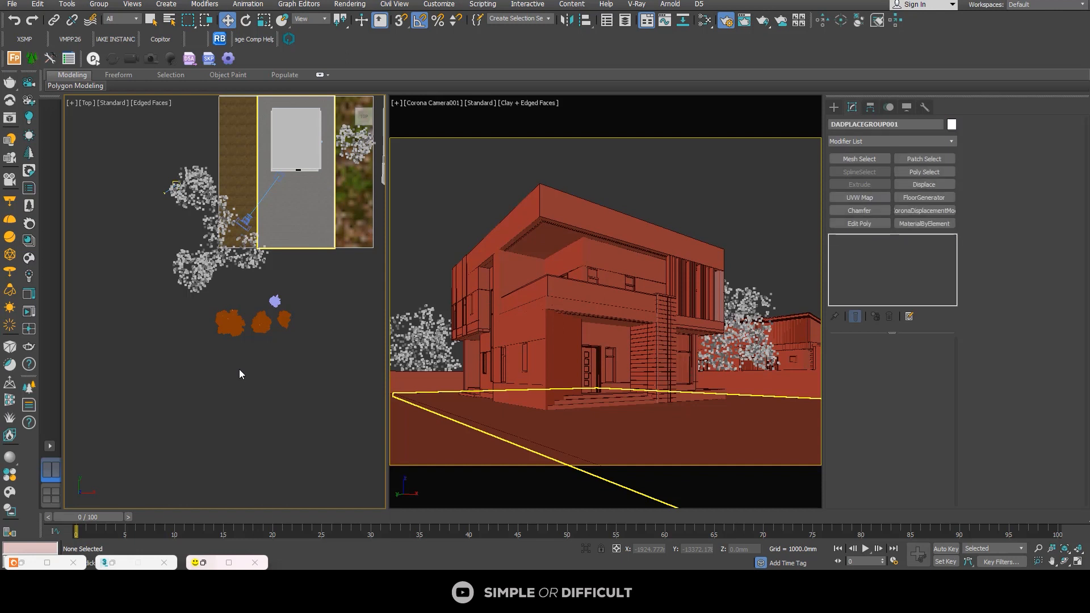
Step: Move the merged paperbush plants off the plot to the south, next to the row of merged trees
scroll(262, 283, "down", 3)
left_click(261, 283)
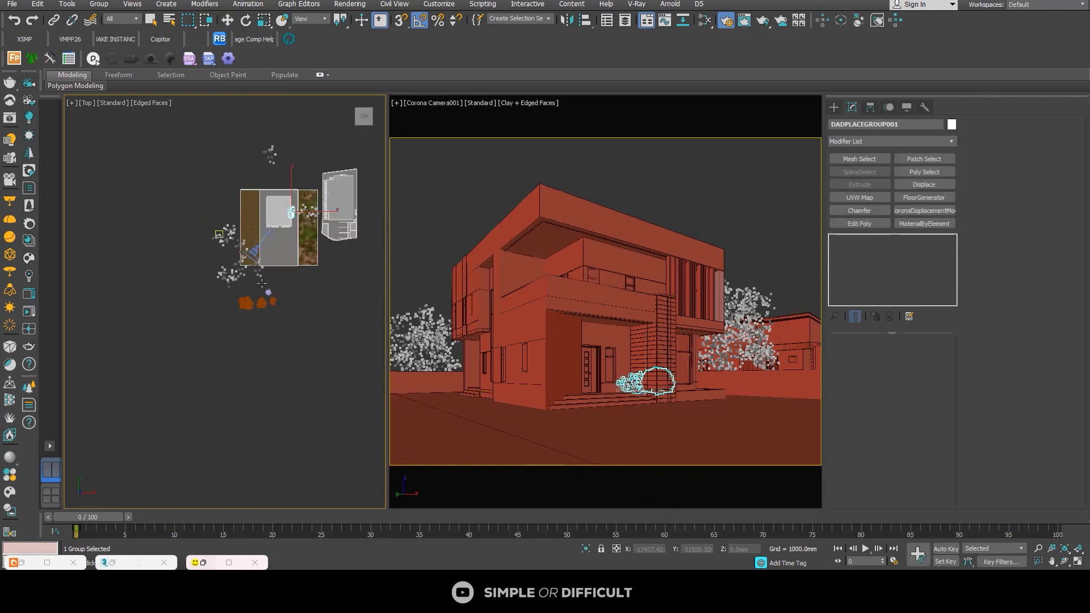
left_click(227, 22)
left_click_drag(303, 204, 266, 314)
scroll(260, 328, "up", 10)
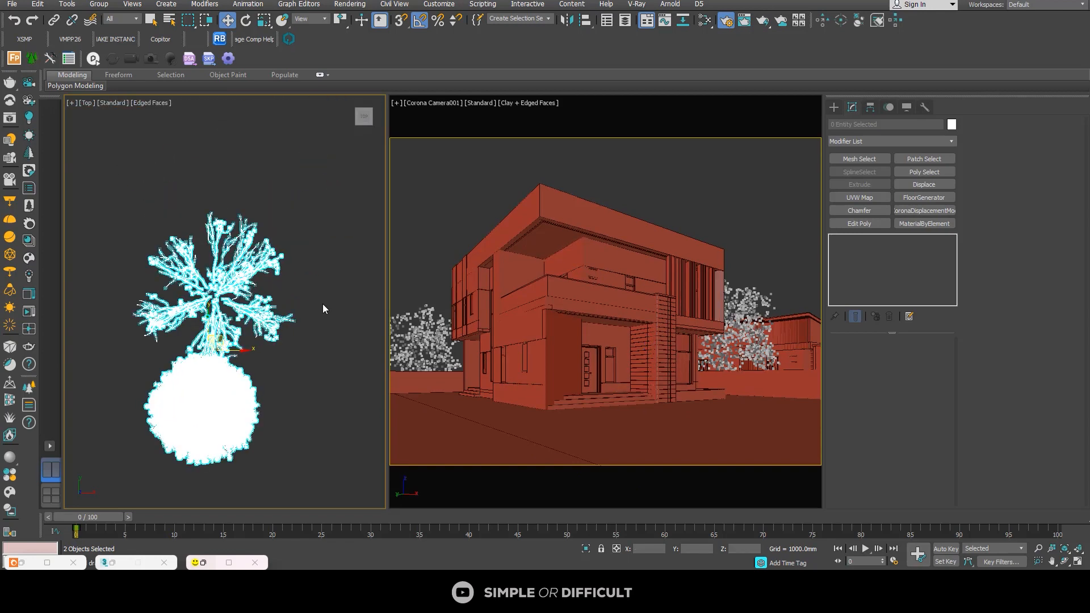
left_click(229, 301)
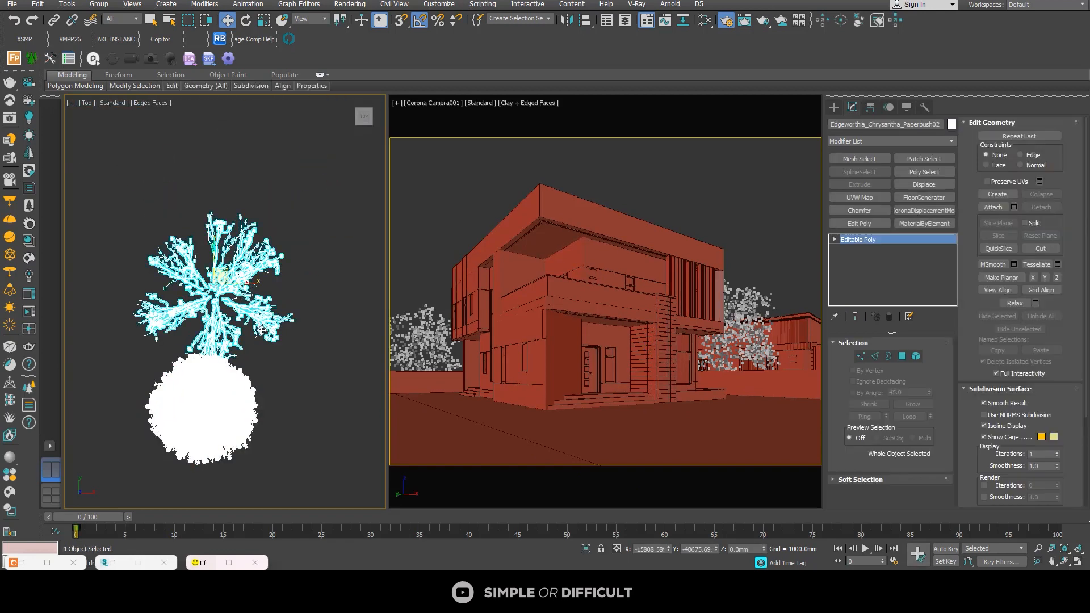
middle_click_drag(261, 330, 328, 231, "alt")
left_click(328, 231)
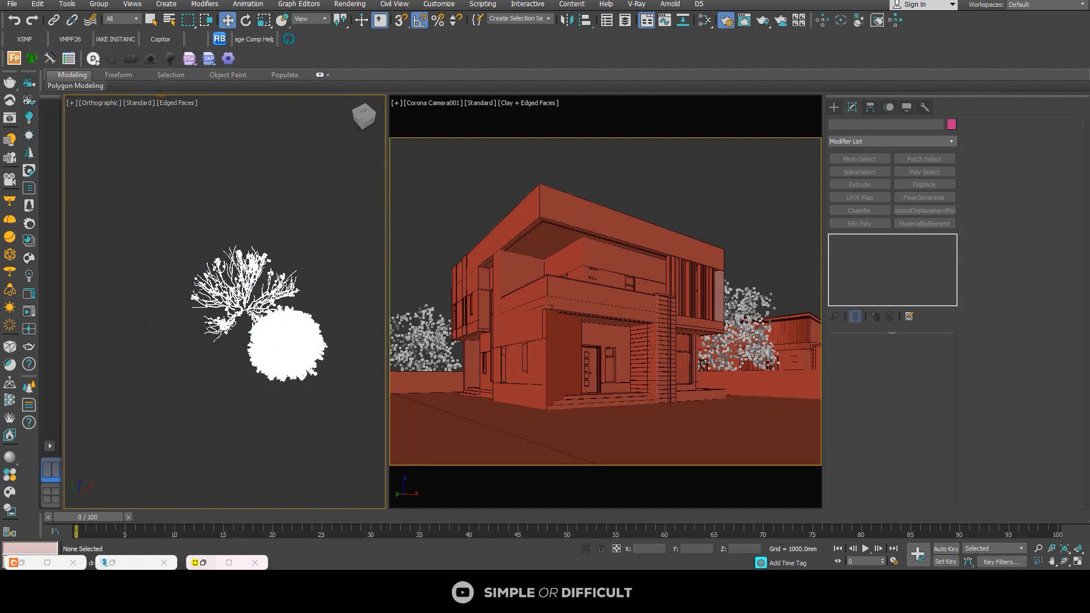
Step: Merge Indoor-Plants573(Corona) from the INDOOR PLANTS folder of EXTERIOR ASSET into the scene
key("alt+Tab")
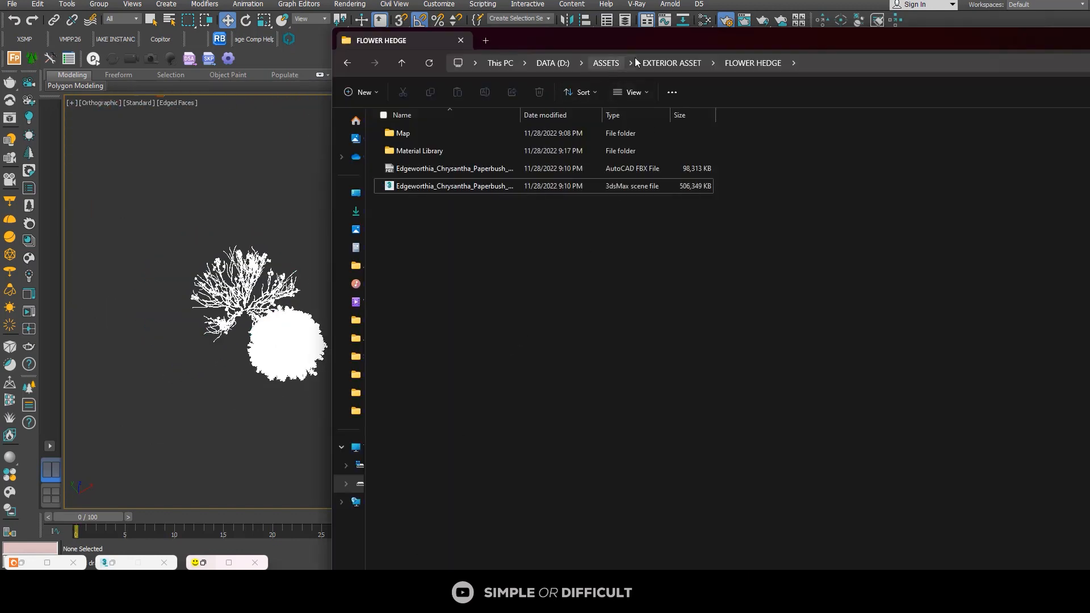
left_click(678, 62)
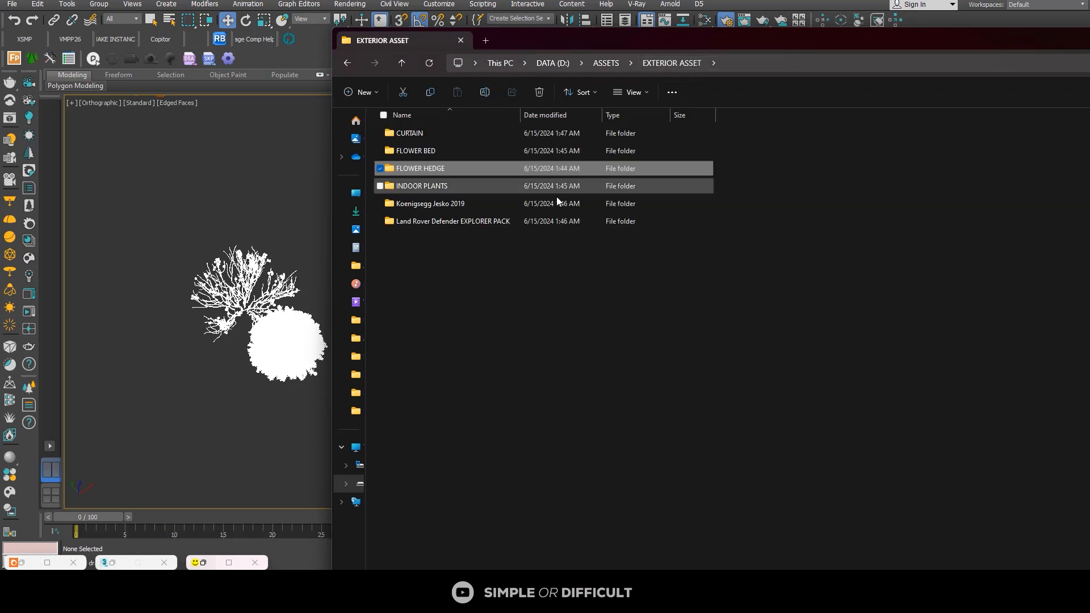
double_click(429, 187)
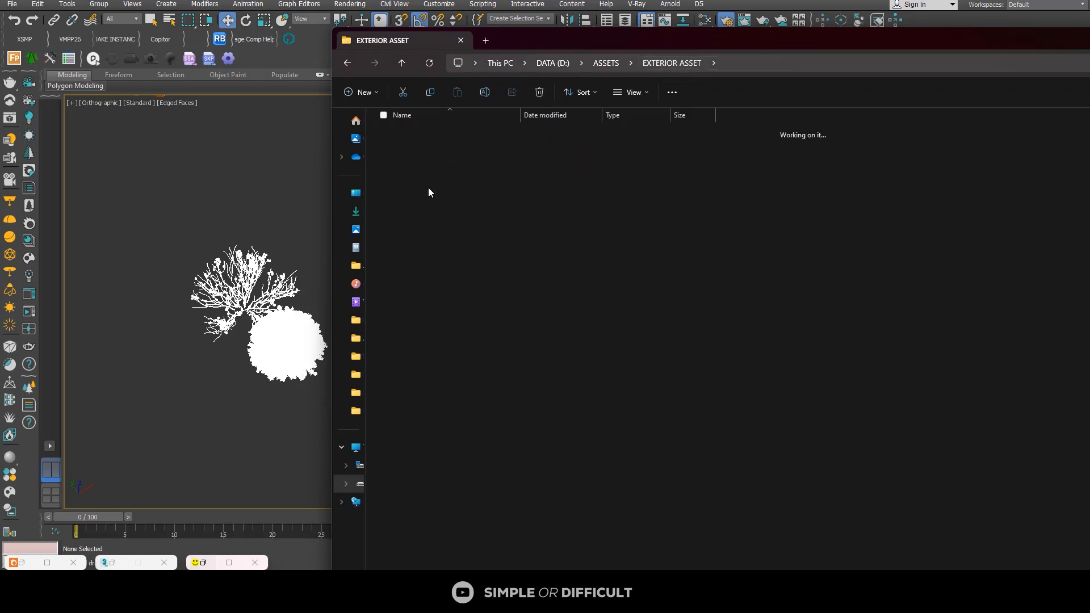
left_click_drag(461, 151, 204, 253)
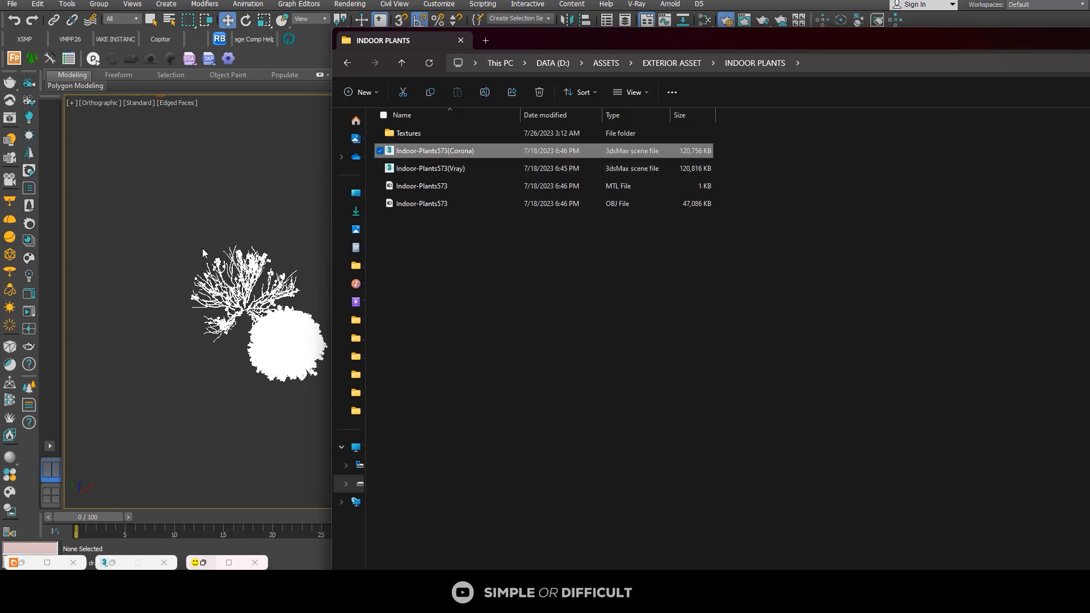
left_click_drag(427, 151, 166, 244)
left_click(172, 265)
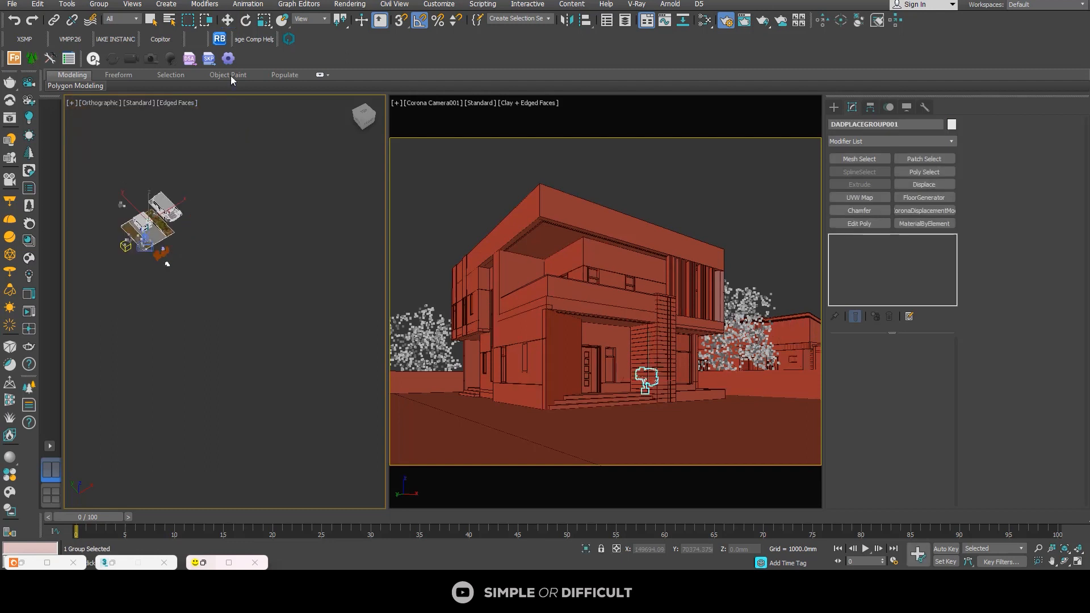
Step: Move the merged potted indoor plant out of the house to the empty area south of the plot
left_click(226, 21)
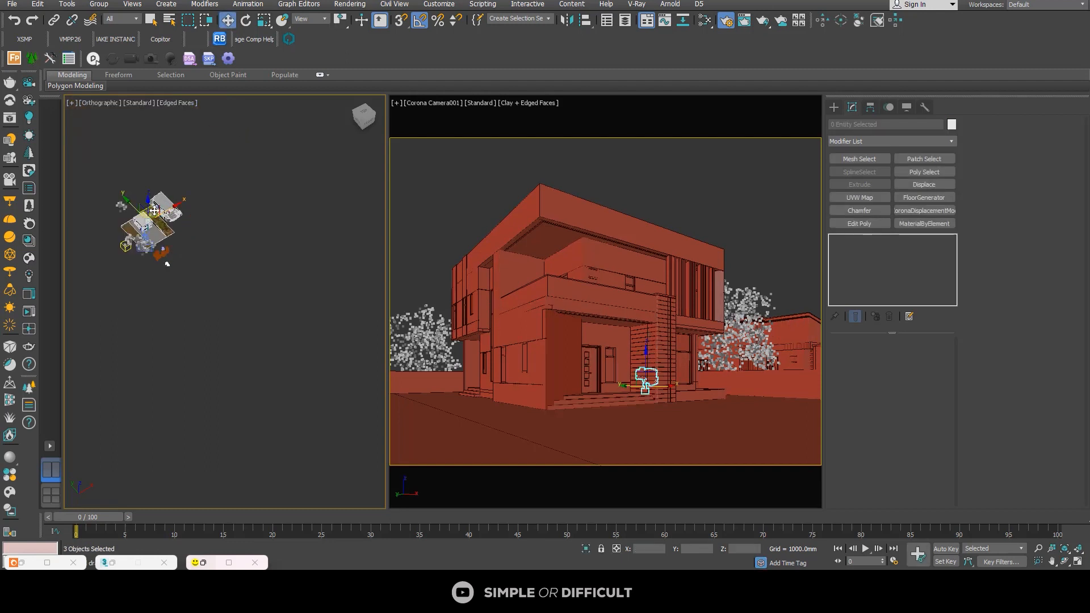
left_click_drag(153, 208, 185, 242)
scroll(185, 243, "up", 8)
scroll(138, 257, "up", 7)
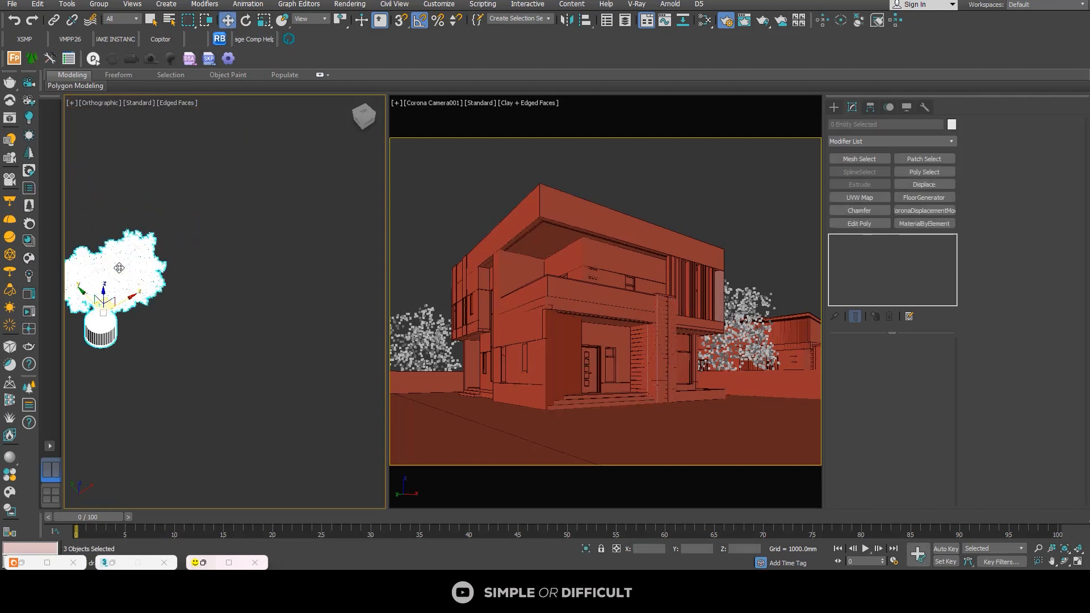
scroll(162, 250, "down", 3)
middle_click_drag(189, 284, 206, 362)
scroll(206, 366, "down", 7)
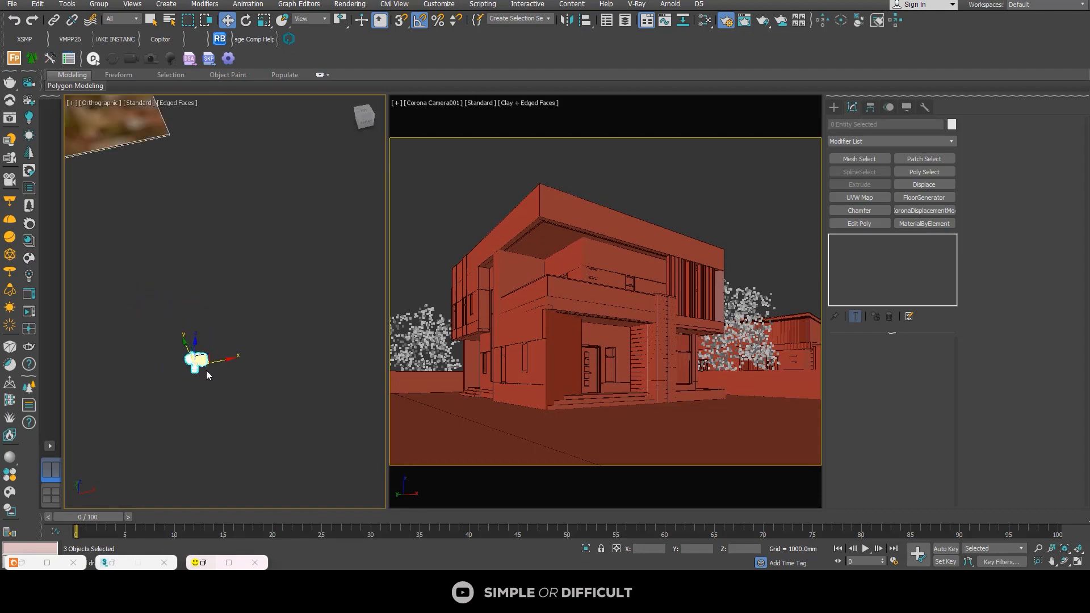
left_click(224, 365)
scroll(223, 365, "up", 10)
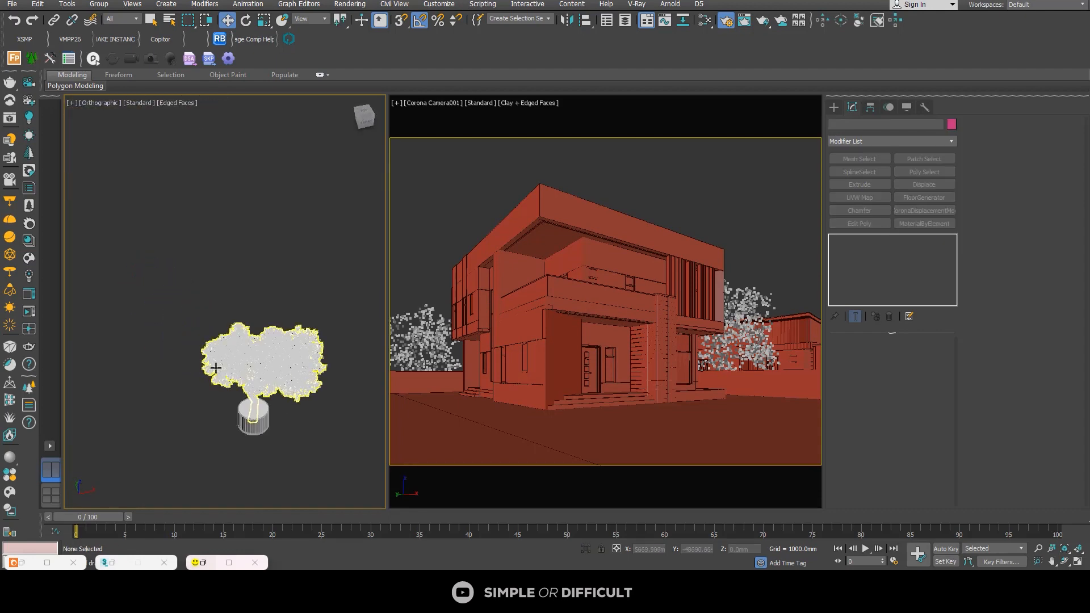
scroll(225, 363, "down", 10)
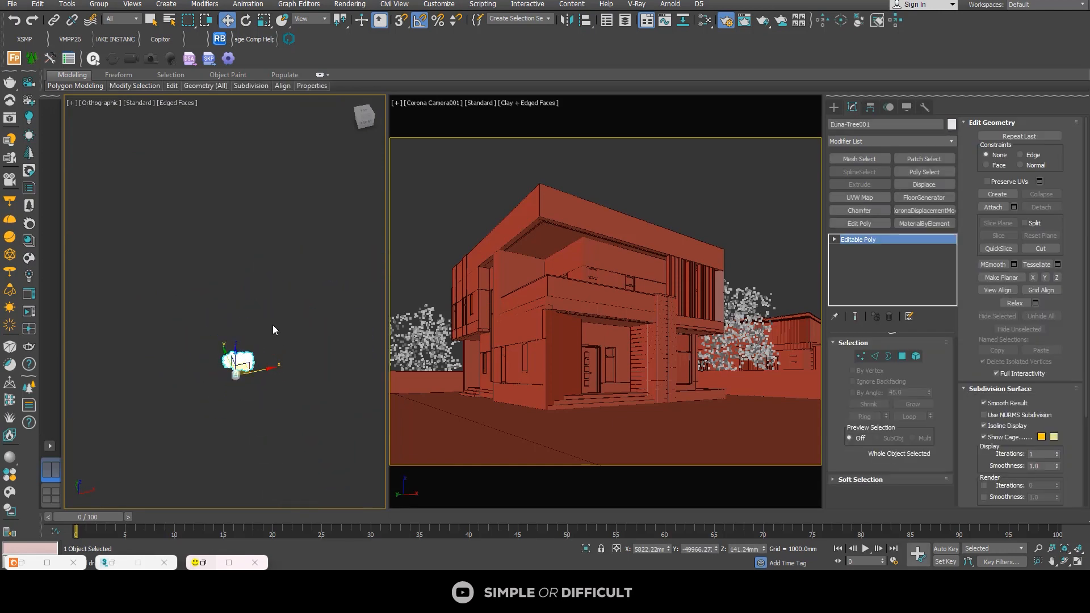
Step: Return to the EXTERIOR ASSET folder in File Explorer
key("alt+Tab")
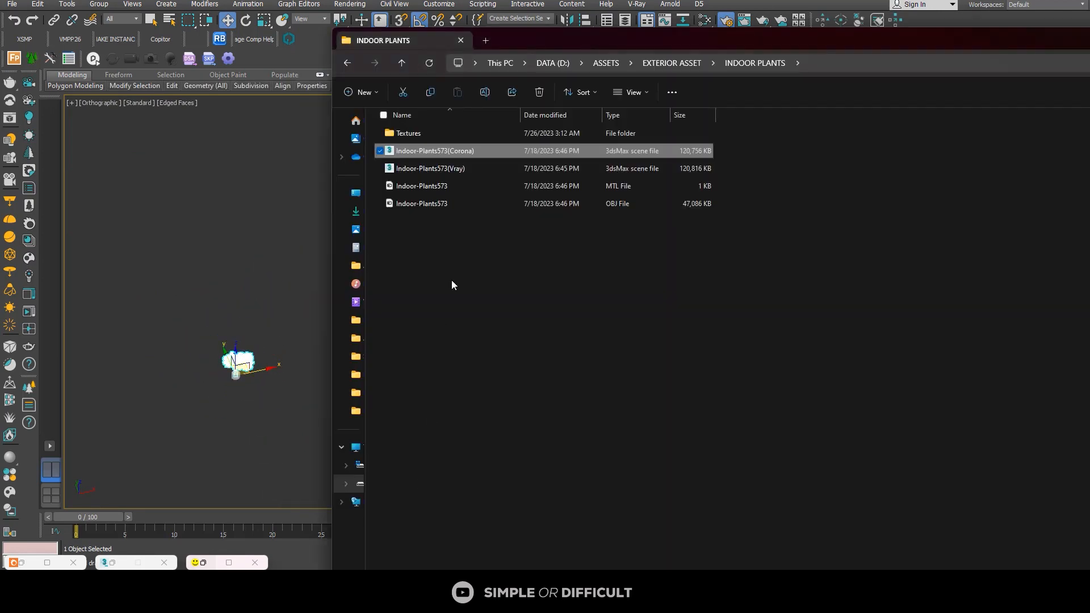
left_click(667, 62)
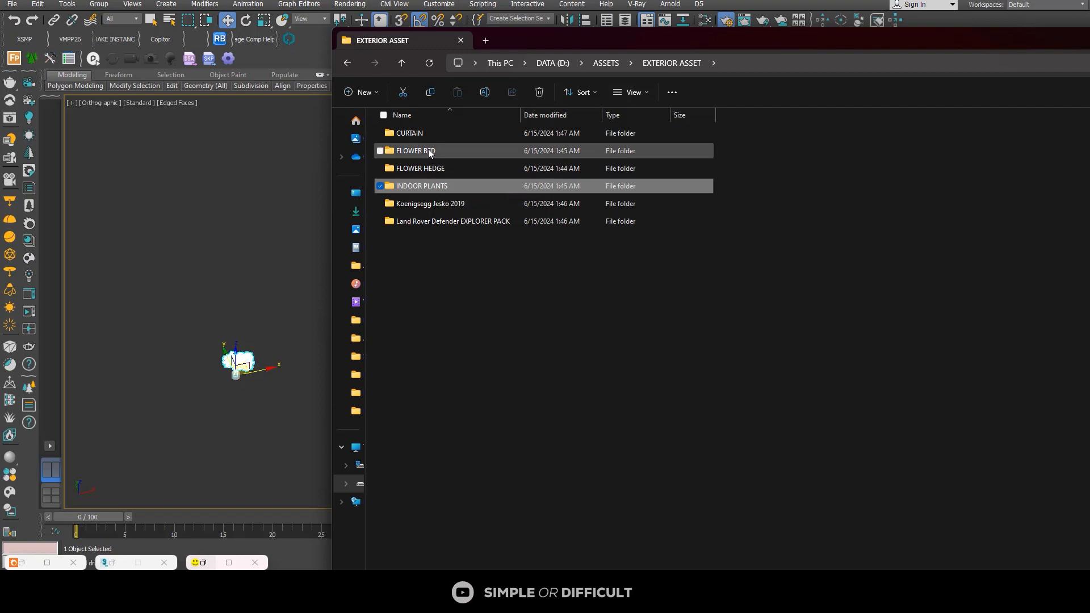
Step: Assign the Ground Mossy material from the Nature category of the Corona Material Library to the green area floor beside the entrance
scroll(290, 258, "down", 9)
scroll(234, 204, "up", 9)
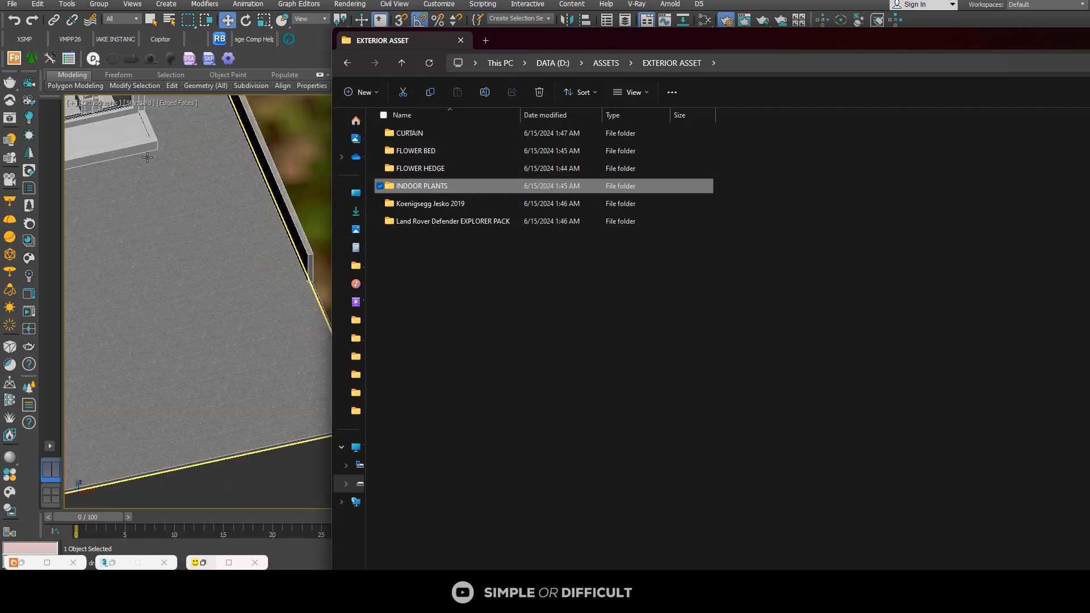
middle_click_drag(100, 151, 132, 211)
left_click(131, 195)
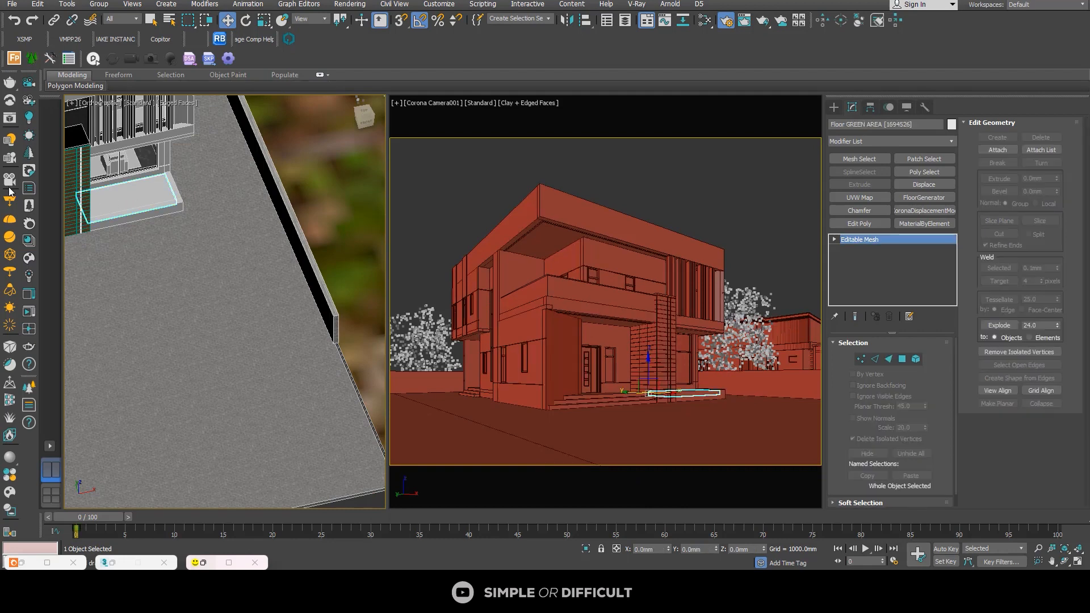
left_click(28, 241)
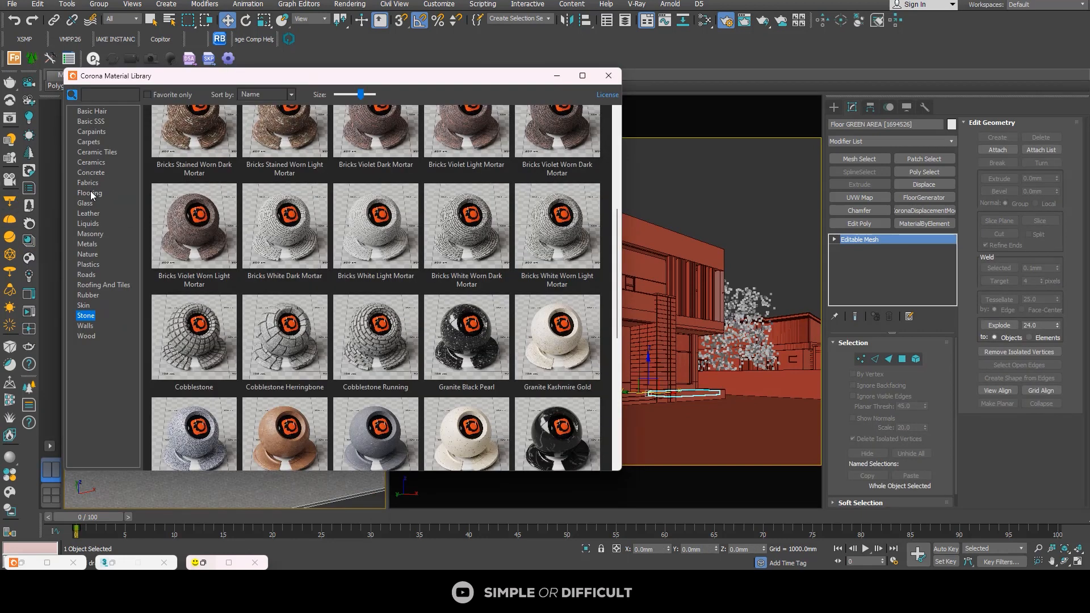
left_click(88, 254)
right_click(482, 211)
left_click(548, 243)
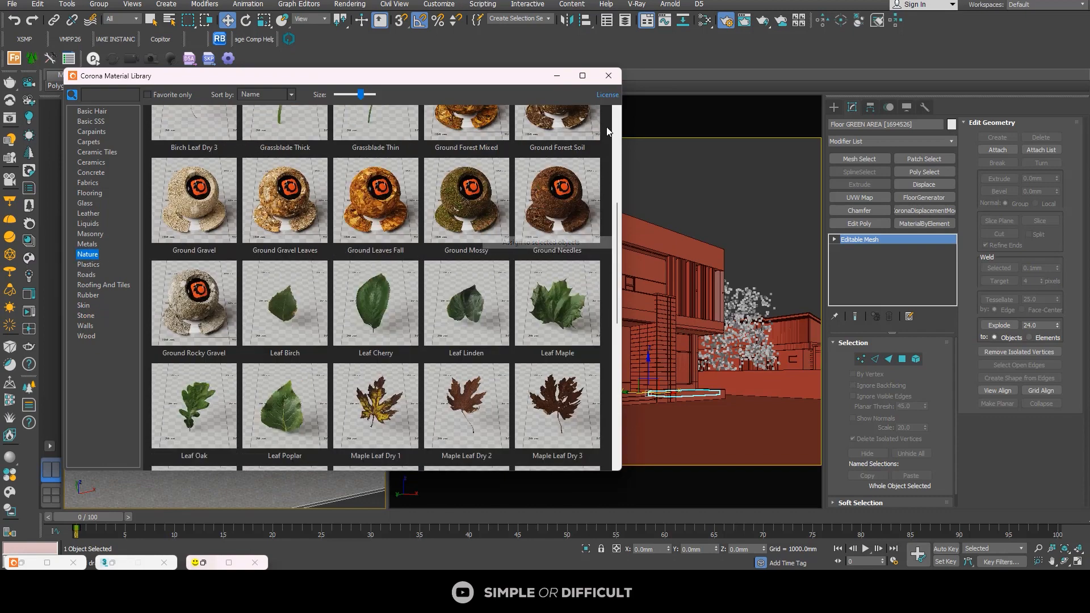
left_click(608, 75)
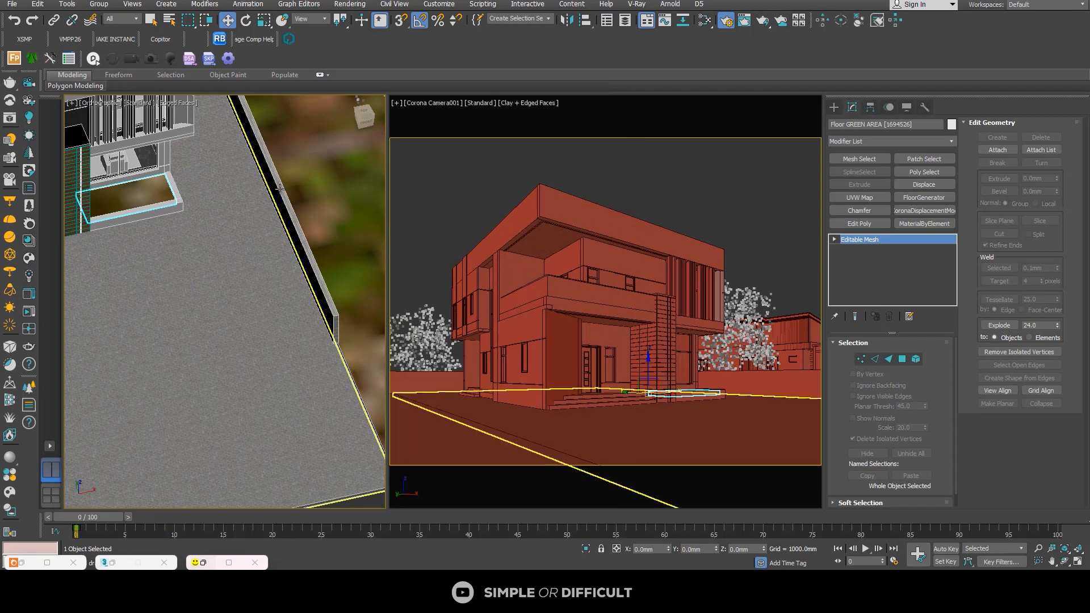
Step: Add a UVW Map modifier to the green area floor and set its length, width and height to 0.005 mm
left_click(859, 198)
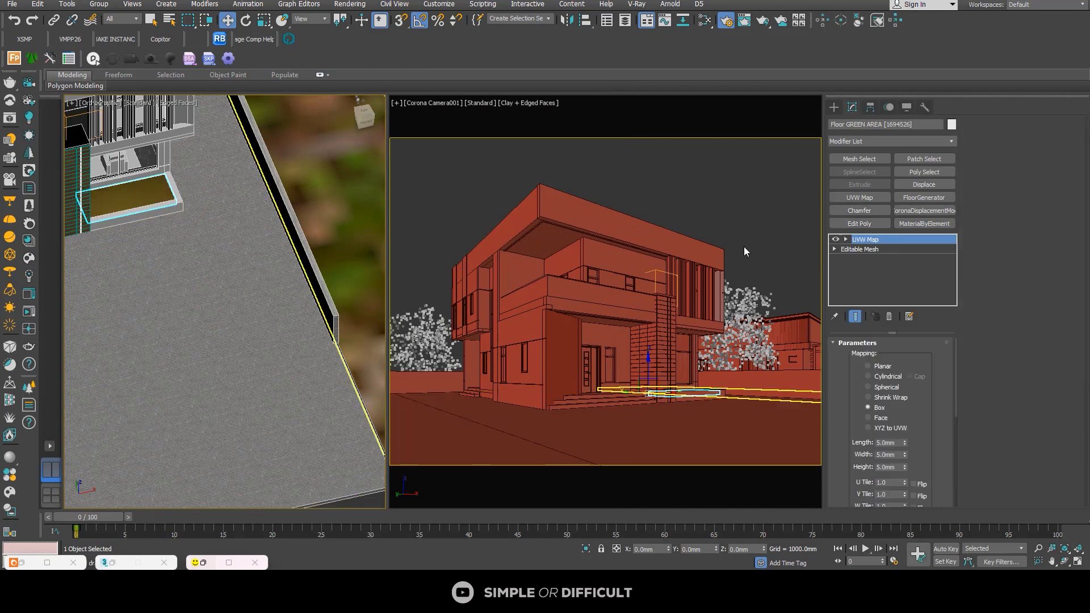
double_click(894, 444)
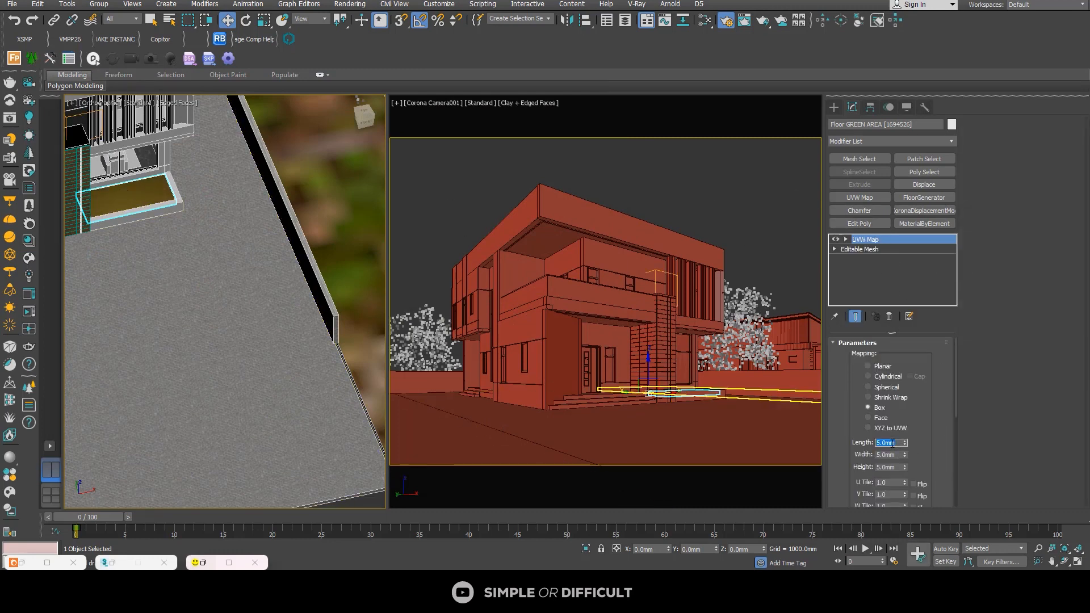
type("0.005")
key("Return")
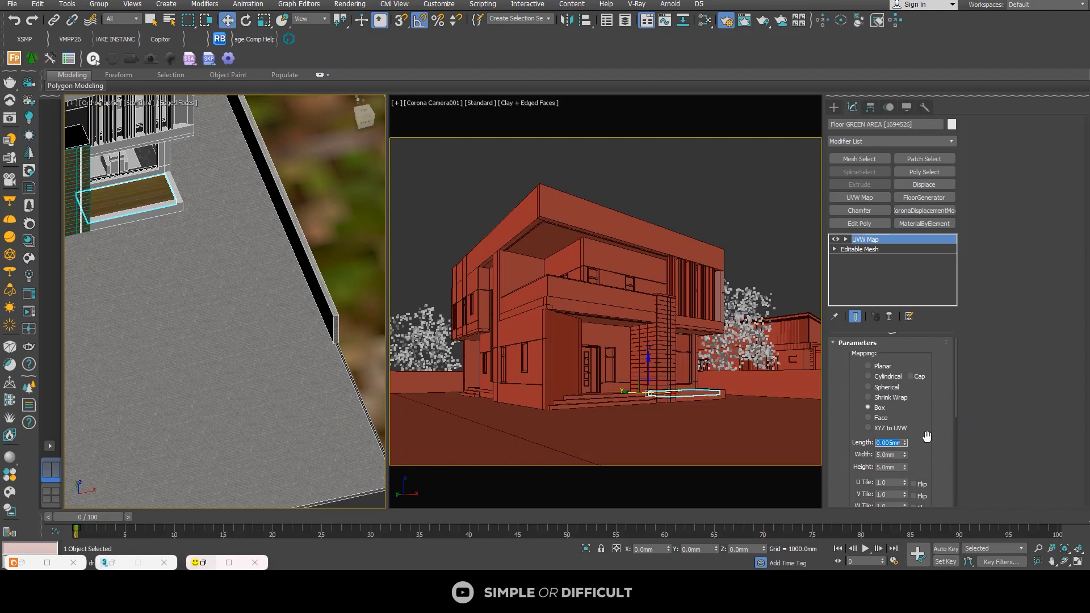
double_click(893, 455)
double_click(895, 455)
scroll(136, 191, "up", 8)
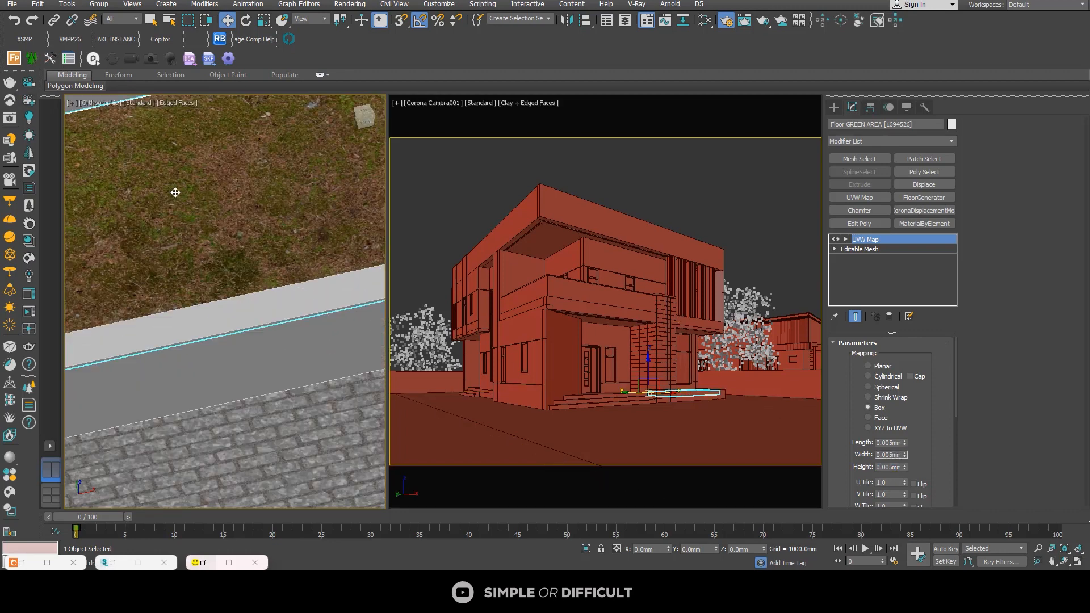
Step: Deselect the green area floor beside the entrance
scroll(177, 189, "down", 5)
scroll(176, 204, "down", 4)
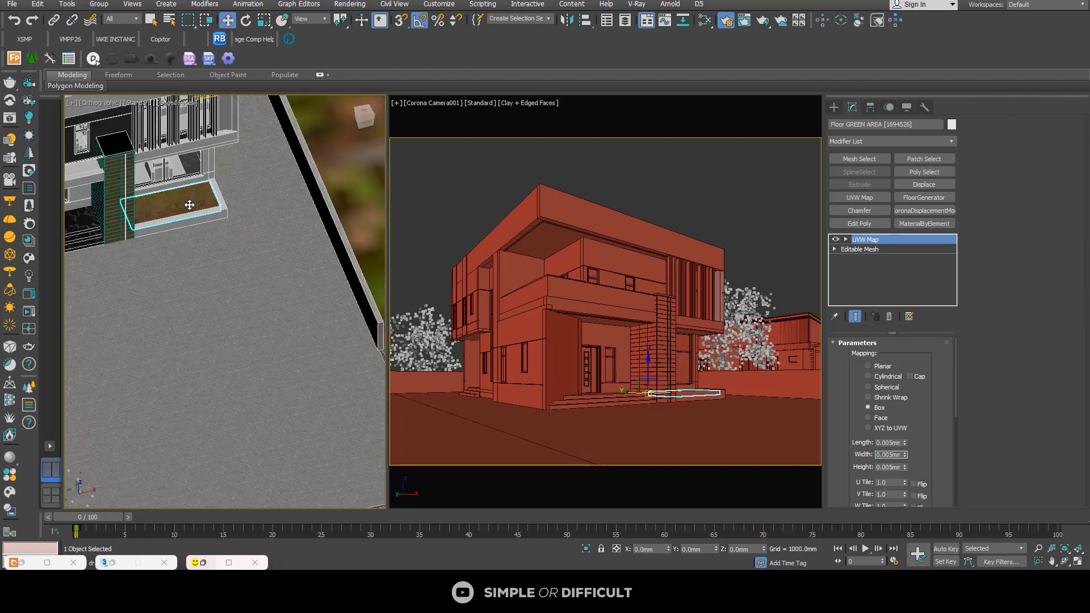
scroll(183, 221, "down", 3)
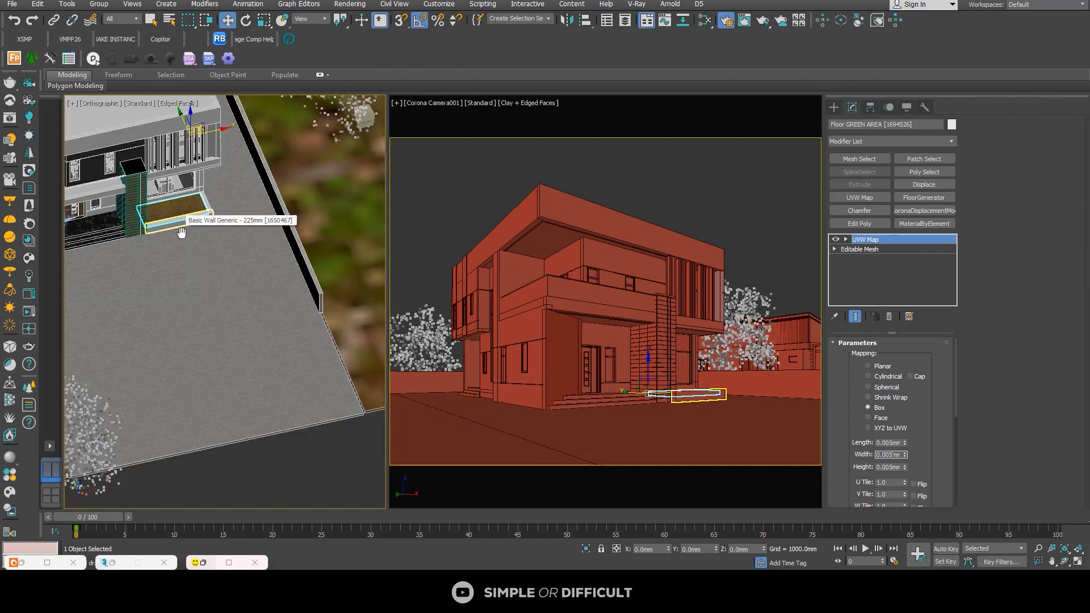
middle_click_drag(182, 220, 192, 264)
scroll(193, 252, "up", 3)
scroll(194, 251, "down", 5)
left_click(264, 370)
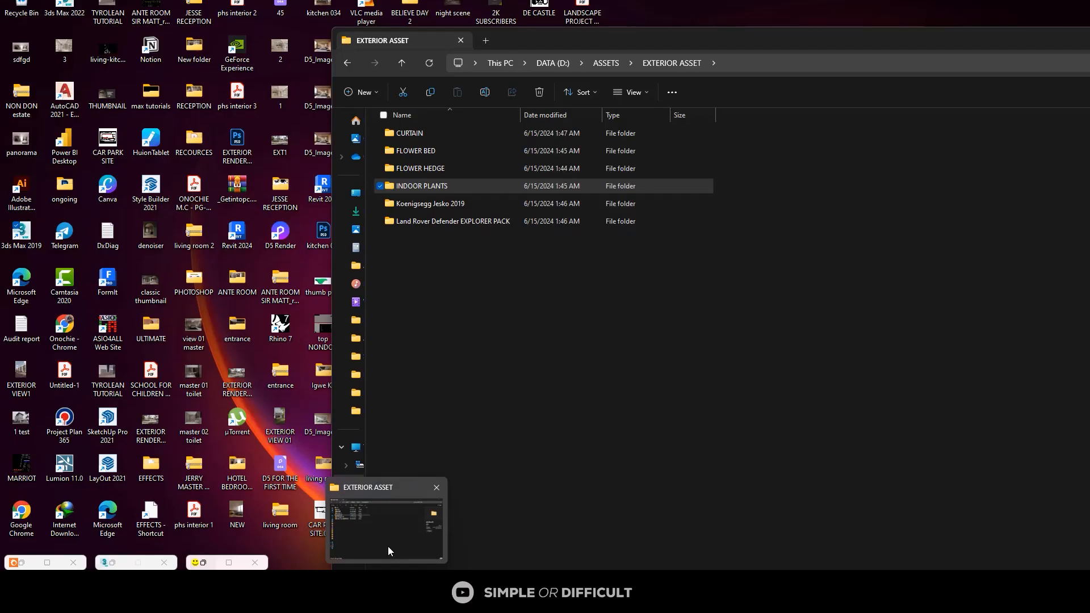
Step: Switch to File Explorer and open the FLOWER BED folder inside EXTERIOR ASSET
left_click(388, 546)
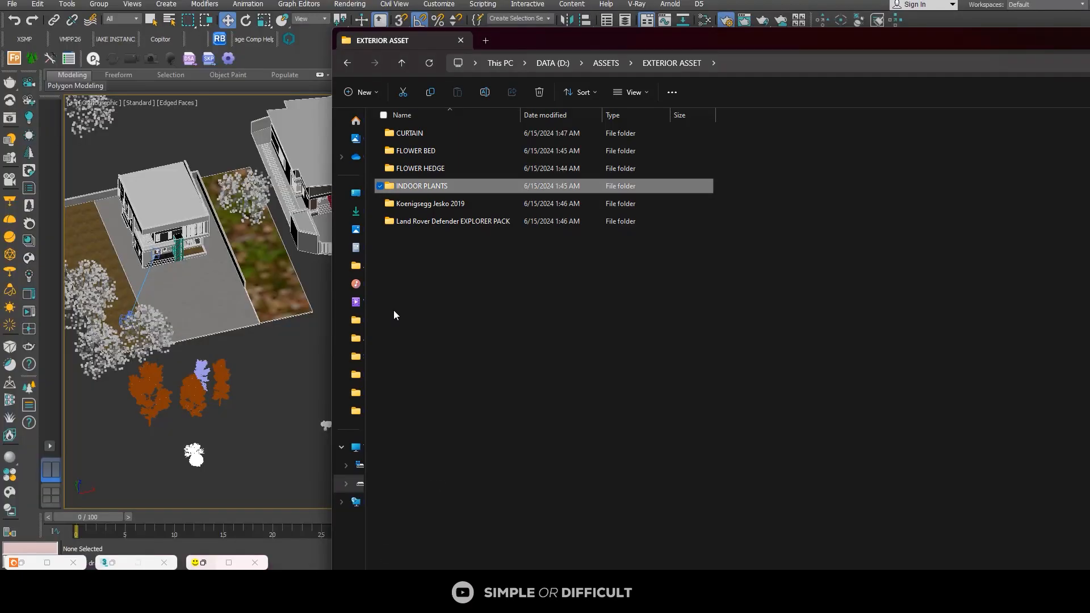
double_click(448, 168)
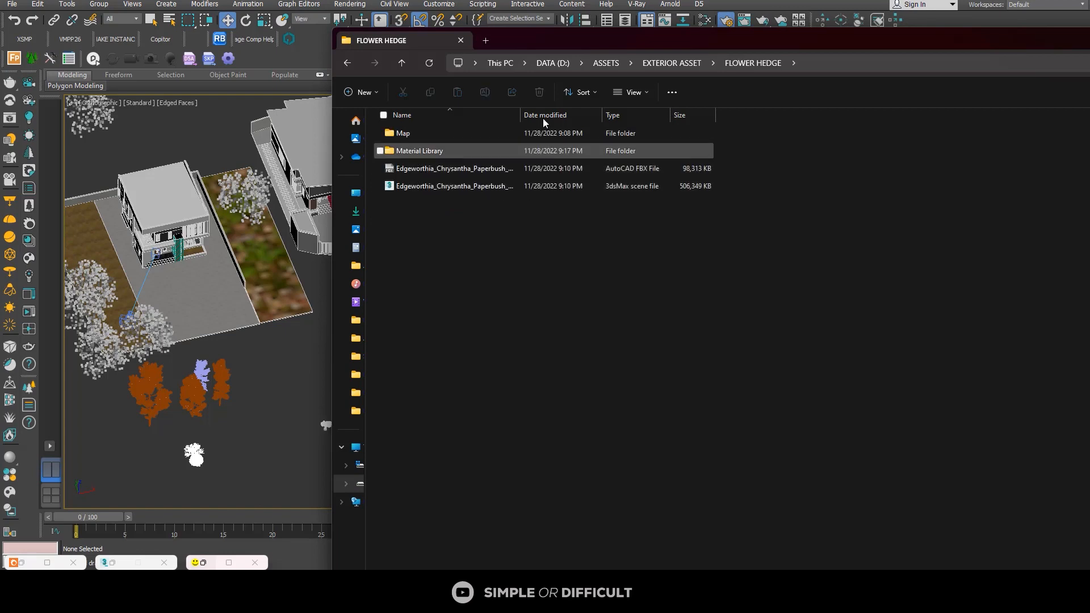
left_click(672, 62)
left_click(430, 150)
double_click(430, 149)
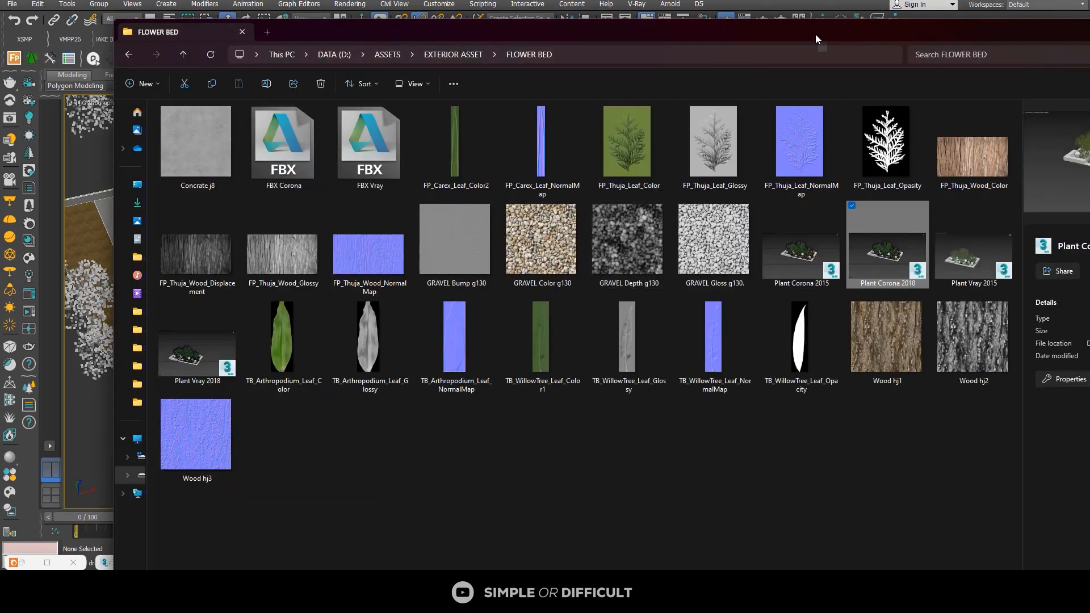
Step: Merge the Plant Corona 2018 file from the FLOWER BED folder into the 3ds Max scene
left_click_drag(816, 34, 956, 28)
left_click_drag(1032, 250, 123, 422)
left_click(143, 442)
left_click(143, 441)
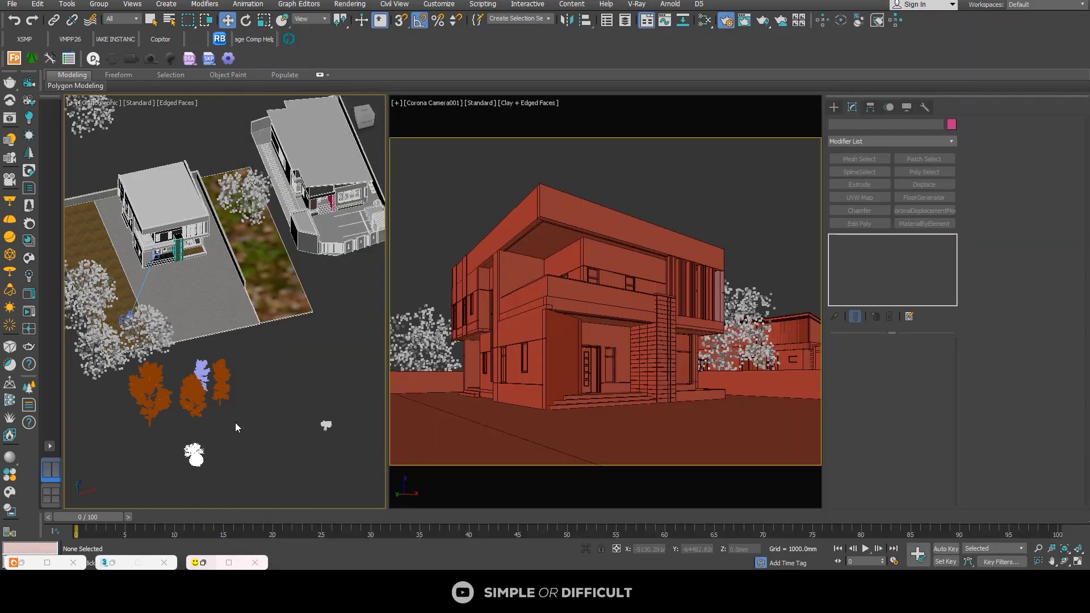
Step: Move the merged flower bed out of the house to the empty area south of the plot and deselect it
scroll(218, 295, "down", 3)
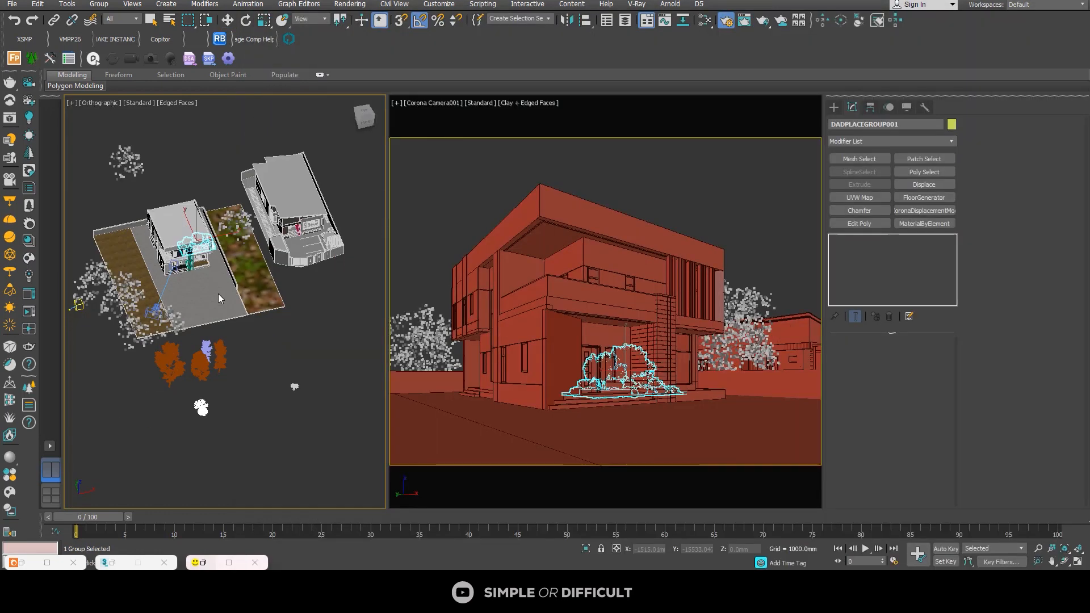
left_click(232, 24)
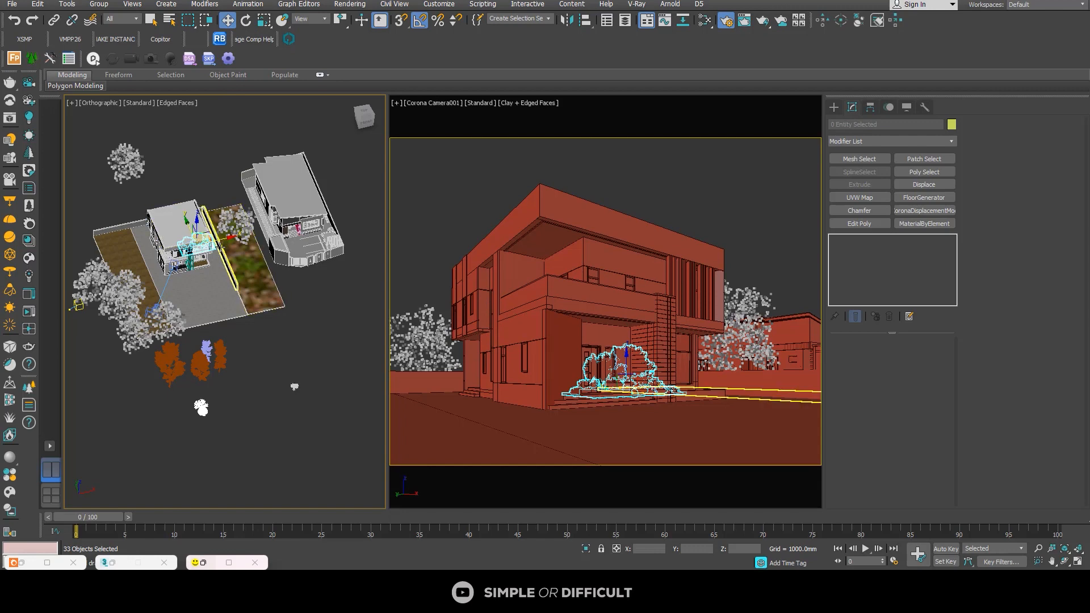
middle_click_drag(221, 250, 176, 271, "alt")
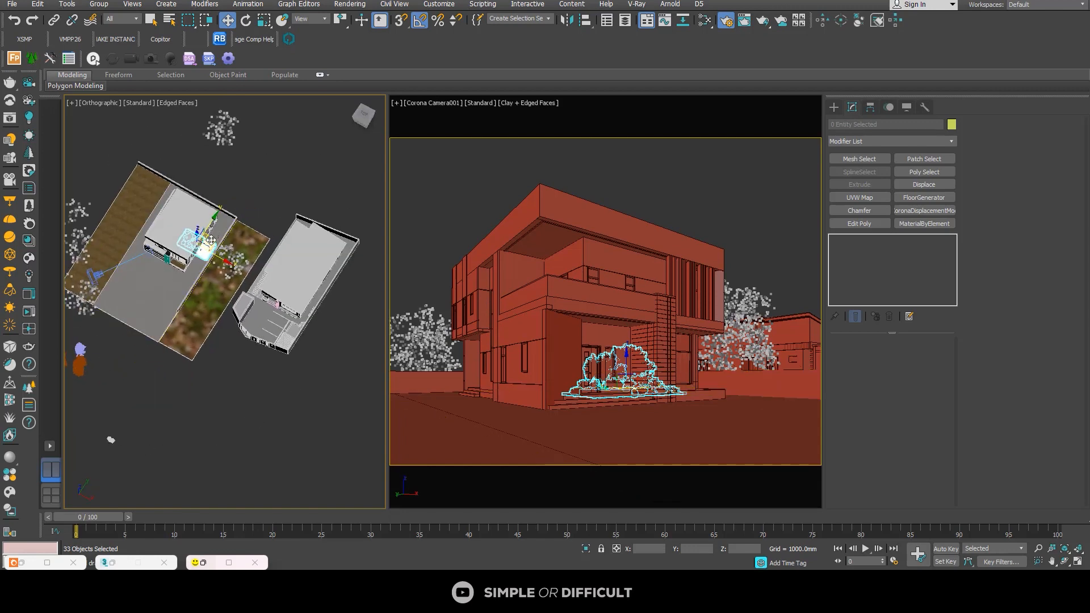
left_click_drag(210, 238, 146, 379)
middle_click_drag(146, 379, 238, 364, "alt")
scroll(111, 397, "up", 7)
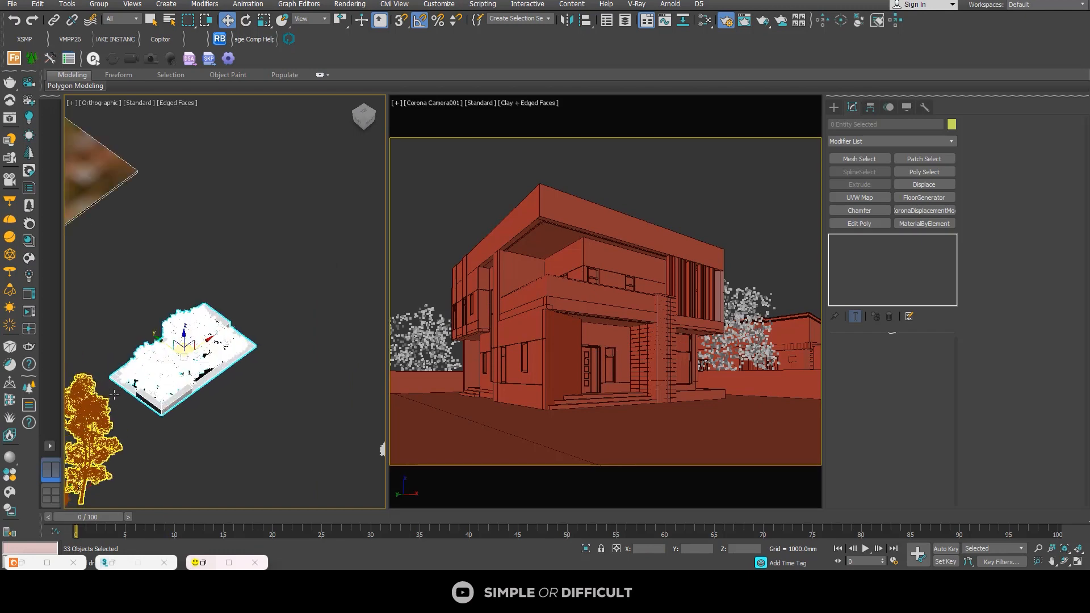
left_click(244, 397)
scroll(244, 361, "up", 4)
scroll(258, 327, "down", 7)
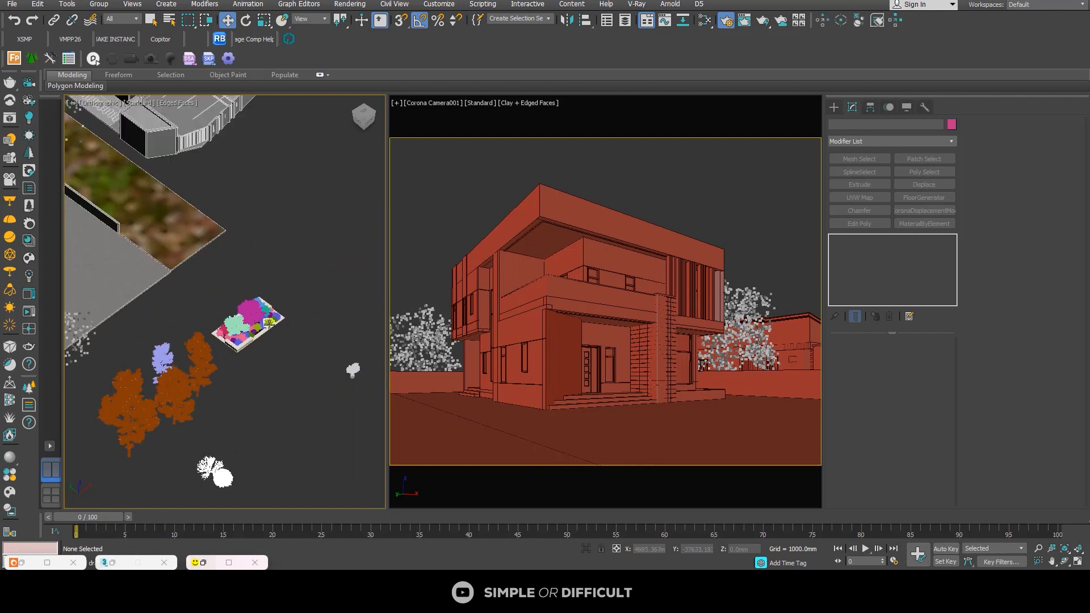
middle_click_drag(269, 327, 210, 324, "alt")
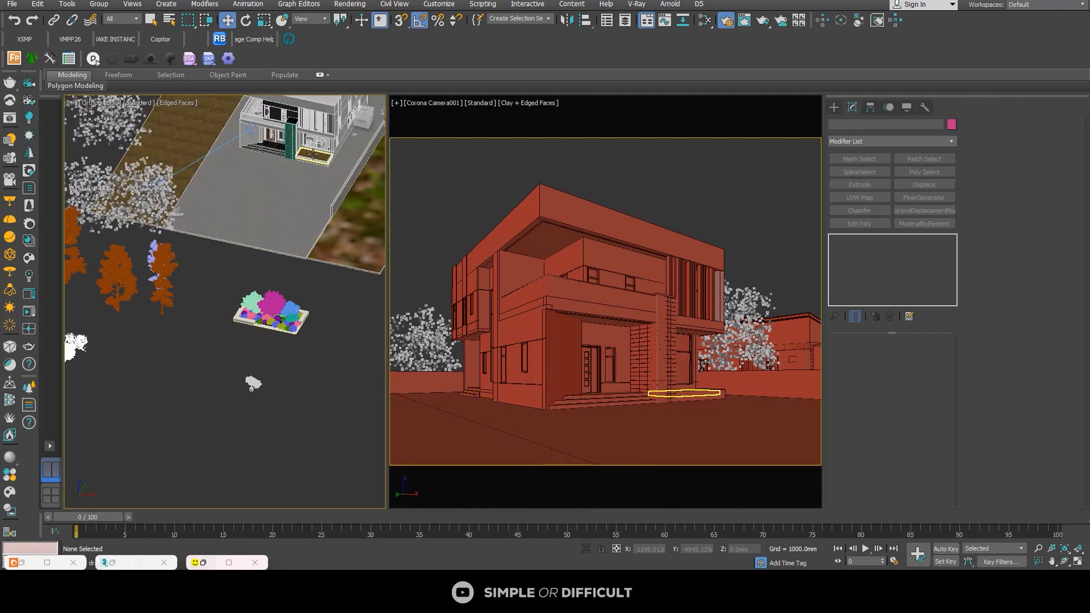
scroll(298, 273, "down", 3)
middle_click_drag(283, 307, 320, 324, "alt")
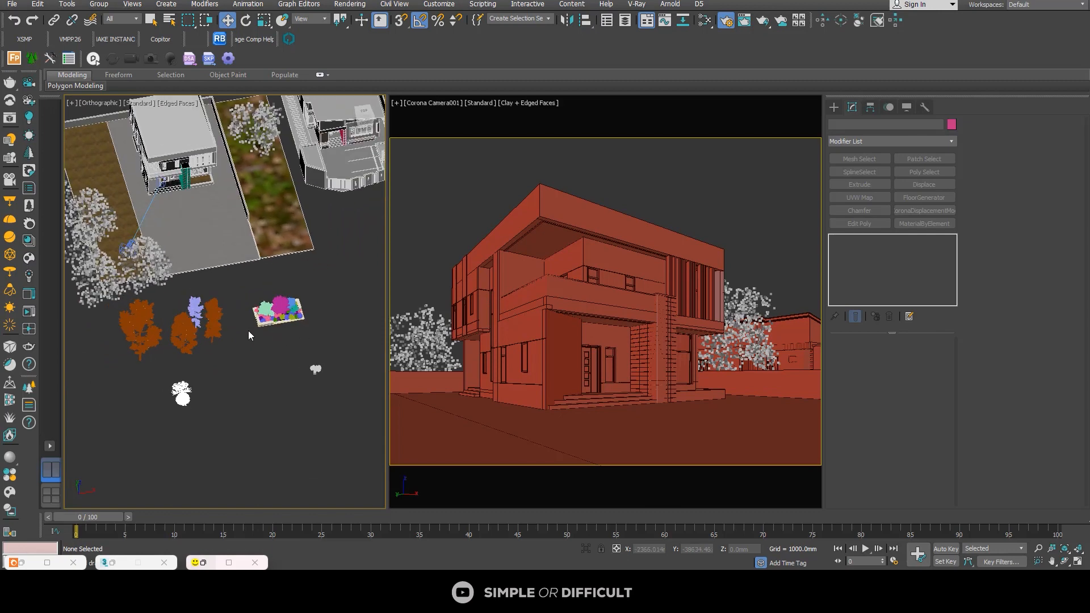
middle_click_drag(248, 331, 305, 355, "alt")
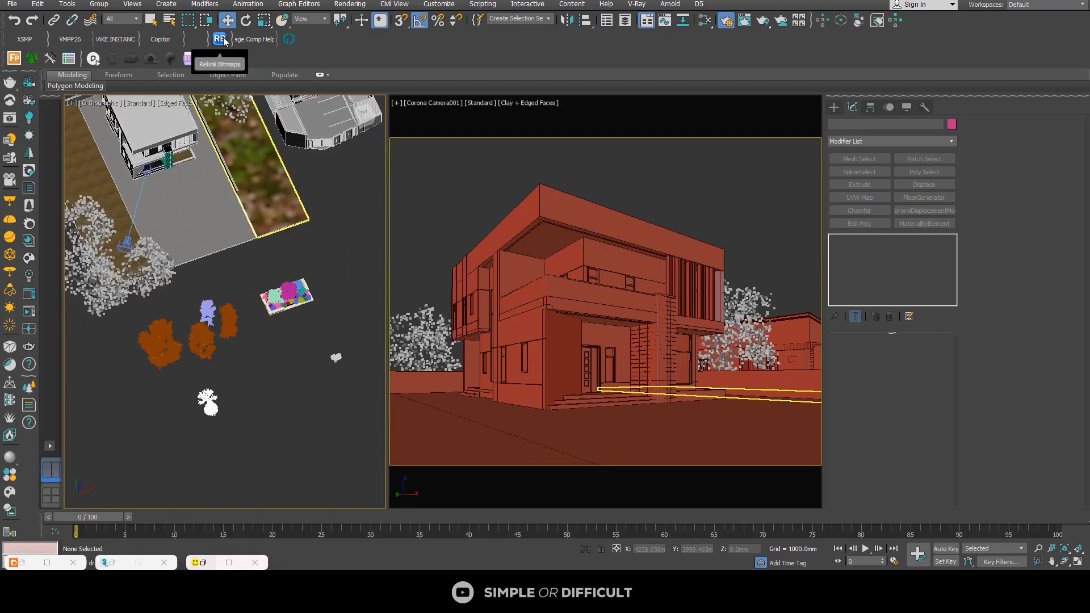
Step: Relink the scene's missing bitmaps from the saved path D:\ASSETS with Relink Bitmaps
left_click(219, 39)
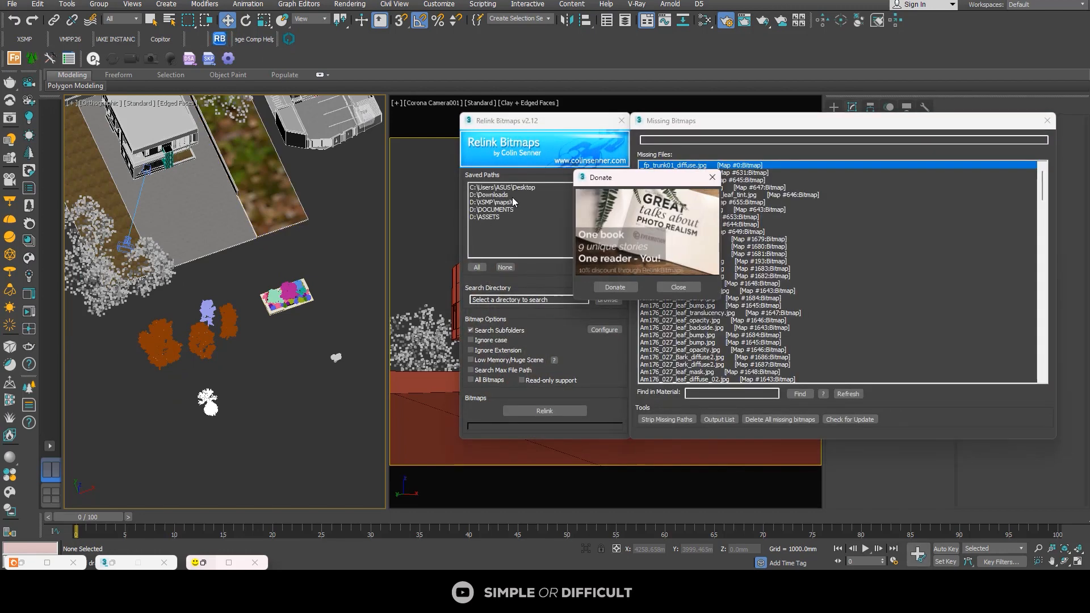
left_click(502, 196)
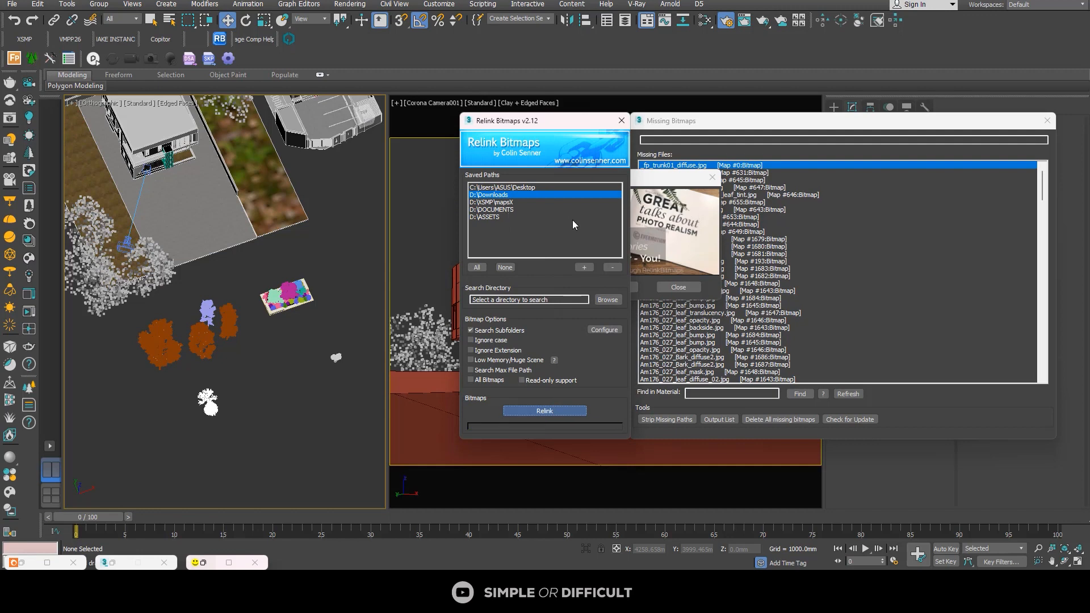
left_click(713, 178)
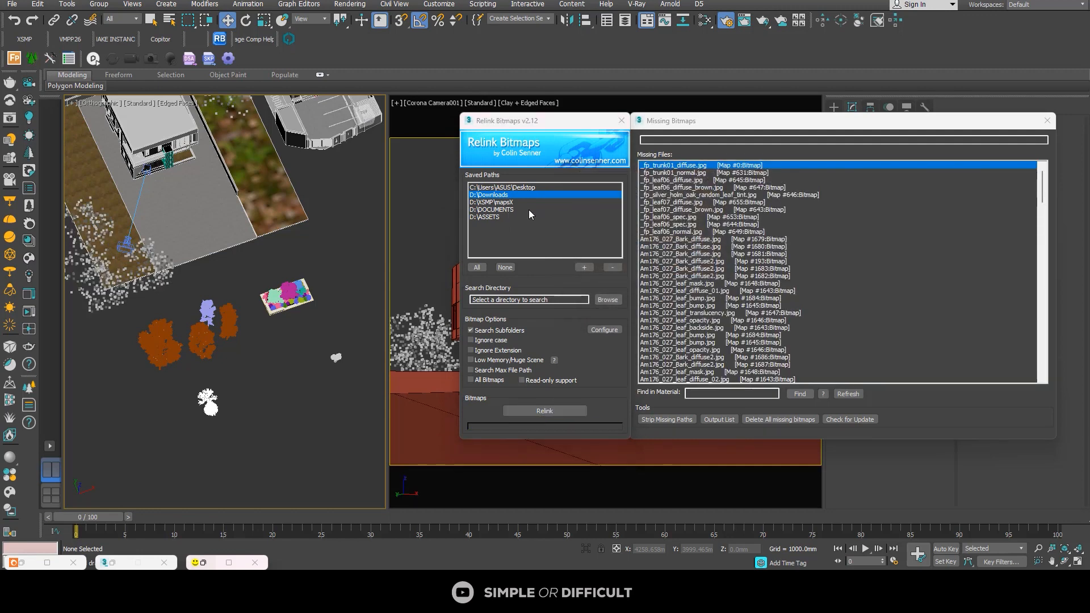
left_click(488, 217)
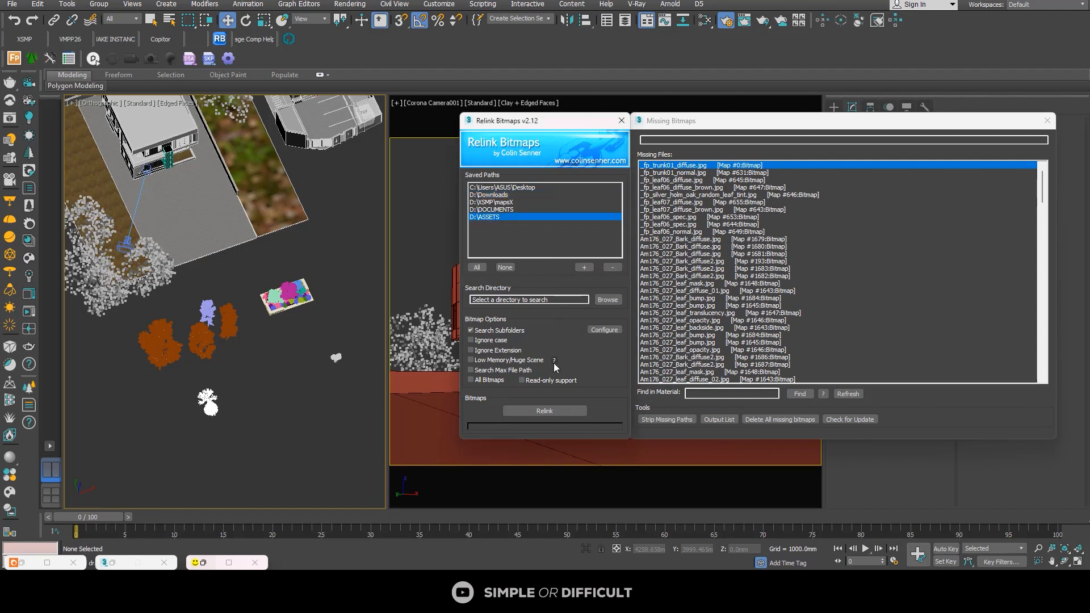
left_click(525, 409)
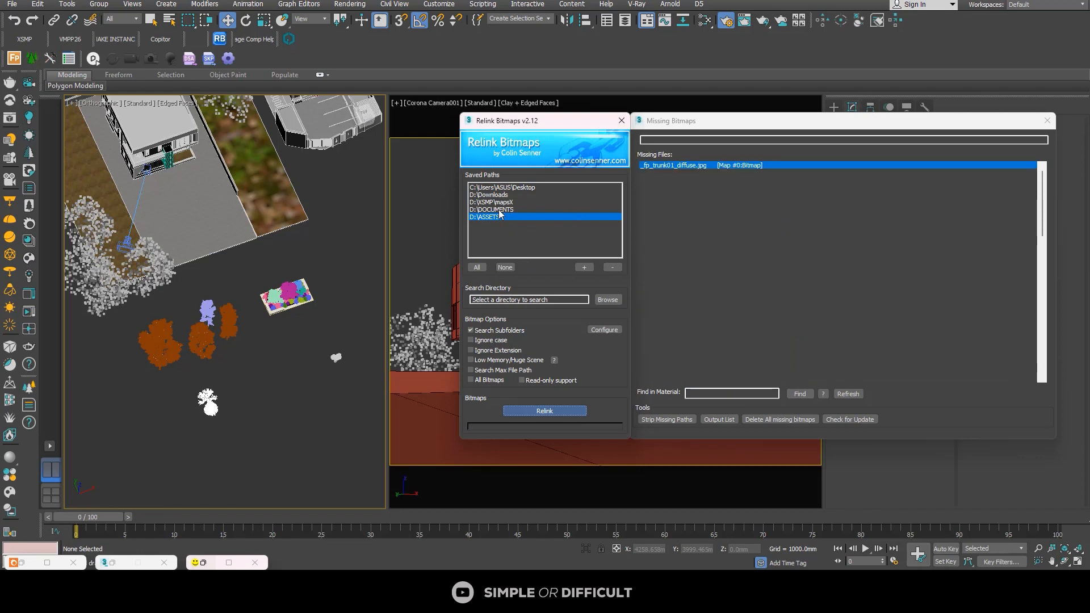
Step: Relink the missing bitmaps from the saved path D:\DOCUMENTS, review the files still missing and close Relink Bitmaps
left_click(501, 210)
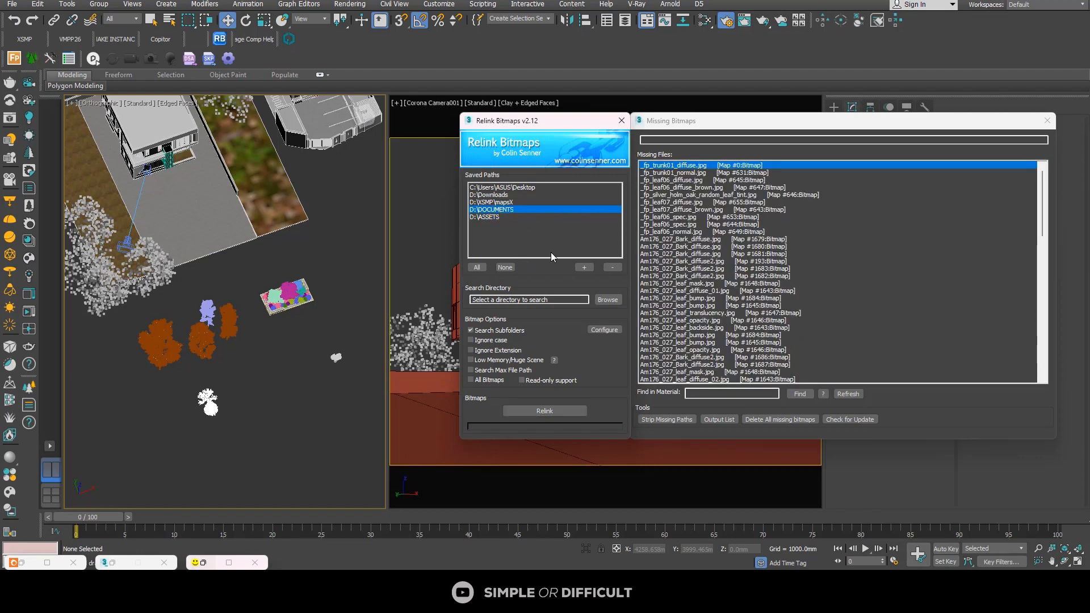
left_click(552, 413)
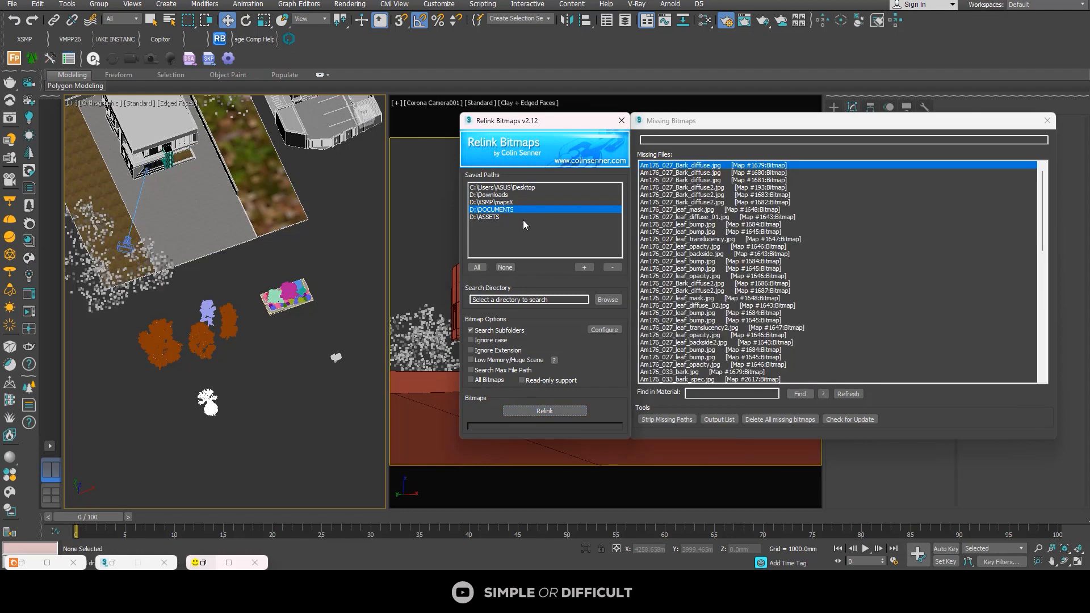
scroll(703, 233, "down", 15)
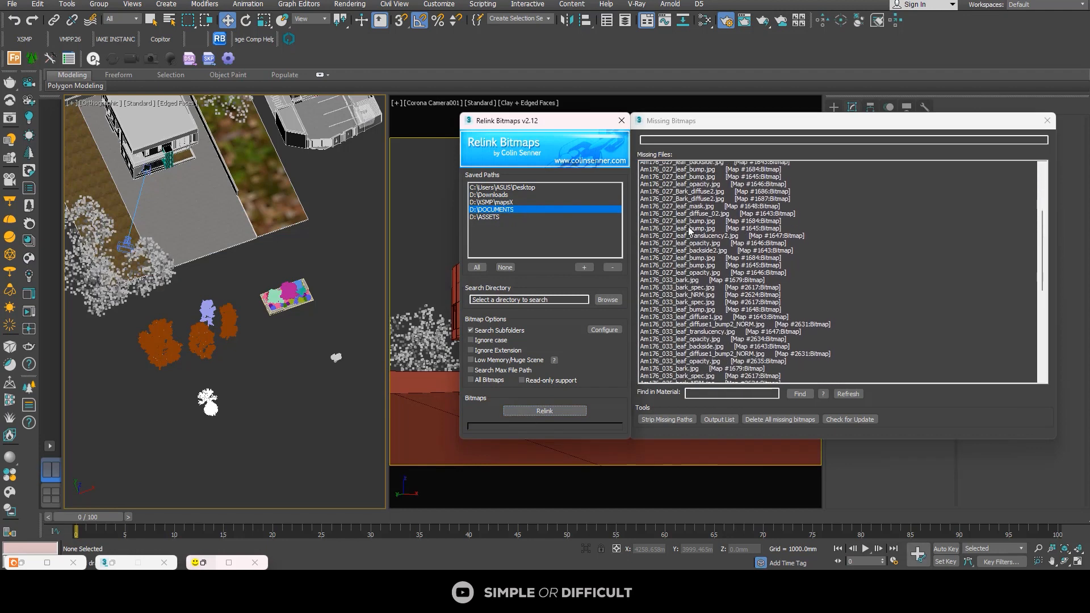
scroll(703, 233, "down", 3)
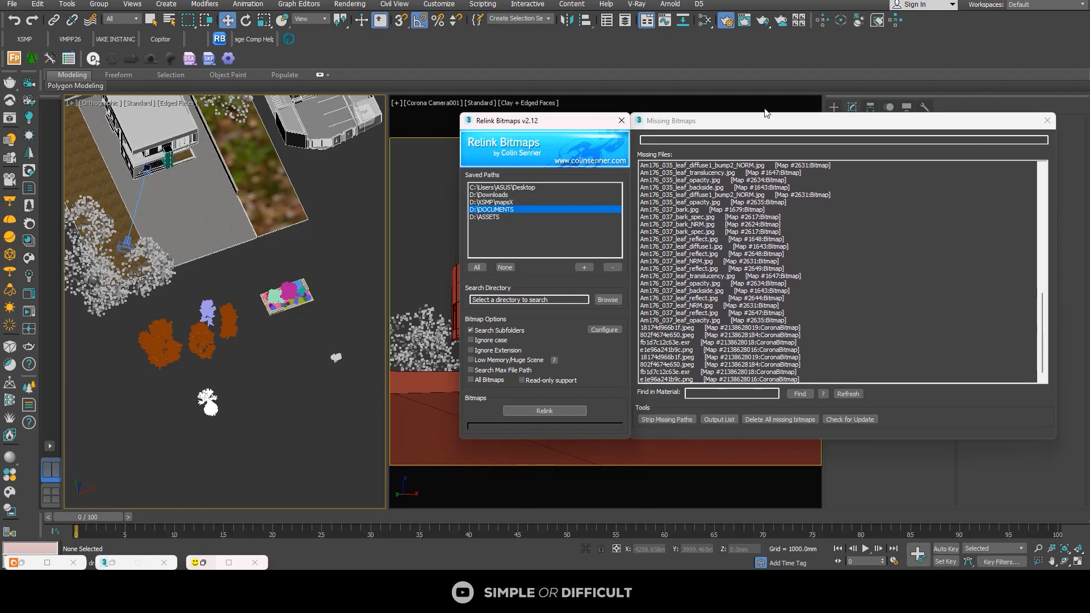
left_click(621, 120)
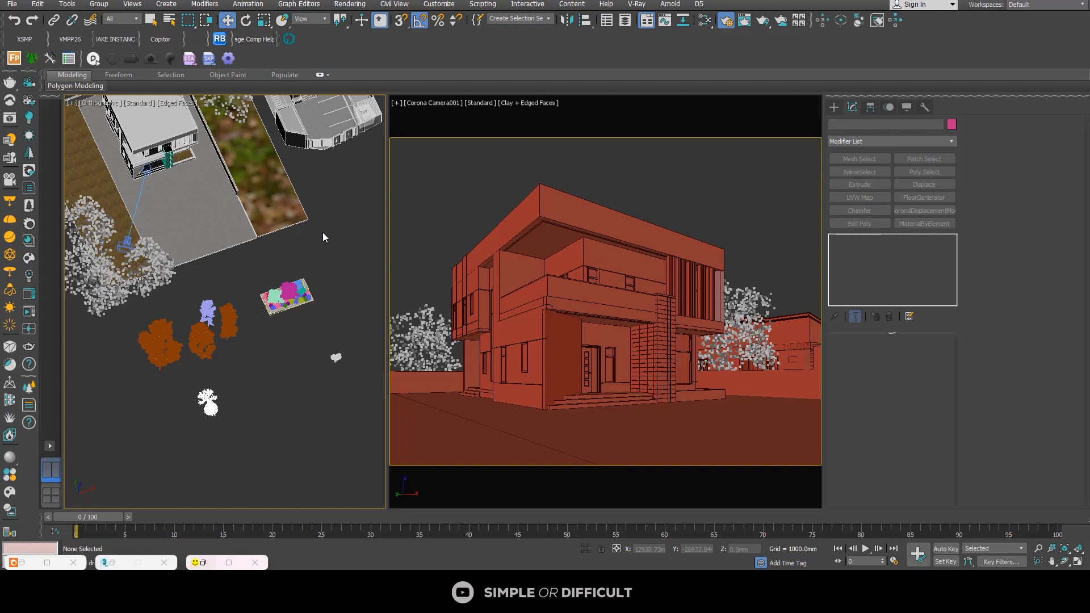
Step: Open Asset Tracking, refresh the asset list and select all the missing Am176 tree texture files
key("shift+t")
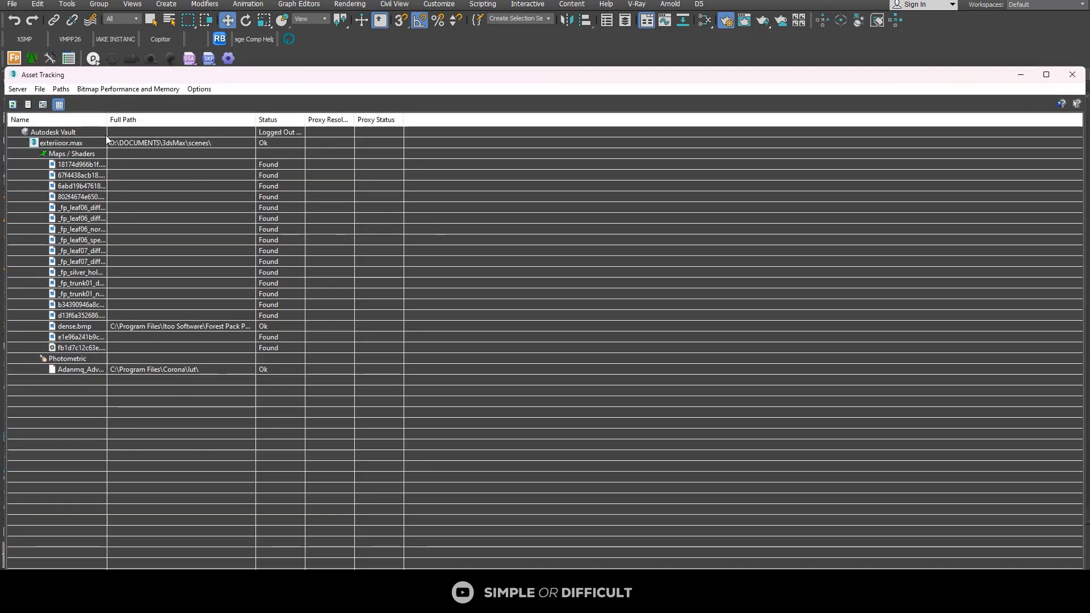
left_click(16, 107)
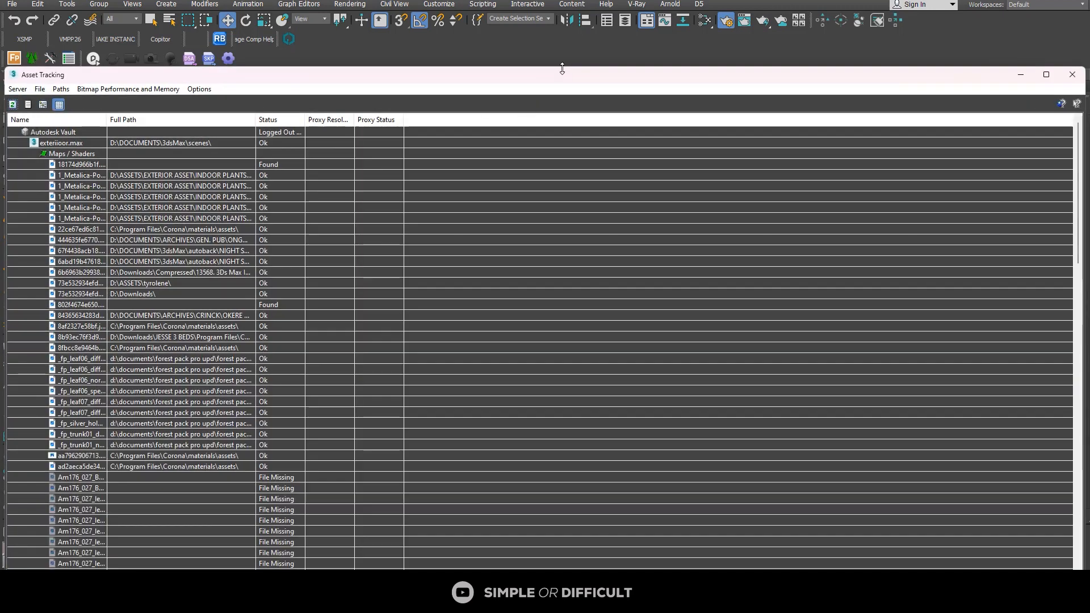
scroll(443, 297, "down", 5)
left_click(171, 185)
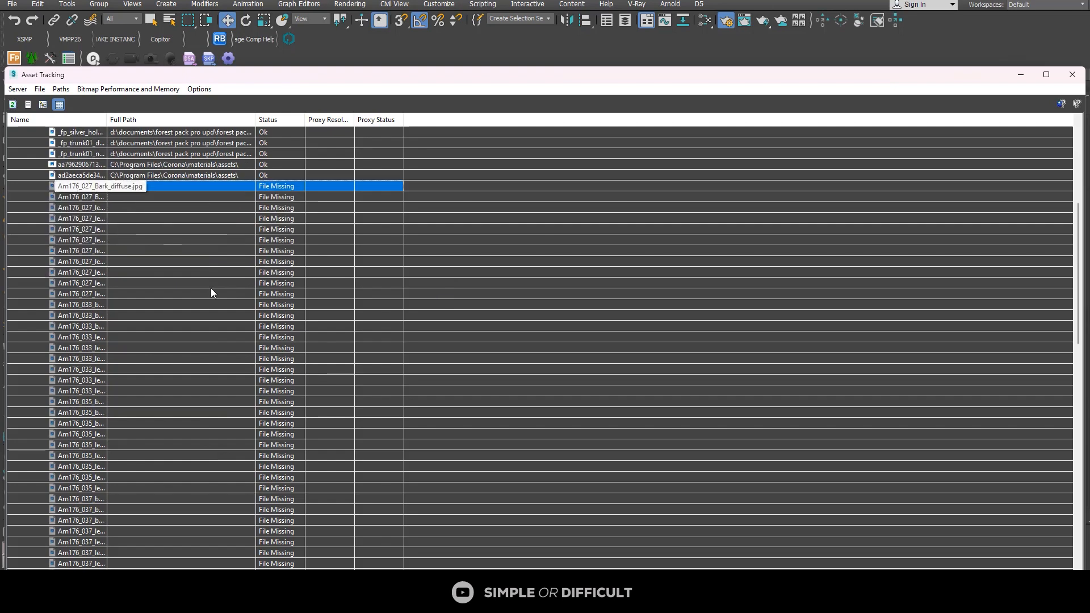
scroll(237, 324, "down", 5)
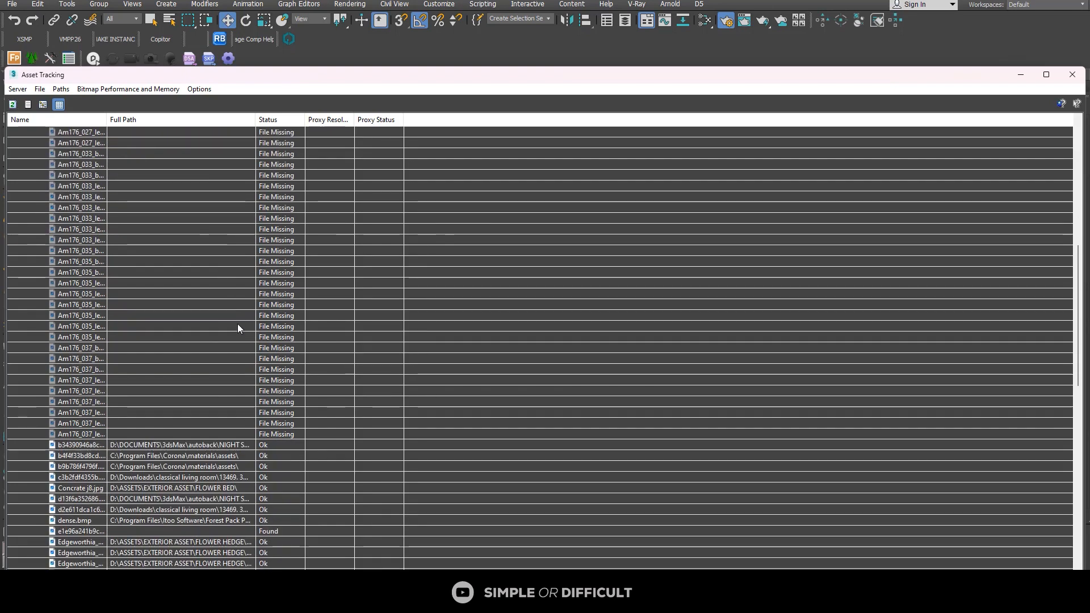
left_click(87, 434, "shift")
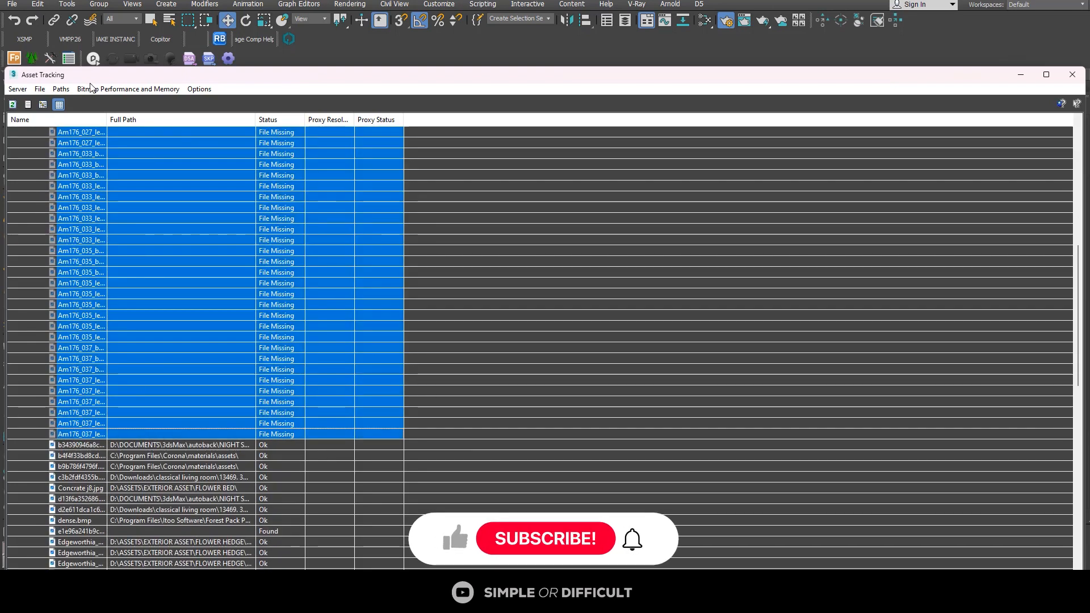
Step: Set the selected missing tree textures' path to D:\ASSETS\176_Trees\Textures, check the updated asset list and close Asset Tracking
left_click(60, 89)
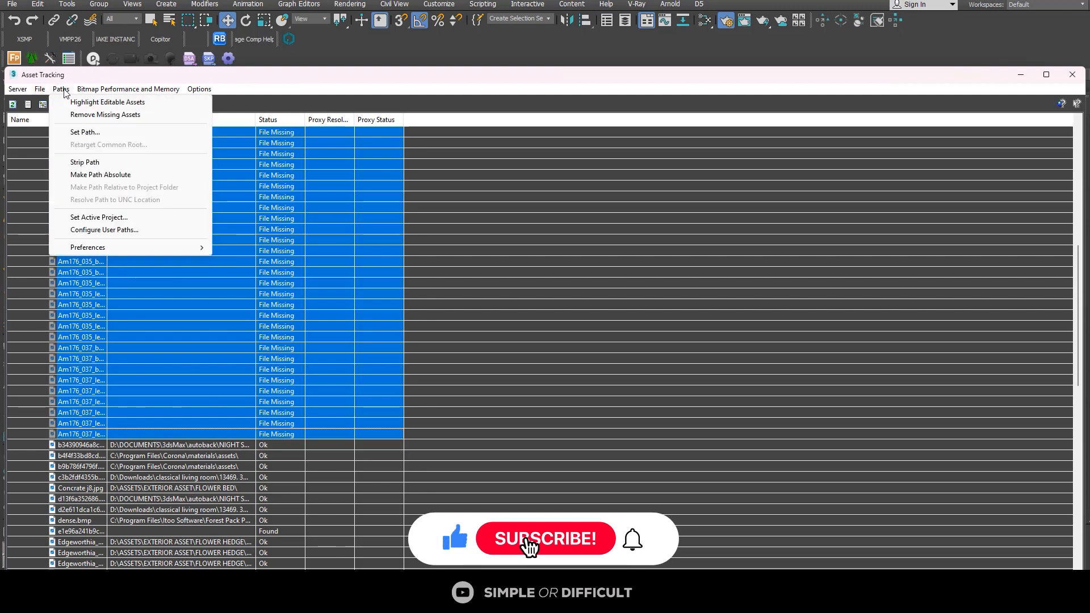
left_click(85, 133)
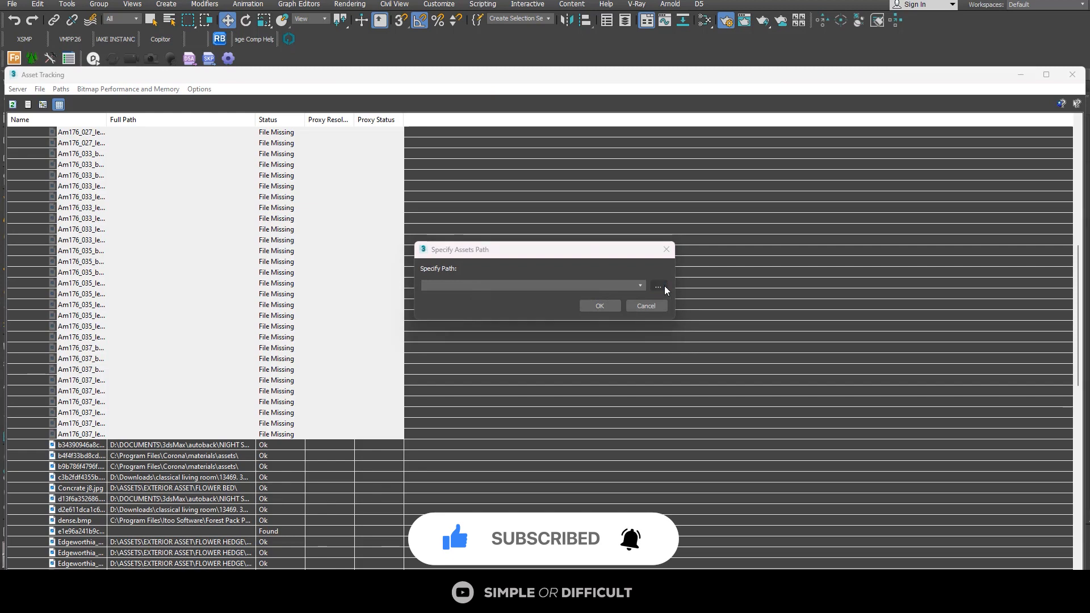
left_click(663, 289)
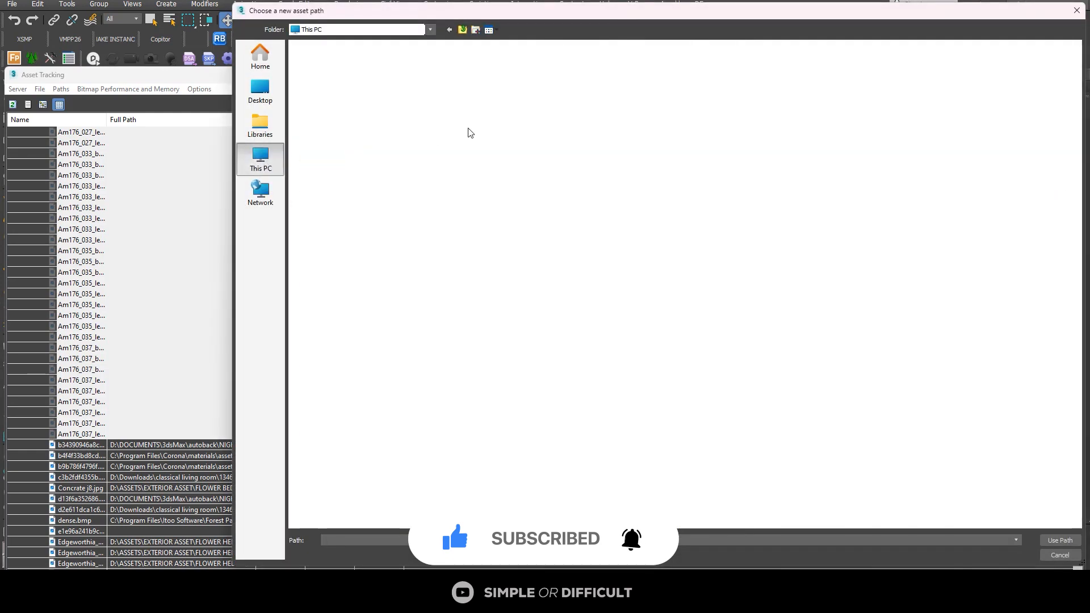
double_click(470, 73)
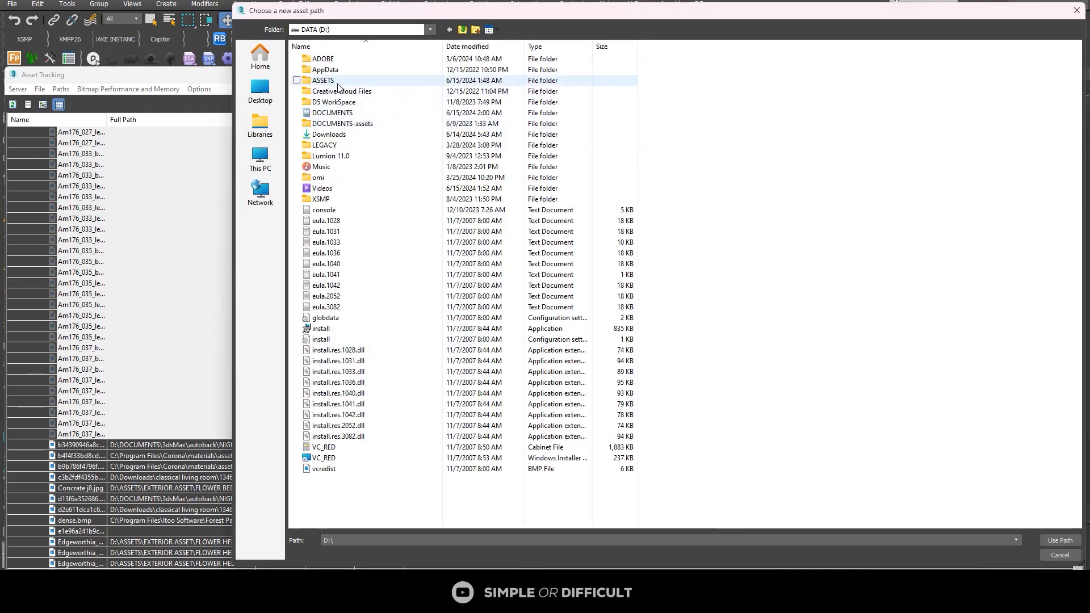
double_click(338, 84)
double_click(331, 60)
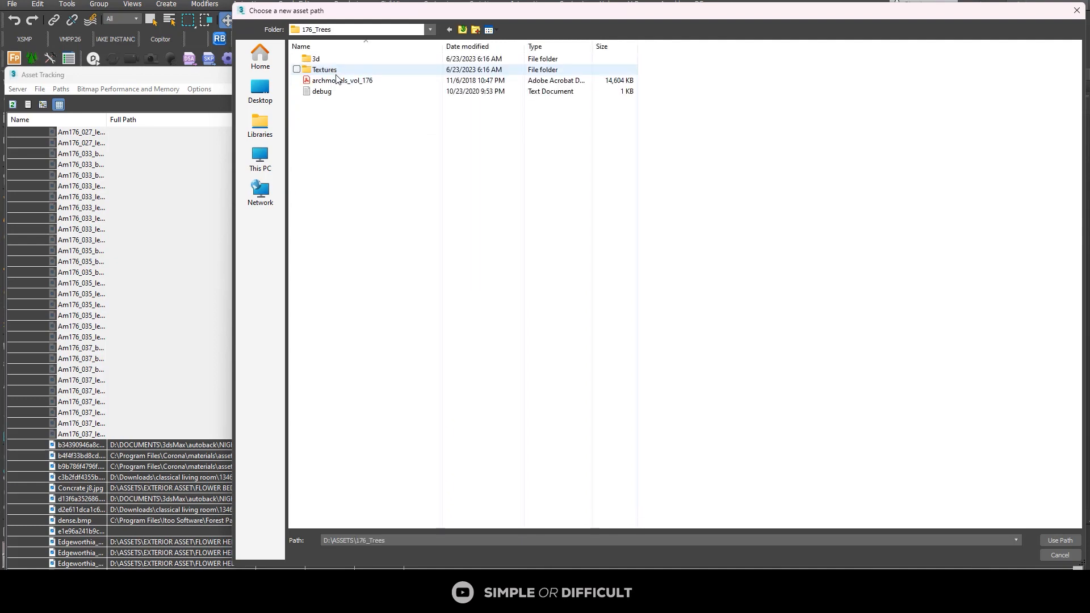
double_click(335, 71)
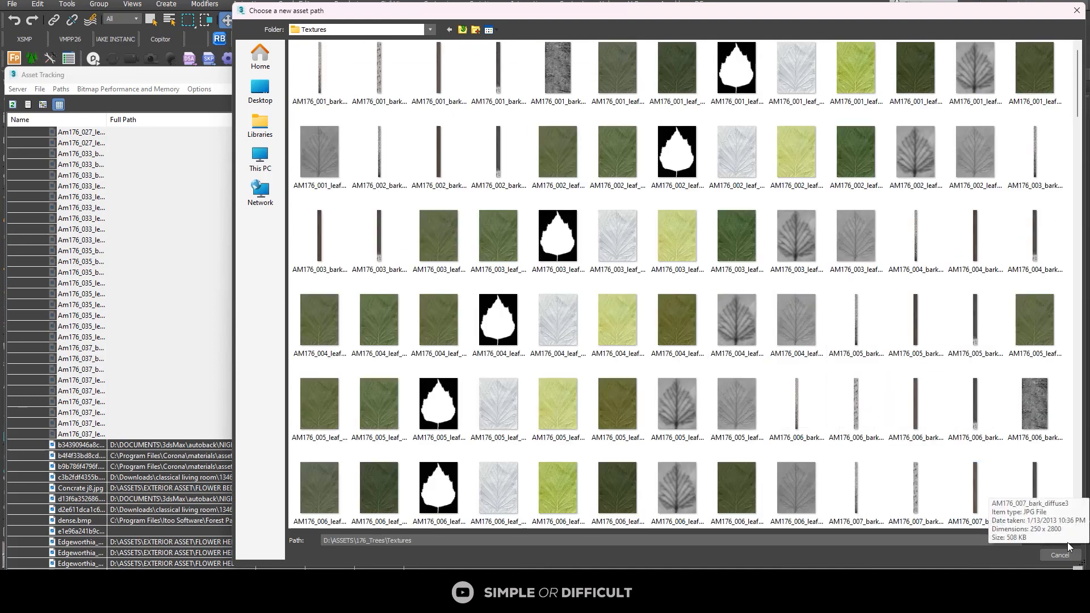
left_click(1068, 543)
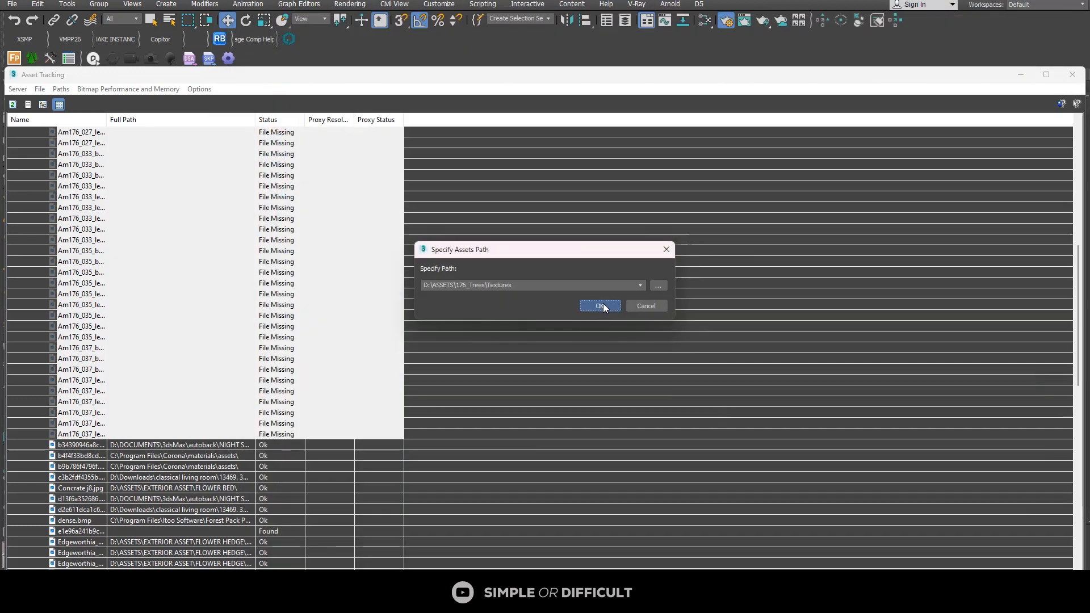
left_click(601, 306)
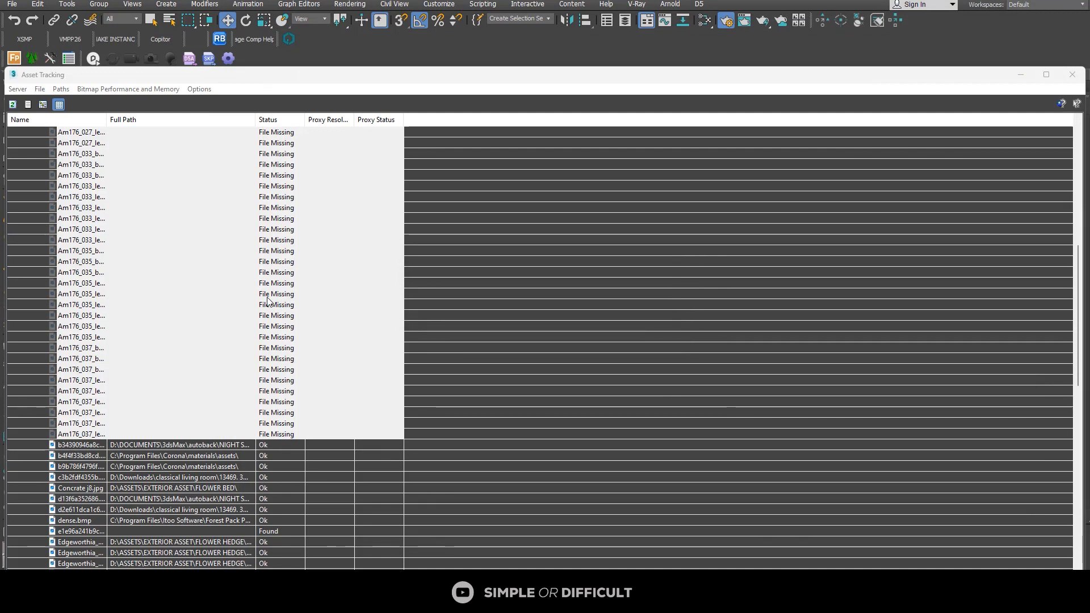
scroll(182, 262, "down", 15)
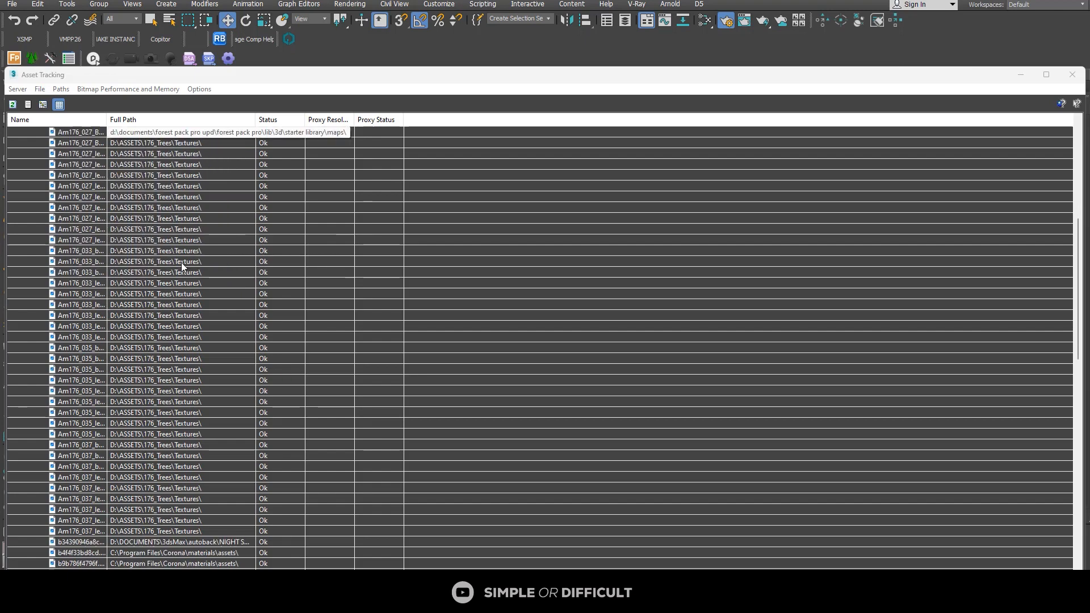
left_click(1072, 76)
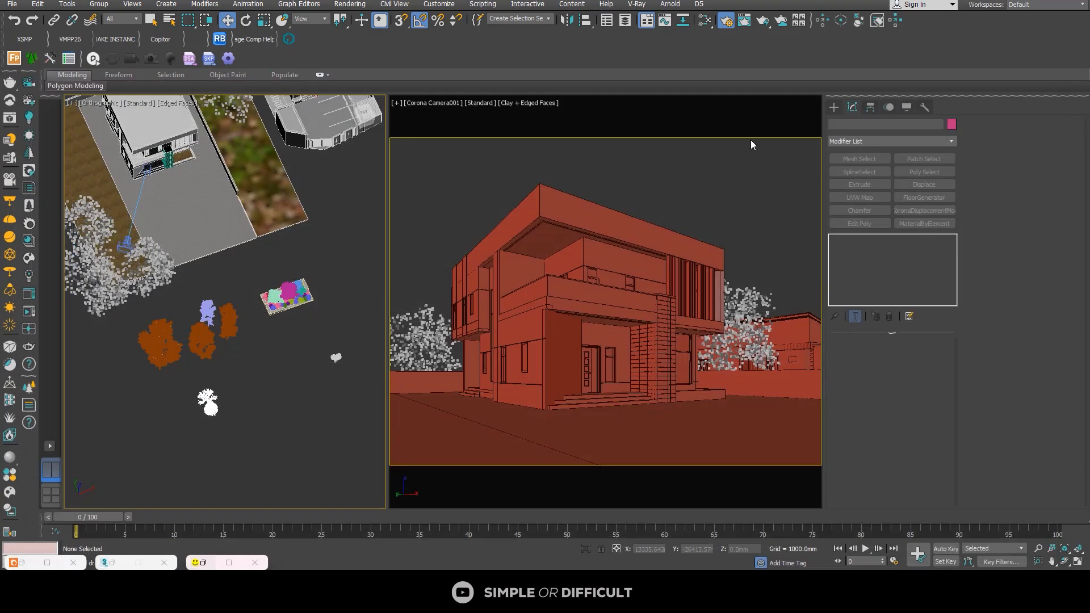
Step: Open Relink Bitmaps to review the files still missing and the saved paths, and close it without relinking
left_click(220, 39)
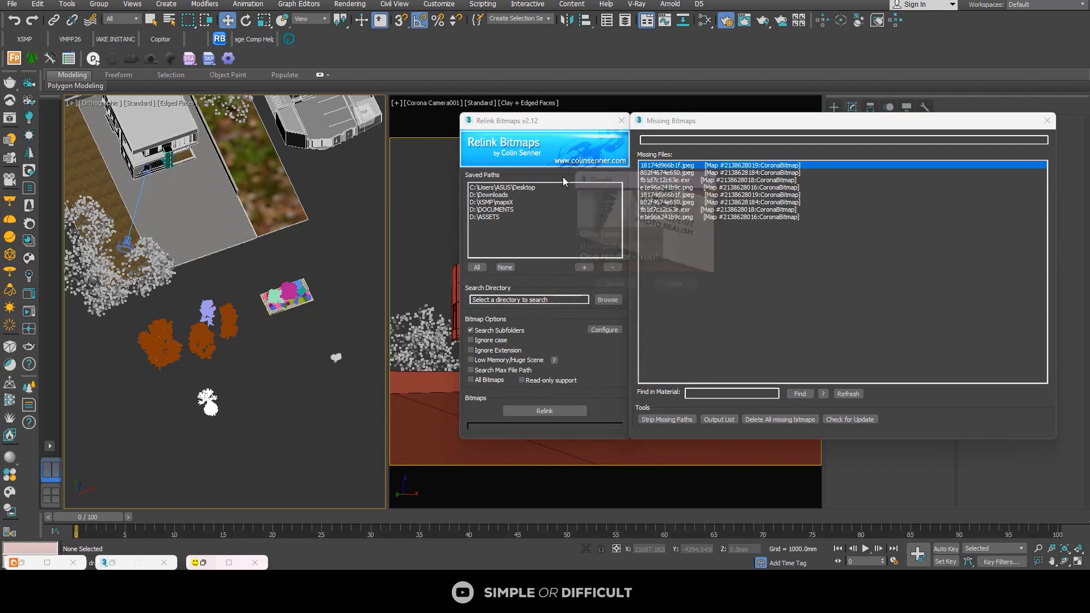
left_click(506, 188)
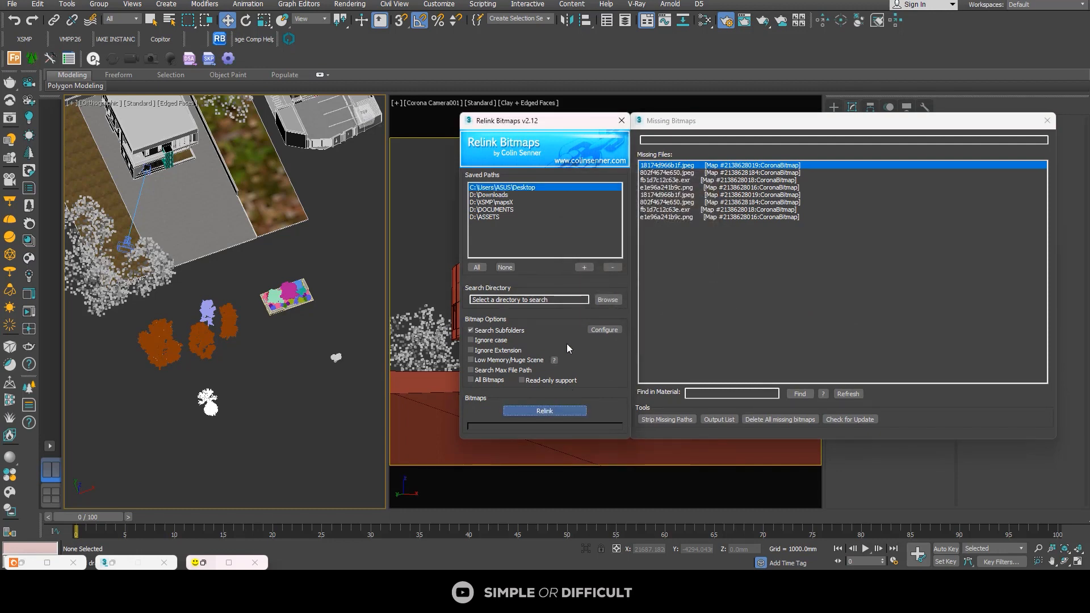
left_click(492, 202)
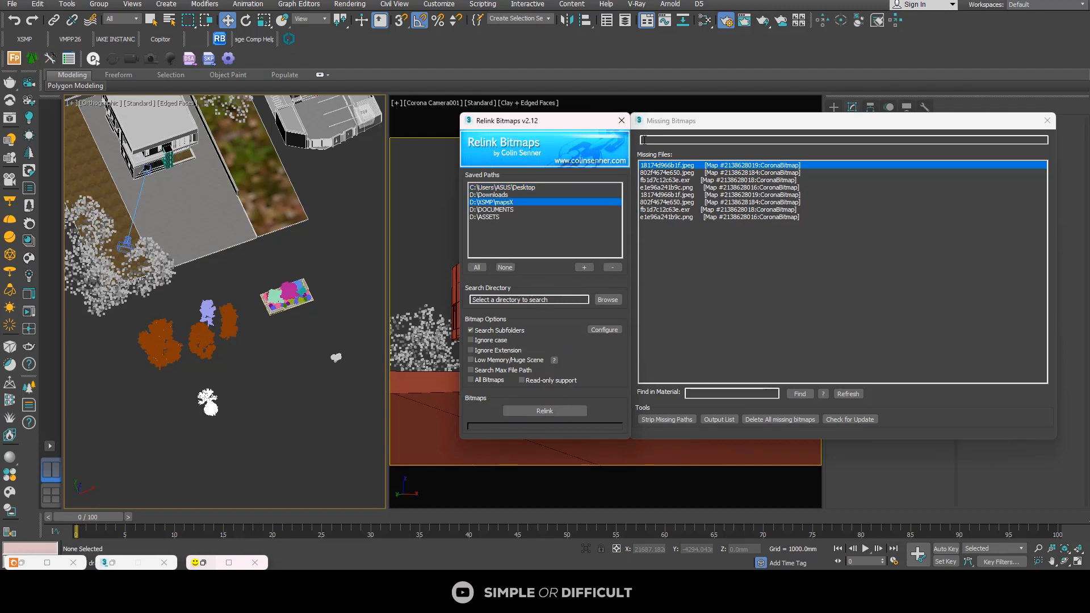
left_click(621, 121)
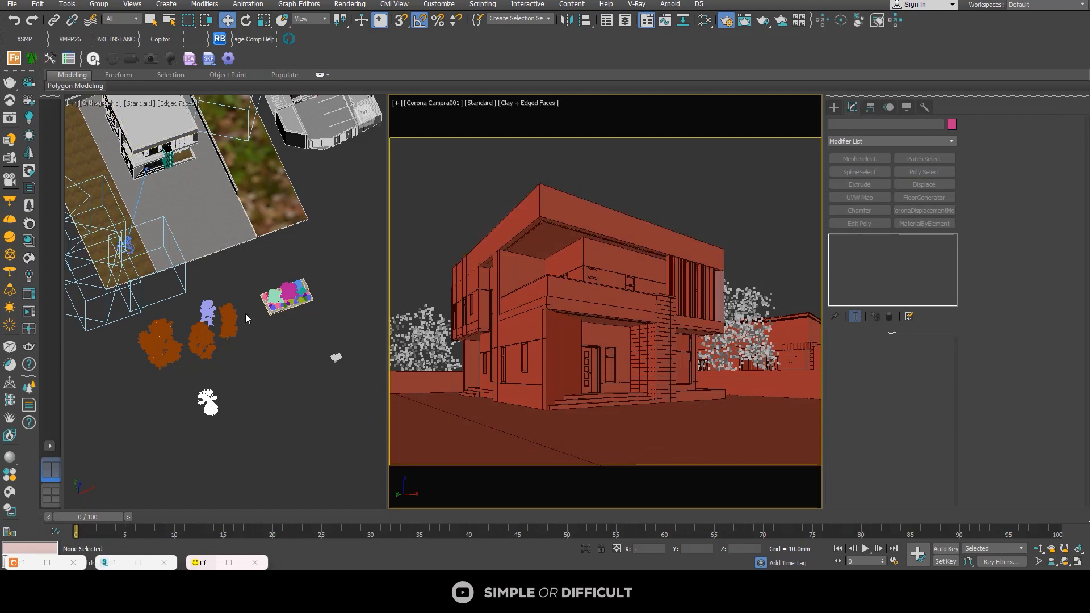
Step: Select the six merged trees and plants and convert their materials with Corona Converter, using Force non-metal for Metalness
middle_click_drag(234, 315, 254, 362, "alt")
left_click_drag(278, 299, 153, 427)
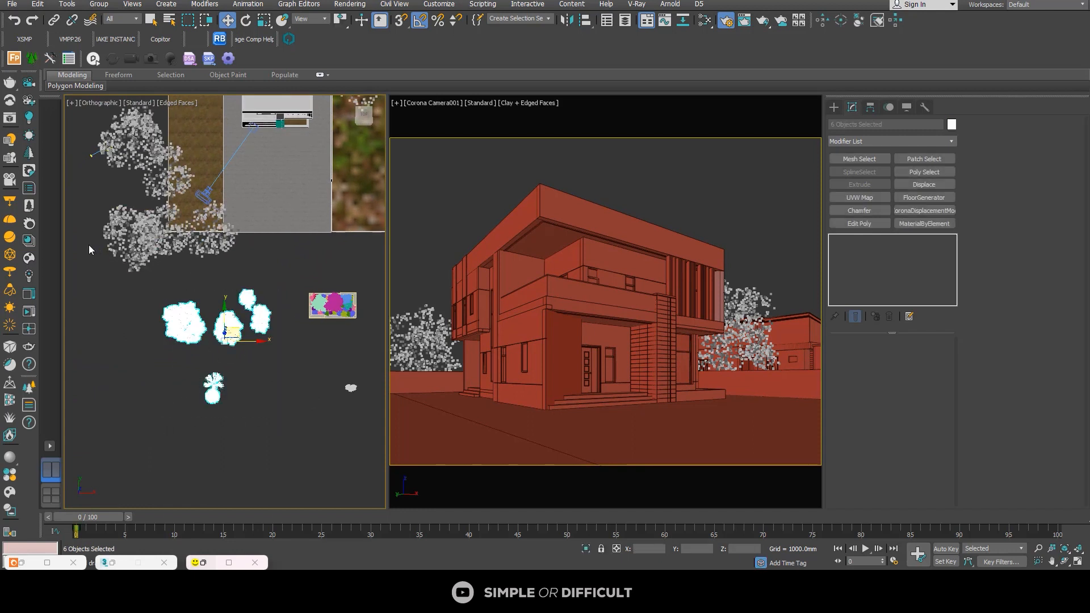
left_click(29, 223)
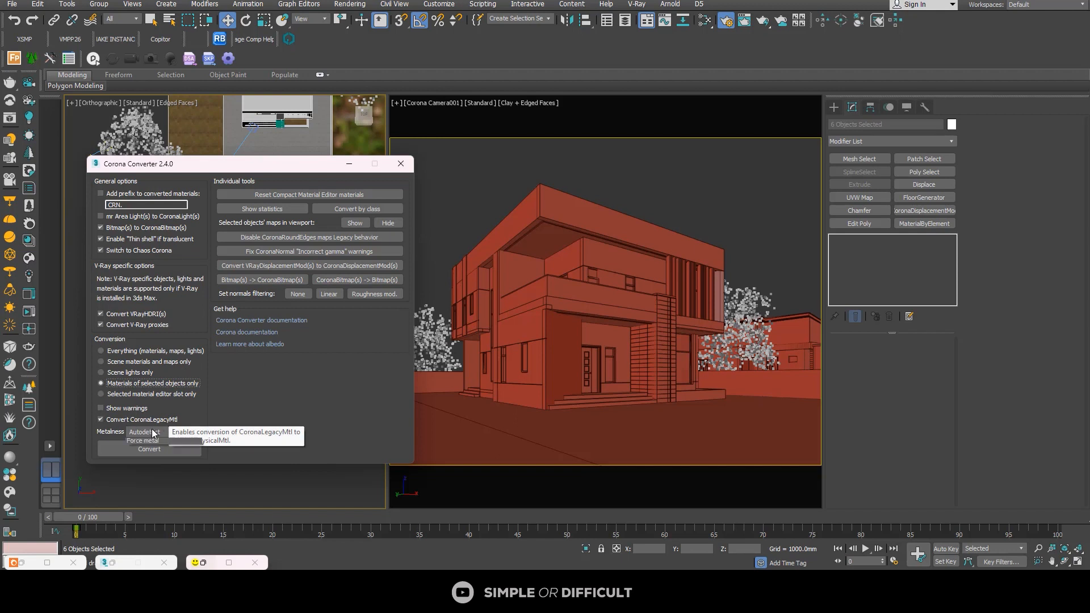
left_click(164, 431)
left_click(165, 454)
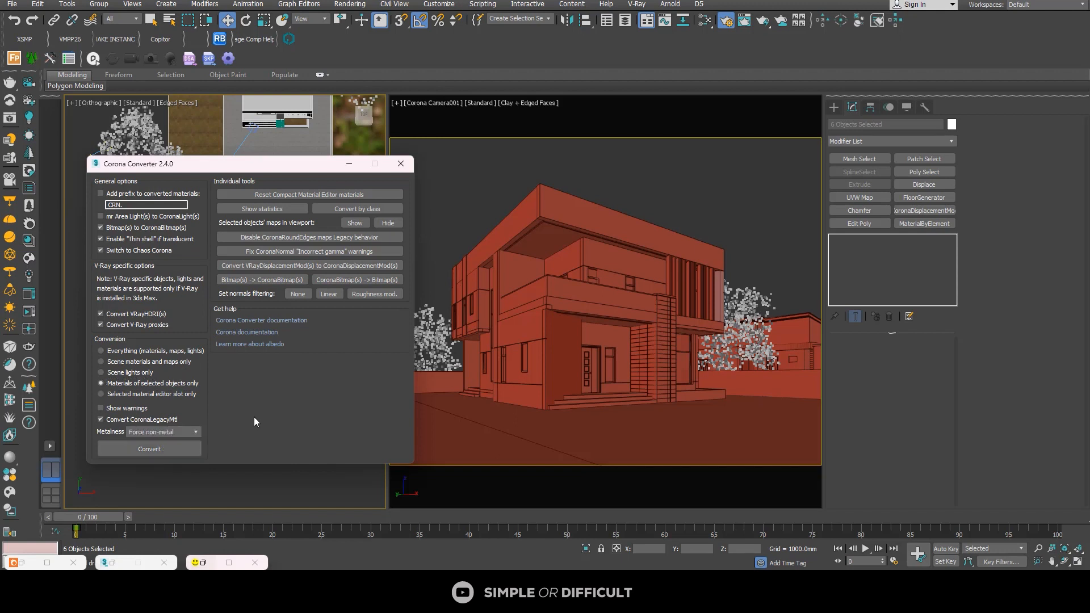
left_click(168, 449)
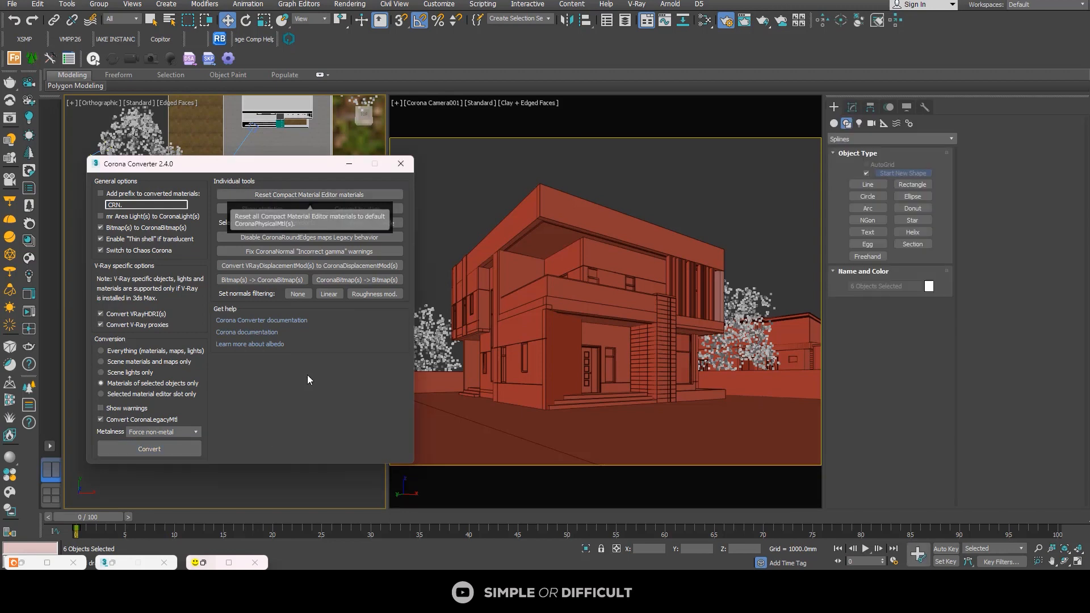
left_click(400, 164)
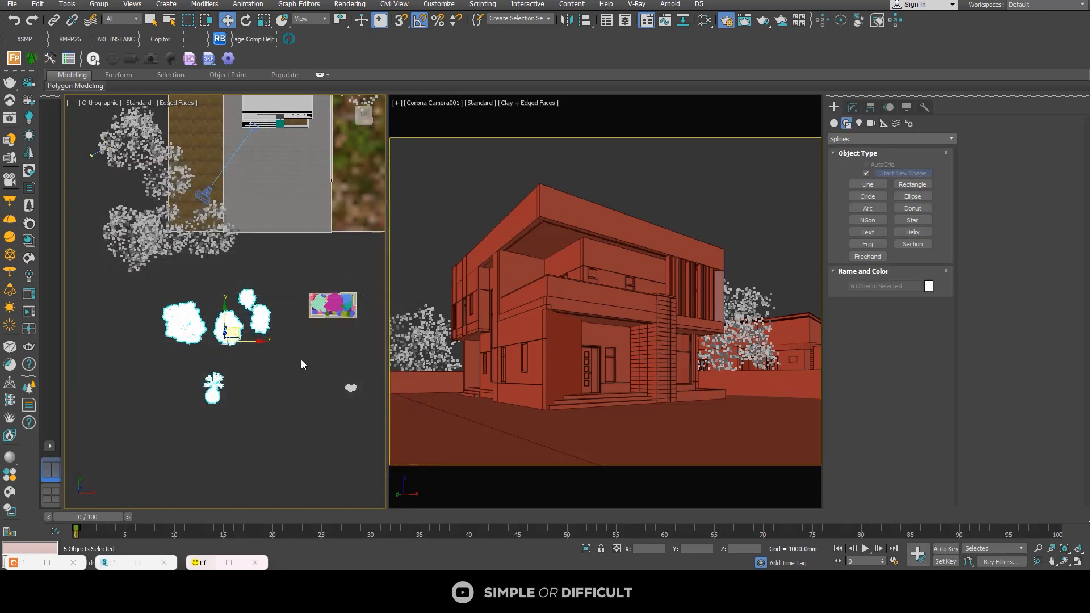
Step: Select the small GREEN AREA floor beside the house entrance together with the whole flower bed and isolate them
left_click(301, 359)
left_click(187, 317)
scroll(188, 316, "down", 3)
middle_click_drag(188, 316, 208, 341)
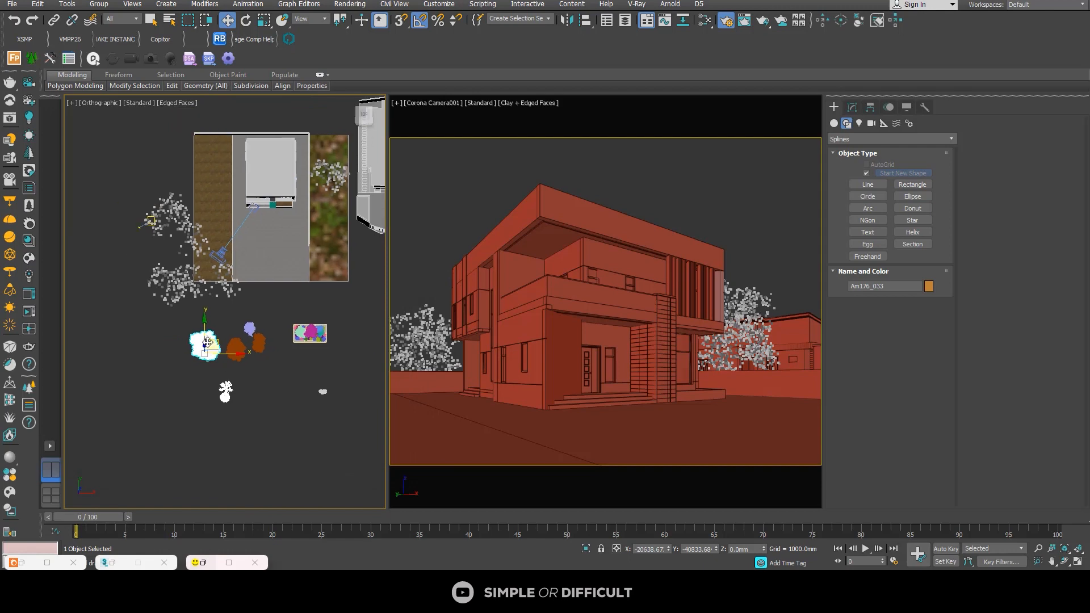
scroll(290, 178, "up", 6)
left_click(260, 277)
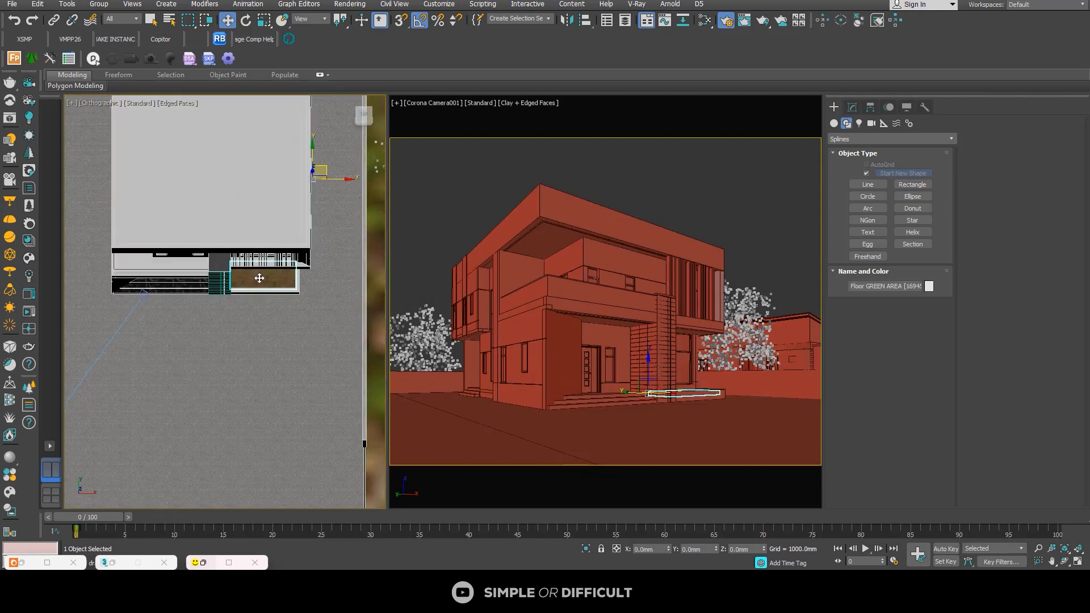
scroll(259, 278, "down", 6)
scroll(284, 399, "up", 4)
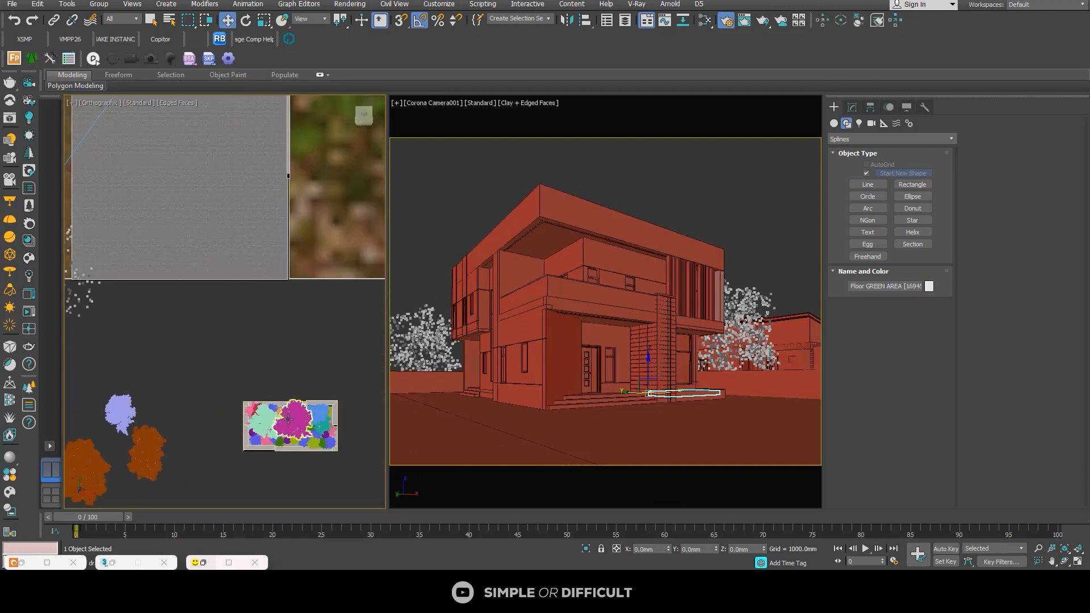
left_click_drag(359, 388, 292, 499)
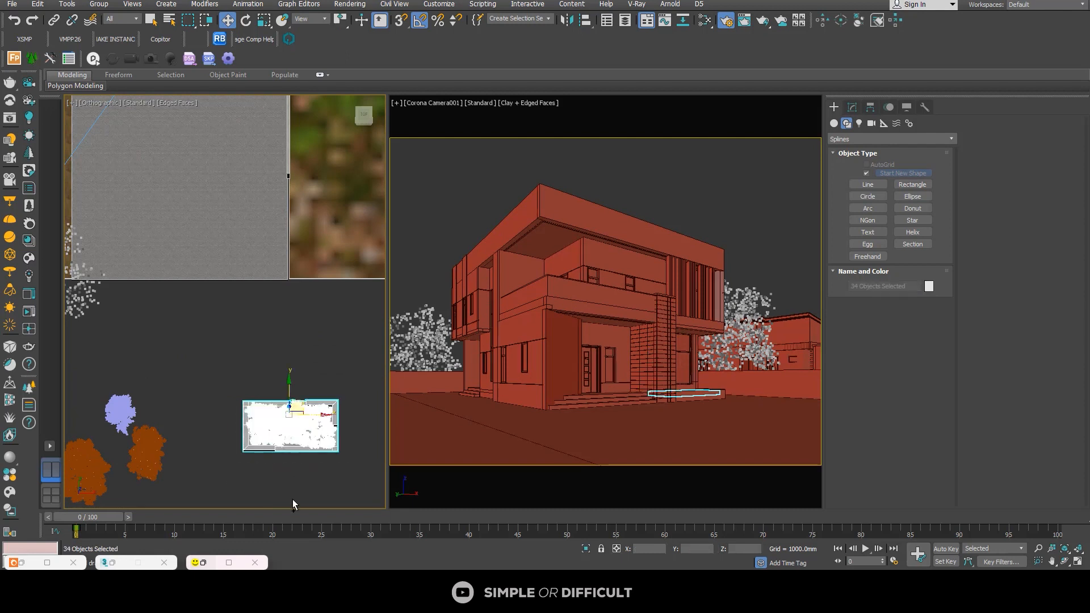
key("alt+q")
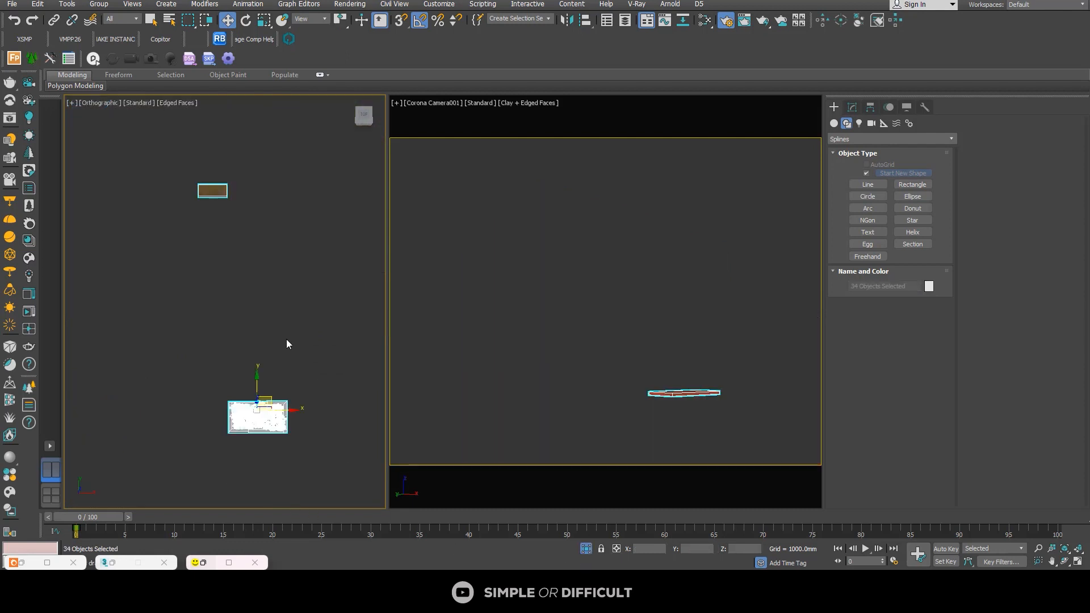
Step: Take the floor out of the selection and move the flower bed onto the green area in the Top view
left_click_drag(312, 371, 190, 436)
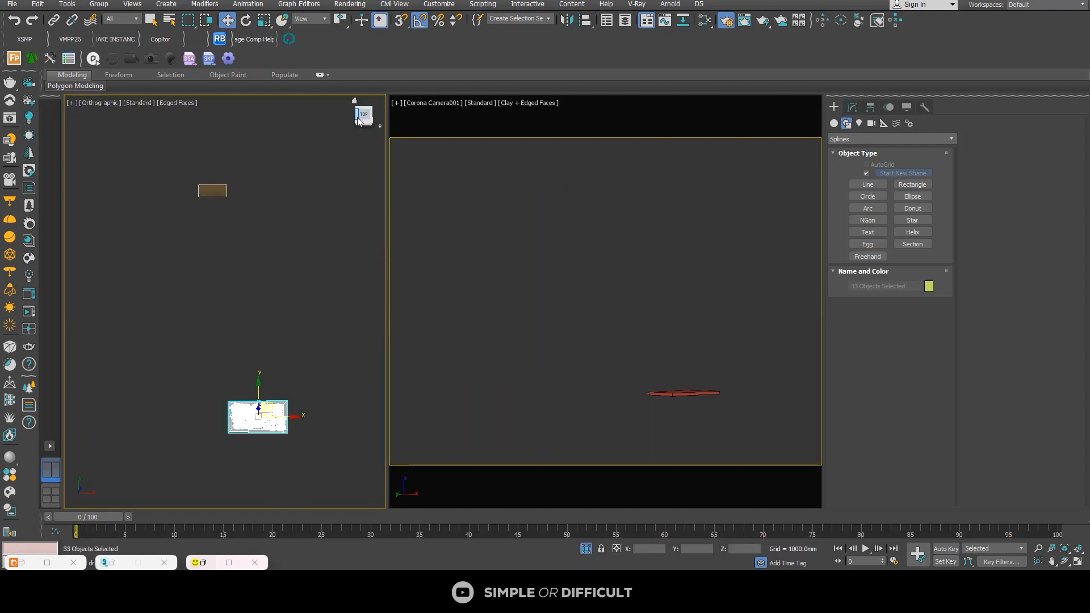
left_click(366, 121)
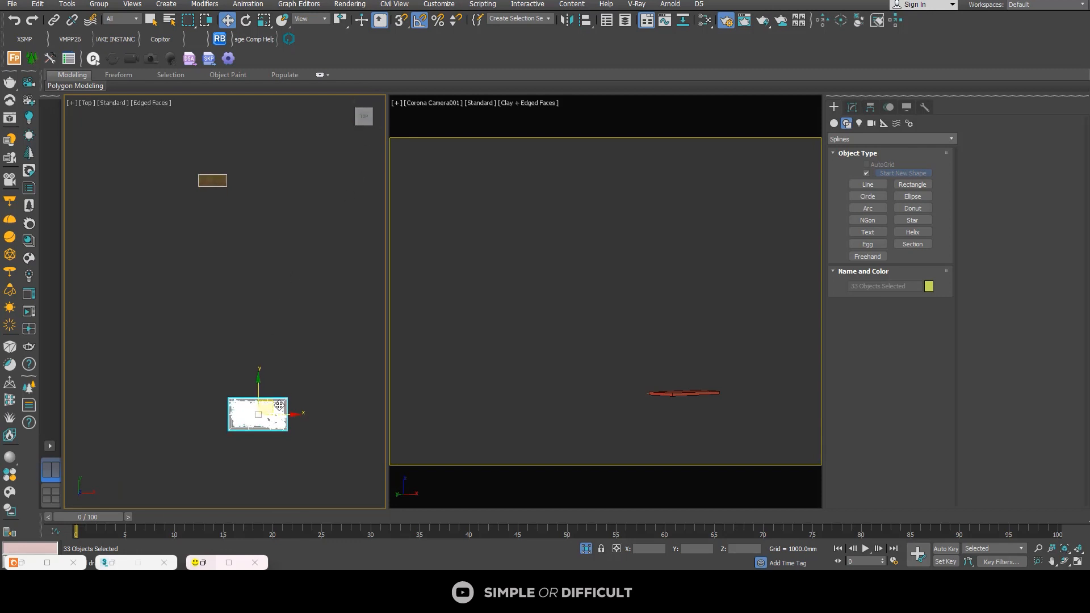
left_click_drag(275, 402, 199, 262)
scroll(226, 179, "up", 4)
scroll(209, 275, "down", 2)
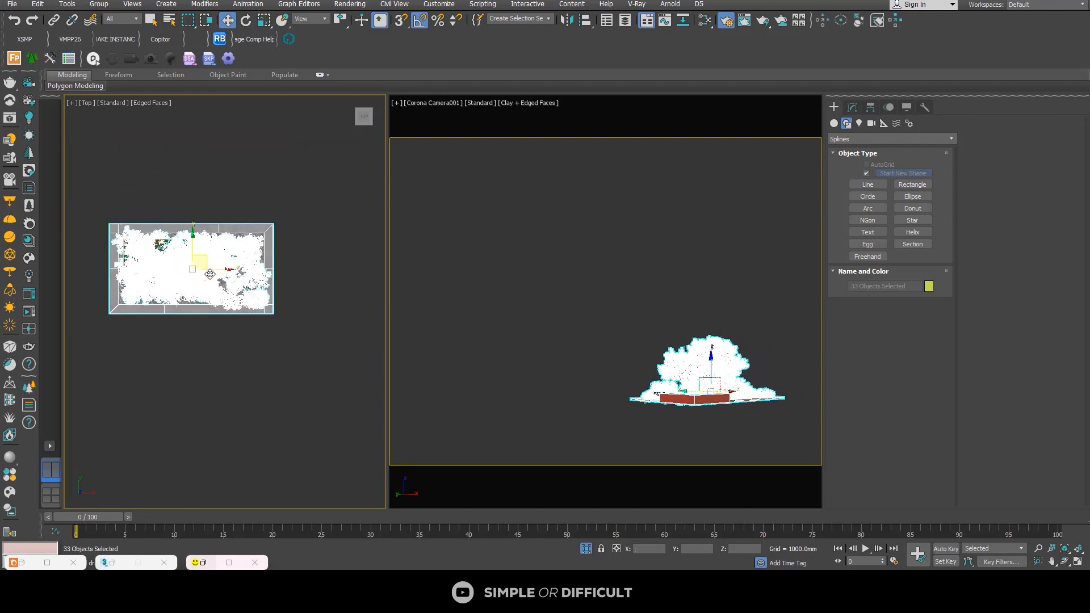
mouse_move(210, 274)
middle_mouse_down("alt")
mouse_move(267, 186)
mouse_move(248, 168)
mouse_move(194, 283)
middle_mouse_up("alt")
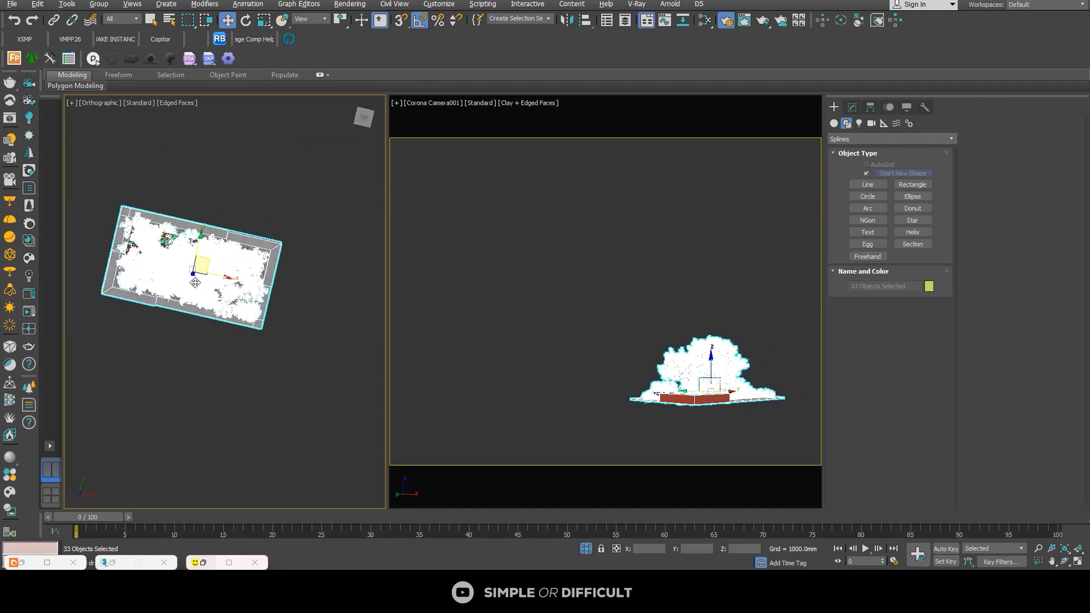
left_click(362, 117)
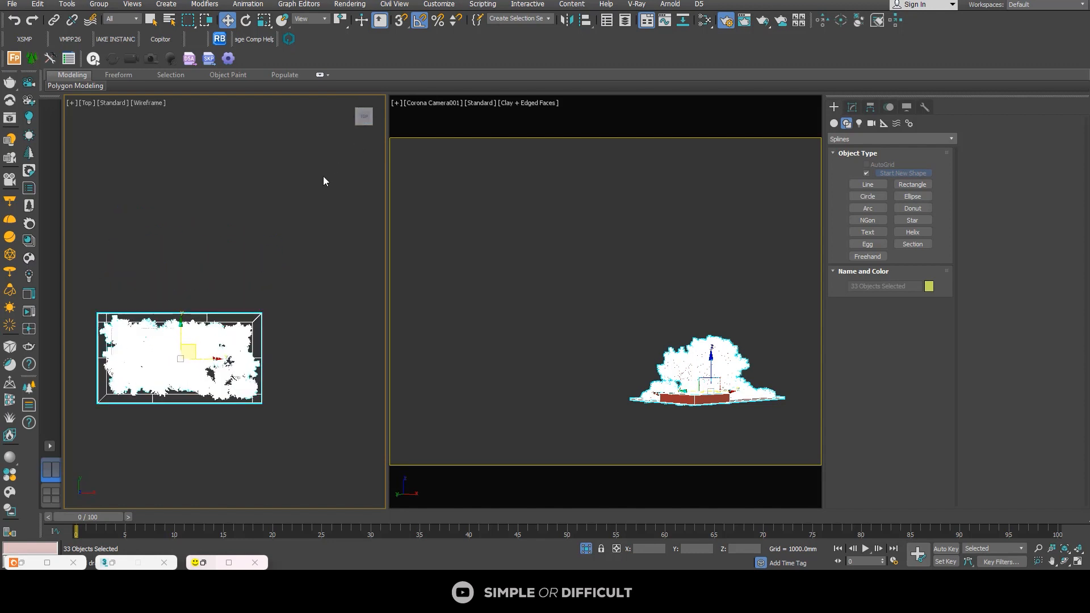
Step: Scale the flower bed down and align it over the GREEN AREA floor in the Top view
middle_click_drag(203, 321, 272, 223)
left_click_drag(255, 222, 282, 280)
left_click(266, 21)
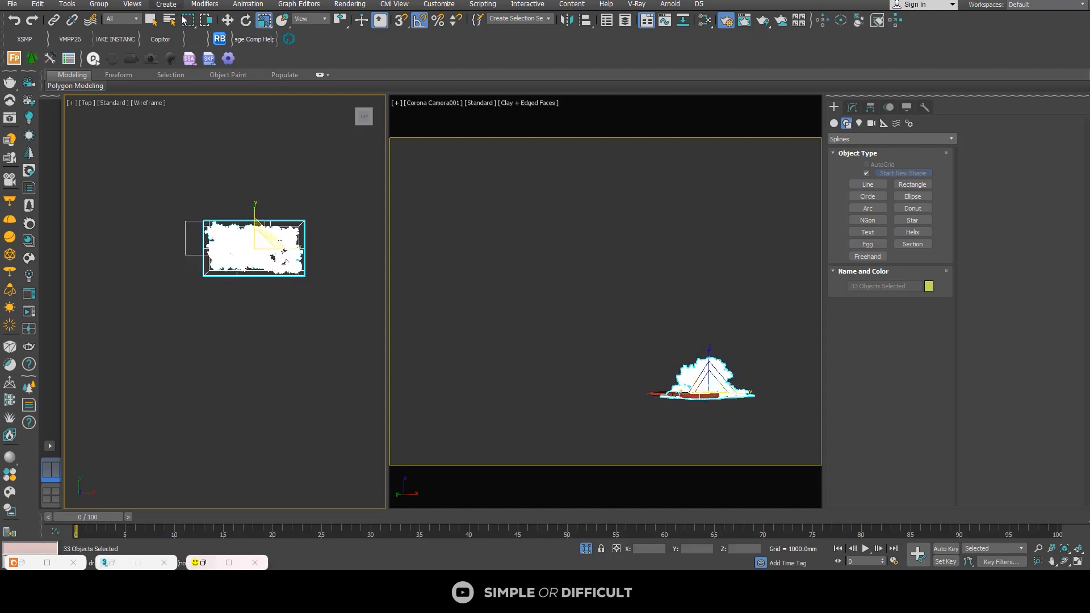
left_click(227, 21)
mouse_move(267, 236)
left_mouse_down()
mouse_move(229, 211)
mouse_move(238, 253)
mouse_move(244, 239)
mouse_move(265, 246)
left_mouse_up()
left_click(263, 21)
left_click(227, 22)
scroll(210, 236, "up", 4)
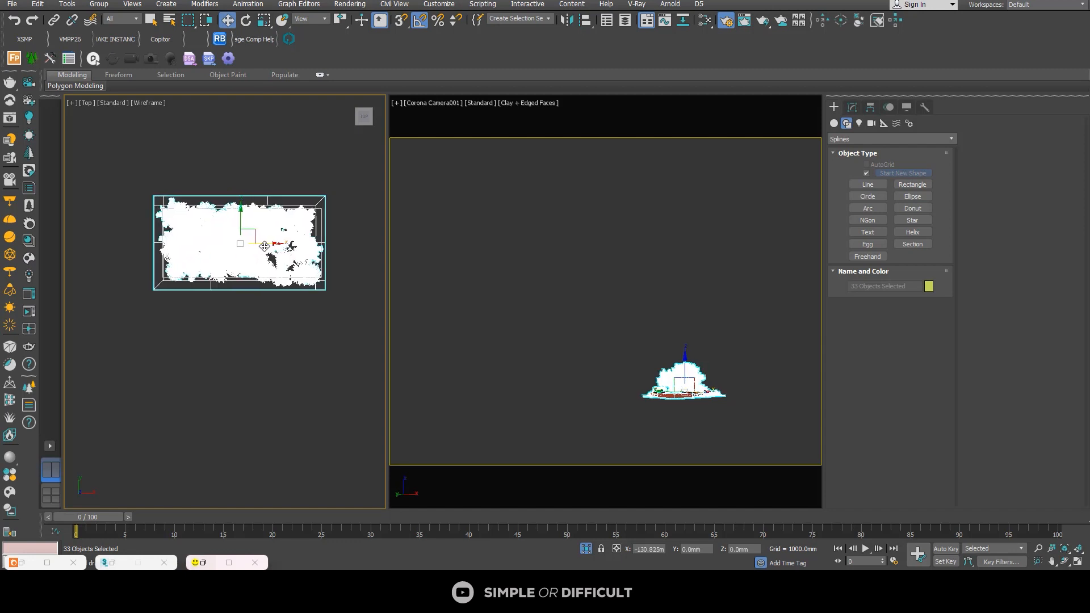
Step: Adjust the flower bed's height in the Front view to seat it on the GREEN AREA floor
left_click(364, 129)
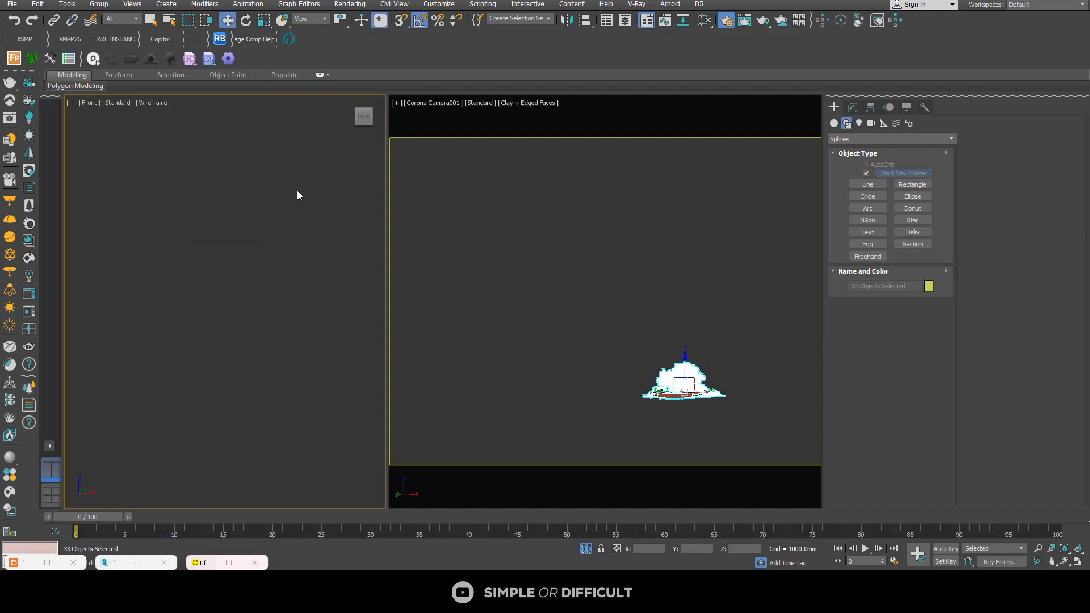
left_click_drag(230, 319, 228, 302)
scroll(359, 339, "up", 5)
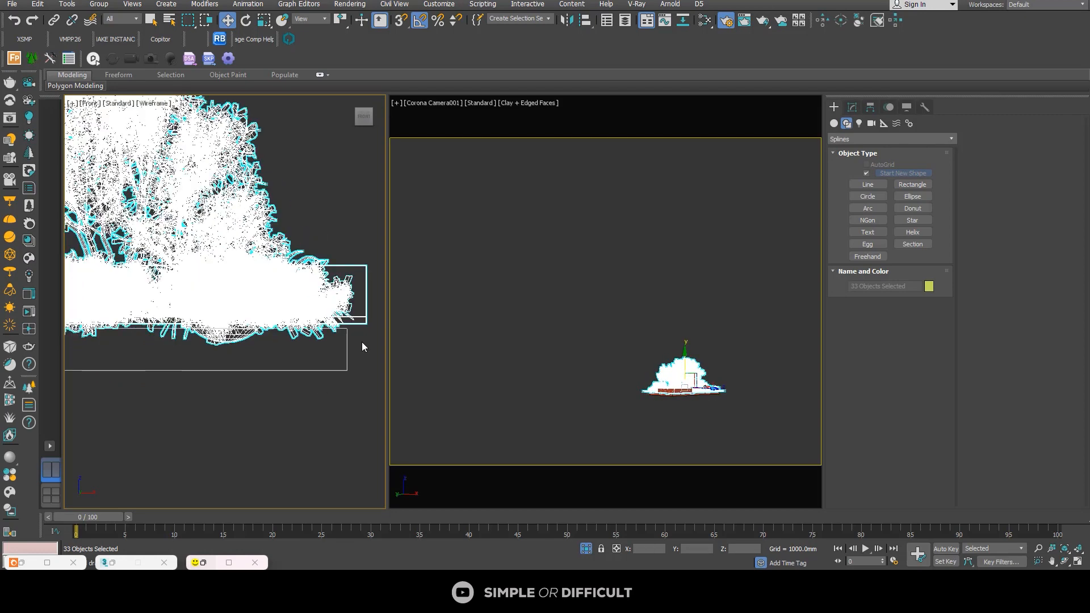
left_click_drag(320, 287, 322, 321)
Step: Delete the flower bed's rectangular Plant x1 border around the GREEN AREA floor, leaving the plants in place
key("t")
key("z")
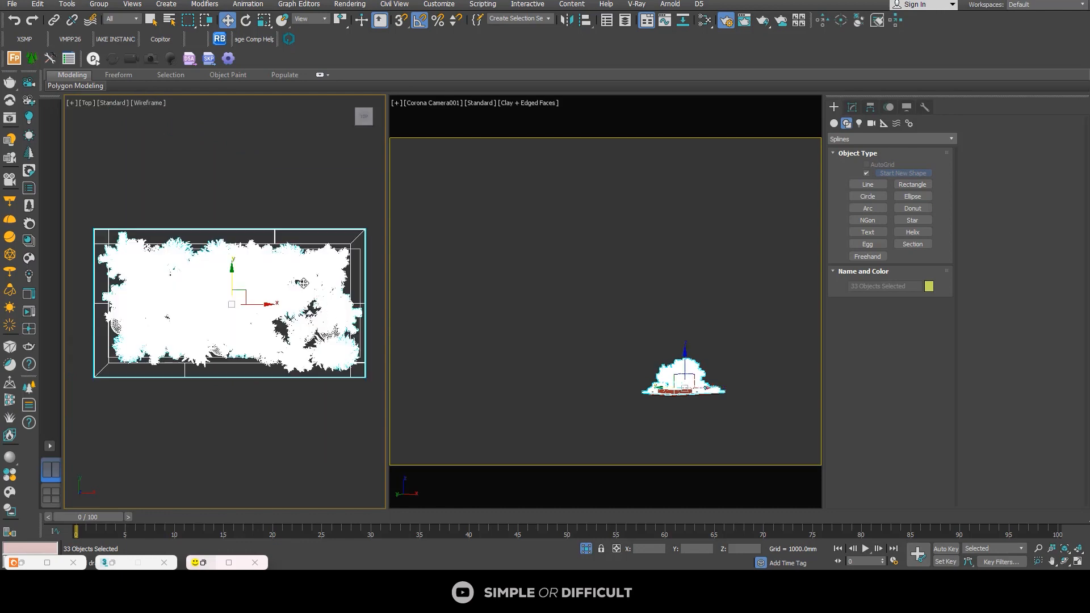
left_click(332, 401)
left_click(331, 375)
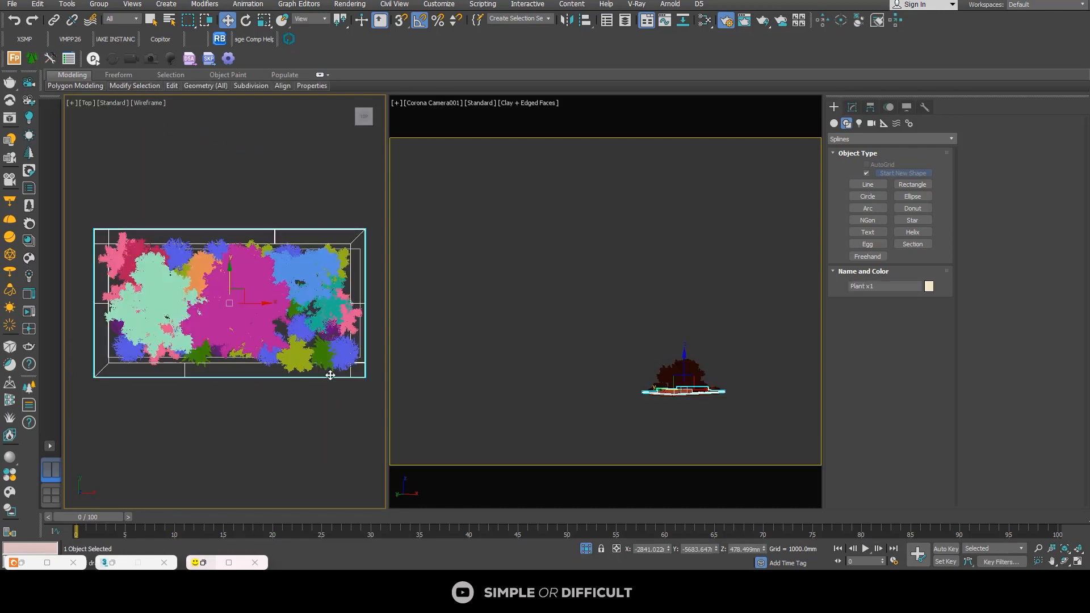
scroll(327, 377, "down", 2)
middle_click_drag(327, 377, 382, 305, "alt")
scroll(382, 304, "up", 3)
scroll(332, 317, "up", 4)
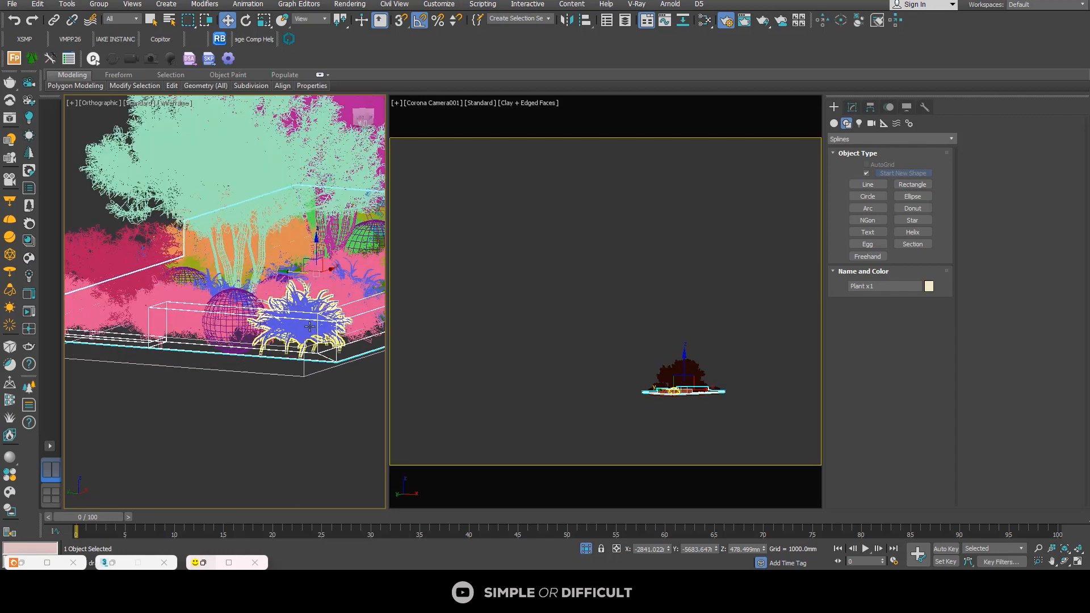
scroll(291, 336, "down", 5)
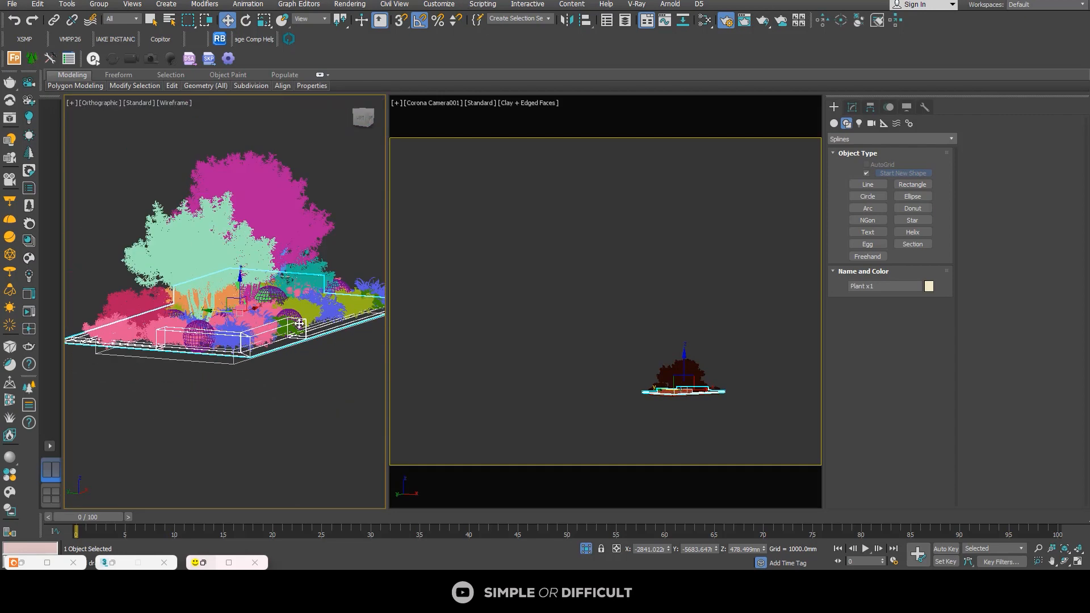
left_click(290, 385)
scroll(305, 320, "up", 4)
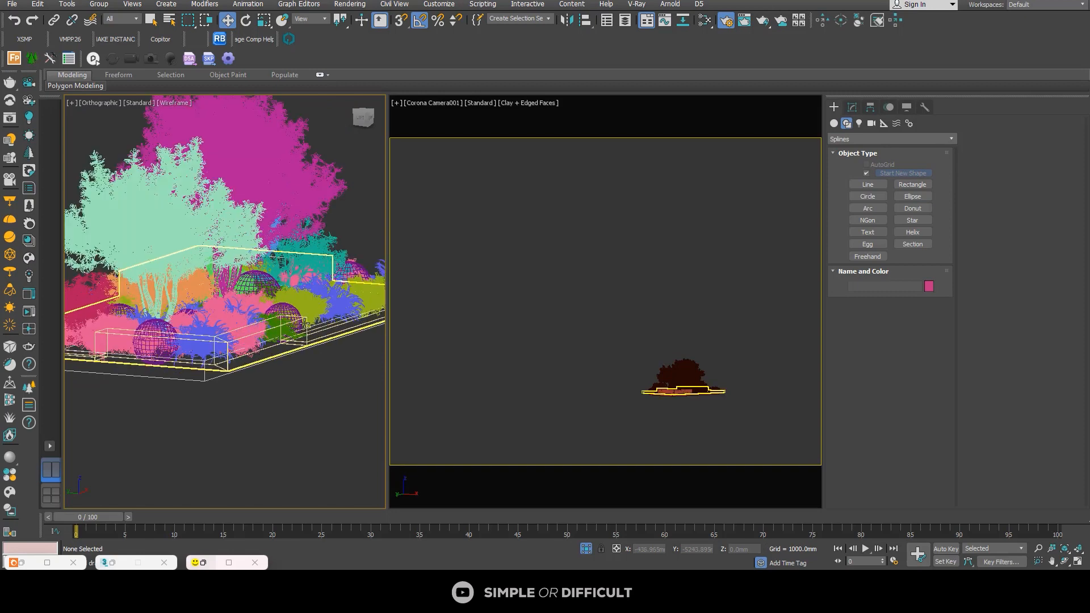
left_click(305, 320)
scroll(292, 332, "down", 6)
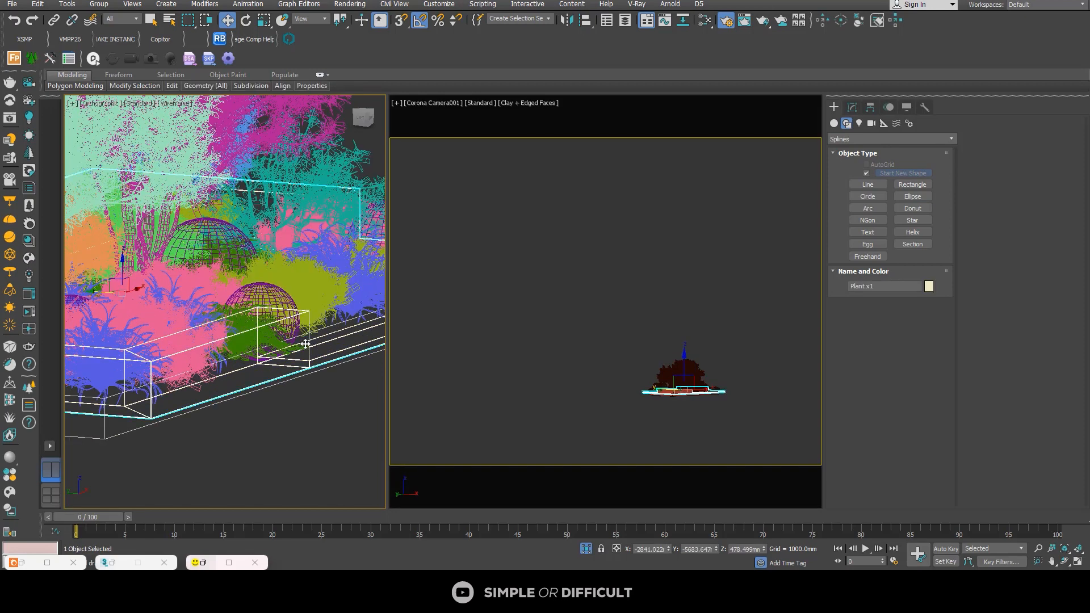
middle_click_drag(279, 343, 255, 380, "alt")
left_click(255, 379)
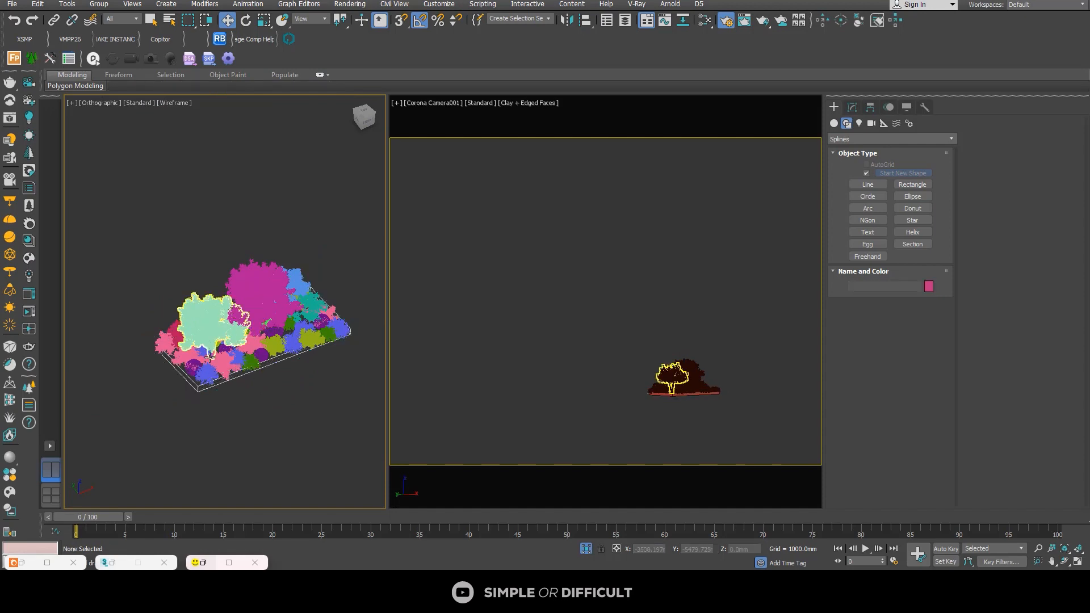
Step: Check the flower bed over the GREEN AREA floor and exit isolation to bring back the full scene
scroll(215, 351, "up", 4)
scroll(214, 351, "down", 4)
middle_click_drag(231, 297, 165, 376, "alt")
scroll(196, 360, "down", 3)
middle_click_drag(238, 373, 315, 315, "alt")
scroll(273, 361, "down", 1)
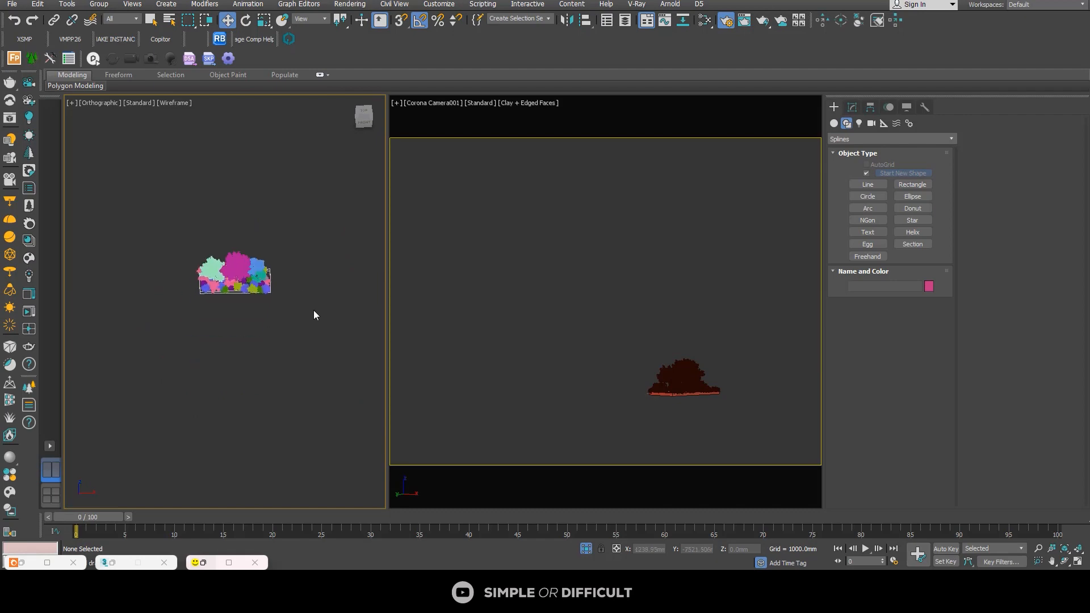
left_click(587, 549)
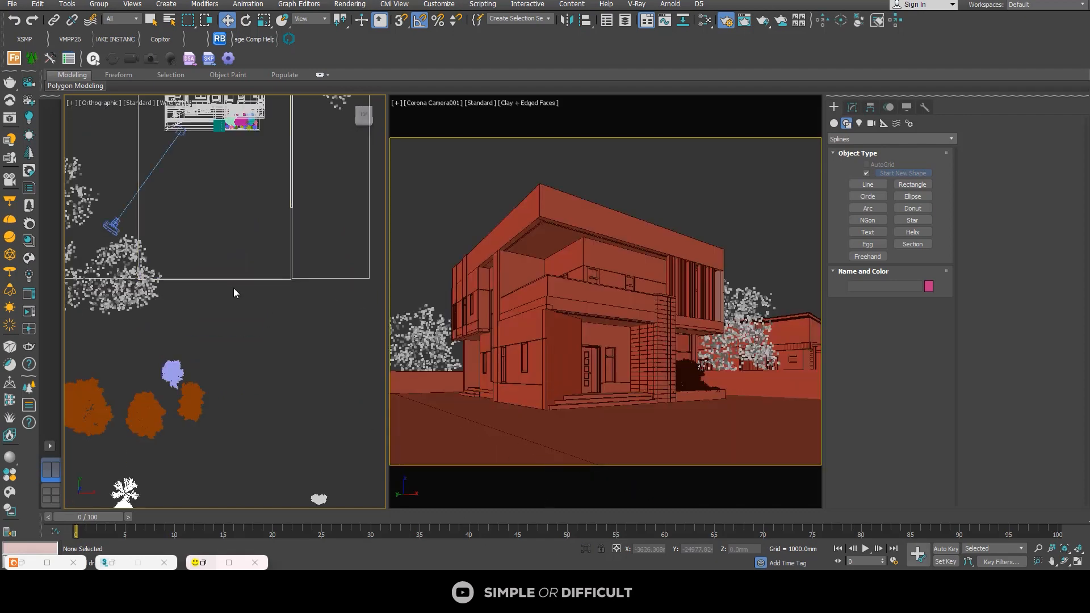
Step: Move the Am176_033 tree in the Top view onto the strip beside the house's front left corner
scroll(233, 288, "down", 4)
middle_click_drag(234, 288, 265, 298, "alt")
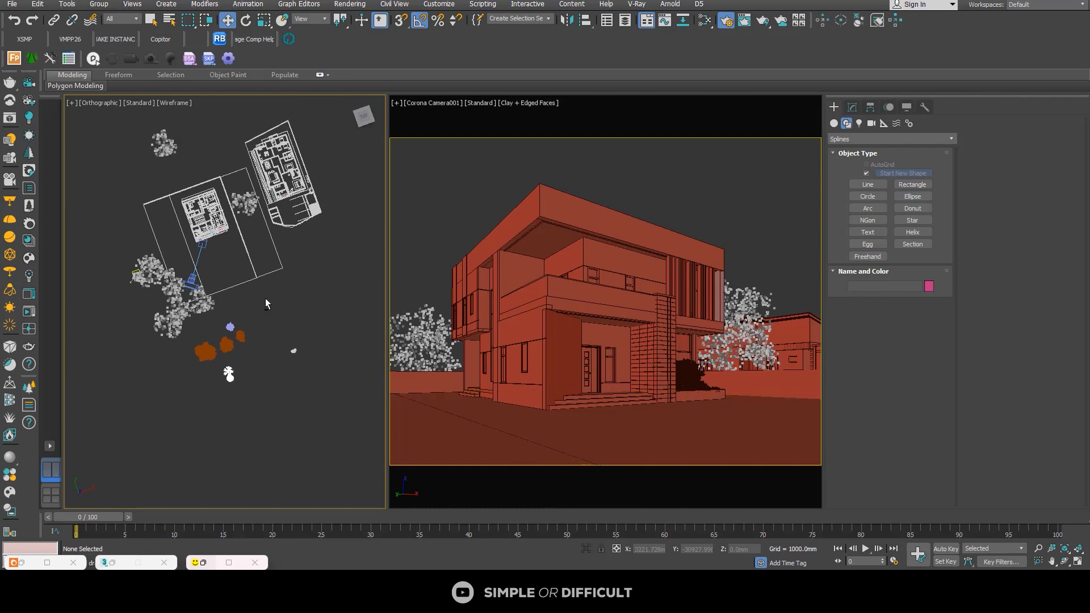
scroll(229, 307, "up", 4)
left_click(181, 392)
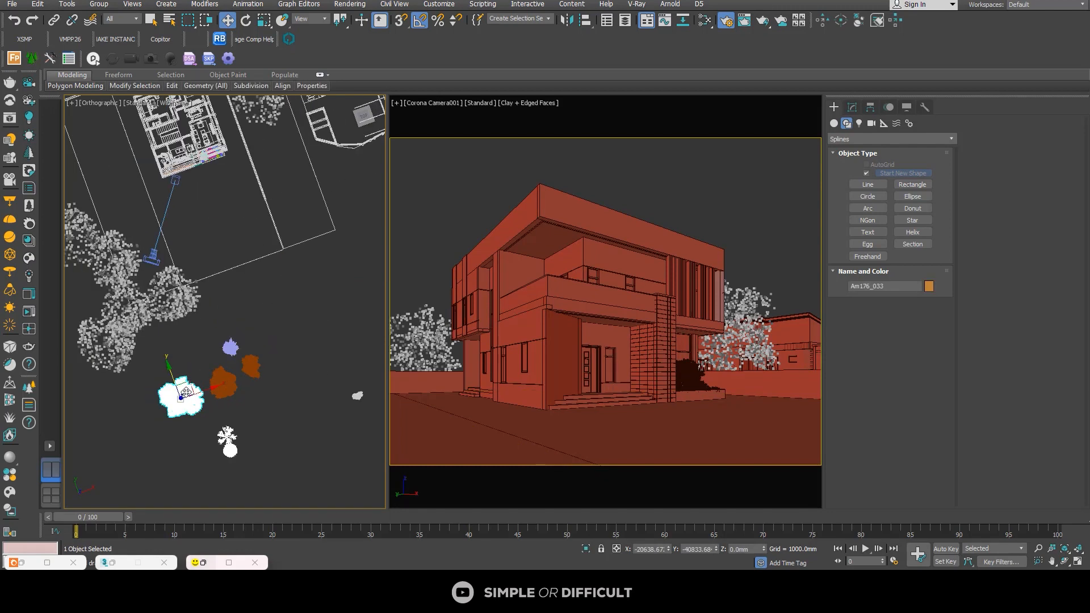
key("t")
key("z")
scroll(204, 305, "down", 9)
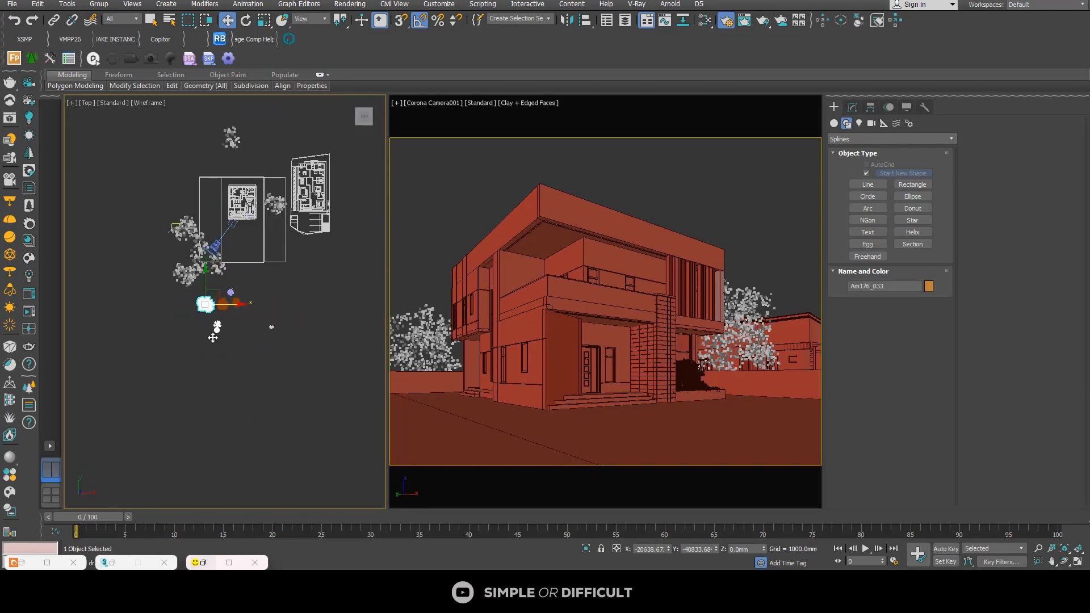
scroll(220, 291, "up", 2)
left_click_drag(220, 292, 236, 165)
scroll(233, 298, "up", 2)
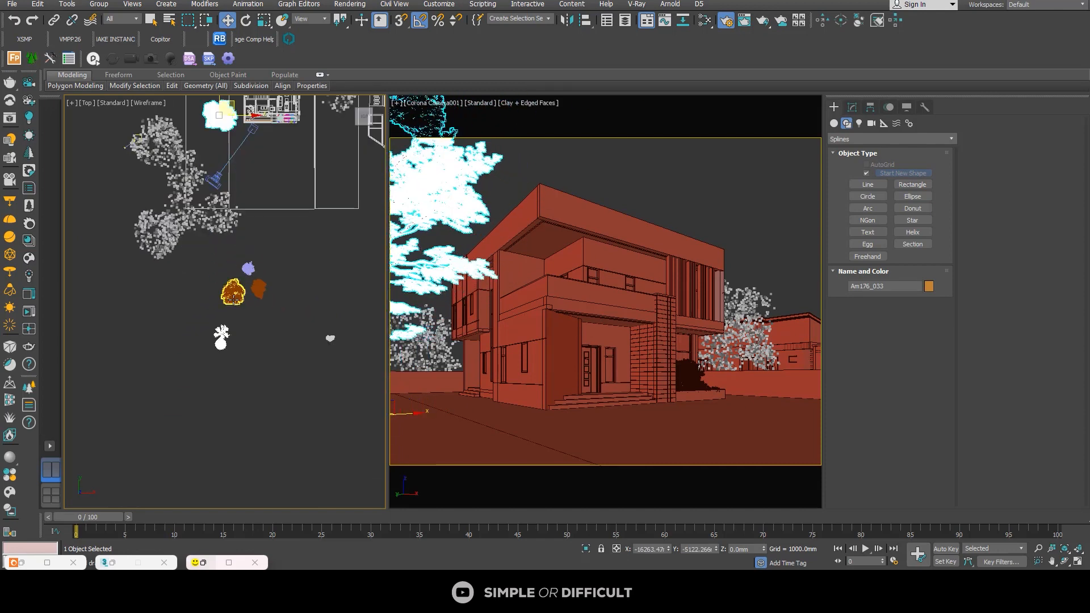
Step: Move the Am176_027 tree in the Top view to the house's left side, just behind the Am176_033 tree
left_click(235, 295)
middle_click_drag(235, 295, 231, 396)
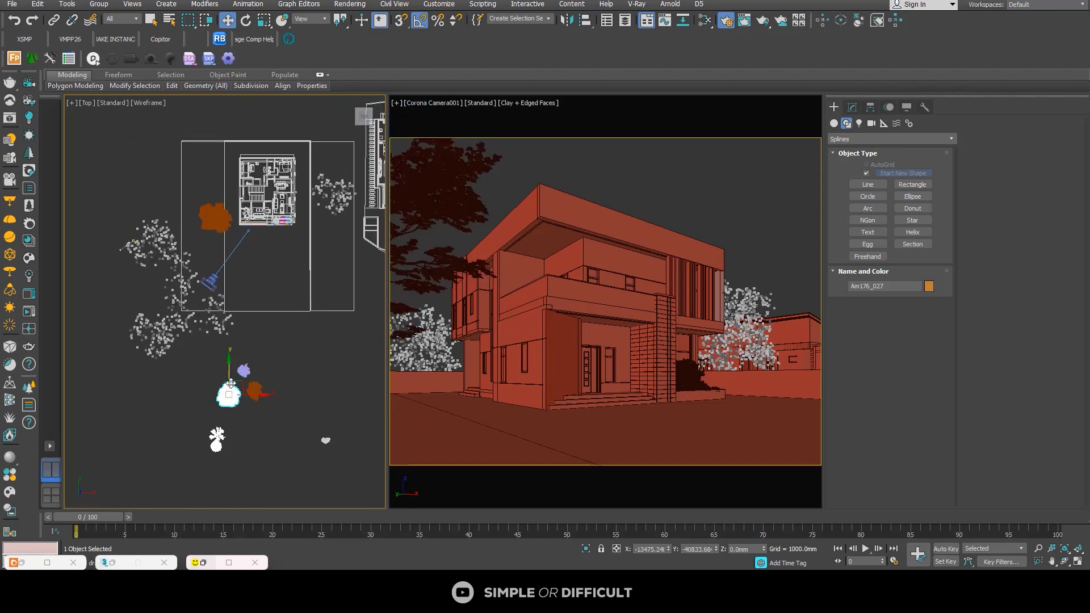
left_click_drag(233, 370, 199, 210)
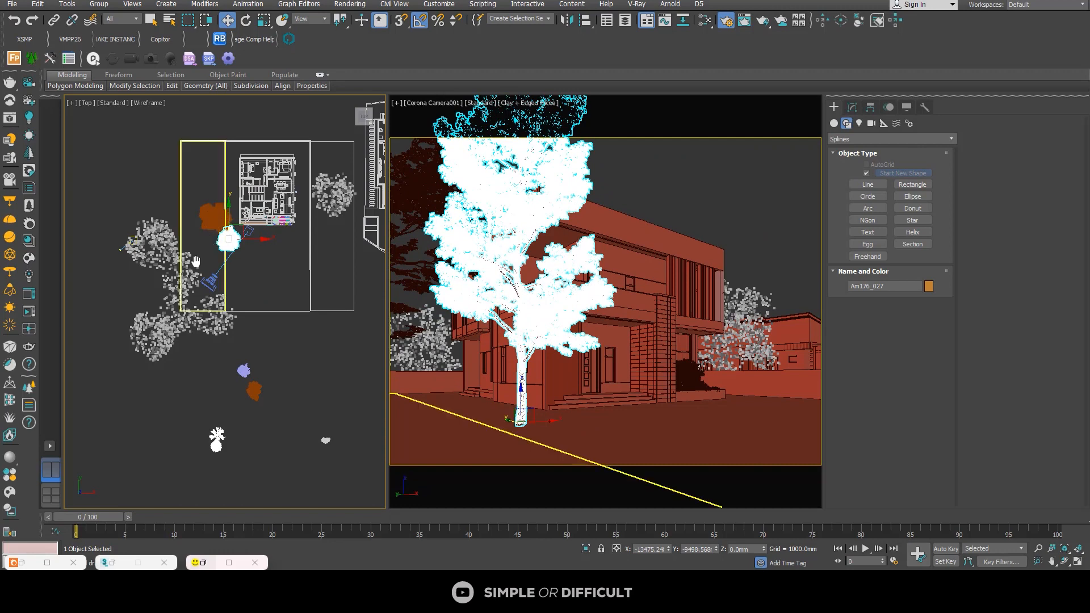
middle_click_drag(194, 261, 176, 318)
left_click_drag(221, 283, 213, 218)
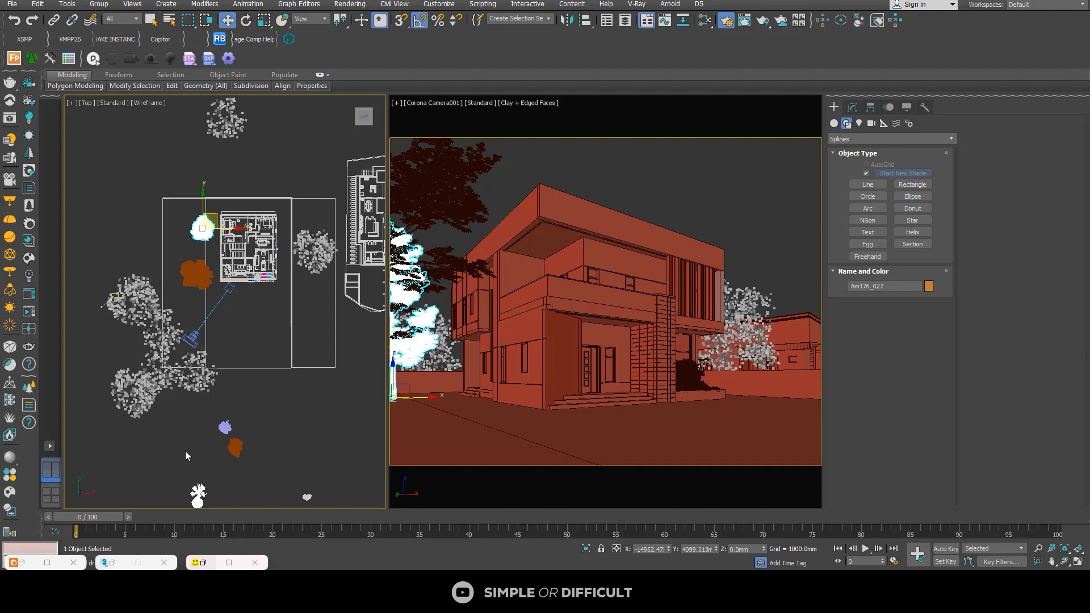
Step: Move the Am176_035 tree in the Top view beside the right boundary wall, near the front of the house
left_click(237, 450)
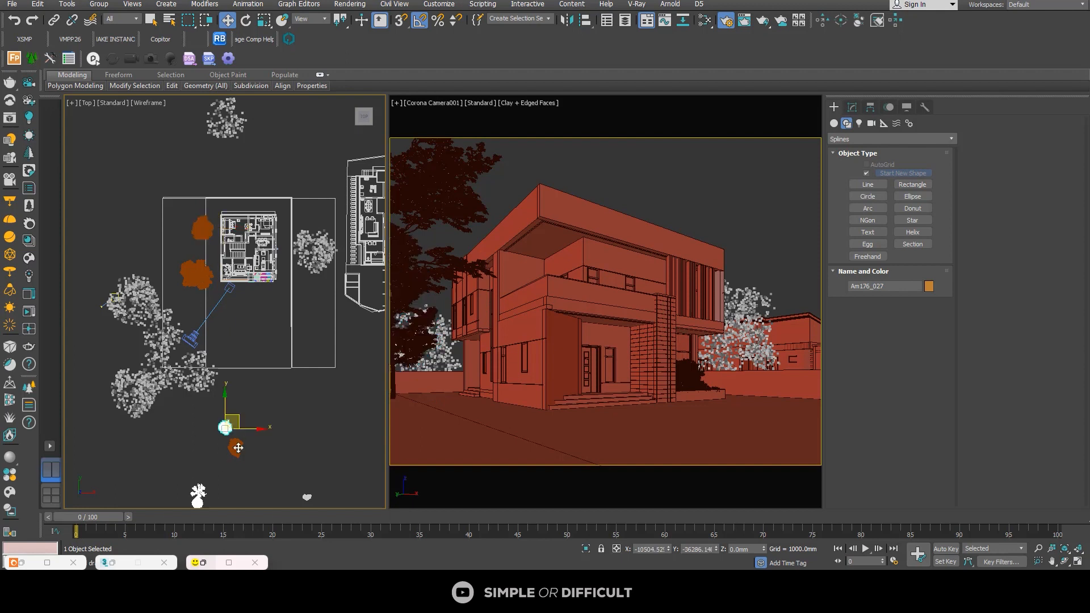
middle_click_drag(242, 443, 209, 435)
left_click_drag(213, 426, 274, 269)
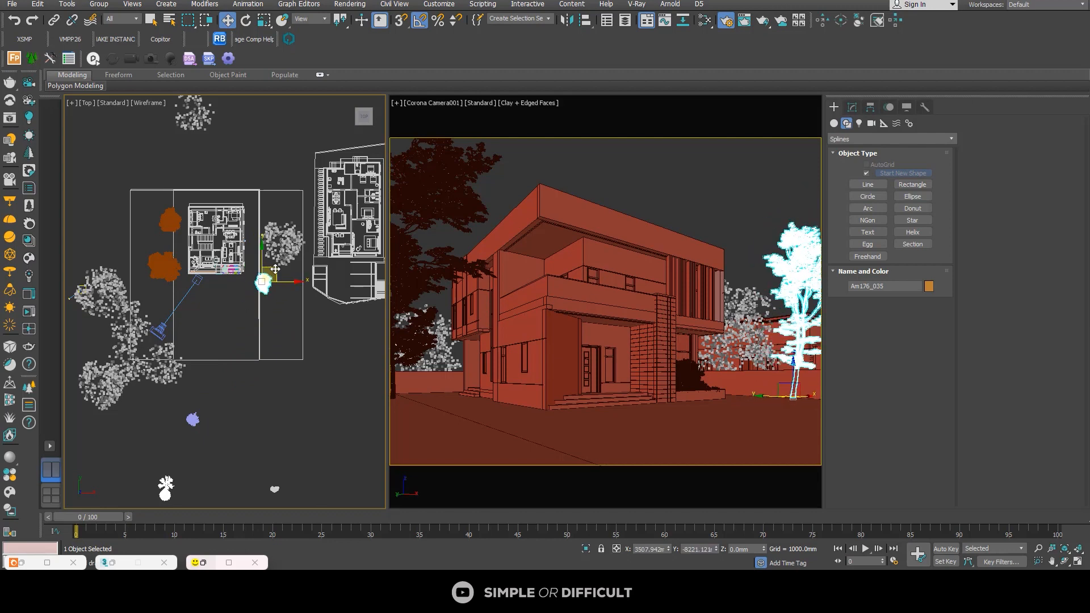
scroll(275, 268, "up", 4)
scroll(263, 272, "down", 4)
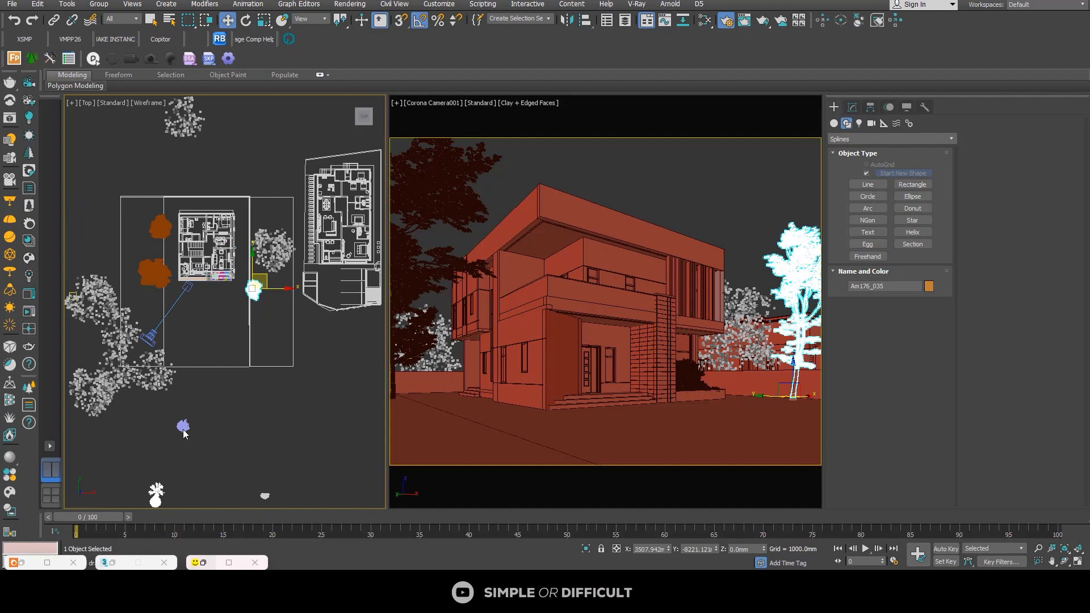
Step: Place one copy of the Am176_037 tree just outside the rear boundary behind the house, using the Copy option
left_click(184, 425)
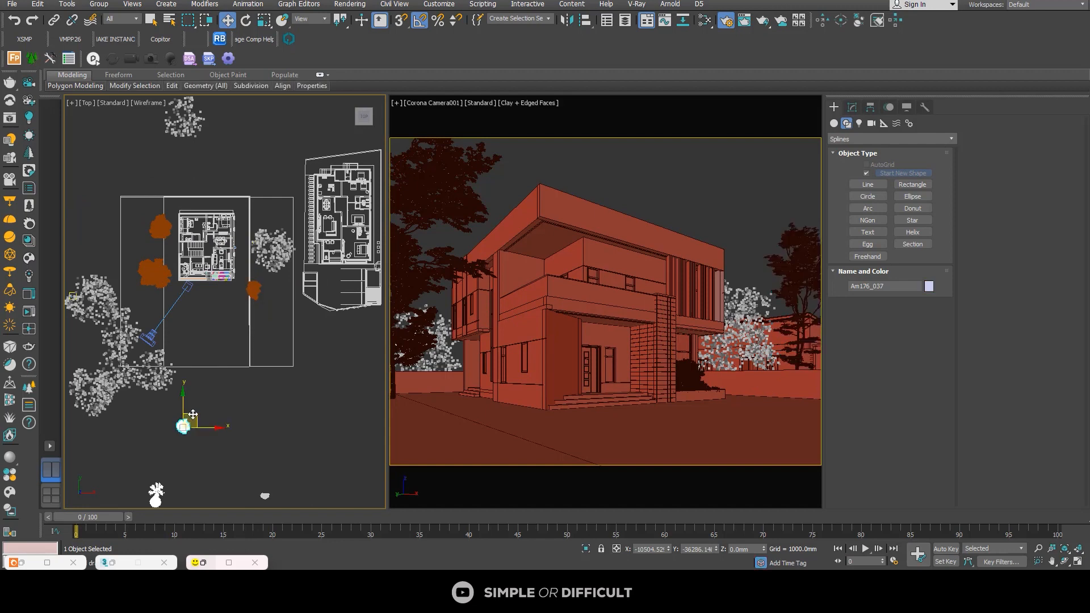
mouse_move(193, 415)
left_mouse_down("shift")
mouse_move(198, 187)
mouse_move(195, 166)
mouse_move(182, 171)
left_mouse_up("shift")
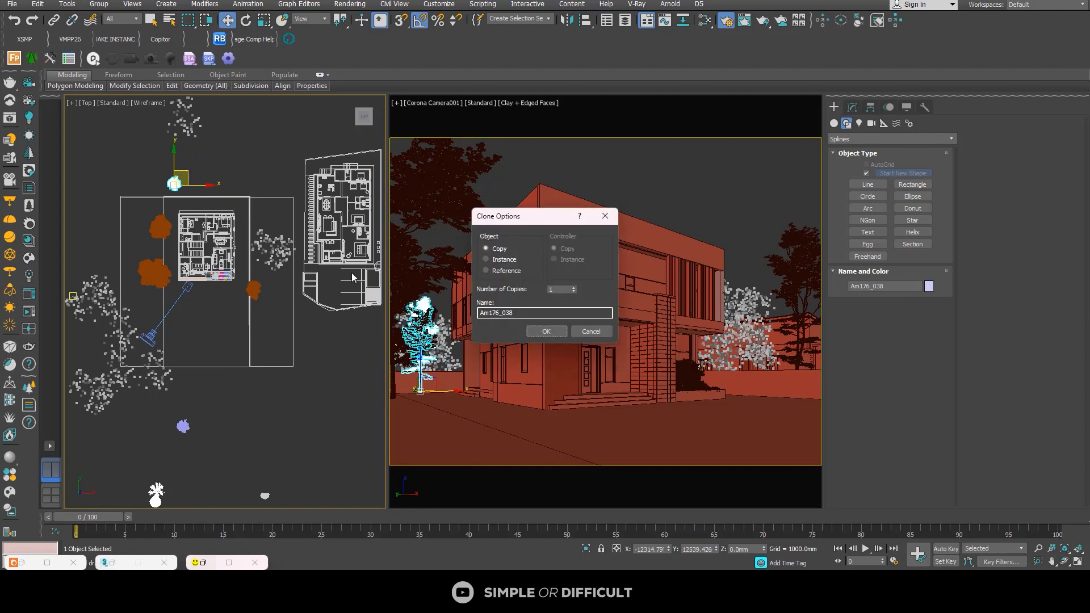
left_click(556, 330)
scroll(185, 168, "up", 5)
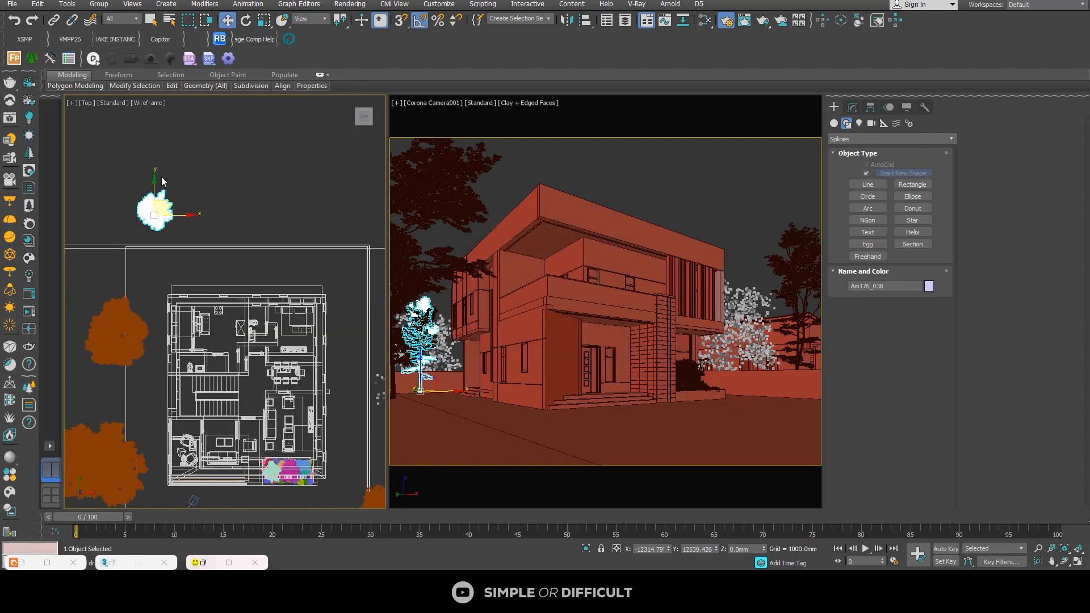
scroll(163, 203, "down", 6)
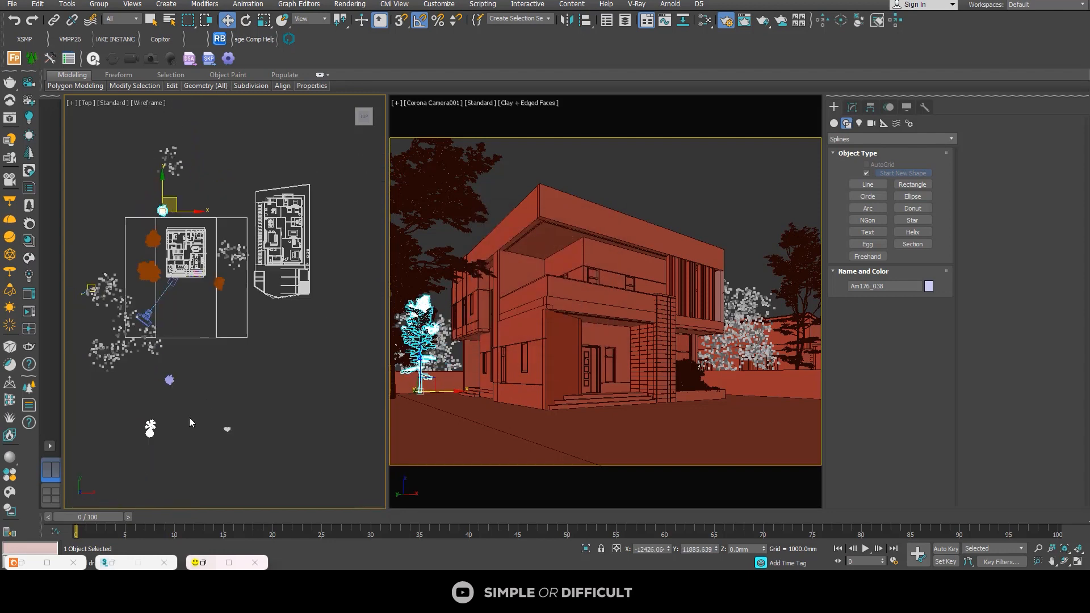
Step: Move the original Am176_037 tree next to its copy behind the rear boundary and scale it up to about 188%
left_click(180, 370)
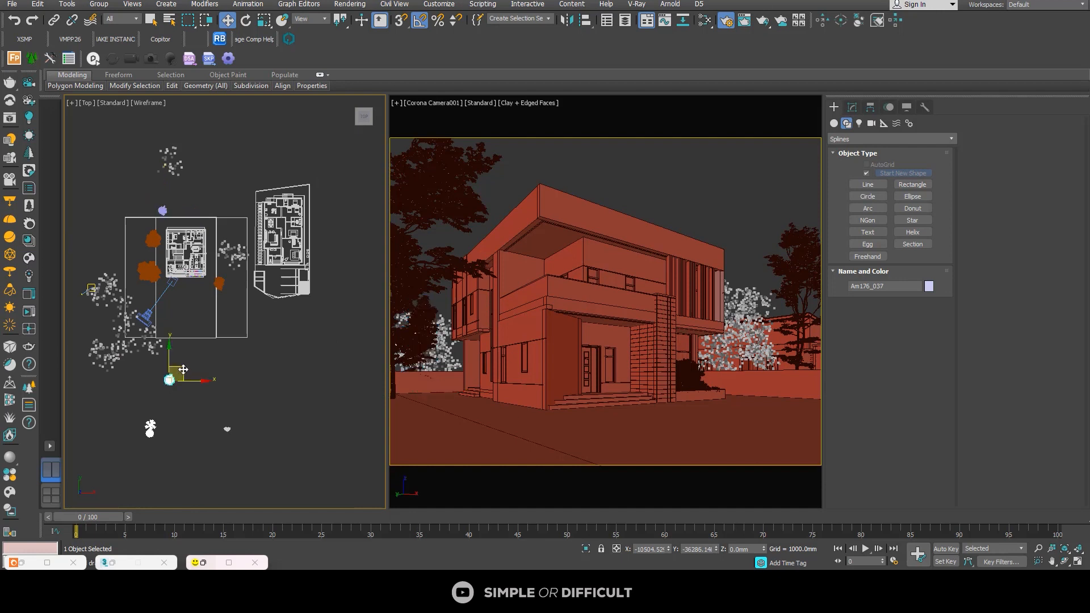
left_click_drag(179, 370, 185, 194)
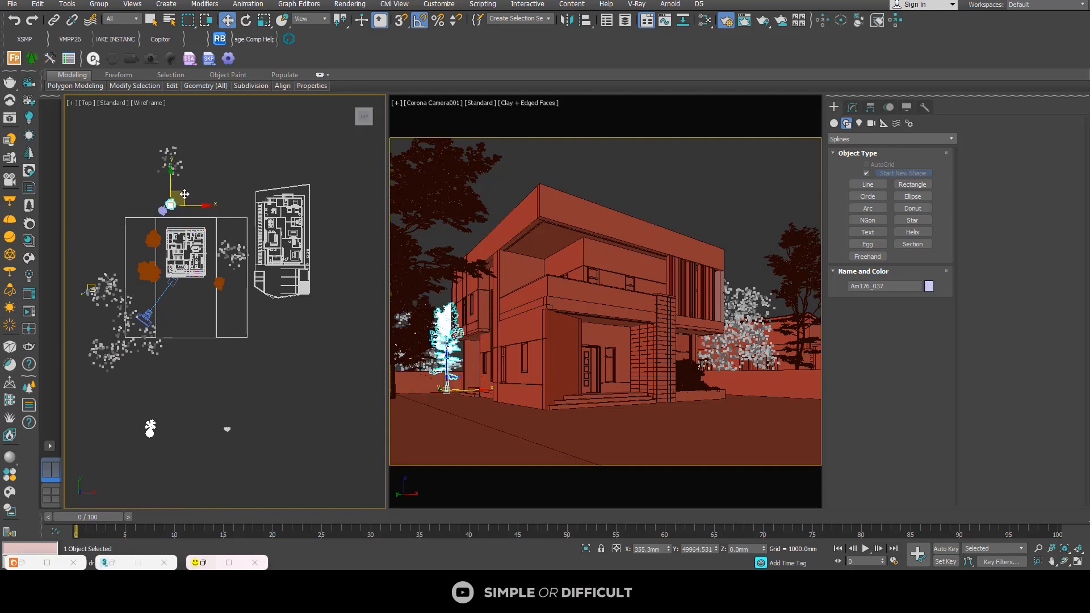
left_click(264, 20)
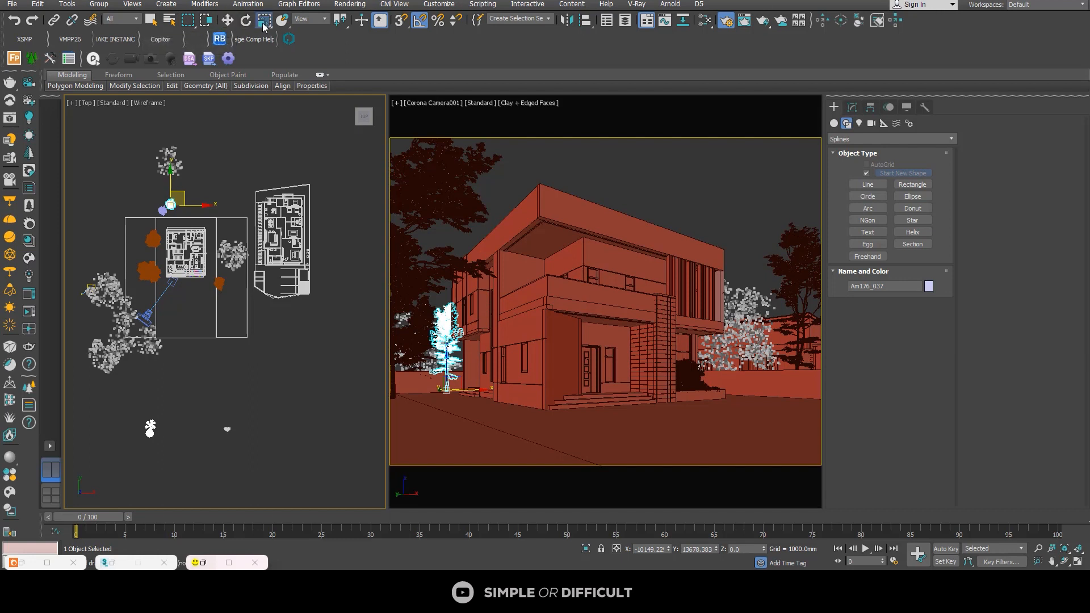
mouse_move(183, 199)
left_mouse_down()
mouse_move(191, 167)
mouse_move(180, 185)
left_mouse_up()
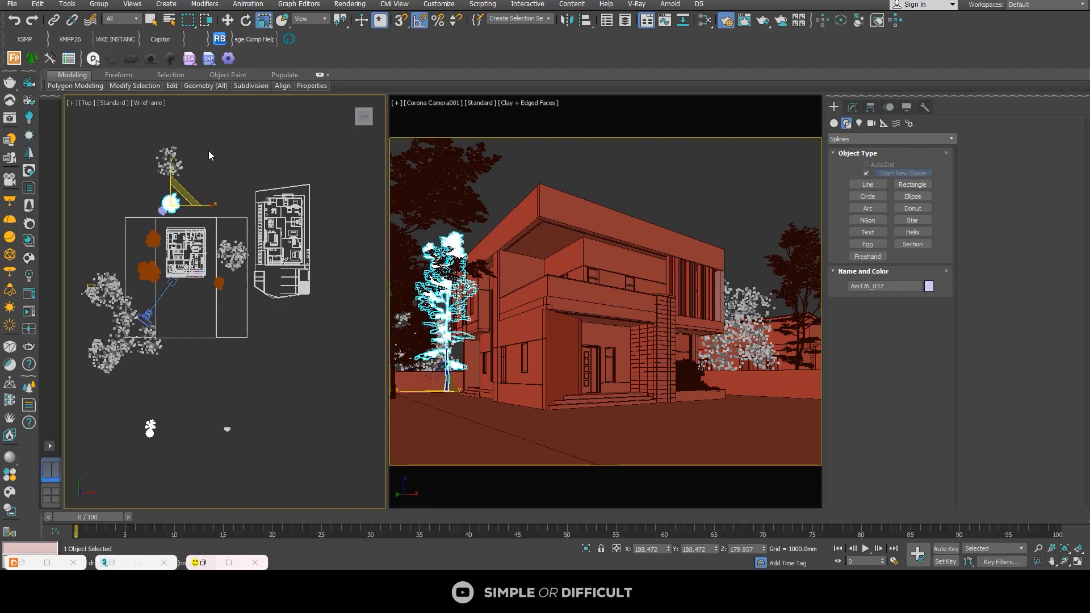
left_click(228, 20)
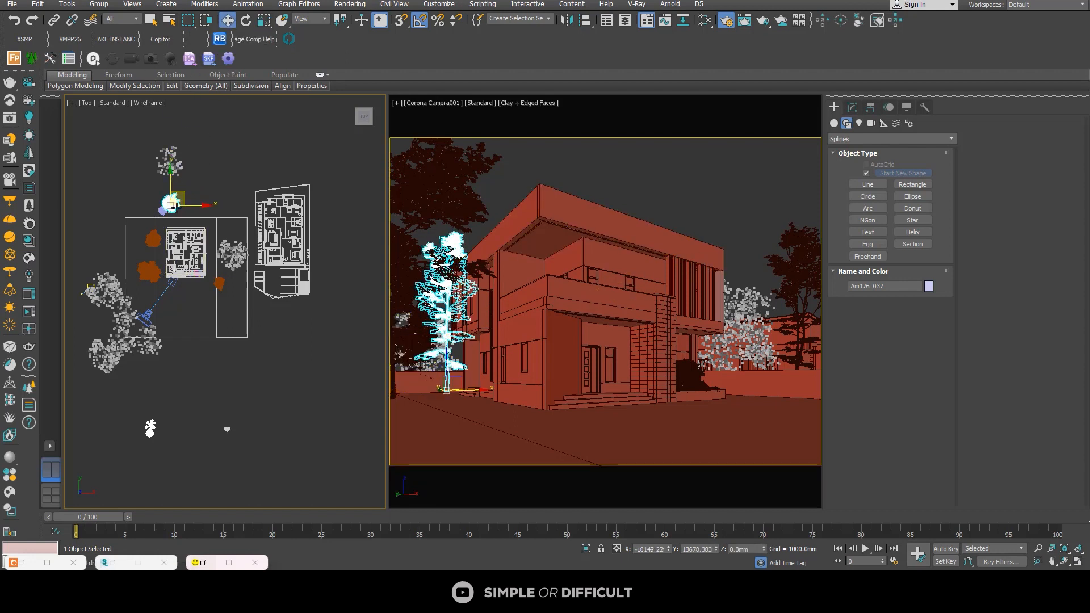
Step: Move the round Viburnum_Opulus_Roseum shrub to the strip in front of the Am176_033 tree, within the camera view
scroll(150, 433, "up", 2)
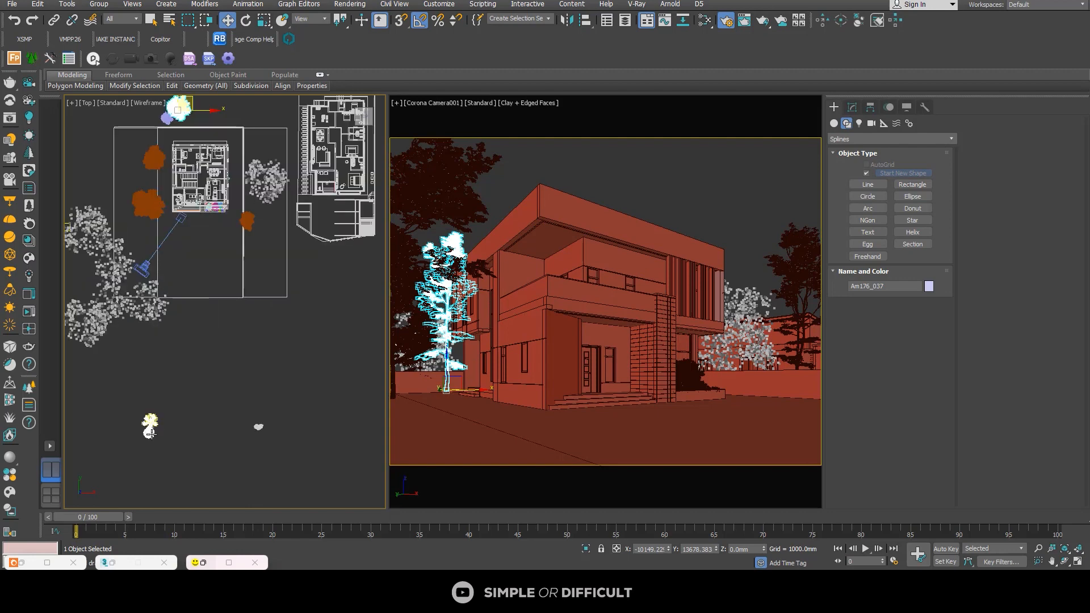
left_click(150, 433)
scroll(150, 431, "up", 3)
scroll(161, 424, "down", 3)
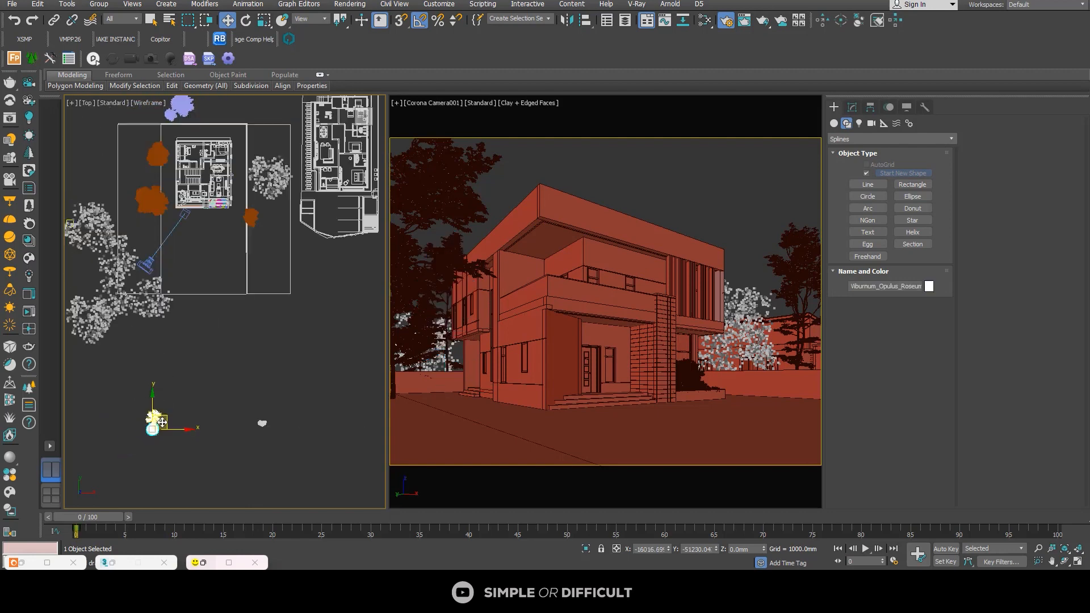
left_click_drag(168, 386, 169, 222)
left_click(155, 441)
left_click(153, 423)
scroll(169, 229, "up", 5)
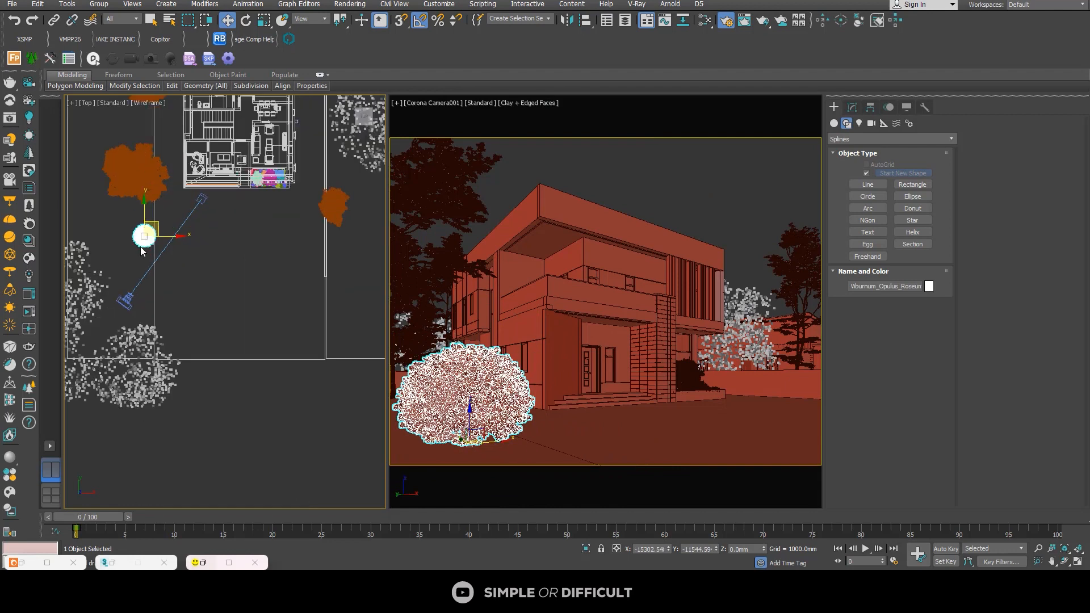
left_click_drag(171, 210, 169, 205)
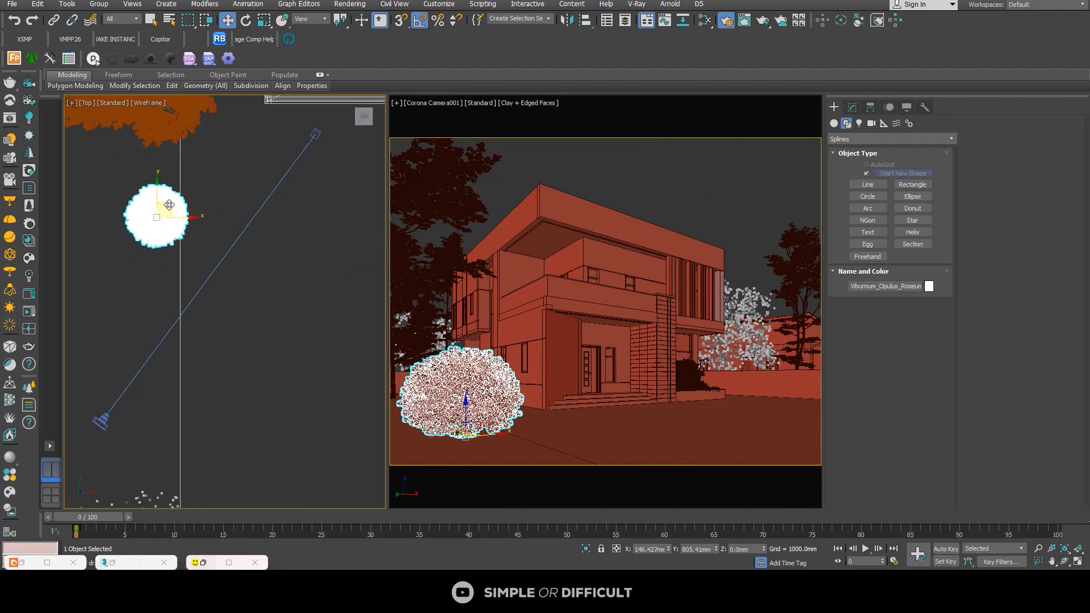
Step: Scale the Viburnum_Opulus_Roseum shrub down uniformly to about 57%
left_click(264, 20)
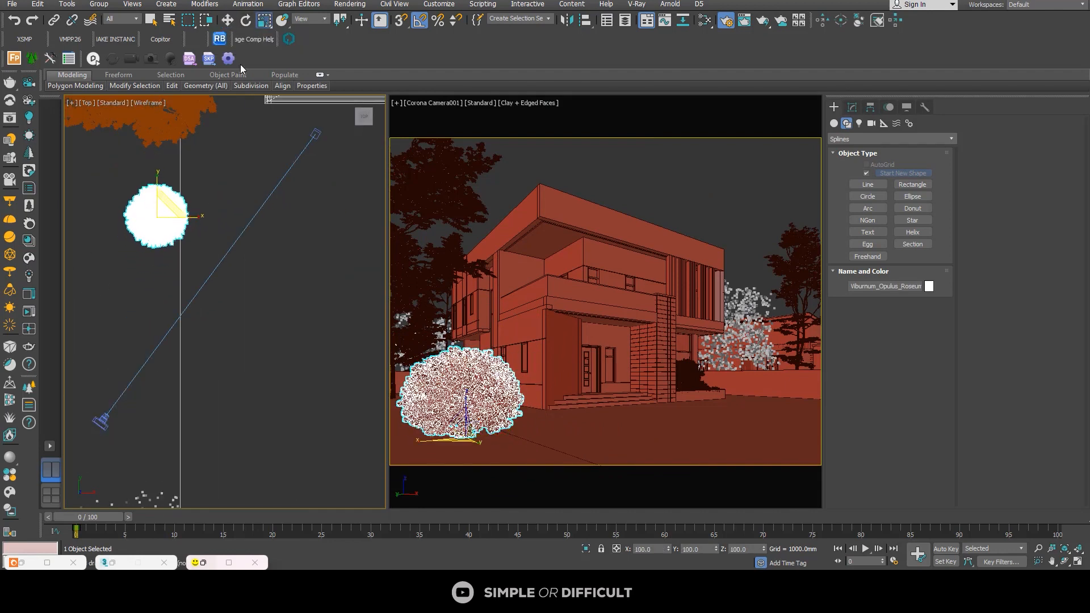
left_click_drag(171, 214, 174, 257)
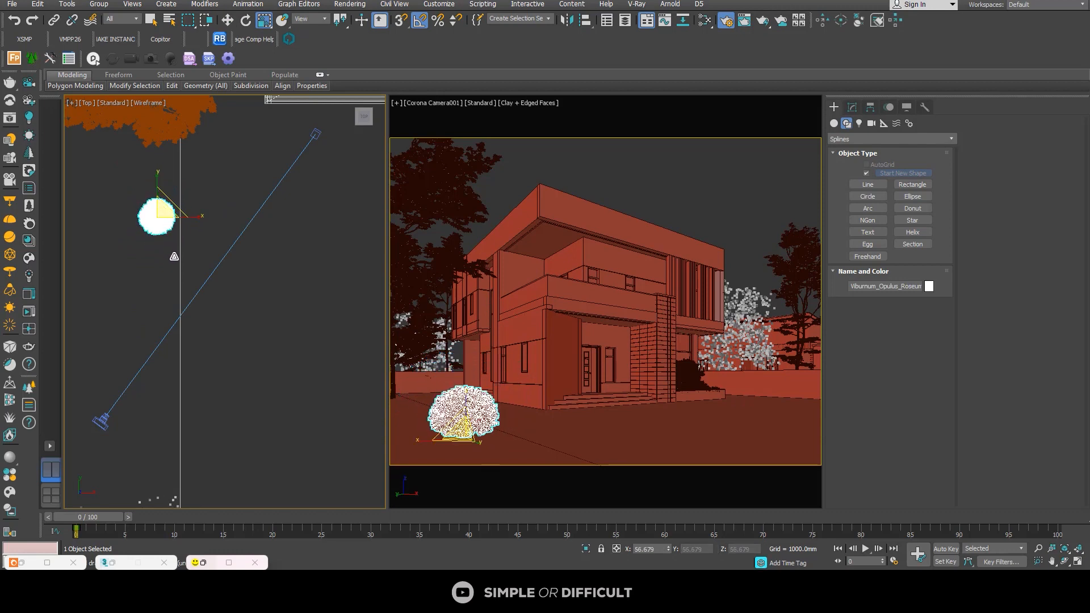
scroll(174, 257, "down", 5)
key("w")
scroll(202, 224, "down", 4)
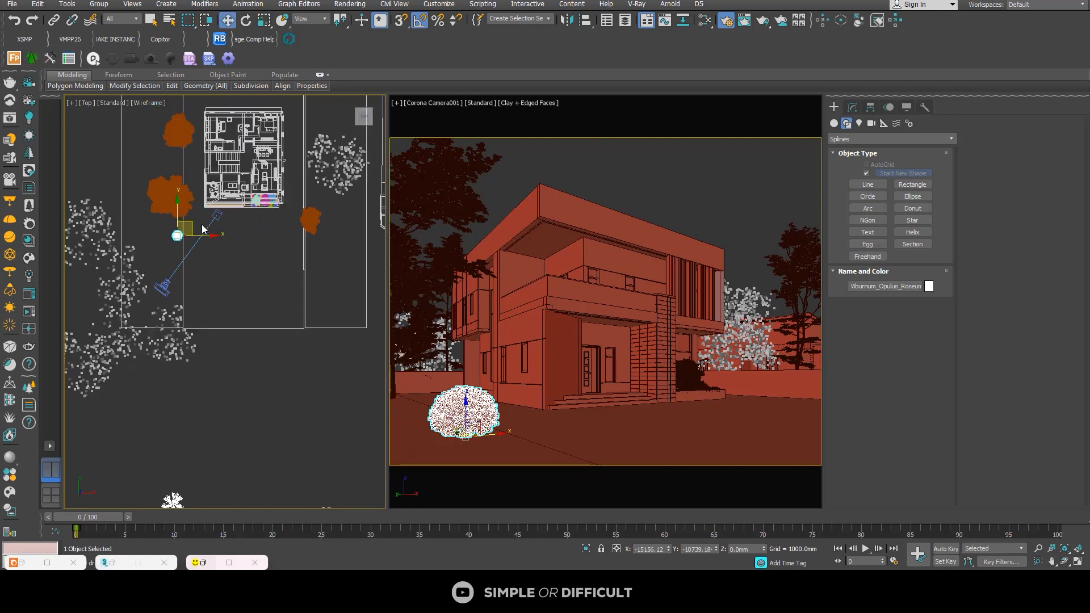
Step: Move the Edgeworthia_Chrysantha shrub to the strip beside the round Viburnum_Opulus_Roseum shrub, within the camera view
left_click(181, 422)
scroll(185, 424, "up", 5)
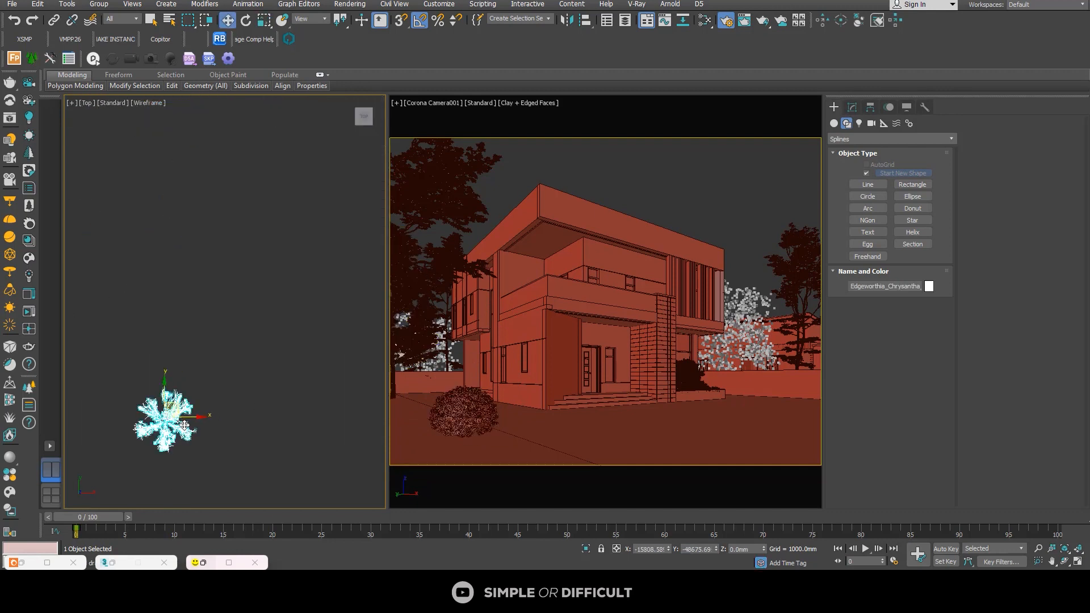
left_click_drag(243, 341, 154, 463)
middle_click_drag(178, 451, 212, 403)
scroll(188, 400, "down", 5)
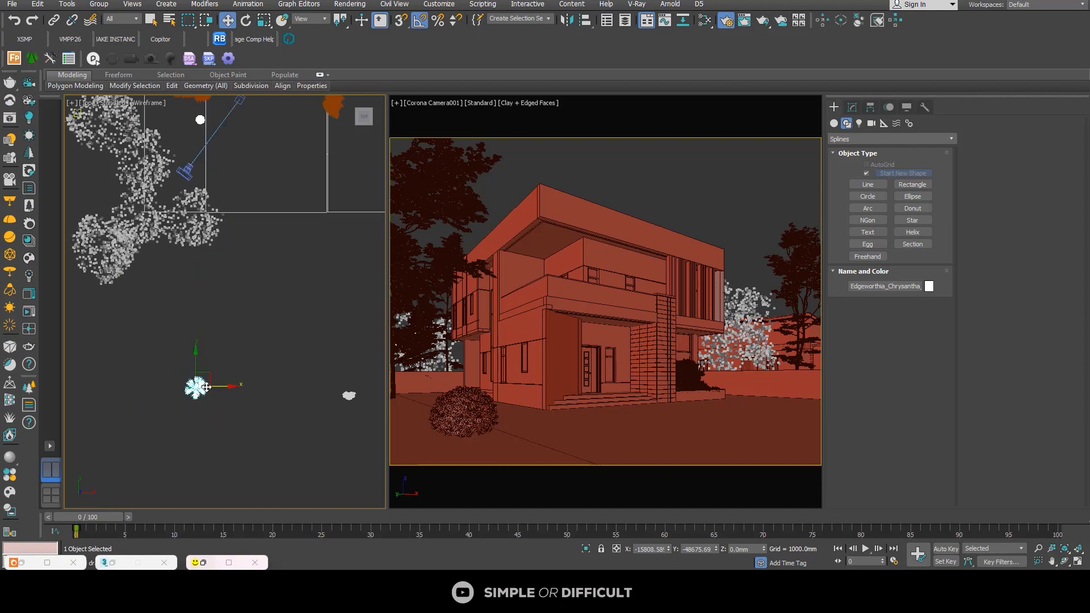
left_click_drag(209, 375, 213, 119)
middle_click_drag(207, 183, 220, 286)
Step: Scale the Edgeworthia_Chrysantha shrub down uniformly to about 47% and set it directly in front of the round Viburnum_Opulus_Roseum shrub
left_click(264, 21)
scroll(212, 227, "up", 3)
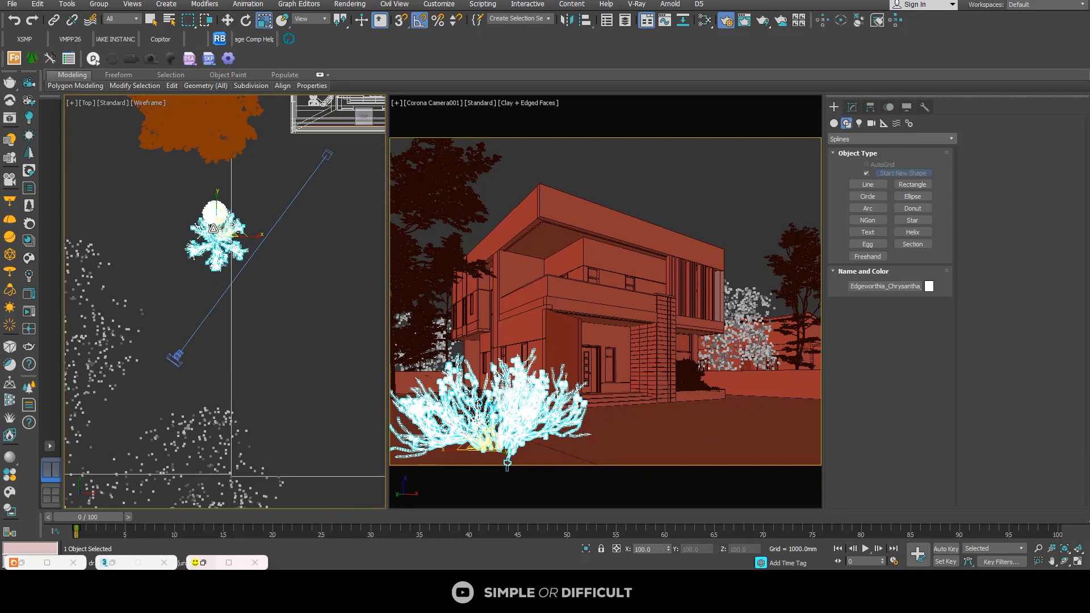
scroll(219, 234, "up", 4)
left_click_drag(219, 234, 210, 301)
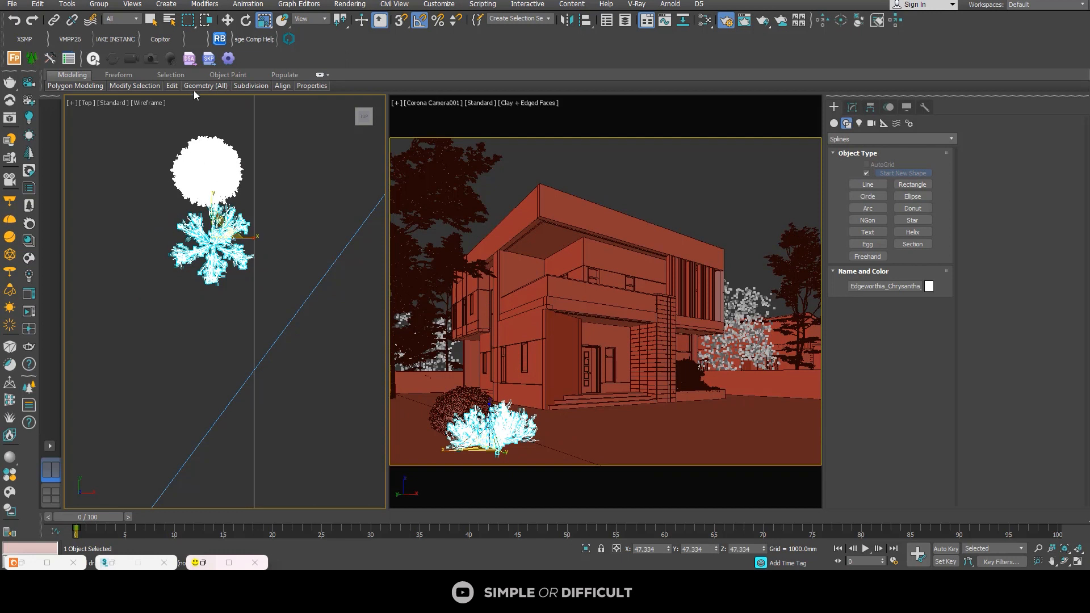
left_click(228, 22)
left_click_drag(220, 226, 215, 221)
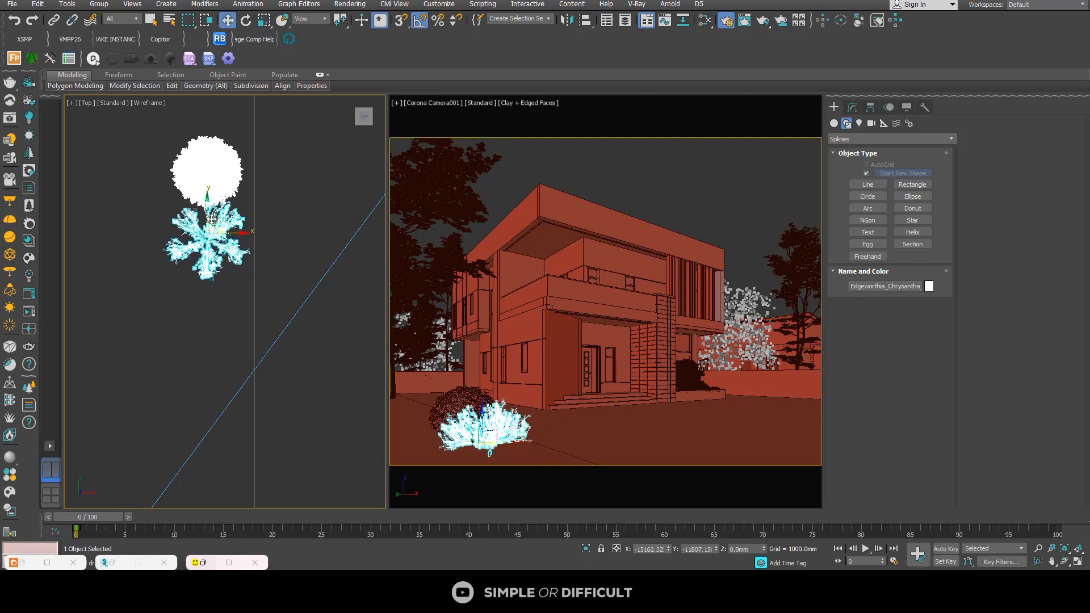
Step: Place one copy of the Viburnum_Opulus_Roseum shrub in front of the Edgeworthia shrub with the Copy option and rotate it about -40° around Z
left_click(205, 159)
left_click_drag(210, 147, 209, 293, "shift")
left_click(543, 332)
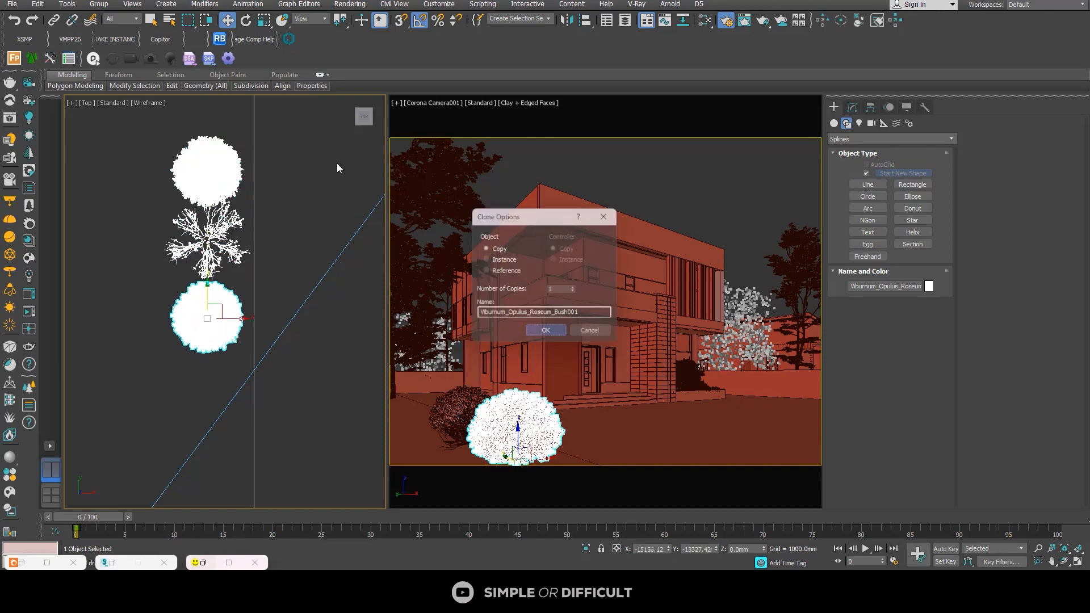
key("e")
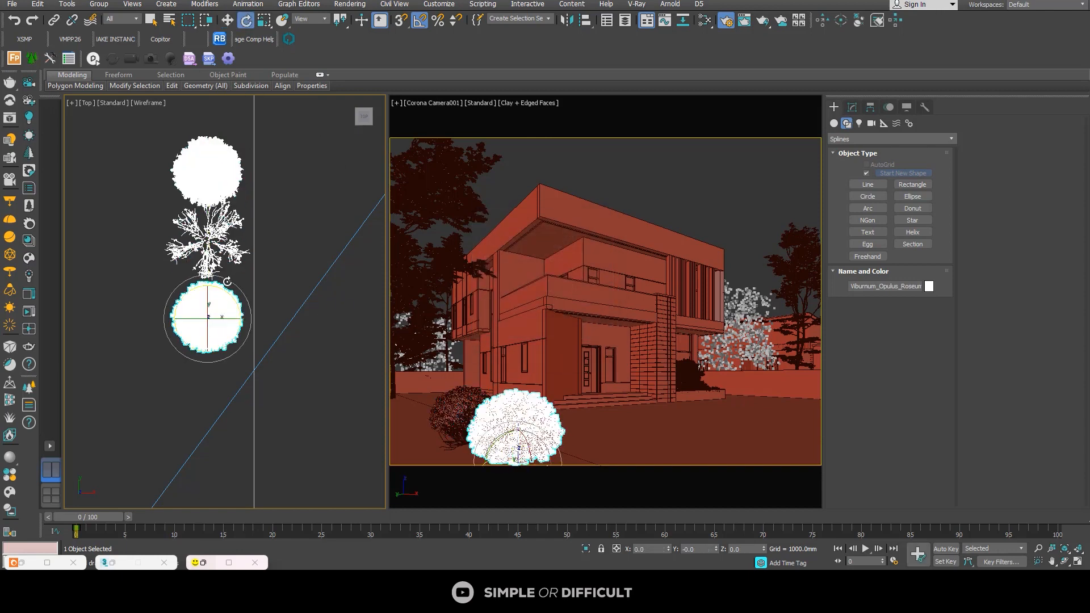
left_click_drag(221, 291, 242, 294)
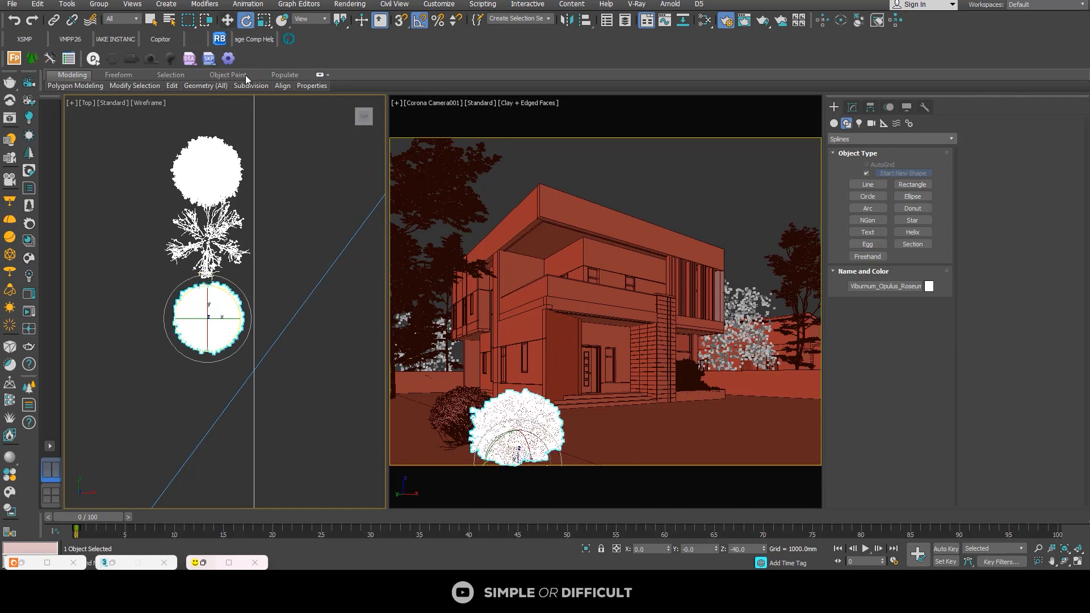
key("w")
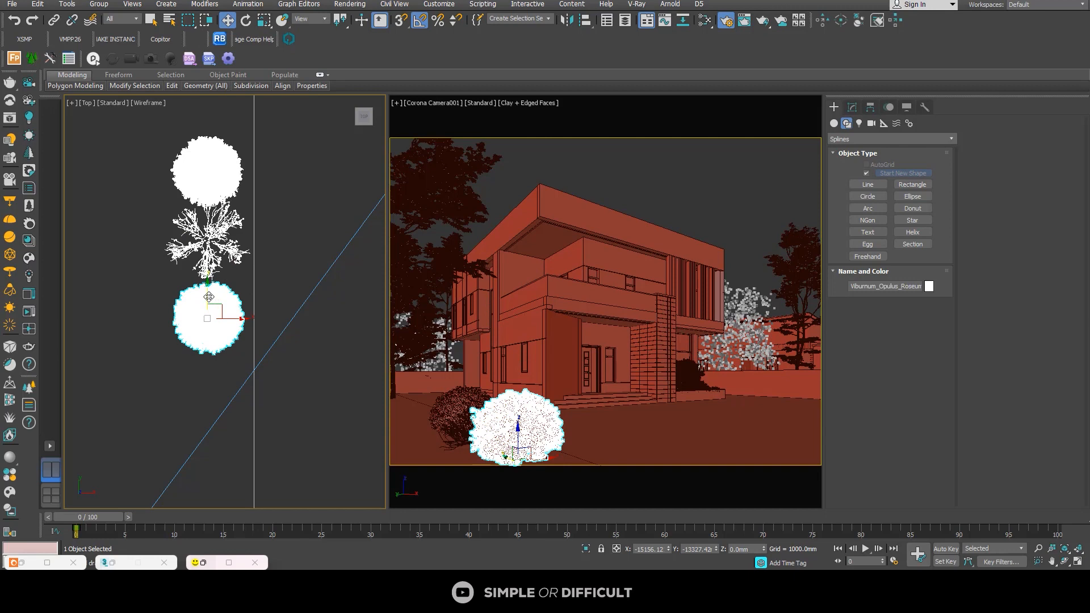
Step: Move the copied Viburnum_Opulus_Roseum shrub farther forward along the strip and scale it down uniformly to about 71% of its size
left_click_drag(209, 297, 209, 358)
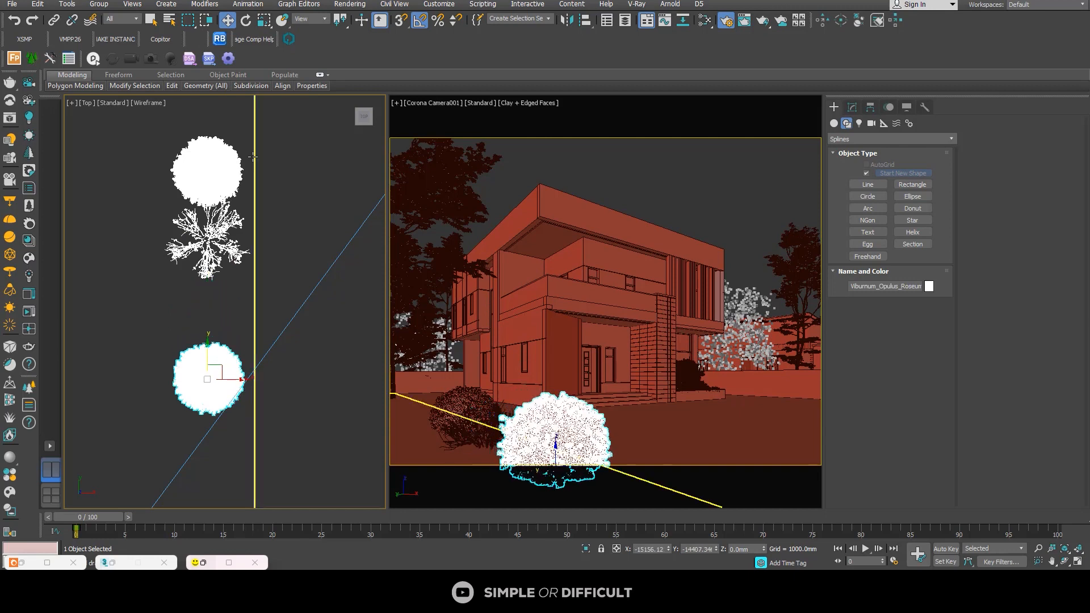
left_click(264, 20)
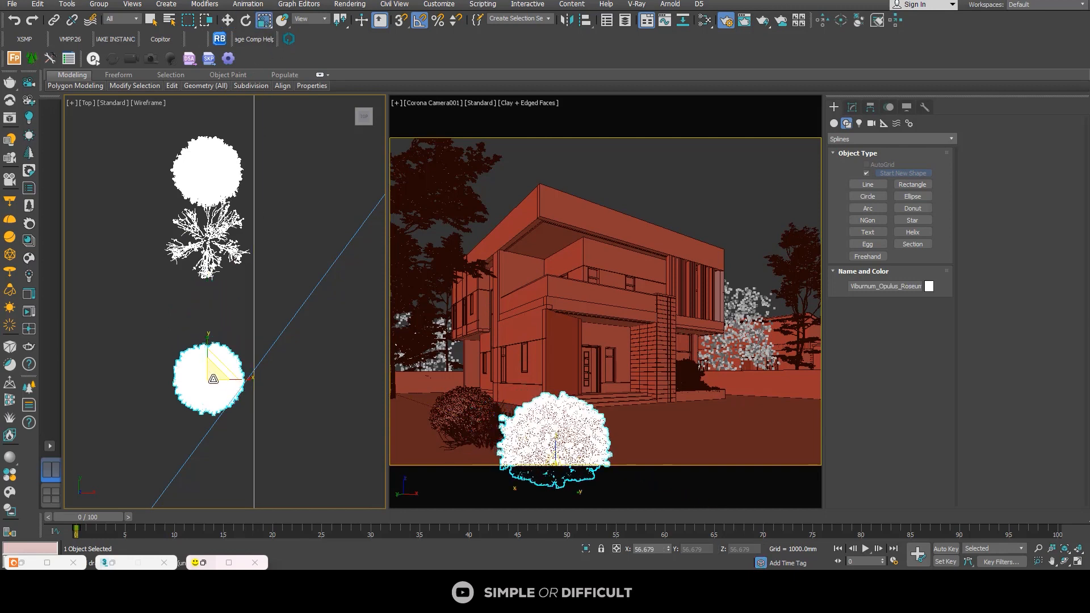
left_click_drag(209, 379, 229, 403)
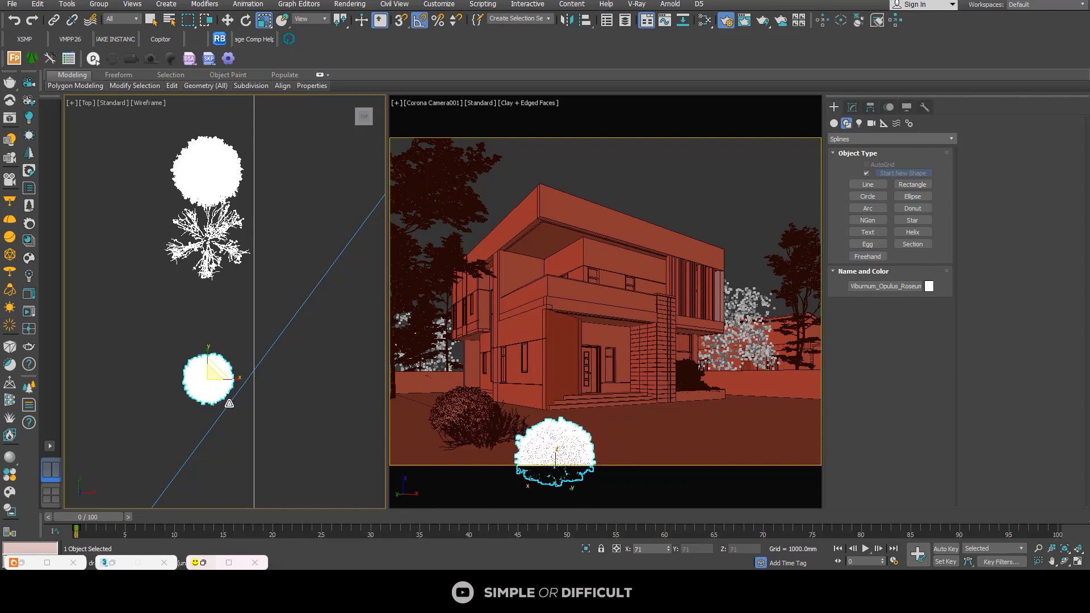
left_click(228, 21)
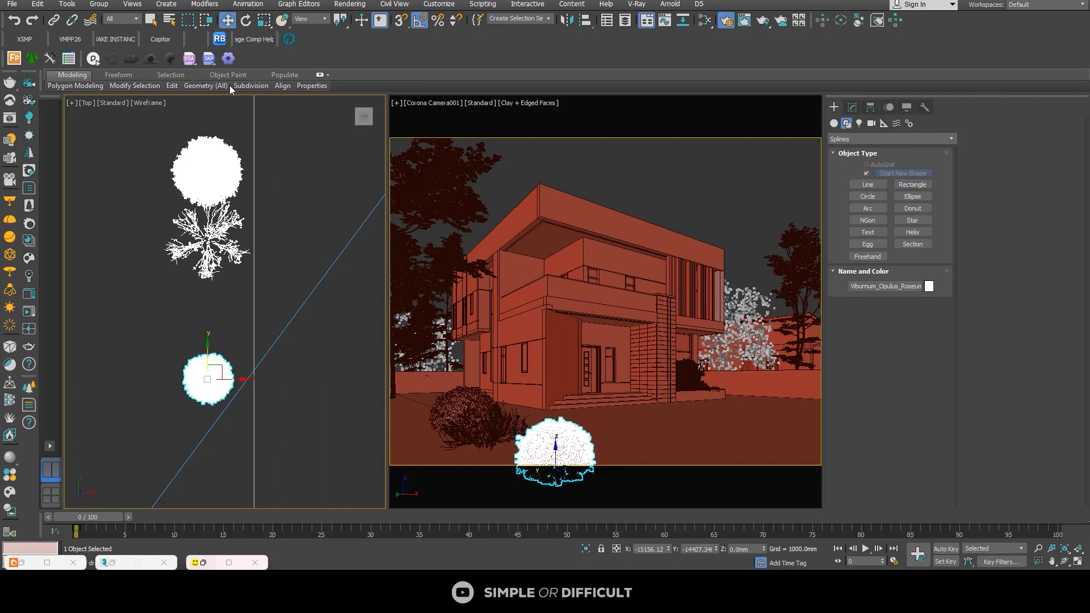
left_click_drag(210, 350, 210, 339)
Step: Place one copy of the Forest001 tree beside the original behind the rear boundary, using the Copy option
scroll(210, 337, "down", 2)
scroll(210, 337, "down", 3)
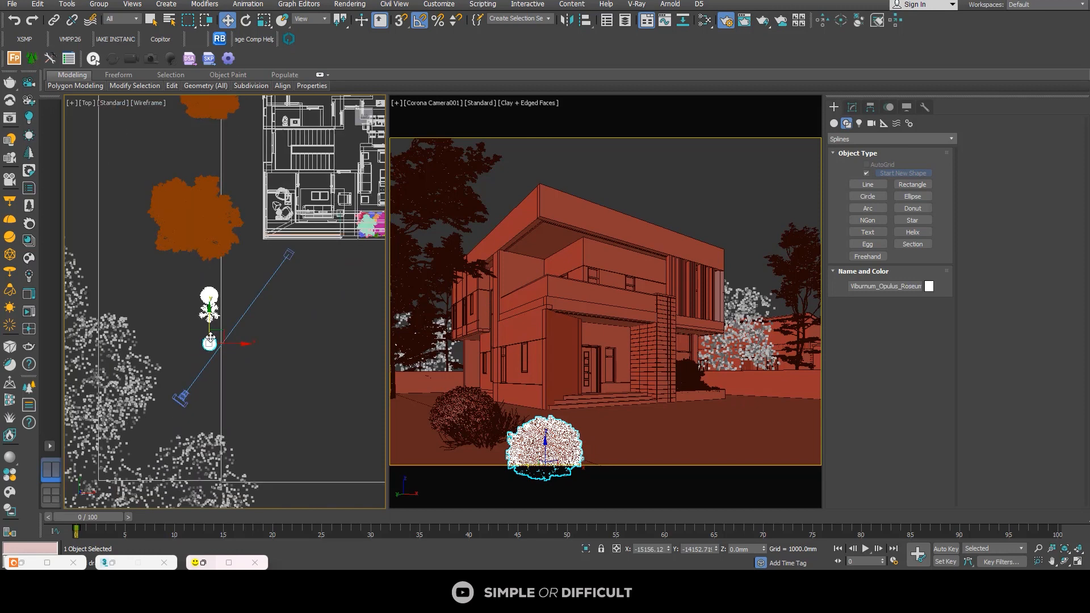
scroll(200, 341, "down", 3)
middle_click_drag(284, 313, 192, 373)
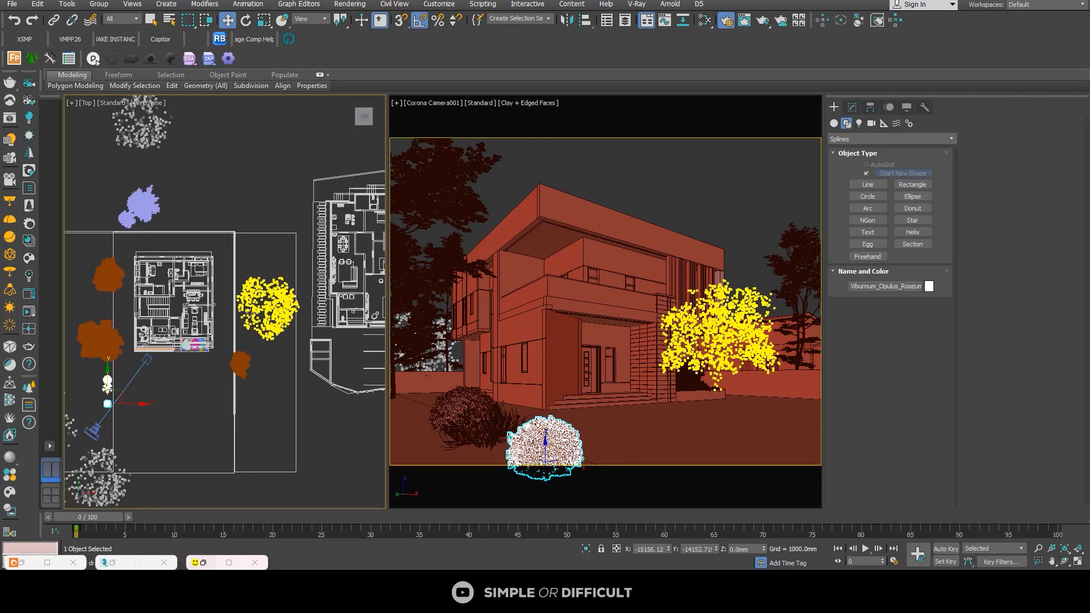
left_click(251, 313)
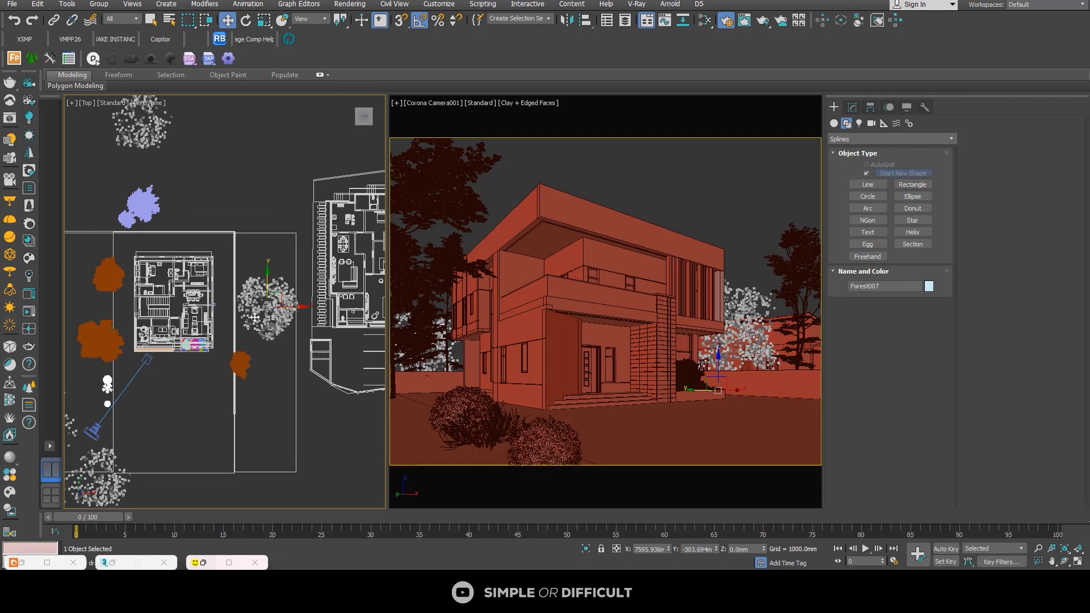
scroll(254, 316, "down", 2)
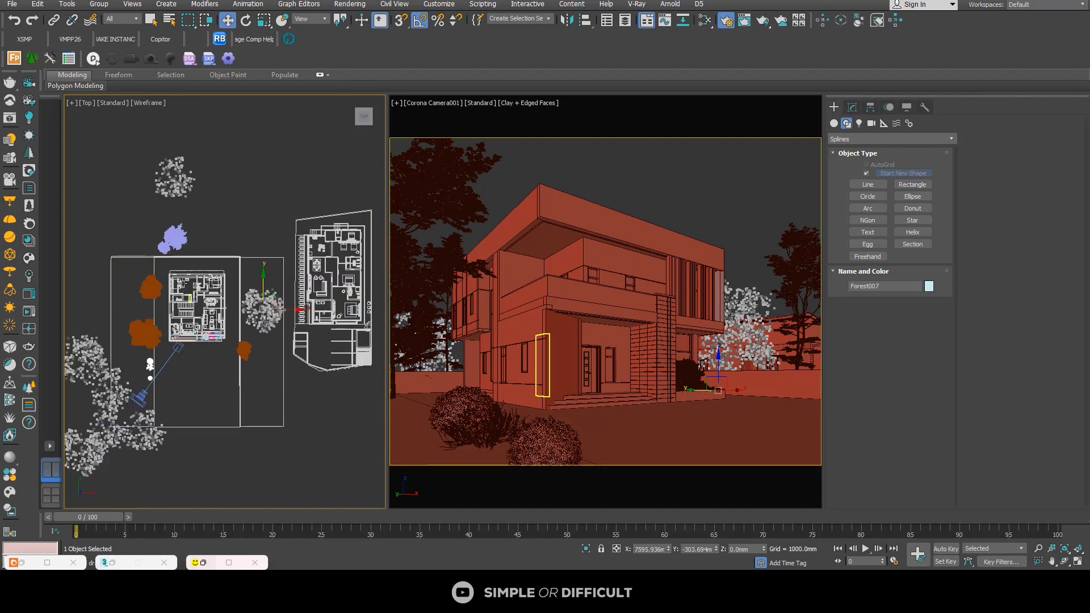
left_click(189, 182)
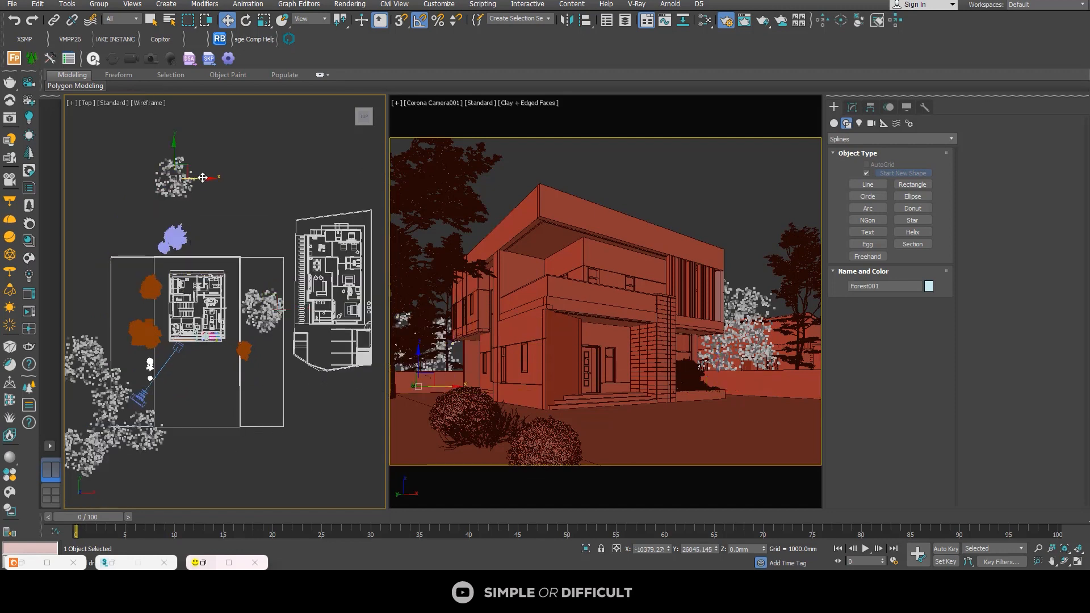
left_click_drag(202, 178, 225, 187)
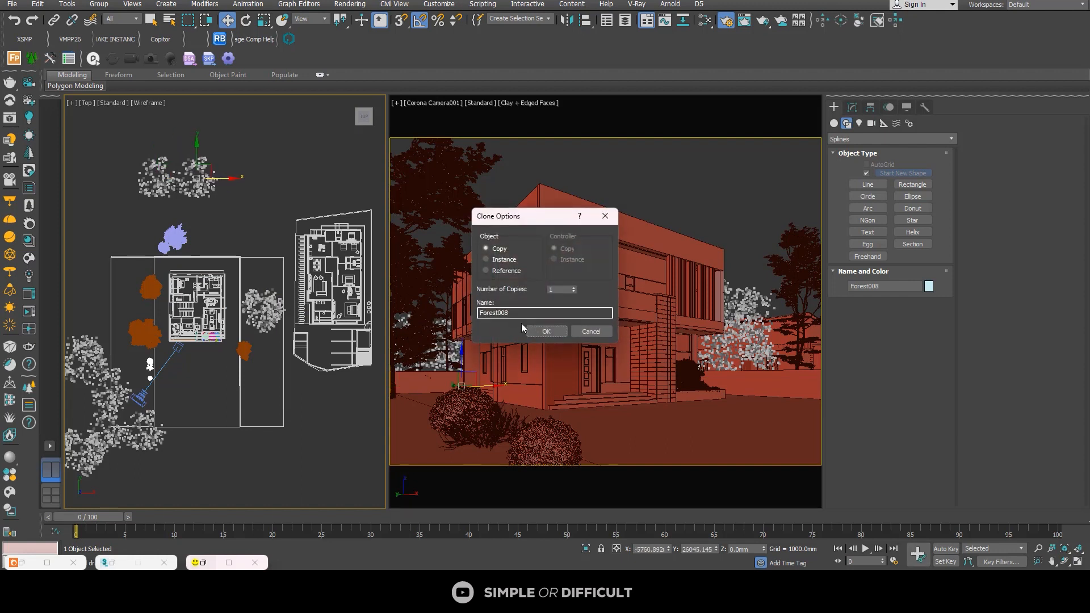
left_click(535, 331)
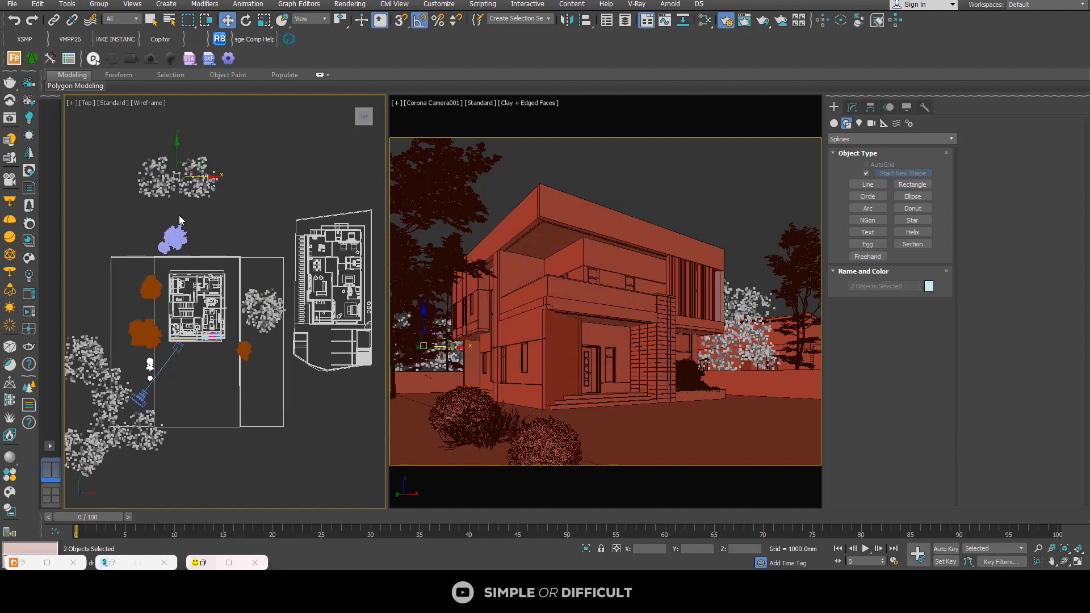
Step: Lower both Forest trees behind the rear boundary by about 1440 mm
middle_click_drag(179, 216, 223, 148, "alt")
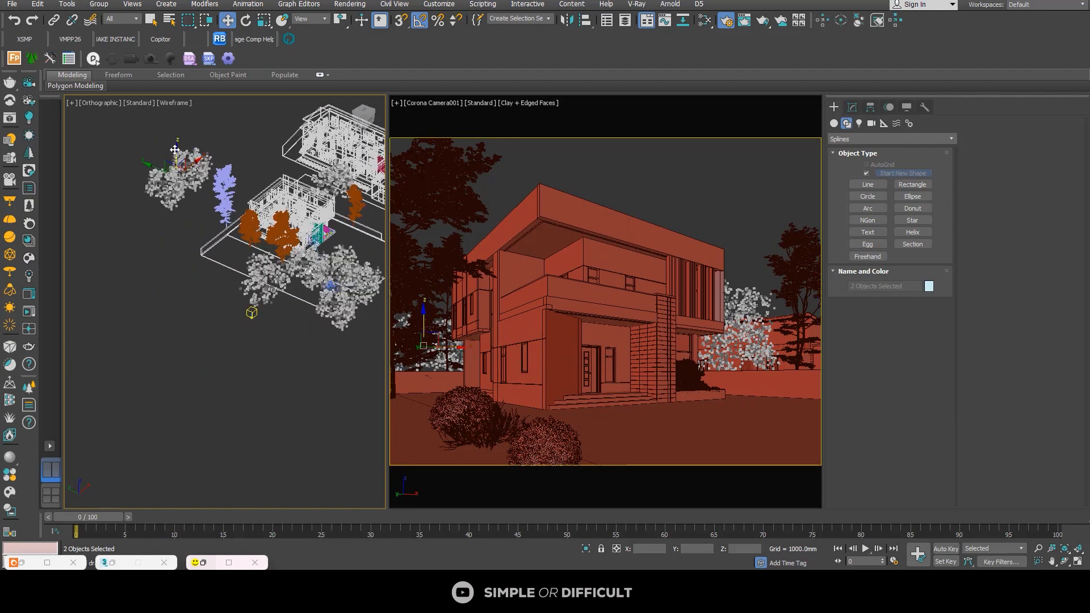
left_click_drag(175, 149, 175, 155)
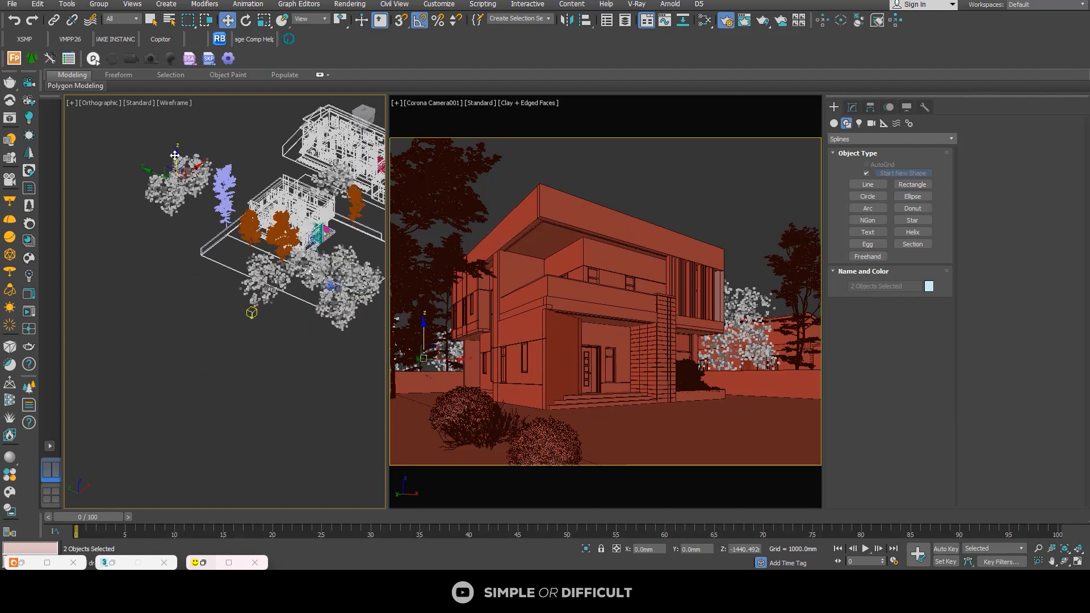
left_click(146, 279)
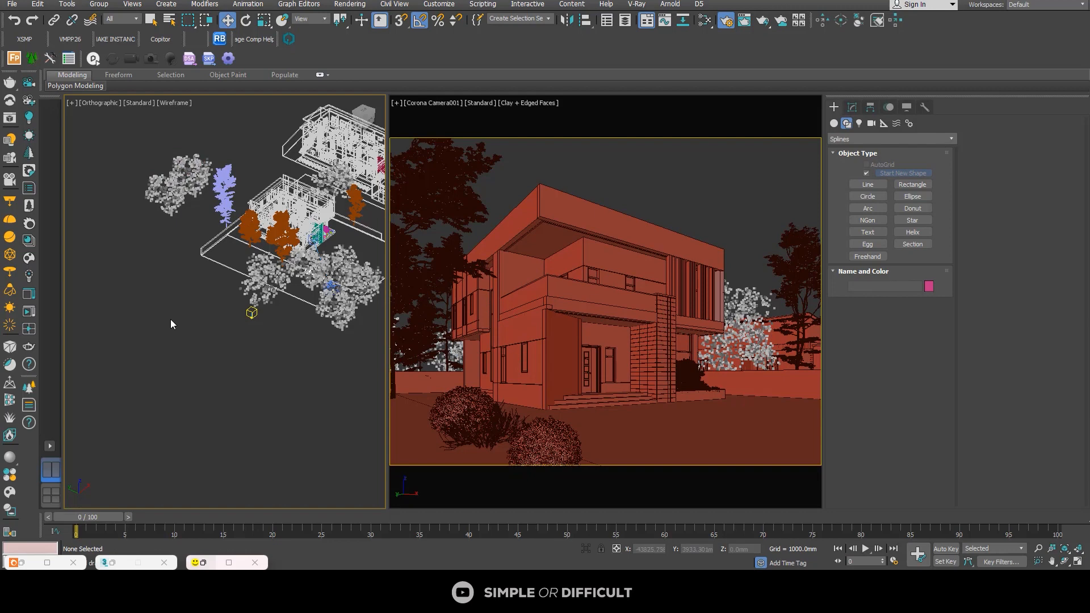
Step: Move the small Euna-Tree001 beside the house's side wall, between the wall and the large Am176 tree
middle_click_drag(170, 319, 190, 377, "alt")
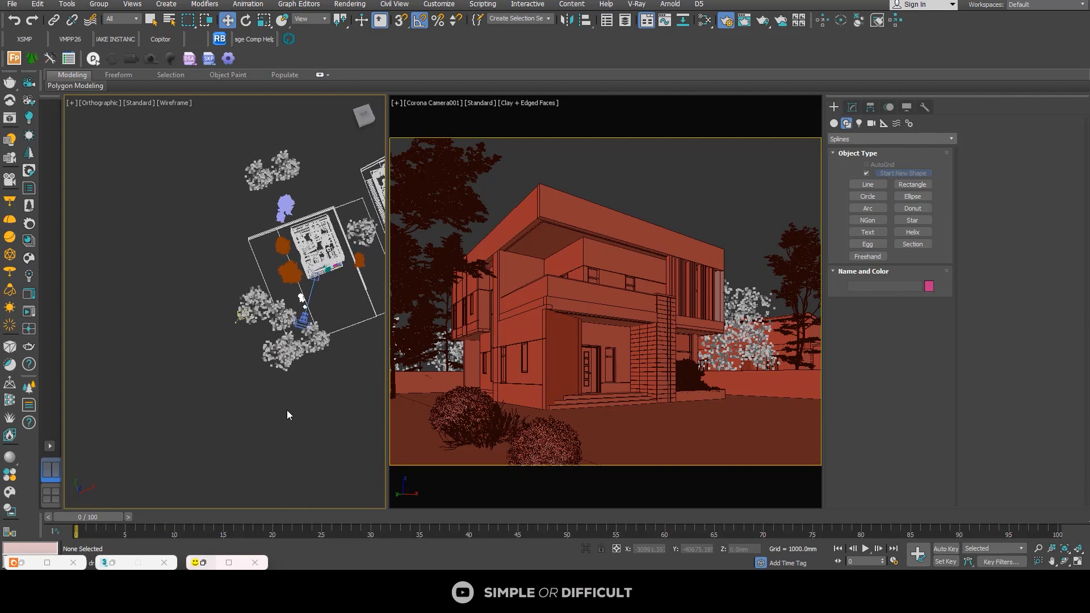
middle_click_drag(327, 334, 264, 326)
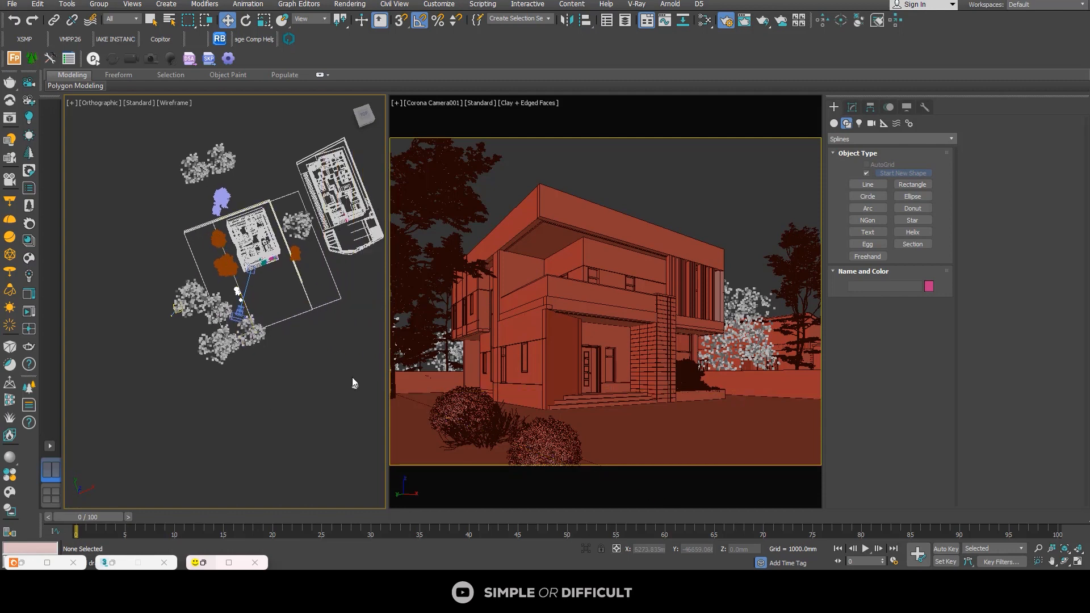
left_click(353, 388)
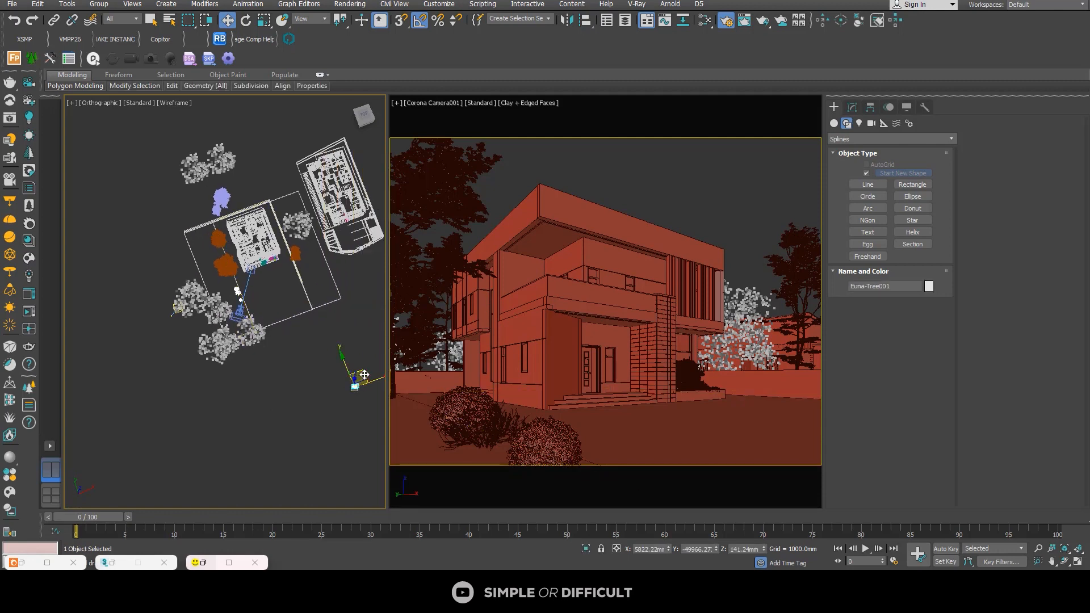
left_click_drag(364, 375, 246, 248)
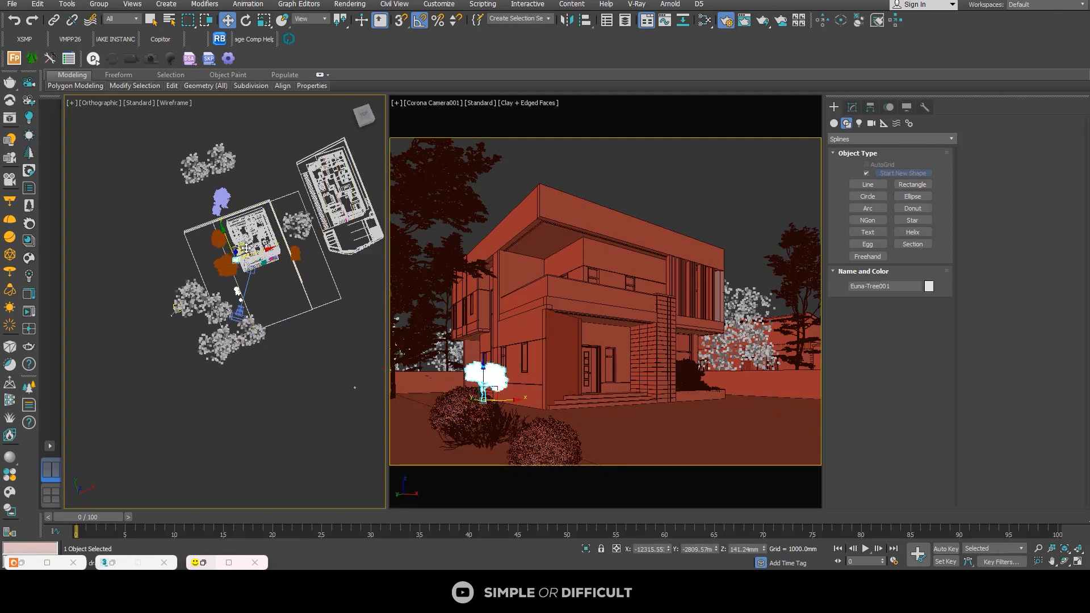
Step: Rotate the Euna-Tree001 by 90° around its vertical axis so its crown extends along the side wall
scroll(238, 273, "up", 10)
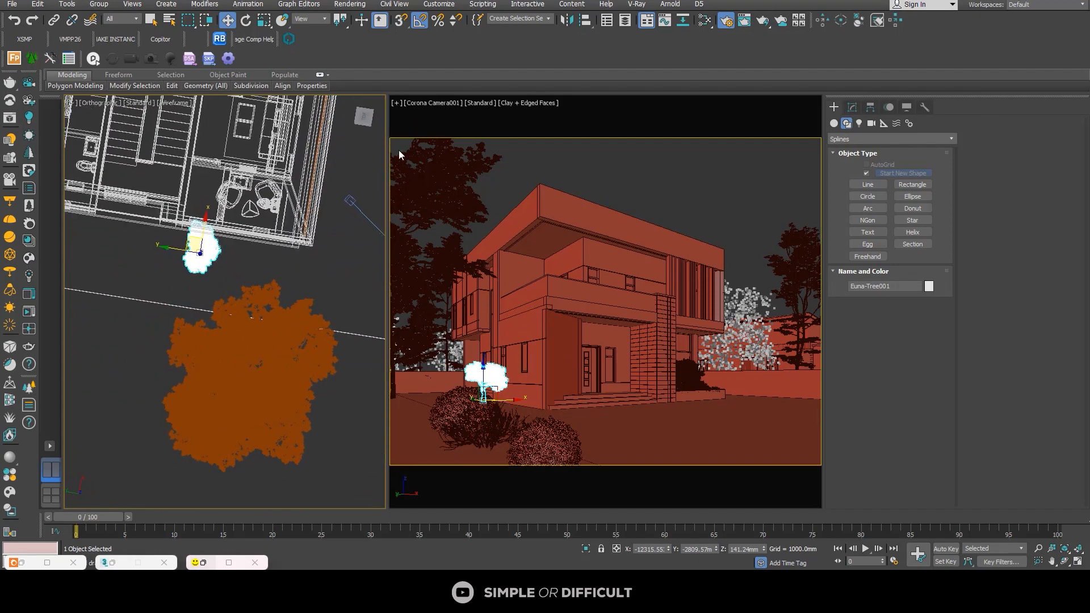
left_click(365, 118)
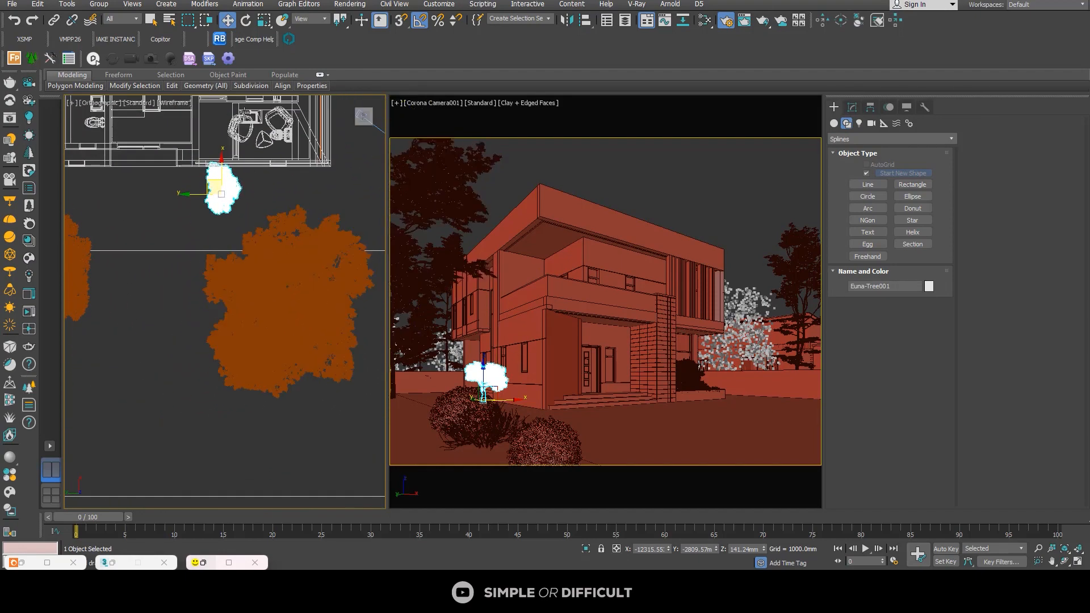
left_click(246, 21)
scroll(230, 170, "up", 5)
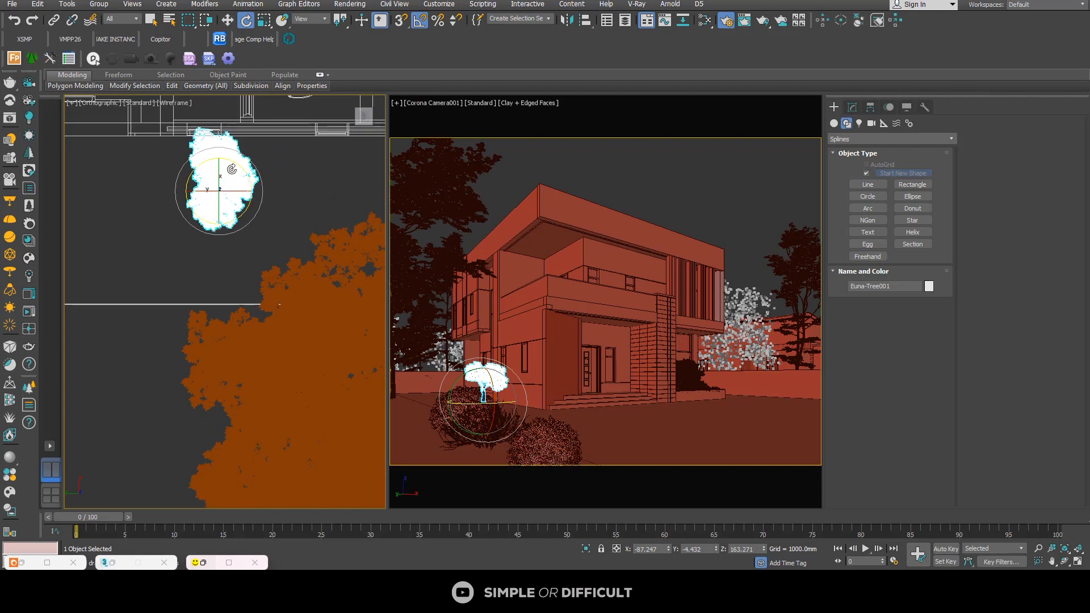
left_click_drag(232, 159, 280, 175)
Step: Try to shift the Euna-Tree001 along the side wall toward the house's front corner, check its base from behind, and undo the move
left_click(227, 20)
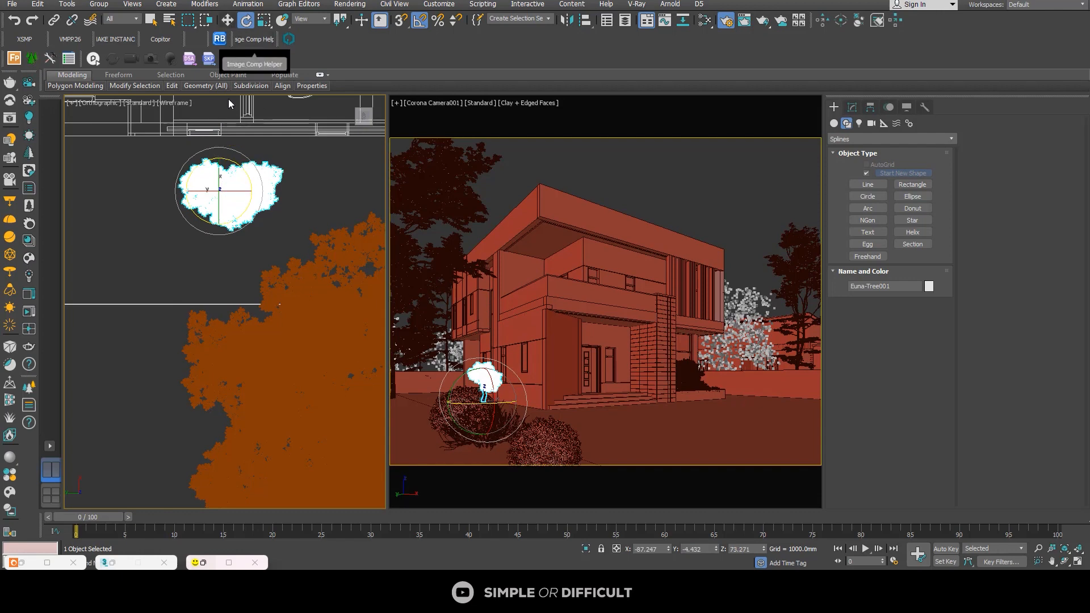
left_click_drag(216, 179, 241, 142)
middle_click_drag(240, 161, 343, 92, "alt")
left_click(363, 118)
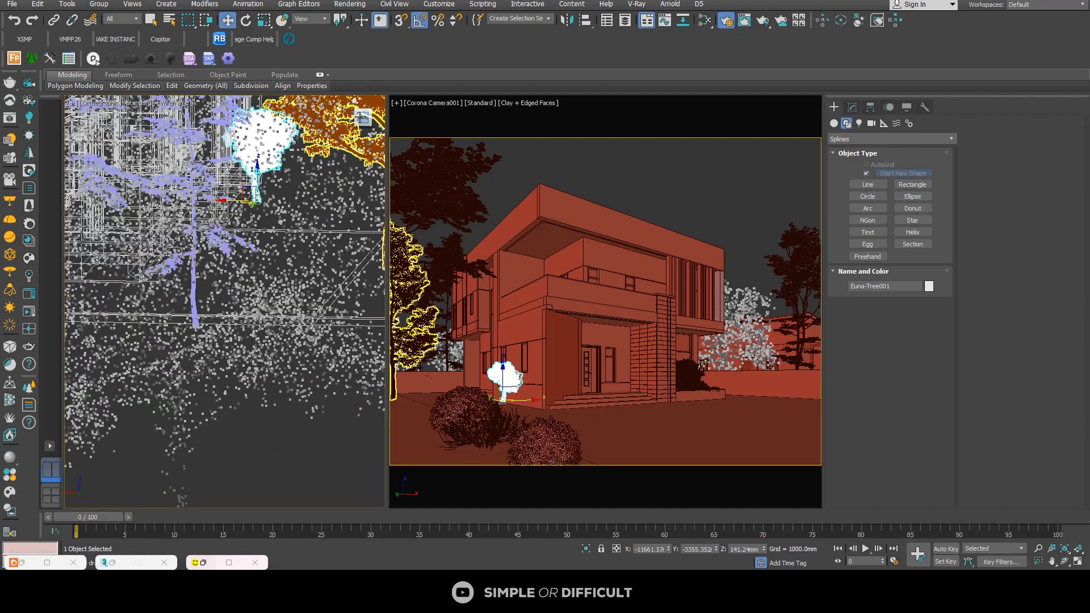
middle_click_drag(240, 230, 240, 339)
scroll(227, 244, "up", 4)
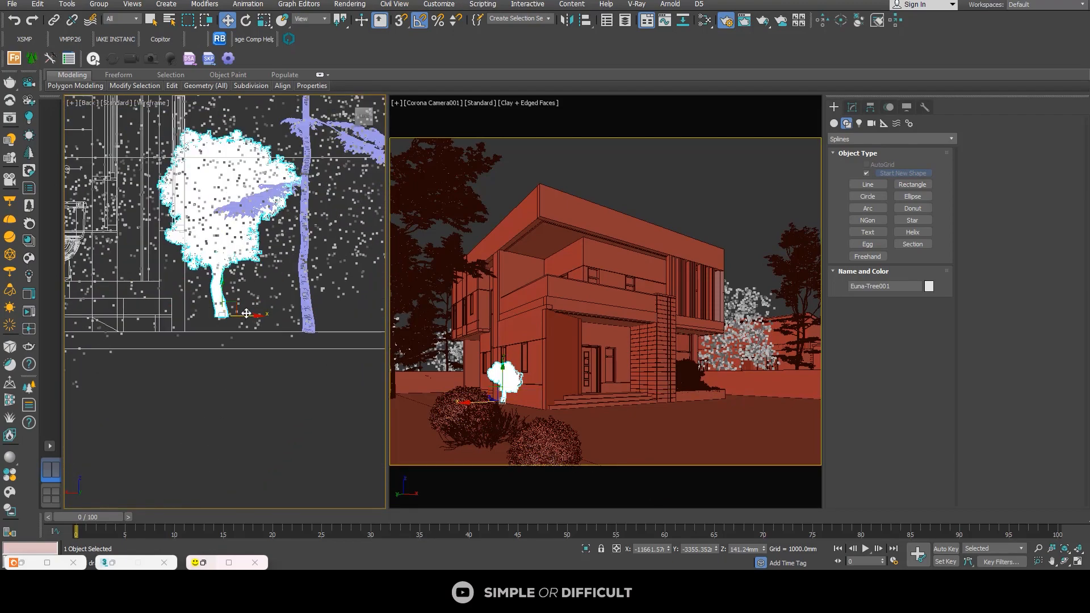
middle_click_drag(213, 341, 181, 407, "alt")
scroll(183, 402, "down", 3)
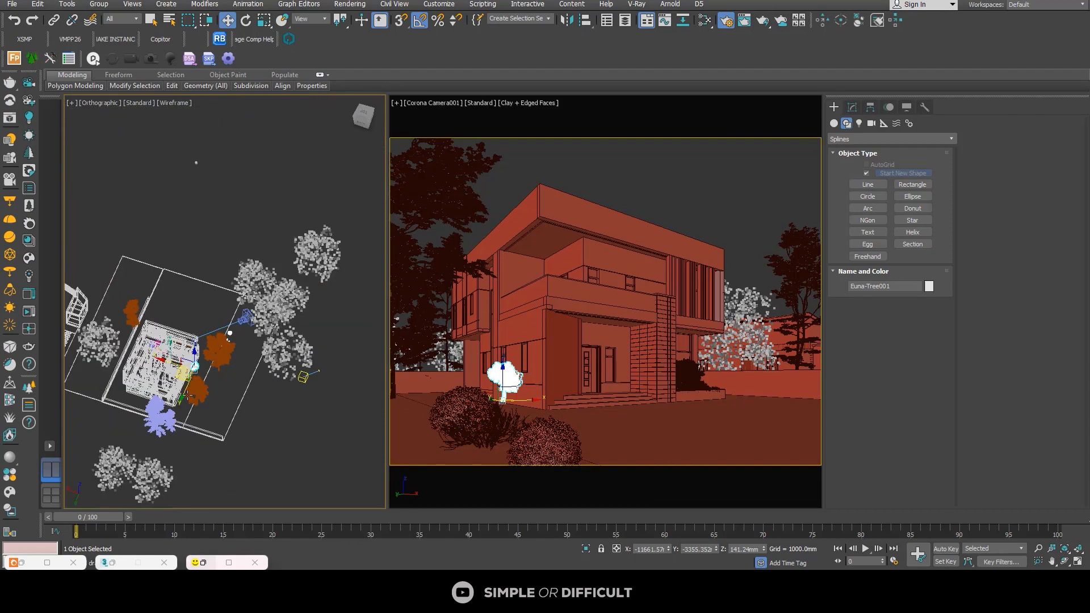
left_click(12, 23)
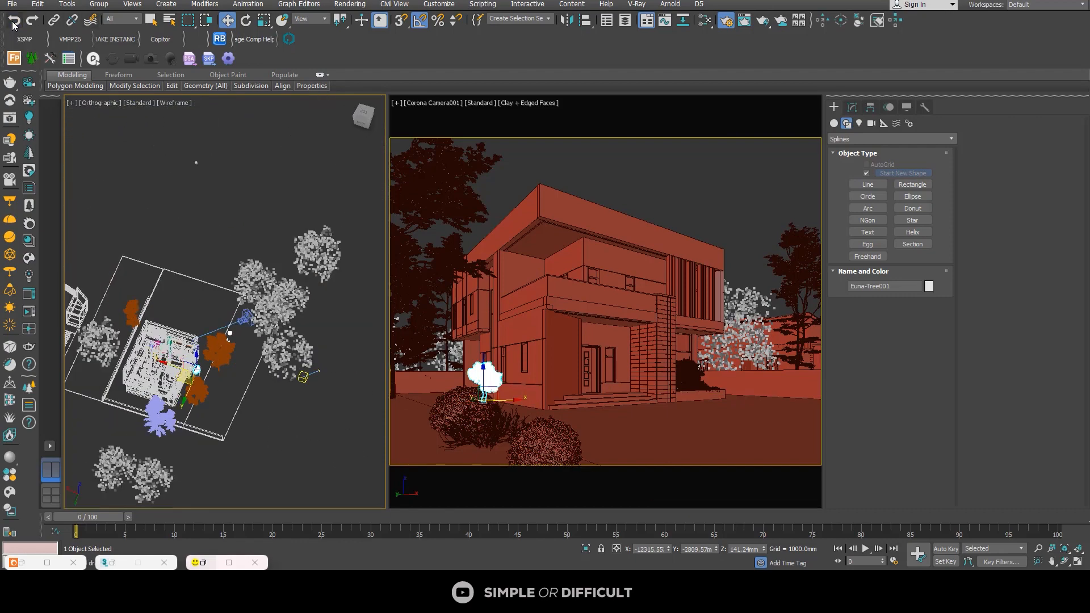
Step: Undo the Euna-Tree001's rotation and move beside the house, and group the tree's three parts together
left_click(13, 22)
left_click(12, 22)
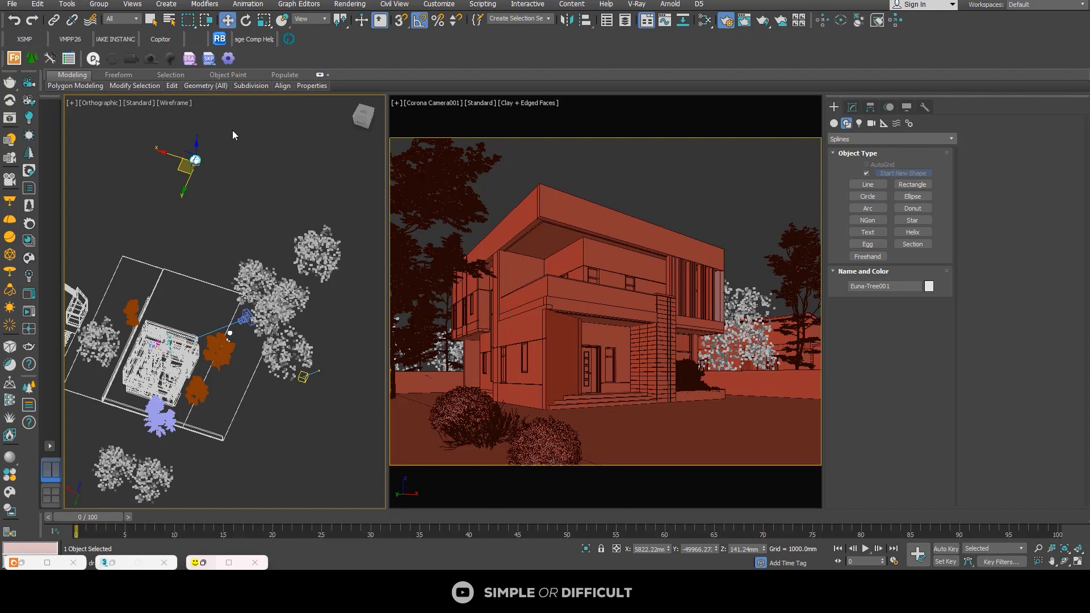
left_click_drag(155, 203, 155, 203)
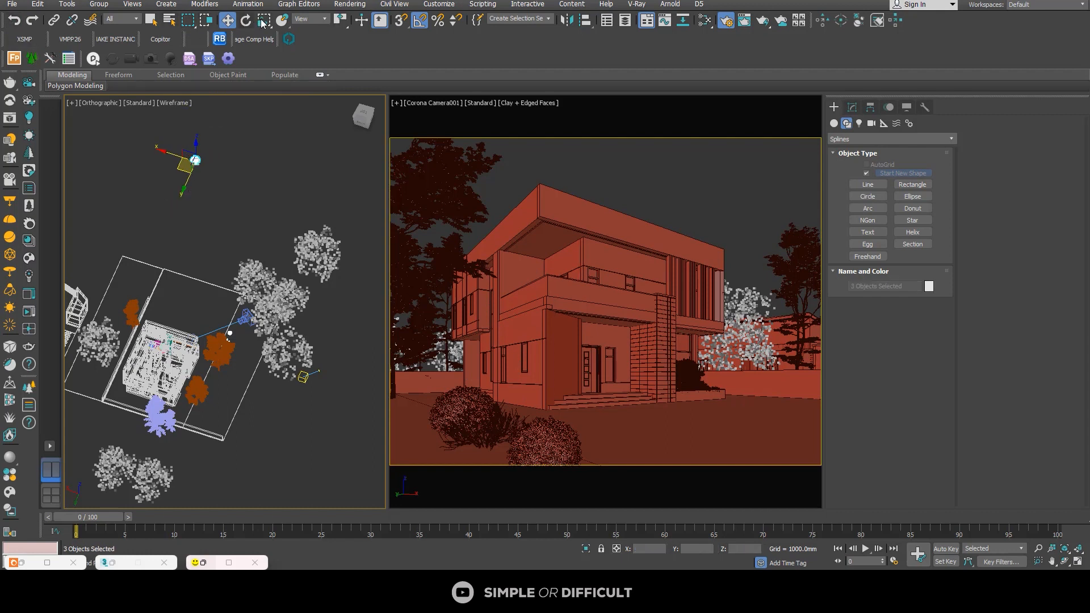
left_click(100, 5)
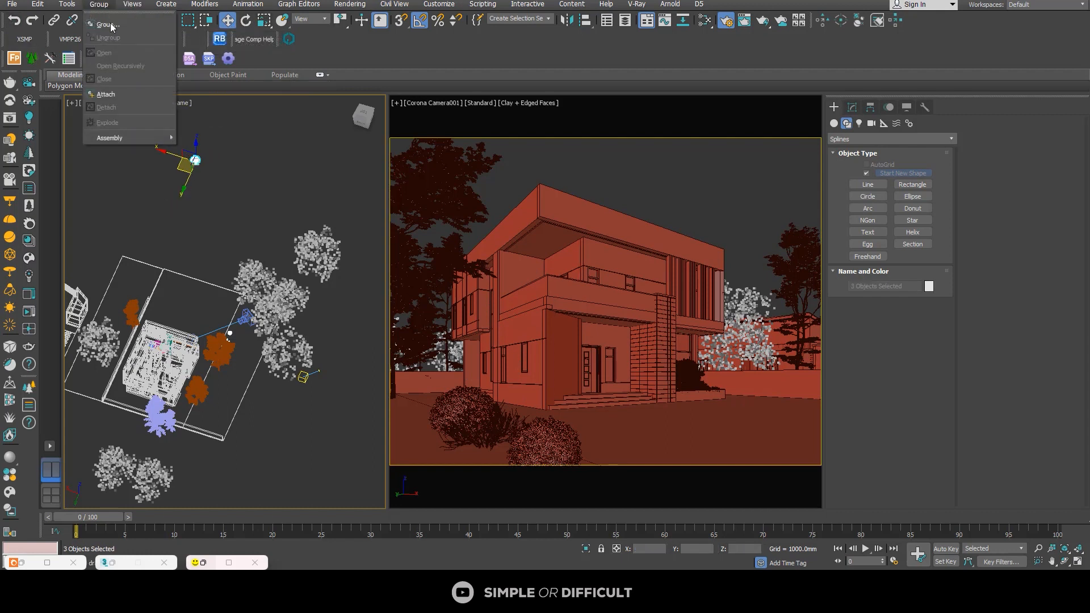
left_click(105, 25)
left_click(550, 305)
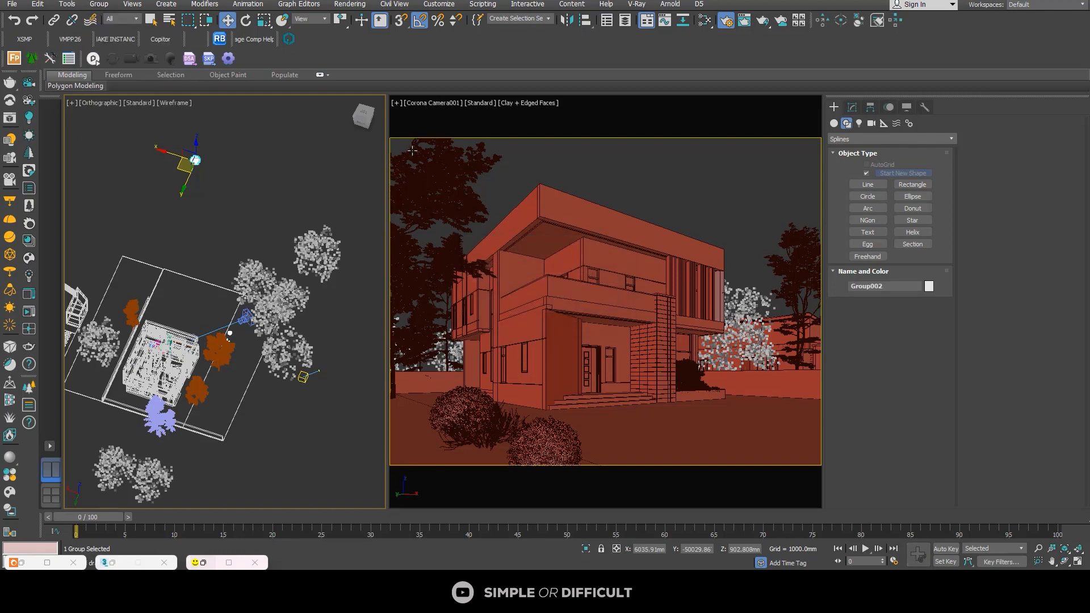
Step: Move the potted tree group beside the house's side wall and rotate it by -90° around its vertical axis
left_click(365, 116)
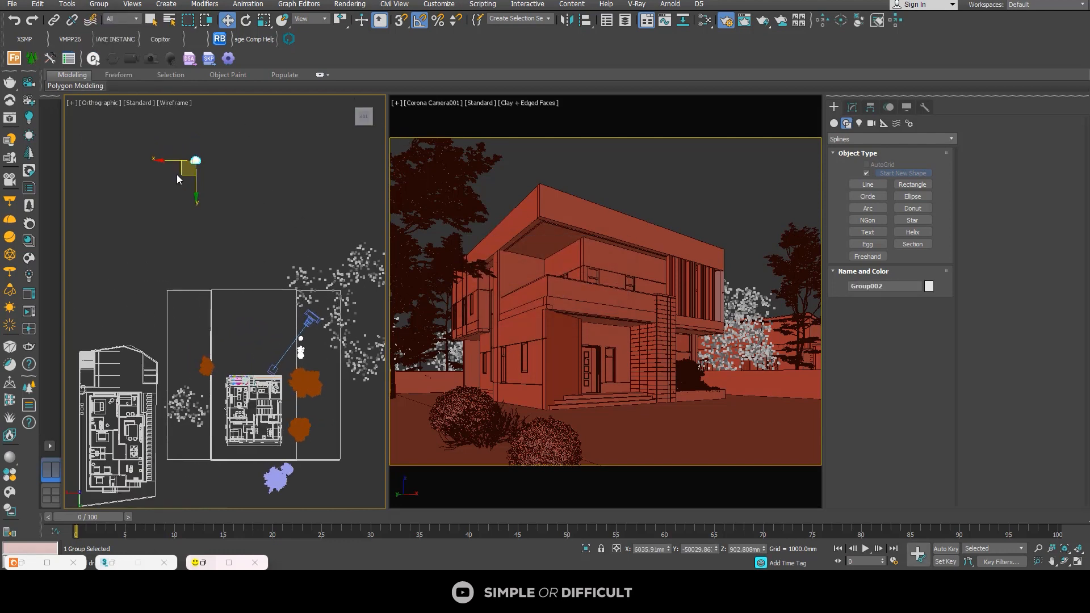
left_click_drag(198, 195, 281, 402)
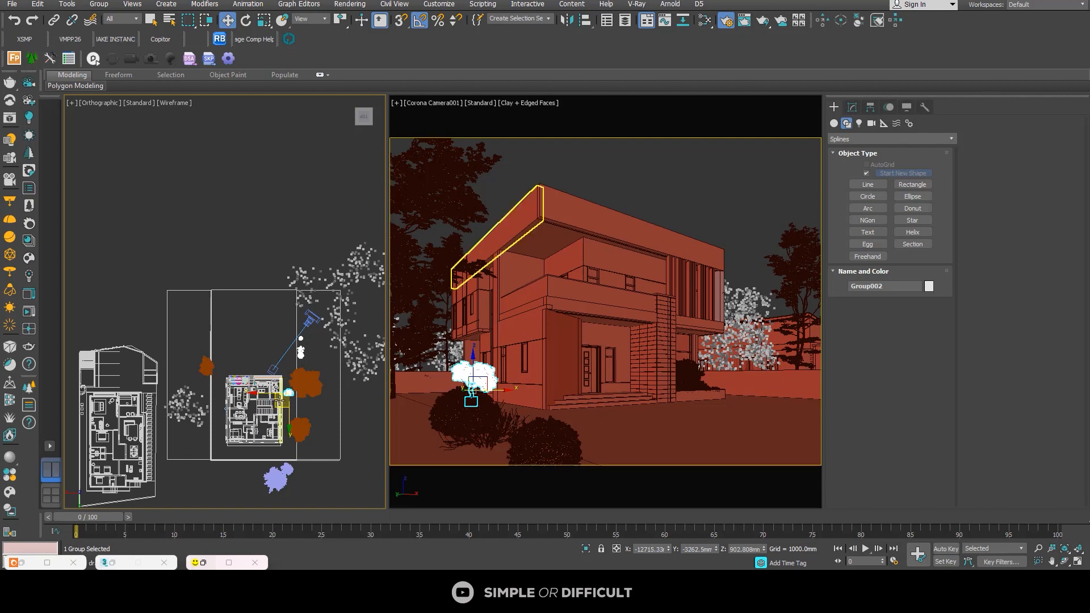
scroll(280, 402, "up", 5)
scroll(281, 402, "up", 2)
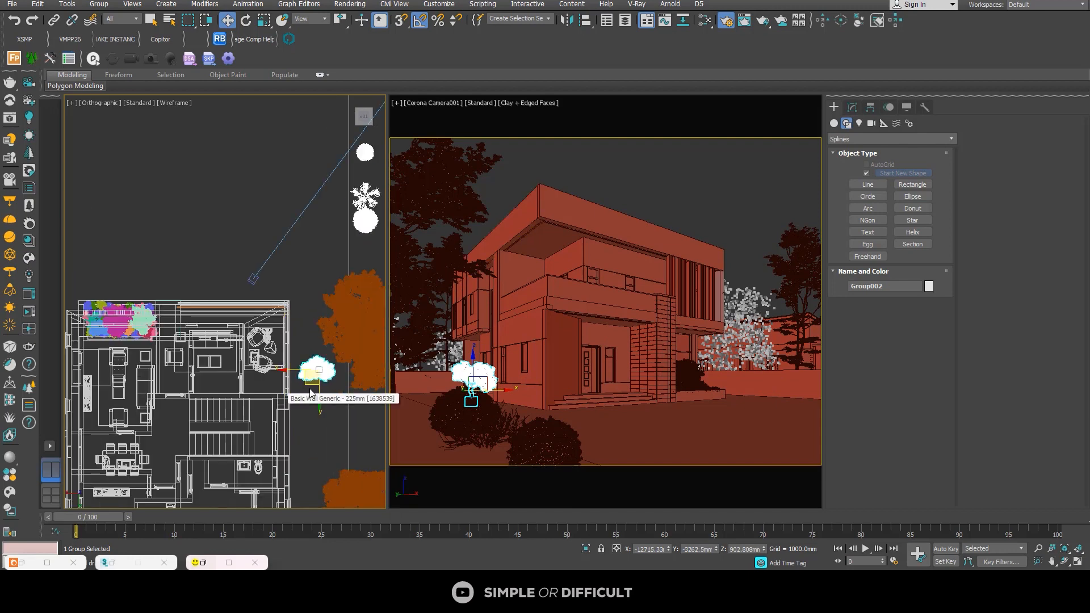
left_click(245, 21)
left_click_drag(329, 341, 372, 360)
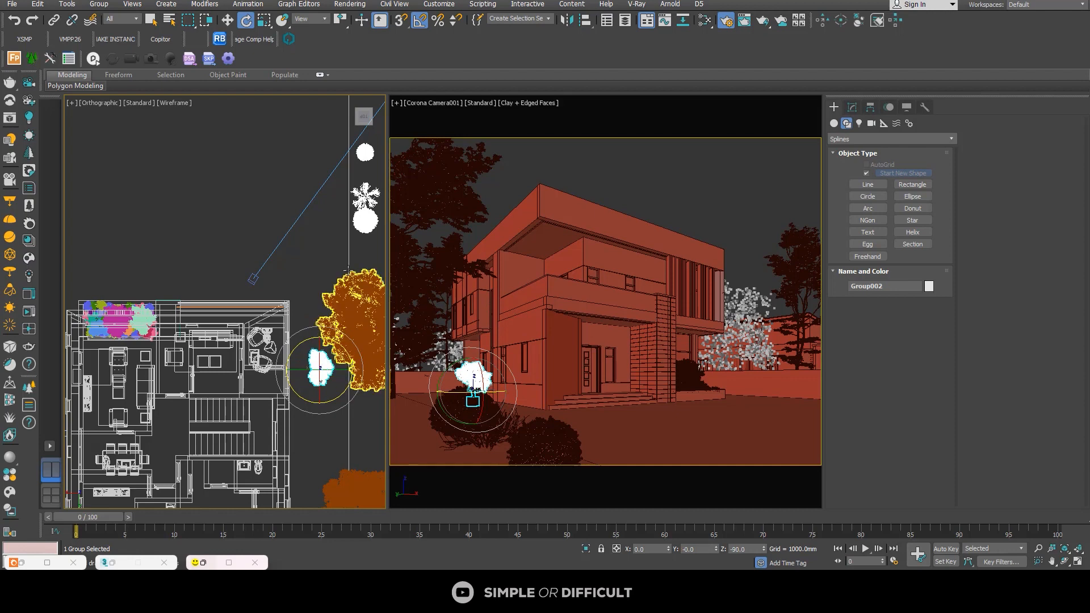
Step: Bring the potted tree group close to the side wall and shift it about 1644 mm along the wall, away from the front corner
left_click(227, 21)
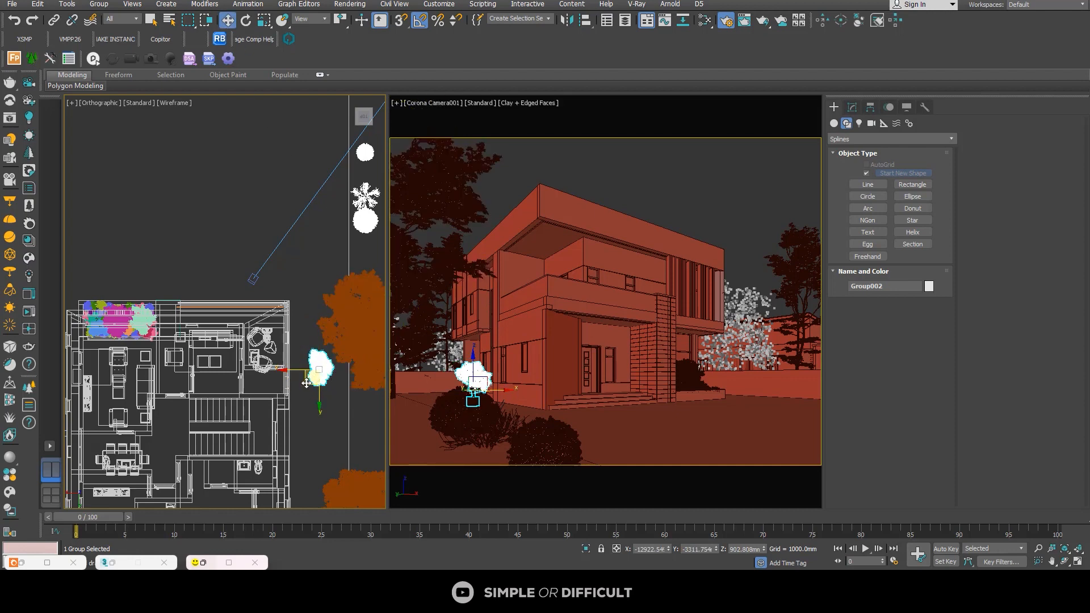
left_click_drag(306, 384, 288, 365)
middle_click_drag(288, 365, 156, 372, "alt")
scroll(250, 307, "up", 3)
middle_click_drag(312, 341, 242, 386)
middle_click_drag(241, 386, 251, 400, "alt")
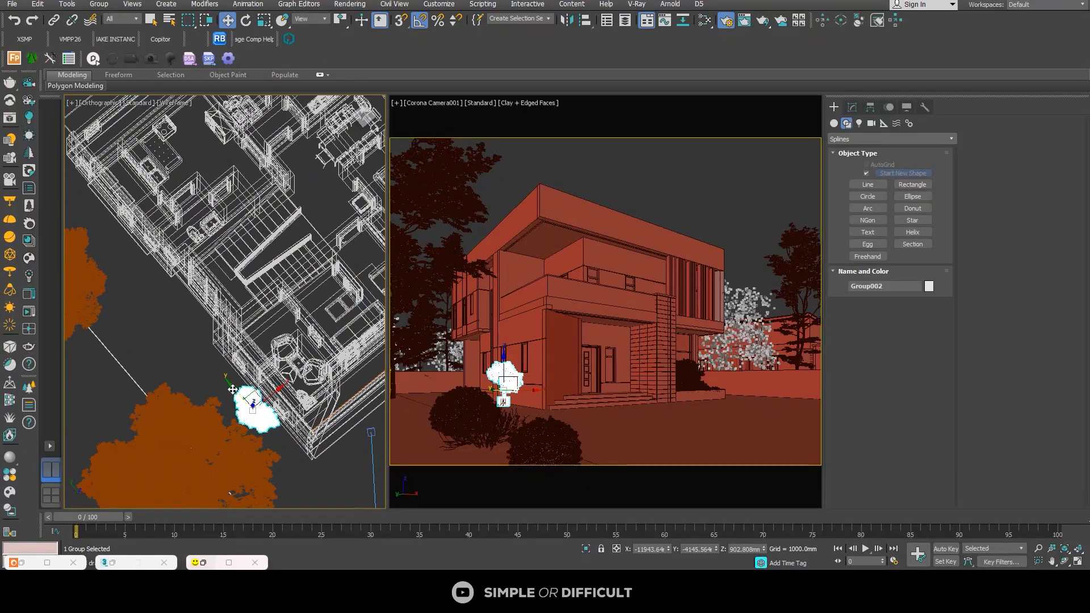
left_click_drag(230, 379, 215, 336)
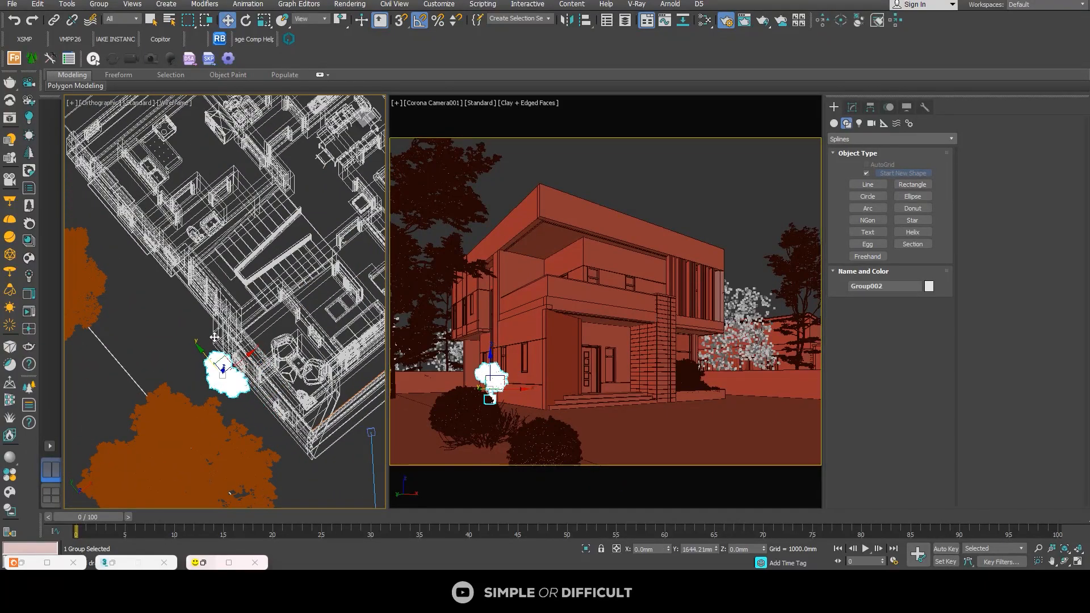
Step: Check from behind how the potted tree's base sits on the ground beside the side wall
middle_click_drag(250, 363, 362, 283, "alt")
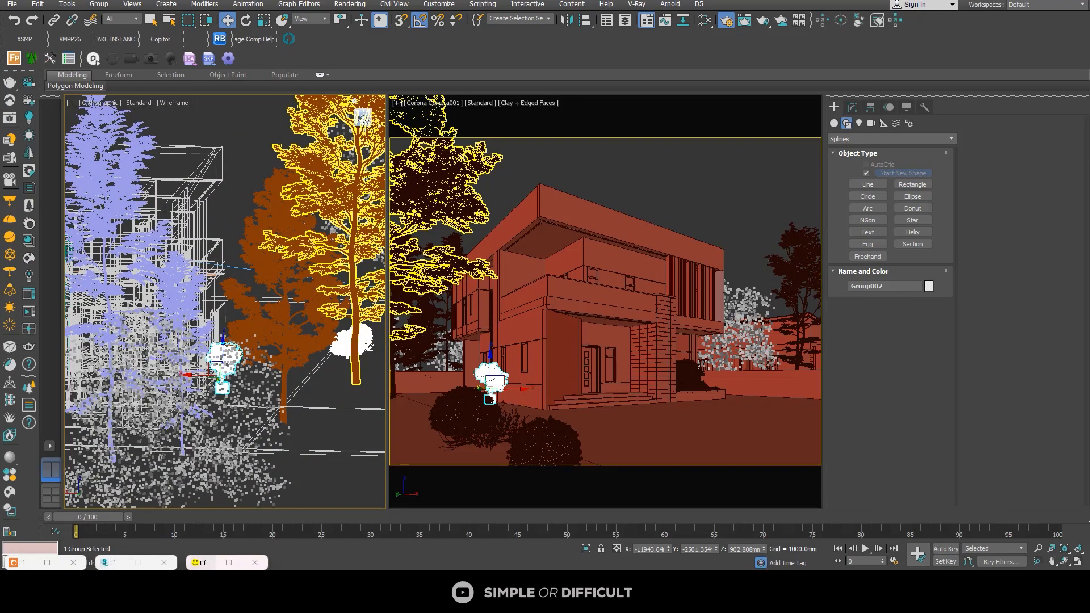
left_click(364, 120)
scroll(163, 348, "up", 2)
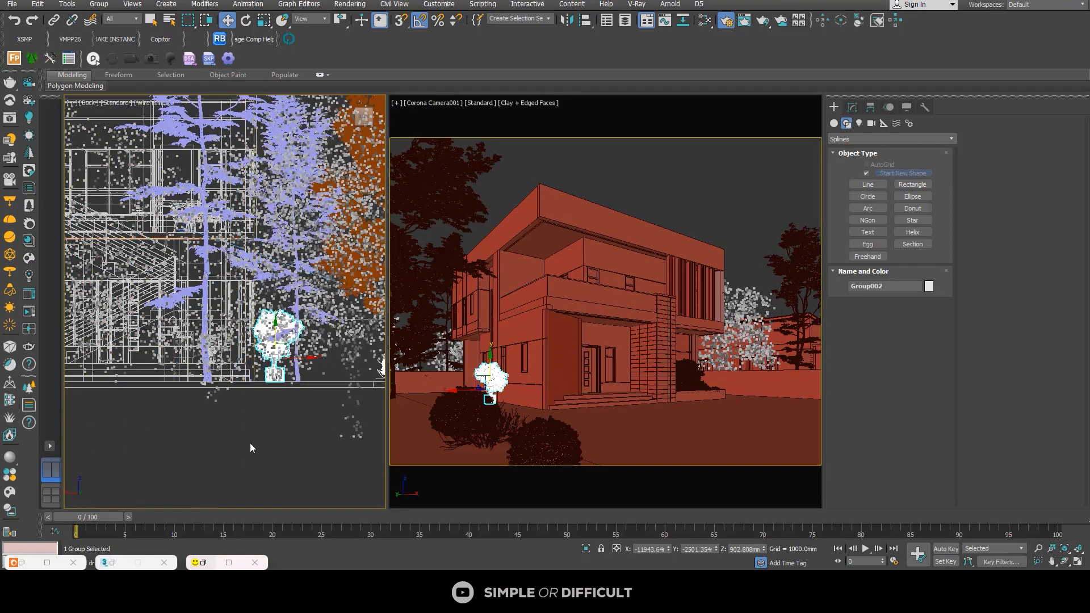
left_click(179, 414)
scroll(179, 414, "down", 2)
middle_click_drag(209, 420, 173, 457, "alt")
scroll(167, 394, "down", 1)
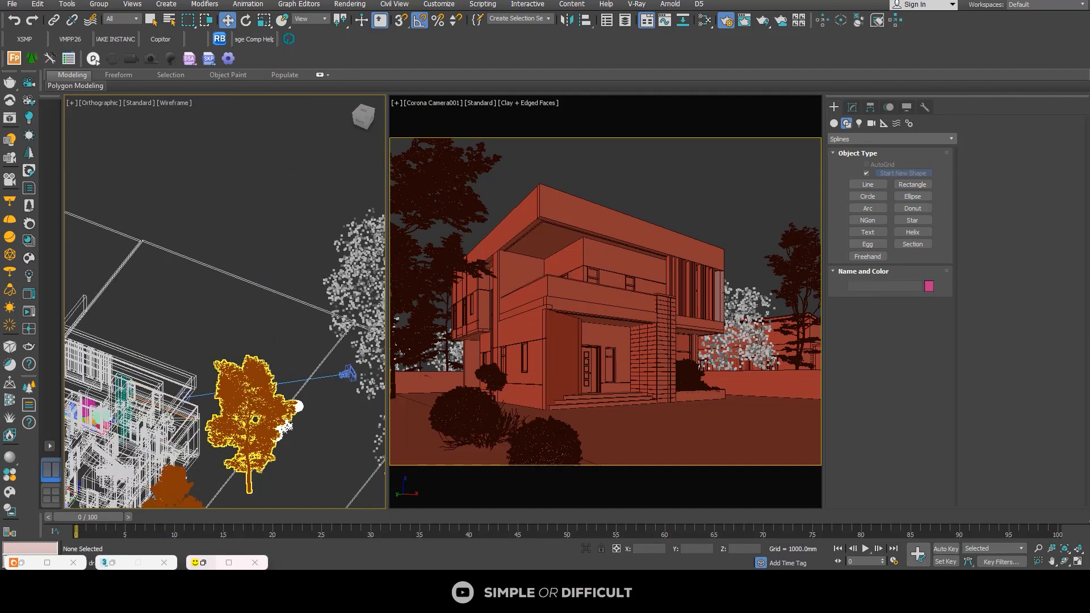
scroll(275, 355, "down", 3)
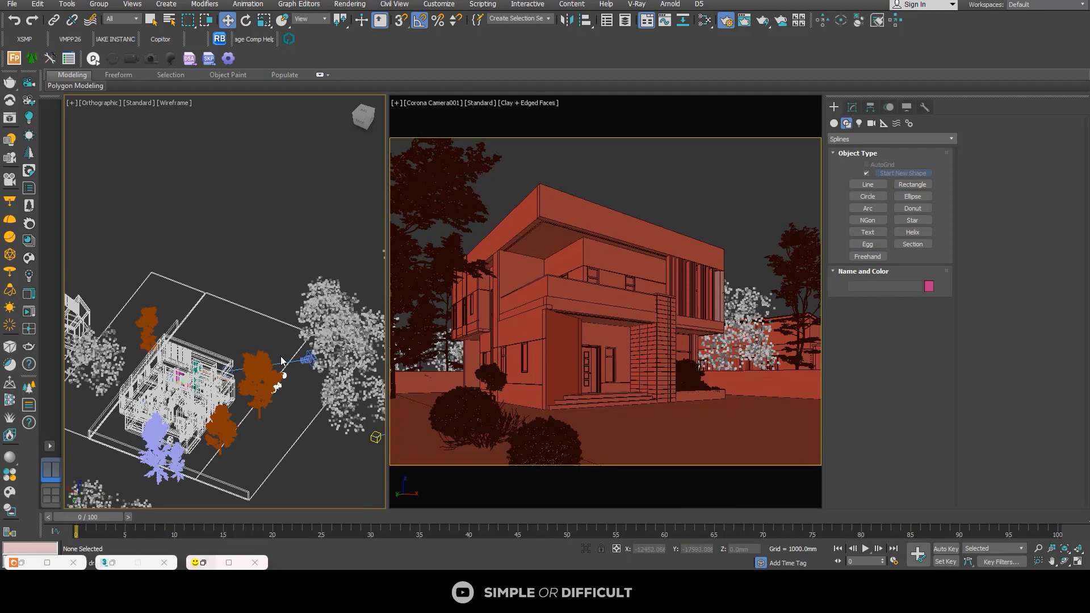
Step: Copy the potted tree group from the side wall to the front entrance porch as one independent copy
scroll(219, 337, "down", 3)
key("t")
scroll(260, 282, "up", 8)
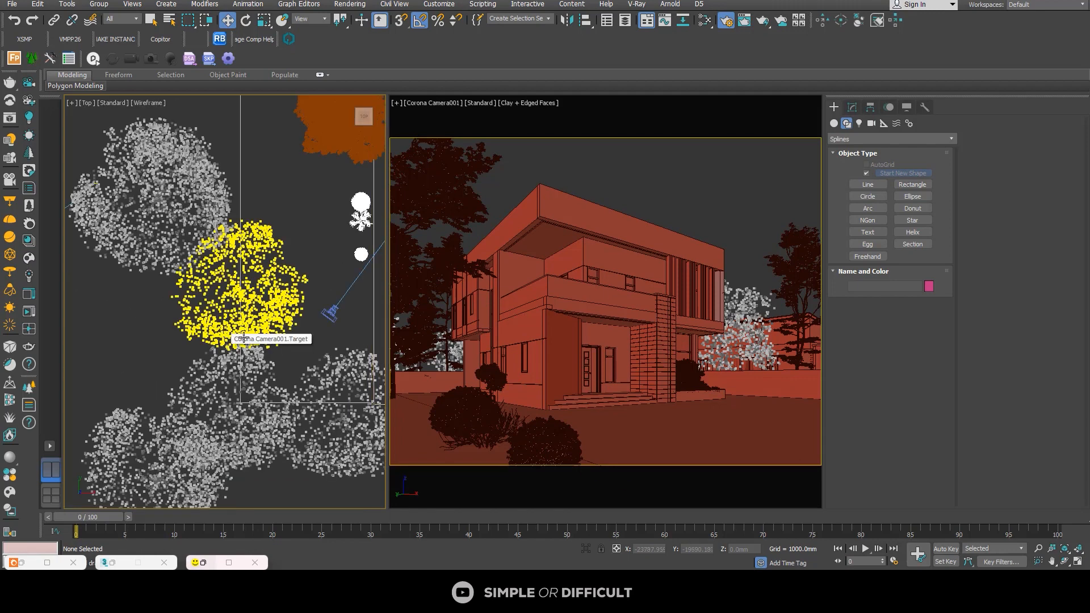
middle_click_drag(314, 190, 143, 286)
scroll(203, 236, "up", 6)
left_click(172, 260)
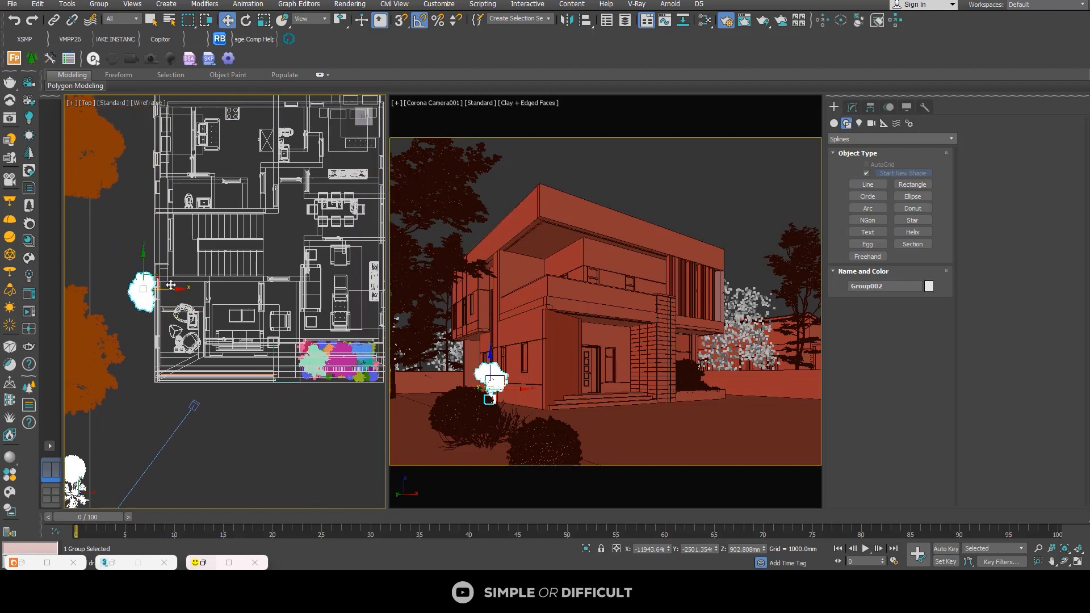
left_click_drag(152, 276, 260, 335, "shift")
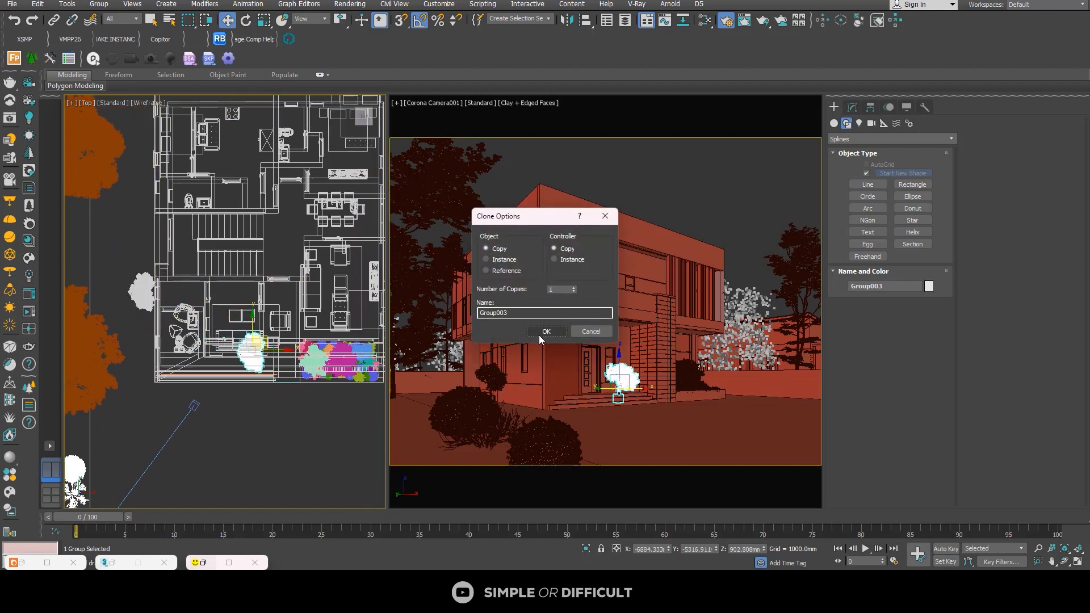
left_click(546, 331)
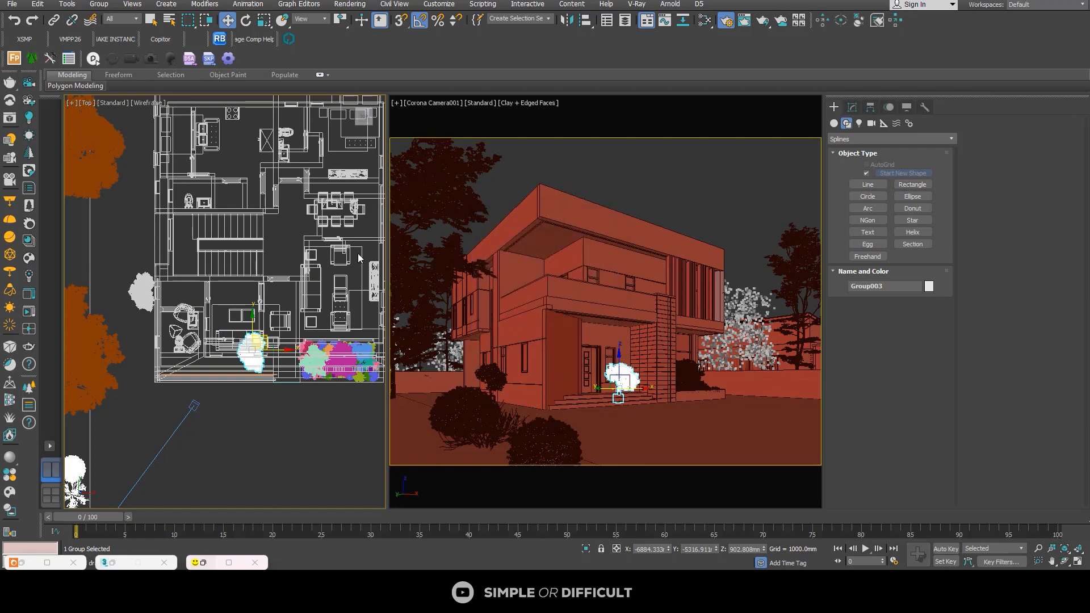
Step: Rotate the porch copy of the potted tree by 90° around its vertical axis
left_click(247, 21)
scroll(309, 350, "up", 5)
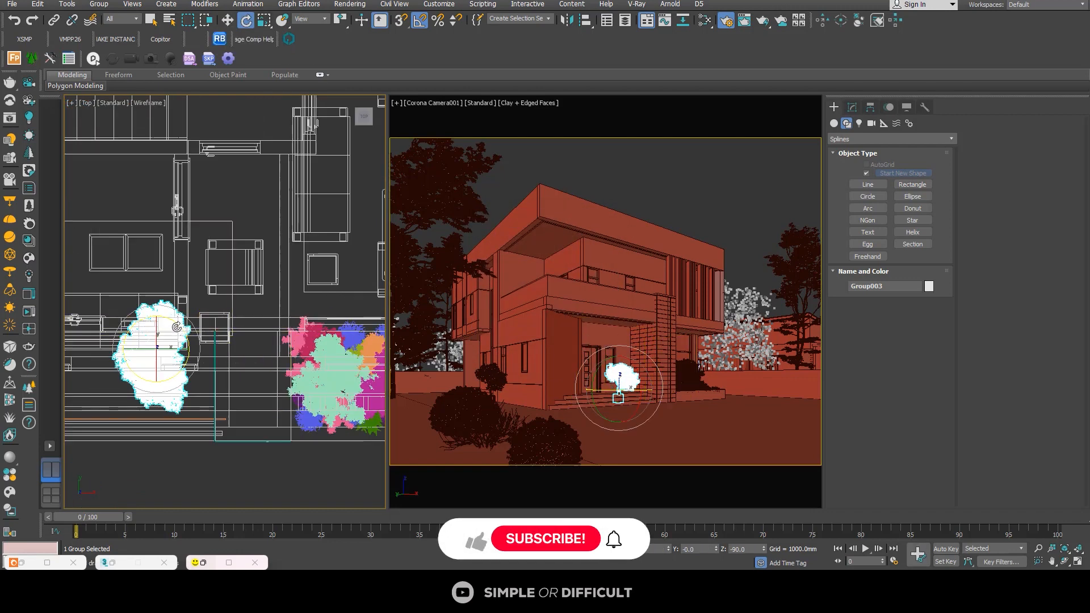
left_click_drag(176, 327, 149, 281)
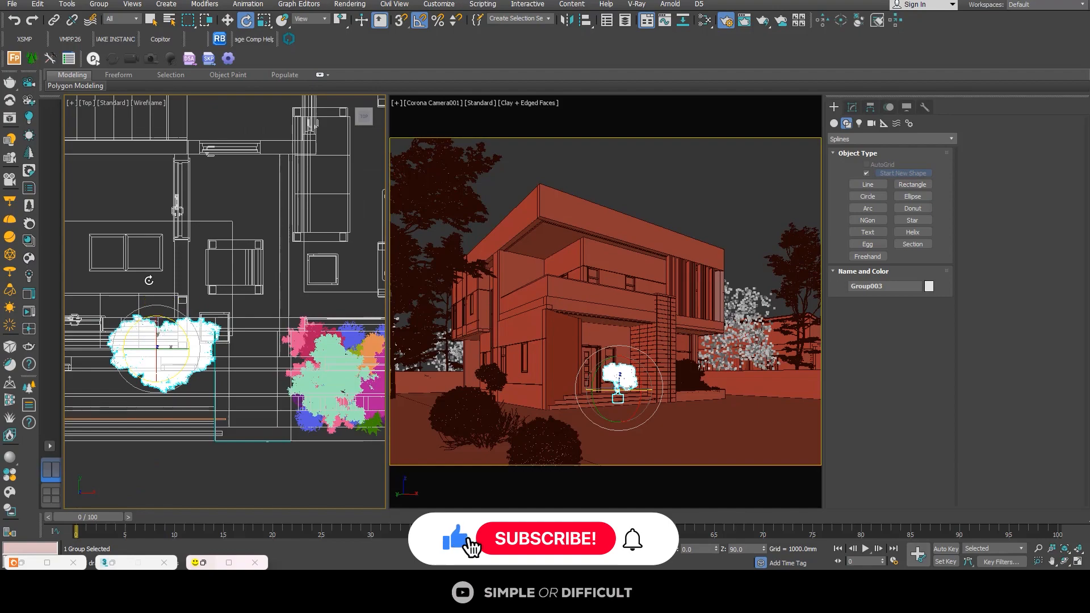
middle_click_drag(149, 280, 187, 253, "alt")
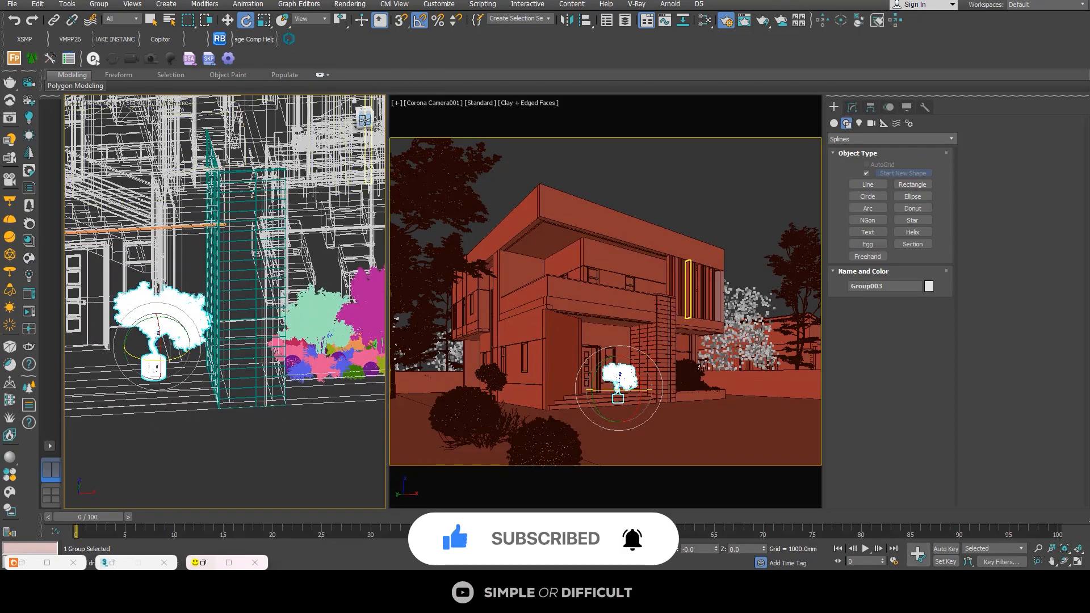
Step: Raise the porch tree copy about 460 mm onto the porch floor and shift it about 530 mm toward the brick column
left_click(365, 120)
middle_click_drag(223, 289, 256, 321)
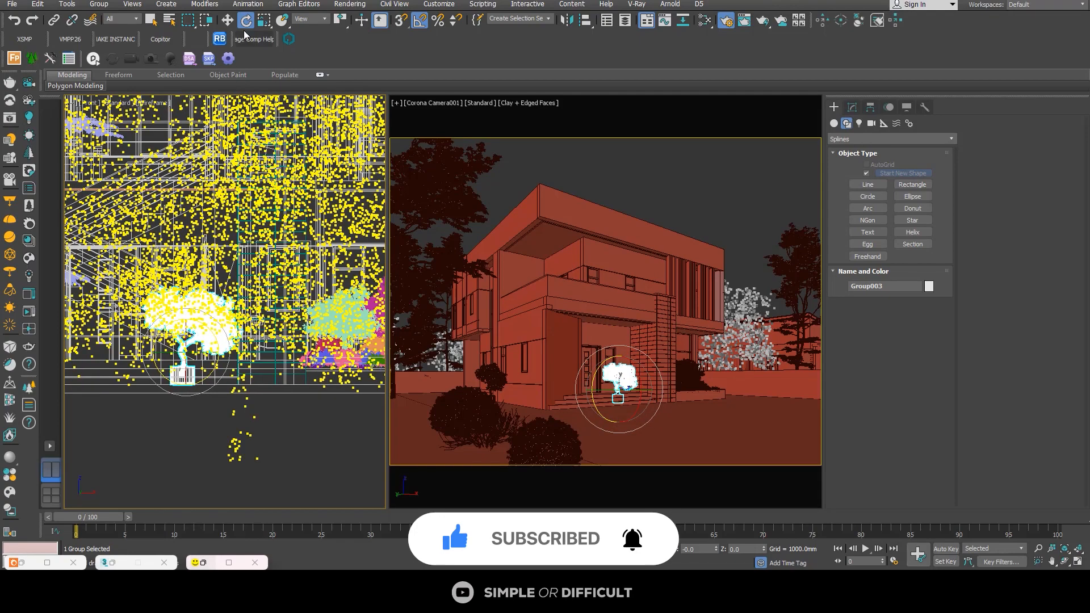
left_click(227, 19)
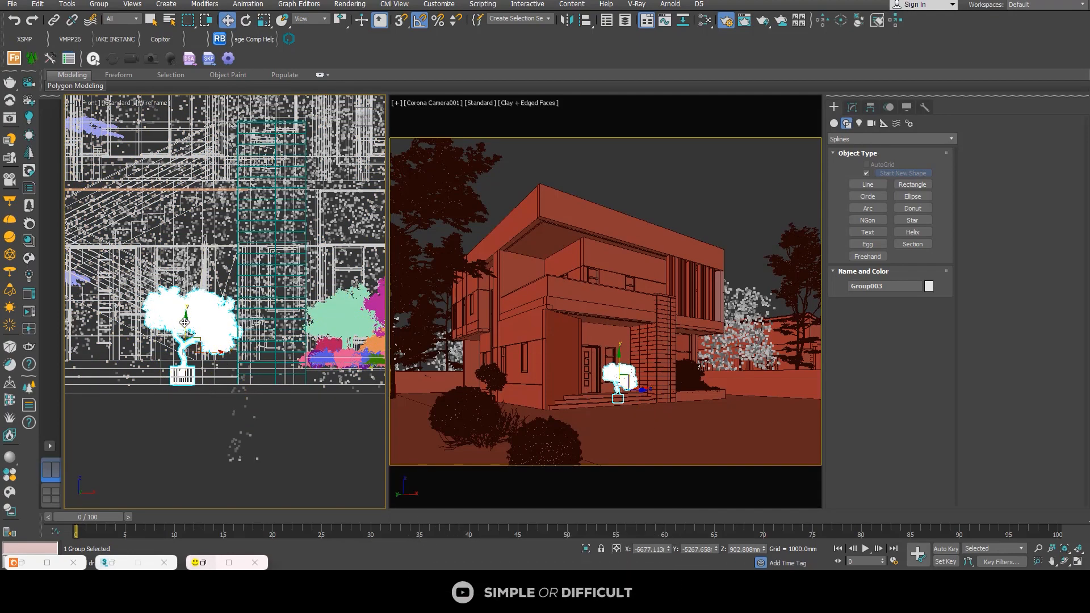
left_click_drag(185, 322, 297, 292)
scroll(206, 325, "up", 5)
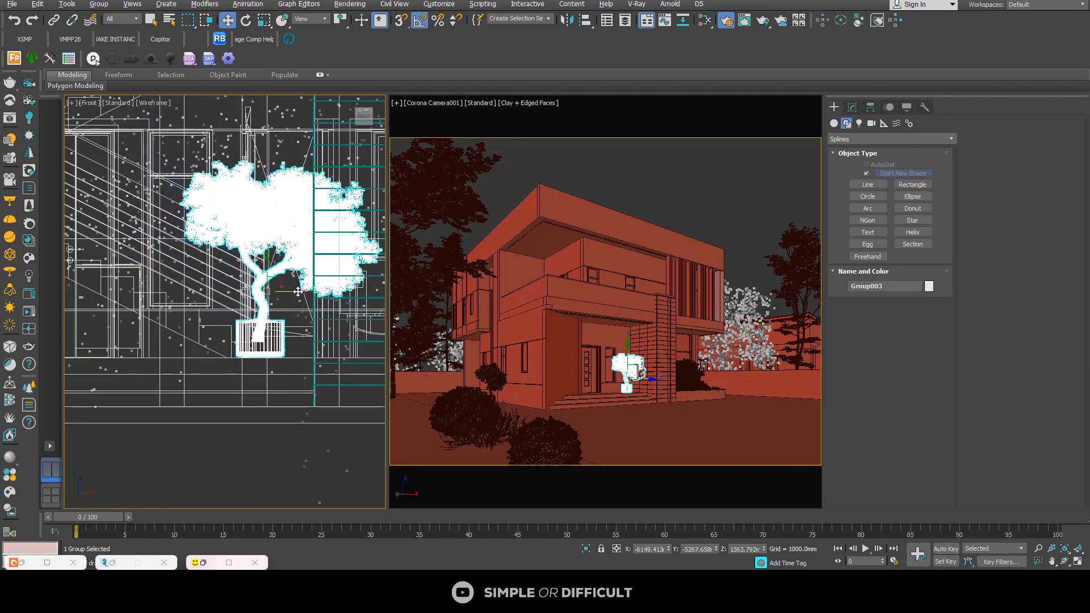
Step: Rotate the porch tree copy by -75° around its vertical axis so its crown turns outward beside the column
middle_click_drag(297, 292, 338, 368, "alt")
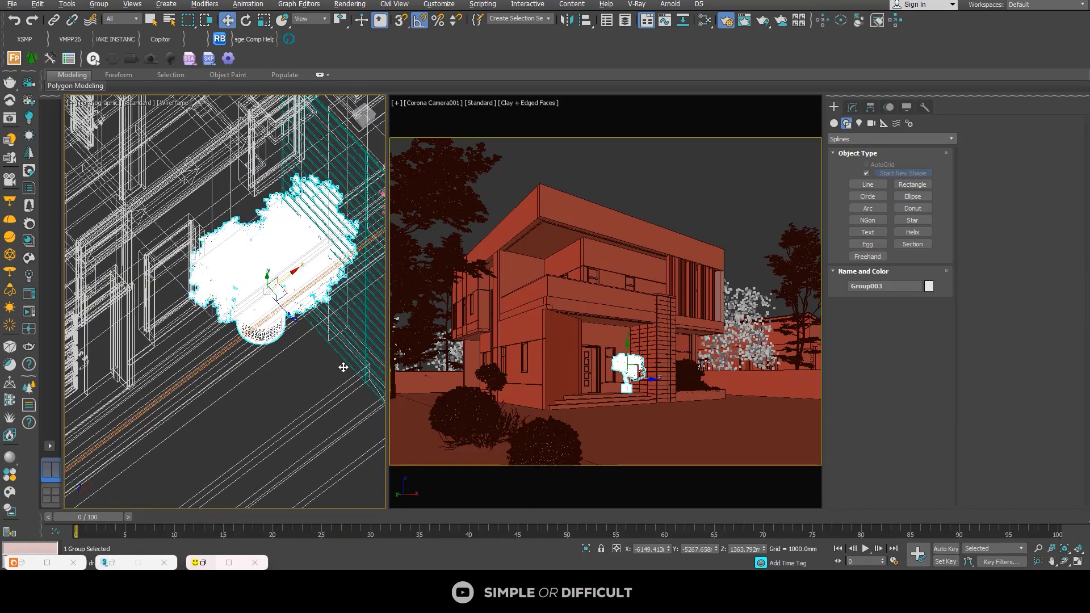
left_click(247, 22)
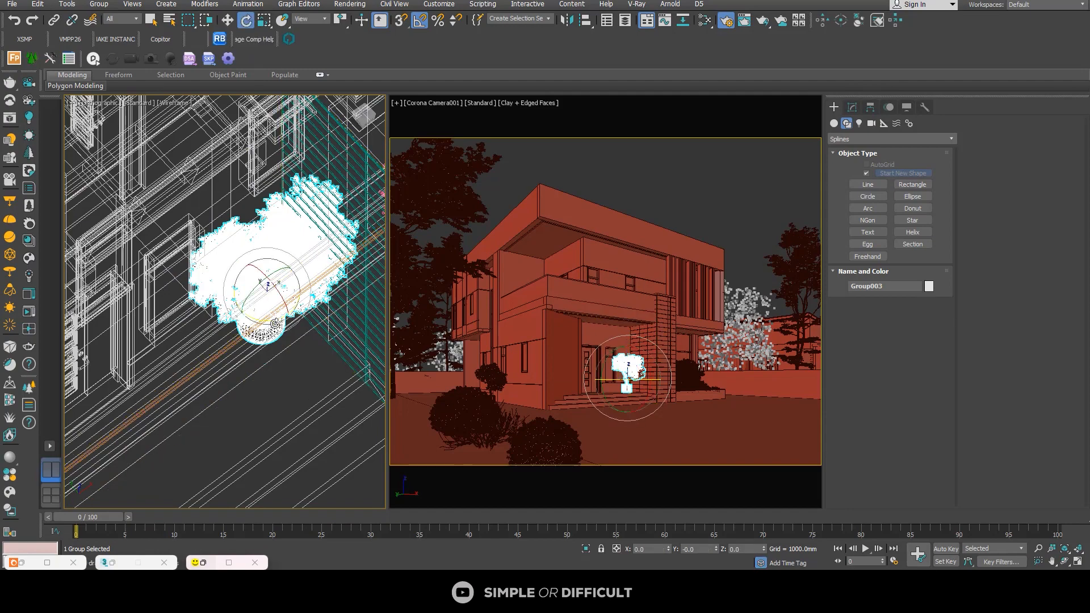
left_click_drag(275, 324, 227, 310)
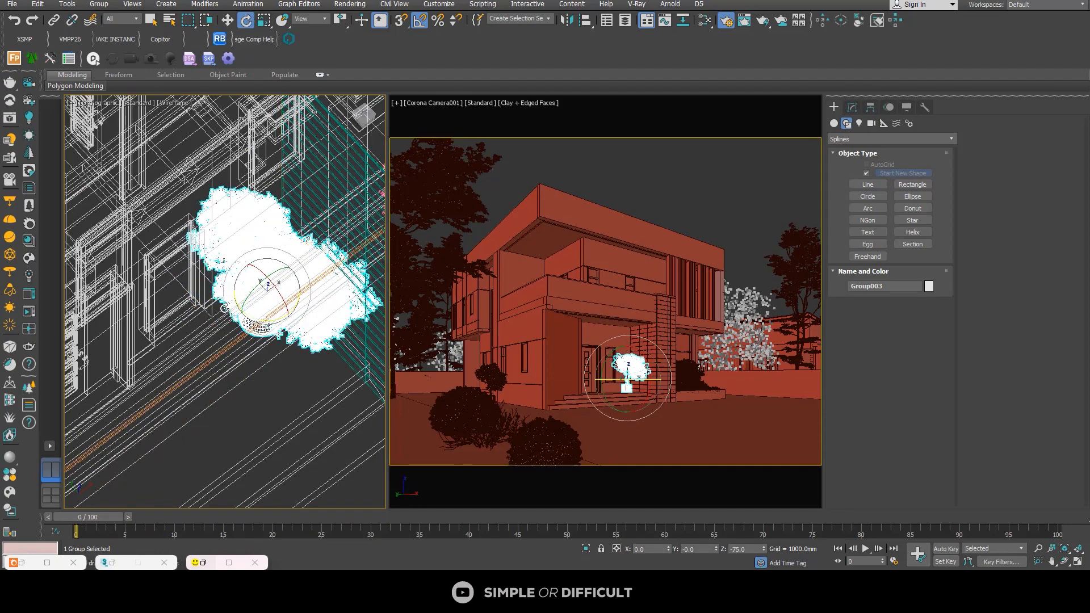
scroll(248, 310, "down", 3)
middle_click_drag(250, 329, 274, 280, "alt")
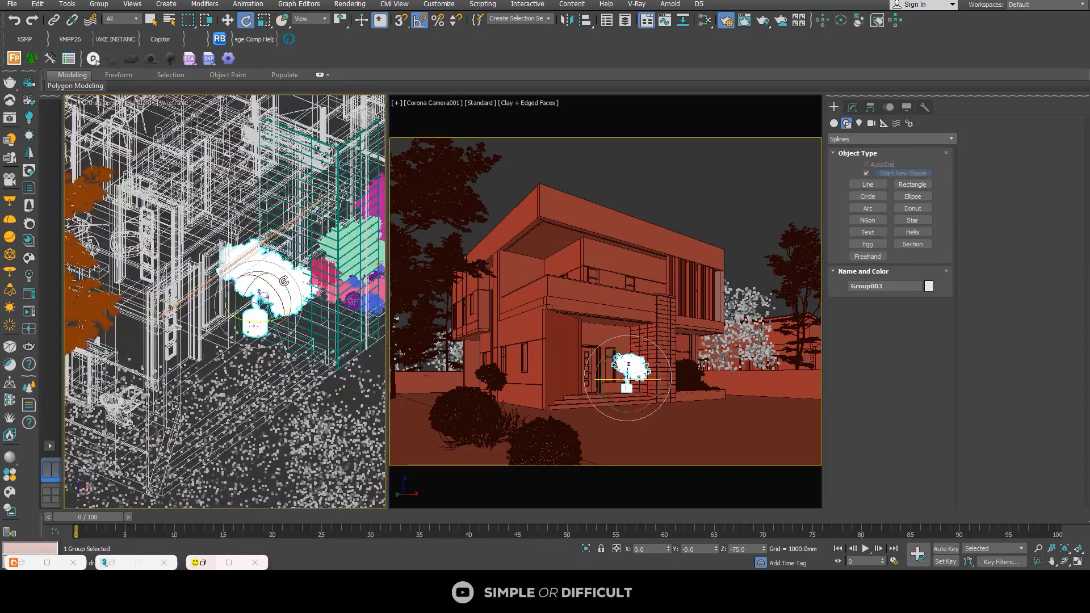
scroll(278, 281, "up", 6)
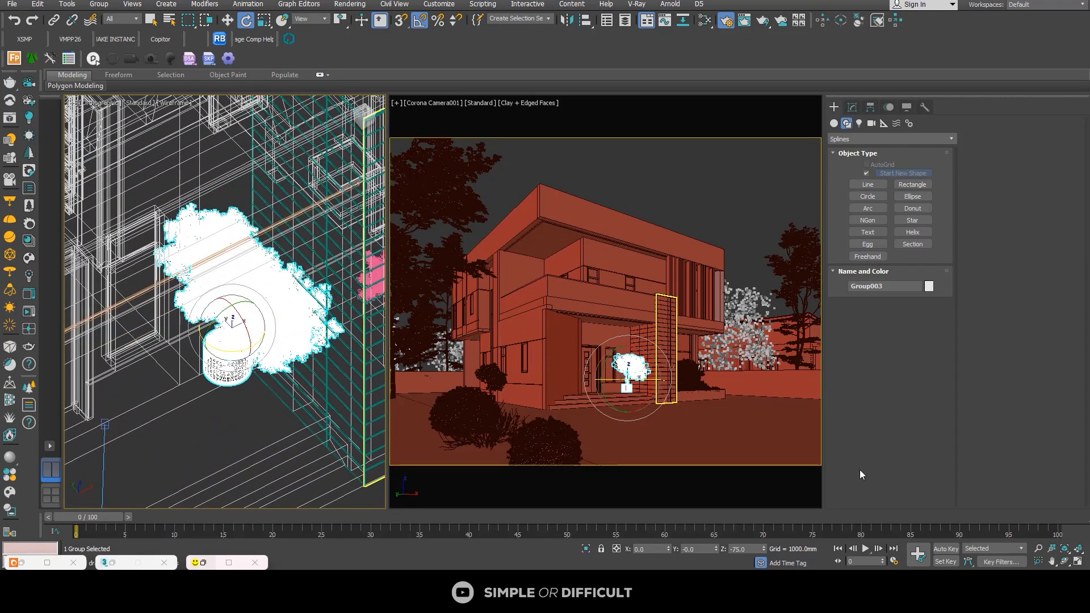
Step: Shade the orthographic view, isolate the porch tree with the porch floor, front wall and column face, and reselect only the tree
left_click(150, 20)
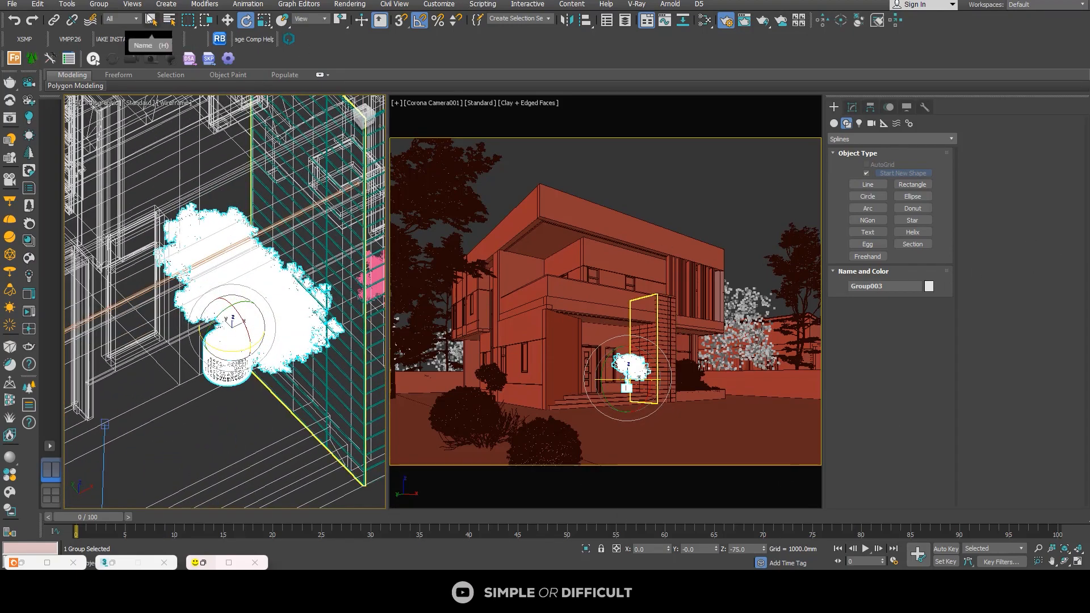
scroll(252, 314, "down", 3)
key("F3")
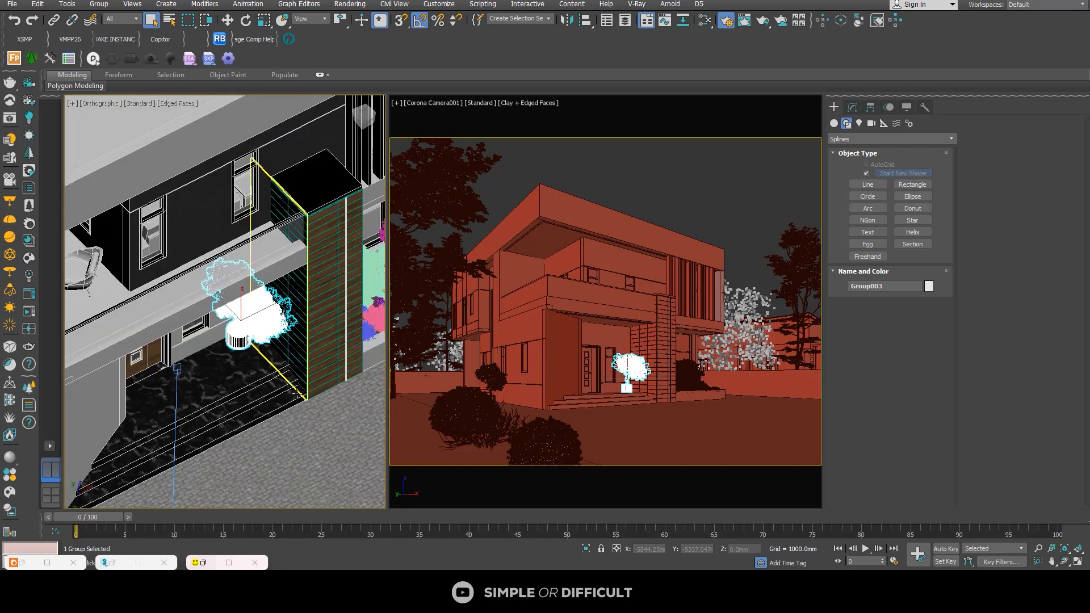
left_click(229, 361, "ctrl")
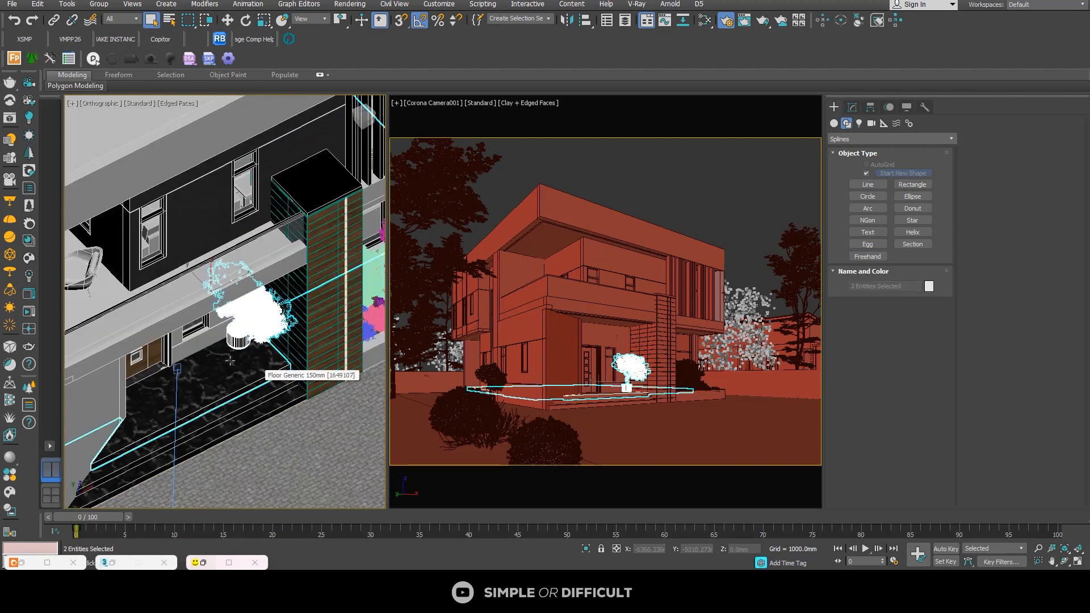
left_click(206, 334, "ctrl")
left_click(299, 298, "ctrl")
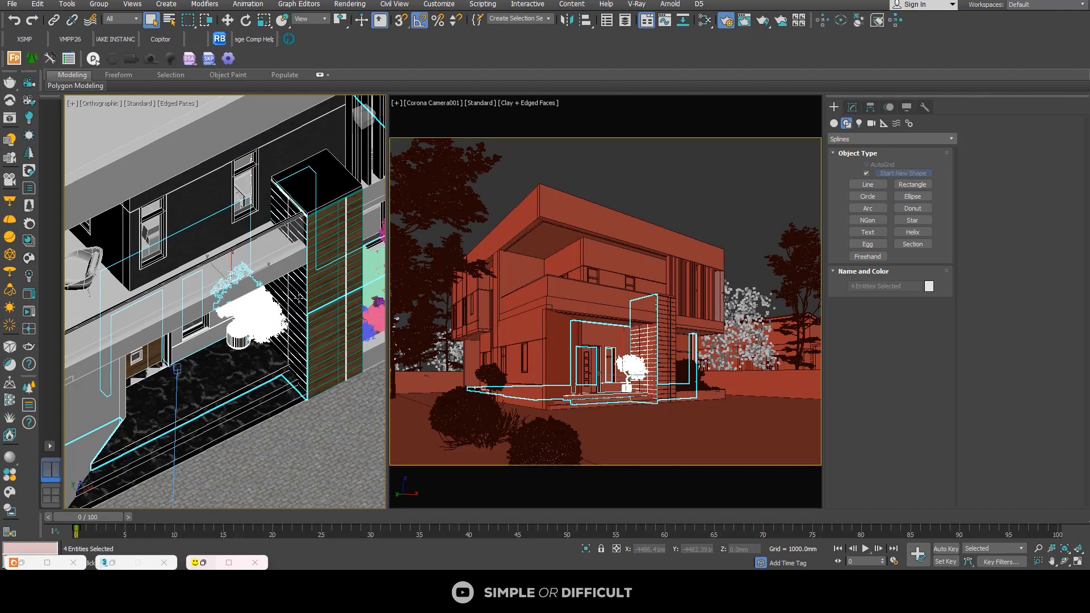
left_click(586, 548)
scroll(294, 352, "up", 6)
left_click(204, 349)
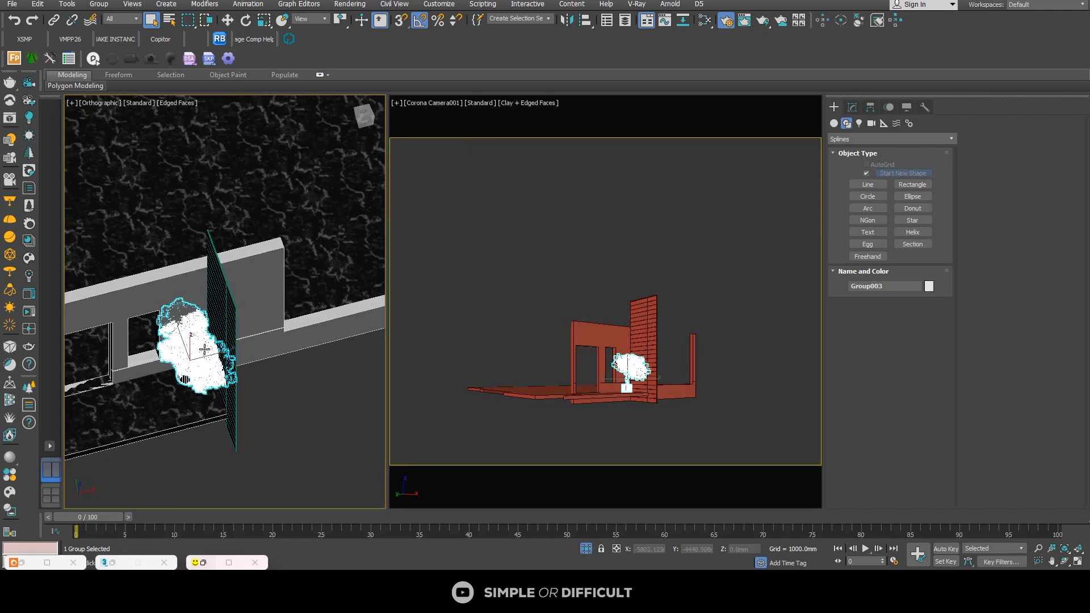
Step: Move the porch tree about 550 mm outward from the front wall and about 100 mm away from the brick column in plan
left_click(228, 24)
middle_click_drag(232, 334, 227, 367, "alt")
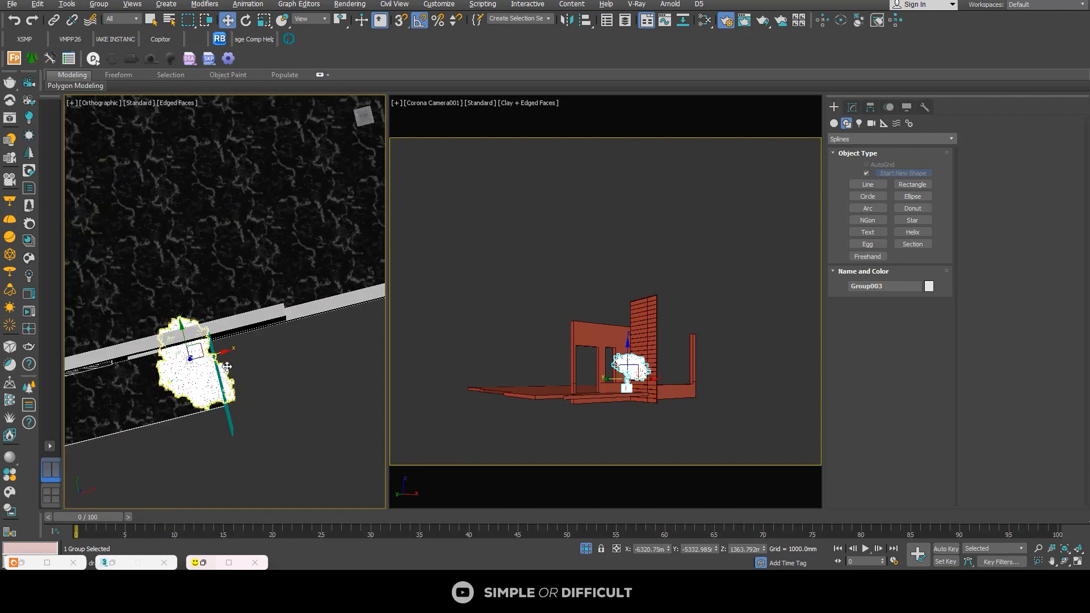
key("t")
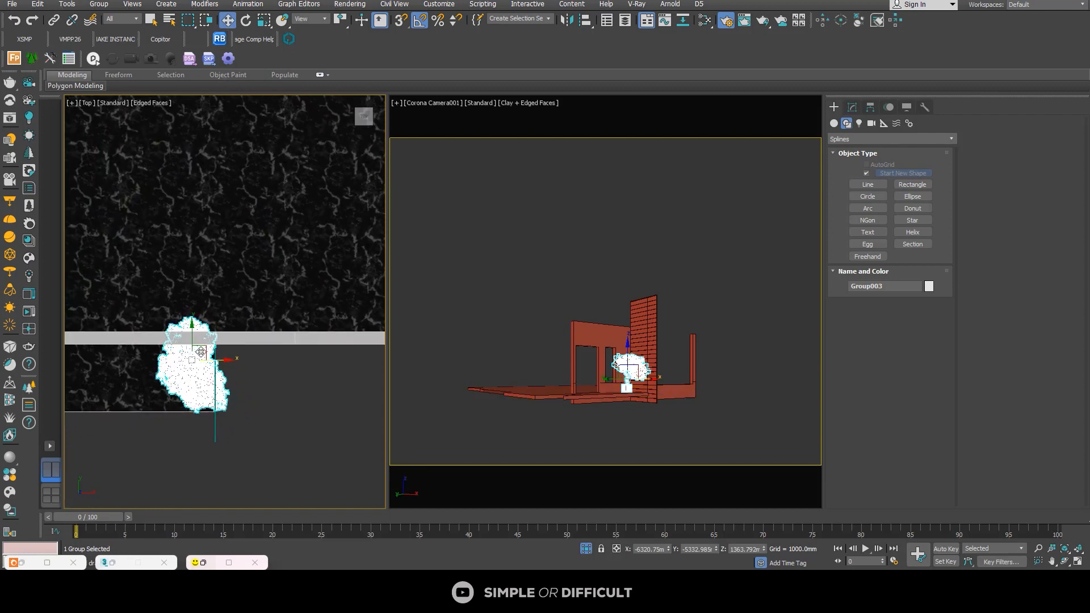
left_click_drag(201, 352, 201, 376)
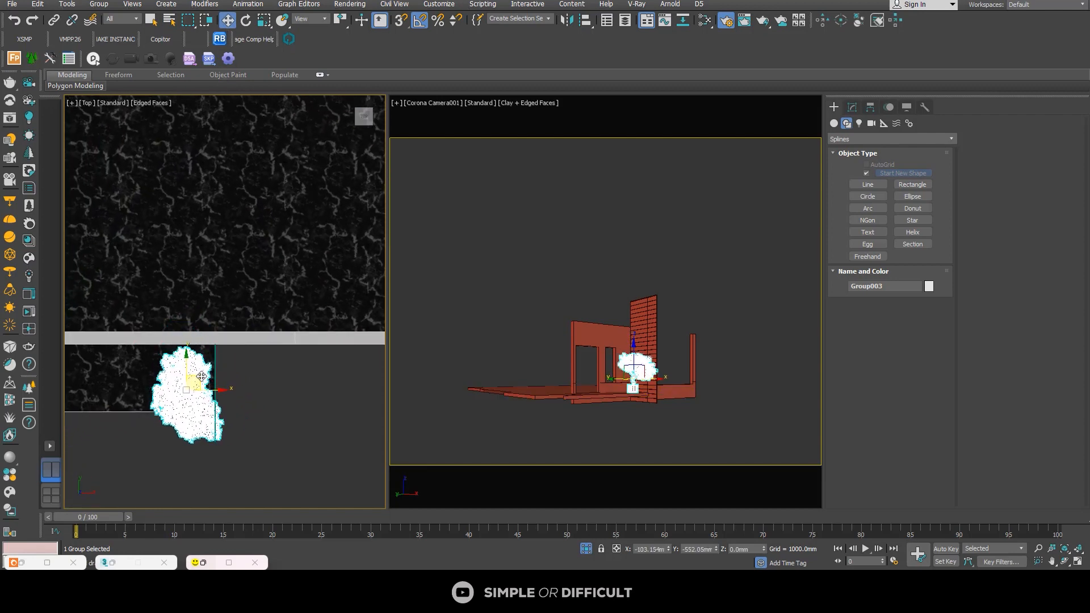
Step: Turn the porch tree to -110° around its vertical axis and nudge it slightly so its crown clears the column face
key("e")
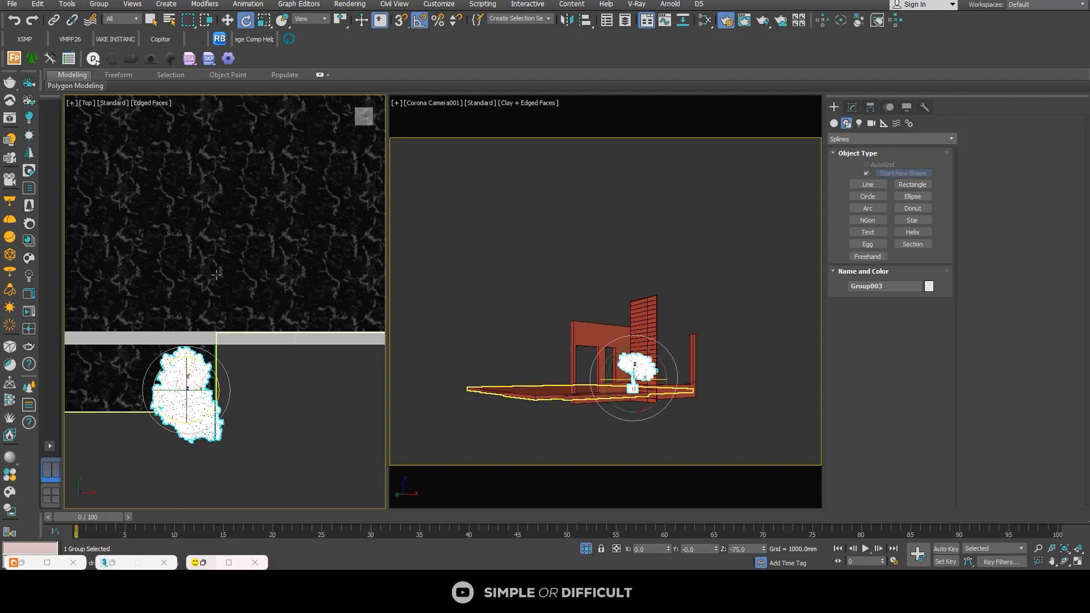
left_click_drag(203, 360, 216, 369)
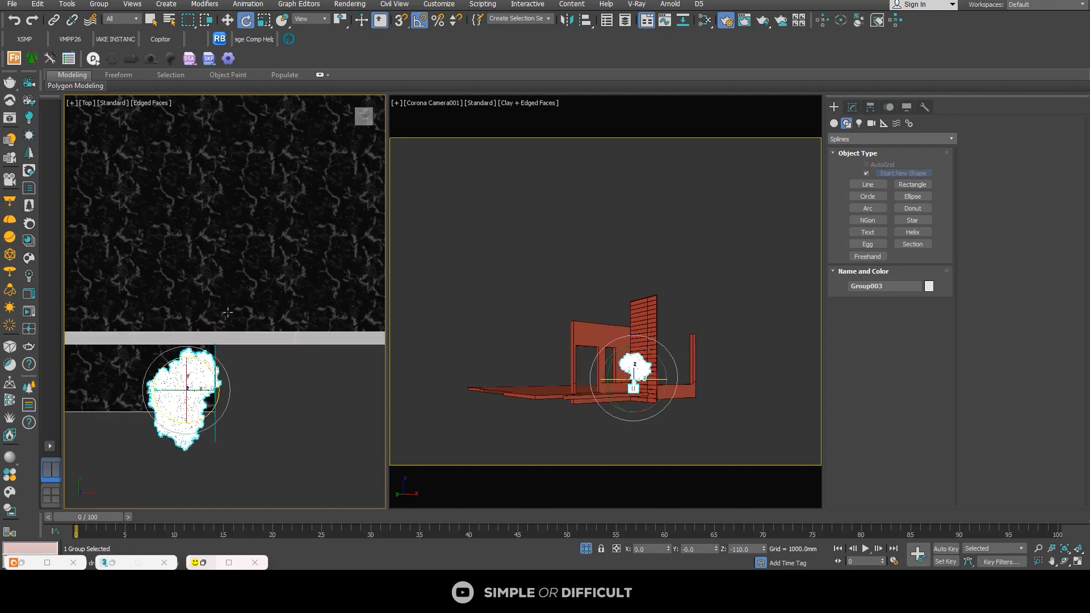
left_click(227, 20)
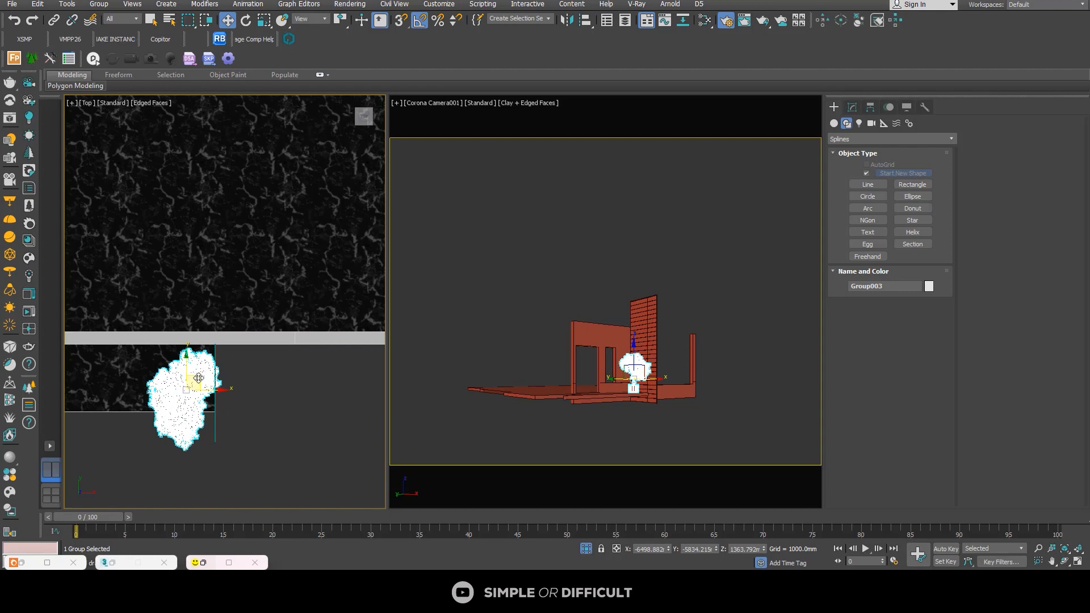
left_click_drag(199, 378, 192, 375)
left_click(275, 403)
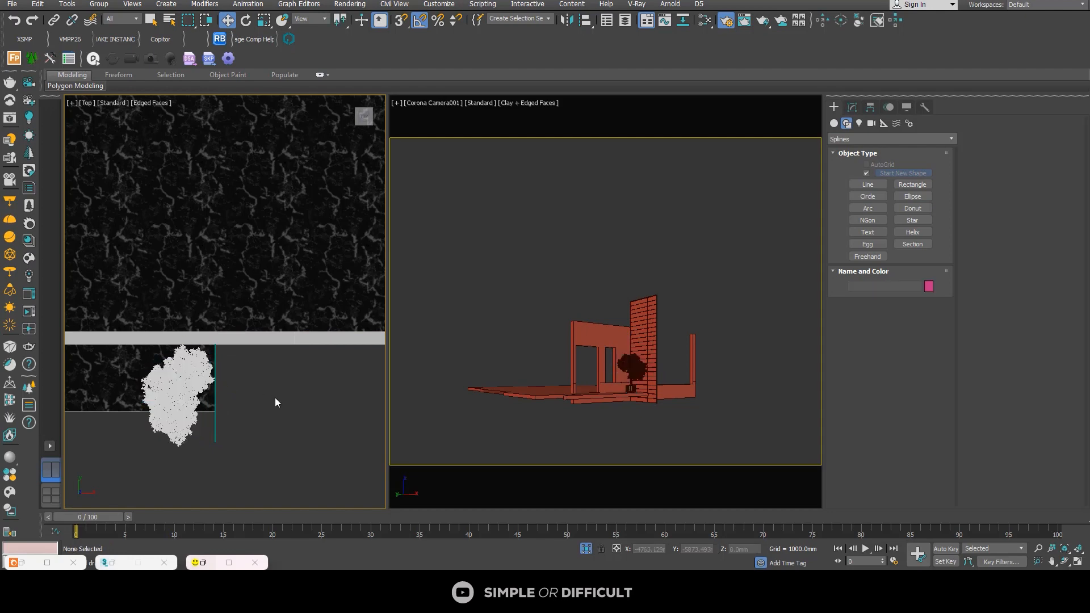
Step: End the isolation and copy the potted tree beside the house straight up about 3520 mm to balcony height
left_click(586, 549)
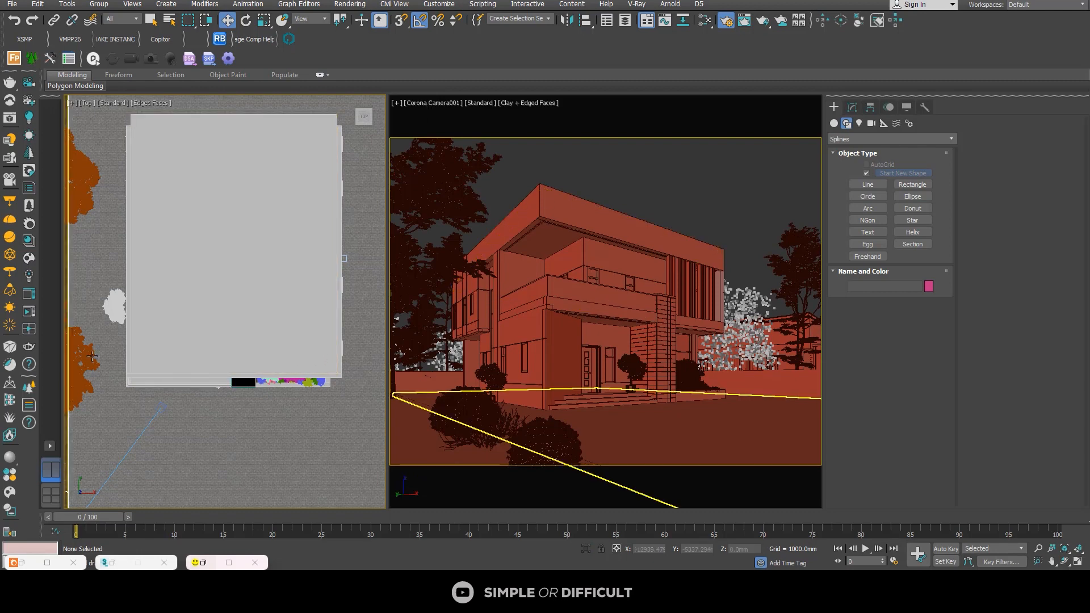
left_click(105, 311)
middle_click_drag(238, 423, 270, 112, "alt")
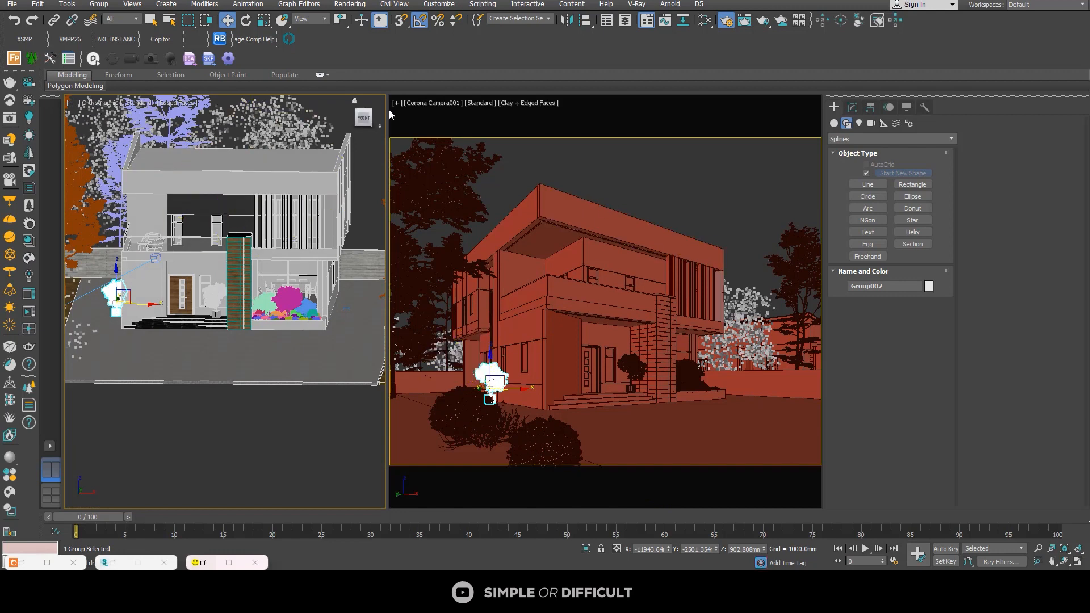
left_click(364, 118)
scroll(203, 311, "up", 3)
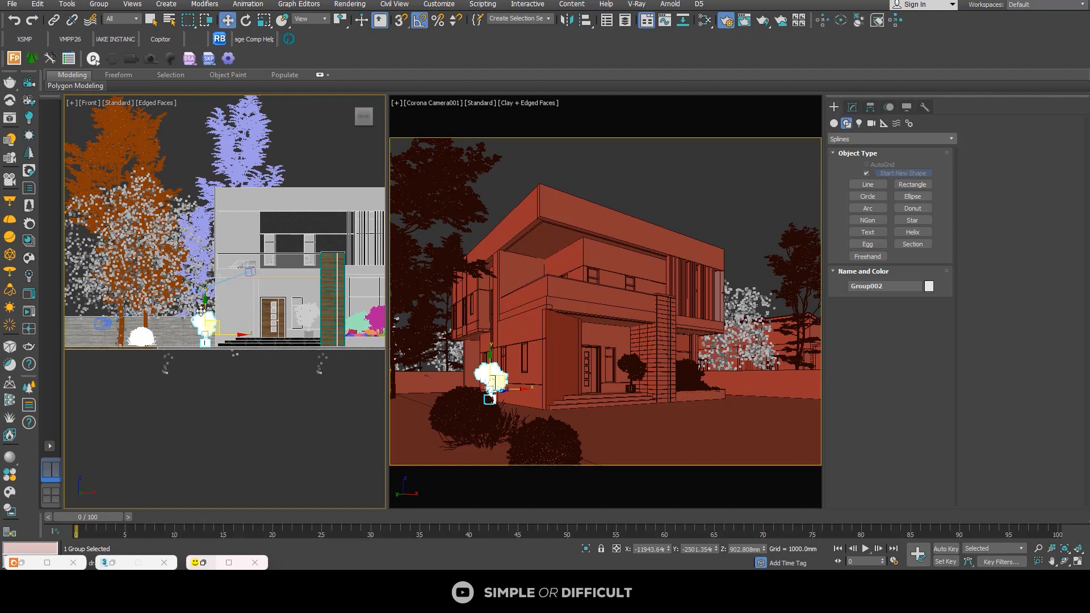
left_click_drag(202, 307, 223, 238, "shift")
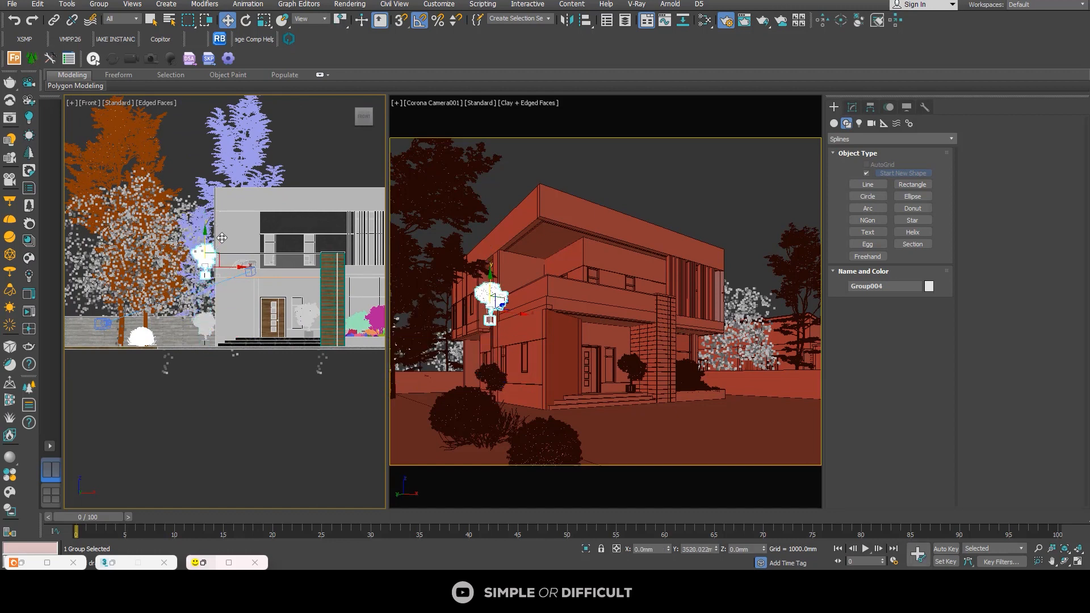
Step: Shift the raised tree copy about 1300 mm sideways onto the upper balcony and lift it about 335 mm to sit on the balcony floor
left_click(554, 333)
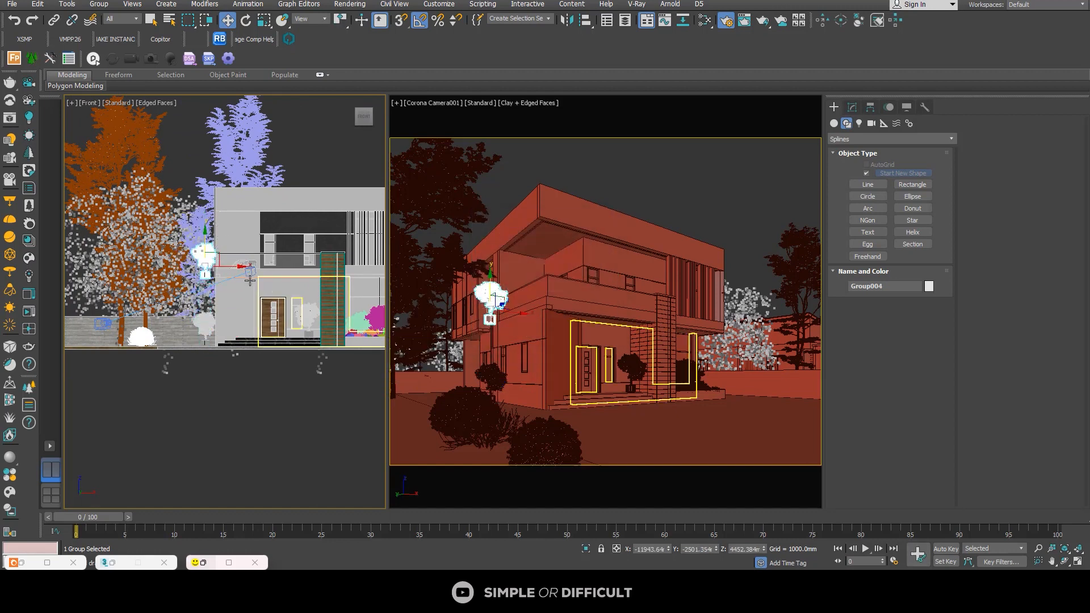
left_click_drag(227, 268, 253, 271)
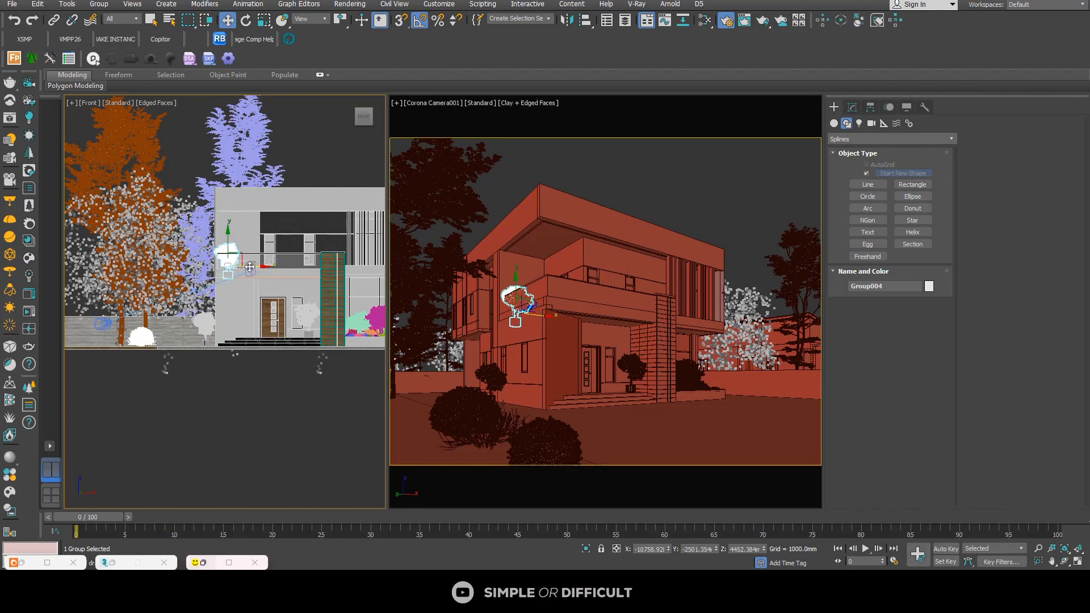
left_click(196, 294)
scroll(197, 293, "up", 3)
middle_click_drag(197, 293, 259, 274, "alt")
left_click_drag(254, 173, 281, 195)
middle_click_drag(280, 195, 262, 177, "alt")
left_click_drag(267, 162, 268, 146)
scroll(254, 251, "down", 3)
scroll(254, 252, "down", 8)
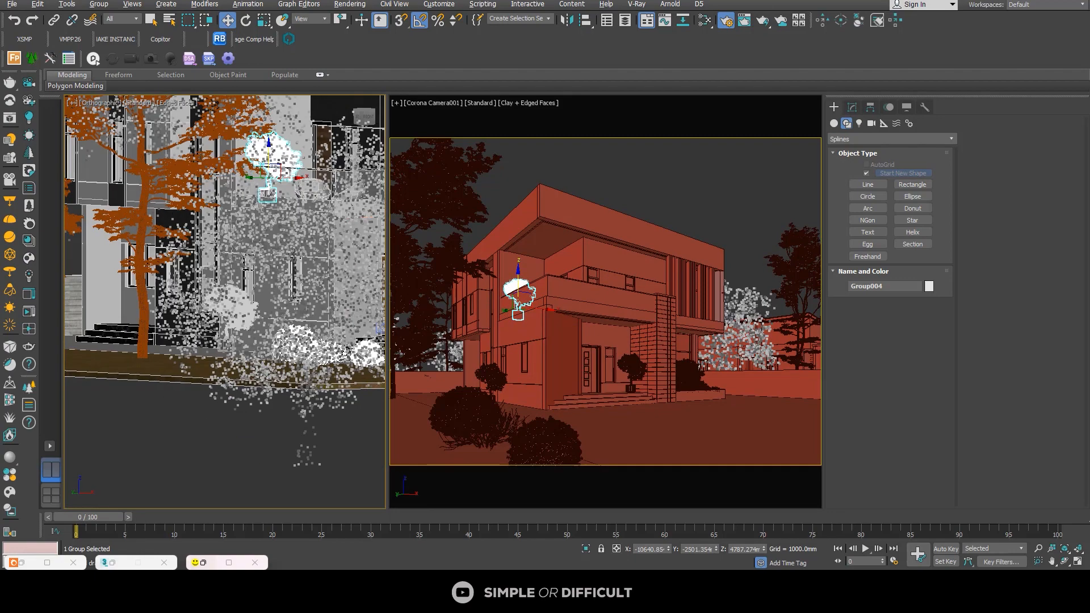
left_click(244, 375)
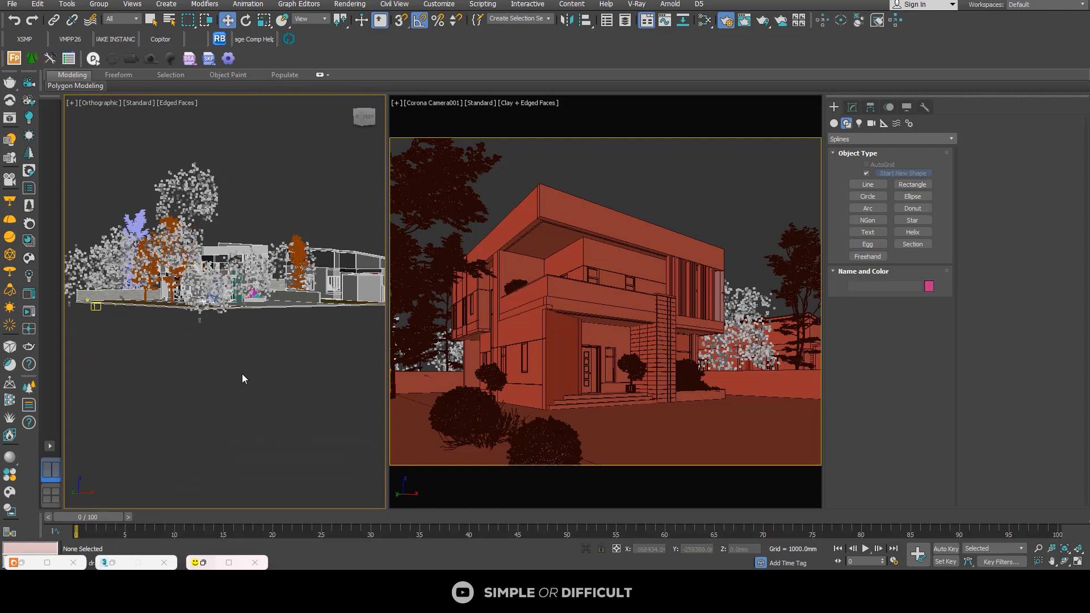
Step: Restore and maximize the Corona frame buffer, and start interactive rendering of the camera view
middle_click_drag(240, 366, 168, 387, "alt")
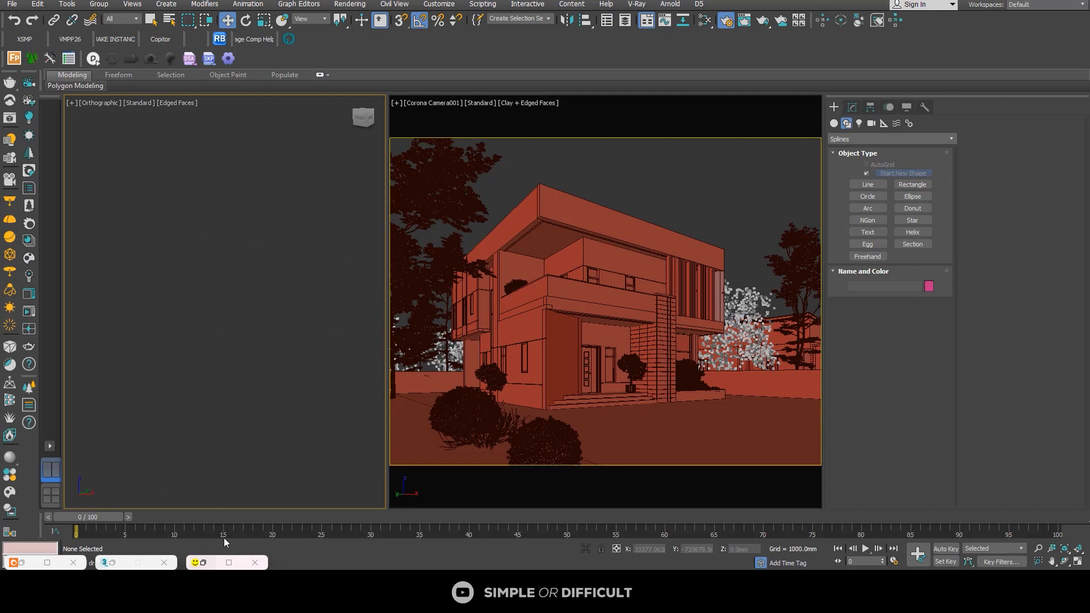
left_click(231, 561)
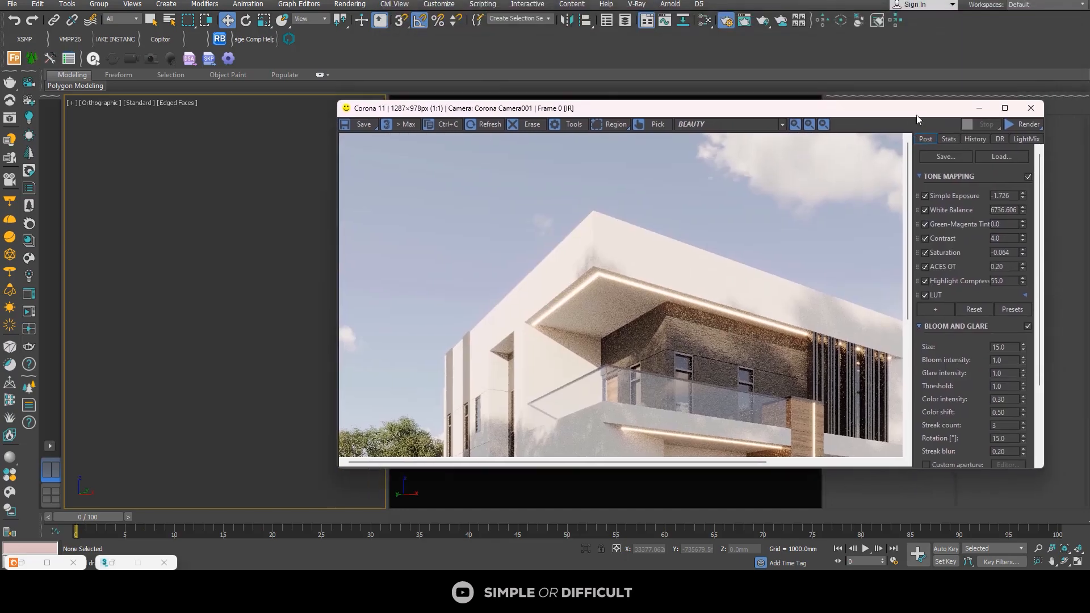
left_click(12, 6)
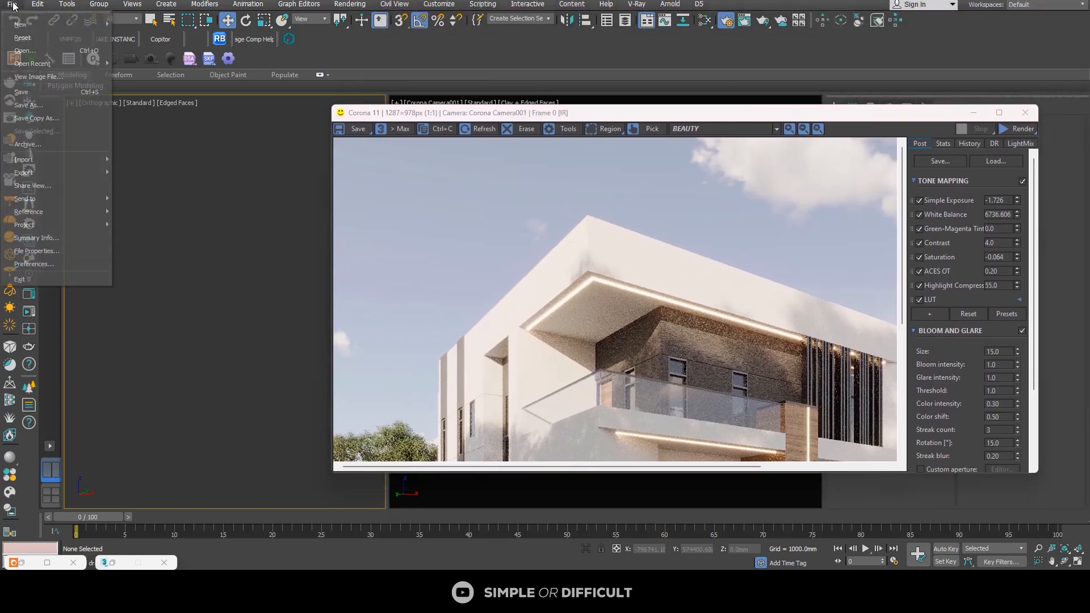
left_click(210, 147)
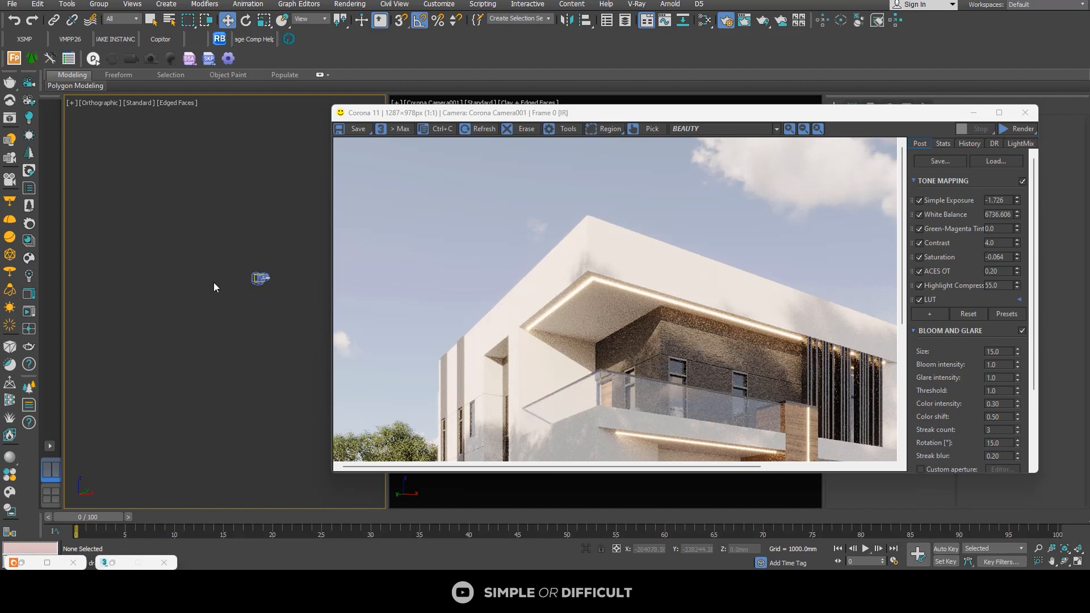
scroll(143, 311, "down", 5)
scroll(143, 311, "up", 7)
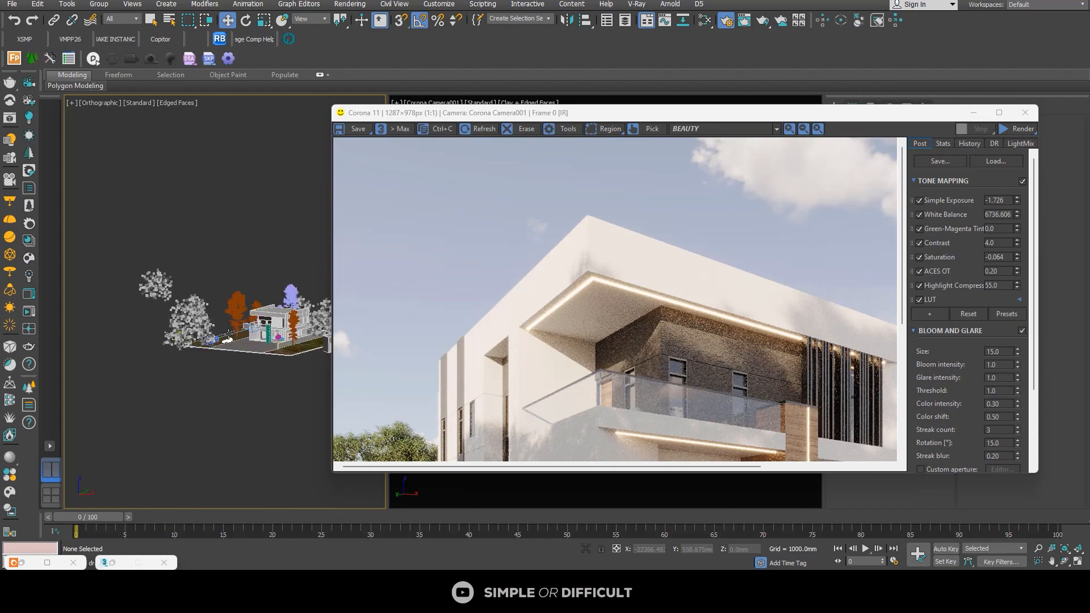
left_click(1007, 114)
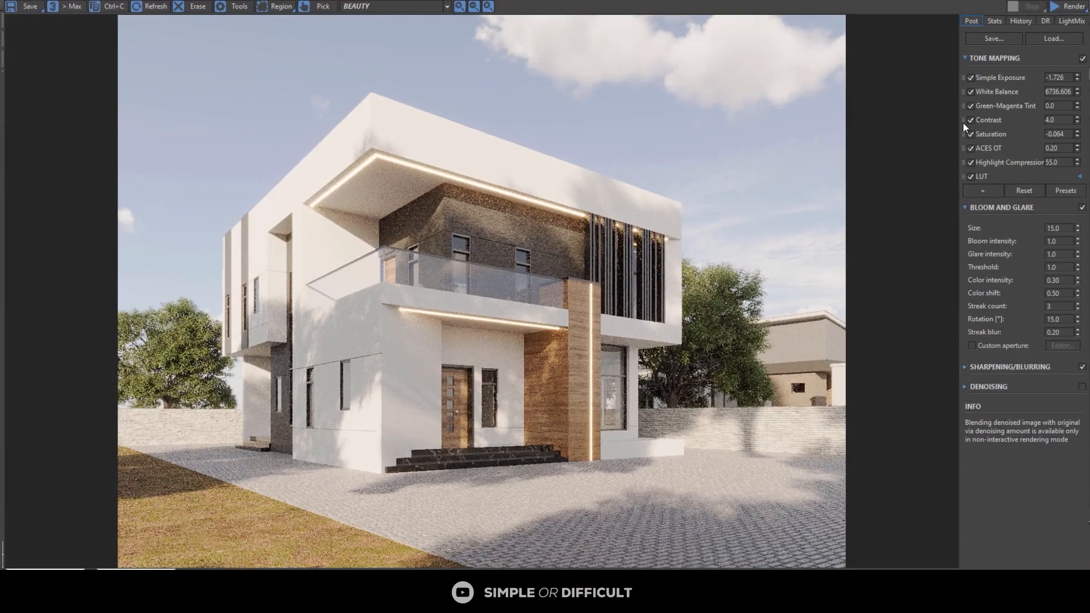
left_click(1065, 10)
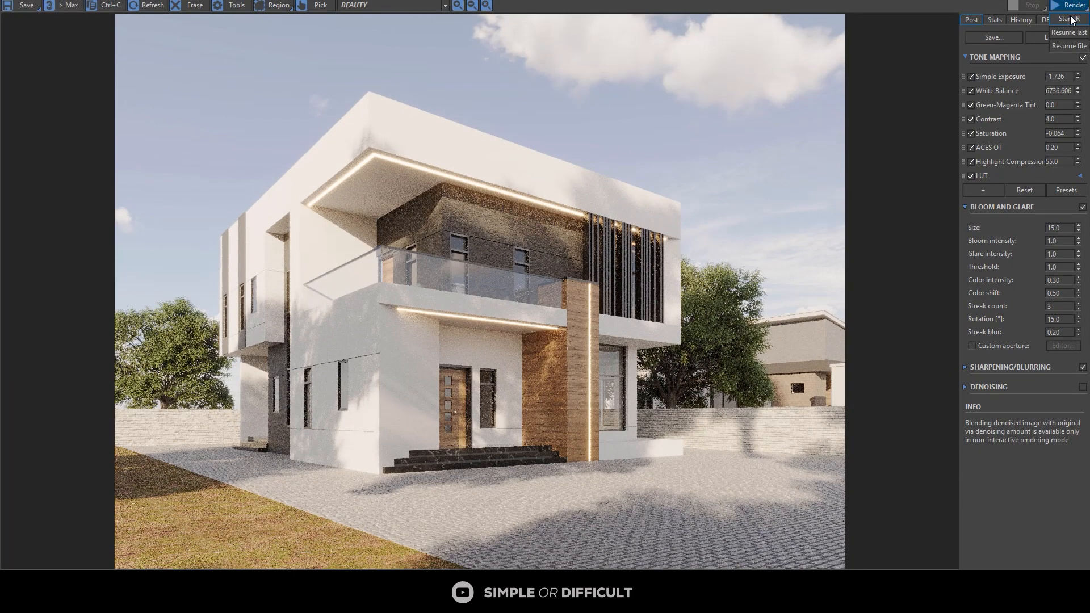
left_click(1070, 19)
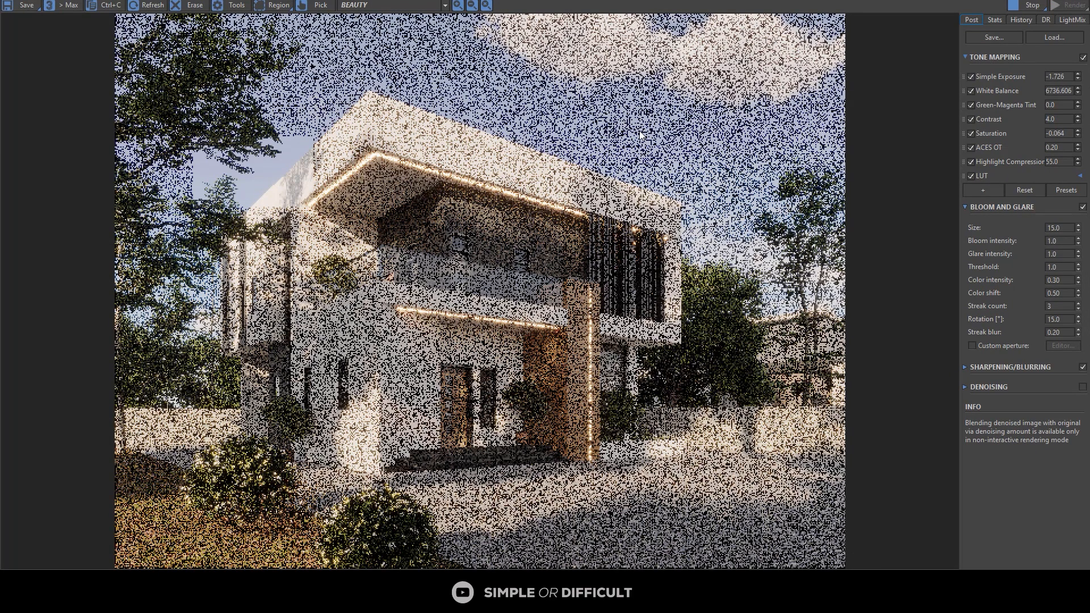
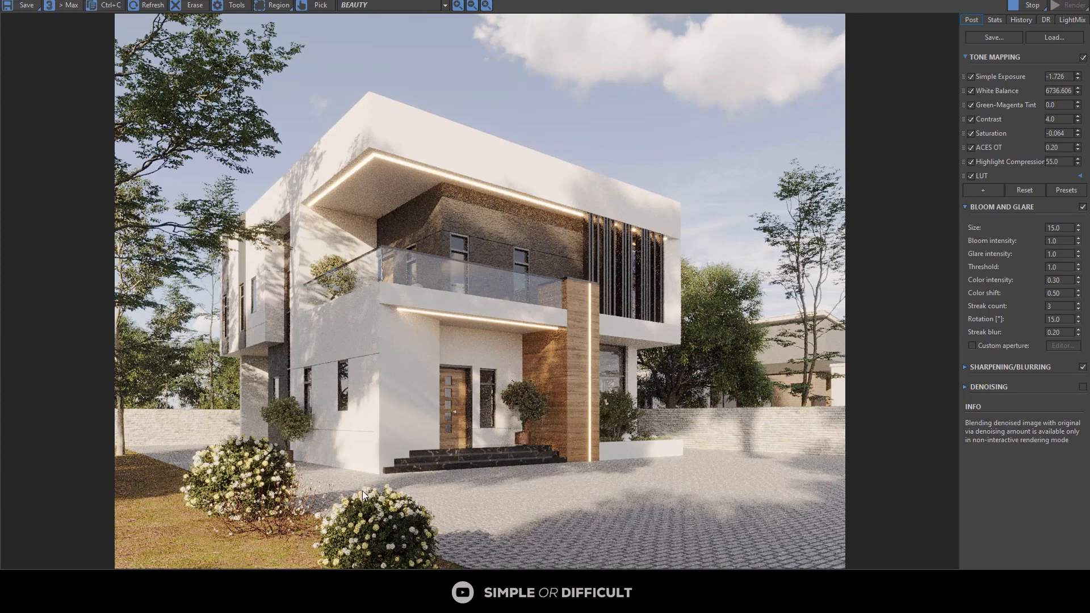
Step: Examine the render around the roof corner and right-hand tree up close, and stop interactive rendering
scroll(830, 196, "up", 3)
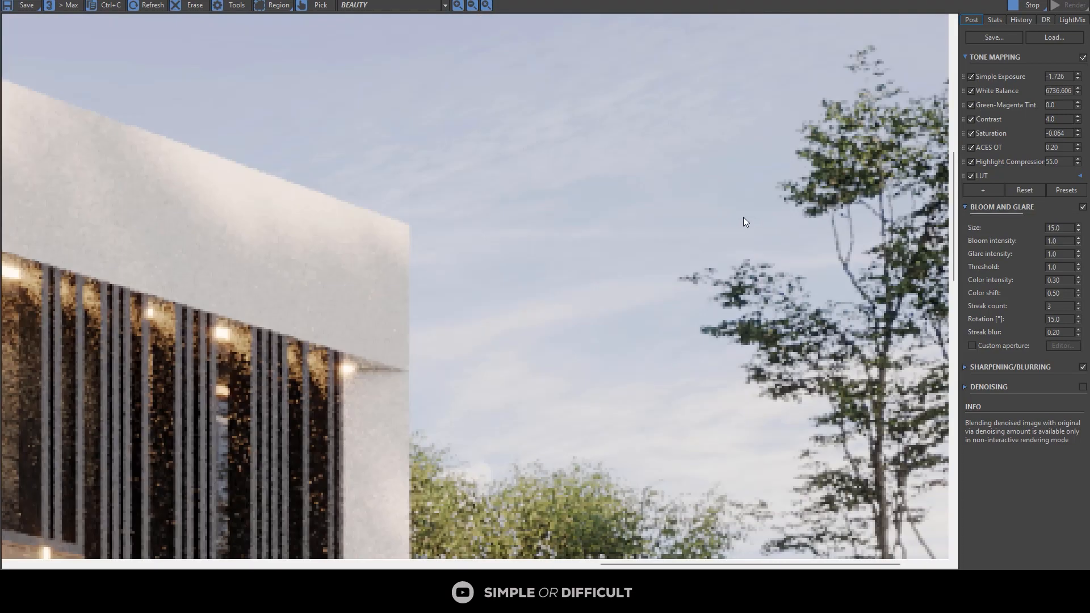
scroll(744, 217, "down", 3)
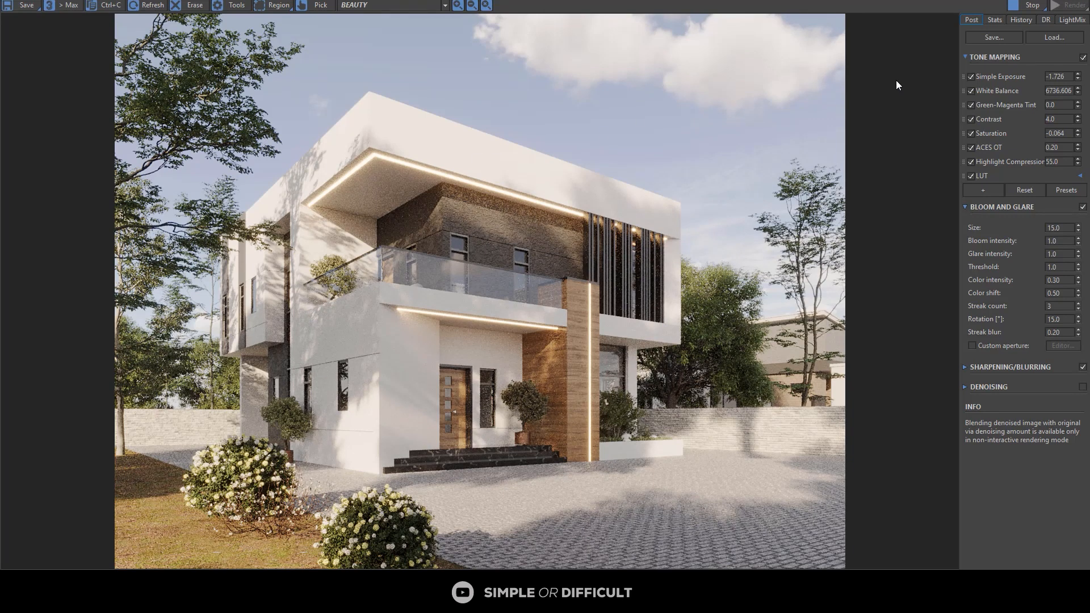
left_click(1016, 7)
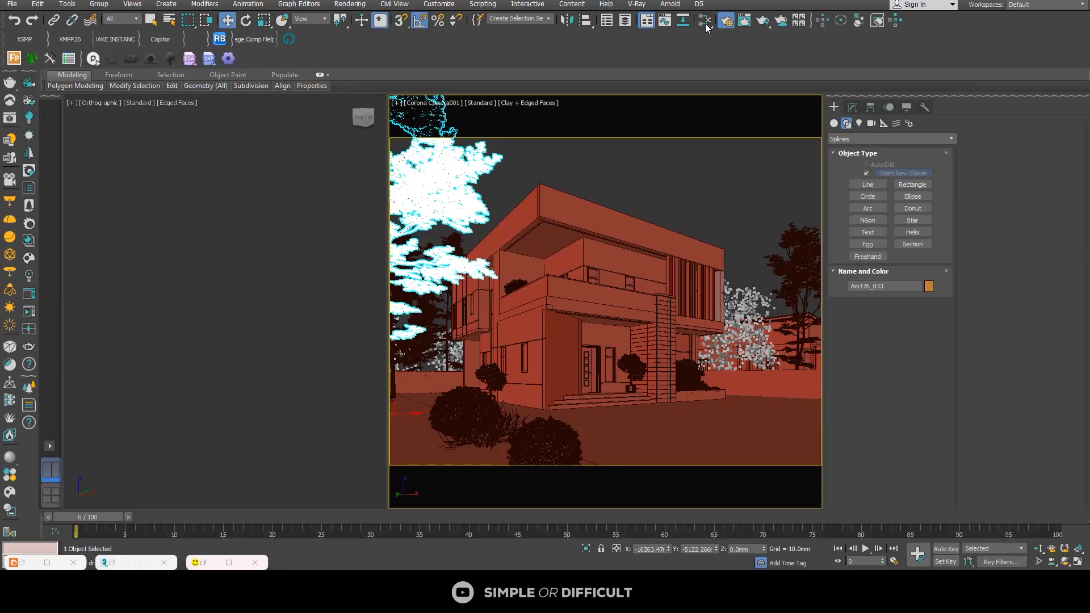
Step: Create a new material graph view named View2 in the Slate Material Editor and pick the selected foreground tree's material into it
key("m")
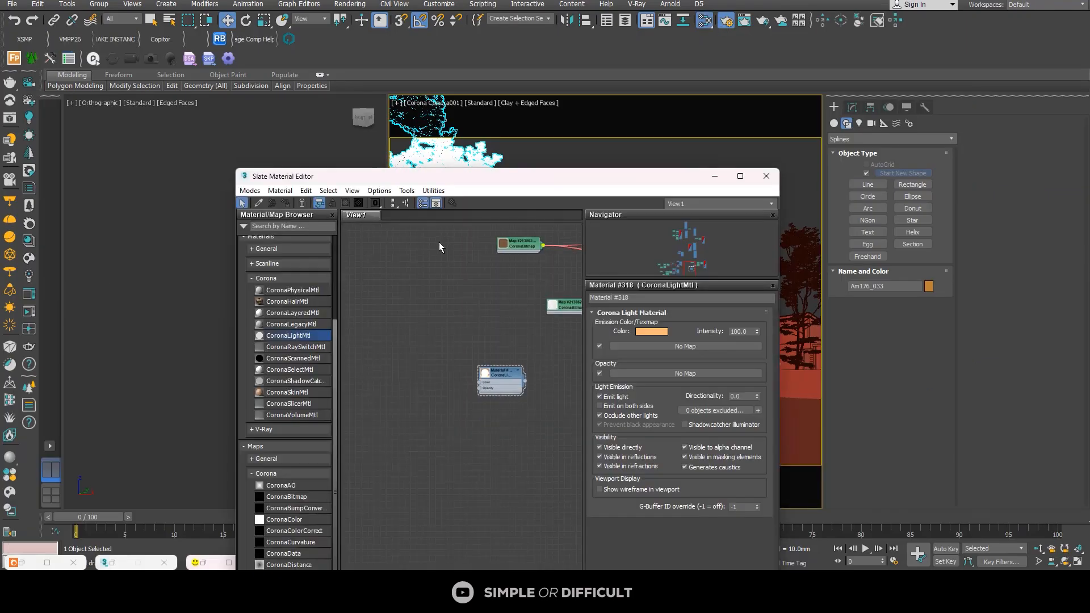
scroll(455, 285, "up", 3)
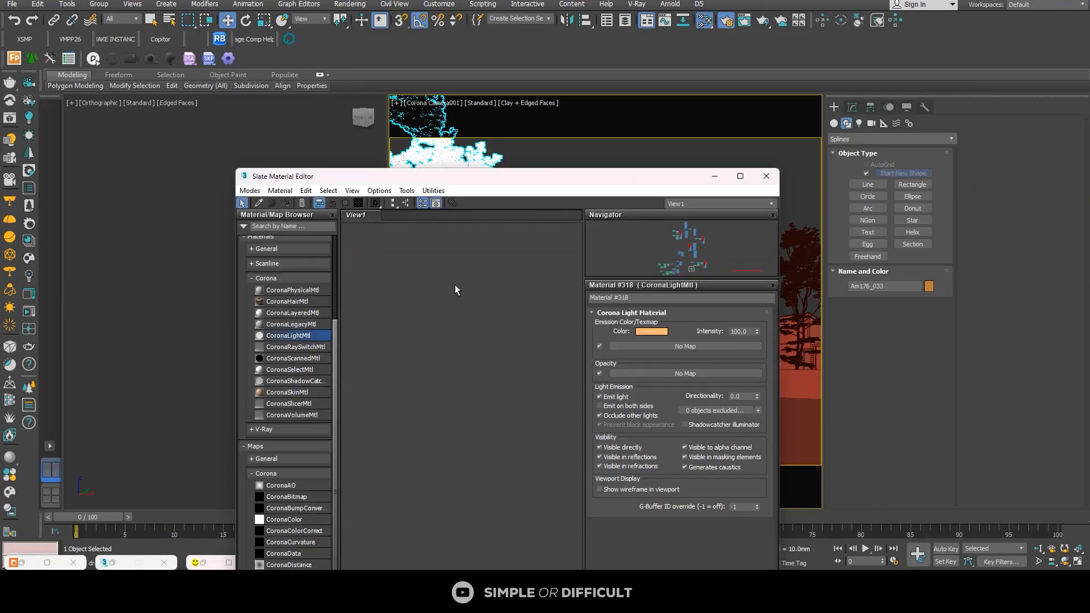
right_click(394, 216)
left_click(427, 223)
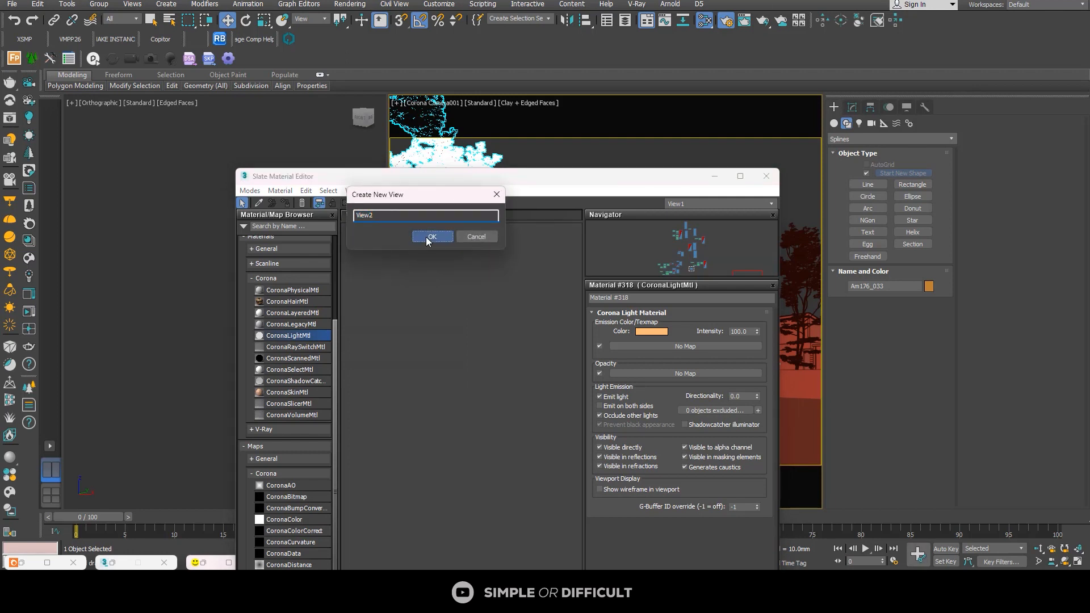
left_click(427, 236)
left_click(258, 202)
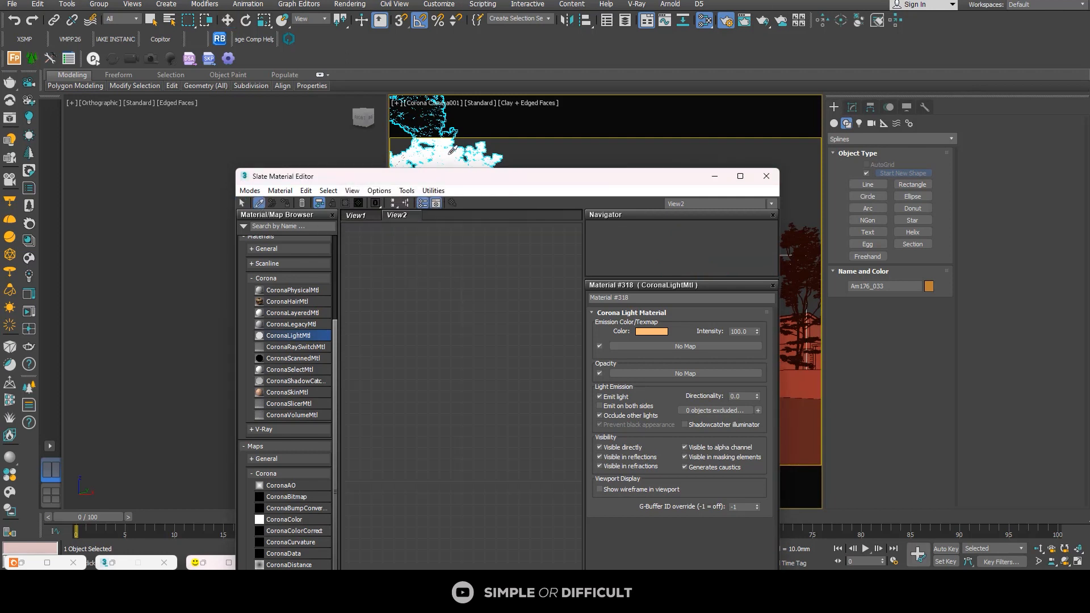
left_click(451, 153)
Step: Collapse the slots of the foreground tree's Am176_033_001 bark material node
scroll(475, 394, "down", 4)
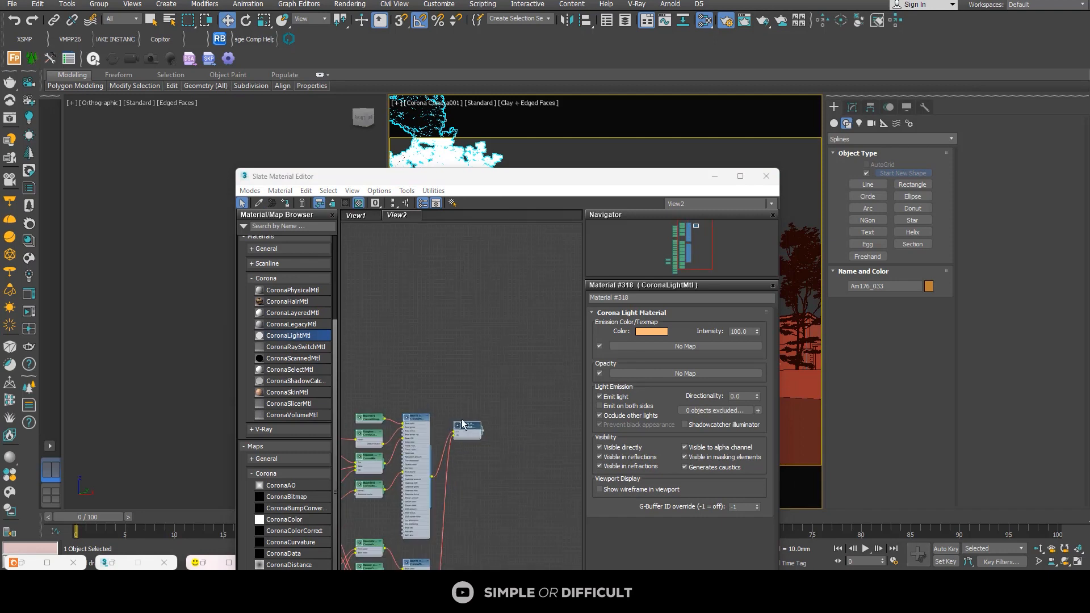
middle_click_drag(450, 421, 468, 284)
scroll(436, 277, "up", 5)
scroll(437, 278, "up", 2)
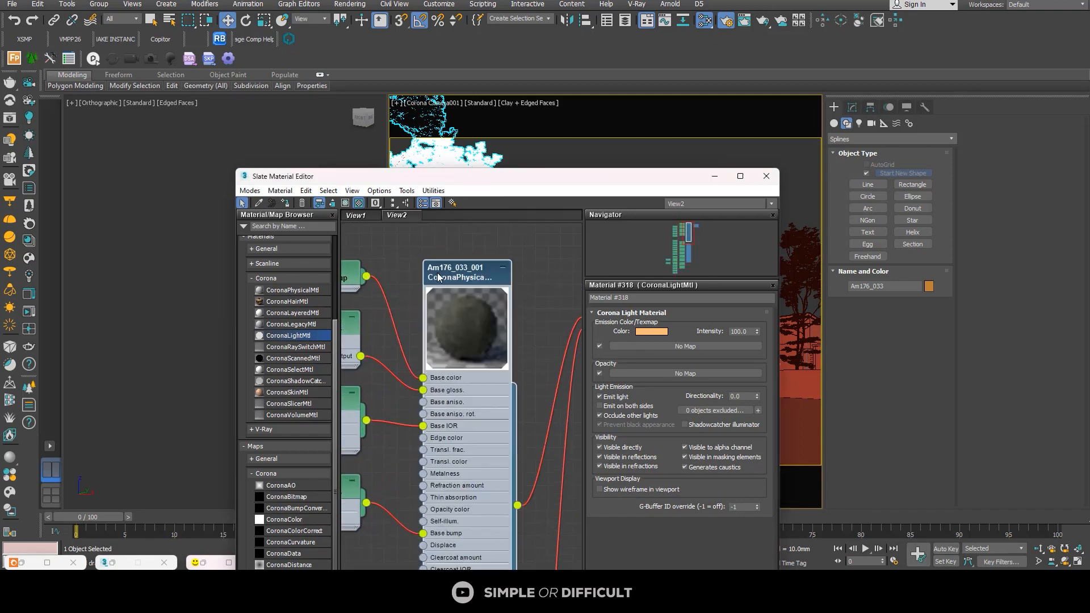
scroll(454, 274, "down", 4)
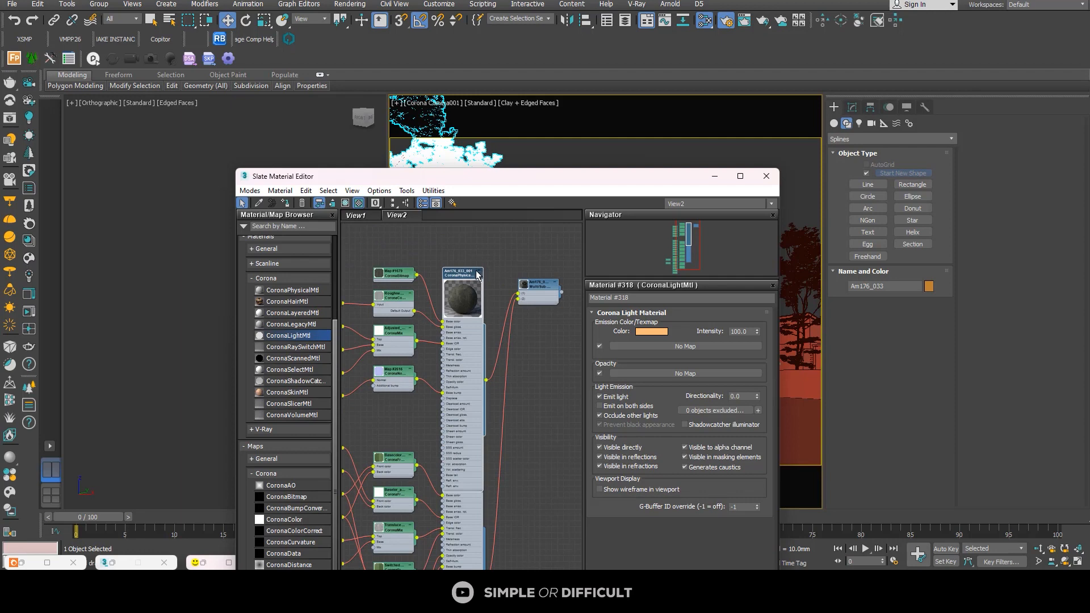
left_click(479, 272)
middle_click_drag(485, 360, 541, 231)
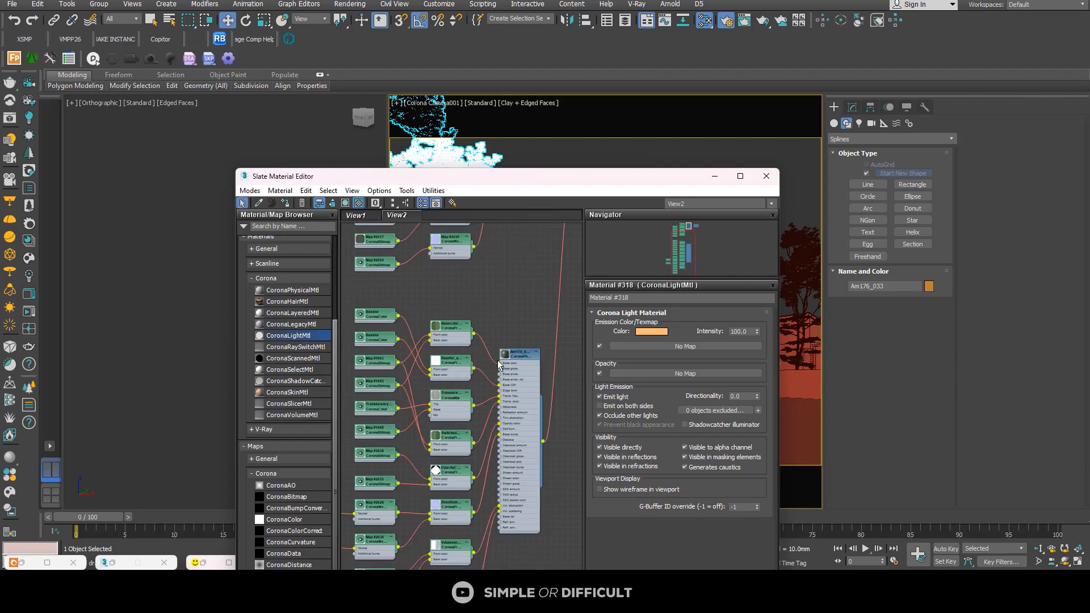
Step: Spread out the map nodes feeding the foreground tree's leaf material to make room beside its base color input
scroll(493, 350, "up", 1)
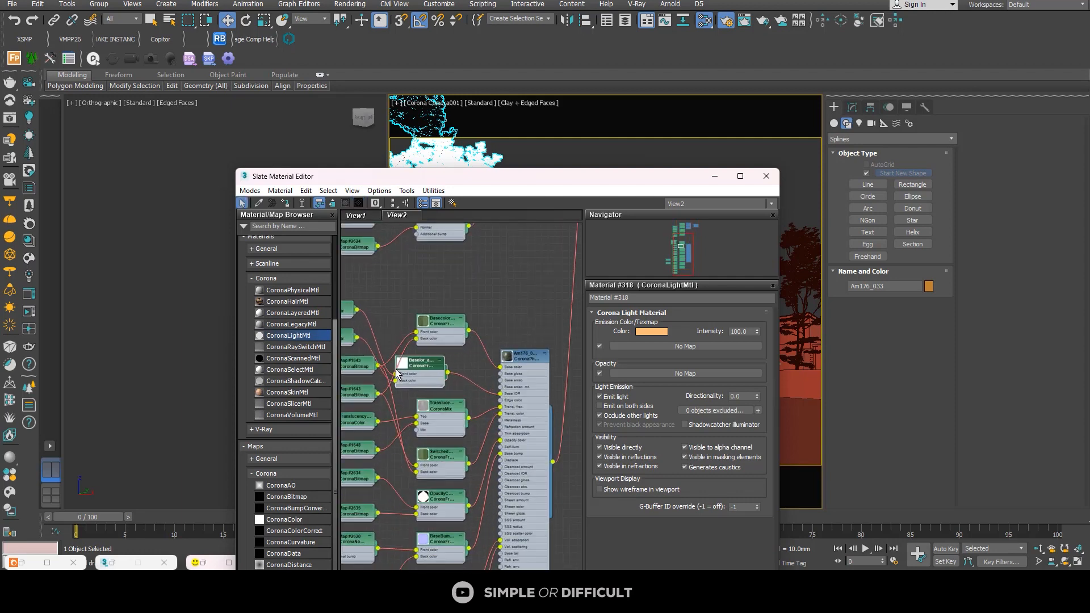
left_click_drag(439, 407, 397, 407)
left_click_drag(440, 456, 398, 456)
scroll(441, 479, "down", 1)
left_click_drag(518, 371, 536, 389)
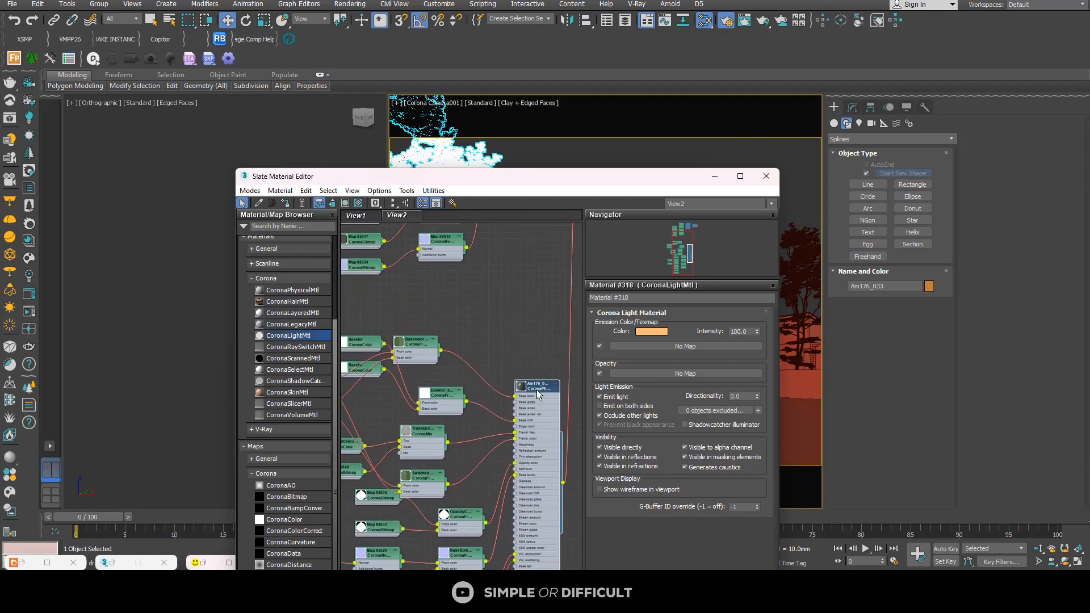
Step: Insert a CoronaColorCorrect map between the Basecolor front-back map and the leaf material's base color, and show its parameters
left_click(300, 531)
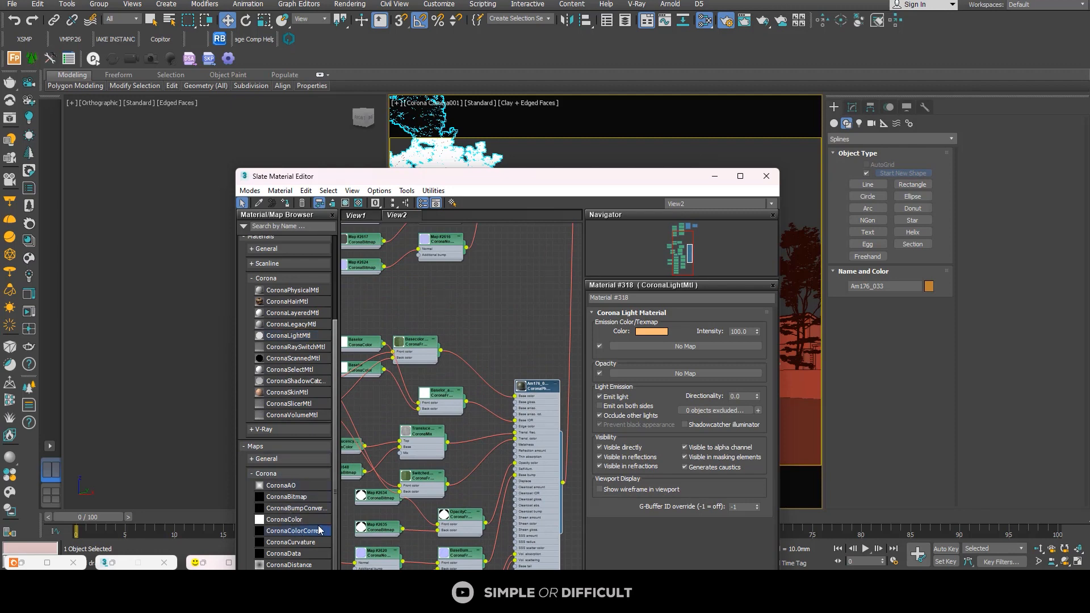
left_click(479, 374)
scroll(480, 374, "up", 2)
double_click(480, 350)
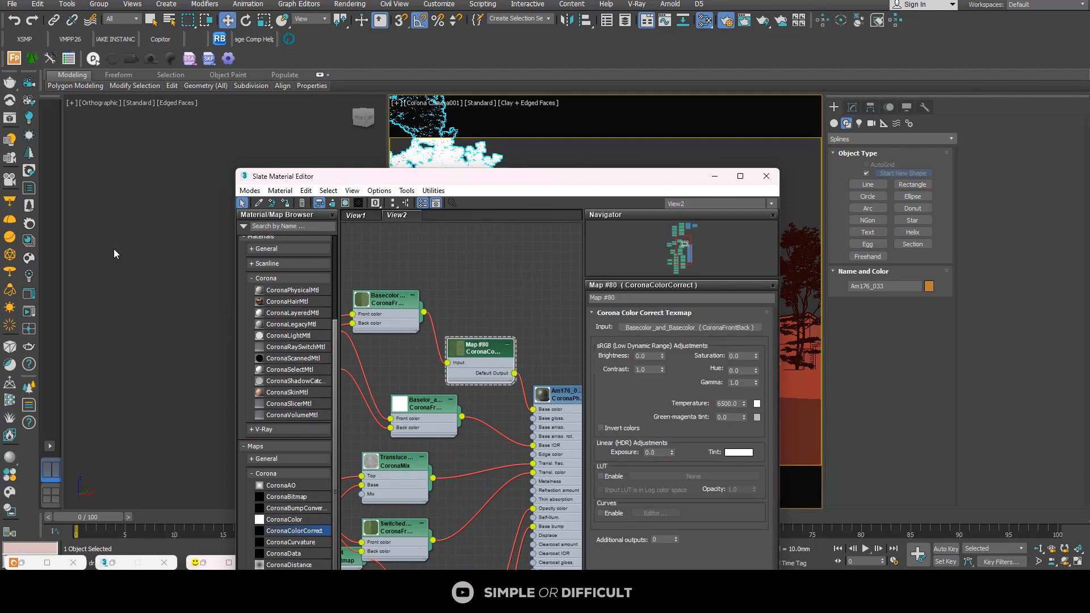
Step: Restore the Corona frame buffer and place it side by side with the Slate Material Editor
left_click(33, 294)
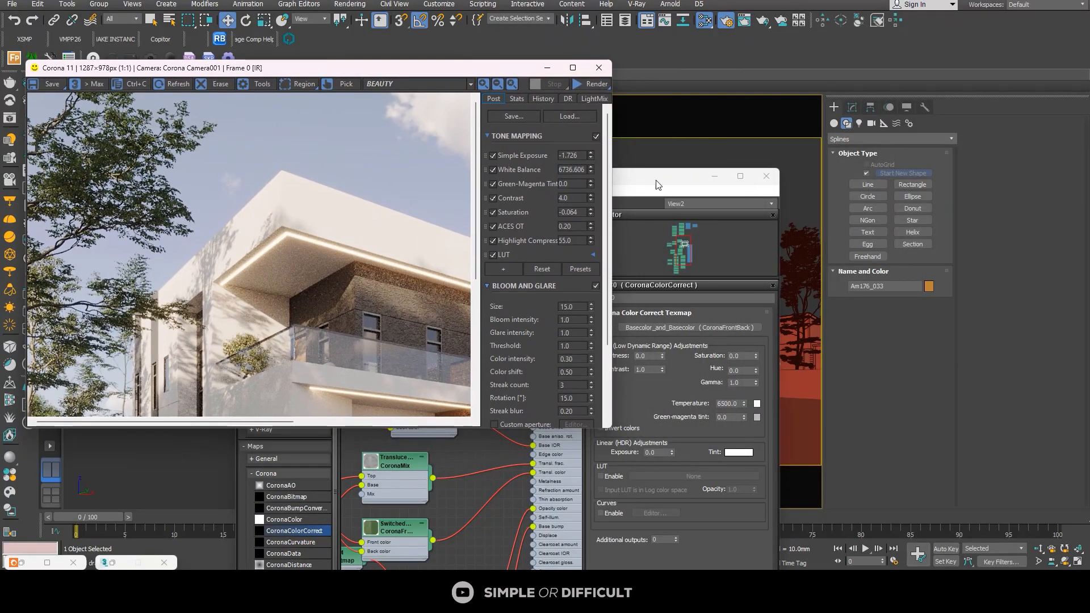
left_click_drag(657, 185, 961, 126)
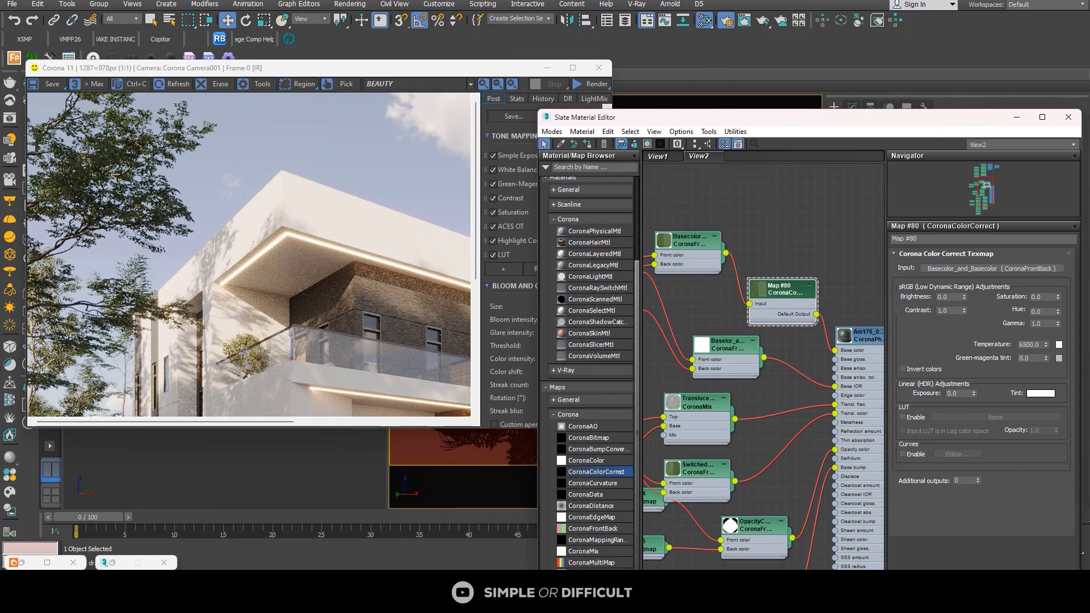
scroll(802, 298, "up", 2)
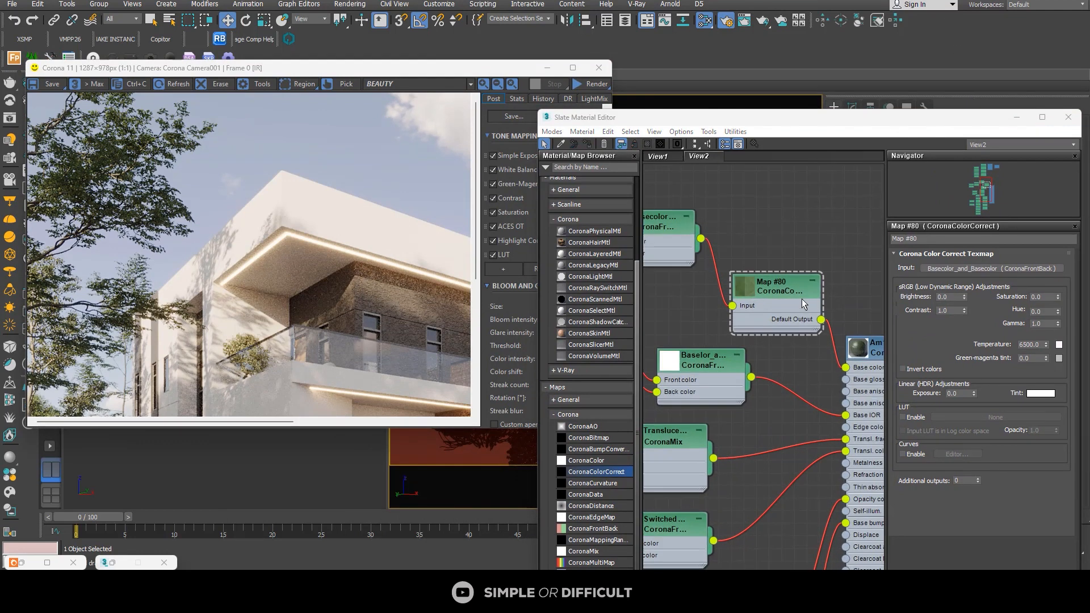
Step: Set the exposure of the leaf's CoronaColorCorrect map to 1
double_click(961, 396)
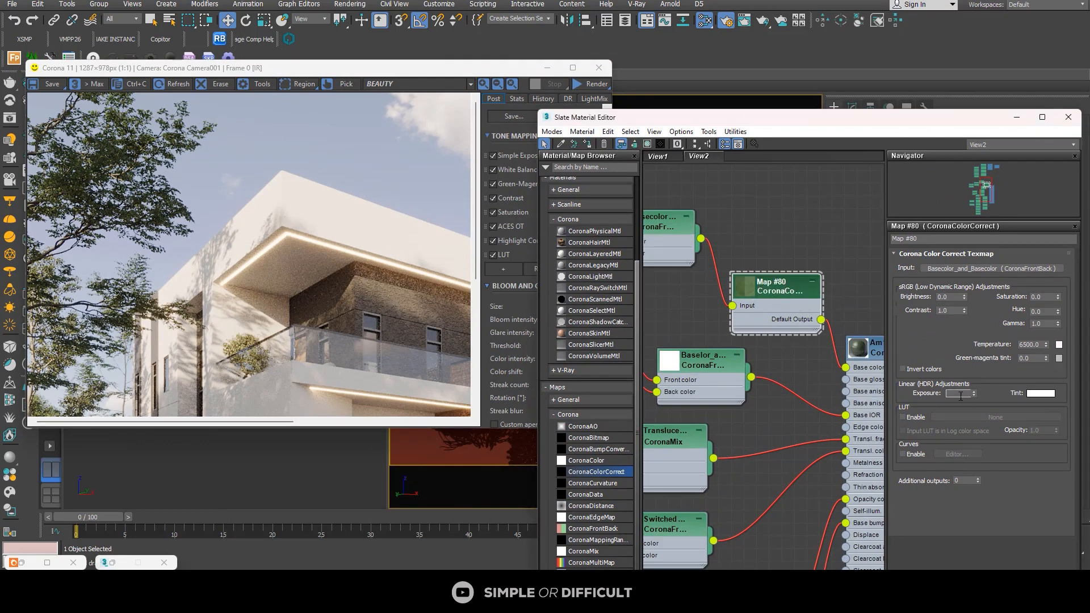
type("1")
key("Return")
Step: Copy the leaf's CoronaColorCorrect node just above the original and disconnect the copy from the Basecolor map
scroll(698, 325, "down", 2)
middle_click_drag(699, 323, 691, 426)
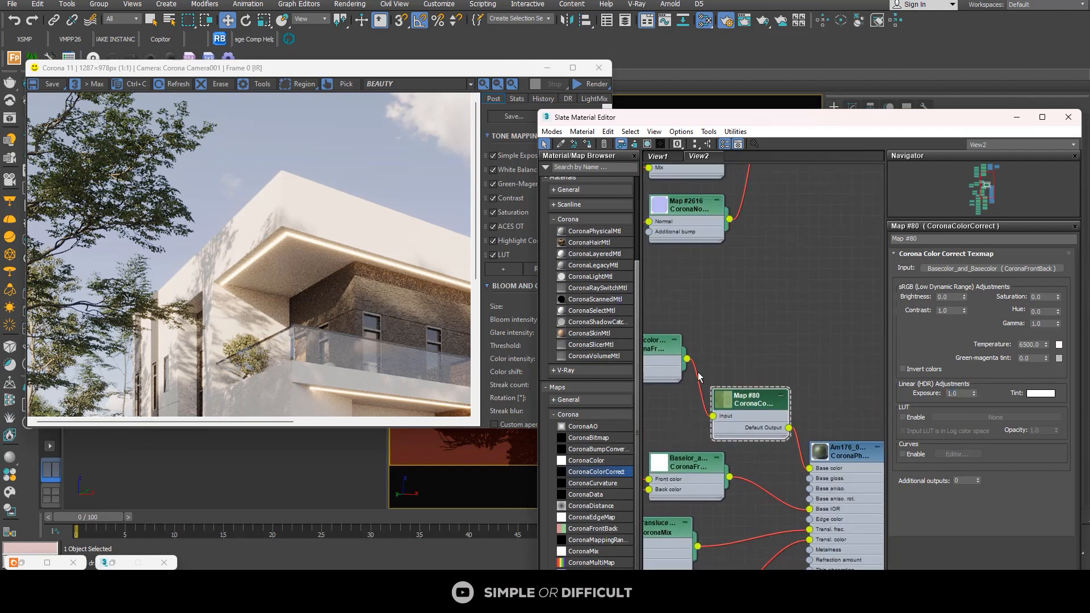
scroll(697, 372, "down", 6)
left_click_drag(719, 391, 699, 401)
left_click_drag(694, 353, 667, 363)
left_click_drag(734, 375, 737, 352, "shift")
scroll(688, 354, "up", 4)
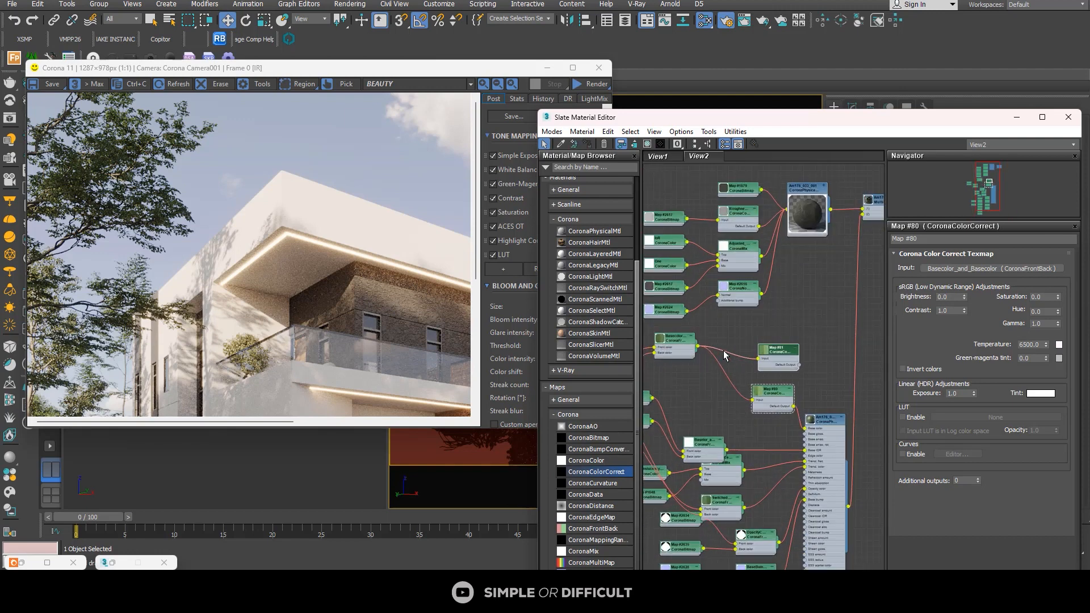
key("Delete")
scroll(750, 335, "down", 1)
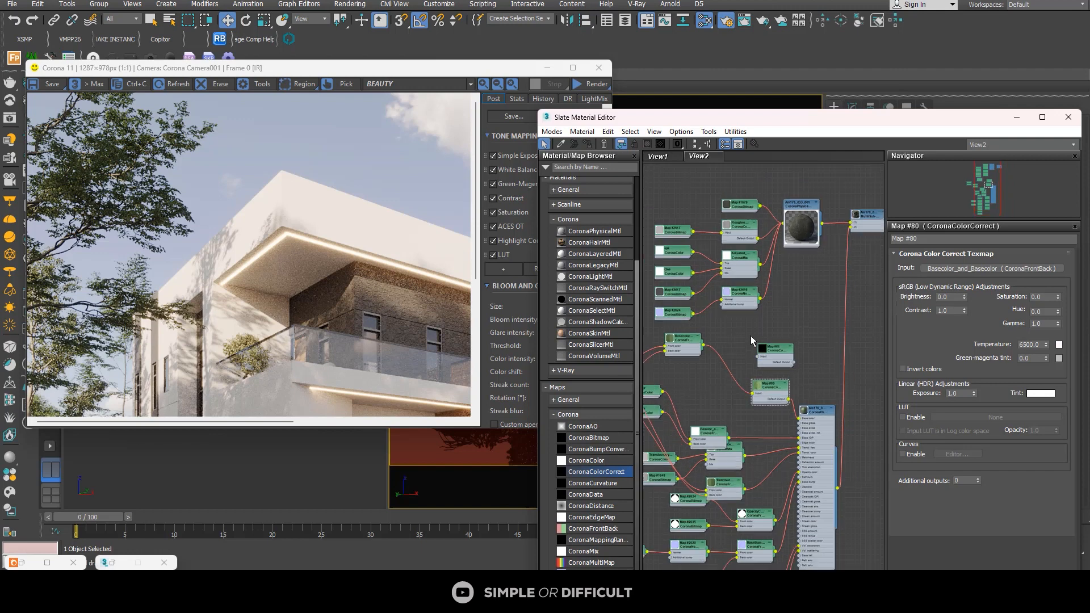
Step: Wire the copied CoronaColorCorrect between the bark bitmap Map #1679 and the base color of Am176_033_001
middle_click_drag(750, 336, 744, 366)
left_click_drag(738, 237, 693, 221)
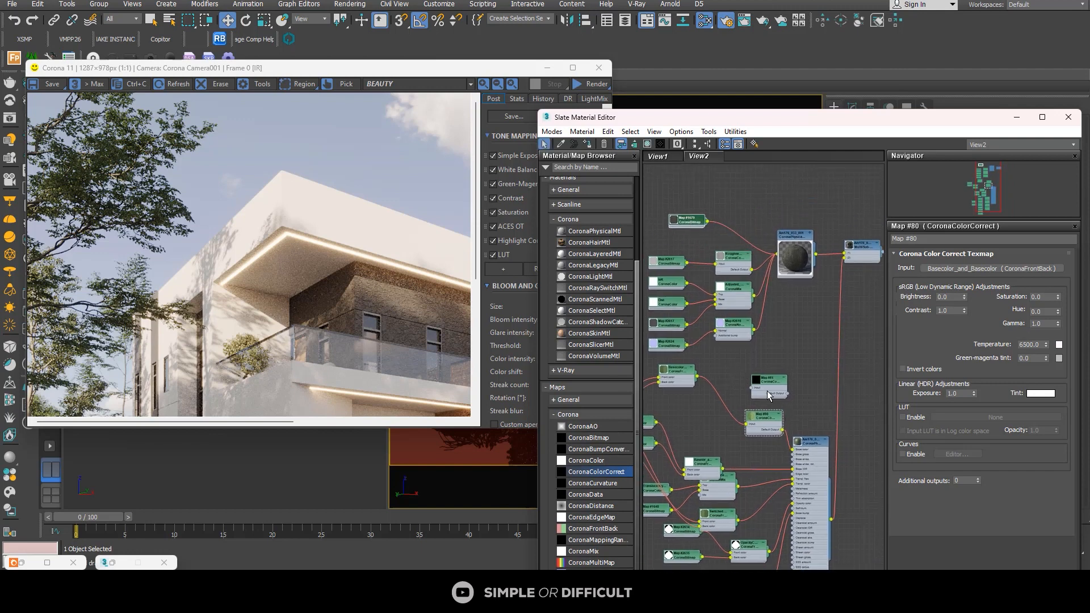
left_click_drag(768, 396, 732, 235)
scroll(714, 219, "up", 3)
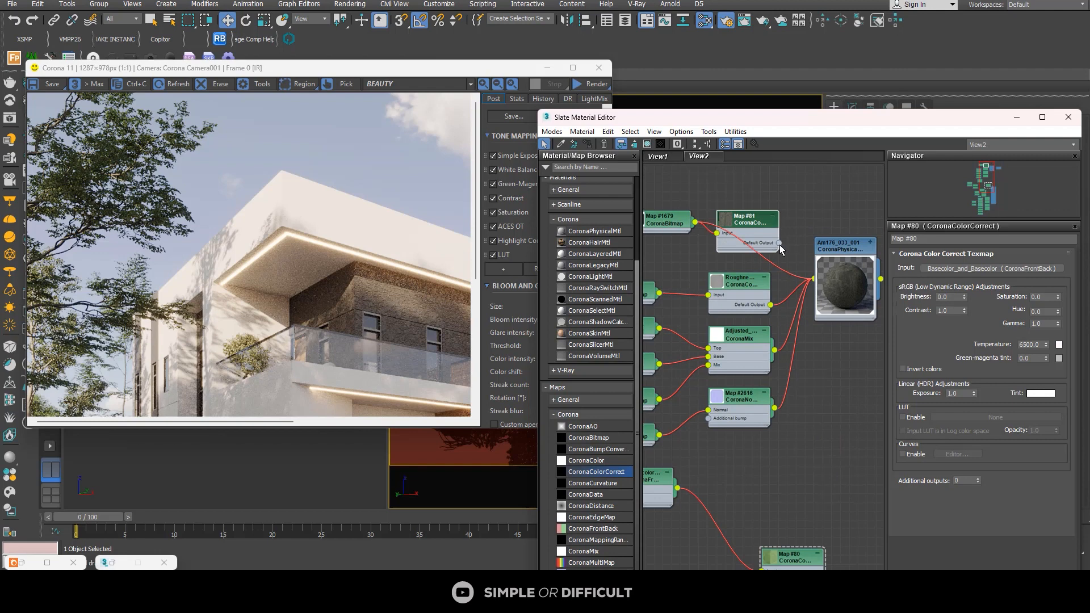
left_click_drag(779, 243, 815, 322)
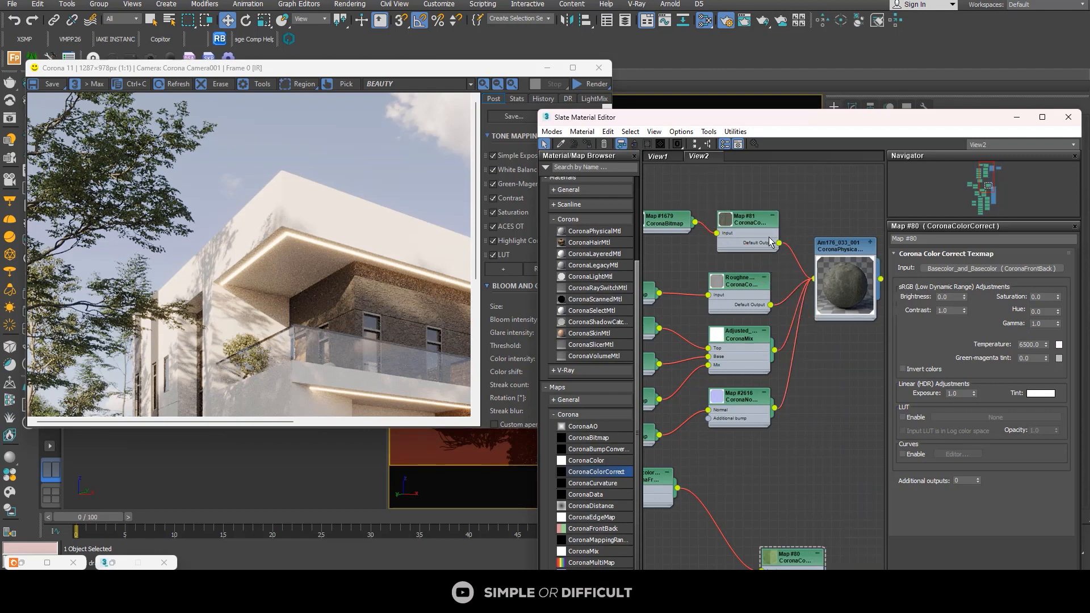
Step: Minimize the frame buffer and pick the material of the tree at the far left behind the foreground tree into View2
scroll(771, 227, "down", 5)
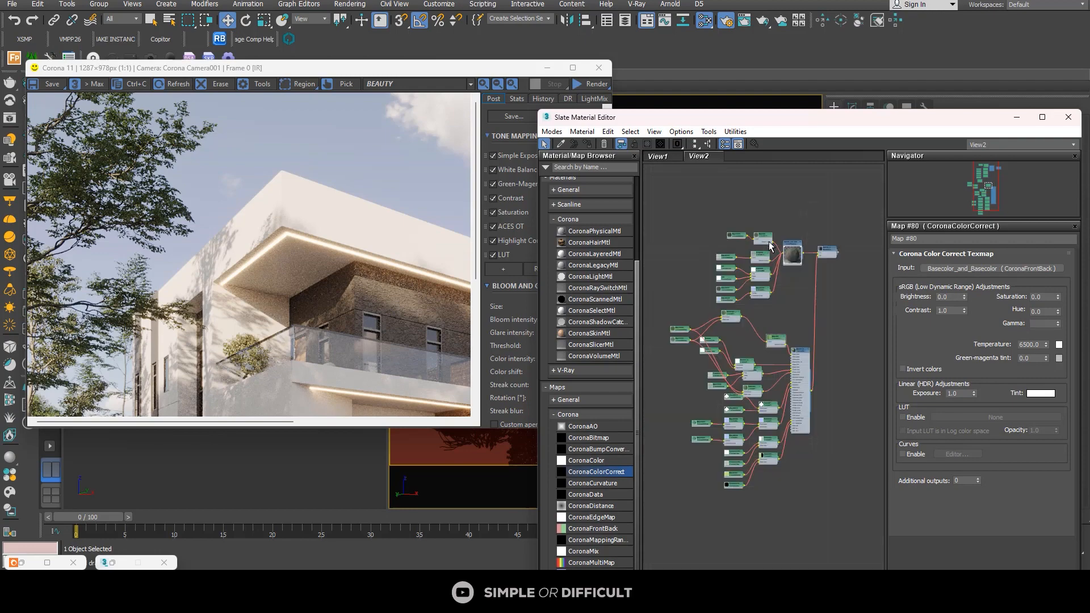
left_click(548, 70)
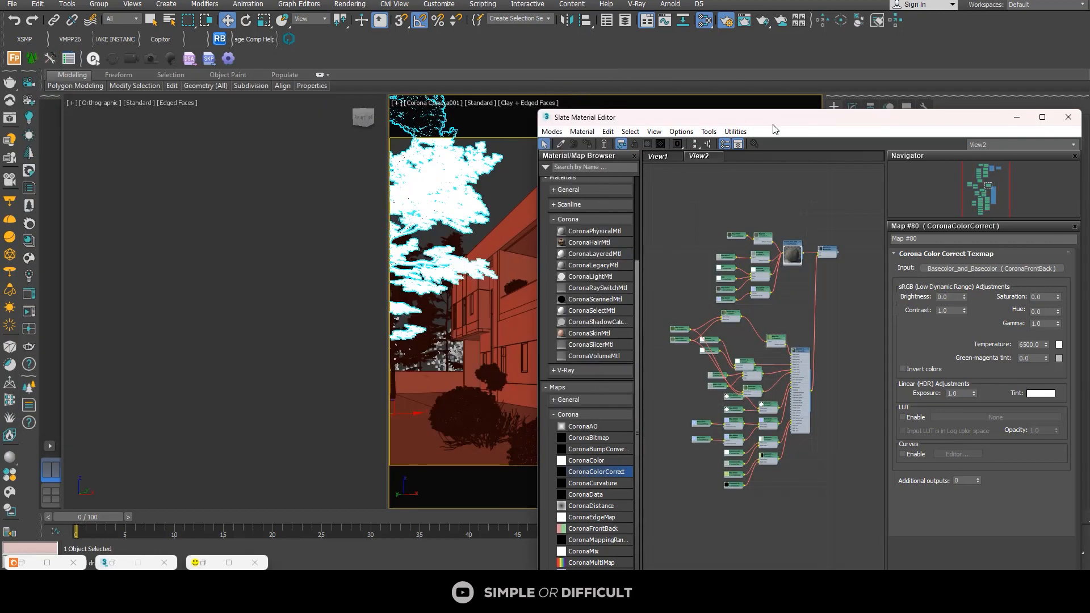
scroll(704, 250, "down", 4)
left_click(561, 144)
left_click(394, 381)
scroll(749, 386, "up", 6)
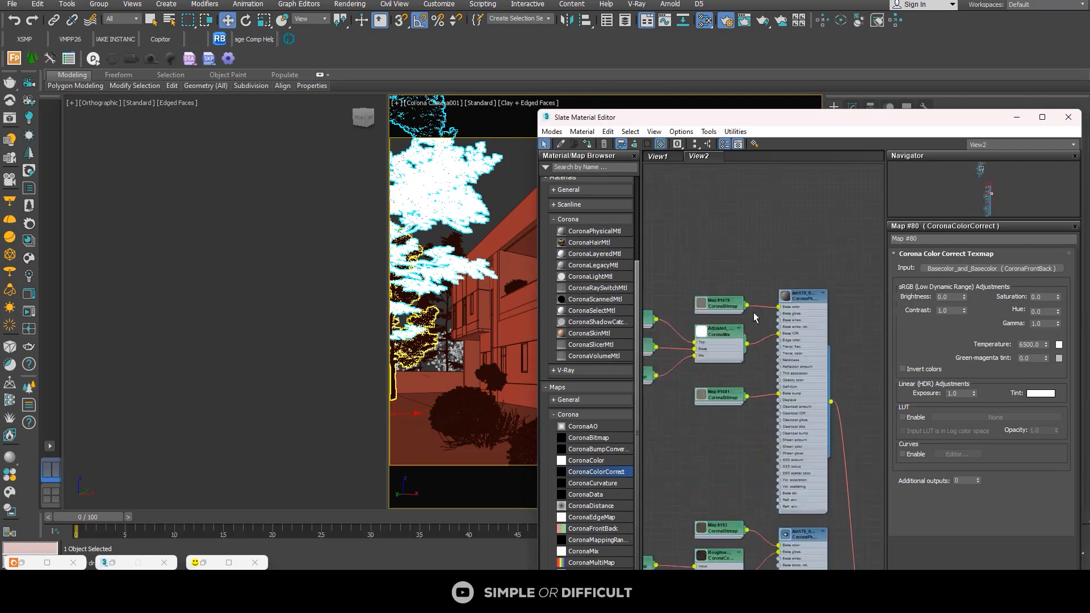
Step: Insert a CoronaColorCorrect with exposure 1 between the Am176_027_Bark_diffuse.jpg bitmap and the bark material's base color
scroll(754, 313, "up", 1)
left_click_drag(709, 301, 671, 272)
left_click_drag(596, 471, 742, 287)
double_click(746, 282)
type("1")
key("Return")
scroll(774, 427, "down", 2)
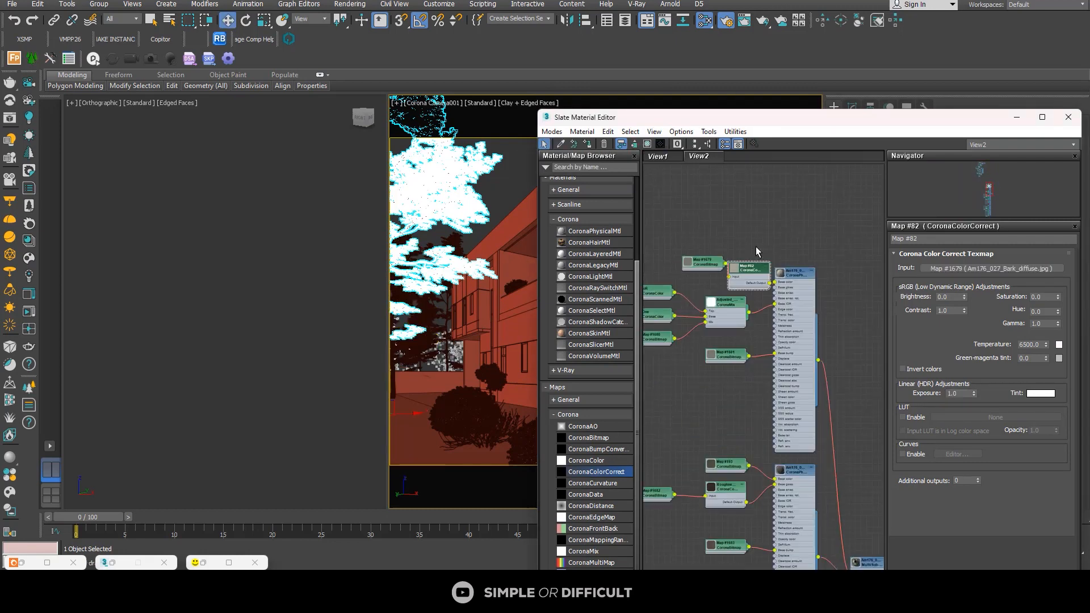
Step: Add CoronaColorCorrect maps with exposure 1 to the base colors of the same tree's second bark material and leaf material
left_click_drag(773, 427, 784, 419)
double_click(783, 415)
double_click(959, 394)
type("1")
scroll(755, 340, "down", 3)
left_click_drag(596, 472, 766, 373)
double_click(767, 366)
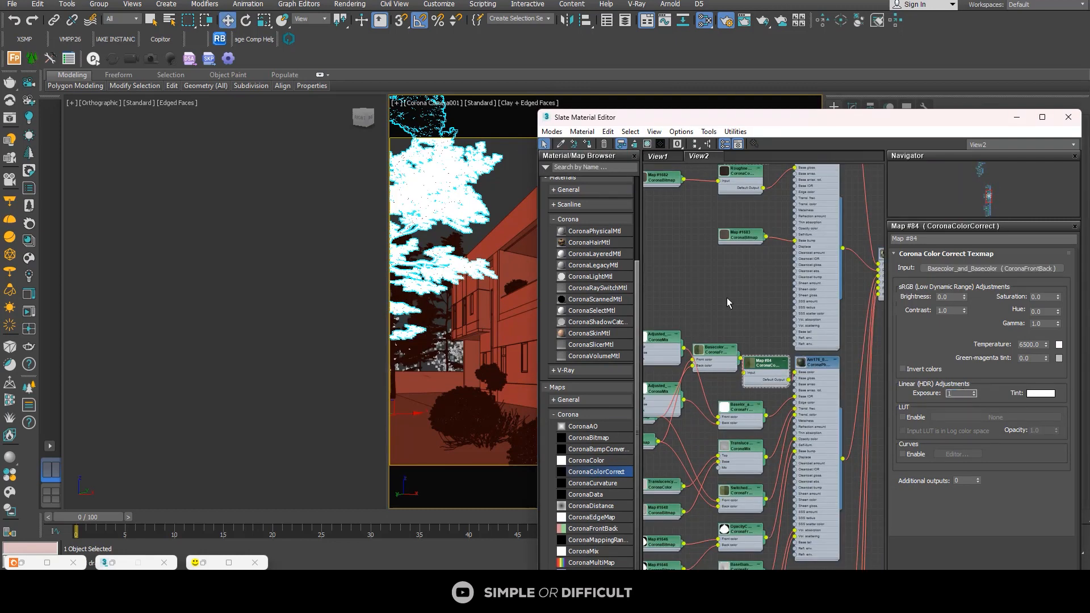
Step: Move the material editor clear of the camera view and pick the material of the tall tree on the house's right
scroll(728, 304, "down", 1)
left_click_drag(754, 119, 271, 89)
scroll(216, 227, "down", 4)
left_click(77, 115)
left_click(800, 318)
Step: Insert CoronaColorCorrect maps into the base colors of the right-hand tree's bark and leaf materials
scroll(273, 329, "up", 6)
left_click_drag(113, 442, 261, 331)
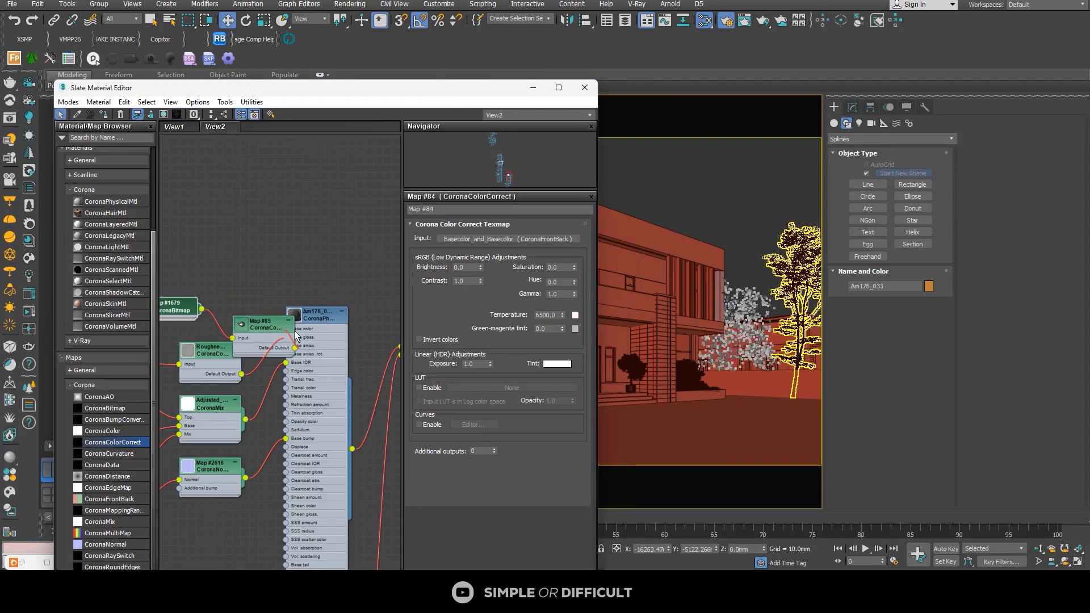
double_click(261, 325)
scroll(270, 397, "down", 2)
left_click_drag(269, 442, 281, 437)
double_click(287, 435)
scroll(296, 251, "down", 5)
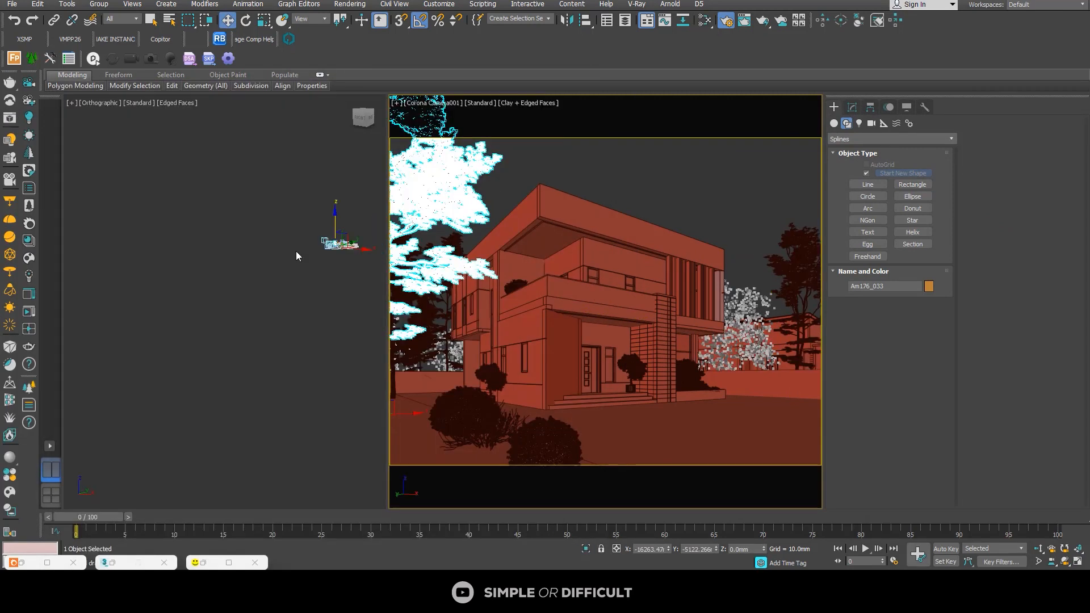
Step: Switch the orthographic viewport to a top view showing the trees around the camera
middle_click(297, 278)
key("t")
scroll(306, 279, "down", 6)
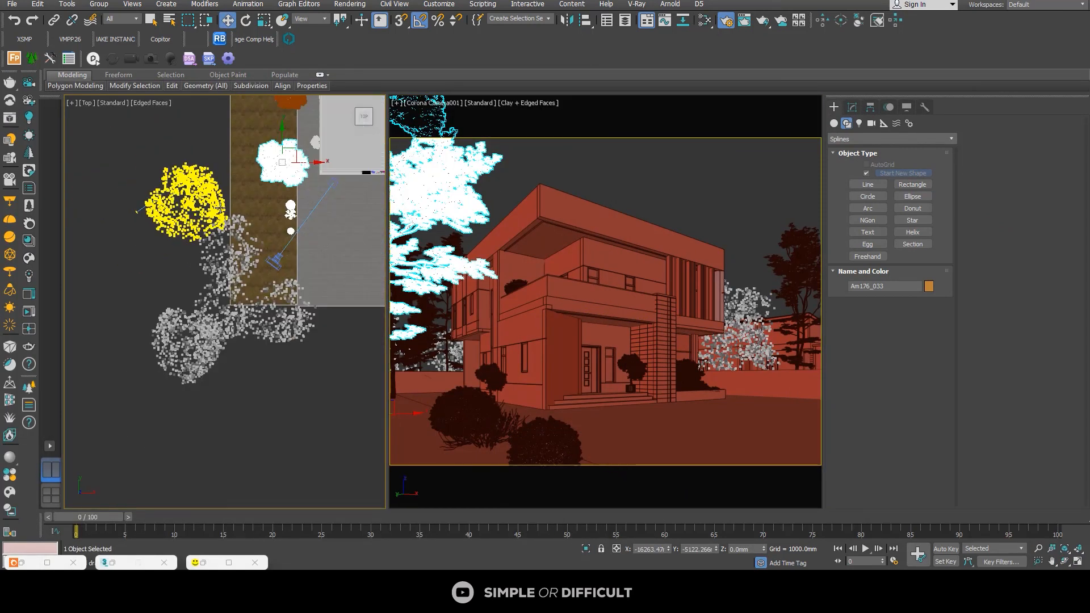
left_click(306, 326)
Step: Bring back the Corona frame buffer and start interactive rendering of the house camera view
left_click(203, 562)
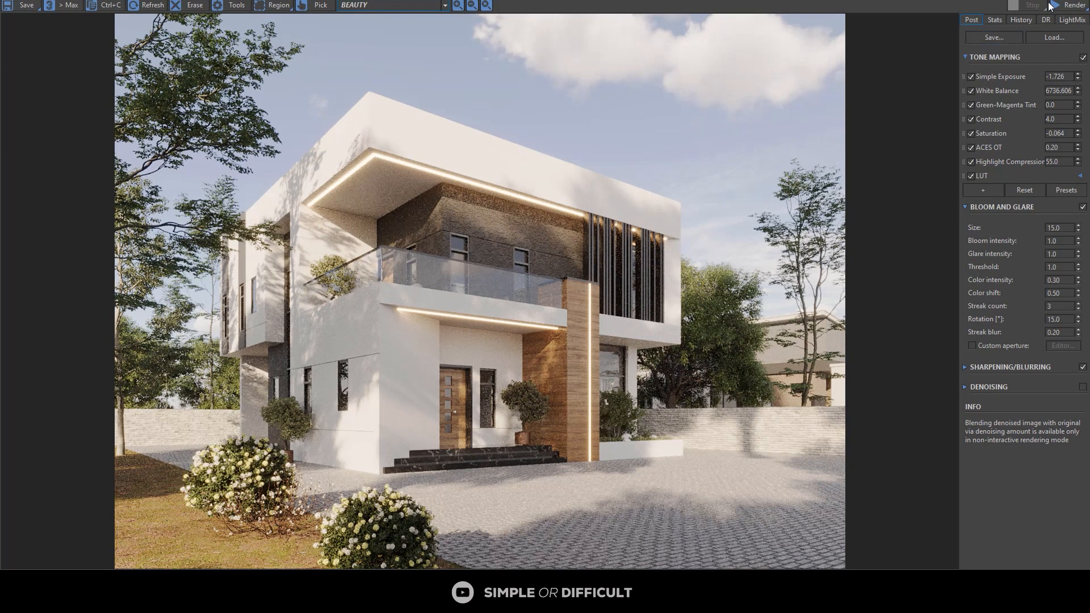
left_click(1067, 5)
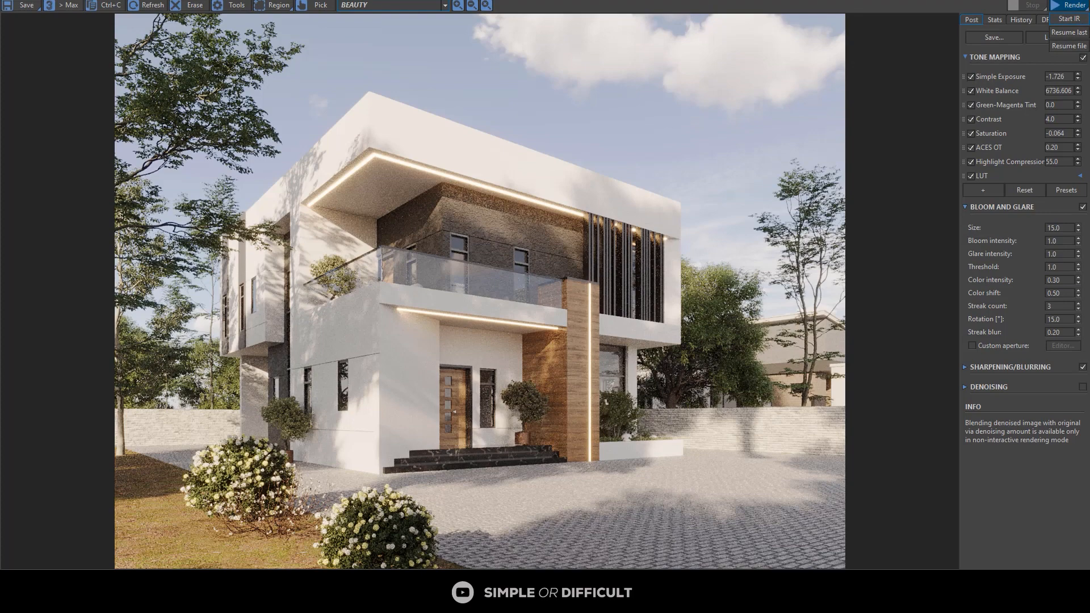
left_click(1069, 18)
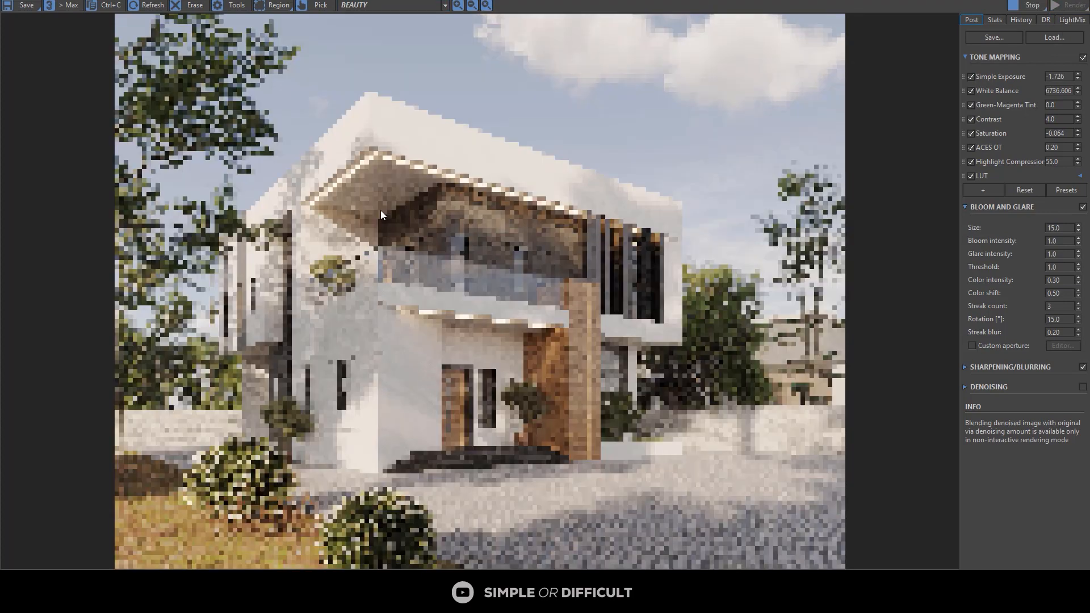
Step: Examine the brightened foliage and bark of the left-hand tree in the interactive render
scroll(174, 104, "up", 5)
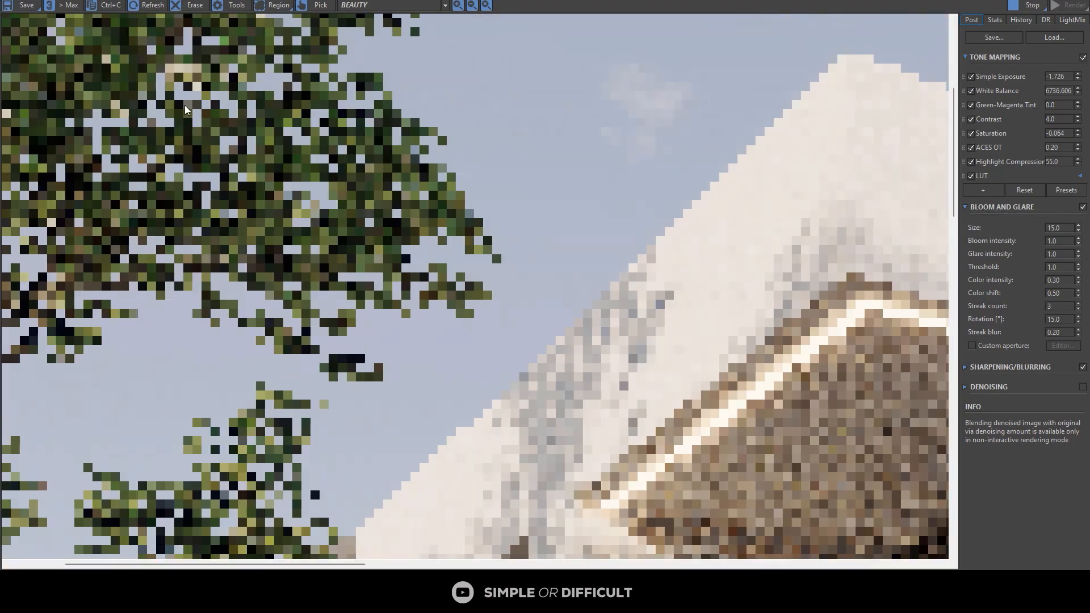
scroll(185, 104, "down", 5)
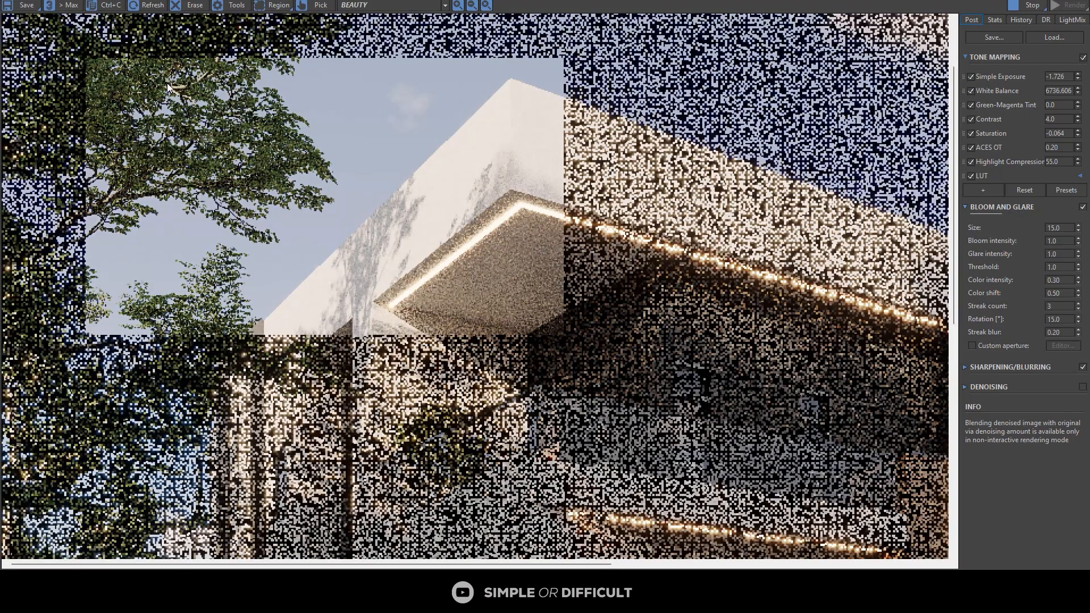
scroll(173, 85, "down", 5)
scroll(178, 63, "up", 5)
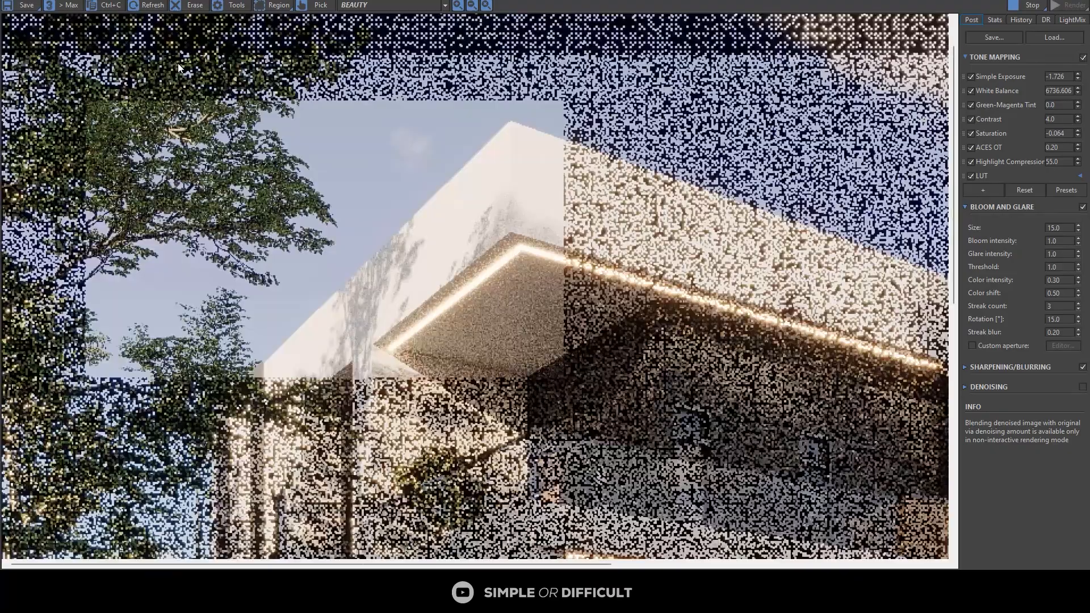
scroll(178, 64, "up", 3)
scroll(220, 114, "down", 5)
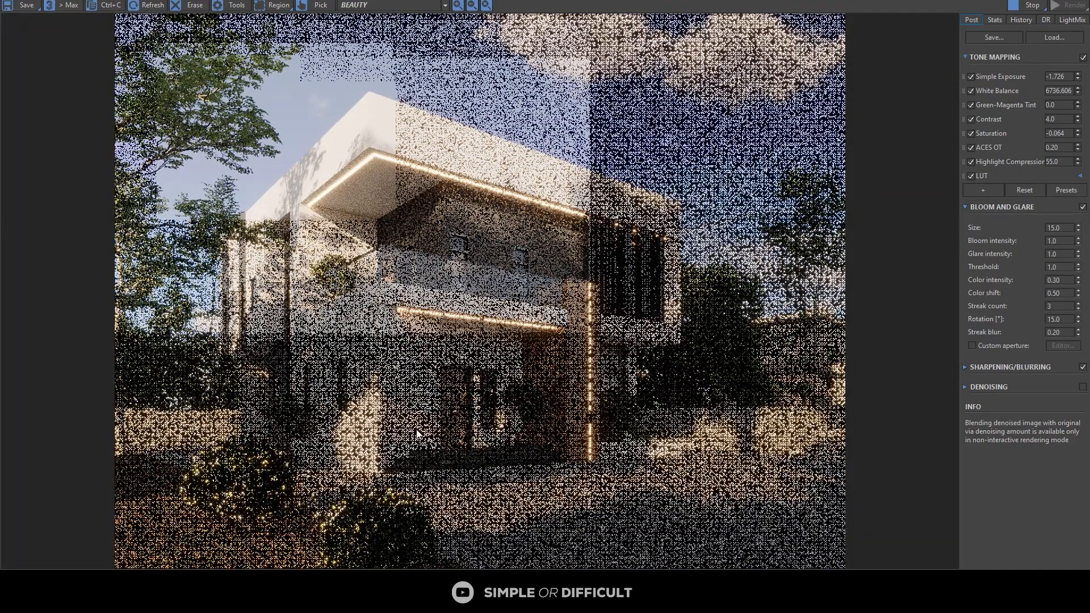
scroll(418, 434, "up", 3)
scroll(299, 245, "down", 3)
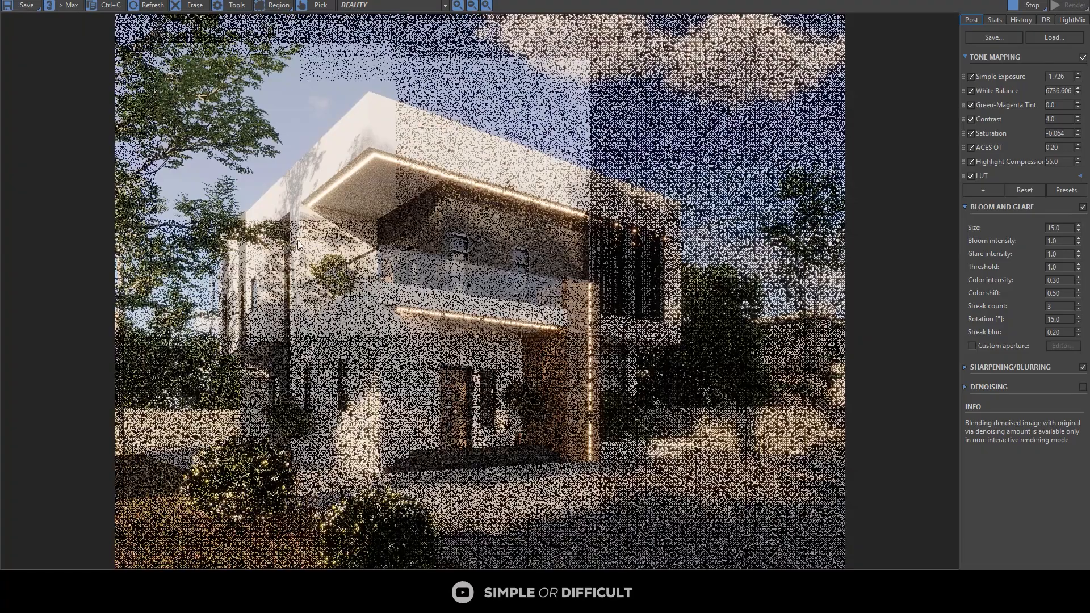
Step: Check the render of the right-hand tall tree, the large tree beside the house, the planter and the boundary wall
scroll(777, 219, "up", 2)
middle_click_drag(871, 231, 599, 234)
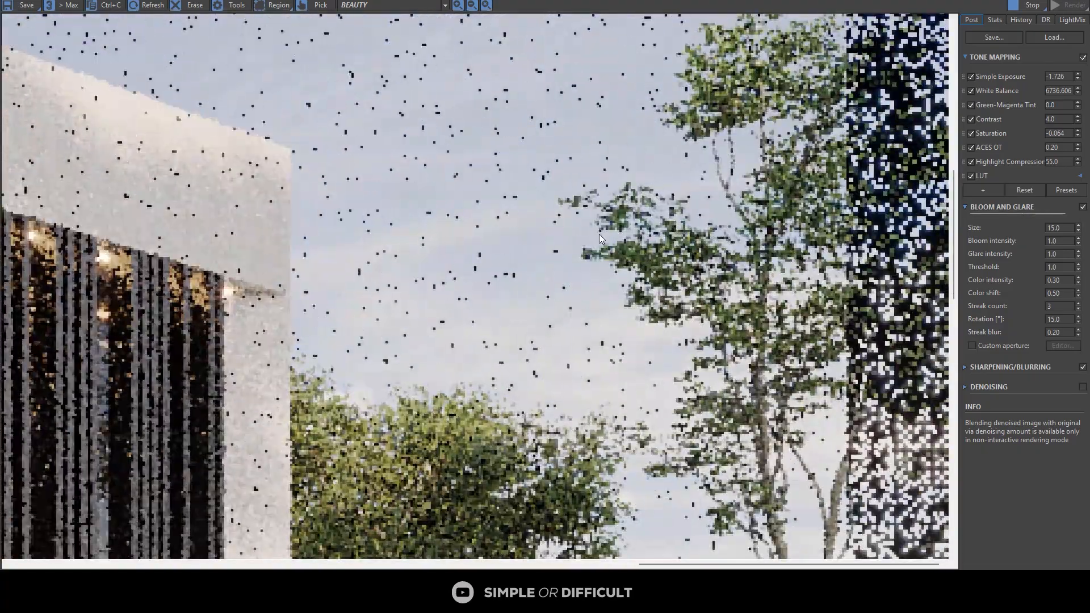
scroll(630, 233, "down", 1)
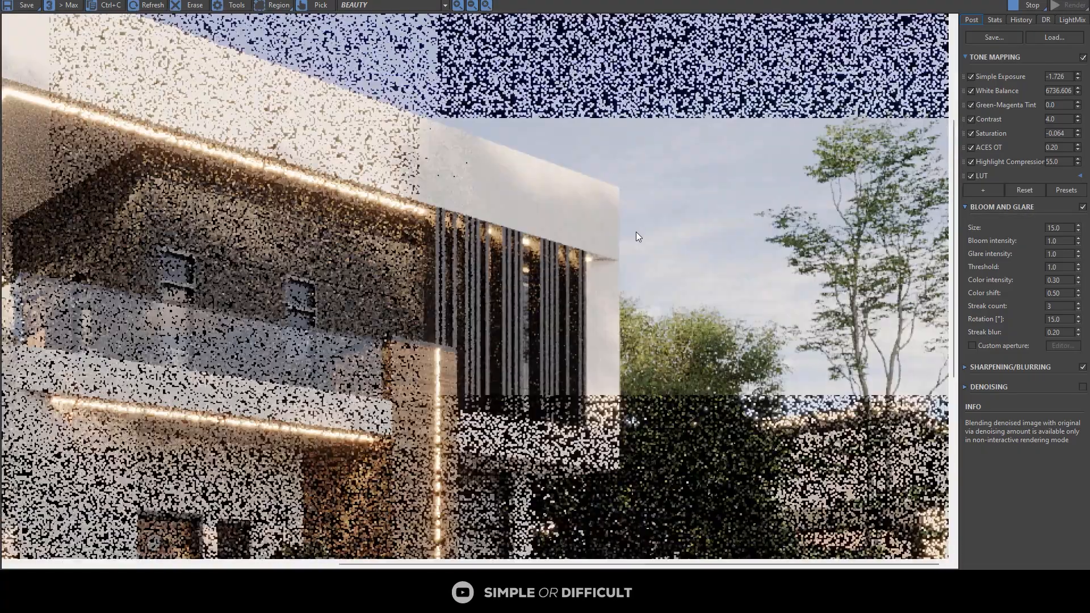
scroll(636, 232, "down", 2)
scroll(745, 386, "up", 3)
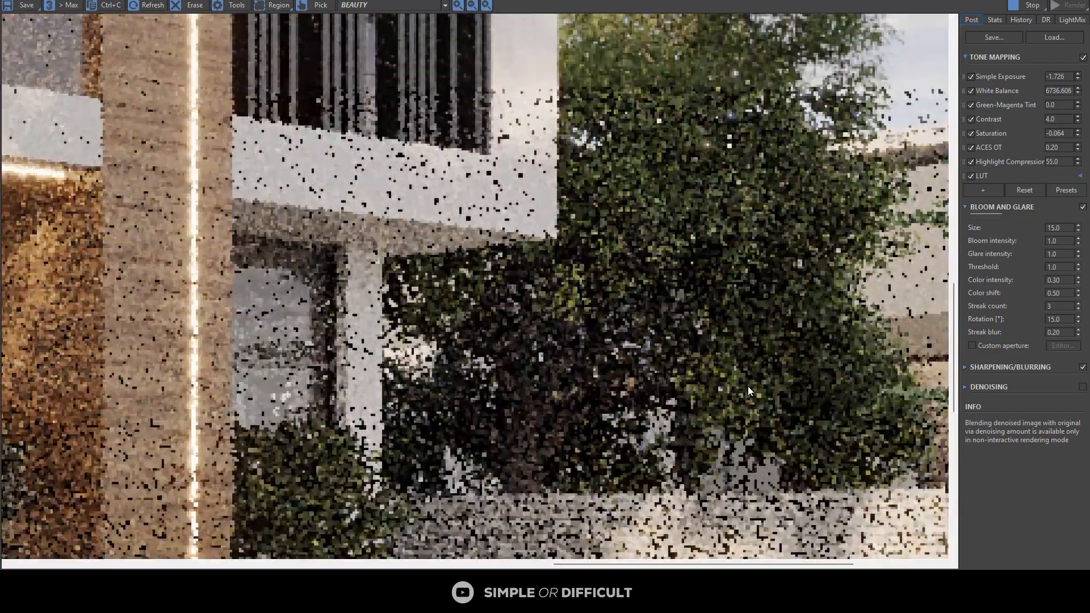
scroll(656, 305, "down", 2)
scroll(659, 305, "down", 2)
scroll(508, 458, "up", 4)
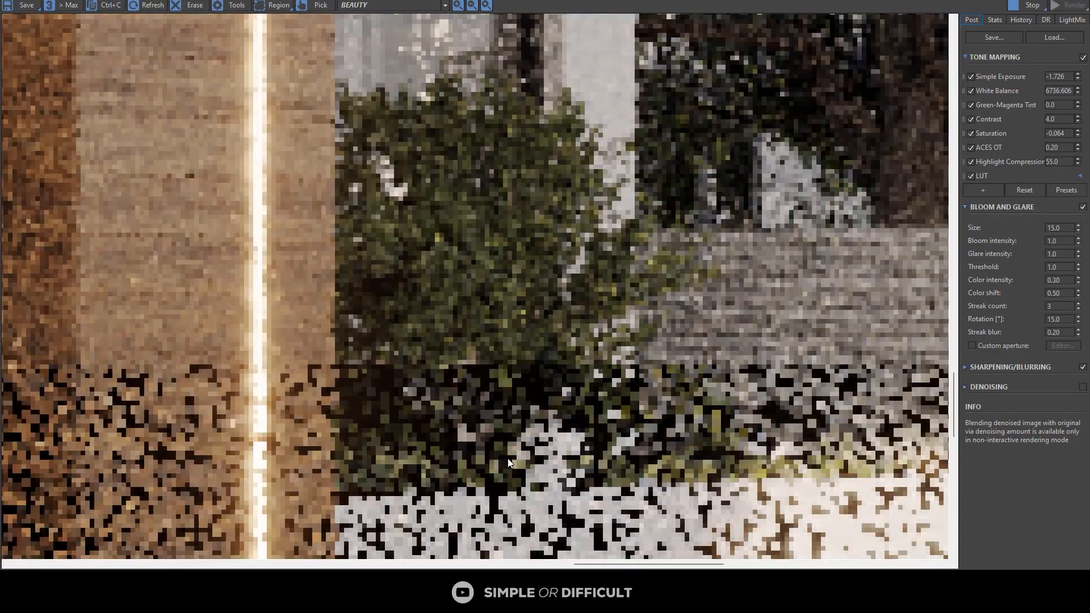
scroll(635, 393, "down", 2)
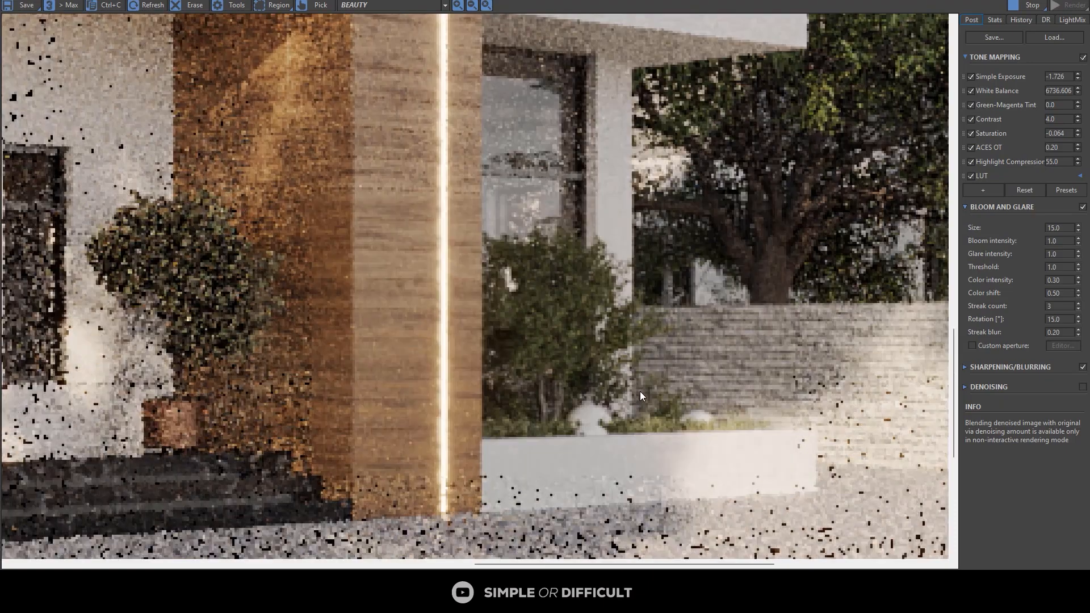
scroll(653, 390, "down", 2)
scroll(704, 389, "down", 2)
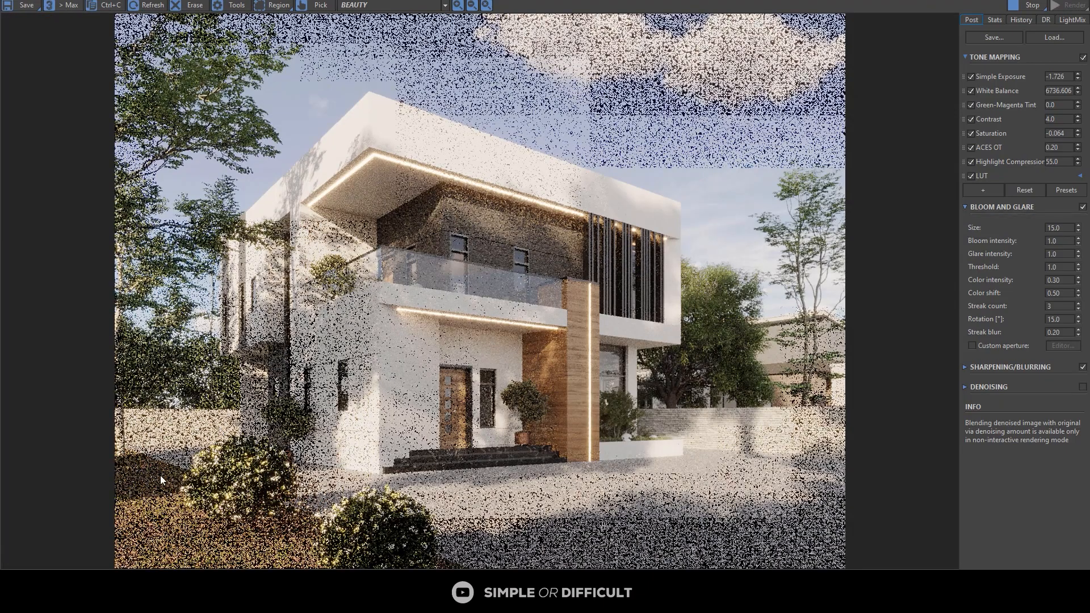
Step: Inspect the flowering foreground bush and the left tree's upper branches in the refined render
scroll(160, 475, "up", 4)
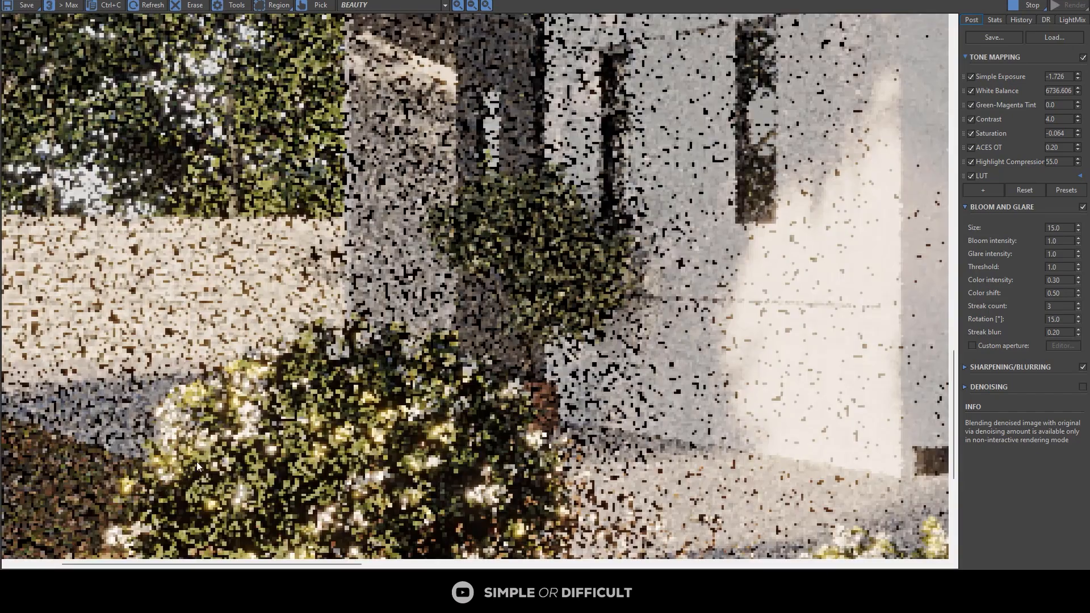
scroll(196, 461, "down", 5)
scroll(157, 77, "up", 5)
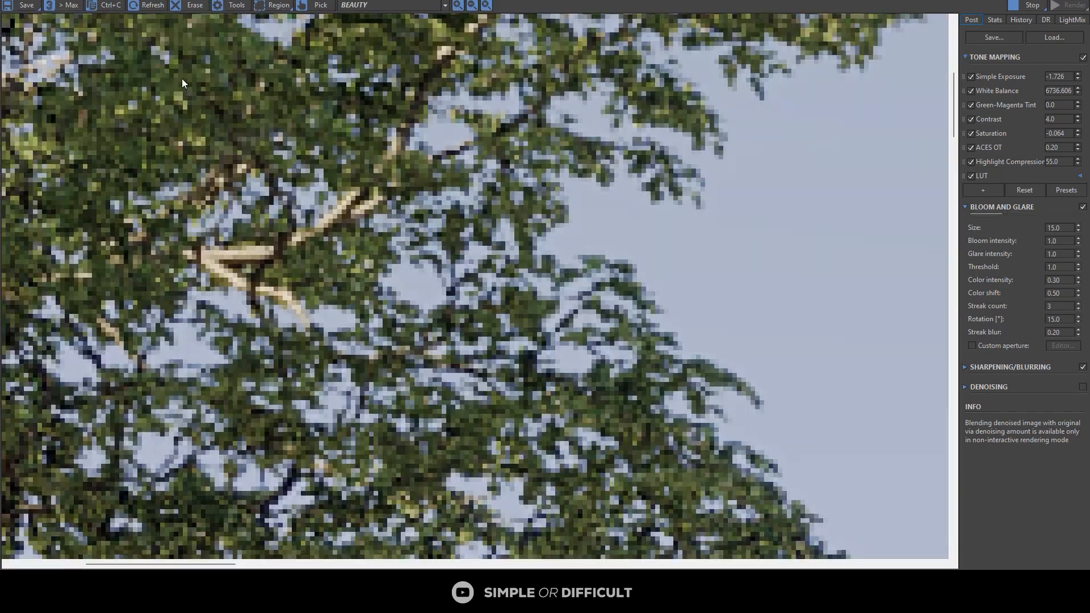
scroll(311, 160, "down", 5)
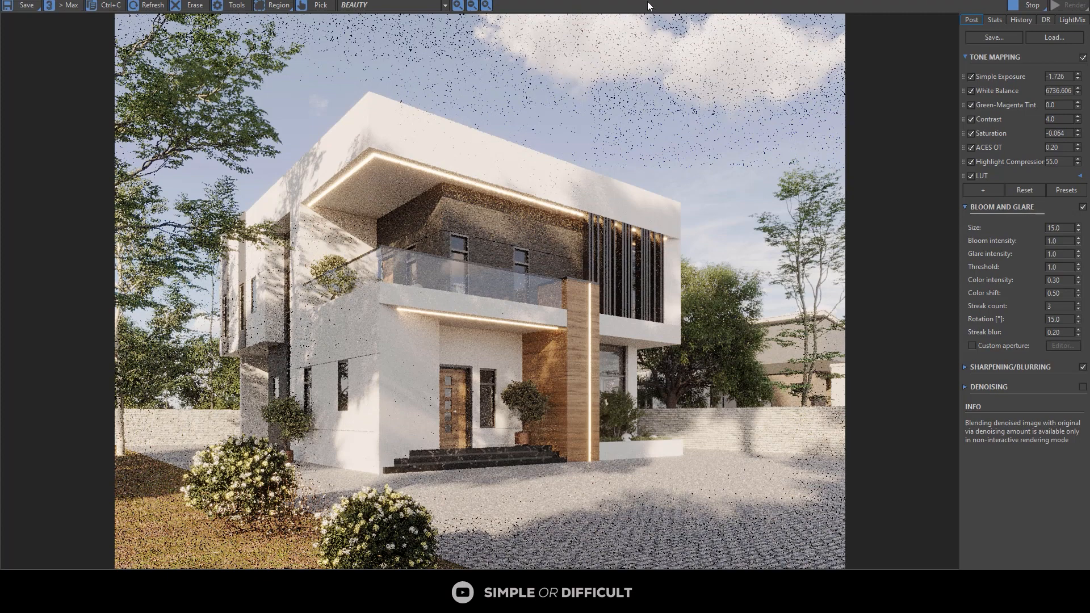
Step: Reduce the render to a floating window and move the tree beside the house toward the camera along Y
left_click_drag(660, 1, 781, 100)
scroll(258, 149, "up", 3)
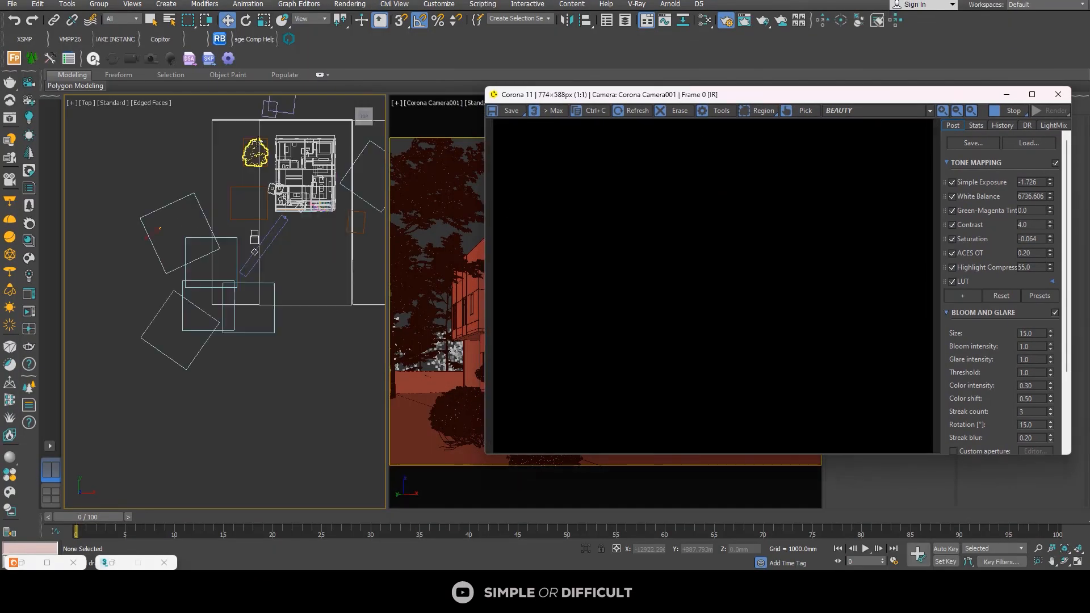
left_click(258, 152)
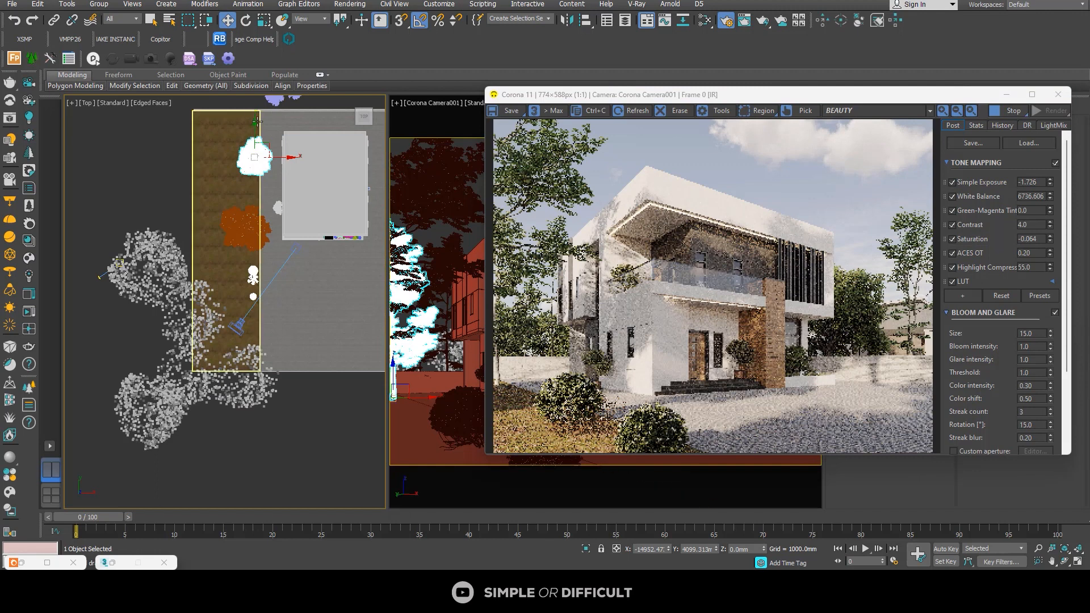
left_click_drag(258, 121, 260, 148)
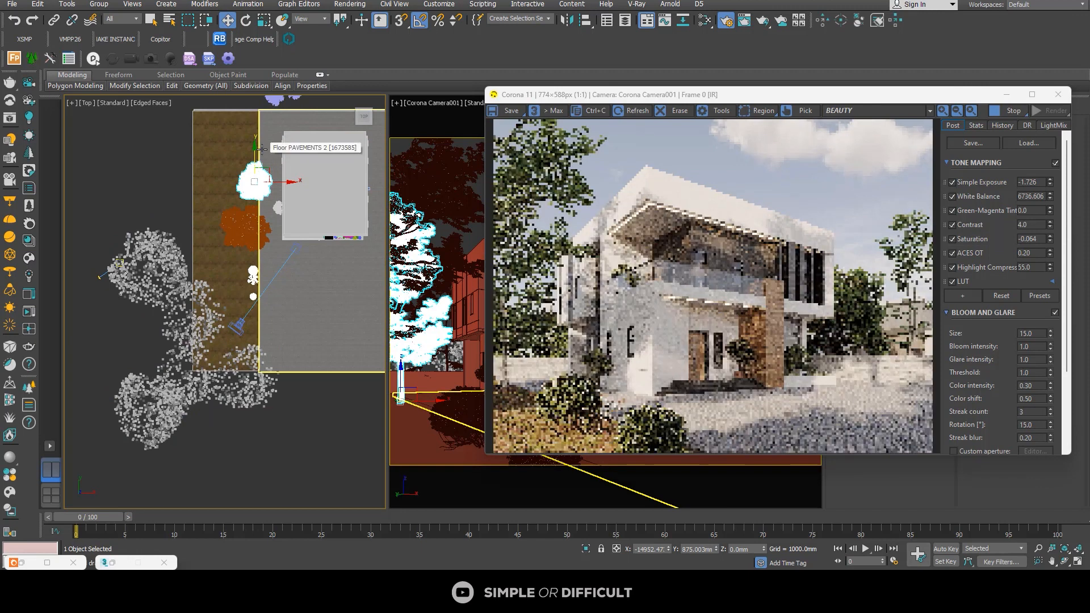
Step: Look over the trees and green areas around the house in the top view while the interactive render updates
scroll(194, 179, "down", 2)
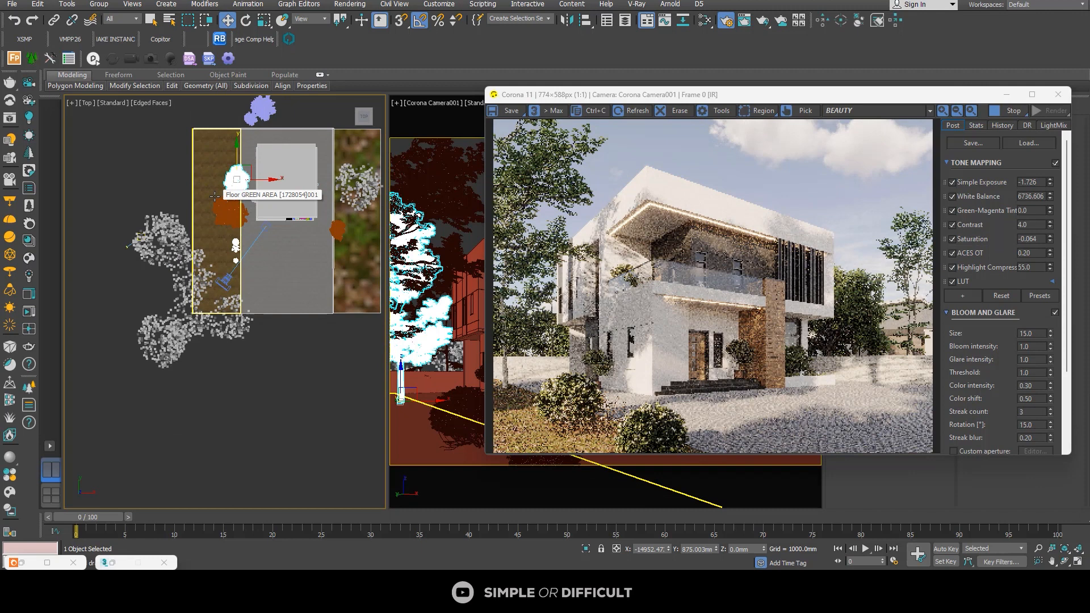
left_click(162, 236)
scroll(161, 235, "down", 2)
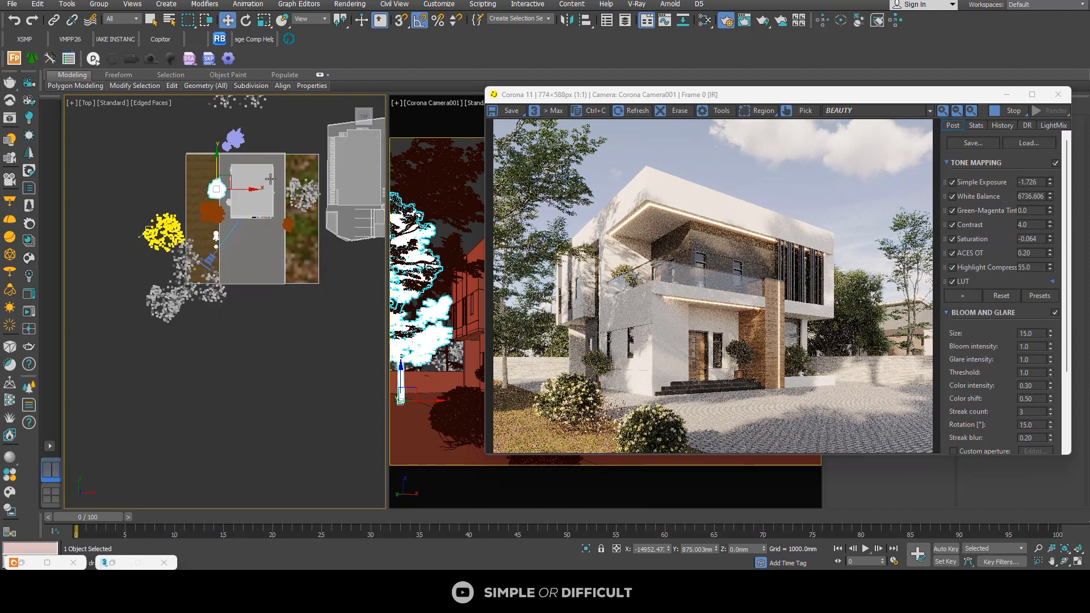
scroll(270, 179, "up", 2)
left_click(318, 156)
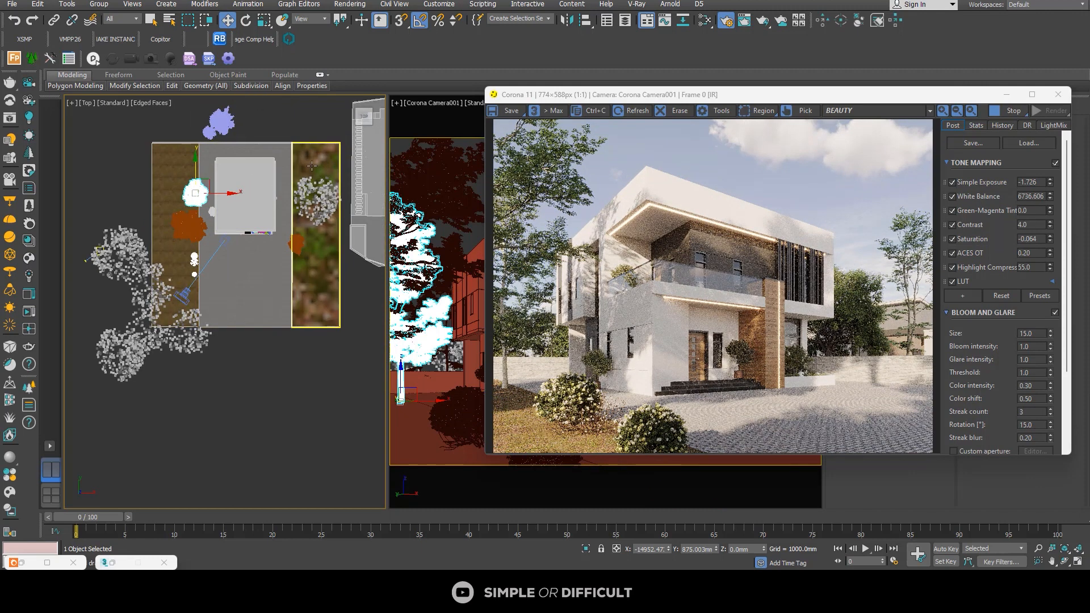
left_click(192, 146)
left_click(292, 152)
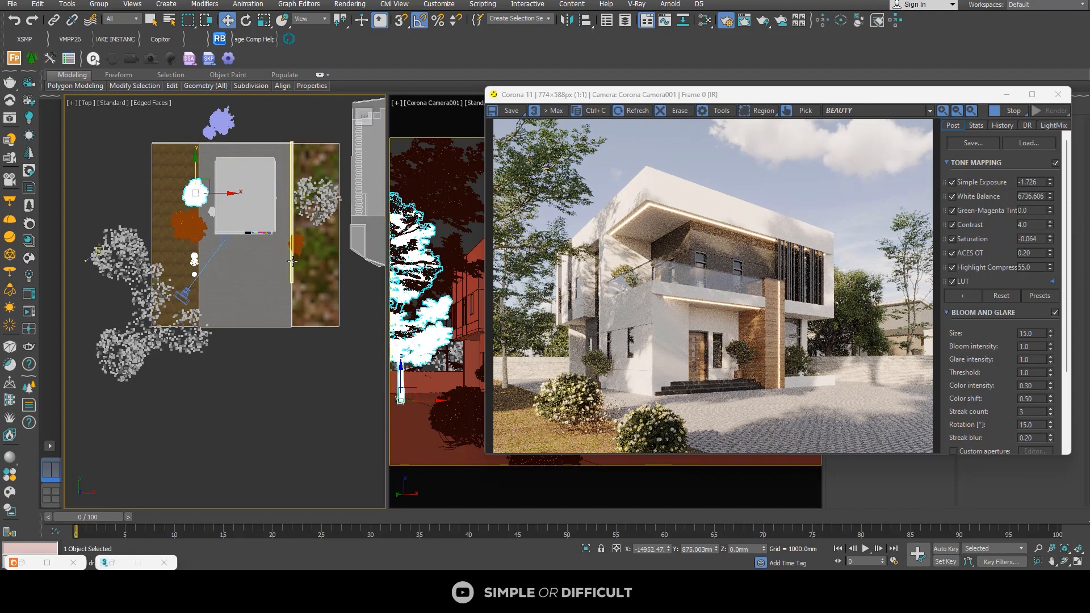
left_click(200, 293)
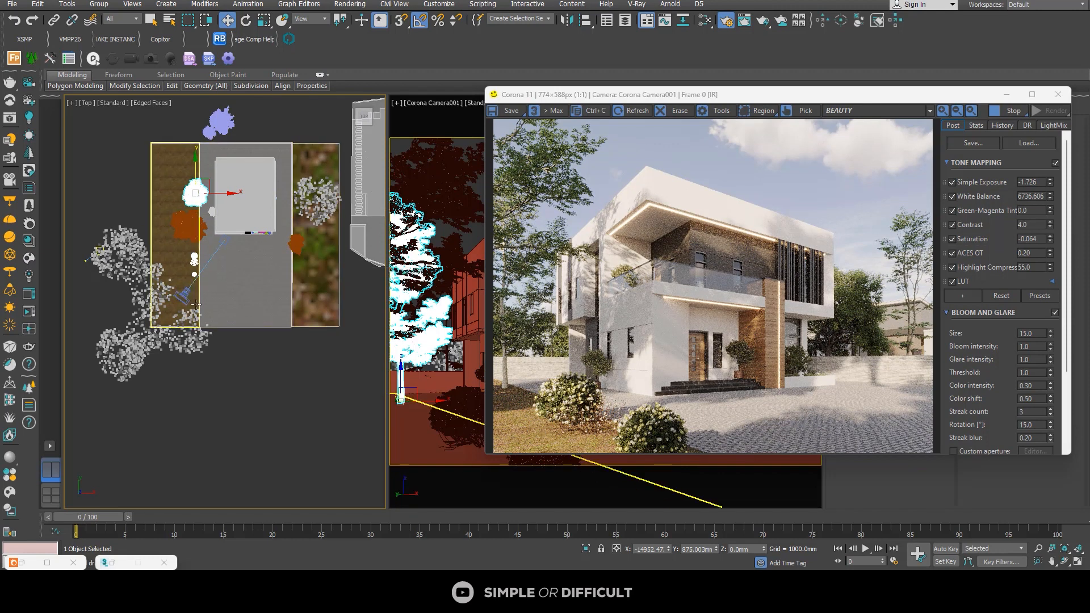
left_click(169, 147)
left_click(187, 225)
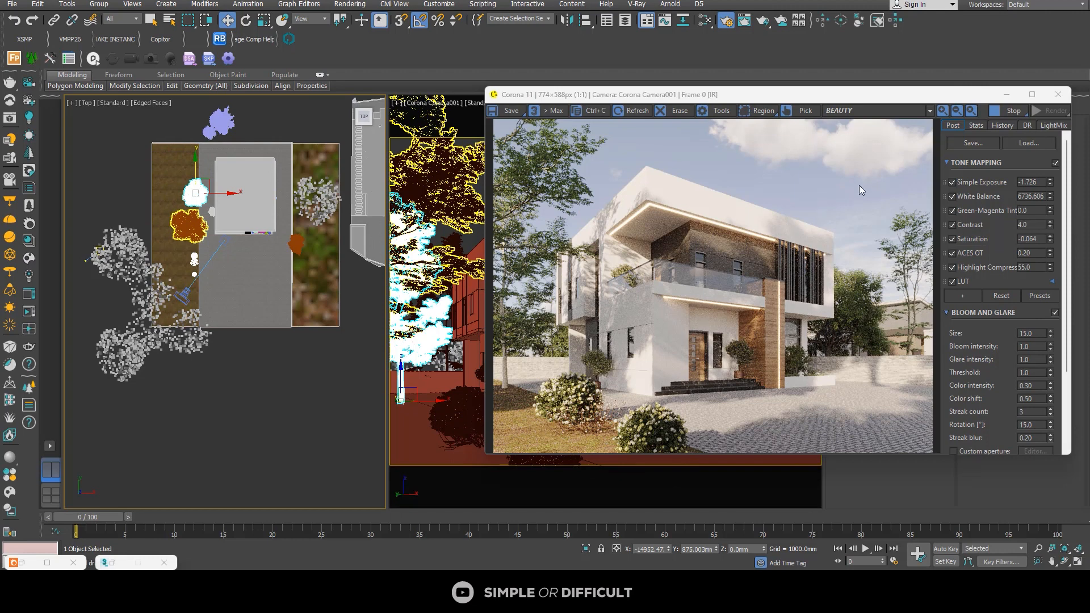
Step: Stop and minimise the interactive render, and draw a straight Line spline behind the house along the paving's rear edge
left_click(1010, 112)
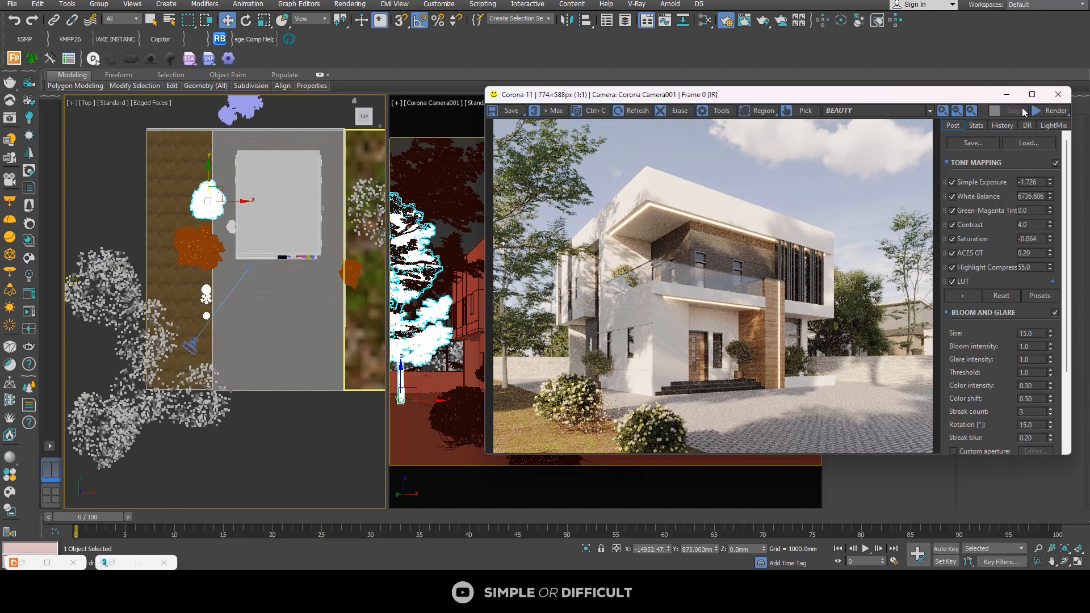
left_click(1007, 94)
left_click(867, 184)
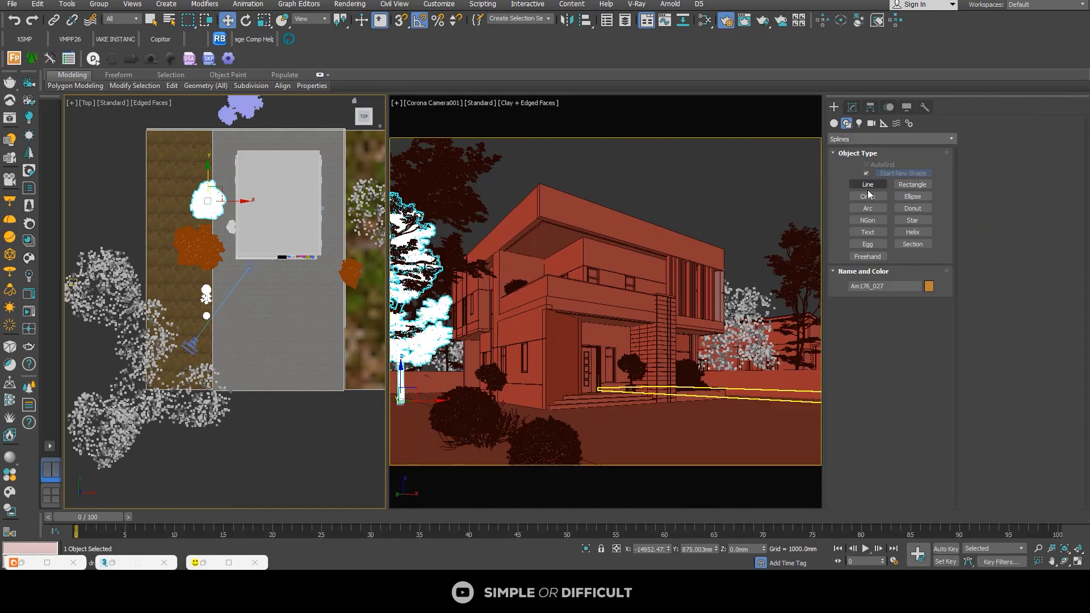
scroll(202, 133, "up", 5)
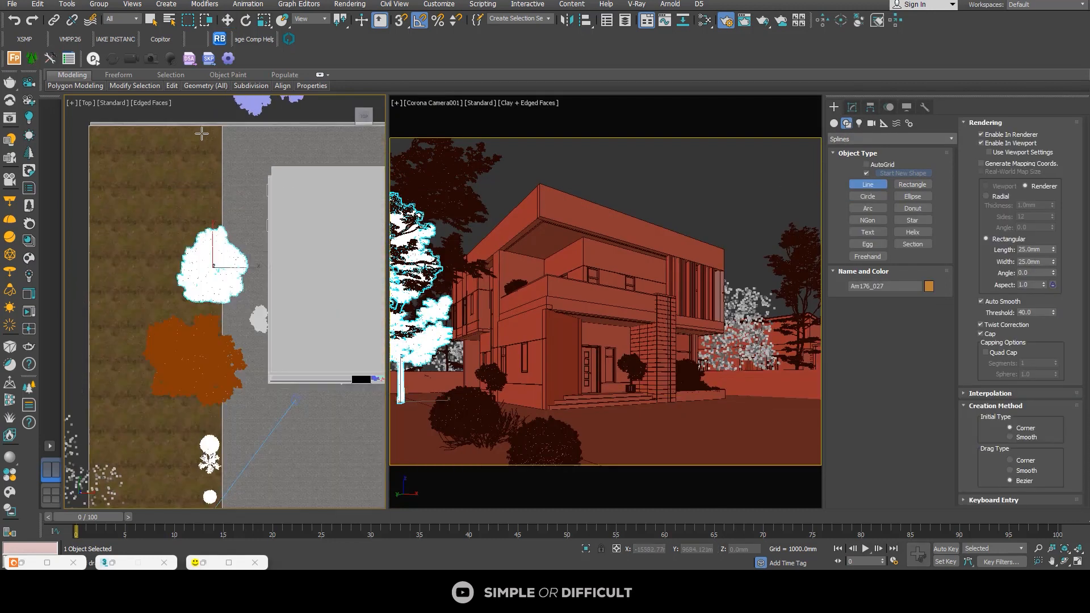
left_click(201, 135)
scroll(115, 199, "down", 5)
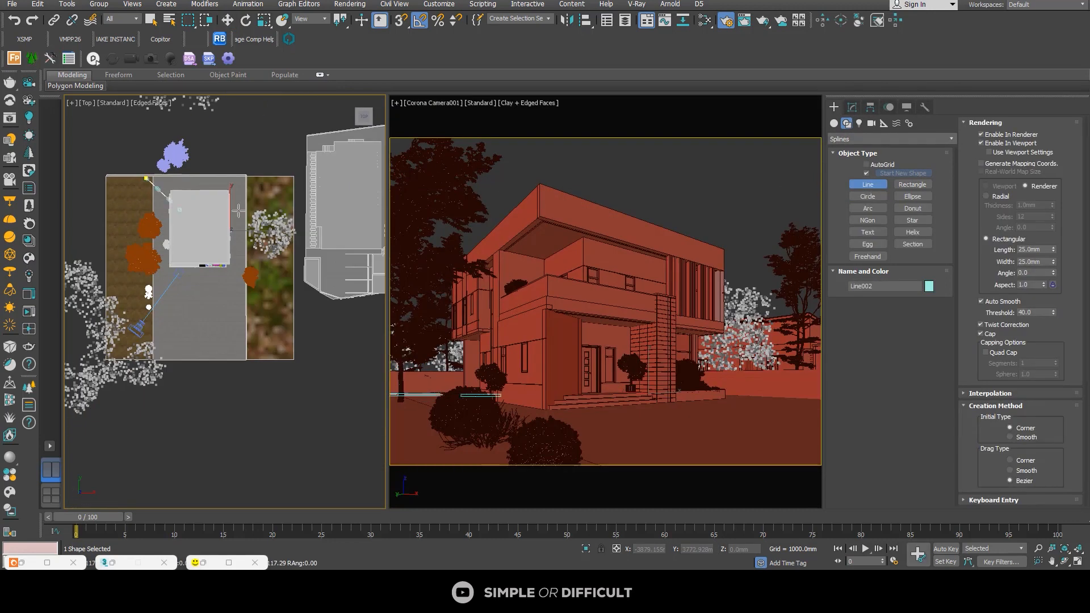
scroll(257, 177, "up", 5)
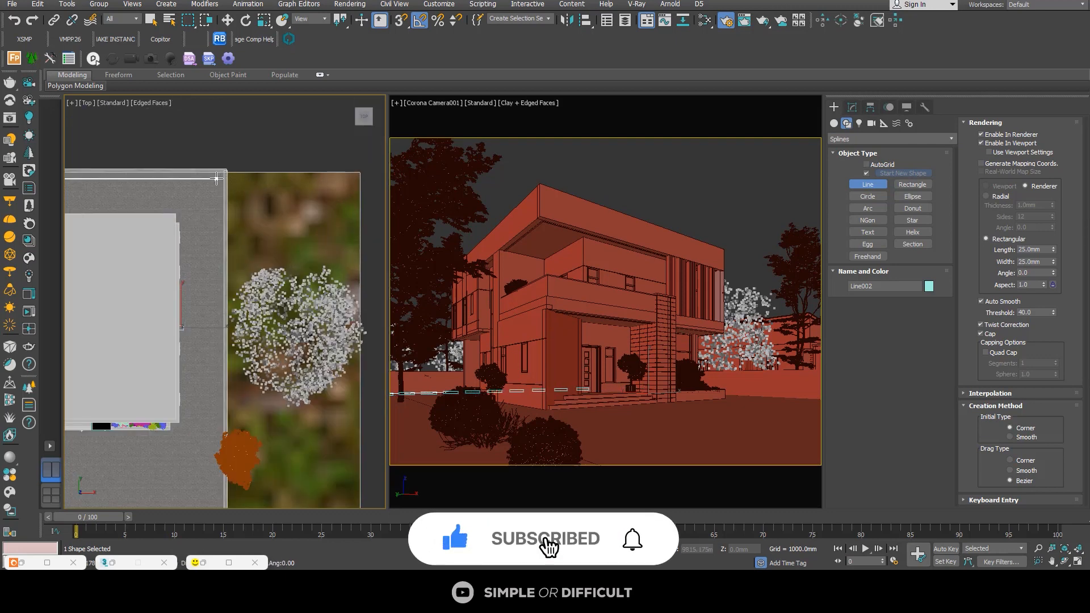
scroll(233, 179, "down", 5)
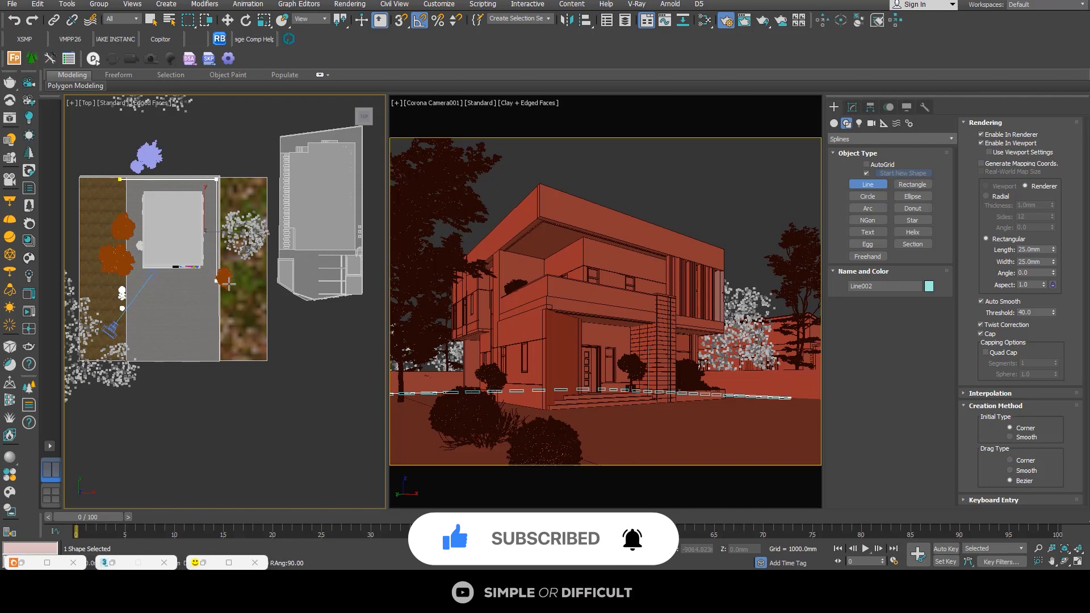
right_click(239, 181)
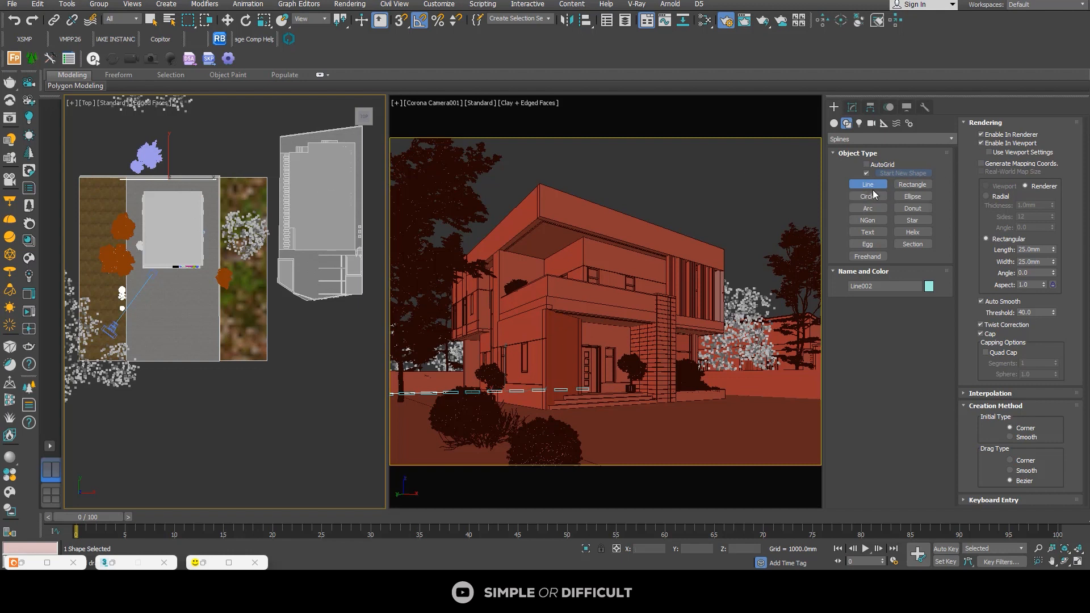
Step: Open the rear line for vertex editing, area-select across its middle, and return to the spline creation tools
left_click(852, 108)
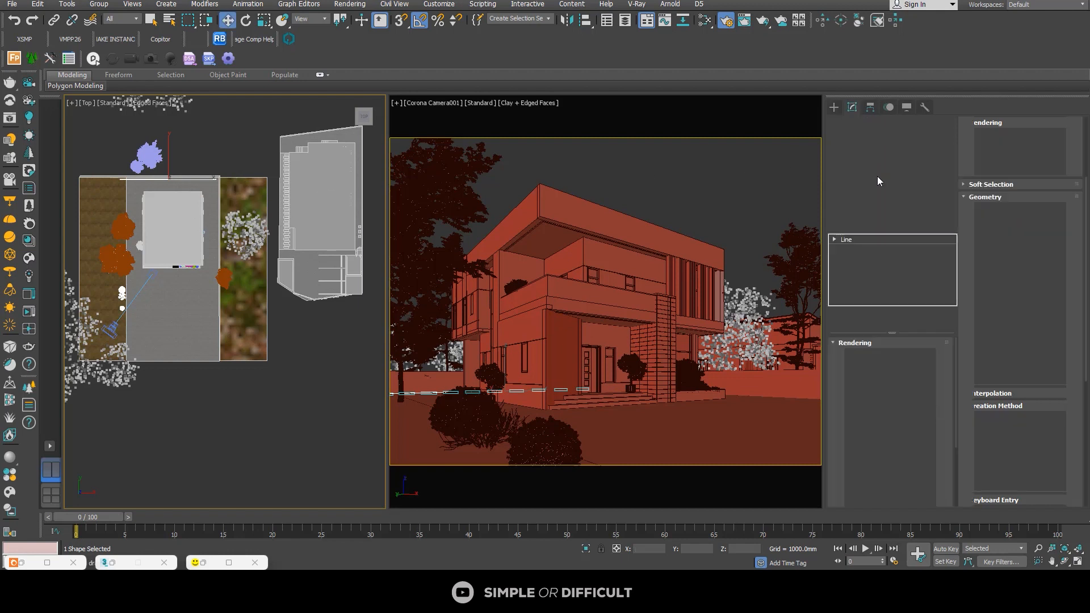
left_click(835, 241)
left_click(855, 249)
left_click_drag(200, 159, 149, 178)
left_click(834, 107)
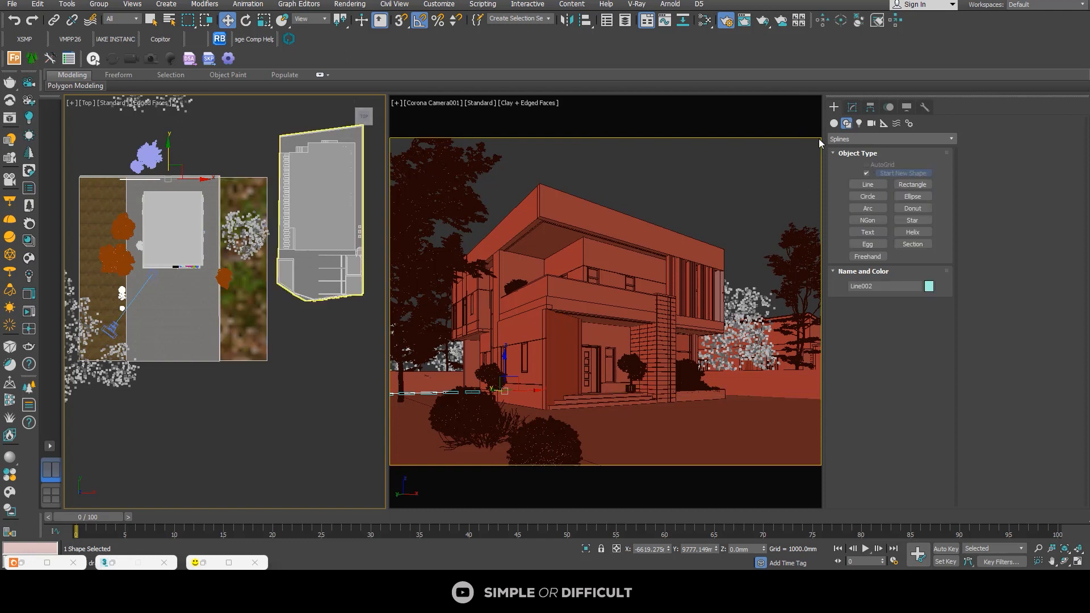
Step: Draw a straight two-point Line spline along the paving's side edge, between the house and the white-blossomed tree
left_click(868, 185)
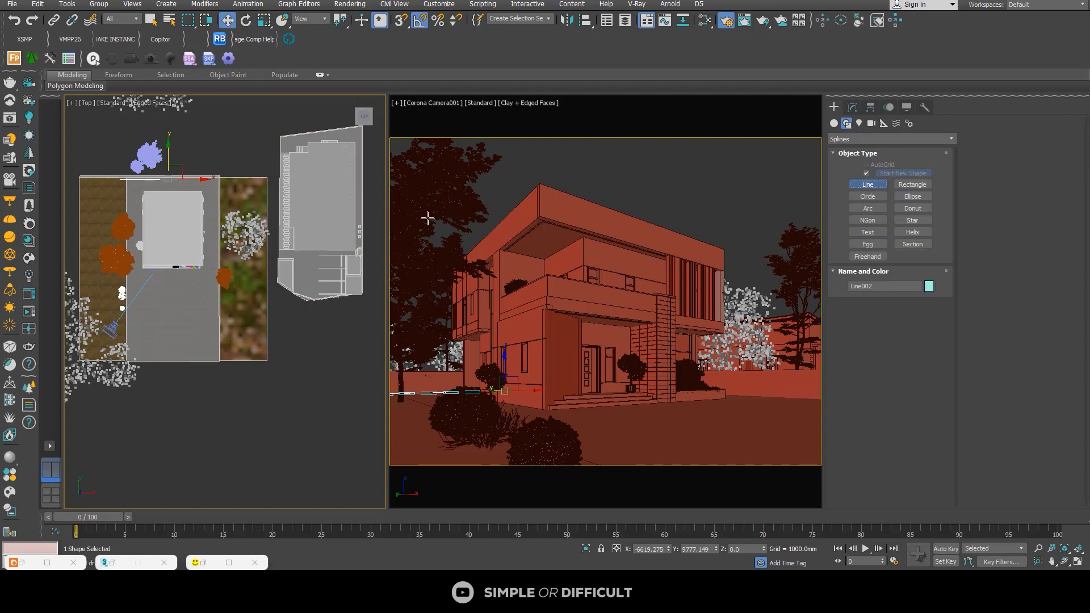
left_click(216, 251)
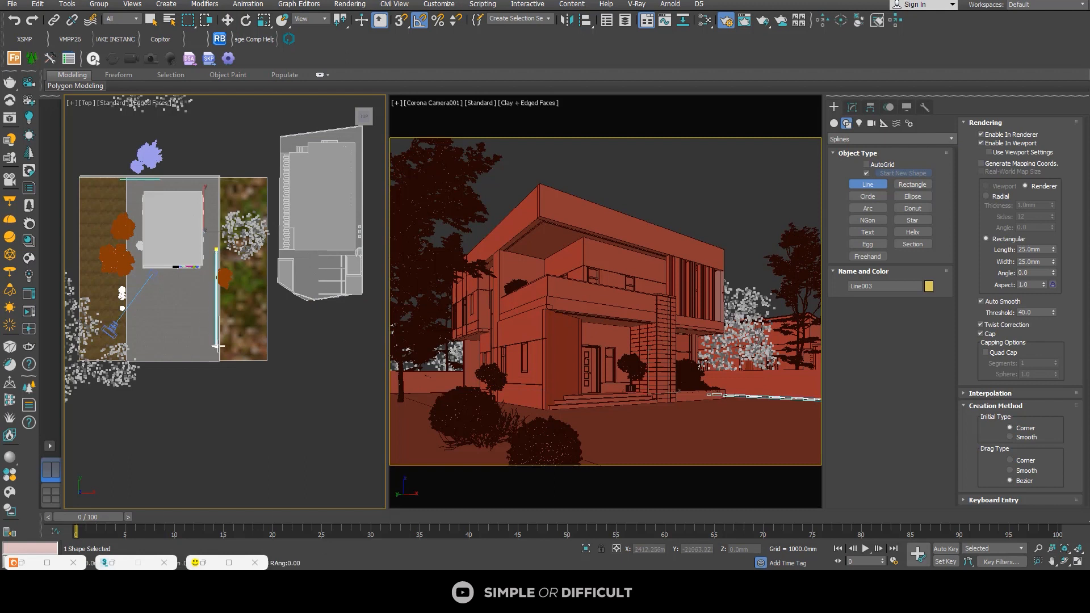
left_click(238, 291, "shift")
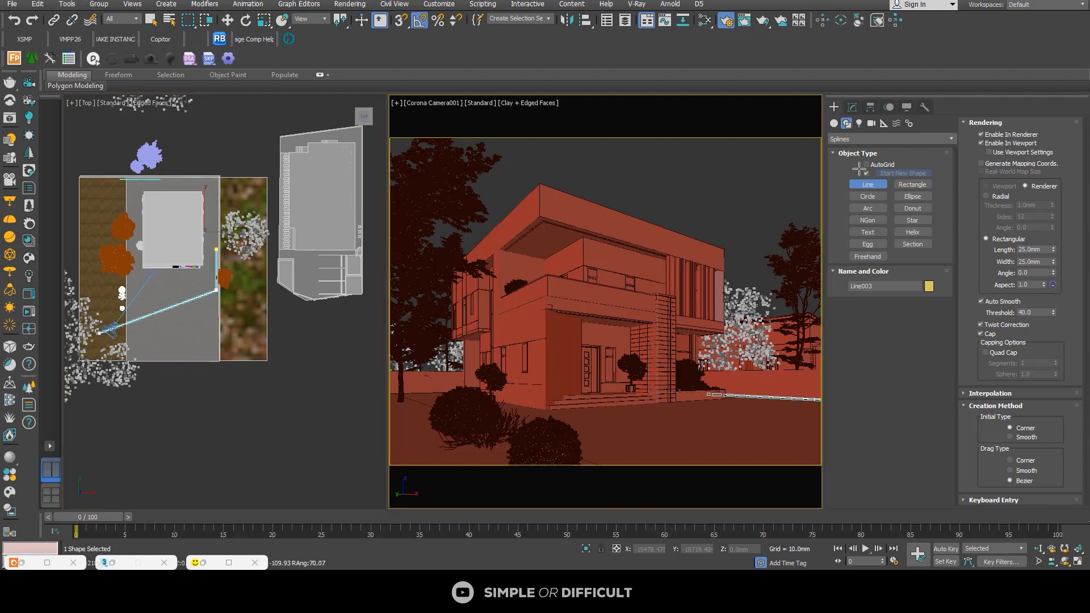
right_click(141, 304)
Step: Edit the side line's vertices and move its rear end vertex farther back along Y, parallel to the house wall
left_click(851, 106)
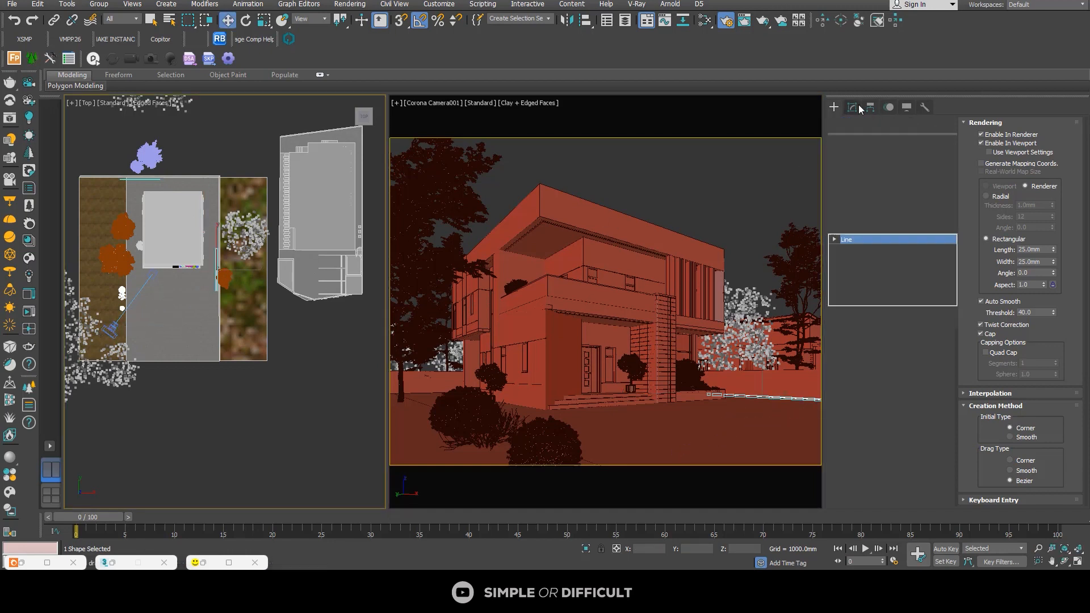
left_click(835, 239)
left_click(856, 249)
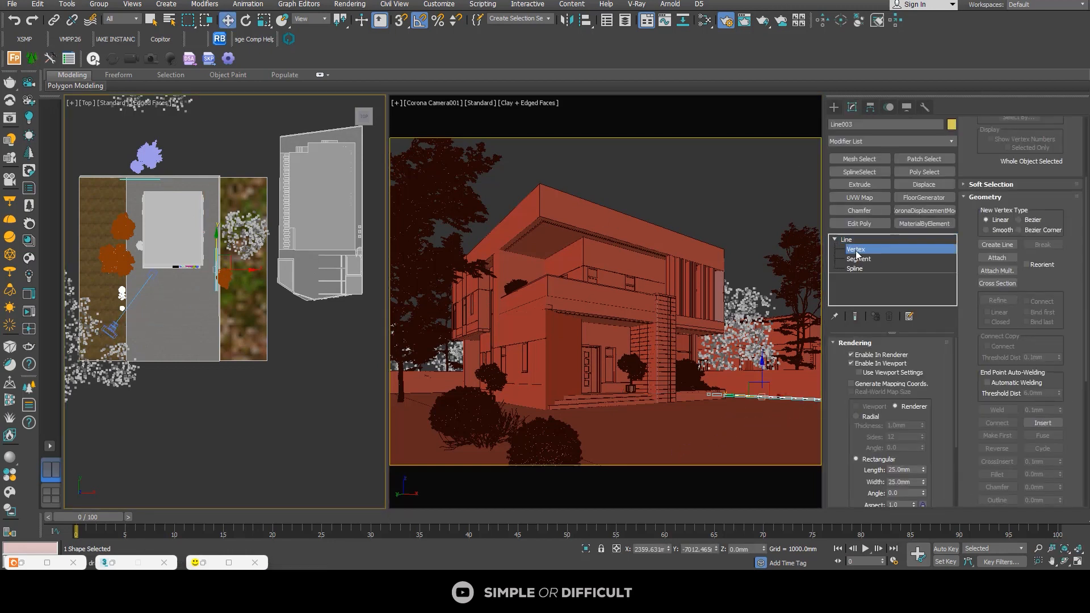
scroll(240, 247, "up", 3)
left_click(193, 253)
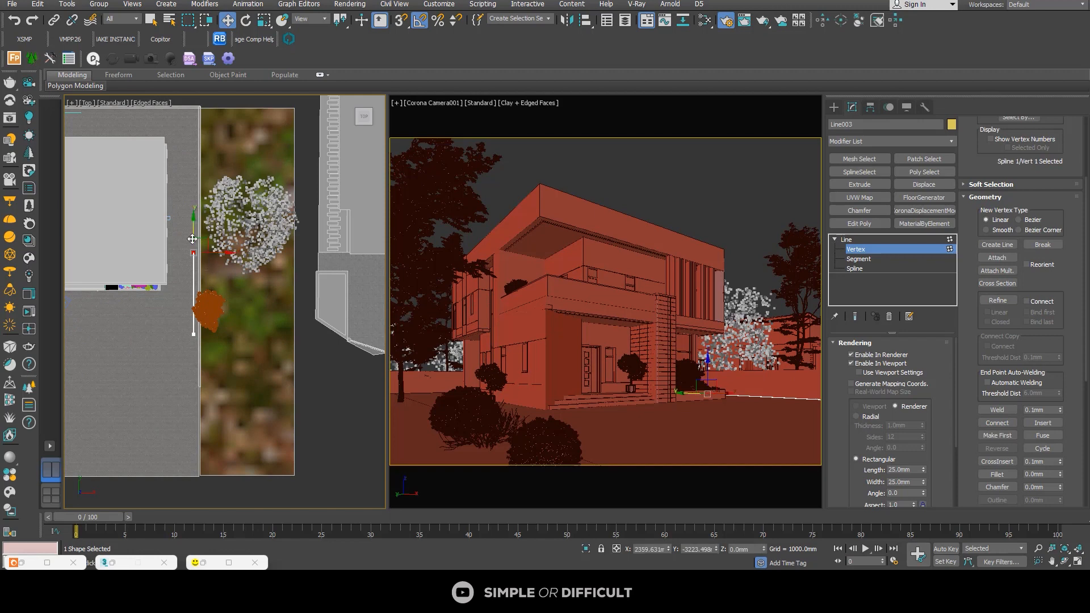
left_click_drag(192, 228, 190, 173)
Step: Turn off Enable In Renderer and Enable In Viewport for the side line and for the line behind the house
scroll(210, 213, "down", 2)
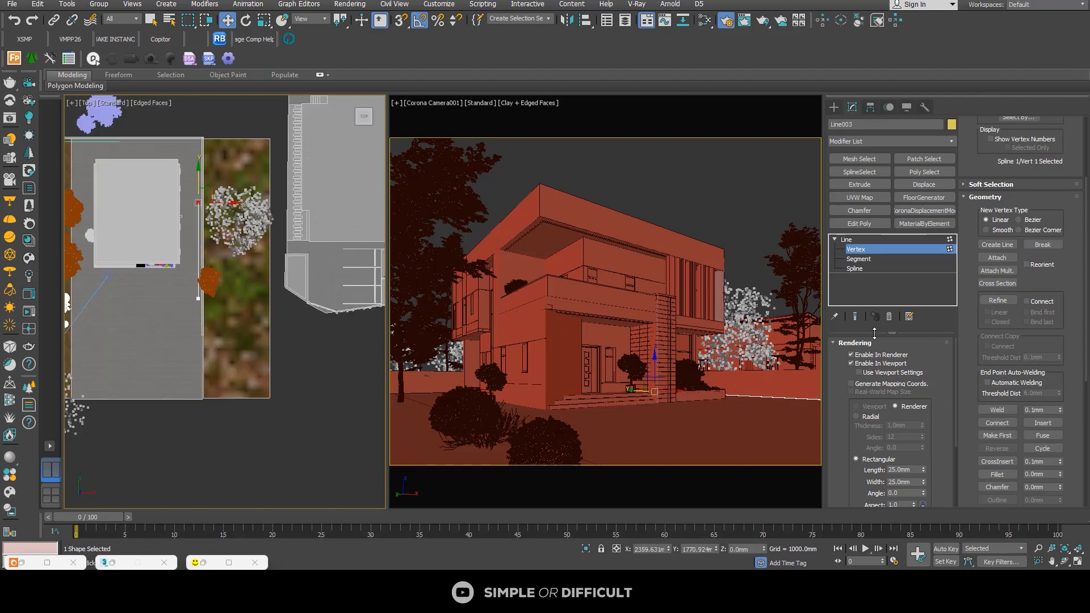
left_click(879, 364)
scroll(178, 297, "down", 2)
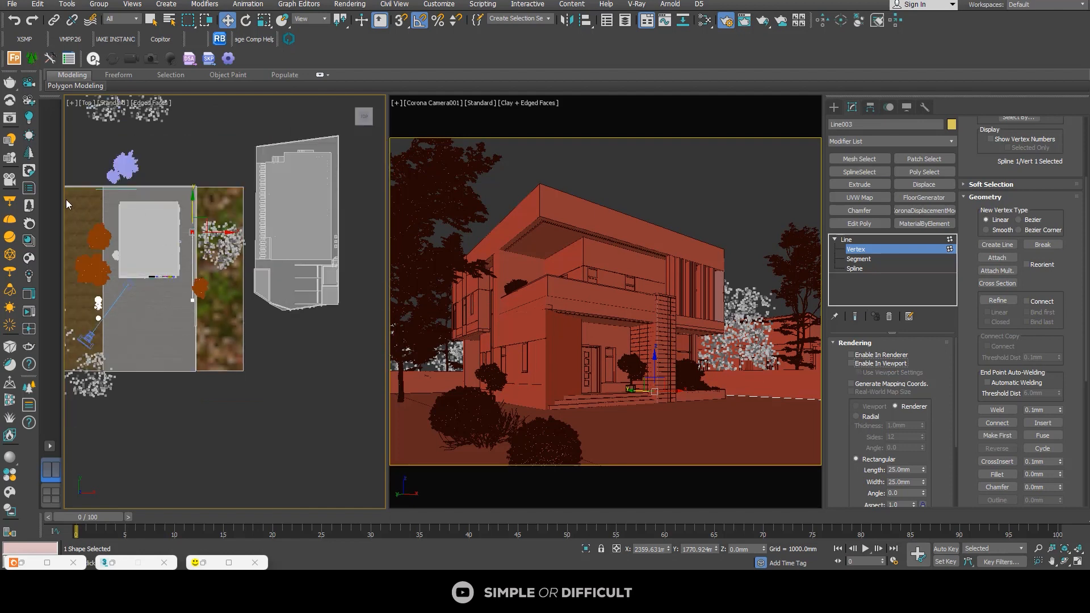
scroll(66, 199, "up", 4)
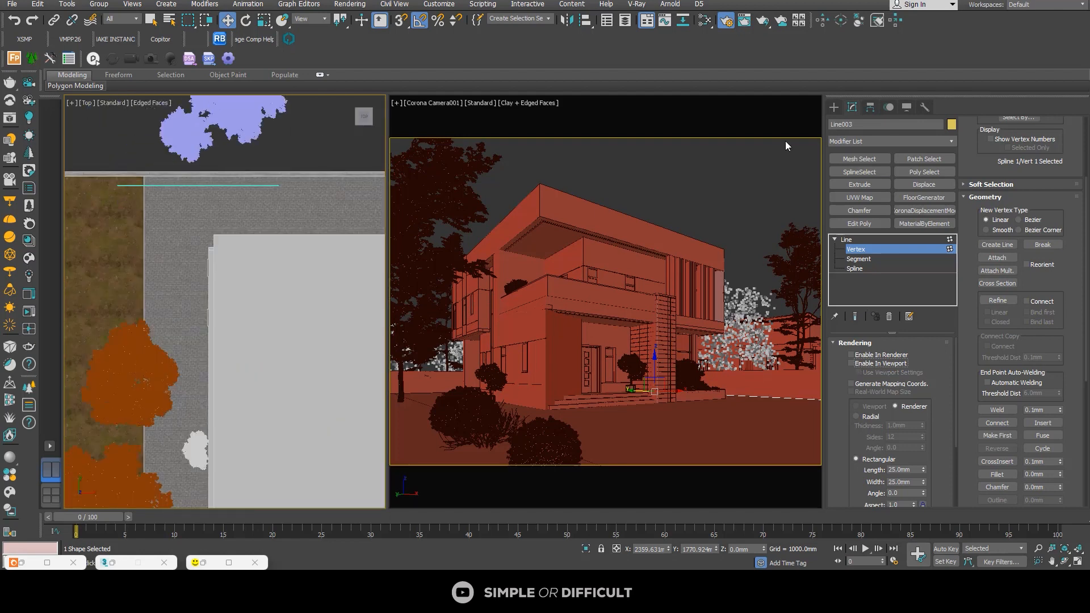
left_click(834, 107)
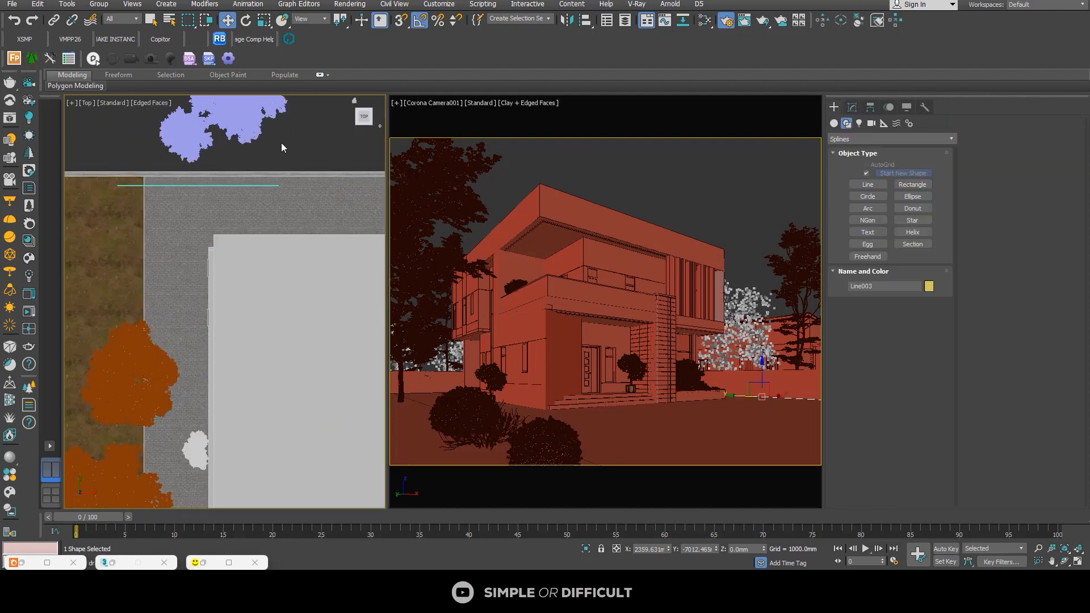
left_click(165, 188)
left_click(856, 108)
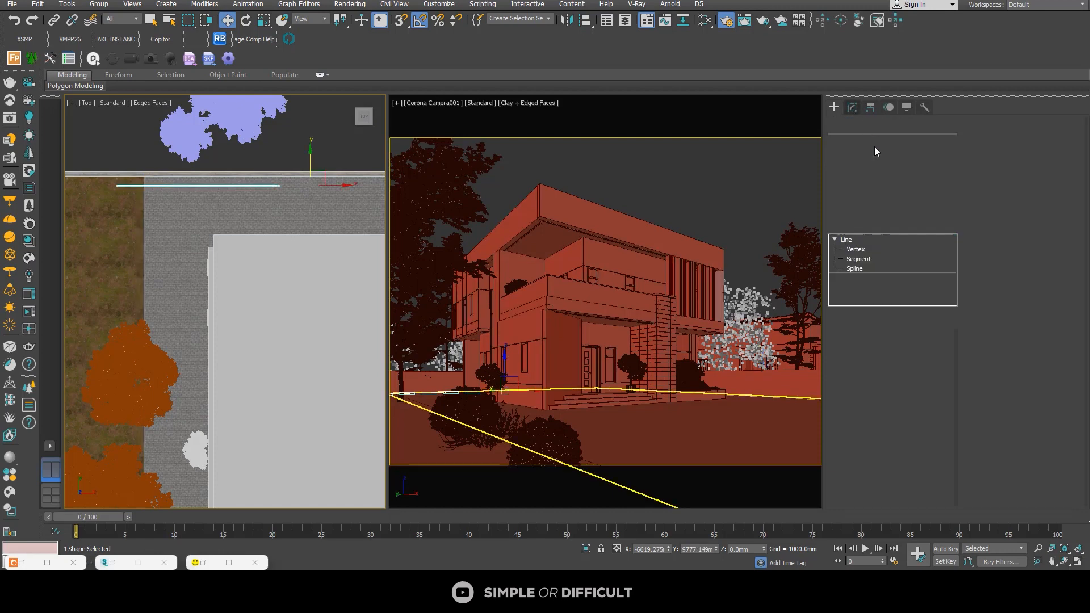
left_click(877, 363)
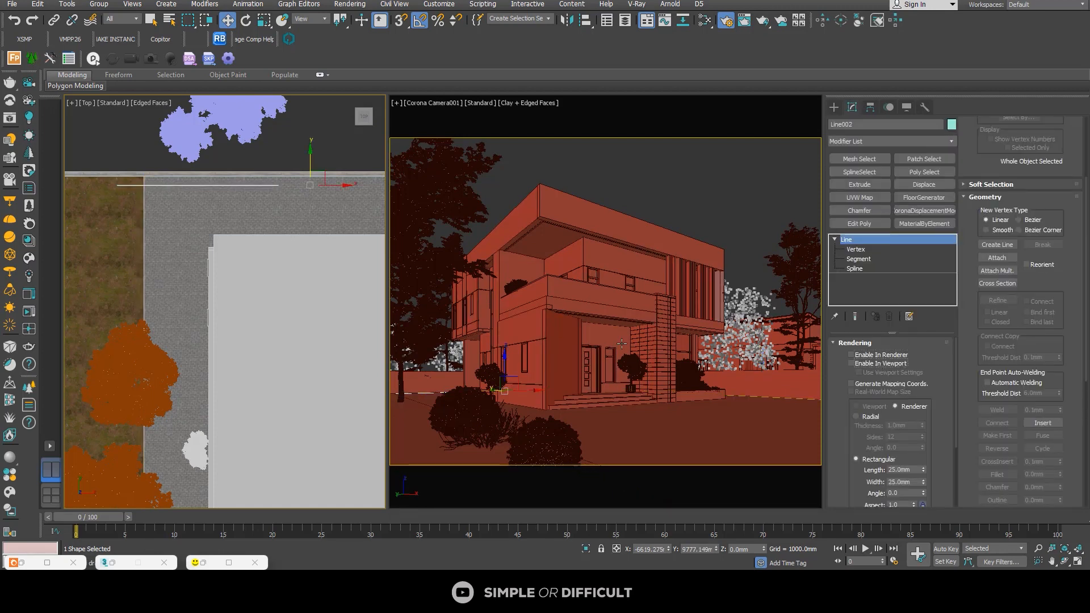
Step: Deselect the rear line and save the scene
scroll(168, 225, "down", 2)
left_click(306, 180)
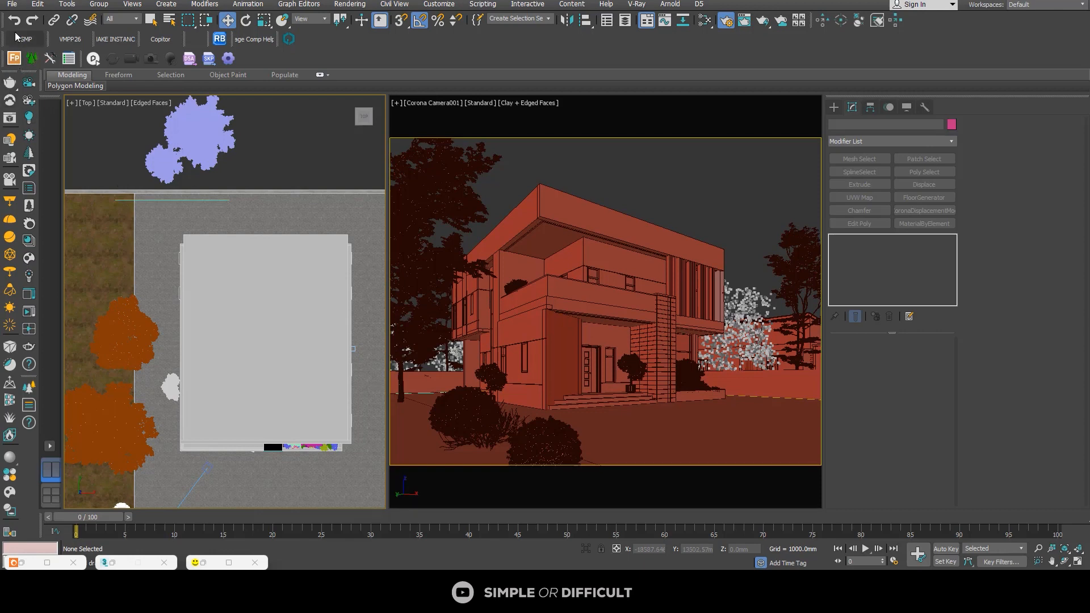
left_click(14, 6)
left_click(20, 92)
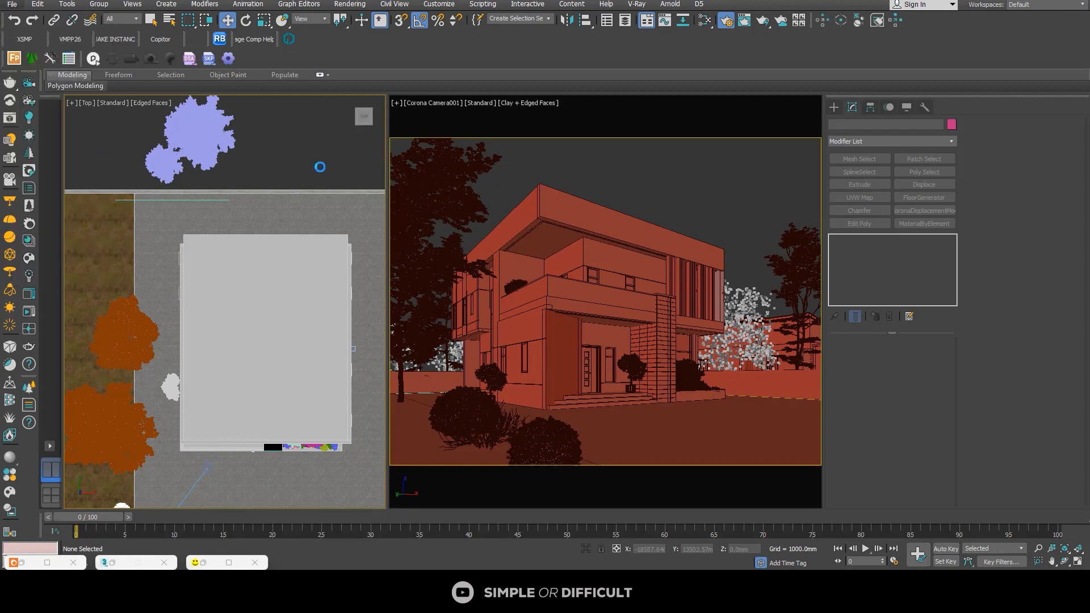
Step: Start a Forest Pro object and import the Sycamore - 100CM preset from the library's Cut Hedges collection
scroll(162, 187, "up", 2)
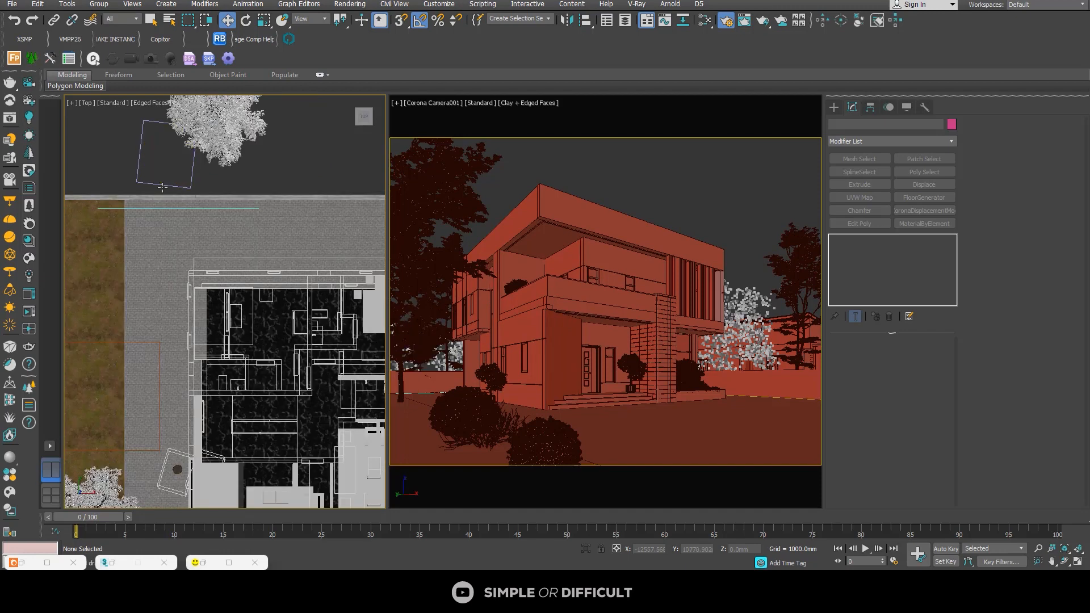
left_click(14, 58)
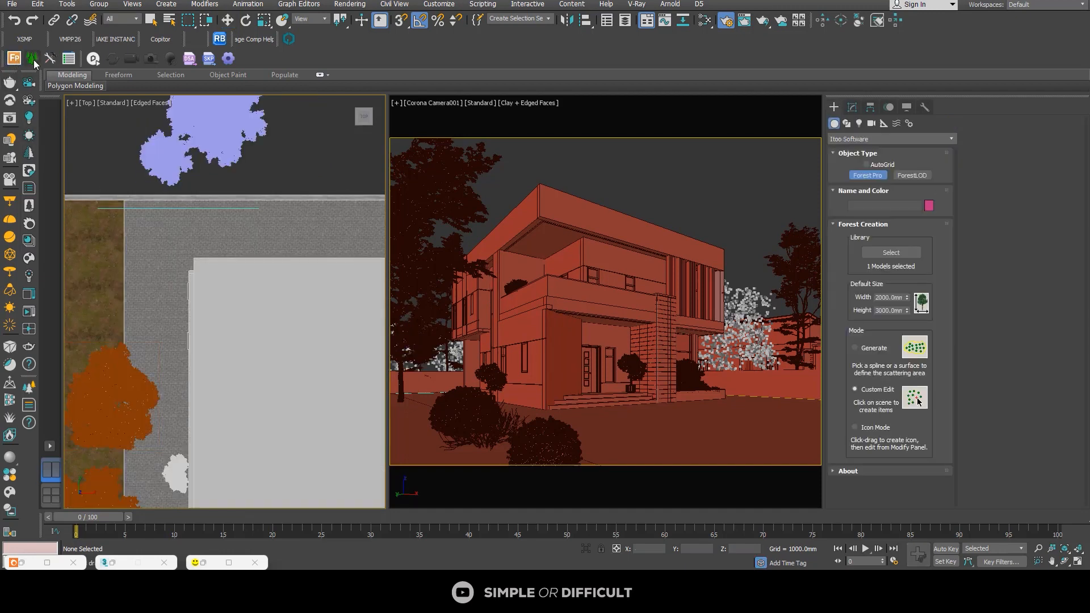
left_click(890, 252)
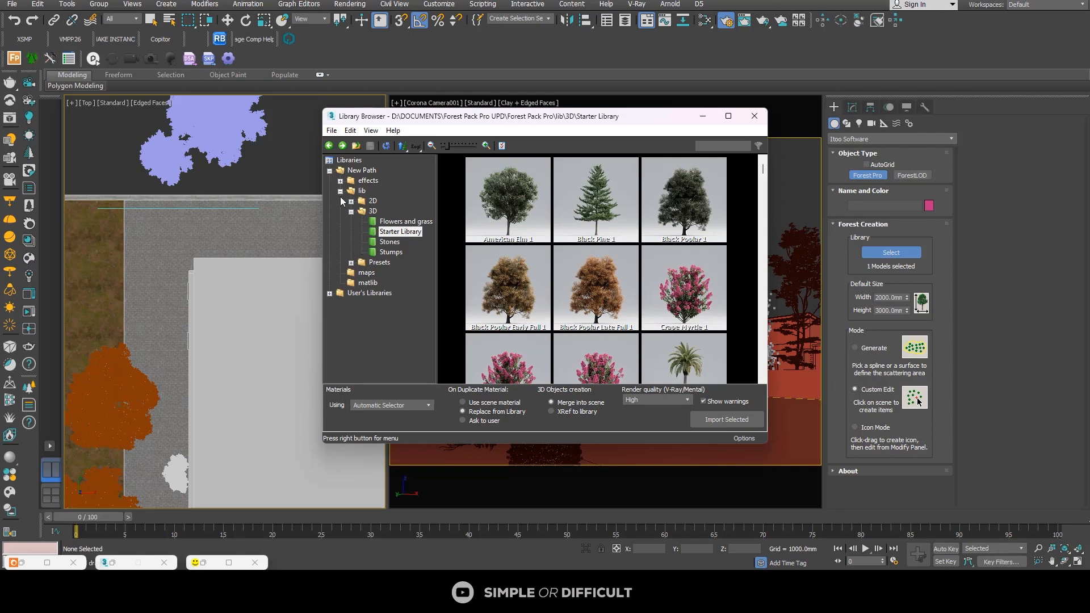
left_click(373, 262)
left_click(391, 262)
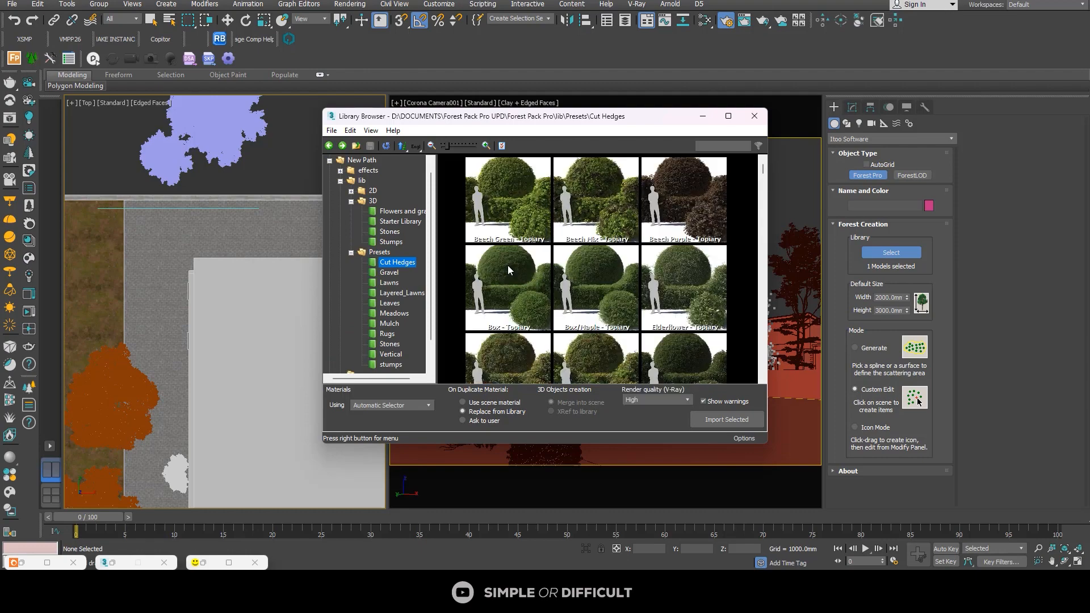
left_click_drag(763, 169, 761, 361)
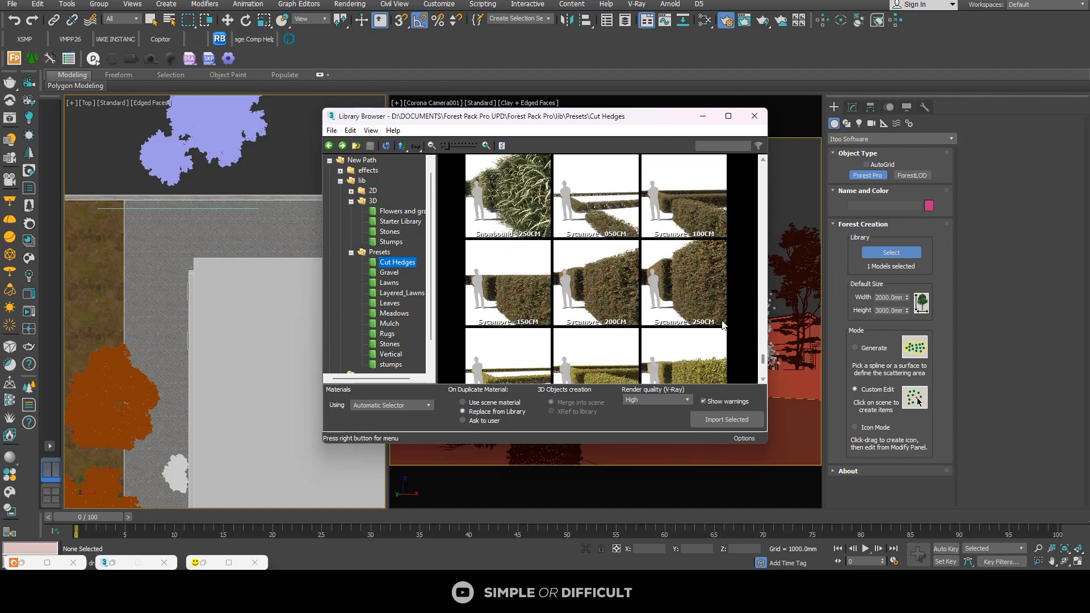
left_click(671, 215)
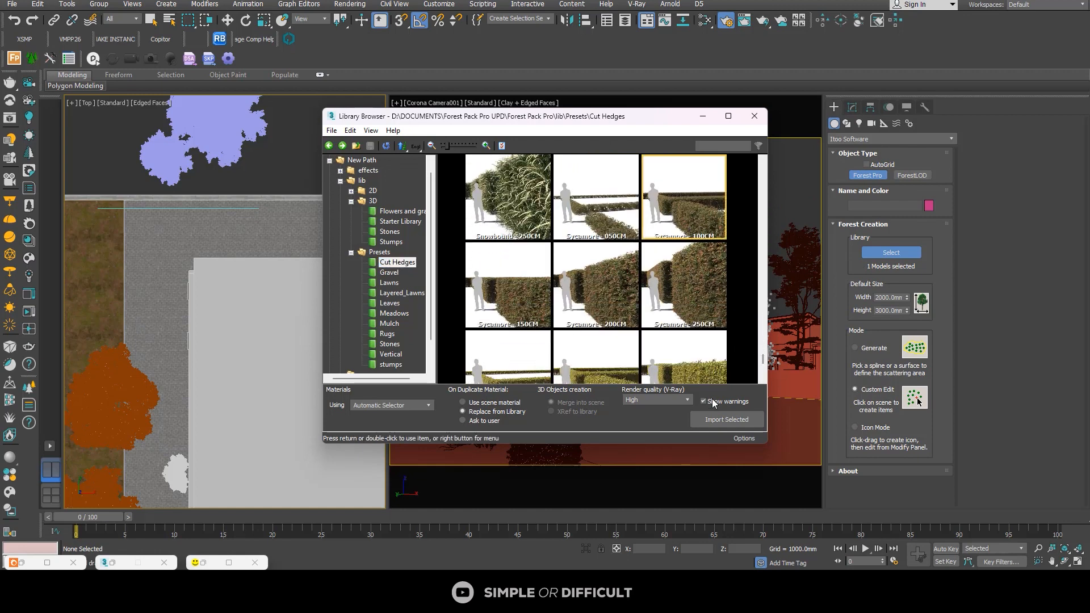
left_click(727, 419)
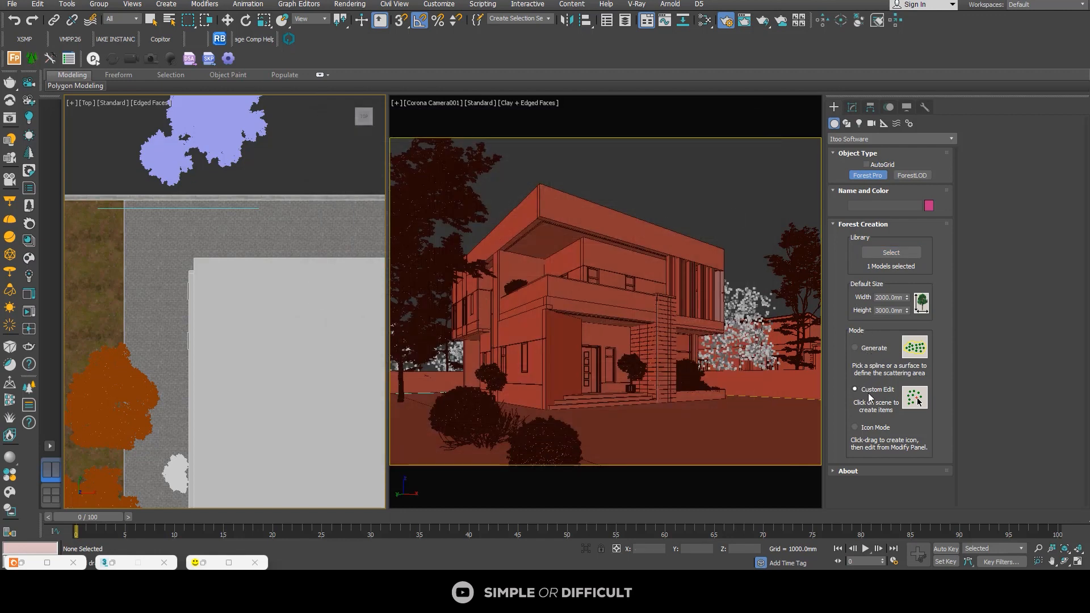
Step: Generate the hedge on the line behind the house, accepting the rescaling of its XRef objects to the system unit scale
left_click(856, 350)
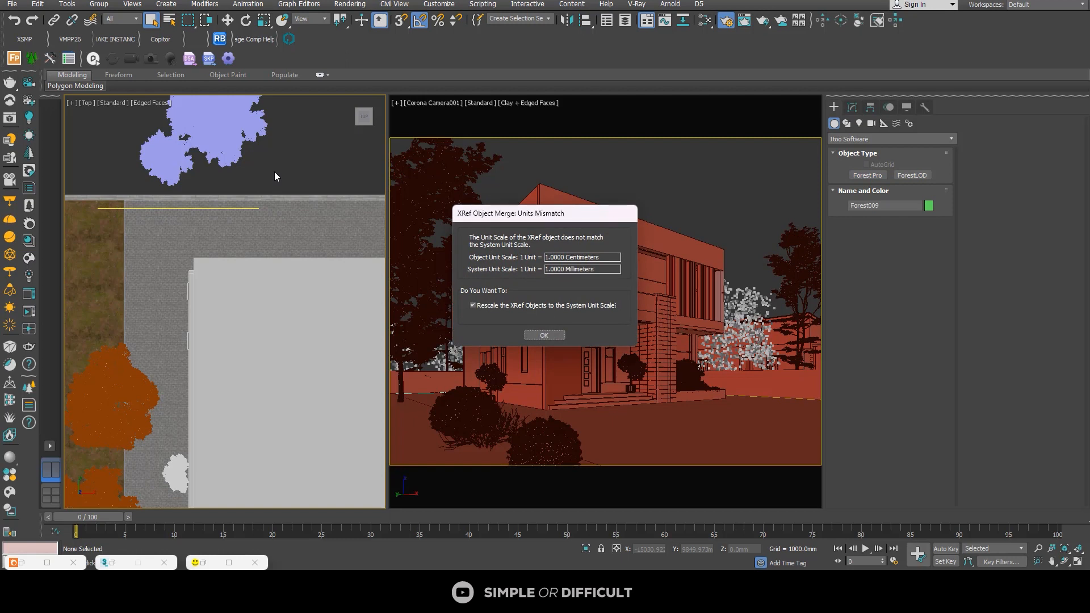
left_click(537, 337)
left_click(543, 335)
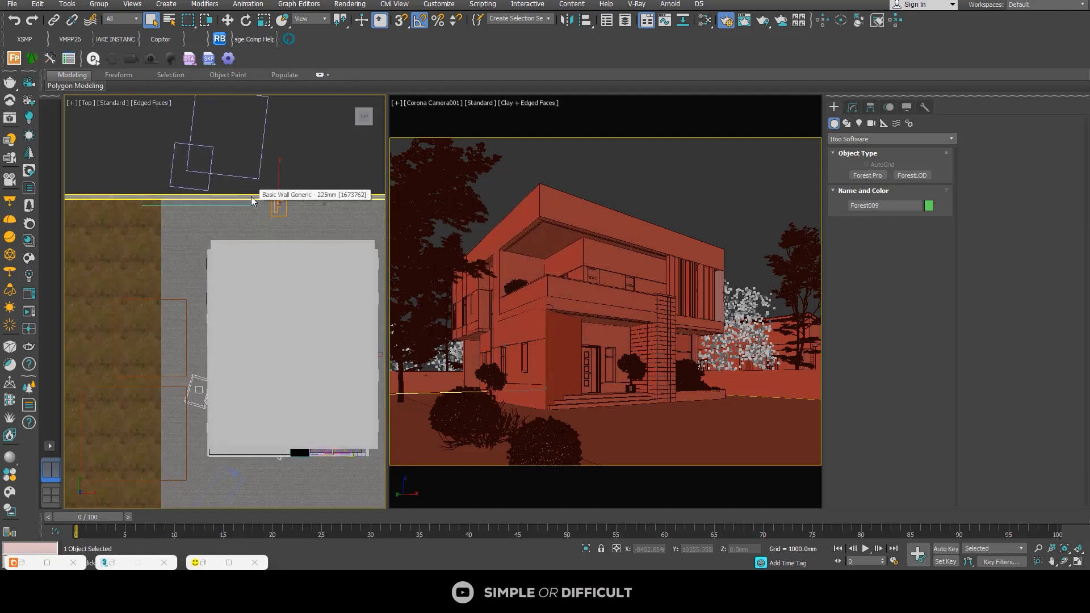
scroll(120, 256, "down", 2)
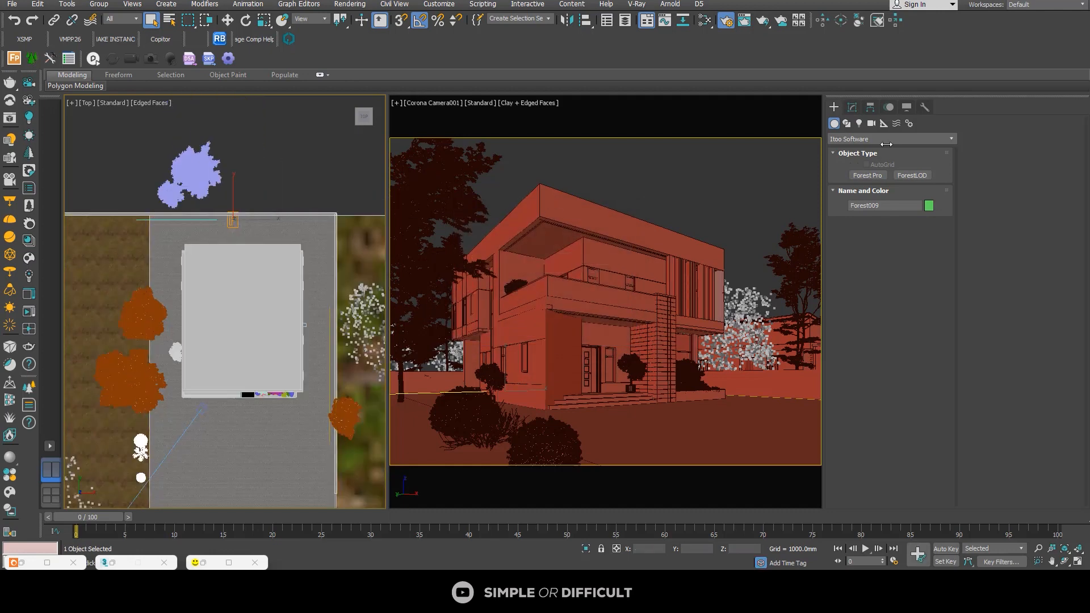
Step: Set the hedge's distribution density to 3600 mm in X units, keeping the Dense bitmap in Image mode
left_click(852, 107)
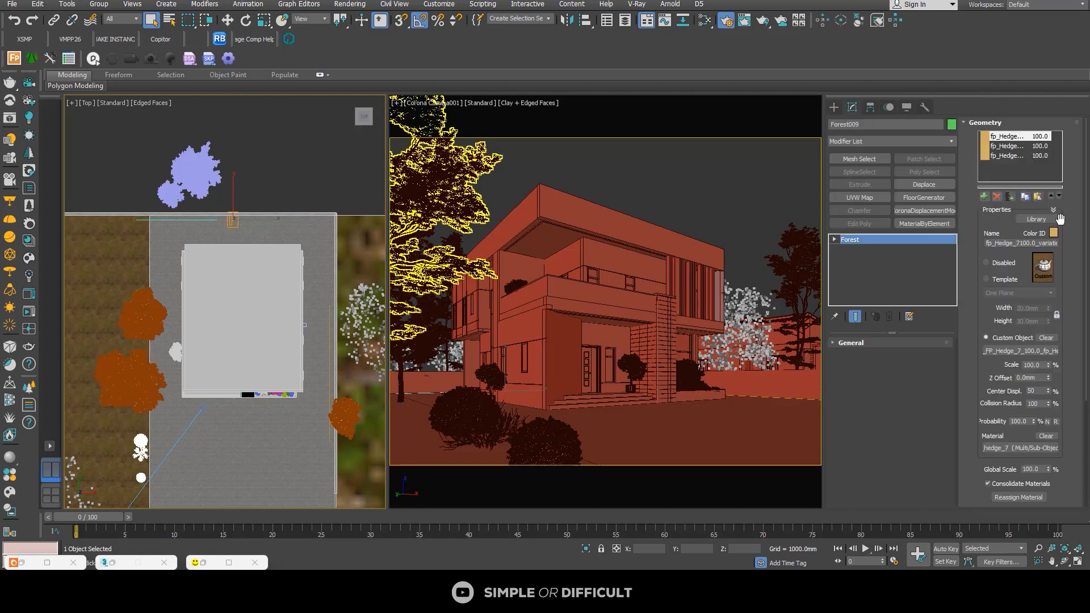
scroll(1075, 251, "down", 1)
scroll(1076, 259, "down", 6)
left_click(986, 377)
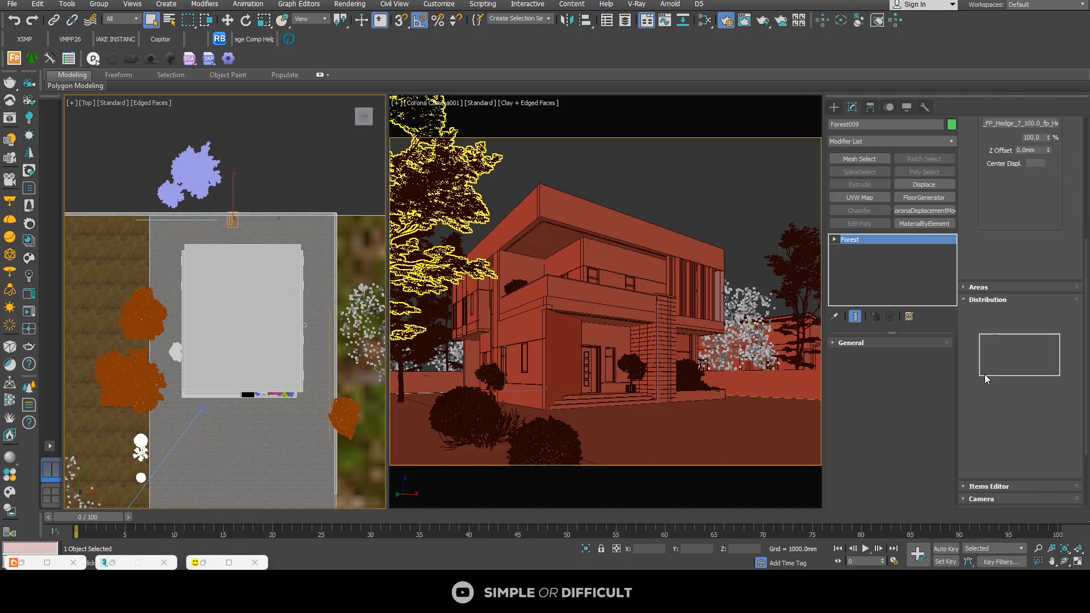
left_click(1024, 314)
left_click(1020, 326)
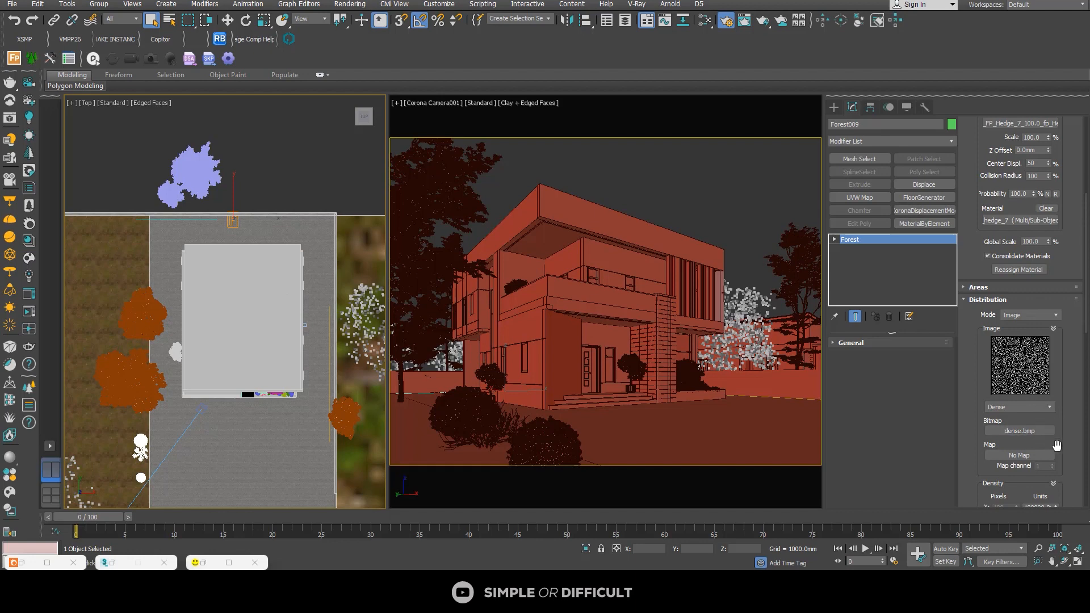
scroll(1058, 457, "down", 2)
double_click(1037, 456)
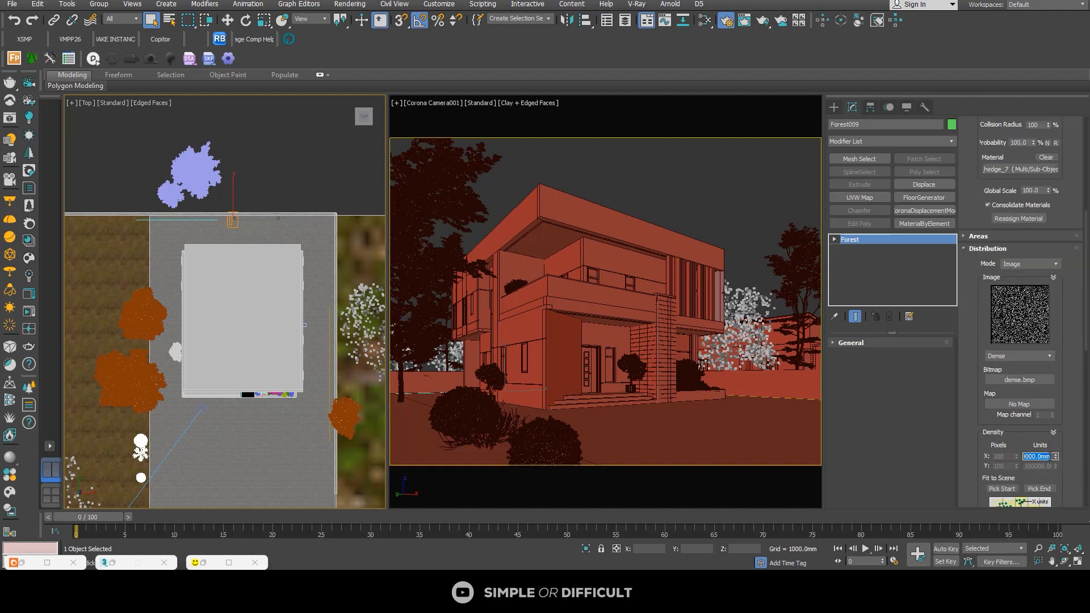
key("Return")
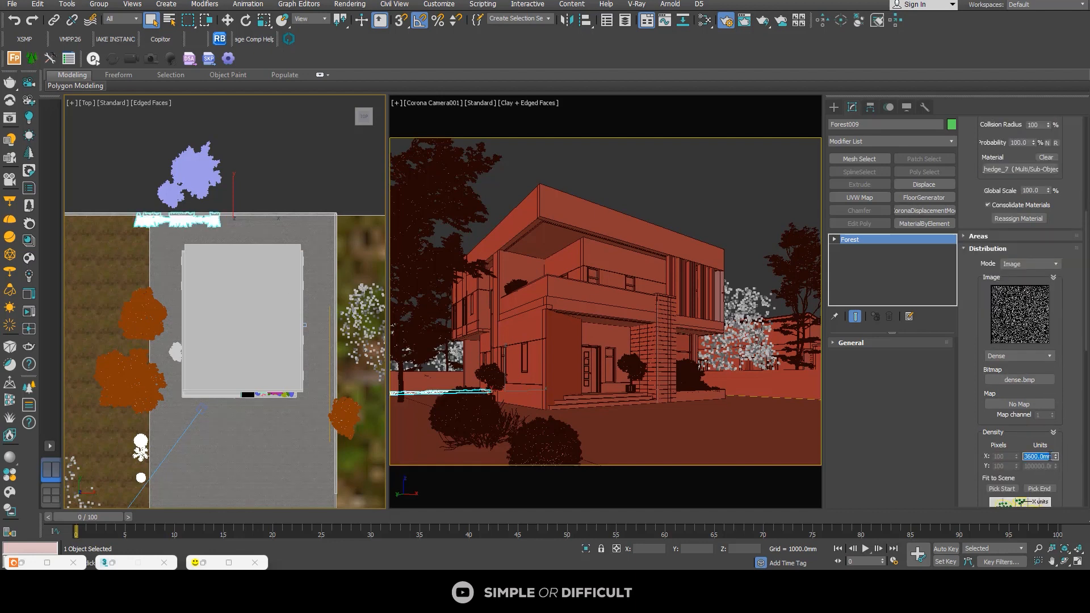
Step: Try to add the line beside the house as a second spline area of the hedge Forest object
scroll(174, 221, "down", 3)
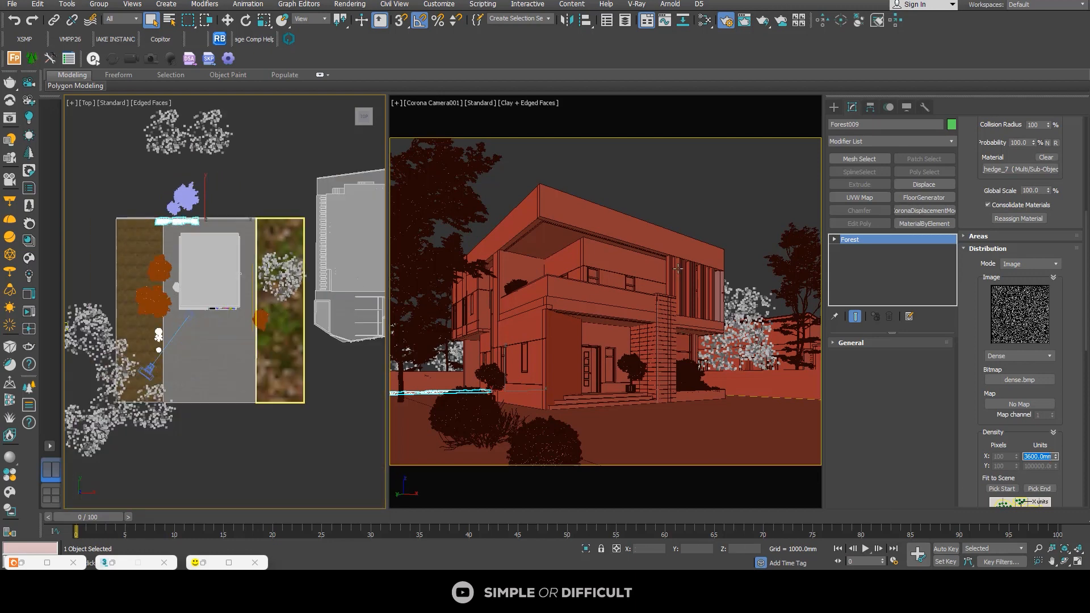
scroll(1022, 255, "up", 10)
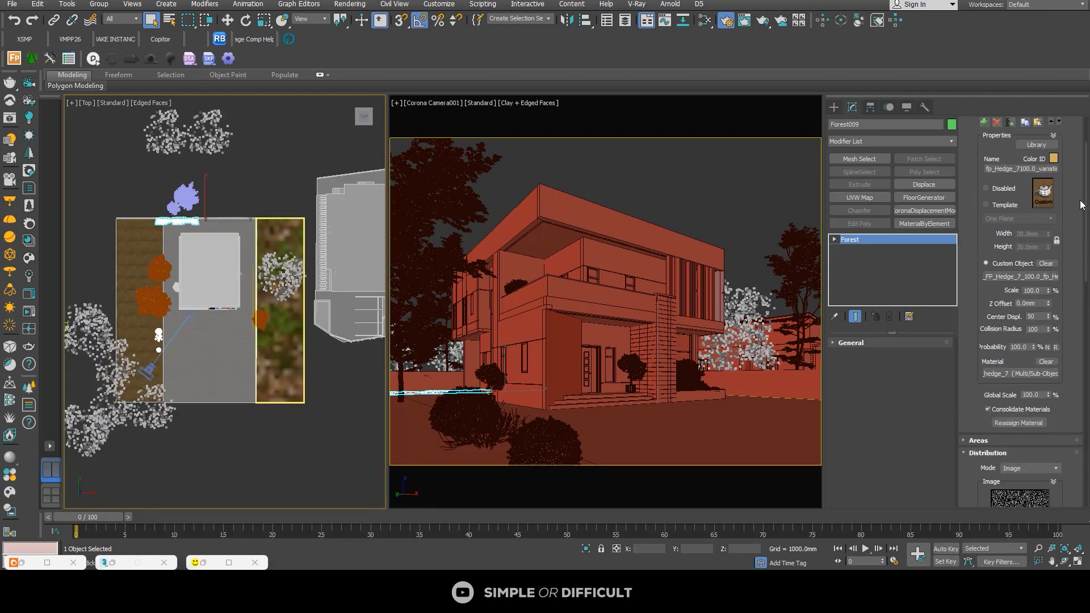
left_click(964, 123)
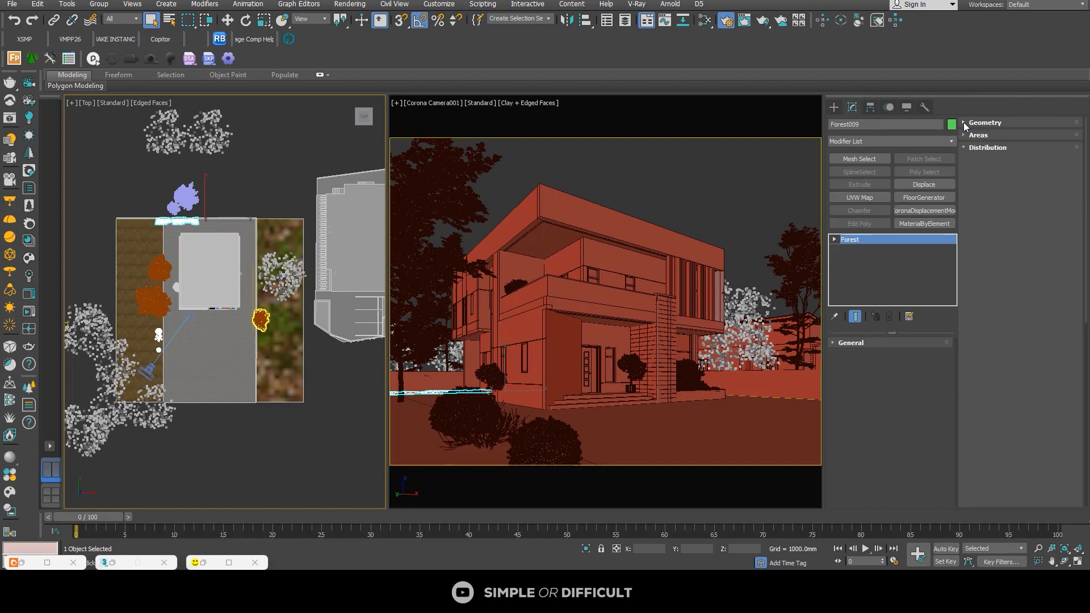
left_click(972, 123)
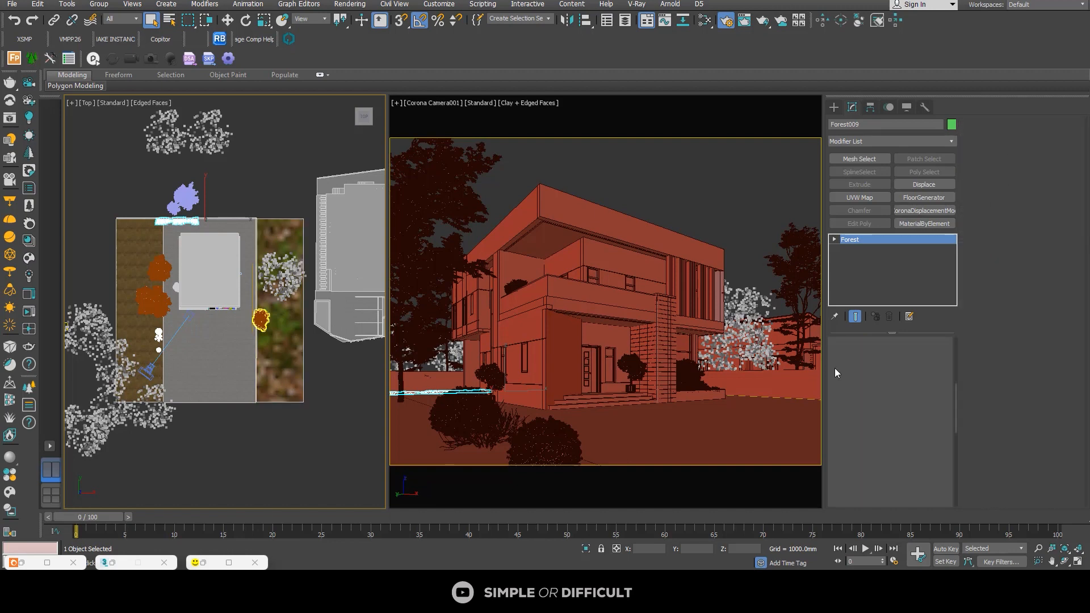
left_click(846, 367)
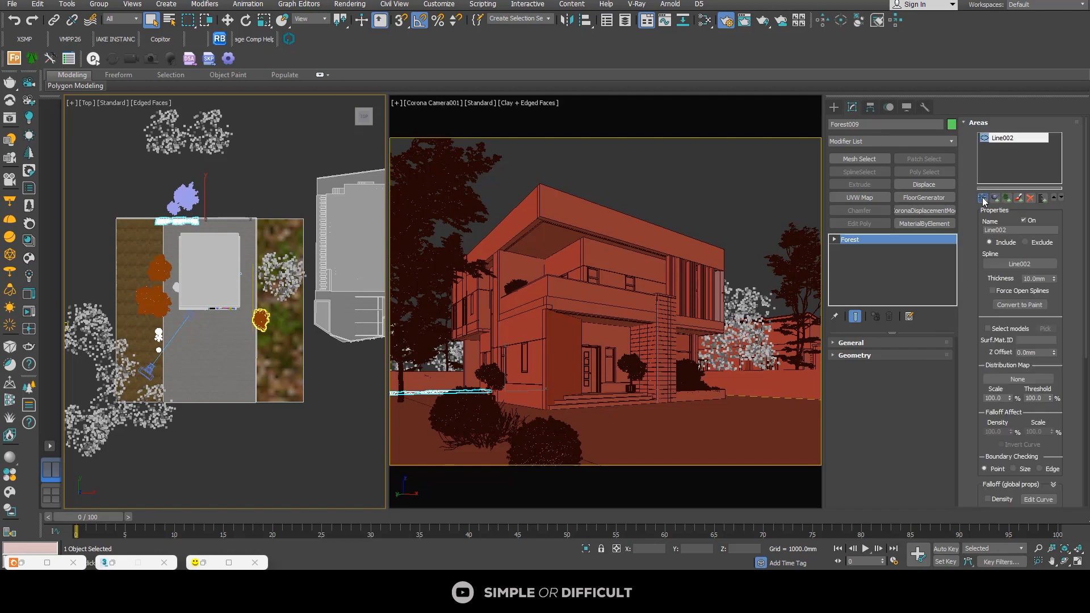
scroll(261, 299, "up", 3)
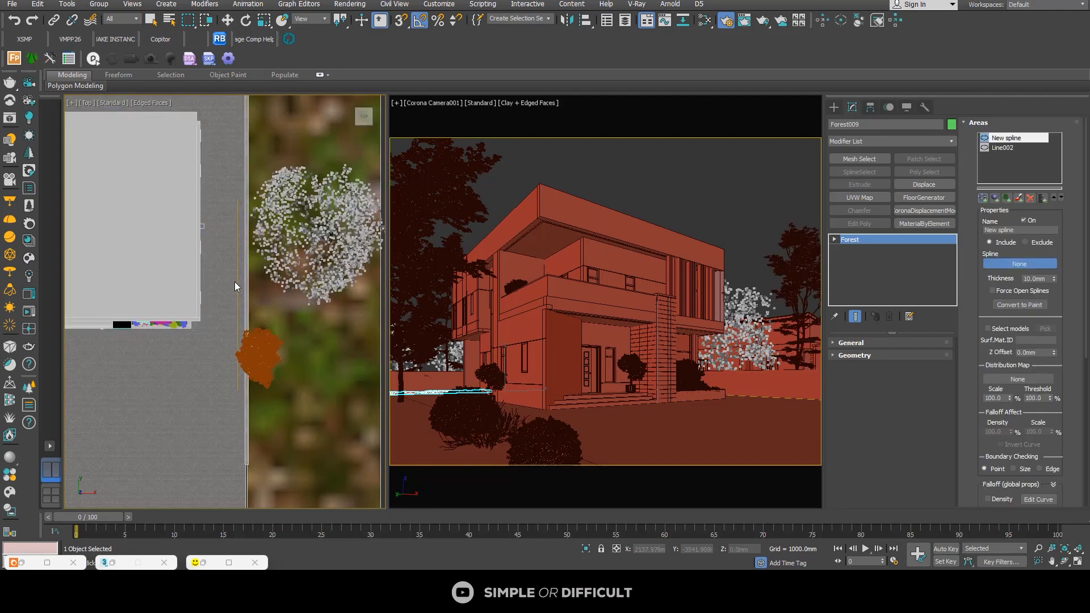
left_click(246, 287)
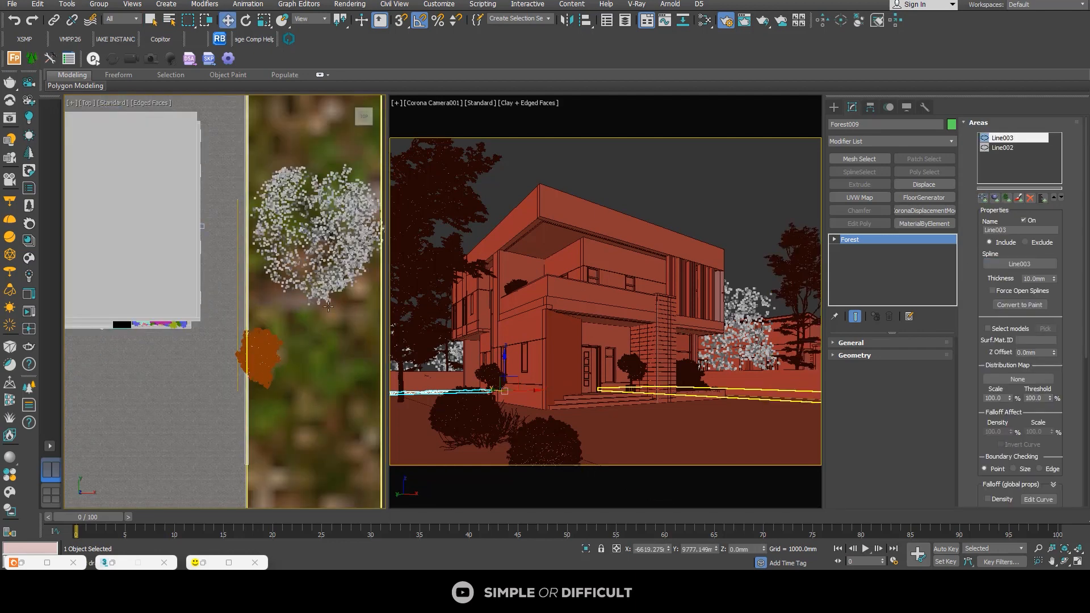
scroll(222, 277, "down", 3)
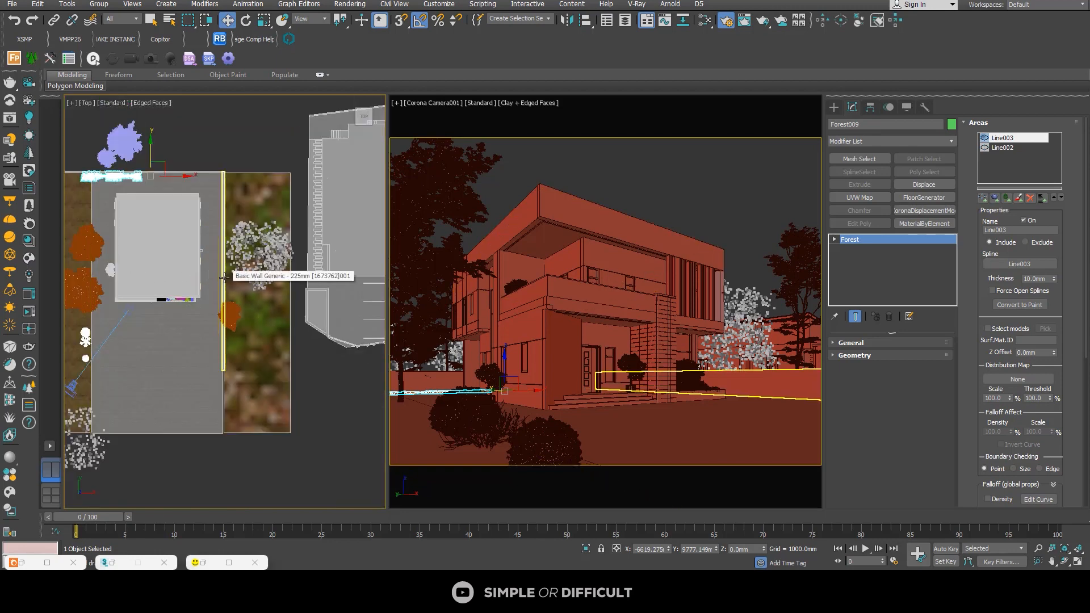
left_click(1030, 198)
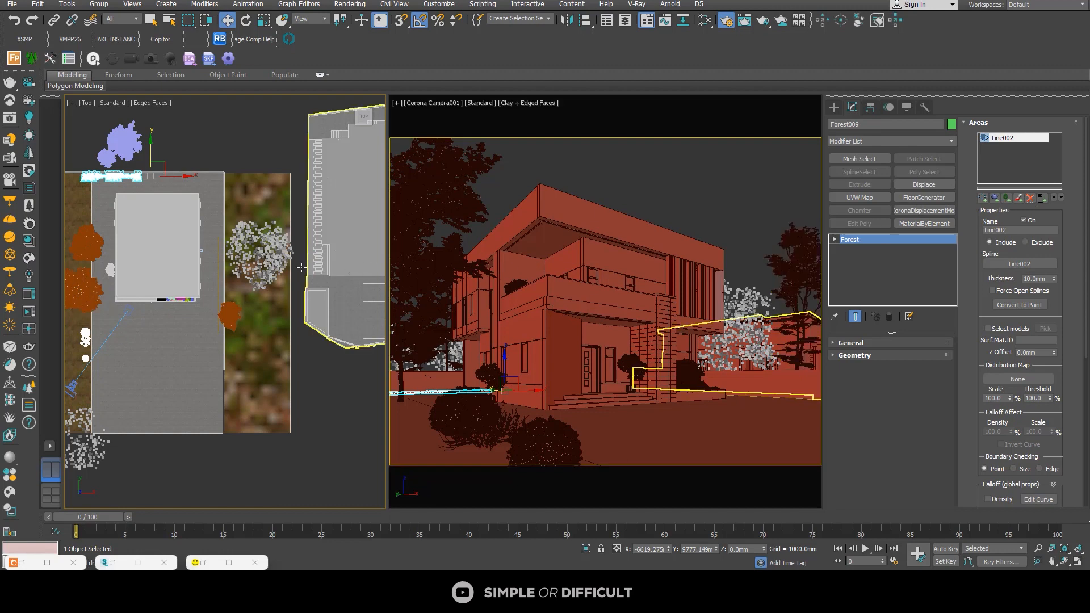
Step: Add the line along the boundary wall beside the house to the hedge's included areas
scroll(221, 262, "up", 3)
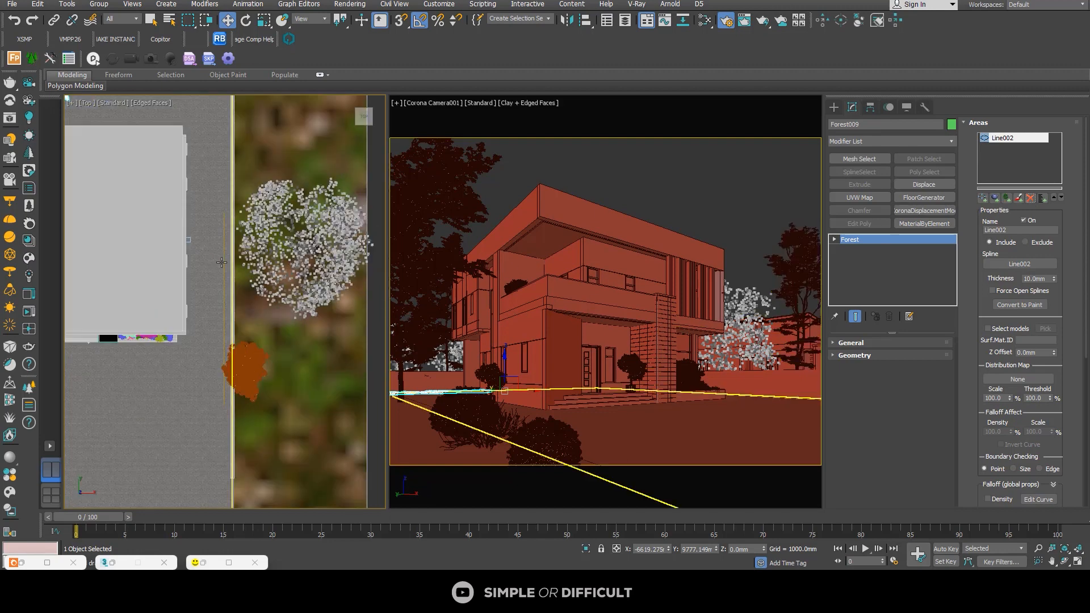
left_click(994, 199)
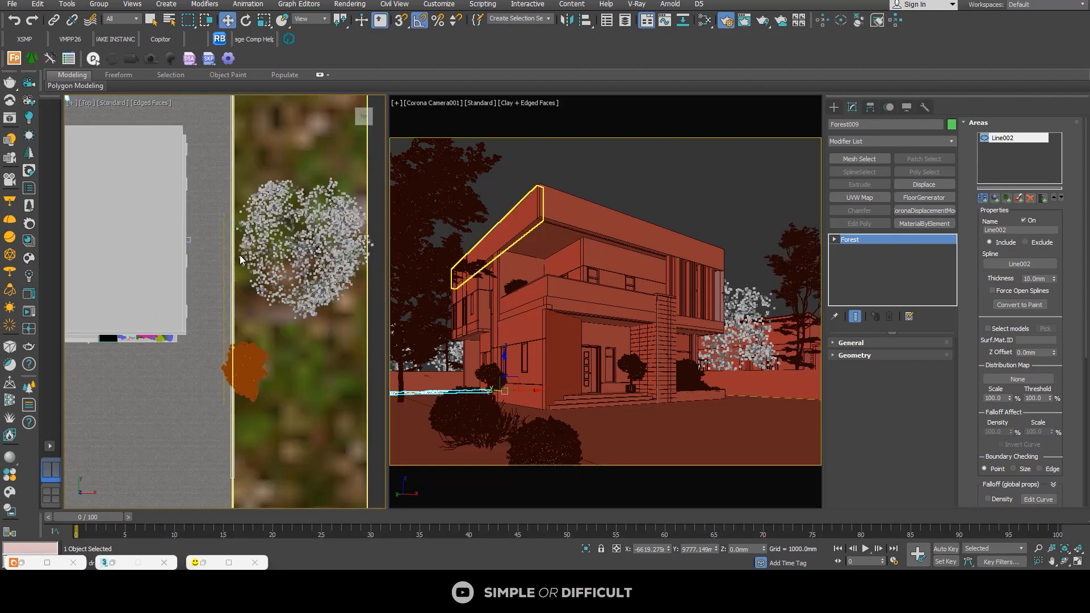
left_click(223, 248)
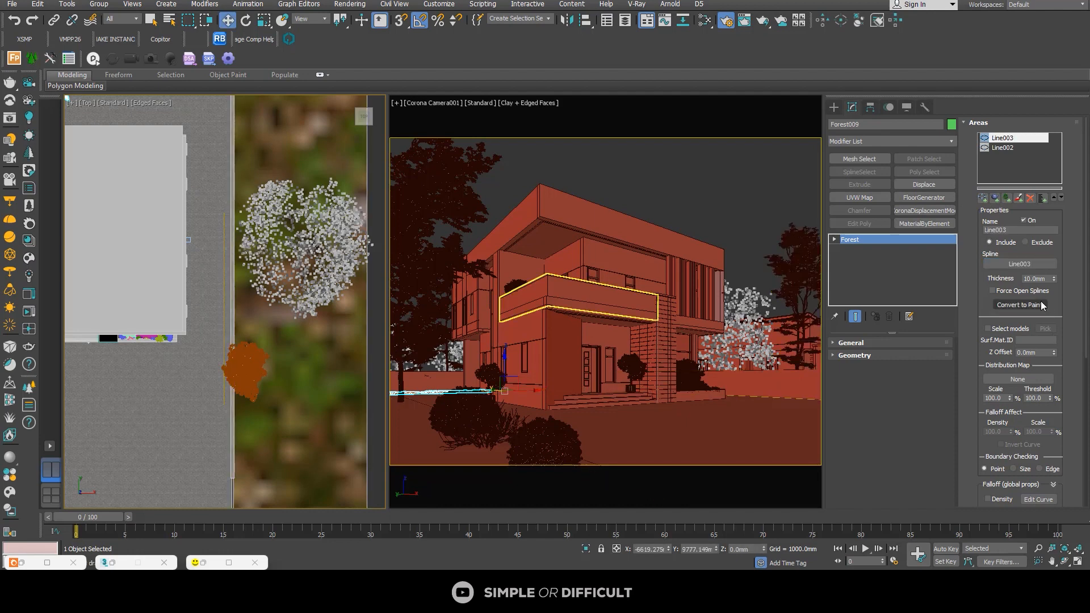
Step: Set the hedge's distribution density to 3564 mm in X units so it covers the line beside the house
left_click(971, 123)
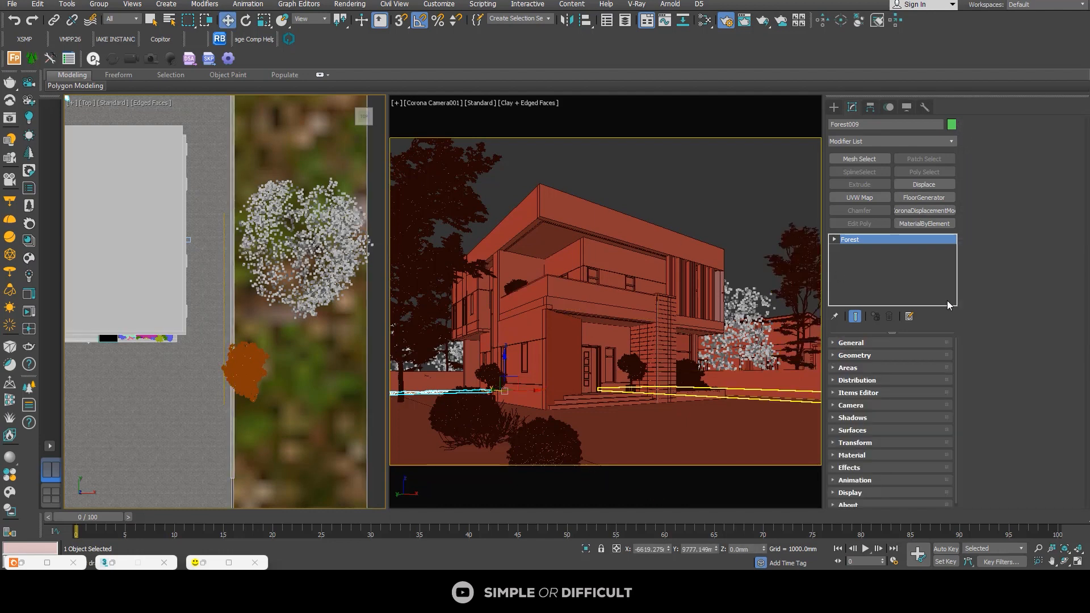
left_click(852, 380)
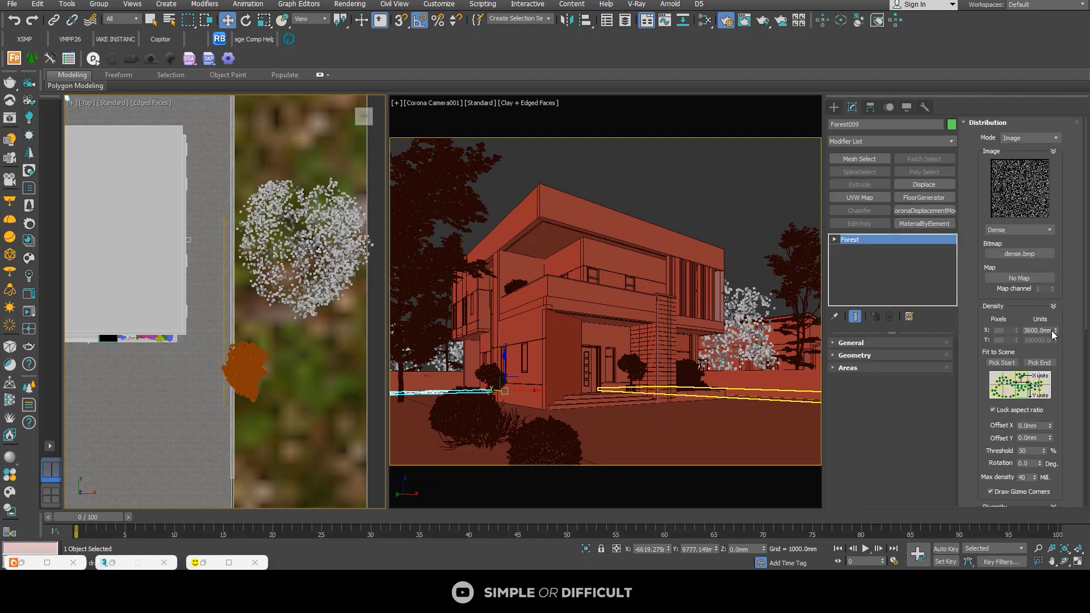
left_click(1054, 335)
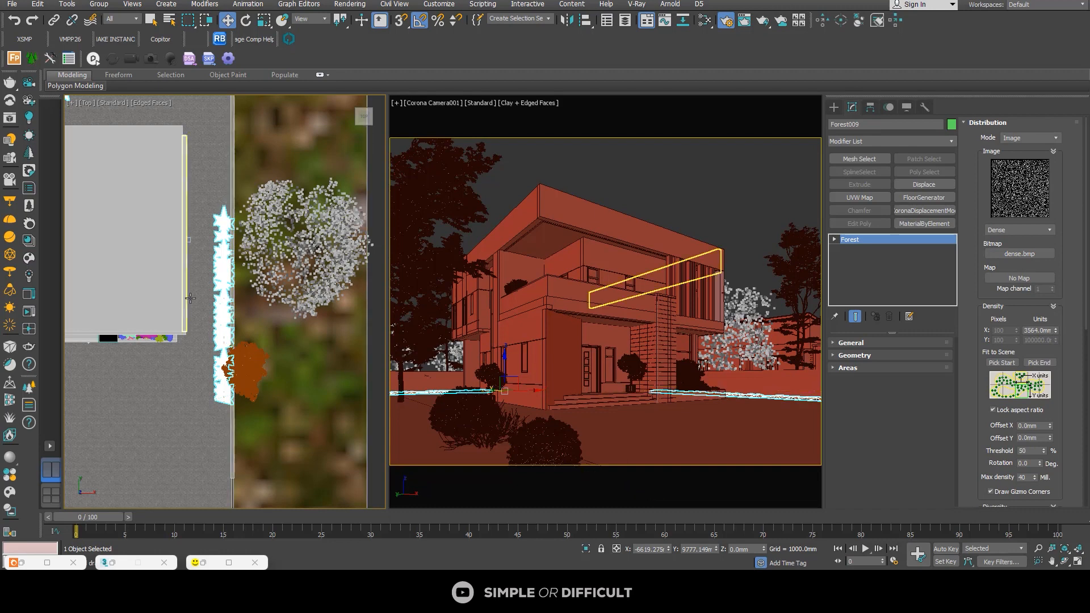
scroll(242, 285, "down", 3)
scroll(241, 285, "up", 5)
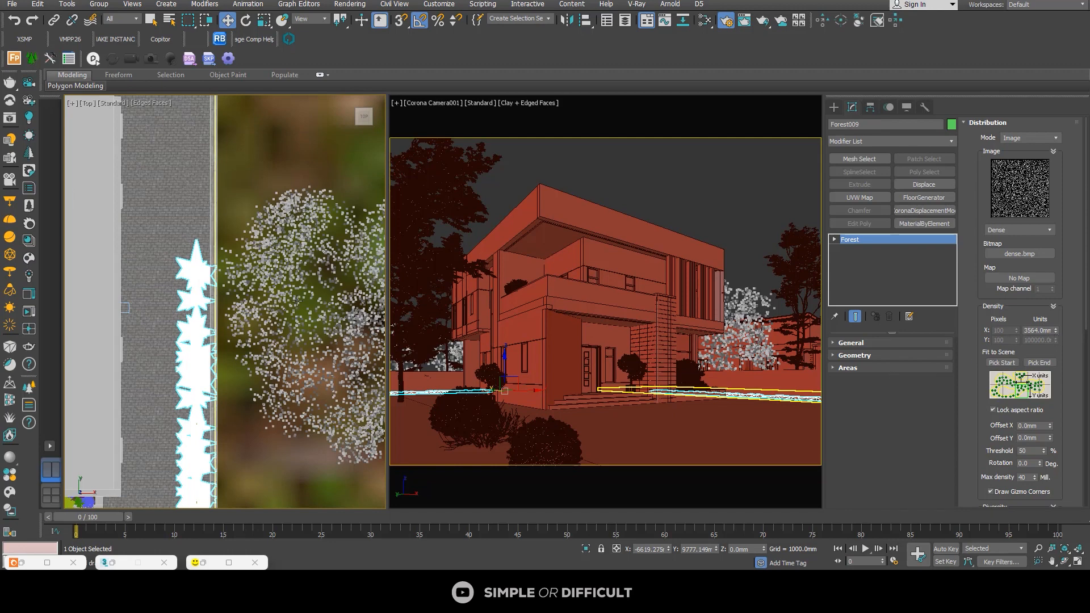
scroll(303, 298, "down", 1)
scroll(317, 328, "down", 4)
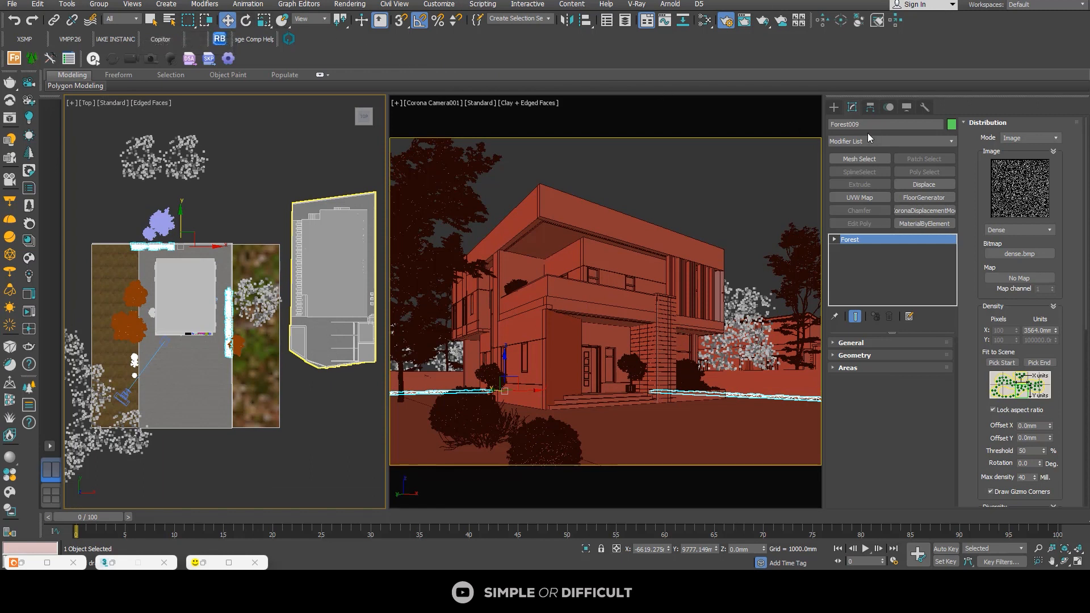
left_click(834, 108)
left_click(846, 124)
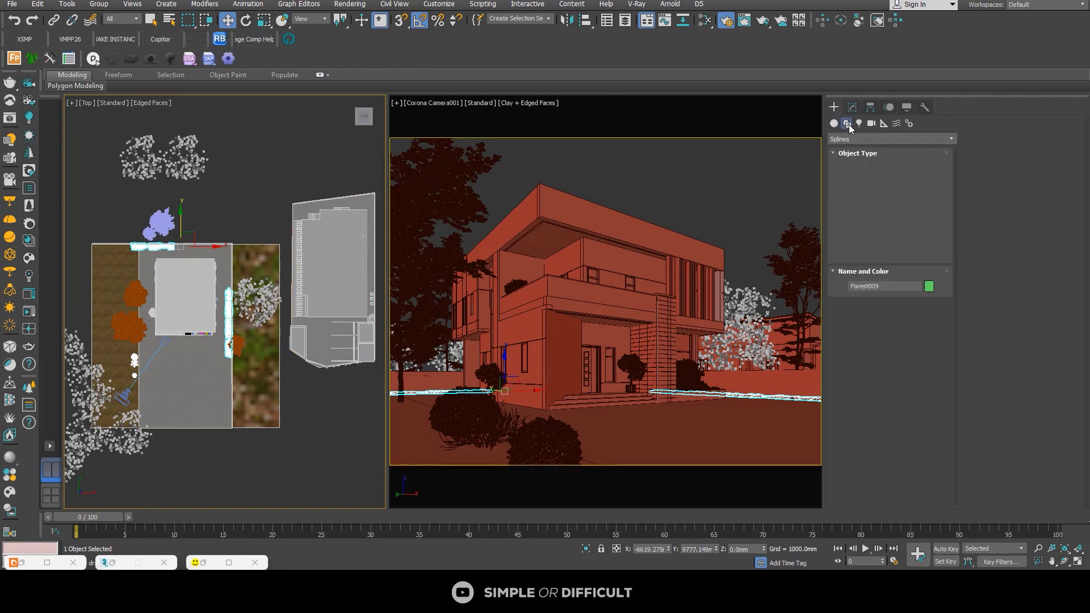
left_click(863, 179)
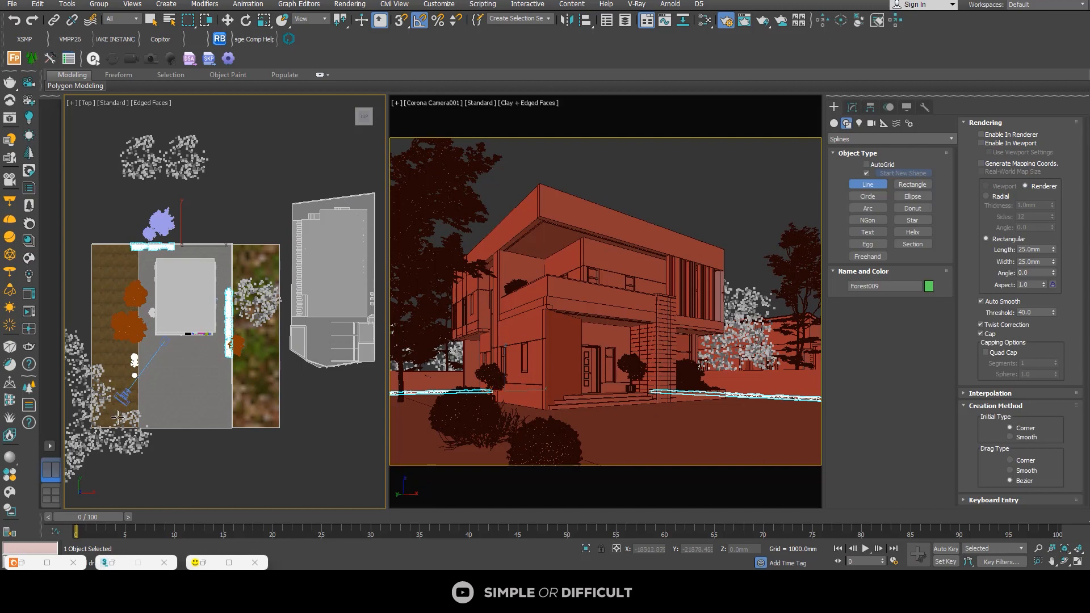
scroll(125, 409, "up", 3)
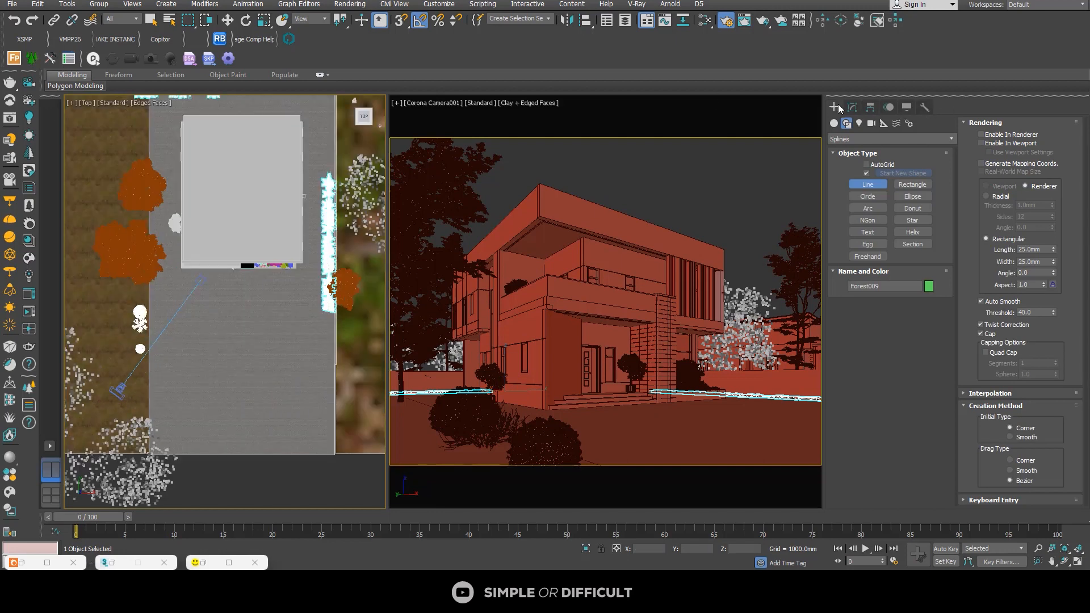
scroll(128, 358, "down", 3)
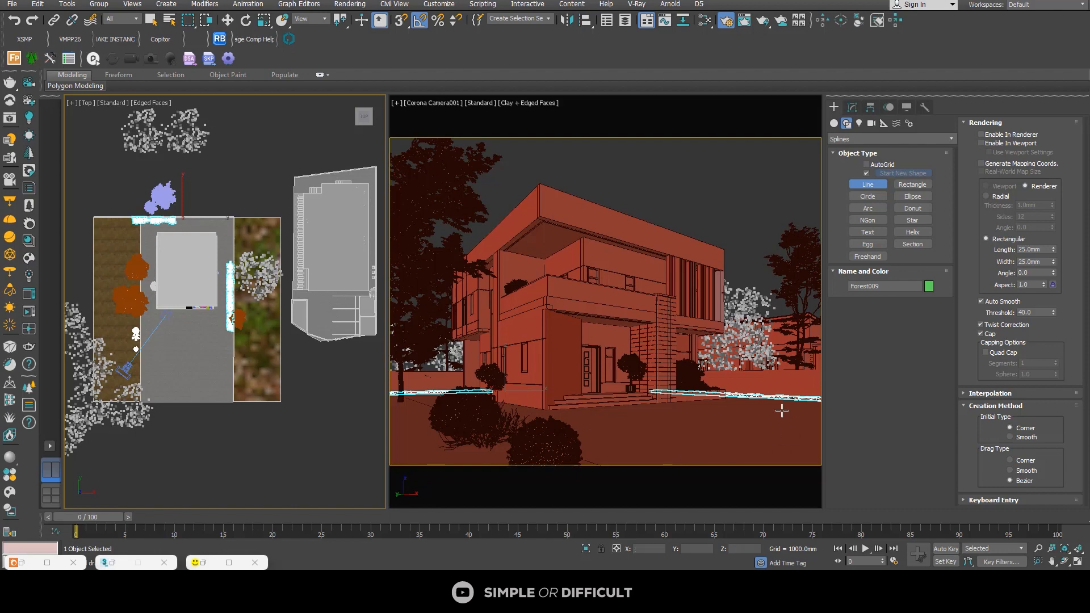
scroll(180, 223, "up", 2)
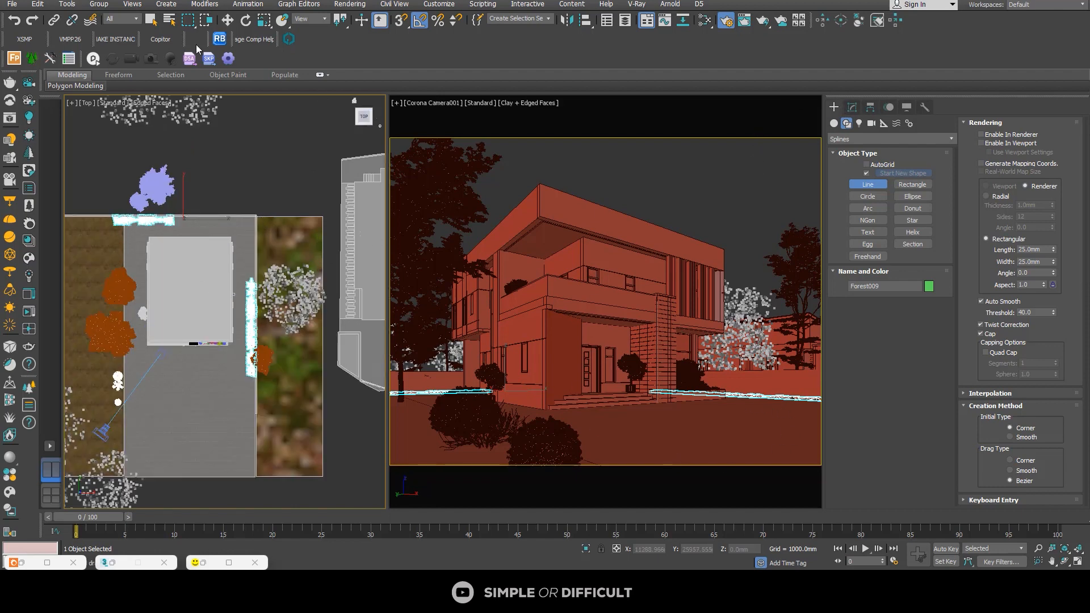
right_click(248, 111)
Step: Deselect the hedge and set the Corona camera's Show cone option to Always, checking its cone in the plan view
left_click(257, 118)
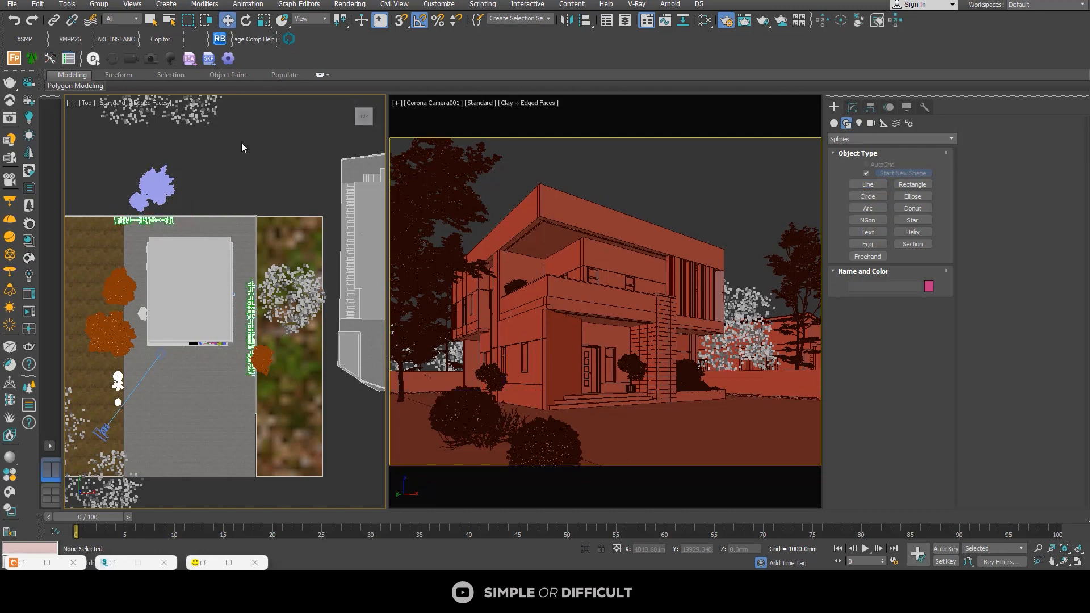
scroll(239, 141, "down", 2)
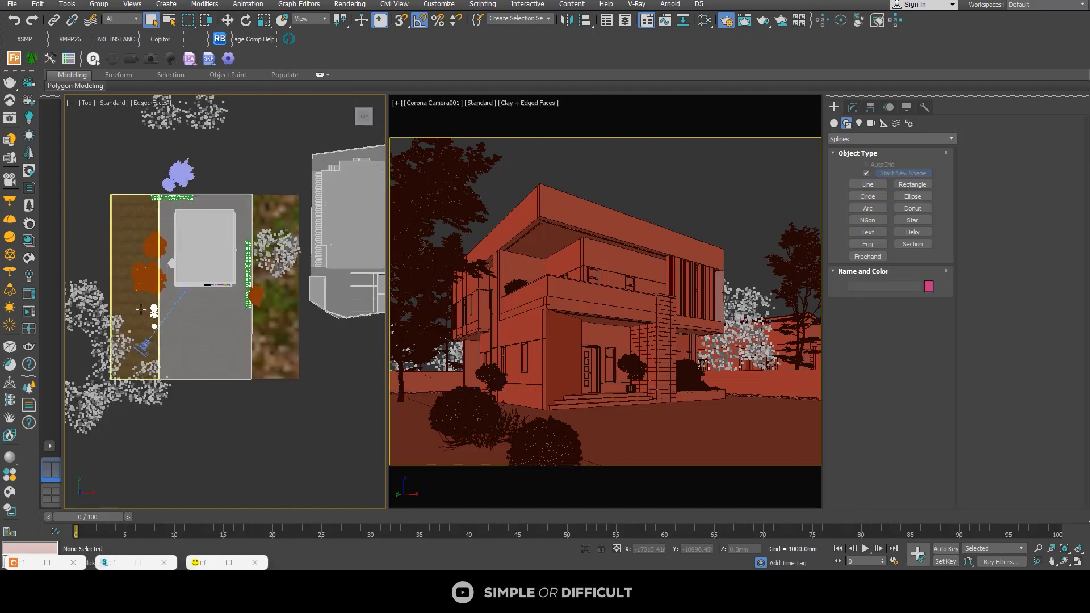
left_click(143, 346)
left_click(852, 107)
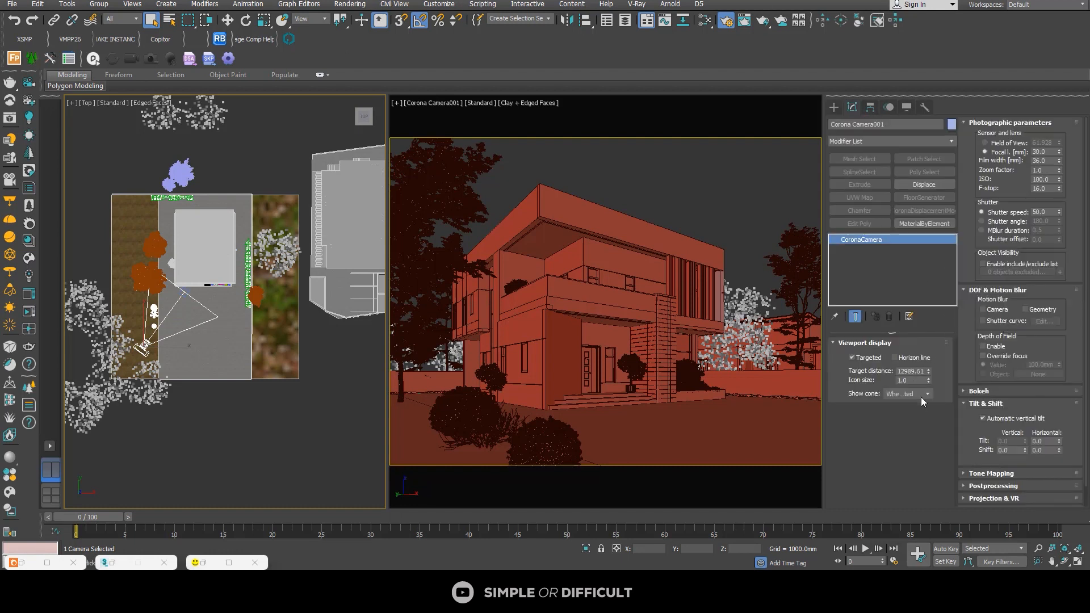
left_click(921, 393)
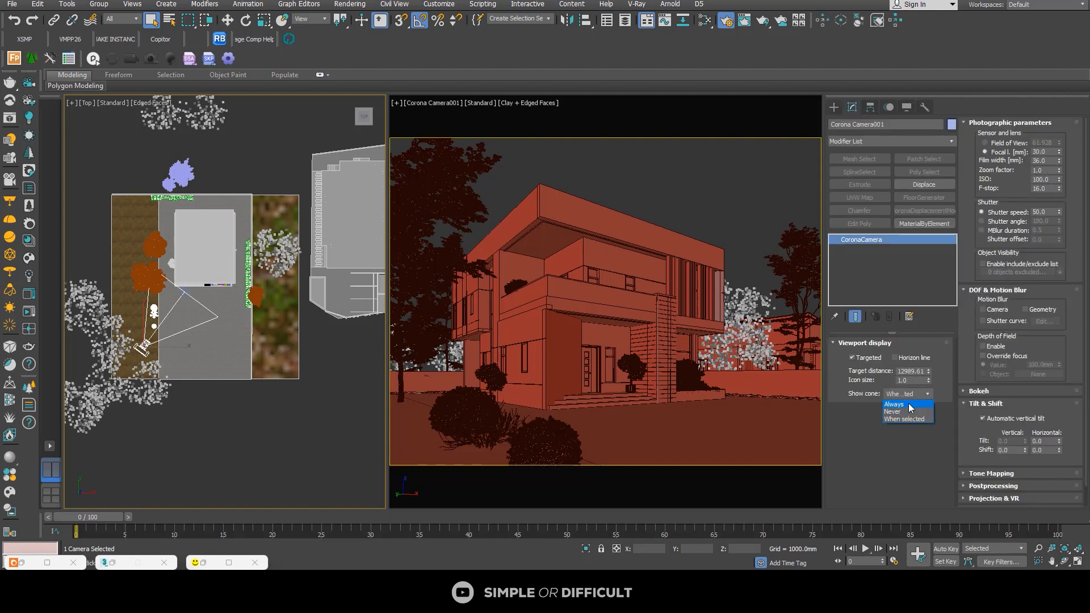
left_click(909, 405)
left_click(174, 427)
scroll(108, 304, "up", 3)
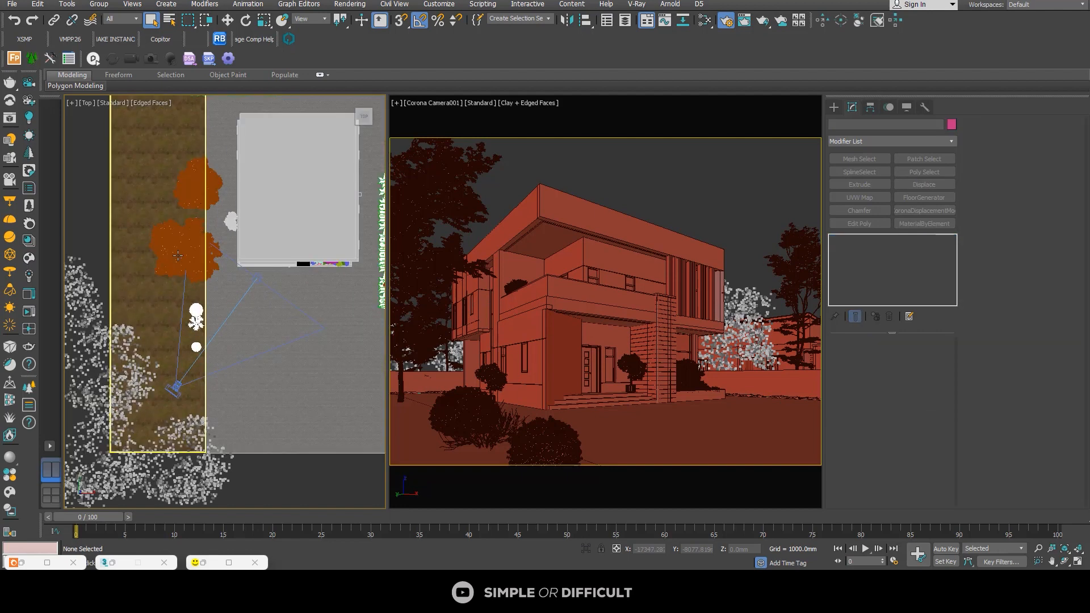
left_click(175, 391)
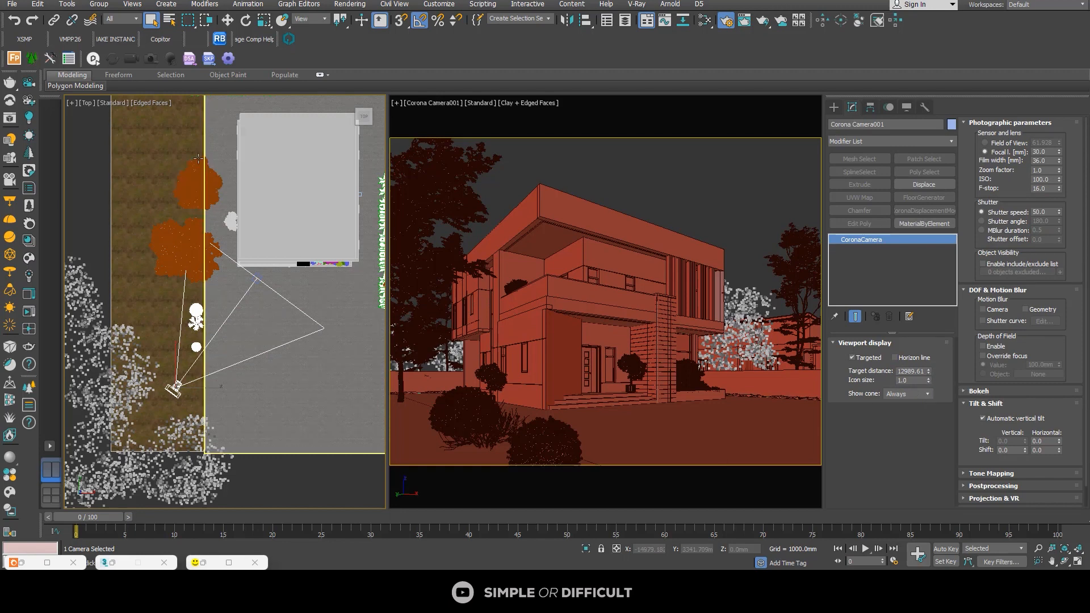
Step: Start a corner-type line beside the camera in the plan view and trace it along the grass and paving edge to the back boundary wall
scroll(198, 158, "down", 2)
left_click(833, 107)
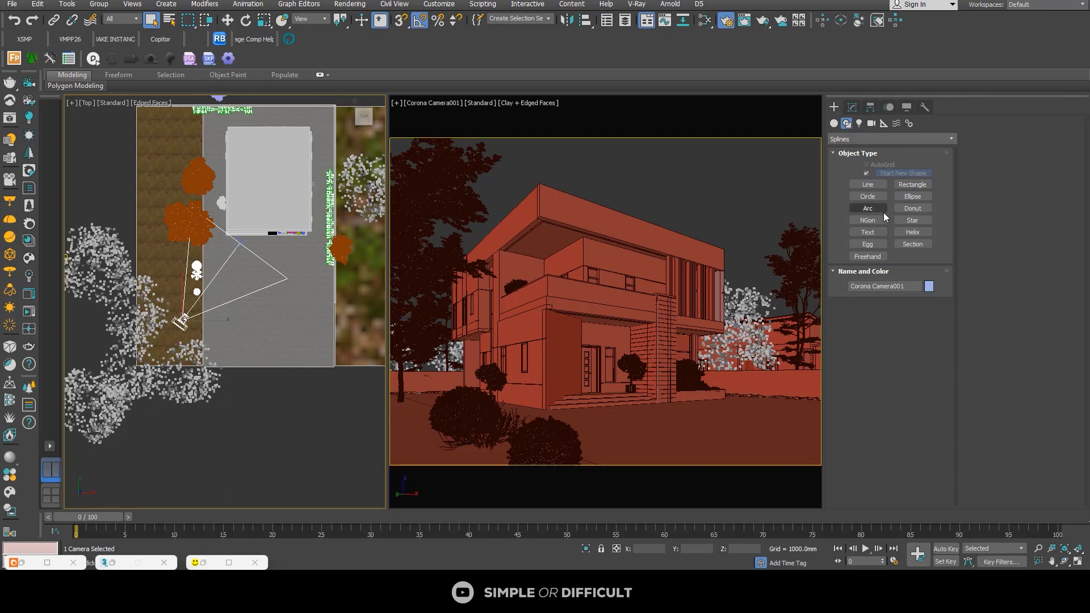
left_click(867, 184)
scroll(215, 330, "up", 4)
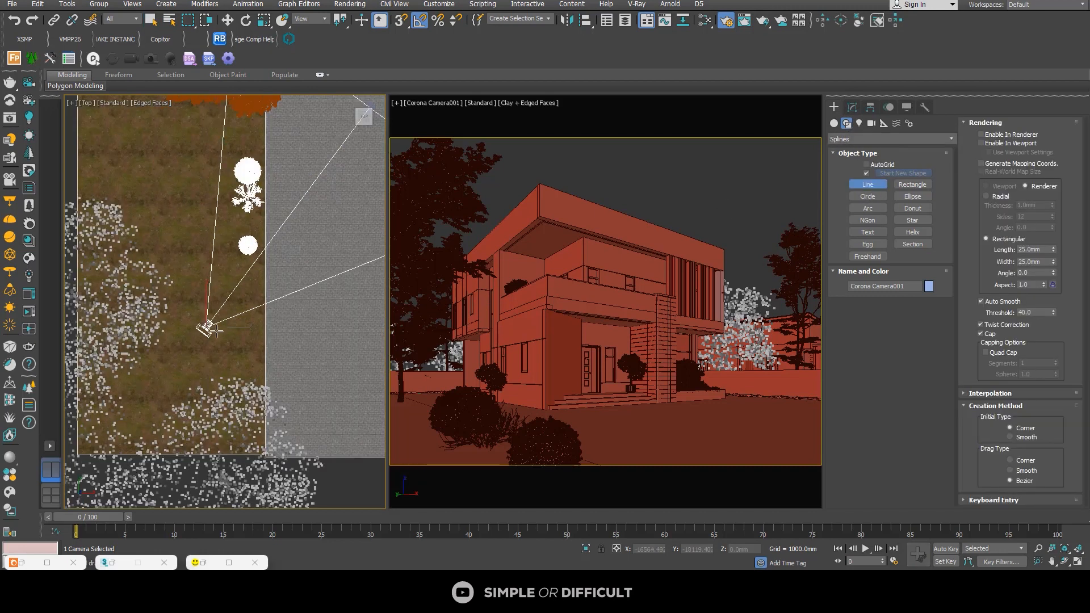
left_click(215, 332)
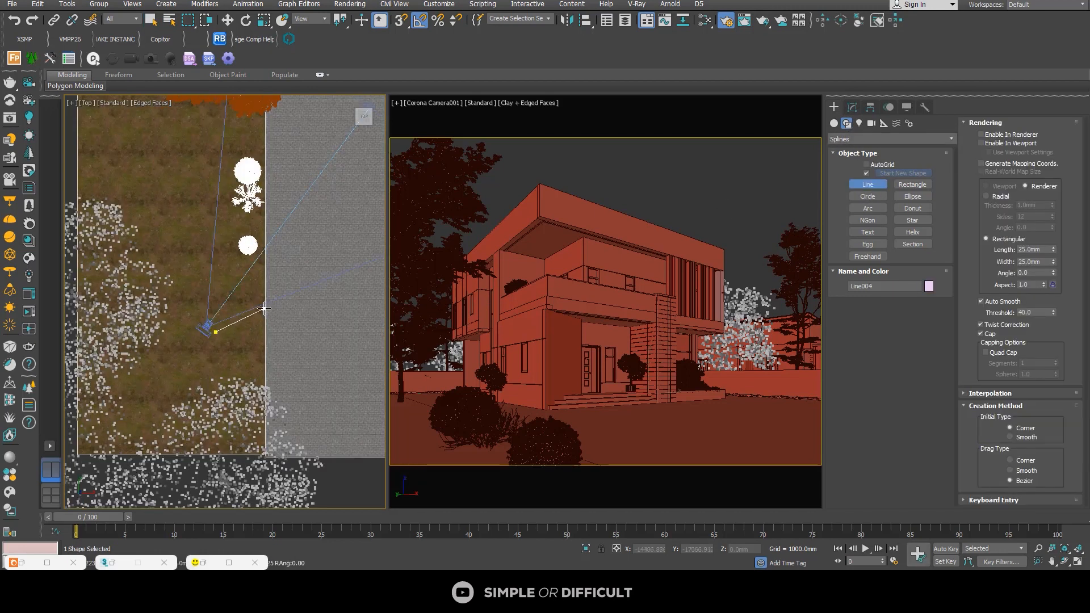
scroll(264, 309, "up", 4)
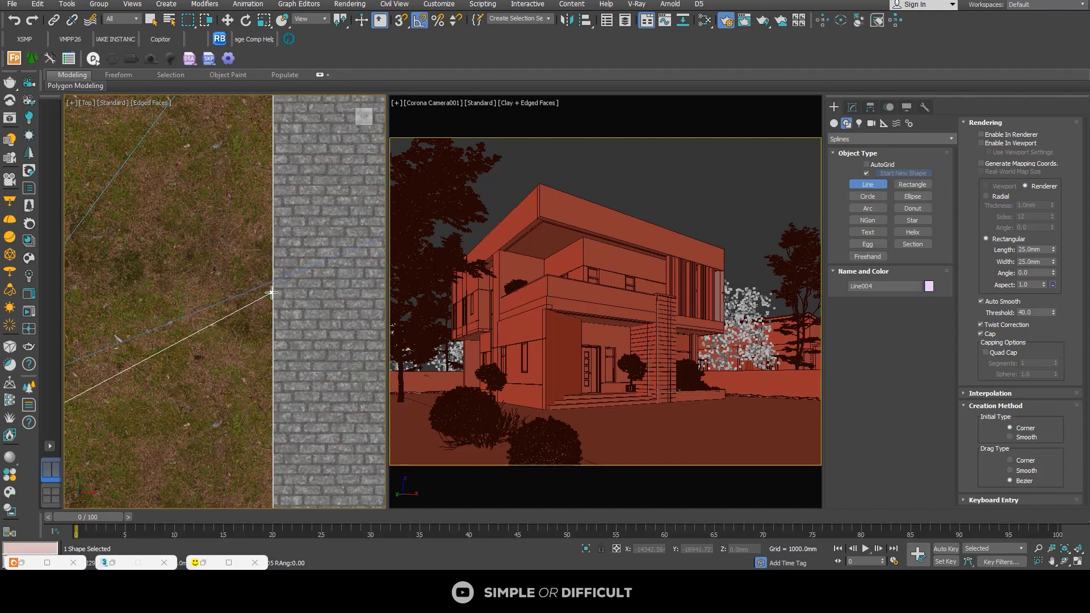
scroll(273, 293, "down", 5)
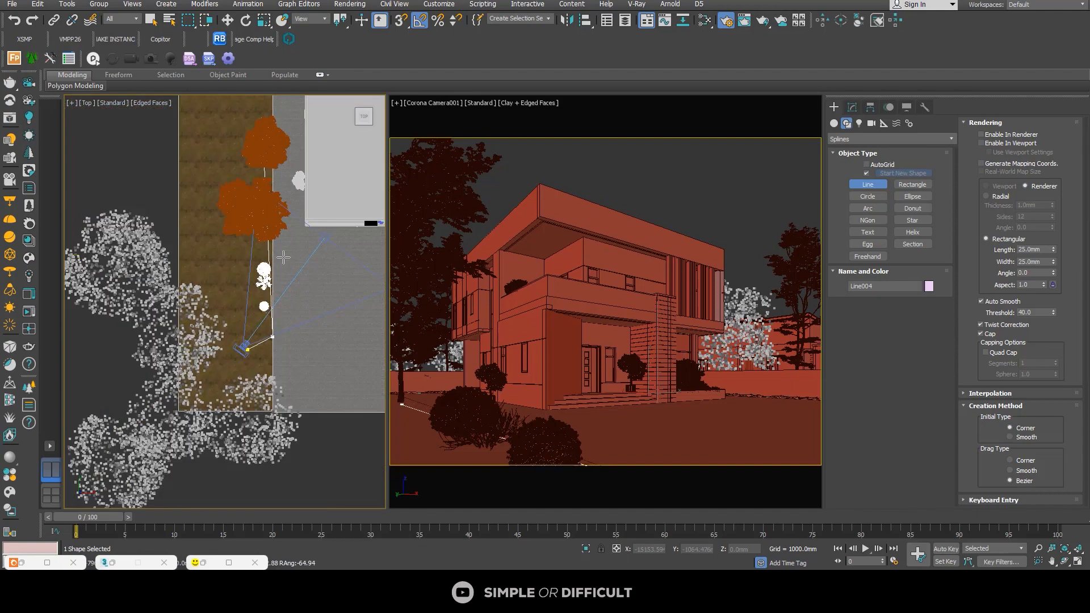
scroll(287, 250, "down", 2)
scroll(289, 242, "up", 5)
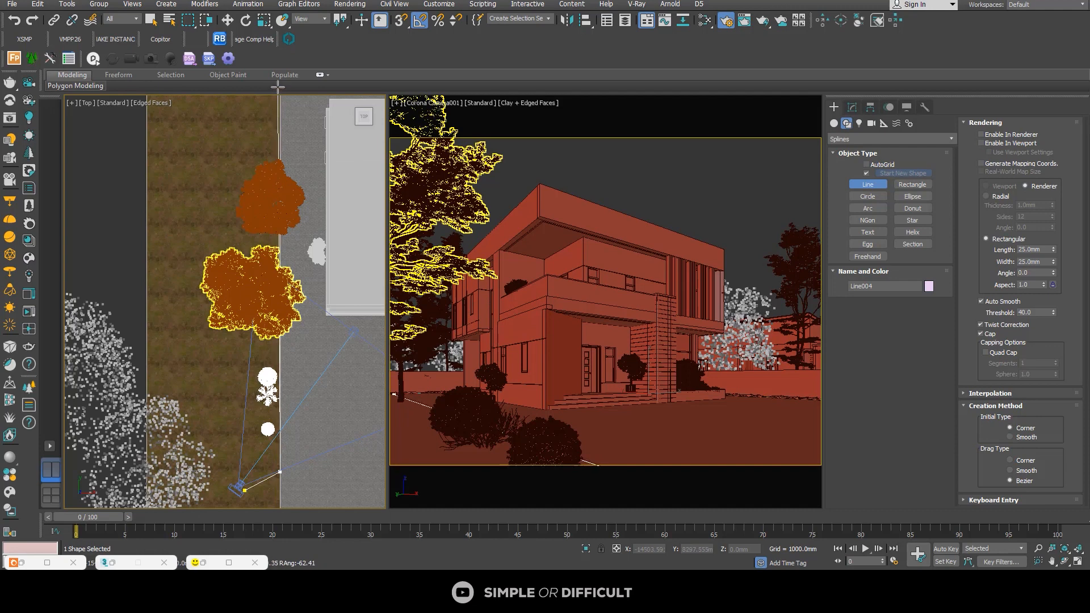
scroll(276, 265, "down", 2)
middle_click_drag(278, 156, 419, 318)
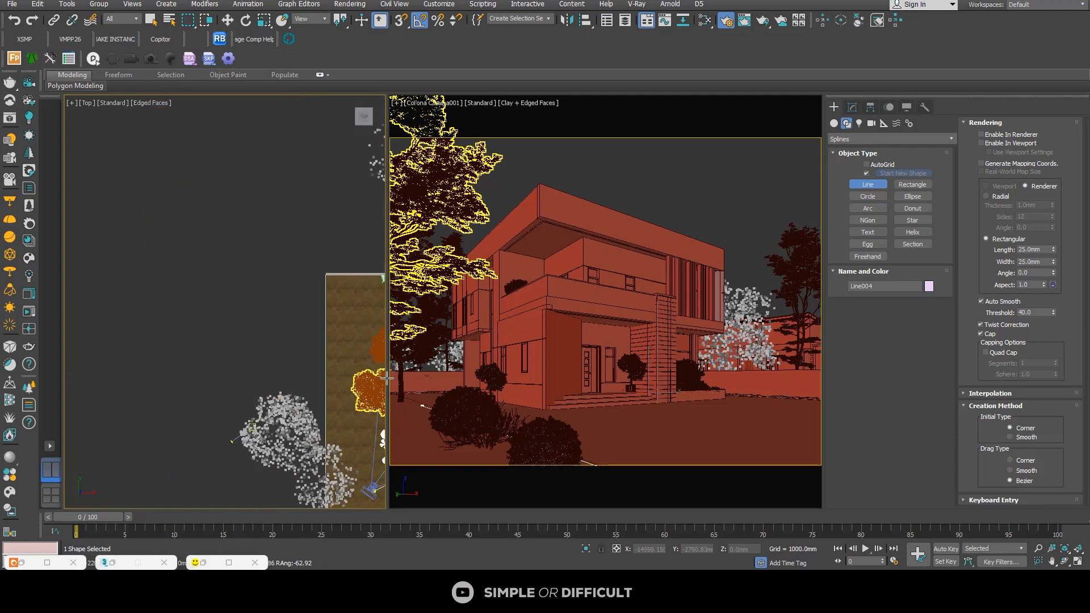
middle_click_drag(350, 332, 229, 298)
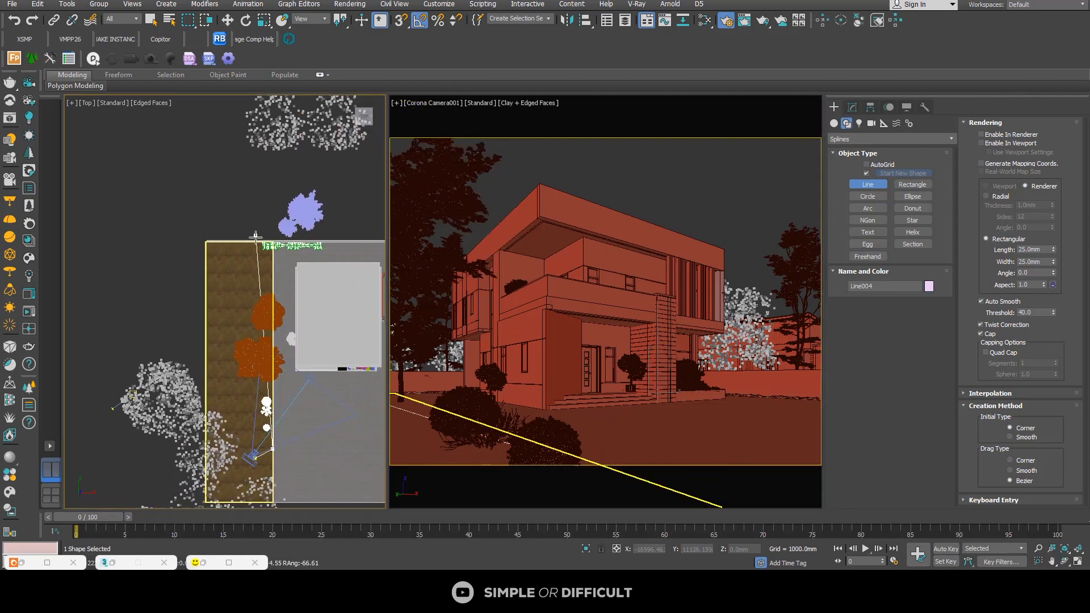
scroll(305, 245, "up", 5)
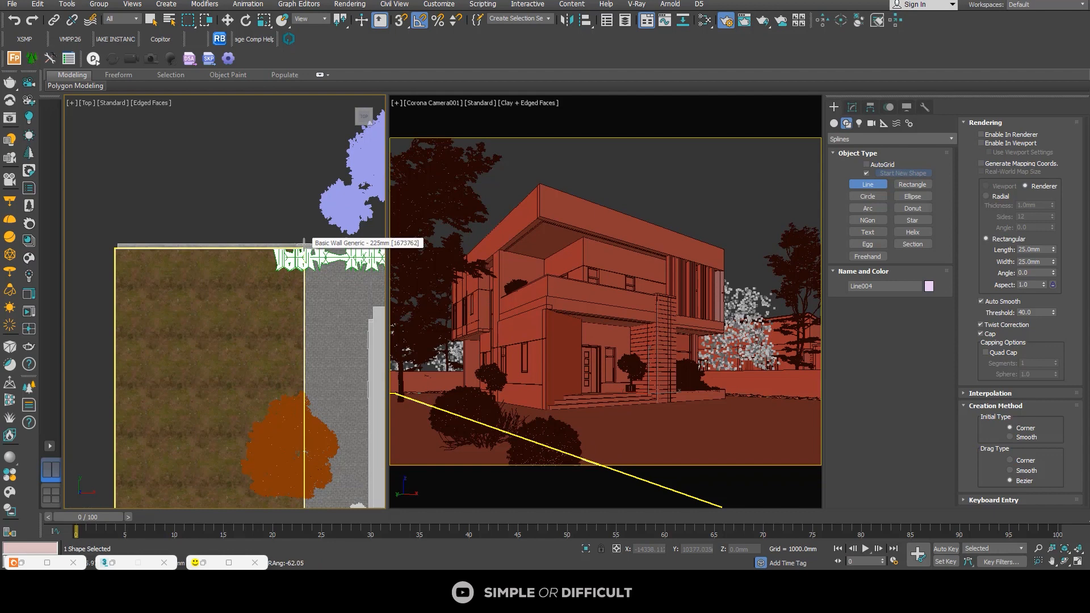
scroll(305, 243, "down", 5)
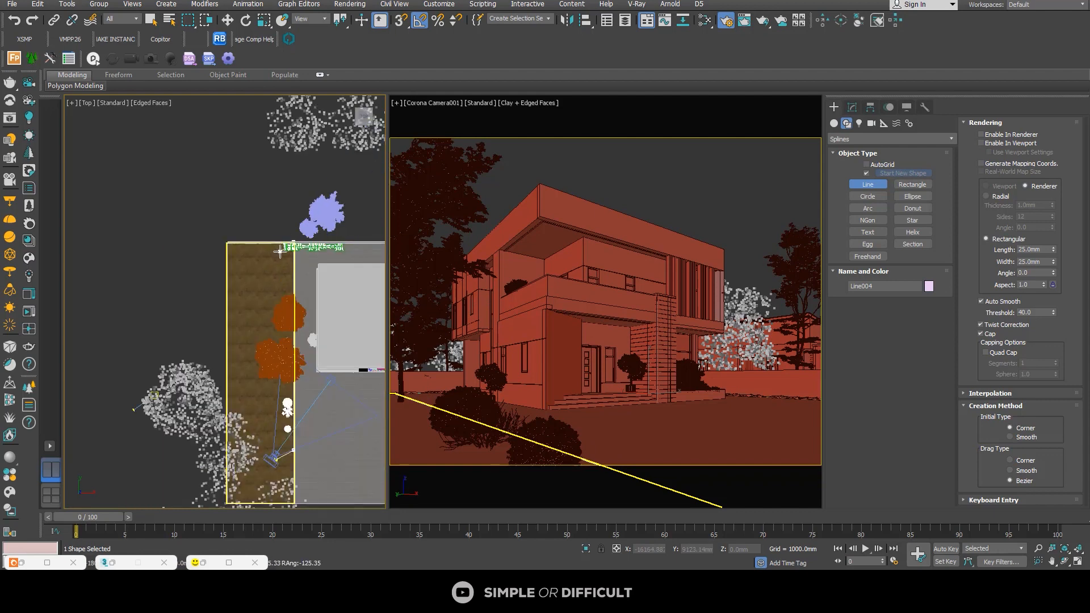
scroll(269, 465, "up", 6)
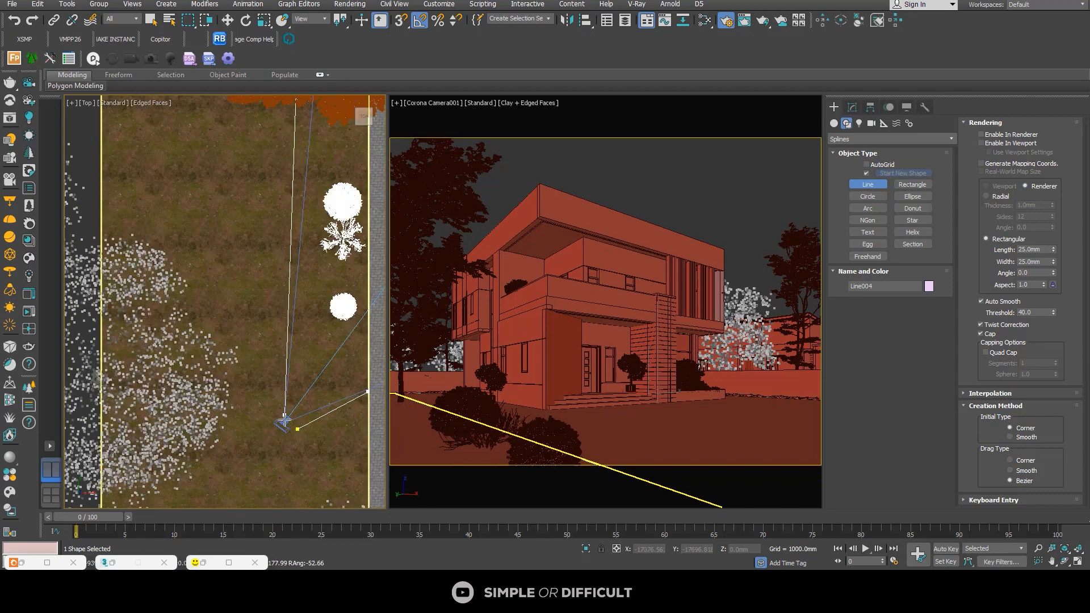
Step: Bring the grass outline back behind the camera and close the spline at its start point
left_click(280, 422)
left_click(294, 429)
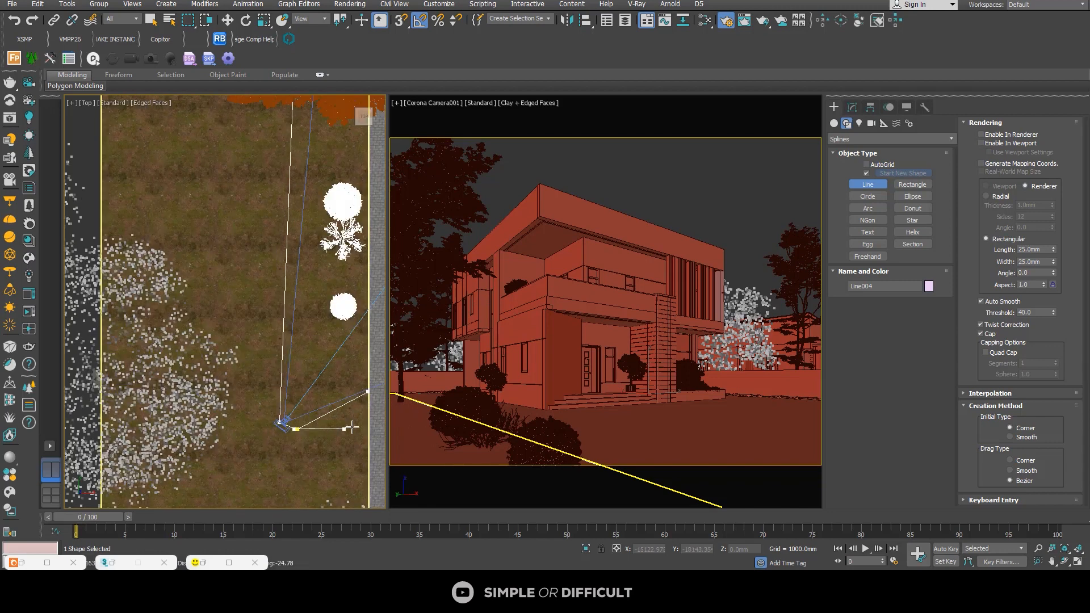
scroll(294, 428, "up", 5)
left_click(302, 421)
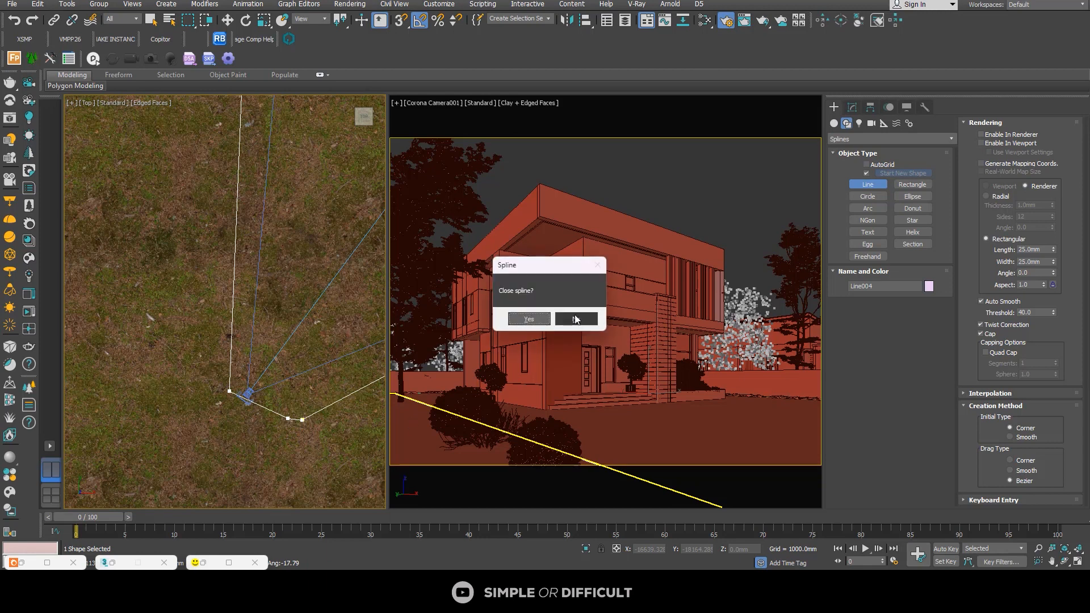
left_click(529, 319)
scroll(211, 403, "down", 7)
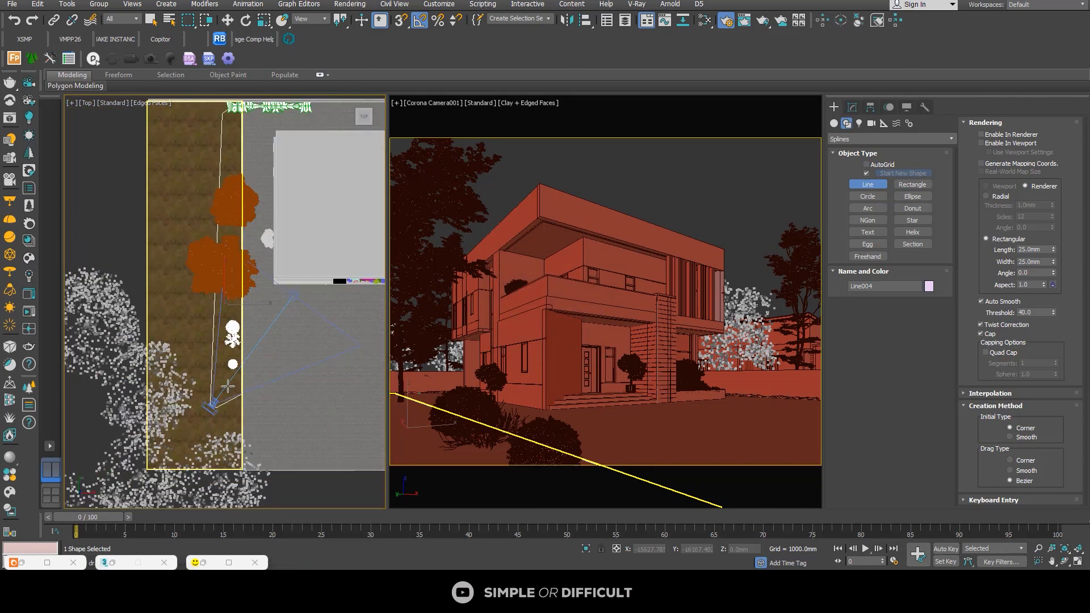
scroll(224, 392, "down", 2)
Step: Start a Forest Pro object and import the Unkempt Lawn AIO 3 (detail) preset from the Layered_Lawns library
left_click(14, 57)
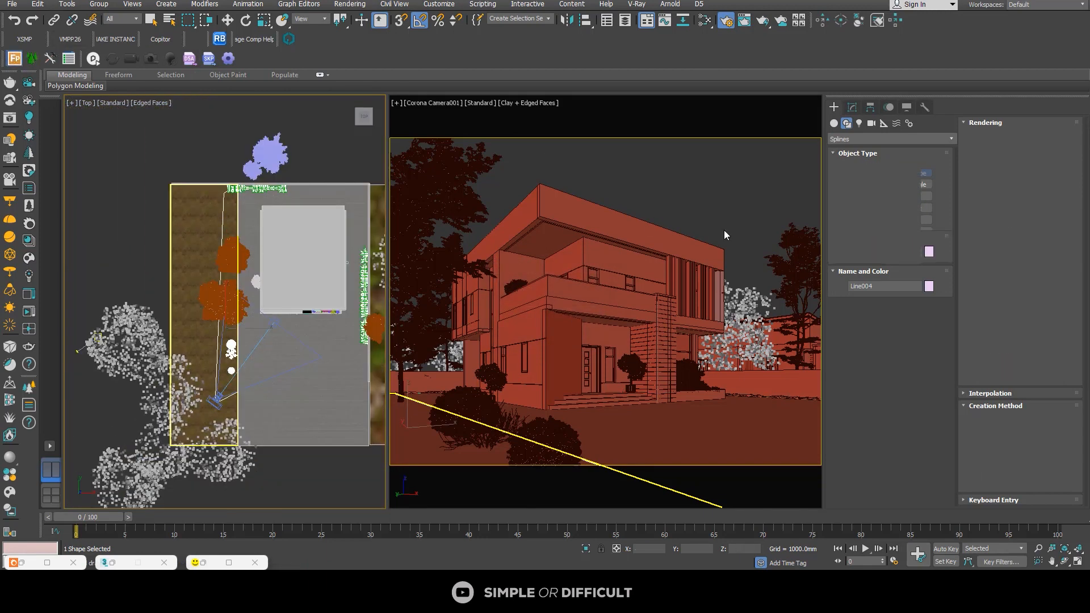
left_click(892, 253)
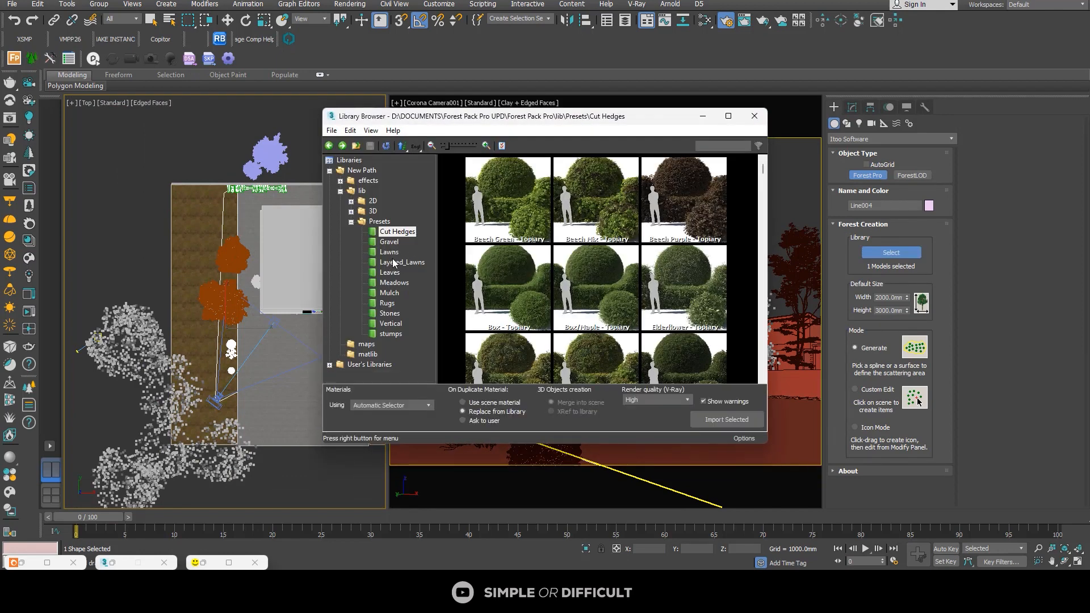
left_click(397, 263)
scroll(670, 284, "down", 3)
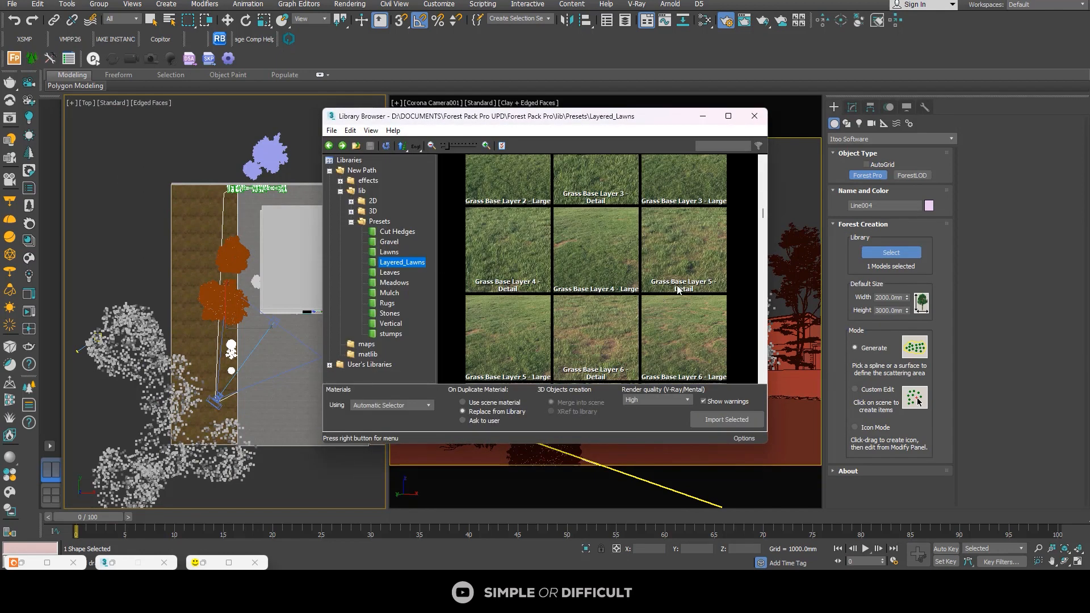
scroll(678, 286, "down", 5)
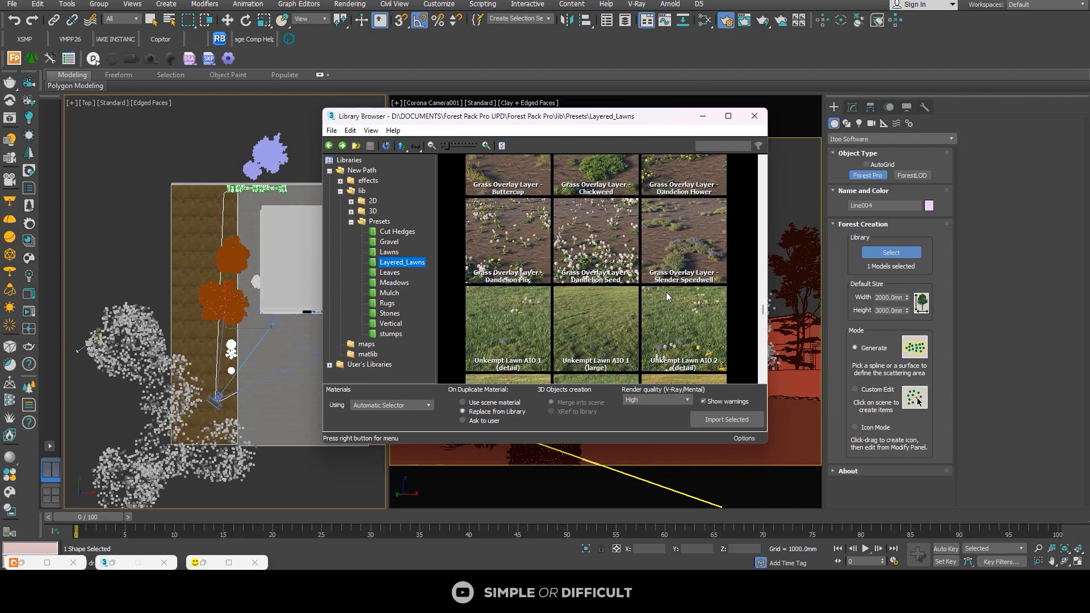
scroll(666, 291, "down", 3)
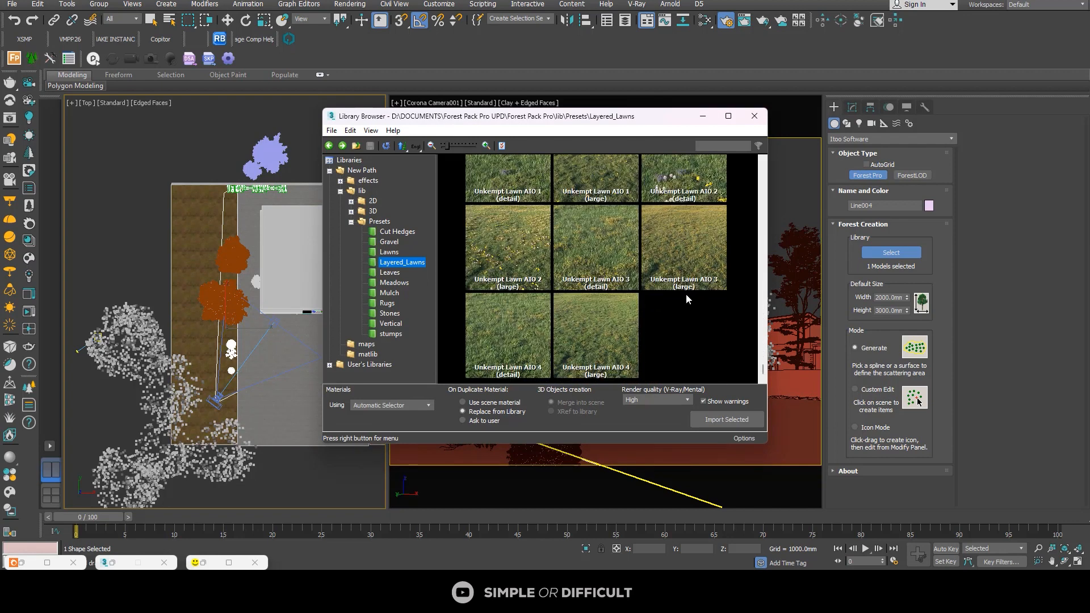
left_click(584, 267)
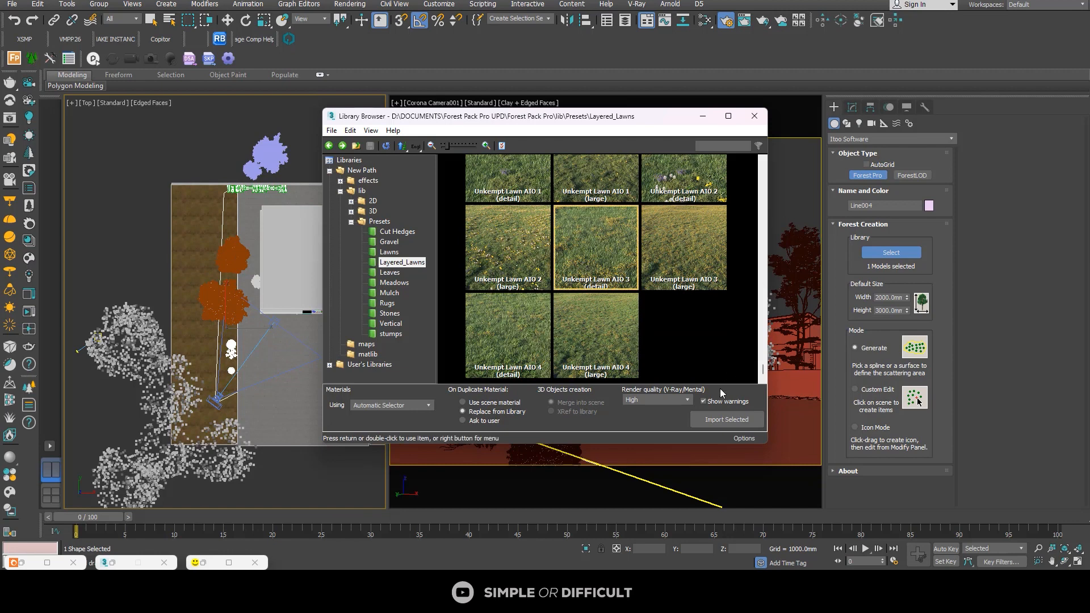
left_click(718, 421)
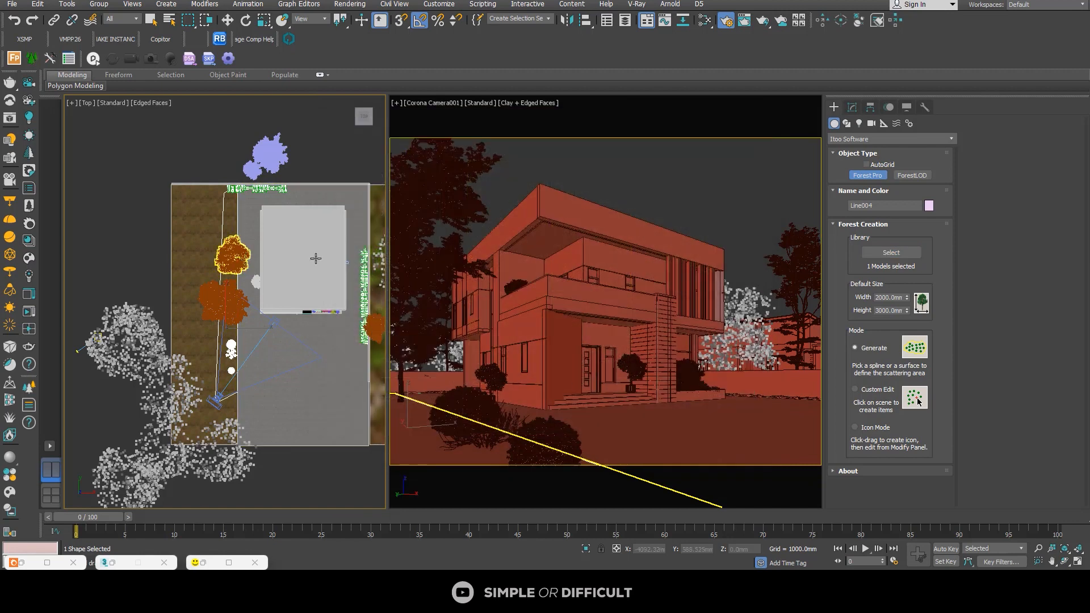
Step: Limit selection to Shapes, pick the closed grass outline as the lawn's scattering area, and restore the selection filter to All
left_click(125, 19)
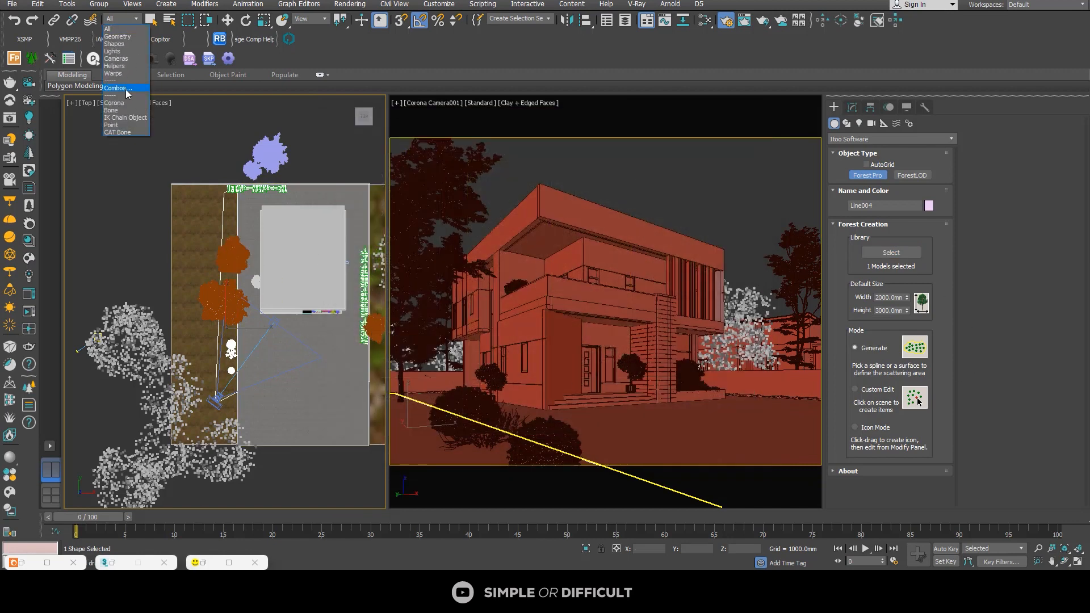
left_click(125, 45)
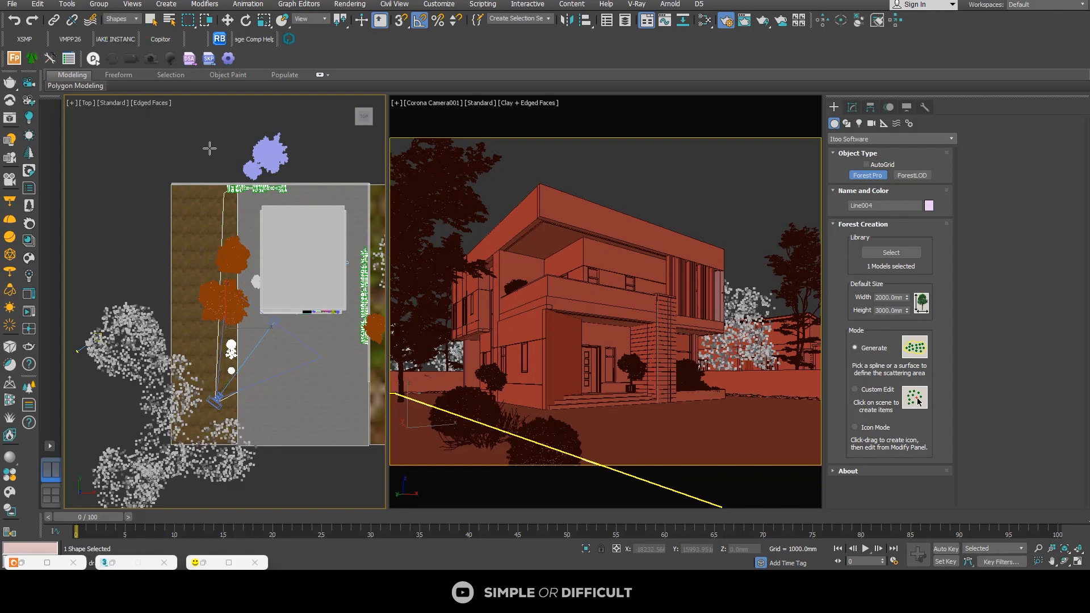
scroll(222, 222, "up", 3)
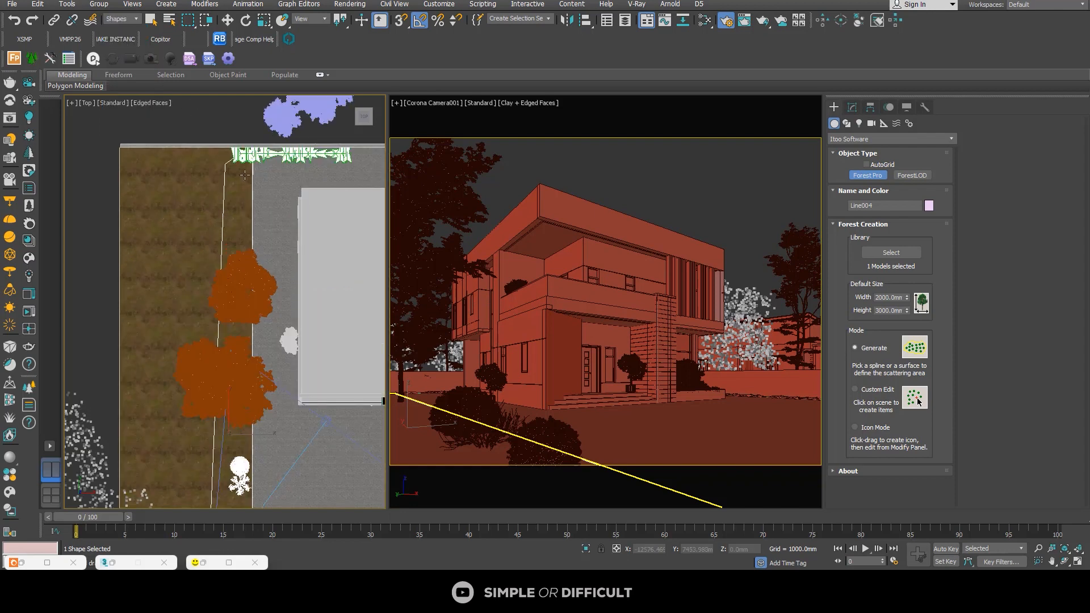
scroll(224, 192, "up", 2)
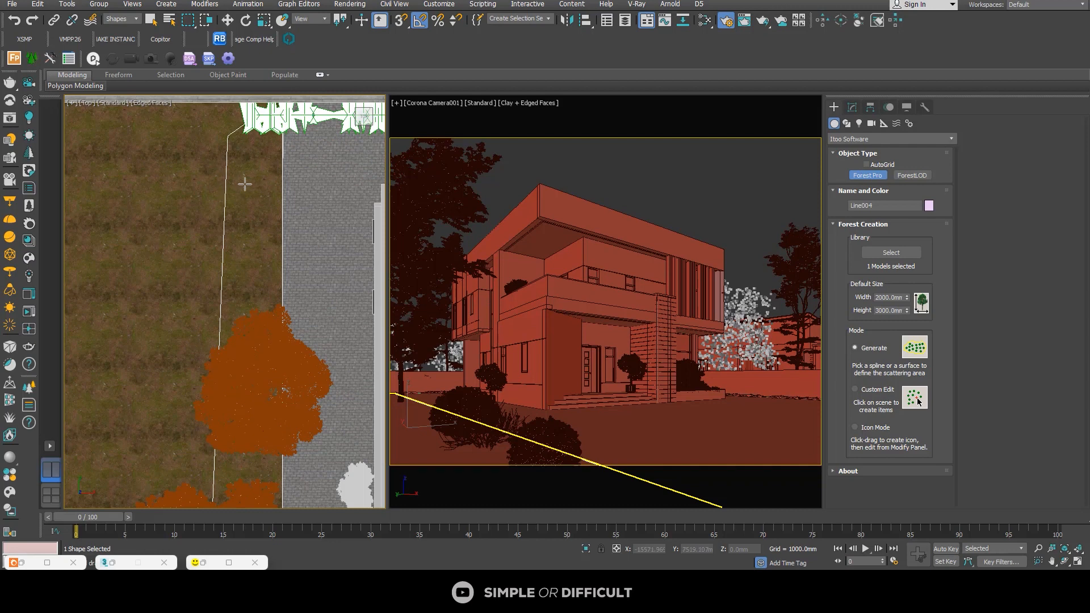
scroll(172, 175, "down", 2)
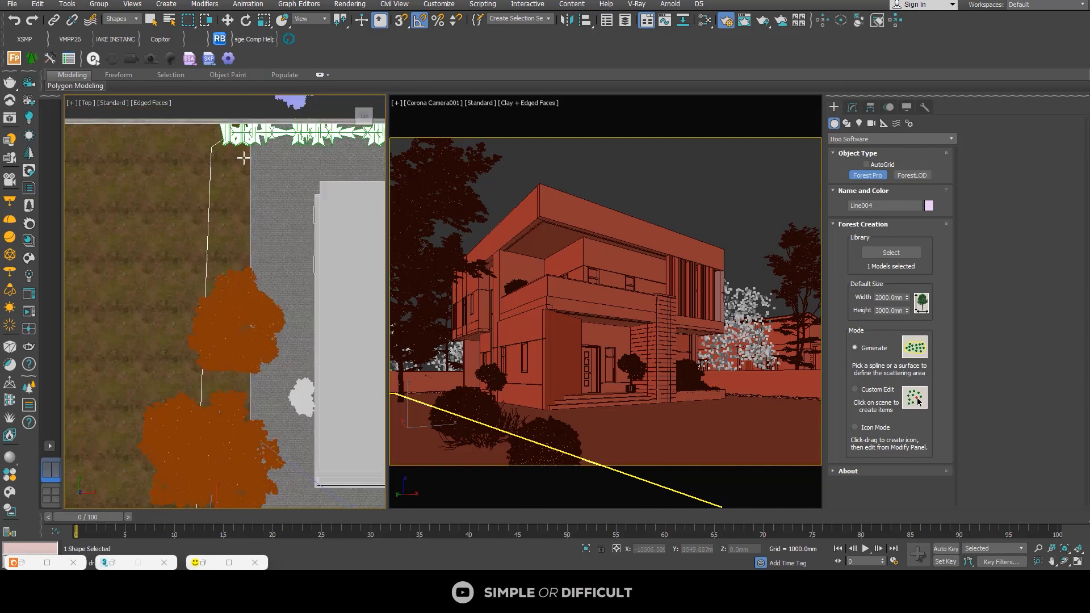
scroll(222, 180, "up", 2)
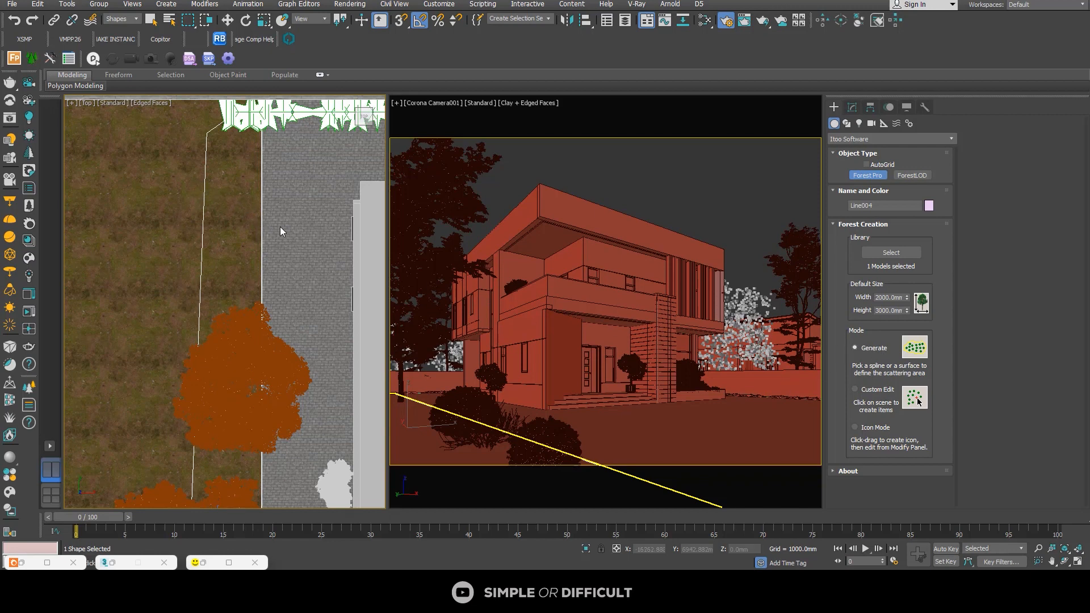
left_click(243, 239)
scroll(244, 230, "down", 2)
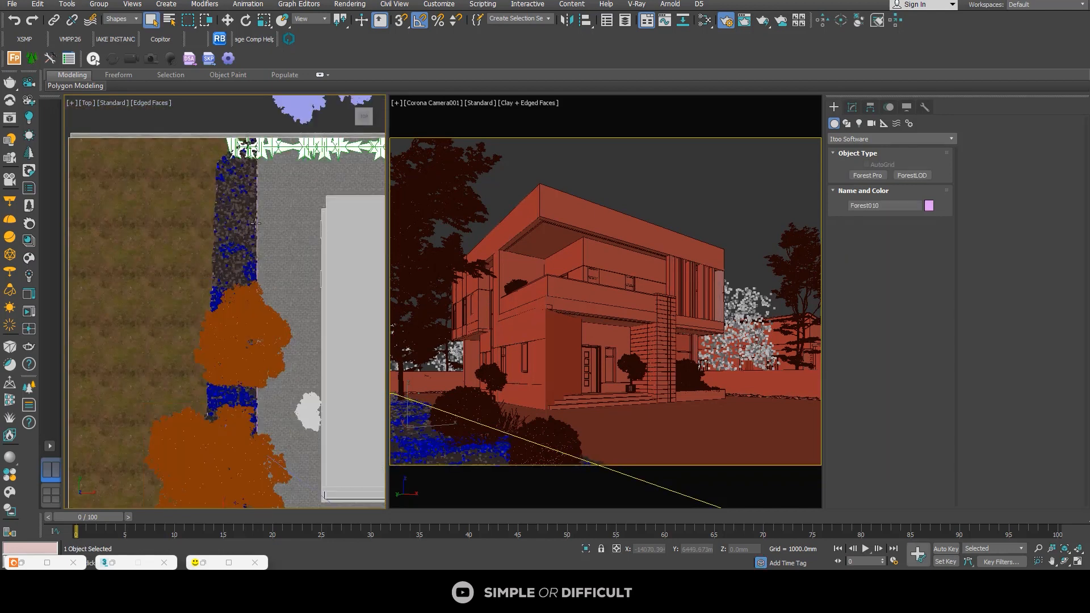
scroll(249, 228, "down", 3)
left_click(249, 145)
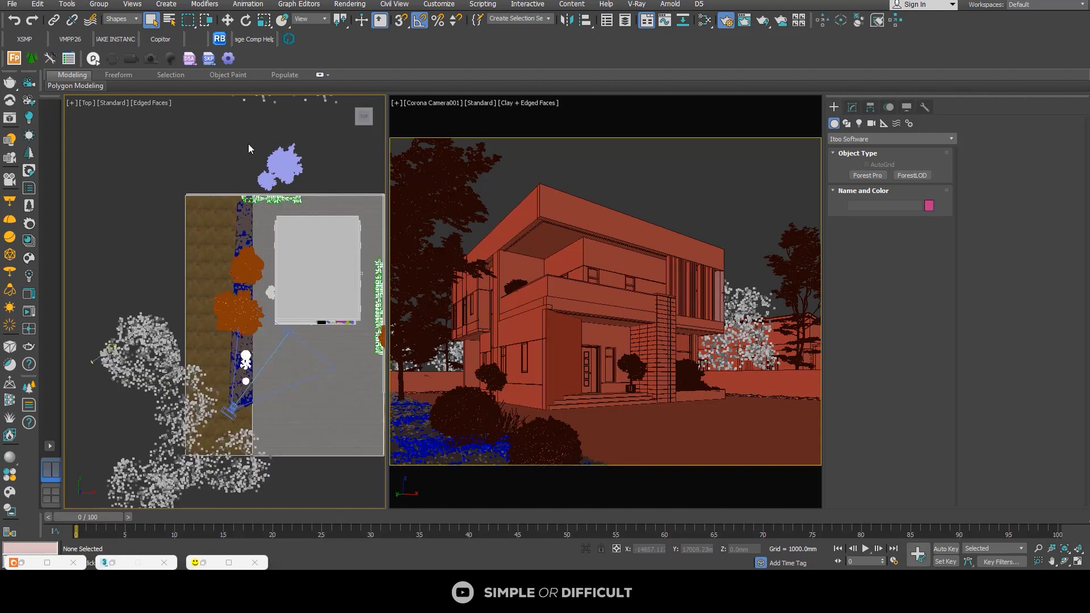
left_click(123, 21)
left_click(121, 30)
Step: Export the two trees behind the back boundary wall as separate Corona proxies that replace the source objects
scroll(286, 159, "up", 4)
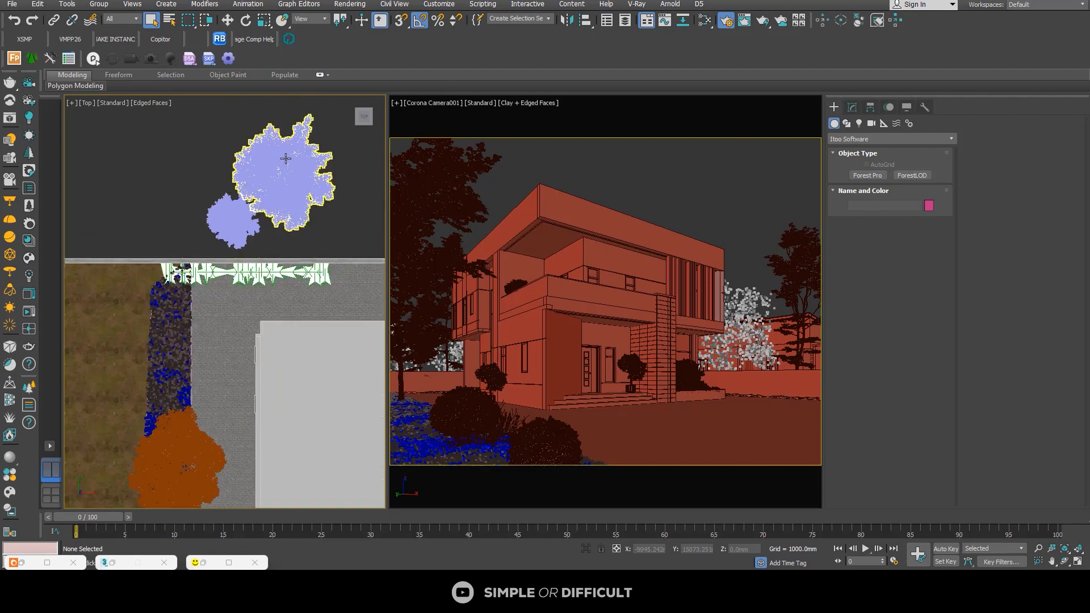
left_click(286, 159)
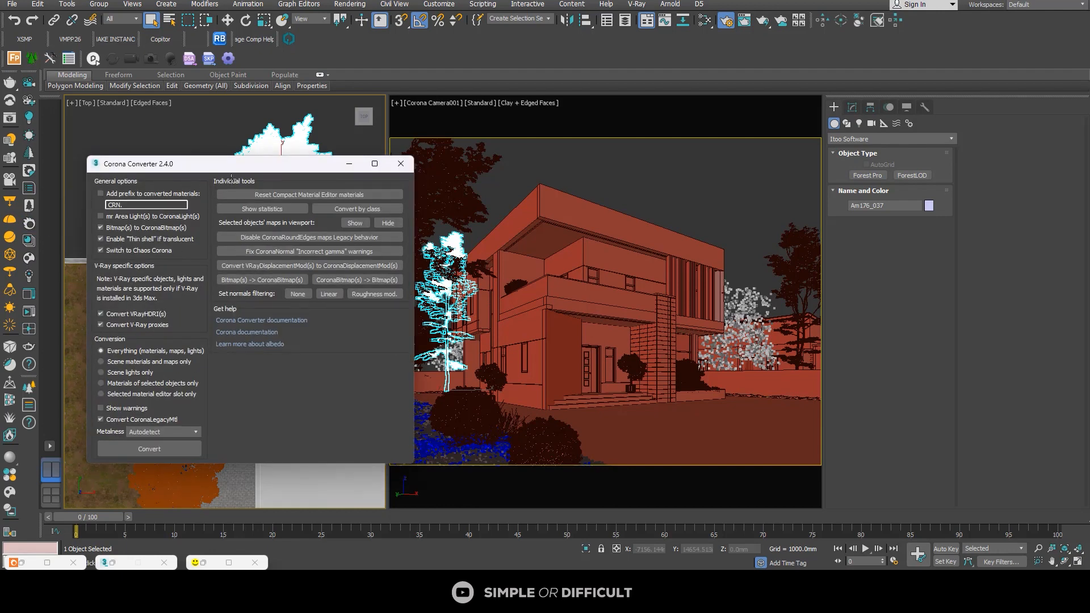
left_click(401, 164)
left_click(29, 205)
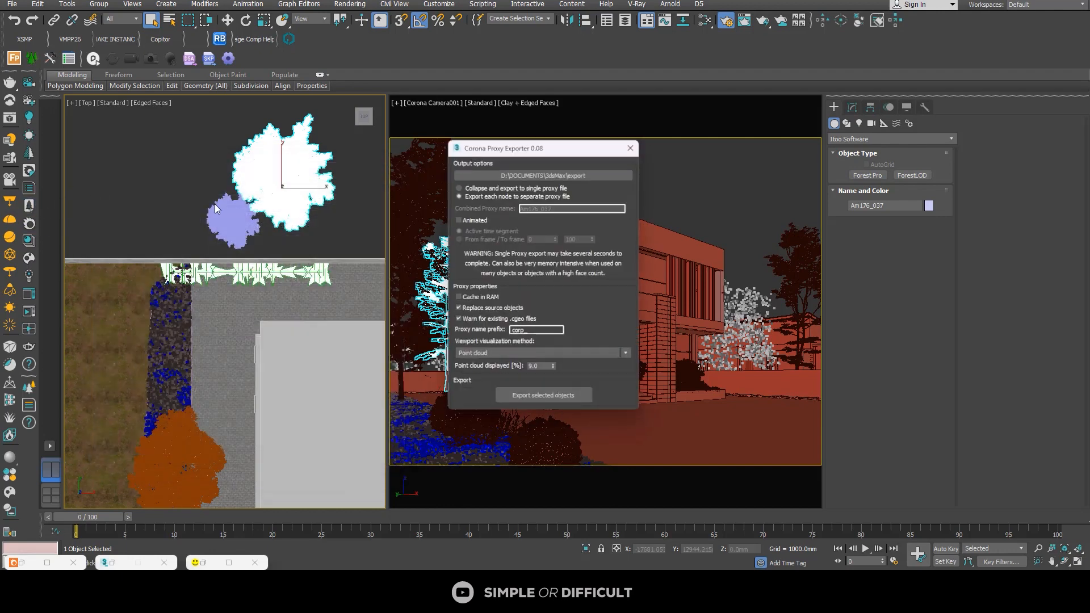
left_click(567, 399)
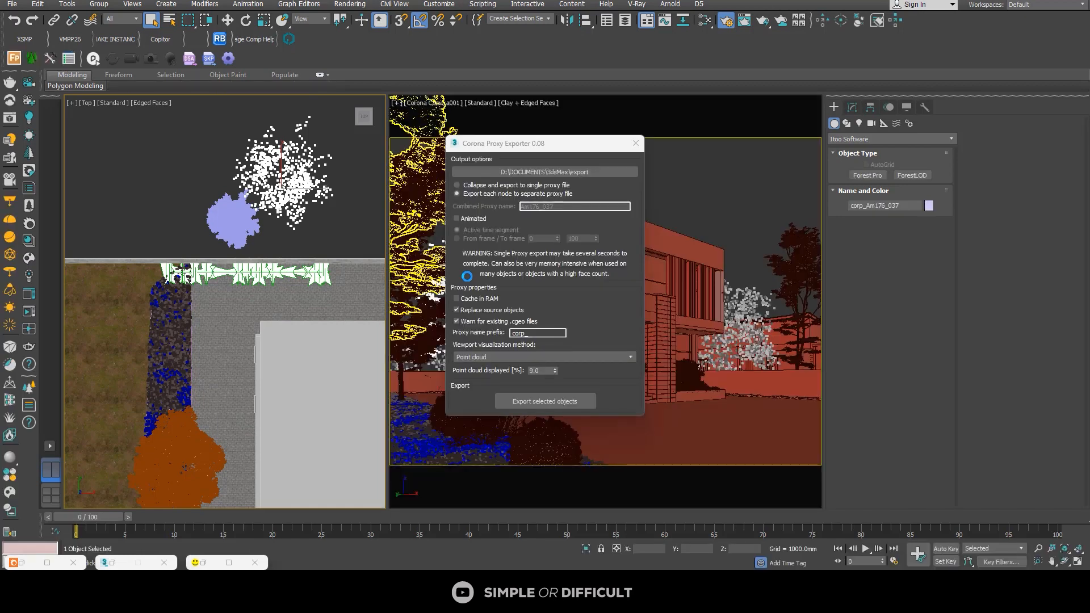
left_click(226, 214)
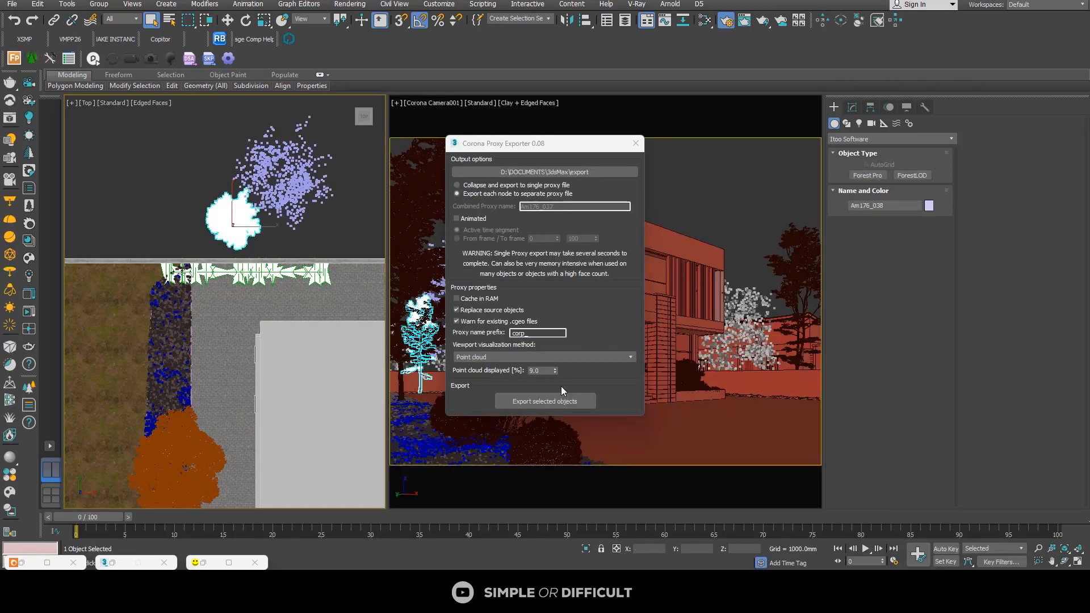
left_click(556, 402)
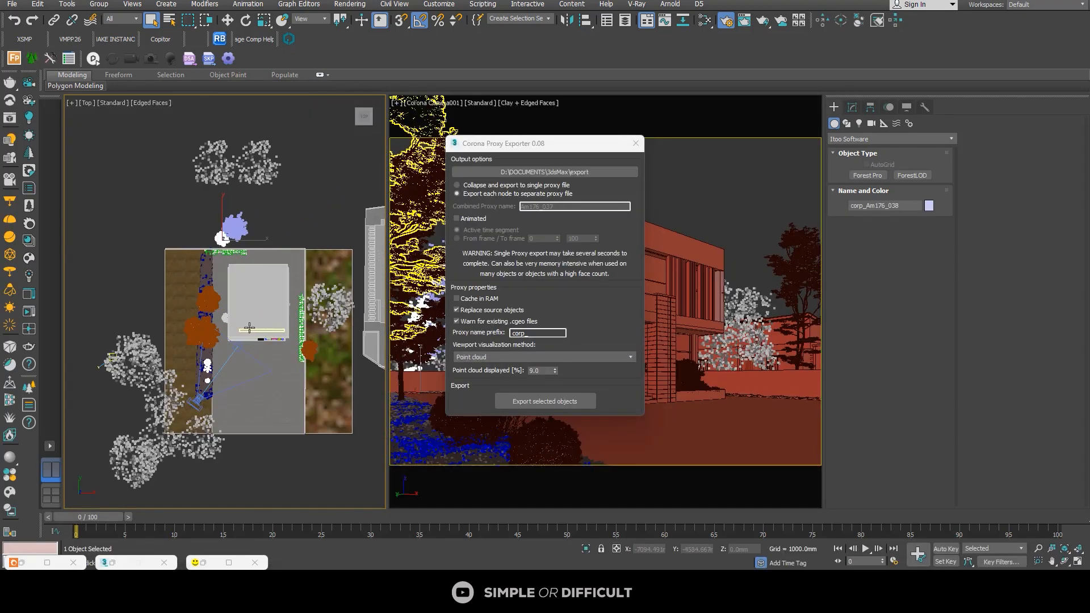
Step: Select the two potted plants together with the entrance floor and paving beneath them, and isolate the selection
scroll(228, 324, "up", 4)
left_click(217, 302)
scroll(228, 319, "down", 3)
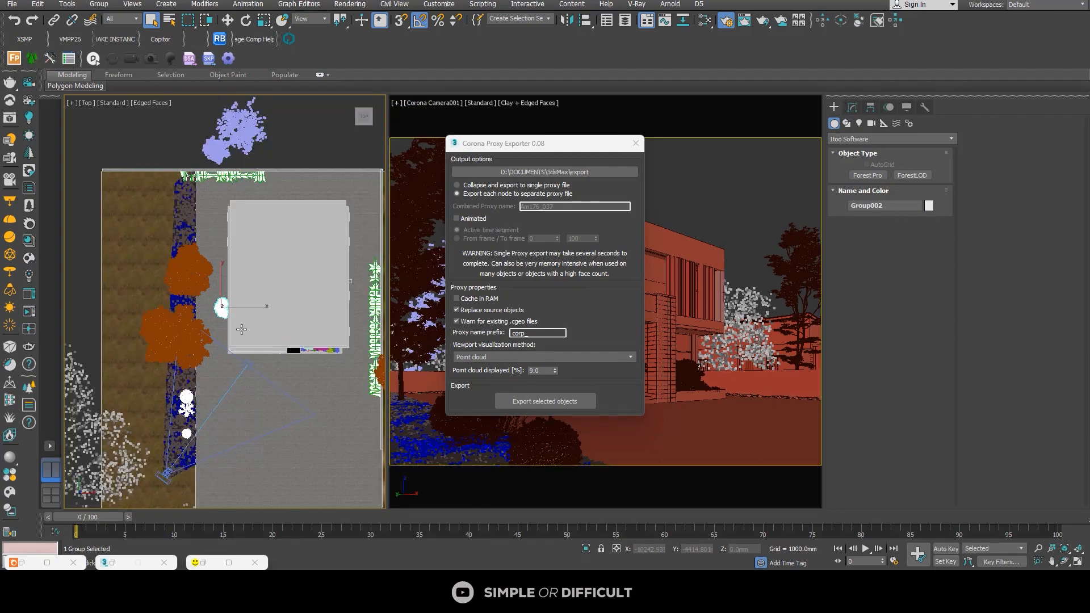
middle_click_drag(241, 328, 270, 290, "alt")
scroll(267, 301, "up", 6)
left_click(246, 276, "ctrl")
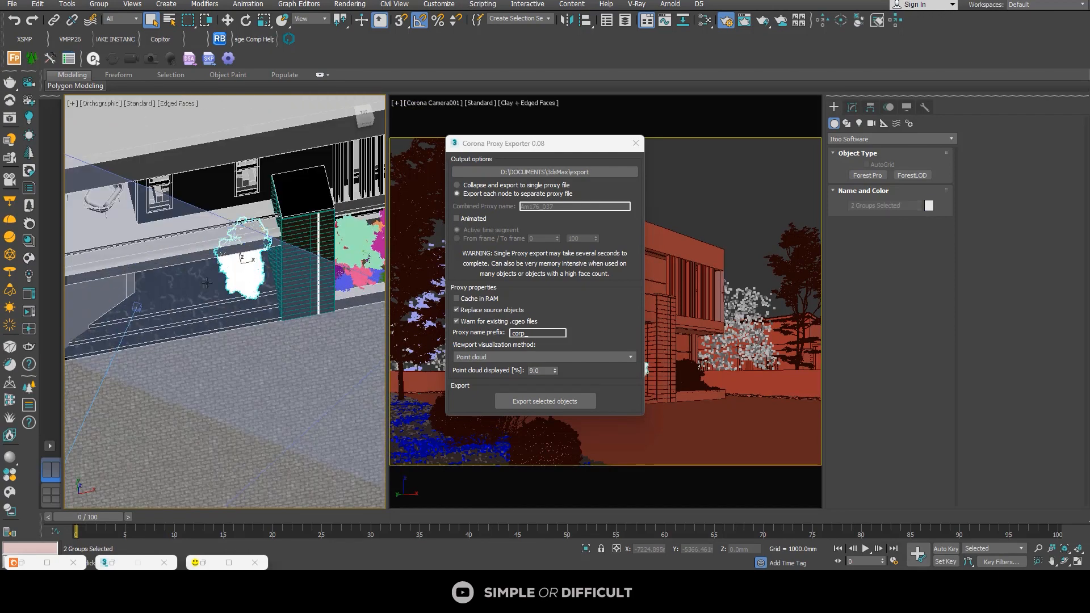
left_click(205, 287, "ctrl")
scroll(270, 329, "down", 3)
left_click(270, 343, "ctrl")
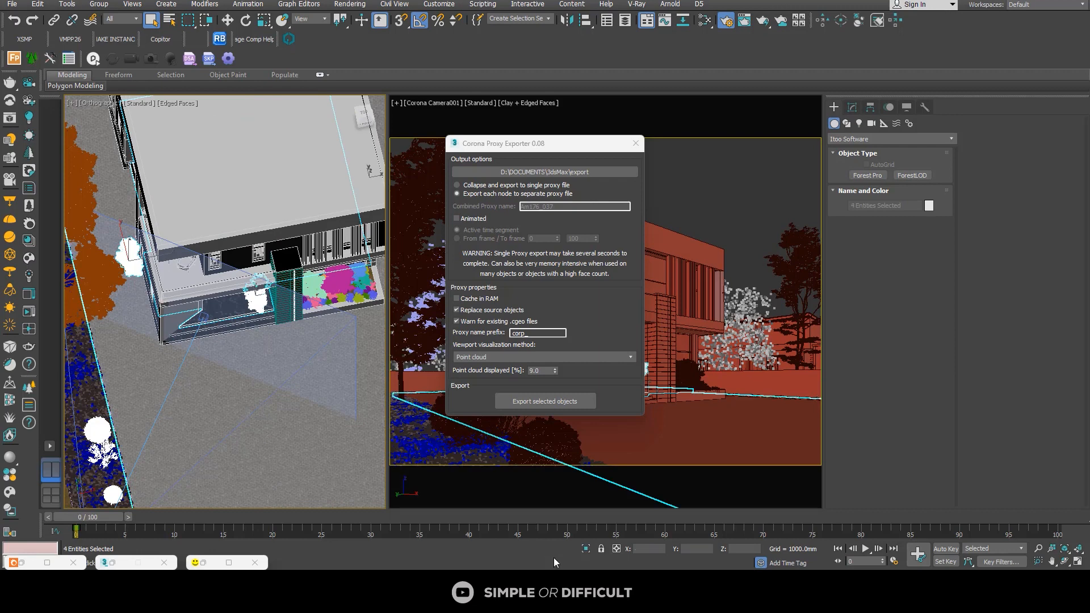
left_click(582, 550)
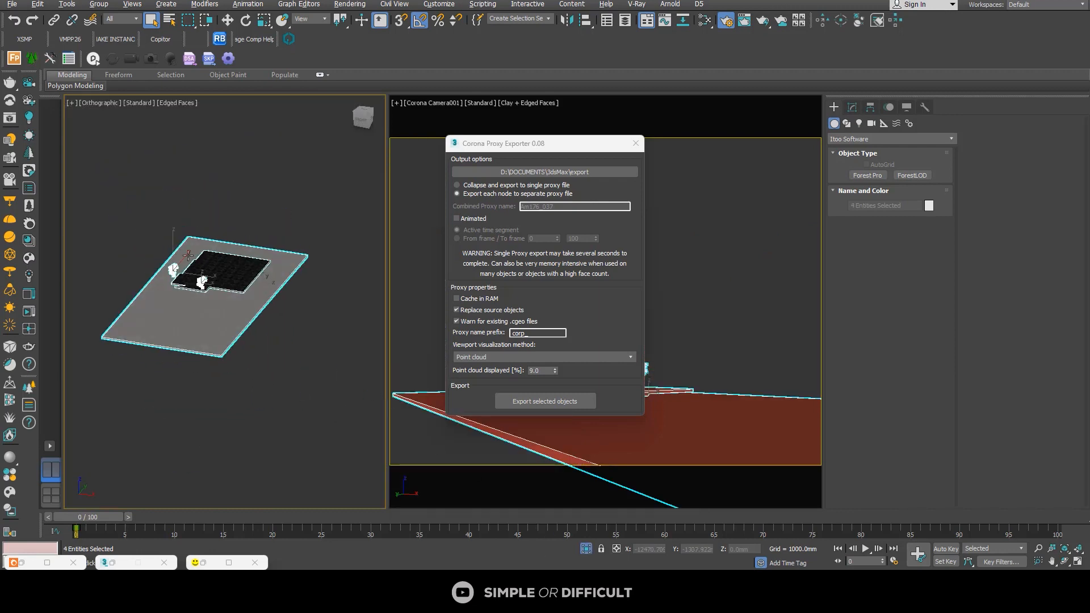
Step: In the front view, lower the entrance's potted plant about 14 mm so its pot sits on the marble floor
left_click(361, 122)
scroll(198, 281, "up", 8)
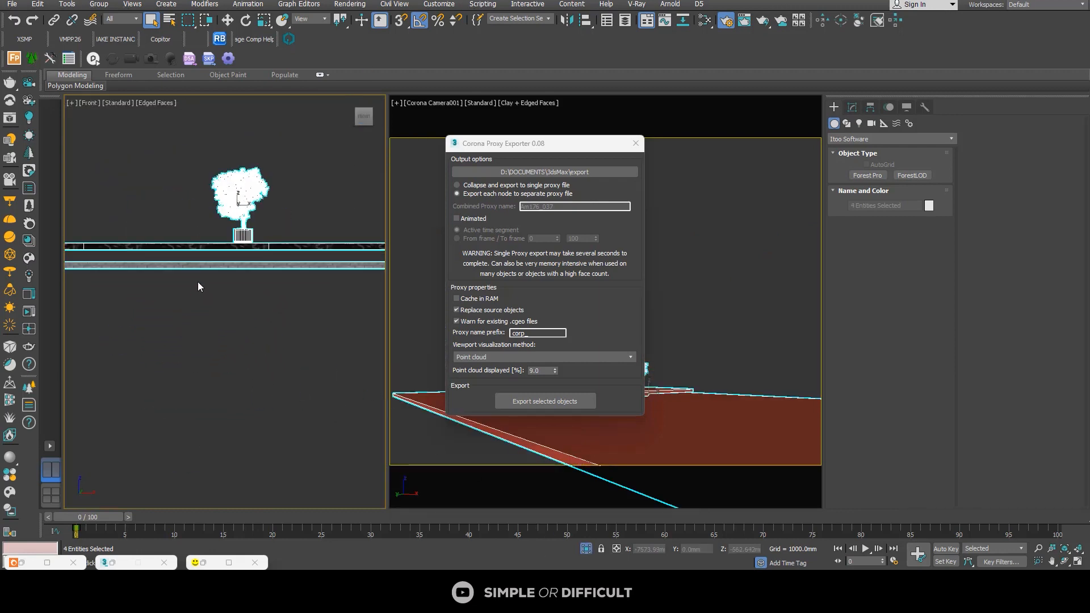
left_click(264, 235)
left_click(213, 263)
scroll(212, 264, "down", 5)
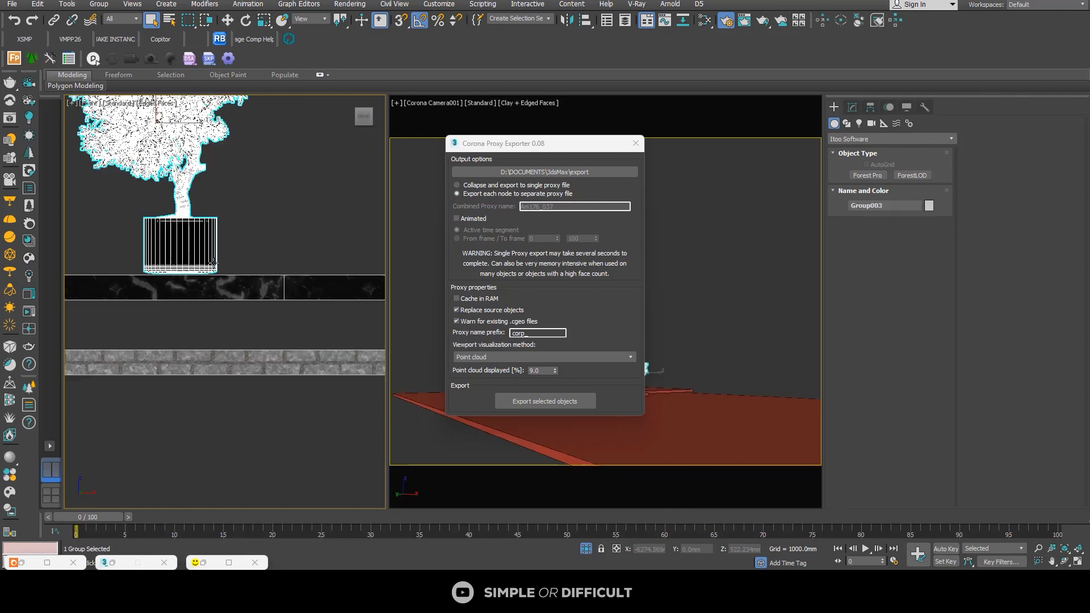
left_click(227, 21)
scroll(170, 187, "up", 3)
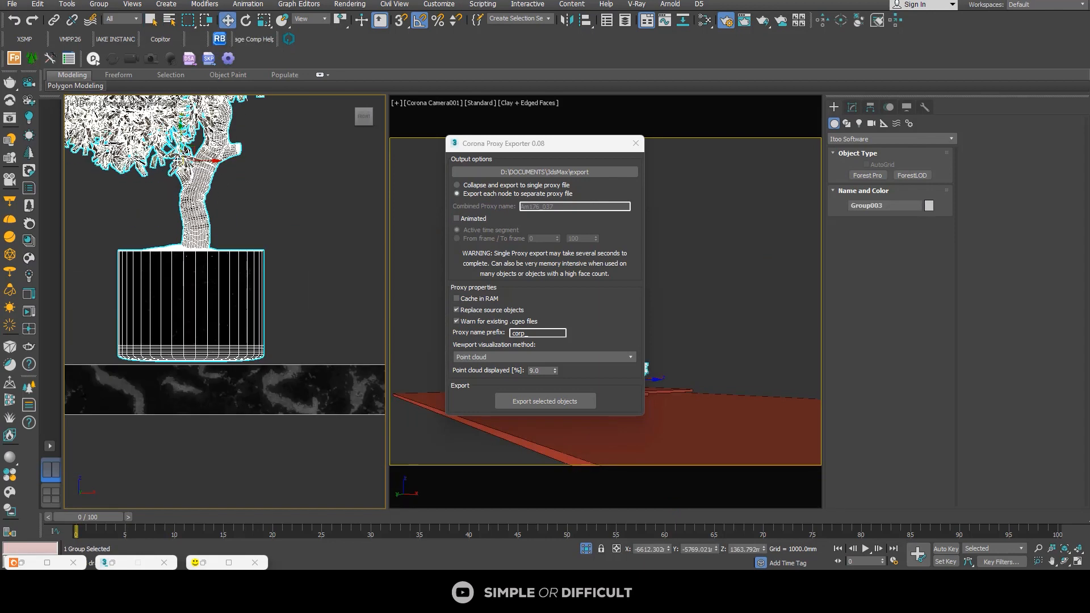
left_click_drag(180, 133, 180, 136)
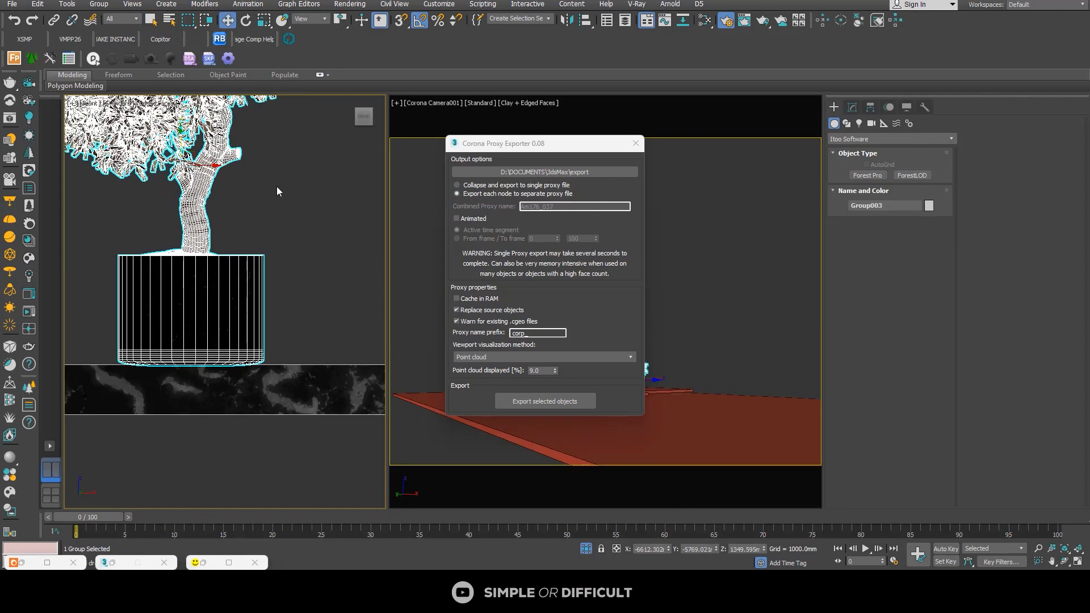
Step: Lower the potted plant beside the house about 6 mm so its pot sits on the brick paving
scroll(277, 187, "down", 11)
scroll(167, 233, "up", 7)
scroll(224, 307, "up", 5)
left_click(224, 307)
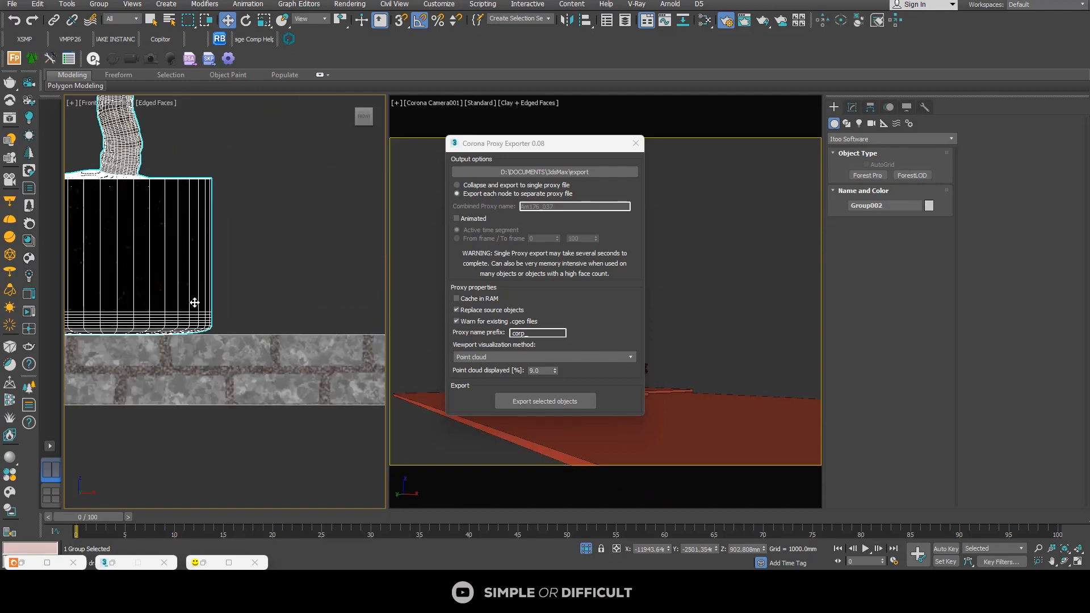
middle_click_drag(249, 299, 325, 293)
scroll(286, 257, "down", 5)
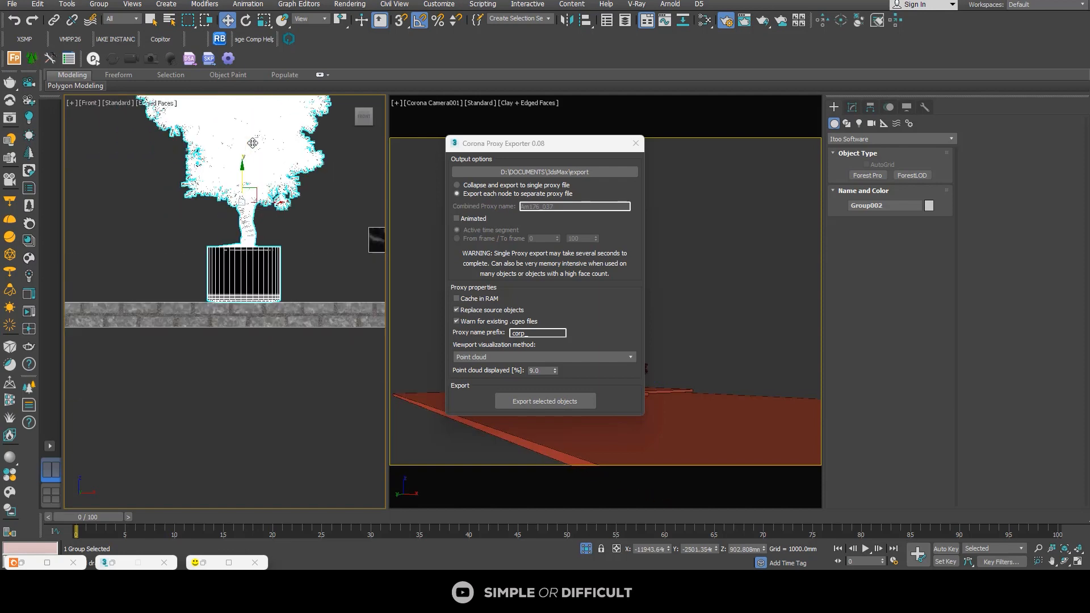
scroll(237, 191, "up", 3)
left_click_drag(237, 194, 236, 195)
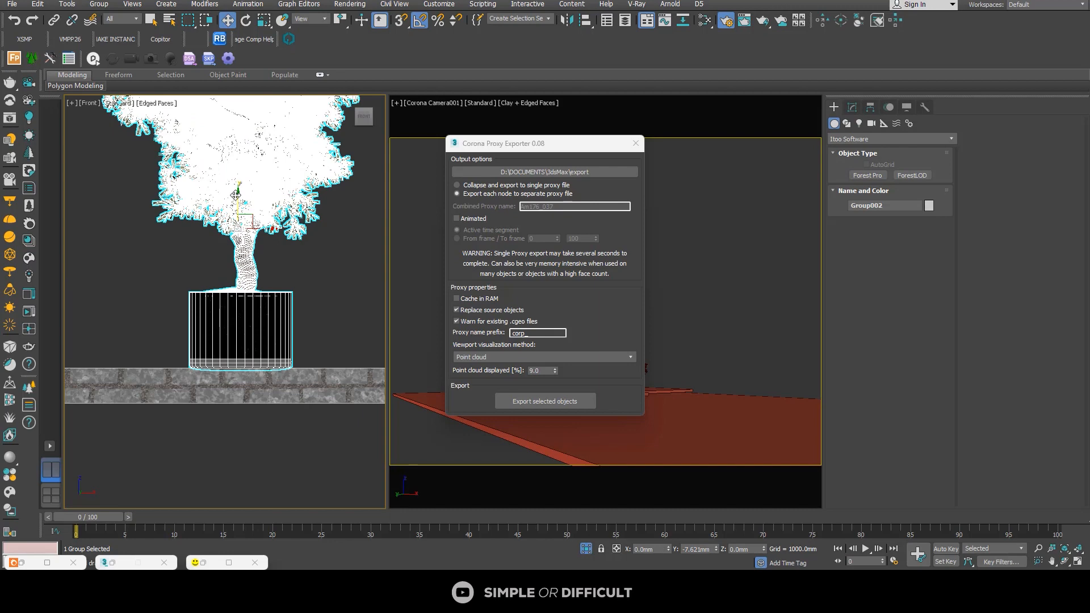
scroll(180, 346, "up", 6)
left_click_drag(257, 405, 252, 403)
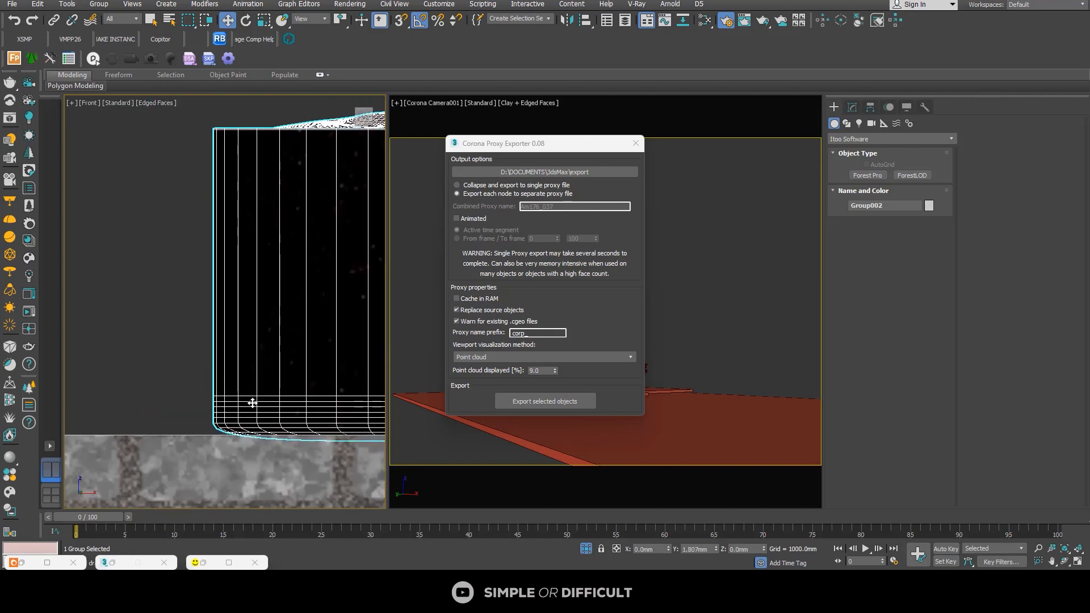
scroll(224, 383, "down", 7)
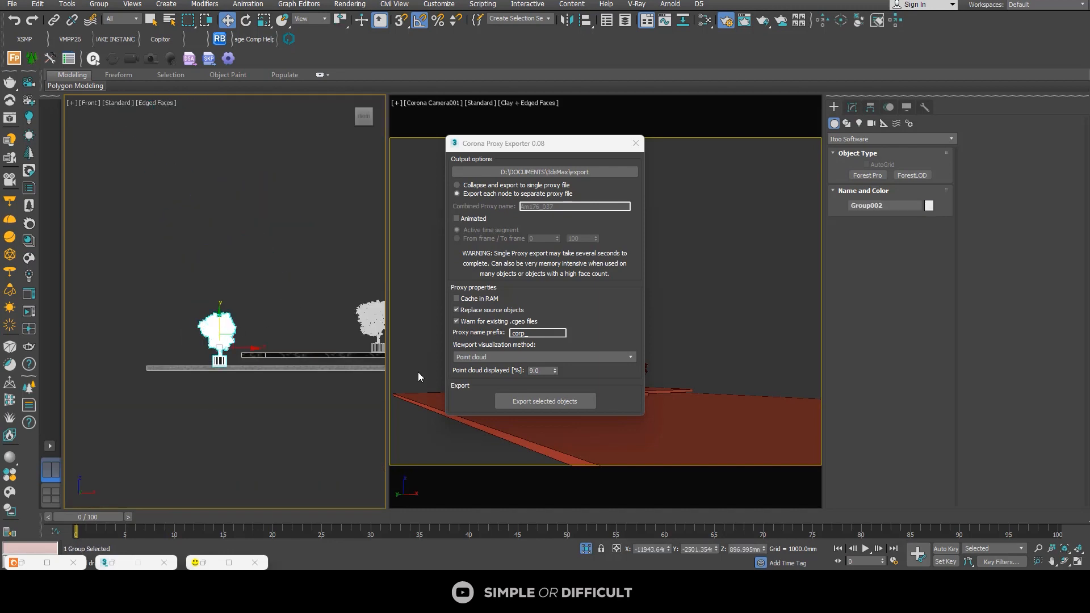
Step: Export the two potted plants as separate Corona proxies that replace the source objects, and end the isolation
left_click(540, 401)
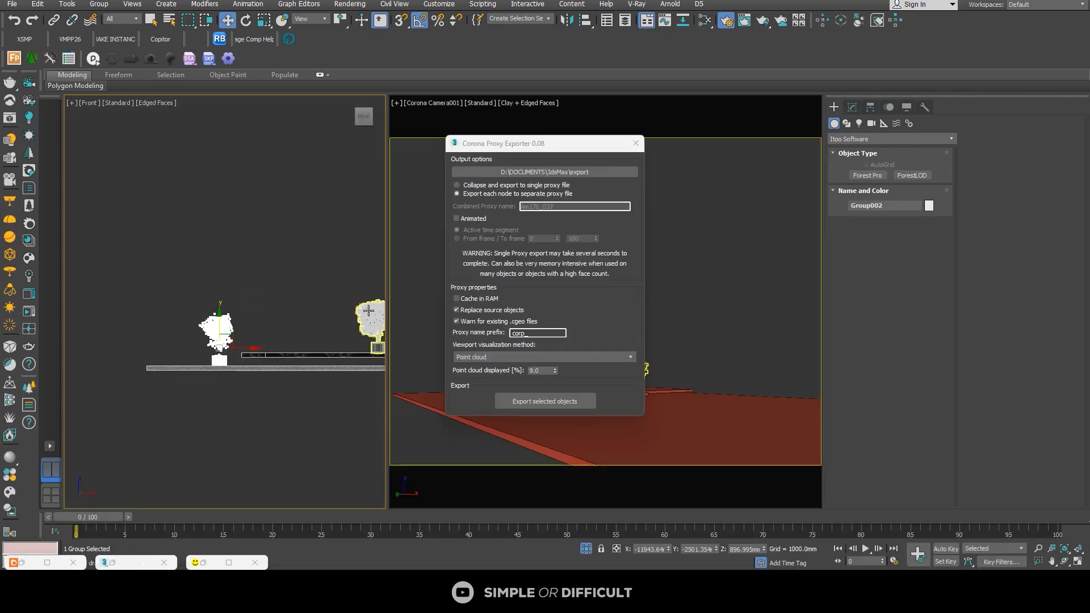
left_click(368, 310)
left_click(568, 402)
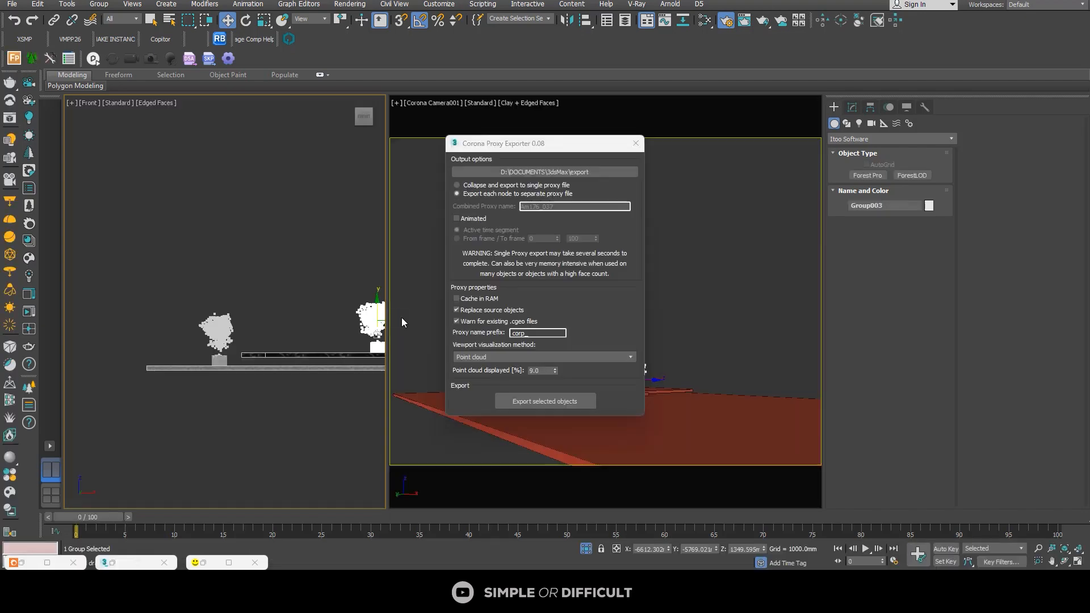
left_click(587, 546)
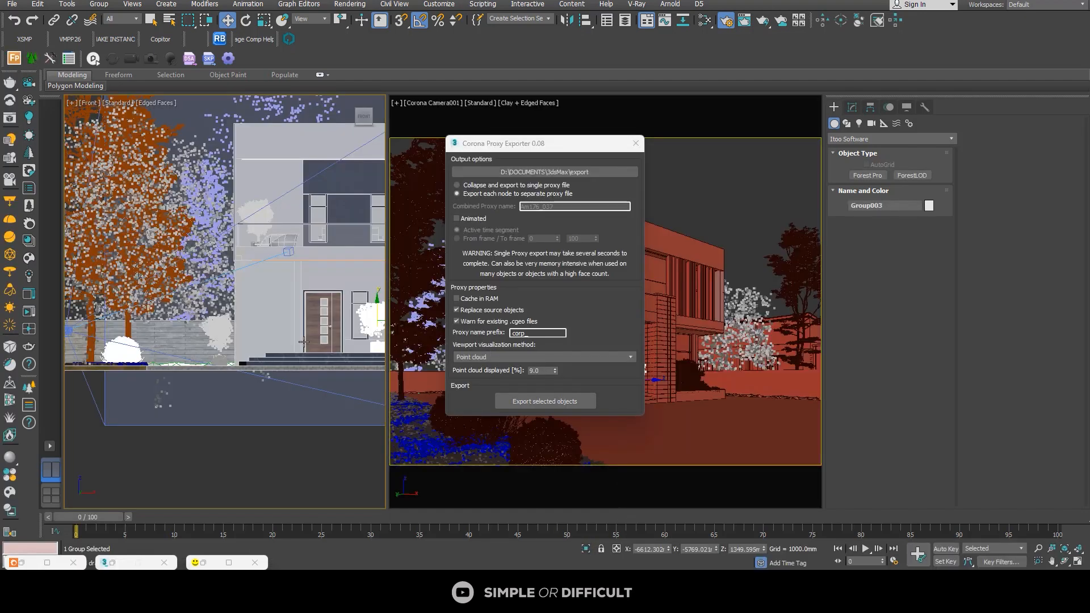
Step: Export the two round Viburnum shrubs and the branching shrub between them in the flower bed as separate Corona proxies
middle_click_drag(164, 309, 160, 370, "alt")
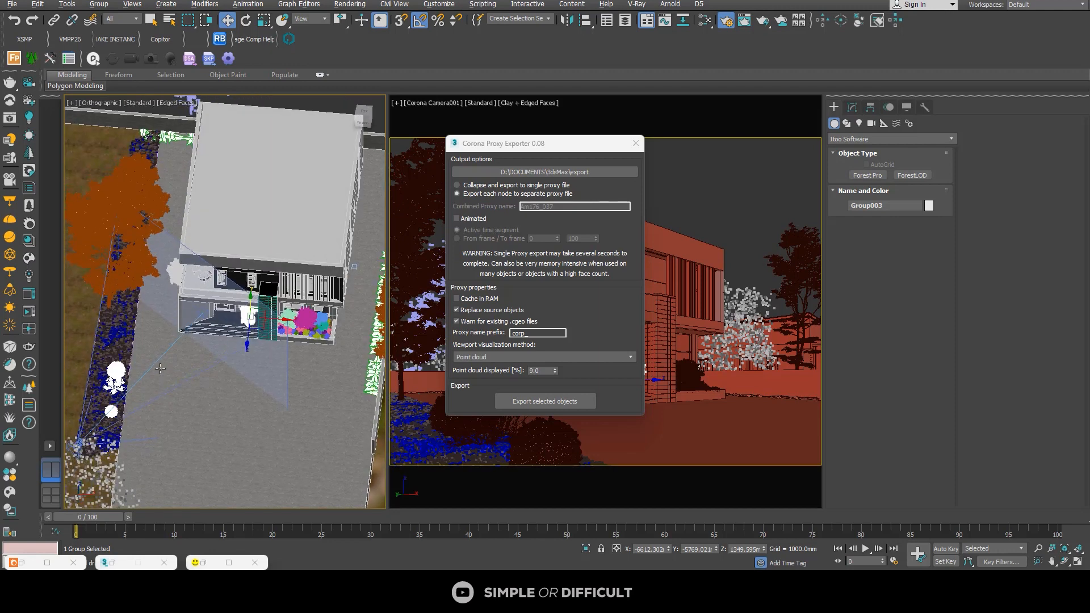
scroll(117, 342, "up", 3)
left_click(121, 368)
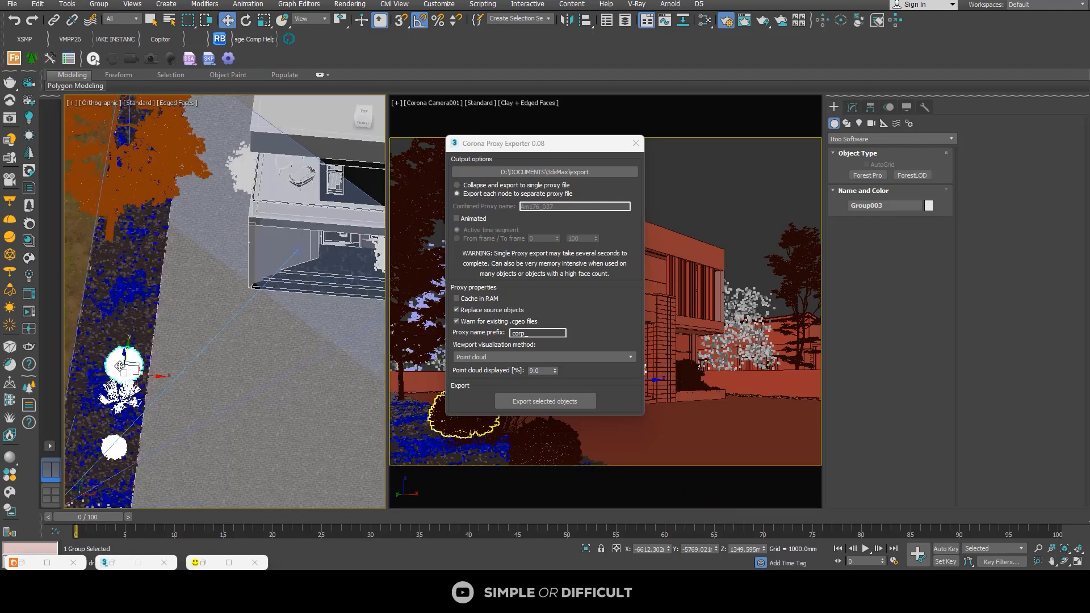
left_click(561, 401)
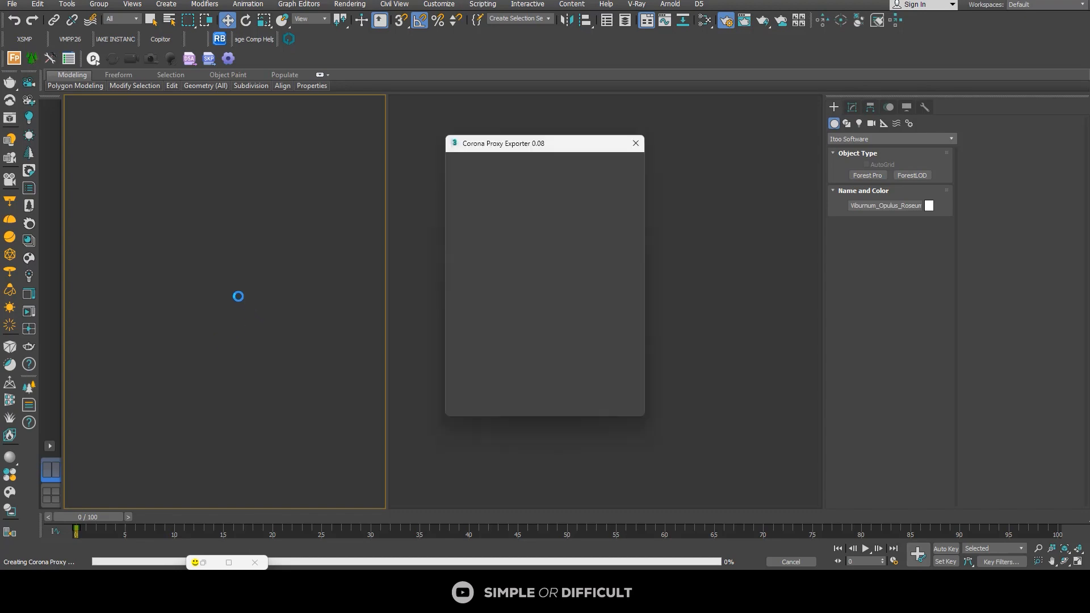
left_click(115, 451)
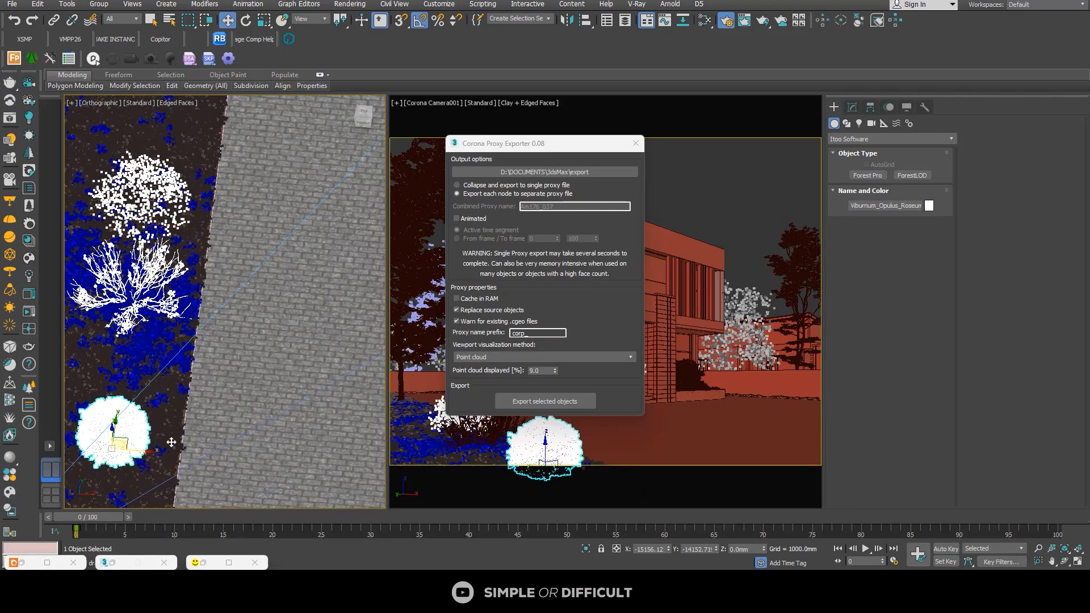
left_click(519, 400)
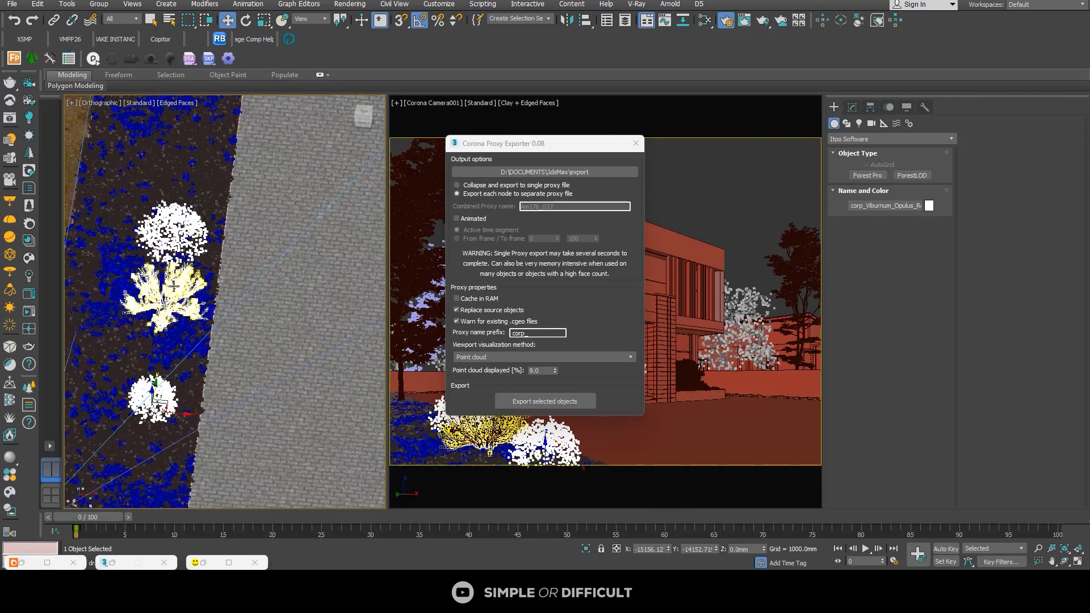
left_click(173, 287)
left_click(544, 401)
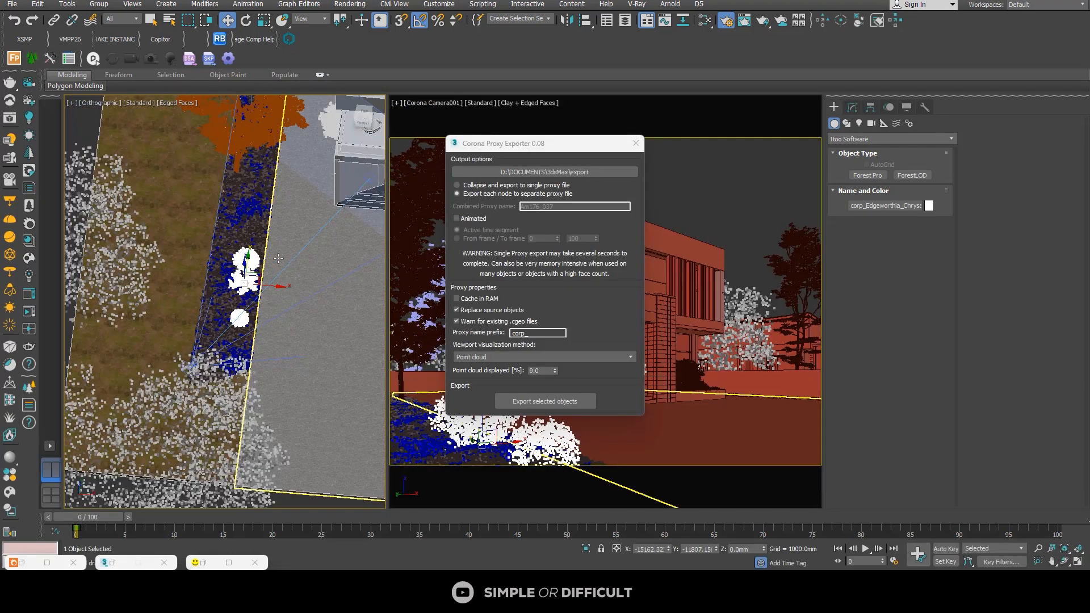
Step: Export the two orange trees along the flower bed as separate Corona proxies that replace the source objects
middle_click_drag(279, 259, 243, 191)
scroll(242, 192, "up", 5)
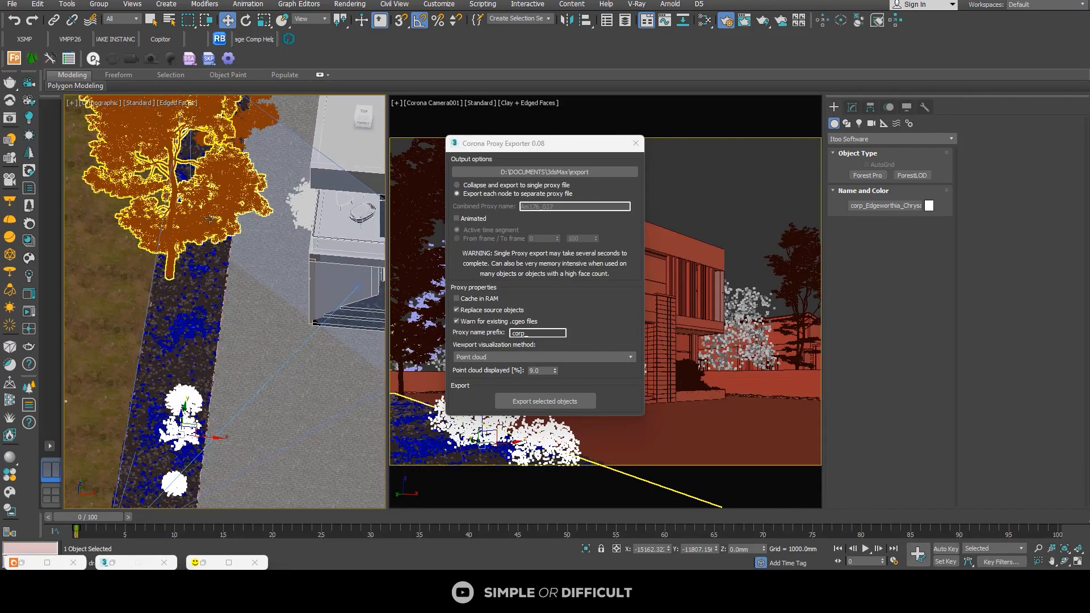
left_click(187, 170)
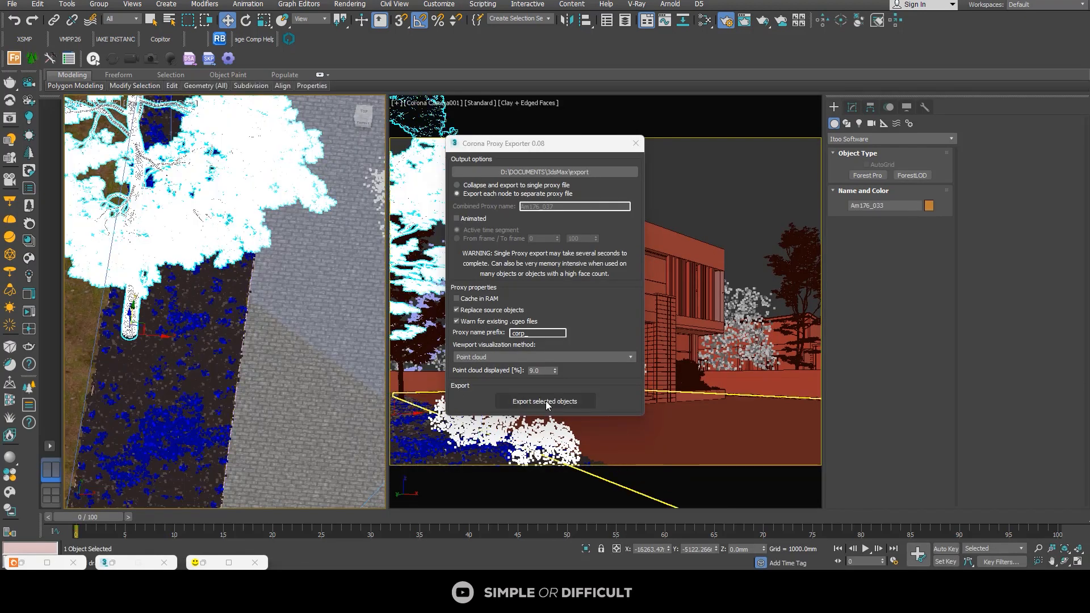
left_click(546, 403)
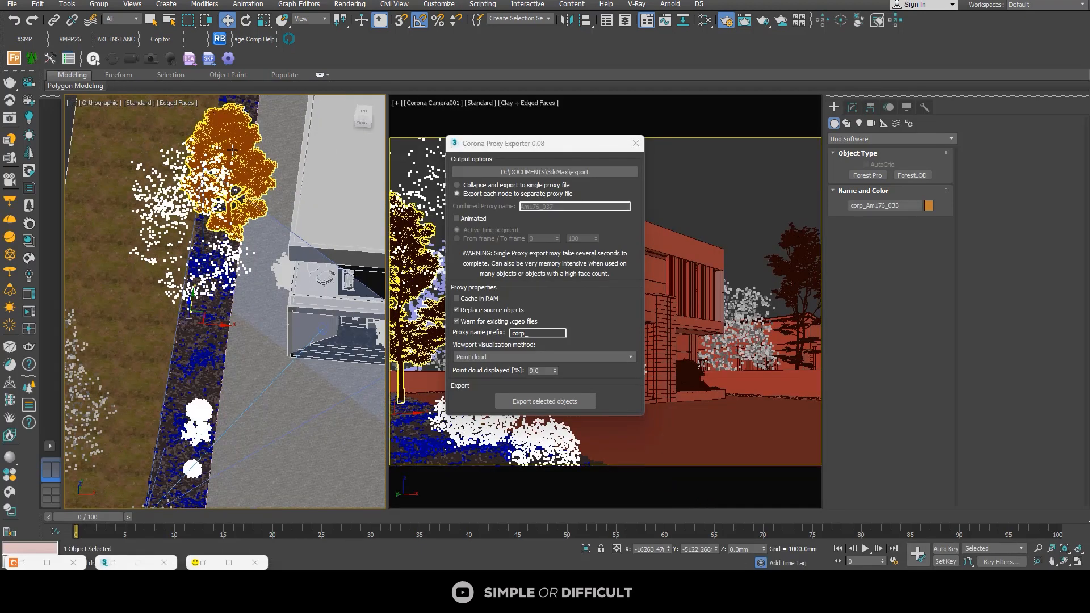
left_click(232, 150)
left_click(539, 400)
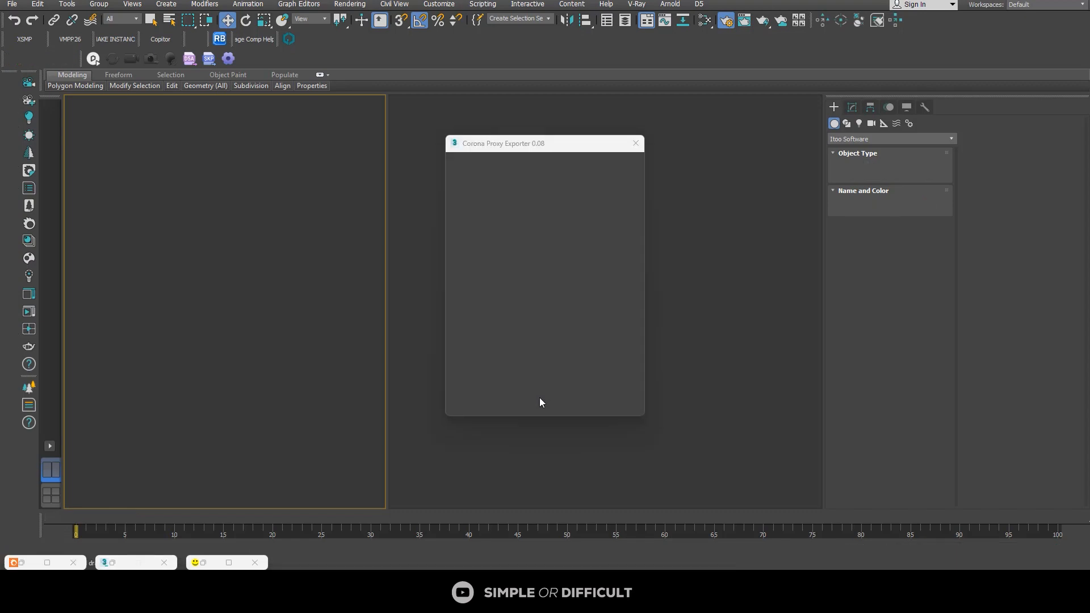
Step: Export the orange tree beside the hedge on the far side of the driveway as a Corona proxy
scroll(289, 304, "down", 5)
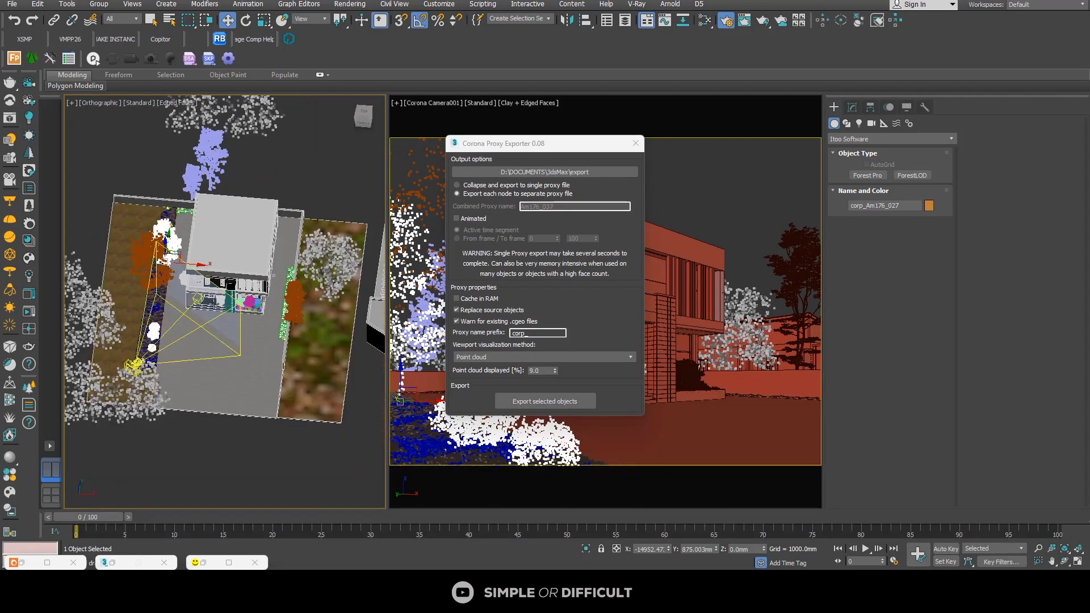
scroll(289, 305, "up", 1)
scroll(289, 304, "up", 2)
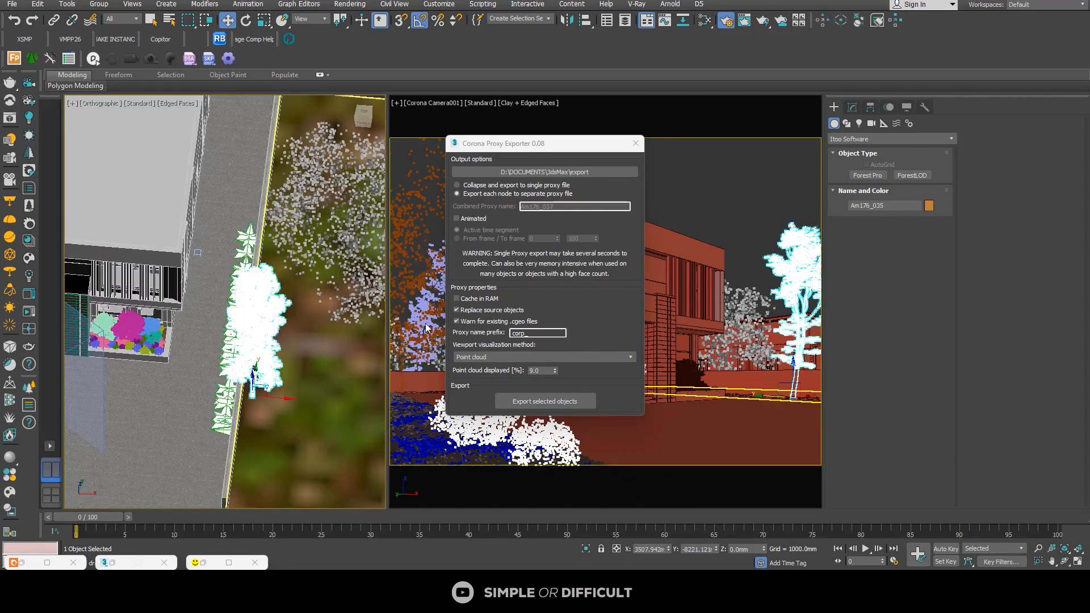
left_click(511, 400)
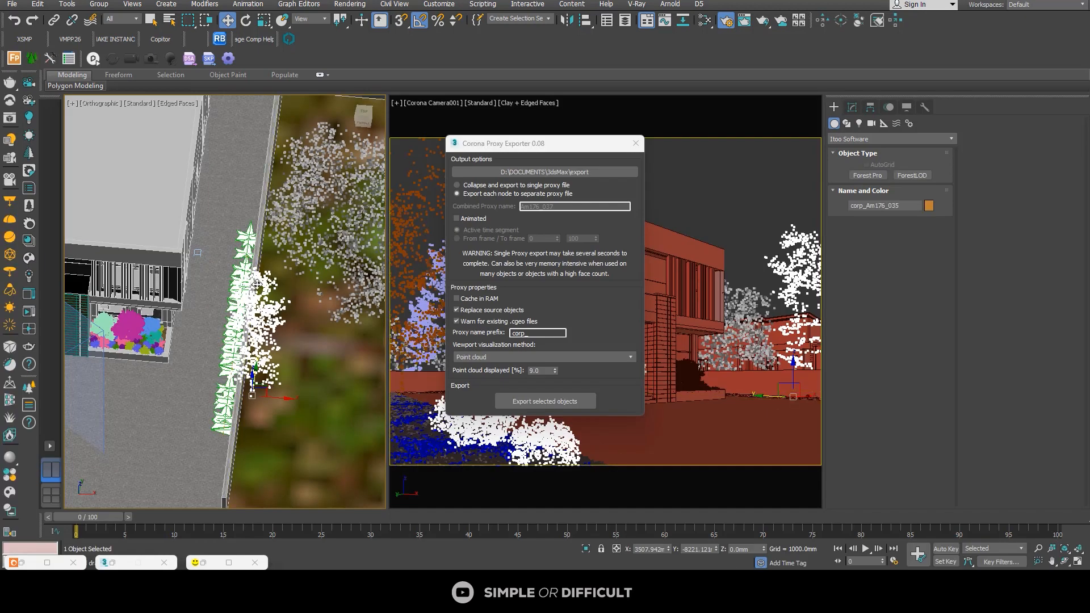
Step: Close the Corona Proxy Exporter, restore the top view of the whole site, and clear the selection
scroll(257, 284, "down", 3)
scroll(197, 342, "up", 4)
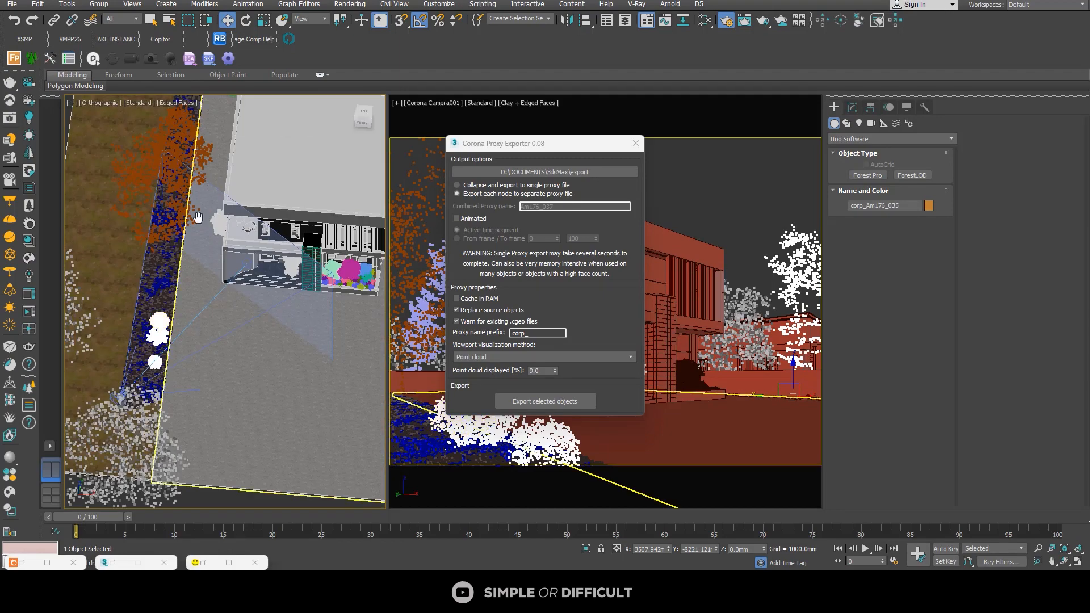
middle_click_drag(218, 299, 254, 223, "alt")
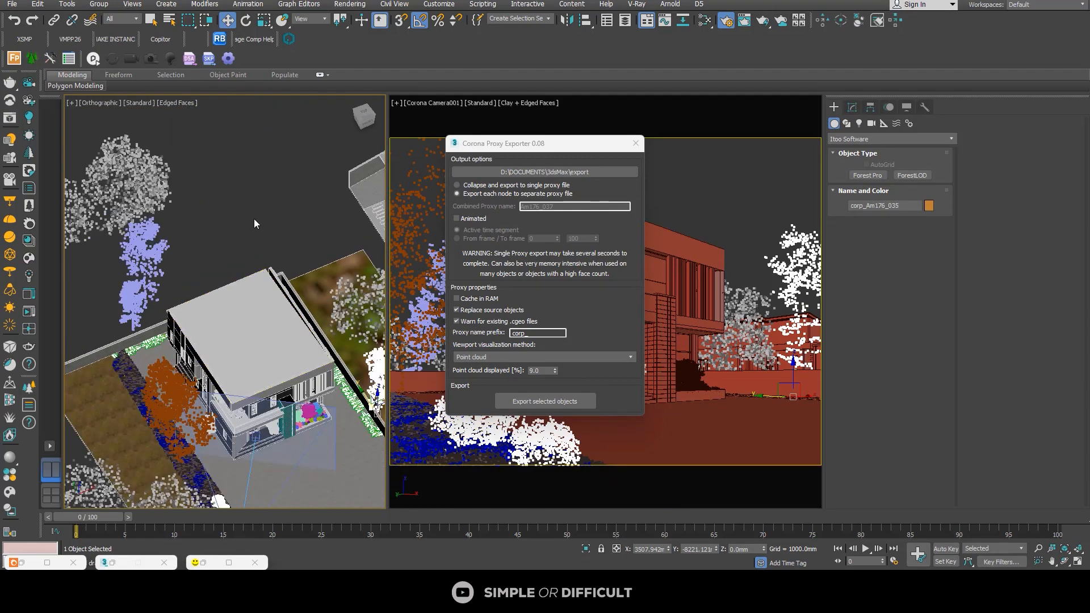
left_click(636, 143)
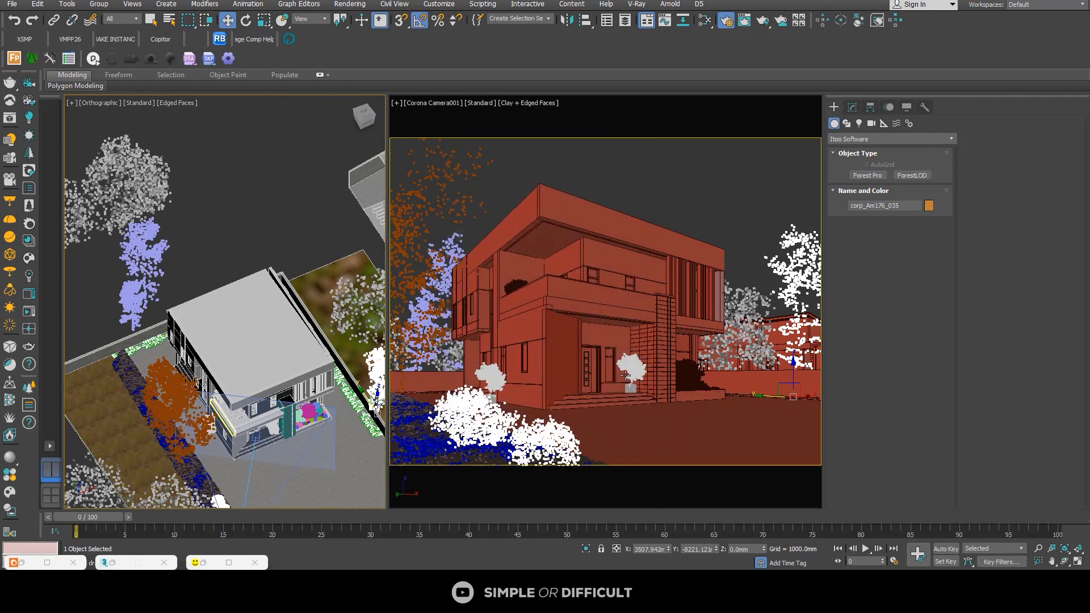
key("t")
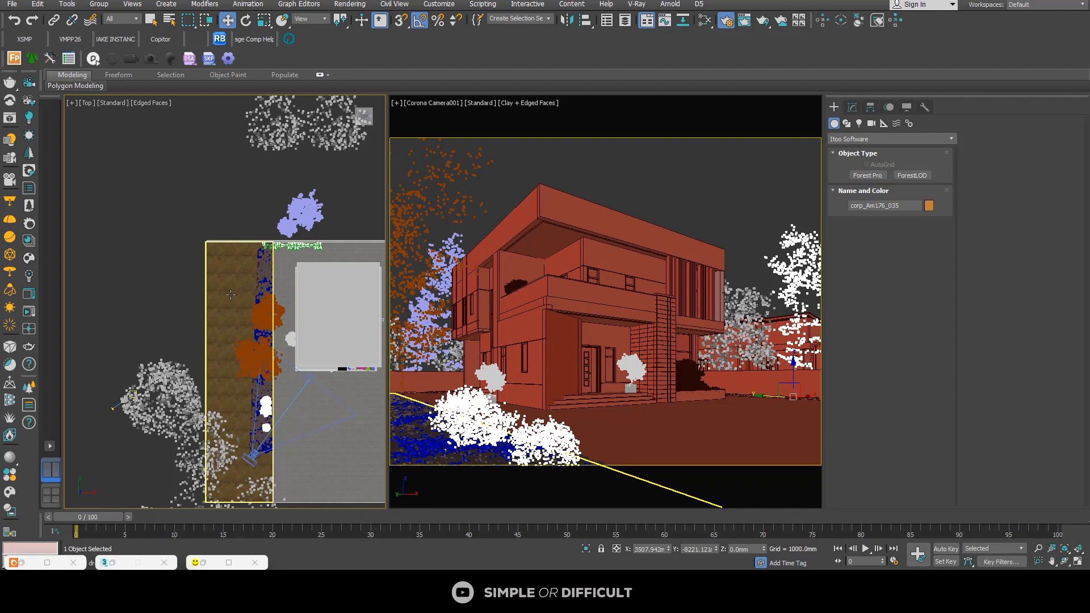
scroll(231, 294, "down", 5)
left_click(221, 251)
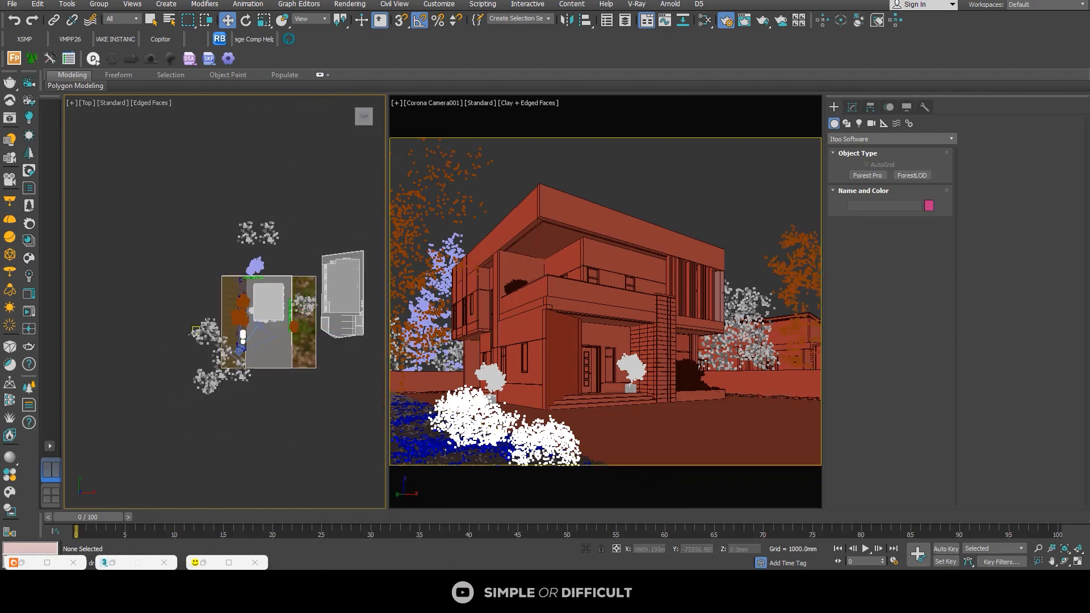
Step: Switch to File Explorer, open the inner Koenigsegg Jesko 2019 folder in EXTERIOR ASSET, and preview the Koenigsegg Jesko 2019 1 image
left_click(387, 596)
left_click(594, 48)
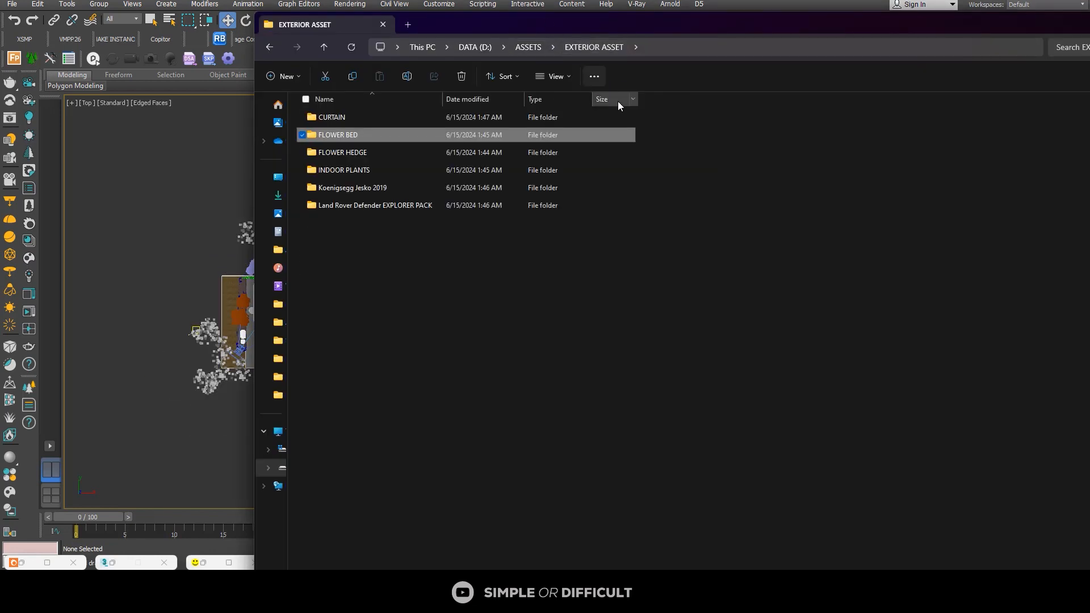
double_click(356, 192)
double_click(369, 117)
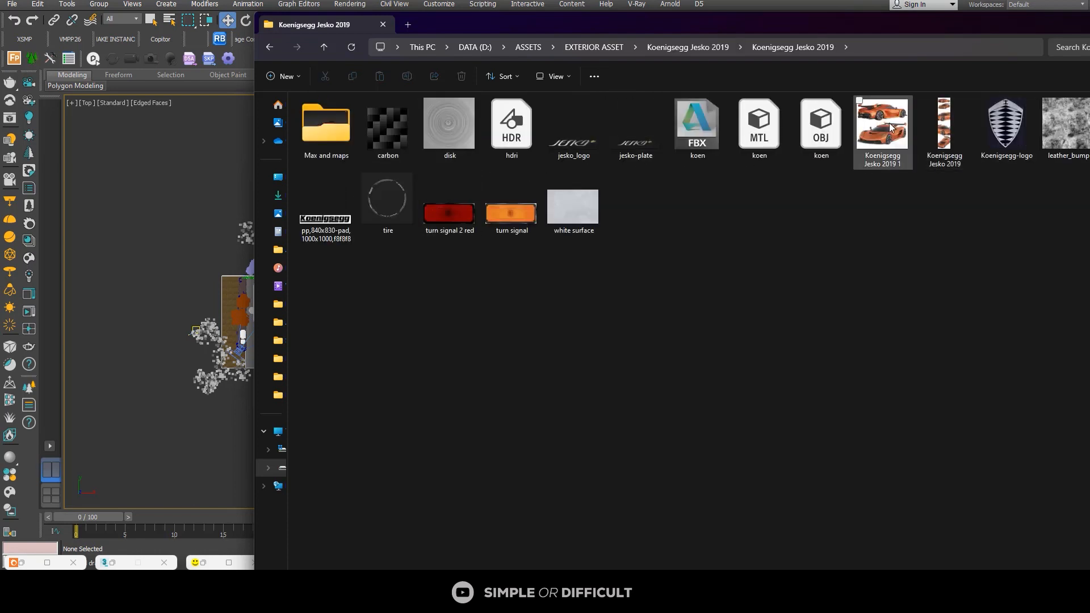
double_click(869, 139)
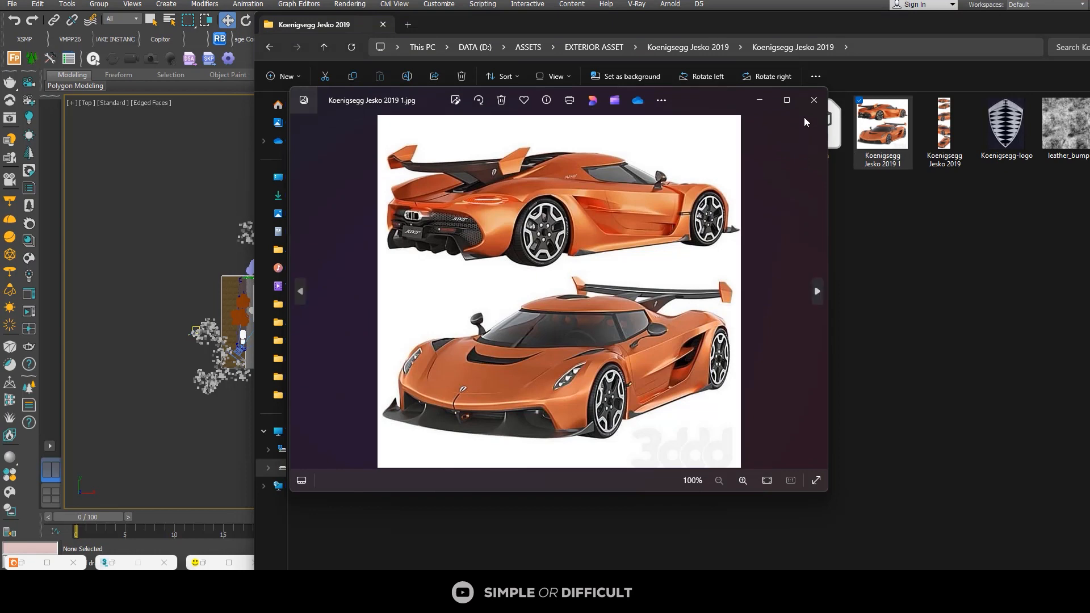
left_click(814, 100)
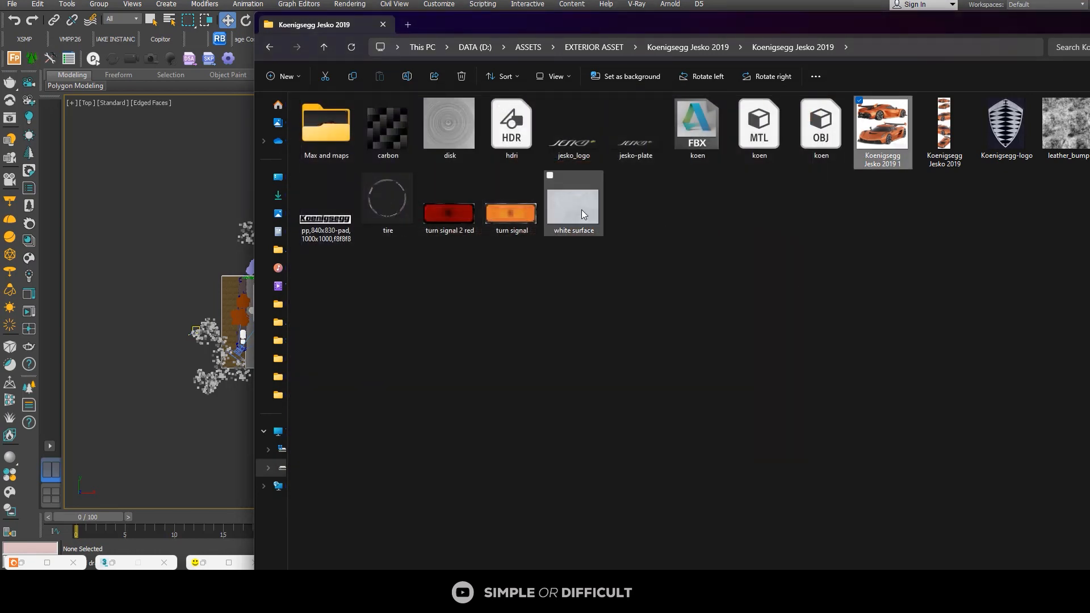
Step: Merge the koen scene file from the Max and maps folder into the house scene and place the car
left_click(343, 135)
double_click(343, 136)
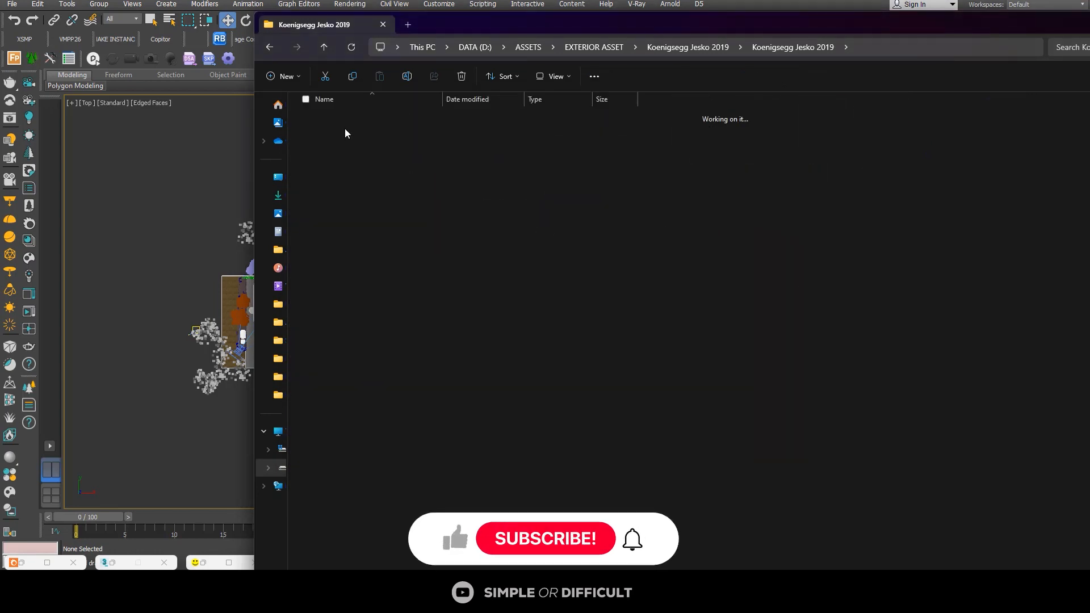
left_click(597, 148)
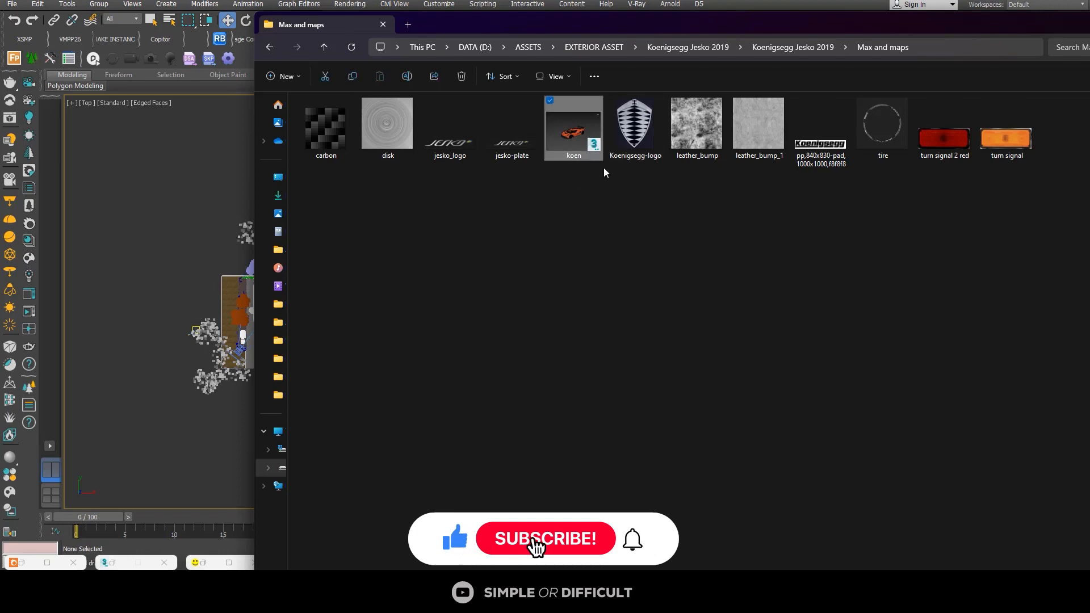
left_click_drag(532, 171, 158, 222)
left_click(204, 242)
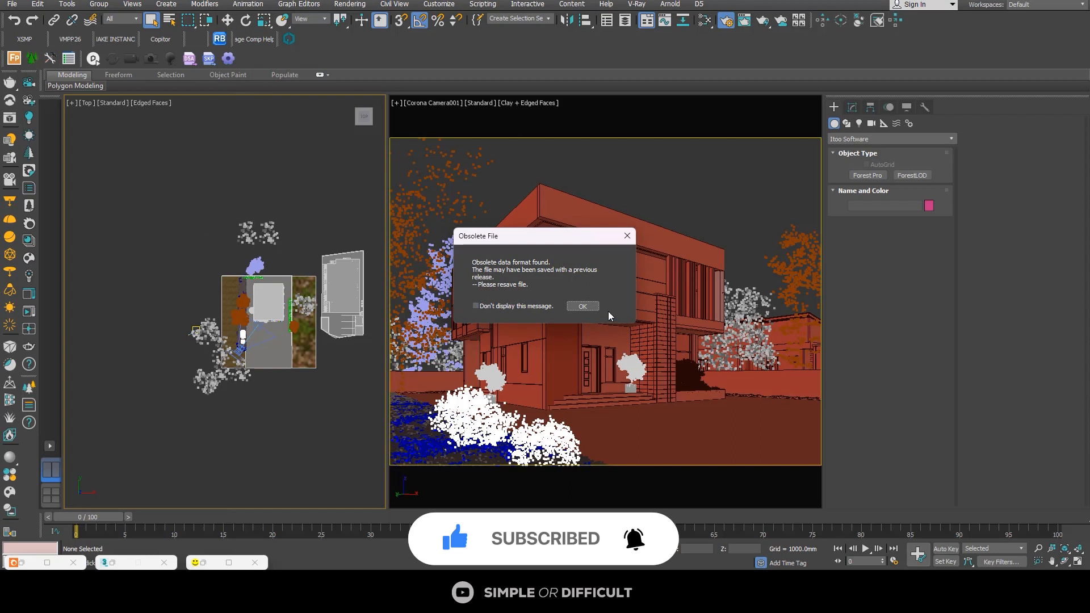
left_click(582, 306)
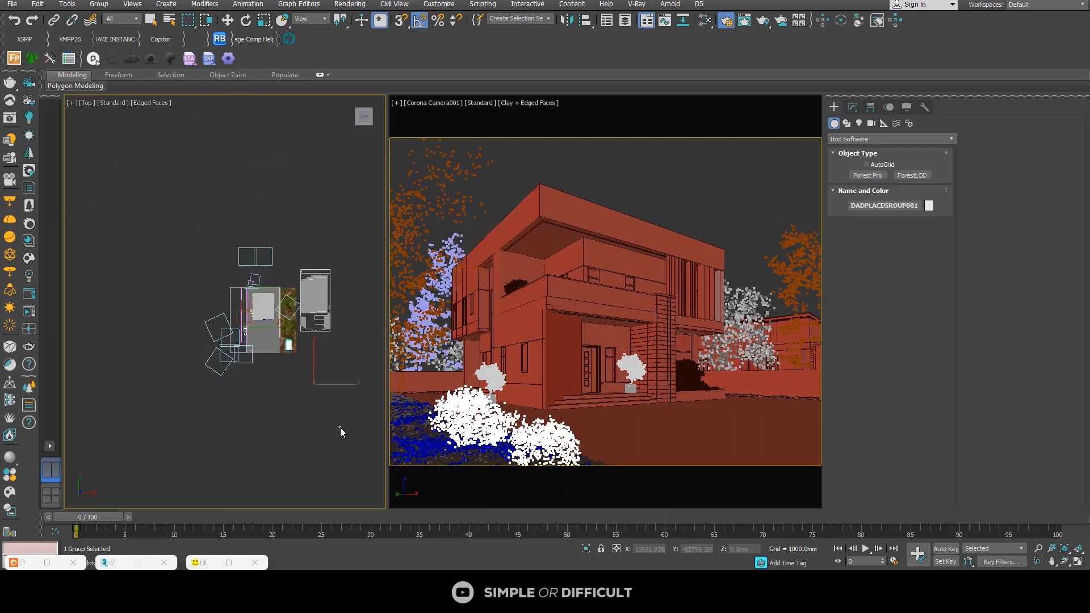
left_click(322, 406)
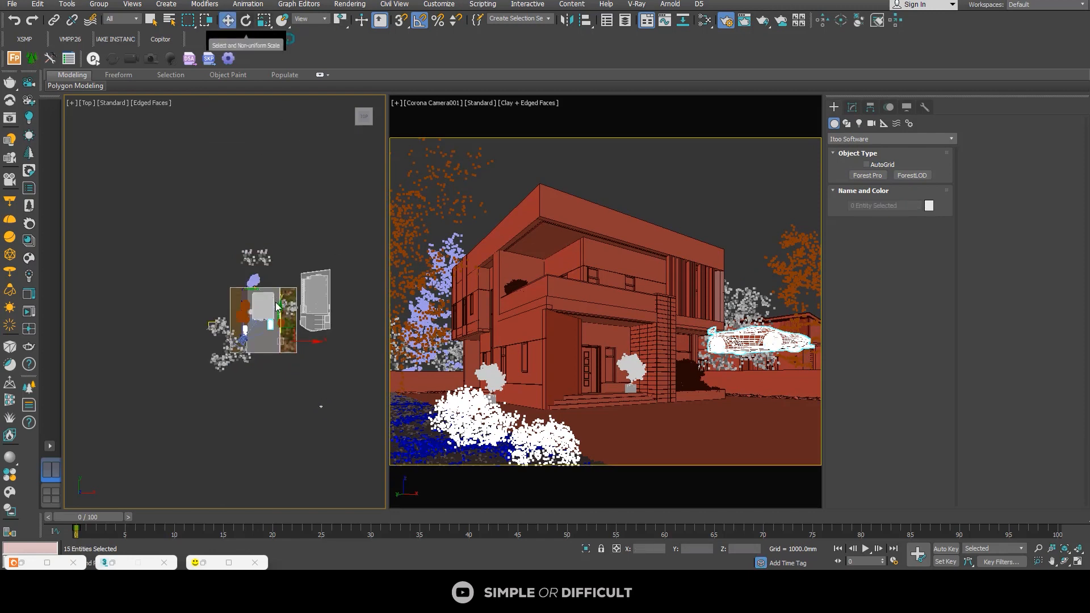
Step: Move all the imported car parts out to the empty area in front of the plot in the top view
scroll(294, 391, "up", 5)
middle_click_drag(294, 397, 294, 447)
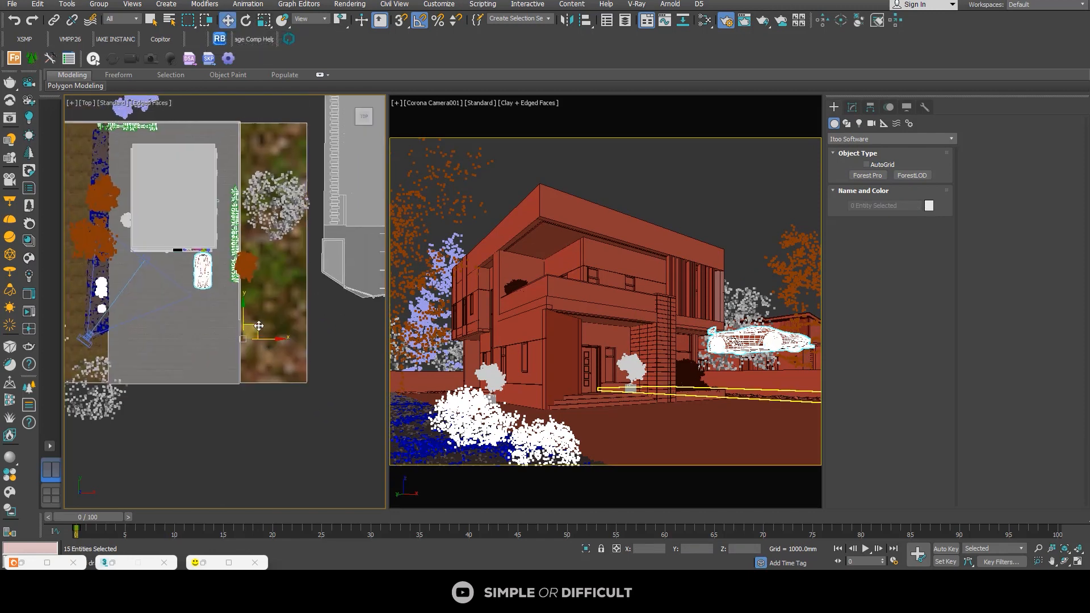
left_click_drag(256, 330, 271, 450)
middle_click_drag(271, 450, 286, 328)
left_click_drag(279, 323, 290, 393)
left_click(281, 364)
left_click(247, 338)
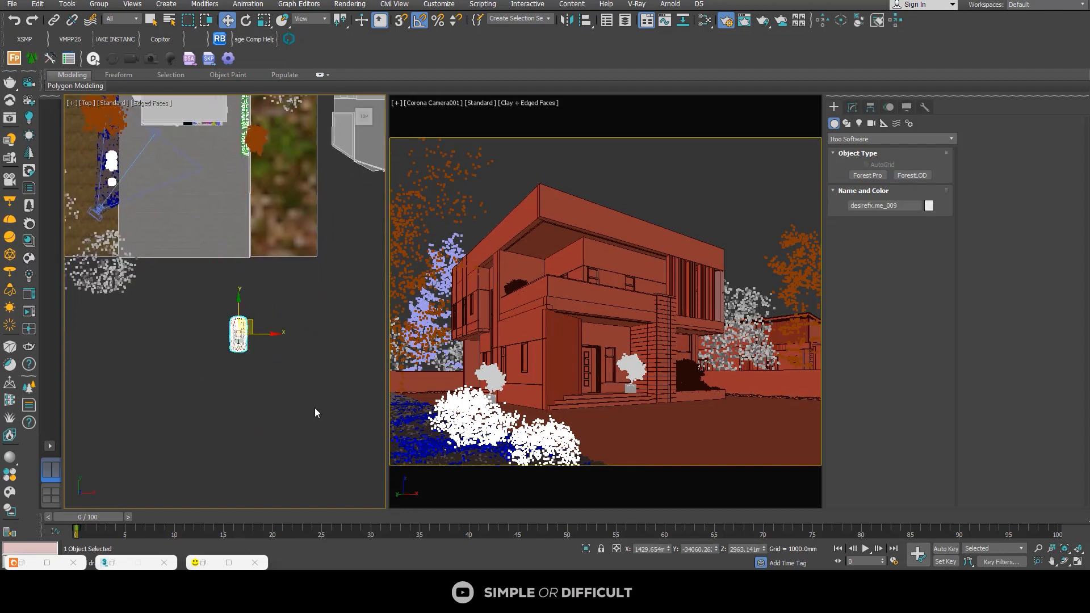
Step: Select all the parts of the orange car in the top view and combine them into one group
left_click_drag(241, 483, 236, 483)
scroll(235, 482, "up", 2)
middle_click_drag(234, 468, 239, 423)
scroll(243, 391, "down", 2)
scroll(248, 294, "up", 10)
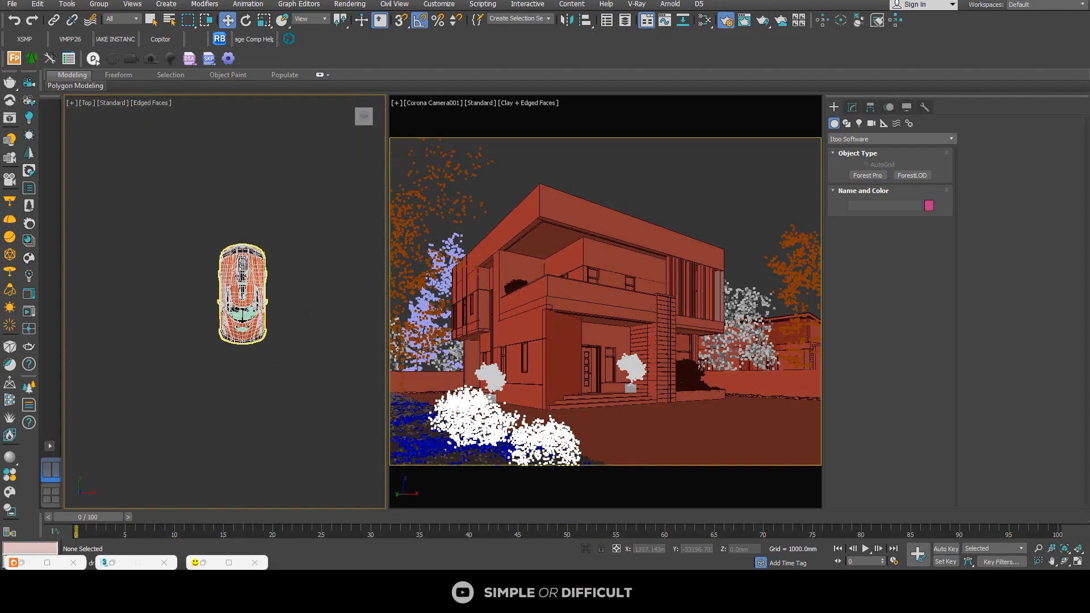
scroll(279, 303, "down", 7)
left_click_drag(152, 400, 153, 401)
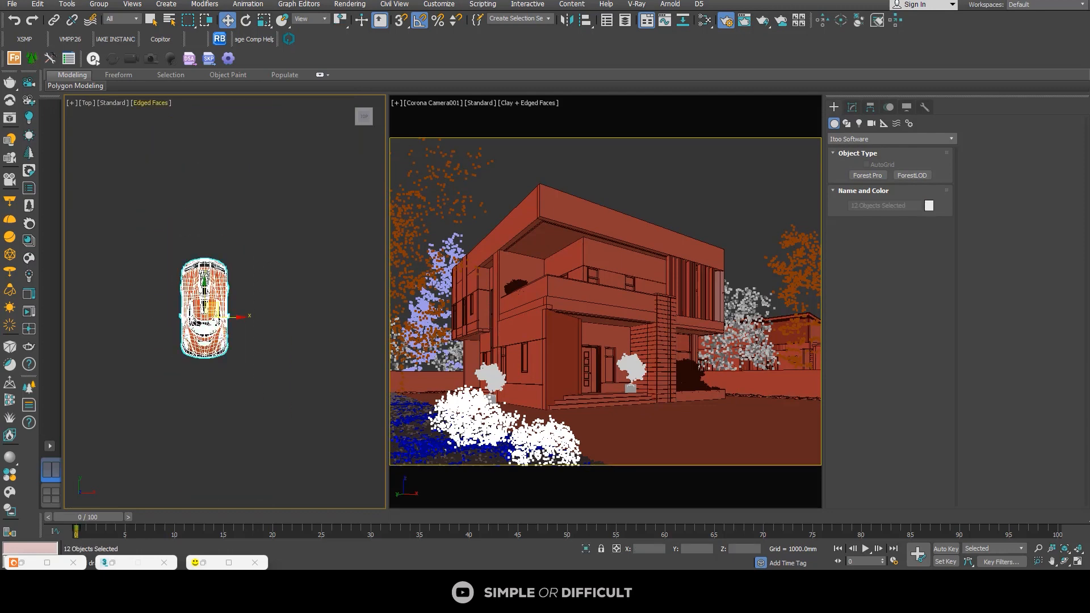
left_click(231, 311)
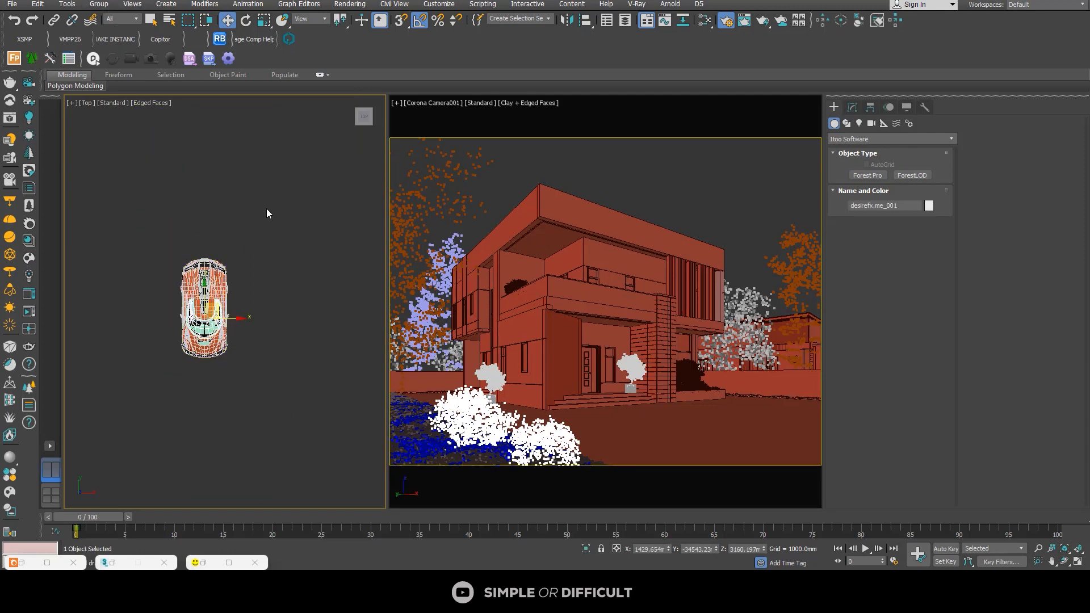
left_click_drag(267, 214, 202, 411)
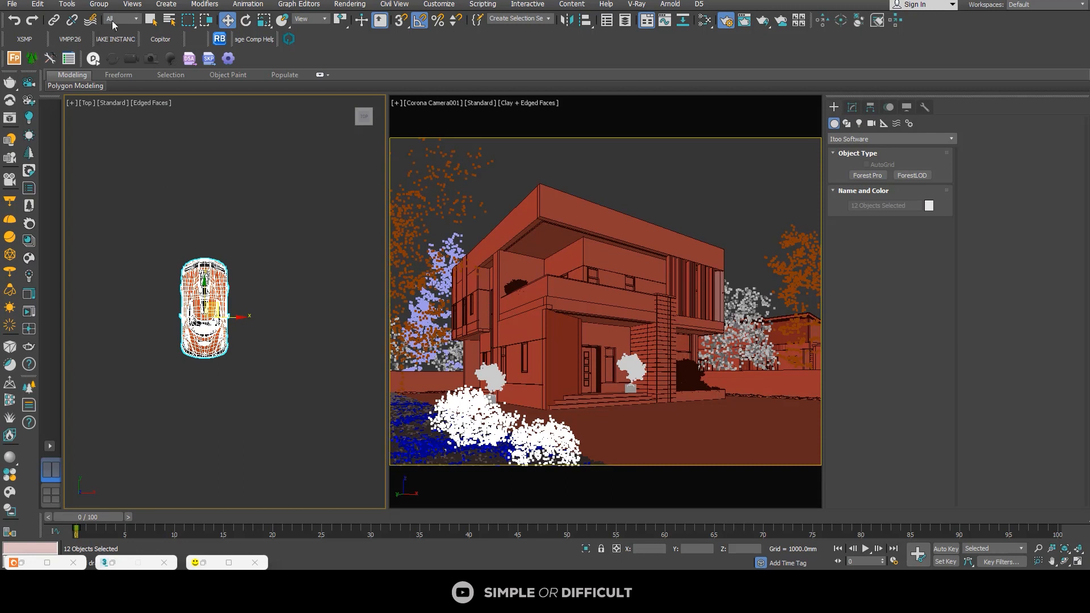
left_click(98, 4)
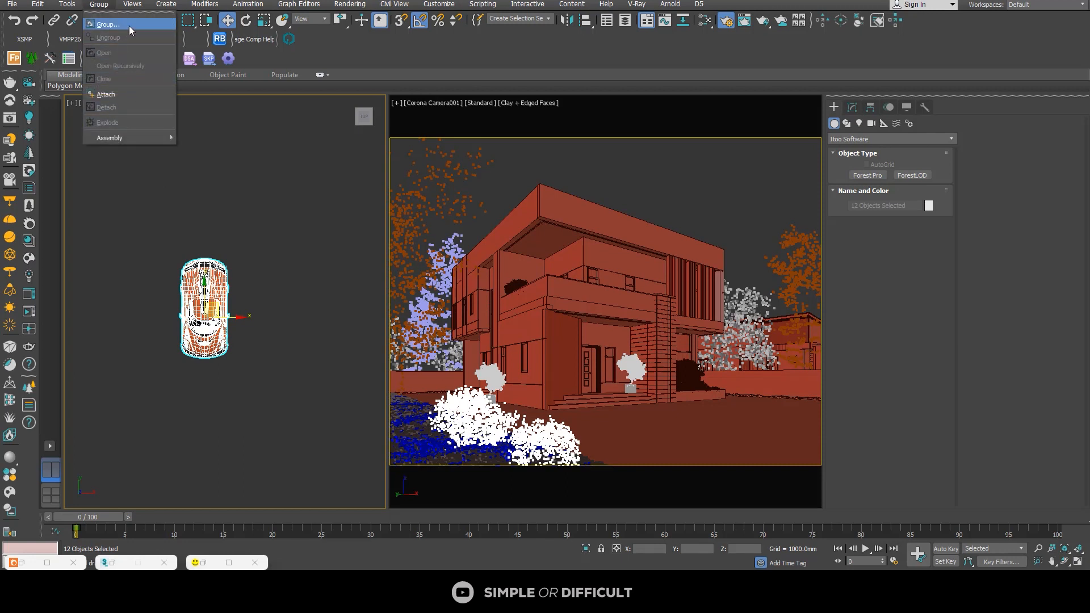
left_click(128, 25)
left_click(551, 303)
Step: Move the car group onto the driveway in front of the house and set its Z position to 0 mm
scroll(284, 318, "down", 10)
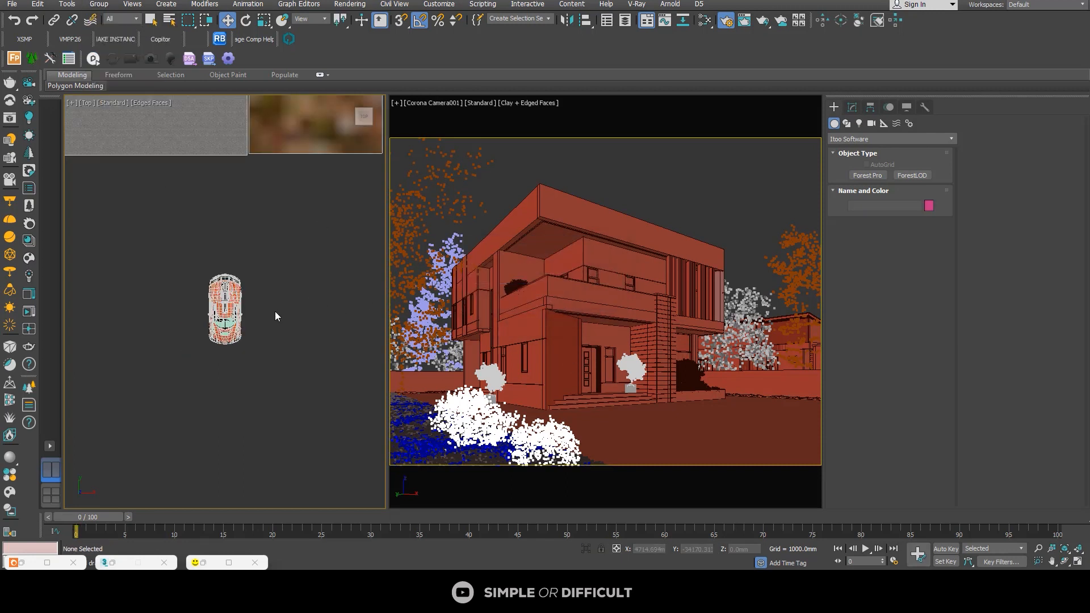
left_click_drag(294, 351, 263, 164)
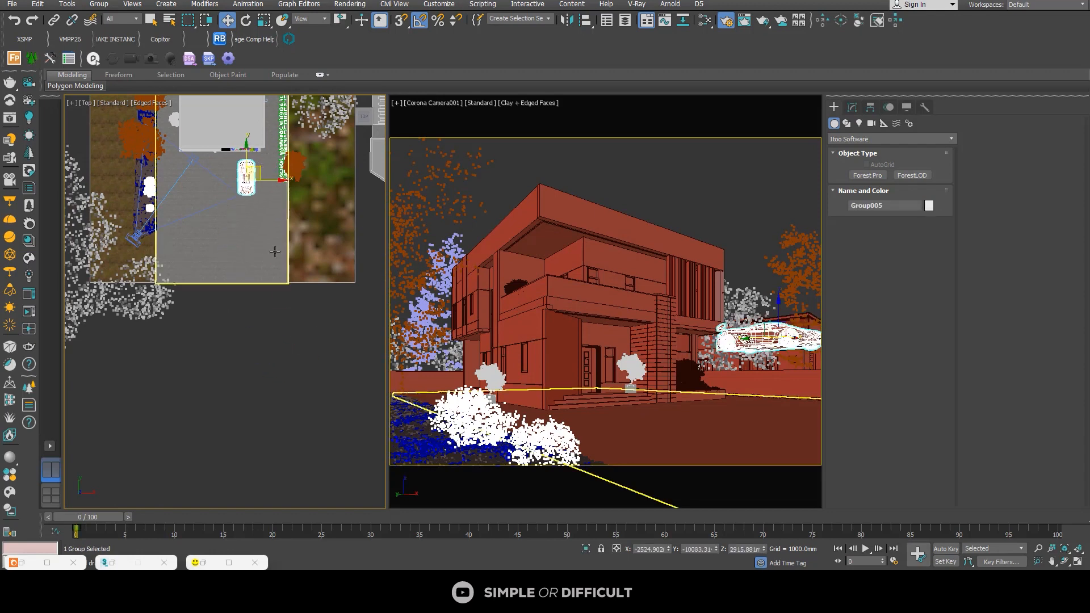
middle_click_drag(252, 280, 318, 255, "alt")
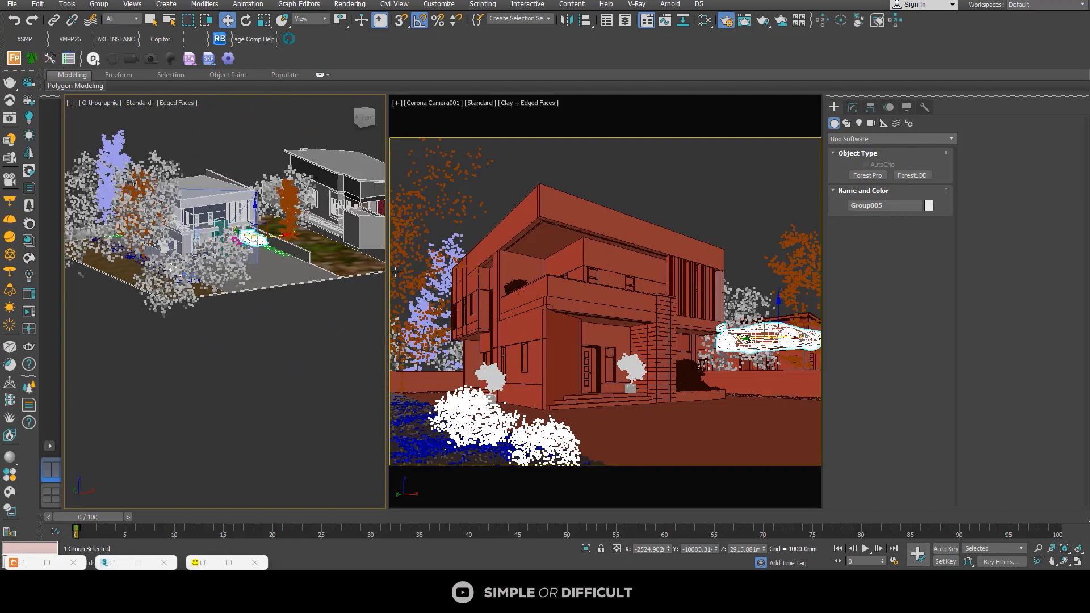
double_click(745, 549)
type("0")
key("Return")
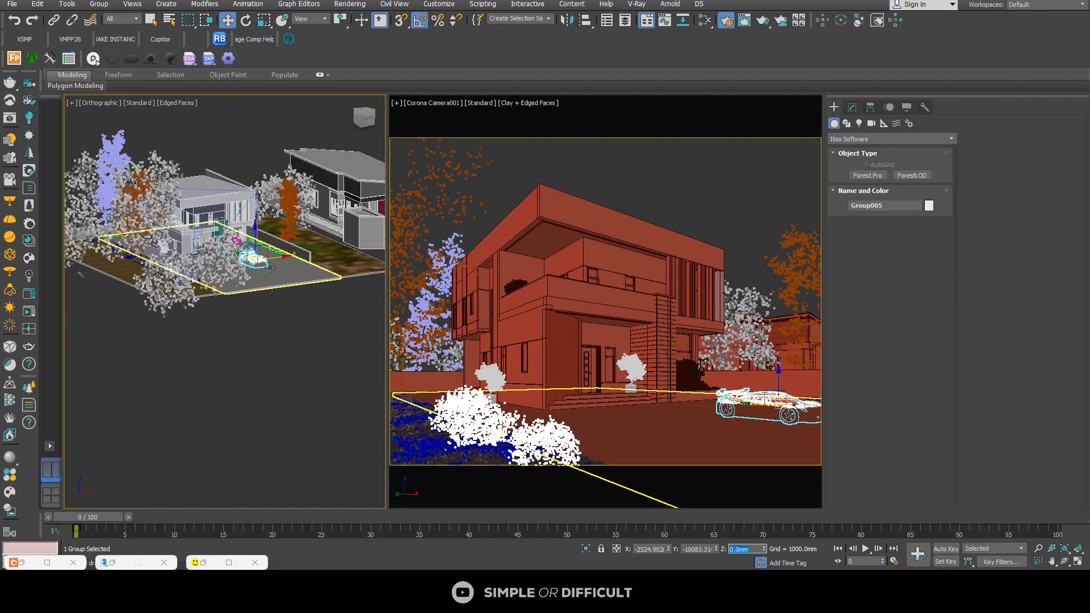
Step: Isolate the car and the driveway slab, and show them close up in the front view
scroll(270, 276, "up", 2)
left_click(303, 289, "ctrl")
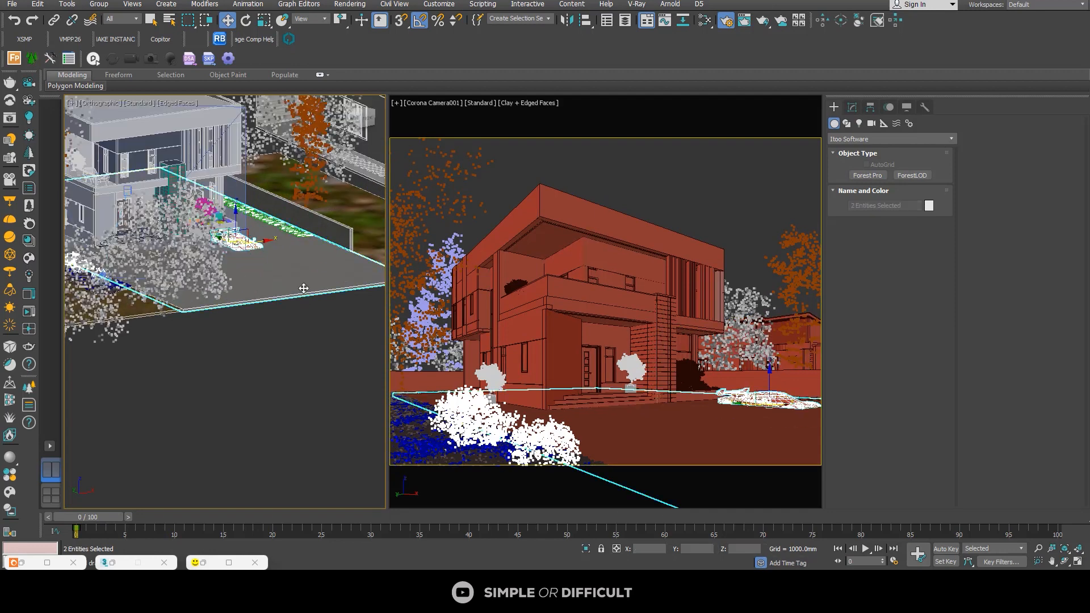
left_click(586, 548)
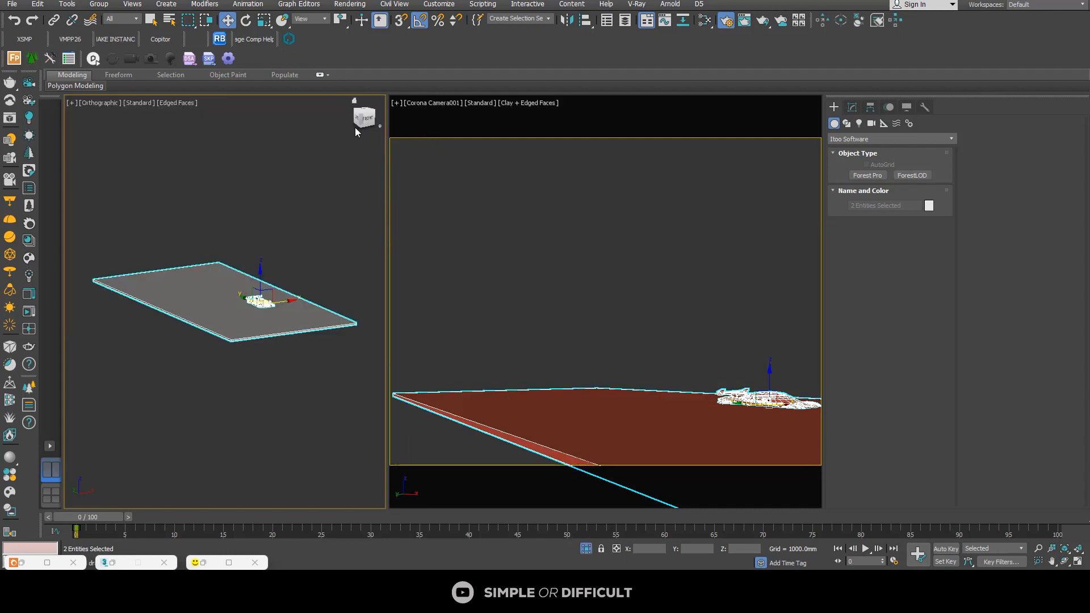
left_click(368, 119)
scroll(266, 313, "up", 4)
left_click(266, 312)
scroll(231, 239, "up", 5)
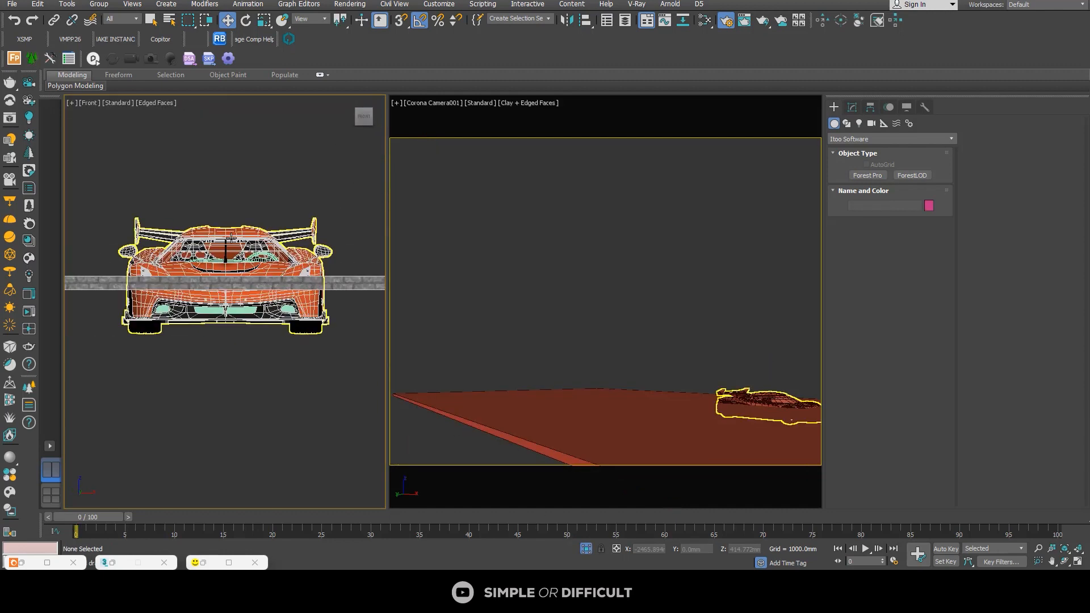
Step: Raise the car in the front view until its tyres rest on the top surface of the driveway slab
left_click(223, 241)
left_click_drag(222, 243, 231, 167)
scroll(237, 249, "up", 3)
scroll(237, 252, "up", 2)
middle_click_drag(74, 287, 166, 246)
scroll(166, 246, "up", 2)
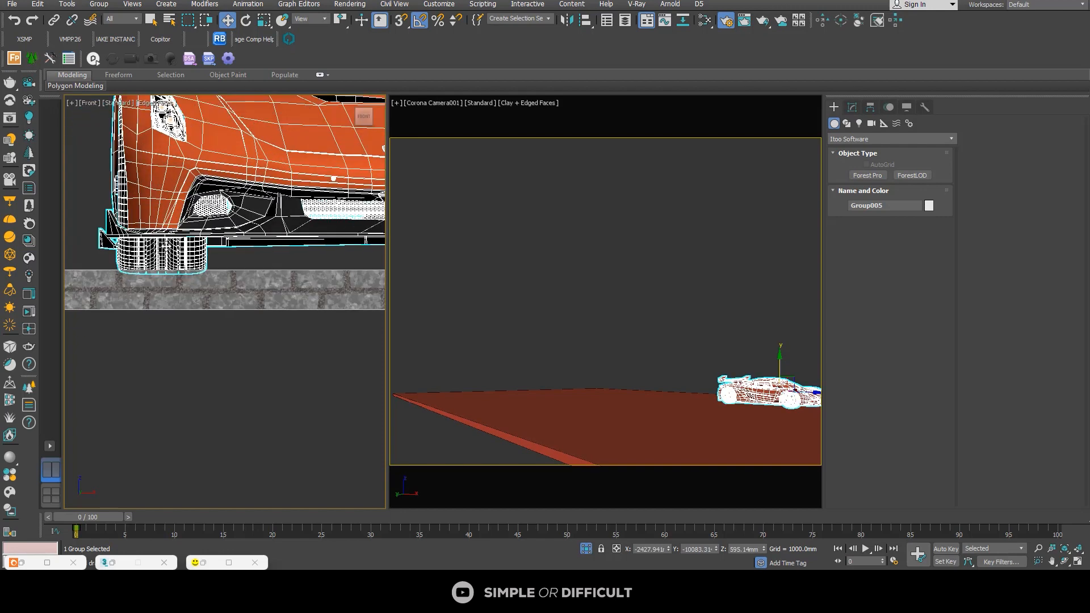
left_click_drag(166, 246, 166, 243)
scroll(151, 264, "up", 2)
scroll(153, 258, "down", 10)
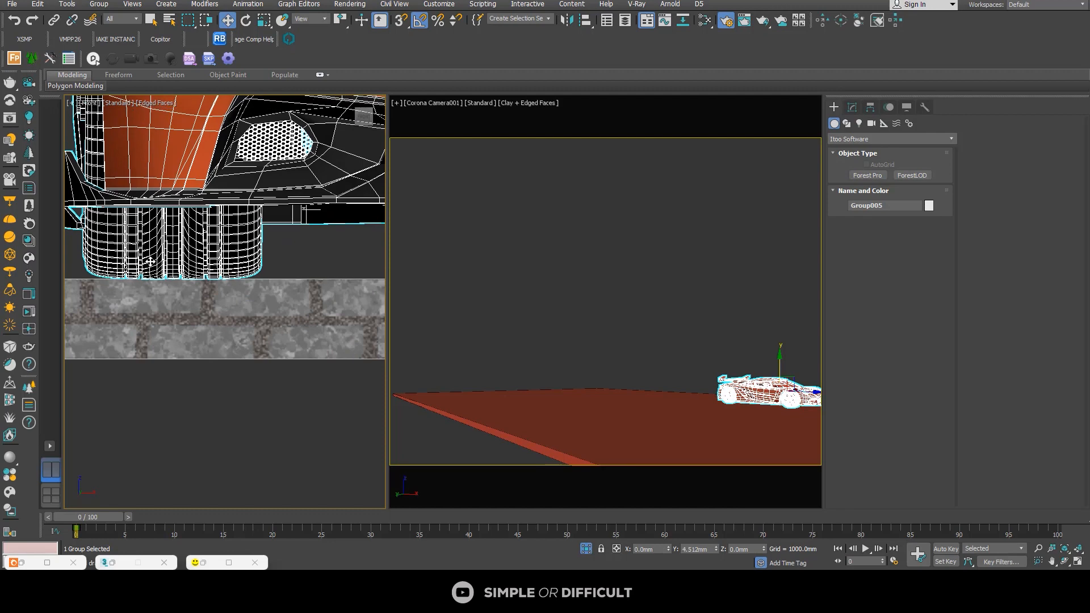
Step: Rotate the car about 110 degrees around the vertical axis in the top view
key("z")
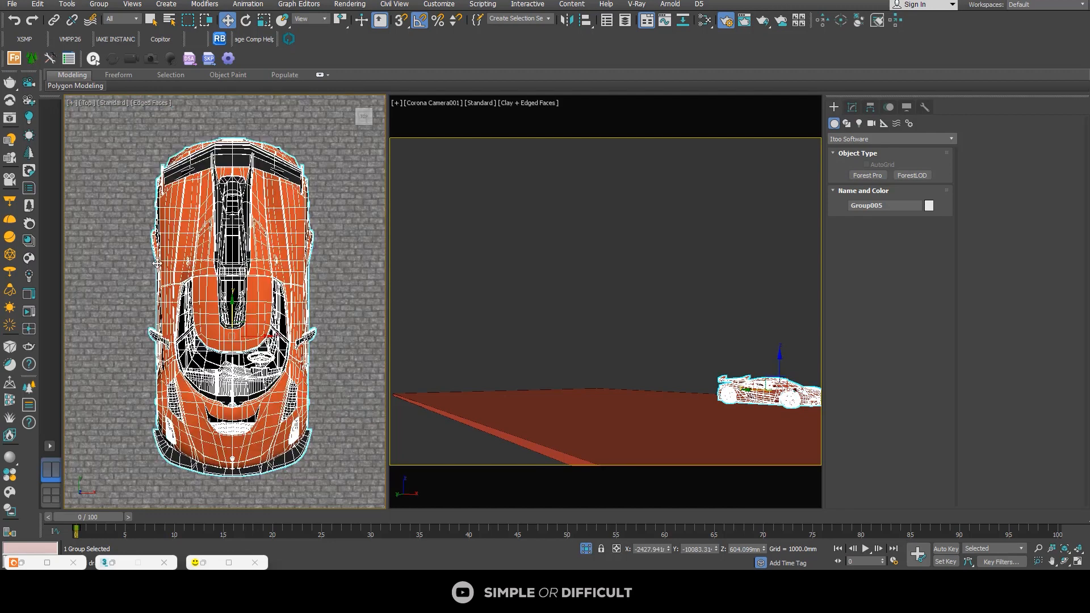
scroll(154, 265, "down", 8)
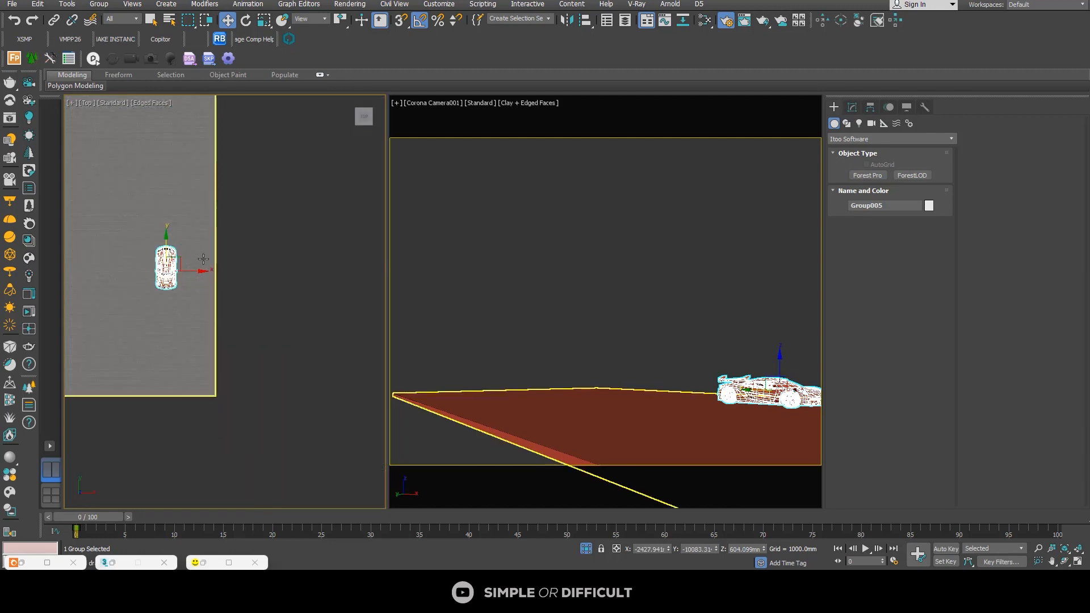
left_click(246, 21)
left_click_drag(188, 243, 142, 207)
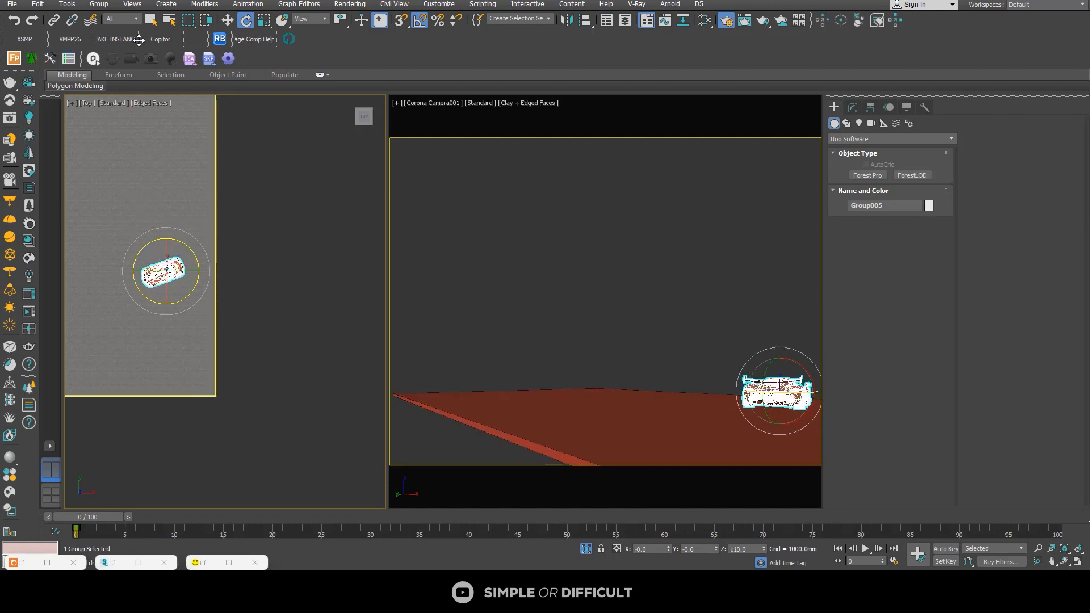
Step: End the isolation and move the car across the driveway until it is fully inside the camera view beside the entrance
left_click(227, 21)
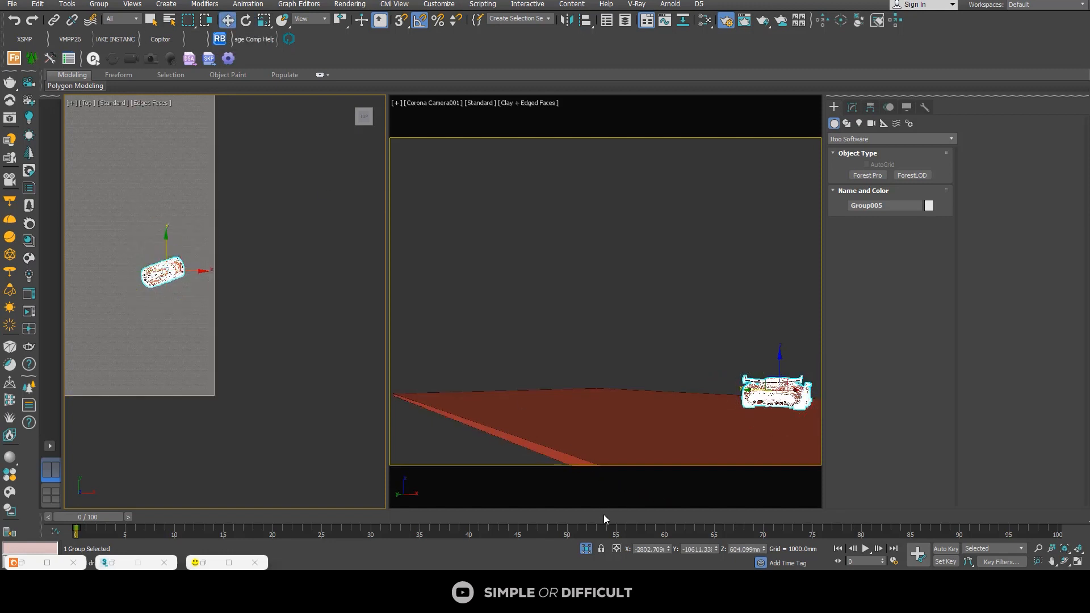
left_click(585, 549)
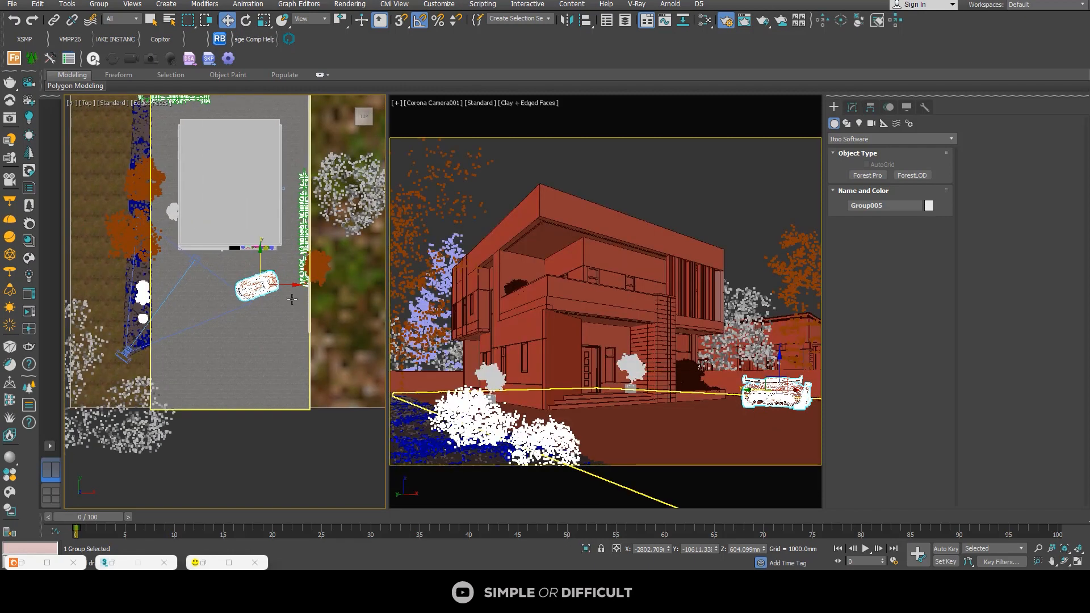
left_click_drag(274, 276, 245, 270)
scroll(257, 274, "up", 3)
scroll(245, 270, "down", 6)
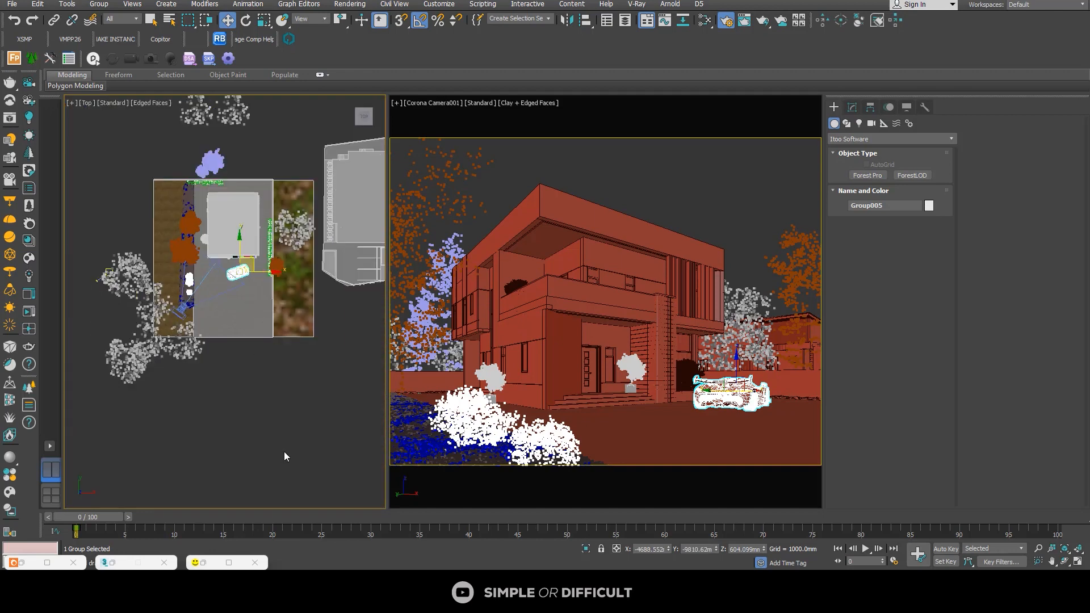
Step: Switch to File Explorer and open the model subfolder of Land Rover Defender EXPLORER PACK in the EXTERIOR ASSET directory
key("alt+Tab")
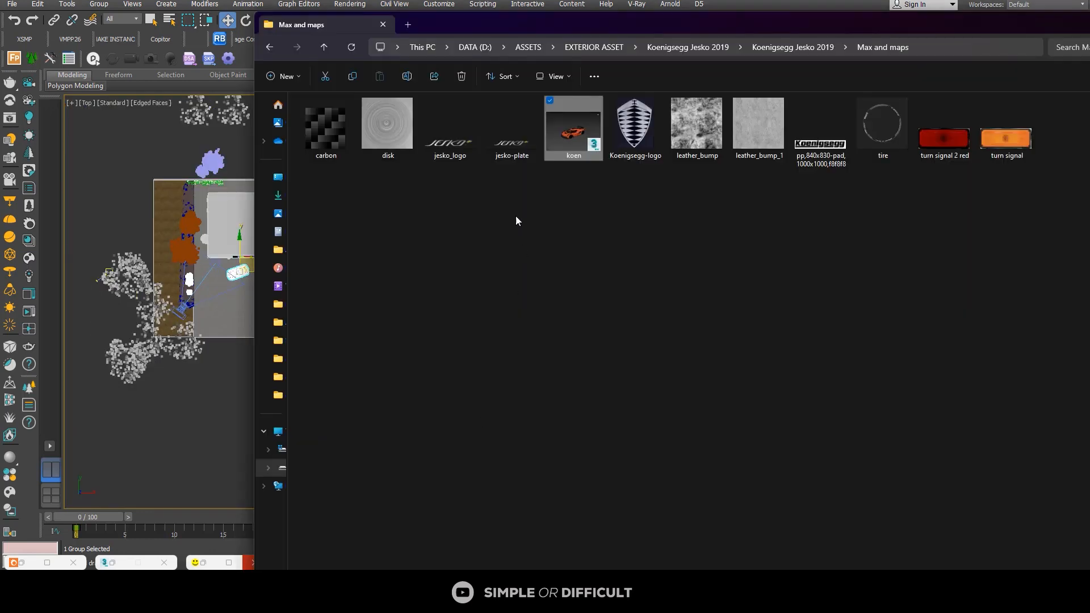
left_click_drag(635, 49, 602, 49)
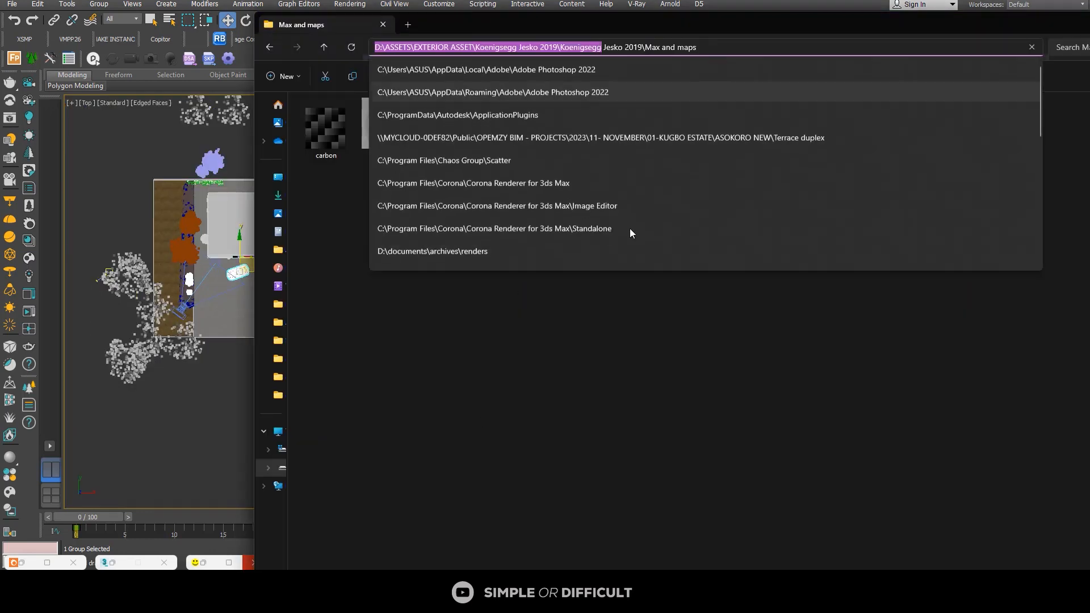
left_click(629, 285)
left_click(597, 49)
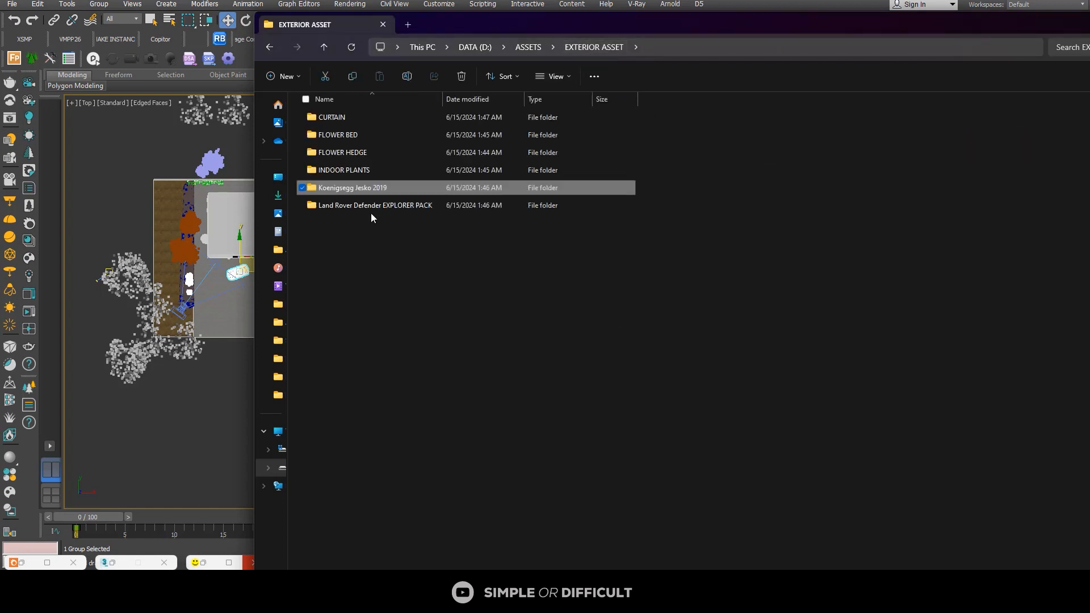
double_click(369, 212)
double_click(350, 117)
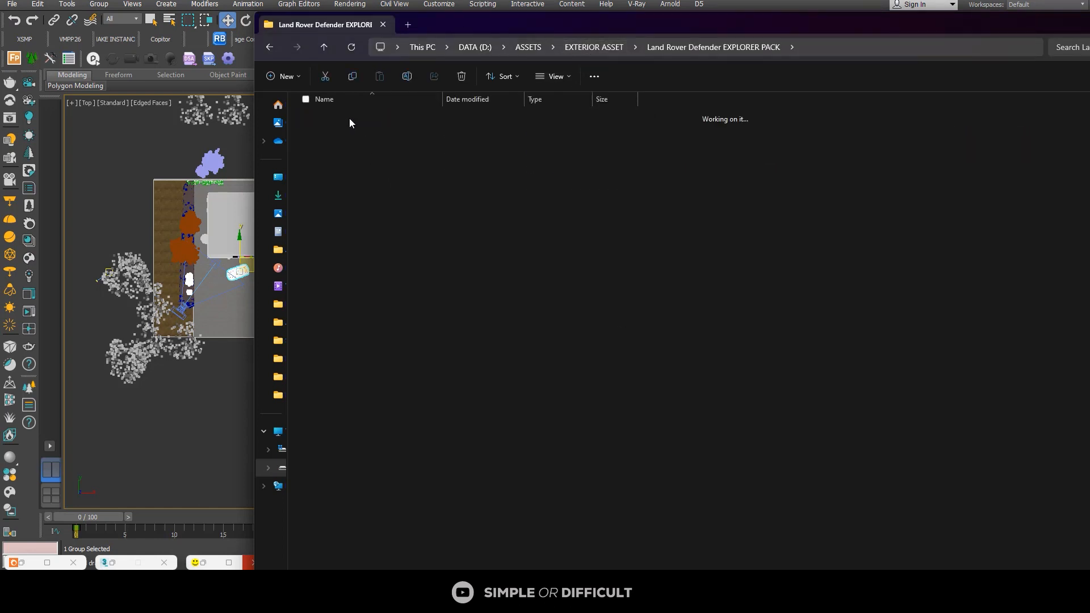
Step: Merge the Land Rover Defender EXPLORER PACK 3ds Max file into the house scene
left_click(514, 145)
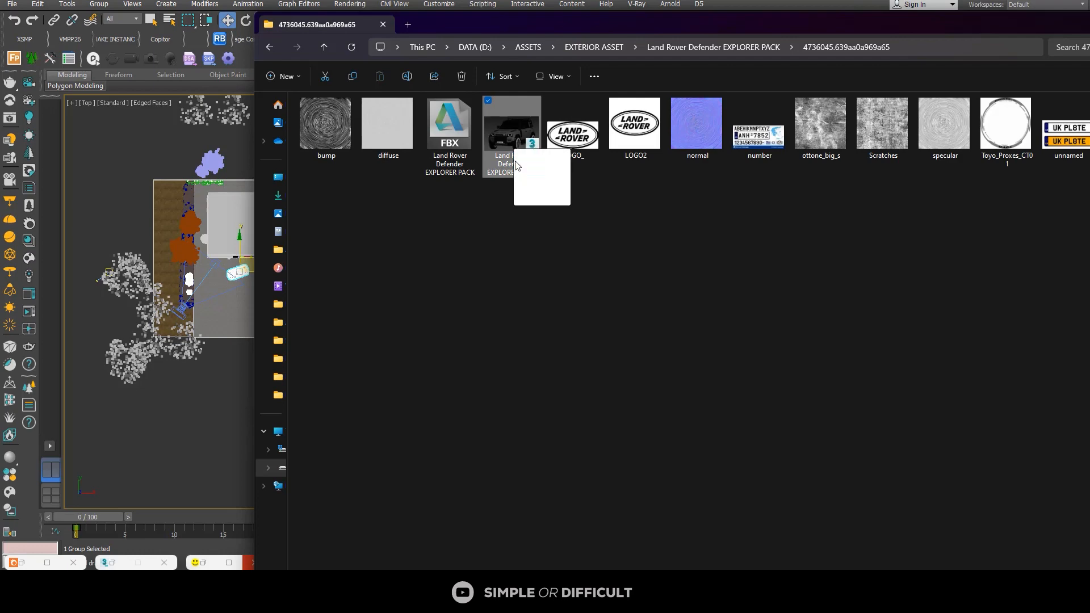
left_click_drag(216, 366, 193, 360)
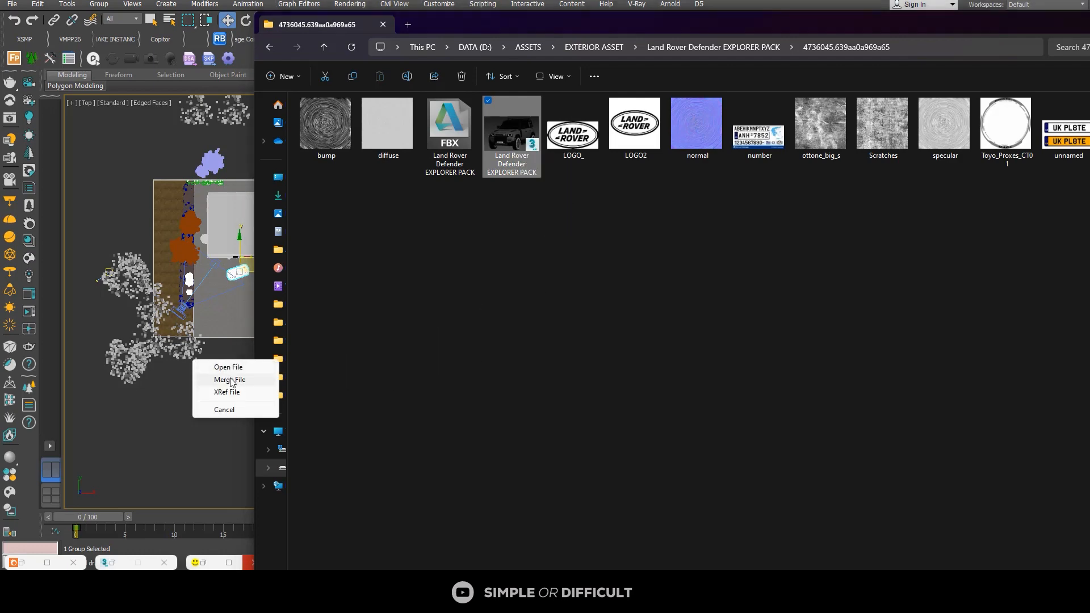
left_click(233, 380)
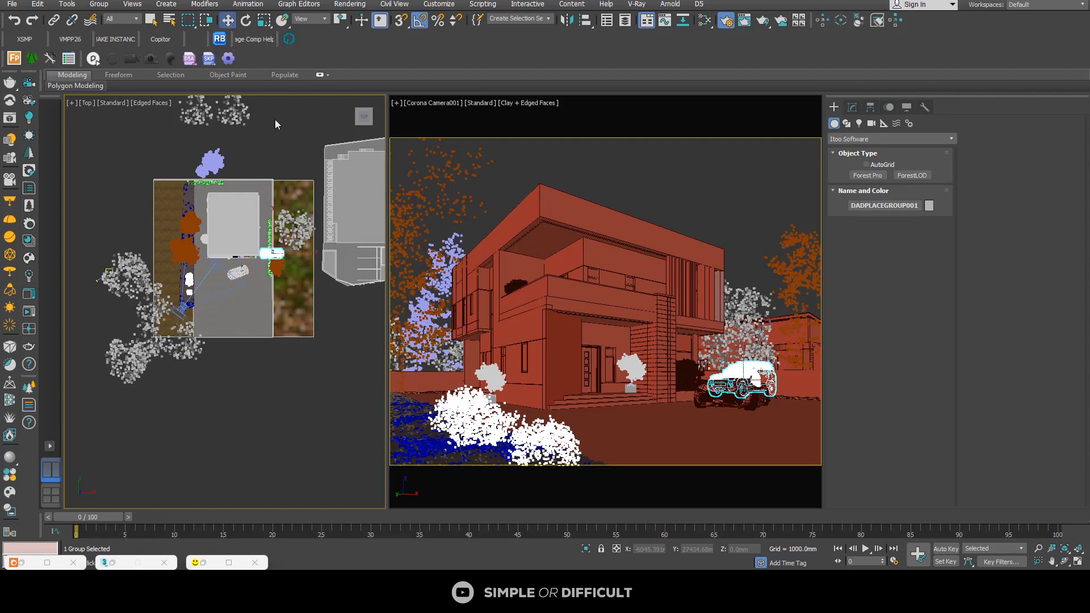
Step: Move the Land Rover onto the driveway in the top view, shift the Koenigsegg closer to the house, and place both side by side
scroll(279, 247, "up", 3)
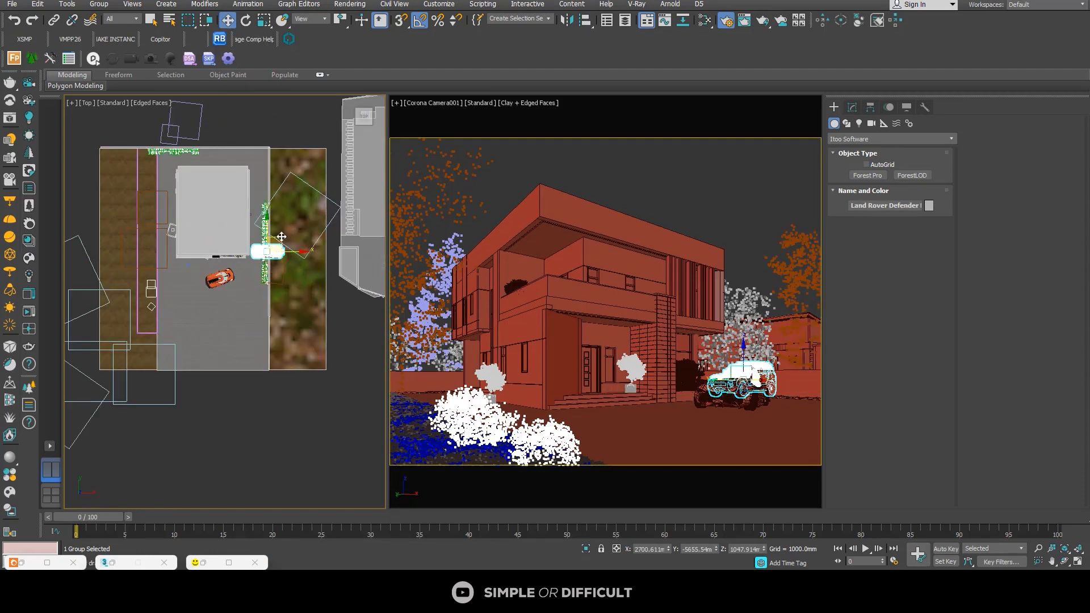
left_click_drag(282, 237, 248, 279)
scroll(248, 279, "up", 3)
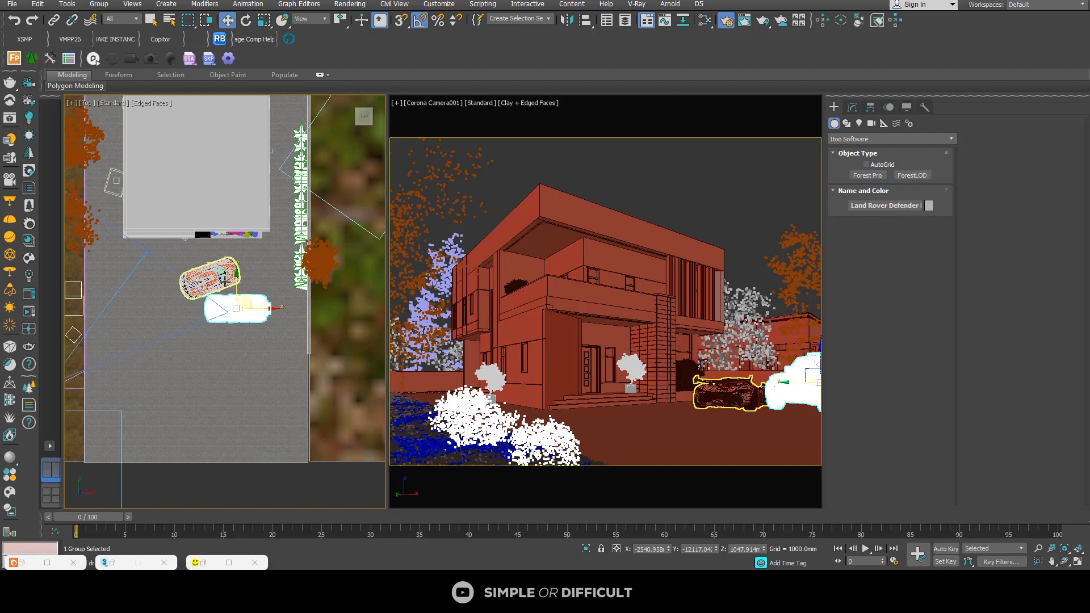
scroll(237, 290, "up", 3)
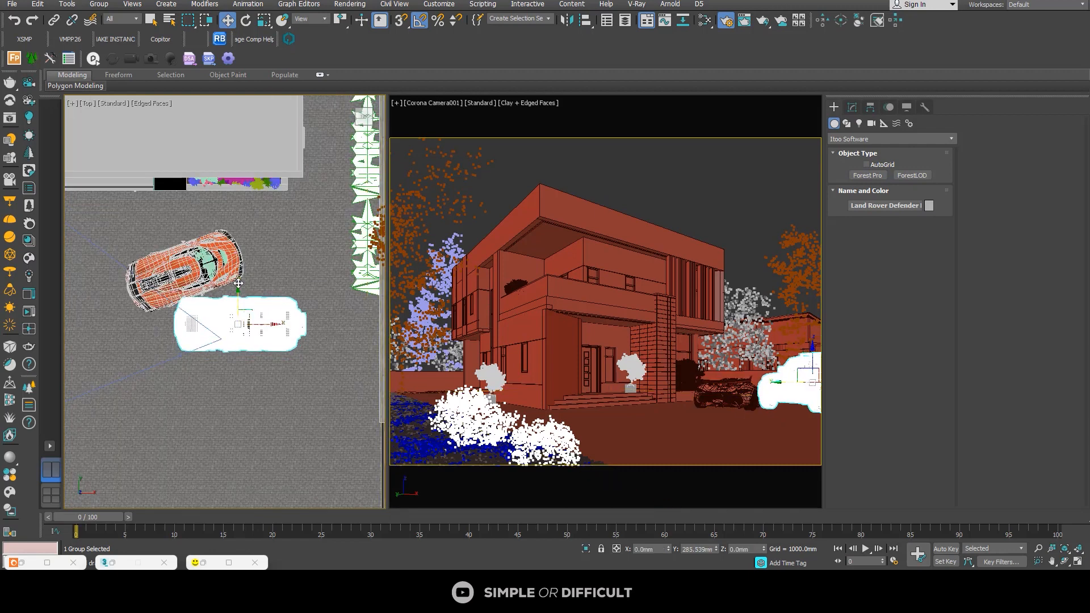
left_click(205, 260)
left_click_drag(206, 257, 266, 222)
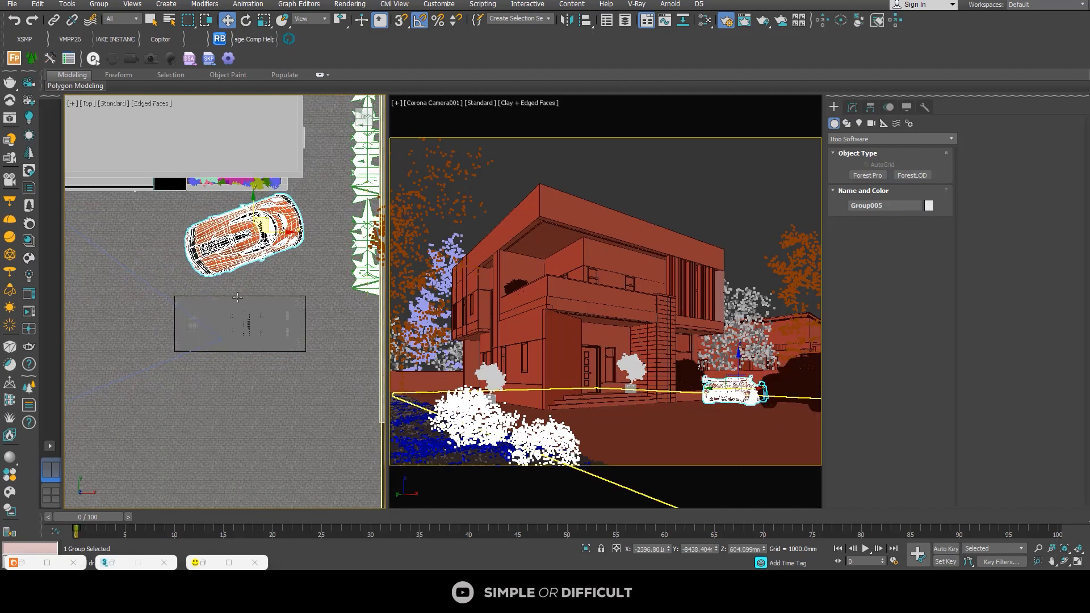
left_click(239, 316)
left_click_drag(239, 295, 238, 286)
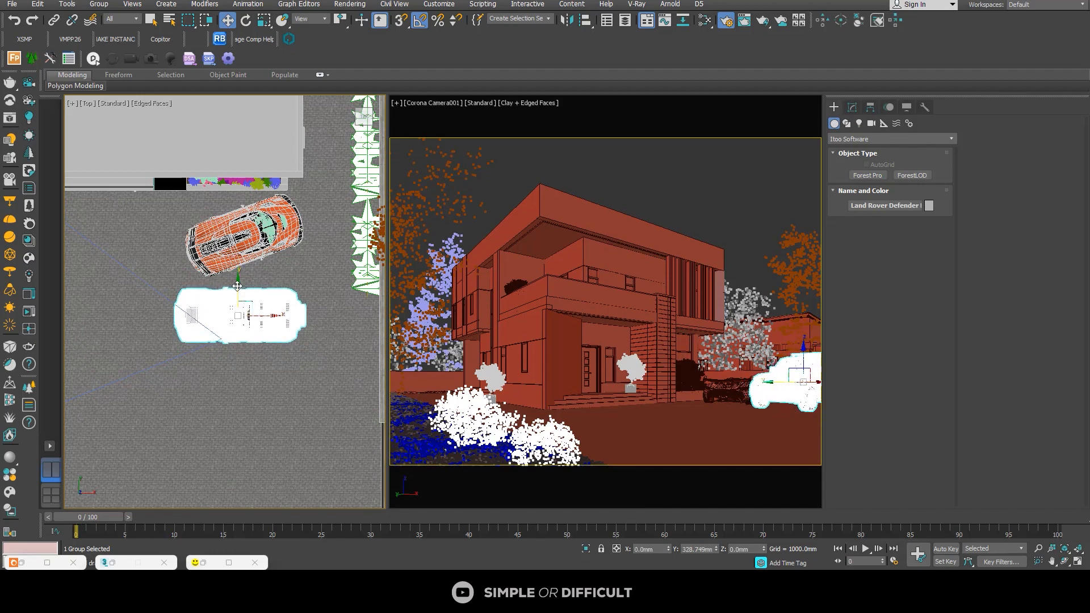
Step: Swap the two cars in the top view so the Land Rover stands nearer the house and the Koenigsegg farther away
left_click(226, 234)
left_click_drag(256, 209, 255, 348)
left_click(238, 288)
left_click_drag(238, 288, 239, 220)
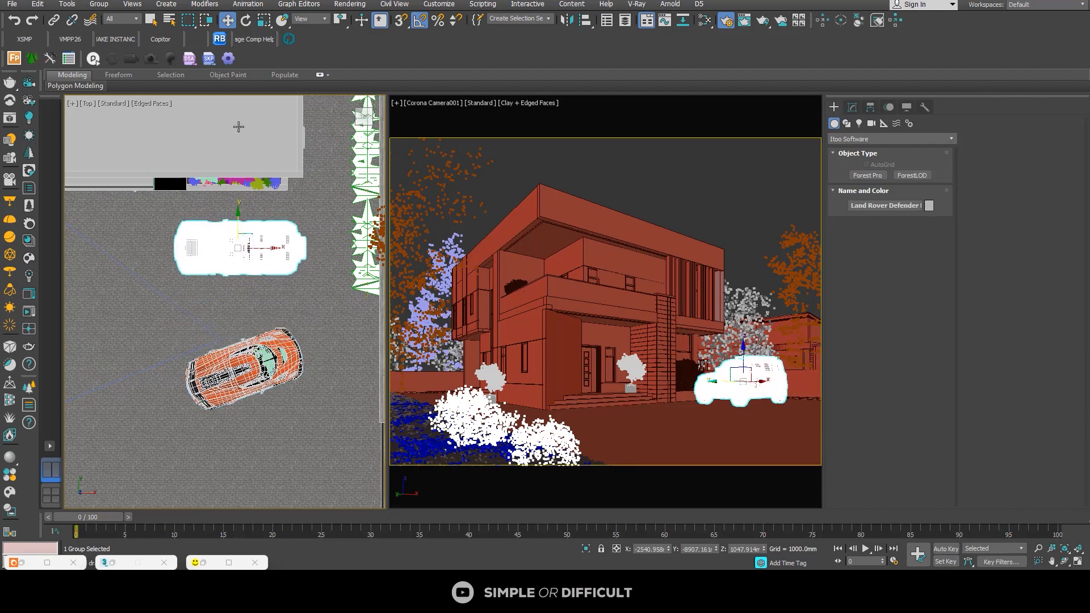
Step: Rotate the Land Rover 180 degrees around the vertical axis and move it across the driveway to the hedge
key("e")
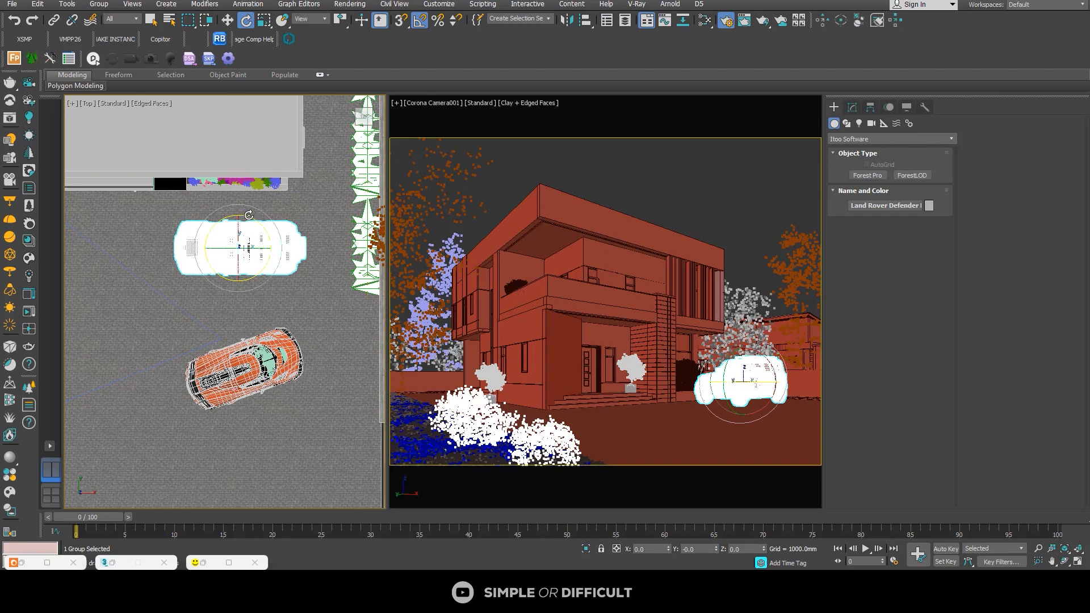
left_click_drag(249, 215, 352, 221)
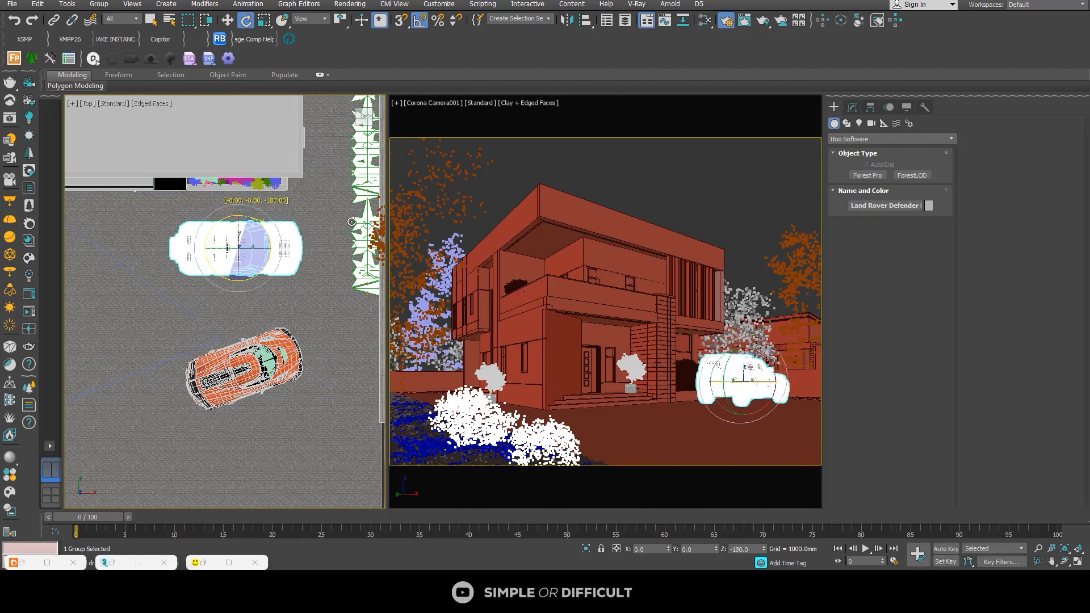
key("w")
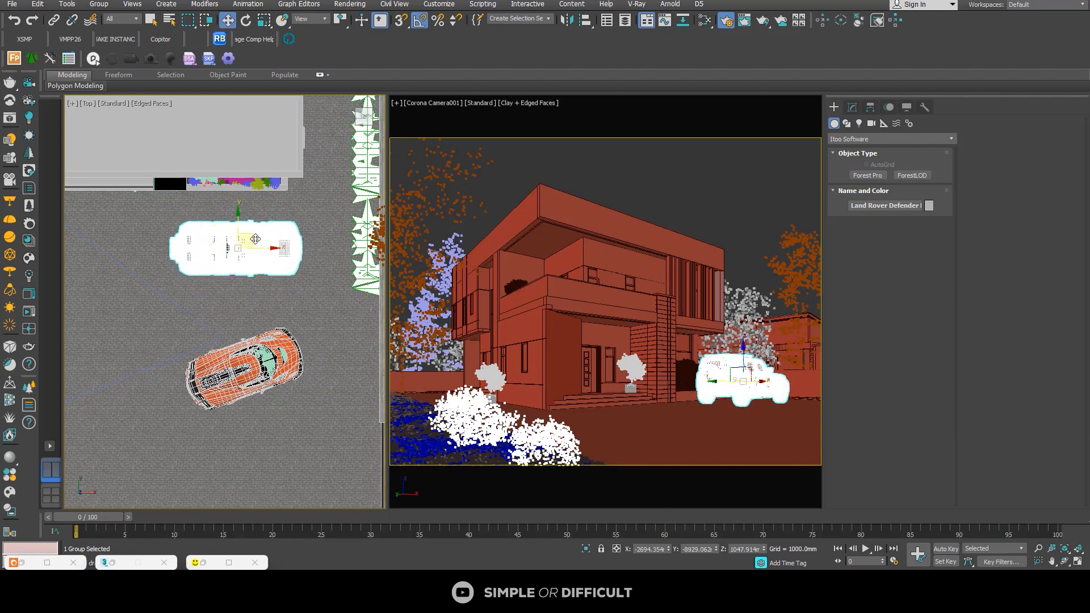
left_click_drag(255, 240, 307, 231)
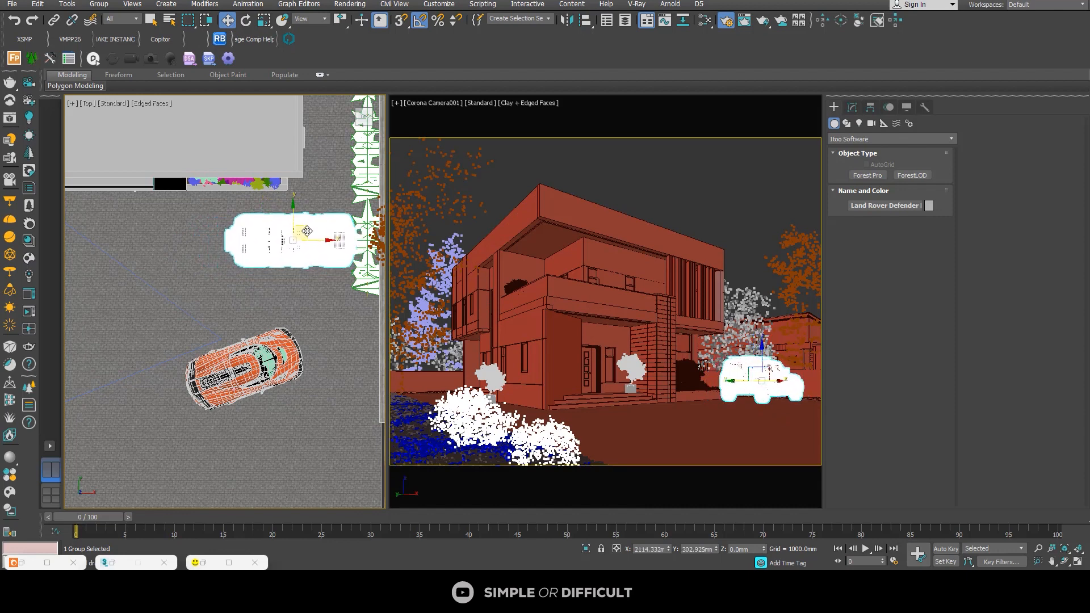
Step: Move the Koenigsegg diagonally across the driveway, away from the hedge, so it enters the camera view in front of the Land Rover
left_click(266, 352)
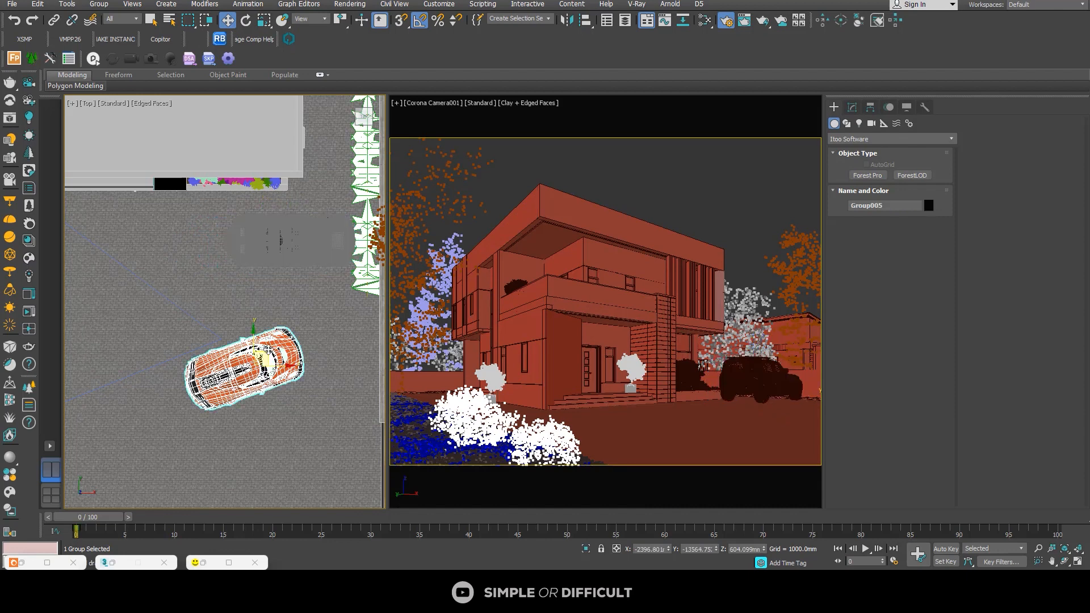
left_click_drag(262, 352, 214, 308)
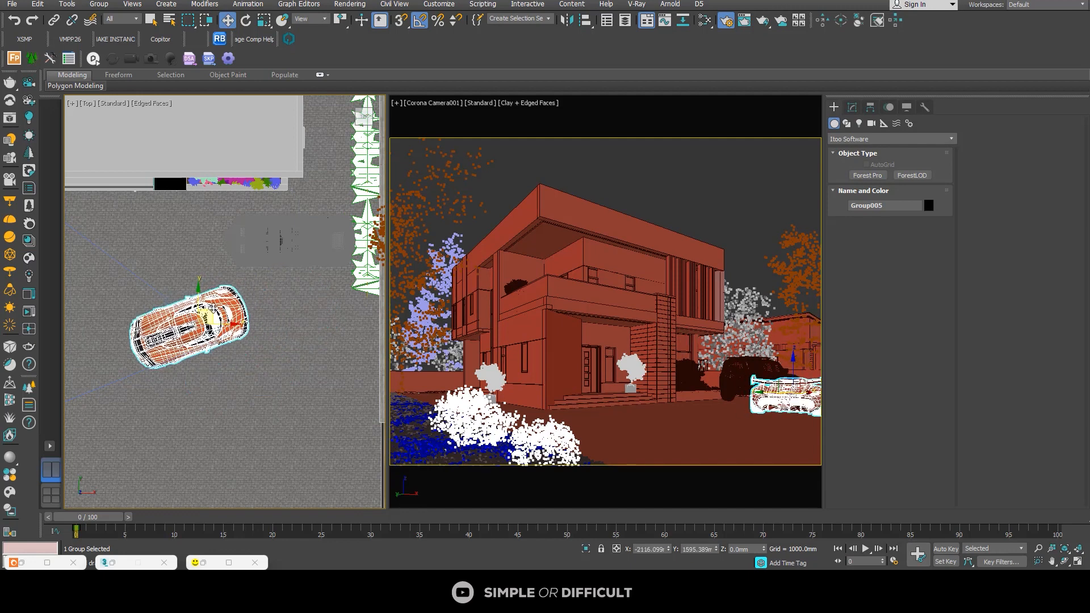
scroll(216, 307, "down", 5)
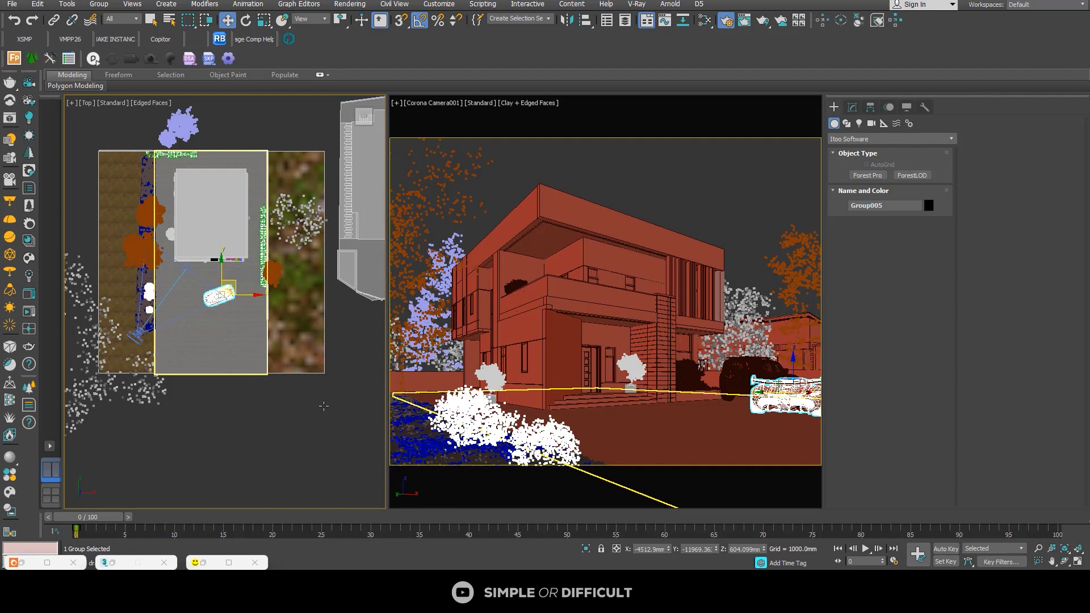
Step: Clear the selection and save the scene
left_click(324, 406)
left_click(12, 4)
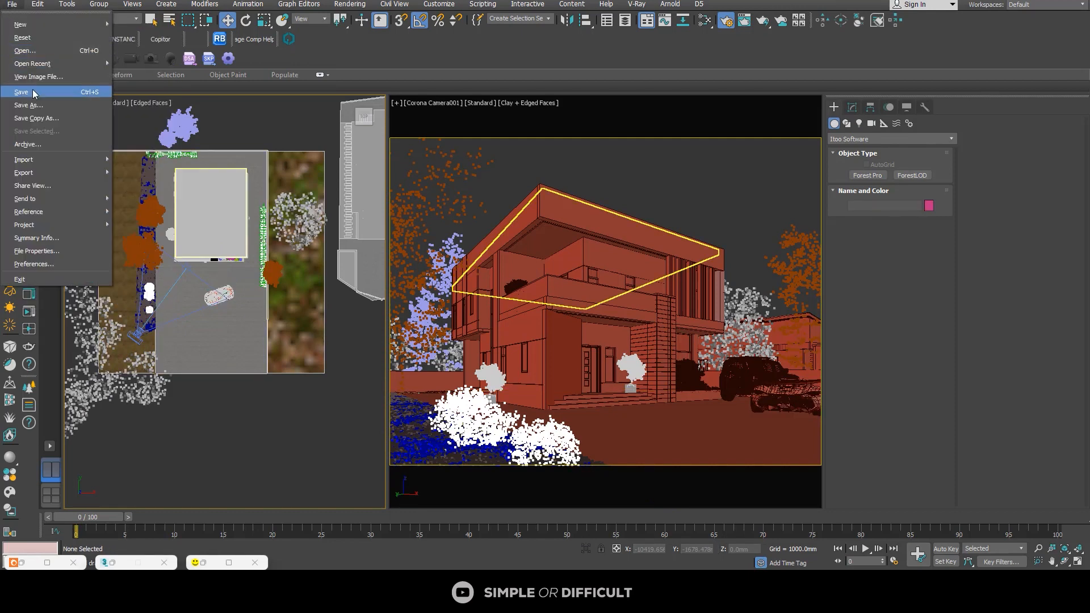
left_click(33, 93)
scroll(199, 164, "down", 3)
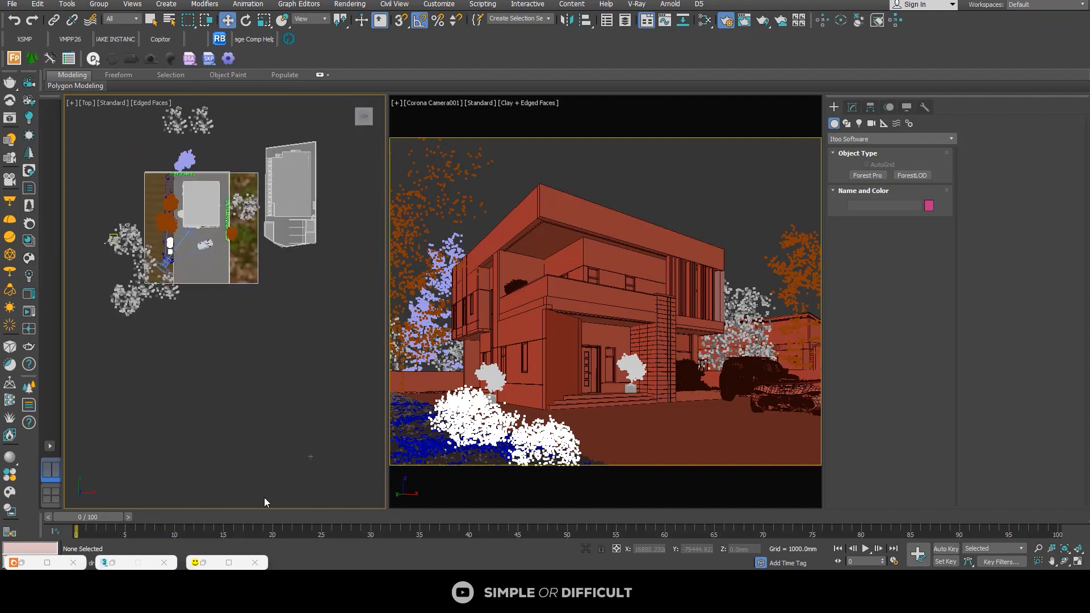
Step: Set the render output size to 1536x1167 and start a production render of the camera view from the Corona frame buffer
left_click(229, 563)
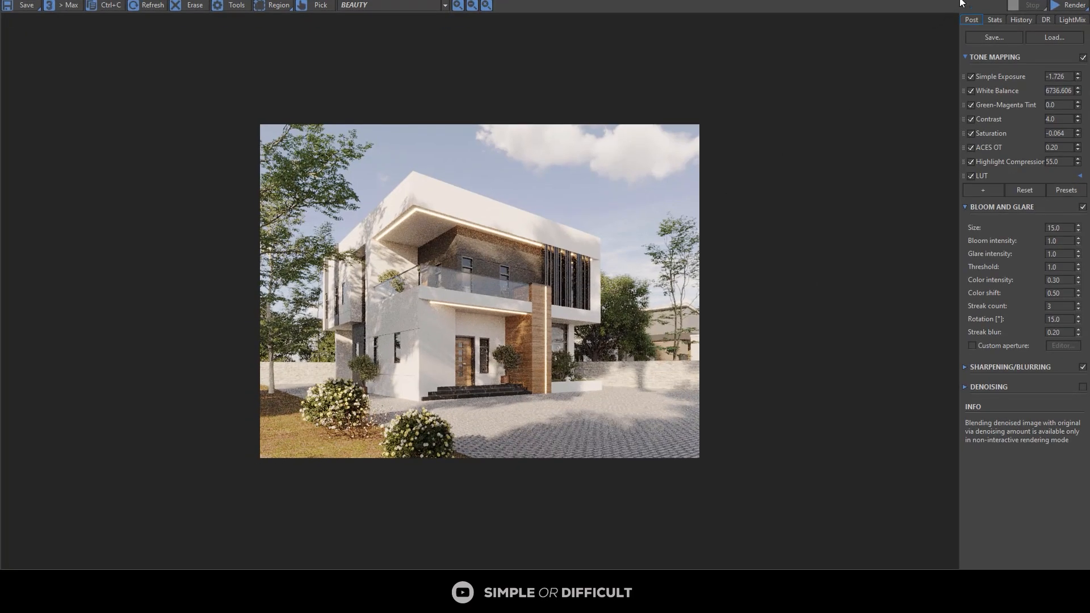
left_click_drag(961, 1, 726, 96)
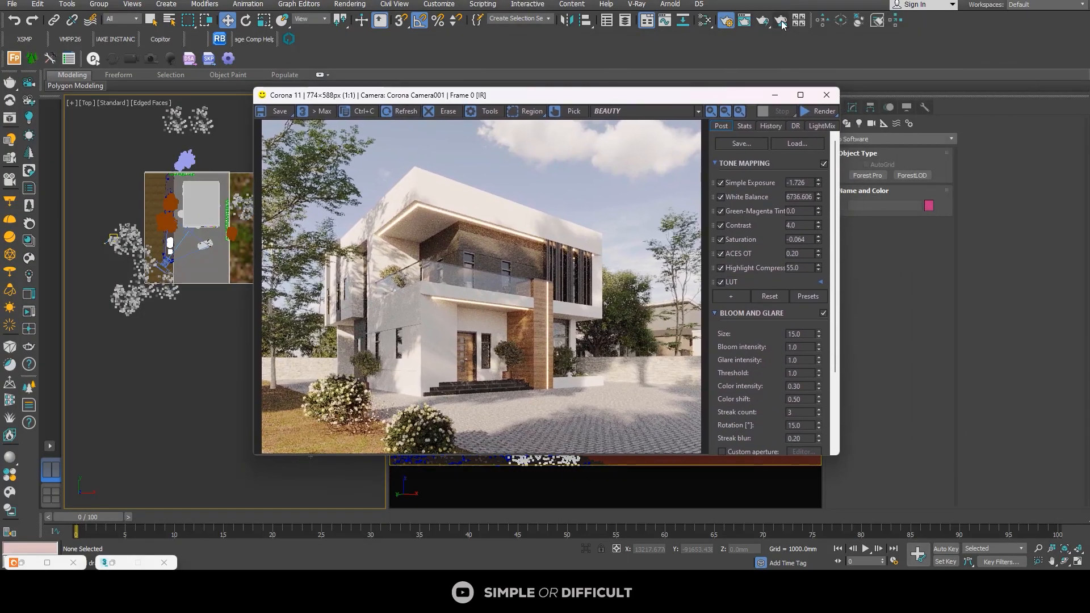
left_click(739, 24)
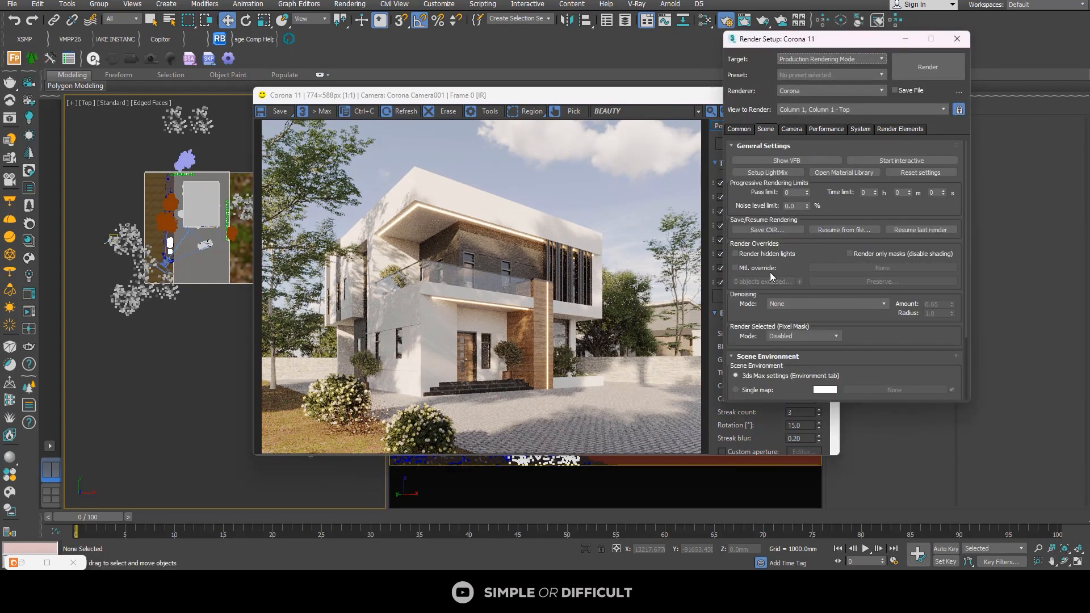
left_click(739, 130)
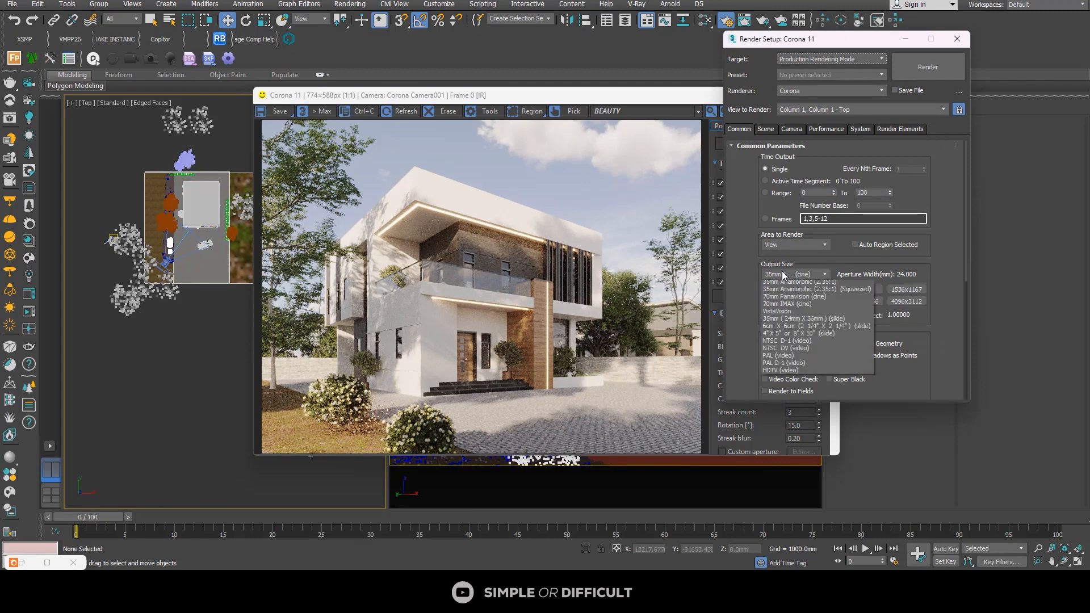
left_click(911, 290)
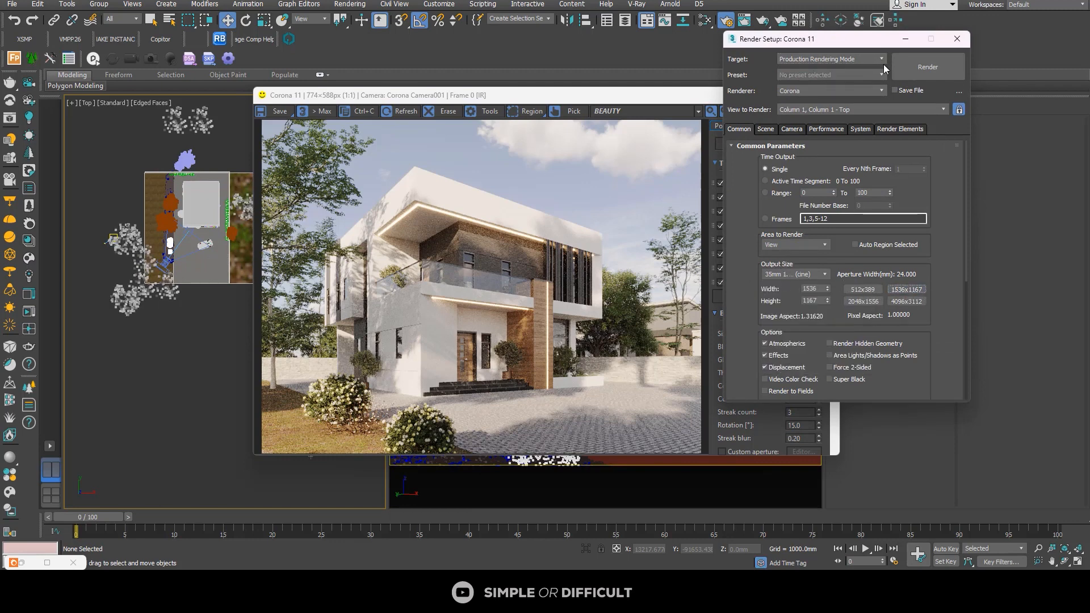
left_click(958, 39)
left_click(798, 95)
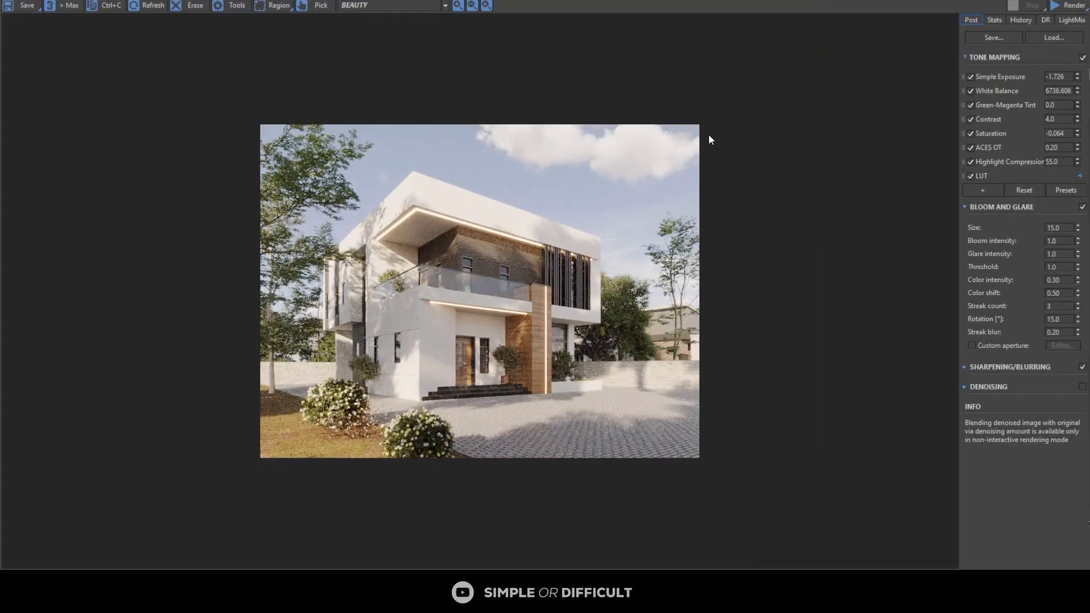
left_click(1064, 10)
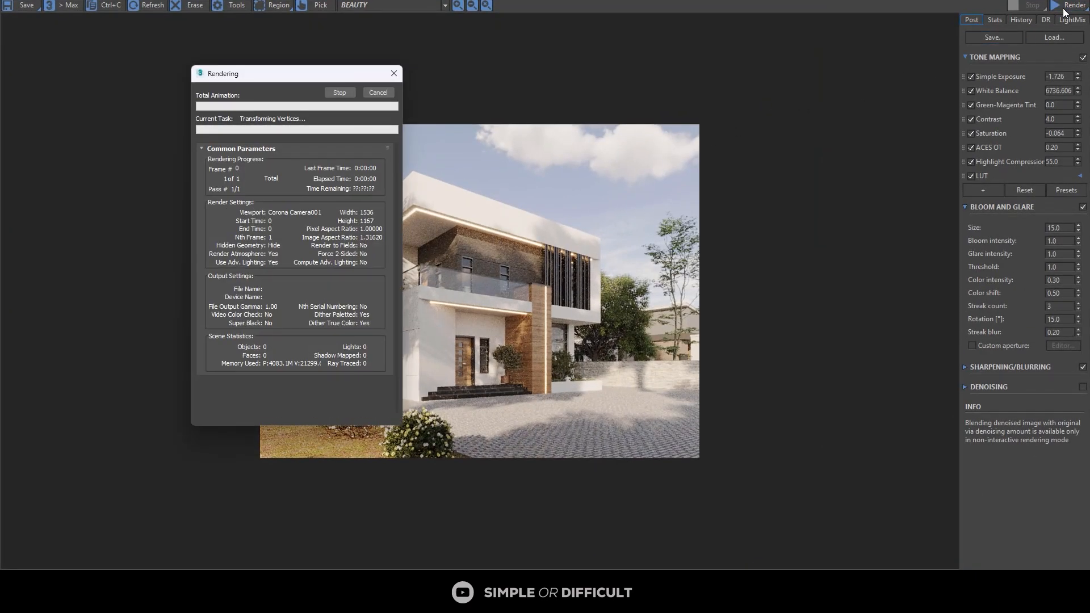
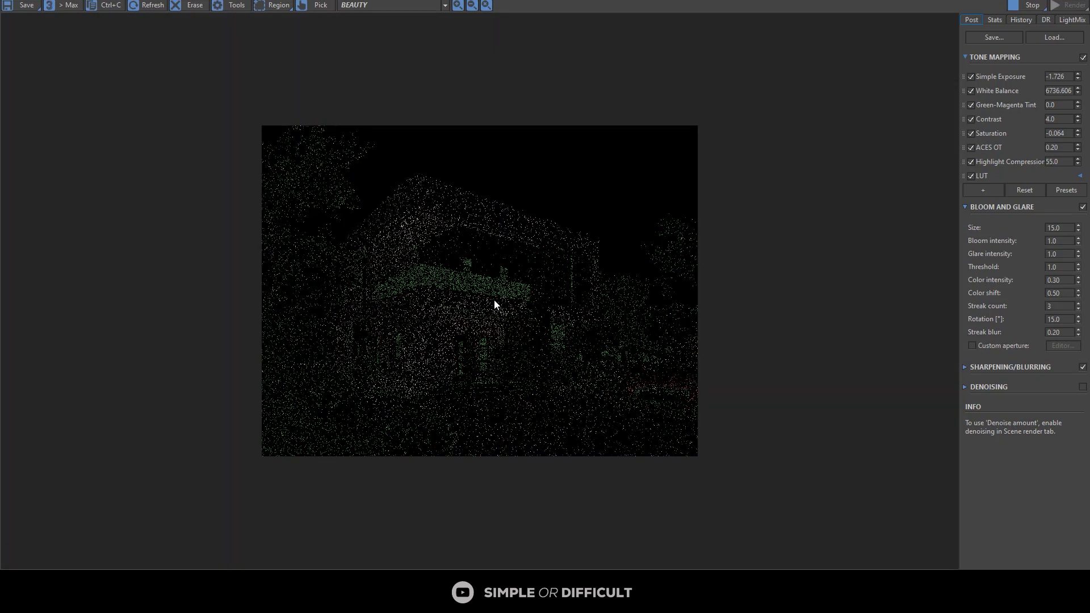
Step: Examine the facade, entrance and both cars up close in the running camera render, and stop the render
scroll(590, 368, "up", 3)
middle_click_drag(613, 361, 352, 209)
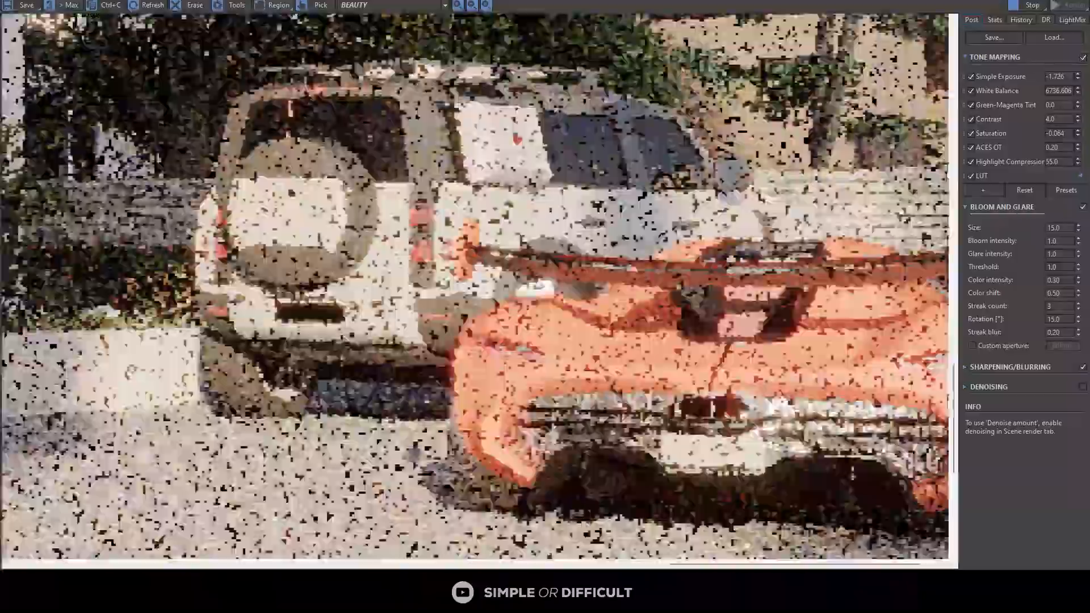
scroll(341, 423, "down", 5)
scroll(341, 423, "up", 2)
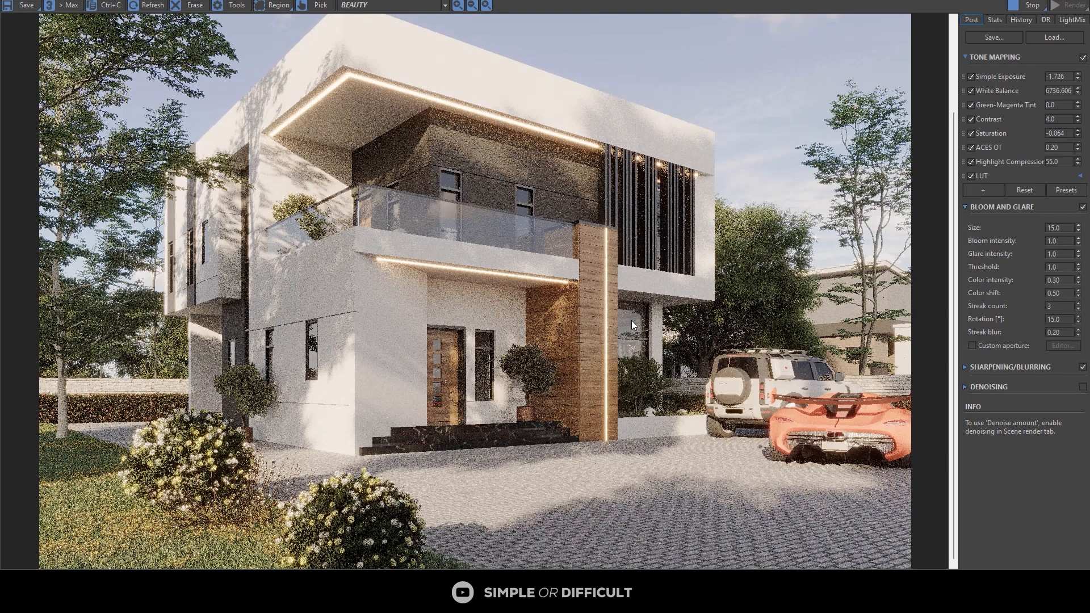
scroll(641, 319, "down", 3)
scroll(676, 353, "up", 5)
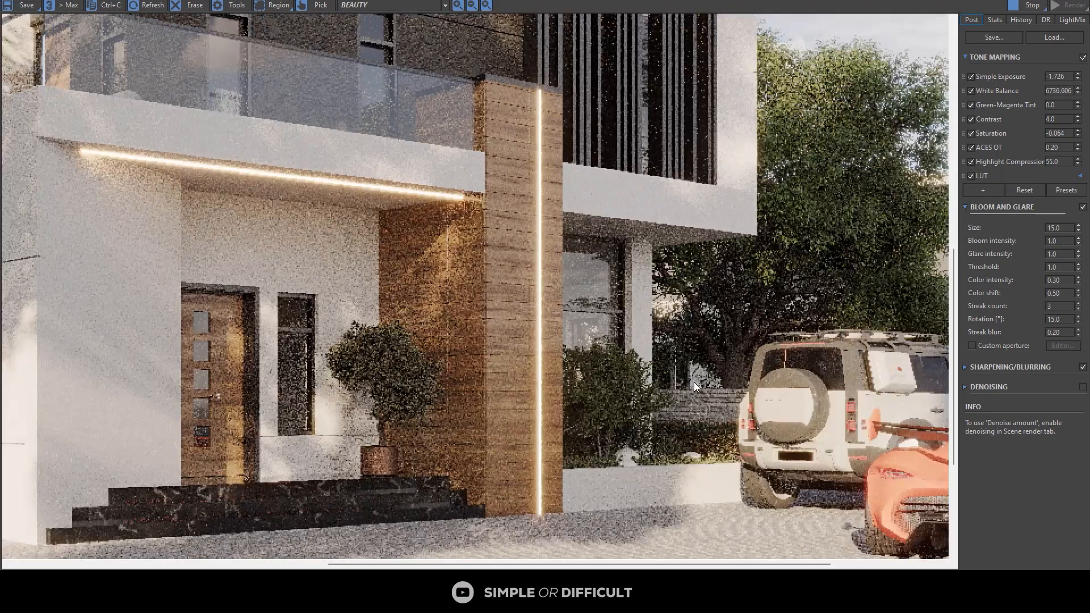
scroll(644, 389, "down", 5)
scroll(697, 399, "up", 3)
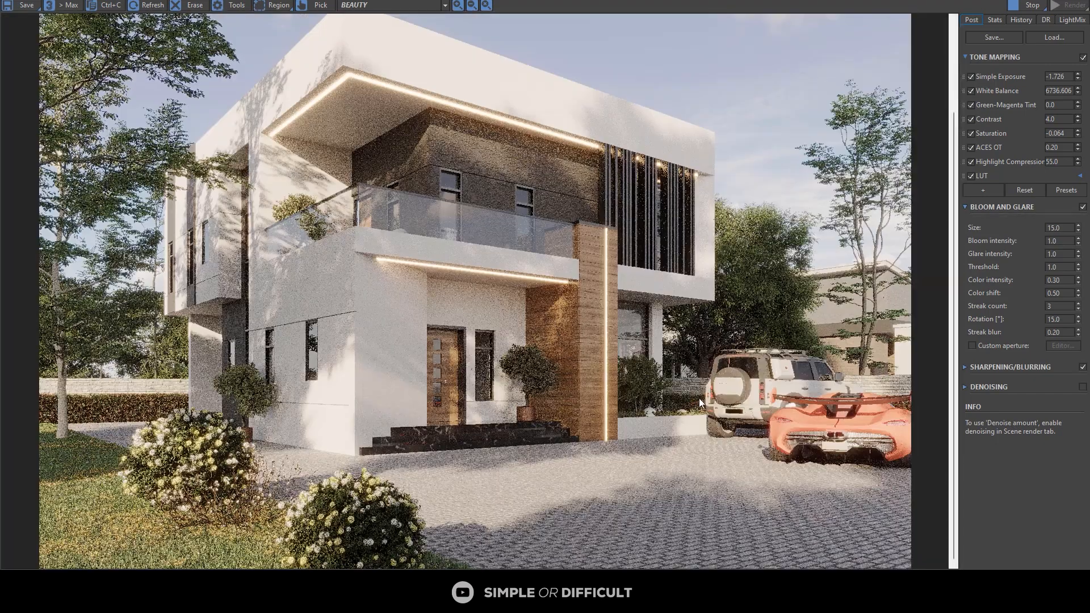
scroll(846, 424, "up", 3)
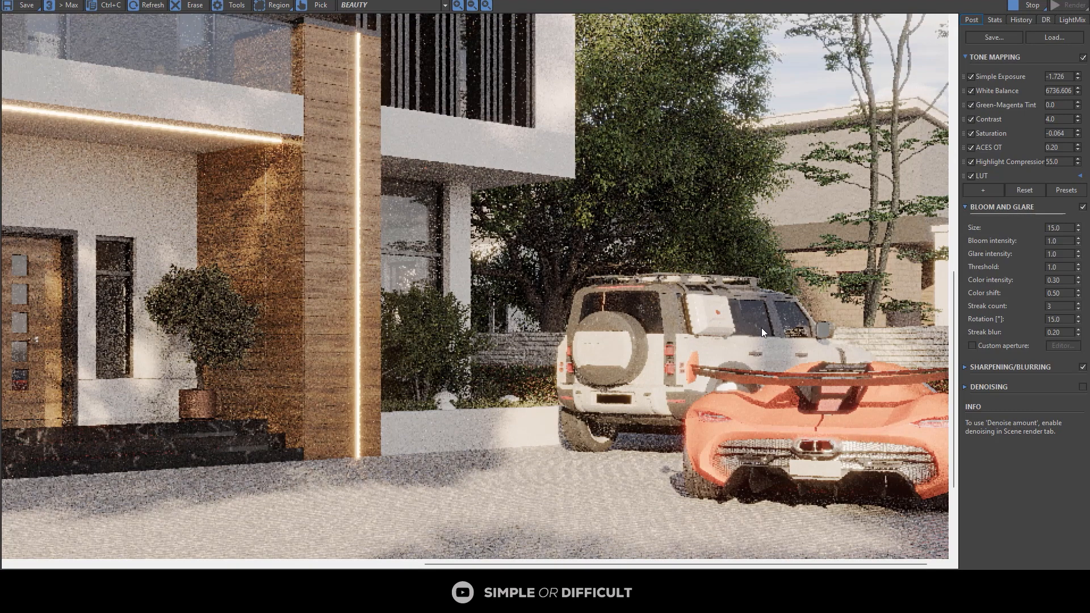
scroll(761, 329, "down", 3)
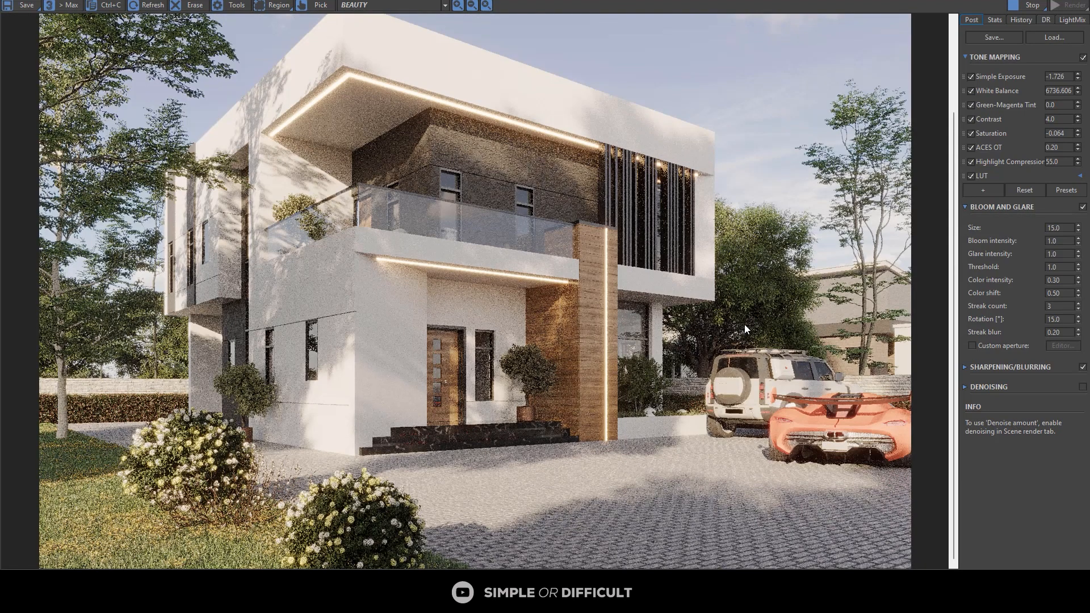
scroll(810, 295, "down", 3)
scroll(850, 228, "up", 3)
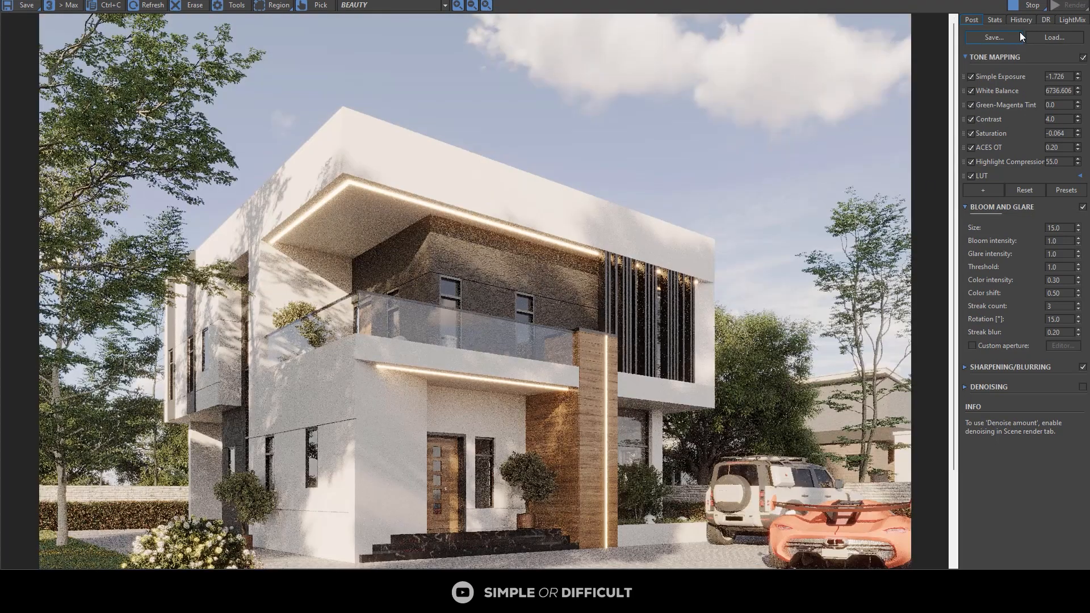
scroll(659, 249, "down", 3)
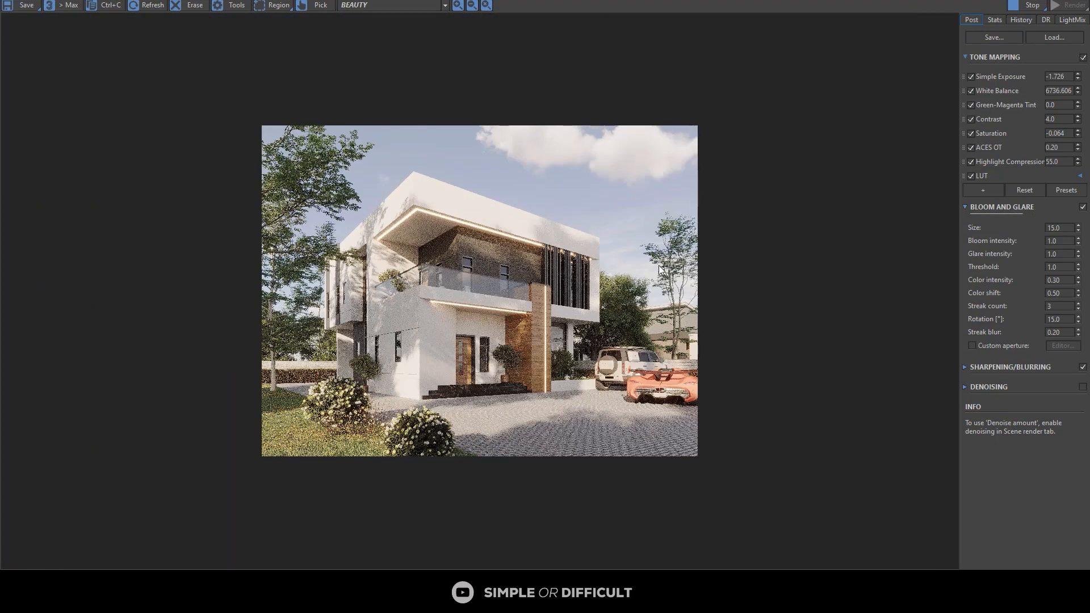
left_click(1031, 1)
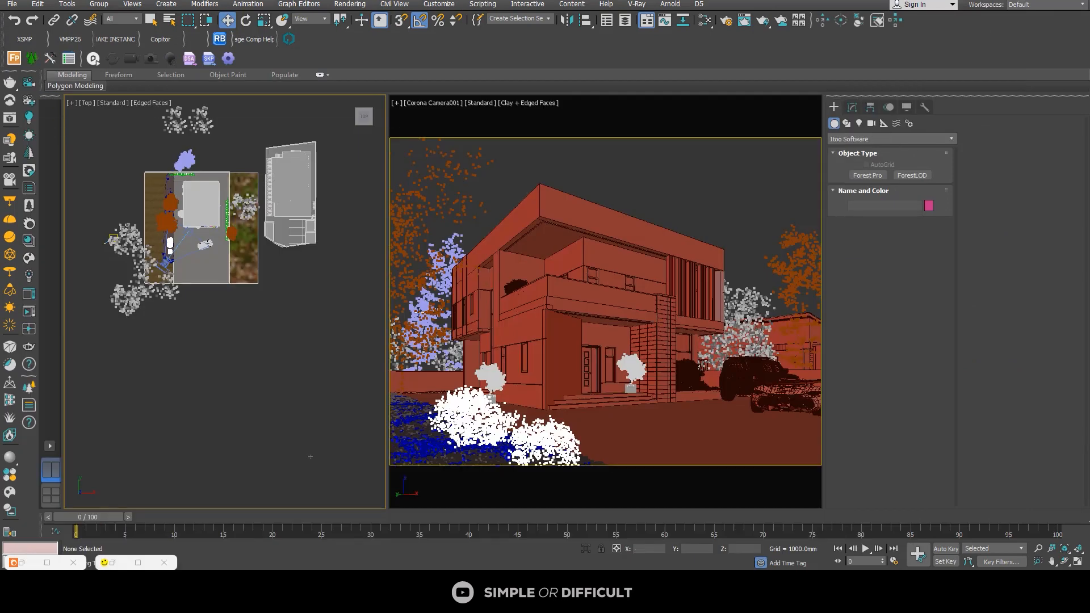
Step: Select the Koenigsegg group on the driveway and open the Slate Material Editor beside the Top view
scroll(205, 240, "up", 5)
scroll(213, 233, "up", 5)
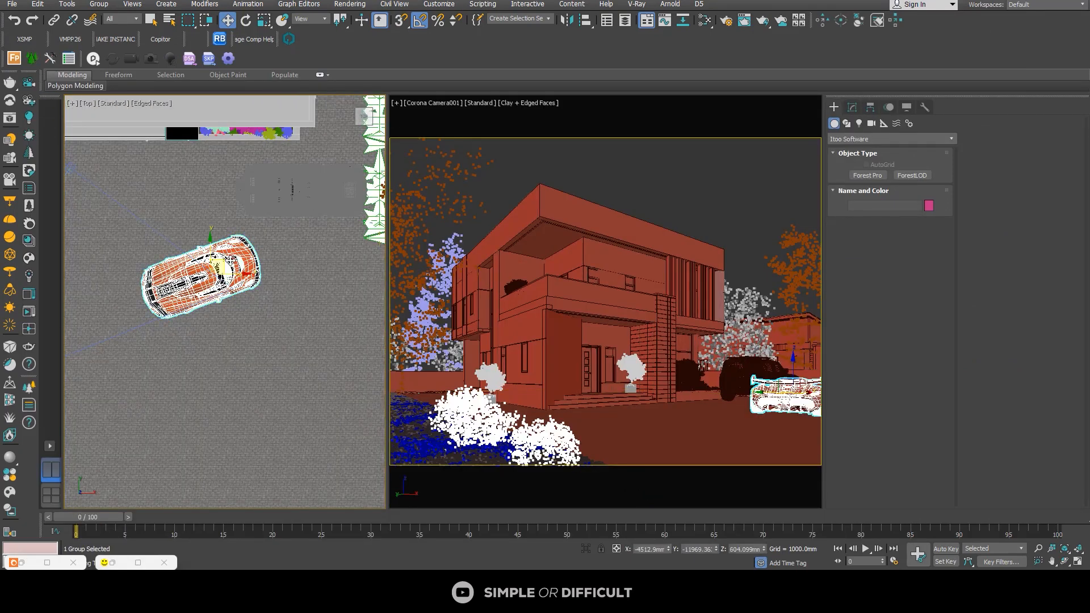
left_click(201, 273)
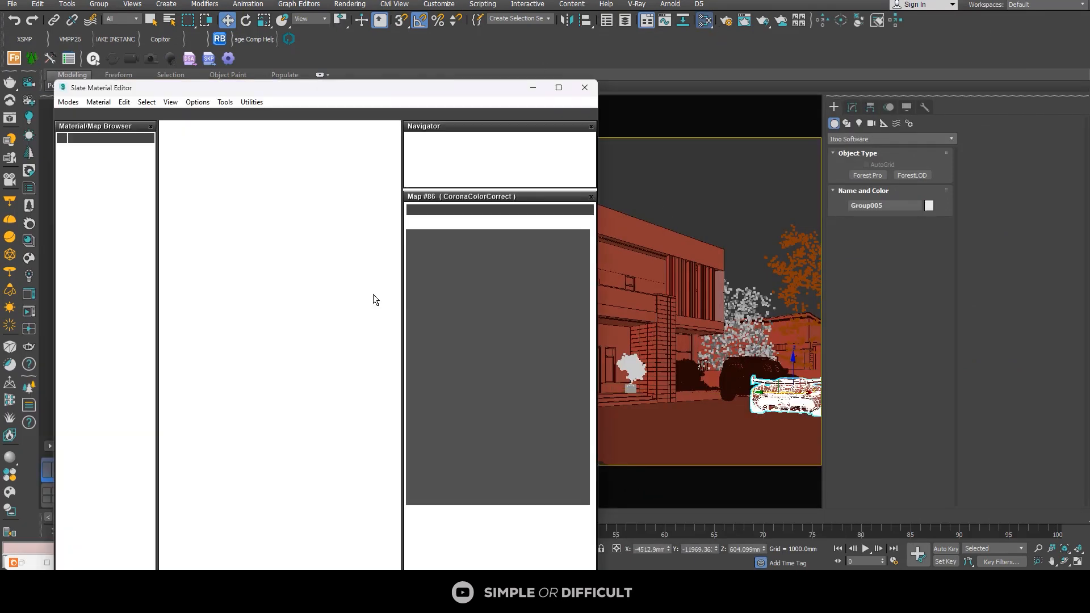
left_click_drag(327, 85, 707, 97)
scroll(652, 295, "down", 1)
middle_click_drag(653, 296, 585, 238)
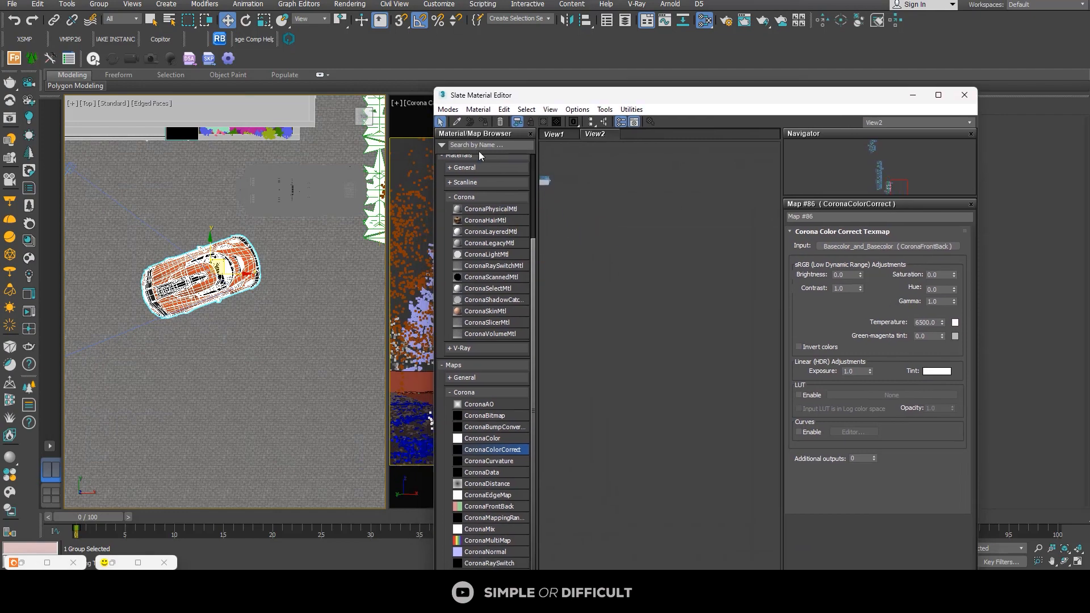
Step: Sample the Koenigsegg's material from the car body into View2 of the Slate Material Editor
left_click(457, 121)
scroll(199, 272, "up", 4)
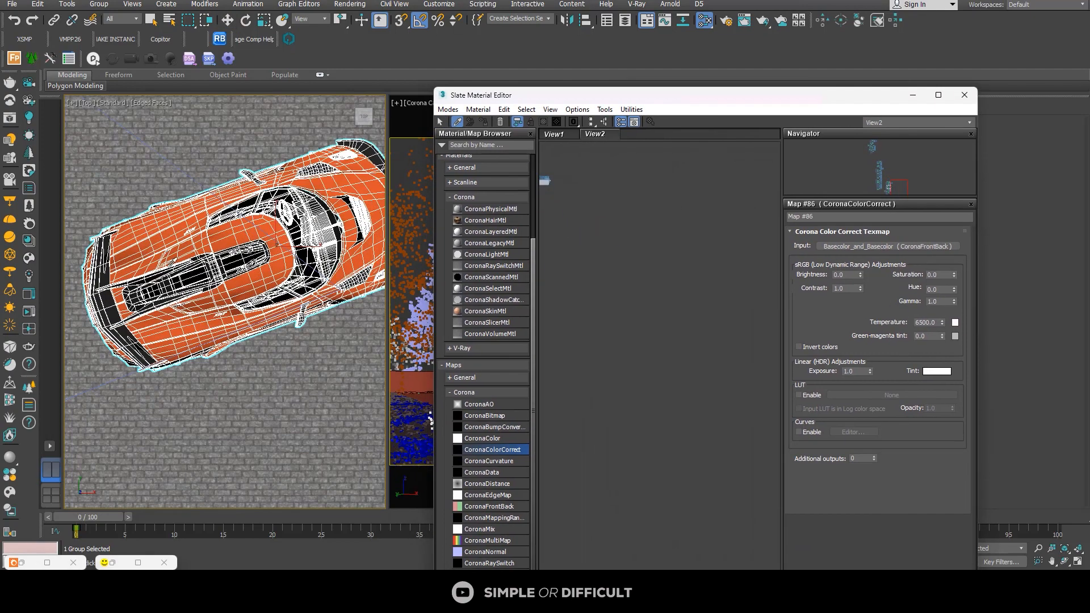
left_click(157, 244)
scroll(660, 253, "up", 1)
middle_click_drag(660, 253, 665, 407)
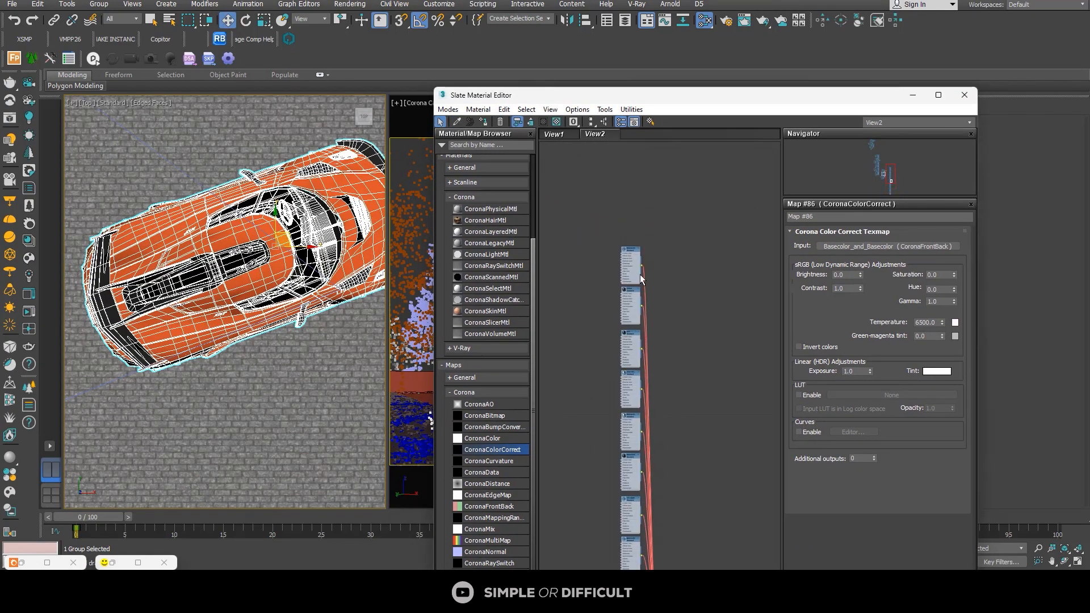
scroll(633, 234, "up", 4)
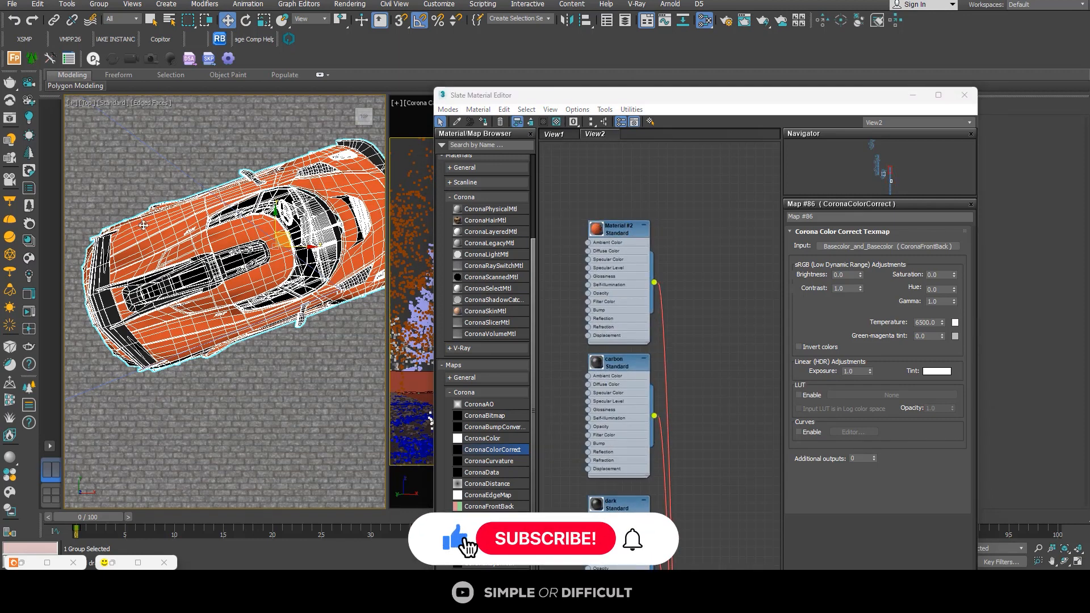
Step: Convert the materials of the selected Koenigsegg only with Corona Converter, with metalness set to Force non-metal
left_click(29, 223)
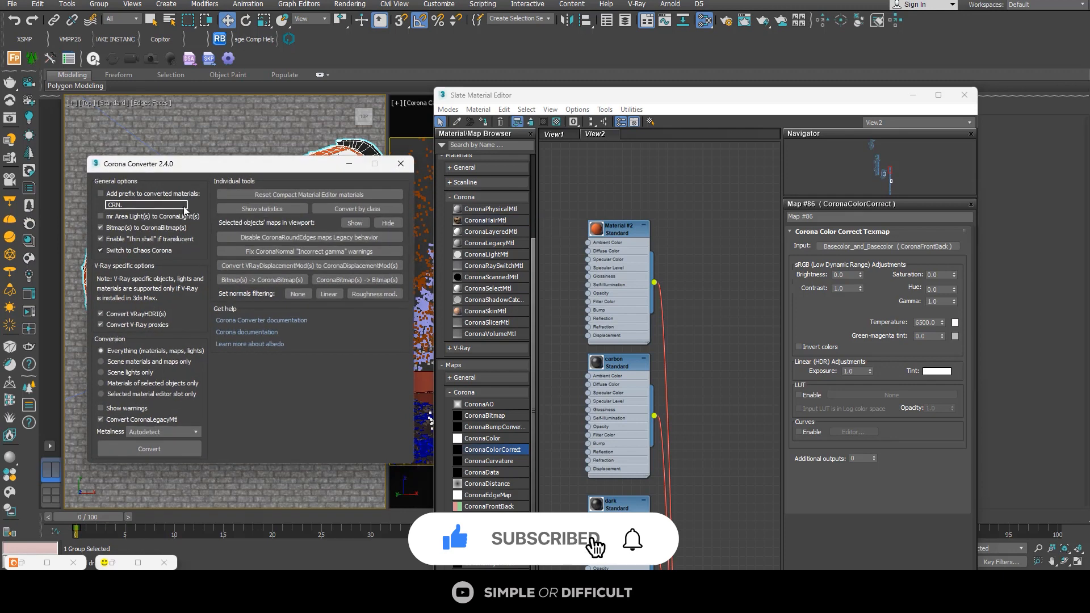
left_click(103, 382)
left_click(165, 431)
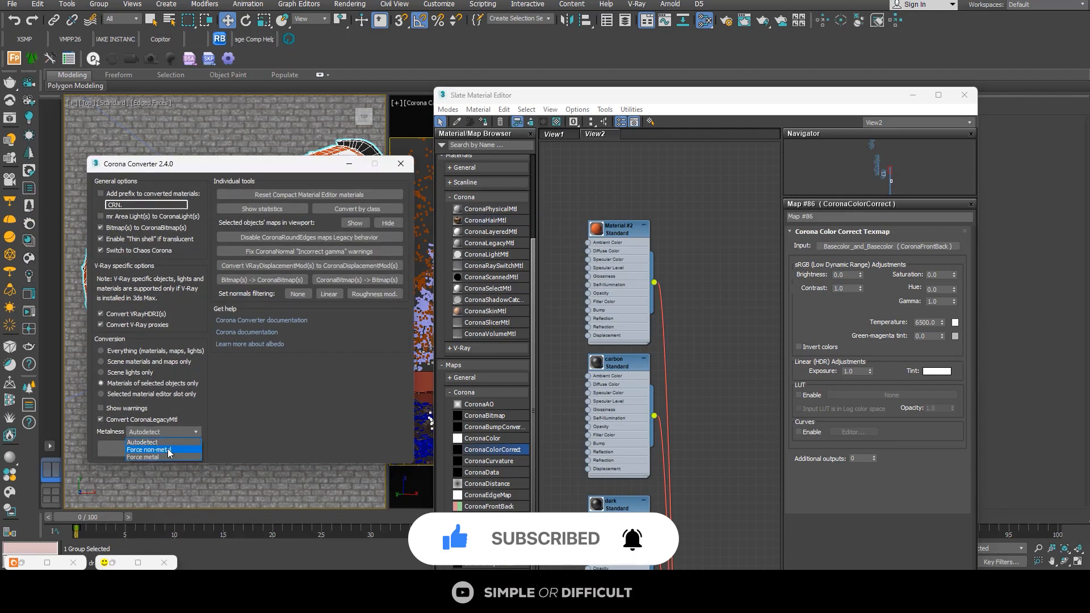
left_click(168, 449)
left_click(149, 449)
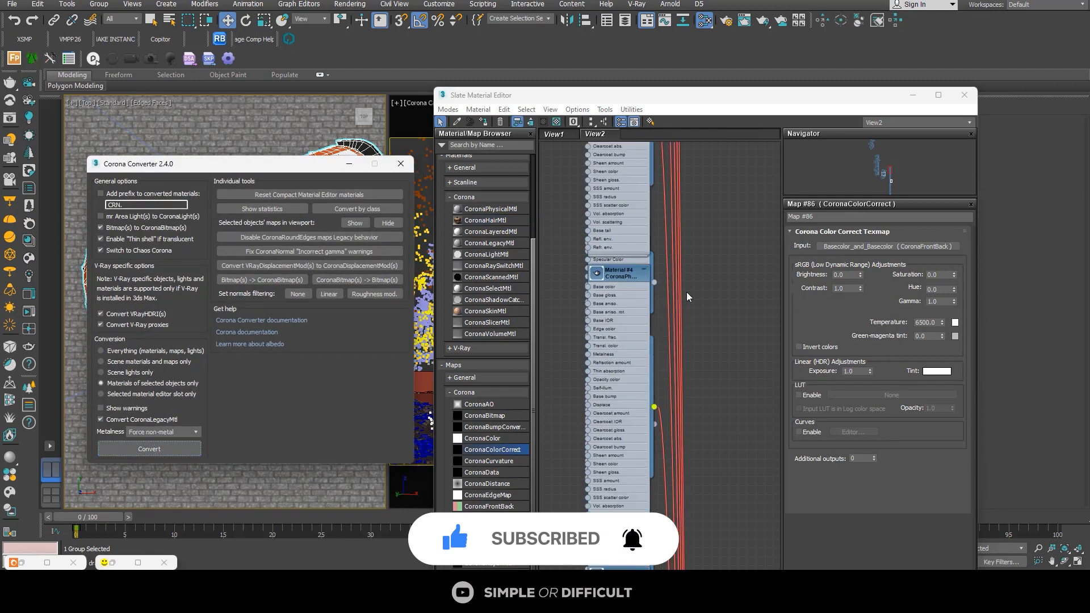
Step: Find the orange body paint among the Koenigsegg's converted sub-materials and show its parameters
scroll(658, 281, "down", 5)
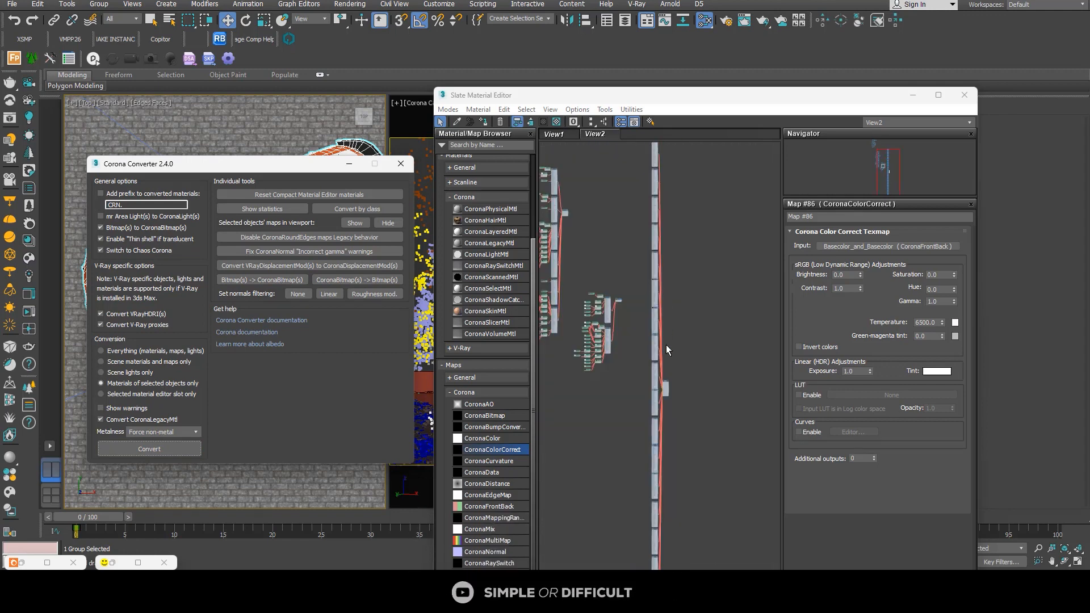
scroll(659, 319, "up", 6)
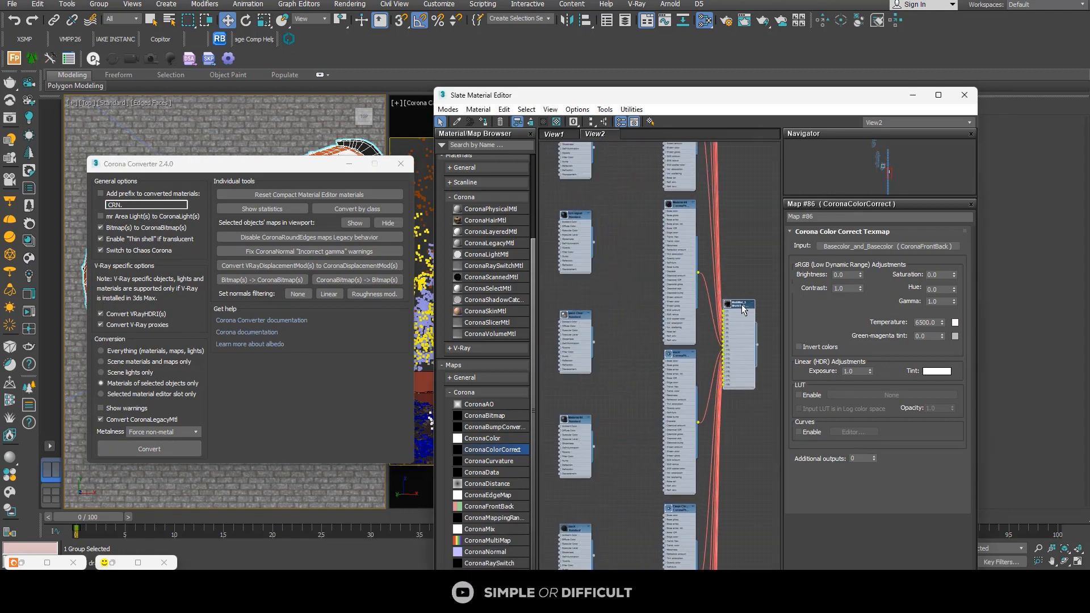
middle_click_drag(714, 294, 681, 453)
scroll(670, 217, "down", 3)
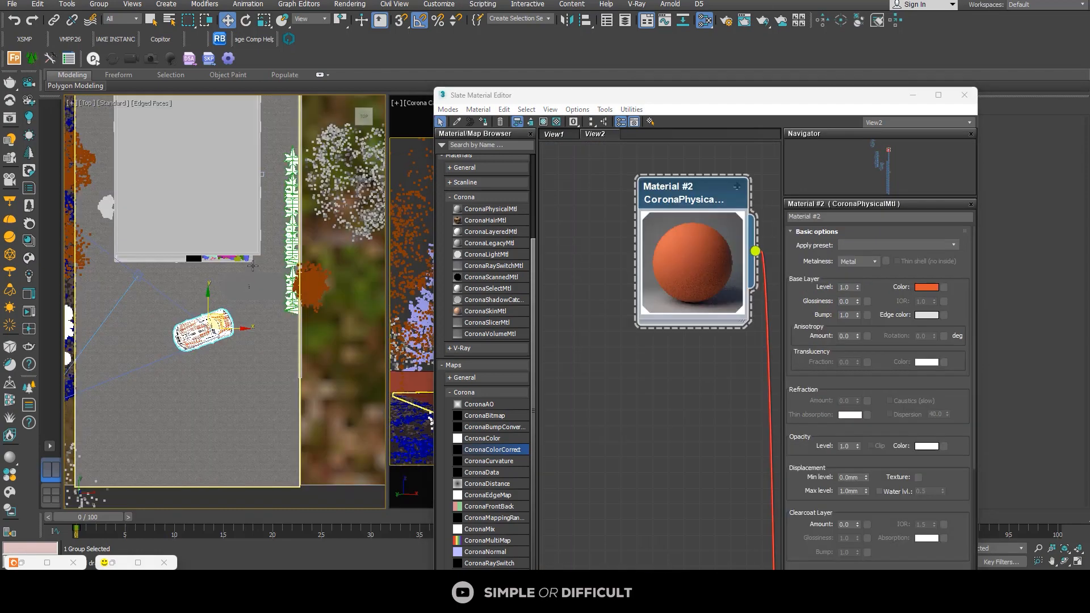
scroll(236, 260, "up", 2)
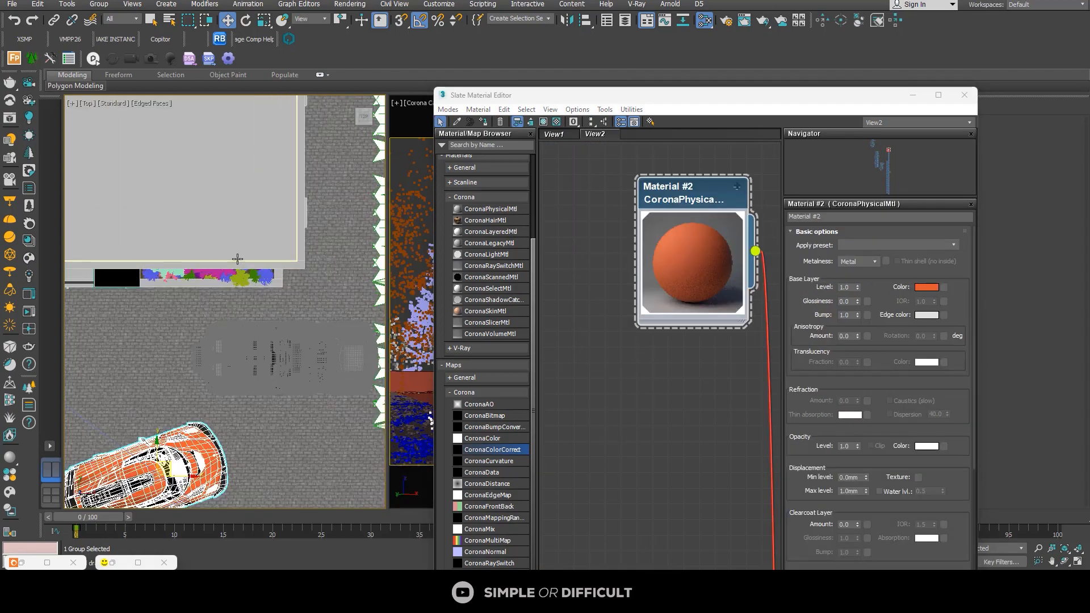
Step: Select the Land Rover group and sample its body material into an empty area of the node view
scroll(255, 306, "down", 1)
scroll(255, 306, "up", 4)
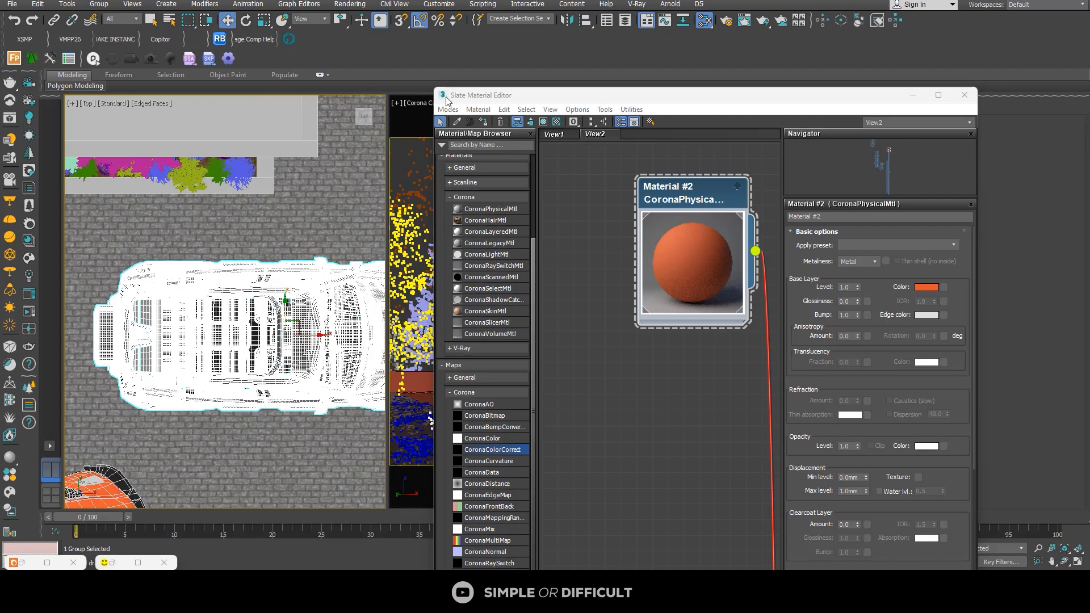
left_click(458, 124)
scroll(652, 252, "down", 4)
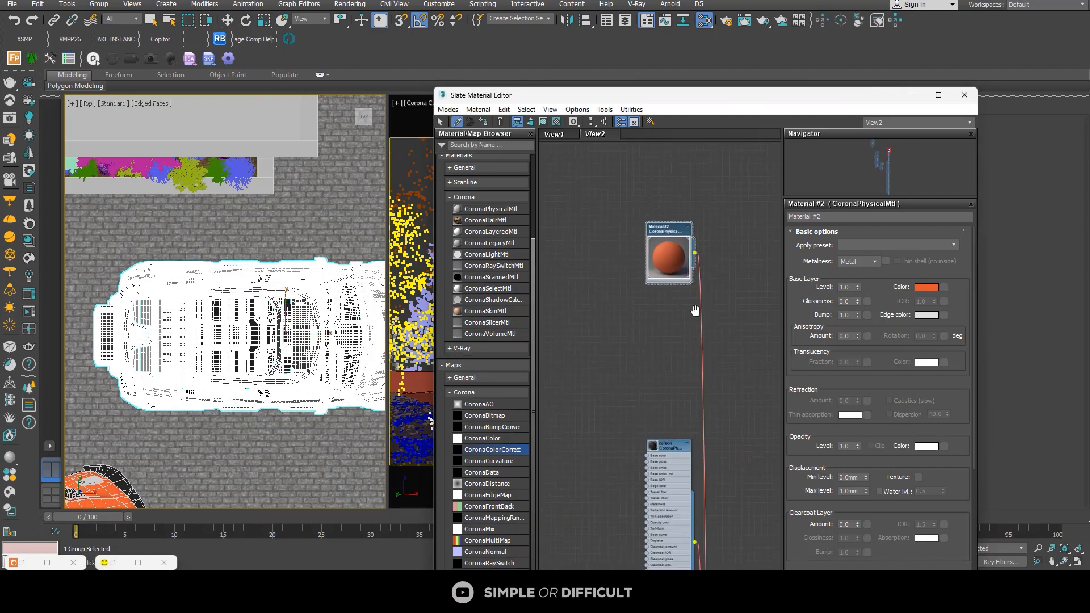
middle_click_drag(696, 311, 548, 293)
scroll(189, 295, "up", 4)
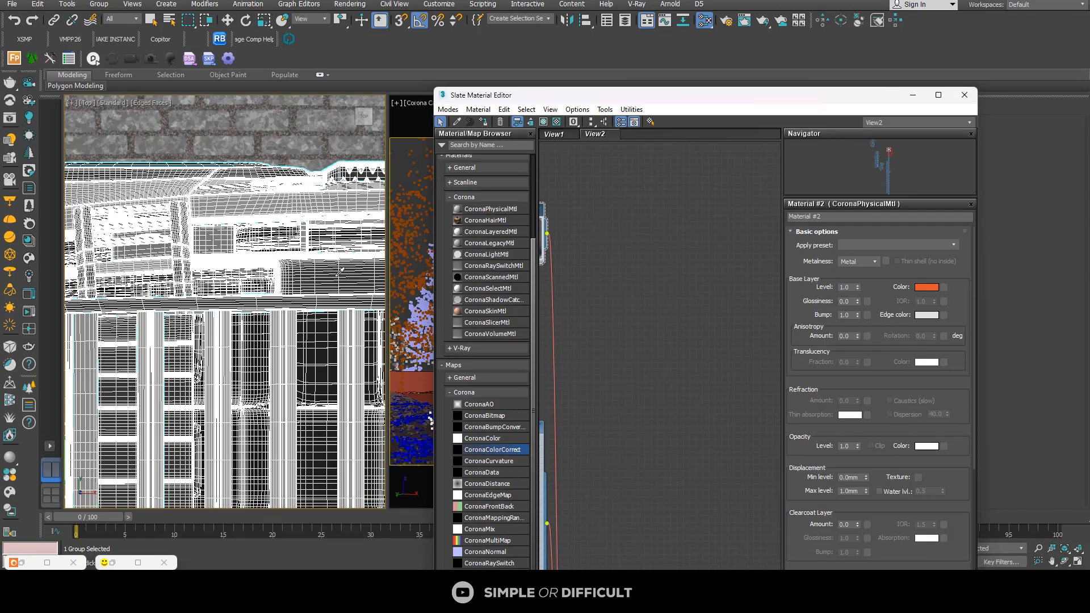
left_click(189, 295)
scroll(640, 307, "up", 3)
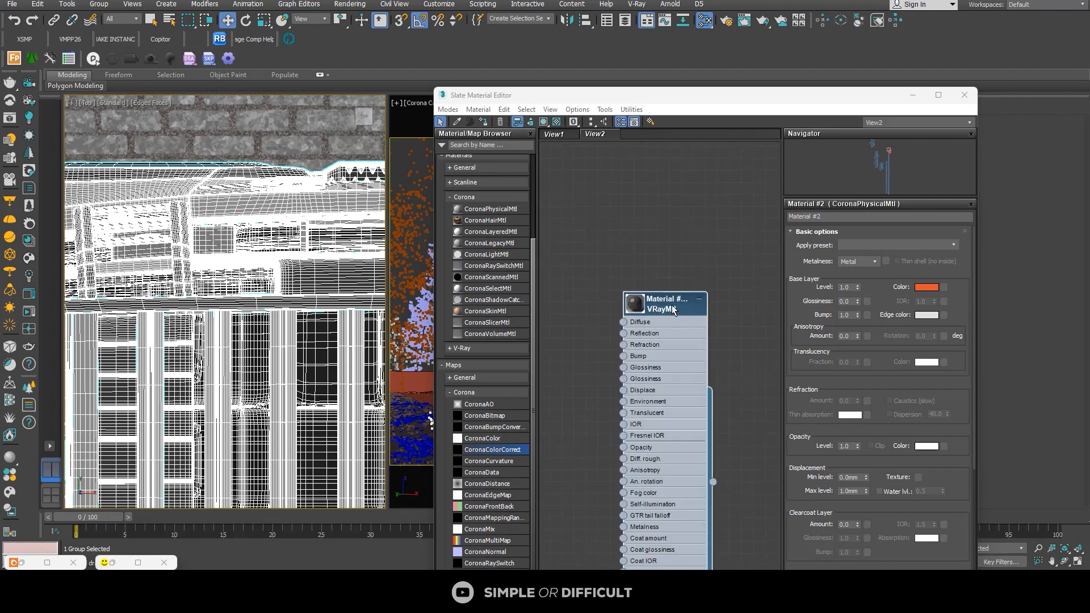
Step: Convert the materials of the selected Land Rover only to Corona, with metalness set to Force non-metal
scroll(269, 262, "down", 7)
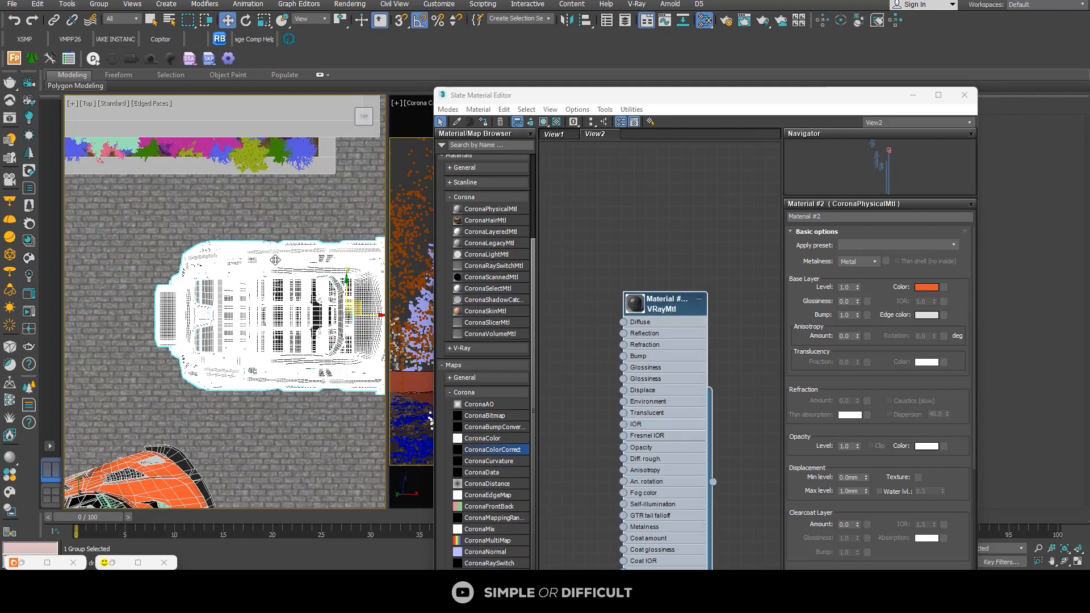
key("z")
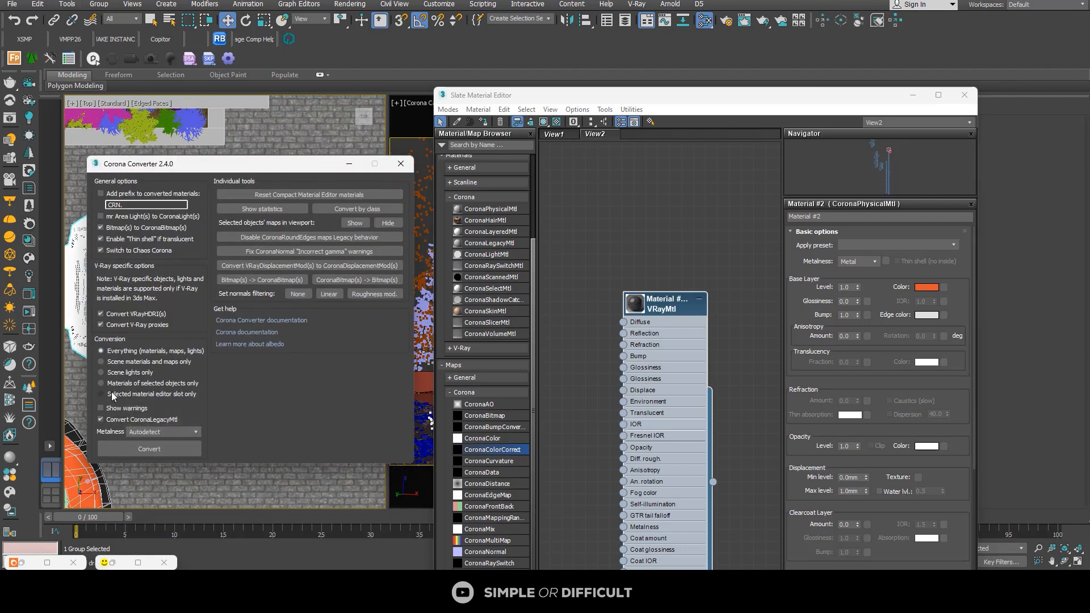
left_click(162, 432)
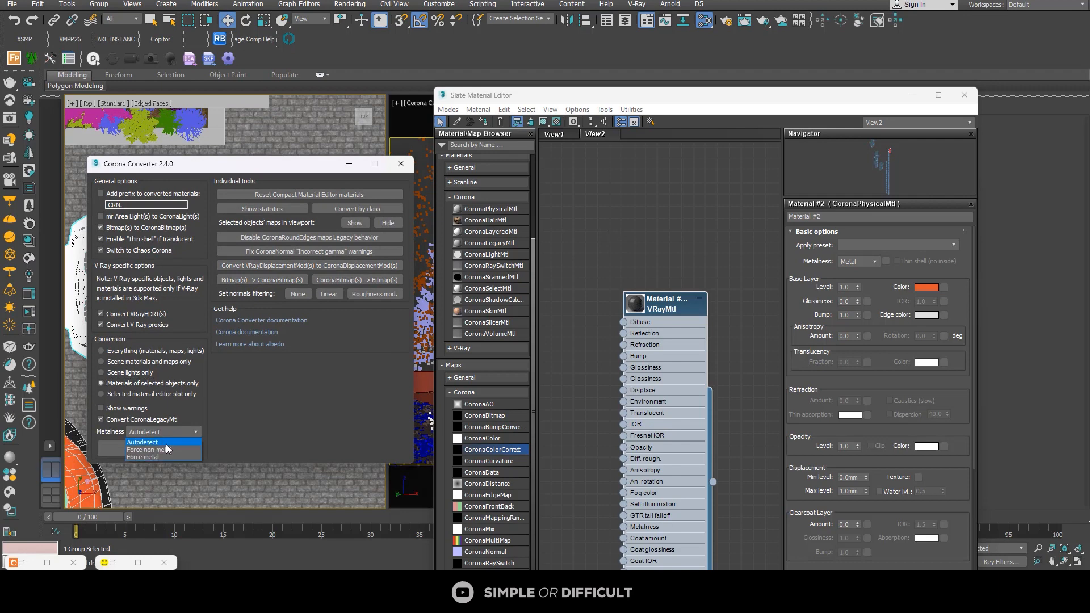
left_click(162, 450)
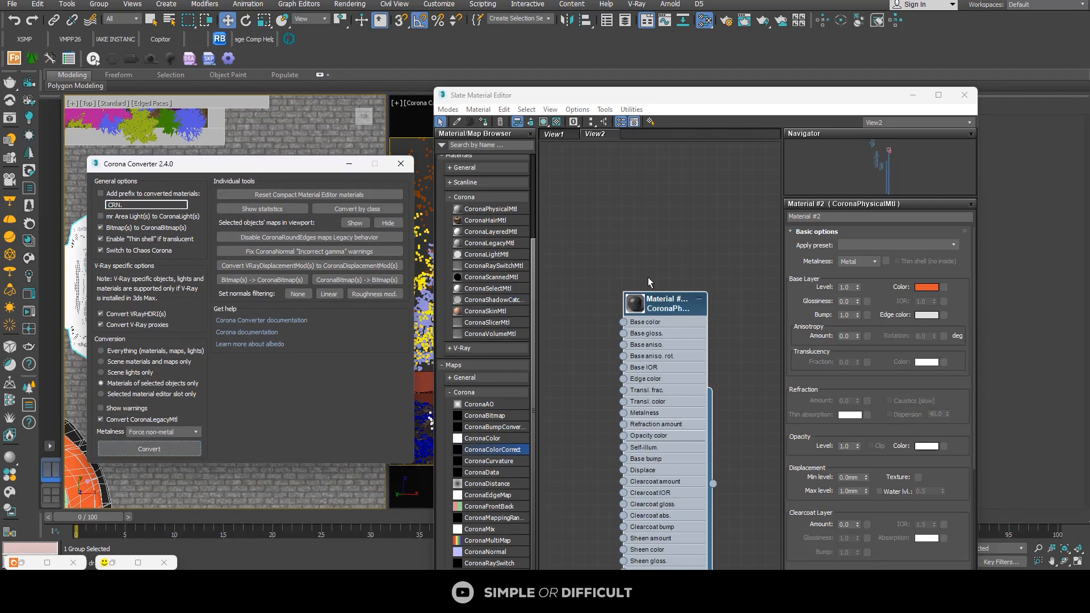
Step: Close Corona Converter, show both cars in an angled view without edged faces, and open the sampled Land Rover material's parameters
left_click(400, 164)
scroll(231, 287, "down", 2)
mouse_move(266, 269)
middle_mouse_down("alt")
mouse_move(294, 285)
mouse_move(301, 326)
mouse_move(334, 301)
middle_mouse_up("alt")
key("F4")
scroll(294, 285, "up", 5)
scroll(308, 234, "down", 5)
scroll(710, 174, "down", 3)
scroll(710, 188, "up", 3)
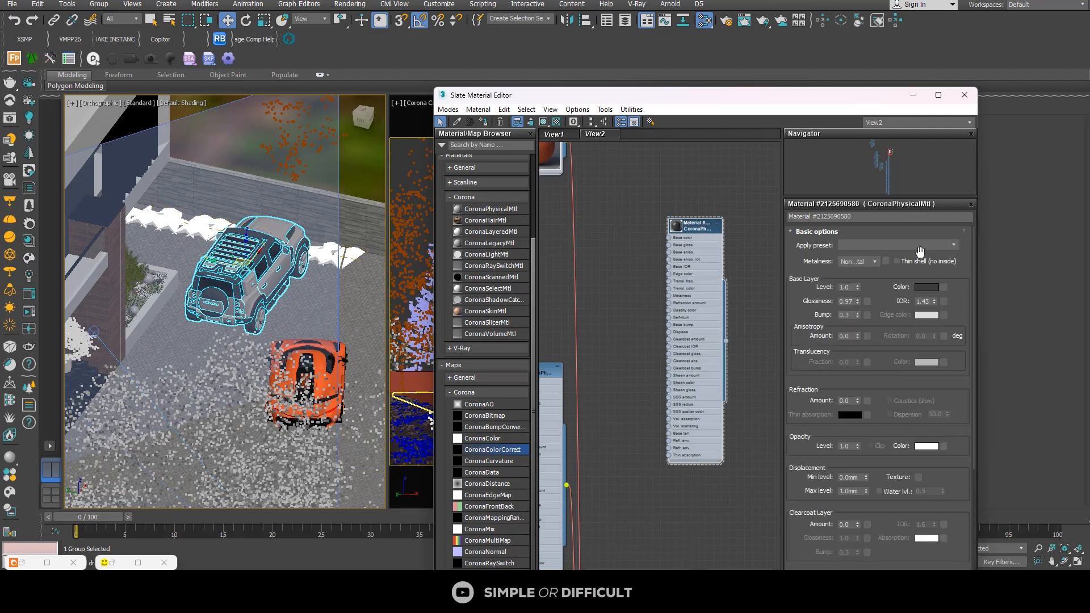
Step: Check the orange Koenigsegg paint's parameters and duplicate the Land Rover material node beside the orange paint node
scroll(617, 225, "down", 2)
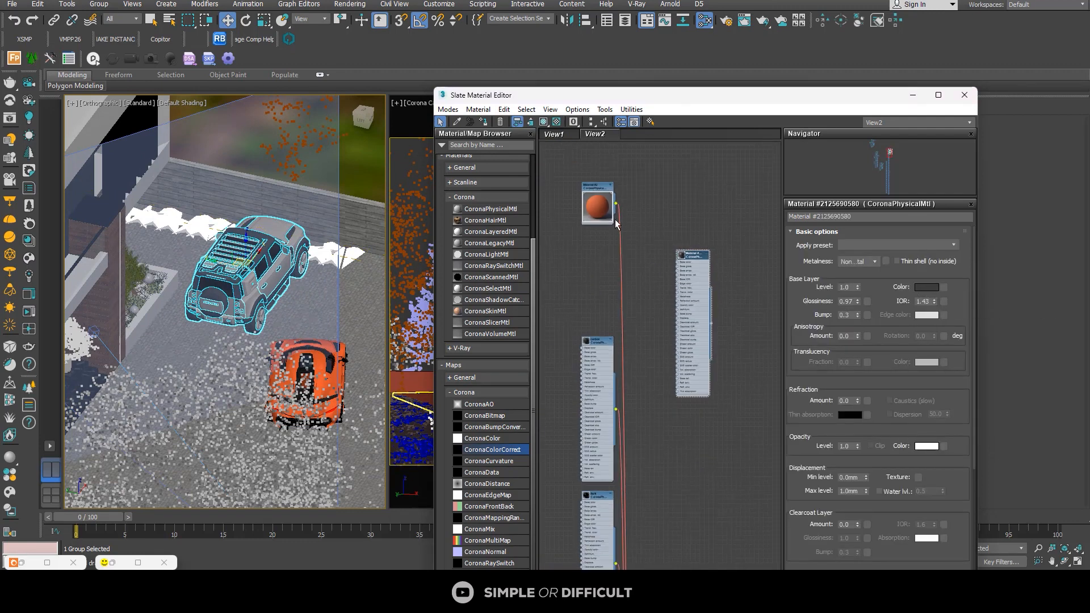
double_click(599, 191)
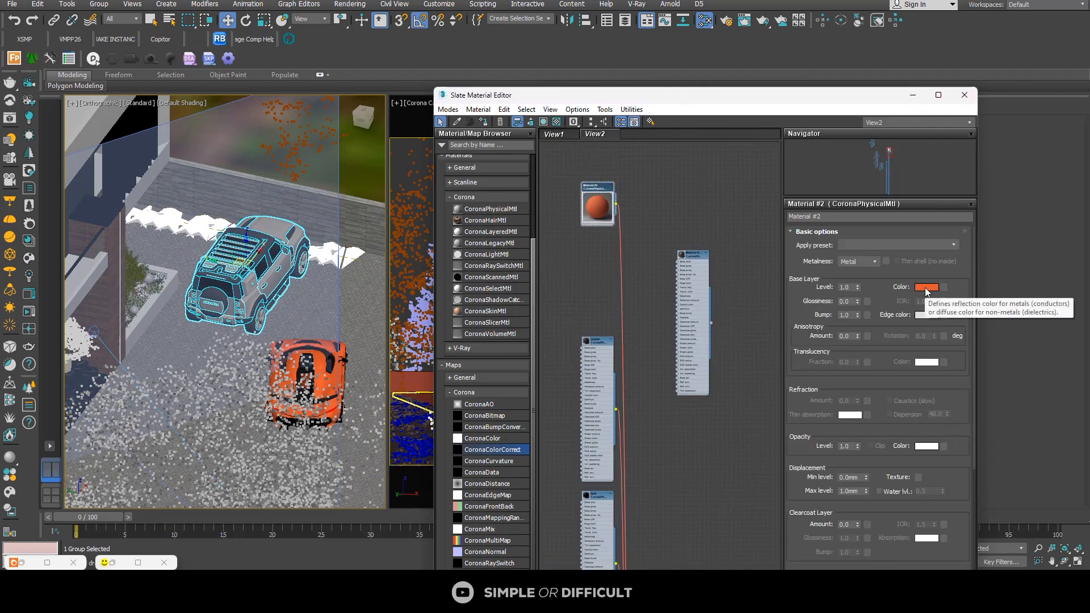
left_click(949, 295)
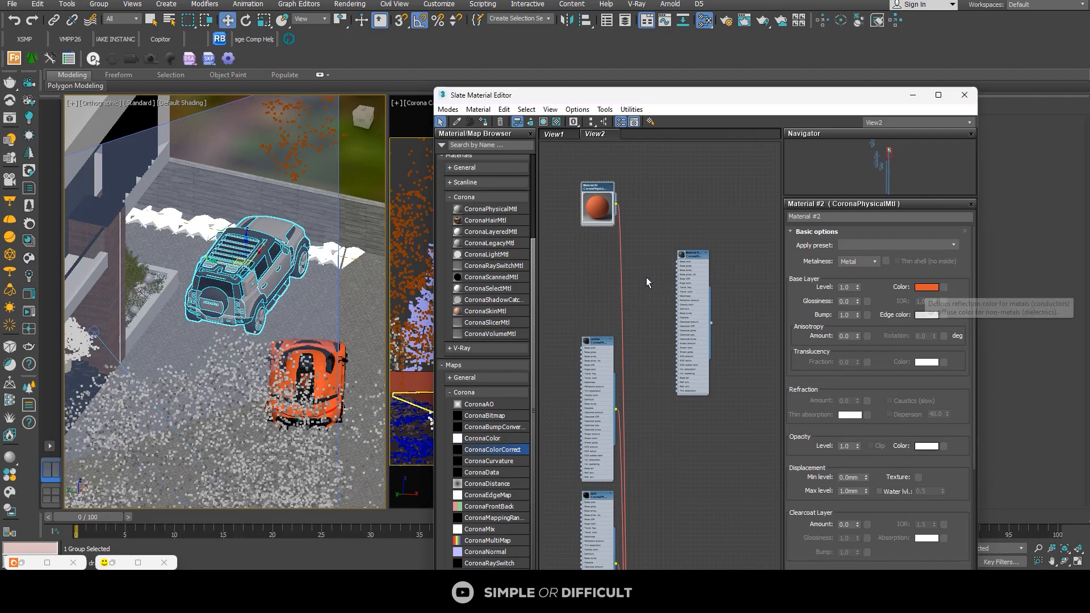
double_click(687, 255)
left_click_drag(687, 254, 556, 248, "shift")
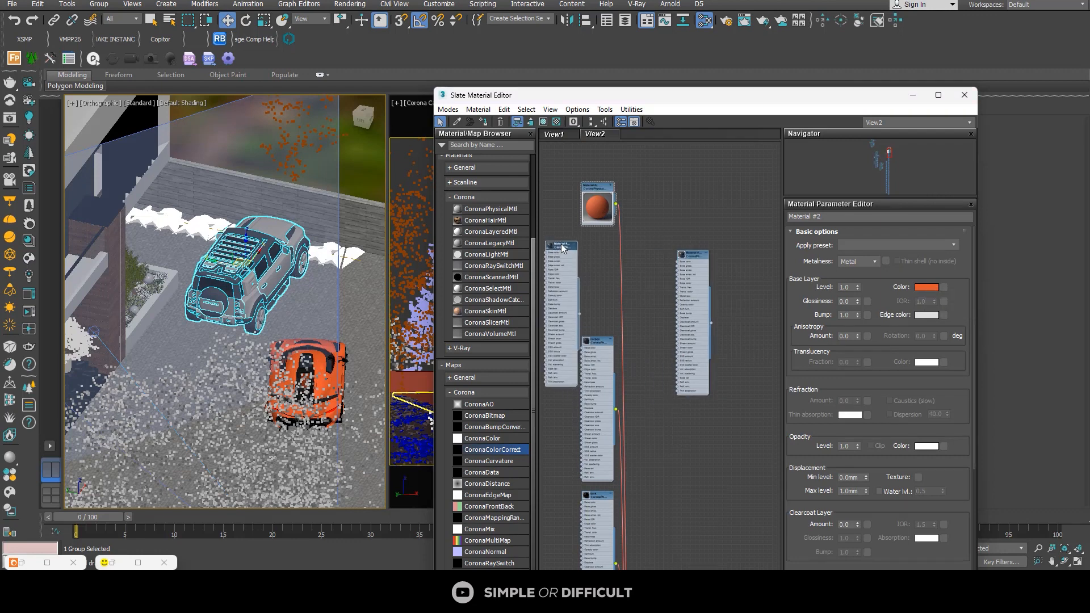
Step: Paste the copied orange paint color into the base layer color of the duplicated Land Rover material
double_click(563, 248)
right_click(926, 287)
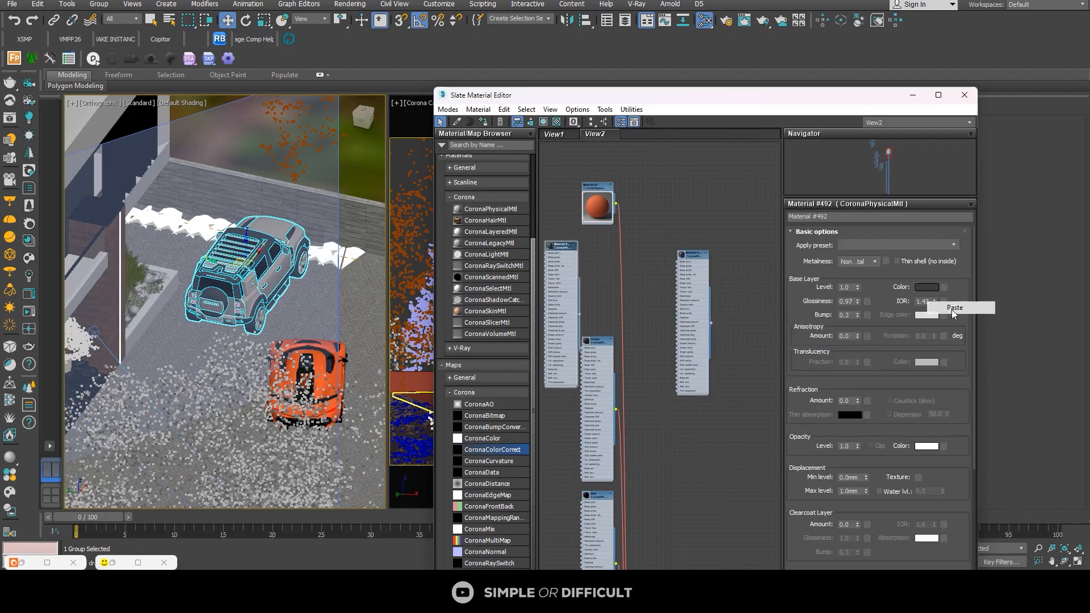
left_click(954, 310)
middle_click_drag(542, 248, 585, 242)
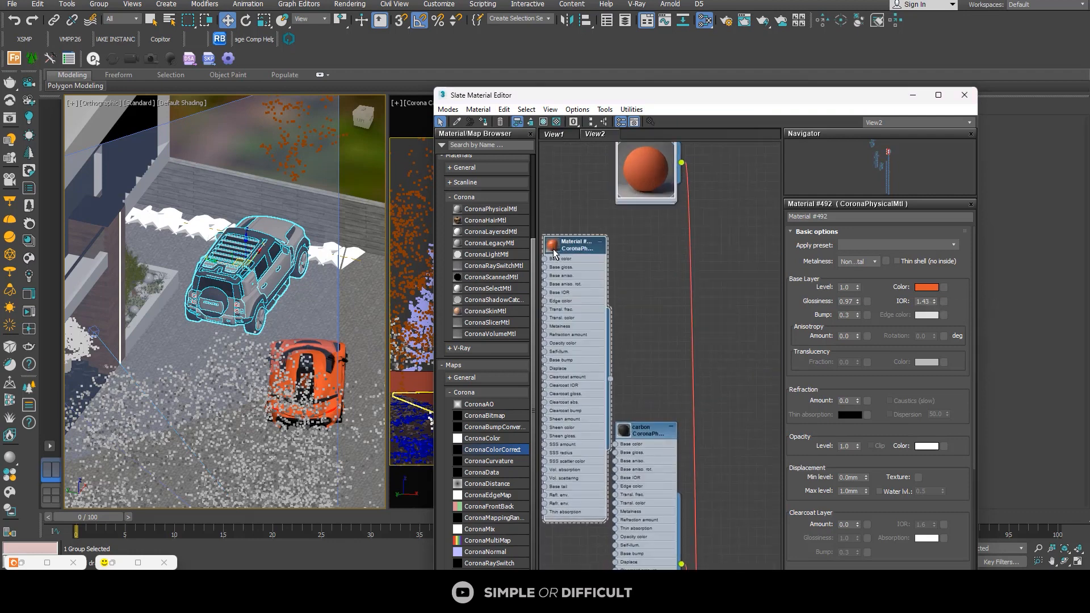
Step: Check the carbon material's parameters and trace the Koenigsegg's material nodes to their Multi/Sub-Object node
scroll(641, 237, "down", 5)
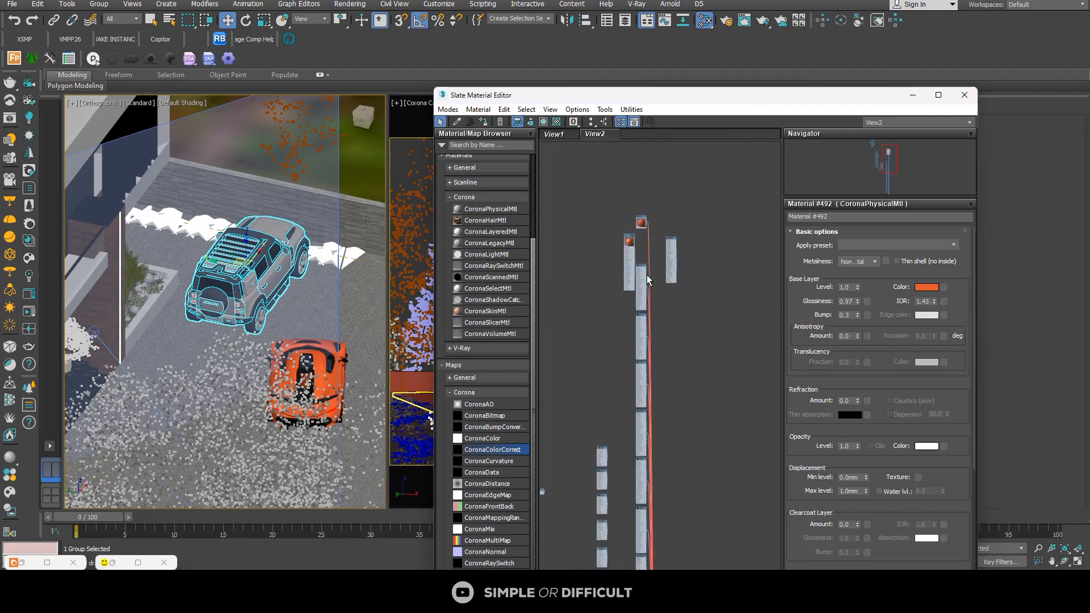
scroll(646, 275, "up", 5)
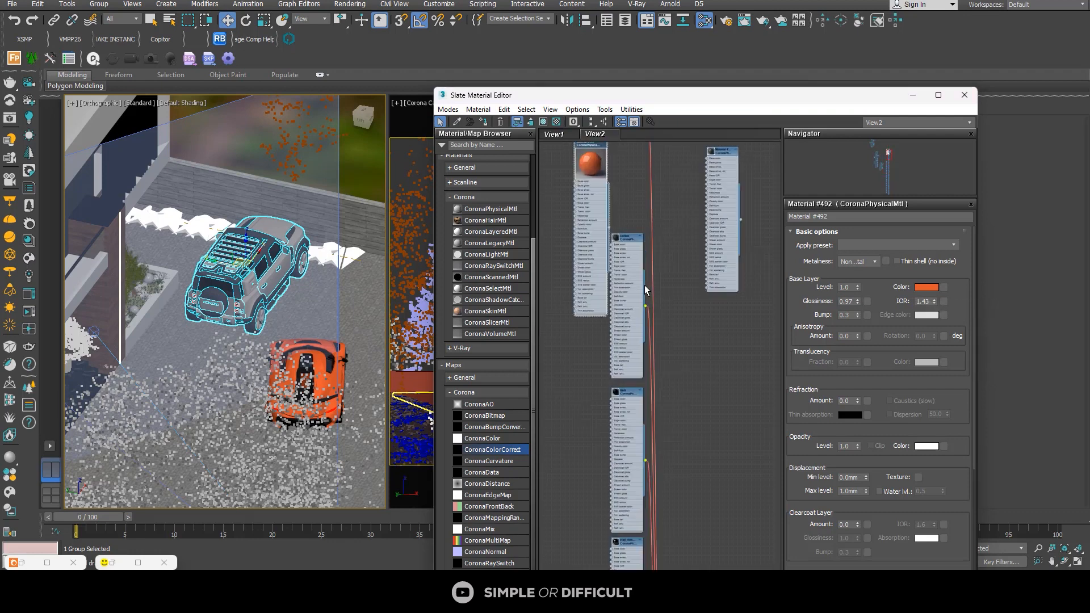
double_click(628, 241)
scroll(627, 237, "down", 4)
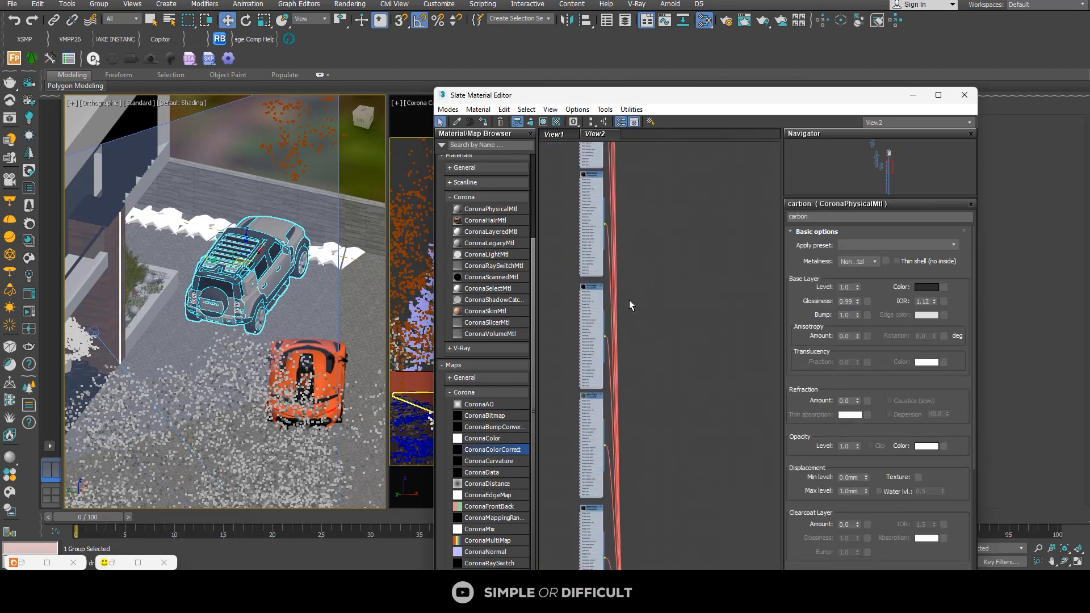
scroll(607, 435, "up", 4)
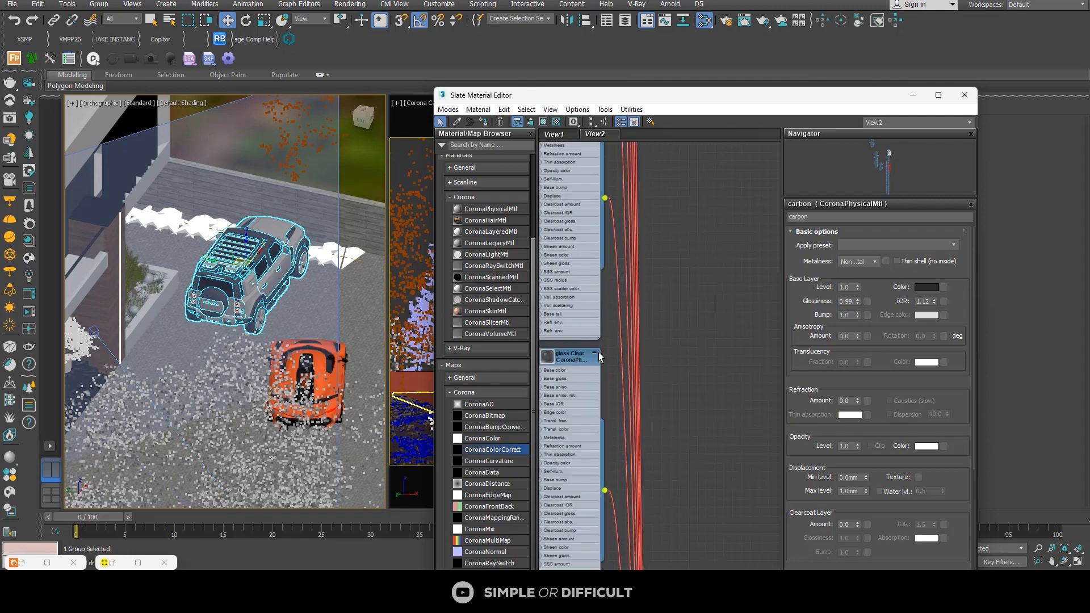
scroll(661, 328, "down", 6)
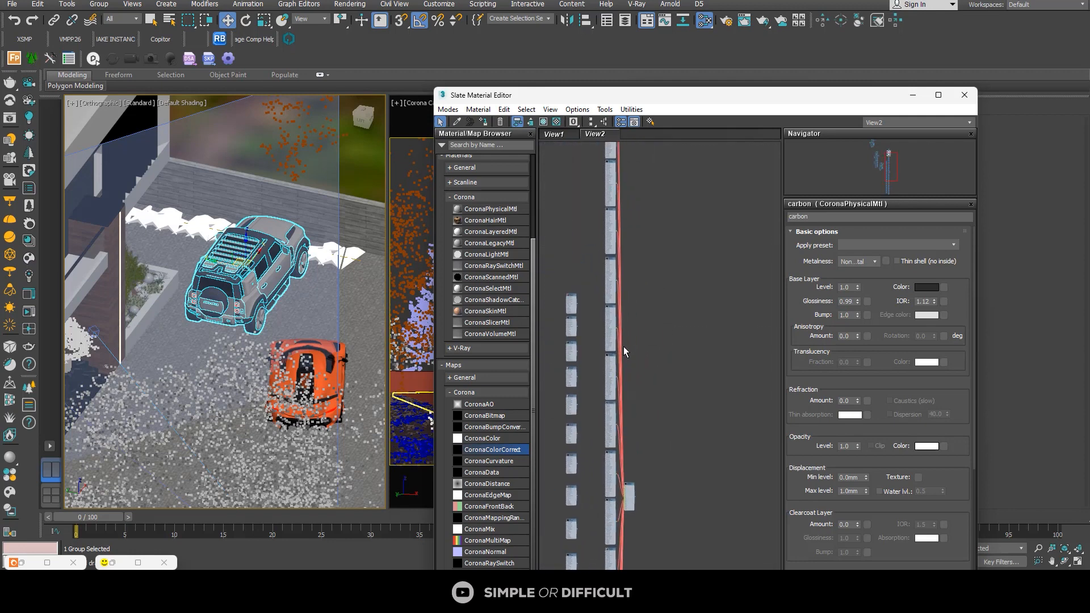
scroll(621, 244, "up", 4)
Step: Move the orange duplicate material node out of the material column into the empty area beside it
left_click_drag(601, 156, 704, 400)
middle_click_drag(693, 495, 666, 313)
scroll(658, 330, "down", 5)
scroll(650, 246, "up", 5)
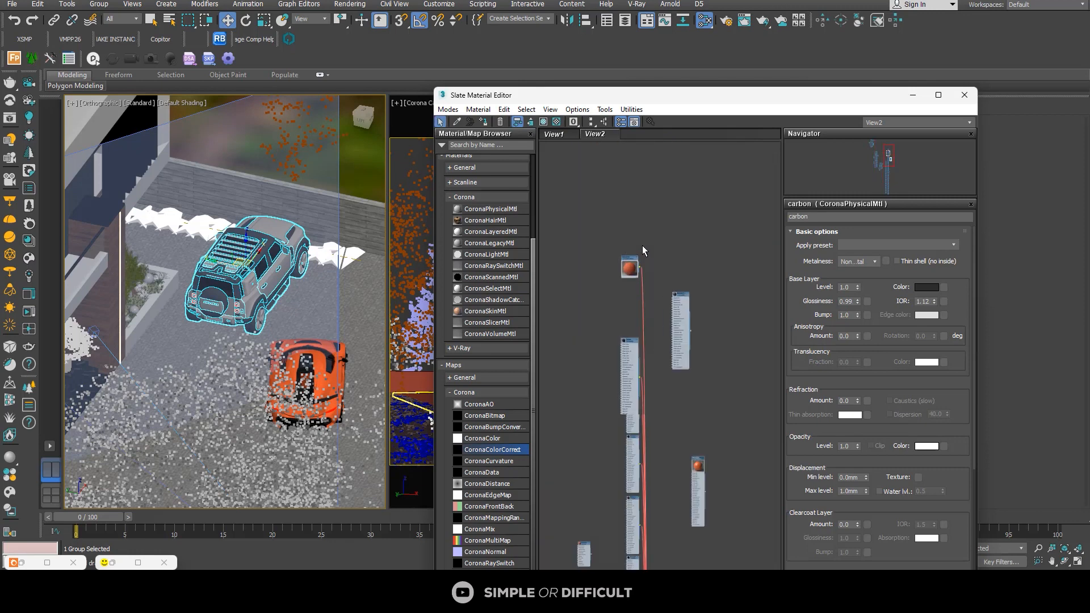
Step: Connect the orange duplicate material to slot (1) of the Koenigsegg's Multi/Sub-Object material
left_click(643, 289)
left_click(642, 288)
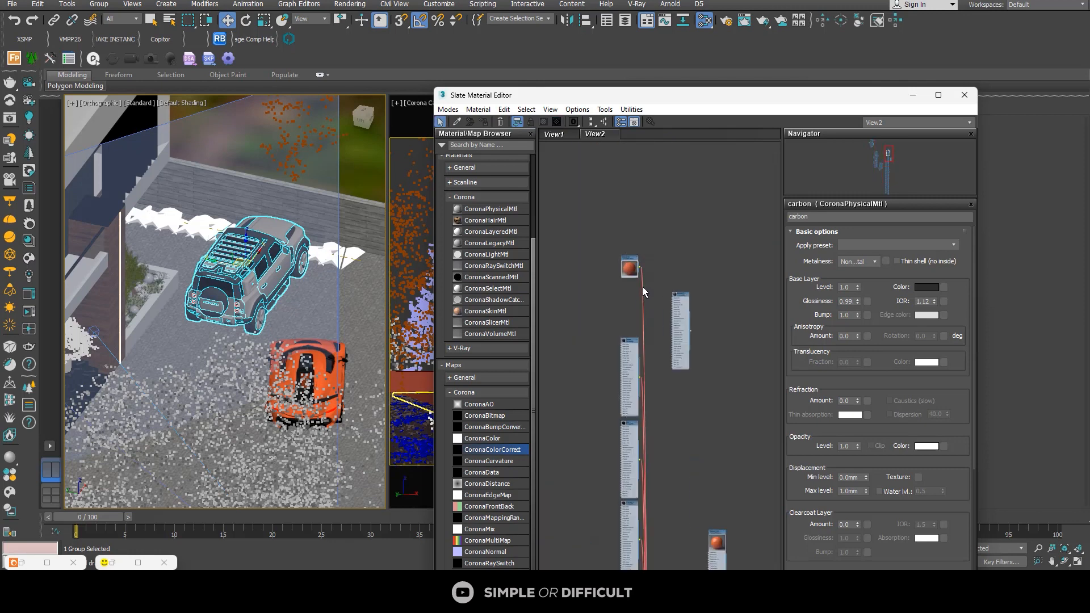
left_click(642, 286)
scroll(642, 286, "down", 5)
scroll(661, 406, "up", 5)
middle_click_drag(663, 407, 663, 270)
scroll(604, 516, "up", 5)
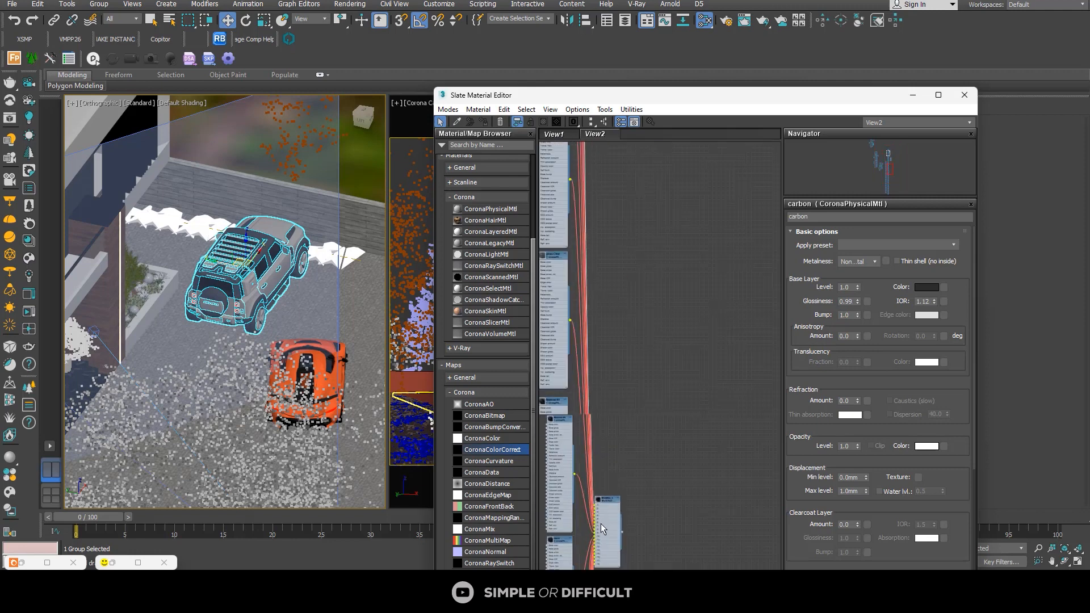
scroll(608, 494, "down", 3)
scroll(618, 489, "down", 3)
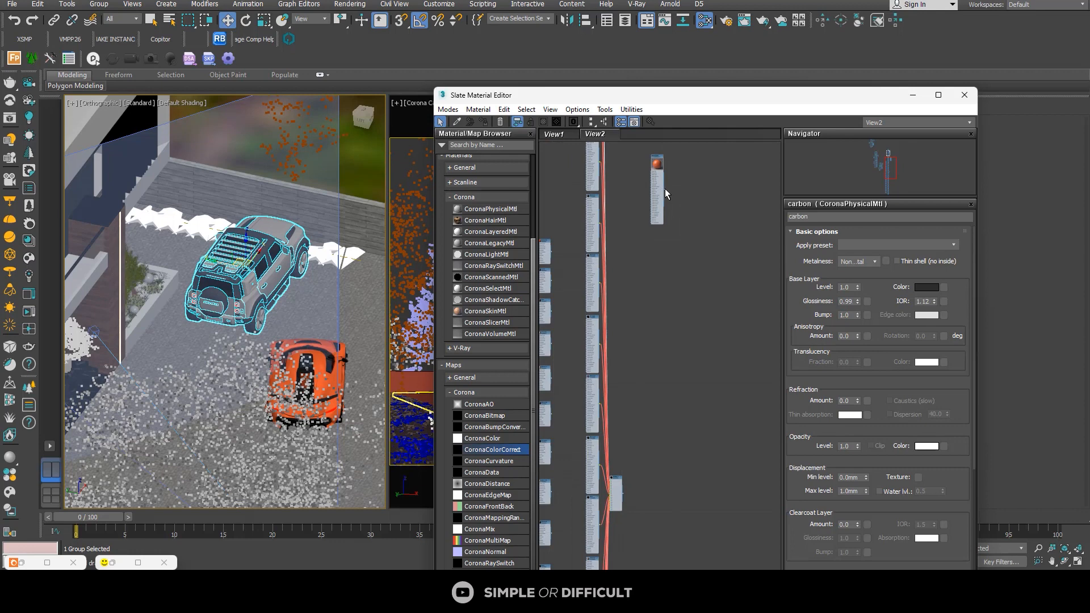
left_click_drag(663, 186, 649, 335)
left_click_drag(613, 482, 613, 485)
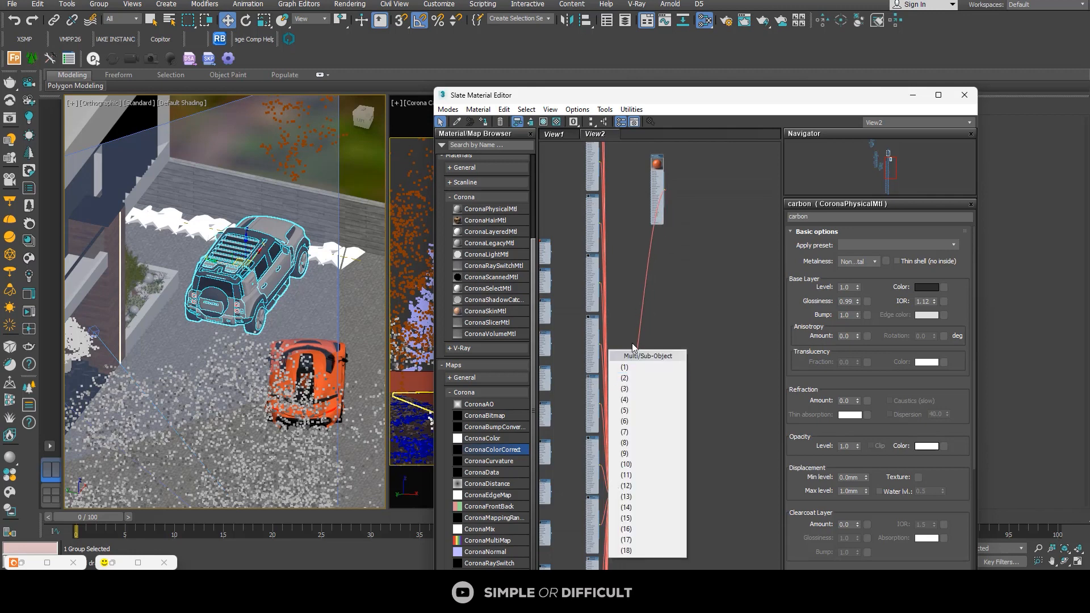
left_click(626, 368)
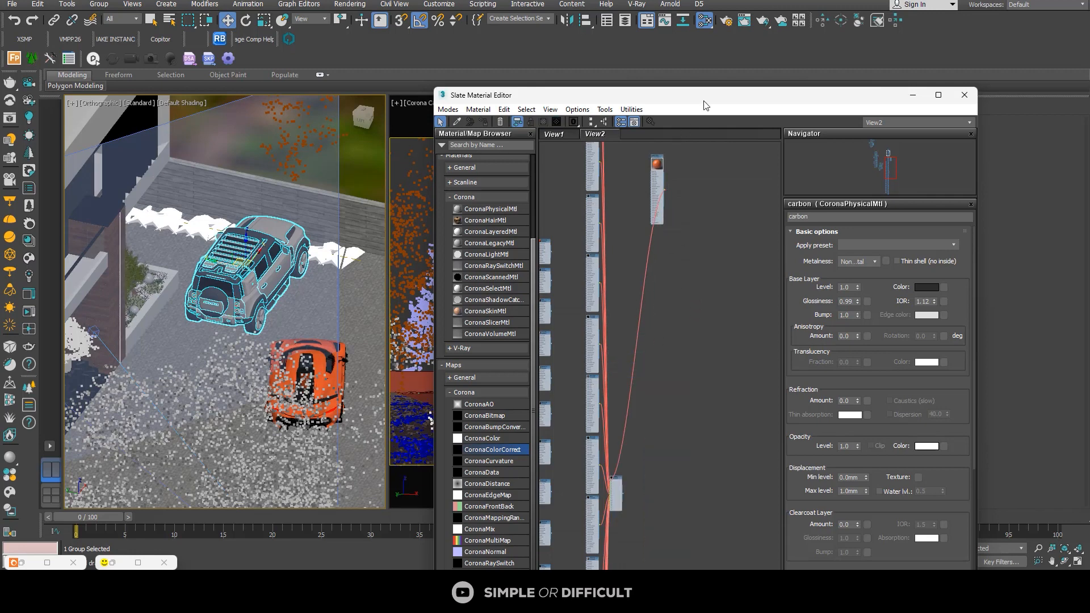
Step: Select the Koenigsegg, turn it counterclockwise in the Top view, and move it away from the Land Rover into the open driveway
mouse_move(704, 106)
left_mouse_down()
mouse_move(324, 105)
mouse_move(687, 108)
left_mouse_up()
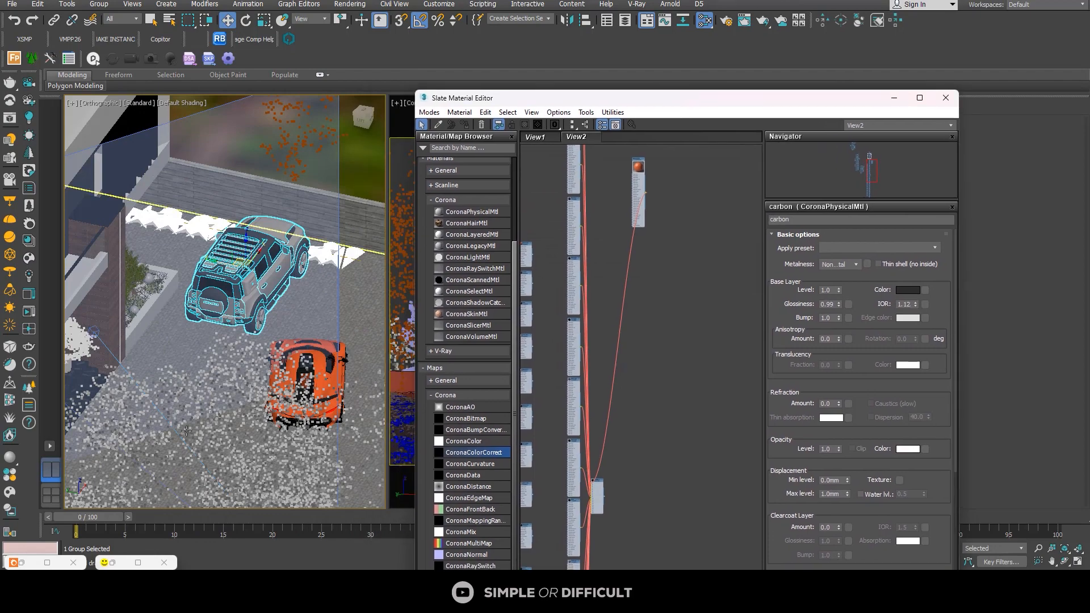
scroll(301, 391, "up", 4)
left_click(346, 321)
scroll(339, 322, "down", 4)
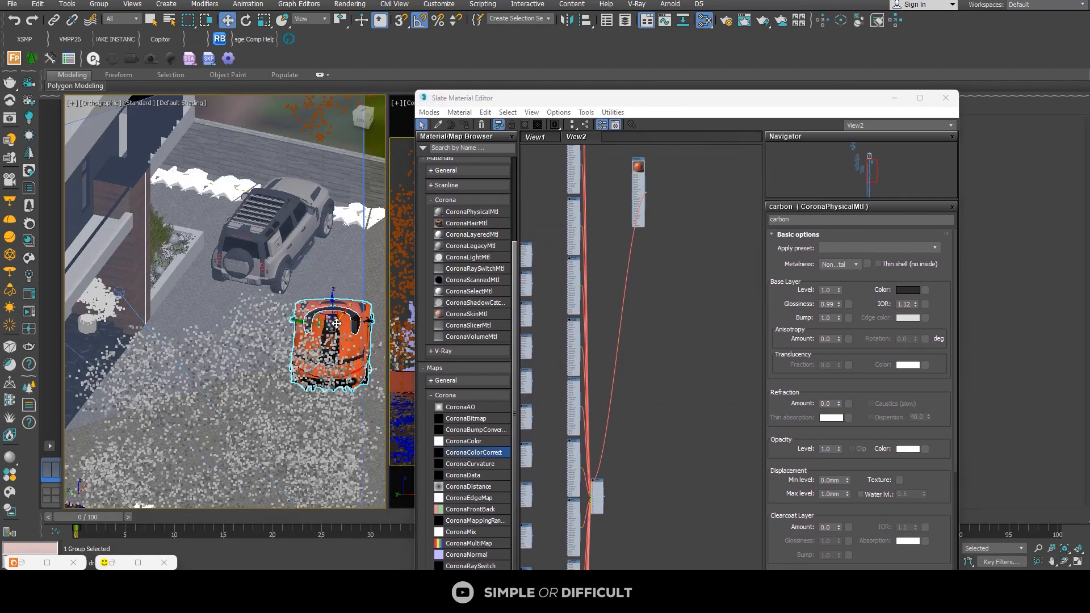
key("t")
key("z")
scroll(335, 284, "down", 5)
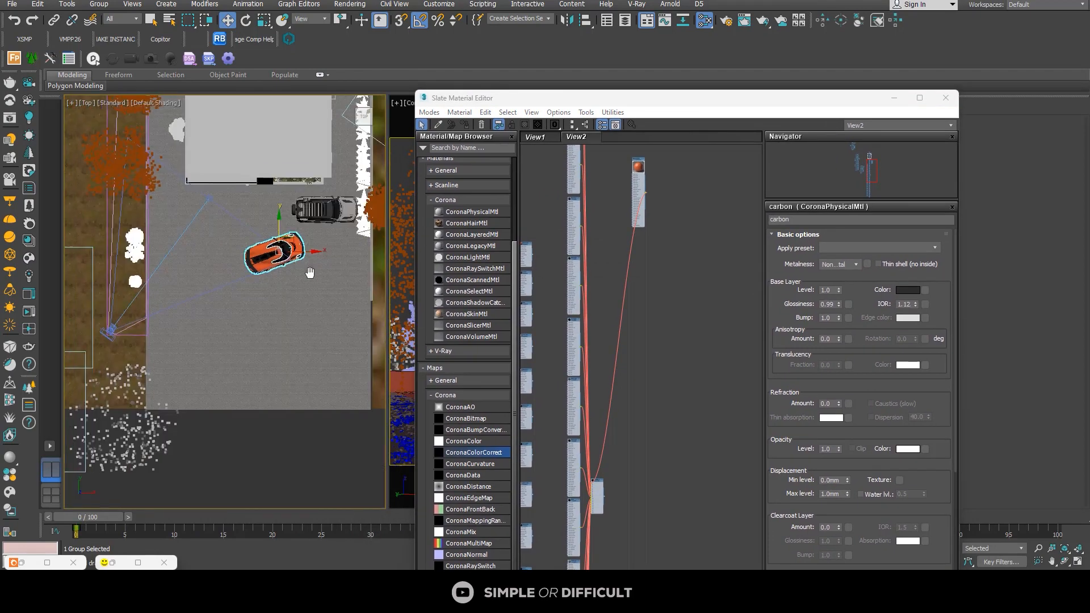
left_click(246, 21)
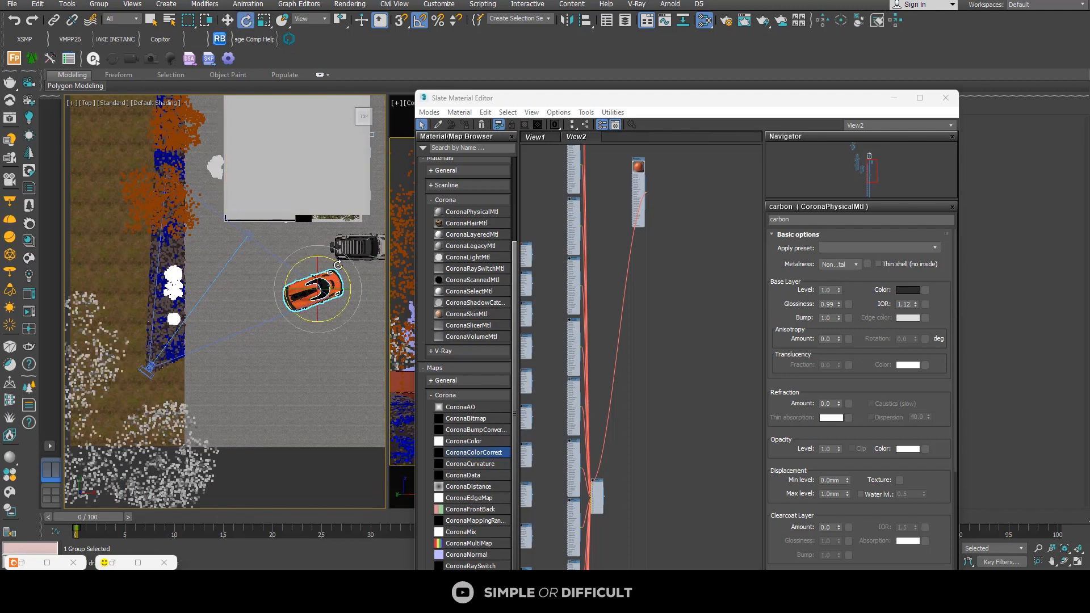
left_click_drag(338, 265, 318, 238)
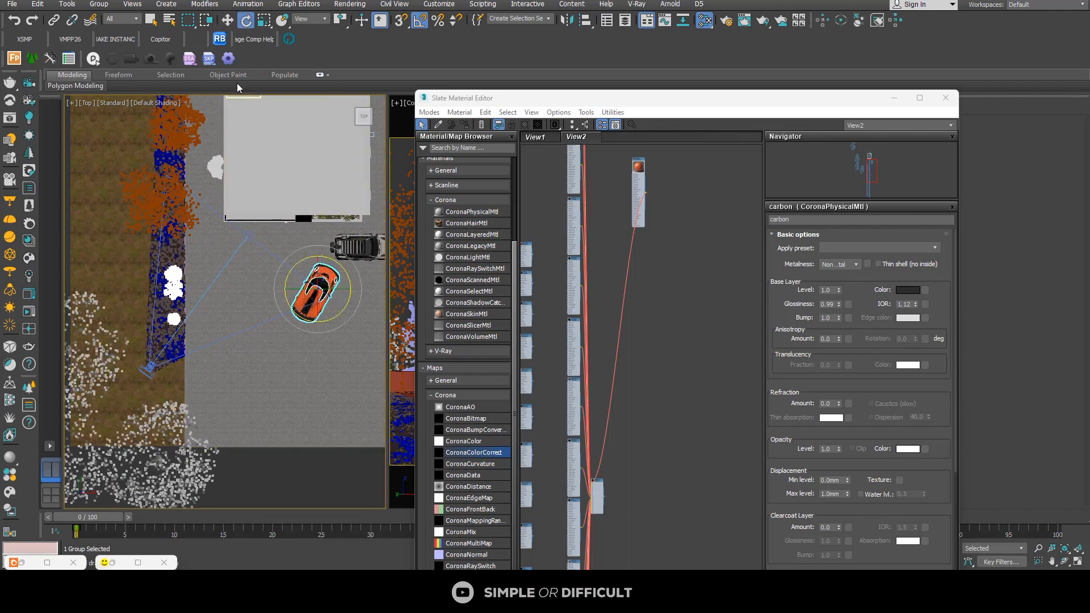
left_click(227, 21)
left_click_drag(317, 291, 275, 325)
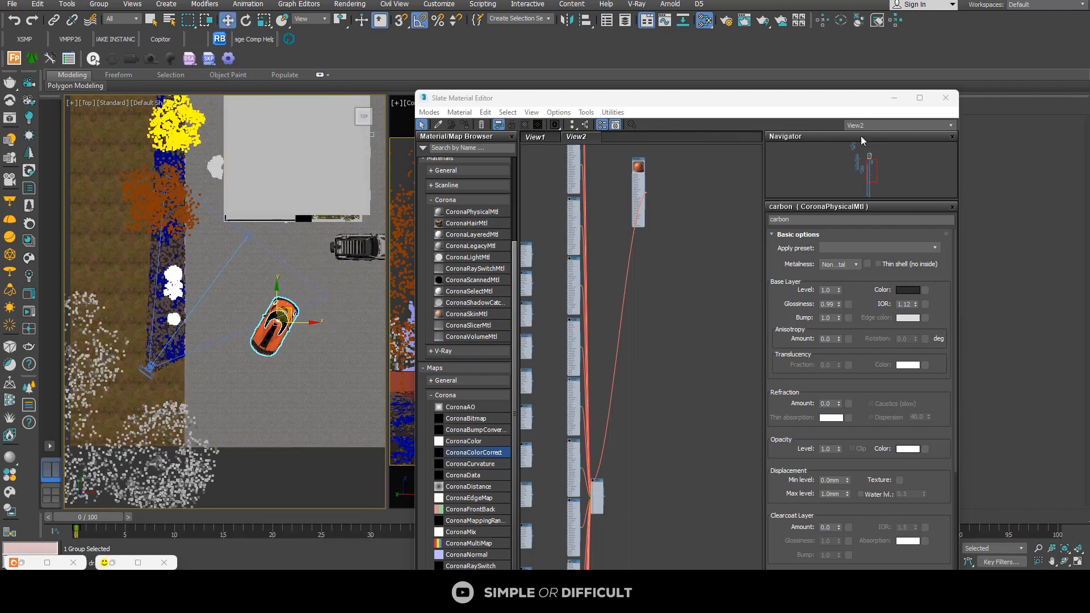
Step: Minimize the Slate Material Editor, move the Koenigsegg into the camera's view, and adjust its rotation on the driveway
left_click(894, 97)
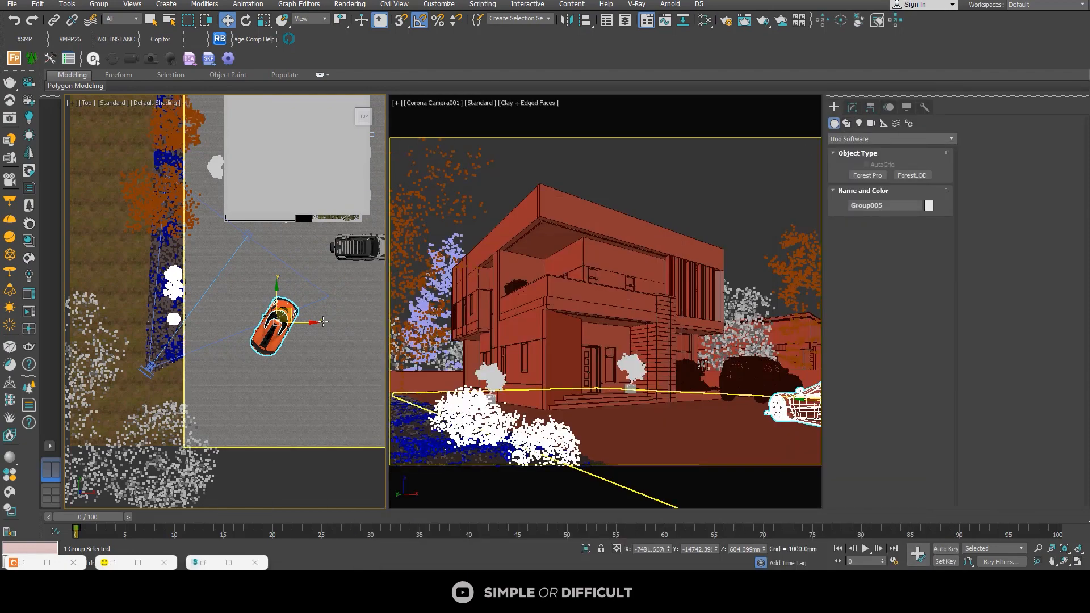
scroll(283, 320, "up", 3)
left_click_drag(283, 307, 259, 268)
left_click(246, 21)
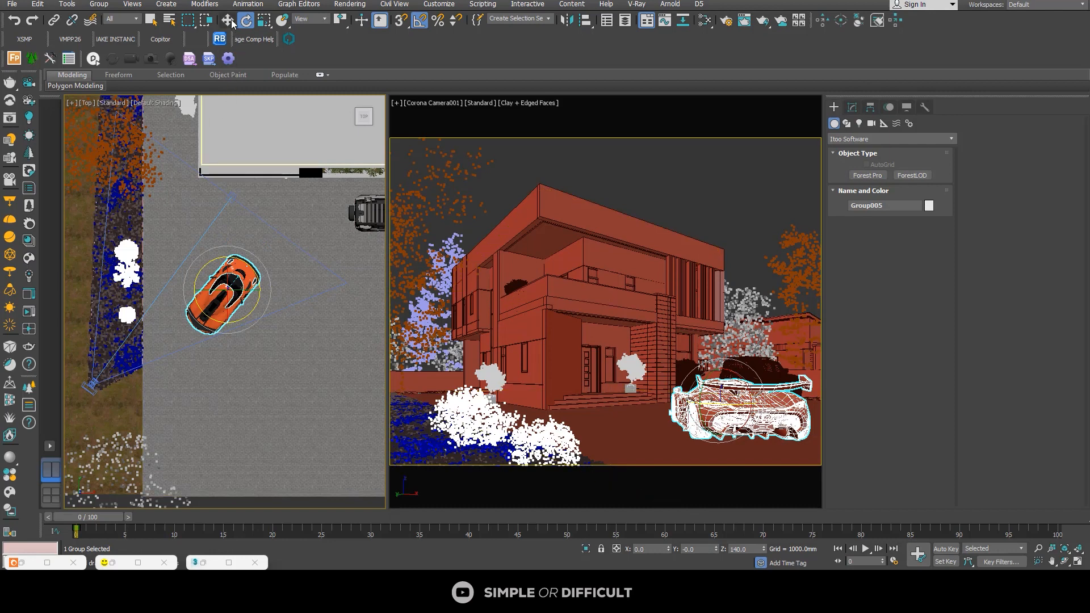
key("w")
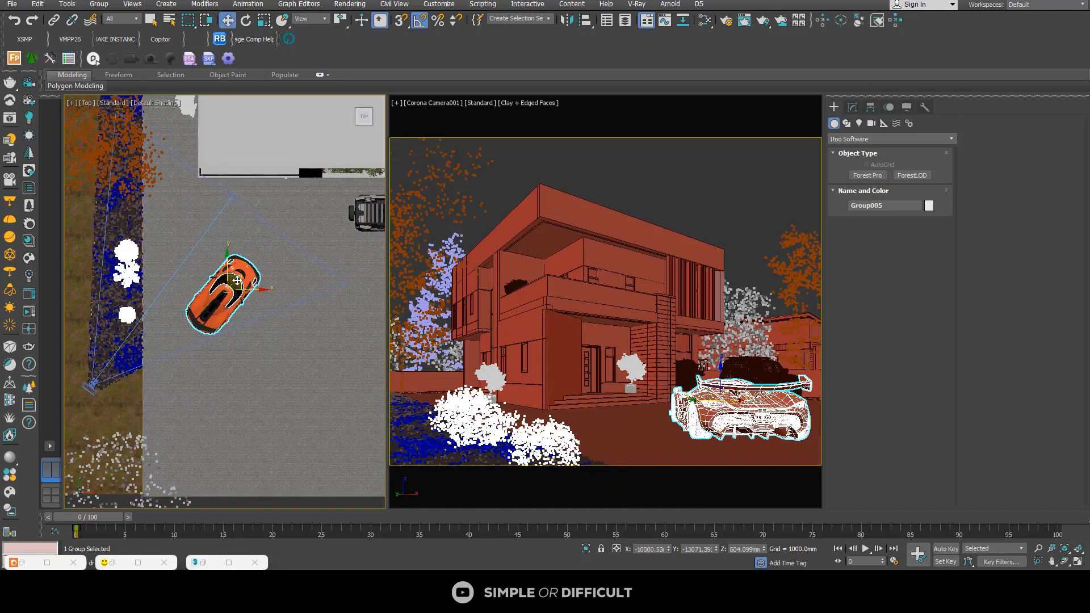
Step: Rotate the Koenigsegg -50 degrees about Z and park it parallel beside the Land Rover
left_click_drag(239, 283, 280, 288)
left_click(246, 20)
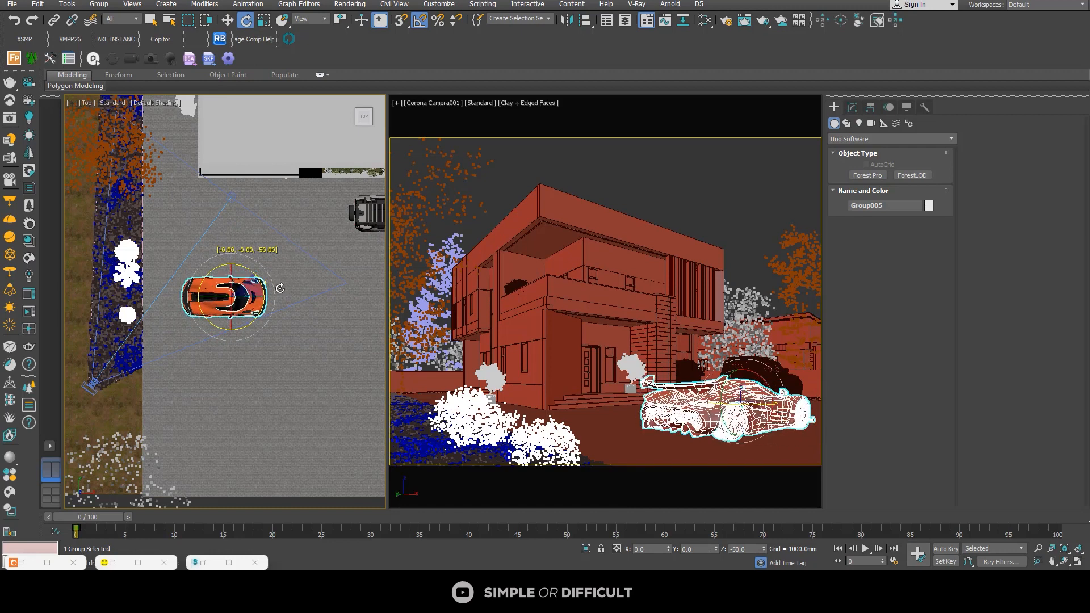
left_click(228, 21)
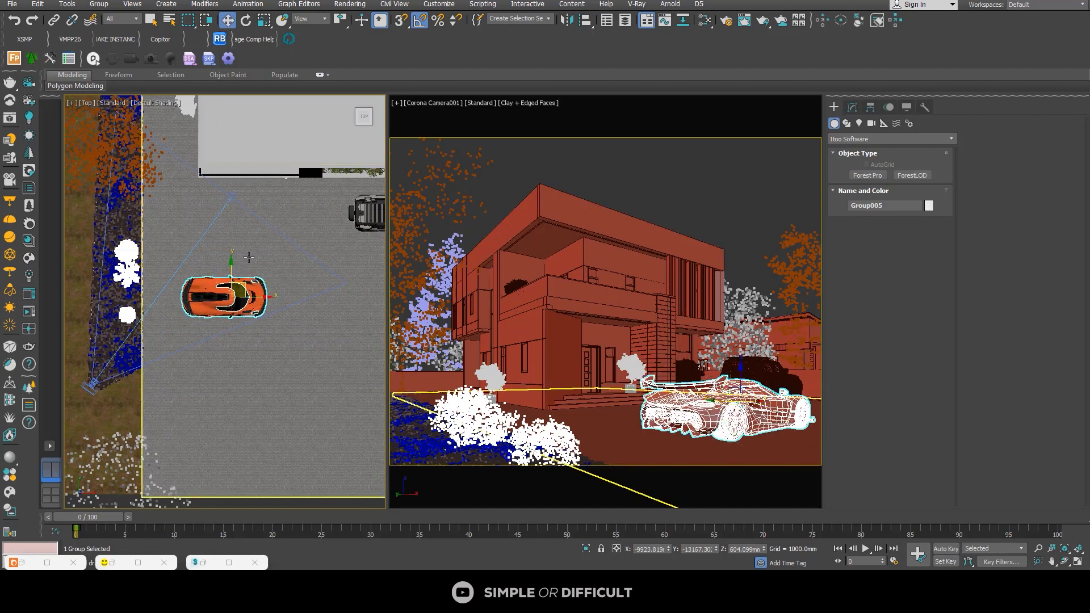
scroll(245, 290, "down", 2)
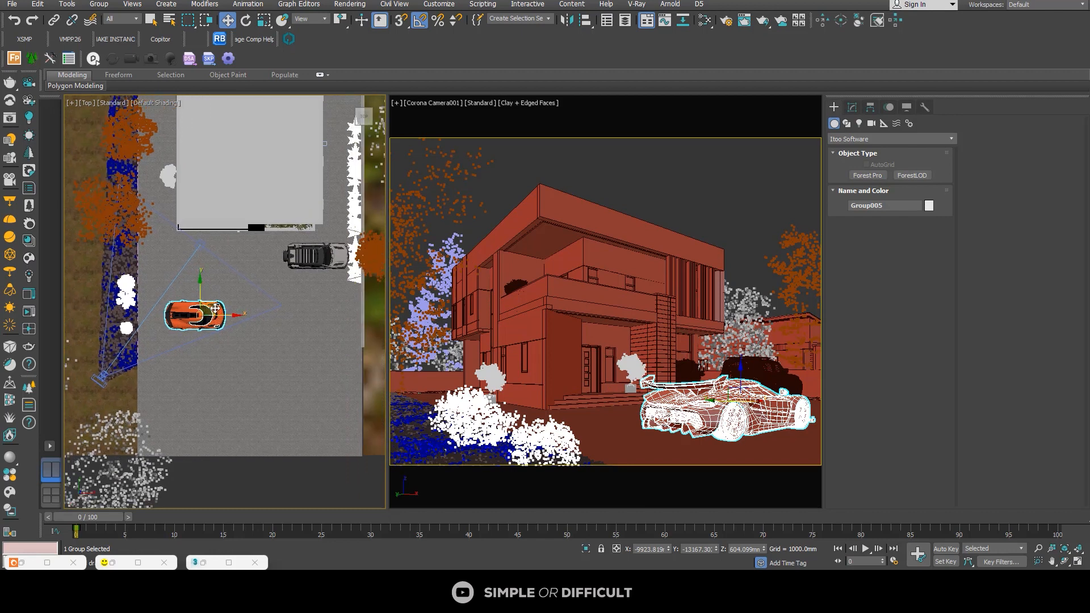
left_click_drag(216, 308, 336, 281)
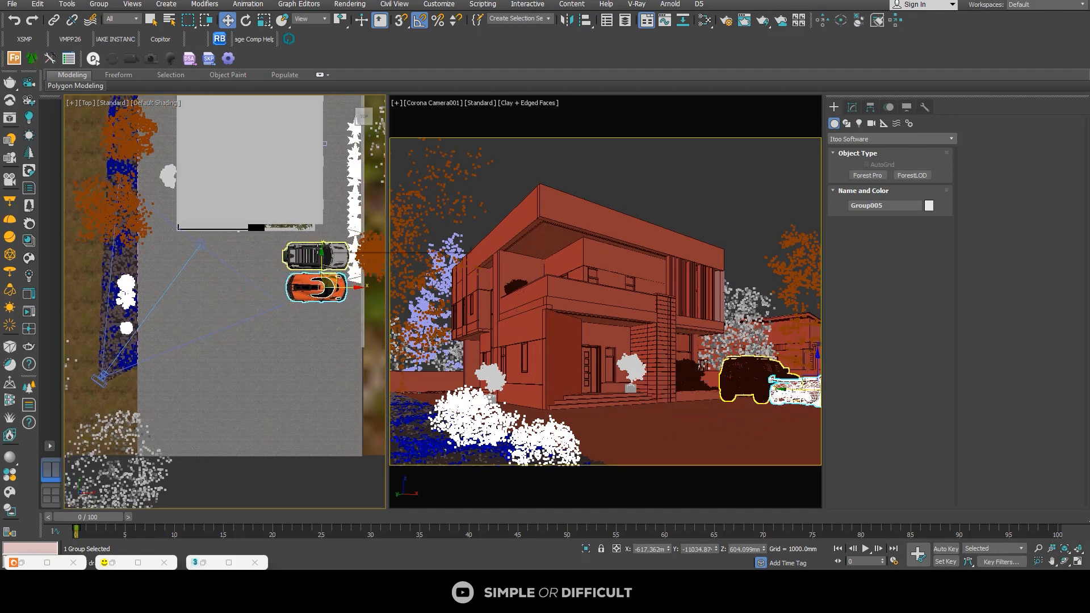
Step: Shift both cars about 475 mm toward the house and nudge the Koenigsegg about 43 mm away from the Land Rover
left_click(321, 251, "ctrl")
left_click_drag(318, 236, 316, 231)
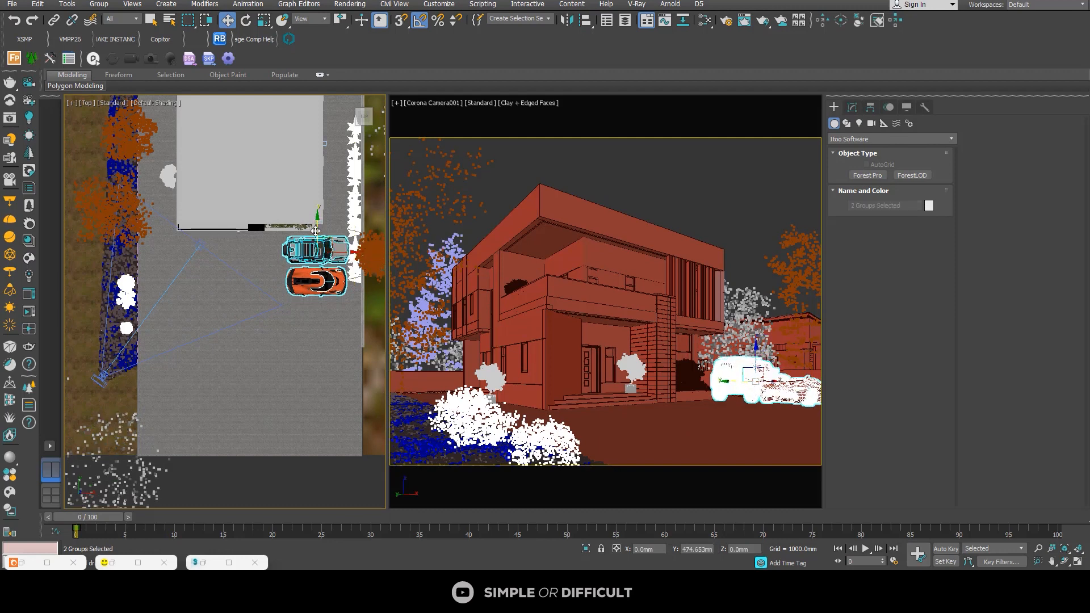
scroll(317, 255, "up", 3)
left_click(318, 274)
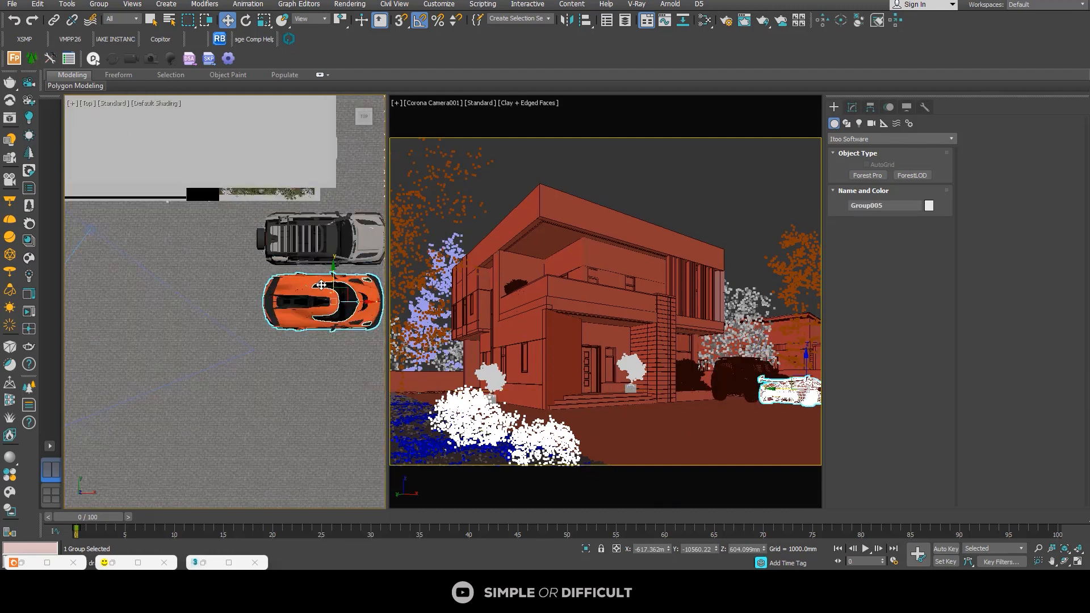
left_click_drag(334, 281, 333, 282)
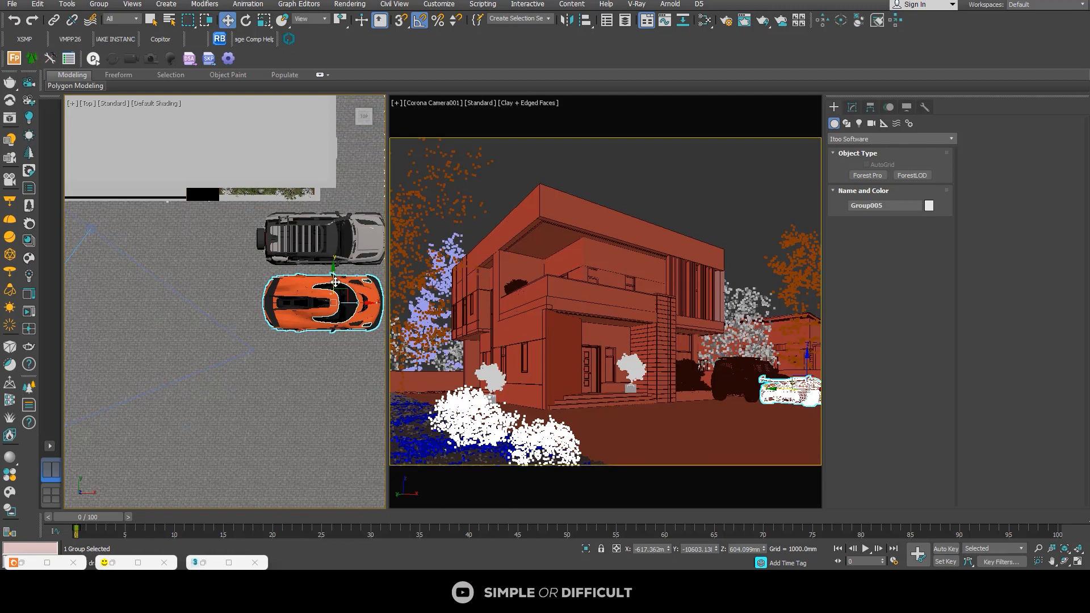
scroll(334, 282, "down", 4)
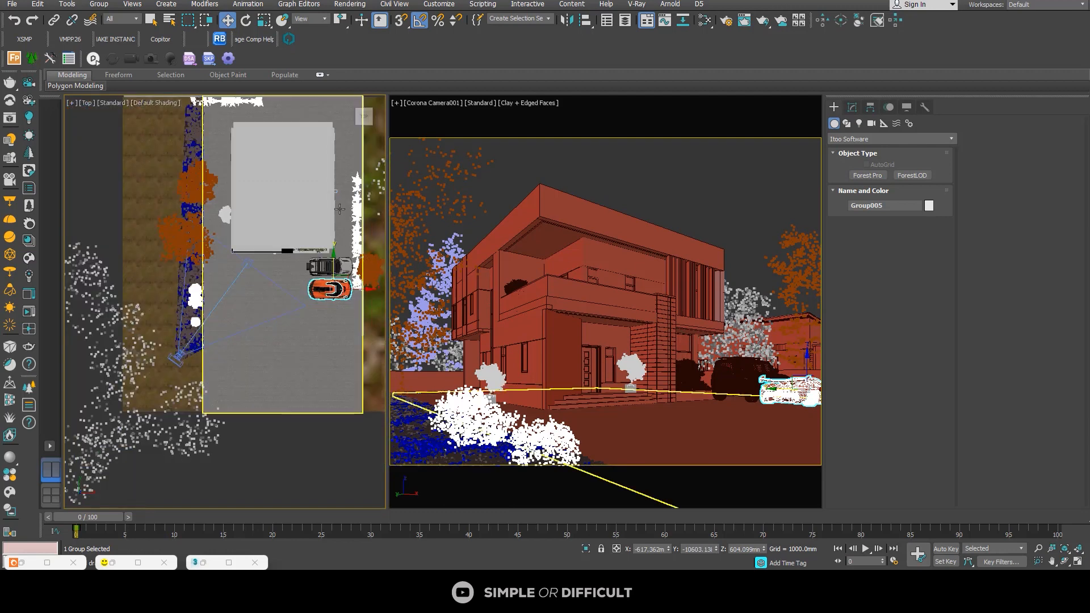
Step: Restart the Corona camera render with the render region covering the cars and driveway
left_click(140, 563)
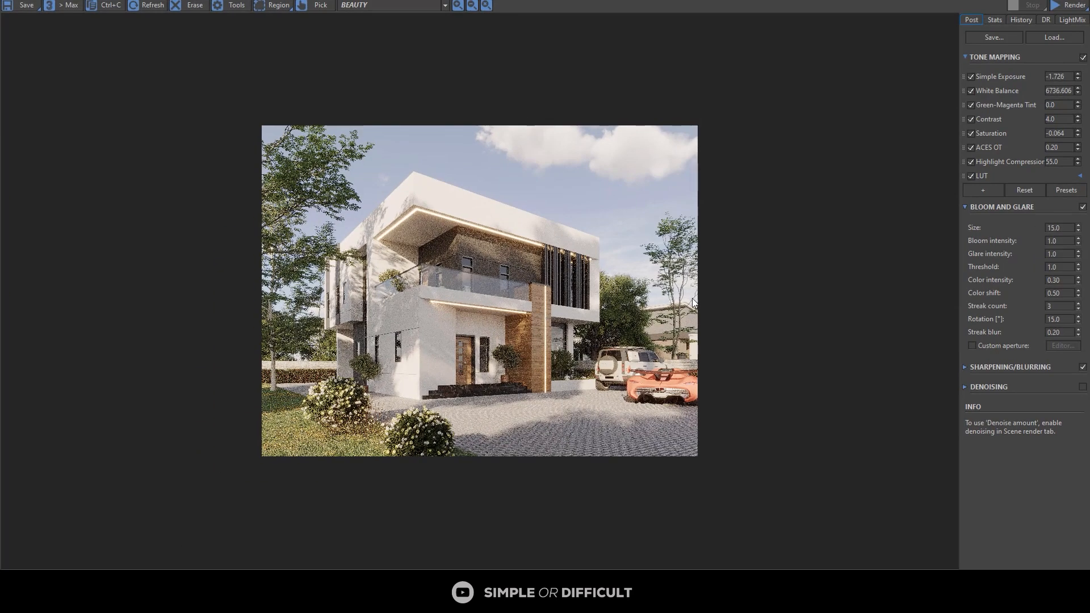
left_click(1070, 7)
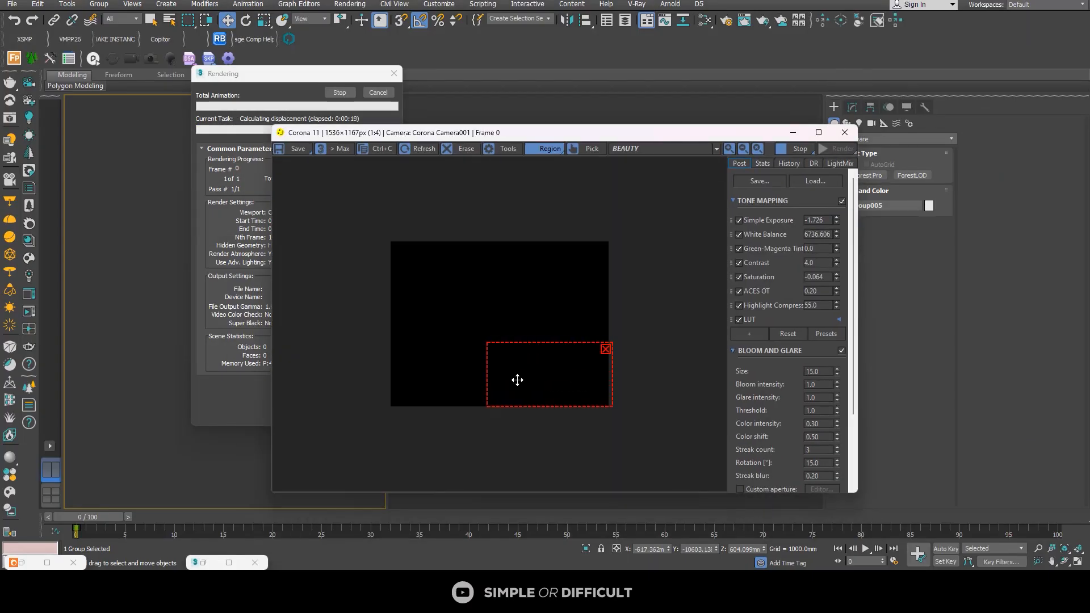
left_click_drag(487, 342, 478, 336)
left_click(819, 132)
scroll(499, 319, "up", 1)
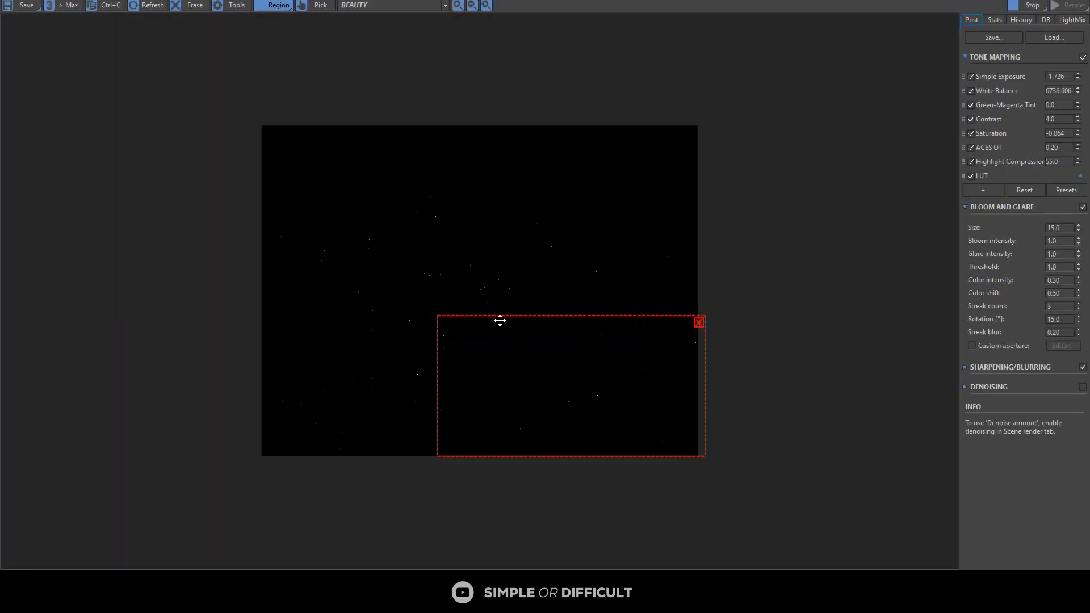
Step: Reduce the Corona frame buffer to a floating window and examine the parked cars at 1:1 in the region render
left_click_drag(511, 1, 645, 60)
scroll(668, 302, "down", 1)
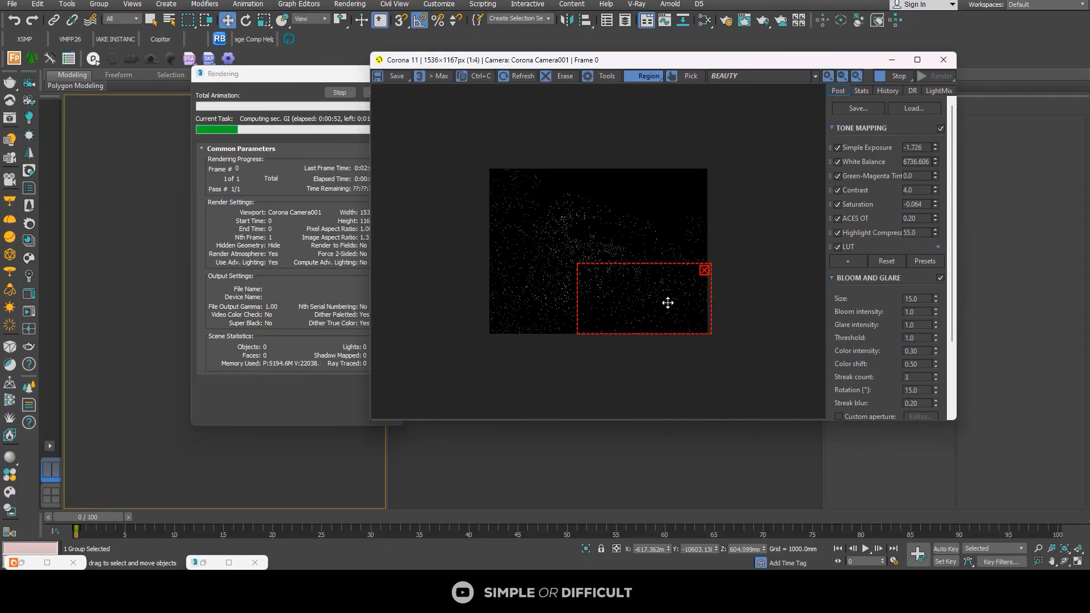
scroll(668, 303, "up", 2)
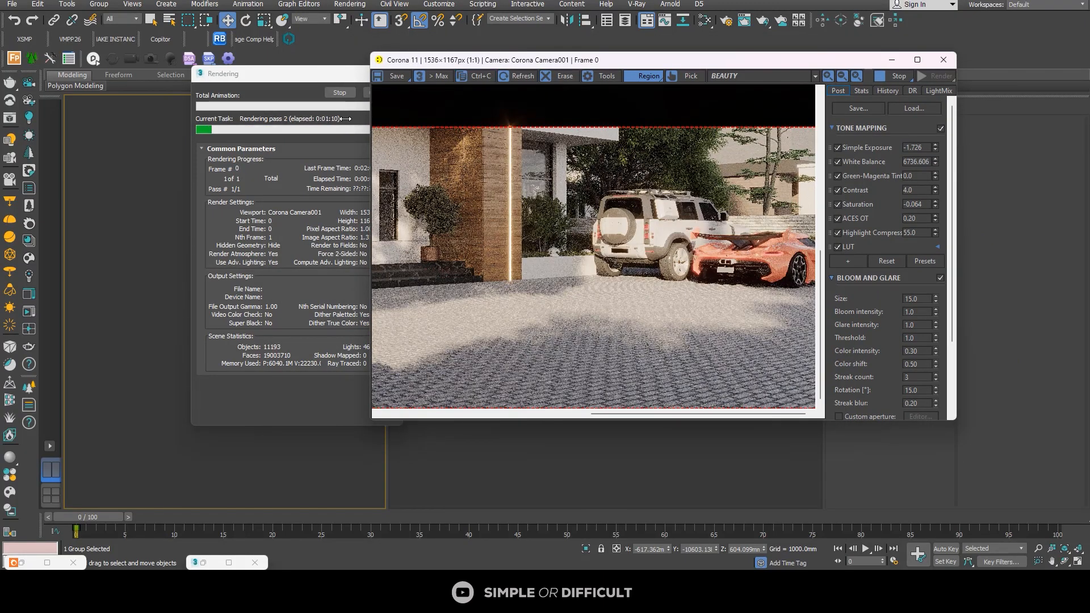
Step: Inspect the parked cars at 2:1 in the region render, stop the rendering and minimize the frame buffer
scroll(748, 208, "up", 1)
left_click(899, 76)
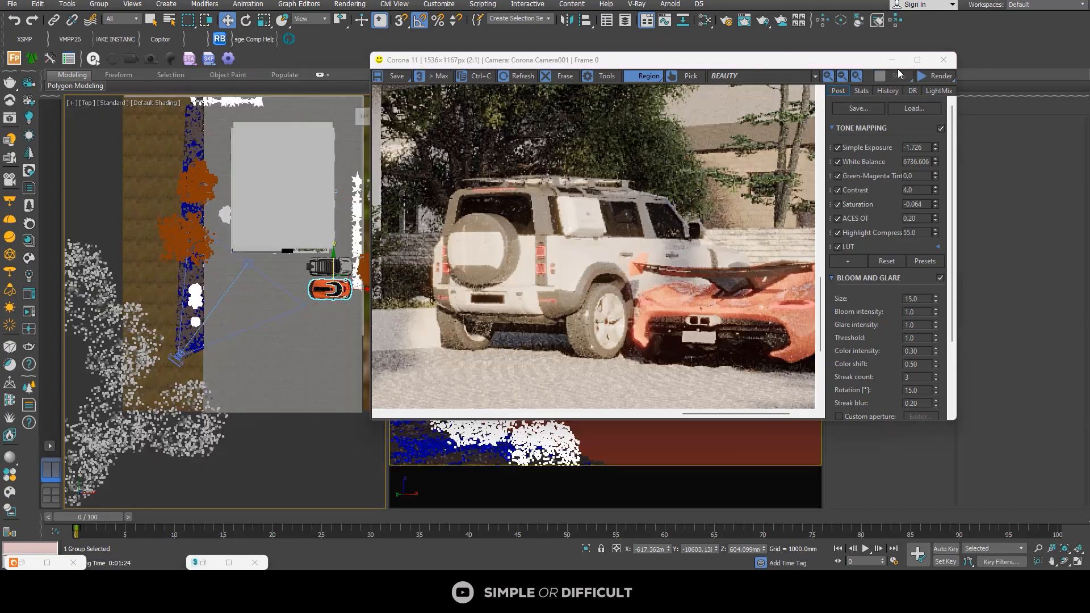
left_click(895, 63)
Step: Open the Koenigsegg group so its individual parts can be edited
middle_click_drag(350, 294, 261, 331)
scroll(255, 364, "up", 10)
scroll(235, 358, "down", 8)
scroll(346, 352, "up", 8)
scroll(246, 246, "up", 3)
scroll(290, 253, "down", 5)
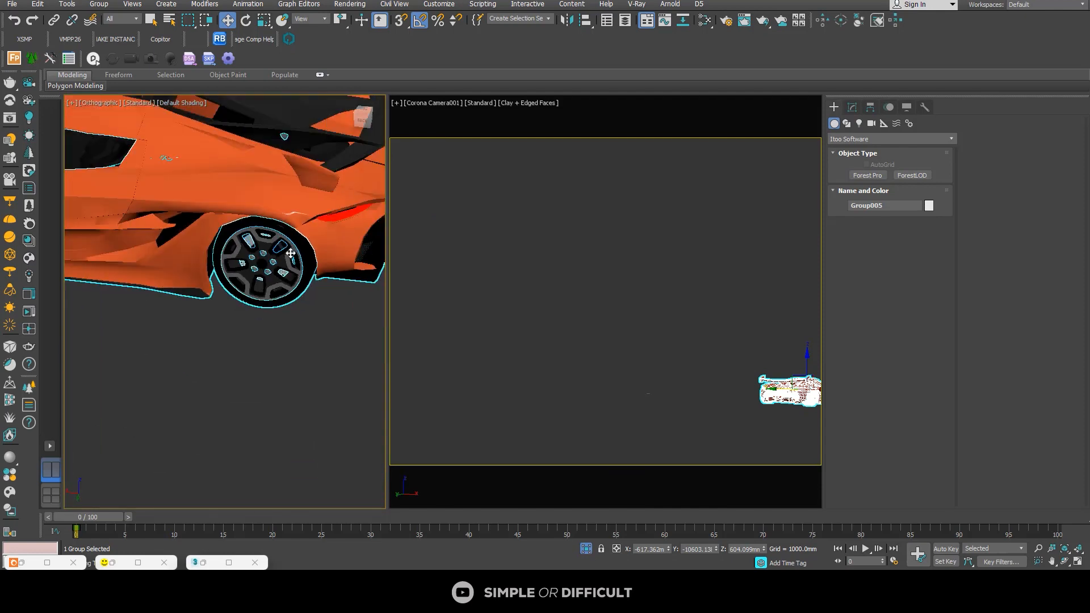
left_click(98, 6)
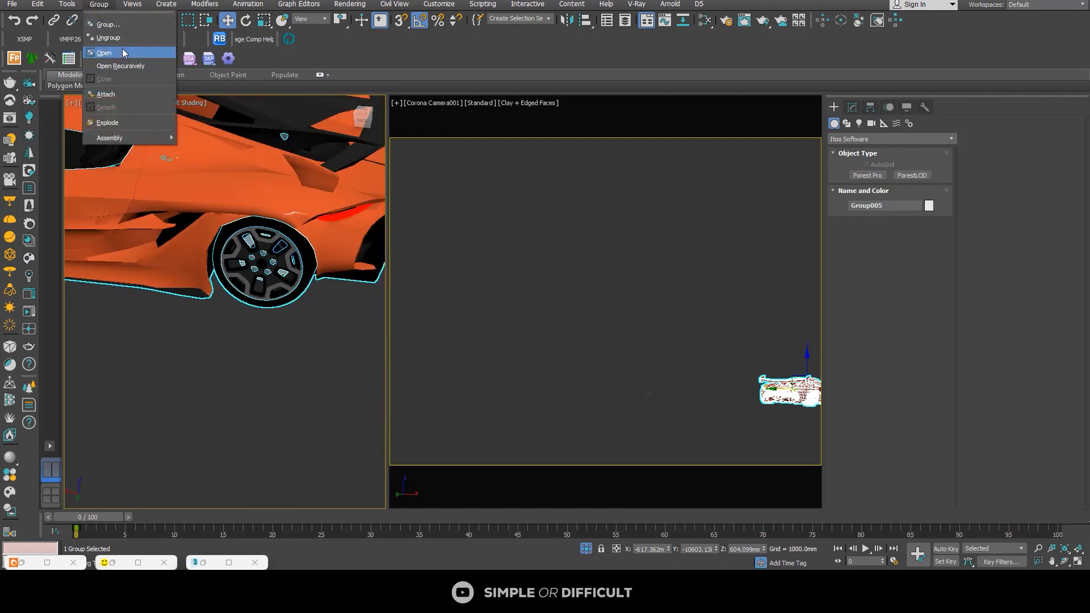
left_click(122, 50)
Step: Assign the Aluminium Black Anodized library material to the Koenigsegg's rear honeycomb grille and diffuser mesh
scroll(281, 244, "up", 4)
scroll(281, 244, "up", 2)
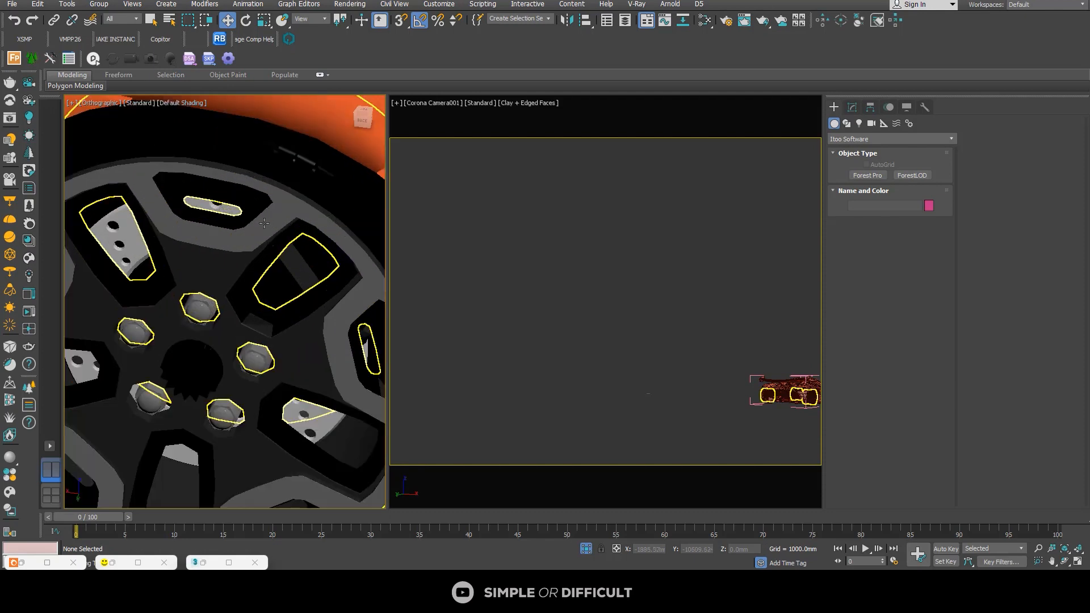
left_click(264, 222)
scroll(264, 222, "down", 6)
middle_click_drag(264, 222, 227, 204, "alt")
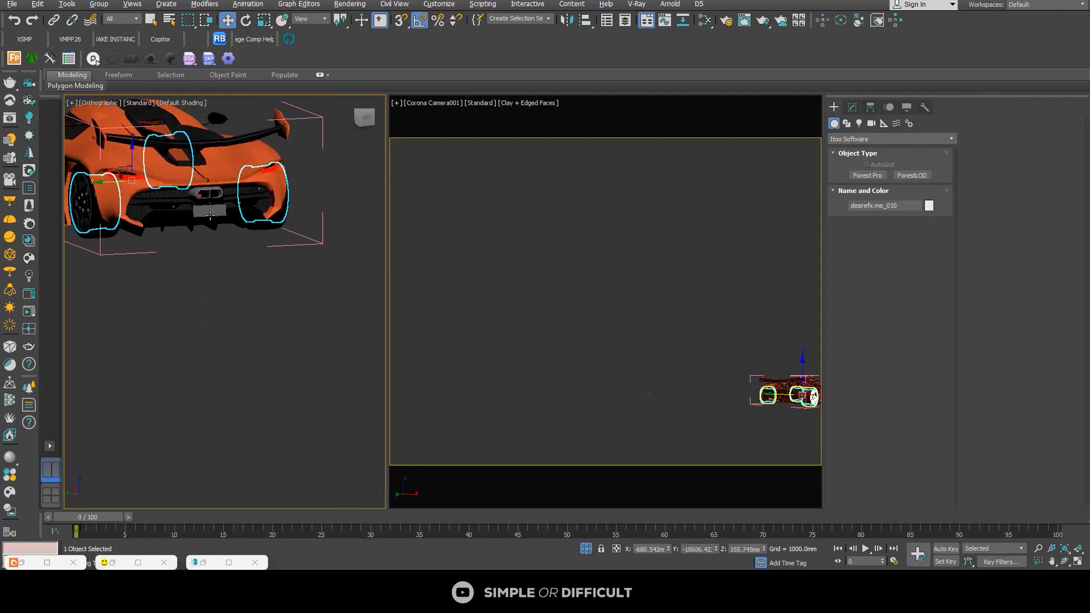
scroll(222, 192, "up", 5)
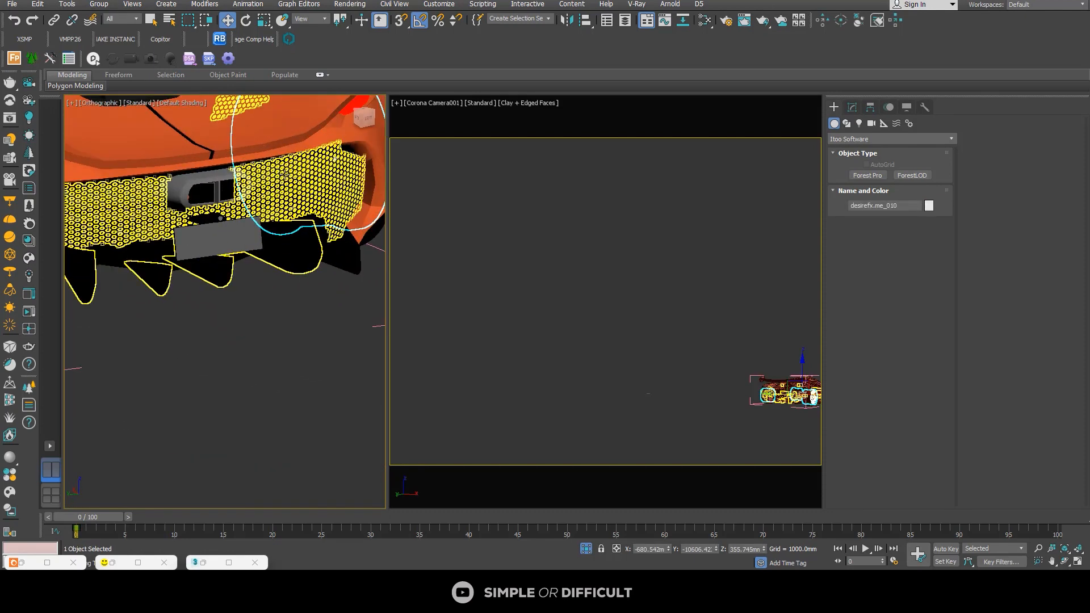
left_click(281, 179)
middle_click_drag(281, 180, 178, 307, "alt")
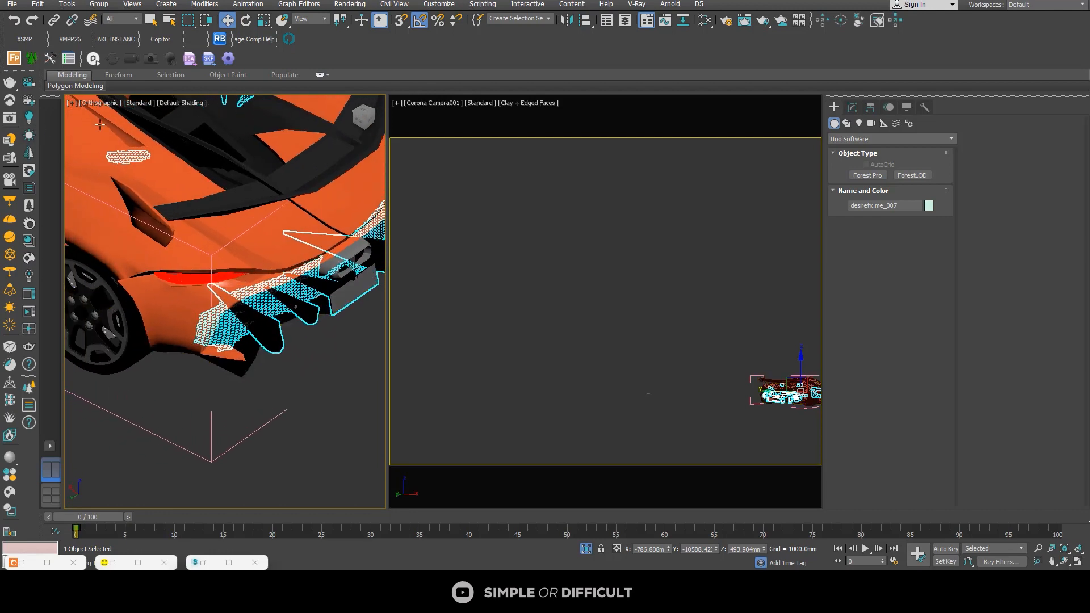
left_click(32, 240)
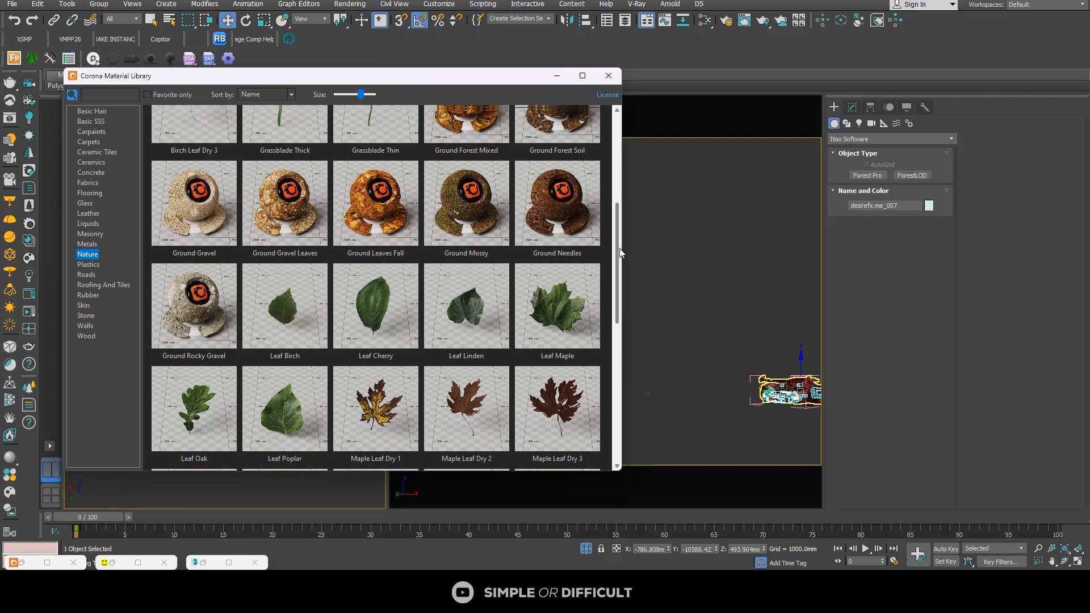
left_click_drag(616, 277, 629, 109)
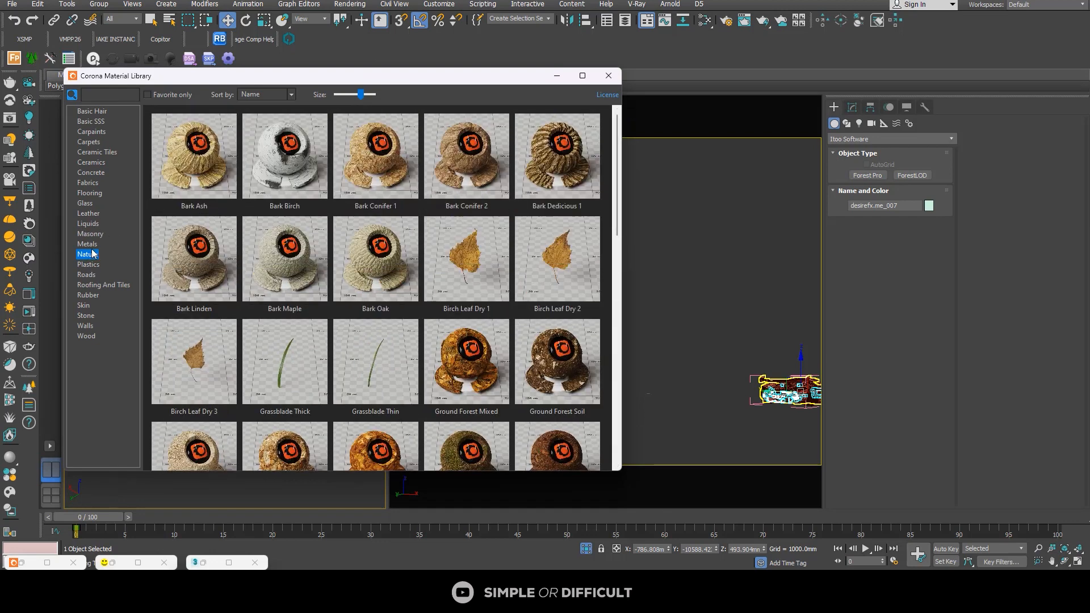
right_click(214, 163)
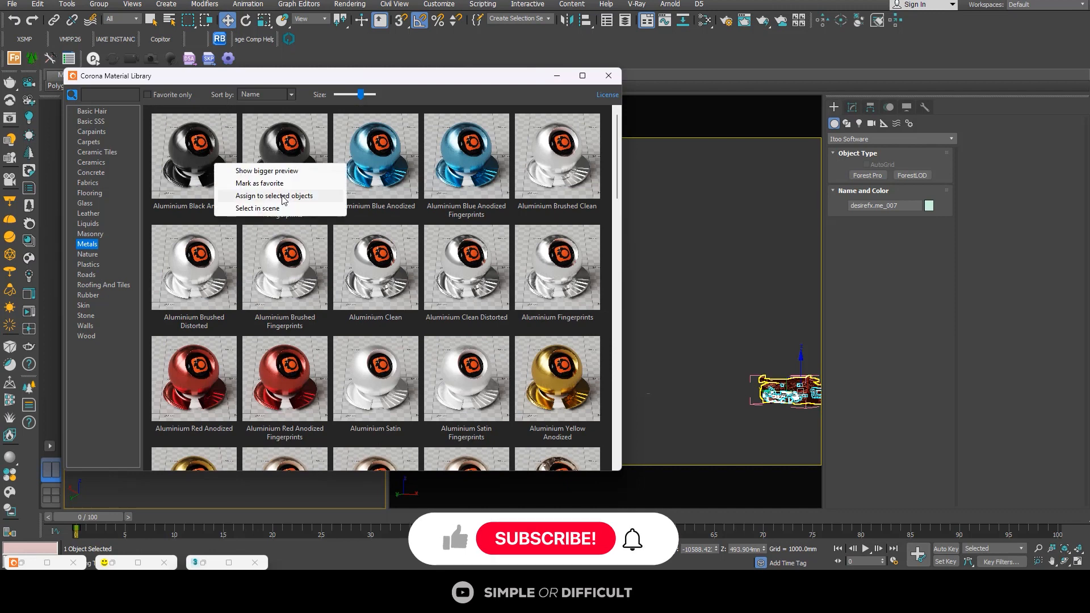
left_click(274, 196)
left_click_drag(353, 79, 710, 107)
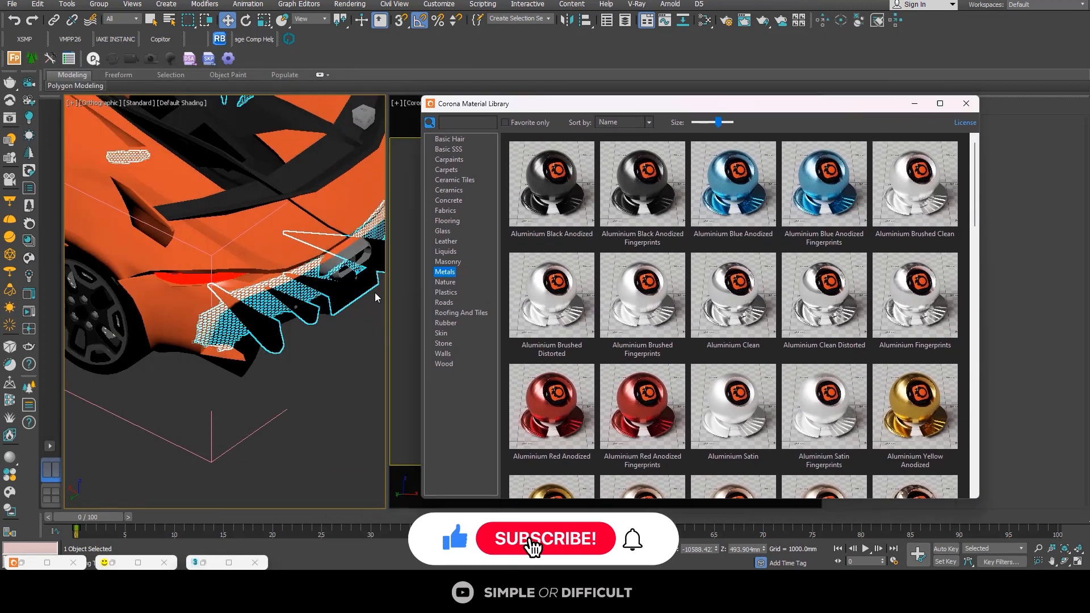
Step: Inspect the rear grille and exhaust, and select the Koenigsegg's main body mesh that contains the exhaust tip
left_click(310, 308)
scroll(321, 321, "down", 7)
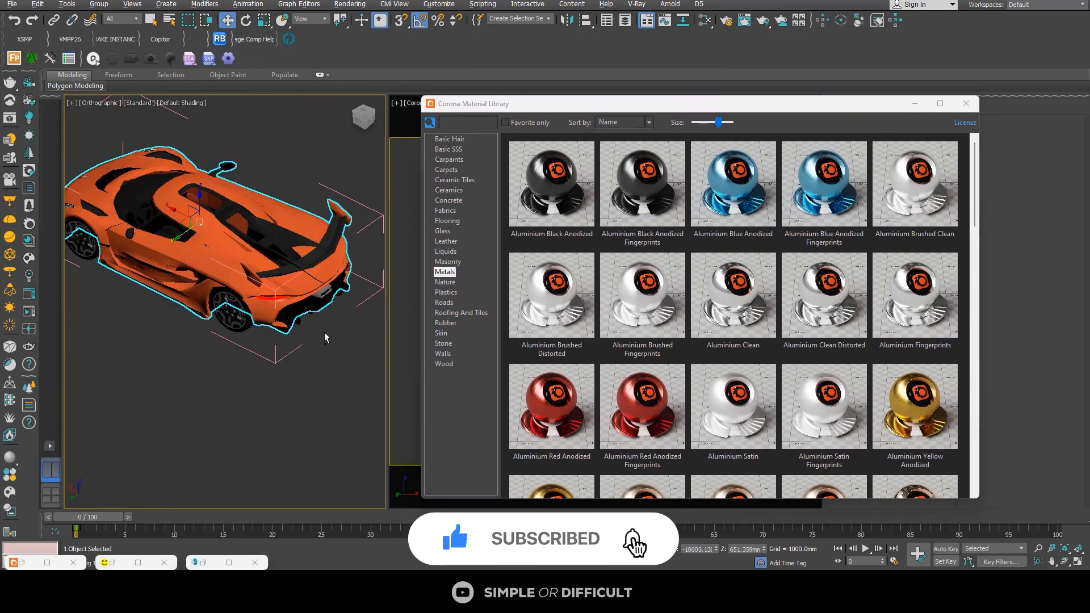
middle_click_drag(325, 332, 339, 388, "alt")
scroll(261, 270, "up", 6)
scroll(260, 270, "down", 3)
scroll(328, 341, "up", 6)
left_click(330, 342)
scroll(330, 342, "down", 6)
scroll(339, 387, "up", 6)
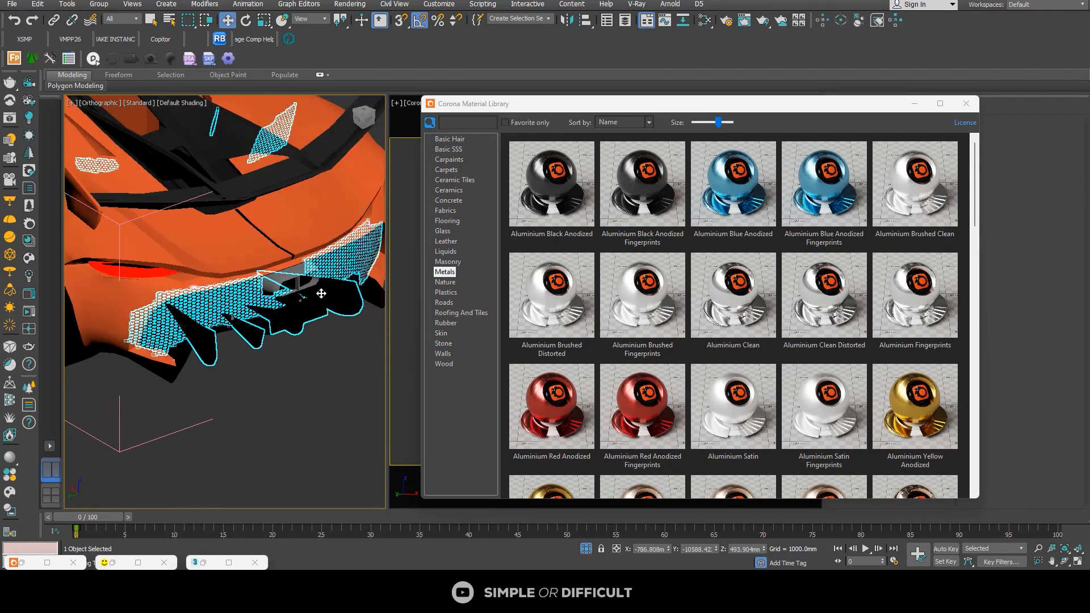
scroll(299, 275, "up", 8)
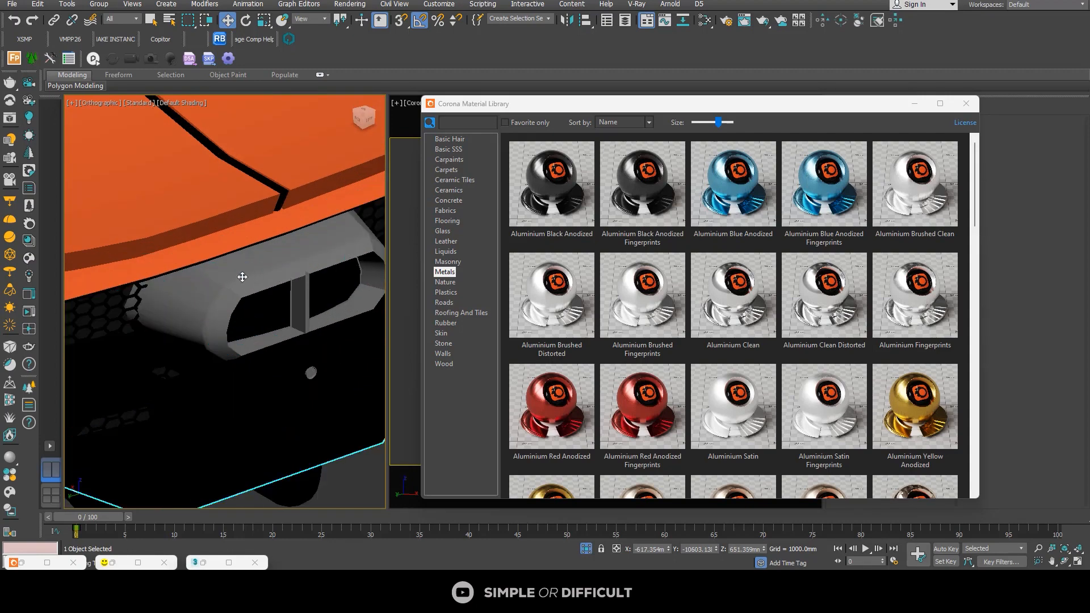
scroll(243, 276, "down", 6)
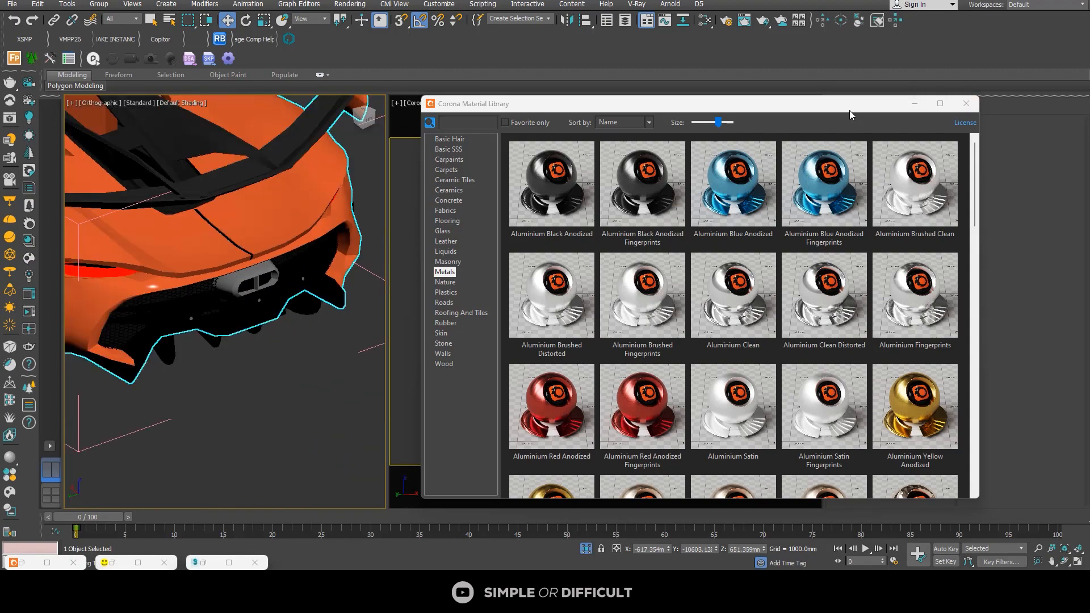
Step: Select the exhaust tip as a mesh element and assign it the Chrome Clean library material
left_click_drag(850, 115, 679, 191)
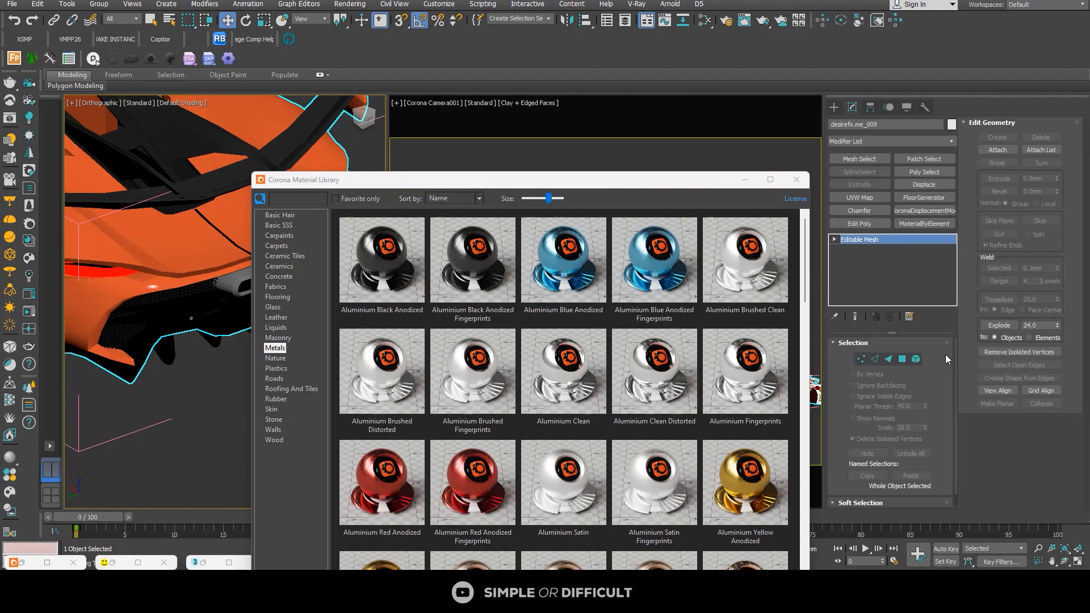
left_click(916, 360)
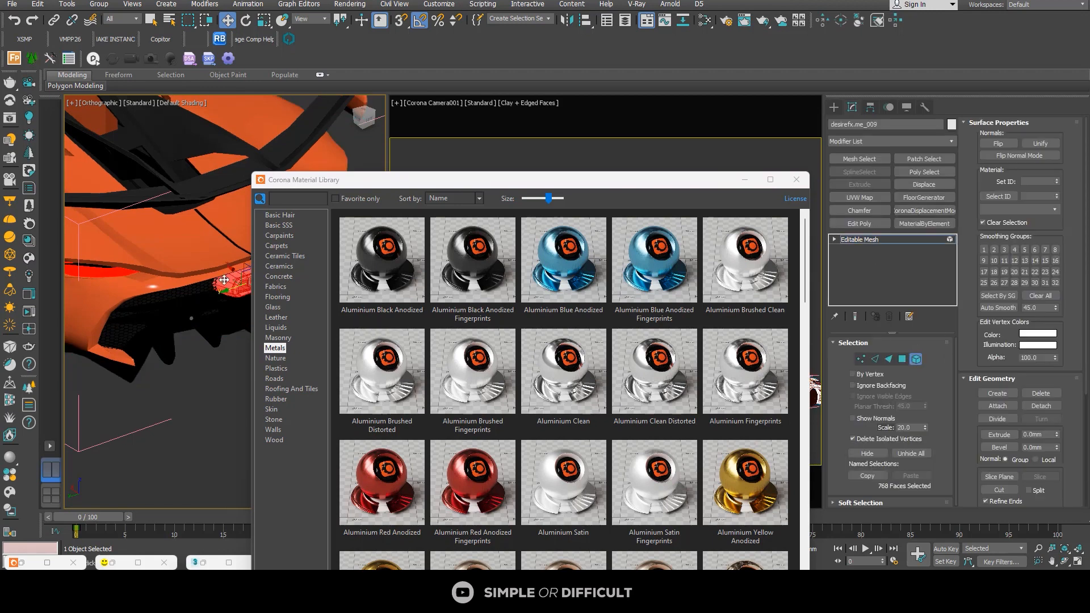
middle_click_drag(224, 280, 191, 305, "alt")
scroll(661, 424, "down", 5)
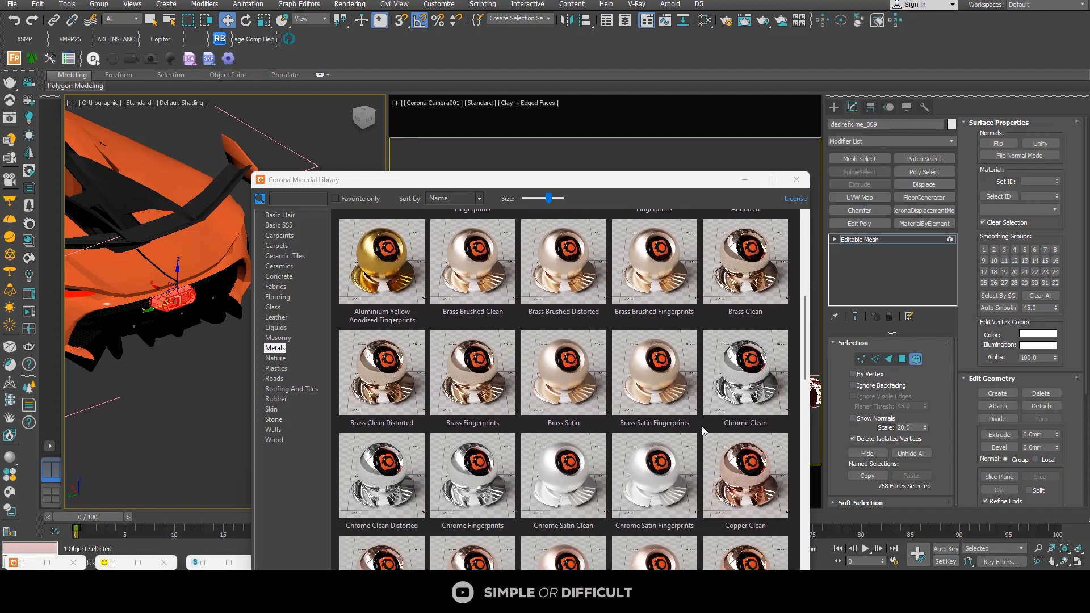
right_click(739, 388)
left_click(780, 421)
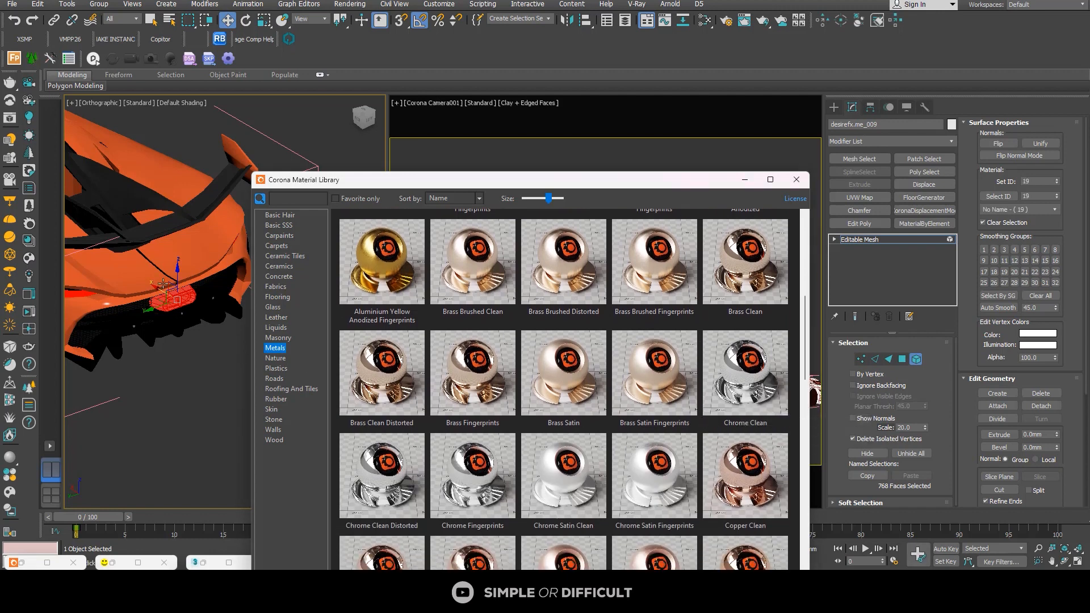
Step: Select the two black rear wing elements of the Koenigsegg body mesh
scroll(193, 244, "down", 2)
scroll(193, 244, "up", 5)
left_click(199, 223)
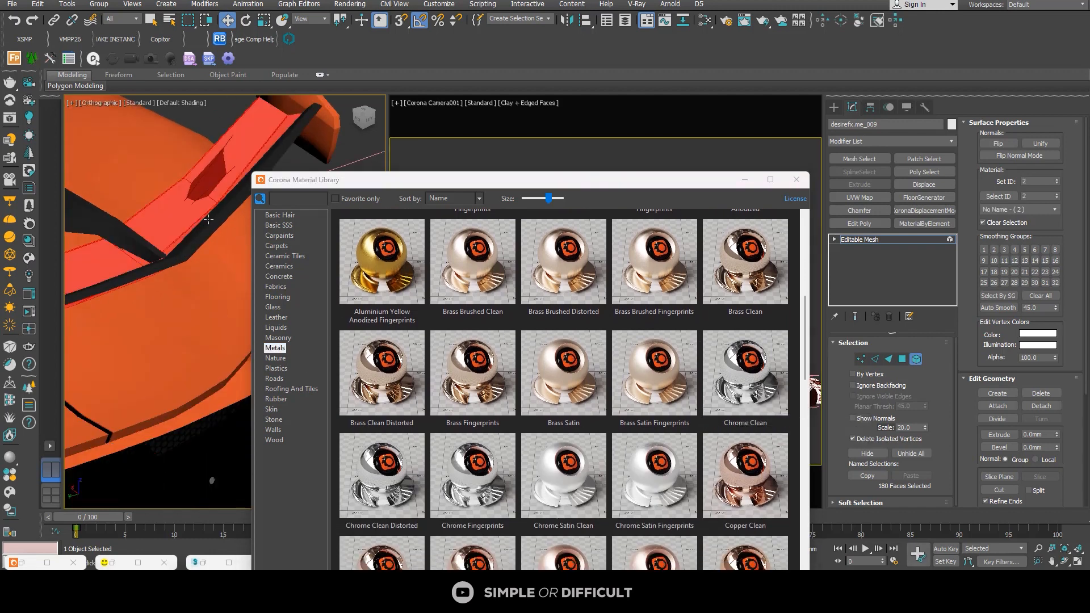
left_click(208, 219, "ctrl")
scroll(208, 219, "down", 4)
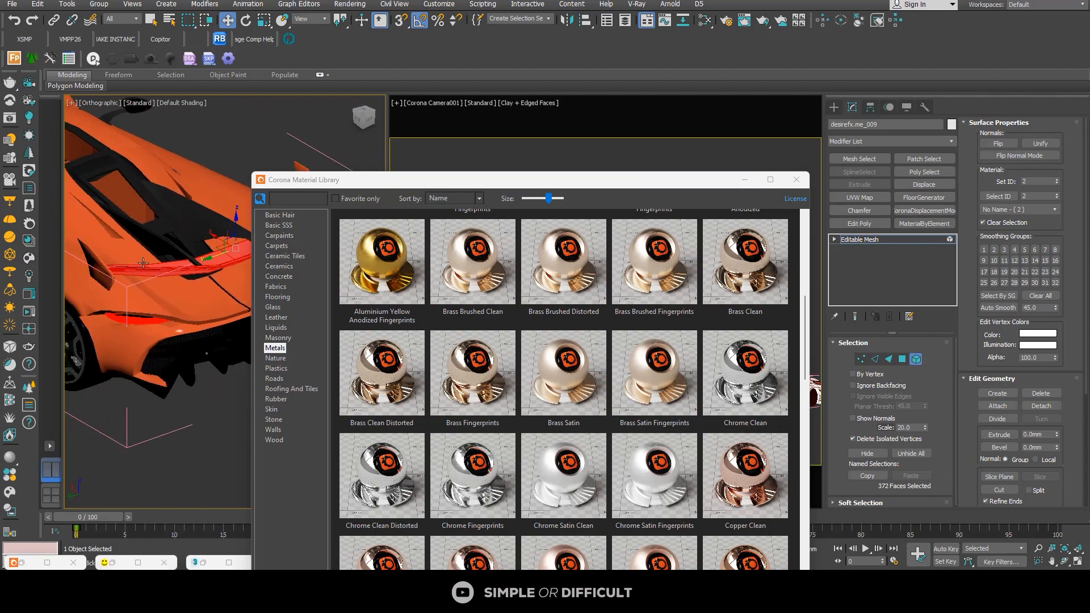
scroll(113, 269, "up", 4)
scroll(162, 262, "up", 4)
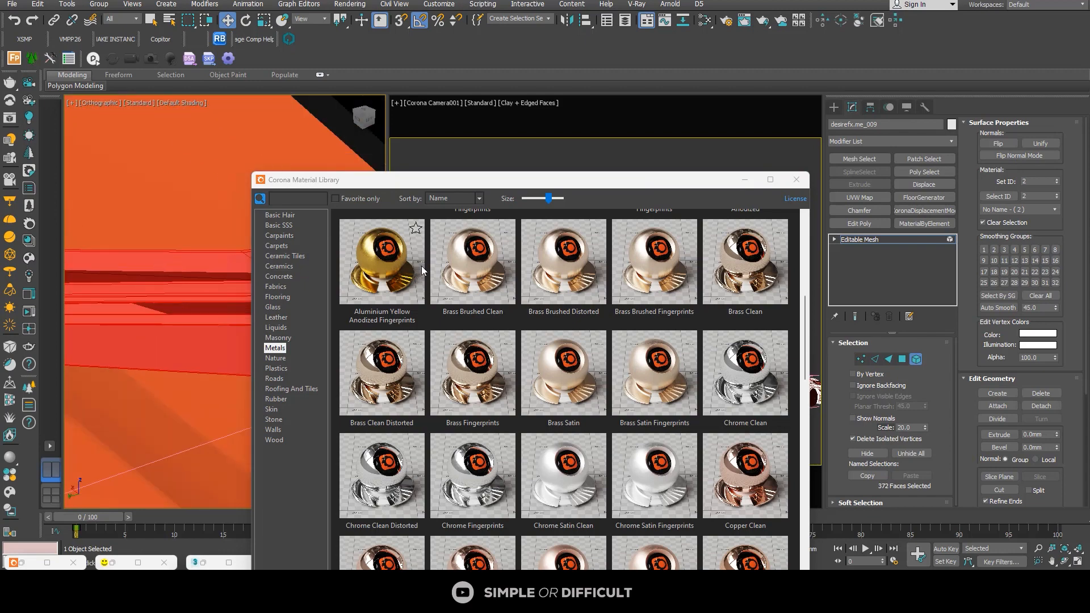
Step: Open Material #319 from View1 of the Slate Material Editor and assign it to the selected rear wing elements
scroll(595, 241, "up", 5)
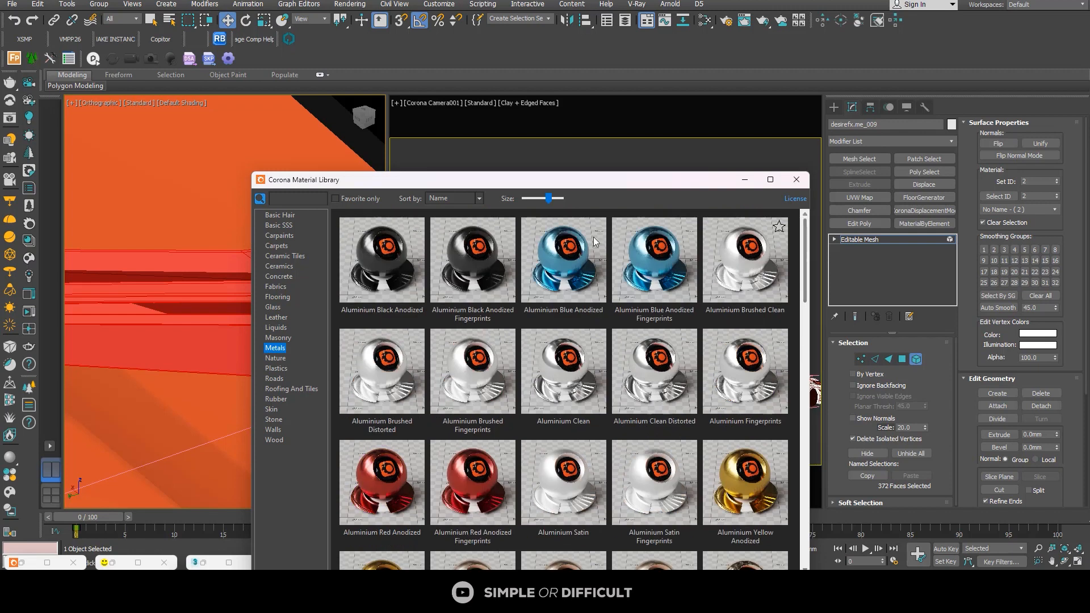
left_click(710, 21)
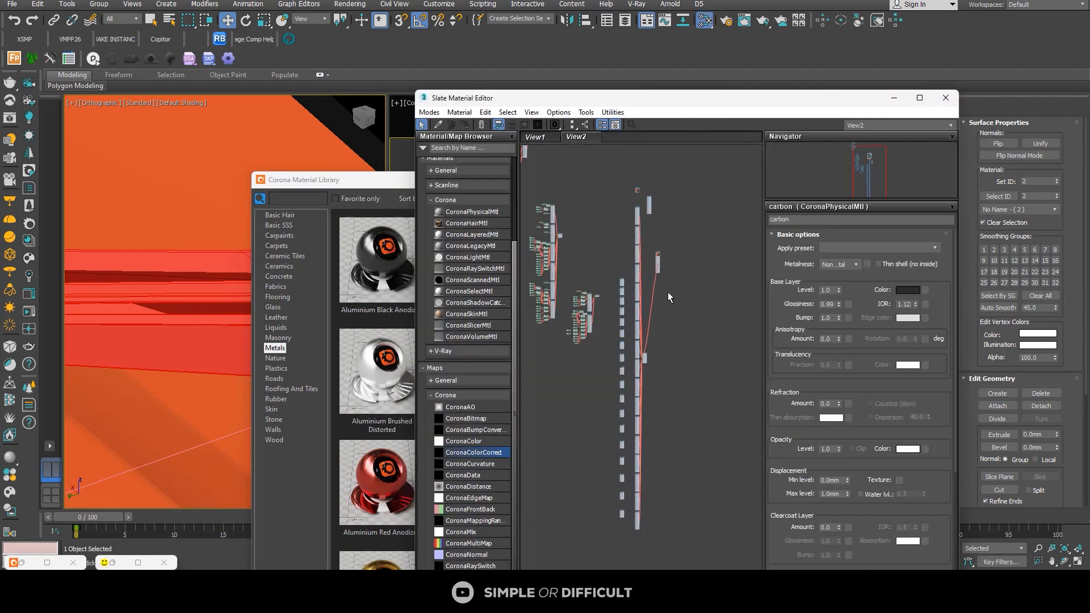
left_click(533, 138)
scroll(663, 311, "down", 5)
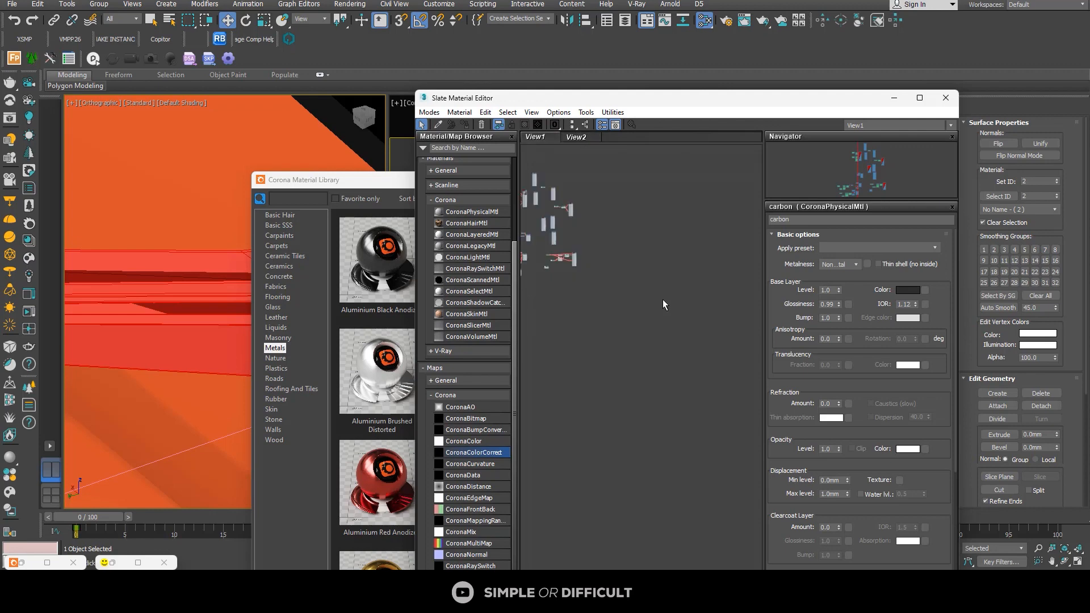
scroll(559, 260, "up", 6)
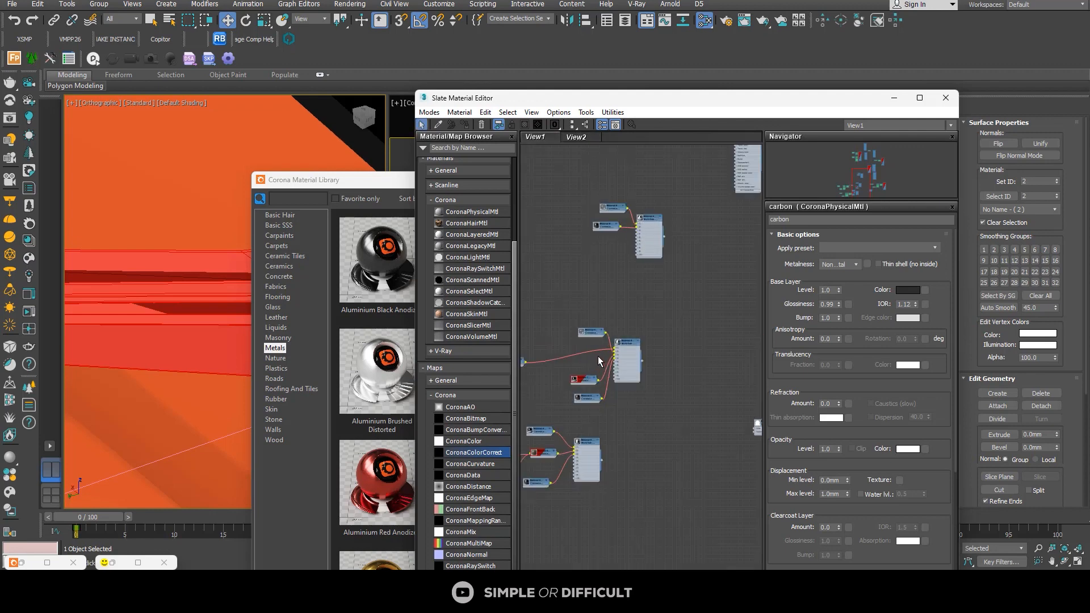
scroll(596, 394, "up", 1)
double_click(590, 404)
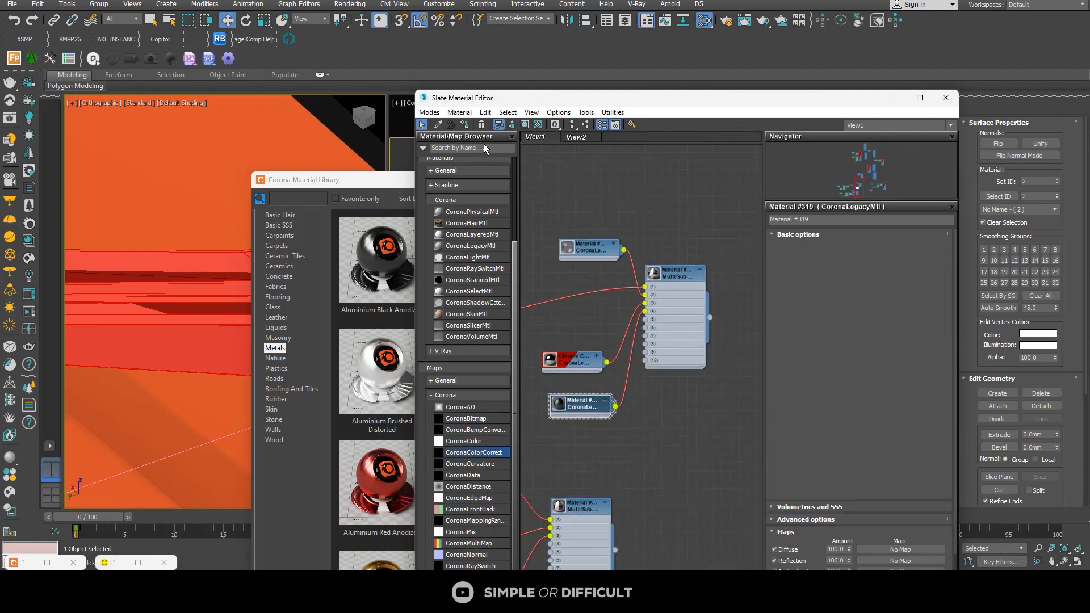
Step: Select the black panels on the Koenigsegg's rear deck and add the element at the rear wheel
scroll(198, 244, "down", 5)
scroll(204, 197, "up", 5)
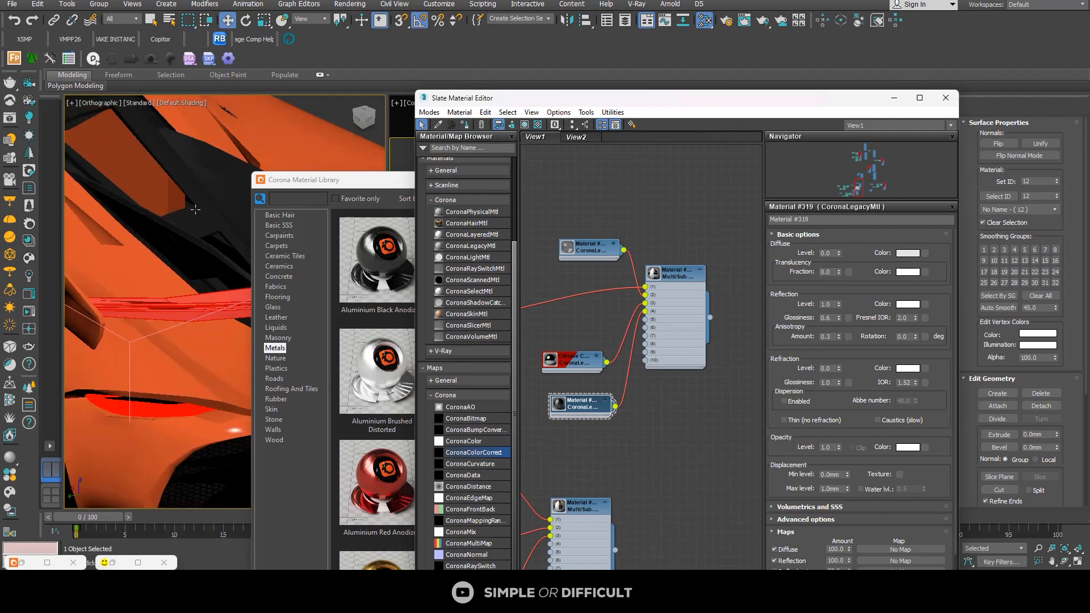
scroll(195, 197, "down", 4)
left_click(205, 191)
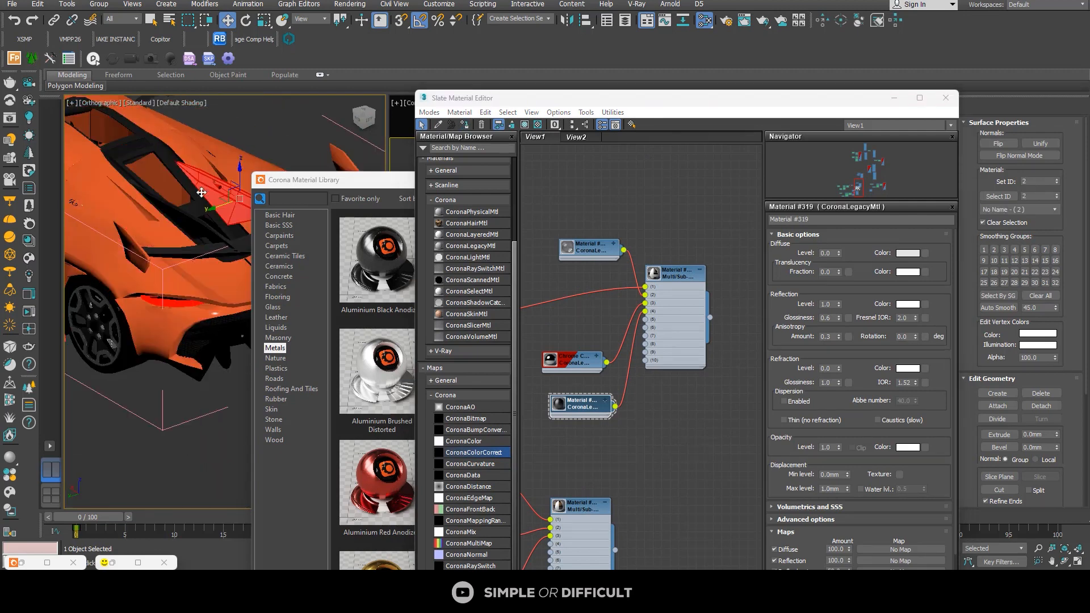
scroll(164, 146, "up", 4)
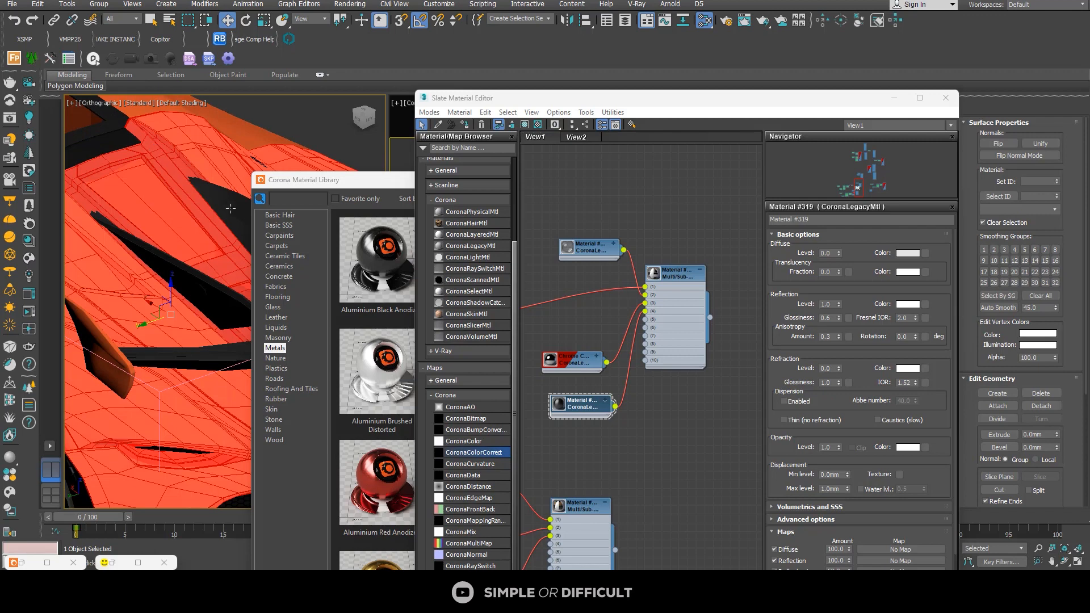
scroll(230, 208, "down", 5)
left_click(208, 291)
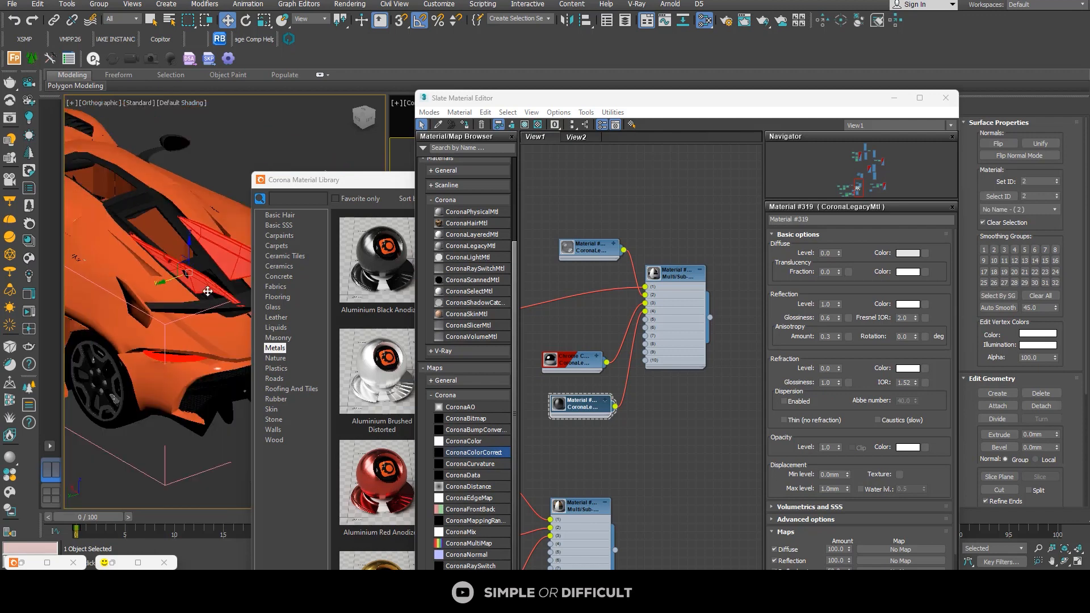
scroll(115, 347, "up", 8)
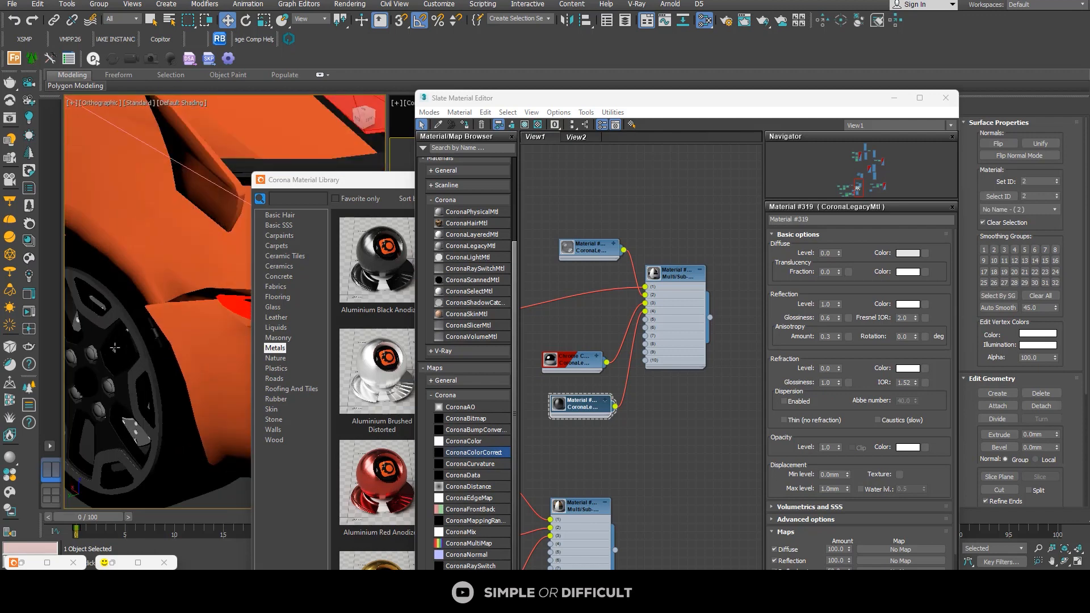
left_click(115, 347)
scroll(278, 301, "down", 5)
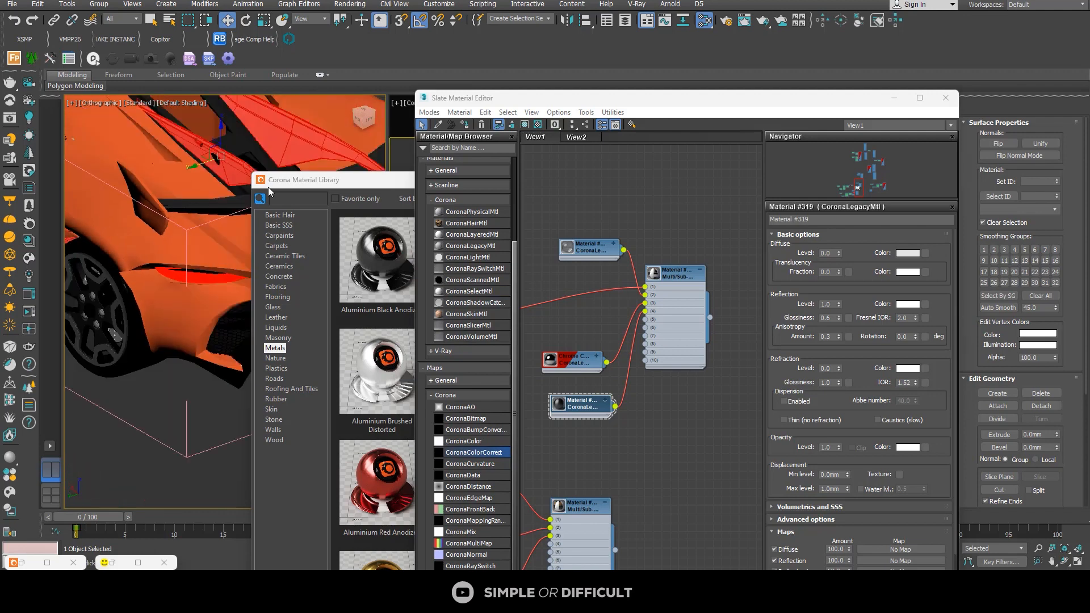
Step: Assign Material #319 to the selected rear elements of the Koenigsegg body
middle_click_drag(228, 177, 114, 230, "alt")
scroll(223, 222, "up", 3)
scroll(223, 222, "up", 2)
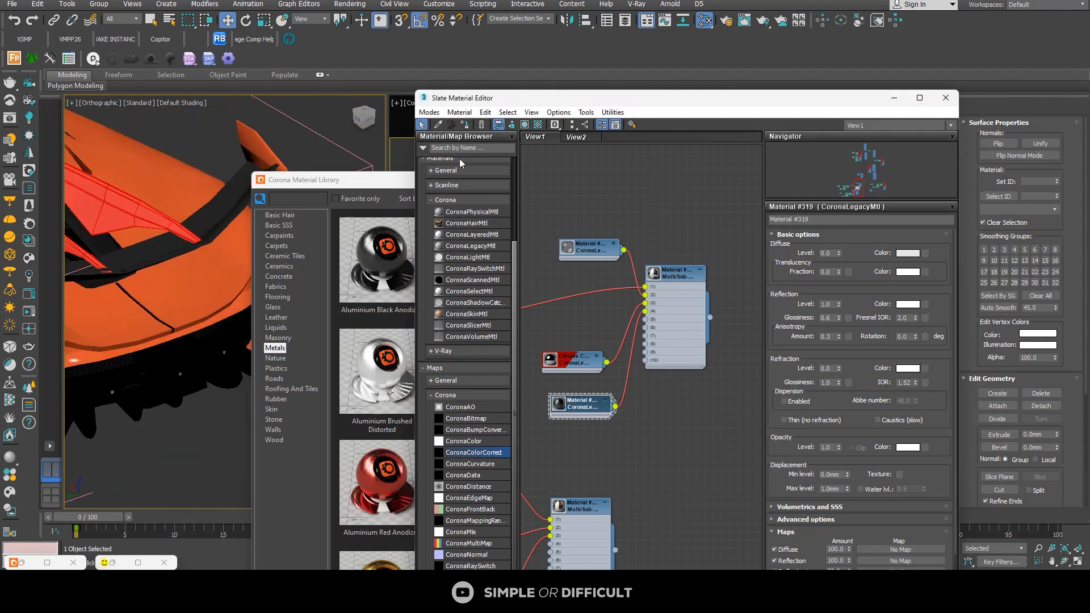
left_click(464, 126)
scroll(218, 170, "down", 5)
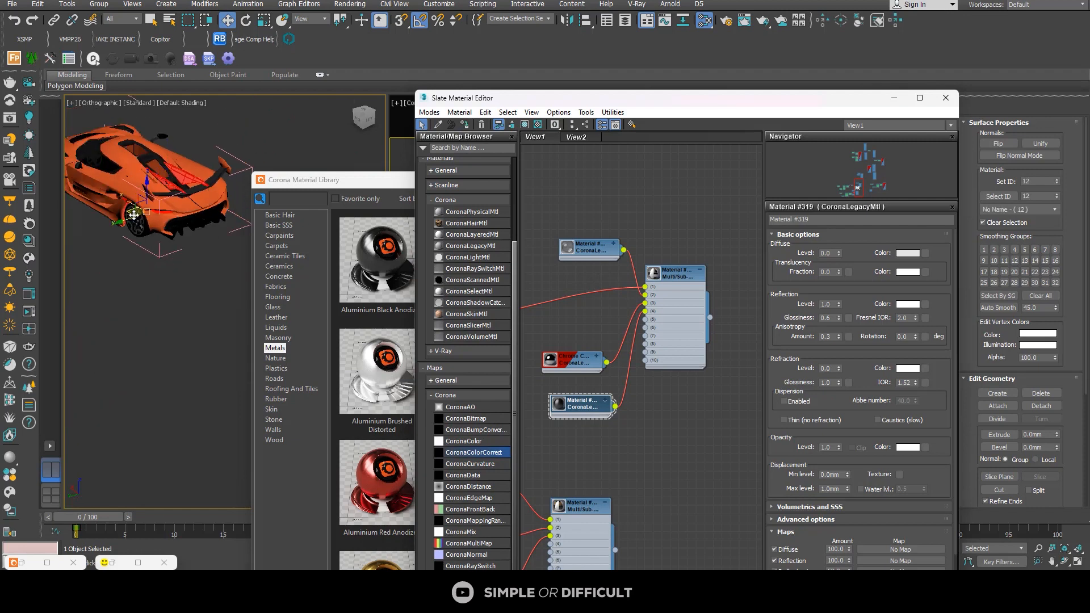
Step: Close the Slate Material Editor and the Corona Material Library and clear the Koenigsegg's rear element selection
scroll(139, 227, "up", 5)
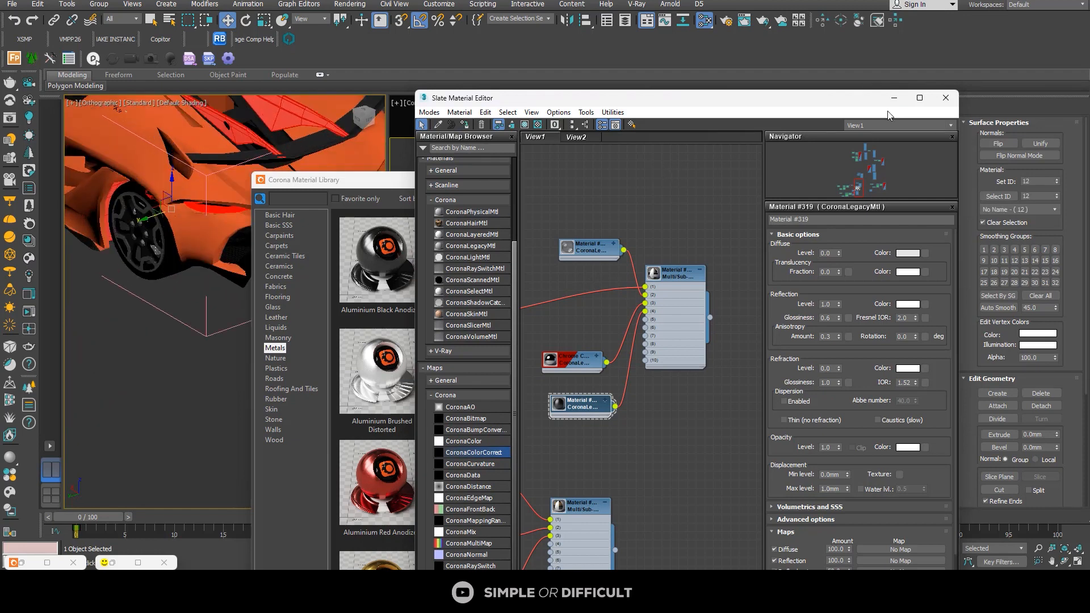
left_click(946, 98)
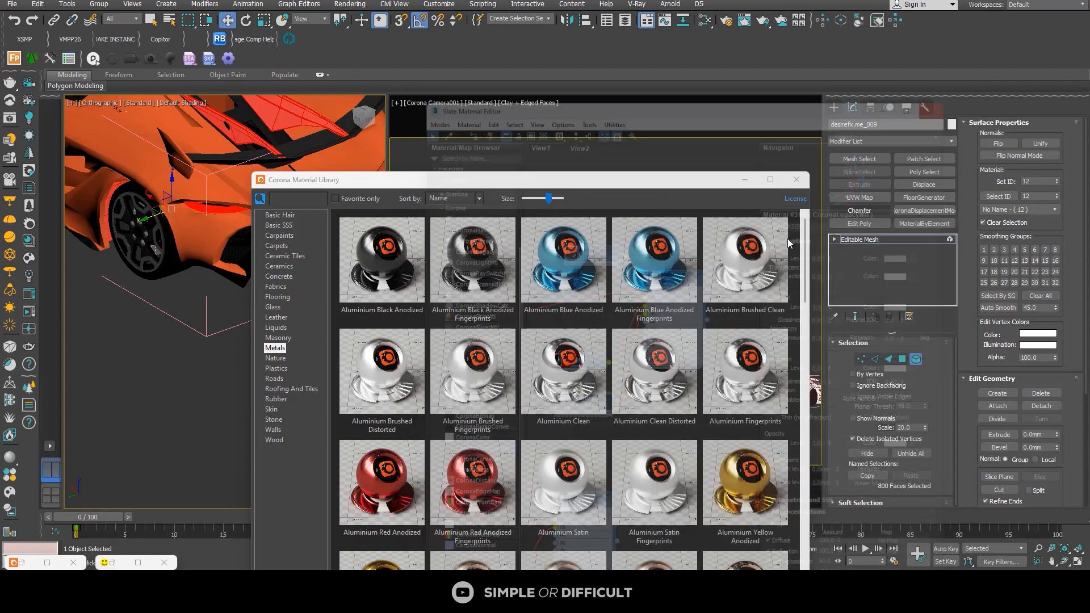
left_click(793, 182)
left_click(703, 229)
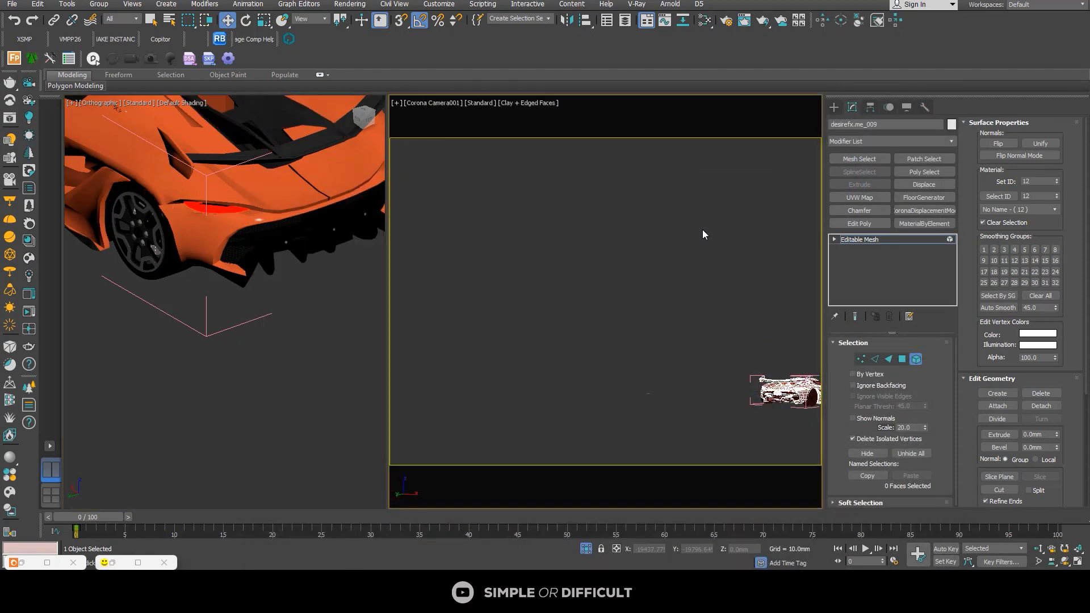
Step: Leave element editing of the Koenigsegg's body mesh and close the car's group
left_click(100, 6)
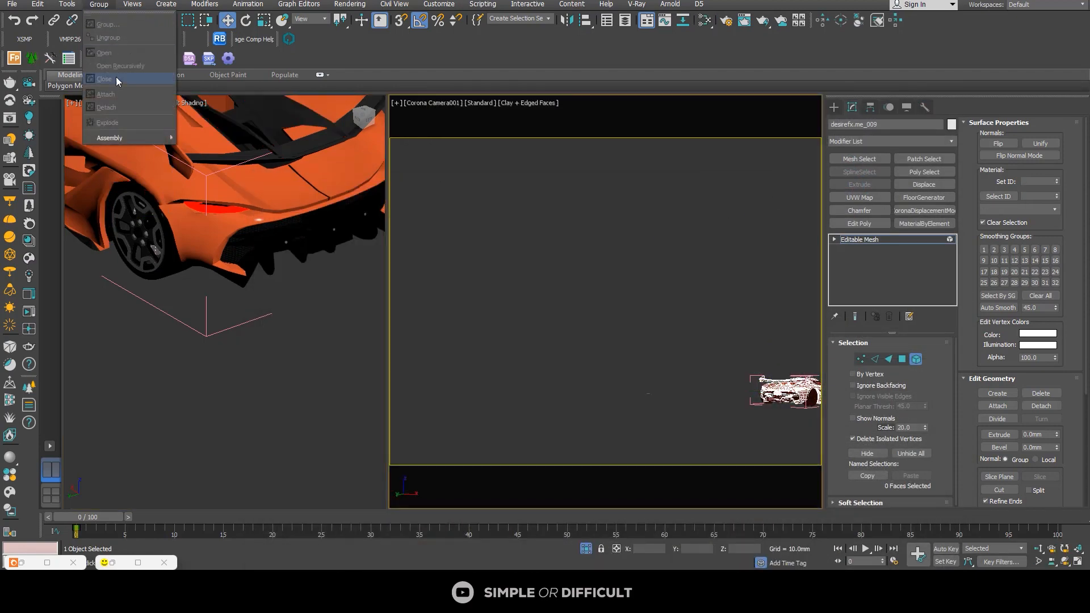
left_click(188, 257)
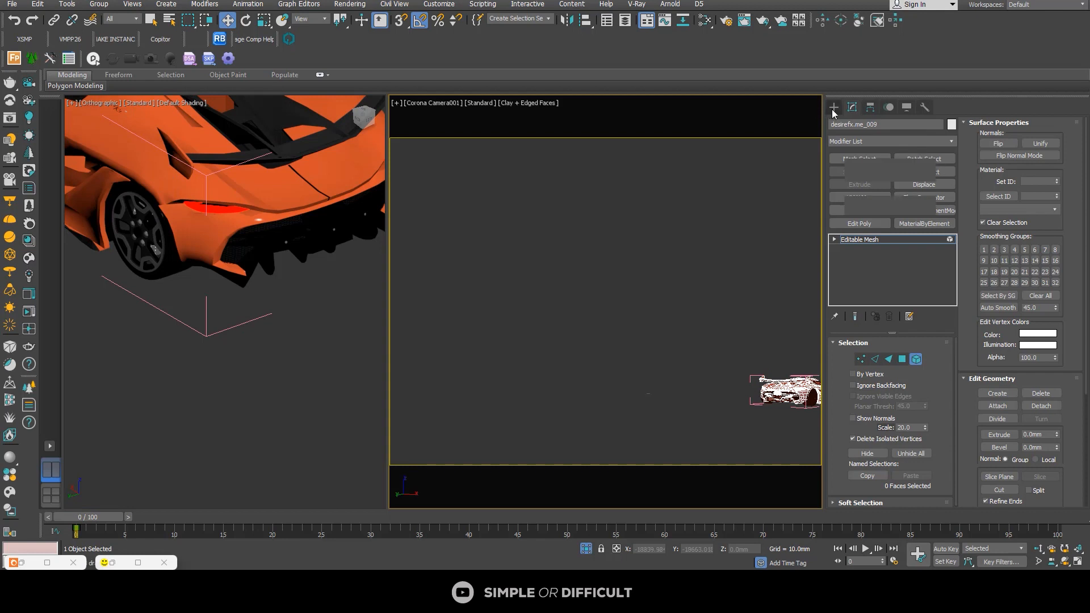
left_click(834, 107)
left_click(250, 302)
left_click(170, 140)
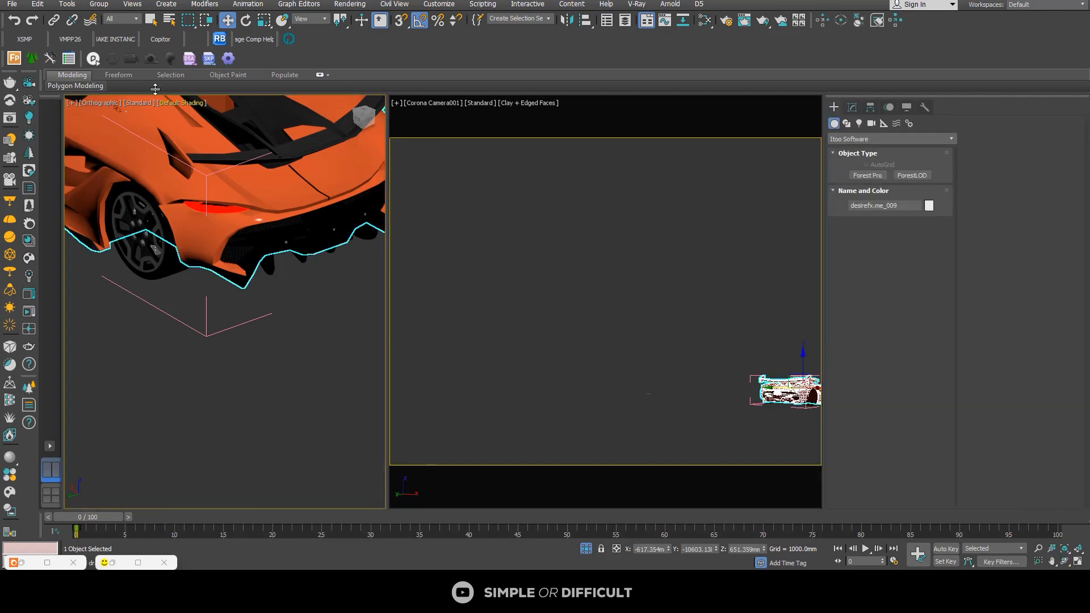
left_click(99, 8)
left_click(115, 80)
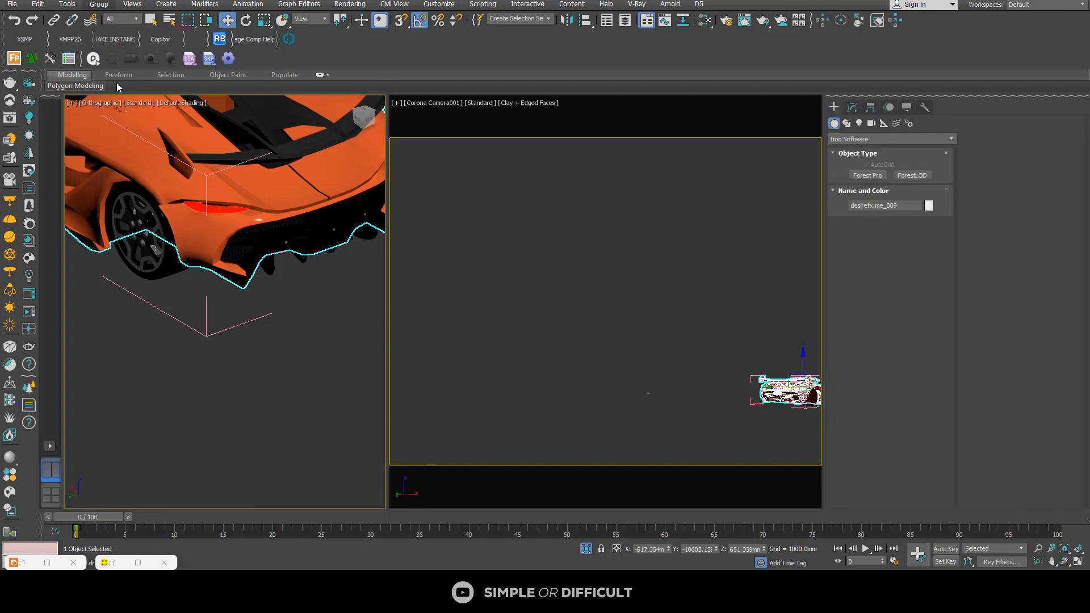
Step: Reopen the Koenigsegg's group and select the wheel rim object at the rear wheel
left_click(283, 373)
left_click(249, 241)
scroll(248, 236, "down", 5)
middle_click_drag(278, 275, 140, 250, "alt")
scroll(120, 203, "up", 6)
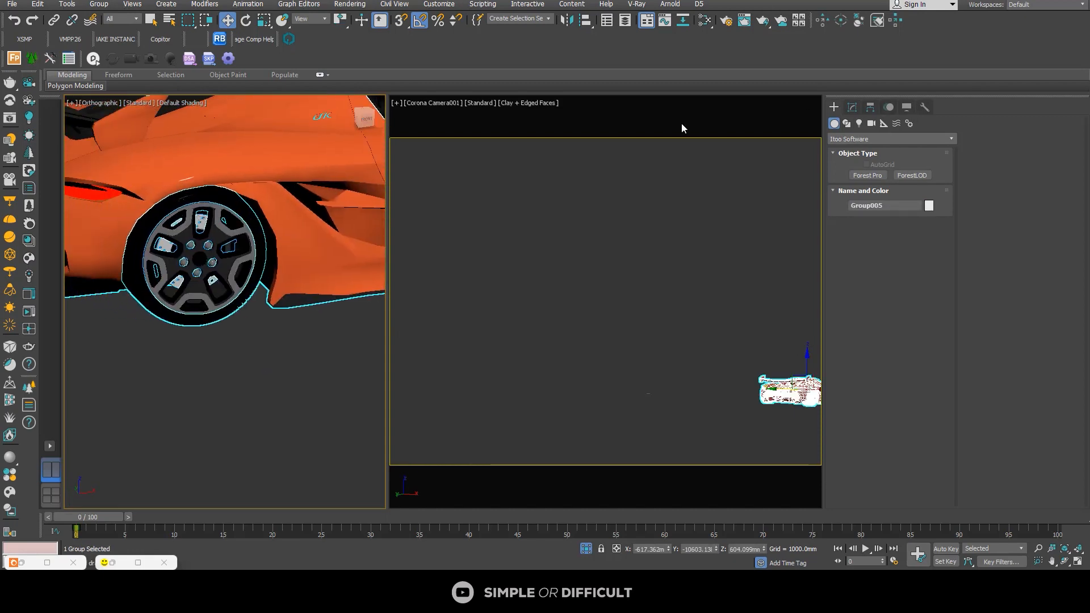
left_click(98, 4)
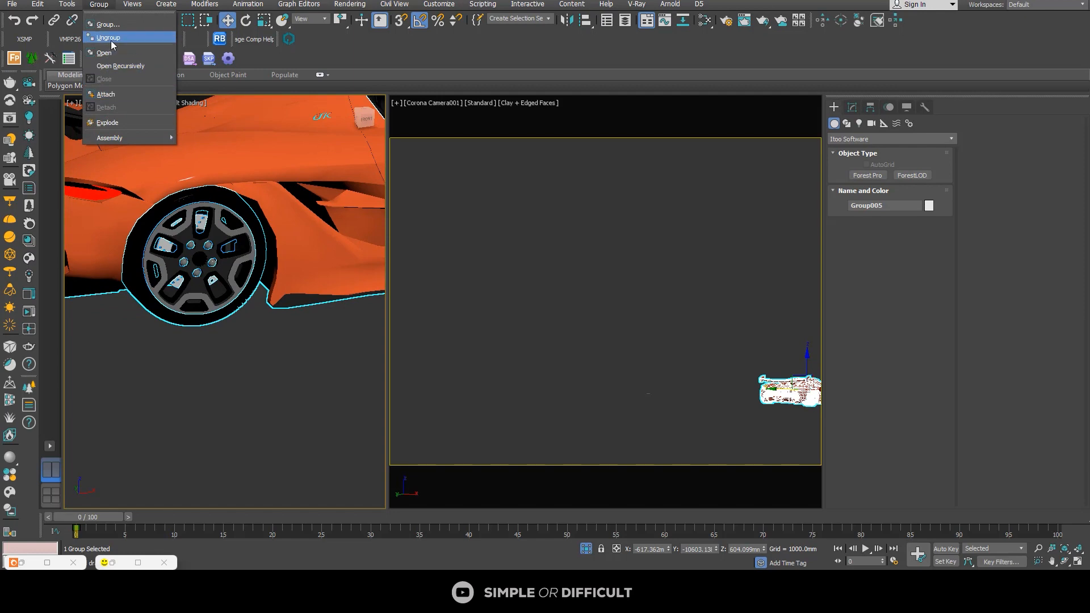
left_click(113, 59)
scroll(196, 229, "up", 3)
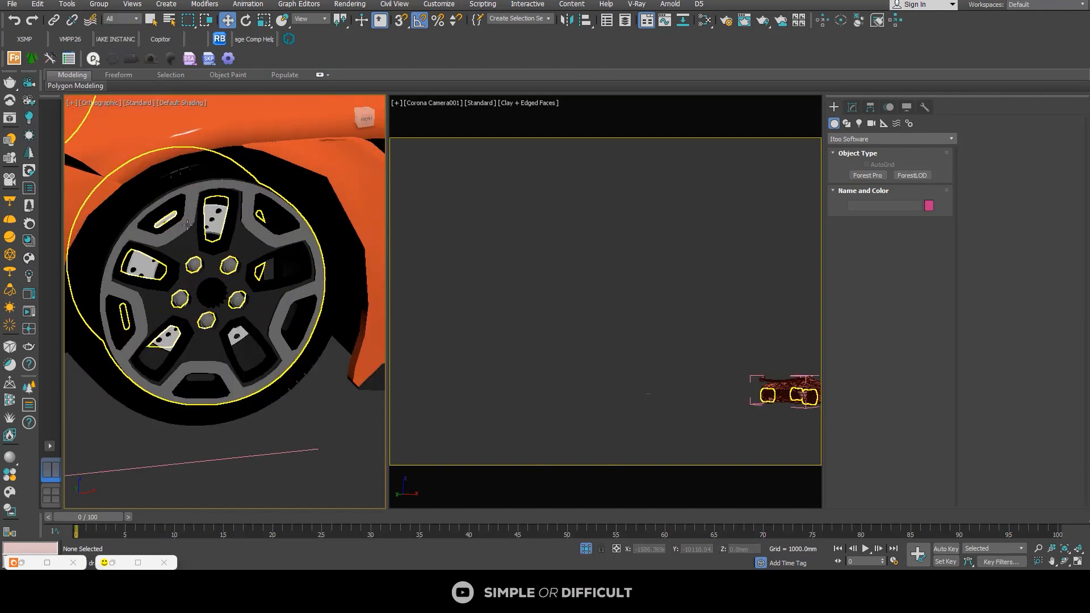
left_click(191, 226)
scroll(188, 225, "up", 6)
scroll(188, 225, "down", 2)
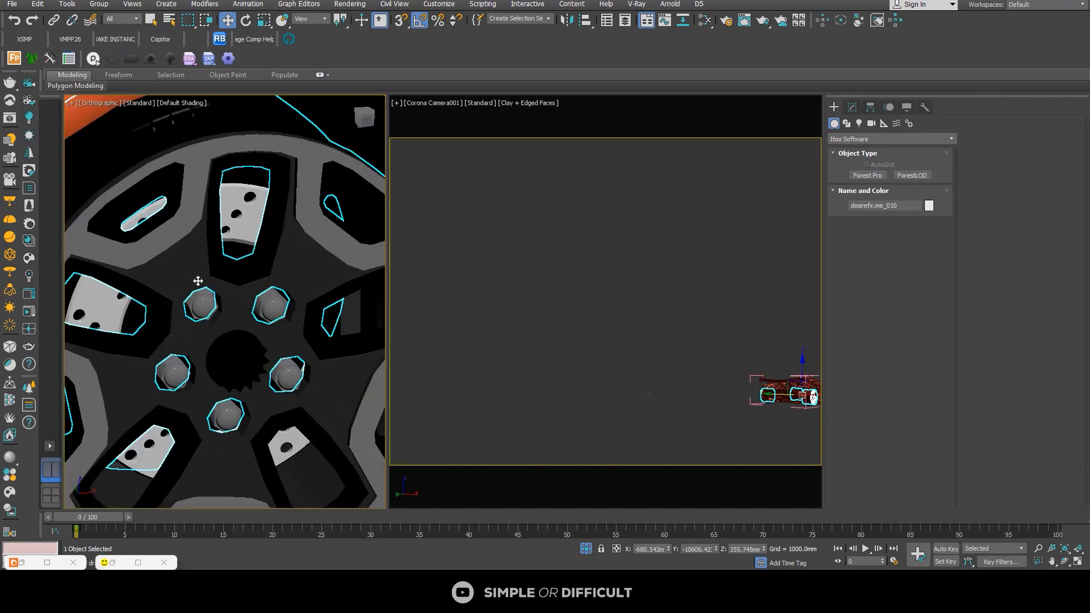
left_click(859, 108)
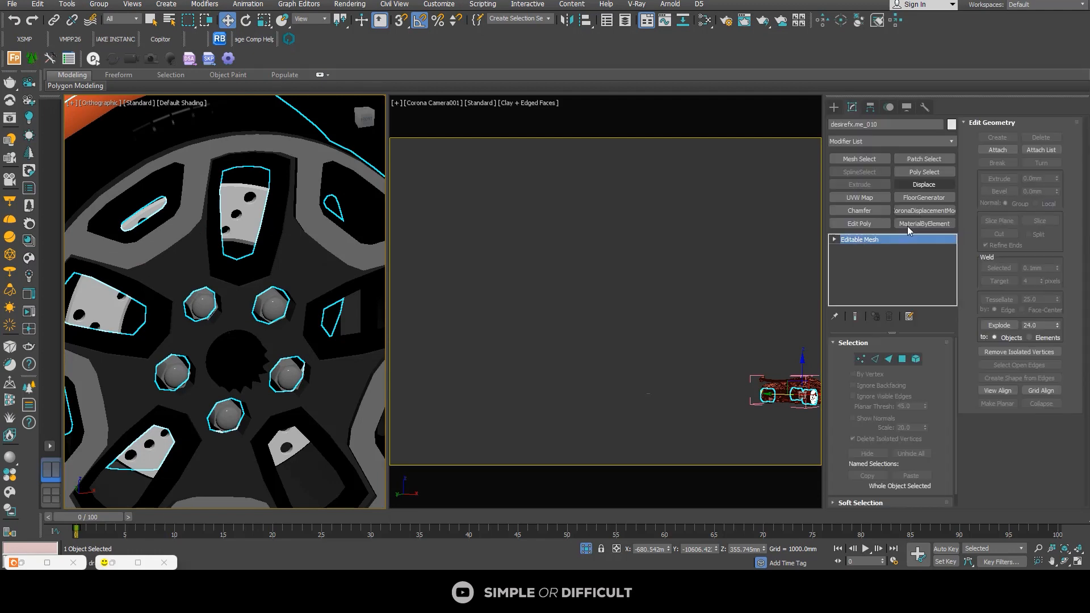
left_click(916, 359)
scroll(210, 316, "up", 2)
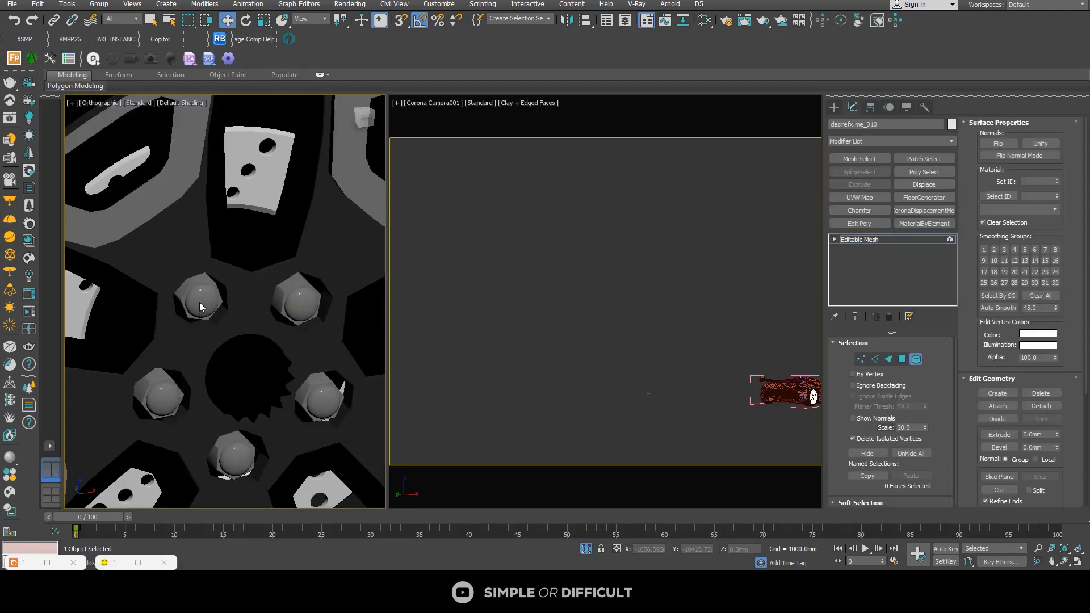
scroll(161, 237, "down", 2)
left_click(161, 237)
scroll(168, 237, "down", 2)
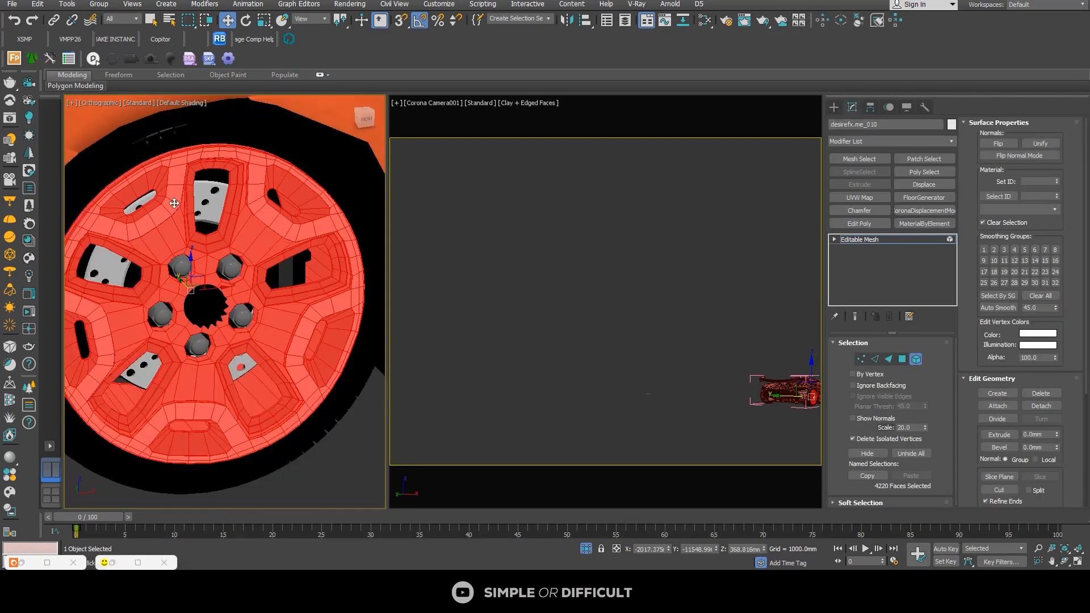
middle_click_drag(174, 203, 203, 230)
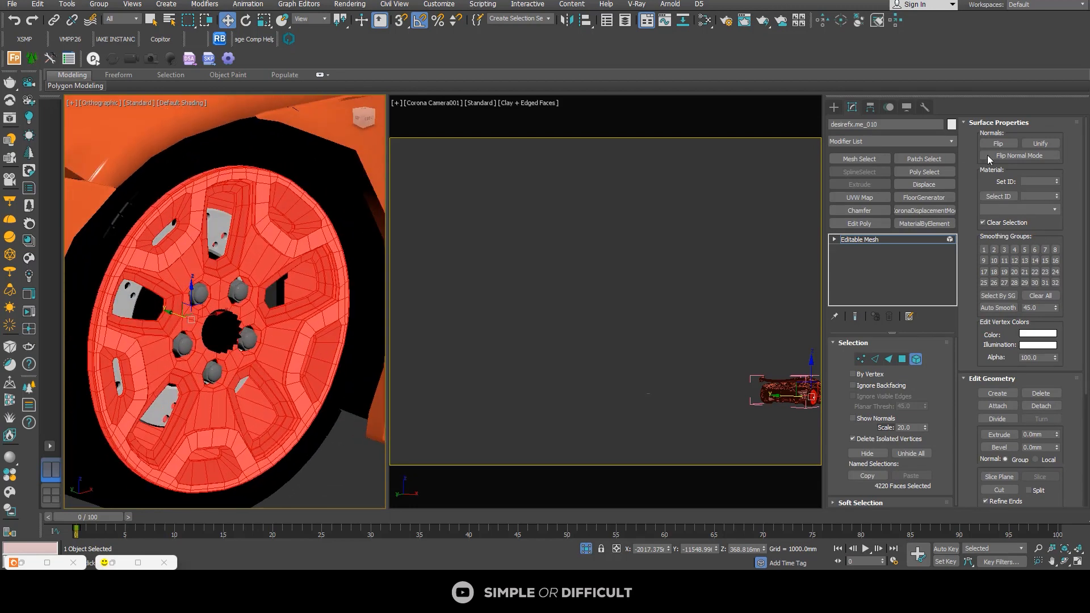
left_click(833, 108)
Step: Select the Koenigsegg's brake disc object together with the wheel rim object and isolate the two
scroll(239, 295, "up", 5)
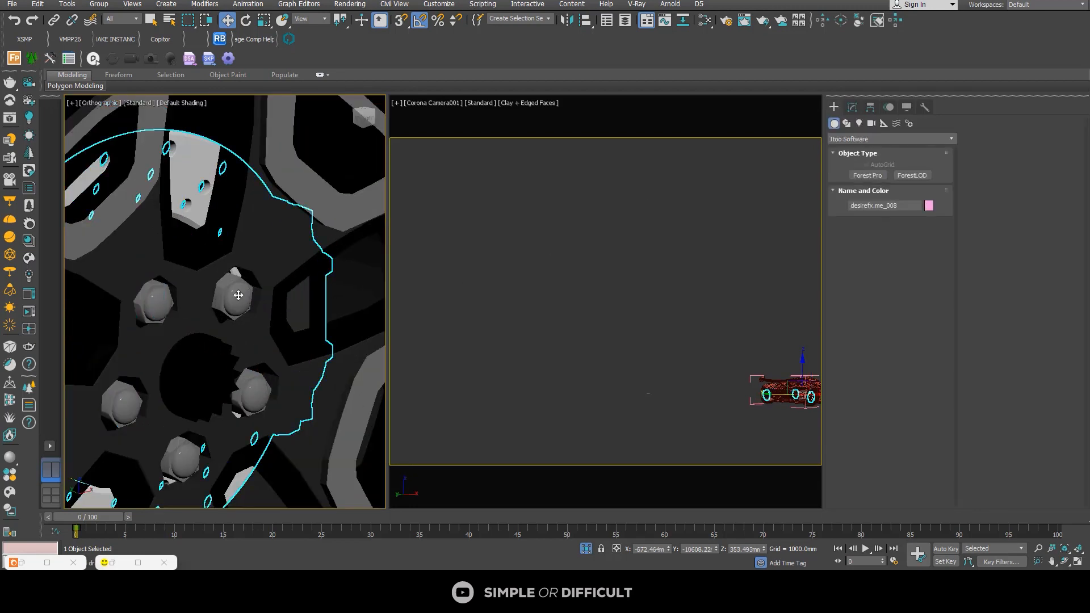
scroll(238, 295, "down", 5)
middle_click_drag(240, 295, 194, 377)
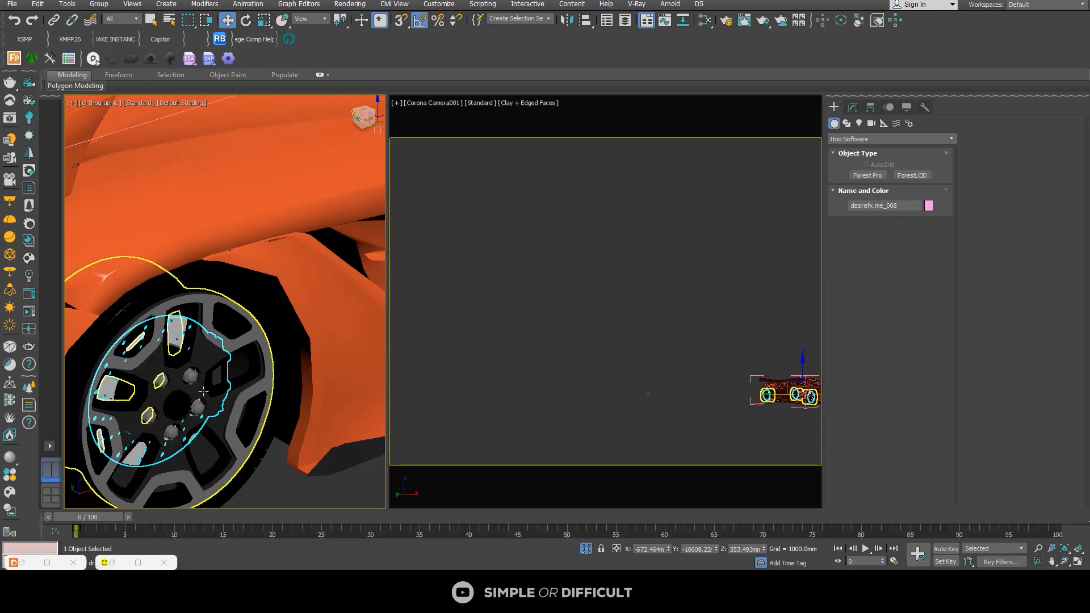
scroll(204, 391, "up", 5)
scroll(193, 341, "down", 5)
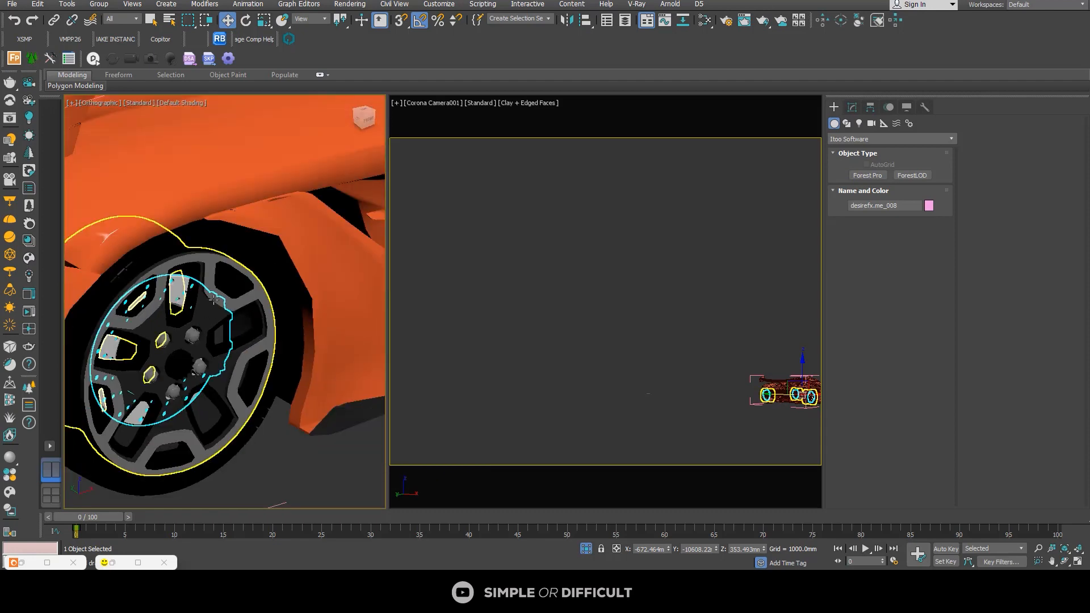
left_click(213, 299, "ctrl")
key("alt+q")
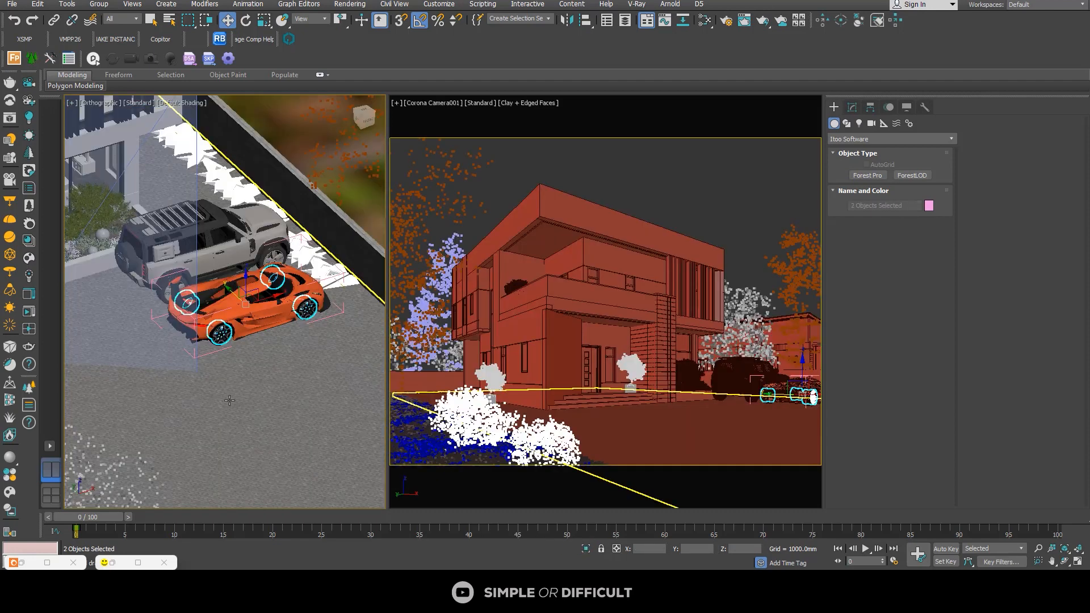
key("alt+q")
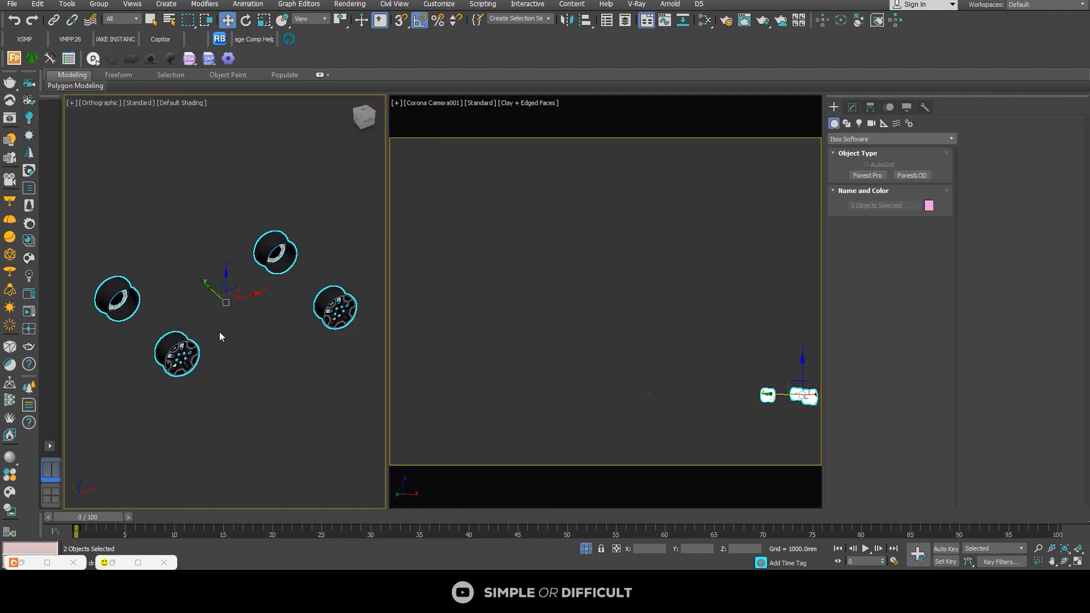
Step: Select only the brake disc object and assign it the Chrome Clean metal from the Corona Material Library
scroll(241, 382, "up", 5)
left_click(241, 382)
scroll(210, 377, "up", 4)
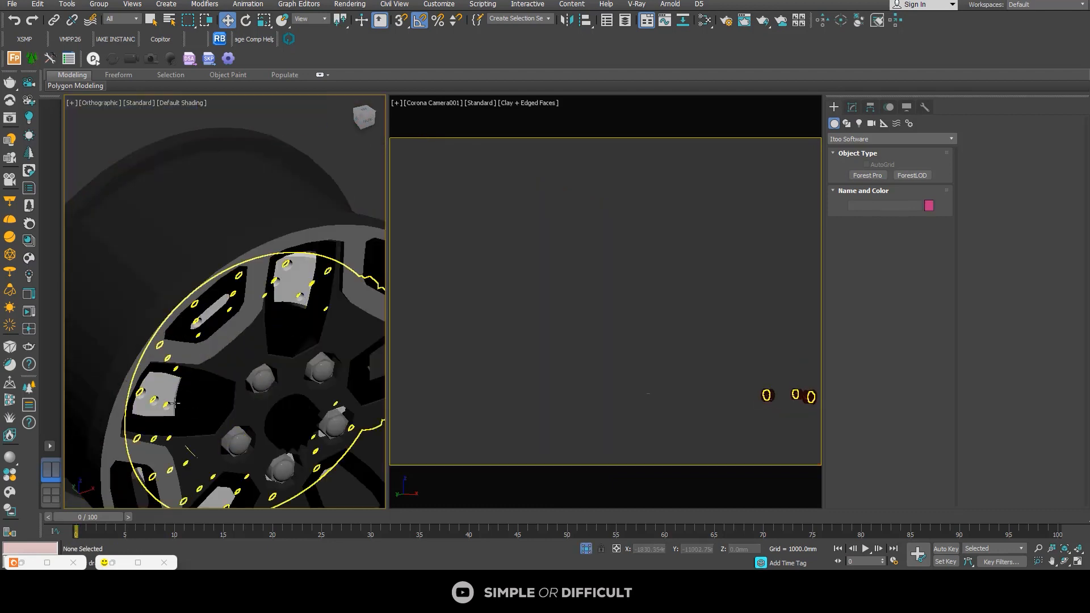
left_click(162, 397)
scroll(210, 322, "down", 5)
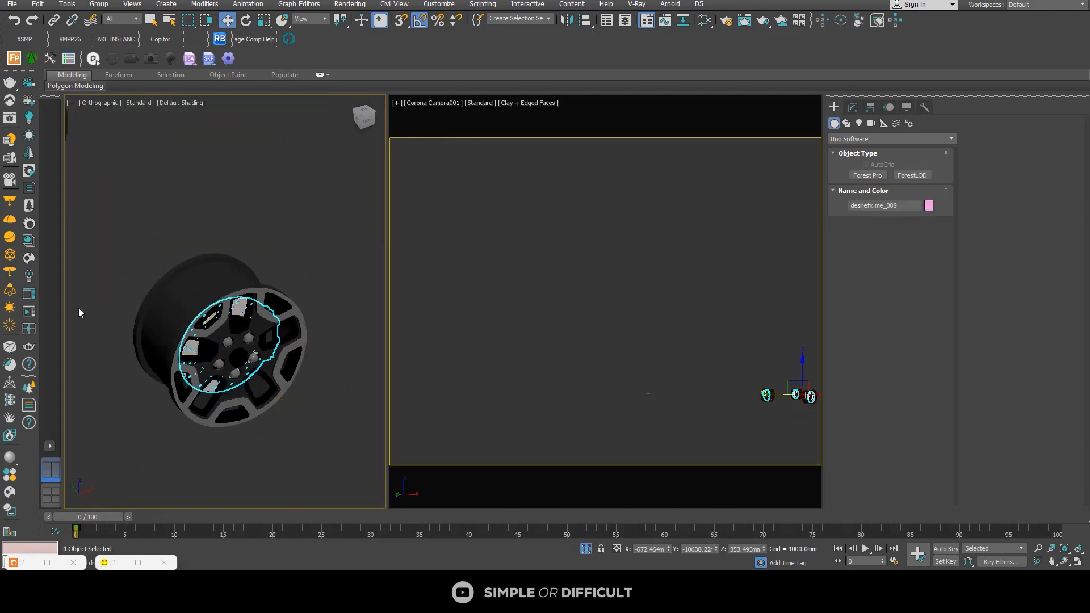
left_click(26, 236)
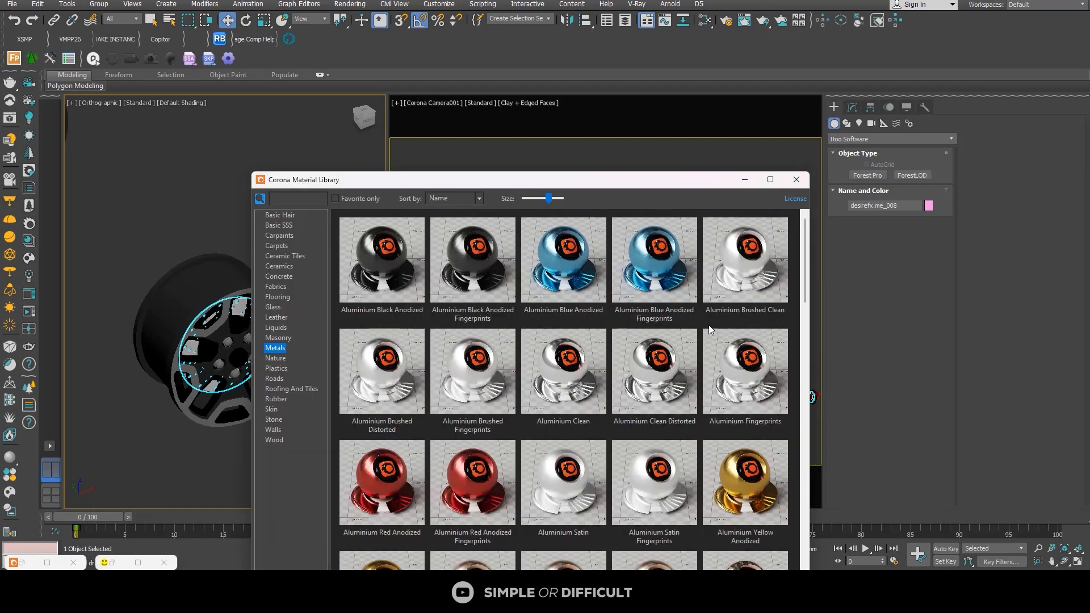
scroll(769, 529, "down", 3)
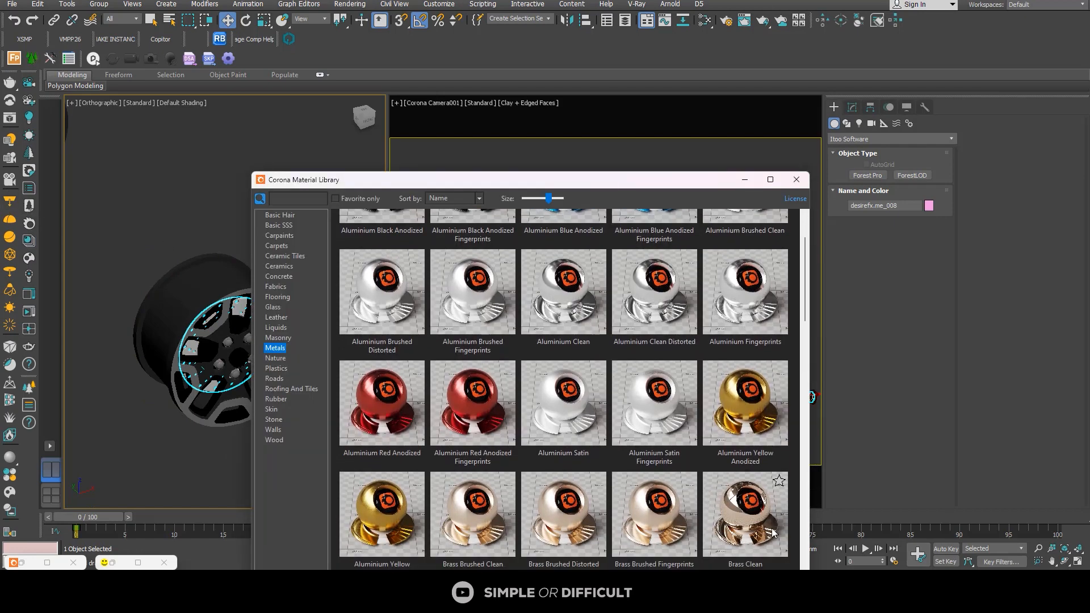
right_click(732, 514)
left_click(758, 546)
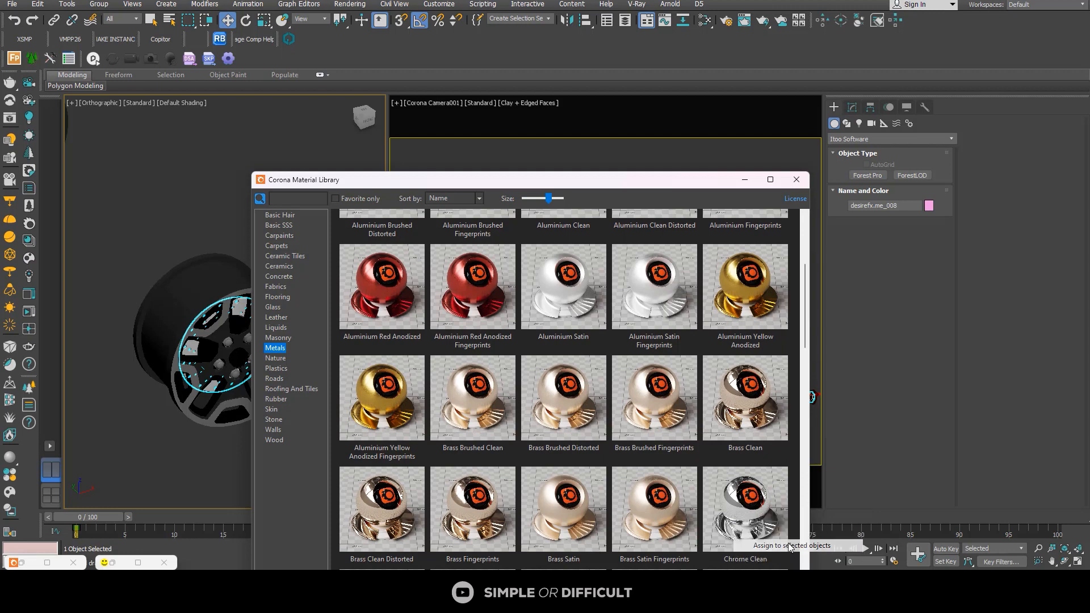
Step: Select the wheel rim object and open the Slate Material Editor at an empty area of View1
scroll(203, 312, "up", 7)
left_click(227, 377)
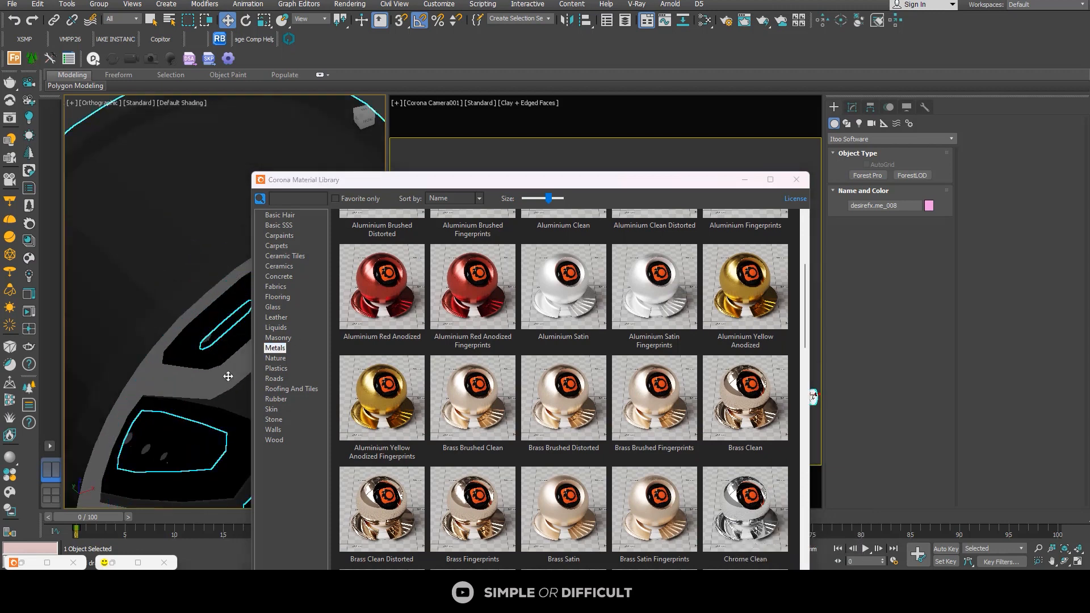
scroll(185, 352, "down", 5)
scroll(184, 351, "down", 3)
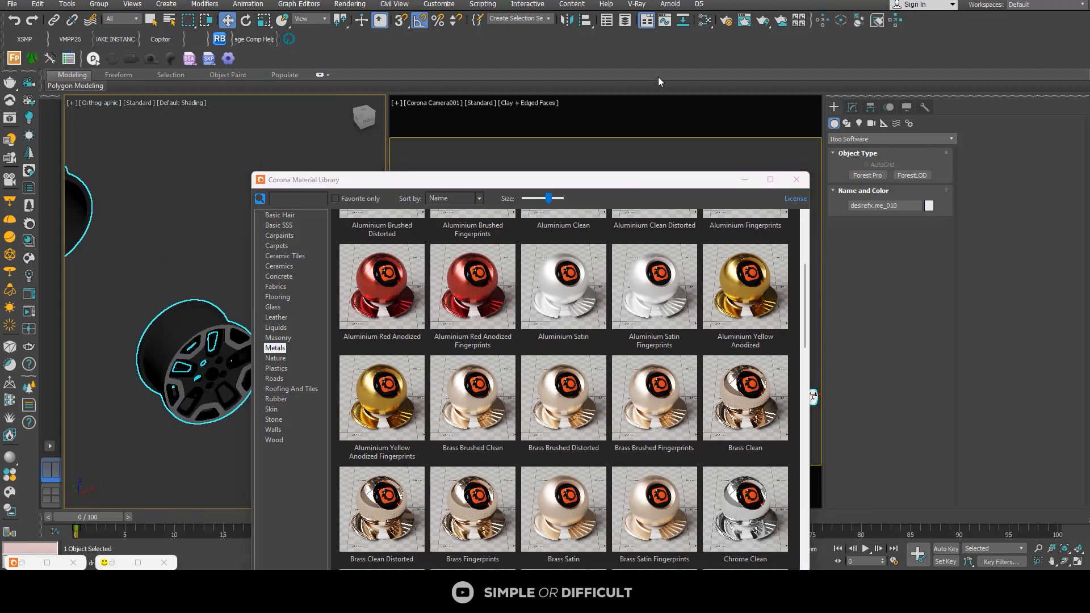
left_click(705, 21)
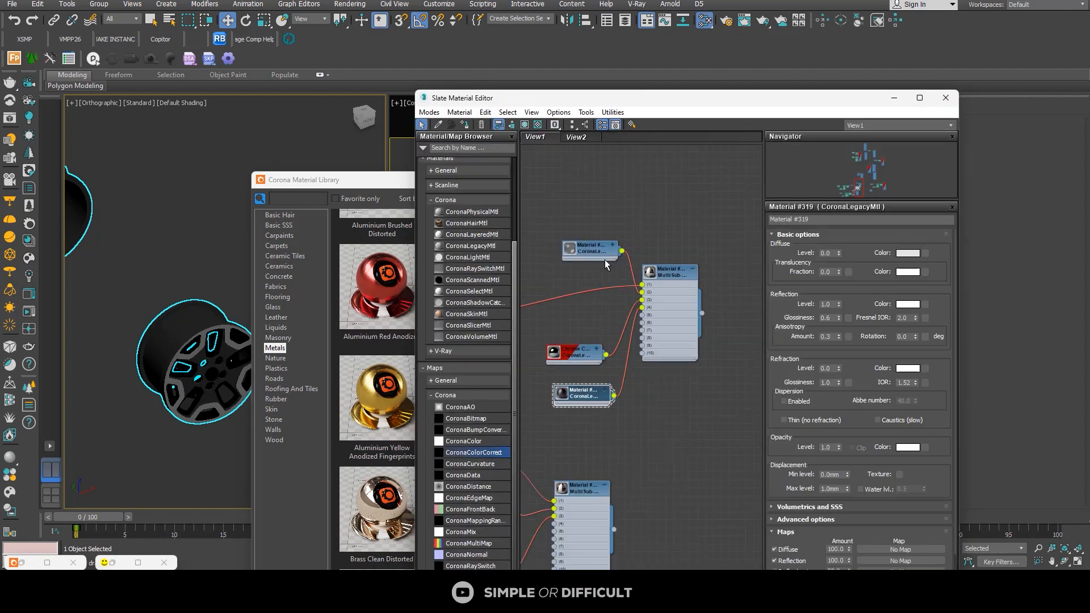
scroll(605, 260, "down", 2)
middle_click_drag(686, 311, 585, 292)
middle_click_drag(738, 318, 618, 268)
scroll(618, 268, "down", 3)
middle_click_drag(703, 409, 579, 206)
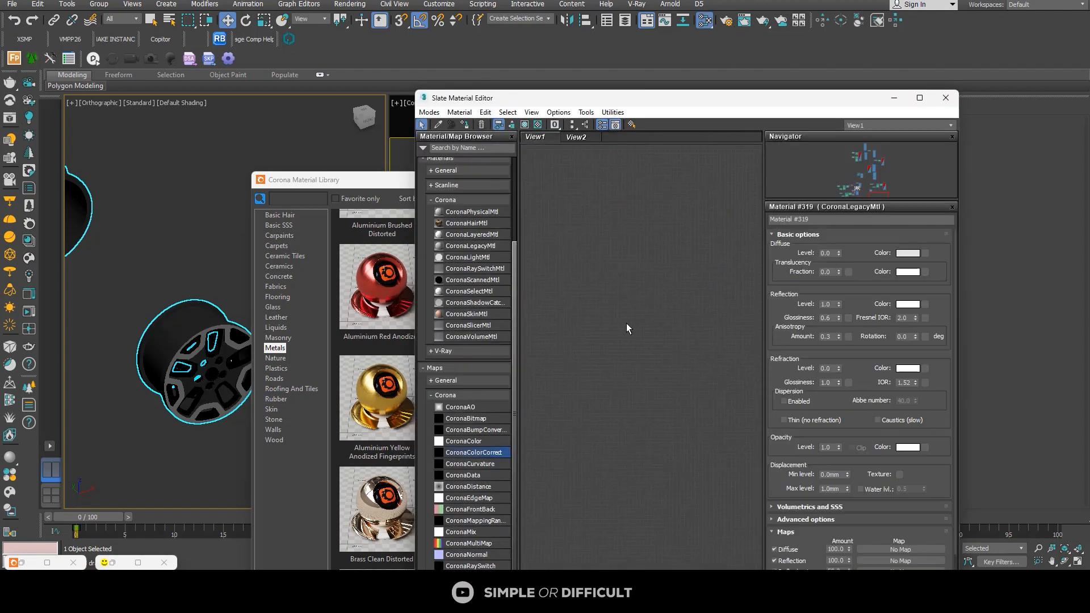
Step: Sample the material of the wheel rim object into View1
left_click(438, 125)
scroll(183, 344, "up", 3)
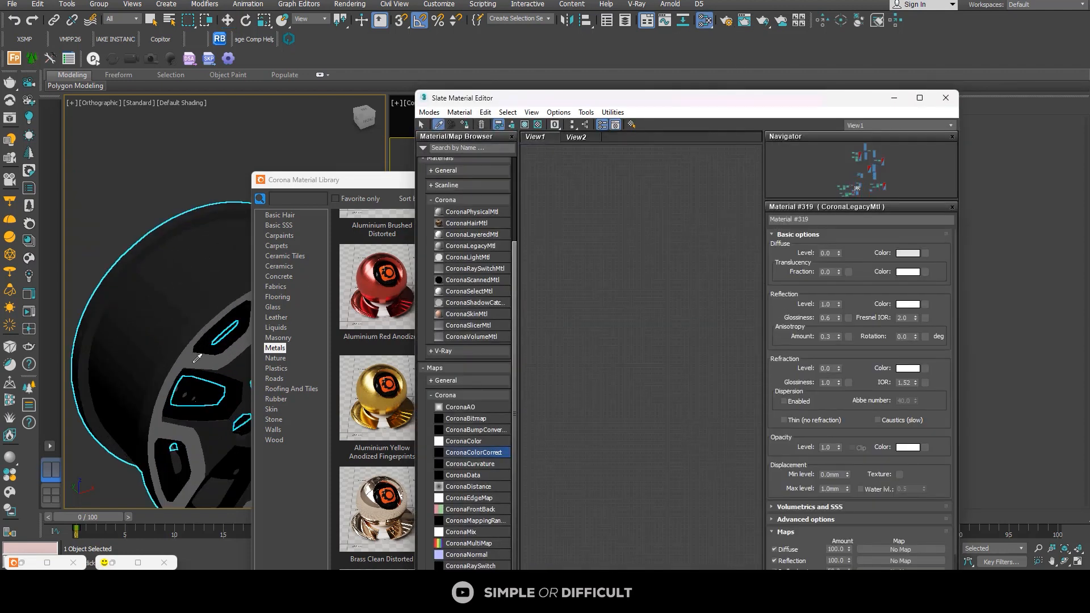
left_click(183, 346)
scroll(638, 416, "down", 4)
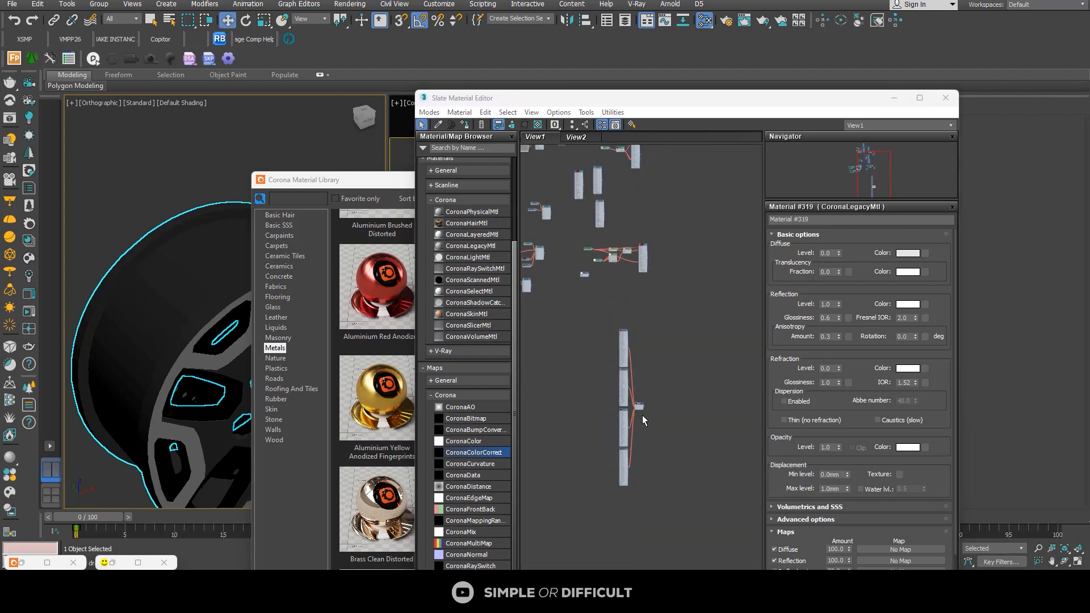
Step: Maximize the Slate Material Editor and examine the sampled rim multi-material with its carbon and clean chrome sub-materials
left_click(920, 98)
key("z")
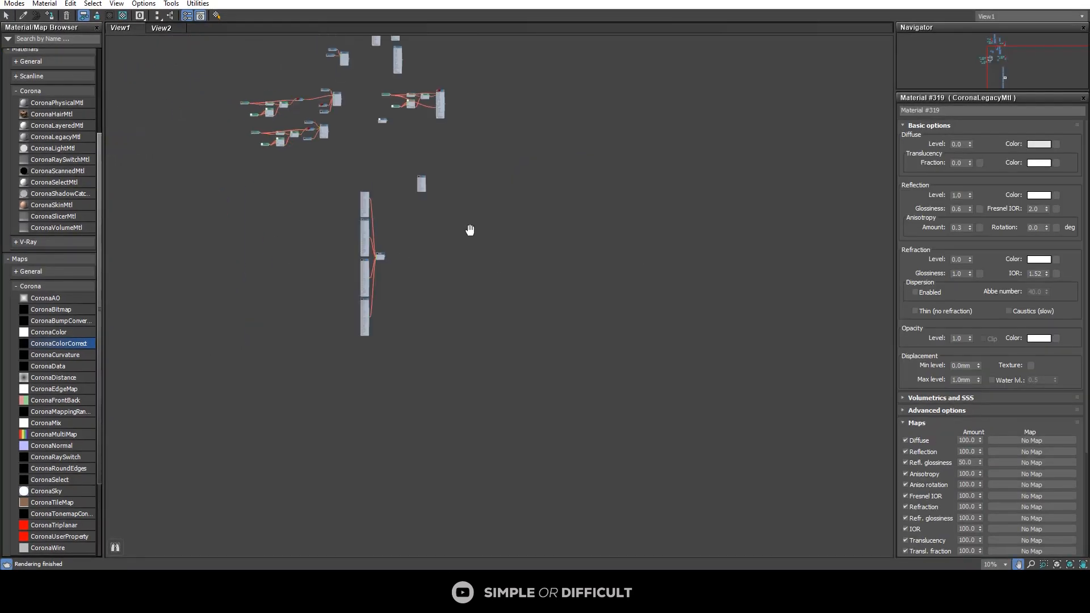
scroll(504, 220, "down", 2)
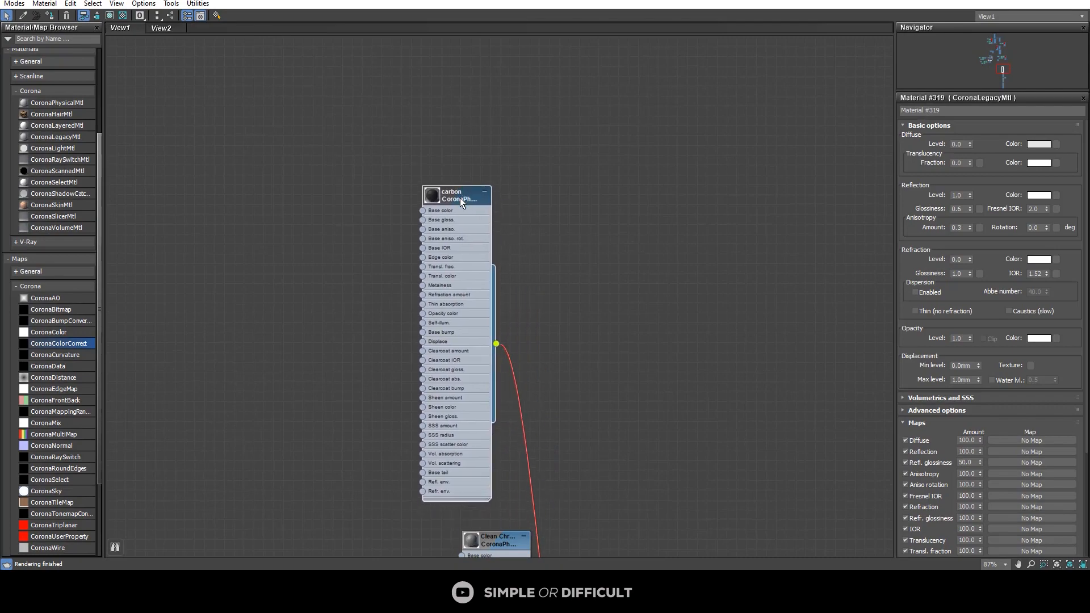
middle_click_drag(487, 300, 482, 182)
left_click_drag(795, 6, 579, 97)
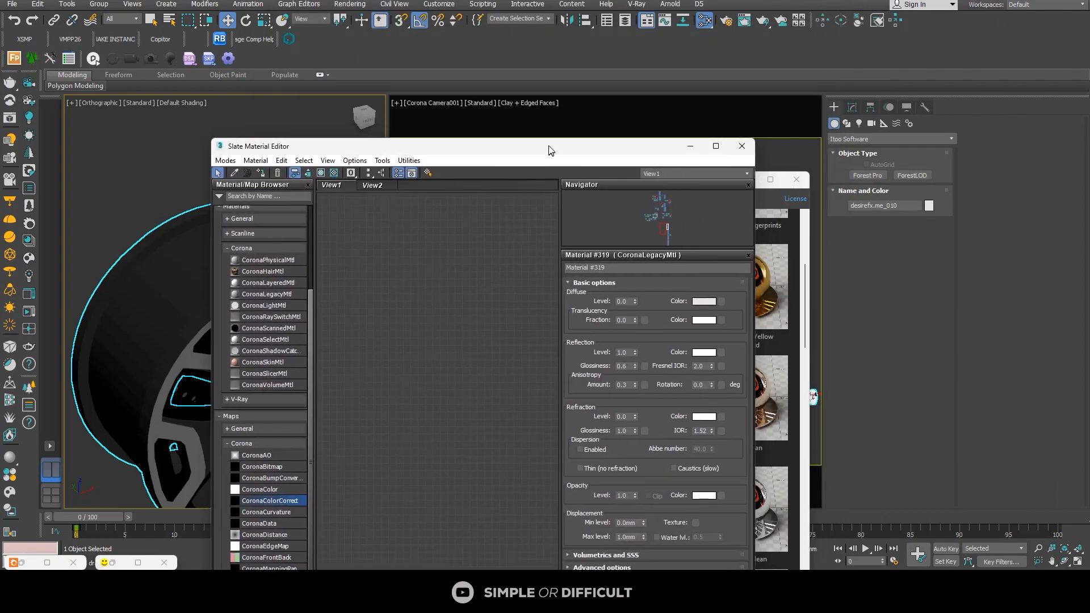
left_click(716, 146)
scroll(610, 239, "down", 3)
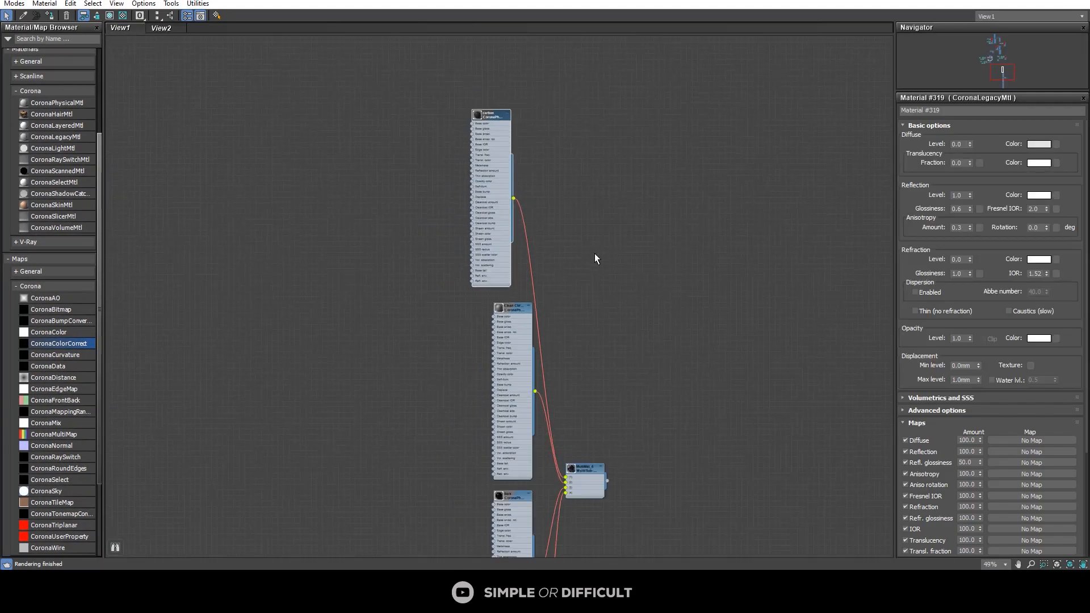
Step: Copy the black CoronaLegacyMtl node from the other multi-material and connect it to slot 1 of the rim's MultiMat_6
middle_click_drag(321, 280, 436, 290)
scroll(436, 290, "up", 5)
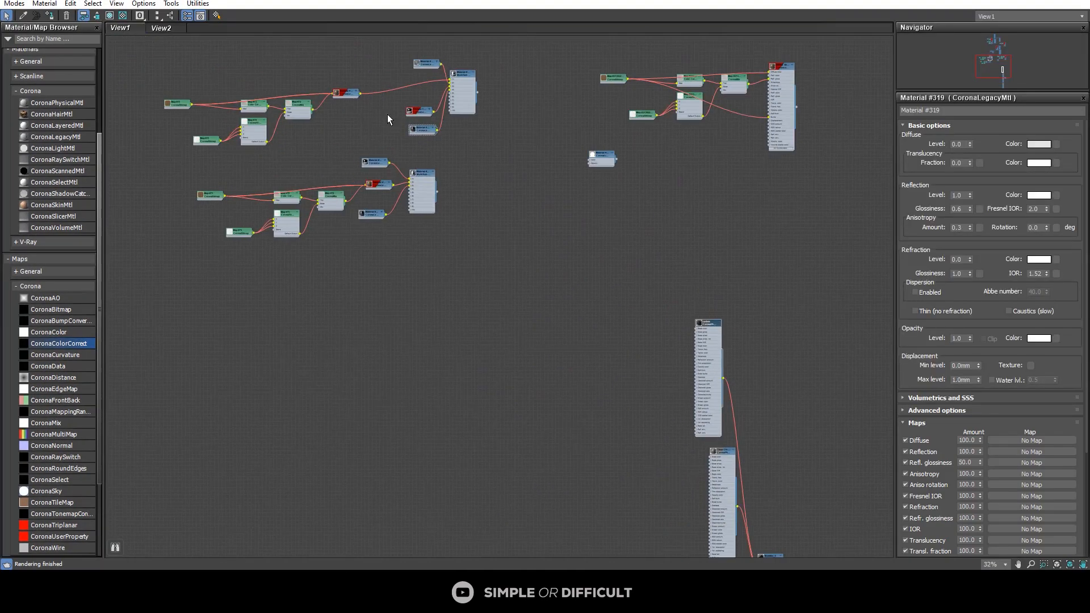
scroll(316, 306, "down", 3)
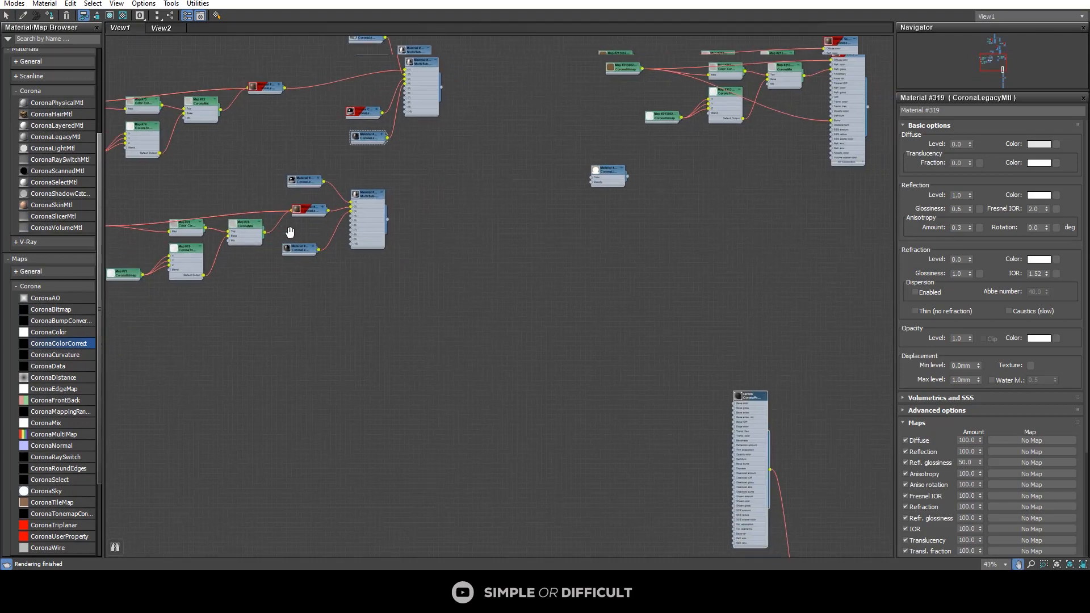
left_click_drag(292, 233, 506, 371)
middle_click_drag(615, 404, 434, 266)
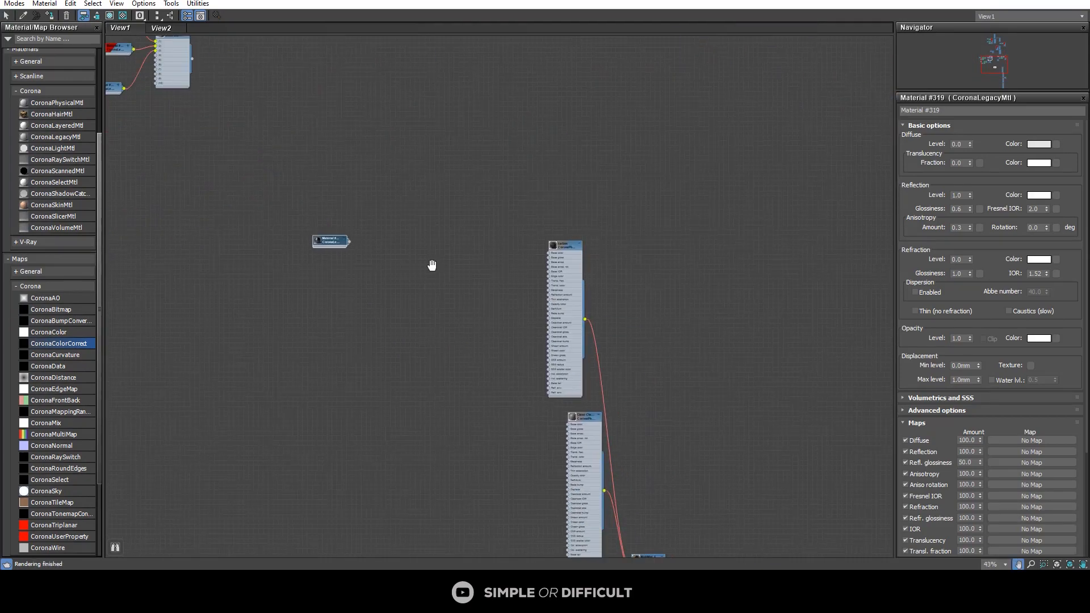
left_click_drag(318, 232, 533, 377)
middle_click_drag(534, 377, 335, 187)
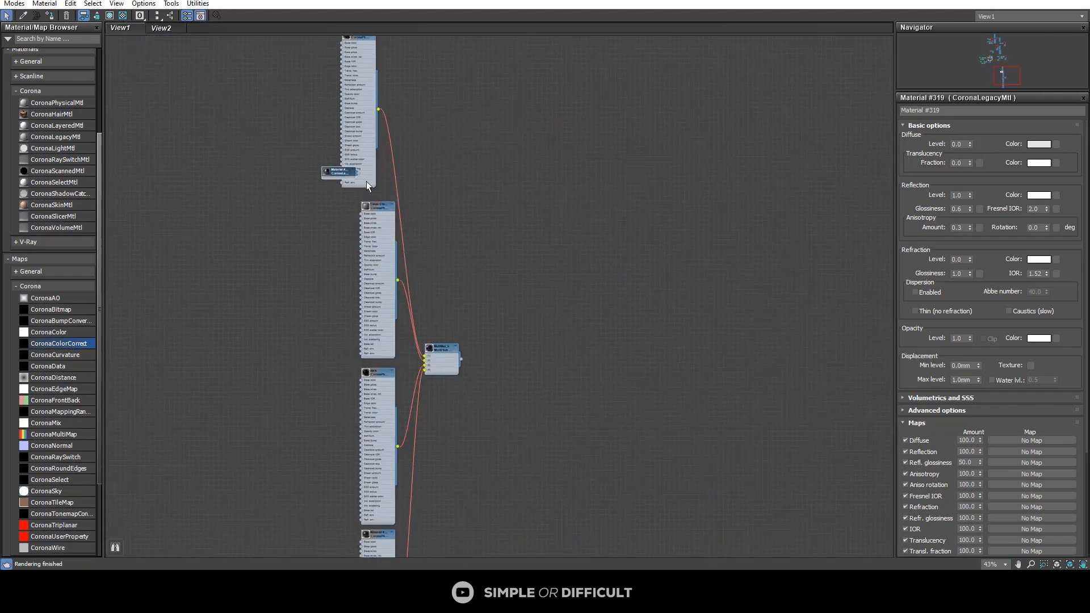
scroll(357, 174, "up", 3)
left_click_drag(348, 165, 445, 435)
left_click_drag(371, 217, 332, 226)
scroll(333, 226, "up", 3)
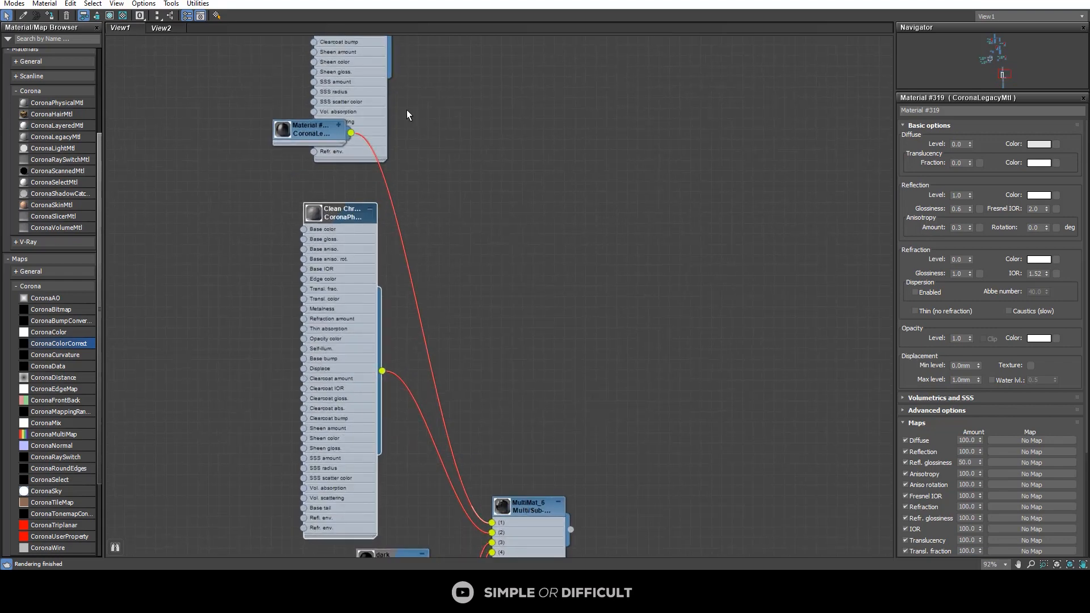
Step: Bring the Chrome Clean metal from the Corona Material Library into View1 beside the rim's sub-materials
left_click_drag(510, 1, 578, 38)
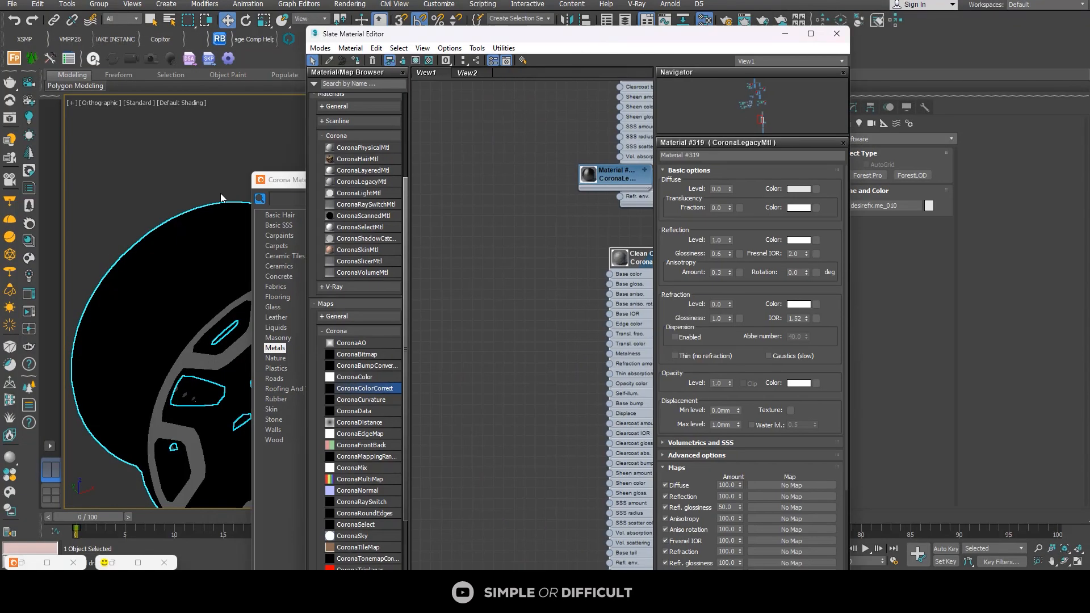
left_click(33, 241)
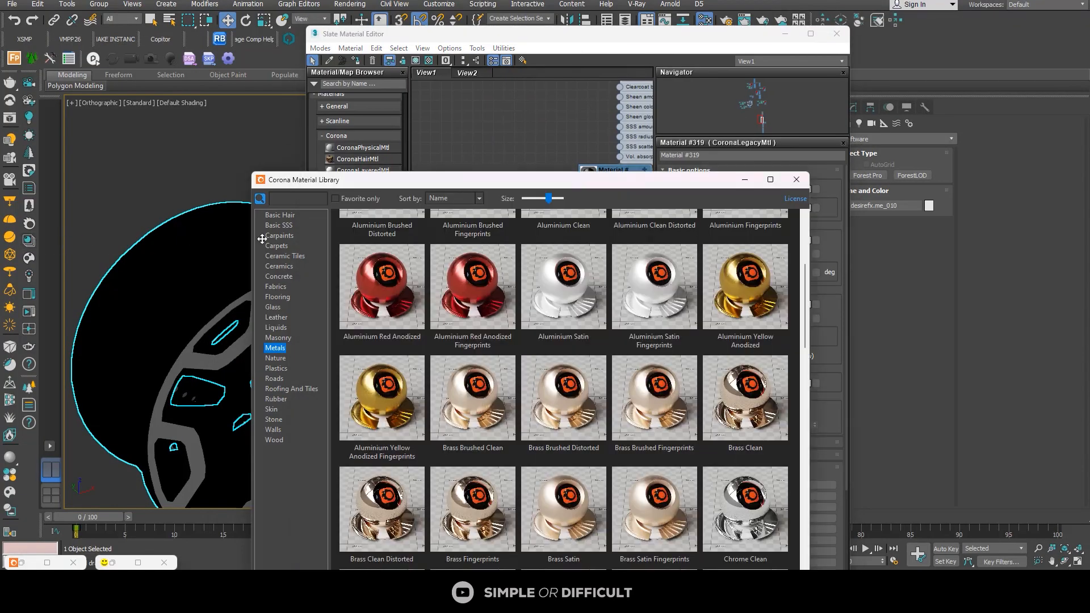
left_click_drag(753, 518, 507, 147)
scroll(584, 235, "down", 3)
middle_click_drag(583, 234, 492, 195)
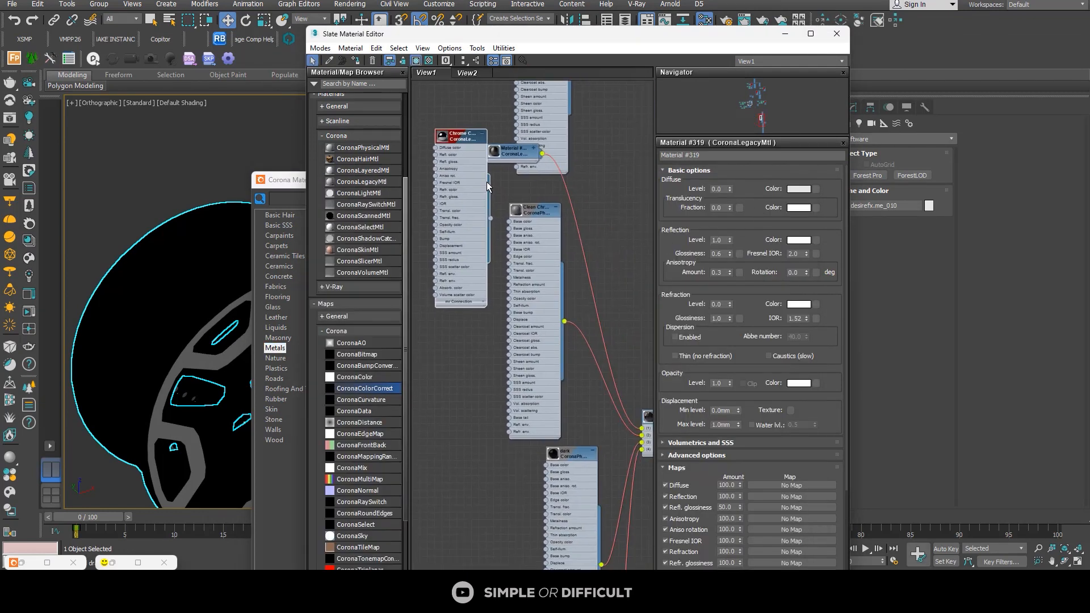
Step: Connect Chrome Clean to slot 2 of MultiMat_6 and delete the replaced clean chrome CoronaPhysicalMtl node
left_click_drag(469, 137, 548, 331)
middle_click_drag(595, 387, 521, 317)
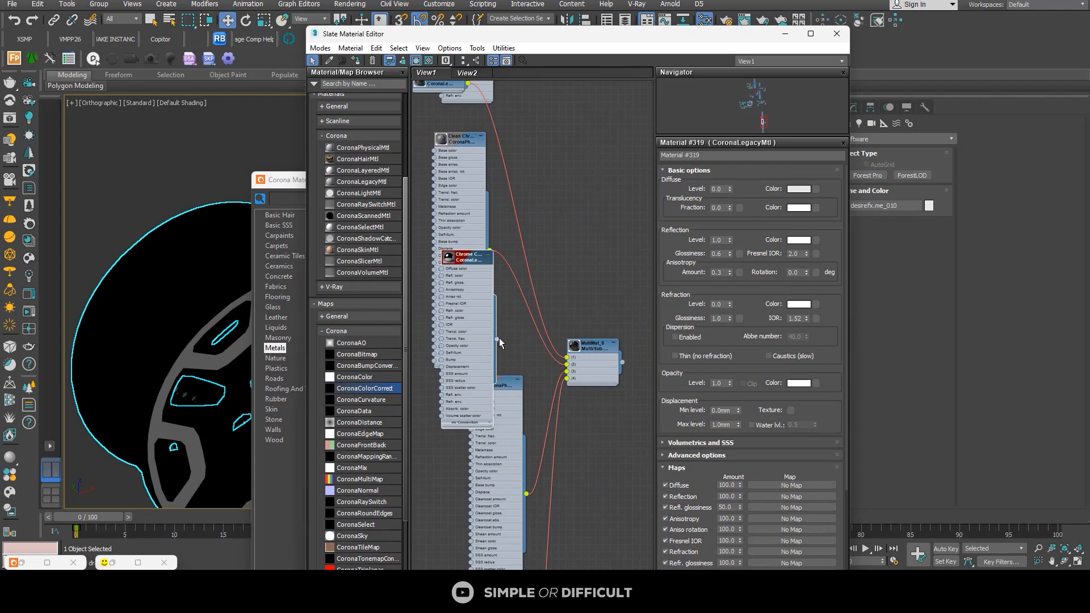
left_click_drag(533, 347, 568, 364)
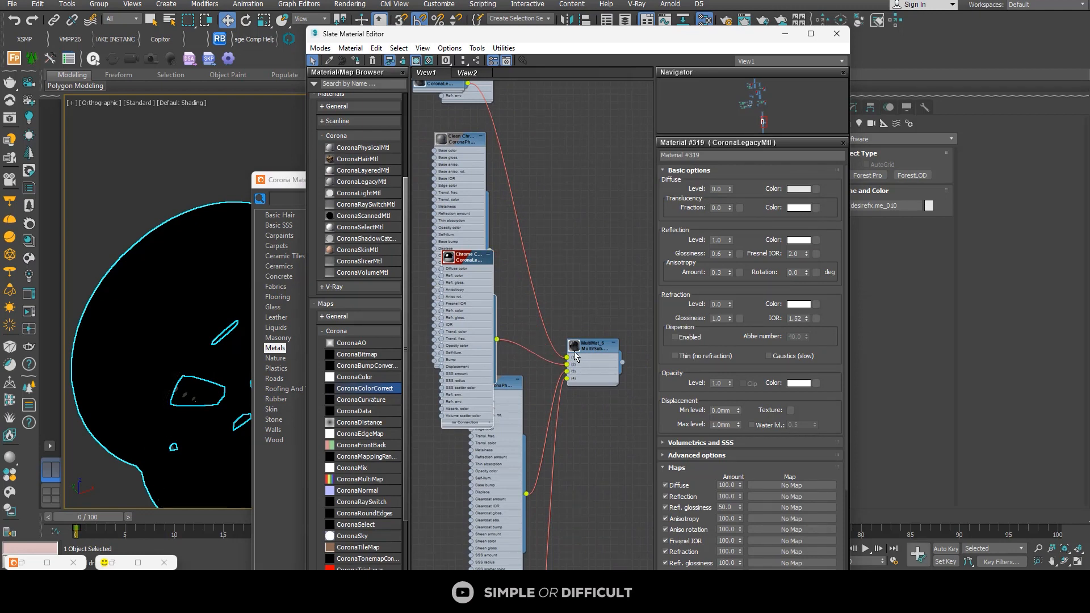
left_click(467, 139)
key("Delete")
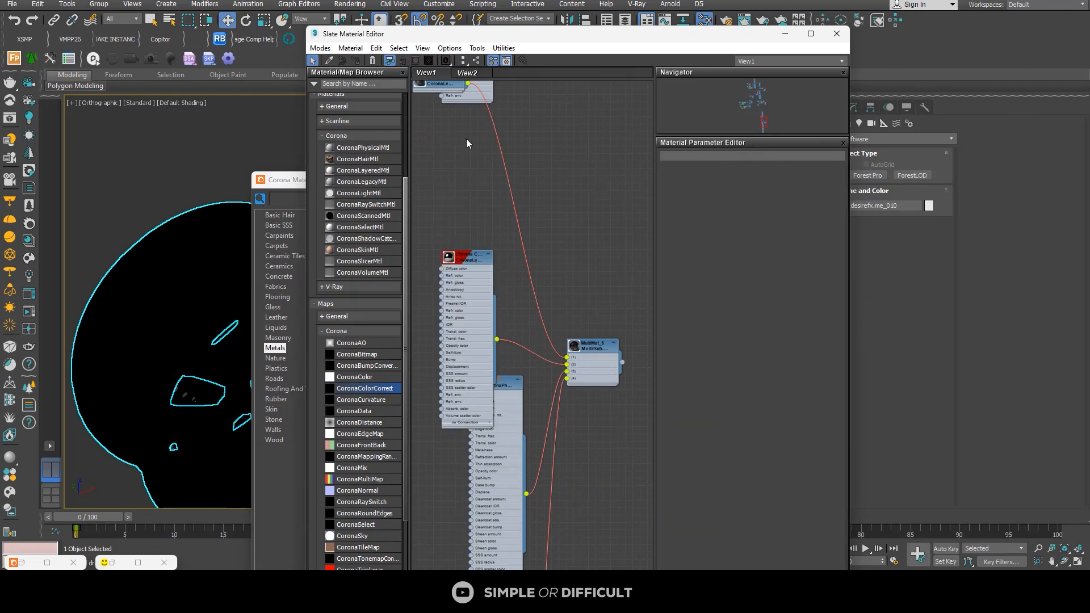
Step: Move the slot 1 legacy material node just above Chrome Clean and collapse the Chrome Clean node
scroll(483, 225, "down", 2)
middle_click_drag(484, 222, 494, 285)
left_click_drag(461, 183, 474, 271)
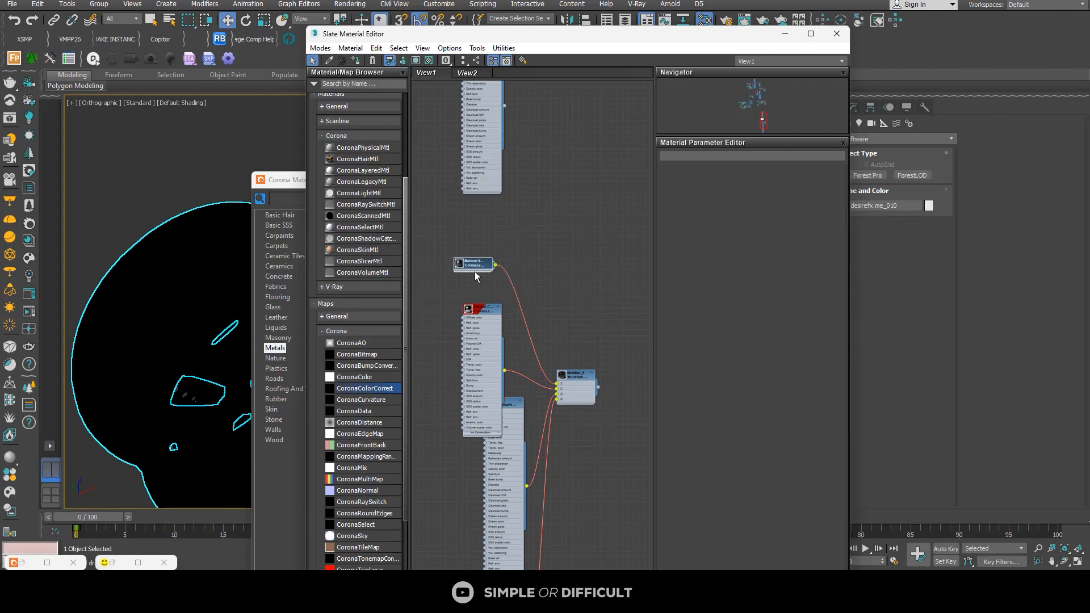
left_click(496, 311)
left_click(497, 308)
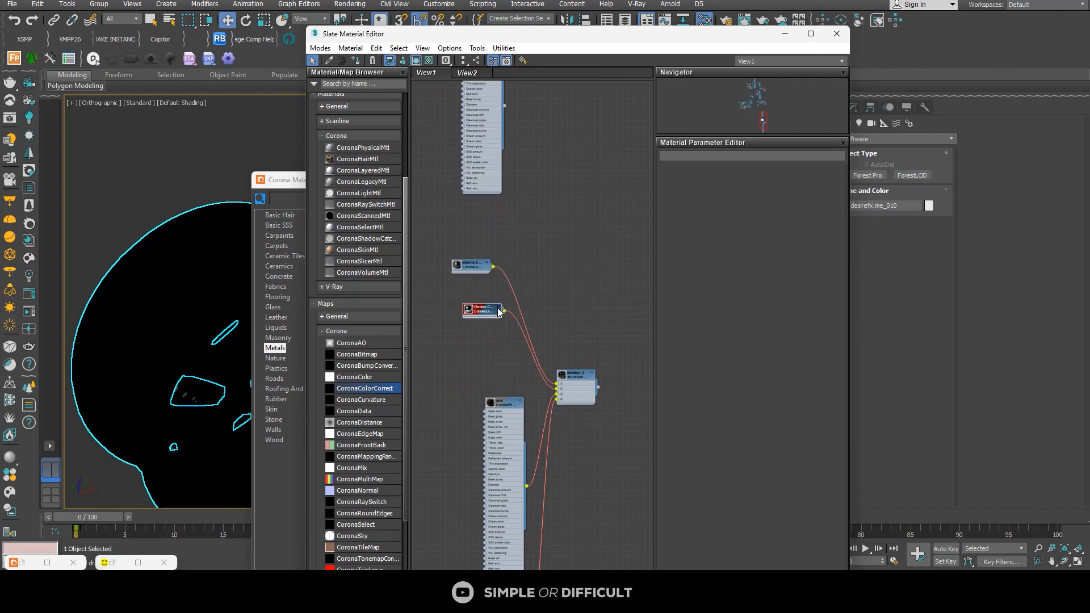
scroll(499, 420, "up", 2)
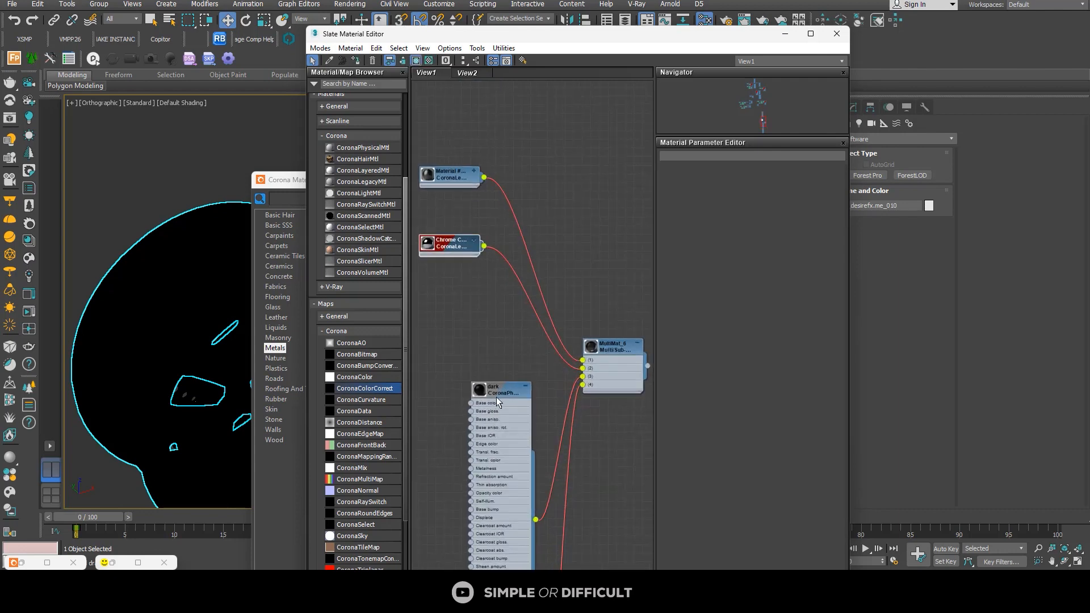
Step: Arrange the dark node and the slot 4 sub-material node in a column beside MultiMat_6
left_click_drag(495, 391, 459, 311)
scroll(459, 311, "down", 3)
middle_click_drag(512, 389, 539, 244)
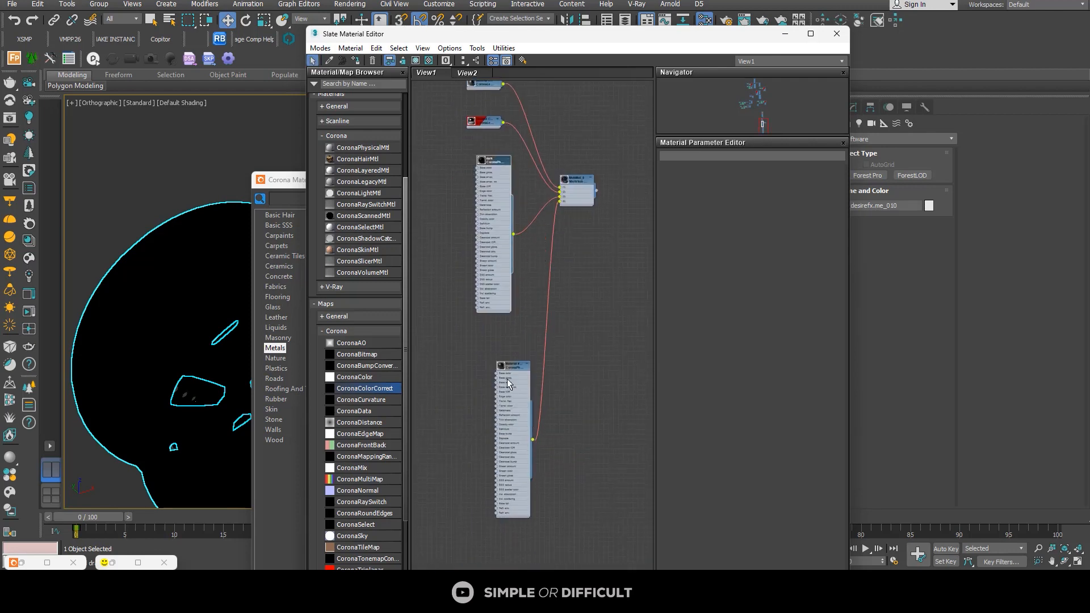
scroll(506, 379, "up", 4)
left_click_drag(519, 359, 503, 358)
scroll(503, 356, "down", 3)
middle_click_drag(522, 309, 520, 373)
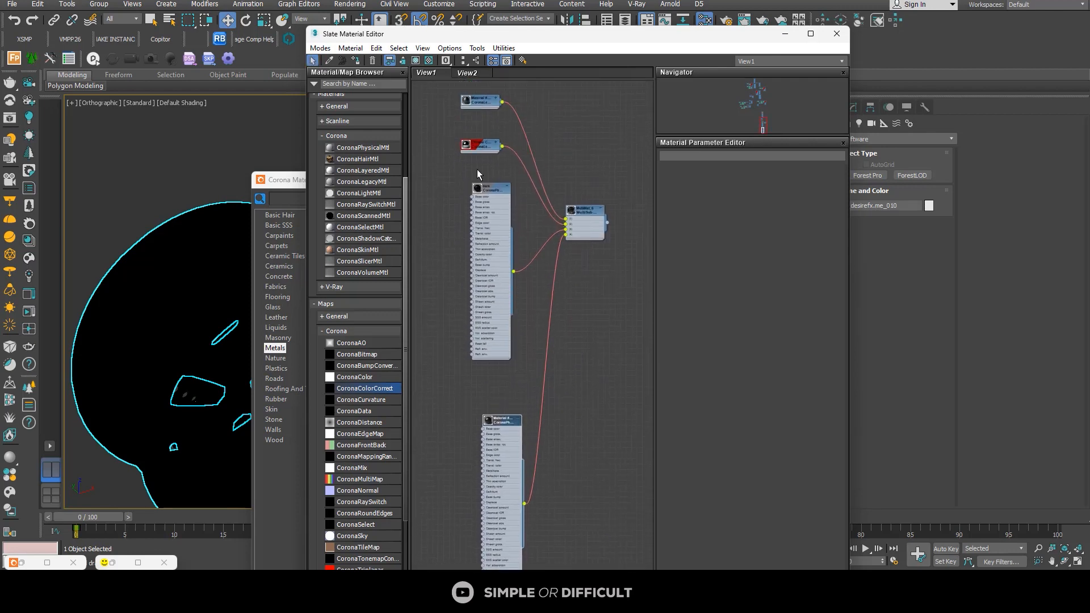
Step: Copy the slot 1 legacy material node below the dark node and connect the copy to slots 3 and 4 of MultiMat_6
left_click_drag(472, 106, 508, 270)
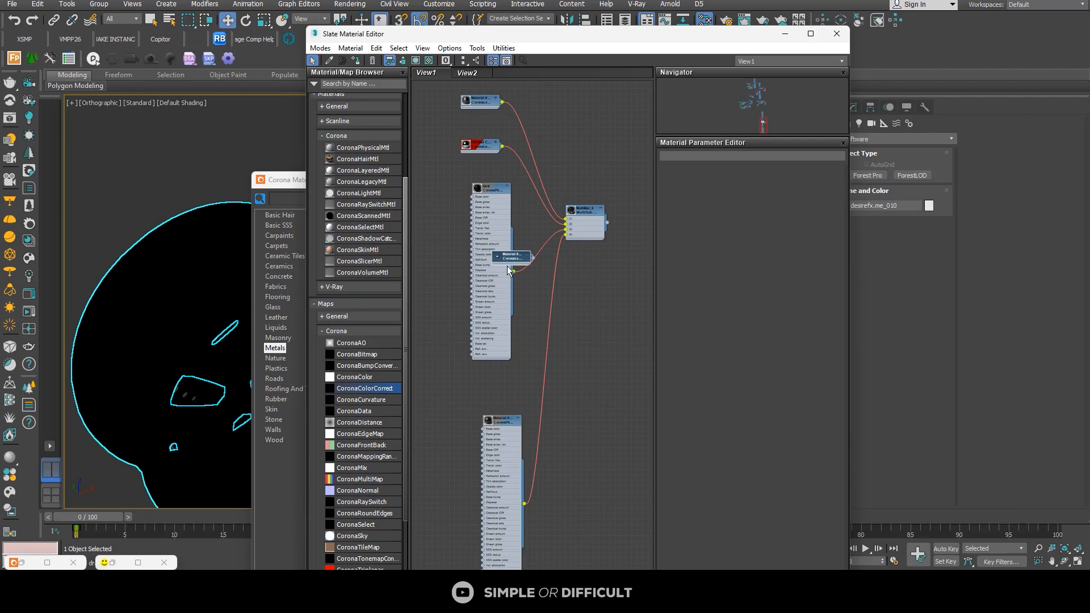
left_click_drag(525, 335, 562, 263)
scroll(536, 327, "up", 3)
middle_click_drag(527, 339, 481, 391)
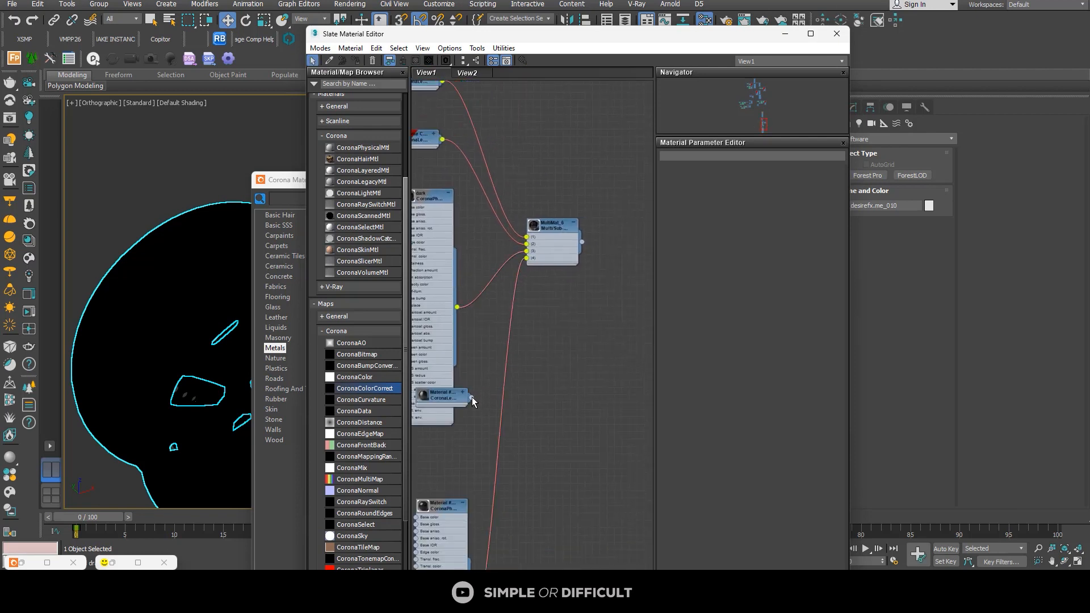
left_click_drag(472, 397, 528, 251)
left_click_drag(527, 285, 528, 259)
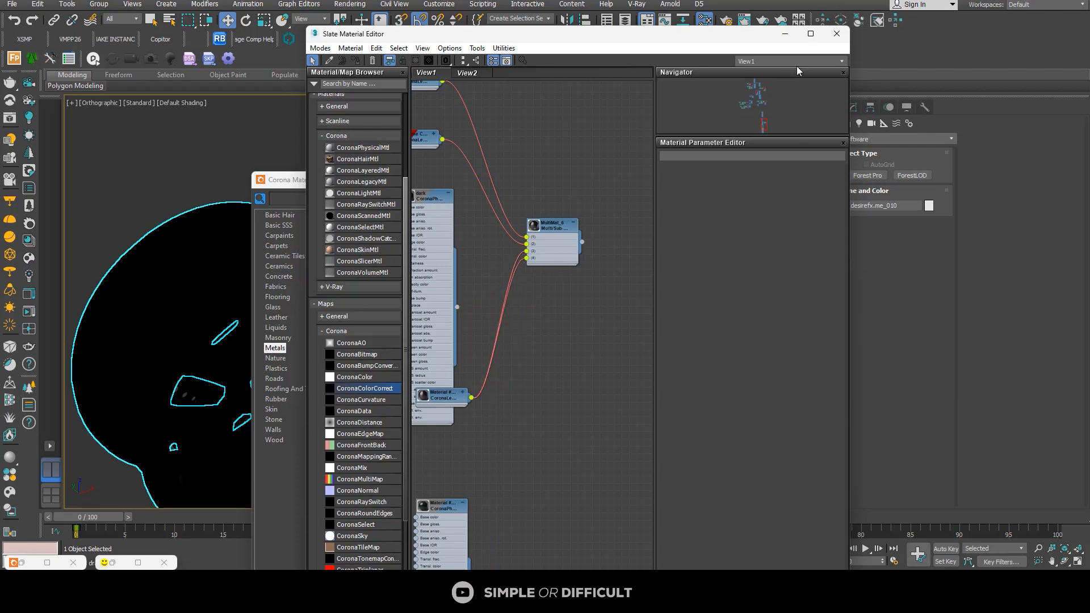
Step: Move the Slate Material Editor aside and close the Corona Material Library
left_click_drag(752, 39, 912, 95)
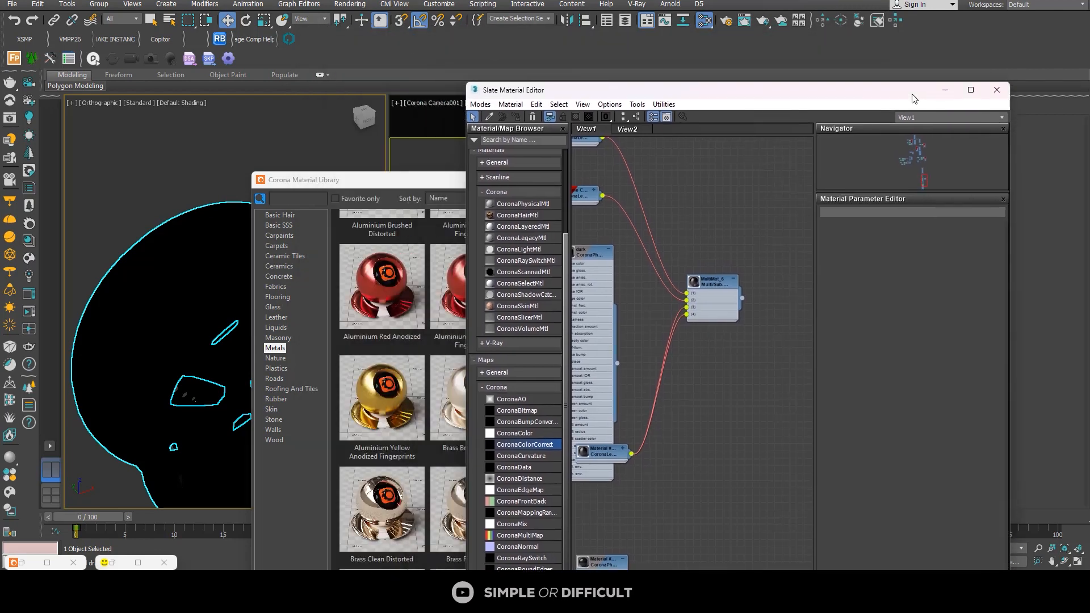
left_click(381, 182)
left_click(796, 181)
Step: Deselect the wheel rims, minimize the Slate Material Editor and exit isolation to bring back the whole scene
scroll(296, 210, "down", 5)
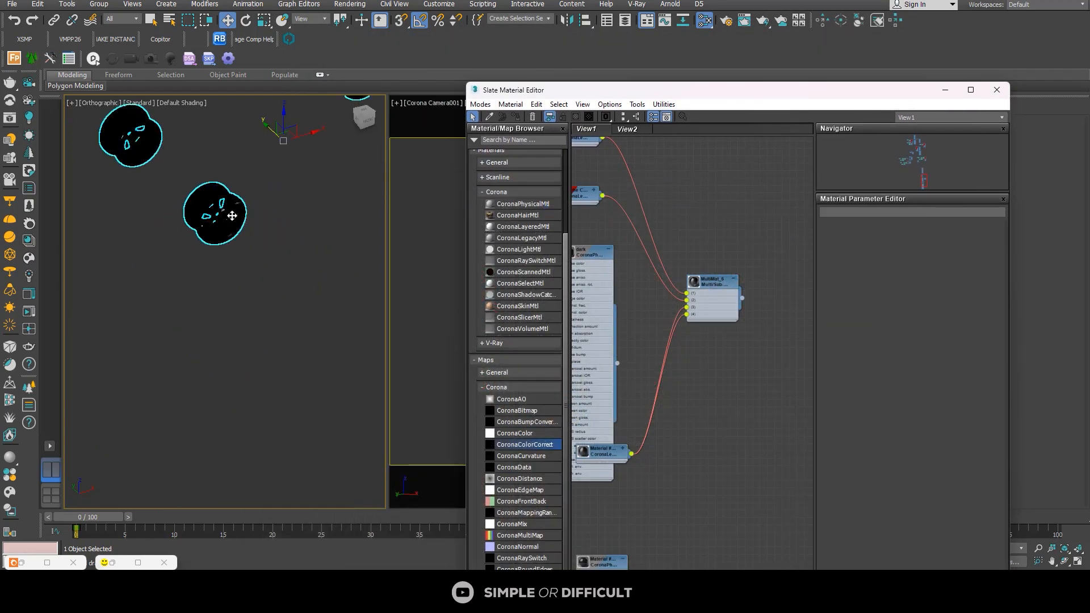
left_click(341, 258)
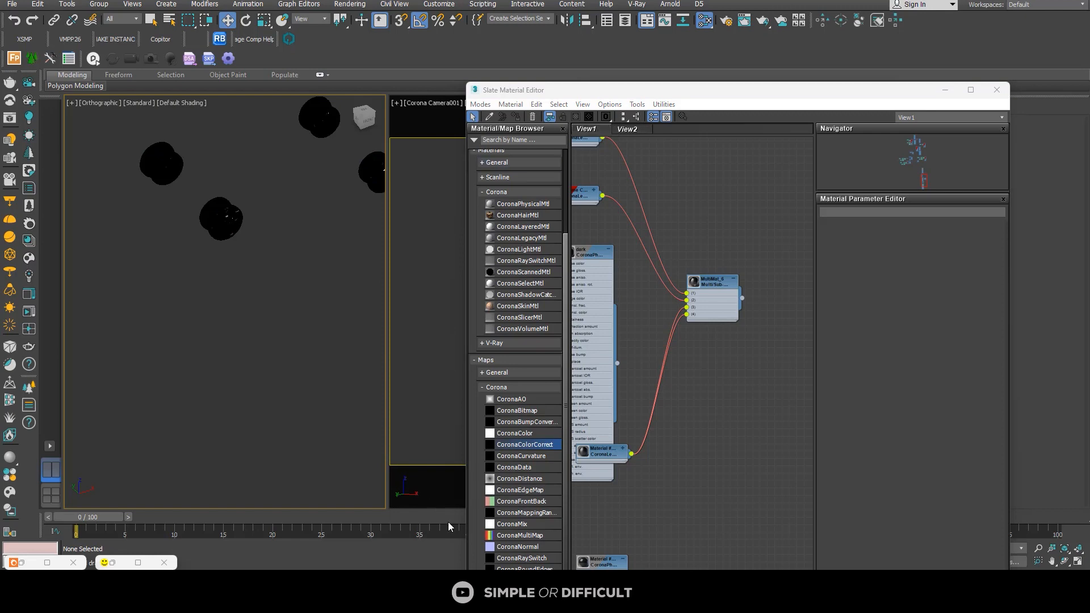
left_click(944, 91)
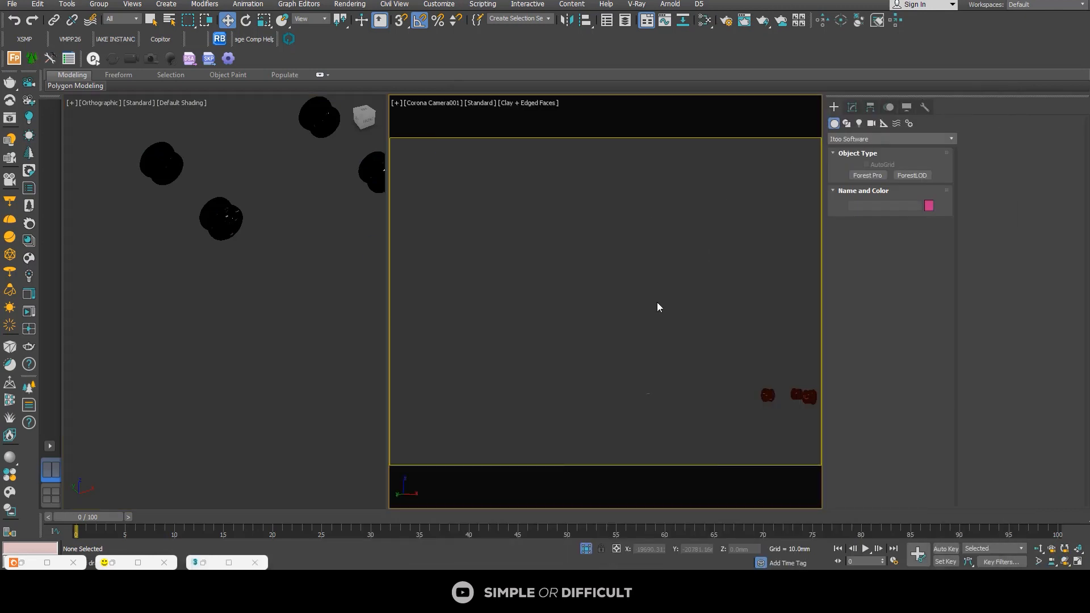
left_click(586, 548)
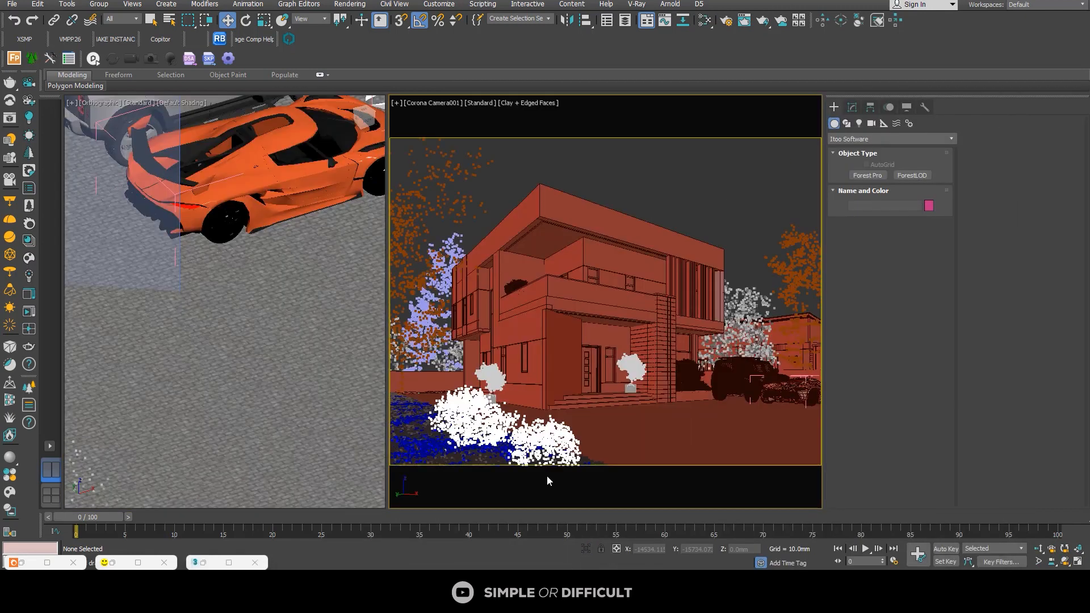
Step: Select the orange sports car's body and close its open group
left_click(280, 173)
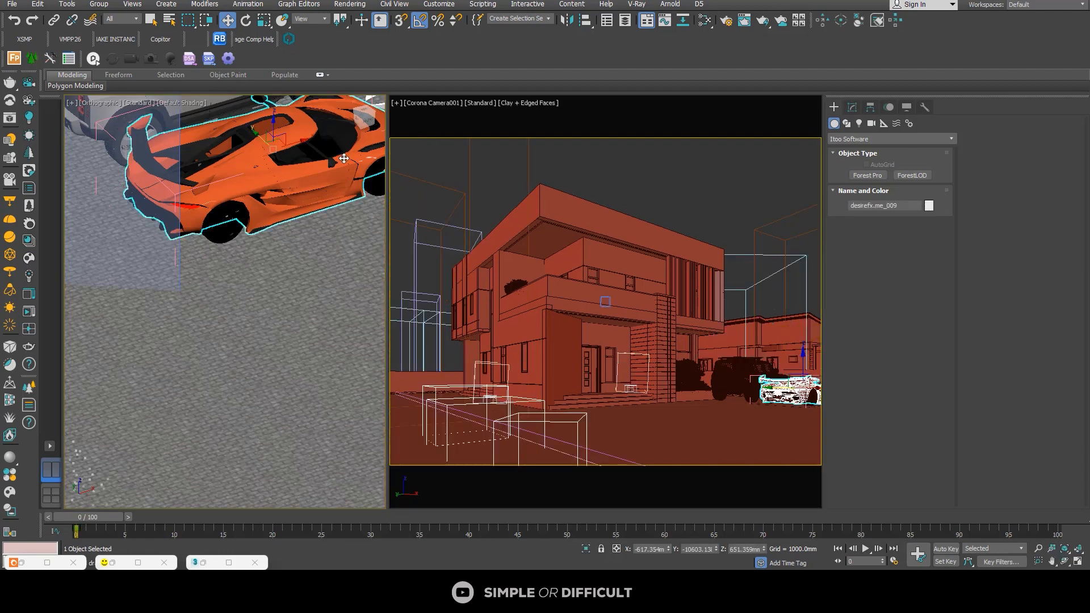
scroll(318, 153, "up", 5)
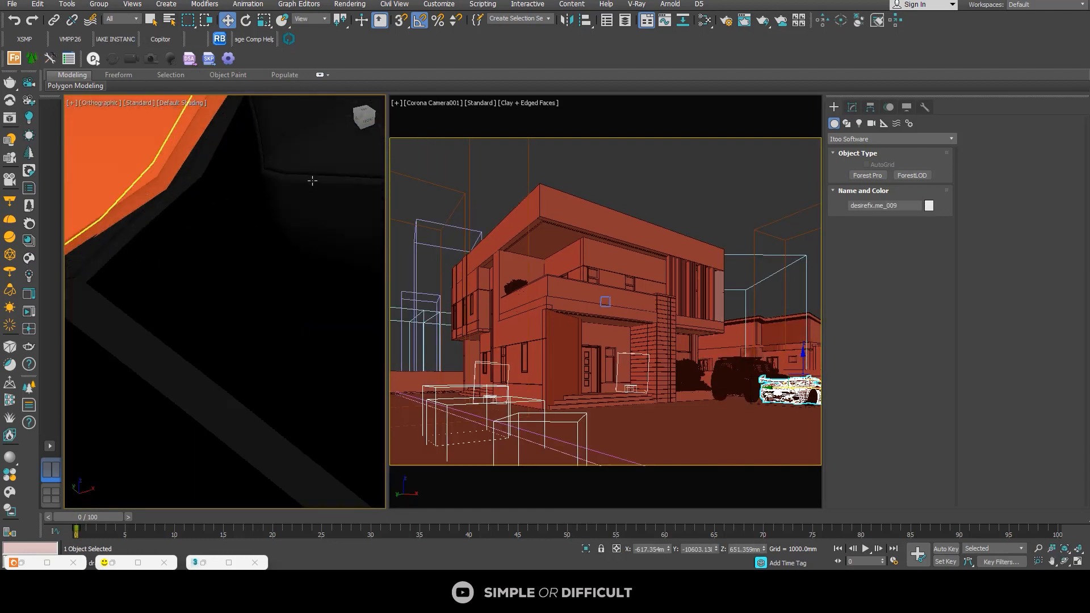
scroll(309, 177, "down", 2)
left_click(104, 6)
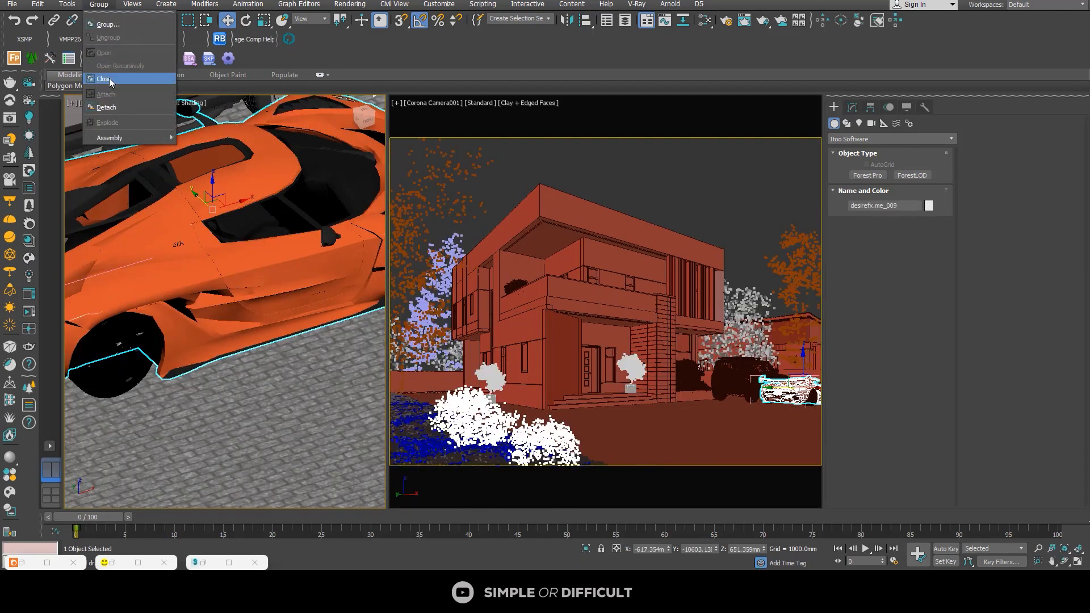
left_click(109, 78)
scroll(246, 185, "down", 6)
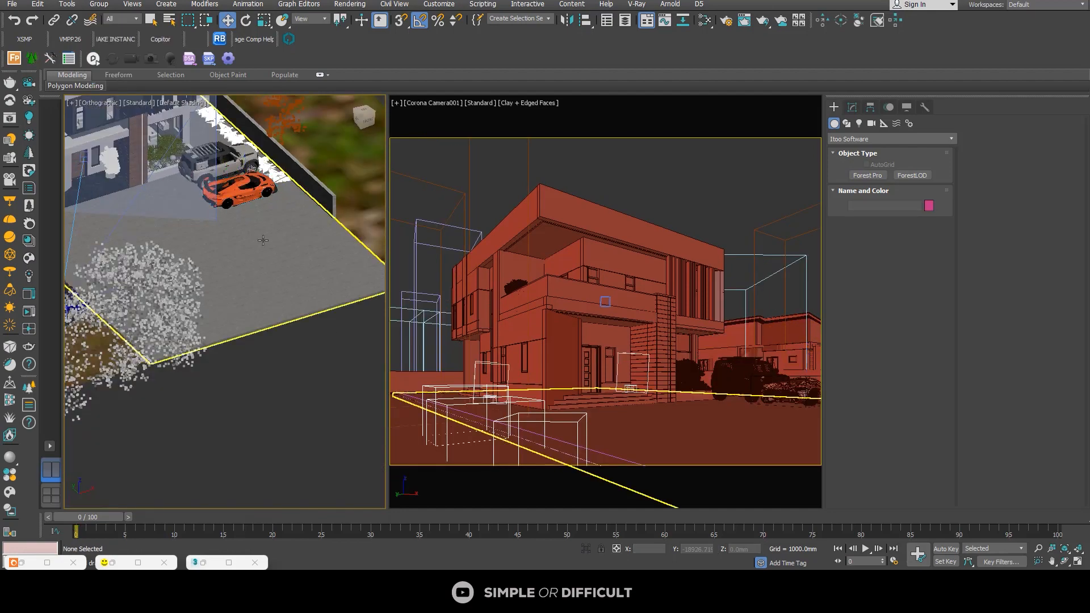
Step: Shift the orange sports car group slightly away from the Land Rover and select the Land Rover group
middle_click_drag(234, 176, 250, 209, "alt")
scroll(221, 178, "up", 3)
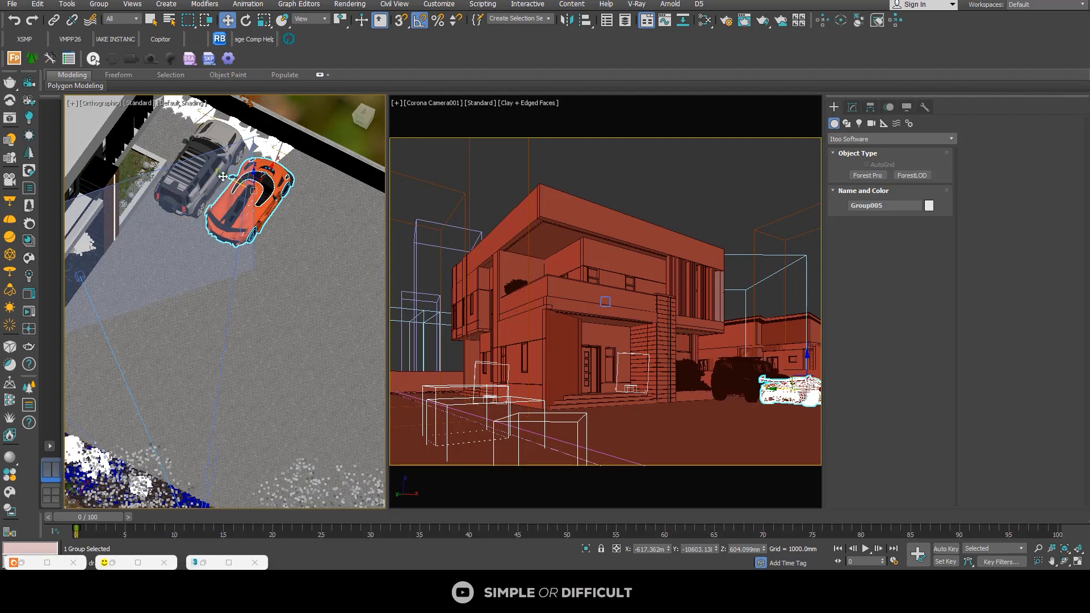
left_click_drag(222, 177, 227, 182)
left_click(203, 170)
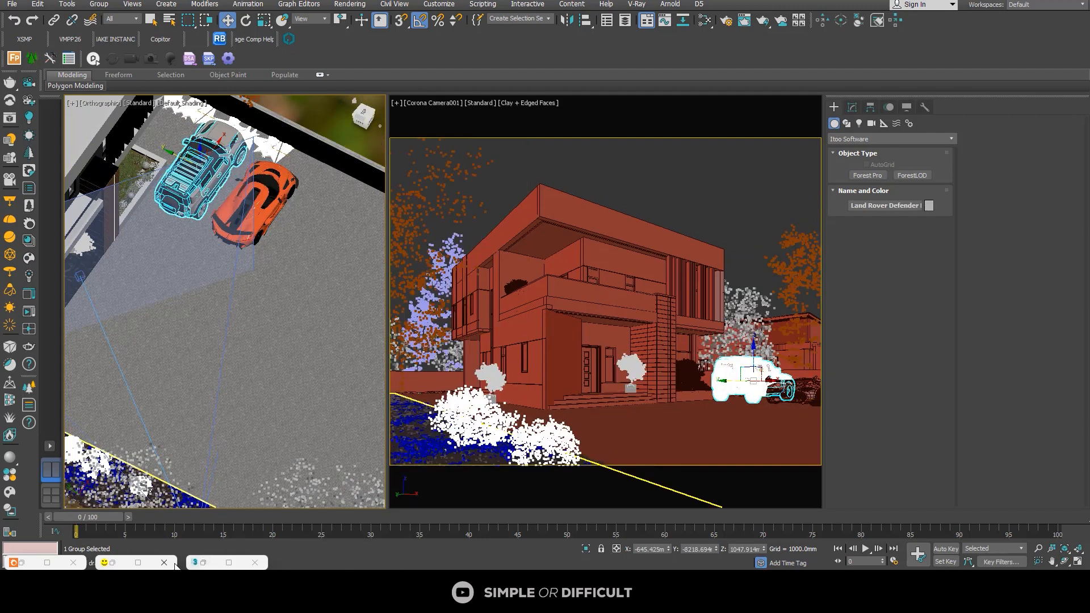
Step: Restore the Corona frame buffer and examine the two parked cars in the region render
left_click(138, 563)
scroll(386, 298, "down", 2)
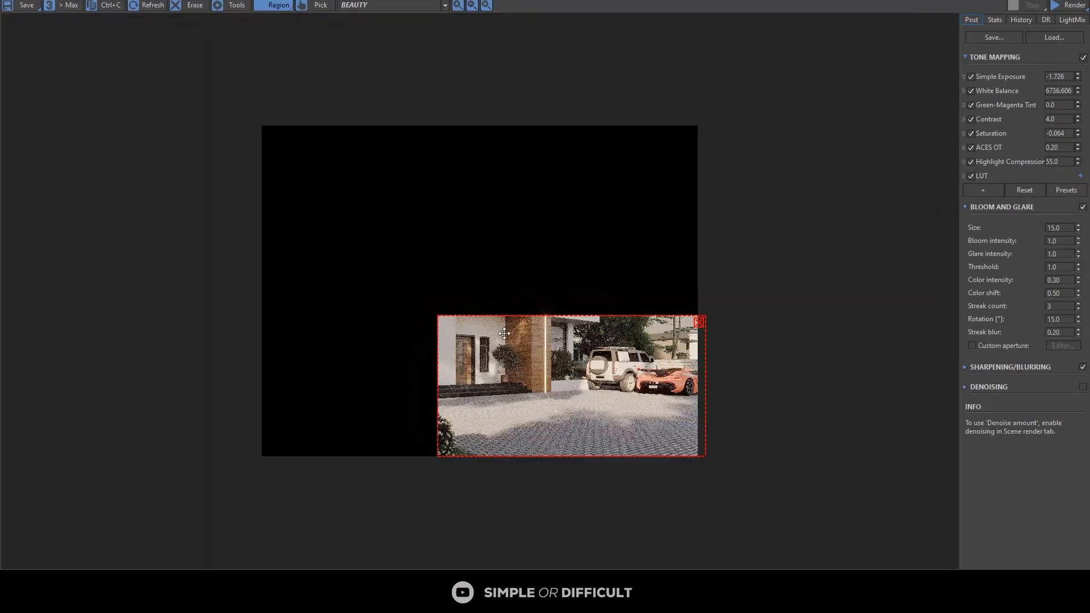
scroll(562, 340, "up", 1)
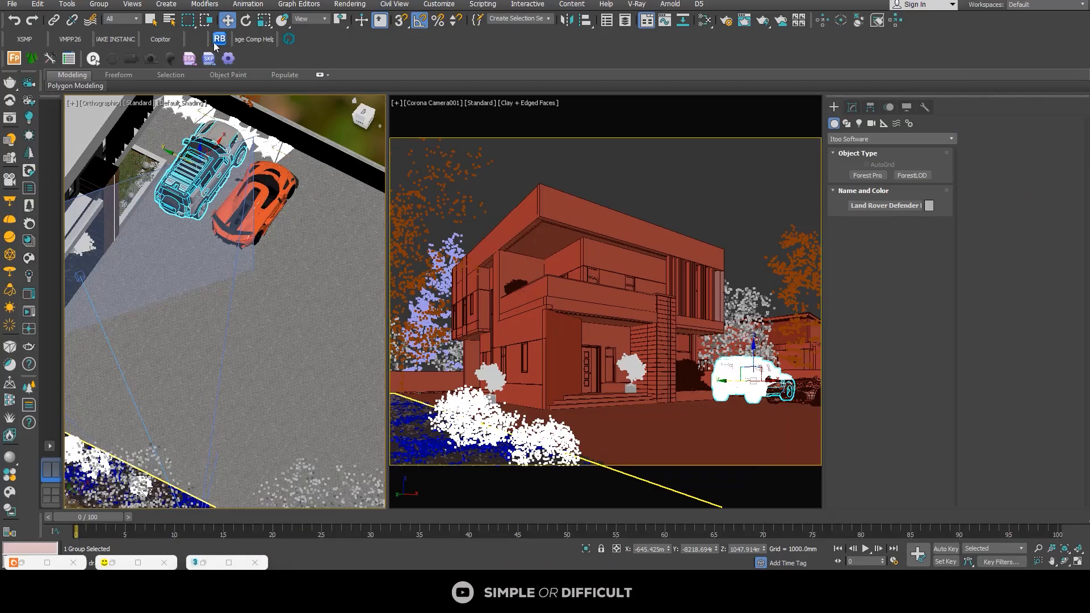
Step: Relink the scene's missing bitmaps with Relink Bitmaps, using the saved path D:\ASSETS
left_click(219, 40)
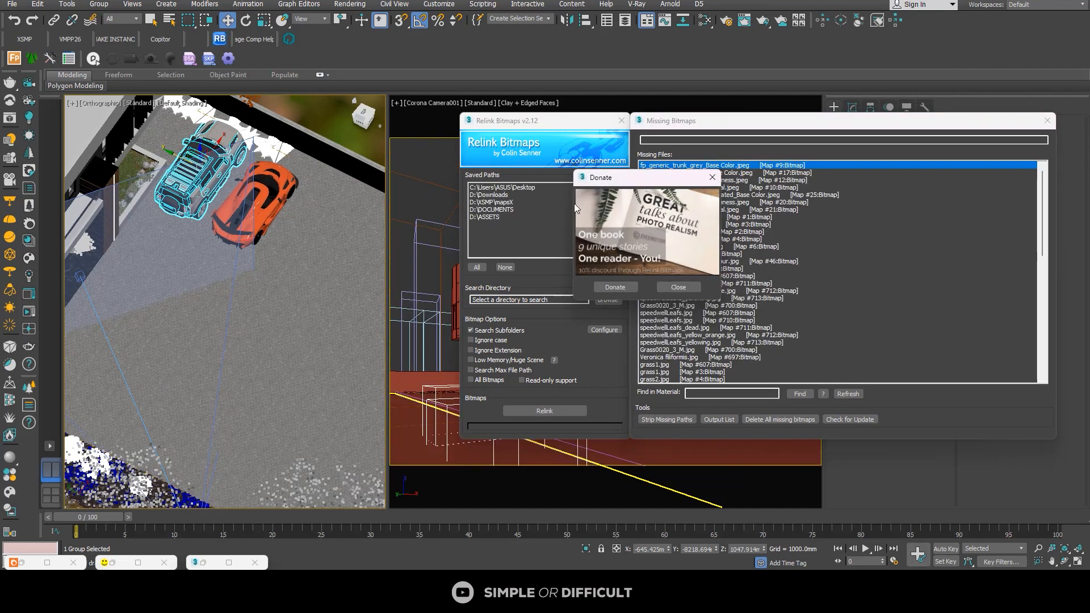
left_click(482, 219)
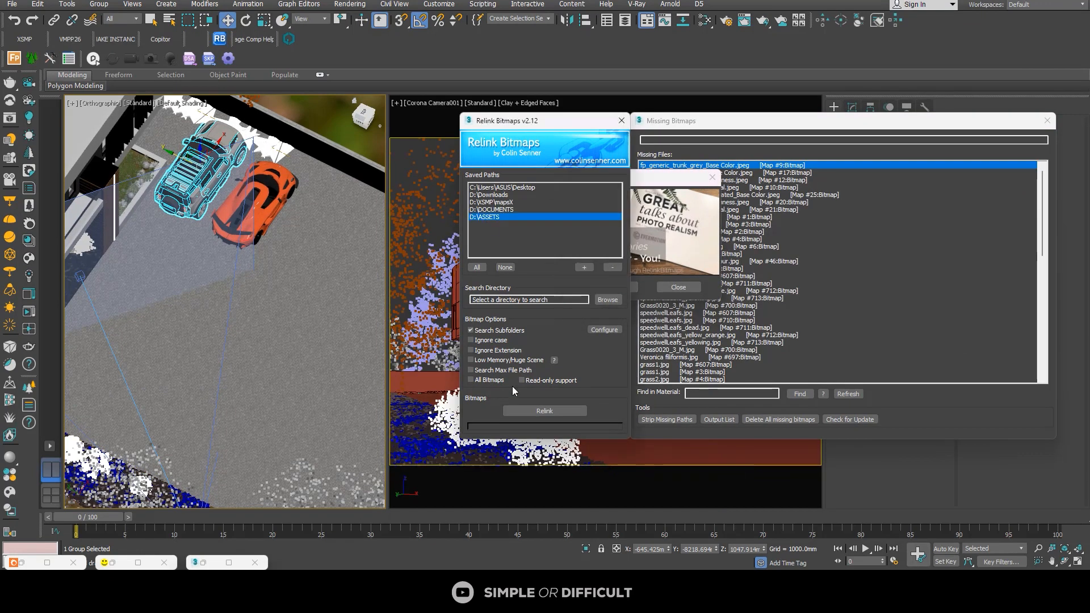
left_click(531, 412)
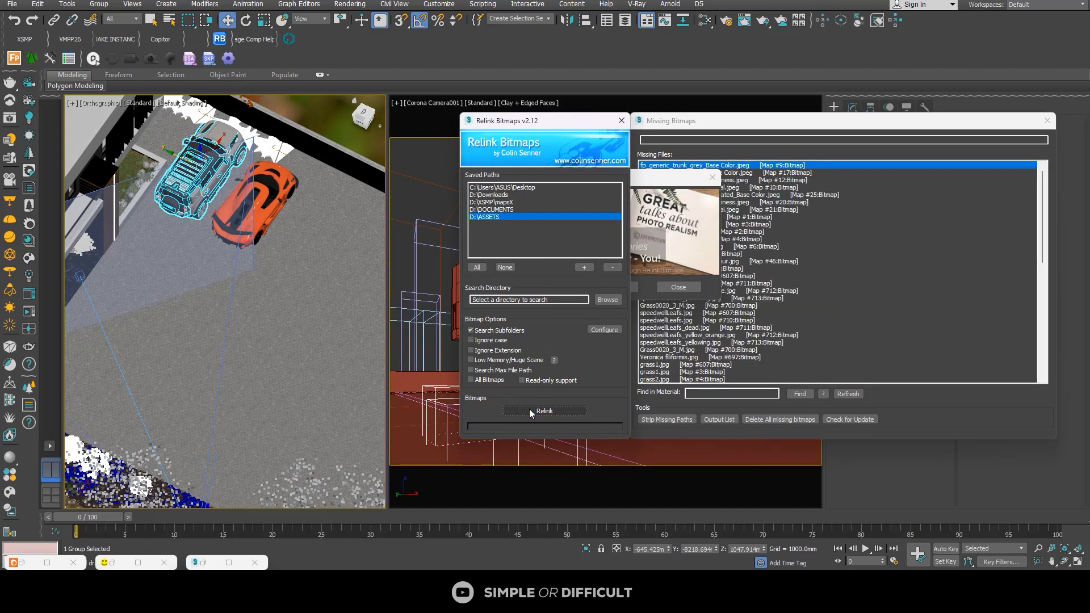
Step: Close the popup, run the relink again with the saved path D:\ASSETS and review the missing files list
left_click(712, 178)
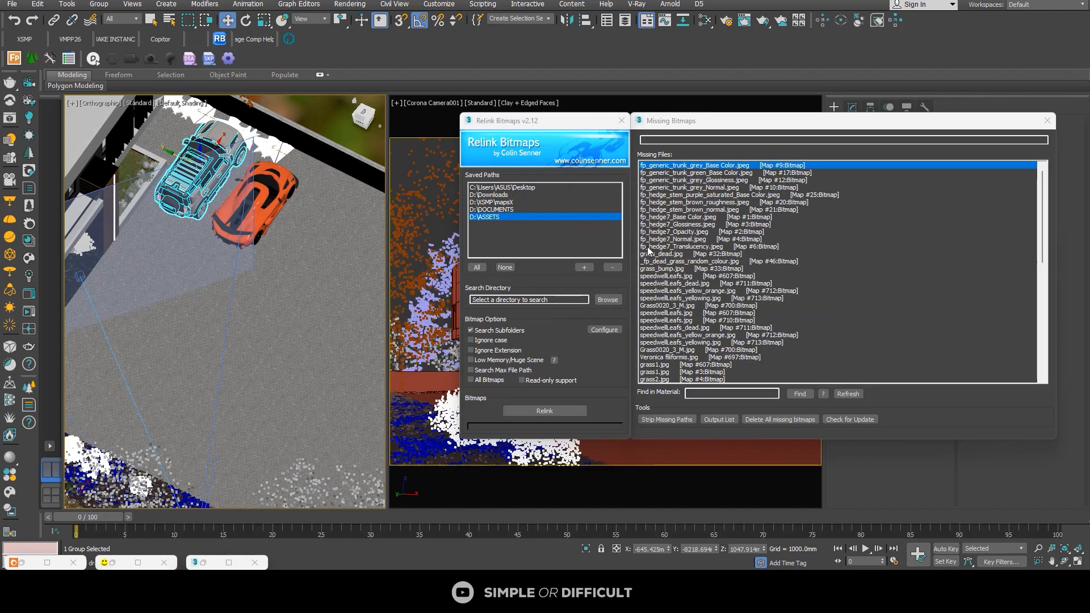
left_click(535, 413)
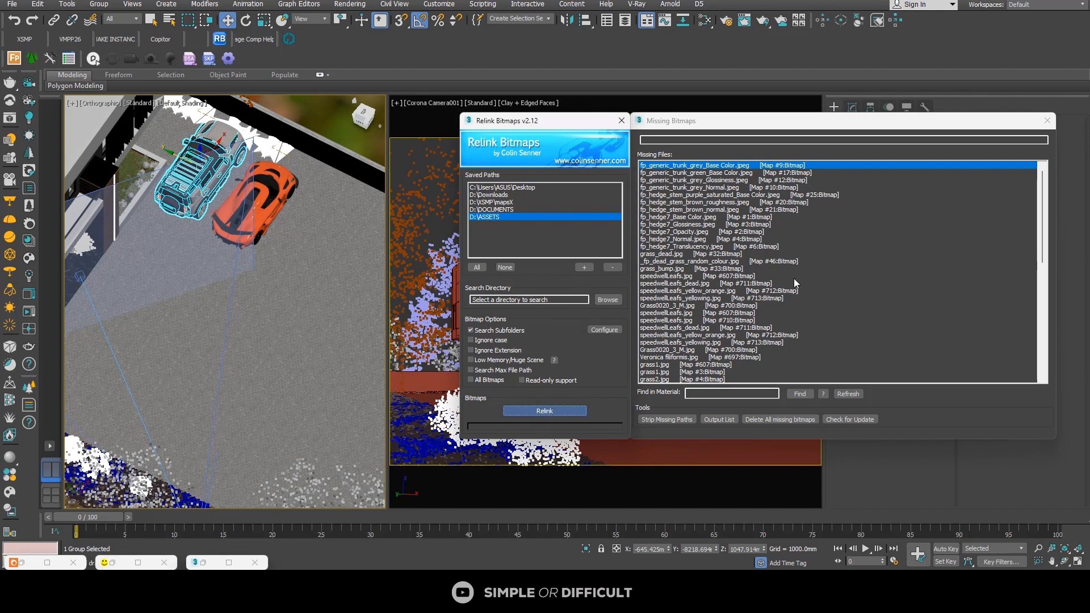
scroll(794, 278, "down", 10)
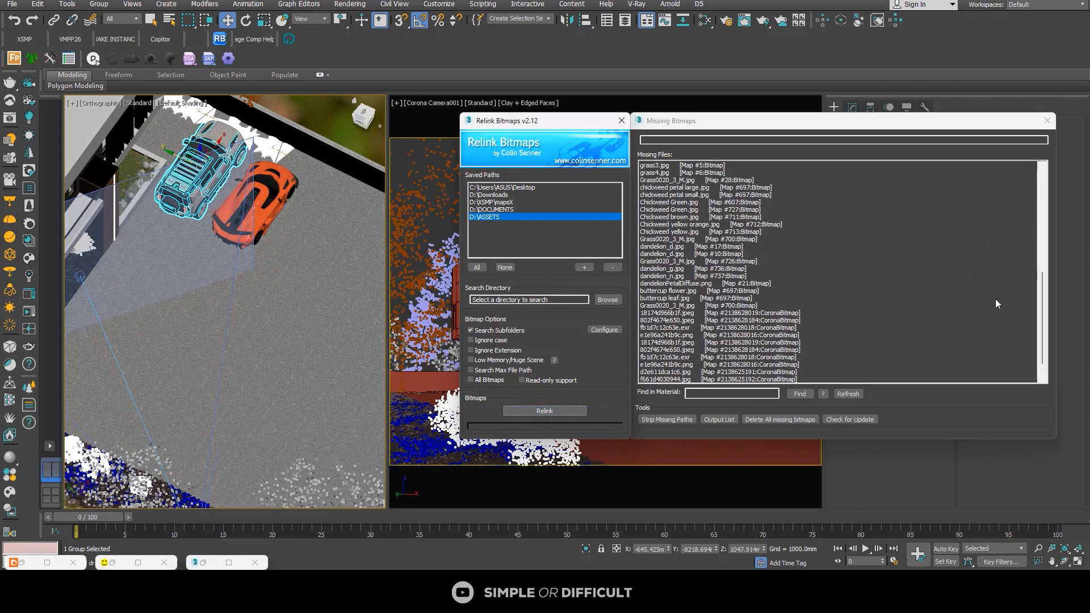
scroll(996, 299, "up", 1)
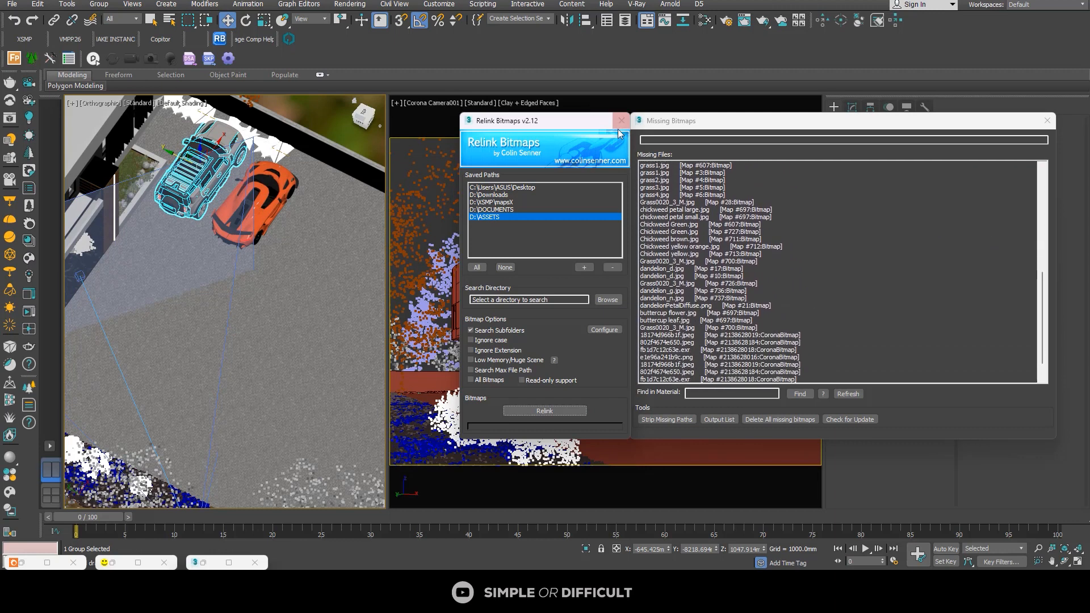
Step: Relink the remaining missing bitmaps using the saved path D:\DOCUMENTS and close Relink Bitmaps
left_click(499, 211)
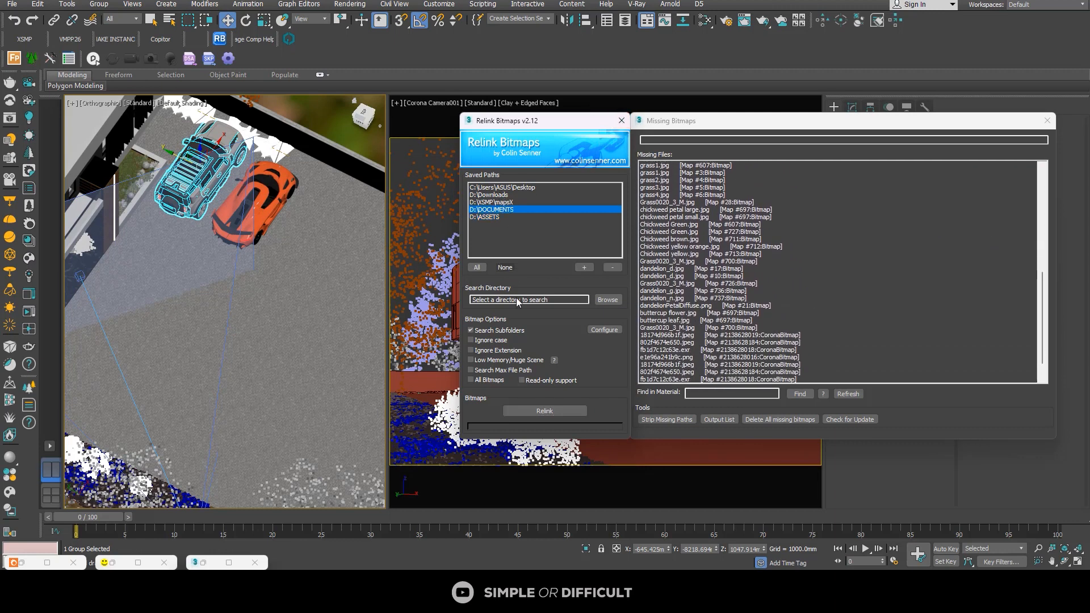
left_click(545, 410)
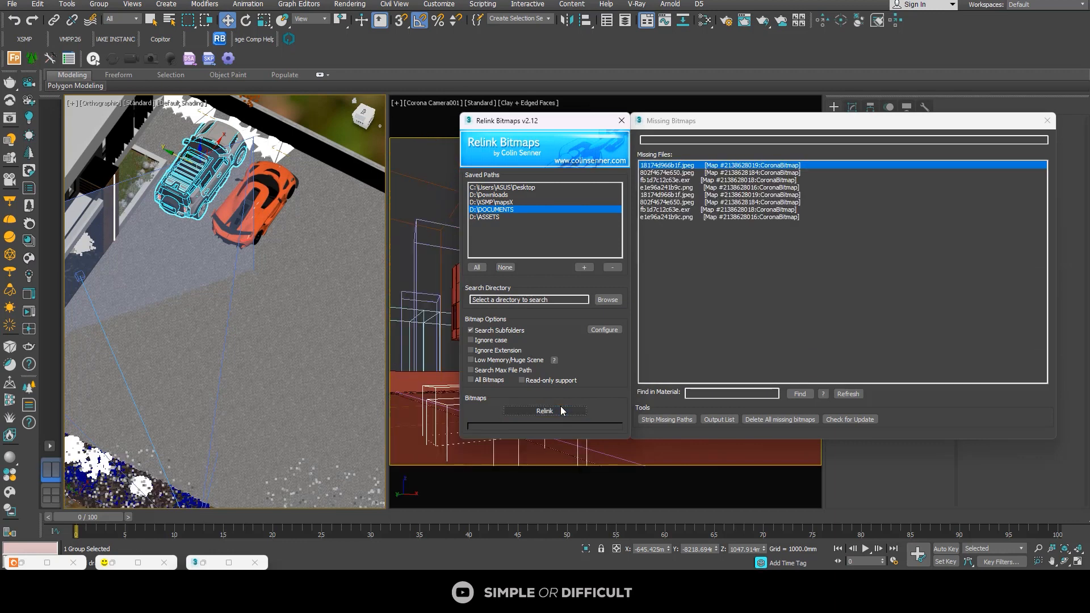
left_click(619, 121)
Step: Examine the parked Land Rover and orange sports car up close from several angles in the orthographic view
middle_click_drag(213, 210, 236, 307)
scroll(267, 287, "up", 3)
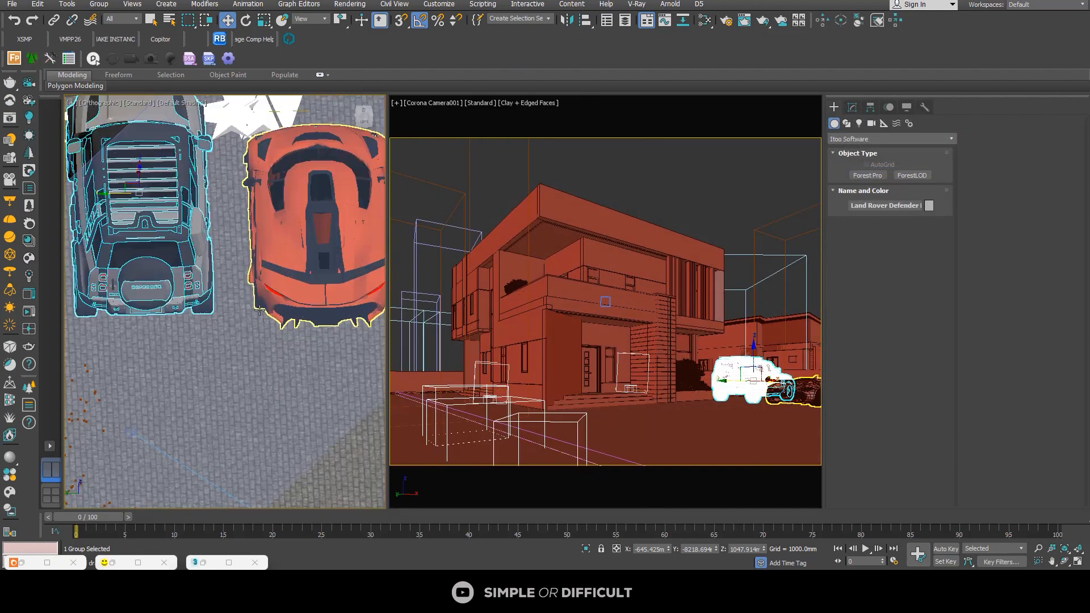
scroll(250, 273, "up", 3)
scroll(240, 259, "down", 2)
middle_click_drag(240, 259, 165, 262, "alt")
scroll(159, 251, "up", 4)
scroll(159, 251, "down", 5)
scroll(166, 262, "down", 8)
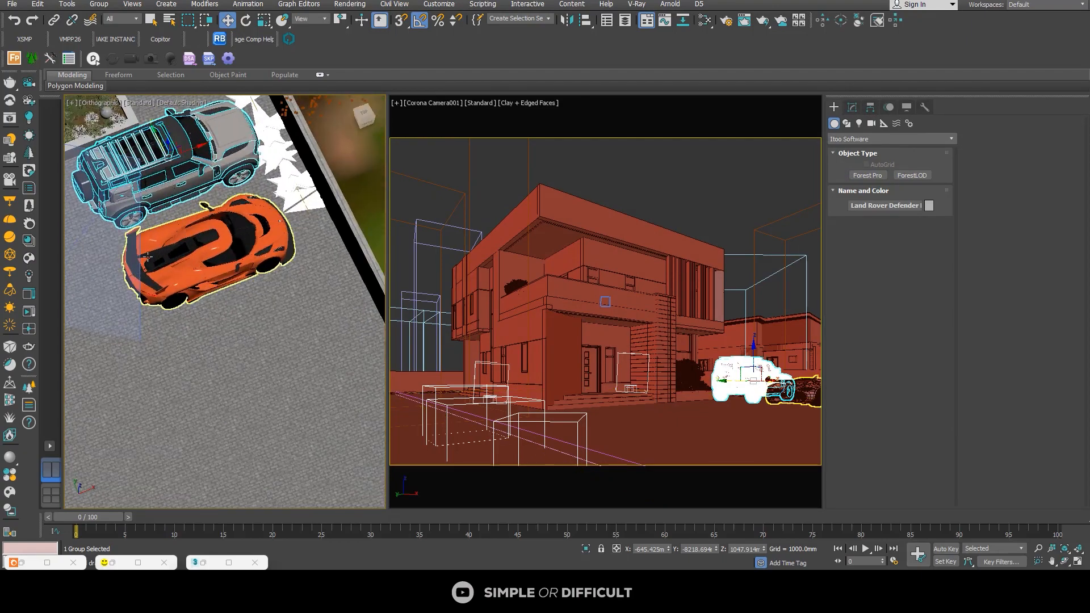
Step: Clear the selection, then render the region again in the Corona frame buffer and inspect the two parked cars
left_click(258, 373)
key("shift+q")
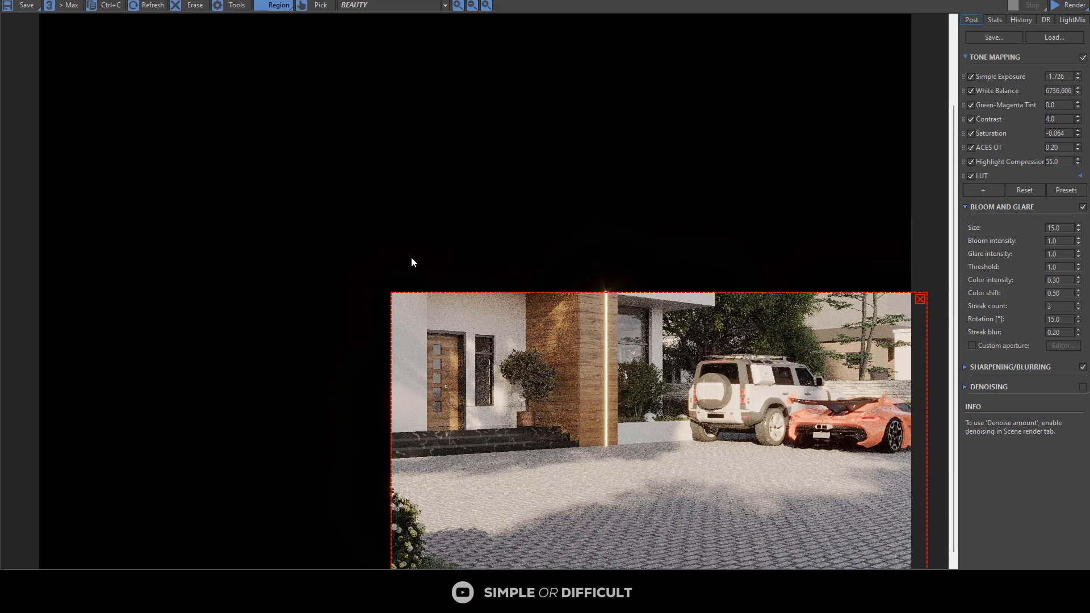
scroll(516, 236, "down", 2)
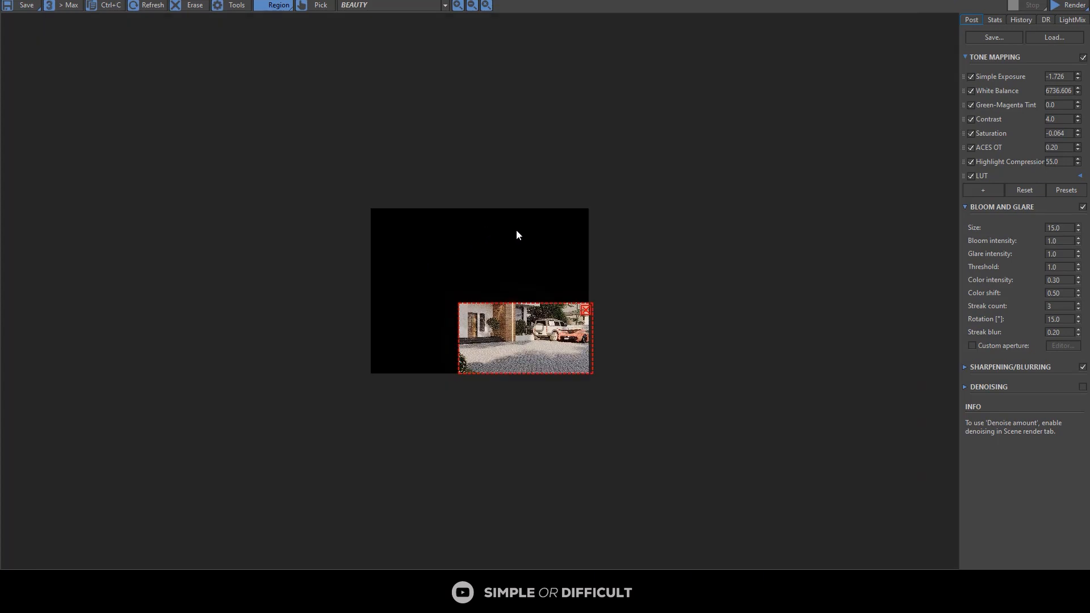
scroll(717, 316, "up", 1)
scroll(738, 312, "up", 1)
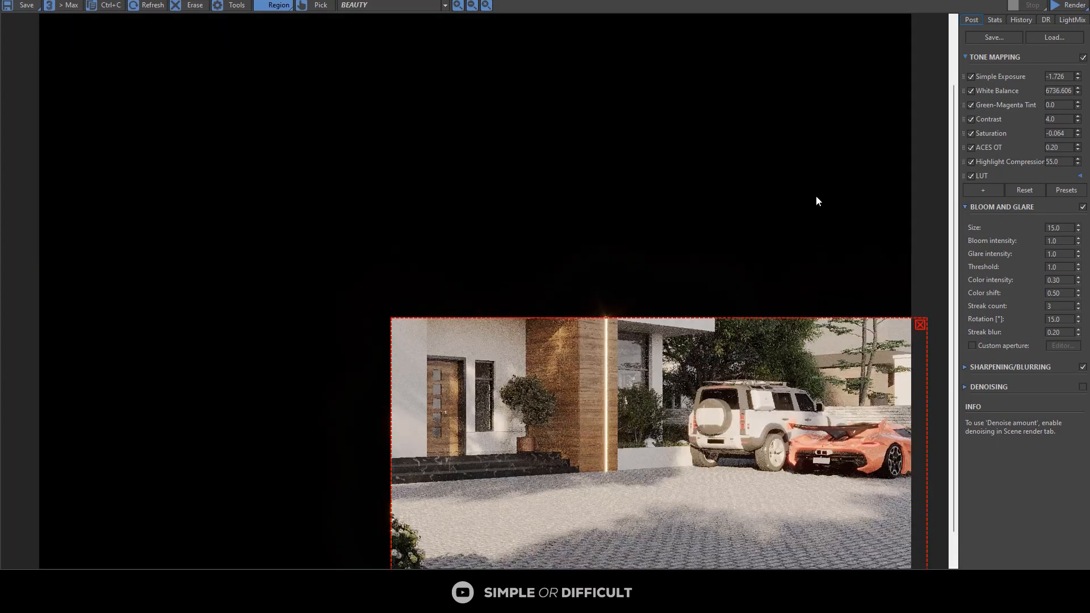
left_click(1070, 5)
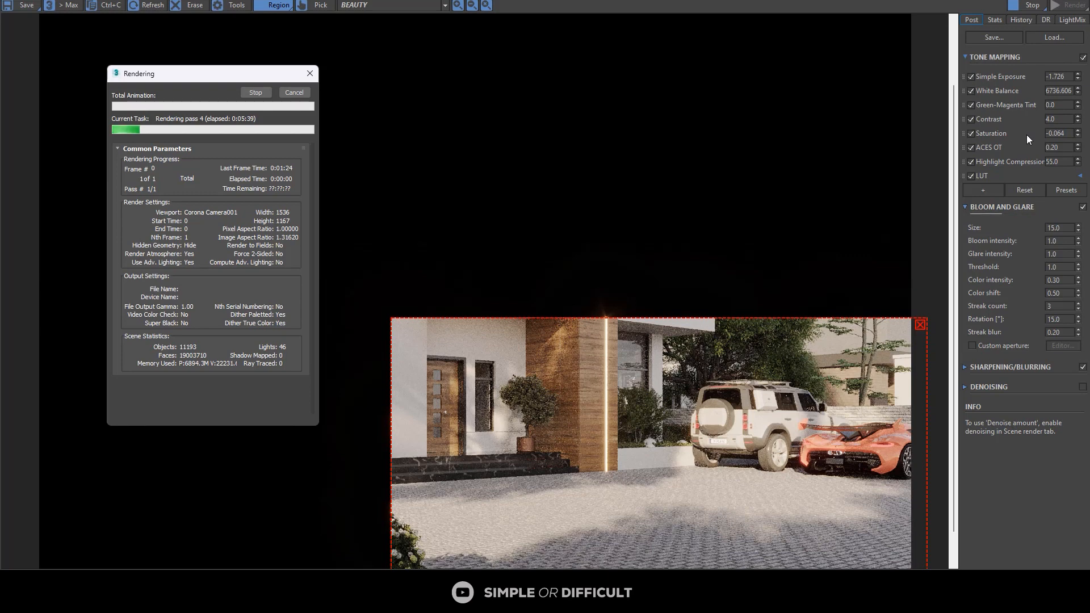
scroll(889, 446, "up", 3)
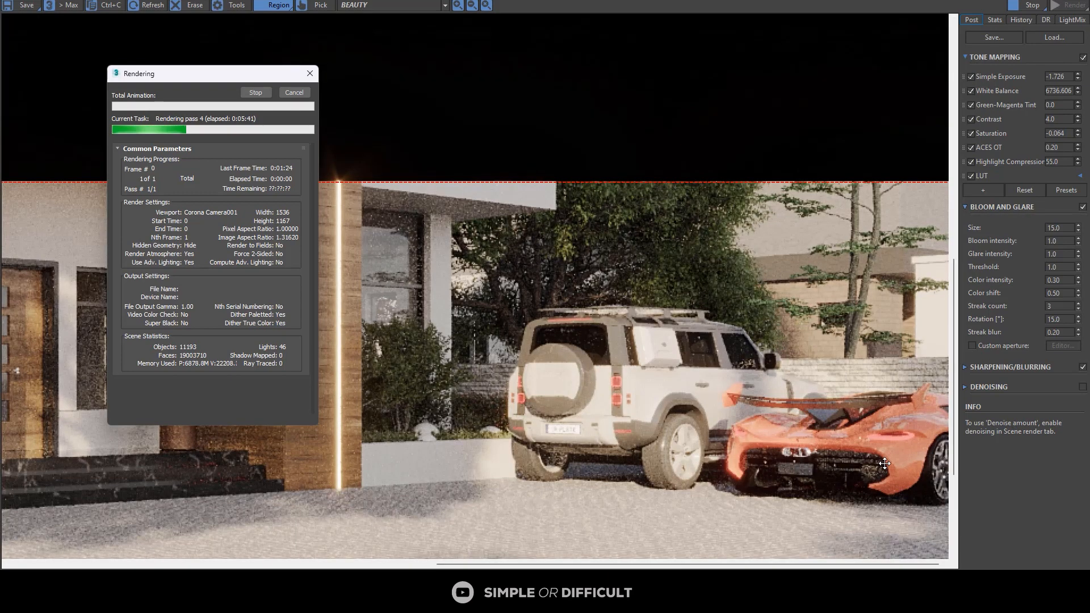
scroll(847, 434, "up", 3)
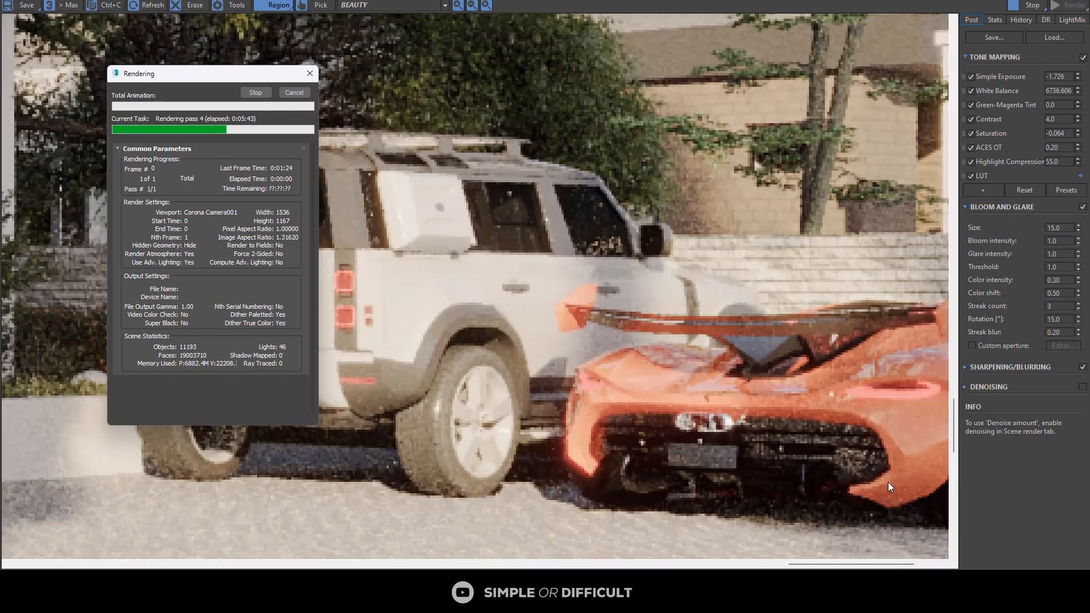
scroll(770, 349, "down", 6)
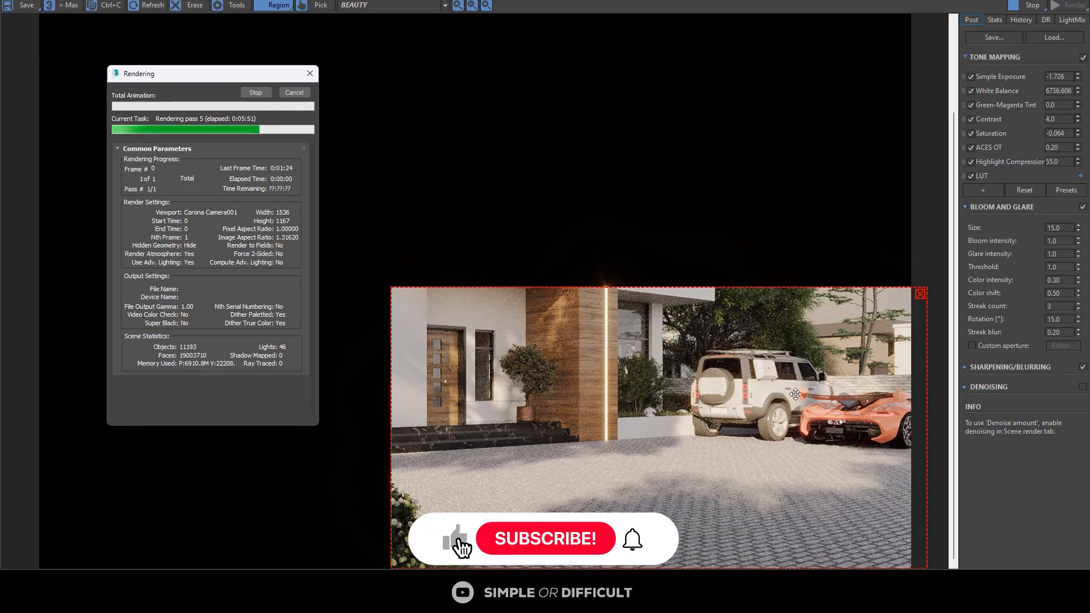
Step: Remove the render region so the whole camera view renders, and check the full image
left_click(921, 296)
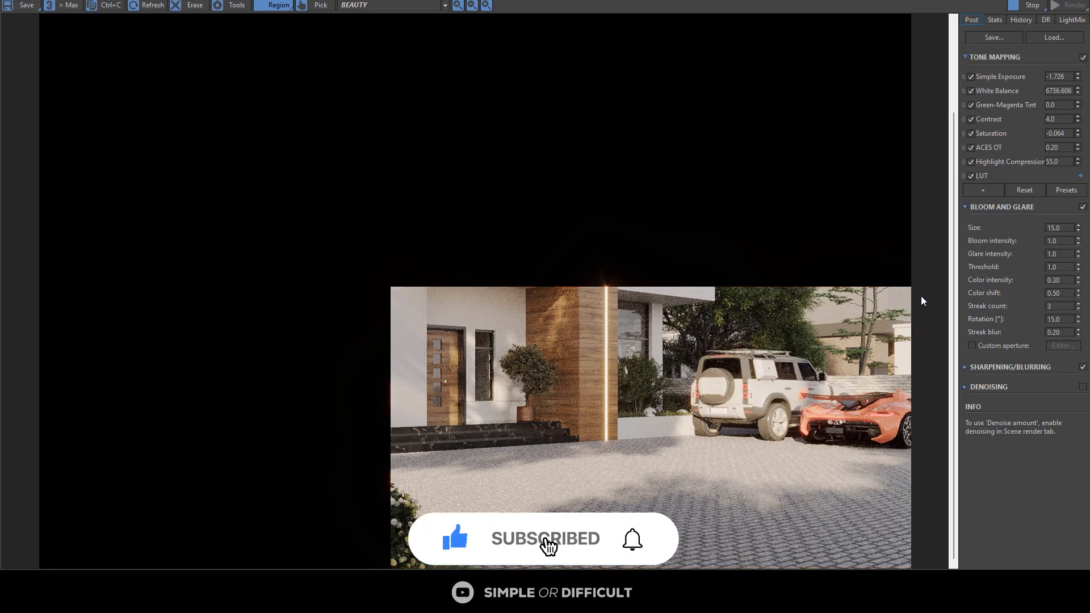
scroll(628, 353, "down", 2)
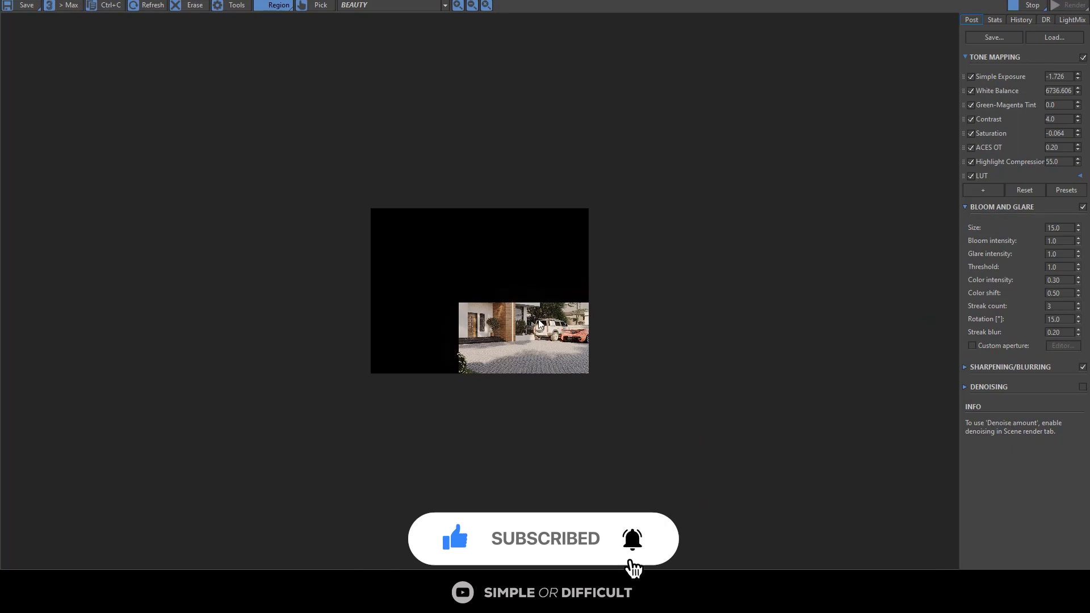
scroll(539, 320, "up", 1)
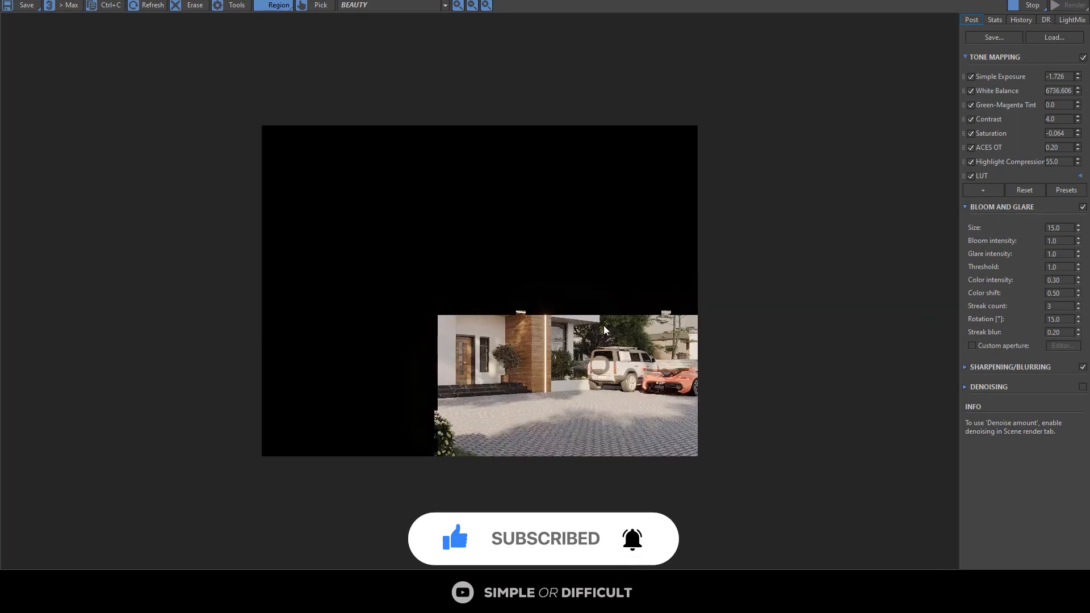
scroll(537, 324, "up", 2)
scroll(605, 328, "down", 2)
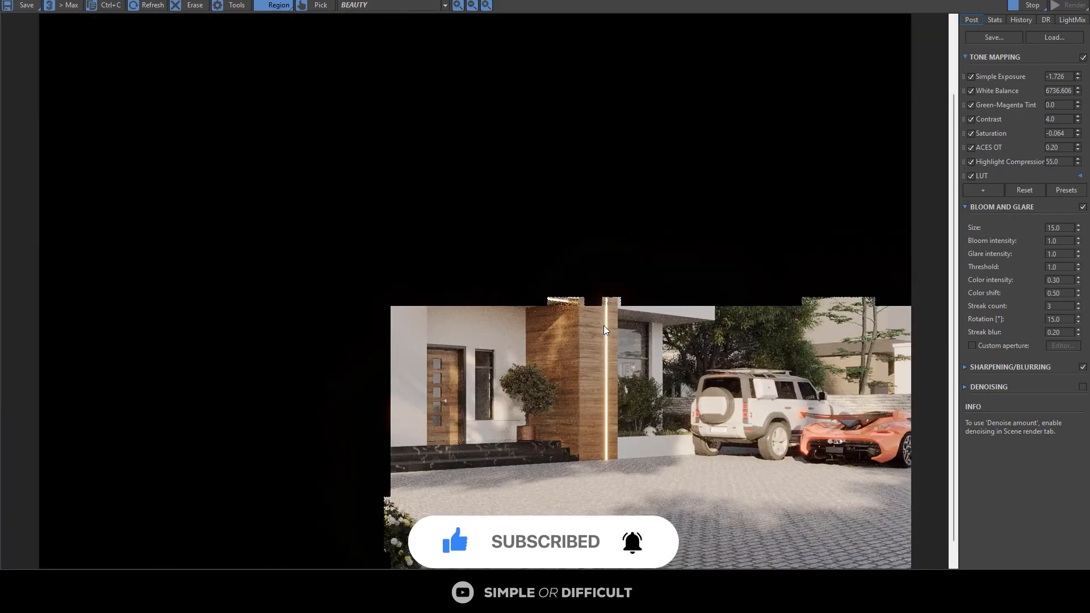
scroll(622, 330, "down", 1)
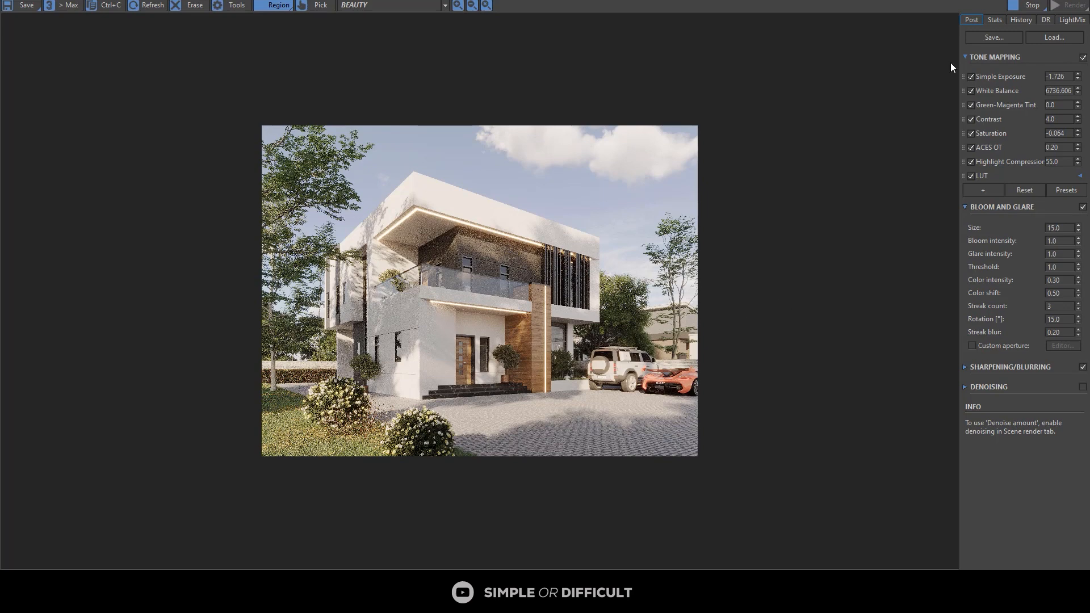
Step: Stop the render and set the Corona denoising mode to Corona High Quality
left_click(1038, 8)
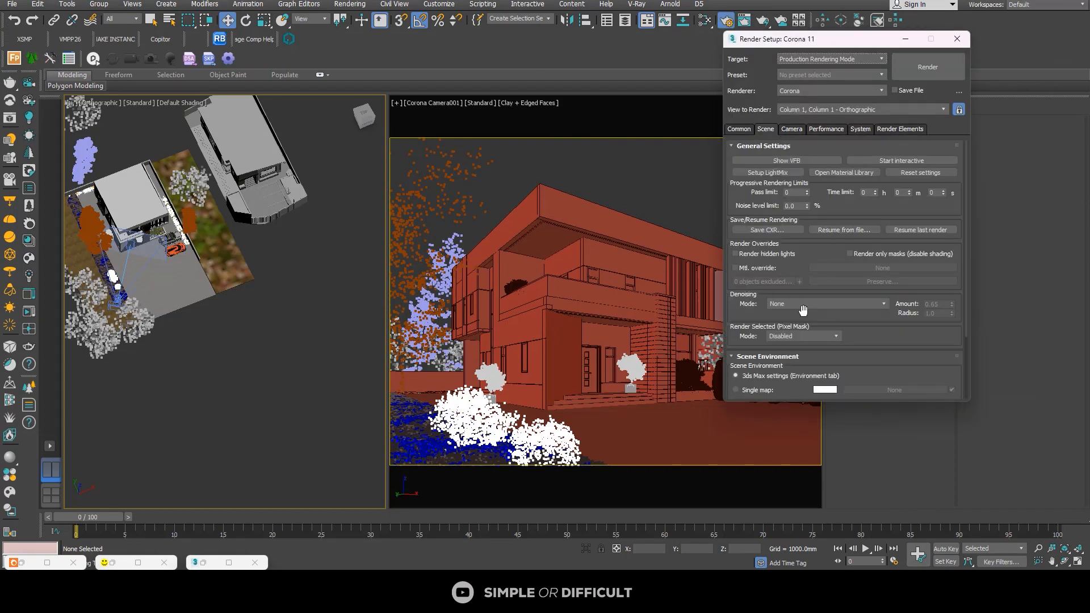
left_click(802, 308)
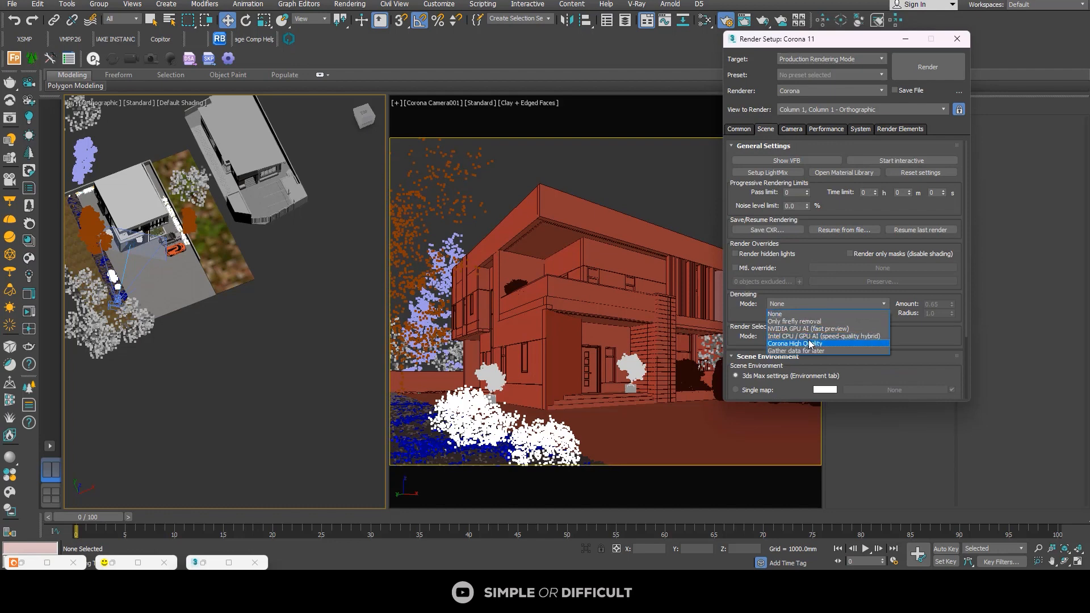
left_click(804, 324)
Step: Review the output size, camera, performance and system render settings, close Render Setup and reopen the Corona frame buffer
left_click(739, 129)
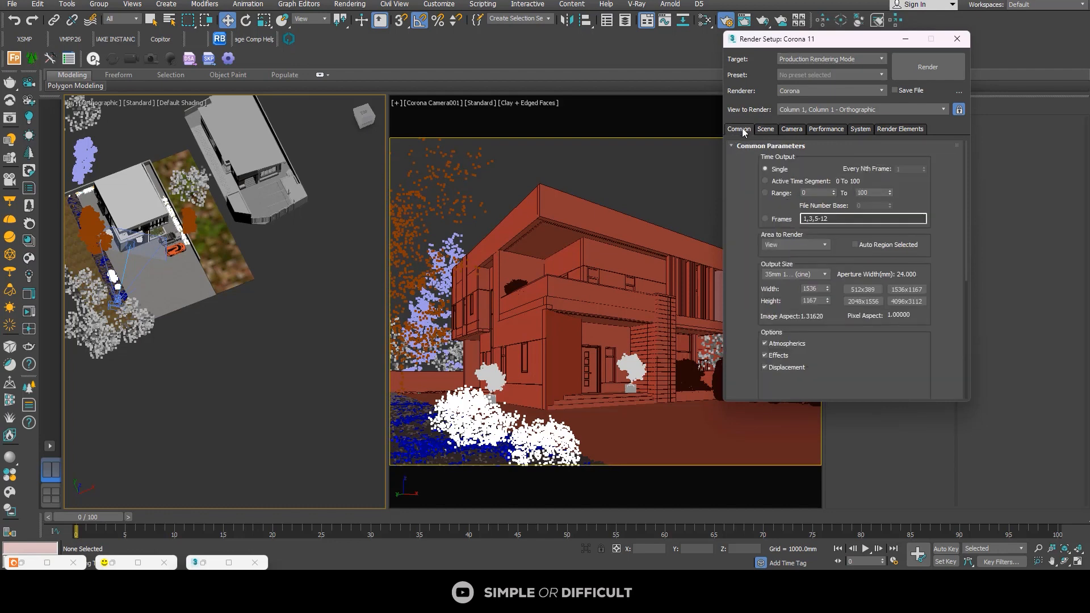
left_click(814, 288)
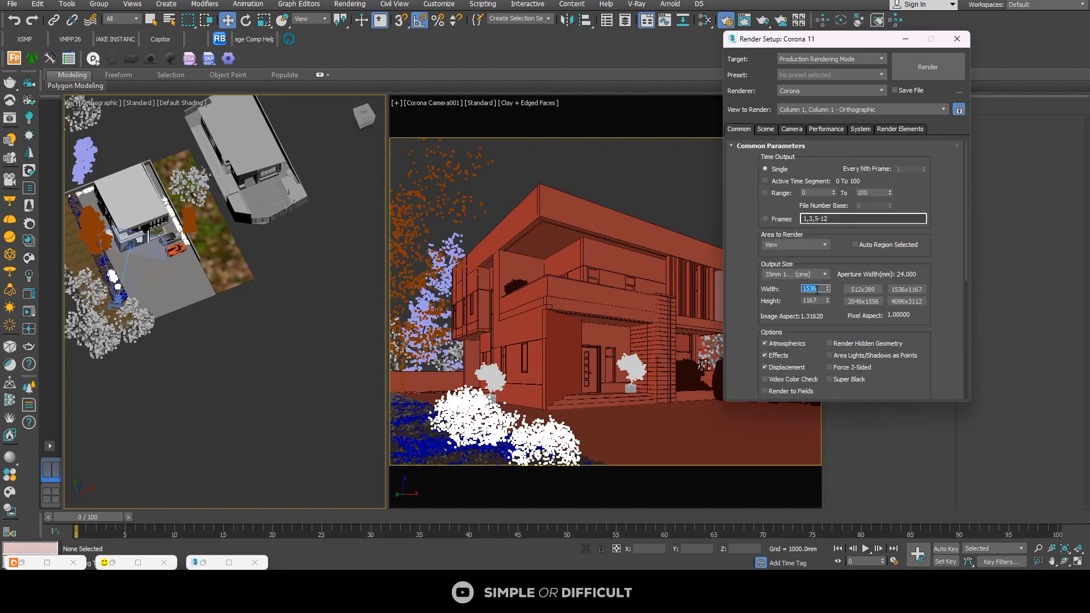
key("Return")
left_click(766, 129)
left_click(792, 129)
left_click(826, 128)
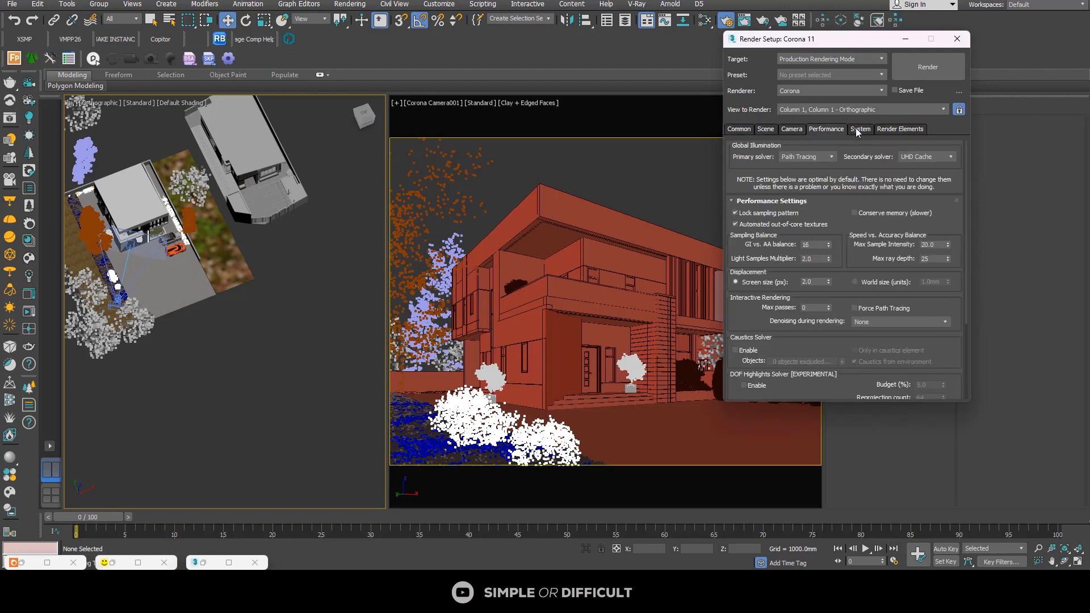
left_click(858, 128)
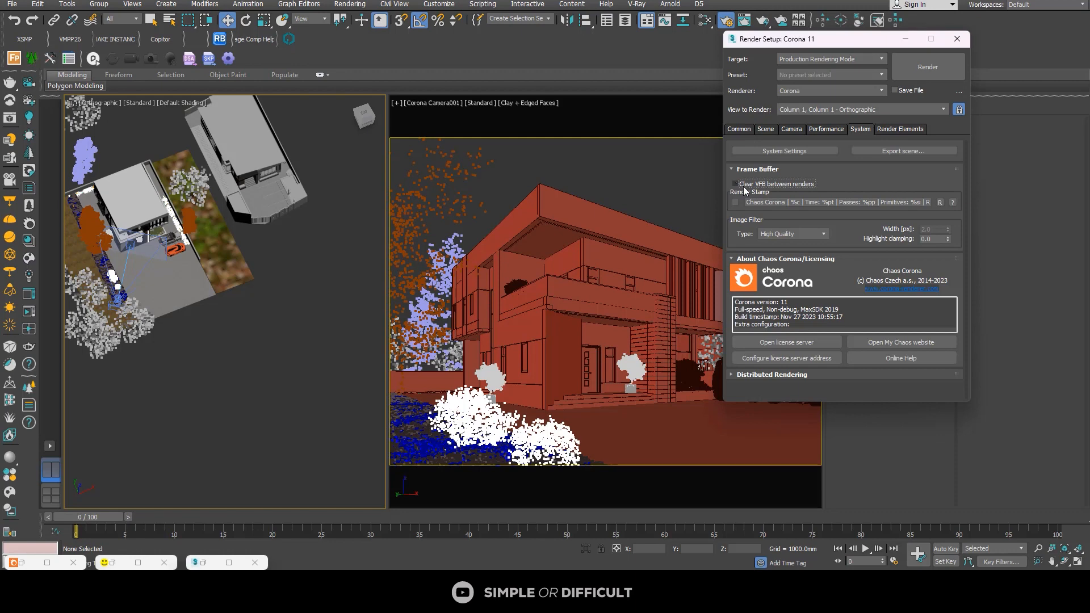
left_click(958, 38)
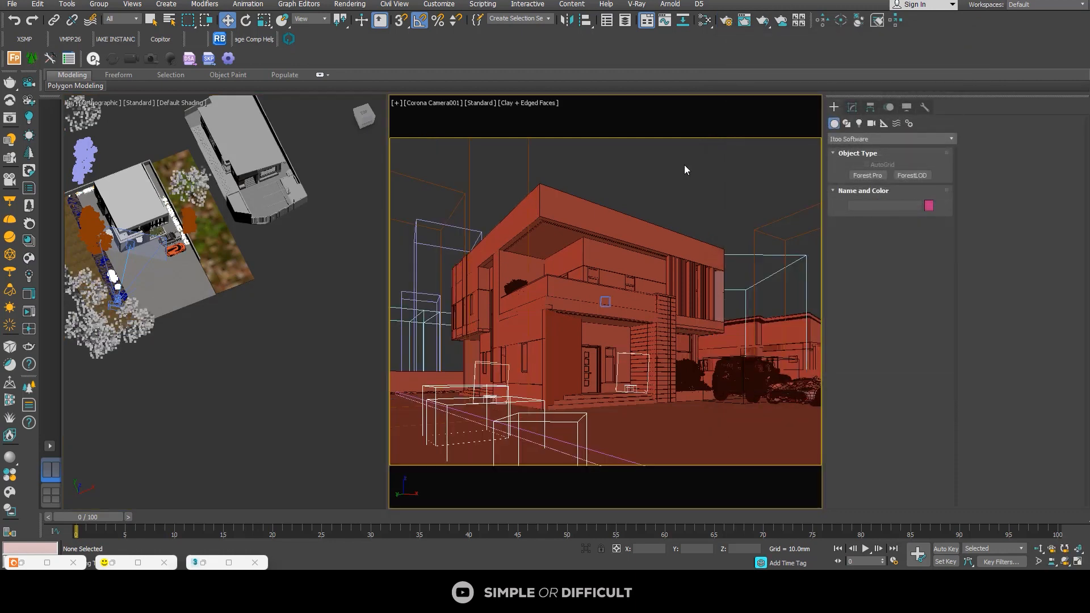
left_click(280, 277)
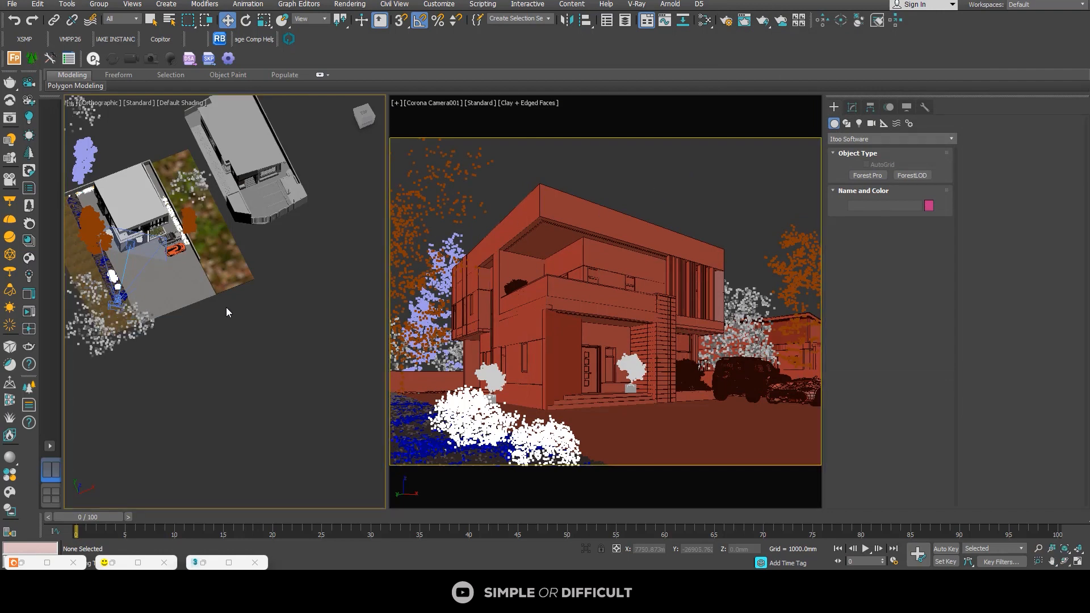
left_click(32, 294)
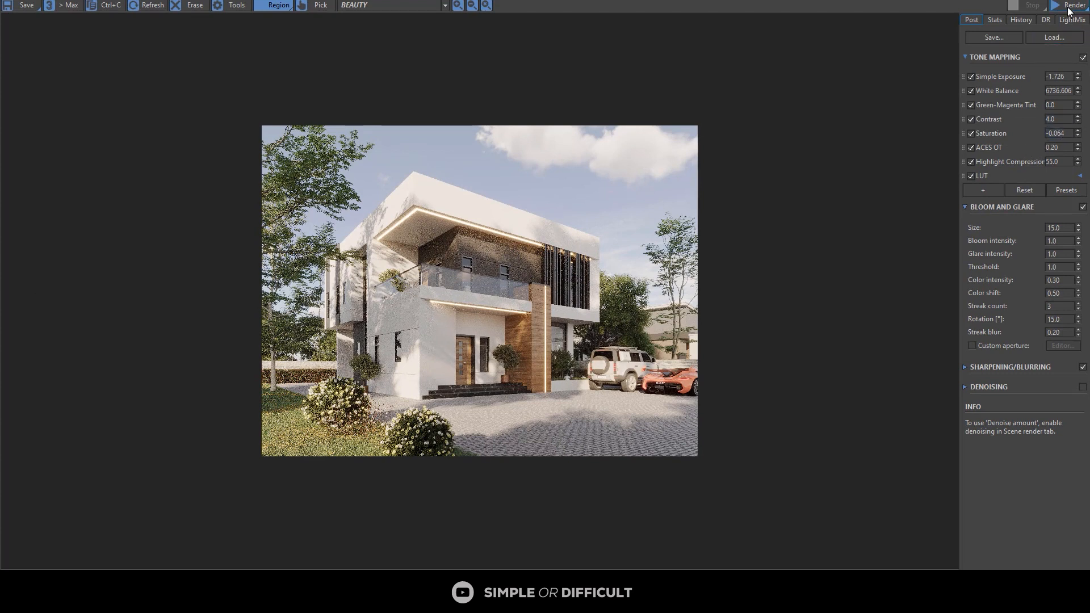
Step: Try a second enabled LUT in the tone mapping and delete it
left_click(997, 191)
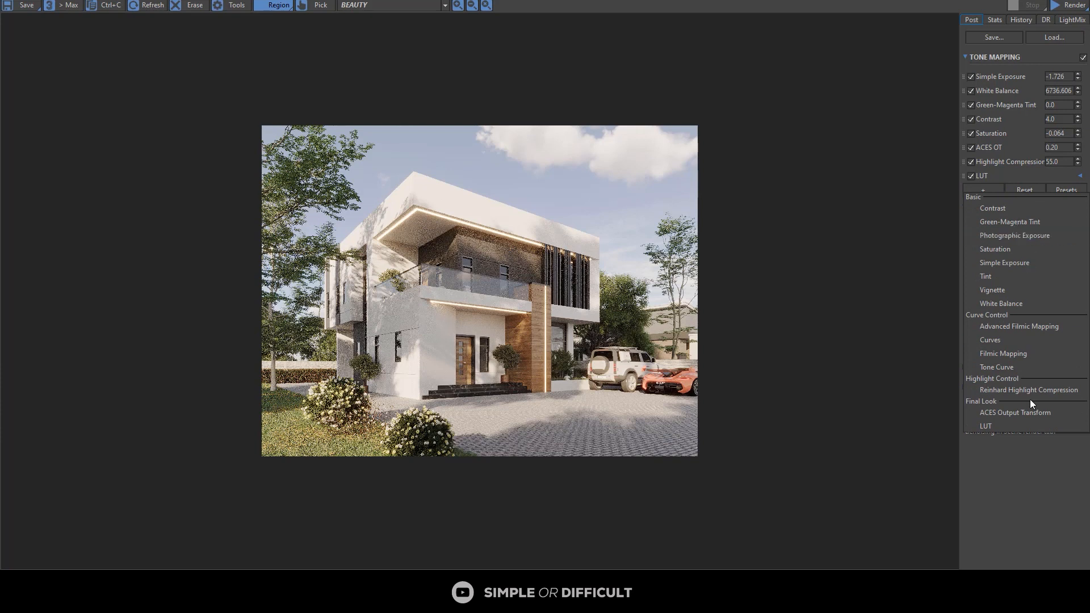
left_click(1011, 423)
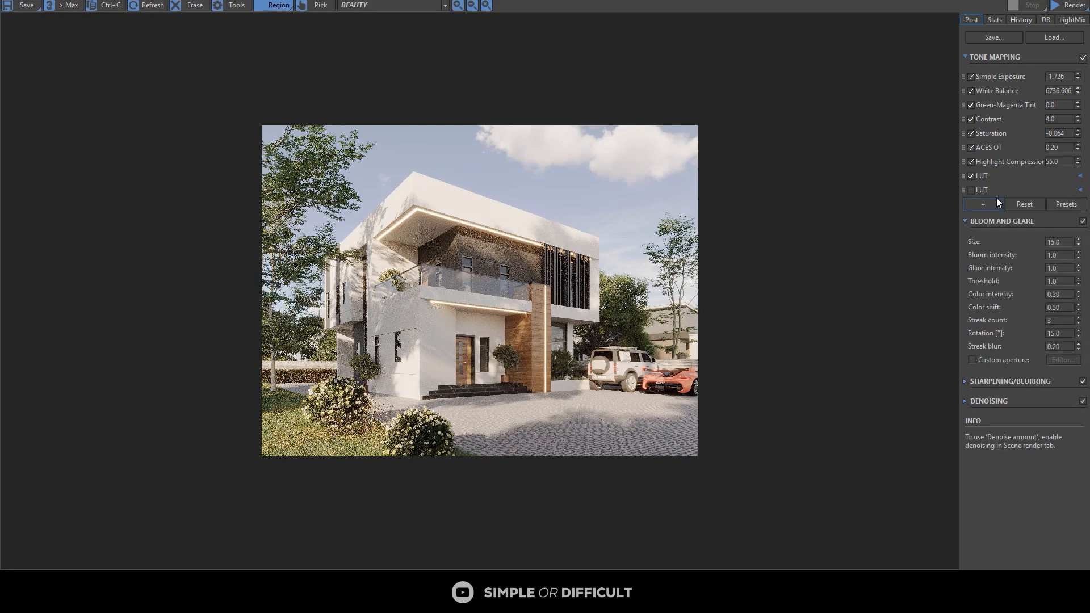
left_click(971, 190)
left_click(1081, 191)
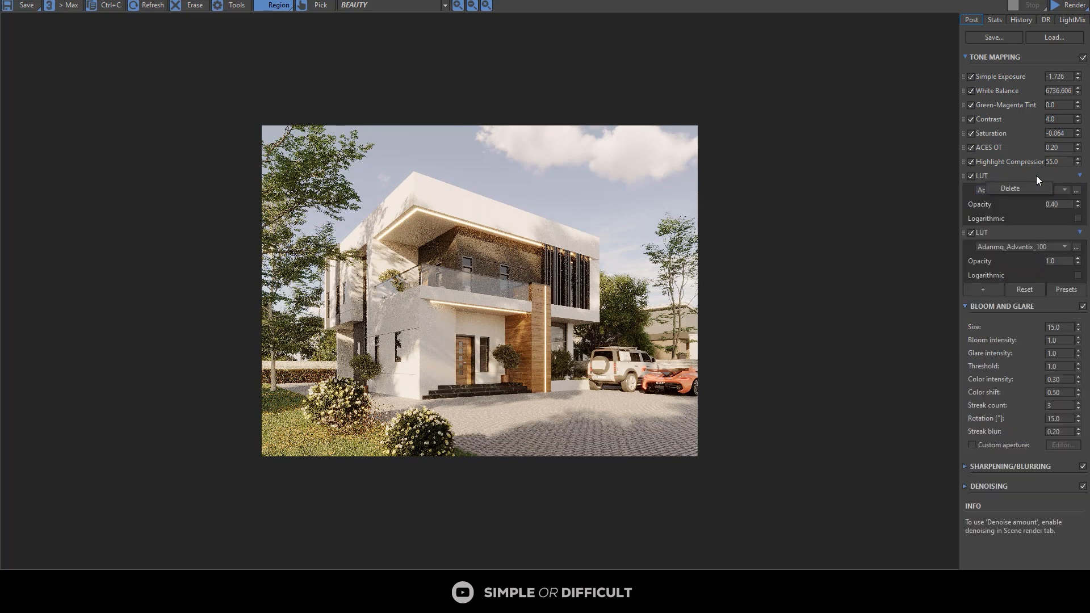
left_click(1080, 177)
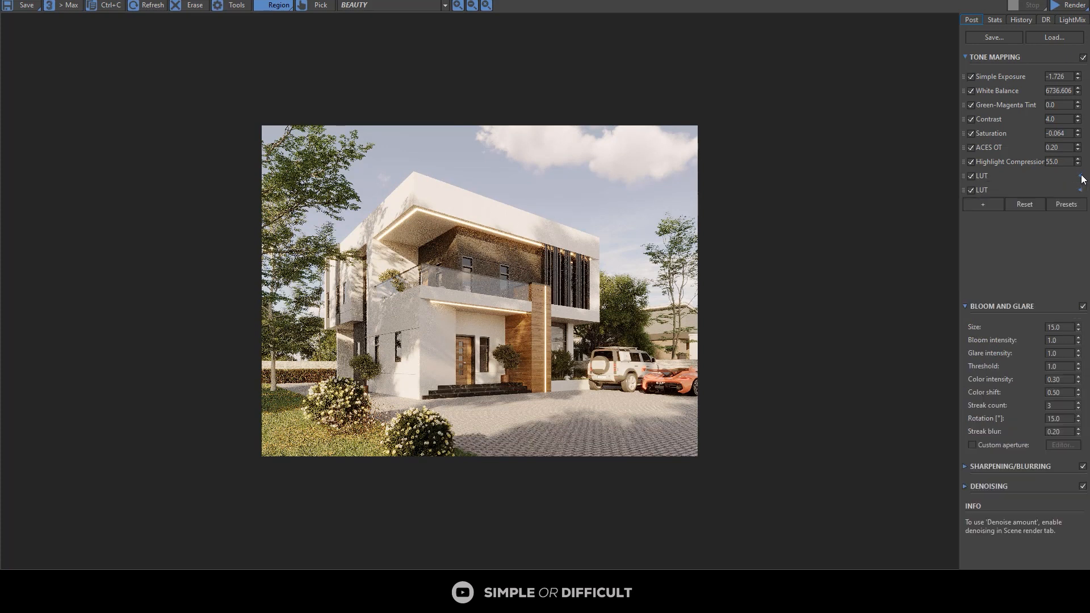
right_click(981, 191)
left_click(999, 200)
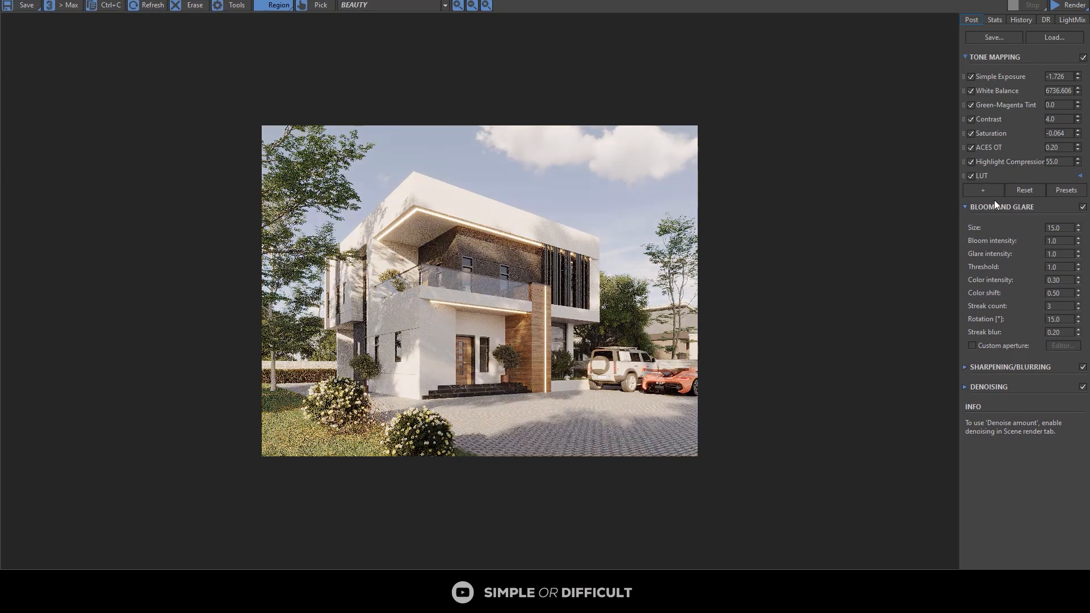
Step: Add a Vignette operator to the tone mapping, set it to 1.184, and bring the frame buffer back to full size
left_click(992, 192)
left_click(993, 291)
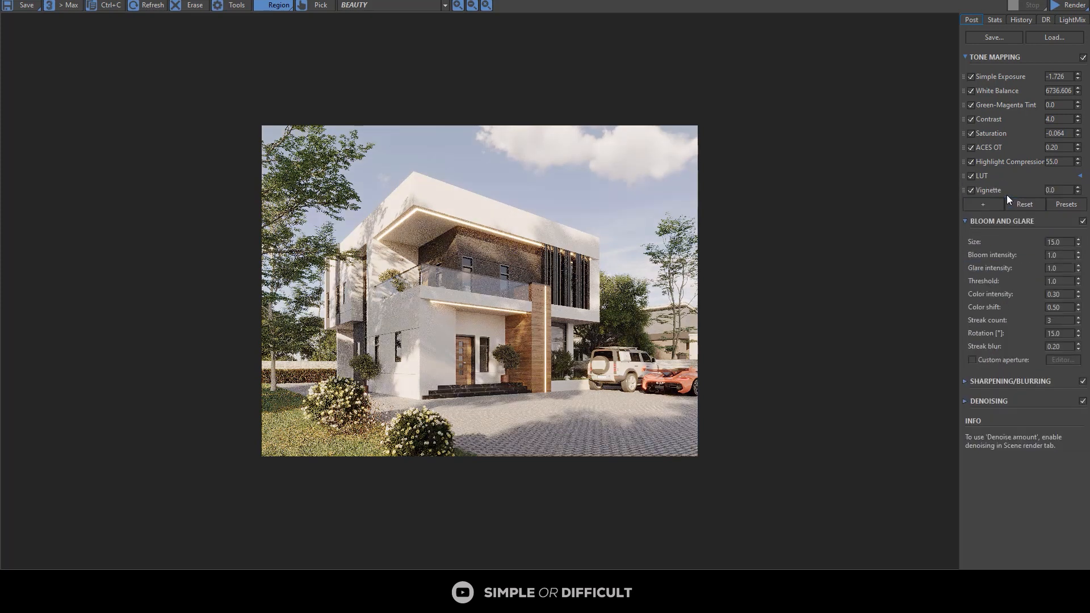
double_click(1051, 190)
left_click_drag(1078, 193, 1057, 27)
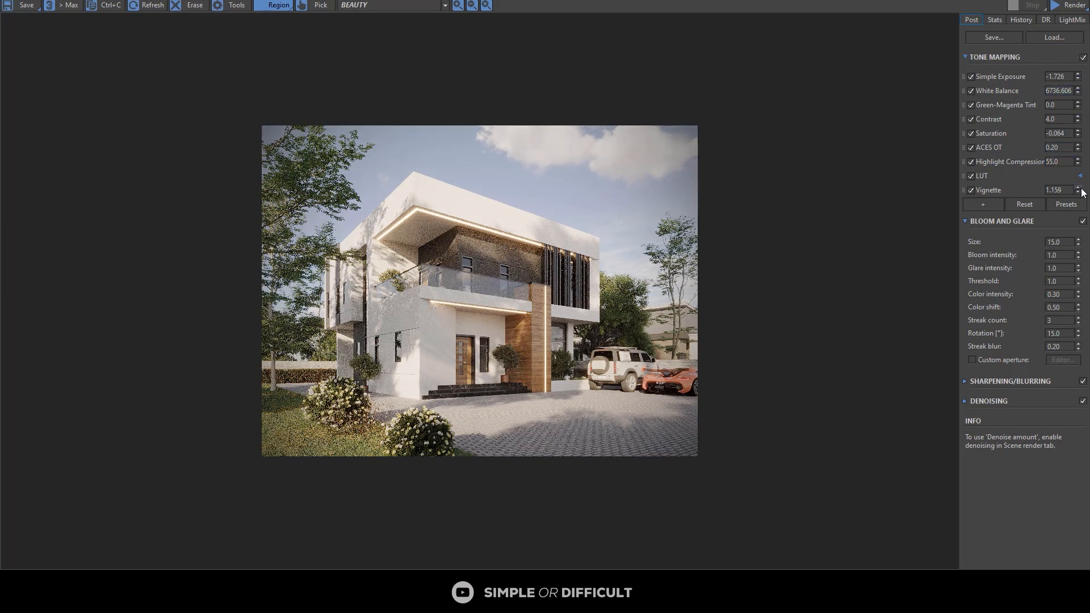
left_click_drag(1081, 187, 1080, 187)
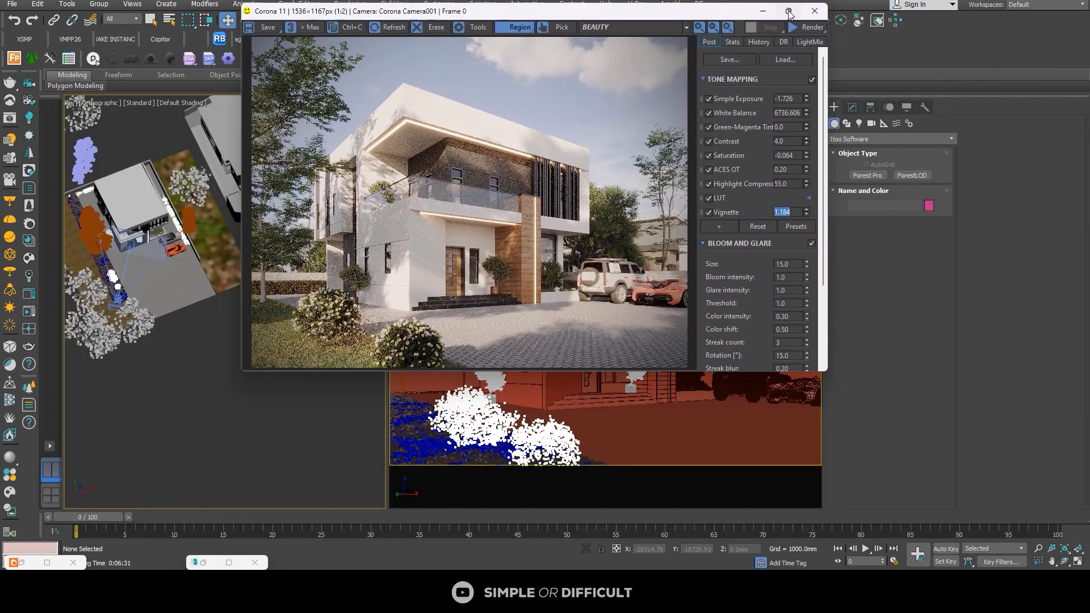
left_click(789, 12)
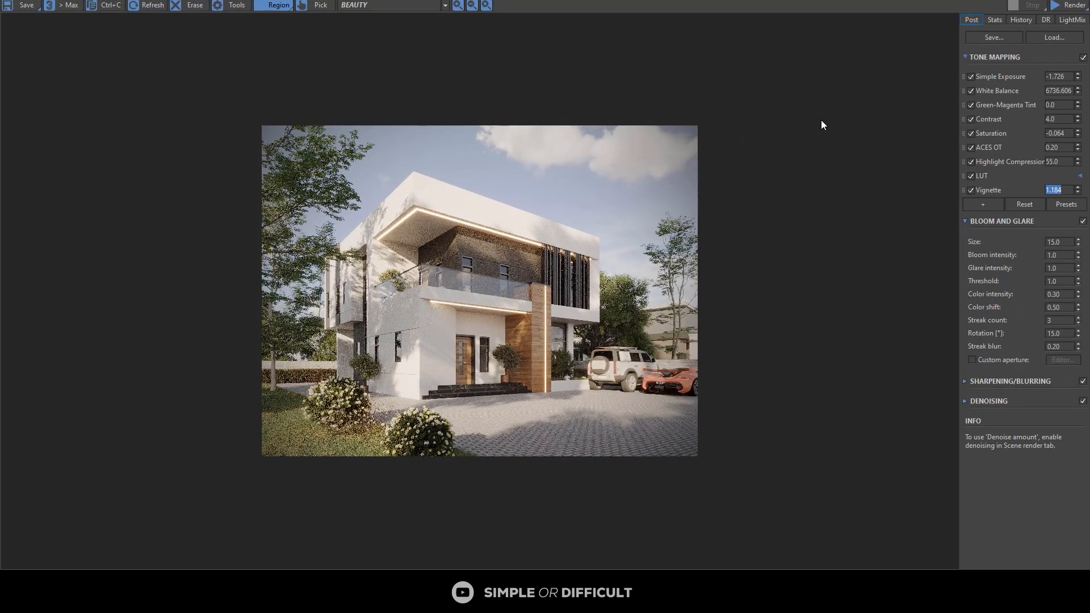
Step: Render the full camera view with the new tone mapping and inspect the finished denoised image up close
left_click(1060, 4)
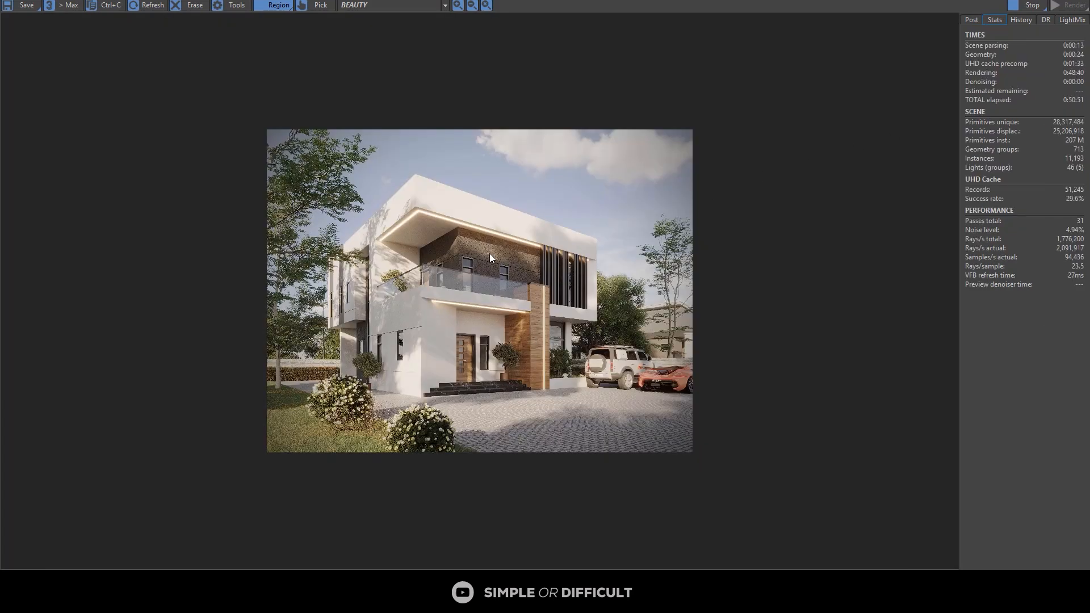
scroll(458, 339, "up", 1)
scroll(459, 337, "down", 1)
left_click_drag(864, 0, 749, 49)
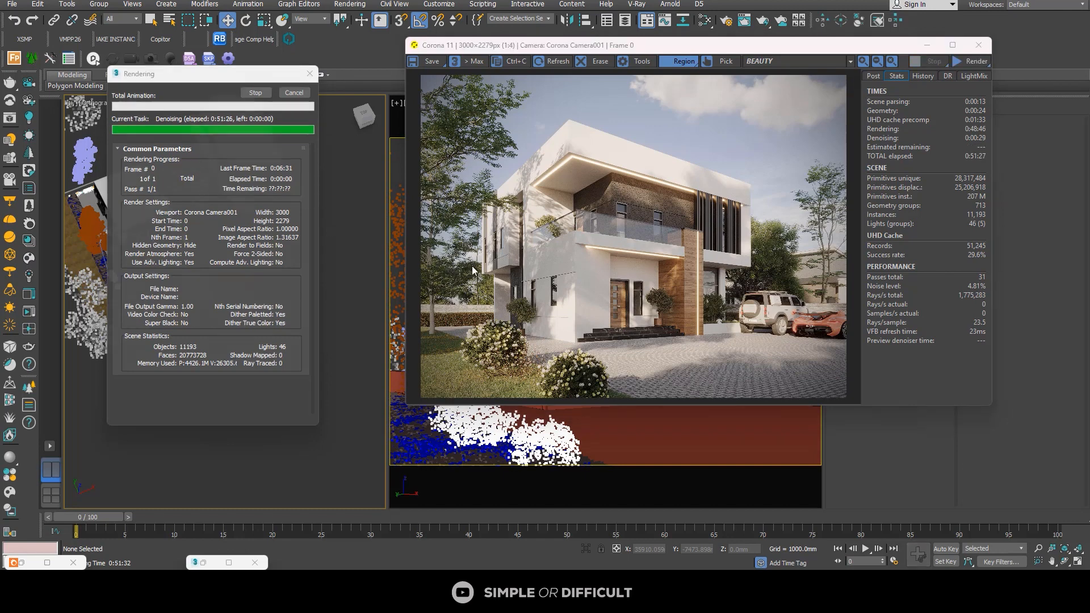
left_click(953, 44)
scroll(311, 445, "up", 2)
scroll(196, 487, "up", 1)
middle_click_drag(196, 487, 486, 281)
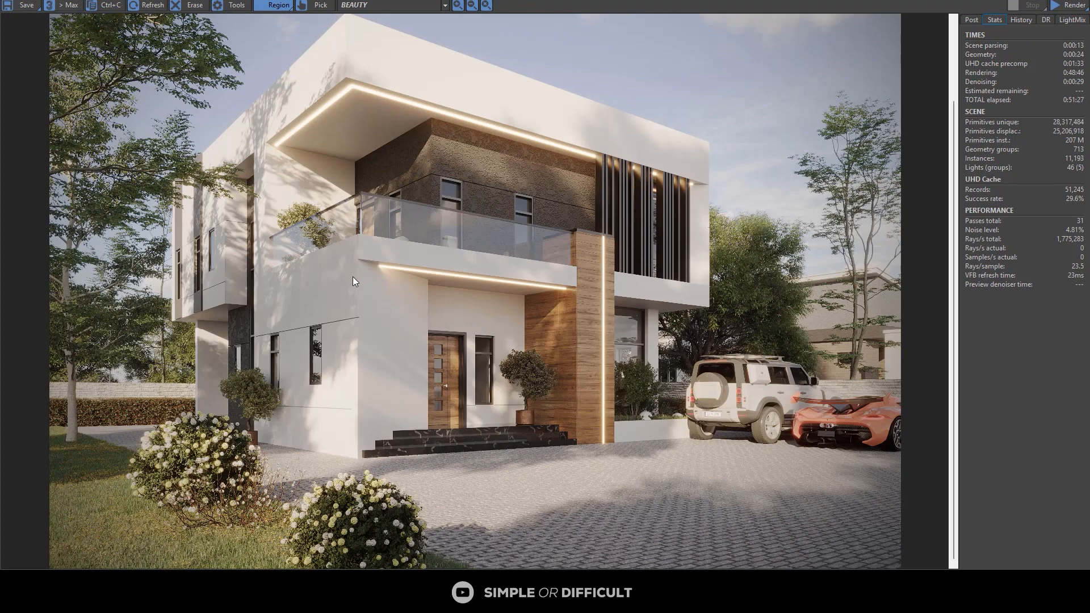
Step: Set up saving the rendered image to the Desktop as EXTERIOR VIEW 10 in PNG format
left_click(32, 8)
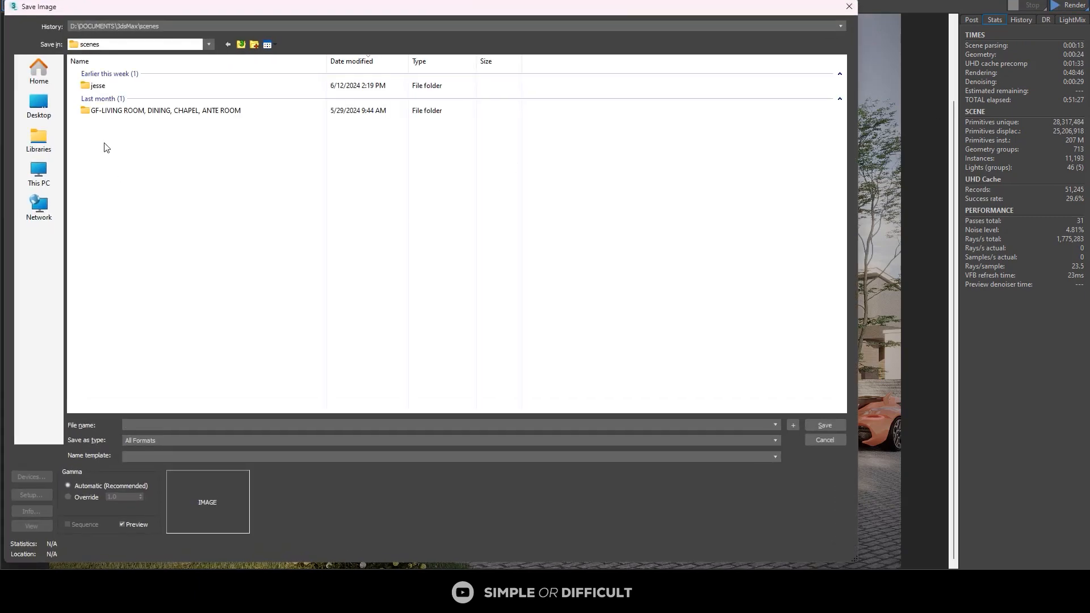
left_click(38, 105)
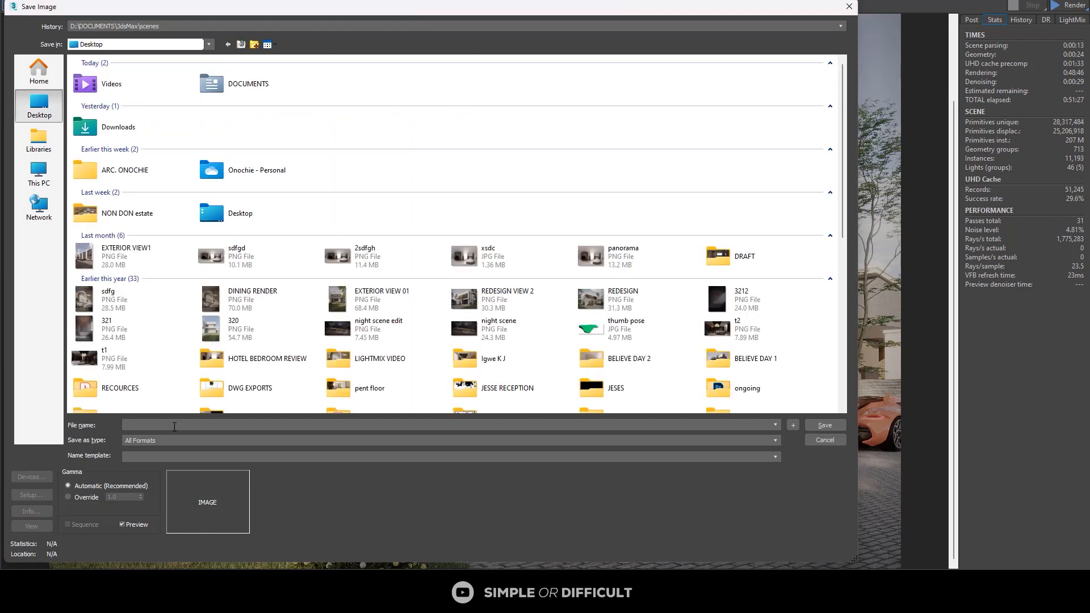
type("EXTER")
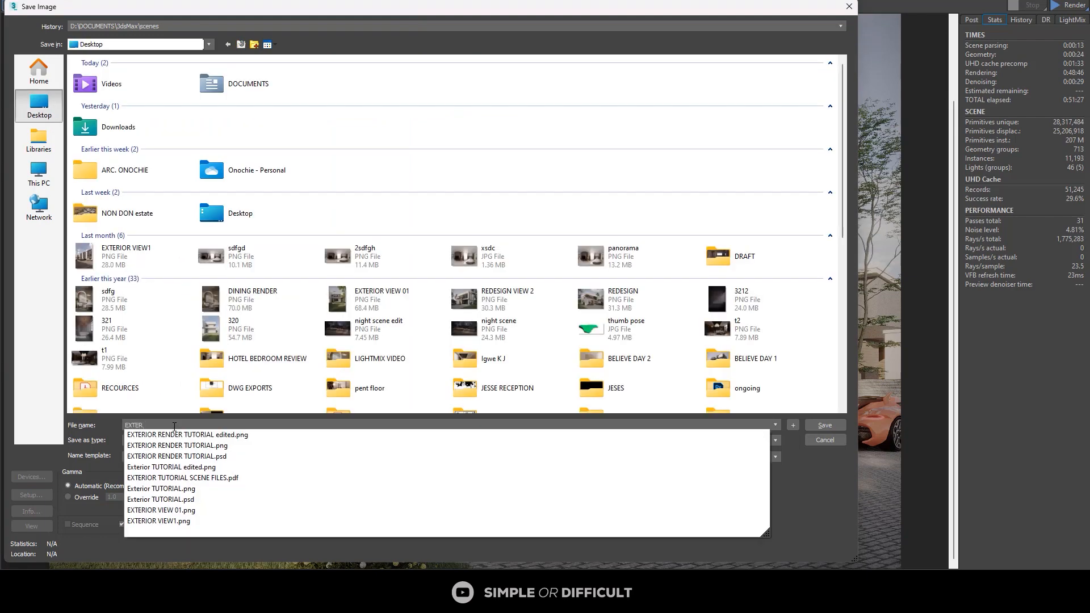
type("IOR VIE")
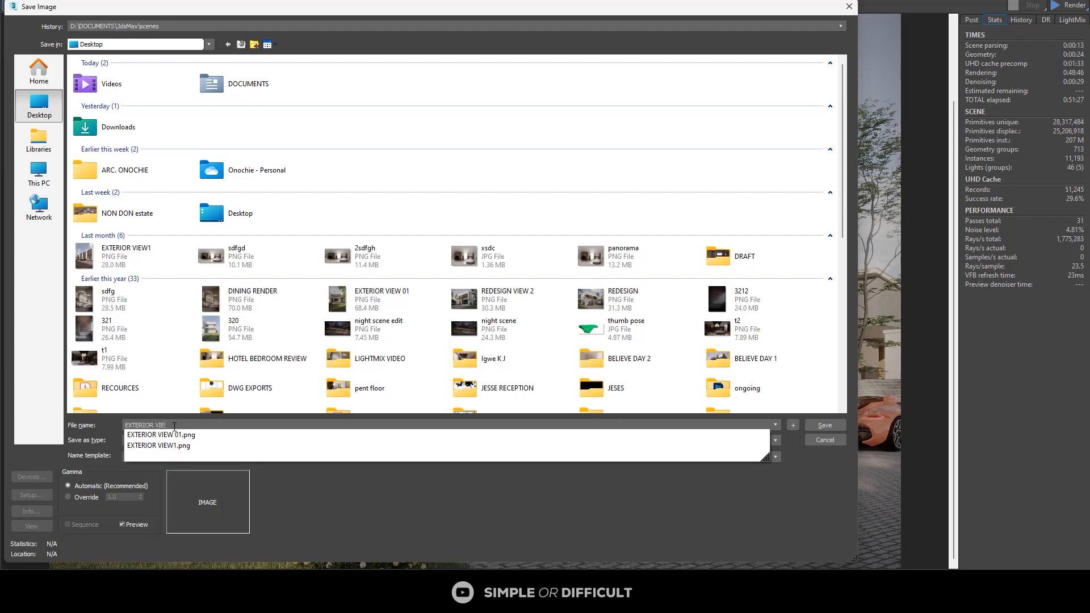
type("W 10")
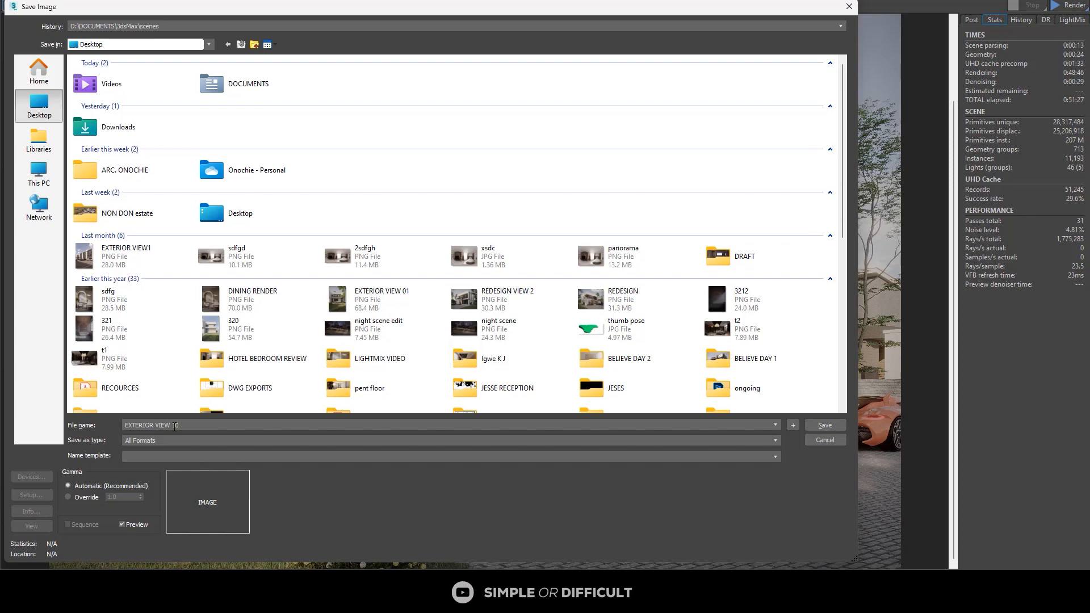
left_click(174, 440)
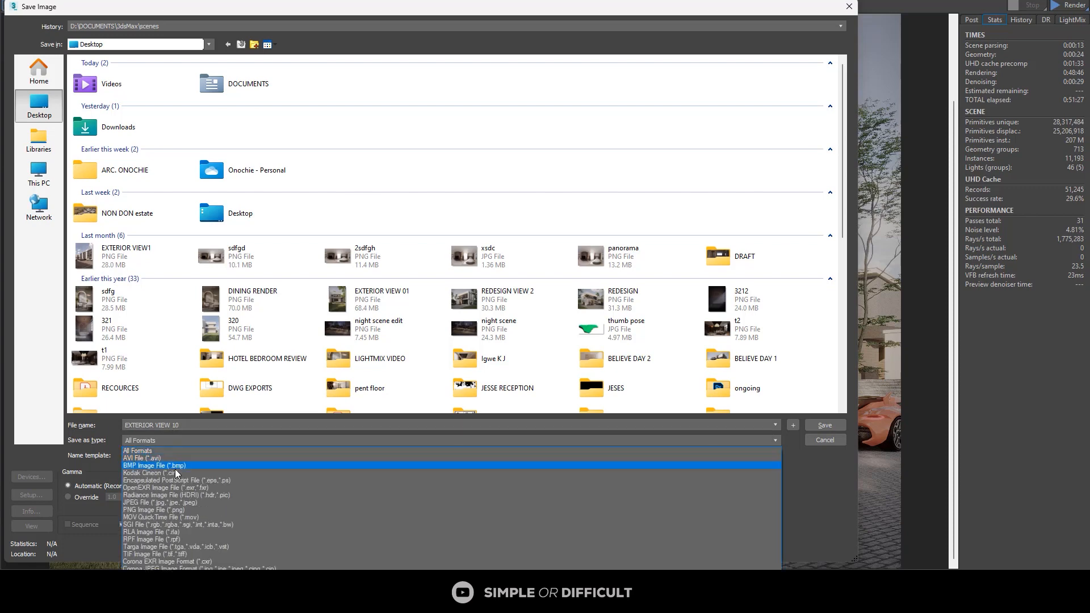
left_click(175, 510)
Step: Override the output gamma with 2.2 and save the image, accepting the PNG configuration
left_click(68, 498)
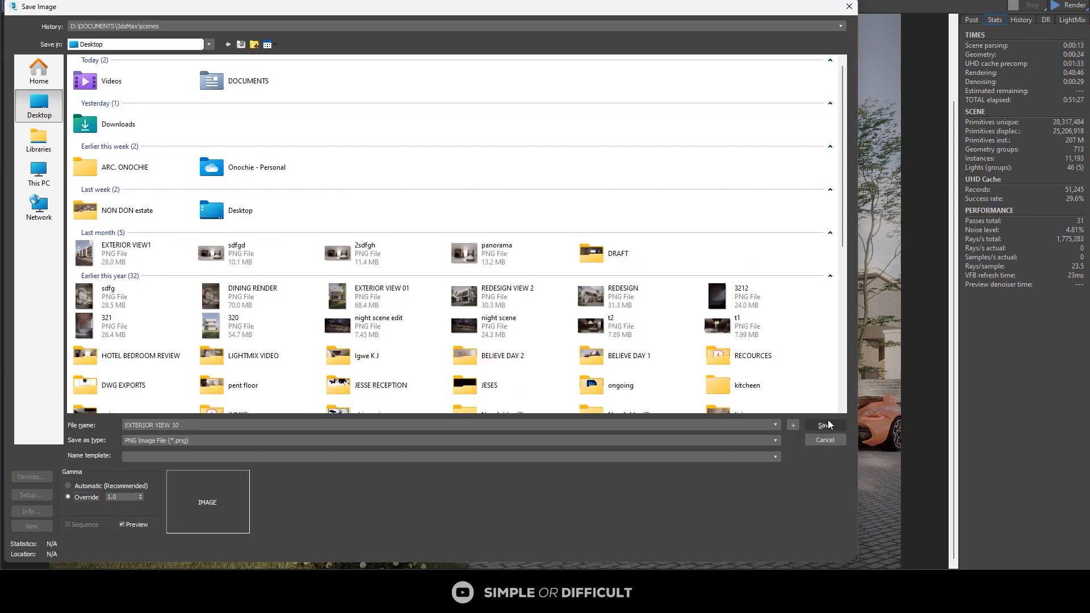
double_click(116, 497)
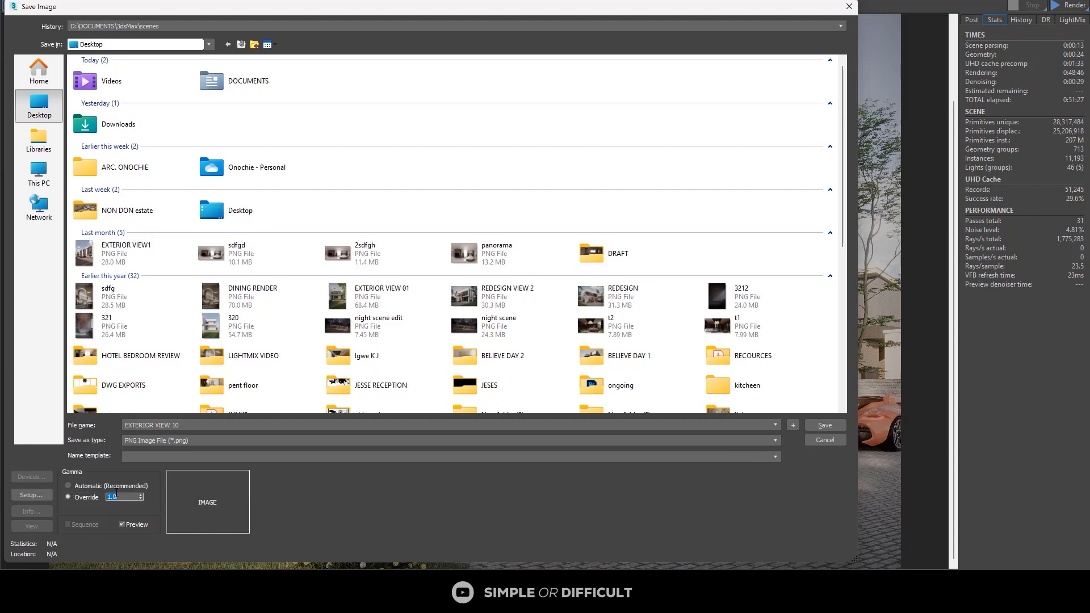
type("2.2")
left_click(839, 425)
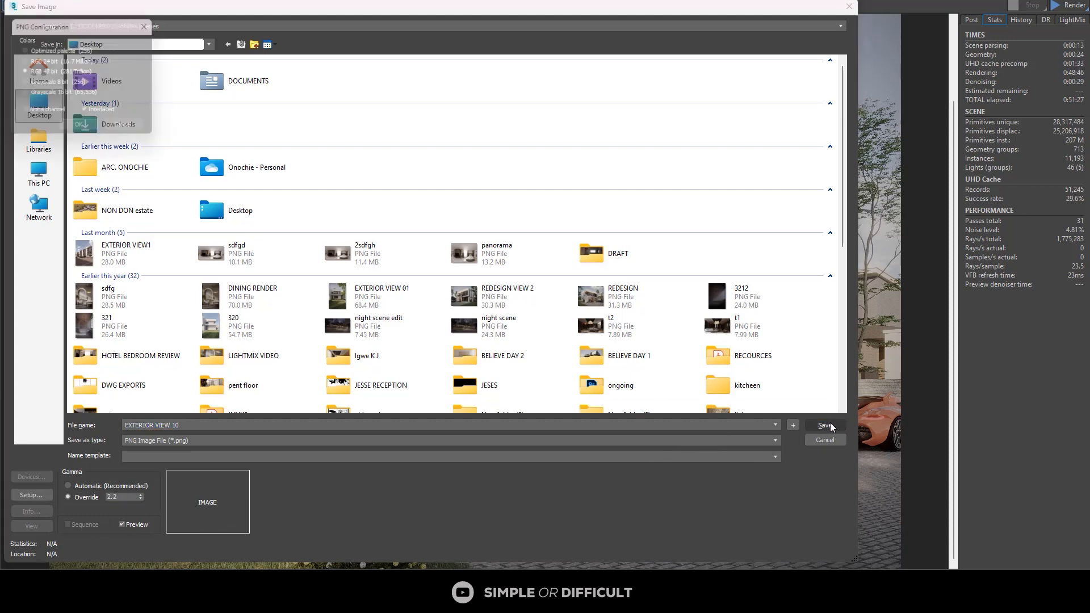
left_click(74, 130)
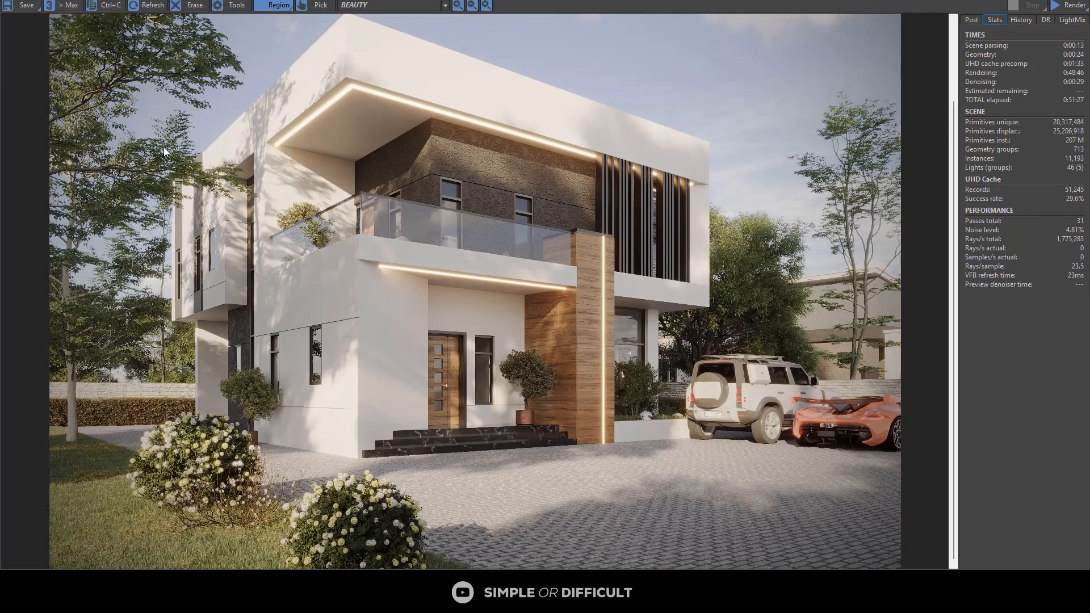